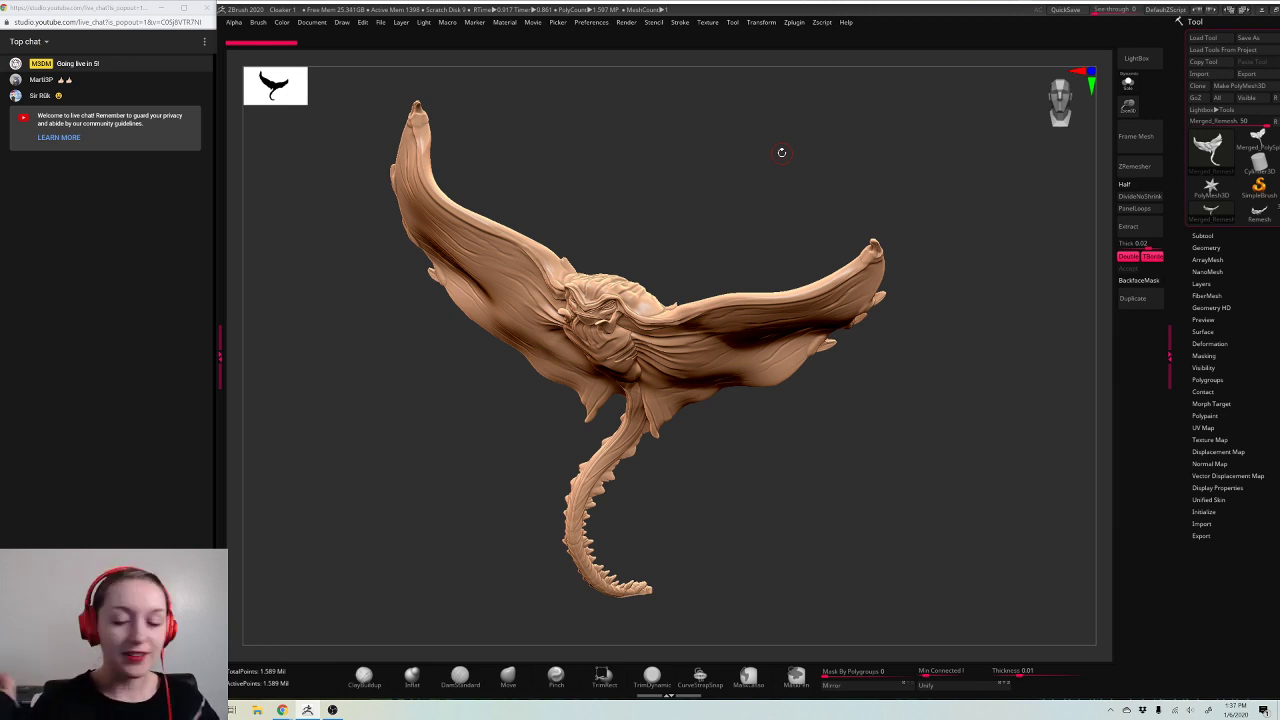
# Step: Open the model's DynaMesh settings and set the resolution to 1936
pyautogui.moveTo(929, 171)
pyautogui.mouseDown()
pyautogui.moveTo(925, 185)
pyautogui.moveTo(960, 201)
pyautogui.mouseUp()
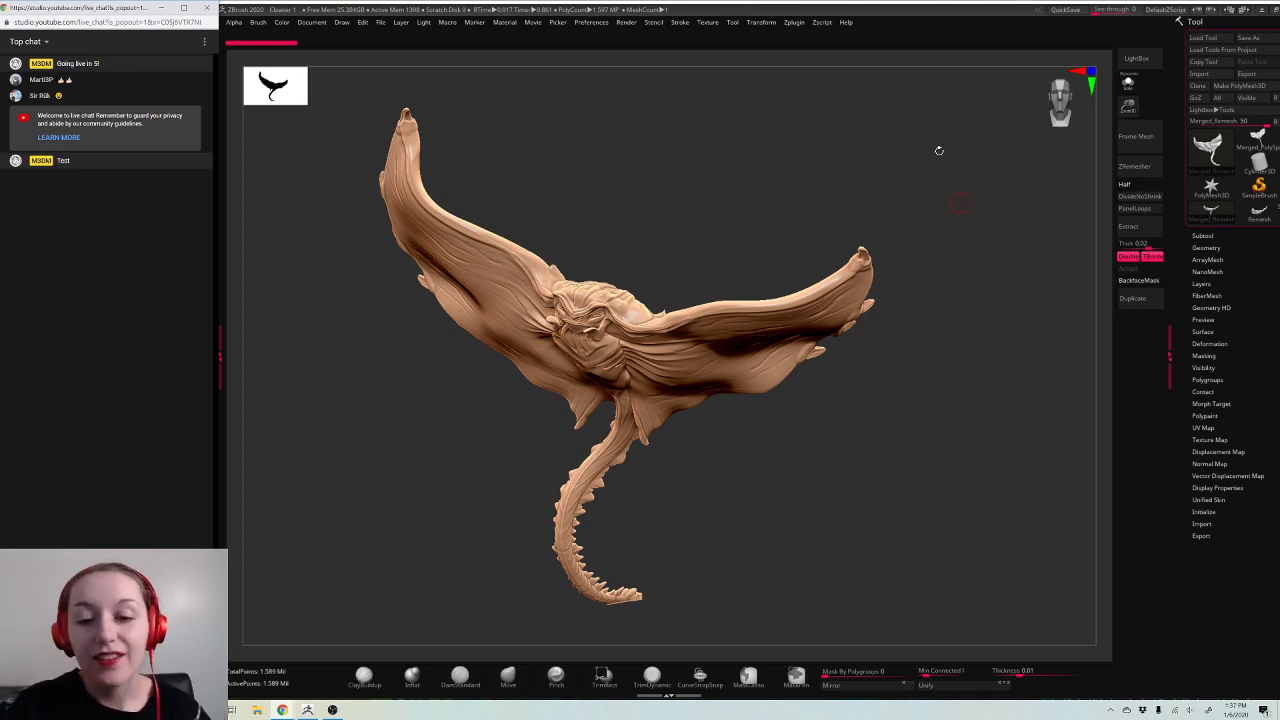
pyautogui.moveTo(933, 159); pyautogui.dragTo(934, 176)
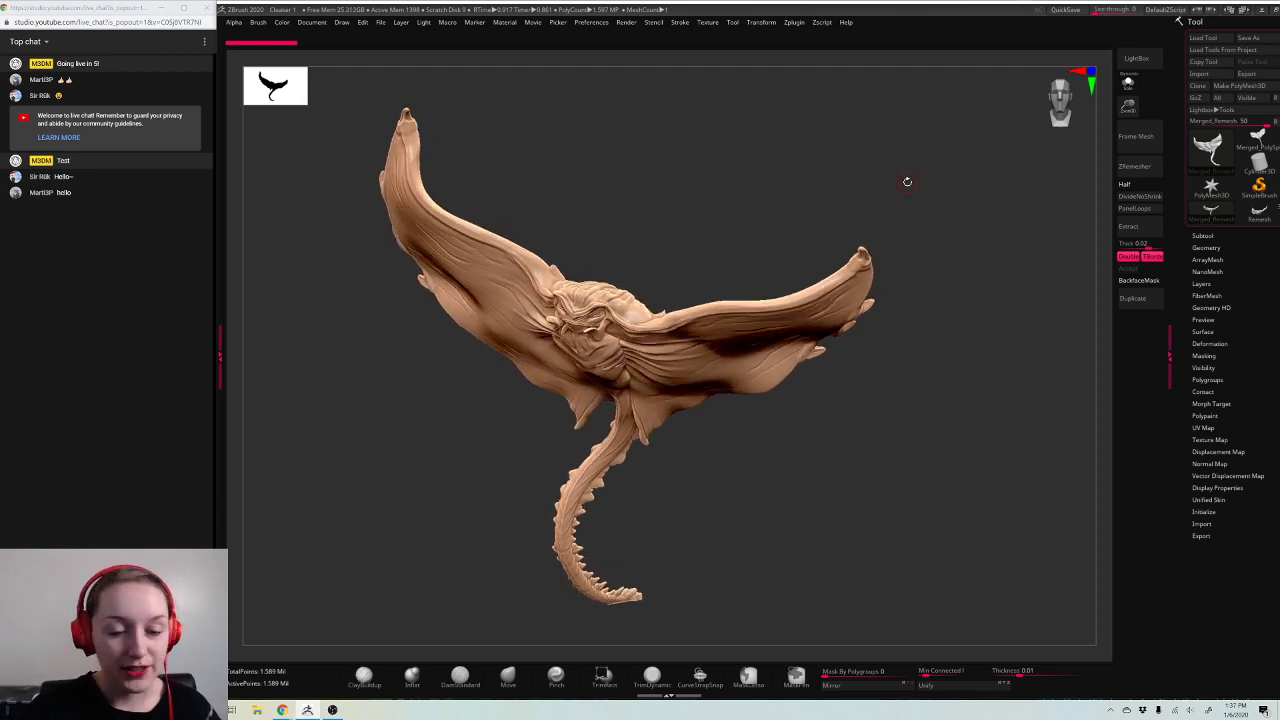
pyautogui.moveTo(907, 181)
pyautogui.mouseDown()
pyautogui.moveTo(922, 408)
pyautogui.moveTo(956, 395)
pyautogui.moveTo(932, 438)
pyautogui.moveTo(979, 432)
pyautogui.moveTo(972, 470)
pyautogui.moveTo(980, 418)
pyautogui.mouseUp()
pyautogui.click(1206, 247)
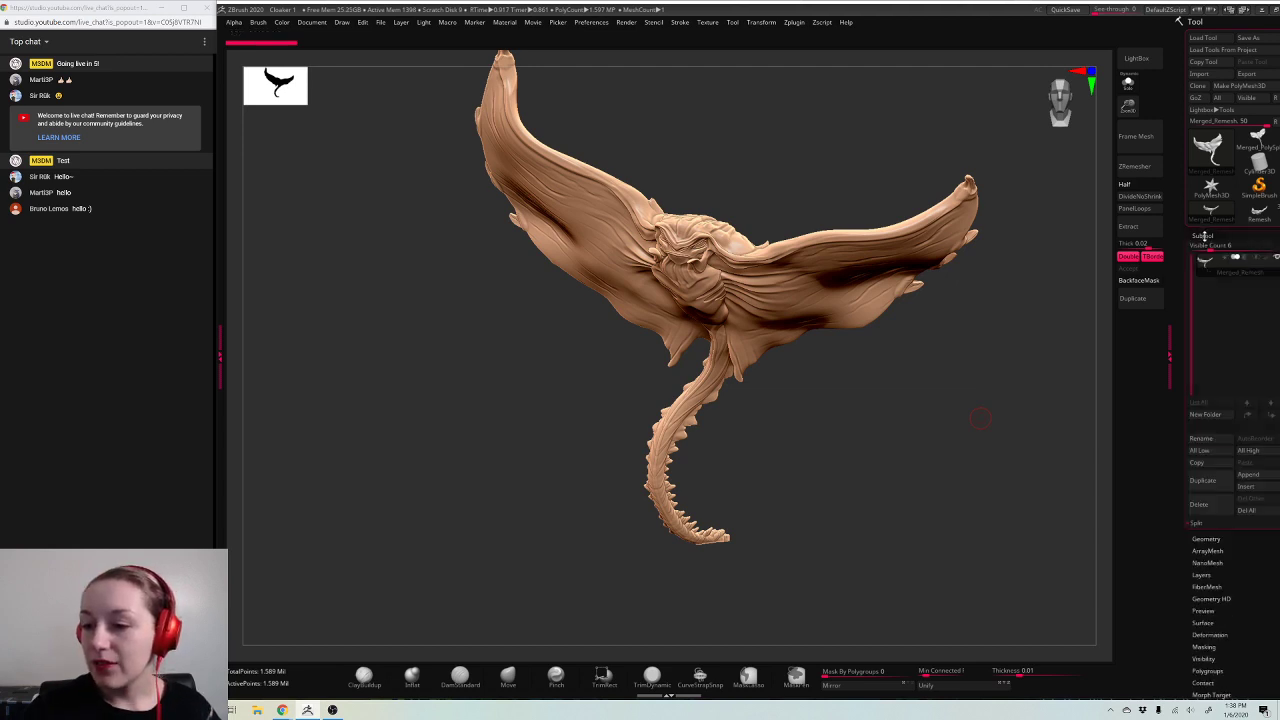
pyautogui.click(1208, 450)
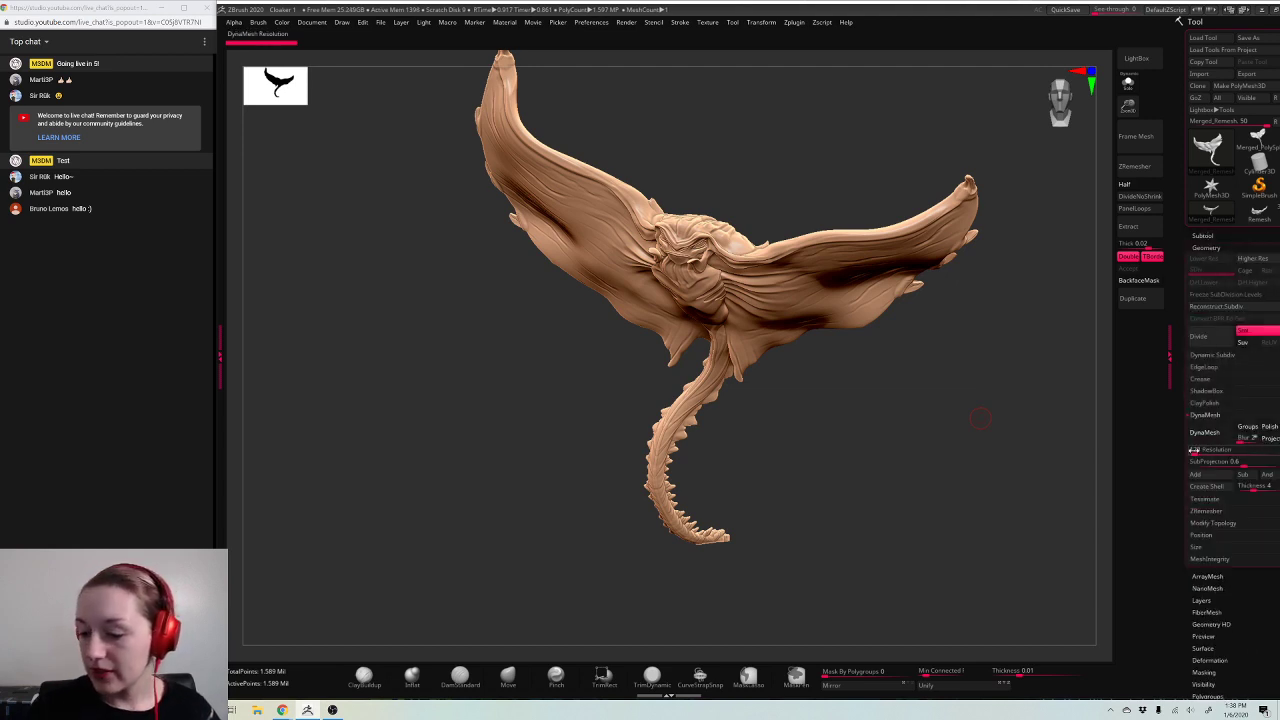
pyautogui.moveTo(1208, 450); pyautogui.dragTo(1214, 446)
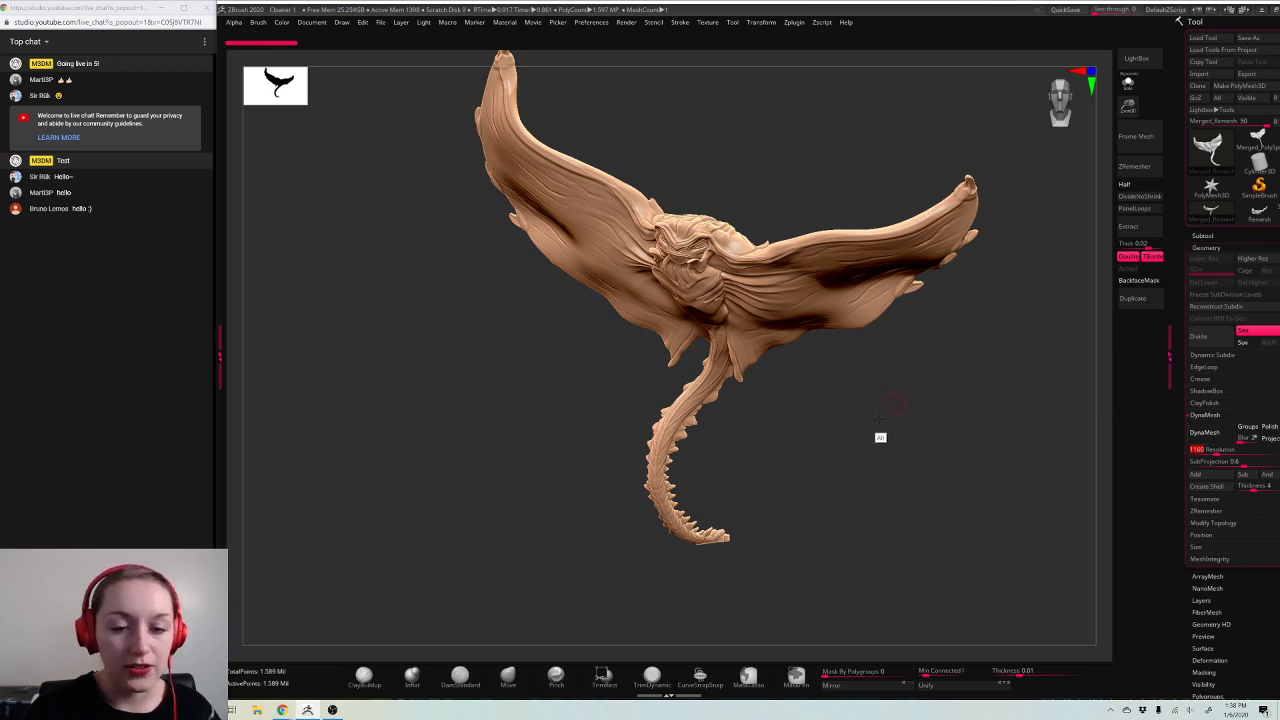
pyautogui.moveTo(880, 437); pyautogui.dragTo(911, 403)
pyautogui.moveTo(1217, 452); pyautogui.dragTo(1232, 452)
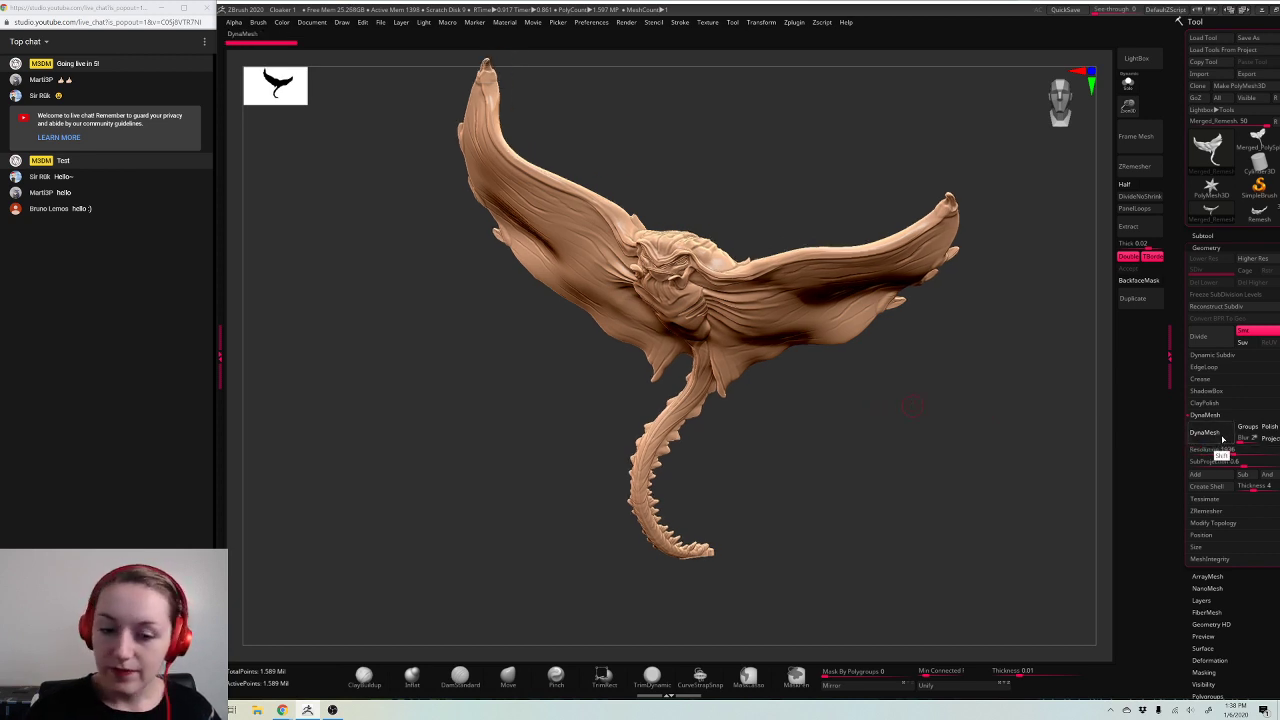
# Step: Check the creature's polygroups and wireframe, and remesh it with DynaMesh at the chosen resolution
pyautogui.hotkey('shift', 'f')
pyautogui.moveTo(948, 499)
pyautogui.mouseDown()
pyautogui.moveTo(1016, 511)
pyautogui.moveTo(966, 510)
pyautogui.moveTo(934, 434)
pyautogui.mouseUp()
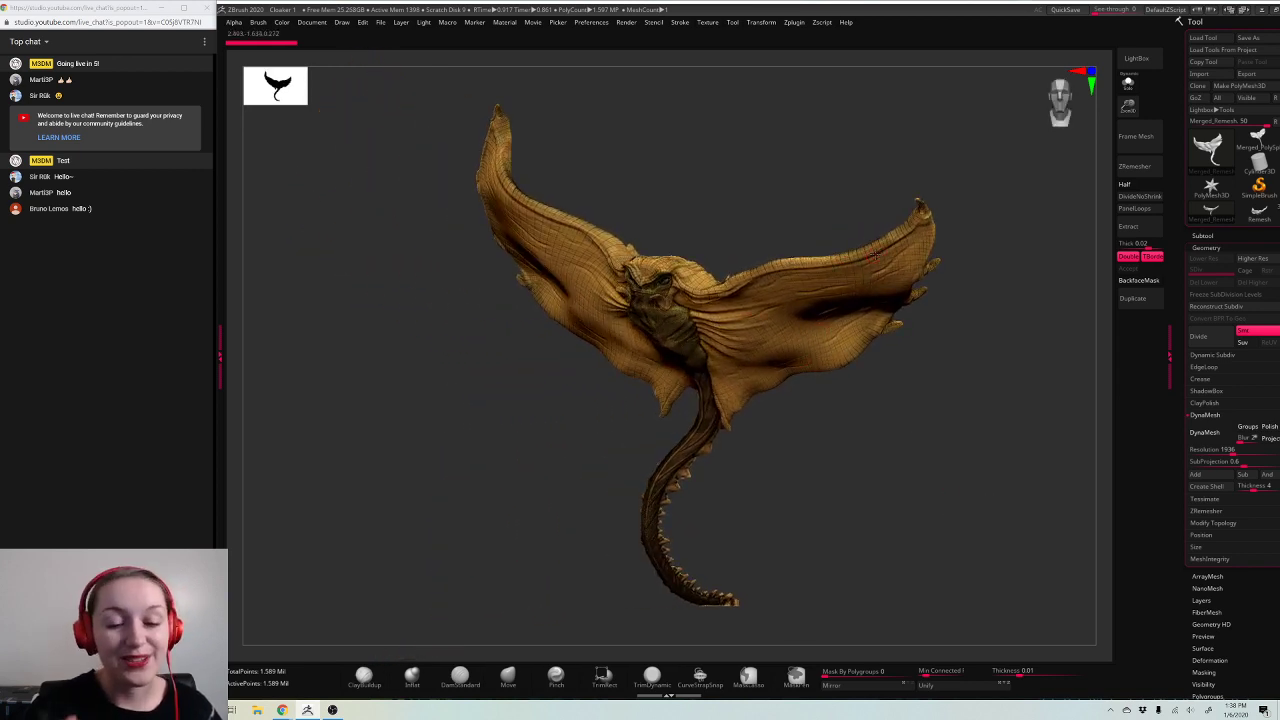
pyautogui.moveTo(926, 504); pyautogui.dragTo(923, 517)
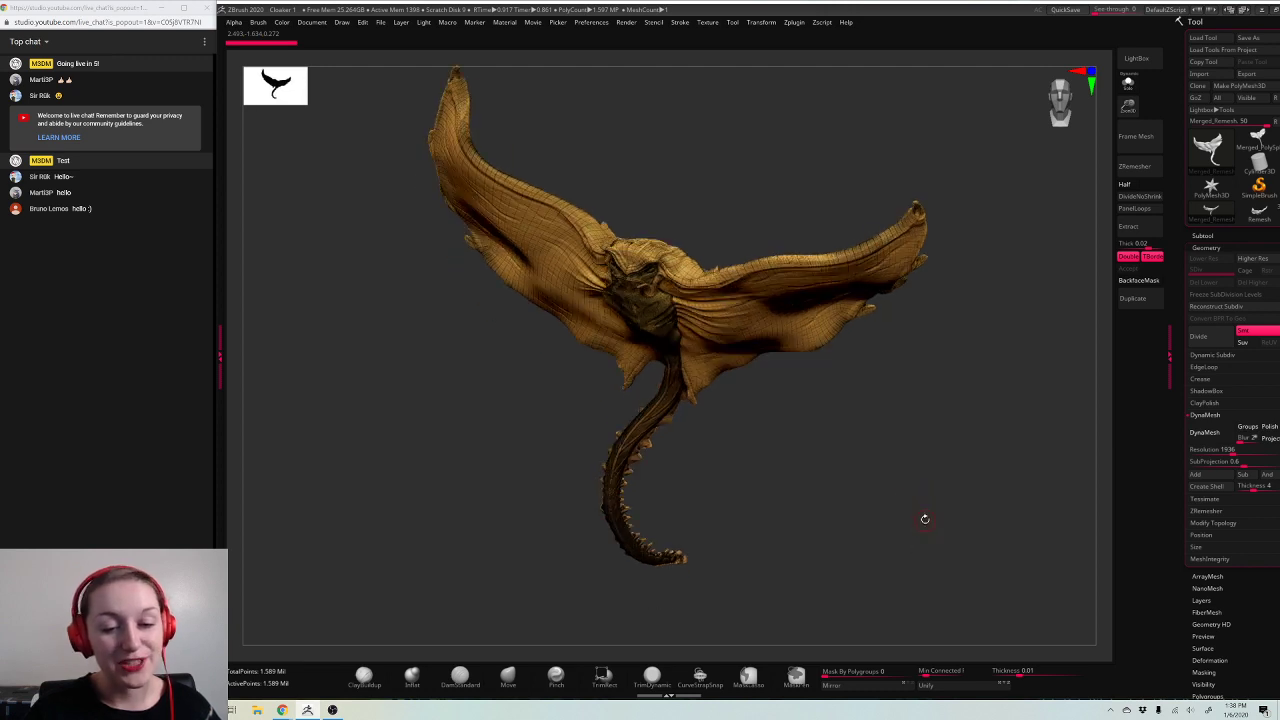
pyautogui.hotkey('shift', 'f')
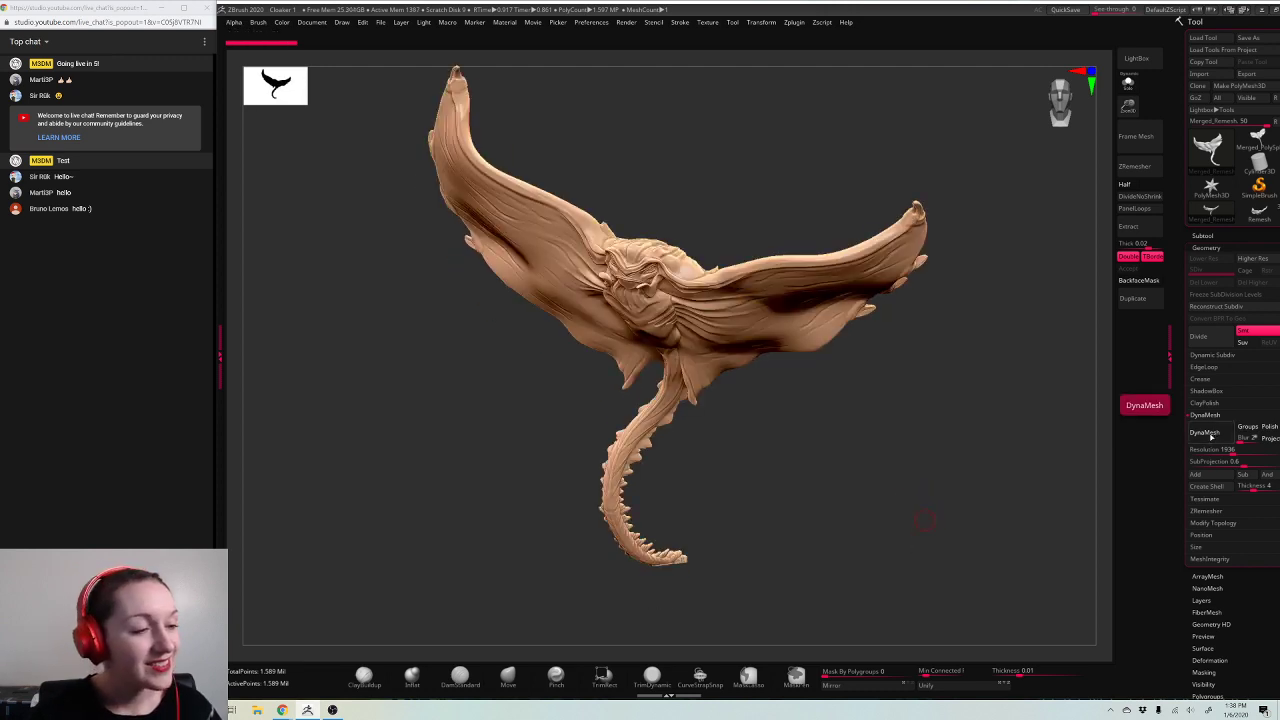
pyautogui.click(1208, 432)
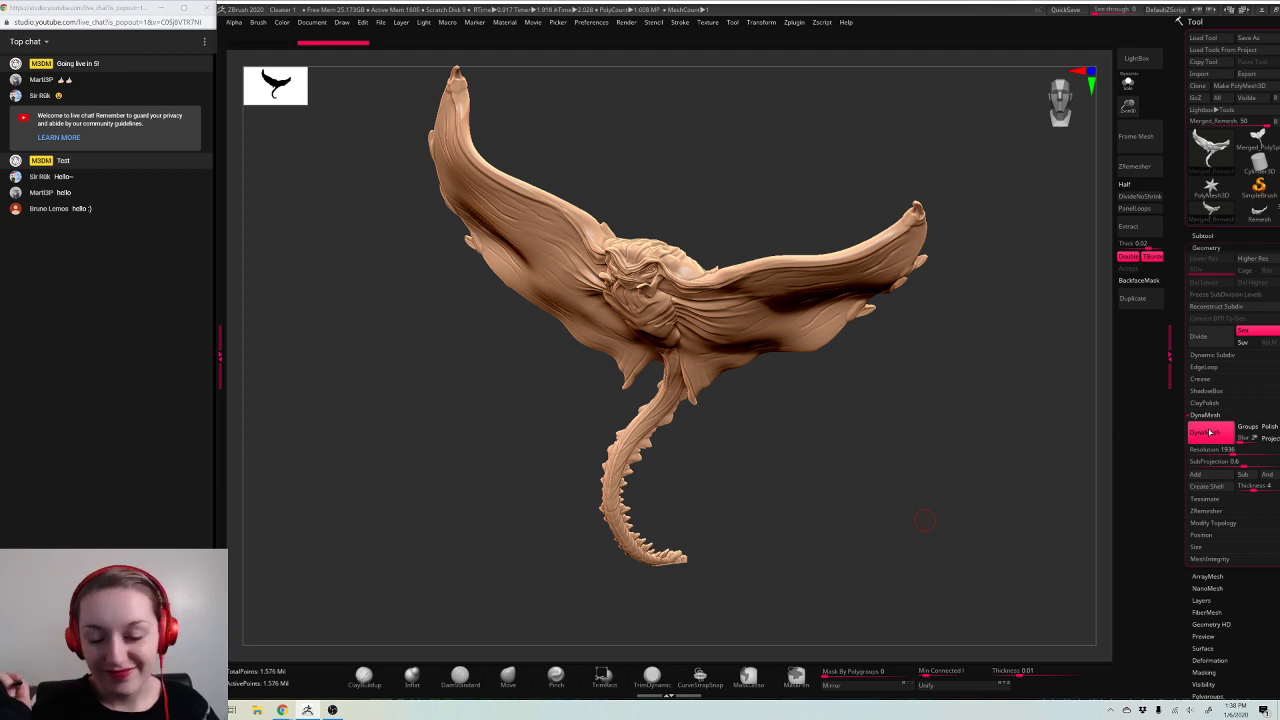
# Step: Examine the remeshed creature's wireframe density and the preserved detail around its face and body
pyautogui.moveTo(951, 361)
pyautogui.mouseDown()
pyautogui.moveTo(957, 351)
pyautogui.moveTo(949, 378)
pyautogui.mouseUp()
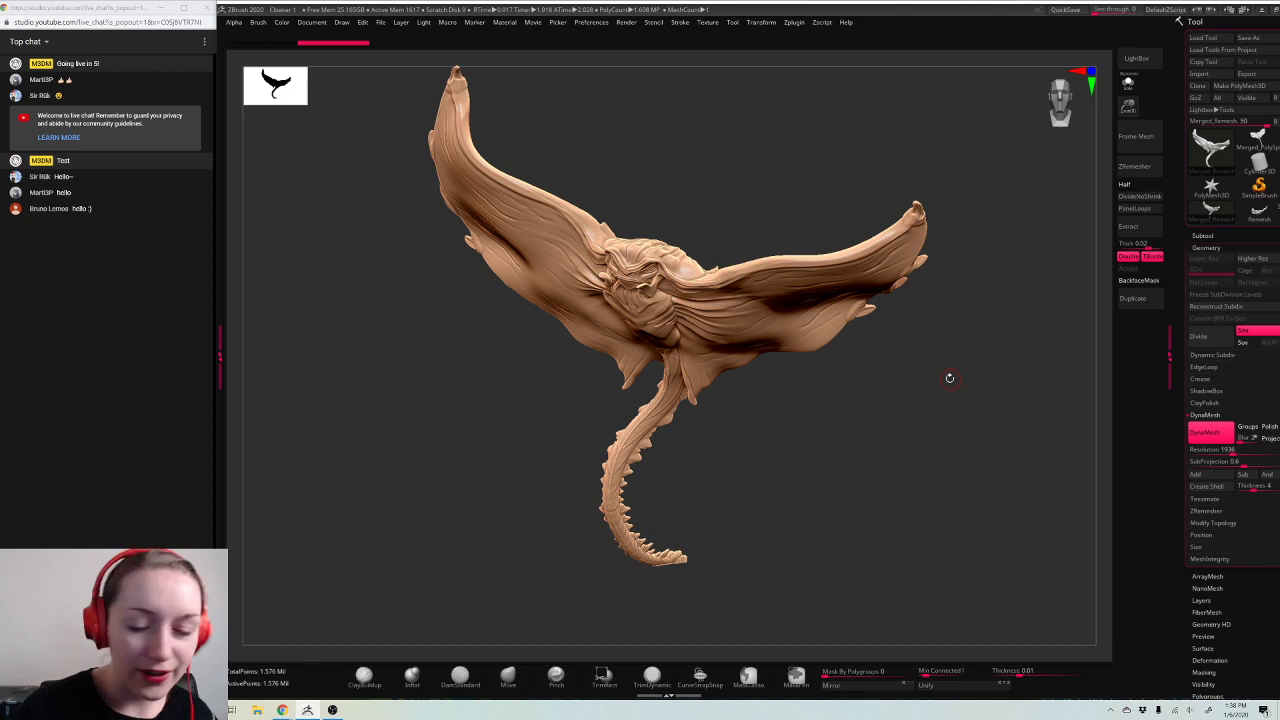
pyautogui.moveTo(937, 466); pyautogui.dragTo(980, 400)
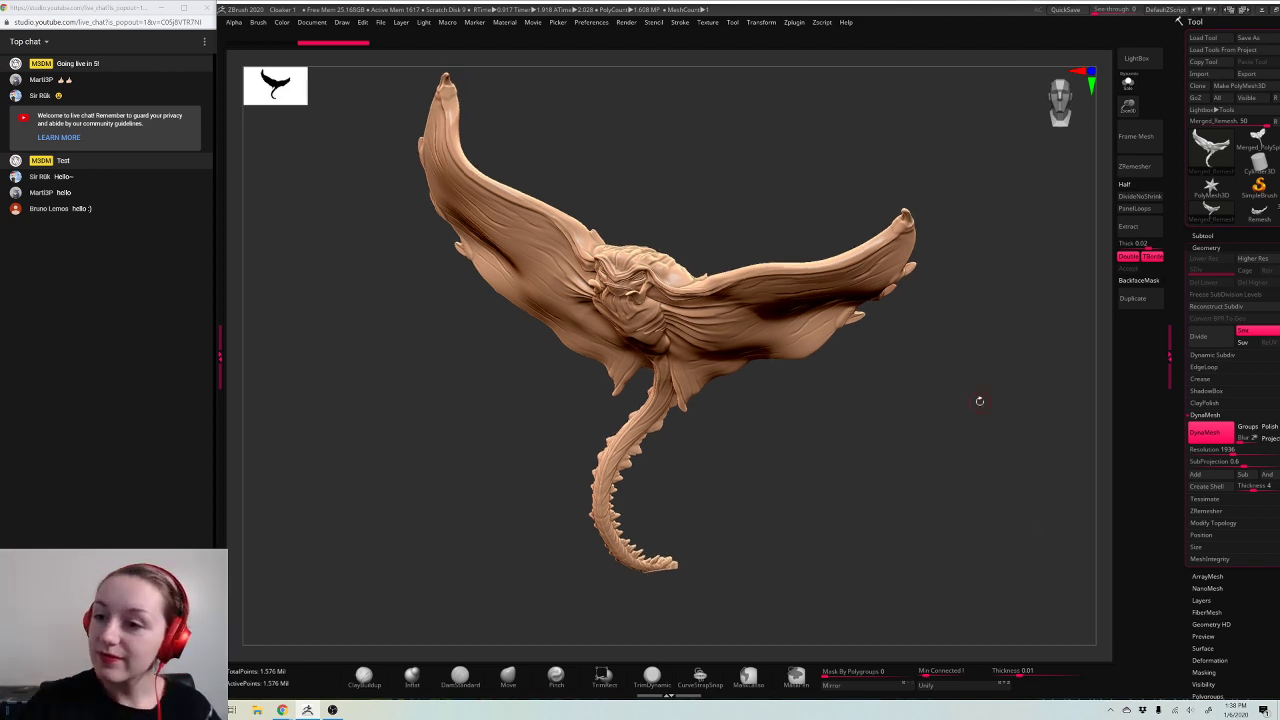
pyautogui.moveTo(1128, 107)
pyautogui.mouseDown()
pyautogui.moveTo(1051, 190)
pyautogui.moveTo(929, 418)
pyautogui.mouseUp()
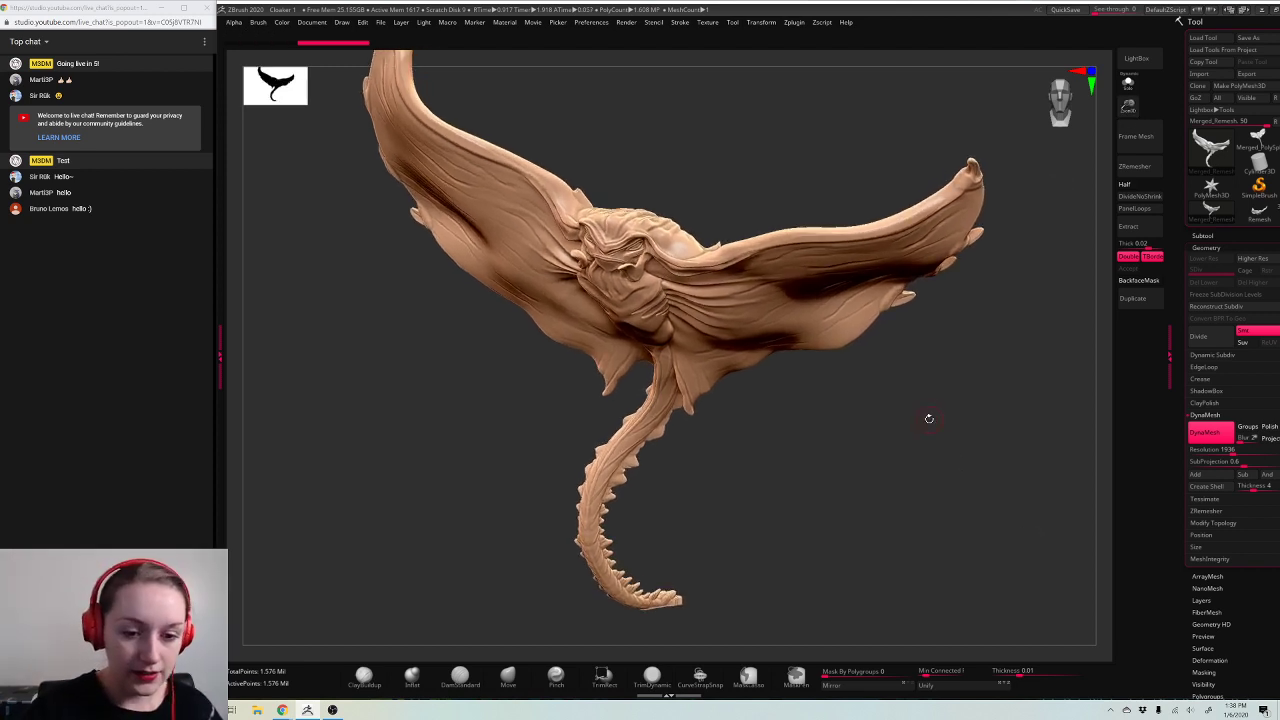
pyautogui.hotkey('shift', 'f')
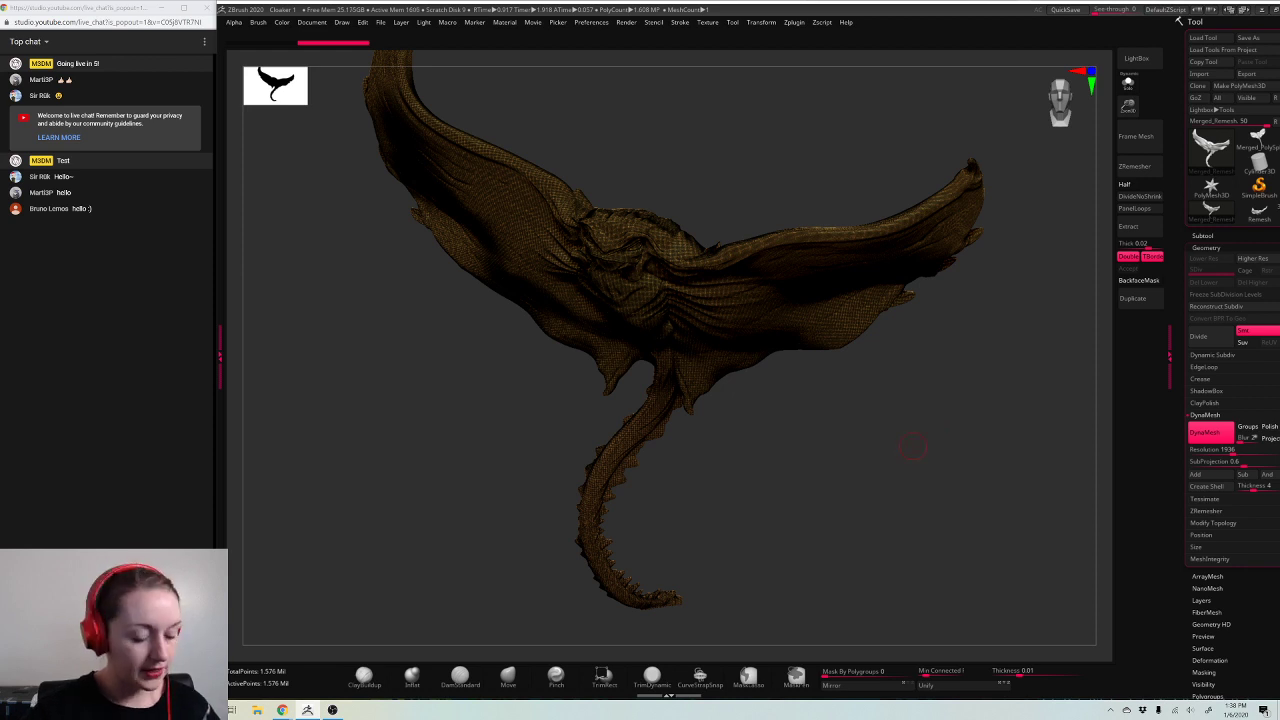
pyautogui.hotkey('shift', 'f')
pyautogui.hotkey('shift', 'f')
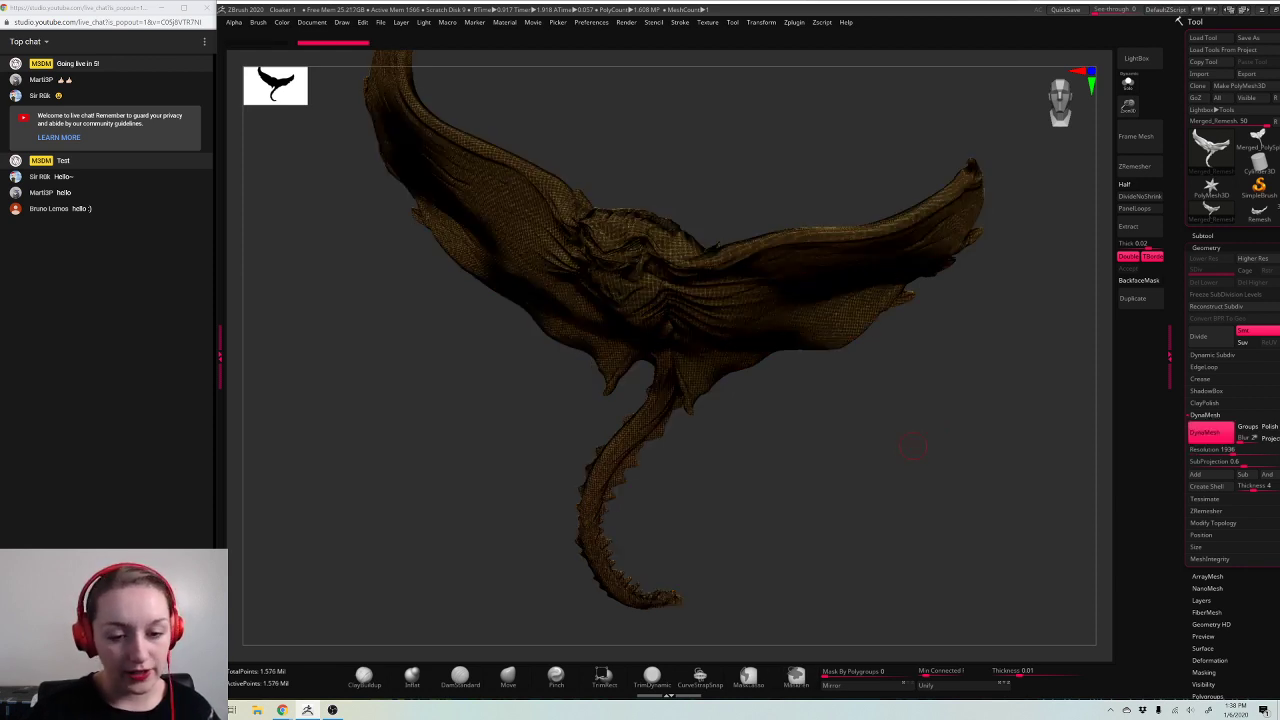
pyautogui.hotkey('shift', 'f')
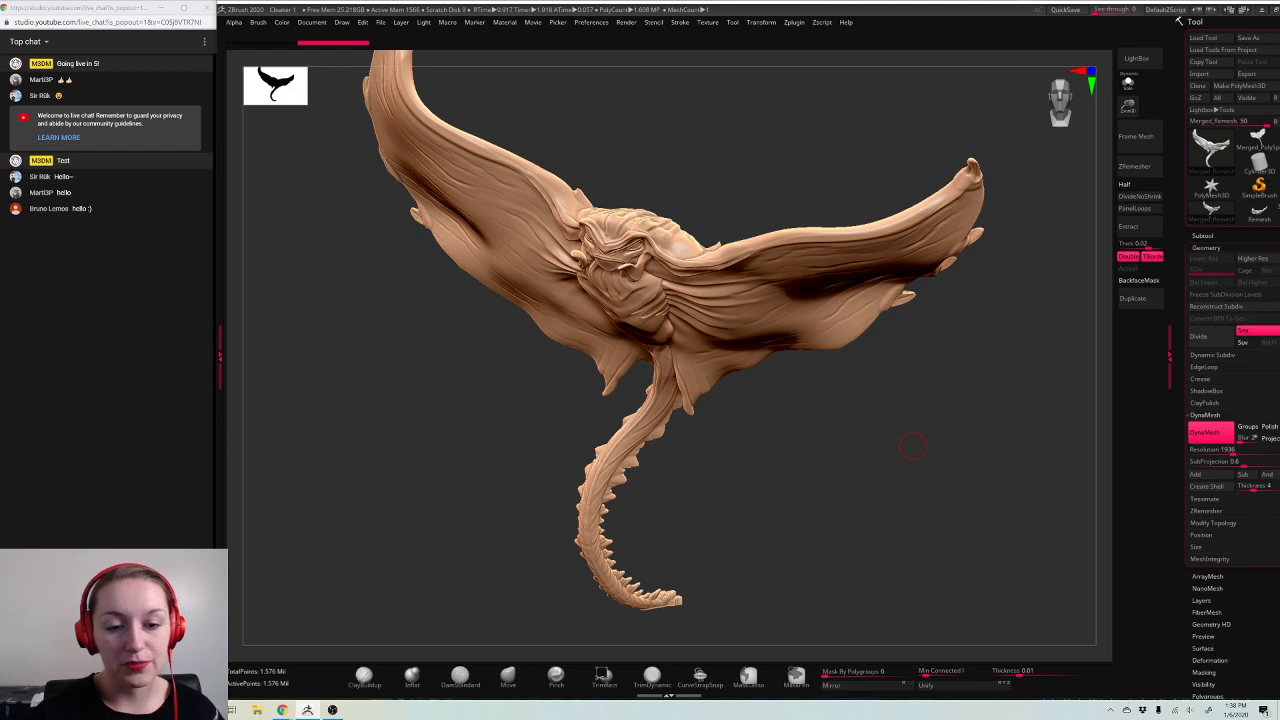
pyautogui.moveTo(1128, 107); pyautogui.dragTo(1125, 158)
pyautogui.moveTo(900, 500)
pyautogui.mouseDown()
pyautogui.moveTo(870, 140)
pyautogui.moveTo(870, 170)
pyautogui.mouseUp()
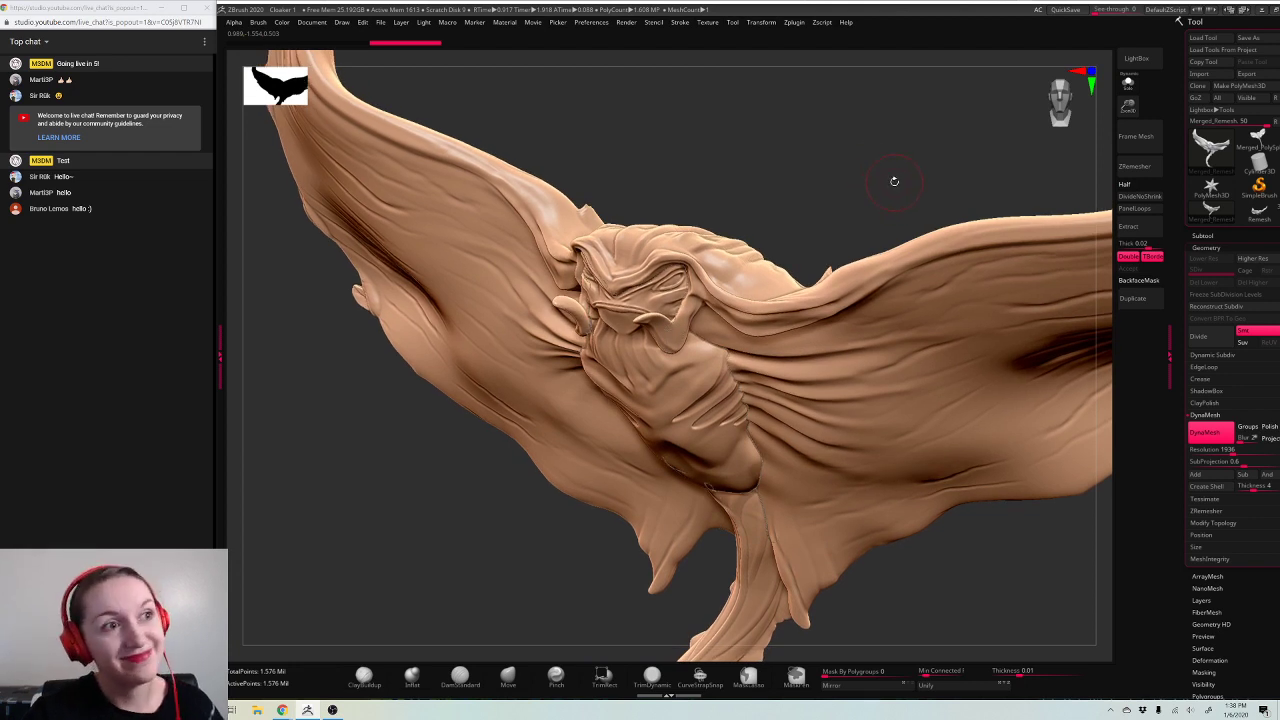
# Step: Select the ClayBuildup brush for sculpting on the creature's face and body
pyautogui.click(679, 22)
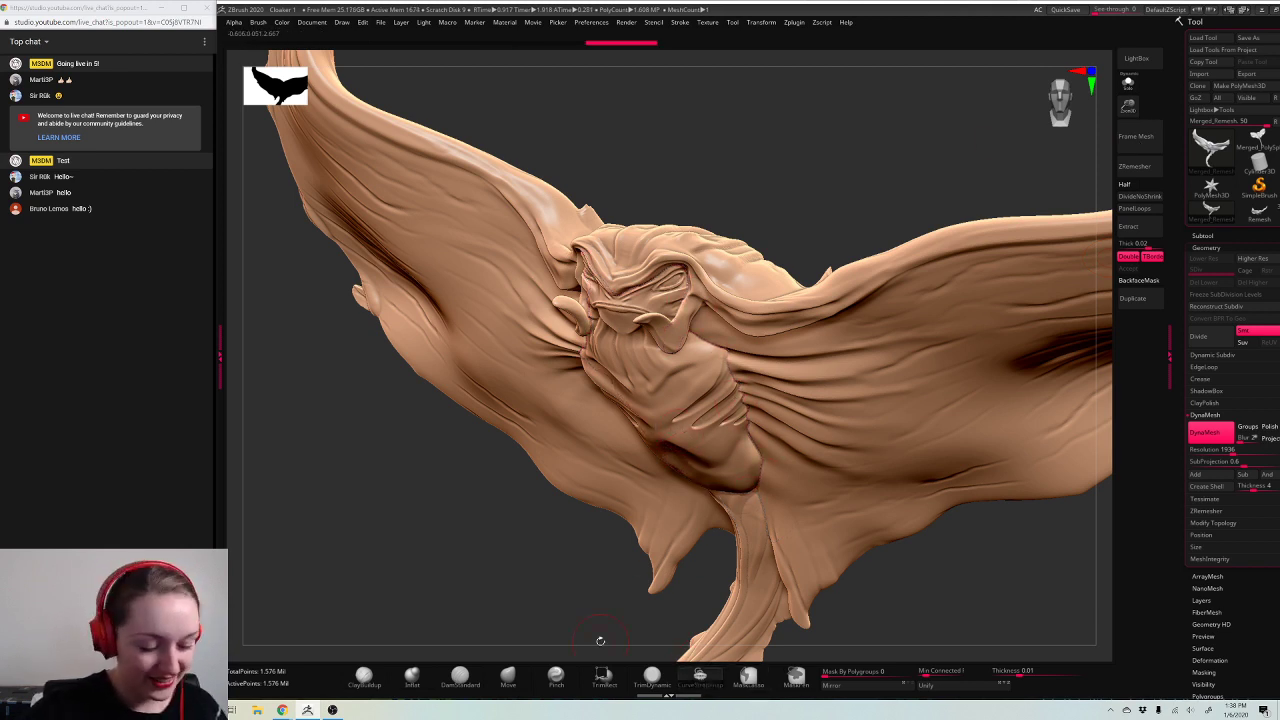
pyautogui.click(364, 677)
pyautogui.moveTo(1128, 106); pyautogui.dragTo(1108, 192)
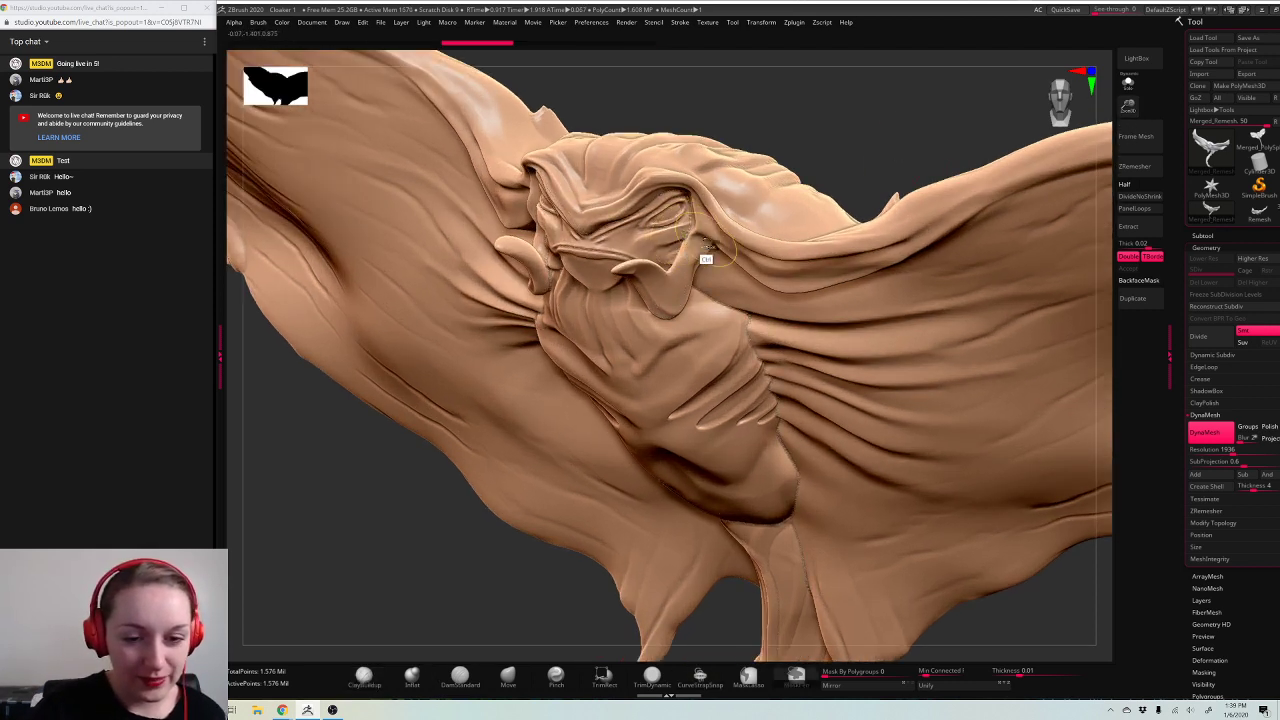
# Step: Try remeshing the creature with DynaMesh at a resolution of 4048, and undo the attempt
pyautogui.press('space')
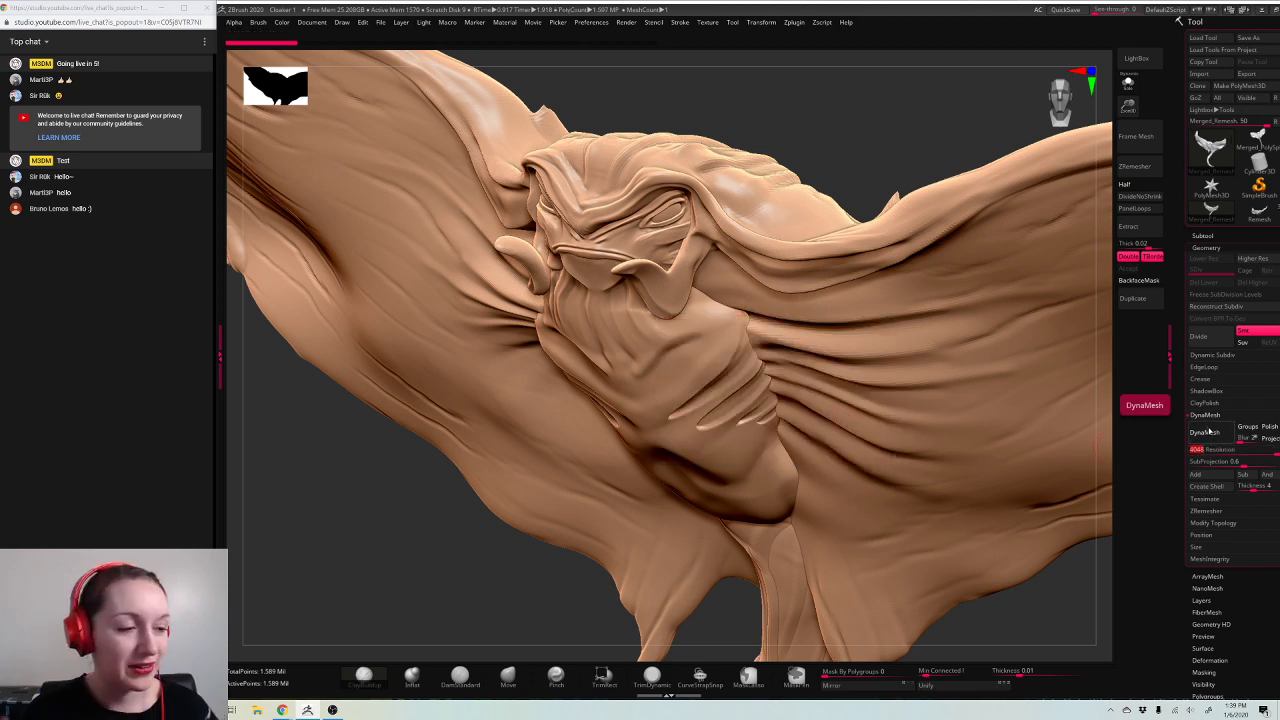
pyautogui.click(1210, 431)
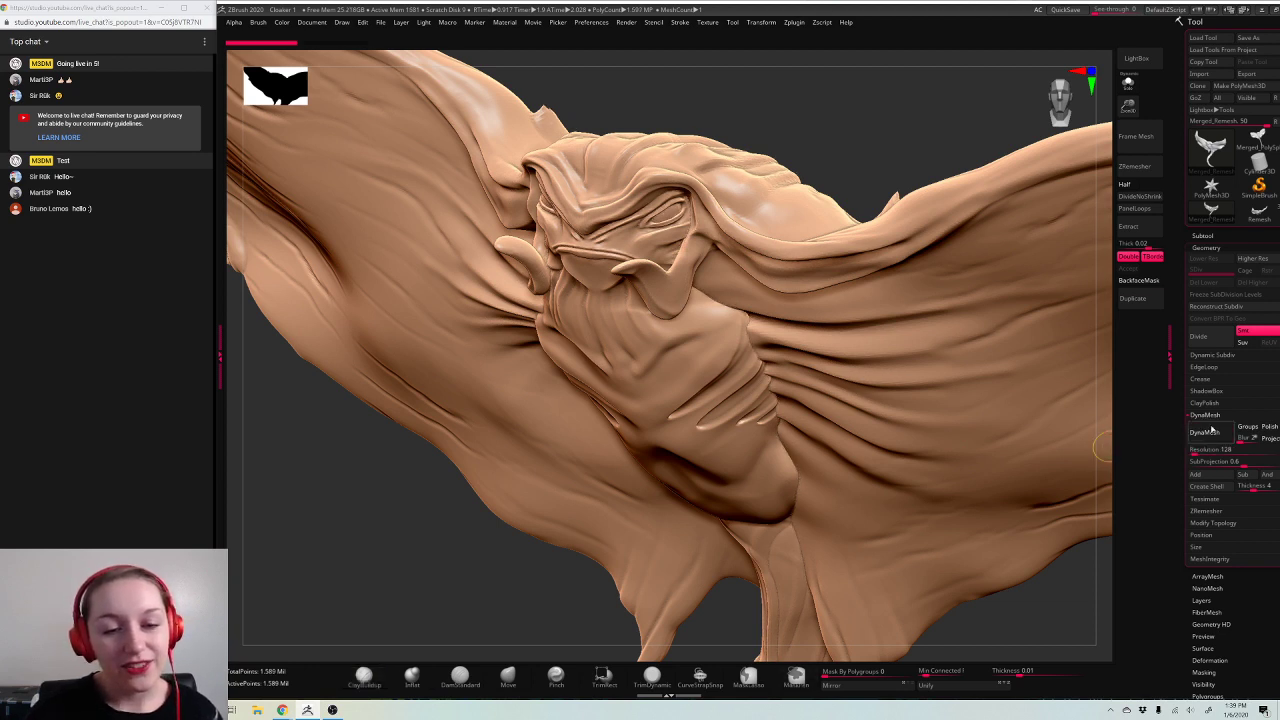
pyautogui.hotkey('ctrl', 'z')
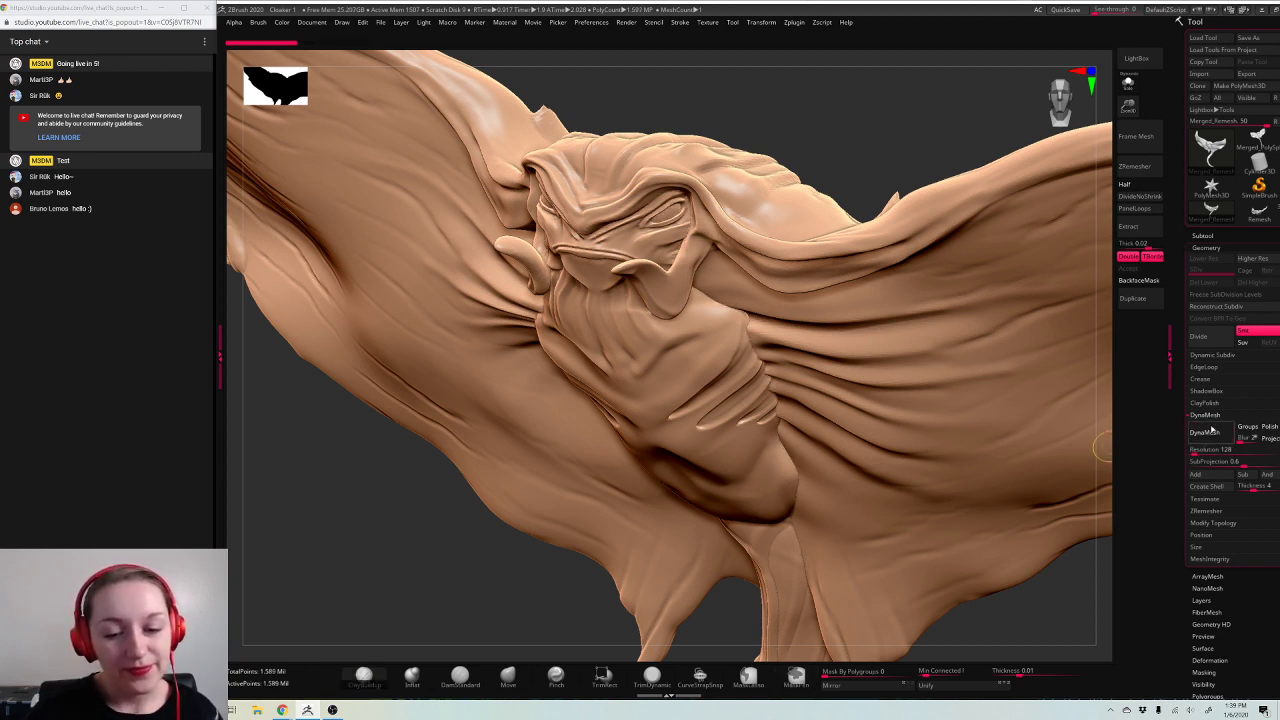
pyautogui.press('f')
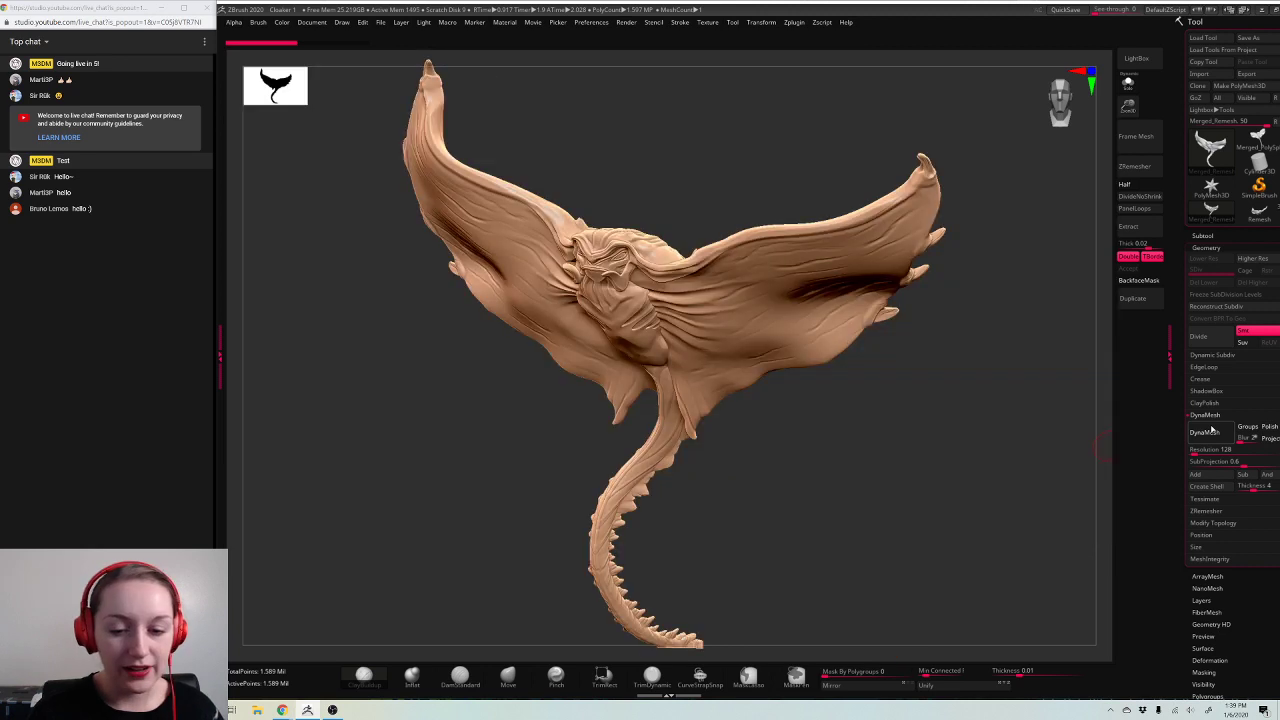
# Step: Place the transform gizmo on the wing and scale the whole creature up uniformly around it
pyautogui.moveTo(1000, 520); pyautogui.dragTo(920, 571)
pyautogui.press('w')
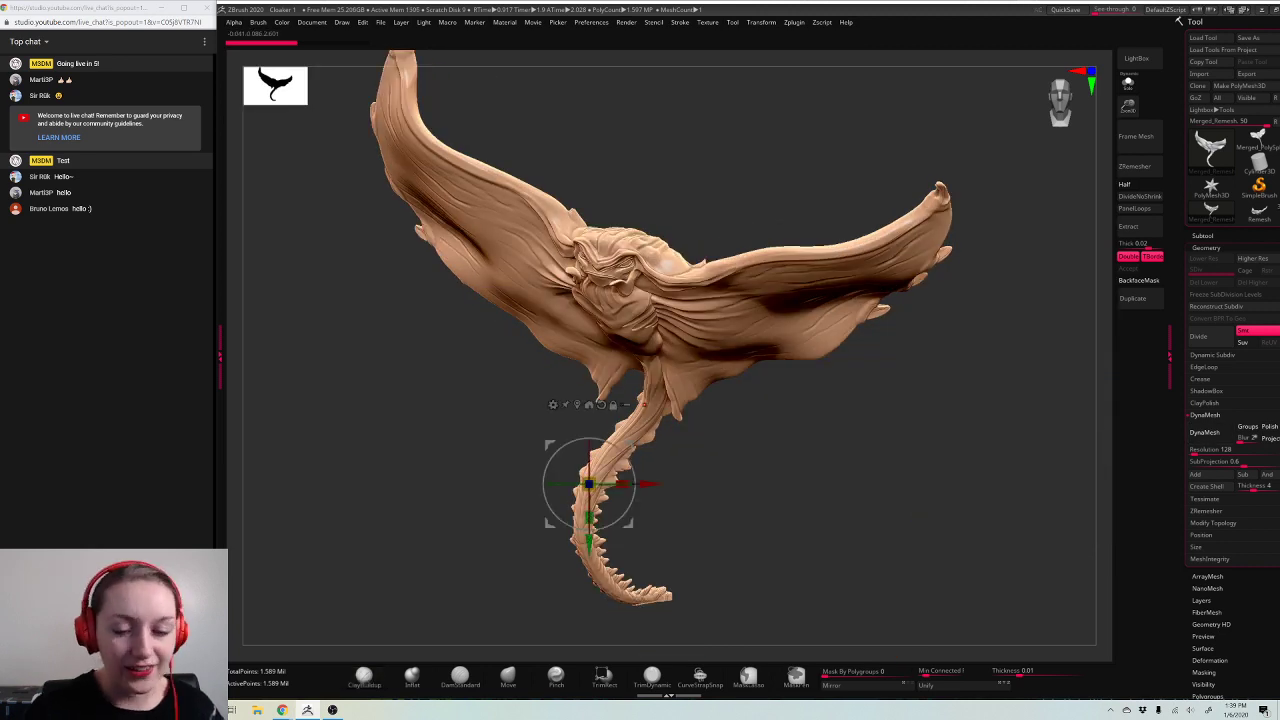
pyautogui.keyDown('alt'); pyautogui.moveTo(782, 324); pyautogui.dragTo(978, 317); pyautogui.keyUp('alt')
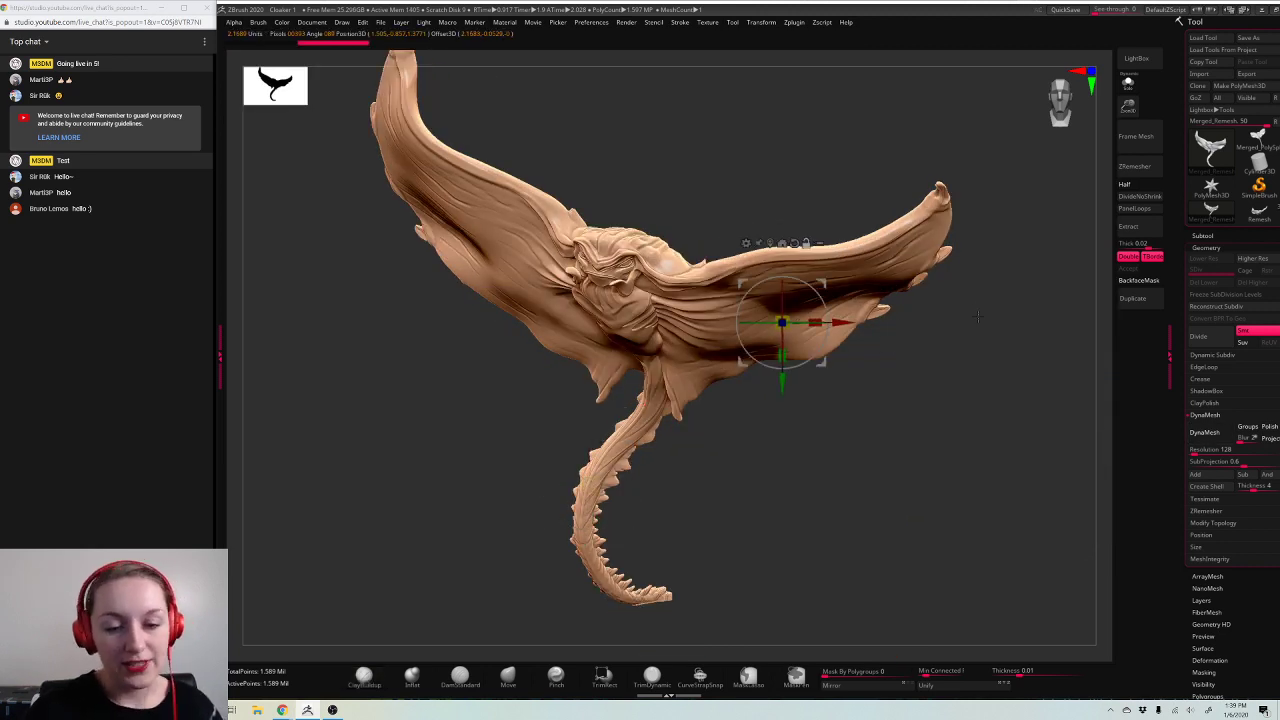
pyautogui.press('q')
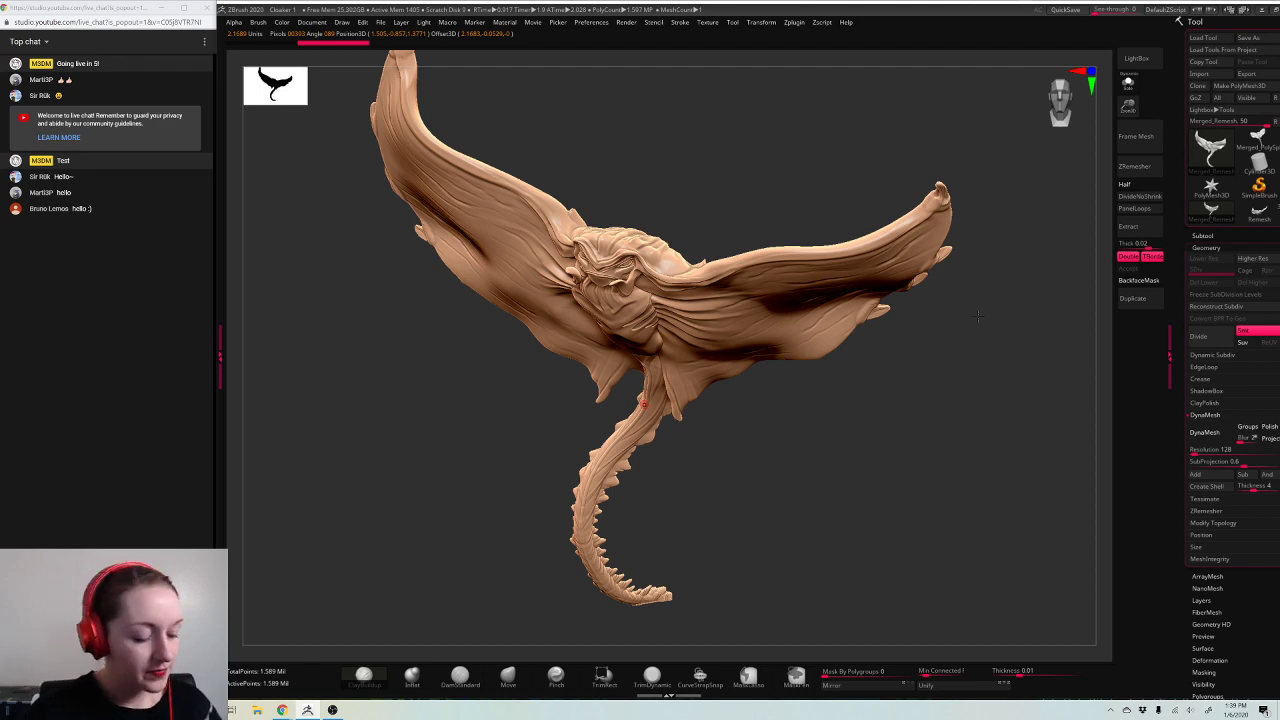
pyautogui.press('w')
pyautogui.moveTo(782, 322); pyautogui.dragTo(975, 214)
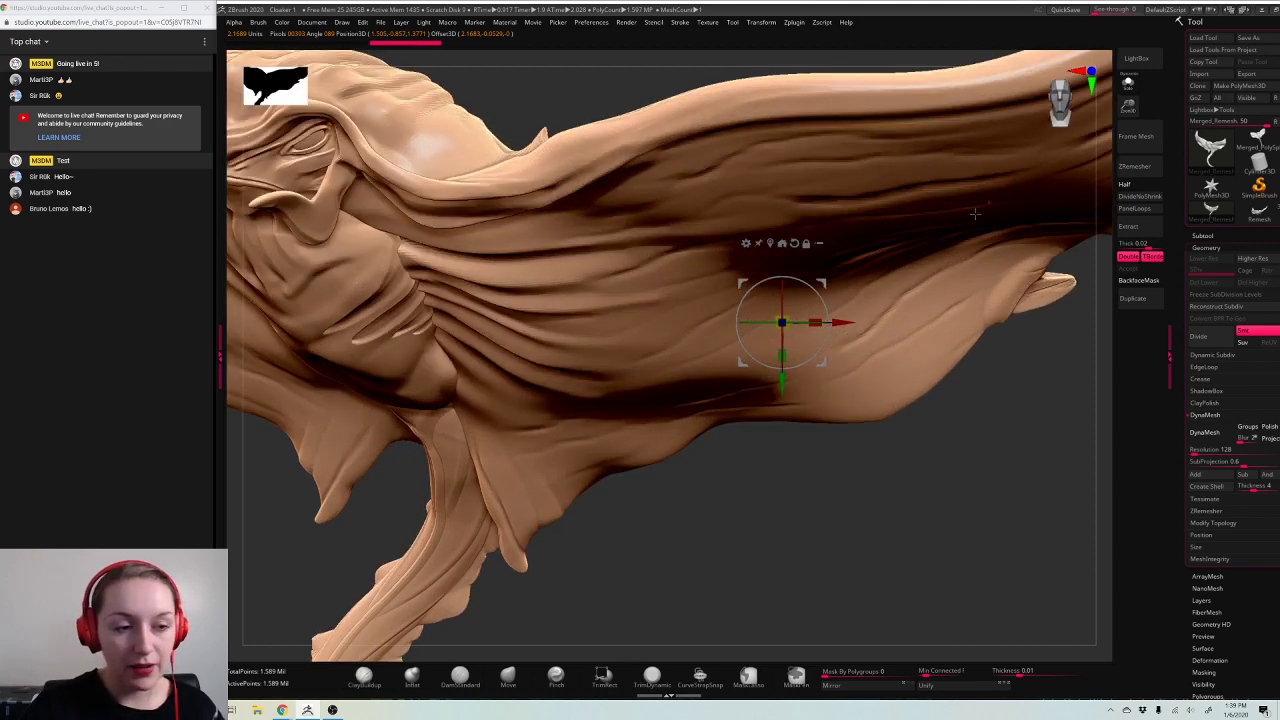
pyautogui.press('q')
pyautogui.press('f')
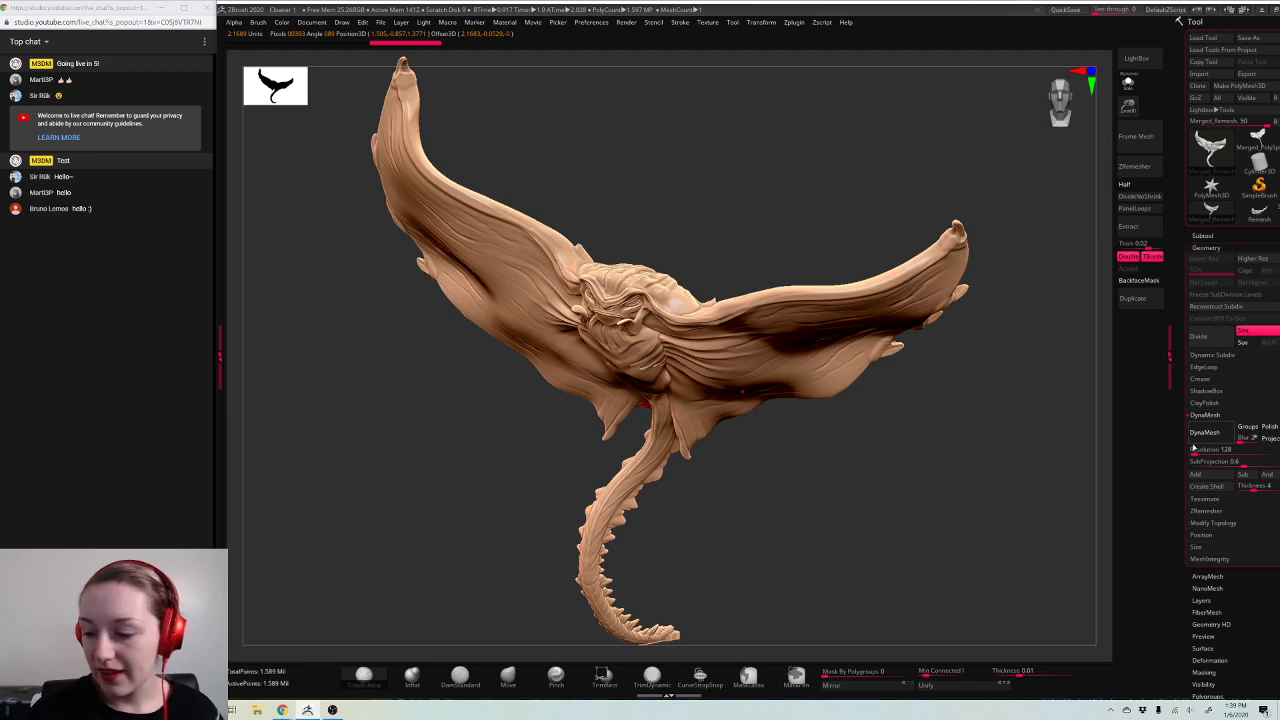
# Step: Try remeshing the enlarged creature with DynaMesh at a resolution of 4072, and undo the remesh
pyautogui.click(1278, 451)
pyautogui.click(1210, 433)
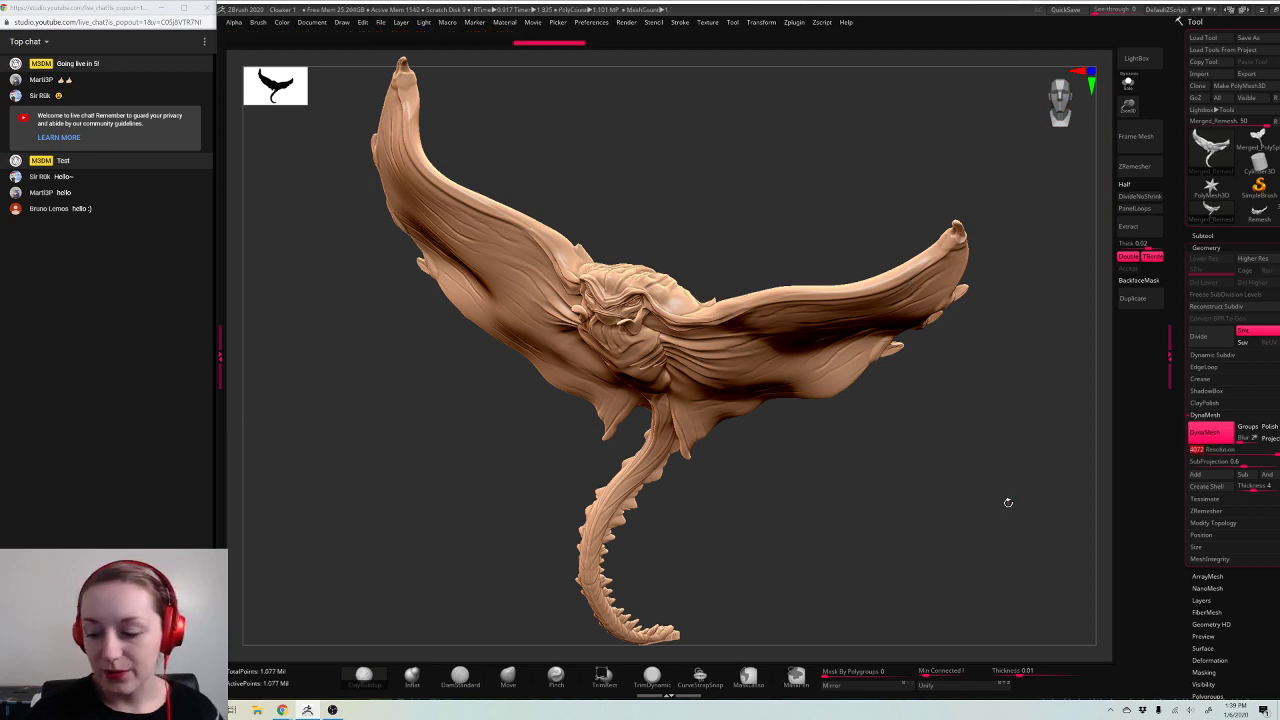
pyautogui.moveTo(1017, 507); pyautogui.dragTo(927, 137)
pyautogui.hotkey('ctrl', 'z')
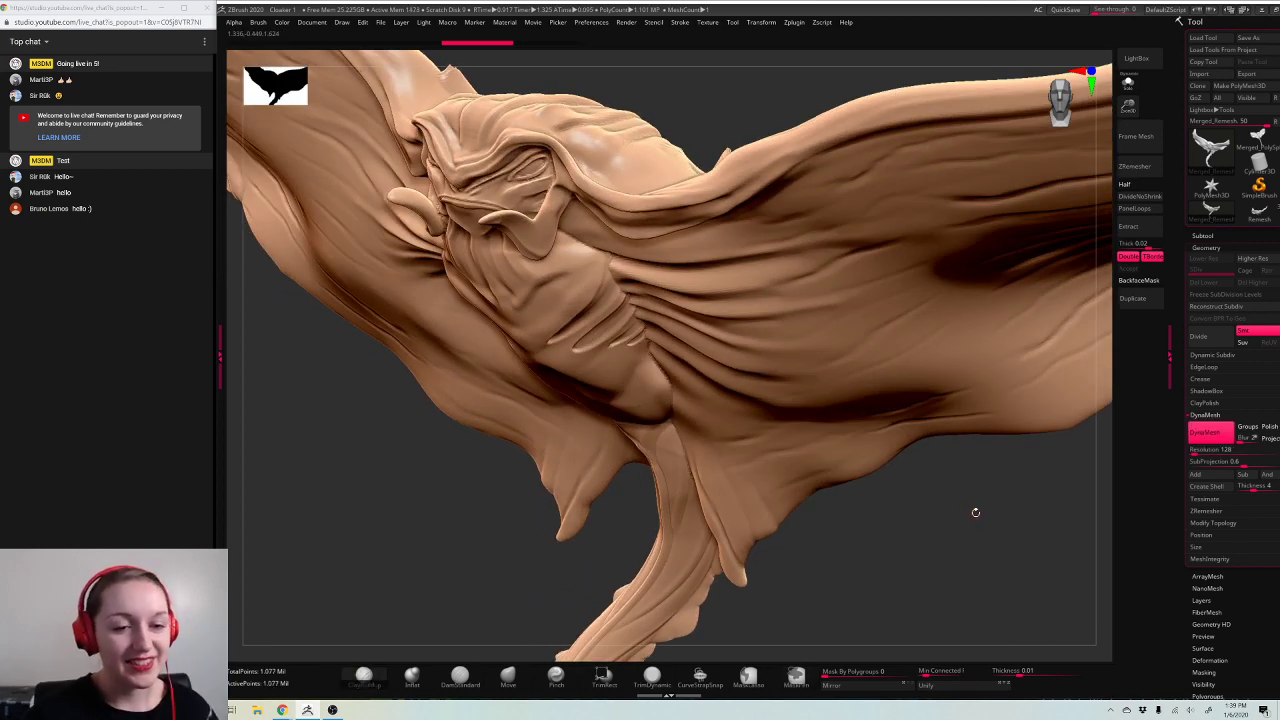
pyautogui.hotkey('ctrl', 'z')
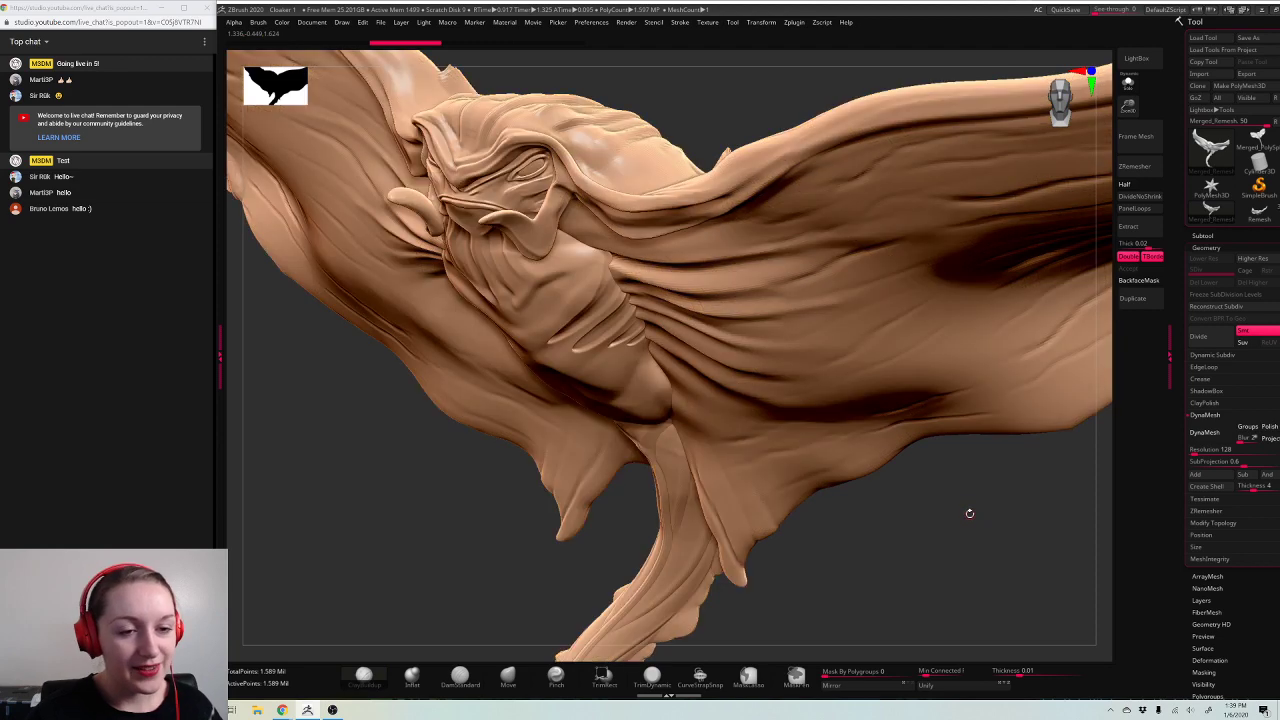
# Step: Show the subtool list and switch to the Remesh tool that holds the creature as separate subtools
pyautogui.moveTo(1128, 107); pyautogui.dragTo(1125, 40)
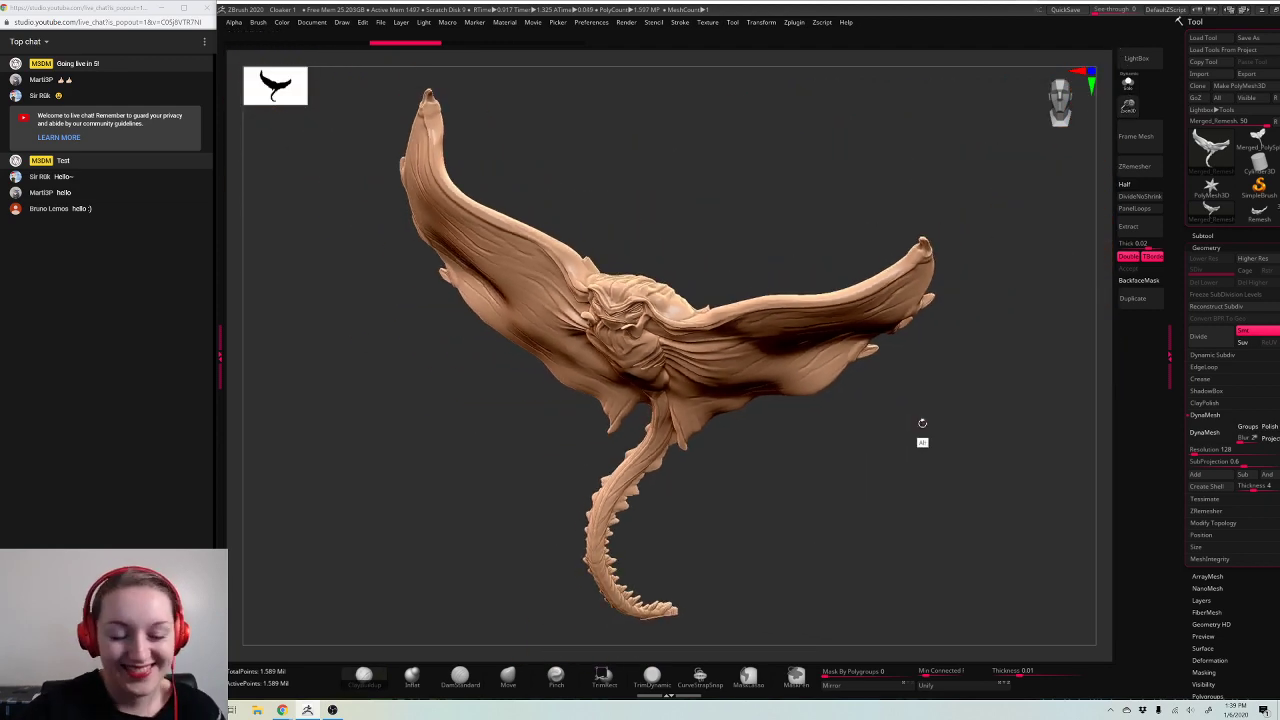
pyautogui.keyDown('alt'); pyautogui.moveTo(926, 427); pyautogui.dragTo(949, 393); pyautogui.keyUp('alt')
pyautogui.click(1202, 235)
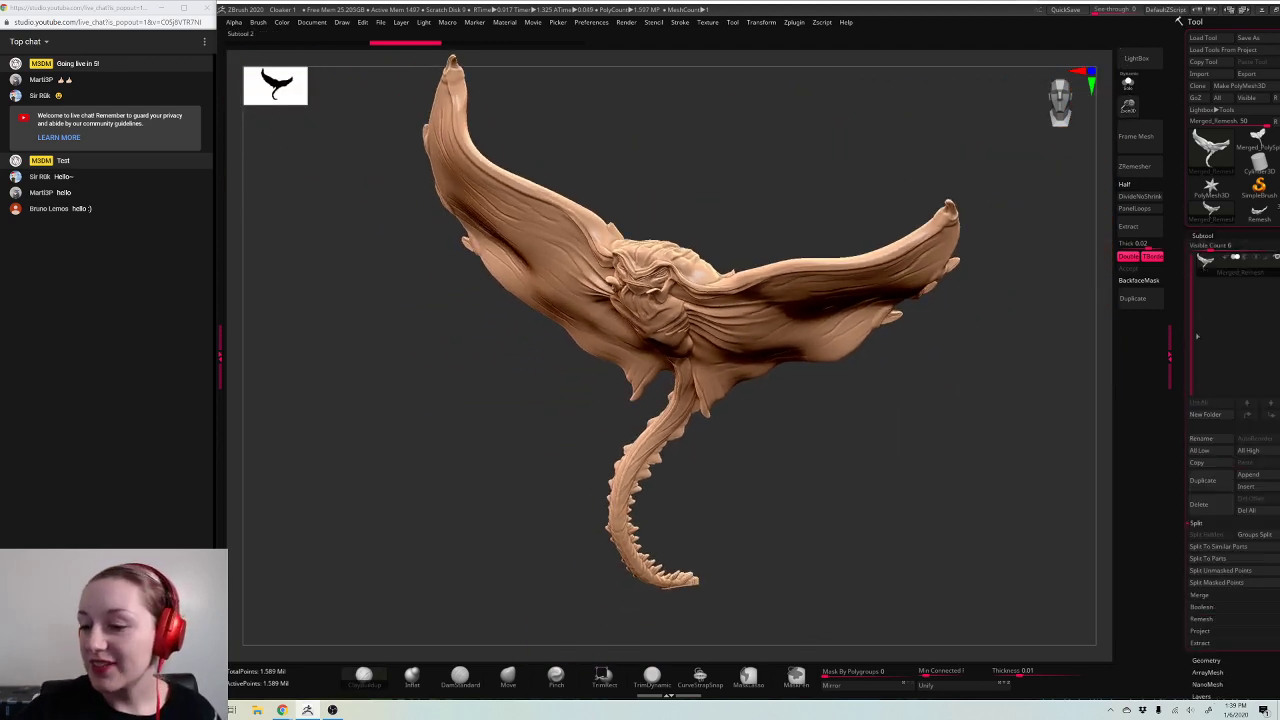
pyautogui.click(1259, 211)
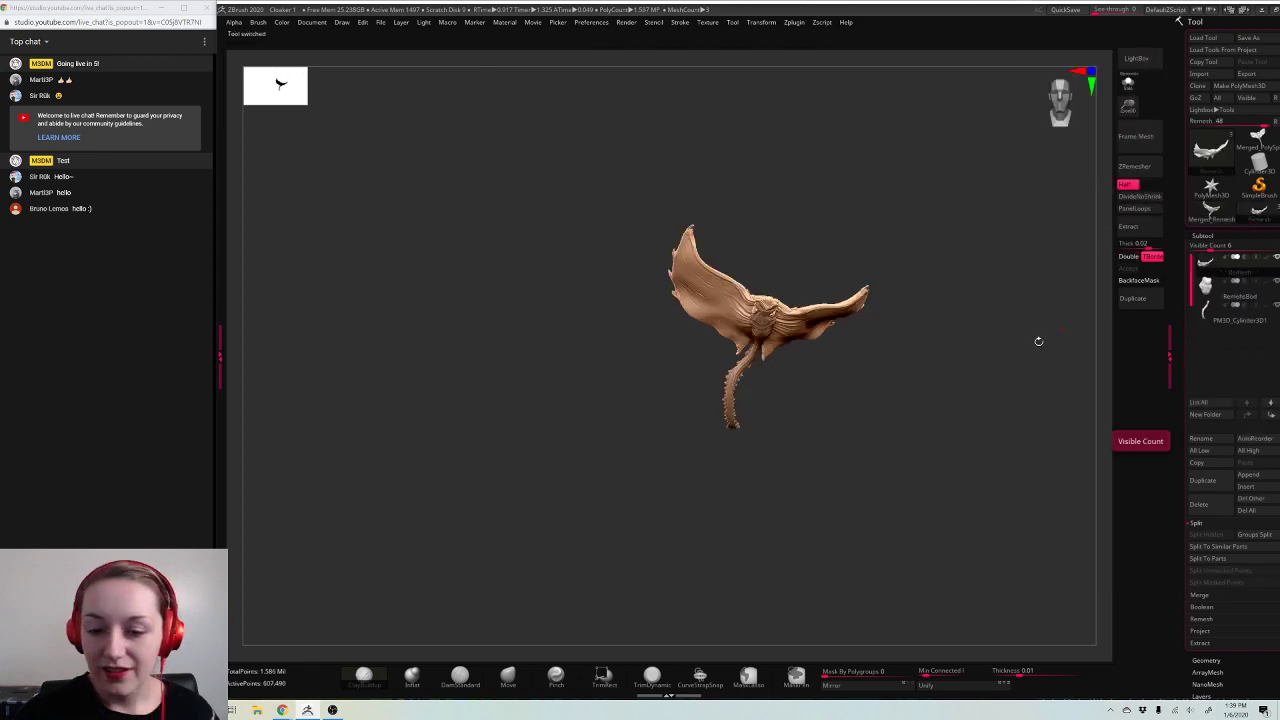
pyautogui.moveTo(1126, 104); pyautogui.dragTo(1125, 246)
pyautogui.keyDown('alt'); pyautogui.moveTo(933, 435); pyautogui.dragTo(880, 485); pyautogui.keyUp('alt')
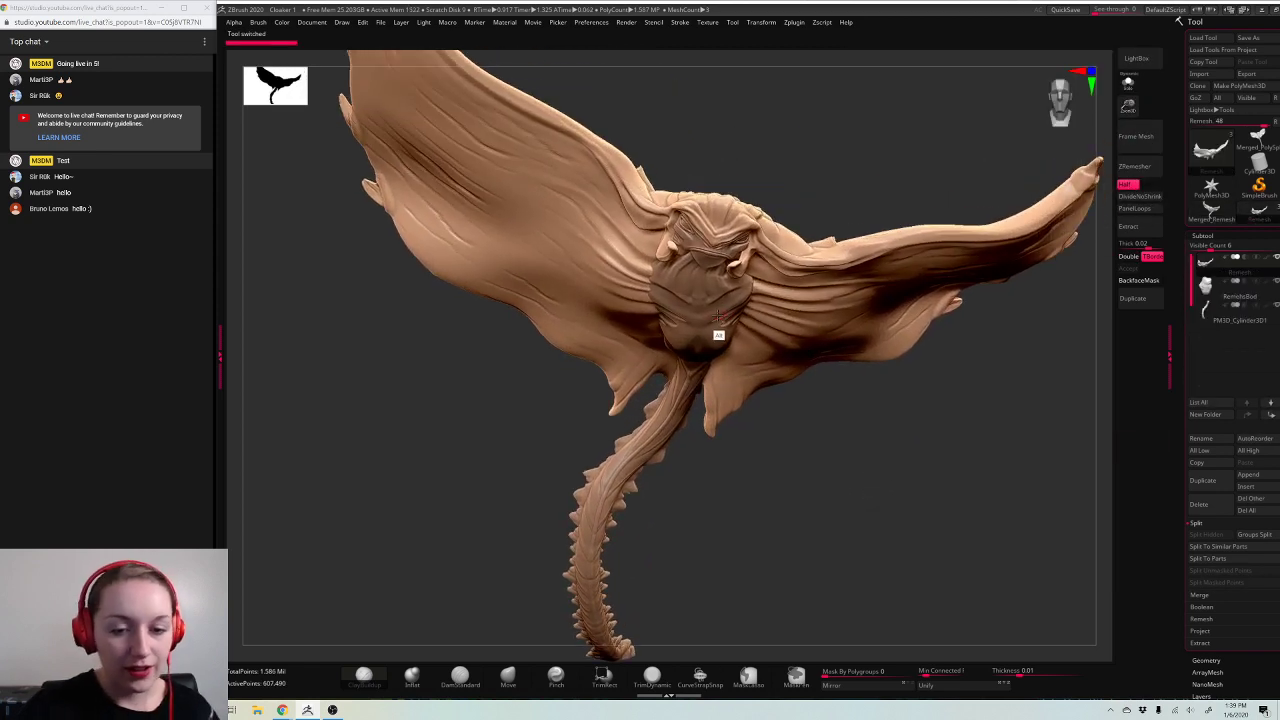
# Step: Examine the creature's body, wings and tail as separate subtools, selecting each in turn and finishing on the tail
pyautogui.keyDown('alt'); pyautogui.click(719, 335); pyautogui.keyUp('alt')
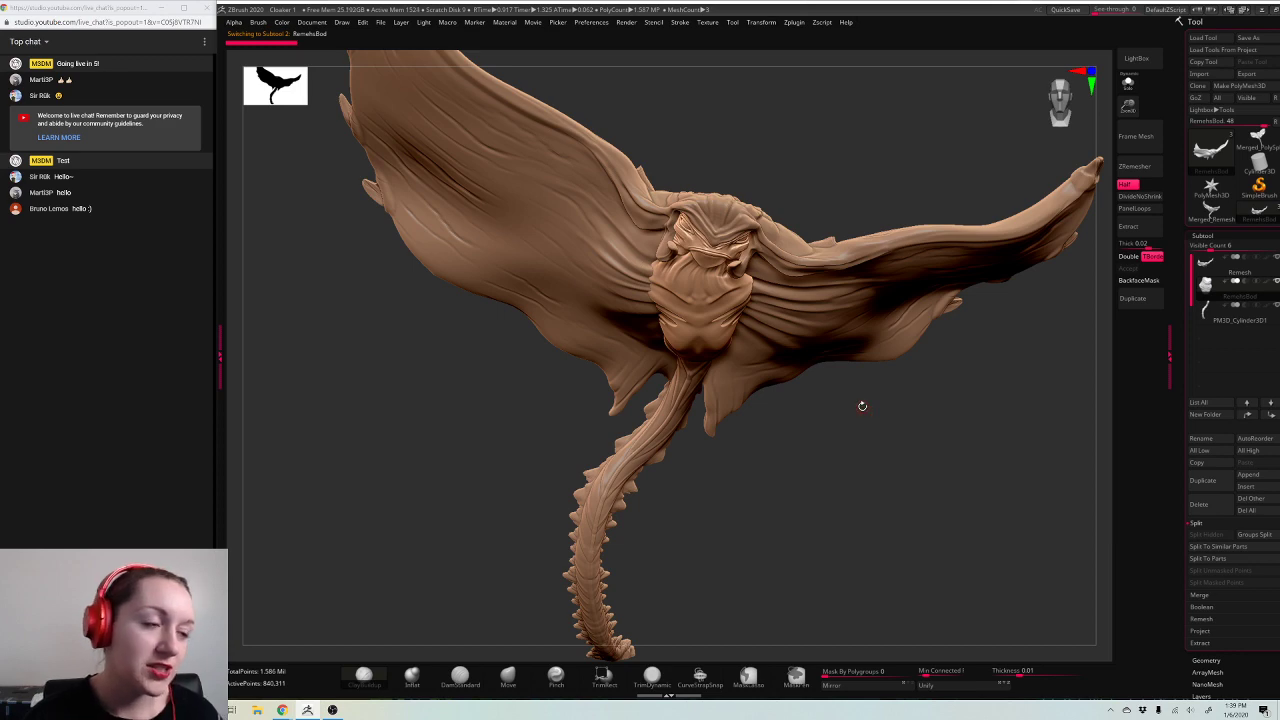
pyautogui.keyDown('alt'); pyautogui.click(820, 345); pyautogui.keyUp('alt')
pyautogui.moveTo(916, 422); pyautogui.dragTo(760, 385)
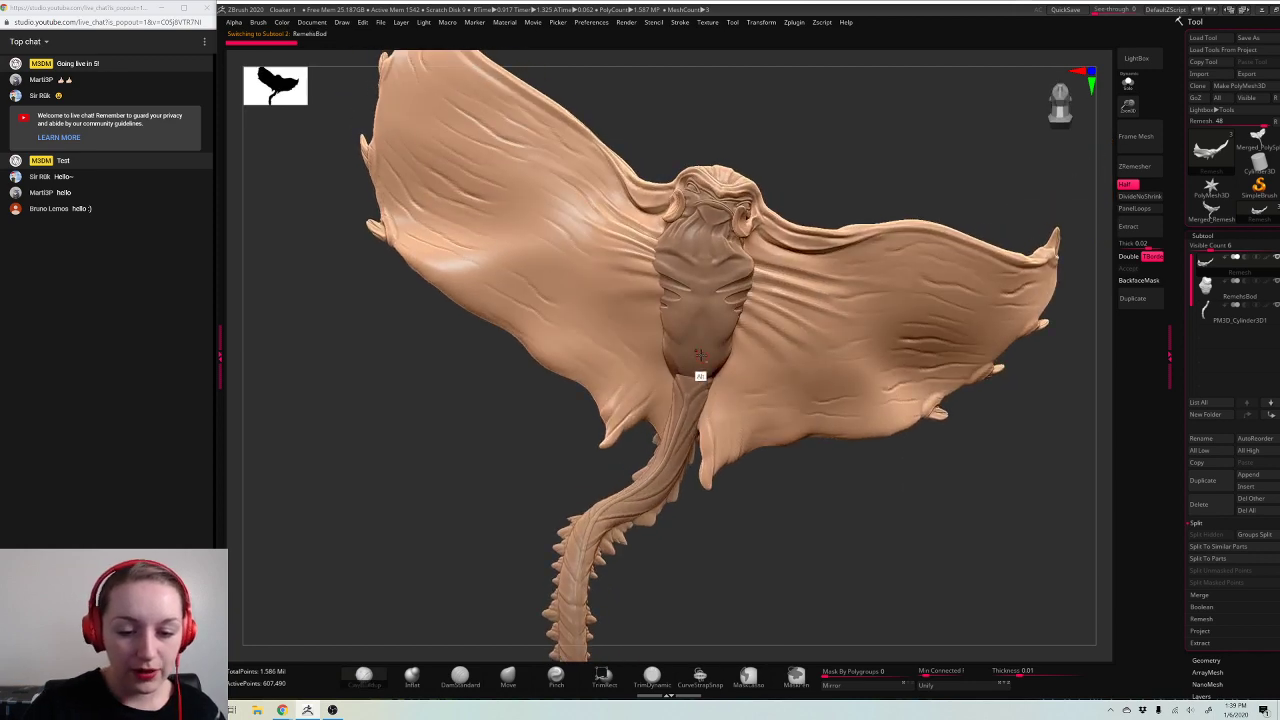
pyautogui.keyDown('alt'); pyautogui.click(697, 395); pyautogui.keyUp('alt')
pyautogui.keyDown('alt'); pyautogui.click(688, 395); pyautogui.keyUp('alt')
pyautogui.moveTo(889, 486); pyautogui.dragTo(963, 457)
pyautogui.click(1121, 138)
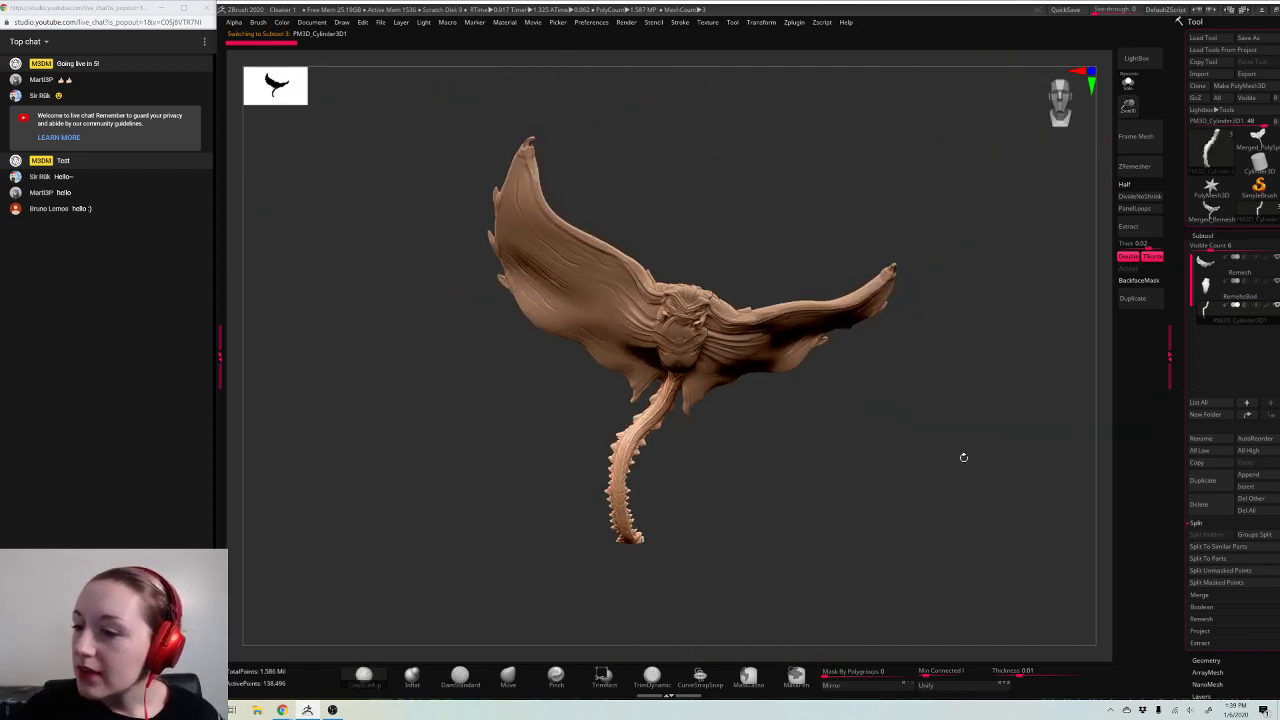
# Step: Compare the Merged_PolySphere and Merged_Remesh tools with the separate-subtool version, and return to the PM3D_Cylinder3D1 tool
pyautogui.click(1252, 142)
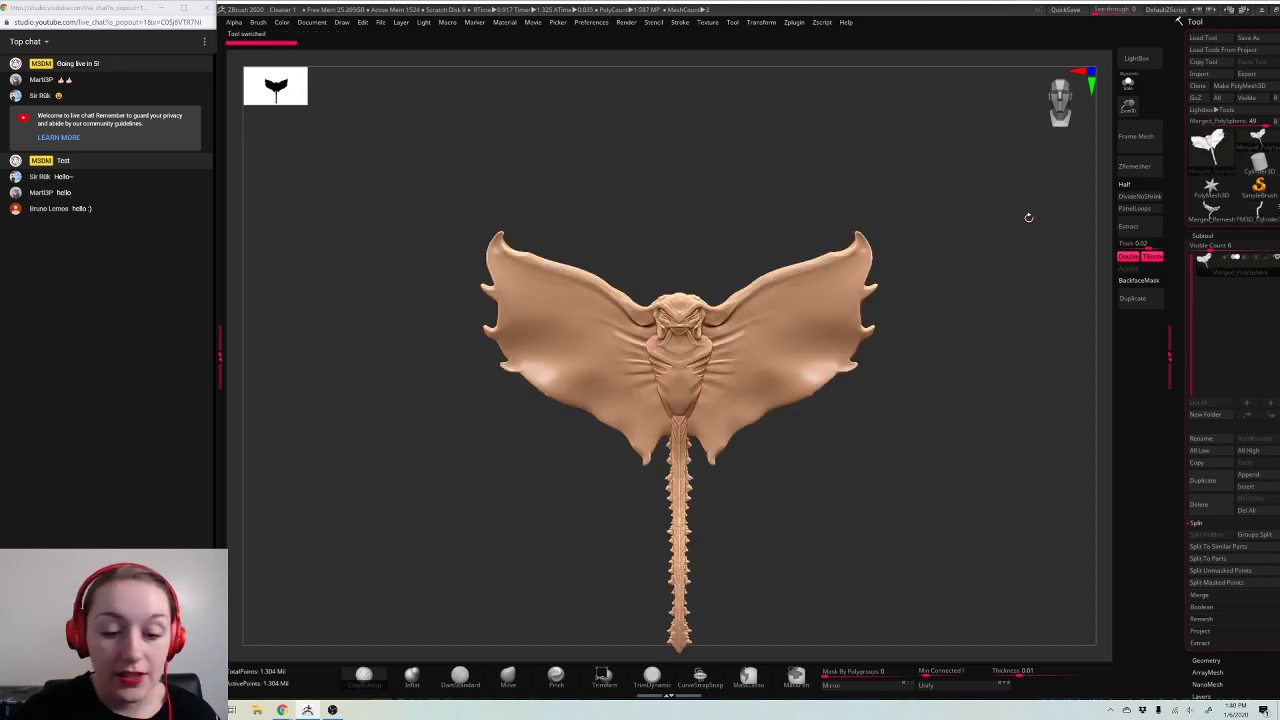
pyautogui.keyDown('alt'); pyautogui.moveTo(976, 230); pyautogui.dragTo(780, 213); pyautogui.keyUp('alt')
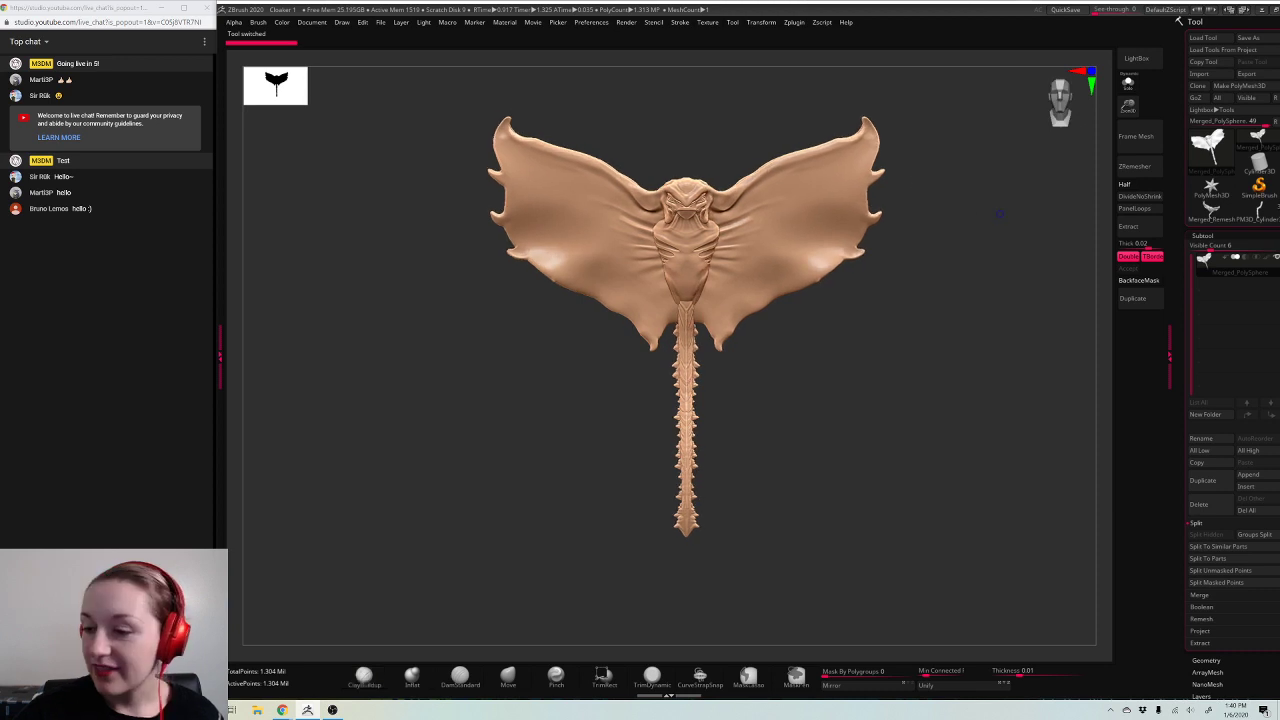
pyautogui.keyDown('alt'); pyautogui.moveTo(947, 372); pyautogui.dragTo(935, 431); pyautogui.keyUp('alt')
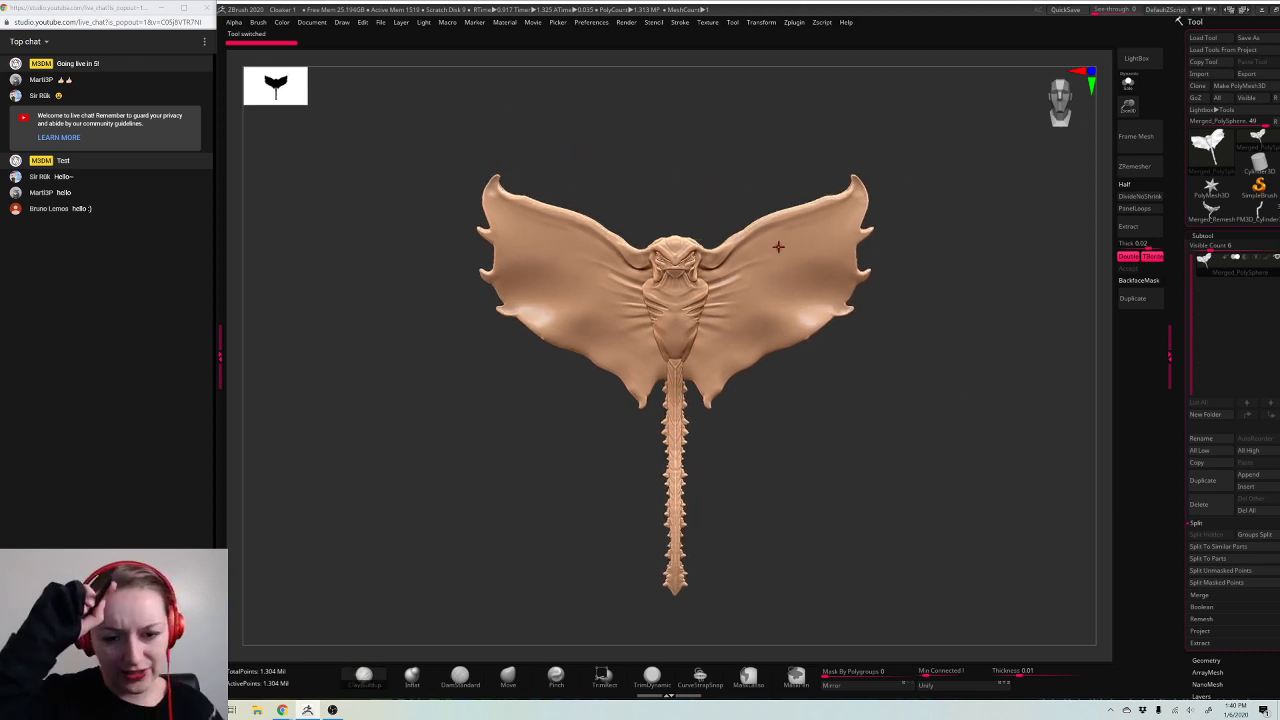
pyautogui.click(1208, 210)
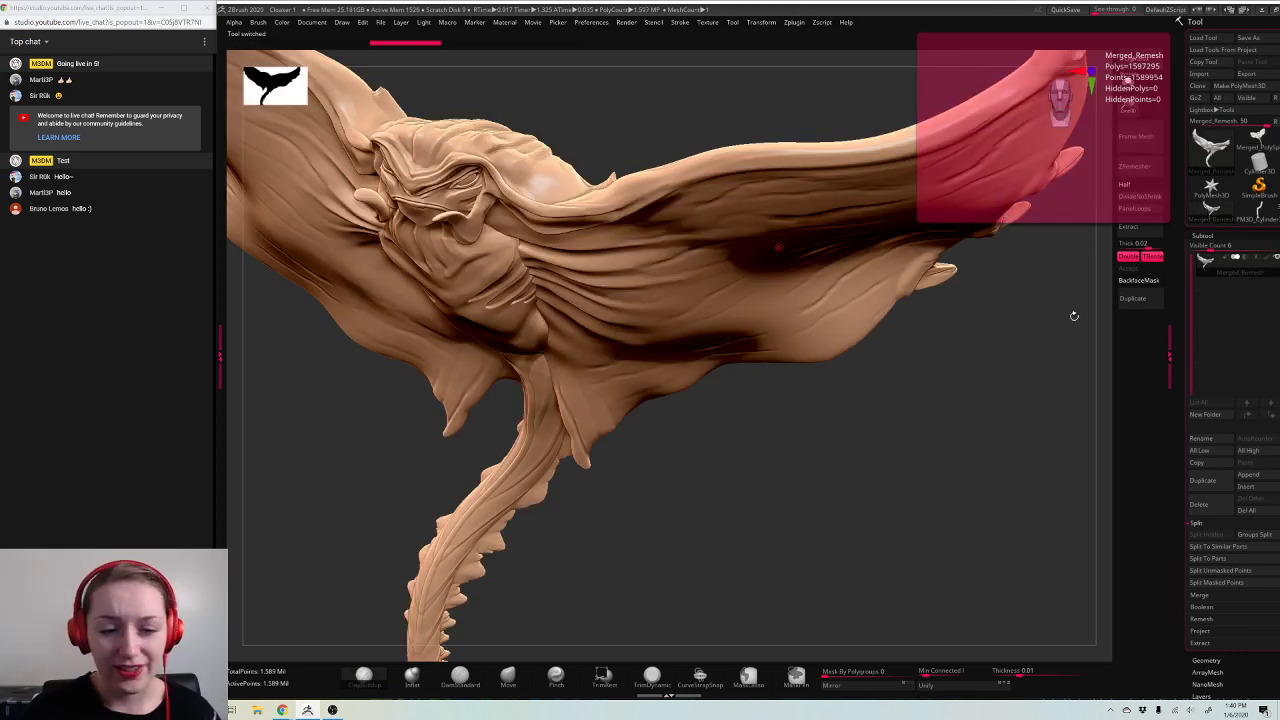
pyautogui.click(1140, 123)
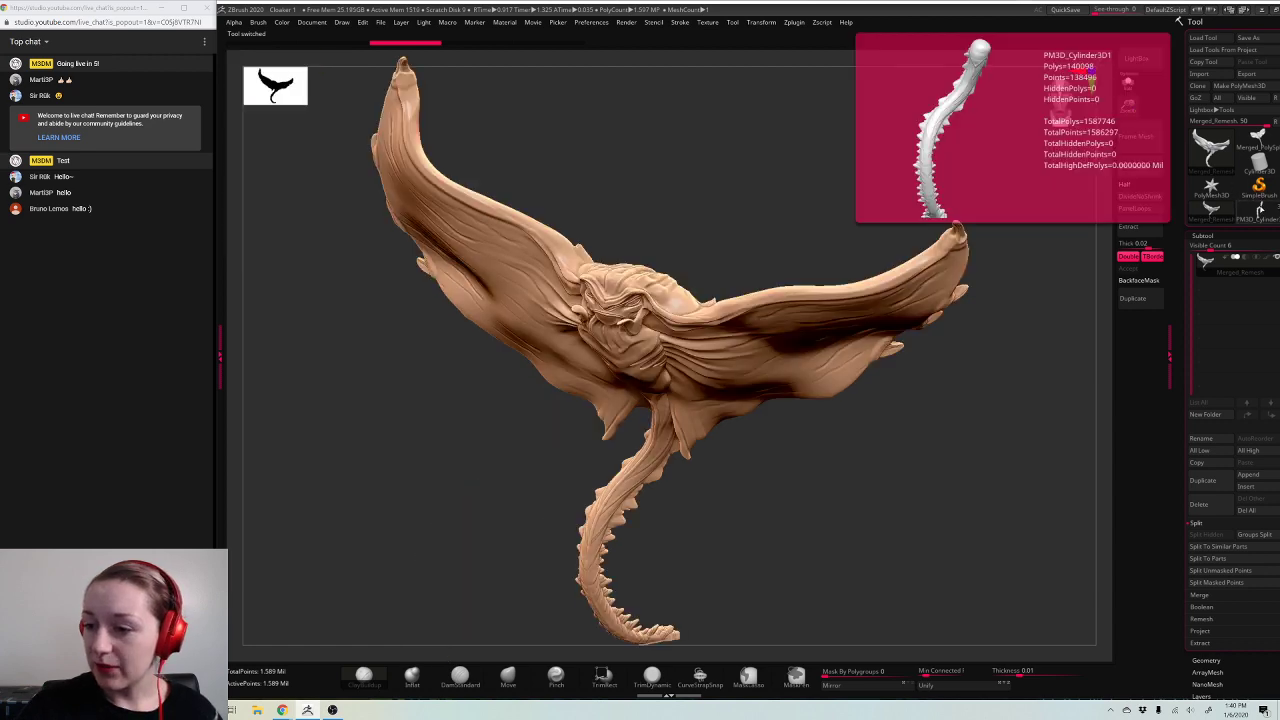
pyautogui.click(1259, 213)
pyautogui.click(1212, 212)
pyautogui.click(1260, 217)
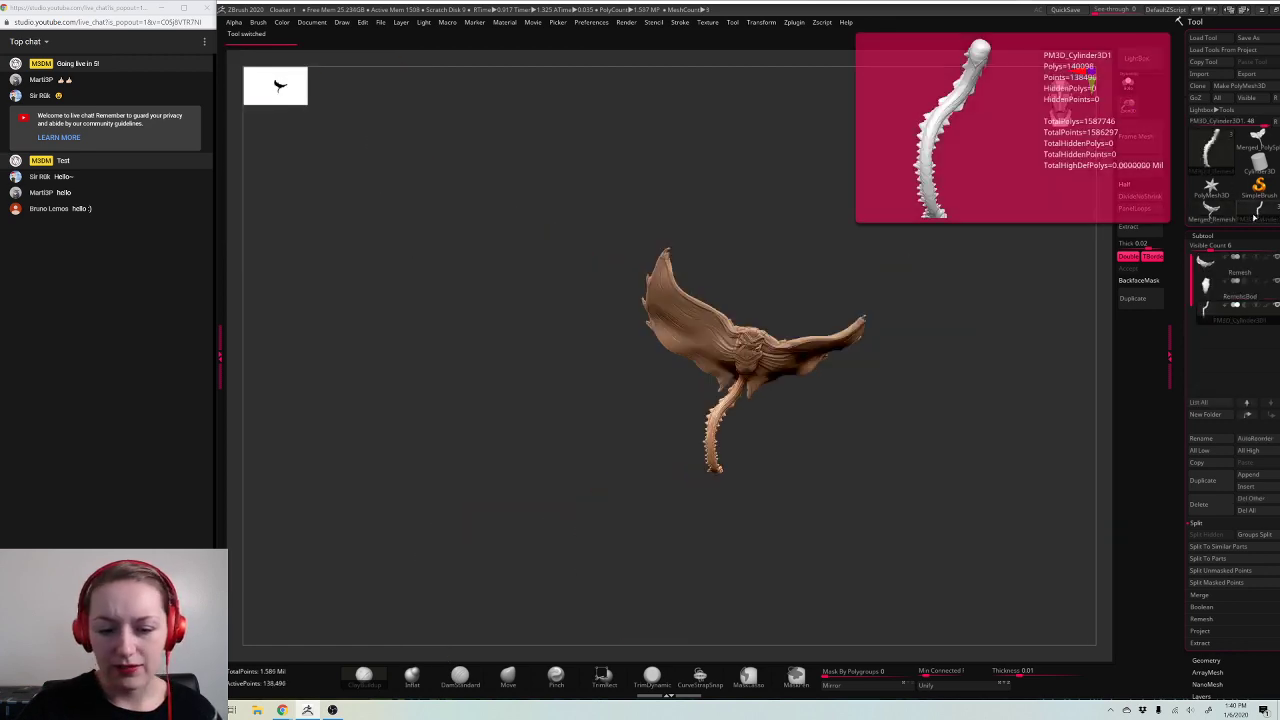
pyautogui.click(1212, 213)
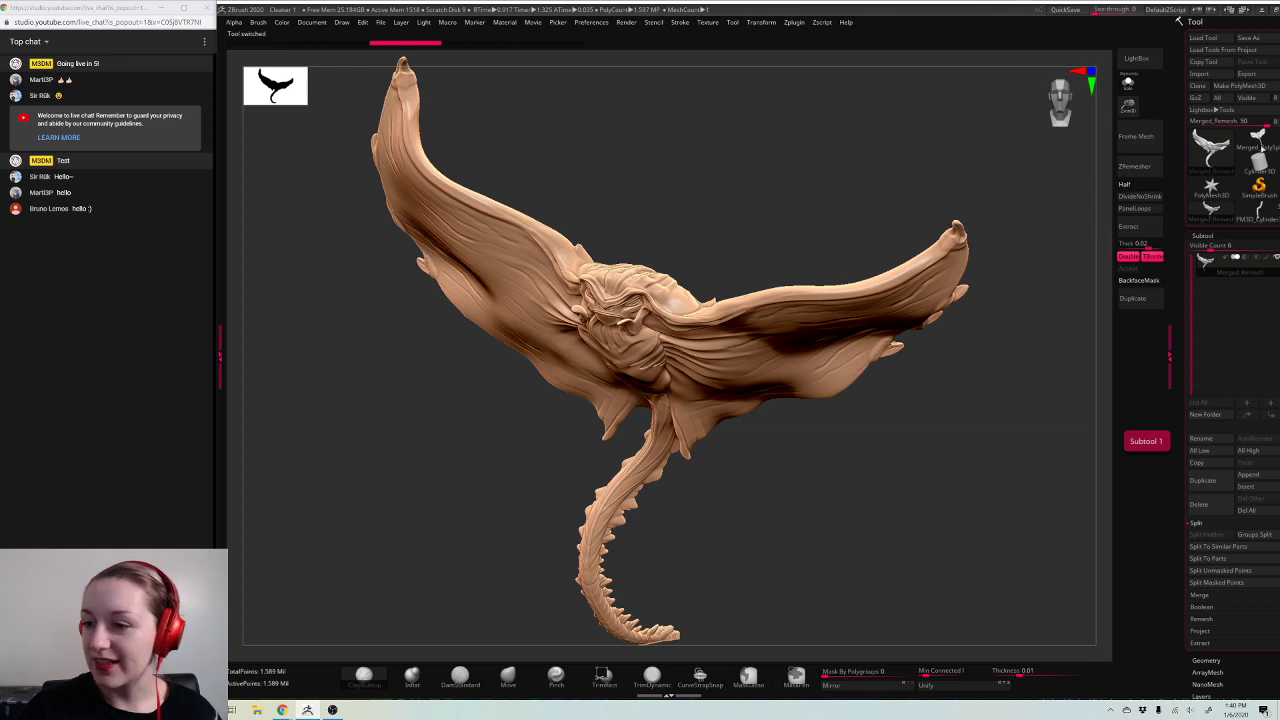
pyautogui.moveTo(1255, 146)
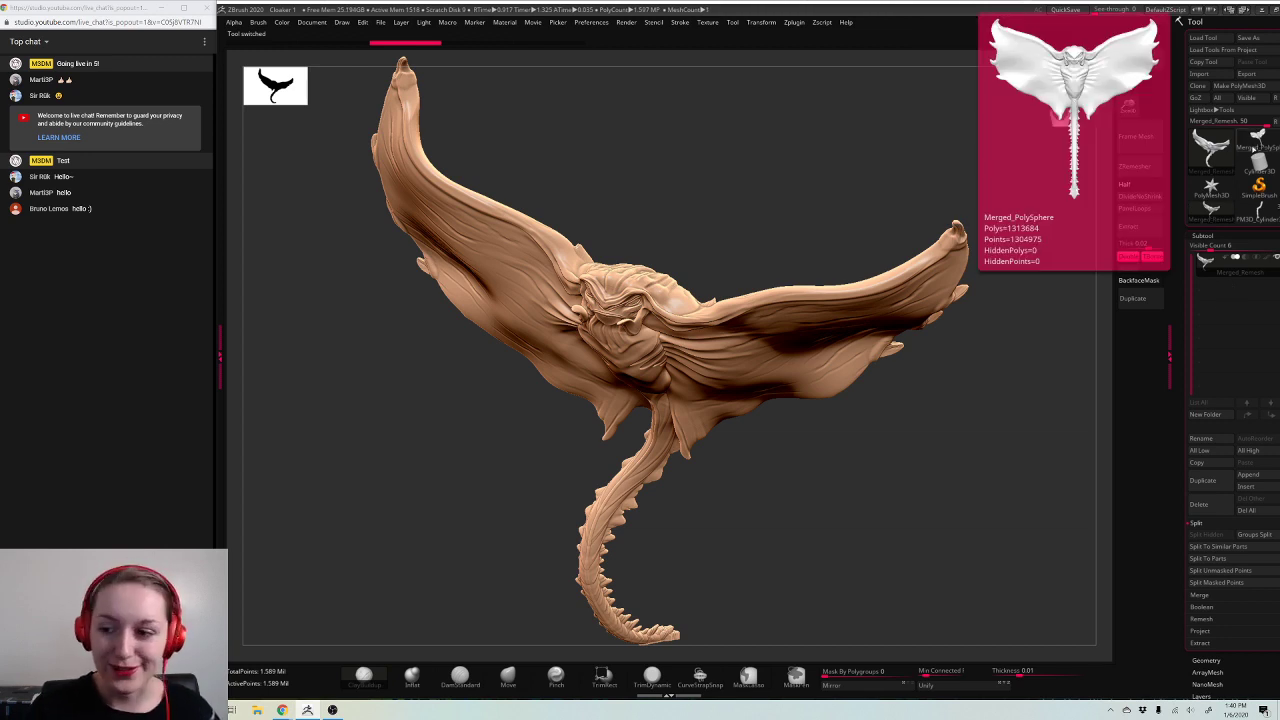
pyautogui.click(1257, 210)
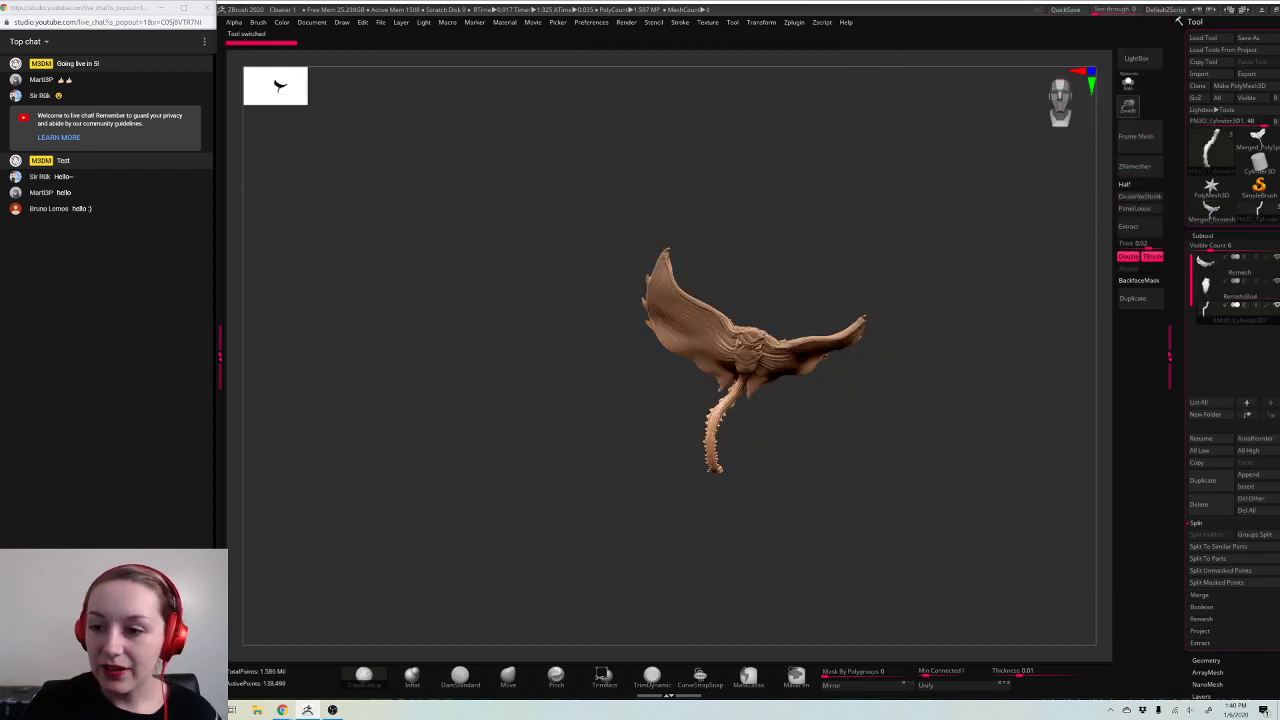
# Step: Nudge the tail's base and its uppermost spikes toward the creature's back with the Move brush
pyautogui.moveTo(1128, 106); pyautogui.dragTo(1085, 172)
pyautogui.moveTo(963, 445); pyautogui.dragTo(1009, 333)
pyautogui.moveTo(1128, 106)
pyautogui.mouseDown()
pyautogui.moveTo(1123, 153)
pyautogui.moveTo(1125, 118)
pyautogui.mouseUp()
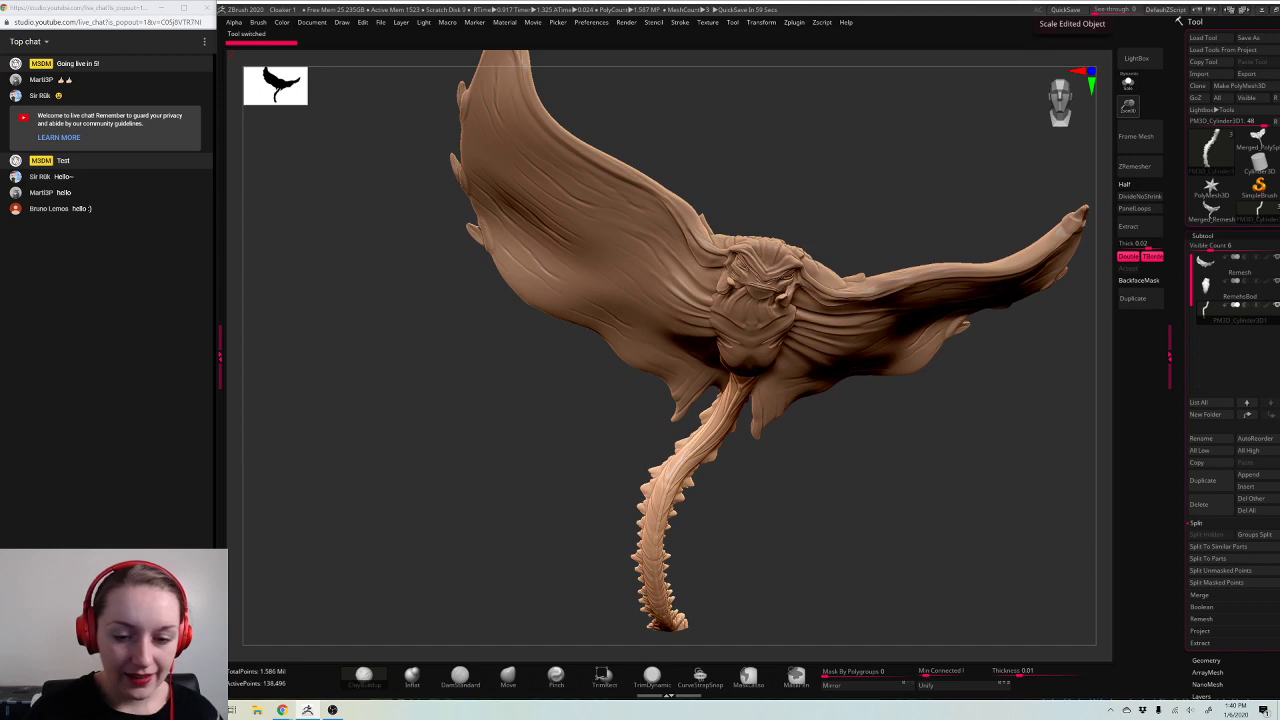
pyautogui.moveTo(957, 500)
pyautogui.mouseDown()
pyautogui.moveTo(951, 457)
pyautogui.moveTo(949, 505)
pyautogui.mouseUp()
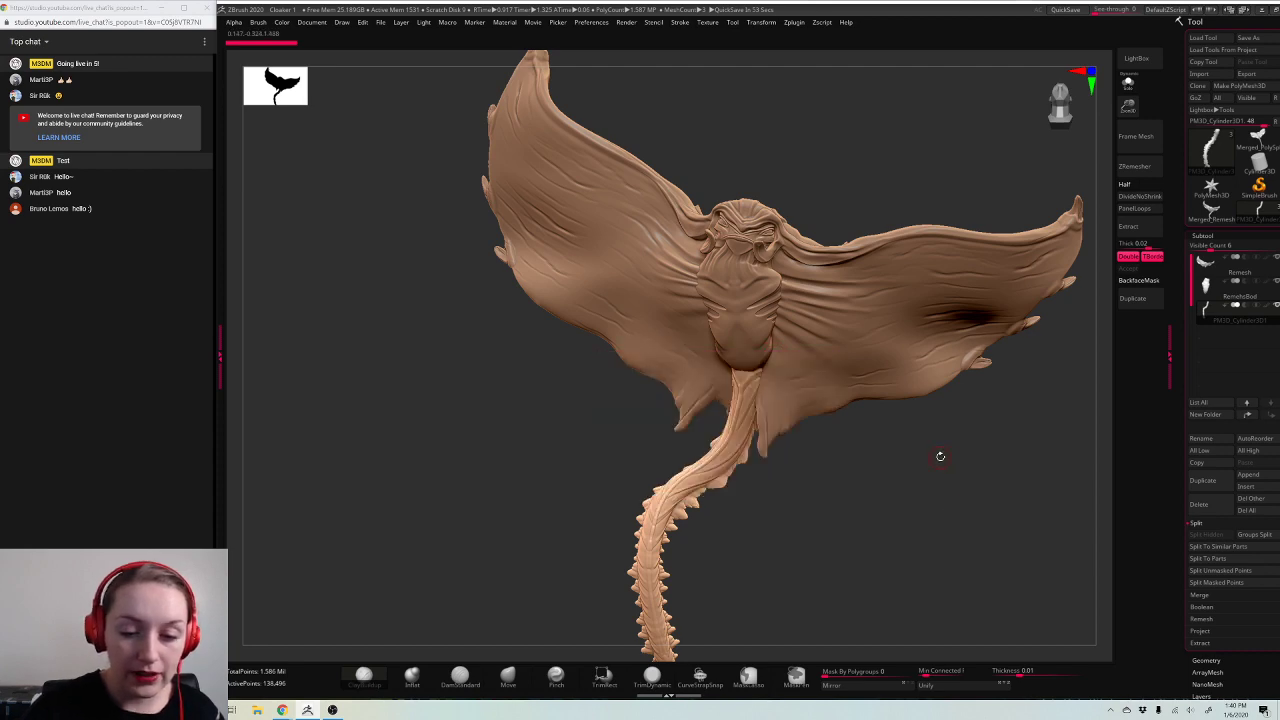
pyautogui.moveTo(940, 451); pyautogui.dragTo(952, 422)
pyautogui.moveTo(1128, 106); pyautogui.dragTo(1128, 134)
pyautogui.moveTo(955, 425); pyautogui.dragTo(906, 455)
pyautogui.press('space')
pyautogui.moveTo(966, 388); pyautogui.dragTo(972, 388)
pyautogui.click(522, 673)
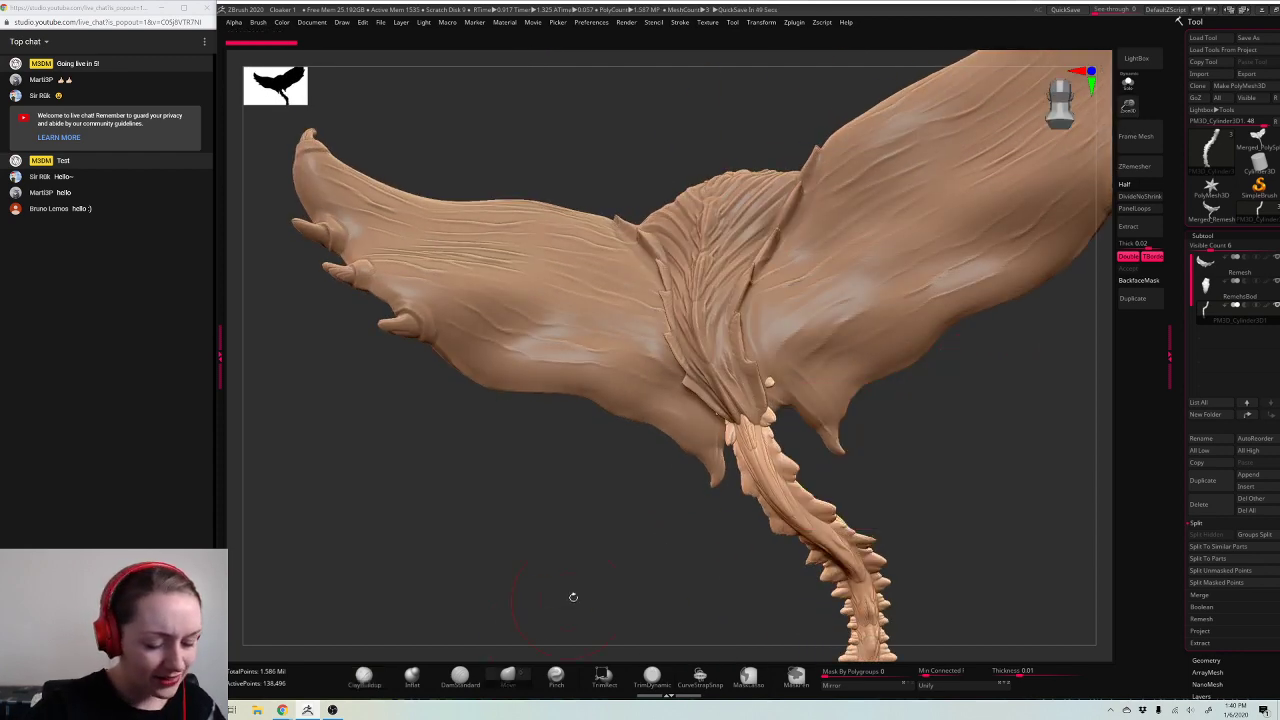
pyautogui.moveTo(746, 442); pyautogui.dragTo(768, 445)
pyautogui.moveTo(776, 382); pyautogui.dragTo(764, 390)
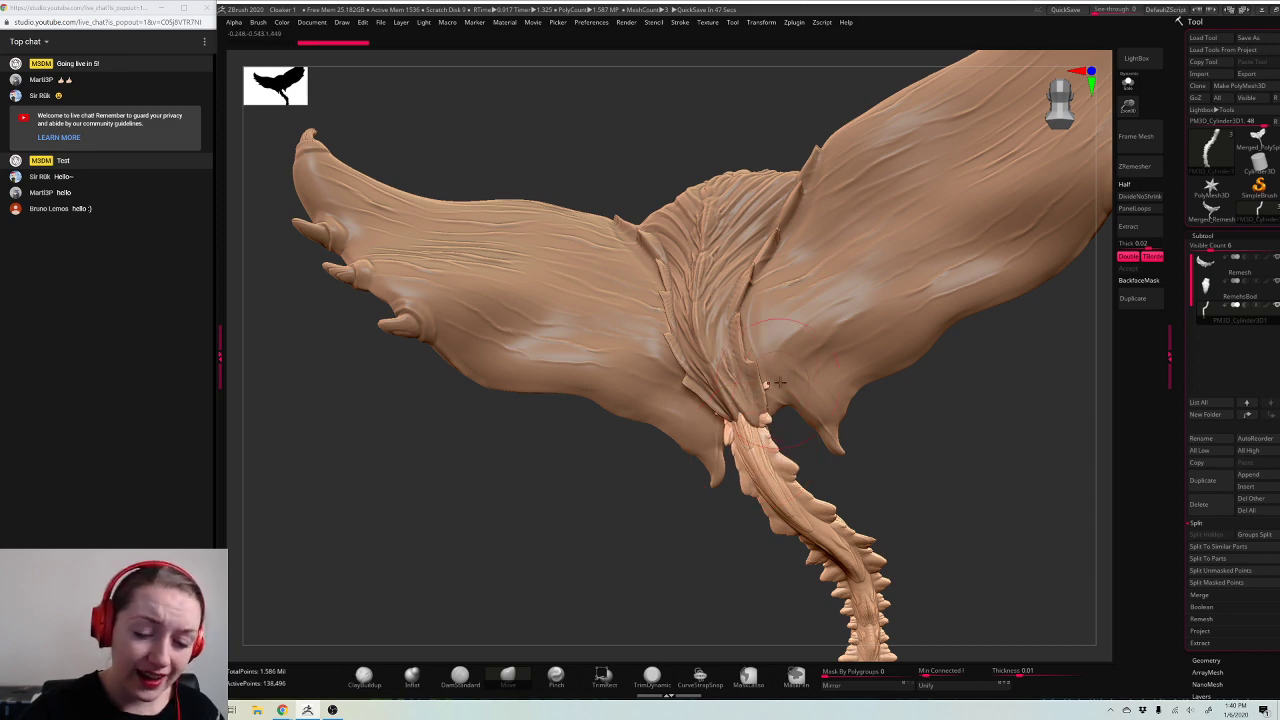
# Step: Adjust the Move brush size and reshape the tail's joint with the body from the side and back
pyautogui.press('space')
pyautogui.moveTo(963, 366)
pyautogui.mouseDown()
pyautogui.moveTo(836, 363)
pyautogui.moveTo(773, 385)
pyautogui.mouseUp()
pyautogui.moveTo(922, 492)
pyautogui.mouseDown()
pyautogui.moveTo(940, 489)
pyautogui.moveTo(963, 437)
pyautogui.mouseUp()
pyautogui.moveTo(708, 401); pyautogui.dragTo(681, 400)
pyautogui.press('space')
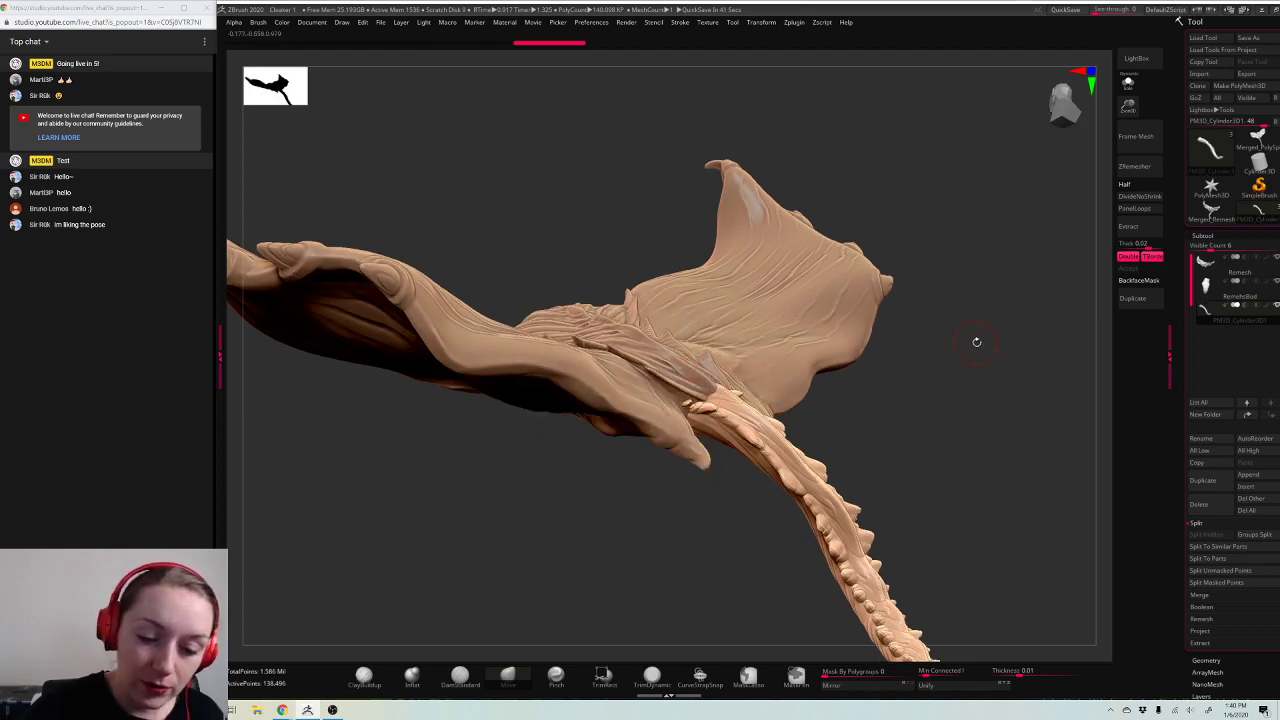
pyautogui.moveTo(976, 342); pyautogui.dragTo(760, 400)
pyautogui.moveTo(981, 392); pyautogui.dragTo(949, 397)
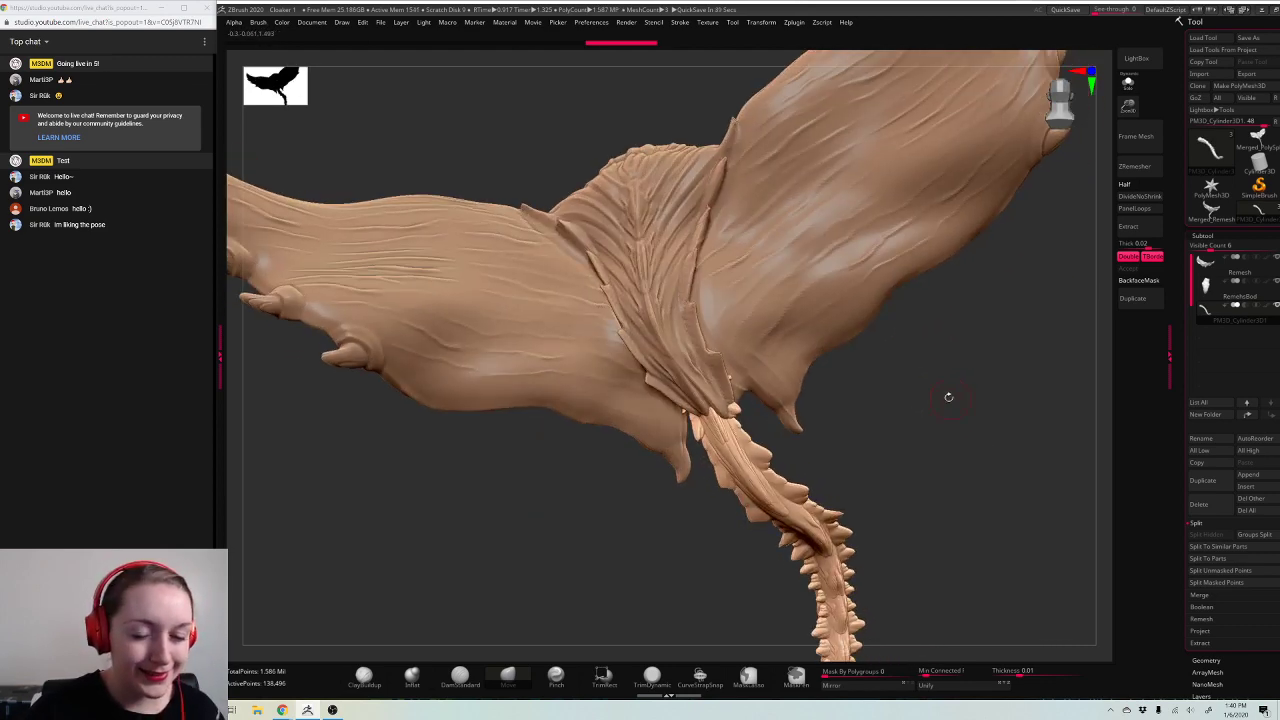
# Step: Refine the placement of the spikes around the tail's base with a resized Move brush
pyautogui.press('space')
pyautogui.click(964, 375)
pyautogui.moveTo(712, 445); pyautogui.dragTo(987, 482)
pyautogui.press('space')
pyautogui.moveTo(948, 416); pyautogui.dragTo(735, 445)
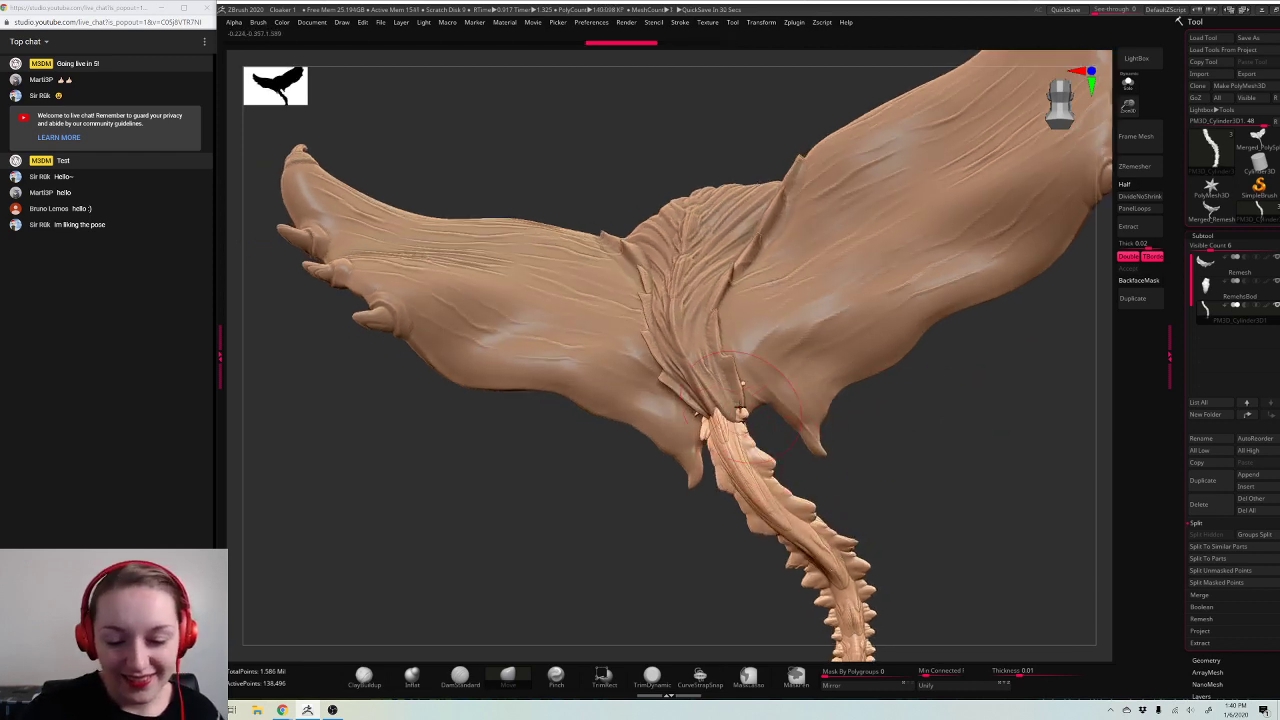
pyautogui.press('space')
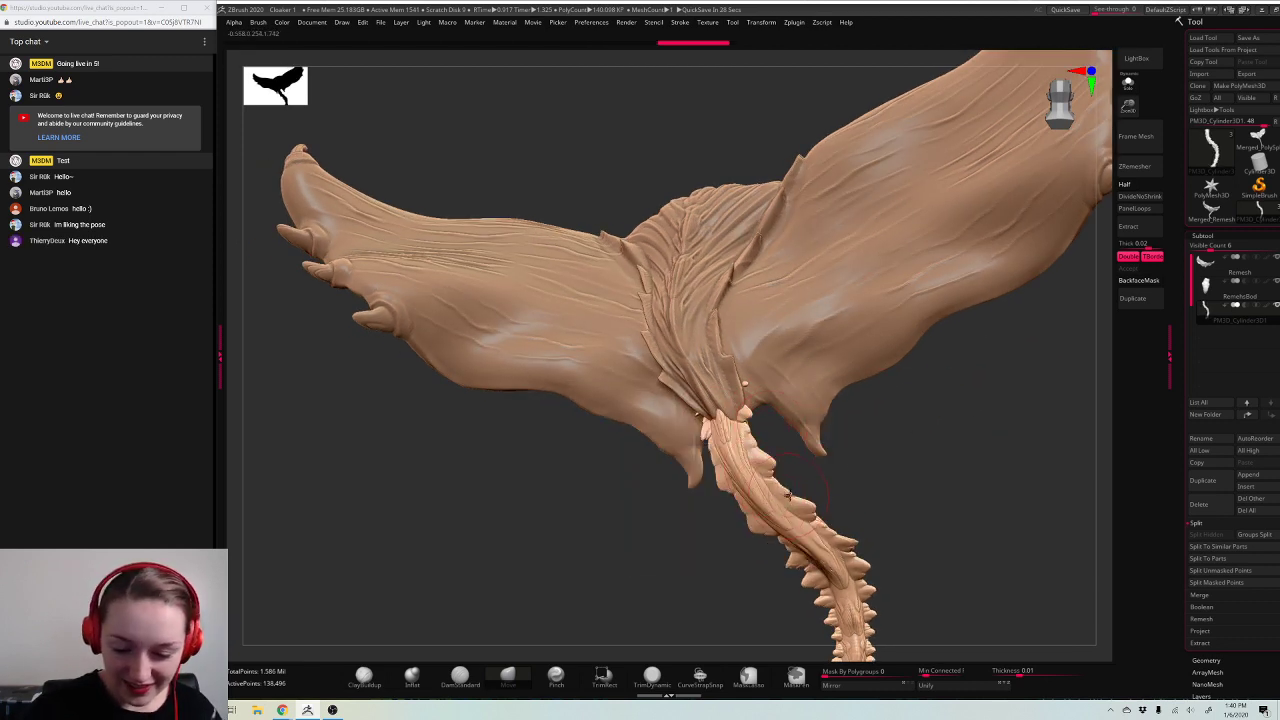
pyautogui.moveTo(973, 446); pyautogui.dragTo(977, 472)
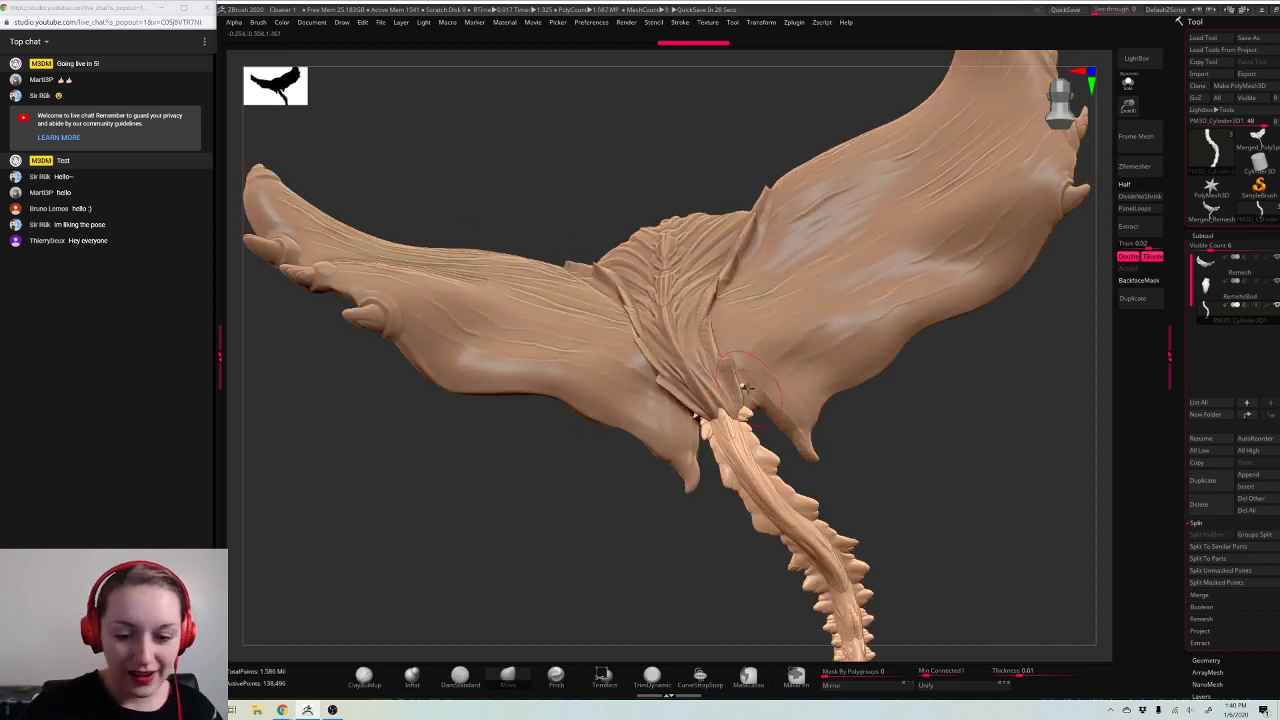
# Step: Trim the stray spikes where the tail meets the body with a smaller TrimDynamic brush
pyautogui.press('space')
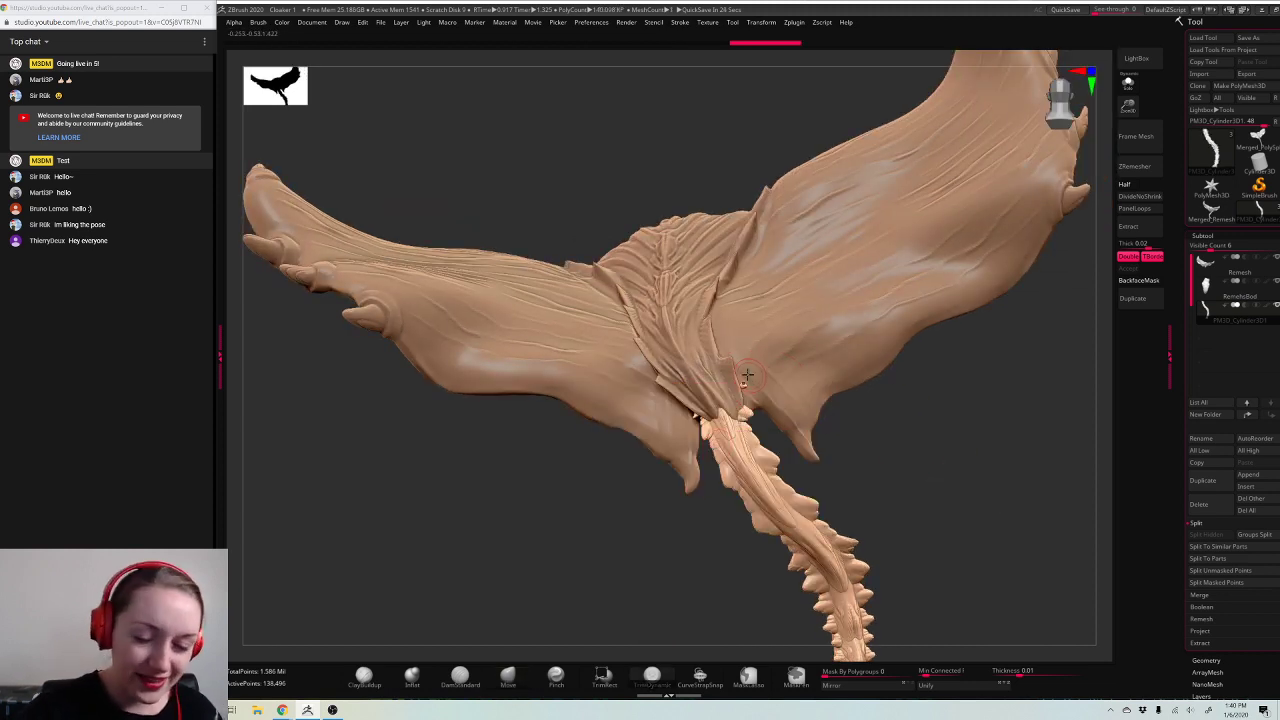
pyautogui.moveTo(906, 388); pyautogui.dragTo(1018, 350)
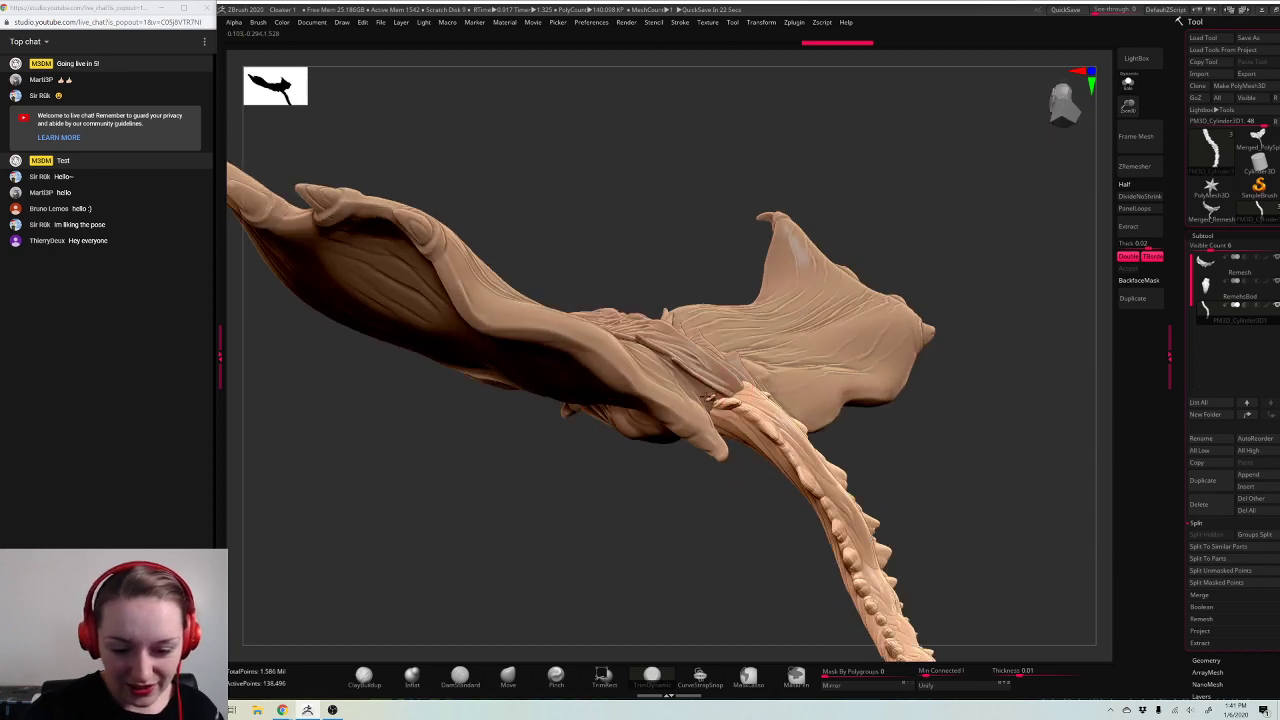
pyautogui.moveTo(1031, 414); pyautogui.dragTo(996, 421)
# Step: Inspect the tail's mesh density with PolyFrame, and turn the wireframe display off again
pyautogui.press('f')
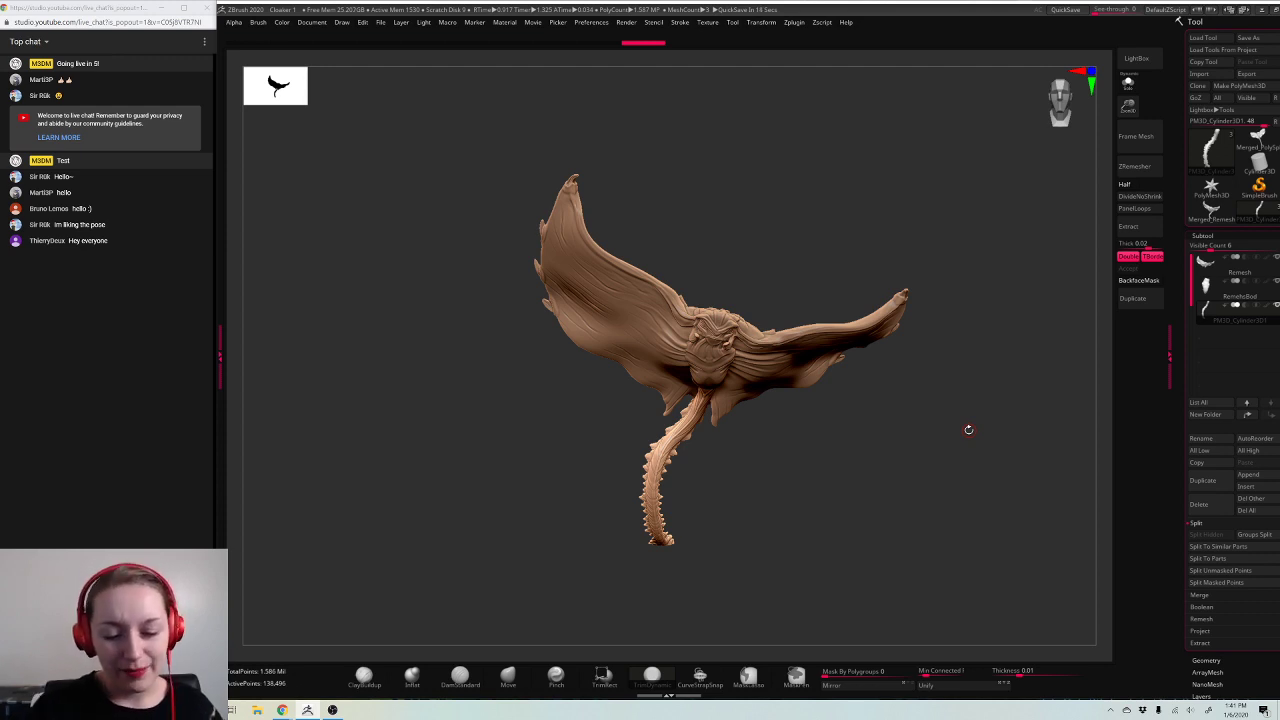
pyautogui.moveTo(917, 406); pyautogui.dragTo(1027, 318)
pyautogui.keyDown('alt'); pyautogui.moveTo(951, 522); pyautogui.dragTo(974, 352); pyautogui.keyUp('alt')
pyautogui.hotkey('shift', 'f')
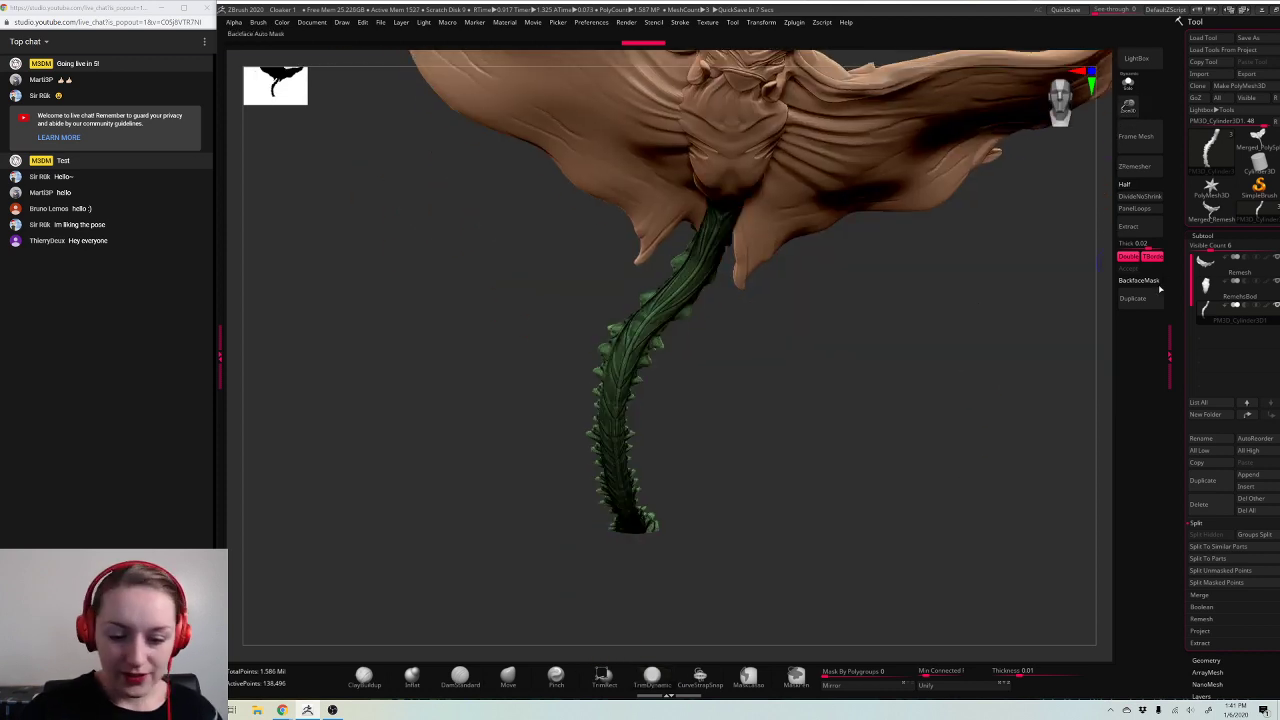
pyautogui.hotkey('shift', 'f')
pyautogui.keyDown('alt'); pyautogui.moveTo(926, 300); pyautogui.dragTo(914, 457); pyautogui.keyUp('alt')
# Step: Save the project as Cloaker 1 in the Underdark folder on the Desktop, overwriting the existing file
pyautogui.hotkey('ctrl', 's')
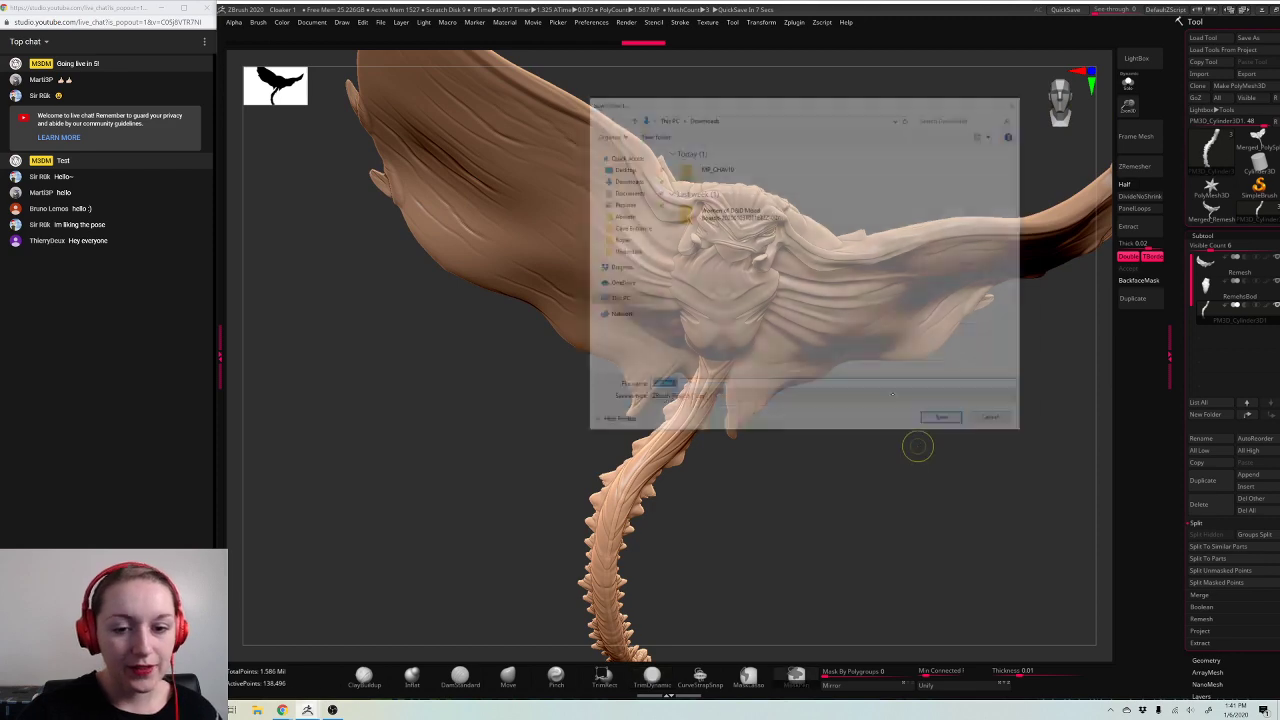
pyautogui.click(622, 169)
pyautogui.doubleClick(694, 164)
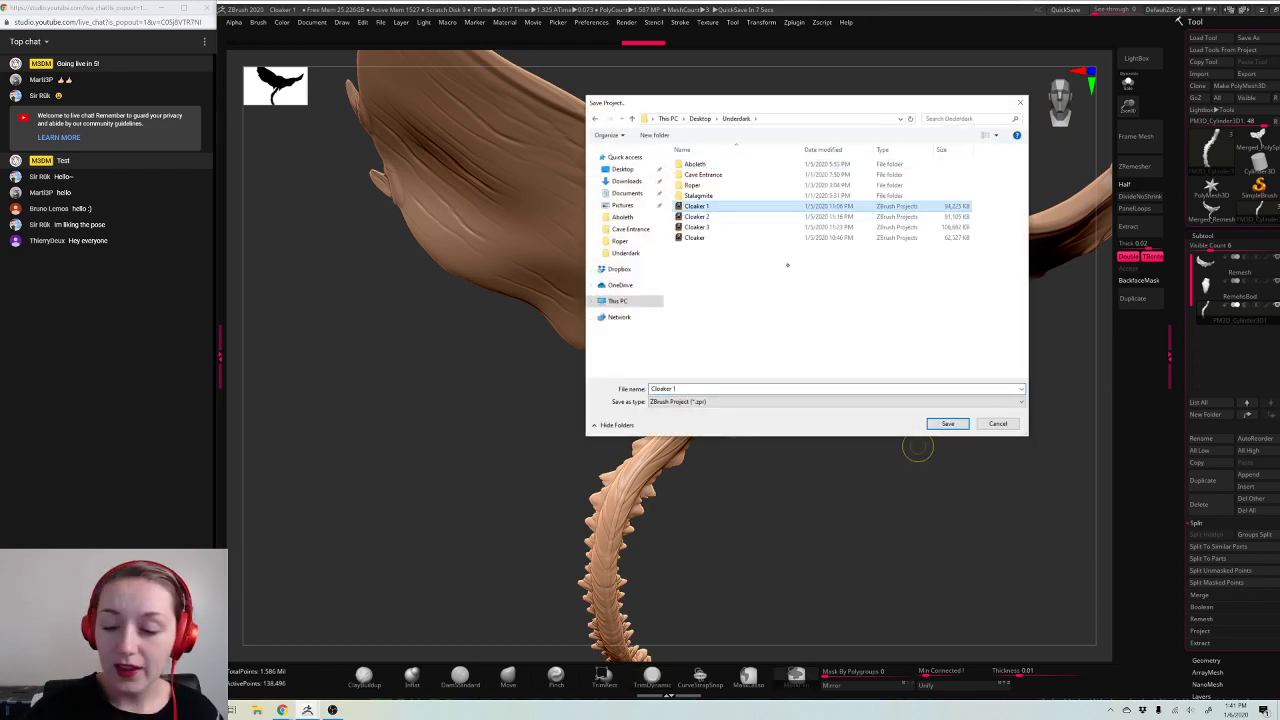
pyautogui.press('Return')
pyautogui.press('y')
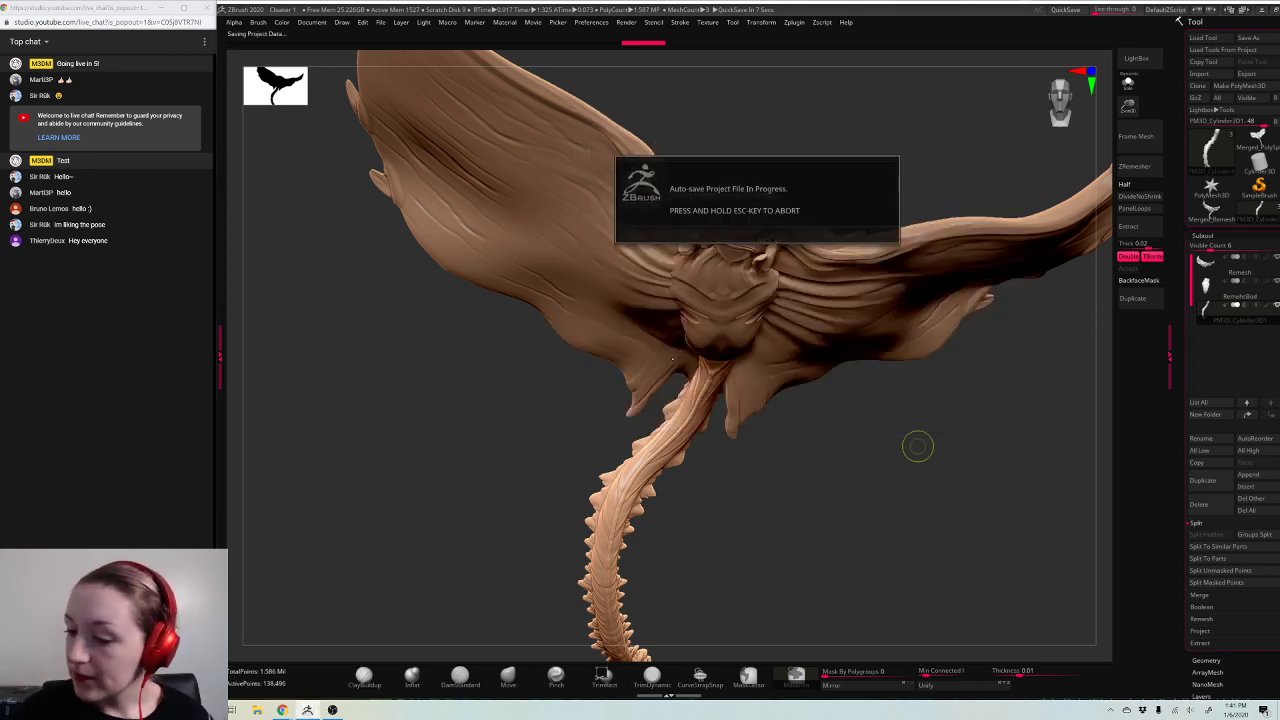
# Step: Remesh the tail with DynaMesh at a resolution of 1768
pyautogui.click(1208, 247)
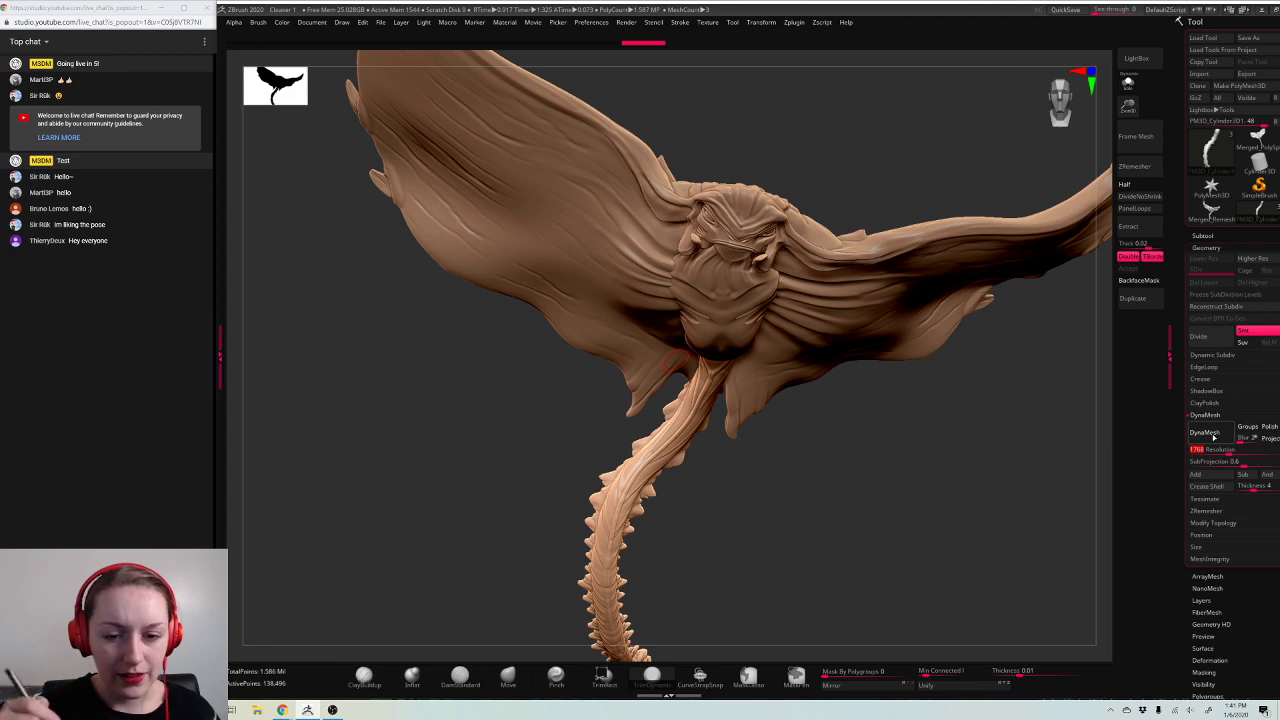
pyautogui.click(1211, 434)
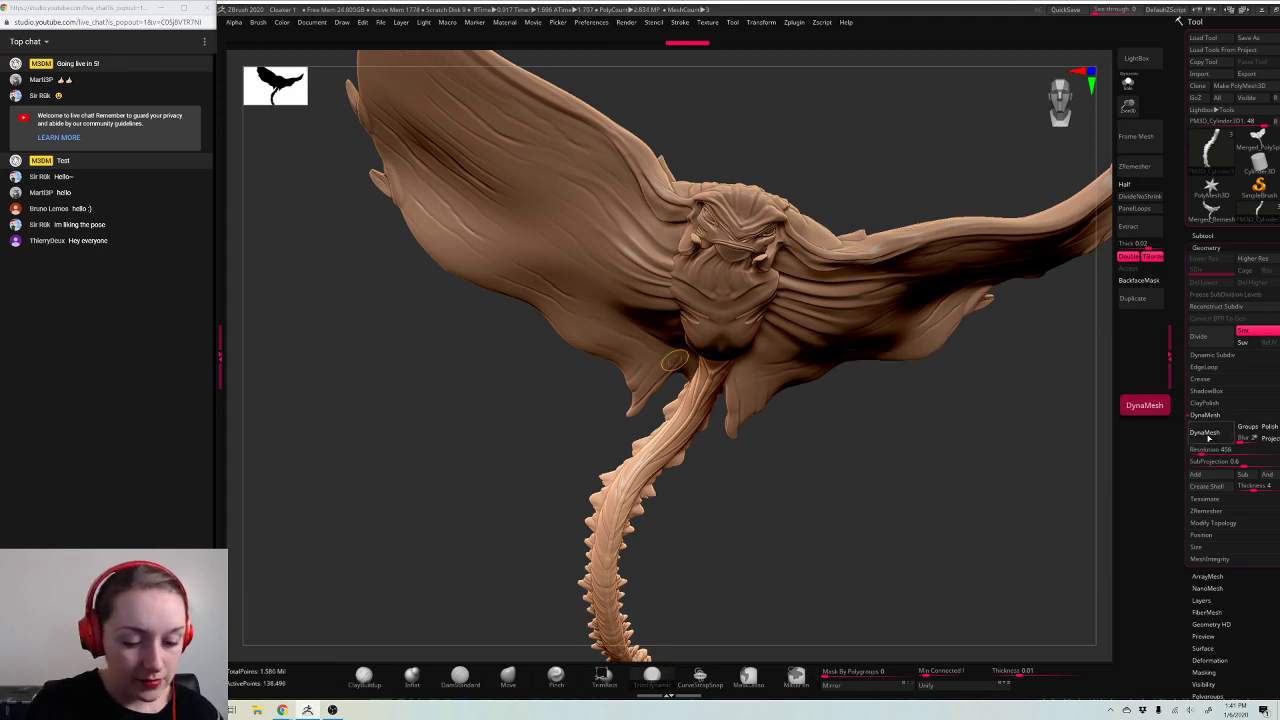
# Step: Select the body subtool, check its lowest subdivision level, return to the highest and delete the lower levels
pyautogui.click(1211, 211)
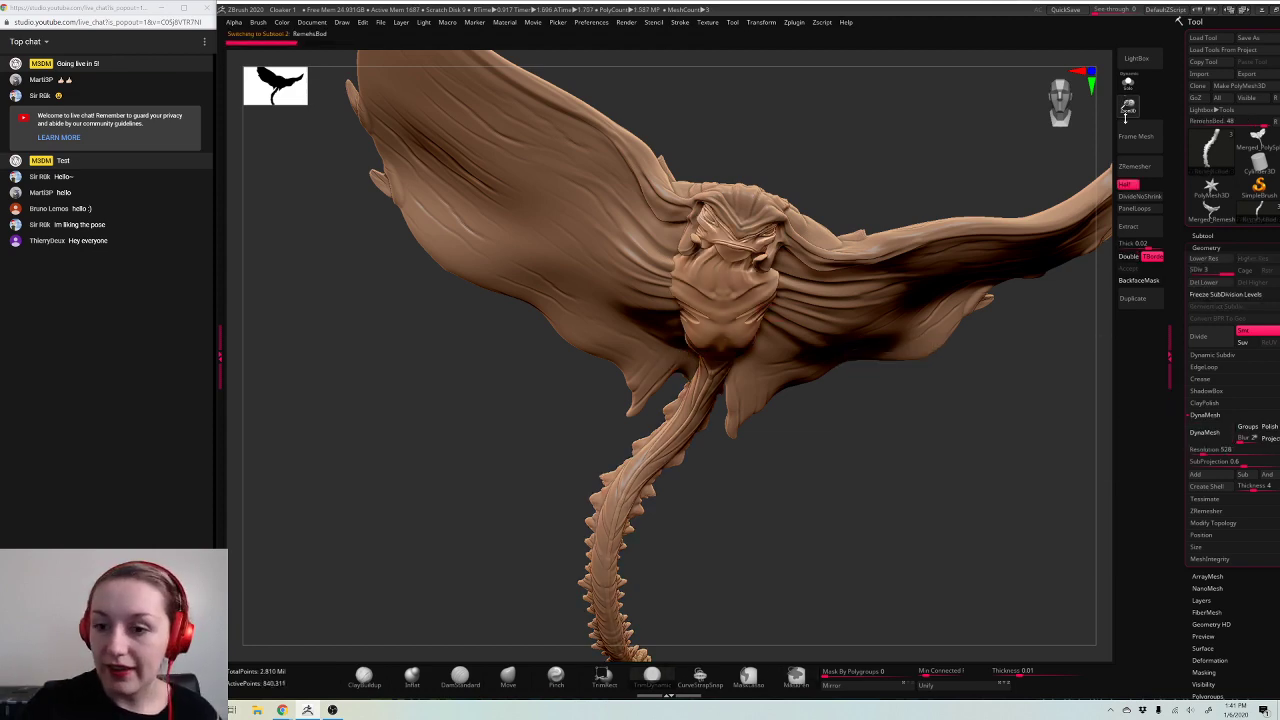
pyautogui.moveTo(1125, 117); pyautogui.dragTo(1122, 165)
pyautogui.keyDown('alt'); pyautogui.moveTo(964, 130); pyautogui.dragTo(943, 351); pyautogui.keyUp('alt')
pyautogui.moveTo(950, 205); pyautogui.dragTo(962, 236)
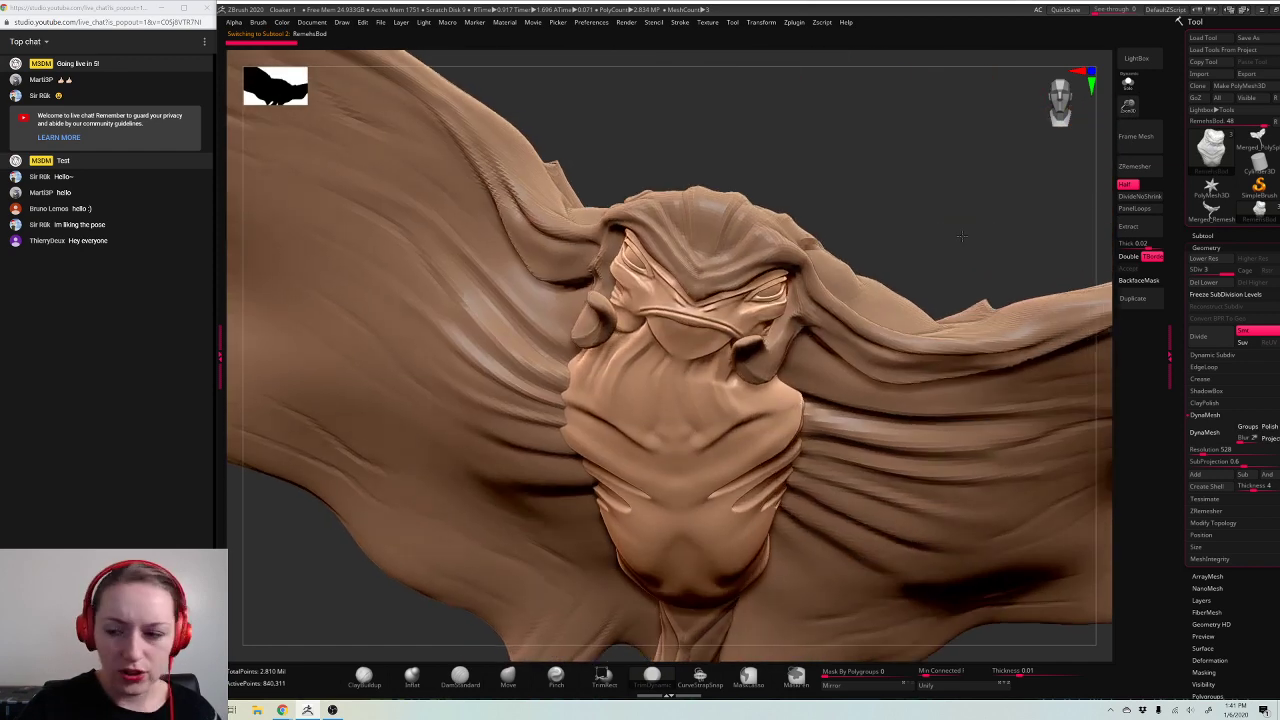
pyautogui.click(1200, 259)
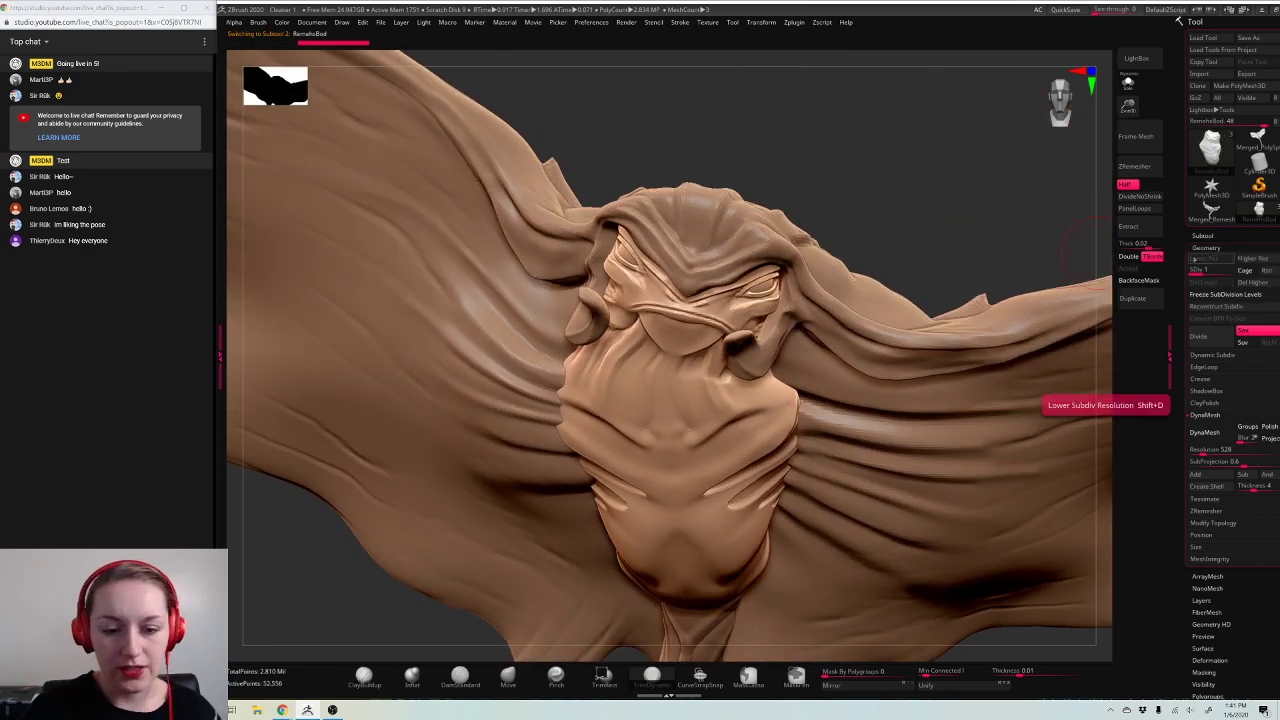
pyautogui.click(1254, 259)
pyautogui.click(1256, 260)
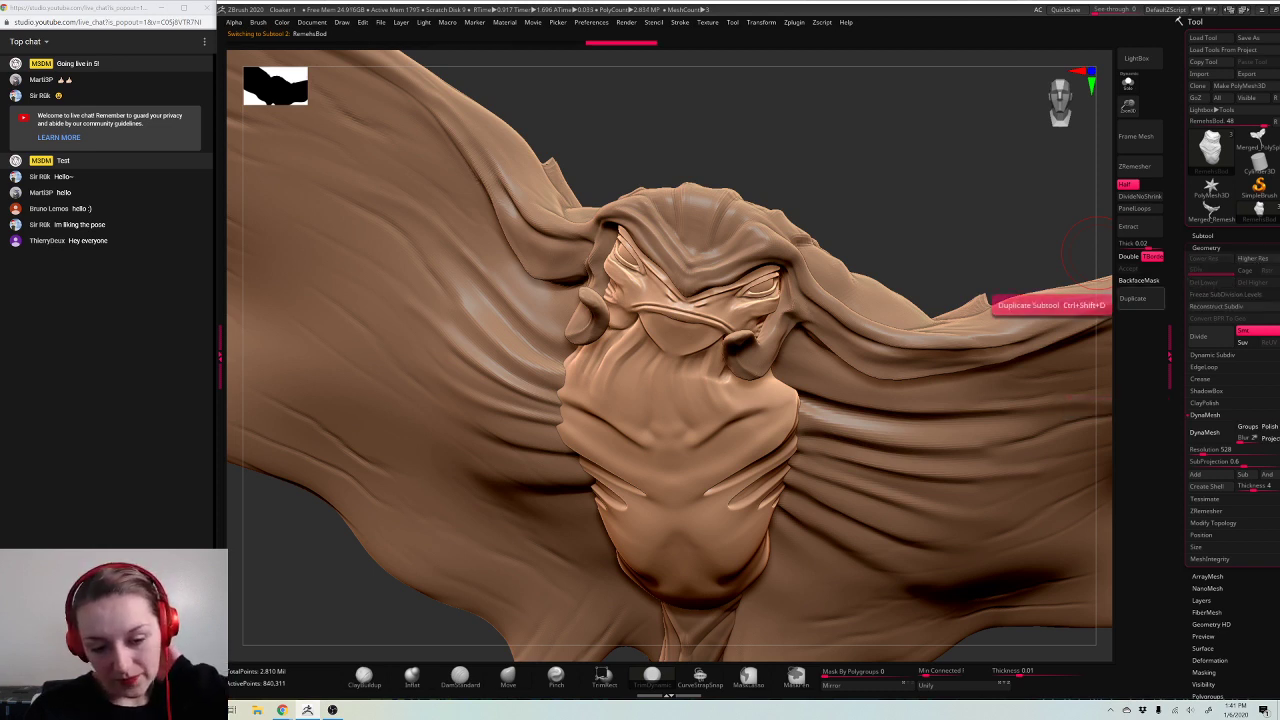
pyautogui.press('space')
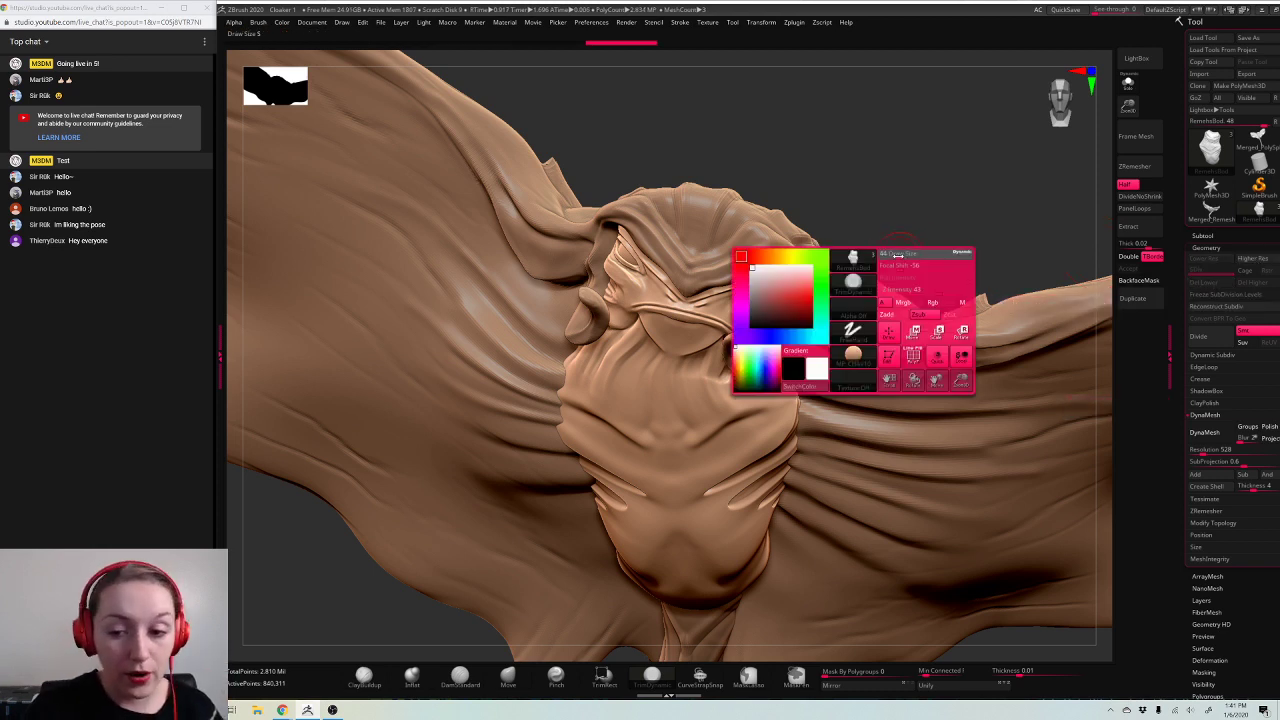
# Step: Tighten the creases around the mouth and eyes with the Pinch brush, and smooth the area below the mouth
pyautogui.click(556, 676)
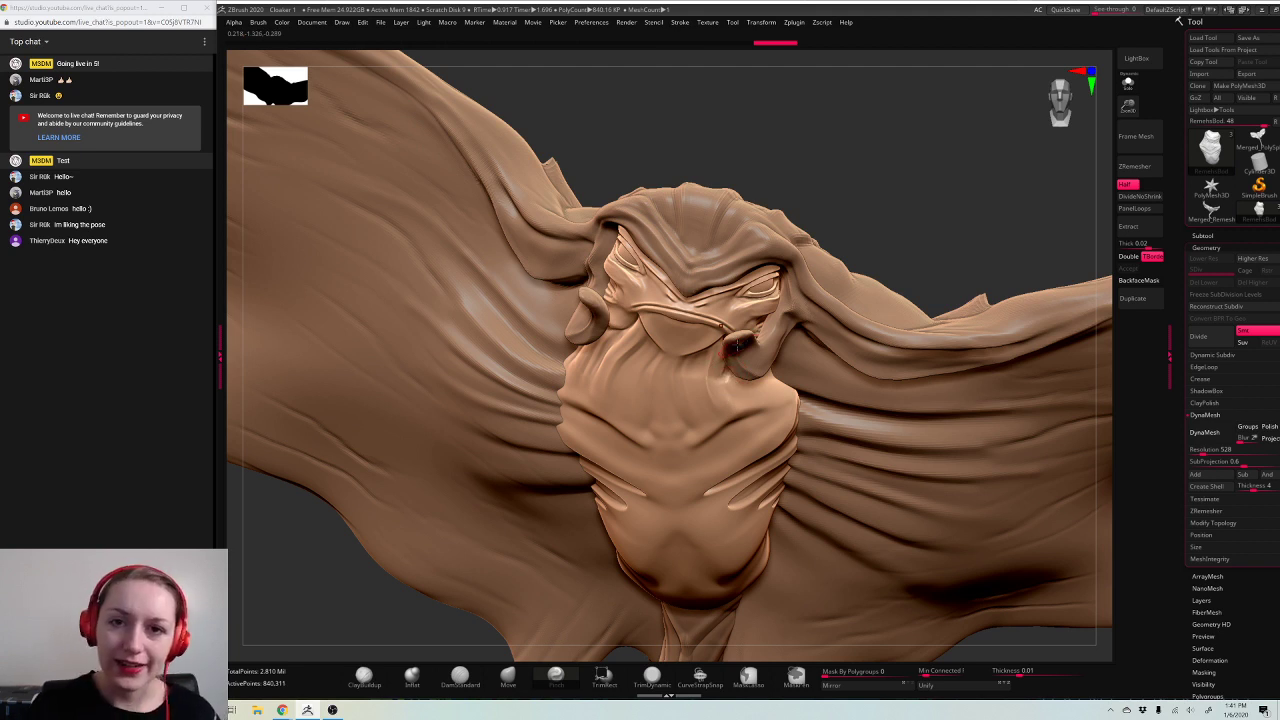
pyautogui.moveTo(918, 185); pyautogui.dragTo(632, 334)
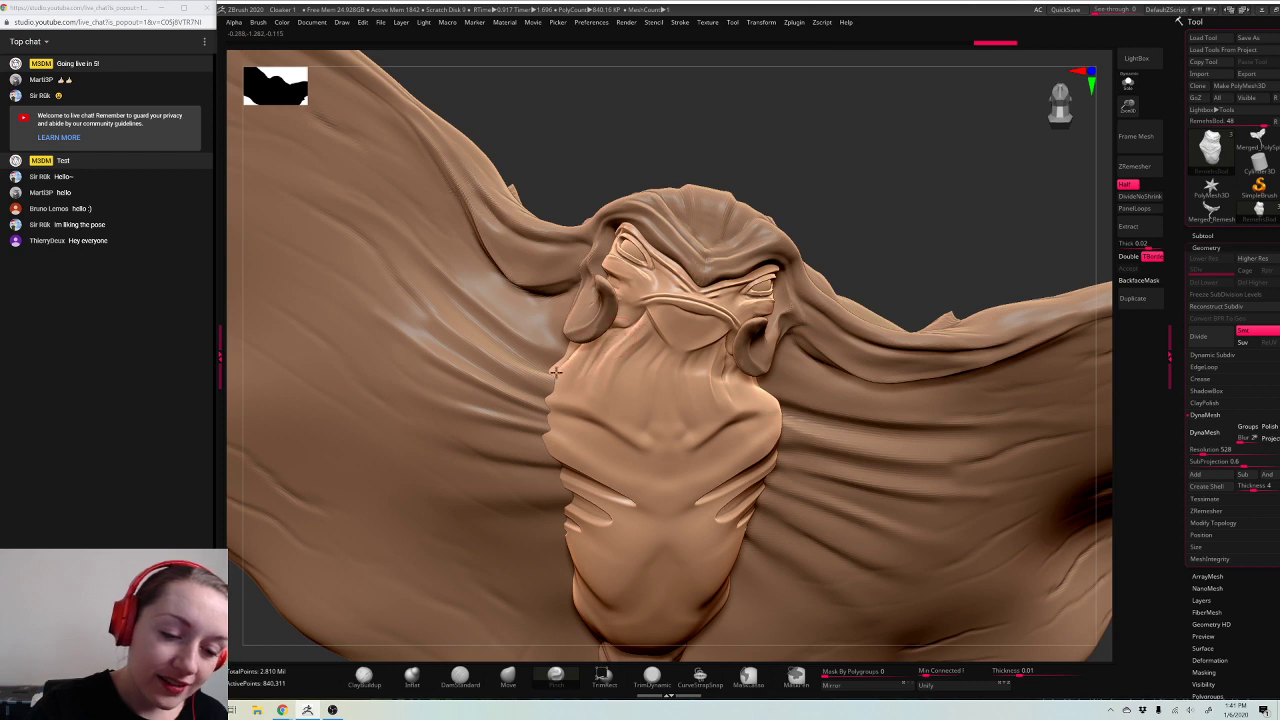
pyautogui.moveTo(914, 194); pyautogui.dragTo(928, 240)
pyautogui.press('space')
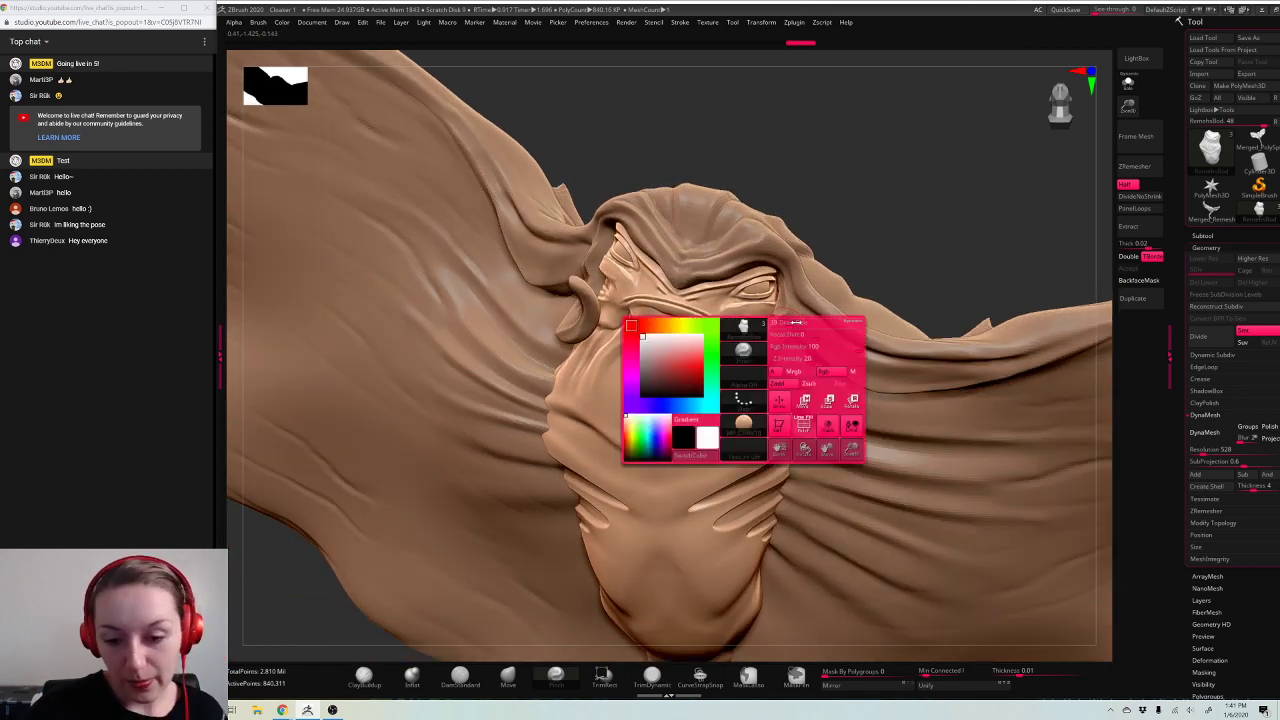
pyautogui.moveTo(706, 377)
pyautogui.keyDown('shift'); pyautogui.mouseDown()
pyautogui.moveTo(704, 391)
pyautogui.moveTo(714, 378)
pyautogui.mouseUp(); pyautogui.keyUp('shift')
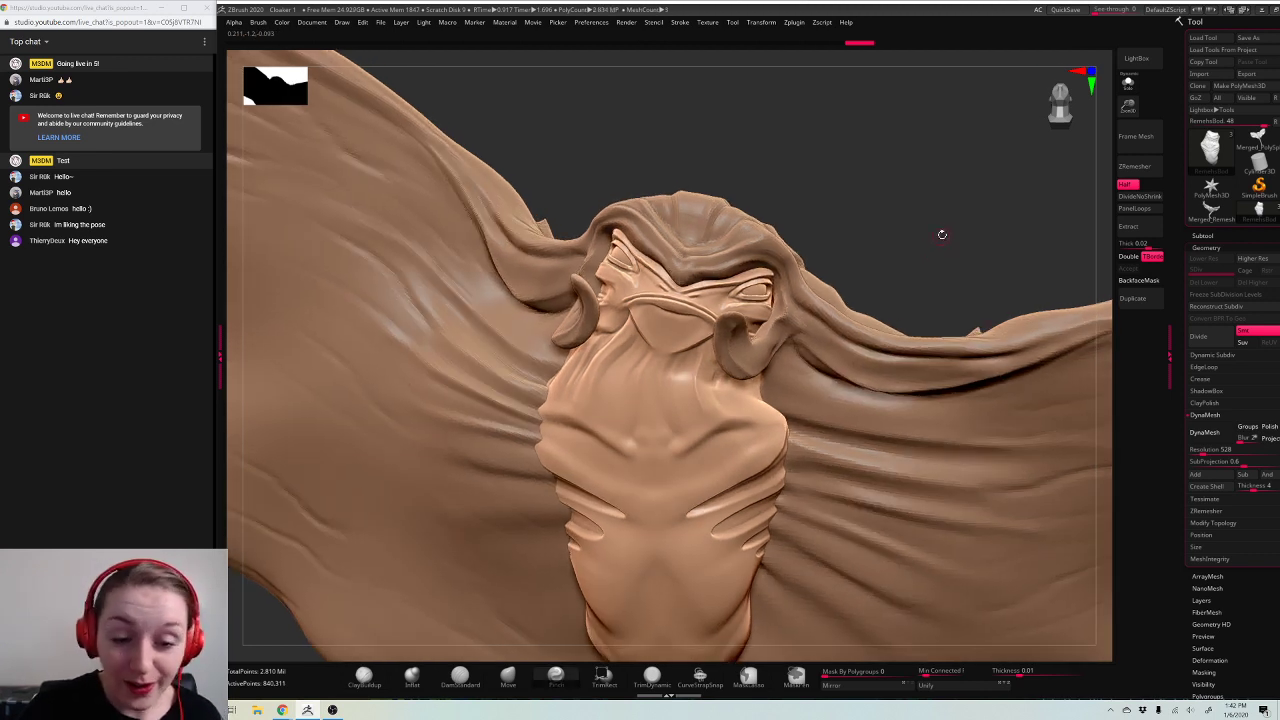
pyautogui.moveTo(945, 234)
pyautogui.mouseDown()
pyautogui.moveTo(865, 261)
pyautogui.moveTo(875, 250)
pyautogui.moveTo(612, 245)
pyautogui.mouseUp()
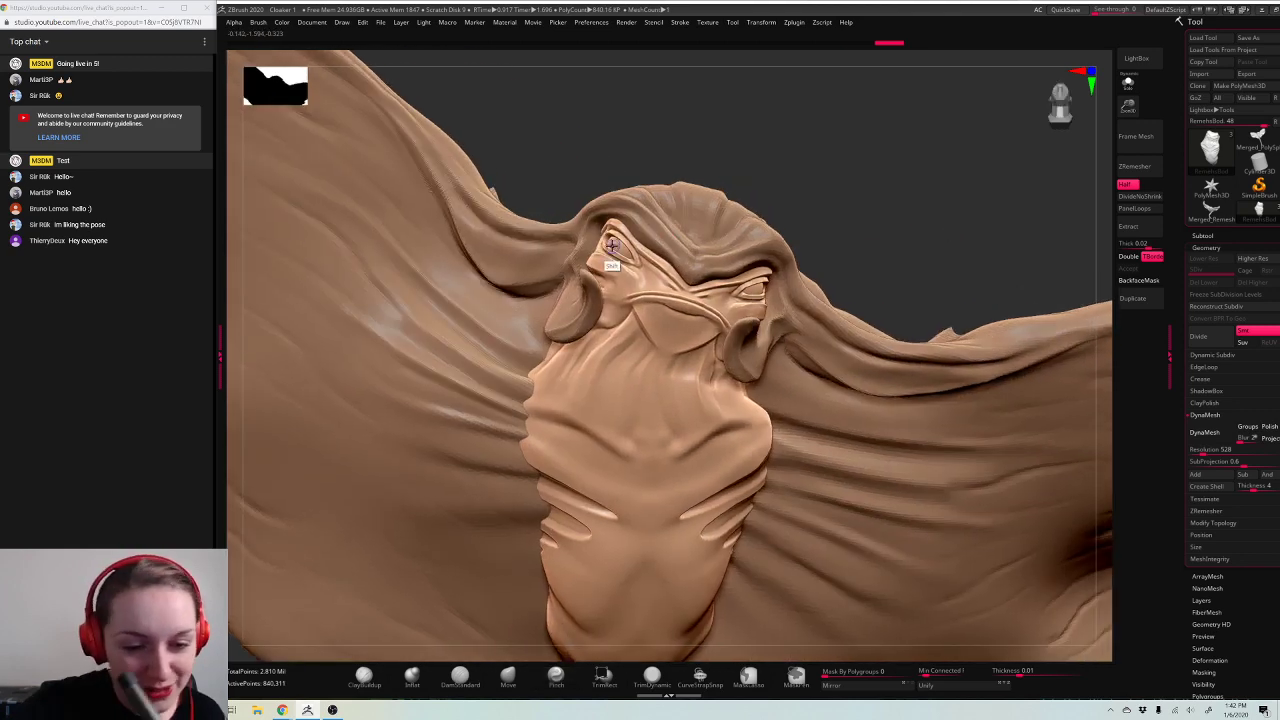
pyautogui.moveTo(997, 197); pyautogui.dragTo(966, 202)
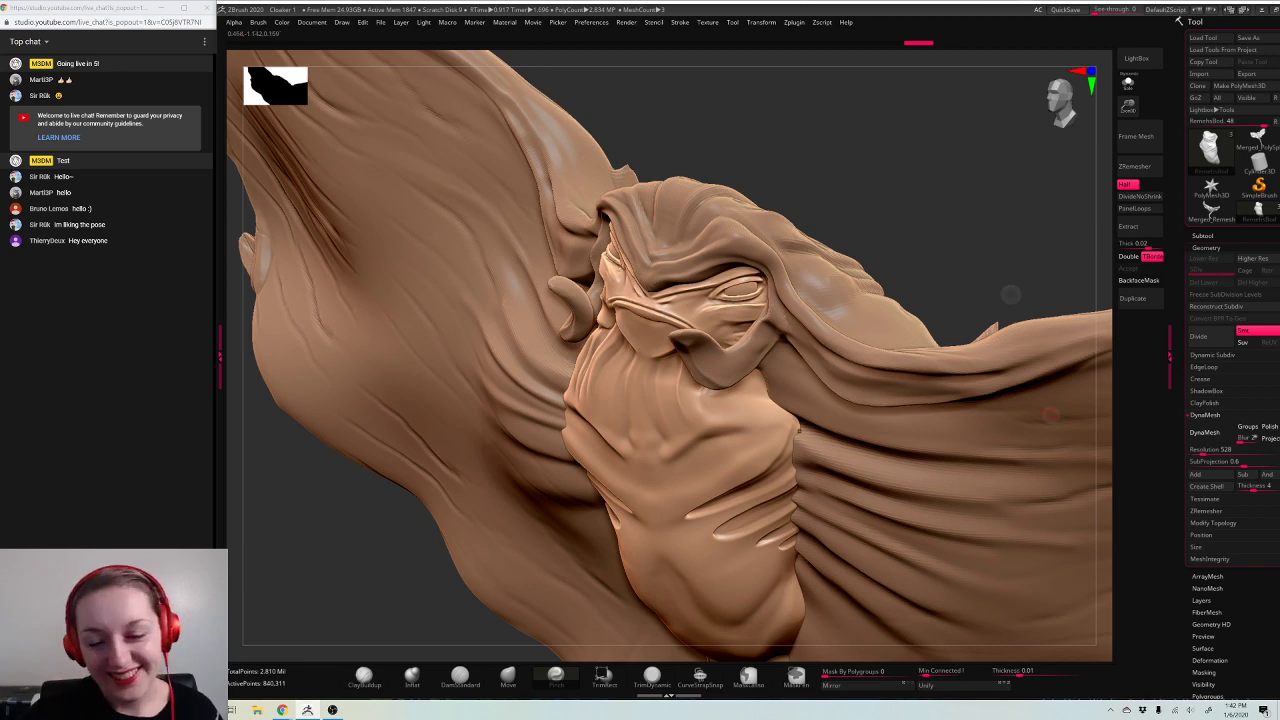
# Step: Select the wing subtool and adjust the hood's outline above the face with the Move brush
pyautogui.keyDown('alt'); pyautogui.click(866, 313); pyautogui.keyUp('alt')
pyautogui.moveTo(1128, 107); pyautogui.dragTo(1108, 48)
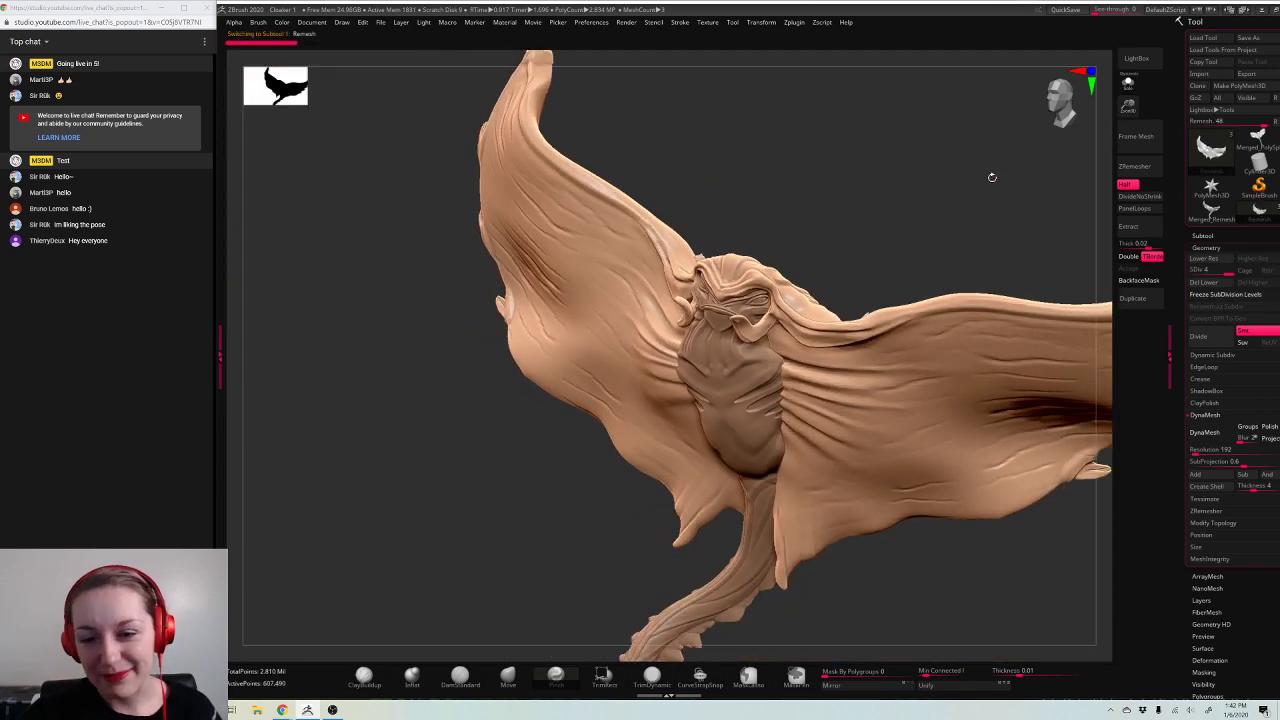
pyautogui.moveTo(1001, 182); pyautogui.dragTo(989, 201)
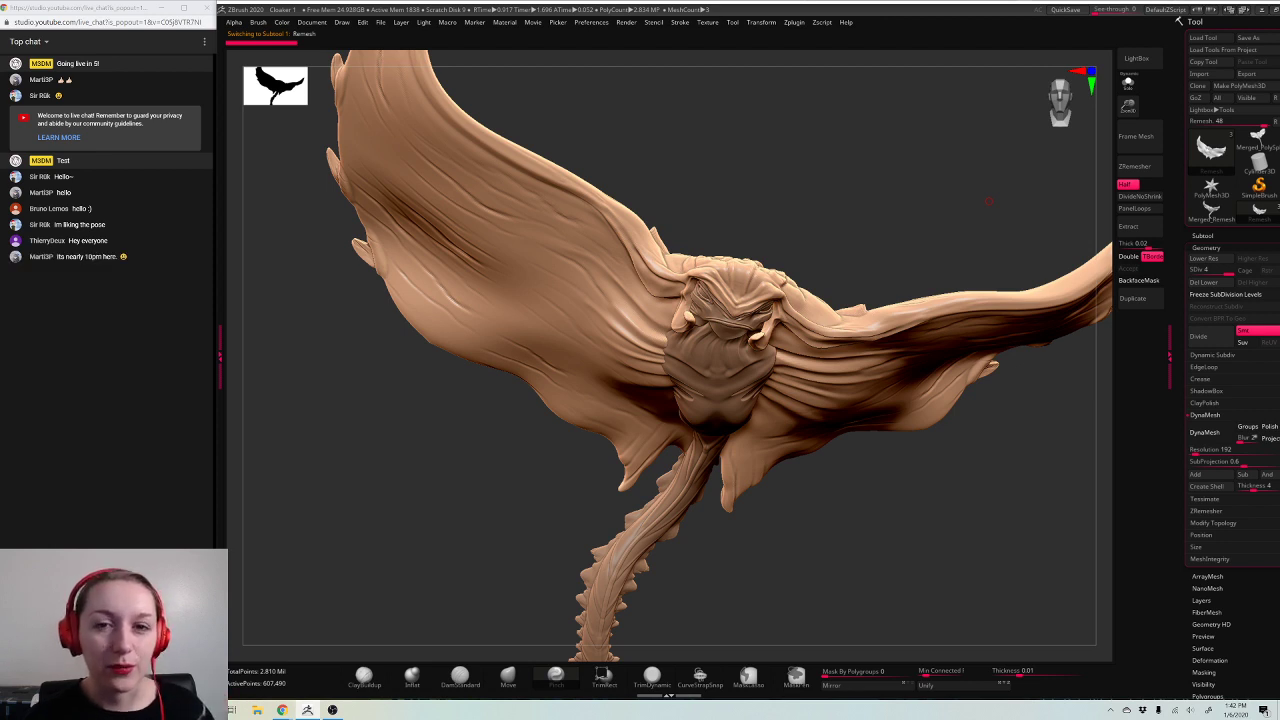
pyautogui.moveTo(989, 201)
pyautogui.mouseDown()
pyautogui.moveTo(985, 527)
pyautogui.moveTo(1006, 550)
pyautogui.moveTo(1008, 517)
pyautogui.moveTo(986, 543)
pyautogui.moveTo(974, 509)
pyautogui.mouseUp()
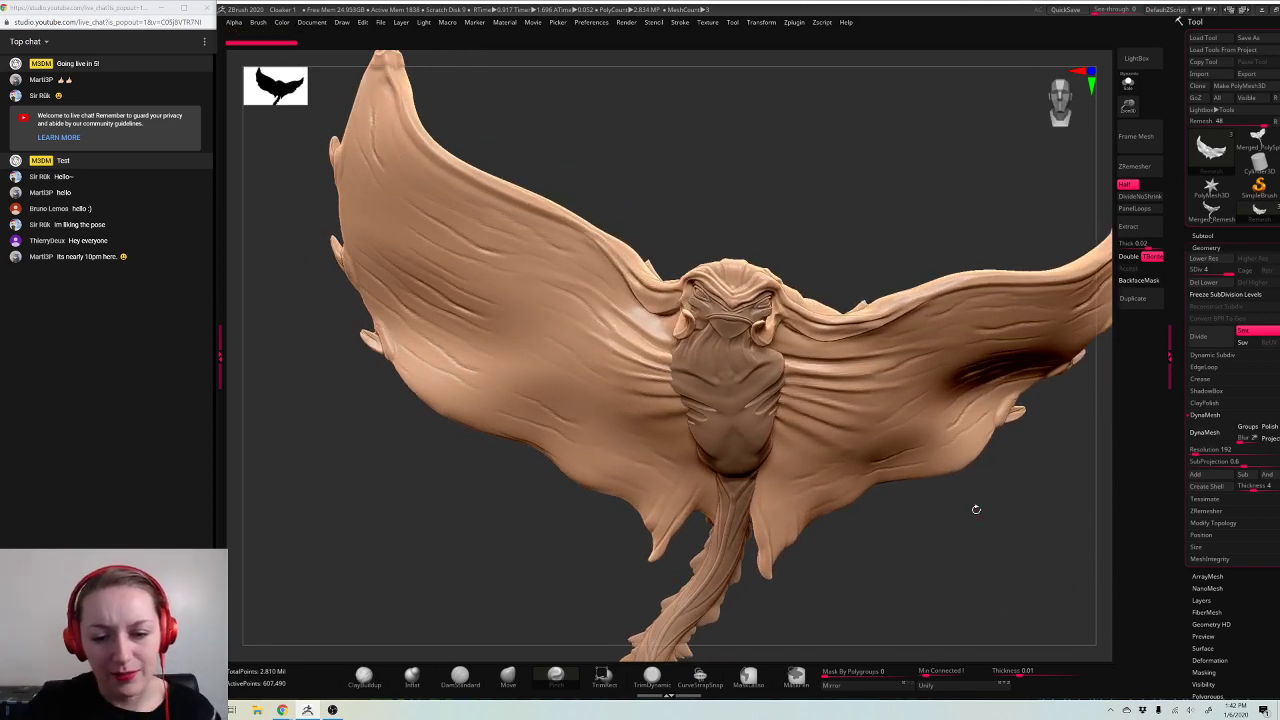
pyautogui.press('space')
pyautogui.moveTo(856, 221); pyautogui.dragTo(880, 221)
pyautogui.click(510, 677)
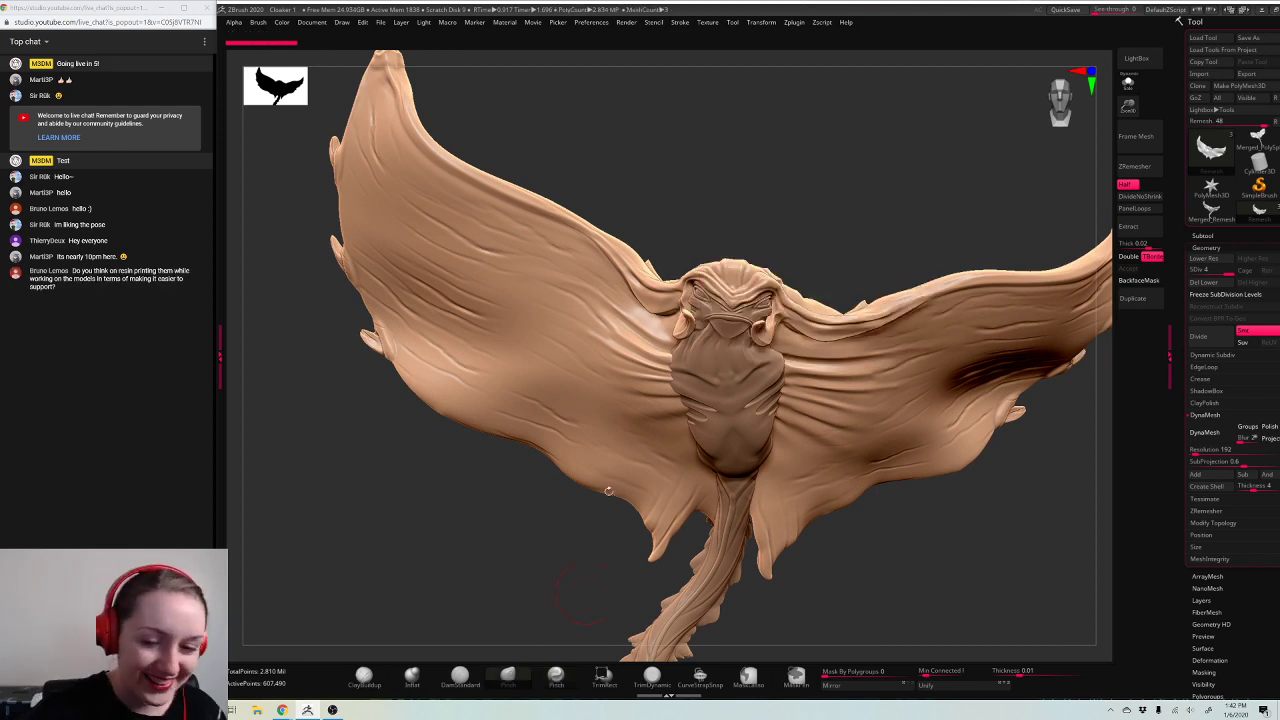
pyautogui.moveTo(748, 262); pyautogui.dragTo(779, 285)
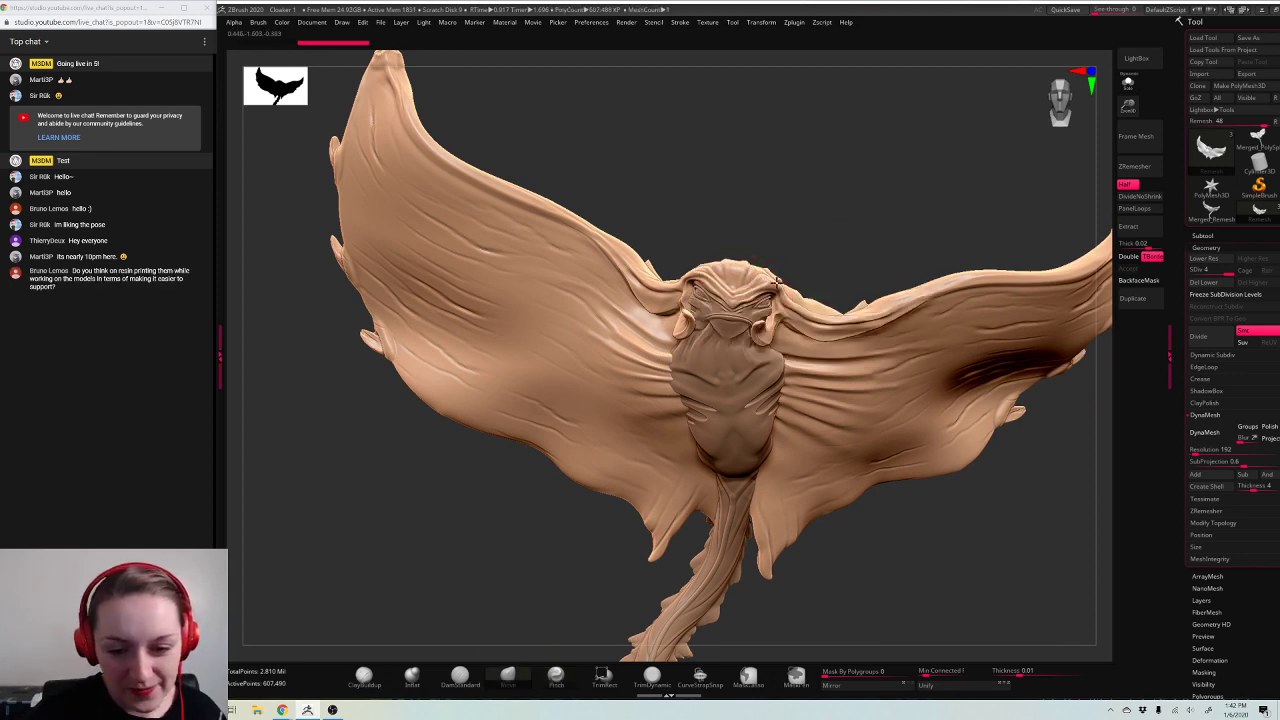
pyautogui.moveTo(944, 182)
pyautogui.mouseDown()
pyautogui.moveTo(920, 185)
pyautogui.moveTo(934, 184)
pyautogui.mouseUp()
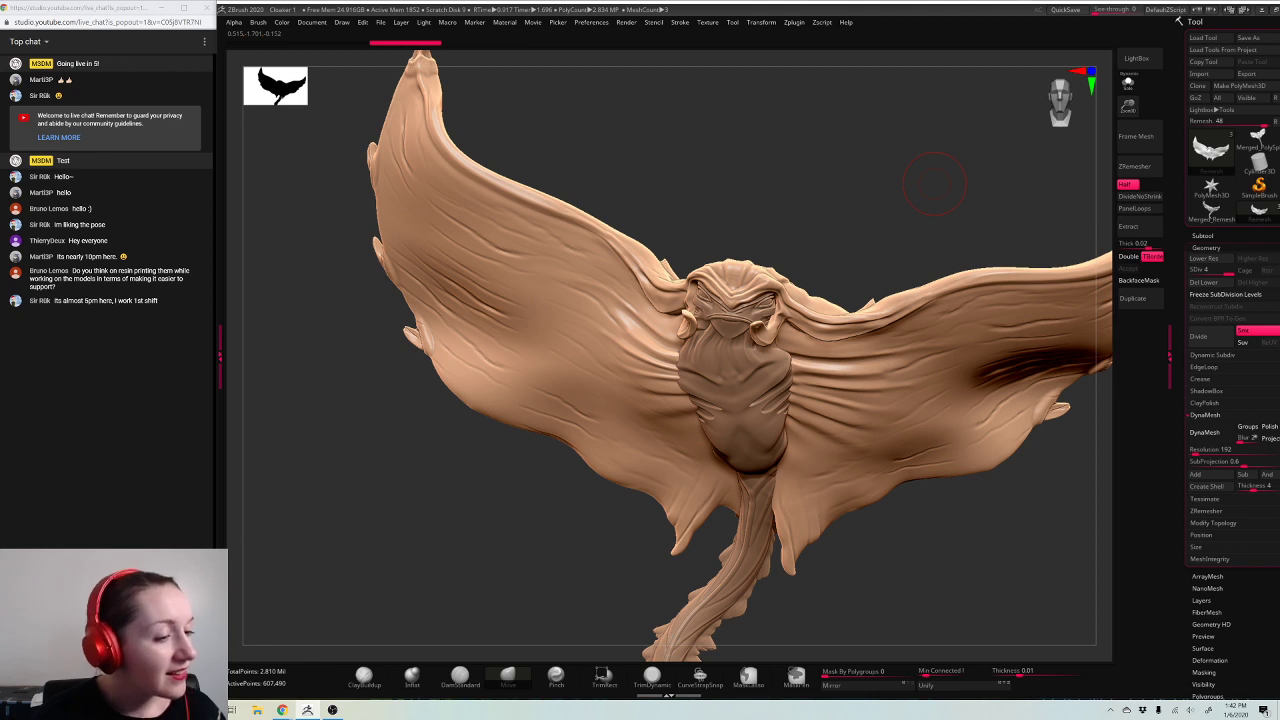
# Step: Examine the creature's overall silhouette, wings and tail from the front and back
pyautogui.keyDown('alt'); pyautogui.moveTo(934, 184); pyautogui.dragTo(991, 346); pyautogui.keyUp('alt')
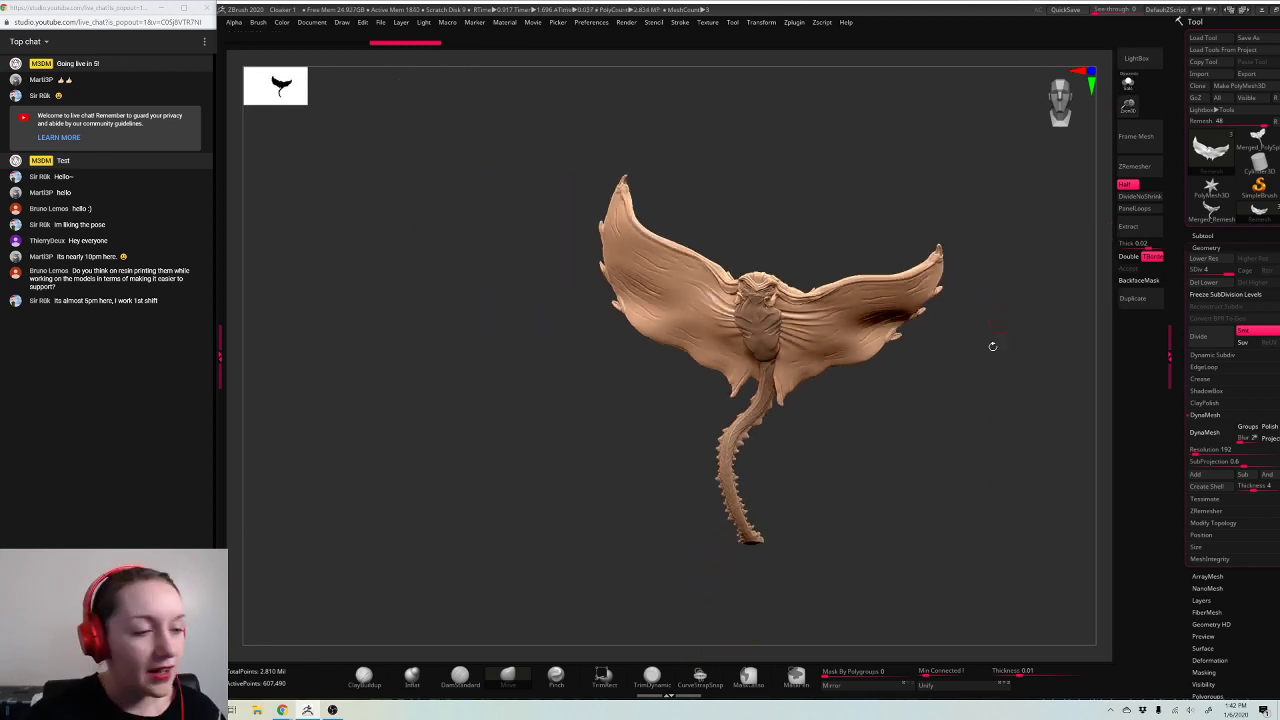
pyautogui.moveTo(973, 464)
pyautogui.mouseDown()
pyautogui.moveTo(1013, 427)
pyautogui.moveTo(985, 462)
pyautogui.mouseUp()
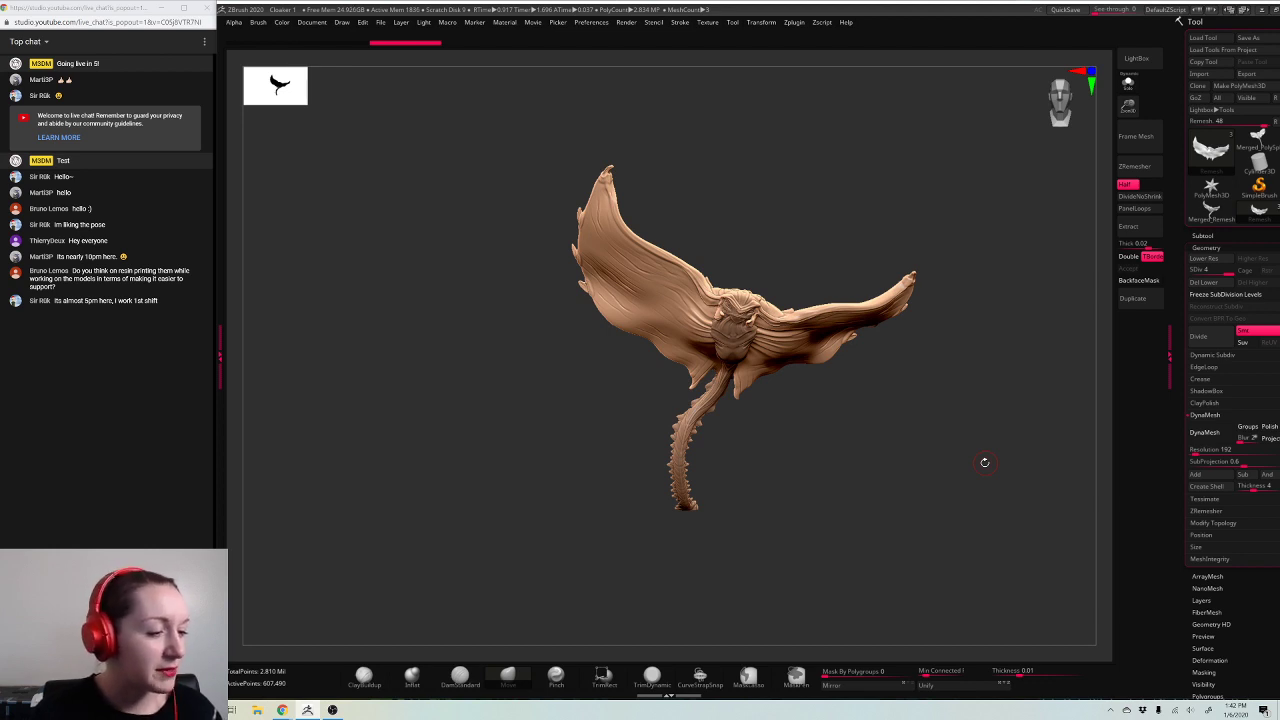
pyautogui.moveTo(974, 511)
pyautogui.mouseDown()
pyautogui.moveTo(963, 516)
pyautogui.moveTo(973, 506)
pyautogui.mouseUp()
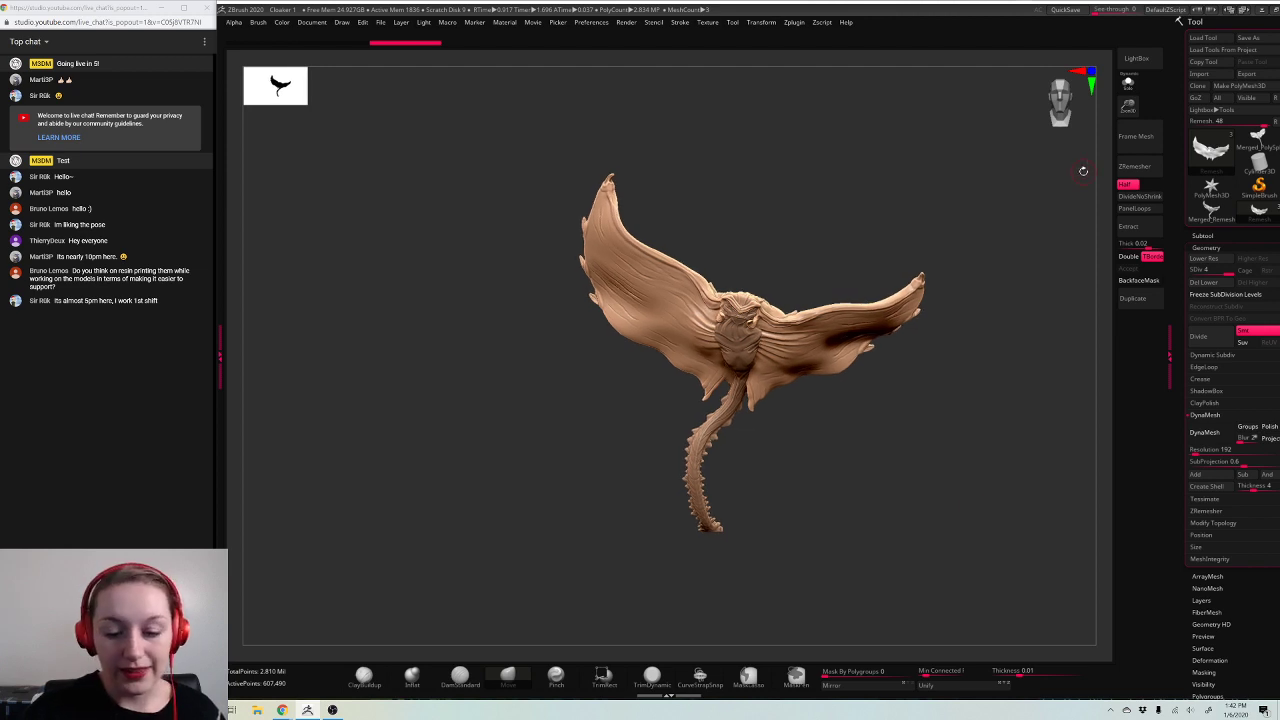
pyautogui.press('f')
pyautogui.moveTo(891, 471); pyautogui.dragTo(727, 518)
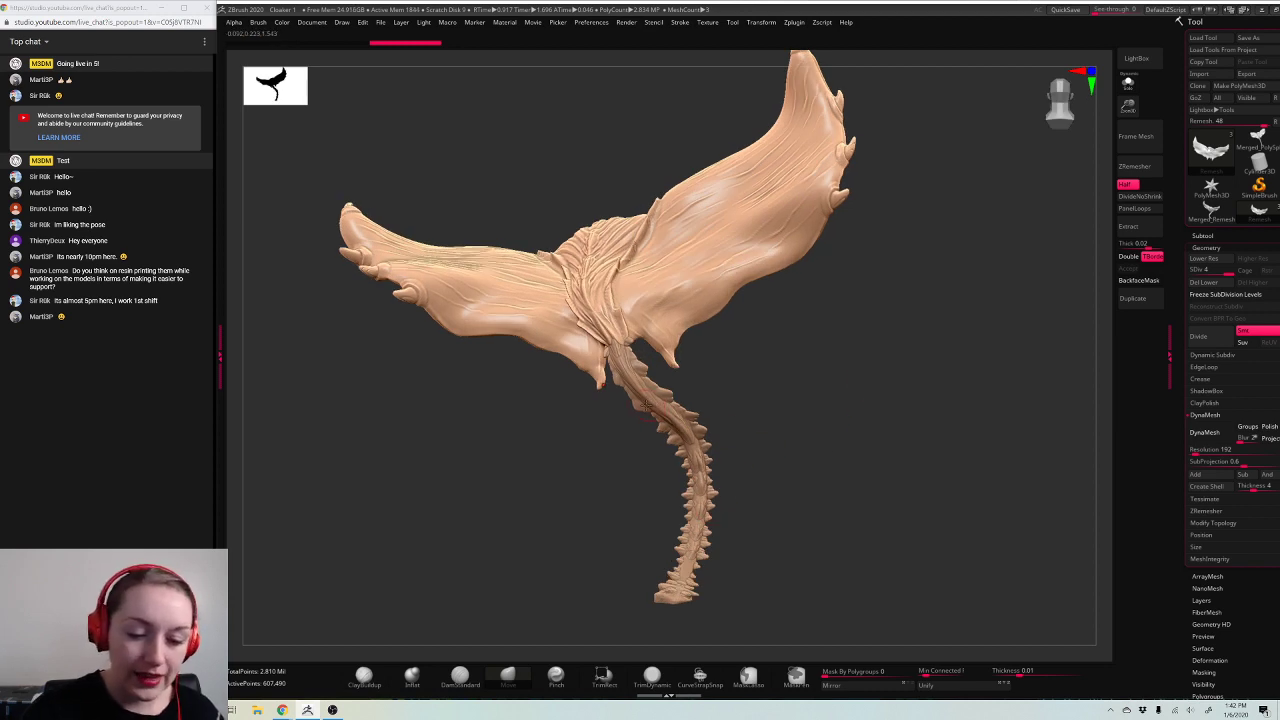
pyautogui.moveTo(855, 409)
pyautogui.mouseDown()
pyautogui.moveTo(943, 400)
pyautogui.moveTo(883, 437)
pyautogui.moveTo(955, 424)
pyautogui.moveTo(969, 457)
pyautogui.moveTo(986, 449)
pyautogui.moveTo(894, 500)
pyautogui.moveTo(1076, 386)
pyautogui.mouseUp()
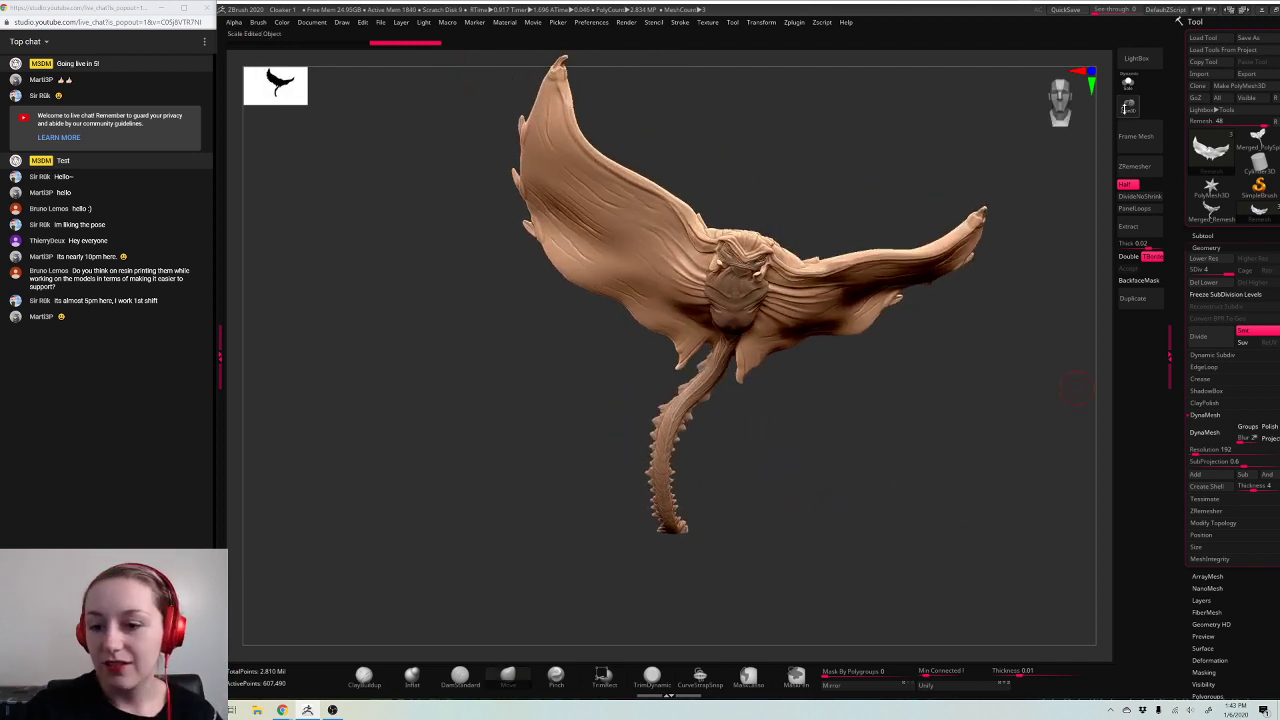
pyautogui.moveTo(1128, 106); pyautogui.dragTo(1120, 165)
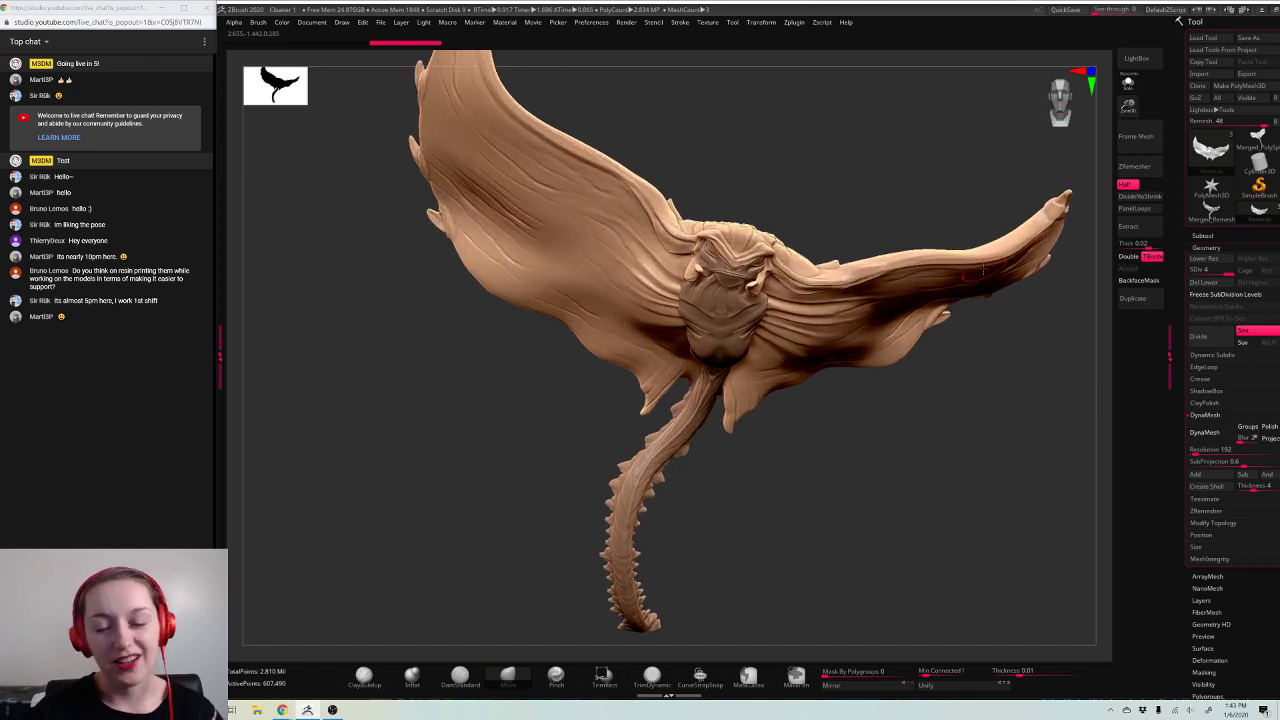
pyautogui.moveTo(1012, 400)
pyautogui.mouseDown()
pyautogui.moveTo(1061, 406)
pyautogui.moveTo(1028, 471)
pyautogui.moveTo(1060, 505)
pyautogui.mouseUp()
# Step: Select the body subtool and remesh it with DynaMesh at a resolution of 3248
pyautogui.moveTo(1128, 106)
pyautogui.mouseDown()
pyautogui.moveTo(1132, 129)
pyautogui.moveTo(1098, 174)
pyautogui.mouseUp()
pyautogui.keyDown('alt'); pyautogui.click(695, 384); pyautogui.keyUp('alt')
pyautogui.moveTo(1040, 540)
pyautogui.mouseDown()
pyautogui.moveTo(1030, 490)
pyautogui.moveTo(1075, 525)
pyautogui.mouseUp()
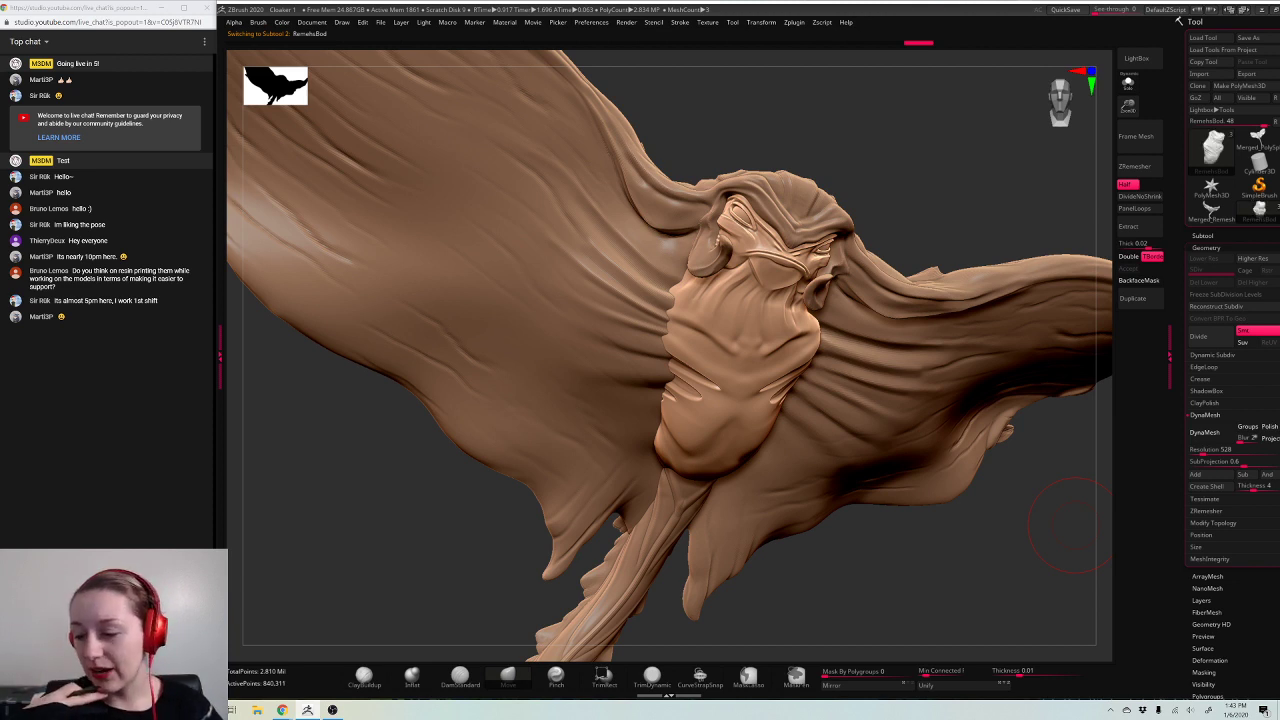
pyautogui.moveTo(1200, 450); pyautogui.dragTo(1258, 452)
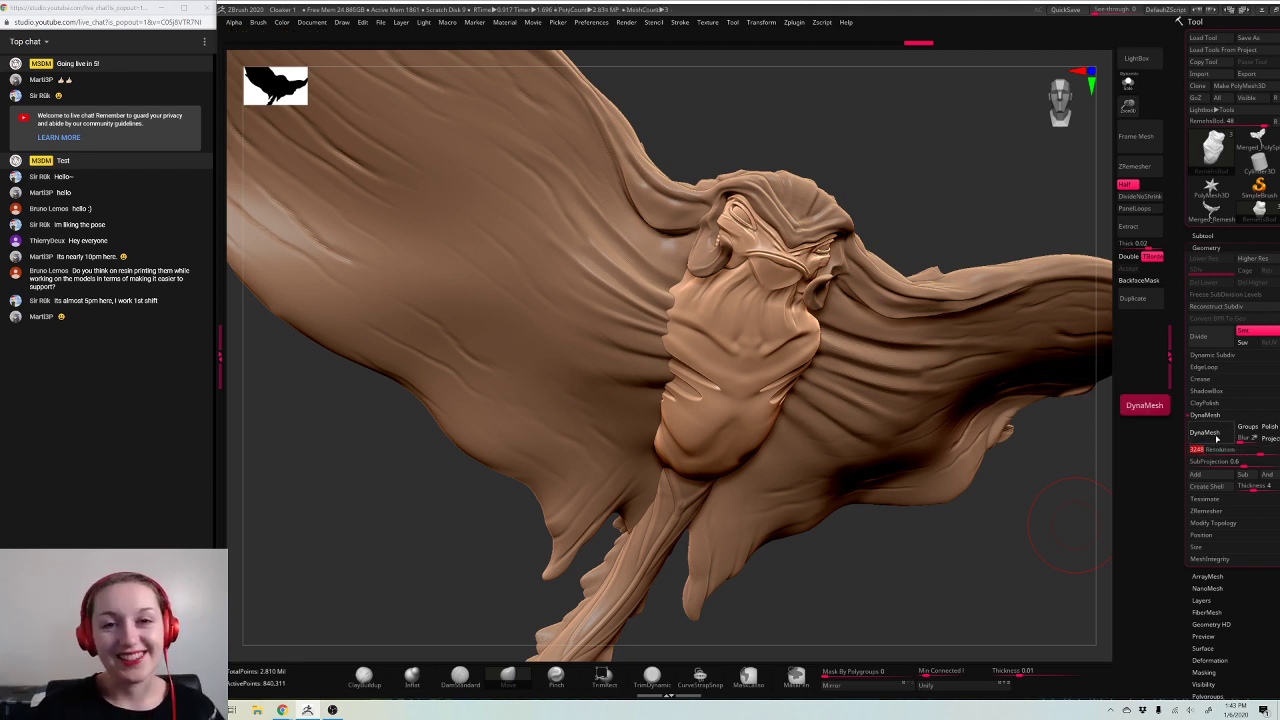
pyautogui.click(1215, 437)
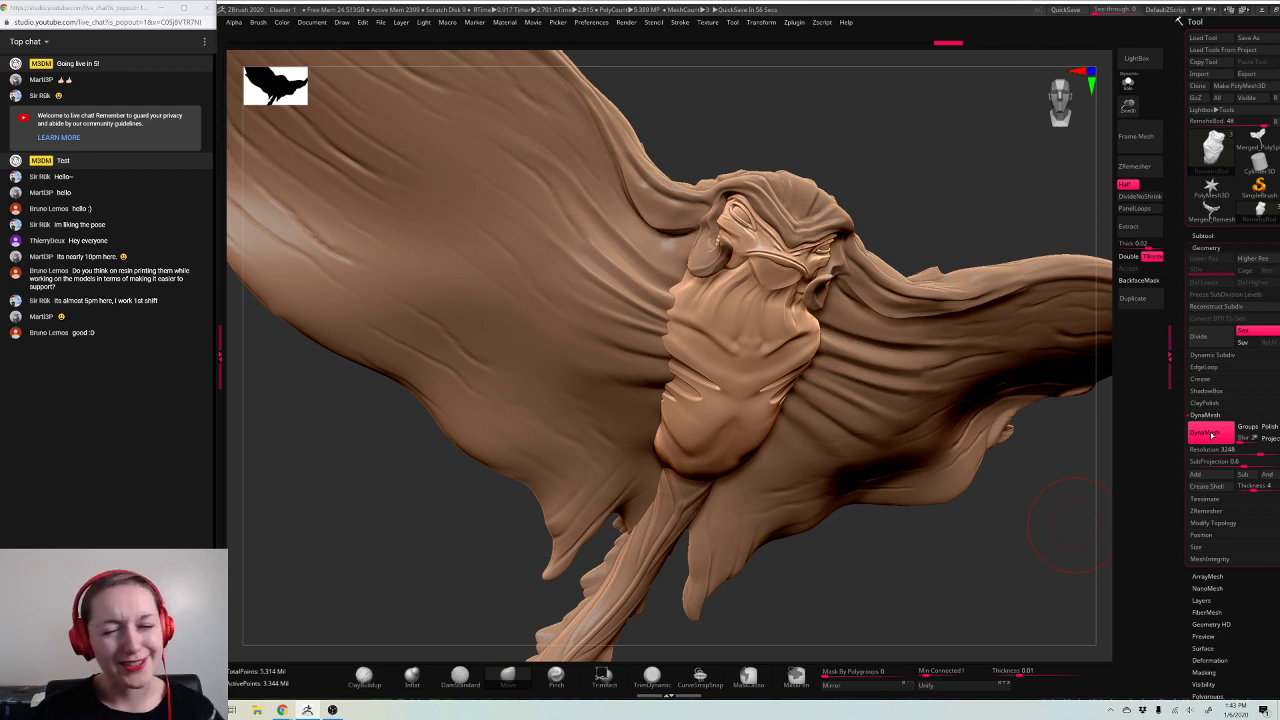
# Step: Sculpt along the upper eyelid with an inverted DamStandard stroke, adjusting the brush settings first
pyautogui.moveTo(1128, 106); pyautogui.dragTo(1122, 160)
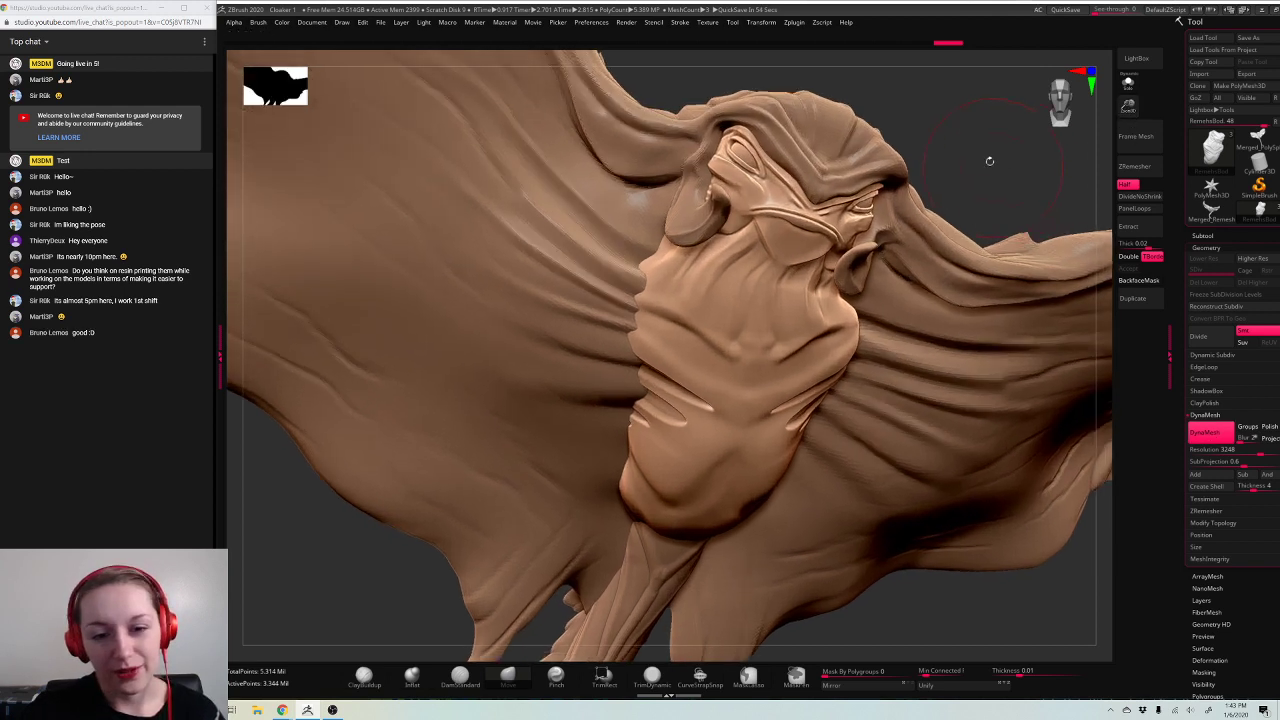
pyautogui.keyDown('alt'); pyautogui.moveTo(988, 159); pyautogui.dragTo(928, 266); pyautogui.keyUp('alt')
pyautogui.press('space')
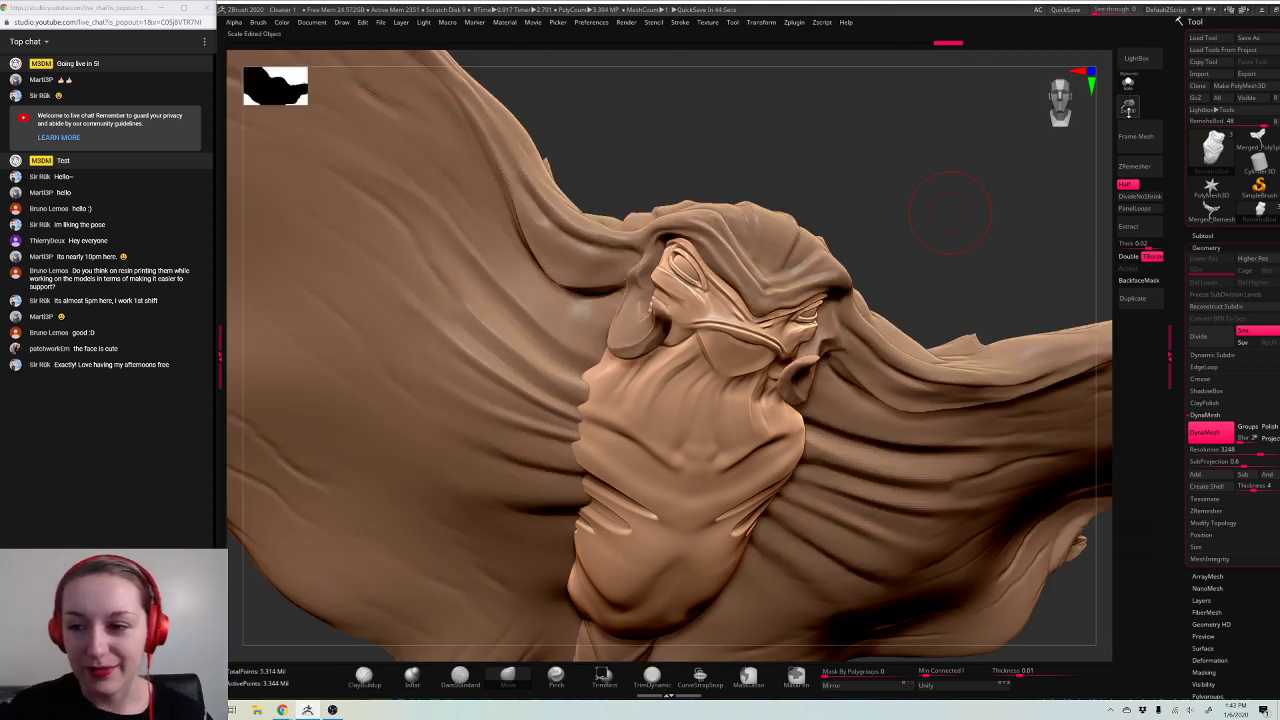
pyautogui.moveTo(1128, 112)
pyautogui.mouseDown()
pyautogui.moveTo(983, 177)
pyautogui.moveTo(1045, 172)
pyautogui.moveTo(958, 187)
pyautogui.moveTo(980, 191)
pyautogui.mouseUp()
pyautogui.press('space')
pyautogui.press('space')
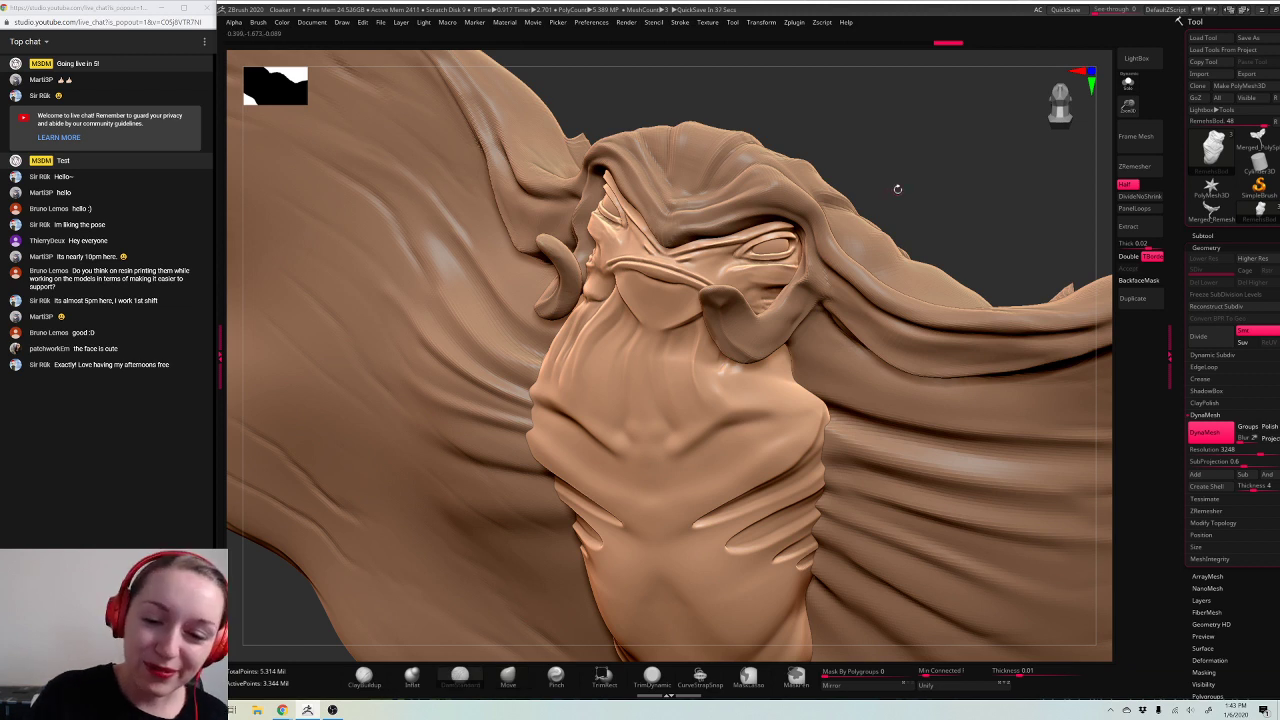
pyautogui.press('space')
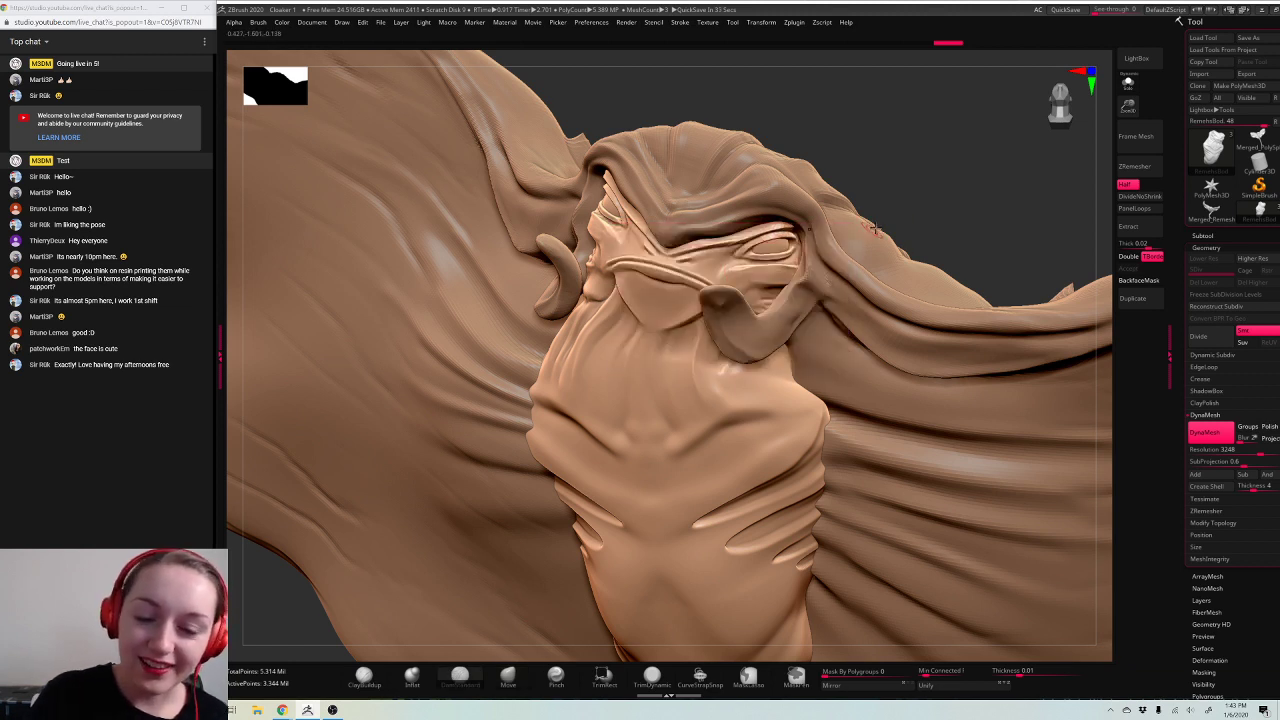
pyautogui.keyDown('alt'); pyautogui.moveTo(712, 250); pyautogui.dragTo(768, 242); pyautogui.keyUp('alt')
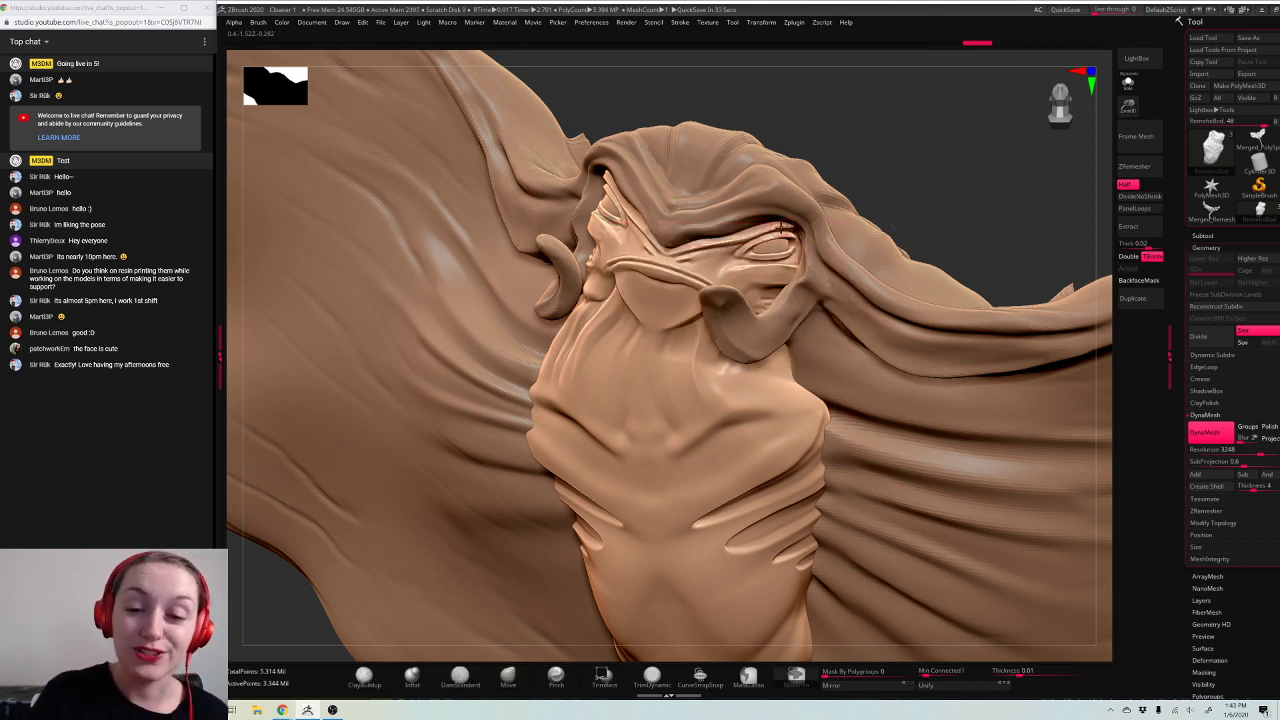
pyautogui.moveTo(998, 171); pyautogui.dragTo(910, 229)
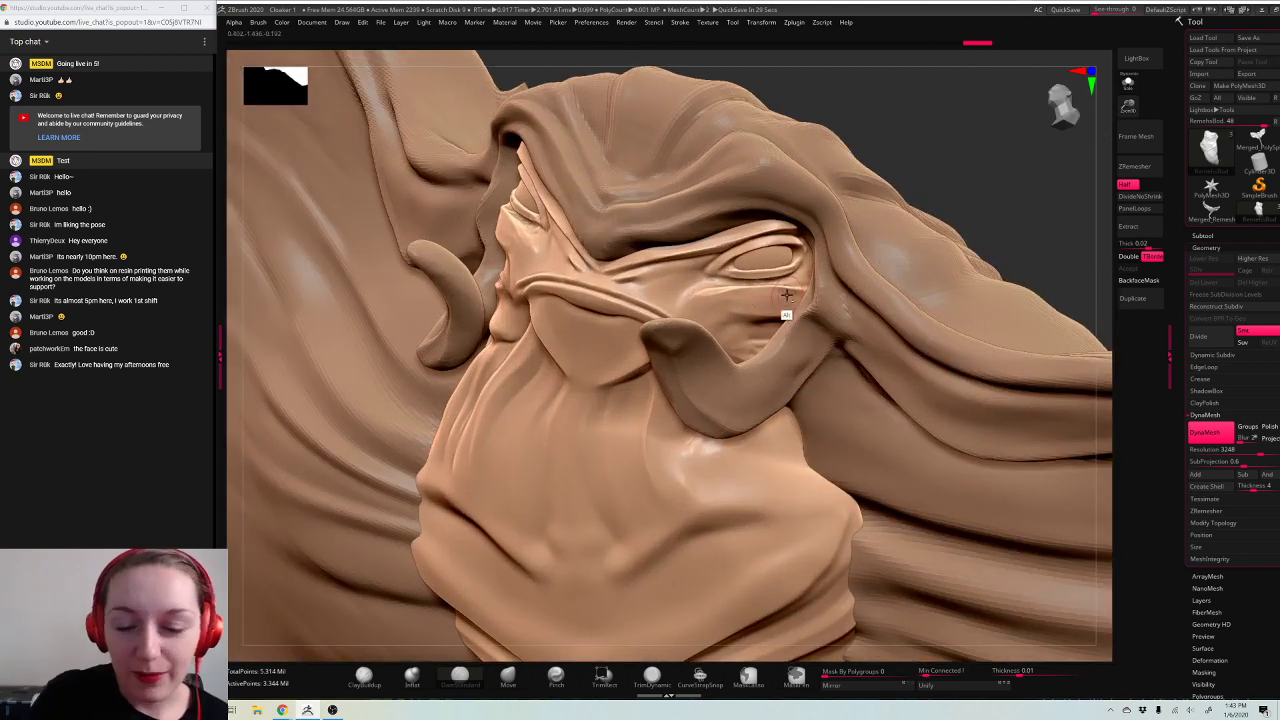
# Step: Sculpt the wrinkle below the eye with inverted DamStandard strokes, undoing the unsatisfactory ones
pyautogui.keyDown('alt'); pyautogui.moveTo(789, 293); pyautogui.dragTo(702, 294); pyautogui.keyUp('alt')
pyautogui.hotkey('ctrl', 'z')
pyautogui.hotkey('ctrl', 'z')
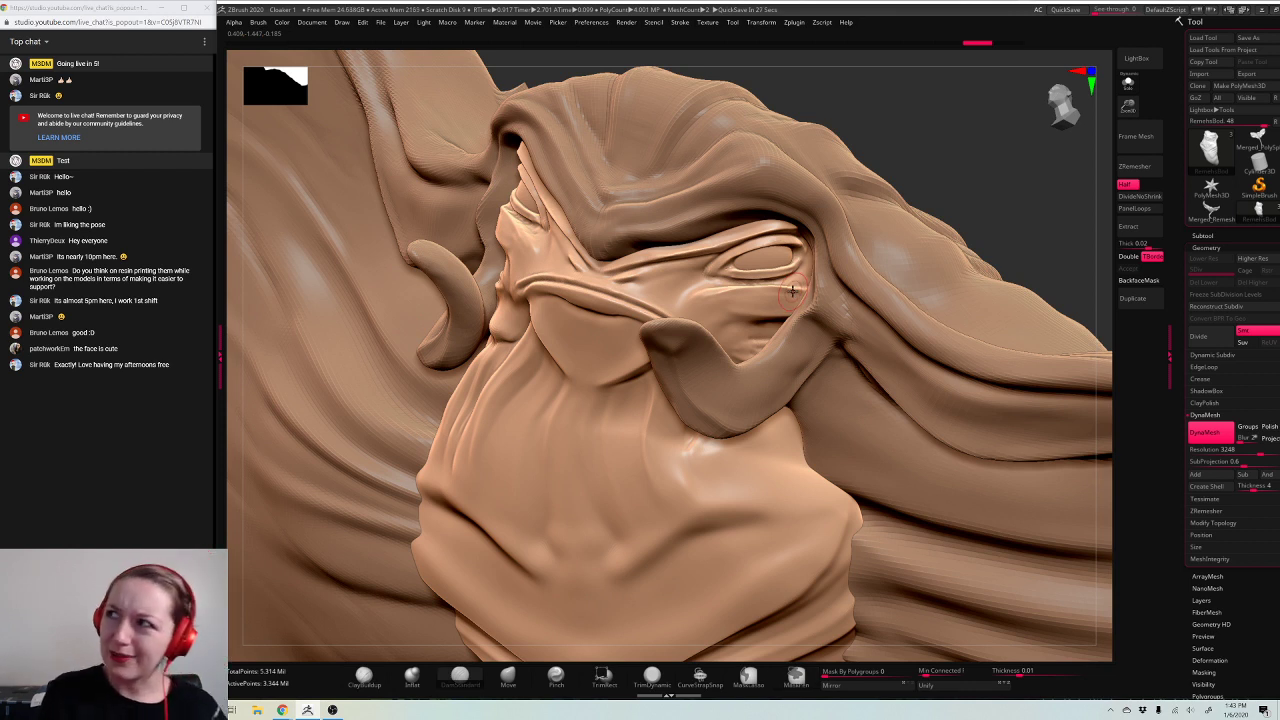
pyautogui.keyDown('alt'); pyautogui.moveTo(794, 289); pyautogui.dragTo(702, 293); pyautogui.keyUp('alt')
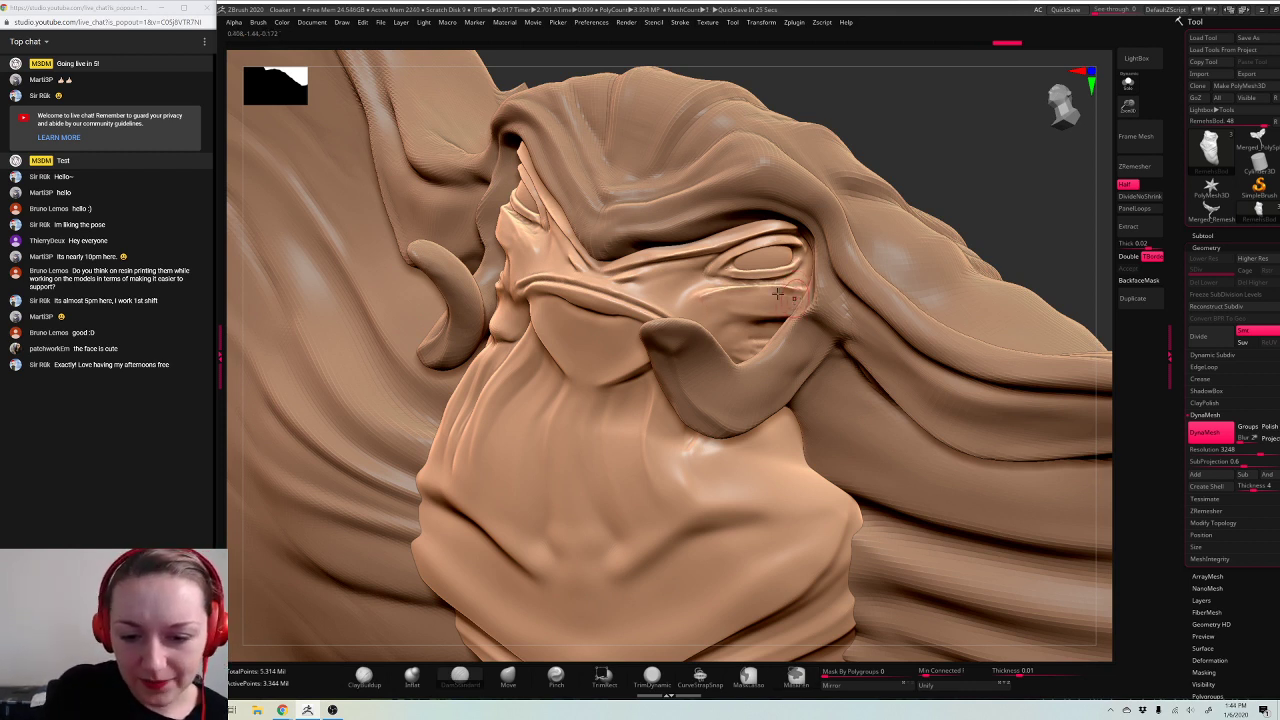
pyautogui.keyDown('alt'); pyautogui.moveTo(791, 292); pyautogui.dragTo(700, 300); pyautogui.keyUp('alt')
pyautogui.hotkey('ctrl', 'z')
pyautogui.hotkey('ctrl', 'z')
pyautogui.hotkey('ctrl', 'z')
pyautogui.hotkey('ctrl', 'z')
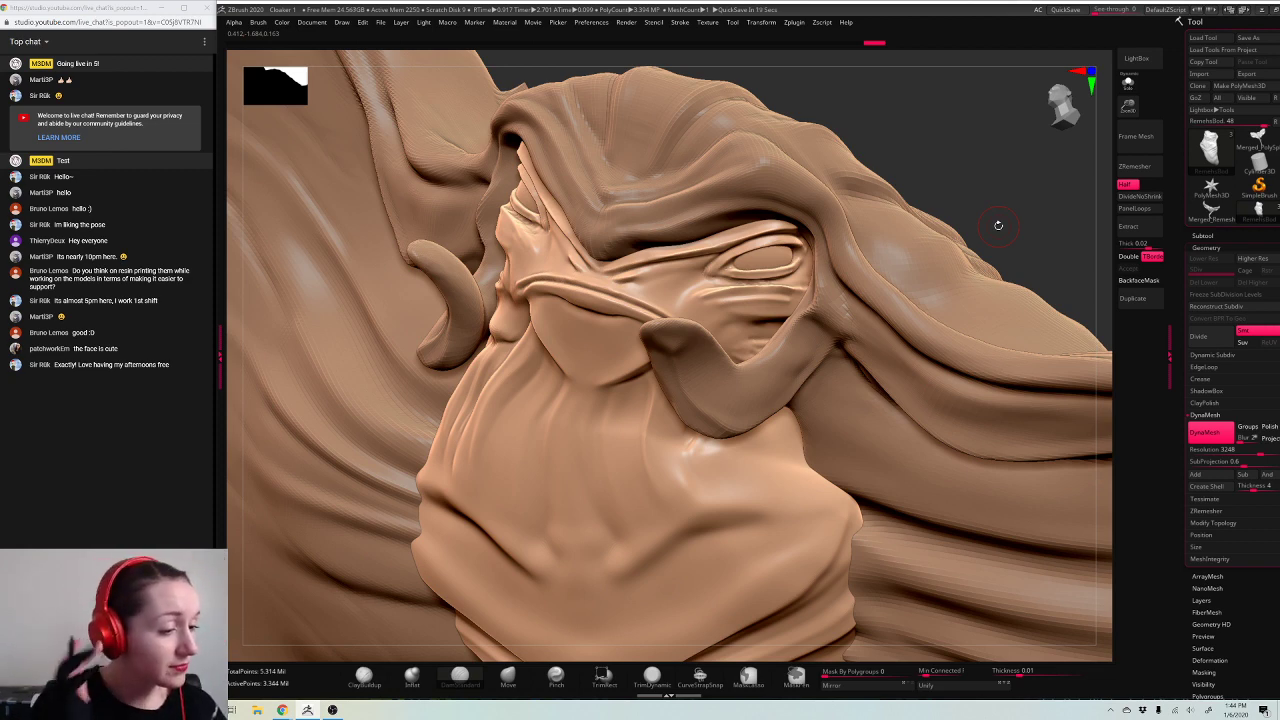
# Step: Inspect the body's mesh density with PolyFrame, and turn the wireframe display off again
pyautogui.moveTo(975, 166); pyautogui.dragTo(994, 165)
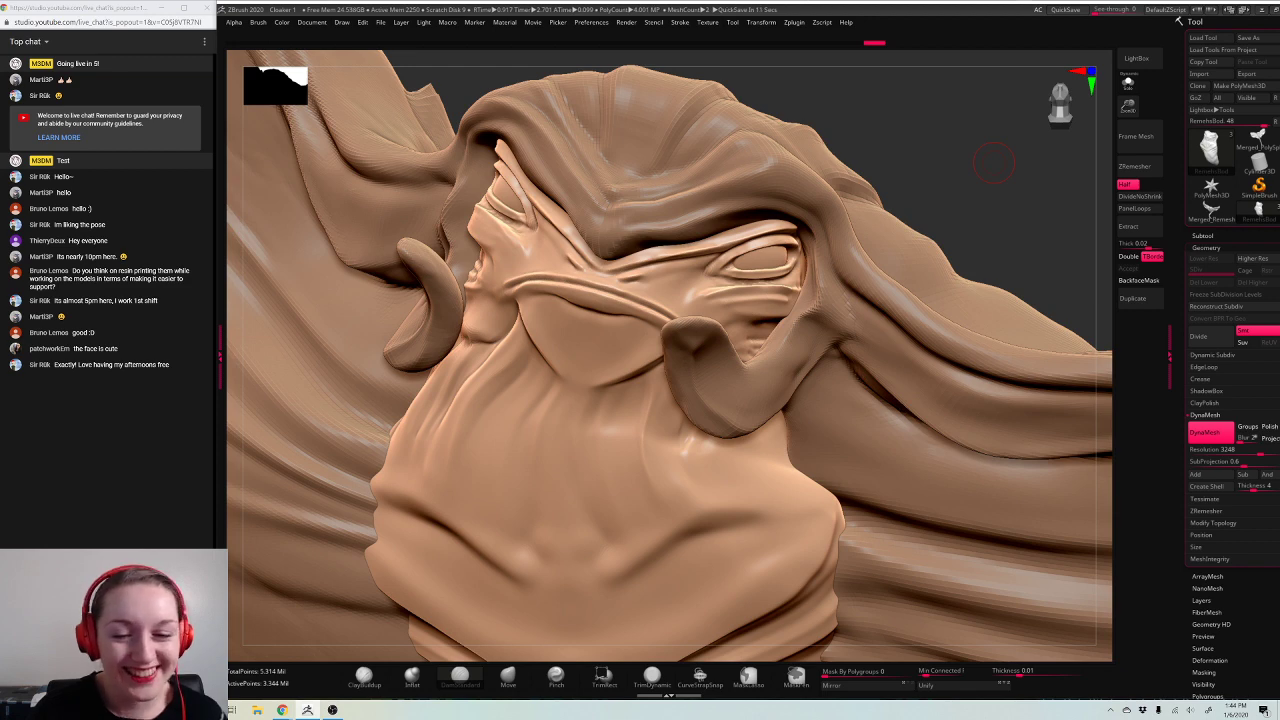
pyautogui.moveTo(993, 163); pyautogui.dragTo(962, 219)
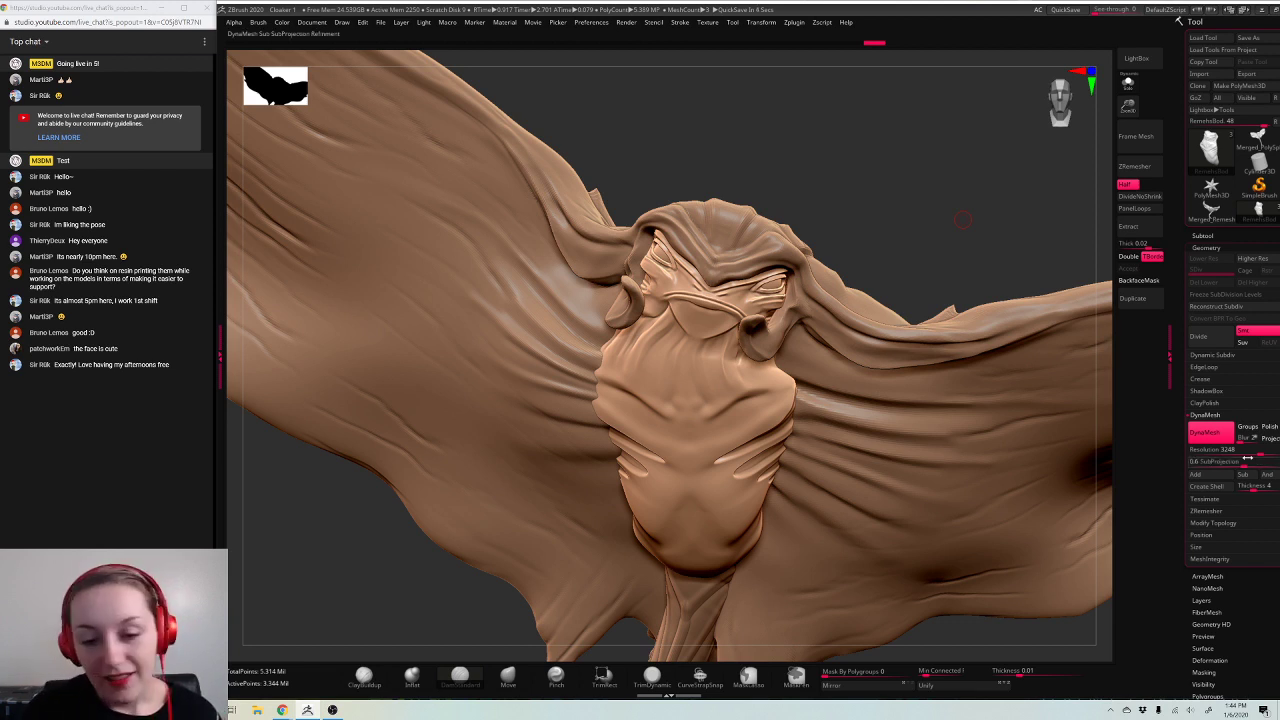
pyautogui.hotkey('shift', 'f')
pyautogui.hotkey('shift', 'f')
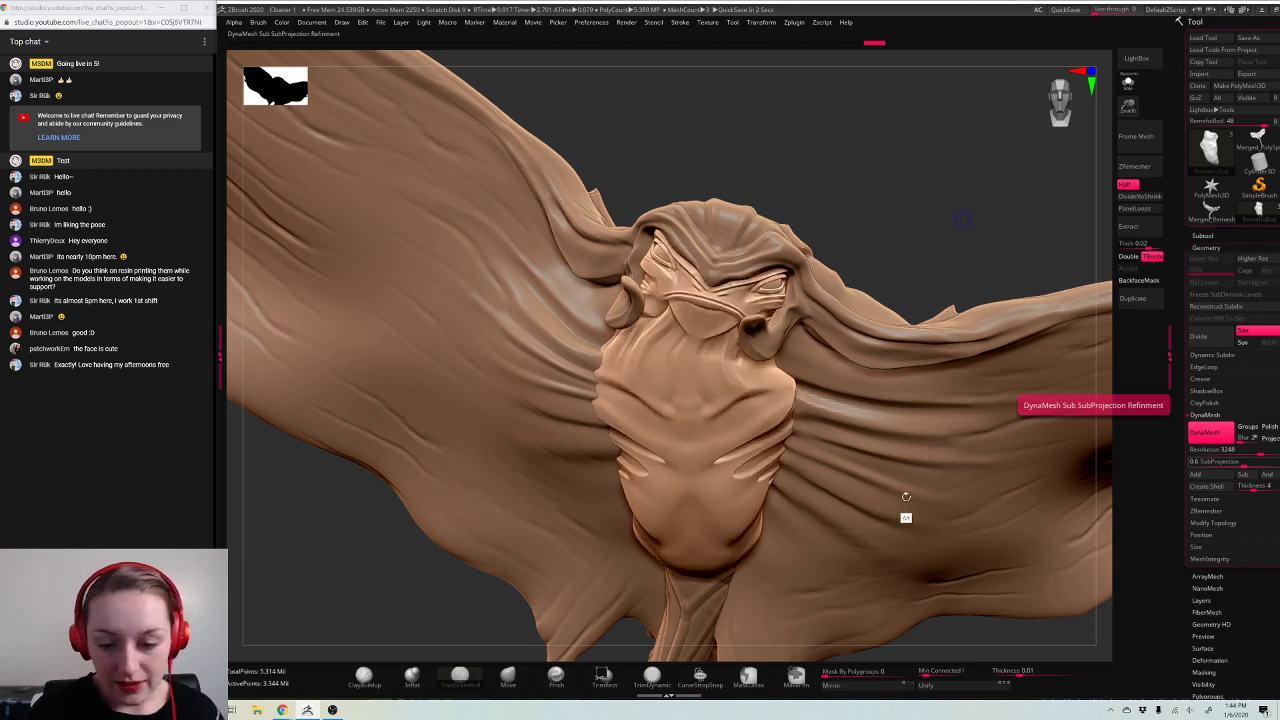
# Step: Select the wings subtool, isolate it in Solo mode and lower it to subdivision level 1
pyautogui.keyDown('alt'); pyautogui.click(906, 497); pyautogui.keyUp('alt')
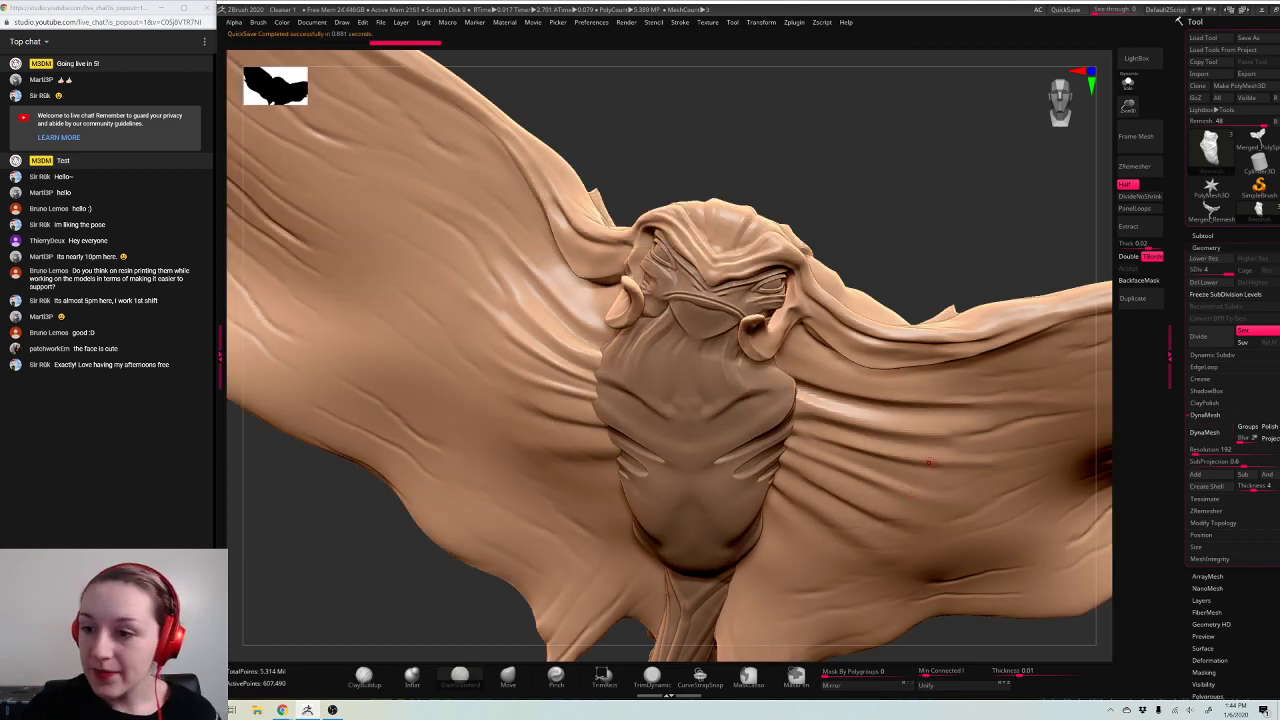
pyautogui.moveTo(1128, 106); pyautogui.dragTo(1105, 52)
pyautogui.keyDown('alt'); pyautogui.moveTo(966, 239); pyautogui.dragTo(926, 188); pyautogui.keyUp('alt')
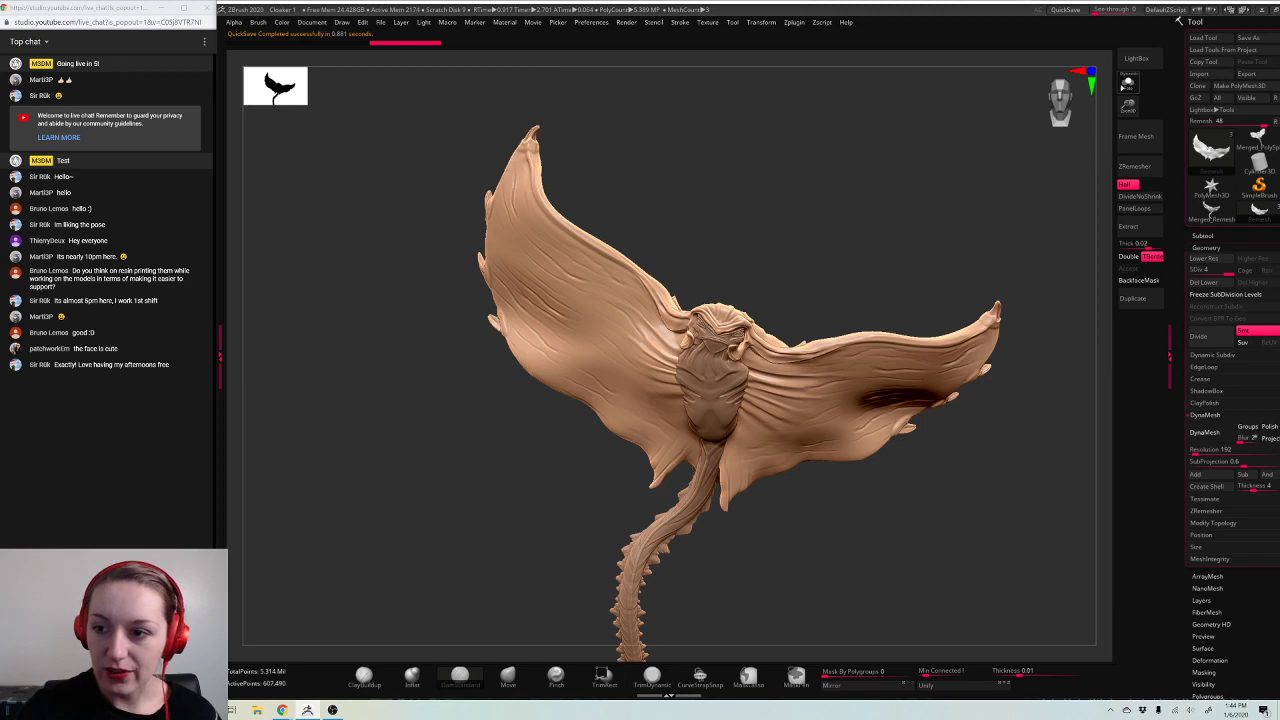
pyautogui.click(1128, 84)
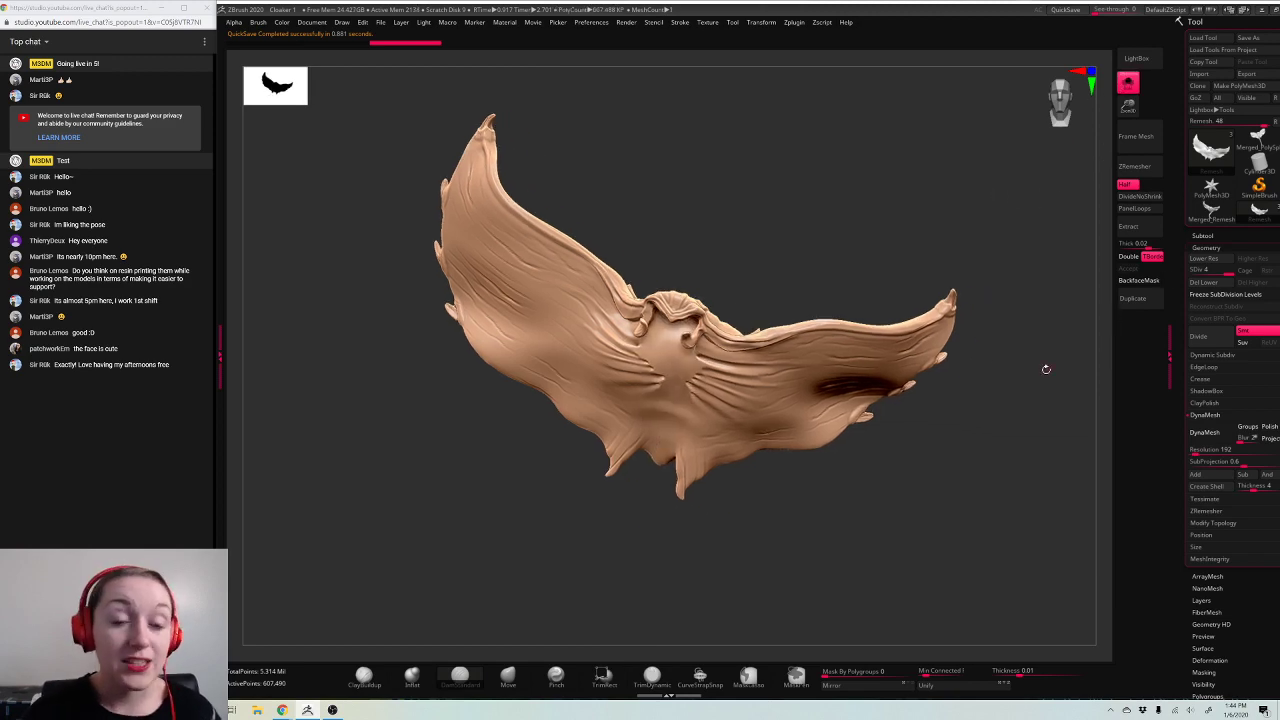
pyautogui.moveTo(1046, 369); pyautogui.dragTo(963, 486)
pyautogui.click(1205, 259)
pyautogui.click(1205, 259)
pyautogui.click(1205, 259)
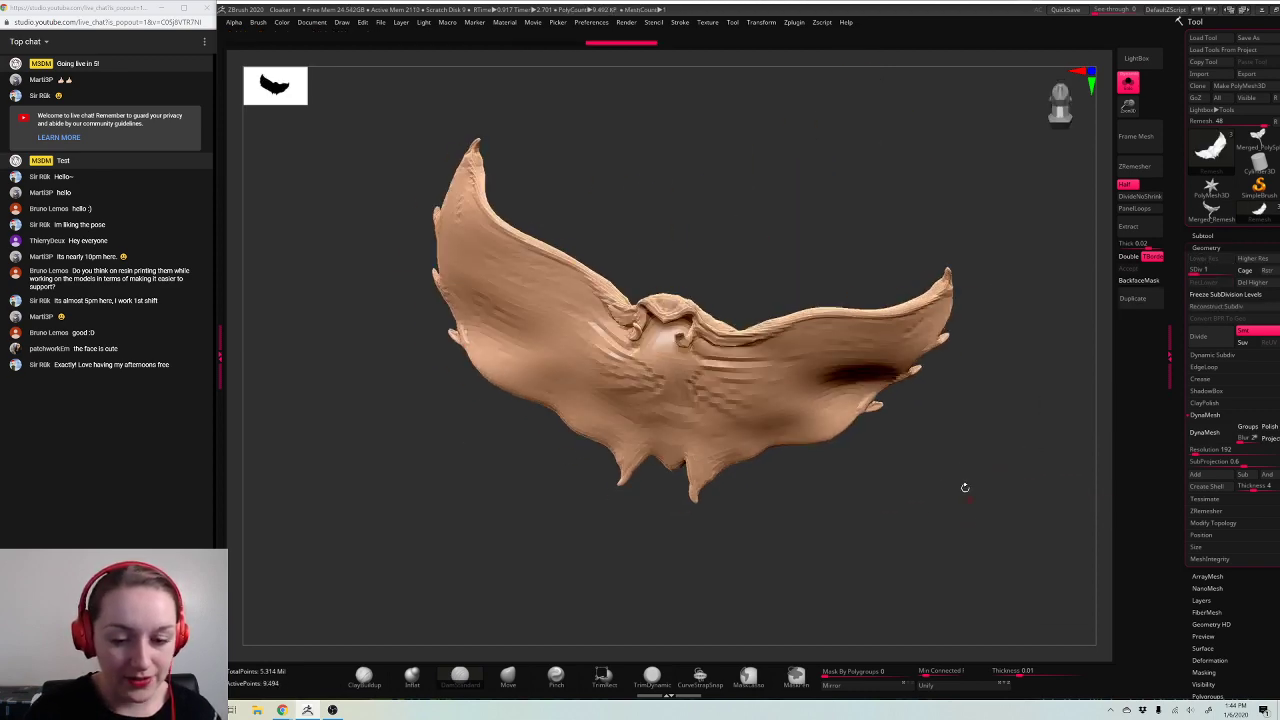
# Step: Try a Move brush stroke on the wing membrane at the lowest subdivision level with PolyFrame on, and undo it
pyautogui.press('space')
pyautogui.hotkey('shift', 'f')
pyautogui.moveTo(966, 380); pyautogui.dragTo(674, 521)
pyautogui.press('b')
pyautogui.press('m')
pyautogui.press('v')
pyautogui.moveTo(758, 402)
pyautogui.mouseDown()
pyautogui.moveTo(780, 410)
pyautogui.moveTo(804, 468)
pyautogui.mouseUp()
pyautogui.hotkey('ctrl', 'z')
# Step: Return the wings to subdivision level 4 and turn off both the PolyFrame display and Solo mode
pyautogui.click(1254, 261)
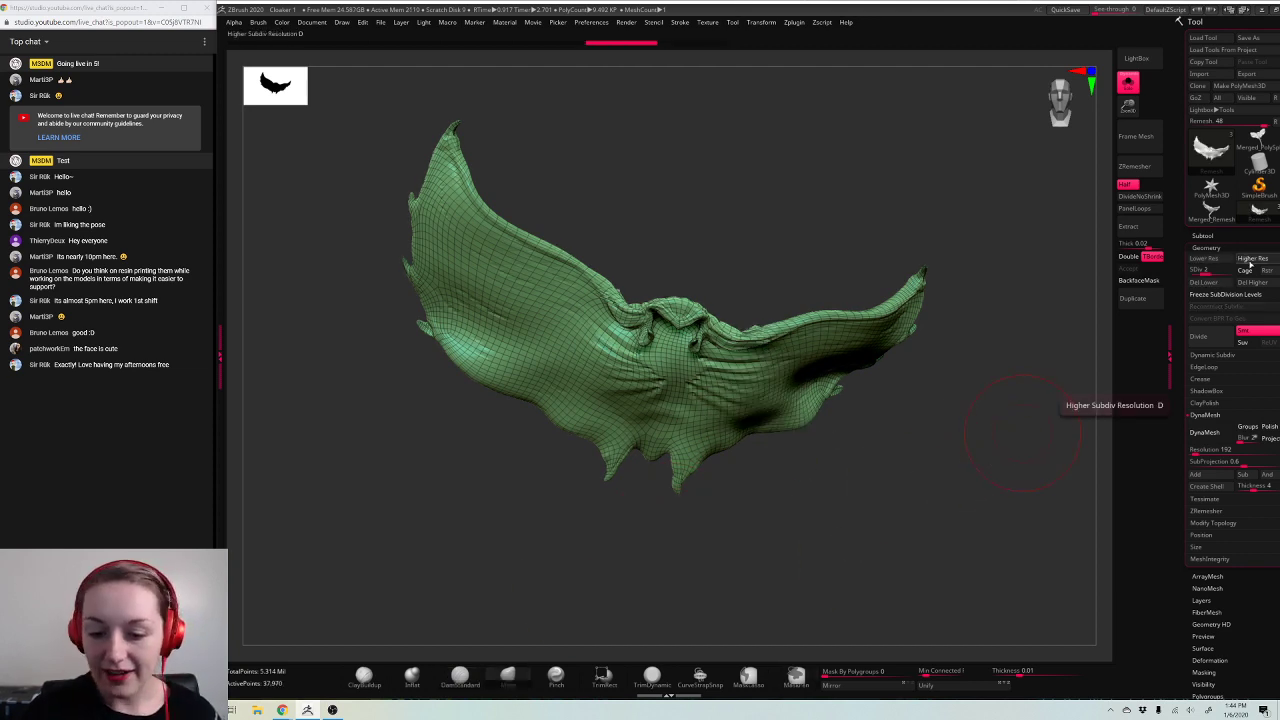
pyautogui.click(1255, 262)
pyautogui.click(1255, 262)
pyautogui.moveTo(986, 394)
pyautogui.mouseDown()
pyautogui.moveTo(808, 395)
pyautogui.moveTo(828, 410)
pyautogui.moveTo(872, 385)
pyautogui.mouseUp()
pyautogui.press('f')
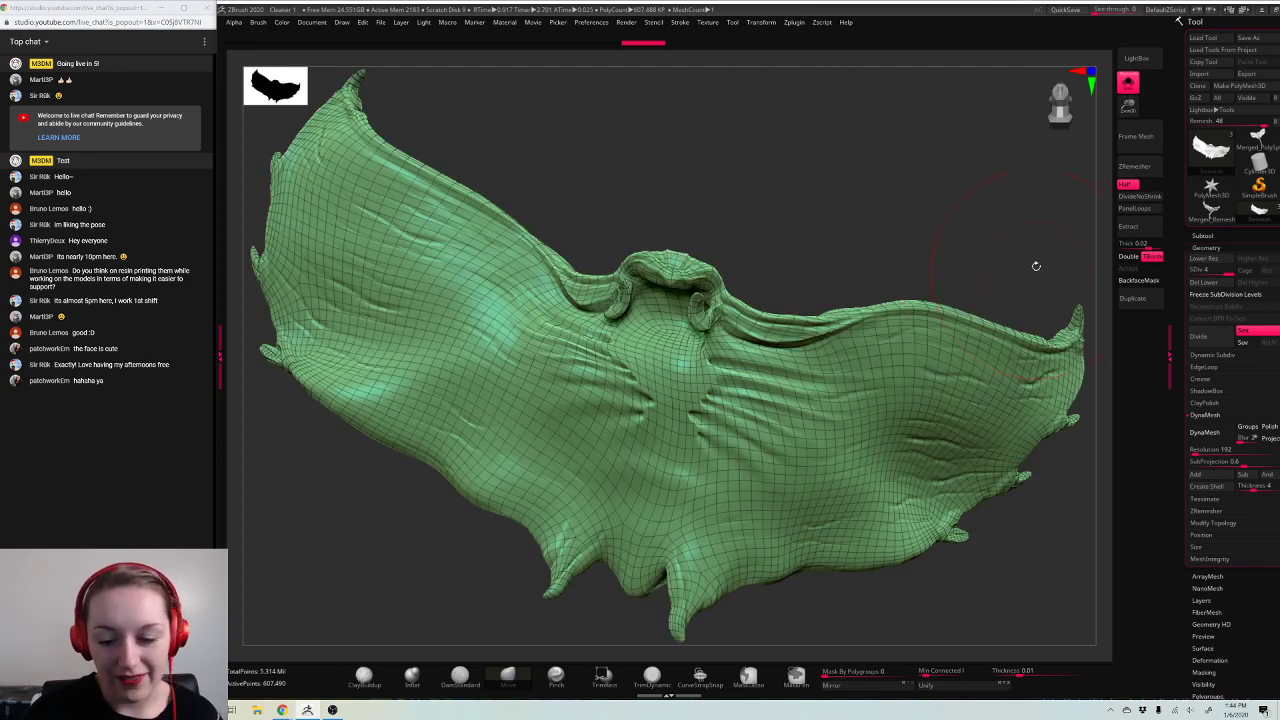
pyautogui.hotkey('shift', 'f')
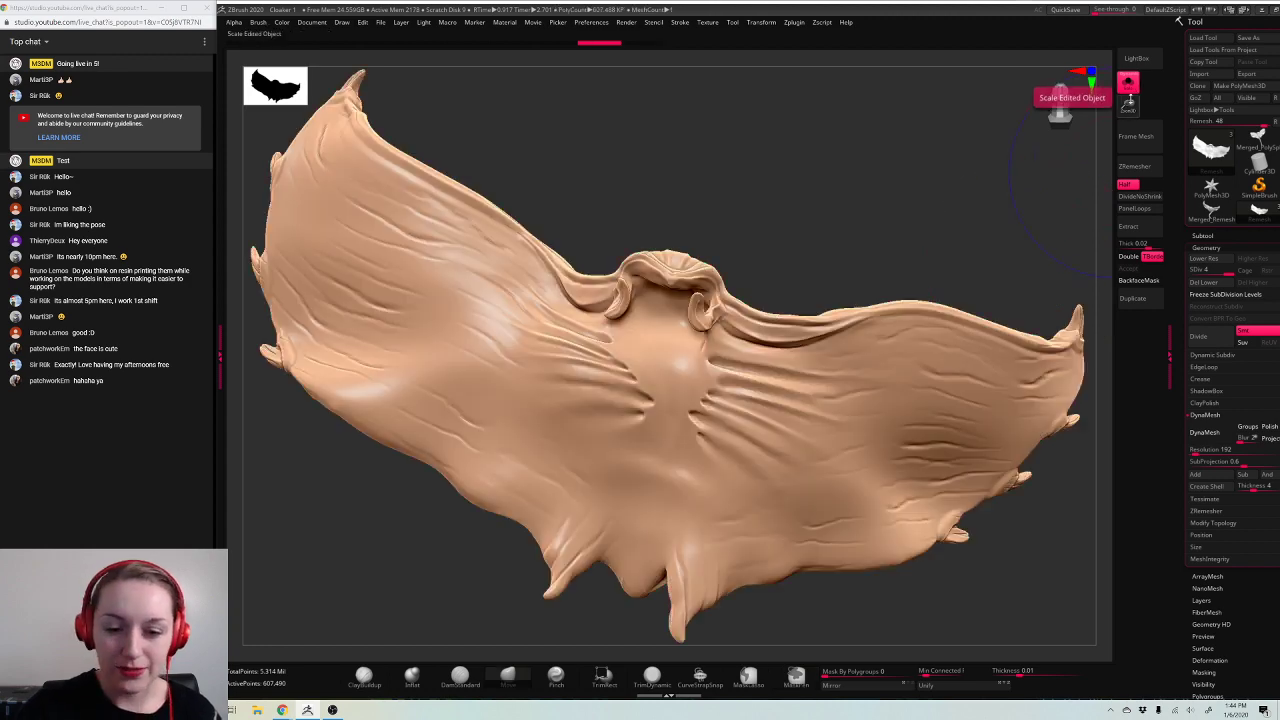
pyautogui.moveTo(1030, 140)
pyautogui.mouseDown()
pyautogui.moveTo(991, 149)
pyautogui.moveTo(960, 200)
pyautogui.moveTo(1045, 160)
pyautogui.mouseUp()
pyautogui.press('space')
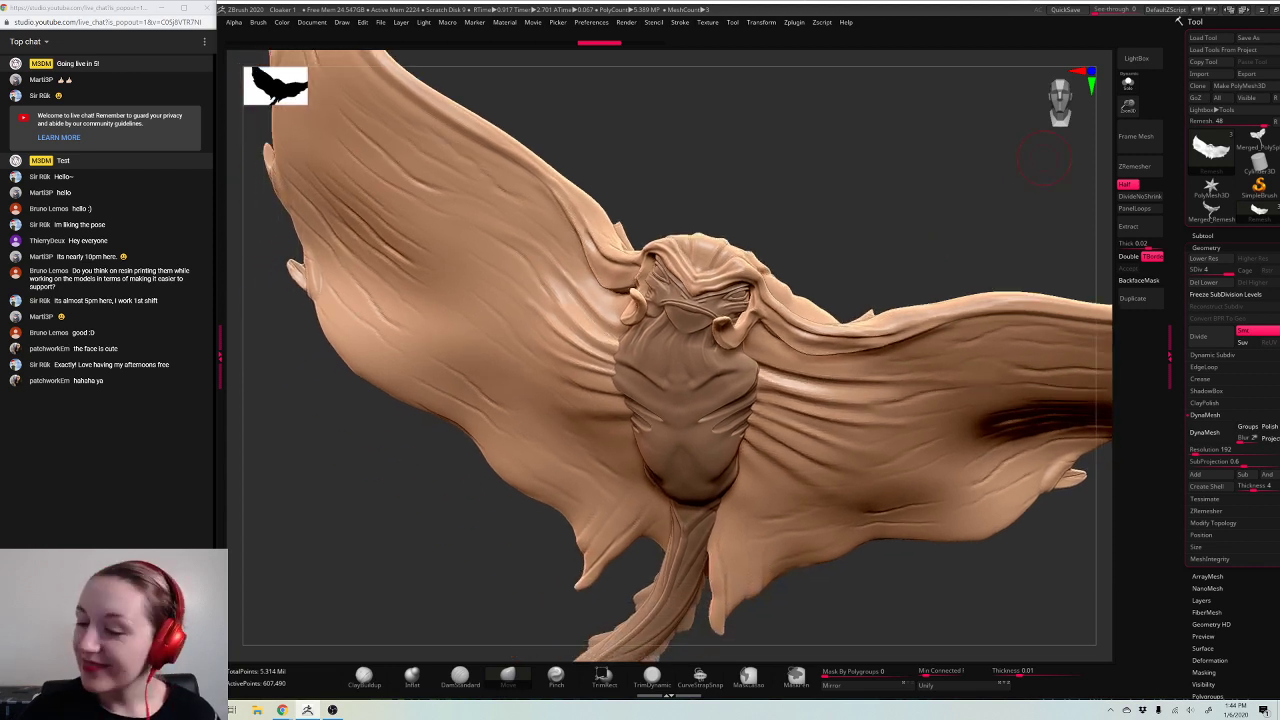
# Step: Delete the wings' lower subdivision levels and remesh the wings with DynaMesh at a resolution of 3200
pyautogui.click(1233, 285)
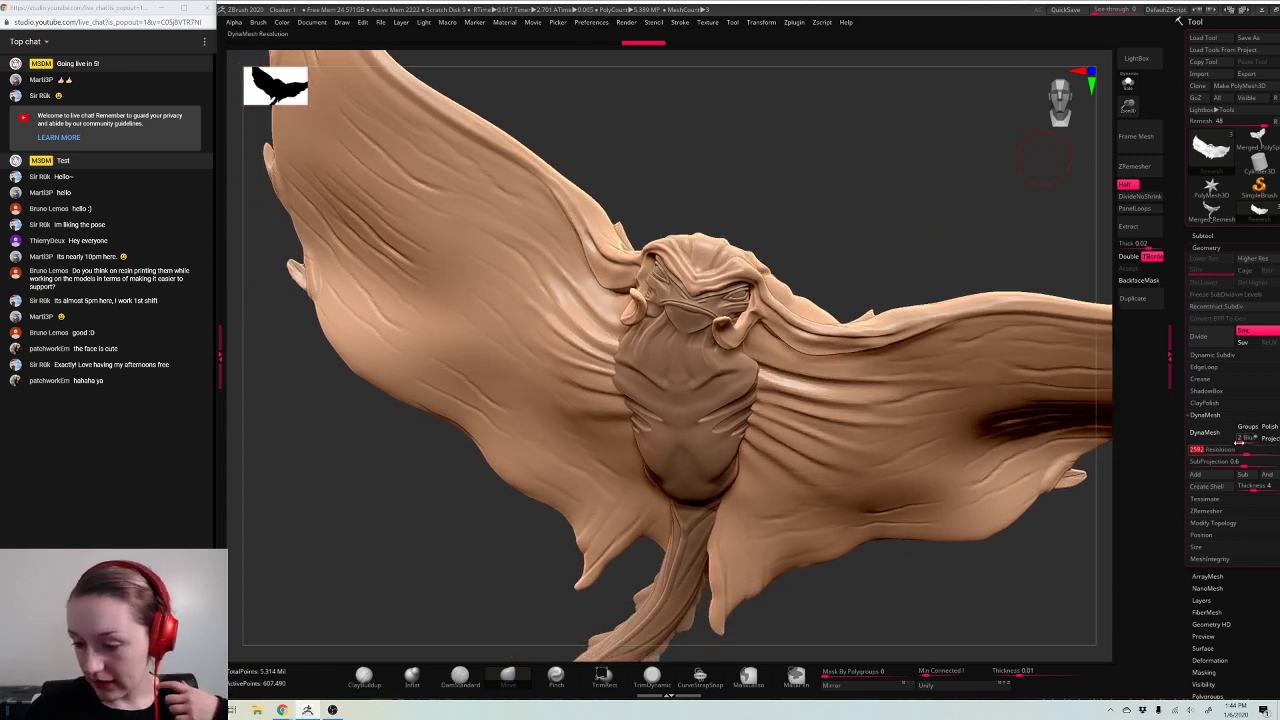
pyautogui.moveTo(1240, 451); pyautogui.dragTo(1258, 451)
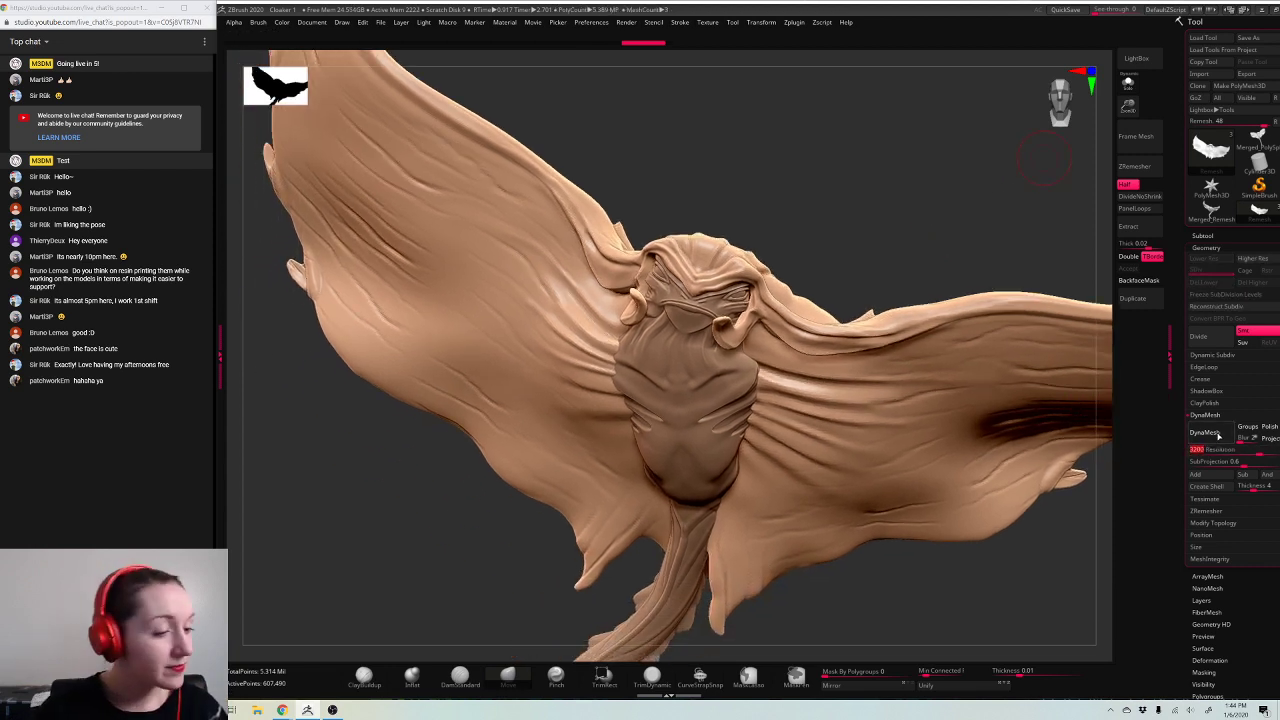
pyautogui.click(1205, 432)
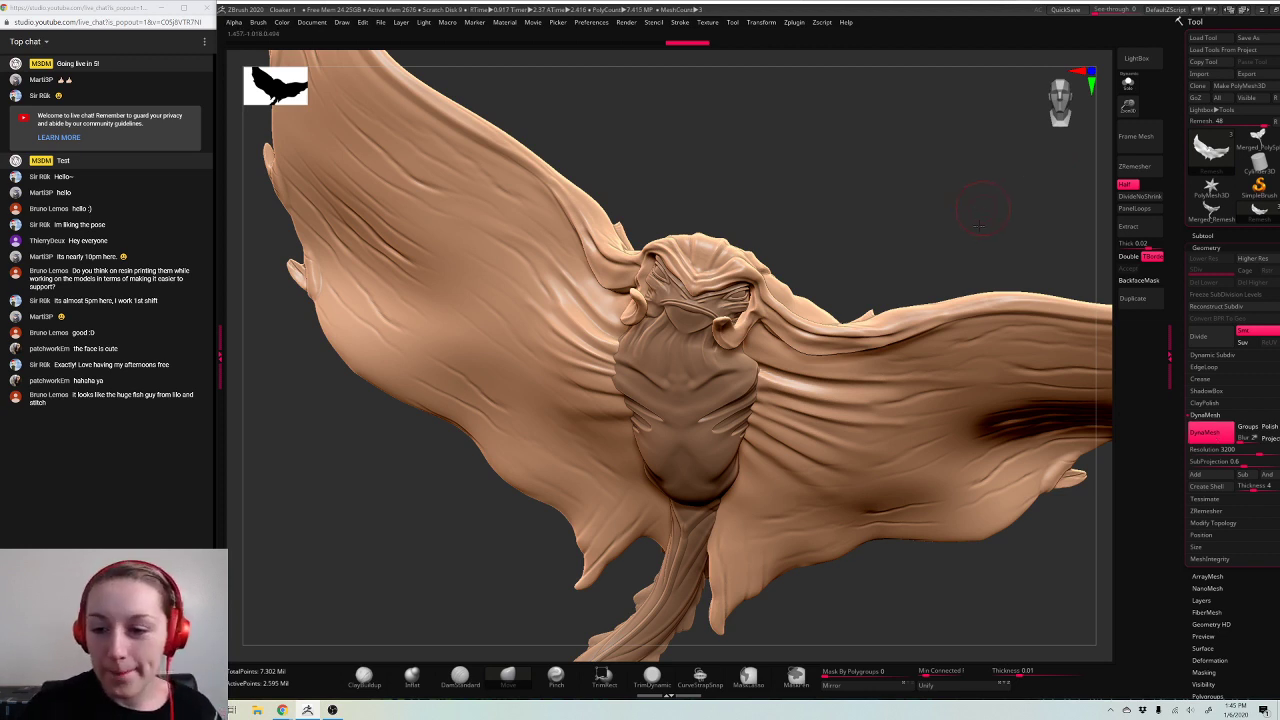
# Step: Merge the visible wings, body and tail subtools into a new tool with MergeVisible
pyautogui.moveTo(1044, 158)
pyautogui.mouseDown()
pyautogui.moveTo(1010, 215)
pyautogui.moveTo(989, 406)
pyautogui.moveTo(900, 414)
pyautogui.moveTo(966, 425)
pyautogui.mouseUp()
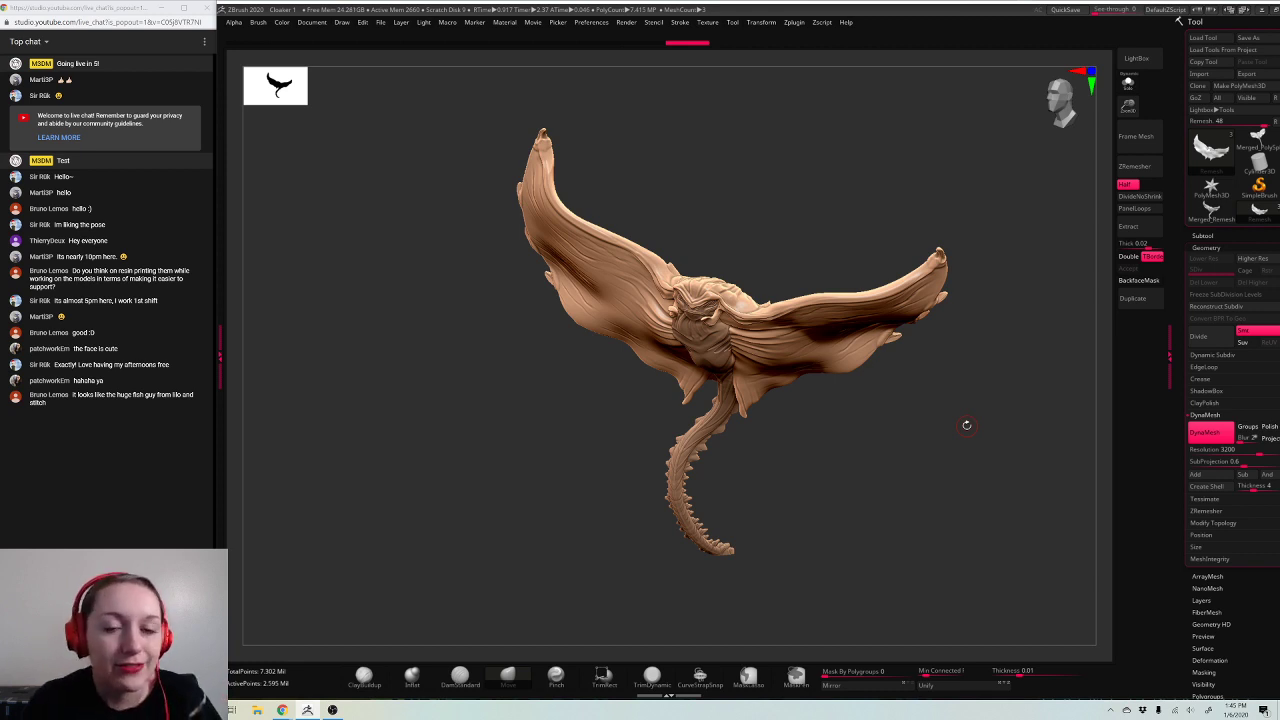
pyautogui.moveTo(966, 425); pyautogui.dragTo(1011, 379)
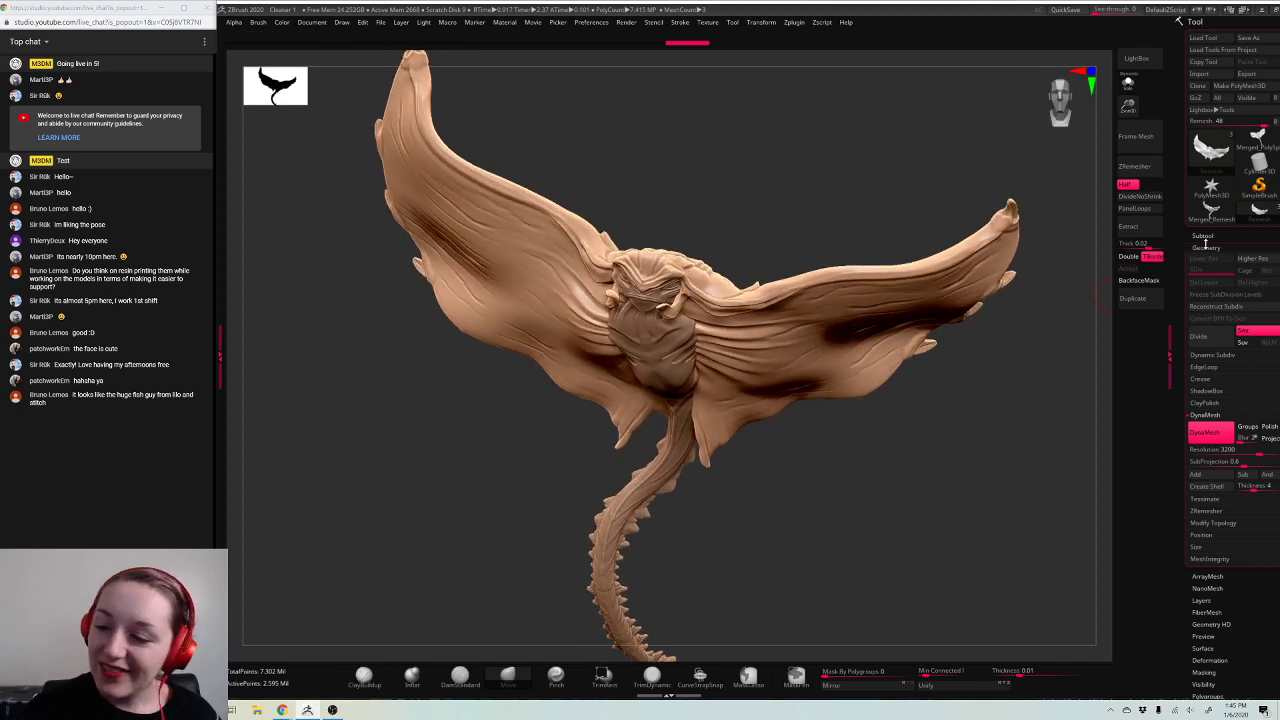
pyautogui.click(1203, 236)
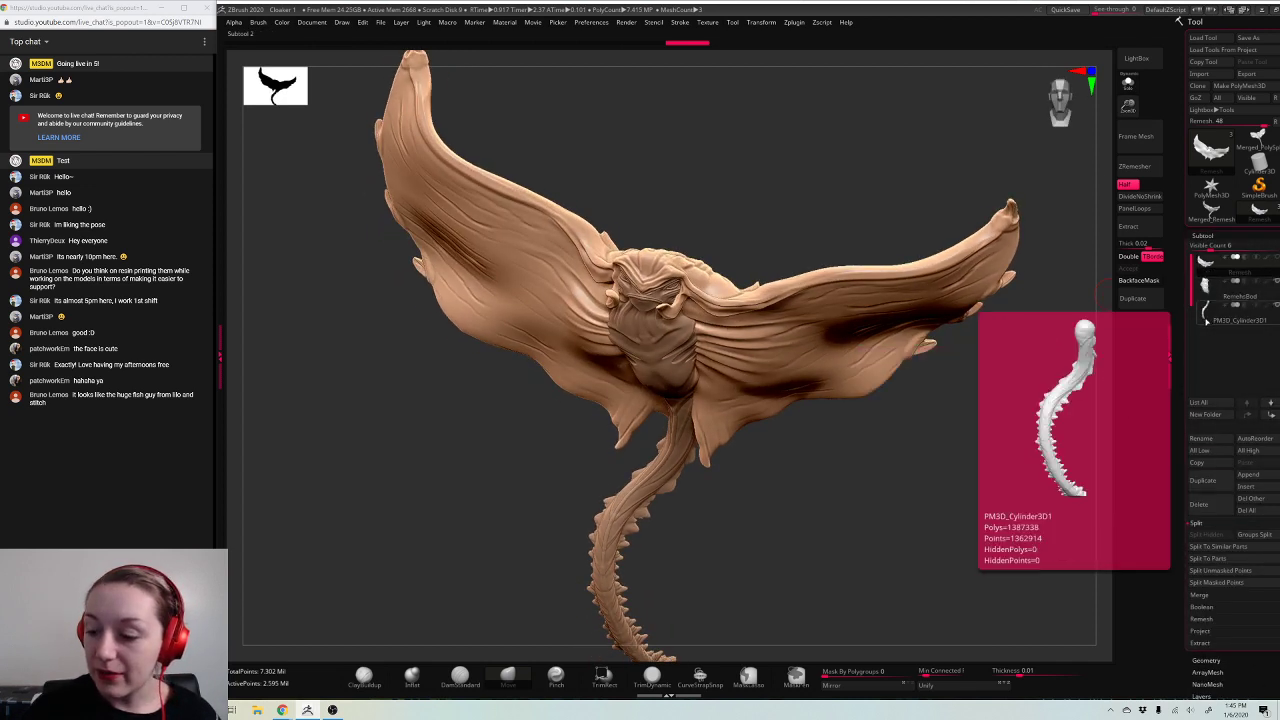
pyautogui.click(1196, 523)
pyautogui.click(1199, 535)
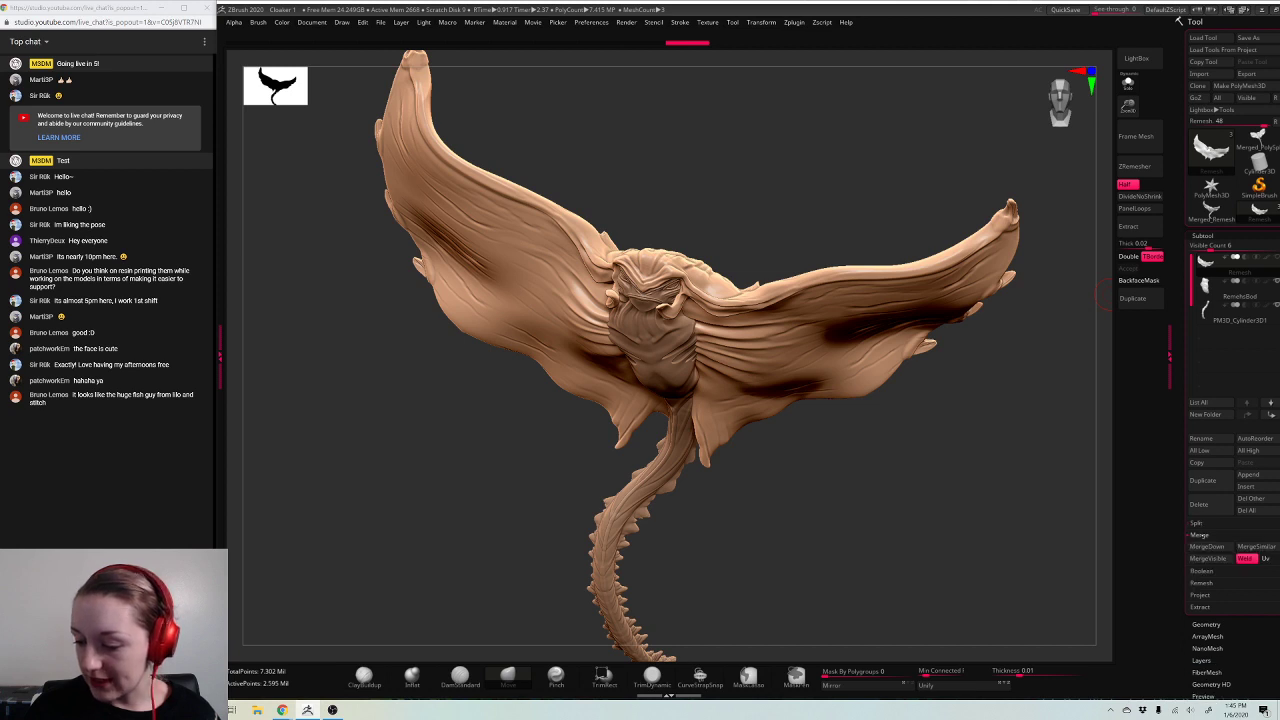
pyautogui.click(1208, 559)
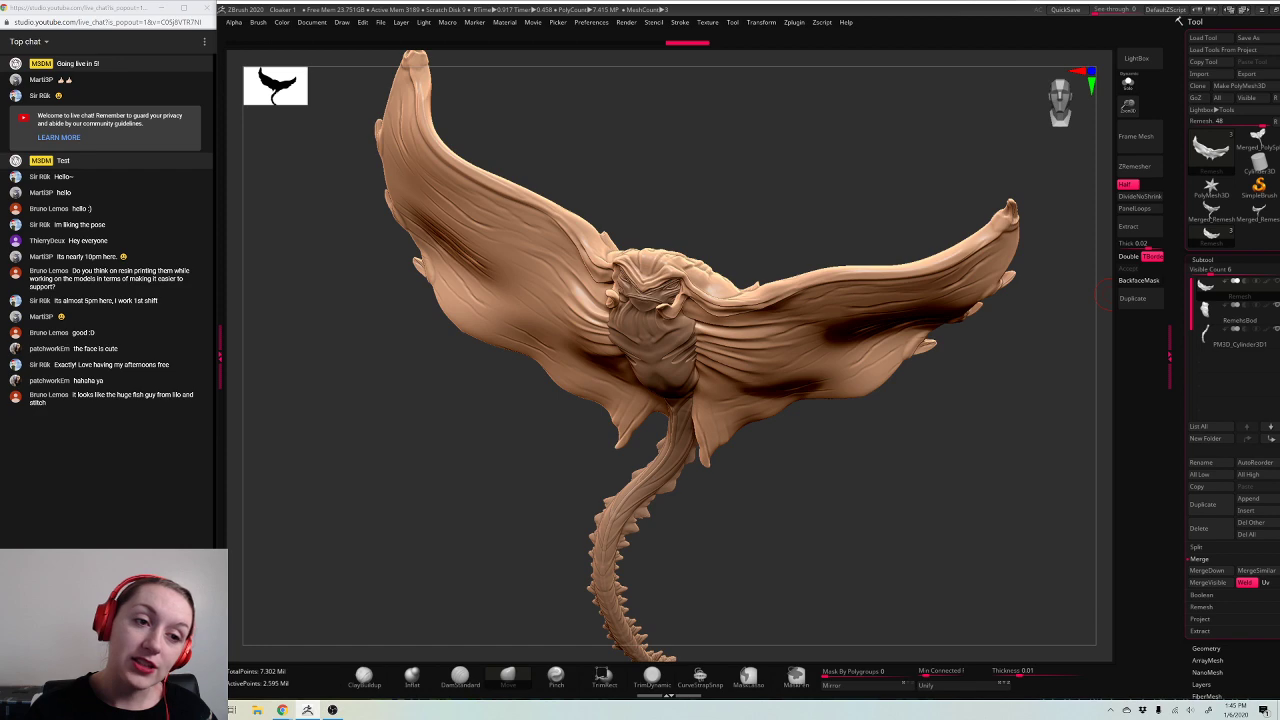
# Step: Show the floor grid's reference images, compare the creature with the manta ray references, and hide them again
pyautogui.hotkey('shift', 'p')
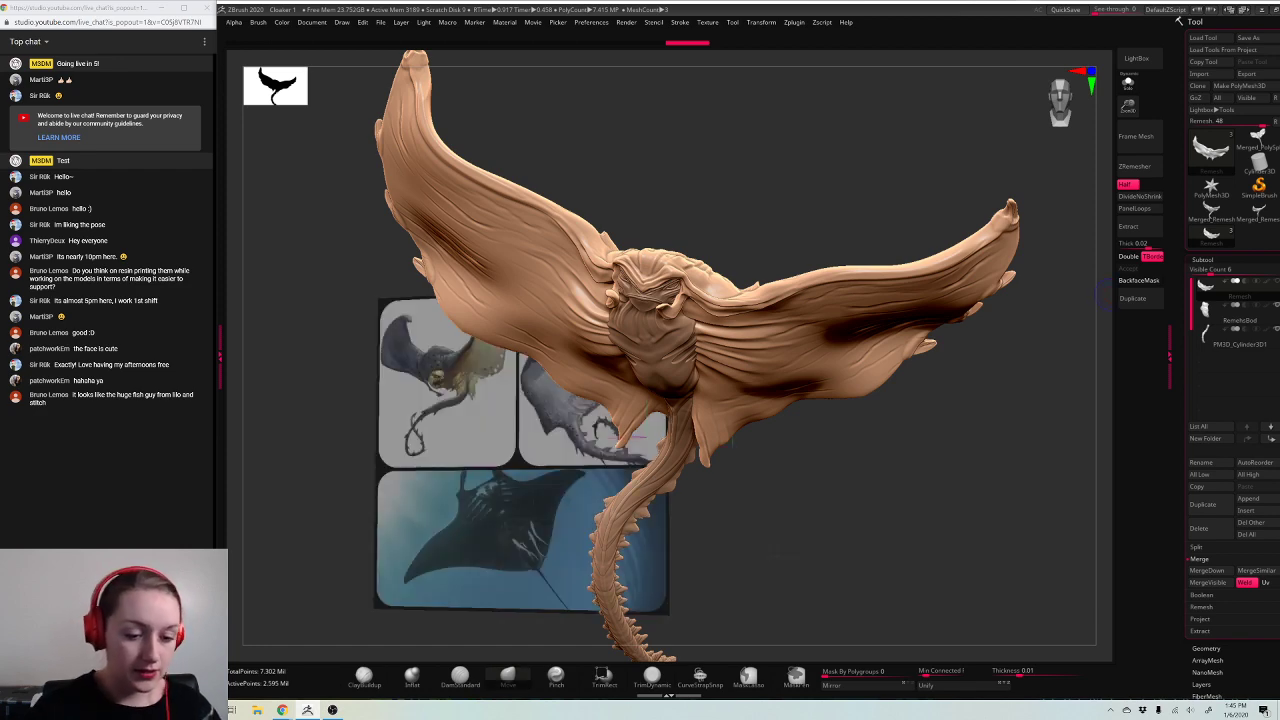
pyautogui.moveTo(868, 508); pyautogui.dragTo(1067, 470)
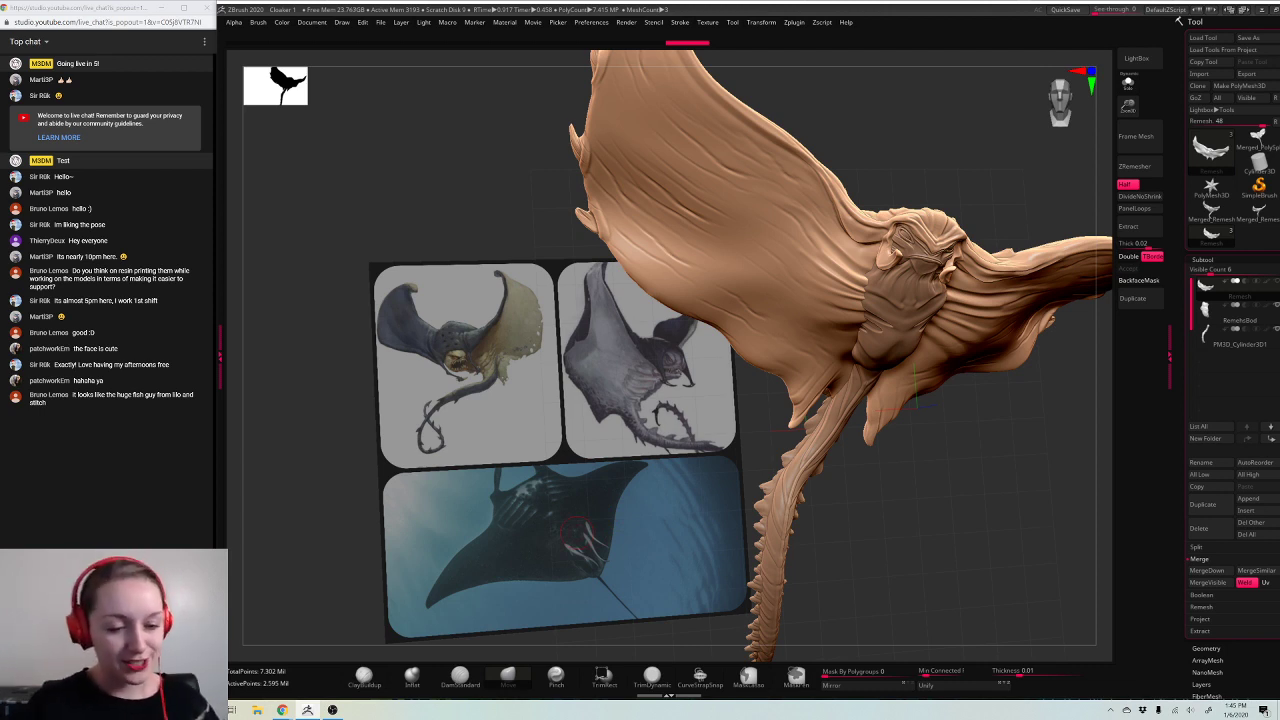
pyautogui.moveTo(1015, 531)
pyautogui.mouseDown()
pyautogui.moveTo(998, 526)
pyautogui.moveTo(1010, 533)
pyautogui.mouseUp()
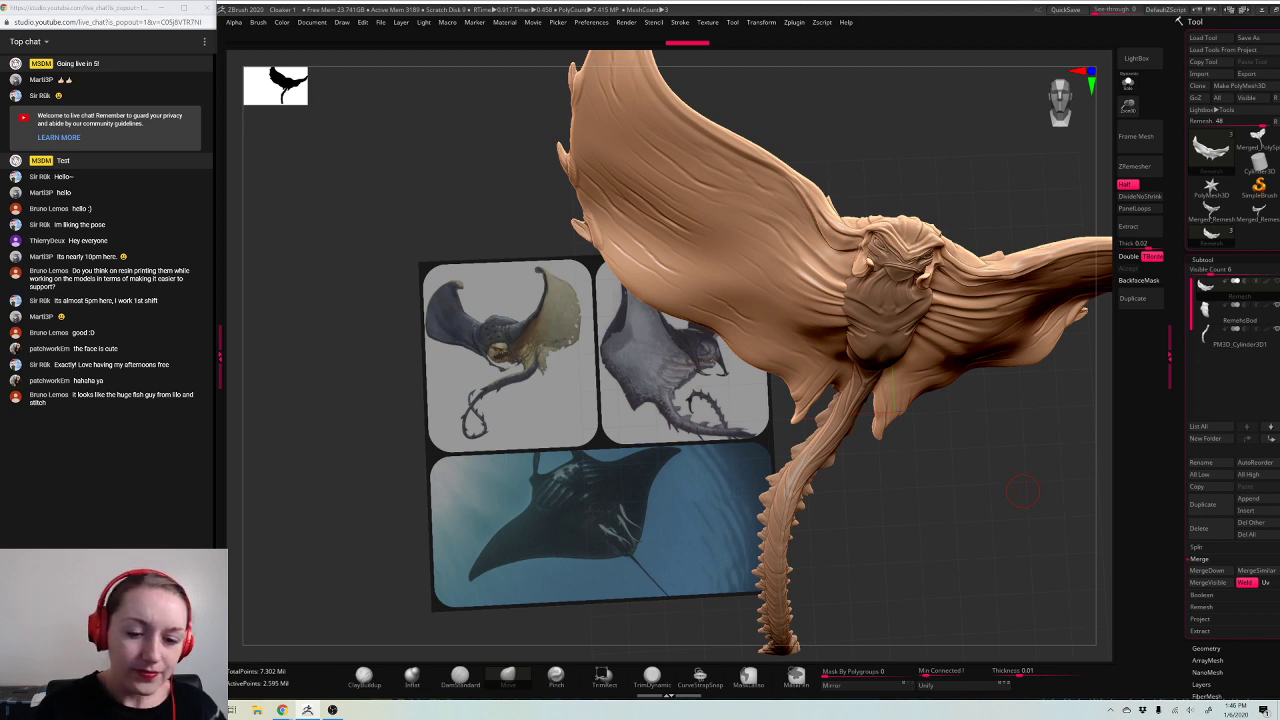
pyautogui.moveTo(940, 548); pyautogui.dragTo(952, 541)
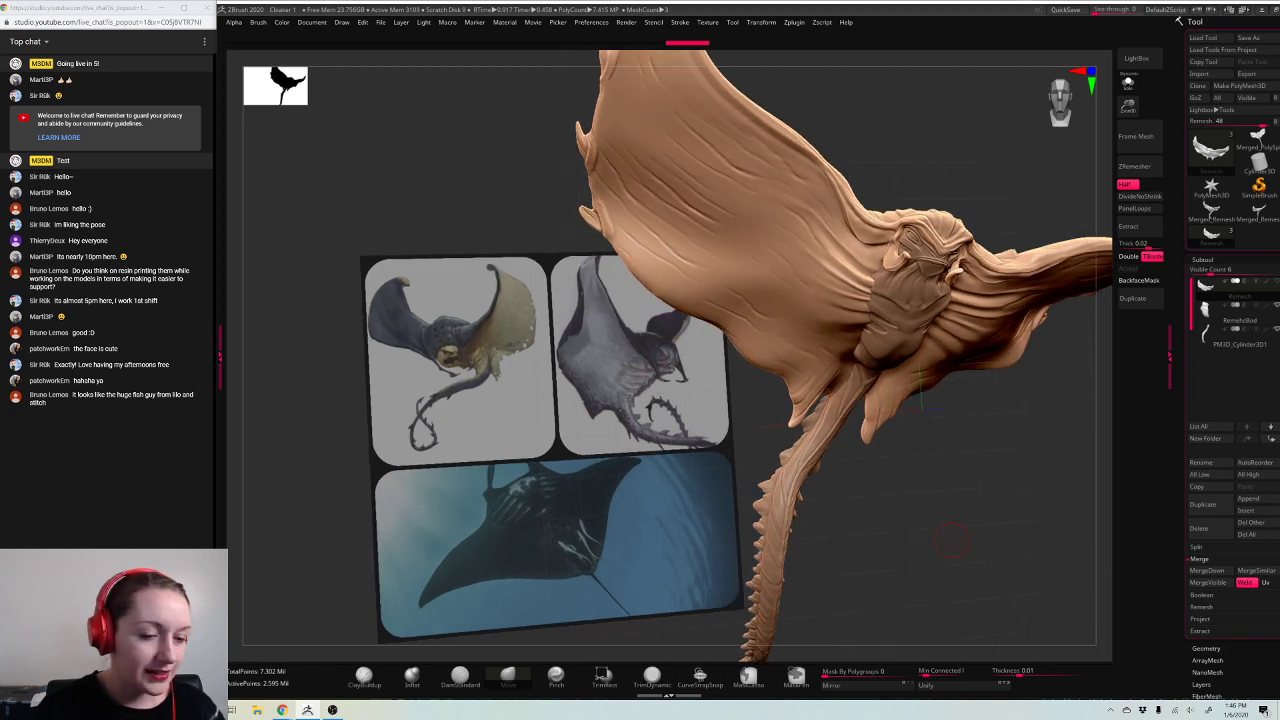
pyautogui.moveTo(950, 541)
pyautogui.mouseDown()
pyautogui.moveTo(986, 543)
pyautogui.moveTo(942, 529)
pyautogui.mouseUp()
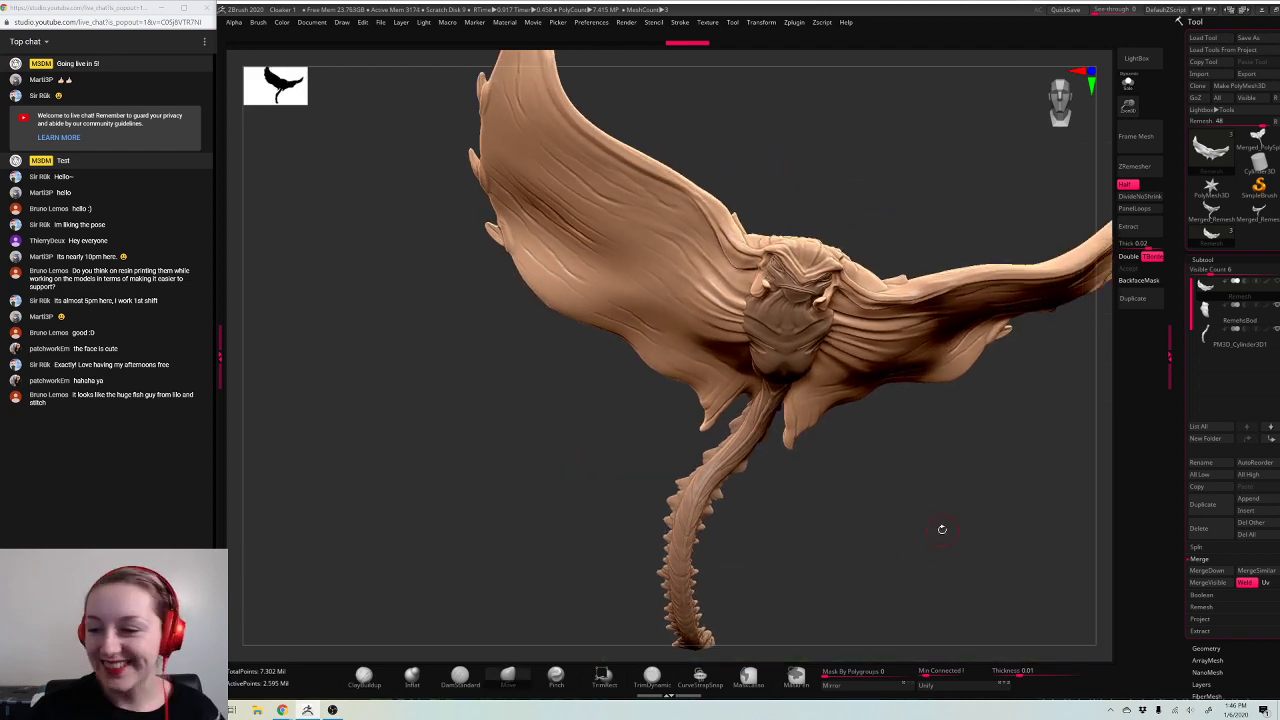
# Step: Look through the merged tools and delete the old symmetrical Merged_PolySphere tool
pyautogui.click(1213, 213)
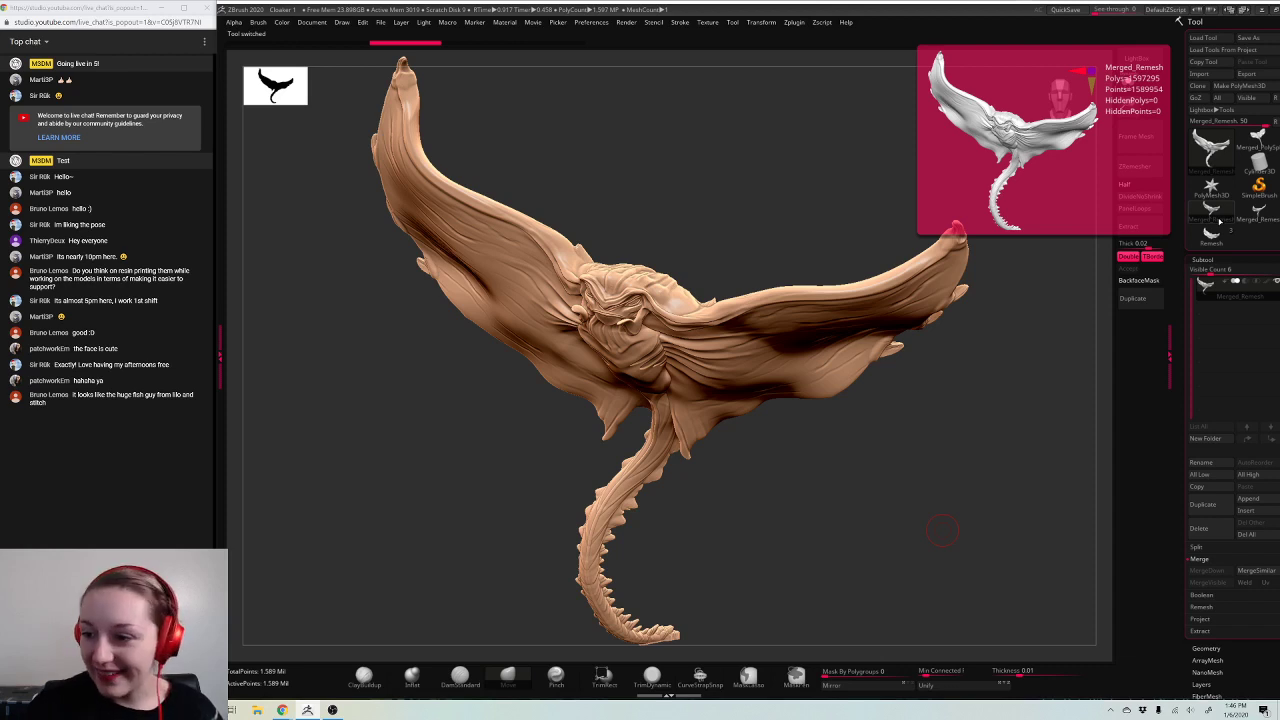
pyautogui.click(1251, 147)
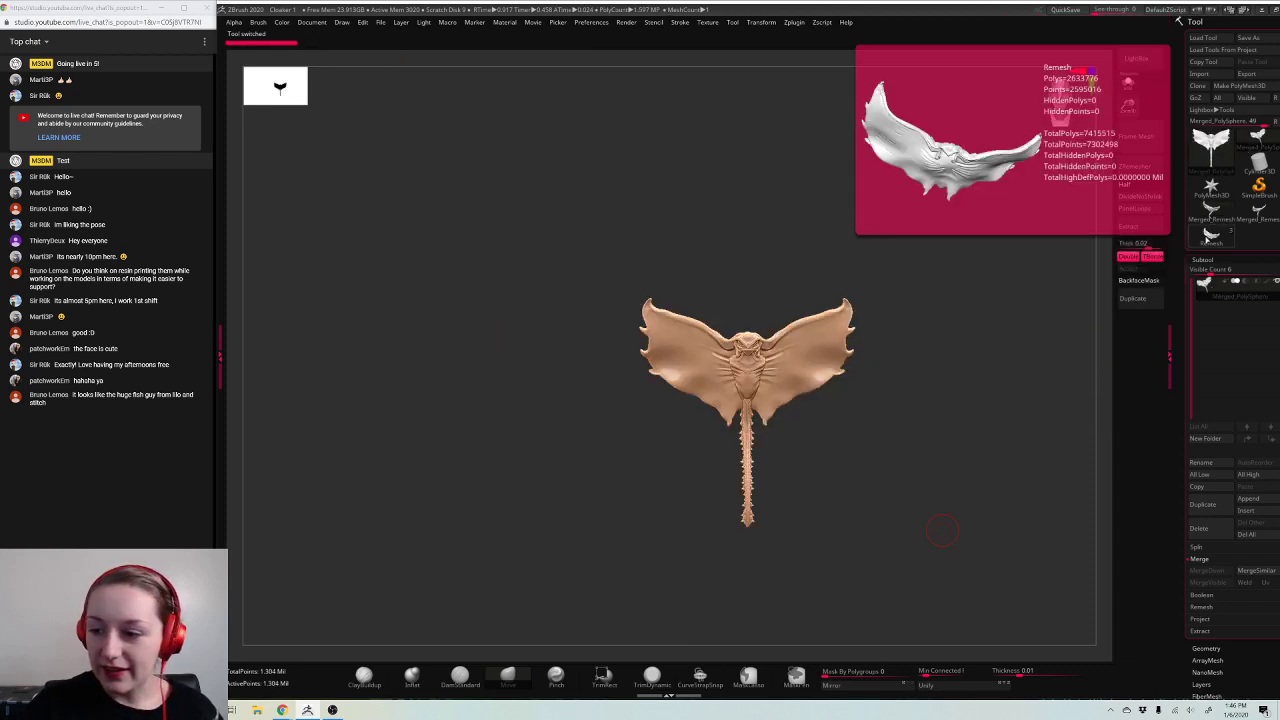
pyautogui.click(1207, 240)
pyautogui.click(1248, 154)
pyautogui.keyDown('alt'); pyautogui.moveTo(1012, 330); pyautogui.dragTo(940, 312); pyautogui.keyUp('alt')
pyautogui.click(1200, 528)
pyautogui.click(1120, 554)
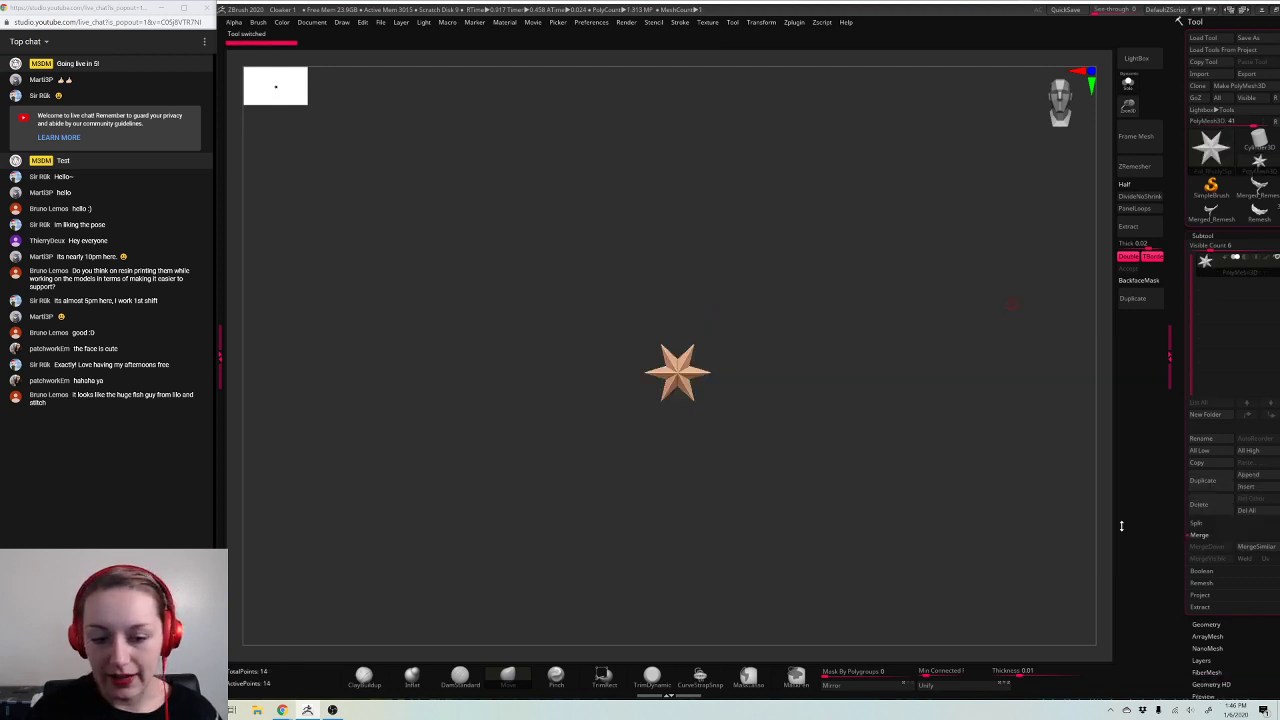
# Step: Keep the current tool instead of switching to SimpleBrush, and delete the older Merged_Remesh tool
pyautogui.click(1211, 186)
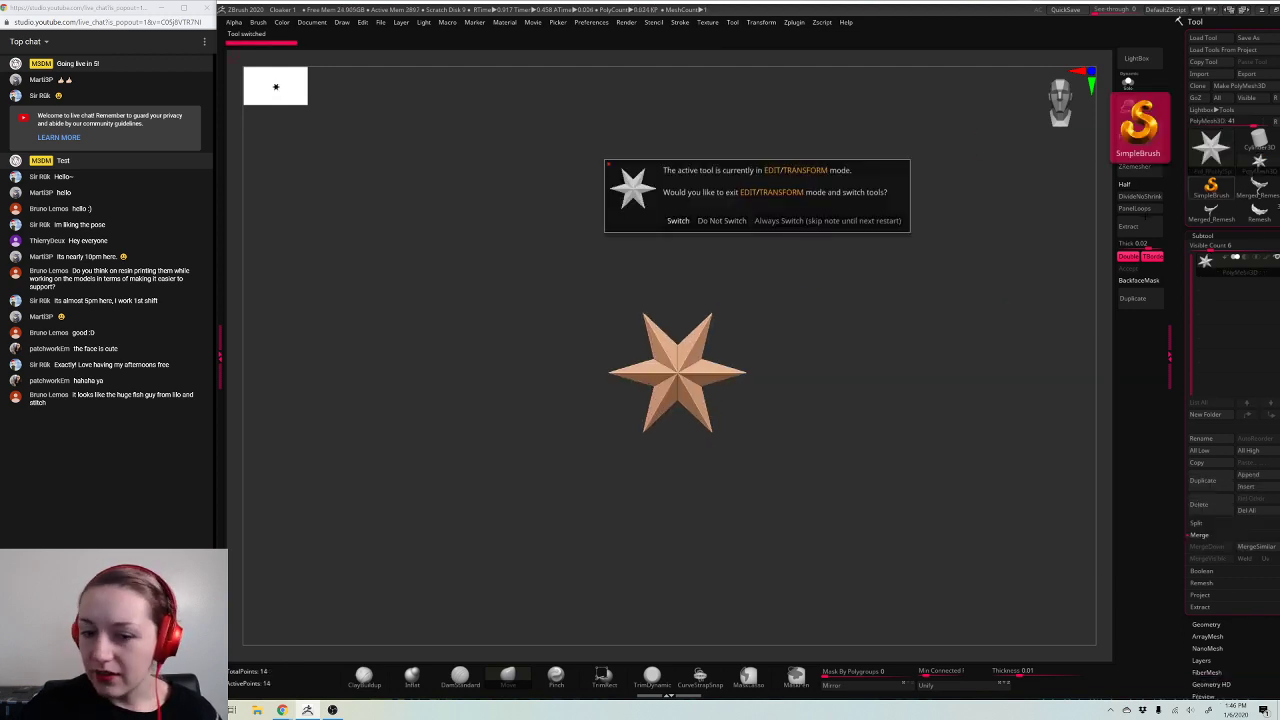
pyautogui.click(726, 221)
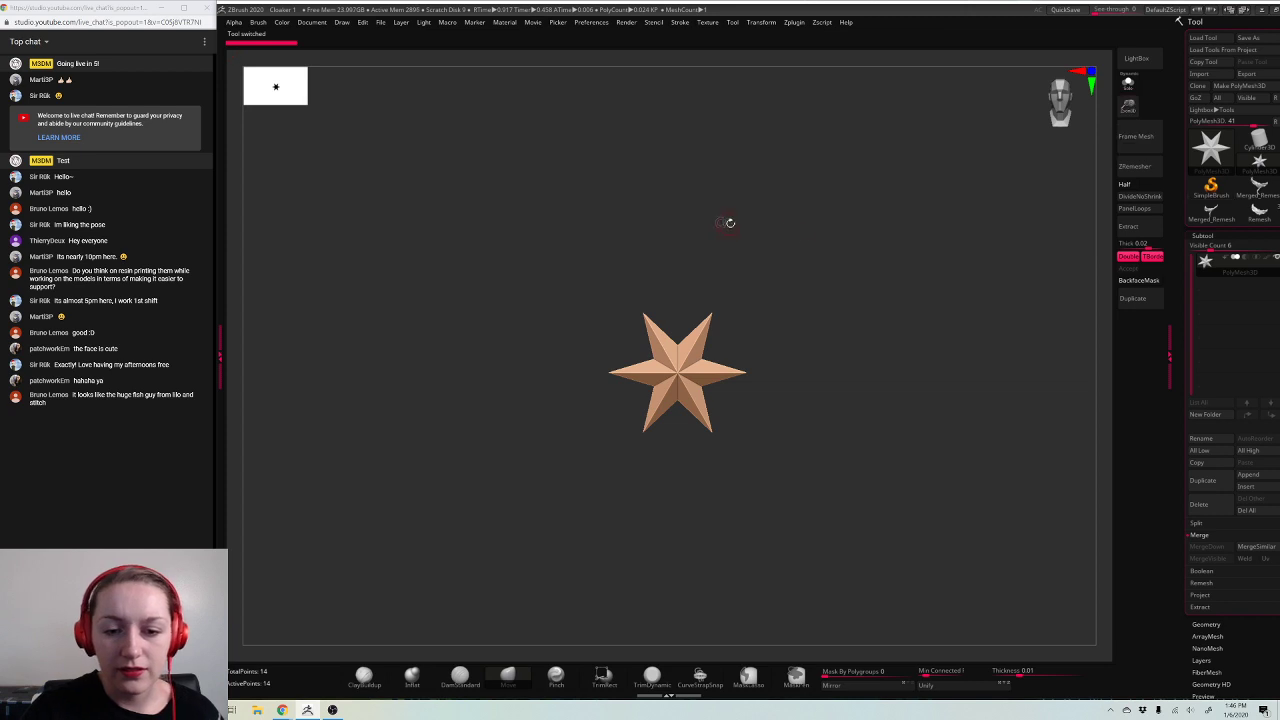
pyautogui.click(1211, 212)
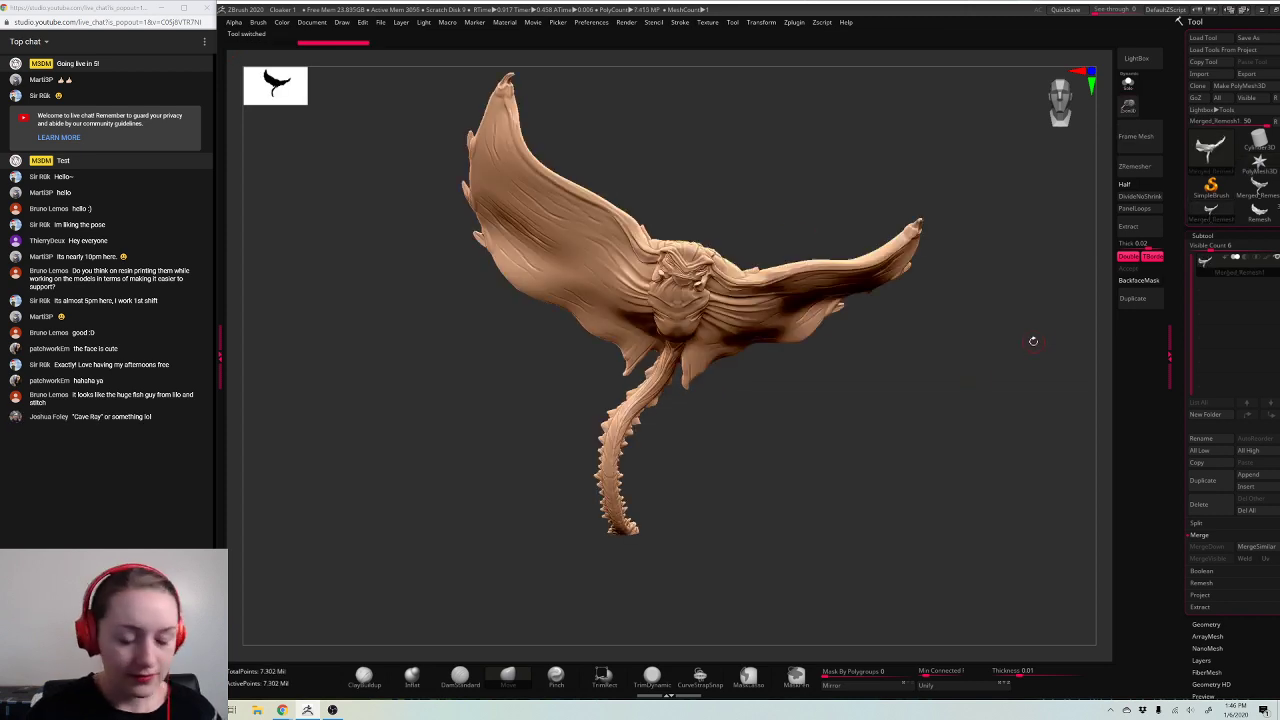
pyautogui.click(1243, 212)
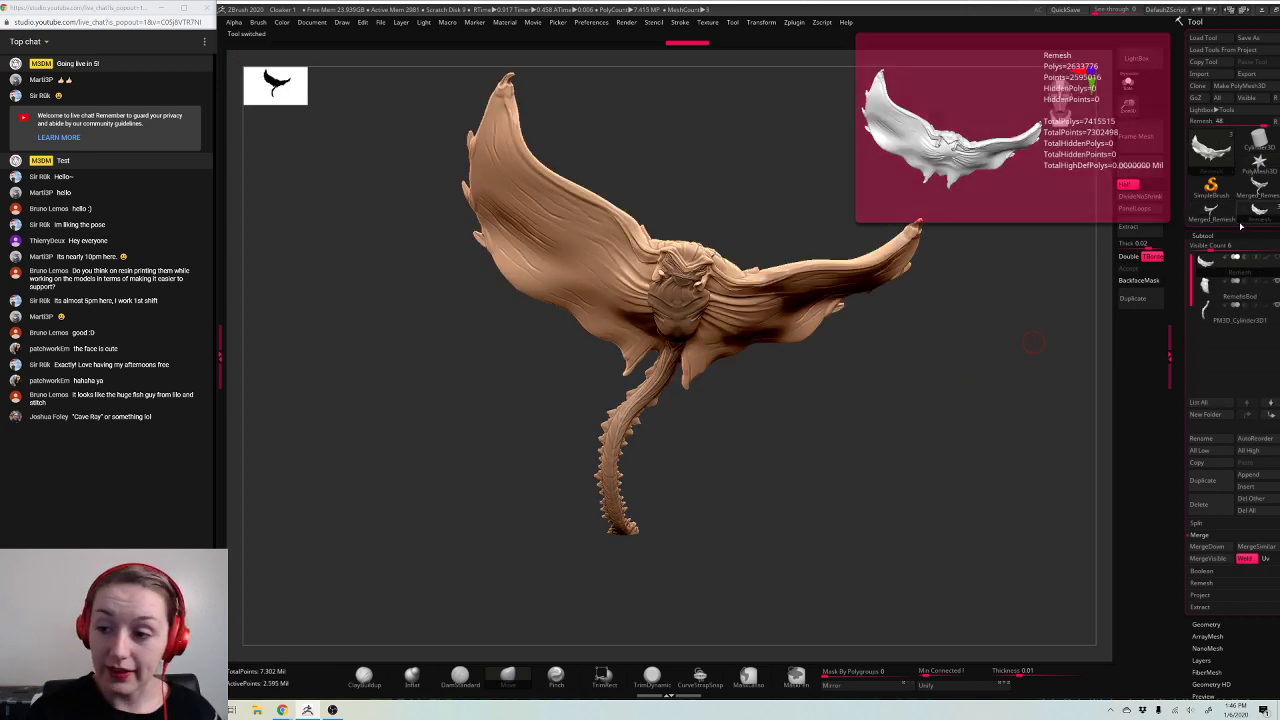
pyautogui.click(1256, 202)
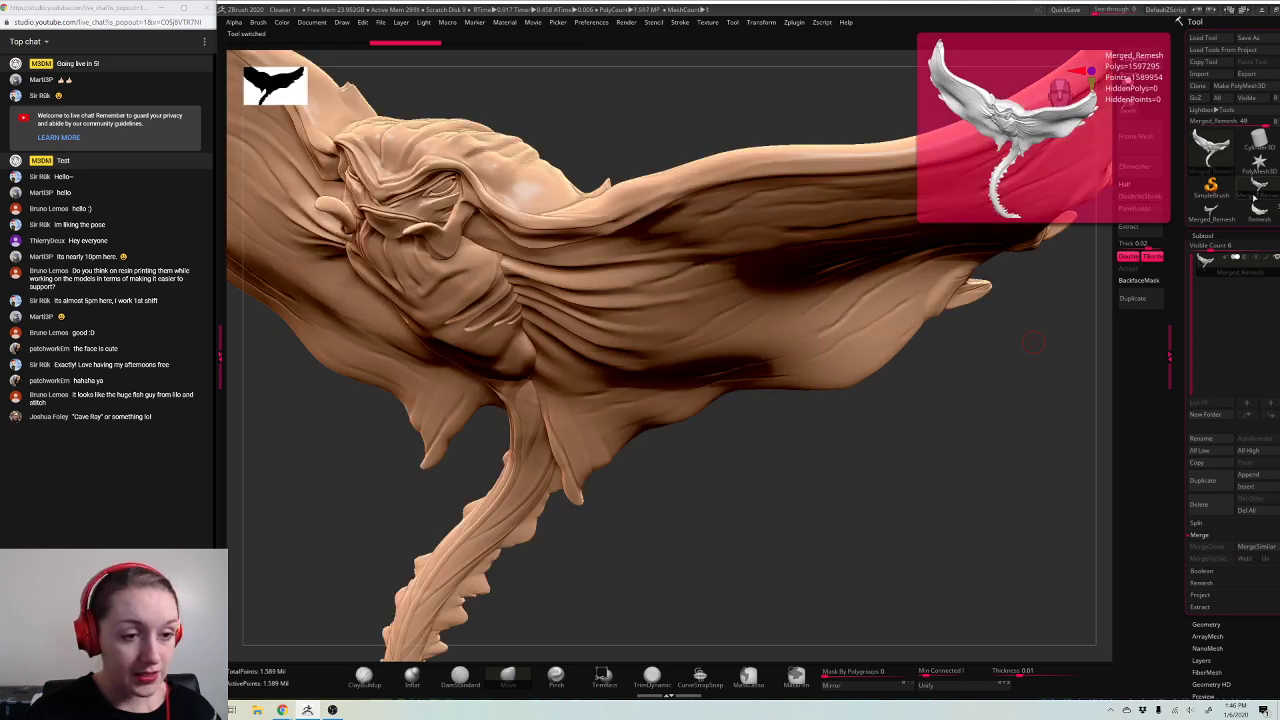
pyautogui.click(1207, 509)
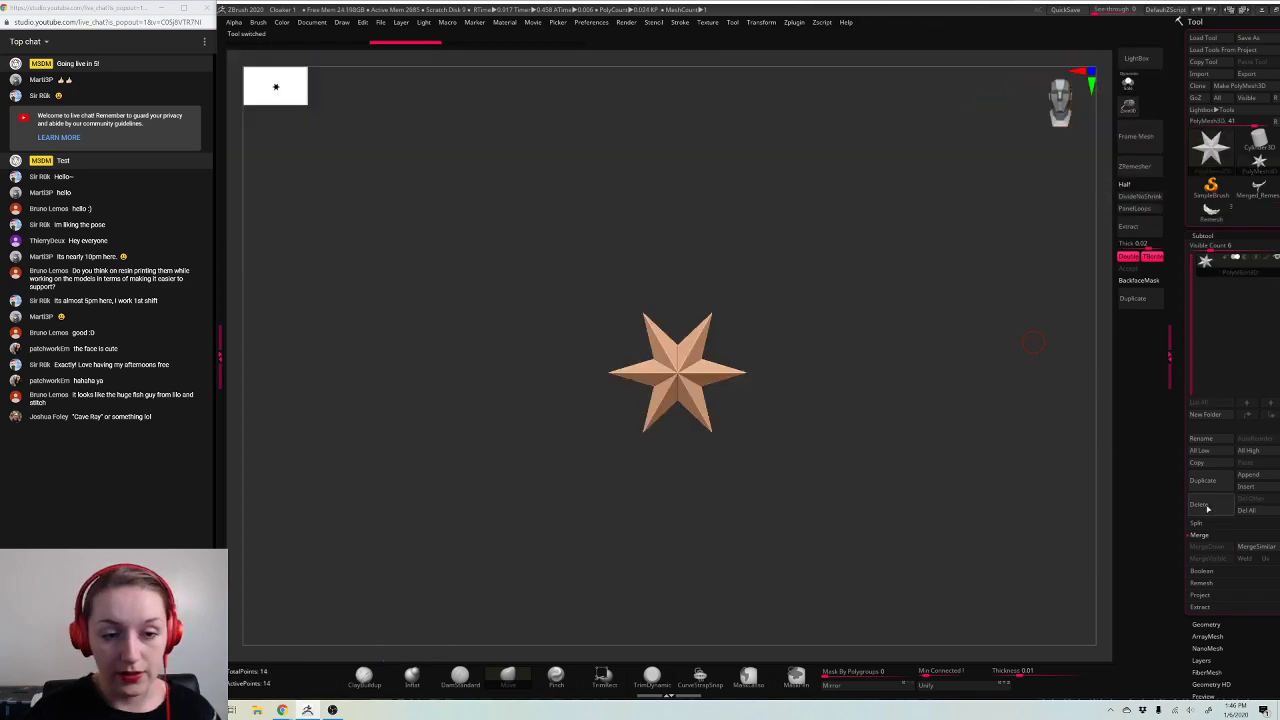
# Step: Compare the separate-subtool Remesh tool with the newly merged one, and make the merged Merged_Remesh1 tool active
pyautogui.click(1211, 212)
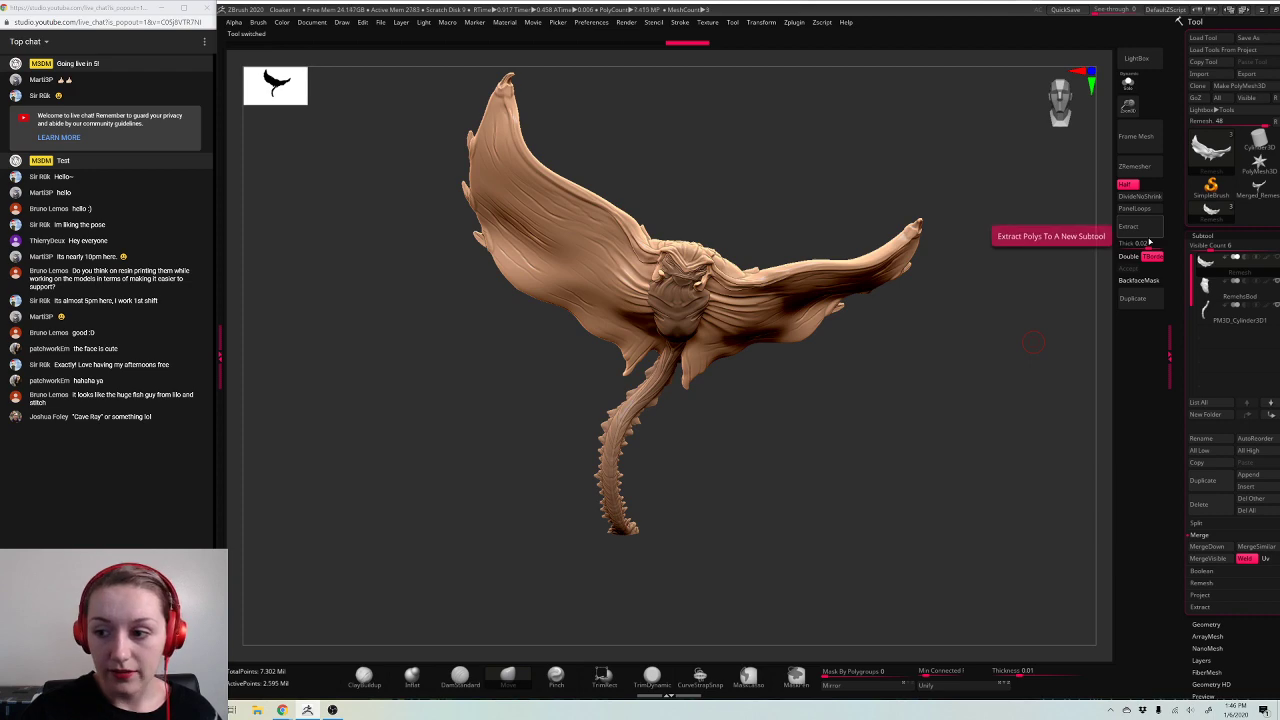
pyautogui.moveTo(1255, 195)
pyautogui.click(1210, 152)
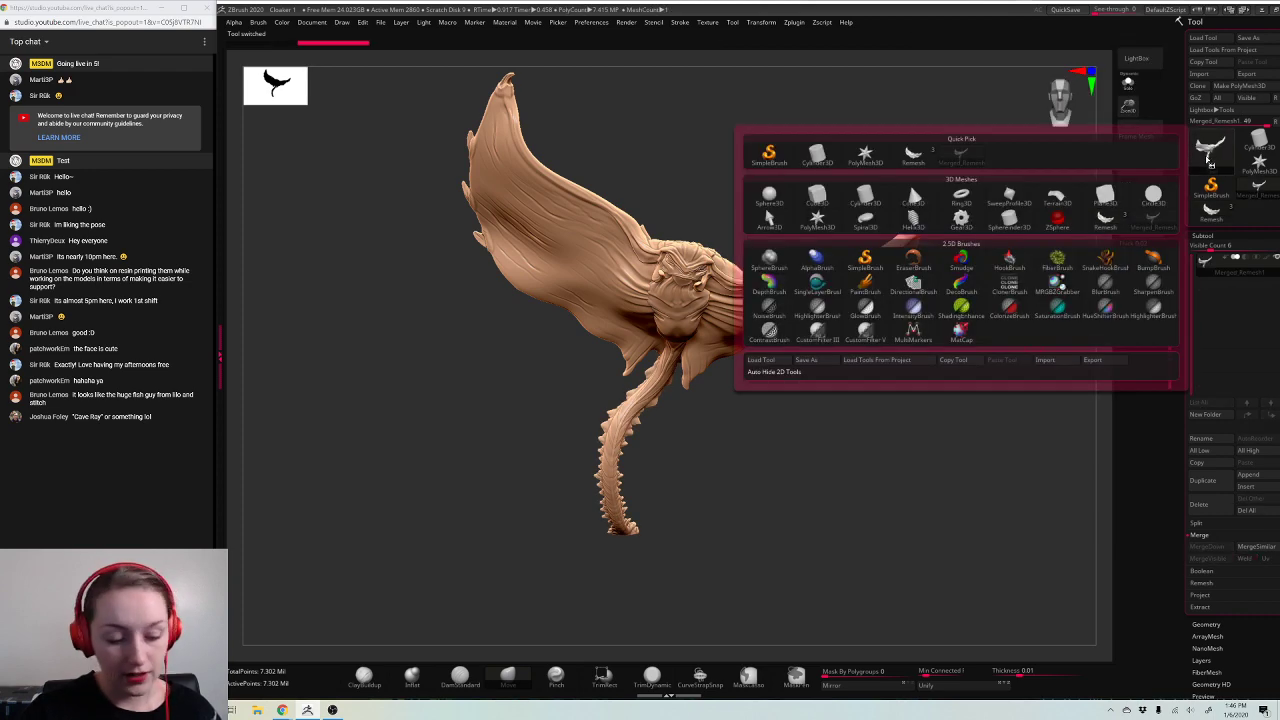
pyautogui.click(1256, 191)
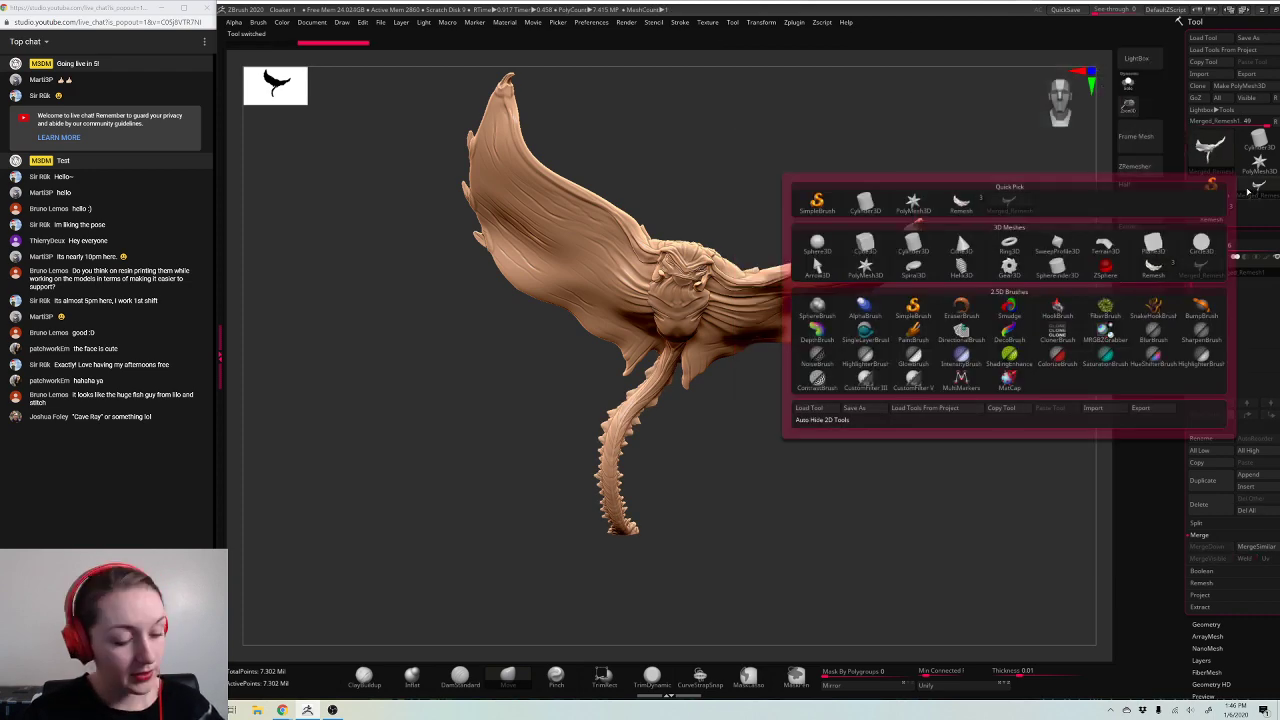
pyautogui.moveTo(1225, 165)
pyautogui.click(1211, 212)
pyautogui.moveTo(1242, 200)
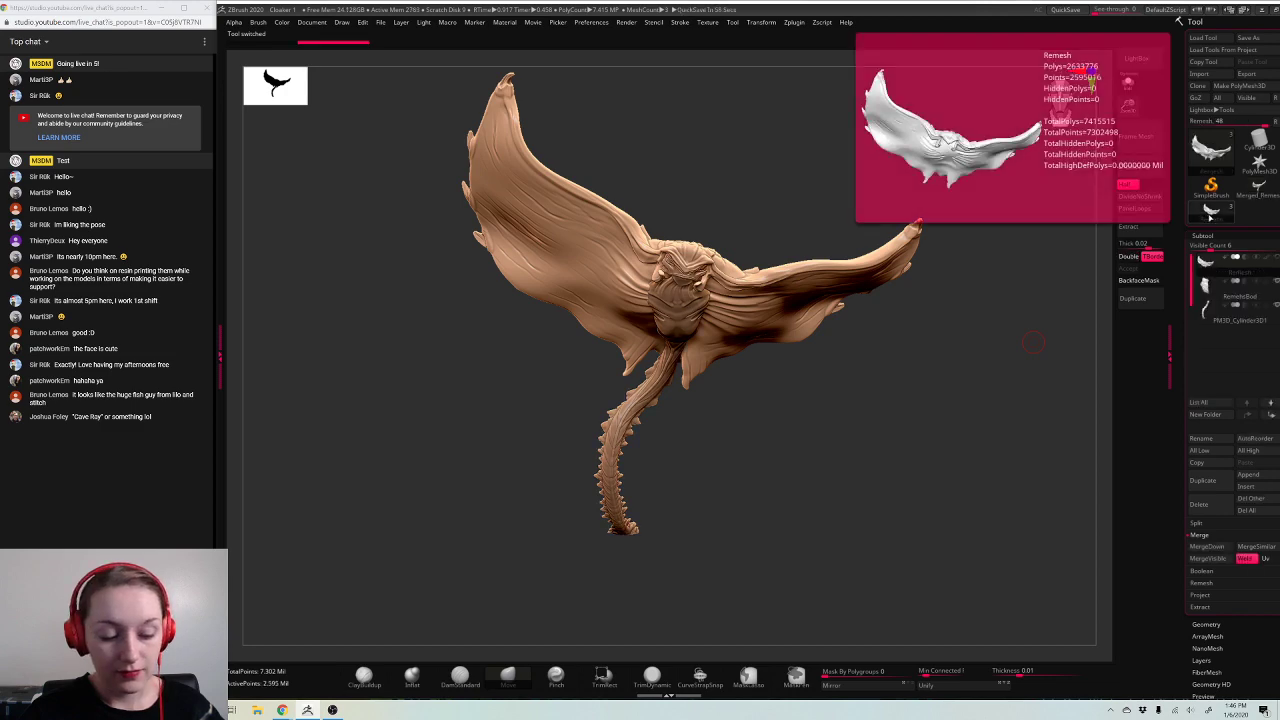
pyautogui.click(1256, 188)
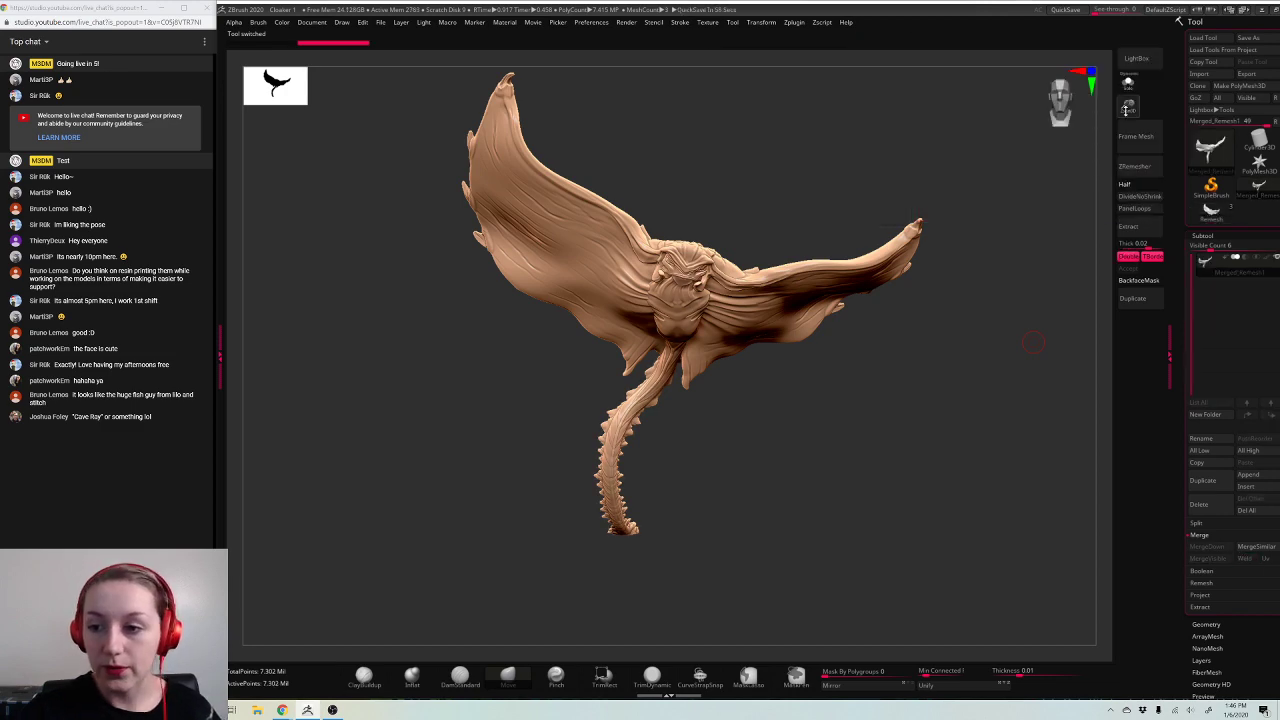
# Step: Set the merged creature's DynaMesh resolution to 4072
pyautogui.moveTo(920, 400)
pyautogui.keyDown('alt'); pyautogui.mouseDown()
pyautogui.moveTo(915, 491)
pyautogui.moveTo(943, 440)
pyautogui.moveTo(930, 430)
pyautogui.moveTo(993, 383)
pyautogui.mouseUp(); pyautogui.keyUp('alt')
pyautogui.click(1206, 624)
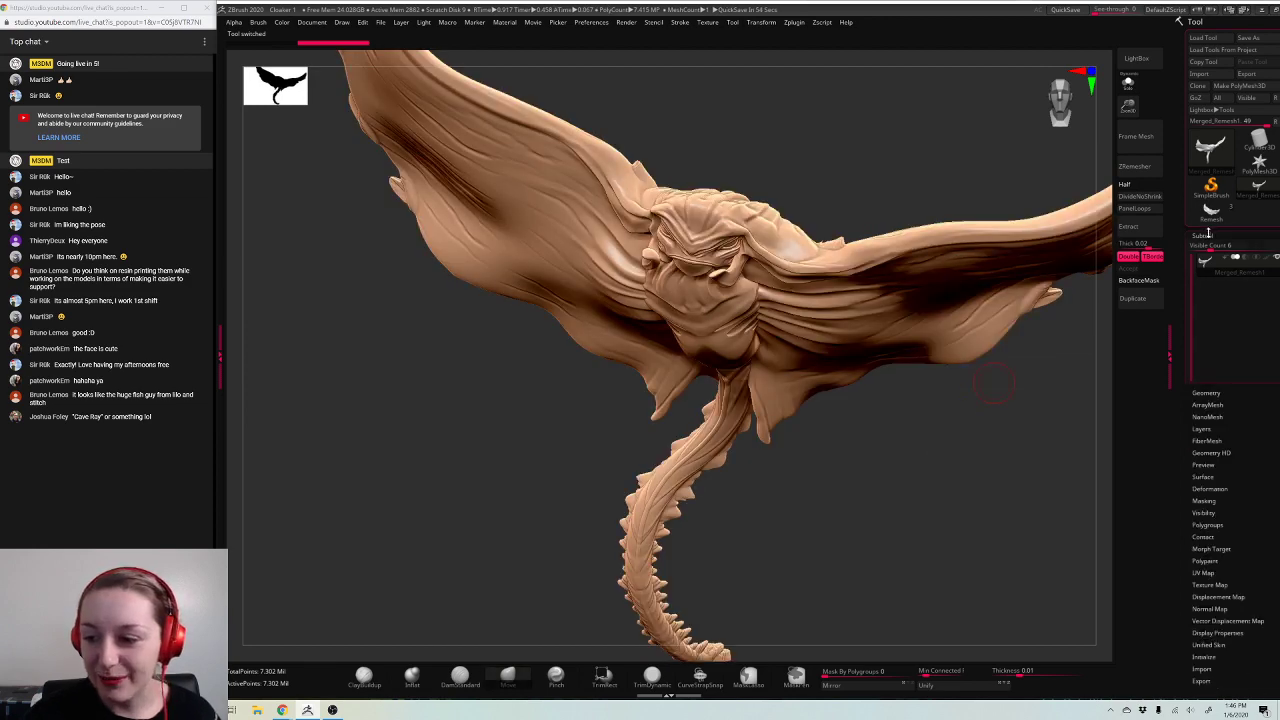
pyautogui.moveTo(1209, 452); pyautogui.dragTo(1278, 452)
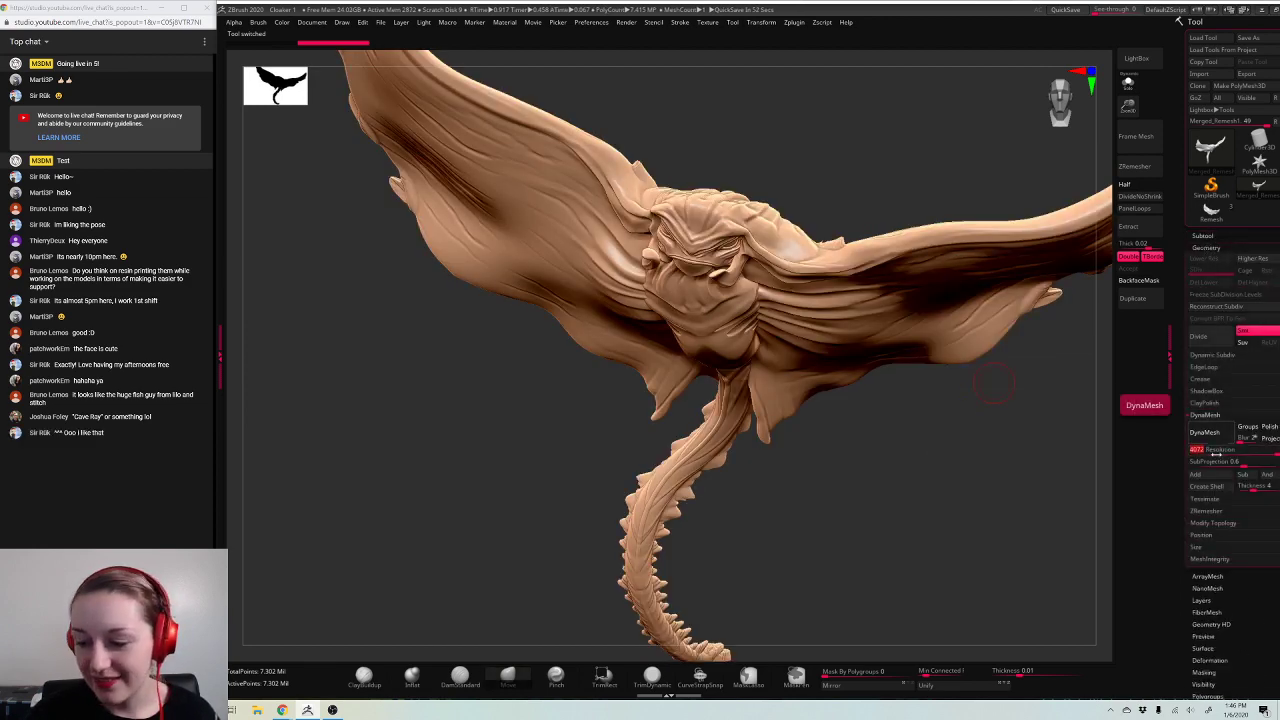
# Step: Scale the whole merged creature up uniformly with the transform gizmo and frame it in the view
pyautogui.press('w')
pyautogui.moveTo(1020, 482); pyautogui.dragTo(874, 538)
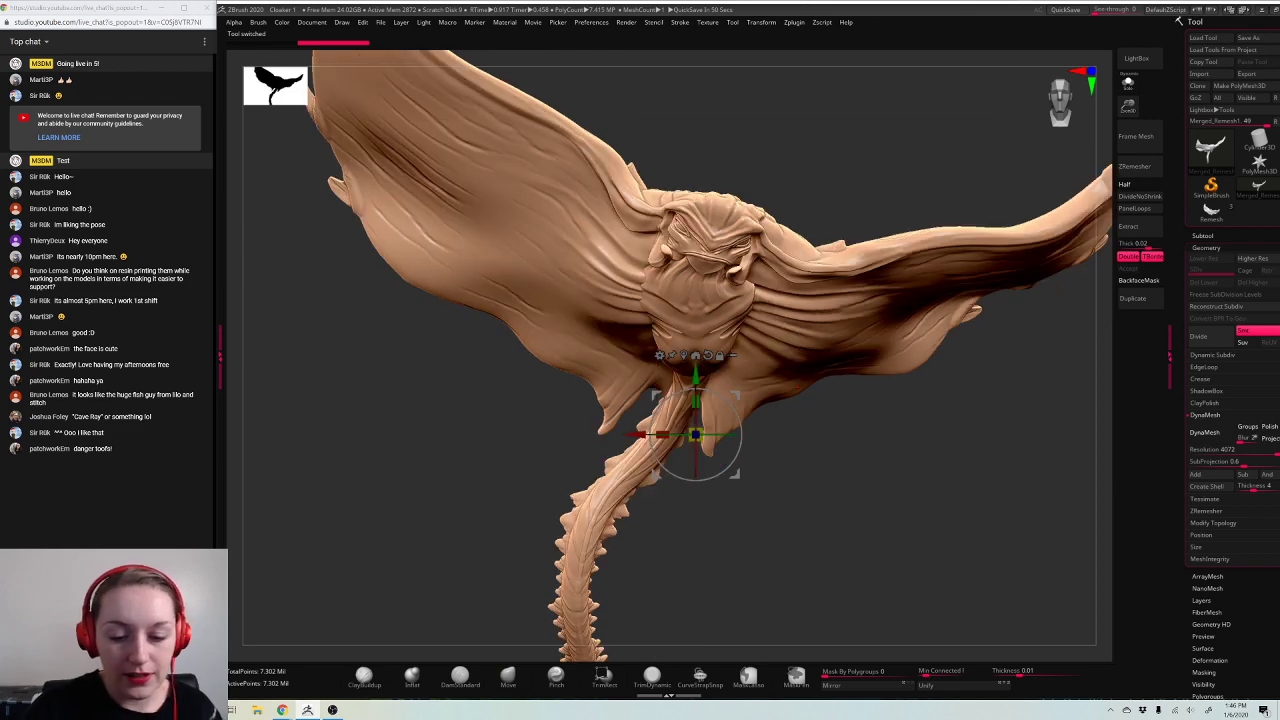
pyautogui.moveTo(695, 434); pyautogui.dragTo(825, 434)
pyautogui.press('q')
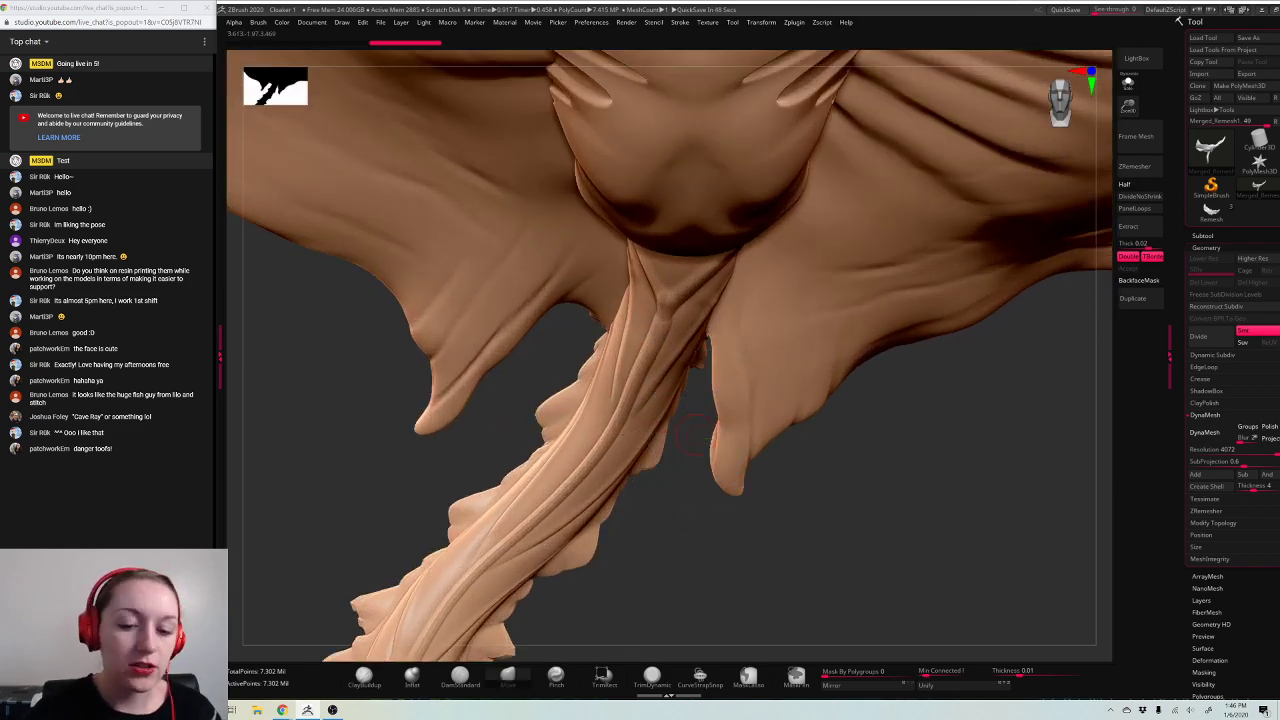
pyautogui.press('f')
pyautogui.moveTo(1128, 107); pyautogui.dragTo(1122, 122)
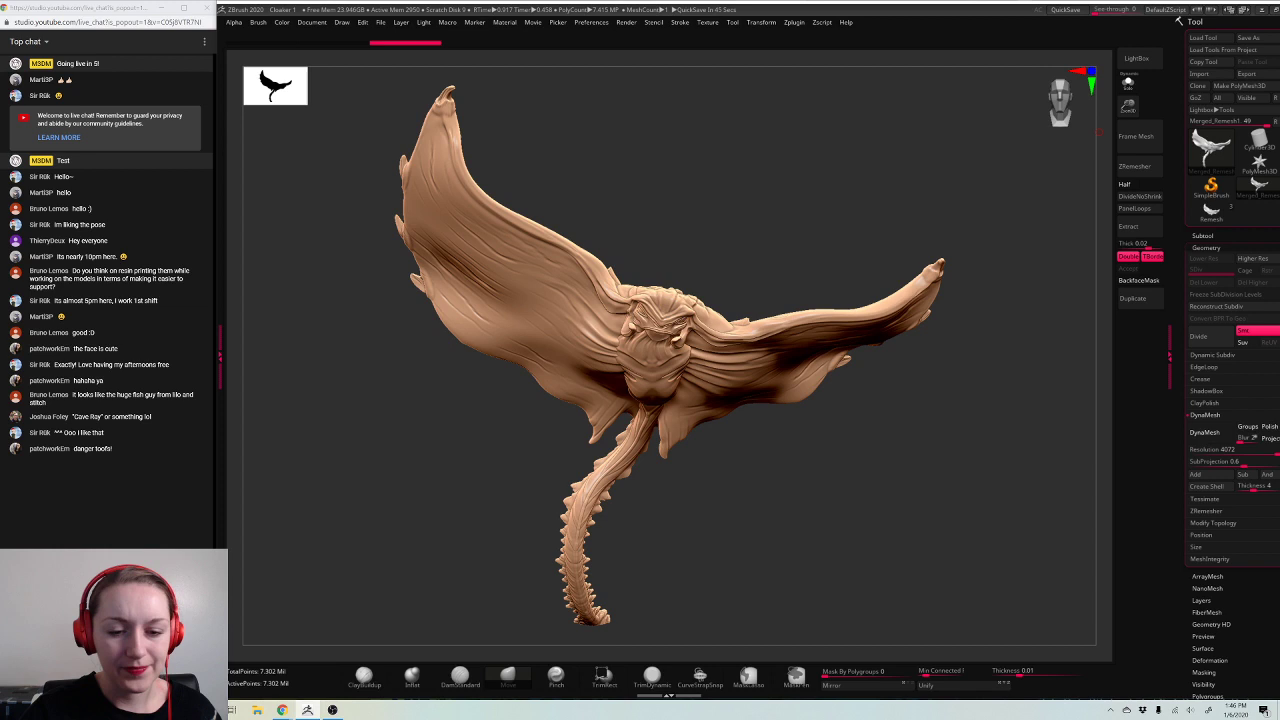
pyautogui.moveTo(1056, 322)
pyautogui.mouseDown()
pyautogui.moveTo(993, 328)
pyautogui.moveTo(990, 292)
pyautogui.mouseUp()
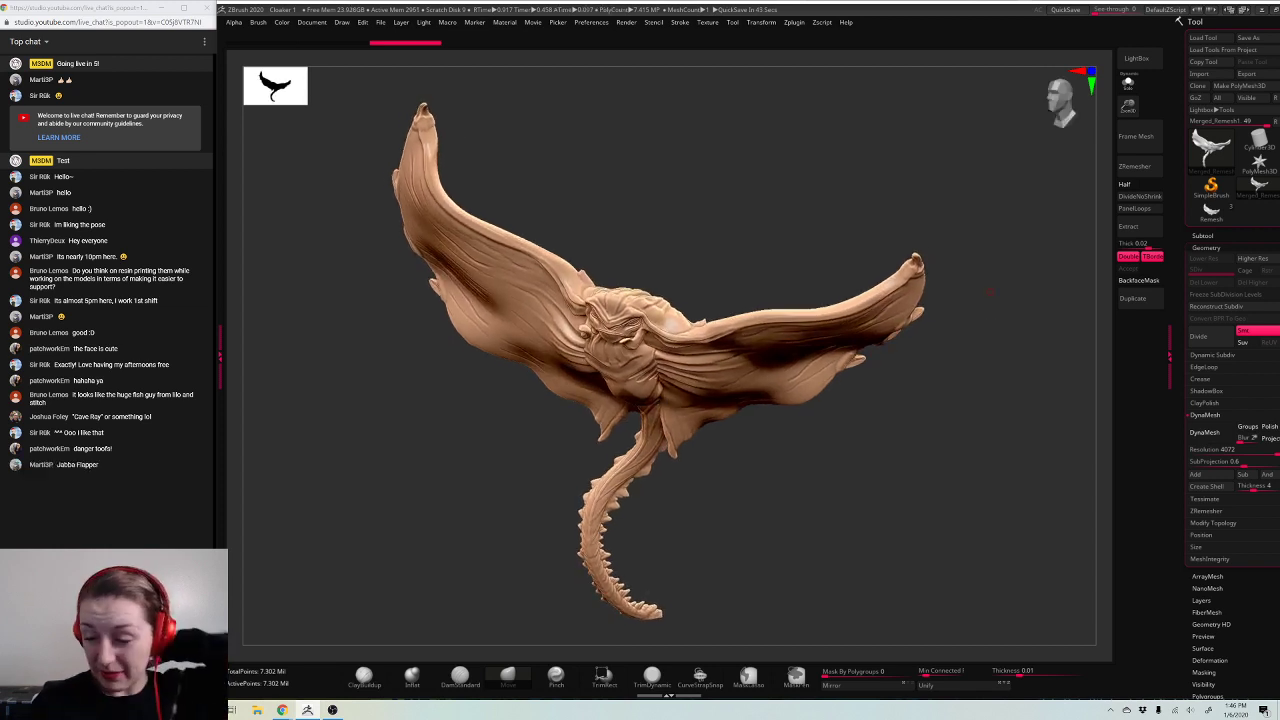
# Step: Try DynaMeshing the enlarged creature at resolution 4072 and inspect the detail on its back, belly and face
pyautogui.click(1205, 433)
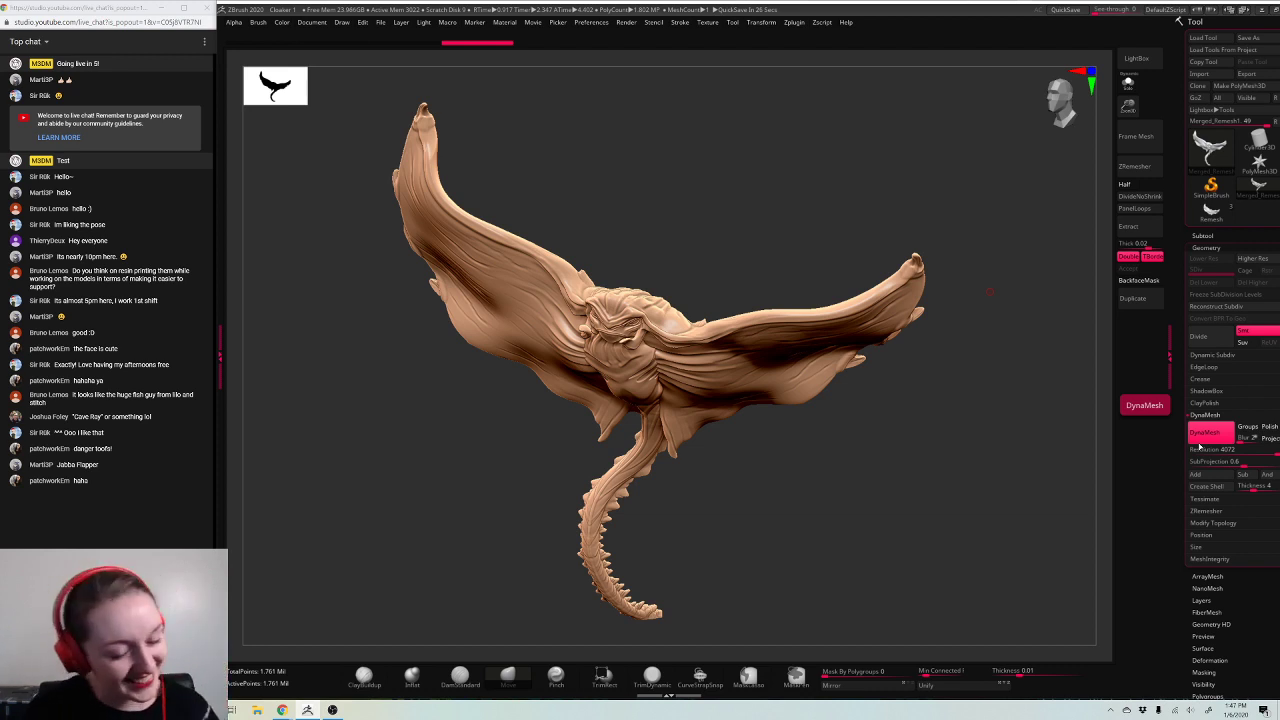
pyautogui.keyDown('alt'); pyautogui.moveTo(1090, 102); pyautogui.dragTo(1105, 163); pyautogui.keyUp('alt')
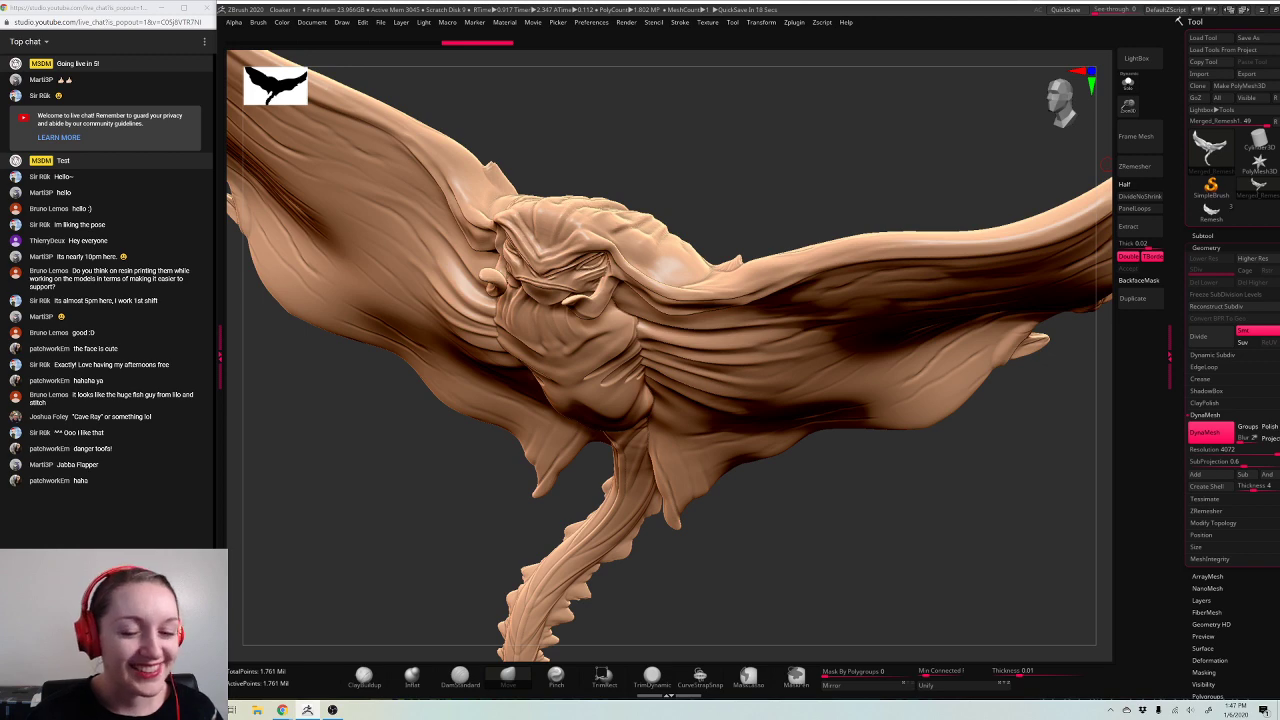
pyautogui.moveTo(973, 592); pyautogui.dragTo(1006, 557)
pyautogui.hotkey('ctrl', 'shift', 'z')
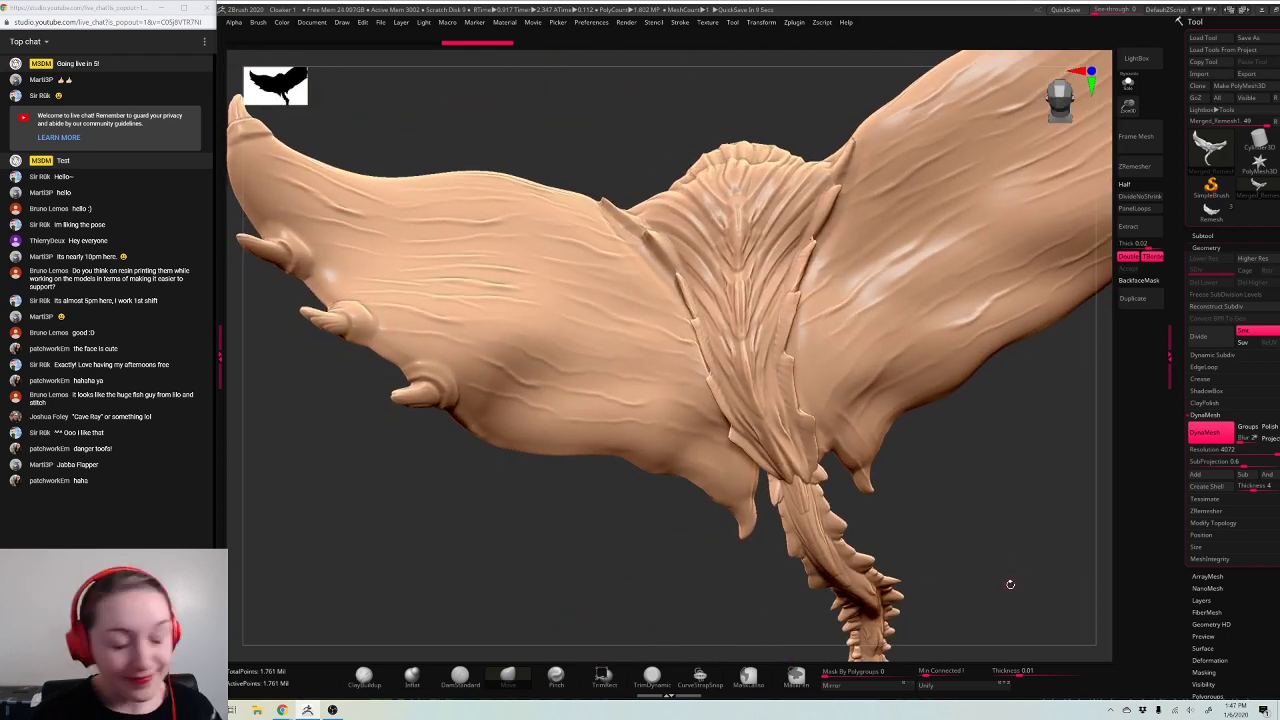
pyautogui.moveTo(1010, 584); pyautogui.dragTo(1020, 566)
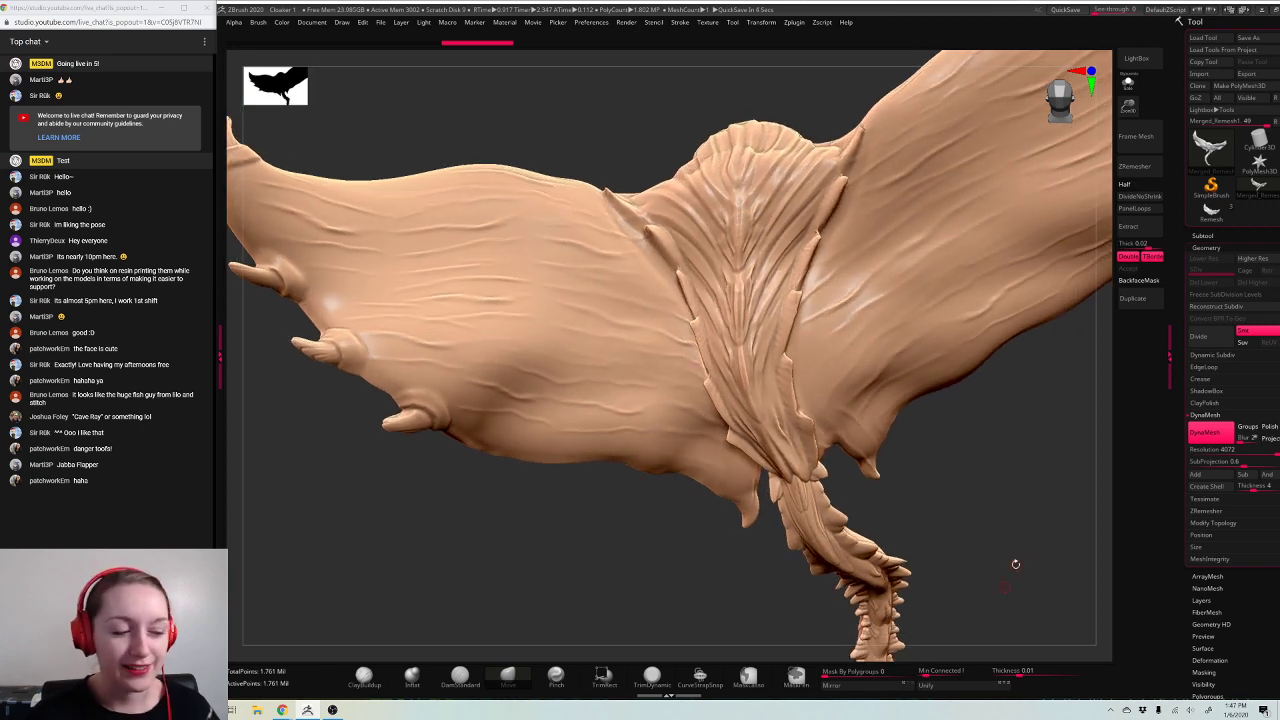
pyautogui.moveTo(1011, 563); pyautogui.dragTo(1027, 616)
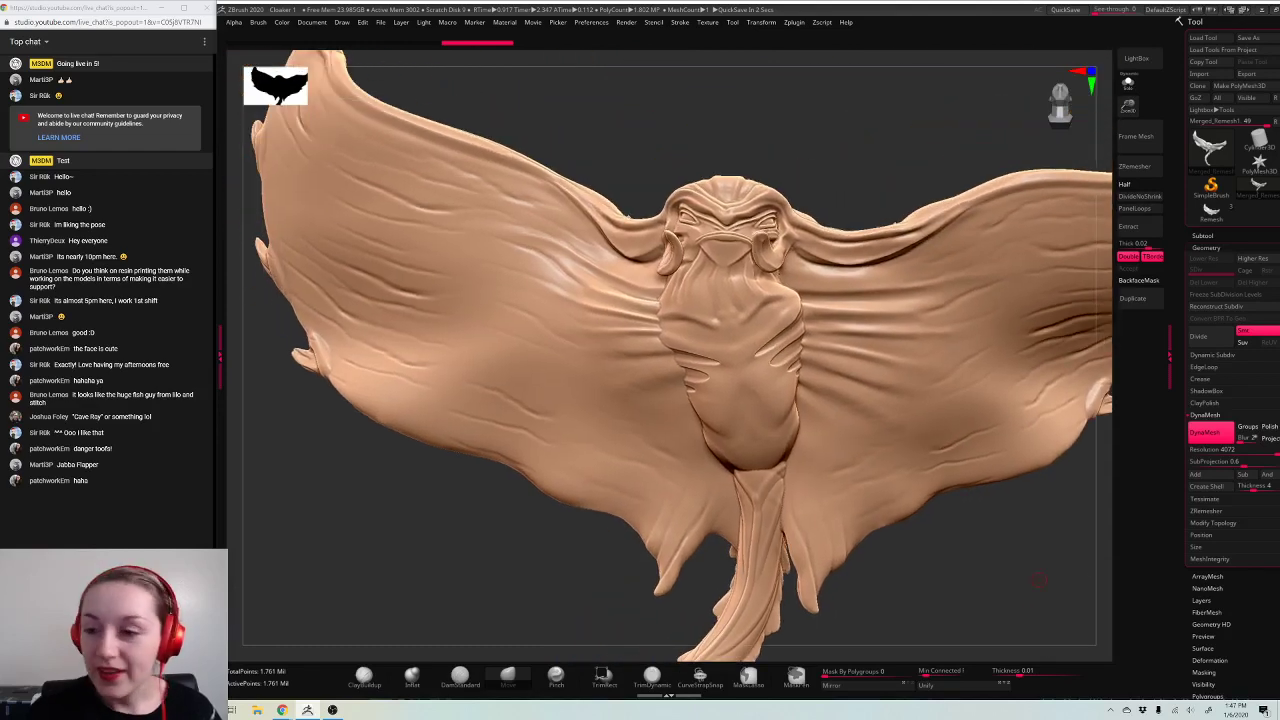
pyautogui.moveTo(1123, 108); pyautogui.dragTo(874, 102)
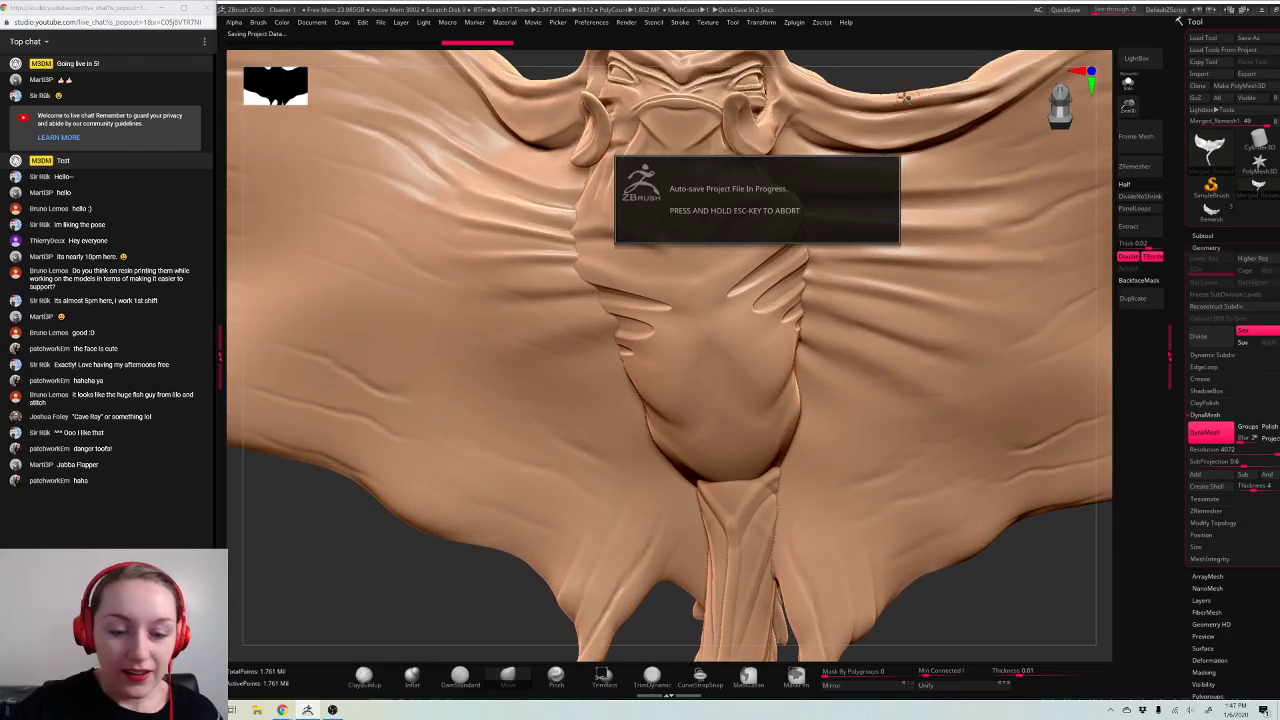
pyautogui.moveTo(906, 198)
pyautogui.mouseDown()
pyautogui.moveTo(928, 320)
pyautogui.moveTo(623, 277)
pyautogui.moveTo(1063, 449)
pyautogui.moveTo(741, 237)
pyautogui.mouseUp()
pyautogui.moveTo(589, 140)
pyautogui.mouseDown()
pyautogui.moveTo(749, 262)
pyautogui.moveTo(800, 212)
pyautogui.mouseUp()
pyautogui.moveTo(1134, 108); pyautogui.dragTo(1134, 132)
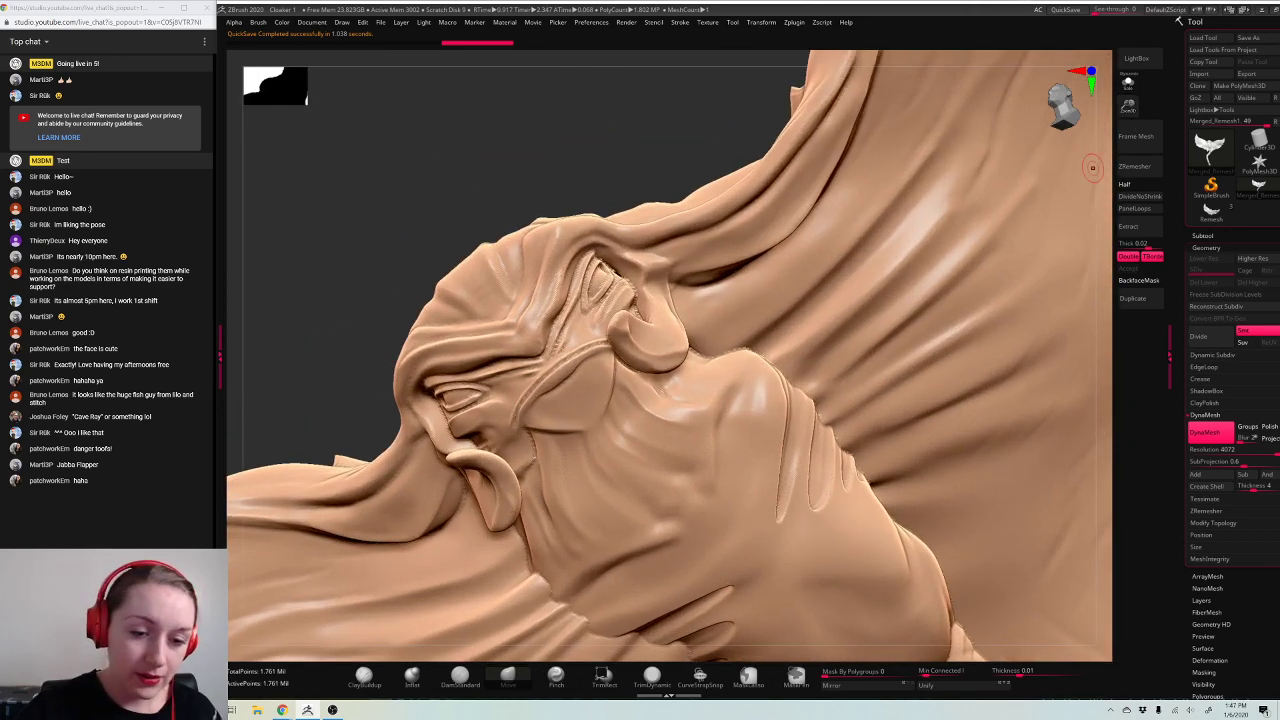
pyautogui.click(1136, 137)
pyautogui.moveTo(1000, 518); pyautogui.dragTo(1045, 510)
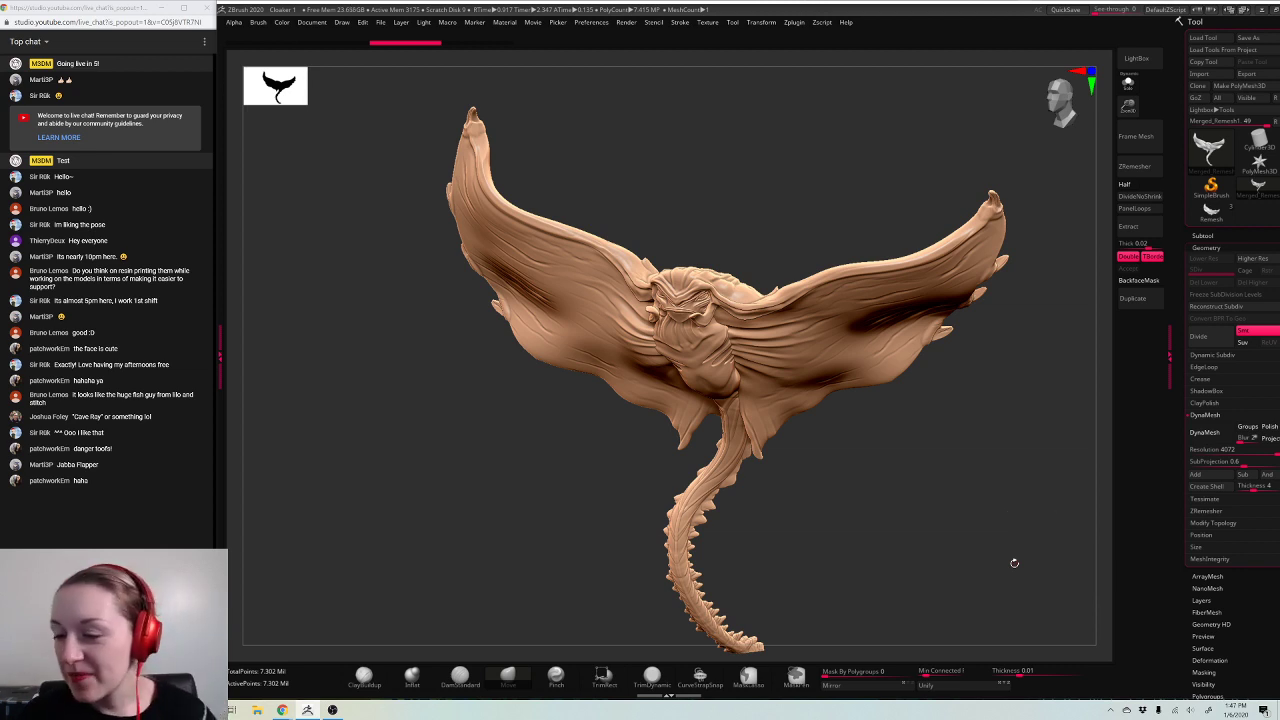
# Step: Compare the size of the separate-subtool Remesh tool with the enlarged creature, and return to the Merged_Remesh1 tool
pyautogui.click(1212, 188)
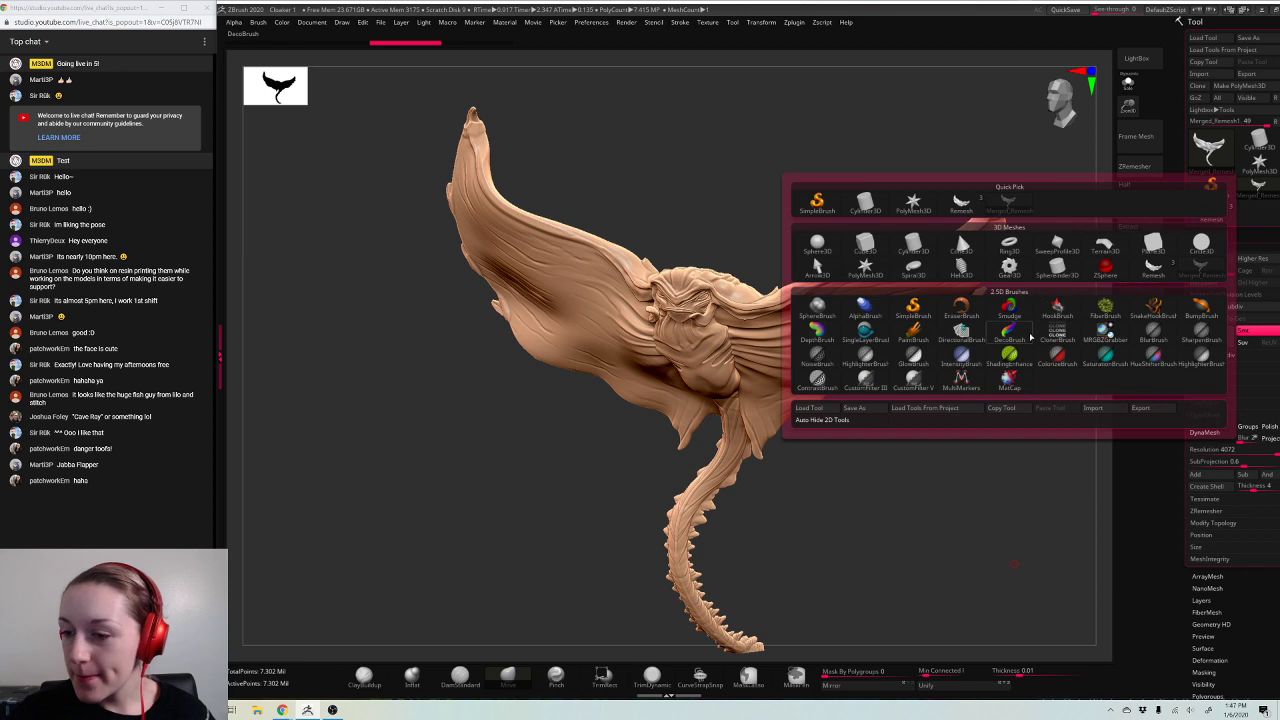
pyautogui.click(1257, 188)
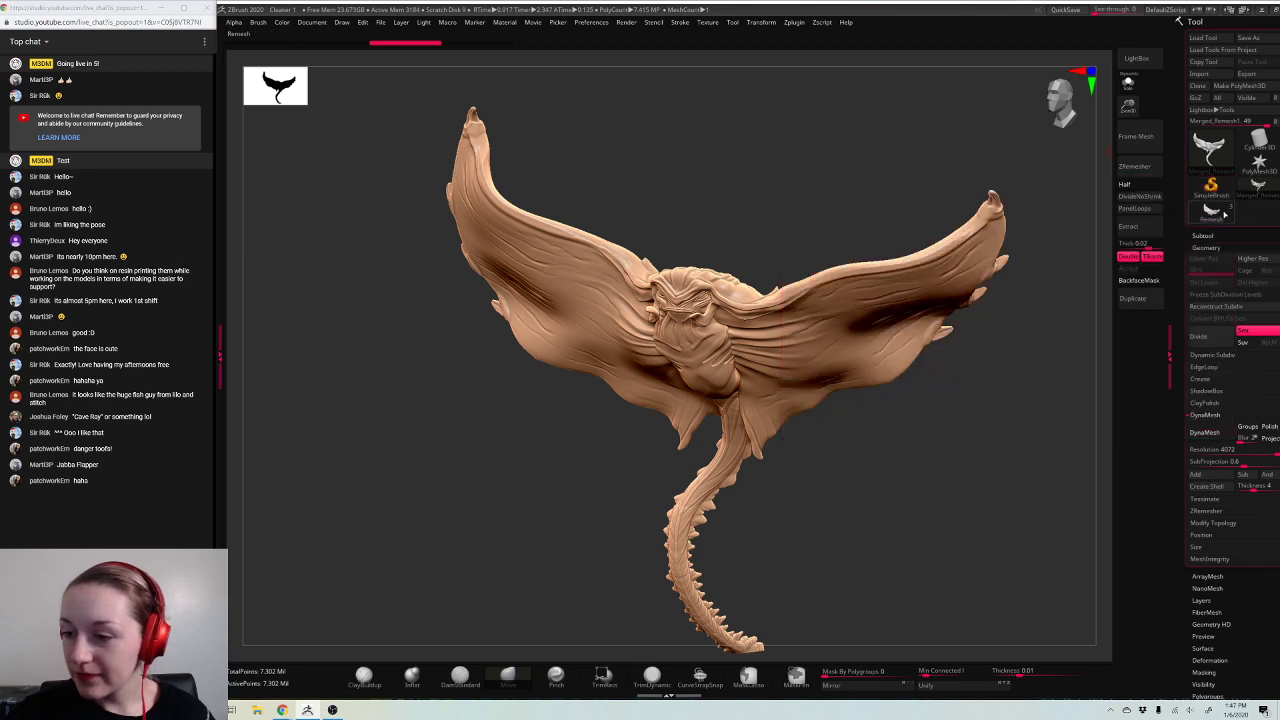
pyautogui.click(1220, 213)
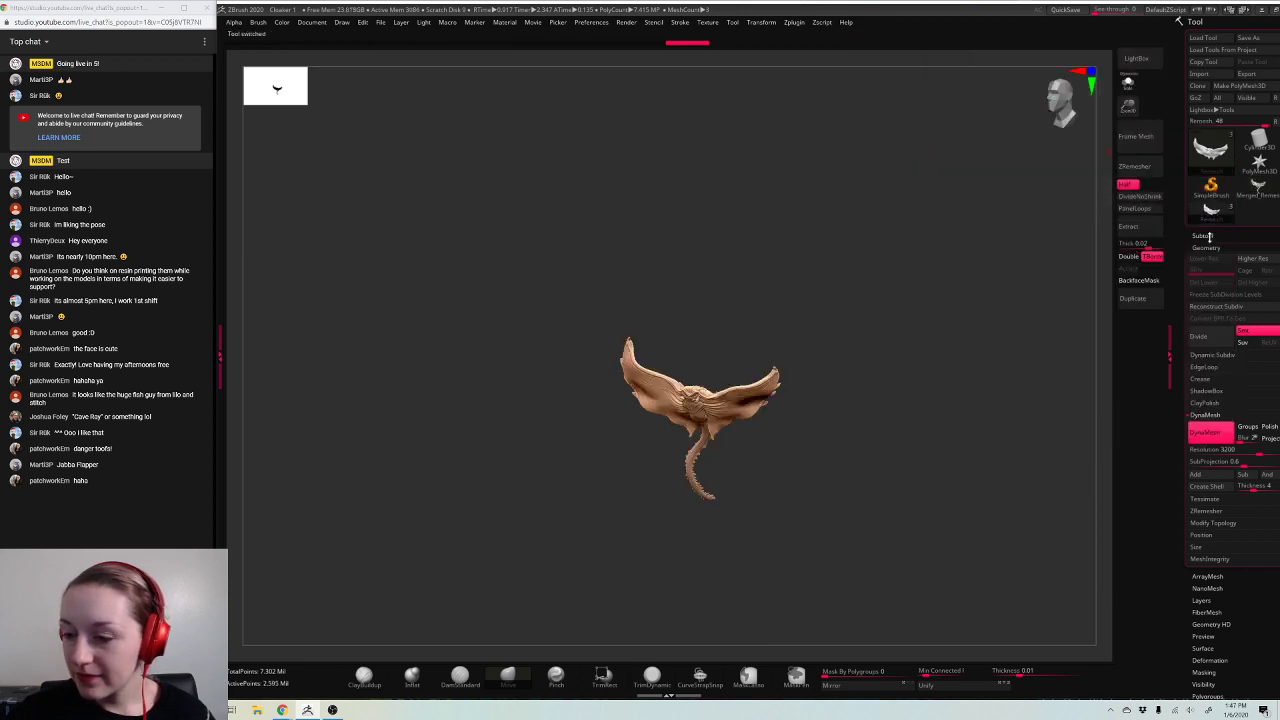
pyautogui.click(1134, 138)
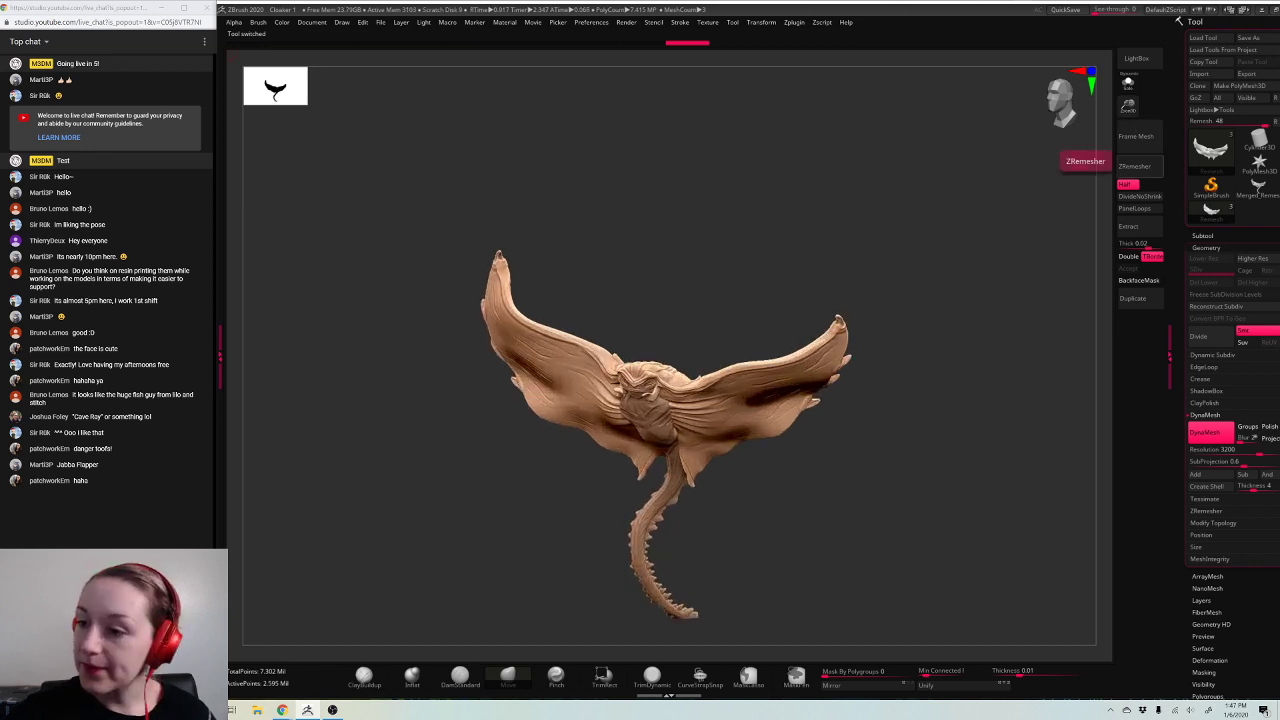
pyautogui.click(1210, 150)
pyautogui.moveTo(1128, 105); pyautogui.dragTo(1112, 70)
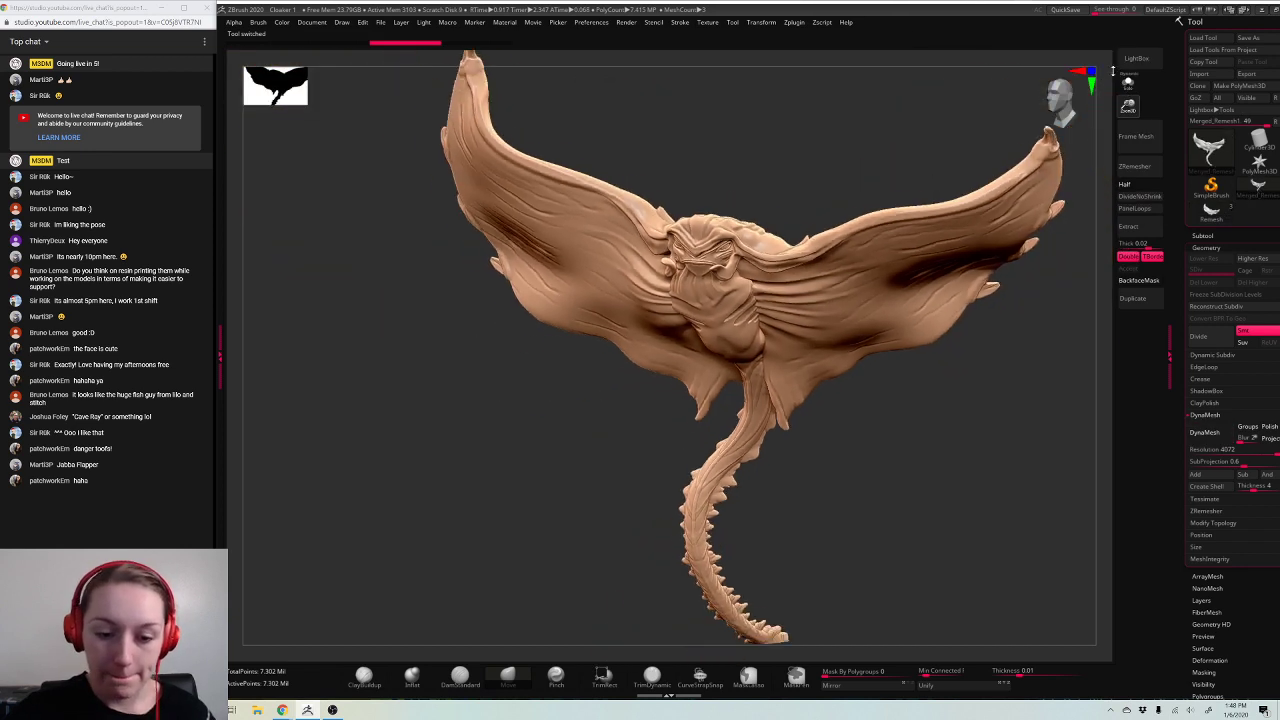
pyautogui.moveTo(951, 428); pyautogui.dragTo(974, 372)
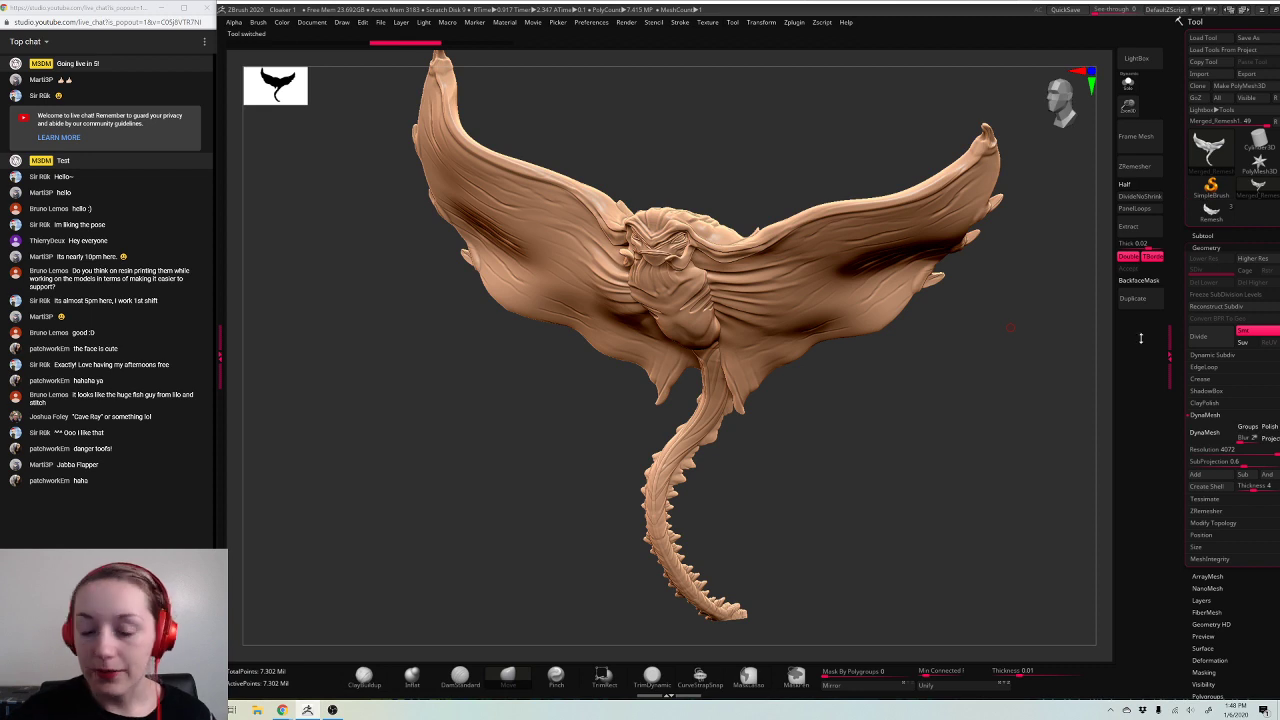
pyautogui.moveTo(1128, 106); pyautogui.dragTo(1138, 145)
# Step: Duplicate the merged creature subtool and rename the copy as Remesh
pyautogui.click(1206, 236)
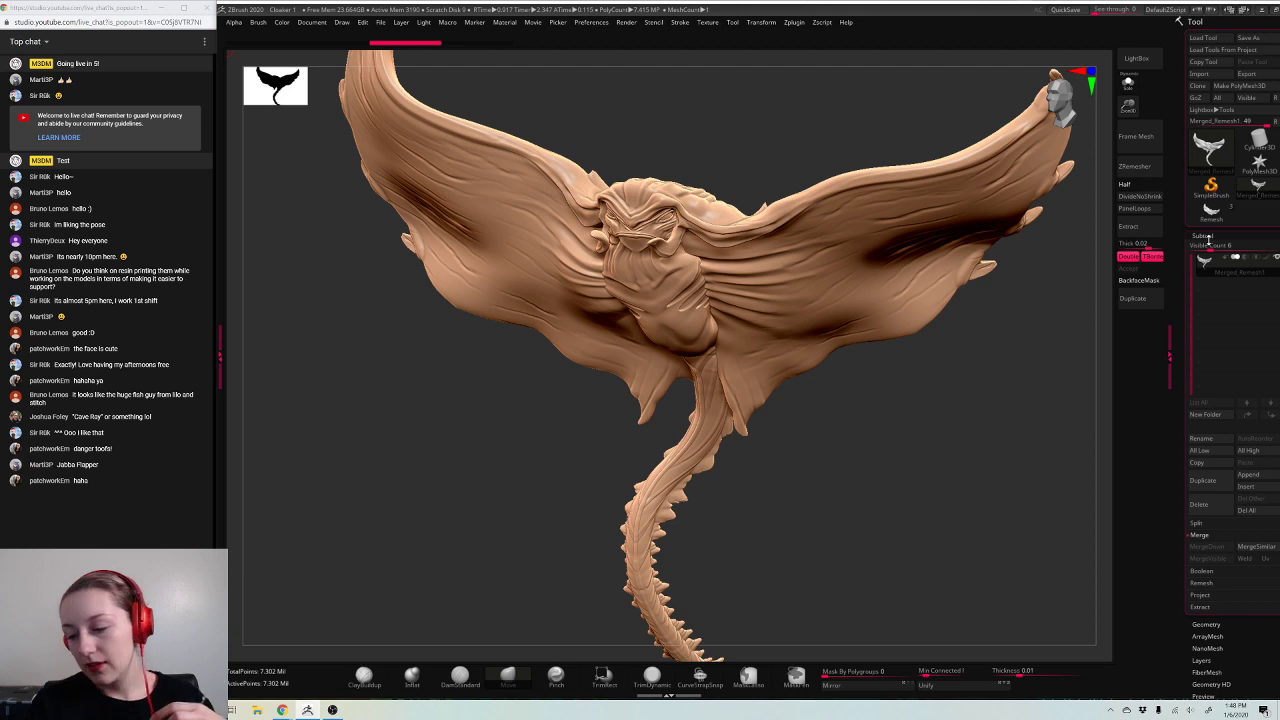
pyautogui.click(1204, 484)
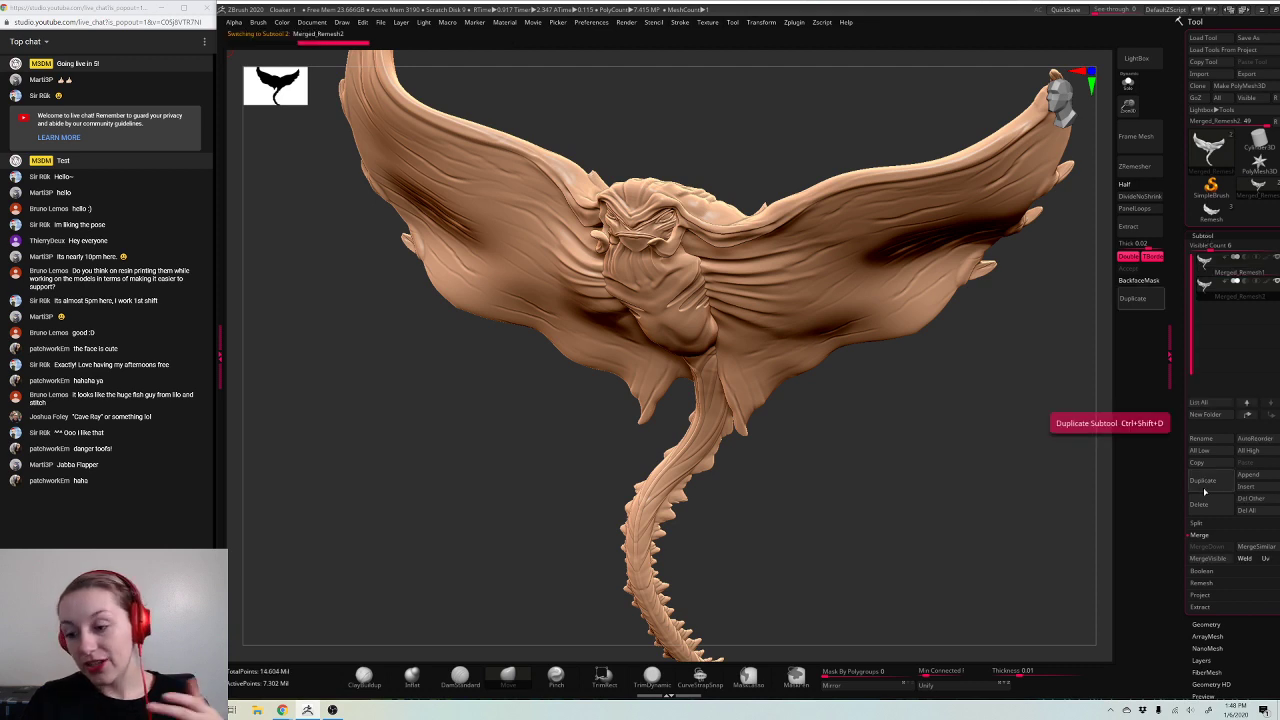
pyautogui.click(1204, 438)
pyautogui.write('Remesh')
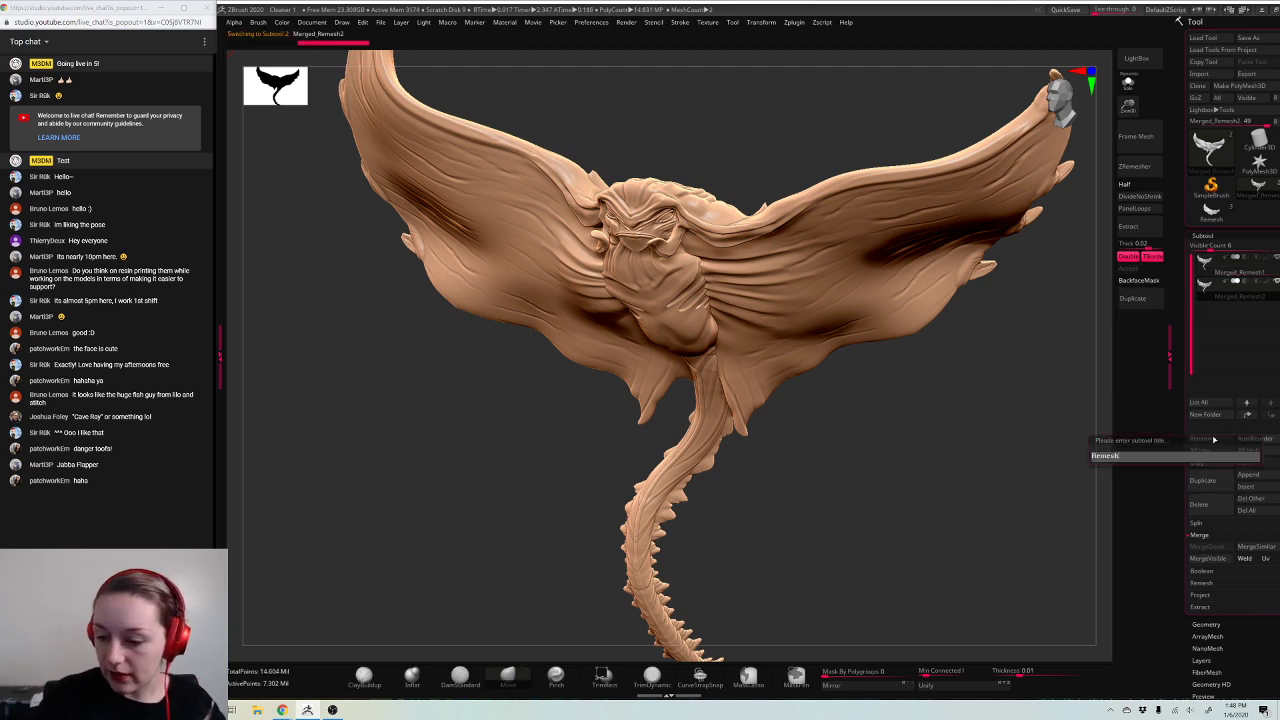
pyautogui.press('Return')
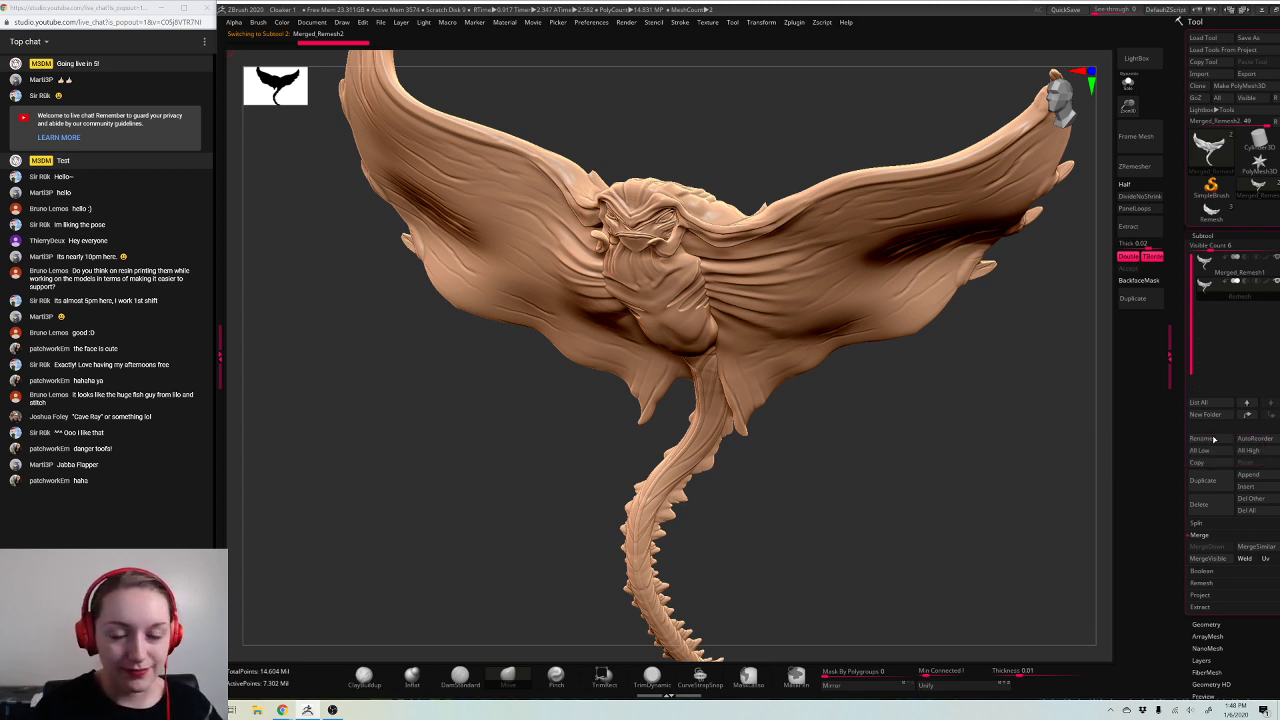
# Step: Rename the source subtool Merged_Remesh1 as Original
pyautogui.keyDown('alt'); pyautogui.moveTo(1002, 520); pyautogui.dragTo(957, 442); pyautogui.keyUp('alt')
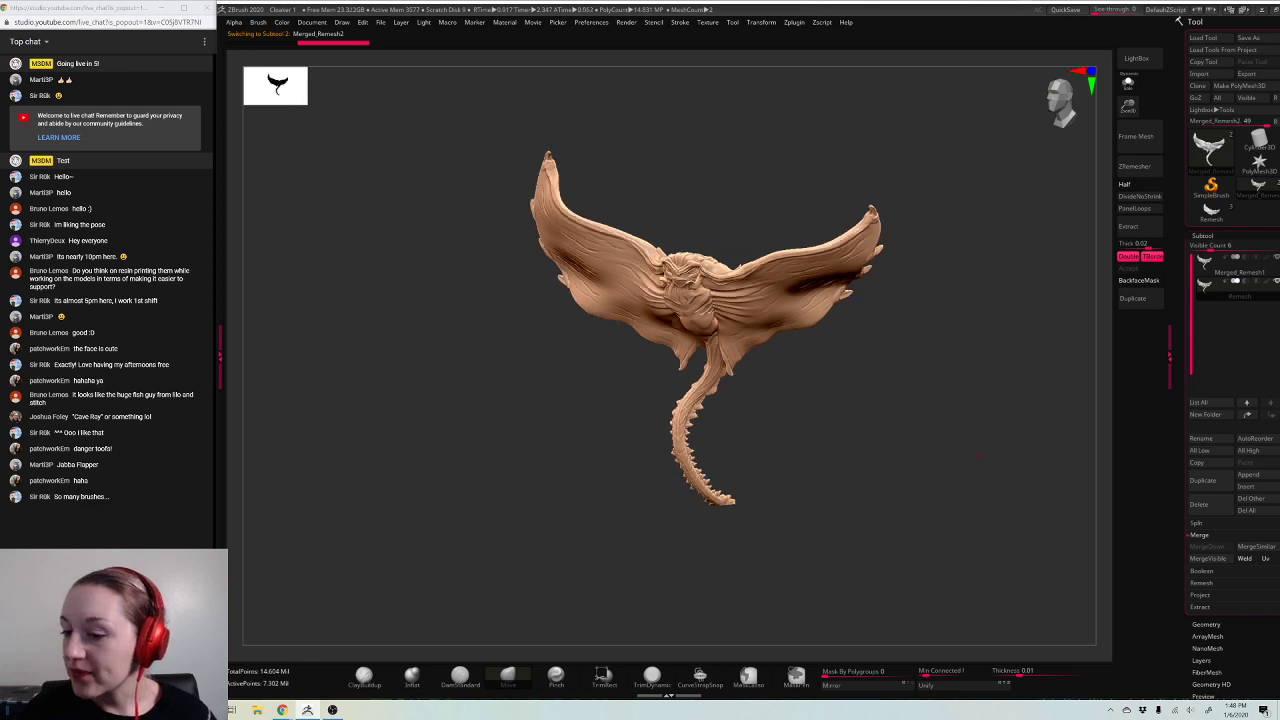
pyautogui.click(1225, 284)
pyautogui.click(1206, 440)
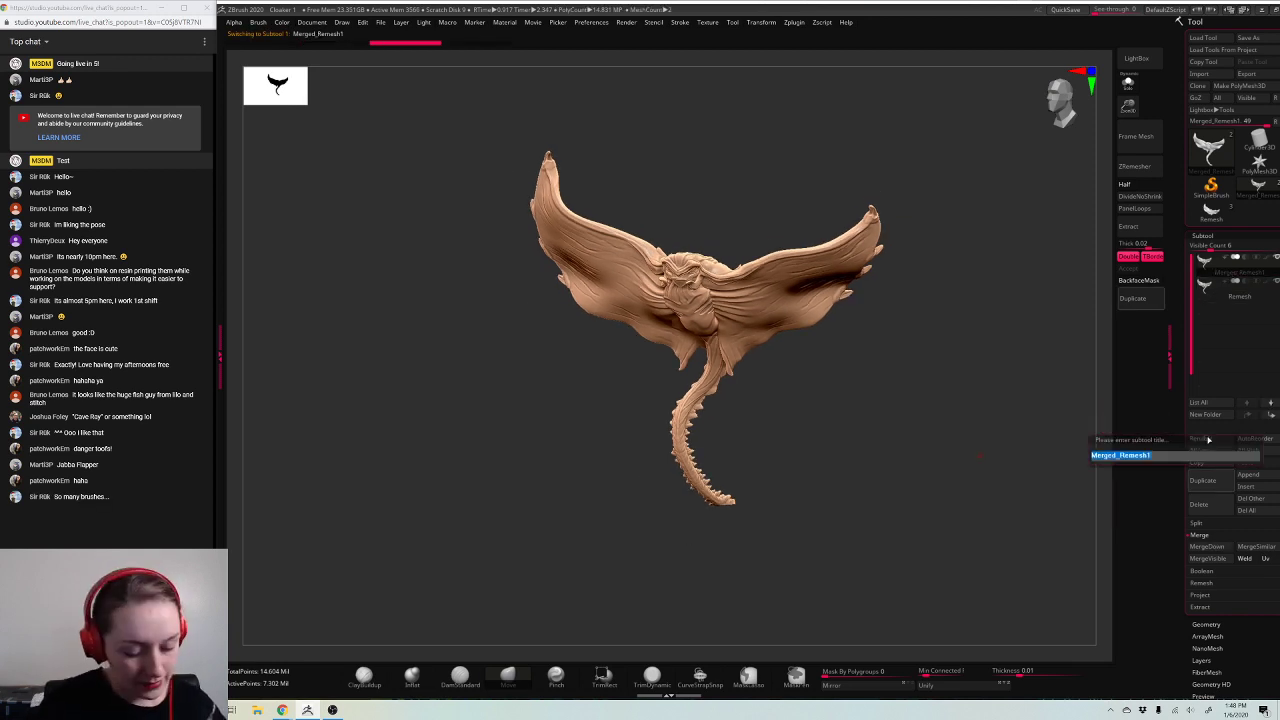
pyautogui.write('Original')
pyautogui.press('Return')
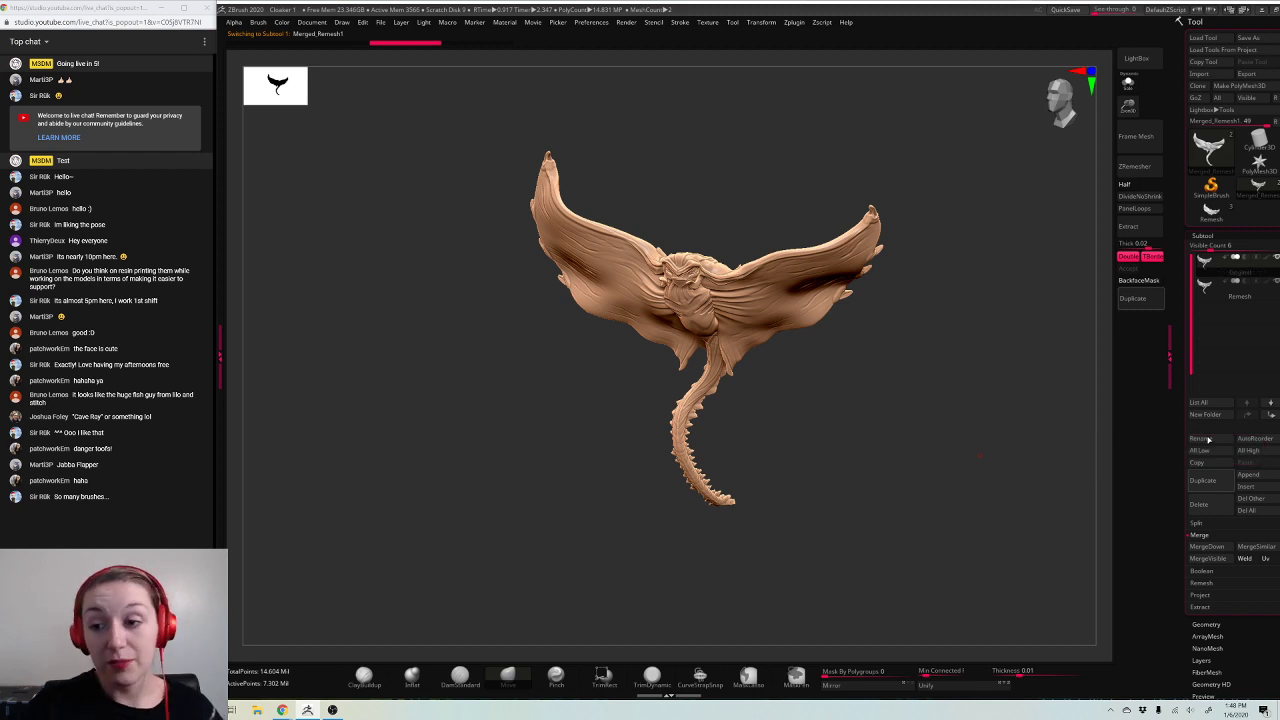
# Step: Retopologize the Remesh subtool with ZRemesher, using the Half option
pyautogui.moveTo(1129, 106); pyautogui.dragTo(1129, 128)
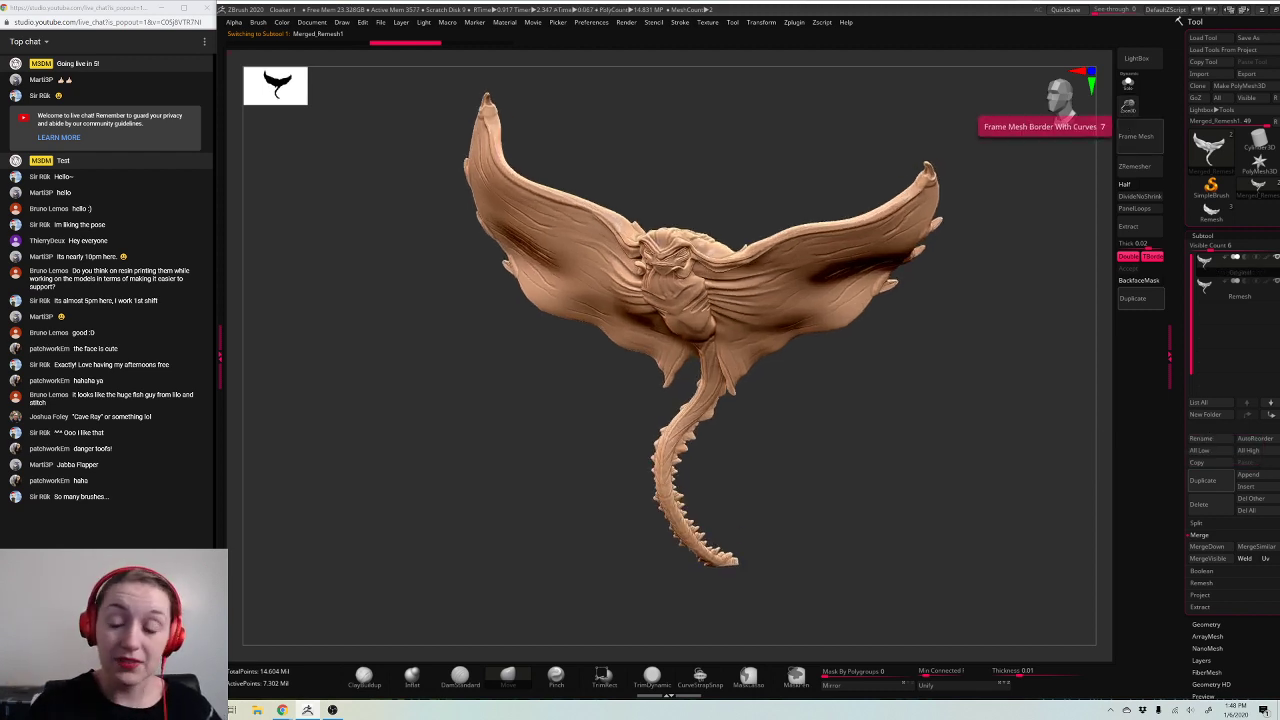
pyautogui.moveTo(1040, 378); pyautogui.dragTo(1001, 381)
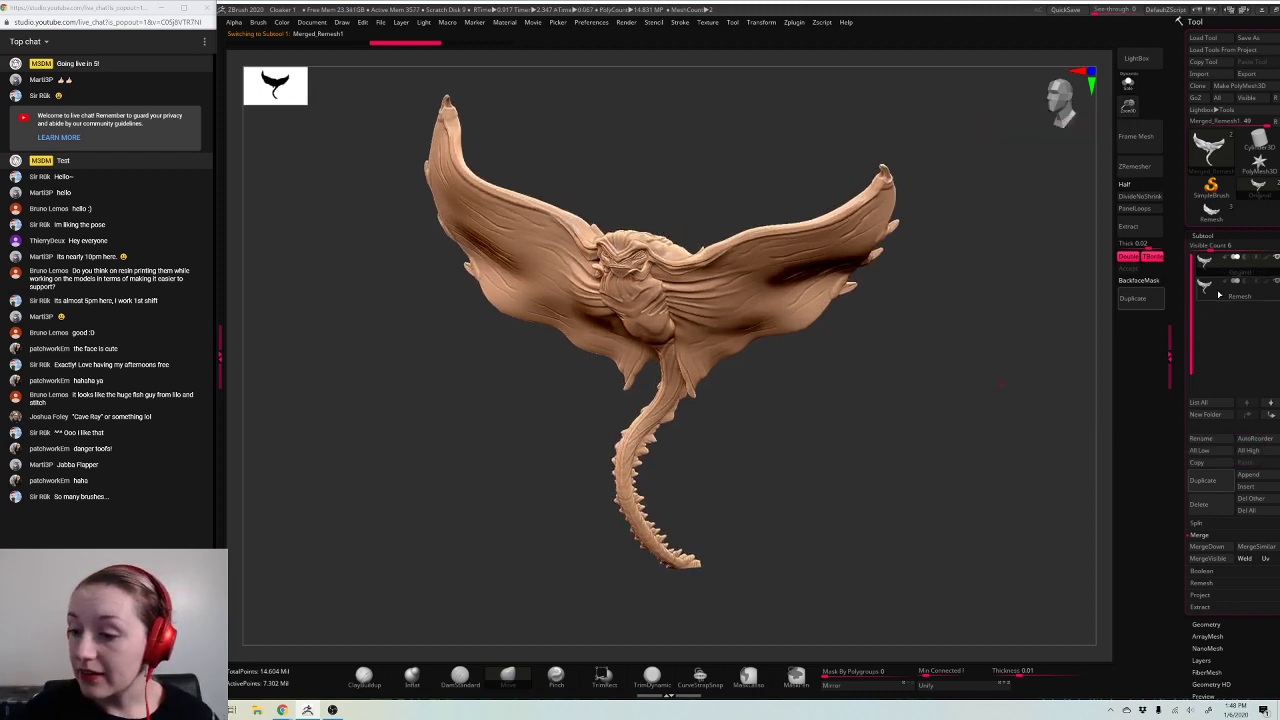
pyautogui.click(1219, 293)
pyautogui.click(1204, 236)
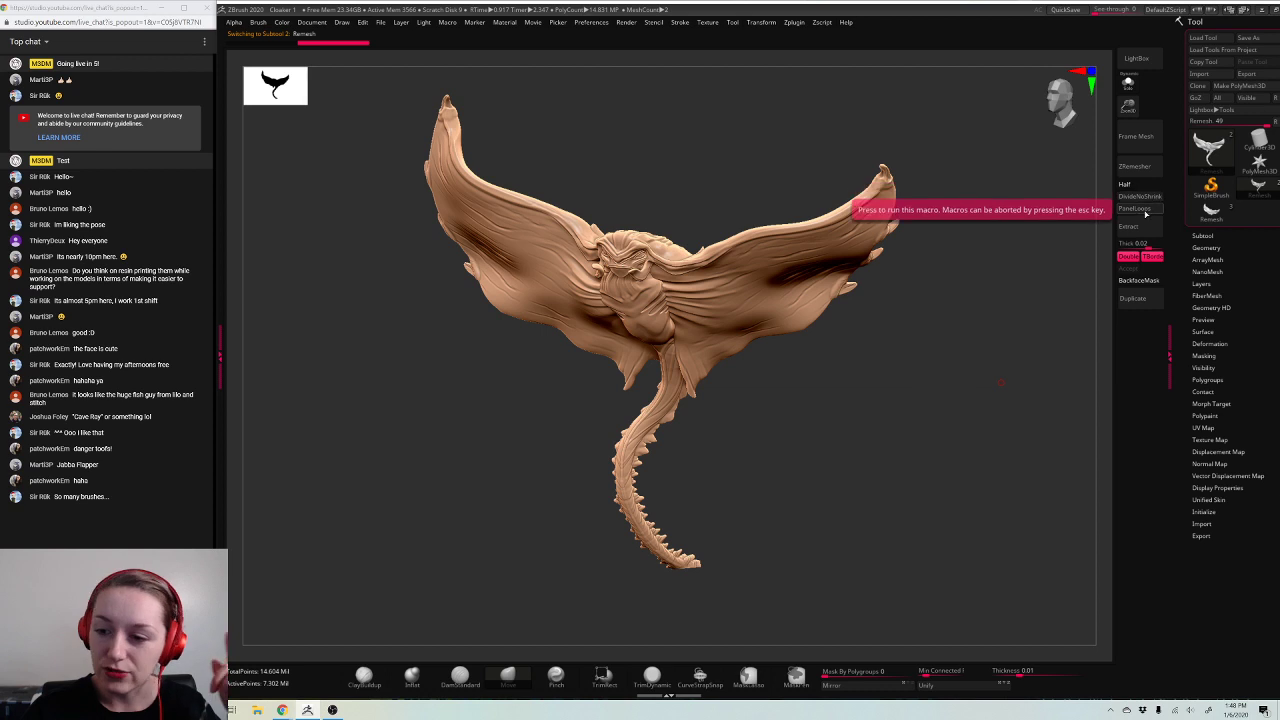
pyautogui.click(1205, 246)
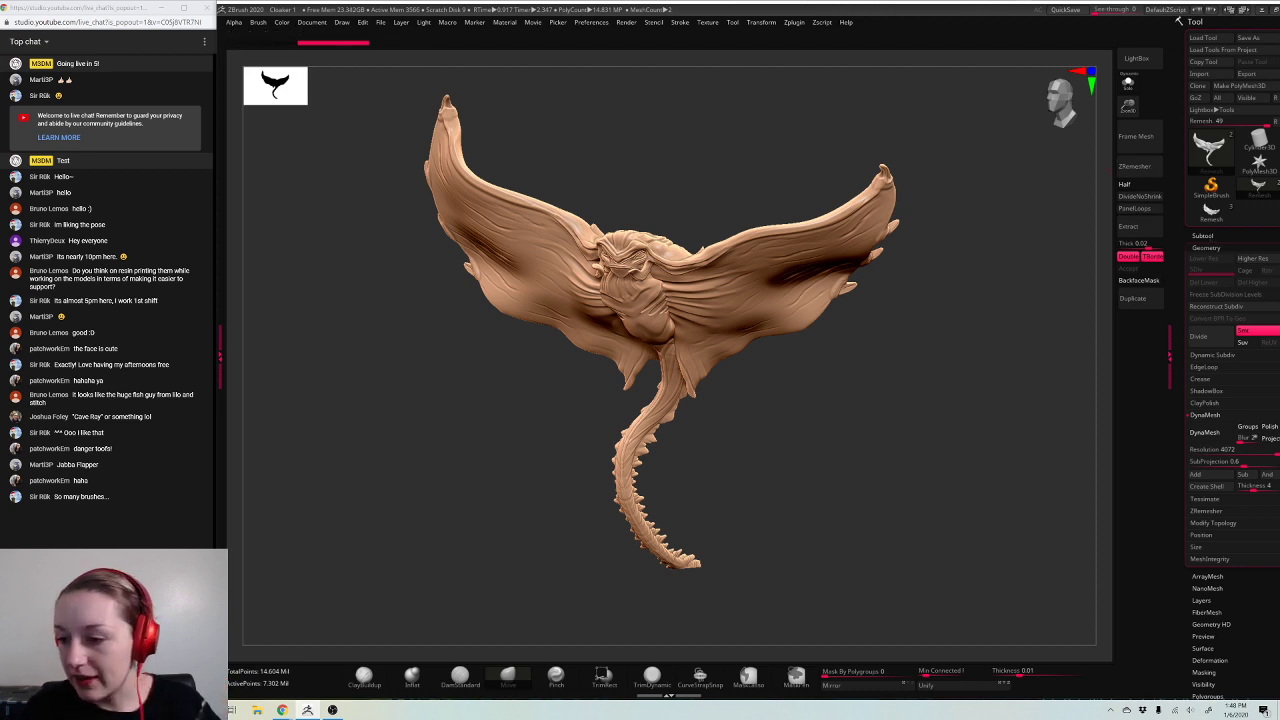
pyautogui.click(1207, 510)
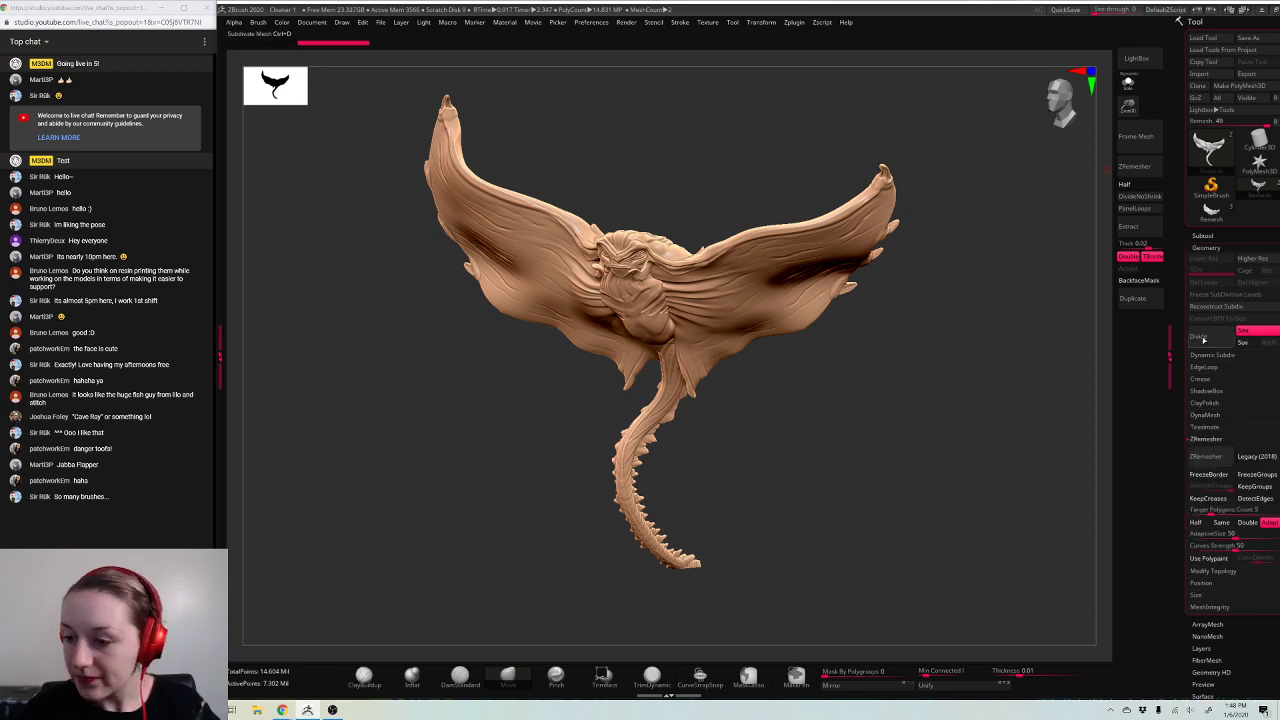
pyautogui.click(1203, 235)
pyautogui.click(1126, 184)
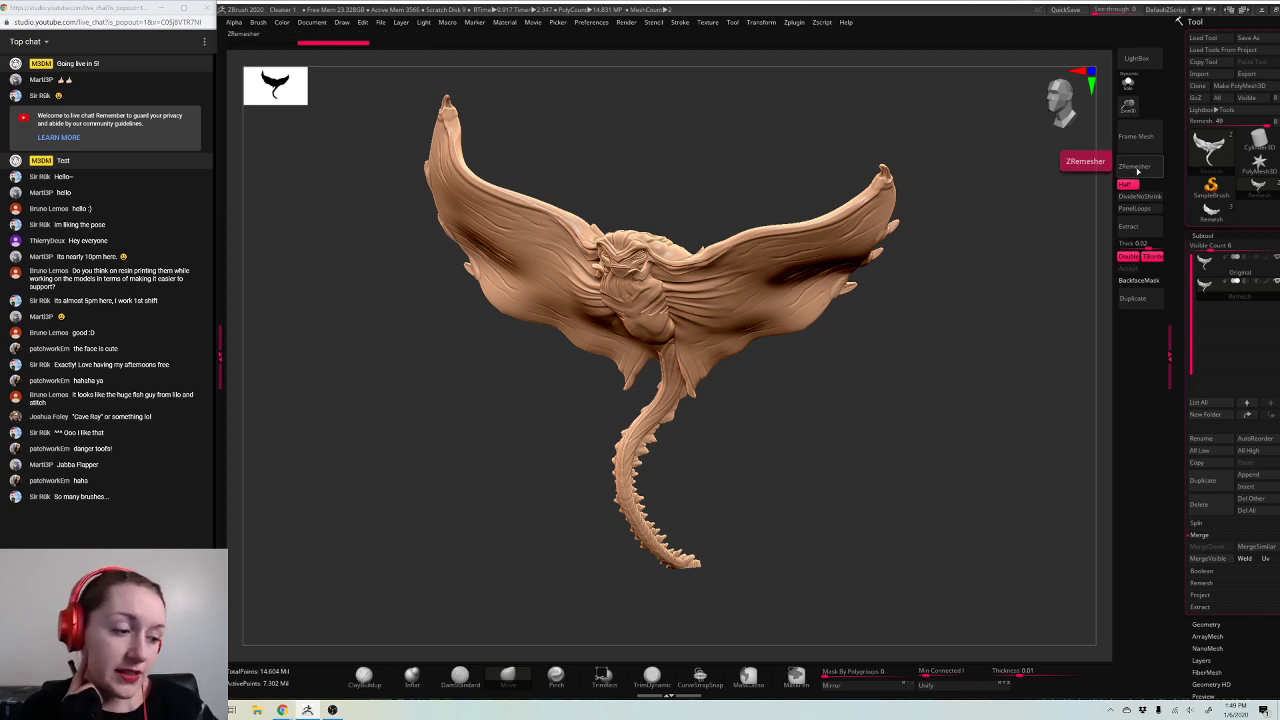
pyautogui.click(1136, 170)
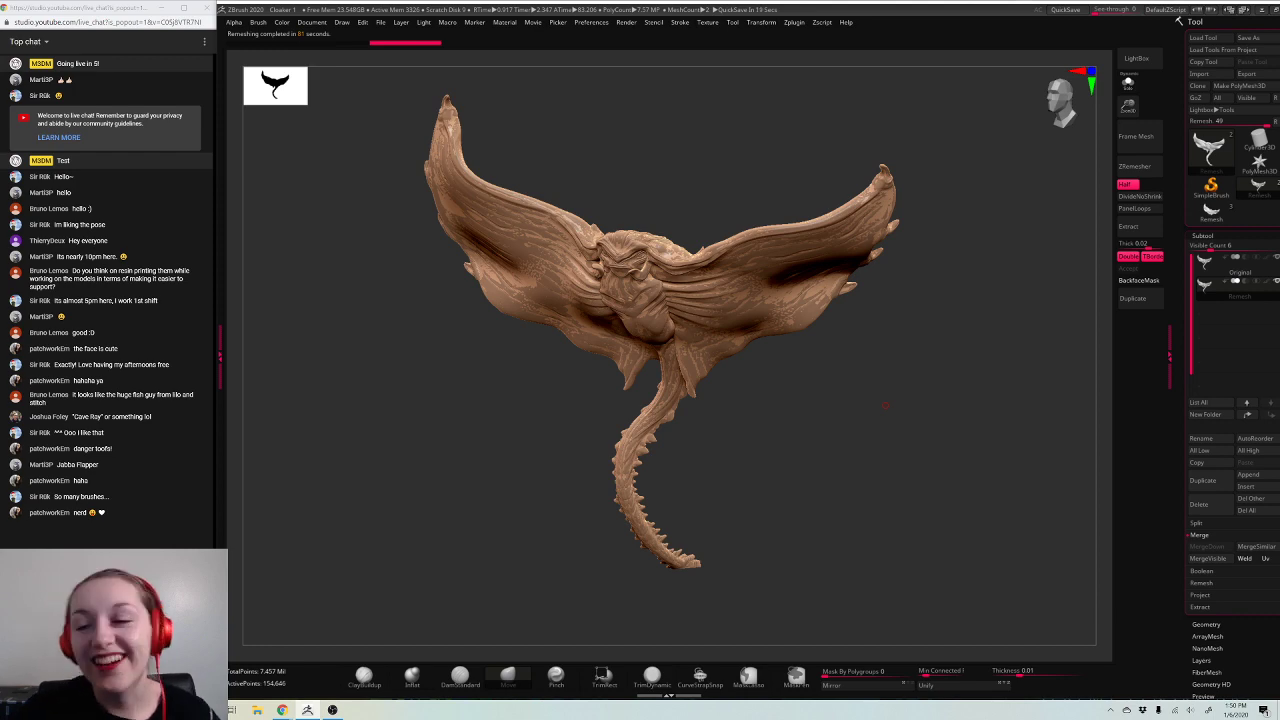
pyautogui.keyDown('alt'); pyautogui.moveTo(885, 405); pyautogui.dragTo(843, 308); pyautogui.keyUp('alt')
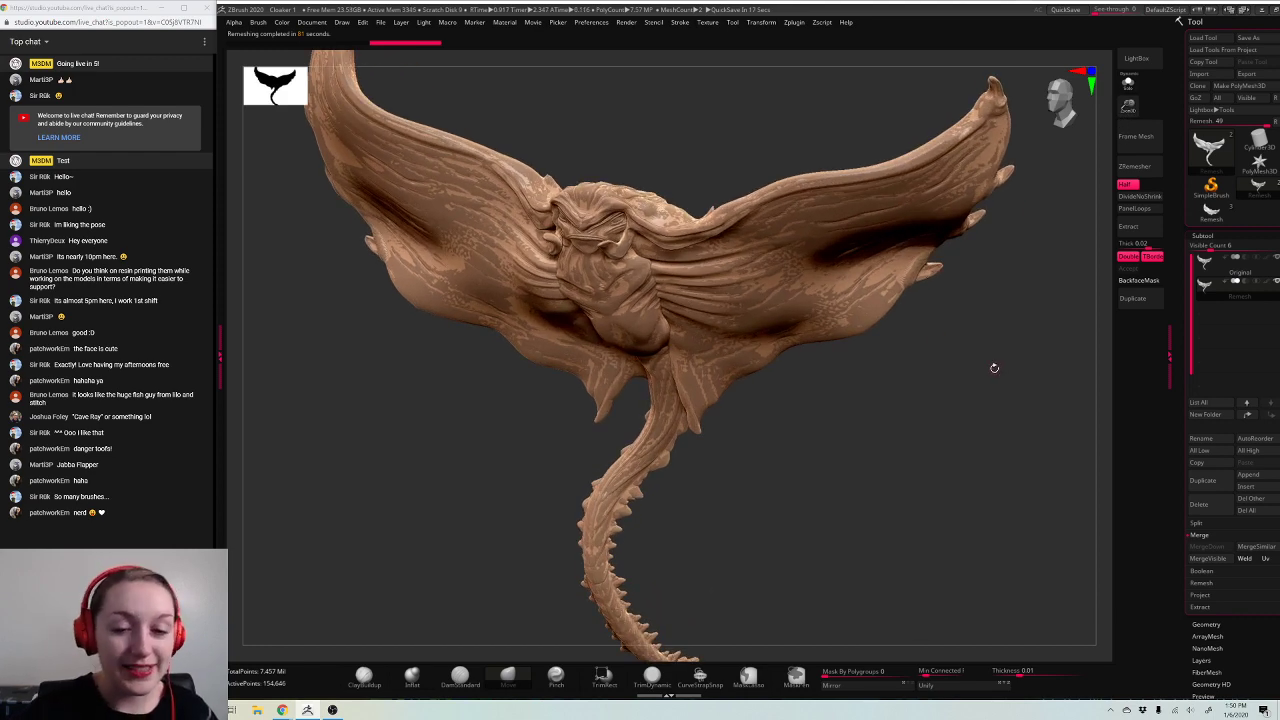
# Step: Isolate the retopologized Remesh subtool in Solo mode and inspect its wings, body and tail
pyautogui.moveTo(994, 368)
pyautogui.mouseDown()
pyautogui.moveTo(977, 378)
pyautogui.moveTo(989, 326)
pyautogui.moveTo(1023, 426)
pyautogui.moveTo(1050, 432)
pyautogui.mouseUp()
pyautogui.click(1128, 83)
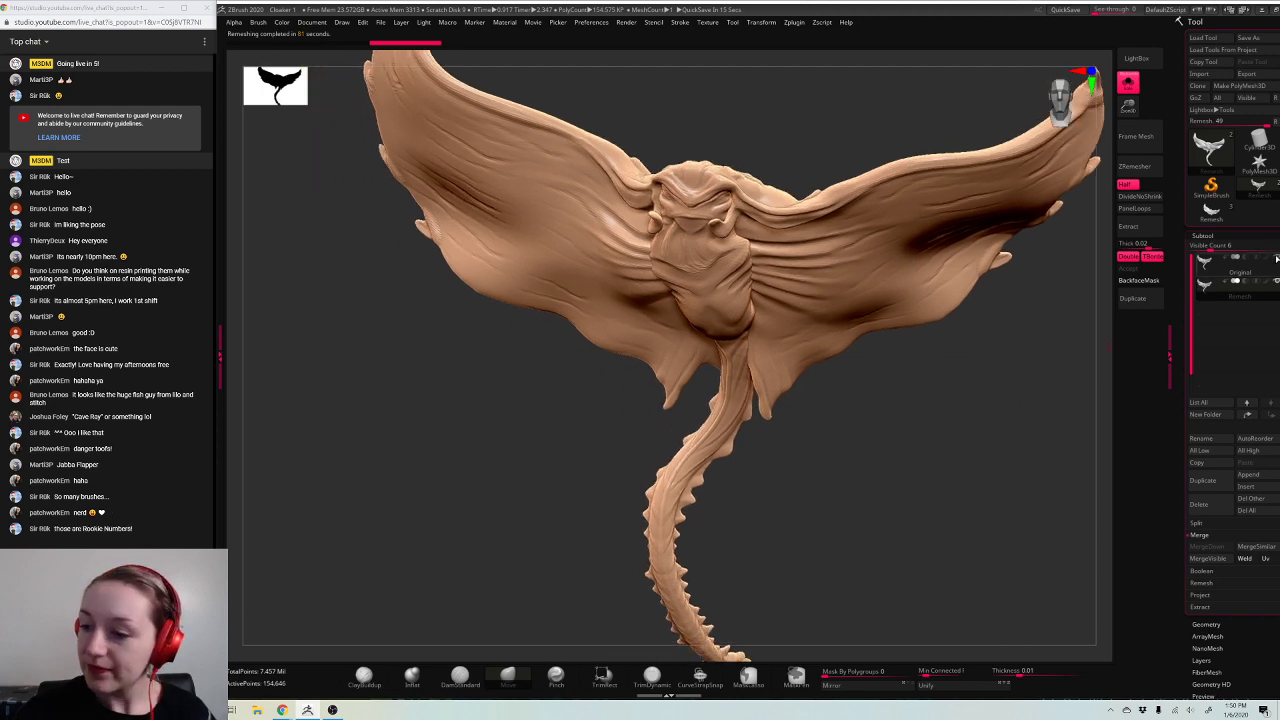
pyautogui.click(1238, 290)
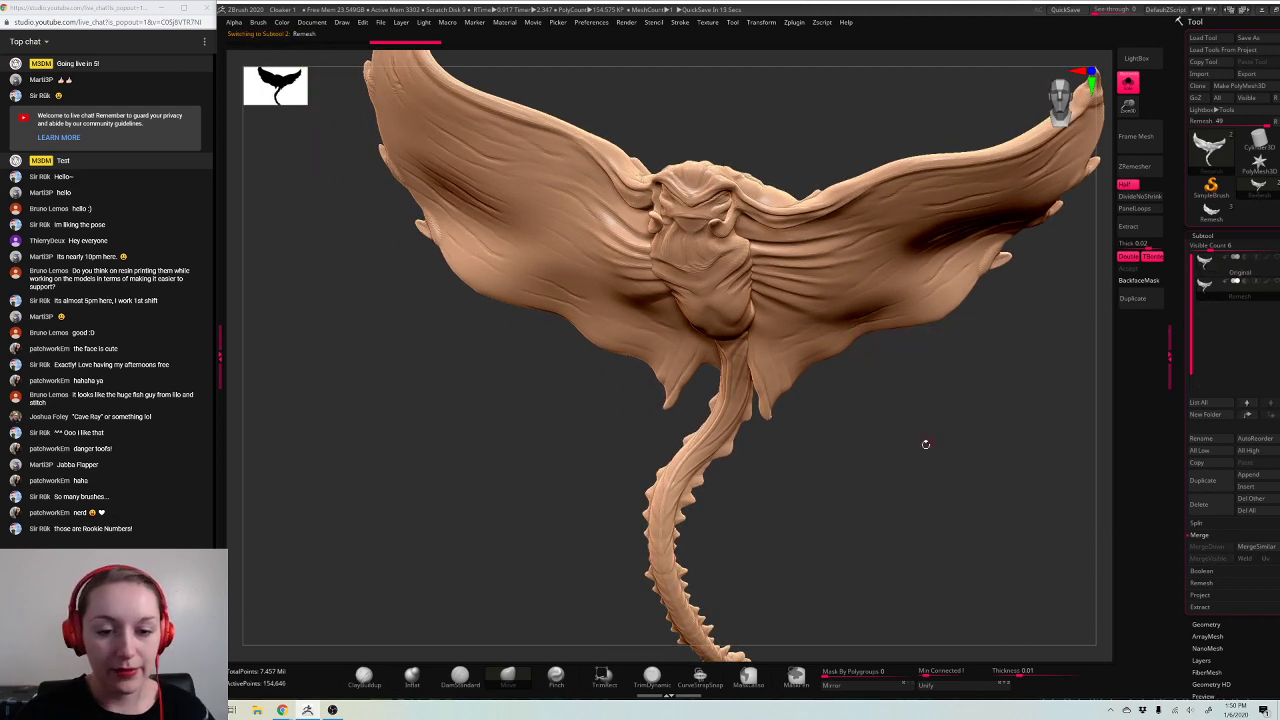
pyautogui.moveTo(937, 423)
pyautogui.mouseDown()
pyautogui.moveTo(934, 411)
pyautogui.moveTo(897, 457)
pyautogui.mouseUp()
pyautogui.press('space')
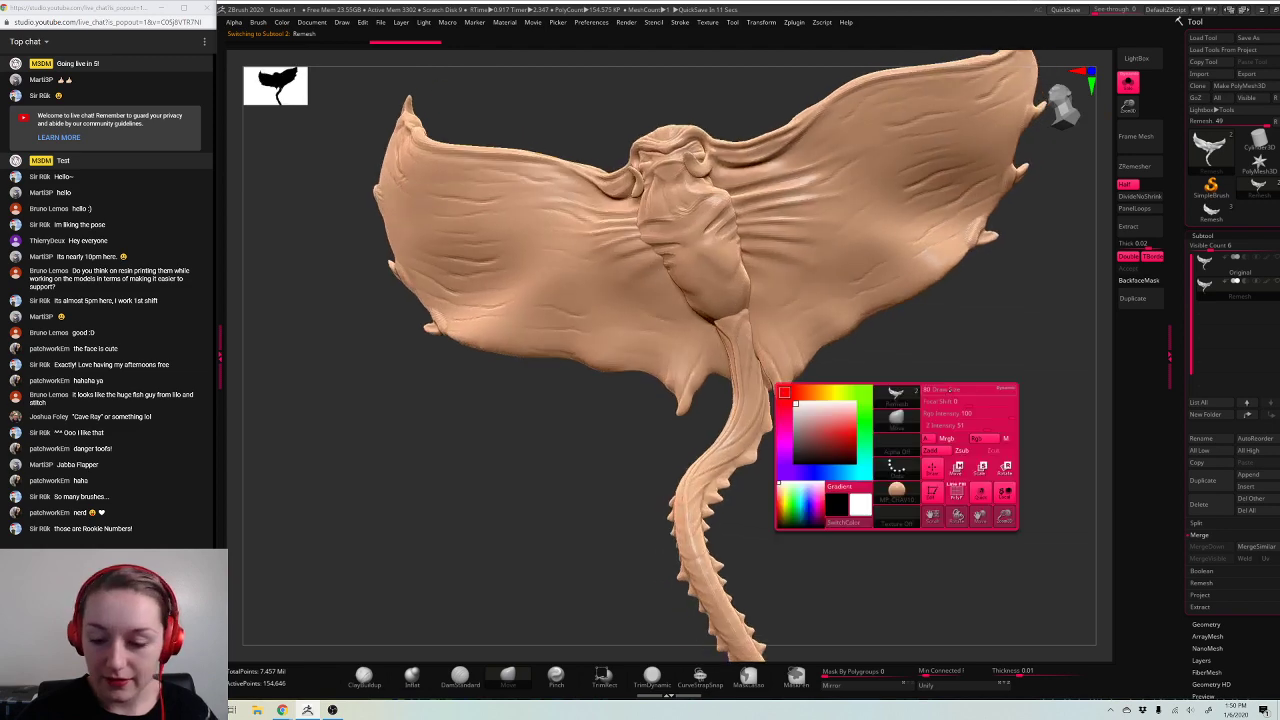
pyautogui.press('space')
pyautogui.moveTo(965, 386); pyautogui.dragTo(943, 358)
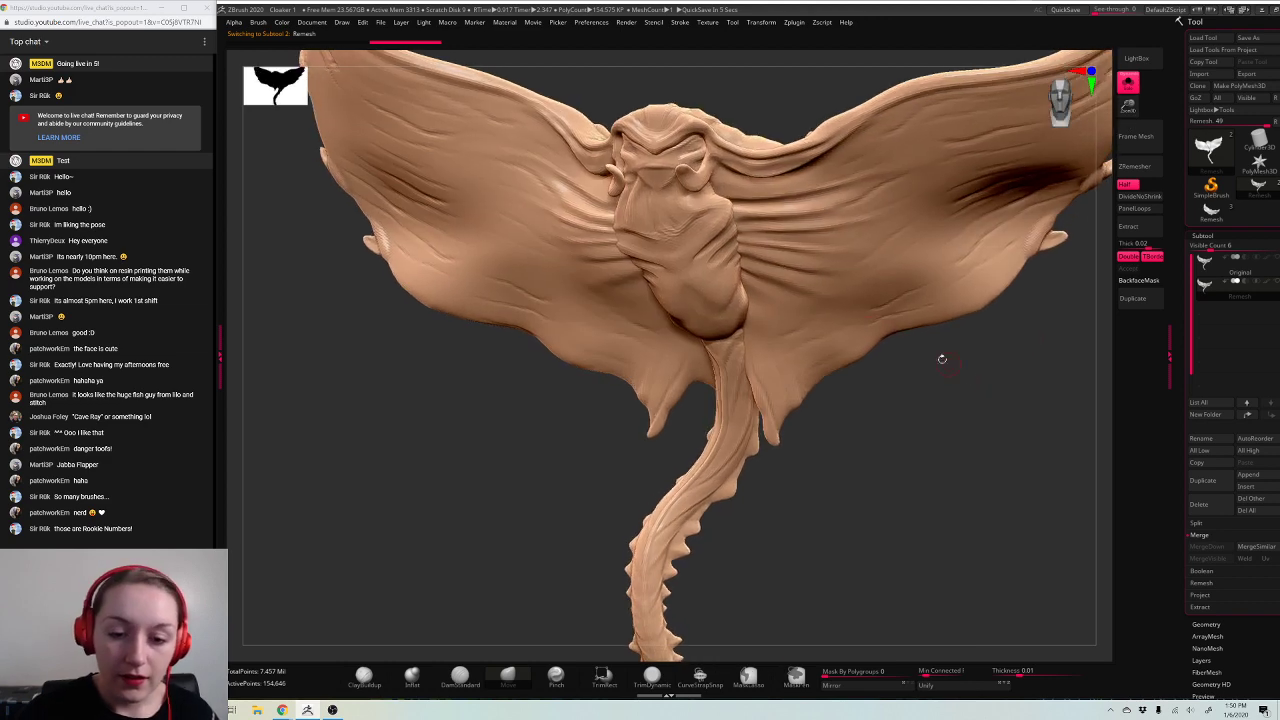
# Step: Try smoothing the junction between the body and tail on the Remesh subtool, and undo it
pyautogui.moveTo(710, 332); pyautogui.dragTo(692, 352)
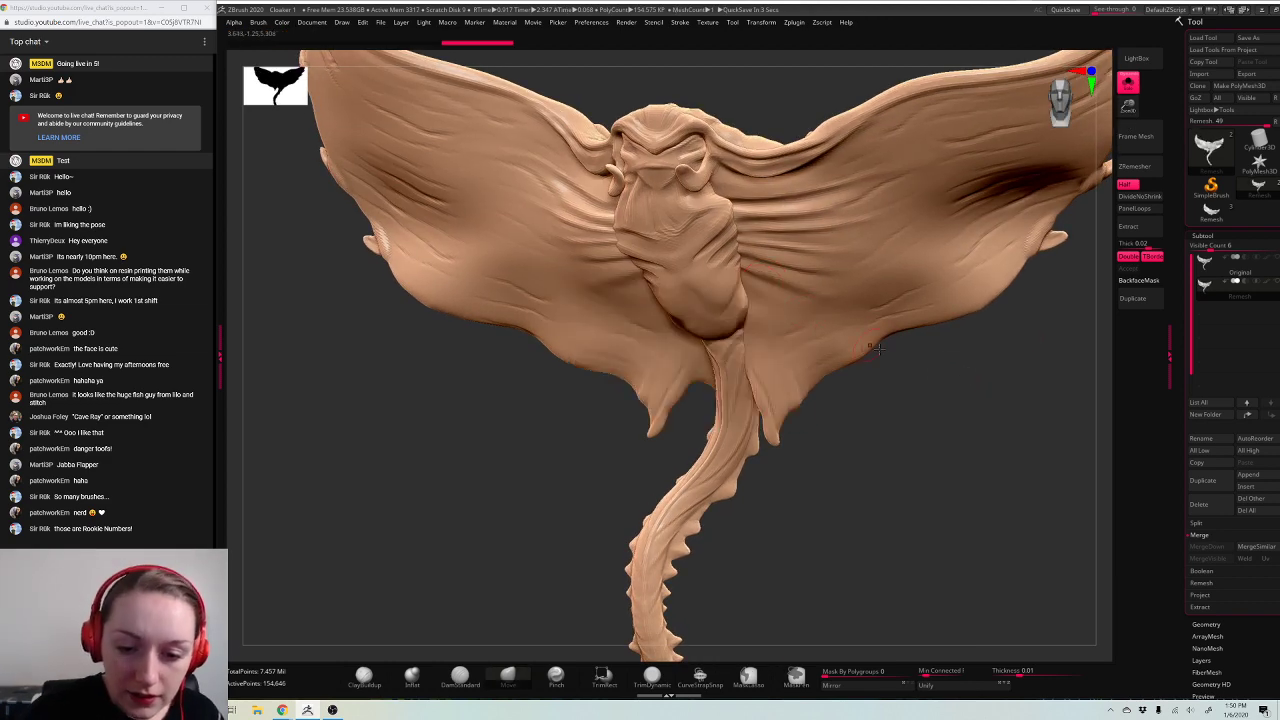
pyautogui.moveTo(880, 350)
pyautogui.mouseDown()
pyautogui.moveTo(1120, 115)
pyautogui.moveTo(1012, 392)
pyautogui.mouseUp()
pyautogui.moveTo(1124, 108); pyautogui.dragTo(1122, 165)
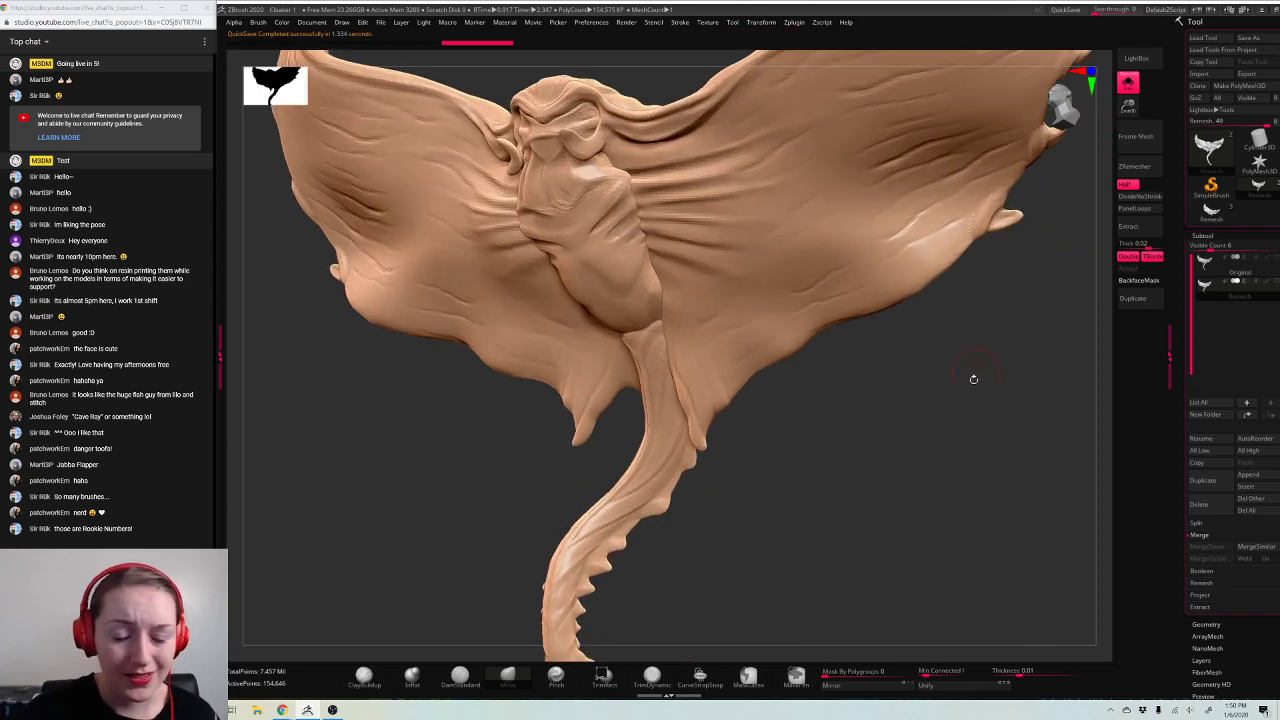
pyautogui.moveTo(972, 378); pyautogui.dragTo(920, 352)
pyautogui.moveTo(672, 292)
pyautogui.keyDown('shift'); pyautogui.mouseDown()
pyautogui.moveTo(643, 334)
pyautogui.moveTo(660, 323)
pyautogui.mouseUp(); pyautogui.keyUp('shift')
pyautogui.hotkey('ctrl', 'z')
# Step: Frame the whole creature and look over its overall shape from the front
pyautogui.moveTo(981, 471)
pyautogui.mouseDown()
pyautogui.moveTo(946, 497)
pyautogui.moveTo(960, 466)
pyautogui.moveTo(984, 483)
pyautogui.mouseUp()
pyautogui.press('f')
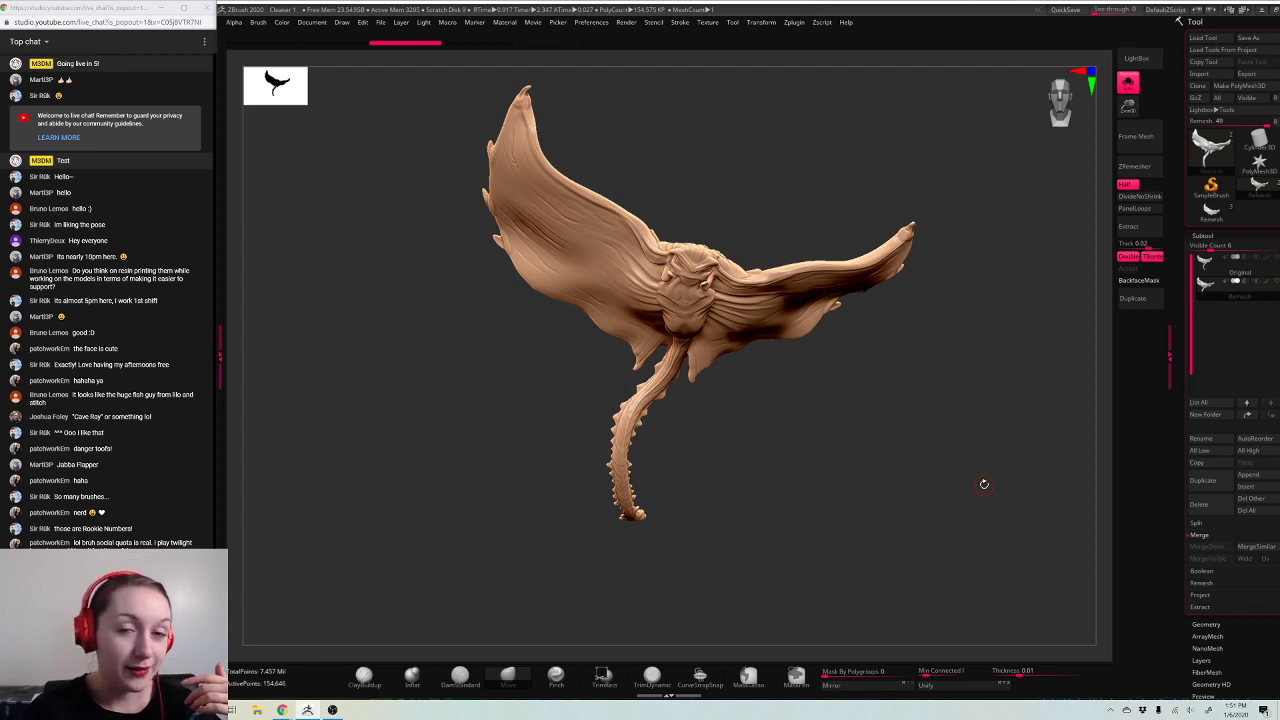
pyautogui.moveTo(1128, 106); pyautogui.dragTo(1131, 157)
pyautogui.moveTo(1058, 485); pyautogui.dragTo(1006, 451)
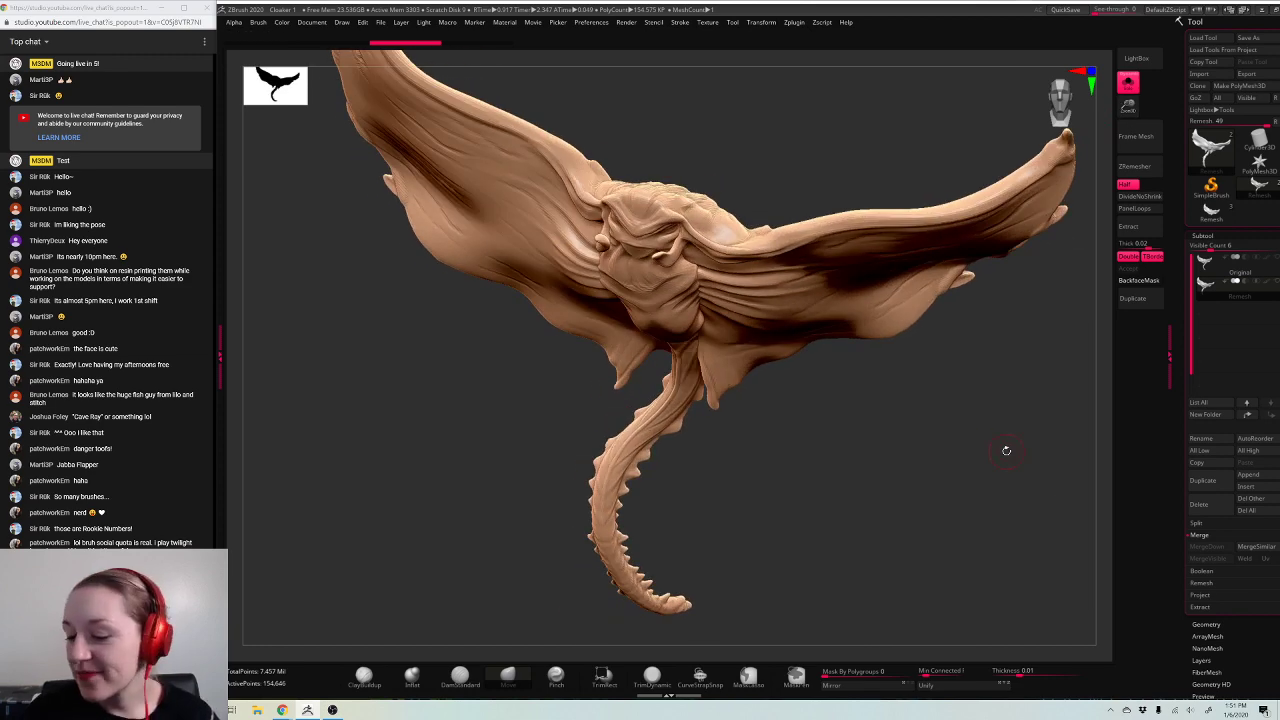
pyautogui.moveTo(977, 523)
pyautogui.mouseDown()
pyautogui.moveTo(984, 498)
pyautogui.moveTo(1007, 543)
pyautogui.mouseUp()
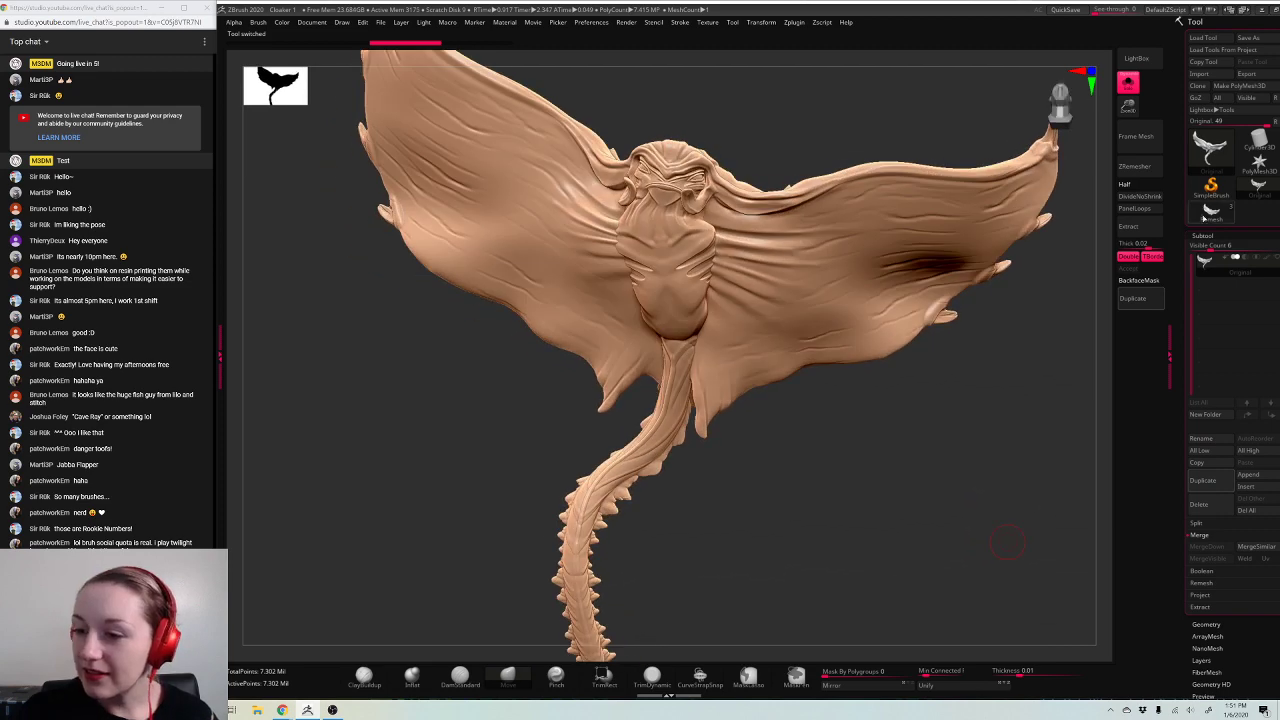
# Step: Switch to the separate-subtool Remesh tool, set the subtool list's visible count to 3, and turn off Solo mode
pyautogui.click(1208, 212)
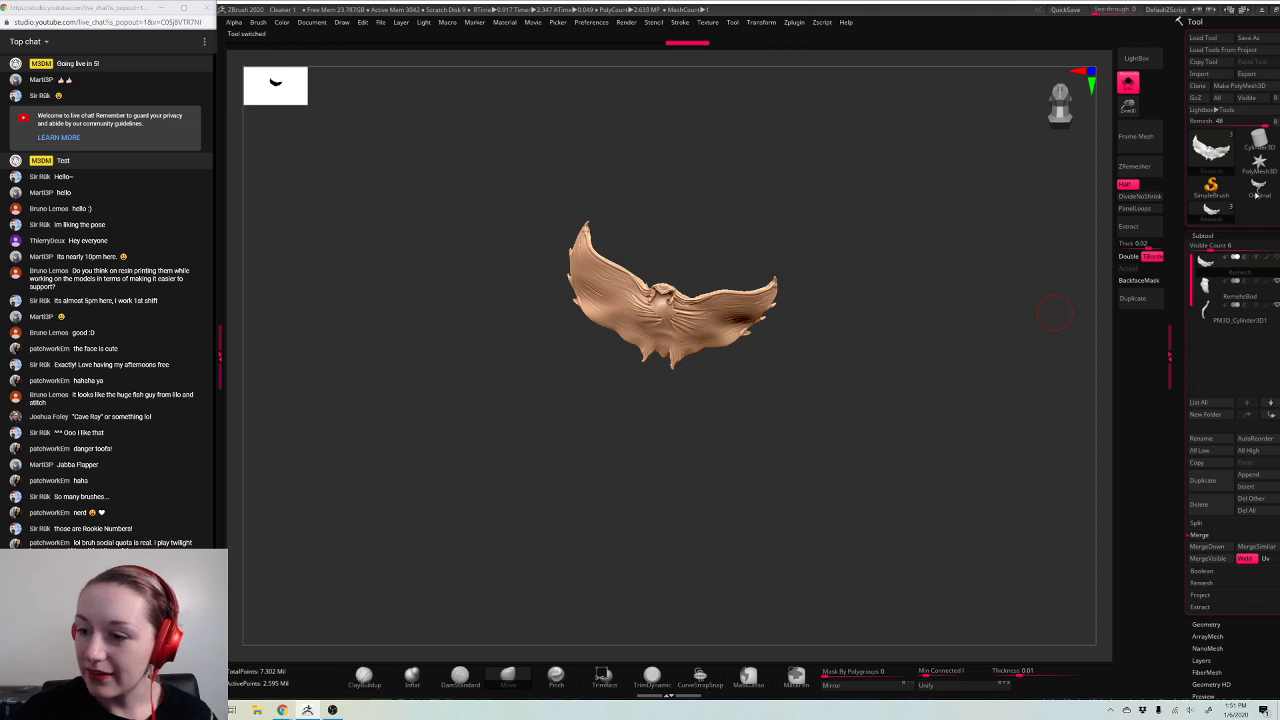
pyautogui.click(1257, 191)
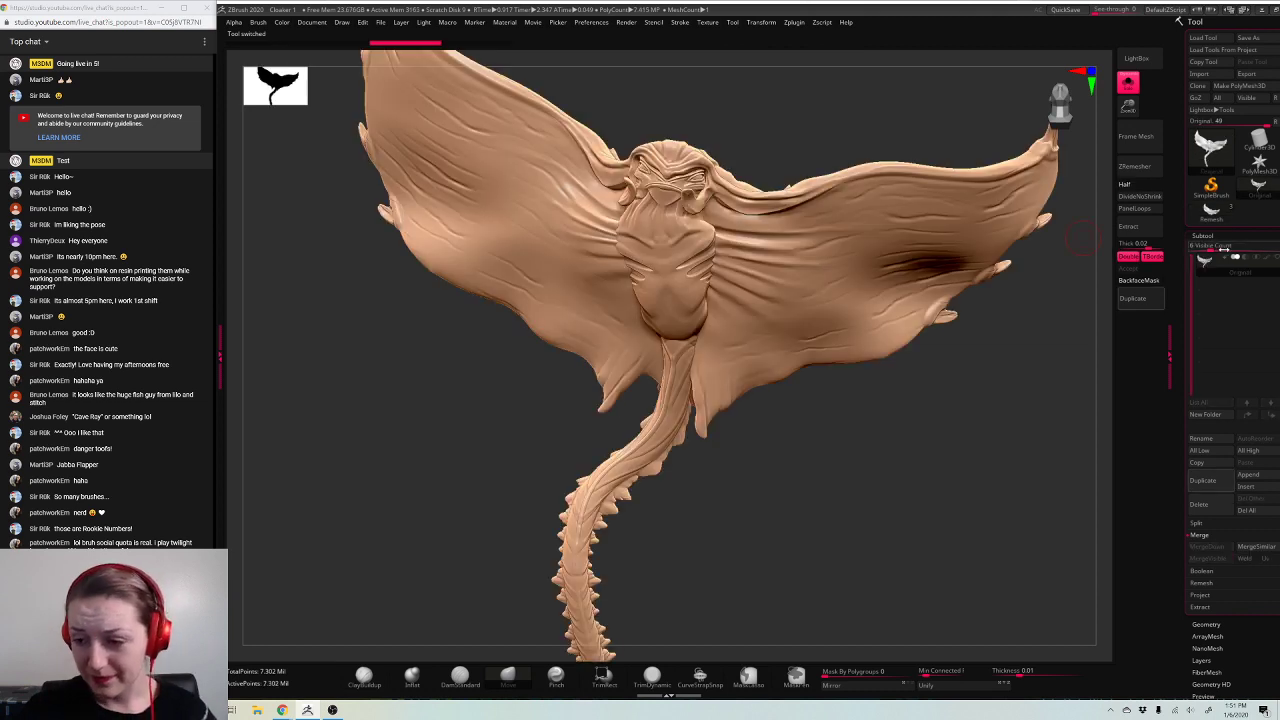
pyautogui.click(1196, 246)
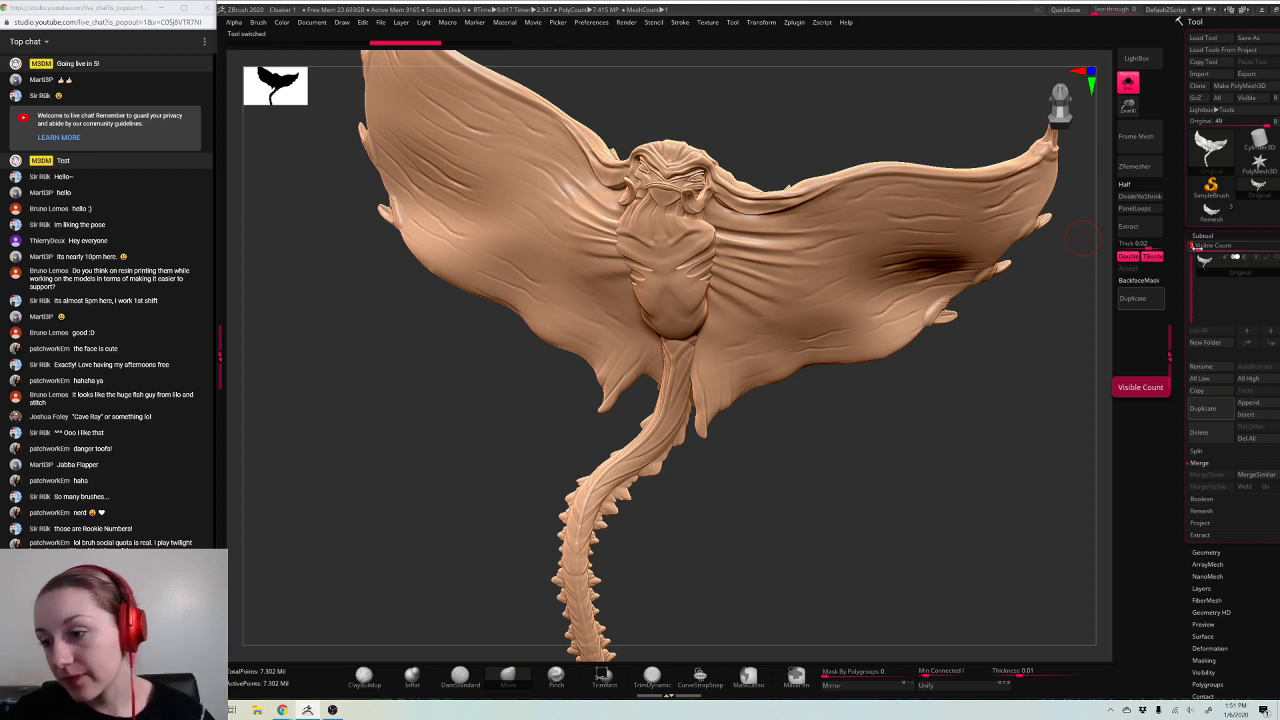
pyautogui.click(1211, 207)
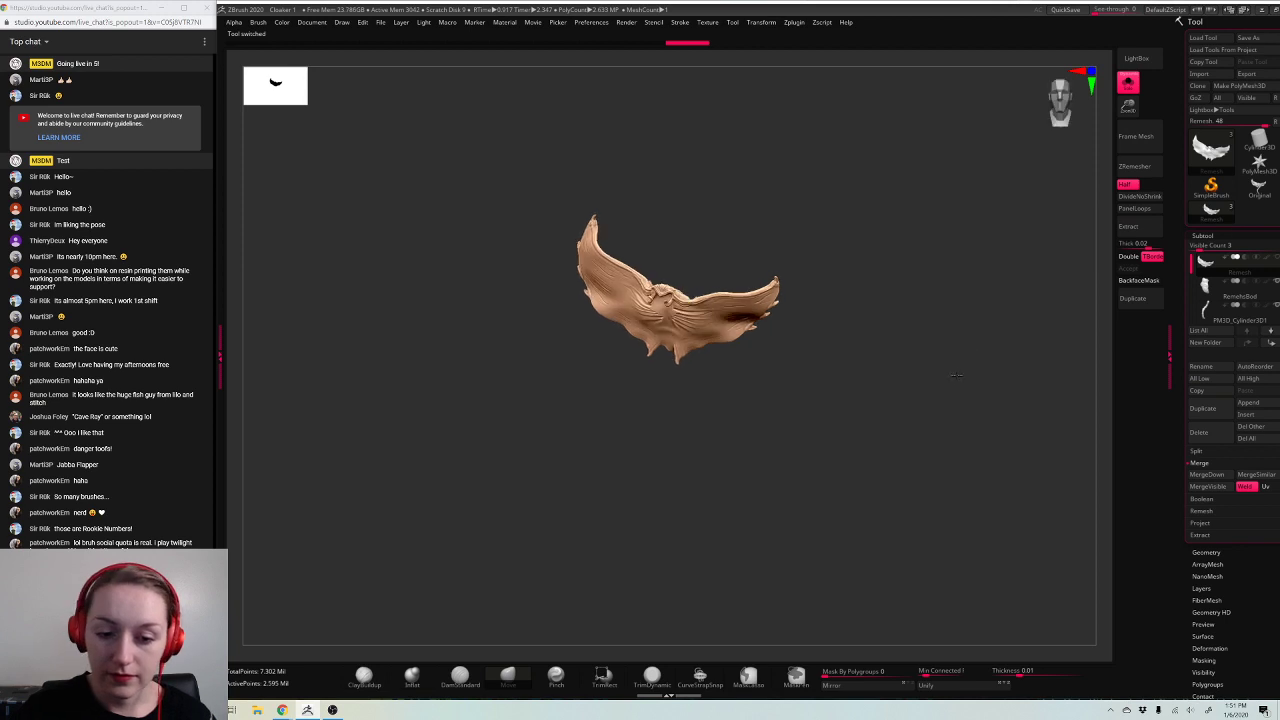
pyautogui.moveTo(955, 375); pyautogui.dragTo(1053, 321)
pyautogui.click(1127, 85)
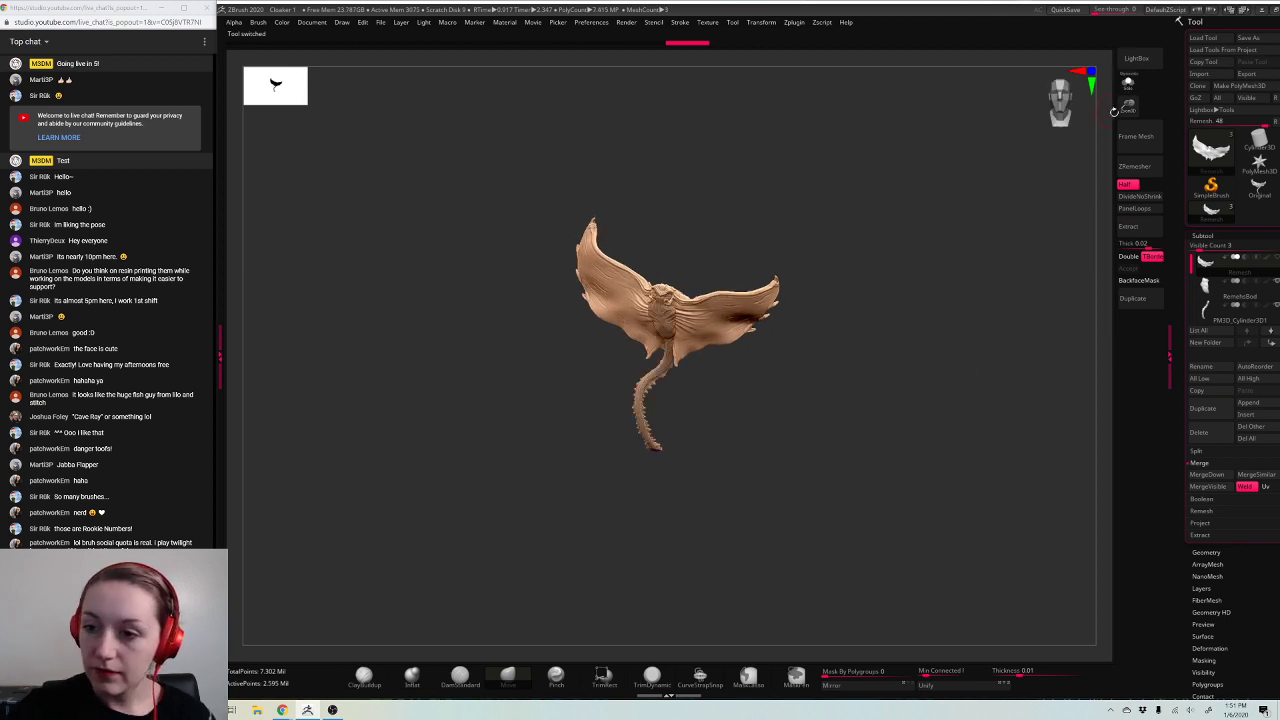
pyautogui.moveTo(1128, 106); pyautogui.dragTo(1105, 245)
pyautogui.moveTo(923, 380); pyautogui.dragTo(1045, 340)
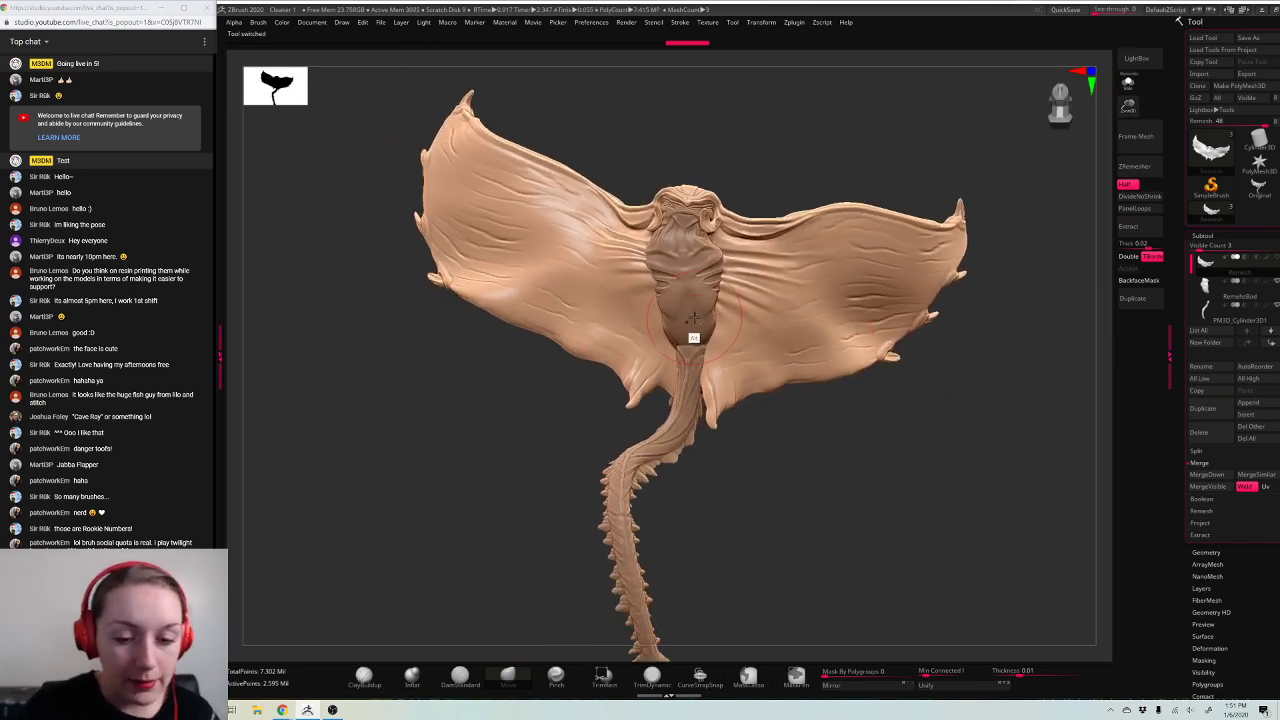
# Step: Select the RemeshBod body subtool and re-DynaMesh it at its current resolution with the wings hidden
pyautogui.keyDown('alt'); pyautogui.click(693, 319); pyautogui.keyUp('alt')
pyautogui.moveTo(1128, 106); pyautogui.dragTo(1090, 150)
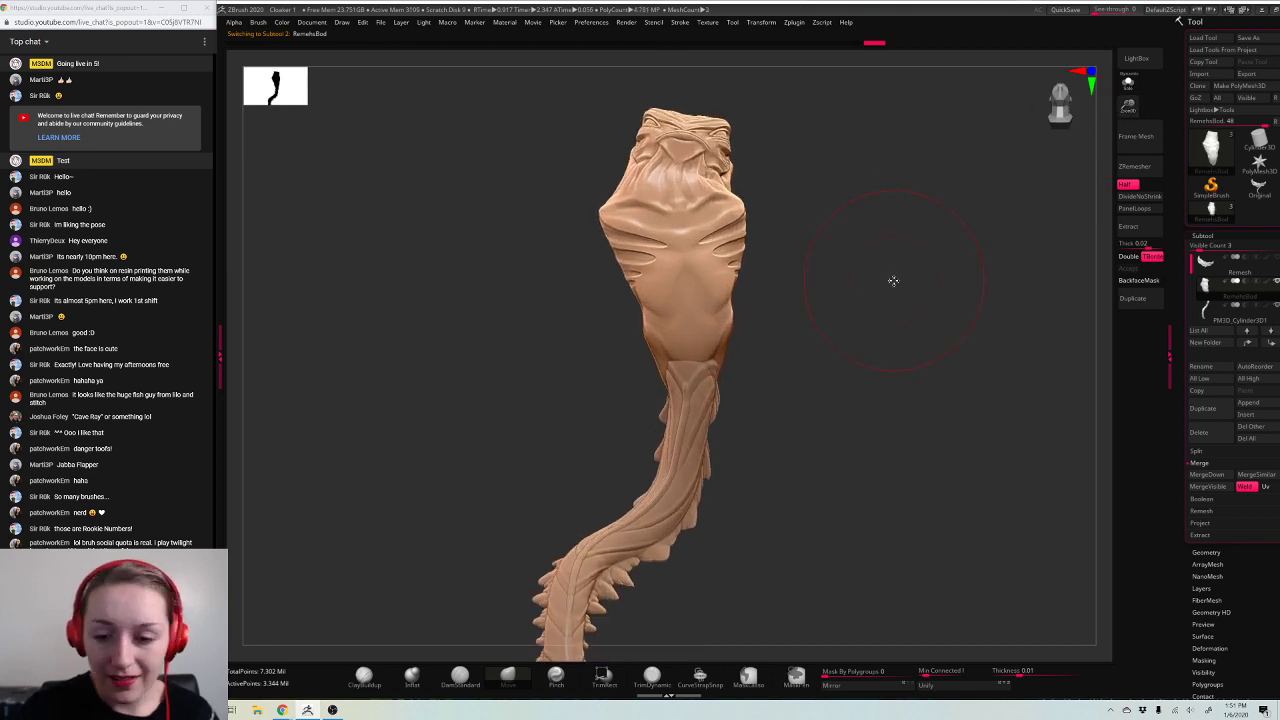
pyautogui.press('space')
pyautogui.moveTo(894, 281); pyautogui.dragTo(878, 281)
pyautogui.moveTo(962, 302); pyautogui.dragTo(1004, 347)
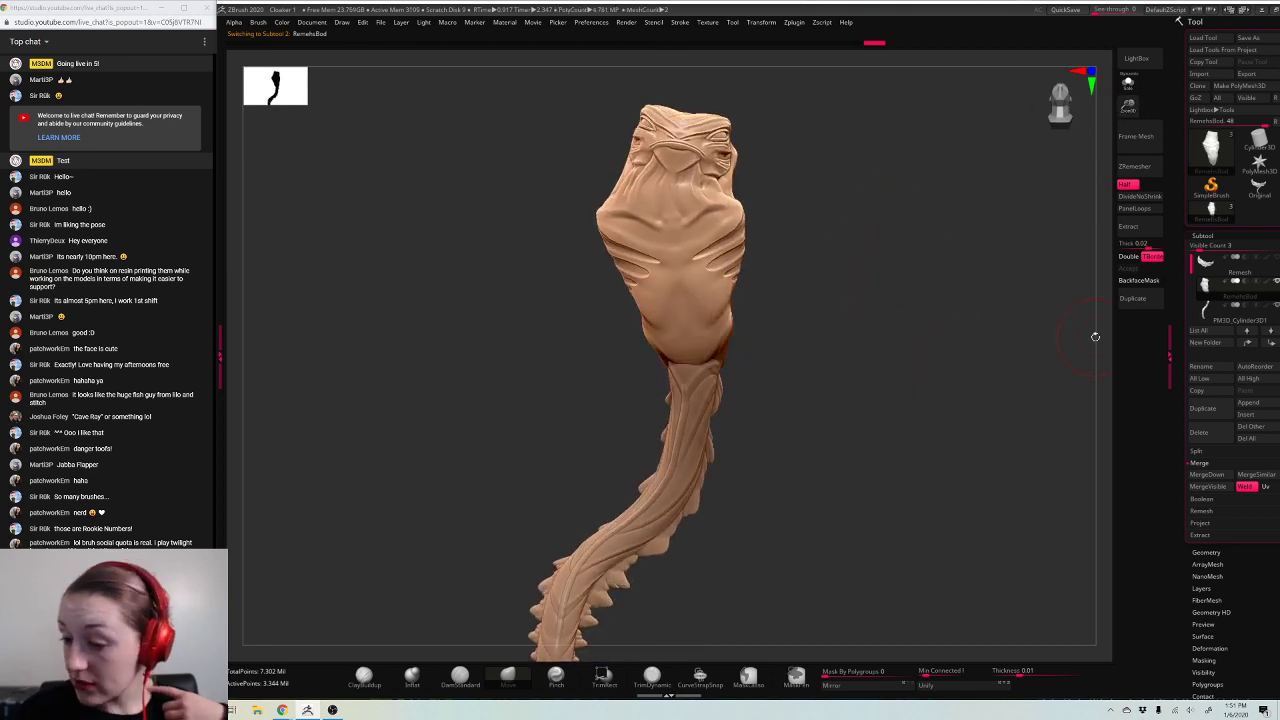
pyautogui.moveTo(962, 396); pyautogui.dragTo(950, 428)
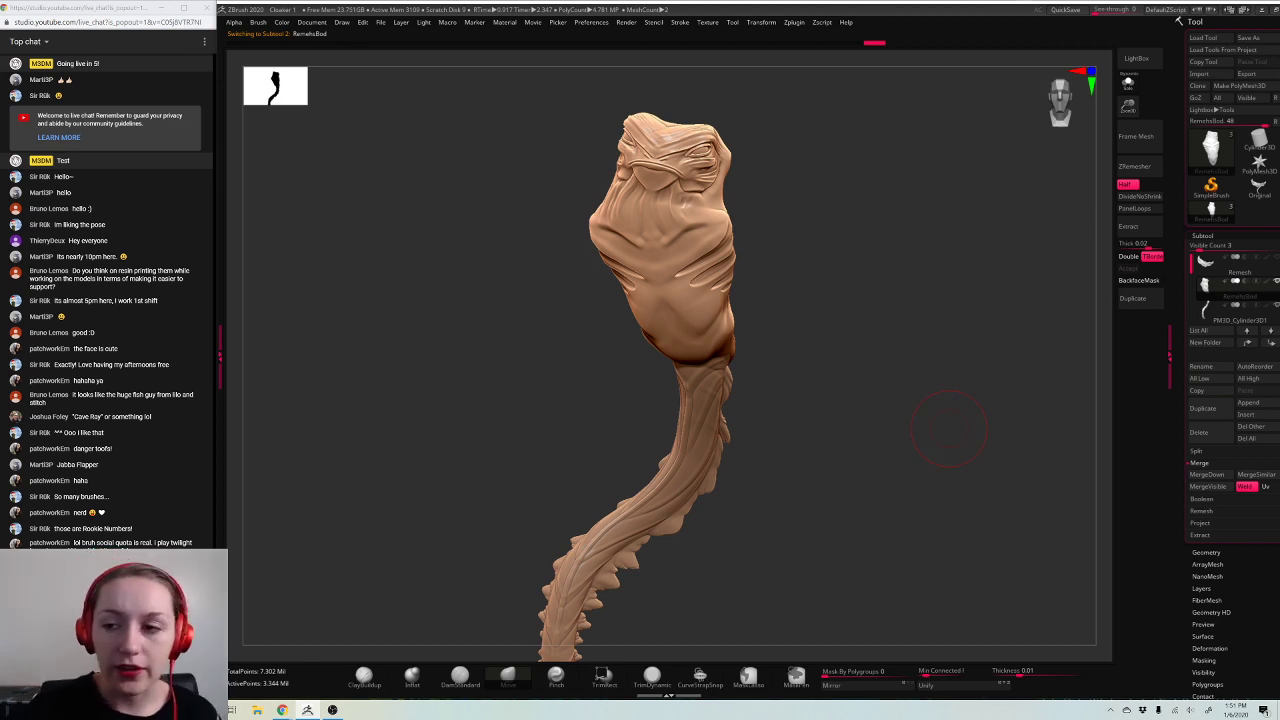
pyautogui.moveTo(1125, 105); pyautogui.dragTo(909, 343)
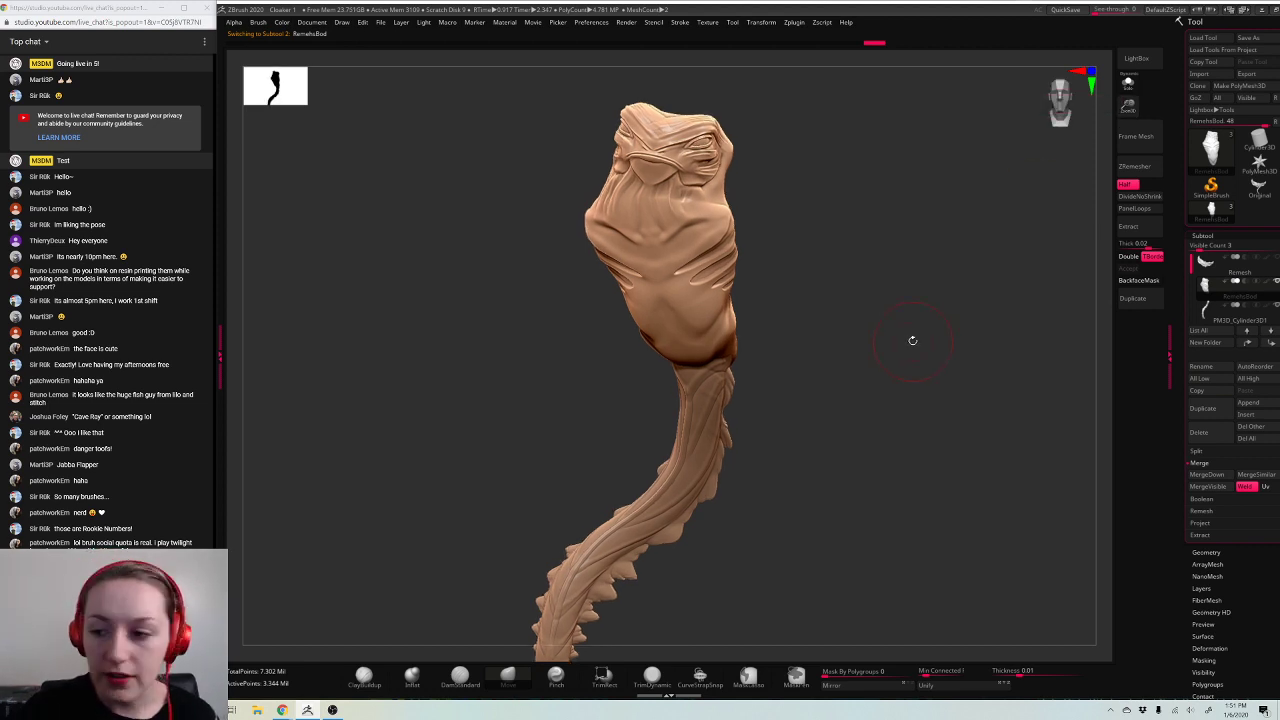
pyautogui.click(1203, 237)
pyautogui.click(1206, 248)
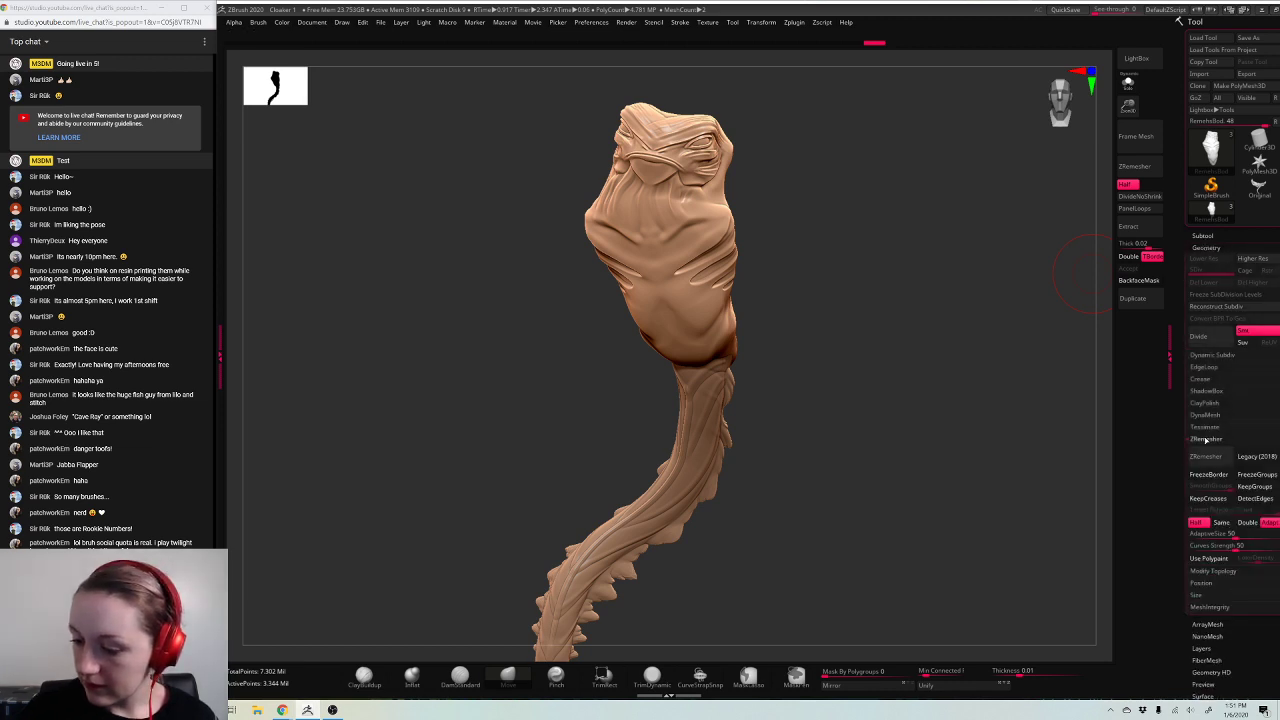
pyautogui.click(1205, 415)
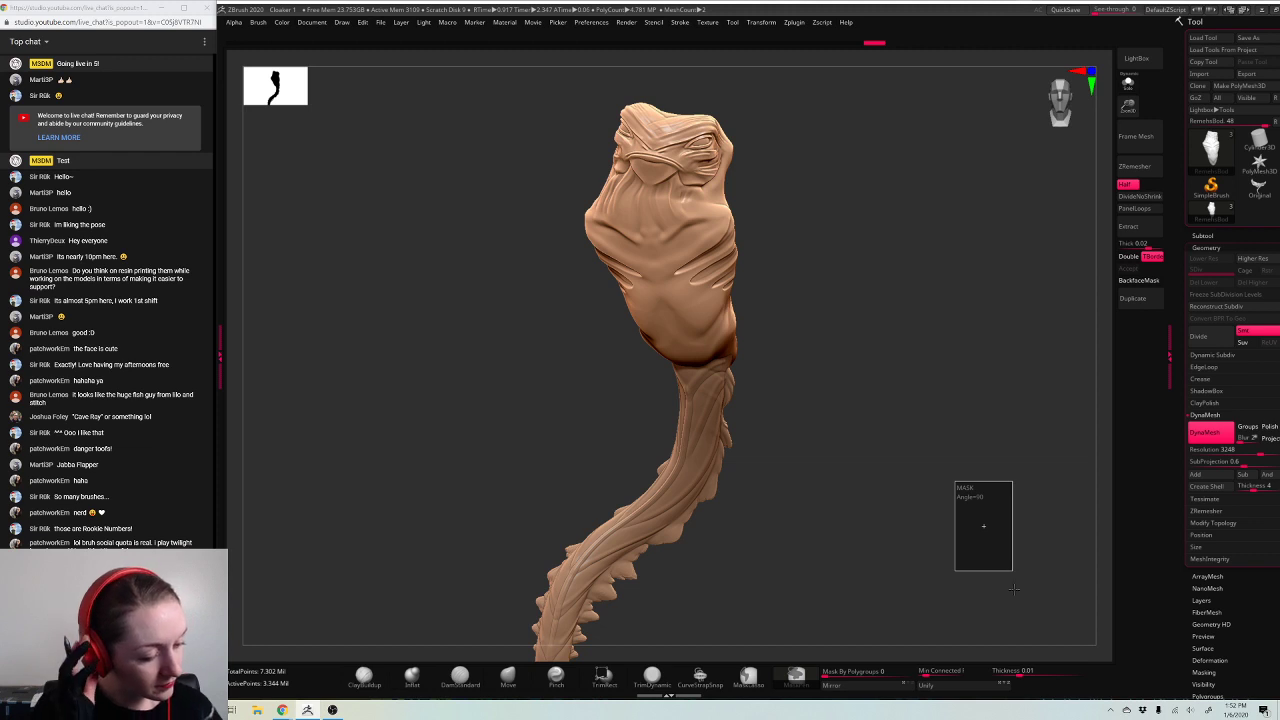
pyautogui.press('ctrl')
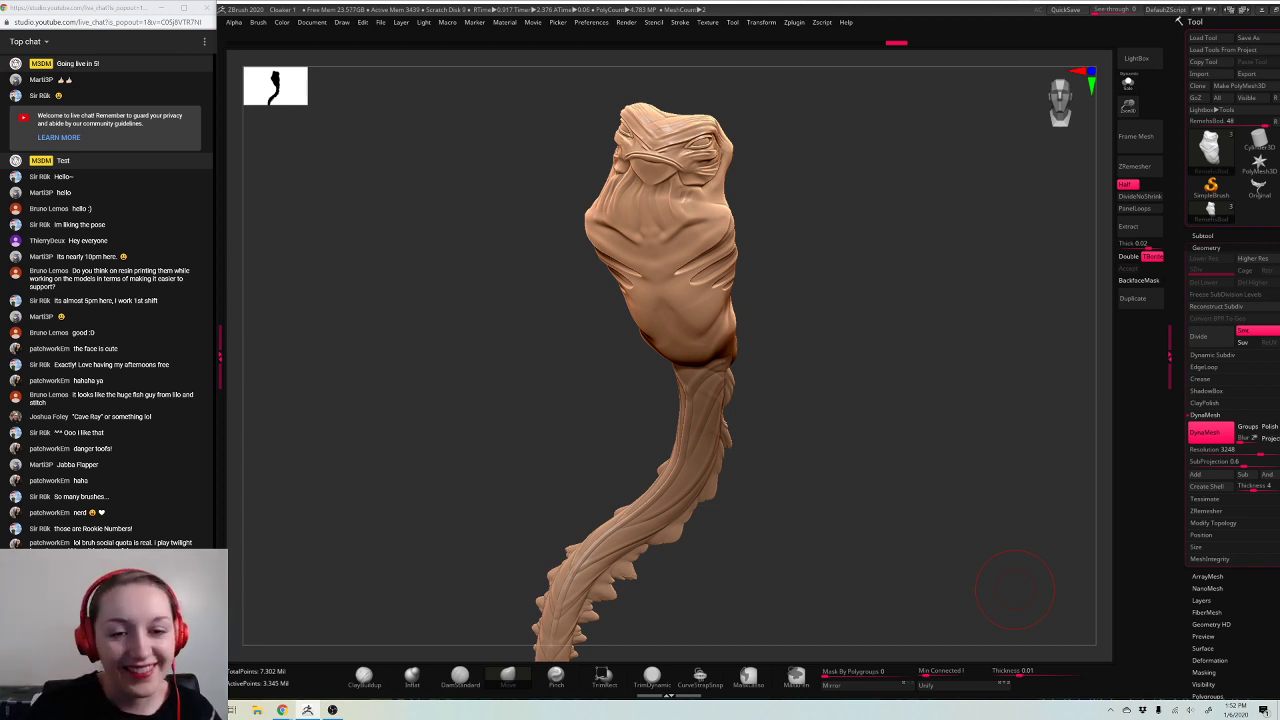
# Step: Merge the RemeshBod body subtool down with the PM3D_Cylinder3D1 tail and accept the non-undoable operation
pyautogui.moveTo(905, 378); pyautogui.dragTo(868, 321)
pyautogui.press('space')
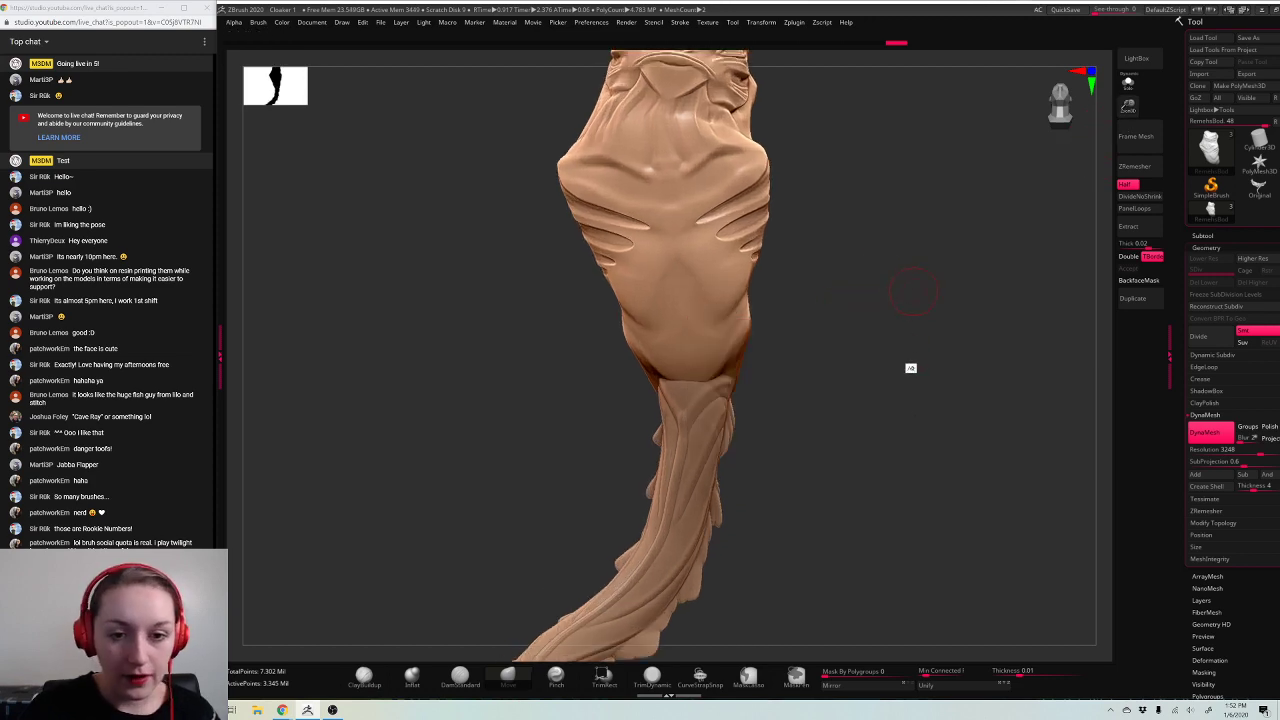
pyautogui.moveTo(916, 420)
pyautogui.mouseDown()
pyautogui.moveTo(909, 300)
pyautogui.moveTo(898, 406)
pyautogui.mouseUp()
pyautogui.keyDown('alt'); pyautogui.click(710, 465); pyautogui.keyUp('alt')
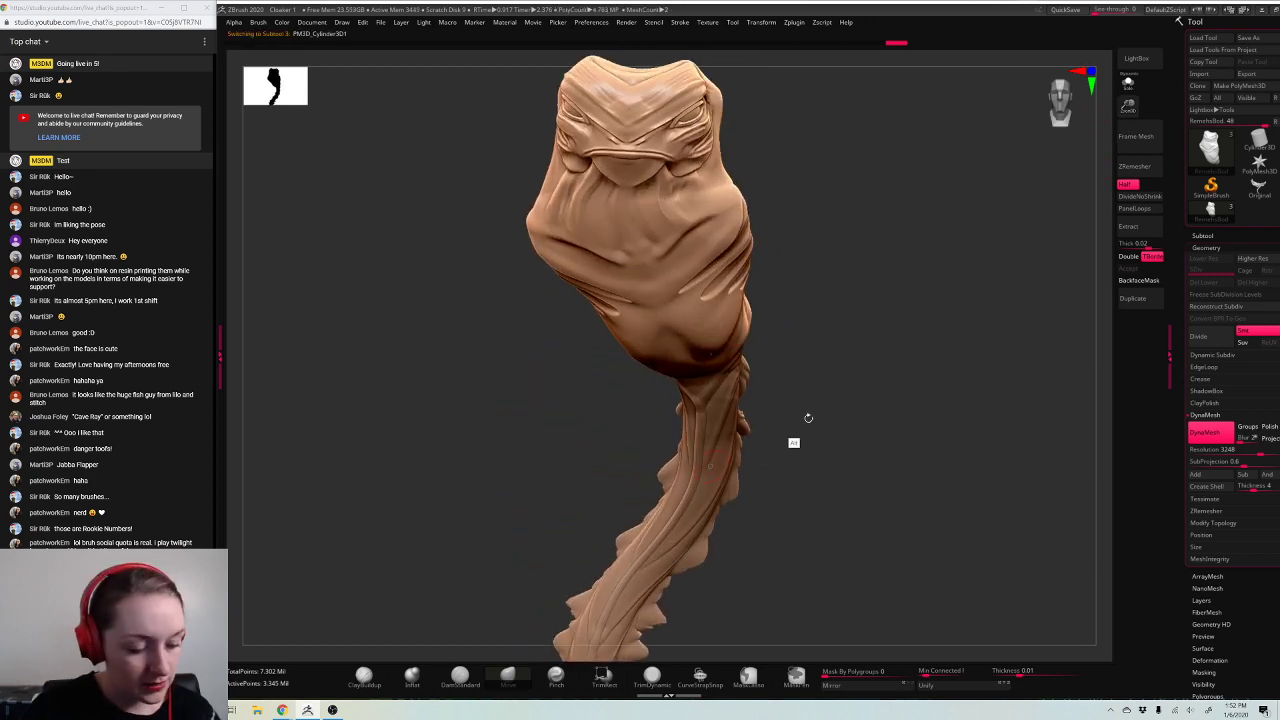
pyautogui.moveTo(808, 417); pyautogui.dragTo(944, 367)
pyautogui.click(1205, 234)
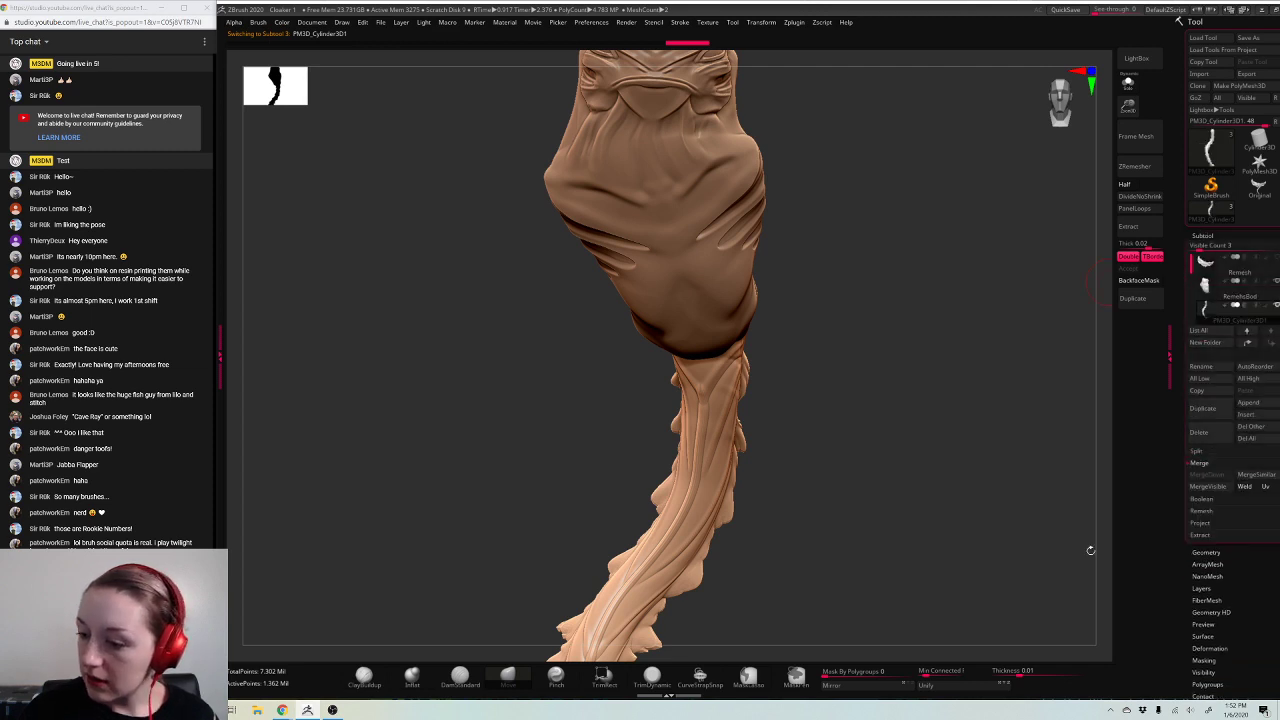
pyautogui.moveTo(1090, 550); pyautogui.dragTo(1045, 510)
pyautogui.click(1208, 289)
pyautogui.moveTo(1035, 405); pyautogui.dragTo(999, 432)
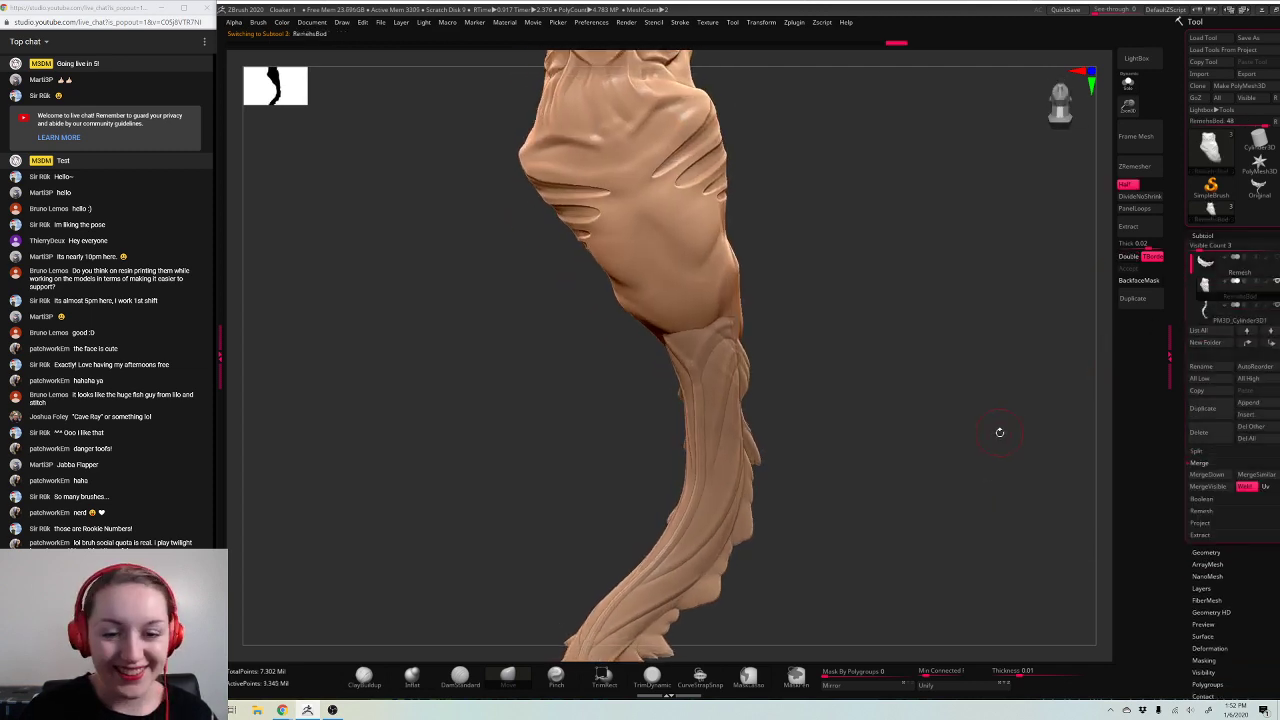
pyautogui.click(1208, 480)
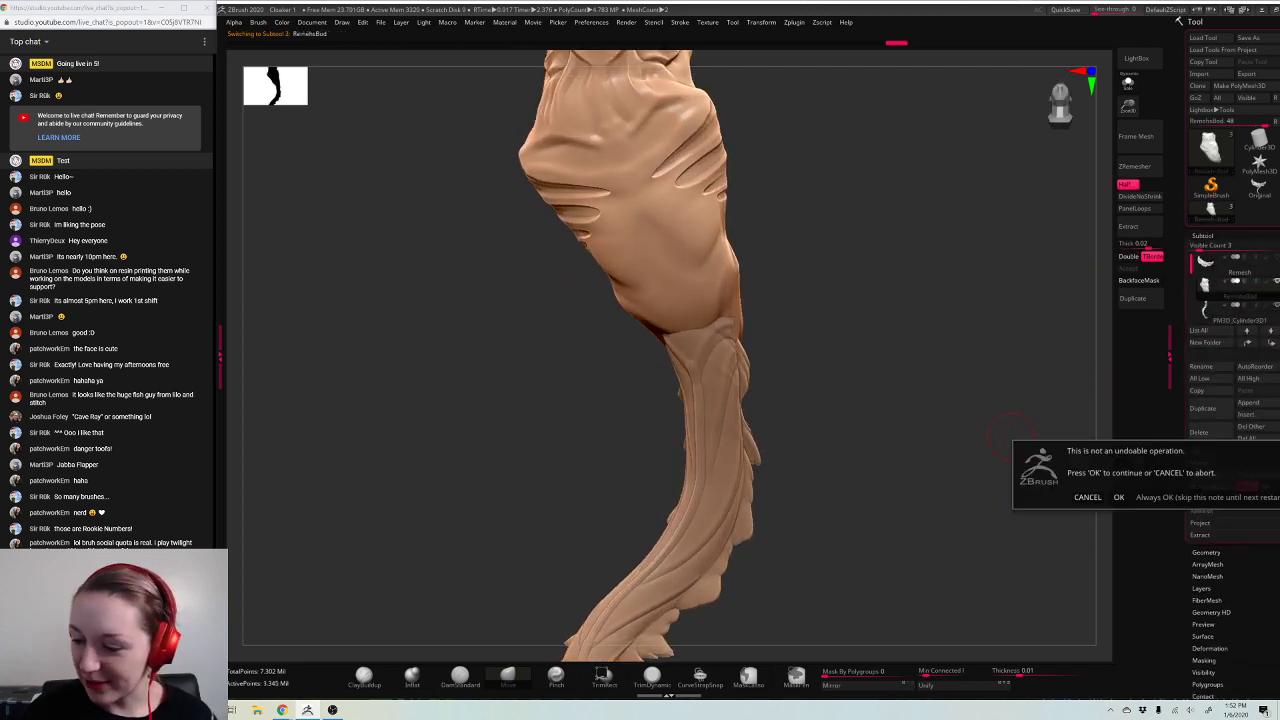
pyautogui.click(1142, 505)
# Step: DynaMesh the merged body and tail into a single continuous mesh
pyautogui.moveTo(977, 437); pyautogui.dragTo(1073, 412)
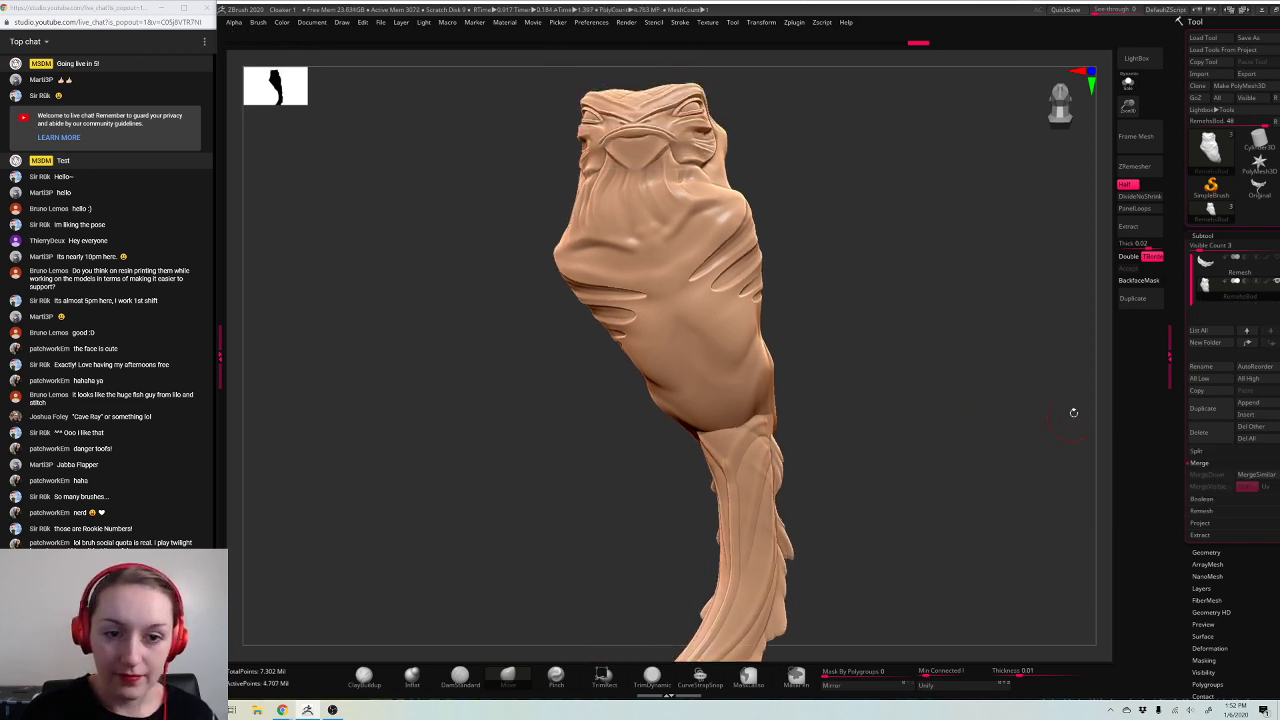
pyautogui.click(1205, 236)
pyautogui.click(1206, 248)
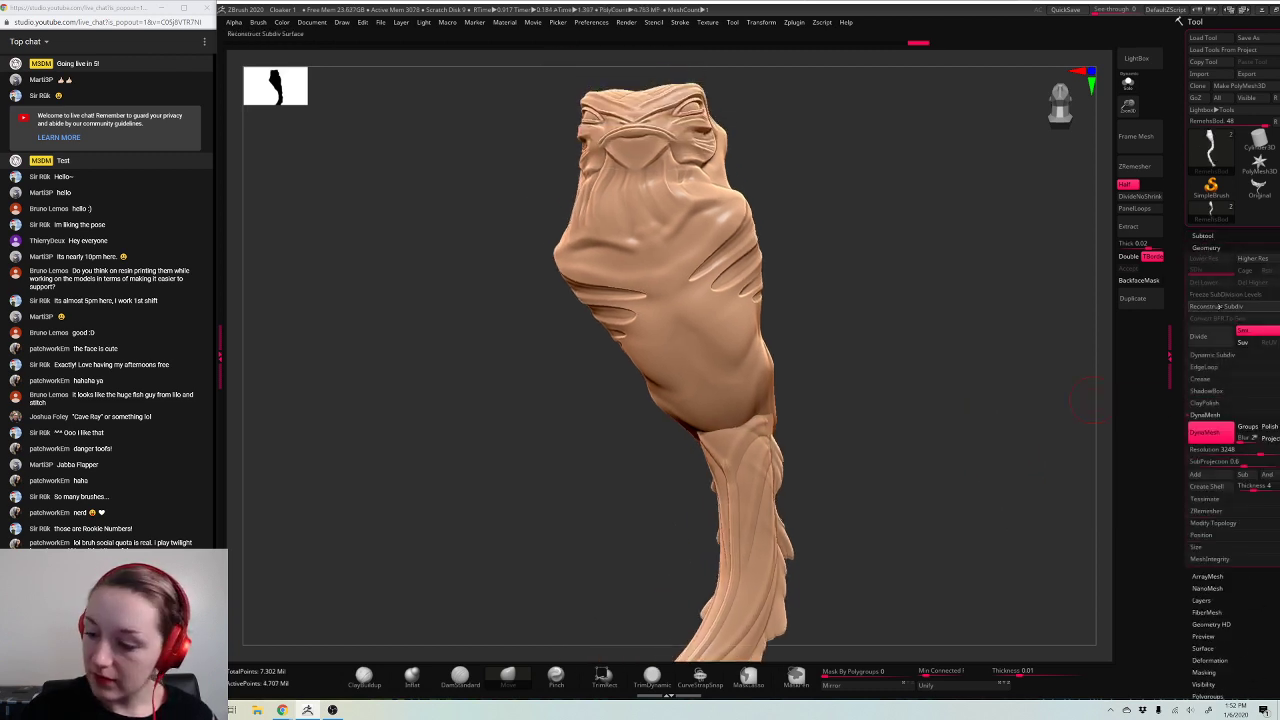
pyautogui.keyDown('ctrl'); pyautogui.moveTo(939, 478); pyautogui.dragTo(1016, 554); pyautogui.keyUp('ctrl')
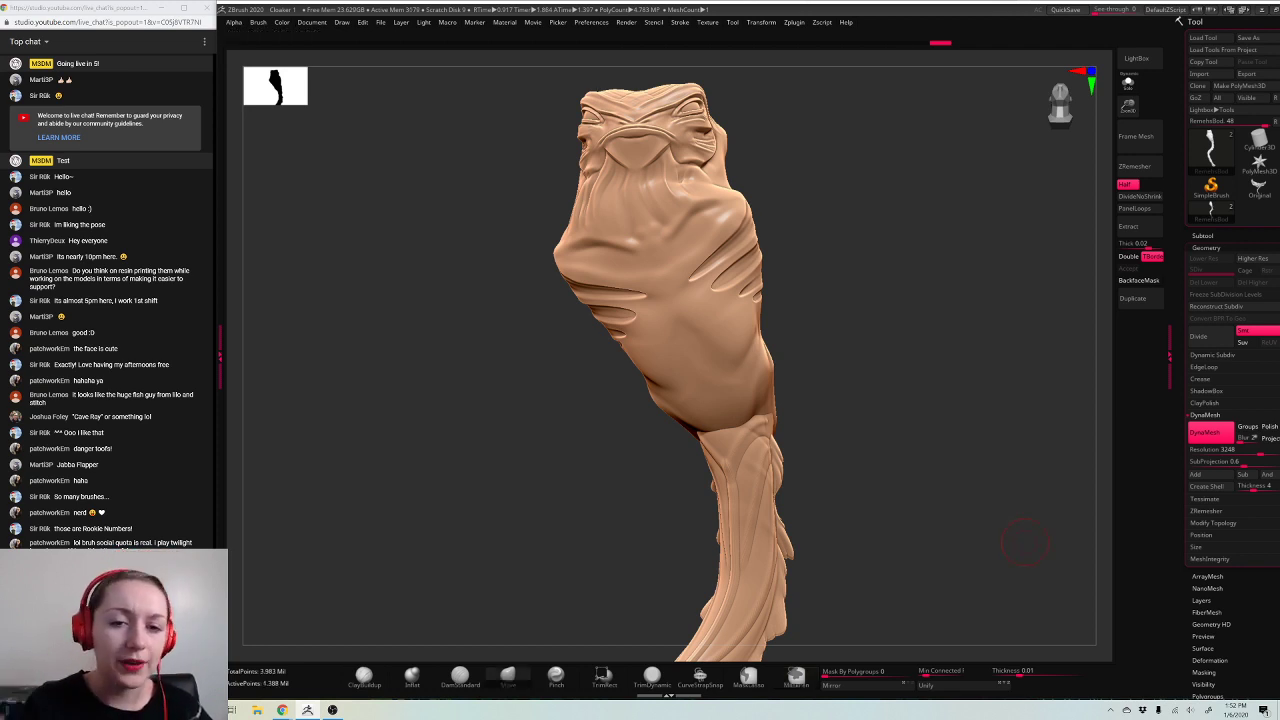
# Step: Raise the DynaMesh resolution to 4072 and remesh the combined body and tail again
pyautogui.moveTo(1022, 543); pyautogui.dragTo(926, 360)
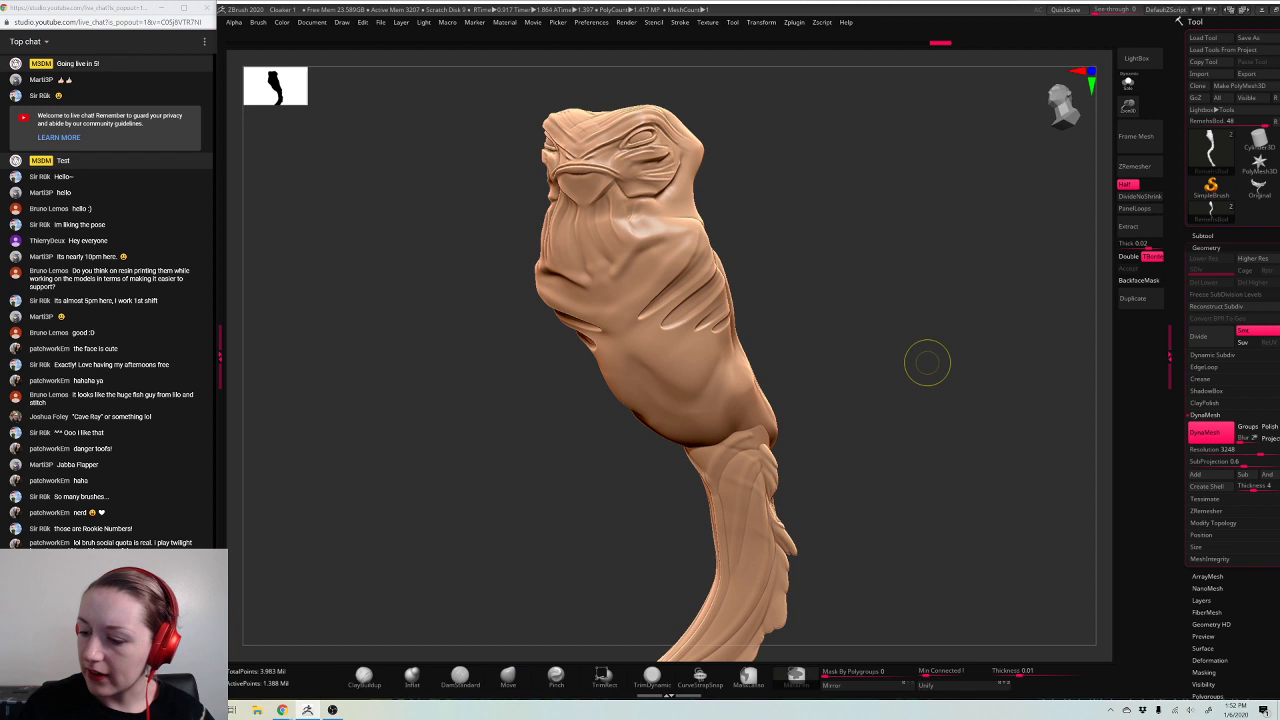
pyautogui.moveTo(1257, 453); pyautogui.dragTo(1272, 453)
pyautogui.keyDown('ctrl'); pyautogui.moveTo(952, 496); pyautogui.dragTo(997, 545); pyautogui.keyUp('ctrl')
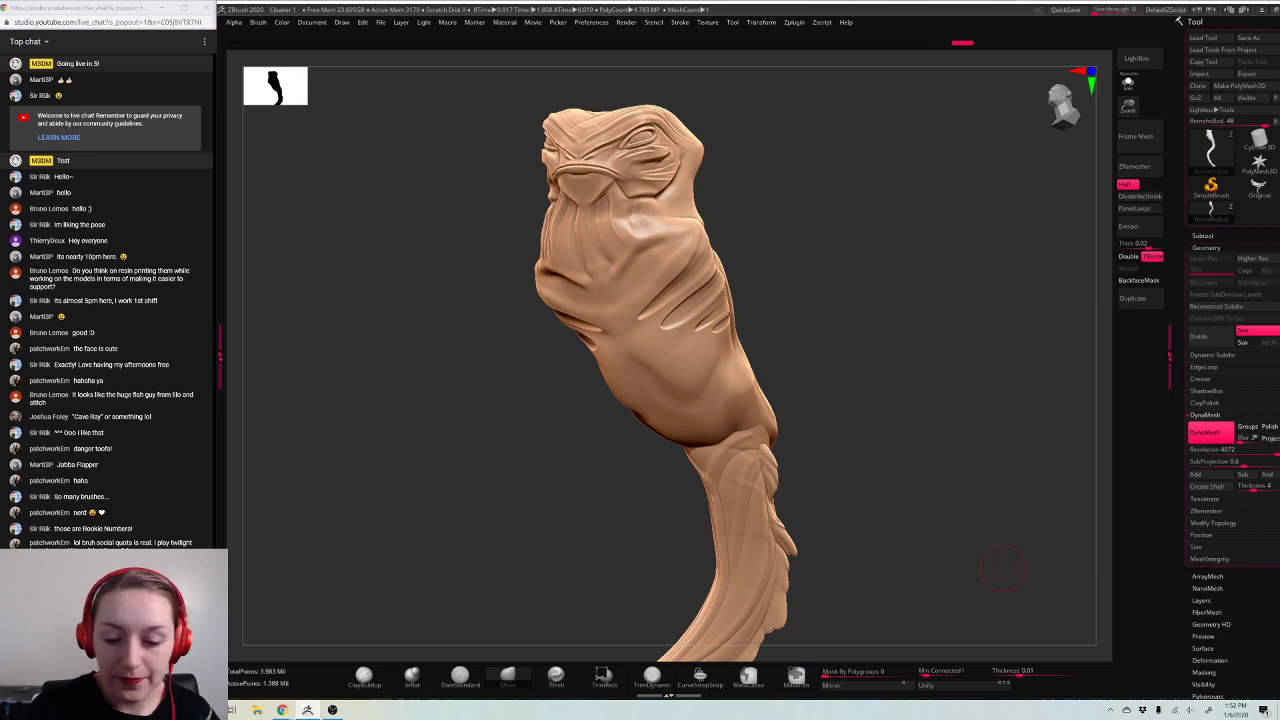
# Step: Smooth the seam around the front and sides where the belly meets the tail
pyautogui.moveTo(1003, 568); pyautogui.dragTo(1071, 206)
pyautogui.moveTo(1128, 106); pyautogui.dragTo(1103, 190)
pyautogui.press('space')
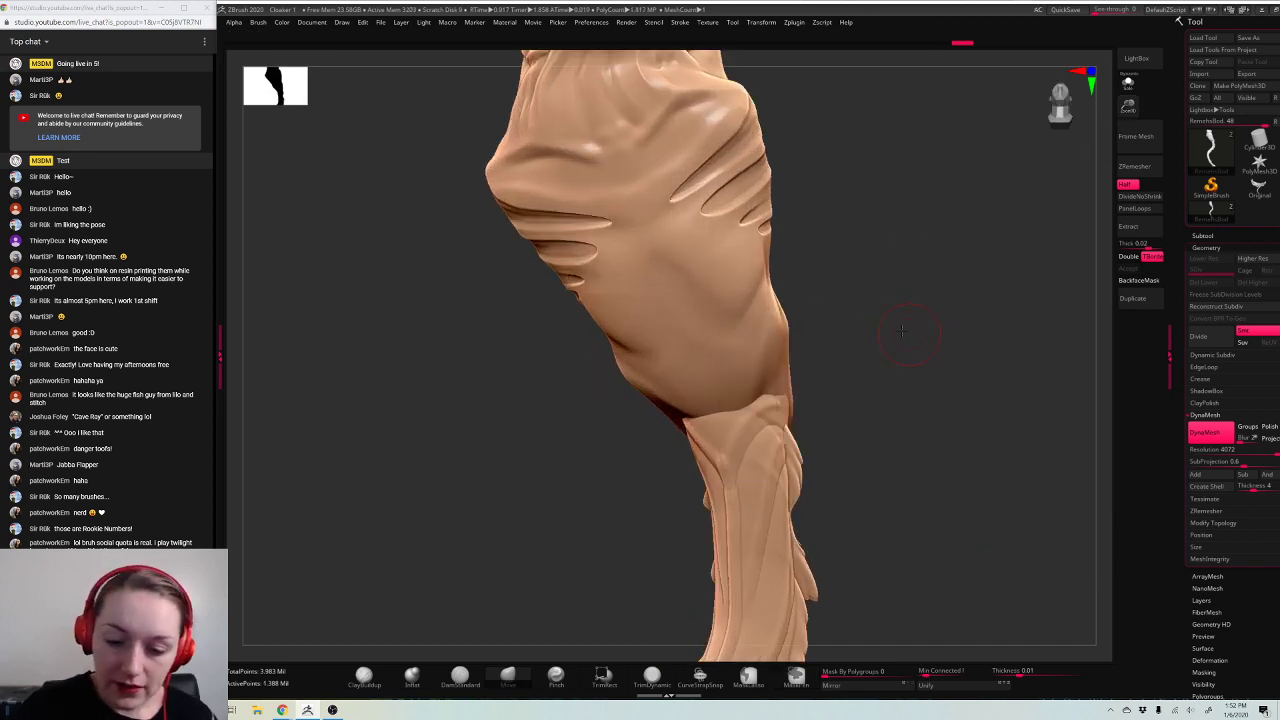
pyautogui.moveTo(901, 330); pyautogui.dragTo(739, 396)
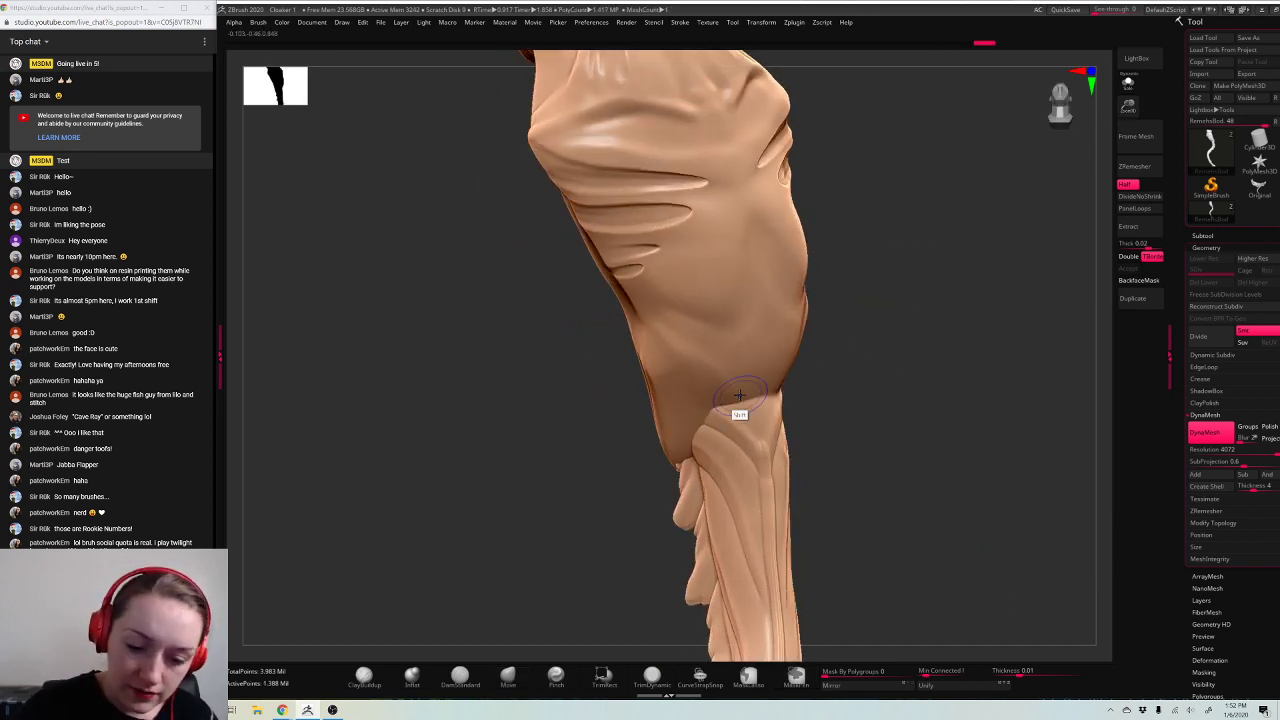
pyautogui.moveTo(846, 346); pyautogui.dragTo(1014, 331)
pyautogui.moveTo(795, 397)
pyautogui.keyDown('shift'); pyautogui.mouseDown()
pyautogui.moveTo(789, 418)
pyautogui.moveTo(910, 388)
pyautogui.moveTo(811, 500)
pyautogui.mouseUp(); pyautogui.keyUp('shift')
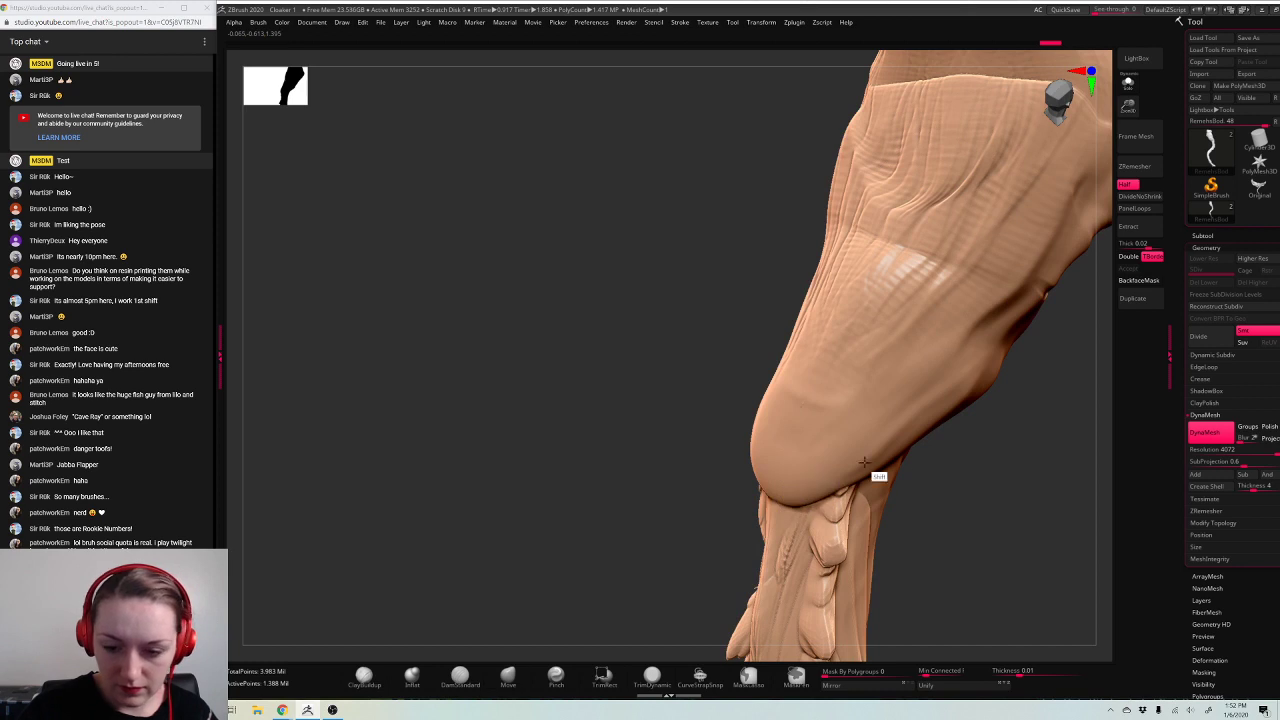
pyautogui.moveTo(864, 462)
pyautogui.mouseDown()
pyautogui.moveTo(995, 444)
pyautogui.moveTo(1010, 459)
pyautogui.moveTo(888, 461)
pyautogui.mouseUp()
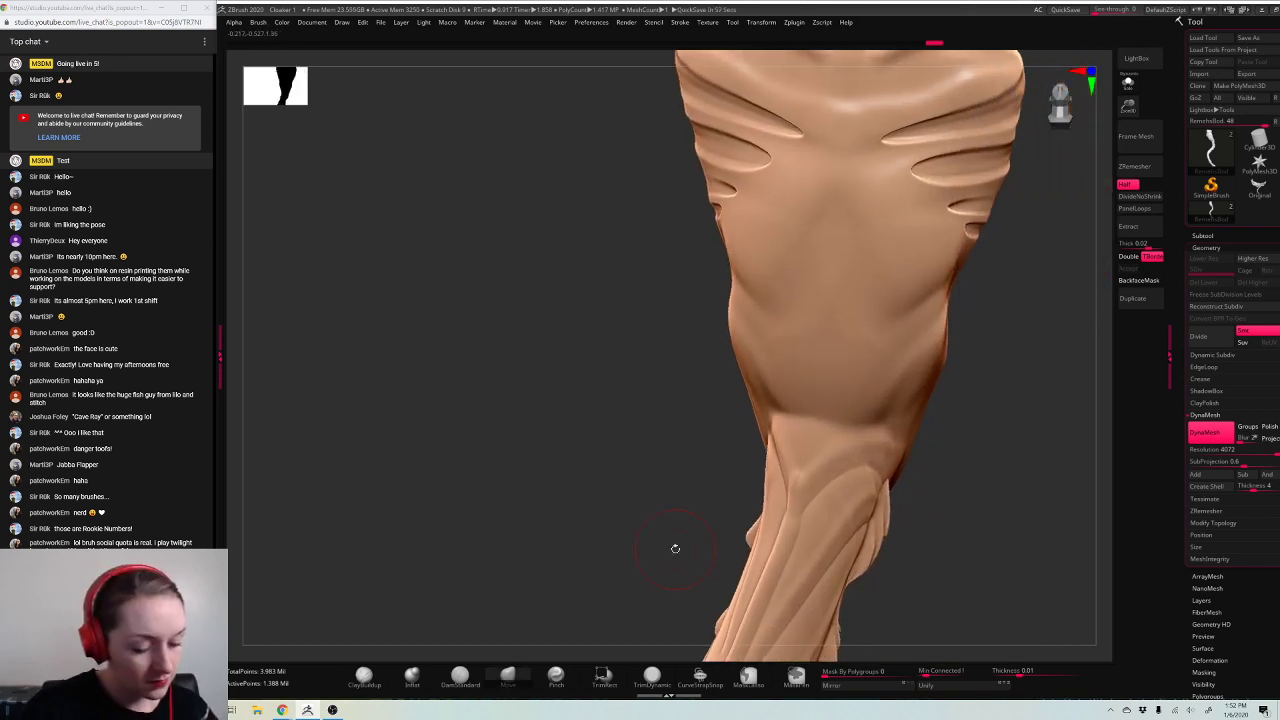
# Step: Build up the lower belly down to the tail with the Inflat brush and re-DynaMesh the body
pyautogui.press('space')
pyautogui.moveTo(1006, 423)
pyautogui.keyDown('alt'); pyautogui.mouseDown()
pyautogui.moveTo(918, 403)
pyautogui.moveTo(962, 384)
pyautogui.mouseUp(); pyautogui.keyUp('alt')
pyautogui.moveTo(800, 377)
pyautogui.mouseDown()
pyautogui.moveTo(763, 433)
pyautogui.moveTo(786, 437)
pyautogui.moveTo(769, 457)
pyautogui.mouseUp()
pyautogui.moveTo(905, 408); pyautogui.dragTo(1005, 398)
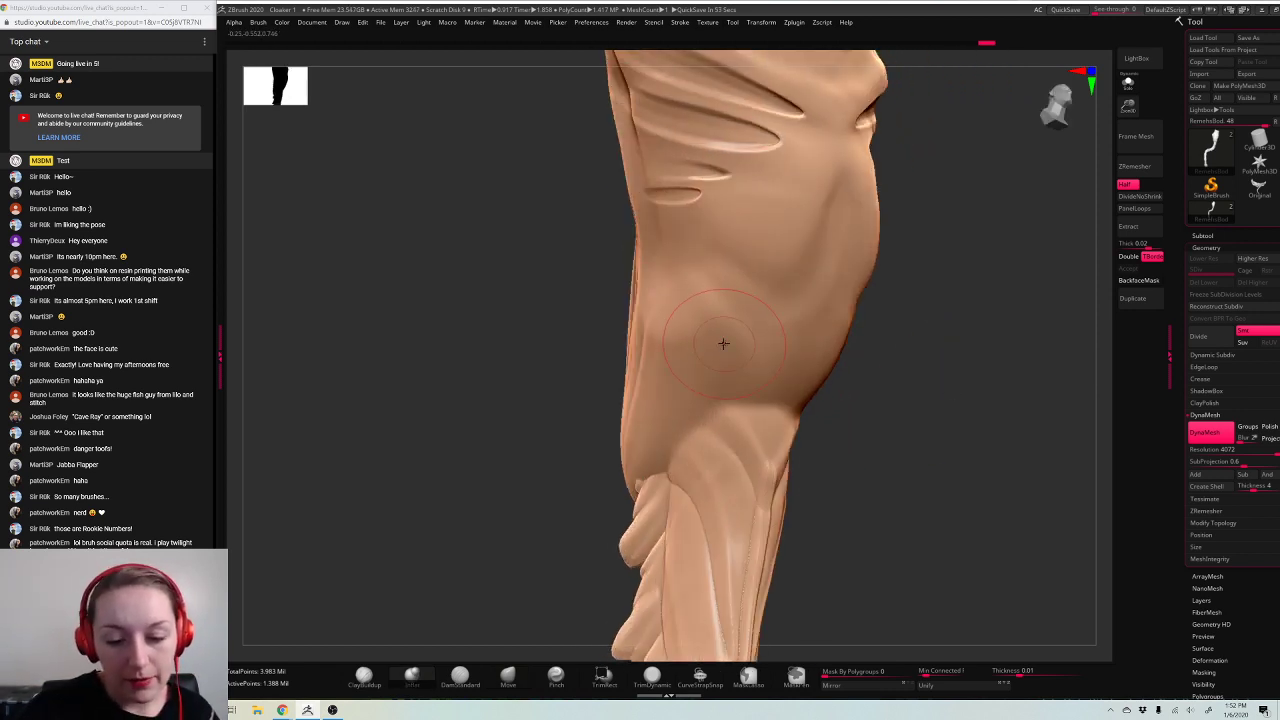
pyautogui.moveTo(723, 344)
pyautogui.mouseDown()
pyautogui.moveTo(741, 392)
pyautogui.moveTo(735, 440)
pyautogui.mouseUp()
pyautogui.keyDown('ctrl'); pyautogui.moveTo(988, 346); pyautogui.dragTo(1010, 417); pyautogui.keyUp('ctrl')
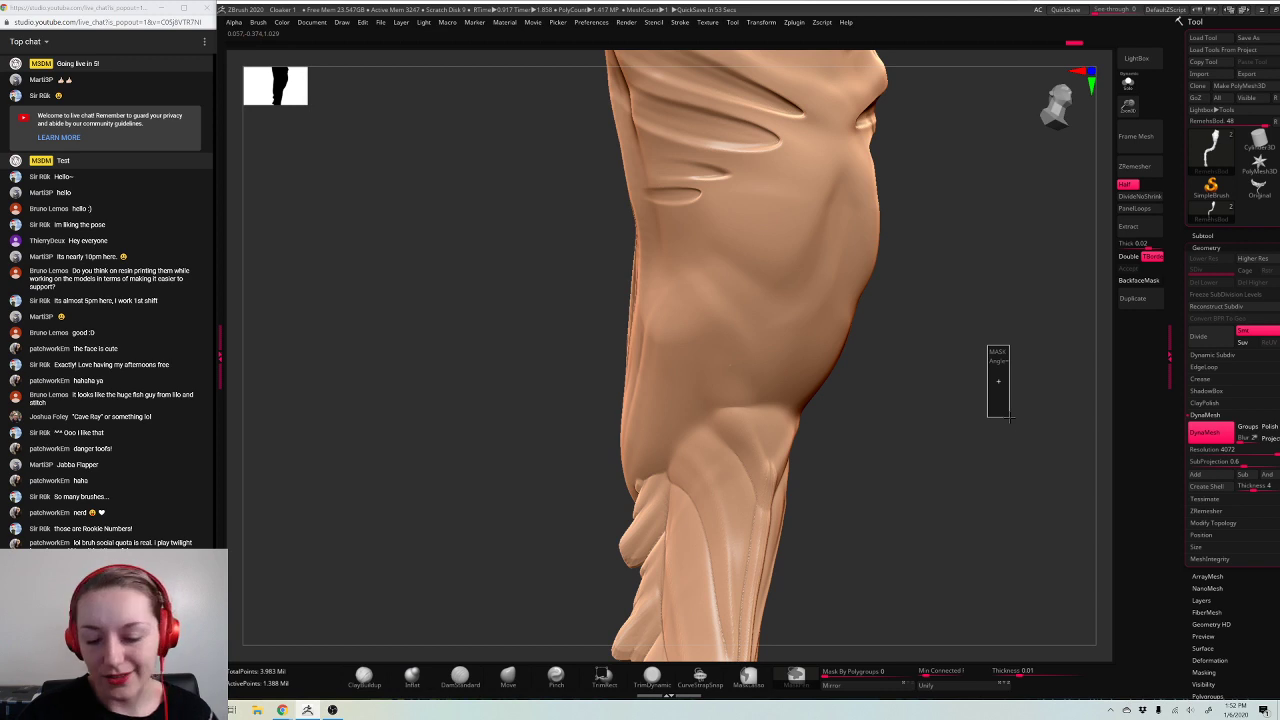
# Step: Adjust the brush size and smooth the side of the body where the belly blends into the tail
pyautogui.press('space')
pyautogui.moveTo(932, 381); pyautogui.dragTo(927, 381)
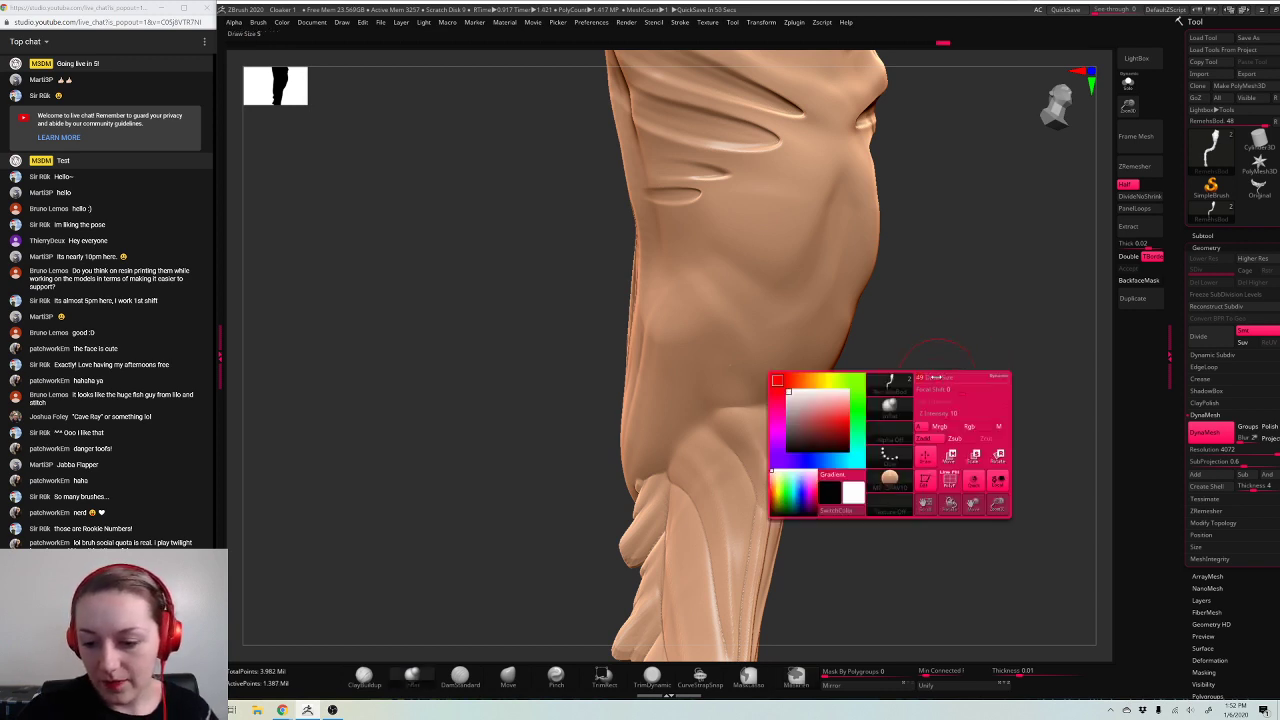
pyautogui.keyDown('shift'); pyautogui.moveTo(743, 396); pyautogui.dragTo(741, 407); pyautogui.keyUp('shift')
pyautogui.keyDown('shift'); pyautogui.moveTo(863, 414); pyautogui.dragTo(697, 443); pyautogui.keyUp('shift')
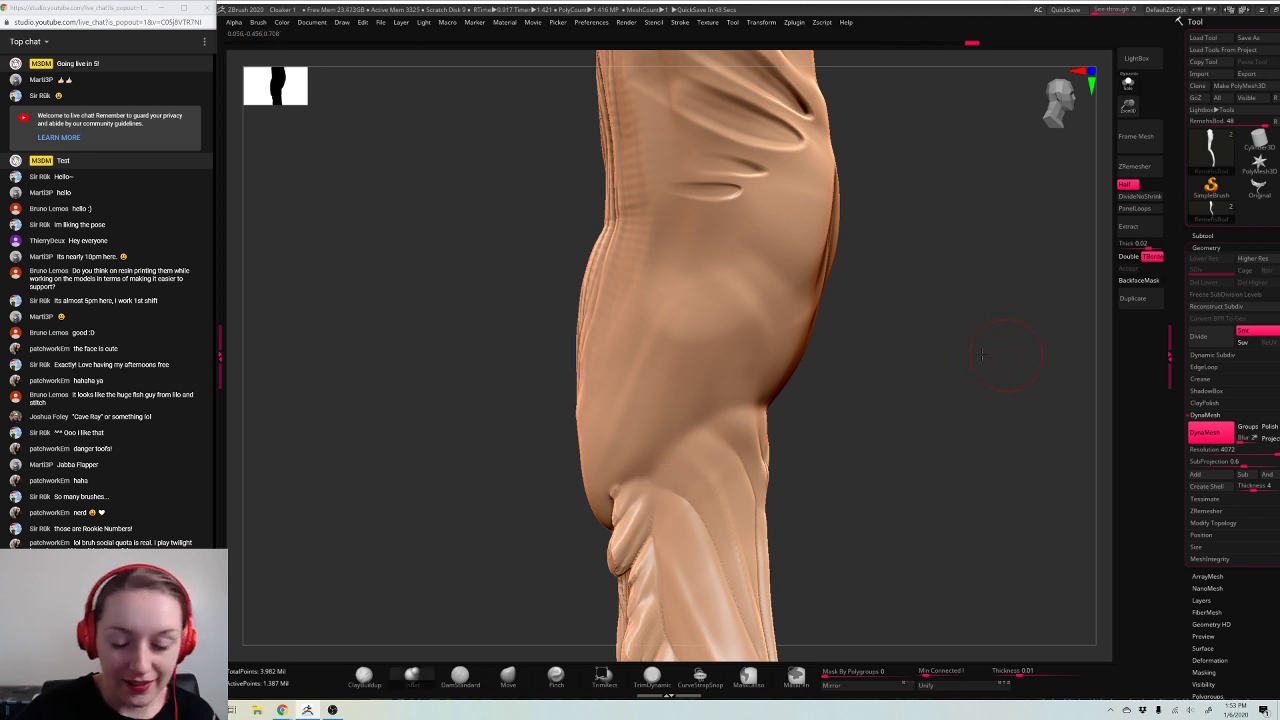
pyautogui.keyDown('shift'); pyautogui.moveTo(832, 380); pyautogui.dragTo(791, 400); pyautogui.keyUp('shift')
pyautogui.moveTo(983, 374); pyautogui.dragTo(903, 423)
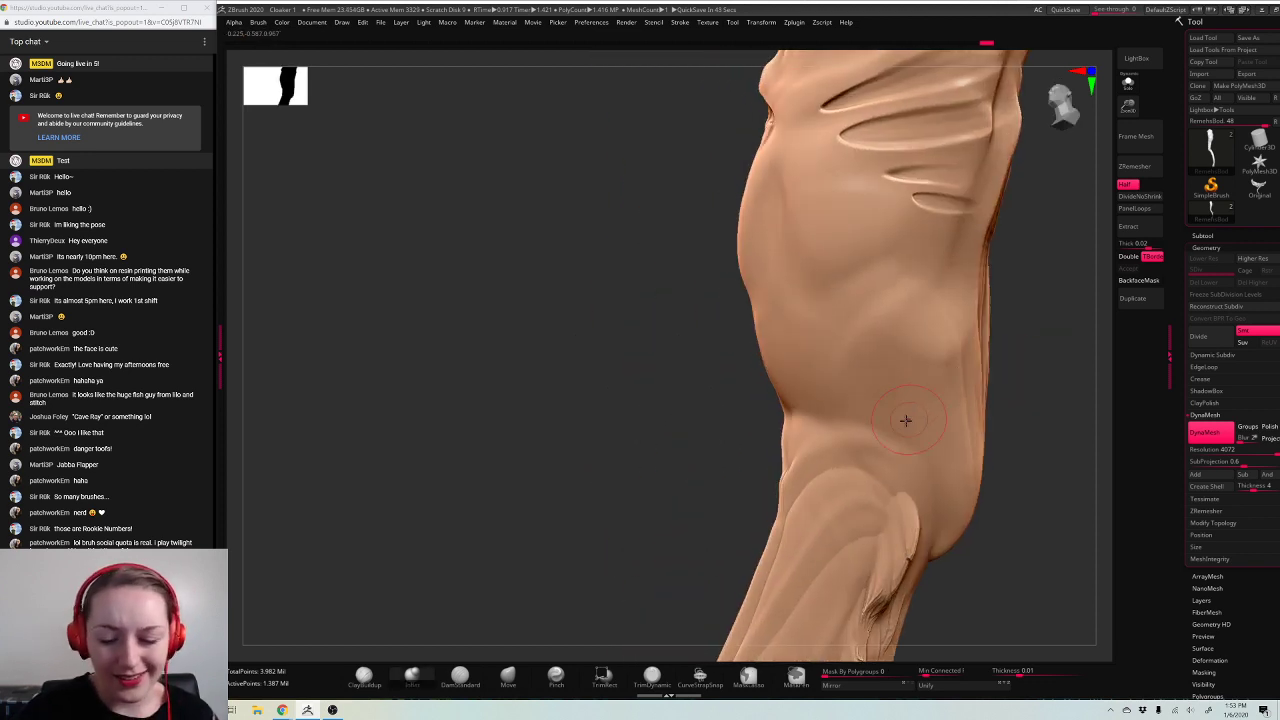
# Step: Smooth the remaining belly-to-tail transition with a resized brush and re-DynaMesh the body
pyautogui.press('space')
pyautogui.moveTo(999, 378); pyautogui.dragTo(1012, 374)
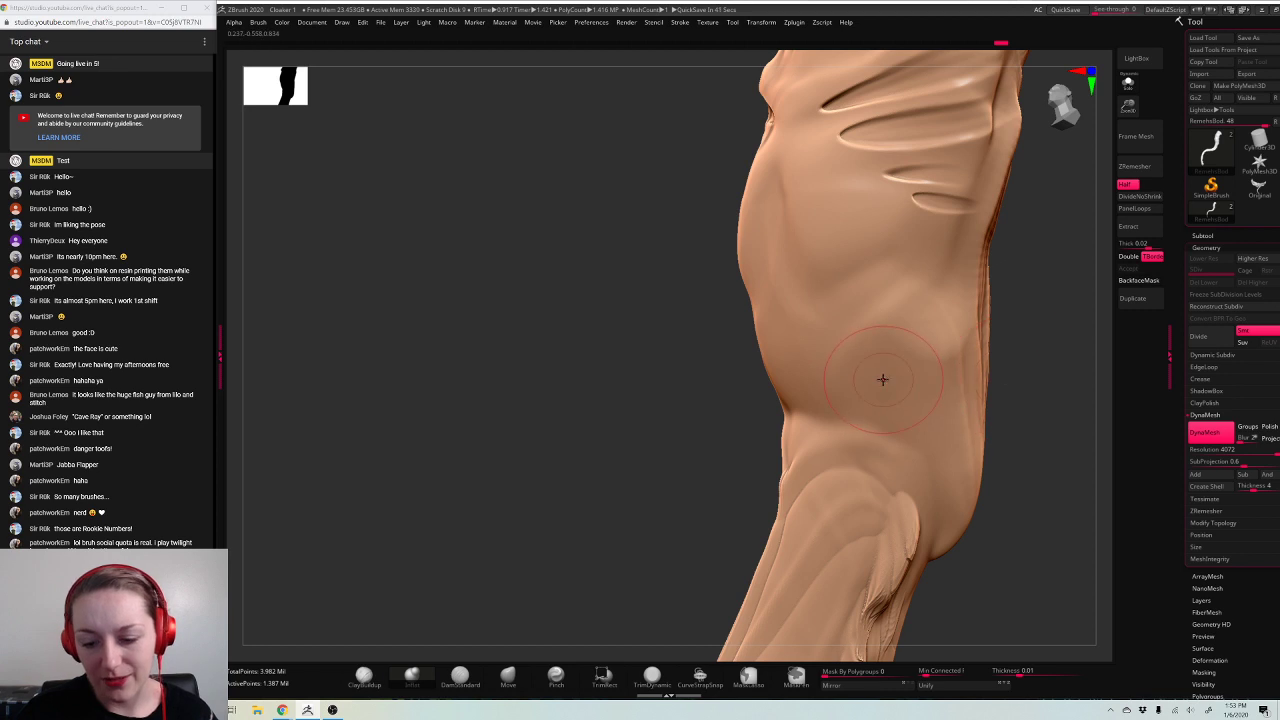
pyautogui.keyDown('shift'); pyautogui.moveTo(883, 378); pyautogui.dragTo(857, 435); pyautogui.keyUp('shift')
pyautogui.moveTo(1030, 374); pyautogui.dragTo(985, 394)
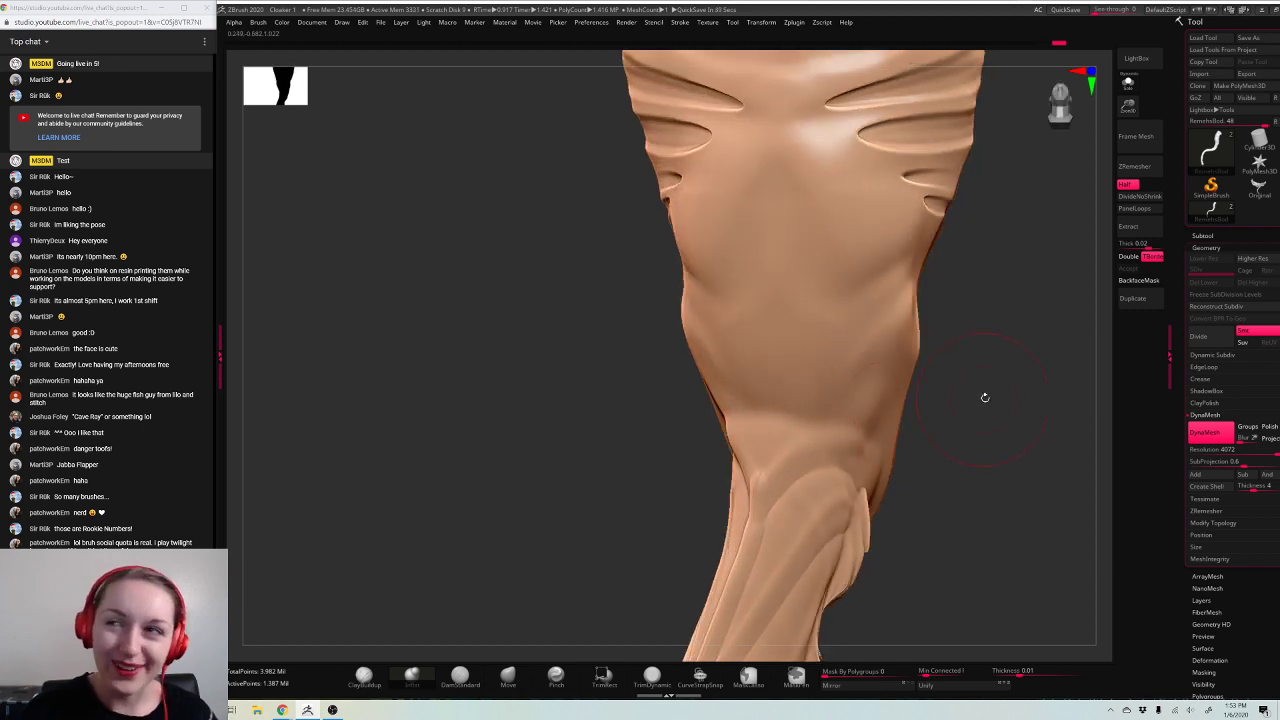
pyautogui.keyDown('ctrl'); pyautogui.moveTo(1016, 441); pyautogui.dragTo(1016, 442); pyautogui.keyUp('ctrl')
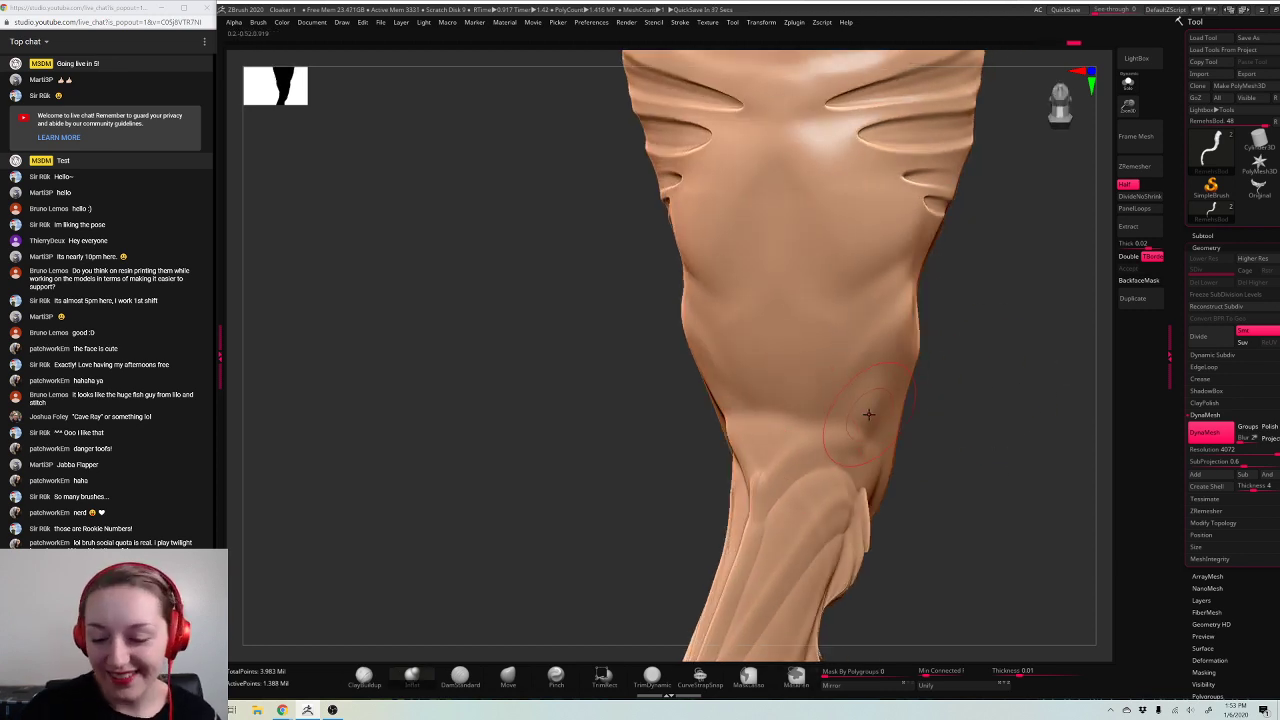
pyautogui.keyDown('shift'); pyautogui.moveTo(869, 408); pyautogui.dragTo(760, 420); pyautogui.keyUp('shift')
# Step: Try inflating the eyelids with a smaller Inflat brush and undo the strokes
pyautogui.moveTo(1040, 372)
pyautogui.mouseDown()
pyautogui.moveTo(1016, 377)
pyautogui.moveTo(974, 483)
pyautogui.moveTo(1023, 286)
pyautogui.moveTo(1003, 371)
pyautogui.moveTo(1021, 351)
pyautogui.moveTo(1012, 398)
pyautogui.mouseUp()
pyautogui.press('space')
pyautogui.moveTo(1005, 334); pyautogui.dragTo(988, 334)
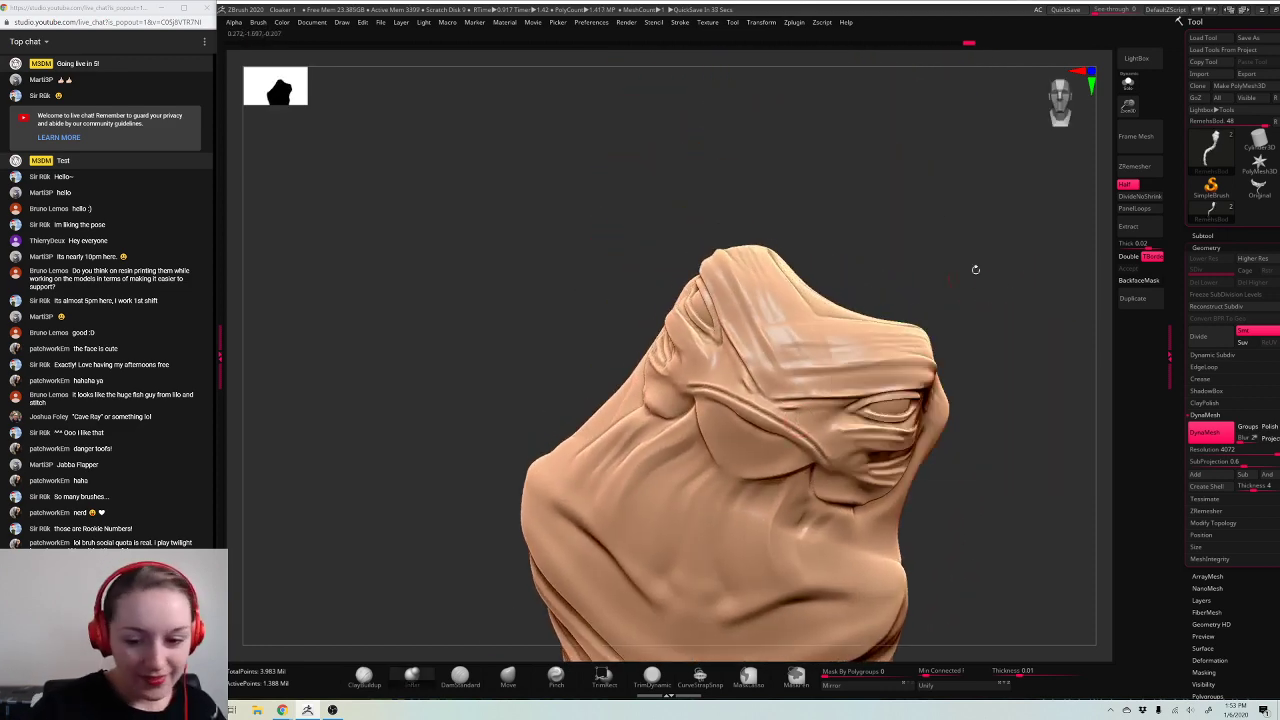
pyautogui.moveTo(974, 269)
pyautogui.keyDown('alt'); pyautogui.mouseDown()
pyautogui.moveTo(910, 247)
pyautogui.moveTo(940, 410)
pyautogui.moveTo(976, 444)
pyautogui.moveTo(985, 411)
pyautogui.mouseUp(); pyautogui.keyUp('alt')
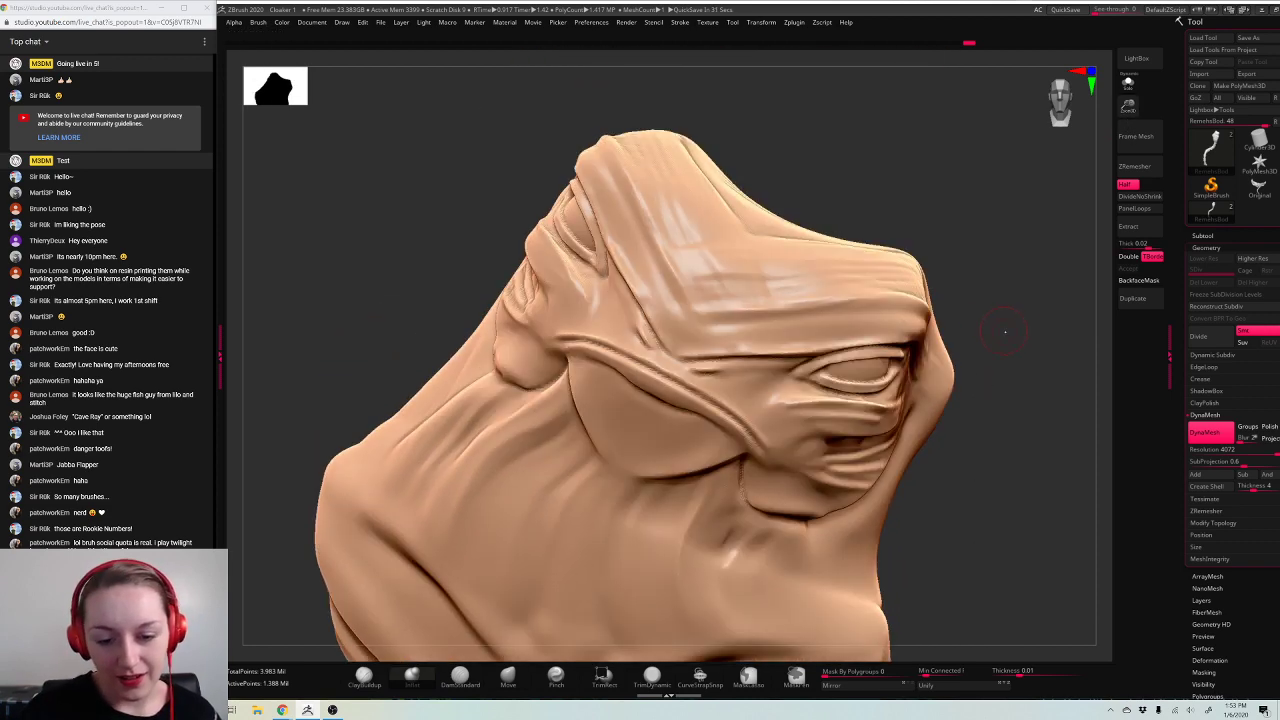
pyautogui.moveTo(1006, 329)
pyautogui.mouseDown()
pyautogui.moveTo(955, 325)
pyautogui.moveTo(931, 343)
pyautogui.moveTo(1040, 330)
pyautogui.mouseUp()
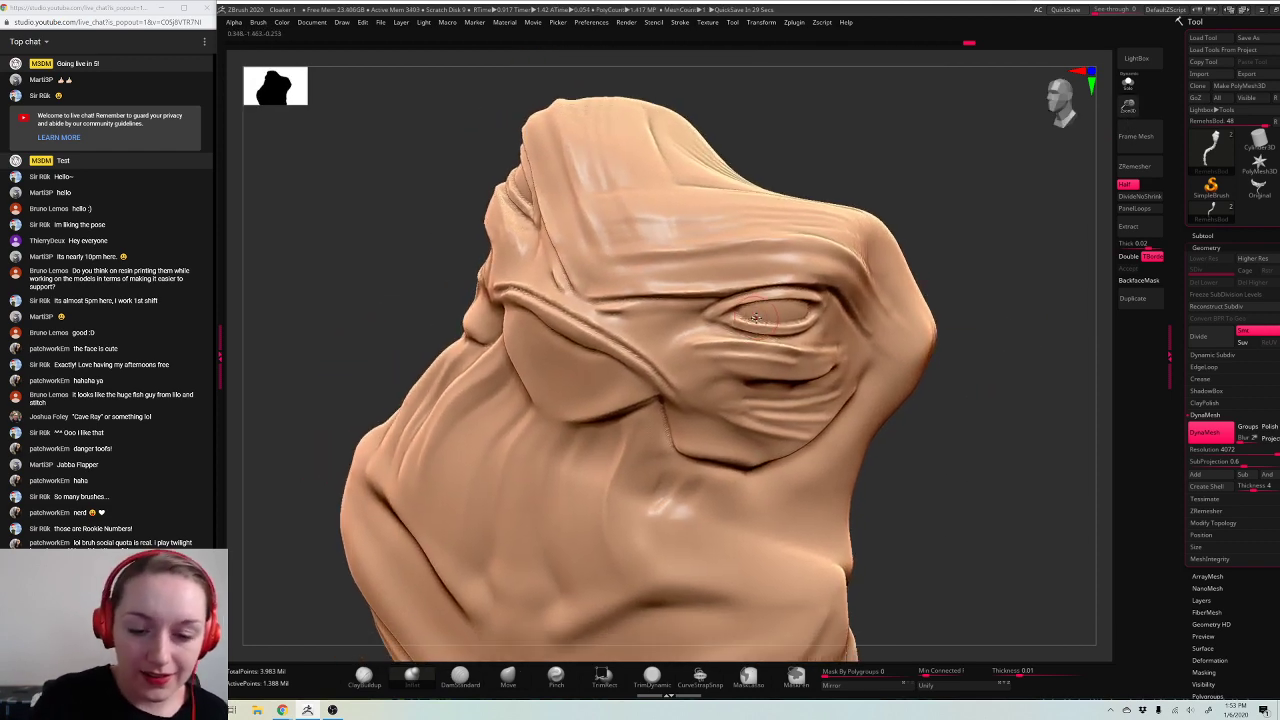
pyautogui.press('space')
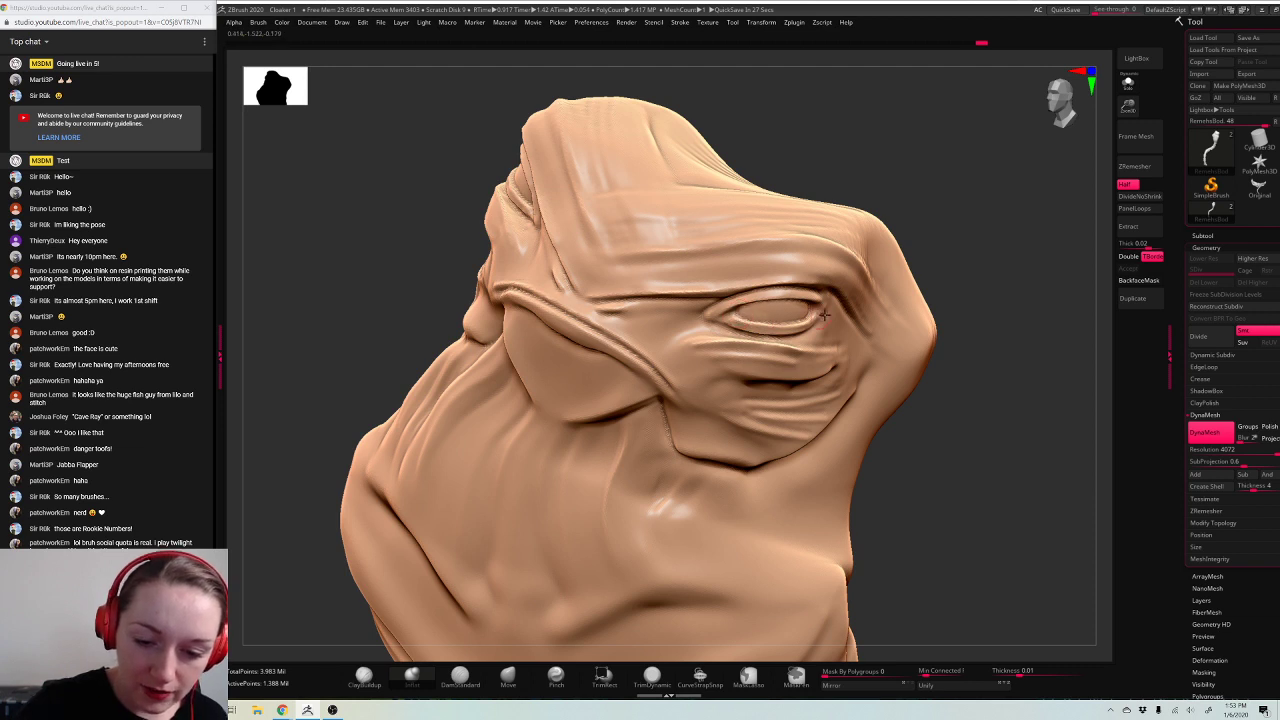
pyautogui.hotkey('ctrl', 'z')
# Step: Carve the lower eyelid crease with the DamStandard brush, redoing the stroke once
pyautogui.click(460, 676)
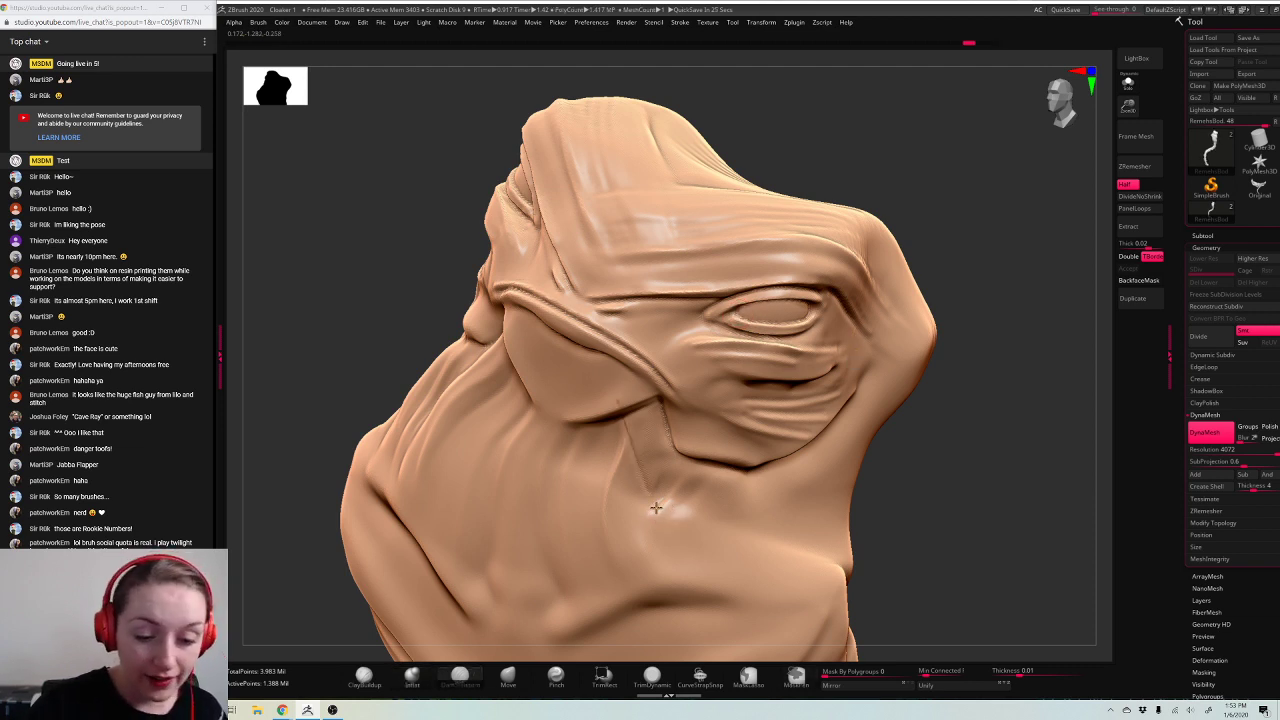
pyautogui.moveTo(744, 317); pyautogui.dragTo(803, 321)
pyautogui.moveTo(1020, 257); pyautogui.dragTo(940, 263)
pyautogui.hotkey('ctrl', 'z')
pyautogui.moveTo(780, 325); pyautogui.dragTo(806, 322)
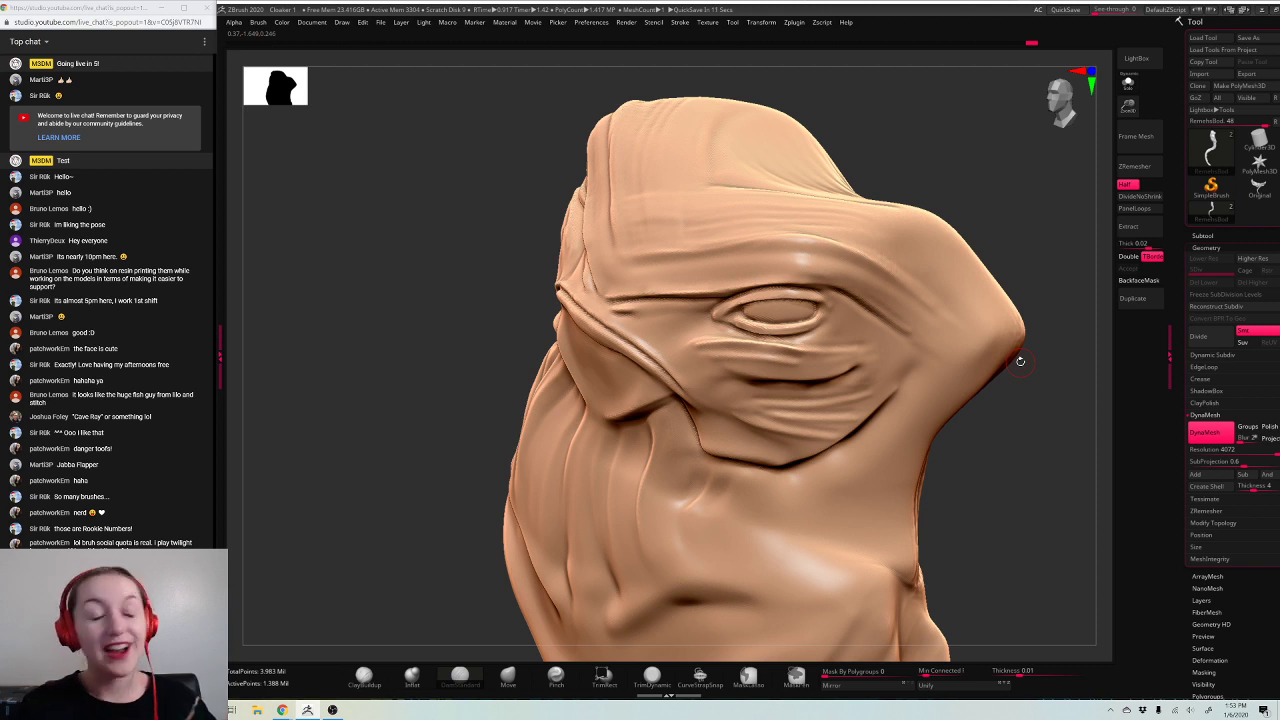
# Step: Divide the merged body mesh once to subdivision level 2
pyautogui.moveTo(1013, 195); pyautogui.dragTo(1008, 220)
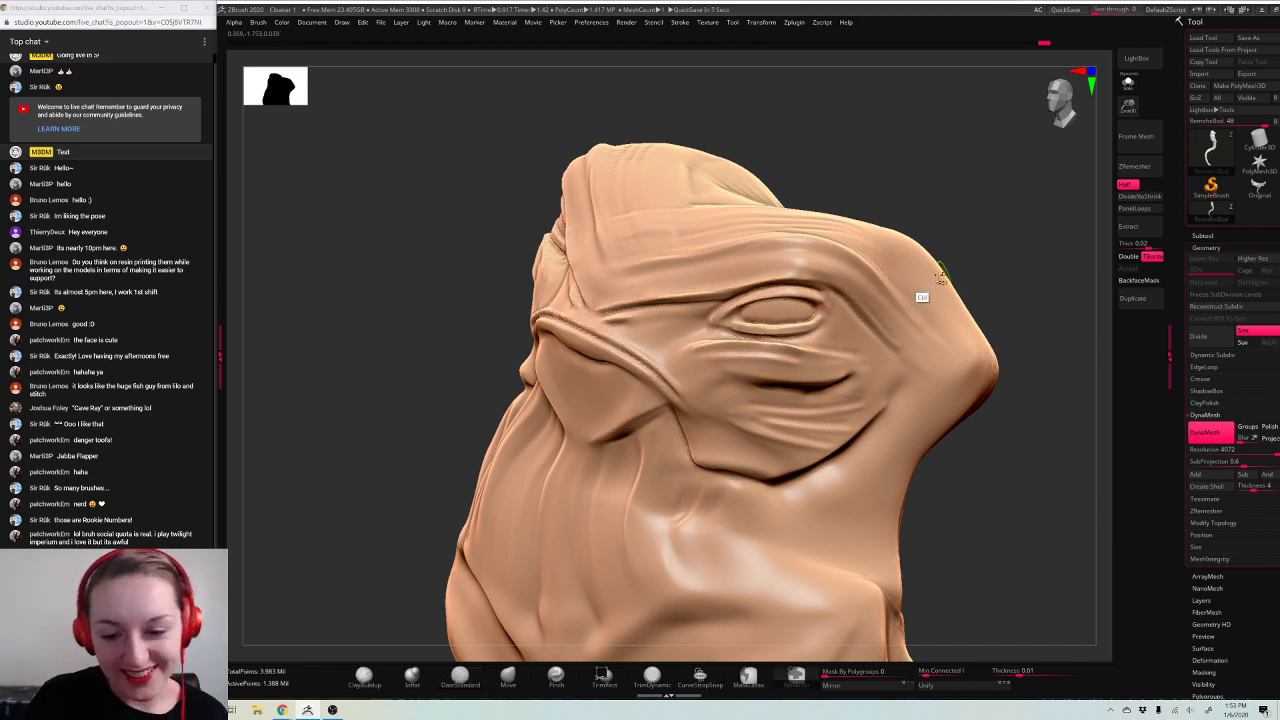
pyautogui.moveTo(1024, 245); pyautogui.dragTo(728, 330)
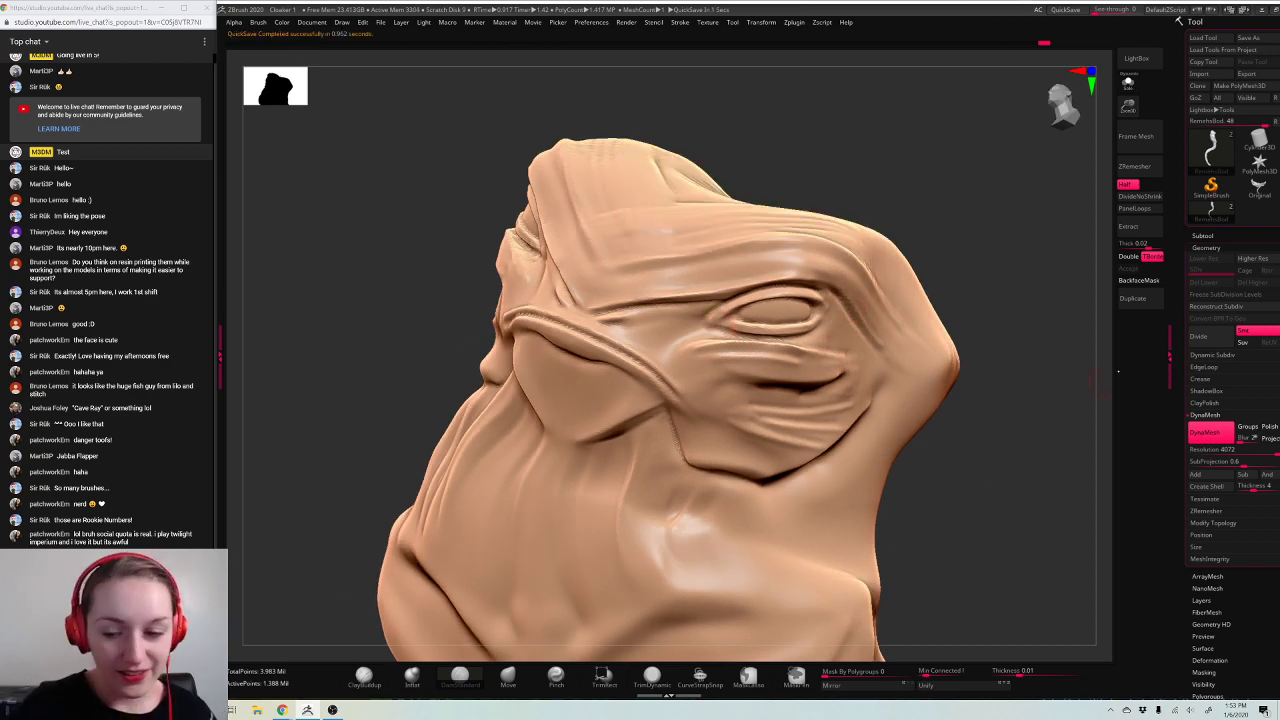
pyautogui.click(1198, 337)
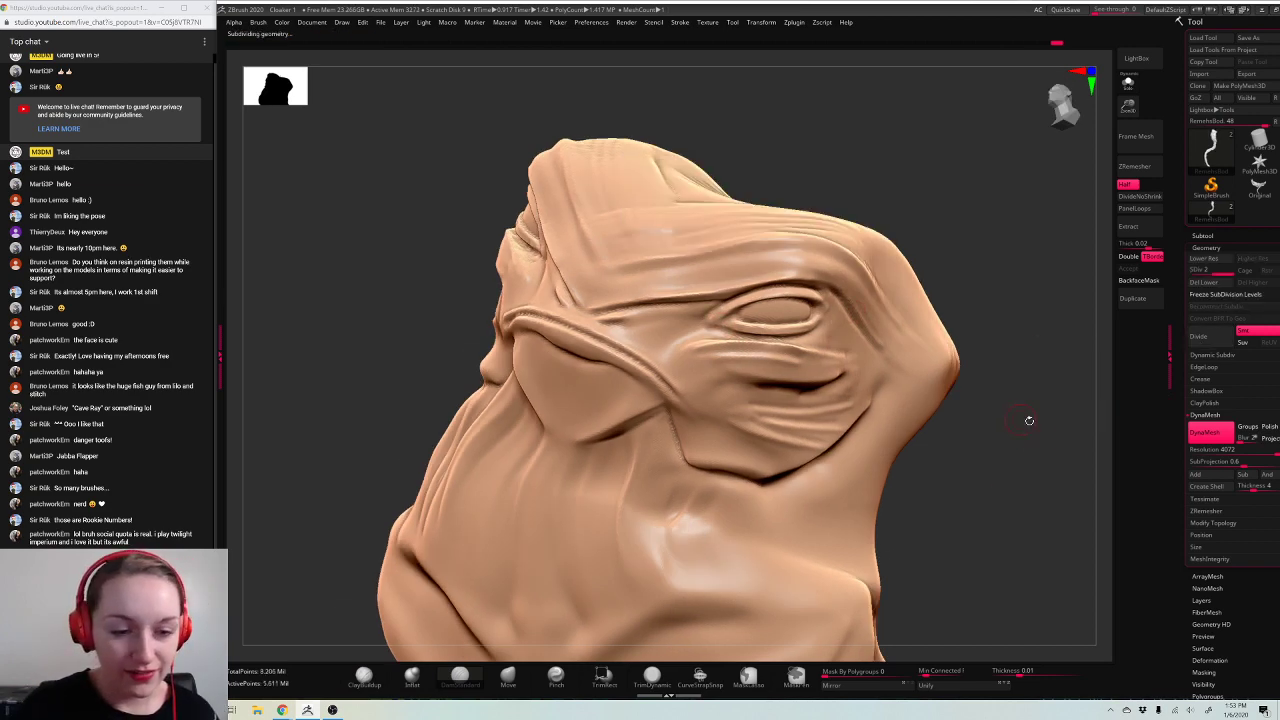
# Step: Carve finer DamStandard creases around the corners and lids of the eye
pyautogui.moveTo(1030, 421)
pyautogui.mouseDown()
pyautogui.moveTo(1040, 428)
pyautogui.moveTo(1014, 417)
pyautogui.moveTo(1016, 194)
pyautogui.moveTo(818, 211)
pyautogui.moveTo(742, 172)
pyautogui.mouseUp()
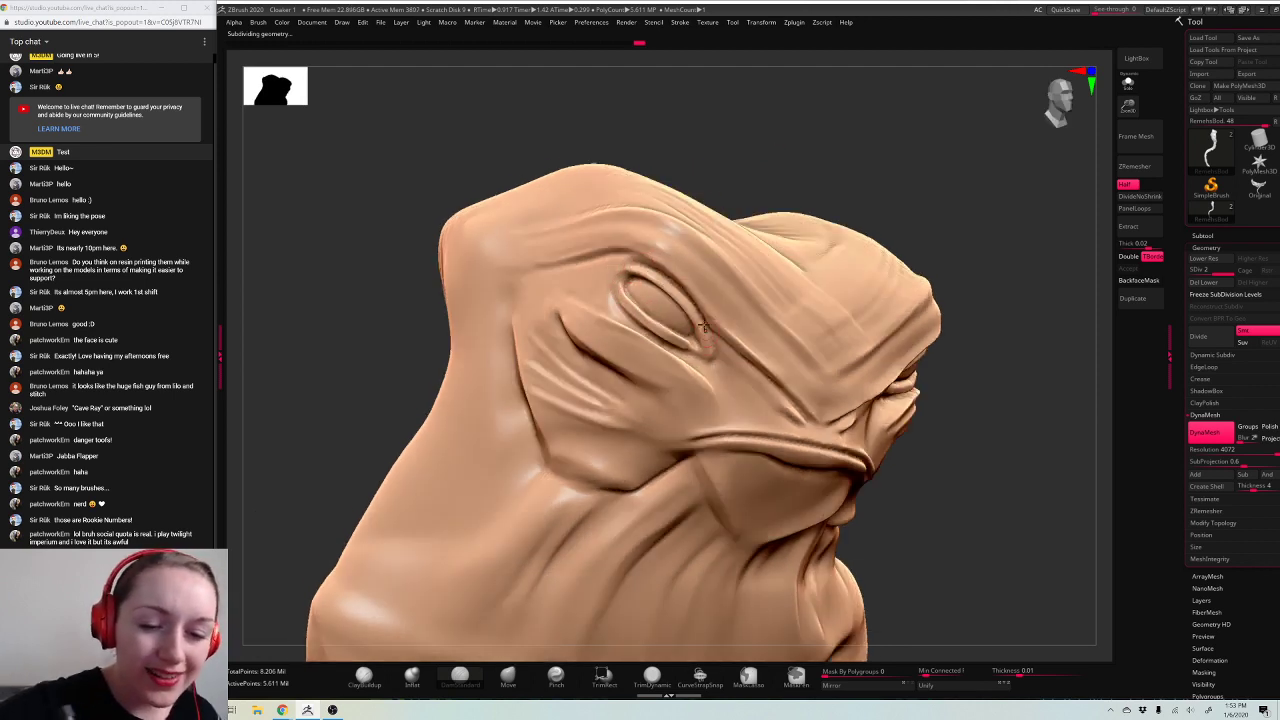
pyautogui.moveTo(854, 180); pyautogui.dragTo(715, 247)
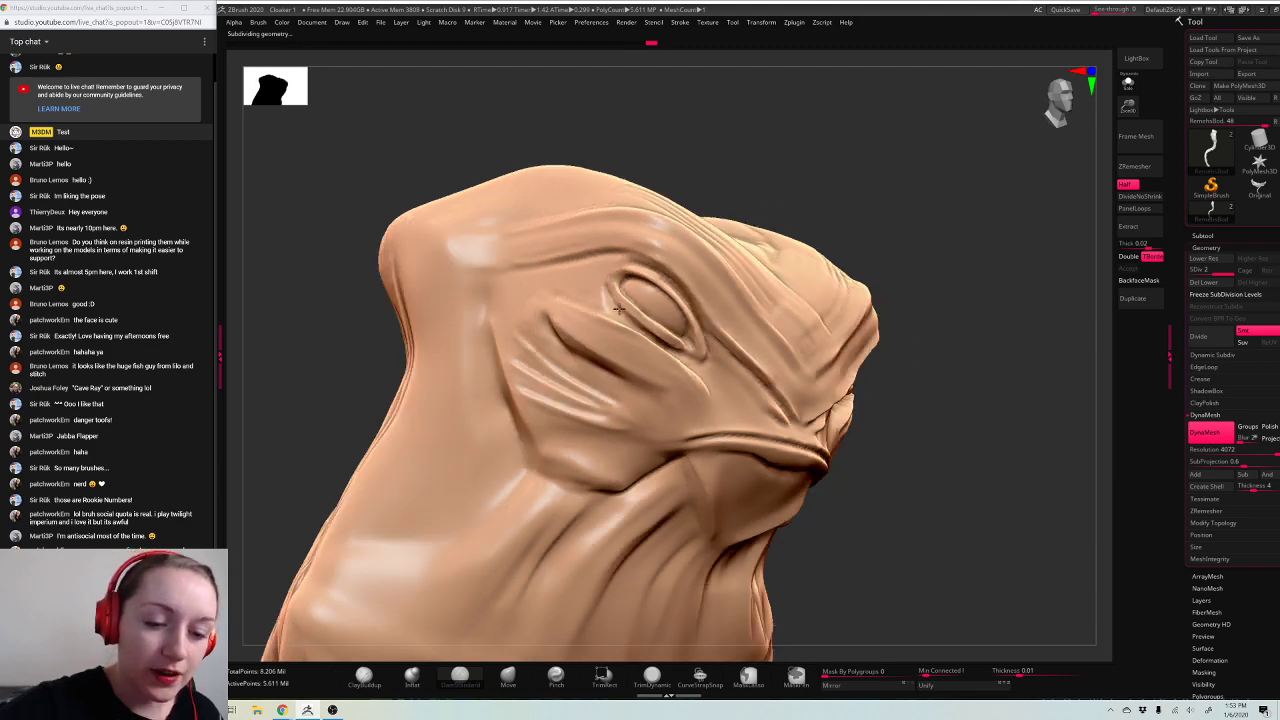
pyautogui.moveTo(946, 217)
pyautogui.mouseDown()
pyautogui.moveTo(533, 261)
pyautogui.moveTo(612, 256)
pyautogui.mouseUp()
# Step: Undo the latest strokes and carve the brow crease running back above the eye
pyautogui.hotkey('ctrl', 'z')
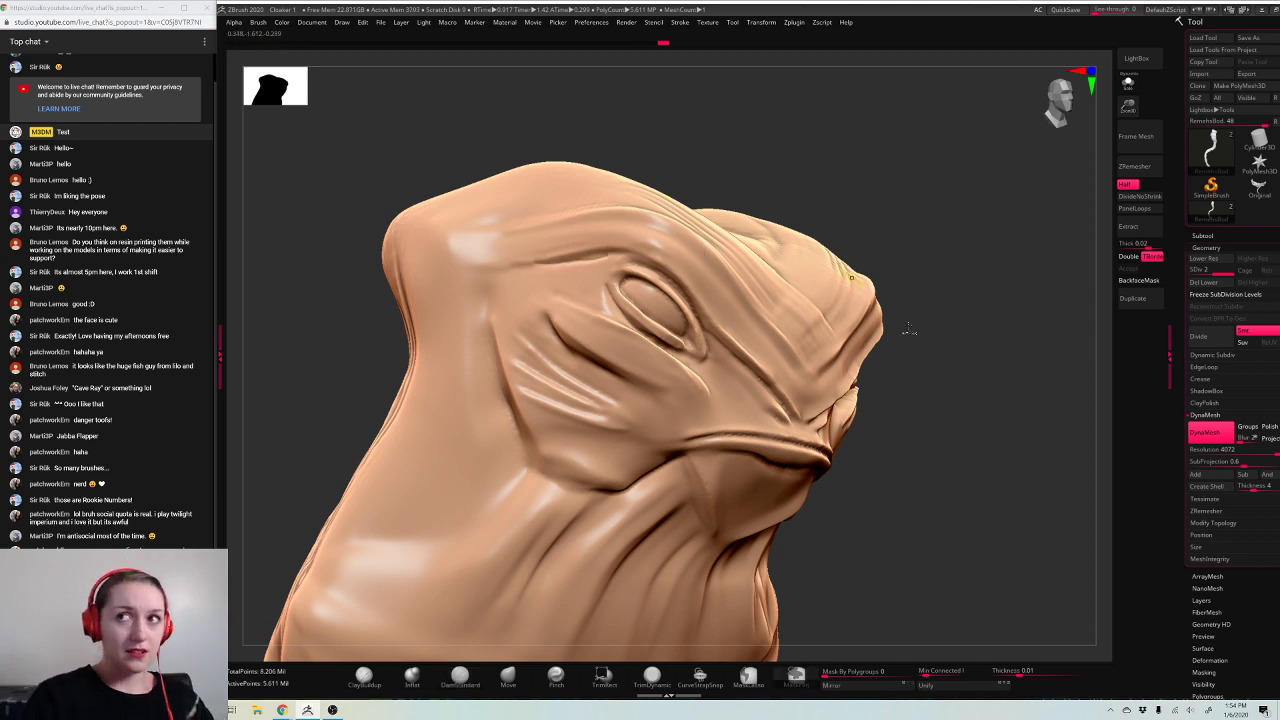
pyautogui.hotkey('ctrl', 'z')
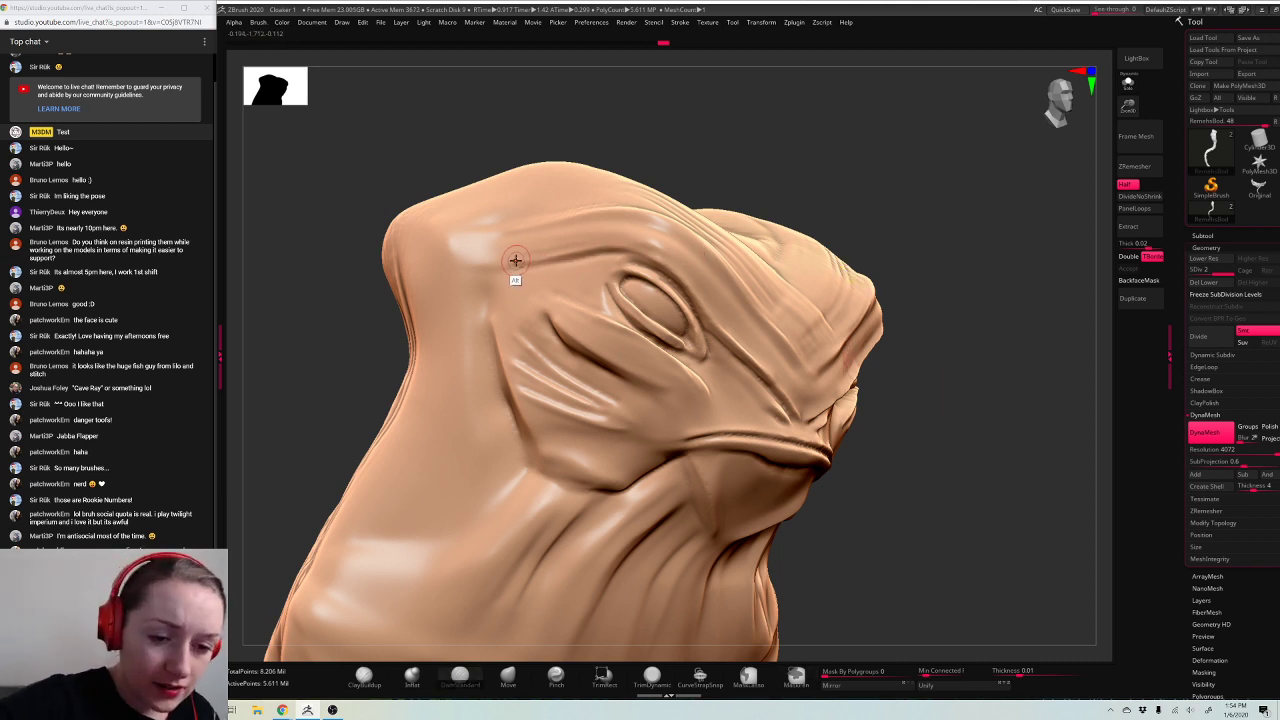
pyautogui.moveTo(514, 263); pyautogui.dragTo(651, 251)
pyautogui.moveTo(520, 260); pyautogui.dragTo(637, 244)
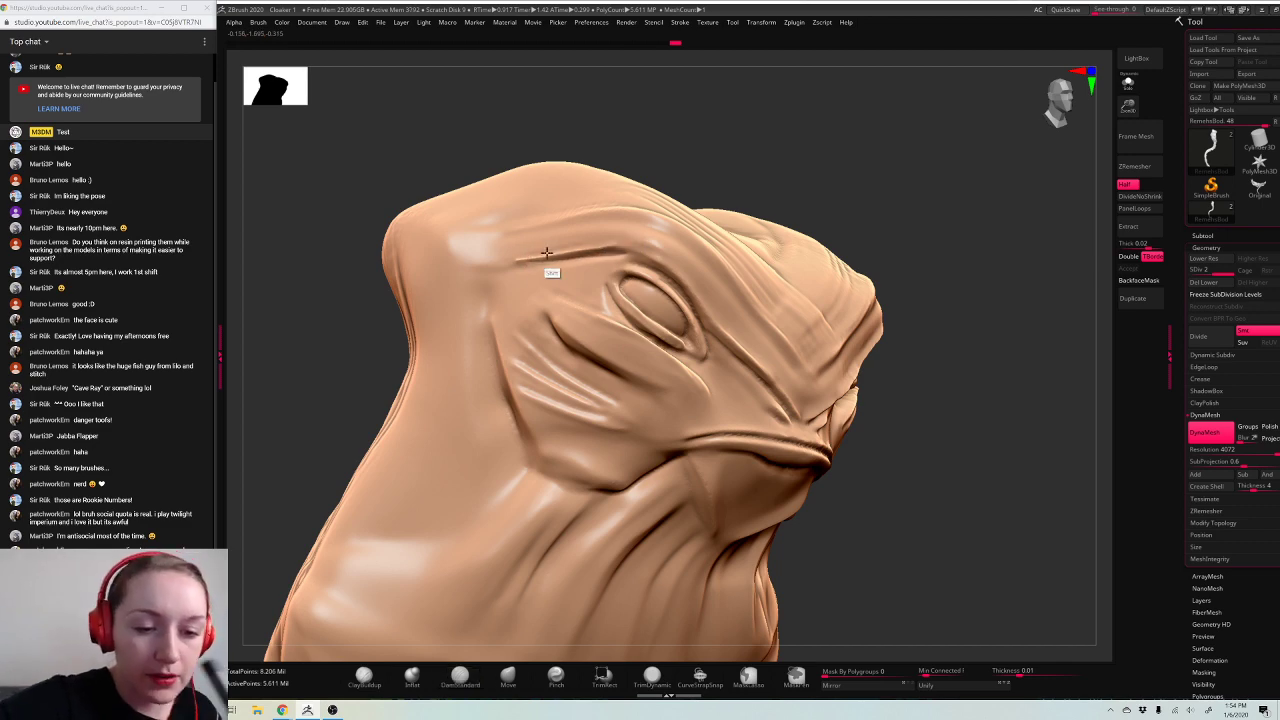
# Step: Carve small nostril slits and wrinkles above the upper lip on the front of the face
pyautogui.moveTo(1034, 243)
pyautogui.mouseDown()
pyautogui.moveTo(1018, 250)
pyautogui.moveTo(1071, 242)
pyautogui.mouseUp()
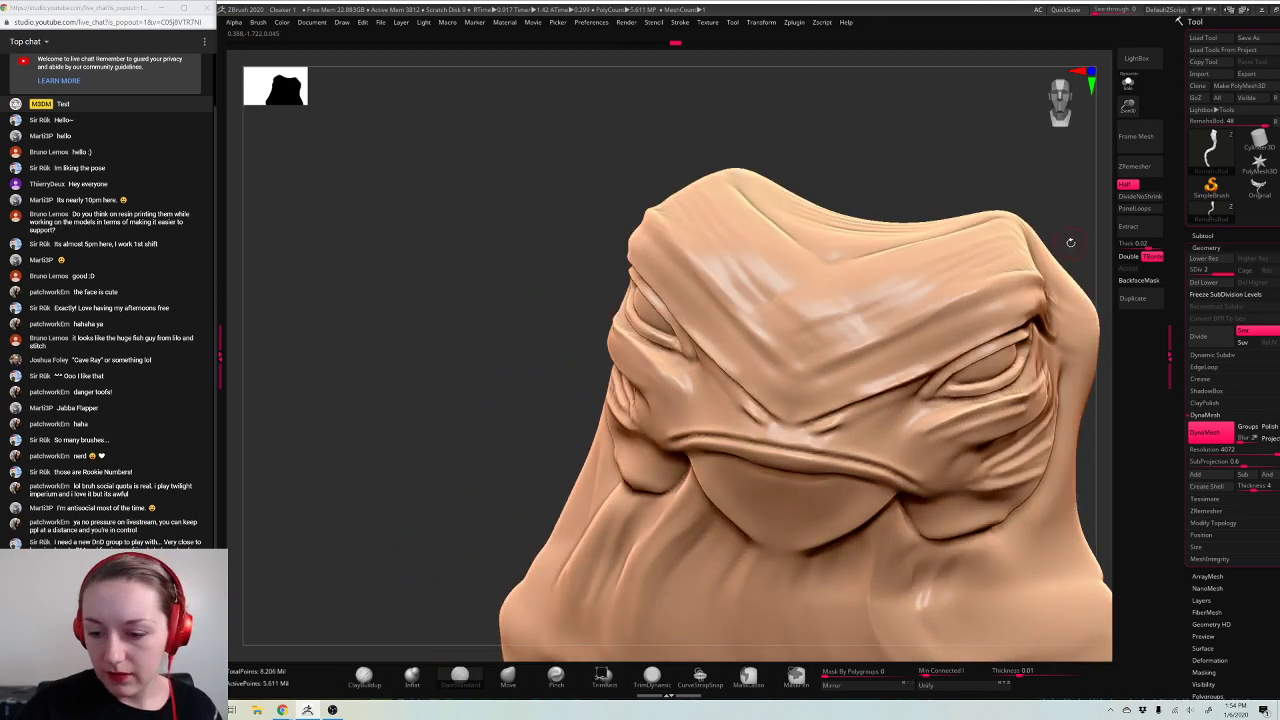
pyautogui.press('f')
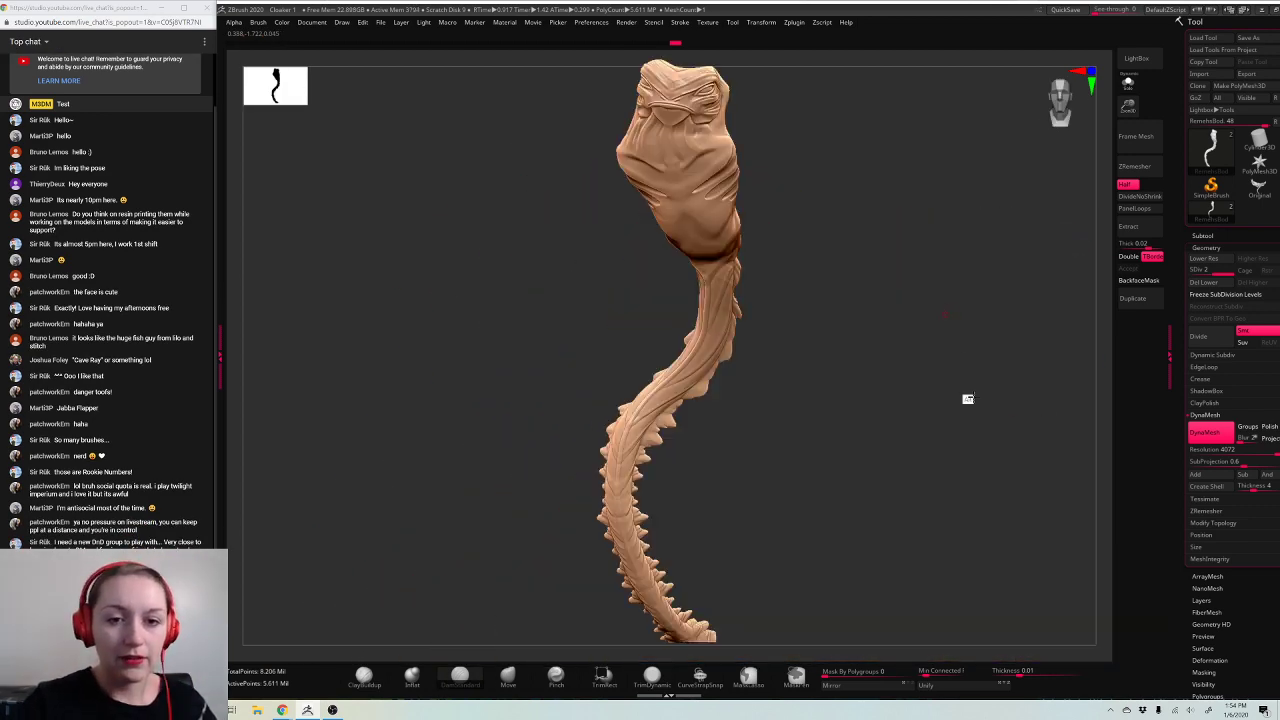
pyautogui.keyDown('alt'); pyautogui.moveTo(966, 400); pyautogui.dragTo(1046, 153); pyautogui.keyUp('alt')
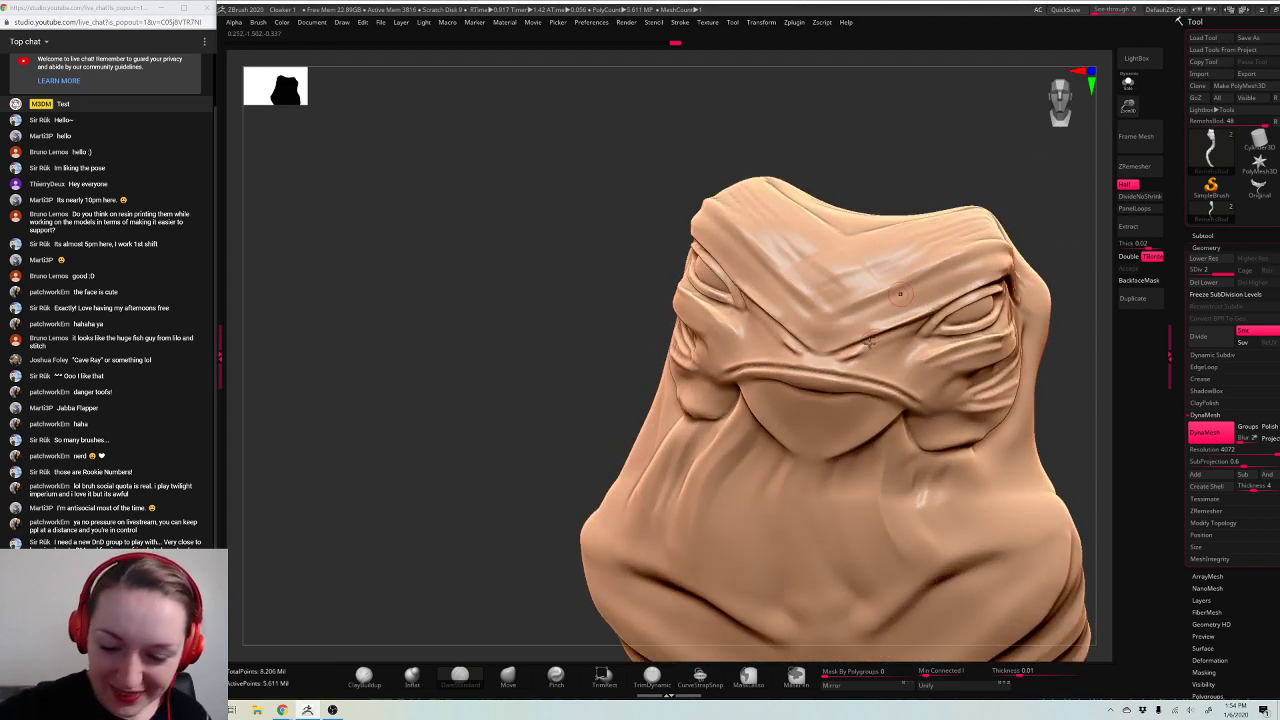
pyautogui.moveTo(836, 374); pyautogui.dragTo(909, 401)
pyautogui.moveTo(1037, 199); pyautogui.dragTo(1046, 222)
pyautogui.moveTo(833, 365); pyautogui.dragTo(763, 398)
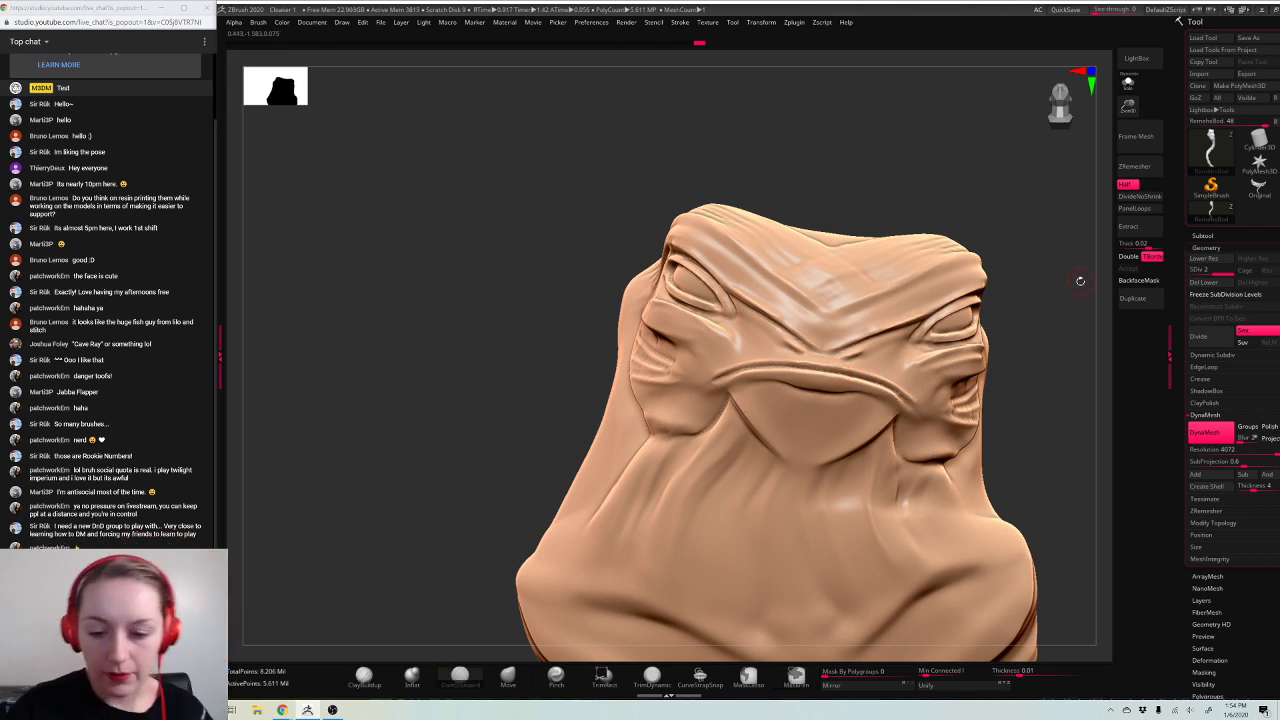
# Step: Refine the nostril area between the brow and upper lip with inverted DamStandard strokes
pyautogui.moveTo(1080, 280); pyautogui.dragTo(1052, 296)
pyautogui.keyDown('alt'); pyautogui.moveTo(850, 356); pyautogui.dragTo(796, 348); pyautogui.keyUp('alt')
pyautogui.keyDown('alt'); pyautogui.moveTo(1010, 183); pyautogui.dragTo(852, 192); pyautogui.keyUp('alt')
pyautogui.moveTo(985, 190); pyautogui.dragTo(890, 194)
pyautogui.moveTo(991, 186); pyautogui.dragTo(1090, 188)
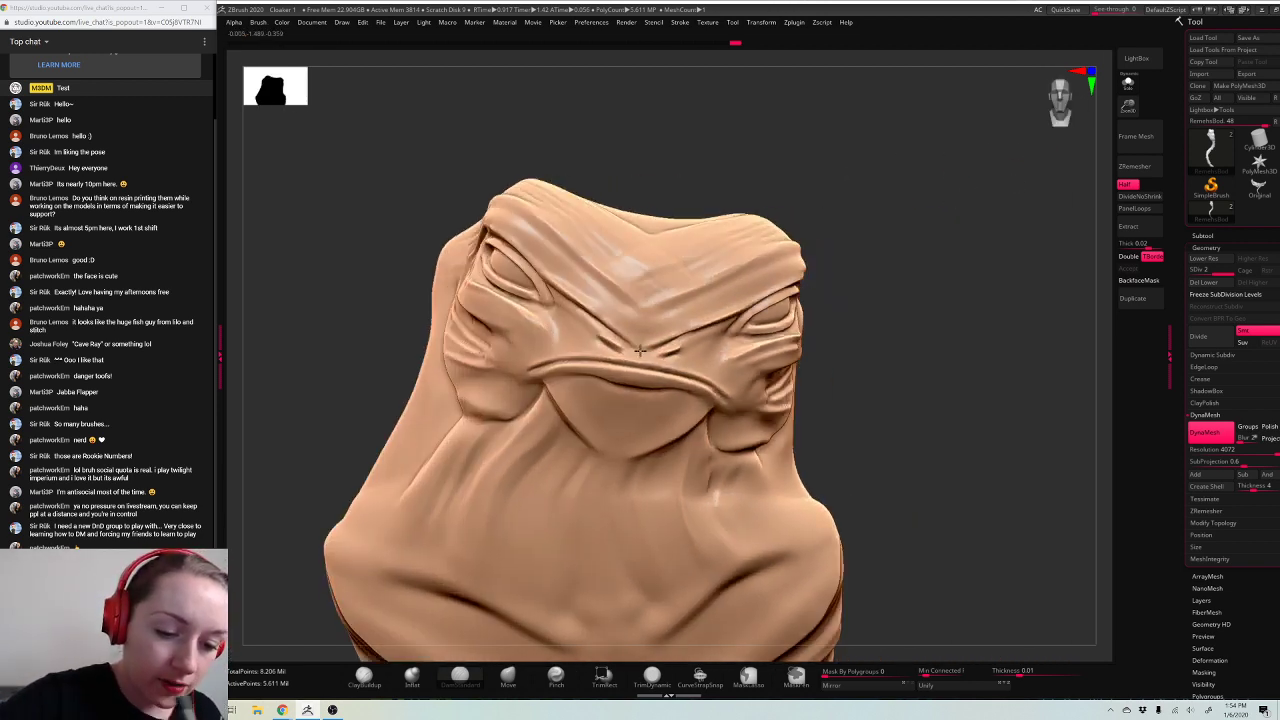
# Step: Carve the crease beneath the lower eyelid on the side of the face
pyautogui.moveTo(1023, 272); pyautogui.dragTo(974, 283)
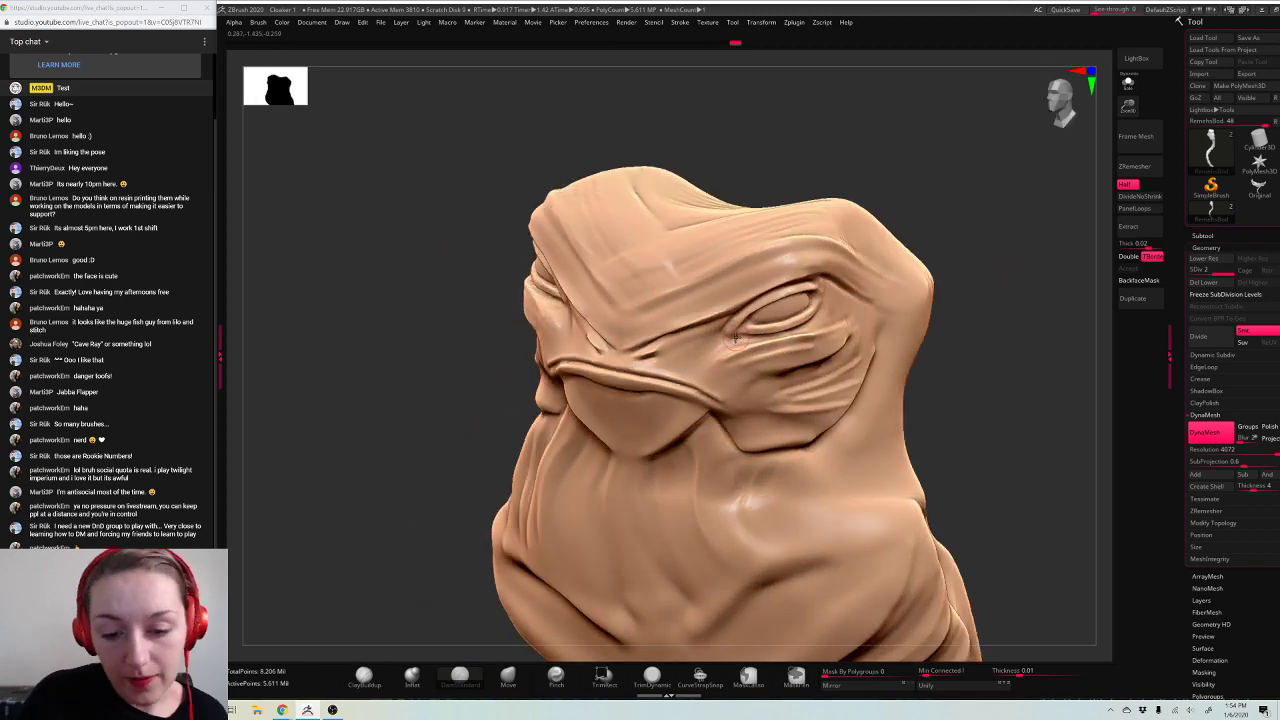
pyautogui.moveTo(736, 338); pyautogui.dragTo(814, 329)
pyautogui.moveTo(1040, 234)
pyautogui.mouseDown()
pyautogui.moveTo(995, 237)
pyautogui.moveTo(1000, 226)
pyautogui.mouseUp()
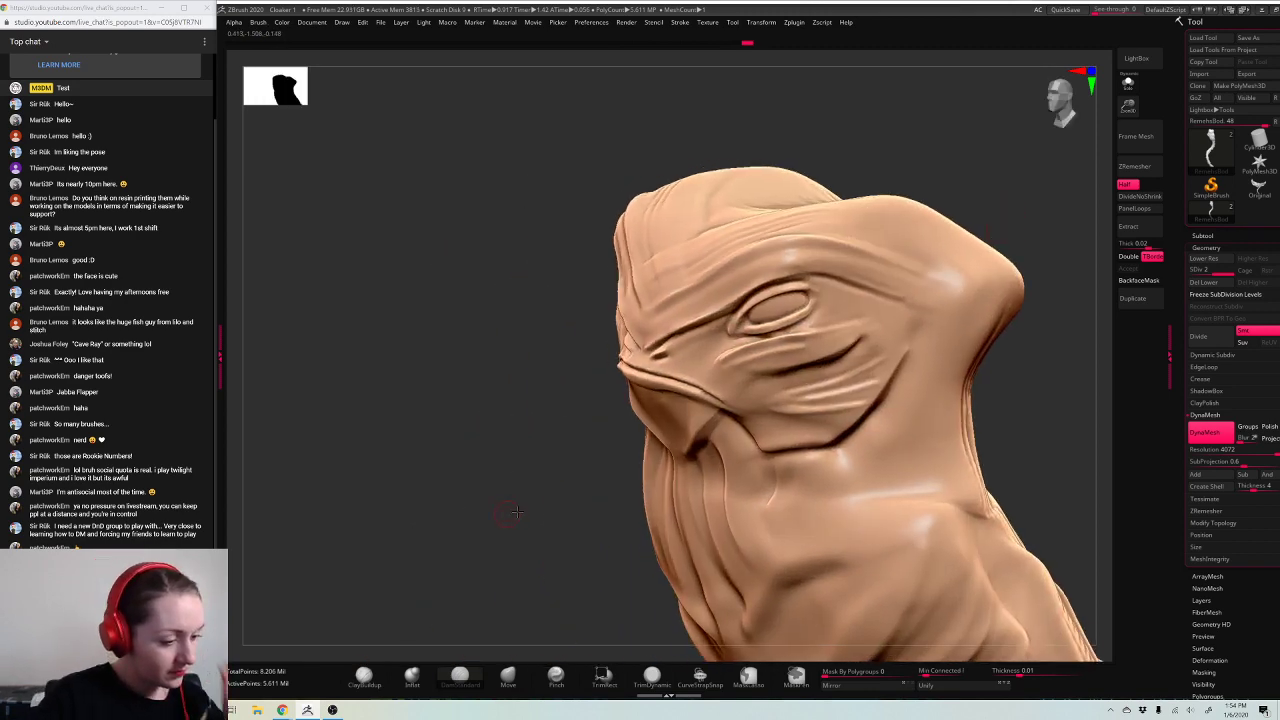
pyautogui.moveTo(516, 511); pyautogui.dragTo(857, 386)
pyautogui.moveTo(1128, 106); pyautogui.dragTo(1112, 45)
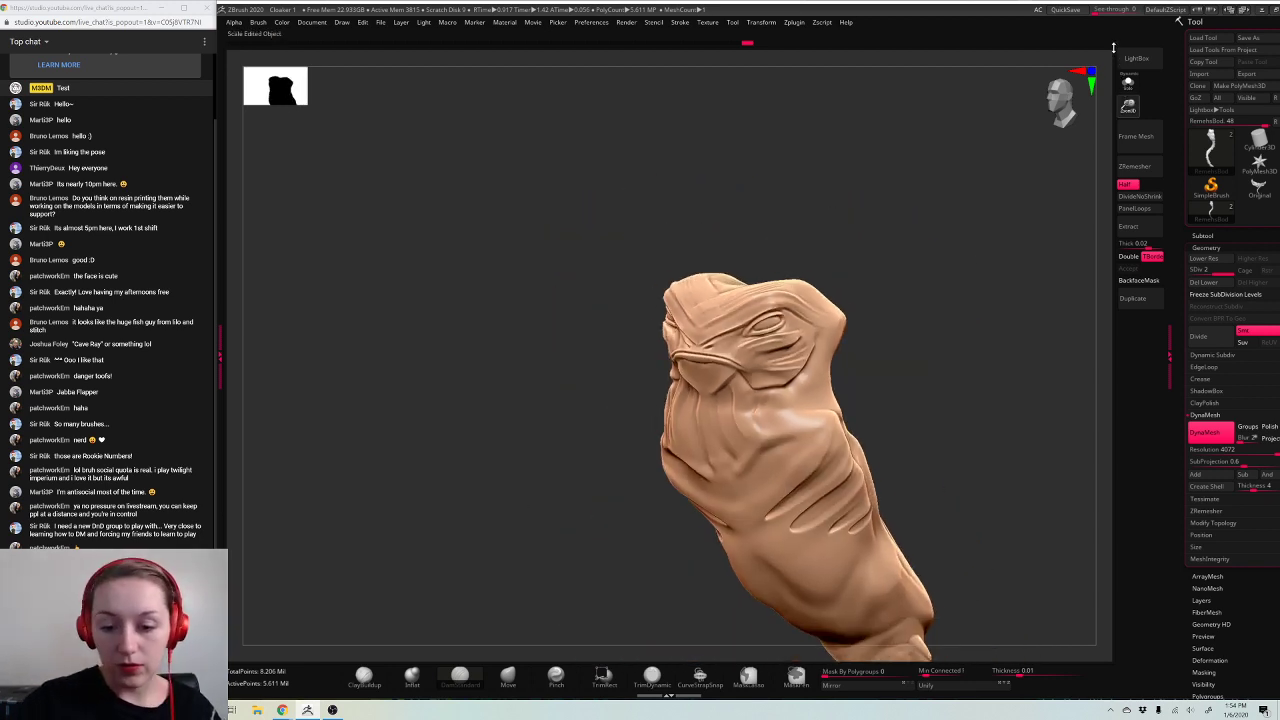
pyautogui.moveTo(965, 335); pyautogui.dragTo(1103, 309)
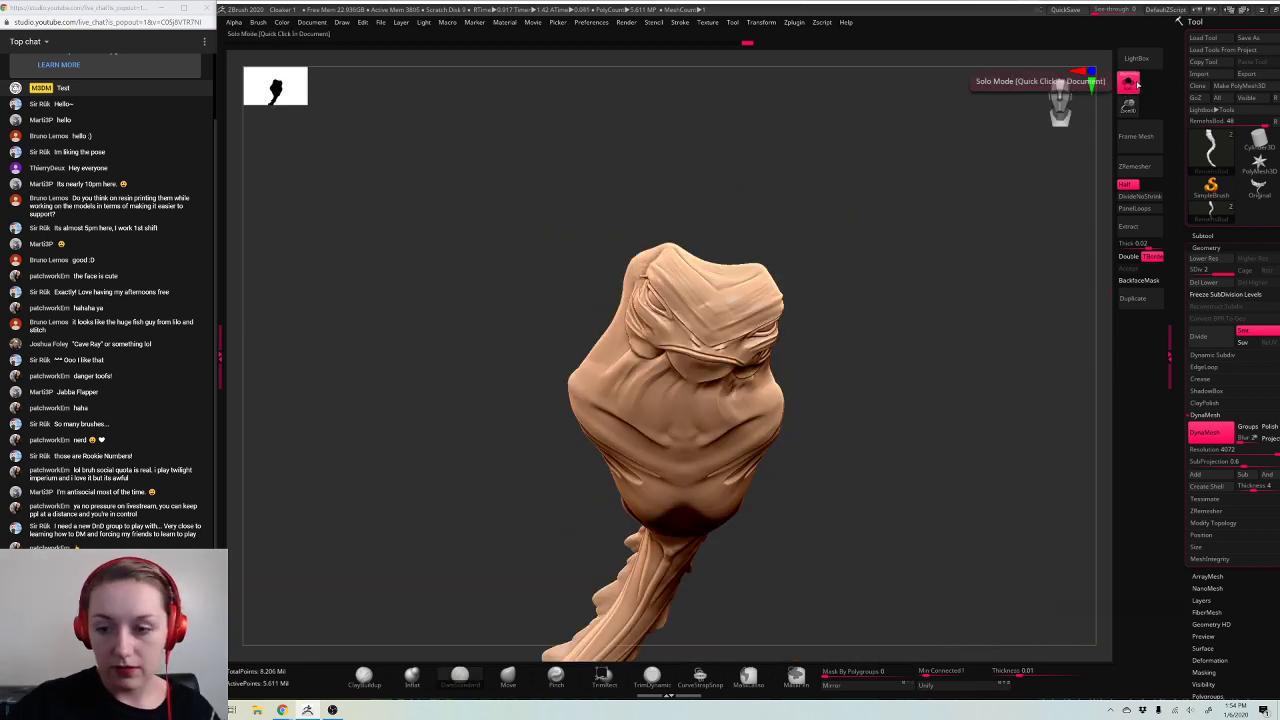
# Step: Show the wing mesh alongside the body and inspect the whole creature's silhouette from the front and above
pyautogui.click(1203, 235)
pyautogui.click(1273, 262)
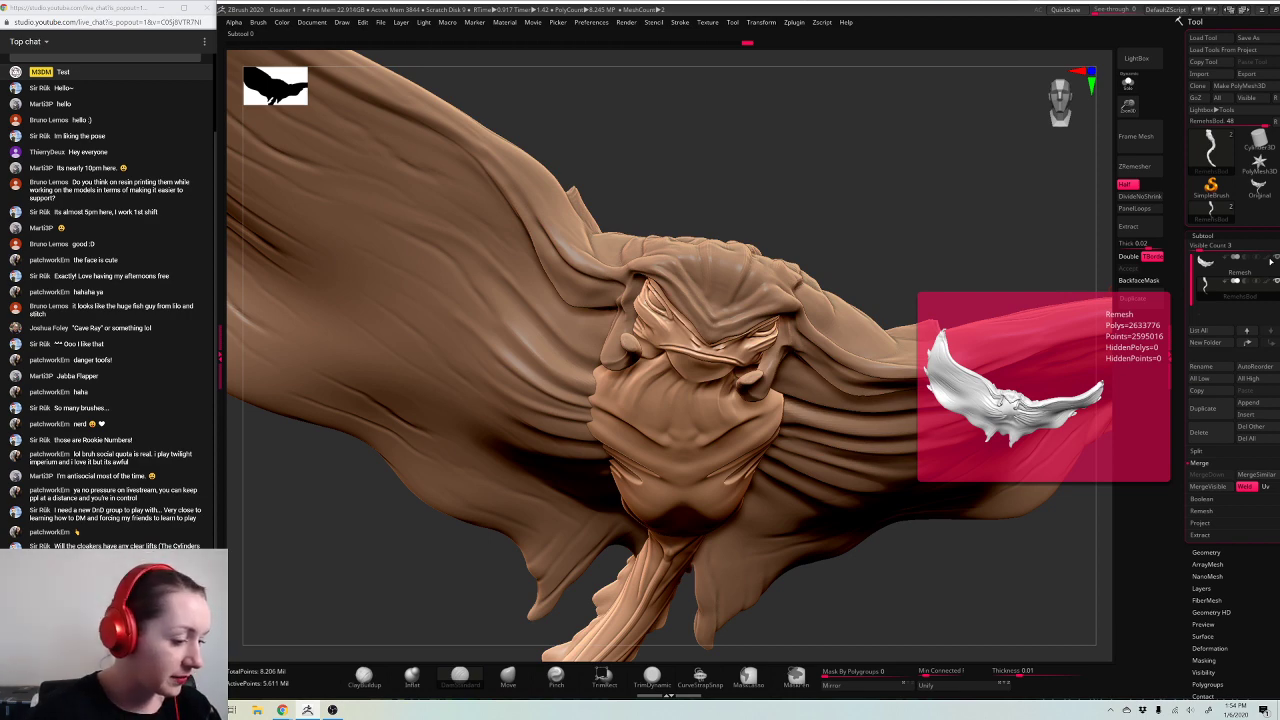
pyautogui.moveTo(1127, 109)
pyautogui.mouseDown()
pyautogui.moveTo(1127, 3)
pyautogui.moveTo(1127, 95)
pyautogui.moveTo(1111, 116)
pyautogui.mouseUp()
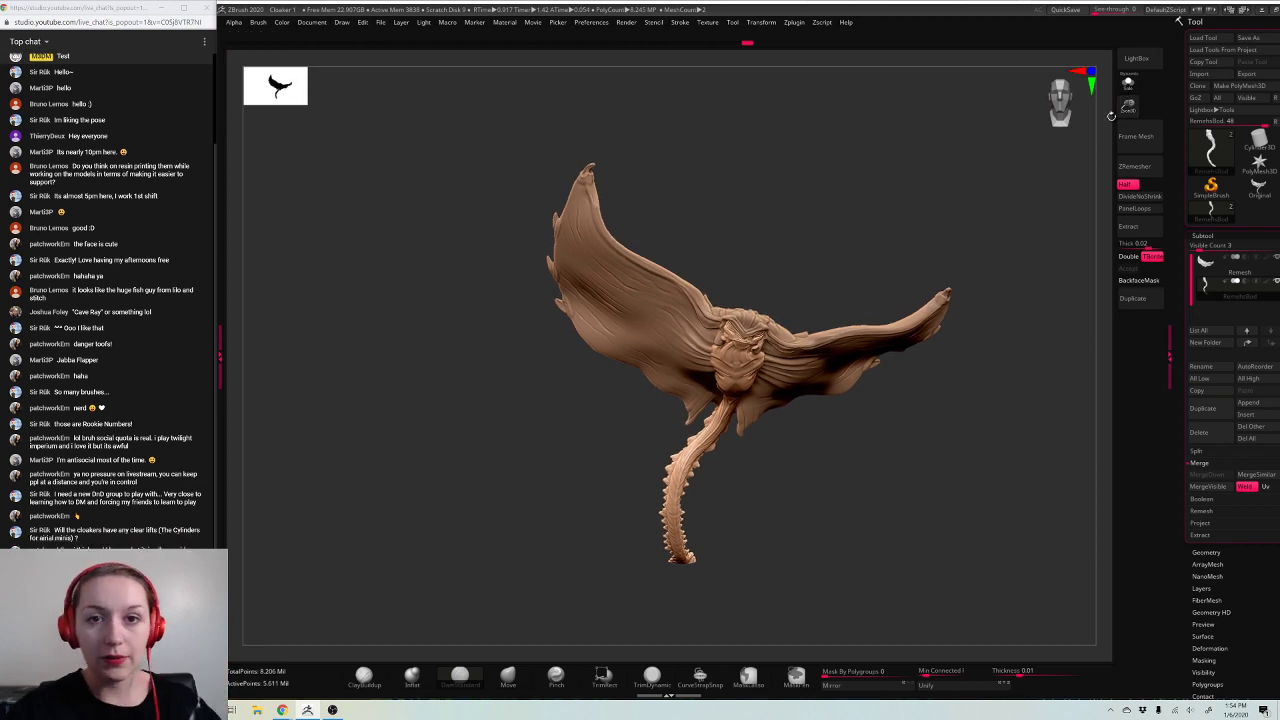
pyautogui.keyDown('shift'); pyautogui.moveTo(983, 423); pyautogui.dragTo(1008, 430); pyautogui.keyUp('shift')
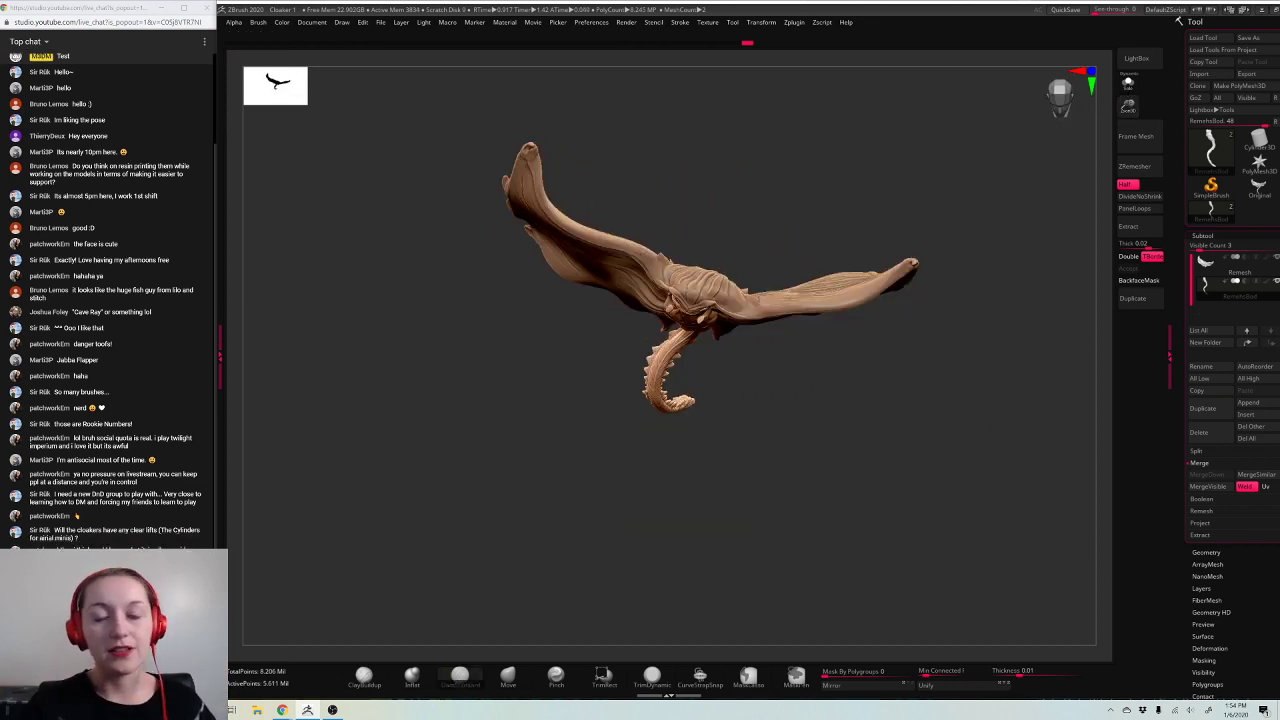
pyautogui.moveTo(922, 472)
pyautogui.mouseDown()
pyautogui.moveTo(923, 500)
pyautogui.moveTo(922, 480)
pyautogui.mouseUp()
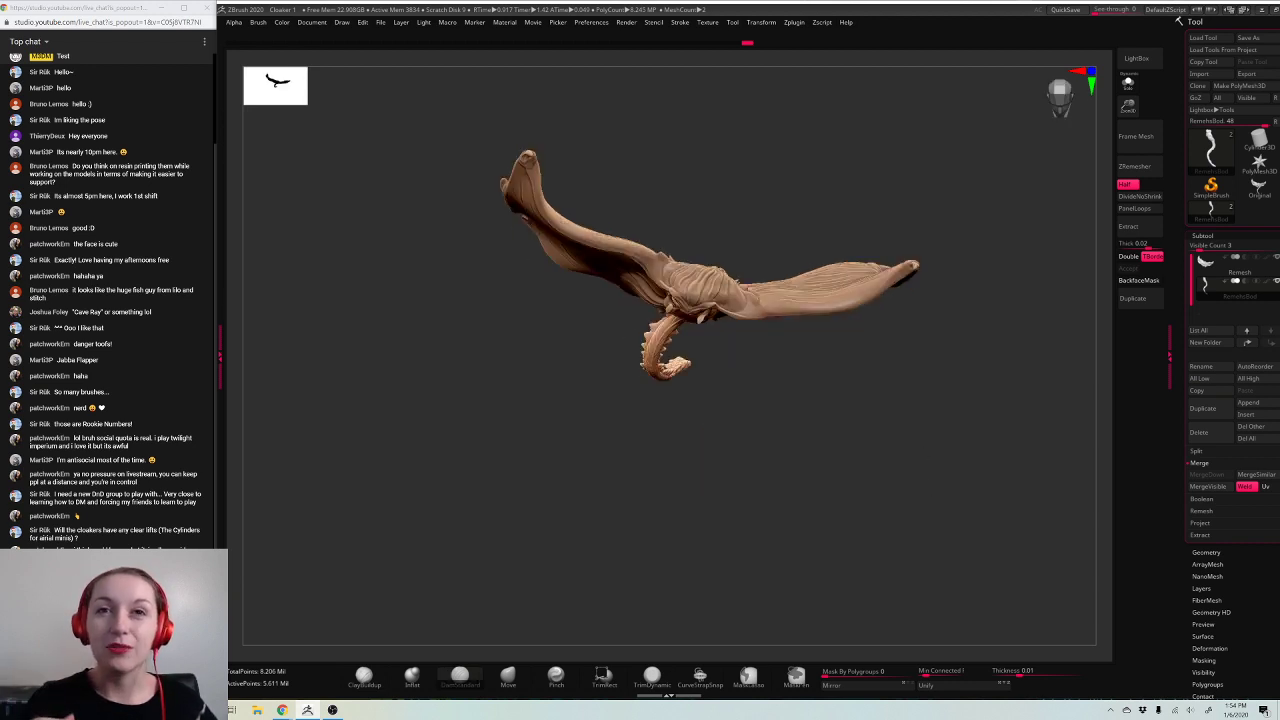
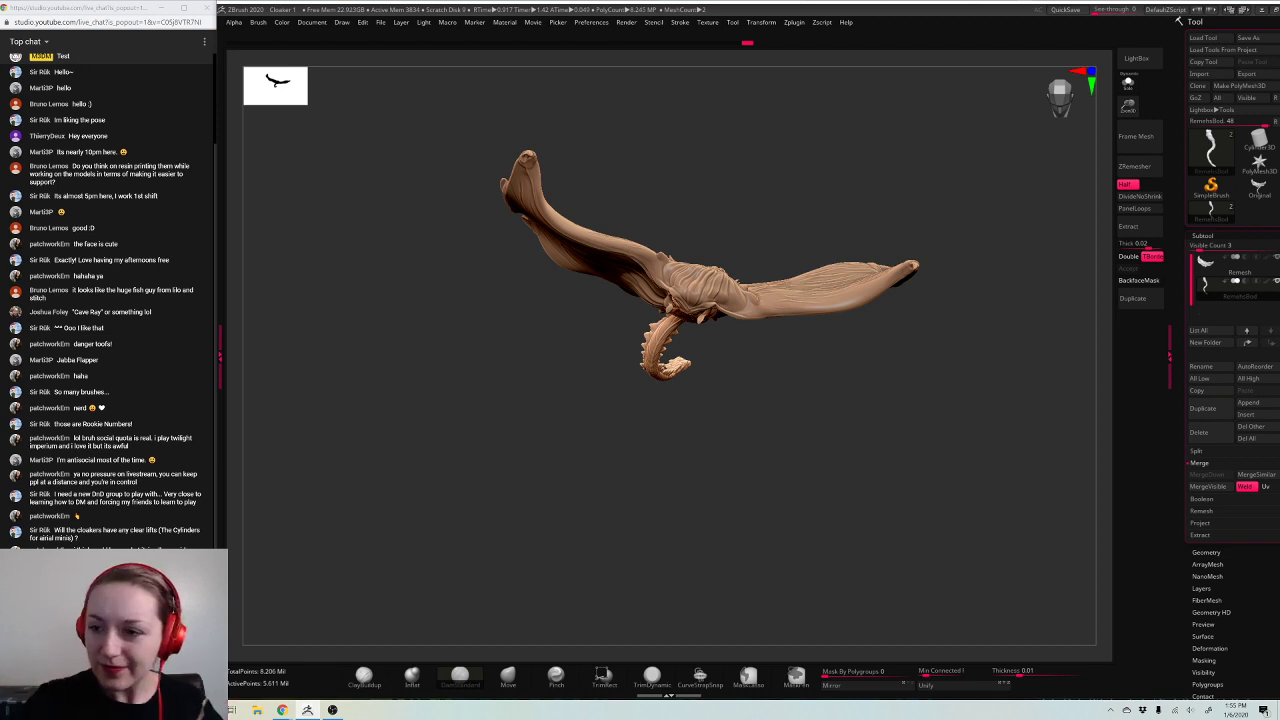
pyautogui.moveTo(1128, 106); pyautogui.dragTo(1083, 168)
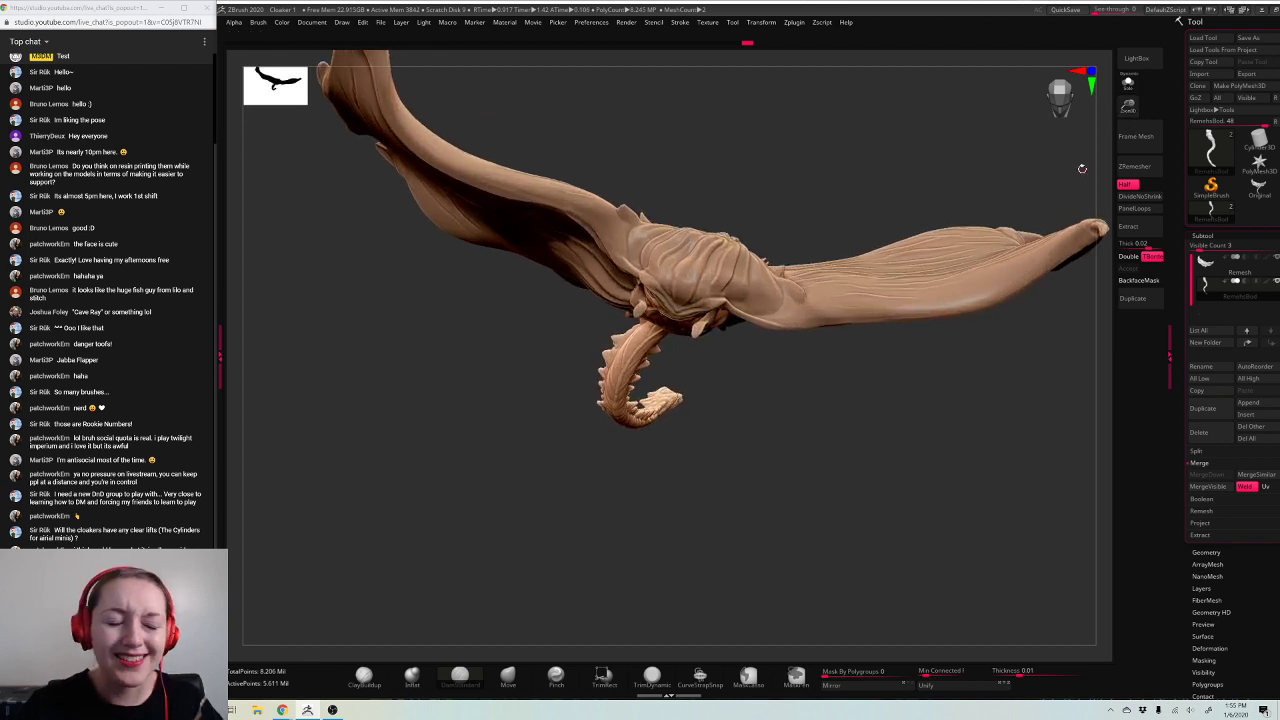
pyautogui.moveTo(919, 412); pyautogui.dragTo(923, 494)
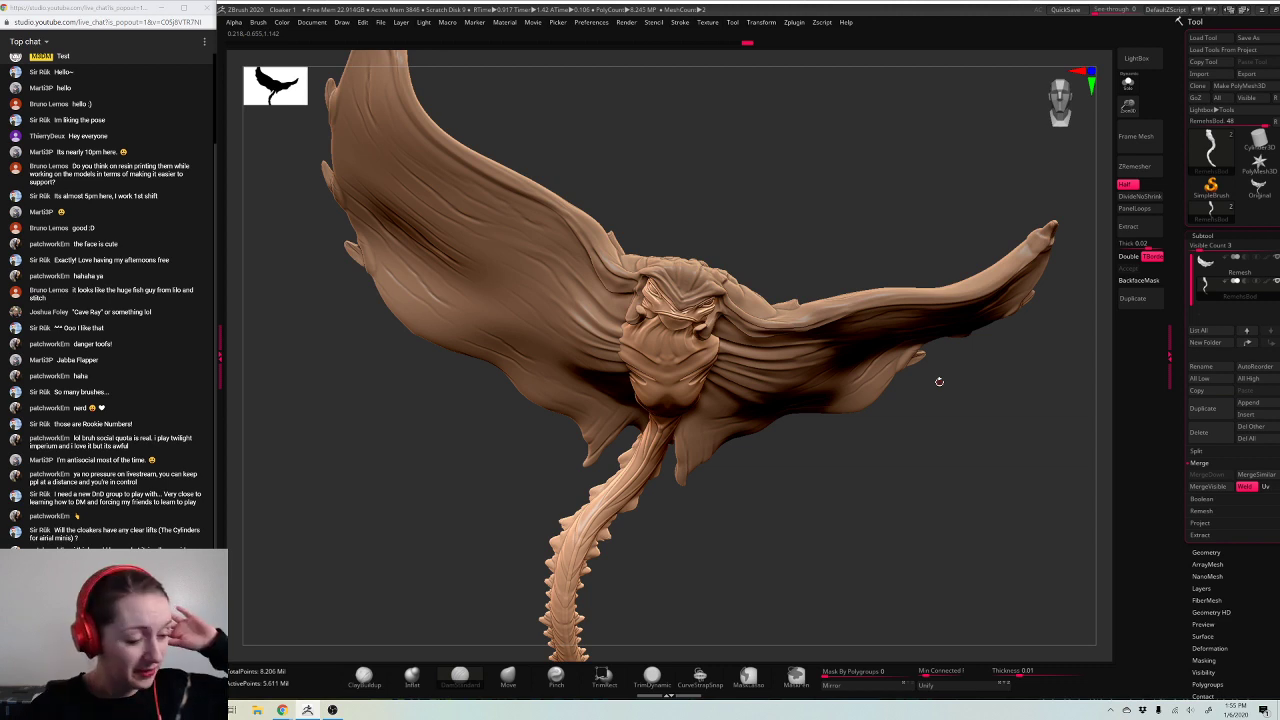
pyautogui.moveTo(878, 469); pyautogui.dragTo(961, 456)
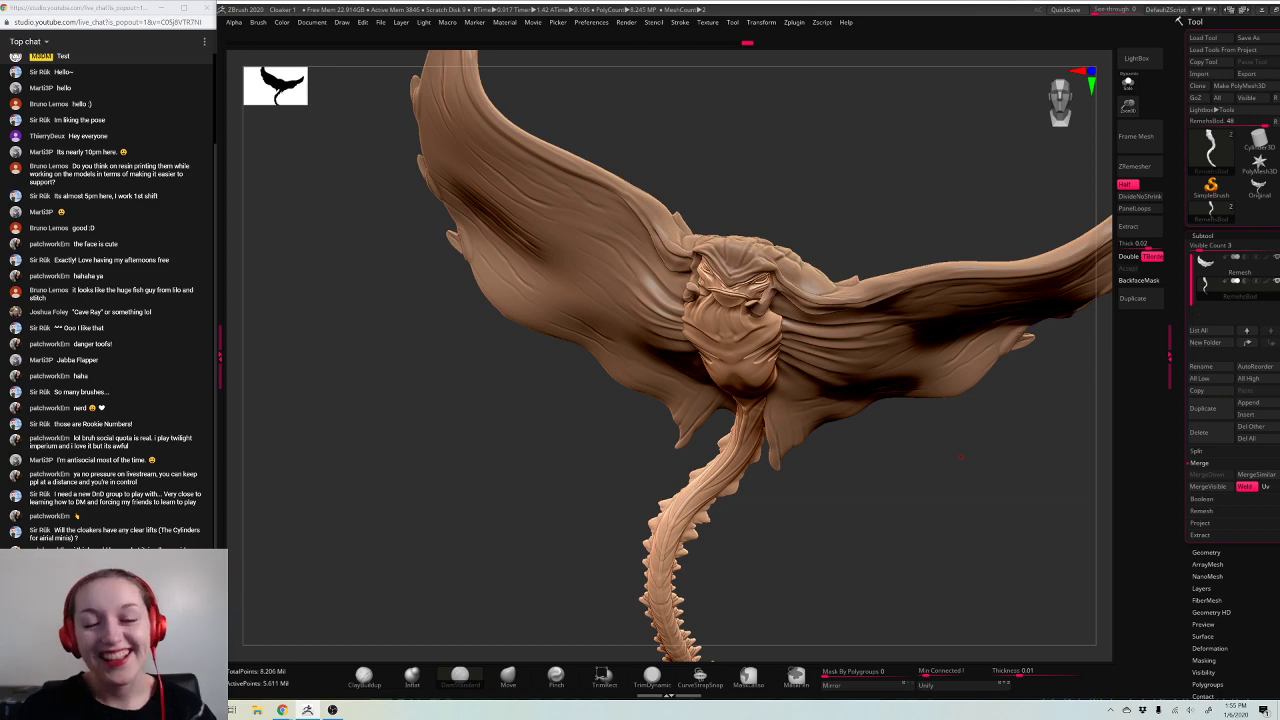
pyautogui.moveTo(993, 470)
pyautogui.mouseDown()
pyautogui.moveTo(1007, 447)
pyautogui.moveTo(997, 477)
pyautogui.moveTo(960, 475)
pyautogui.mouseUp()
# Step: Adjust the brush settings and smooth the lower belly where it narrows into the tail
pyautogui.rightClick(958, 476)
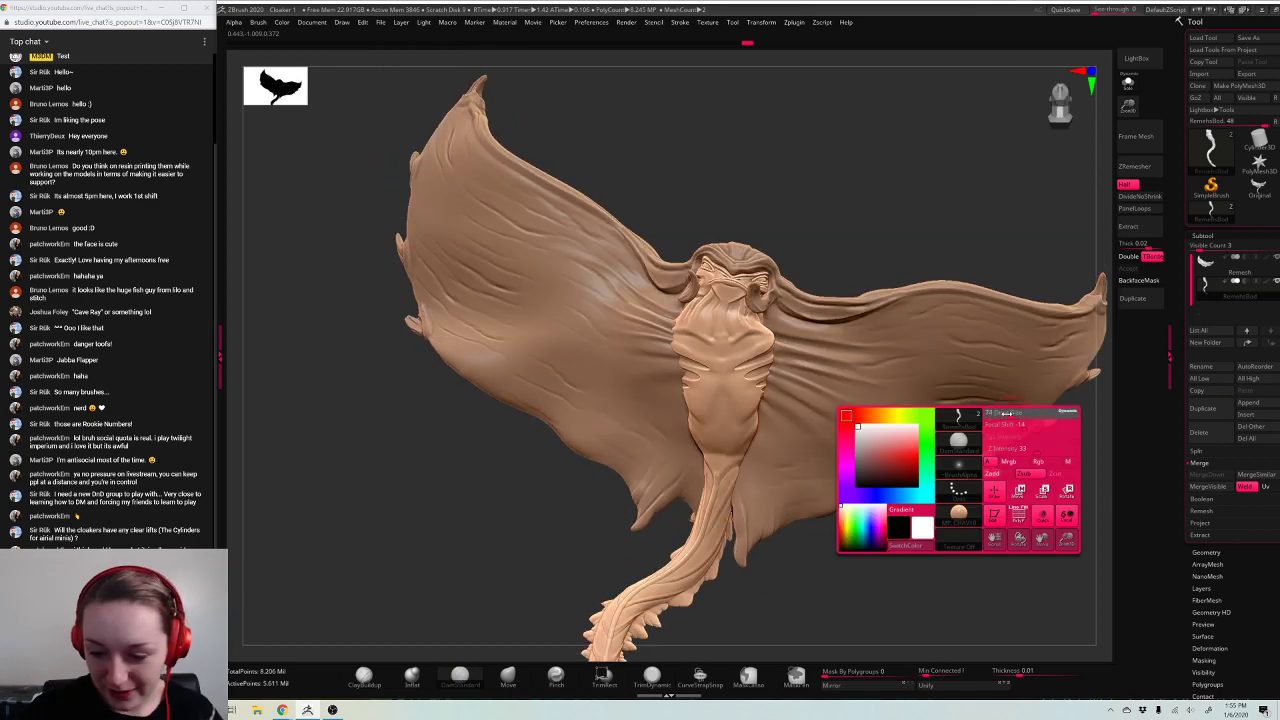
pyautogui.moveTo(1027, 231); pyautogui.dragTo(749, 443)
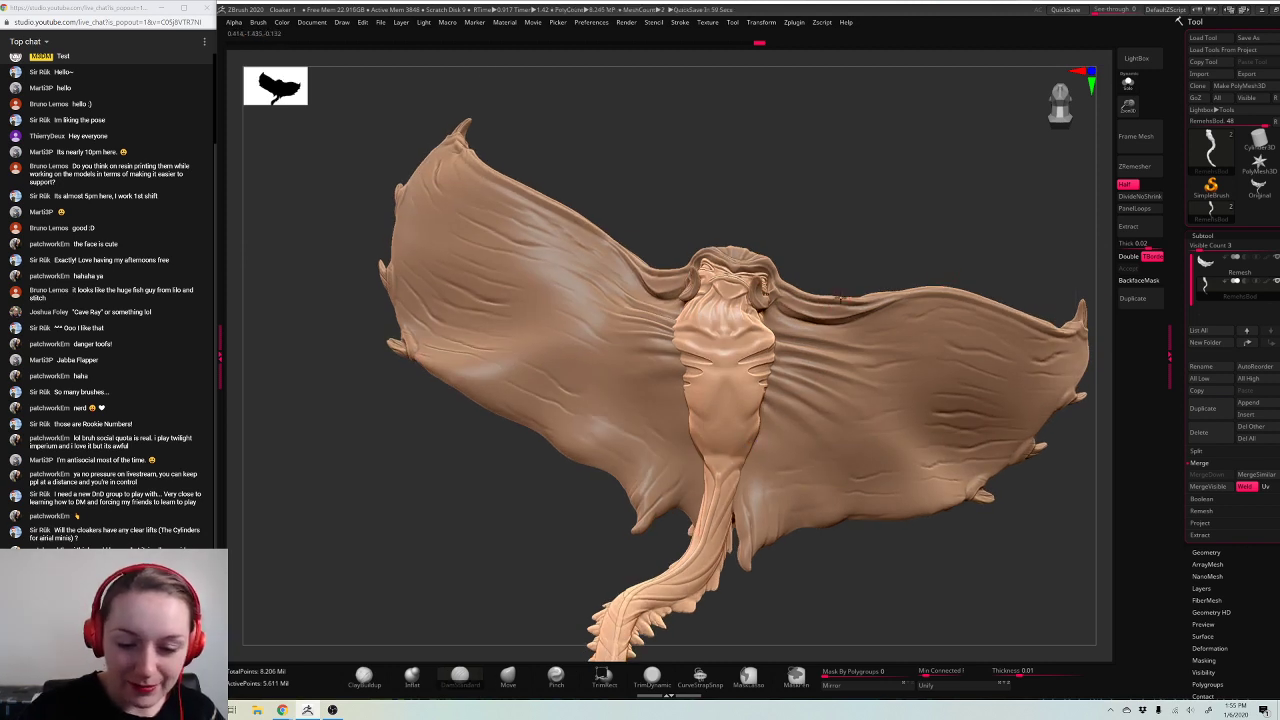
pyautogui.rightClick(865, 266)
pyautogui.rightClick(881, 206)
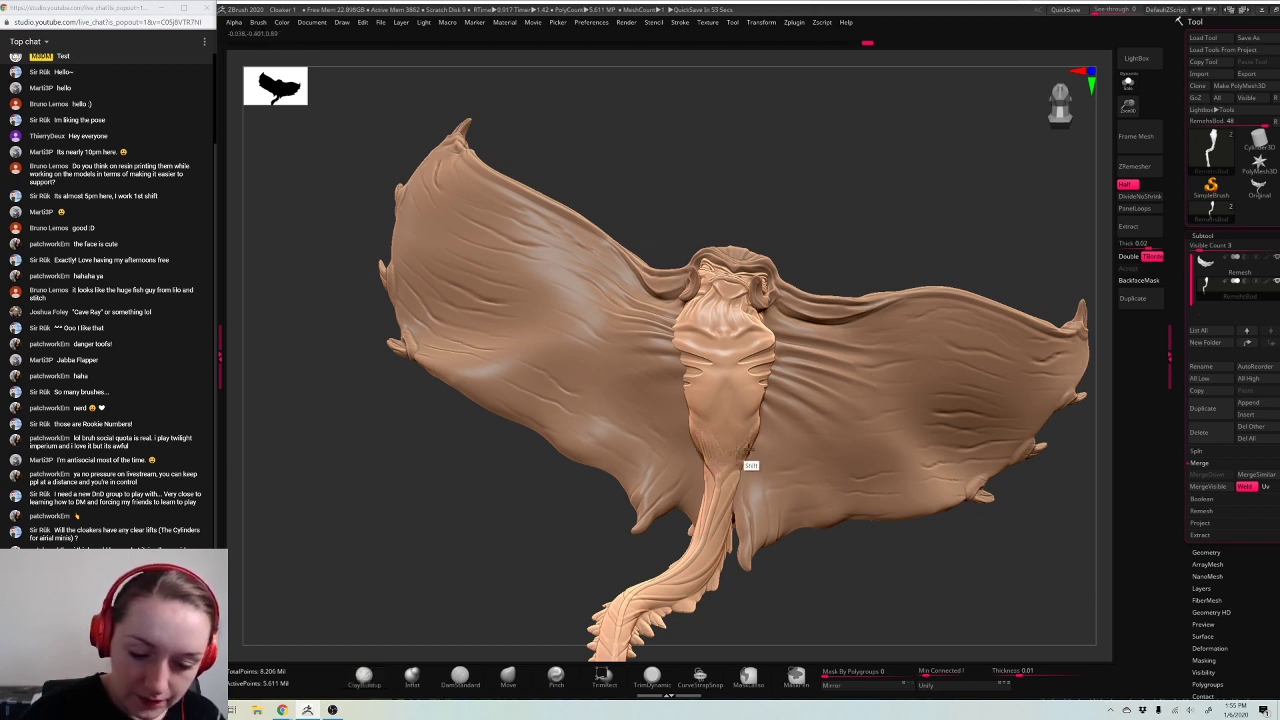
pyautogui.keyDown('shift'); pyautogui.moveTo(755, 440); pyautogui.dragTo(742, 456); pyautogui.keyUp('shift')
pyautogui.press('space')
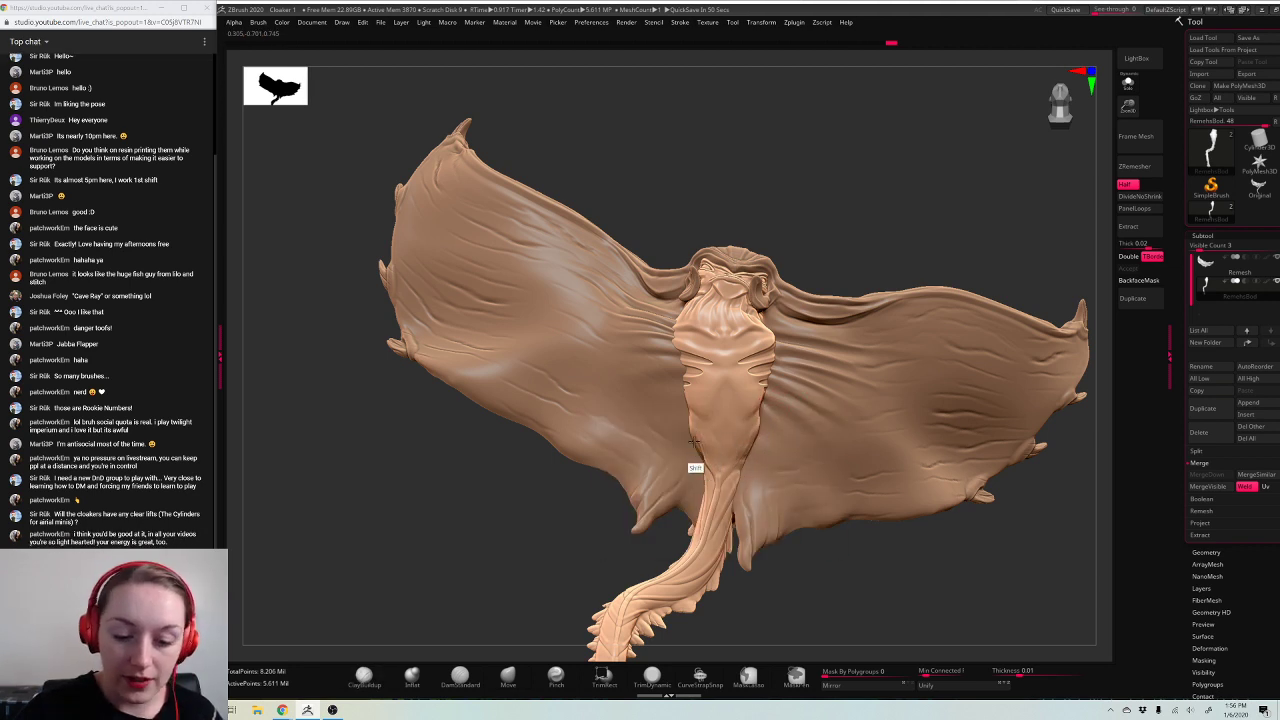
# Step: Build up the sides of the lower belly with ClayBuildup strokes and smooth them toward the tail
pyautogui.moveTo(836, 204); pyautogui.dragTo(939, 216)
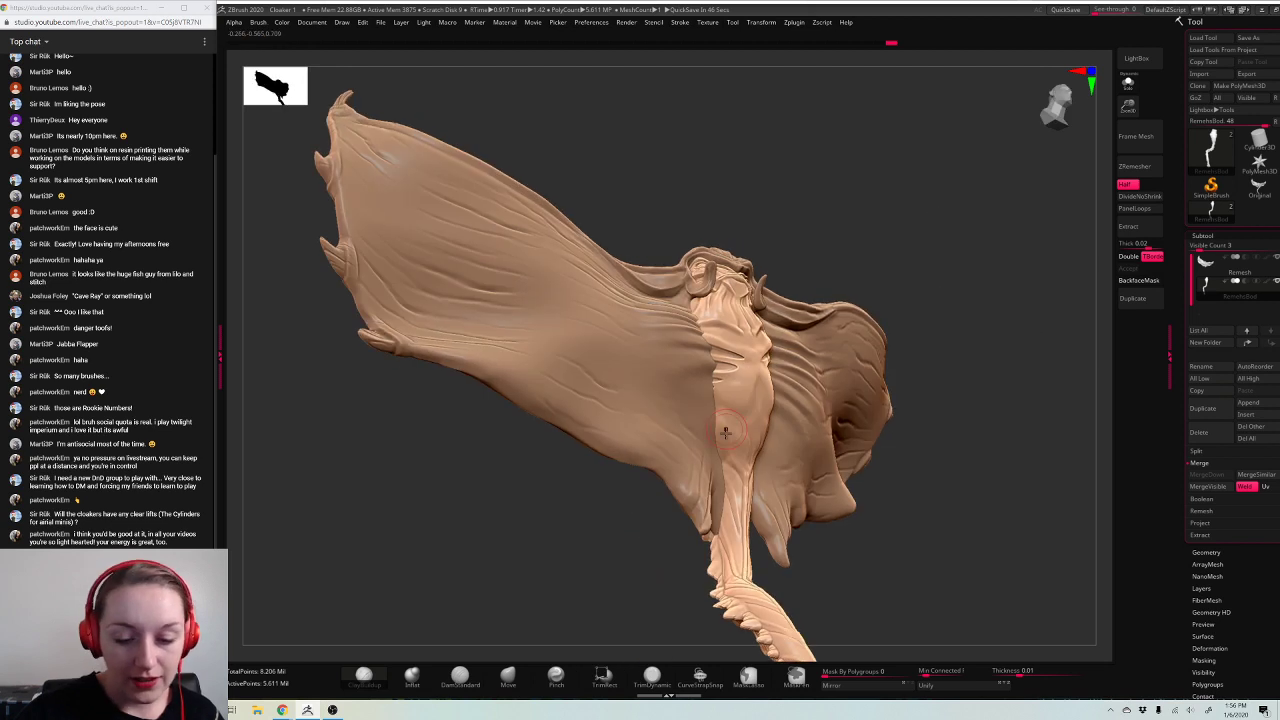
pyautogui.moveTo(723, 428); pyautogui.dragTo(724, 436)
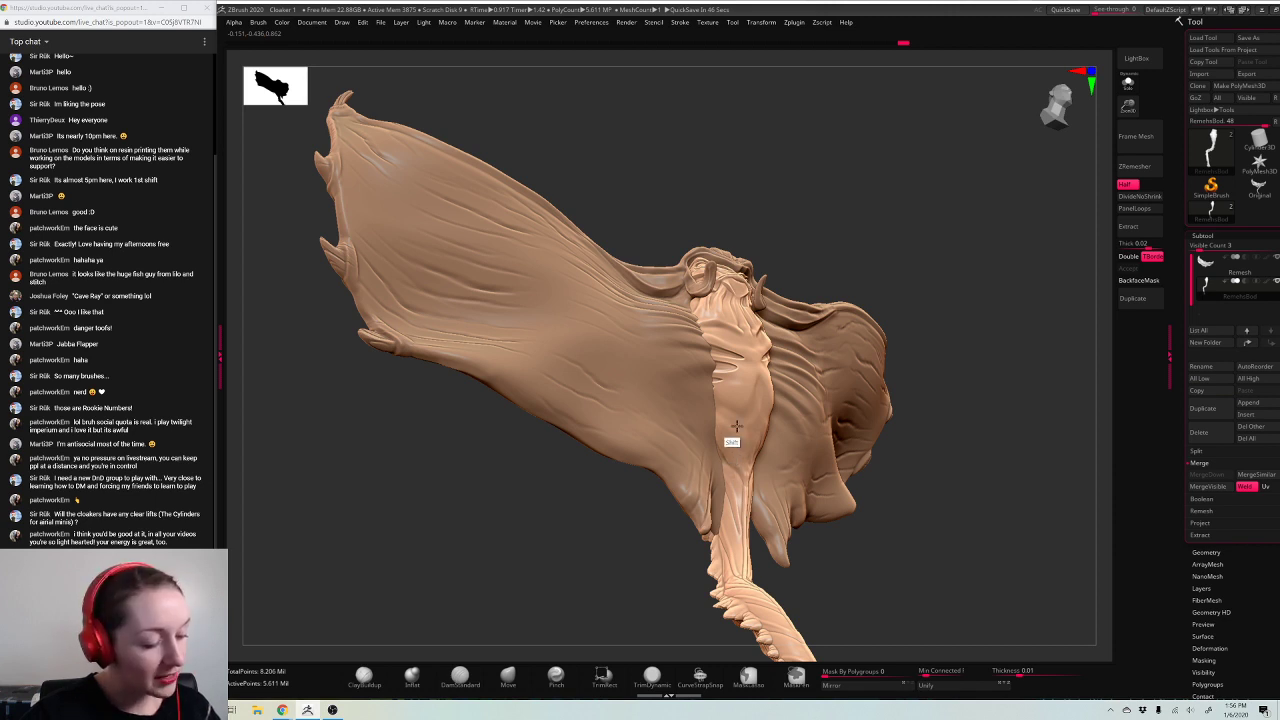
pyautogui.keyDown('shift'); pyautogui.moveTo(753, 446); pyautogui.dragTo(756, 451); pyautogui.keyUp('shift')
pyautogui.moveTo(930, 555); pyautogui.dragTo(835, 550)
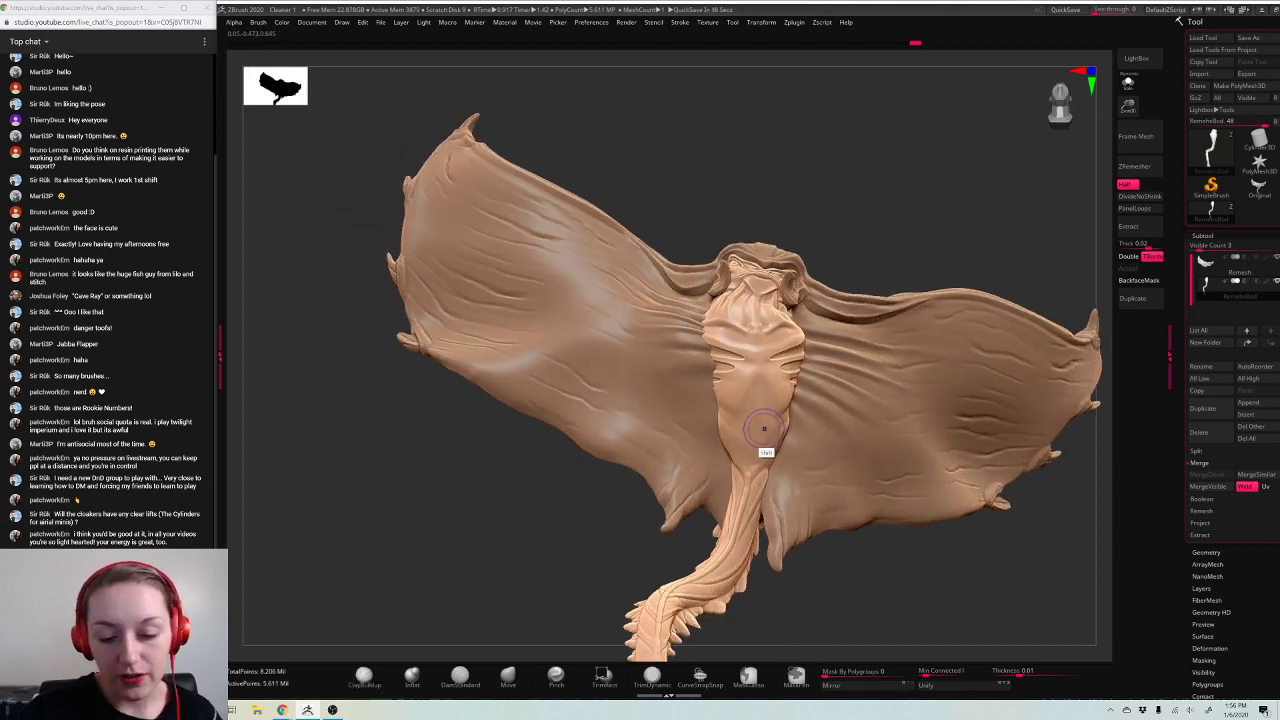
pyautogui.keyDown('shift'); pyautogui.moveTo(755, 450); pyautogui.dragTo(758, 458); pyautogui.keyUp('shift')
pyautogui.moveTo(977, 218); pyautogui.dragTo(1035, 212)
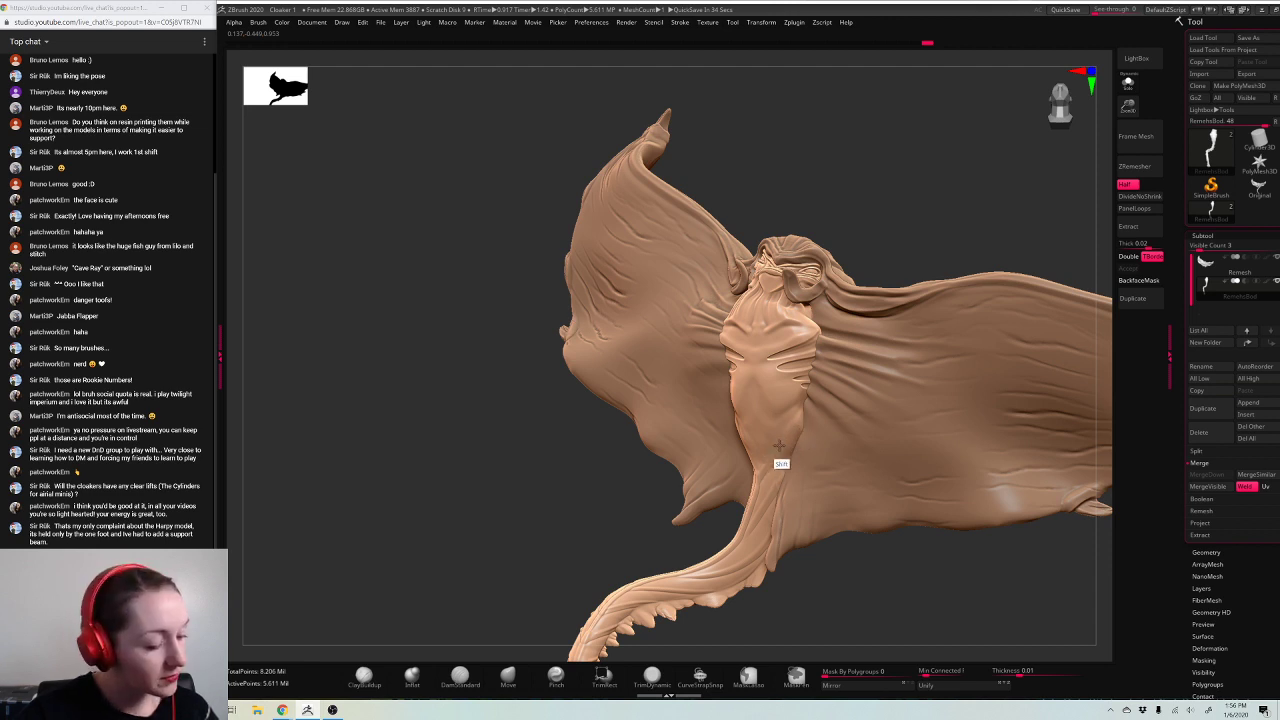
pyautogui.moveTo(987, 187); pyautogui.dragTo(1001, 190)
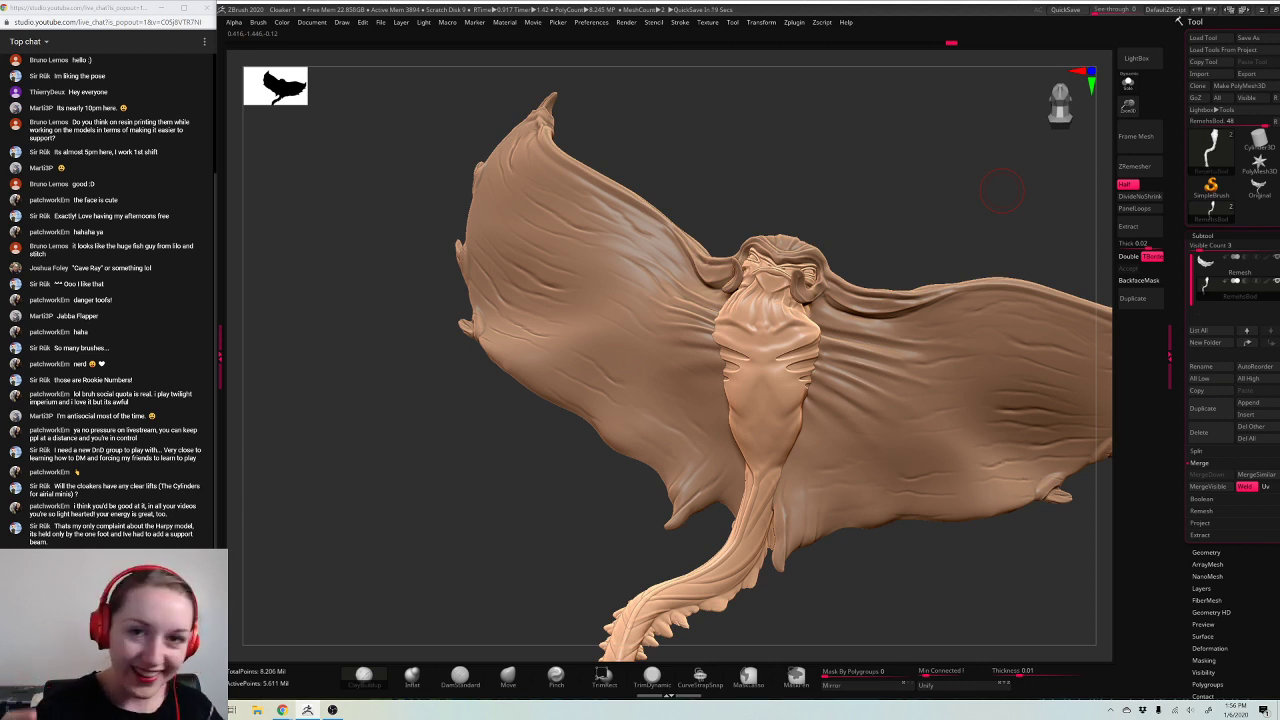
# Step: Select the wing mesh and tighten the ends of the back folds above the tail base with the Pinch brush
pyautogui.moveTo(975, 208); pyautogui.dragTo(974, 246)
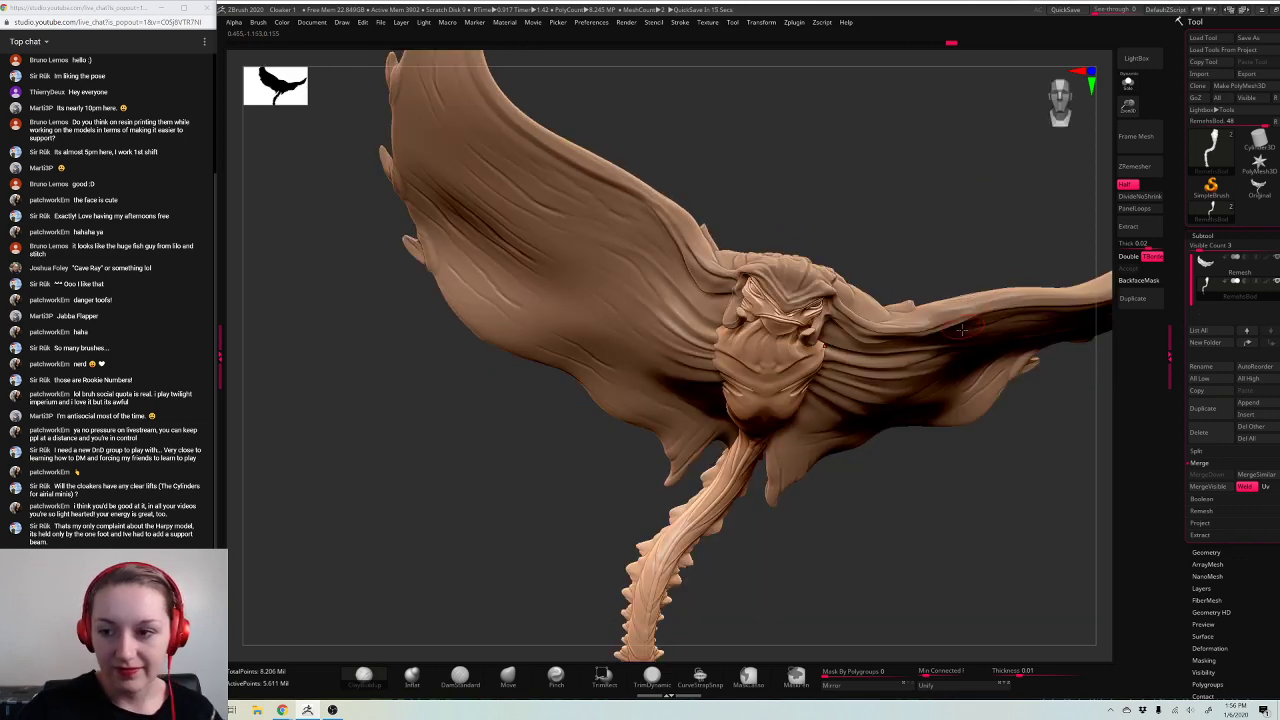
pyautogui.keyDown('alt'); pyautogui.moveTo(1018, 535); pyautogui.dragTo(1043, 218); pyautogui.keyUp('alt')
pyautogui.moveTo(1126, 107); pyautogui.dragTo(828, 353)
pyautogui.rightClick(828, 353)
pyautogui.keyDown('alt'); pyautogui.click(737, 259); pyautogui.keyUp('alt')
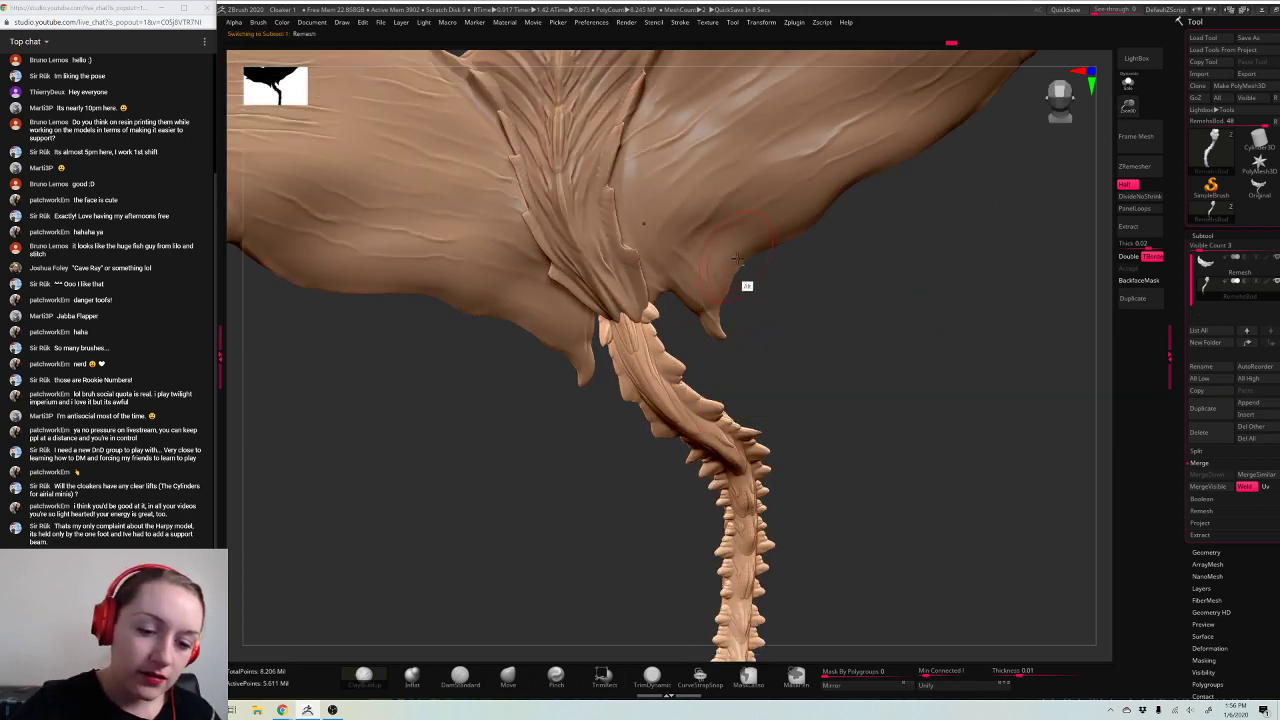
pyautogui.moveTo(941, 288); pyautogui.dragTo(763, 277)
pyautogui.moveTo(893, 266)
pyautogui.mouseDown()
pyautogui.moveTo(906, 257)
pyautogui.moveTo(828, 335)
pyautogui.mouseUp()
pyautogui.rightClick(818, 348)
pyautogui.moveTo(911, 260); pyautogui.dragTo(831, 290)
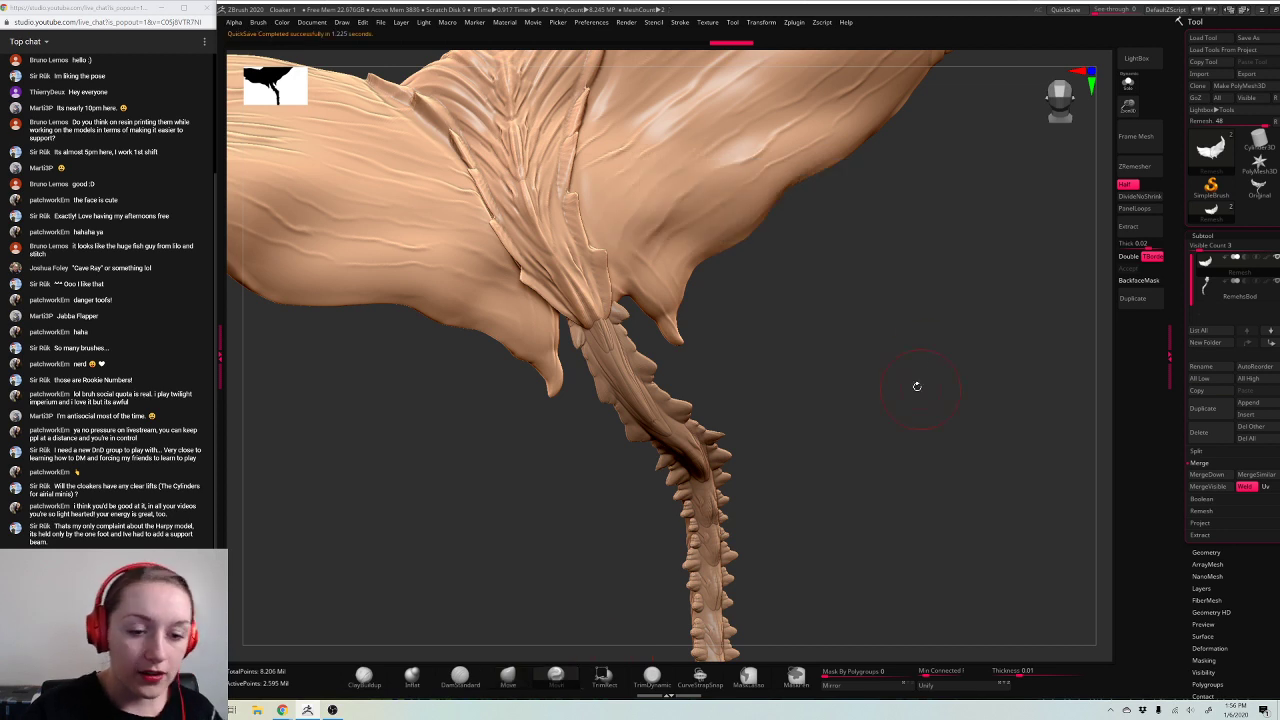
pyautogui.moveTo(914, 386); pyautogui.dragTo(850, 378)
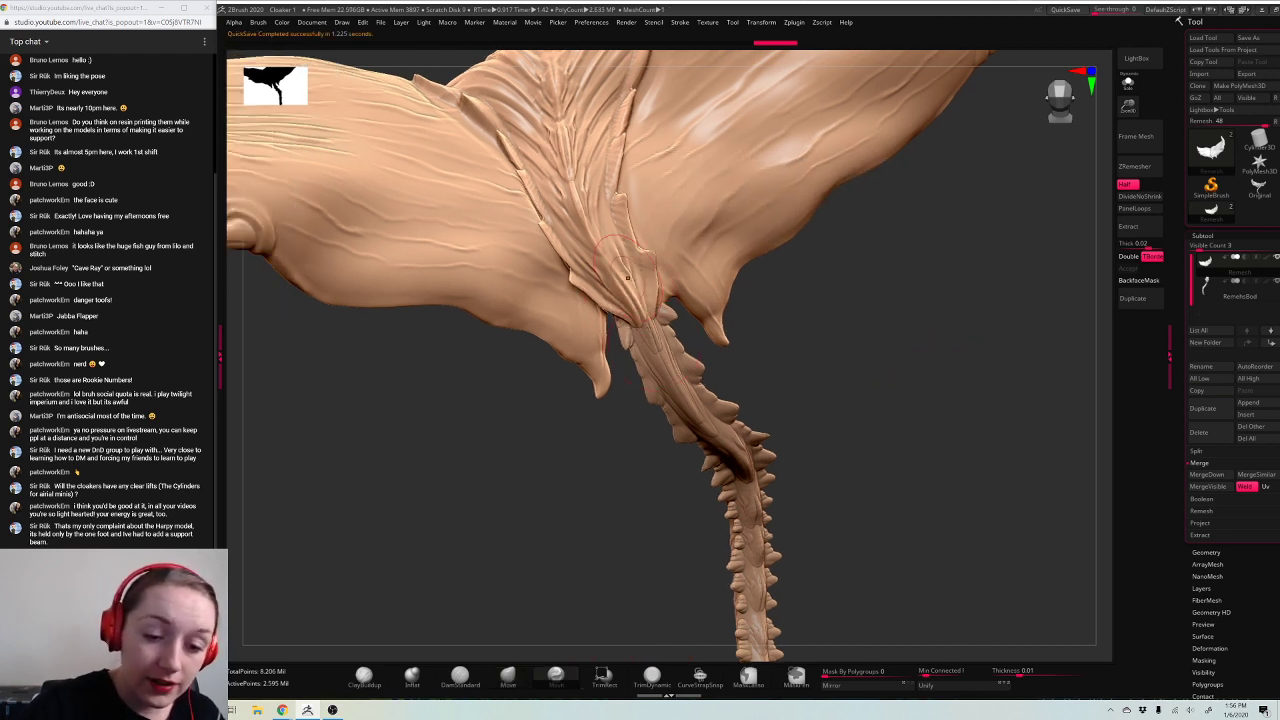
# Step: Reshape the tip of the back folds over the tail base with the Move brush, redoing the last adjustment at a smaller brush size
pyautogui.click(508, 676)
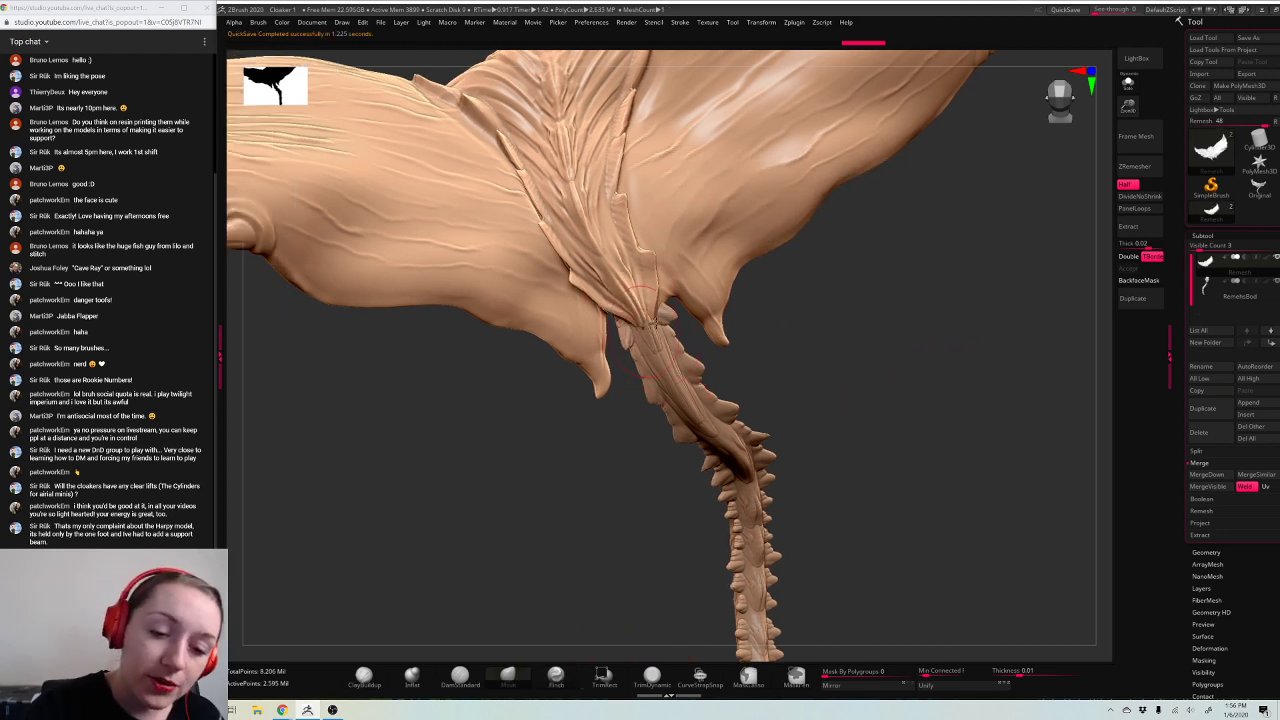
pyautogui.moveTo(923, 314)
pyautogui.mouseDown()
pyautogui.moveTo(964, 353)
pyautogui.moveTo(918, 355)
pyautogui.moveTo(950, 352)
pyautogui.mouseUp()
pyautogui.press('space')
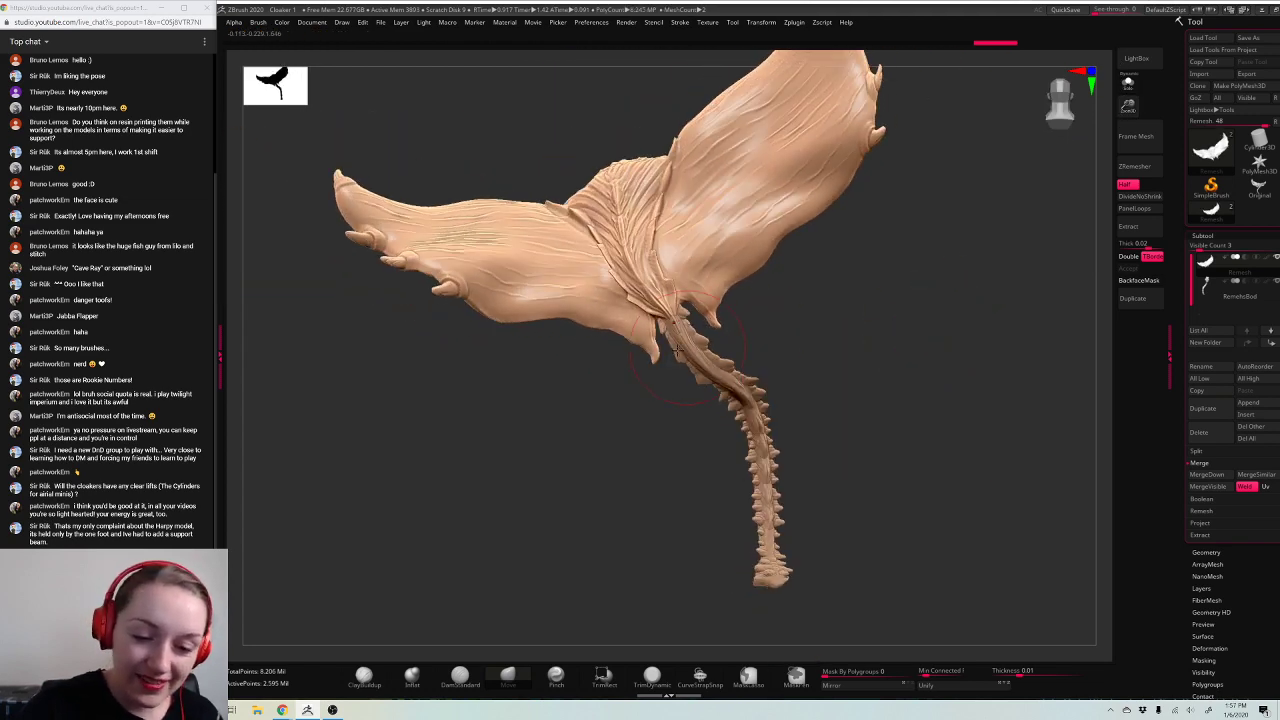
pyautogui.moveTo(877, 326); pyautogui.dragTo(879, 327)
pyautogui.moveTo(879, 327); pyautogui.dragTo(876, 320, button='right')
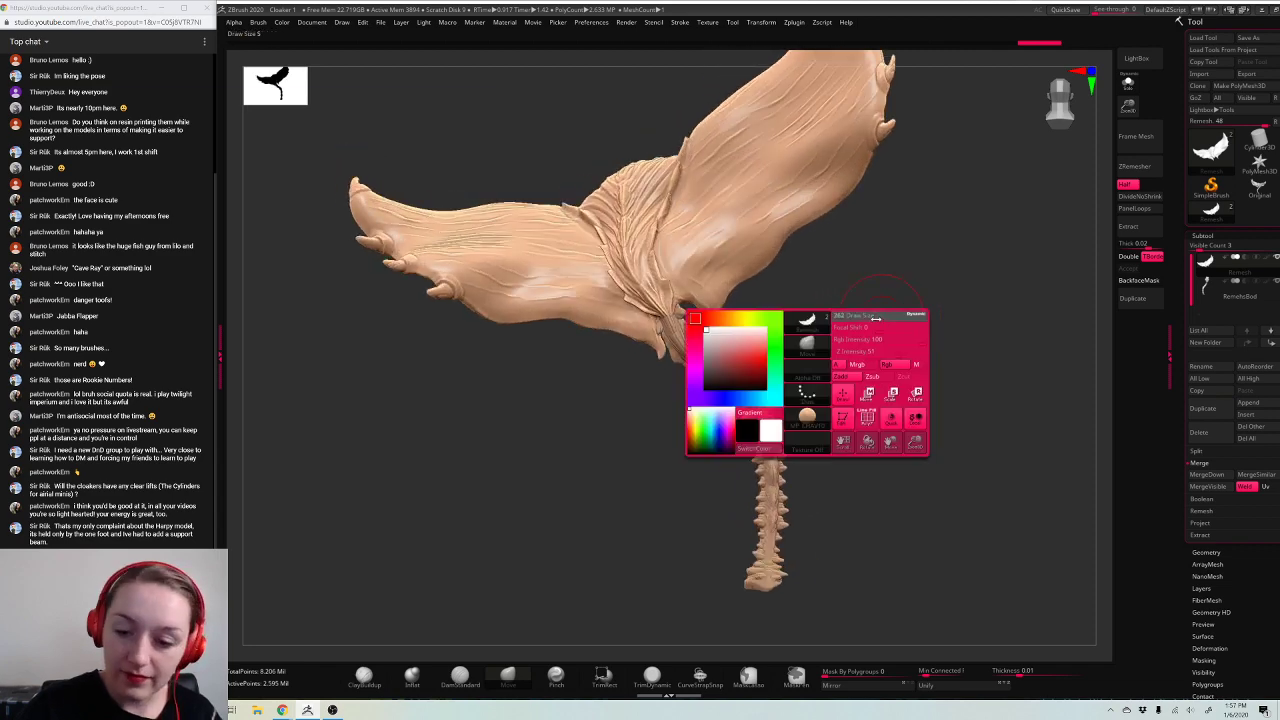
pyautogui.moveTo(920, 183)
pyautogui.keyDown('ctrl'); pyautogui.mouseDown(button='right')
pyautogui.moveTo(930, 265)
pyautogui.moveTo(962, 278)
pyautogui.mouseUp(button='right'); pyautogui.keyUp('ctrl')
pyautogui.rightClick(677, 292)
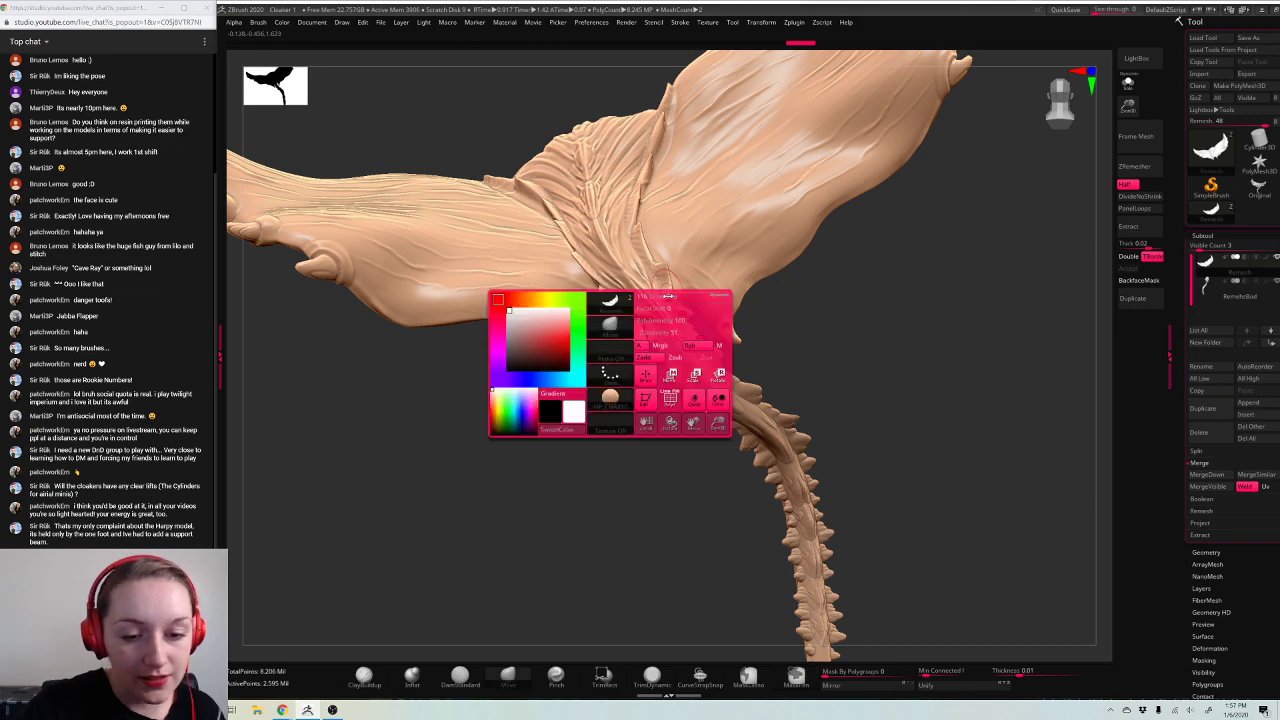
pyautogui.hotkey('ctrl', 'z')
pyautogui.moveTo(655, 301); pyautogui.dragTo(664, 303)
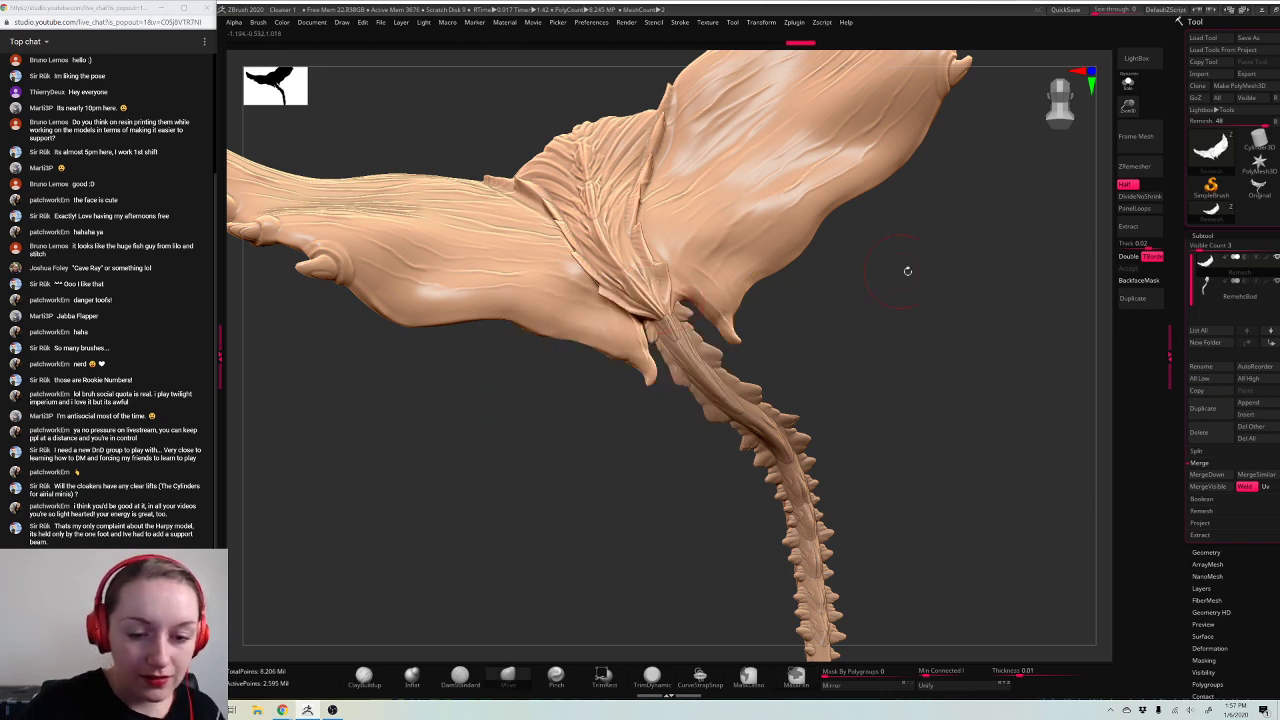
# Step: Select the body mesh and inspect from the front how the belly and face meet the wings
pyautogui.moveTo(1010, 297)
pyautogui.mouseDown(button='right')
pyautogui.moveTo(983, 317)
pyautogui.moveTo(1010, 283)
pyautogui.moveTo(979, 323)
pyautogui.moveTo(977, 306)
pyautogui.moveTo(972, 447)
pyautogui.mouseUp(button='right')
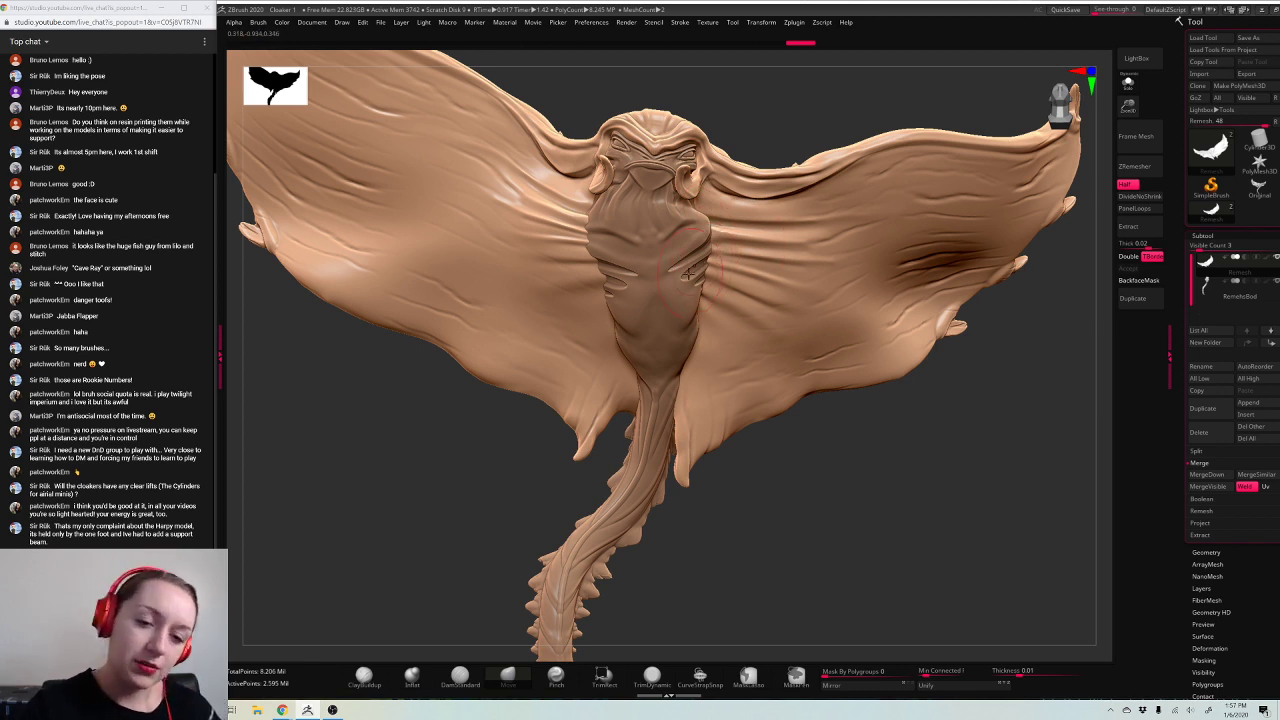
pyautogui.keyDown('alt'); pyautogui.click(724, 250); pyautogui.keyUp('alt')
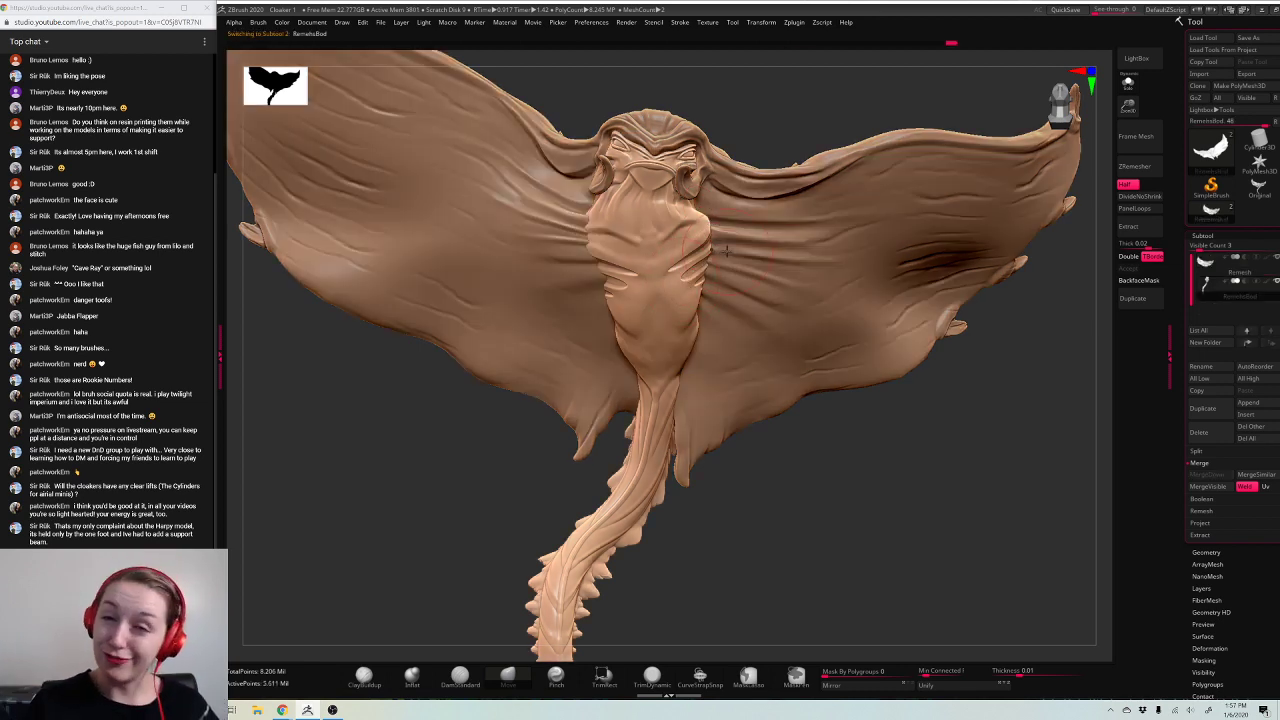
pyautogui.moveTo(724, 250); pyautogui.dragTo(941, 518, button='right')
pyautogui.moveTo(940, 519)
pyautogui.mouseDown()
pyautogui.moveTo(905, 522)
pyautogui.moveTo(950, 525)
pyautogui.moveTo(930, 520)
pyautogui.moveTo(959, 513)
pyautogui.moveTo(1003, 397)
pyautogui.mouseUp()
pyautogui.keyDown('alt'); pyautogui.moveTo(1126, 156); pyautogui.dragTo(1035, 430); pyautogui.keyUp('alt')
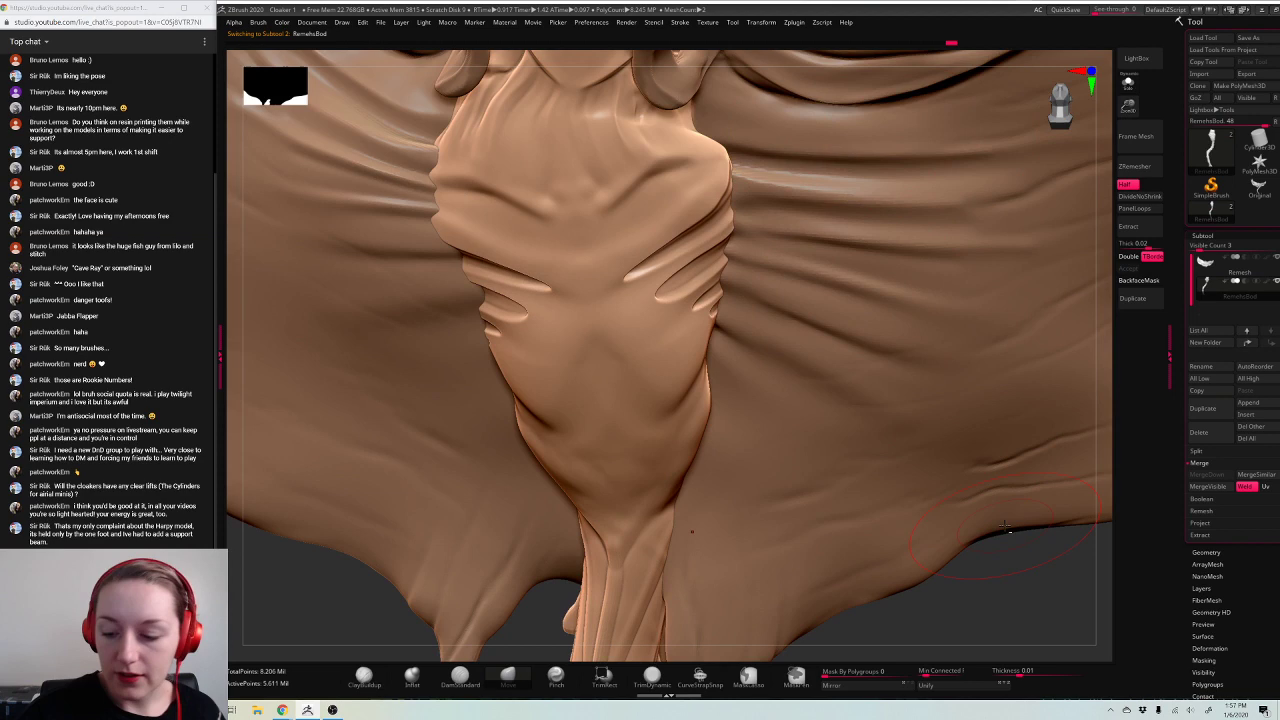
pyautogui.moveTo(1041, 632); pyautogui.dragTo(1045, 702)
pyautogui.keyDown('alt'); pyautogui.moveTo(886, 248); pyautogui.dragTo(892, 405); pyautogui.keyUp('alt')
# Step: Try to pull the wing mesh's hood edge beside the eye inward with the Move brush
pyautogui.keyDown('alt'); pyautogui.click(751, 222); pyautogui.keyUp('alt')
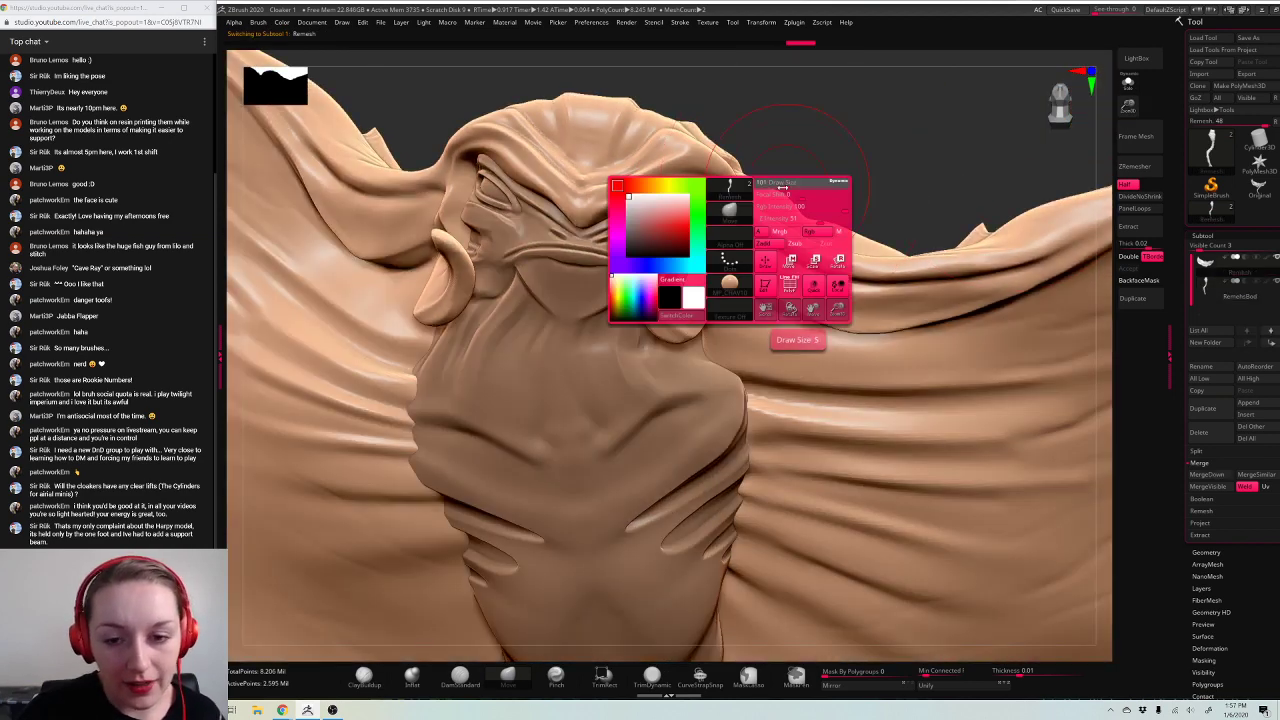
pyautogui.moveTo(826, 145)
pyautogui.mouseDown()
pyautogui.moveTo(786, 208)
pyautogui.moveTo(826, 148)
pyautogui.mouseUp()
pyautogui.moveTo(712, 222); pyautogui.dragTo(698, 207)
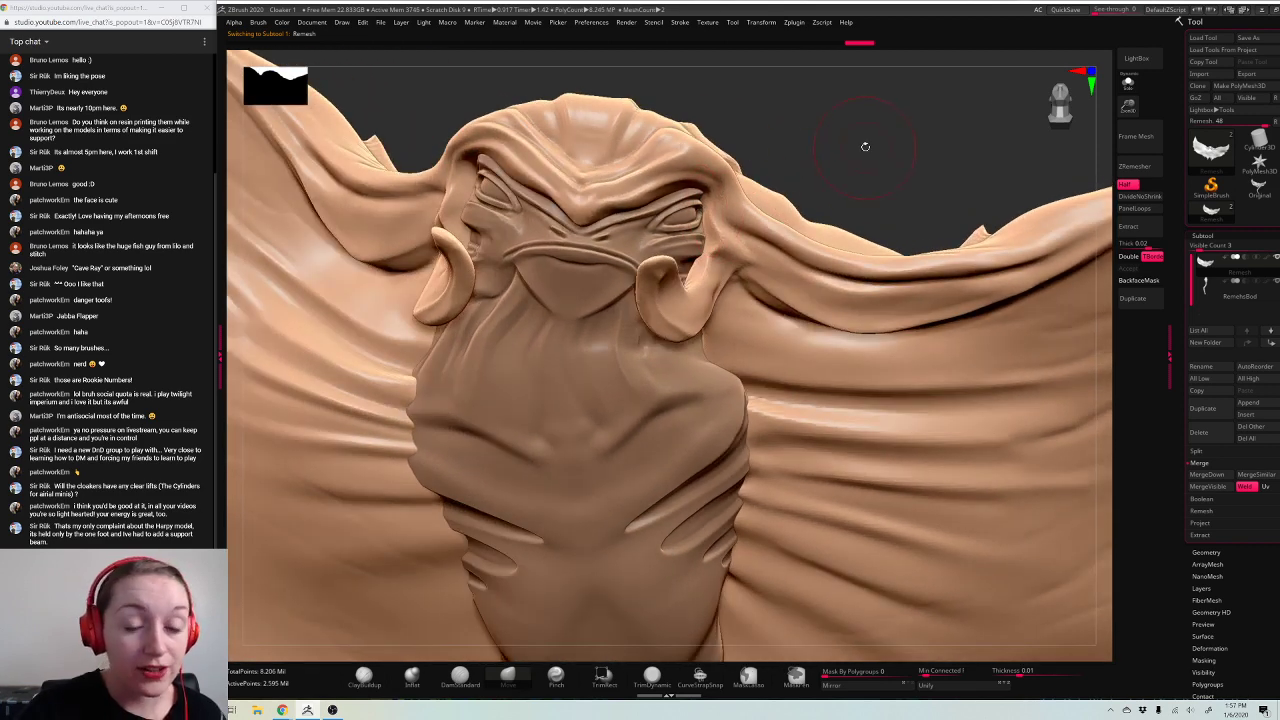
pyautogui.hotkey('ctrl', 'z')
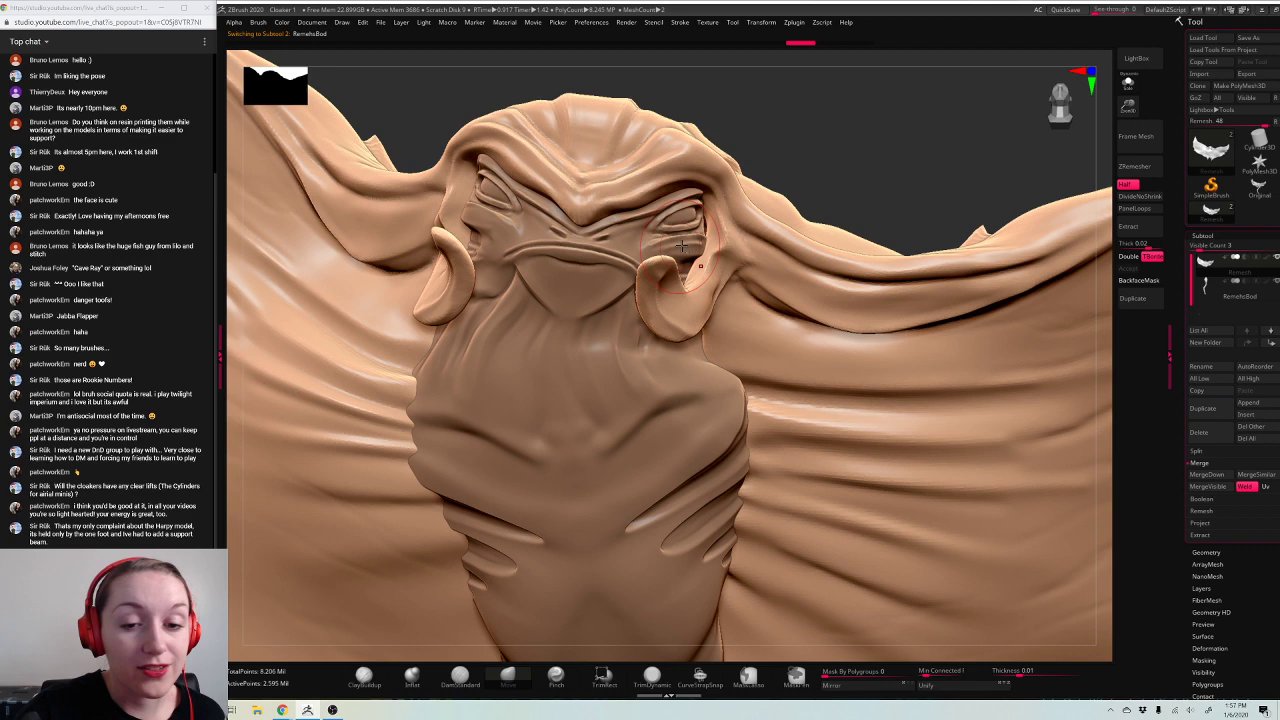
pyautogui.hotkey('ctrl', 'shift', 'z')
pyautogui.hotkey('ctrl', 'shift', 'z')
# Step: Isolate the wing mesh and build up the hollow beneath the hood behind the face with the Inflate brush, then show all subtools
pyautogui.click(1128, 82)
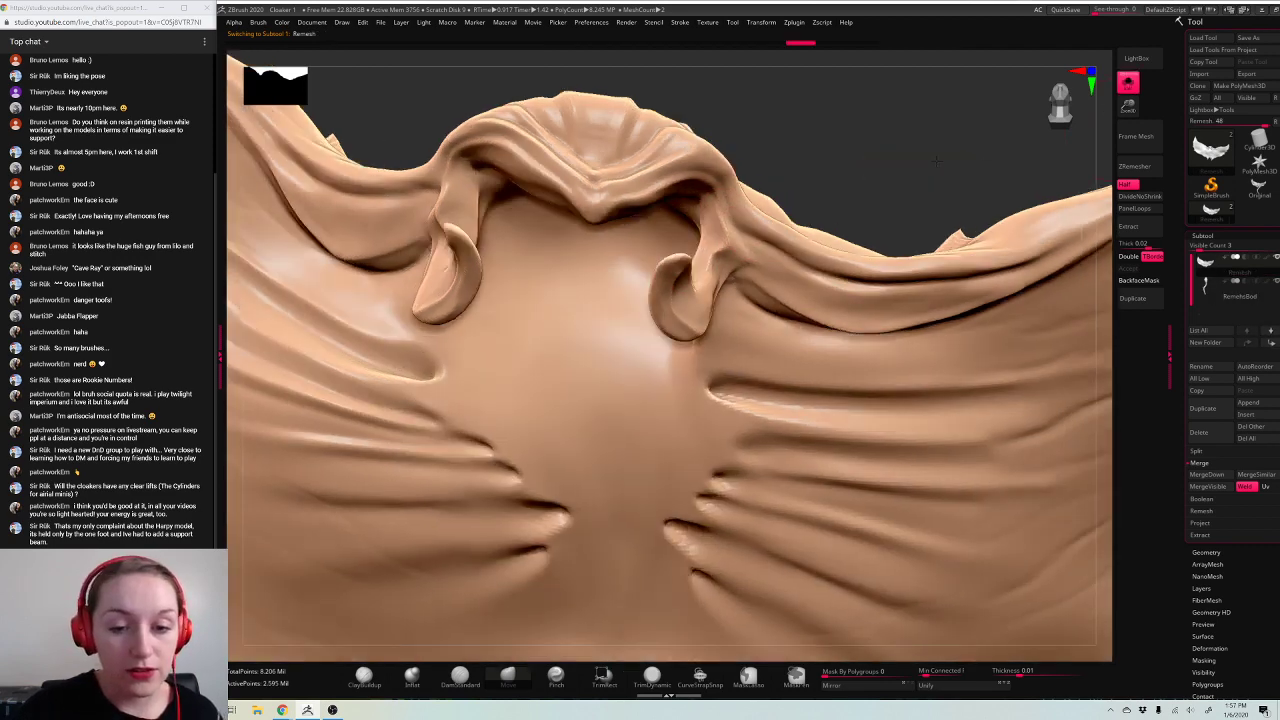
pyautogui.moveTo(1000, 110)
pyautogui.mouseDown()
pyautogui.moveTo(700, 300)
pyautogui.moveTo(678, 246)
pyautogui.moveTo(702, 242)
pyautogui.mouseUp()
pyautogui.press('2')
pyautogui.moveTo(702, 242)
pyautogui.mouseDown(button='right')
pyautogui.moveTo(712, 169)
pyautogui.moveTo(929, 243)
pyautogui.moveTo(984, 198)
pyautogui.moveTo(891, 180)
pyautogui.moveTo(557, 179)
pyautogui.mouseUp(button='right')
pyautogui.moveTo(525, 228)
pyautogui.mouseDown()
pyautogui.moveTo(528, 266)
pyautogui.moveTo(620, 297)
pyautogui.moveTo(670, 245)
pyautogui.mouseUp()
pyautogui.moveTo(900, 168); pyautogui.dragTo(814, 237, button='right')
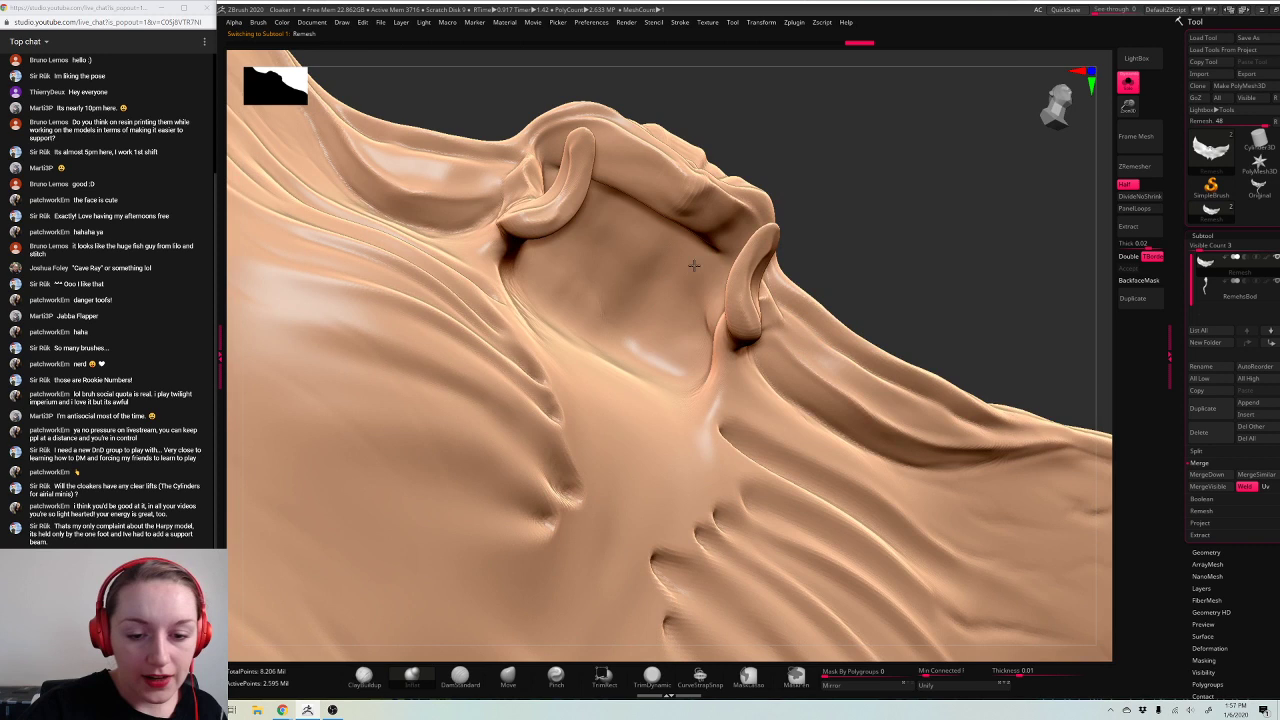
pyautogui.moveTo(969, 200); pyautogui.dragTo(920, 197, button='right')
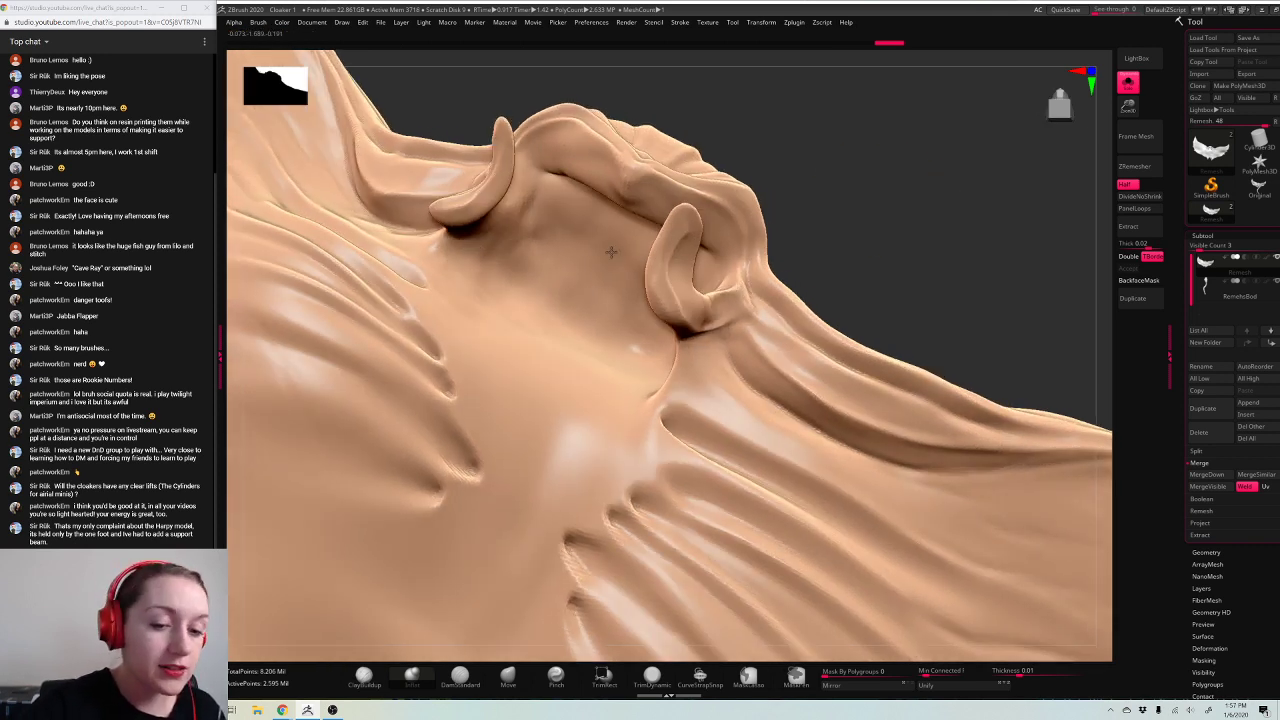
pyautogui.click(1125, 89)
pyautogui.moveTo(1007, 186); pyautogui.dragTo(886, 148)
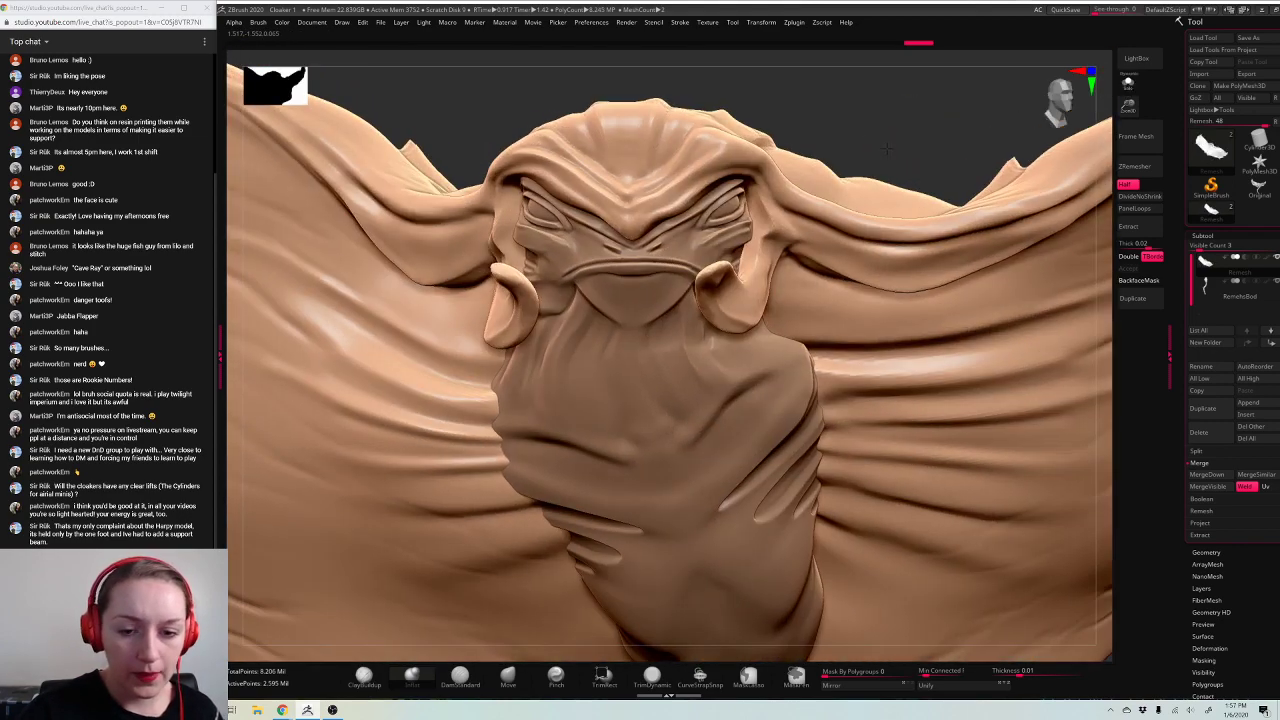
# Step: View the whole creature and merge the wing subtool down with the body subtool into one mesh
pyautogui.press('f')
pyautogui.moveTo(1020, 497); pyautogui.dragTo(1003, 526)
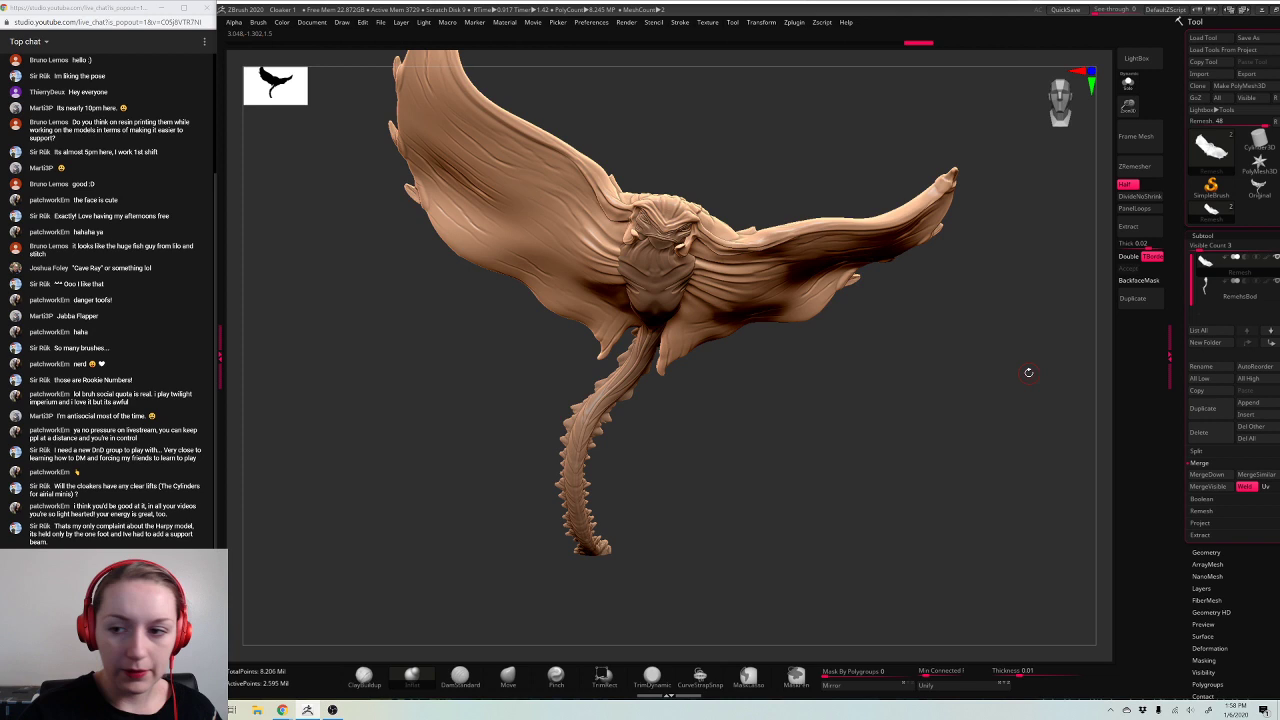
pyautogui.moveTo(1028, 372)
pyautogui.mouseDown()
pyautogui.moveTo(877, 428)
pyautogui.moveTo(927, 379)
pyautogui.mouseUp()
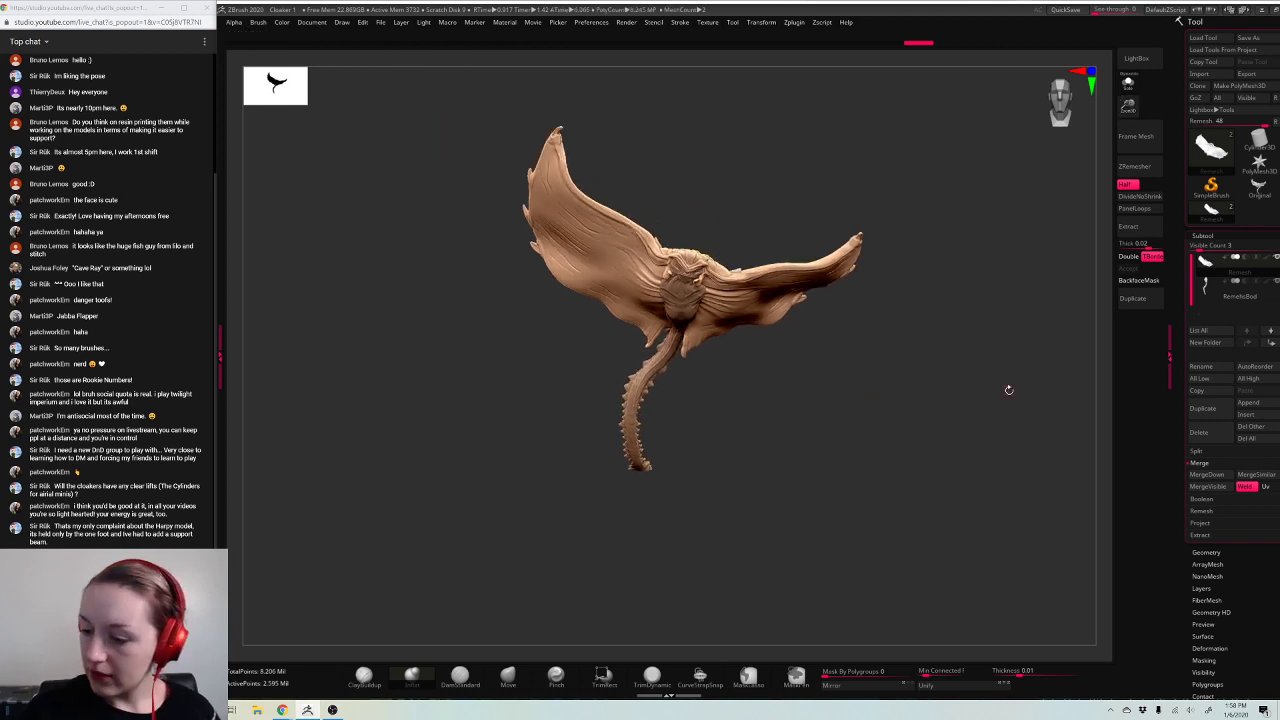
pyautogui.click(1208, 473)
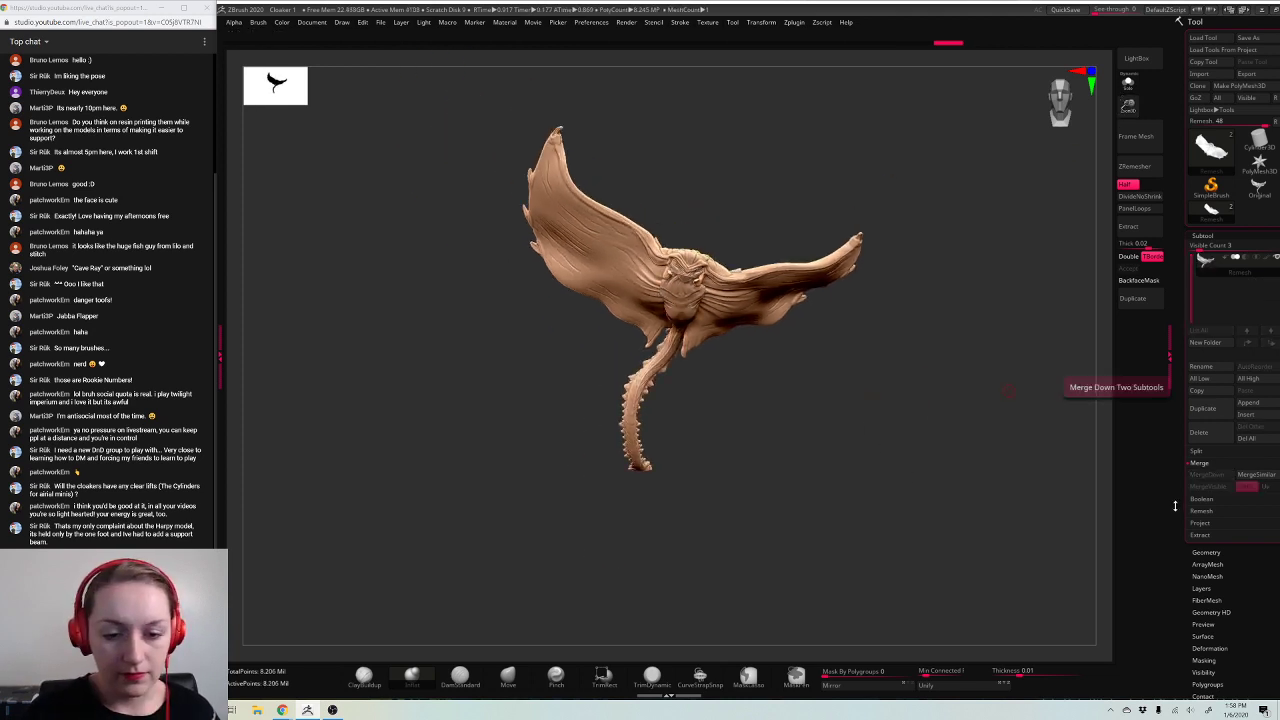
# Step: Place the transform gizmo on the merged creature's wing beside the head, and view the whole model
pyautogui.press('w')
pyautogui.keyDown('alt'); pyautogui.click(807, 266); pyautogui.keyUp('alt')
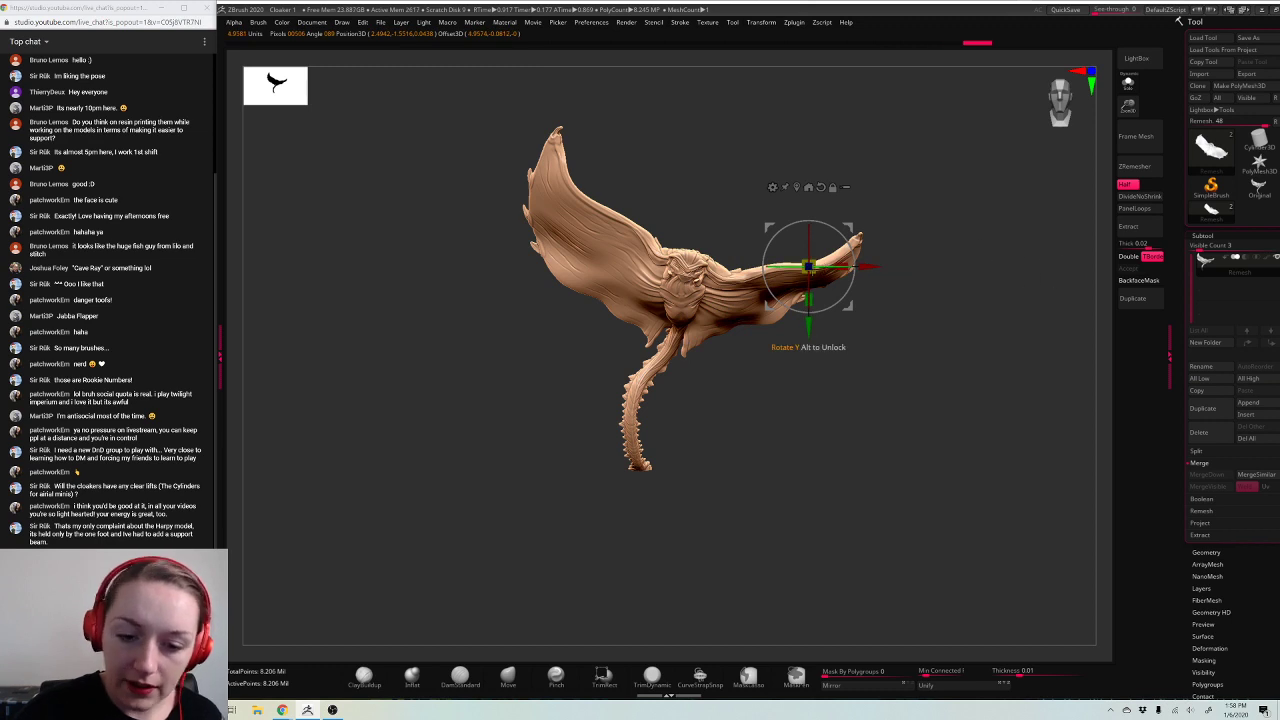
pyautogui.moveTo(979, 245); pyautogui.dragTo(1011, 209)
pyautogui.moveTo(1127, 105); pyautogui.dragTo(967, 349)
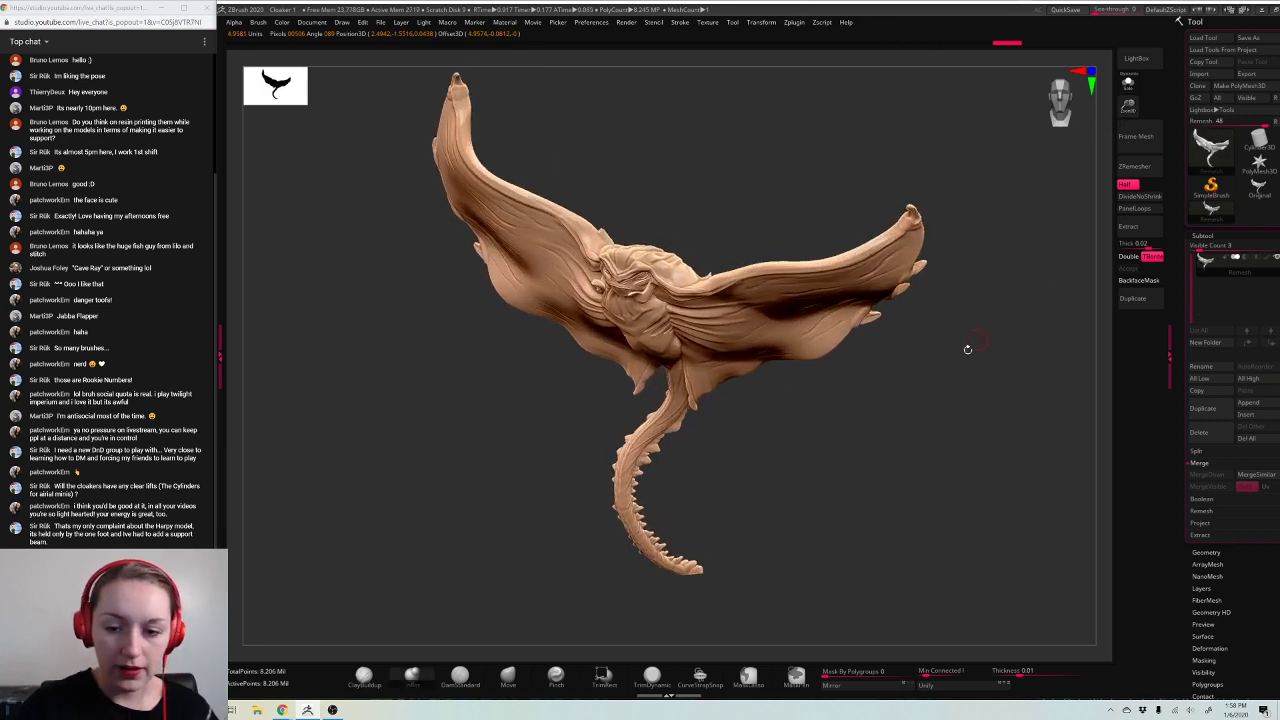
# Step: Adjust the spikes along the wing's outer edge with the Move brush
pyautogui.press('space')
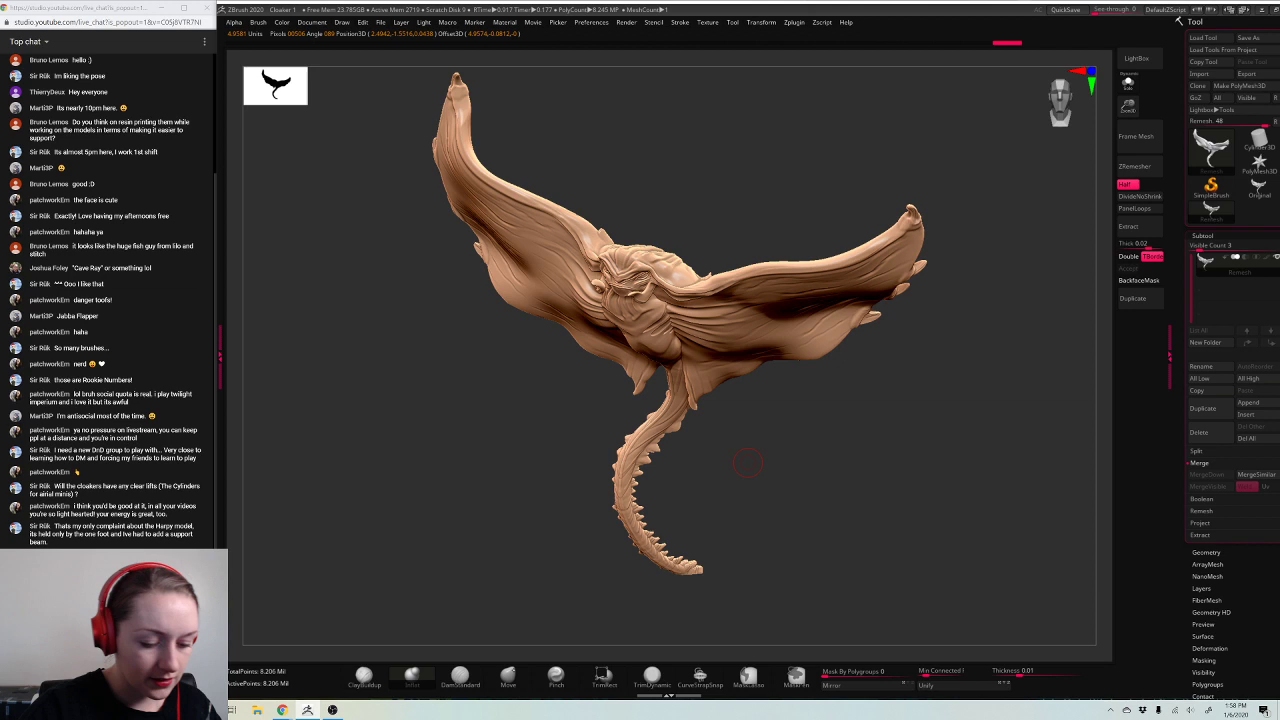
pyautogui.press('space')
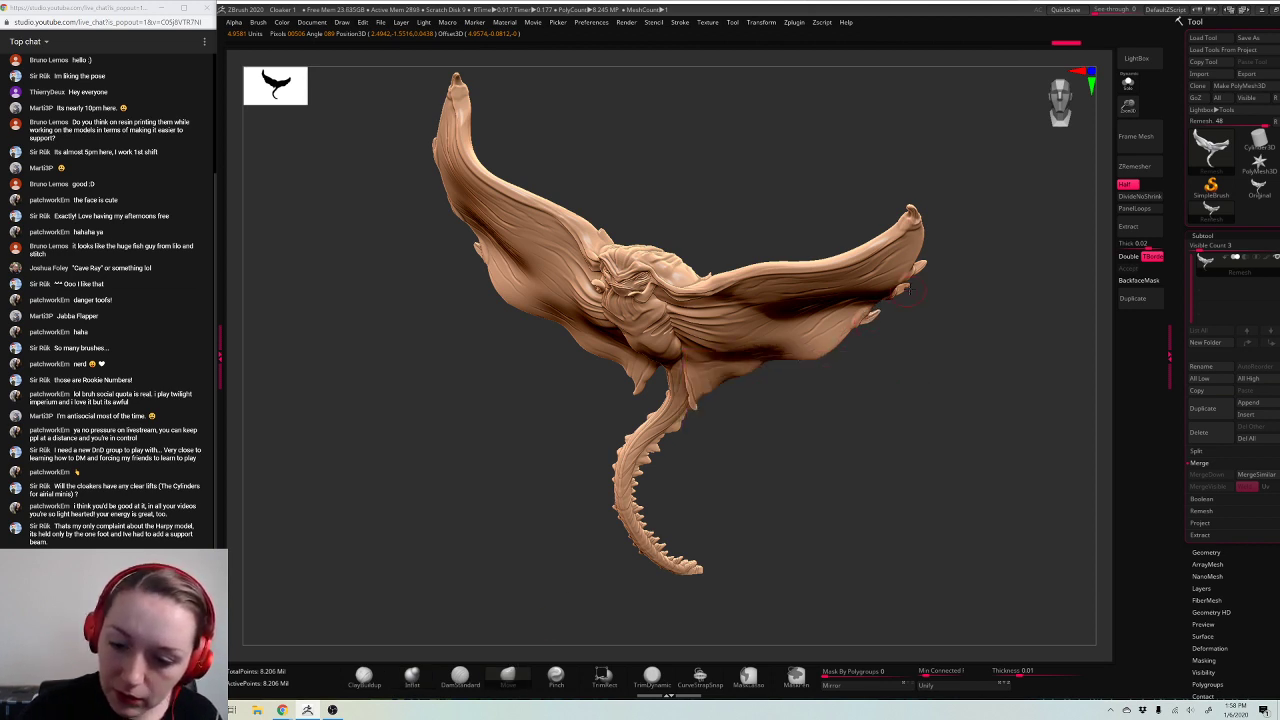
pyautogui.moveTo(984, 247)
pyautogui.mouseDown()
pyautogui.moveTo(982, 222)
pyautogui.moveTo(888, 275)
pyautogui.mouseUp()
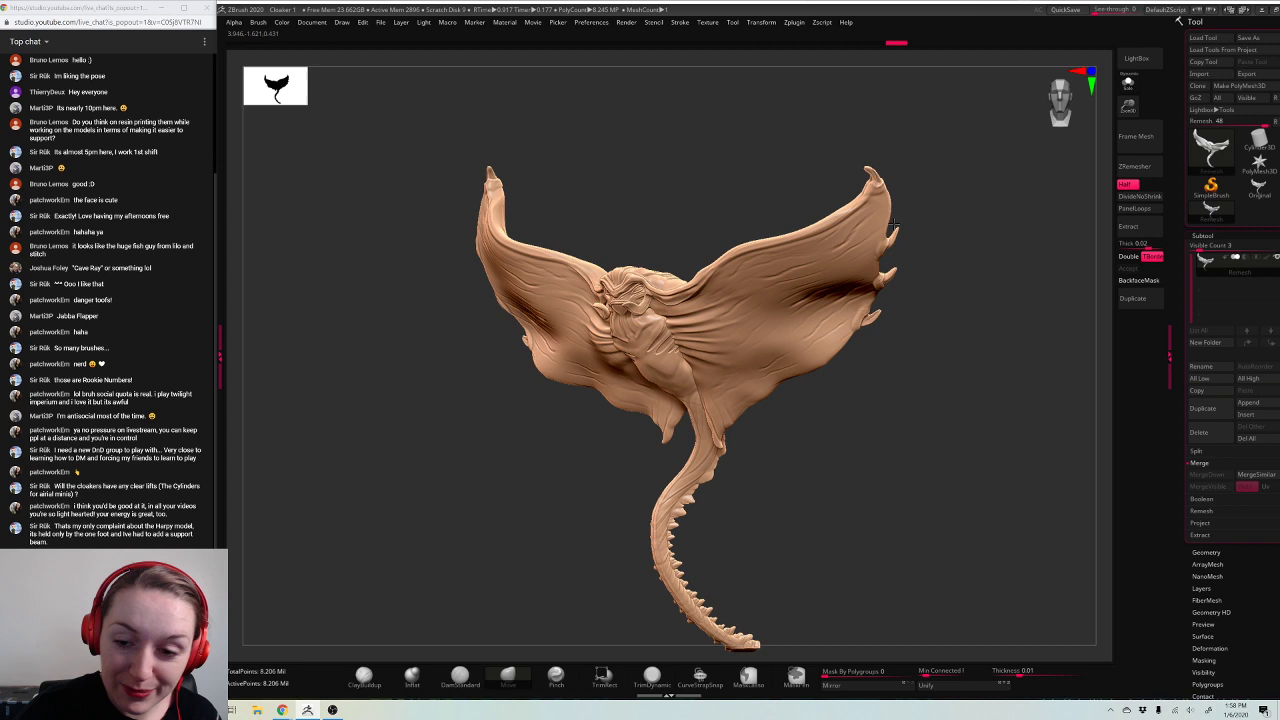
pyautogui.press('space')
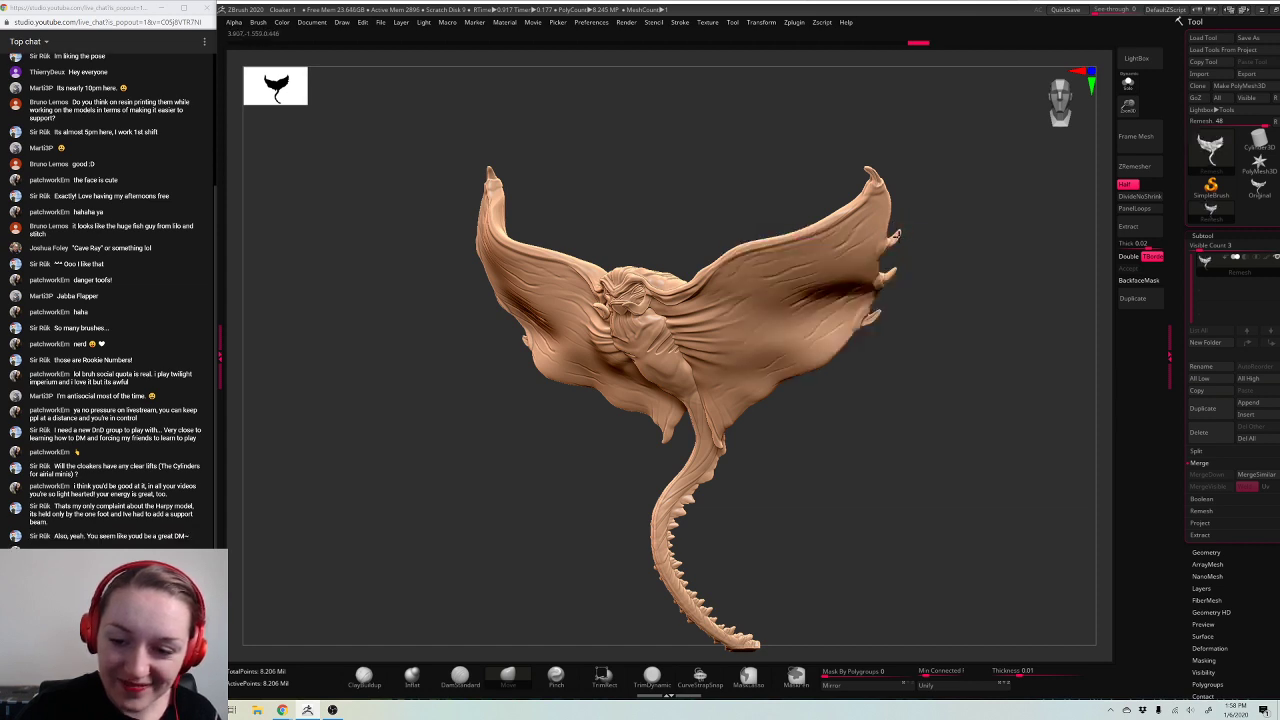
pyautogui.moveTo(967, 284); pyautogui.dragTo(989, 367)
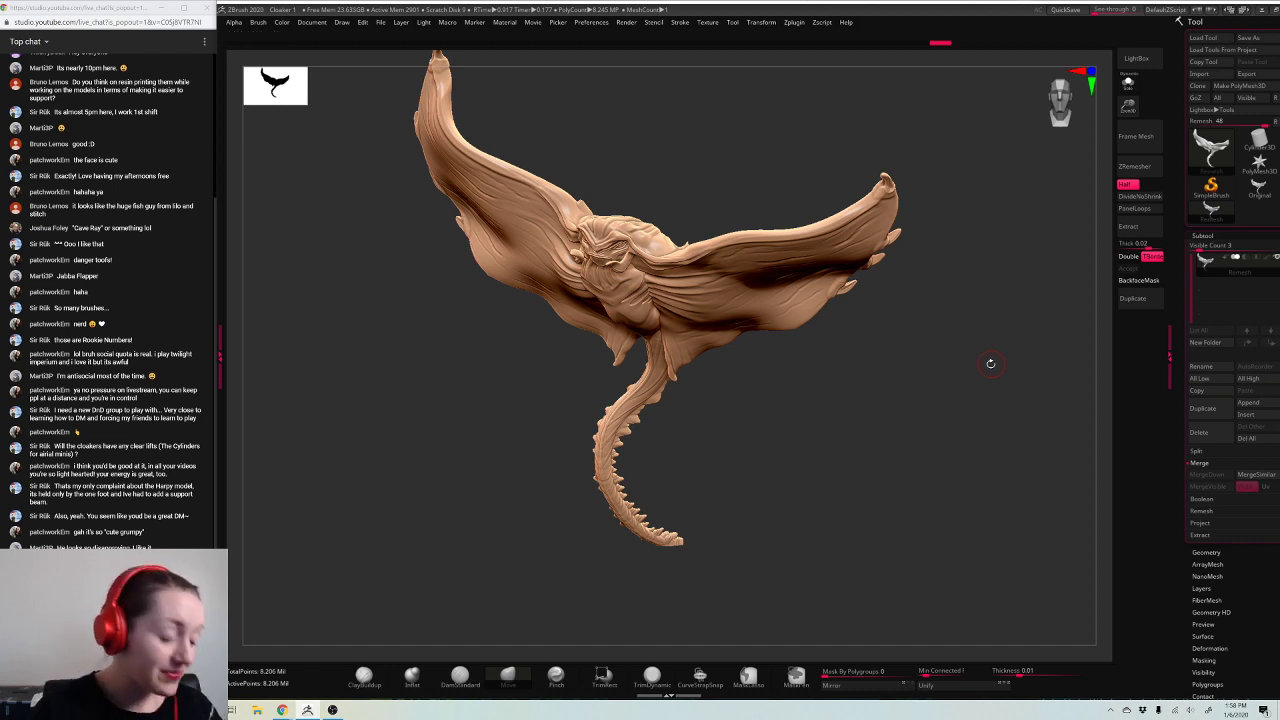
# Step: Try to fuse the merged creature into one surface with DynaMesh at resolution 4072
pyautogui.moveTo(991, 364)
pyautogui.keyDown('alt'); pyautogui.mouseDown()
pyautogui.moveTo(984, 320)
pyautogui.moveTo(958, 476)
pyautogui.moveTo(966, 443)
pyautogui.mouseUp(); pyautogui.keyUp('alt')
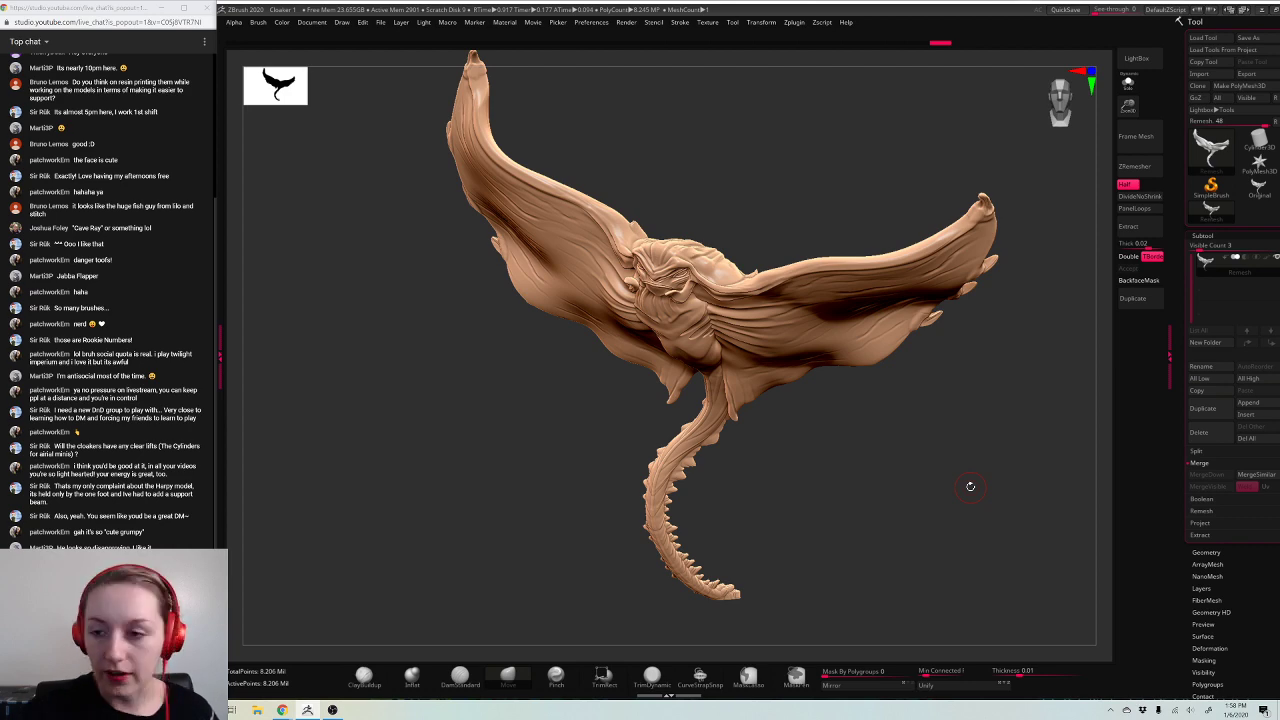
pyautogui.moveTo(970, 486)
pyautogui.keyDown('alt'); pyautogui.mouseDown()
pyautogui.moveTo(889, 523)
pyautogui.moveTo(1075, 512)
pyautogui.moveTo(969, 500)
pyautogui.moveTo(1085, 445)
pyautogui.mouseUp(); pyautogui.keyUp('alt')
pyautogui.click(1203, 236)
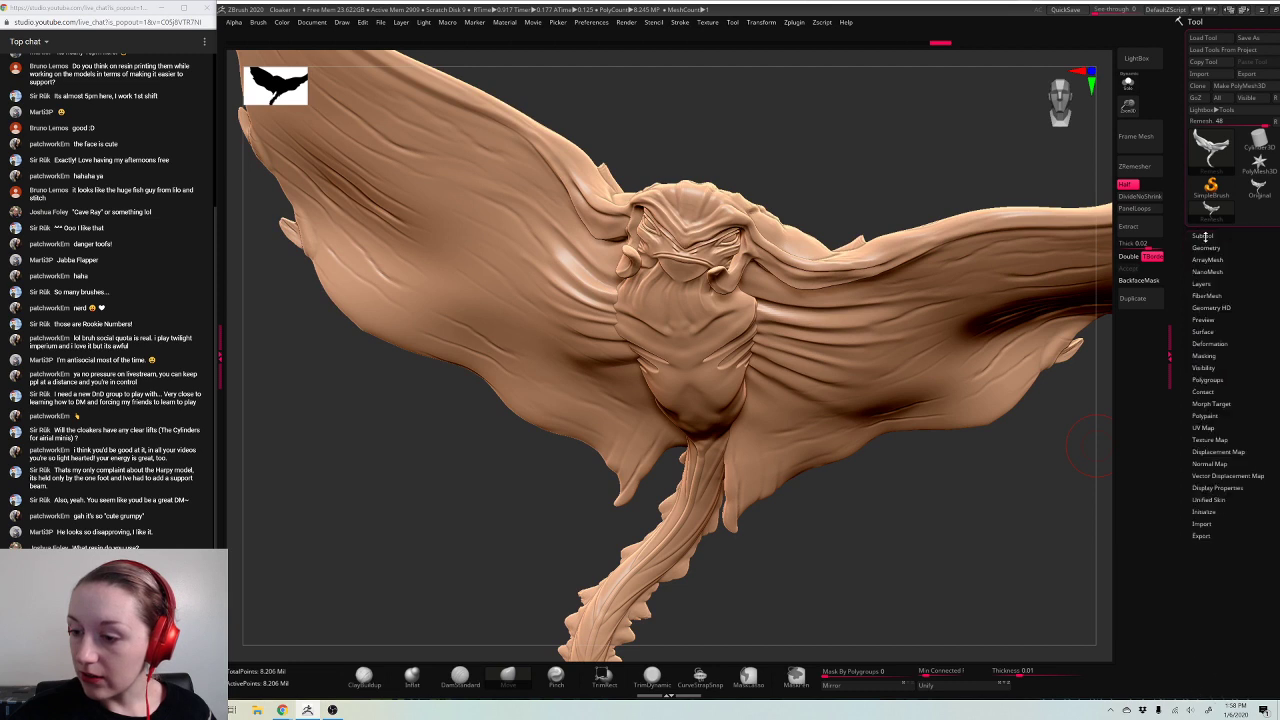
pyautogui.click(1207, 247)
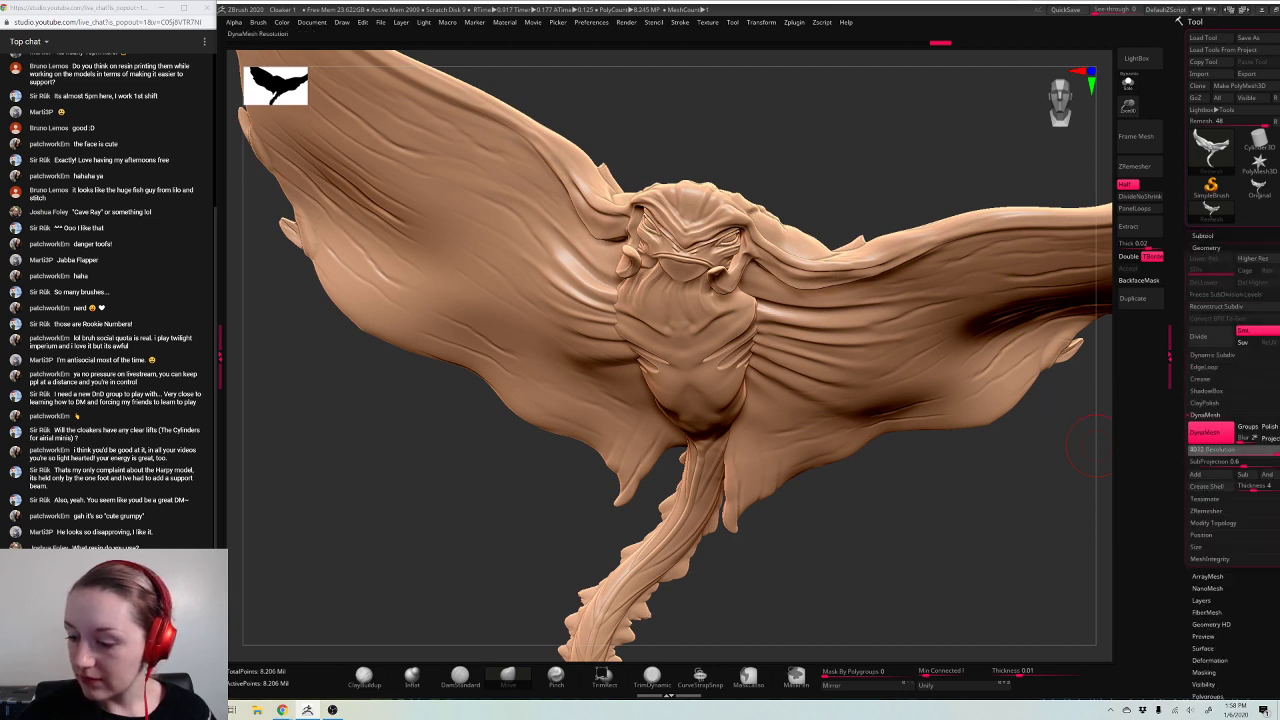
pyautogui.keyDown('ctrl'); pyautogui.moveTo(980, 512); pyautogui.dragTo(1026, 562); pyautogui.keyUp('ctrl')
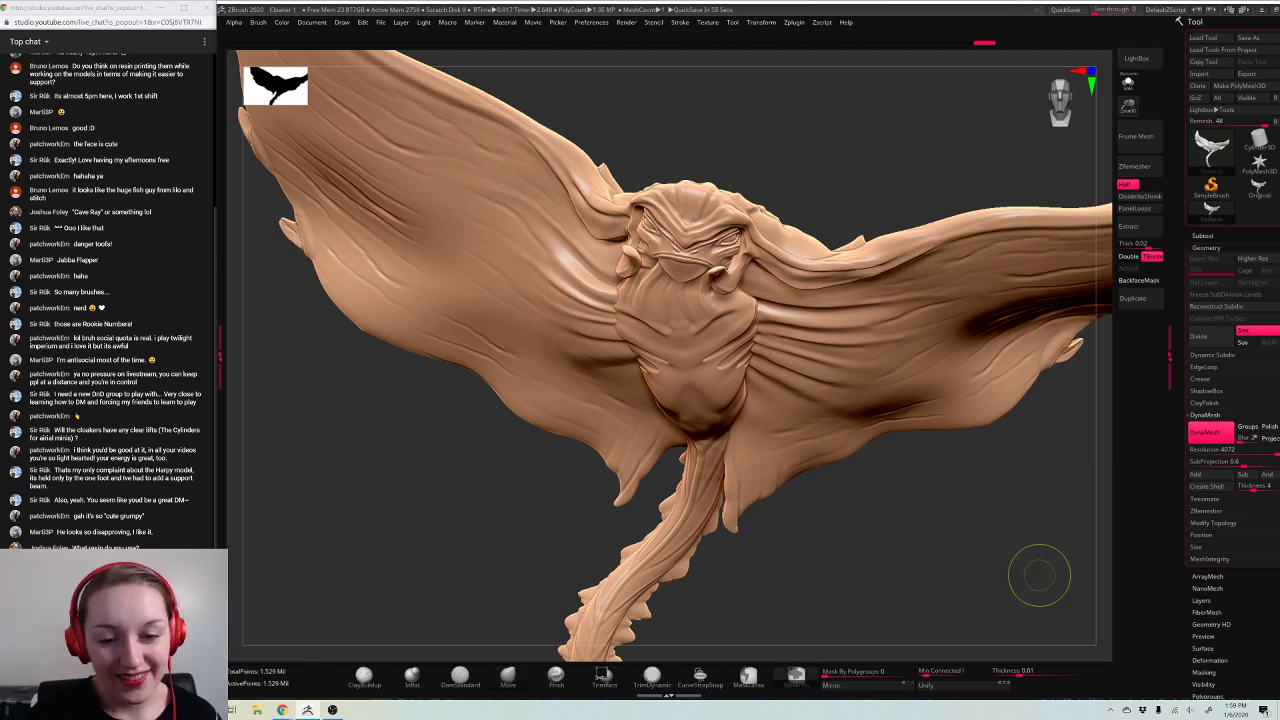
pyautogui.hotkey('ctrl', 'z')
# Step: Try DynaMesh on the creature again with adjusted Blur settings
pyautogui.moveTo(1034, 571); pyautogui.dragTo(1028, 504)
pyautogui.click(1223, 443)
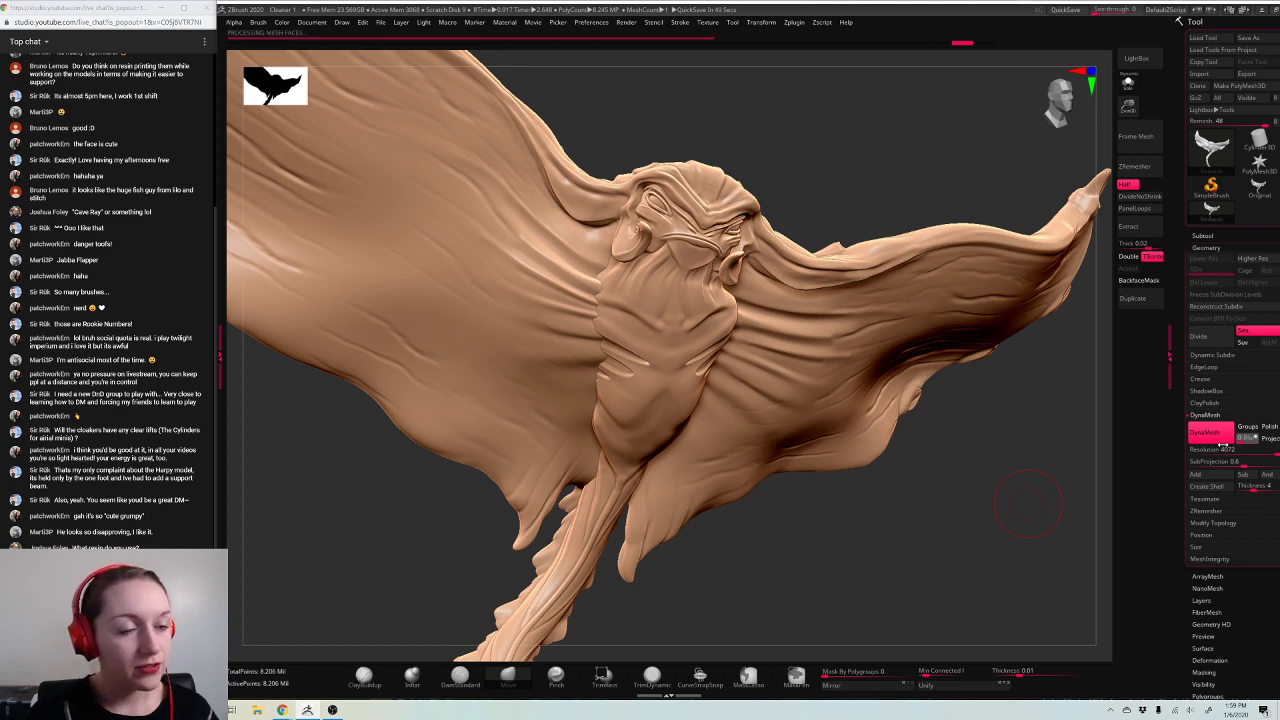
pyautogui.moveTo(1080, 450); pyautogui.dragTo(985, 560)
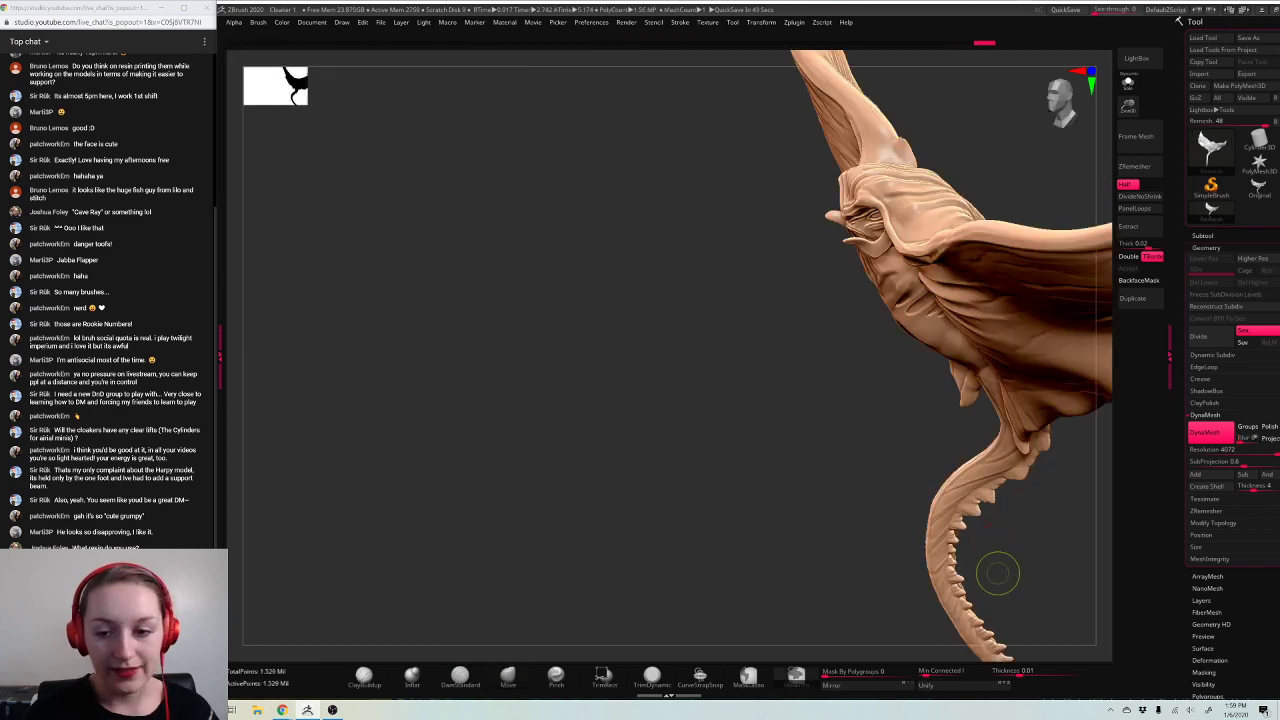
pyautogui.moveTo(1005, 510)
pyautogui.keyDown('alt'); pyautogui.mouseDown()
pyautogui.moveTo(857, 538)
pyautogui.moveTo(873, 529)
pyautogui.mouseUp(); pyautogui.keyUp('alt')
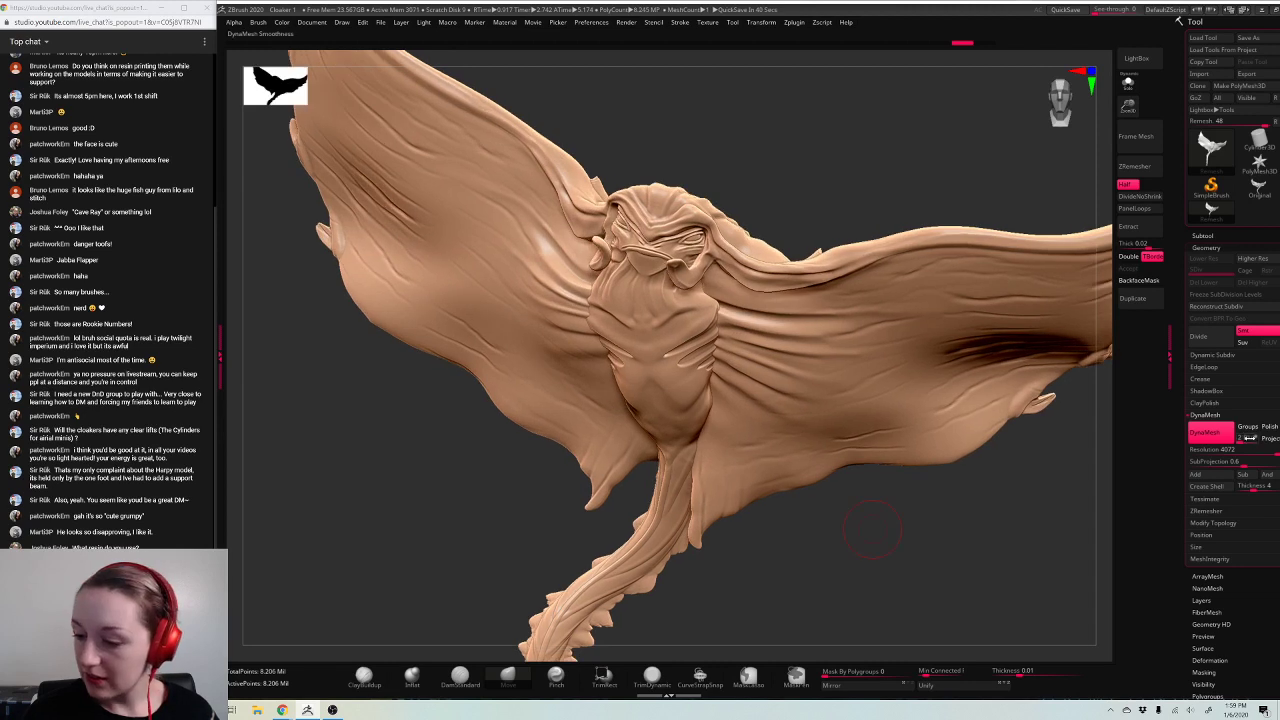
pyautogui.moveTo(1249, 439); pyautogui.dragTo(1235, 441)
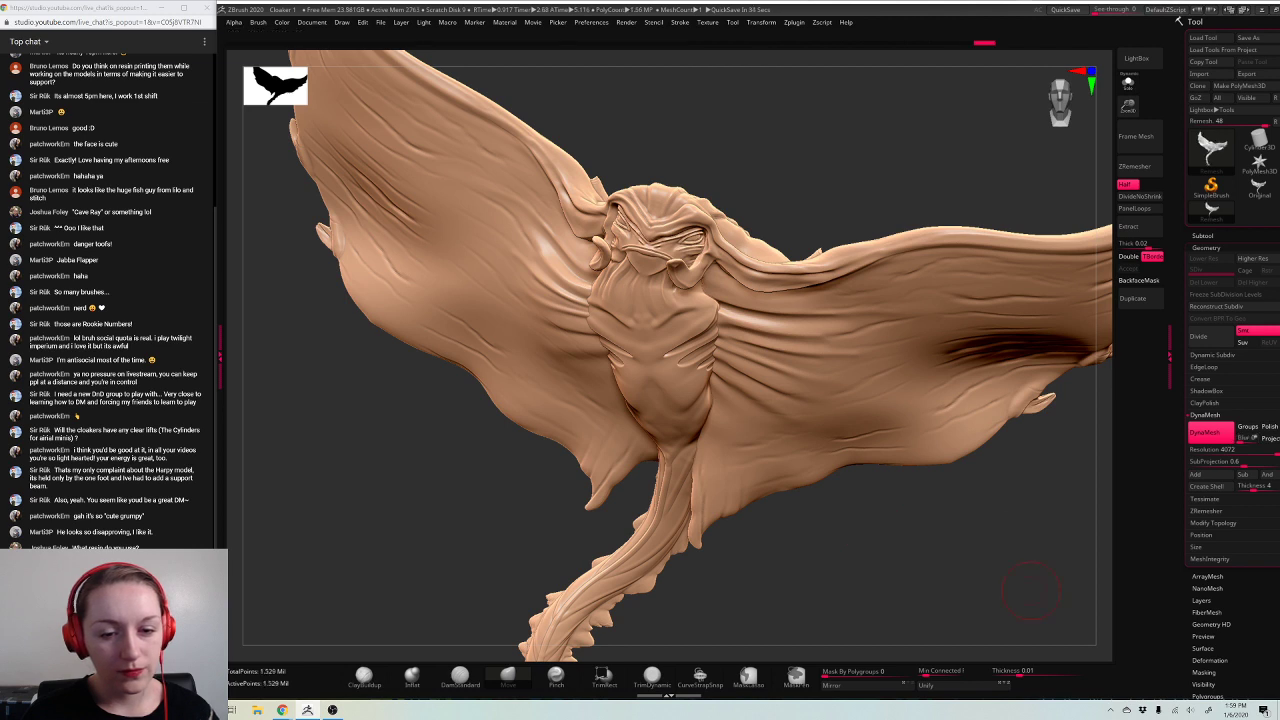
# Step: Set the DynaMesh SubProjection to 0.99425 and try remeshing the creature at resolution 4072
pyautogui.moveTo(1226, 462)
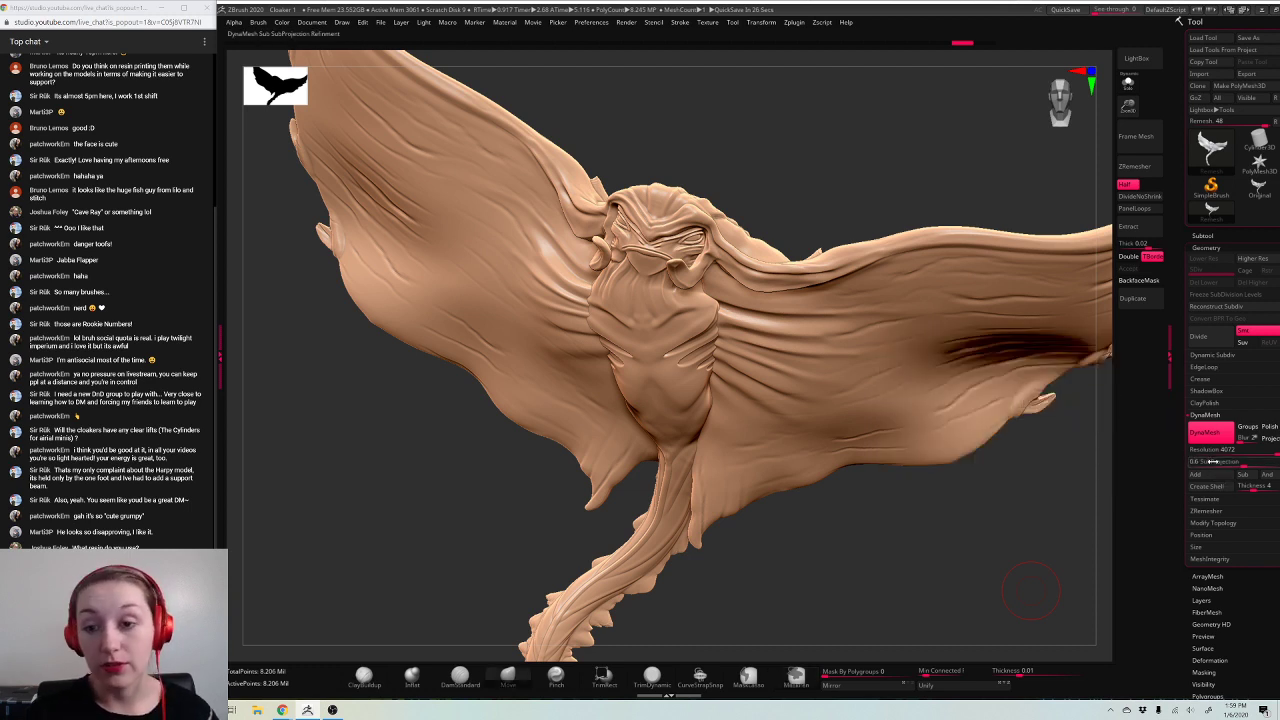
pyautogui.press('ctrl')
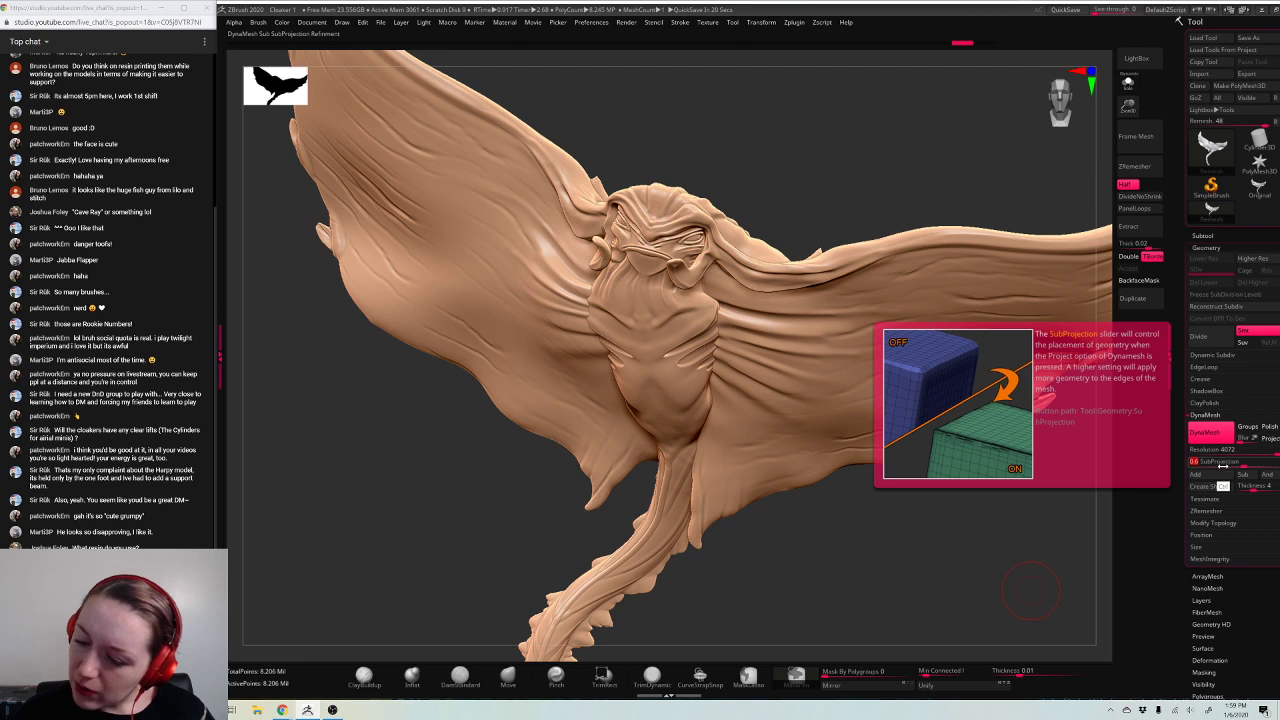
pyautogui.moveTo(1222, 469); pyautogui.dragTo(1272, 466)
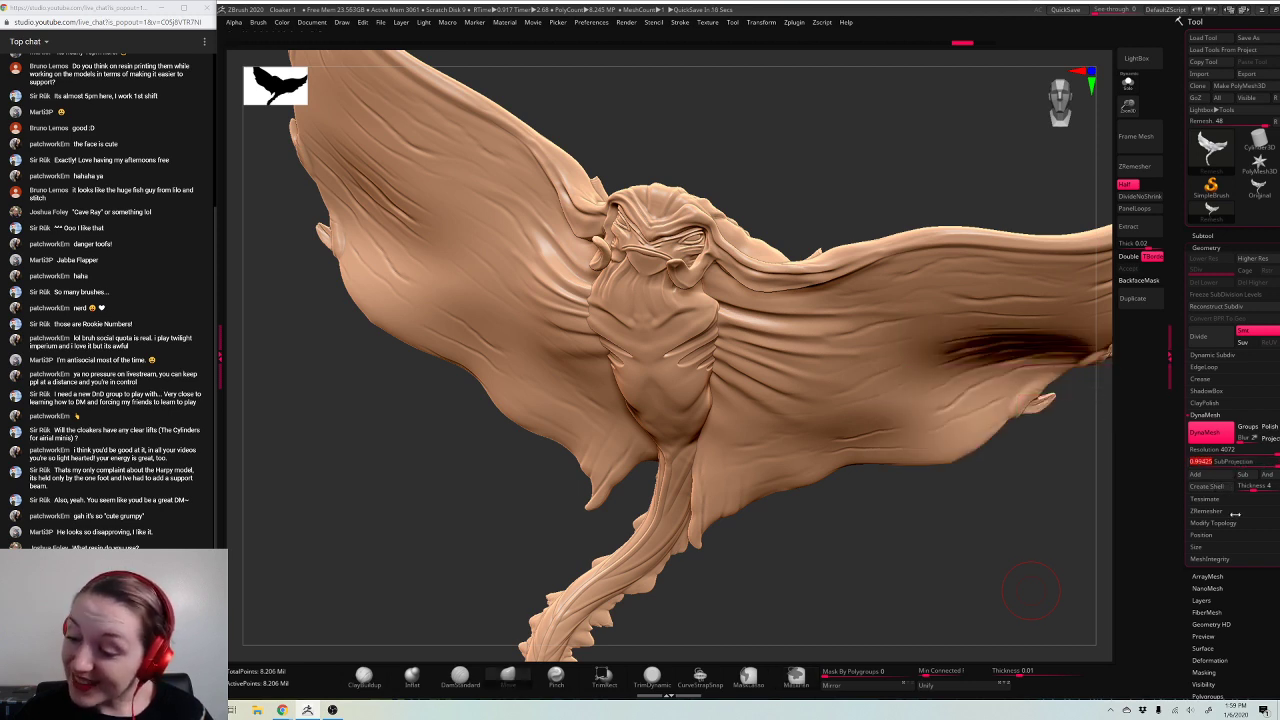
pyautogui.keyDown('ctrl'); pyautogui.moveTo(940, 522); pyautogui.dragTo(990, 562); pyautogui.keyUp('ctrl')
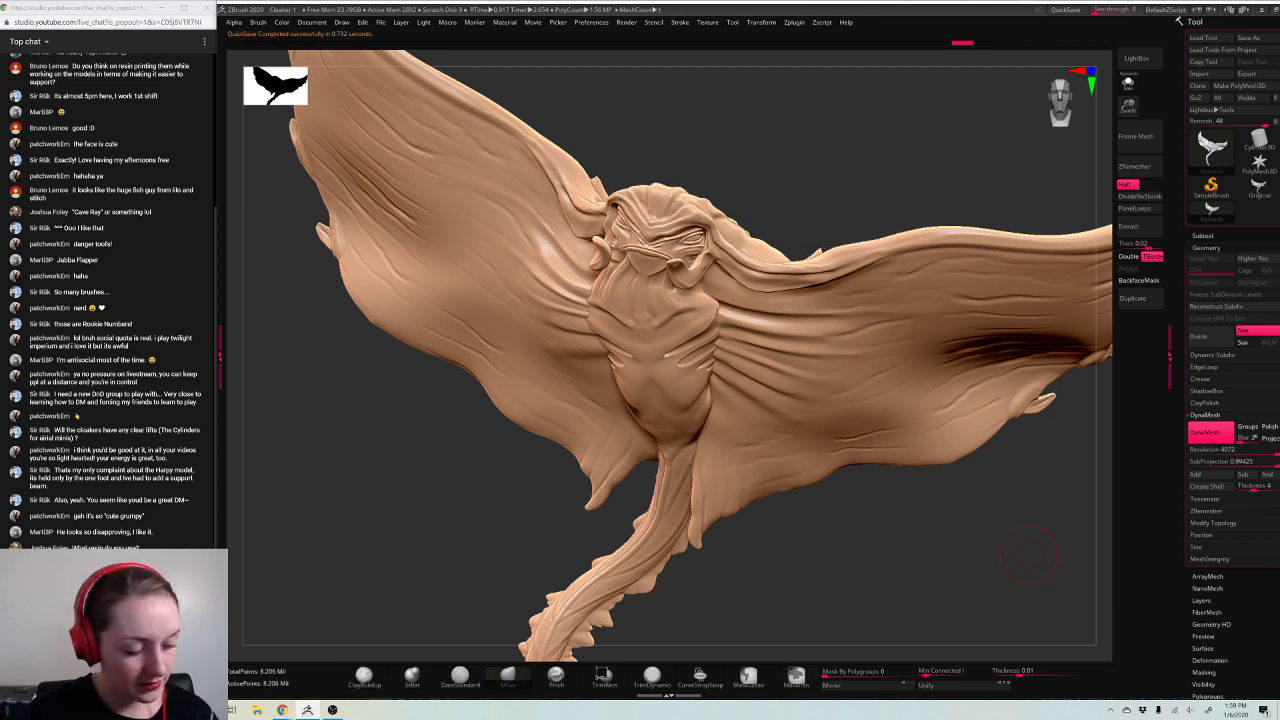
# Step: Try subdividing the remeshed creature once to raise its polygon density
pyautogui.click(1197, 339)
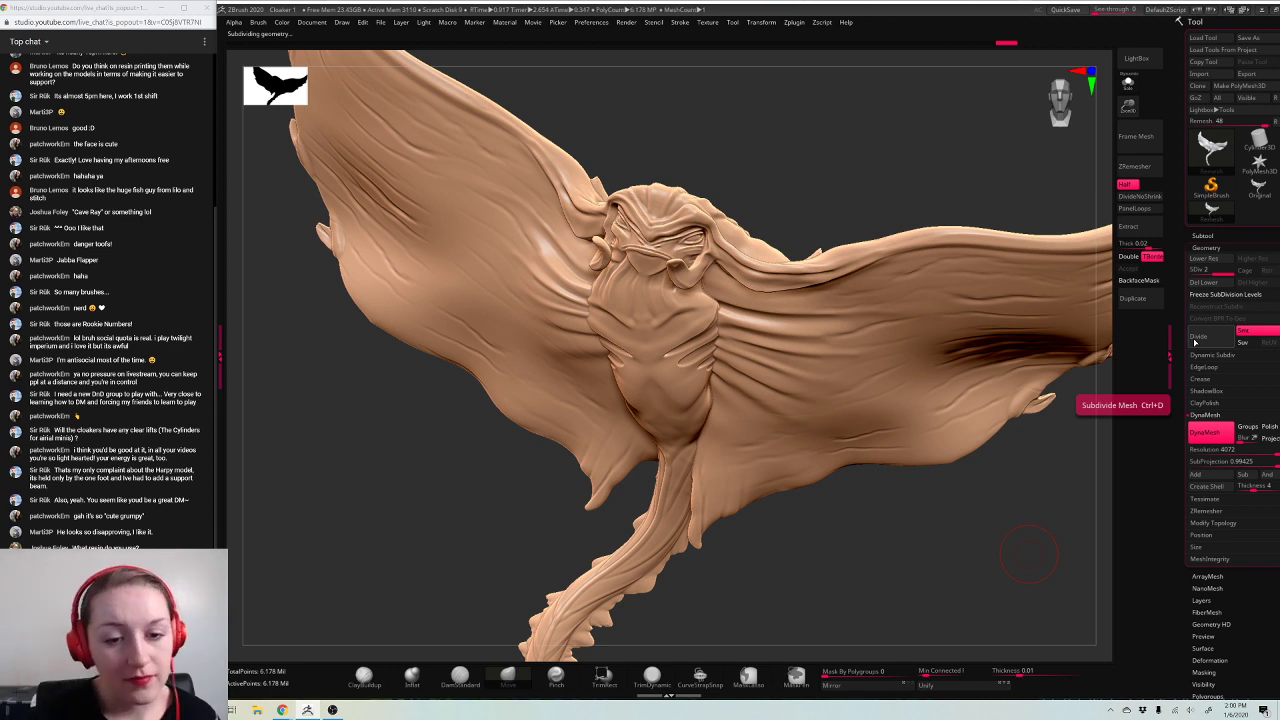
pyautogui.press('ctrl')
pyautogui.click(1197, 339)
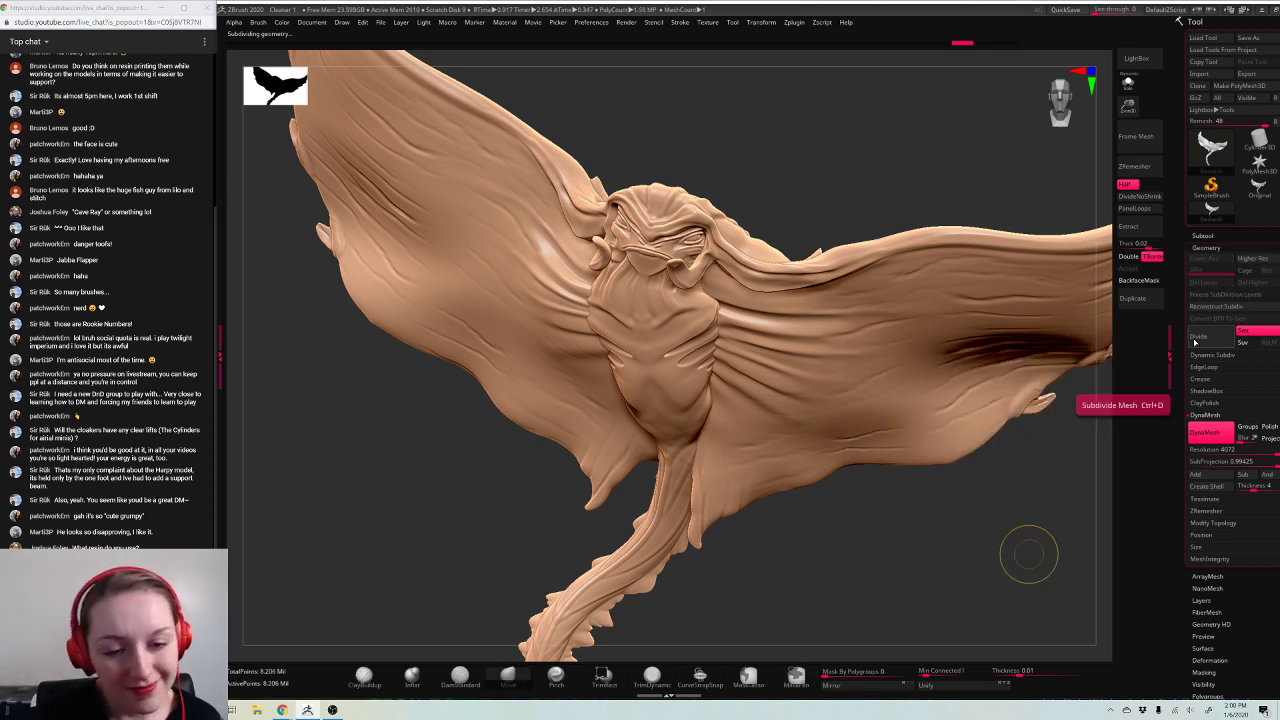
# Step: Try to restore the quicksave QS_3613 without saving the changes to the current project
pyautogui.moveTo(1128, 105); pyautogui.dragTo(1124, 45)
pyautogui.moveTo(992, 490); pyautogui.dragTo(963, 330)
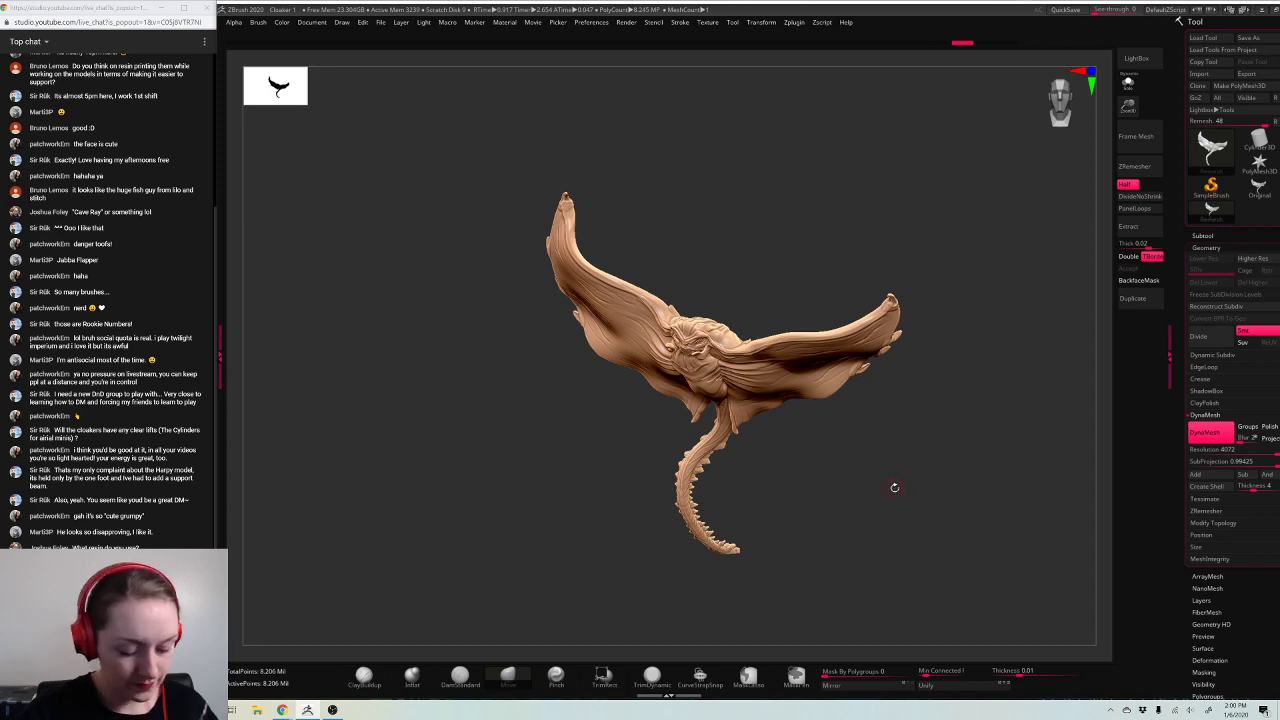
pyautogui.click(635, 56)
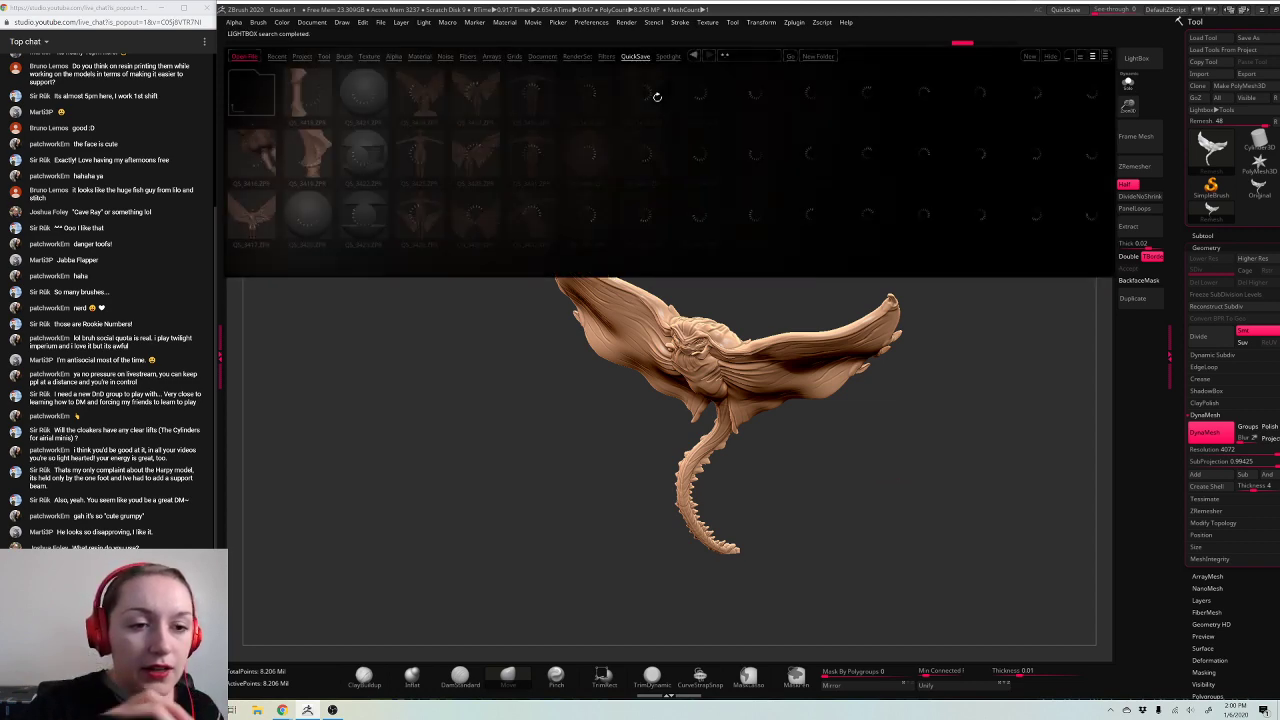
pyautogui.scroll(-5, 843, 197)
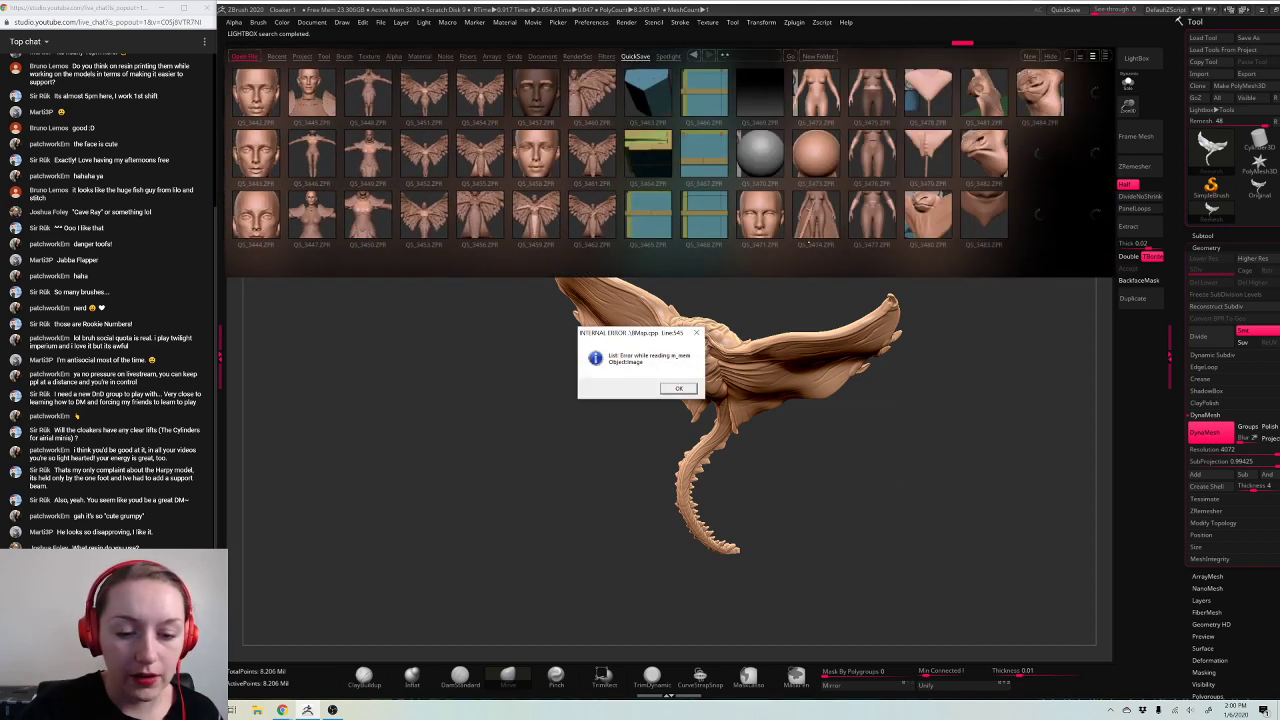
pyautogui.click(679, 389)
pyautogui.scroll(-5, 823, 243)
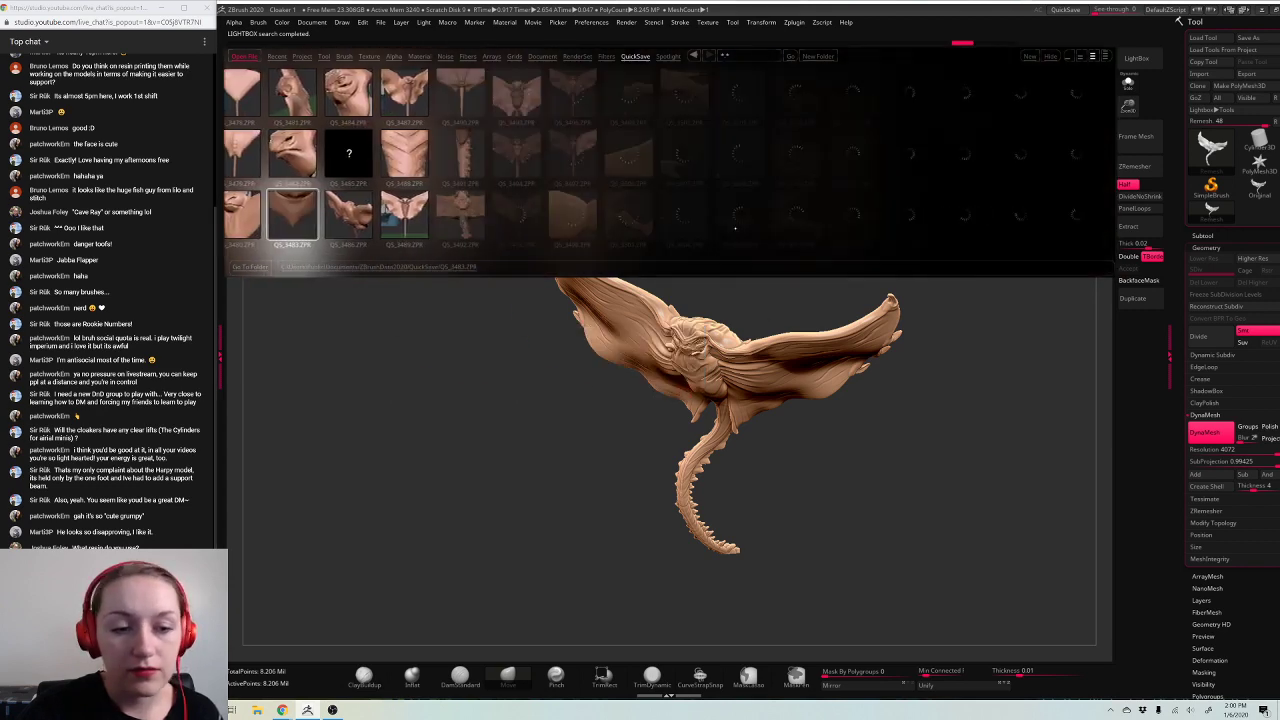
pyautogui.scroll(-10, 823, 243)
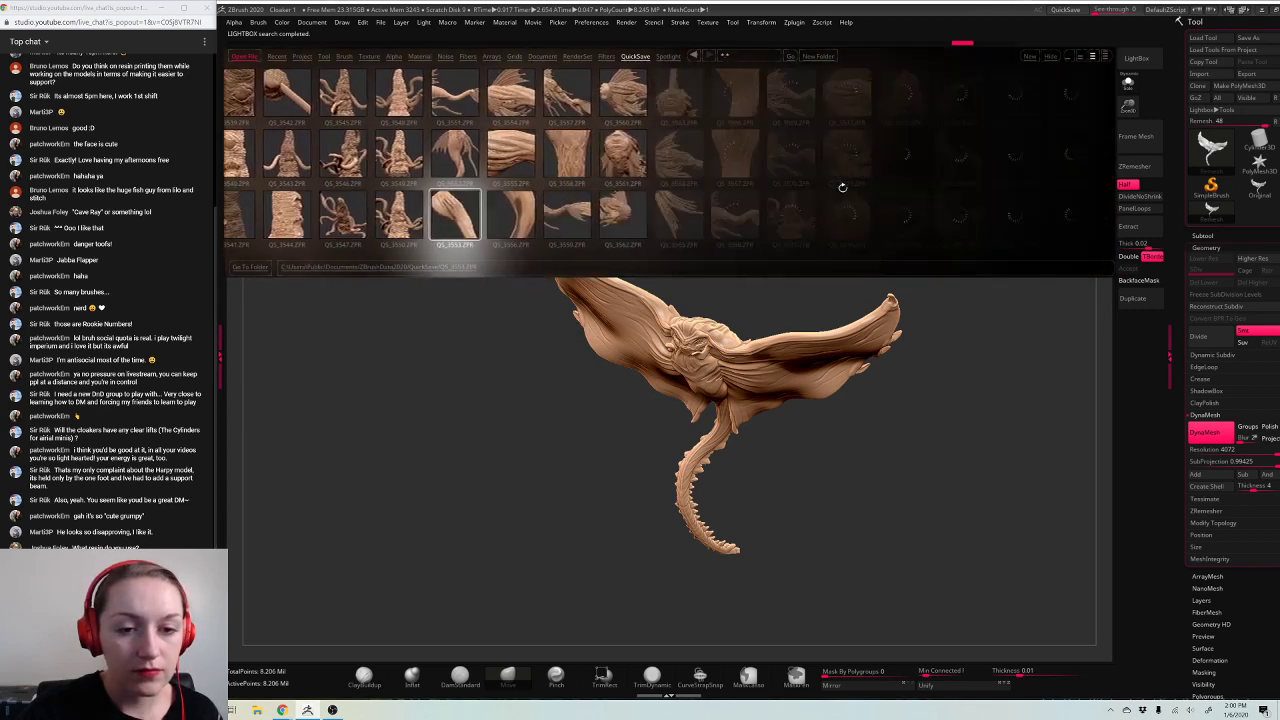
pyautogui.scroll(-5, 790, 215)
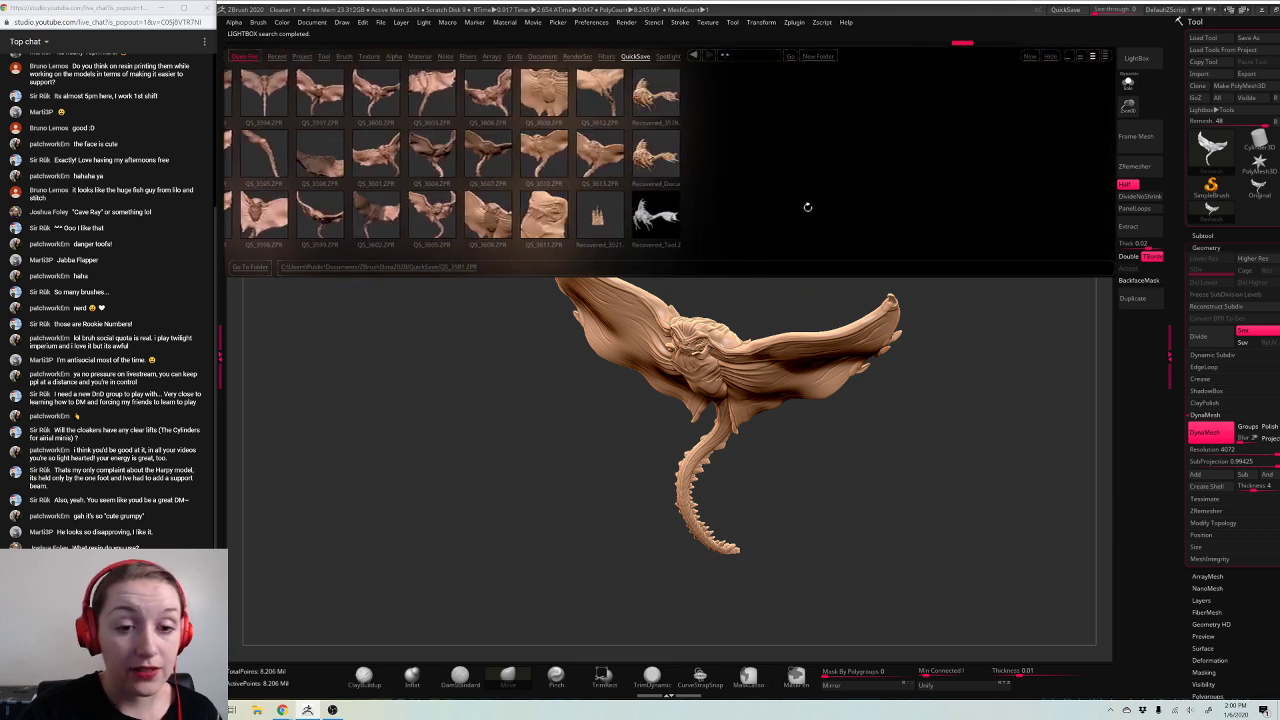
pyautogui.doubleClick(610, 160)
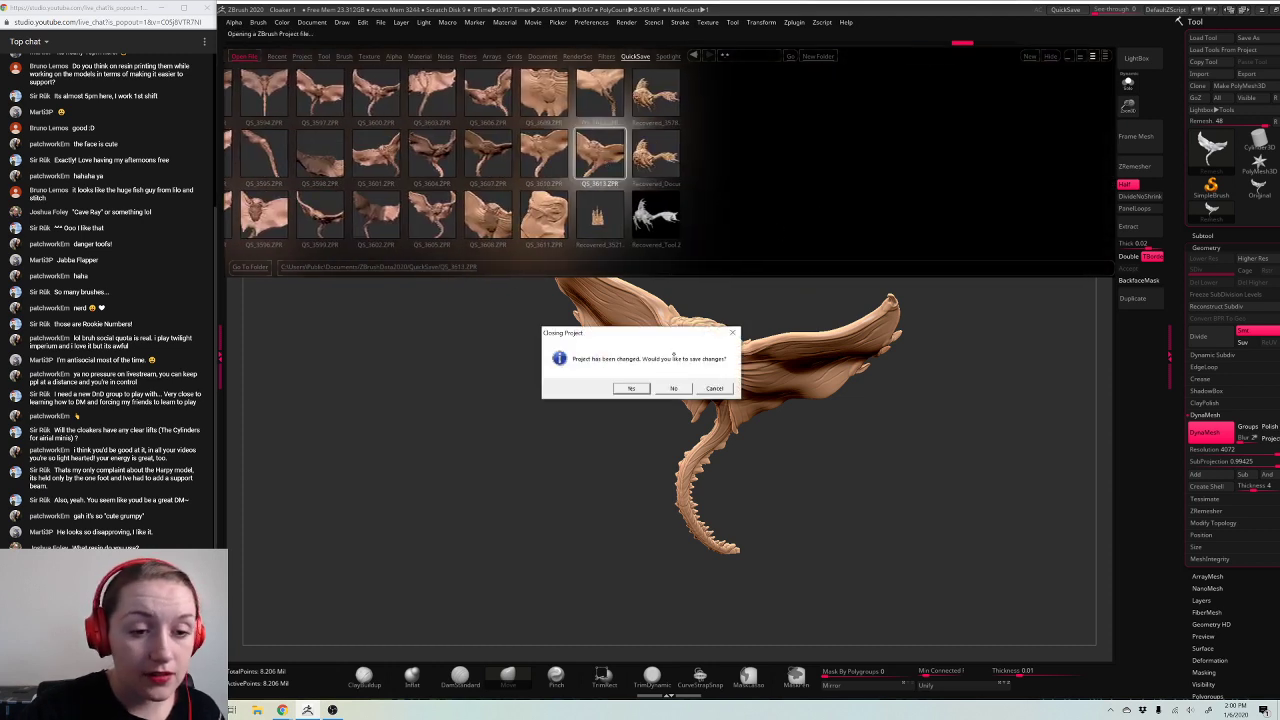
pyautogui.click(680, 387)
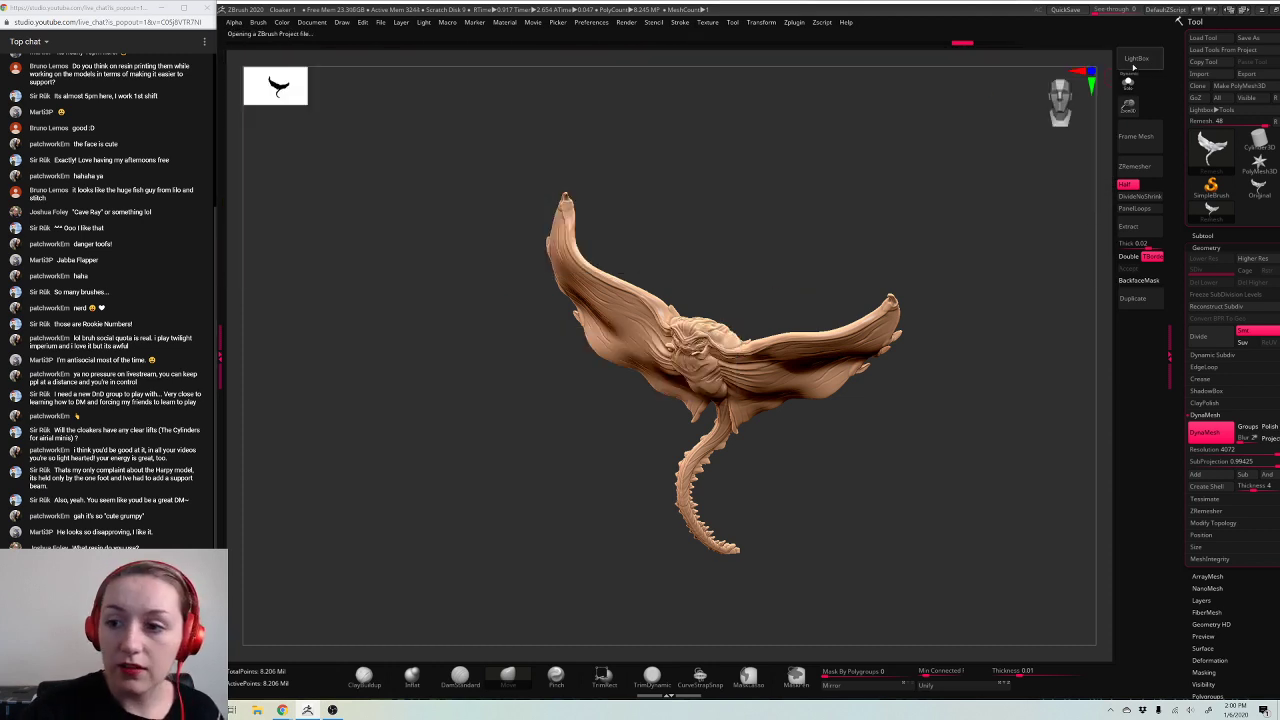
# Step: Open the quicksave QS_3608 with the creature's wings, body and tail still as separate subtools
pyautogui.click(1136, 58)
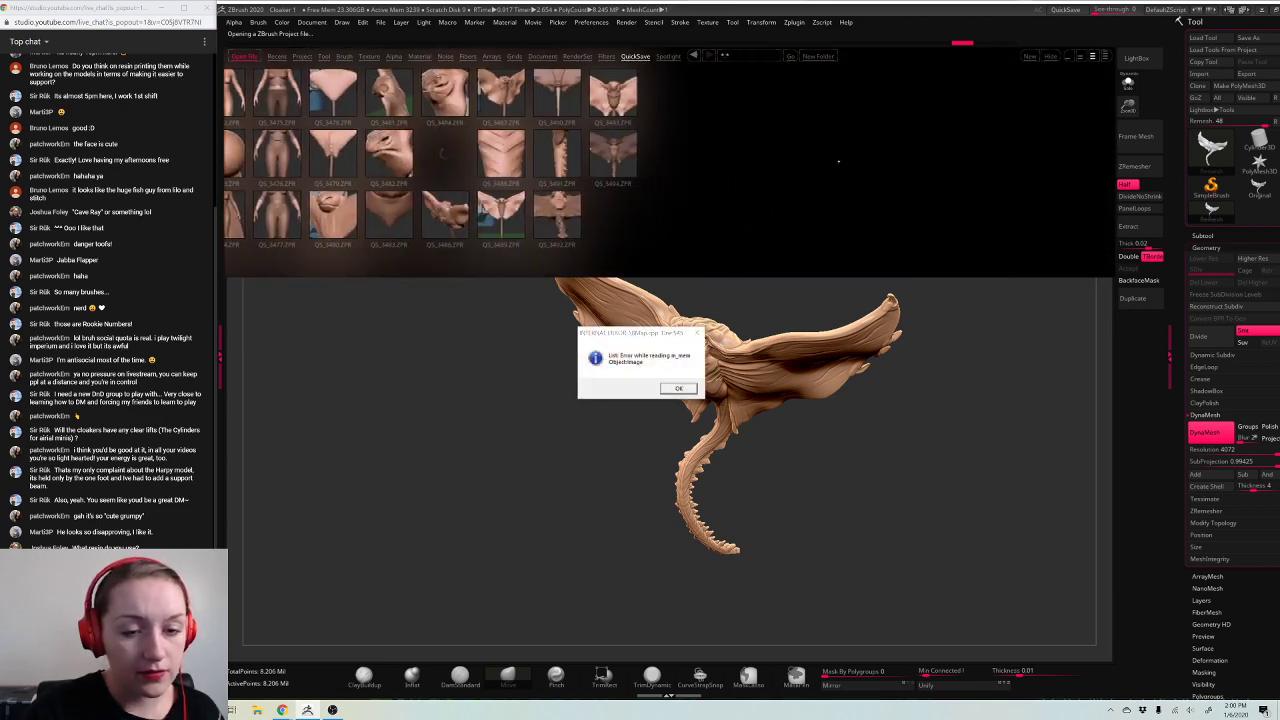
pyautogui.click(681, 387)
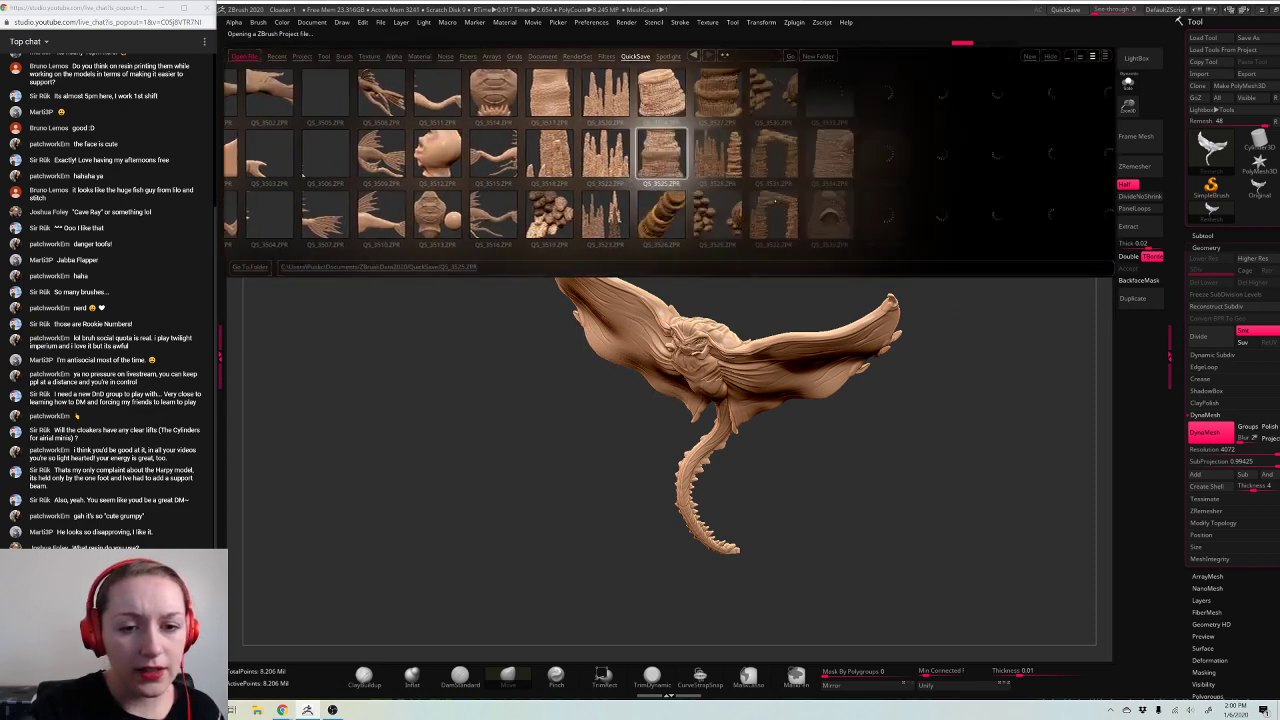
pyautogui.moveTo(1000, 190); pyautogui.dragTo(826, 187)
pyautogui.moveTo(1000, 182); pyautogui.dragTo(760, 210)
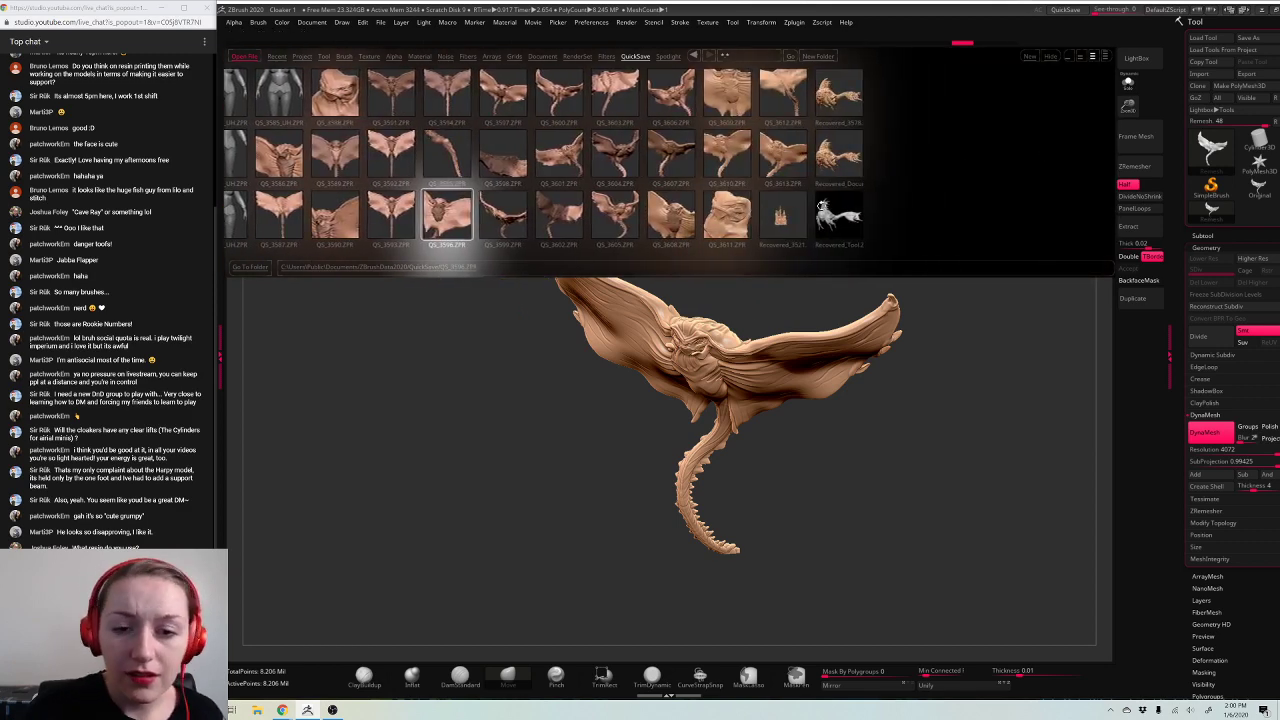
pyautogui.click(822, 210)
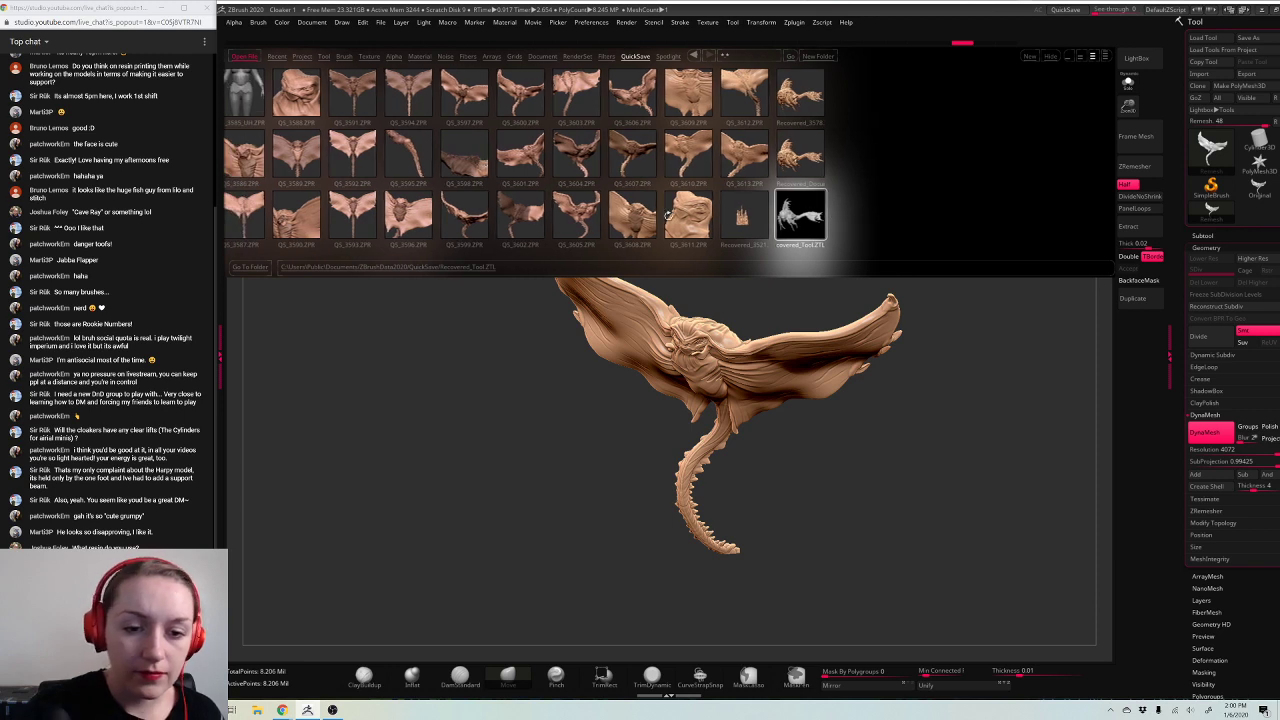
pyautogui.doubleClick(641, 217)
pyautogui.press('Return')
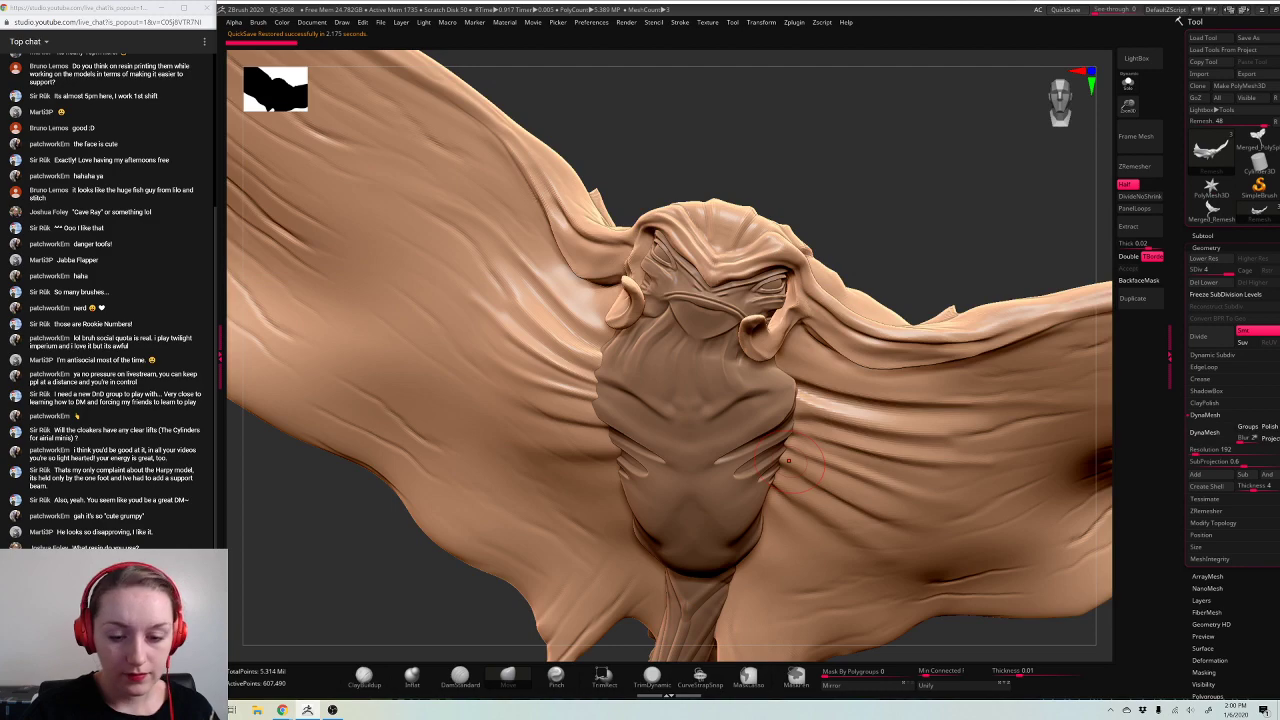
# Step: Merge the creature's wing, body and tail subtools down into one subtool and duplicate the merged result
pyautogui.moveTo(1047, 653); pyautogui.dragTo(962, 590)
pyautogui.press('f')
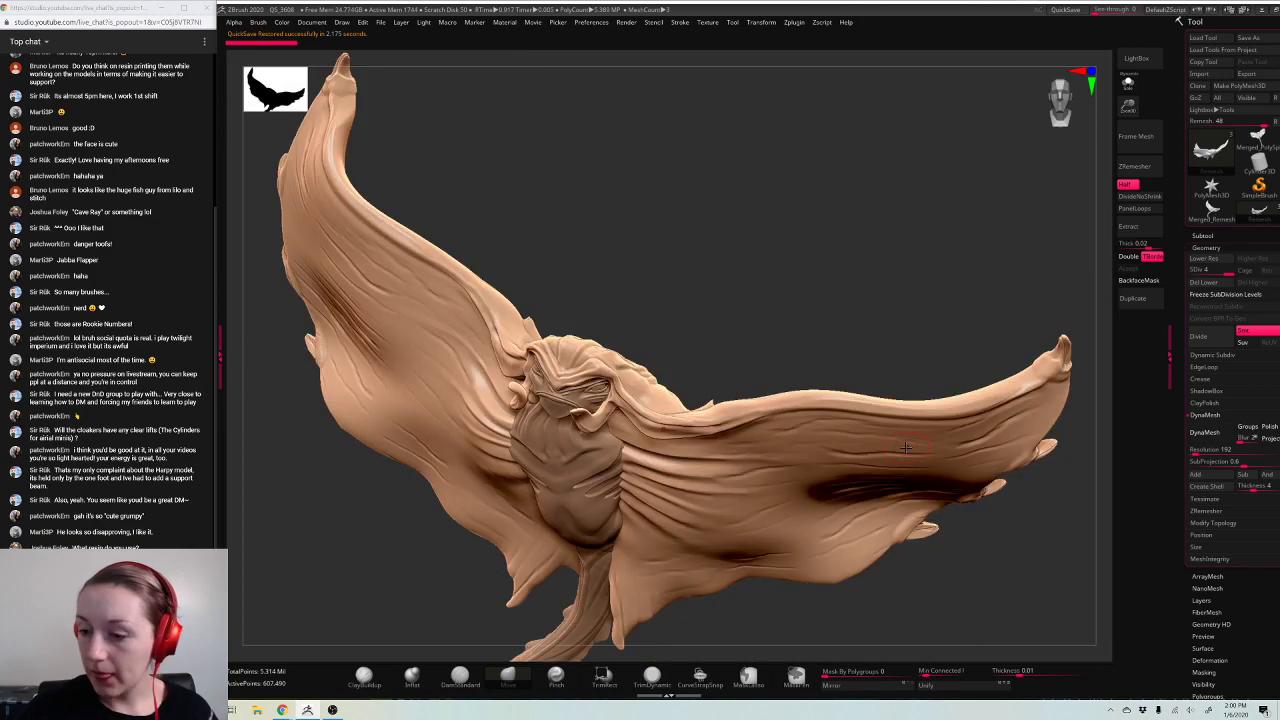
pyautogui.moveTo(1034, 530); pyautogui.dragTo(1006, 527)
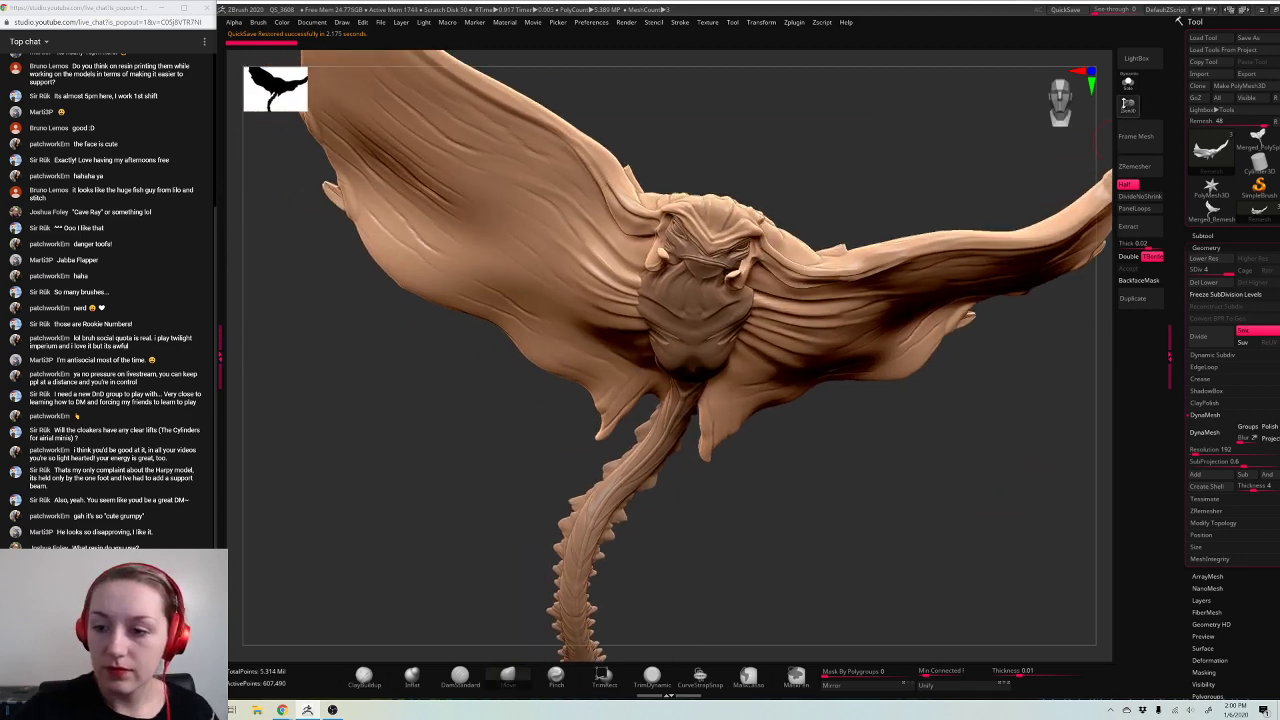
pyautogui.moveTo(1124, 103); pyautogui.dragTo(1118, 80)
pyautogui.moveTo(986, 390); pyautogui.dragTo(973, 403)
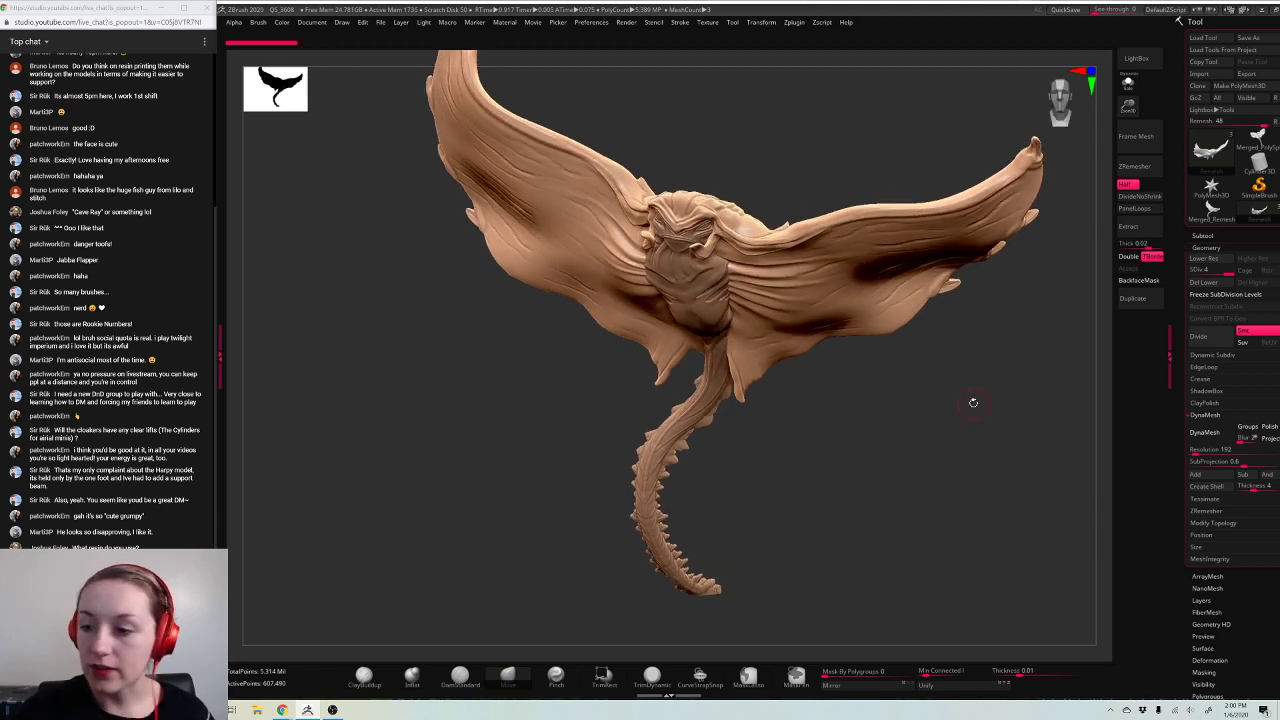
pyautogui.click(1207, 237)
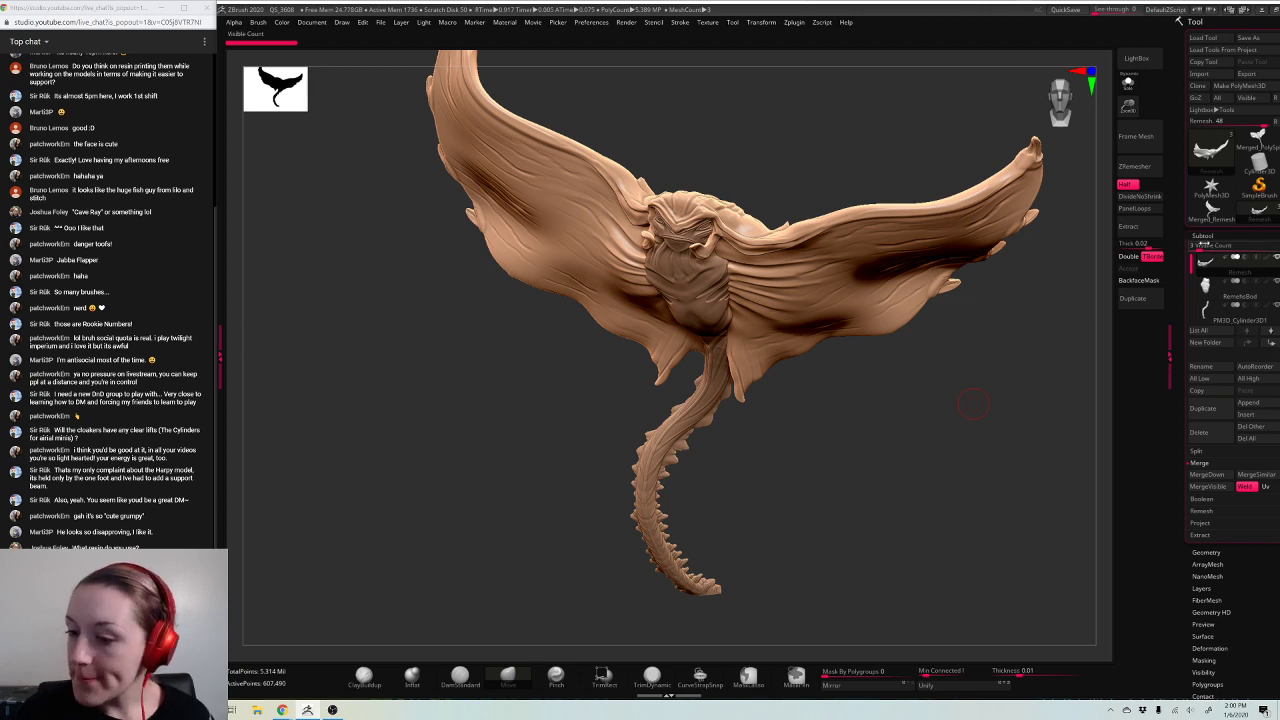
pyautogui.moveTo(1166, 368); pyautogui.dragTo(1166, 464)
pyautogui.moveTo(1205, 290)
pyautogui.moveTo(1207, 267)
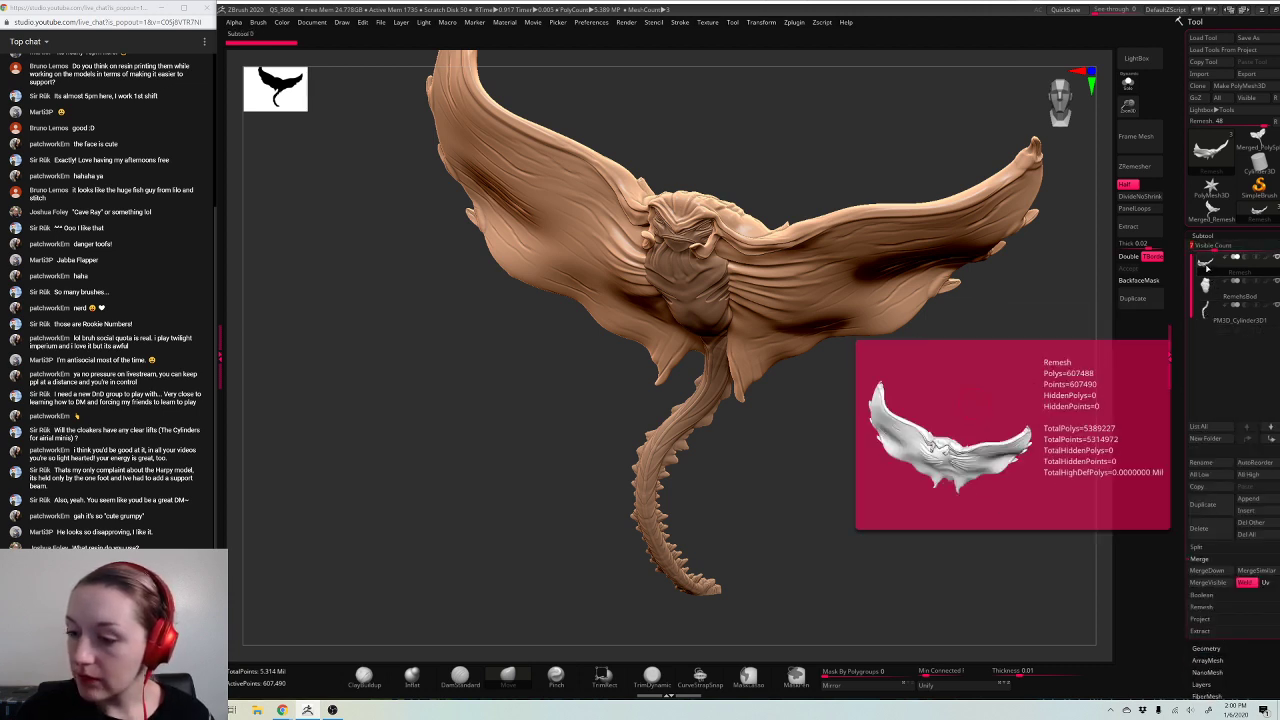
pyautogui.click(1208, 571)
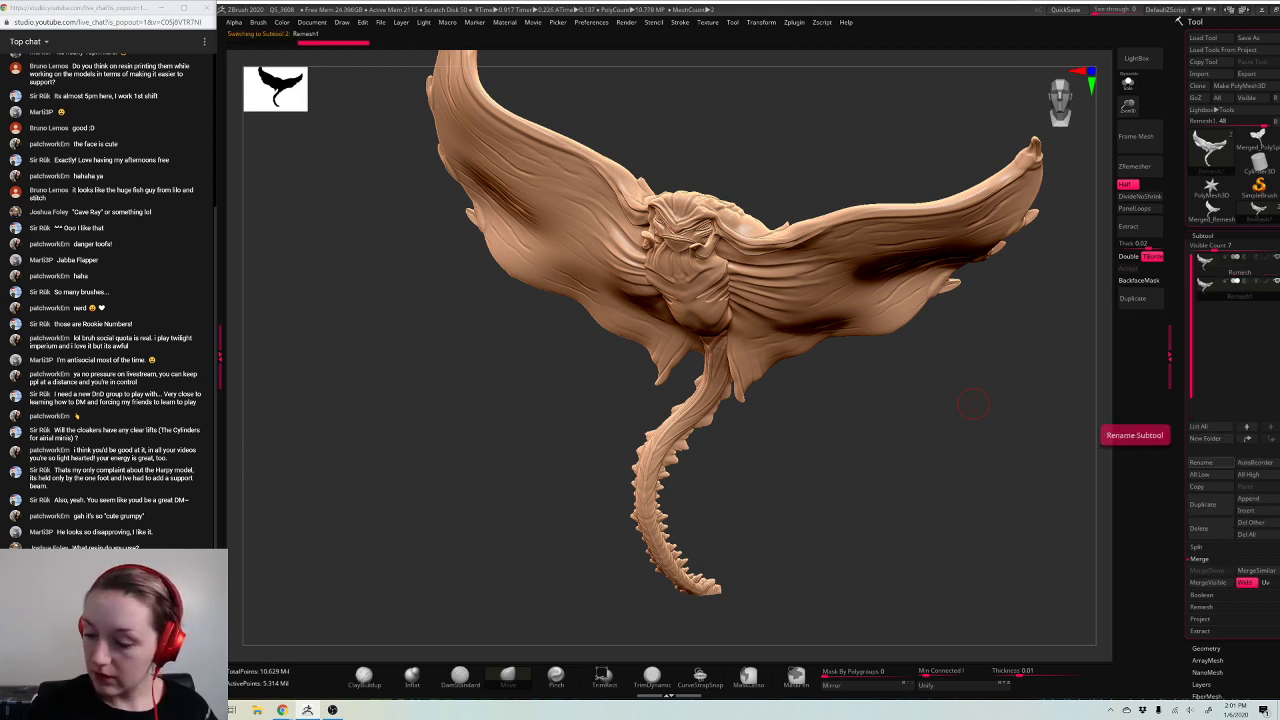
# Step: Rename the duplicated subtool as Original and move it above the Remesh subtool
pyautogui.click(1200, 463)
pyautogui.write('He')
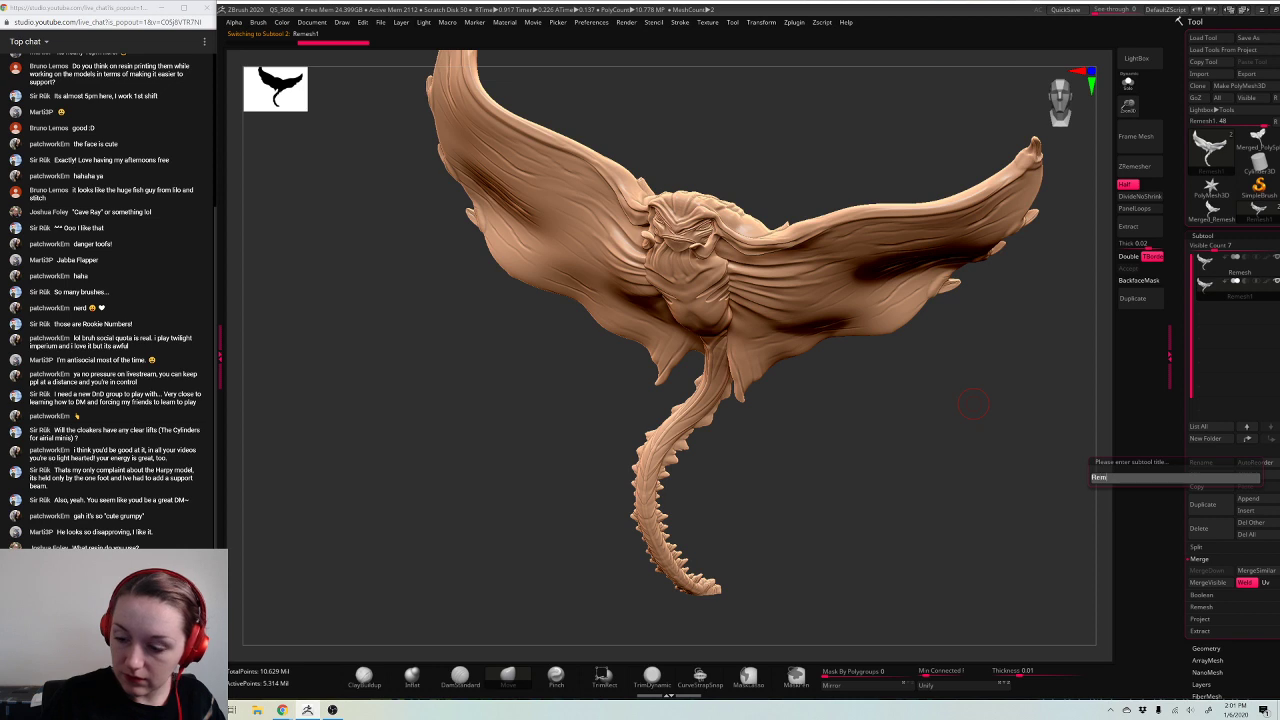
pyautogui.write('O')
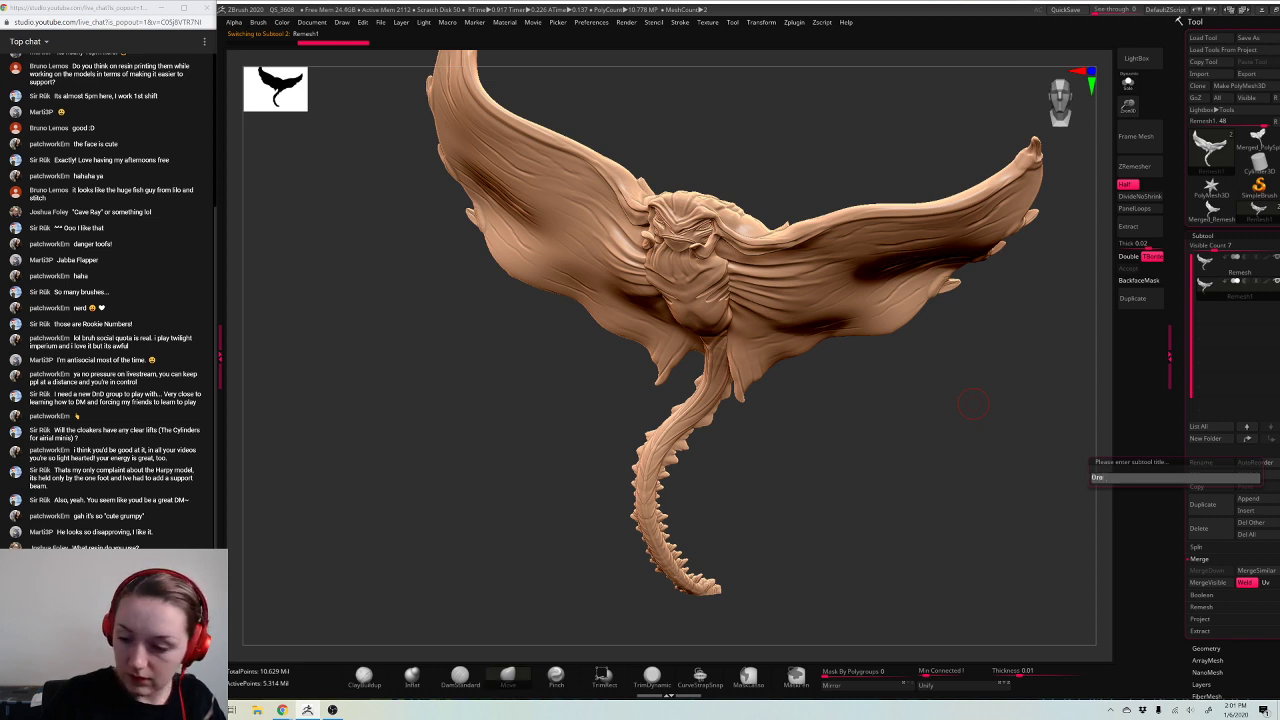
pyautogui.write('riginal')
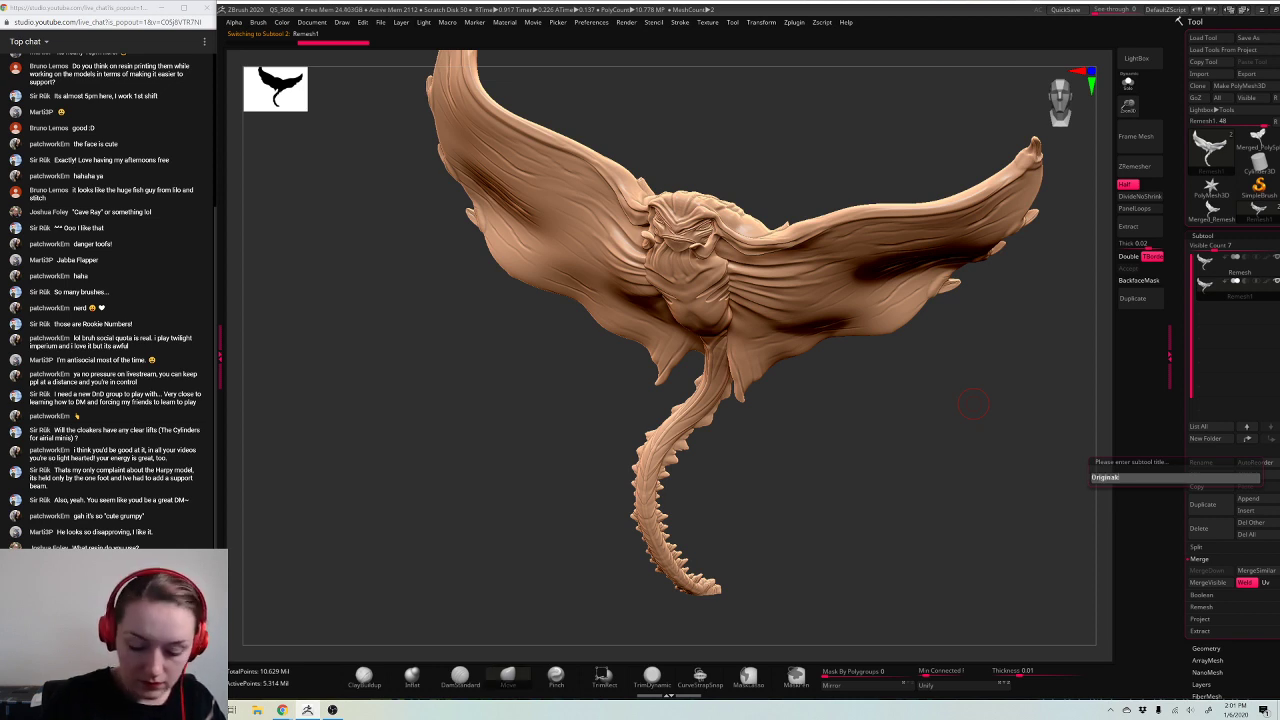
pyautogui.press('Return')
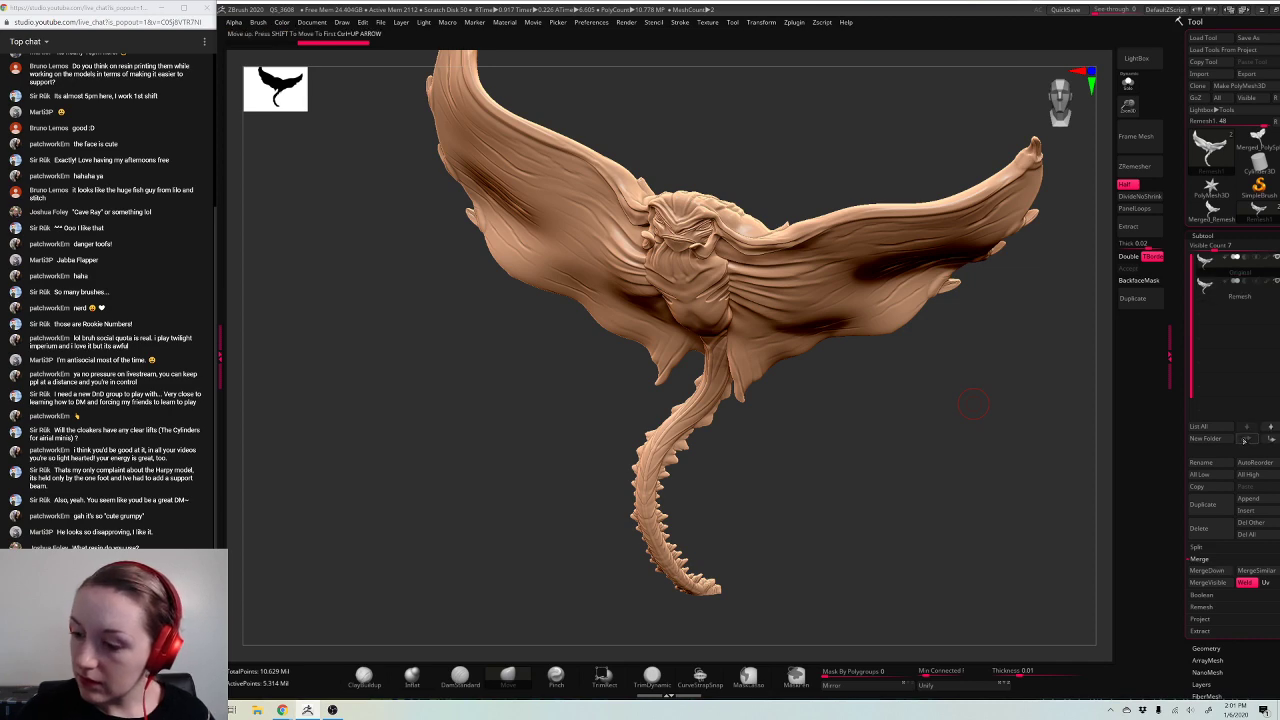
# Step: Try to fuse the Original subtool with DynaMesh at resolution 4072
pyautogui.click(1060, 102)
pyautogui.moveTo(904, 462); pyautogui.dragTo(967, 450)
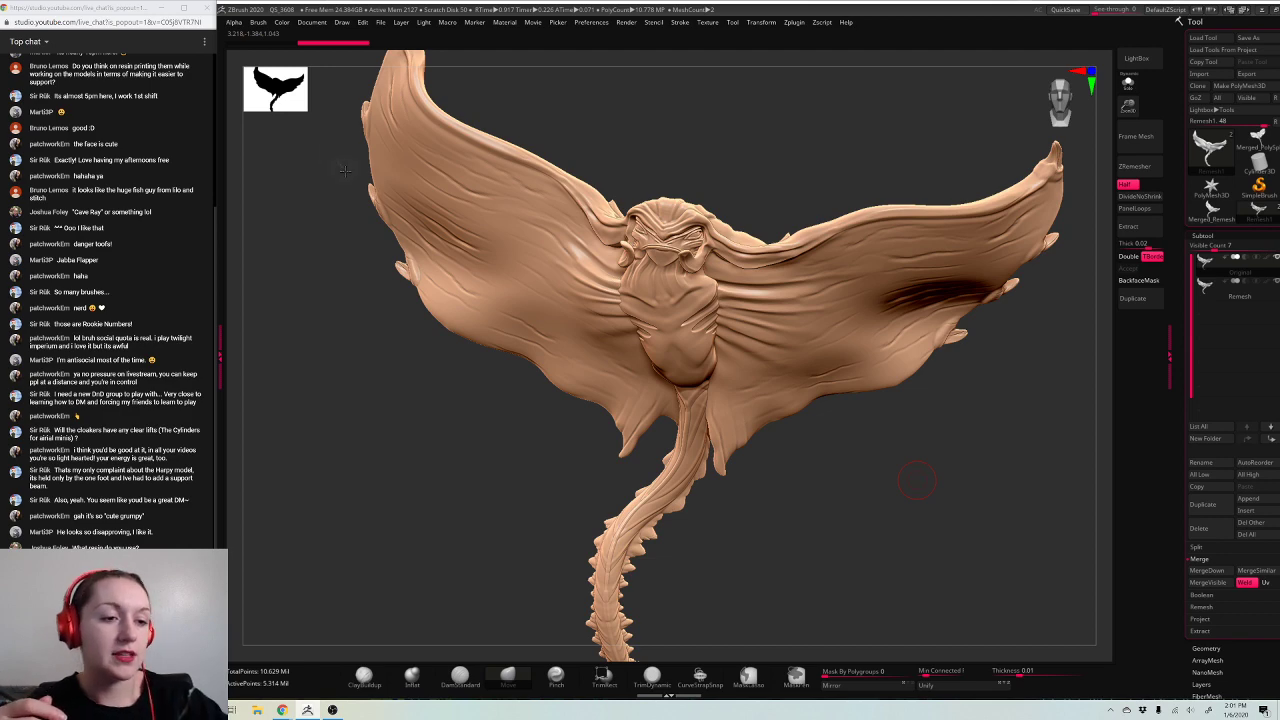
pyautogui.moveTo(917, 481); pyautogui.dragTo(378, 203)
pyautogui.moveTo(959, 422); pyautogui.dragTo(1035, 395)
pyautogui.click(1200, 236)
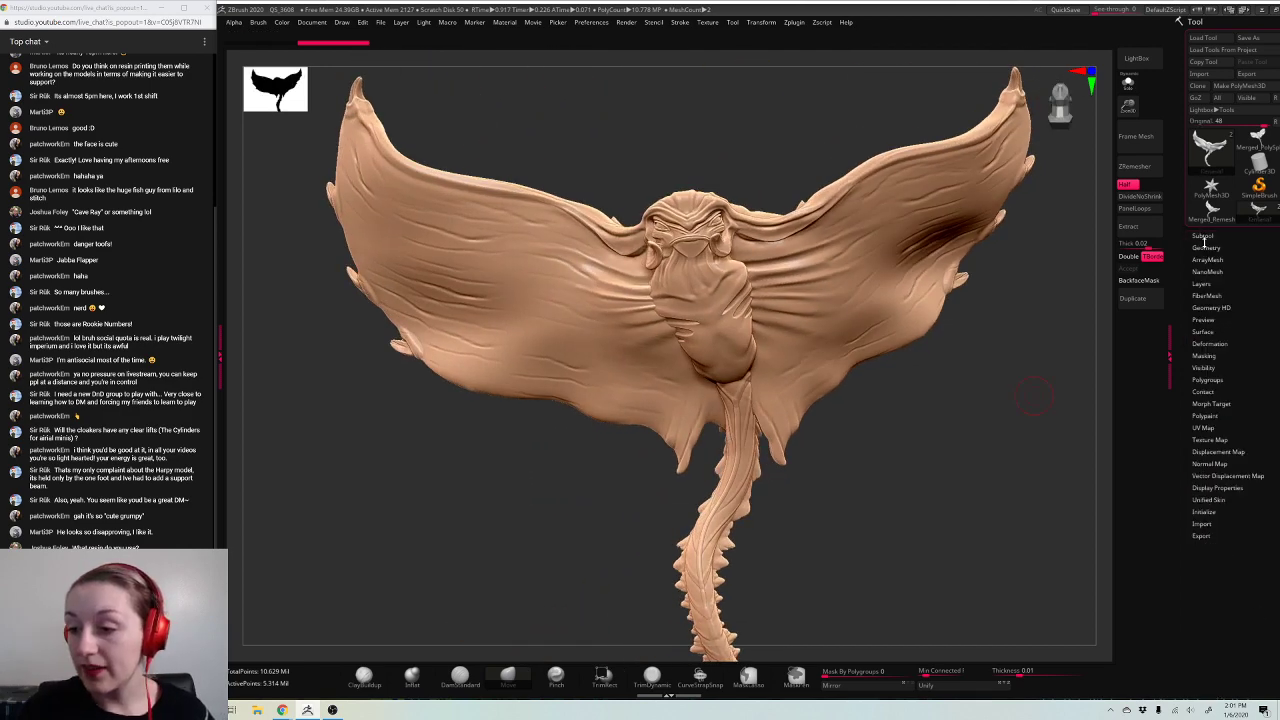
pyautogui.click(1212, 248)
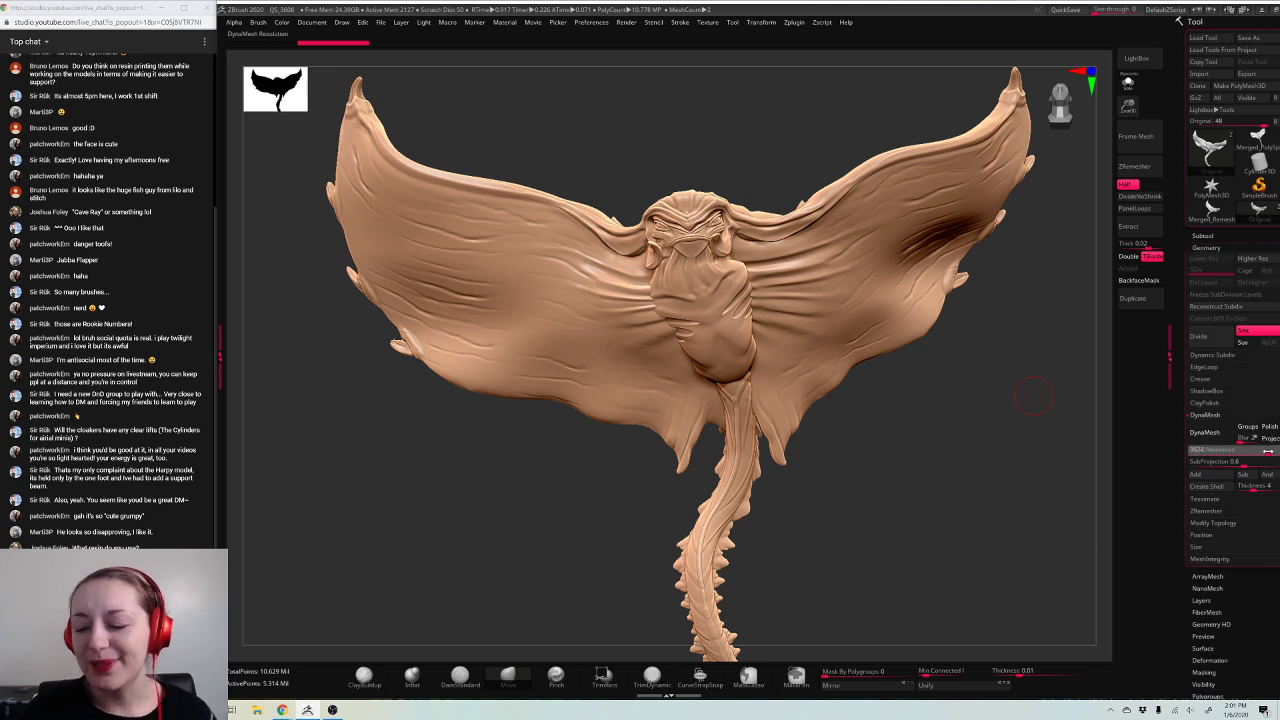
pyautogui.click(1205, 433)
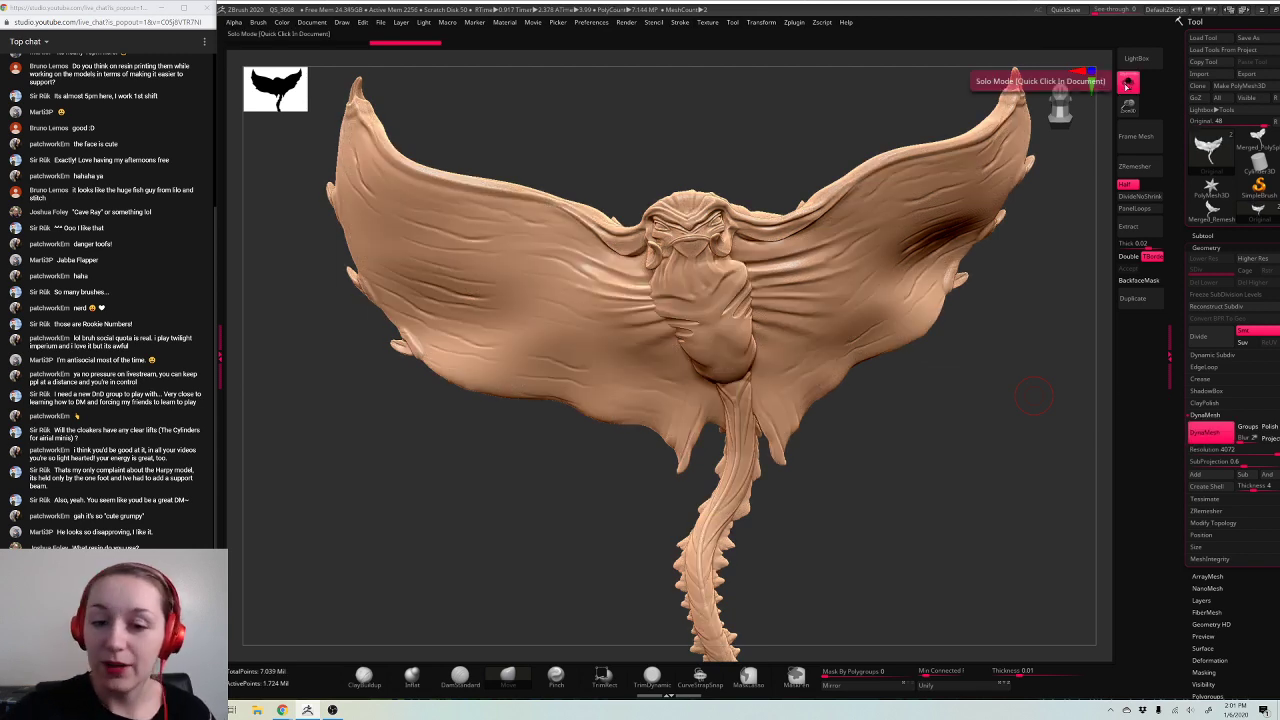
# Step: Compare the Original and Remesh subtools in Solo mode and undo the DynaMesh applied to Original
pyautogui.click(1204, 235)
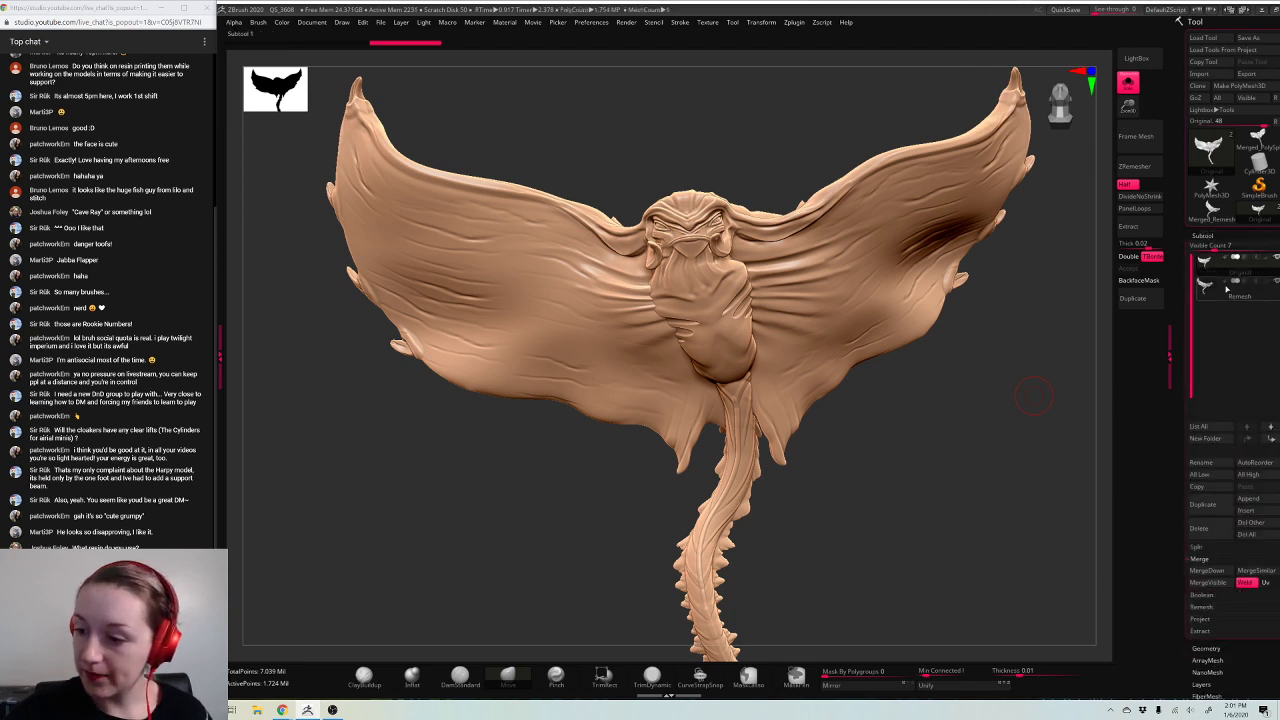
pyautogui.click(1210, 290)
pyautogui.click(1210, 266)
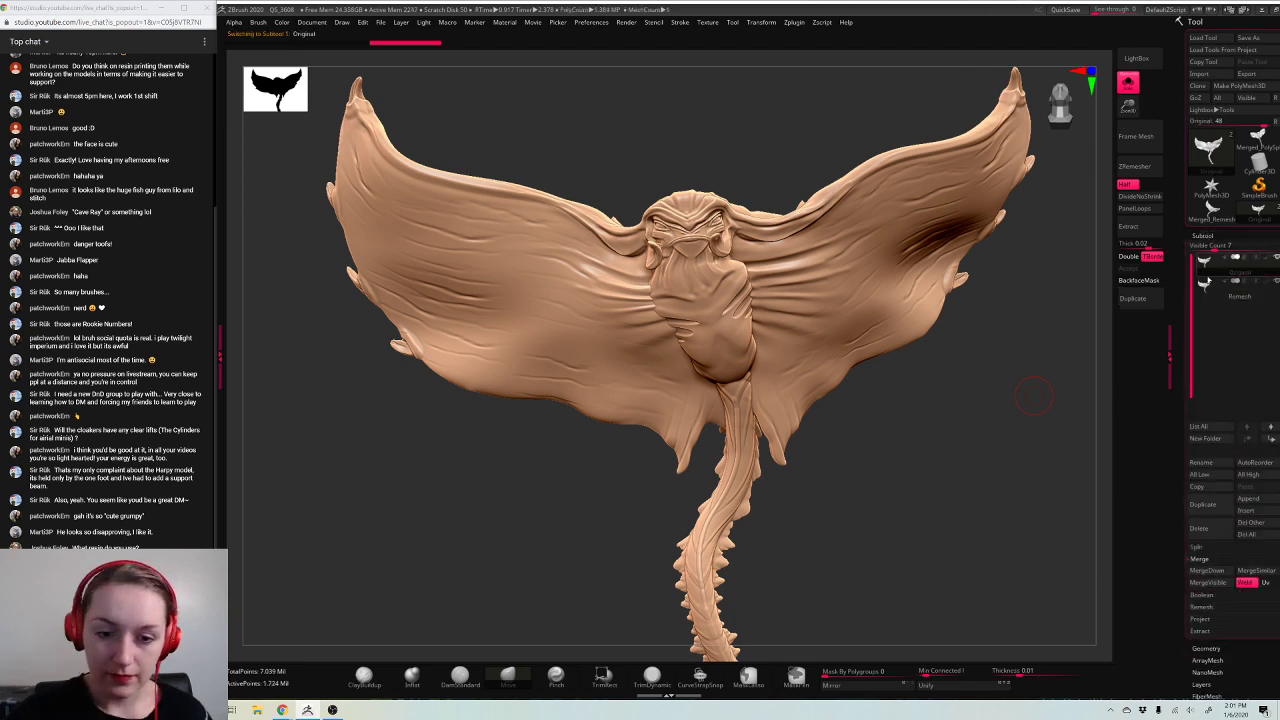
pyautogui.click(1208, 264)
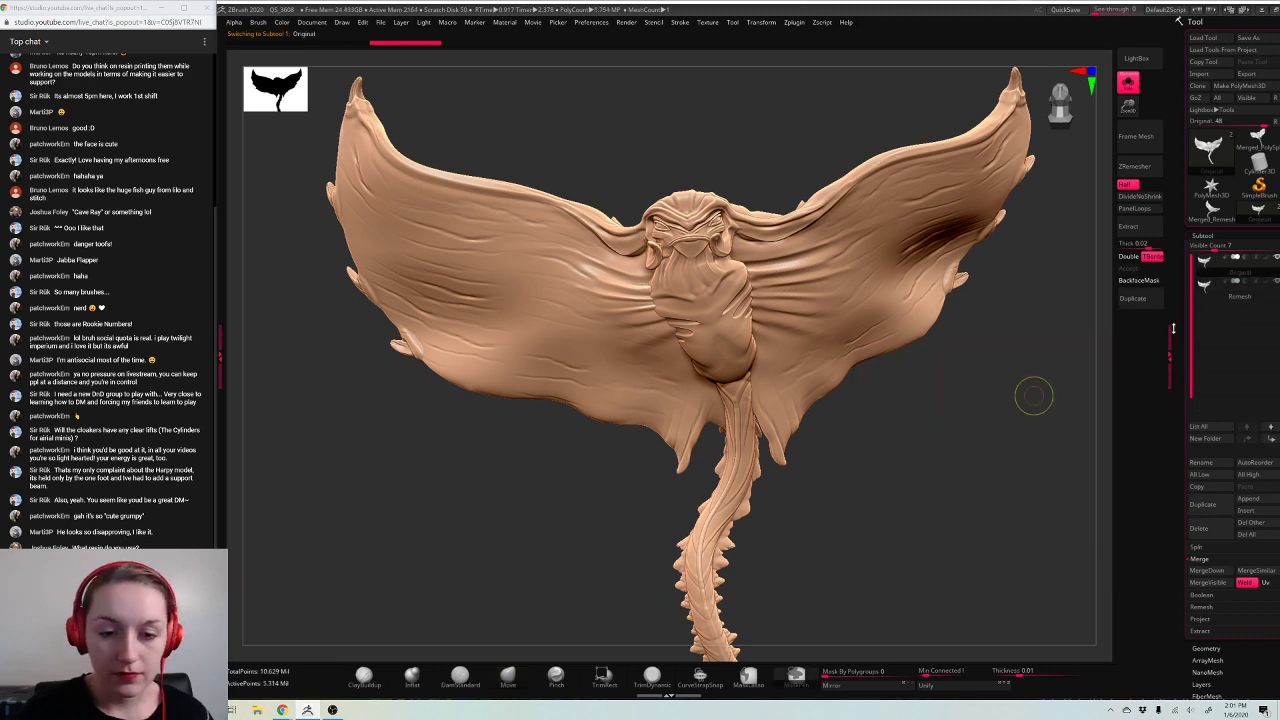
# Step: Select the Remesh subtool, set its DynaMesh resolution to 4000 and remesh it
pyautogui.click(1207, 236)
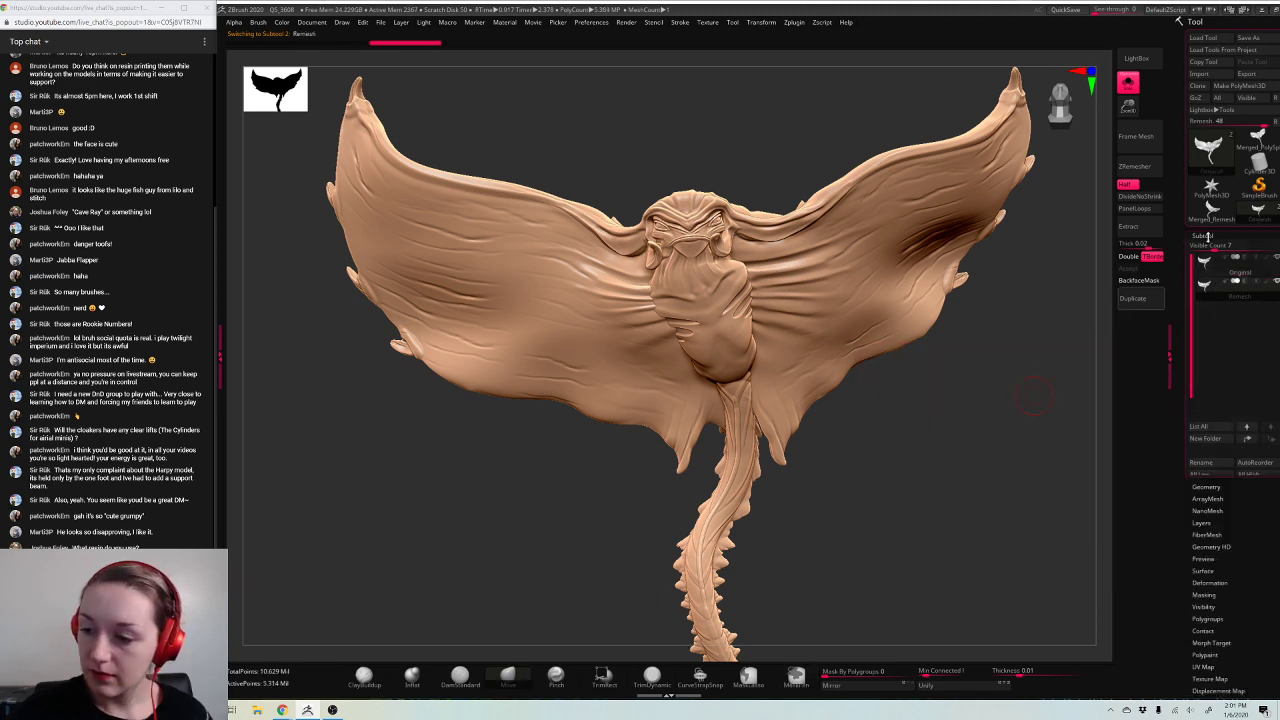
pyautogui.click(1207, 248)
pyautogui.click(1220, 449)
pyautogui.write('4000')
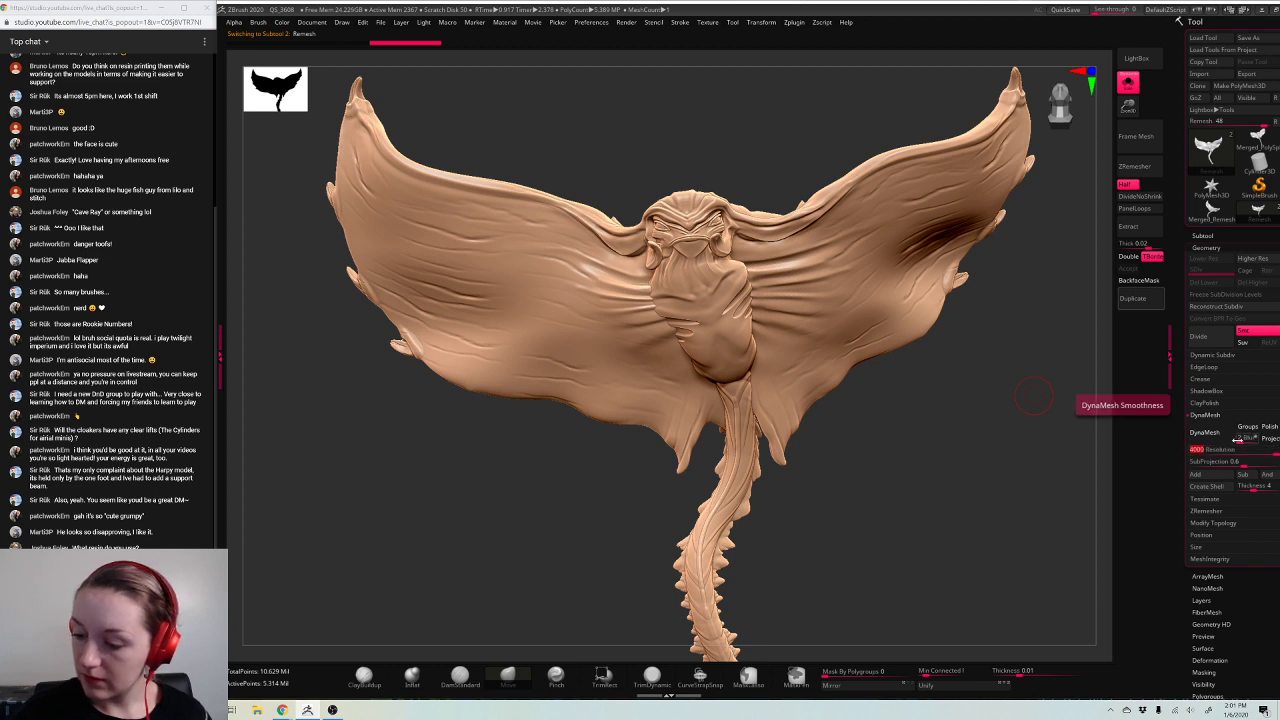
pyautogui.click(1205, 432)
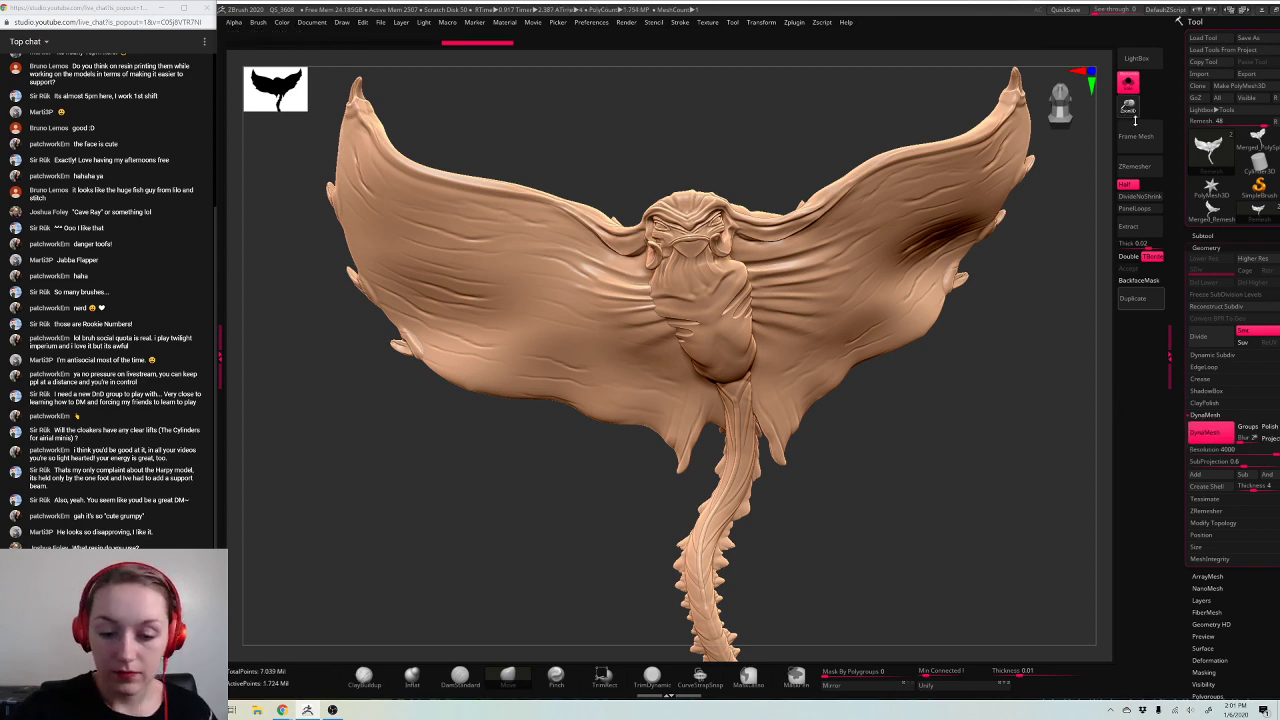
# Step: Compare the remeshed creature's head and torso detail up close with the Original subtool
pyautogui.moveTo(1135, 120); pyautogui.dragTo(1132, 168)
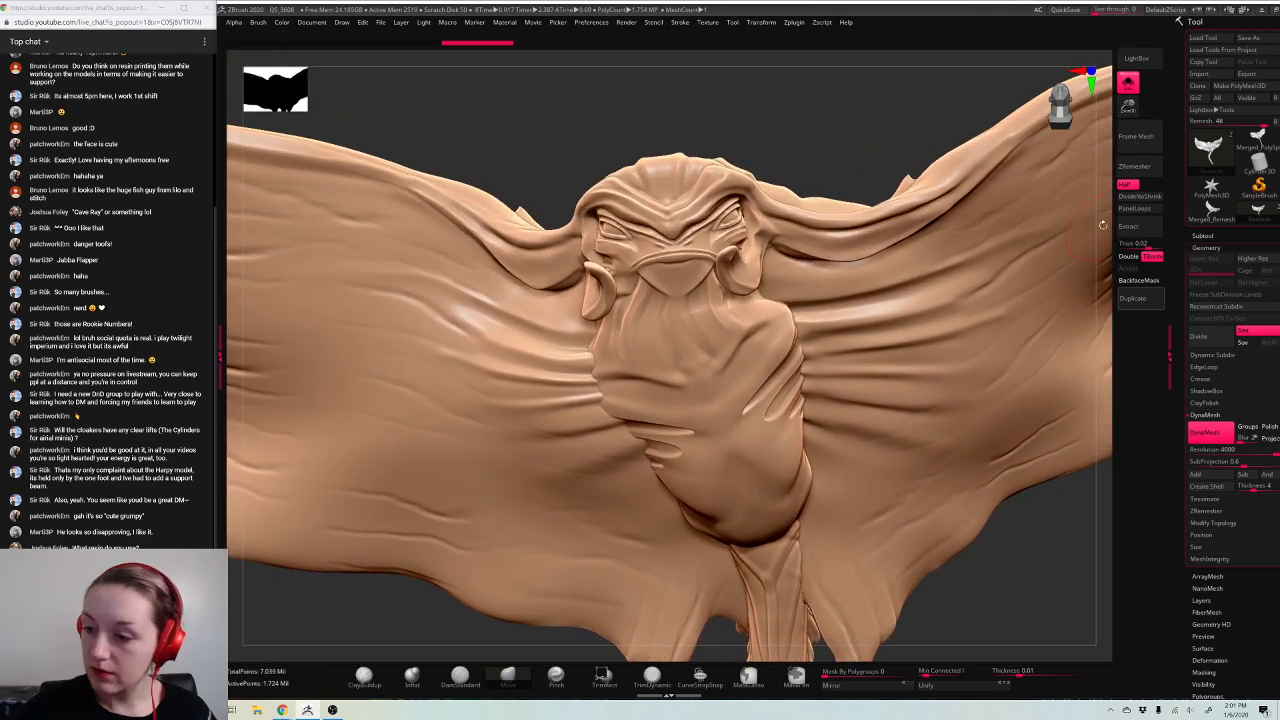
pyautogui.click(1202, 235)
pyautogui.click(1203, 273)
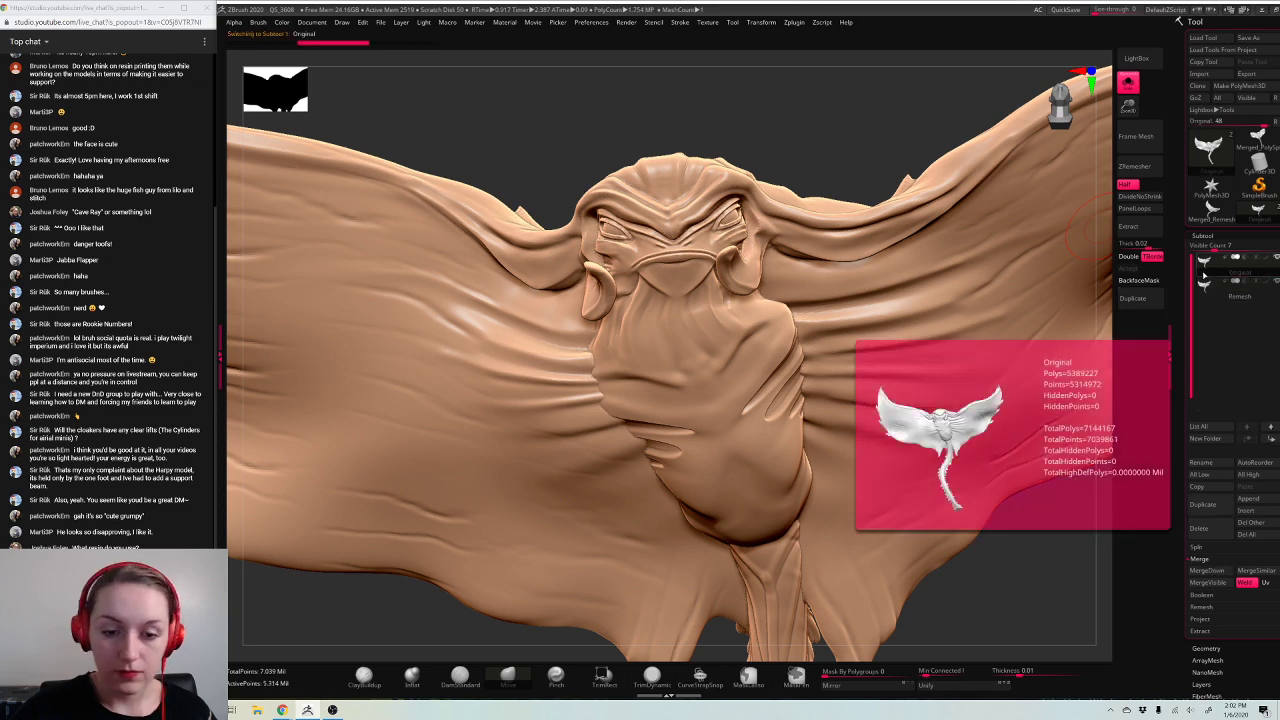
# Step: Select the Remesh subtool and smooth the seam where the creature's belly joins the base of the tail
pyautogui.click(1205, 285)
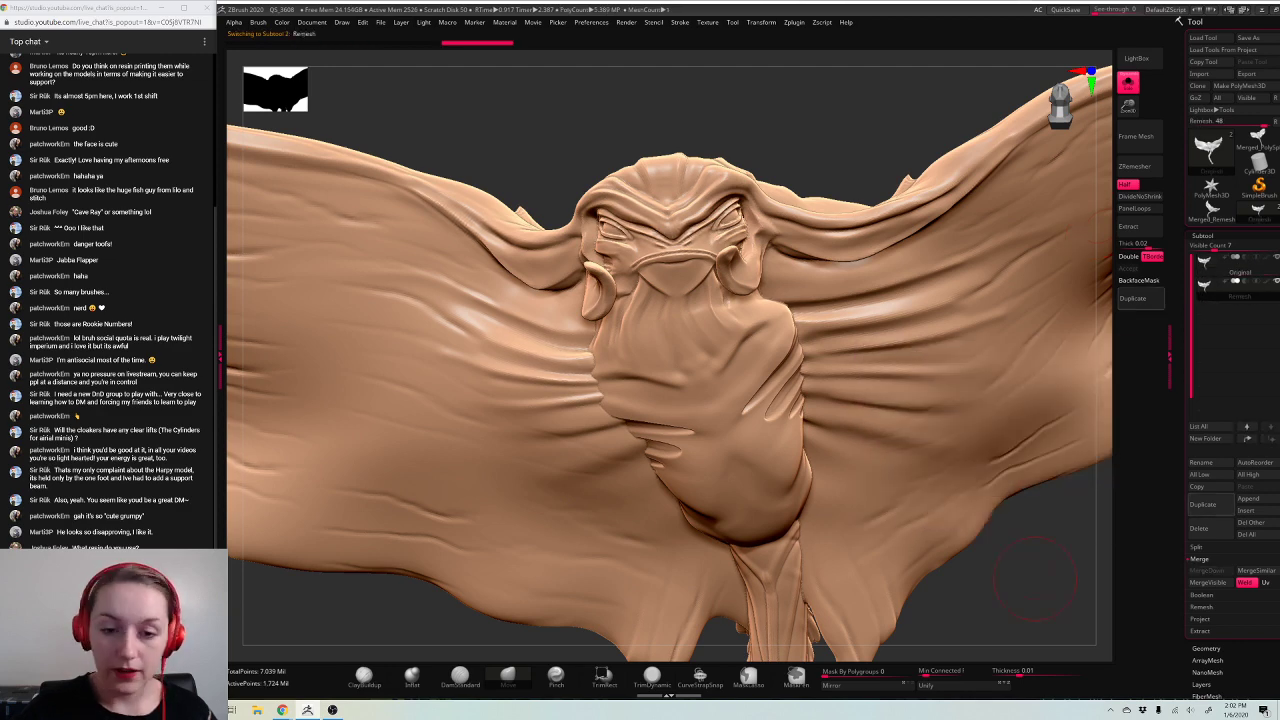
pyautogui.keyDown('alt'); pyautogui.moveTo(1046, 606); pyautogui.dragTo(803, 349); pyautogui.keyUp('alt')
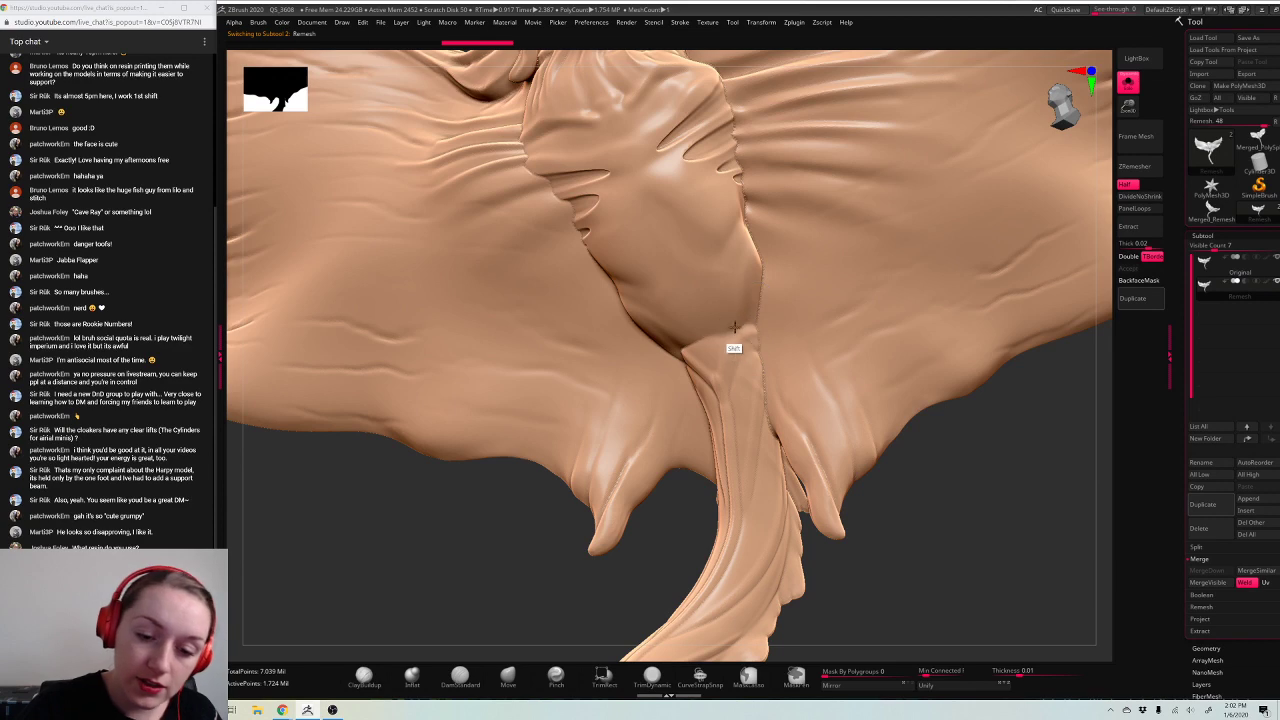
pyautogui.moveTo(734, 328)
pyautogui.keyDown('shift'); pyautogui.mouseDown()
pyautogui.moveTo(686, 366)
pyautogui.moveTo(754, 320)
pyautogui.moveTo(750, 255)
pyautogui.mouseUp(); pyautogui.keyUp('shift')
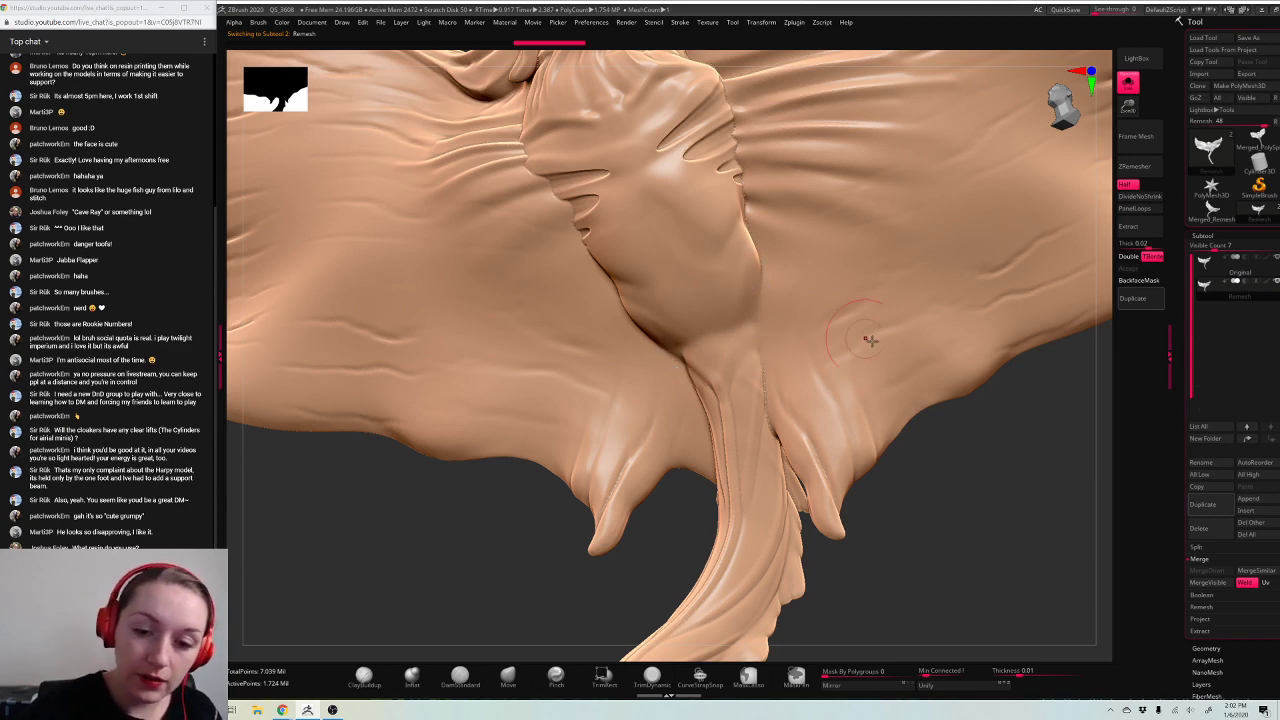
pyautogui.moveTo(1005, 440); pyautogui.dragTo(901, 368)
pyautogui.moveTo(720, 346)
pyautogui.keyDown('shift'); pyautogui.mouseDown()
pyautogui.moveTo(662, 326)
pyautogui.moveTo(661, 342)
pyautogui.mouseUp(); pyautogui.keyUp('shift')
# Step: Smooth the seams along the sides of the torso where it meets the wing membranes
pyautogui.keyDown('alt'); pyautogui.moveTo(1020, 432); pyautogui.dragTo(985, 560); pyautogui.keyUp('alt')
pyautogui.moveTo(716, 263)
pyautogui.keyDown('shift'); pyautogui.mouseDown()
pyautogui.moveTo(709, 226)
pyautogui.moveTo(726, 318)
pyautogui.mouseUp(); pyautogui.keyUp('shift')
pyautogui.press('space')
pyautogui.hotkey('ctrl', 'z')
pyautogui.moveTo(1034, 486); pyautogui.dragTo(980, 560)
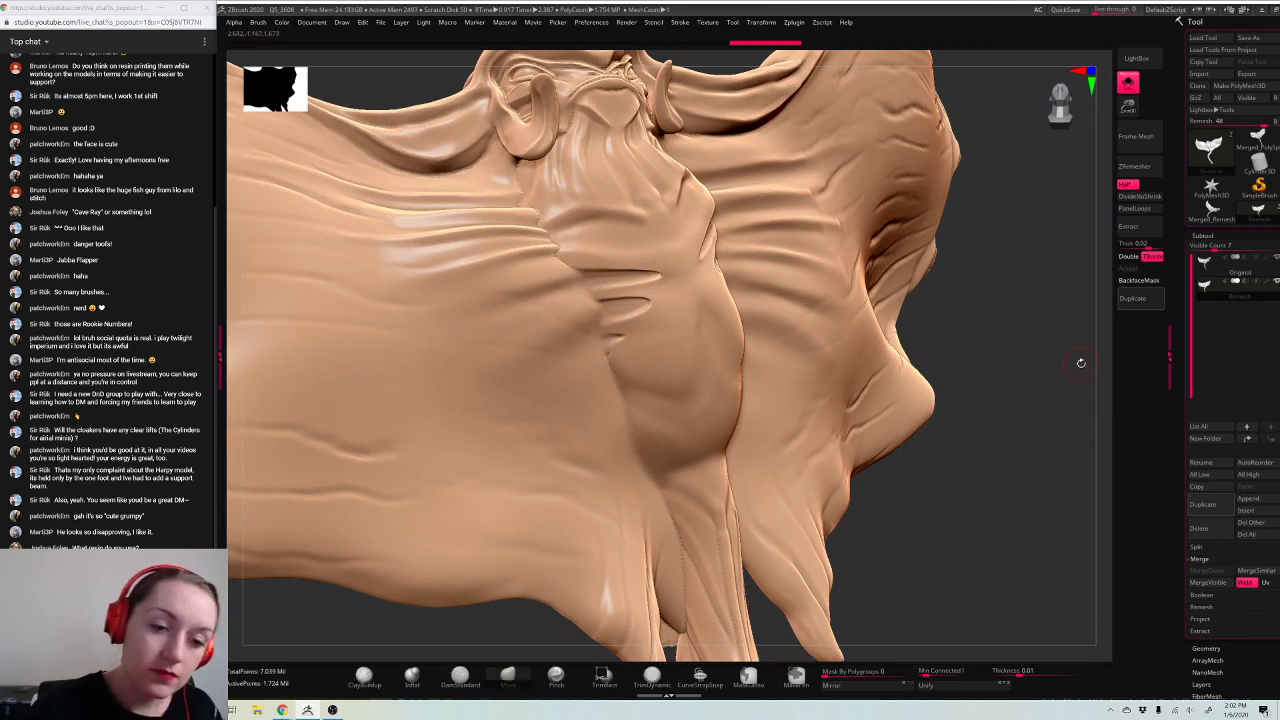
pyautogui.moveTo(1080, 363); pyautogui.dragTo(786, 230)
pyautogui.moveTo(434, 606); pyautogui.dragTo(520, 600)
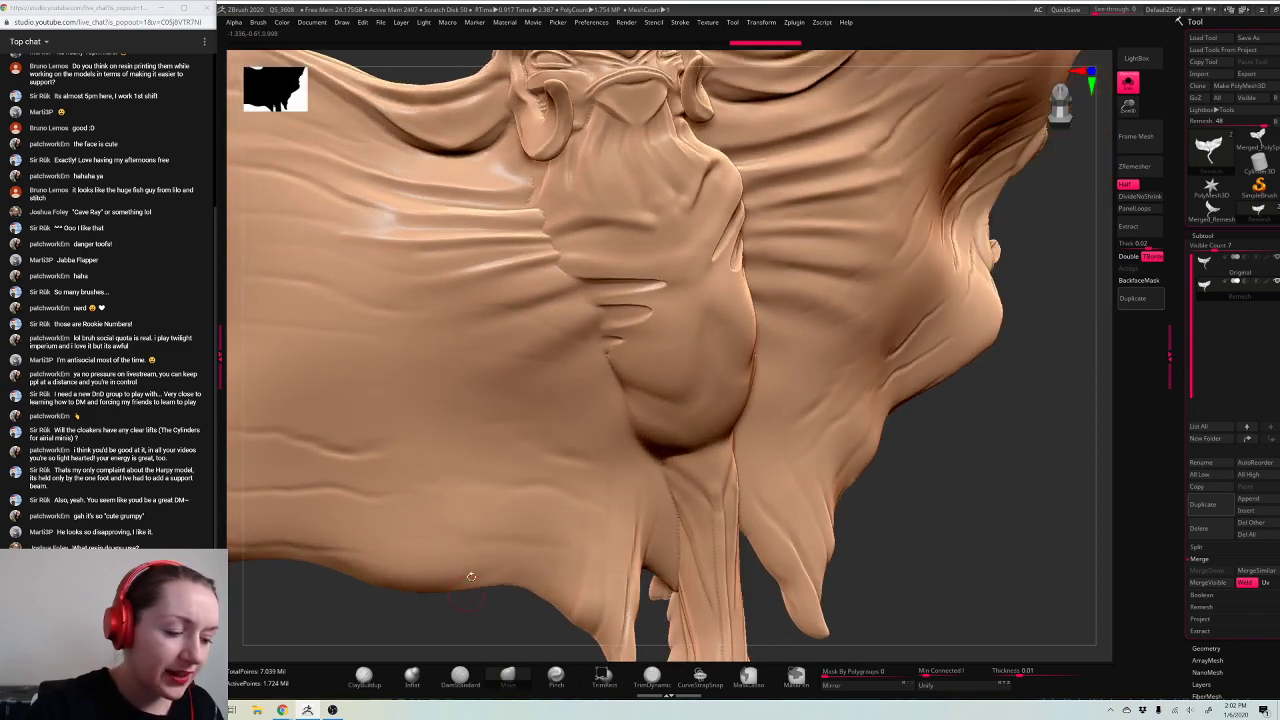
pyautogui.keyDown('shift'); pyautogui.moveTo(526, 214); pyautogui.dragTo(553, 222); pyautogui.keyUp('shift')
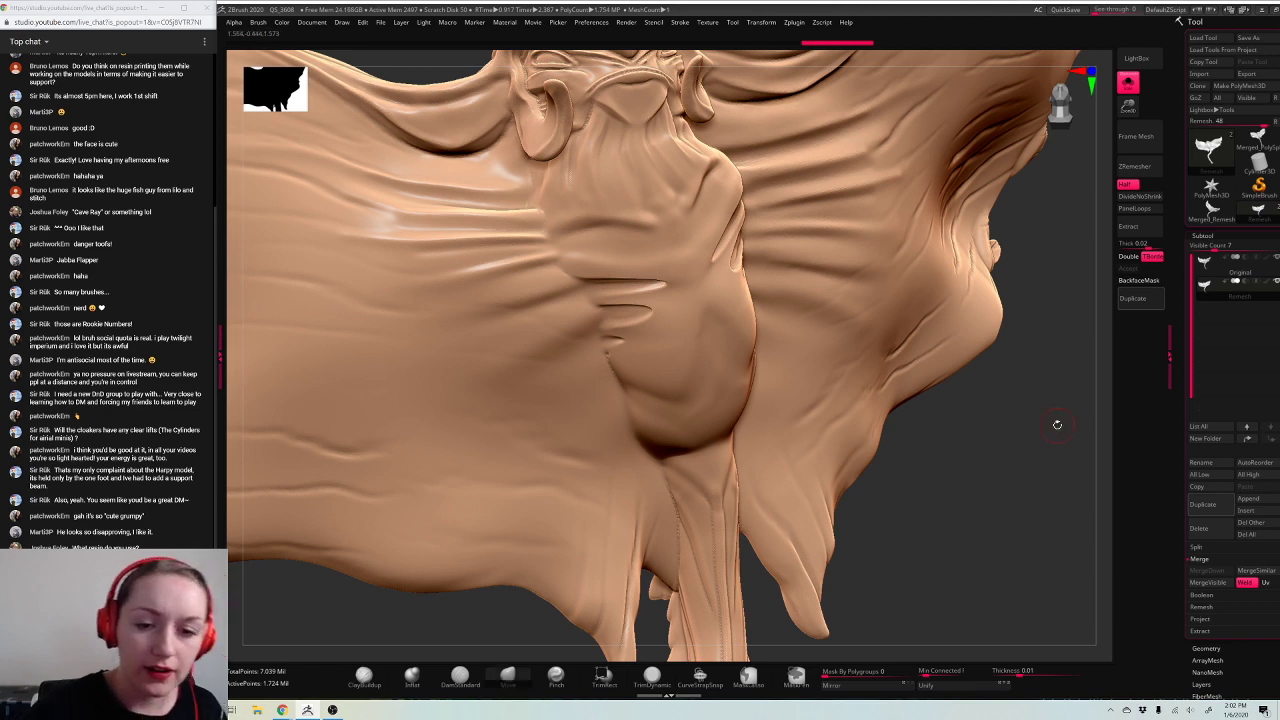
# Step: Fill the creases along the upper torso and neck with the Inflat brush, adjusting the brush settings
pyautogui.moveTo(1057, 423); pyautogui.dragTo(949, 325)
pyautogui.moveTo(512, 591); pyautogui.dragTo(556, 499)
pyautogui.press('space')
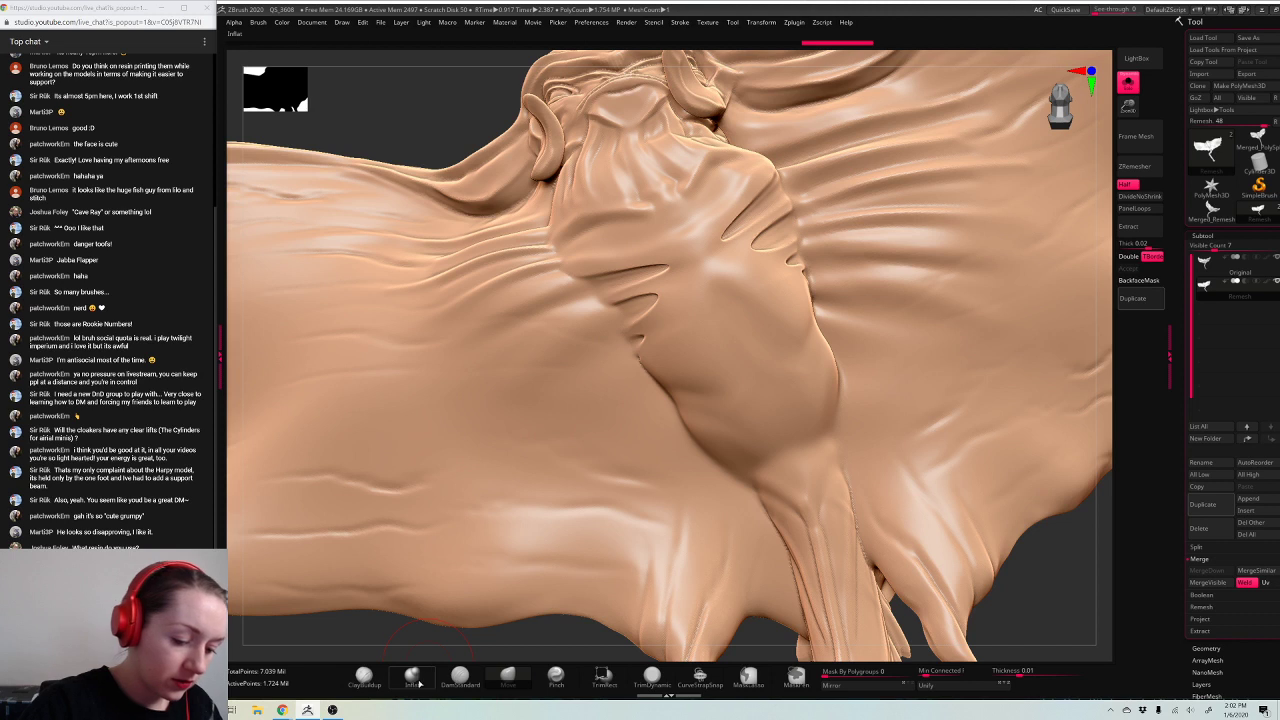
pyautogui.press('space')
pyautogui.press('space')
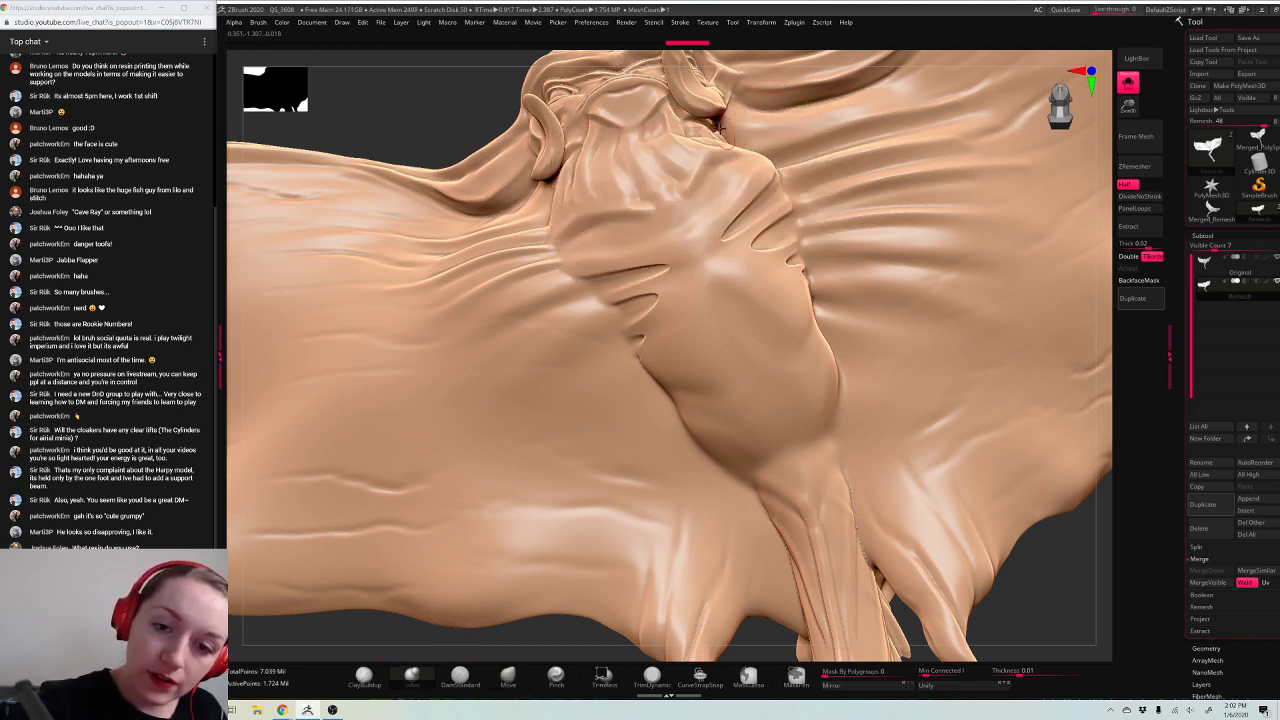
pyautogui.press('ctrl')
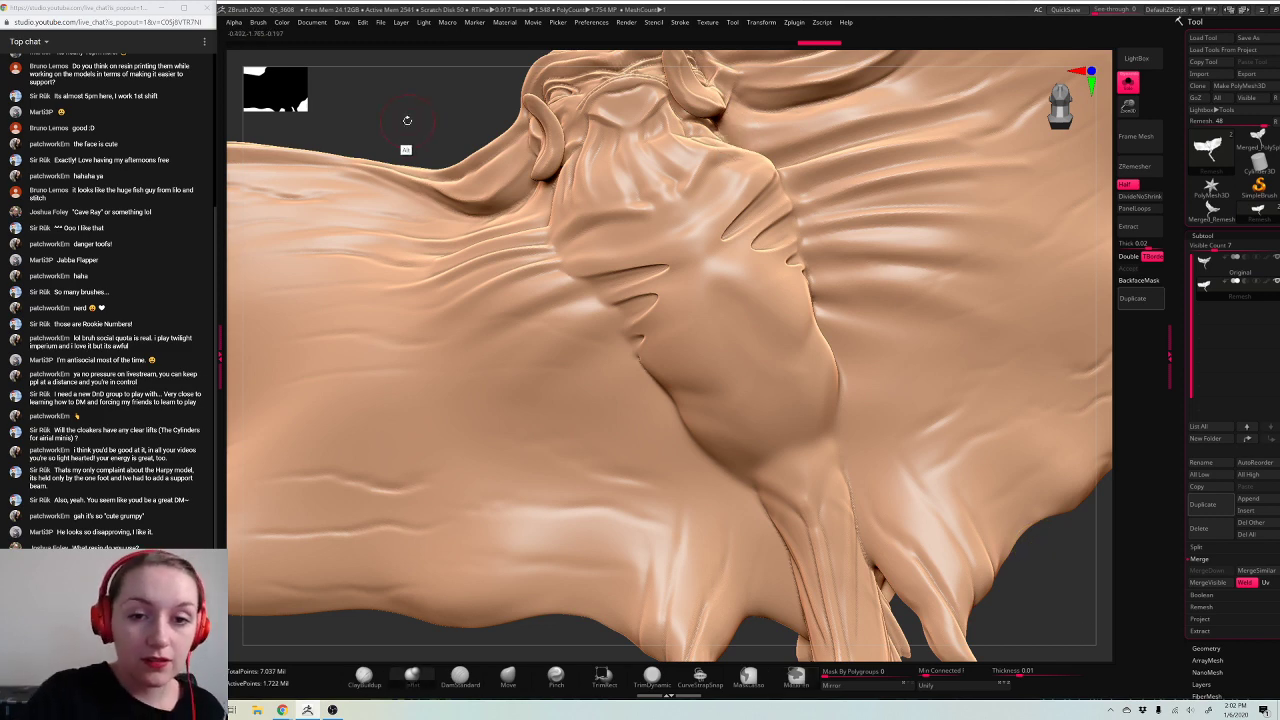
pyautogui.moveTo(571, 185)
pyautogui.mouseDown()
pyautogui.moveTo(537, 408)
pyautogui.moveTo(804, 217)
pyautogui.mouseUp()
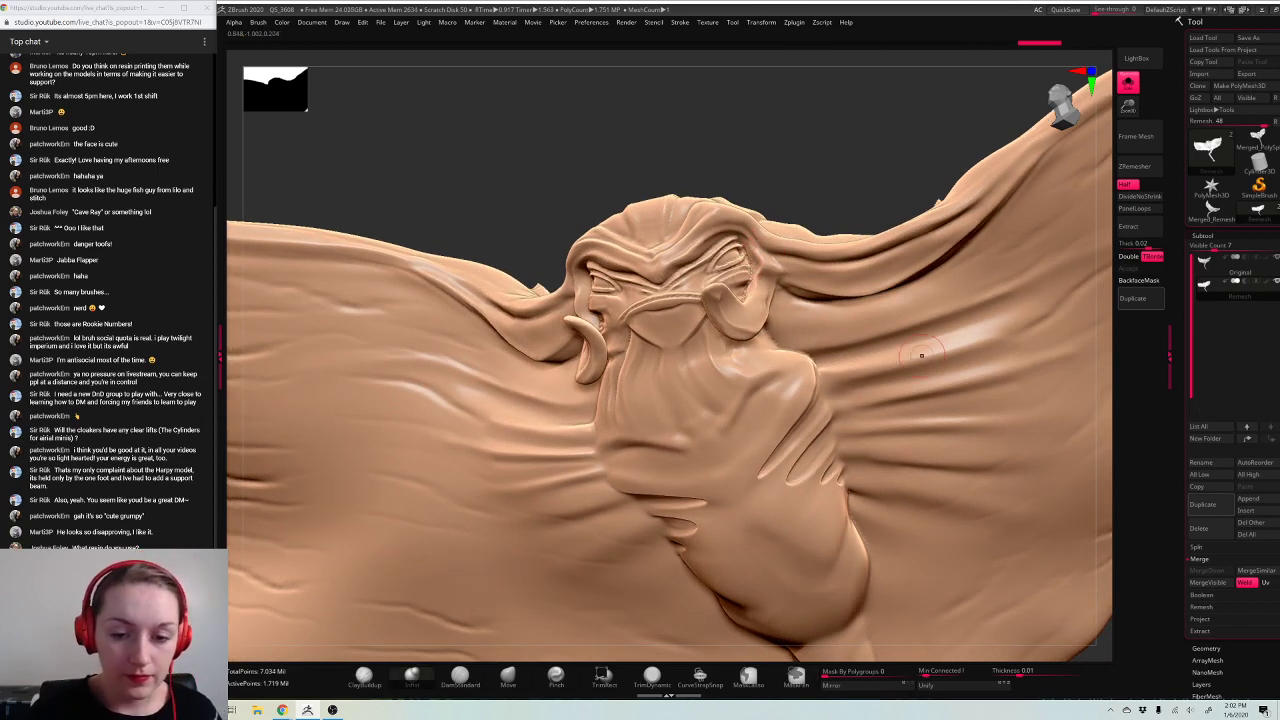
# Step: Turn to the creature's back and smooth the seam where the tail meets the back plates
pyautogui.press('f')
pyautogui.moveTo(928, 355); pyautogui.dragTo(966, 497)
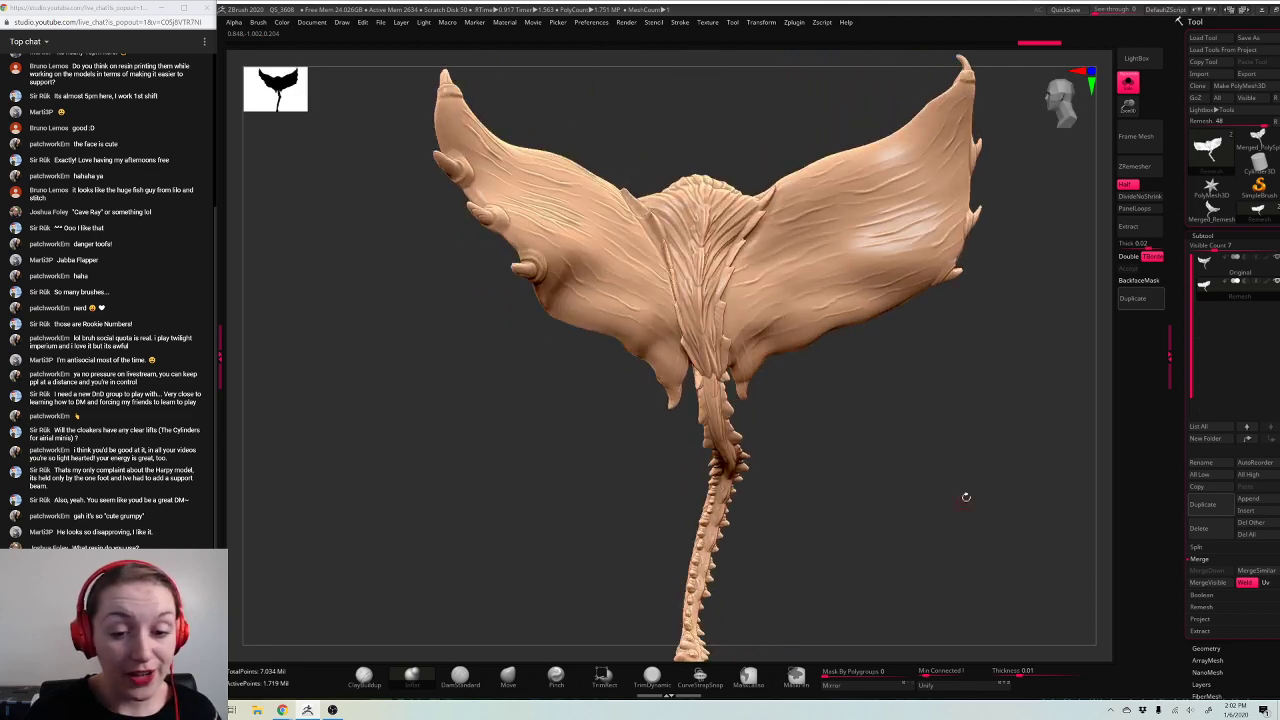
pyautogui.moveTo(958, 378); pyautogui.dragTo(972, 345)
pyautogui.moveTo(1128, 107); pyautogui.dragTo(1129, 160)
pyautogui.moveTo(990, 445); pyautogui.dragTo(971, 401)
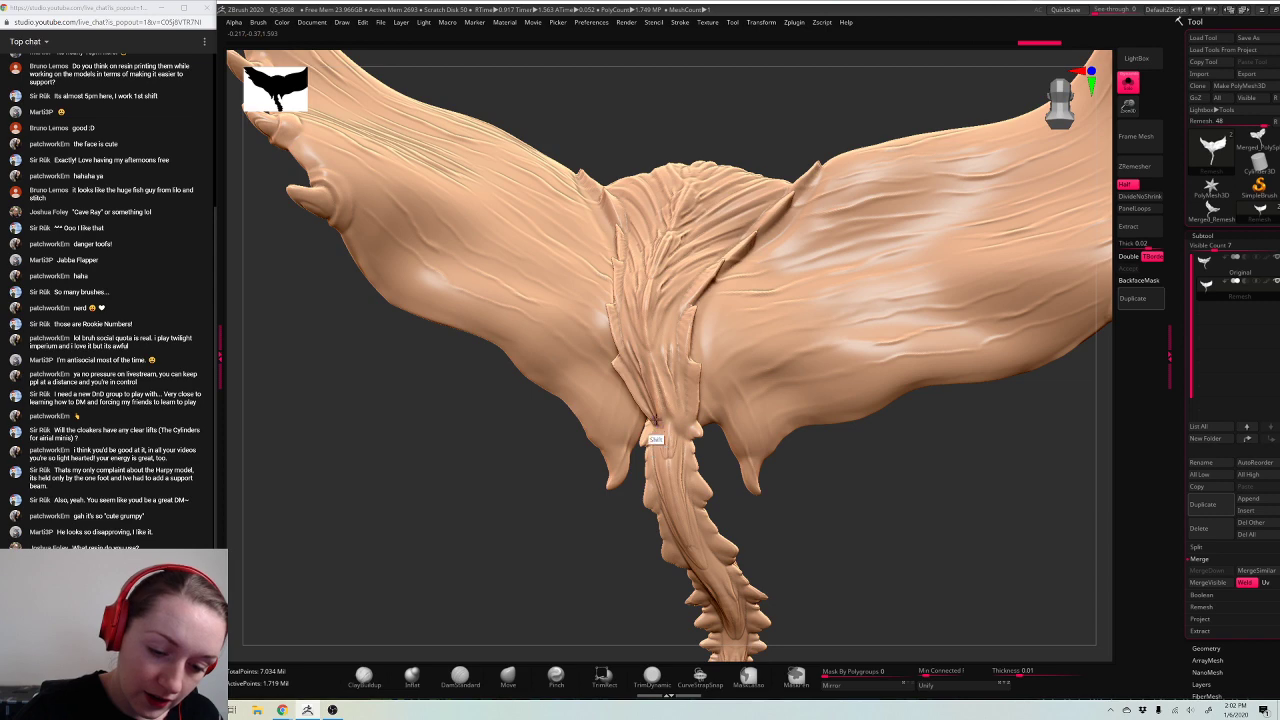
# Step: Carve grooves from the back ridges into the base of the tail with the DamStandard brush
pyautogui.moveTo(905, 476); pyautogui.dragTo(829, 471)
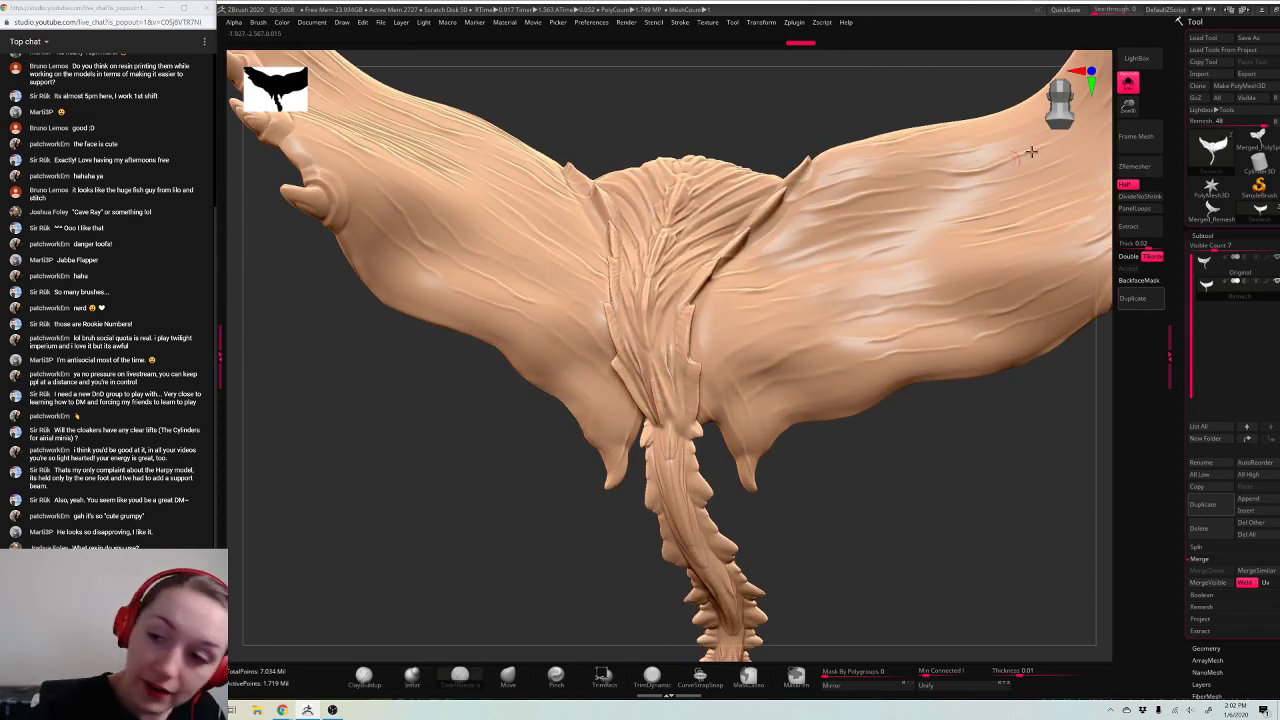
pyautogui.moveTo(975, 465)
pyautogui.mouseDown()
pyautogui.moveTo(930, 480)
pyautogui.moveTo(885, 520)
pyautogui.mouseUp()
pyautogui.keyDown('alt'); pyautogui.moveTo(657, 385); pyautogui.dragTo(673, 455); pyautogui.keyUp('alt')
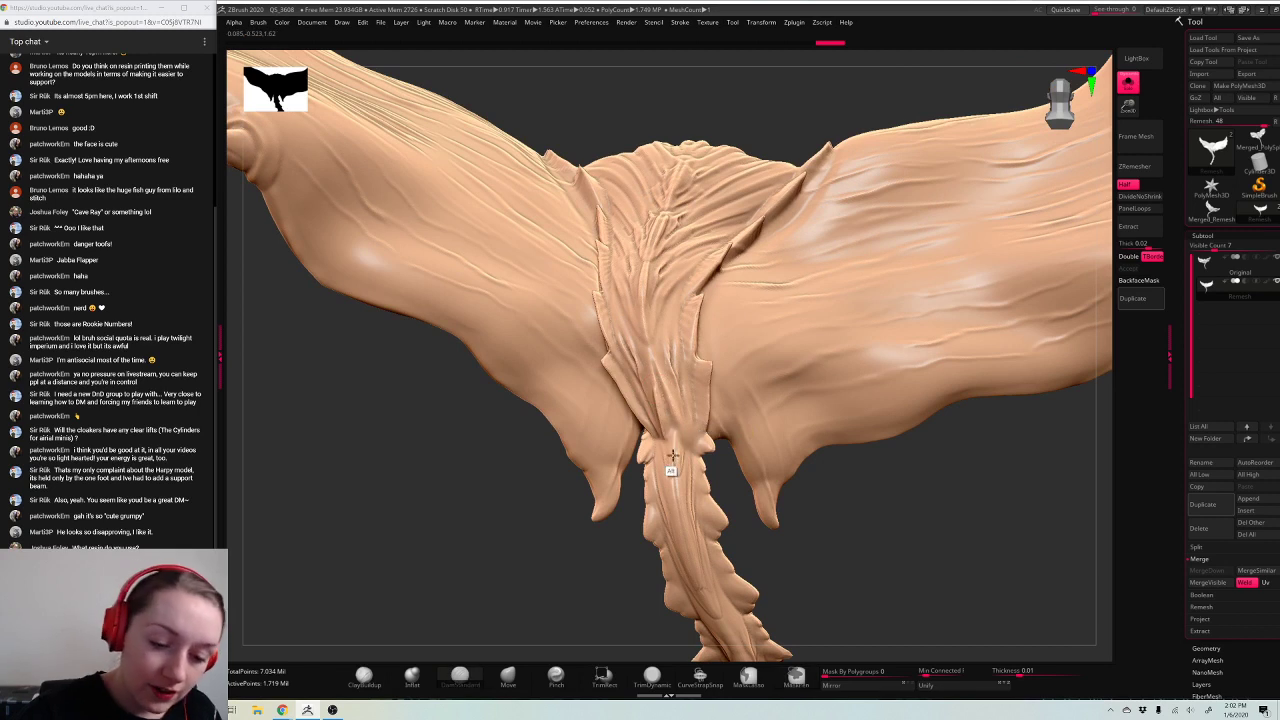
pyautogui.press('space')
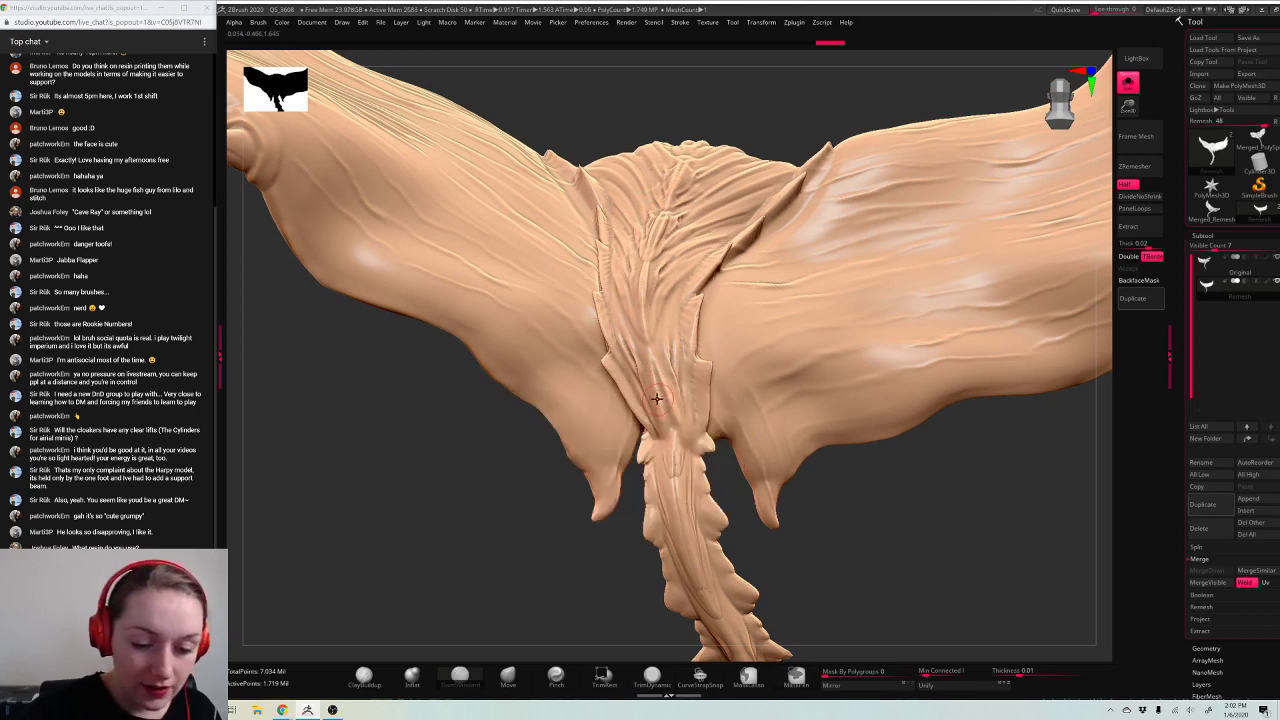
pyautogui.moveTo(879, 497); pyautogui.dragTo(666, 423)
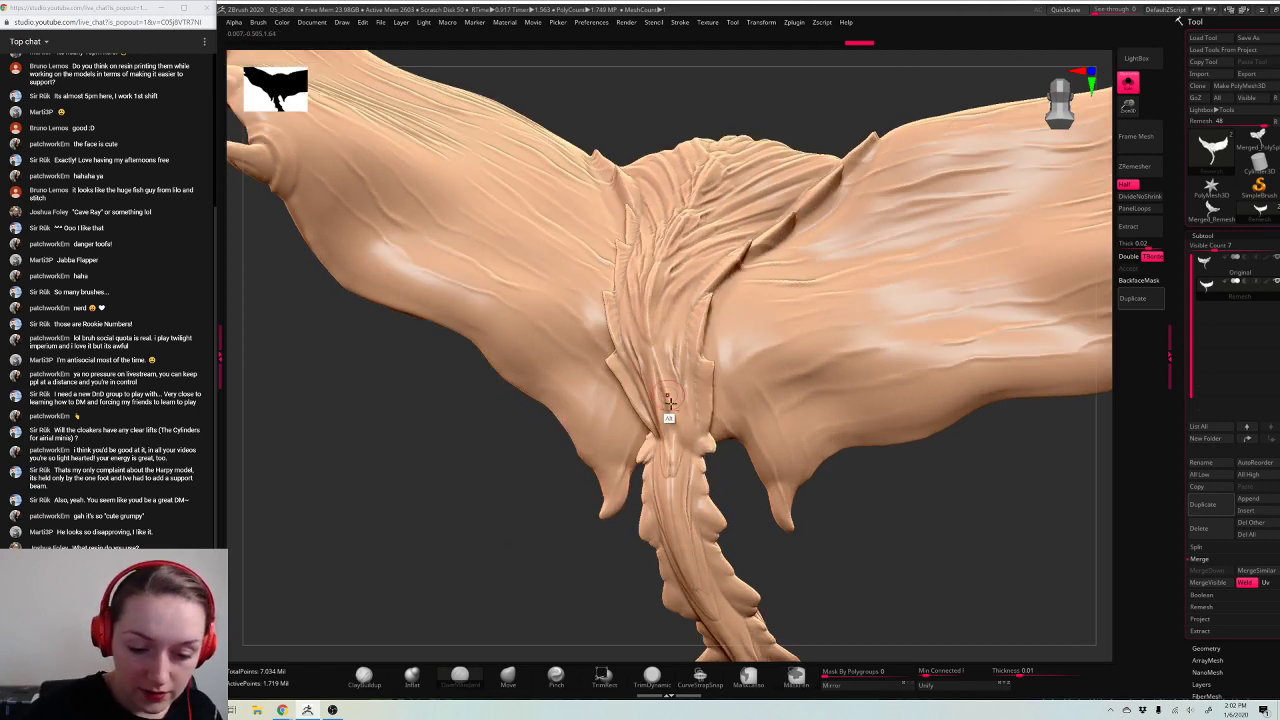
pyautogui.moveTo(928, 502); pyautogui.dragTo(677, 401)
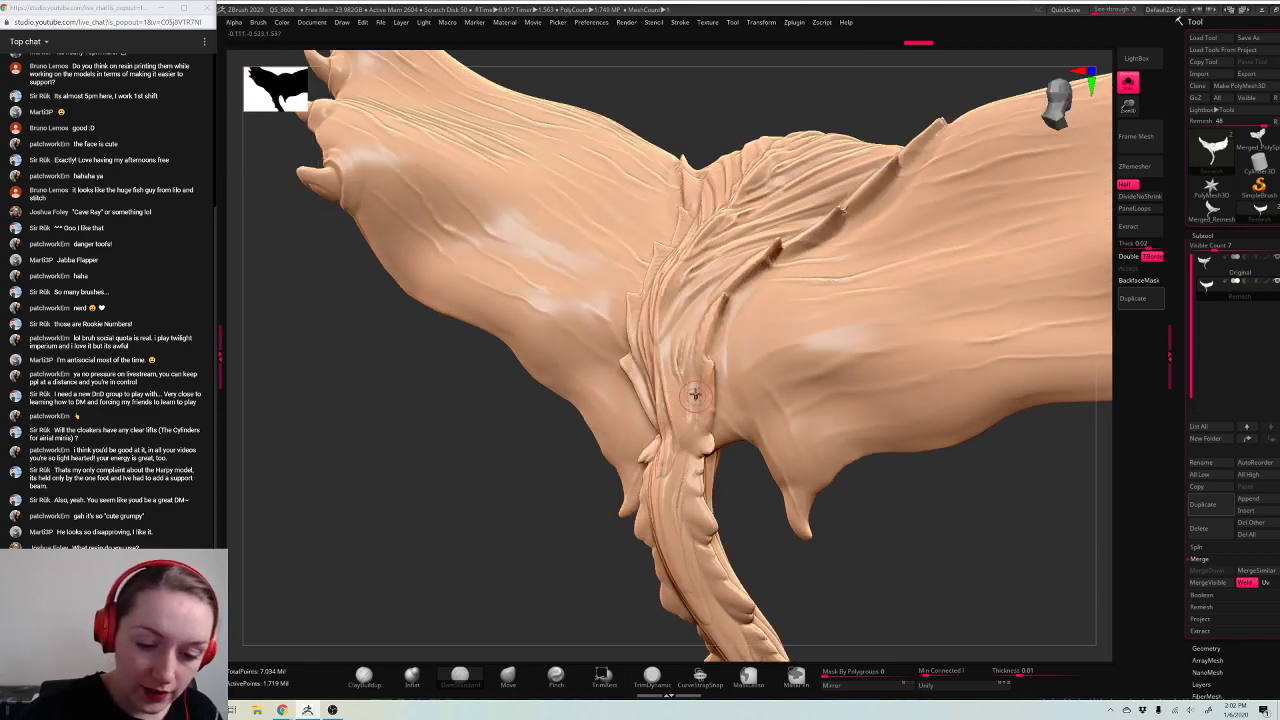
# Step: Refine the carved lines across the tail joint from several angles so the back ridges continue down the tail
pyautogui.moveTo(751, 490); pyautogui.dragTo(675, 430)
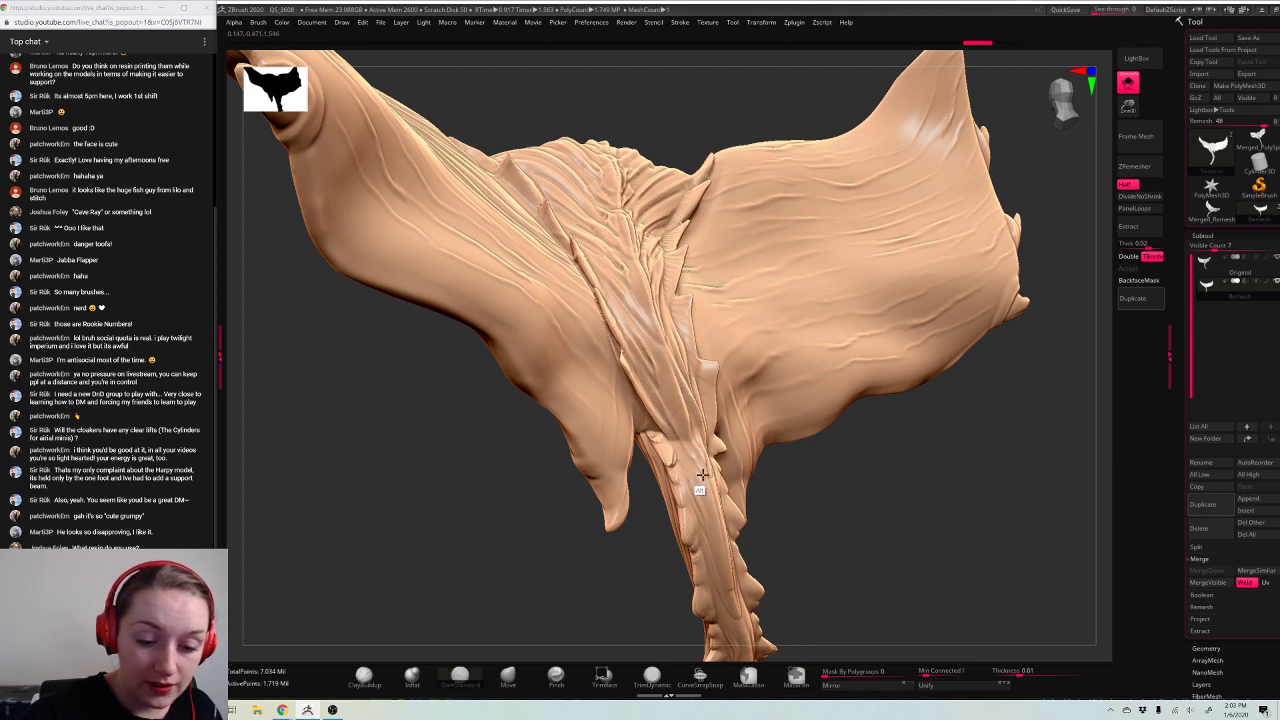
pyautogui.moveTo(899, 471)
pyautogui.mouseDown()
pyautogui.moveTo(925, 457)
pyautogui.moveTo(900, 470)
pyautogui.mouseUp()
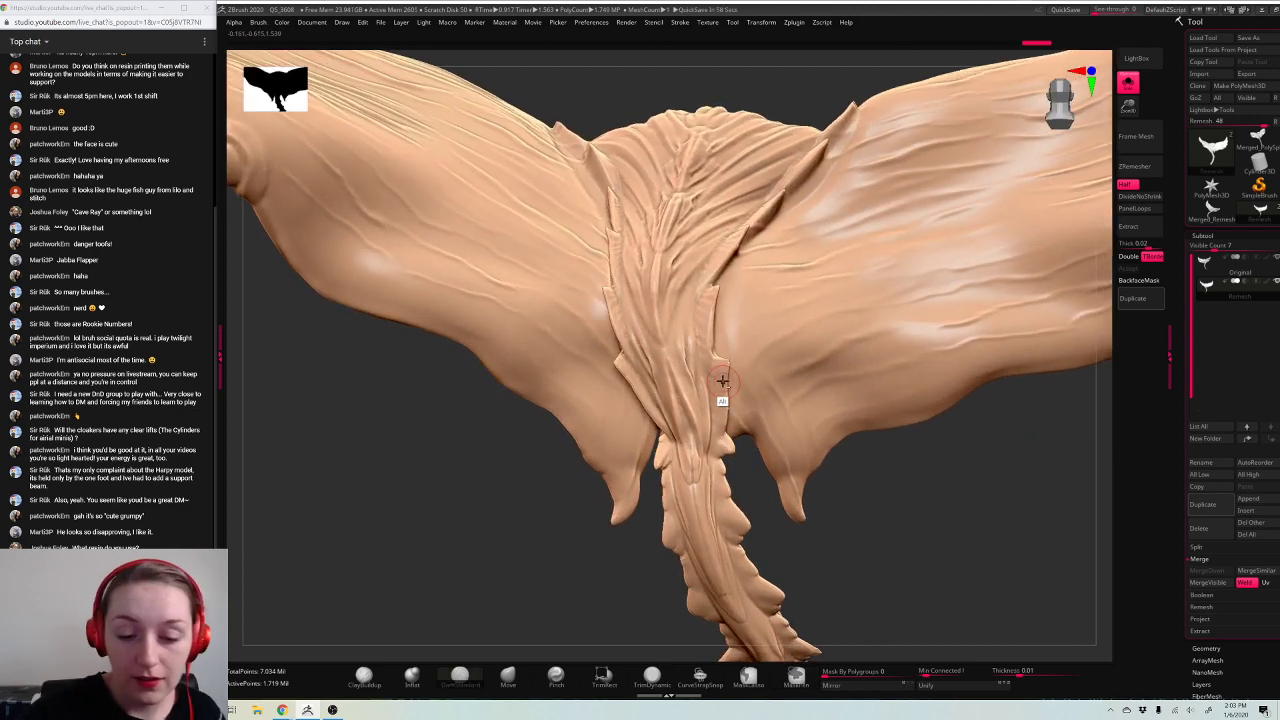
pyautogui.moveTo(899, 487); pyautogui.dragTo(719, 229)
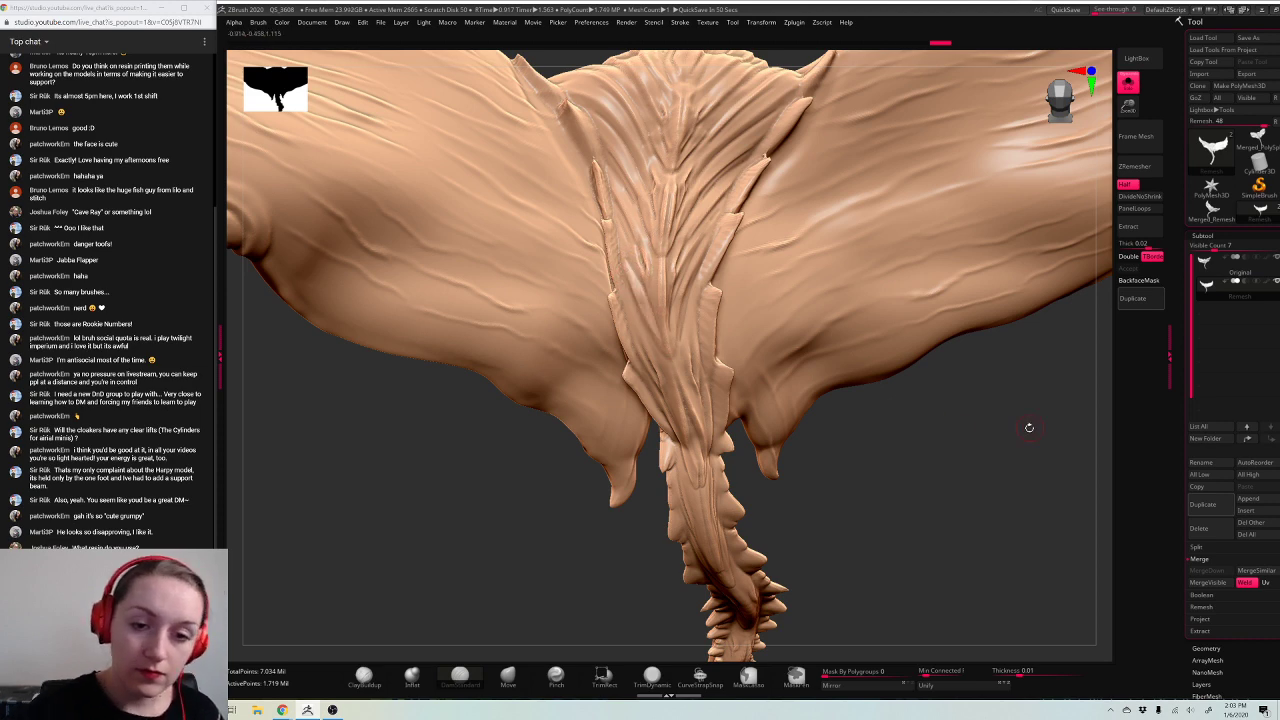
pyautogui.moveTo(1029, 427); pyautogui.dragTo(1068, 329)
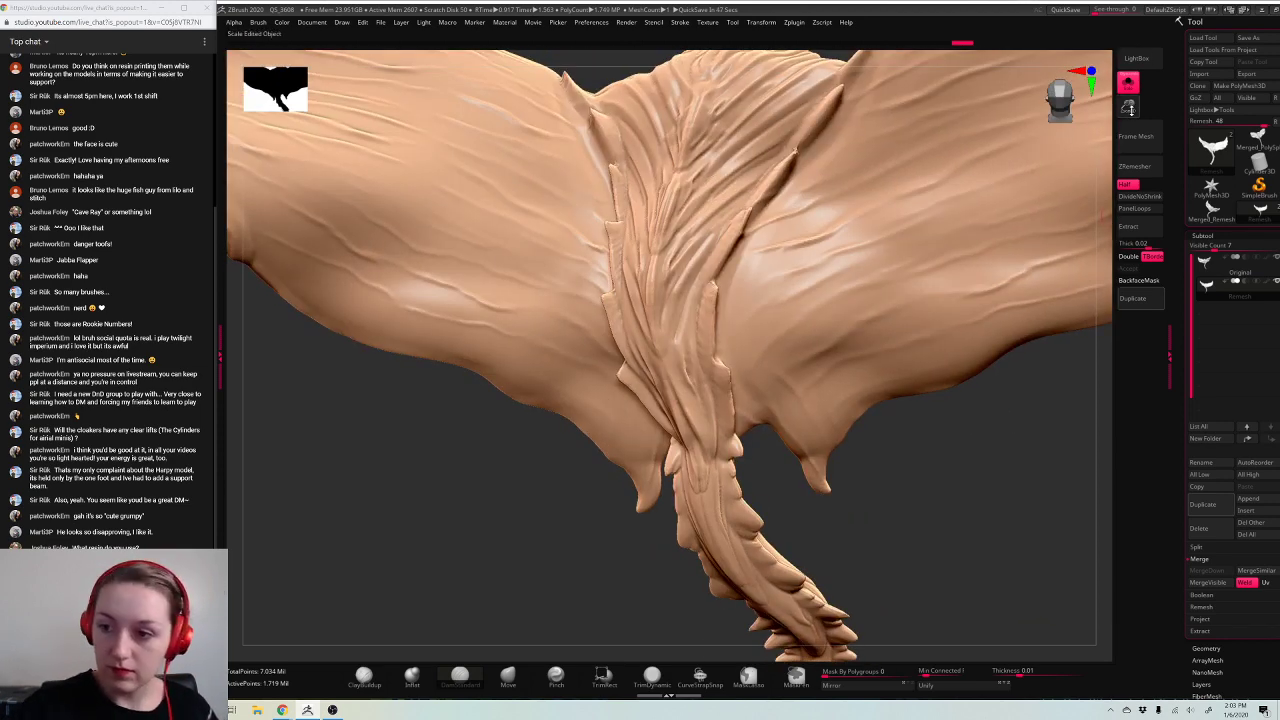
pyautogui.moveTo(1131, 110); pyautogui.dragTo(1040, 165)
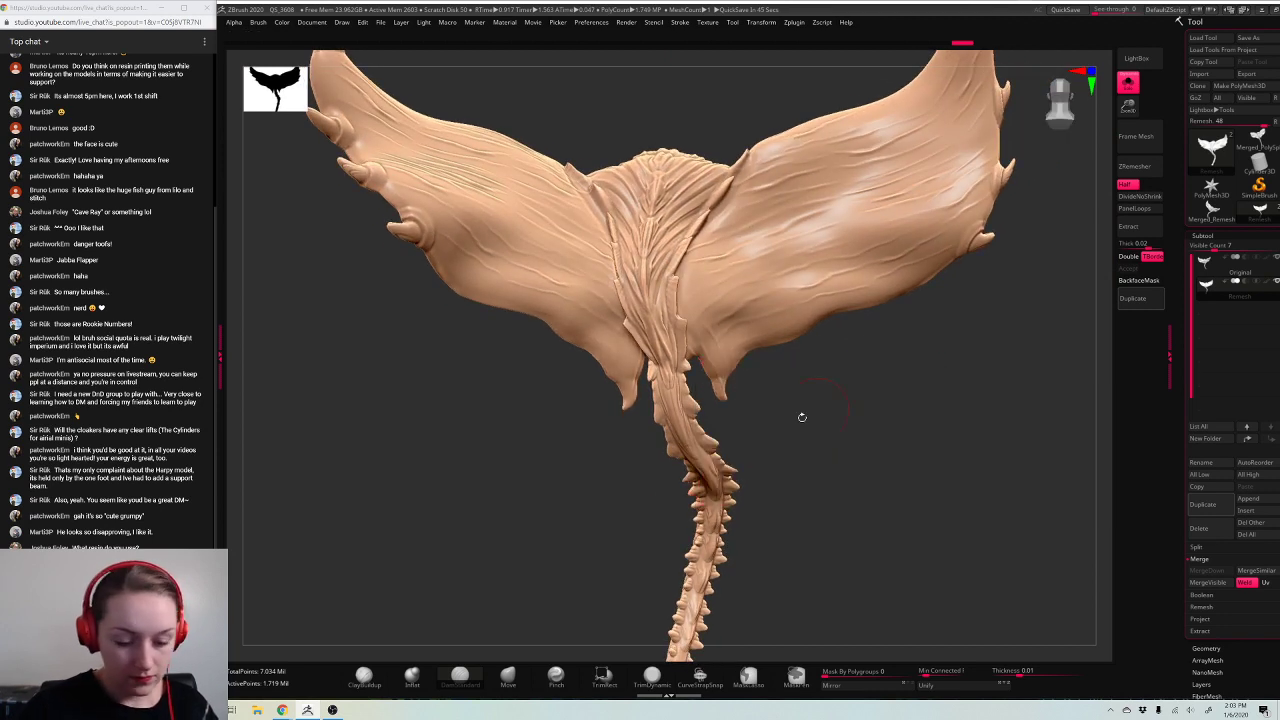
# Step: Sharpen the ridges where the back plates meet the tail base with the Pinch brush, adjusting its draw size
pyautogui.click(519, 676)
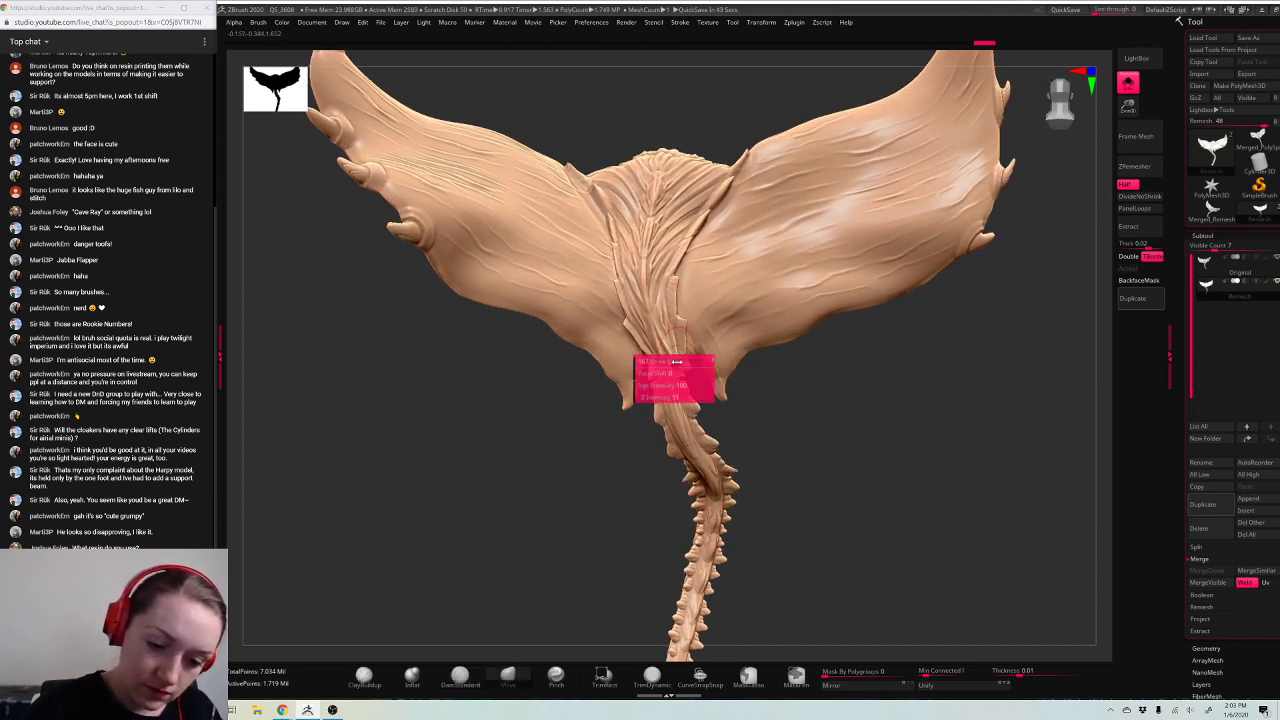
pyautogui.hotkey('ctrl', 'z')
pyautogui.click(566, 677)
pyautogui.press('space')
pyautogui.click(828, 399)
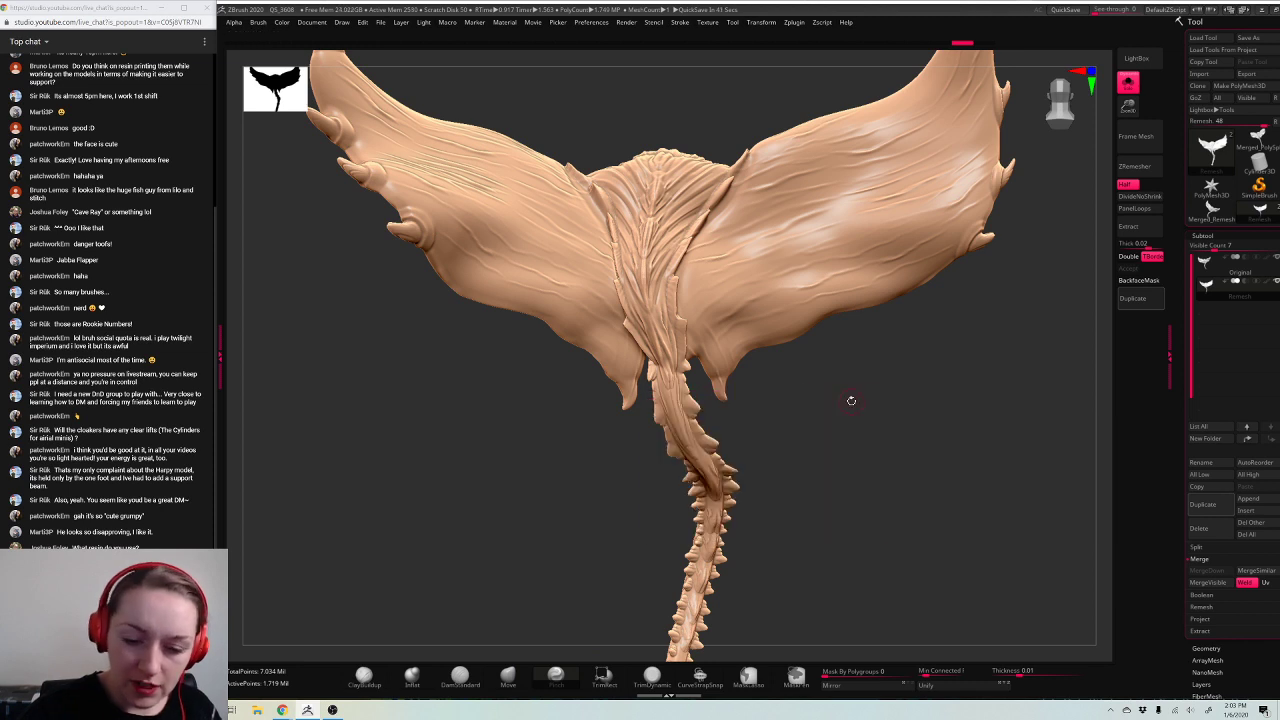
pyautogui.moveTo(851, 401); pyautogui.dragTo(825, 384)
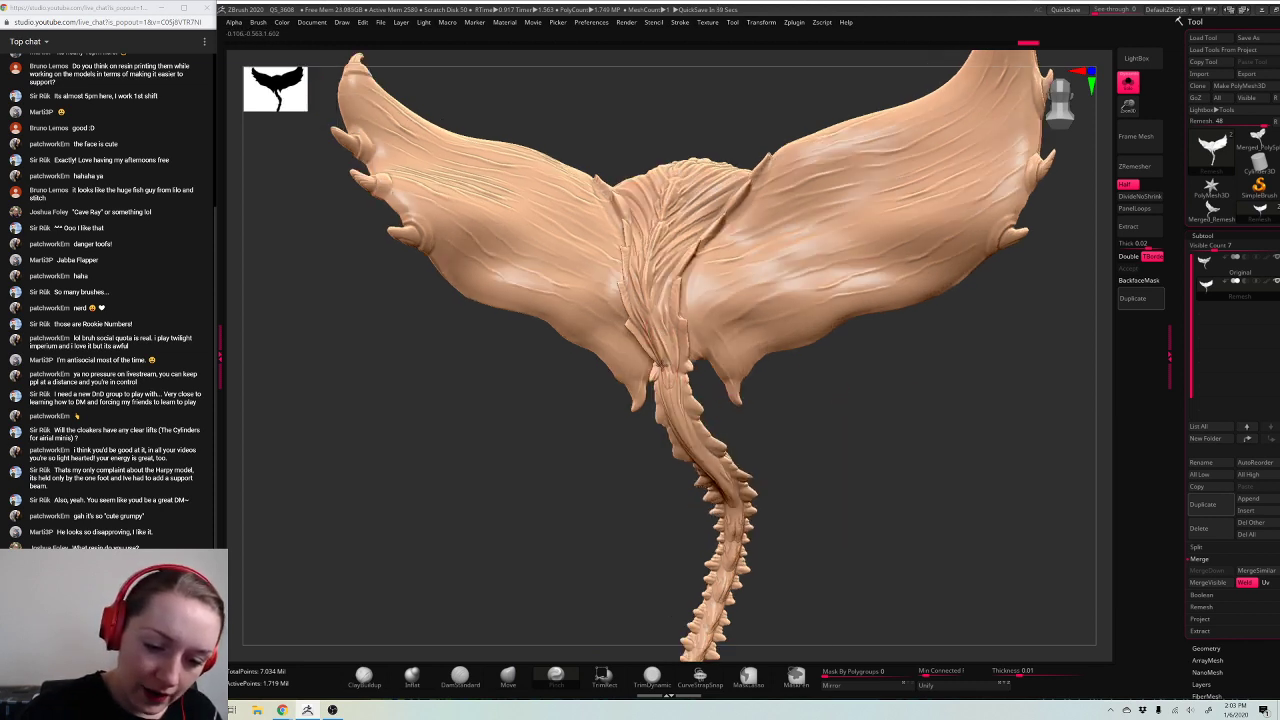
pyautogui.press('space')
pyautogui.click(704, 336)
pyautogui.press('space')
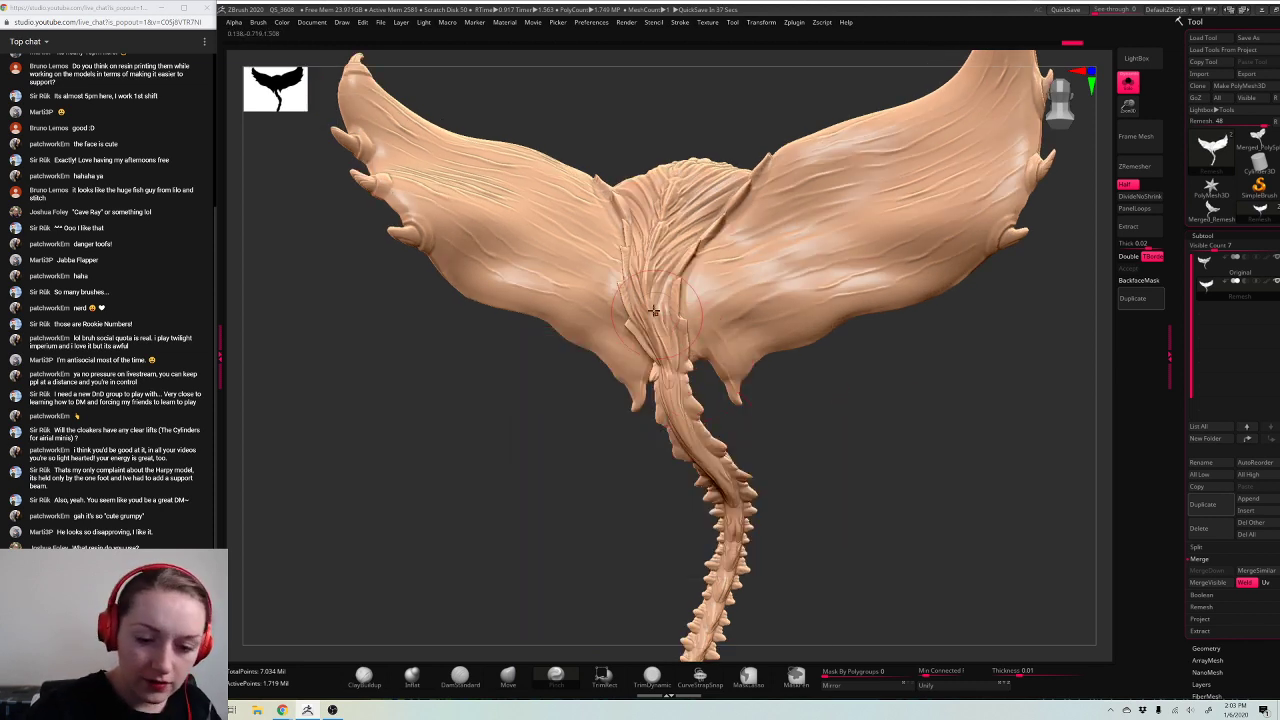
pyautogui.moveTo(805, 456)
pyautogui.mouseDown()
pyautogui.moveTo(778, 436)
pyautogui.moveTo(851, 406)
pyautogui.moveTo(797, 459)
pyautogui.mouseUp()
pyautogui.press('space')
pyautogui.moveTo(862, 393); pyautogui.dragTo(791, 389)
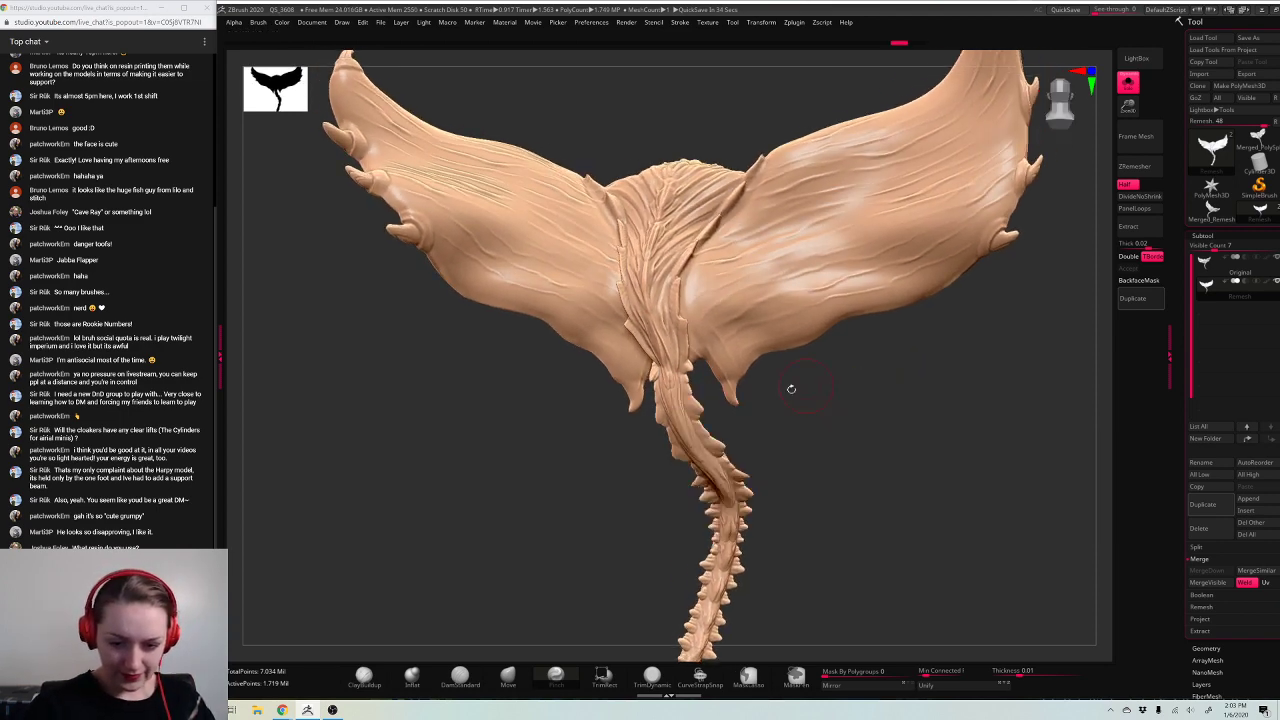
# Step: Reposition the spines and plate edges at the tail base with the Move brush, adjusting the brush size
pyautogui.click(500, 678)
pyautogui.press('space')
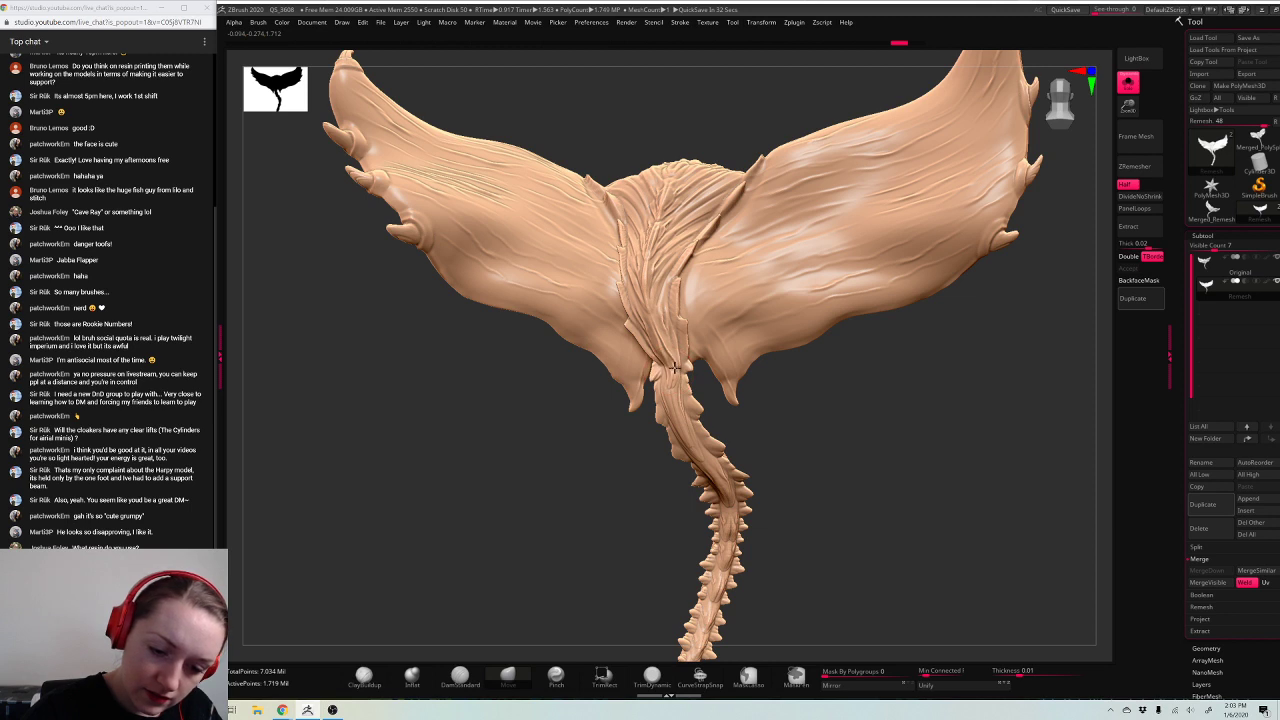
pyautogui.press('space')
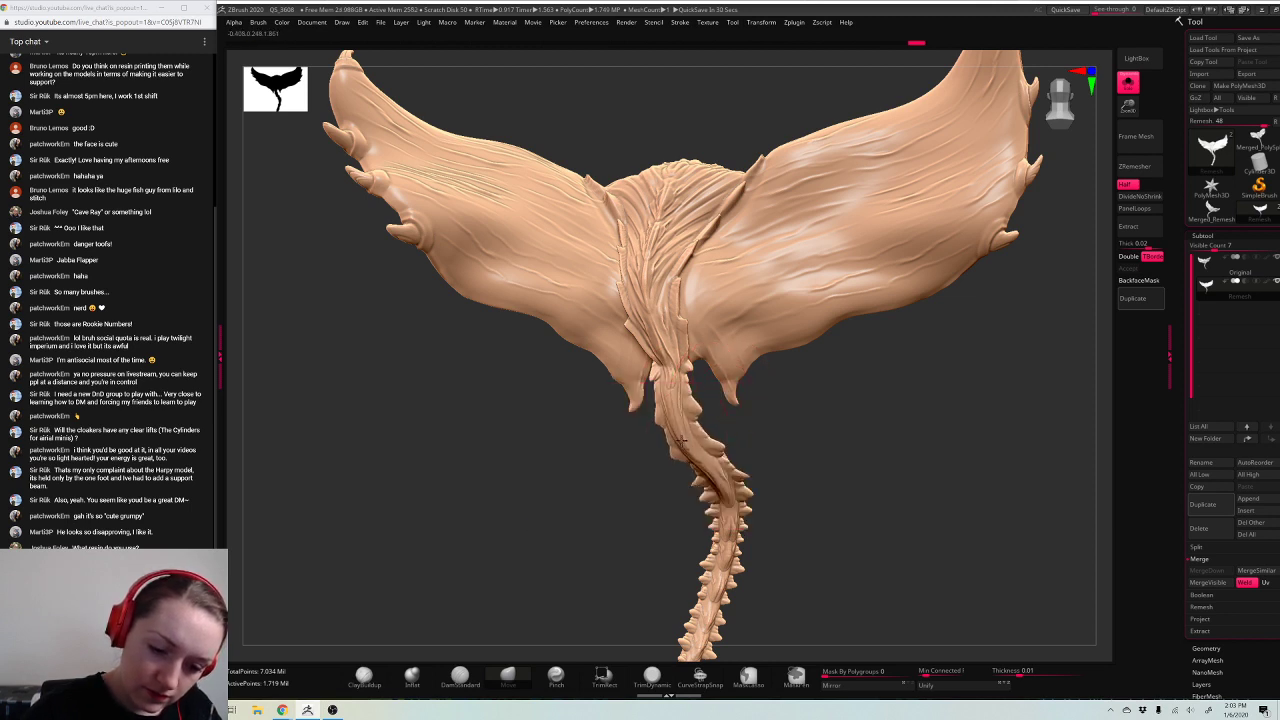
pyautogui.press('space')
pyautogui.moveTo(694, 374); pyautogui.dragTo(687, 374)
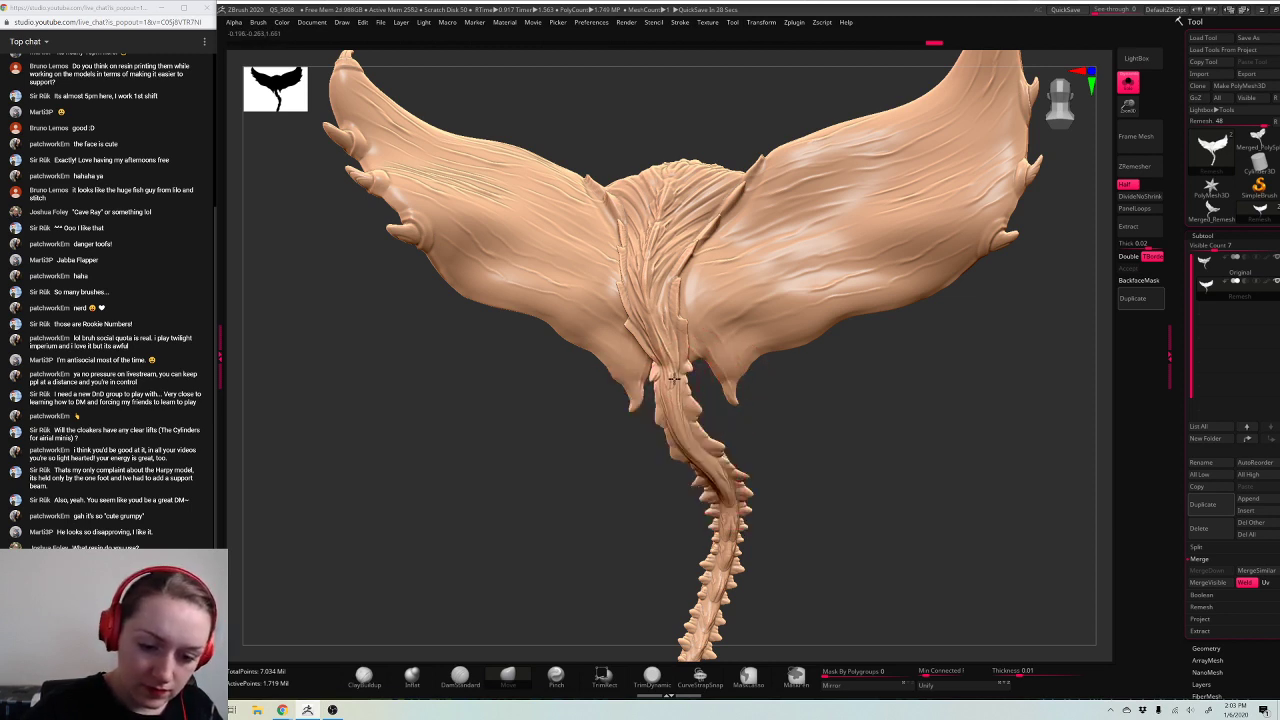
pyautogui.press('space')
pyautogui.press('space')
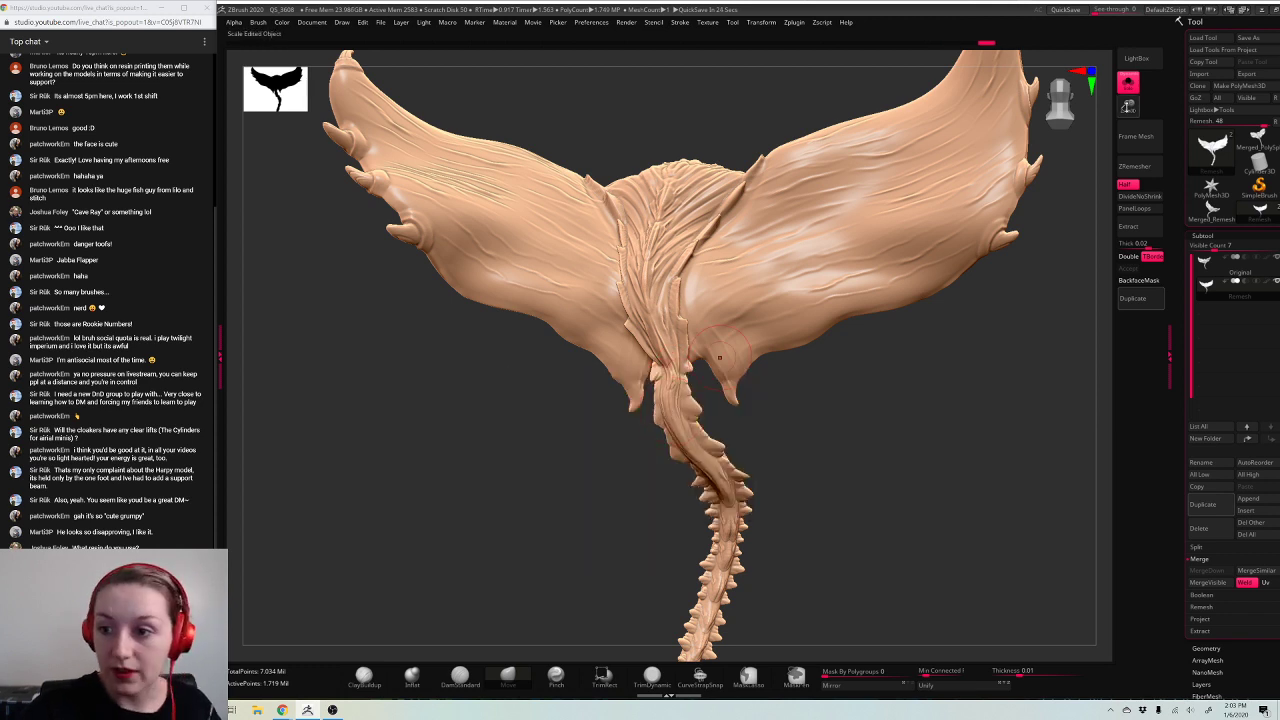
# Step: Nudge the upper tail into line with the back using the Move brush and check it from the front
pyautogui.keyDown('ctrl'); pyautogui.moveTo(720, 357); pyautogui.dragTo(966, 289, button='right'); pyautogui.keyUp('ctrl')
pyautogui.moveTo(895, 429)
pyautogui.mouseDown(button='right')
pyautogui.moveTo(1000, 432)
pyautogui.moveTo(795, 455)
pyautogui.moveTo(808, 460)
pyautogui.mouseUp(button='right')
pyautogui.press('space')
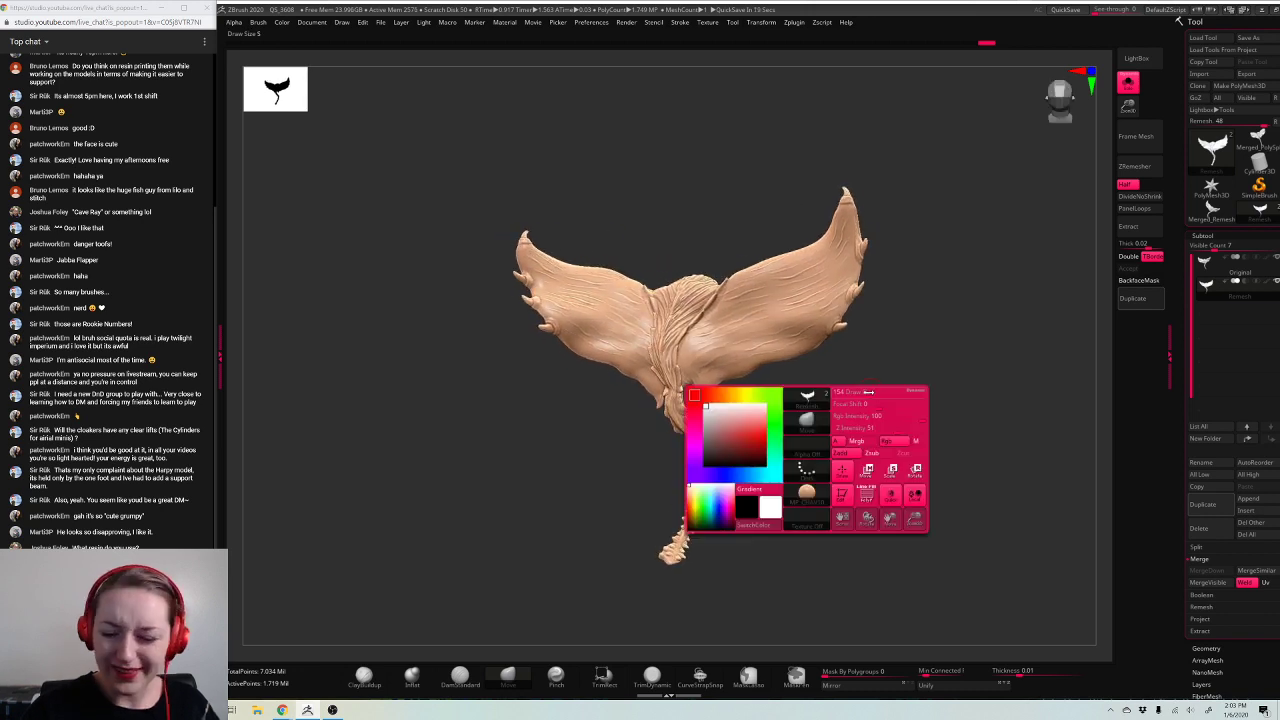
pyautogui.moveTo(869, 392); pyautogui.dragTo(858, 392)
pyautogui.moveTo(660, 391); pyautogui.dragTo(671, 393)
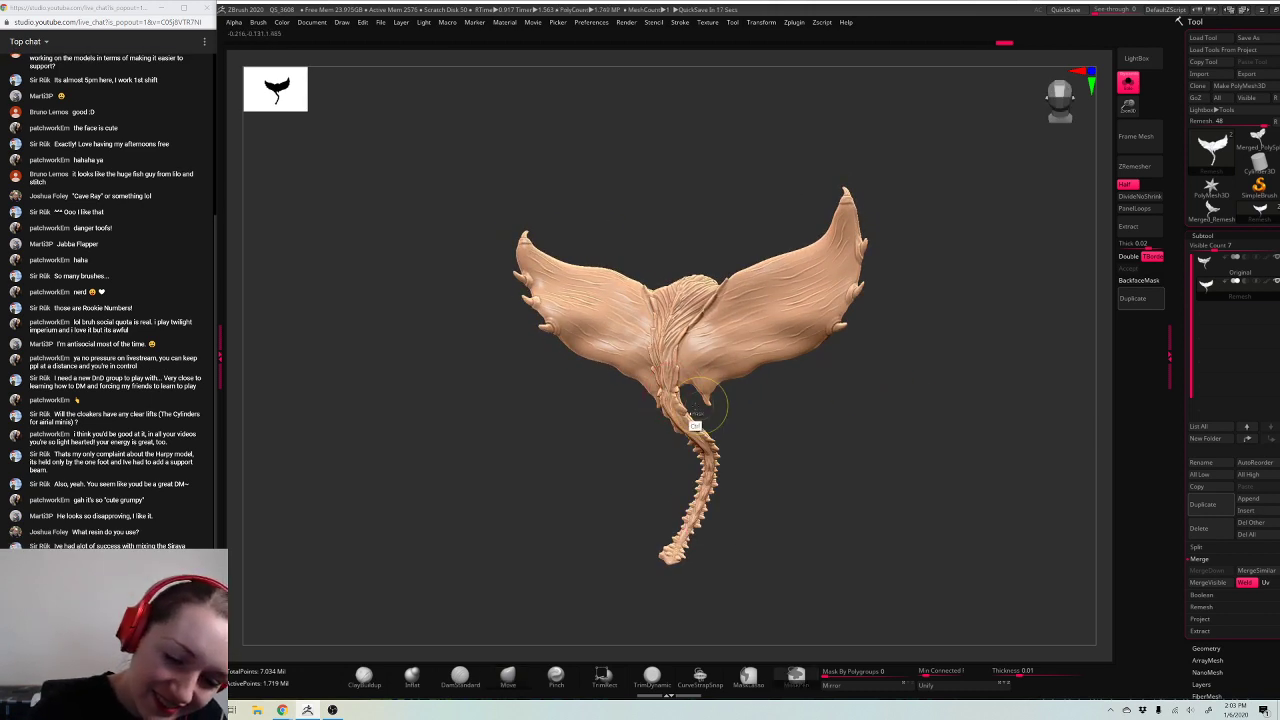
pyautogui.moveTo(907, 443); pyautogui.dragTo(906, 443, button='right')
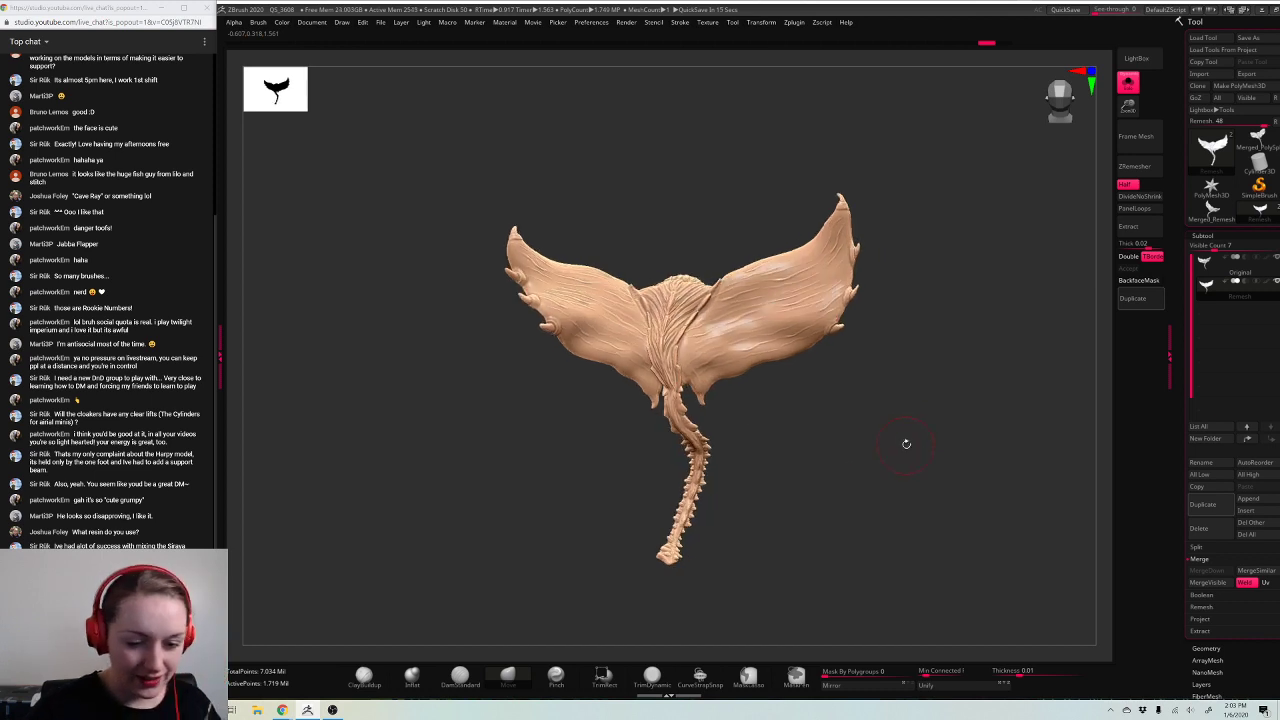
pyautogui.moveTo(1020, 470); pyautogui.dragTo(880, 435)
pyautogui.click(1127, 135)
pyautogui.press('space')
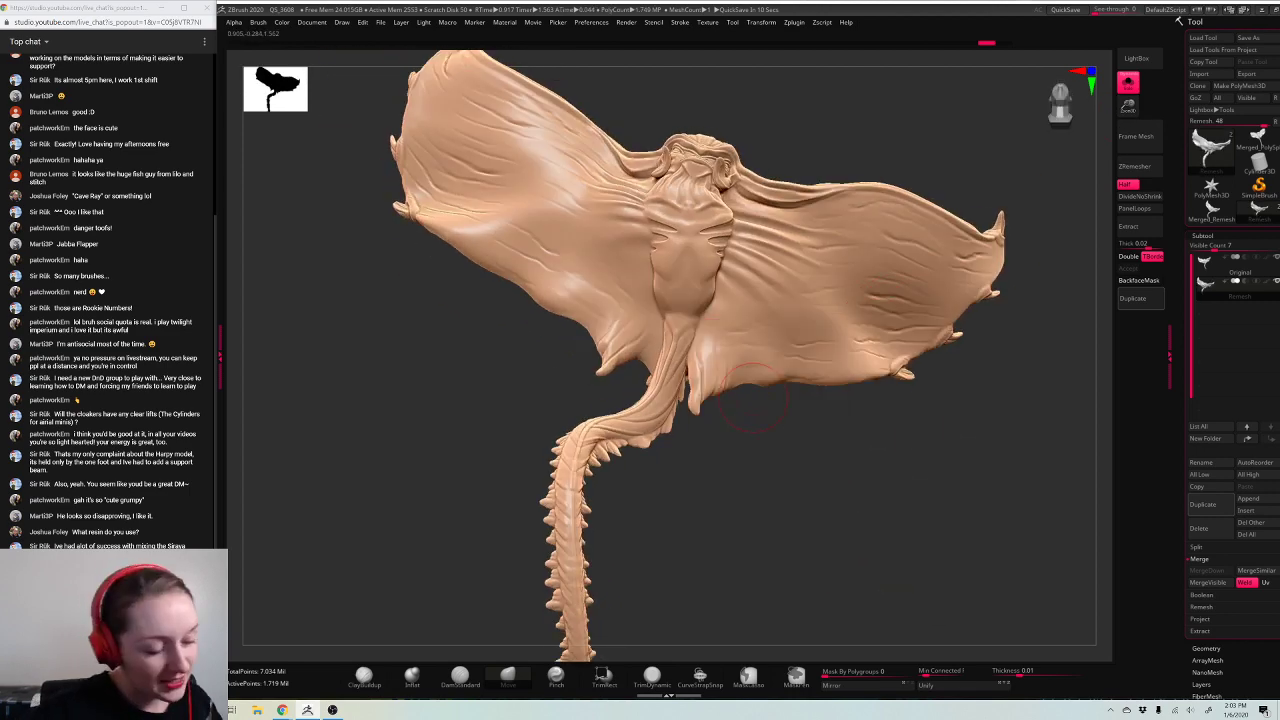
# Step: Build up the lower belly where it runs into the tail with the ClayBuildup brush and smooth the transition
pyautogui.moveTo(795, 445)
pyautogui.mouseDown()
pyautogui.moveTo(690, 458)
pyautogui.moveTo(693, 318)
pyautogui.mouseUp()
pyautogui.click(364, 677)
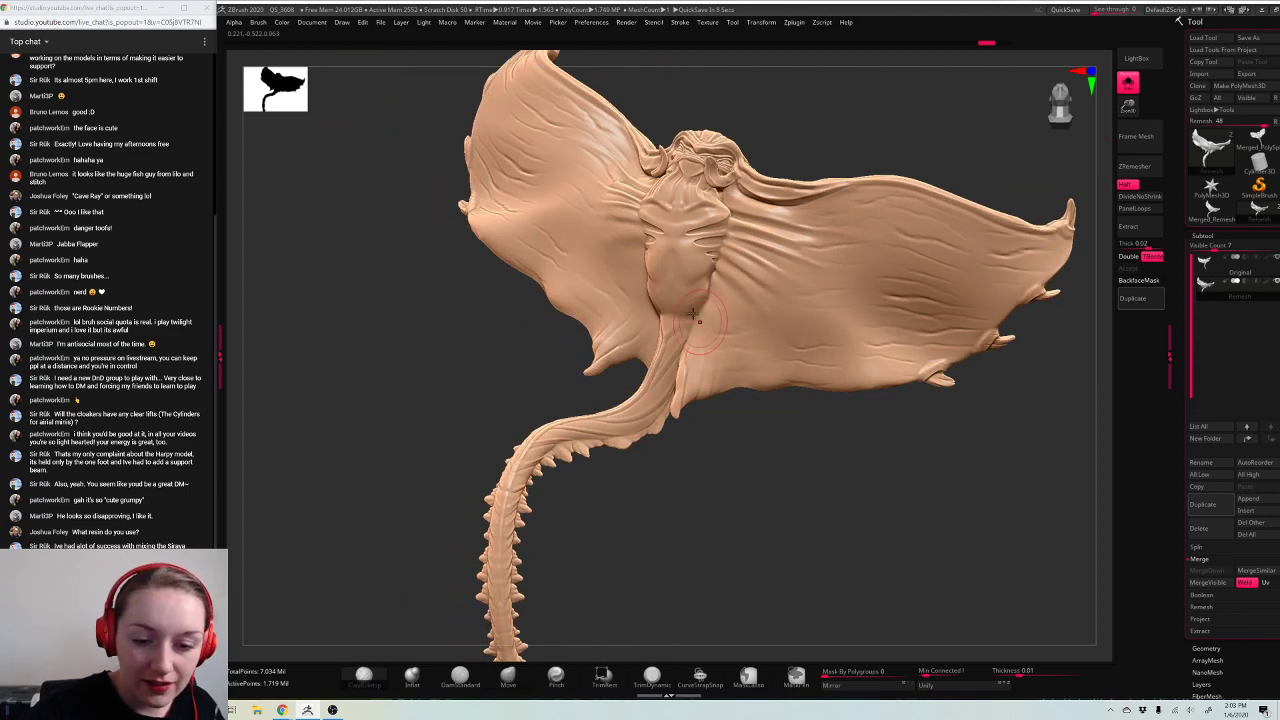
pyautogui.moveTo(711, 457); pyautogui.dragTo(660, 340)
pyautogui.press('space')
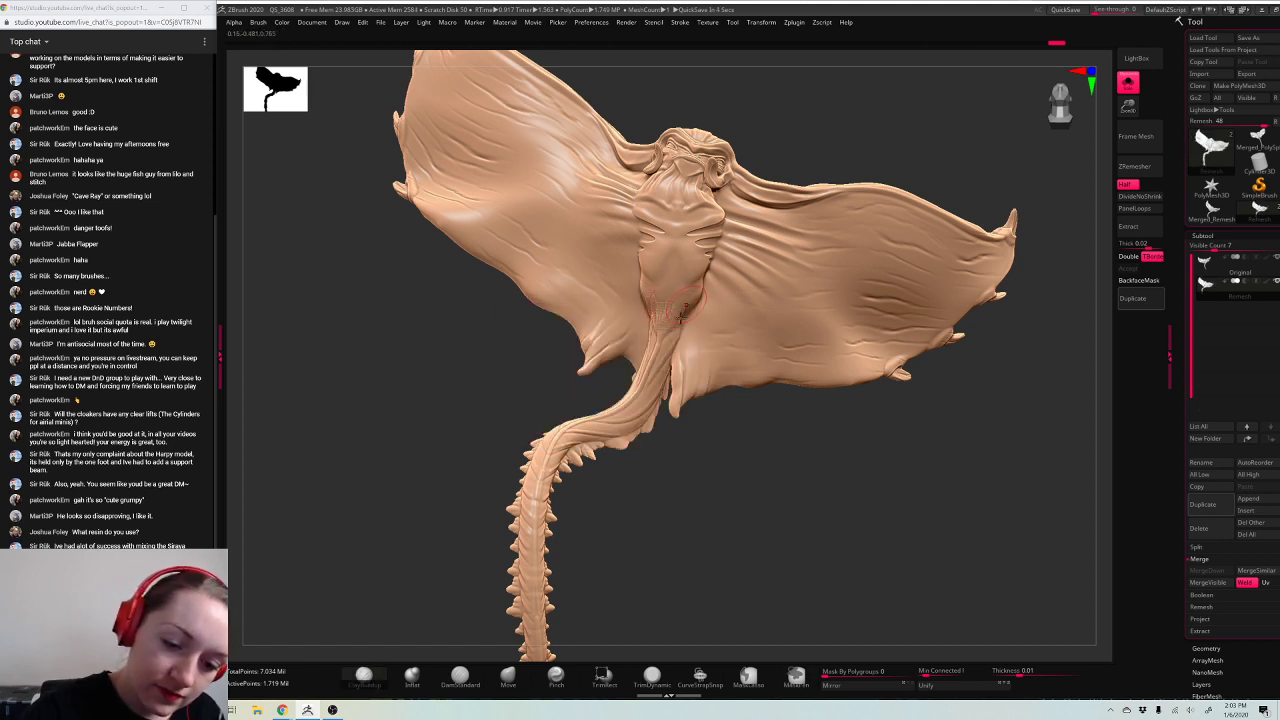
pyautogui.press('shift')
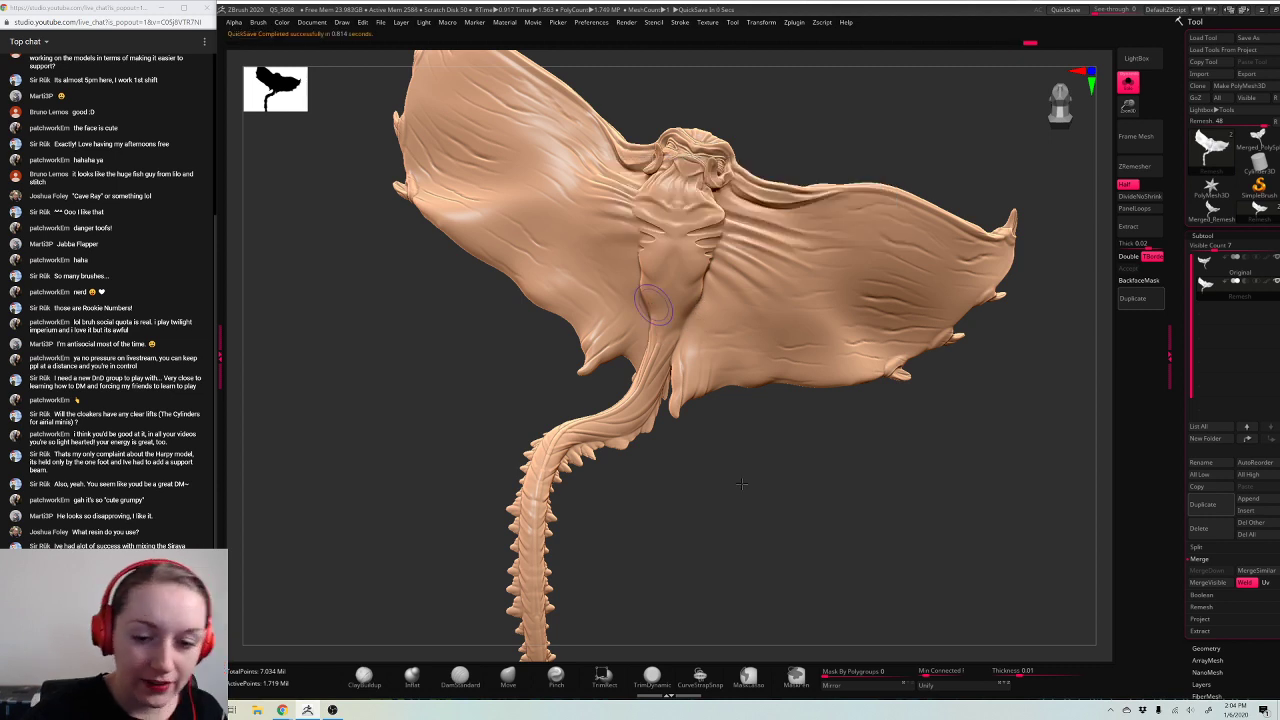
pyautogui.moveTo(743, 466); pyautogui.dragTo(679, 330)
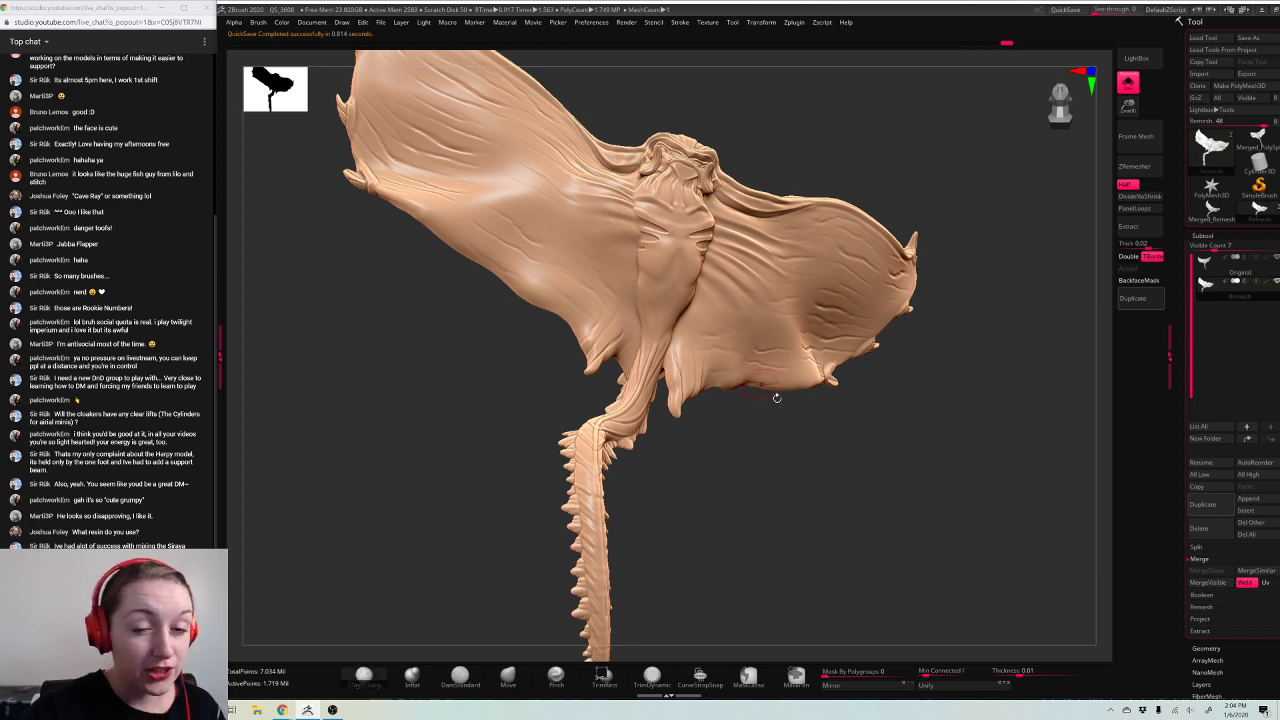
# Step: Refine the side folds of the torso where the ribs meet the wing using the ClayBuildup brush
pyautogui.moveTo(777, 394)
pyautogui.mouseDown()
pyautogui.moveTo(849, 452)
pyautogui.moveTo(851, 537)
pyautogui.moveTo(880, 500)
pyautogui.mouseUp()
pyautogui.moveTo(1128, 106); pyautogui.dragTo(1090, 190)
pyautogui.rightClick(903, 223)
pyautogui.moveTo(1057, 143); pyautogui.dragTo(880, 193)
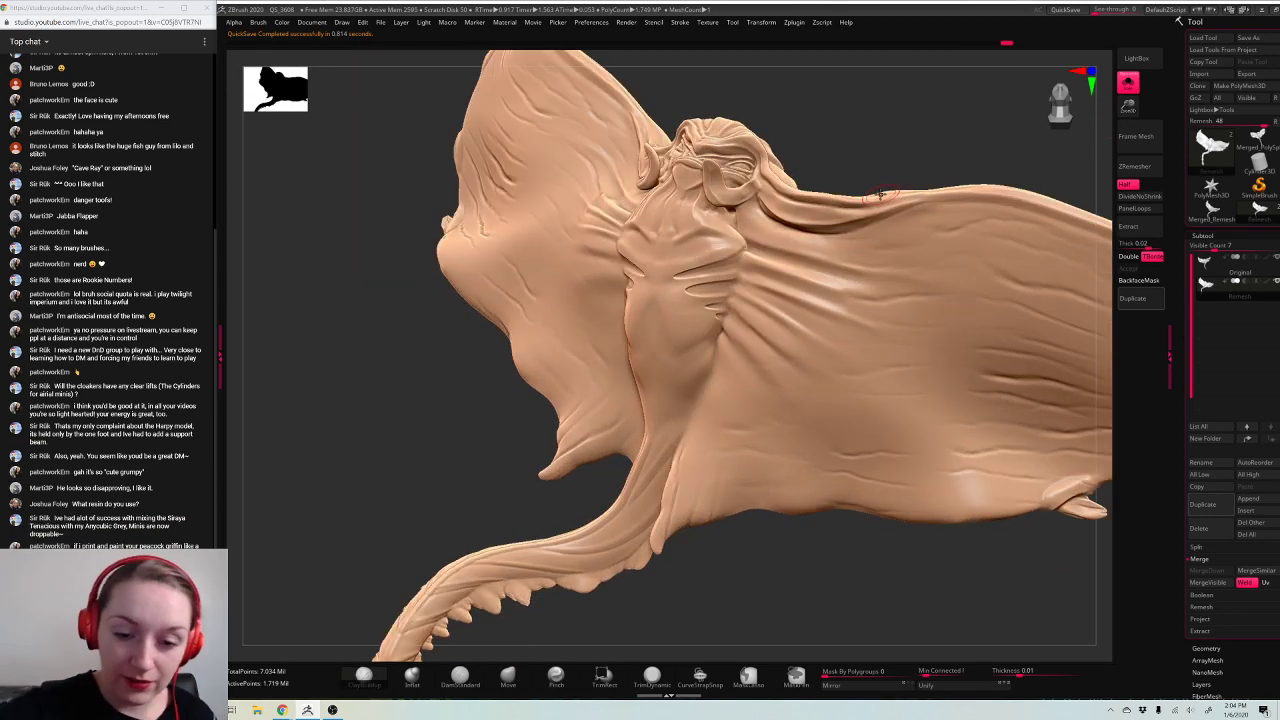
pyautogui.rightClick(714, 290)
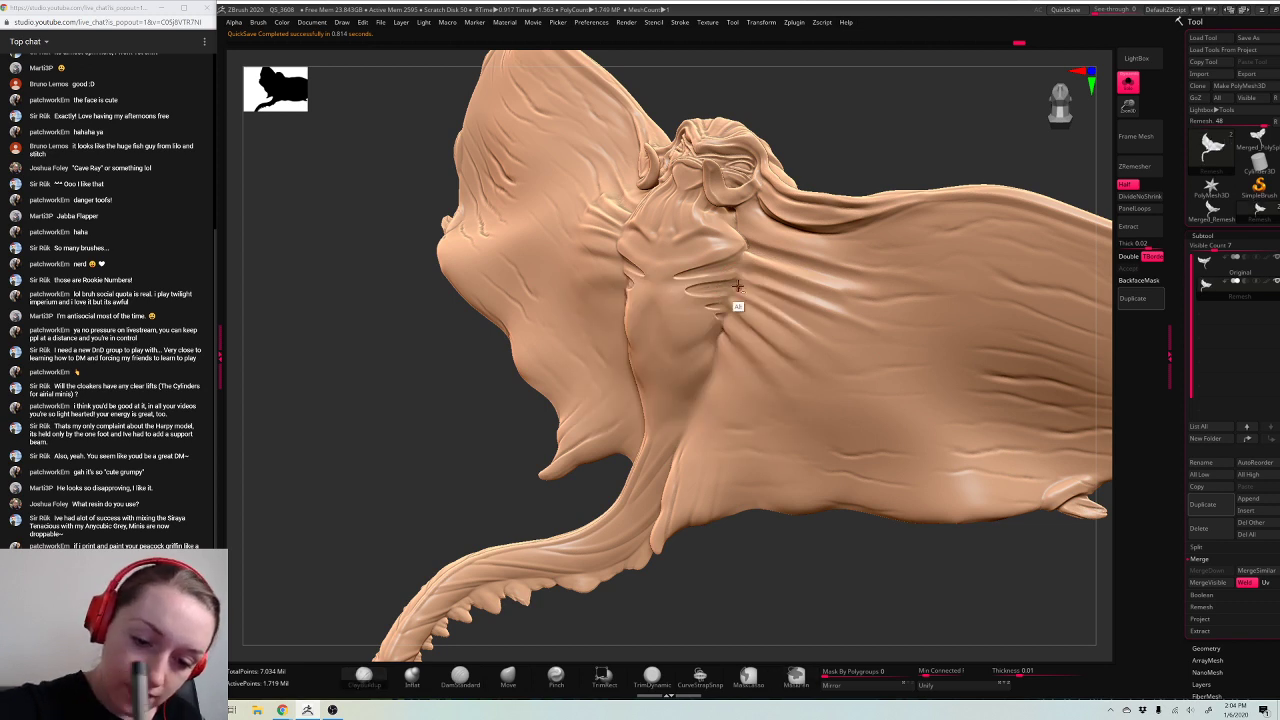
pyautogui.rightClick(740, 305)
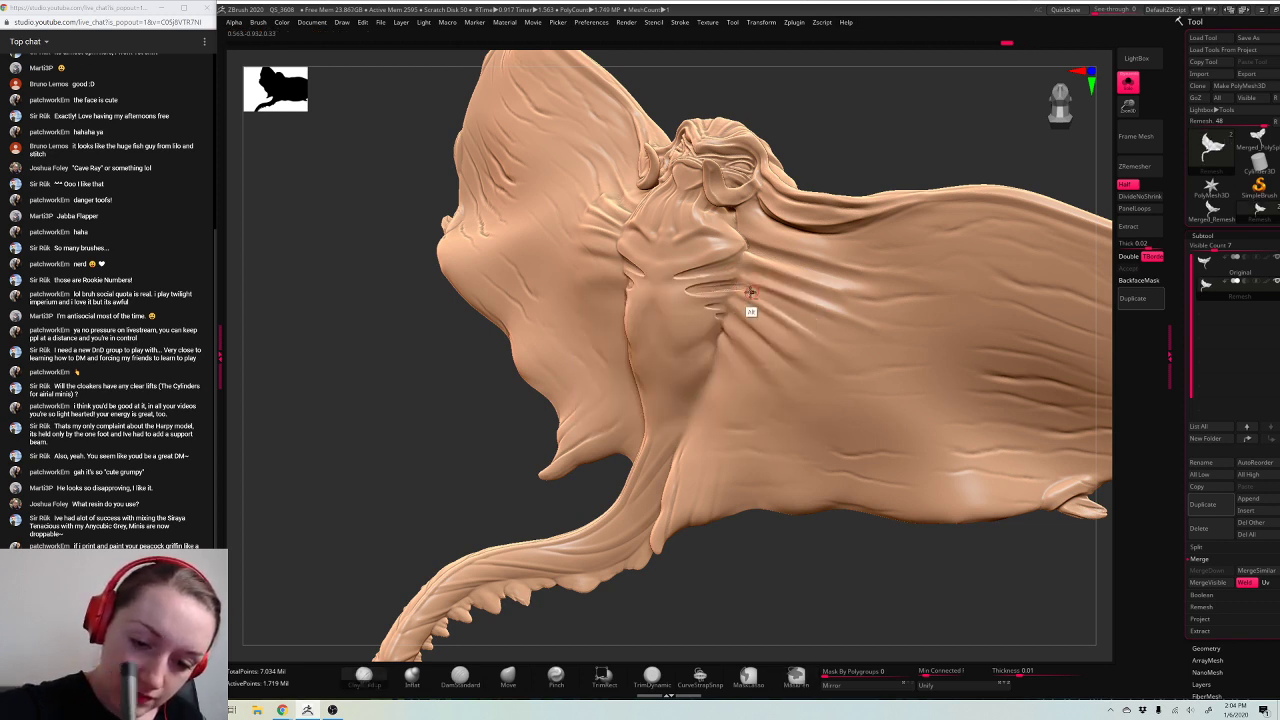
# Step: Blend the rib folds into the opposite wing and smooth the torso edges on both sides
pyautogui.moveTo(889, 126); pyautogui.dragTo(920, 118)
pyautogui.rightClick(920, 118)
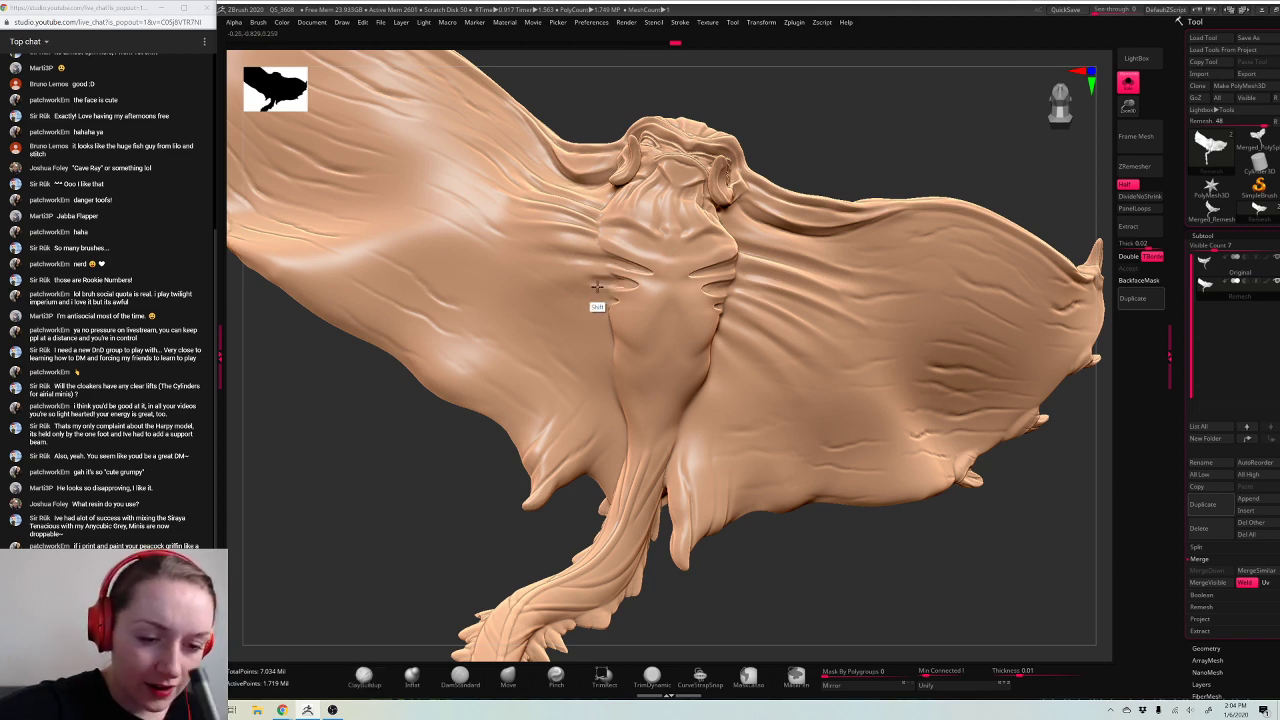
pyautogui.moveTo(989, 123)
pyautogui.mouseDown()
pyautogui.moveTo(955, 130)
pyautogui.moveTo(935, 90)
pyautogui.moveTo(851, 126)
pyautogui.moveTo(796, 188)
pyautogui.moveTo(775, 154)
pyautogui.moveTo(757, 160)
pyautogui.mouseUp()
pyautogui.keyDown('shift'); pyautogui.moveTo(745, 252); pyautogui.dragTo(735, 230); pyautogui.keyUp('shift')
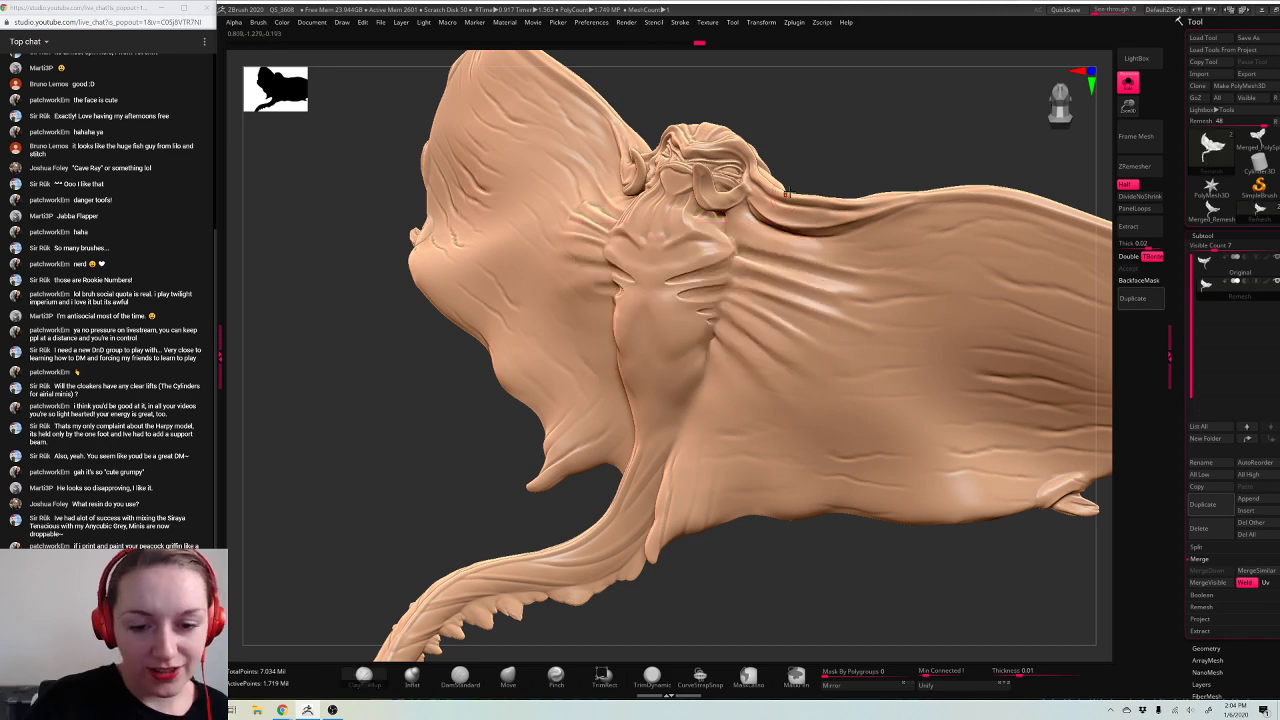
# Step: Examine the whole creature from the front and try the transform gizmo on the upper tail
pyautogui.moveTo(917, 143)
pyautogui.mouseDown()
pyautogui.moveTo(911, 131)
pyautogui.moveTo(878, 212)
pyautogui.moveTo(908, 503)
pyautogui.mouseUp()
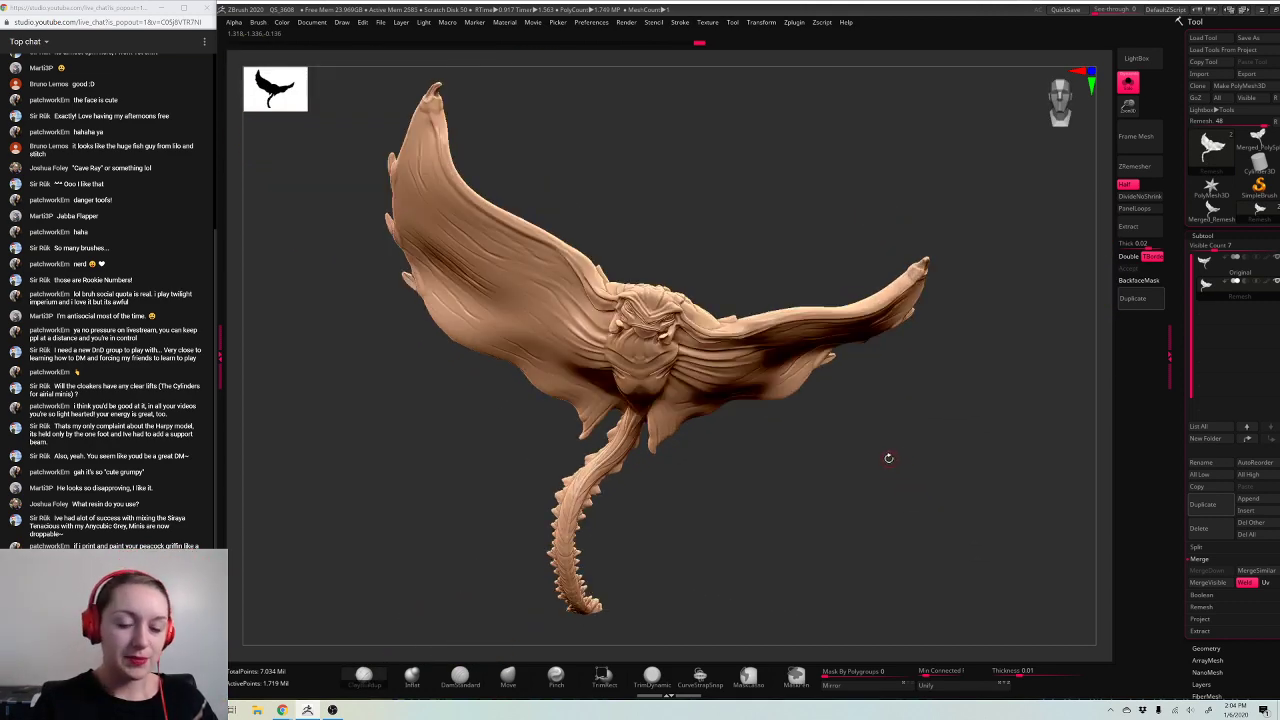
pyautogui.press('space')
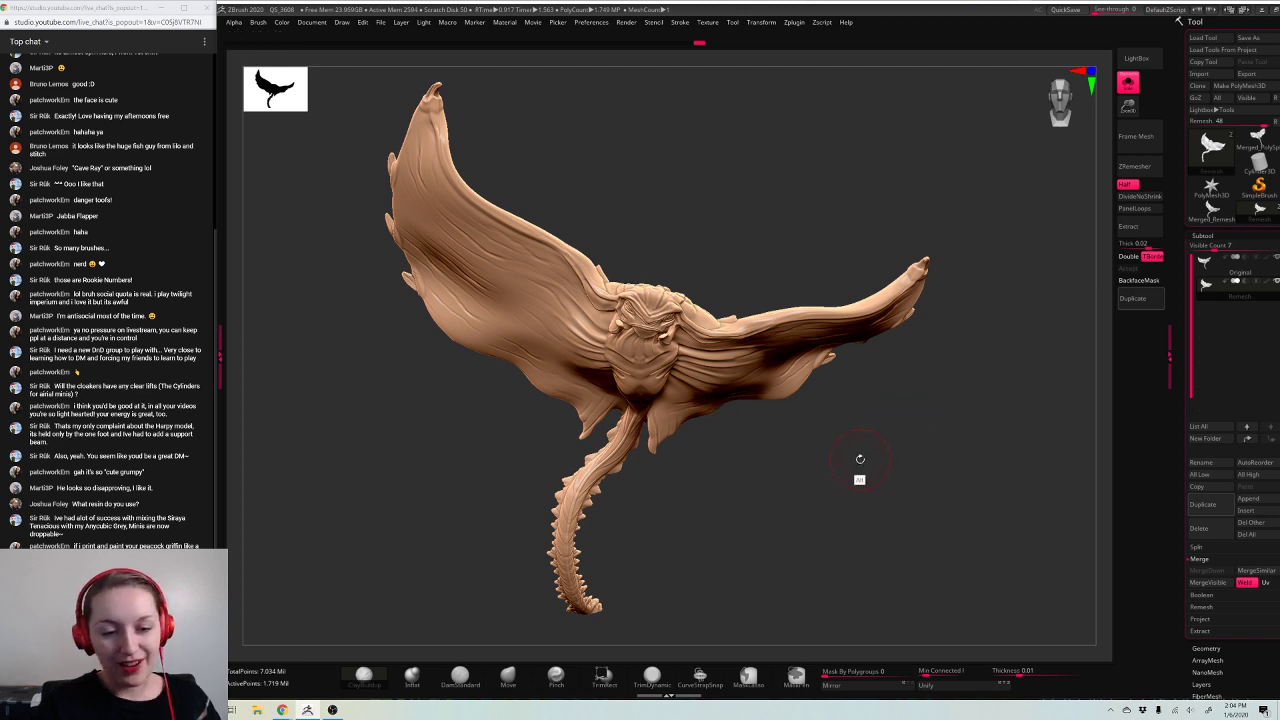
pyautogui.moveTo(857, 463); pyautogui.dragTo(927, 440)
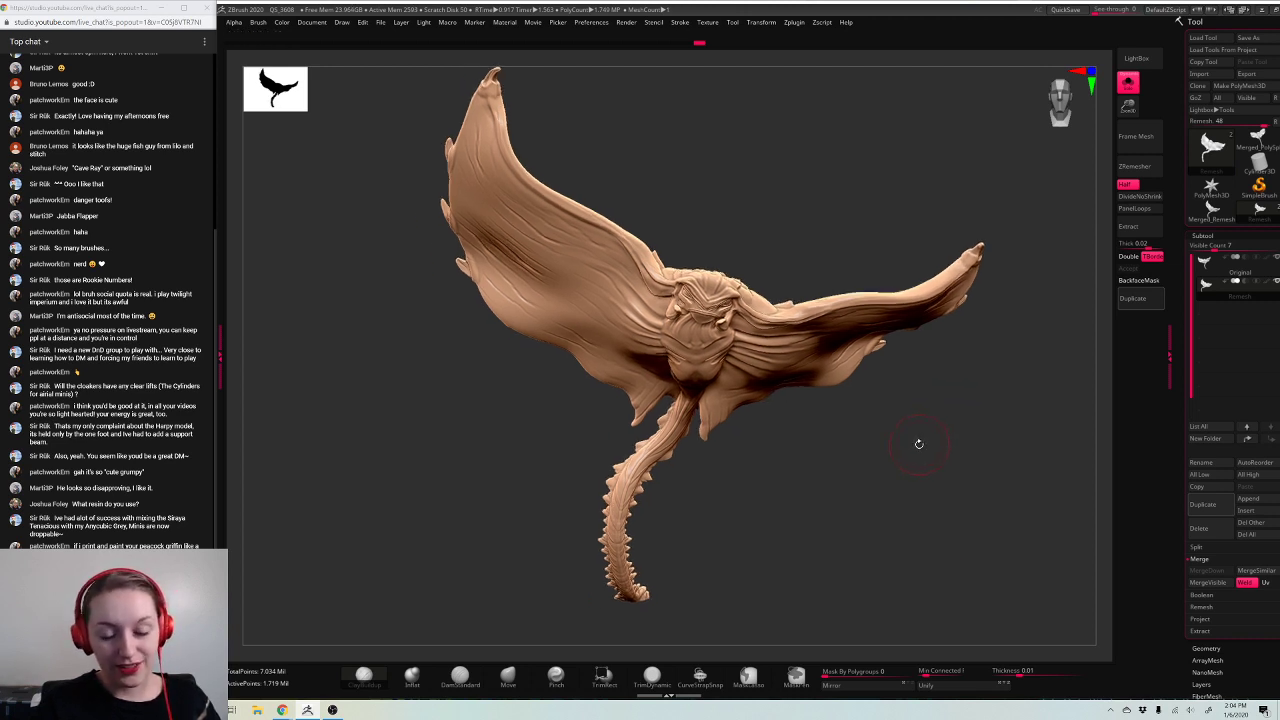
pyautogui.press('space')
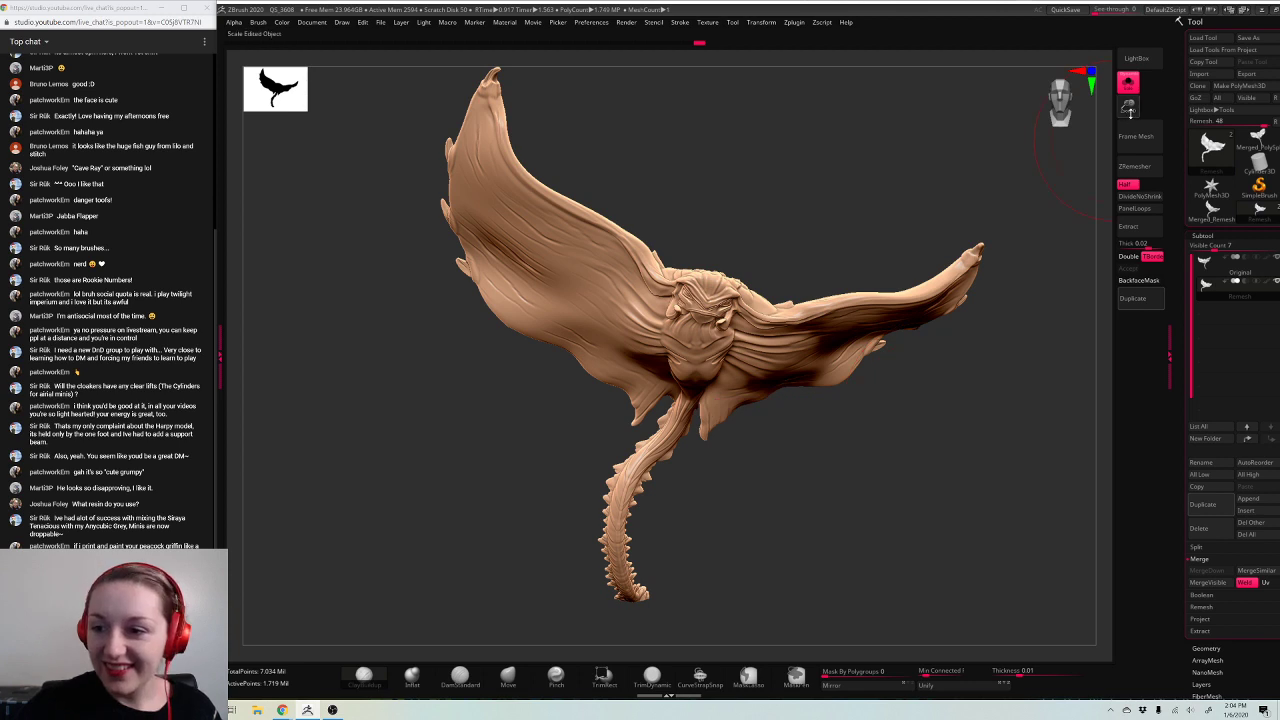
pyautogui.keyDown('alt'); pyautogui.moveTo(938, 362); pyautogui.dragTo(928, 310); pyautogui.keyUp('alt')
pyautogui.press('w')
pyautogui.press('q')
pyautogui.press('w')
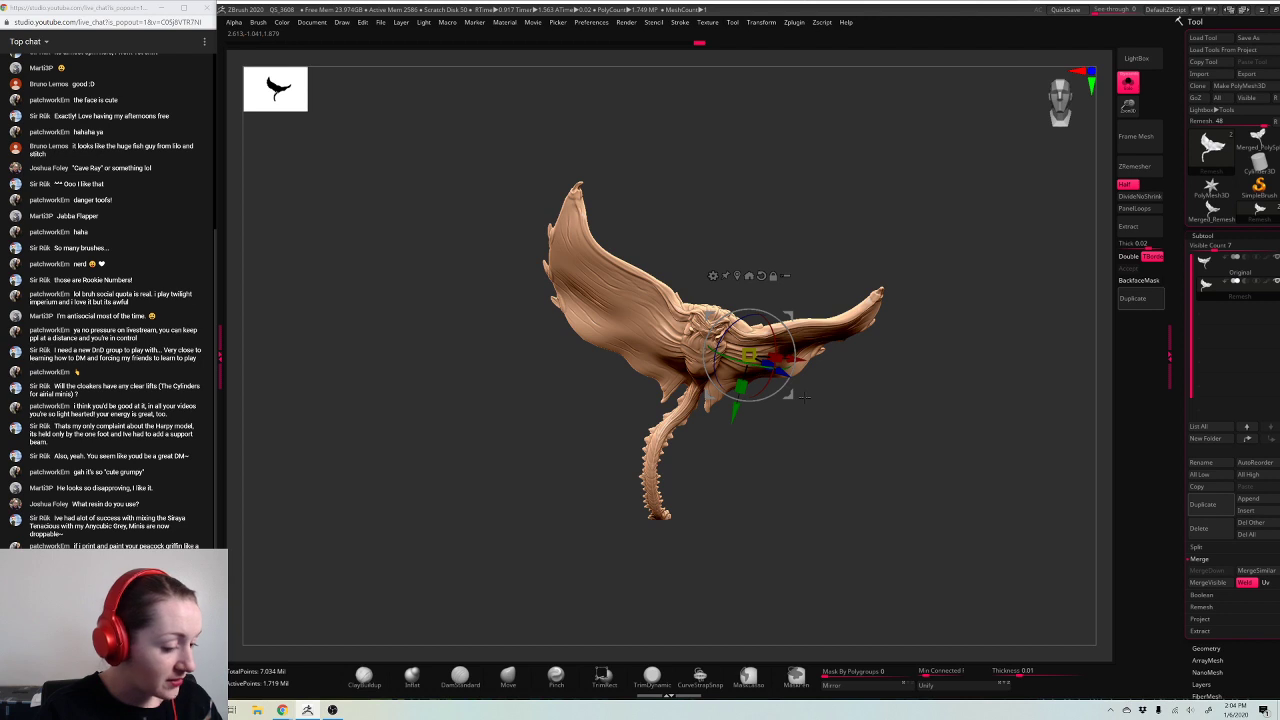
pyautogui.click(667, 429)
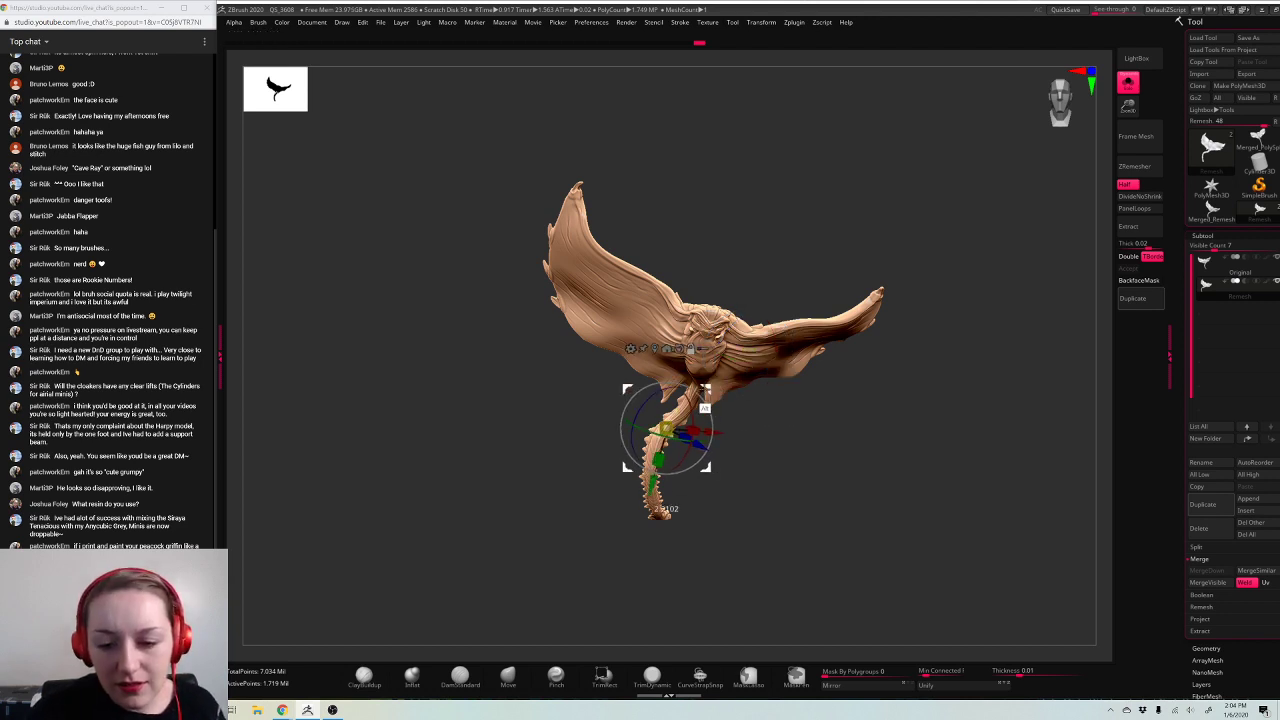
pyautogui.click(789, 348)
pyautogui.press('q')
# Step: Switch to the DamStandard brush, adjust its draw size and check the wings and torso from the front
pyautogui.moveTo(1128, 107); pyautogui.dragTo(1123, 163)
pyautogui.moveTo(1031, 269); pyautogui.dragTo(900, 463)
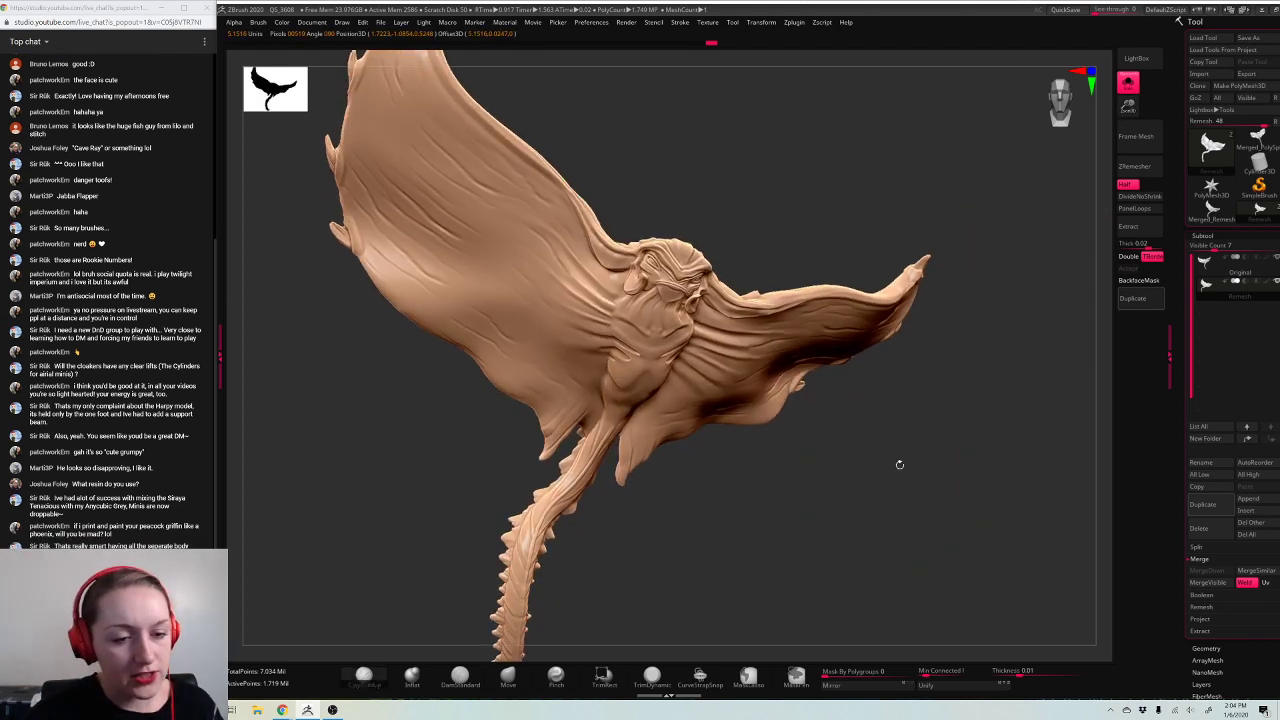
pyautogui.keyDown('alt'); pyautogui.moveTo(820, 445); pyautogui.dragTo(894, 431); pyautogui.keyUp('alt')
pyautogui.click(460, 676)
pyautogui.press('space')
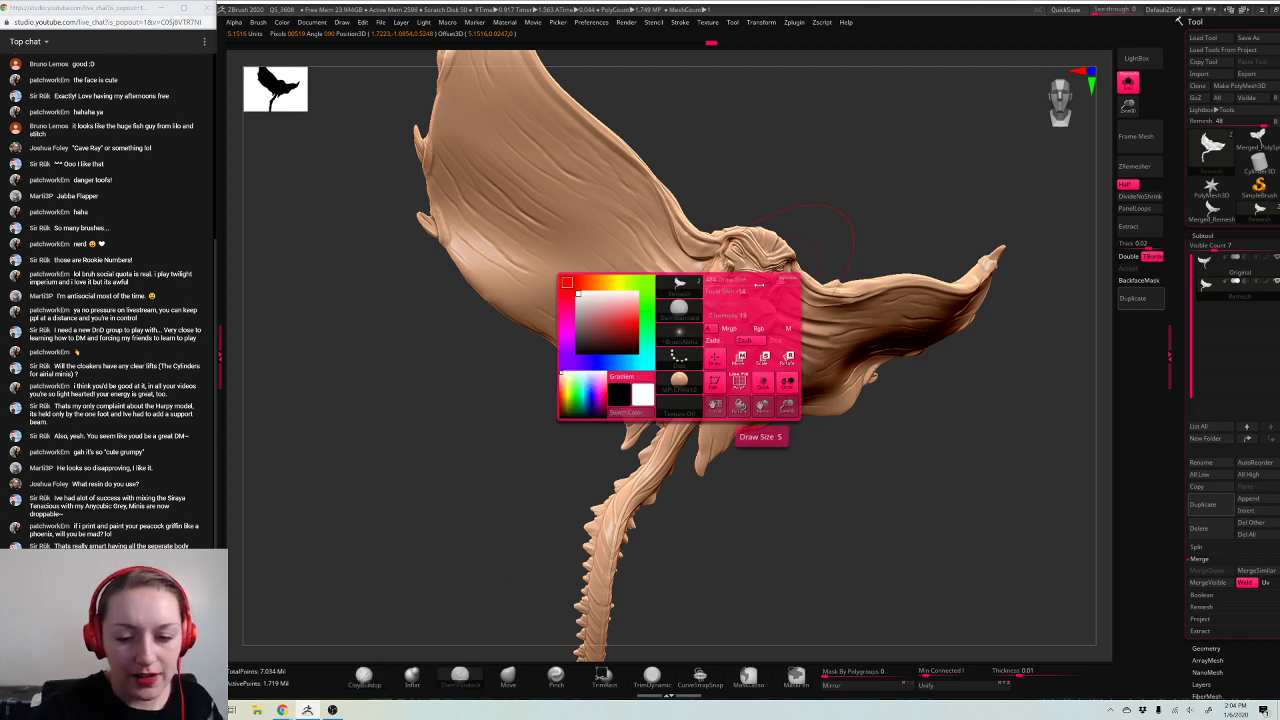
pyautogui.click(679, 333)
pyautogui.click(785, 524)
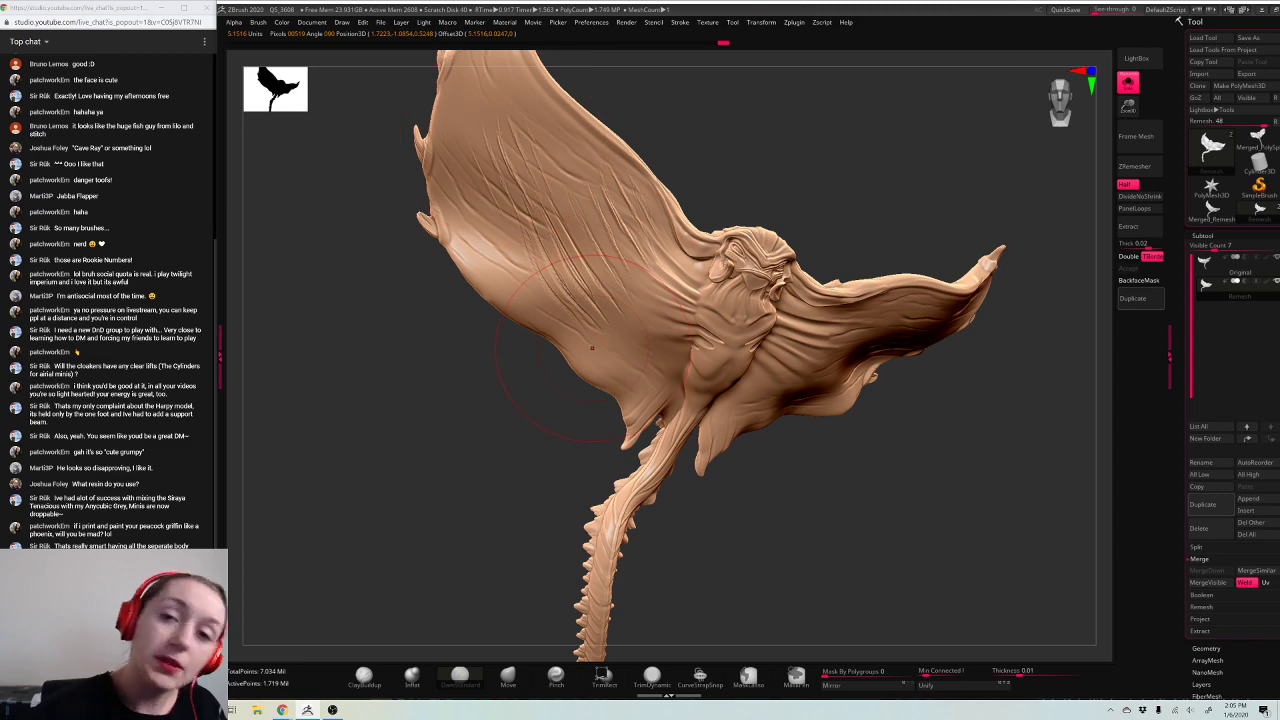
pyautogui.press('space')
pyautogui.moveTo(933, 227); pyautogui.dragTo(953, 361)
pyautogui.press('space')
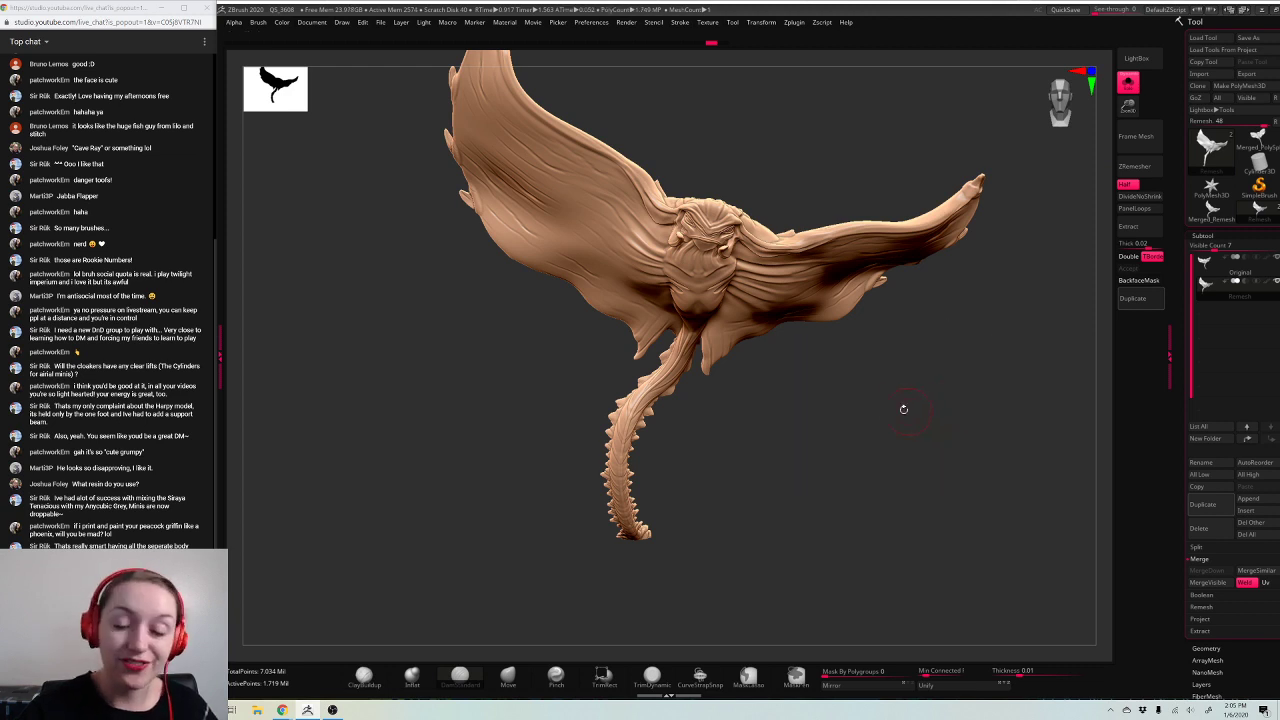
# Step: Select the Original subtool to compare the whole creature, and return to the Remesh subtool
pyautogui.press('w')
pyautogui.click(1205, 275)
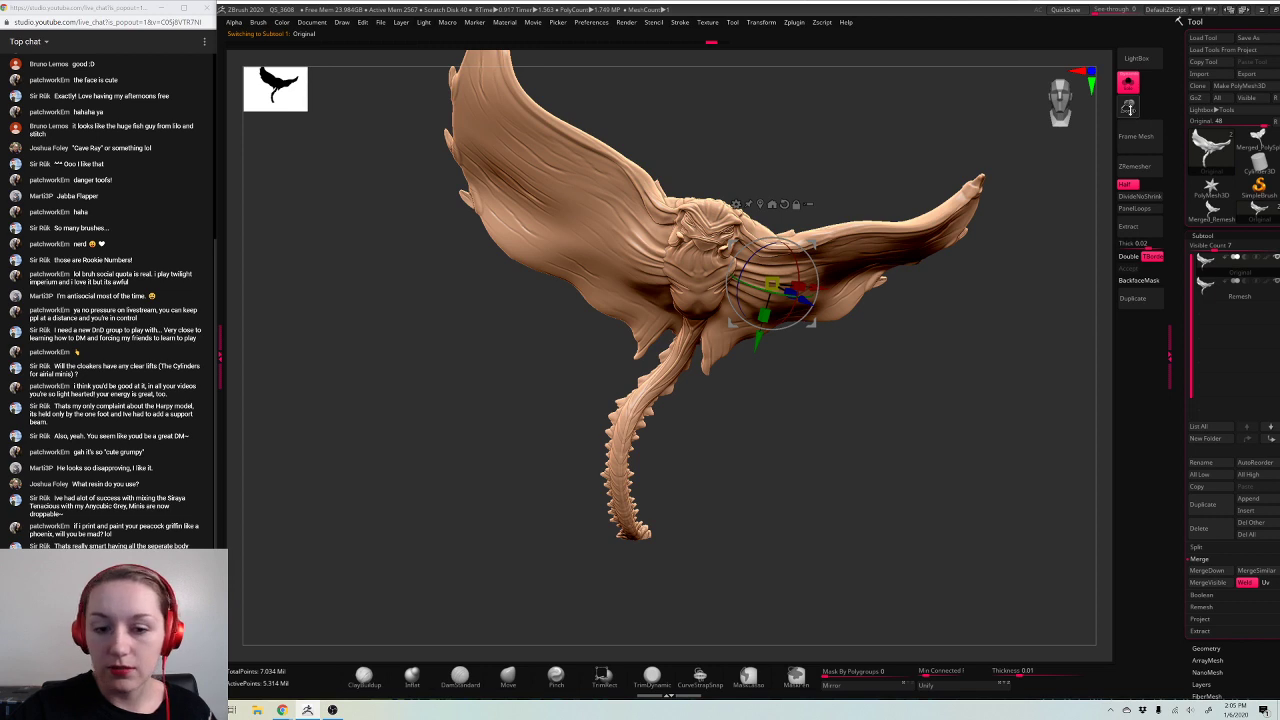
pyautogui.moveTo(1130, 108); pyautogui.dragTo(1130, 88)
pyautogui.press('q')
pyautogui.moveTo(972, 327)
pyautogui.mouseDown()
pyautogui.moveTo(953, 323)
pyautogui.moveTo(968, 327)
pyautogui.mouseUp()
pyautogui.click(1210, 283)
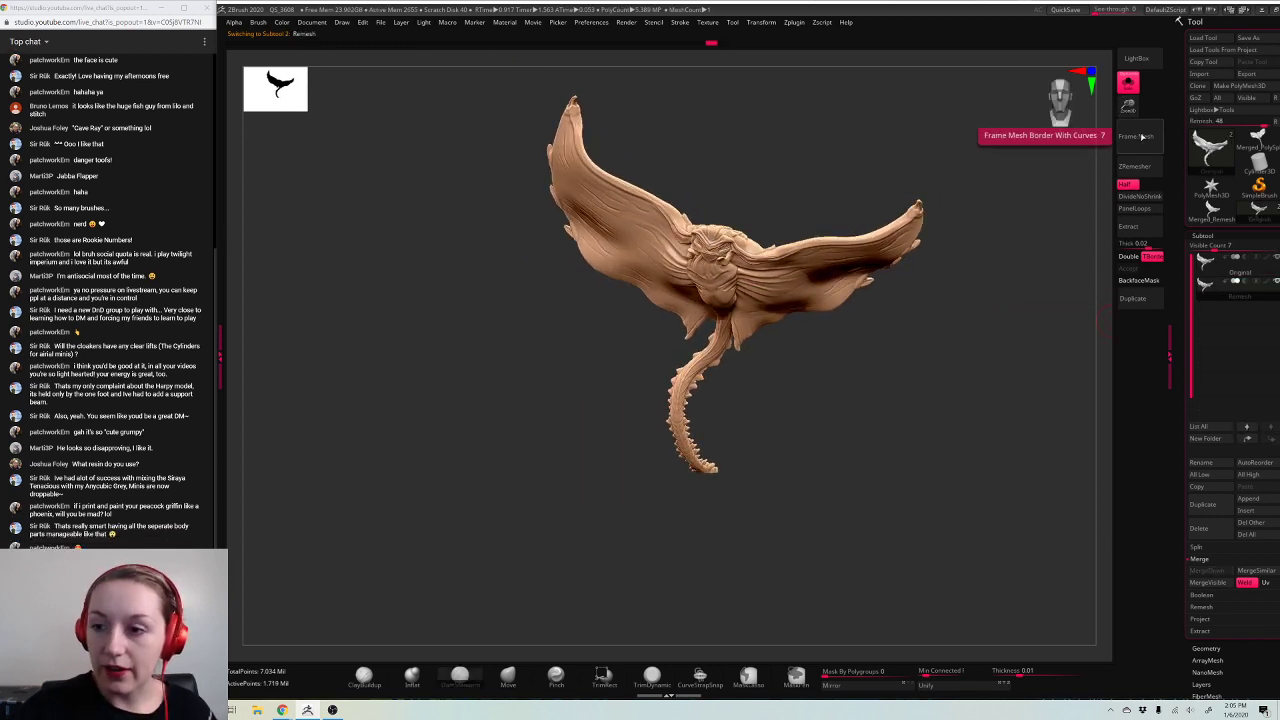
# Step: Save the project over the existing file Cloaker 1 in the Underdark folder
pyautogui.hotkey('ctrl', 's')
pyautogui.click(697, 206)
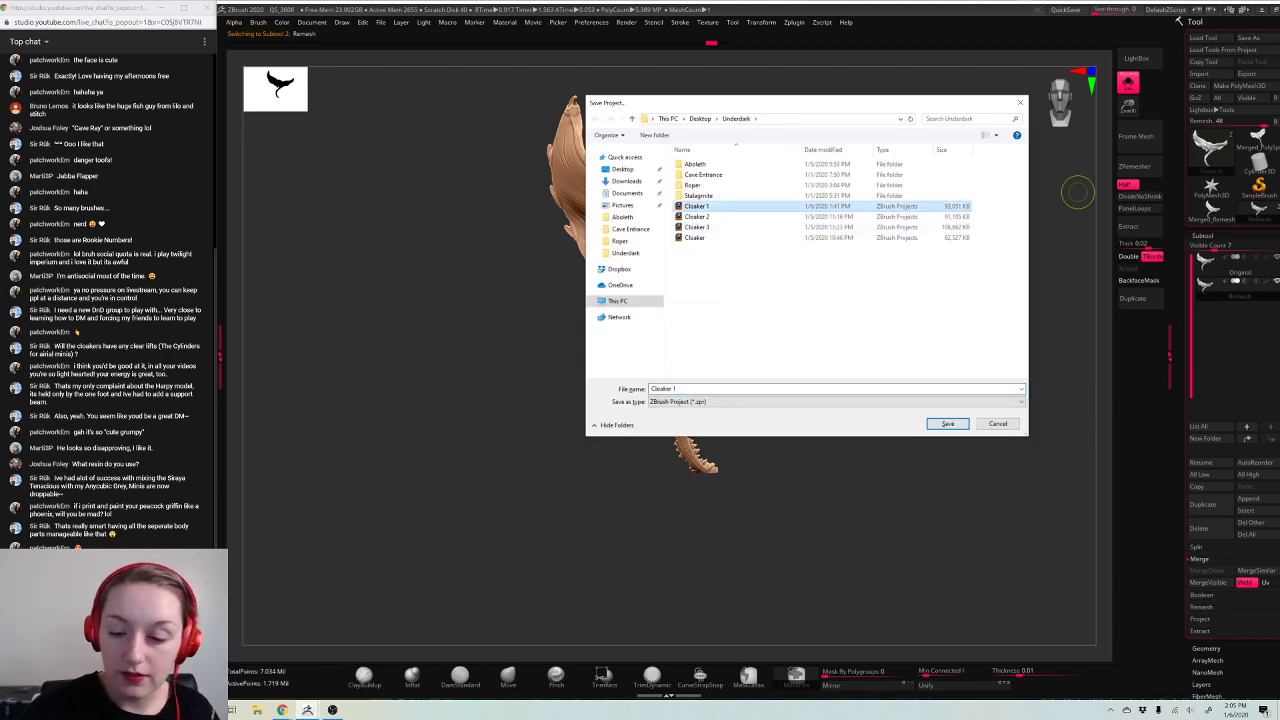
pyautogui.press('Return')
pyautogui.press('y')
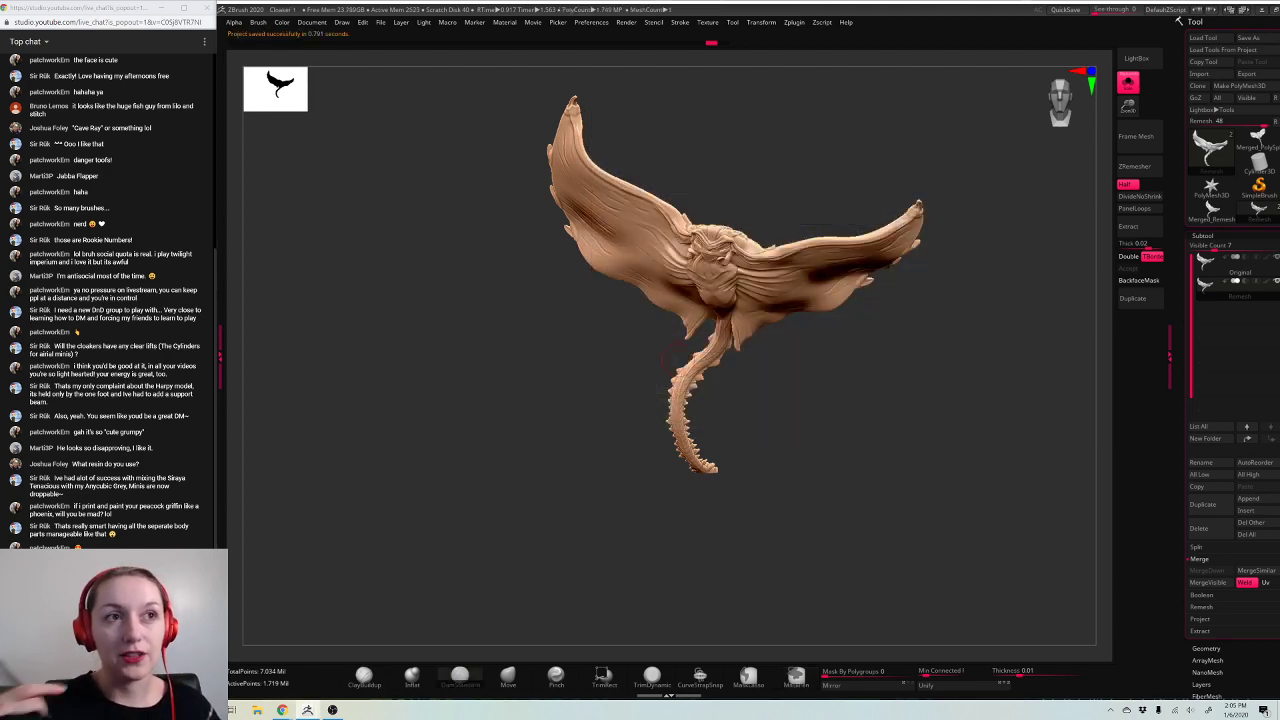
# Step: Nudge the curve in the middle of the creature's tail with the Move brush
pyautogui.moveTo(952, 335); pyautogui.dragTo(990, 286)
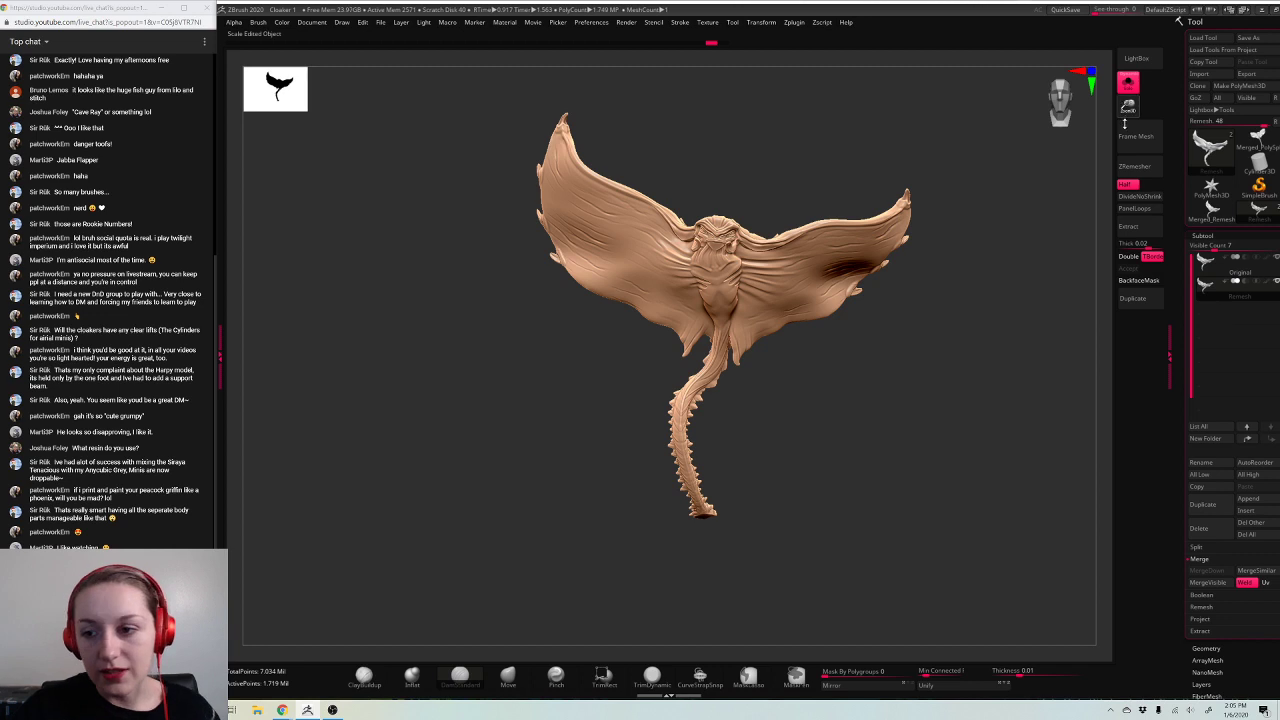
pyautogui.keyDown('ctrl'); pyautogui.moveTo(954, 328); pyautogui.dragTo(866, 384, button='right'); pyautogui.keyUp('ctrl')
pyautogui.rightClick(866, 384)
pyautogui.press('4')
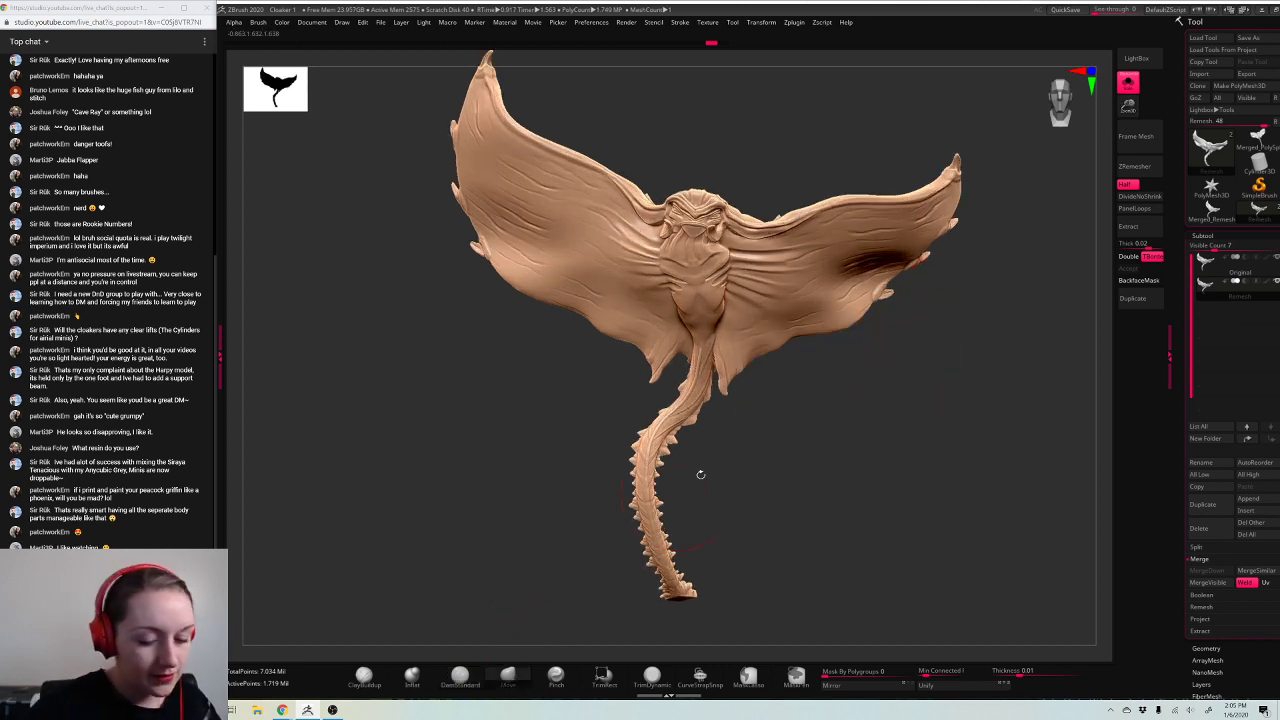
pyautogui.rightClick(693, 501)
pyautogui.moveTo(645, 516); pyautogui.dragTo(641, 518)
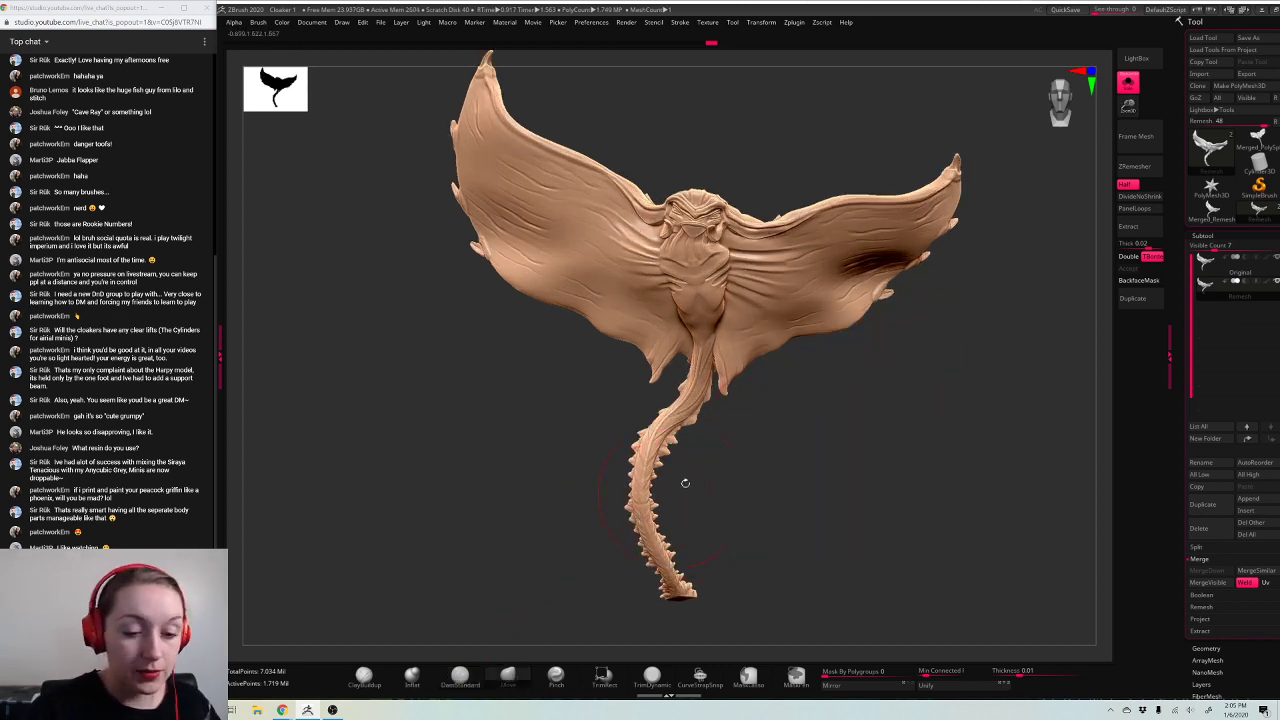
# Step: Examine the creature's overall silhouette, wings and face from several angles
pyautogui.keyDown('ctrl'); pyautogui.moveTo(1106, 117); pyautogui.dragTo(1051, 243, button='right'); pyautogui.keyUp('ctrl')
pyautogui.rightClick(857, 346)
pyautogui.moveTo(857, 346); pyautogui.dragTo(1113, 113, button='right')
pyautogui.moveTo(1127, 107); pyautogui.dragTo(1098, 182)
pyautogui.press('space')
pyautogui.click(945, 296)
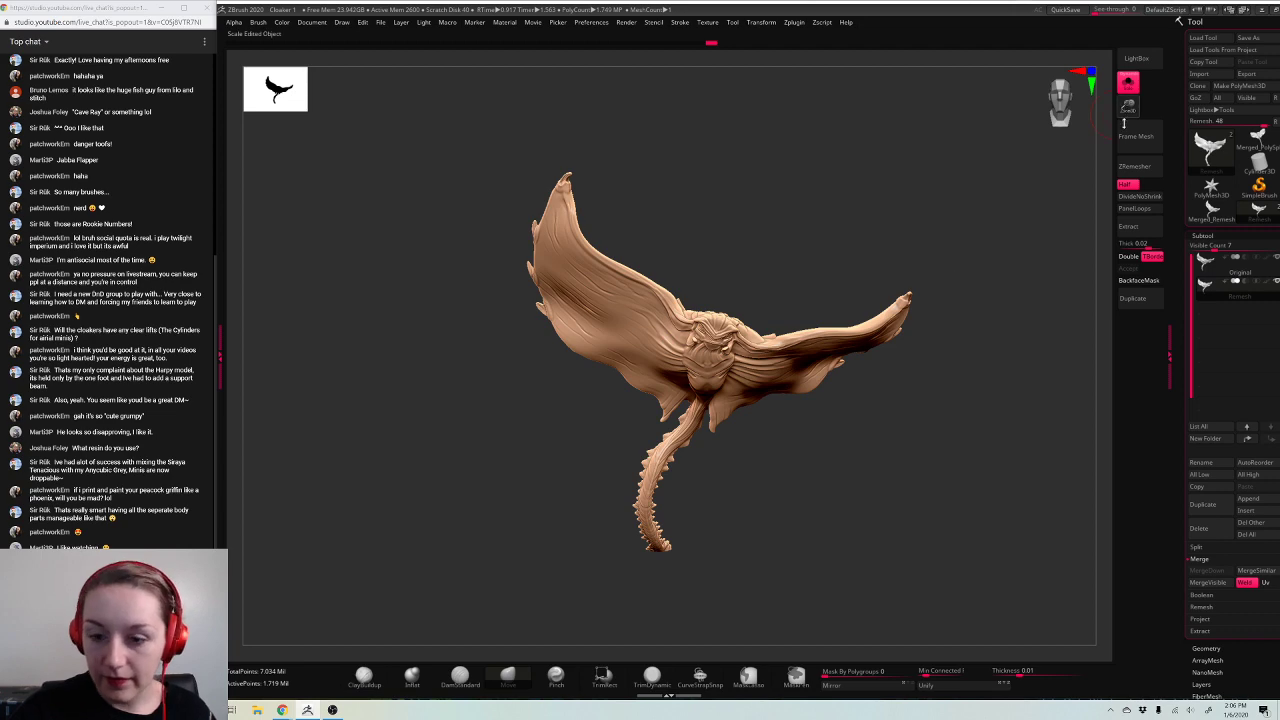
pyautogui.moveTo(1127, 107); pyautogui.dragTo(899, 529)
pyautogui.moveTo(906, 402); pyautogui.dragTo(855, 364)
pyautogui.press('space')
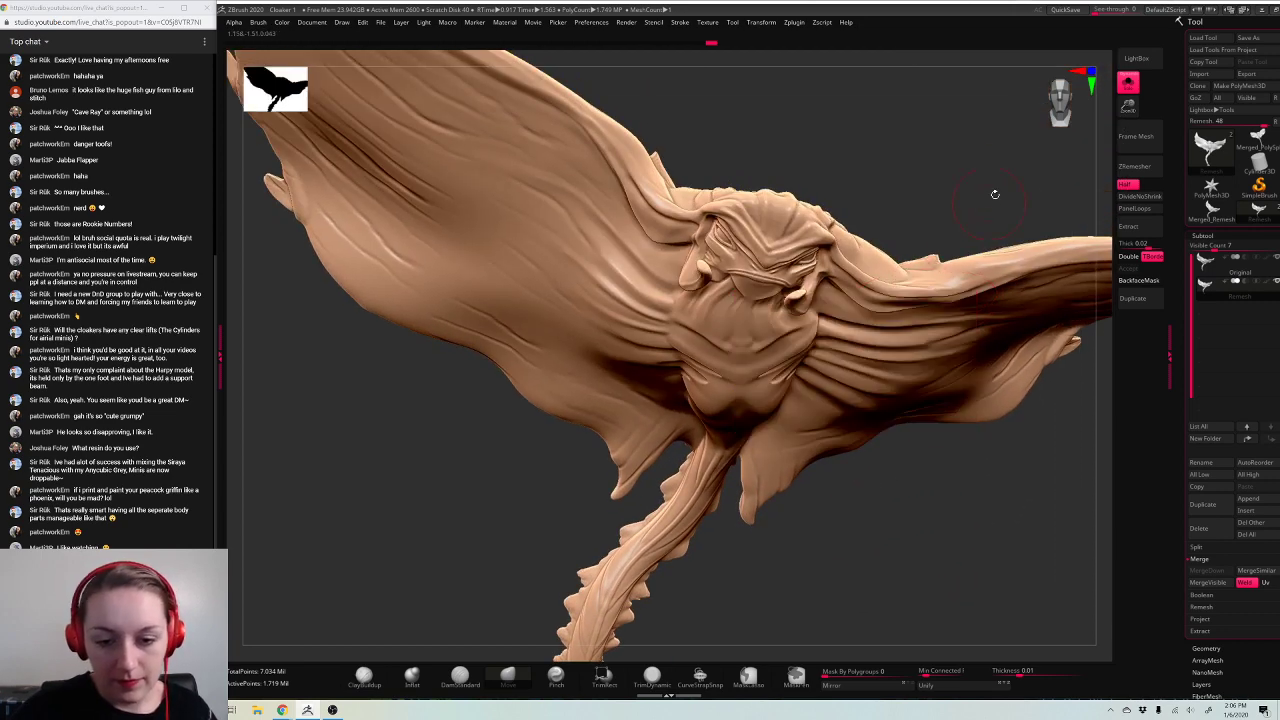
pyautogui.moveTo(994, 194)
pyautogui.mouseDown()
pyautogui.moveTo(971, 283)
pyautogui.moveTo(987, 208)
pyautogui.moveTo(976, 205)
pyautogui.mouseUp()
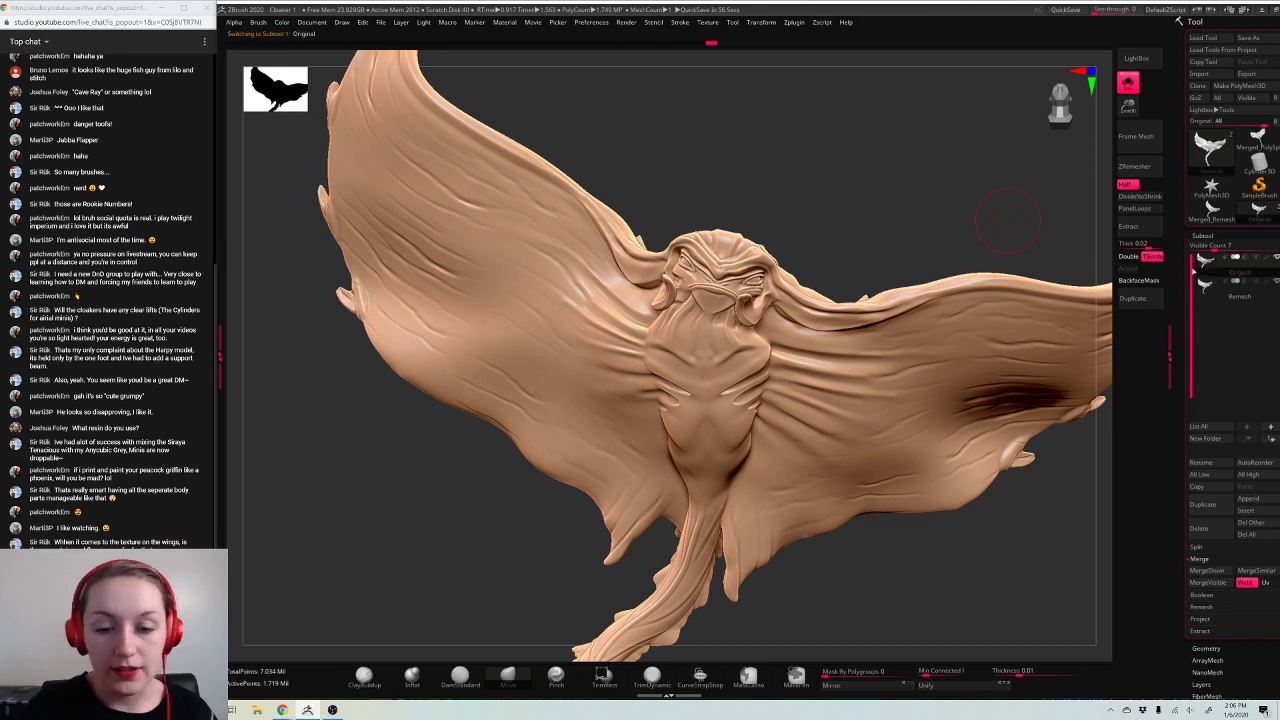
# Step: Select the Remesh subtool and subdivide its mesh once, to subdivision level 2
pyautogui.click(1203, 266)
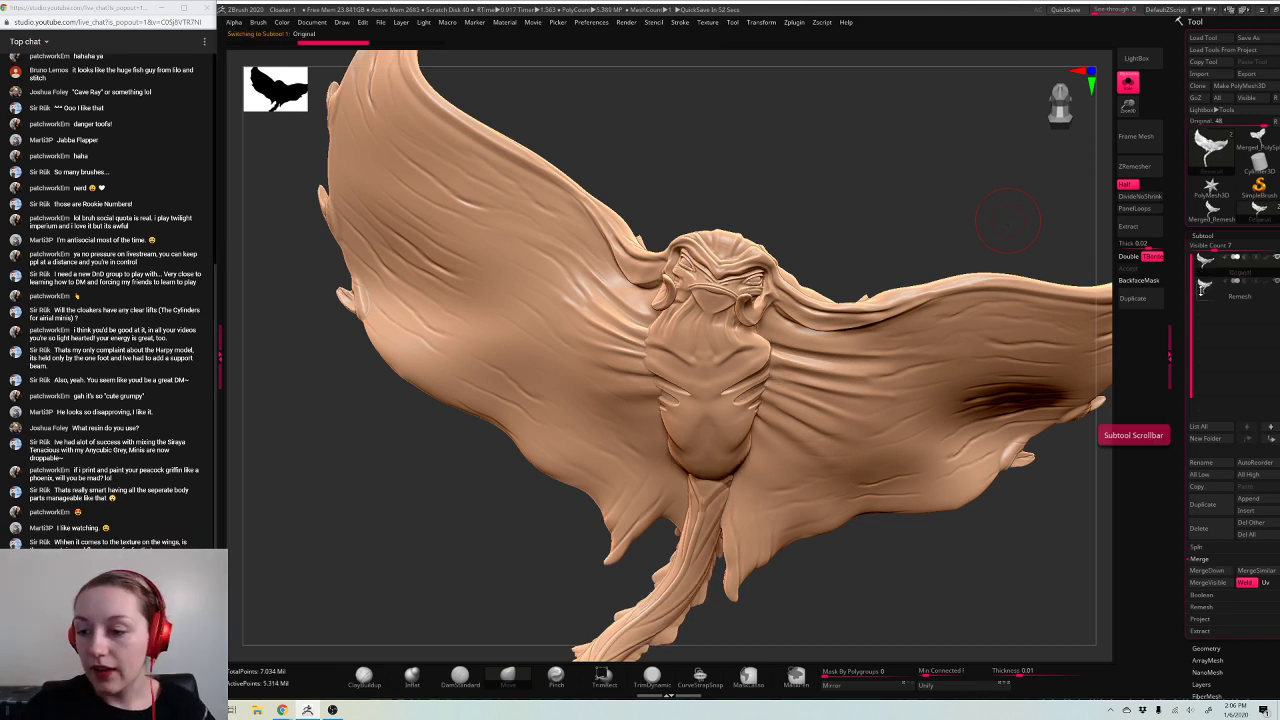
pyautogui.click(1203, 290)
pyautogui.keyDown('alt'); pyautogui.moveTo(1030, 400); pyautogui.dragTo(1056, 201); pyautogui.keyUp('alt')
pyautogui.keyDown('alt'); pyautogui.moveTo(953, 451); pyautogui.dragTo(925, 600); pyautogui.keyUp('alt')
pyautogui.keyDown('alt'); pyautogui.moveTo(949, 114); pyautogui.dragTo(938, 402); pyautogui.keyUp('alt')
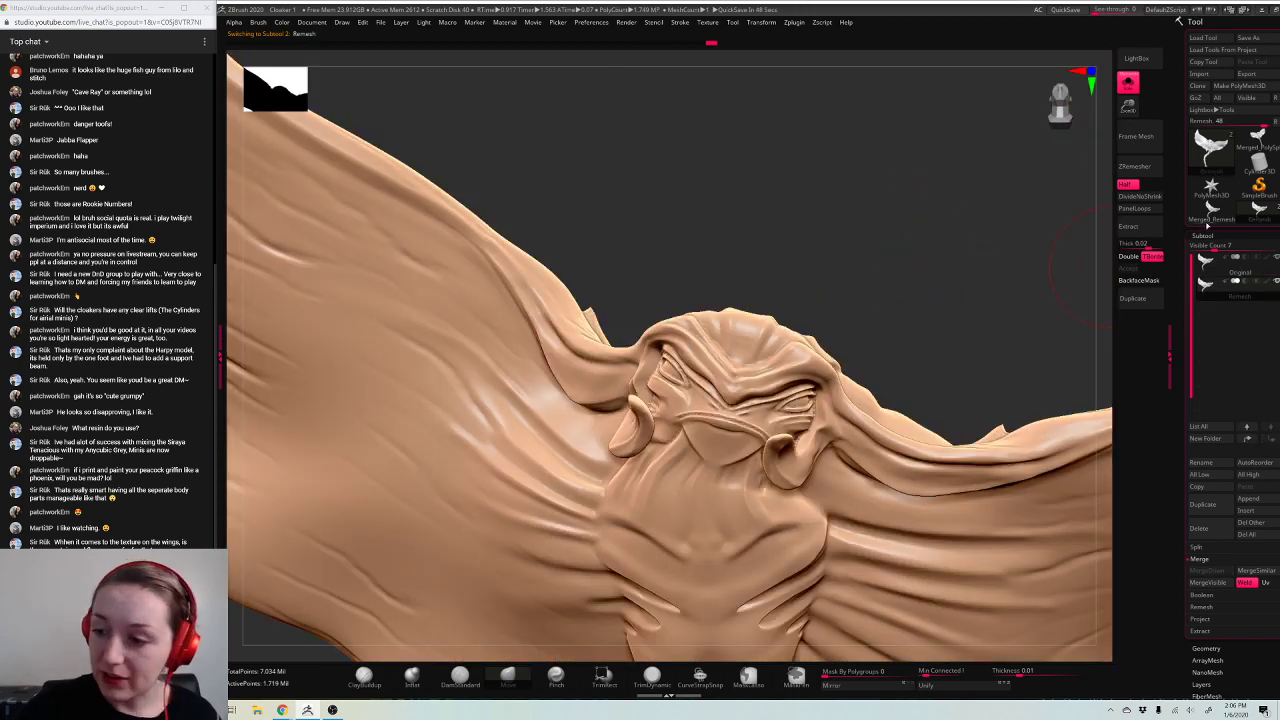
pyautogui.click(1204, 235)
pyautogui.click(1205, 247)
pyautogui.click(1206, 340)
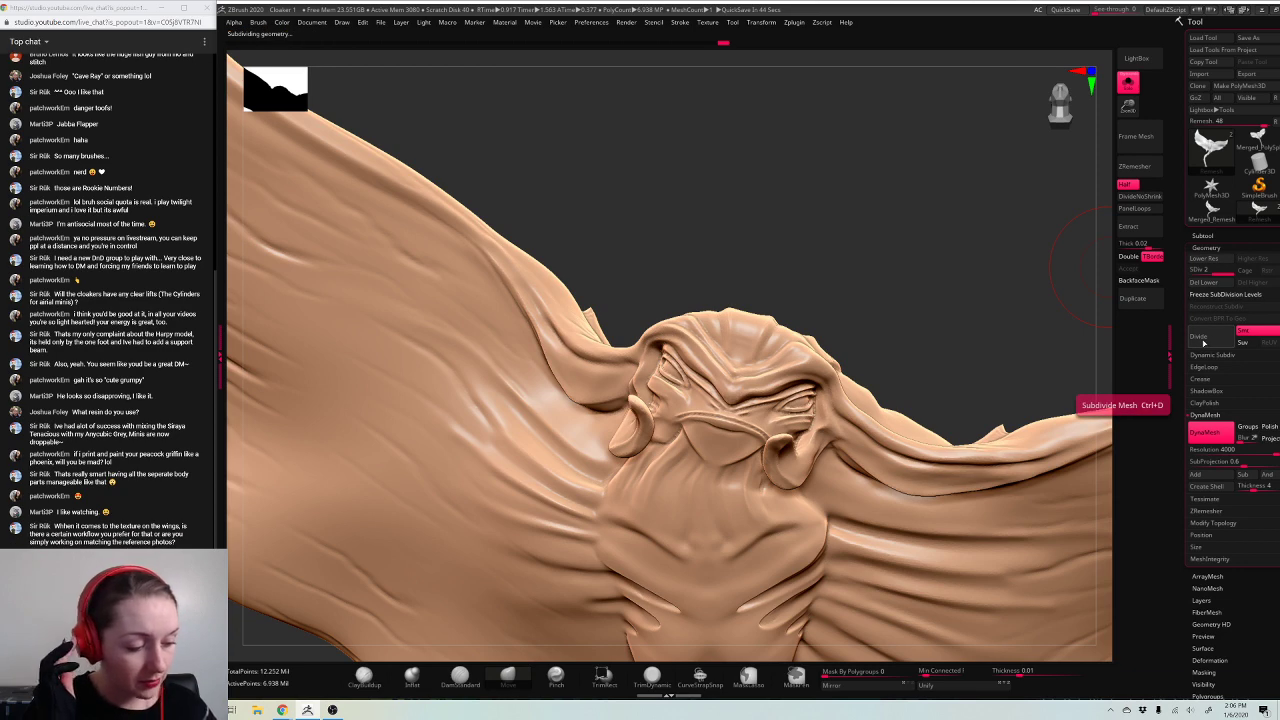
pyautogui.click(1204, 367)
# Step: Switch to the DamStandard brush and choose a soft round alpha for detailing the face
pyautogui.moveTo(1076, 186)
pyautogui.keyDown('alt'); pyautogui.mouseDown()
pyautogui.moveTo(1045, 140)
pyautogui.moveTo(1003, 126)
pyautogui.moveTo(945, 245)
pyautogui.mouseUp(); pyautogui.keyUp('alt')
pyautogui.press('space')
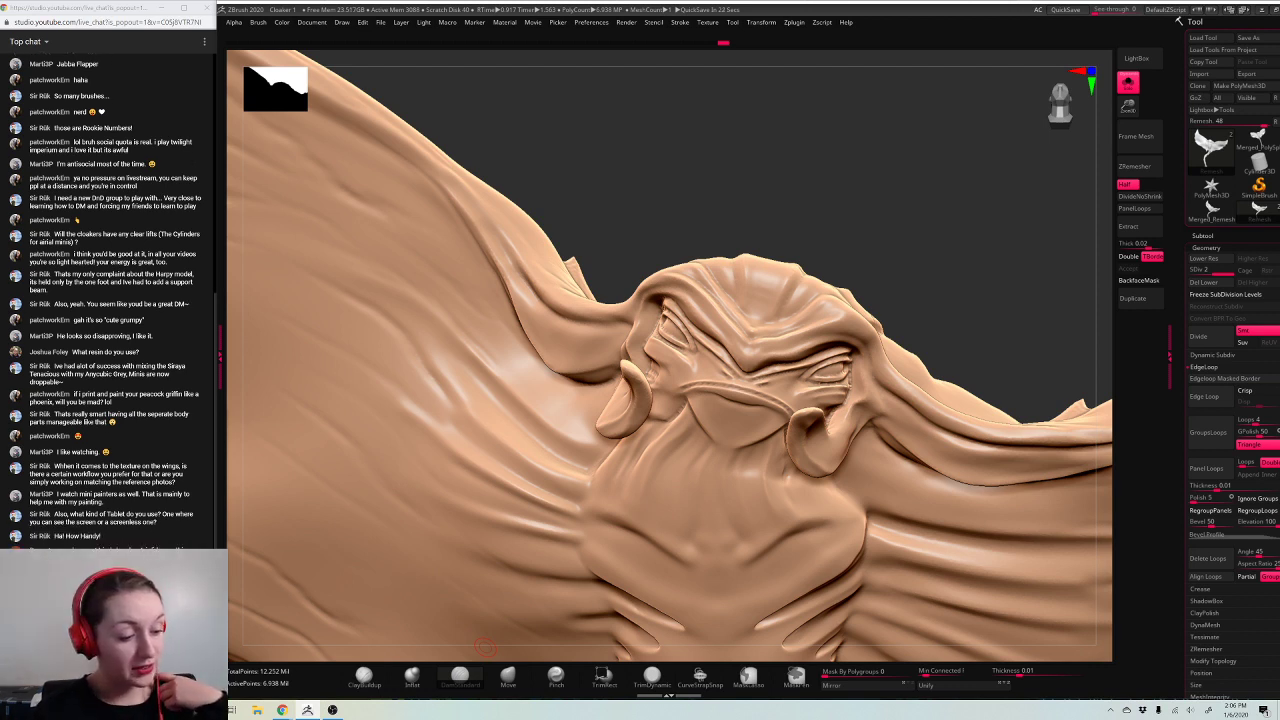
pyautogui.moveTo(1052, 390)
pyautogui.mouseDown()
pyautogui.moveTo(987, 222)
pyautogui.moveTo(966, 260)
pyautogui.moveTo(1006, 231)
pyautogui.moveTo(1010, 192)
pyautogui.mouseUp()
pyautogui.moveTo(1128, 107); pyautogui.dragTo(1127, 122)
pyautogui.moveTo(982, 222); pyautogui.dragTo(943, 235)
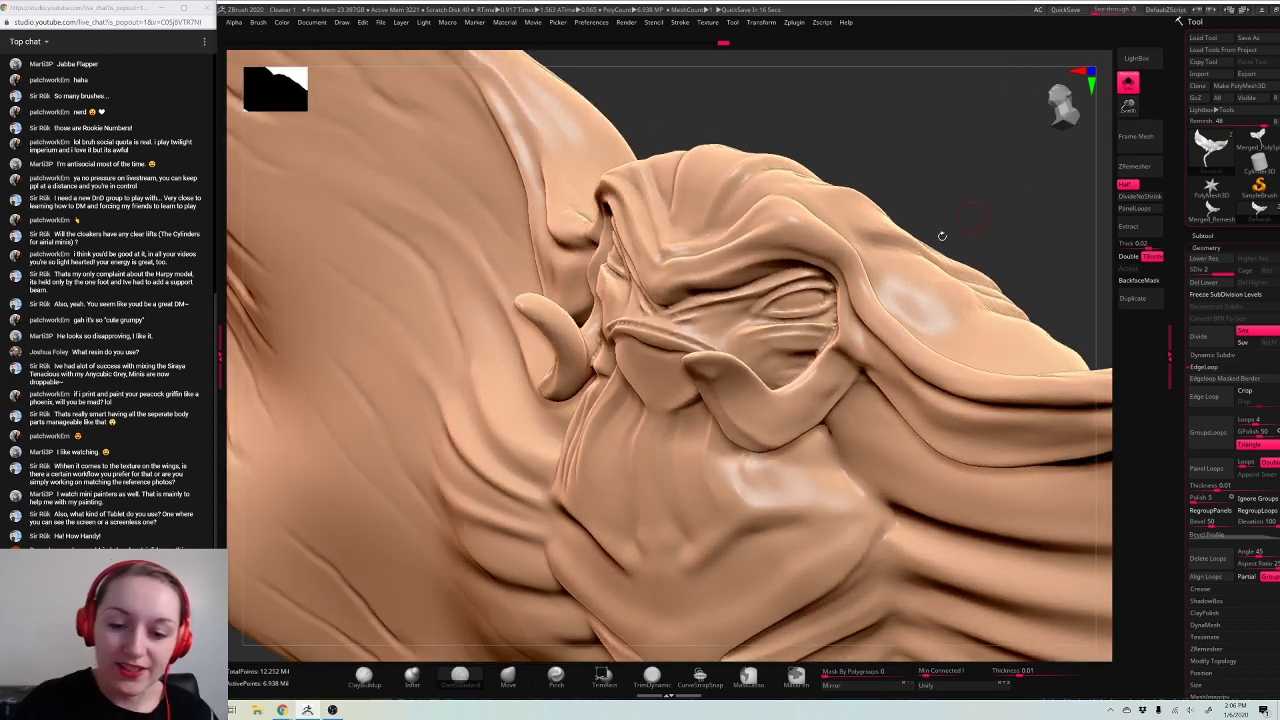
pyautogui.press('space')
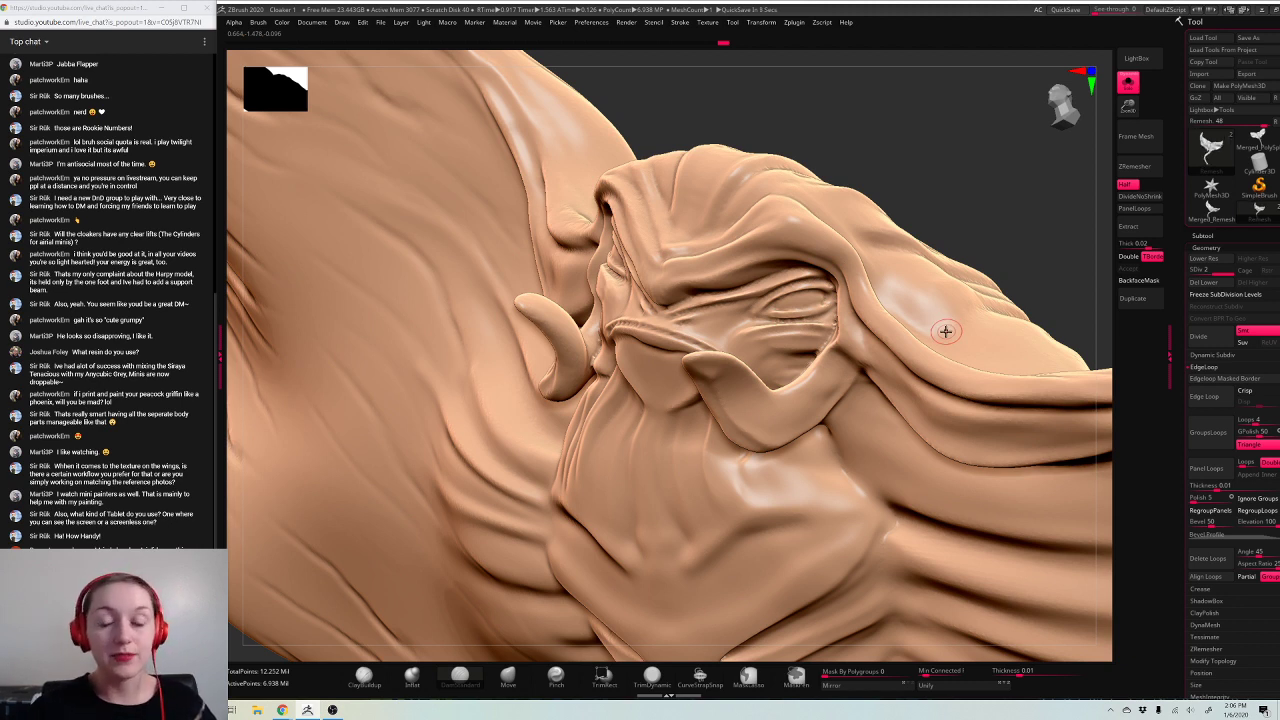
pyautogui.press('space')
pyautogui.click(910, 254)
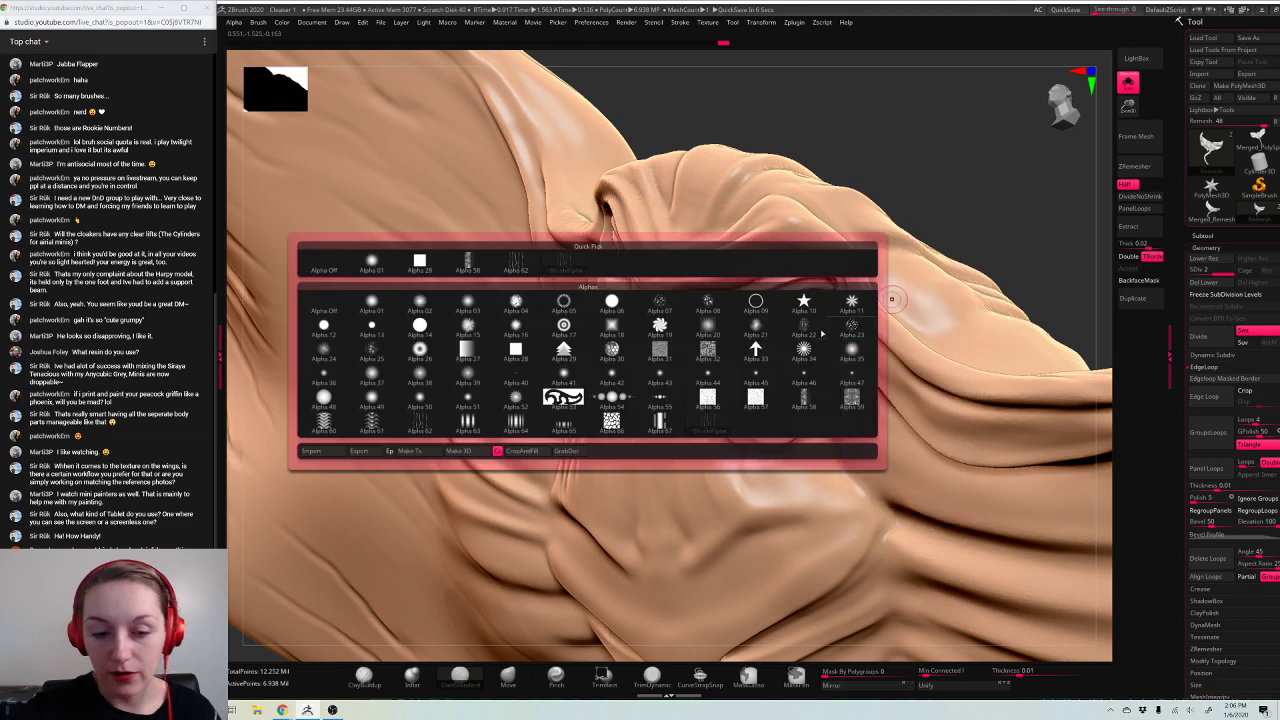
pyautogui.click(383, 270)
pyautogui.press('space')
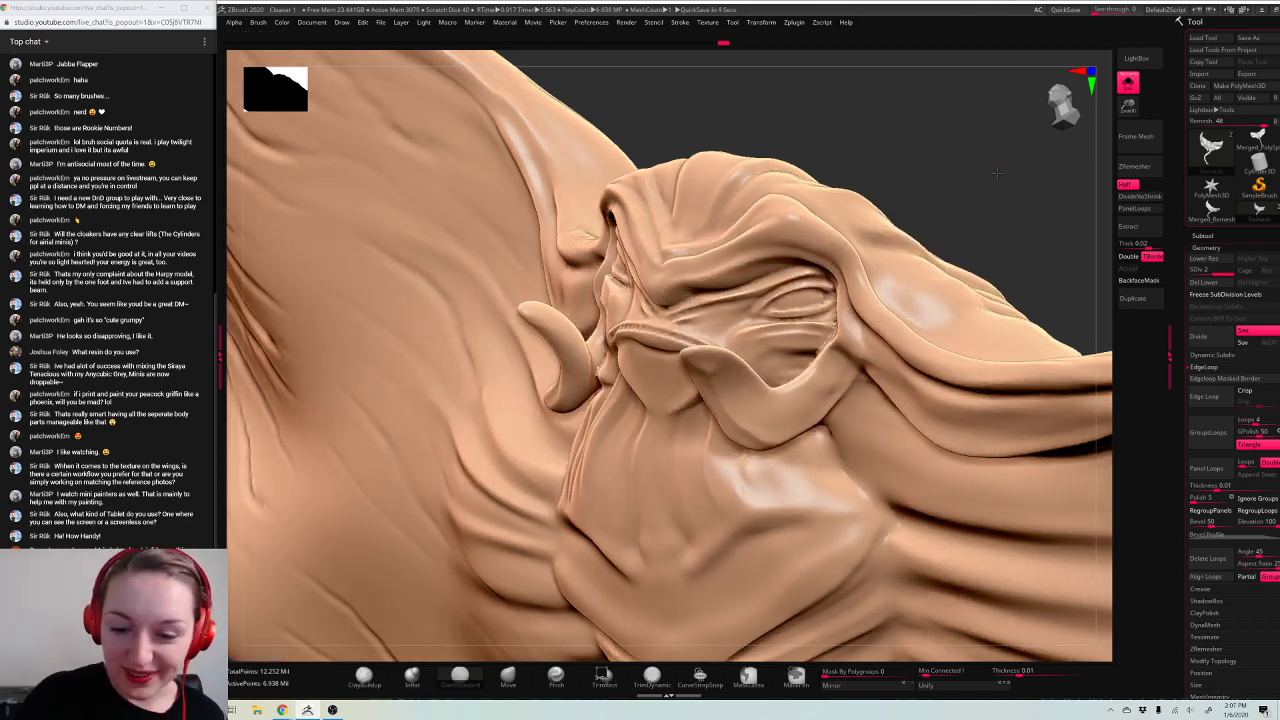
# Step: Carve fine creases around the creature's left eye and under the brow towards the nose bridge
pyautogui.moveTo(997, 173); pyautogui.dragTo(799, 291)
pyautogui.press('space')
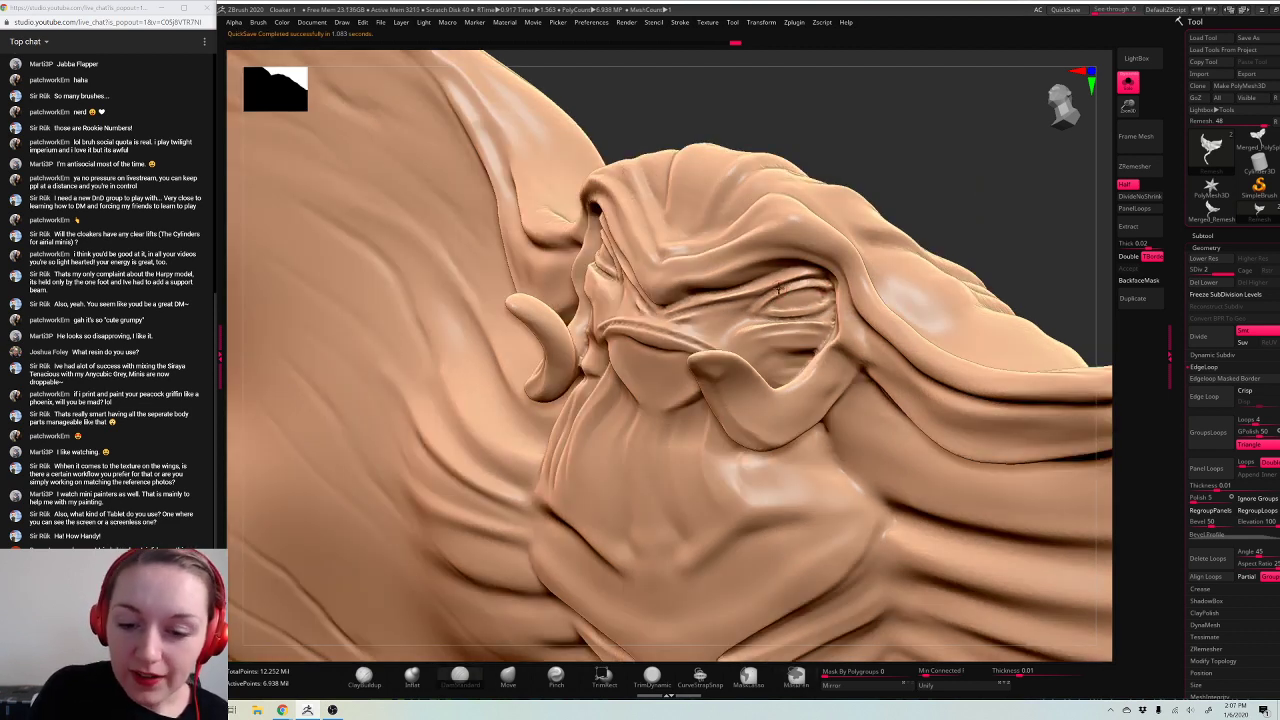
pyautogui.moveTo(769, 297)
pyautogui.mouseDown()
pyautogui.moveTo(818, 302)
pyautogui.moveTo(772, 306)
pyautogui.mouseUp()
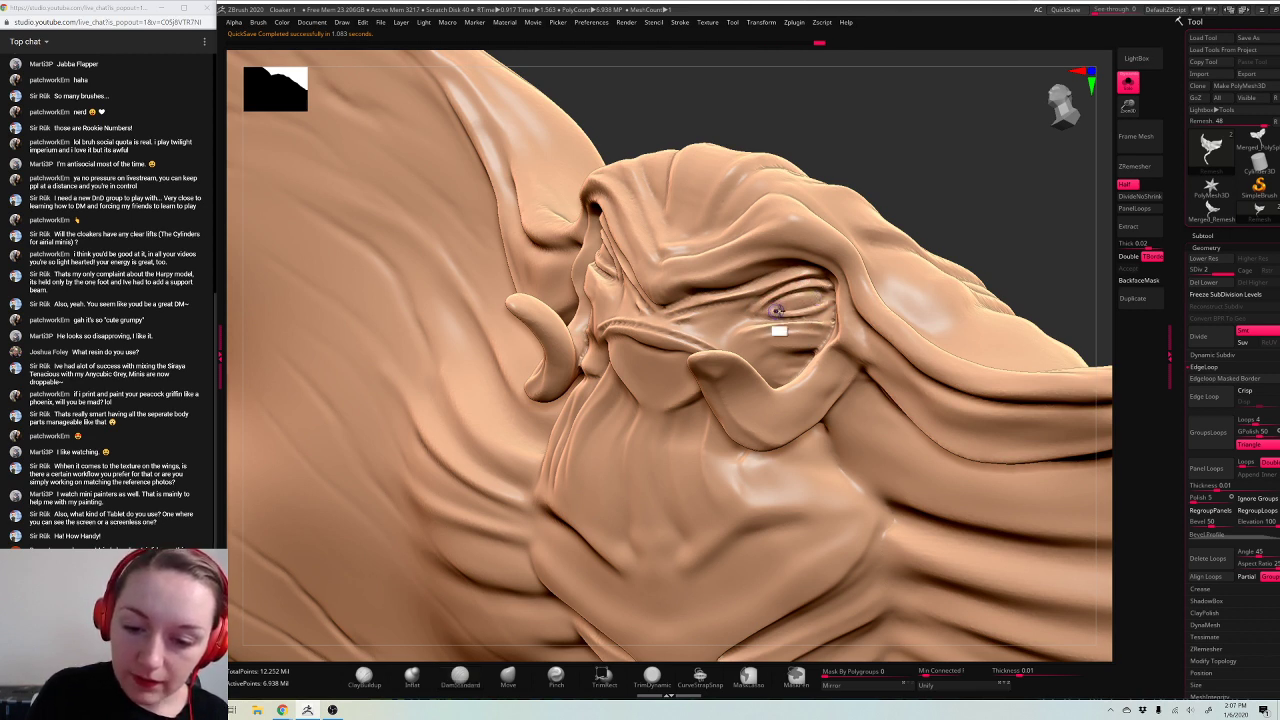
pyautogui.moveTo(1054, 217); pyautogui.dragTo(1066, 209)
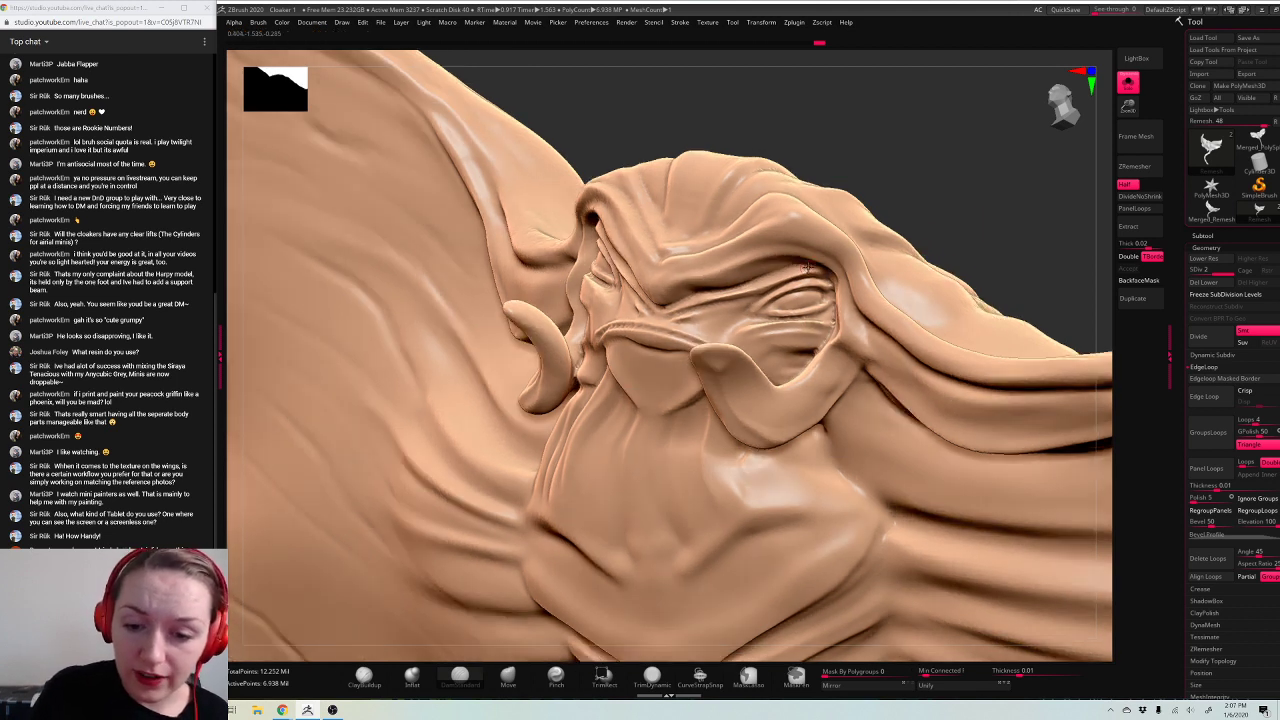
pyautogui.moveTo(783, 270); pyautogui.dragTo(686, 299)
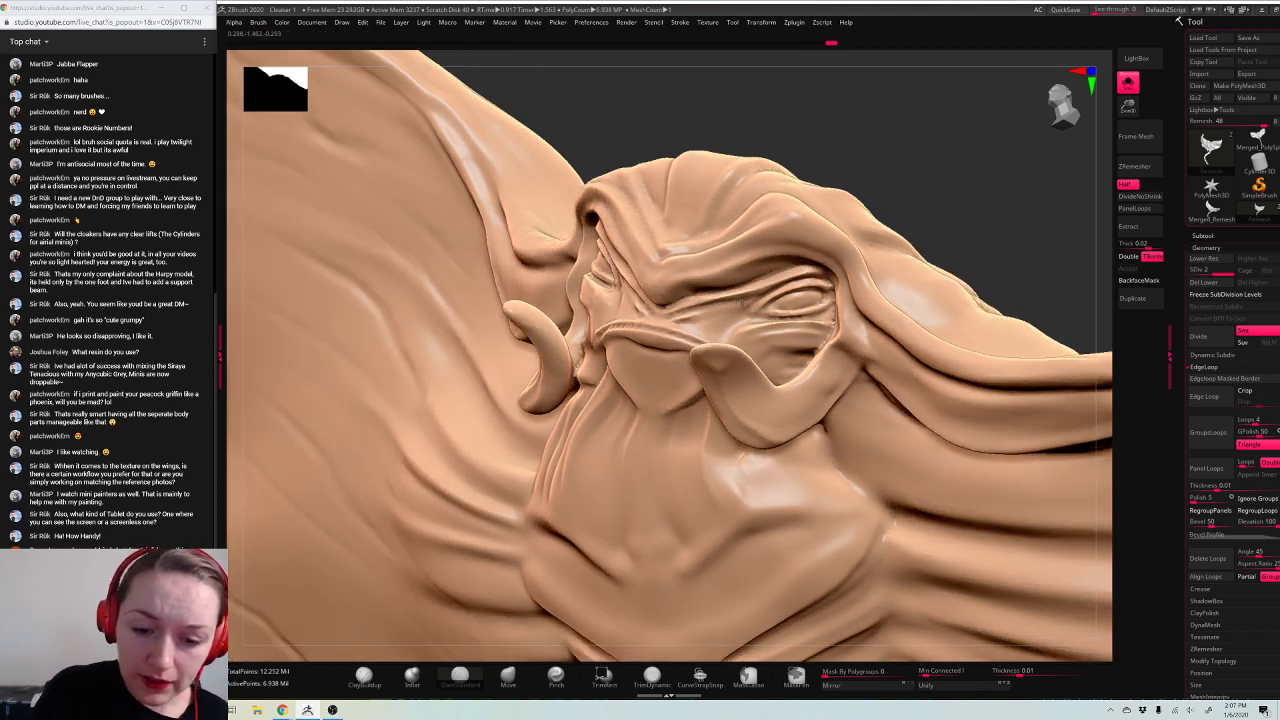
pyautogui.moveTo(780, 301)
pyautogui.mouseDown()
pyautogui.moveTo(664, 317)
pyautogui.moveTo(767, 300)
pyautogui.mouseUp()
# Step: Undo the last crease stroke and rework the area between the nose bridge and the left eye
pyautogui.press('space')
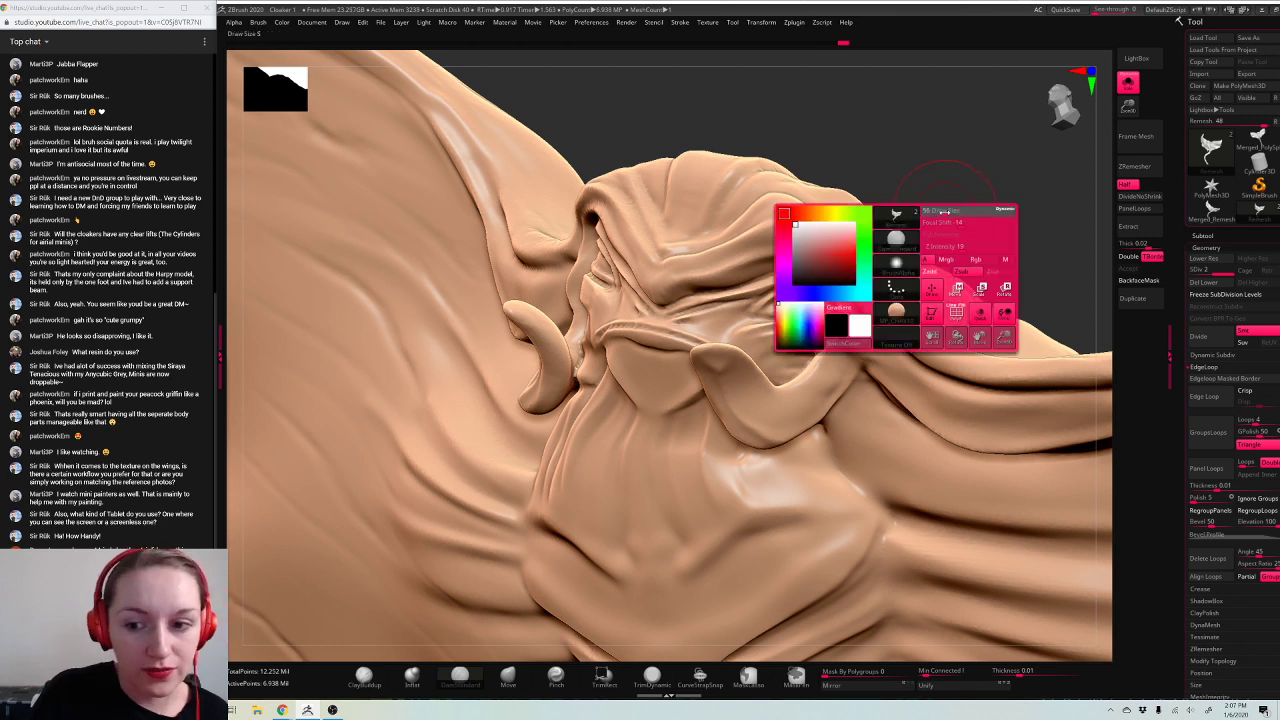
pyautogui.press('space')
pyautogui.hotkey('ctrl', 'z')
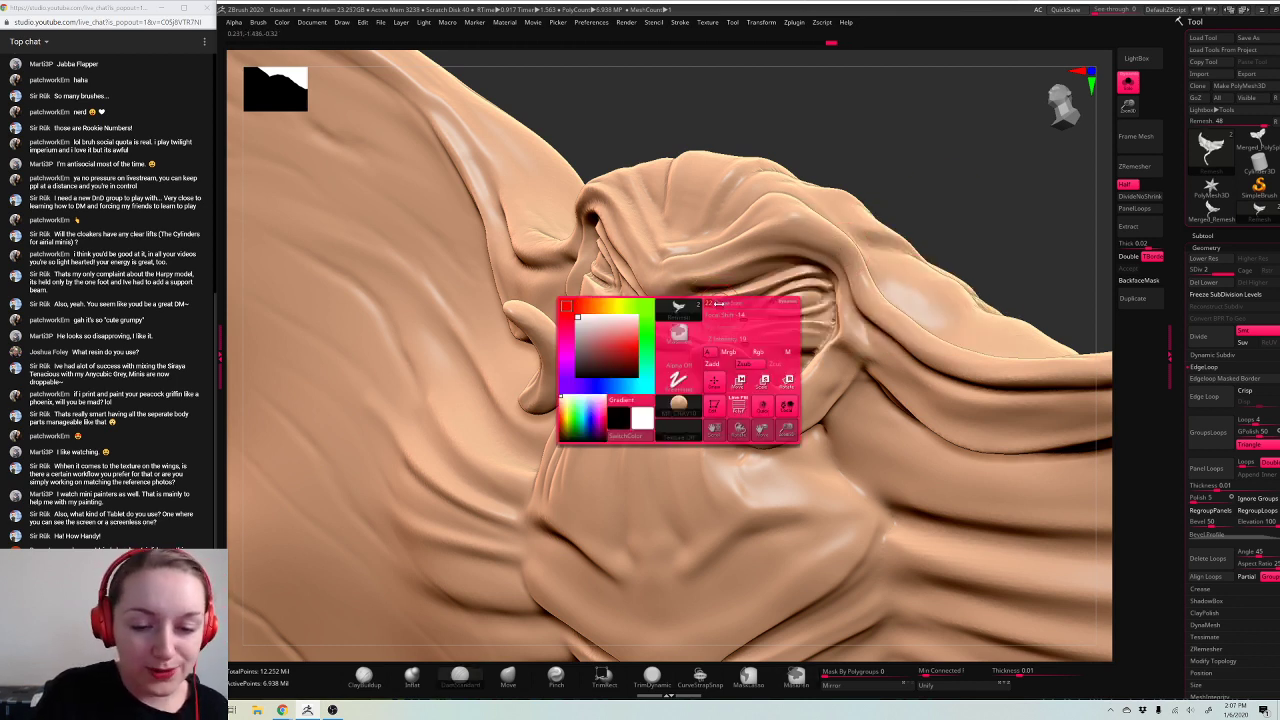
pyautogui.moveTo(673, 318); pyautogui.dragTo(750, 302)
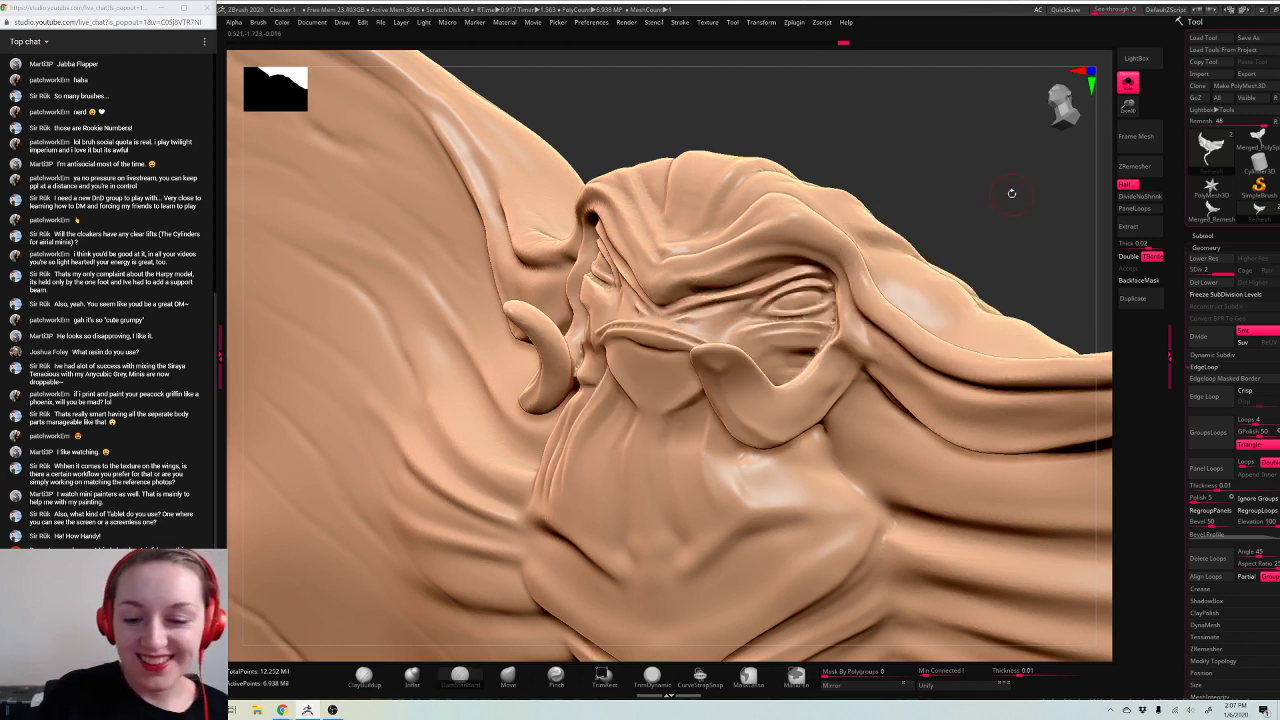
# Step: Carve matching creases around the creature's right eye and brow, adjusting the brush size for the strokes
pyautogui.moveTo(1012, 194)
pyautogui.mouseDown()
pyautogui.moveTo(1025, 200)
pyautogui.moveTo(966, 186)
pyautogui.moveTo(856, 201)
pyautogui.moveTo(726, 120)
pyautogui.mouseUp()
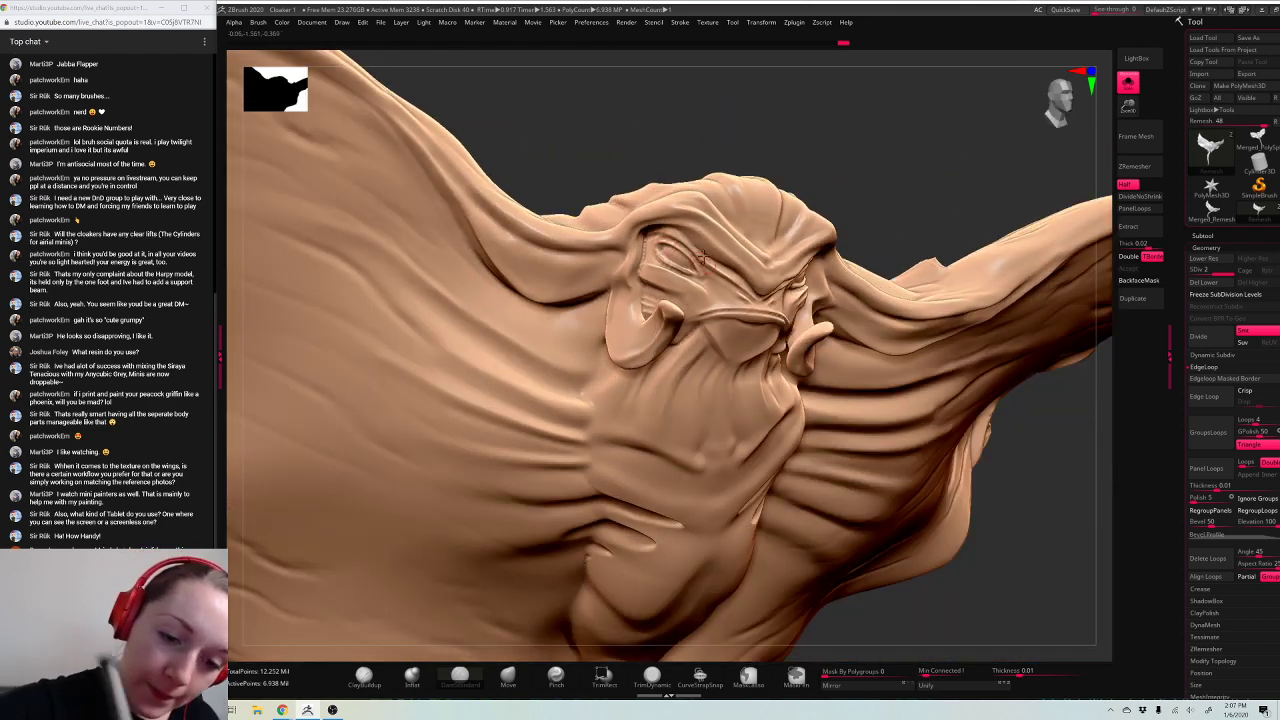
pyautogui.moveTo(783, 120); pyautogui.dragTo(645, 245)
pyautogui.moveTo(745, 176); pyautogui.dragTo(773, 184)
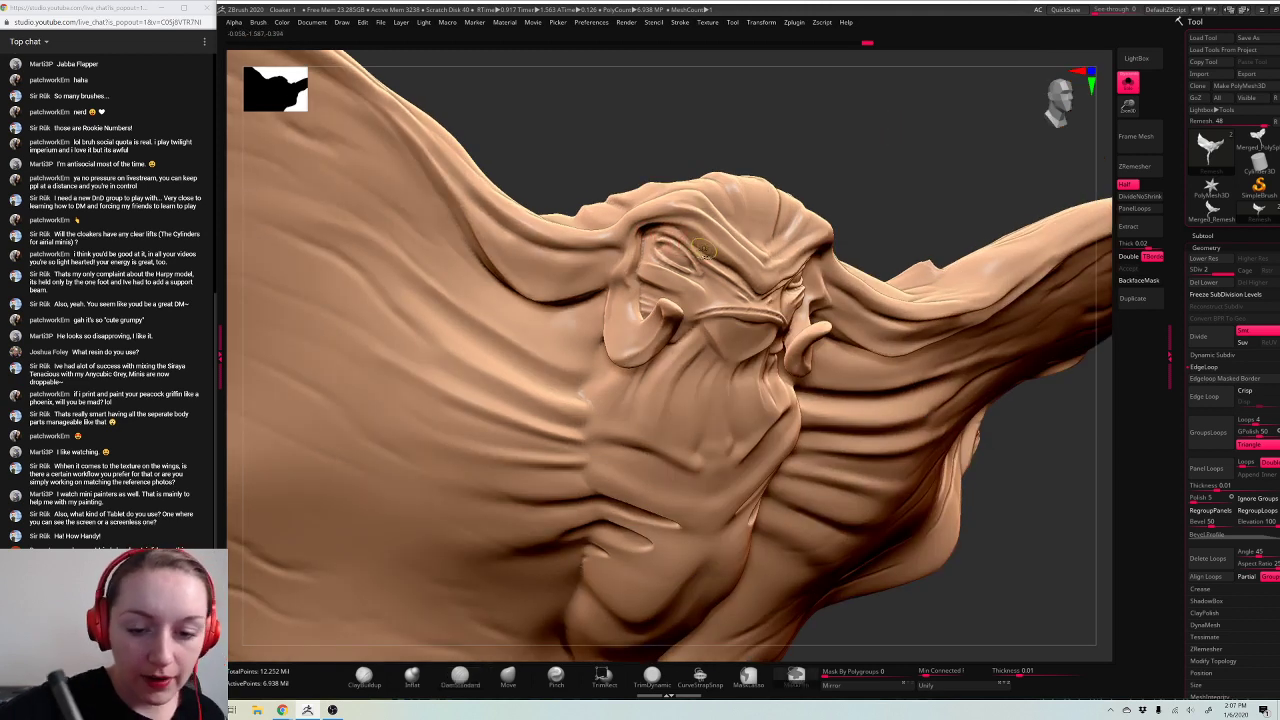
pyautogui.moveTo(1126, 110); pyautogui.dragTo(1116, 136)
pyautogui.rightClick(911, 210)
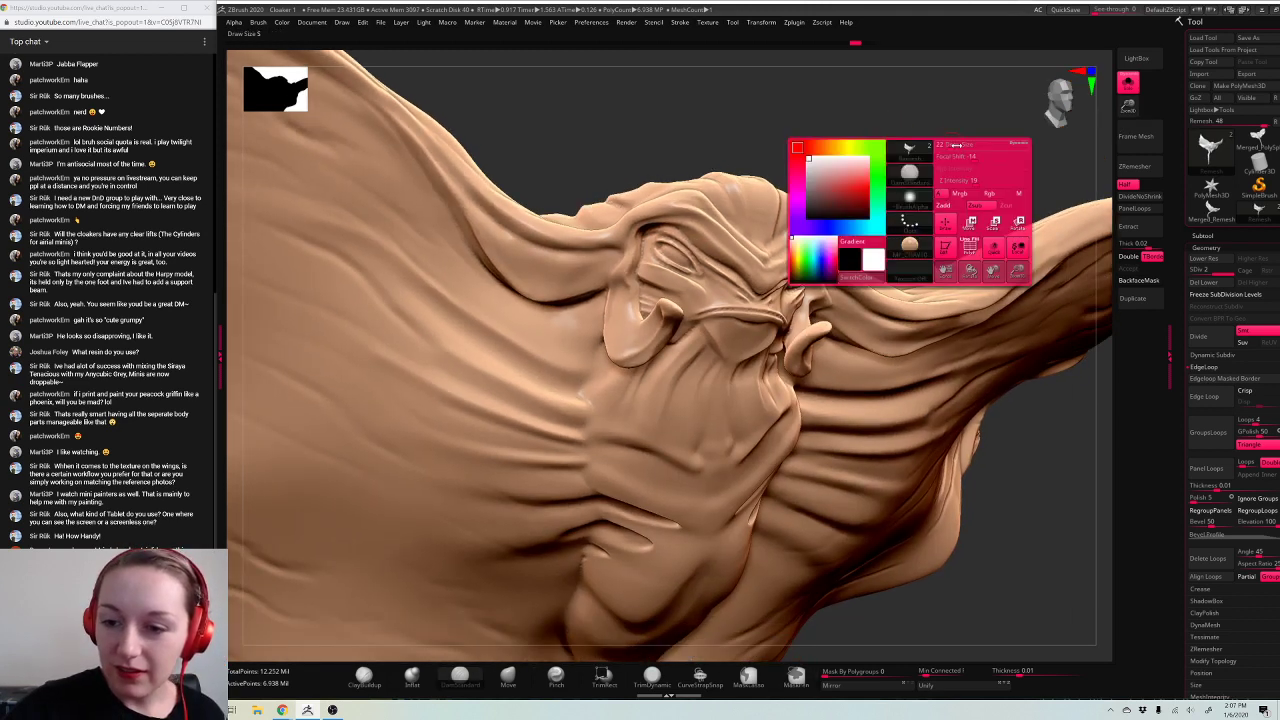
pyautogui.moveTo(890, 150); pyautogui.dragTo(940, 147)
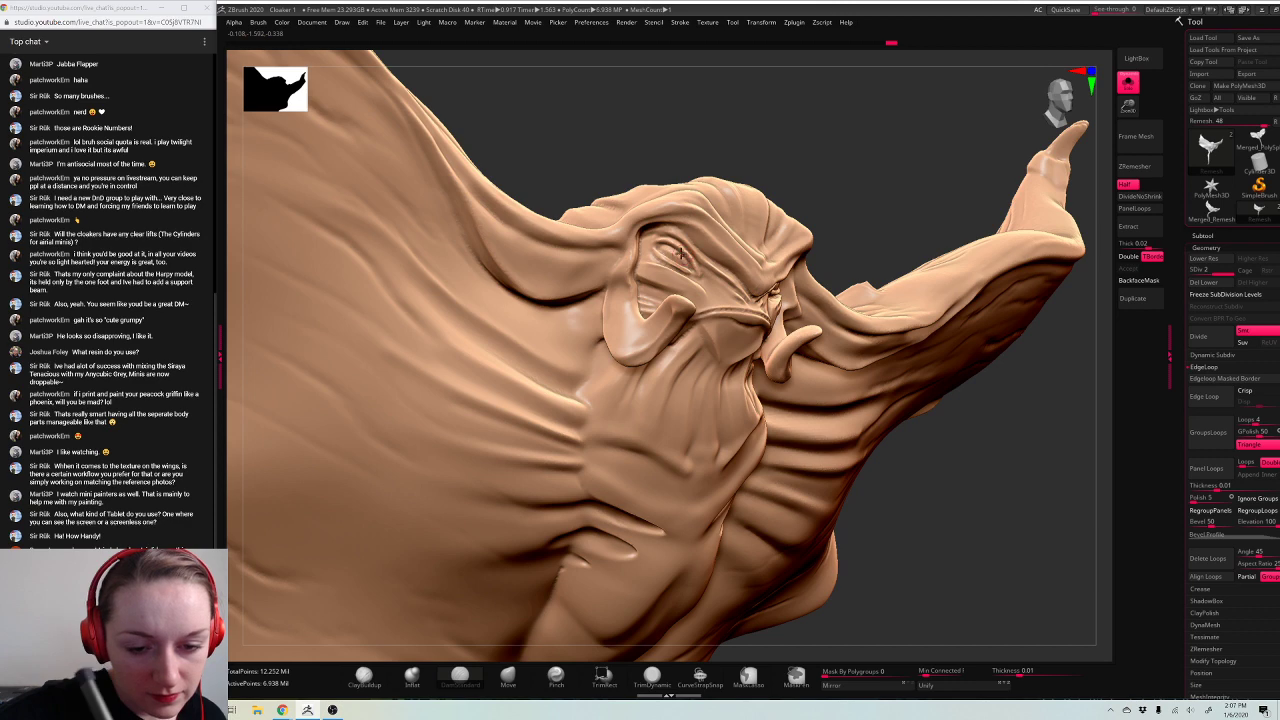
# Step: Add wrinkles across the nose bridge and along the inner brows between both eyes
pyautogui.moveTo(975, 160)
pyautogui.mouseDown()
pyautogui.moveTo(963, 210)
pyautogui.moveTo(916, 152)
pyautogui.moveTo(900, 200)
pyautogui.moveTo(785, 318)
pyautogui.mouseUp()
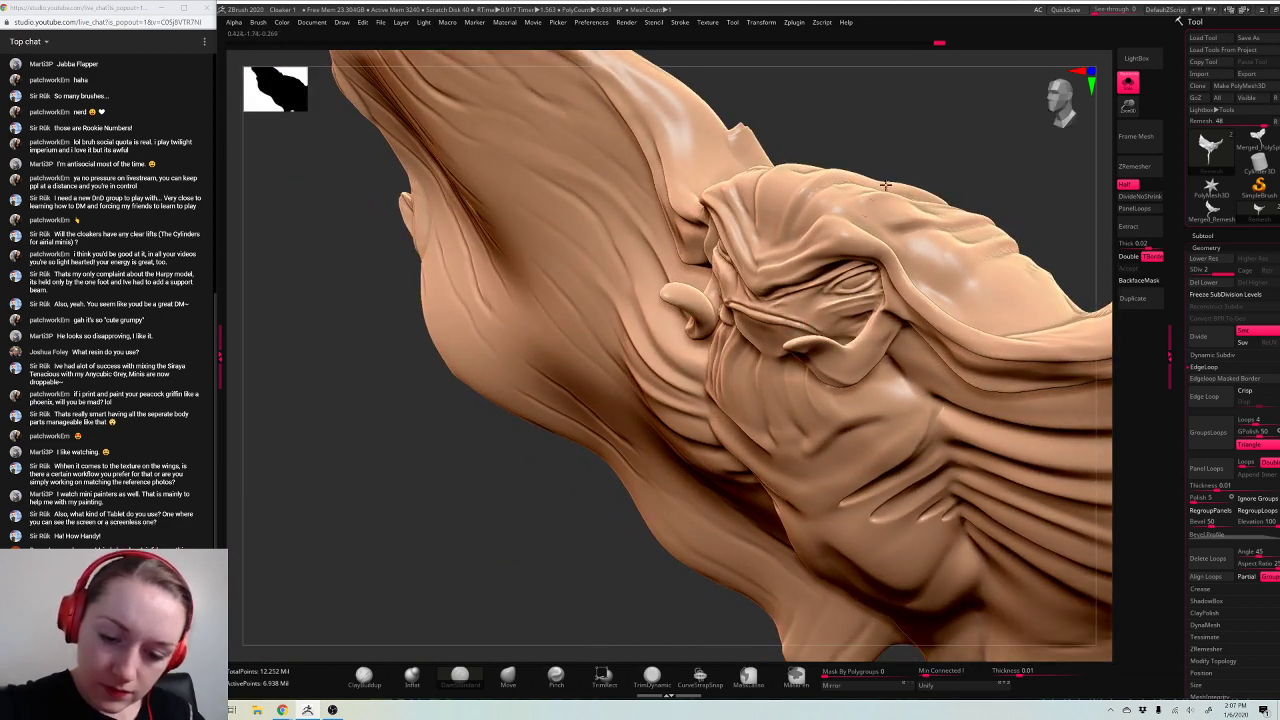
pyautogui.moveTo(1005, 141)
pyautogui.mouseDown()
pyautogui.moveTo(1017, 123)
pyautogui.moveTo(1074, 171)
pyautogui.moveTo(1066, 190)
pyautogui.mouseUp()
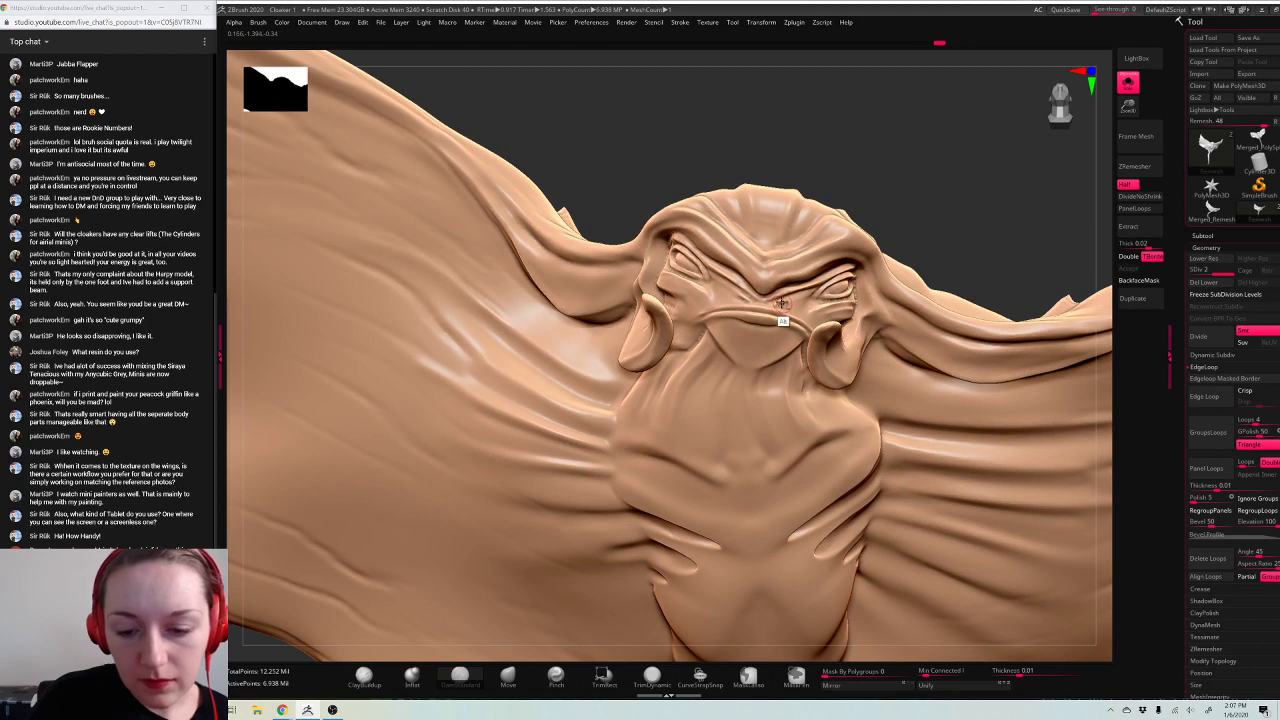
pyautogui.moveTo(744, 300); pyautogui.dragTo(795, 297)
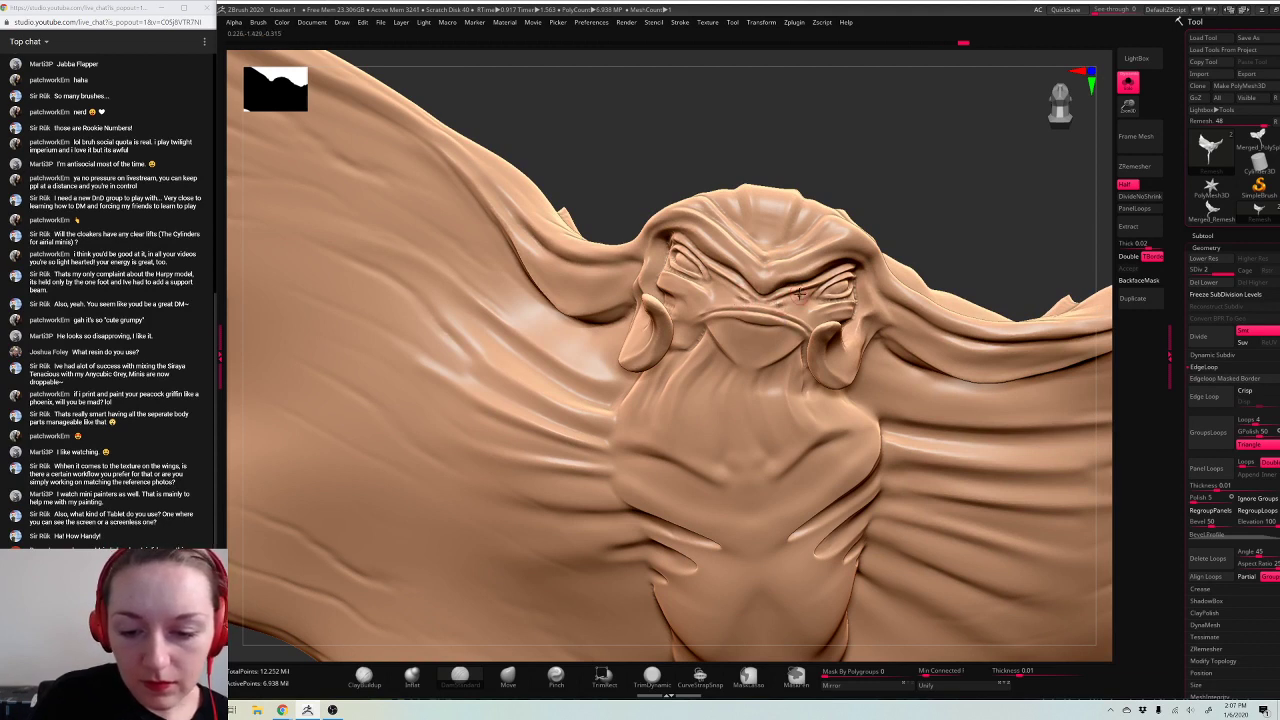
pyautogui.moveTo(740, 256); pyautogui.dragTo(718, 271)
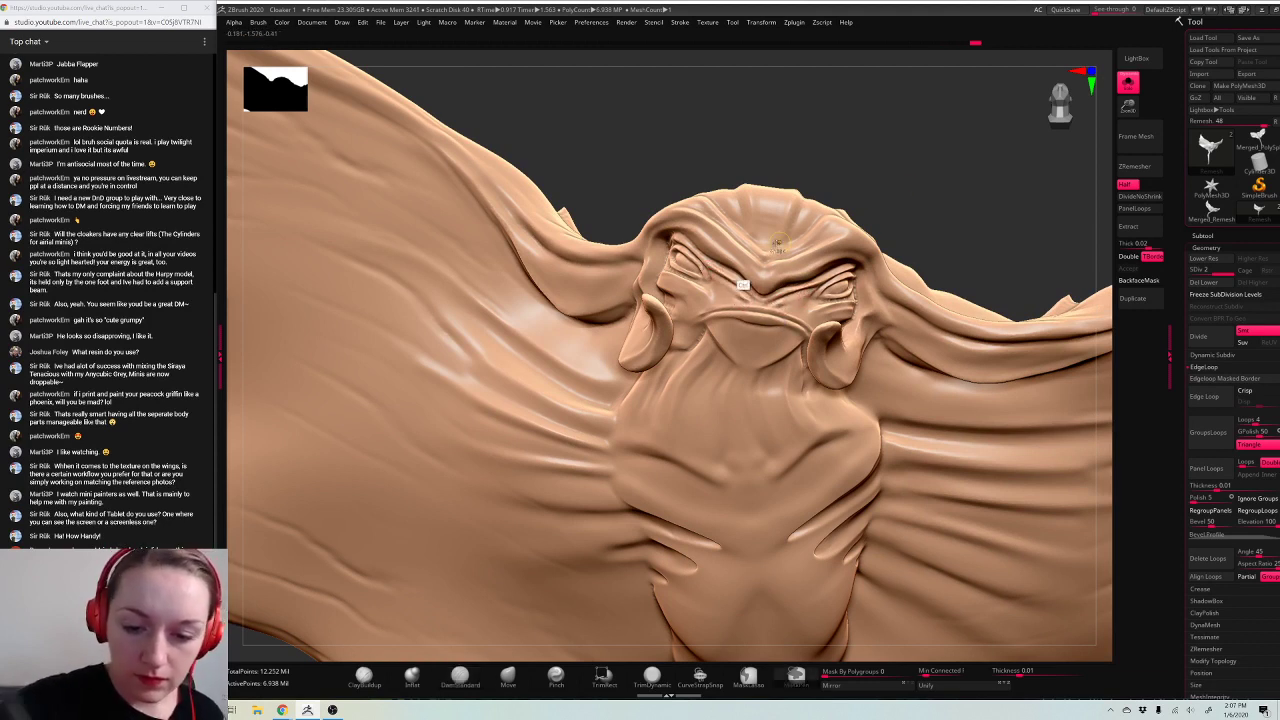
# Step: Refine the eyelid and brow creases around the creature's right eye, working from several angles
pyautogui.moveTo(967, 172)
pyautogui.mouseDown()
pyautogui.moveTo(987, 183)
pyautogui.moveTo(672, 262)
pyautogui.mouseUp()
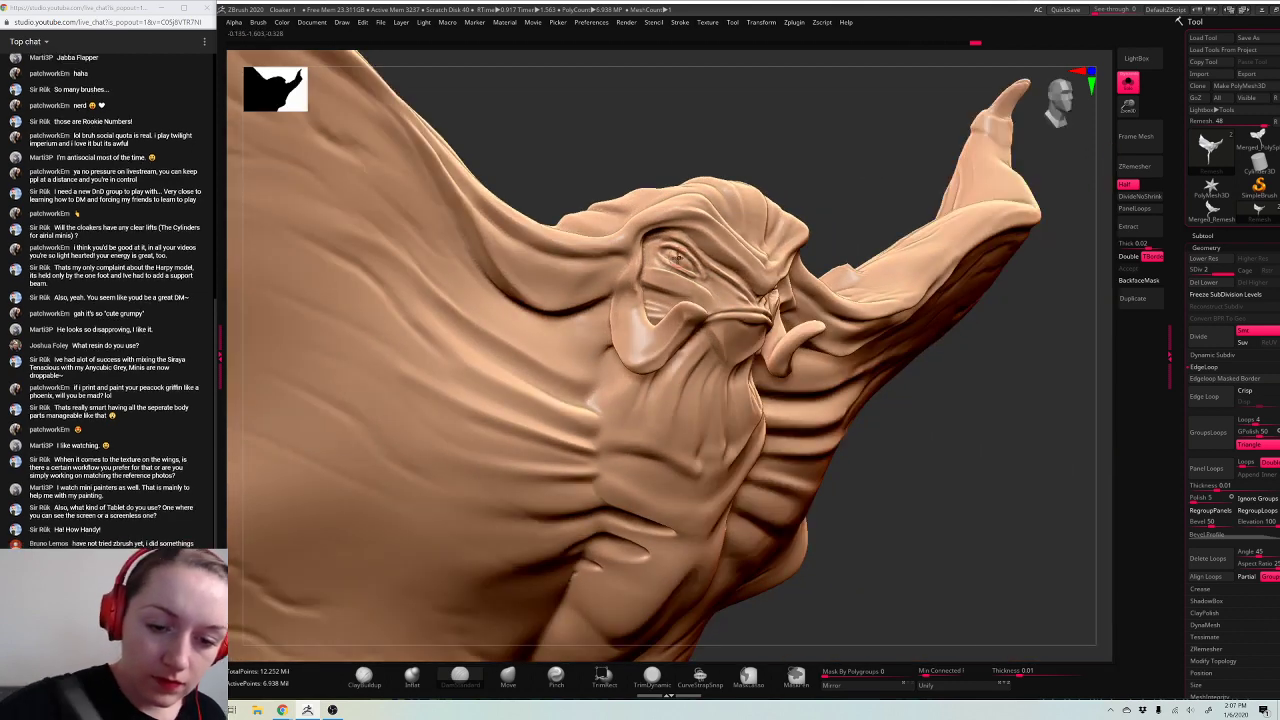
pyautogui.moveTo(863, 115); pyautogui.dragTo(650, 245)
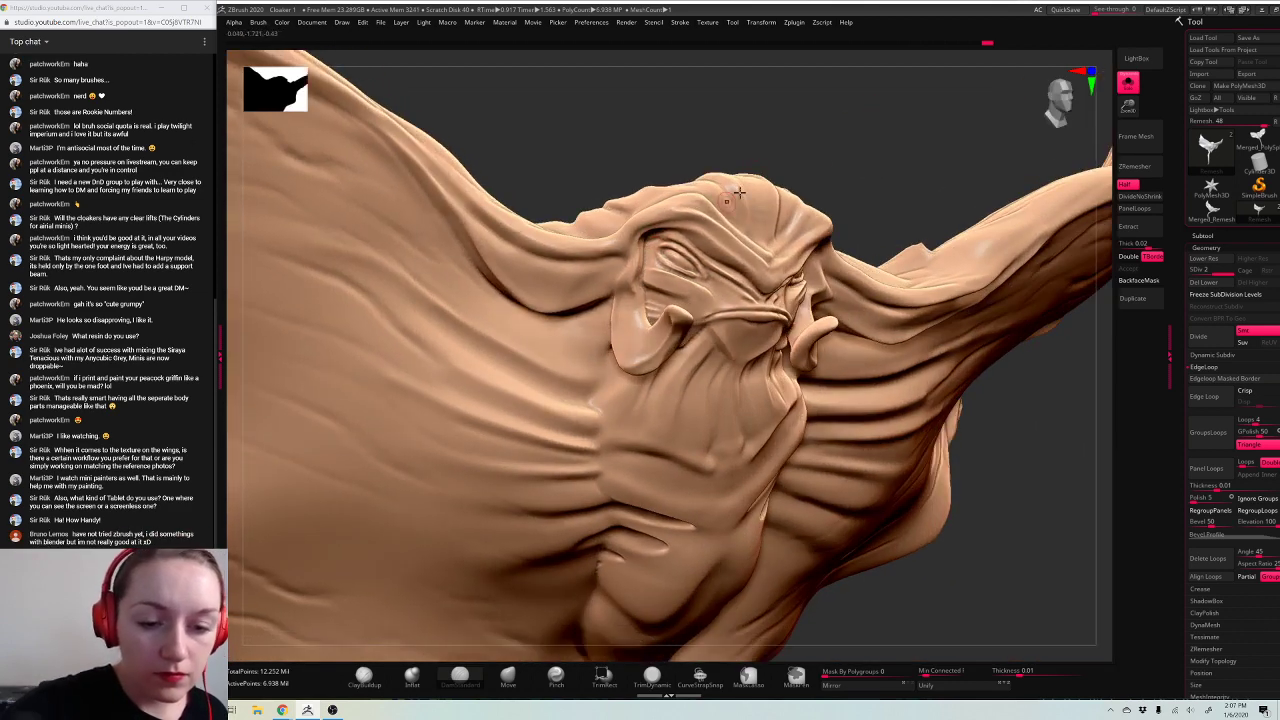
pyautogui.moveTo(977, 135); pyautogui.dragTo(930, 148)
pyautogui.moveTo(674, 237); pyautogui.dragTo(703, 255)
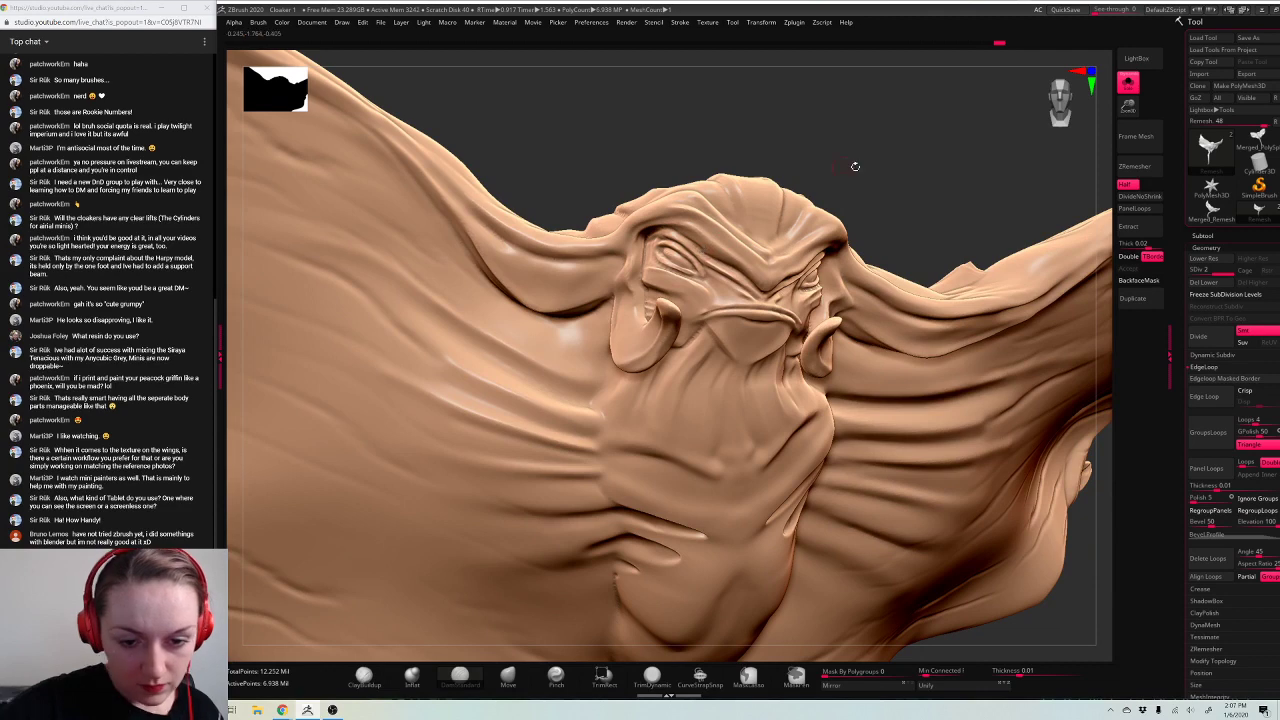
pyautogui.moveTo(973, 160)
pyautogui.mouseDown()
pyautogui.moveTo(947, 142)
pyautogui.moveTo(830, 252)
pyautogui.mouseUp()
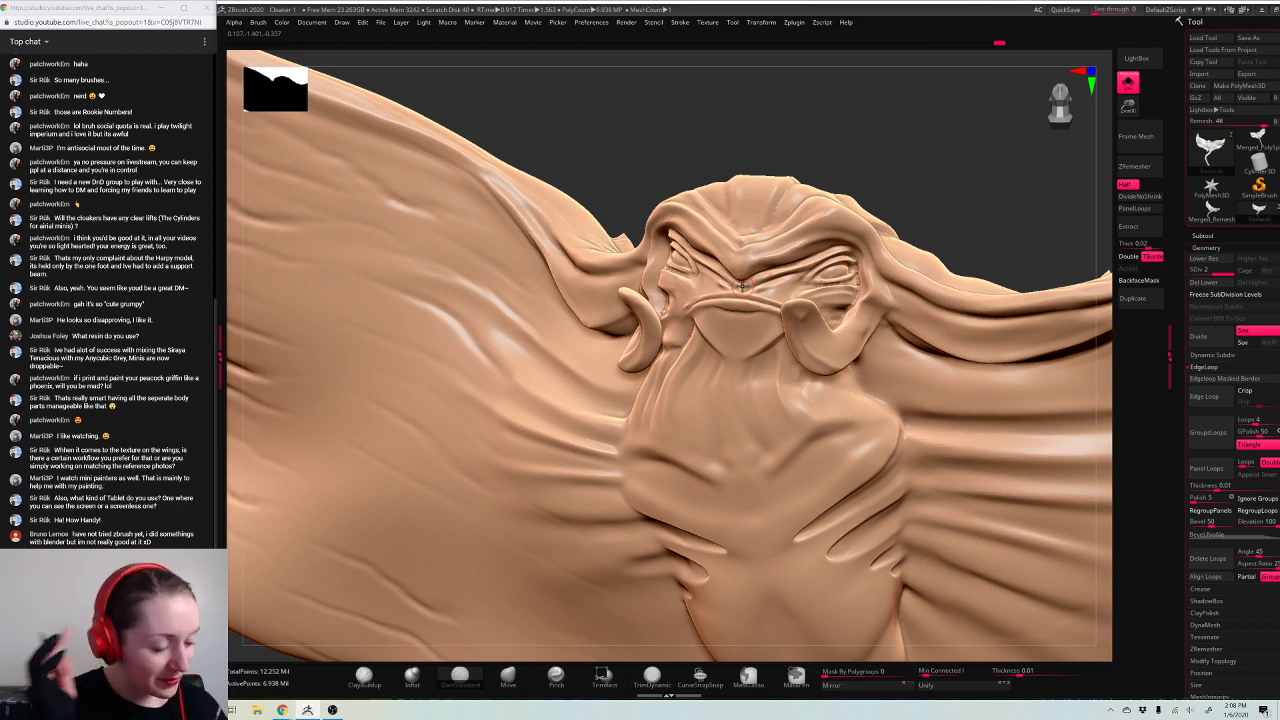
# Step: Refine the fine creases around the outer corner and lids of the eye on the viewer's right, adjusting the brush between strokes
pyautogui.moveTo(1006, 201)
pyautogui.mouseDown()
pyautogui.moveTo(955, 200)
pyautogui.moveTo(967, 198)
pyautogui.moveTo(953, 247)
pyautogui.mouseUp()
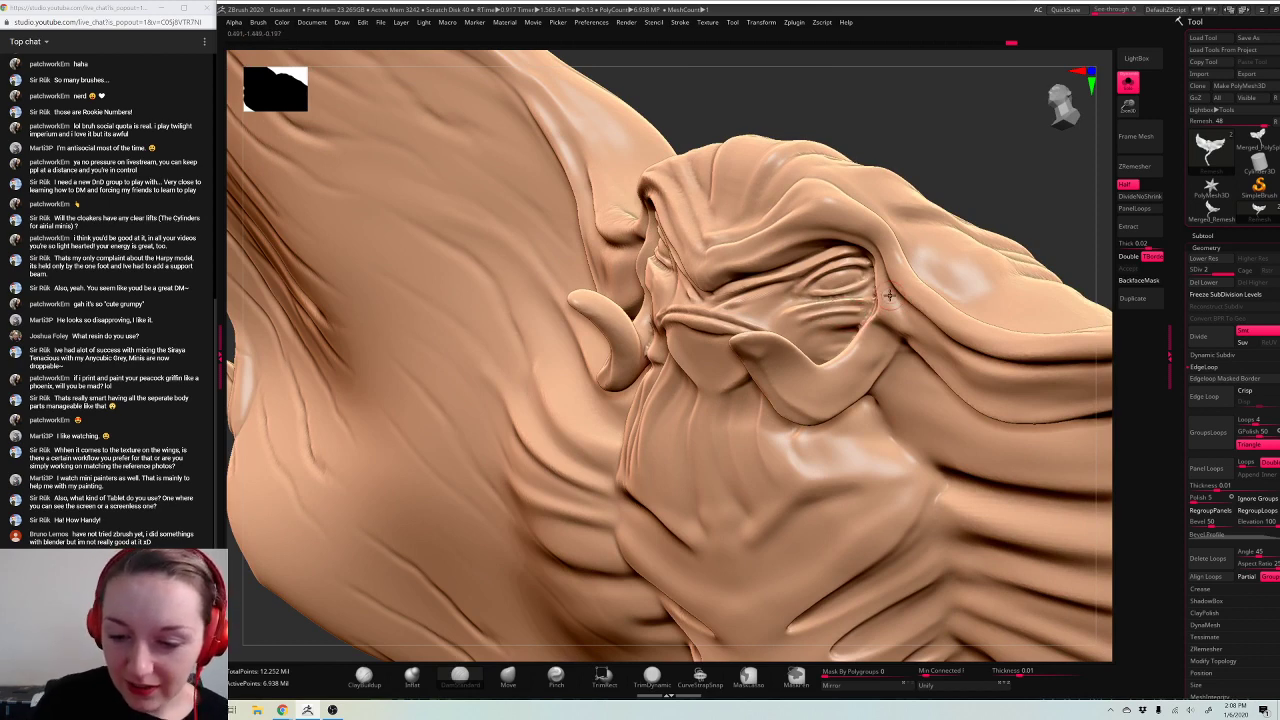
pyautogui.moveTo(1033, 182)
pyautogui.mouseDown()
pyautogui.moveTo(1042, 195)
pyautogui.moveTo(1050, 170)
pyautogui.moveTo(1040, 190)
pyautogui.moveTo(877, 274)
pyautogui.mouseUp()
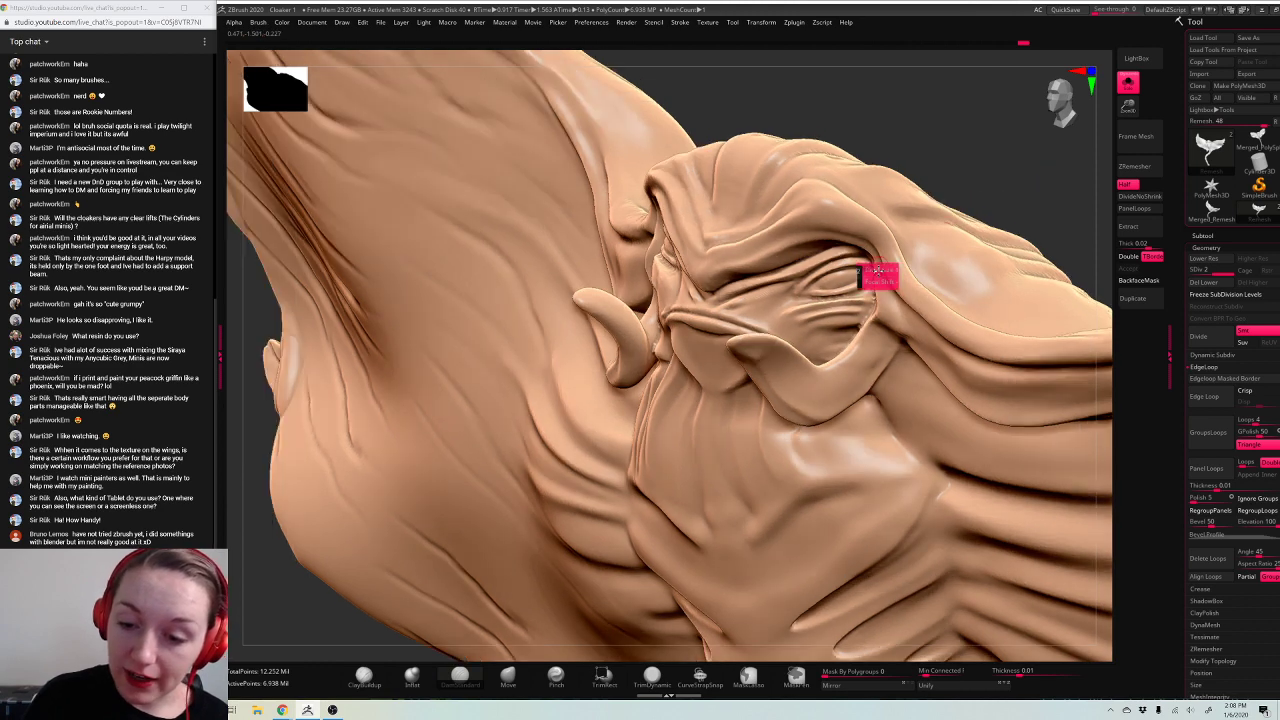
pyautogui.press('space')
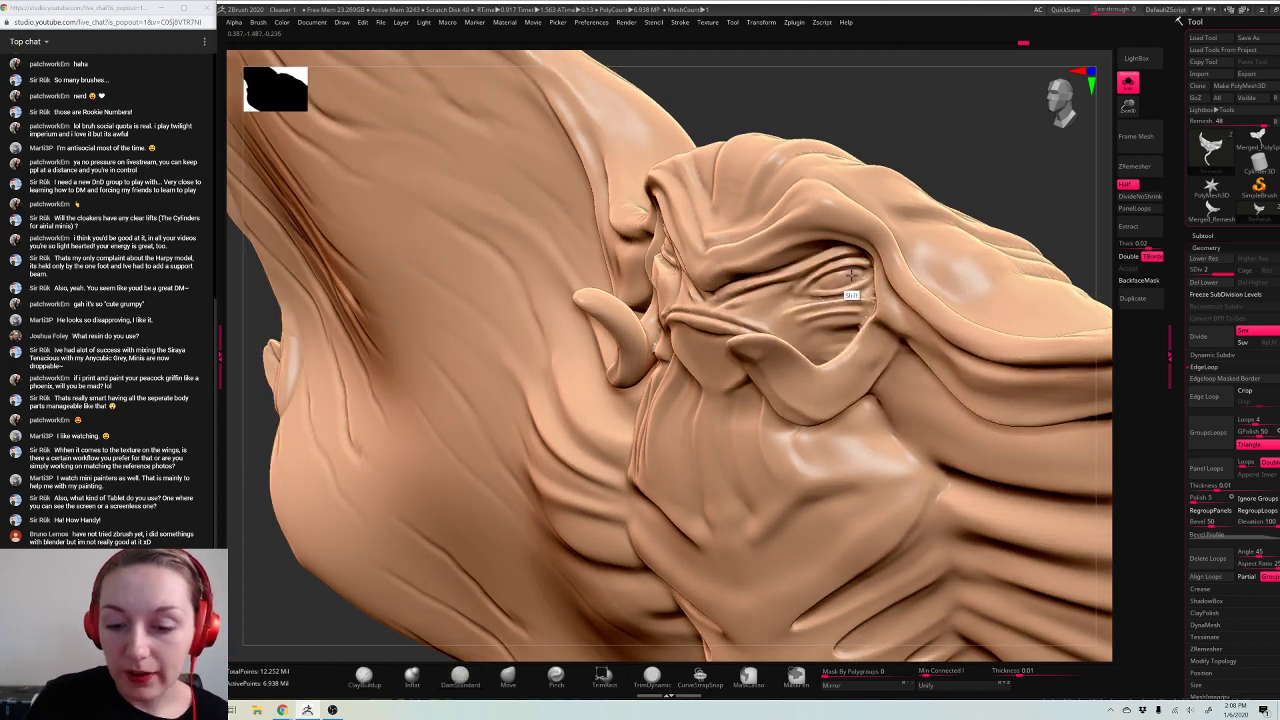
pyautogui.press('space')
pyautogui.moveTo(1001, 197); pyautogui.dragTo(985, 207)
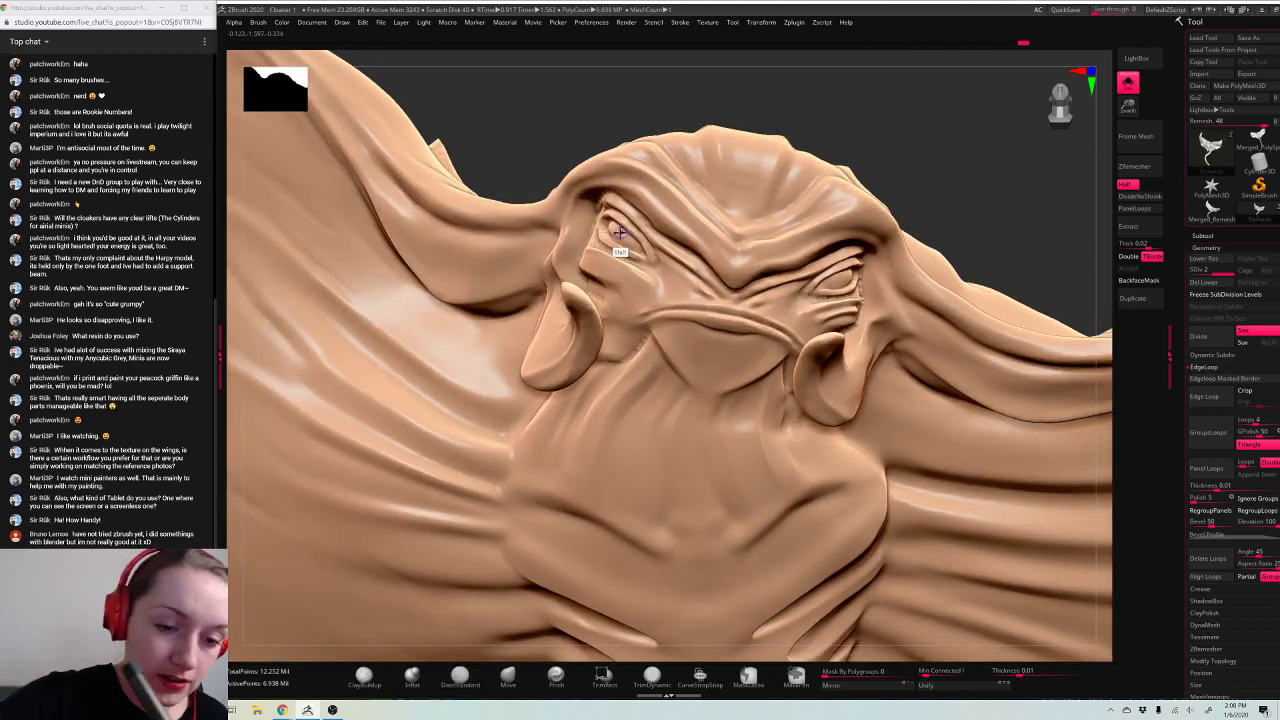
# Step: Smooth the lid and the area beneath the eye on the viewer's left
pyautogui.keyDown('shift'); pyautogui.moveTo(618, 246); pyautogui.dragTo(628, 263); pyautogui.keyUp('shift')
pyautogui.moveTo(975, 174); pyautogui.dragTo(935, 165)
pyautogui.press('space')
pyautogui.keyDown('shift'); pyautogui.moveTo(604, 229); pyautogui.dragTo(645, 261); pyautogui.keyUp('shift')
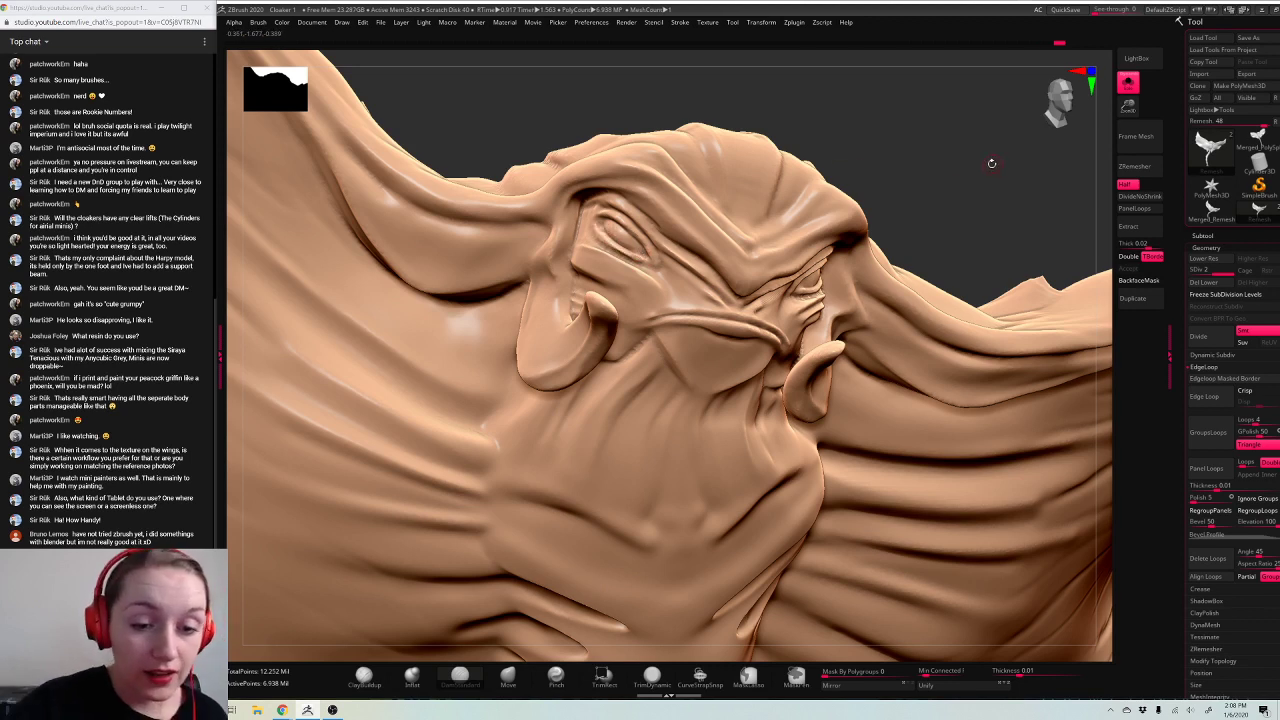
# Step: Touch up the wrinkles between the nose bridge and the eye on the viewer's left from several angles
pyautogui.keyDown('ctrl'); pyautogui.moveTo(976, 160); pyautogui.dragTo(986, 166); pyautogui.keyUp('ctrl')
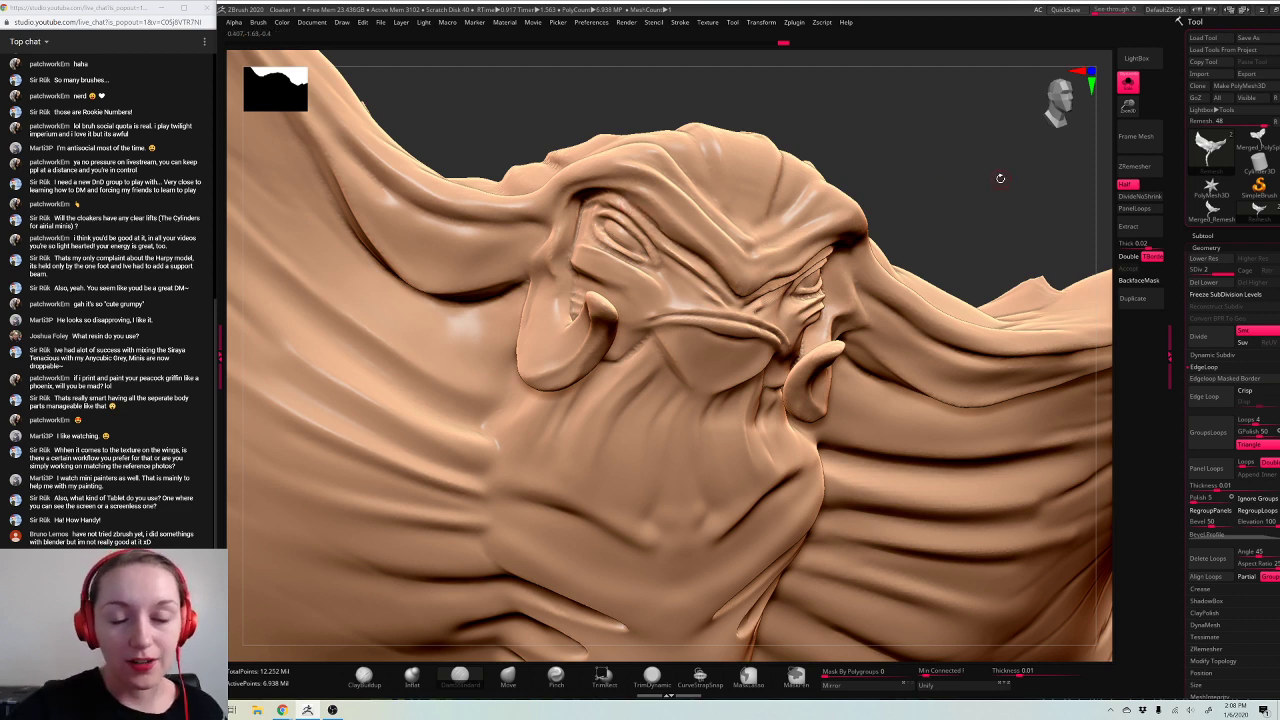
pyautogui.moveTo(1000, 178); pyautogui.dragTo(880, 195)
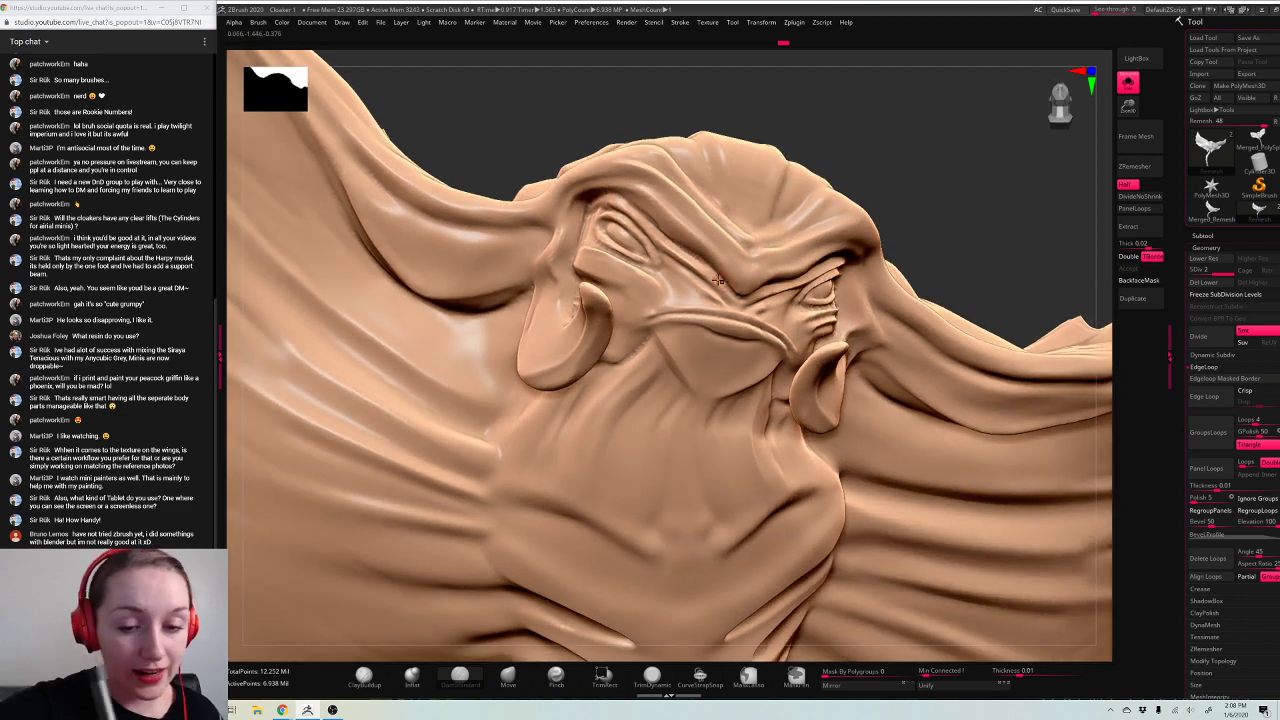
pyautogui.moveTo(1005, 186); pyautogui.dragTo(704, 173)
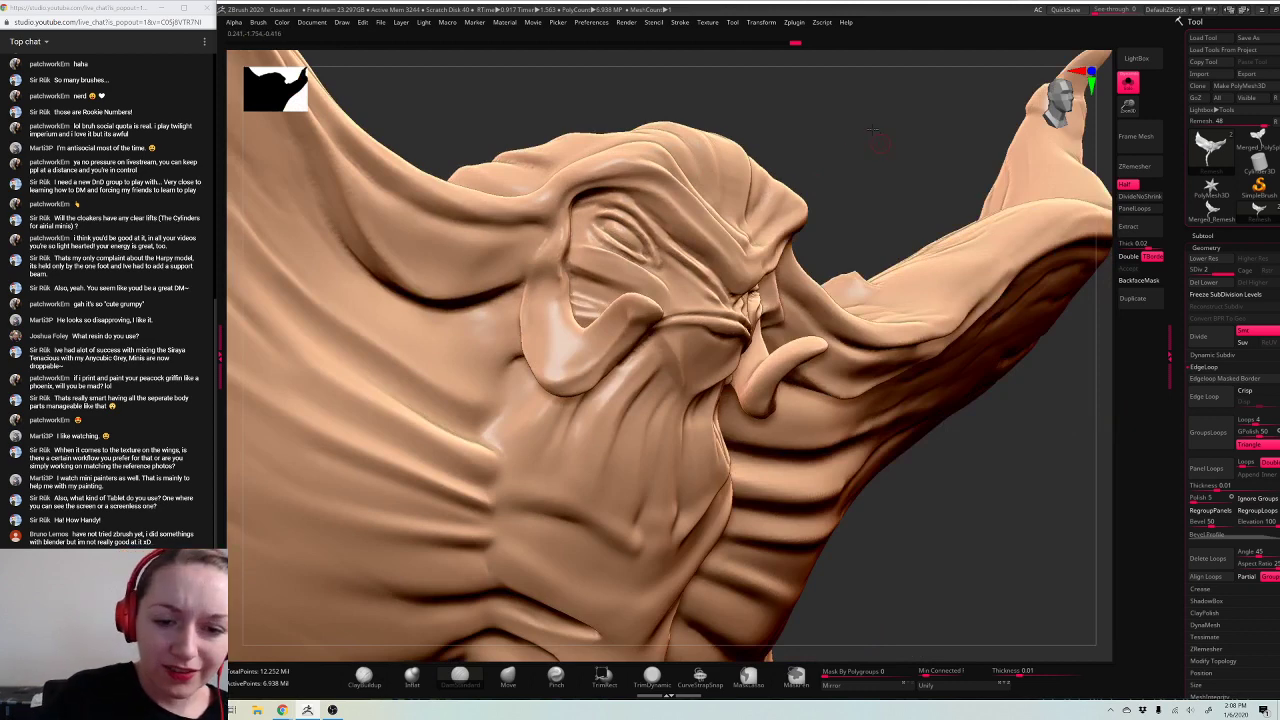
pyautogui.moveTo(873, 130); pyautogui.dragTo(748, 167)
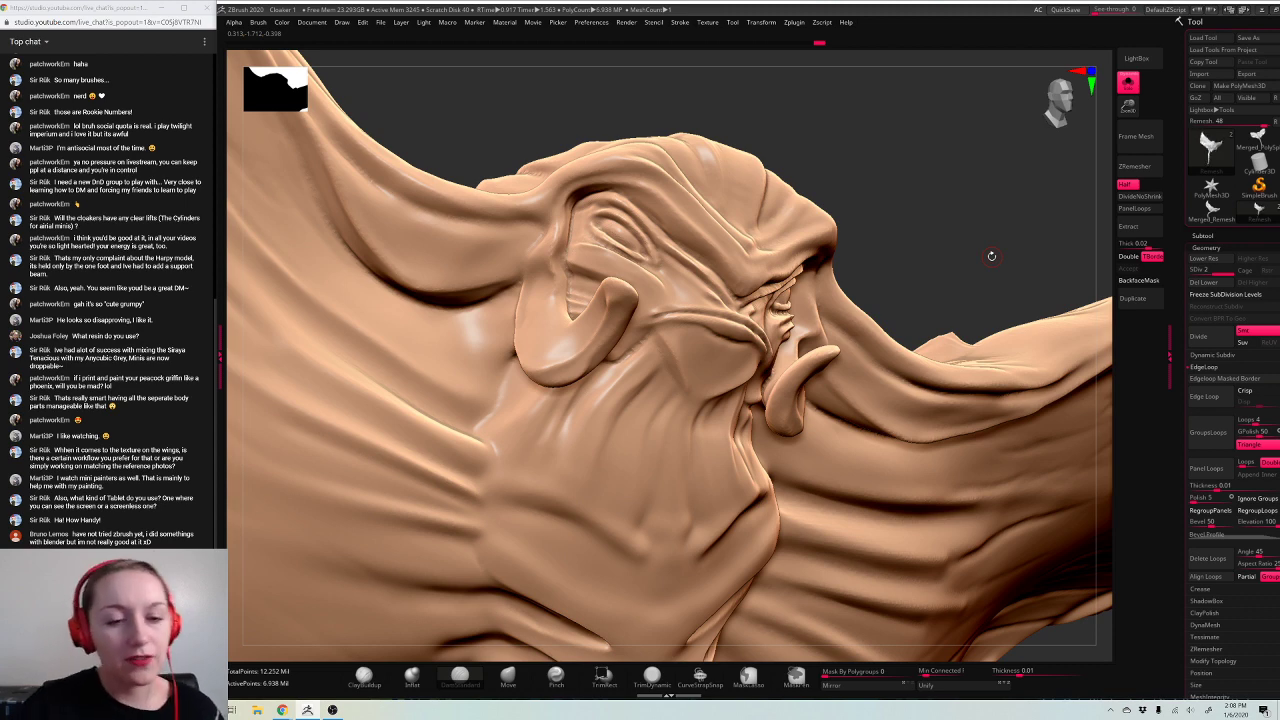
# Step: Rework the creases from the inner brow to the eyelid on the viewer's right, undoing one stroke along the way
pyautogui.moveTo(974, 201)
pyautogui.mouseDown()
pyautogui.moveTo(955, 210)
pyautogui.moveTo(965, 168)
pyautogui.moveTo(972, 181)
pyautogui.moveTo(956, 158)
pyautogui.mouseUp()
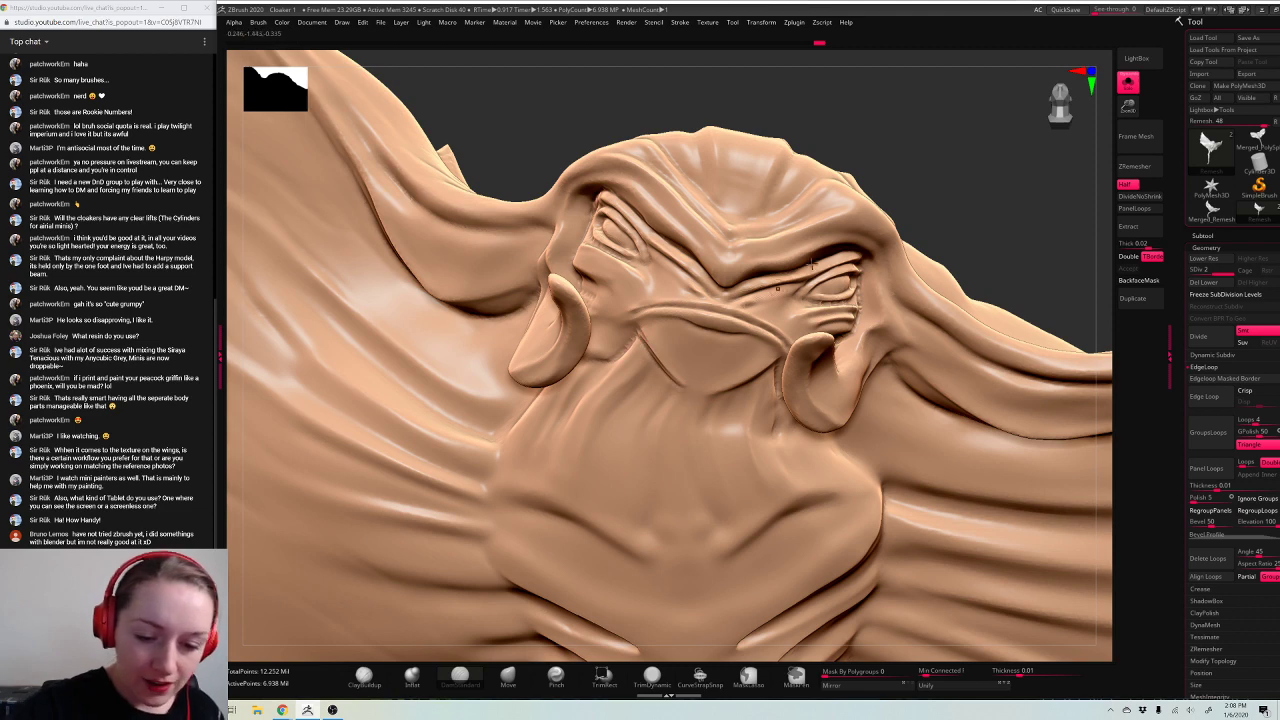
pyautogui.moveTo(1035, 218)
pyautogui.mouseDown()
pyautogui.moveTo(1000, 200)
pyautogui.moveTo(976, 224)
pyautogui.mouseUp()
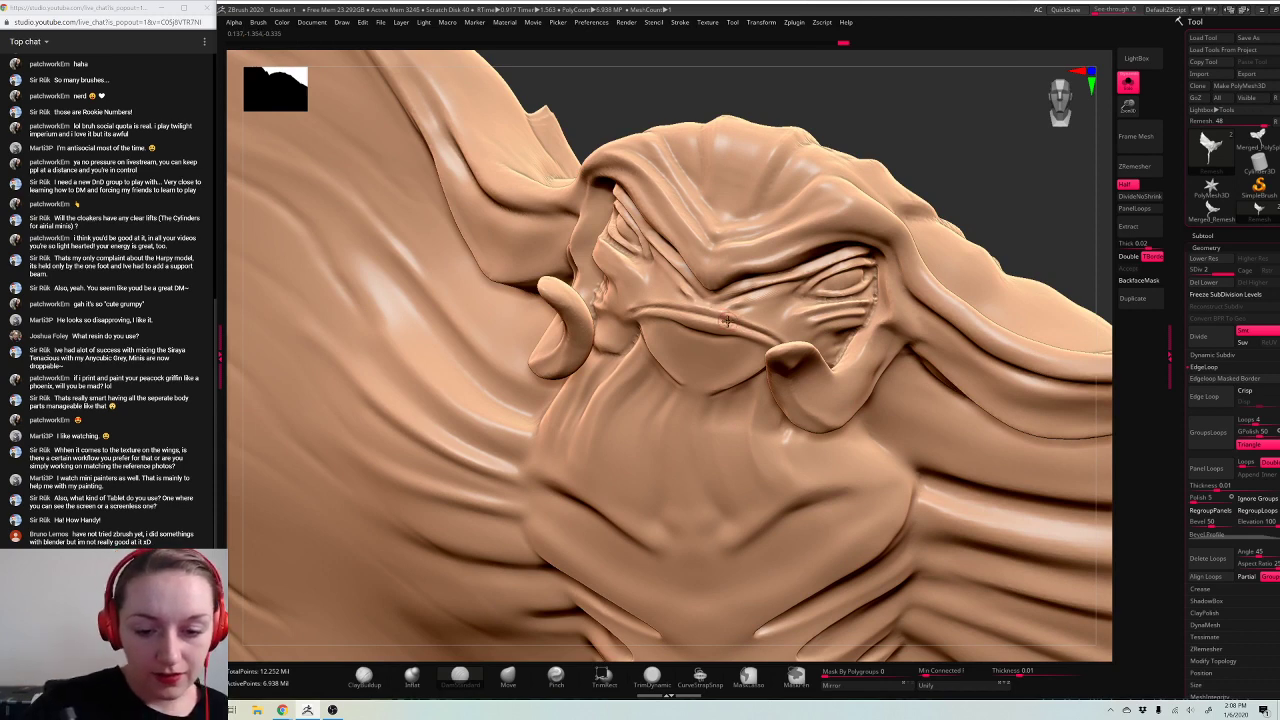
pyautogui.moveTo(995, 174)
pyautogui.mouseDown()
pyautogui.moveTo(1048, 184)
pyautogui.moveTo(772, 299)
pyautogui.mouseUp()
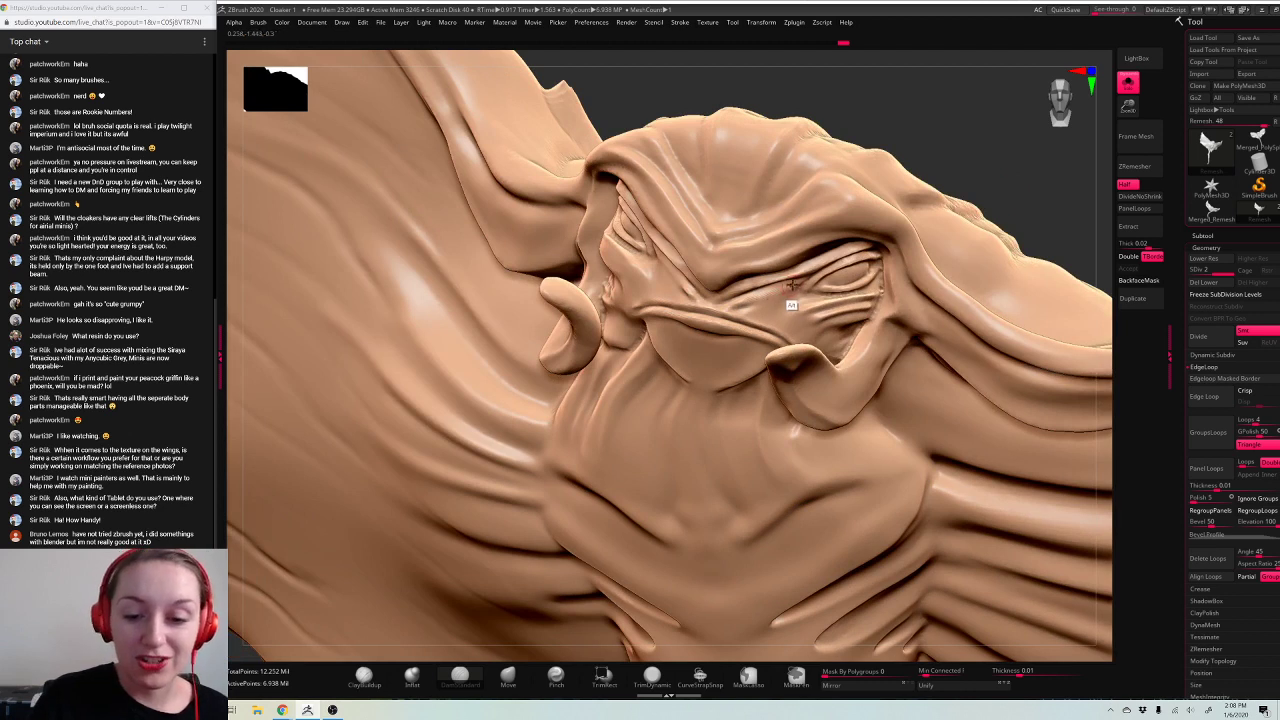
pyautogui.hotkey('ctrl', 'z')
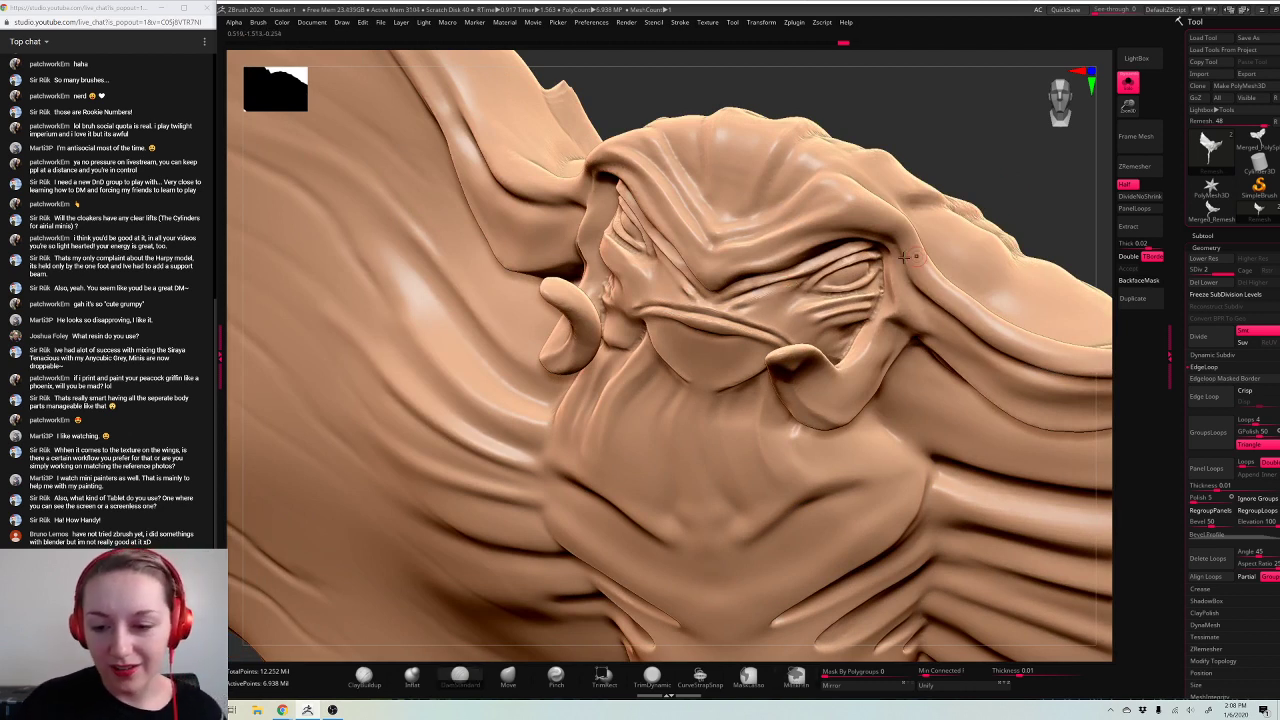
pyautogui.moveTo(824, 282); pyautogui.dragTo(855, 281)
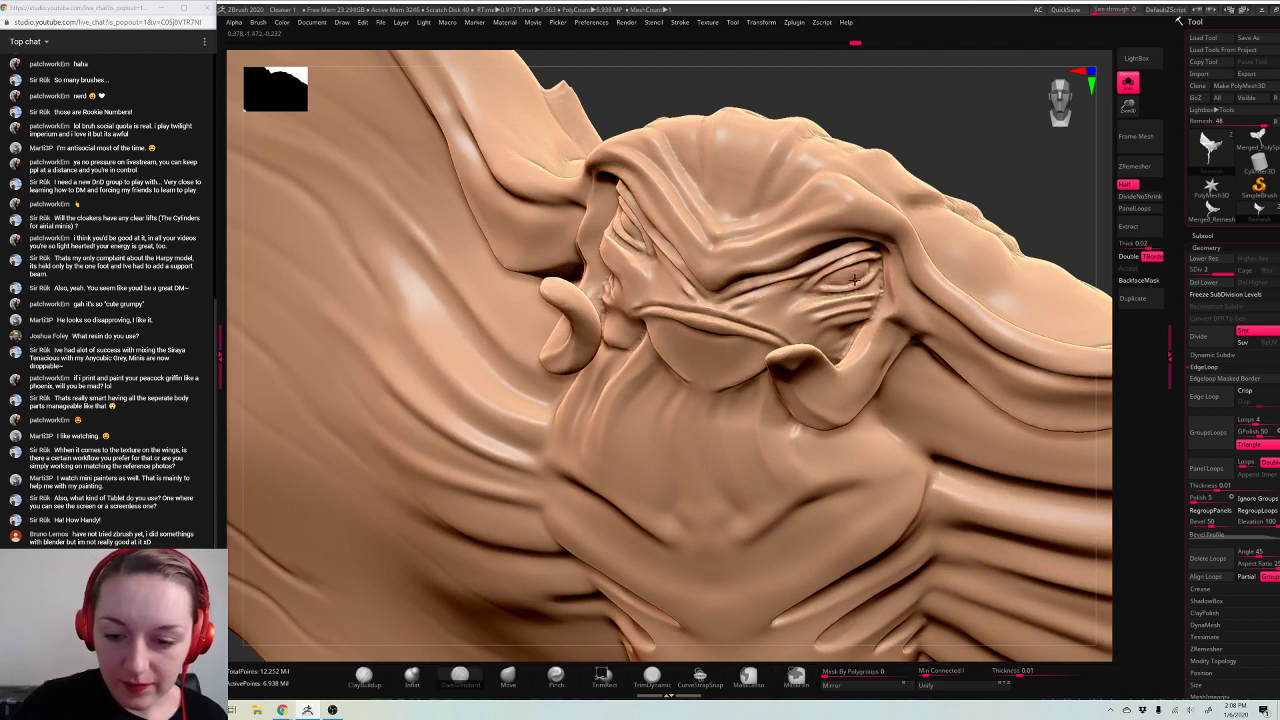
pyautogui.moveTo(1040, 167); pyautogui.dragTo(1005, 175)
pyautogui.moveTo(838, 285); pyautogui.dragTo(876, 270)
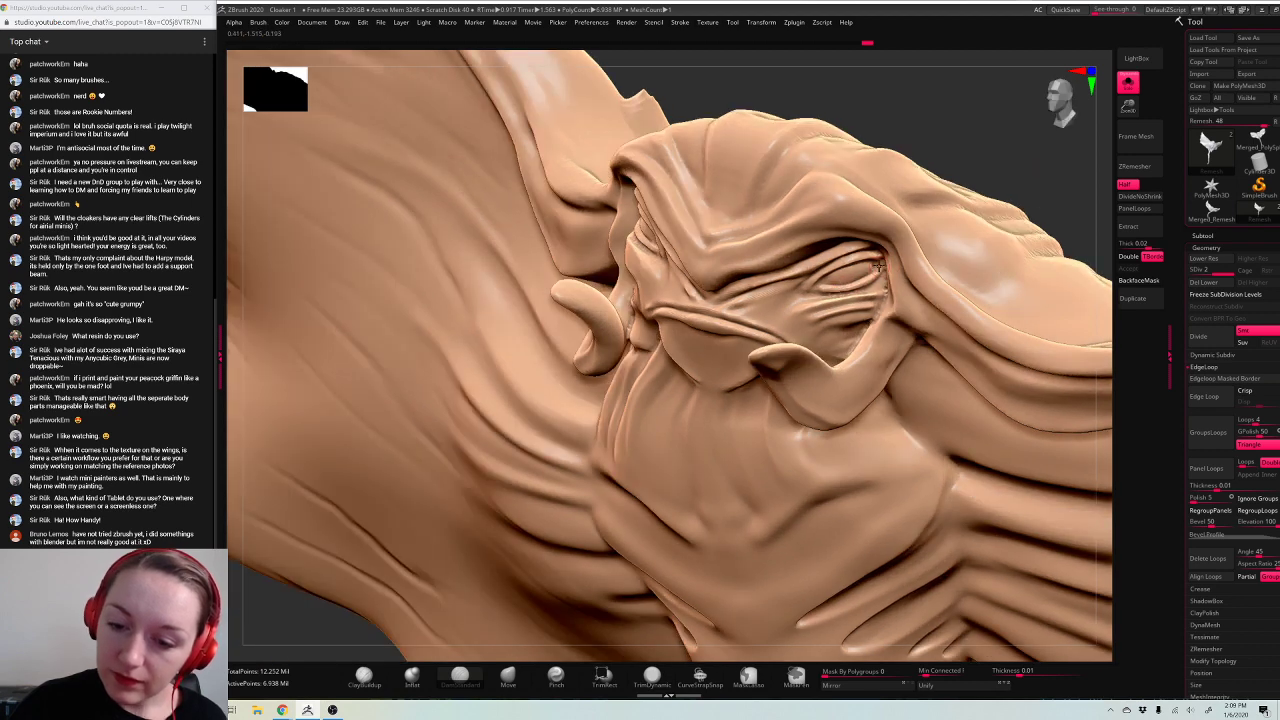
# Step: Refine the eyelid on the viewer's left and smooth the brow ridge above it
pyautogui.moveTo(1066, 155); pyautogui.dragTo(709, 184)
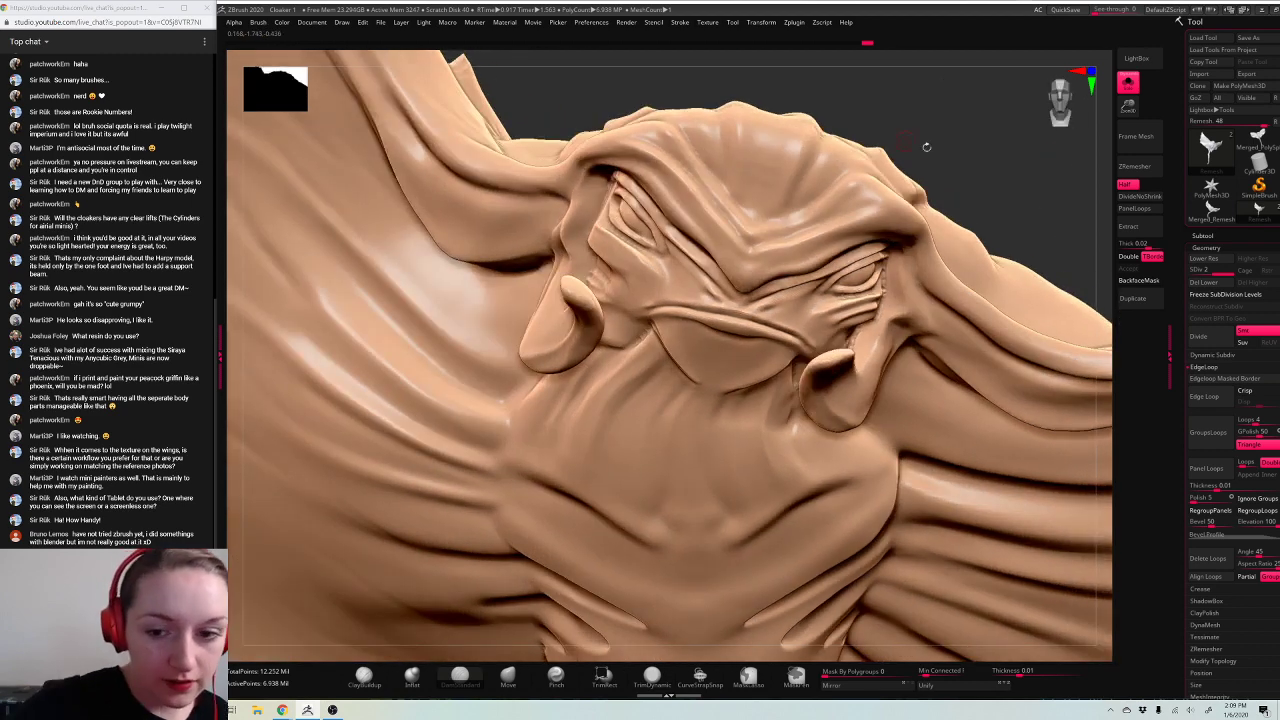
pyautogui.moveTo(1007, 164); pyautogui.dragTo(785, 181)
pyautogui.moveTo(676, 193); pyautogui.dragTo(712, 214)
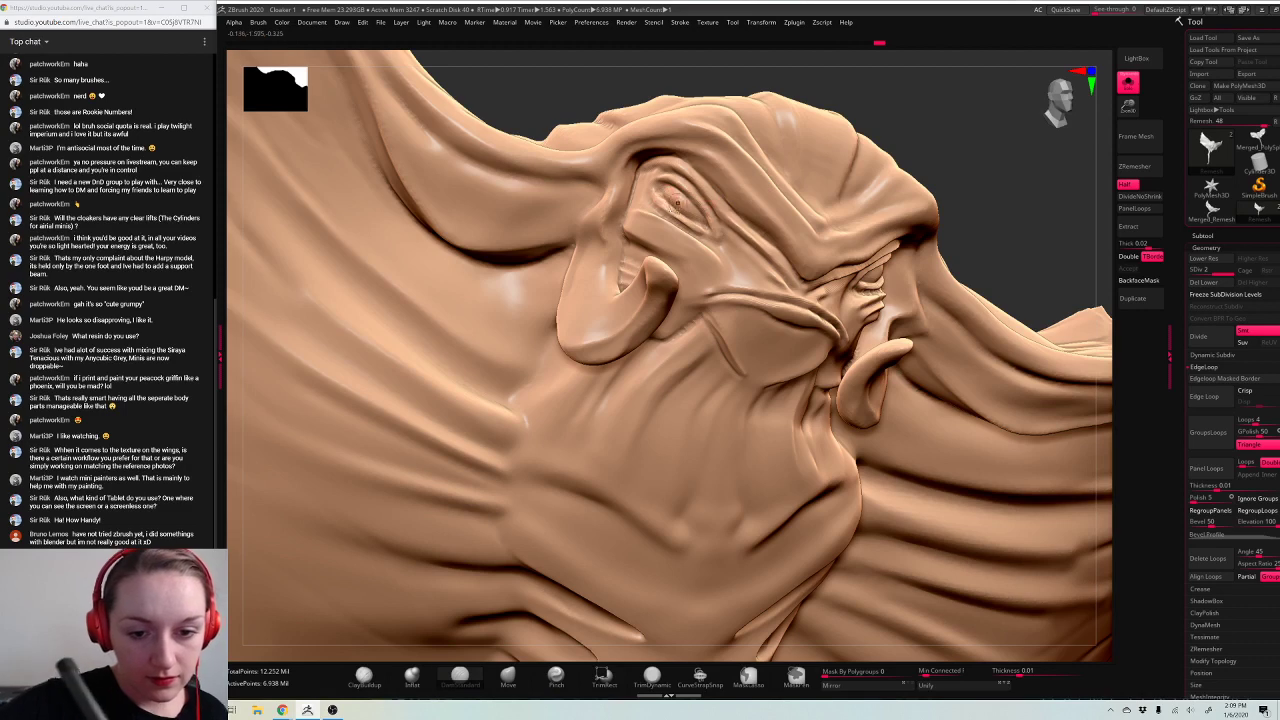
pyautogui.moveTo(1036, 162)
pyautogui.mouseDown()
pyautogui.moveTo(950, 175)
pyautogui.moveTo(1006, 183)
pyautogui.mouseUp()
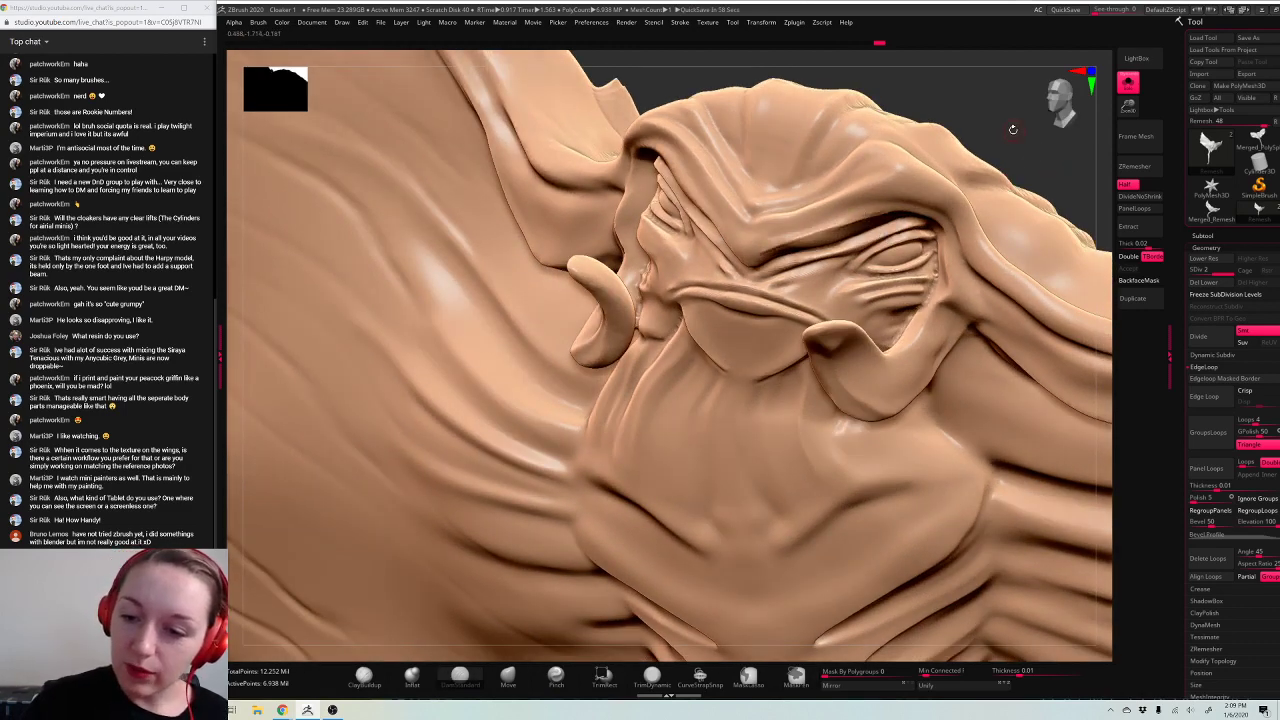
pyautogui.moveTo(1030, 134)
pyautogui.mouseDown()
pyautogui.moveTo(660, 168)
pyautogui.moveTo(738, 212)
pyautogui.mouseUp()
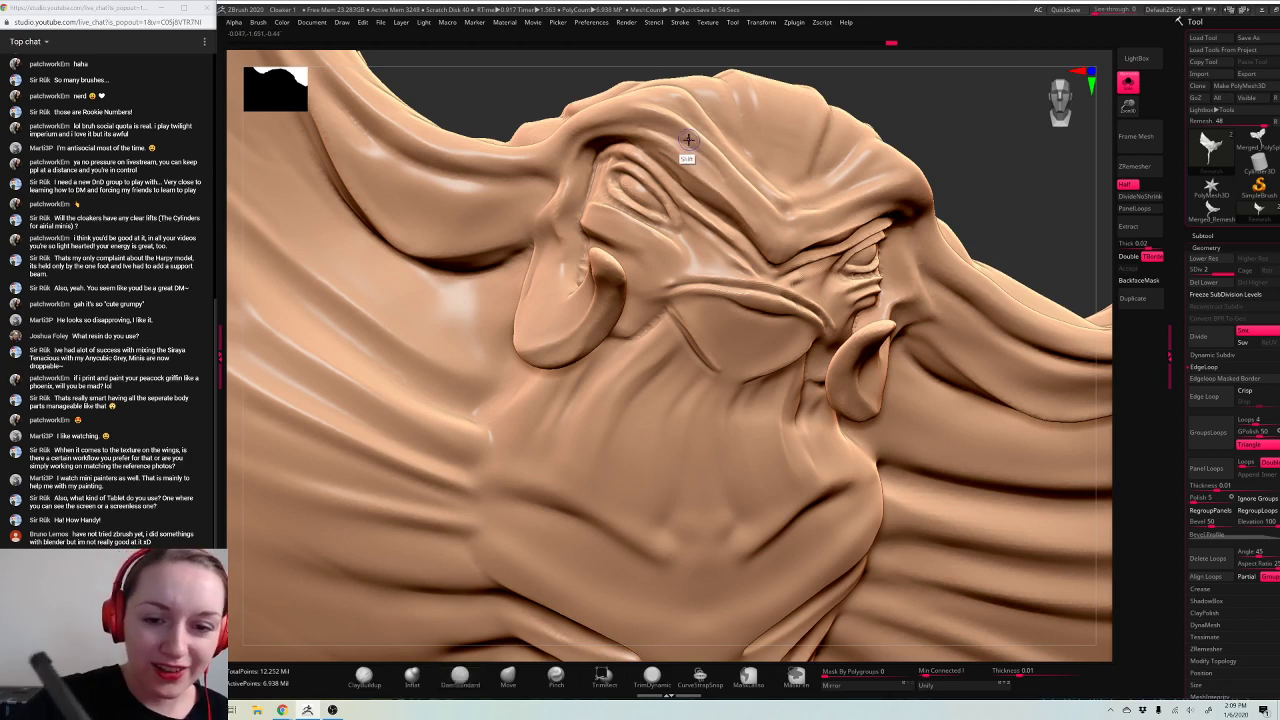
pyautogui.moveTo(663, 131); pyautogui.dragTo(568, 138)
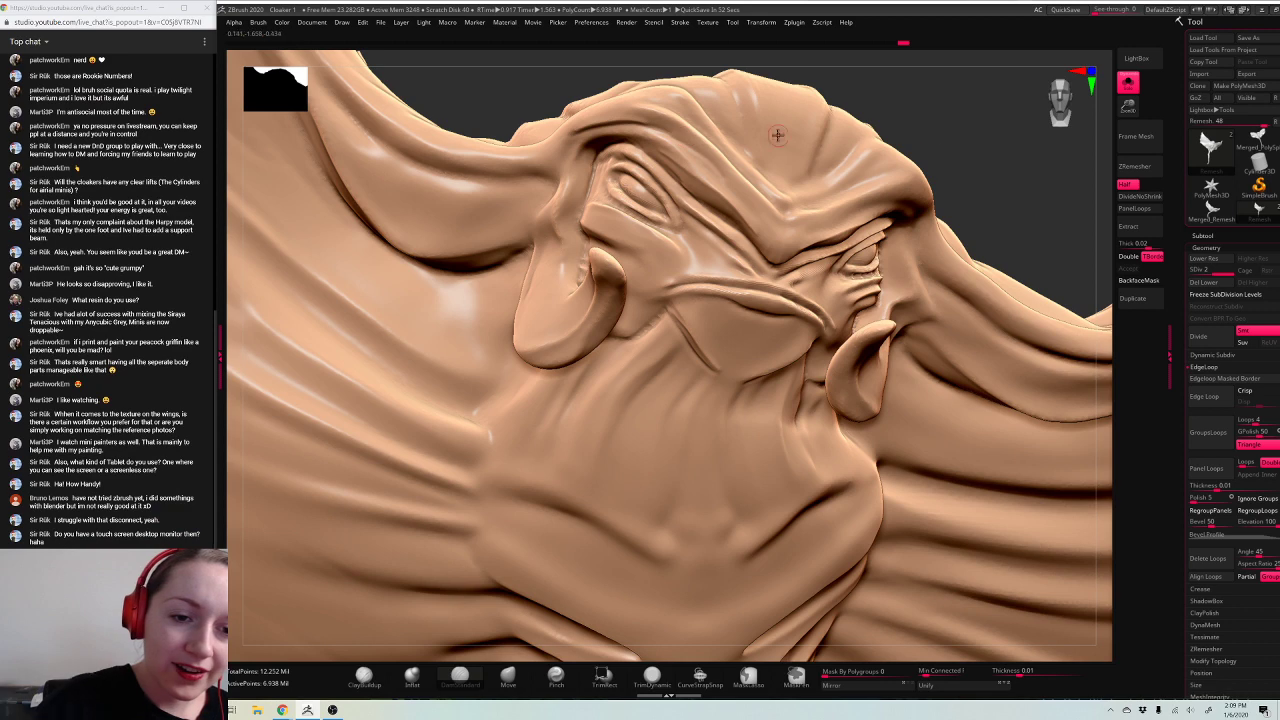
# Step: Review the overall shape of the whole winged miniature, including its wings and tail
pyautogui.press('f')
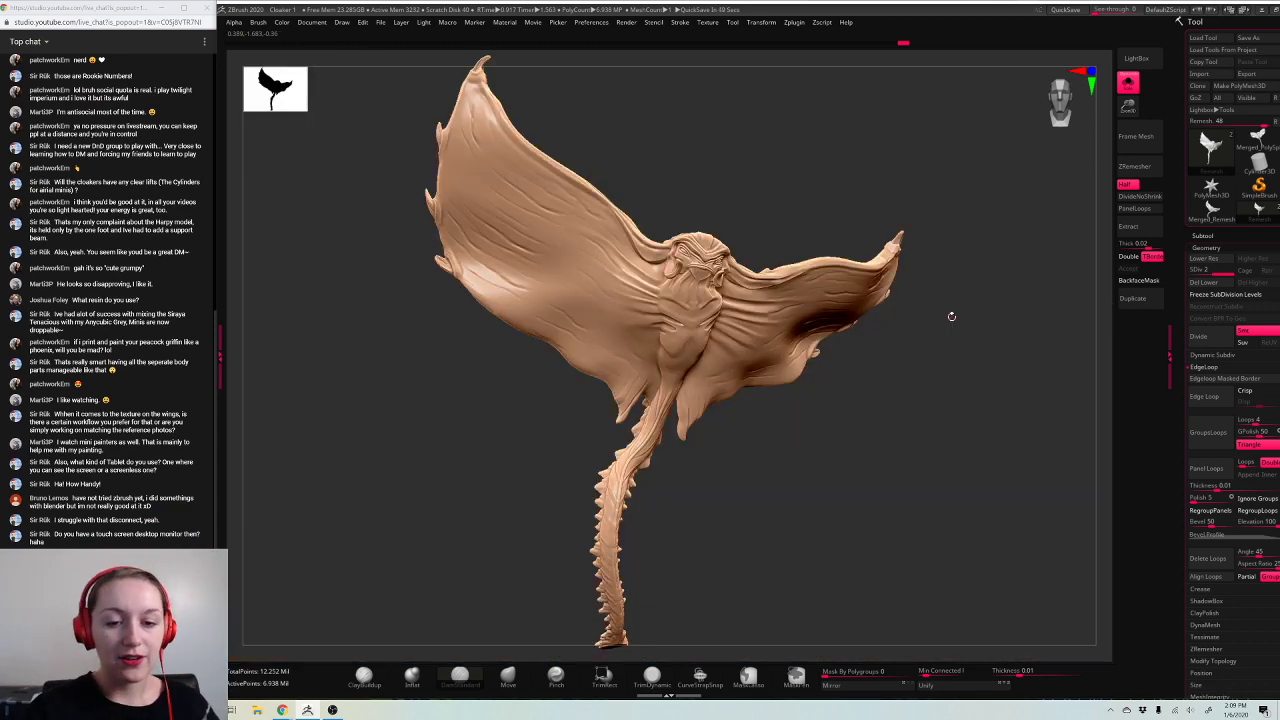
pyautogui.moveTo(951, 314); pyautogui.dragTo(980, 385)
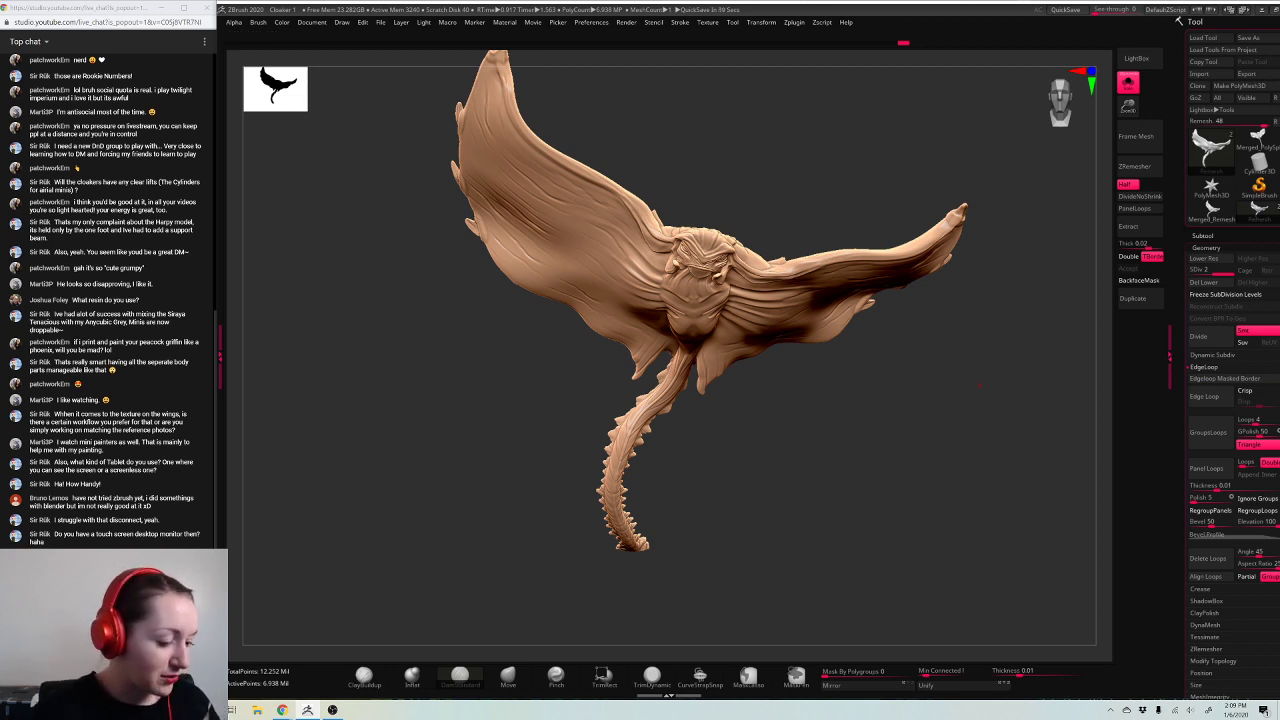
pyautogui.moveTo(997, 364); pyautogui.dragTo(972, 422)
pyautogui.press('w')
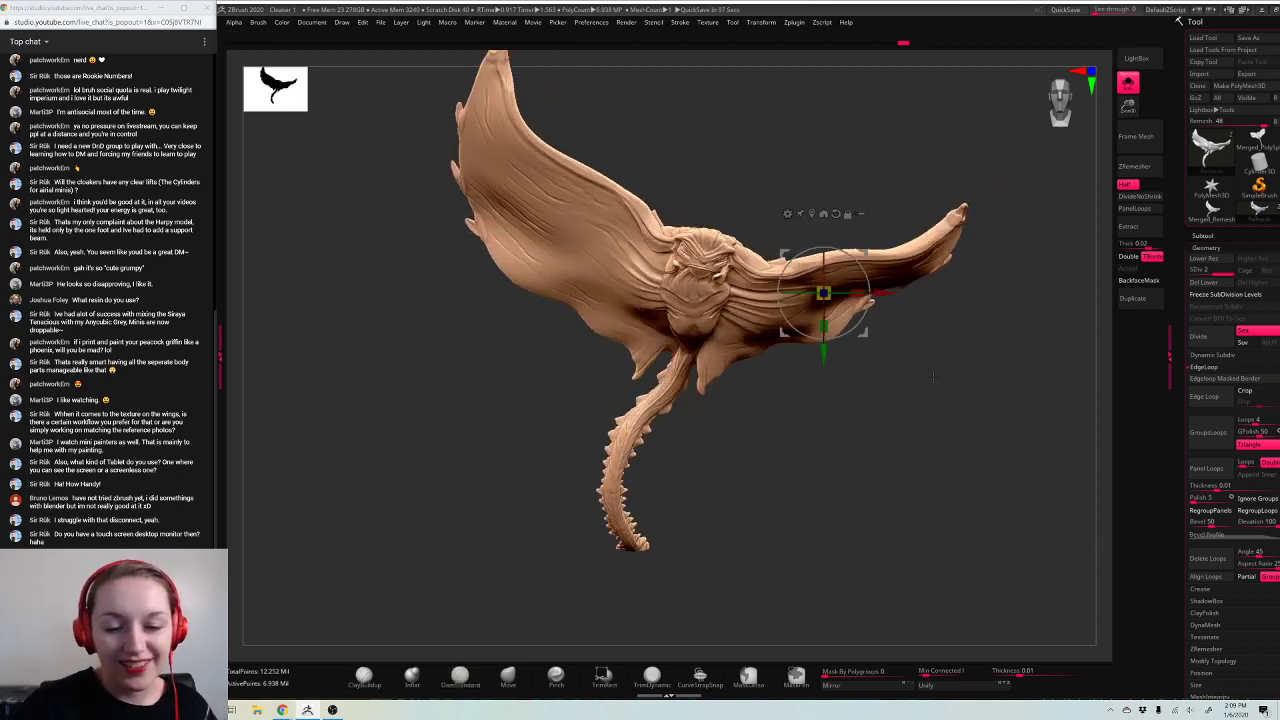
pyautogui.moveTo(985, 375); pyautogui.dragTo(912, 376)
pyautogui.press('q')
# Step: Check the Remesh subtool's geometry settings and delete the Original subtool
pyautogui.click(1203, 236)
pyautogui.click(1236, 283)
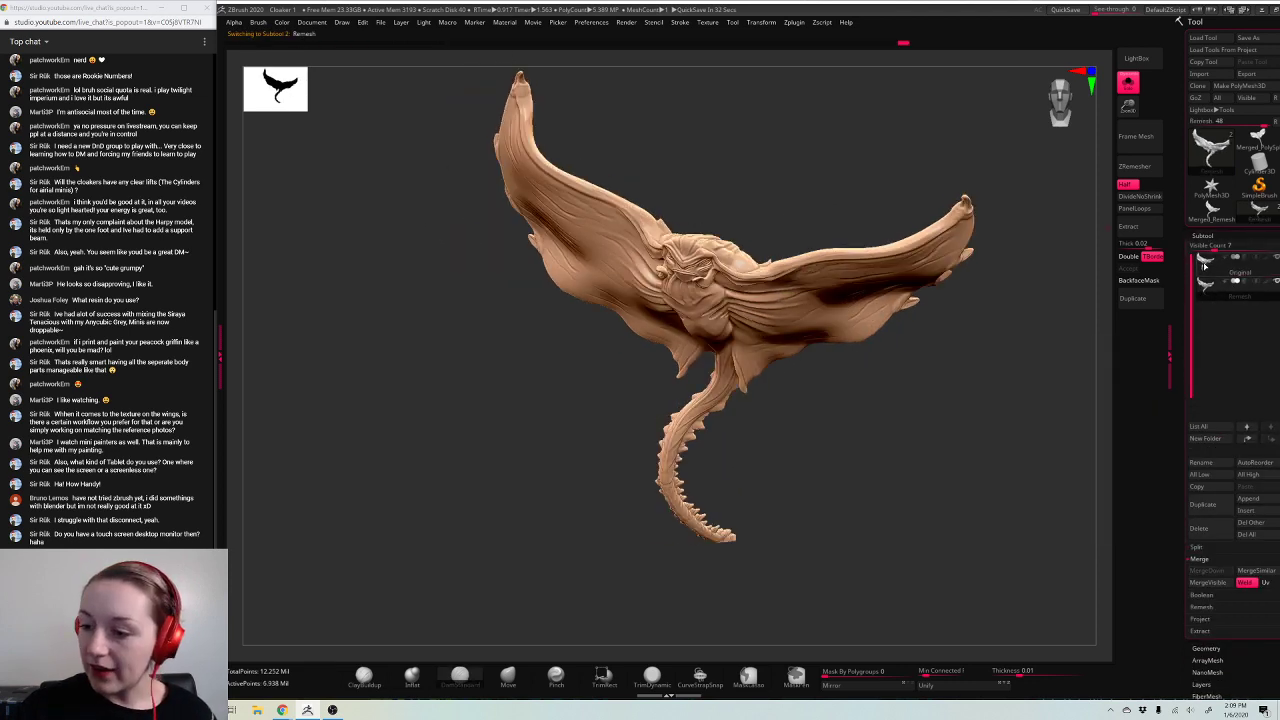
pyautogui.click(1206, 237)
pyautogui.click(1210, 248)
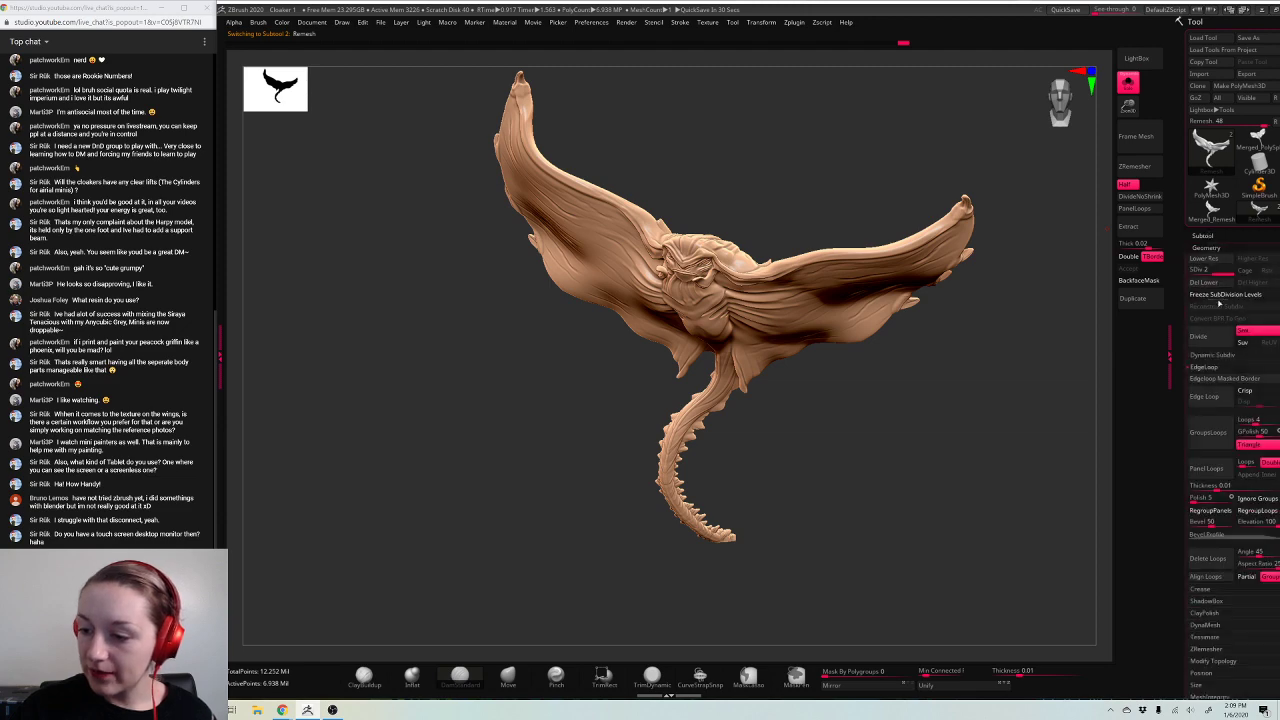
pyautogui.moveTo(1129, 110); pyautogui.dragTo(1134, 168)
pyautogui.keyDown('alt'); pyautogui.moveTo(890, 477); pyautogui.dragTo(912, 458); pyautogui.keyUp('alt')
pyautogui.click(1200, 235)
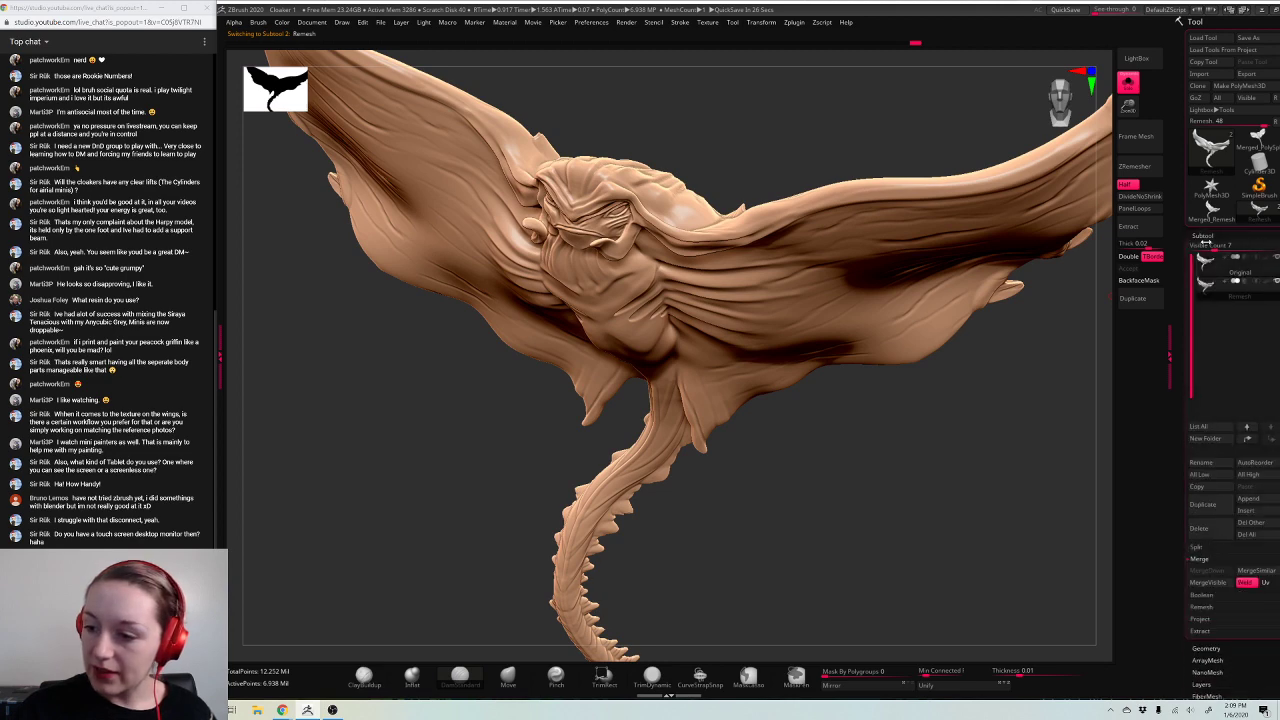
pyautogui.click(1205, 263)
pyautogui.click(1198, 528)
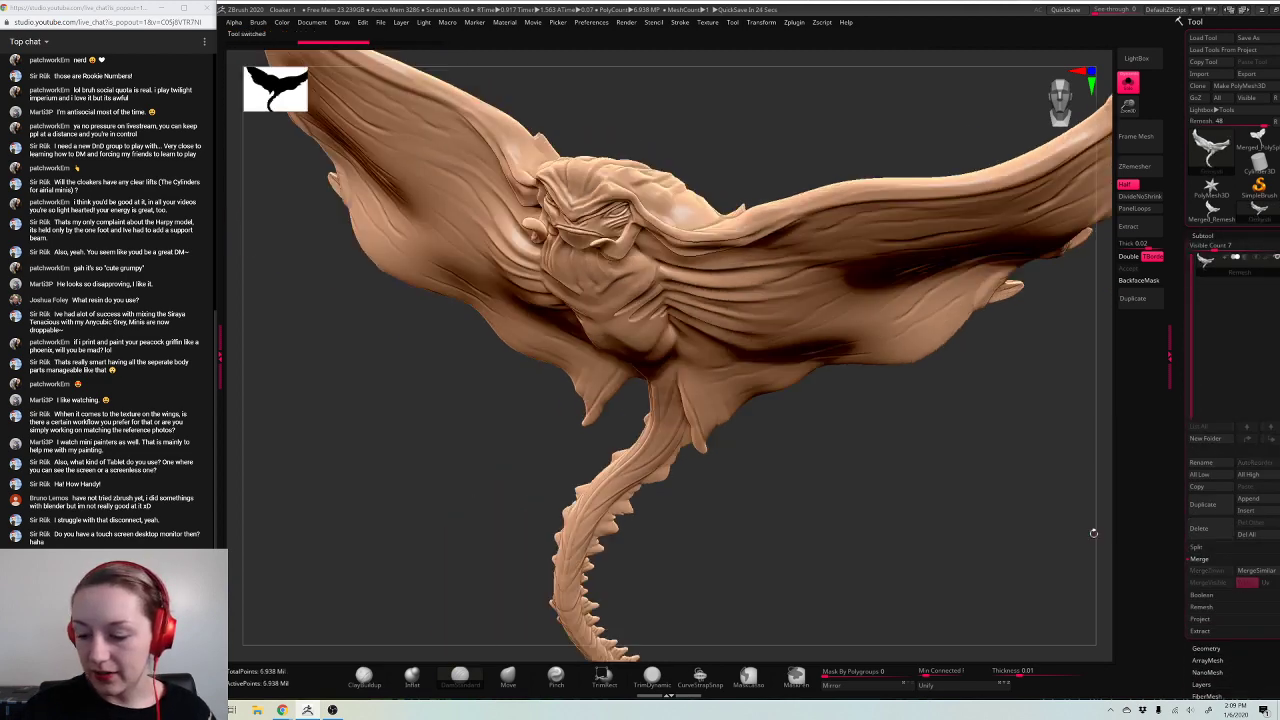
# Step: Save the project over the existing Cloaker 1 file in the Underdark folder
pyautogui.moveTo(1131, 111); pyautogui.dragTo(1128, 90)
pyautogui.moveTo(950, 335); pyautogui.dragTo(971, 323)
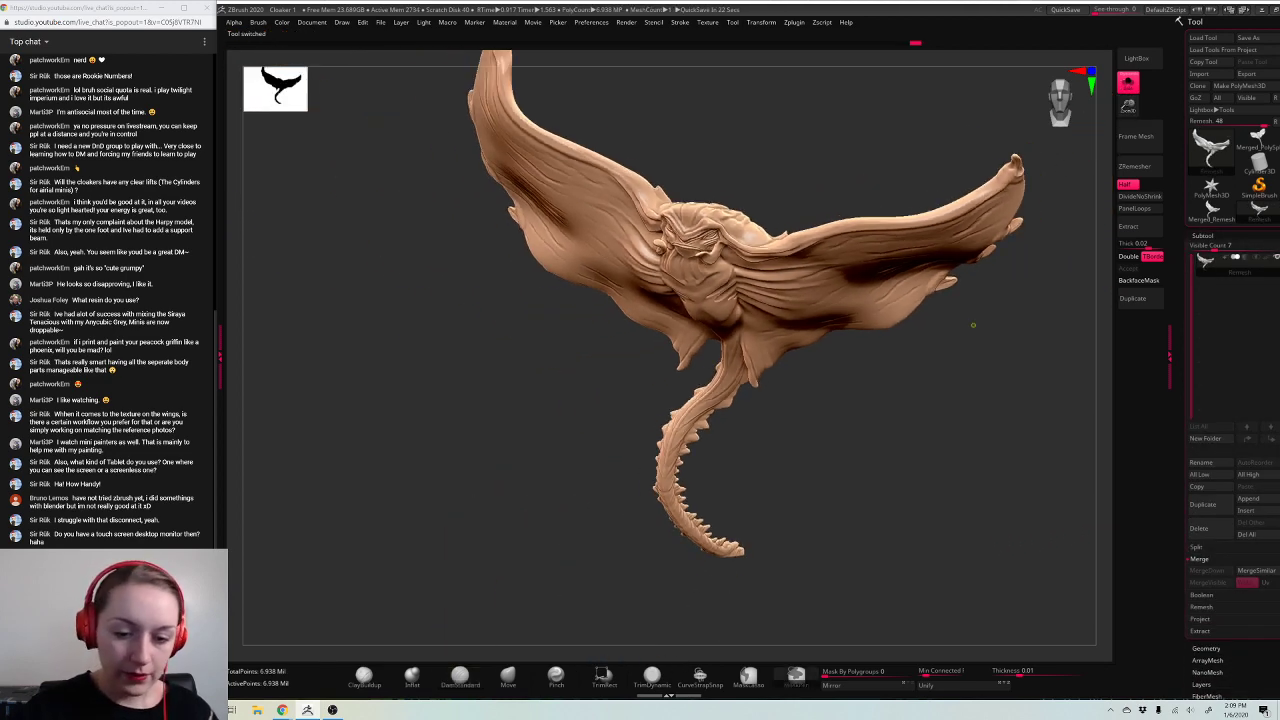
pyautogui.hotkey('ctrl', 's')
pyautogui.click(697, 206)
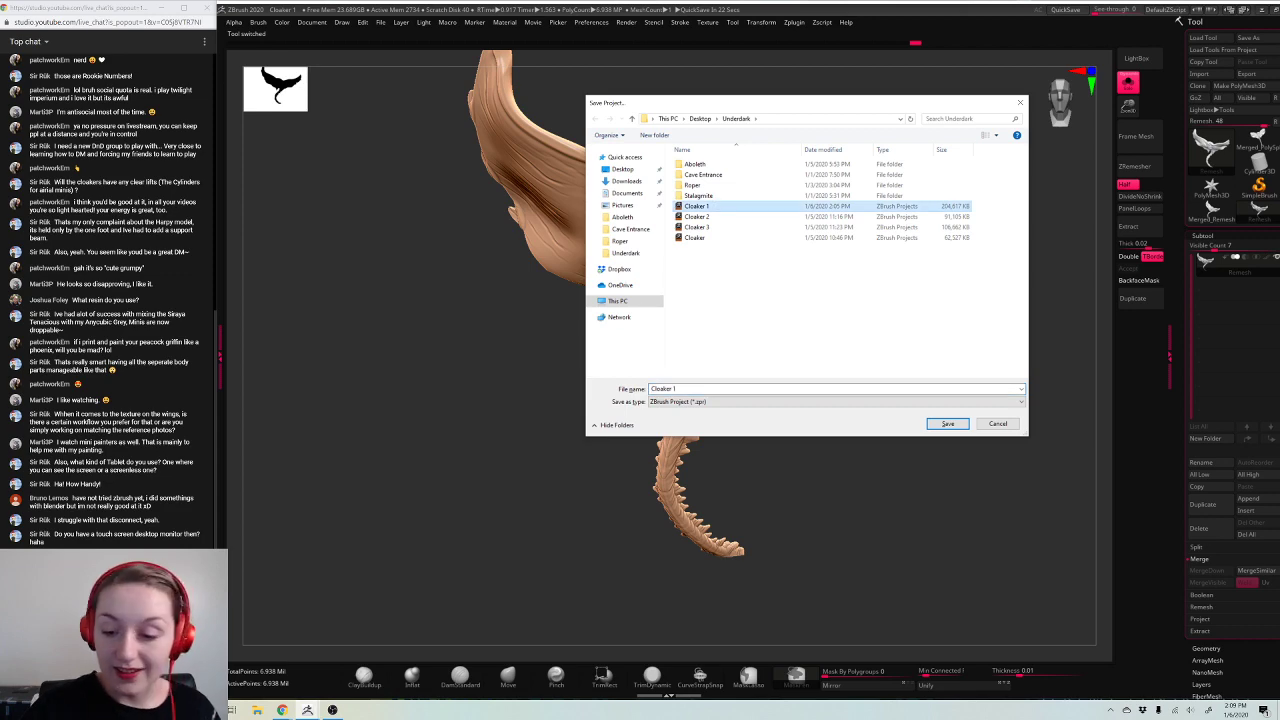
pyautogui.click(947, 424)
pyautogui.click(670, 358)
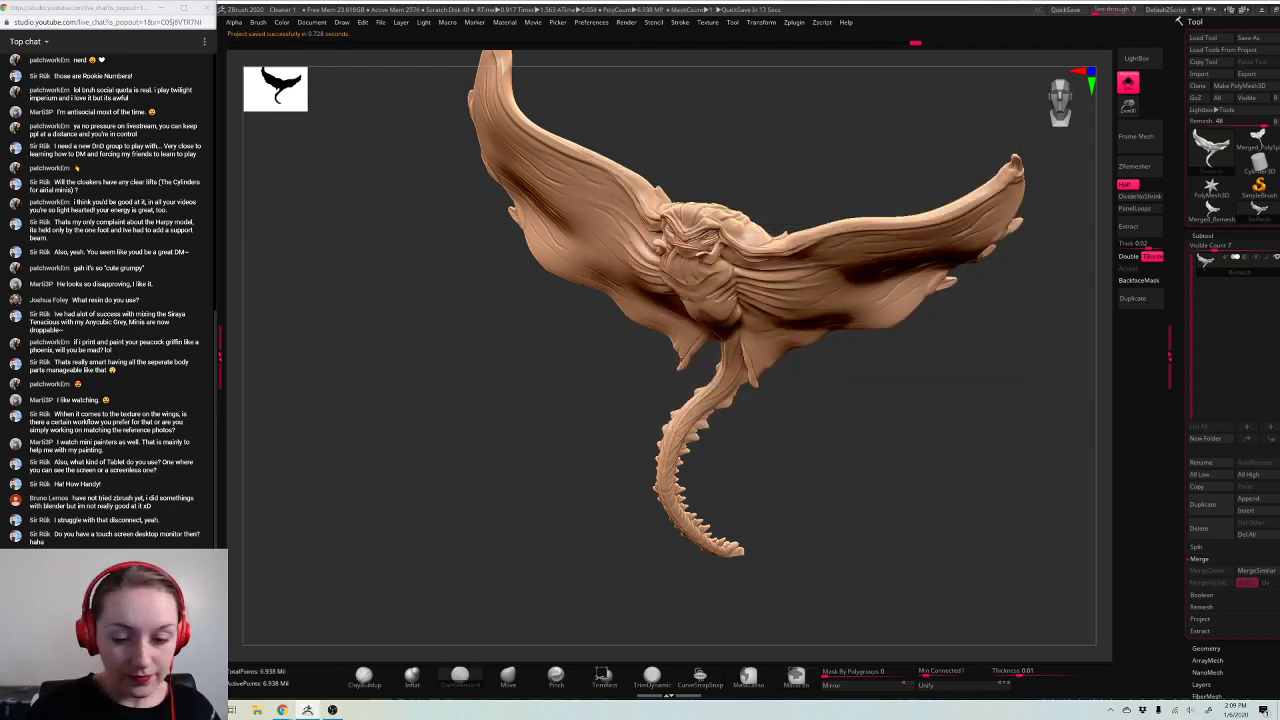
pyautogui.moveTo(982, 497); pyautogui.dragTo(960, 528)
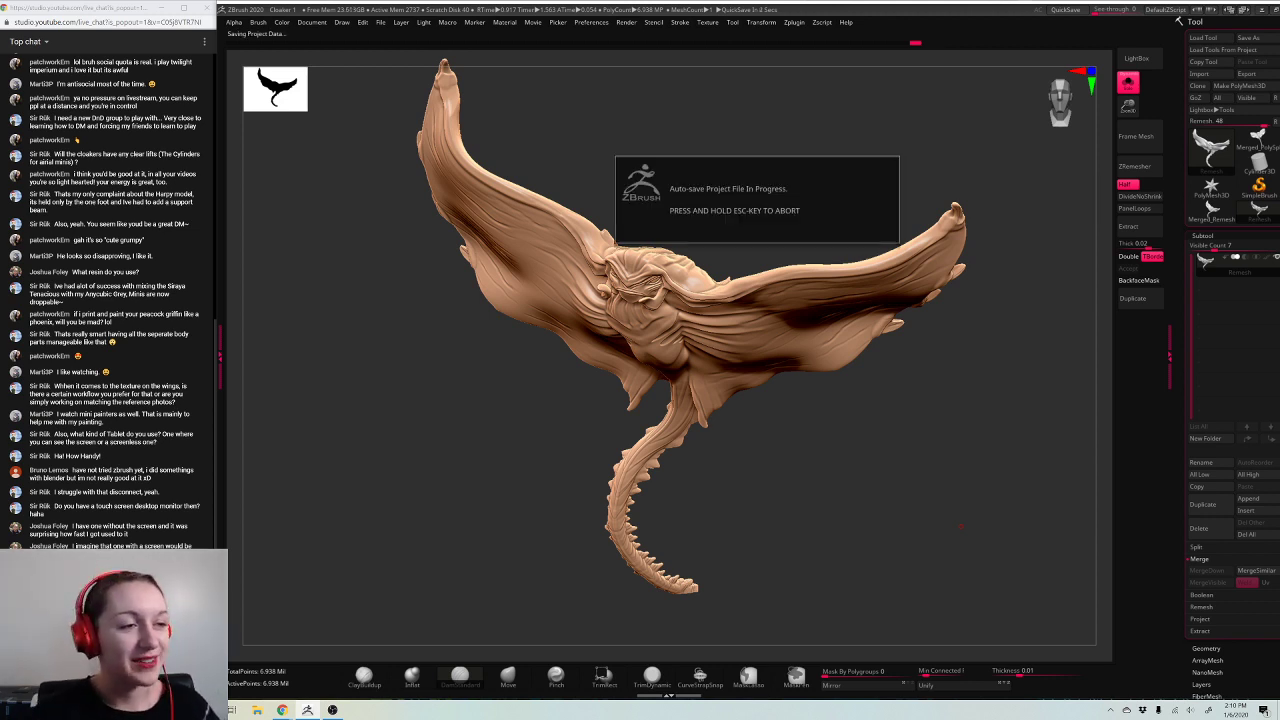
pyautogui.moveTo(930, 448)
pyautogui.mouseDown()
pyautogui.moveTo(915, 432)
pyautogui.moveTo(933, 407)
pyautogui.moveTo(924, 443)
pyautogui.mouseUp()
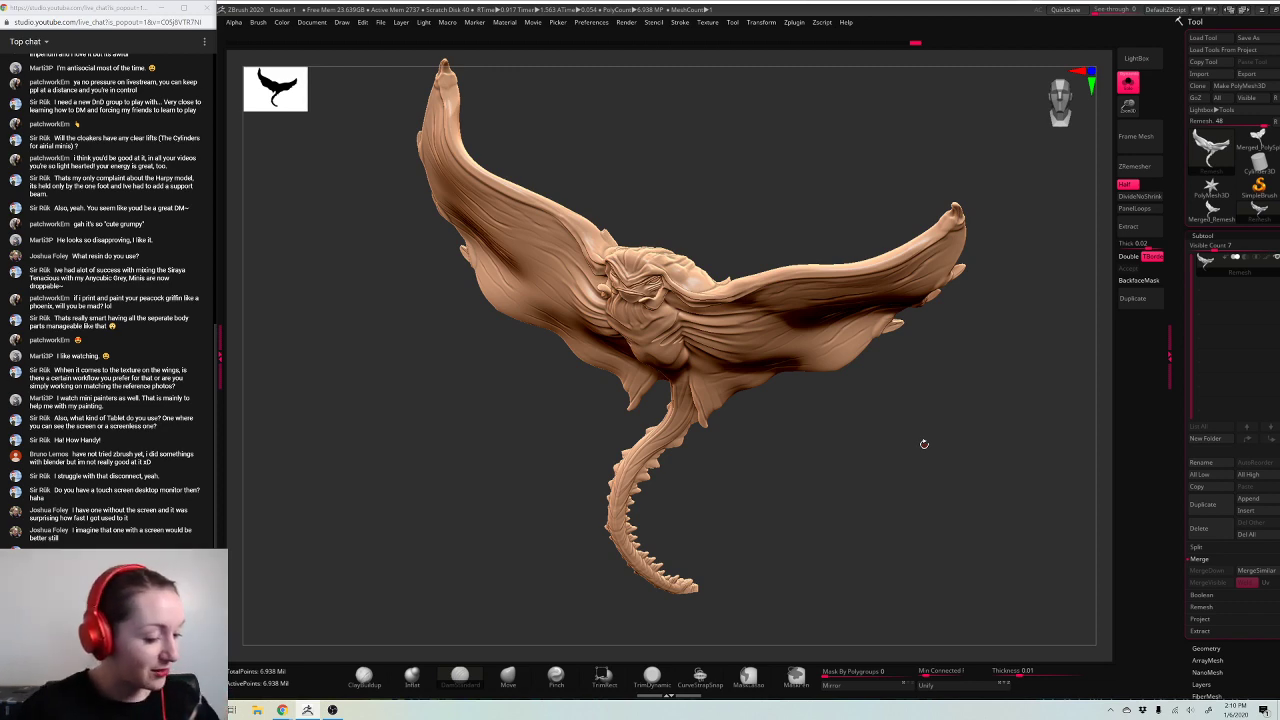
pyautogui.moveTo(924, 444); pyautogui.dragTo(919, 418)
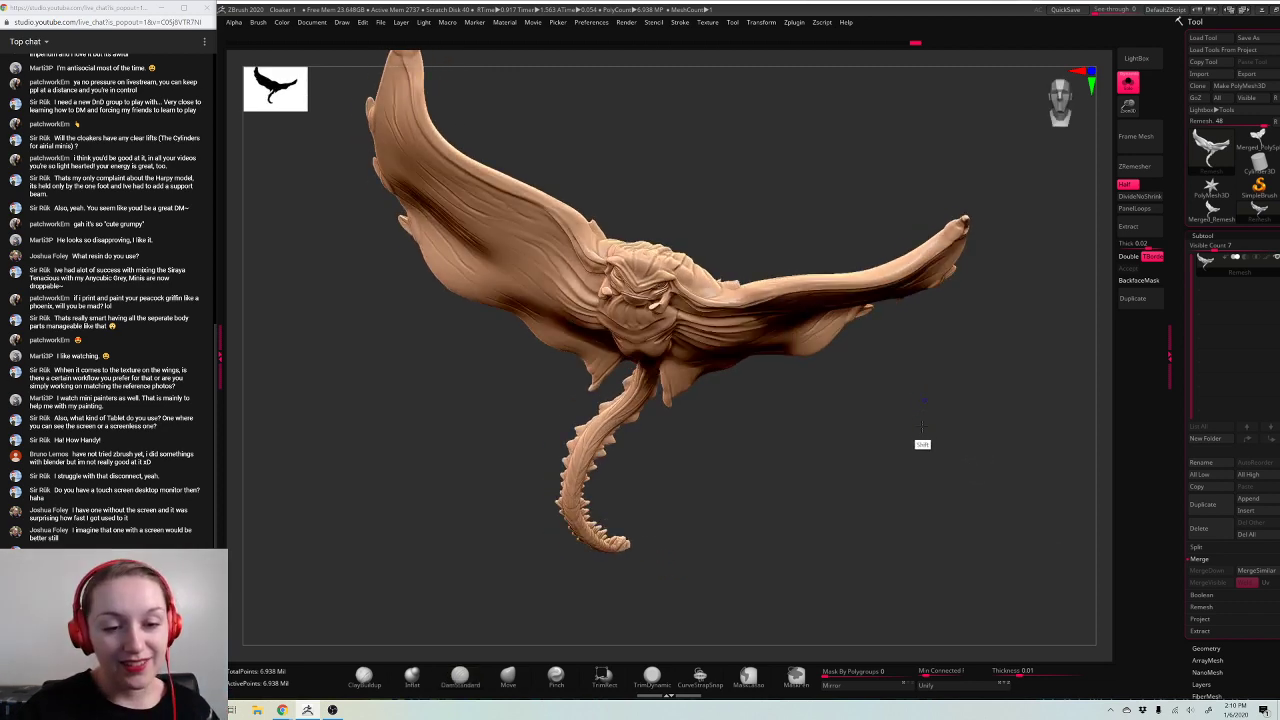
pyautogui.hotkey('ctrl', 'z')
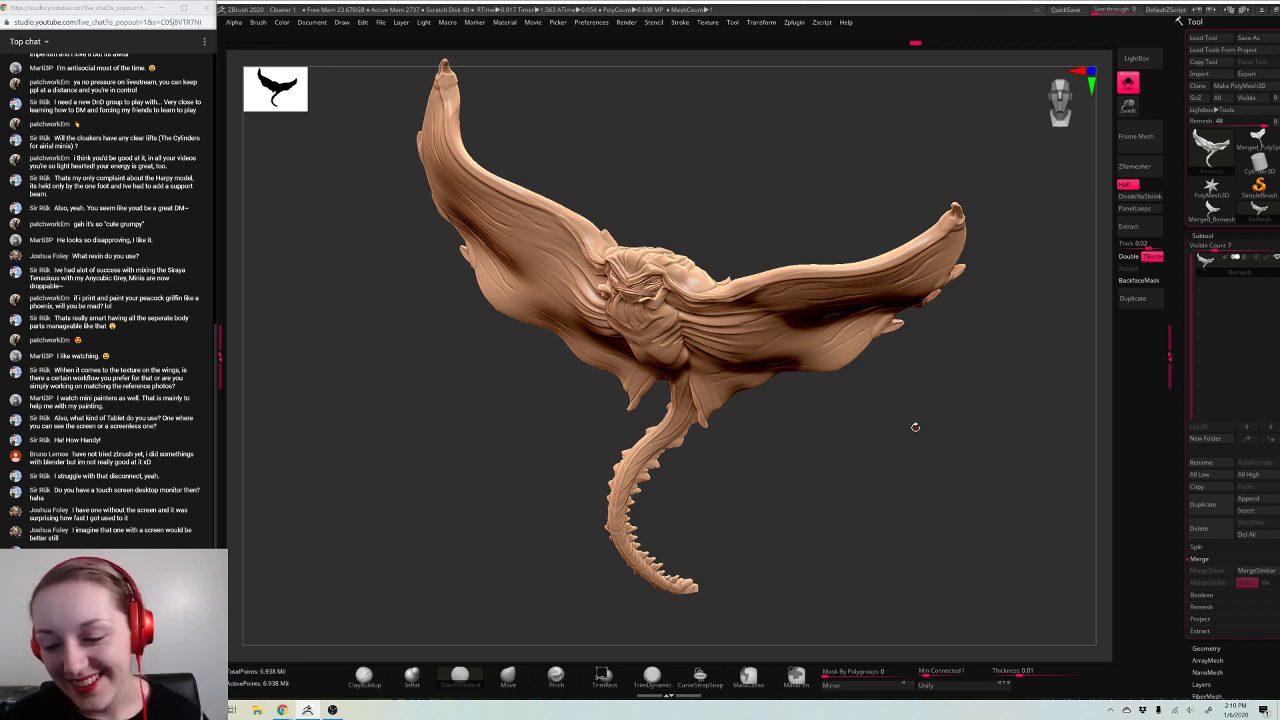
pyautogui.moveTo(982, 442)
pyautogui.mouseDown()
pyautogui.moveTo(1005, 440)
pyautogui.moveTo(980, 446)
pyautogui.mouseUp()
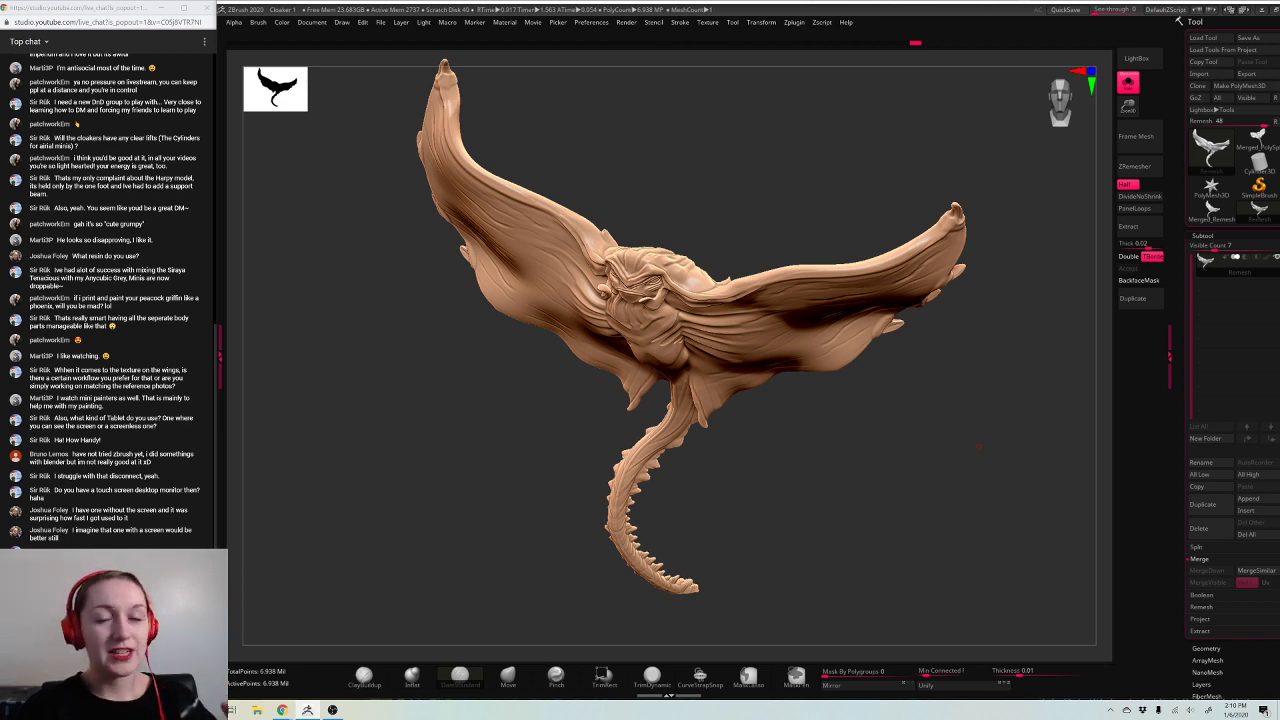
# Step: Pre-process the winged cloaker mesh in Decimation Master using the current-subtool option
pyautogui.moveTo(1128, 106); pyautogui.dragTo(1128, 103)
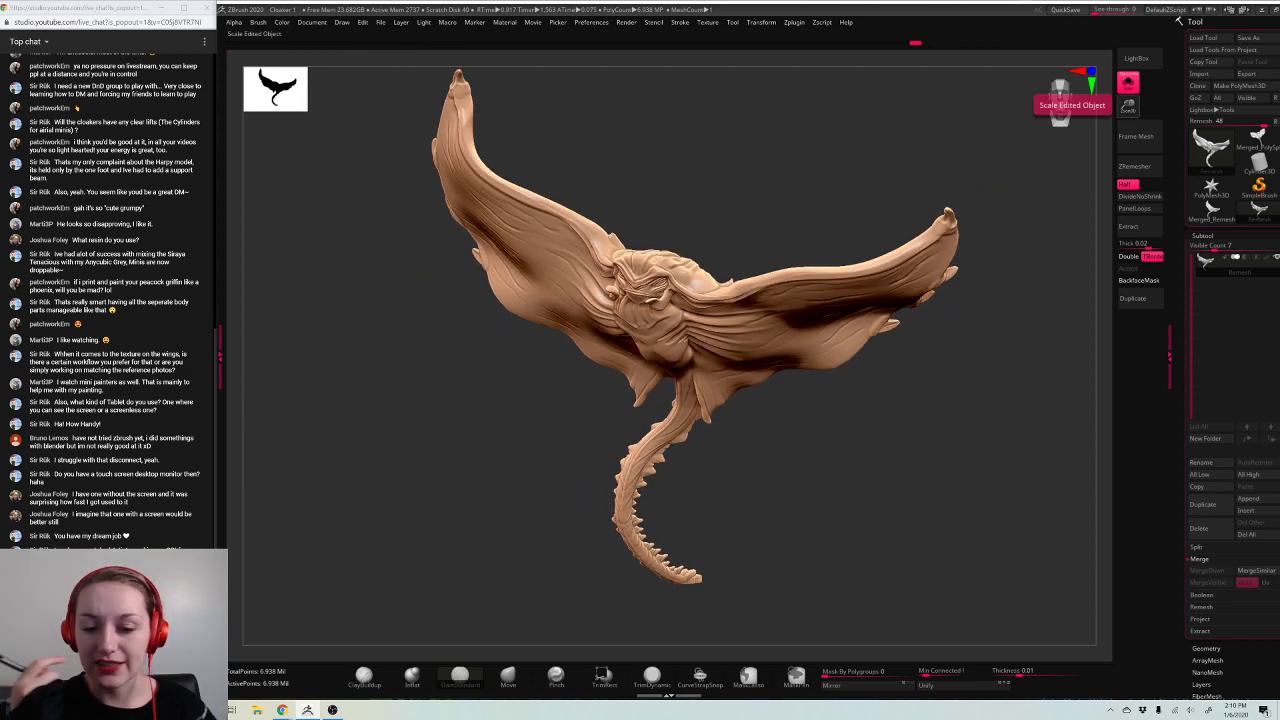
pyautogui.moveTo(1128, 106); pyautogui.dragTo(1128, 116)
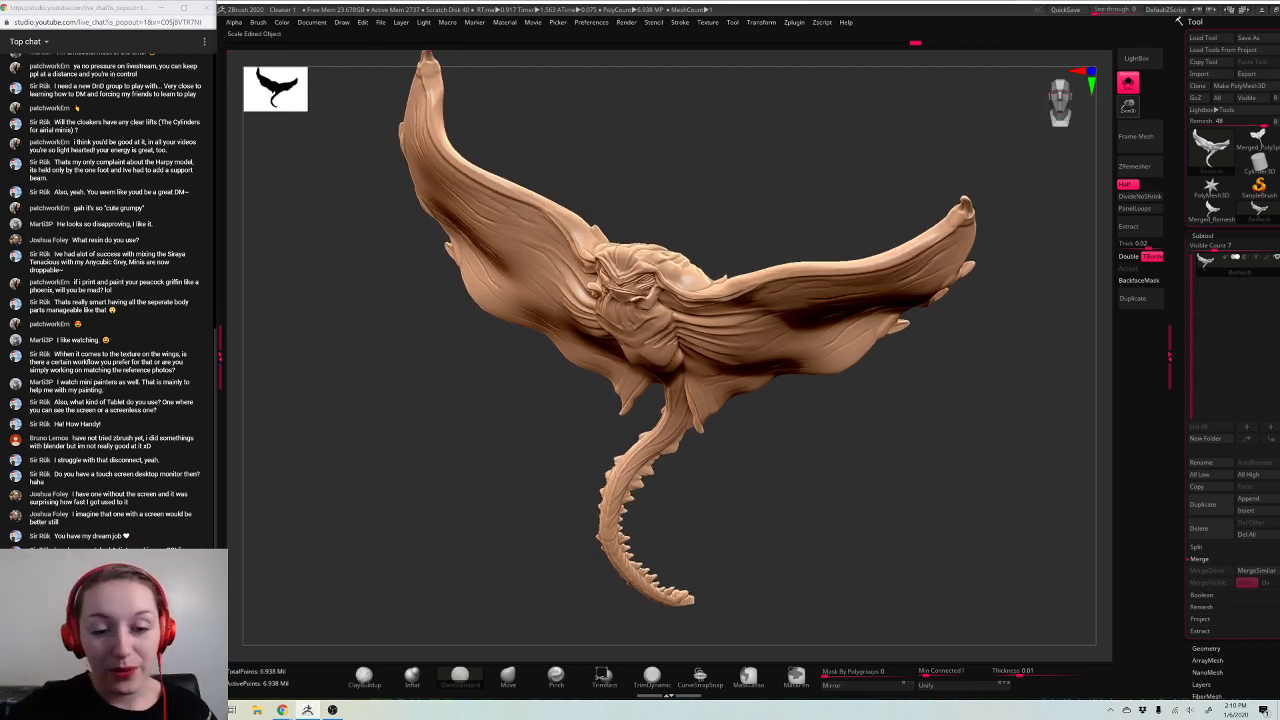
pyautogui.click(794, 22)
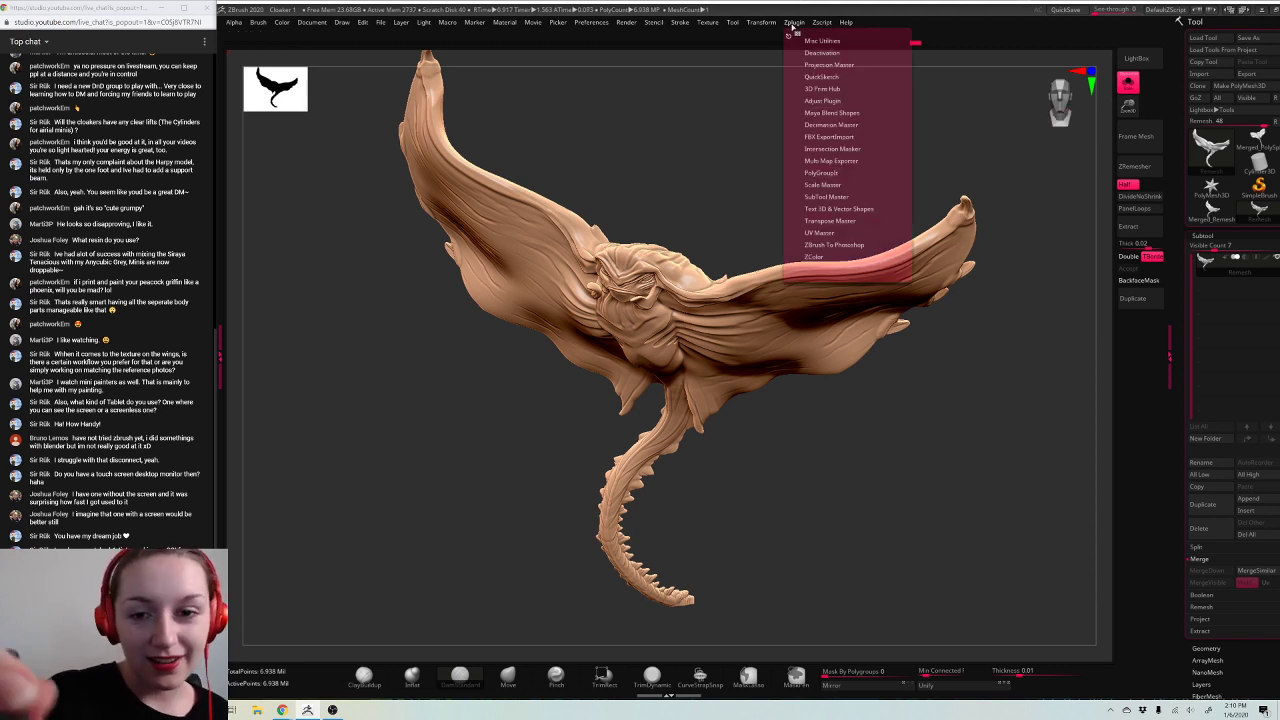
pyautogui.click(831, 124)
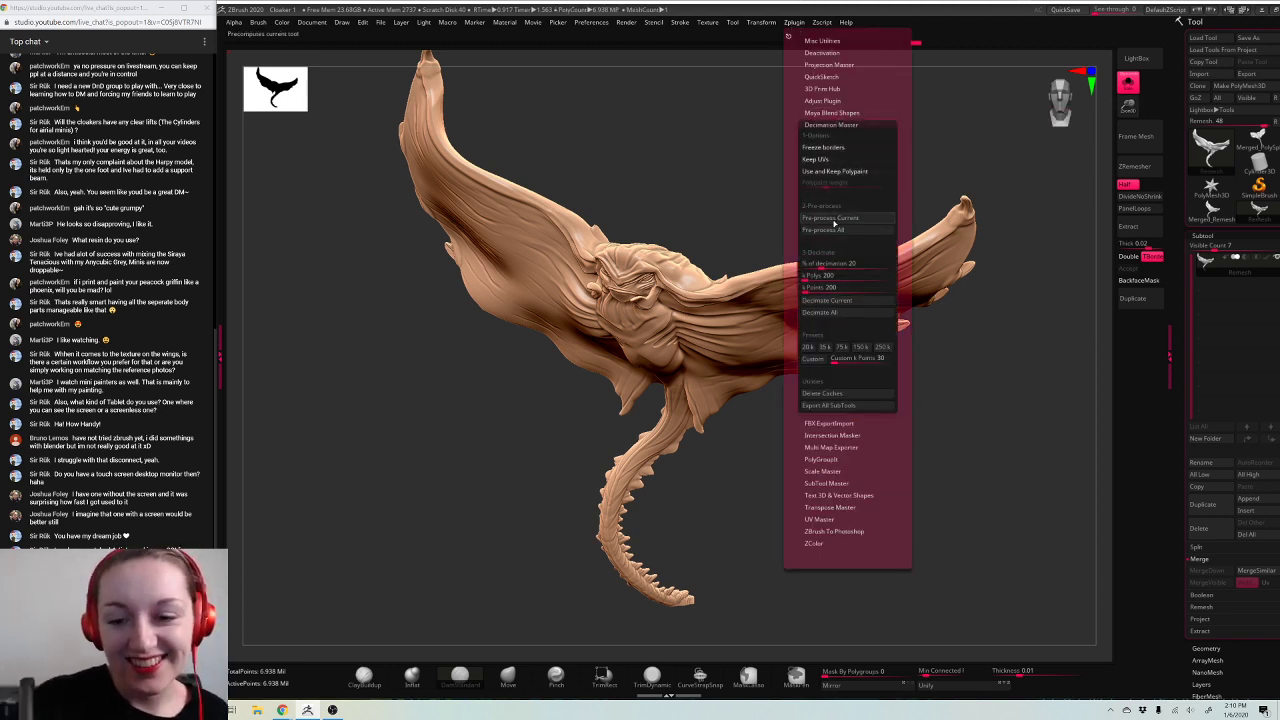
pyautogui.click(832, 218)
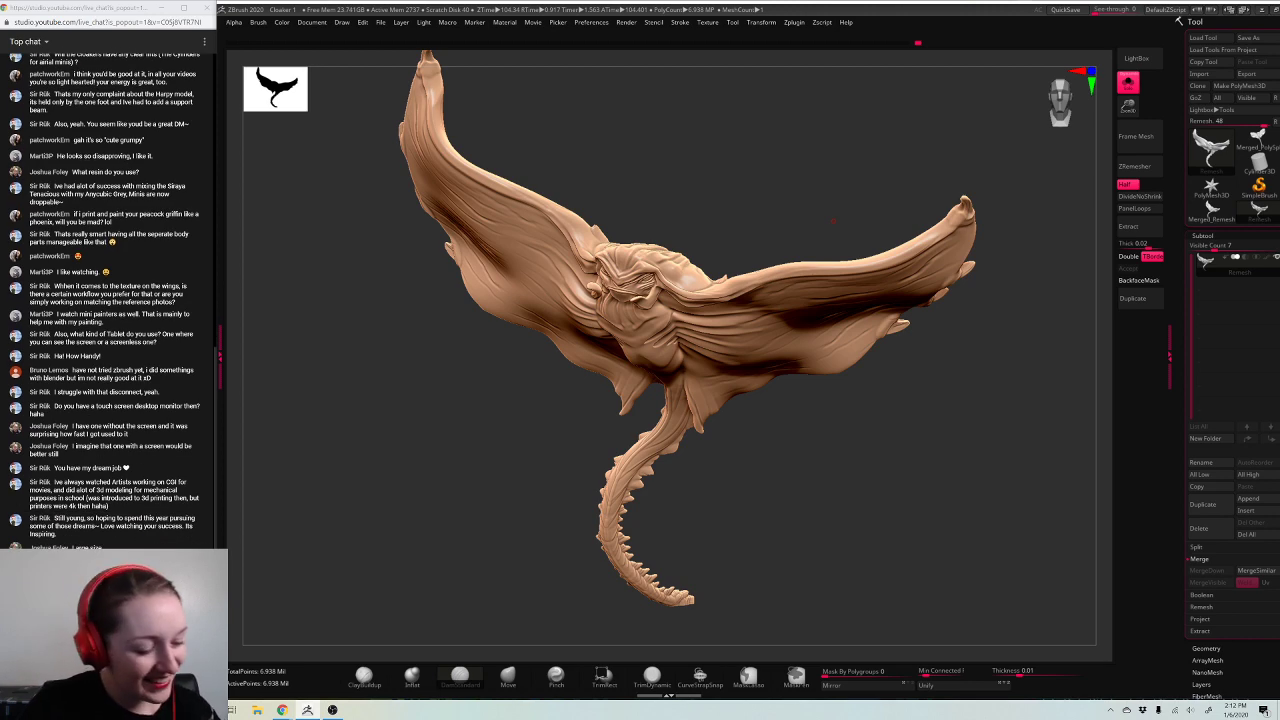
# Step: Decimate the pre-processed cloaker mesh with the 250k preset in Decimation Master
pyautogui.moveTo(833, 221)
pyautogui.mouseDown()
pyautogui.moveTo(890, 235)
pyautogui.moveTo(850, 225)
pyautogui.mouseUp()
pyautogui.click(796, 23)
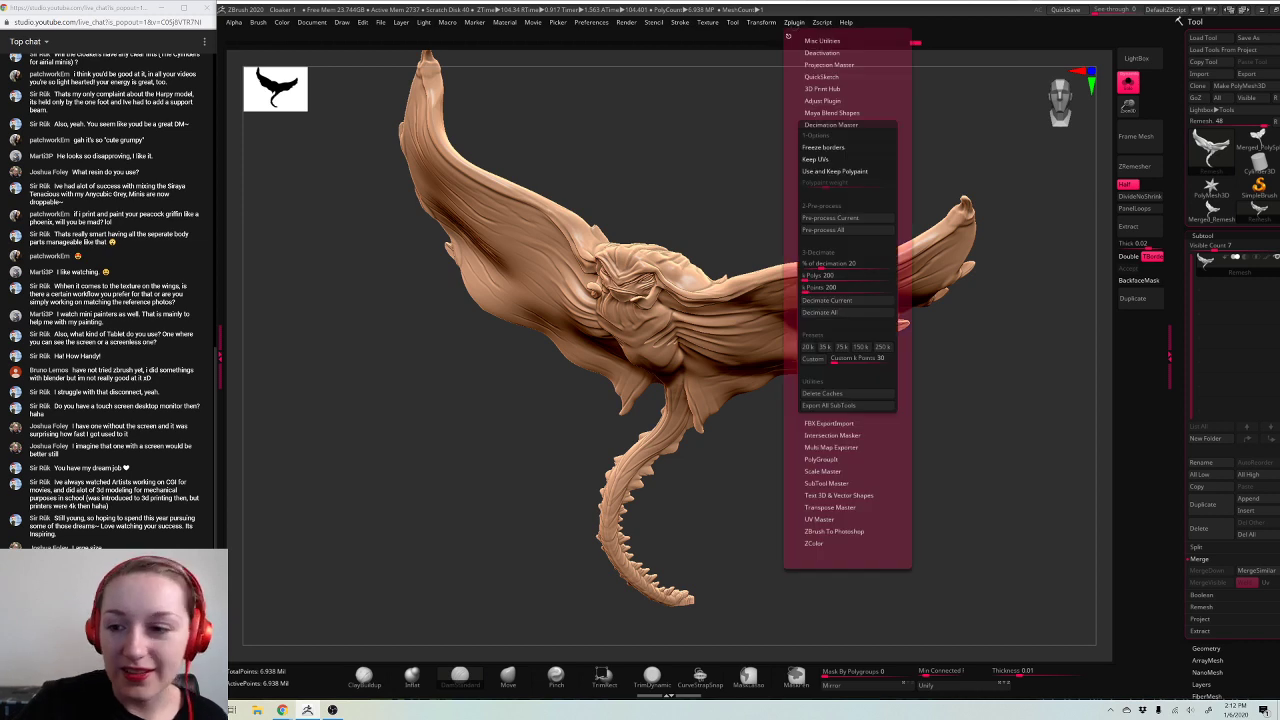
pyautogui.moveTo(1129, 110); pyautogui.dragTo(945, 150)
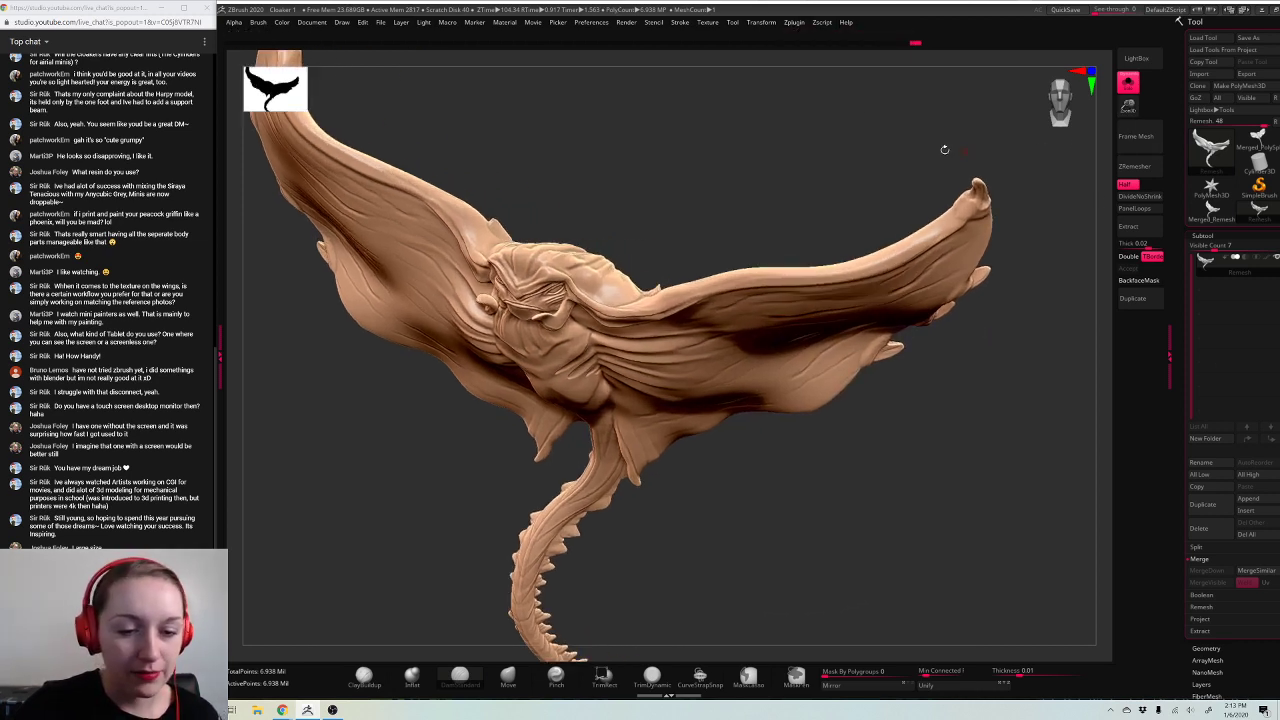
pyautogui.click(797, 22)
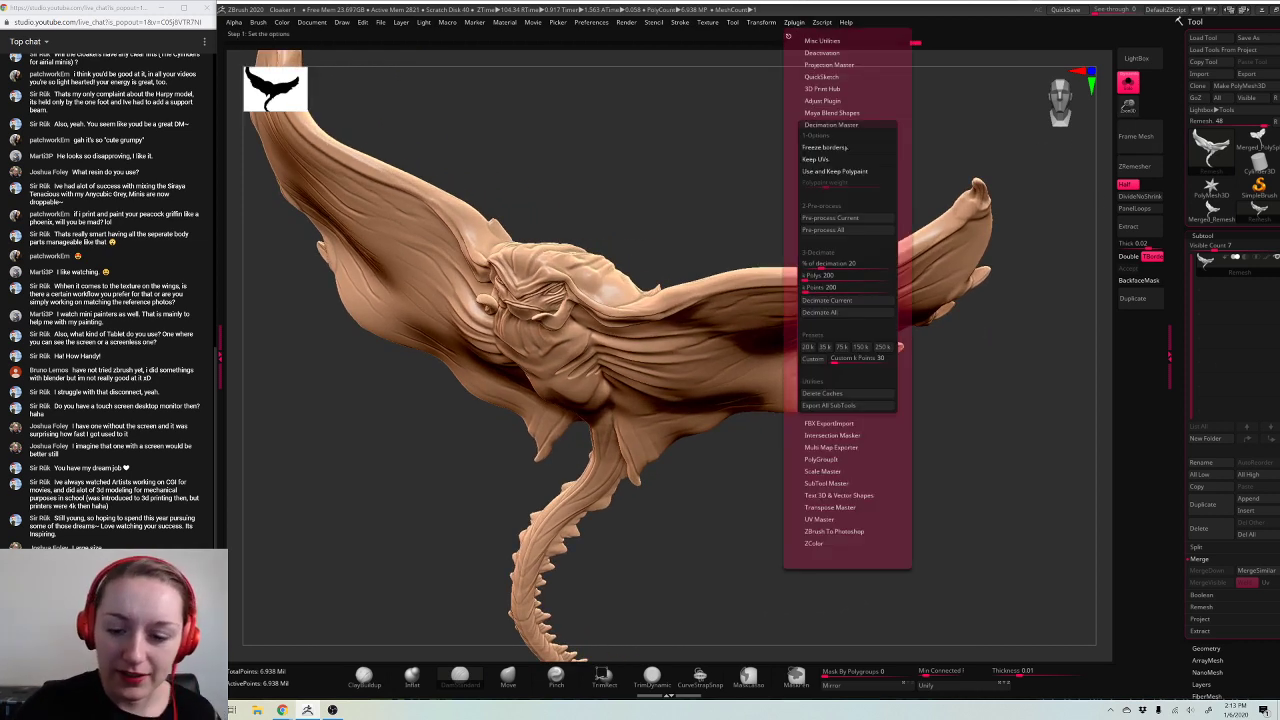
pyautogui.click(884, 347)
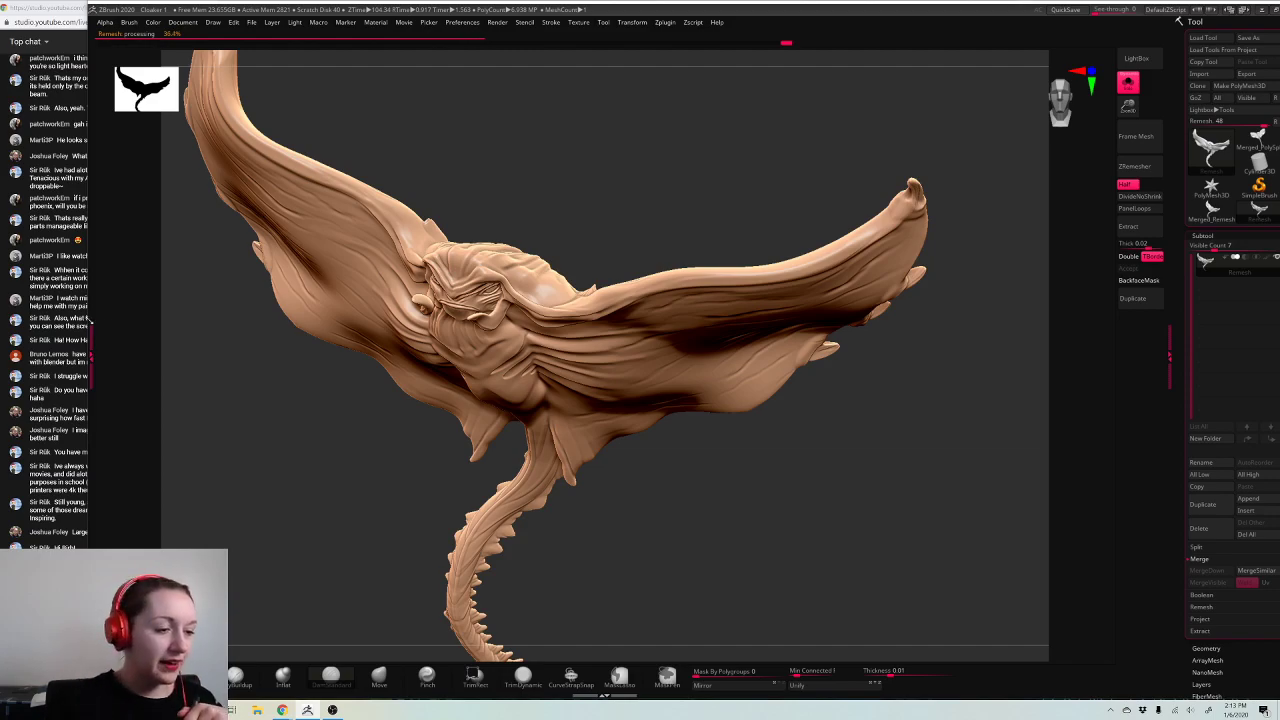
pyautogui.moveTo(87, 304); pyautogui.dragTo(199, 312)
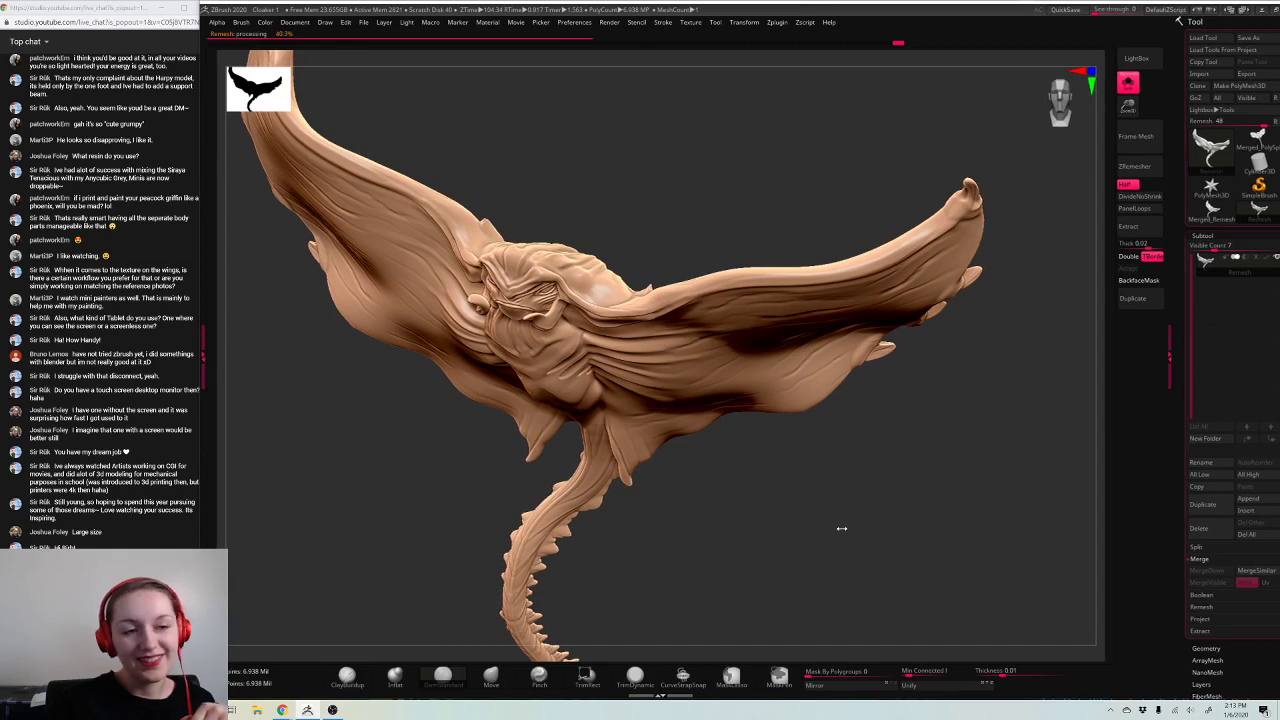
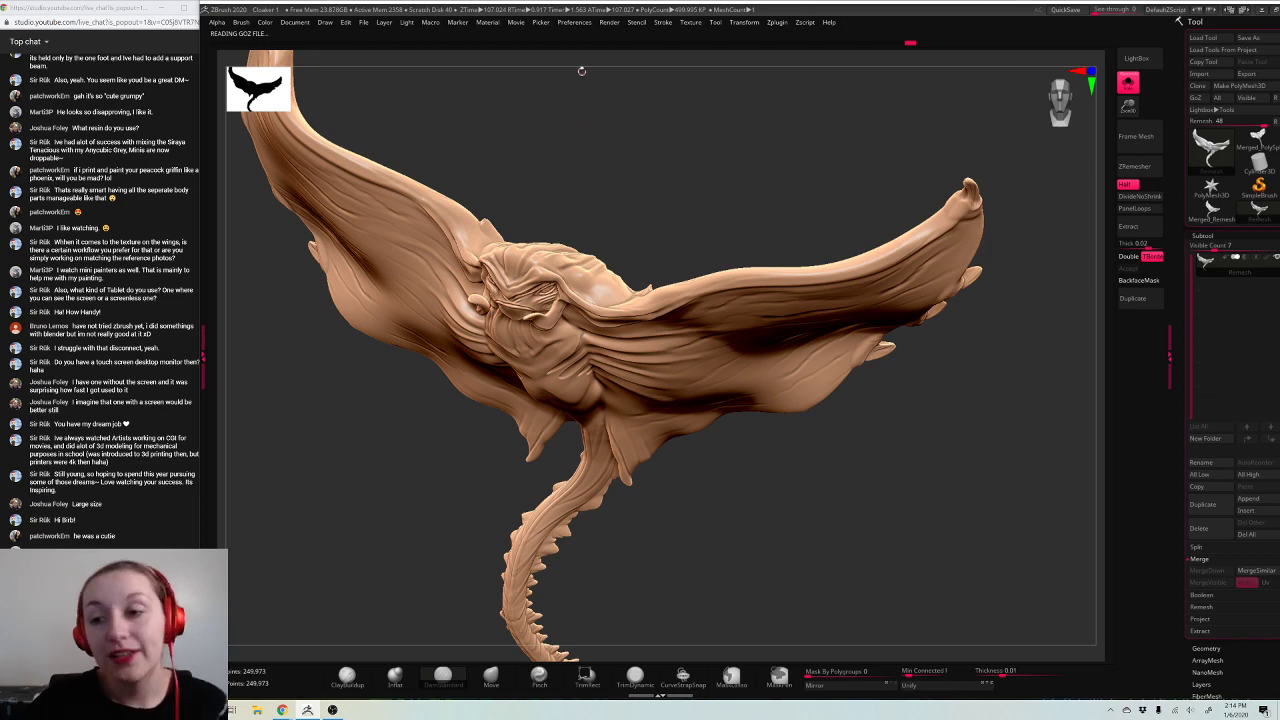
# Step: Inspect the decimated mesh's wireframe around the cloaker's face and body
pyautogui.moveTo(581, 70)
pyautogui.mouseDown()
pyautogui.moveTo(771, 194)
pyautogui.moveTo(1051, 141)
pyautogui.mouseUp()
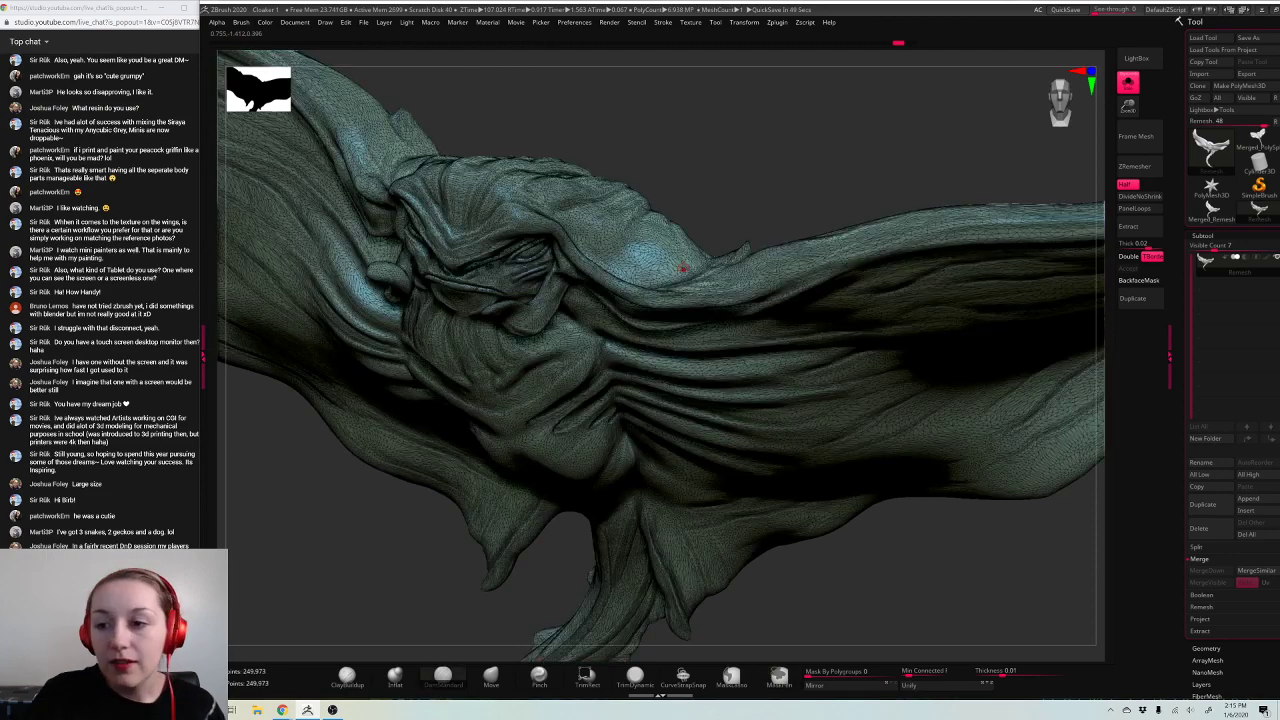
pyautogui.moveTo(683, 268)
pyautogui.mouseDown(button='right')
pyautogui.moveTo(837, 523)
pyautogui.moveTo(619, 512)
pyautogui.moveTo(880, 500)
pyautogui.moveTo(904, 465)
pyautogui.mouseUp(button='right')
pyautogui.hotkey('shift', 'f')
# Step: Save the decimated project over the existing Cloaker 1 file in the Underdark folder
pyautogui.hotkey('ctrl', 's')
pyautogui.click(723, 216)
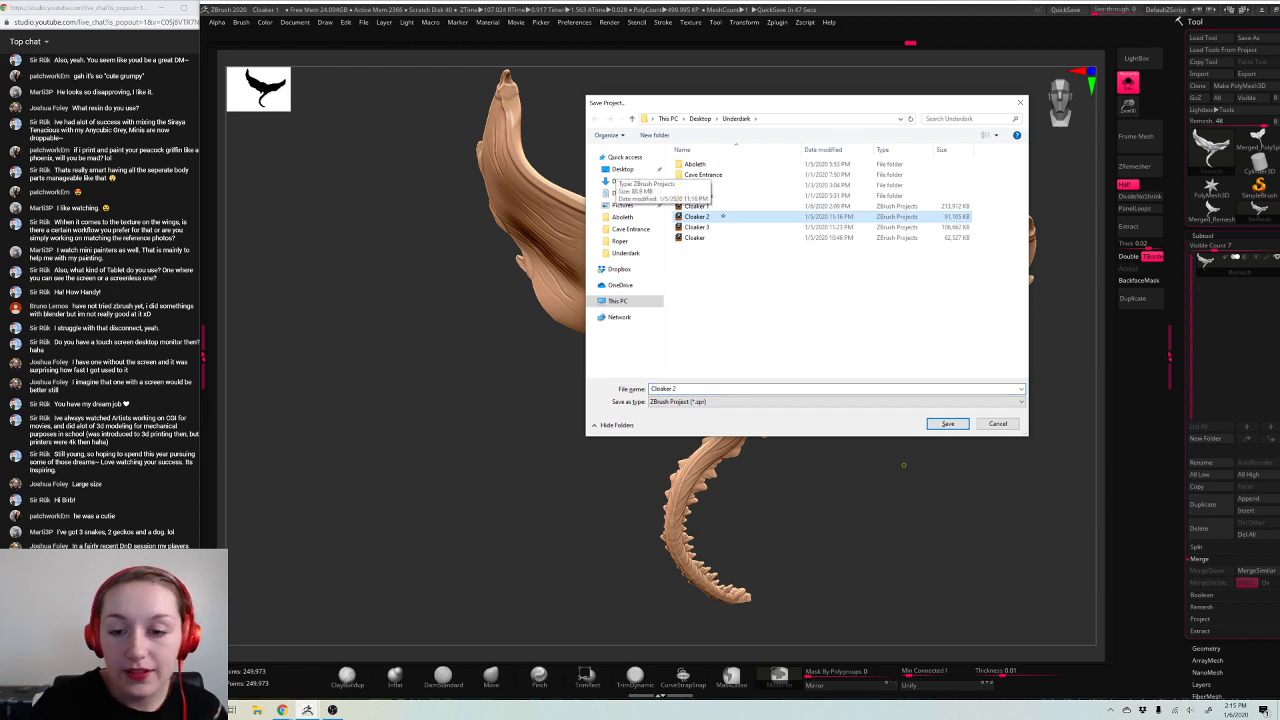
pyautogui.doubleClick(697, 206)
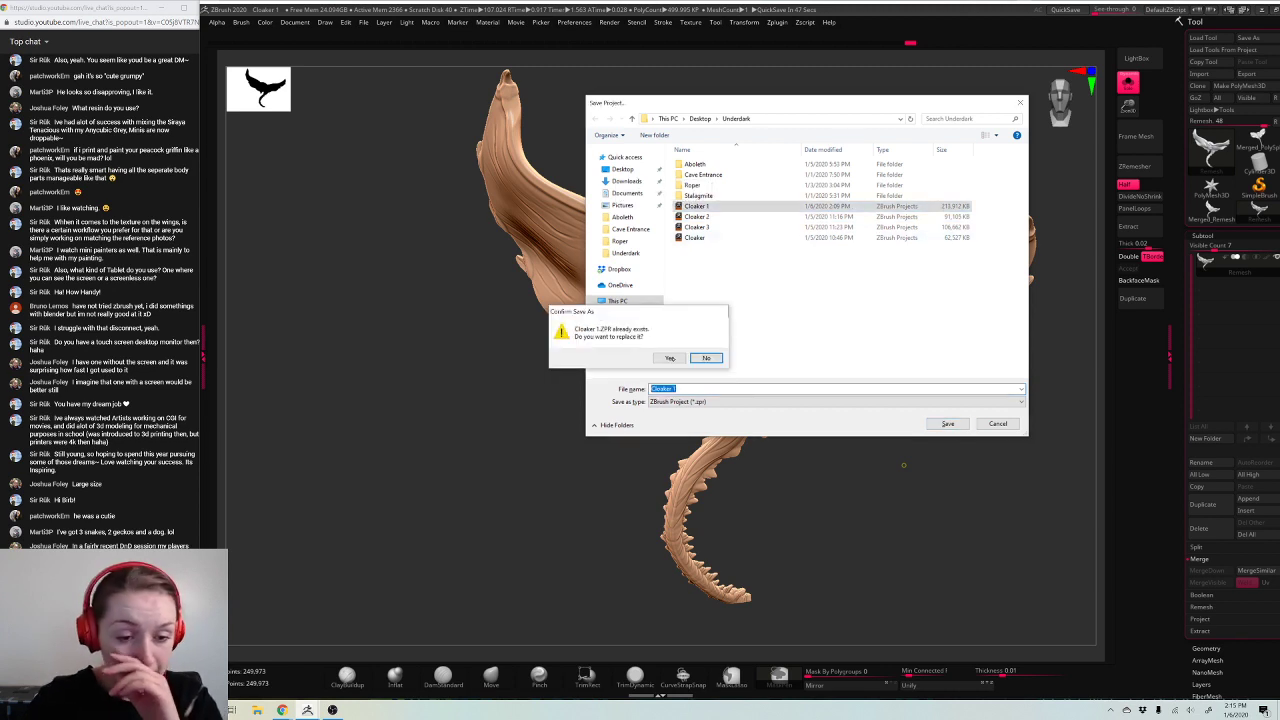
pyautogui.click(670, 358)
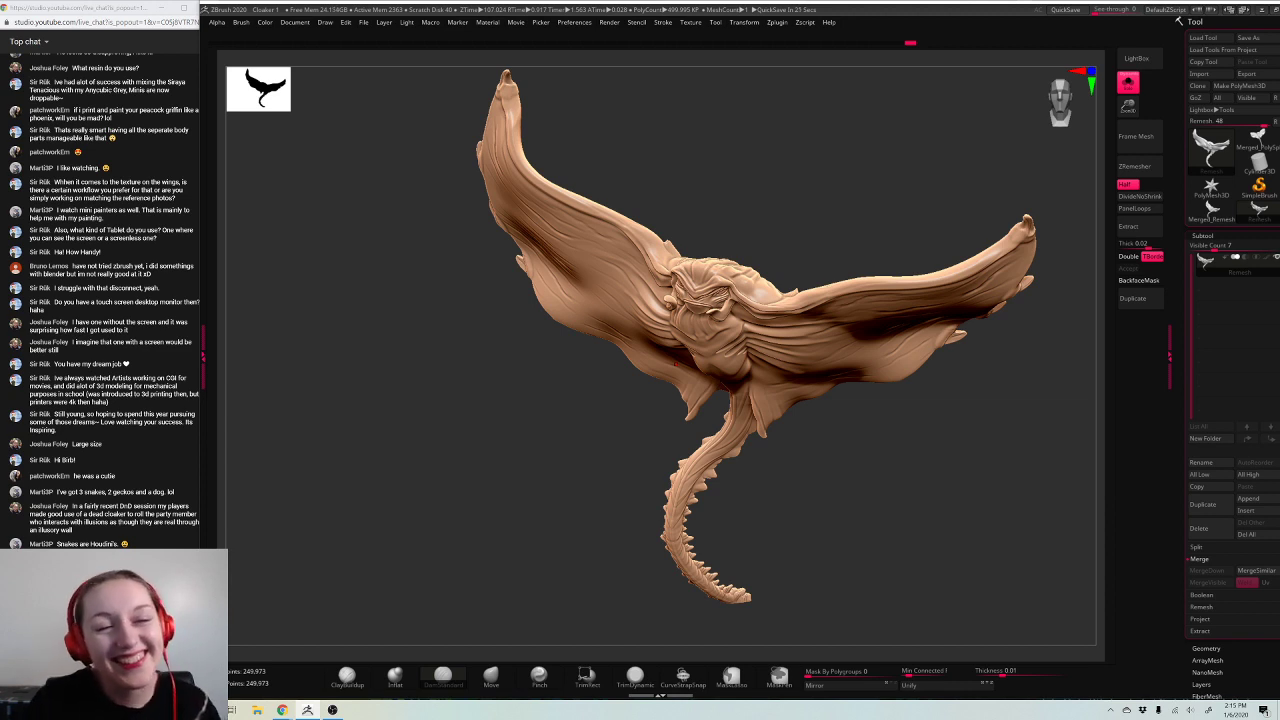
# Step: Open the Cave Entrance 1 project from the Cave Entrance folder inside Underdark
pyautogui.moveTo(986, 457); pyautogui.dragTo(922, 459)
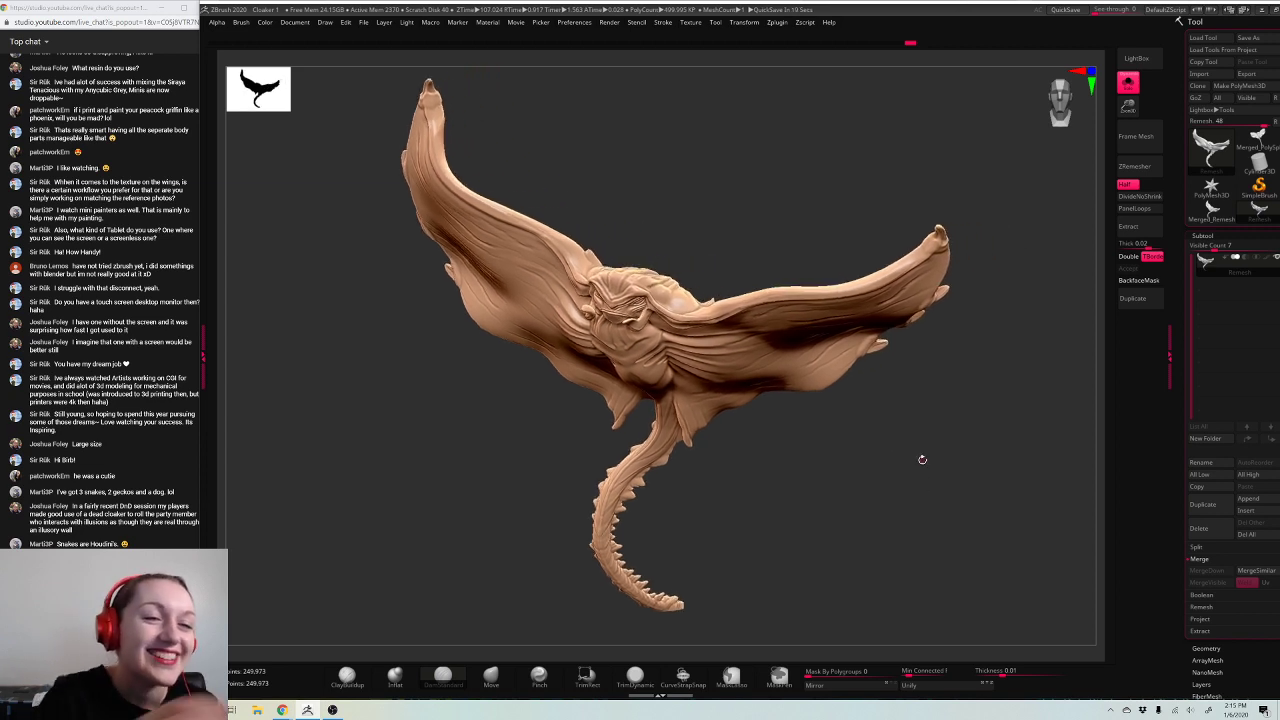
pyautogui.click(375, 23)
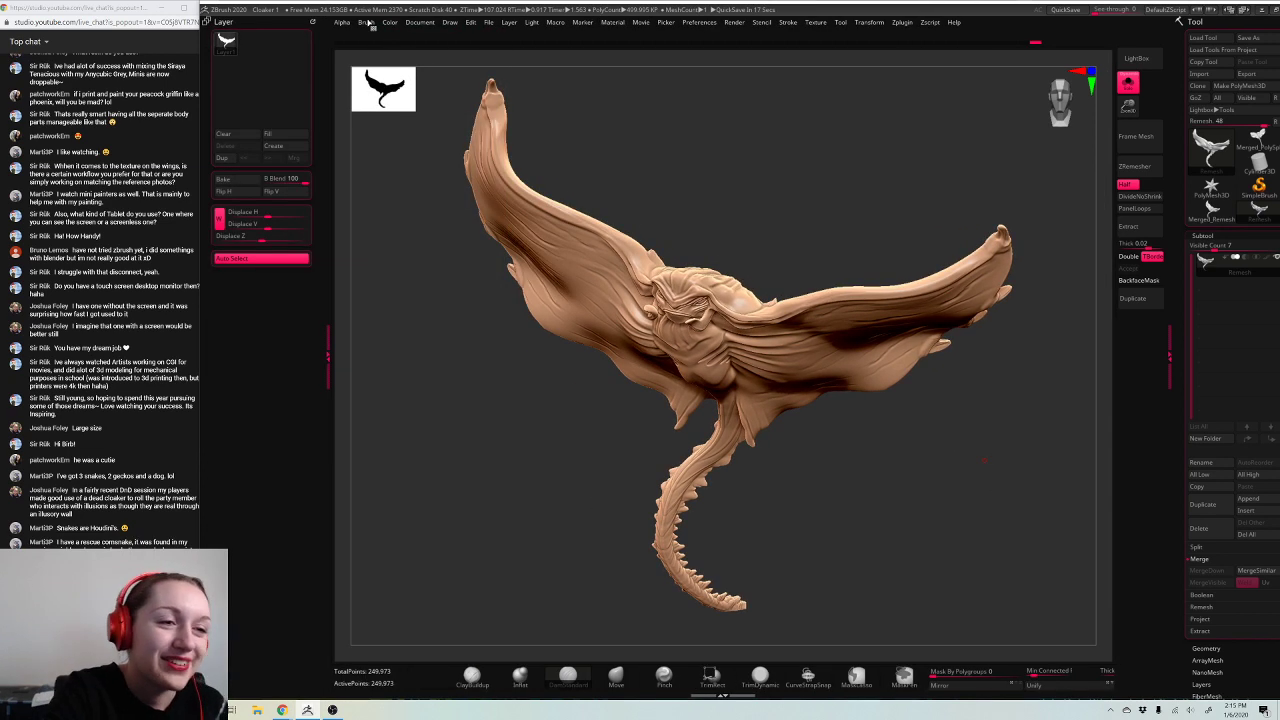
pyautogui.click(313, 22)
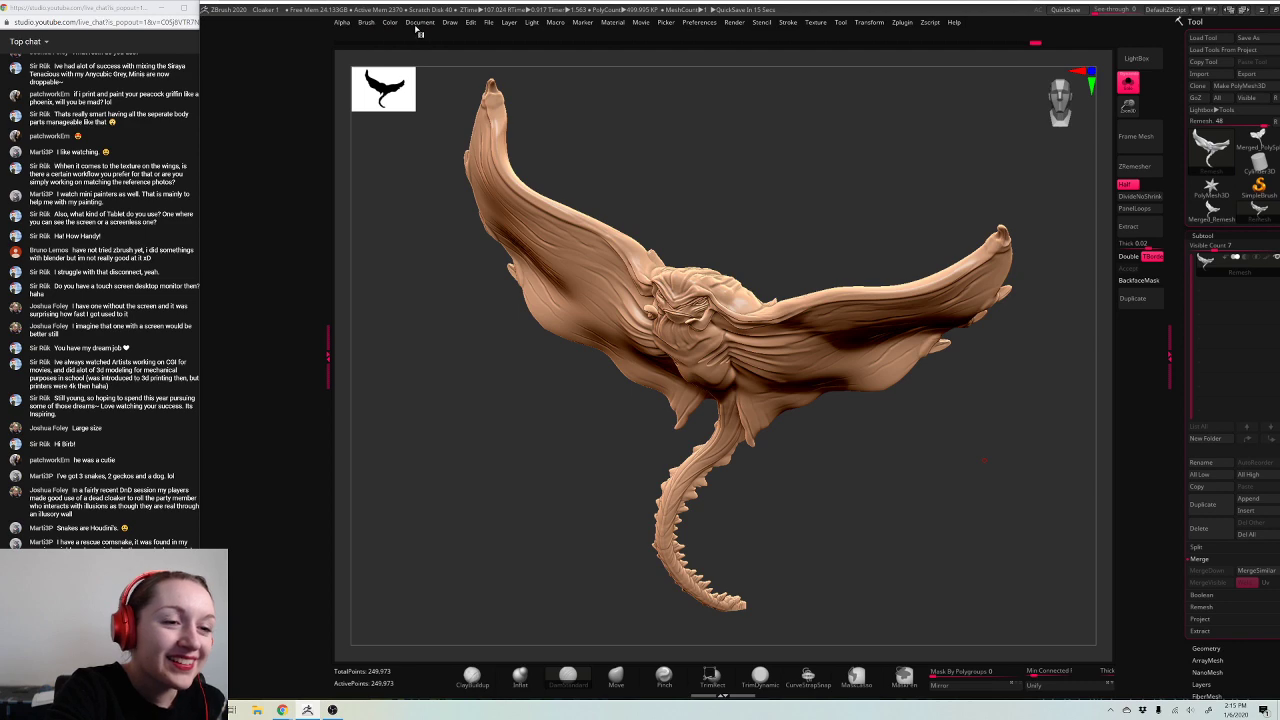
pyautogui.click(329, 355)
pyautogui.click(364, 22)
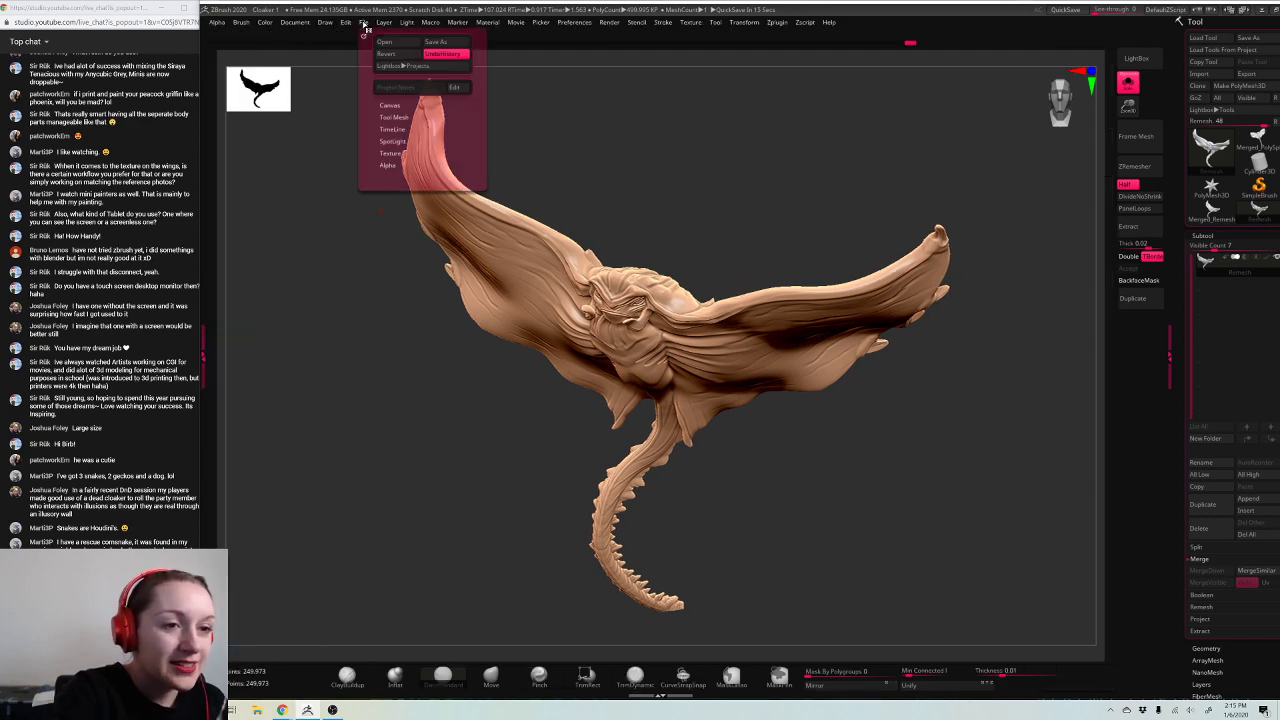
pyautogui.click(384, 41)
pyautogui.click(634, 384)
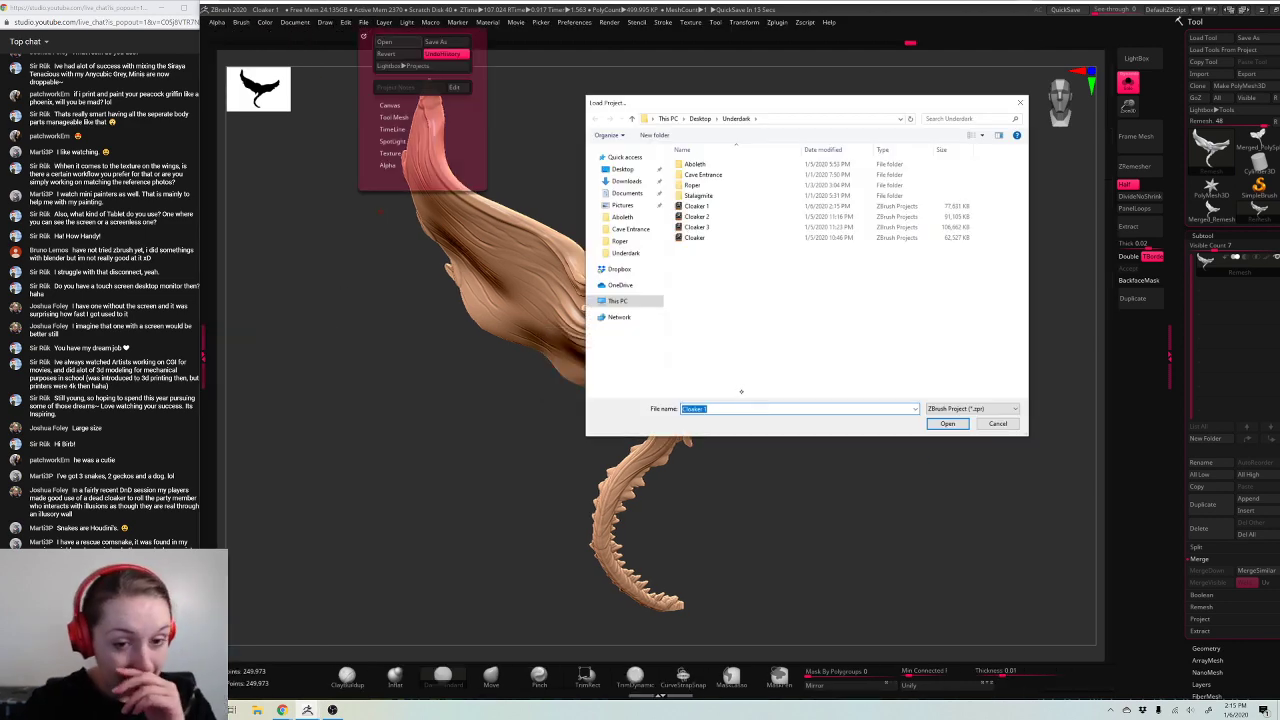
pyautogui.doubleClick(710, 175)
pyautogui.doubleClick(746, 163)
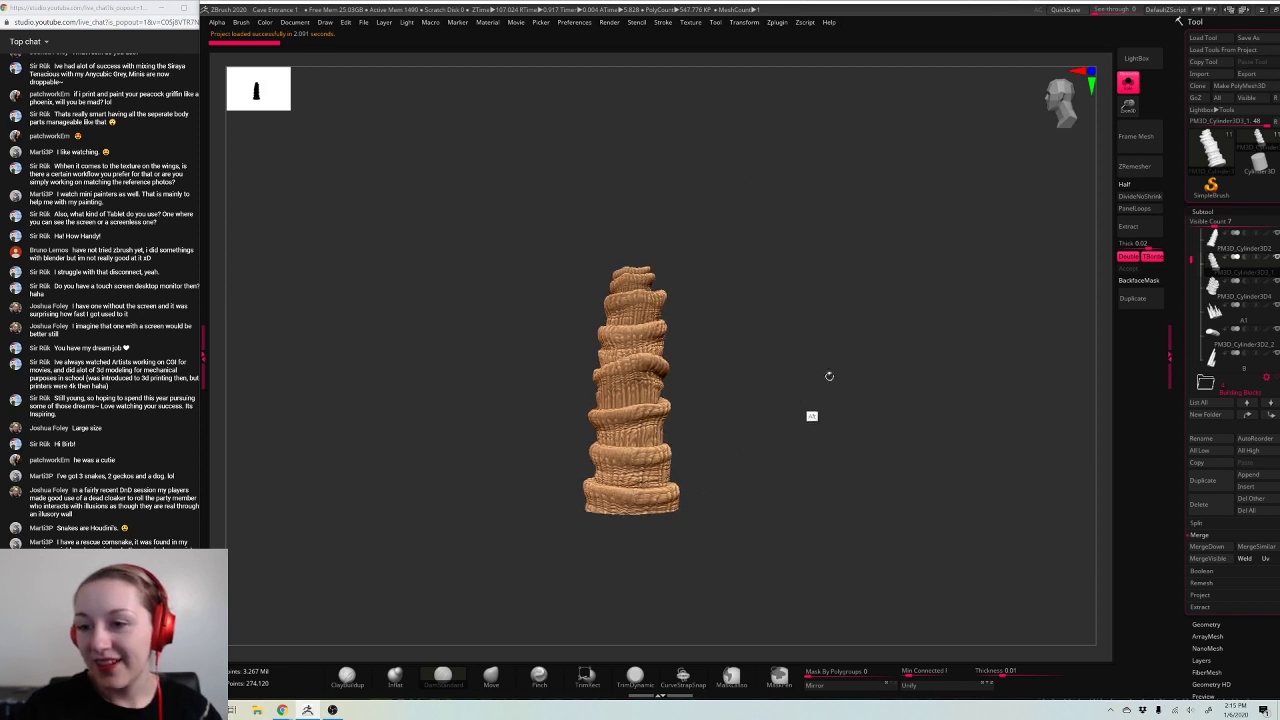
# Step: Examine the cave entrance arch and show the Building Blocks subtool folder alongside it
pyautogui.keyDown('alt'); pyautogui.moveTo(1077, 353); pyautogui.dragTo(1137, 360); pyautogui.keyUp('alt')
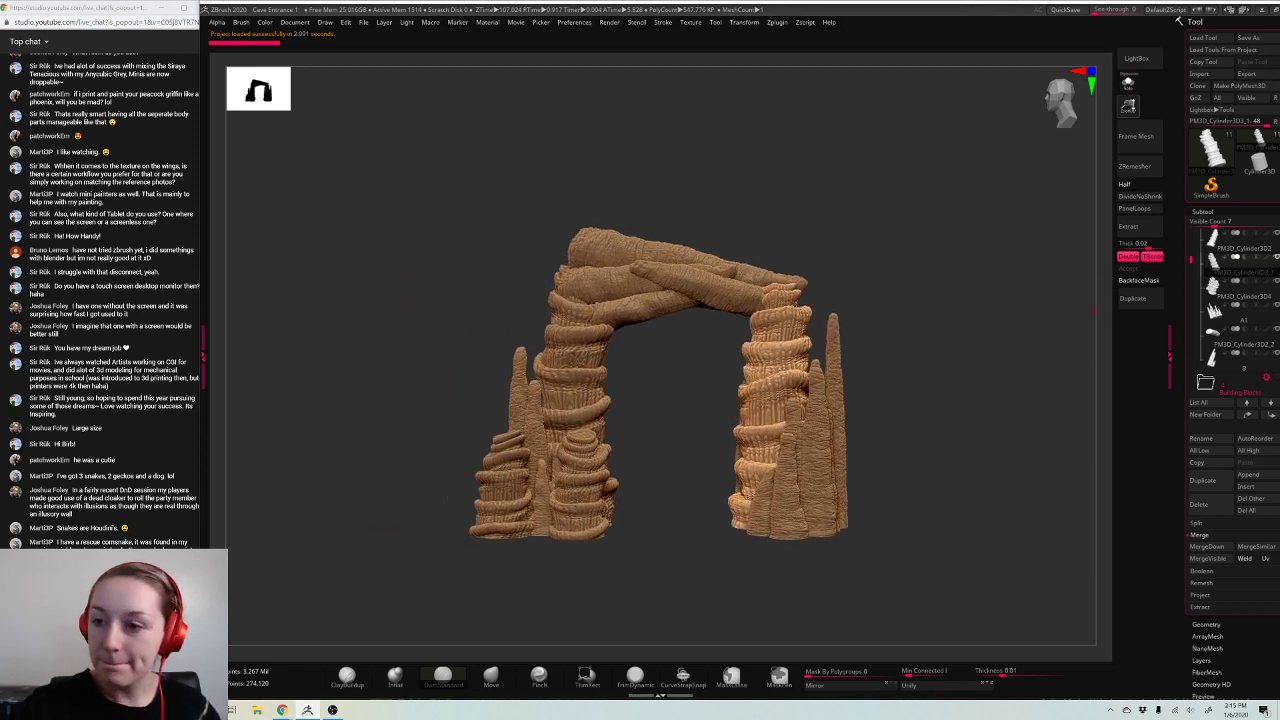
pyautogui.moveTo(1128, 106); pyautogui.dragTo(1095, 200)
pyautogui.keyDown('alt'); pyautogui.moveTo(900, 404); pyautogui.dragTo(1200, 403); pyautogui.keyUp('alt')
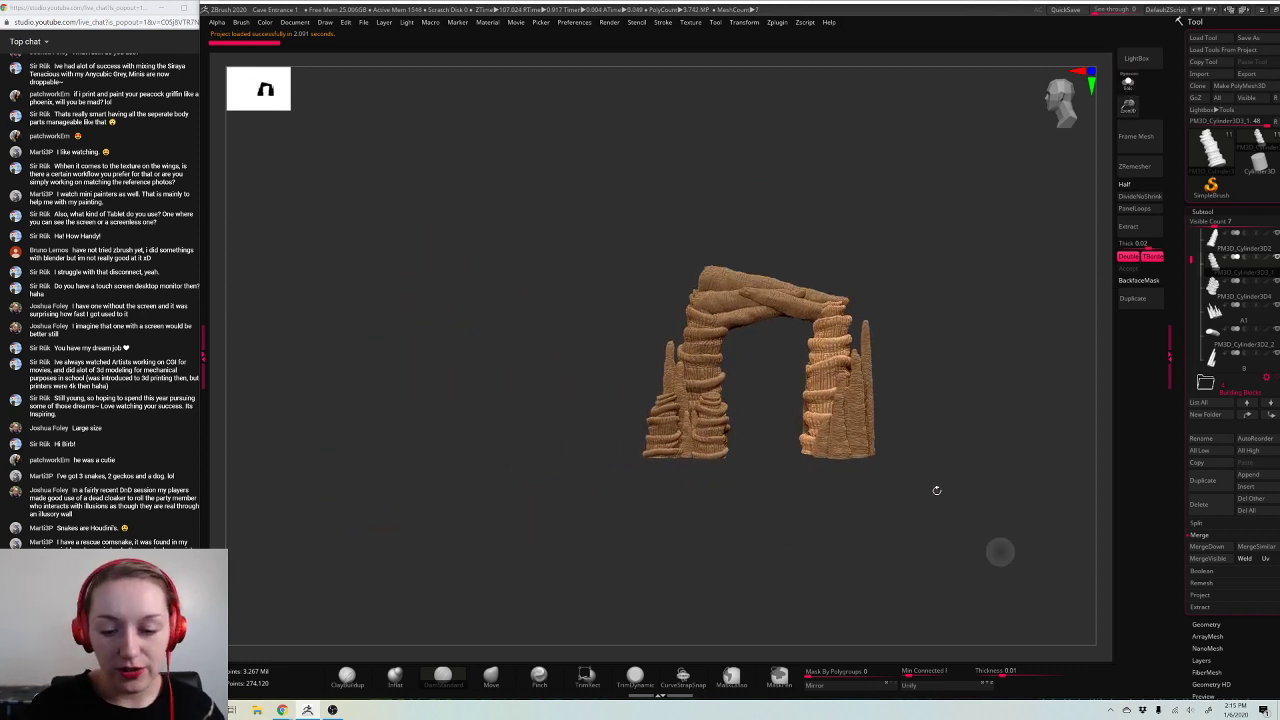
pyautogui.moveTo(1000, 551); pyautogui.dragTo(1056, 465)
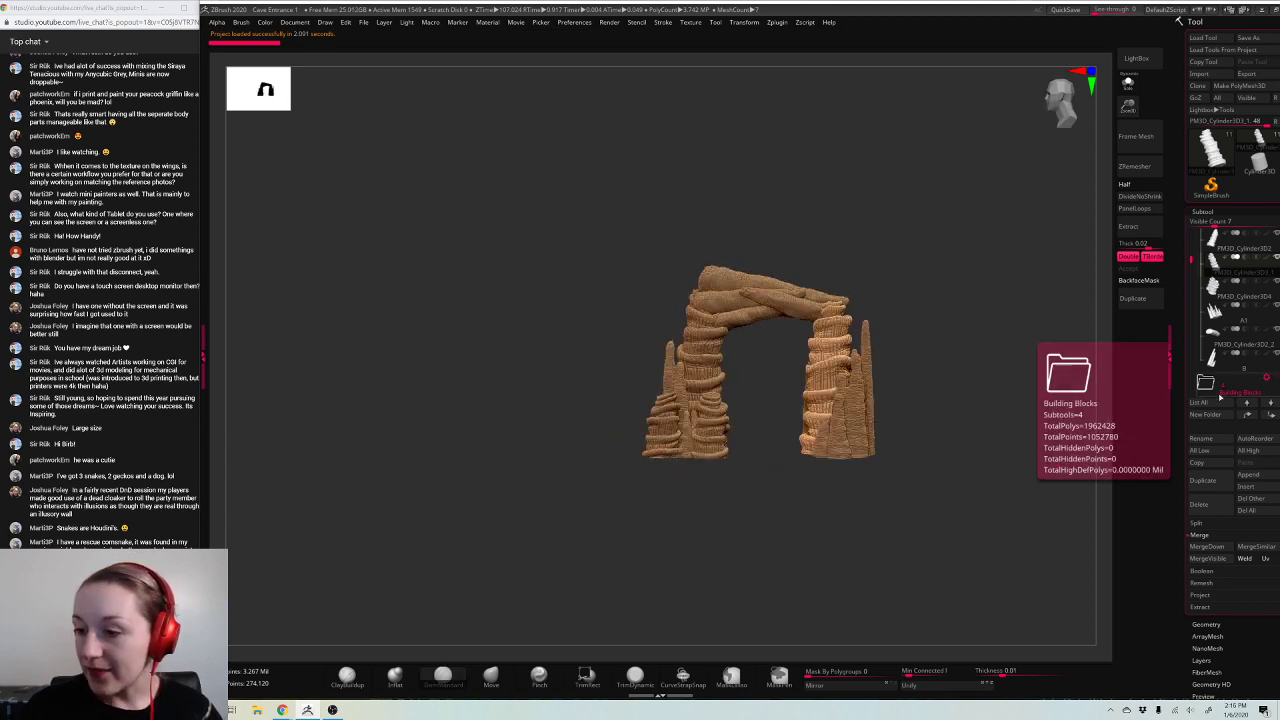
pyautogui.moveTo(1191, 259); pyautogui.dragTo(1191, 238)
pyautogui.click(1205, 243)
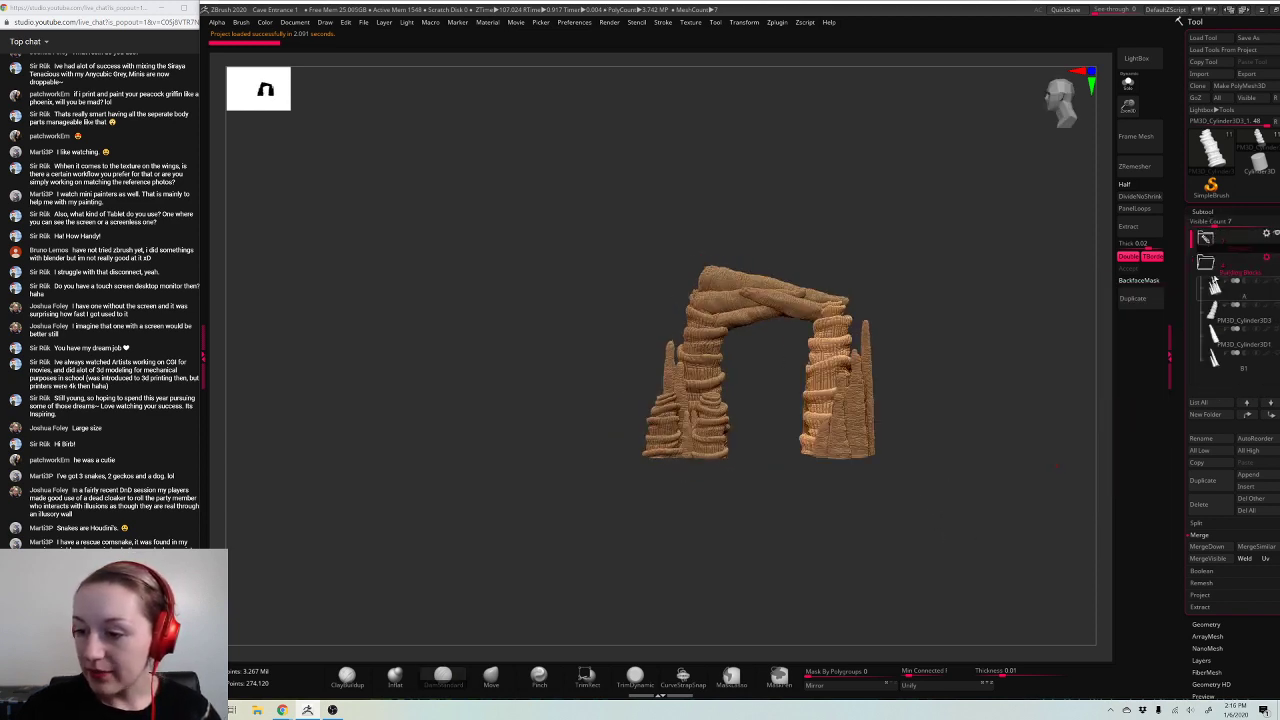
pyautogui.moveTo(1236, 250)
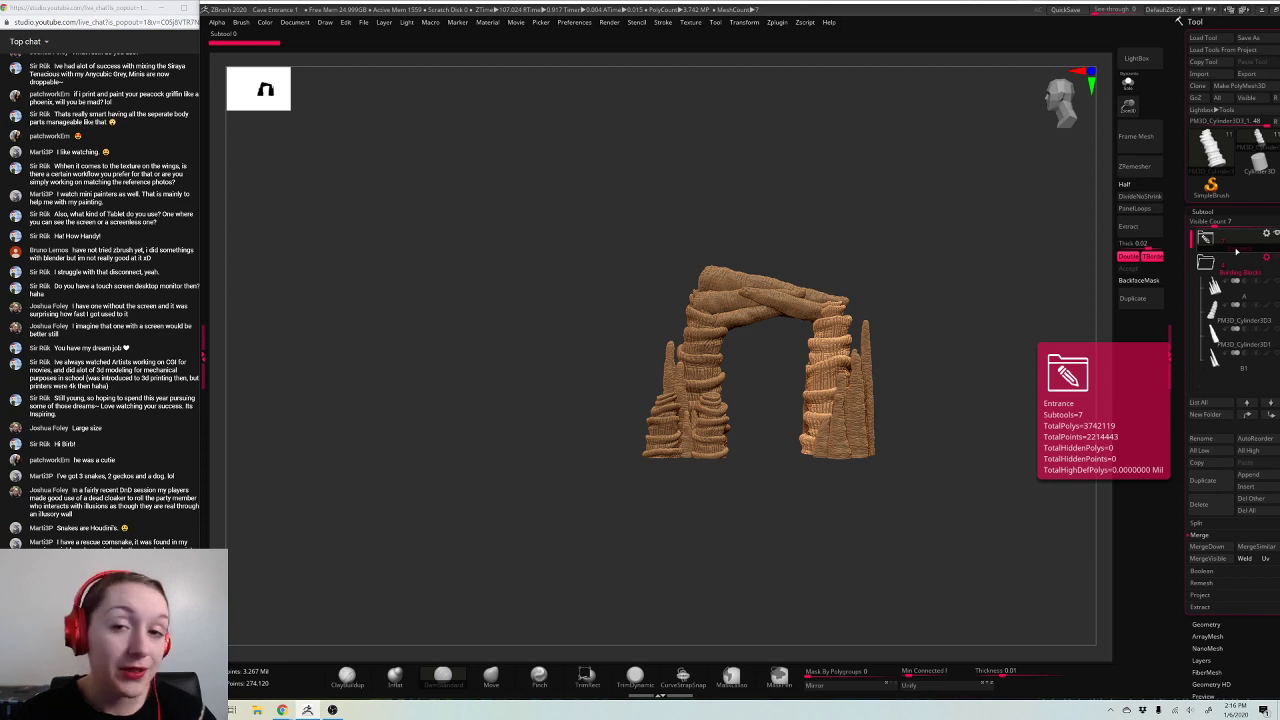
pyautogui.click(1276, 258)
pyautogui.keyDown('alt'); pyautogui.moveTo(850, 558); pyautogui.dragTo(897, 591); pyautogui.keyUp('alt')
# Step: Change the main color to a paler, less saturated tone on the cave entrance pieces
pyautogui.press('space')
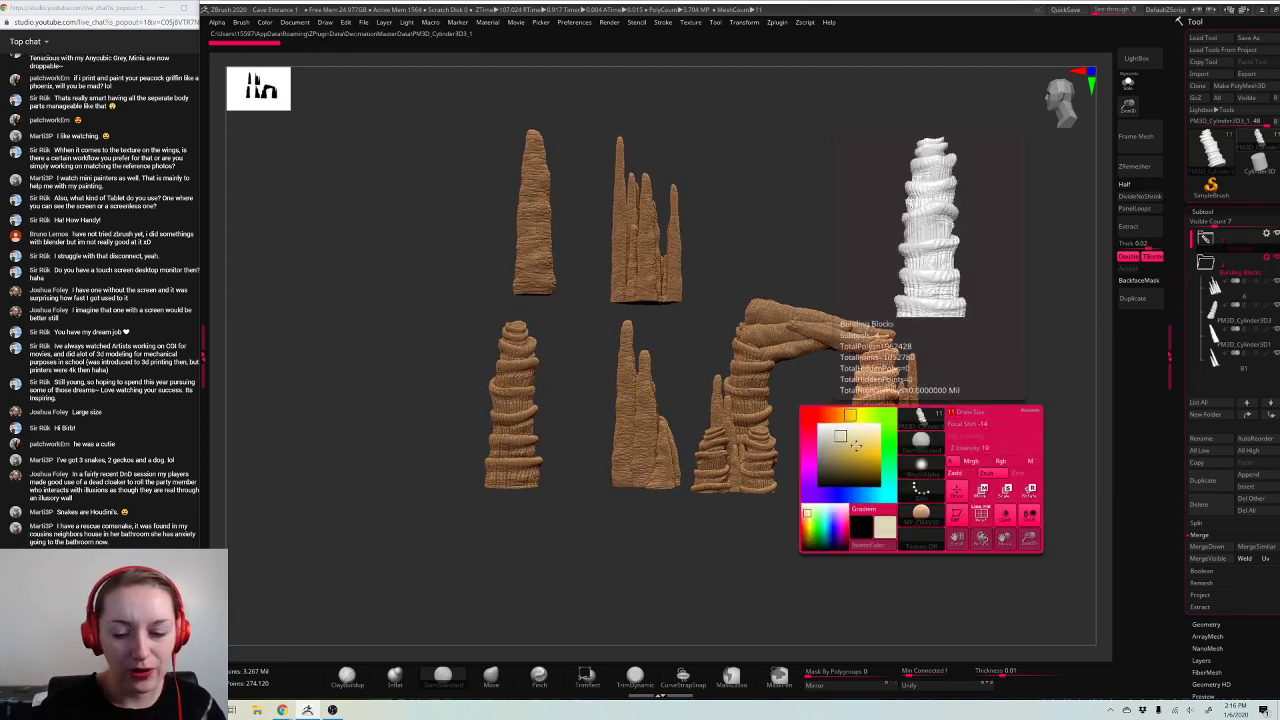
pyautogui.moveTo(842, 437)
pyautogui.mouseDown()
pyautogui.moveTo(816, 413)
pyautogui.moveTo(824, 442)
pyautogui.mouseUp()
pyautogui.keyDown('alt'); pyautogui.moveTo(1057, 206); pyautogui.dragTo(987, 262); pyautogui.keyUp('alt')
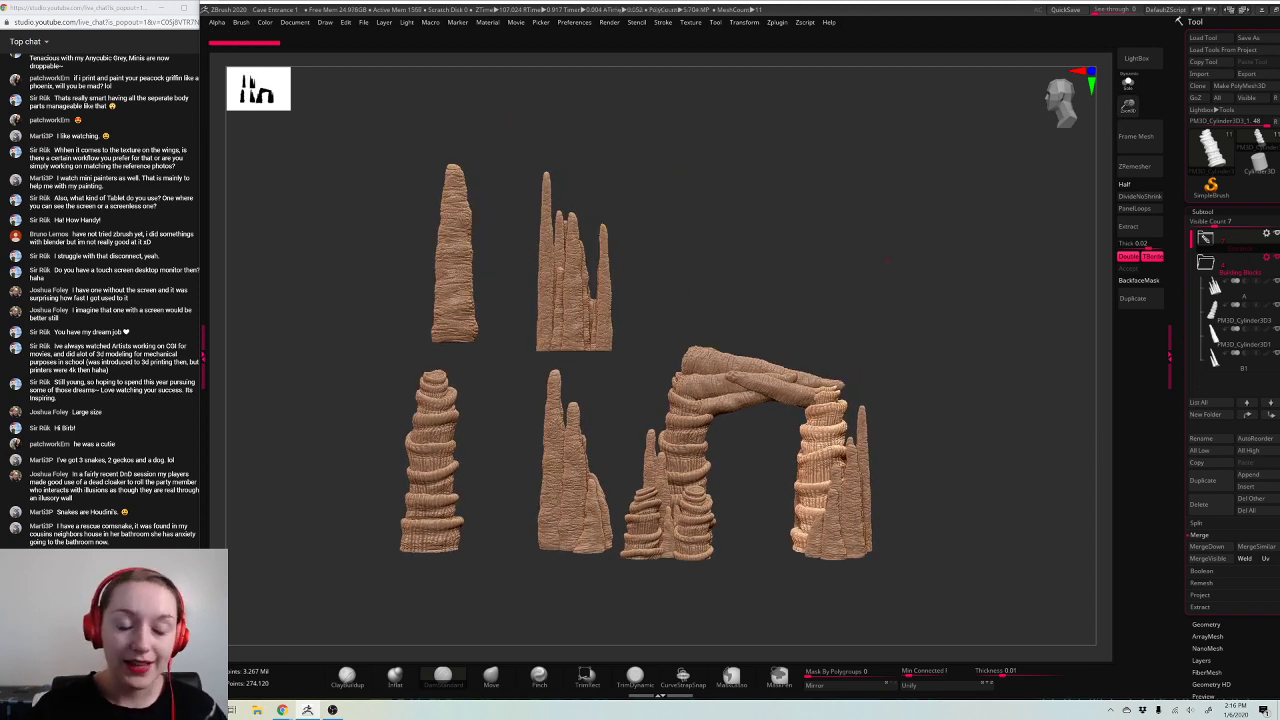
# Step: Select the lower stalagmite cluster B1 beside the arch and examine its surface texture up close
pyautogui.keyDown('alt'); pyautogui.click(573, 535); pyautogui.keyUp('alt')
pyautogui.keyDown('alt'); pyautogui.moveTo(1012, 340); pyautogui.dragTo(1112, 318); pyautogui.keyUp('alt')
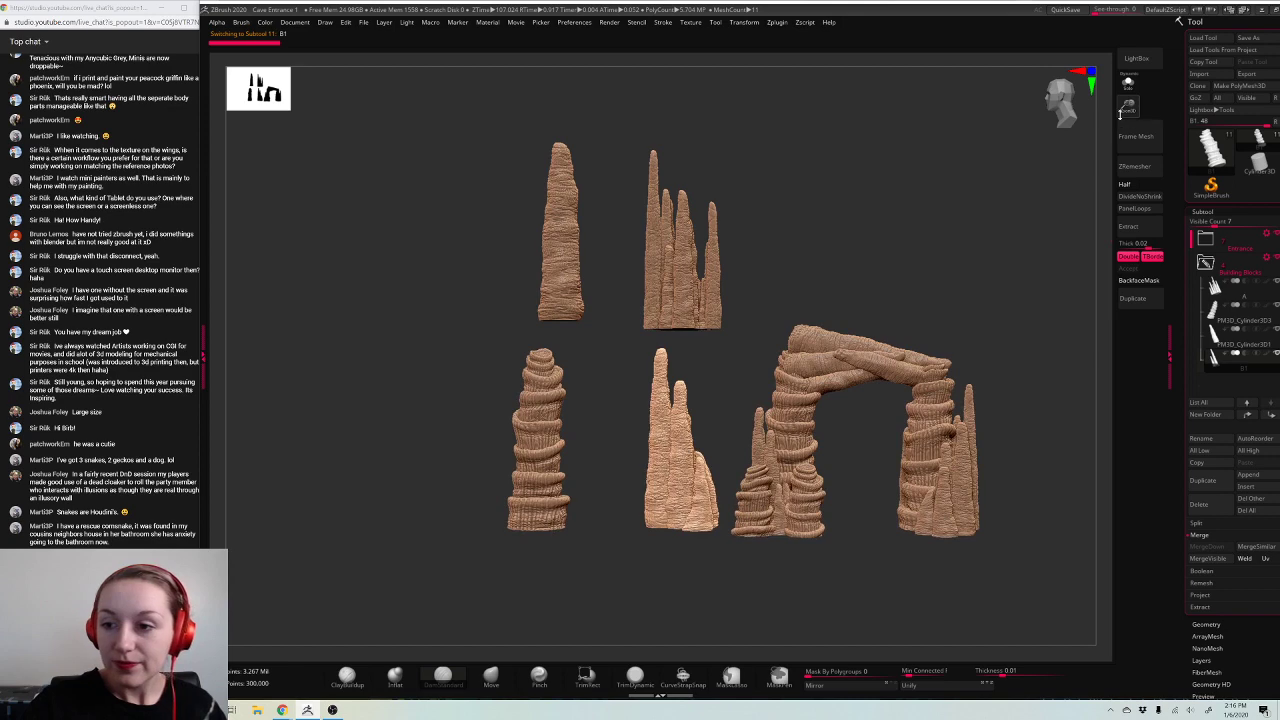
pyautogui.moveTo(1127, 111); pyautogui.dragTo(1130, 188)
pyautogui.keyDown('alt'); pyautogui.moveTo(905, 123); pyautogui.dragTo(1080, 228); pyautogui.keyUp('alt')
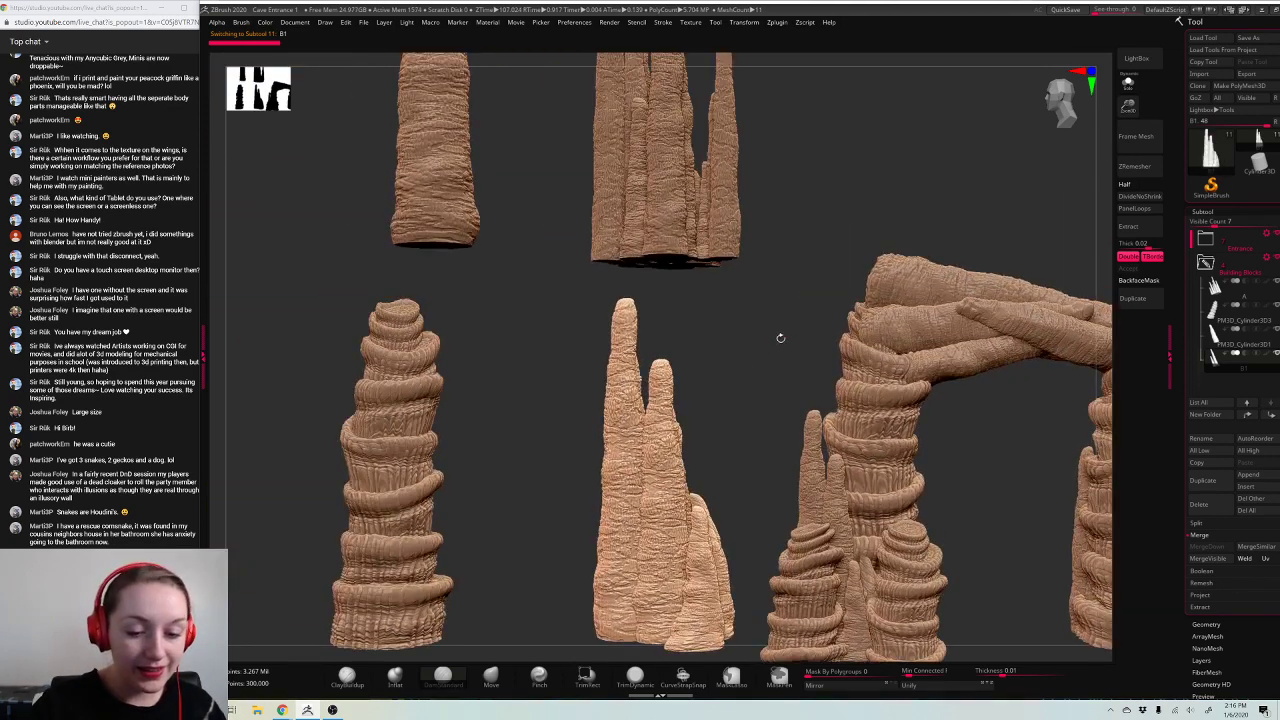
pyautogui.moveTo(781, 338); pyautogui.dragTo(778, 356)
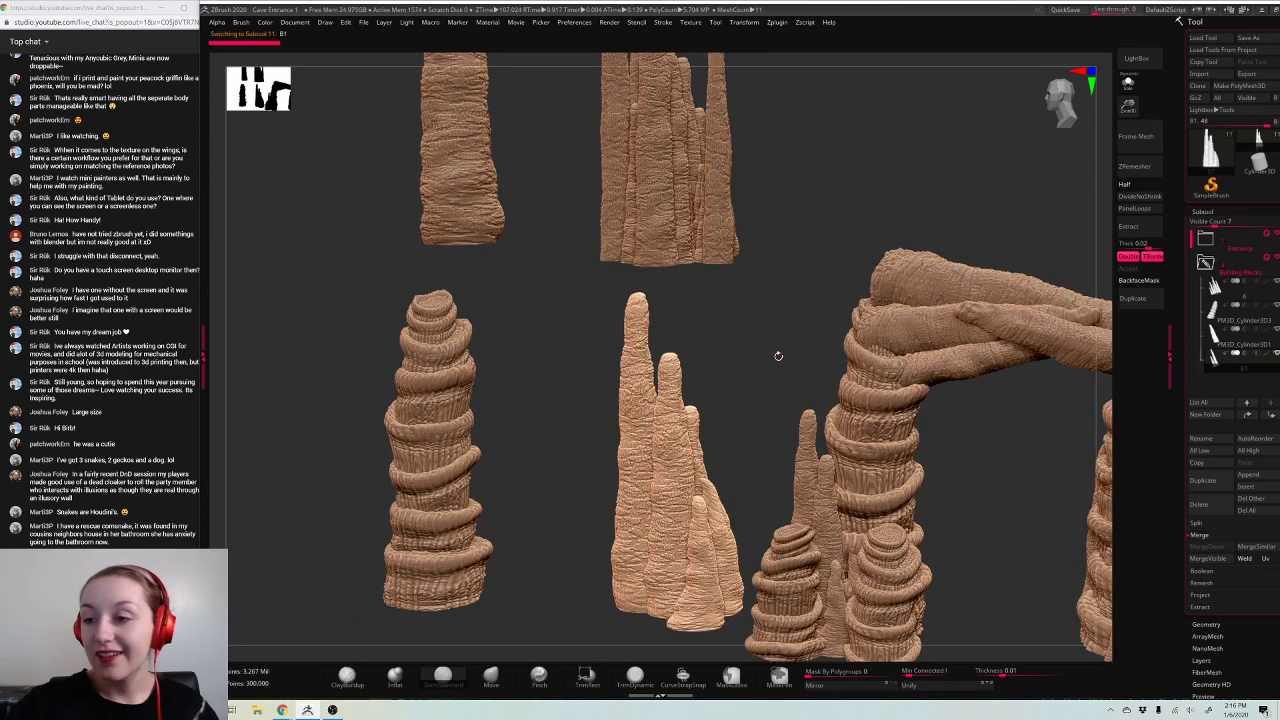
# Step: Select the tall single stalagmite in the upper row of building blocks and show its Surface noise settings
pyautogui.click(1203, 212)
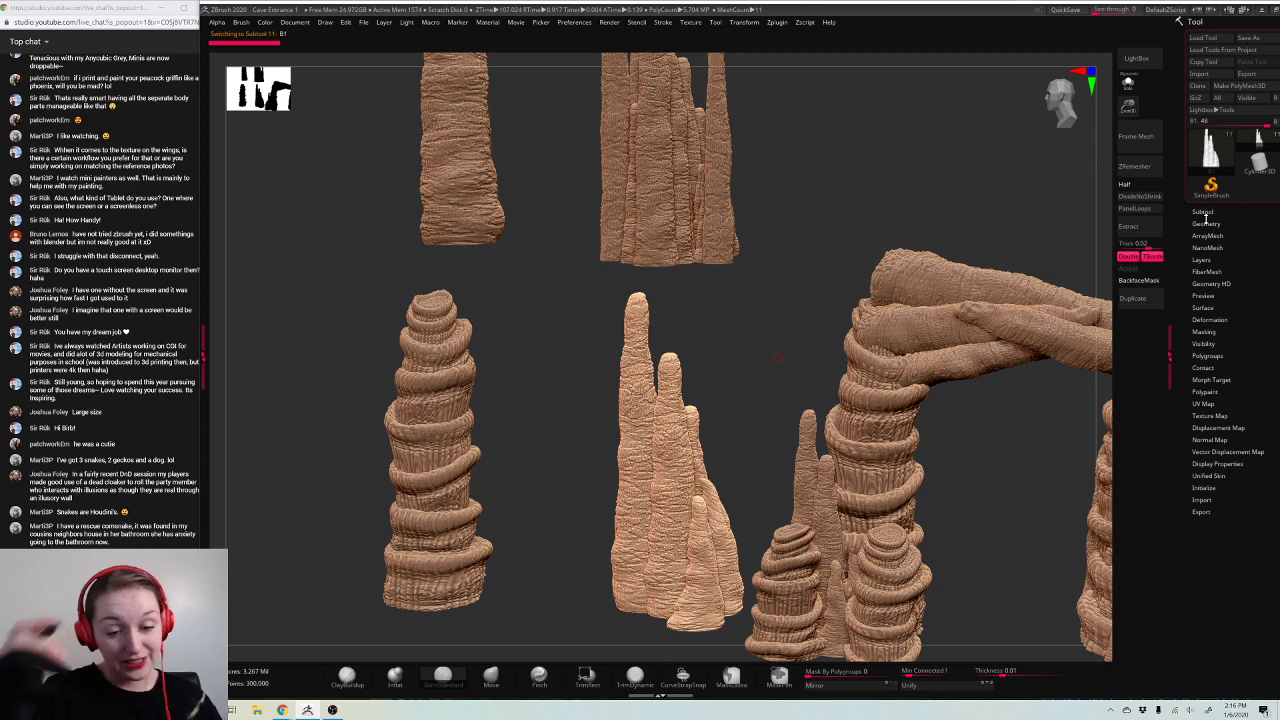
pyautogui.moveTo(968, 480); pyautogui.dragTo(975, 472)
pyautogui.press('space')
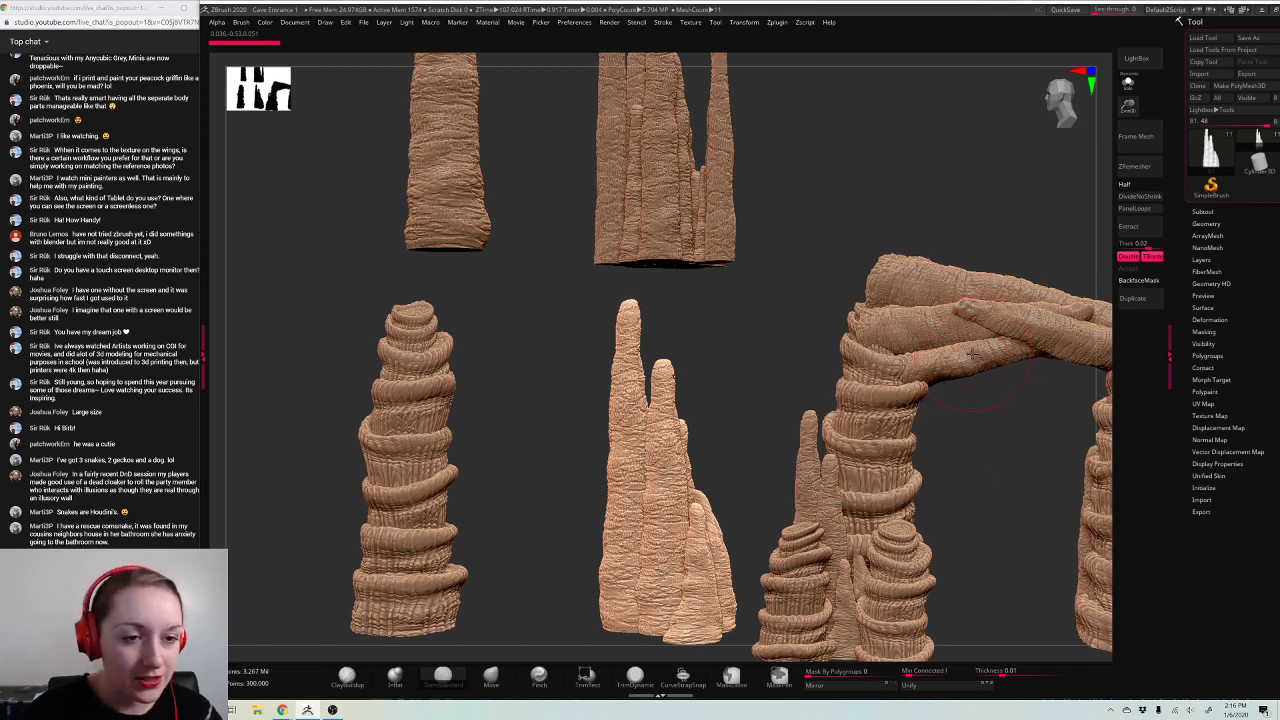
pyautogui.moveTo(754, 288); pyautogui.dragTo(912, 480)
pyautogui.keyDown('alt'); pyautogui.click(622, 354); pyautogui.keyUp('alt')
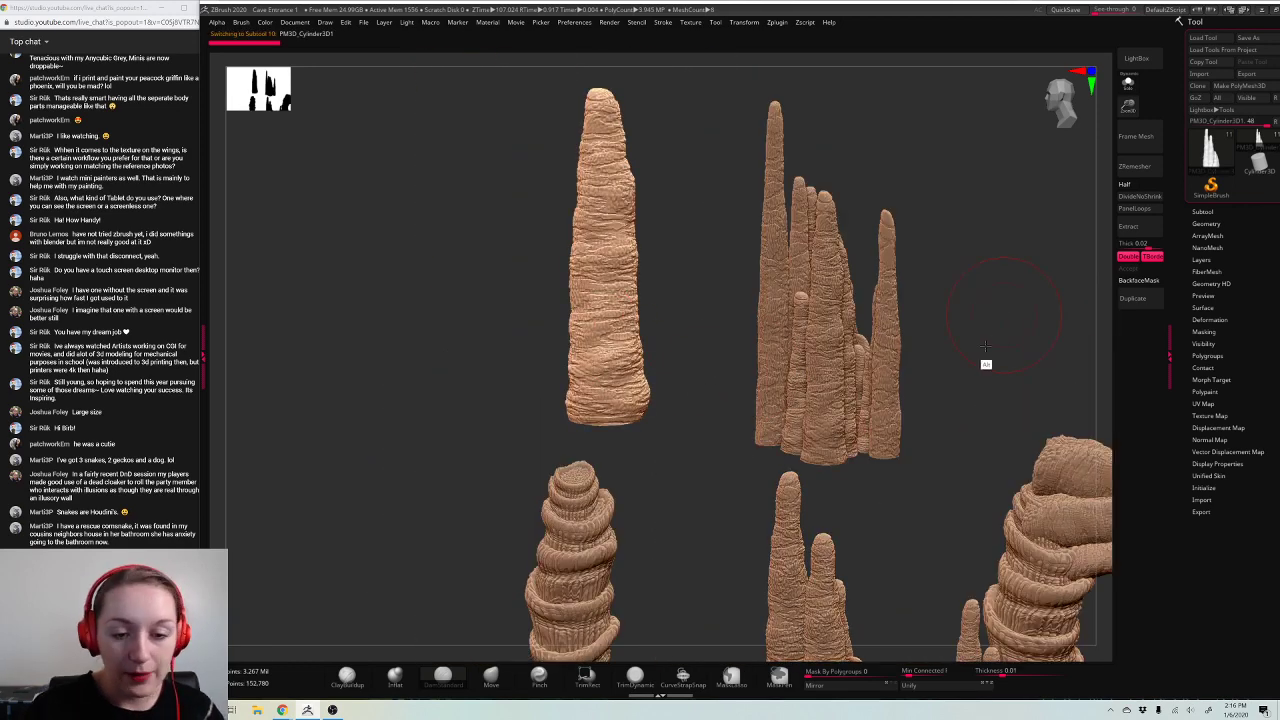
pyautogui.keyDown('alt'); pyautogui.moveTo(990, 350); pyautogui.dragTo(1068, 418); pyautogui.keyUp('alt')
pyautogui.click(1206, 308)
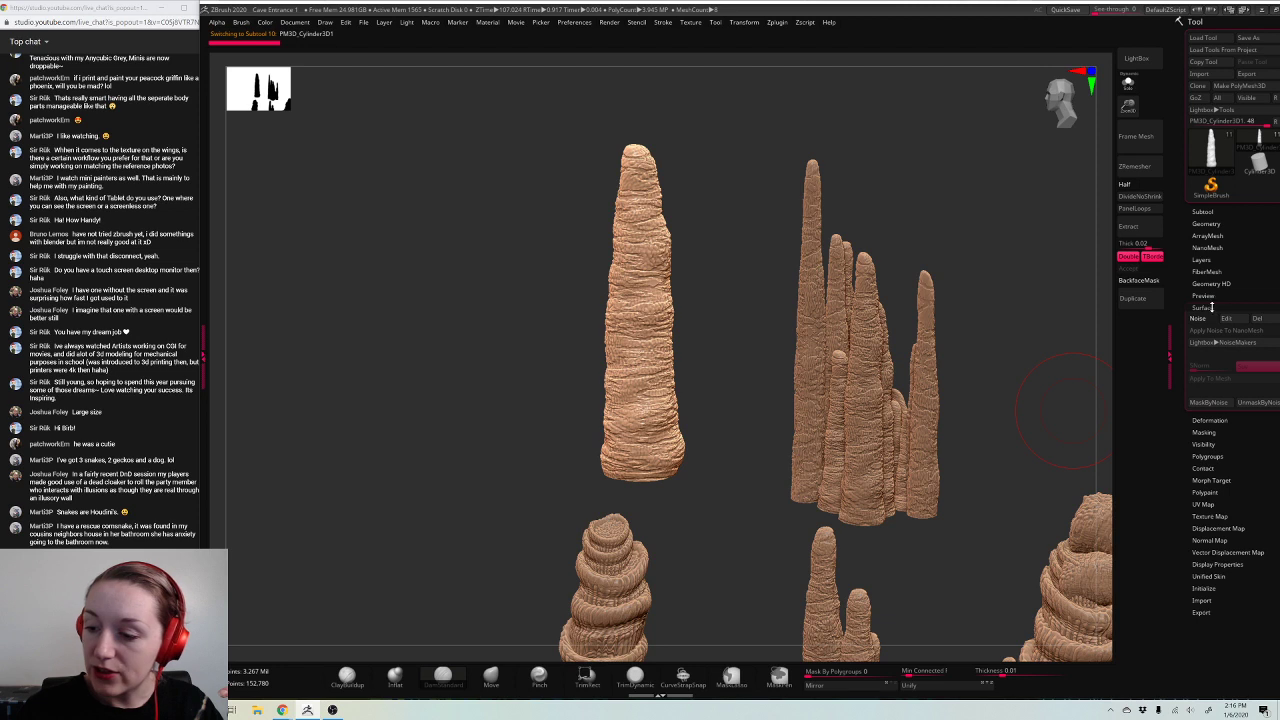
# Step: Compare the tall single stalagmite with surface noise on and off, and apply the noise to its mesh
pyautogui.click(1198, 318)
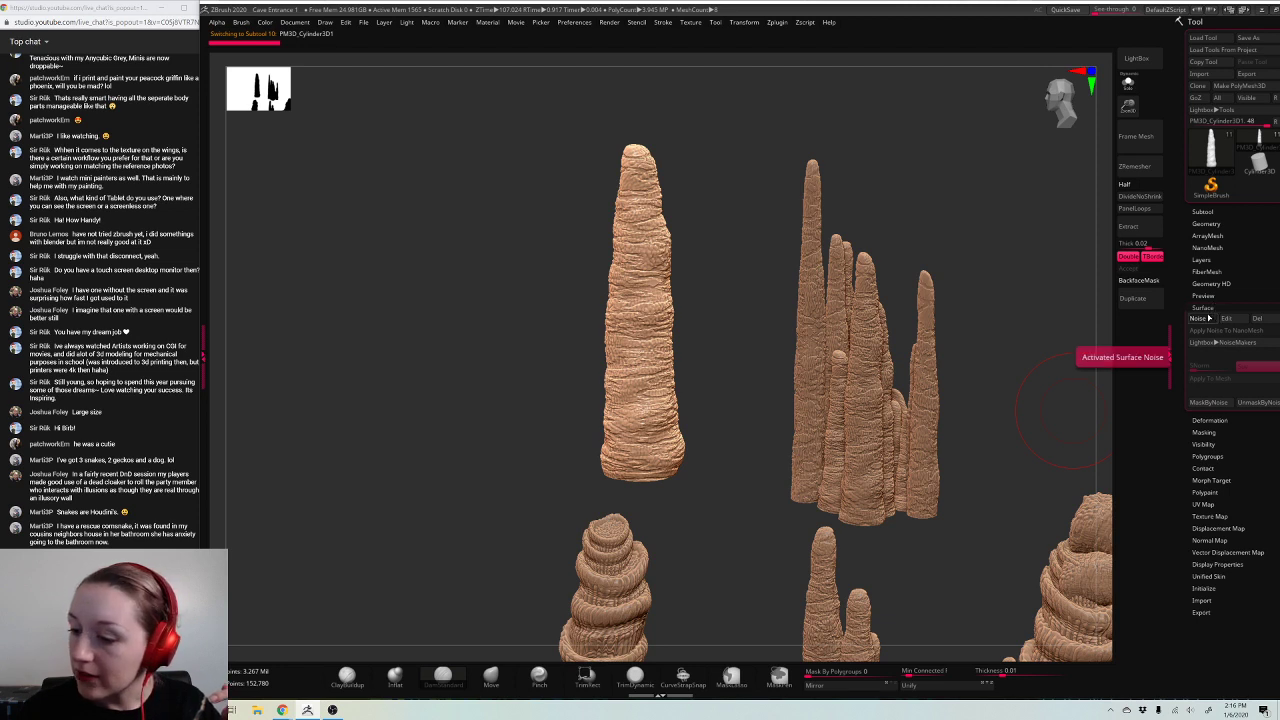
pyautogui.click(1199, 318)
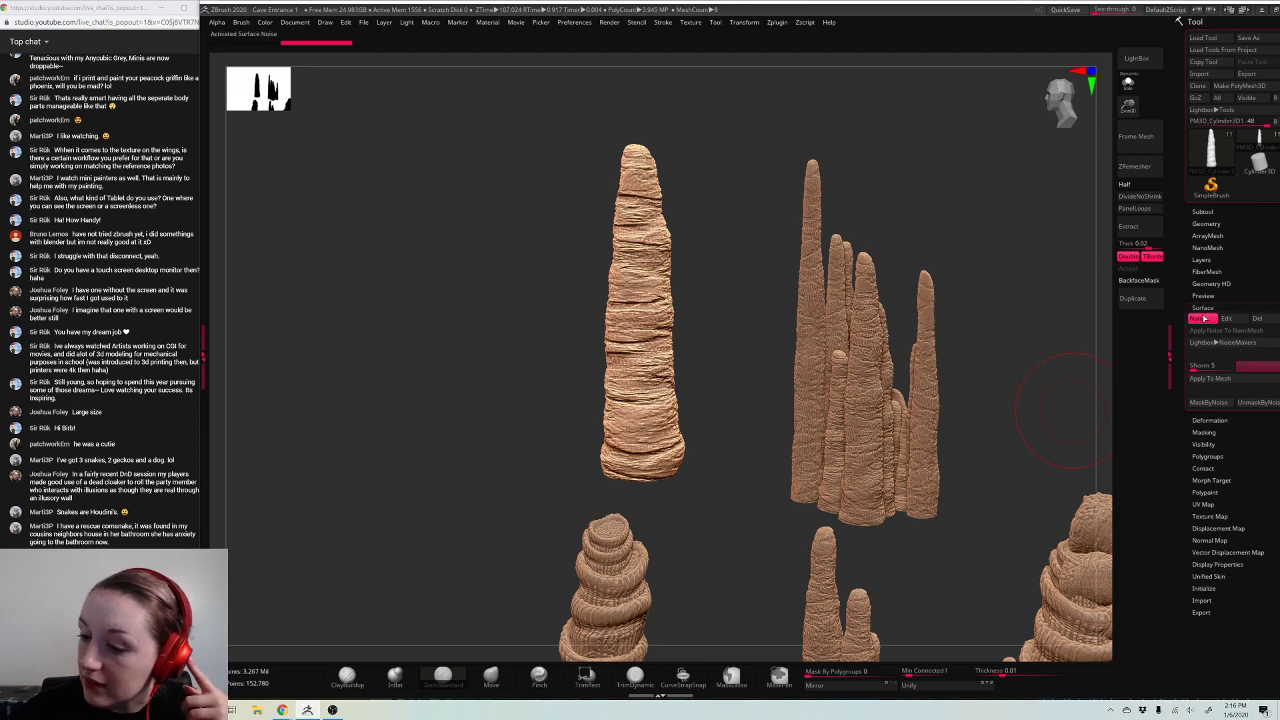
pyautogui.click(1205, 319)
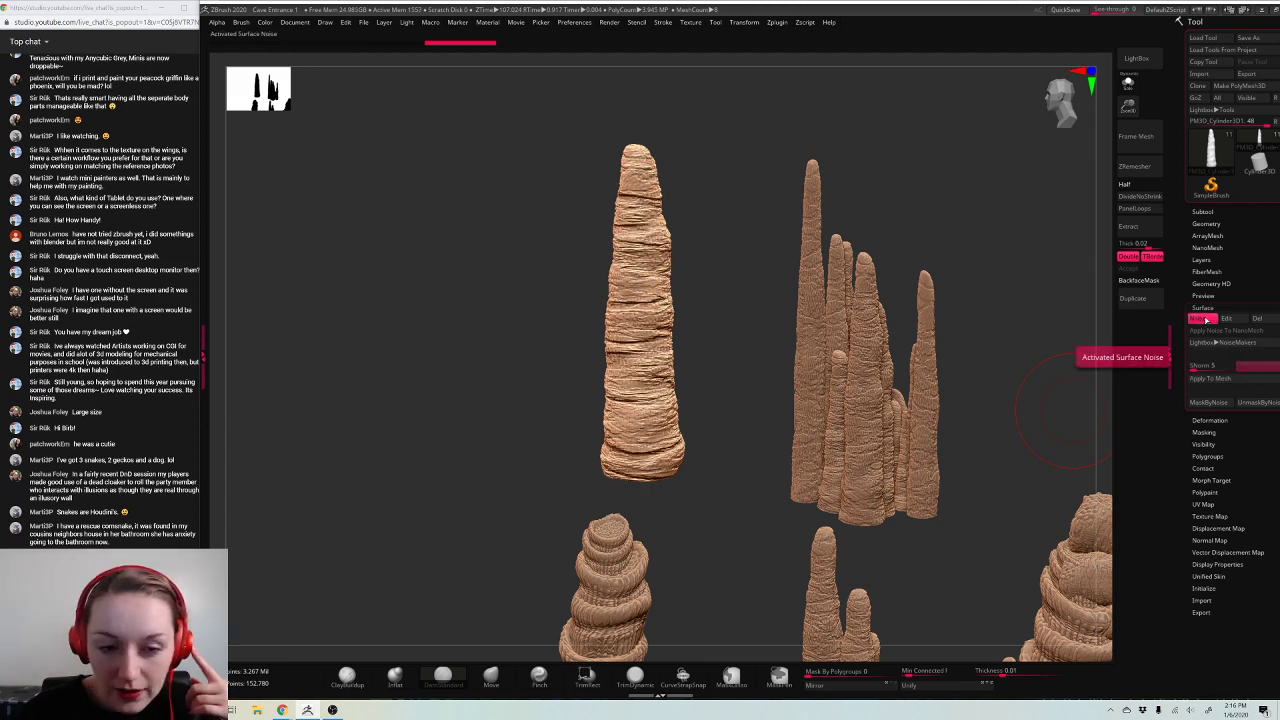
pyautogui.click(1206, 319)
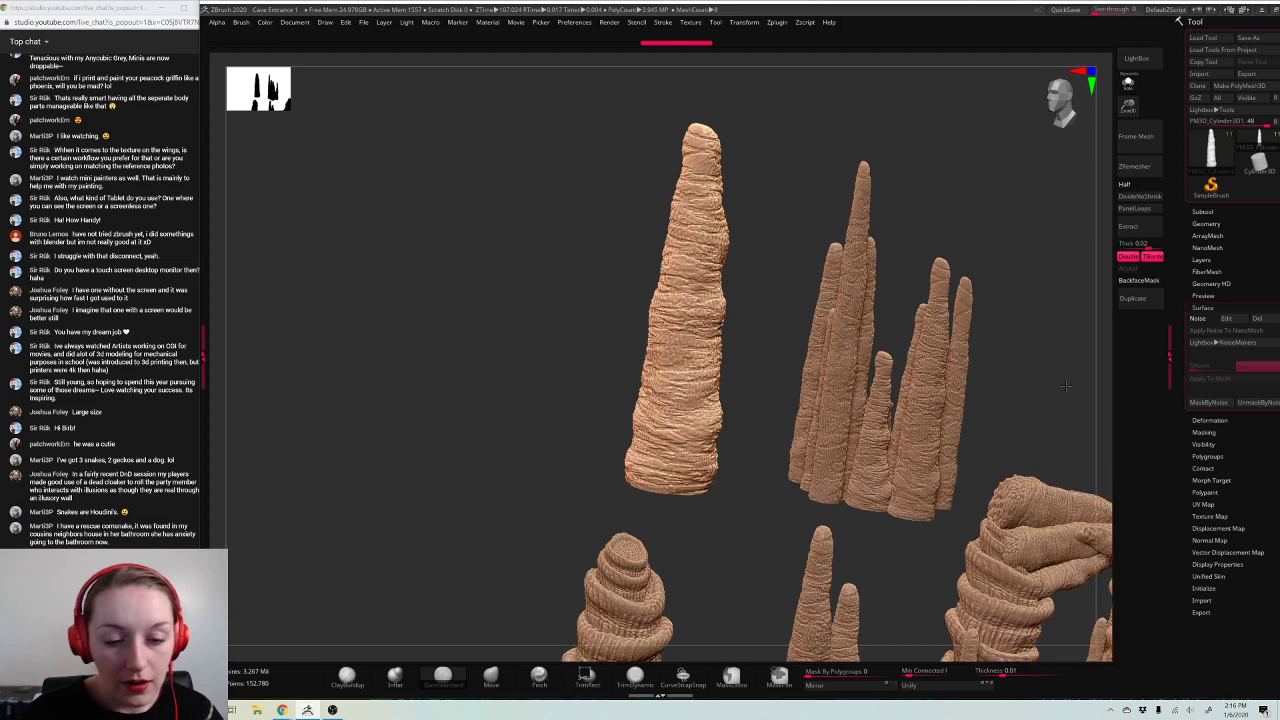
pyautogui.click(1210, 319)
pyautogui.moveTo(1066, 404)
pyautogui.mouseDown()
pyautogui.moveTo(1105, 415)
pyautogui.moveTo(1083, 453)
pyautogui.moveTo(1056, 442)
pyautogui.moveTo(1045, 408)
pyautogui.moveTo(1062, 428)
pyautogui.mouseUp()
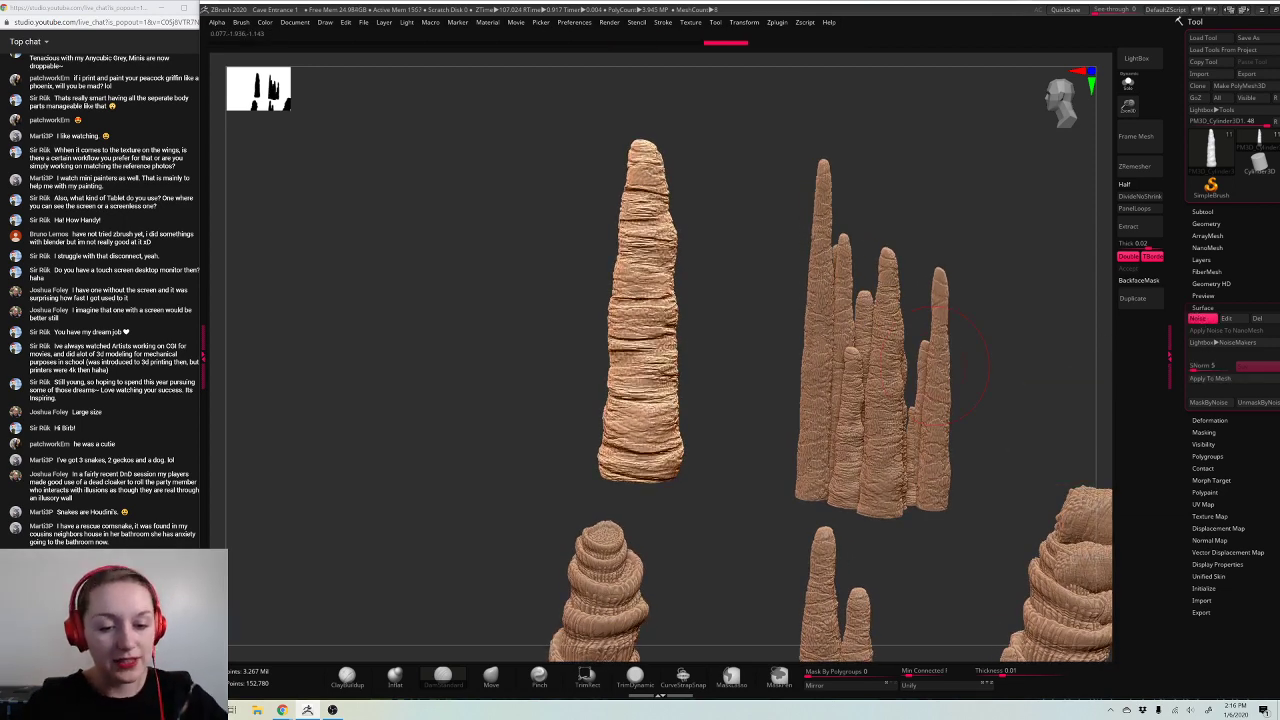
pyautogui.click(1210, 378)
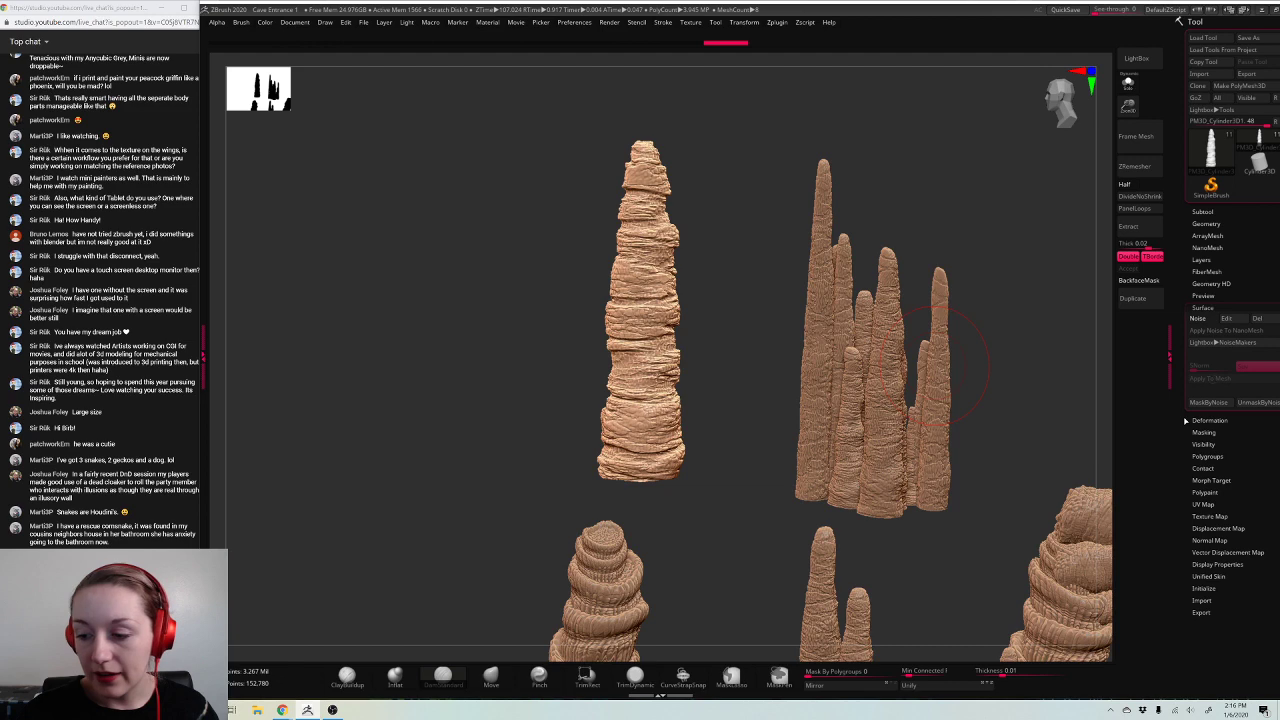
# Step: Select the upper-row stalagmite cluster, turn on its surface noise and open the NoiseMaker settings
pyautogui.moveTo(972, 390); pyautogui.dragTo(925, 469)
pyautogui.keyDown('alt'); pyautogui.click(923, 471); pyautogui.keyUp('alt')
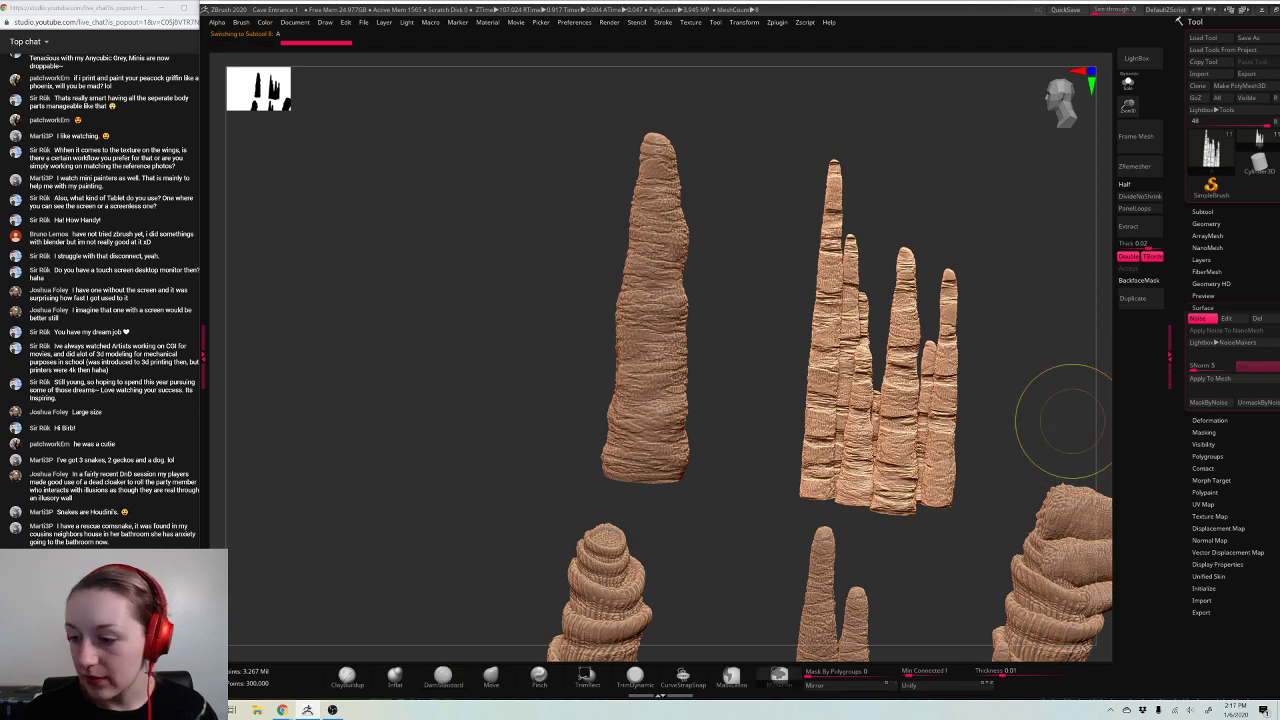
pyautogui.click(1198, 318)
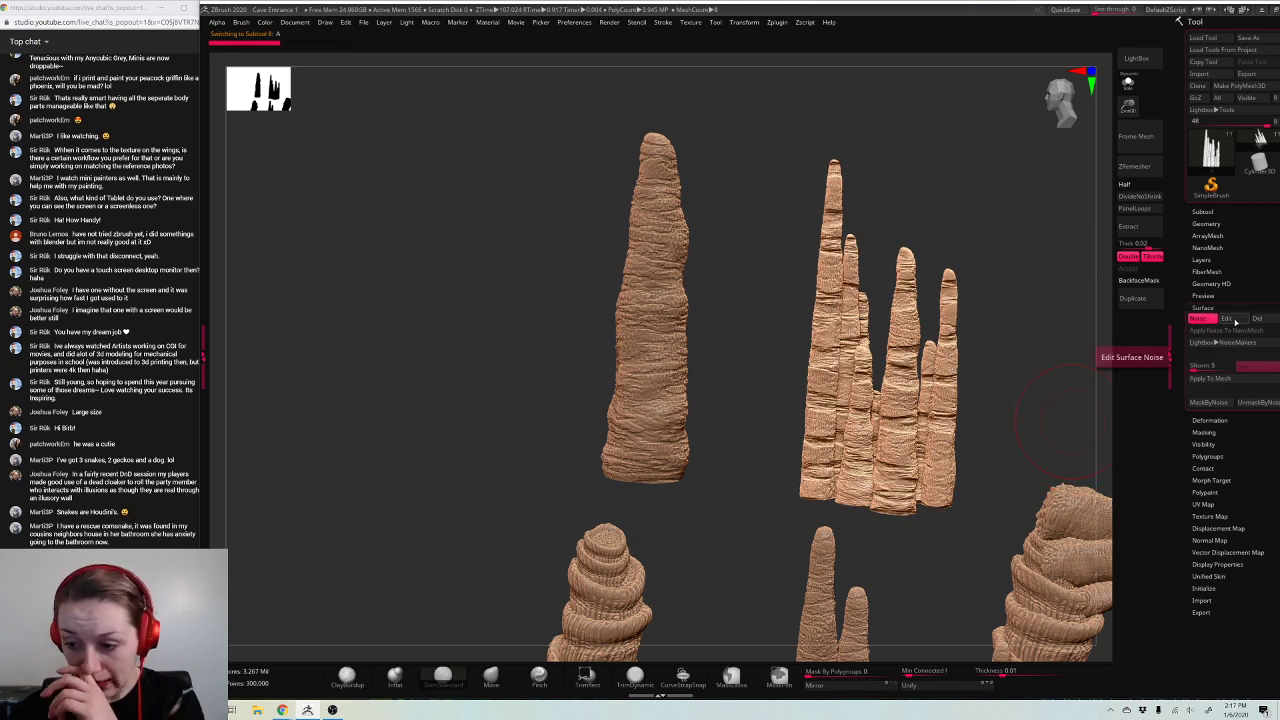
pyautogui.click(1226, 318)
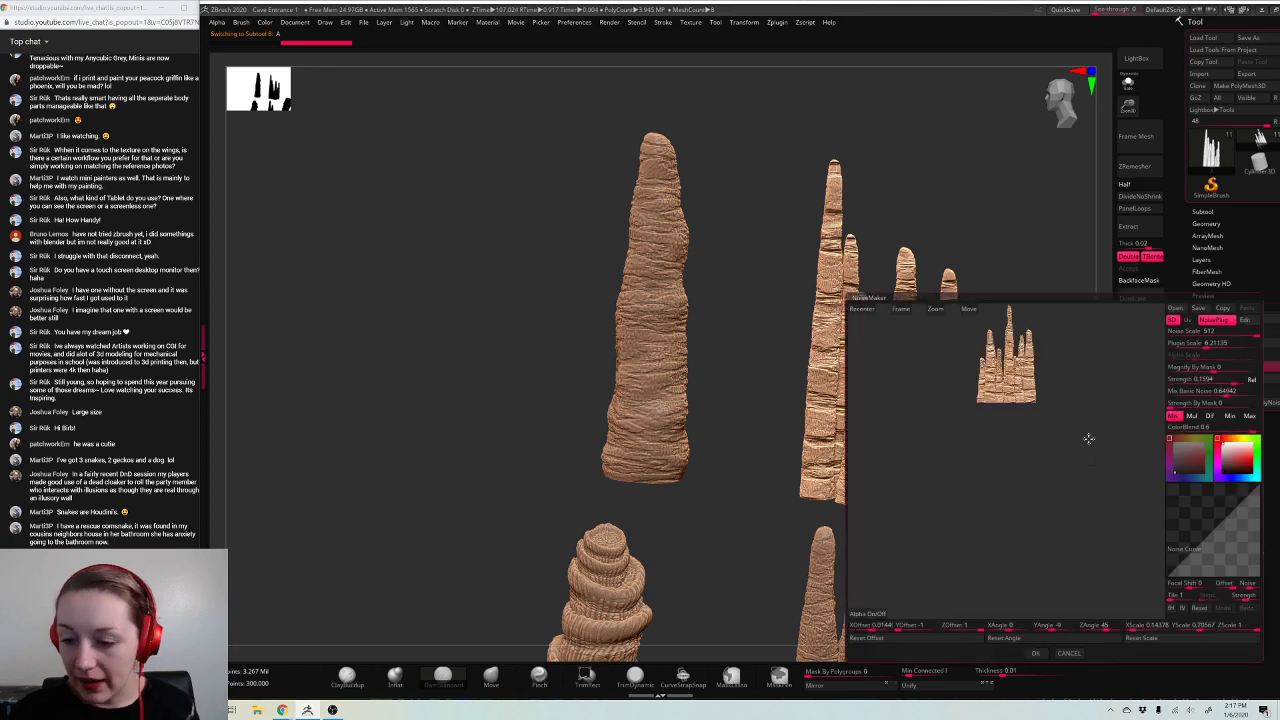
# Step: Try a lower noise strength and a higher basic noise mix on the cluster preview, and discard the changes
pyautogui.moveTo(1089, 439); pyautogui.dragTo(1119, 464)
pyautogui.moveTo(1243, 336)
pyautogui.mouseDown()
pyautogui.moveTo(1192, 339)
pyautogui.moveTo(1265, 342)
pyautogui.mouseUp()
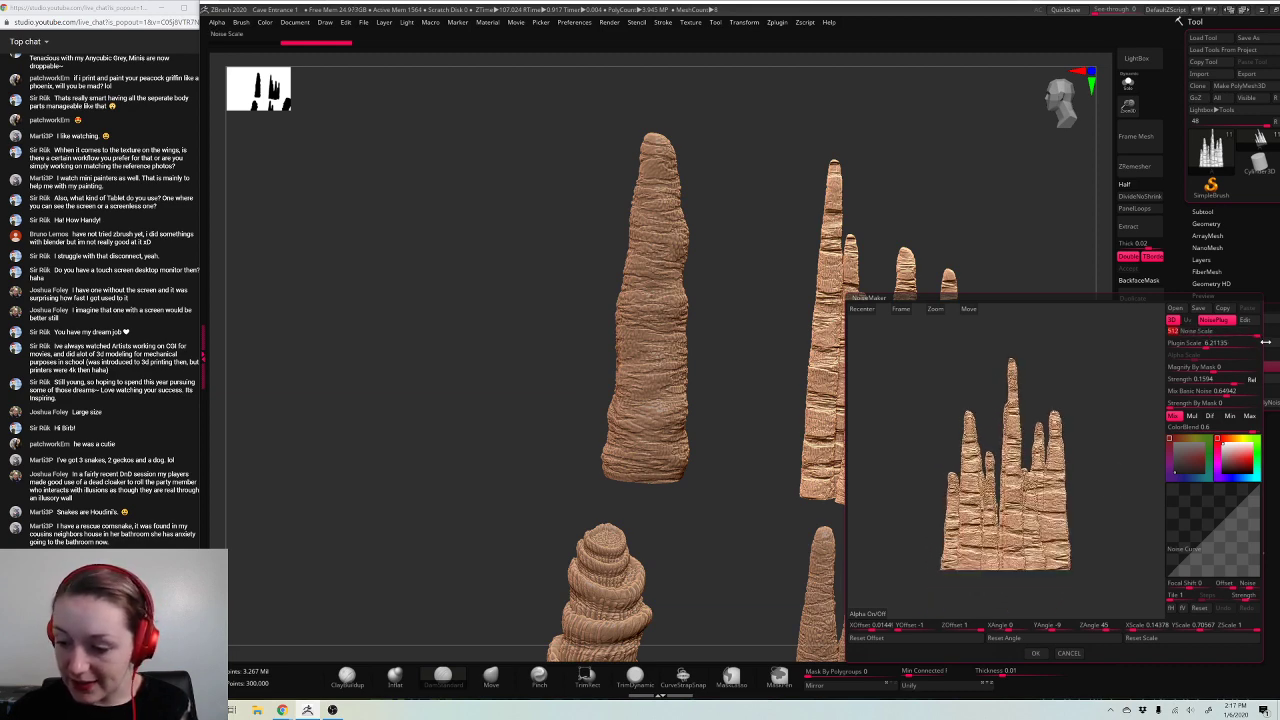
pyautogui.moveTo(1176, 405); pyautogui.dragTo(1224, 378)
pyautogui.click(1226, 393)
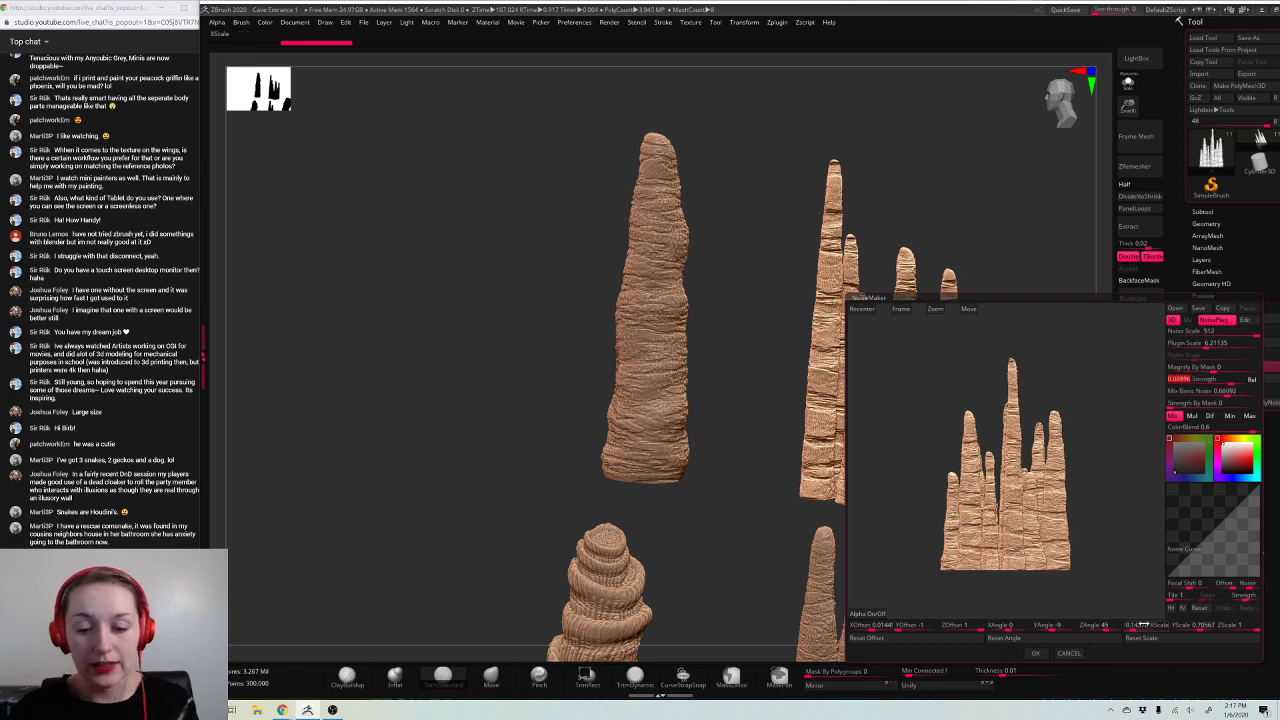
pyautogui.moveTo(1141, 625); pyautogui.dragTo(1138, 625)
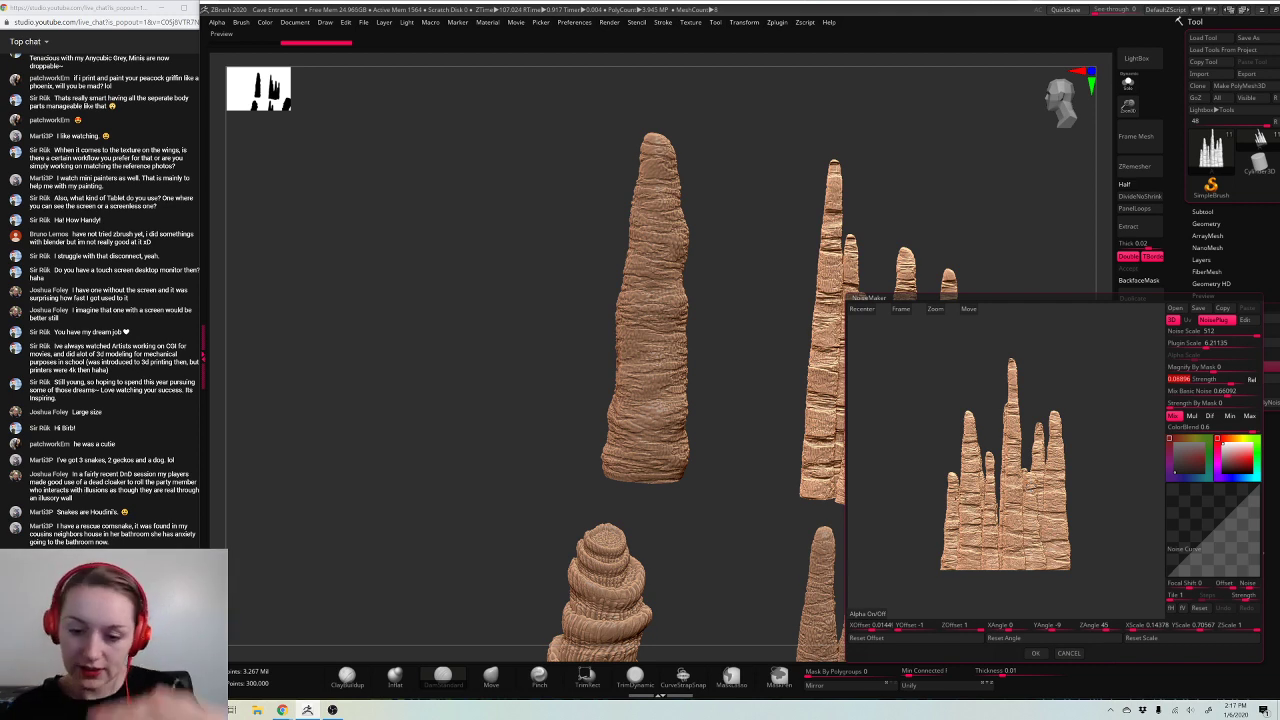
pyautogui.click(1069, 653)
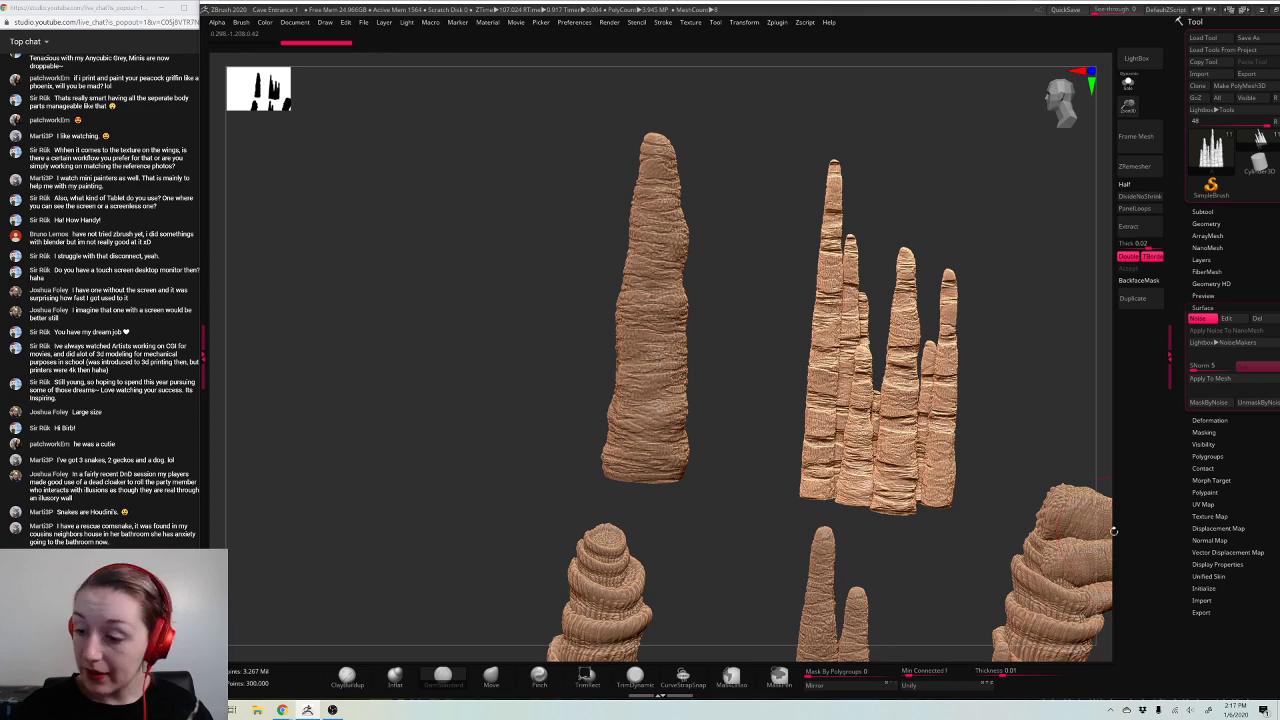
# Step: Turn off the surface noise on the upper-row stalagmite cluster and review all the cave entrance pieces together
pyautogui.click(1197, 319)
pyautogui.click(1197, 319)
pyautogui.keyDown('alt'); pyautogui.moveTo(1043, 397); pyautogui.dragTo(943, 309); pyautogui.keyUp('alt')
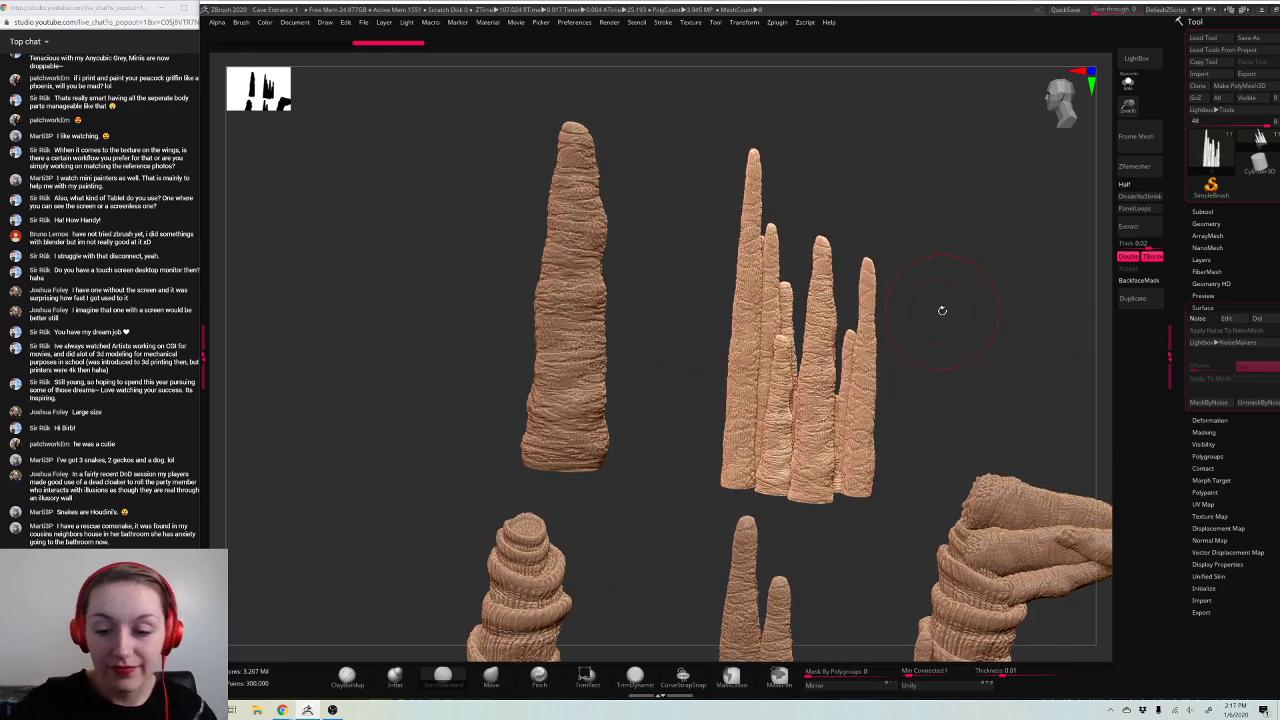
pyautogui.moveTo(1125, 108); pyautogui.dragTo(1126, 150)
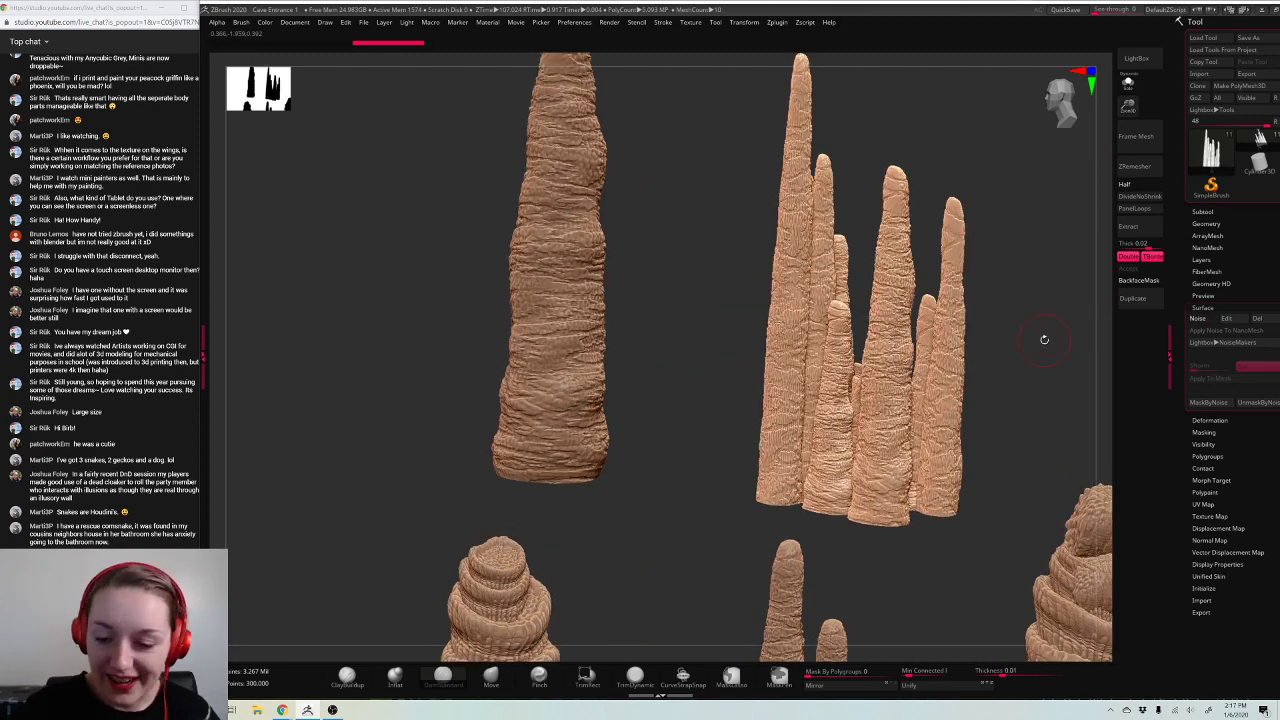
pyautogui.moveTo(1044, 340)
pyautogui.mouseDown()
pyautogui.moveTo(1021, 339)
pyautogui.moveTo(1040, 326)
pyautogui.mouseUp()
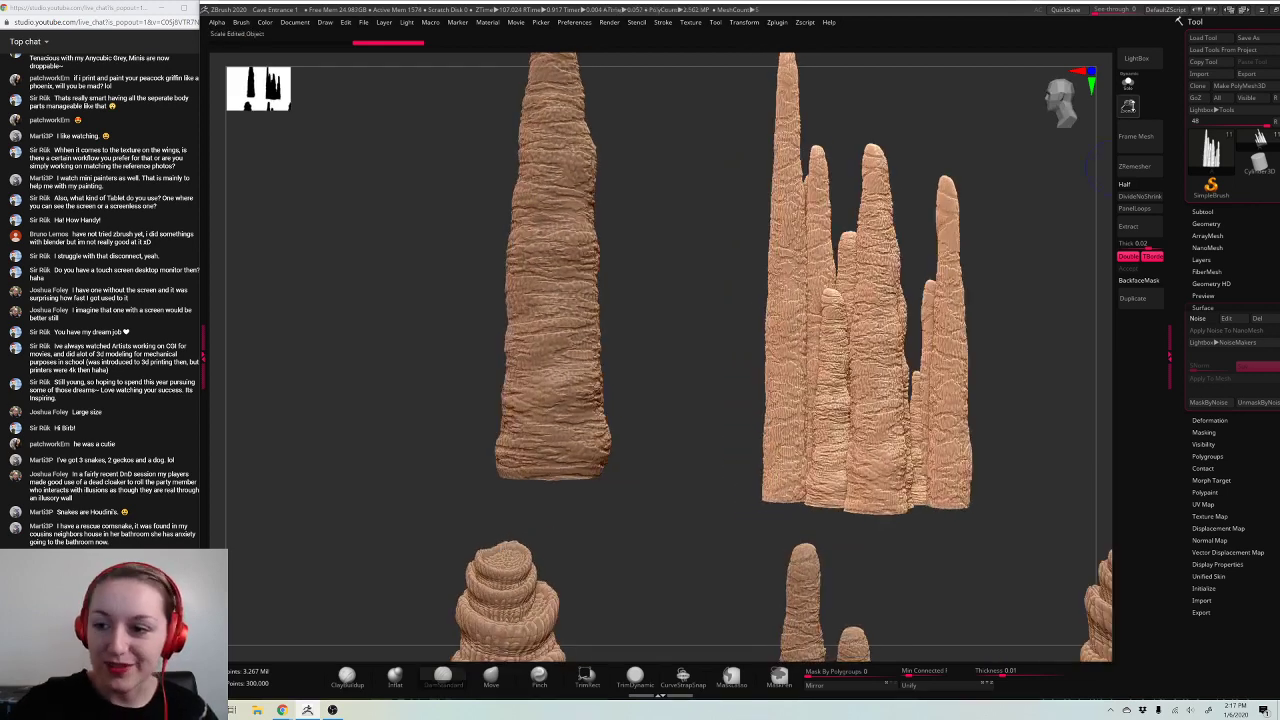
pyautogui.moveTo(1127, 107); pyautogui.dragTo(1126, 72)
pyautogui.keyDown('alt'); pyautogui.moveTo(953, 488); pyautogui.dragTo(893, 338); pyautogui.keyUp('alt')
pyautogui.keyDown('alt'); pyautogui.moveTo(946, 386); pyautogui.dragTo(949, 423); pyautogui.keyUp('alt')
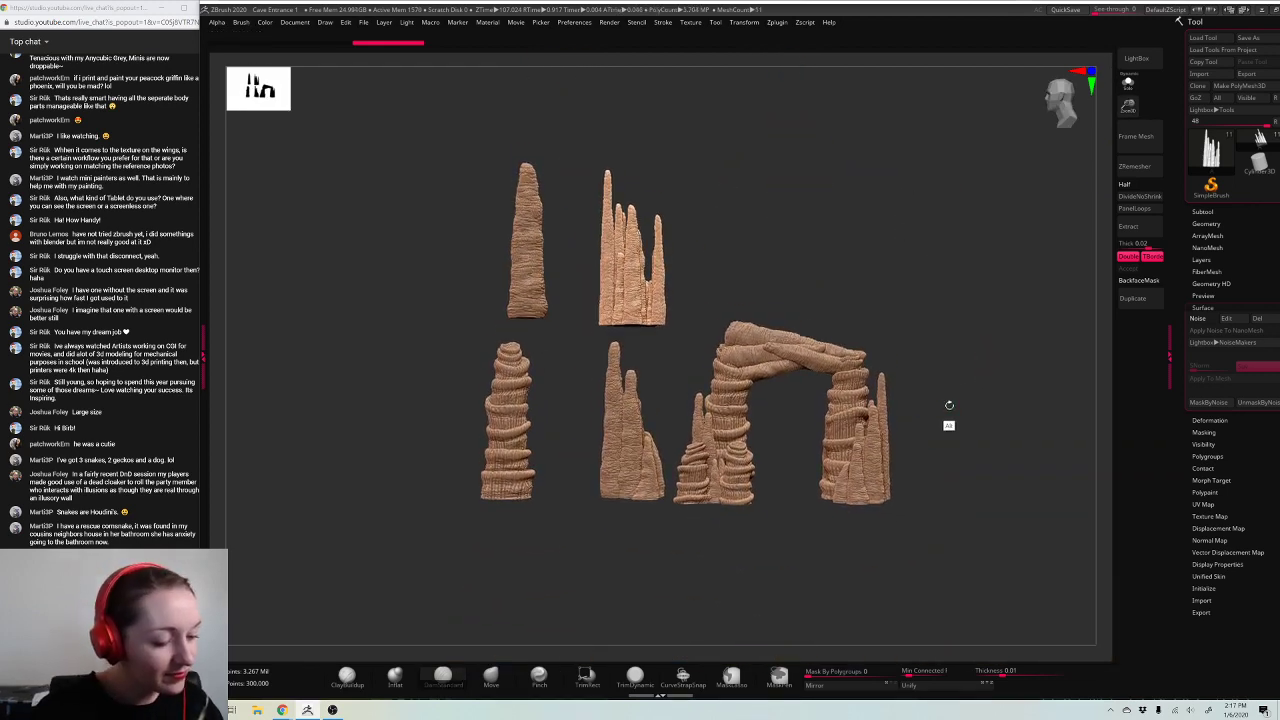
pyautogui.moveTo(958, 504); pyautogui.dragTo(940, 486)
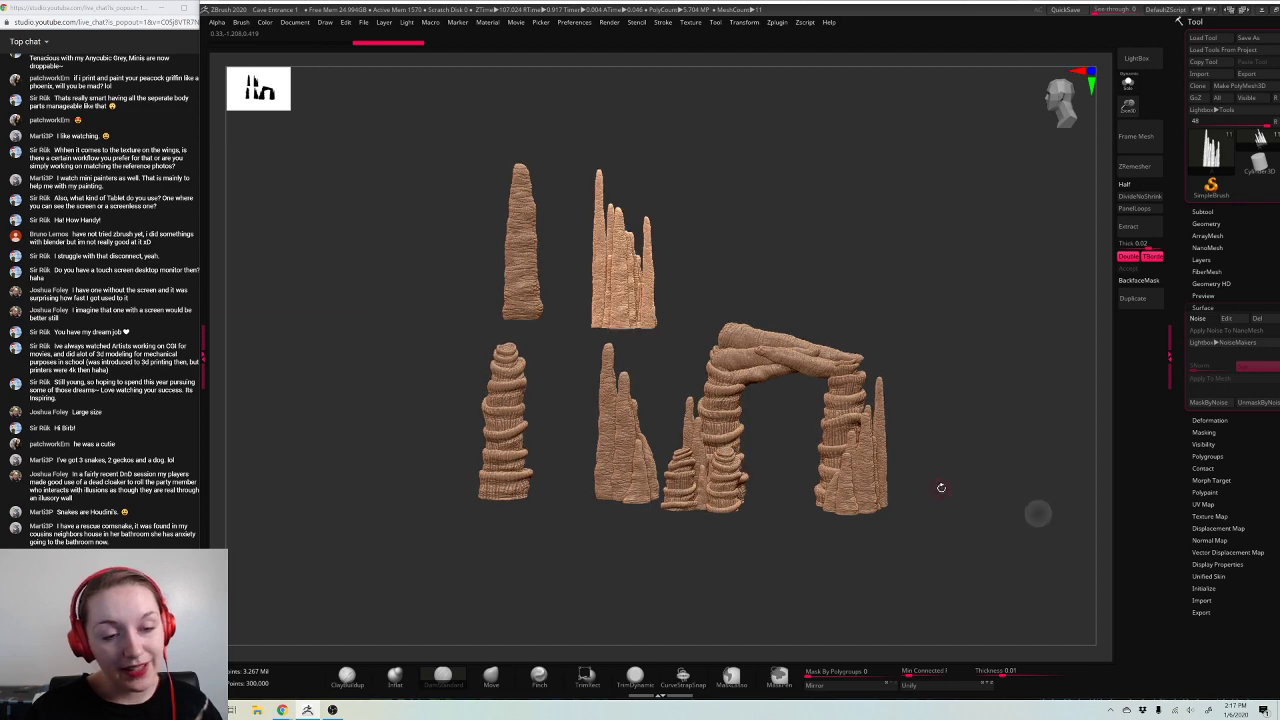
# Step: Save the project as a new file named Cave Entrance 2
pyautogui.hotkey('ctrl', 's')
pyautogui.press('Right')
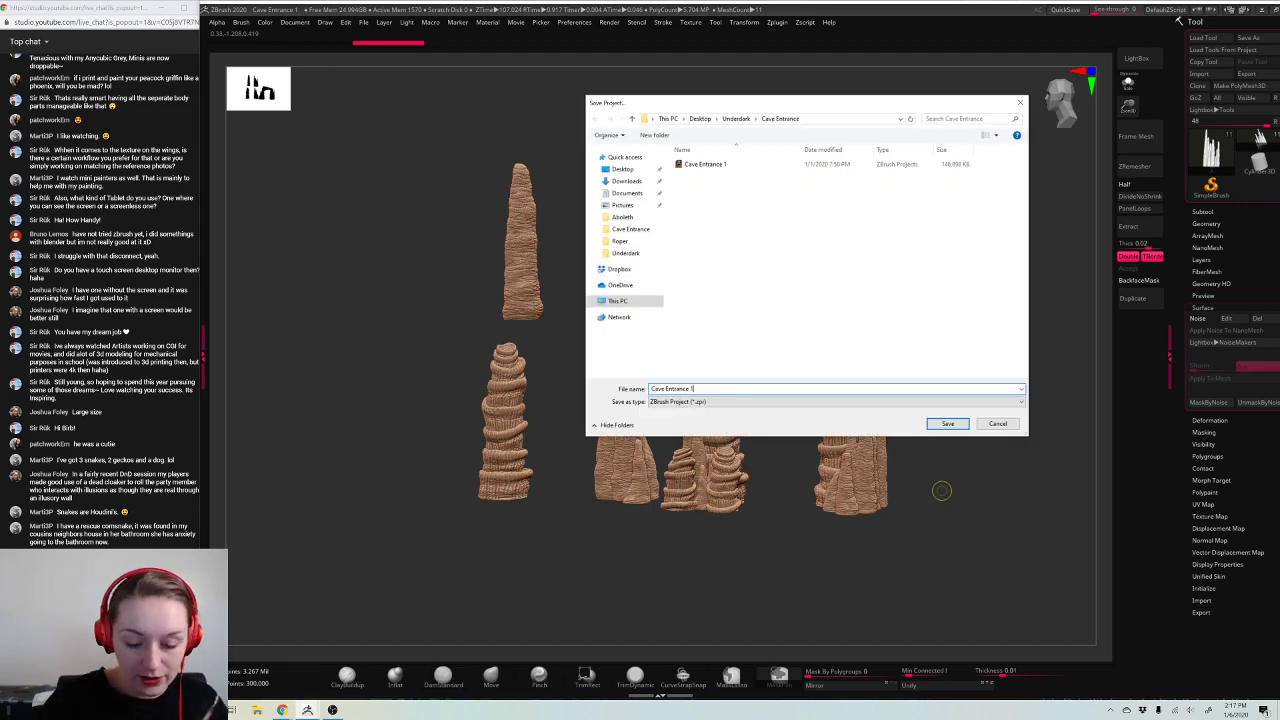
pyautogui.press('BackSpace')
pyautogui.write('2')
pyautogui.press('Return')
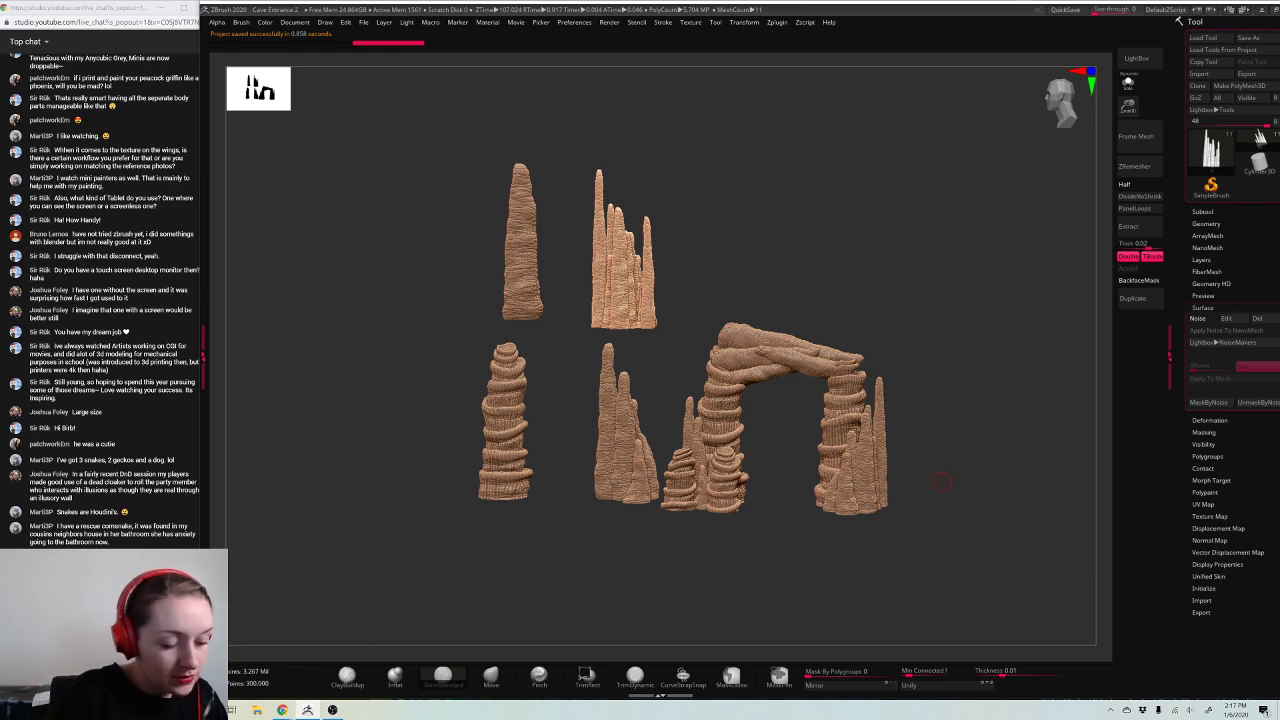
# Step: Switch to Chrome, resume the paused background music, go back to the previous YouTube mix, and return to ZBrush
pyautogui.click(277, 676)
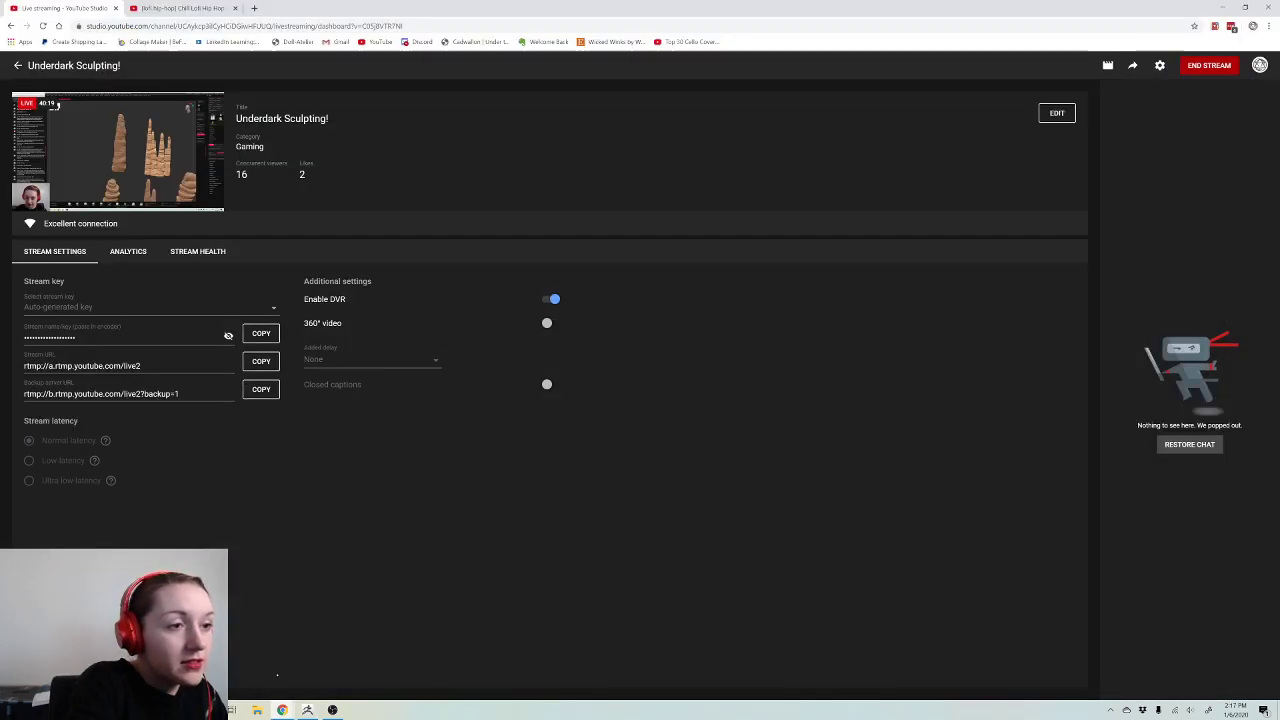
pyautogui.hotkey('ctrl', 'Tab')
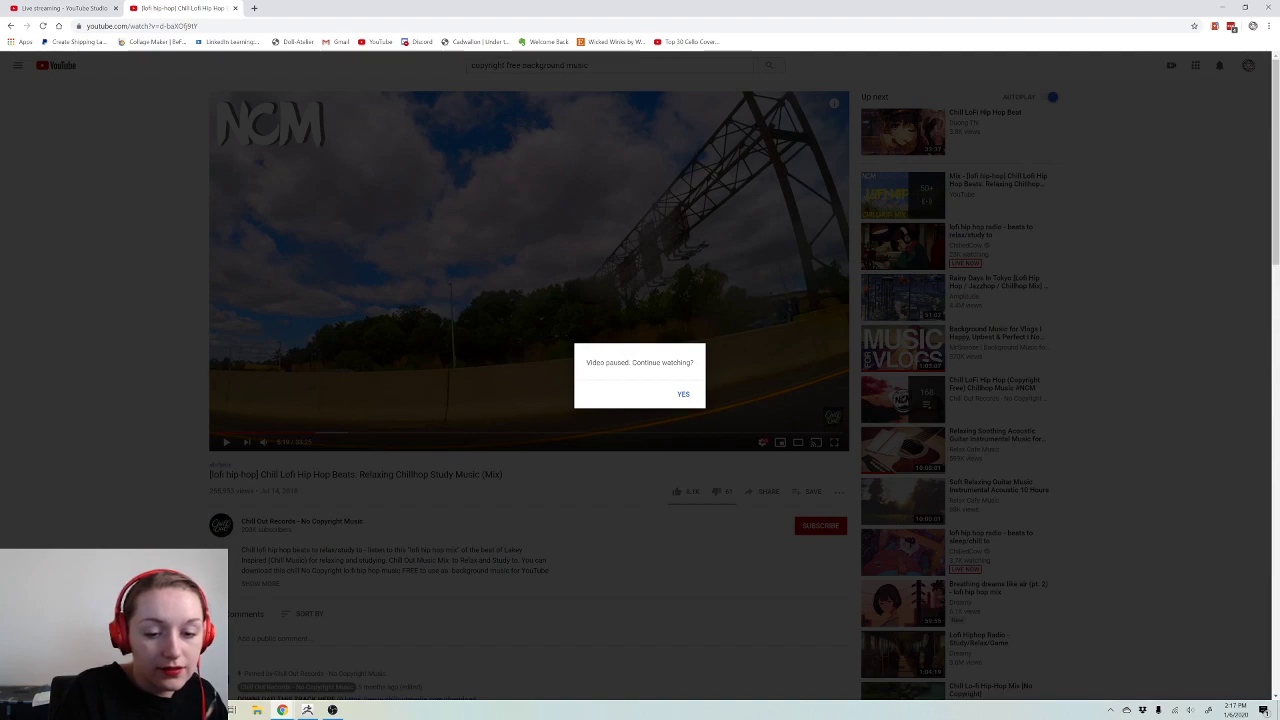
pyautogui.click(684, 395)
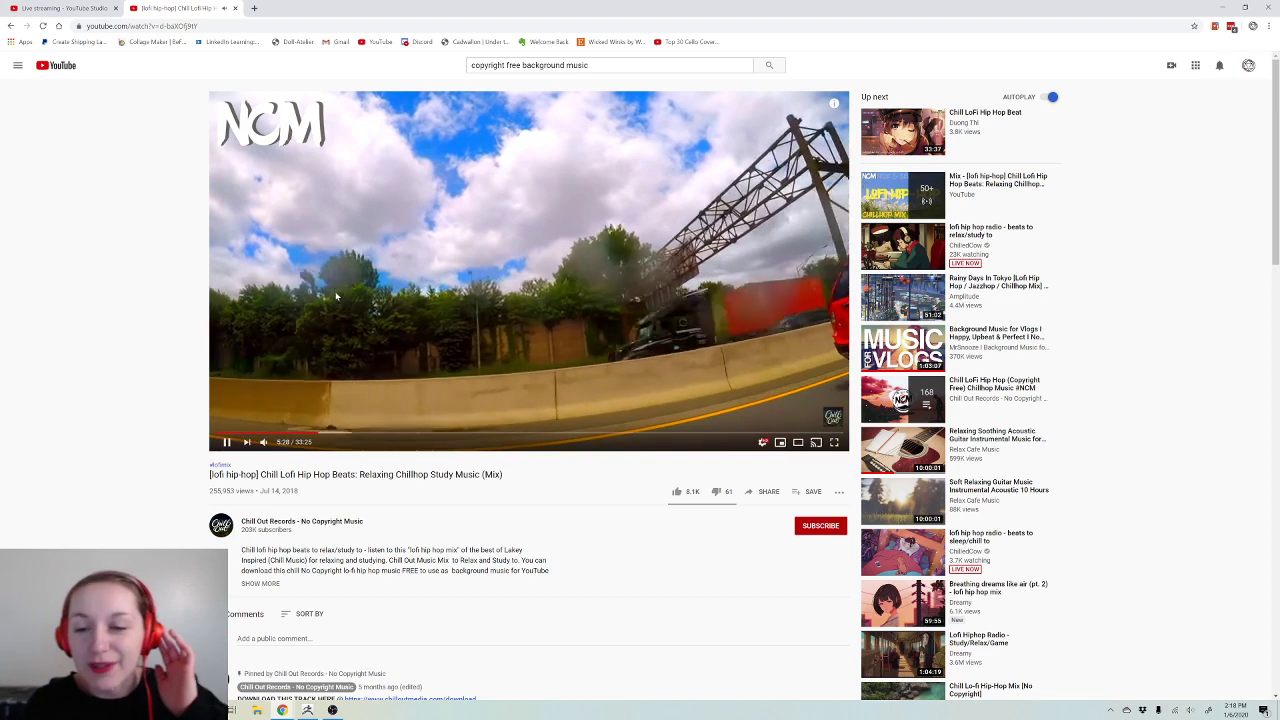
pyautogui.click(10, 26)
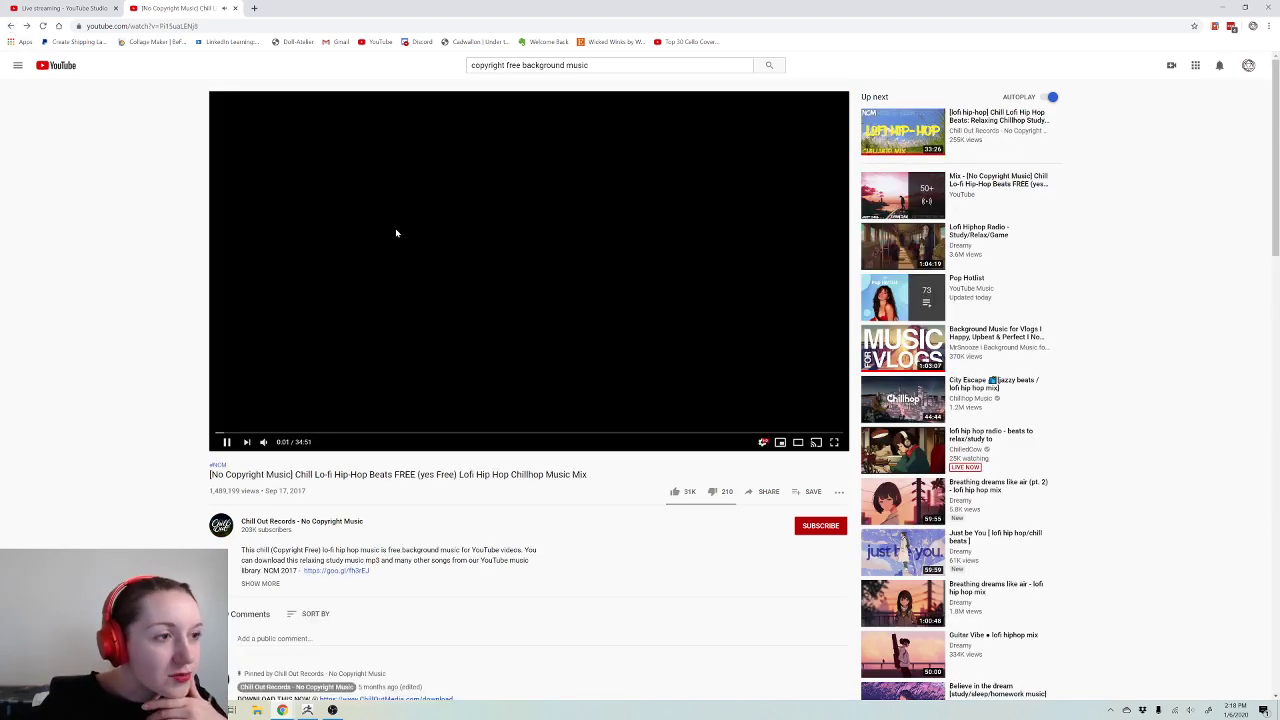
pyautogui.click(1222, 7)
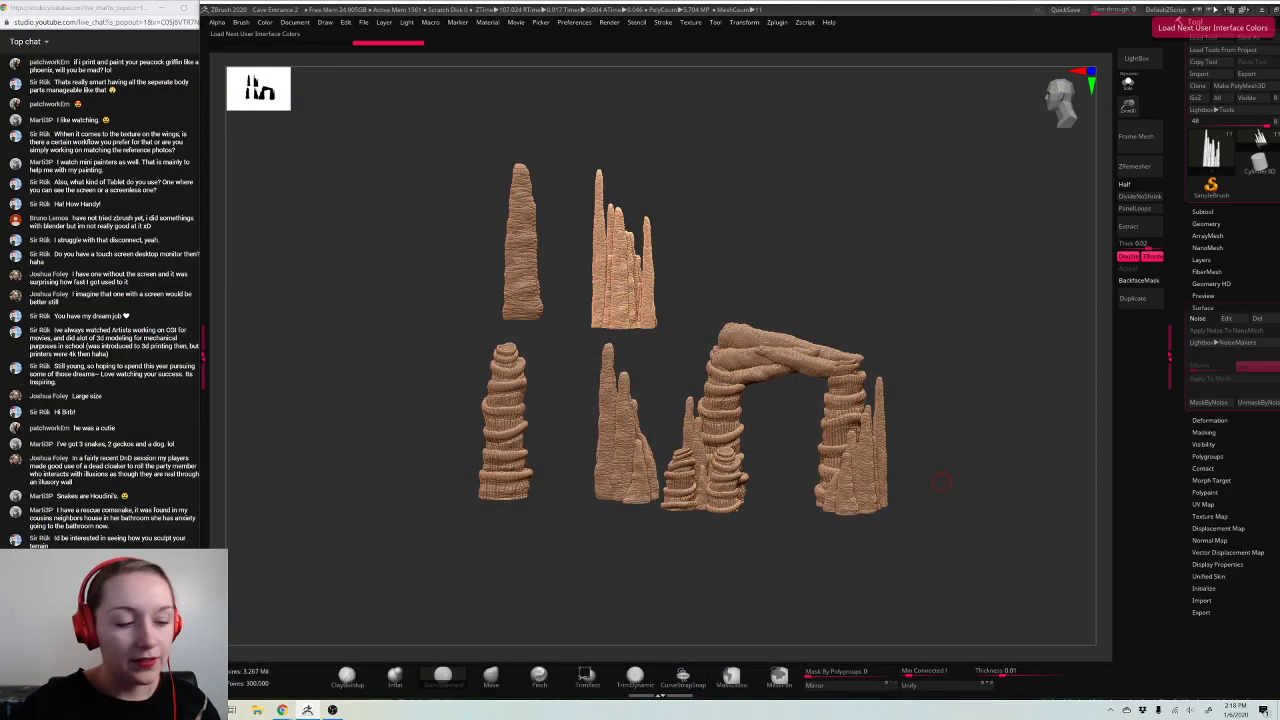
# Step: Compare the arch's top with the separate building blocks by selecting the ringed pillar, upper cluster and single stalagmite
pyautogui.moveTo(980, 357); pyautogui.dragTo(937, 345)
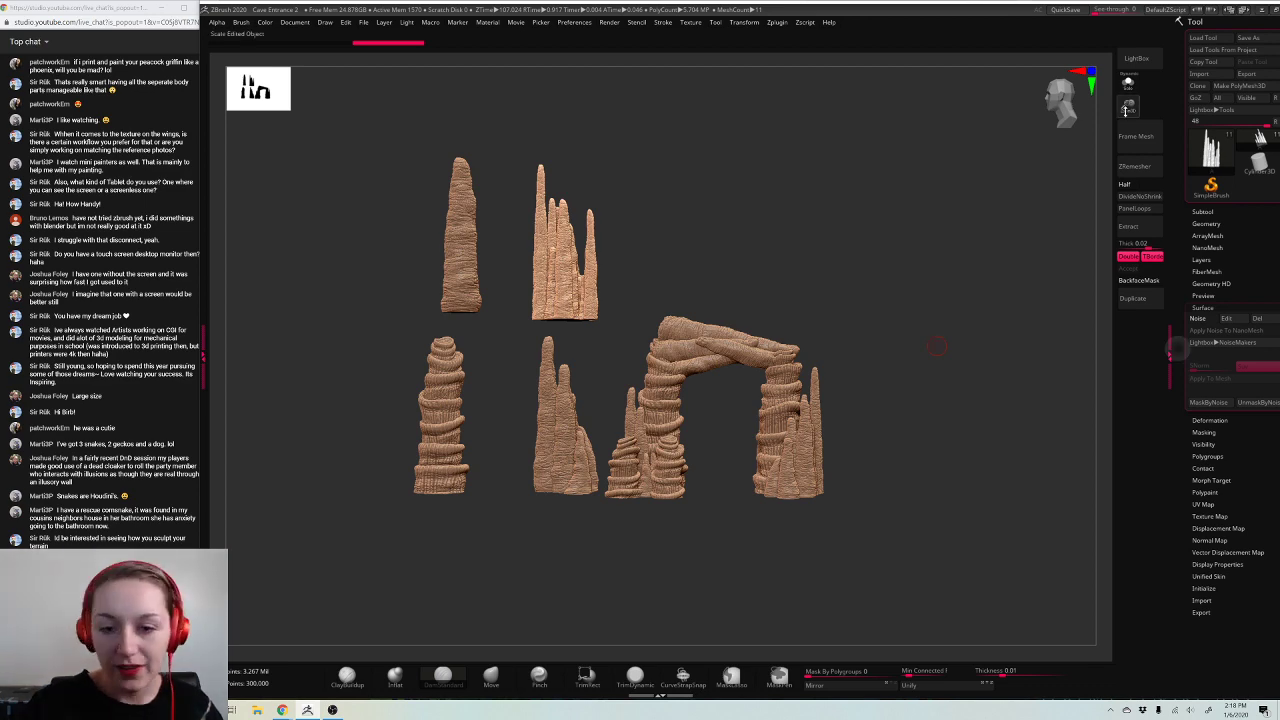
pyautogui.keyDown('alt'); pyautogui.moveTo(1040, 240); pyautogui.dragTo(963, 242); pyautogui.keyUp('alt')
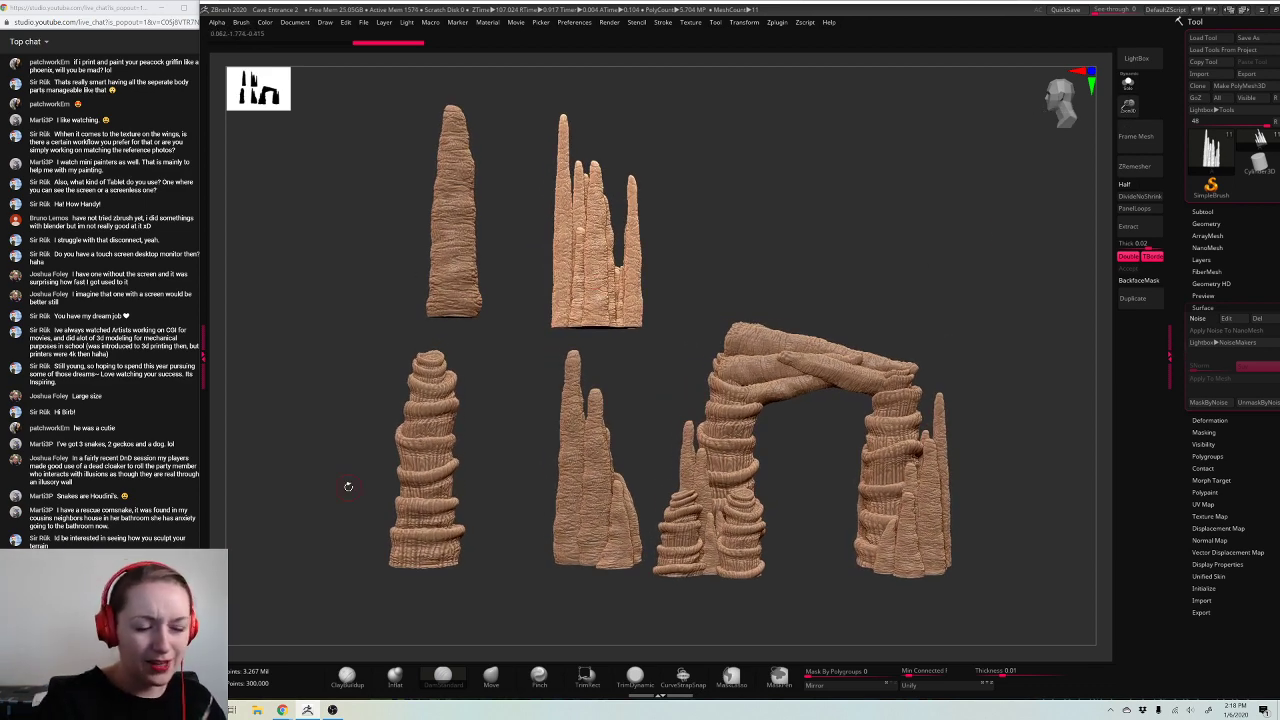
pyautogui.keyDown('alt'); pyautogui.click(897, 386); pyautogui.keyUp('alt')
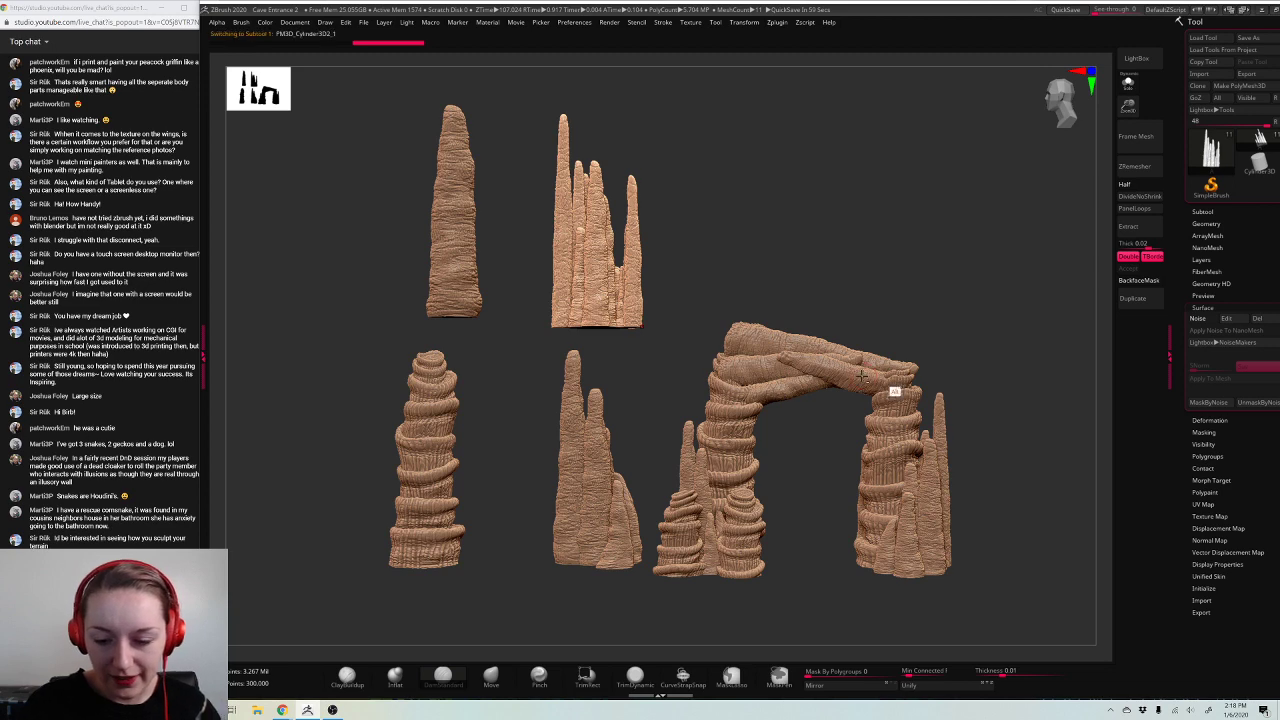
pyautogui.keyDown('alt'); pyautogui.click(430, 496); pyautogui.keyUp('alt')
pyautogui.moveTo(488, 426); pyautogui.dragTo(986, 297)
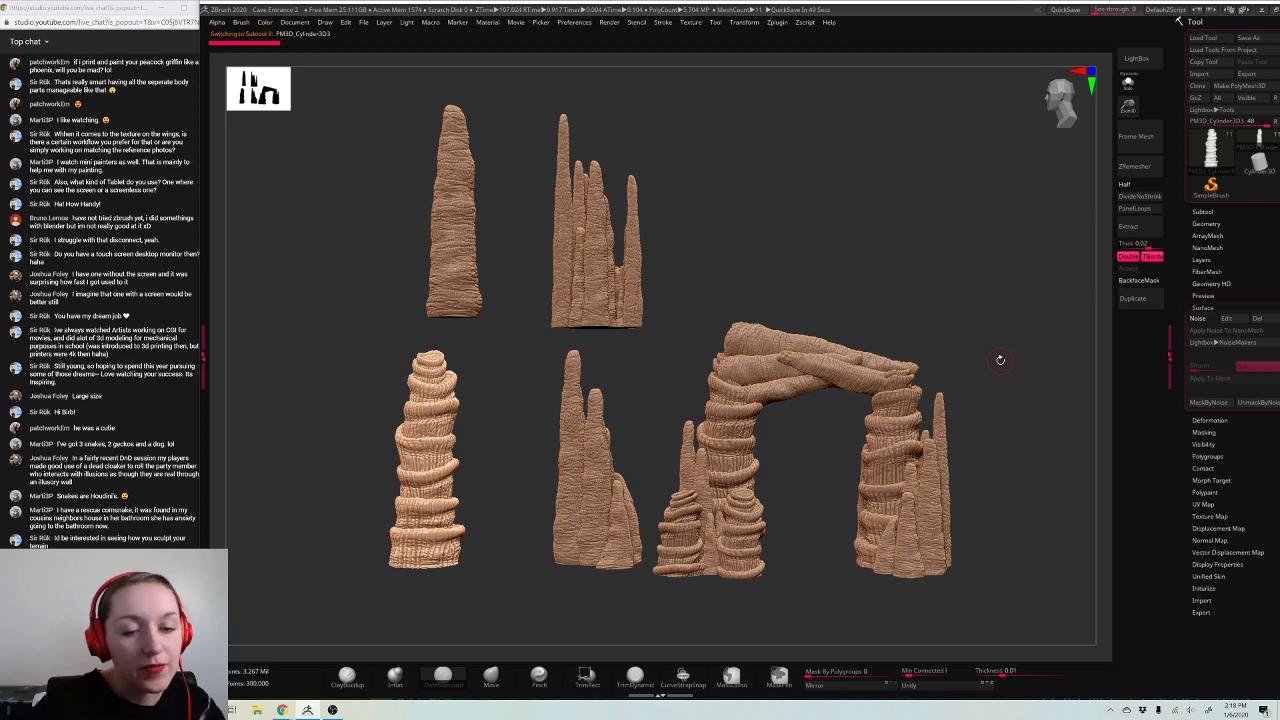
pyautogui.moveTo(1000, 359); pyautogui.dragTo(660, 246)
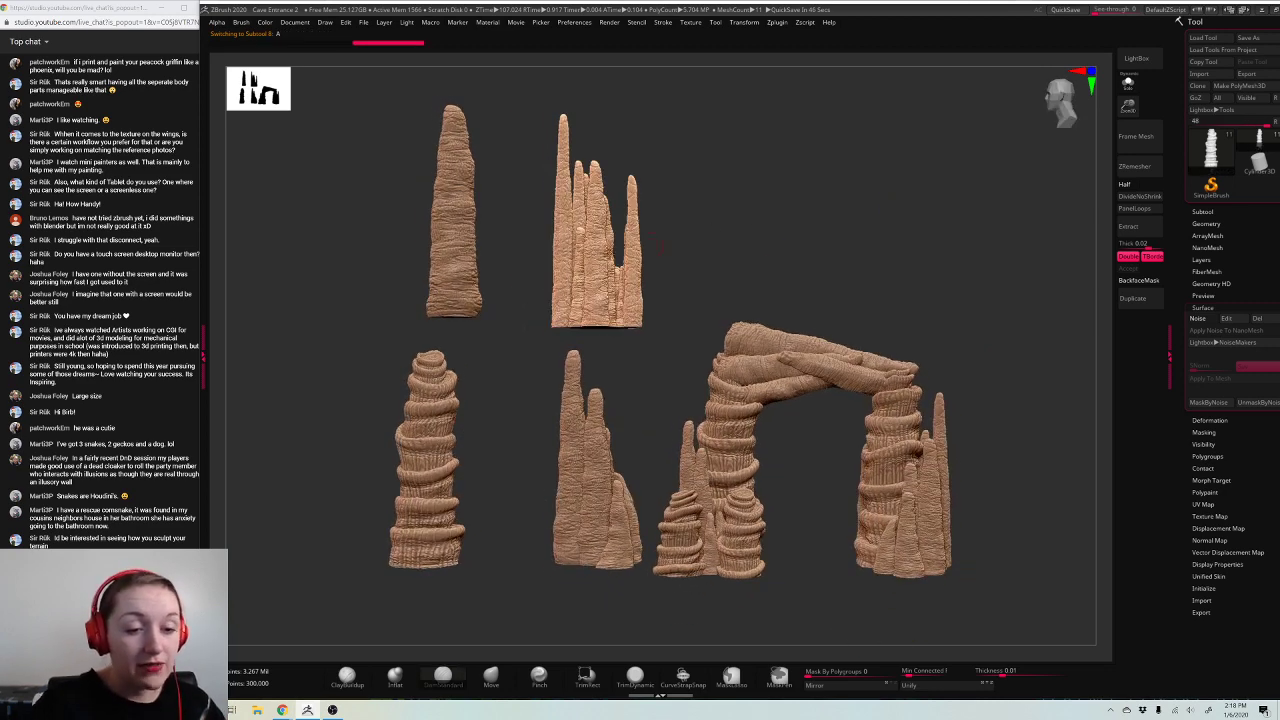
pyautogui.keyDown('alt'); pyautogui.click(457, 288); pyautogui.keyUp('alt')
pyautogui.keyDown('alt'); pyautogui.click(610, 285); pyautogui.keyUp('alt')
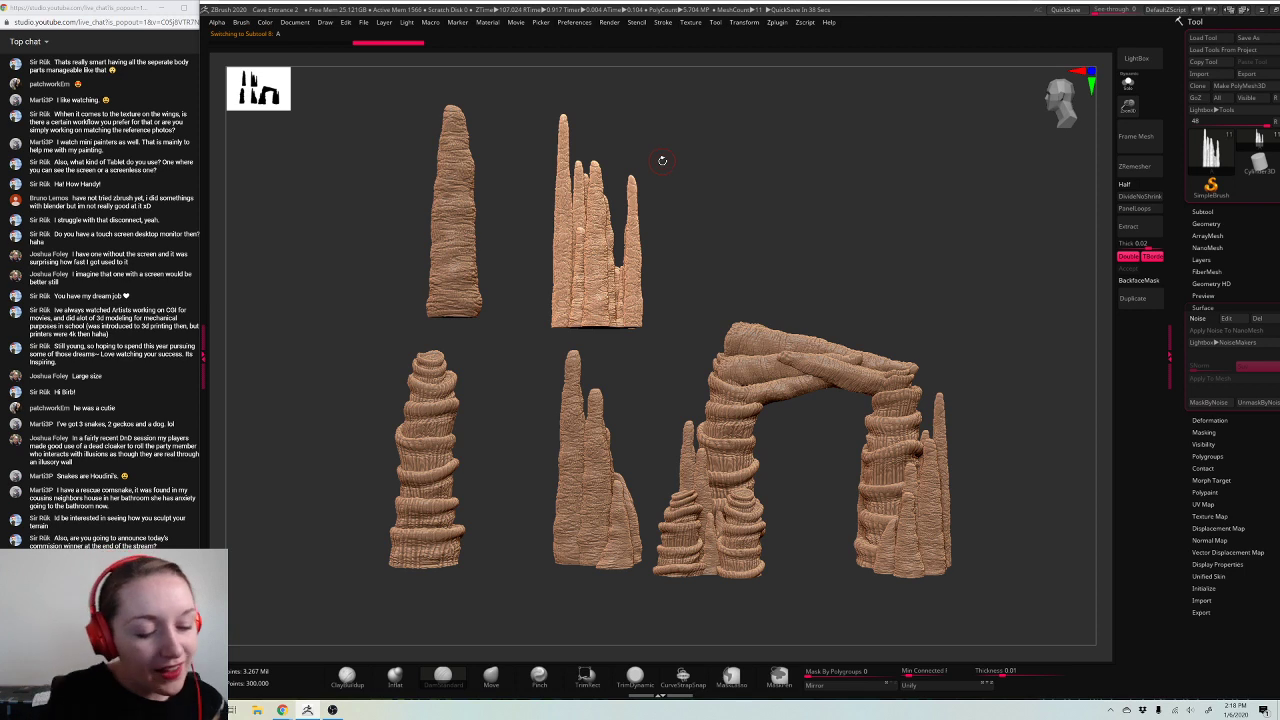
pyautogui.keyDown('alt'); pyautogui.click(431, 560); pyautogui.keyUp('alt')
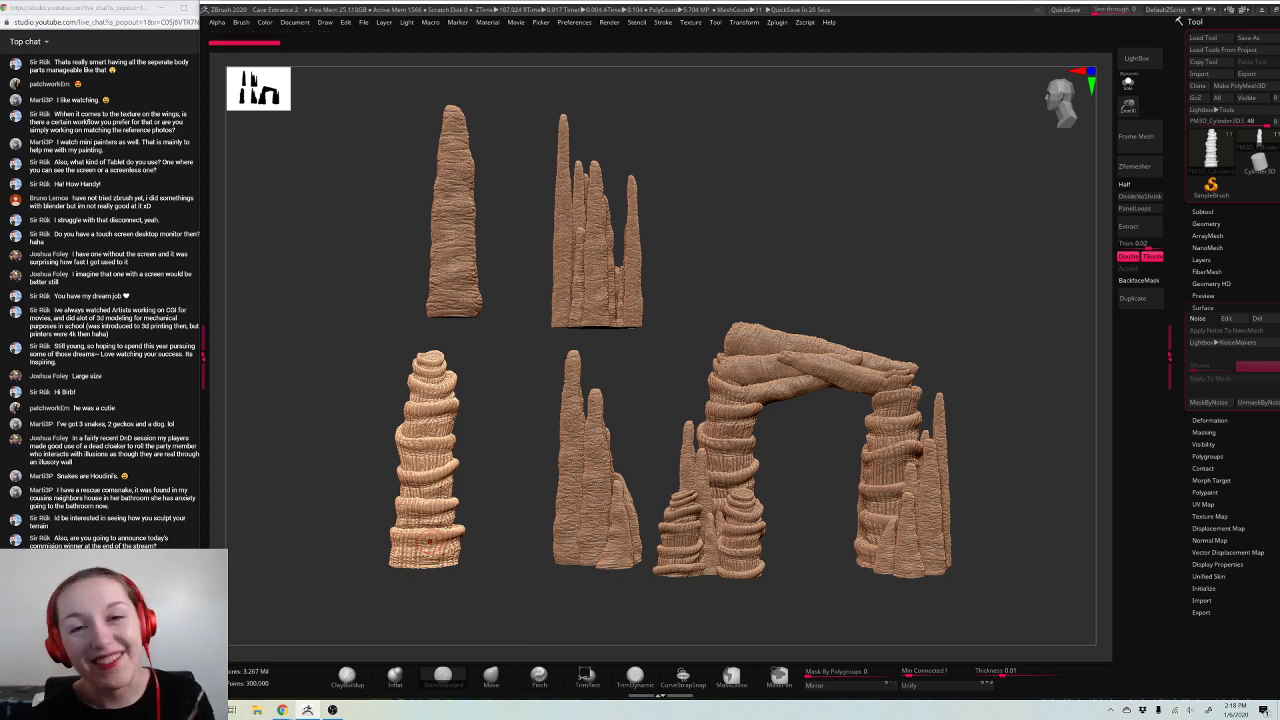
# Step: Show the subtool list and select the arch's ringed pillar and then stalagmite cluster A1 in front of it
pyautogui.keyDown('alt'); pyautogui.moveTo(912, 288); pyautogui.dragTo(846, 270); pyautogui.keyUp('alt')
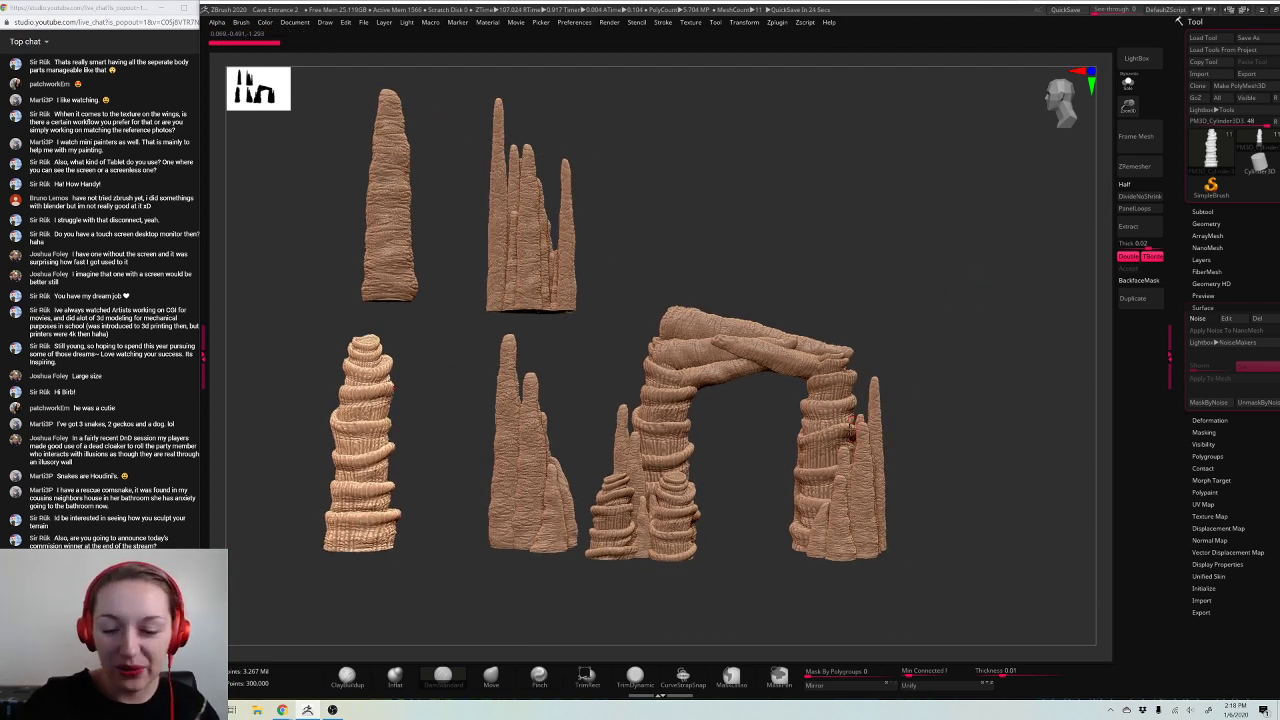
pyautogui.keyDown('alt'); pyautogui.click(850, 446); pyautogui.keyUp('alt')
pyautogui.click(1208, 213)
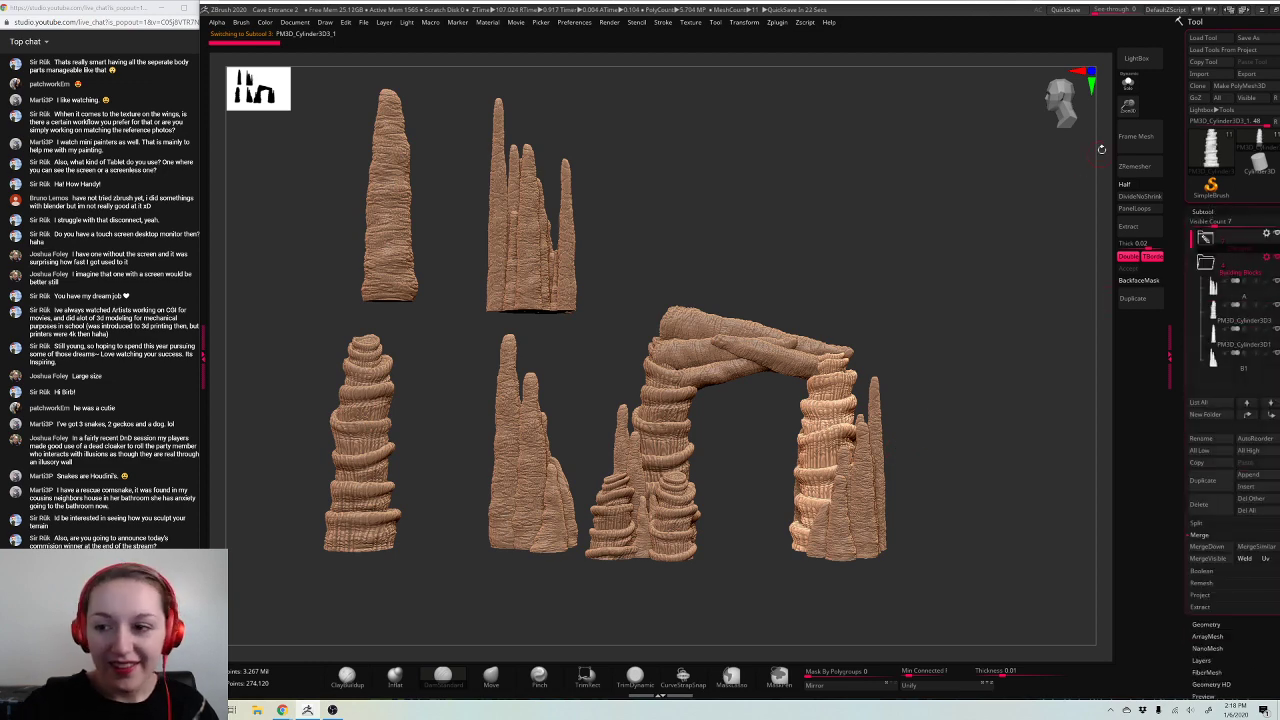
pyautogui.moveTo(1128, 110); pyautogui.dragTo(926, 247)
pyautogui.keyDown('alt'); pyautogui.click(854, 447); pyautogui.keyUp('alt')
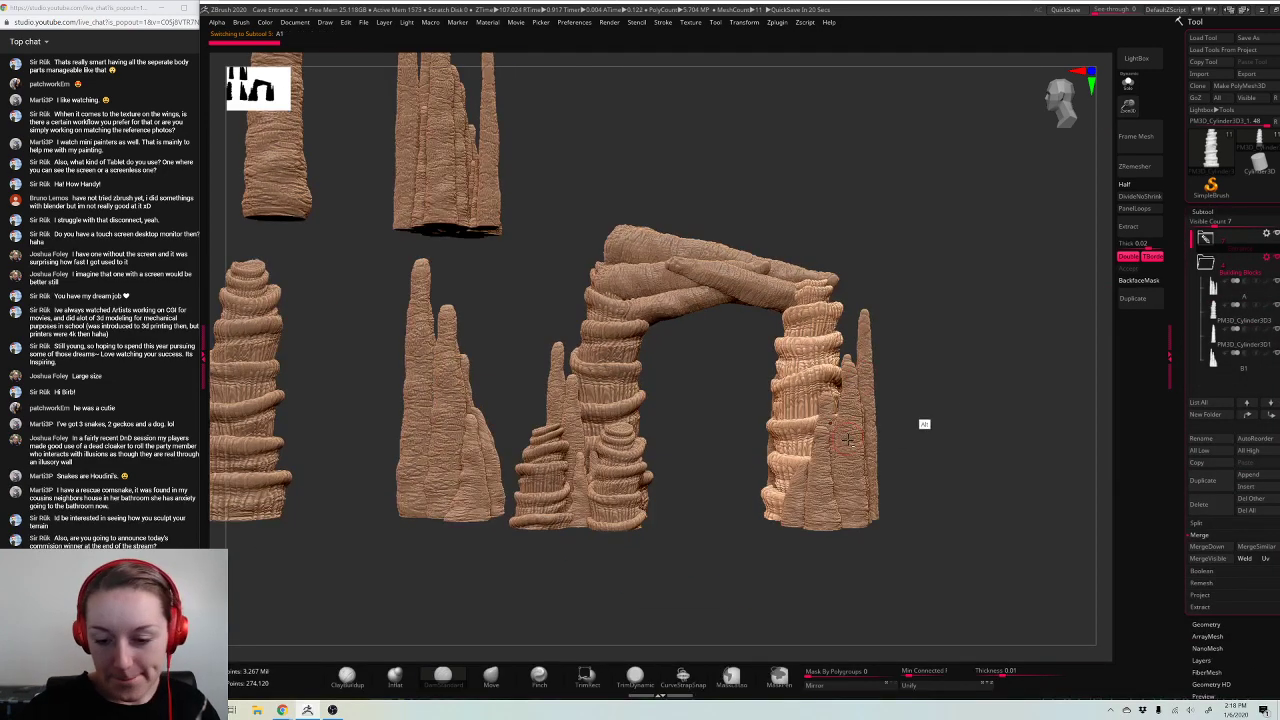
# Step: Scale down stalagmite cluster A1 in front of the arch's ringed pillar
pyautogui.press('w')
pyautogui.keyDown('alt'); pyautogui.moveTo(867, 377); pyautogui.dragTo(889, 460); pyautogui.keyUp('alt')
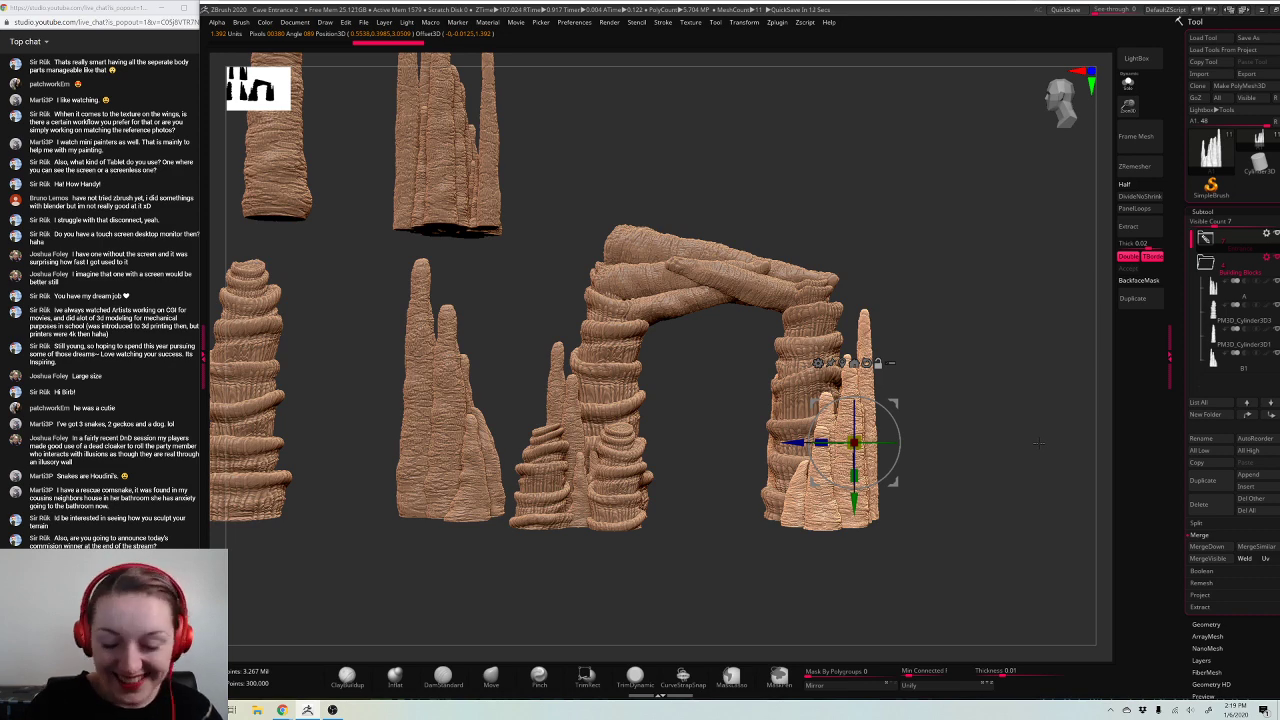
pyautogui.keyDown('shift'); pyautogui.click(1039, 443); pyautogui.keyUp('shift')
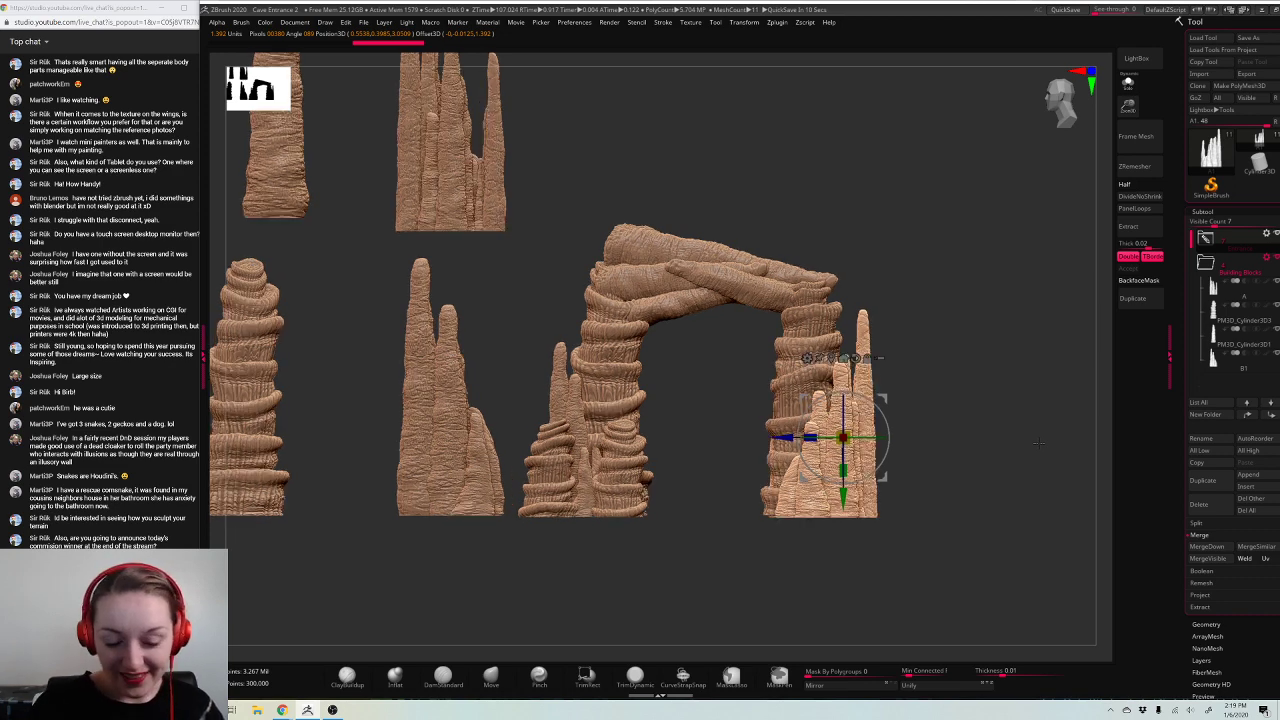
pyautogui.moveTo(1039, 443); pyautogui.dragTo(1039, 443)
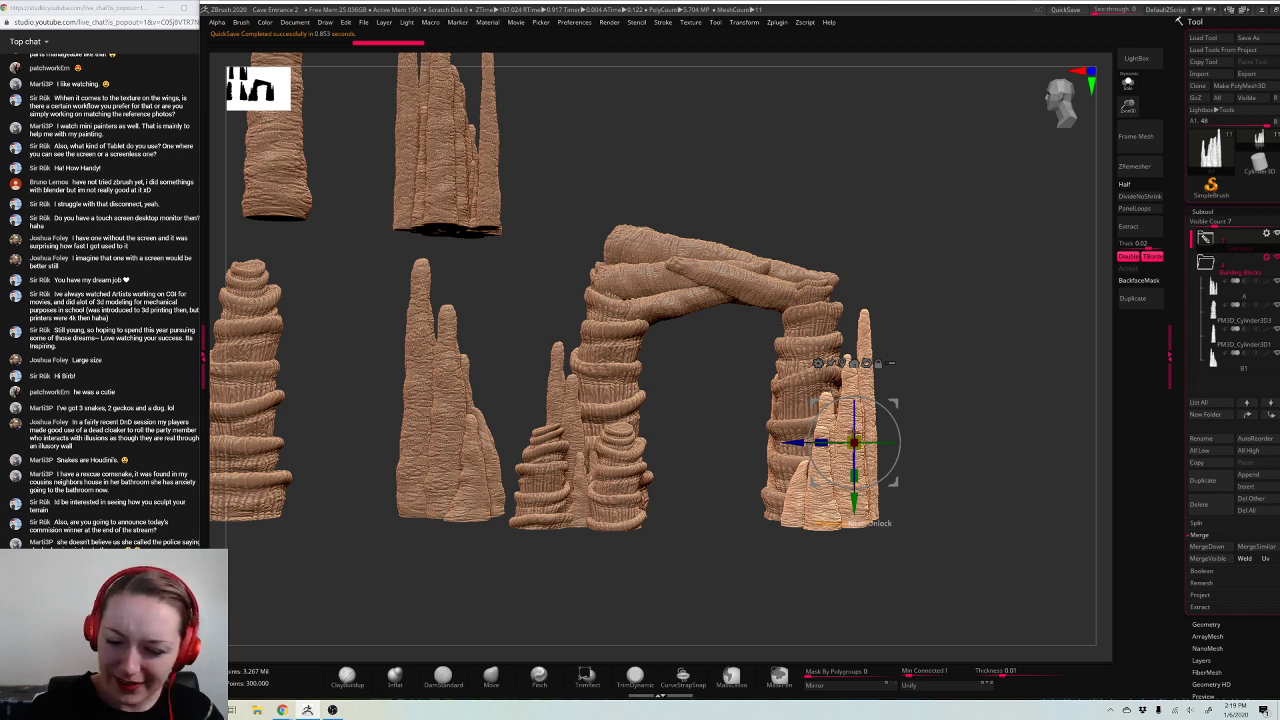
pyautogui.keyDown('shift'); pyautogui.moveTo(815, 488); pyautogui.dragTo(828, 501); pyautogui.keyUp('shift')
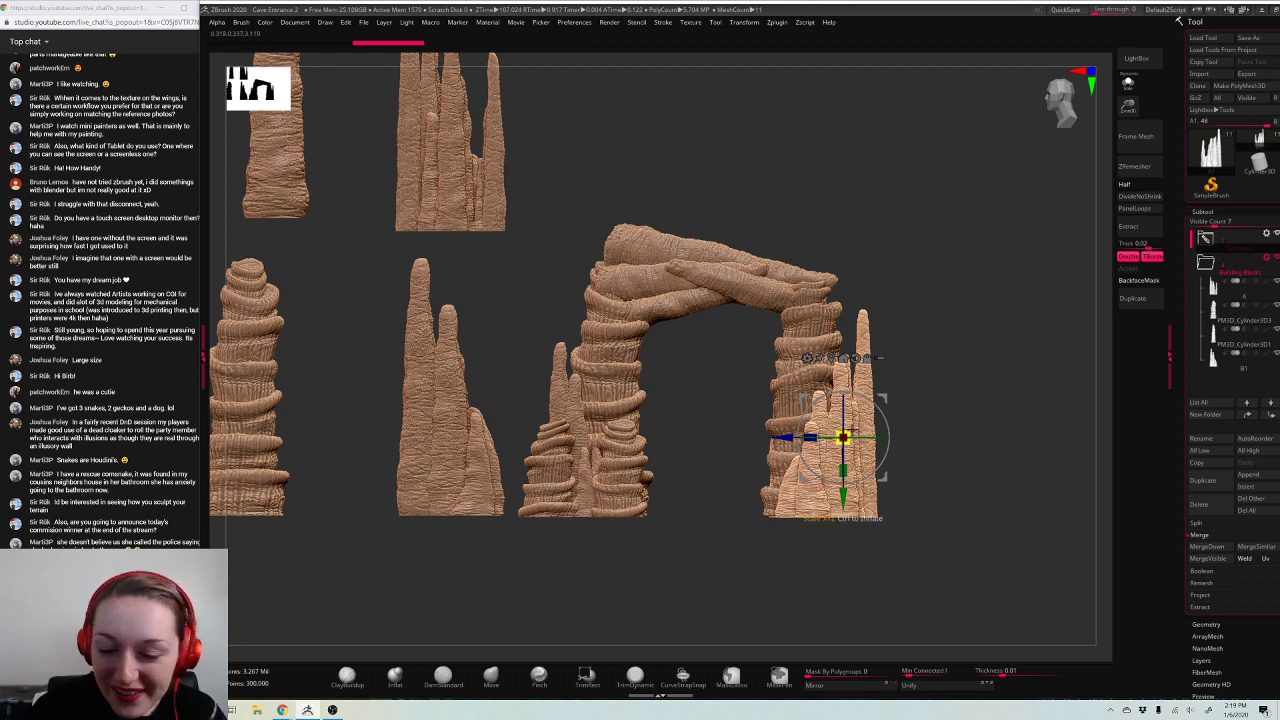
pyautogui.moveTo(844, 437)
pyautogui.mouseDown()
pyautogui.moveTo(820, 458)
pyautogui.moveTo(843, 522)
pyautogui.mouseUp()
pyautogui.press('q')
# Step: Select the arch's upper crossbeam, raise it above the pillars and stretch it lengthwise
pyautogui.keyDown('alt'); pyautogui.click(800, 425); pyautogui.keyUp('alt')
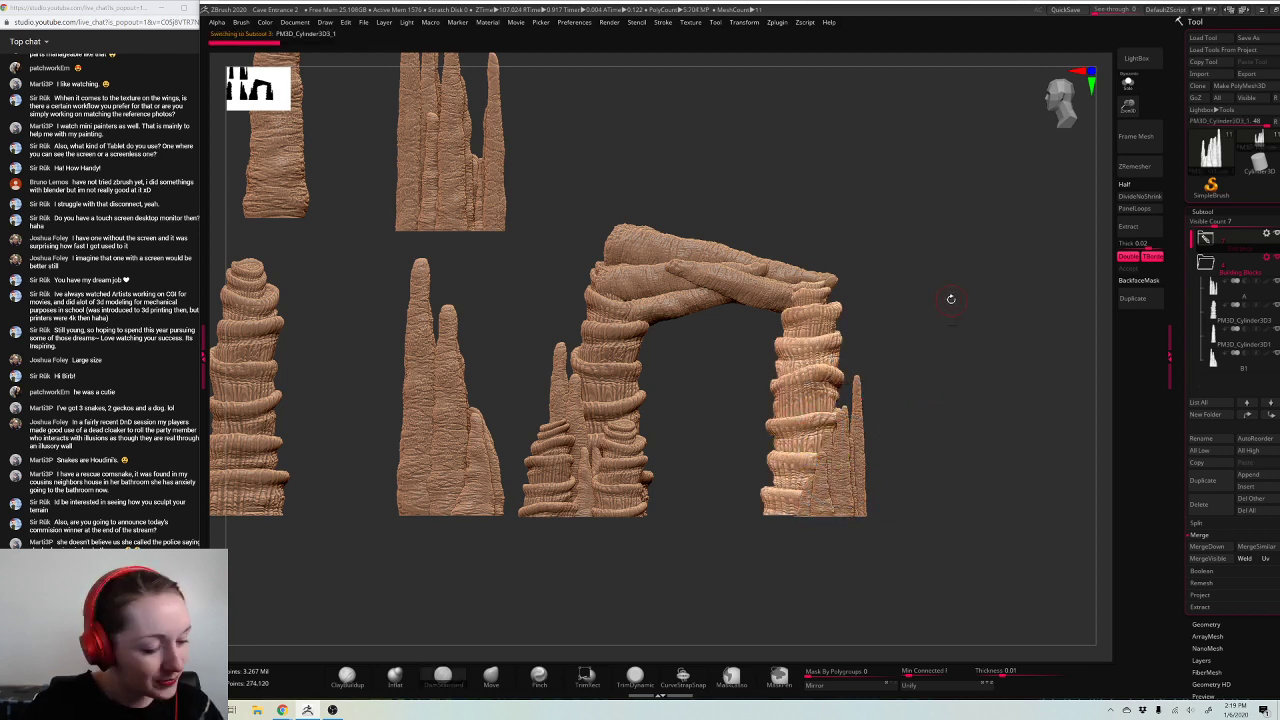
pyautogui.keyDown('alt'); pyautogui.moveTo(949, 301); pyautogui.dragTo(967, 293); pyautogui.keyUp('alt')
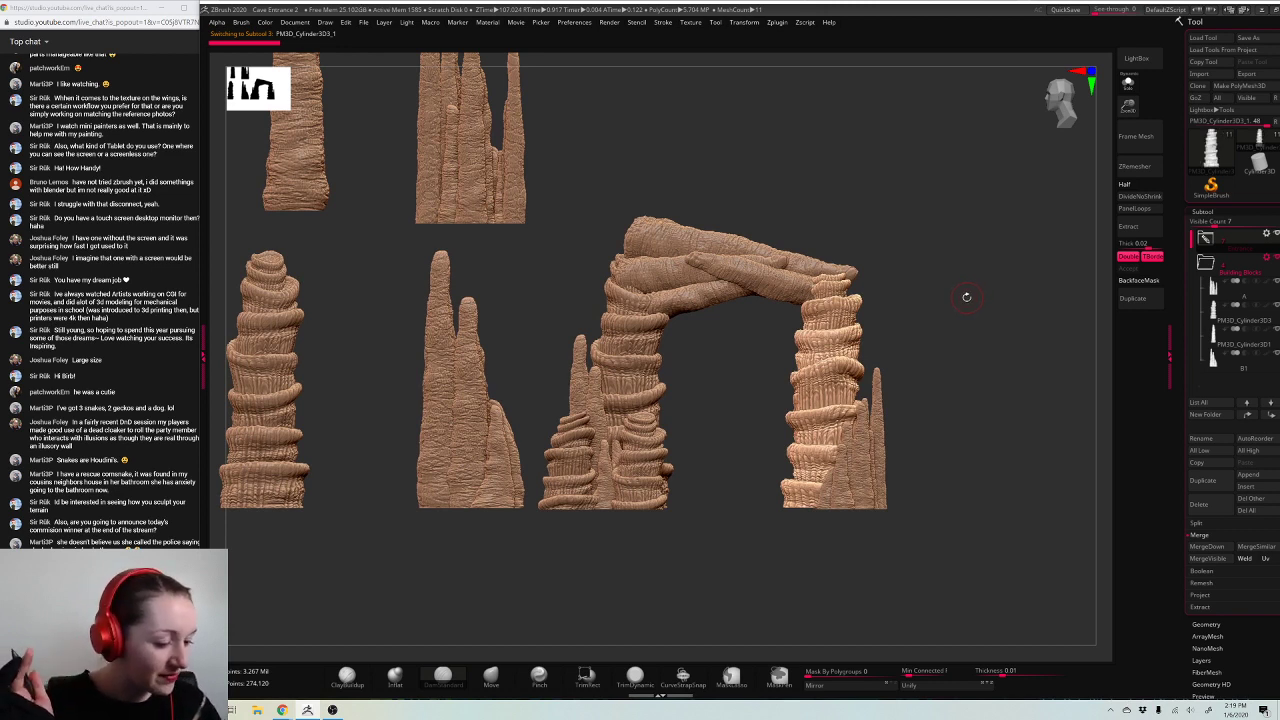
pyautogui.keyDown('alt'); pyautogui.click(784, 303); pyautogui.keyUp('alt')
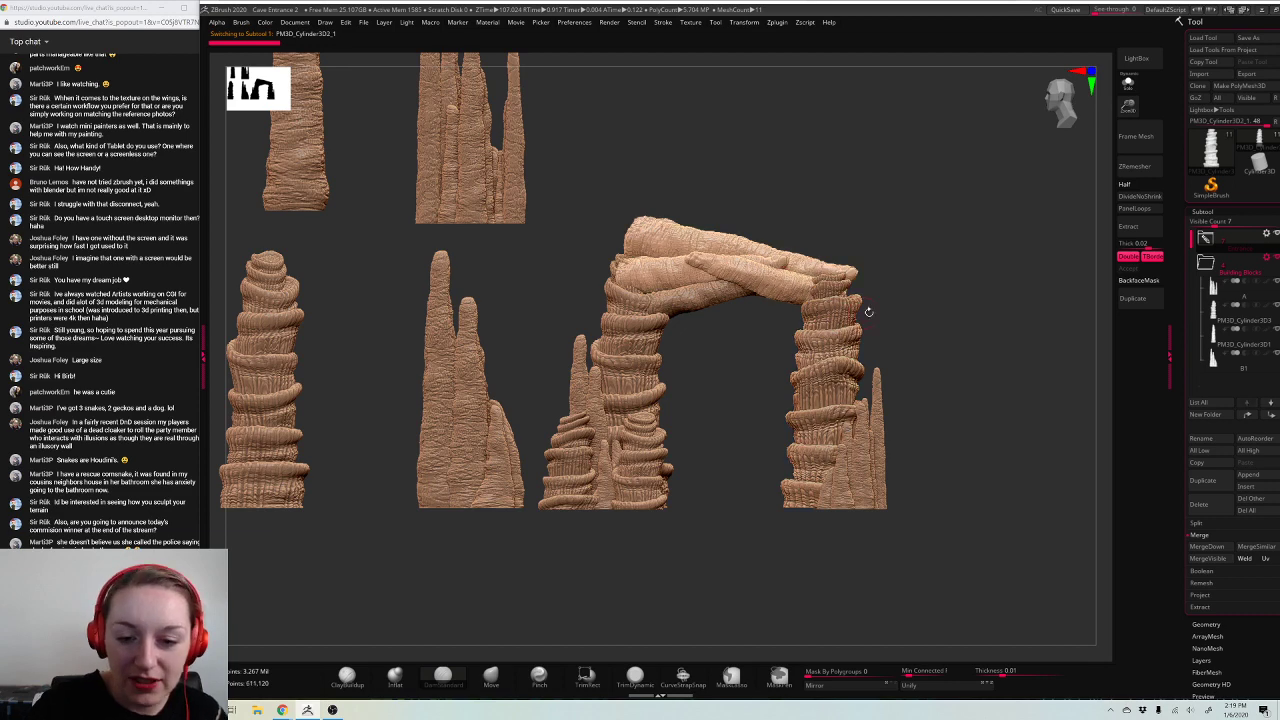
pyautogui.moveTo(955, 323); pyautogui.dragTo(898, 323)
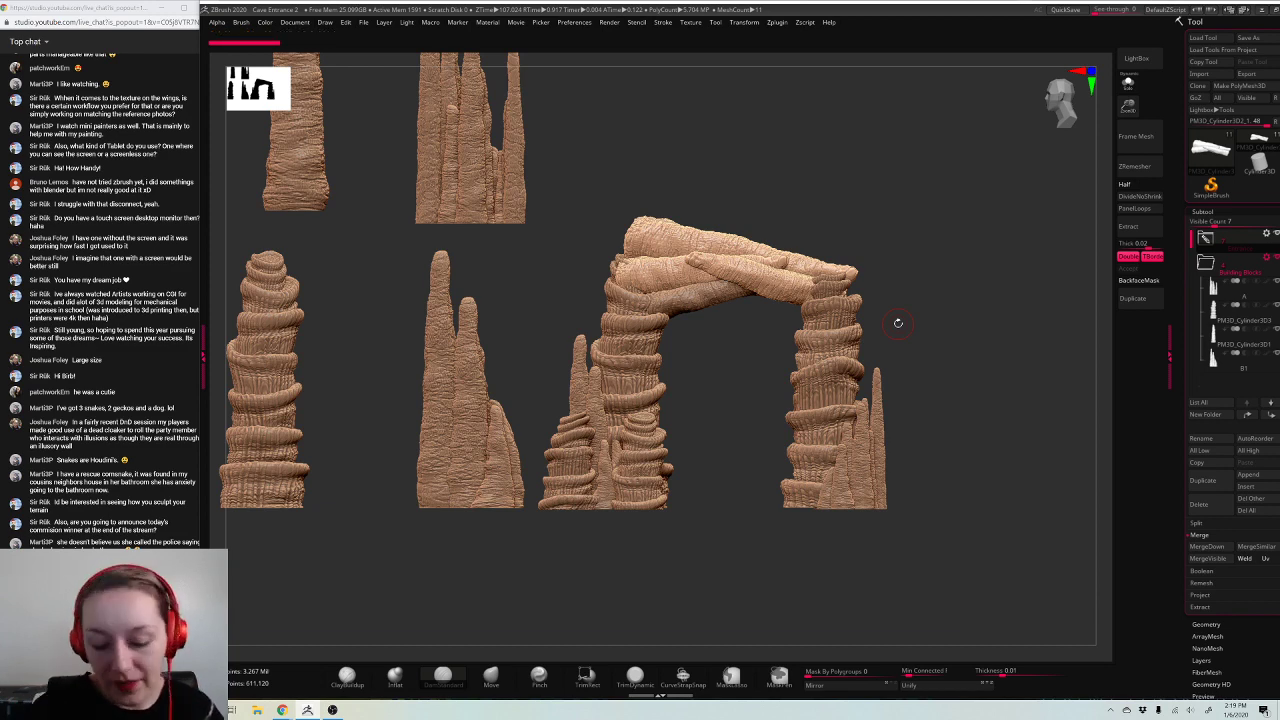
pyautogui.press('p')
pyautogui.press('p')
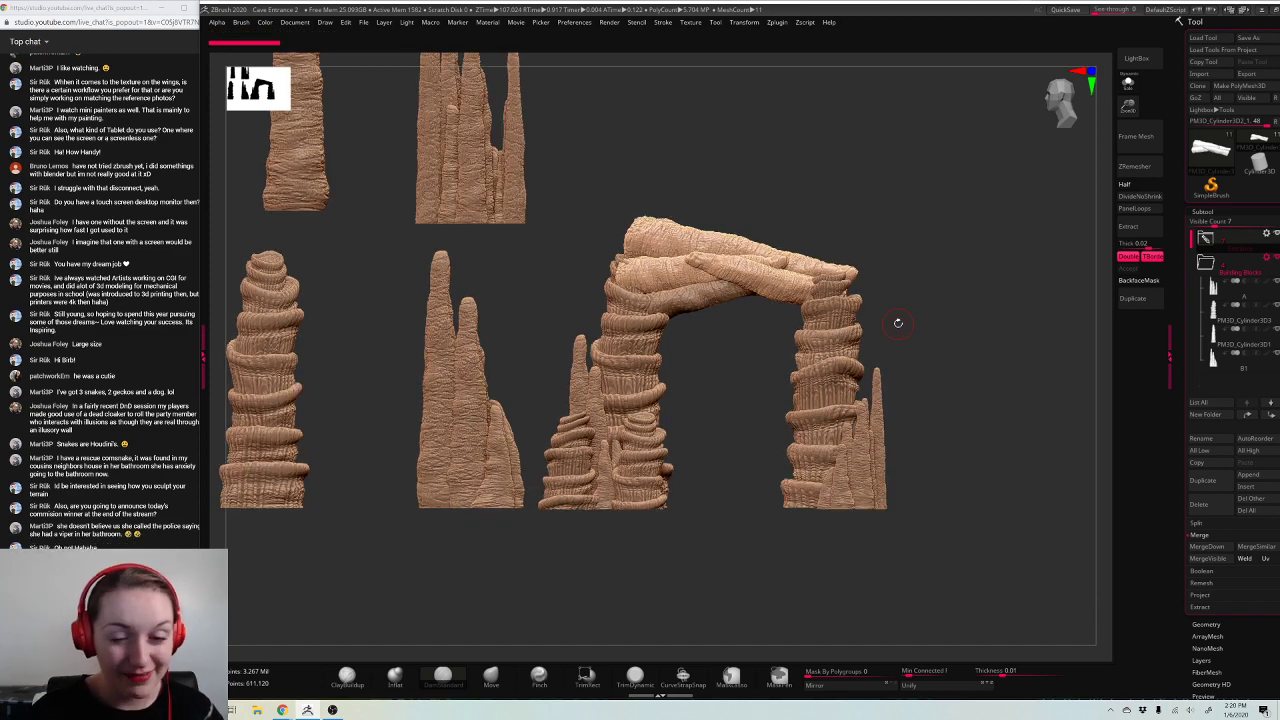
pyautogui.press('w')
pyautogui.moveTo(762, 307); pyautogui.dragTo(762, 279)
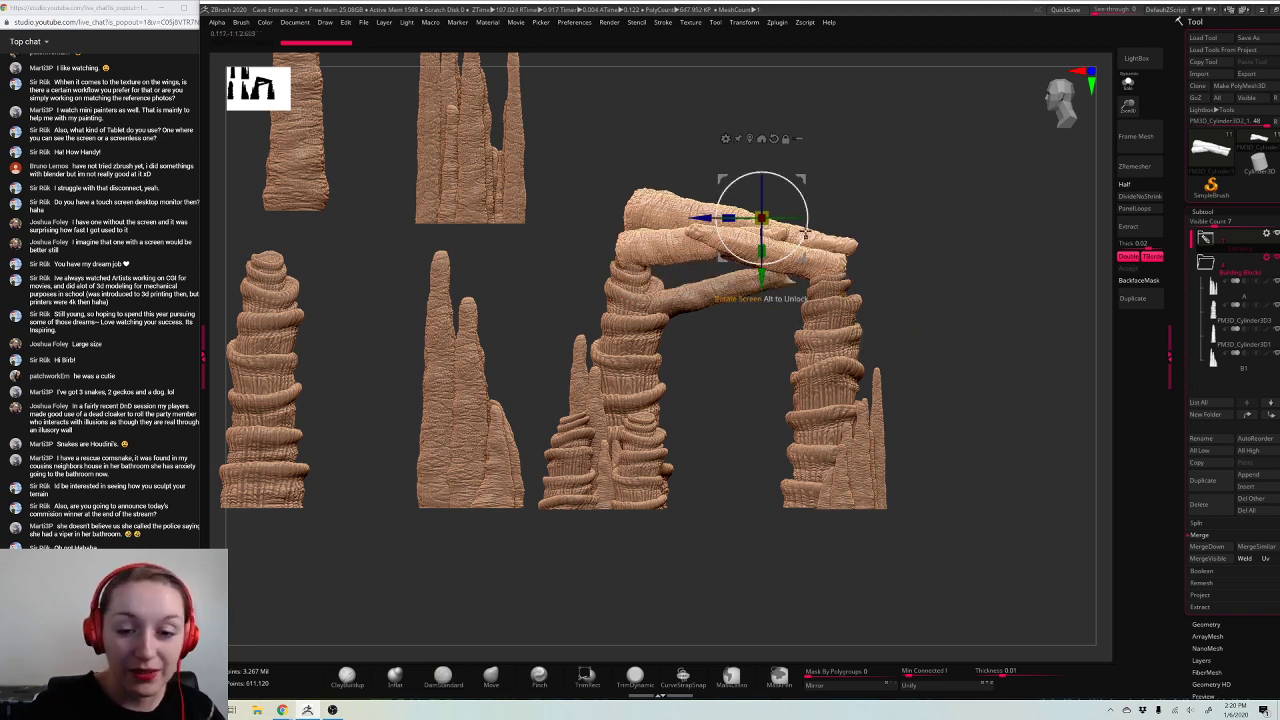
pyautogui.moveTo(743, 218); pyautogui.dragTo(721, 217)
pyautogui.hotkey('ctrl', 'z')
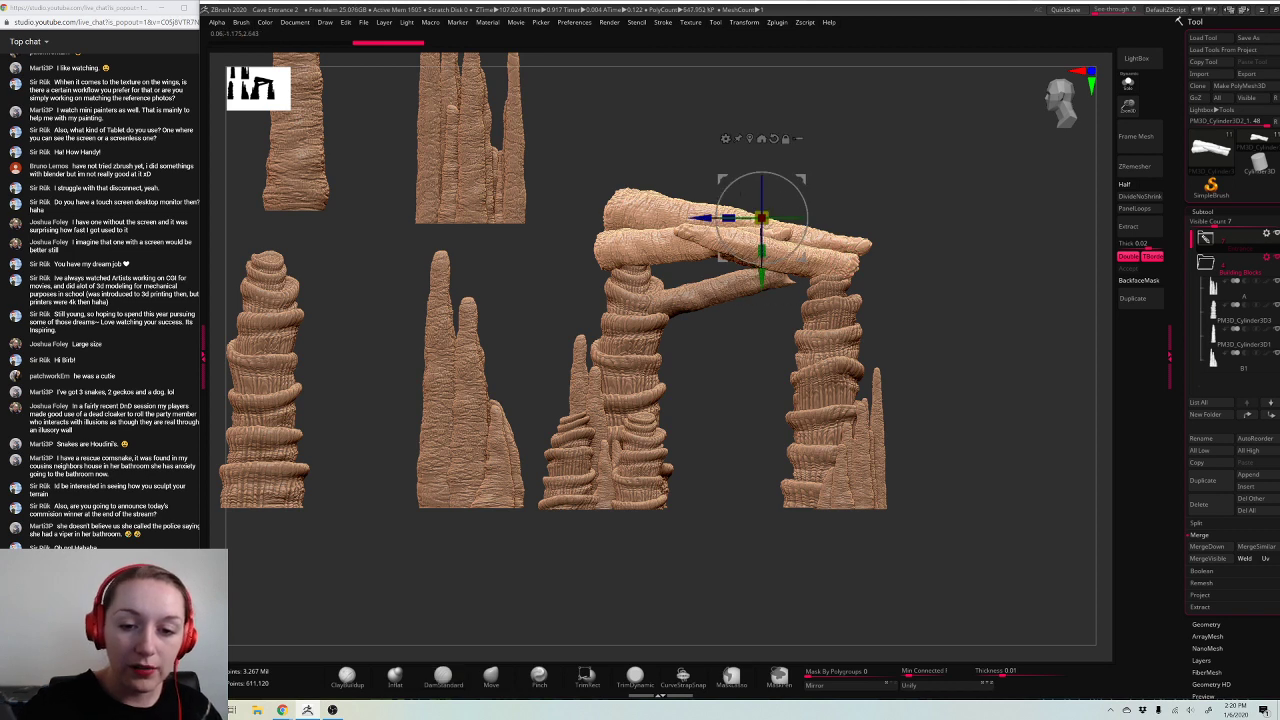
# Step: Bend the upper crossbeam into a downward-curving arch with a bend deformer and accept the deformation
pyautogui.click(725, 138)
pyautogui.click(740, 177)
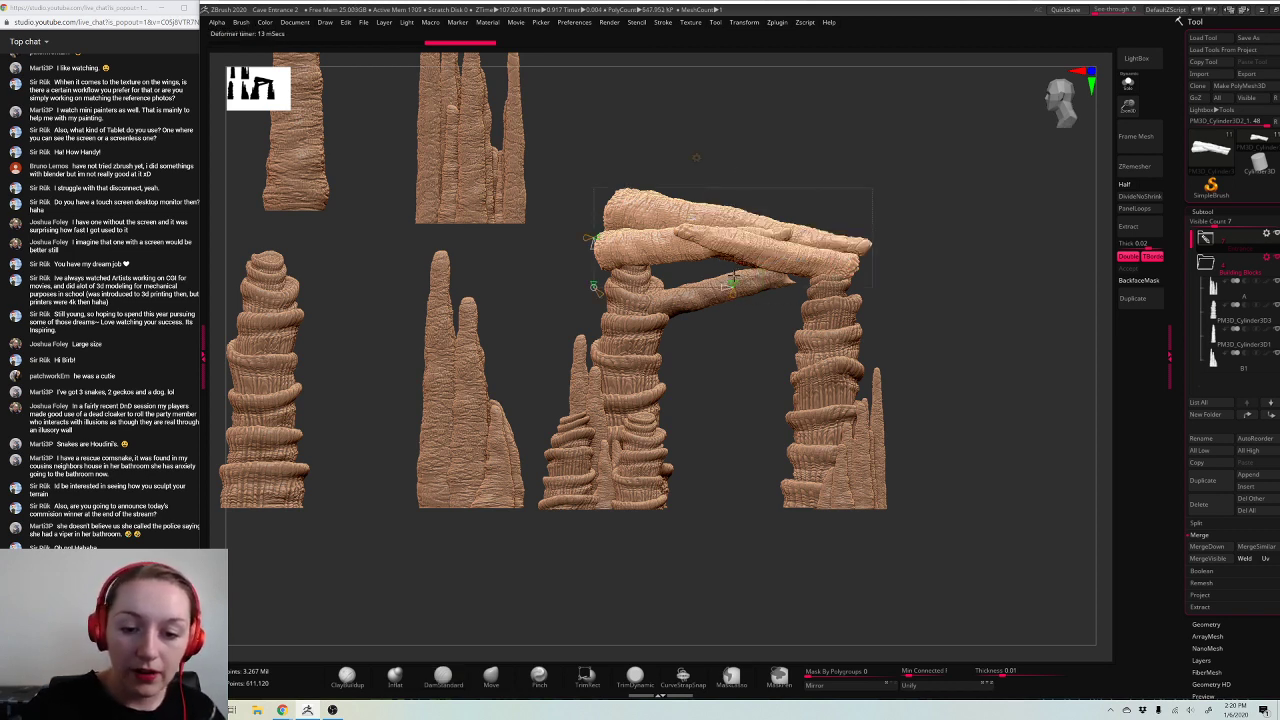
pyautogui.moveTo(728, 289); pyautogui.dragTo(770, 278)
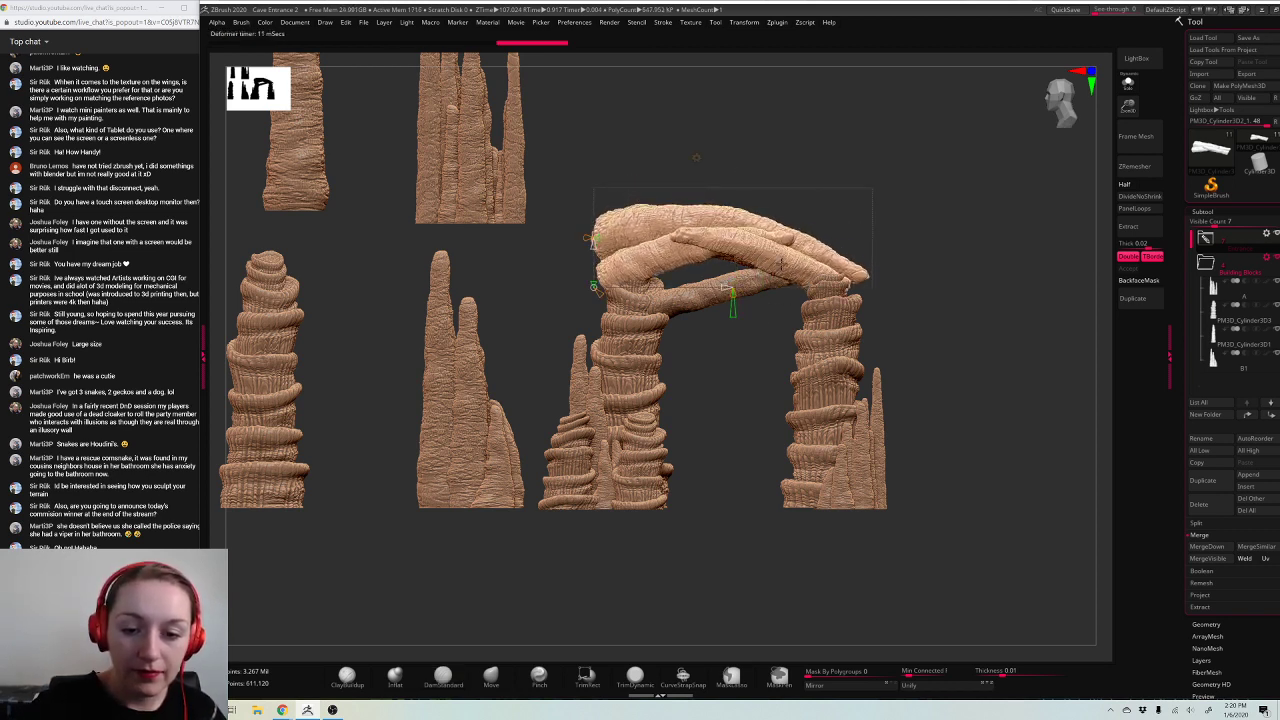
pyautogui.click(699, 159)
pyautogui.click(702, 160)
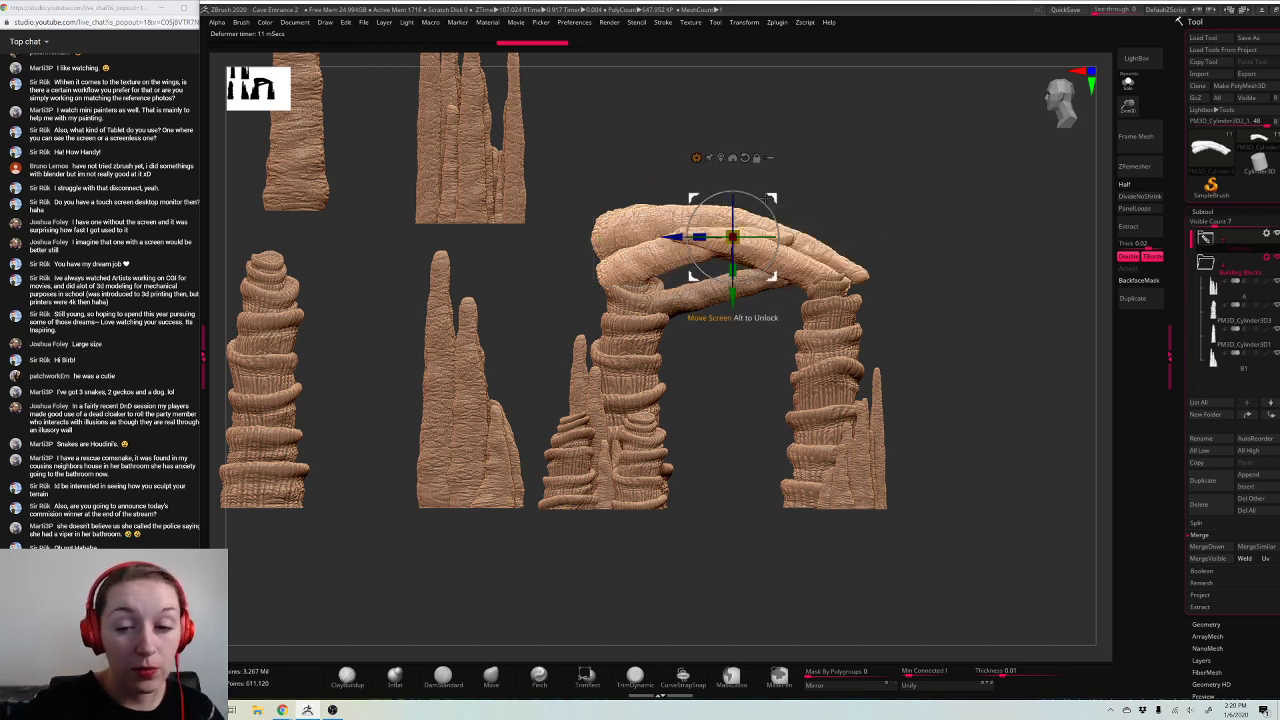
# Step: Scale down the bent crossbeam and position it so it rests across both pillars
pyautogui.moveTo(769, 199); pyautogui.dragTo(741, 226)
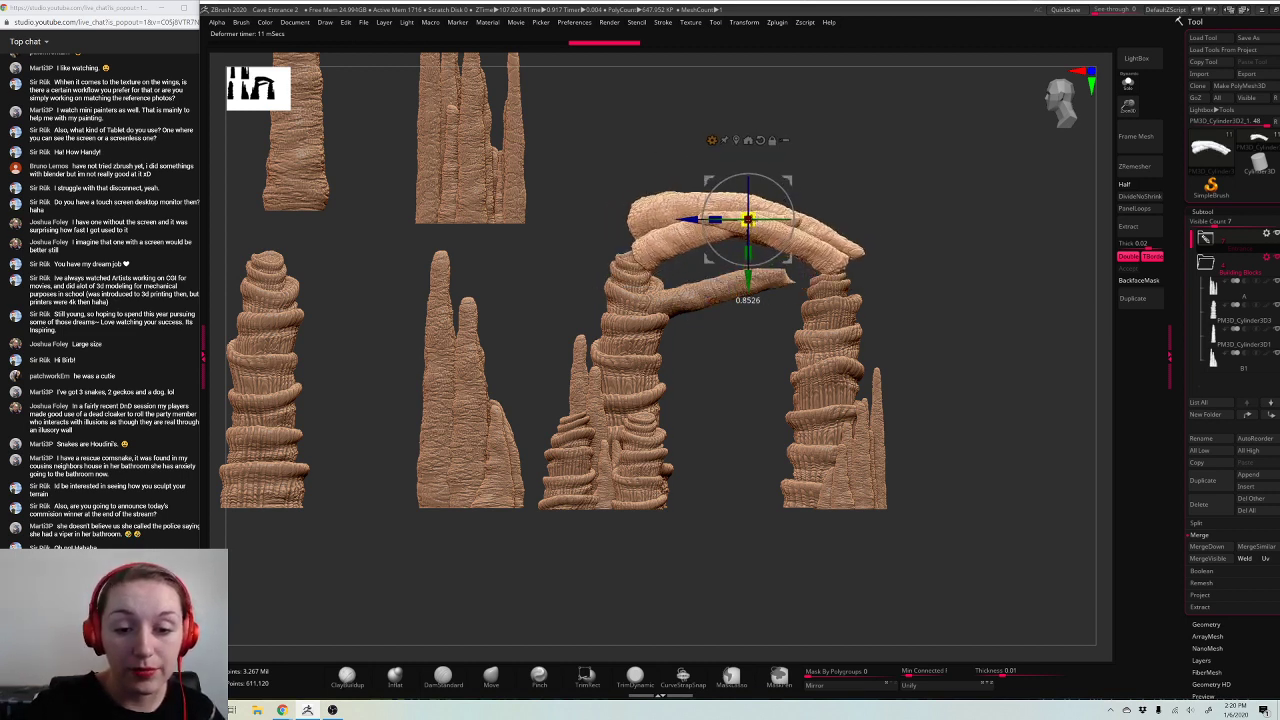
pyautogui.moveTo(787, 184)
pyautogui.mouseDown()
pyautogui.moveTo(786, 222)
pyautogui.moveTo(785, 188)
pyautogui.mouseUp()
pyautogui.press('q')
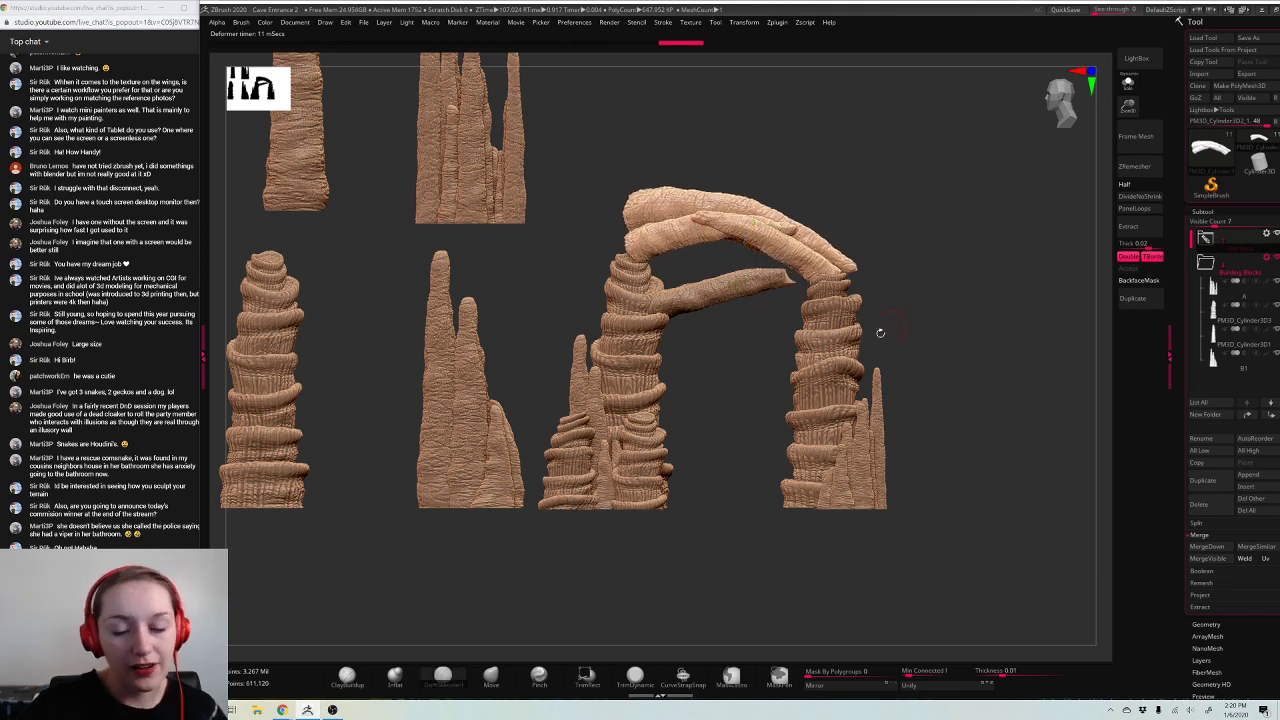
# Step: Show 13 subtools in the list with the Entrance folder expanded and hide stalagmite cluster A1
pyautogui.keyDown('alt'); pyautogui.click(869, 460); pyautogui.keyUp('alt')
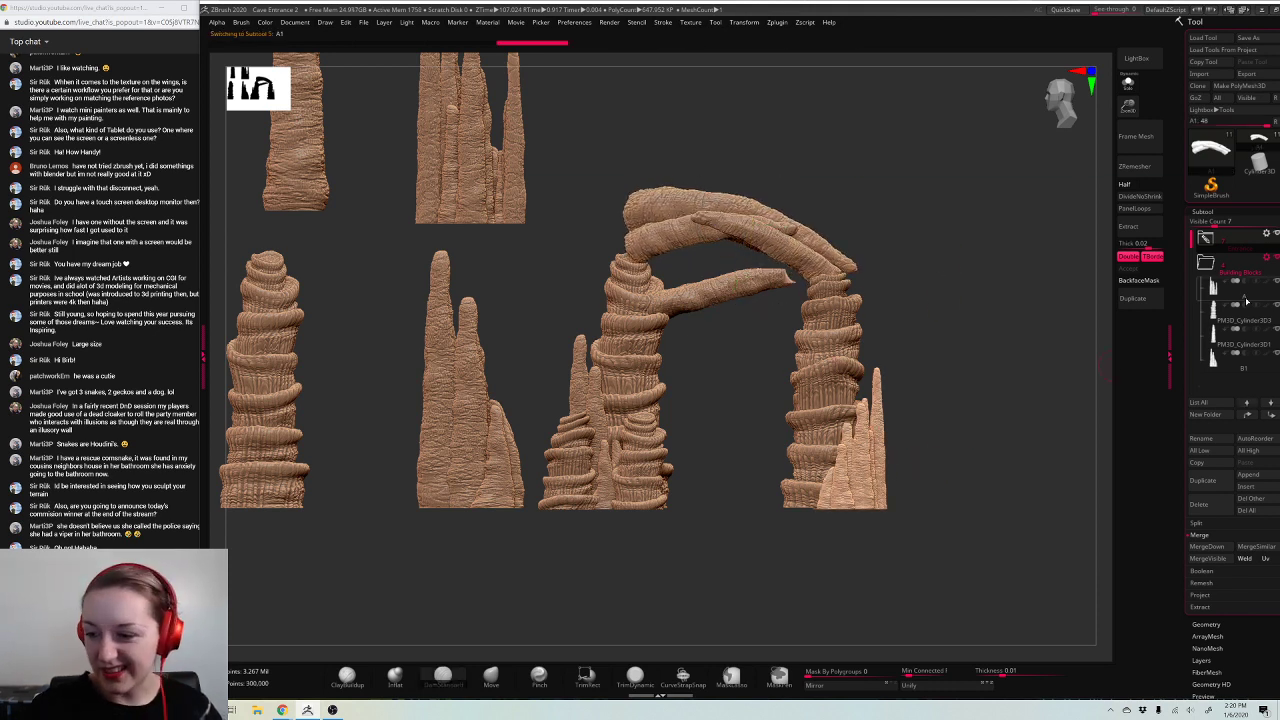
pyautogui.click(1206, 239)
pyautogui.moveTo(1216, 223); pyautogui.dragTo(1237, 223)
pyautogui.click(1206, 432)
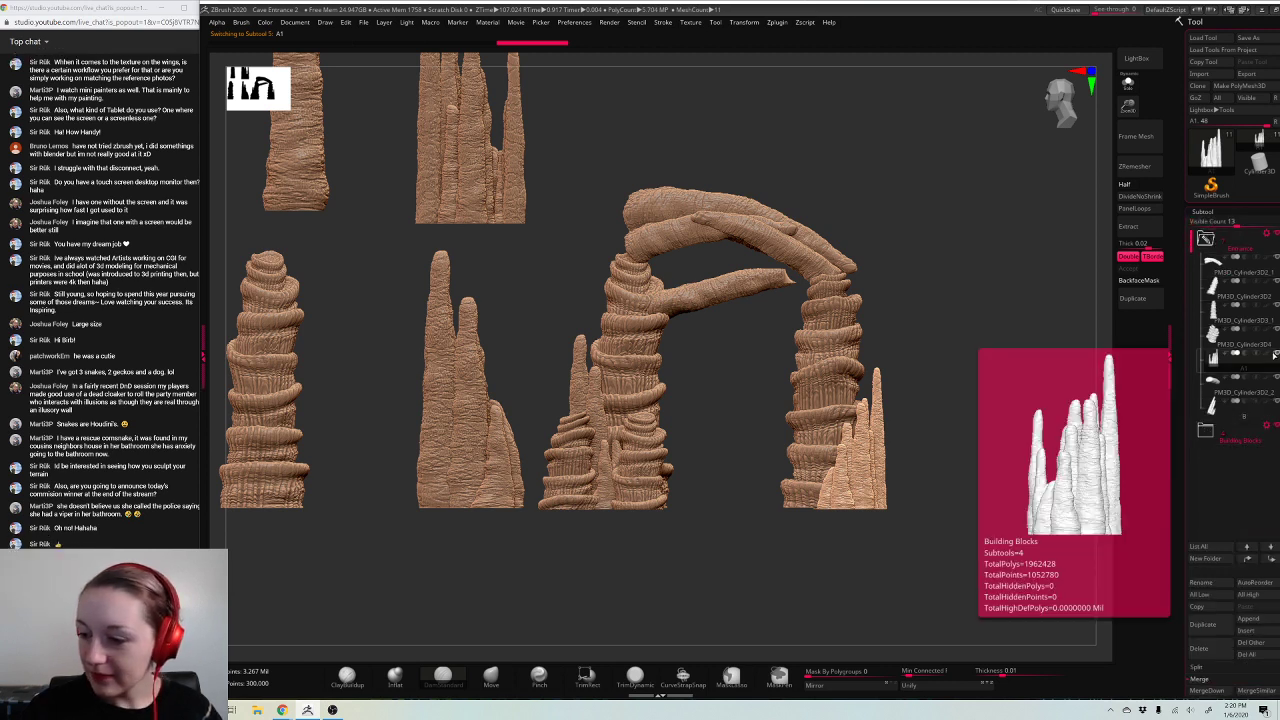
# Step: Select the ringed pillar behind the hidden cluster and enlarge it until it reaches the bent crossbeam
pyautogui.keyDown('alt'); pyautogui.click(843, 383); pyautogui.keyUp('alt')
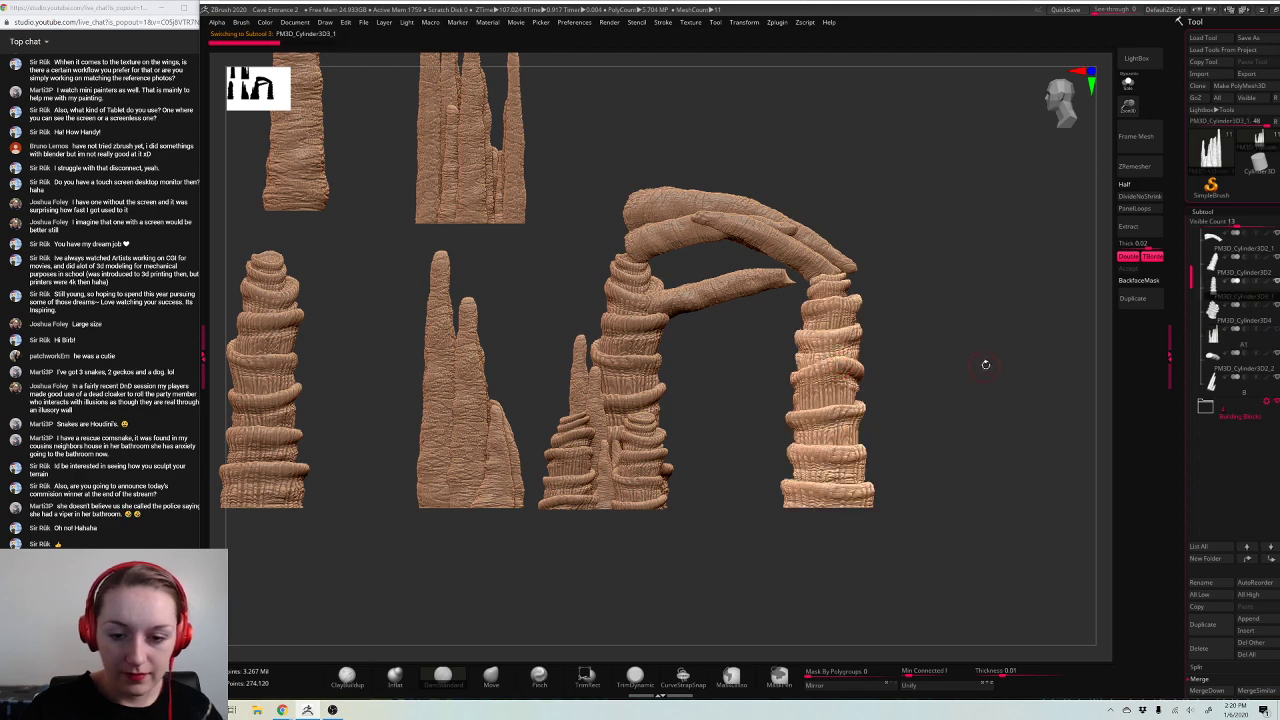
pyautogui.moveTo(960, 381); pyautogui.dragTo(946, 386)
pyautogui.press('w')
pyautogui.keyDown('shift'); pyautogui.moveTo(938, 325); pyautogui.dragTo(930, 325); pyautogui.keyUp('shift')
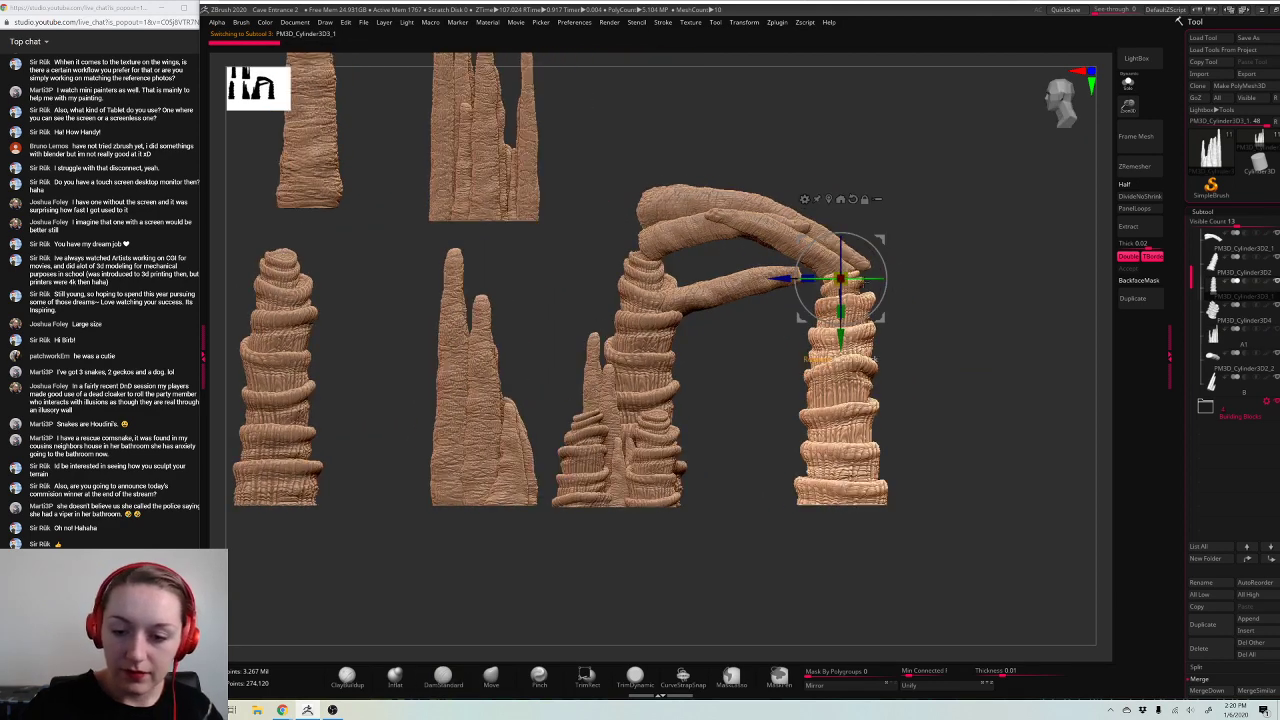
pyautogui.moveTo(841, 278); pyautogui.dragTo(890, 205)
pyautogui.hotkey('ctrl', 'z')
pyautogui.press('q')
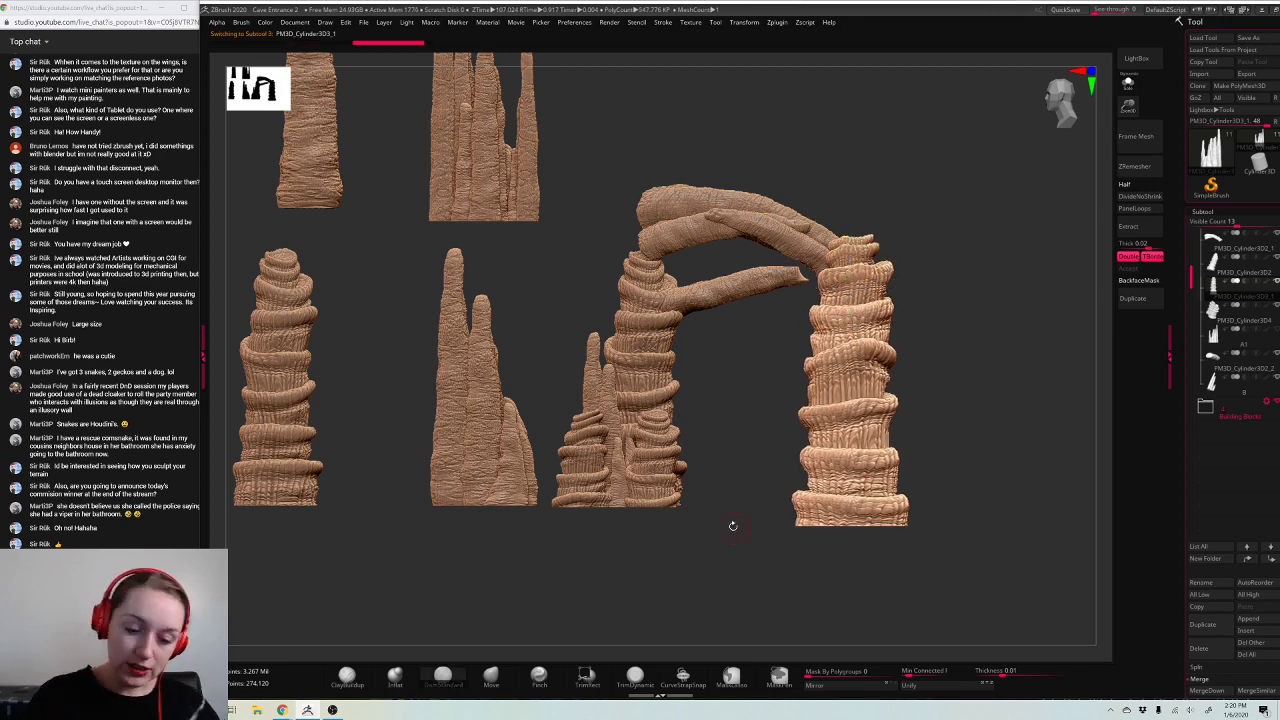
# Step: Shift the enlarged pillar slightly outward with perspective off and check its alignment from the side
pyautogui.press('p')
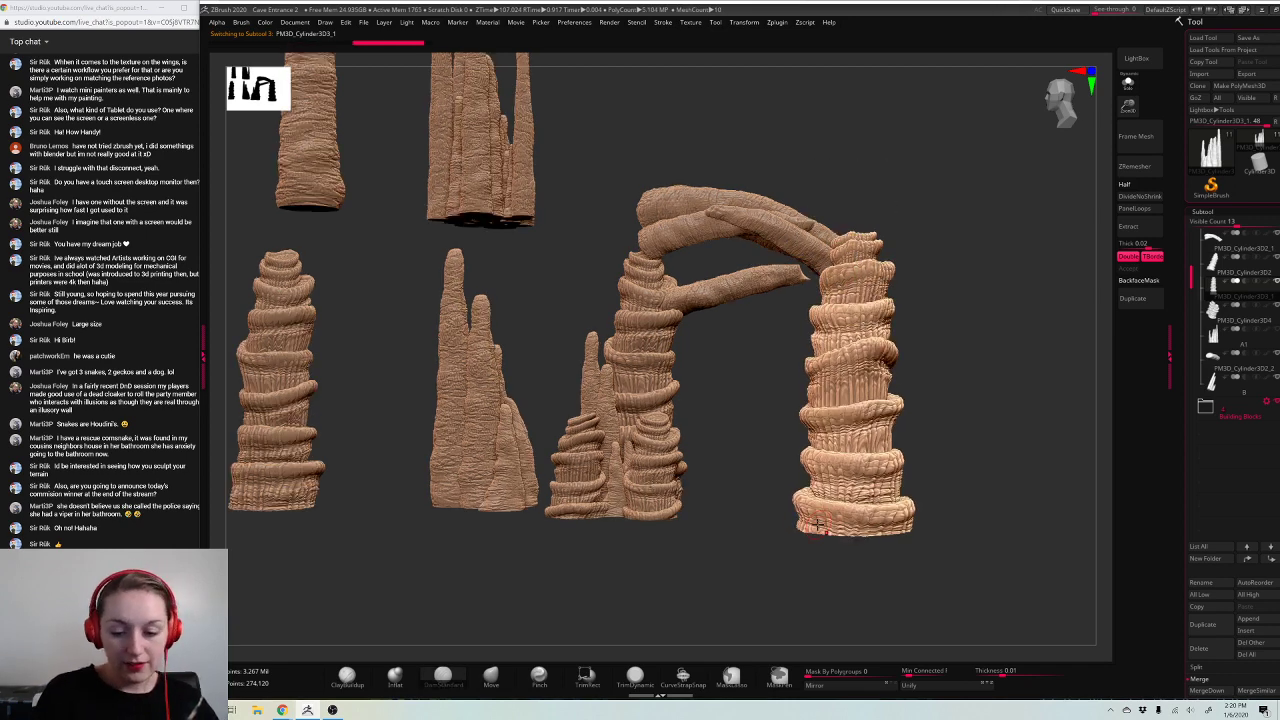
pyautogui.press('p')
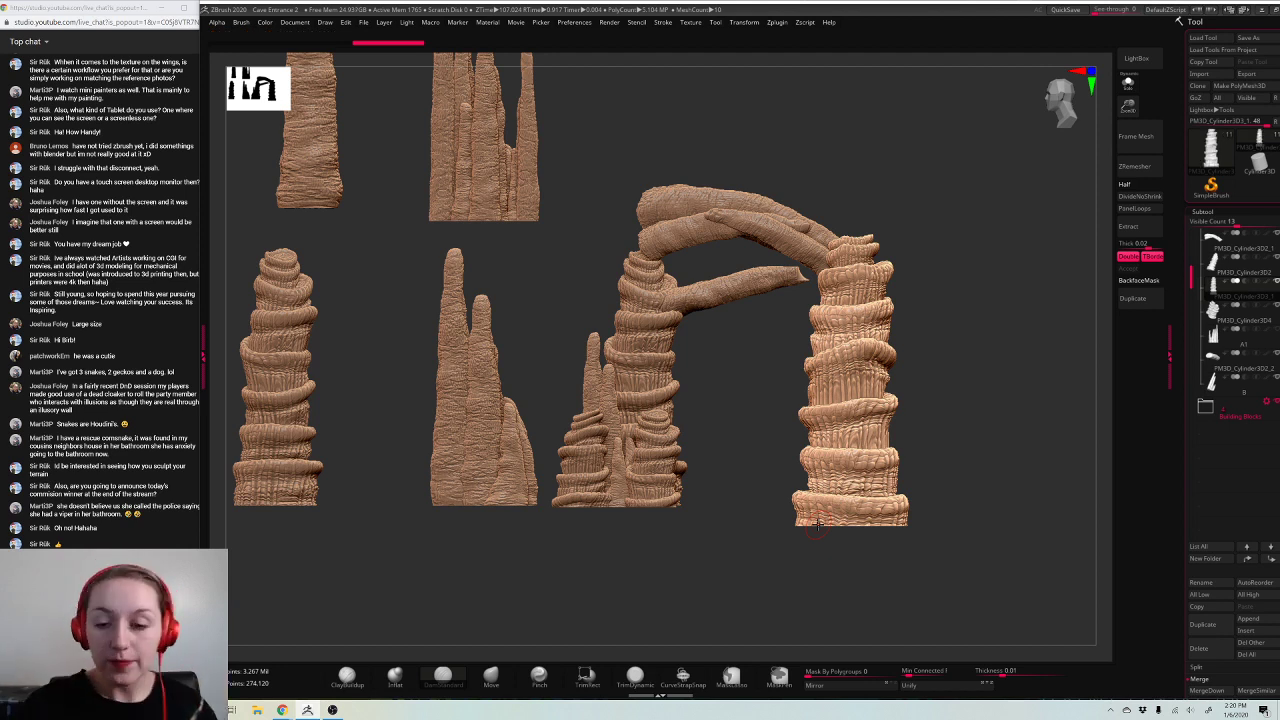
pyautogui.press('p')
pyautogui.press('w')
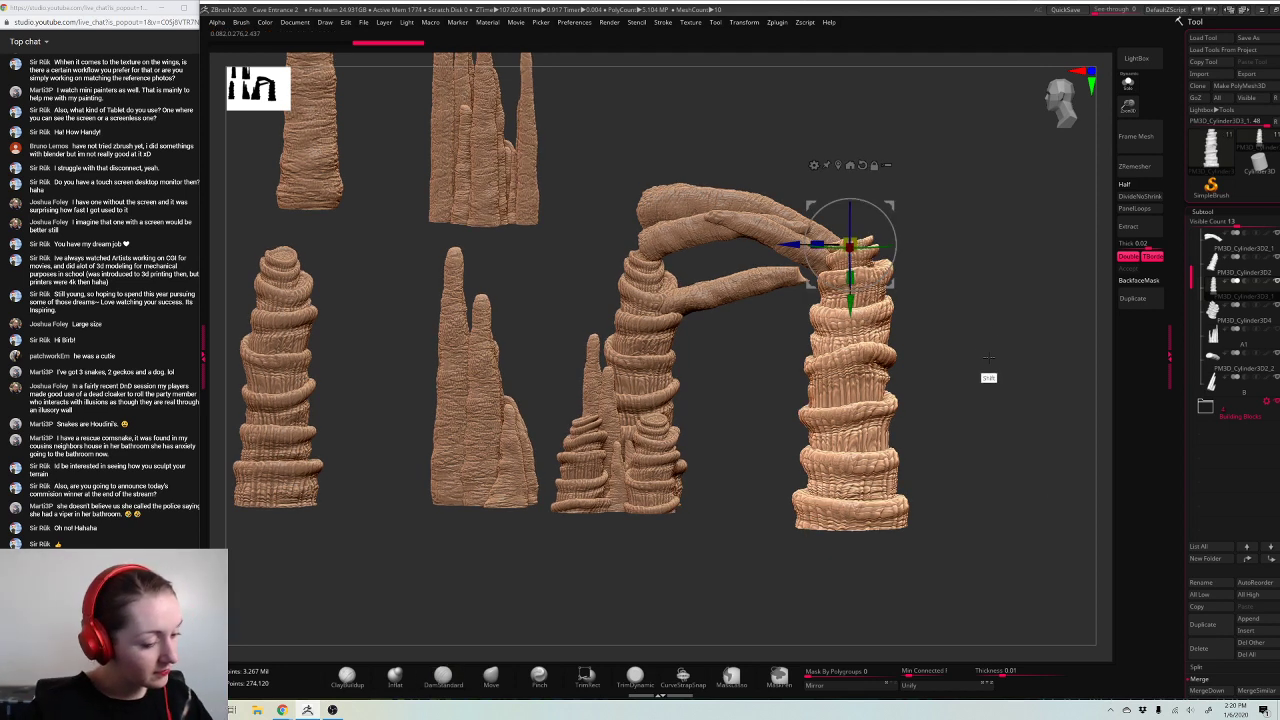
pyautogui.press('p')
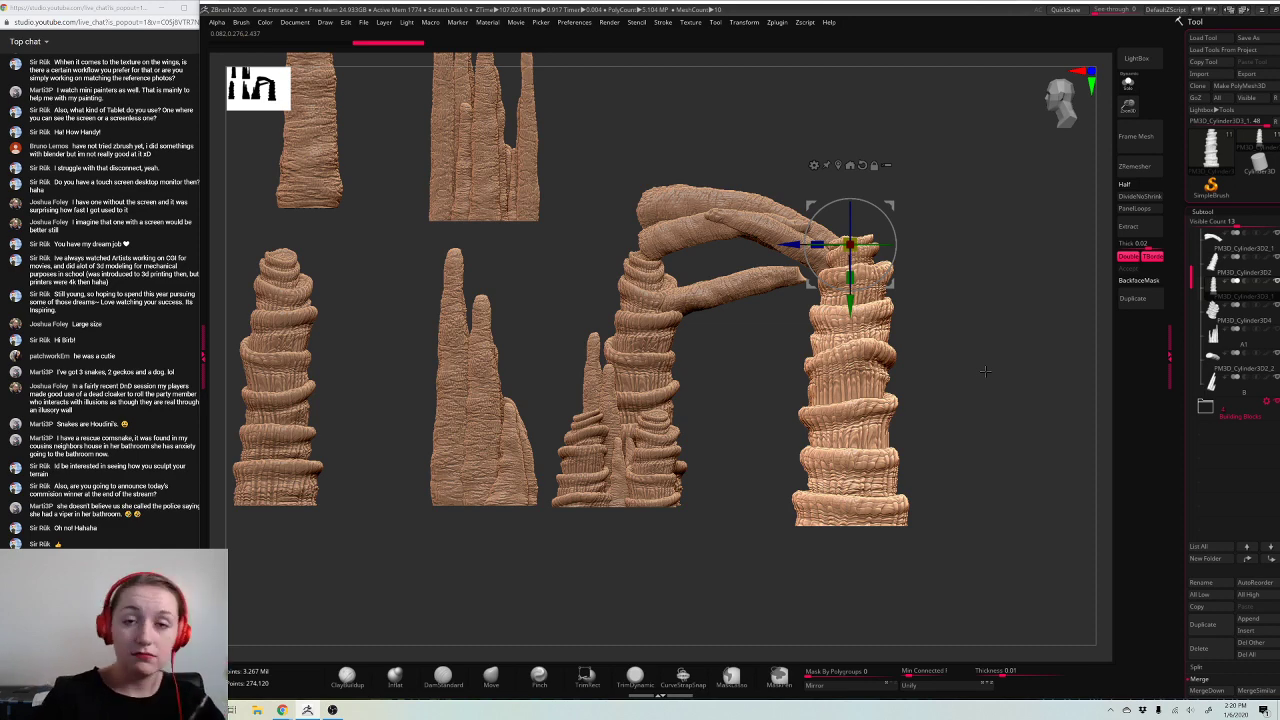
pyautogui.moveTo(790, 244); pyautogui.dragTo(801, 244)
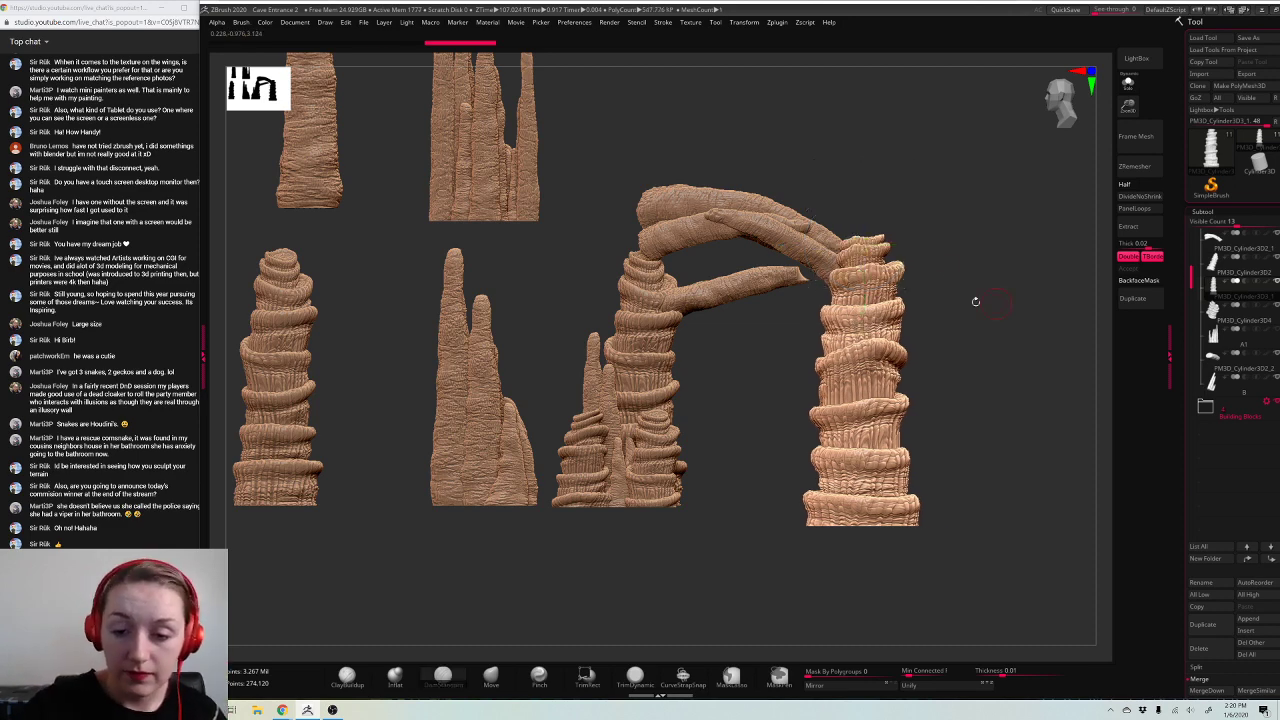
pyautogui.moveTo(1054, 301); pyautogui.dragTo(985, 345)
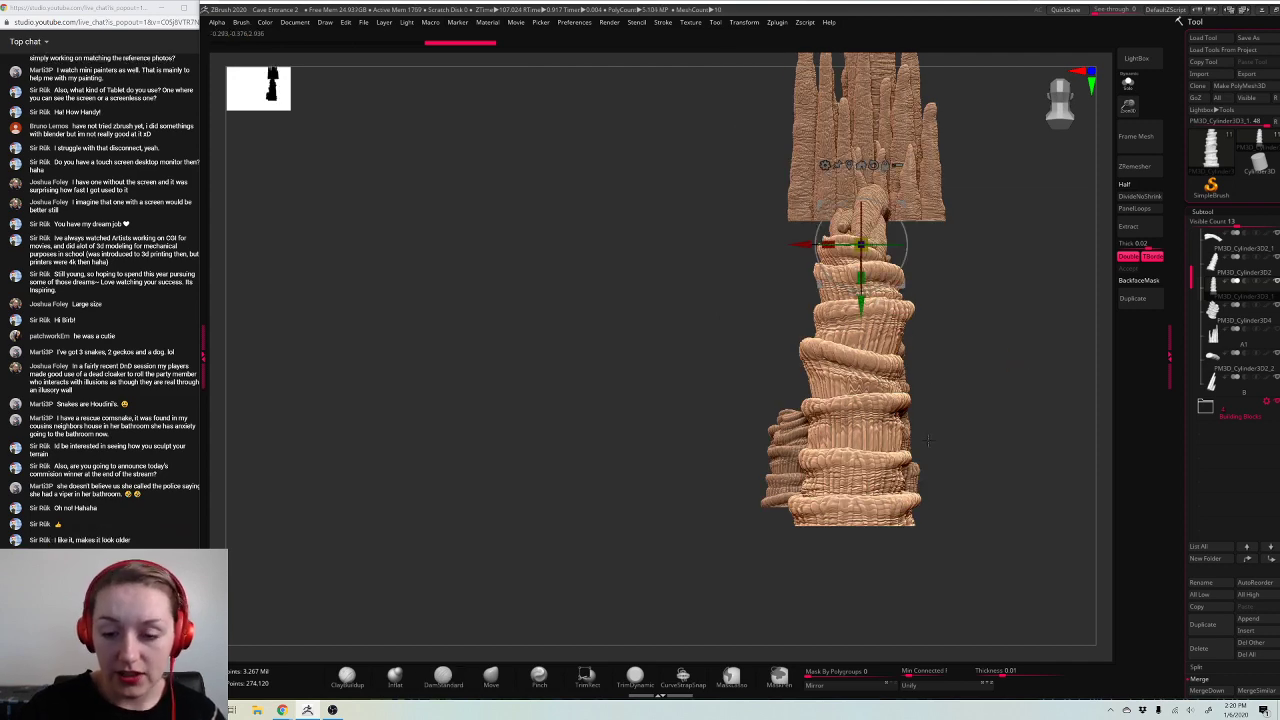
pyautogui.moveTo(926, 392); pyautogui.dragTo(1032, 350)
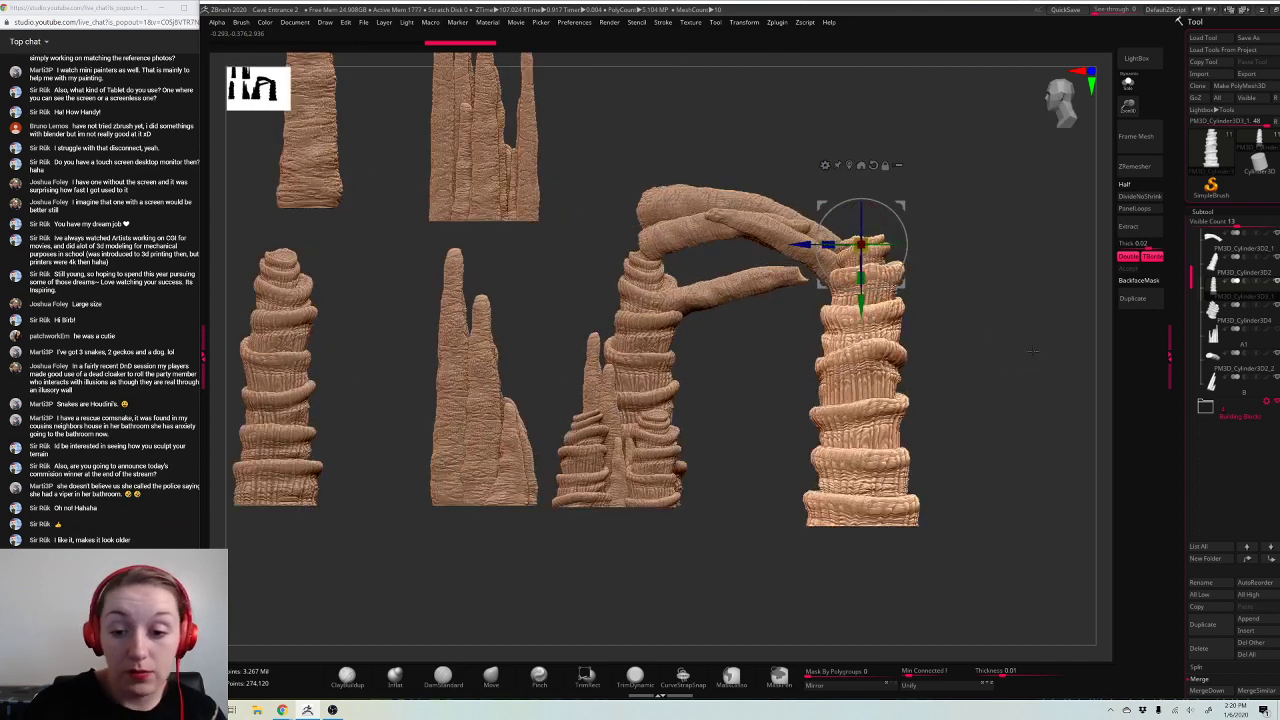
# Step: Delete the lower crossbeam beneath the curved arch top
pyautogui.keyDown('alt'); pyautogui.click(750, 287); pyautogui.keyUp('alt')
pyautogui.keyDown('shift'); pyautogui.moveTo(981, 236); pyautogui.dragTo(1004, 268); pyautogui.keyUp('shift')
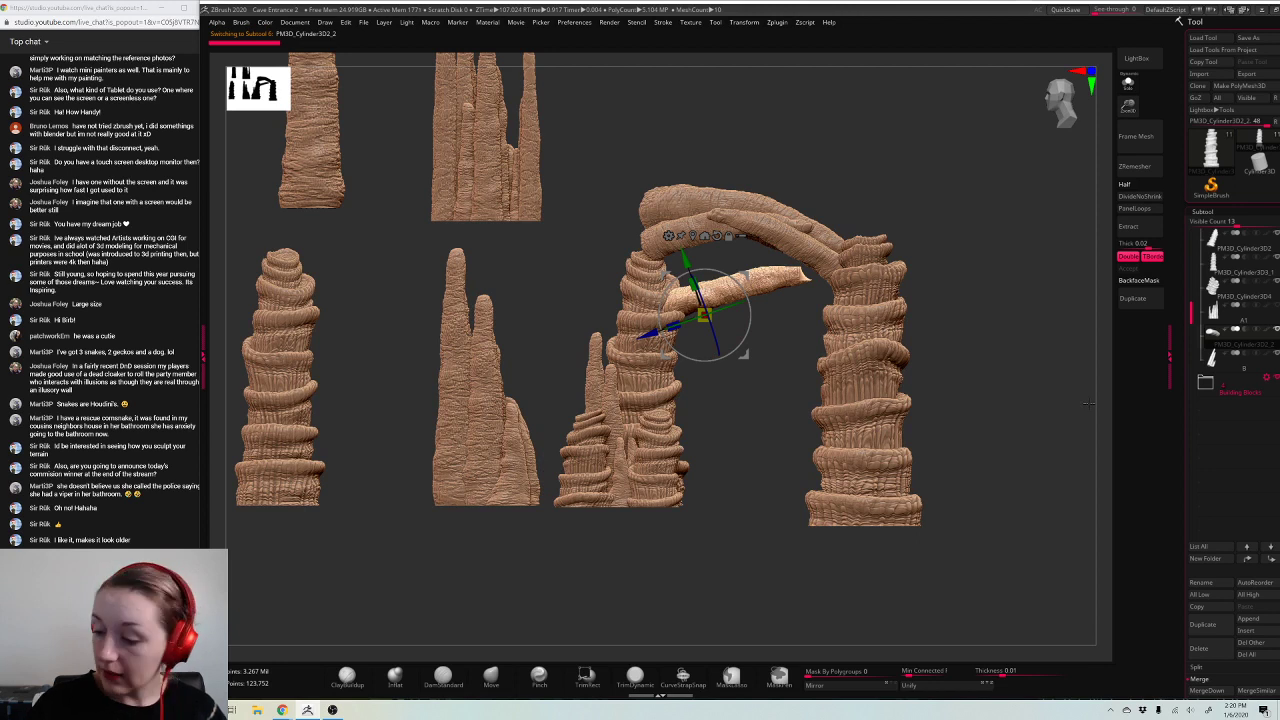
pyautogui.click(1203, 648)
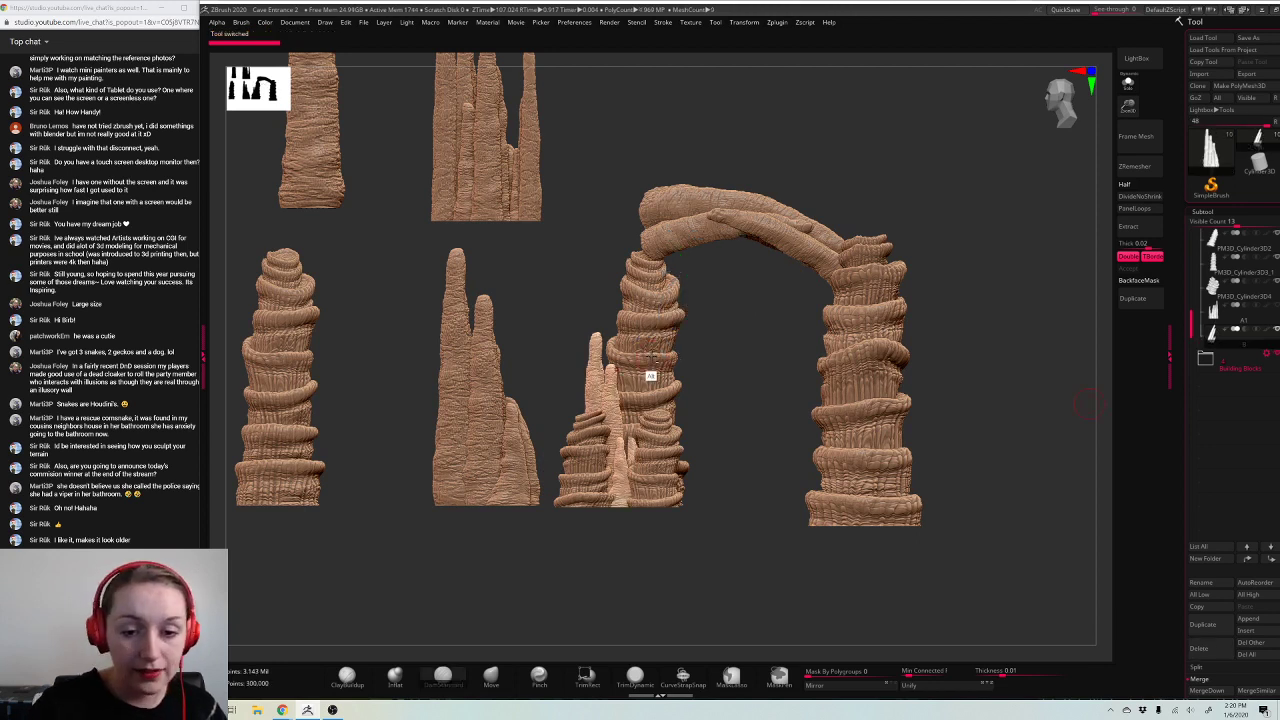
# Step: Select the opposite ringed pillar, enlarge it and position it so its top meets the arch's other end
pyautogui.keyDown('alt'); pyautogui.click(680, 362); pyautogui.keyUp('alt')
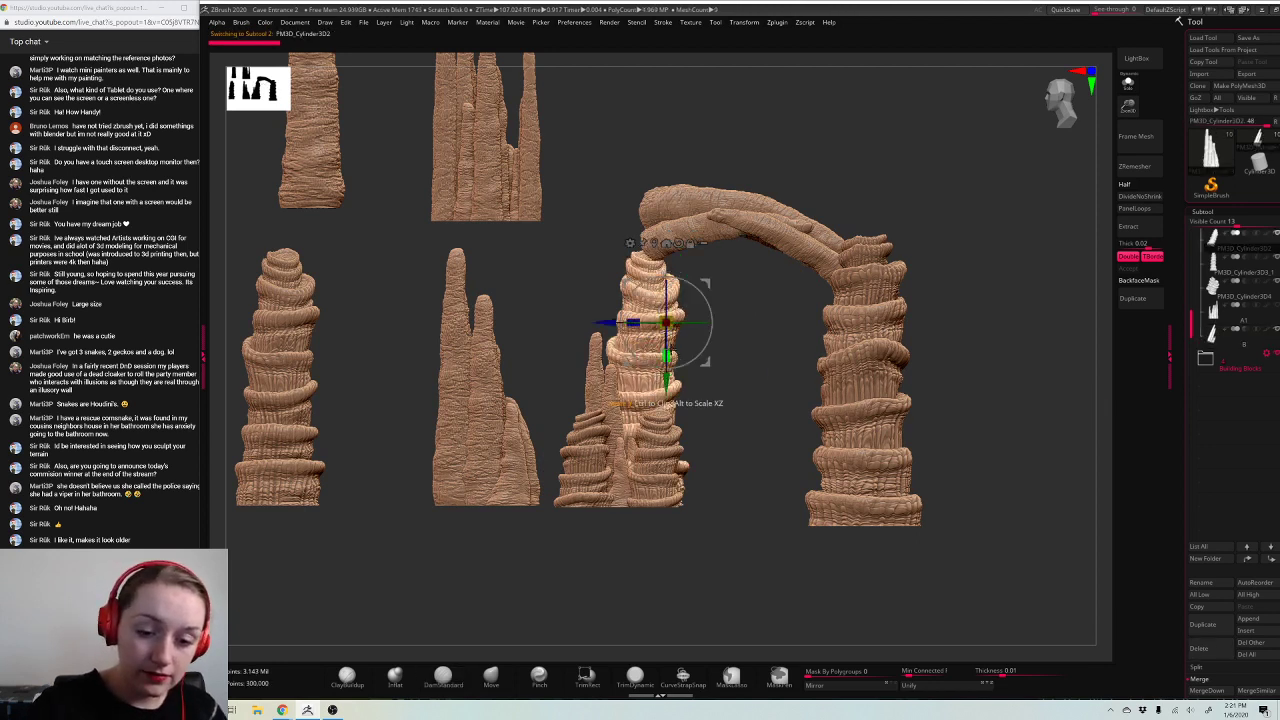
pyautogui.moveTo(666, 380)
pyautogui.mouseDown()
pyautogui.moveTo(667, 412)
pyautogui.moveTo(671, 329)
pyautogui.moveTo(994, 429)
pyautogui.mouseUp()
pyautogui.press('q')
pyautogui.press('w')
pyautogui.moveTo(666, 325)
pyautogui.mouseDown()
pyautogui.moveTo(669, 348)
pyautogui.moveTo(668, 321)
pyautogui.moveTo(627, 290)
pyautogui.mouseUp()
pyautogui.press('q')
pyautogui.moveTo(892, 370); pyautogui.dragTo(908, 285)
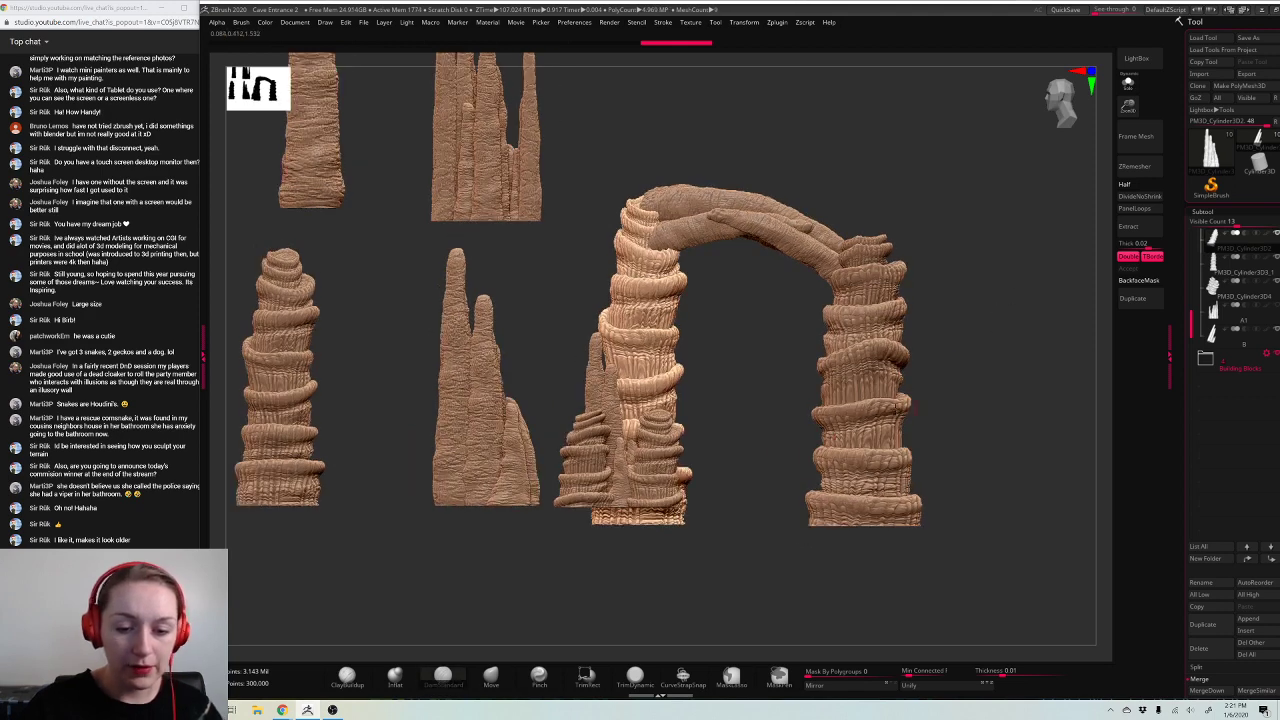
# Step: Move the pair of small ringed stalagmites to the foot of the opposite pillar and place them in front
pyautogui.keyDown('alt'); pyautogui.click(657, 464); pyautogui.keyUp('alt')
pyautogui.moveTo(691, 422); pyautogui.dragTo(858, 439)
pyautogui.moveTo(824, 513); pyautogui.dragTo(829, 532)
pyautogui.moveTo(965, 444)
pyautogui.mouseDown()
pyautogui.moveTo(1018, 438)
pyautogui.moveTo(985, 438)
pyautogui.mouseUp()
pyautogui.moveTo(867, 440)
pyautogui.mouseDown()
pyautogui.moveTo(949, 422)
pyautogui.moveTo(1006, 480)
pyautogui.moveTo(960, 450)
pyautogui.moveTo(958, 405)
pyautogui.moveTo(946, 417)
pyautogui.moveTo(972, 407)
pyautogui.mouseUp()
pyautogui.press('q')
pyautogui.press('w')
pyautogui.press('q')
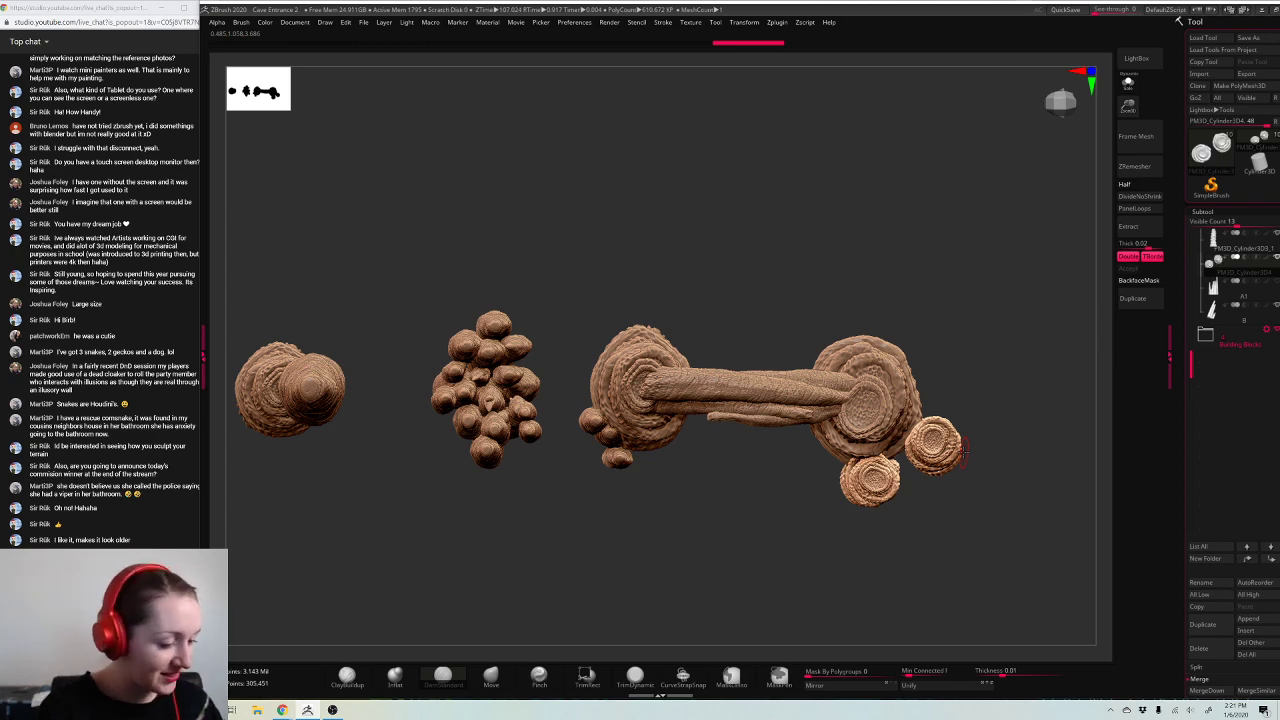
pyautogui.moveTo(963, 451); pyautogui.dragTo(935, 437, button='right')
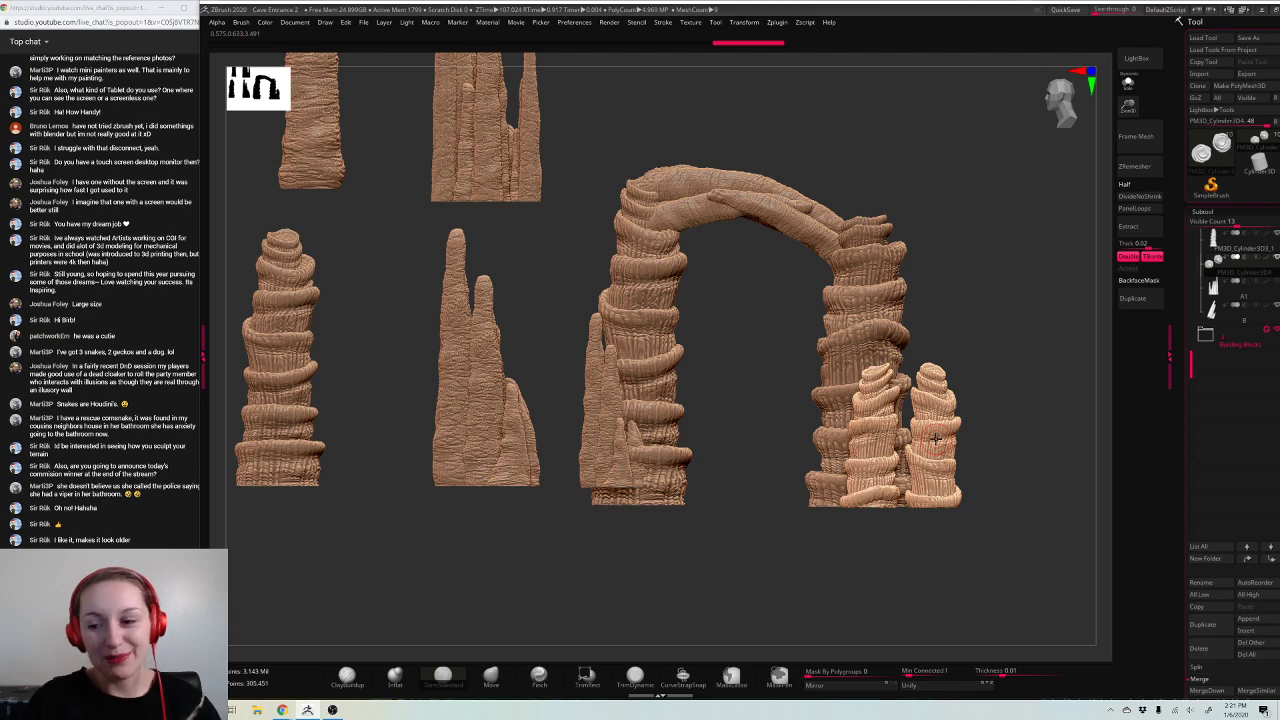
# Step: Duplicate the pair of small ringed stalagmites, shrink the copy and place it on the outer side of the pillar's foot
pyautogui.click(1214, 332)
pyautogui.click(1211, 335)
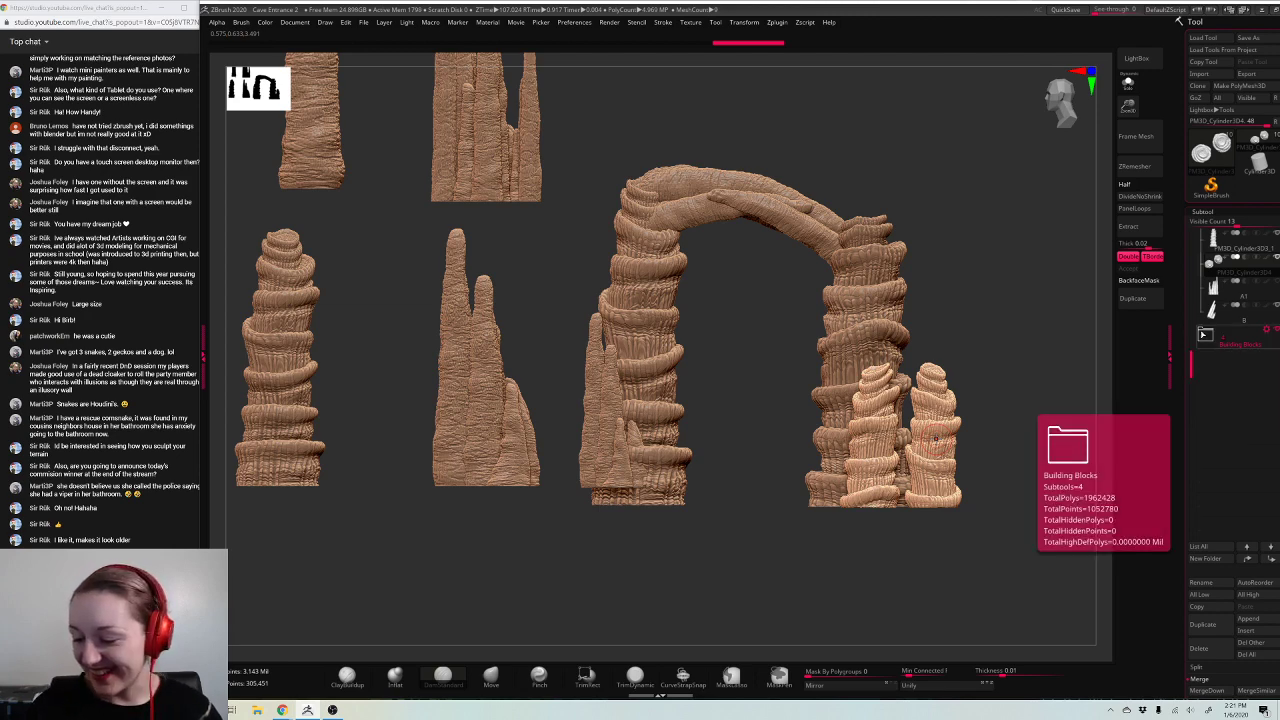
pyautogui.click(1203, 624)
pyautogui.press('w')
pyautogui.keyDown('alt'); pyautogui.moveTo(1050, 430); pyautogui.dragTo(980, 490); pyautogui.keyUp('alt')
pyautogui.moveTo(891, 382); pyautogui.dragTo(911, 356)
pyautogui.moveTo(868, 396); pyautogui.dragTo(857, 405)
pyautogui.moveTo(897, 362); pyautogui.dragTo(905, 378)
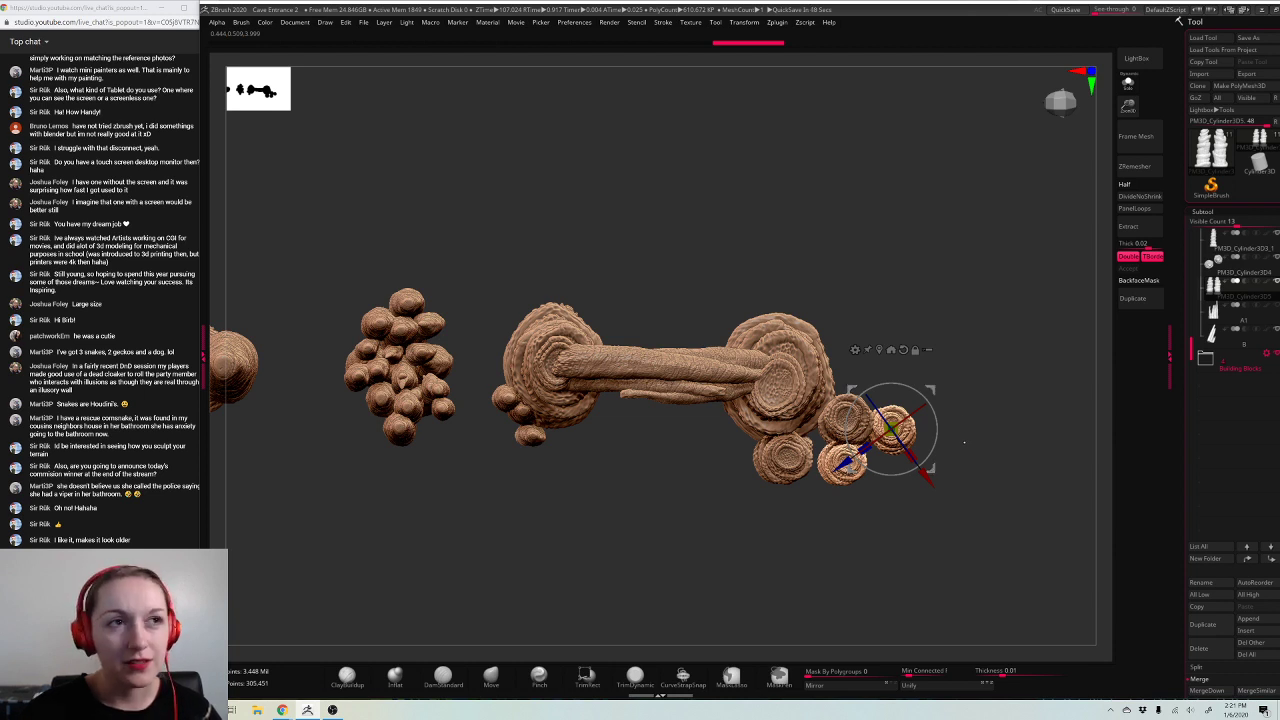
# Step: Rotate the copied pair around to the pillar's outer back side and lower it to the pillar's base level
pyautogui.moveTo(882, 490); pyautogui.dragTo(853, 382)
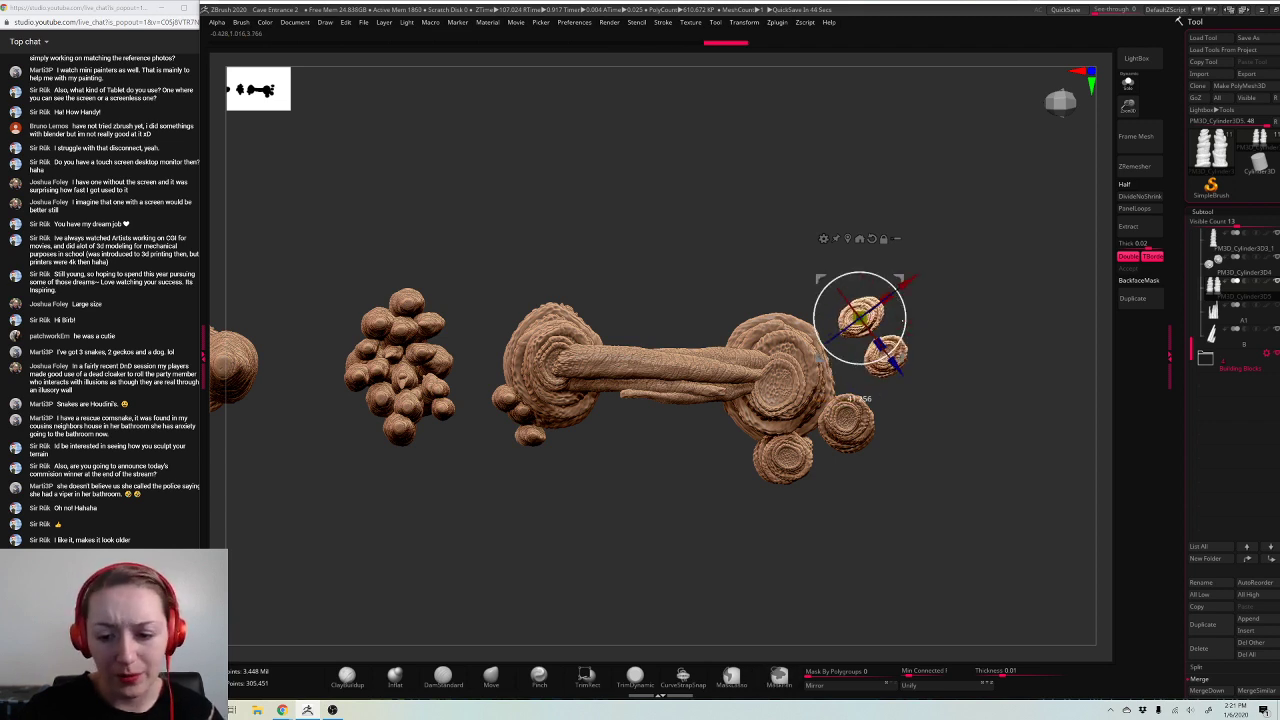
pyautogui.moveTo(855, 395); pyautogui.dragTo(862, 452)
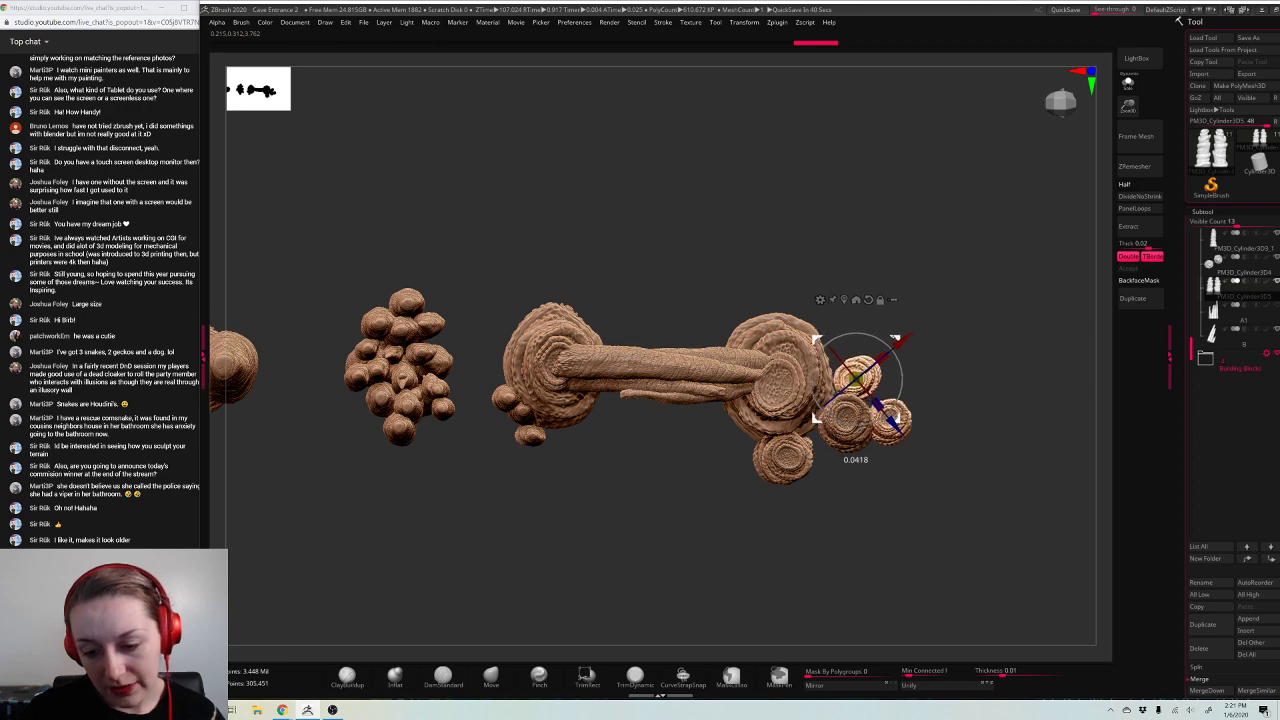
pyautogui.press('q')
pyautogui.moveTo(971, 434); pyautogui.dragTo(893, 355)
pyautogui.press('w')
pyautogui.keyDown('alt'); pyautogui.click(743, 428); pyautogui.keyUp('alt')
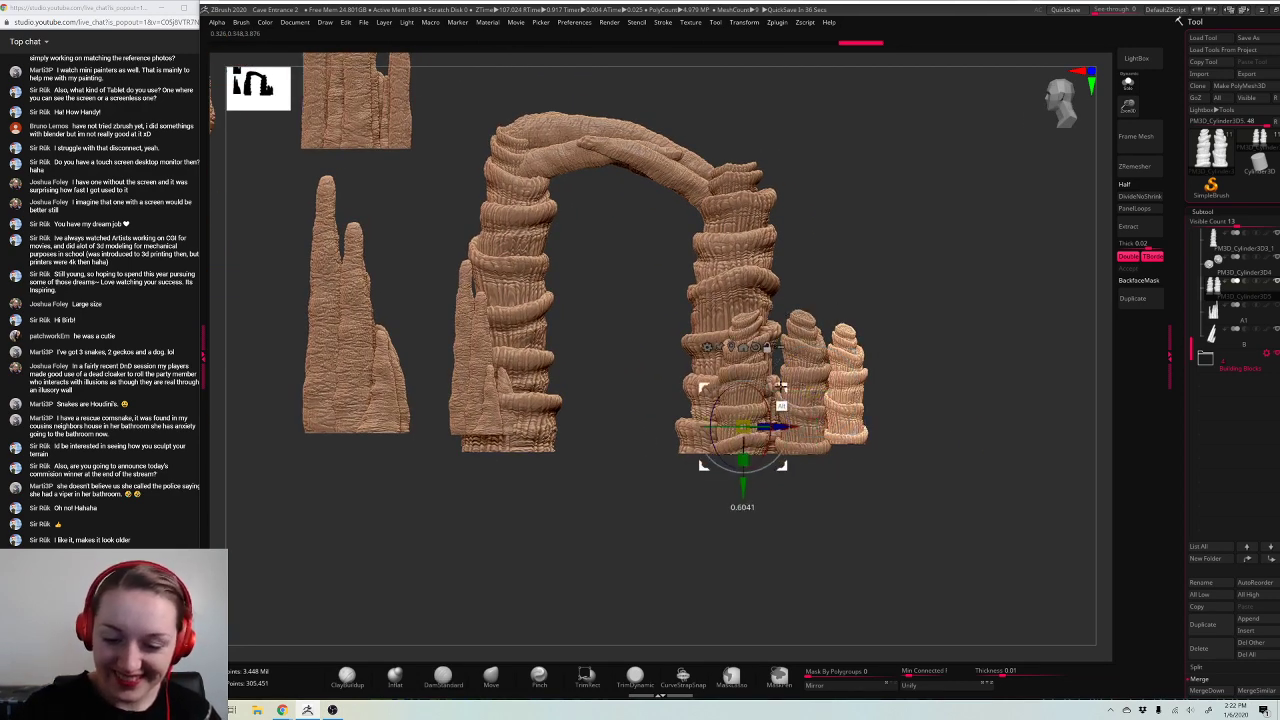
pyautogui.keyDown('alt'); pyautogui.click(848, 399); pyautogui.keyUp('alt')
pyautogui.moveTo(848, 467); pyautogui.dragTo(848, 476)
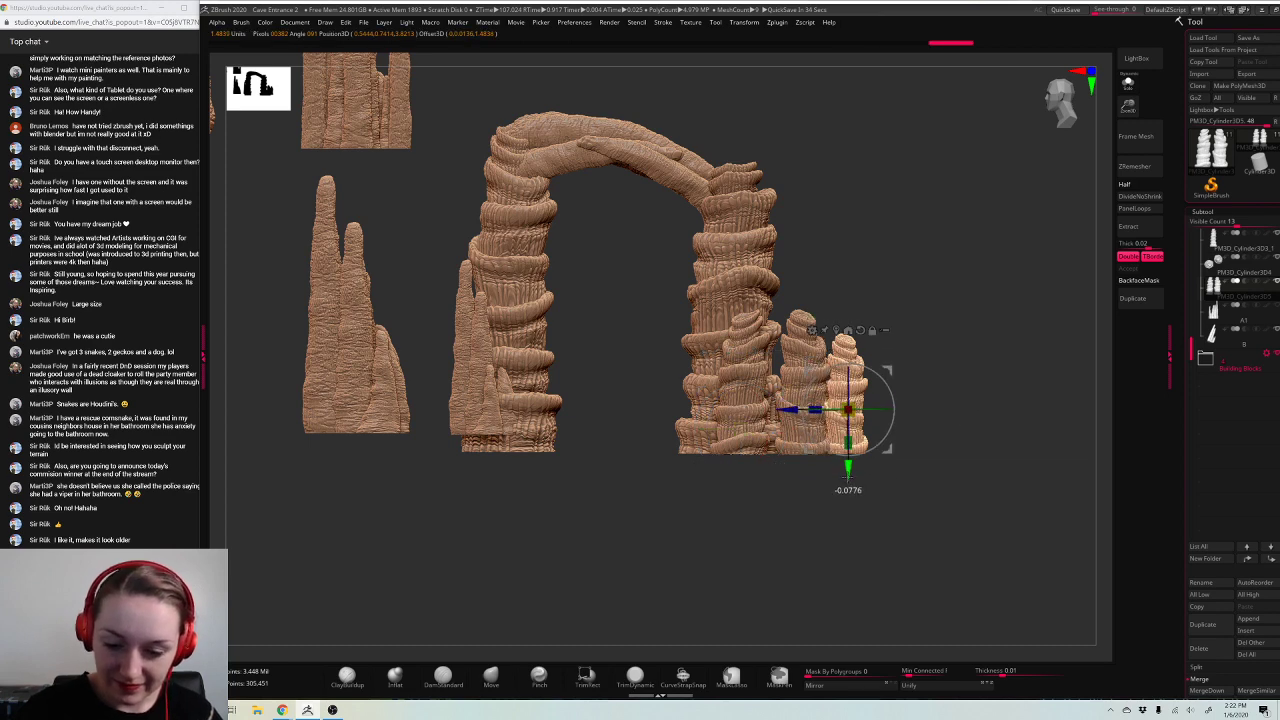
# Step: Isolate the copied stalagmite pair and bend the top of one stalagmite outward with the Move brush
pyautogui.press('q')
pyautogui.moveTo(1050, 450)
pyautogui.mouseDown()
pyautogui.moveTo(933, 423)
pyautogui.moveTo(945, 430)
pyautogui.moveTo(921, 435)
pyautogui.mouseUp()
pyautogui.press('space')
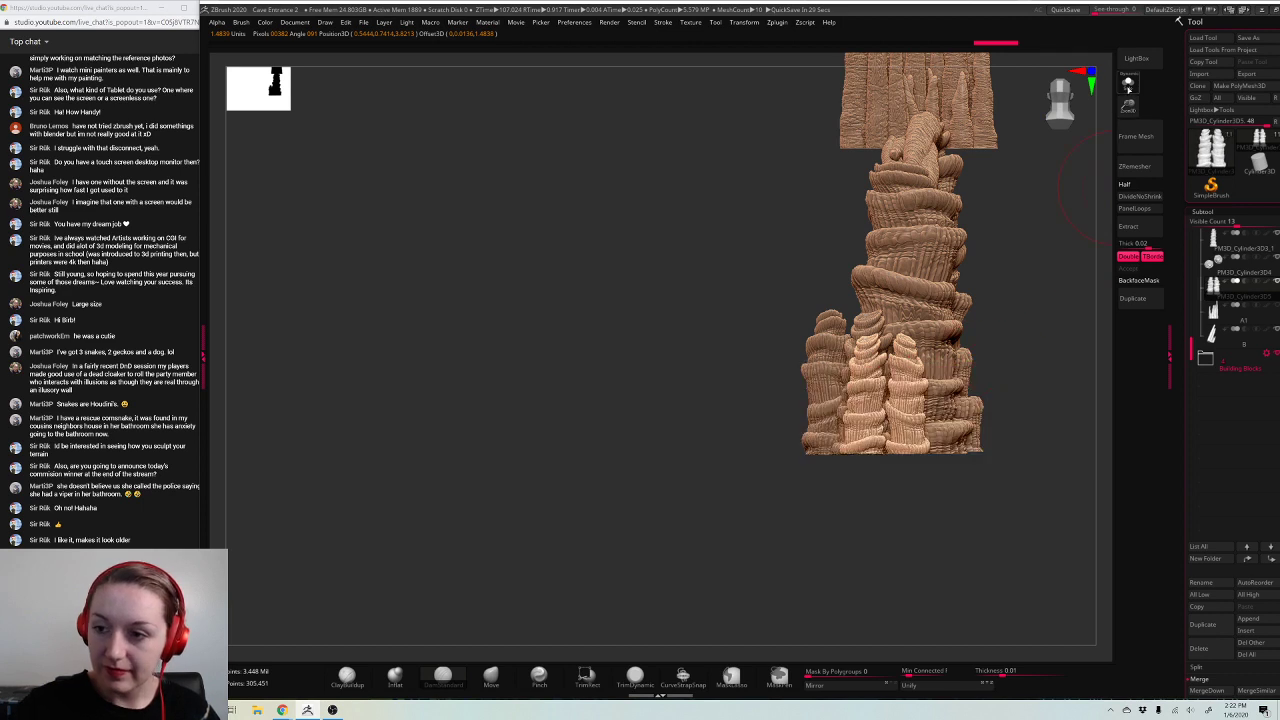
pyautogui.click(1128, 86)
pyautogui.keyDown('alt'); pyautogui.moveTo(1019, 288); pyautogui.dragTo(827, 344); pyautogui.keyUp('alt')
pyautogui.click(500, 681)
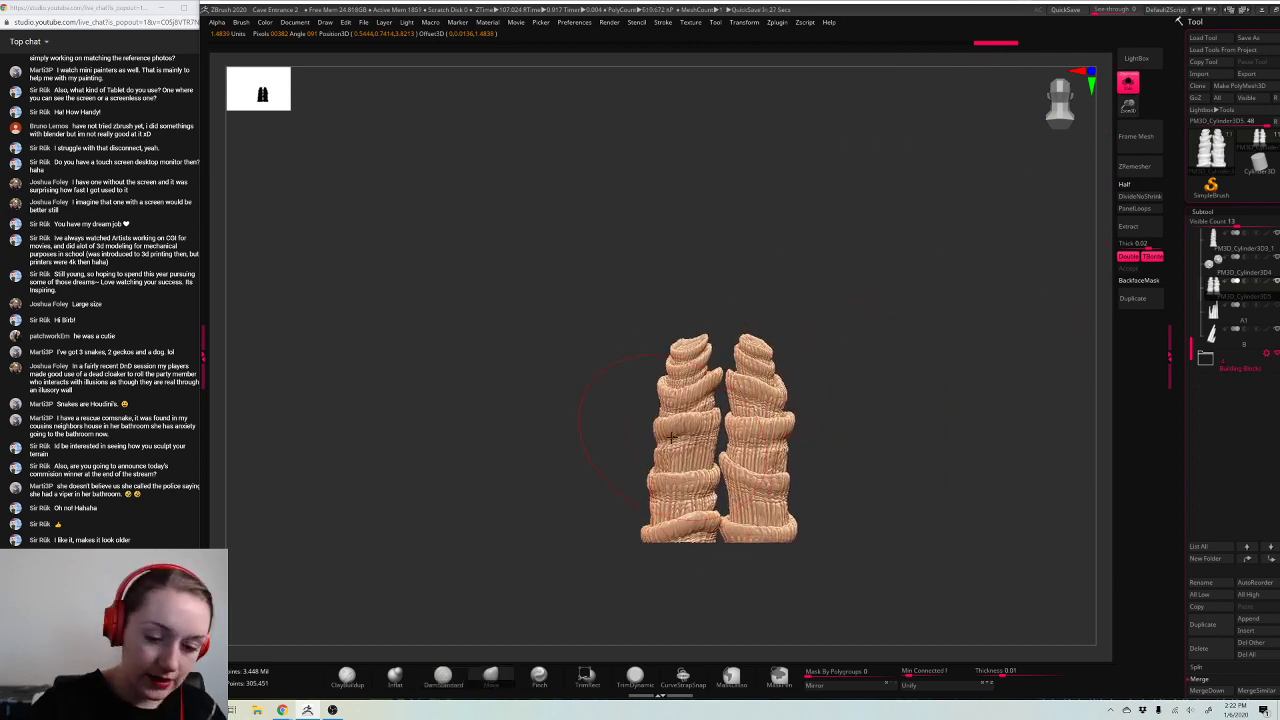
pyautogui.moveTo(678, 436); pyautogui.dragTo(663, 440)
pyautogui.moveTo(680, 350); pyautogui.dragTo(667, 358)
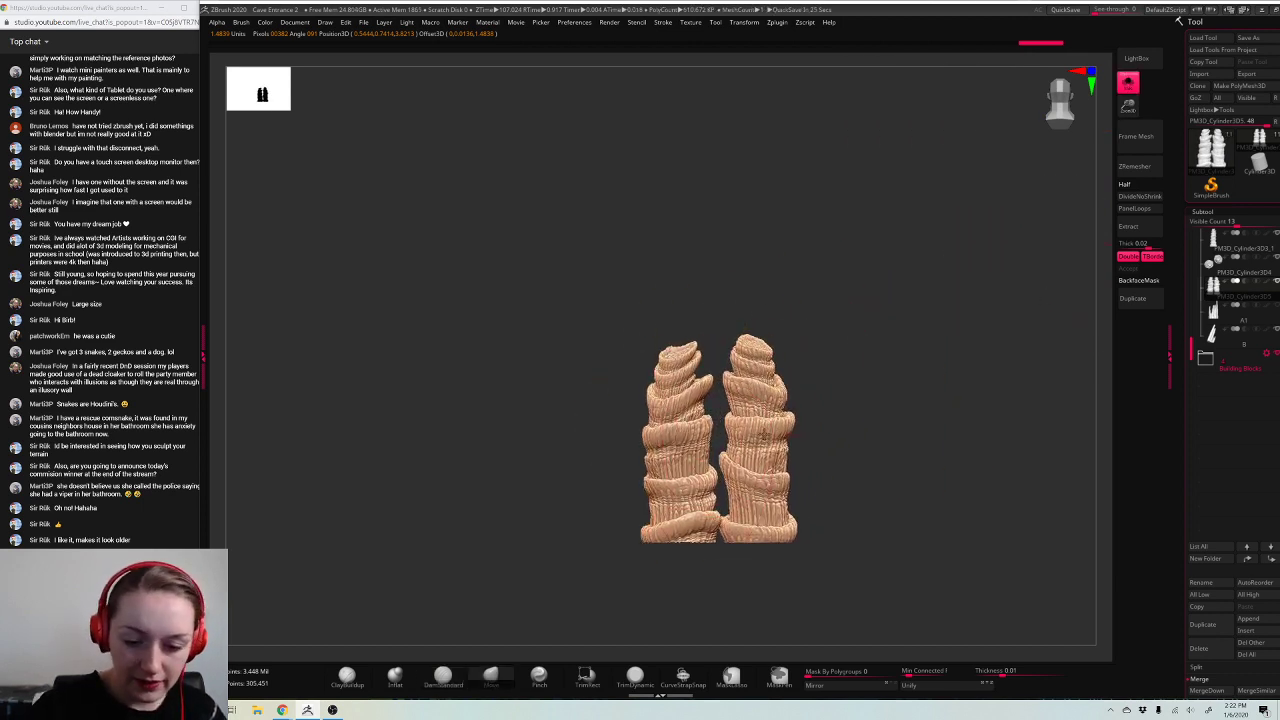
# Step: Reshape the upper parts of the isolated pair from several sides, then show the whole arch again
pyautogui.press('space')
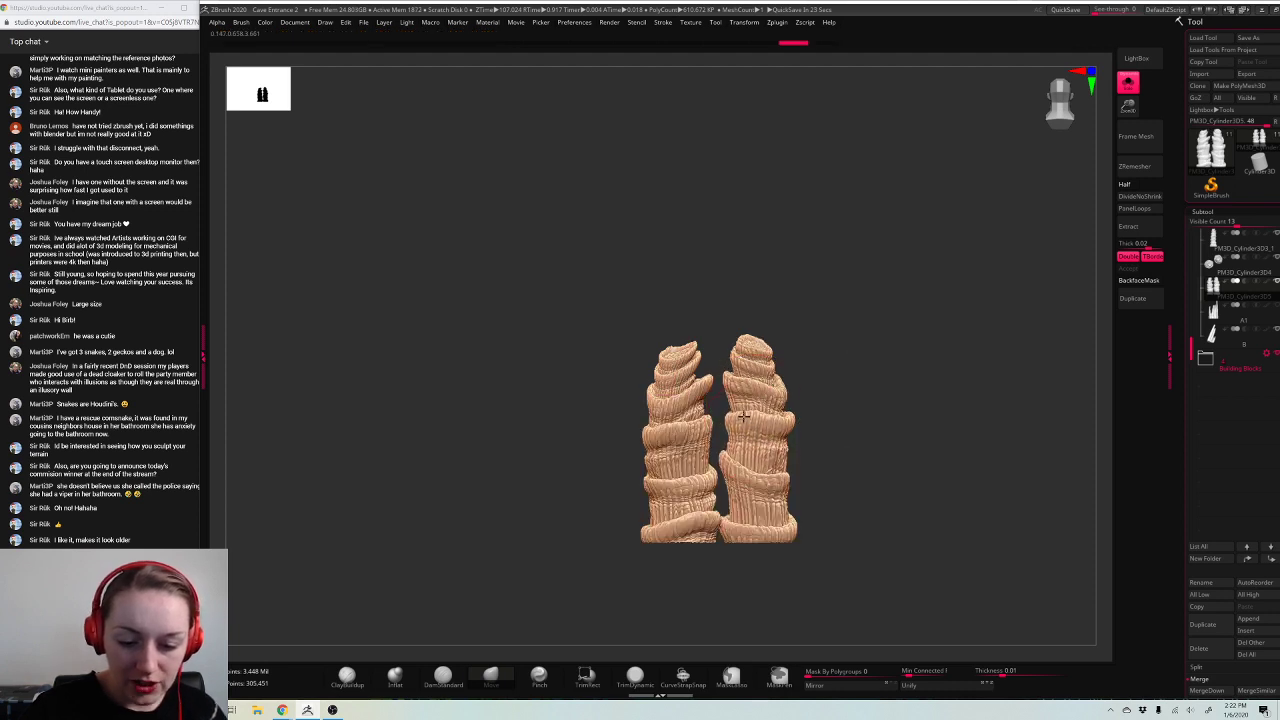
pyautogui.moveTo(743, 416); pyautogui.dragTo(773, 440, button='right')
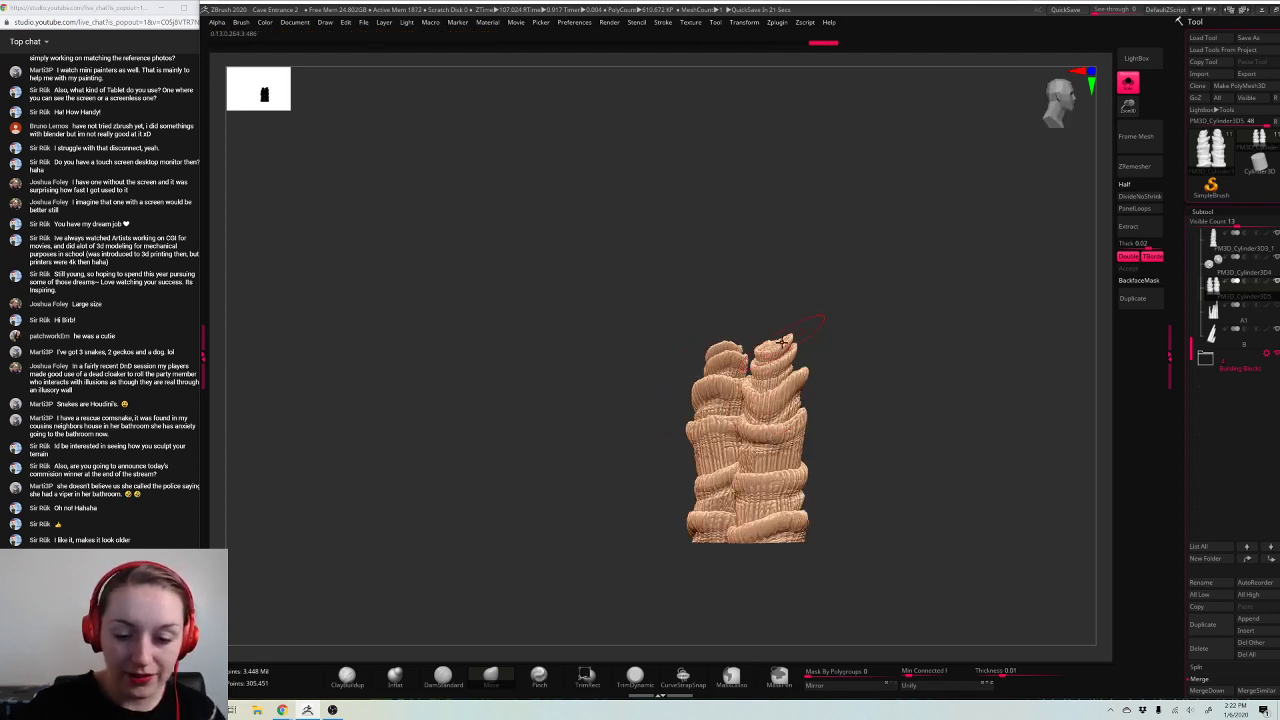
pyautogui.moveTo(785, 343)
pyautogui.mouseDown(button='right')
pyautogui.moveTo(914, 332)
pyautogui.moveTo(886, 330)
pyautogui.mouseUp(button='right')
pyautogui.moveTo(725, 281)
pyautogui.mouseDown()
pyautogui.moveTo(682, 301)
pyautogui.moveTo(710, 304)
pyautogui.mouseUp()
pyautogui.moveTo(860, 321)
pyautogui.mouseDown(button='right')
pyautogui.moveTo(945, 317)
pyautogui.moveTo(876, 328)
pyautogui.mouseUp(button='right')
pyautogui.moveTo(612, 293)
pyautogui.mouseDown()
pyautogui.moveTo(625, 305)
pyautogui.moveTo(605, 340)
pyautogui.moveTo(625, 292)
pyautogui.moveTo(646, 298)
pyautogui.mouseUp()
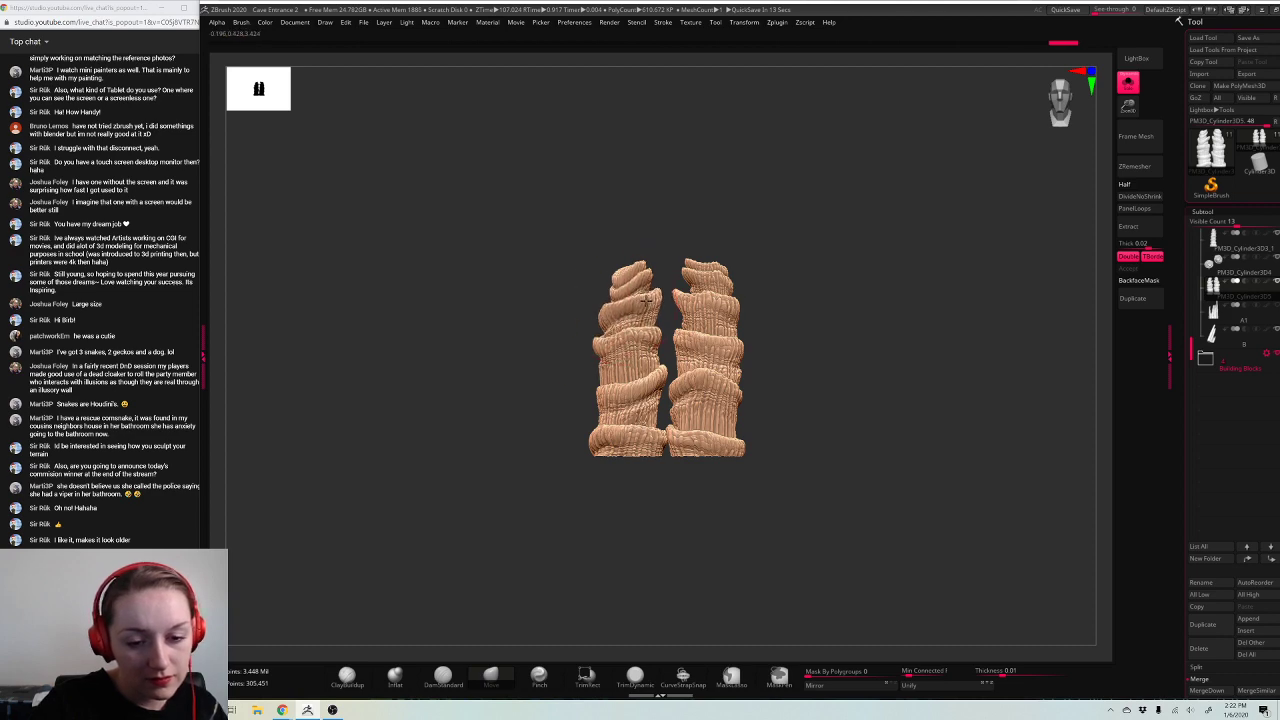
pyautogui.moveTo(928, 361); pyautogui.dragTo(846, 358)
pyautogui.click(1128, 84)
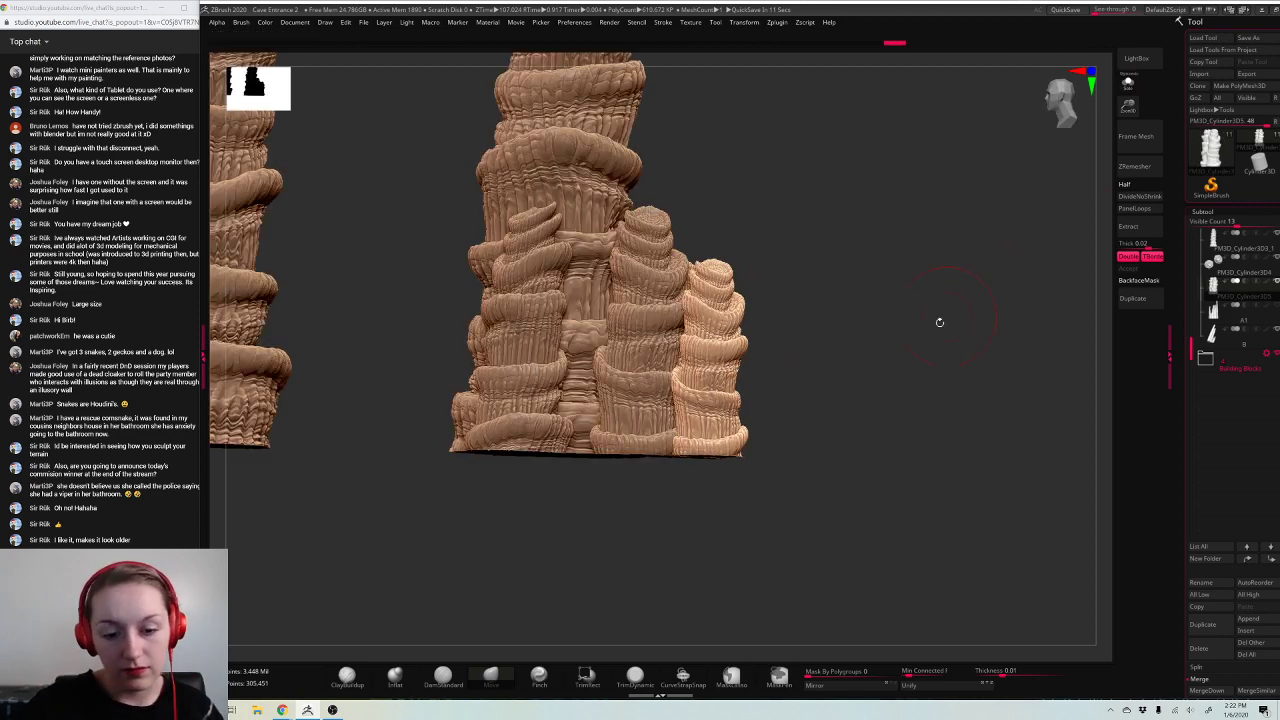
# Step: Select the spiky stalagmite cluster at the opposite pillar's foot, enlarge it and shift it outward in front of the pillar
pyautogui.moveTo(937, 327); pyautogui.dragTo(985, 397)
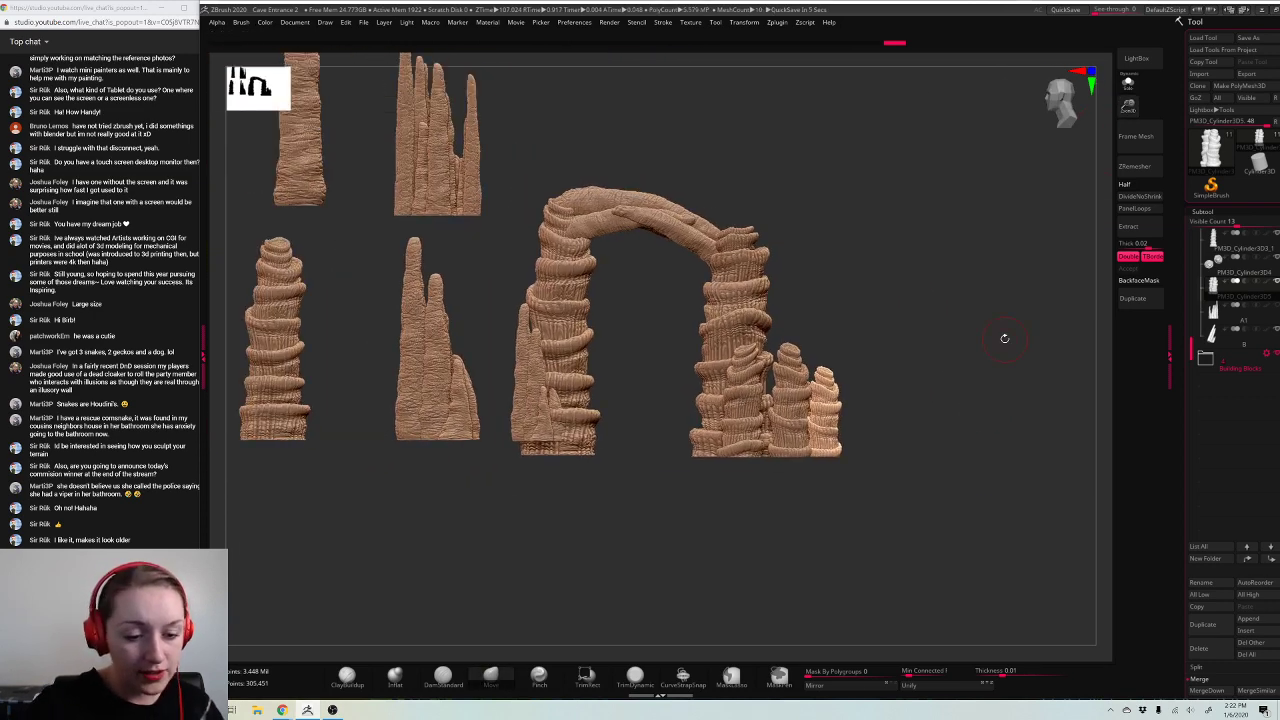
pyautogui.keyDown('alt'); pyautogui.moveTo(688, 382); pyautogui.dragTo(661, 392); pyautogui.keyUp('alt')
pyautogui.moveTo(933, 295); pyautogui.dragTo(1066, 298)
pyautogui.keyDown('alt'); pyautogui.click(612, 400); pyautogui.keyUp('alt')
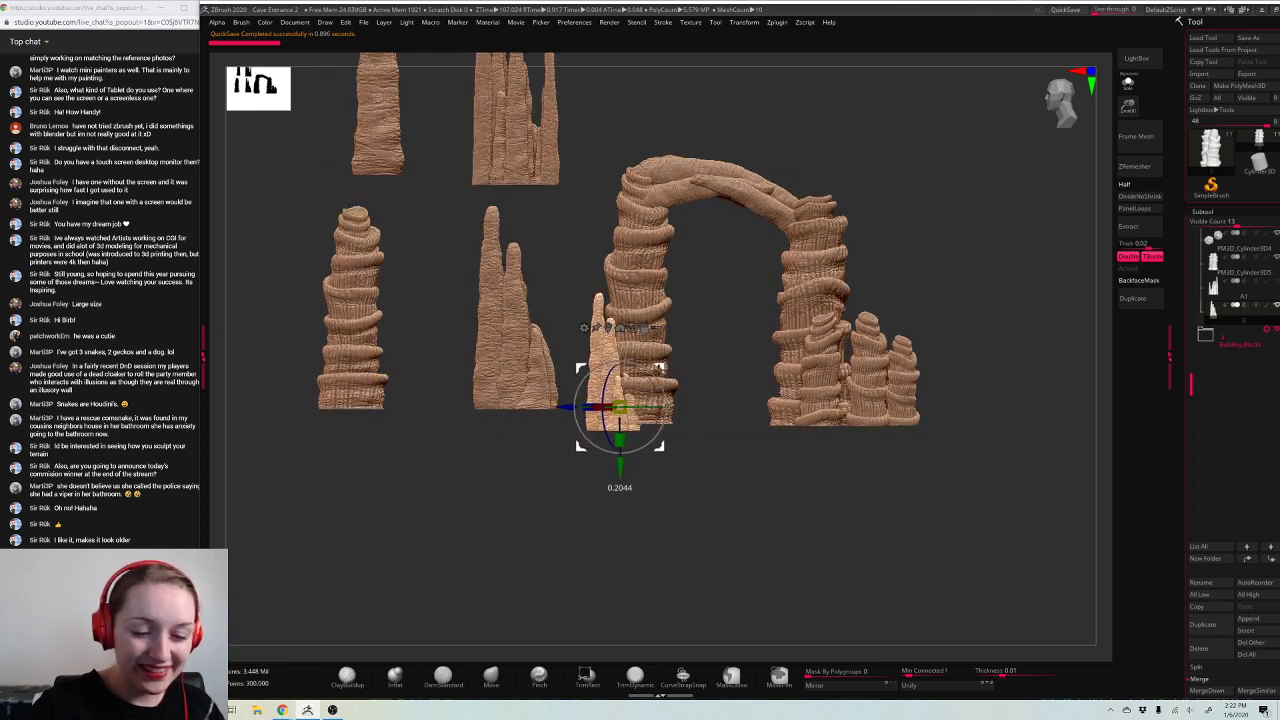
pyautogui.moveTo(620, 407); pyautogui.dragTo(624, 399)
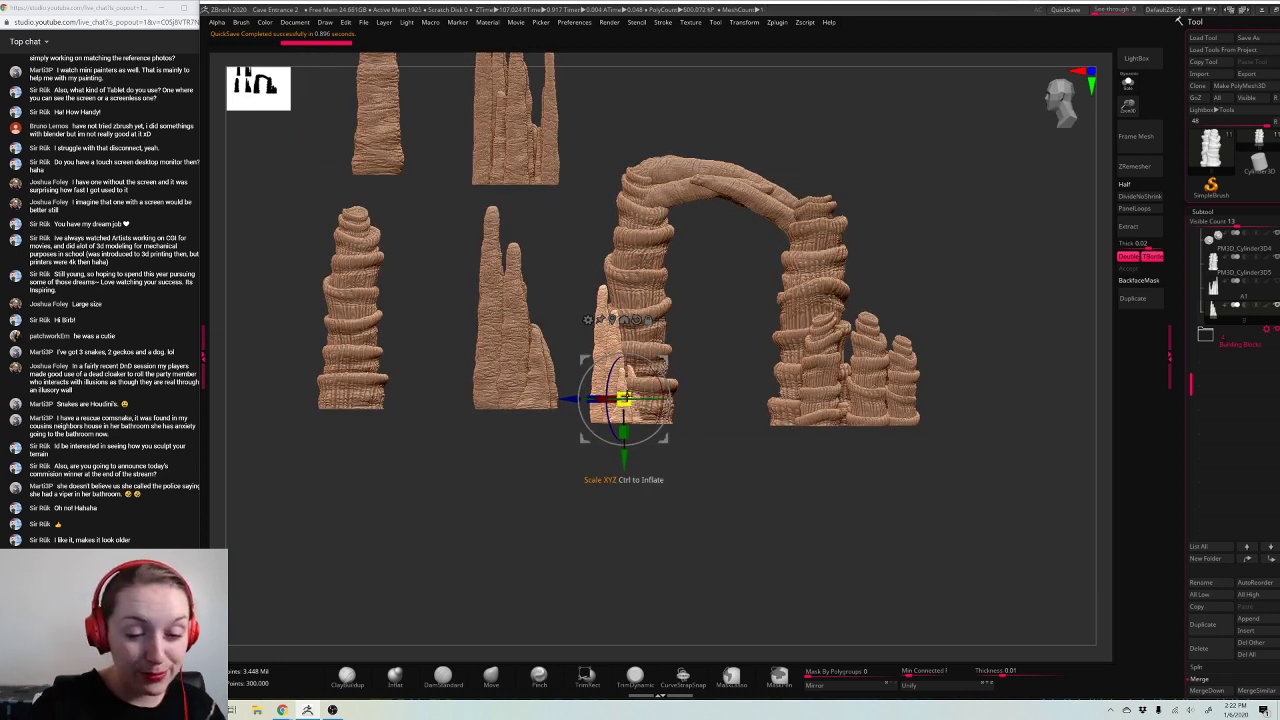
pyautogui.moveTo(661, 349); pyautogui.dragTo(667, 350)
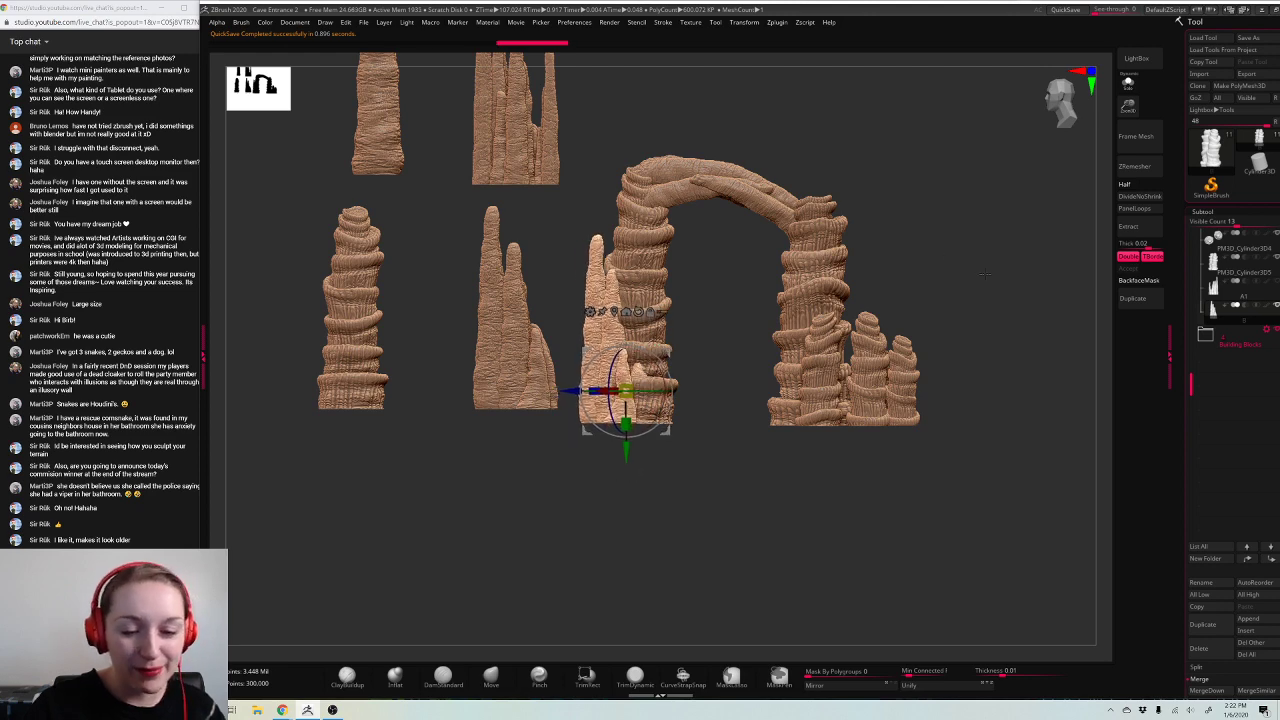
pyautogui.moveTo(880, 250); pyautogui.dragTo(757, 366)
pyautogui.moveTo(580, 422); pyautogui.dragTo(569, 430)
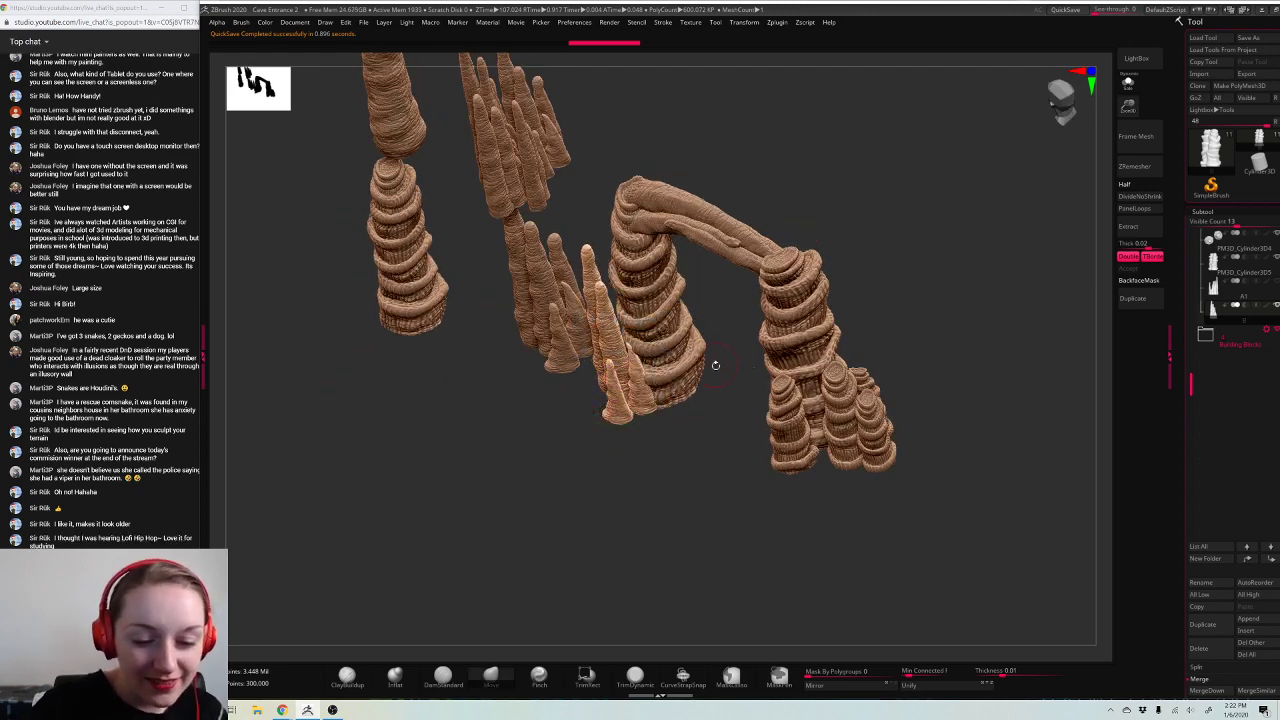
pyautogui.moveTo(651, 408); pyautogui.dragTo(555, 425)
# Step: Lower the spiky cluster slightly so its base lines up with the bottom of the arch pillar
pyautogui.press('q')
pyautogui.moveTo(915, 335)
pyautogui.mouseDown()
pyautogui.moveTo(1005, 252)
pyautogui.moveTo(965, 366)
pyautogui.mouseUp()
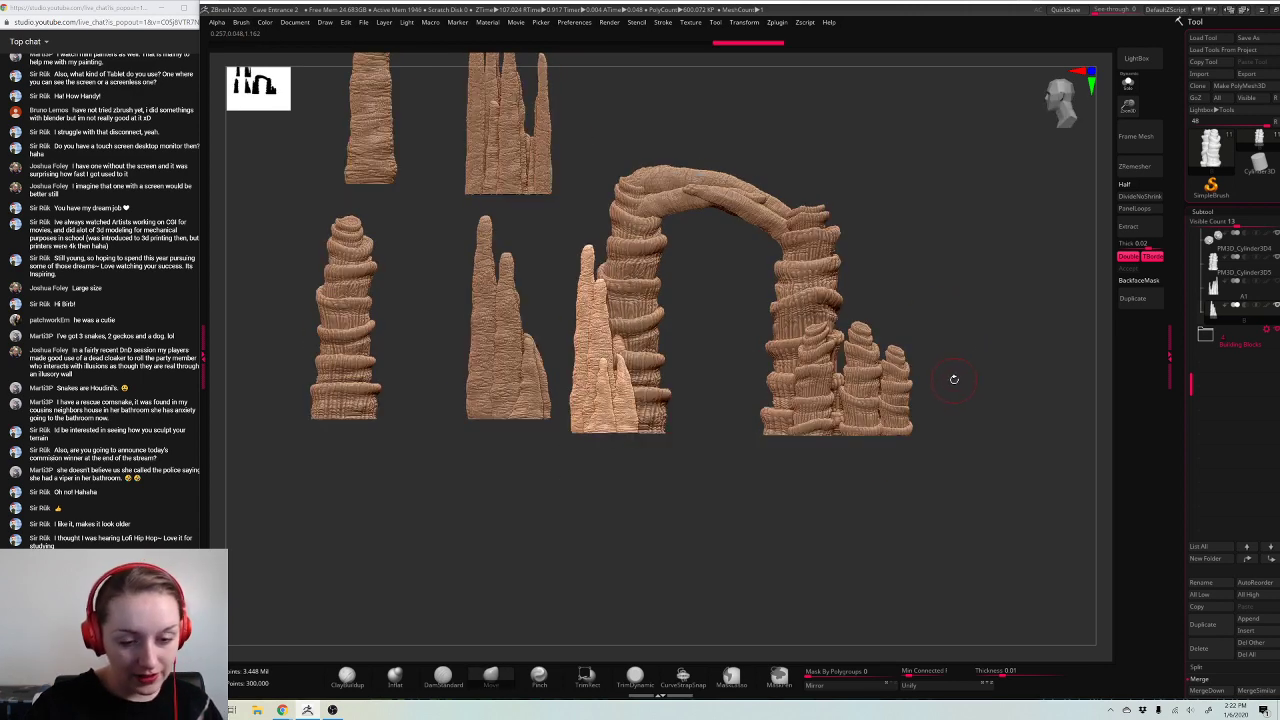
pyautogui.rightClick(950, 264)
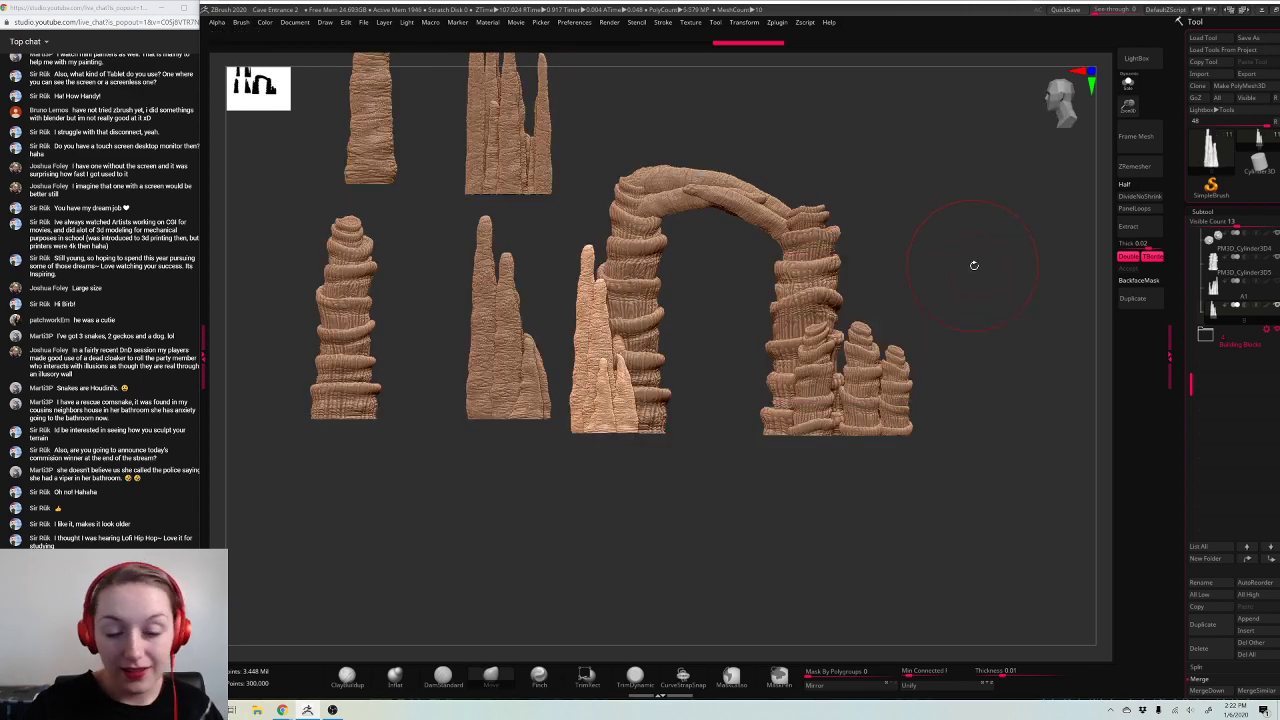
pyautogui.moveTo(972, 266)
pyautogui.mouseDown()
pyautogui.moveTo(1082, 271)
pyautogui.moveTo(971, 277)
pyautogui.mouseUp()
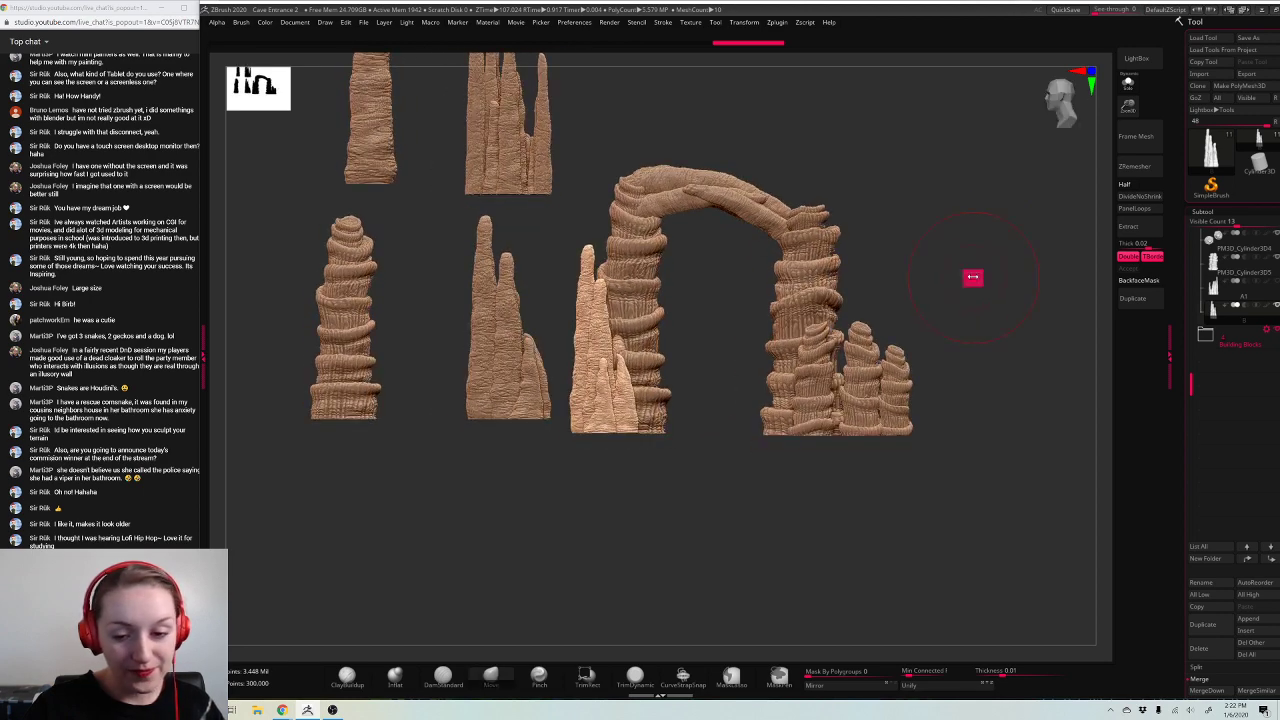
pyautogui.press('w')
pyautogui.keyDown('alt'); pyautogui.moveTo(620, 378); pyautogui.dragTo(743, 376); pyautogui.keyUp('alt')
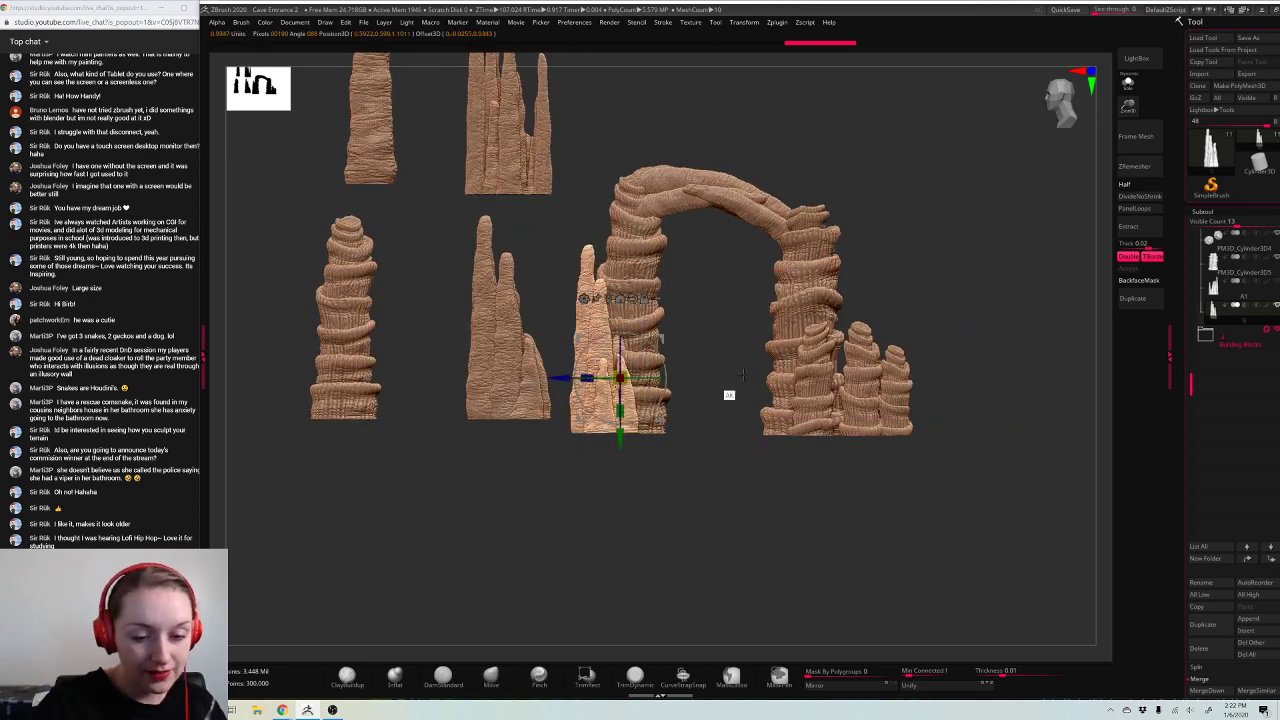
pyautogui.moveTo(620, 432); pyautogui.dragTo(622, 438)
pyautogui.press('q')
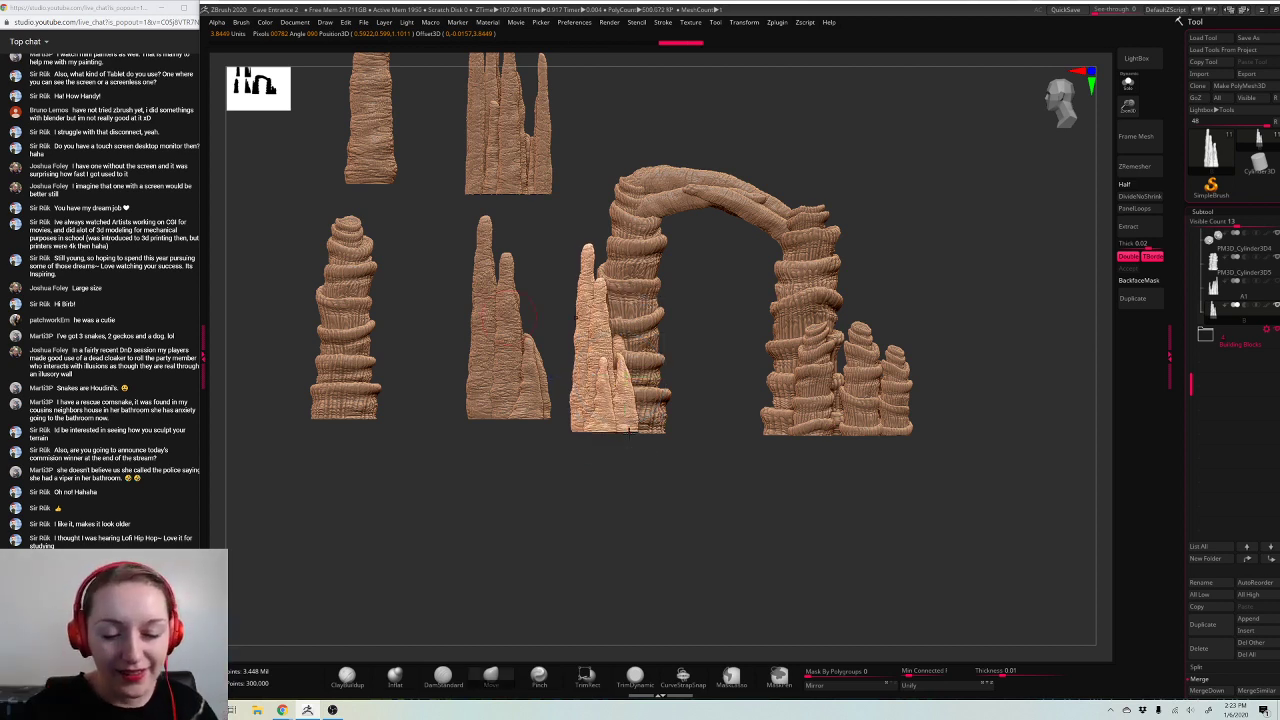
pyautogui.press('w')
pyautogui.moveTo(620, 432); pyautogui.dragTo(620, 437)
pyautogui.press('q')
pyautogui.moveTo(991, 420)
pyautogui.mouseDown()
pyautogui.moveTo(963, 433)
pyautogui.moveTo(988, 437)
pyautogui.mouseUp()
pyautogui.keyDown('alt'); pyautogui.click(512, 410); pyautogui.keyUp('alt')
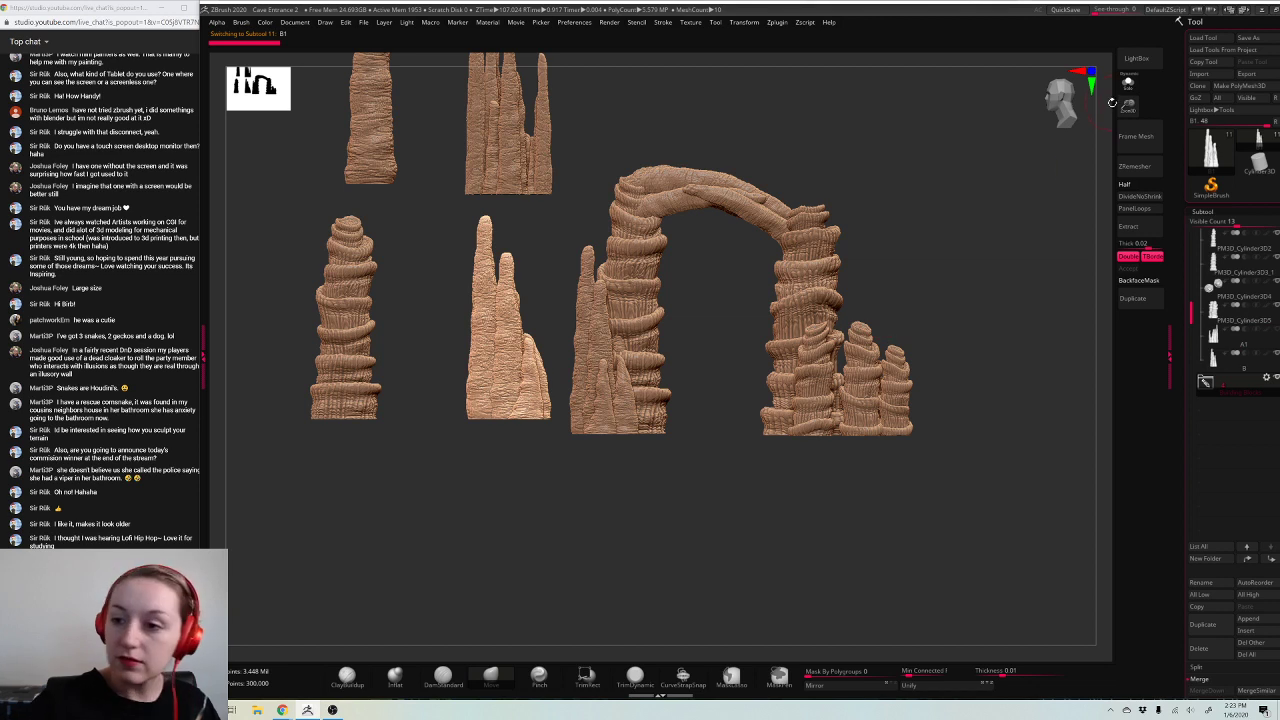
pyautogui.moveTo(1127, 106); pyautogui.dragTo(1118, 138)
pyautogui.keyDown('alt'); pyautogui.moveTo(908, 316); pyautogui.dragTo(886, 352); pyautogui.keyUp('alt')
pyautogui.rightClick(886, 352)
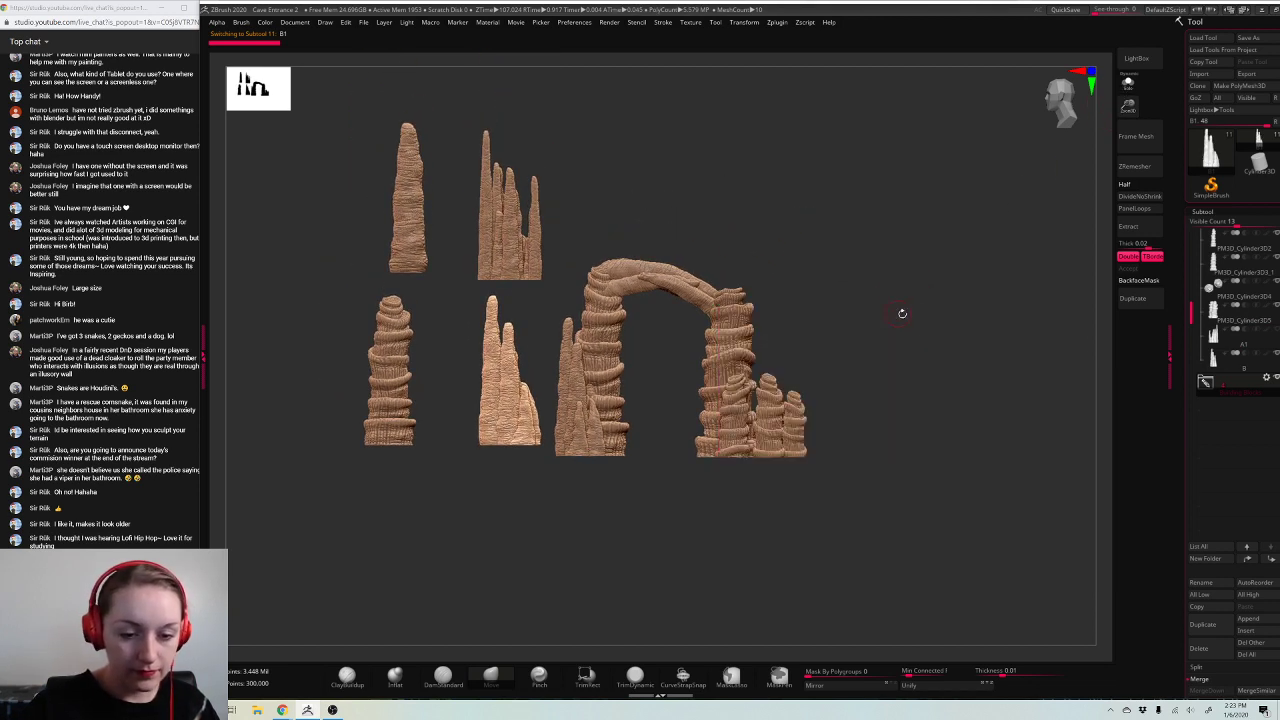
pyautogui.keyDown('alt'); pyautogui.click(576, 394); pyautogui.keyUp('alt')
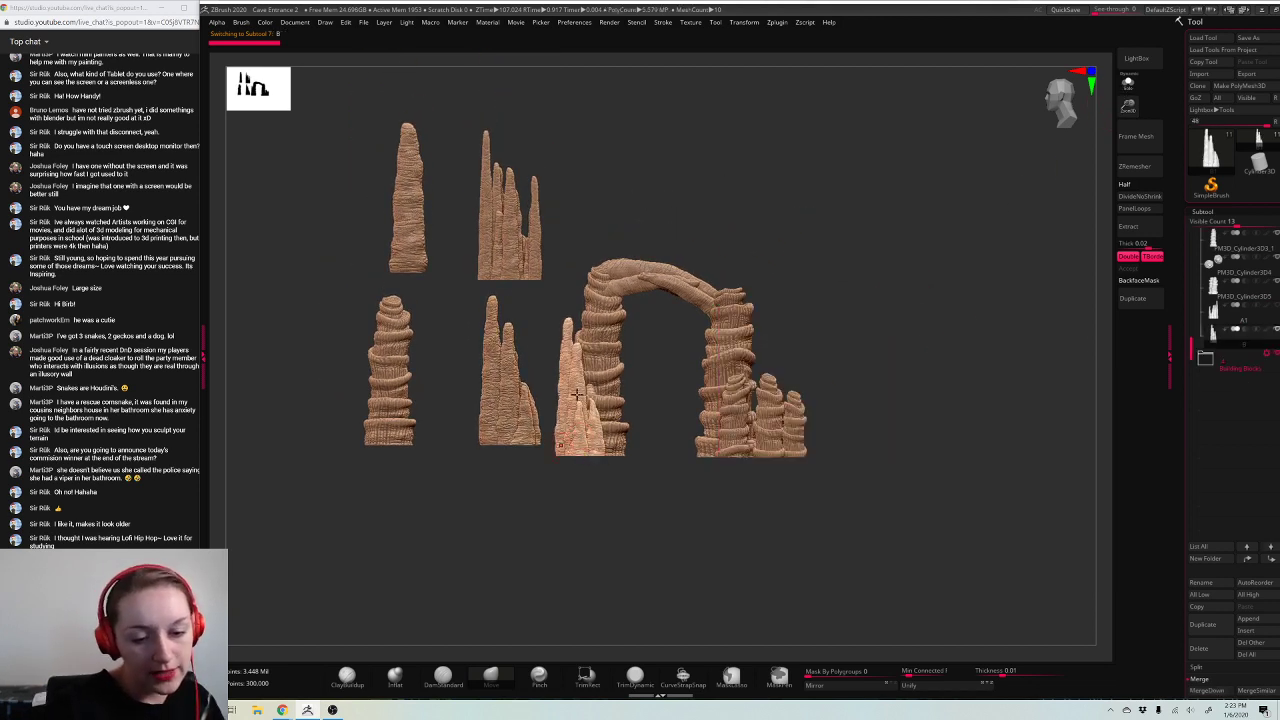
pyautogui.keyDown('alt'); pyautogui.click(770, 437); pyautogui.keyUp('alt')
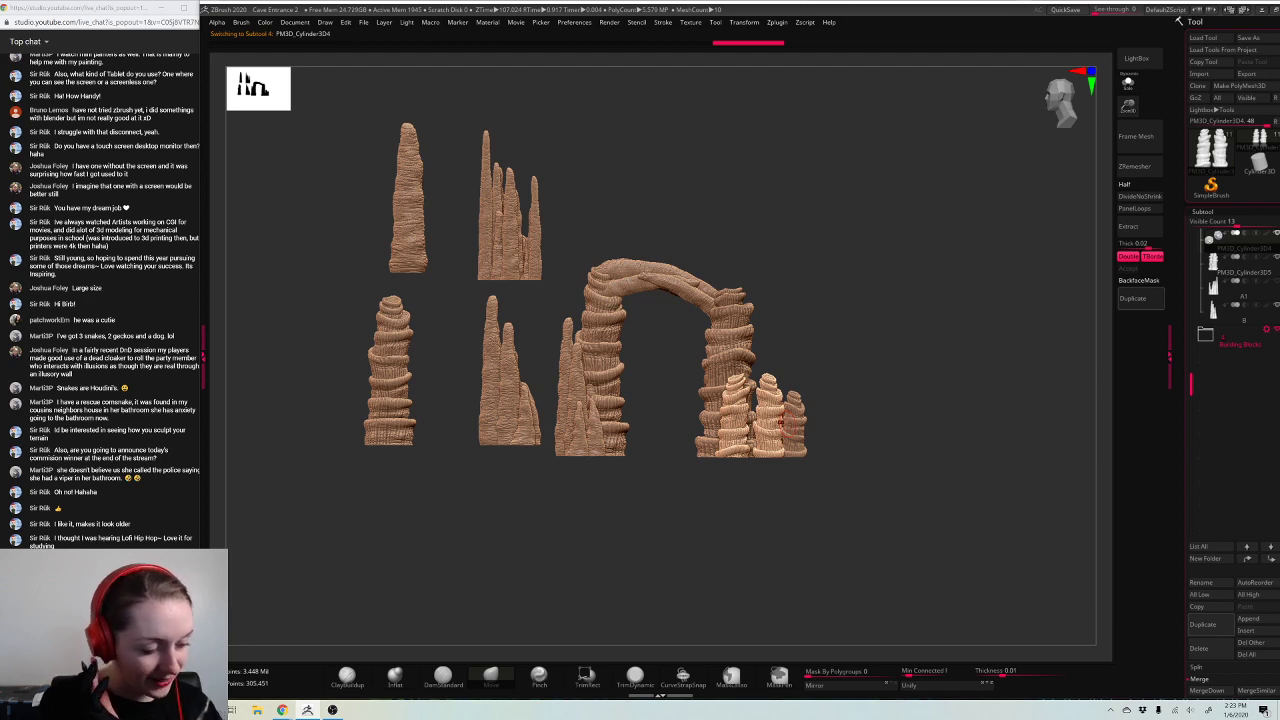
pyautogui.keyDown('alt'); pyautogui.moveTo(916, 324); pyautogui.dragTo(950, 310); pyautogui.keyUp('alt')
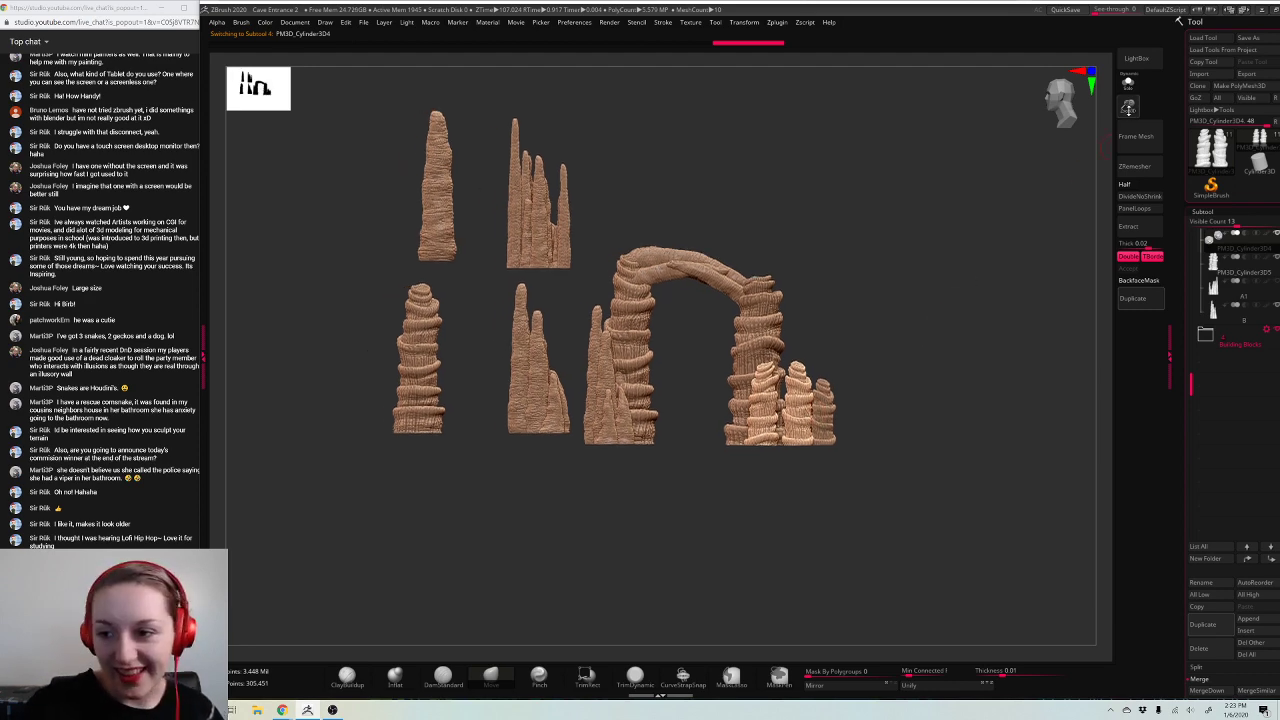
pyautogui.moveTo(1128, 106); pyautogui.dragTo(1029, 478)
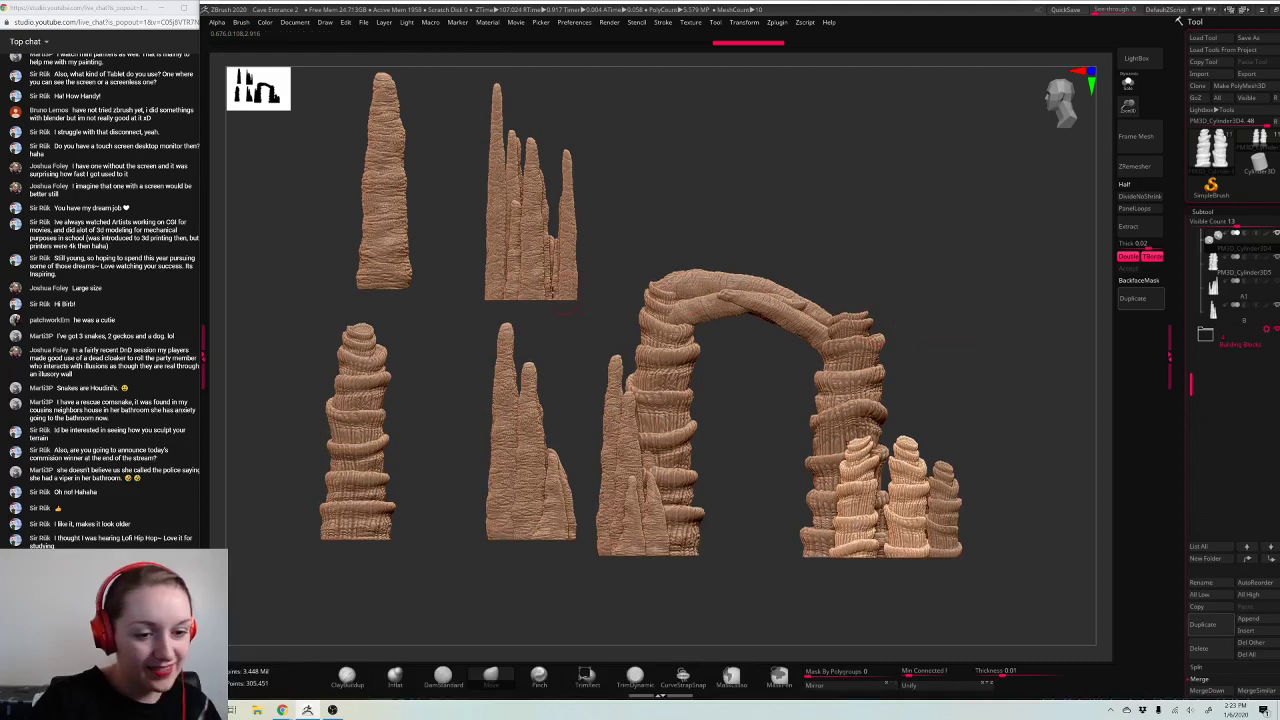
pyautogui.keyDown('alt'); pyautogui.click(390, 279); pyautogui.keyUp('alt')
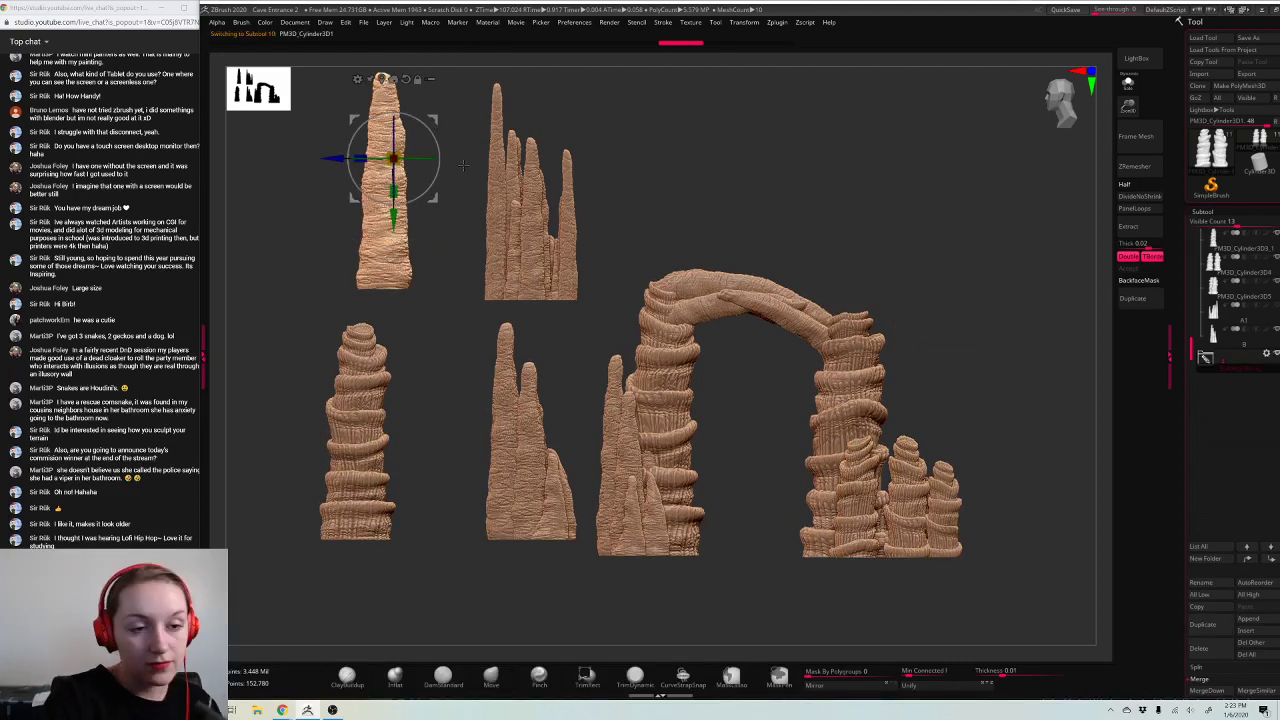
pyautogui.click(1135, 300)
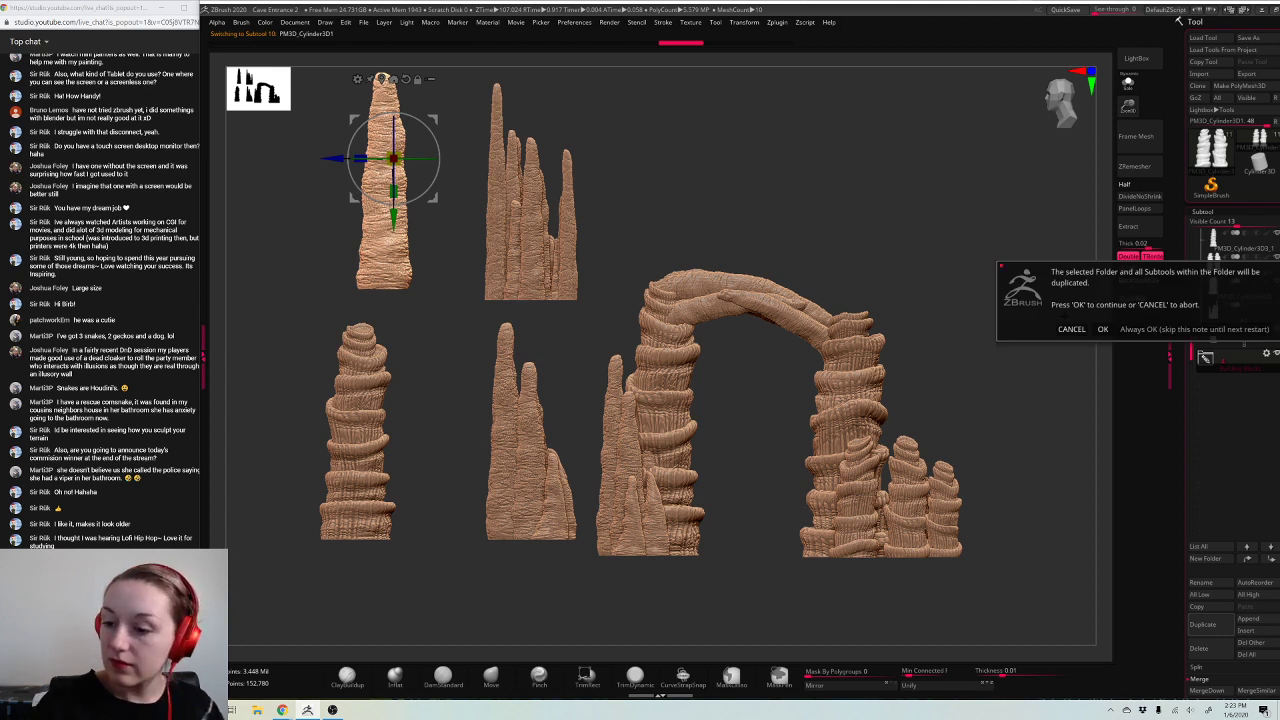
pyautogui.click(1071, 328)
# Step: Duplicate the tall single stalagmite from the Building Blocks folder and place the copy inside the arch beside the pillar
pyautogui.click(1214, 338)
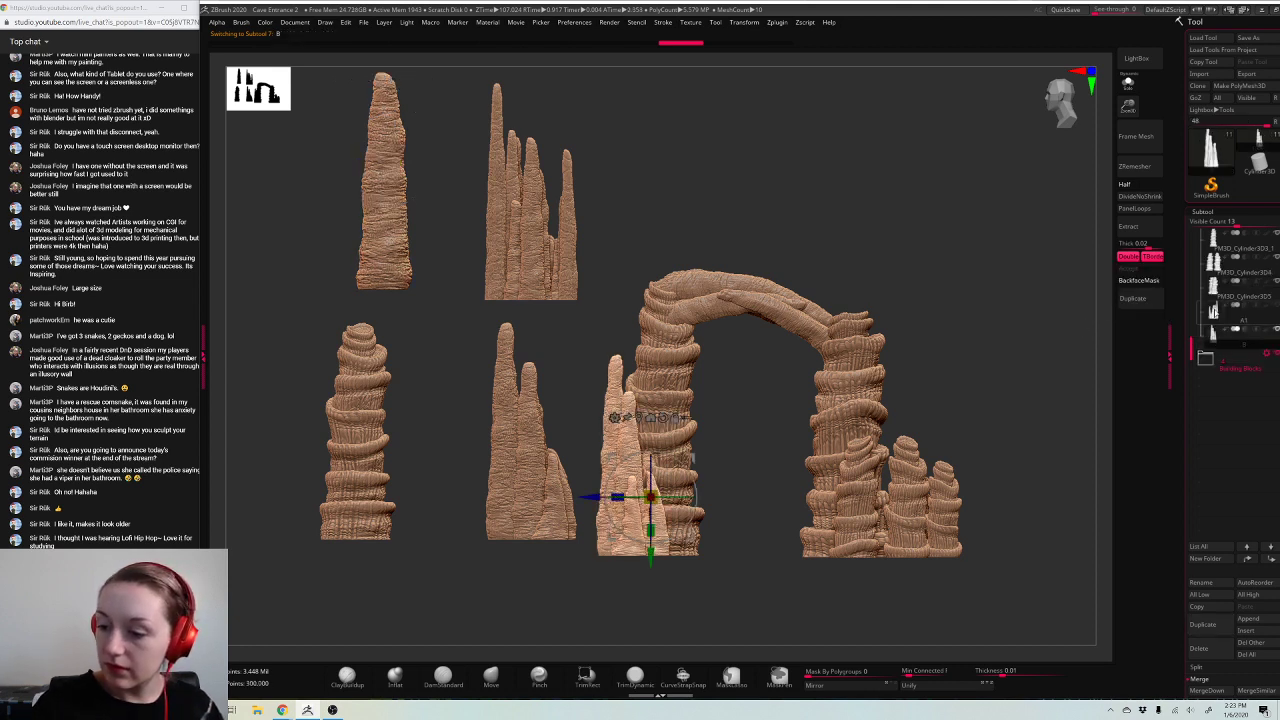
pyautogui.click(1215, 314)
pyautogui.click(1214, 336)
pyautogui.click(1228, 357)
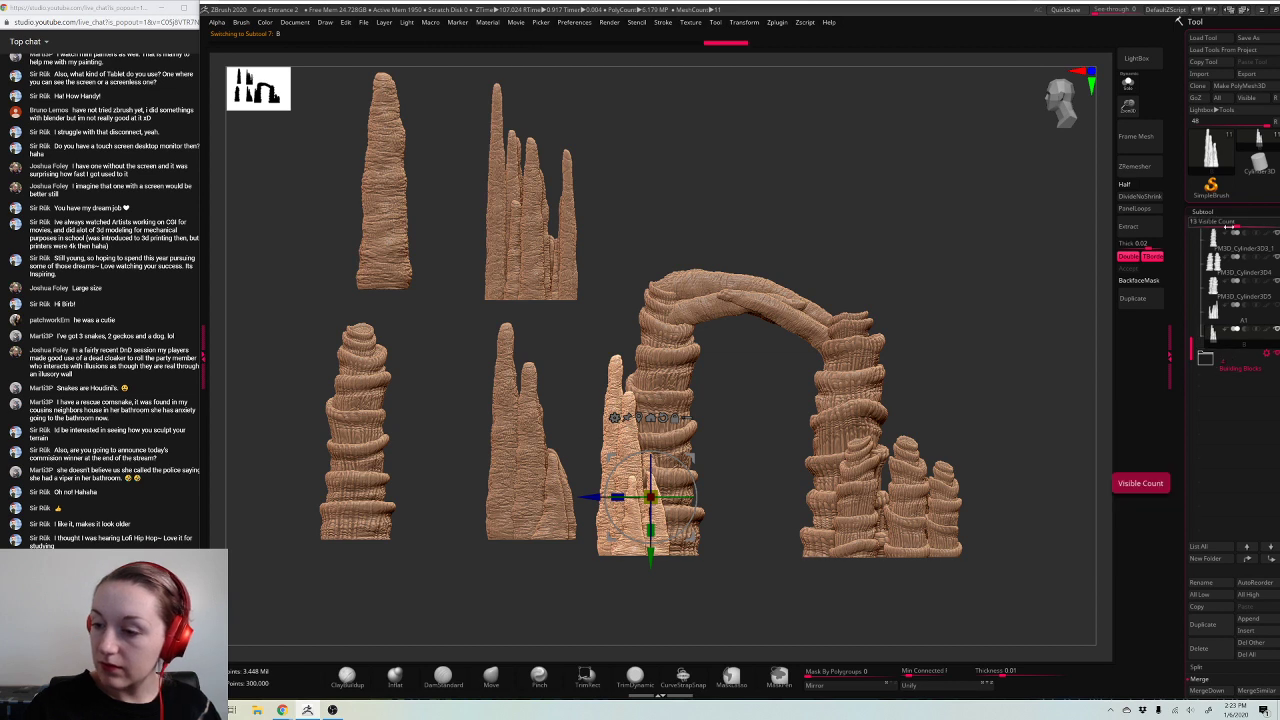
pyautogui.click(1215, 430)
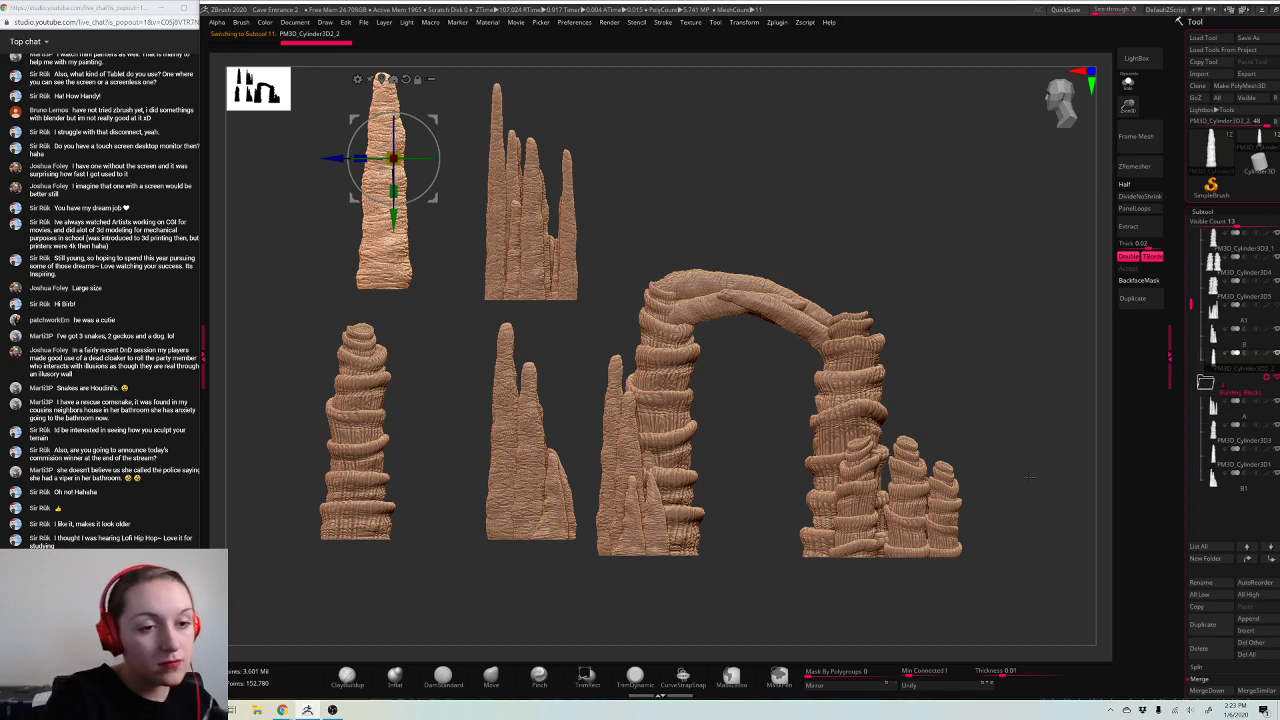
pyautogui.moveTo(435, 119); pyautogui.dragTo(766, 387)
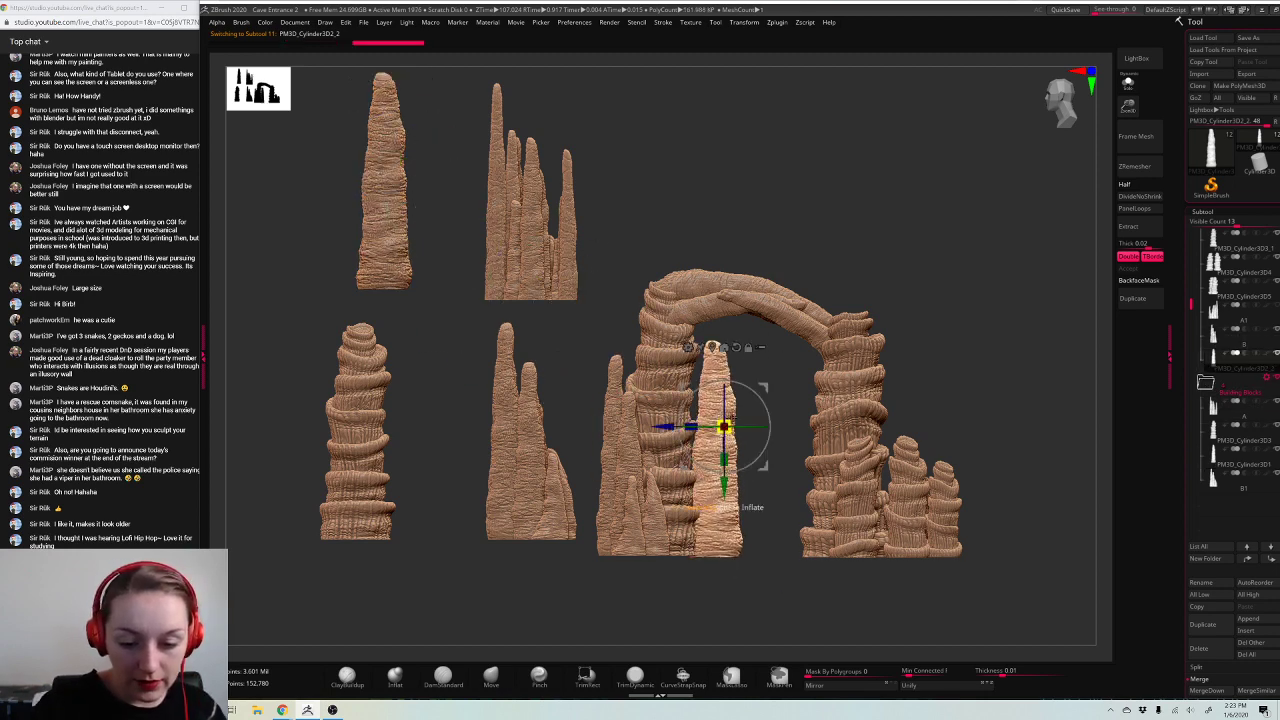
# Step: Shrink the single stalagmite and move it out of the arch to the ringed stalagmite cluster at the opposite pillar's foot
pyautogui.moveTo(724, 427); pyautogui.dragTo(690, 447)
pyautogui.moveTo(1012, 326); pyautogui.dragTo(950, 395)
pyautogui.moveTo(763, 388); pyautogui.dragTo(678, 421)
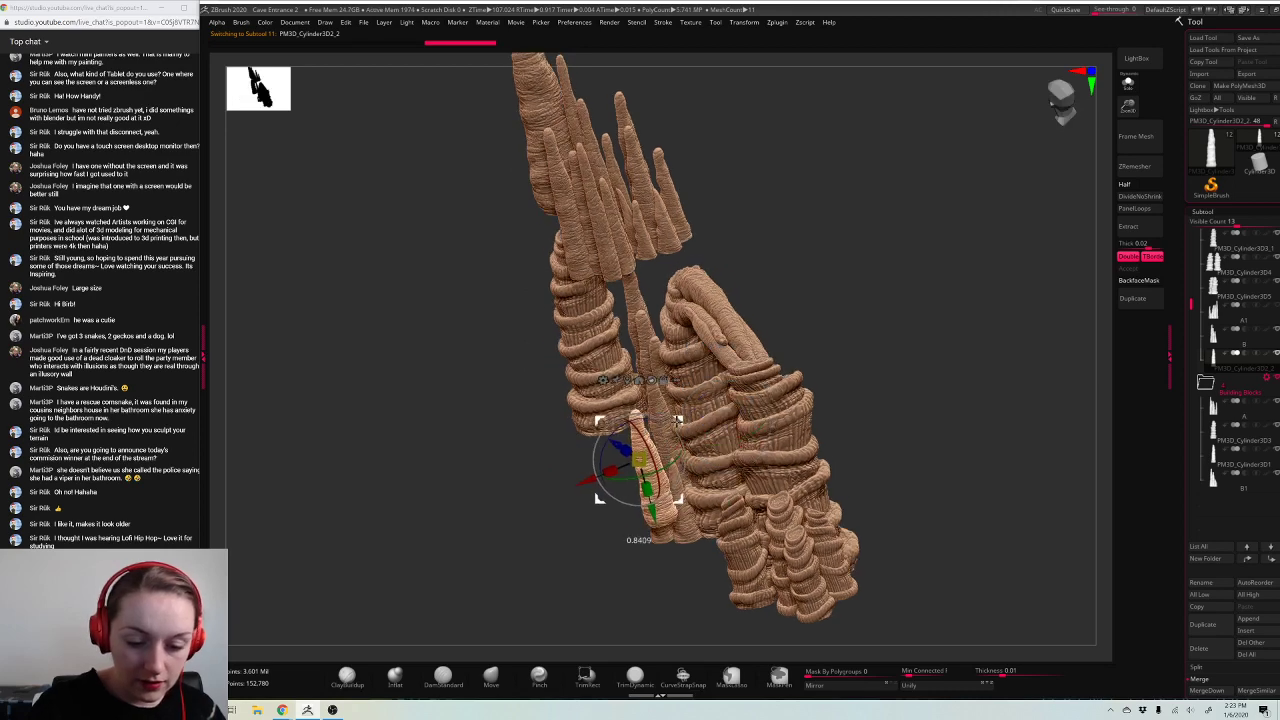
pyautogui.keyDown('shift'); pyautogui.moveTo(1008, 350); pyautogui.dragTo(1050, 298); pyautogui.keyUp('shift')
pyautogui.moveTo(670, 423); pyautogui.dragTo(866, 470)
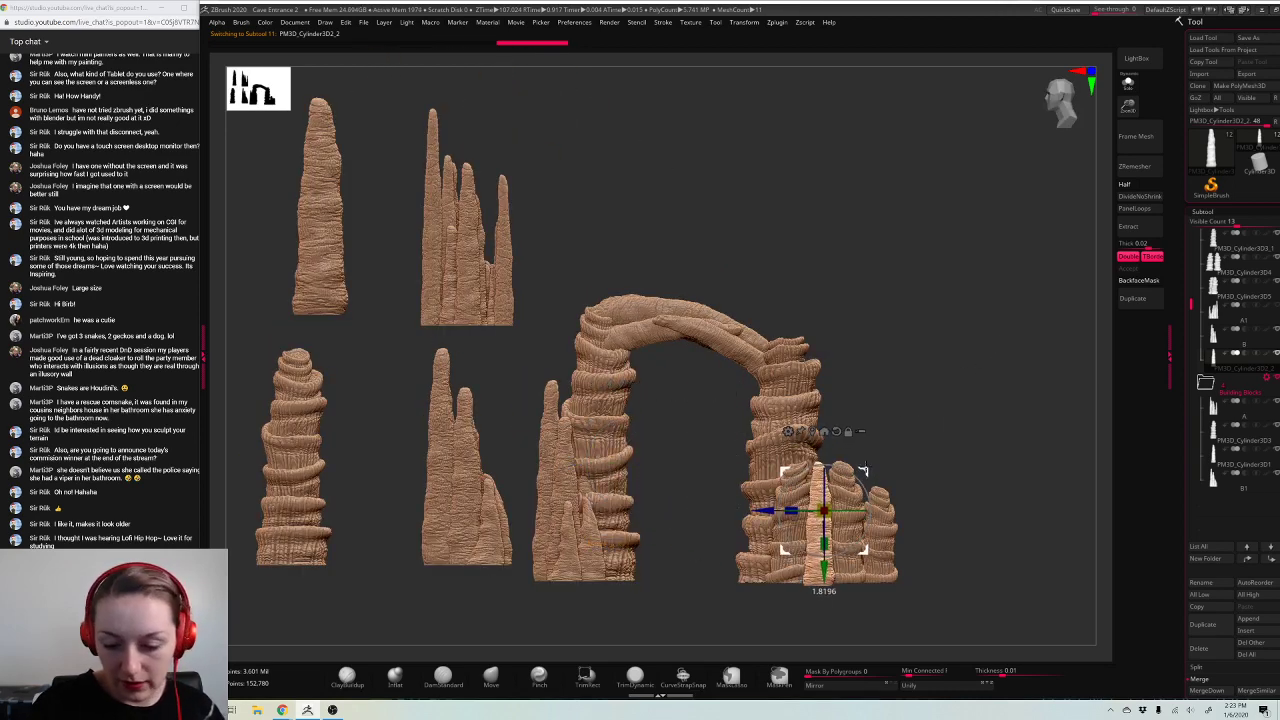
pyautogui.moveTo(985, 436); pyautogui.dragTo(1060, 430)
pyautogui.moveTo(867, 470); pyautogui.dragTo(905, 486)
# Step: Nudge the small stalagmite in front of the ringed cluster and lower it so its base extends below the arch's bottom
pyautogui.moveTo(1043, 449); pyautogui.dragTo(911, 361)
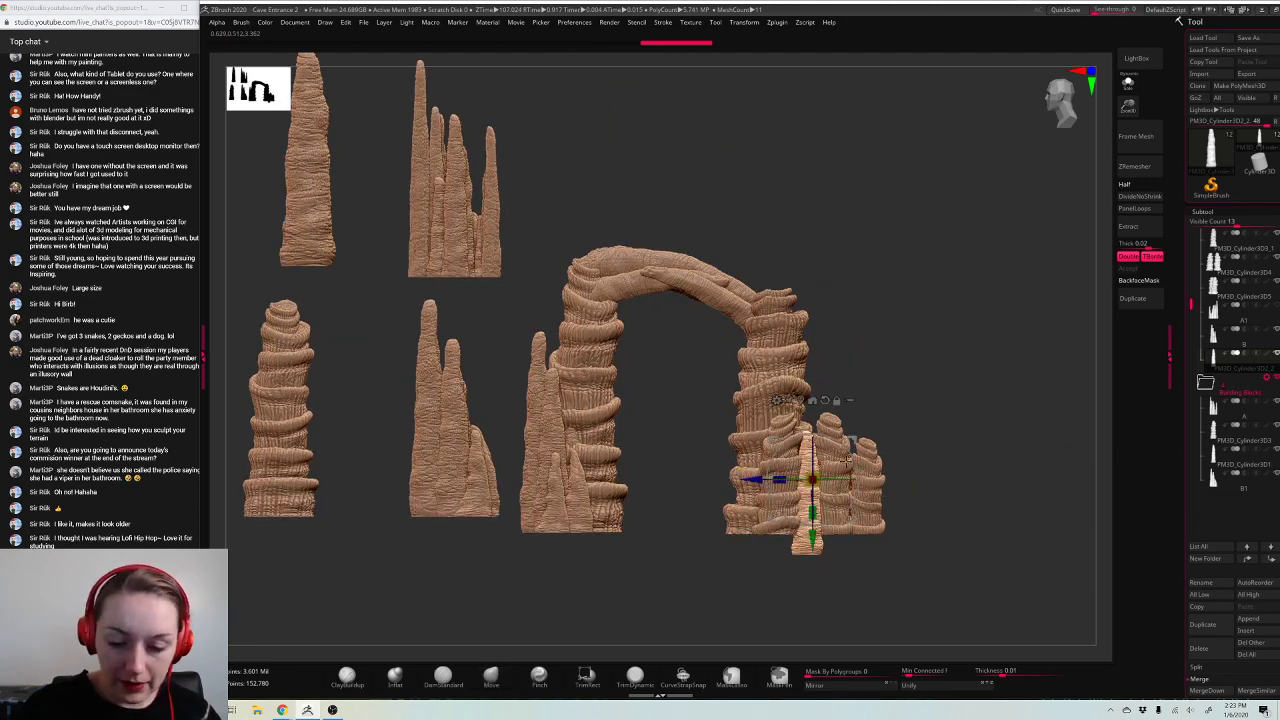
pyautogui.moveTo(928, 408); pyautogui.dragTo(872, 415)
pyautogui.moveTo(788, 481); pyautogui.dragTo(781, 481)
pyautogui.moveTo(918, 430); pyautogui.dragTo(973, 434)
pyautogui.moveTo(826, 540); pyautogui.dragTo(826, 553)
pyautogui.press('q')
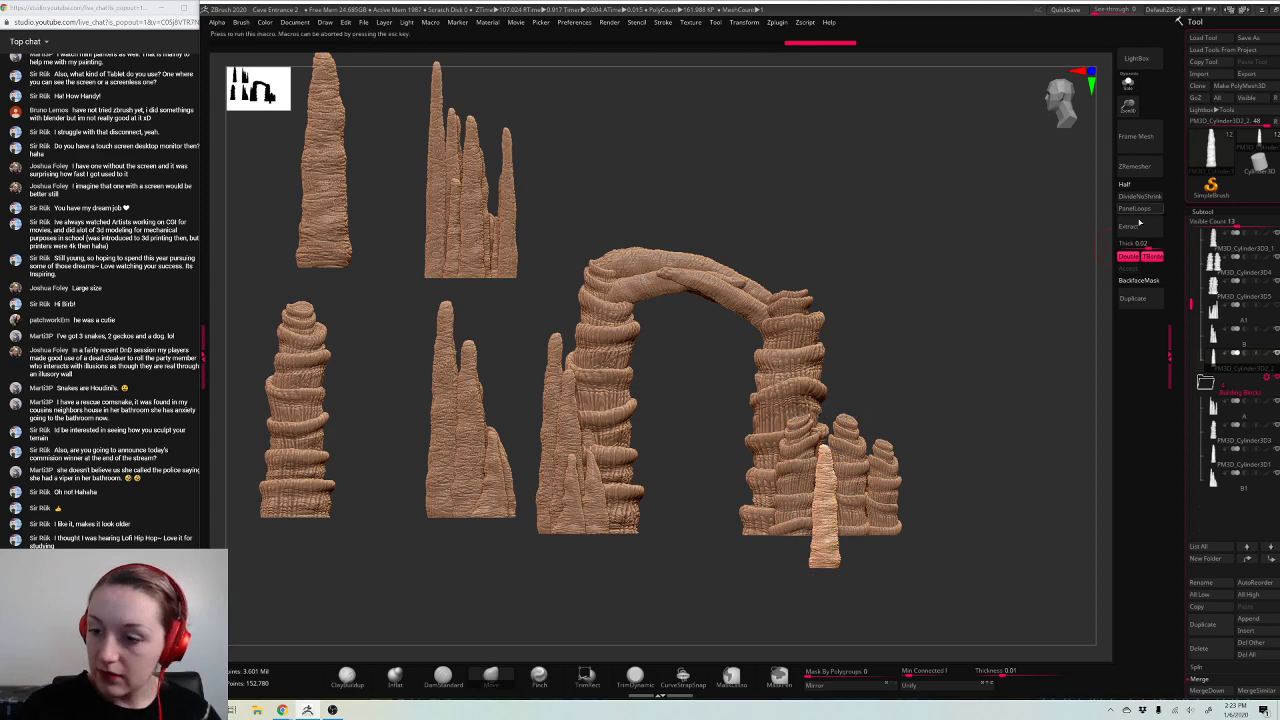
# Step: Duplicate the small stalagmite and place the copy directly beside it on the outer side
pyautogui.click(1134, 298)
pyautogui.press('w')
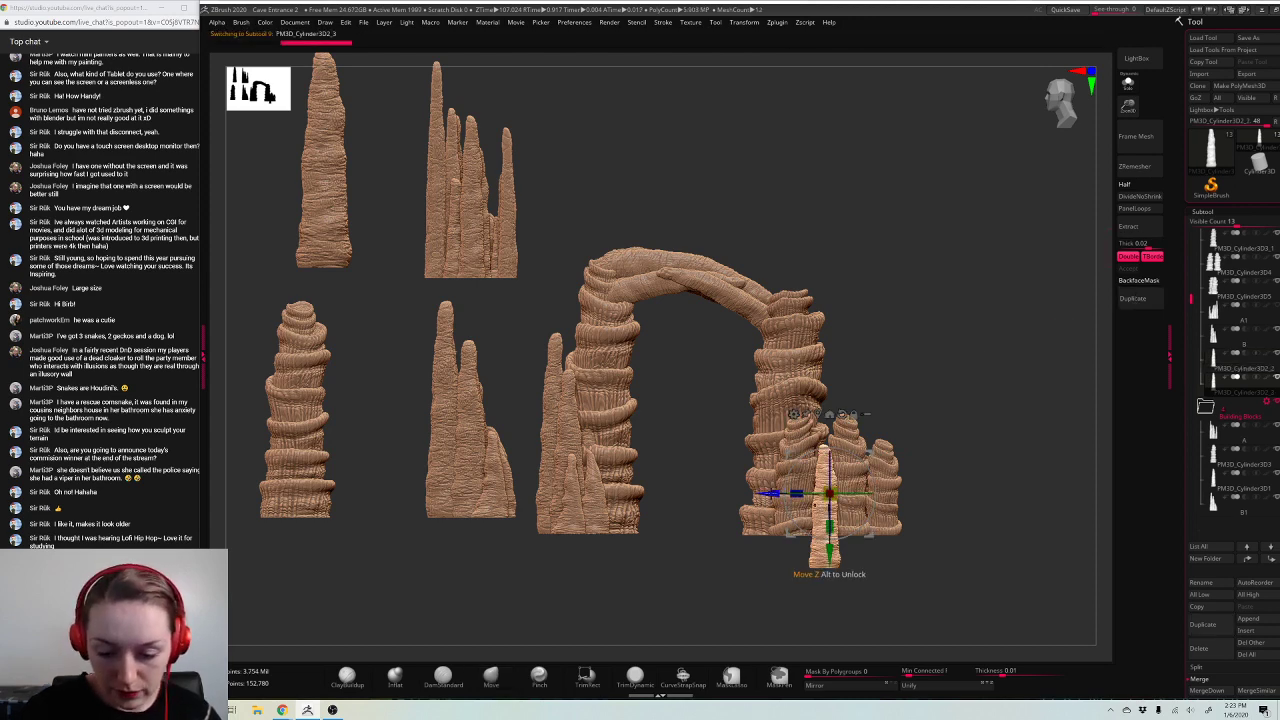
pyautogui.moveTo(771, 493); pyautogui.dragTo(805, 493)
pyautogui.moveTo(926, 446); pyautogui.dragTo(990, 438)
pyautogui.moveTo(877, 516); pyautogui.dragTo(877, 506)
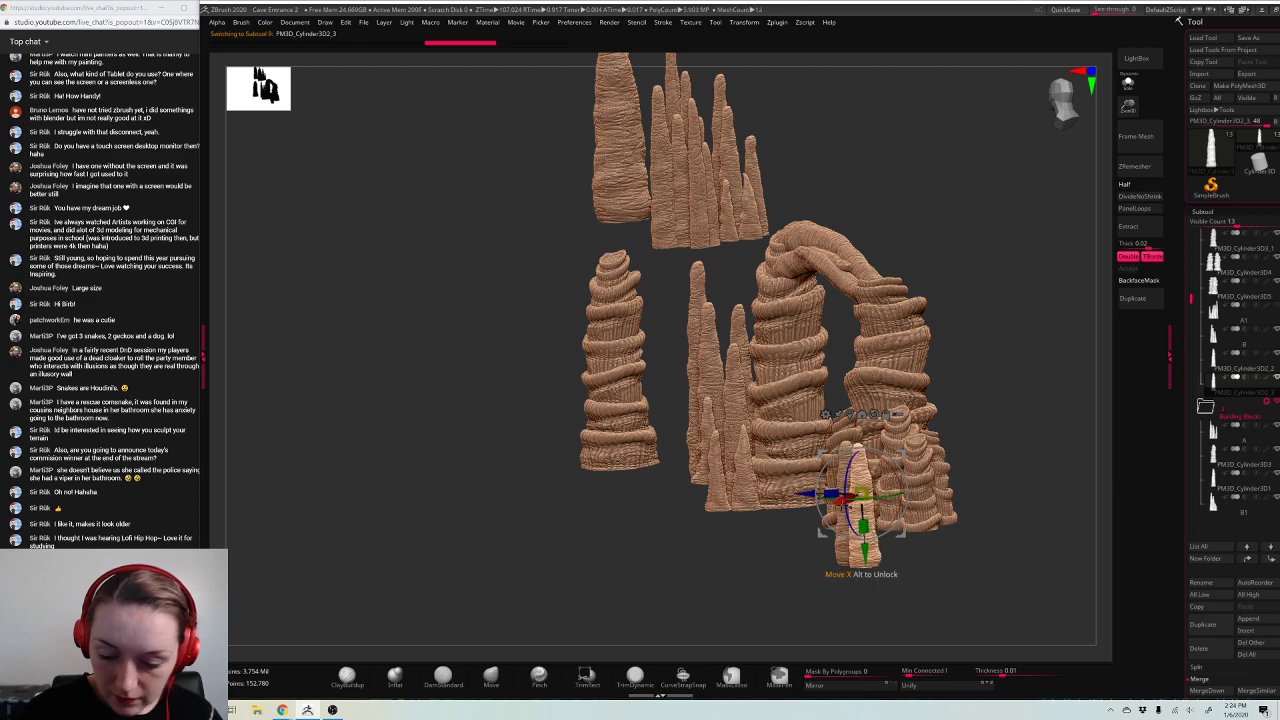
pyautogui.moveTo(1031, 434); pyautogui.dragTo(995, 459)
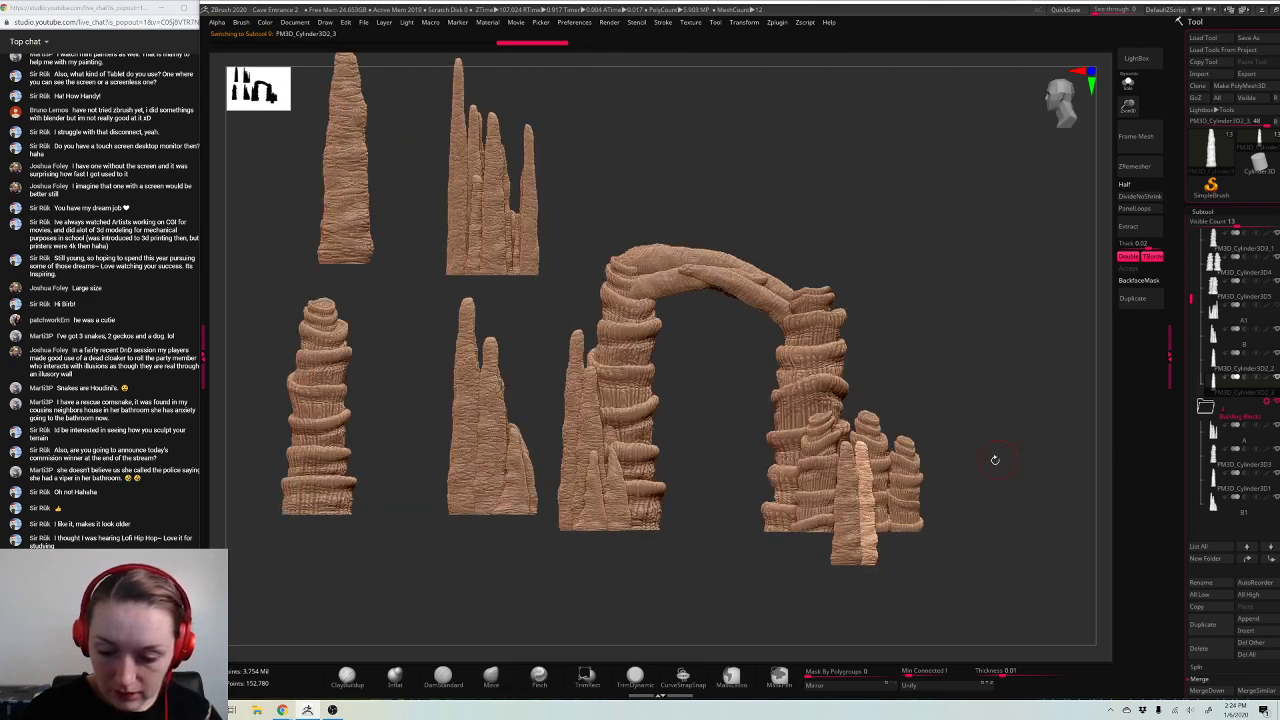
# Step: Duplicate the second small stalagmite, turn the copy and place it lower in front of the other two
pyautogui.click(1142, 297)
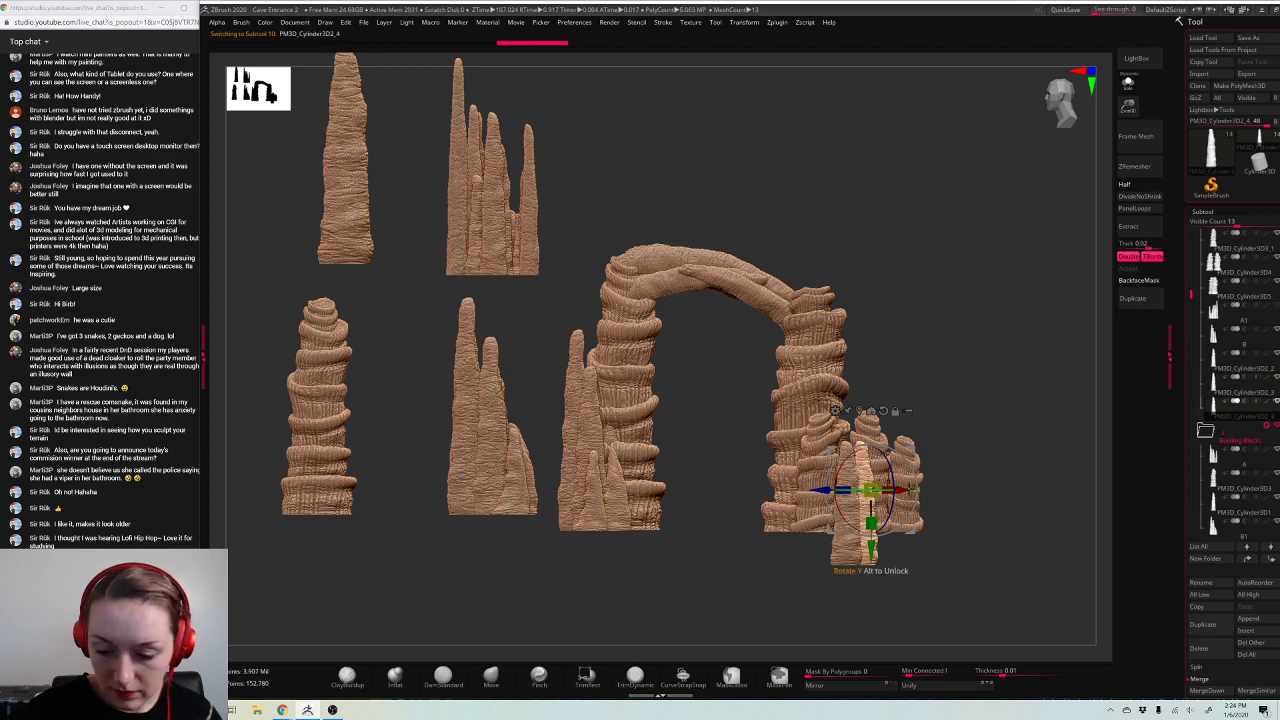
pyautogui.moveTo(908, 449); pyautogui.dragTo(937, 464)
pyautogui.moveTo(965, 477); pyautogui.dragTo(1023, 466)
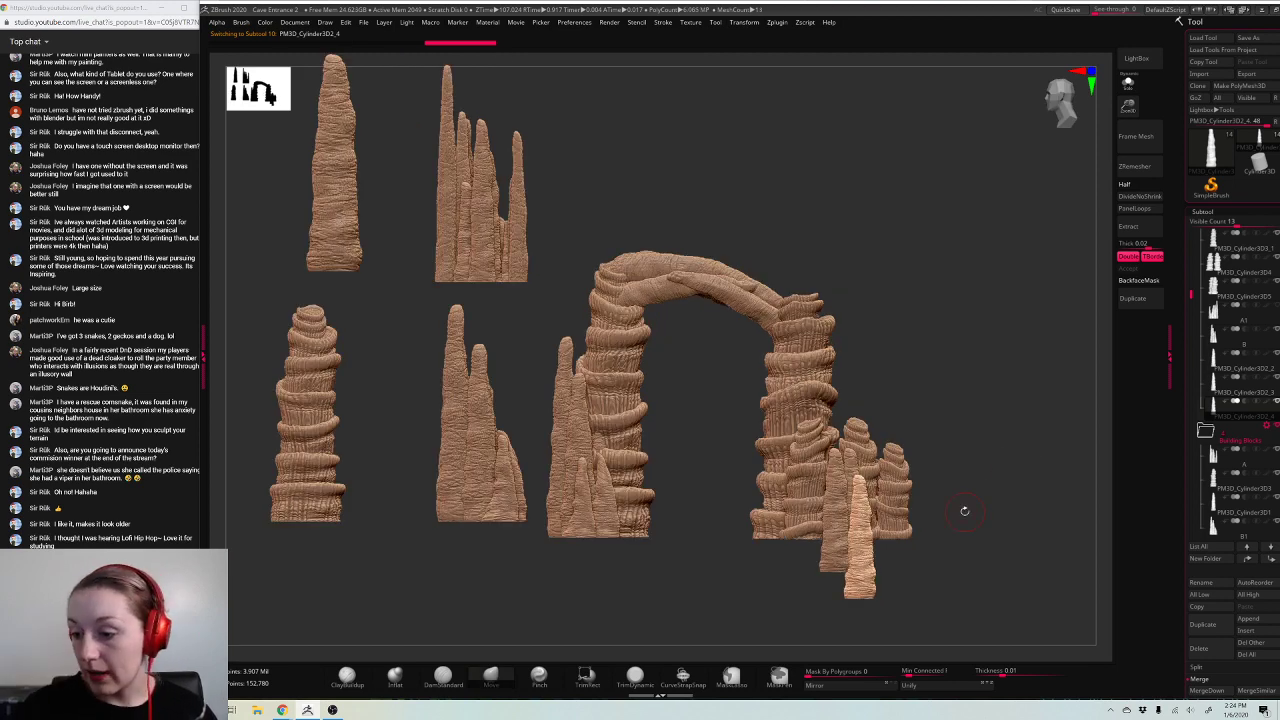
# Step: Merge the three small stalagmites into a single subtool, starting from the first of them
pyautogui.click(1212, 355)
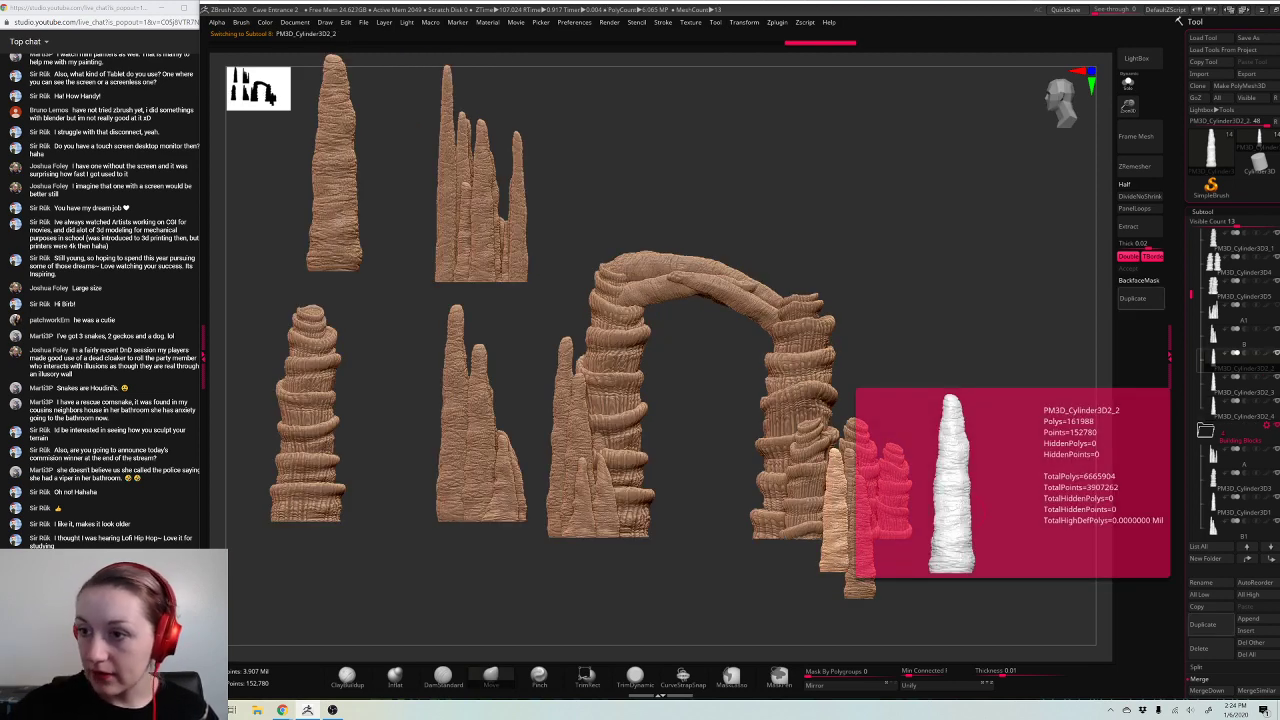
pyautogui.moveTo(954, 10); pyautogui.dragTo(935, 7)
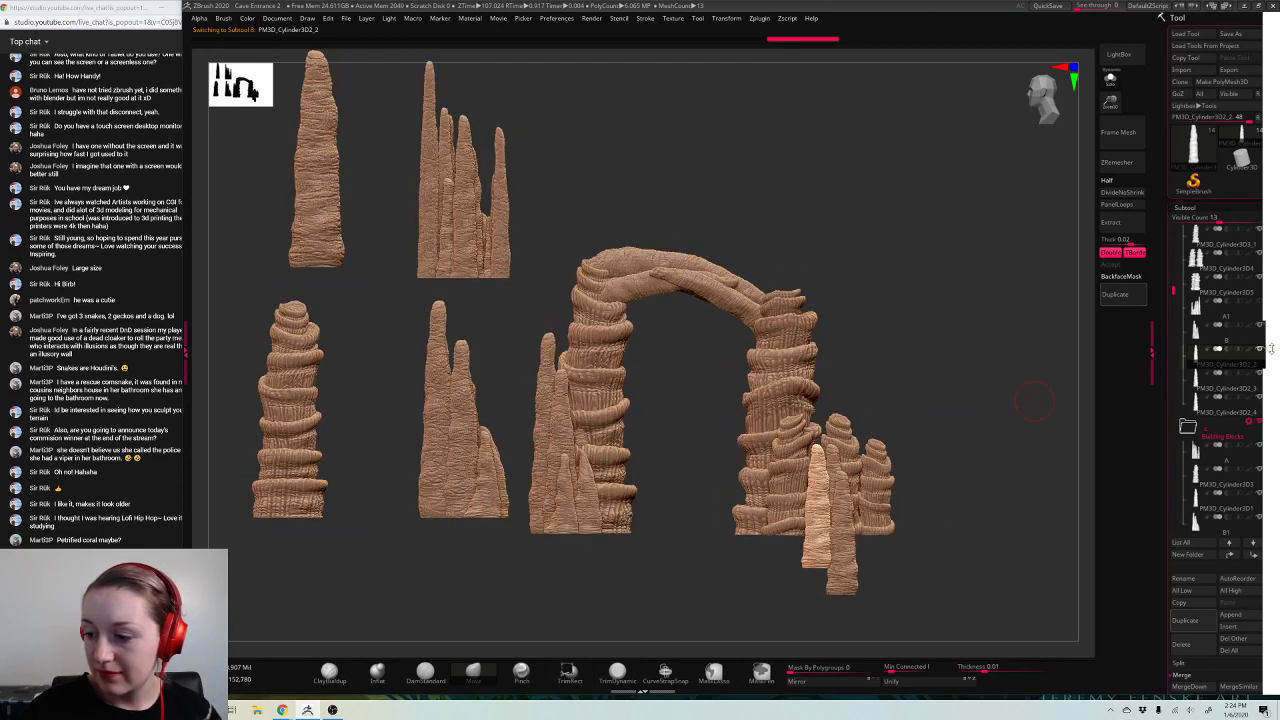
pyautogui.moveTo(1270, 359); pyautogui.dragTo(1269, 358)
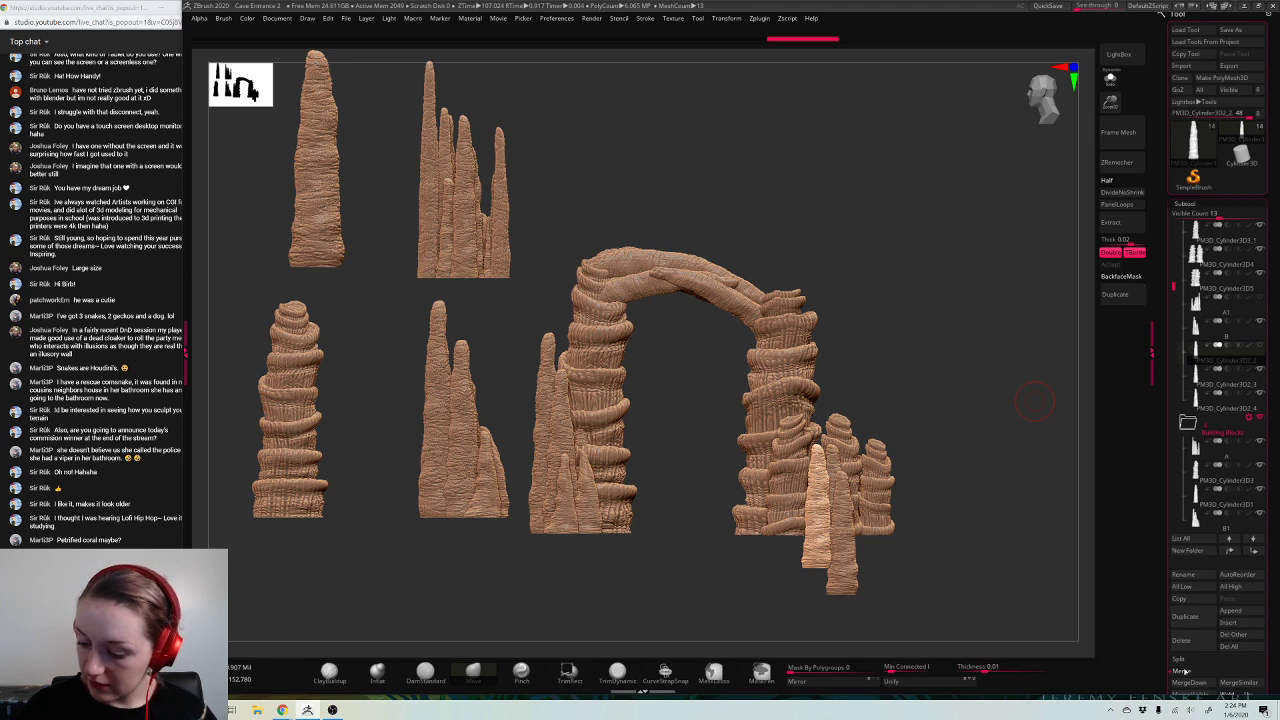
pyautogui.click(1180, 670)
pyautogui.click(1180, 670)
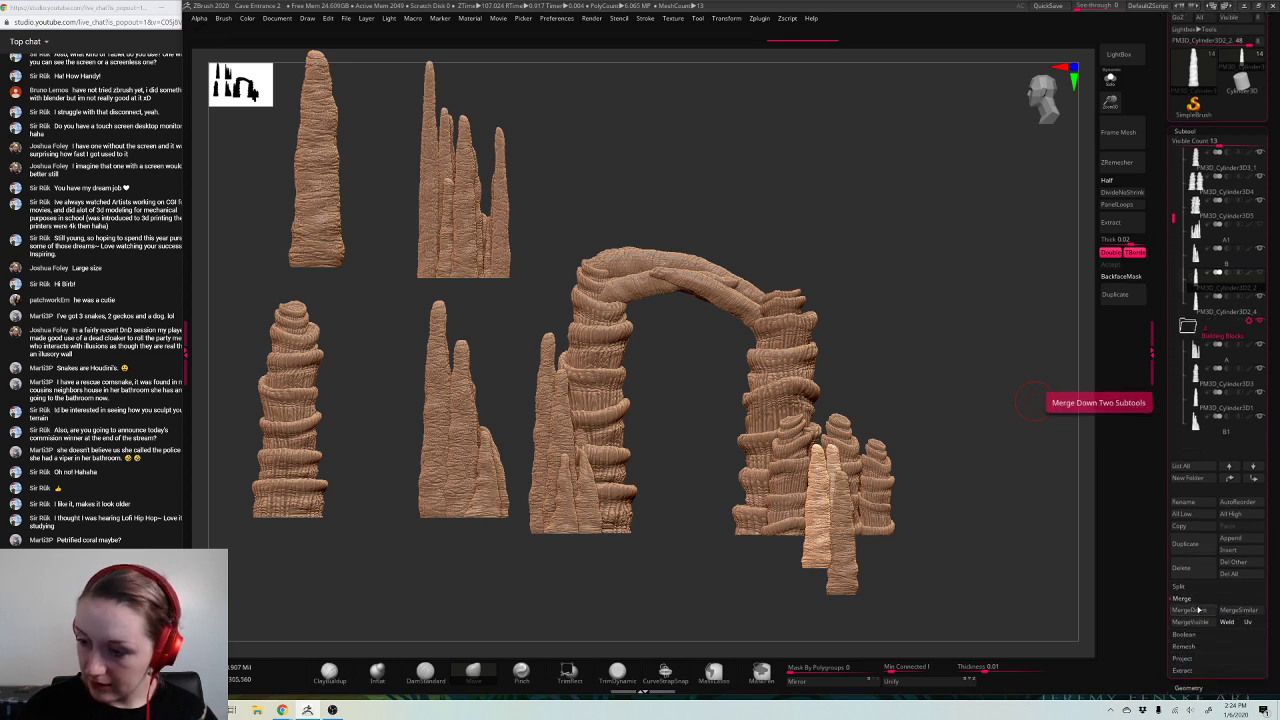
# Step: Trim the bottoms of the merged small stalagmites level with the arch's base
pyautogui.click(665, 672)
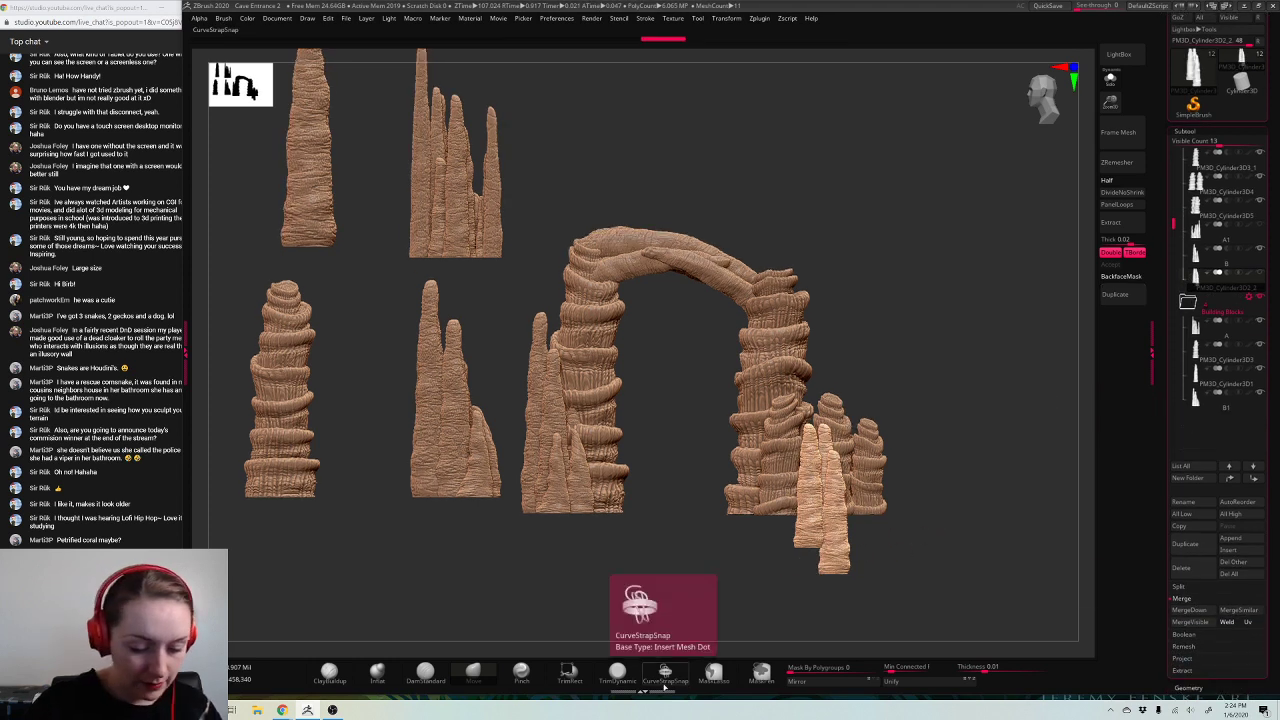
pyautogui.moveTo(685, 620)
pyautogui.keyDown('ctrl'); pyautogui.keyDown('shift'); pyautogui.mouseDown()
pyautogui.moveTo(857, 587)
pyautogui.moveTo(989, 516)
pyautogui.moveTo(900, 535)
pyautogui.moveTo(977, 503)
pyautogui.moveTo(969, 511)
pyautogui.moveTo(989, 523)
pyautogui.mouseUp(); pyautogui.keyUp('shift'); pyautogui.keyUp('ctrl')
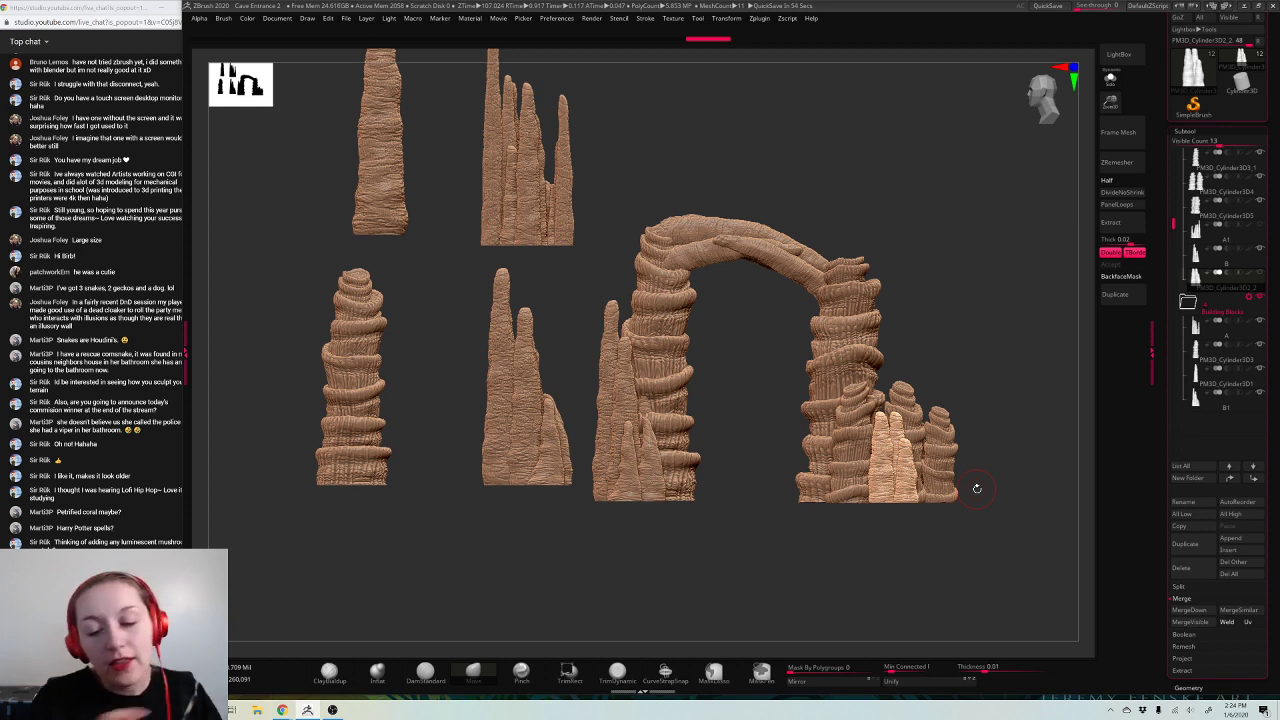
pyautogui.keyDown('alt'); pyautogui.moveTo(957, 558); pyautogui.dragTo(937, 548); pyautogui.keyUp('alt')
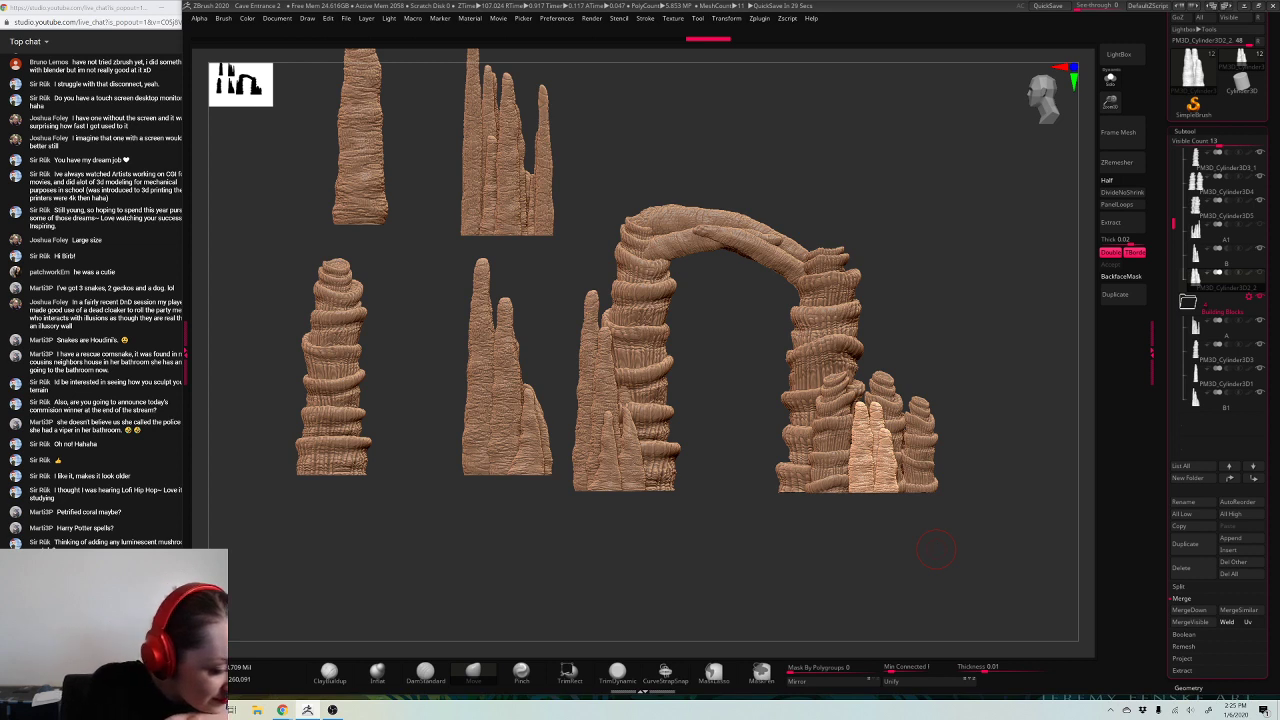
pyautogui.click(100, 645)
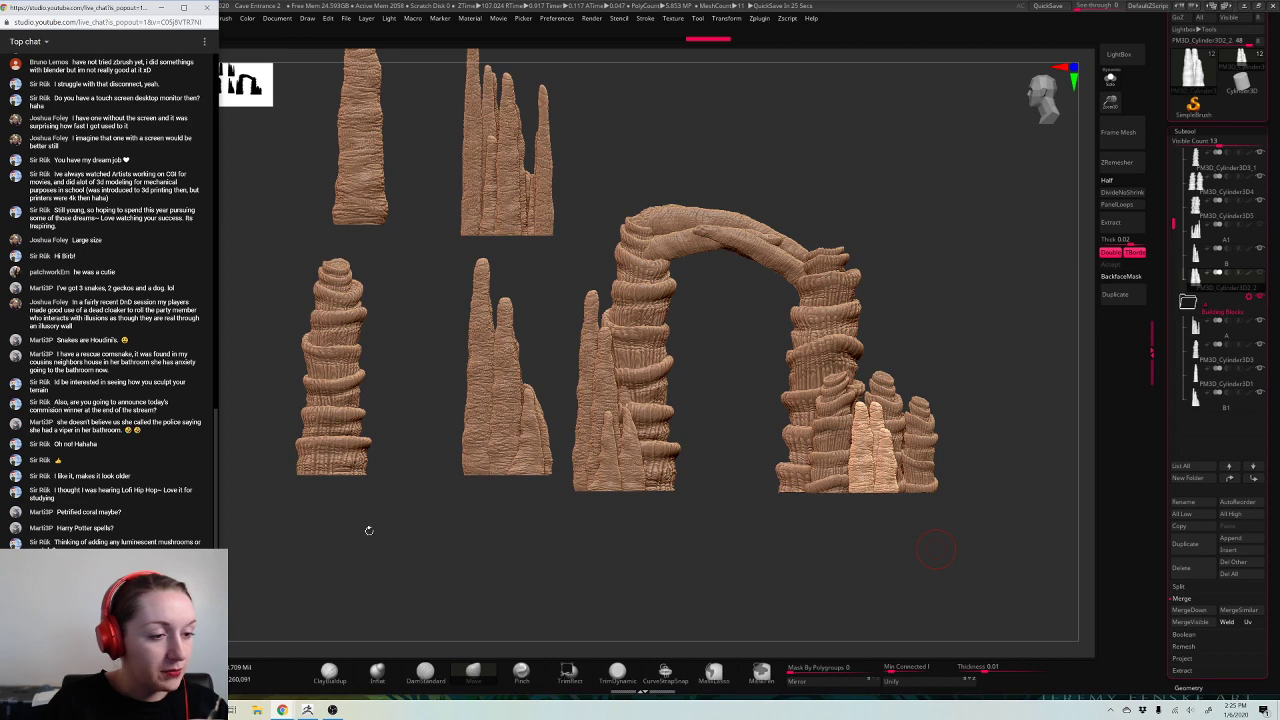
pyautogui.moveTo(218, 349); pyautogui.dragTo(190, 349)
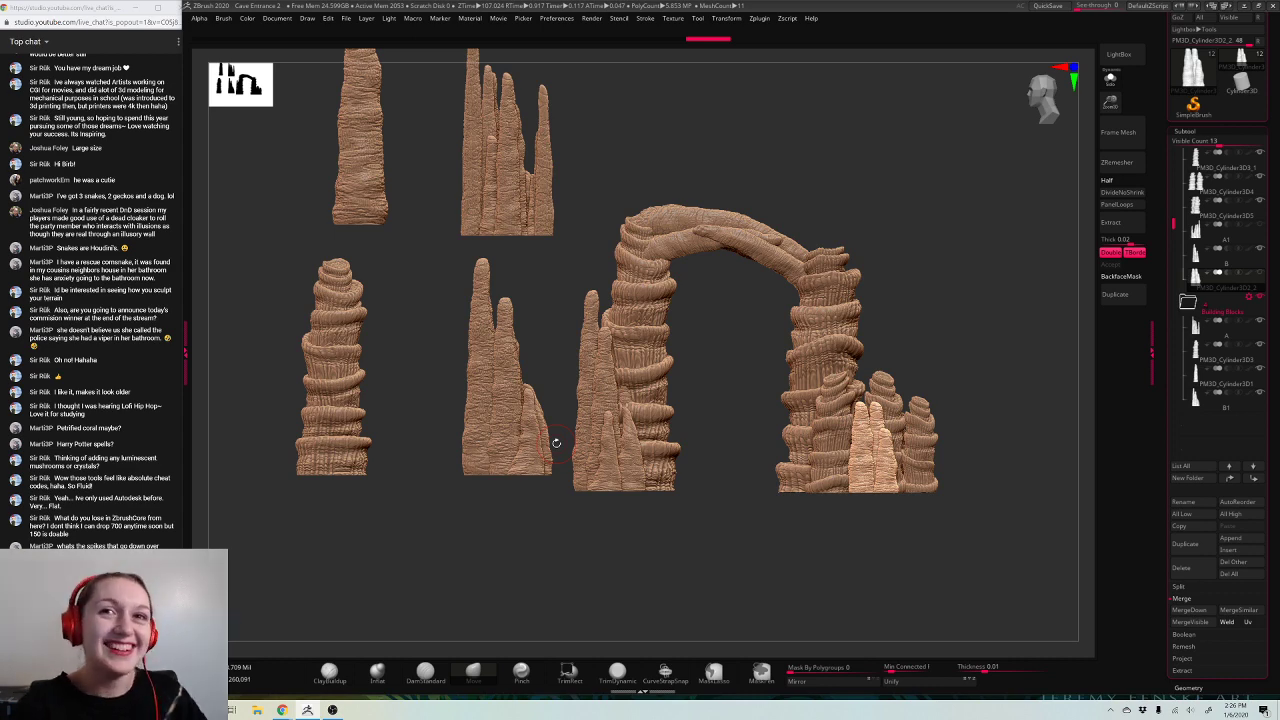
pyautogui.moveTo(896, 250)
pyautogui.mouseDown()
pyautogui.moveTo(917, 218)
pyautogui.moveTo(910, 205)
pyautogui.mouseUp()
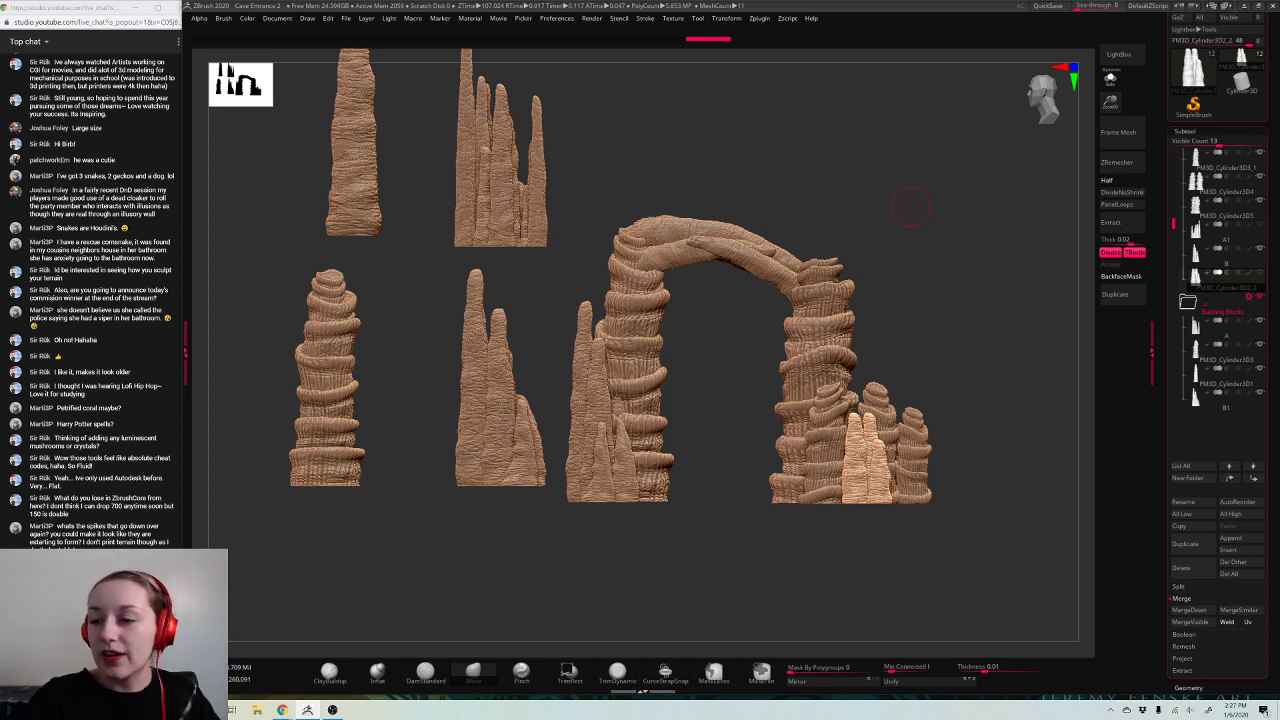
pyautogui.moveTo(1221, 255)
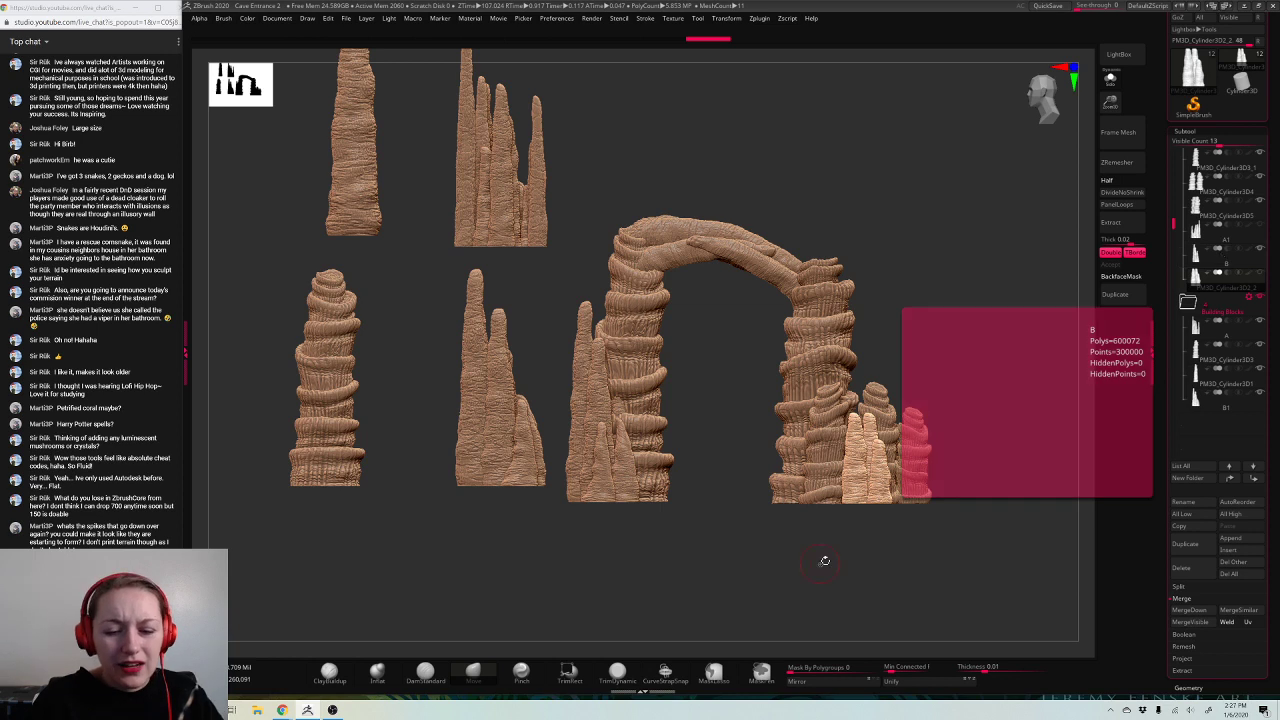
pyautogui.moveTo(820, 557); pyautogui.dragTo(830, 552)
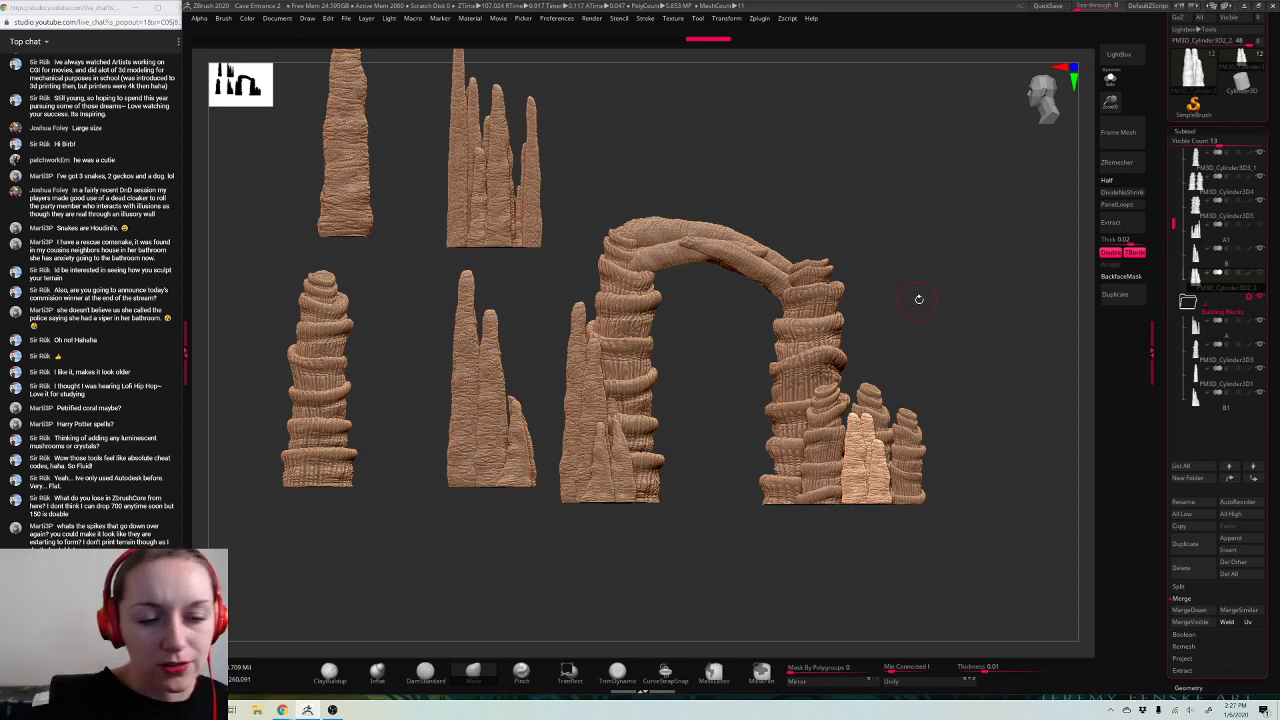
pyautogui.moveTo(917, 297); pyautogui.dragTo(923, 320)
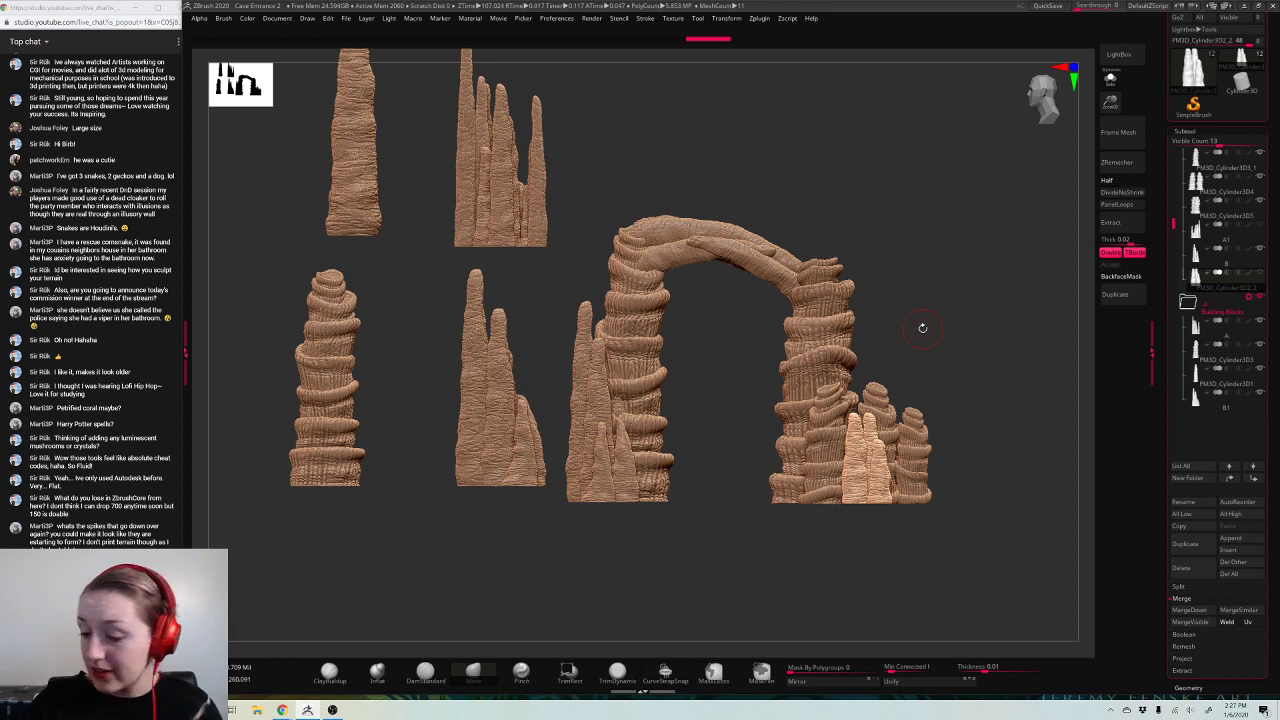
# Step: Duplicate the merged small stalagmites, mirror and unify the copy, and place the transform gizmo on it
pyautogui.hotkey('ctrl', 'shift', 'd')
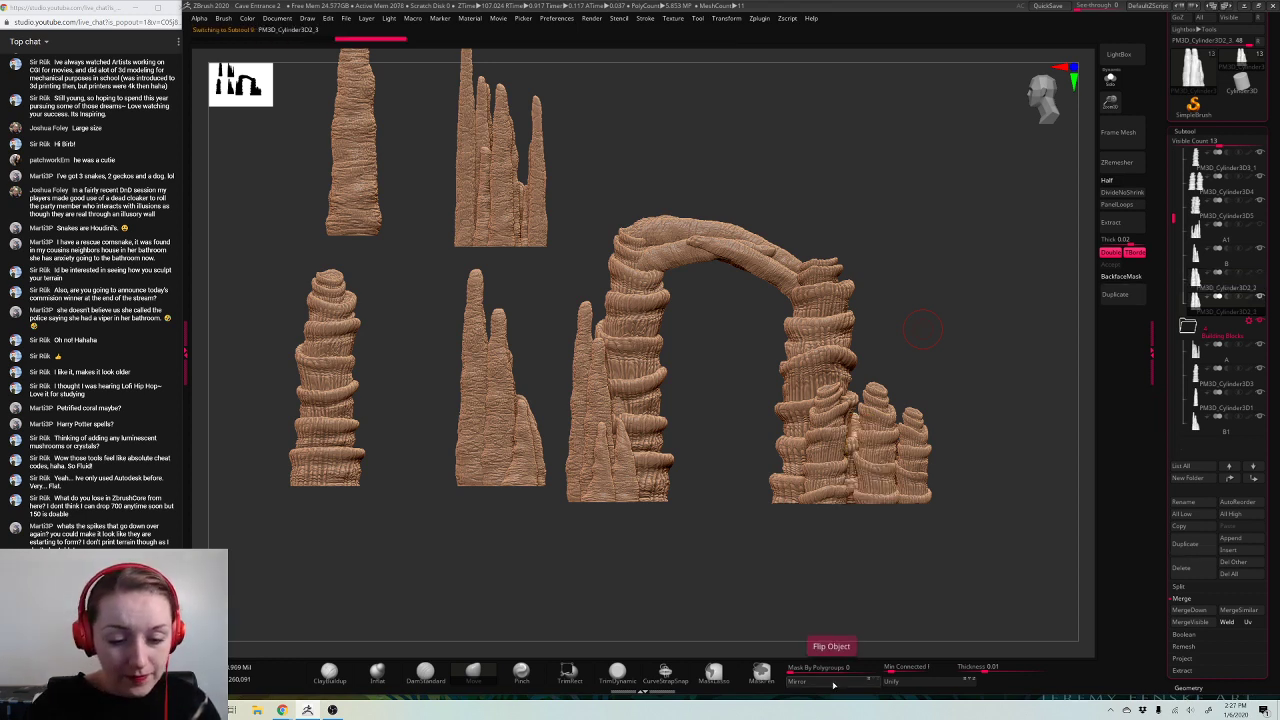
pyautogui.click(834, 685)
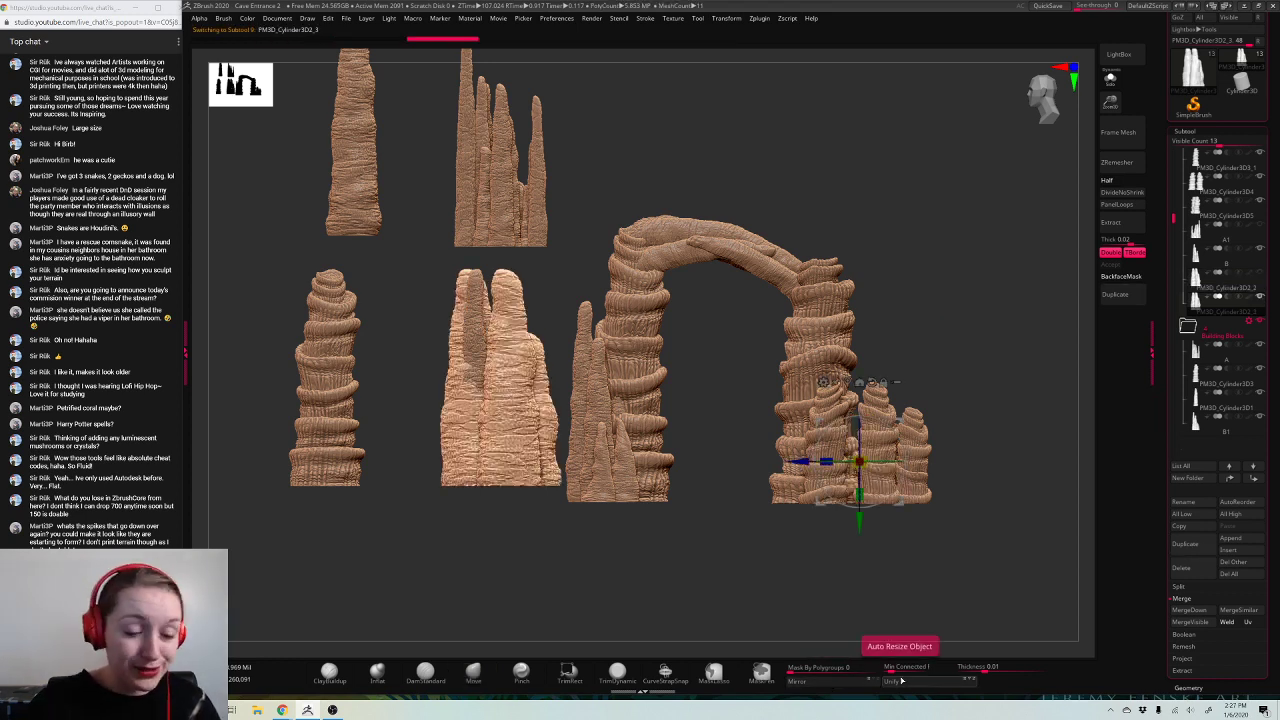
pyautogui.keyDown('alt'); pyautogui.click(535, 405); pyautogui.keyUp('alt')
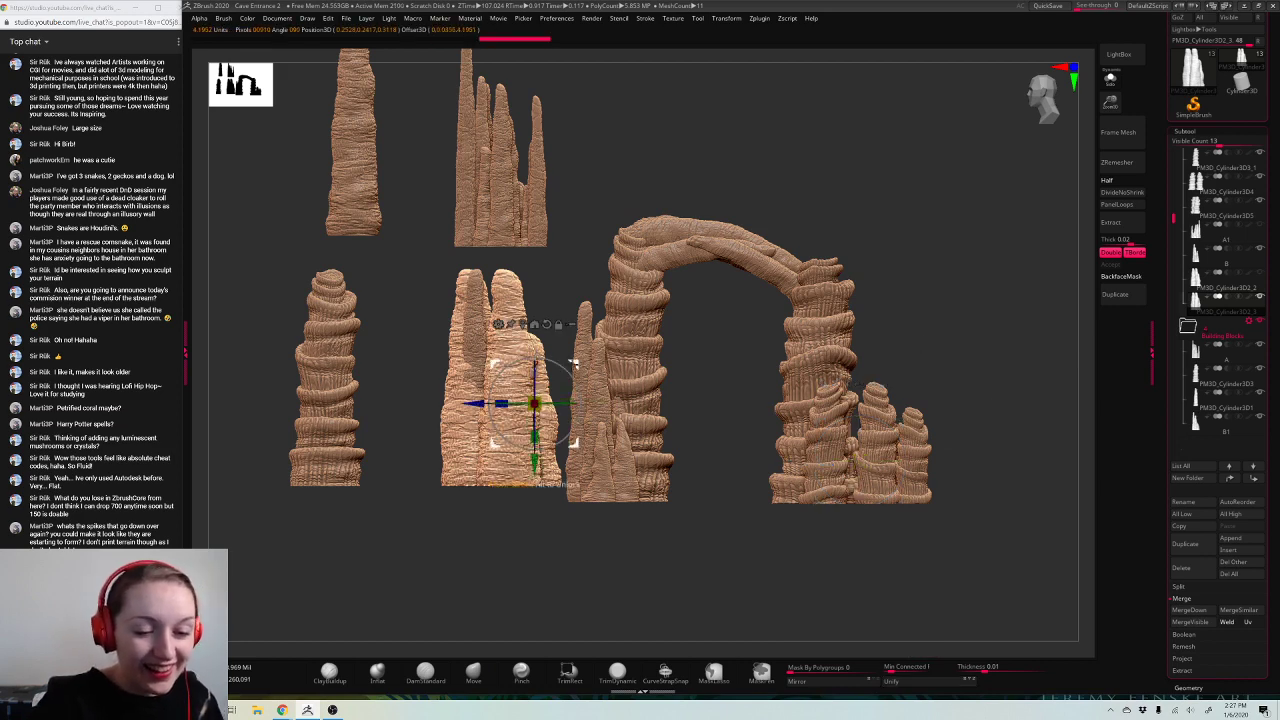
# Step: Shrink the stalagmite copy and move it to the foot of the other pillar beside the spiky cluster
pyautogui.moveTo(575, 364); pyautogui.dragTo(741, 397)
pyautogui.moveTo(700, 436); pyautogui.dragTo(665, 466)
pyautogui.moveTo(770, 392); pyautogui.dragTo(700, 457, button='right')
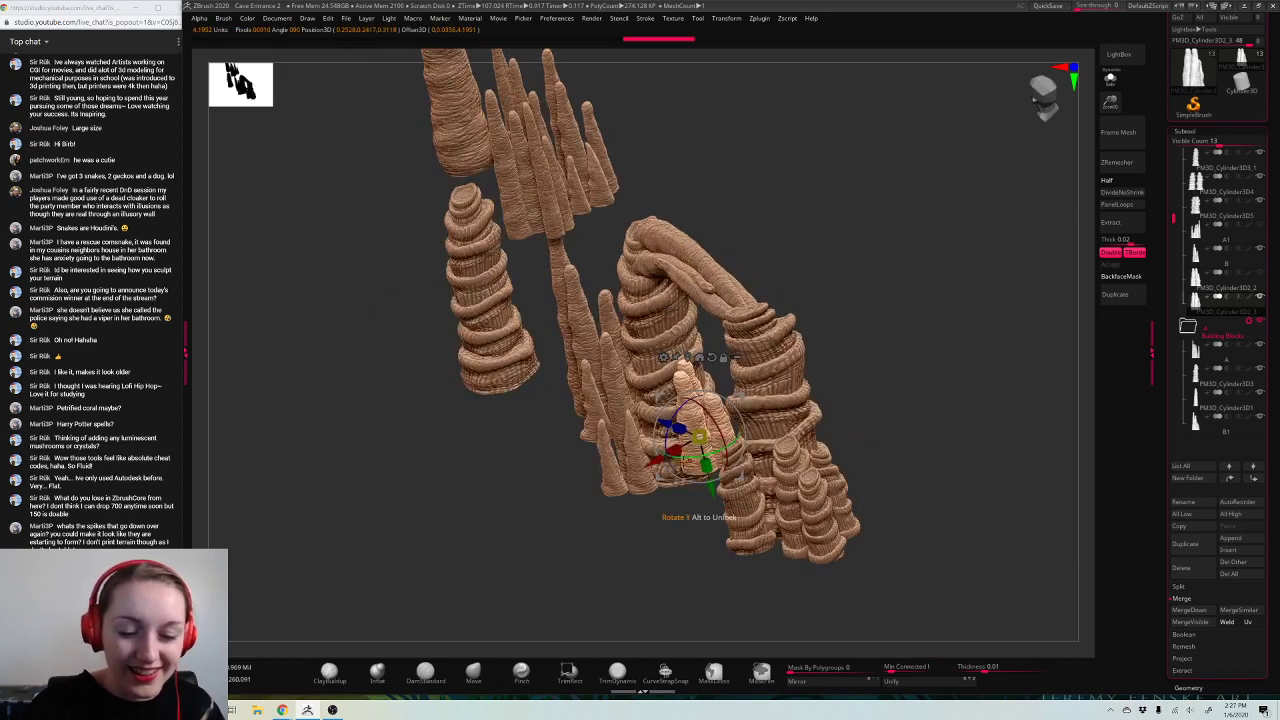
pyautogui.moveTo(656, 461); pyautogui.dragTo(590, 498)
pyautogui.keyDown('shift'); pyautogui.moveTo(590, 498); pyautogui.dragTo(640, 450, button='right'); pyautogui.keyUp('shift')
pyautogui.moveTo(634, 473)
pyautogui.mouseDown()
pyautogui.moveTo(616, 489)
pyautogui.moveTo(623, 458)
pyautogui.moveTo(580, 520)
pyautogui.moveTo(627, 483)
pyautogui.moveTo(622, 471)
pyautogui.mouseUp()
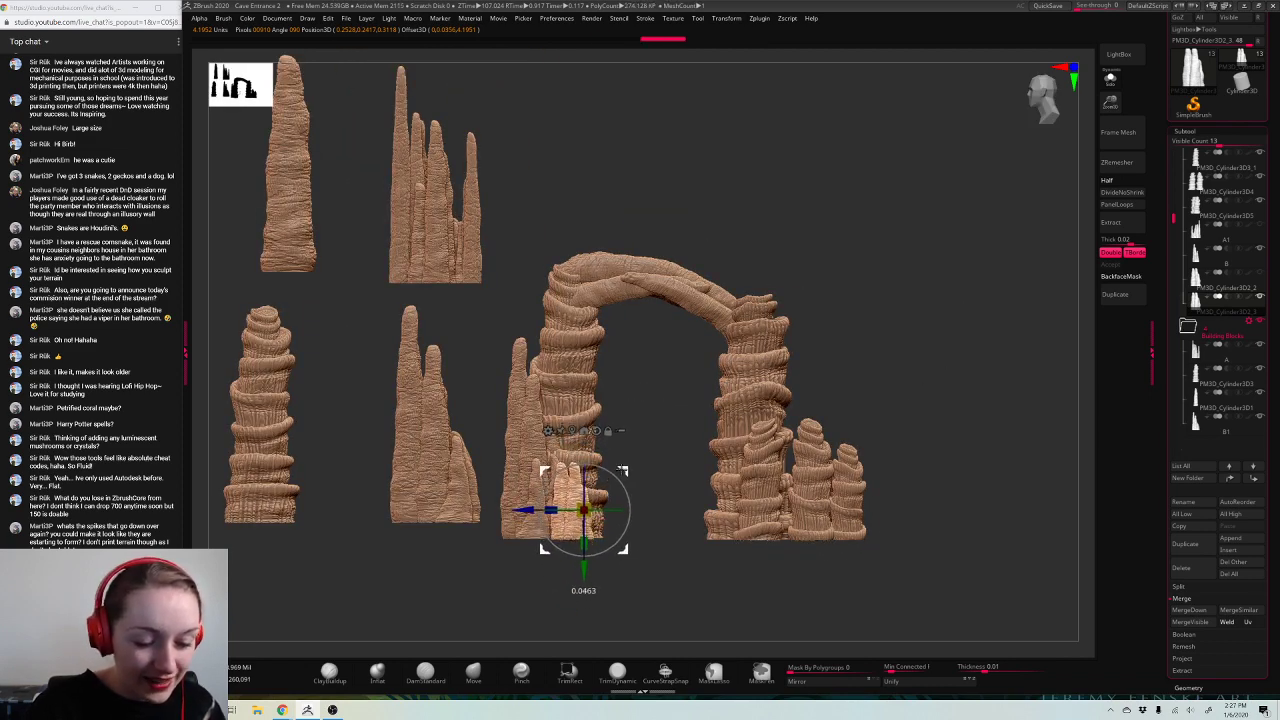
# Step: Adjust the stalagmite copy's position from above against the spiky cluster and show the original merged stalagmites again
pyautogui.moveTo(990, 330); pyautogui.dragTo(990, 438)
pyautogui.moveTo(622, 470); pyautogui.dragTo(625, 447)
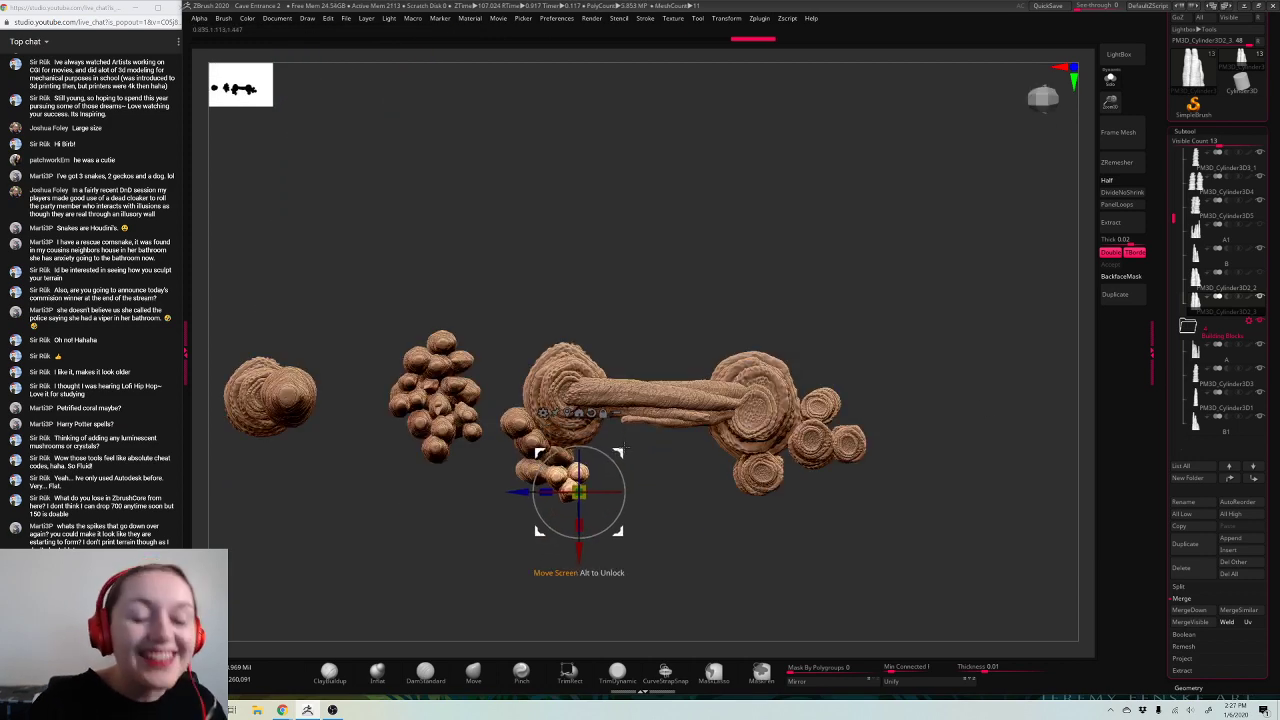
pyautogui.press('q')
pyautogui.moveTo(963, 512); pyautogui.dragTo(966, 405)
pyautogui.moveTo(1257, 279)
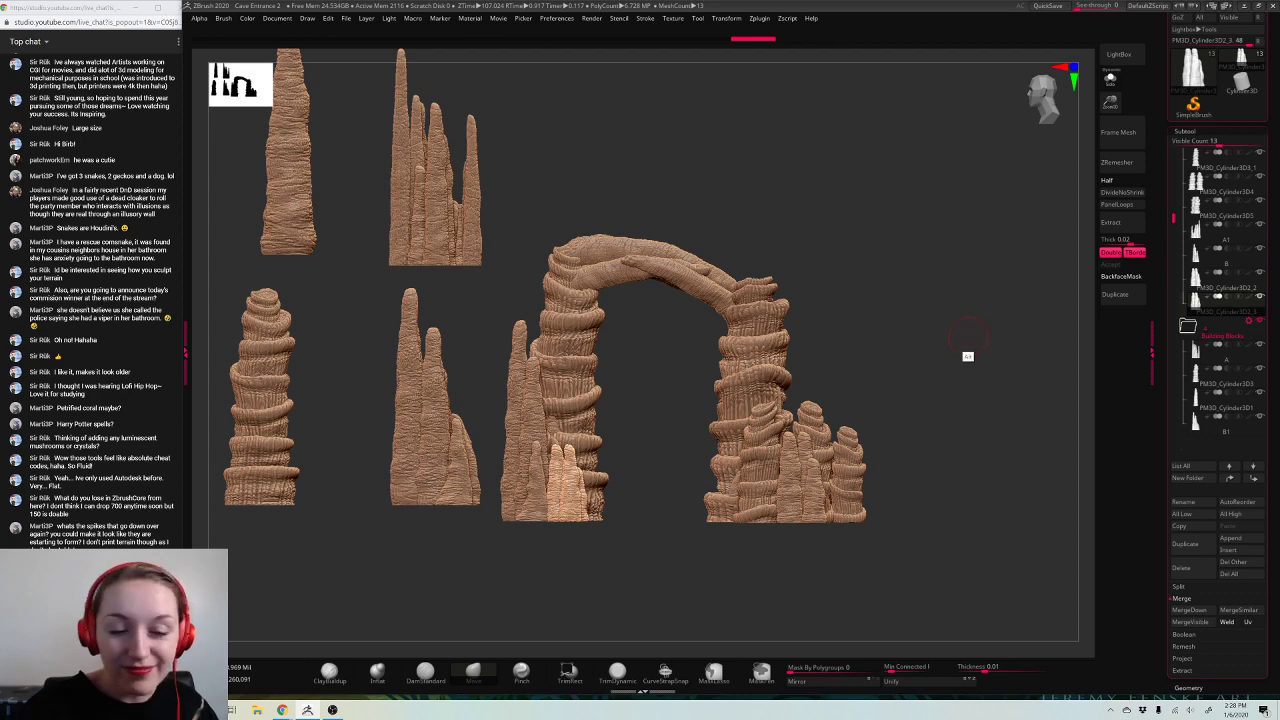
# Step: Select the arch's ringed pillar beside the spiky cluster and duplicate it
pyautogui.moveTo(968, 340); pyautogui.dragTo(1035, 470)
pyautogui.keyDown('alt'); pyautogui.click(585, 395); pyautogui.keyUp('alt')
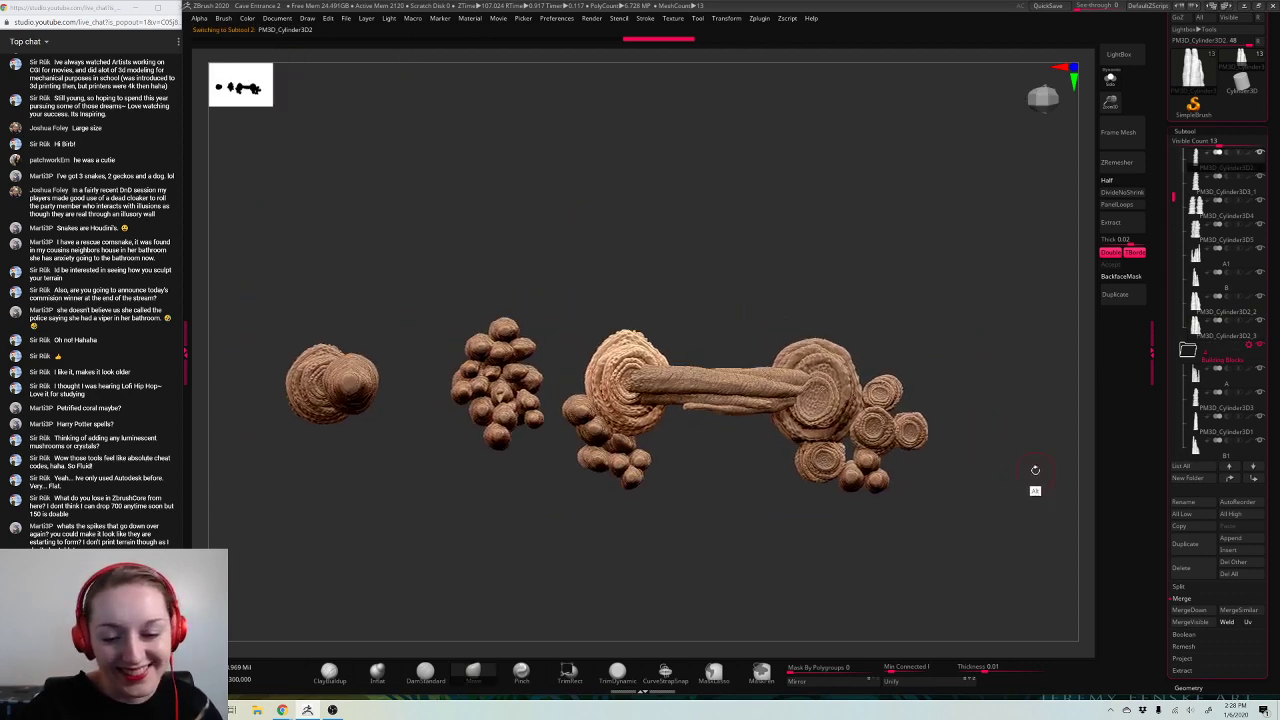
pyautogui.press('w')
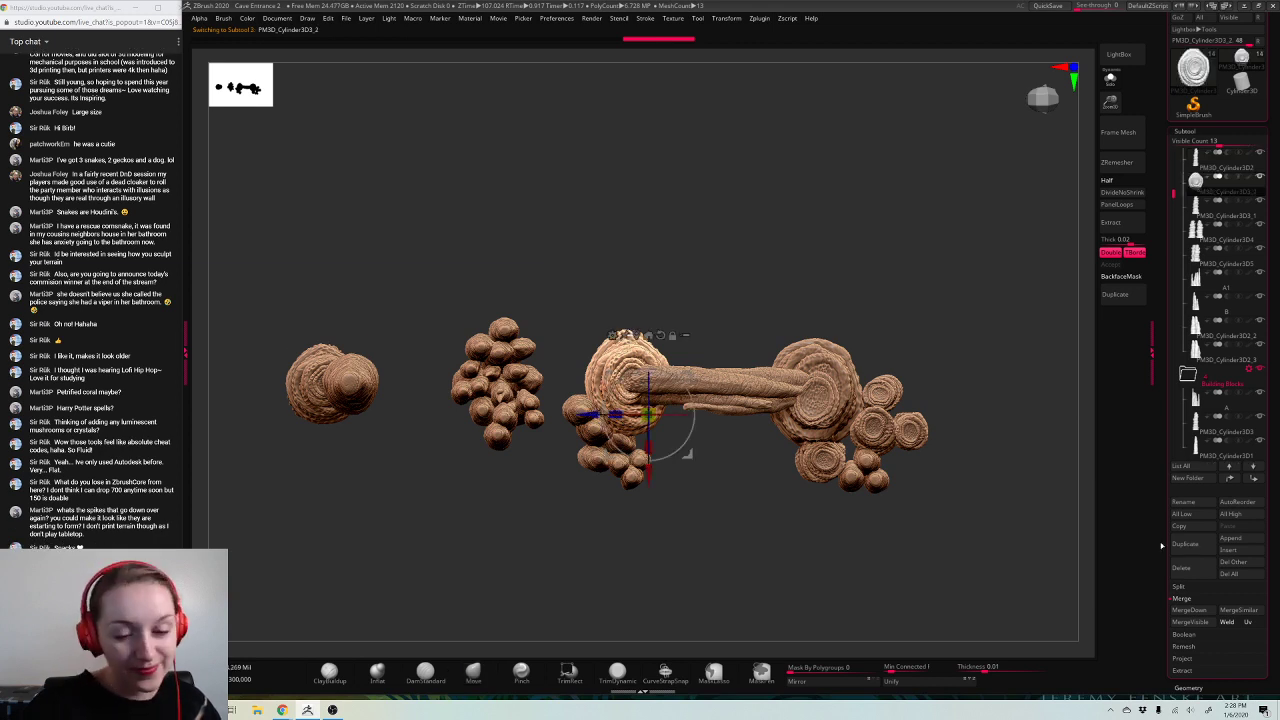
pyautogui.moveTo(680, 457); pyautogui.dragTo(641, 367)
# Step: Apply the Taper deformer to the duplicated pillar and adjust its handles
pyautogui.click(565, 267)
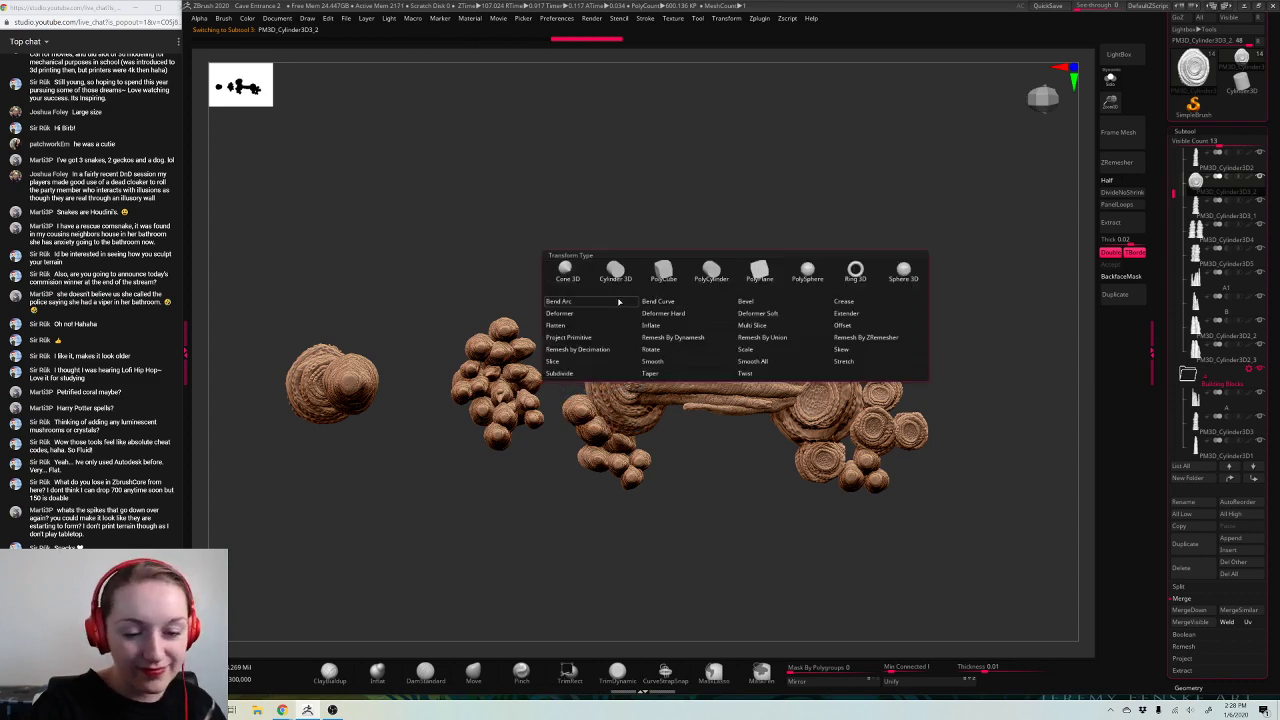
pyautogui.click(661, 373)
pyautogui.moveTo(531, 297); pyautogui.dragTo(655, 207)
pyautogui.moveTo(617, 168)
pyautogui.mouseDown()
pyautogui.moveTo(620, 153)
pyautogui.moveTo(617, 182)
pyautogui.moveTo(624, 150)
pyautogui.mouseUp()
# Step: Isolate the duplicated pillar and widen its upper end with the Taper deformer, adjusting it from the front and side
pyautogui.press('q')
pyautogui.moveTo(909, 283)
pyautogui.mouseDown()
pyautogui.moveTo(894, 303)
pyautogui.moveTo(829, 286)
pyautogui.mouseUp()
pyautogui.press('w')
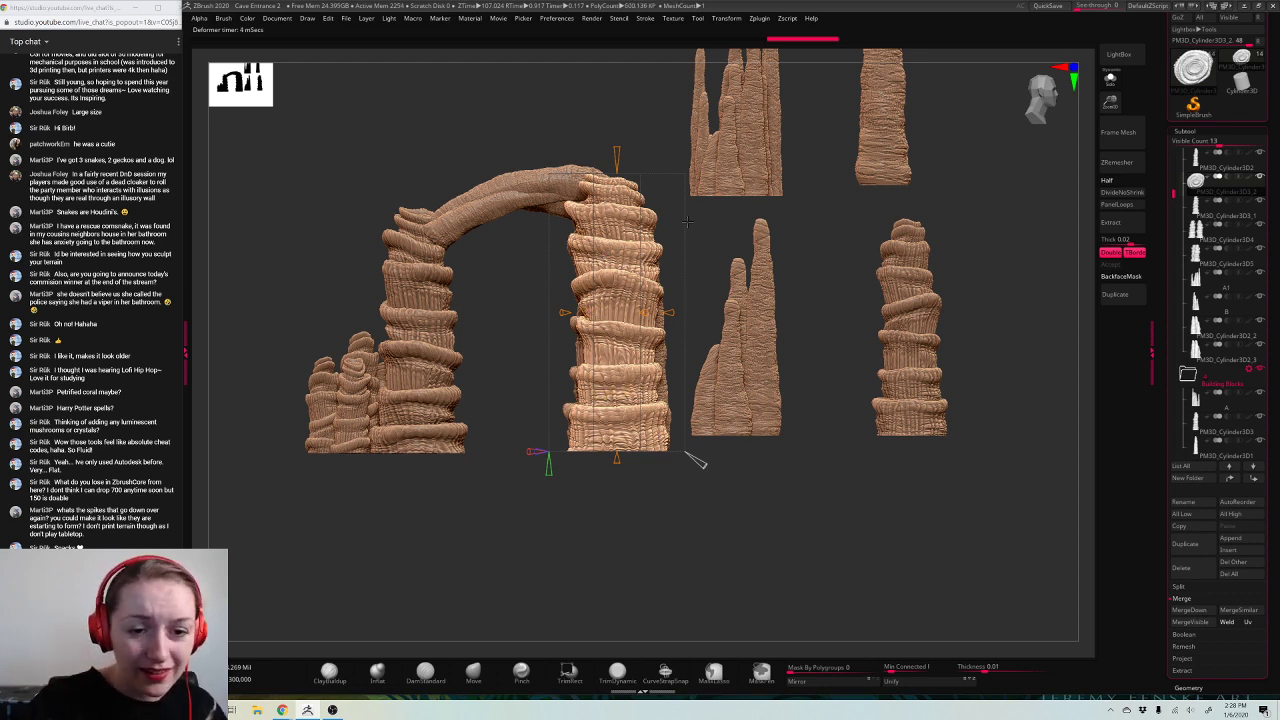
pyautogui.click(1110, 78)
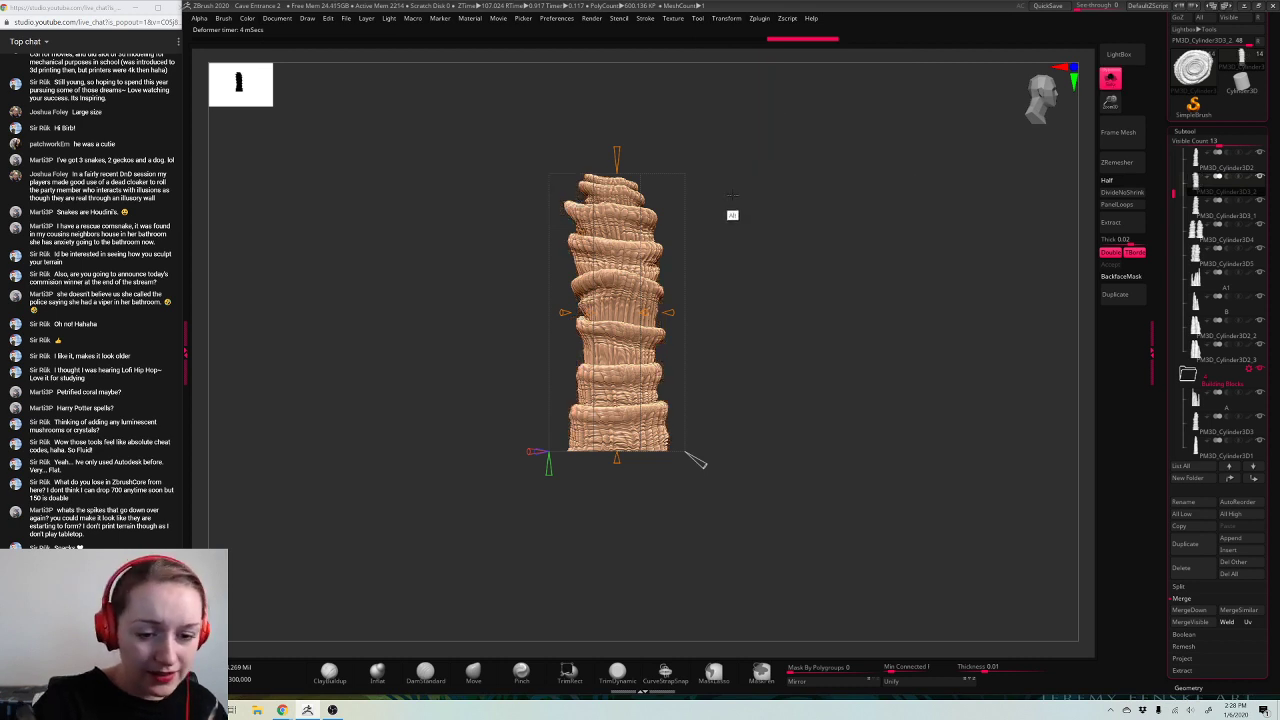
pyautogui.moveTo(732, 195); pyautogui.dragTo(584, 195)
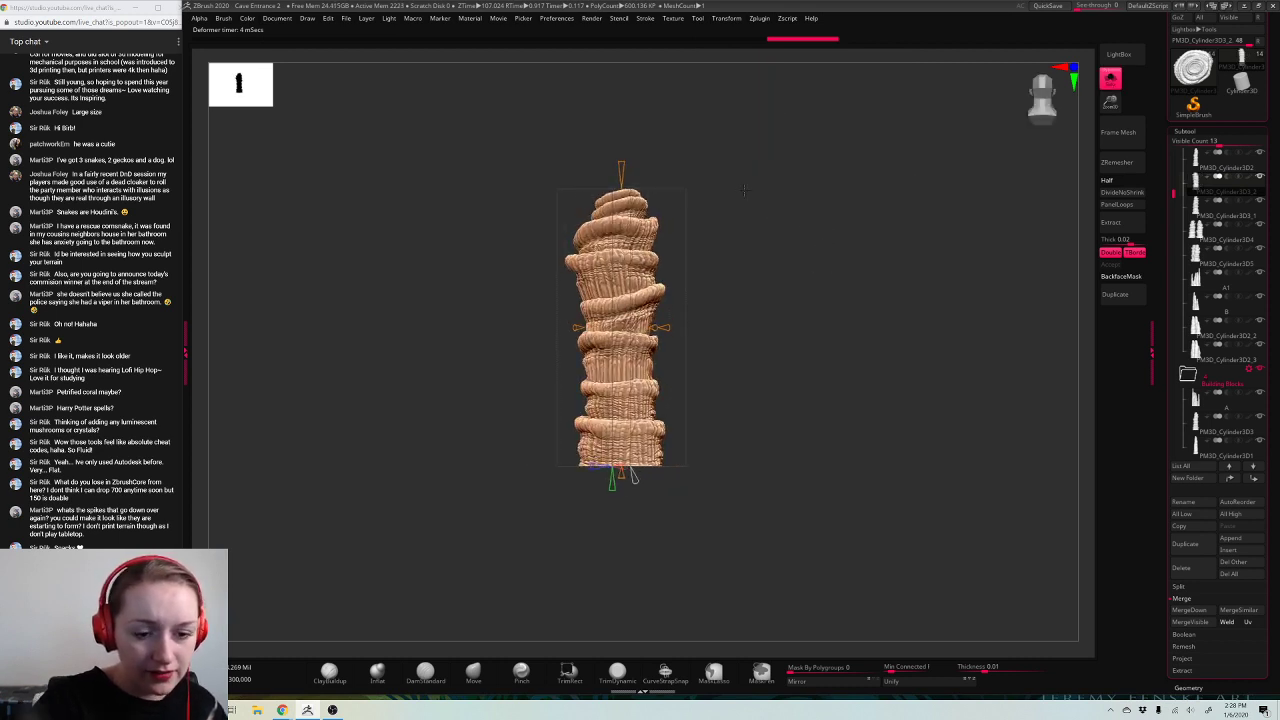
pyautogui.moveTo(744, 190); pyautogui.dragTo(849, 273)
pyautogui.moveTo(674, 195)
pyautogui.mouseDown()
pyautogui.moveTo(690, 214)
pyautogui.moveTo(672, 185)
pyautogui.mouseUp()
pyautogui.press('q')
pyautogui.press('w')
pyautogui.moveTo(812, 328)
pyautogui.mouseDown()
pyautogui.moveTo(780, 320)
pyautogui.moveTo(808, 312)
pyautogui.moveTo(802, 334)
pyautogui.mouseUp()
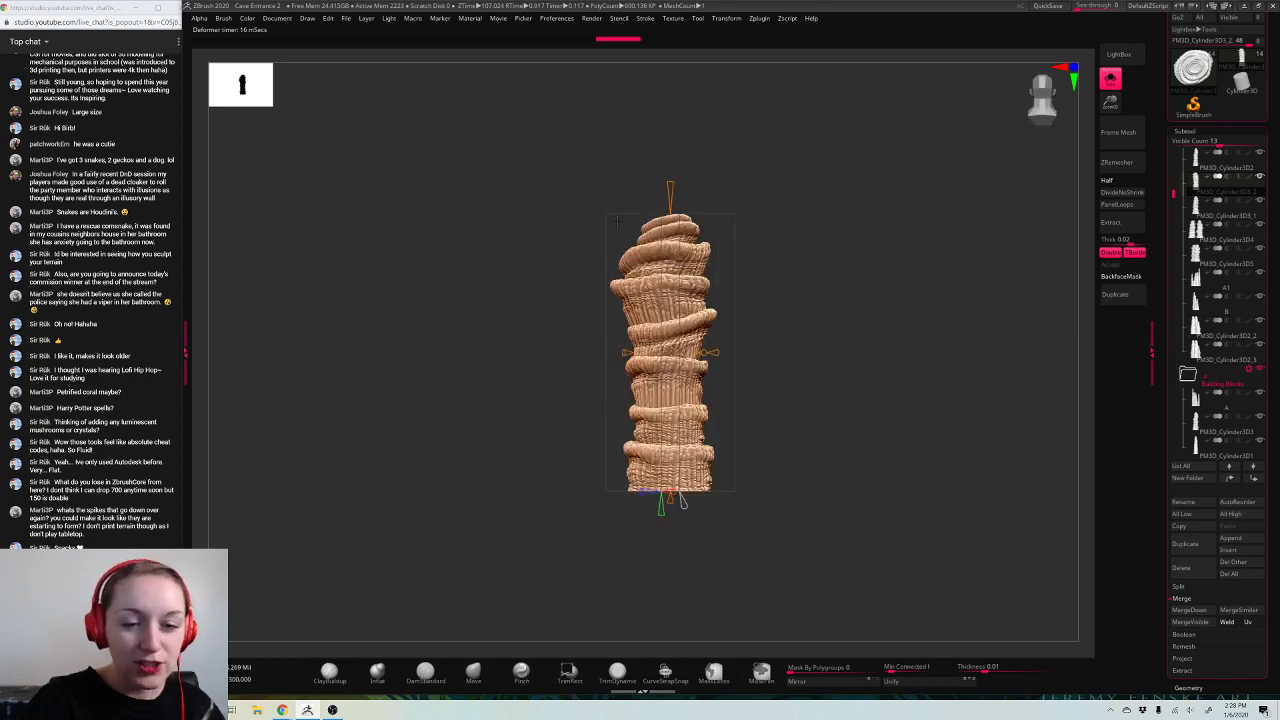
pyautogui.keyDown('shift'); pyautogui.moveTo(806, 201); pyautogui.dragTo(814, 220); pyautogui.keyUp('shift')
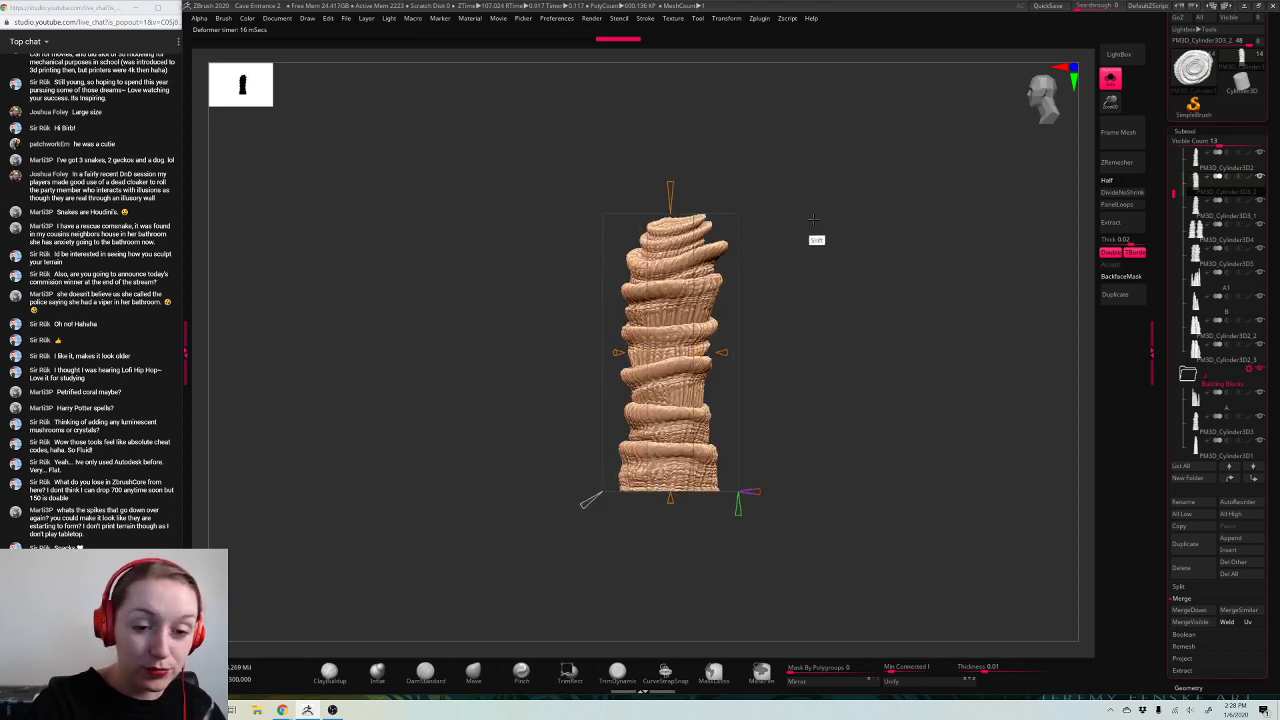
# Step: Undo the latest taper changes on the pillar copy and redo them to compare the two shapes
pyautogui.hotkey('ctrl', 'z')
pyautogui.hotkey('ctrl', 'z')
pyautogui.hotkey('ctrl', 'z')
pyautogui.hotkey('ctrl', 'z')
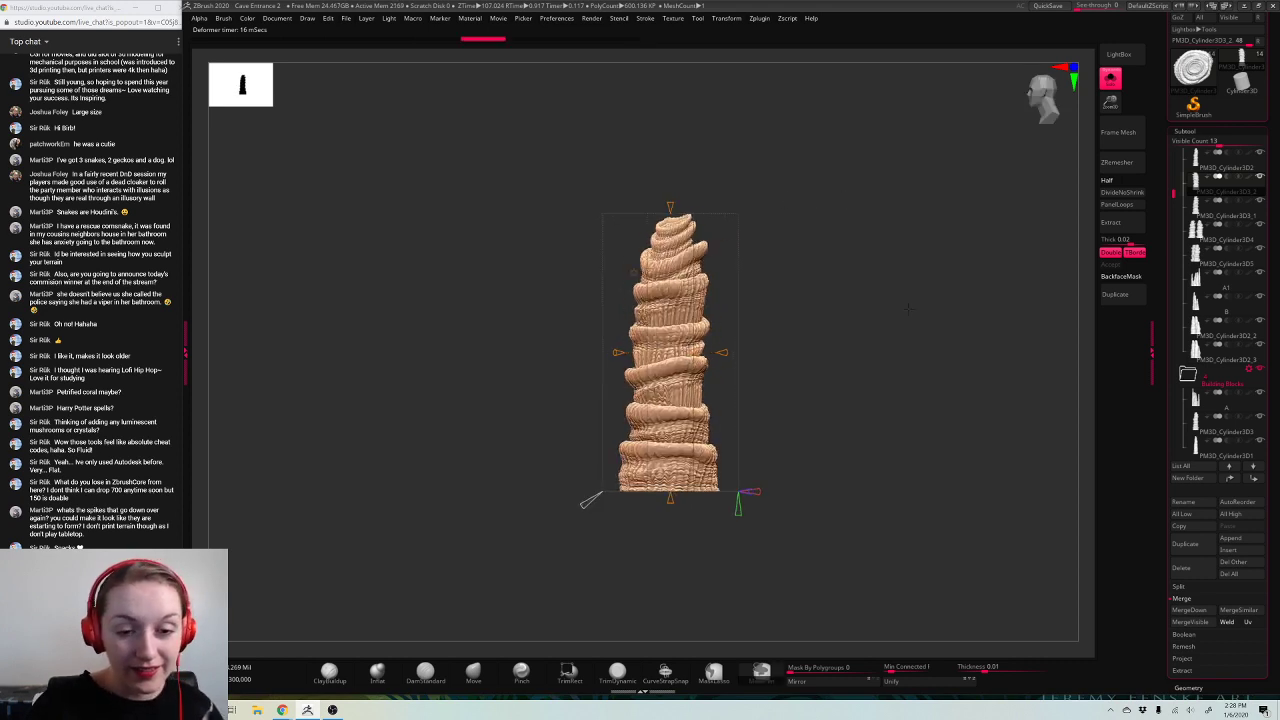
pyautogui.hotkey('ctrl', 'shift', 'z')
pyautogui.hotkey('ctrl', 'shift', 'z')
pyautogui.hotkey('ctrl', 'shift', 'z')
pyautogui.hotkey('ctrl', 'shift', 'z')
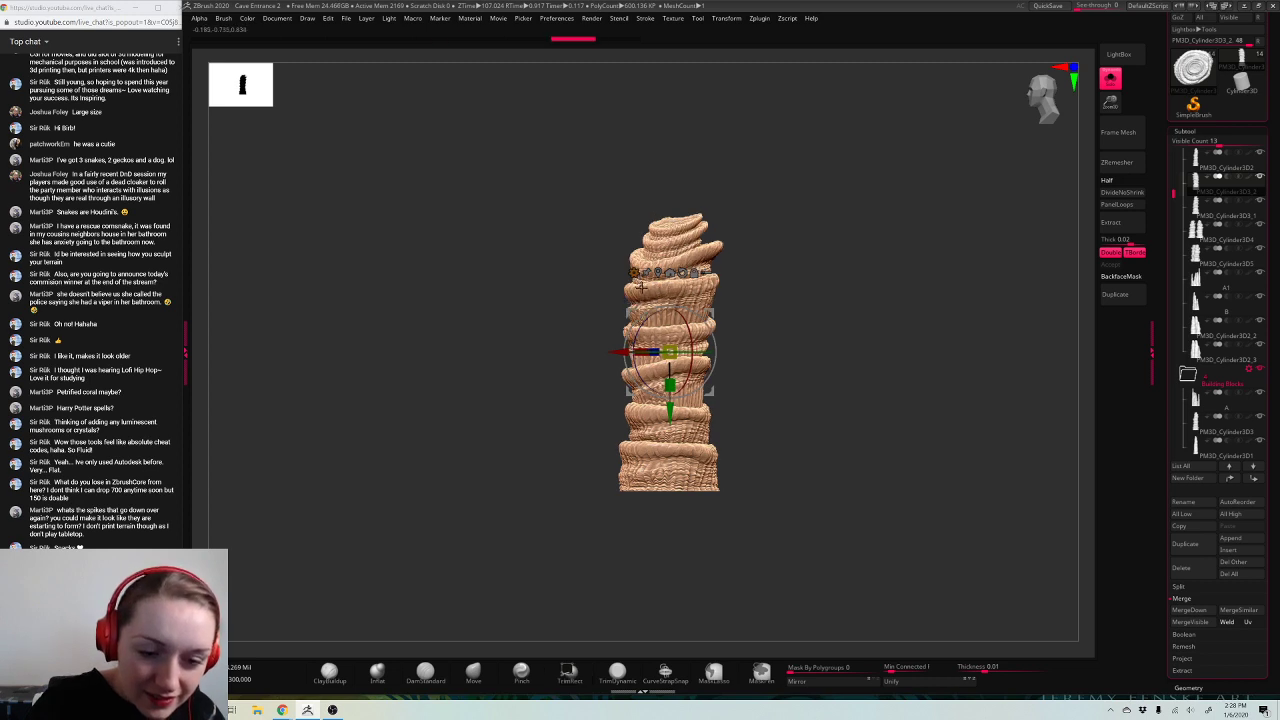
# Step: Apply the Taper deformer again to broaden the pillar copy's upper end, accept it and show all other pieces
pyautogui.click(634, 272)
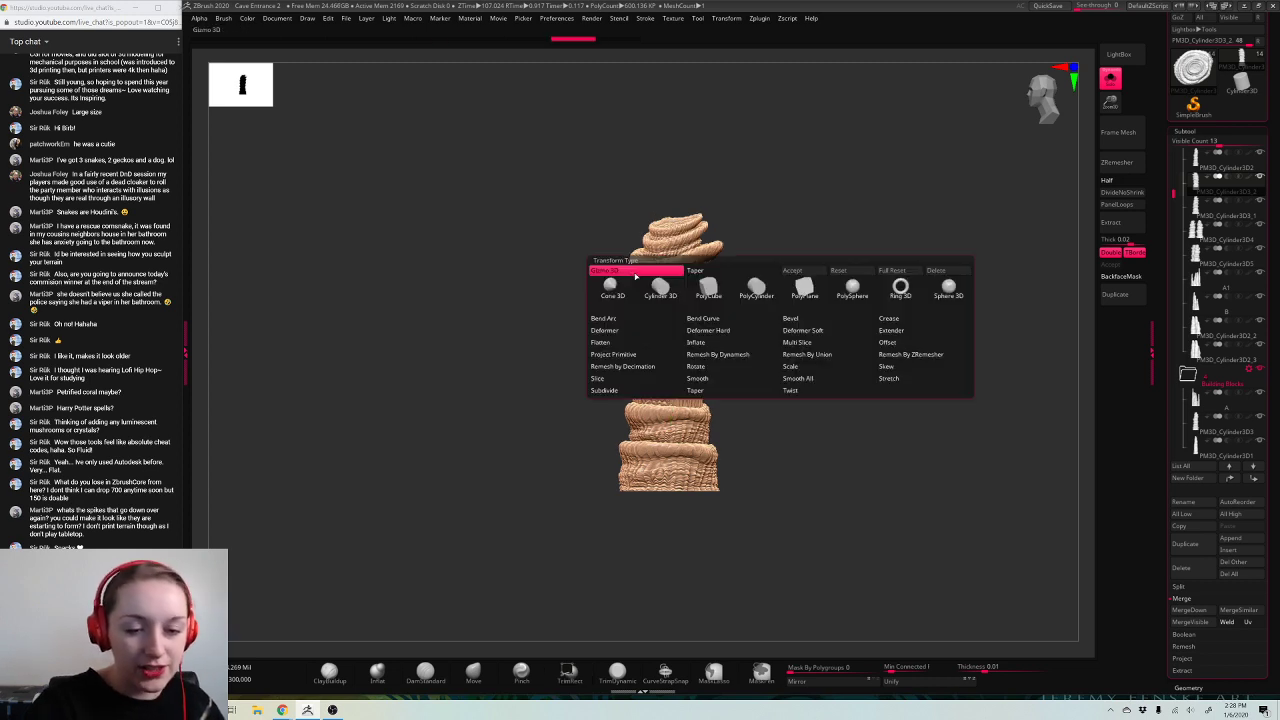
pyautogui.click(697, 390)
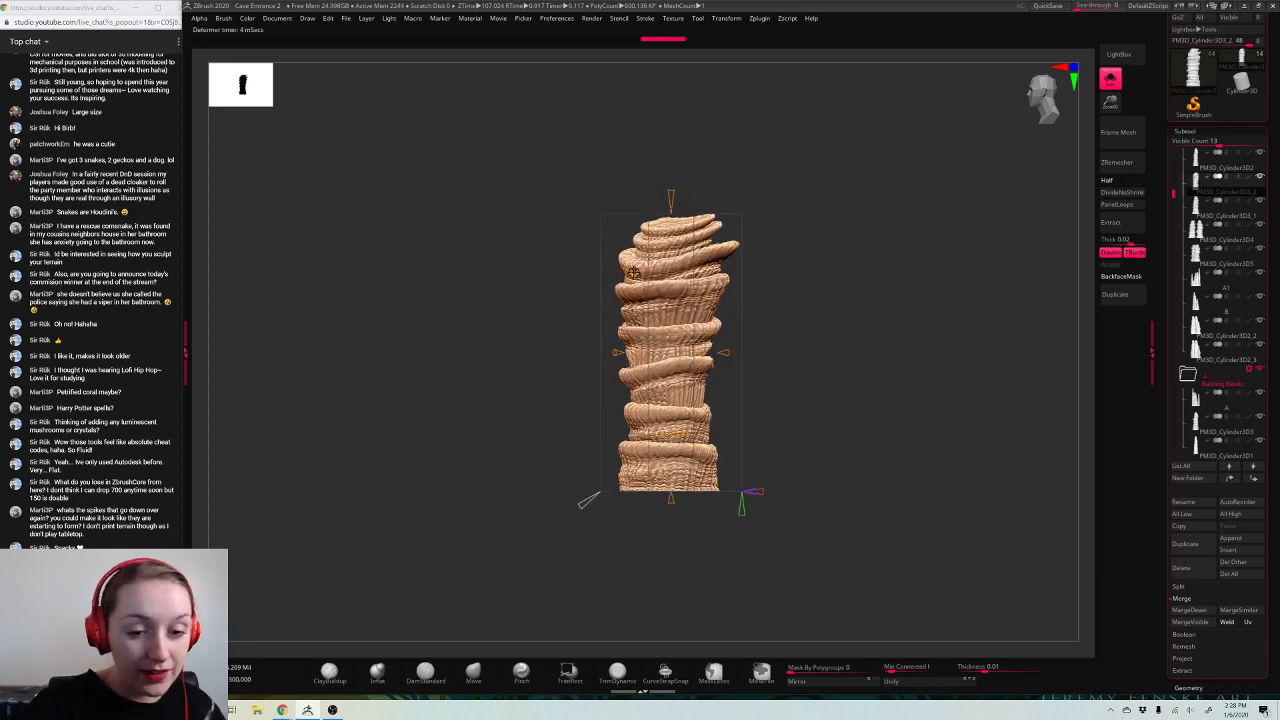
pyautogui.click(634, 272)
pyautogui.click(728, 306)
pyautogui.click(1110, 80)
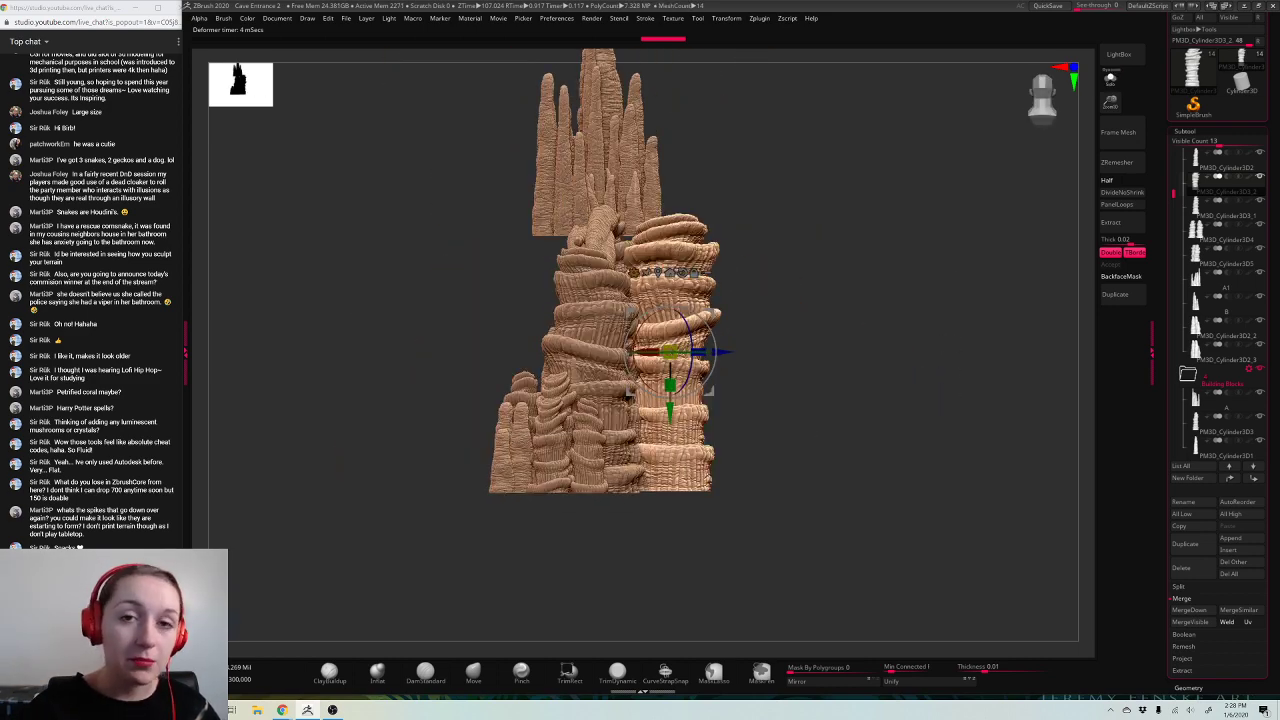
# Step: Move the pillar copy in the side view and scale its height so its base lines up with the arch's base
pyautogui.moveTo(860, 430)
pyautogui.mouseDown()
pyautogui.moveTo(930, 430)
pyautogui.moveTo(860, 430)
pyautogui.mouseUp()
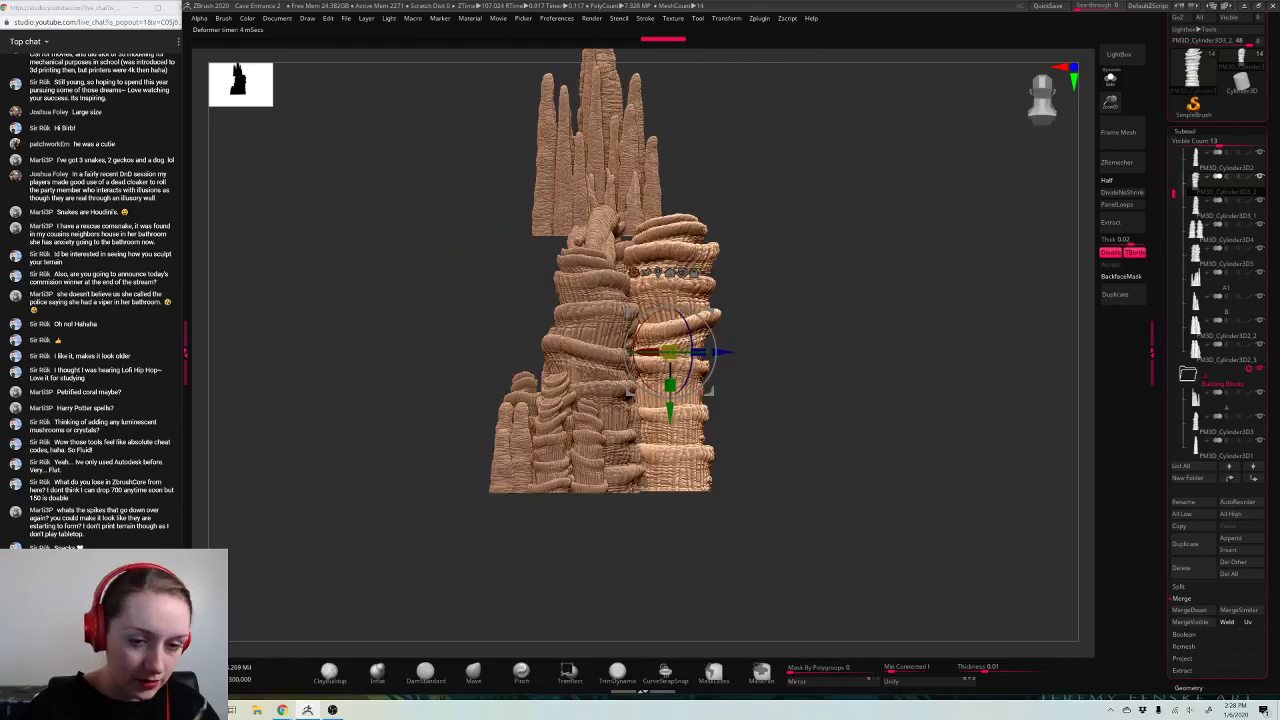
pyautogui.moveTo(671, 350); pyautogui.dragTo(670, 386)
pyautogui.keyDown('alt'); pyautogui.moveTo(581, 395); pyautogui.dragTo(941, 337); pyautogui.keyUp('alt')
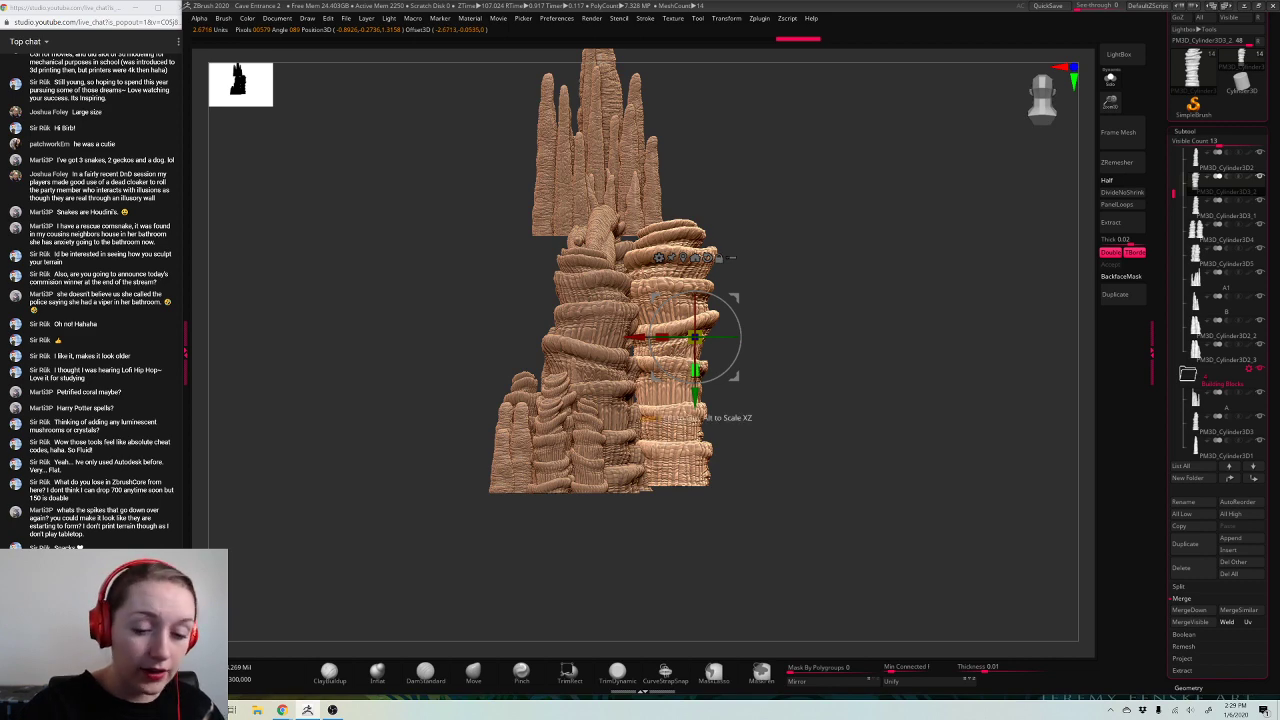
pyautogui.moveTo(695, 370); pyautogui.dragTo(695, 372)
pyautogui.press('q')
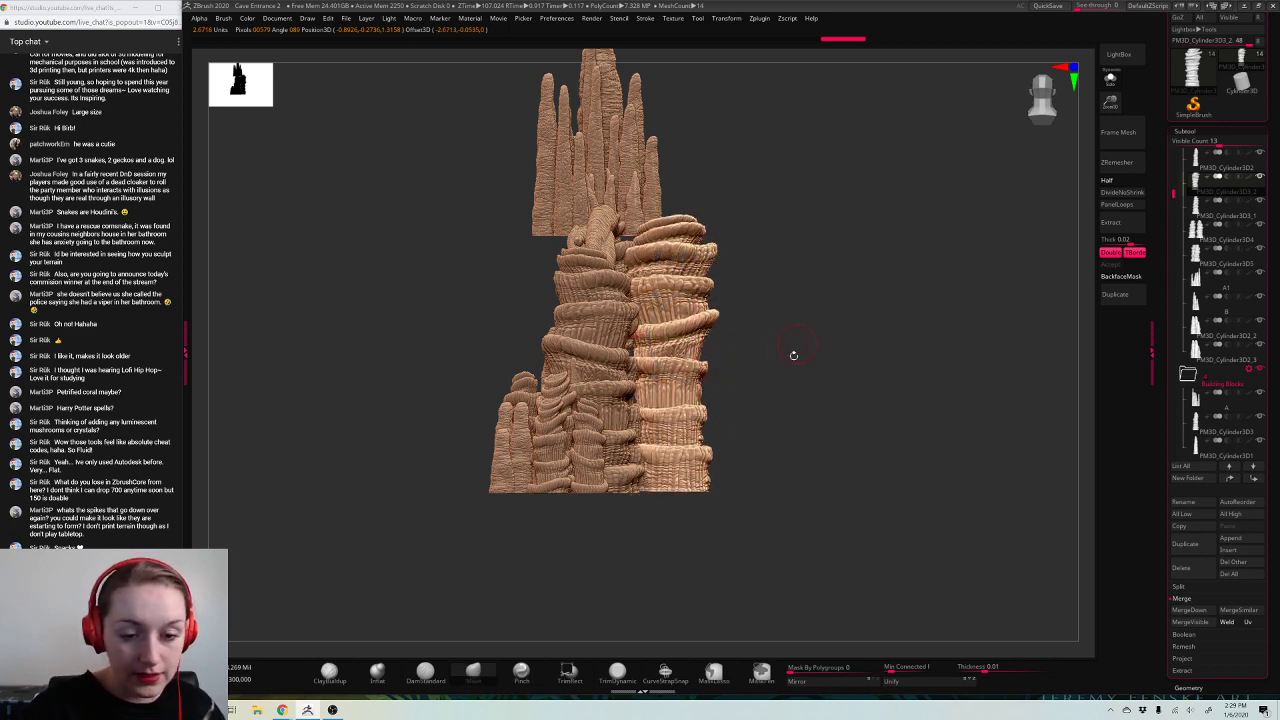
# Step: Position the pillar copy from above behind the arch's ringed pillar and check it from both sides
pyautogui.moveTo(793, 355); pyautogui.dragTo(929, 451)
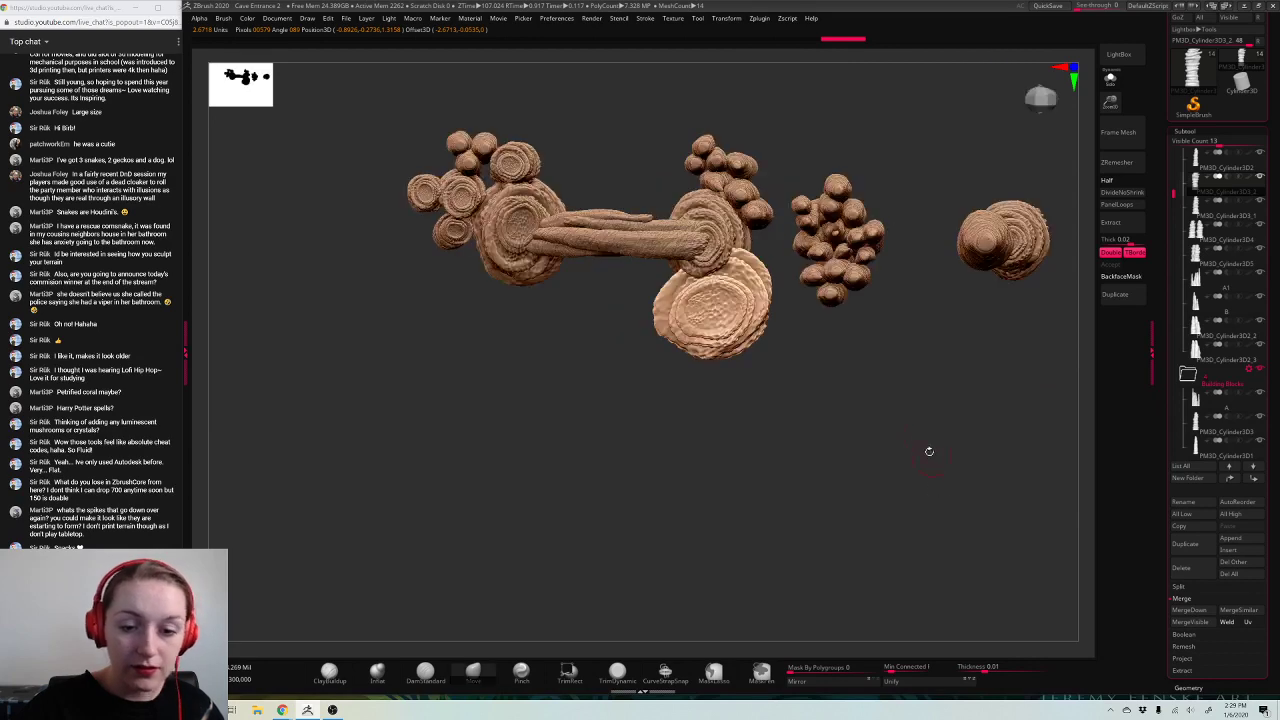
pyautogui.press('w')
pyautogui.moveTo(740, 380); pyautogui.dragTo(756, 384)
pyautogui.press('q')
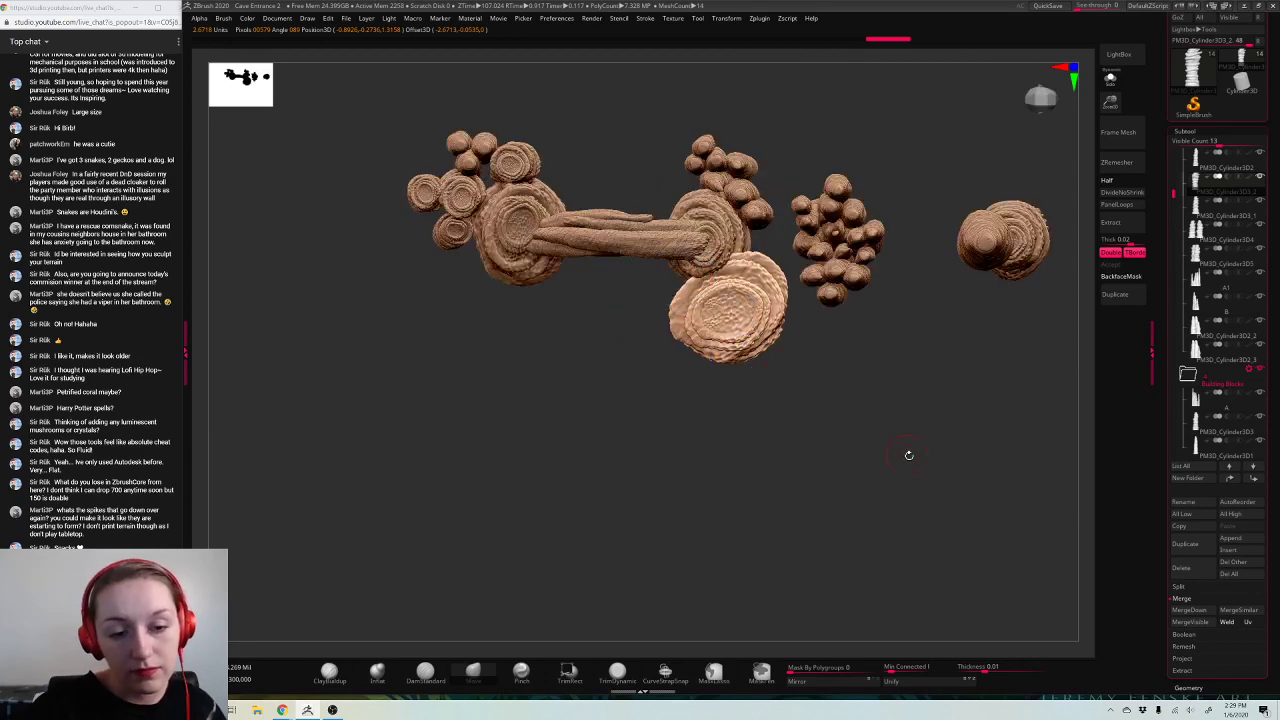
pyautogui.moveTo(909, 455); pyautogui.dragTo(925, 400)
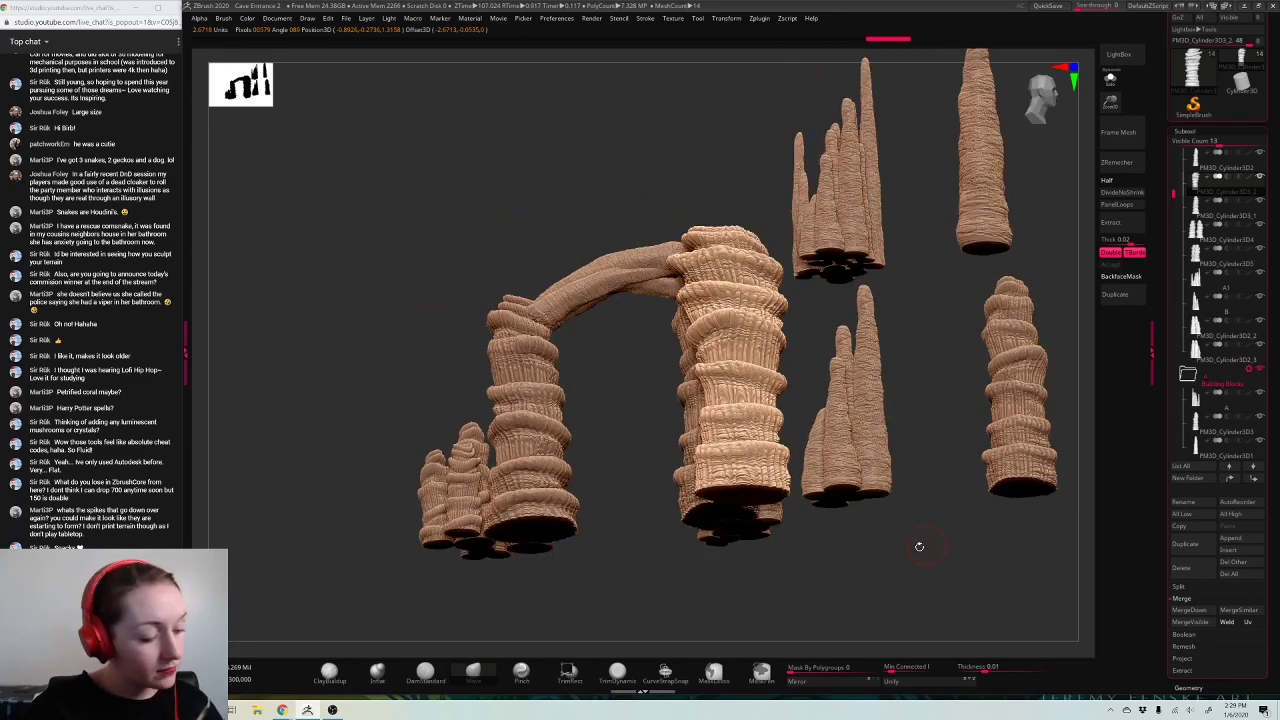
pyautogui.moveTo(919, 546)
pyautogui.mouseDown()
pyautogui.moveTo(846, 534)
pyautogui.moveTo(906, 569)
pyautogui.moveTo(591, 544)
pyautogui.mouseUp()
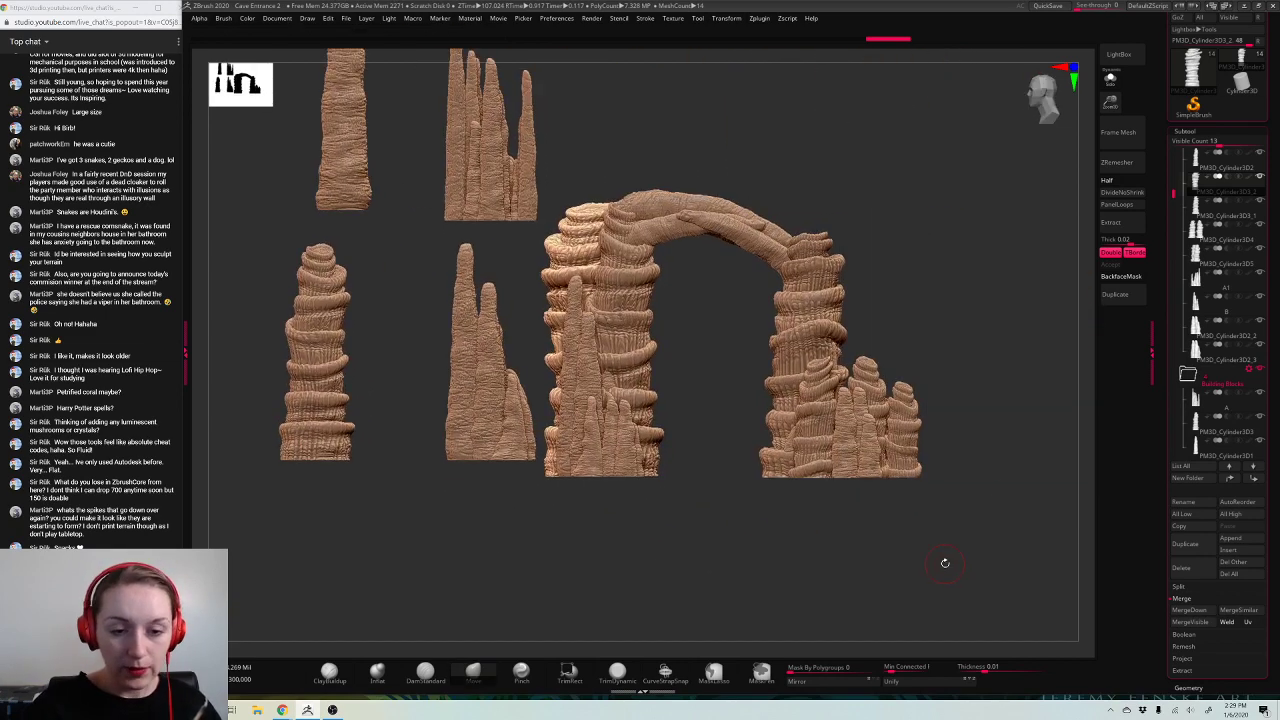
# Step: Save the project over the existing Cave Entrance 2 file and hide the Building Blocks folder
pyautogui.hotkey('ctrl', 's')
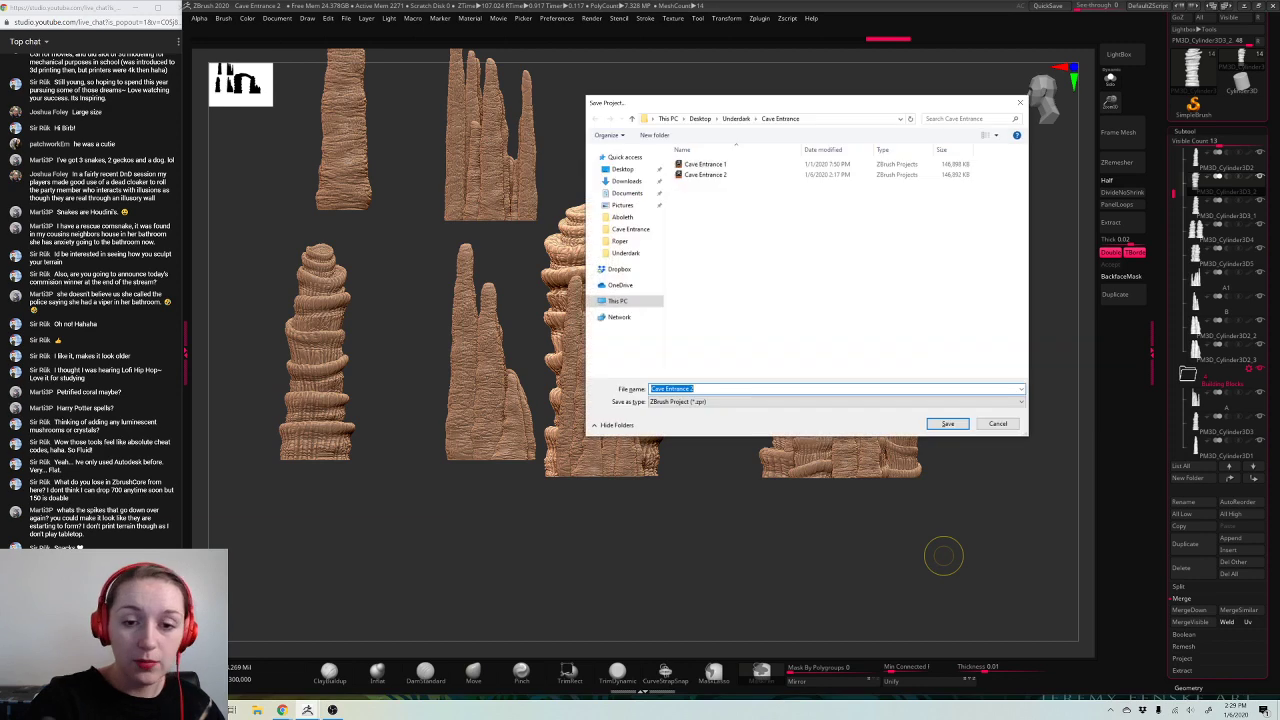
pyautogui.press('Return')
pyautogui.click(668, 357)
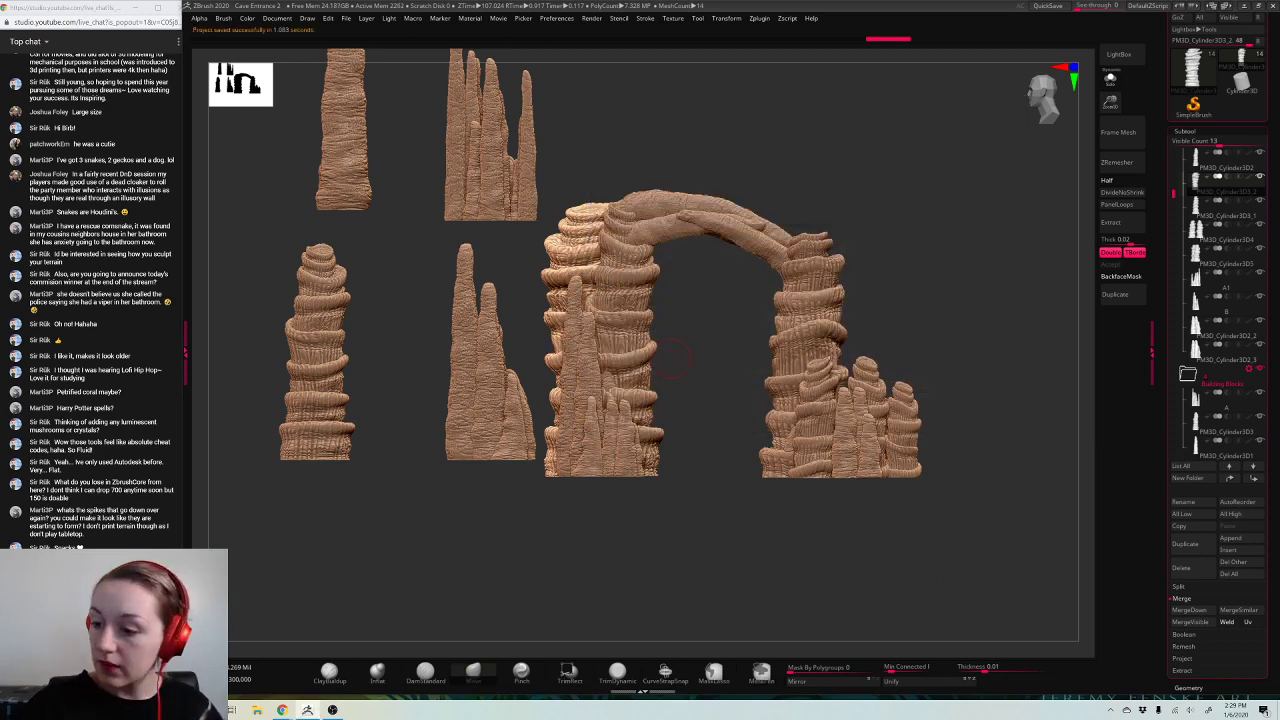
pyautogui.click(1260, 369)
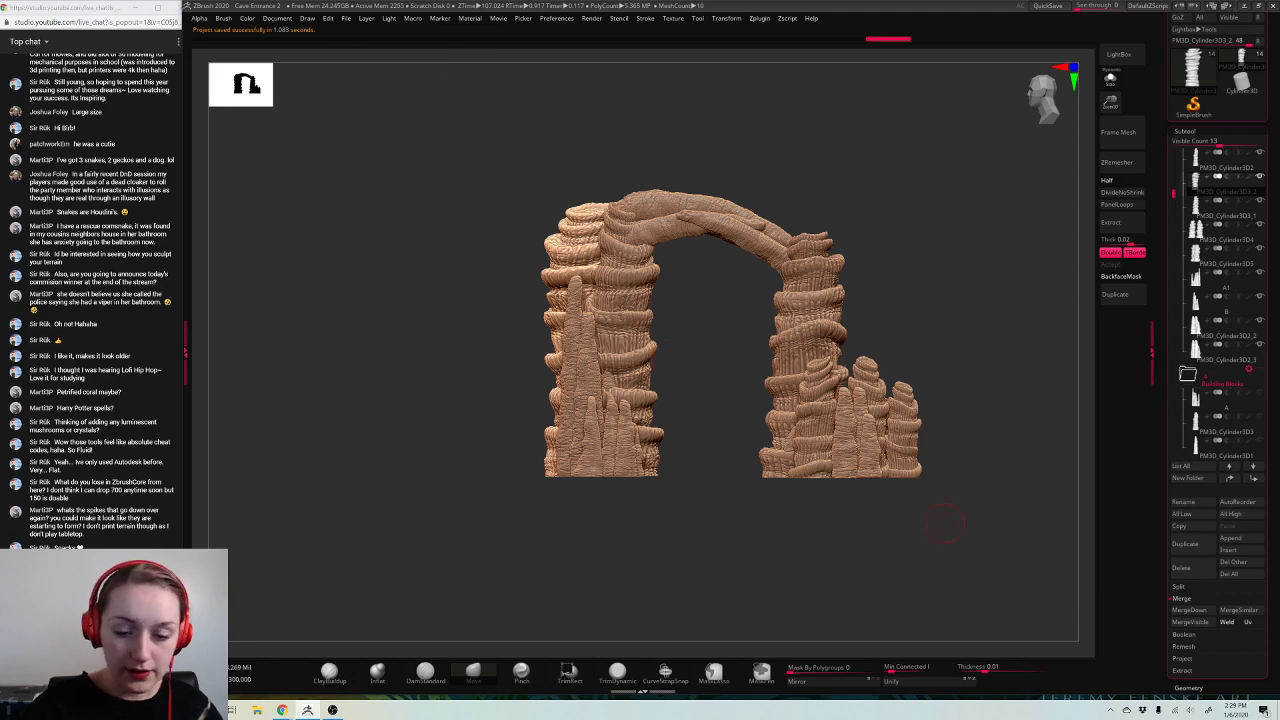
pyautogui.moveTo(879, 495); pyautogui.dragTo(879, 497)
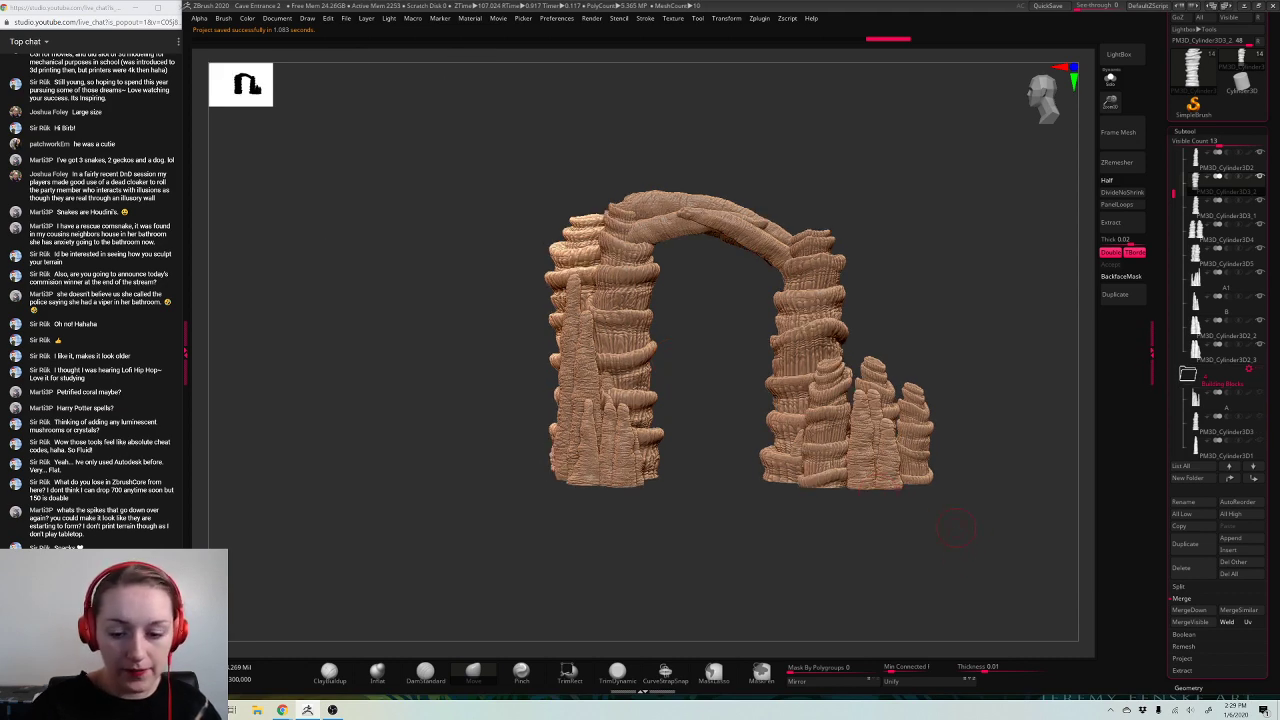
pyautogui.moveTo(955, 528); pyautogui.dragTo(987, 527)
# Step: Duplicate the curved bridge on top of the arch and move the copy slightly below the original
pyautogui.keyDown('alt'); pyautogui.click(738, 222); pyautogui.keyUp('alt')
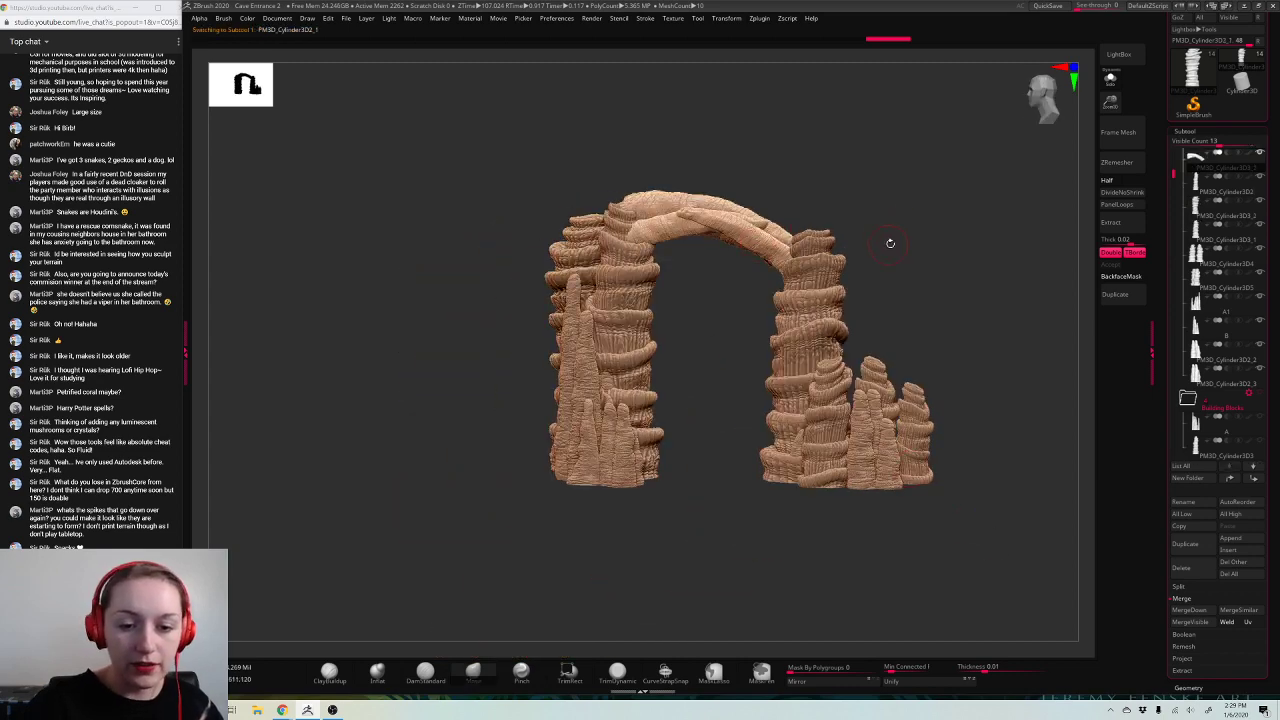
pyautogui.press('w')
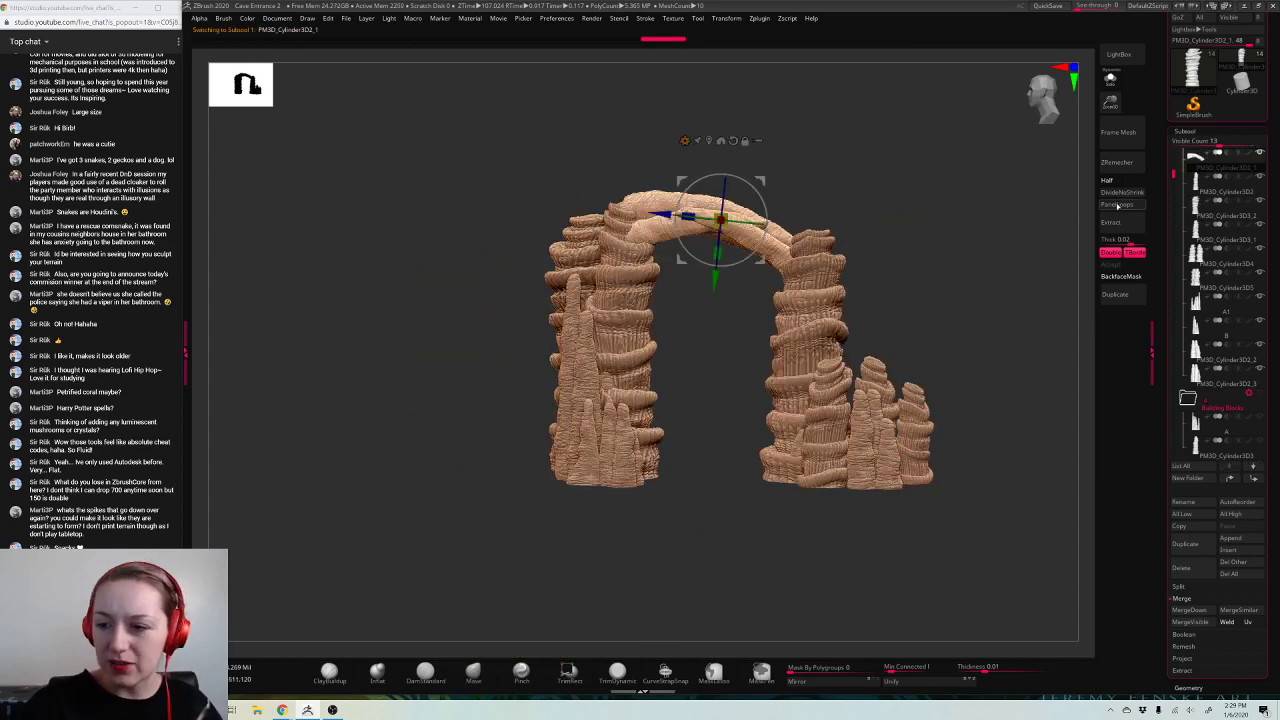
pyautogui.click(1115, 294)
pyautogui.moveTo(714, 279); pyautogui.dragTo(713, 300)
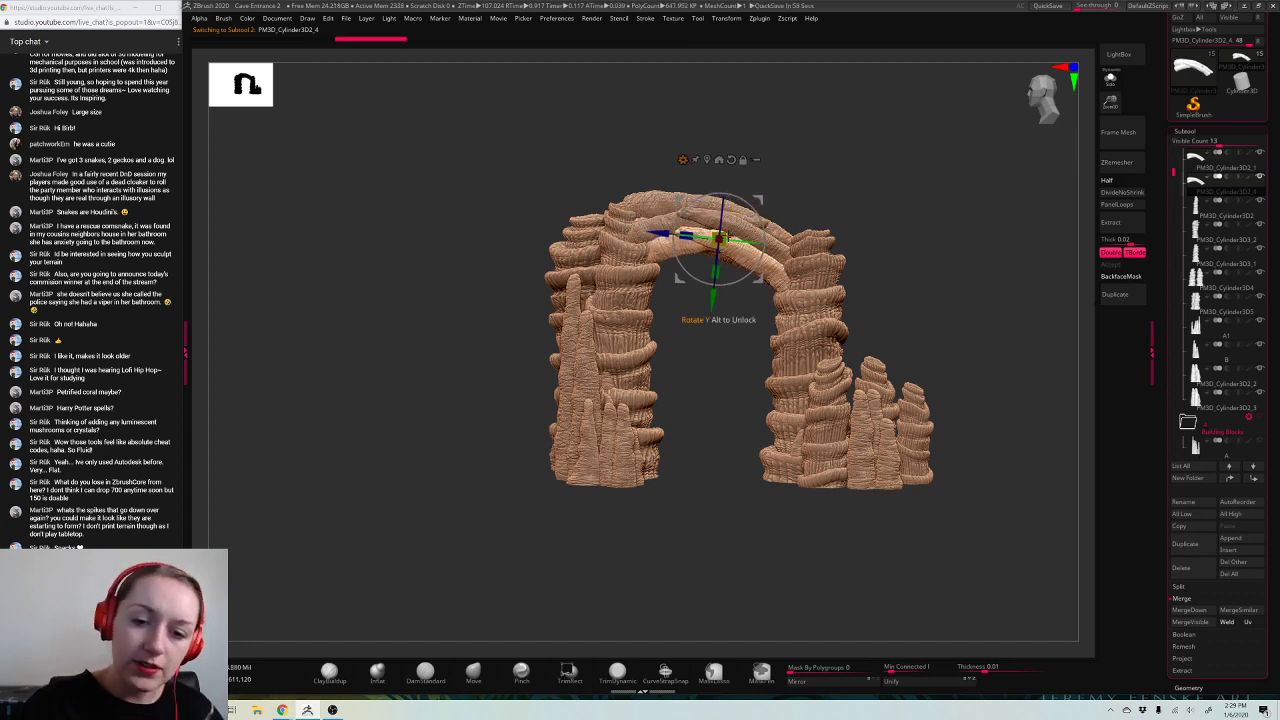
pyautogui.moveTo(757, 201); pyautogui.dragTo(759, 201)
# Step: Mirror the bridge copy and shift it along the arch so it spans both pillars beneath the original bridge
pyautogui.click(847, 683)
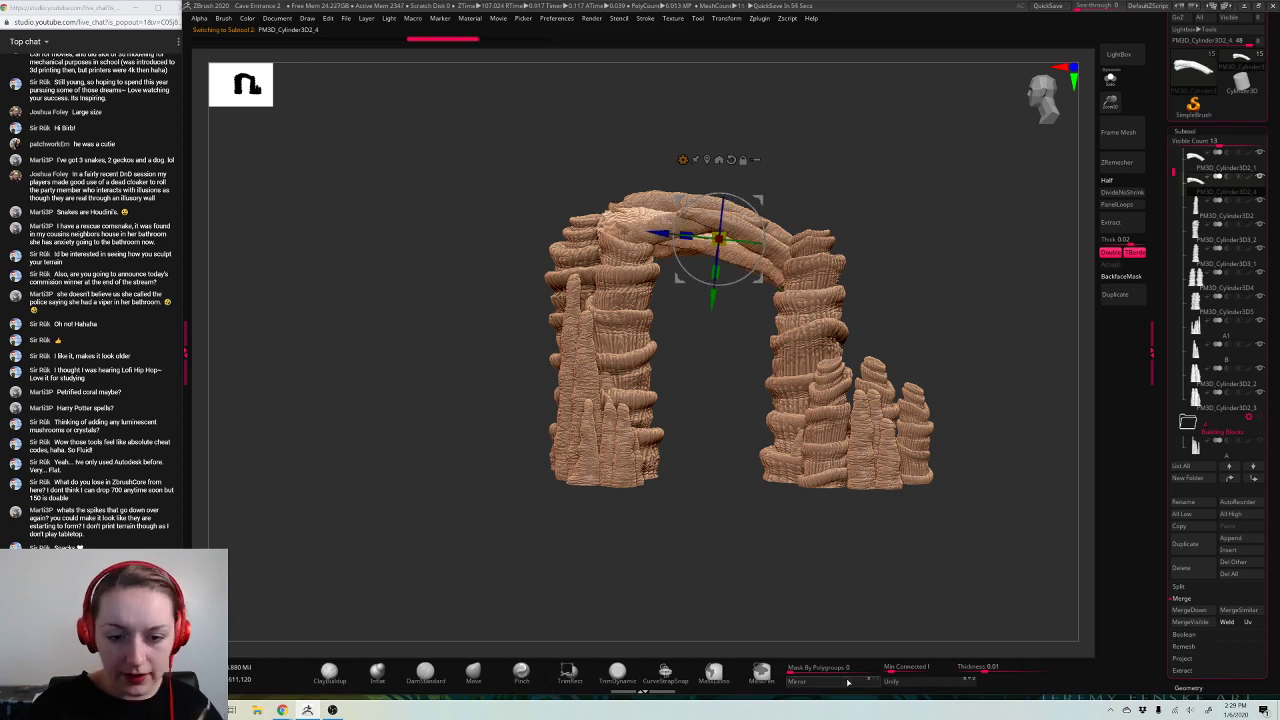
pyautogui.moveTo(656, 233); pyautogui.dragTo(672, 235)
pyautogui.press('q')
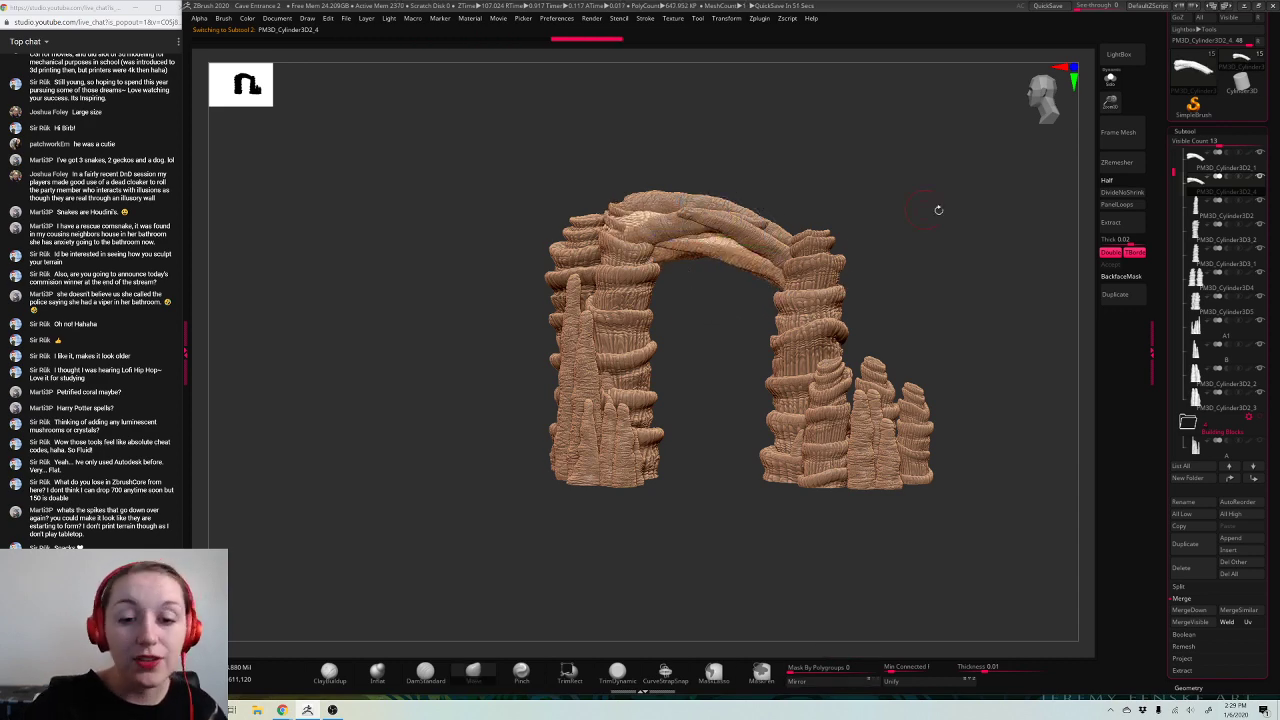
pyautogui.moveTo(938, 210)
pyautogui.mouseDown()
pyautogui.moveTo(891, 226)
pyautogui.moveTo(951, 245)
pyautogui.mouseUp()
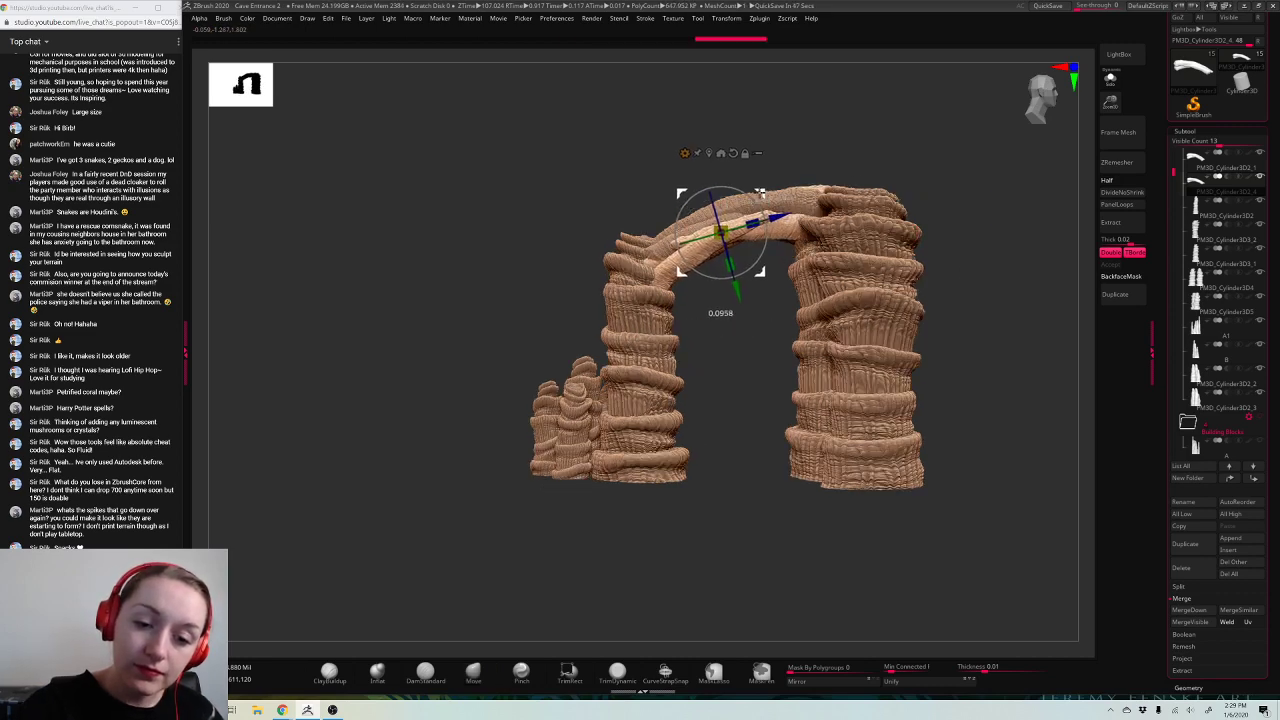
pyautogui.press('q')
pyautogui.moveTo(969, 238); pyautogui.dragTo(992, 325)
pyautogui.rightClick(887, 259)
pyautogui.moveTo(914, 259); pyautogui.dragTo(942, 268)
# Step: Reselect the bridge copy and push its thick end into the neighbouring ringed pillar with a large Move brush, checking the fit all around
pyautogui.keyDown('alt'); pyautogui.click(636, 274); pyautogui.keyUp('alt')
pyautogui.moveTo(947, 203); pyautogui.dragTo(757, 266)
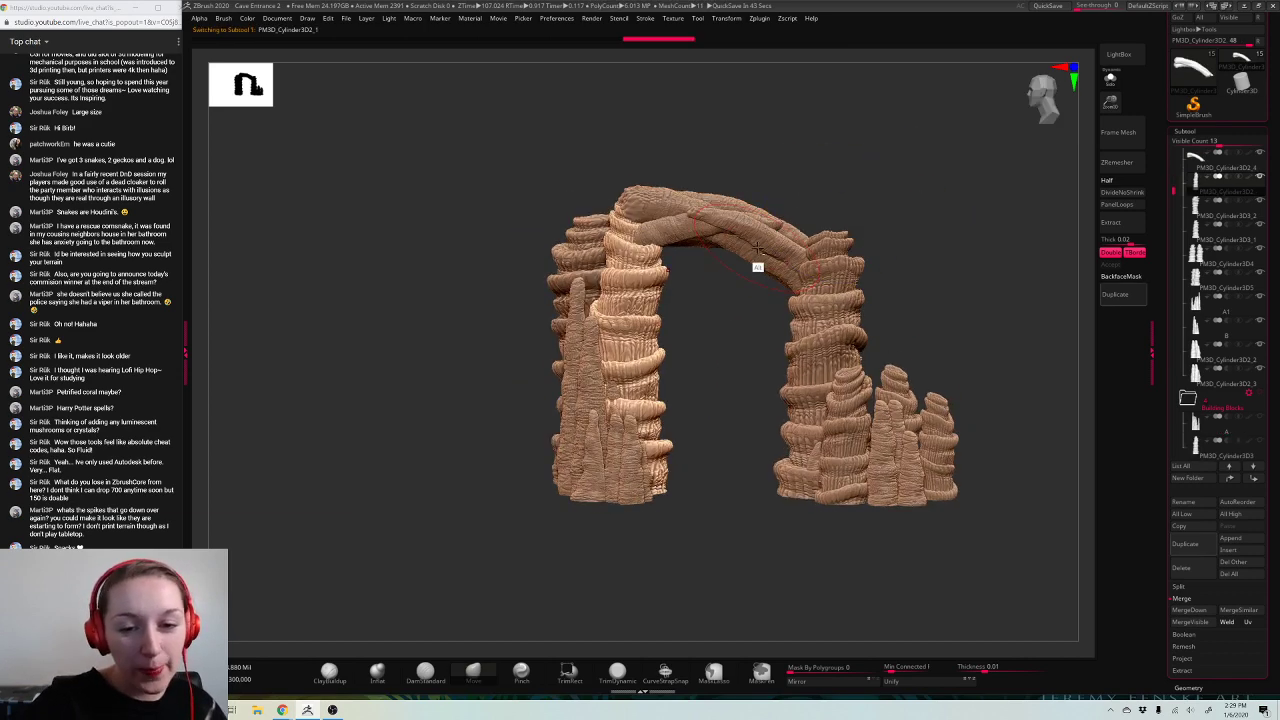
pyautogui.keyDown('alt'); pyautogui.click(760, 255); pyautogui.keyUp('alt')
pyautogui.rightClick(737, 187)
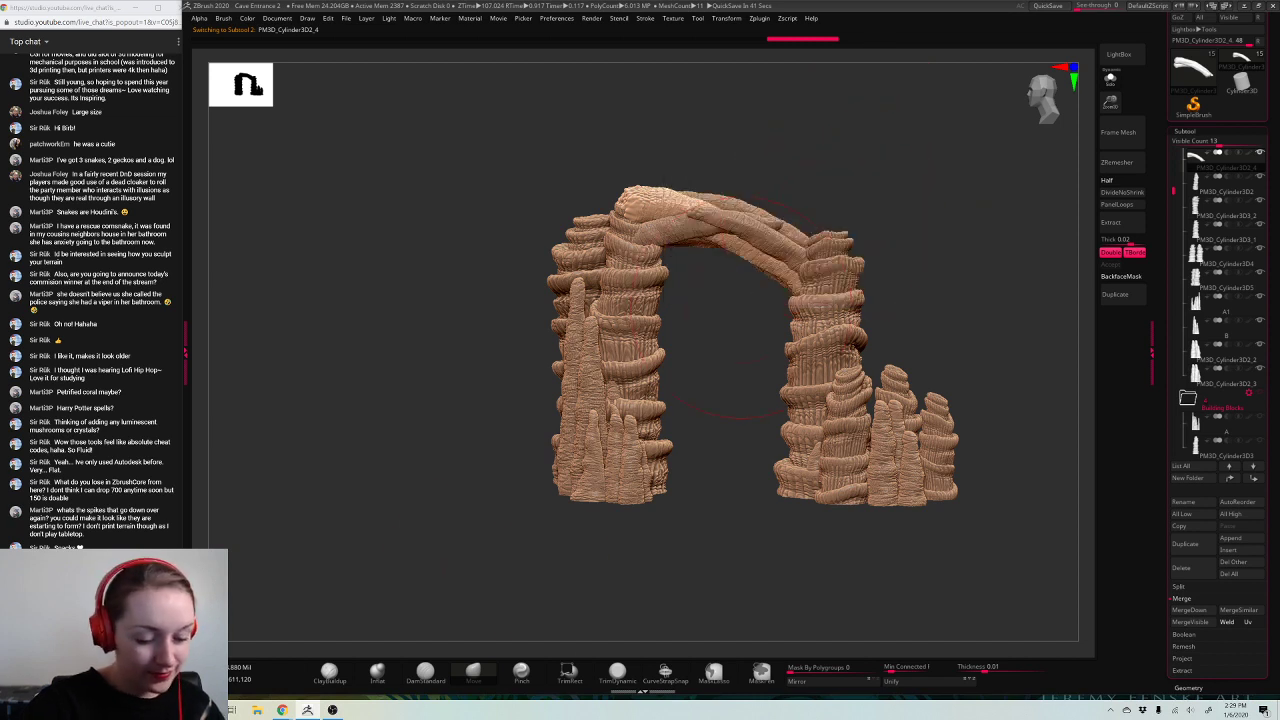
pyautogui.moveTo(628, 200); pyautogui.dragTo(648, 214)
pyautogui.rightClick(783, 169)
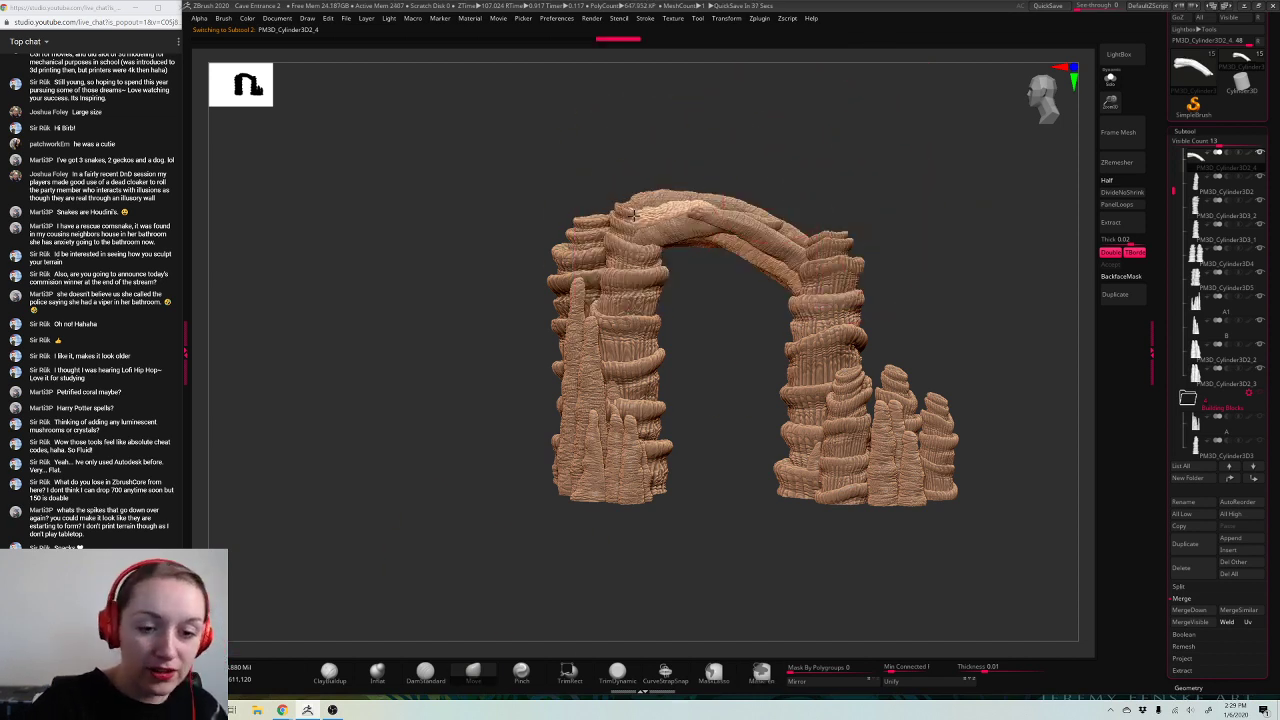
pyautogui.moveTo(963, 216); pyautogui.dragTo(647, 210)
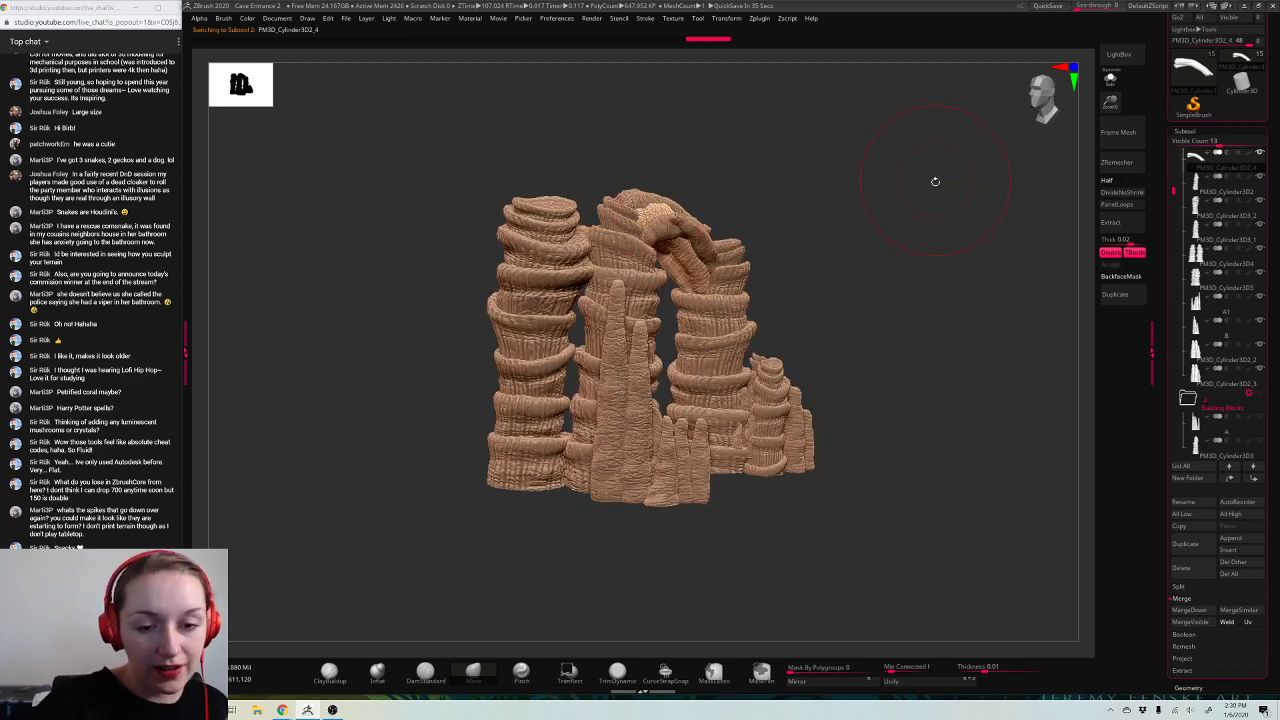
pyautogui.moveTo(935, 181); pyautogui.dragTo(936, 253)
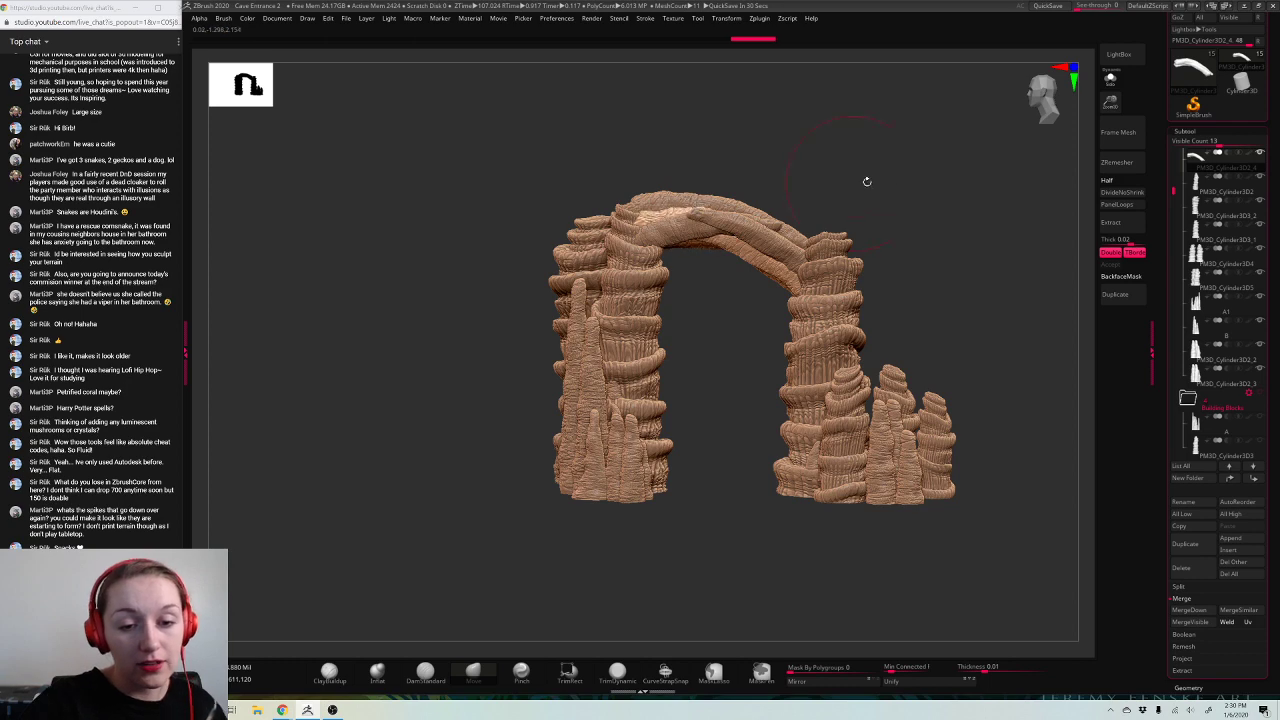
pyautogui.press('space')
pyautogui.moveTo(877, 189); pyautogui.dragTo(931, 251)
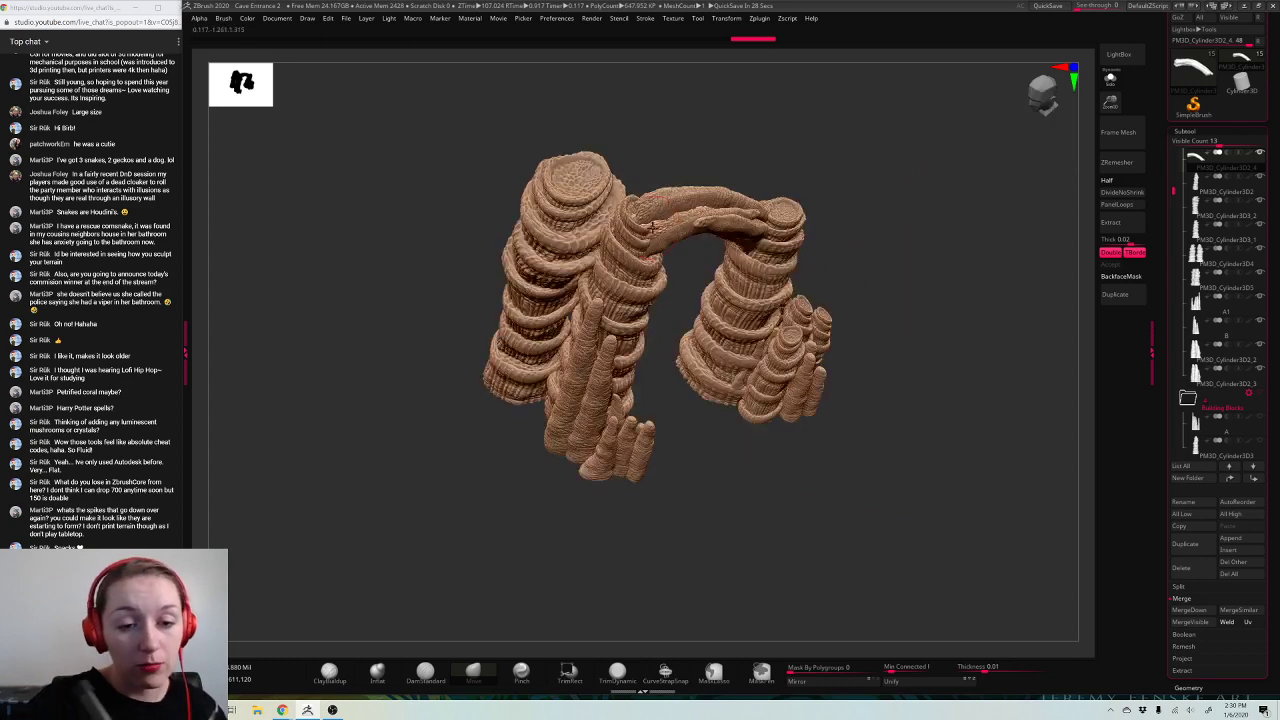
pyautogui.keyDown('shift'); pyautogui.moveTo(955, 177); pyautogui.dragTo(960, 223); pyautogui.keyUp('shift')
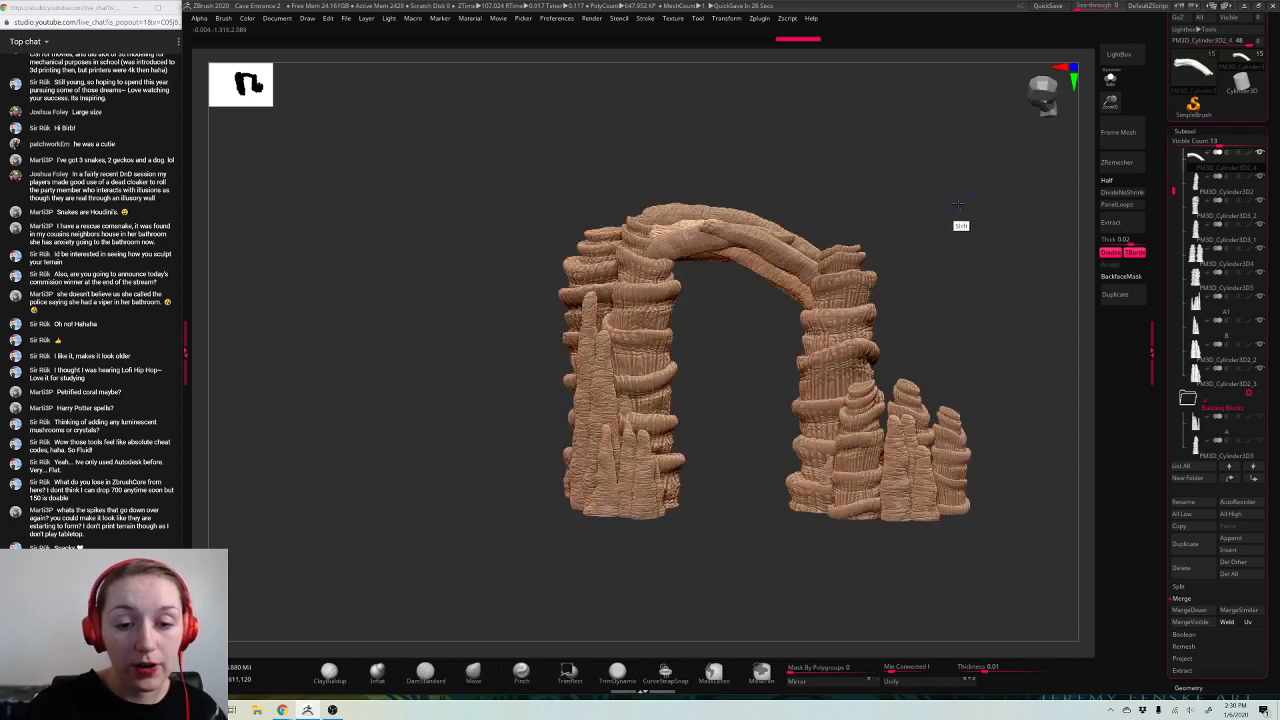
# Step: Select the slim ringed pillar at the bridge's high end and pull its top up above the bridge with the Move brush
pyautogui.keyDown('alt'); pyautogui.click(634, 348); pyautogui.keyUp('alt')
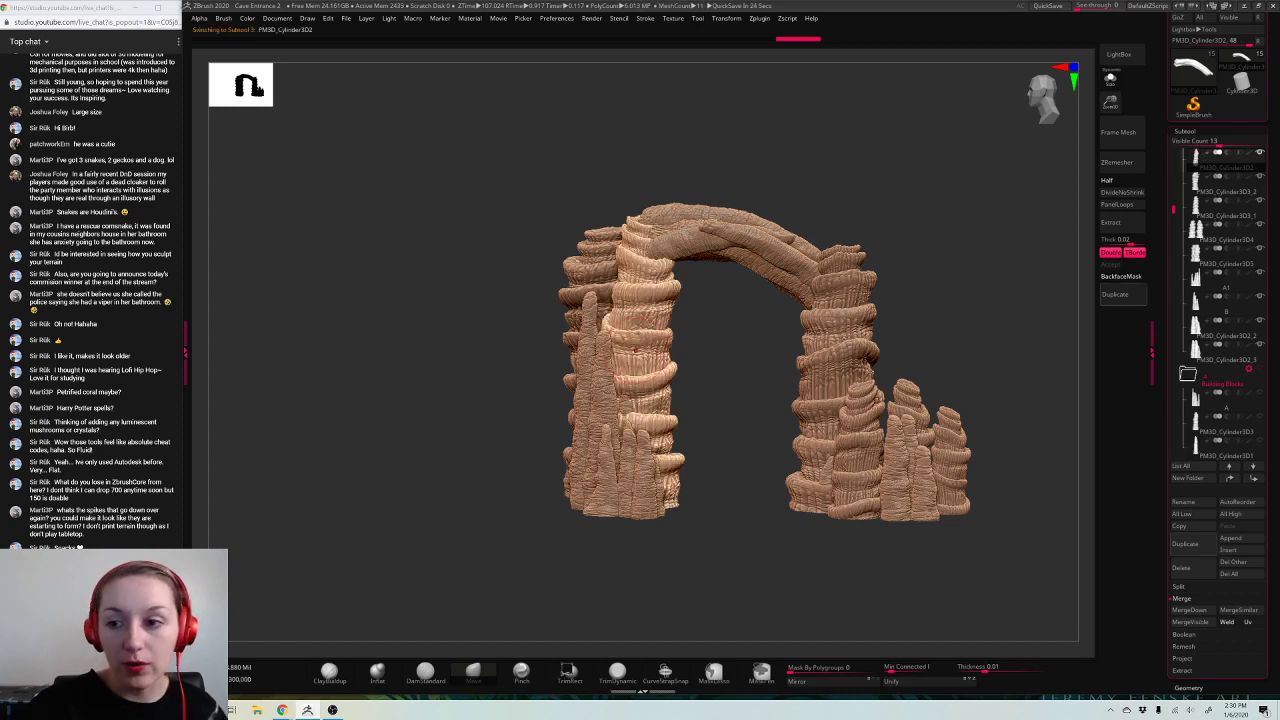
pyautogui.moveTo(984, 174); pyautogui.dragTo(998, 282)
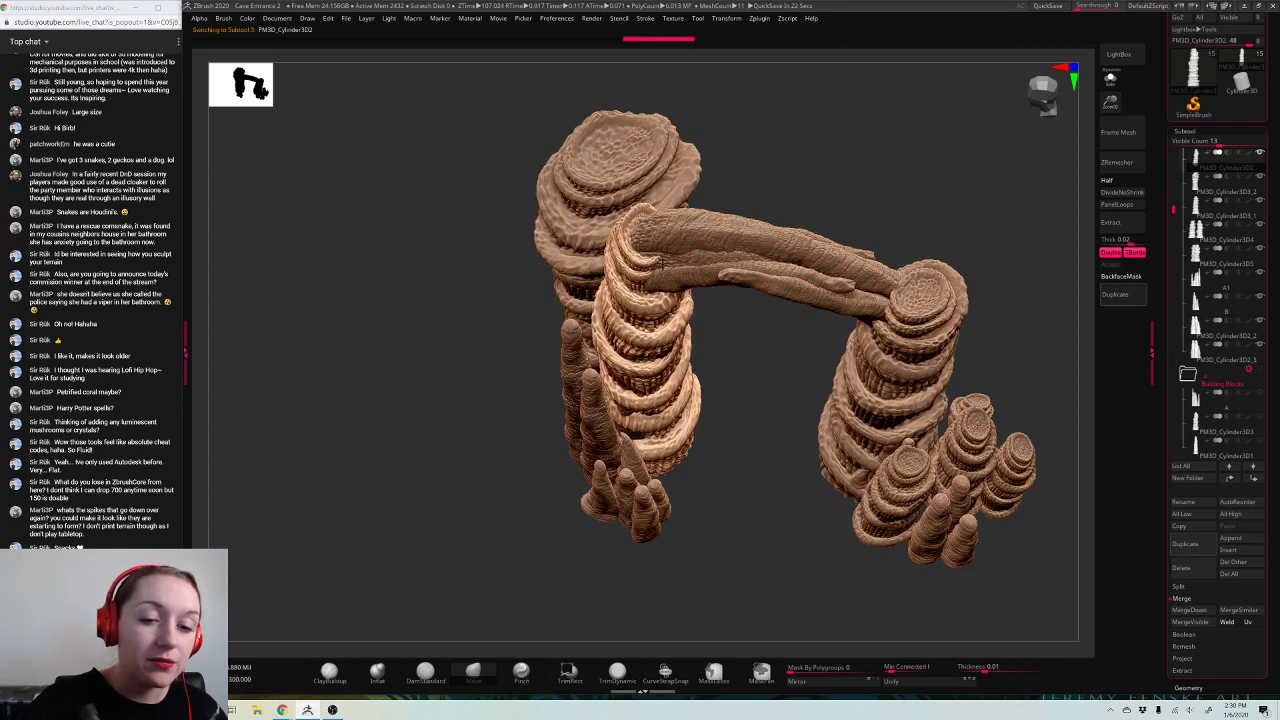
pyautogui.moveTo(855, 134); pyautogui.dragTo(846, 58)
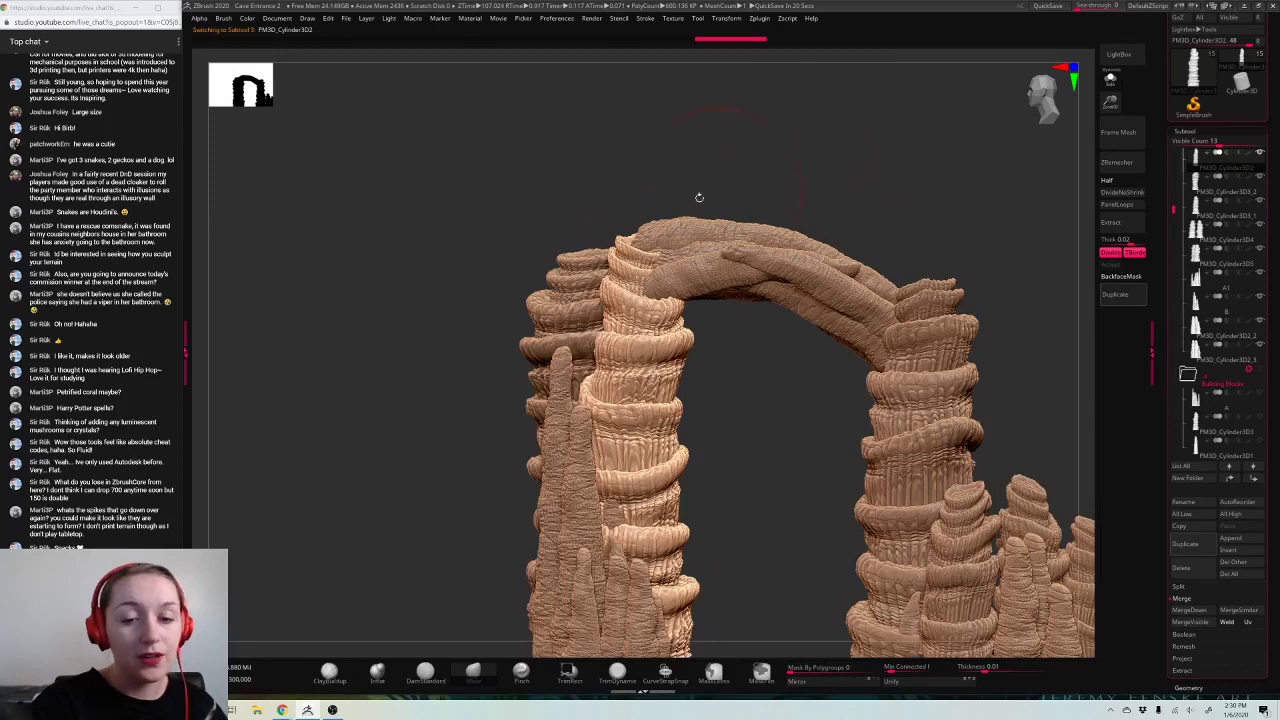
pyautogui.moveTo(645, 243)
pyautogui.mouseDown()
pyautogui.moveTo(631, 203)
pyautogui.moveTo(657, 237)
pyautogui.mouseUp()
pyautogui.press('space')
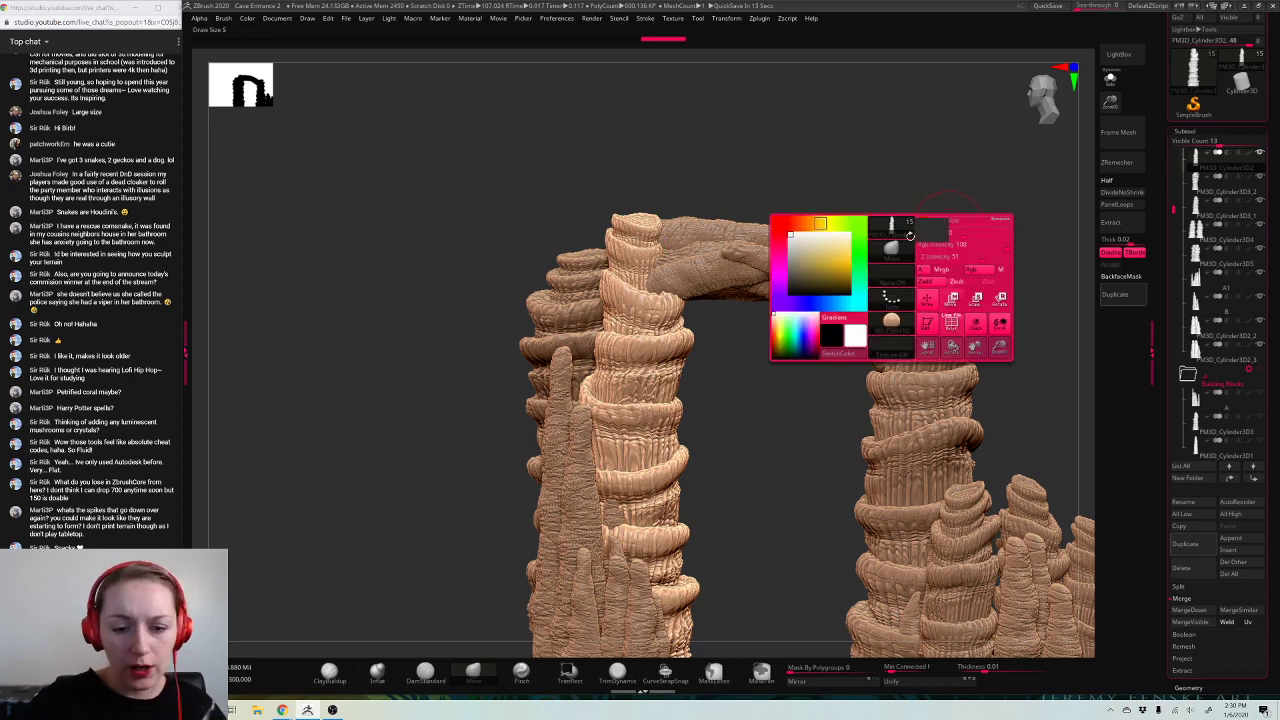
pyautogui.moveTo(677, 291); pyautogui.dragTo(672, 308)
pyautogui.press('space')
pyautogui.moveTo(885, 200)
pyautogui.mouseDown()
pyautogui.moveTo(975, 220)
pyautogui.moveTo(859, 148)
pyautogui.moveTo(894, 154)
pyautogui.moveTo(994, 217)
pyautogui.mouseUp()
pyautogui.moveTo(1110, 103); pyautogui.dragTo(1032, 150)
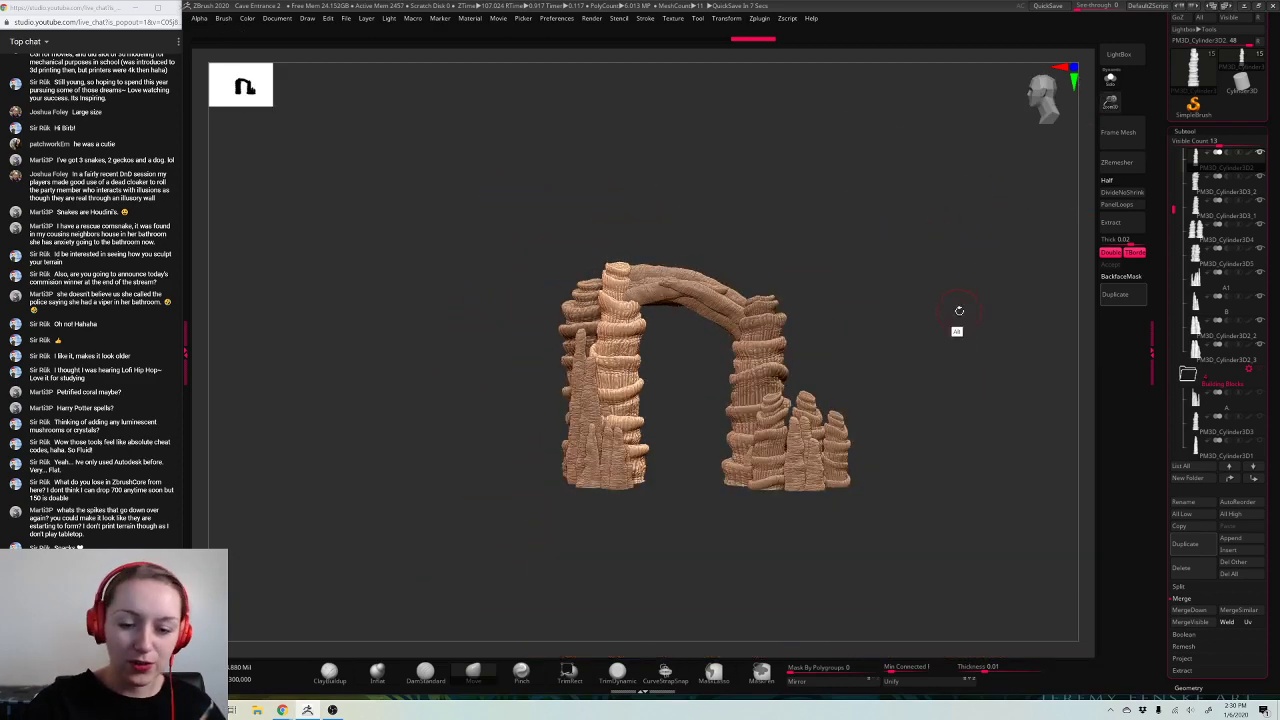
pyautogui.keyDown('alt'); pyautogui.moveTo(957, 331); pyautogui.dragTo(950, 325); pyautogui.keyUp('alt')
pyautogui.rightClick(875, 308)
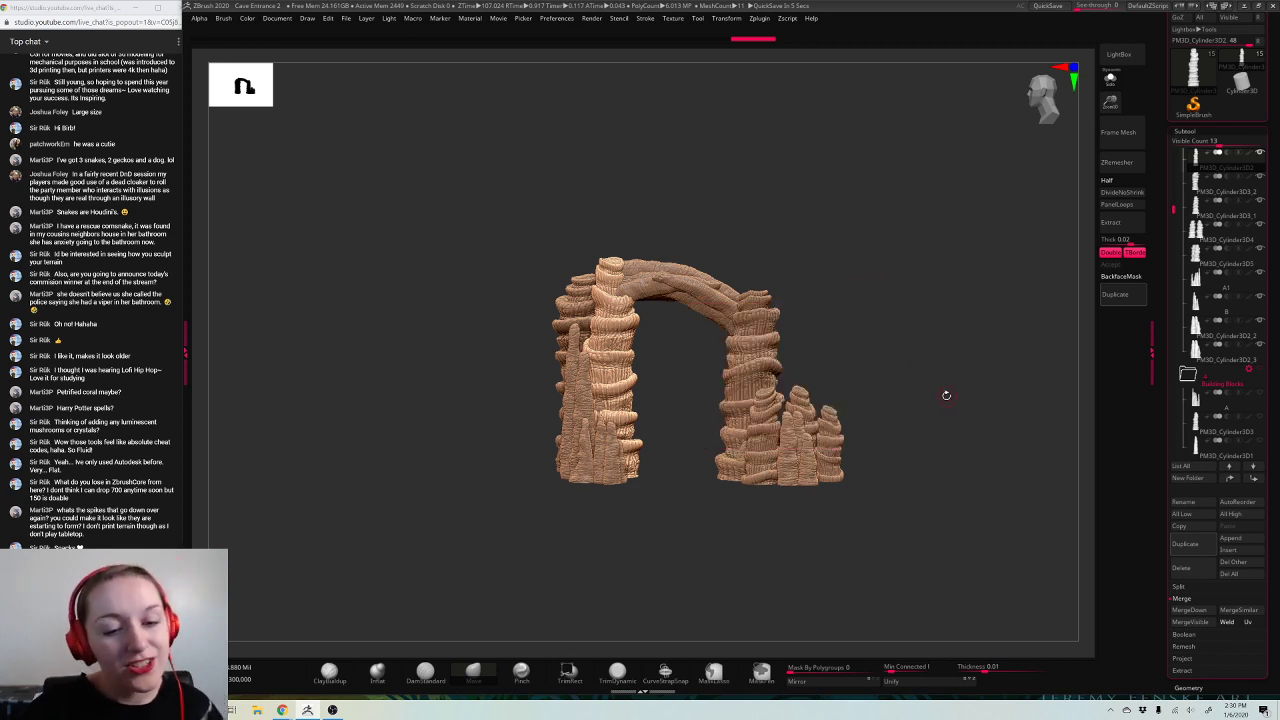
# Step: Select the outermost small ringed stalagmites beside the opposite pillar and nudge them slightly outward
pyautogui.keyDown('alt'); pyautogui.click(766, 365); pyautogui.keyUp('alt')
pyautogui.rightClick(798, 390)
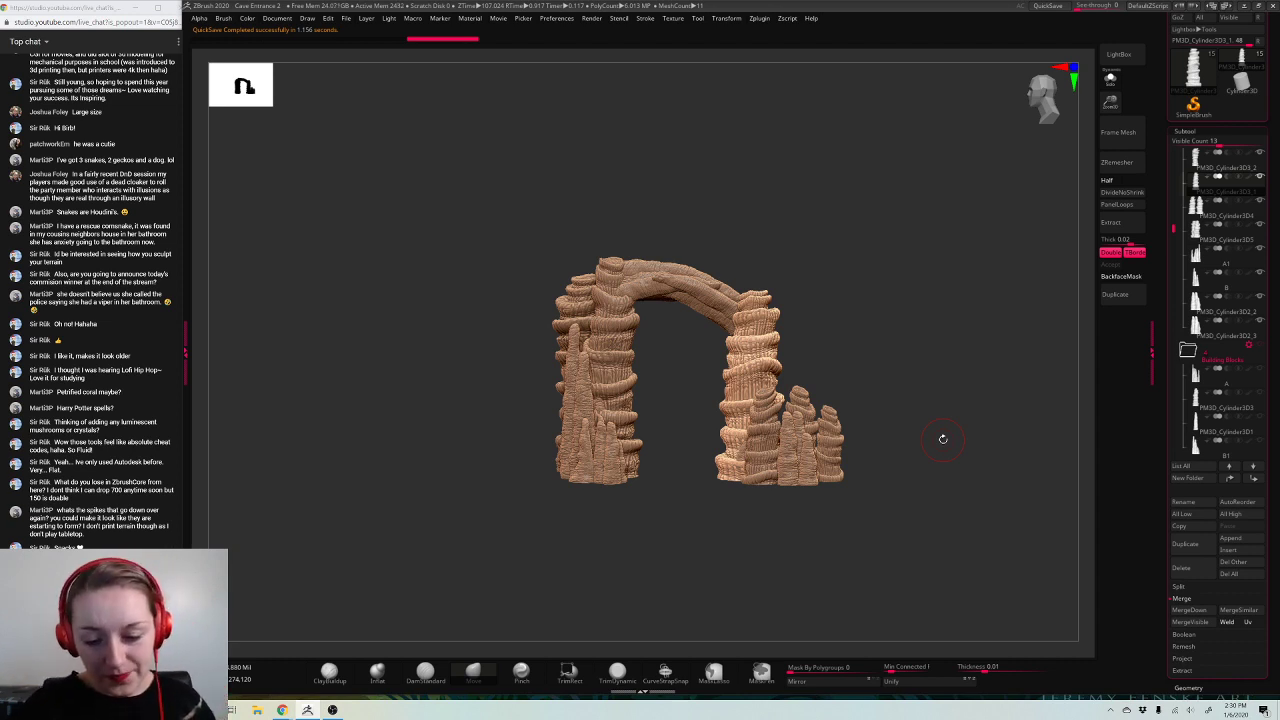
pyautogui.keyDown('alt'); pyautogui.click(829, 440); pyautogui.keyUp('alt')
pyautogui.moveTo(977, 363)
pyautogui.mouseDown()
pyautogui.moveTo(926, 370)
pyautogui.moveTo(988, 446)
pyautogui.moveTo(985, 410)
pyautogui.mouseUp()
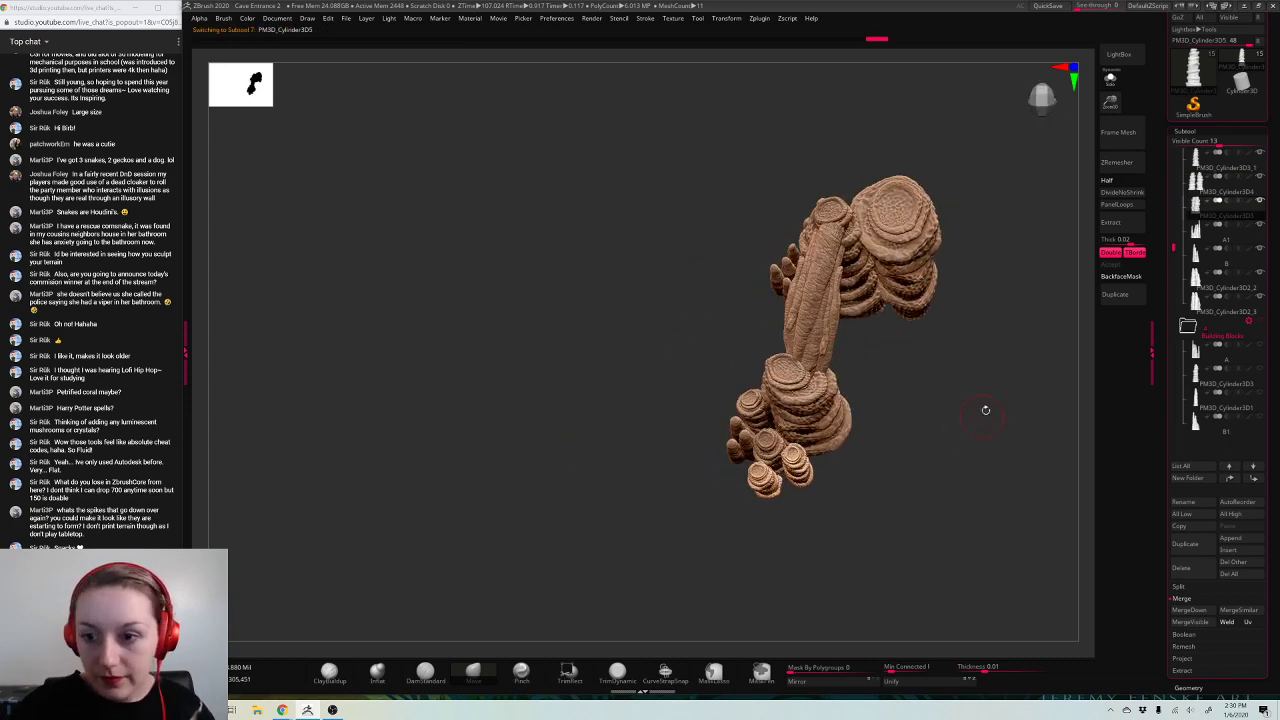
pyautogui.moveTo(1106, 101); pyautogui.dragTo(1098, 200)
pyautogui.moveTo(987, 437); pyautogui.dragTo(912, 442)
pyautogui.press('w')
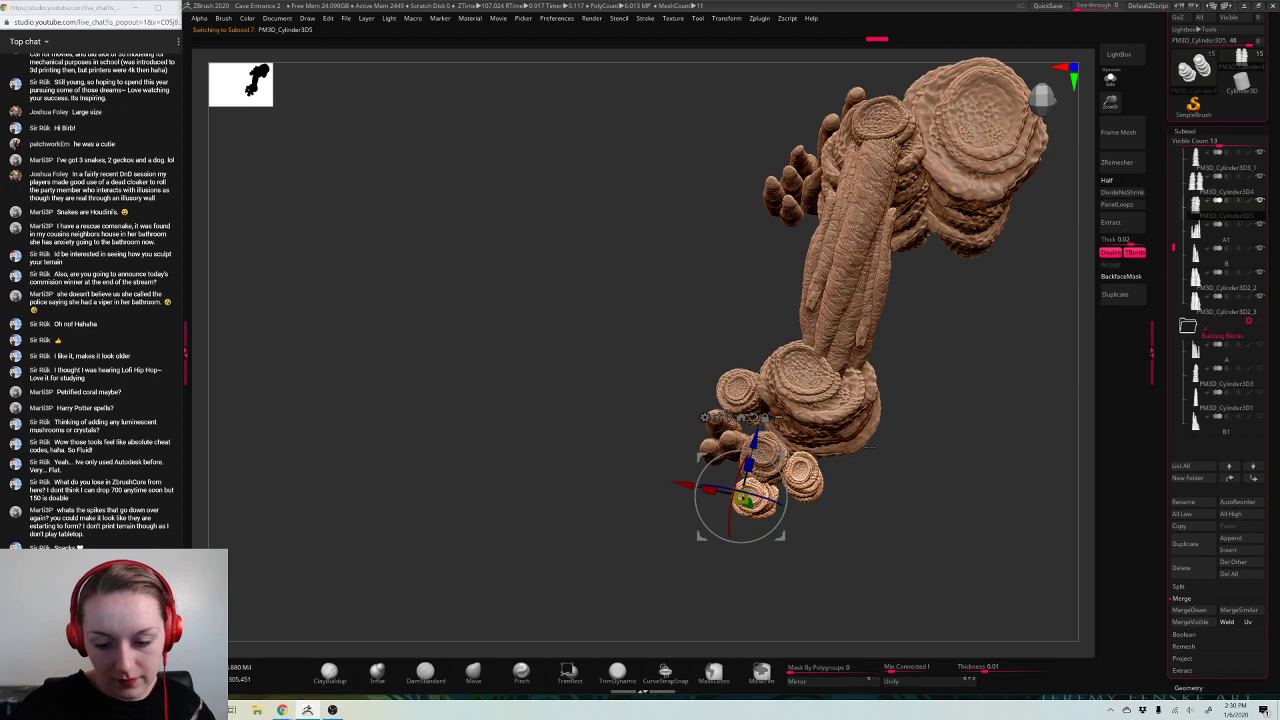
pyautogui.press('q')
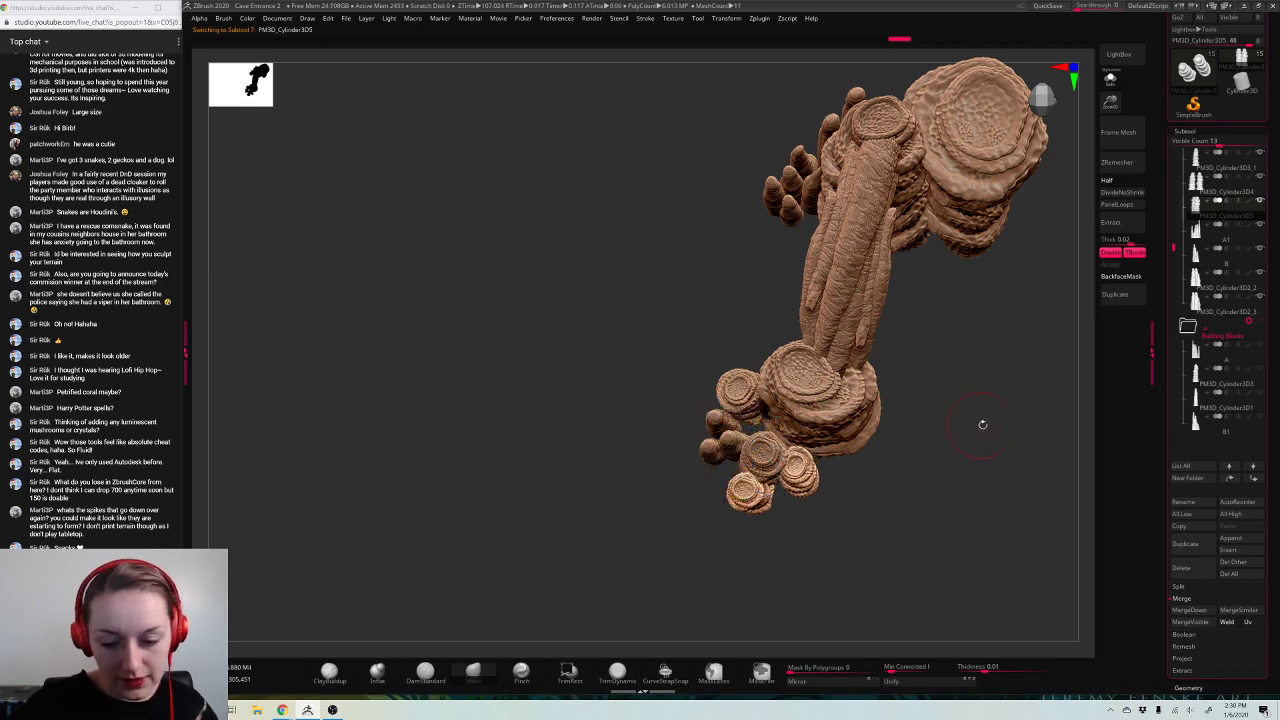
# Step: Duplicate the cluster of smooth stalagmites beside the same pillar and move the copy a short distance away
pyautogui.moveTo(983, 426)
pyautogui.mouseDown()
pyautogui.moveTo(1004, 478)
pyautogui.moveTo(996, 412)
pyautogui.moveTo(996, 446)
pyautogui.moveTo(988, 437)
pyautogui.mouseUp()
pyautogui.keyDown('alt'); pyautogui.click(731, 444); pyautogui.keyUp('alt')
pyautogui.click(1117, 288)
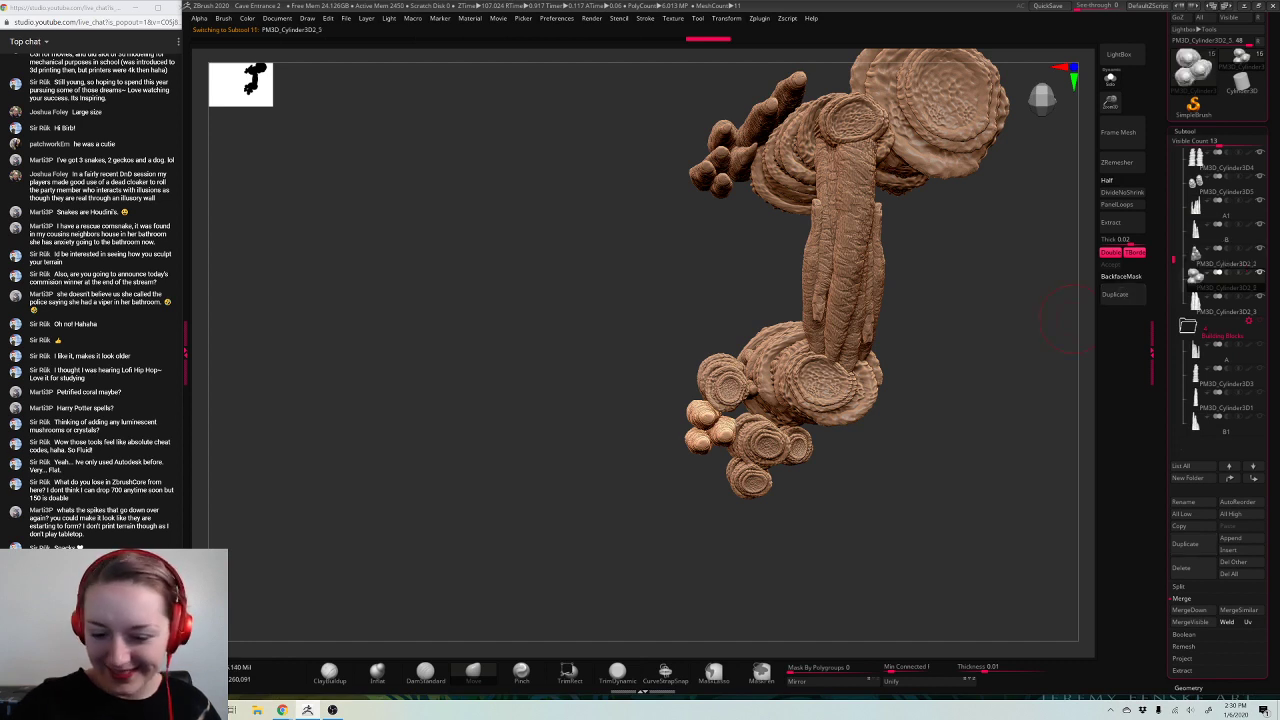
pyautogui.keyDown('alt'); pyautogui.moveTo(985, 330); pyautogui.dragTo(925, 341); pyautogui.keyUp('alt')
pyautogui.press('w')
pyautogui.moveTo(683, 391)
pyautogui.mouseDown()
pyautogui.moveTo(720, 374)
pyautogui.moveTo(705, 386)
pyautogui.mouseUp()
pyautogui.press('q')
pyautogui.moveTo(949, 420)
pyautogui.mouseDown()
pyautogui.moveTo(946, 354)
pyautogui.moveTo(968, 522)
pyautogui.moveTo(977, 400)
pyautogui.moveTo(1001, 374)
pyautogui.moveTo(982, 440)
pyautogui.moveTo(1018, 468)
pyautogui.moveTo(878, 495)
pyautogui.moveTo(970, 540)
pyautogui.moveTo(951, 434)
pyautogui.mouseUp()
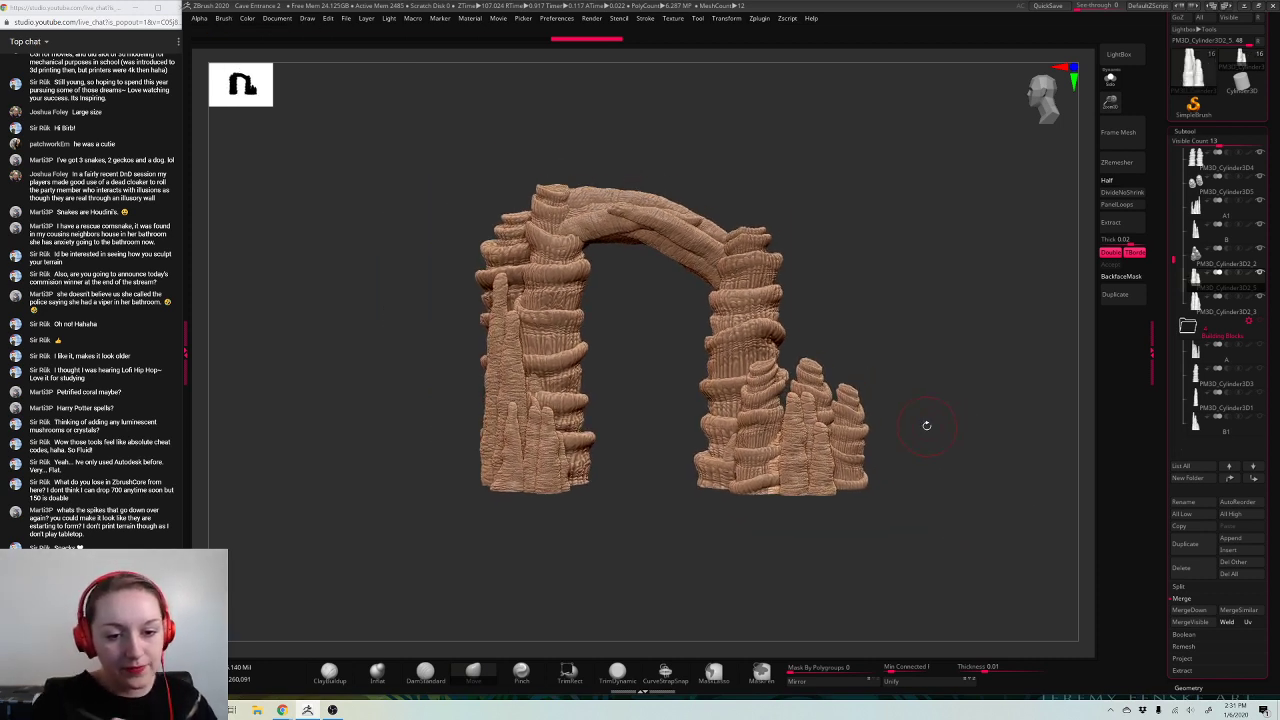
# Step: Select the lower bridge copy and pull its surface near the taller pillar up toward the upper bridge with the Move brush
pyautogui.keyDown('alt'); pyautogui.click(611, 257); pyautogui.keyUp('alt')
pyautogui.moveTo(873, 210); pyautogui.dragTo(925, 262)
pyautogui.moveTo(1110, 103); pyautogui.dragTo(1103, 131)
pyautogui.press('space')
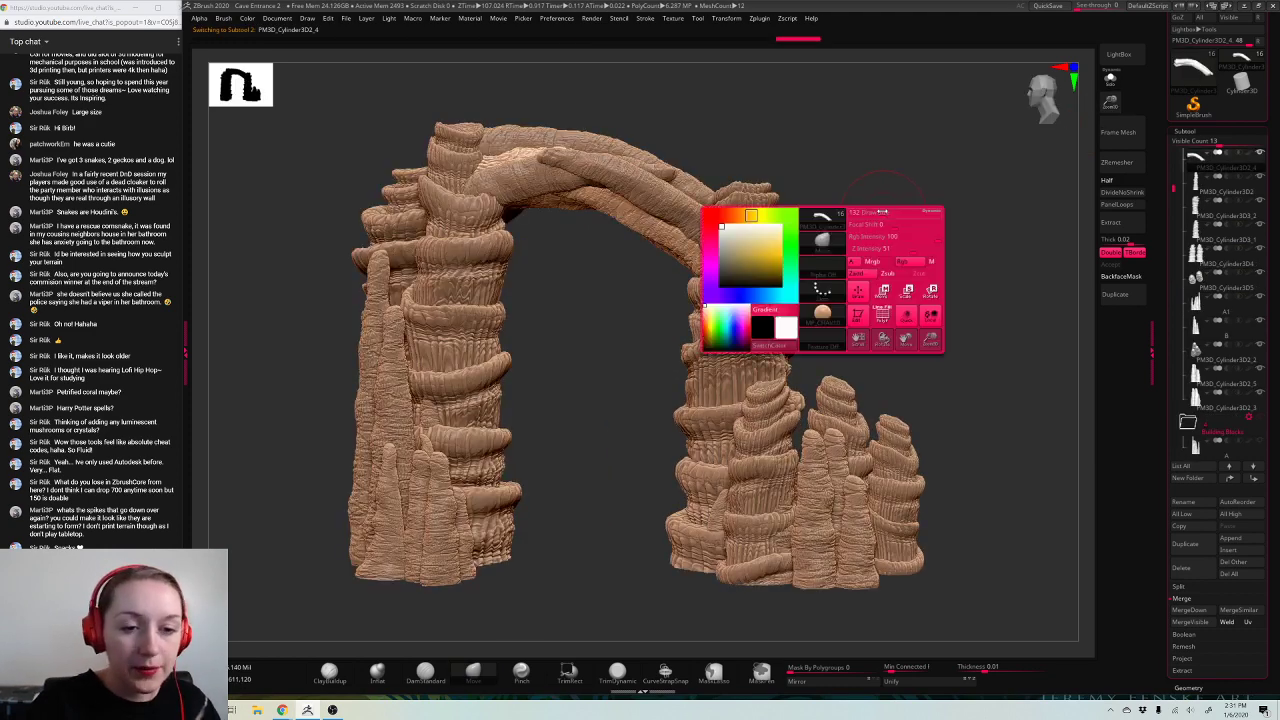
pyautogui.press('space')
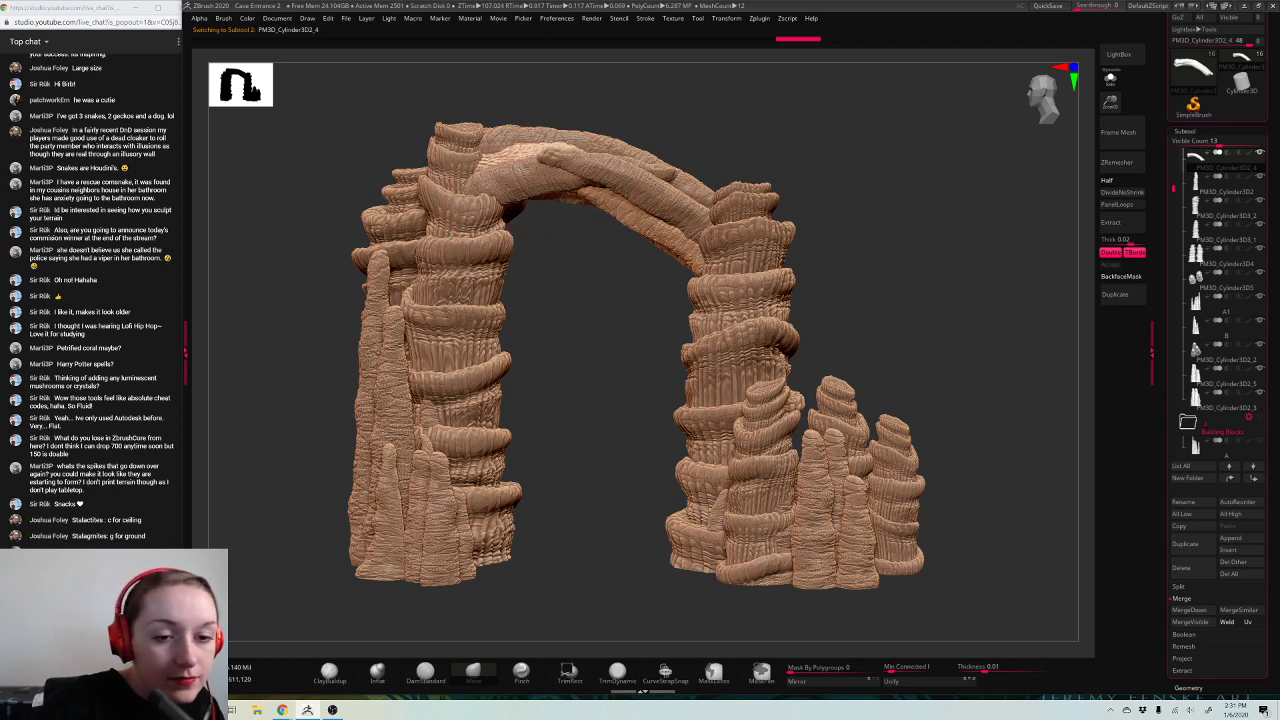
pyautogui.moveTo(553, 168); pyautogui.dragTo(550, 158)
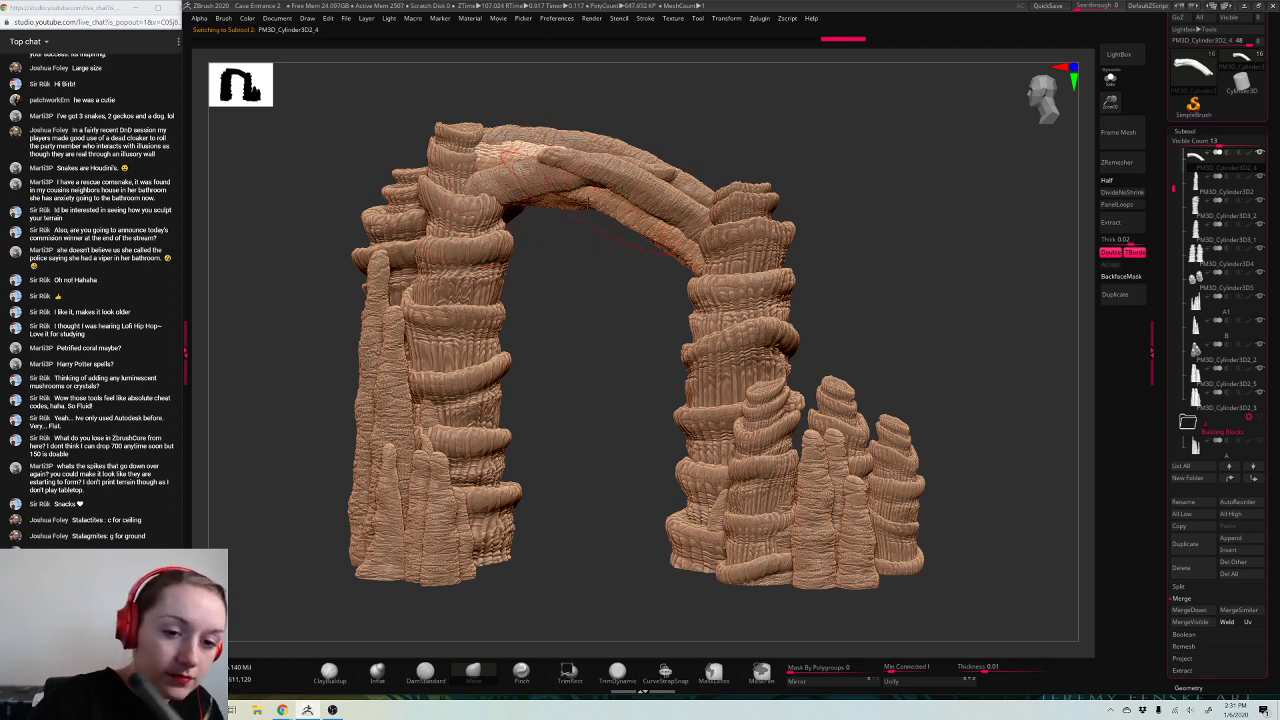
pyautogui.press('space')
pyautogui.moveTo(552, 195)
pyautogui.mouseDown()
pyautogui.moveTo(600, 210)
pyautogui.moveTo(588, 208)
pyautogui.mouseUp()
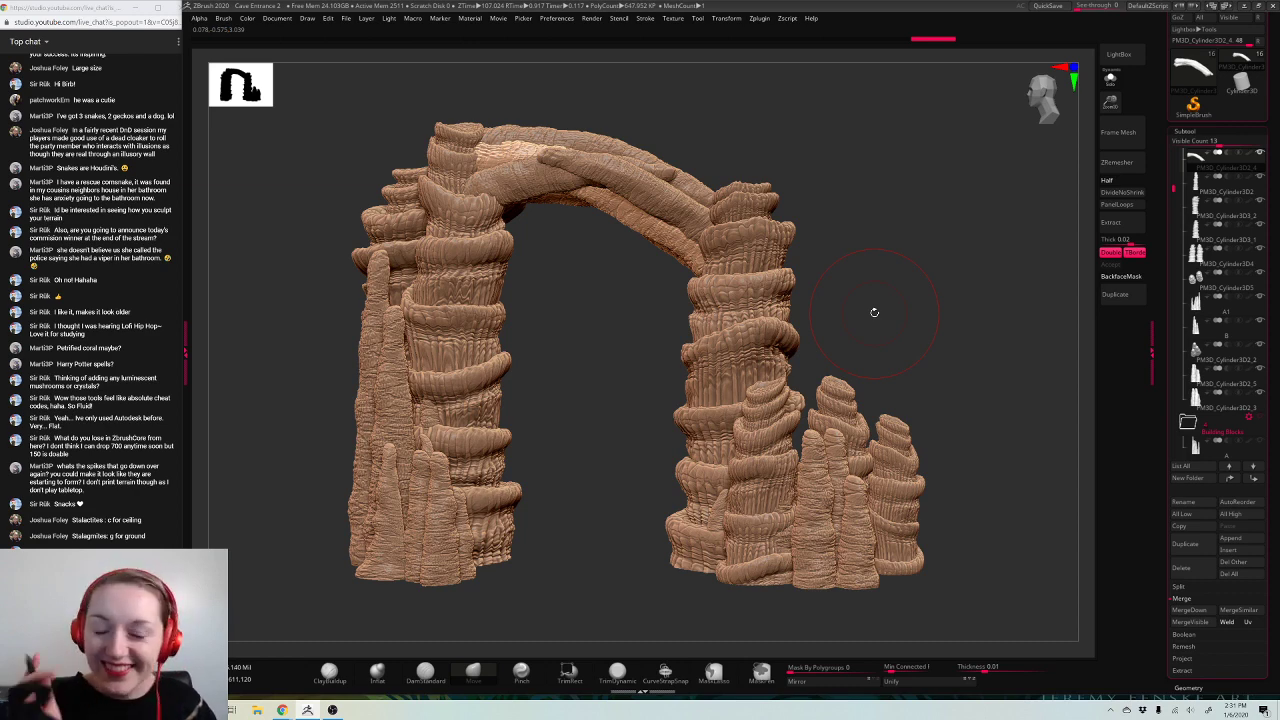
pyautogui.moveTo(874, 312); pyautogui.dragTo(769, 286)
pyautogui.moveTo(914, 218)
pyautogui.mouseDown()
pyautogui.moveTo(944, 221)
pyautogui.moveTo(923, 263)
pyautogui.moveTo(960, 315)
pyautogui.mouseUp()
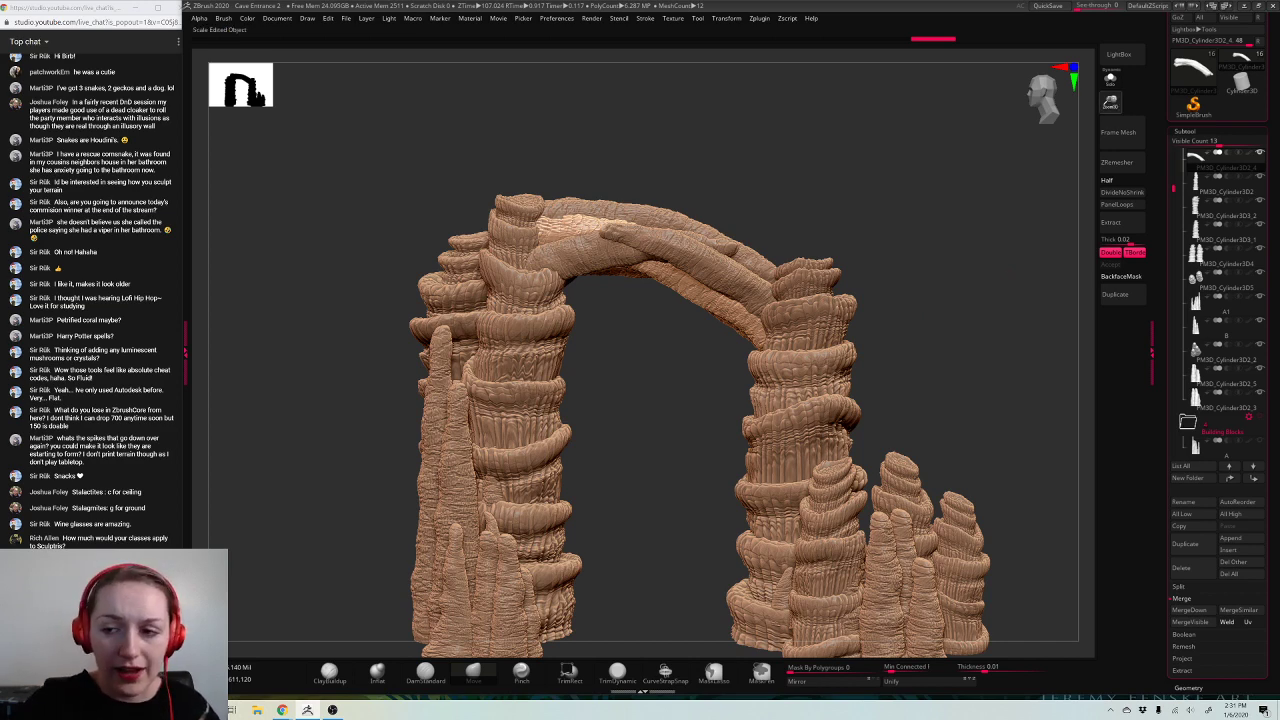
# Step: Flatten the reshaped surface of the lower bridge copy near the taller pillar with the TrimDynamic brush
pyautogui.moveTo(1110, 102); pyautogui.dragTo(1066, 143)
pyautogui.click(617, 670)
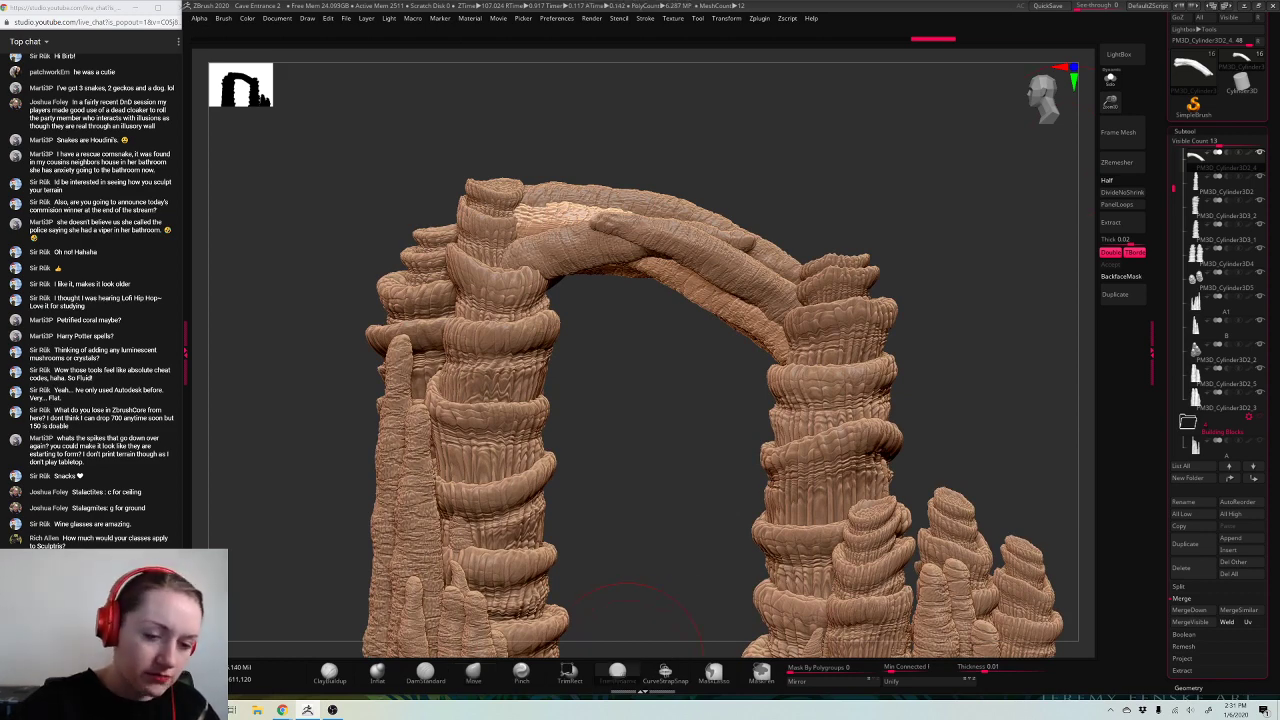
pyautogui.moveTo(889, 148); pyautogui.dragTo(868, 200)
pyautogui.moveTo(534, 245); pyautogui.dragTo(590, 239)
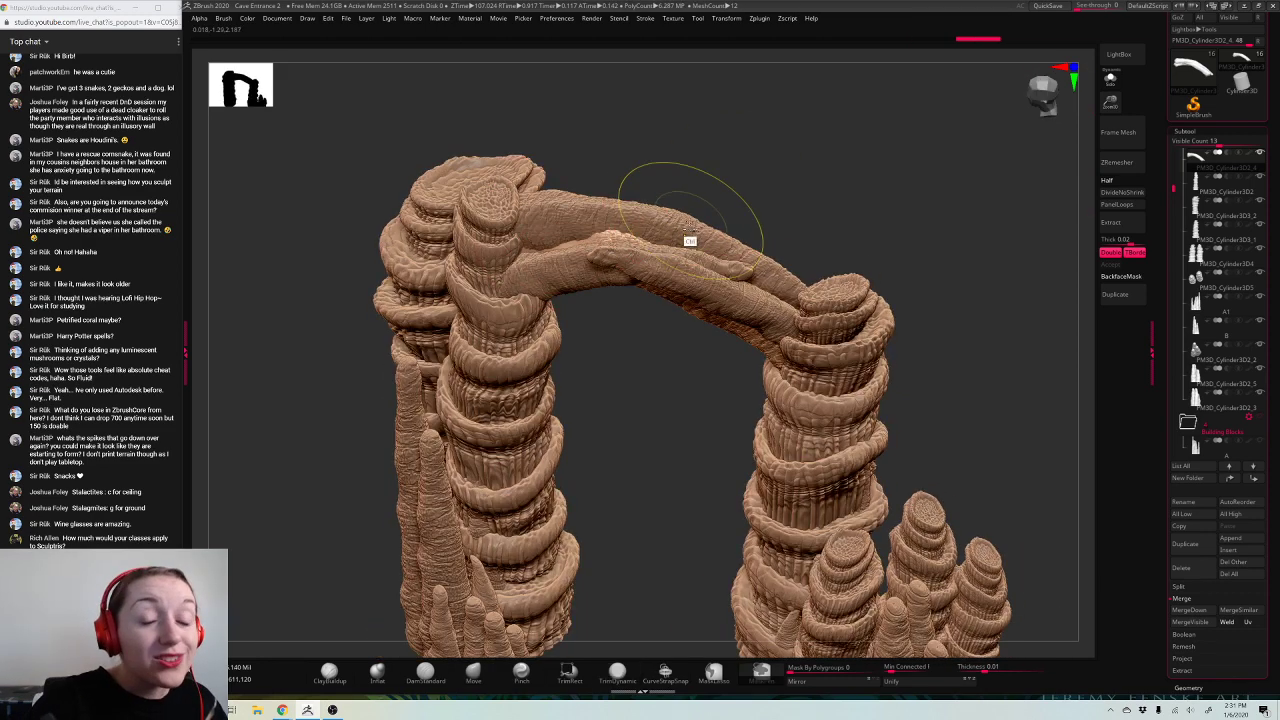
pyautogui.moveTo(906, 165)
pyautogui.mouseDown()
pyautogui.moveTo(834, 210)
pyautogui.moveTo(850, 252)
pyautogui.mouseUp()
# Step: Adjust the upper bridge near the taller pillar with the Move brush and rework the lower copy beside it with DamStandard
pyautogui.keyDown('alt'); pyautogui.click(621, 236); pyautogui.keyUp('alt')
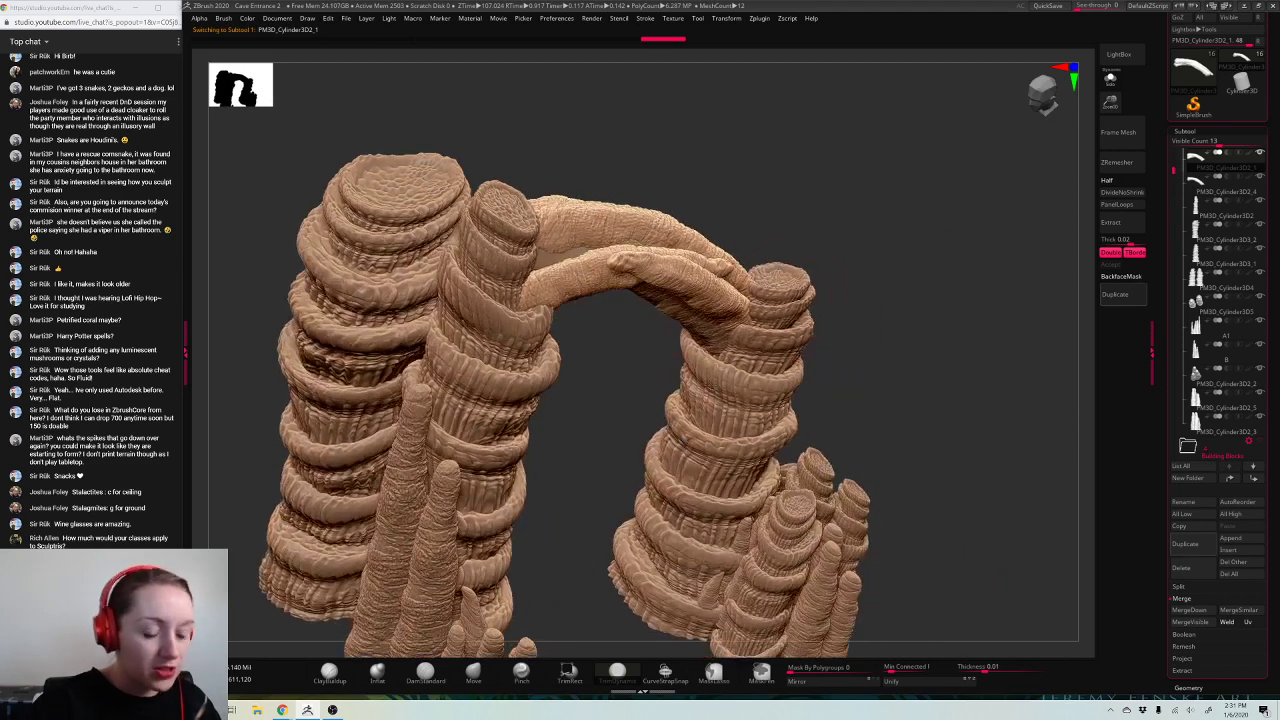
pyautogui.click(486, 673)
pyautogui.moveTo(559, 241); pyautogui.dragTo(570, 250)
pyautogui.press('space')
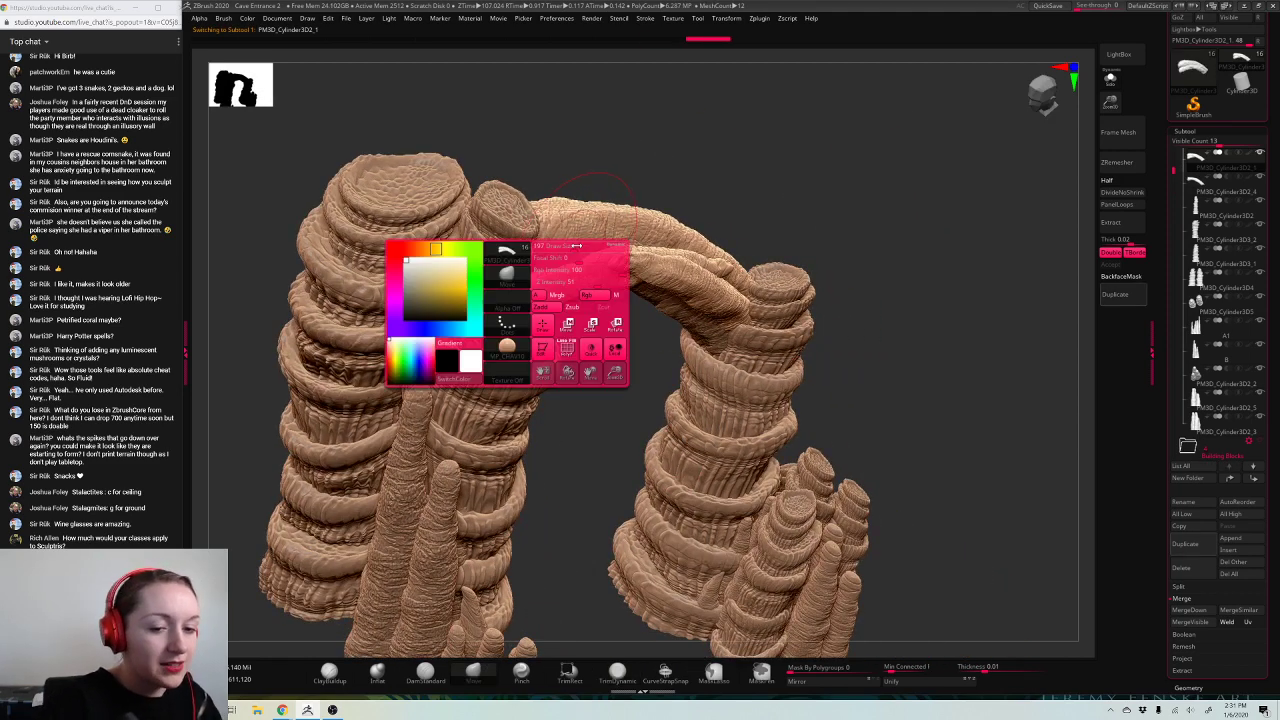
pyautogui.keyDown('alt'); pyautogui.click(564, 276); pyautogui.keyUp('alt')
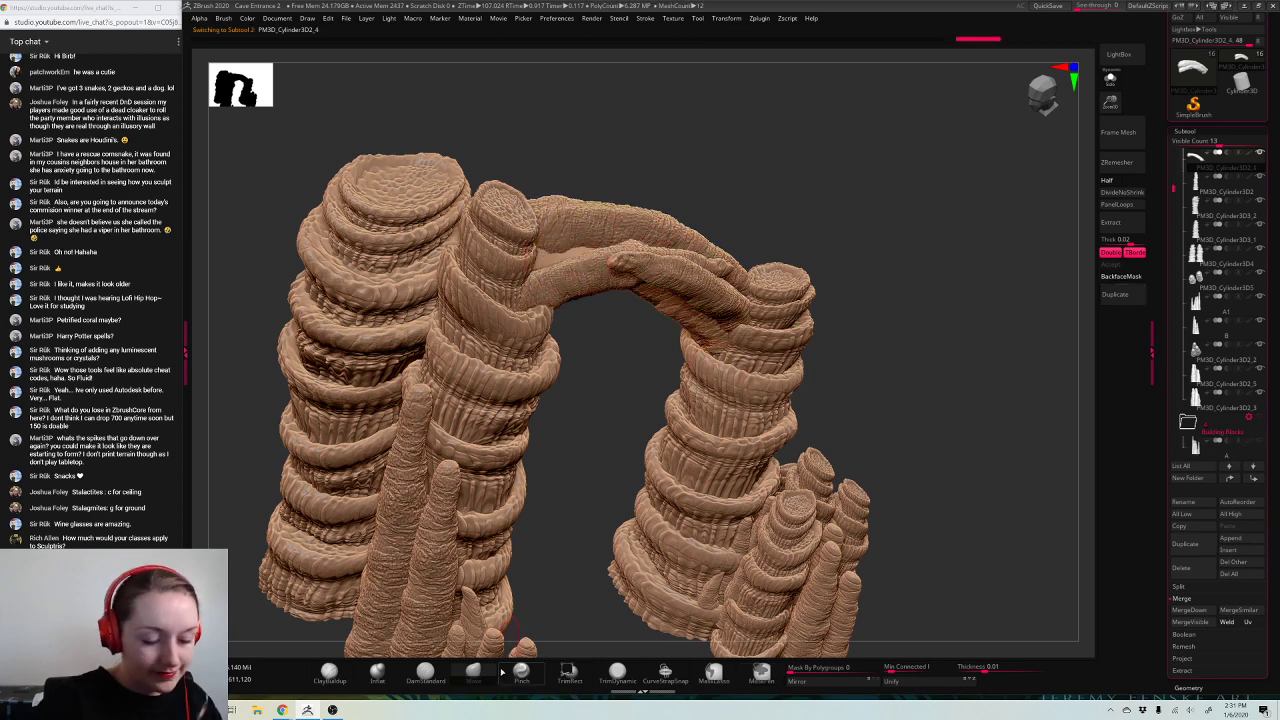
pyautogui.moveTo(582, 252); pyautogui.dragTo(550, 252)
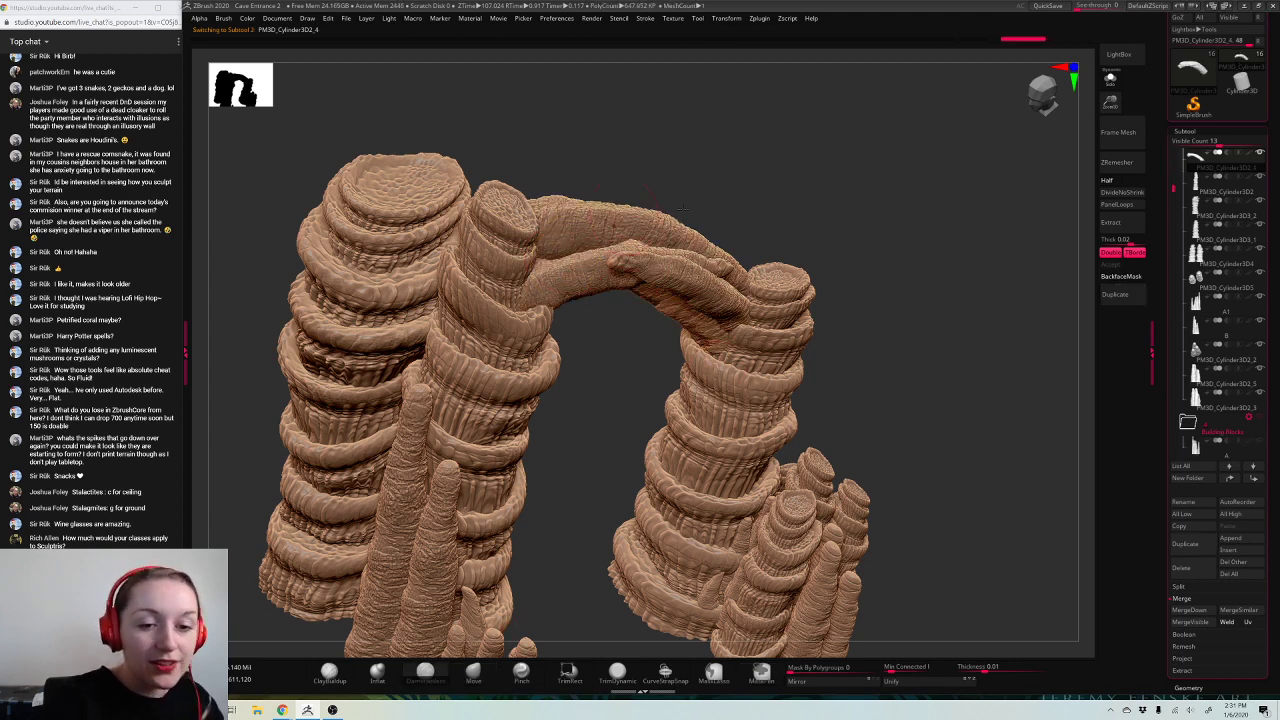
# Step: From behind the arch, push the lower bridge copy's end into the thick pillar with a large Move brush
pyautogui.moveTo(954, 200)
pyautogui.mouseDown()
pyautogui.moveTo(934, 182)
pyautogui.moveTo(993, 246)
pyautogui.mouseUp()
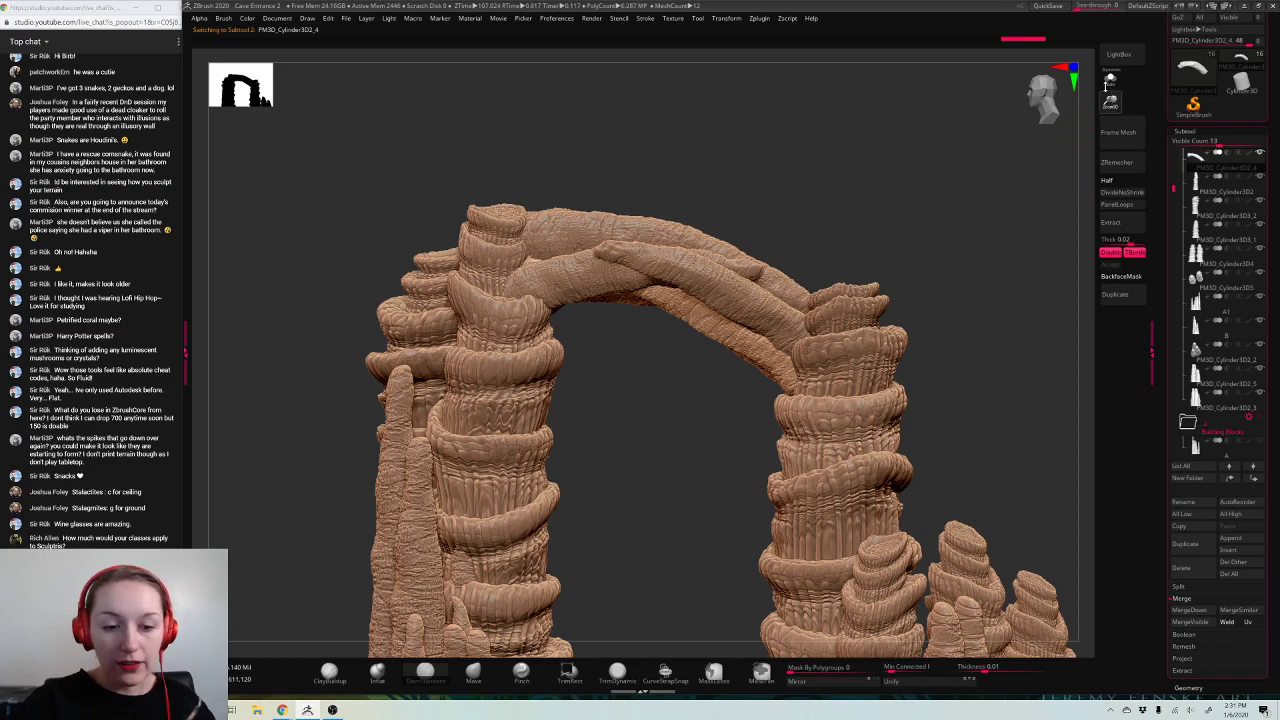
pyautogui.moveTo(1114, 104); pyautogui.dragTo(1088, 130)
pyautogui.moveTo(976, 254); pyautogui.dragTo(617, 282)
pyautogui.moveTo(1110, 105); pyautogui.dragTo(1076, 150)
pyautogui.press('space')
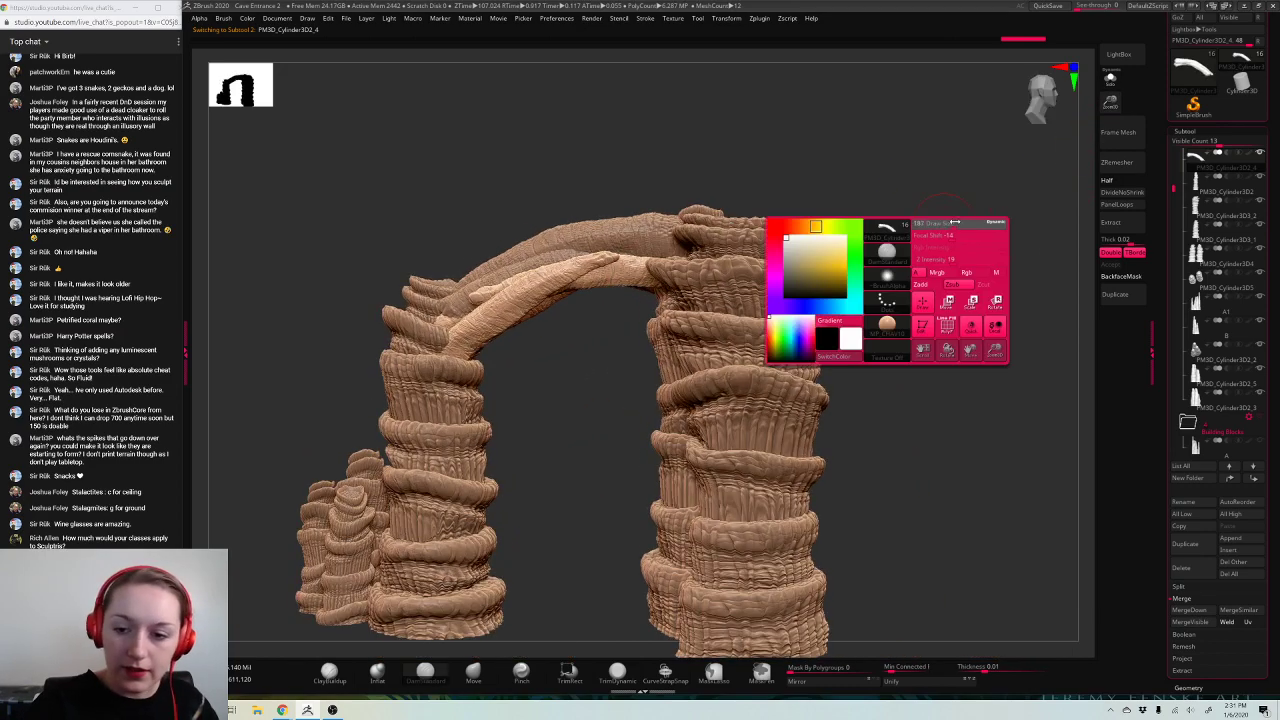
pyautogui.moveTo(988, 274); pyautogui.dragTo(980, 270)
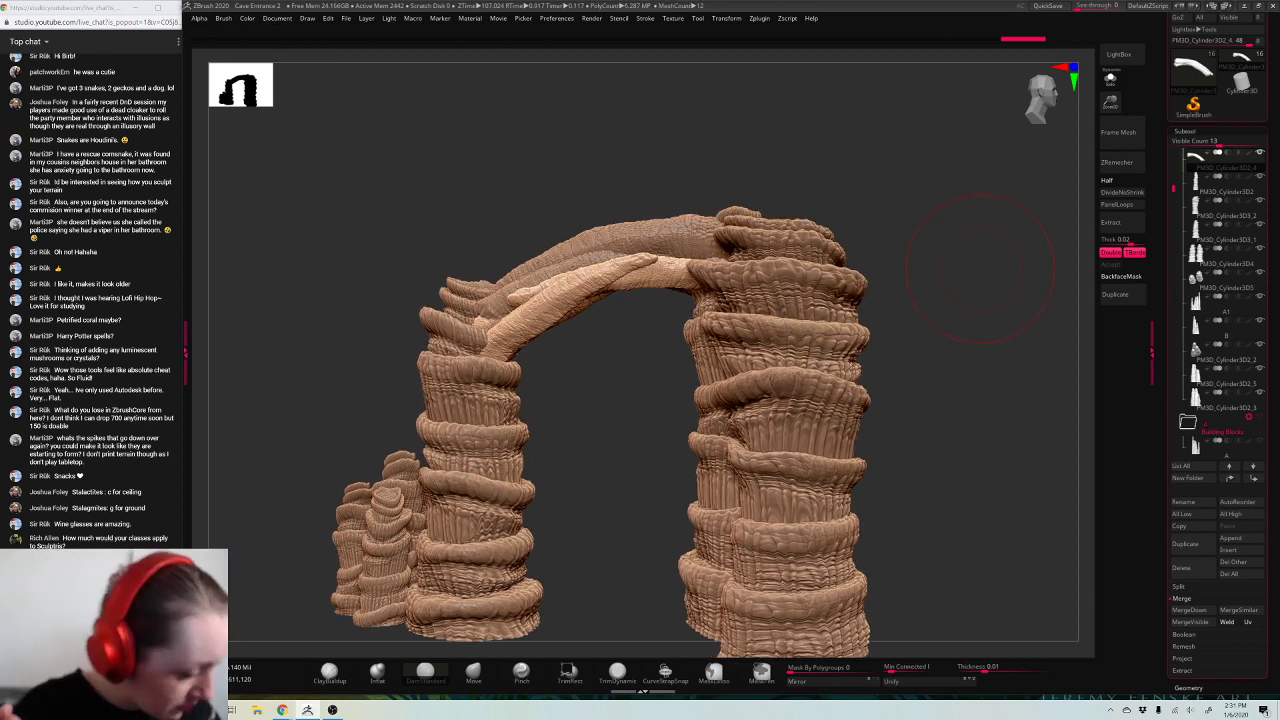
pyautogui.press('b')
pyautogui.press('m')
pyautogui.press('v')
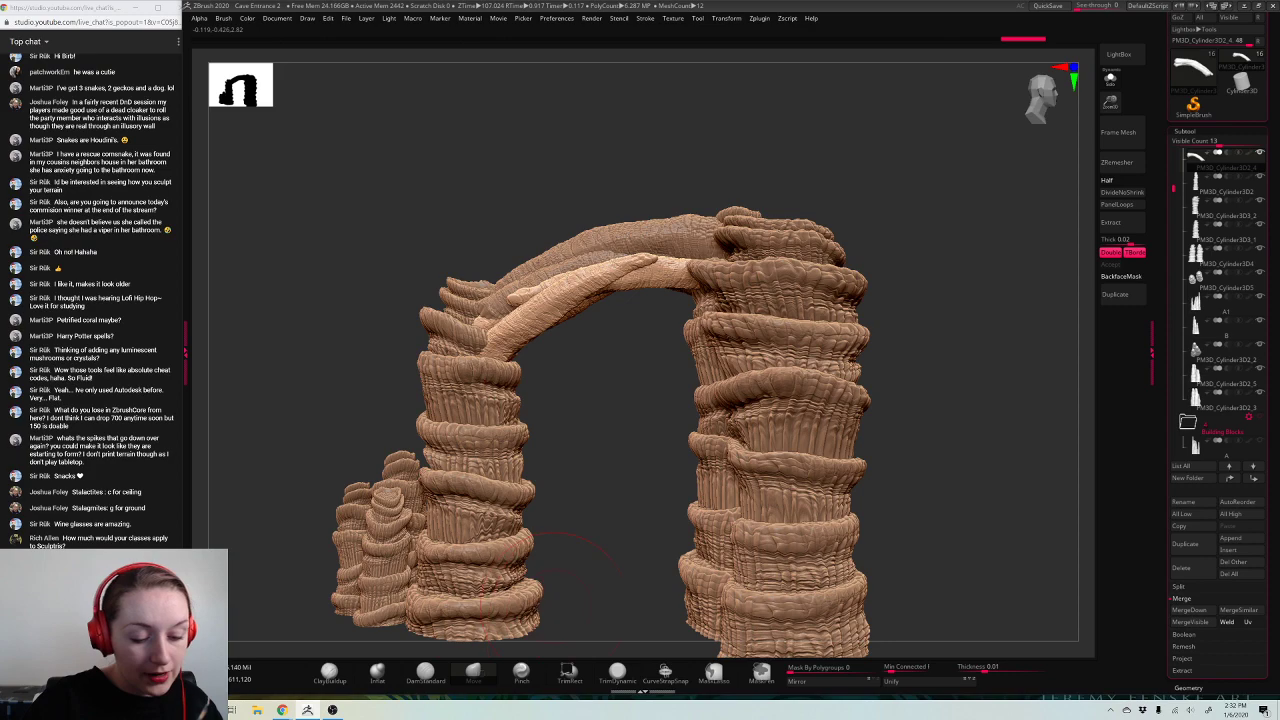
pyautogui.moveTo(684, 274); pyautogui.dragTo(704, 267)
pyautogui.moveTo(928, 258)
pyautogui.mouseDown()
pyautogui.moveTo(990, 250)
pyautogui.moveTo(940, 235)
pyautogui.moveTo(950, 195)
pyautogui.moveTo(934, 303)
pyautogui.mouseUp()
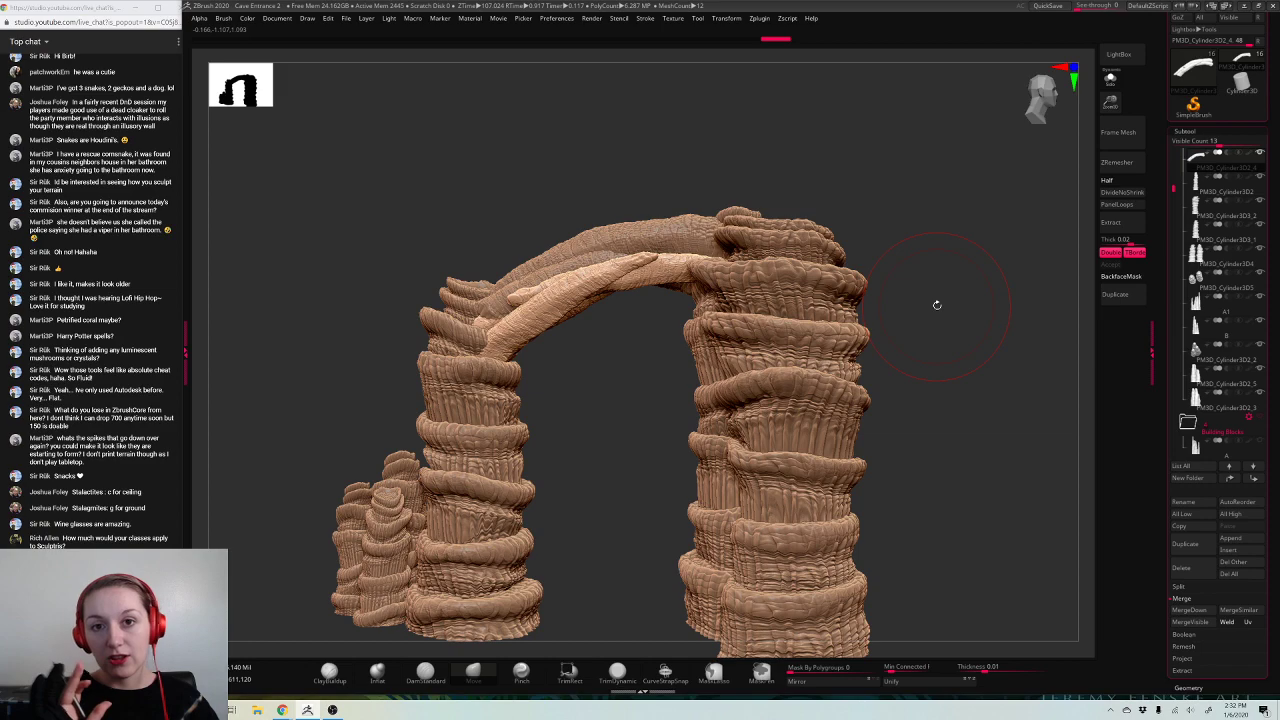
pyautogui.moveTo(962, 458)
pyautogui.mouseDown()
pyautogui.moveTo(965, 505)
pyautogui.moveTo(879, 470)
pyautogui.moveTo(1001, 409)
pyautogui.moveTo(1034, 366)
pyautogui.mouseUp()
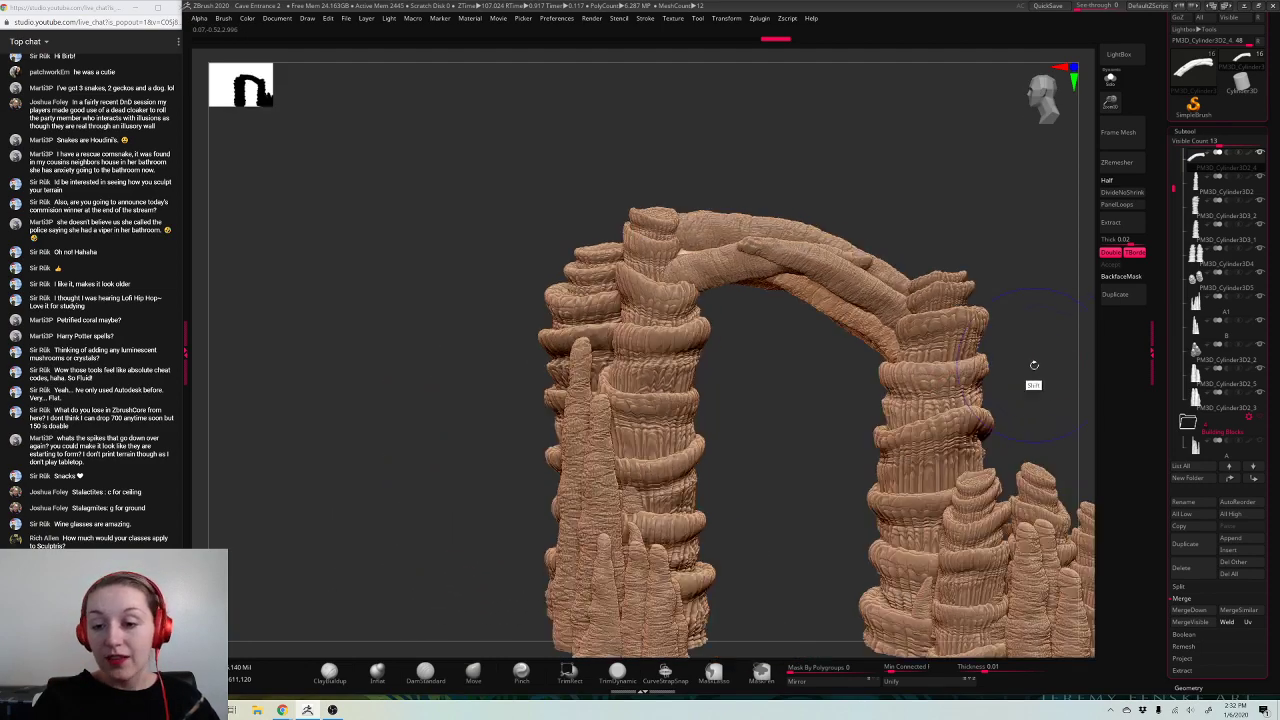
pyautogui.moveTo(1110, 102); pyautogui.dragTo(1108, 154)
# Step: Save the finished arch project by overwriting the Cave Entrance 2 file
pyautogui.keyDown('alt'); pyautogui.click(945, 203); pyautogui.keyUp('alt')
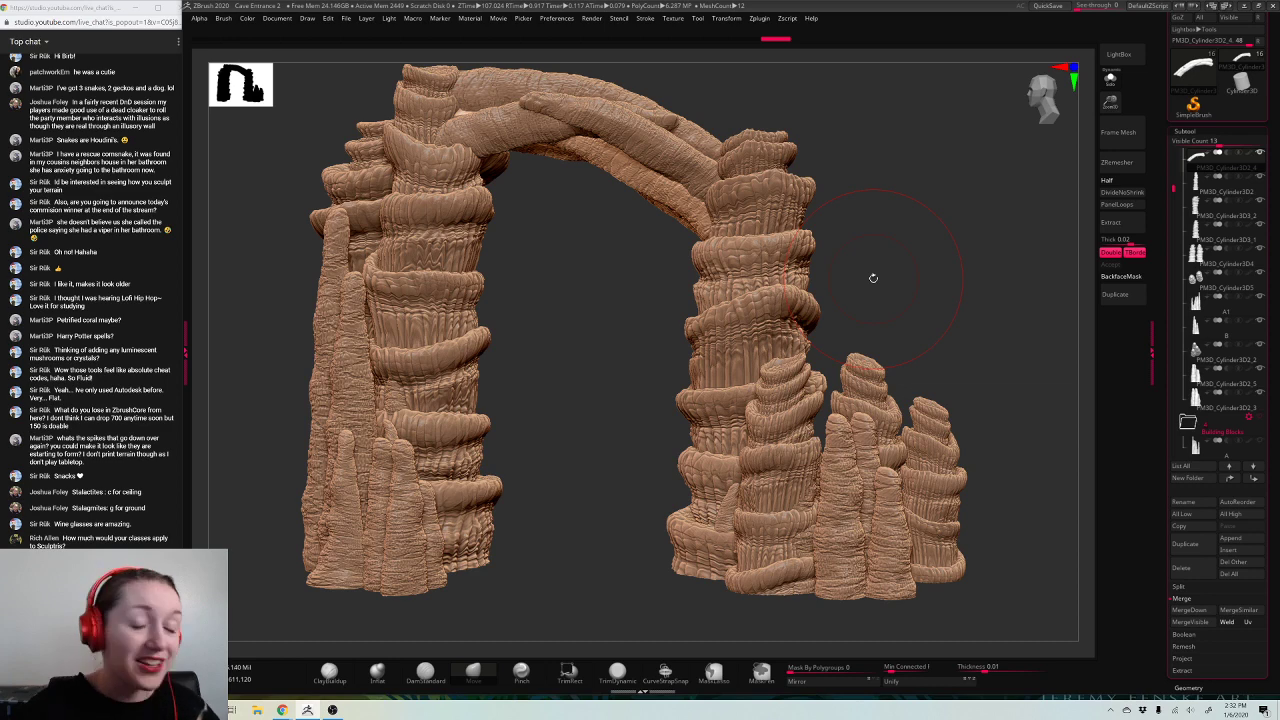
pyautogui.moveTo(955, 262)
pyautogui.mouseDown()
pyautogui.moveTo(840, 264)
pyautogui.moveTo(957, 271)
pyautogui.mouseUp()
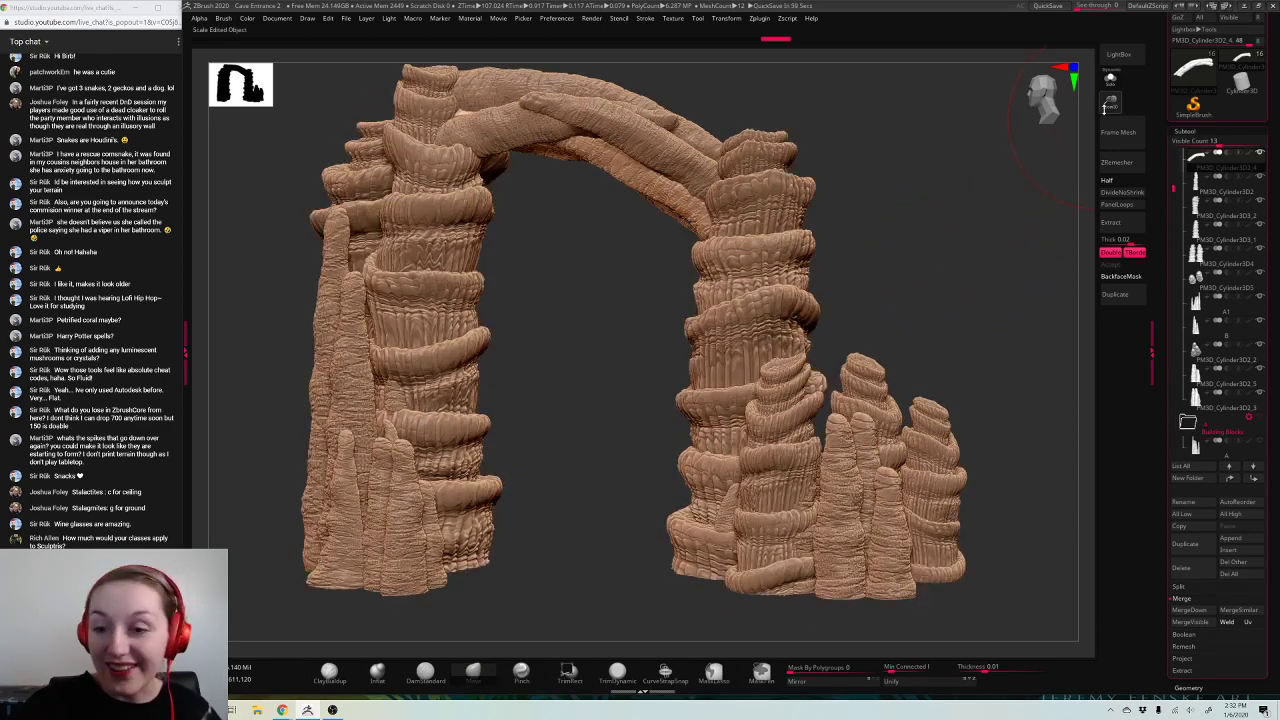
pyautogui.moveTo(1109, 103); pyautogui.dragTo(1037, 142)
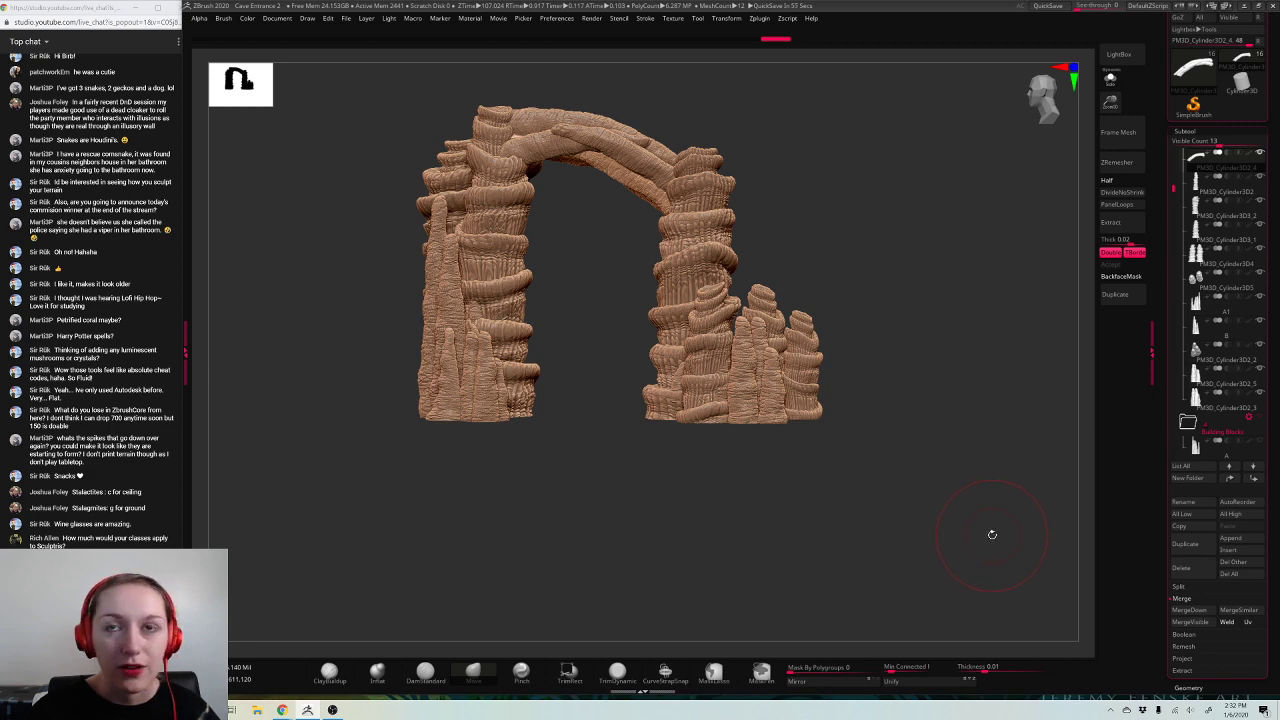
pyautogui.moveTo(986, 534); pyautogui.dragTo(962, 572)
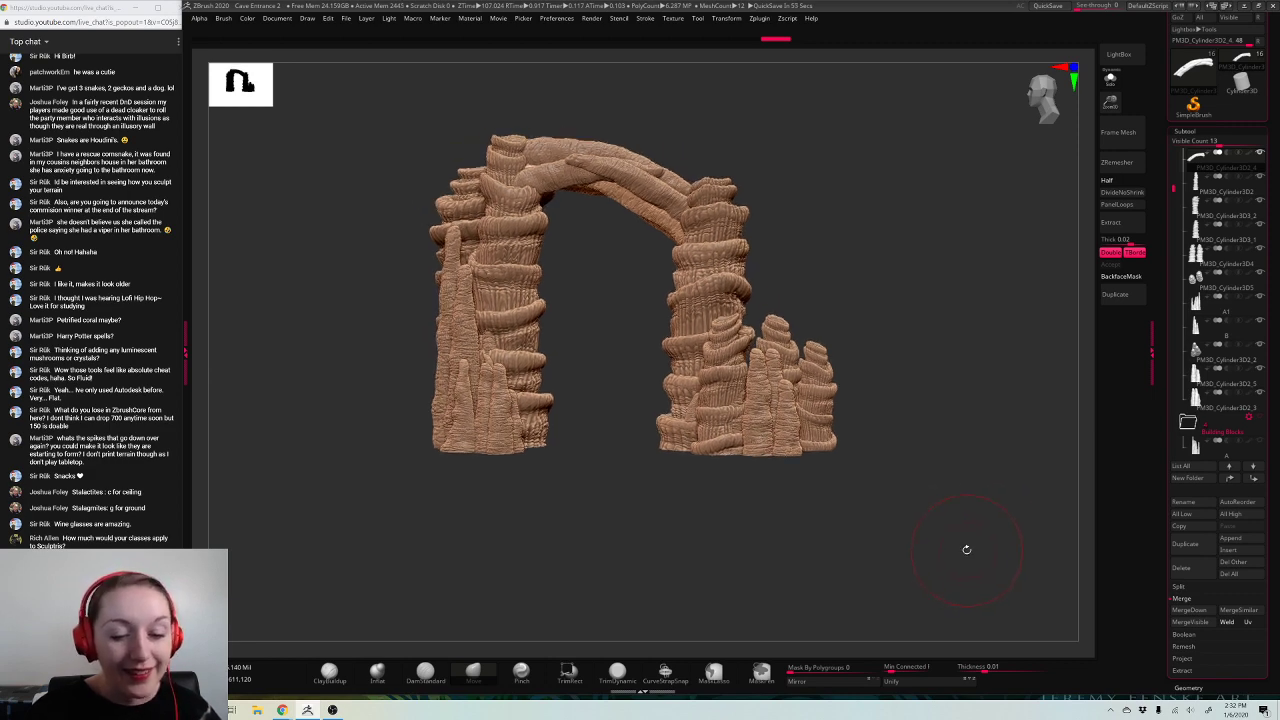
pyautogui.hotkey('ctrl', 's')
pyautogui.doubleClick(746, 177)
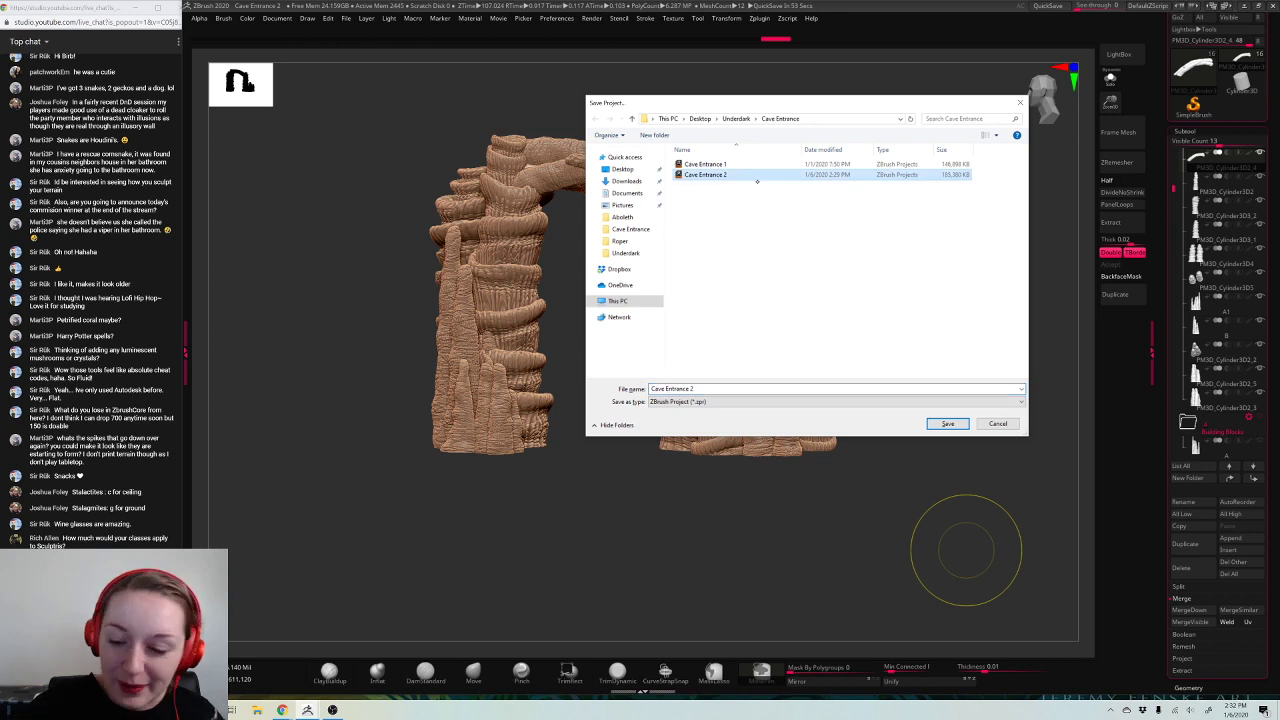
pyautogui.click(669, 357)
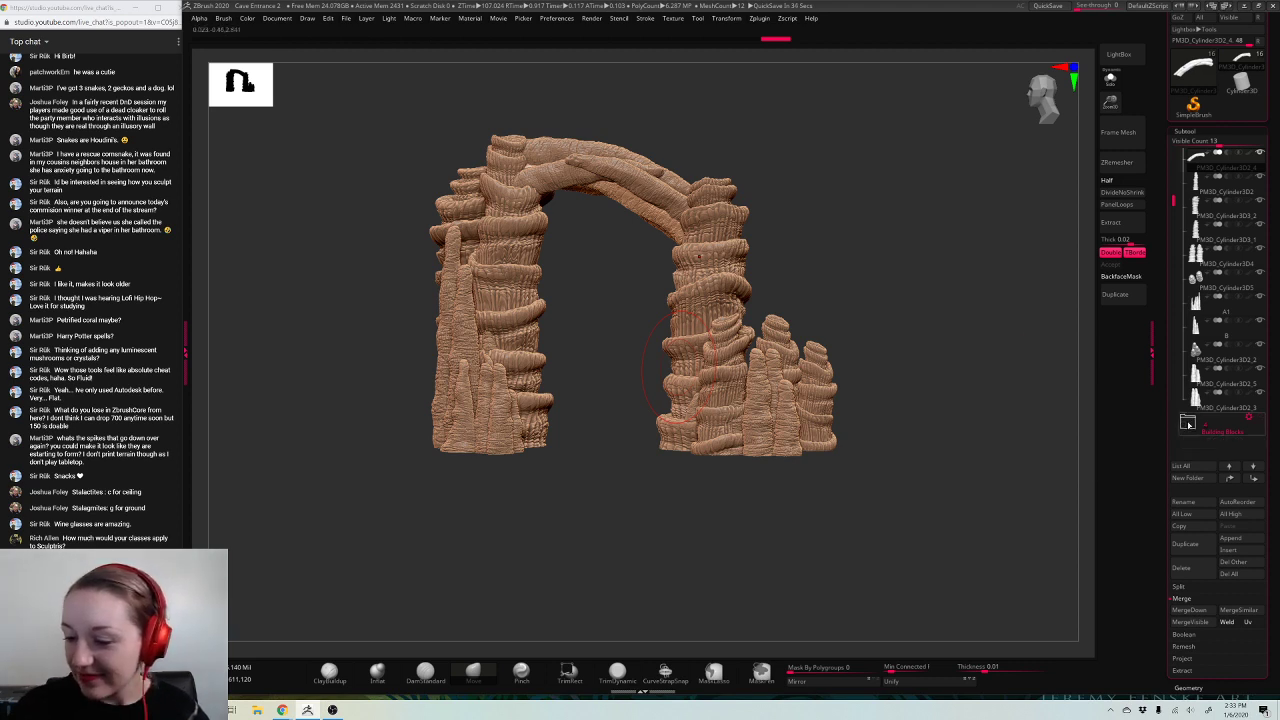
# Step: Merge all visible pieces of the entrance into a single mesh and switch to the merged copy
pyautogui.moveTo(1240, 344)
pyautogui.click(1234, 145)
pyautogui.moveTo(1174, 204); pyautogui.dragTo(1174, 162)
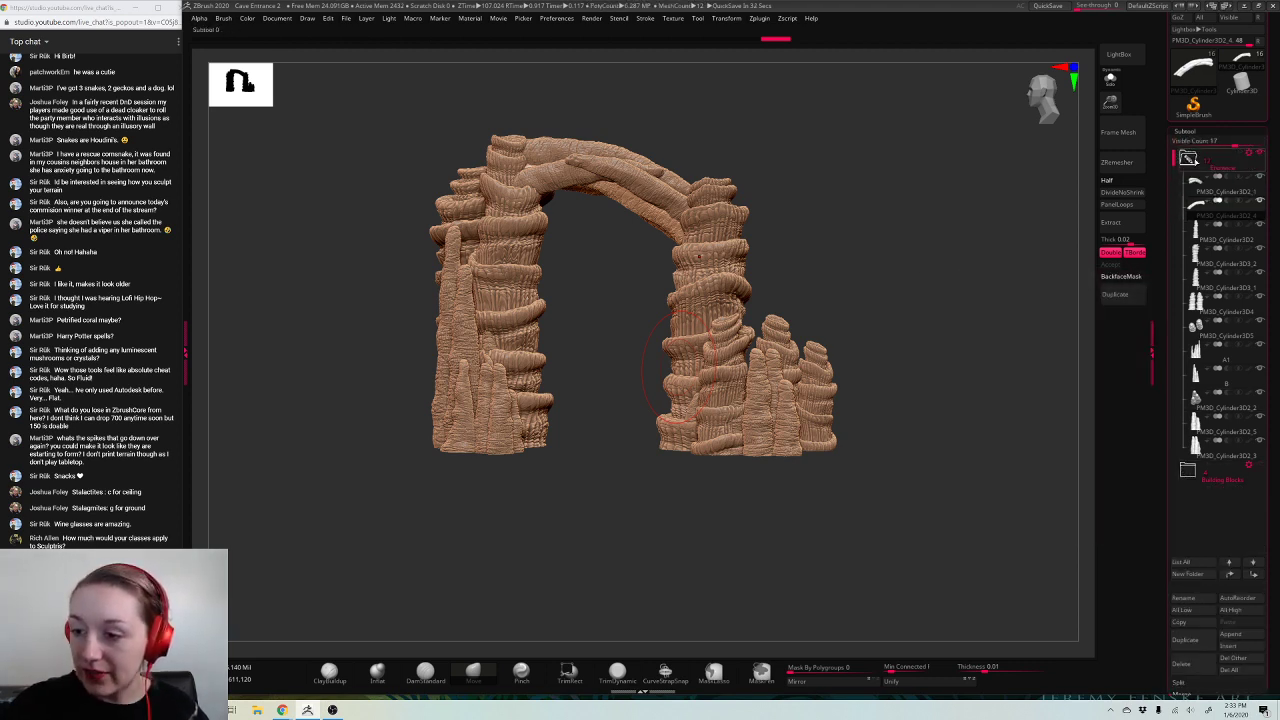
pyautogui.click(1215, 191)
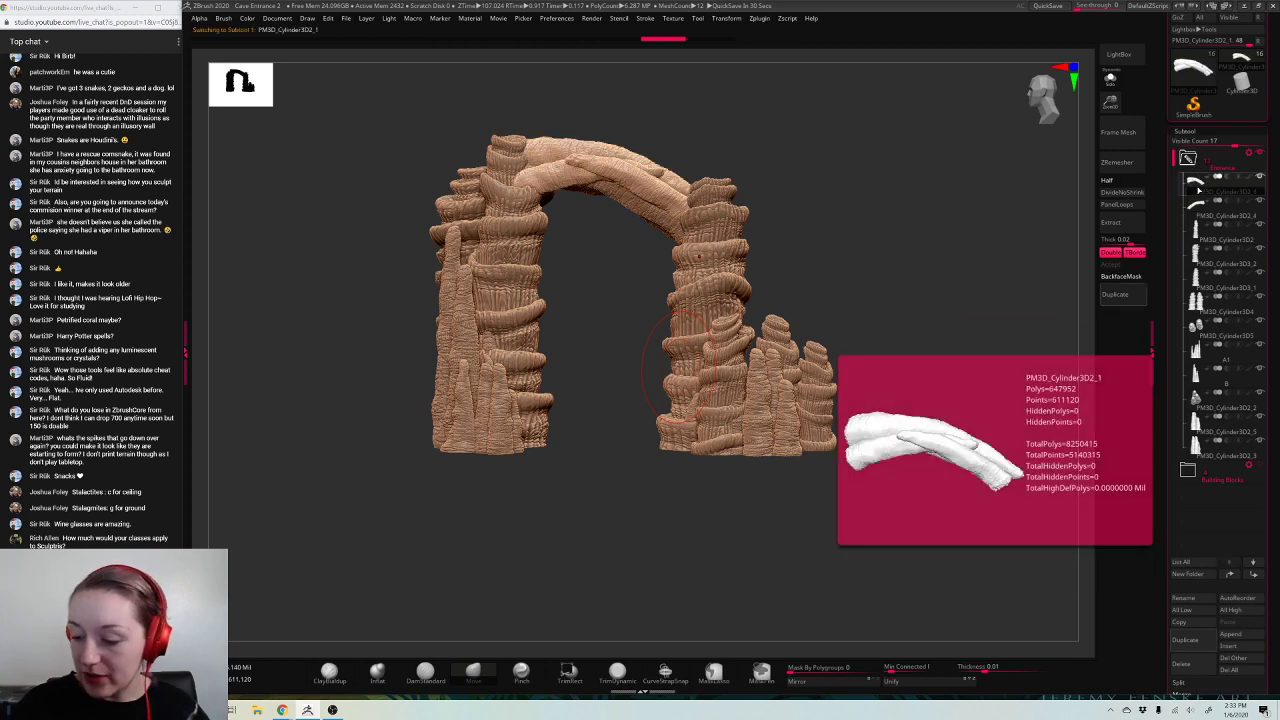
pyautogui.click(1181, 694)
pyautogui.click(1195, 659)
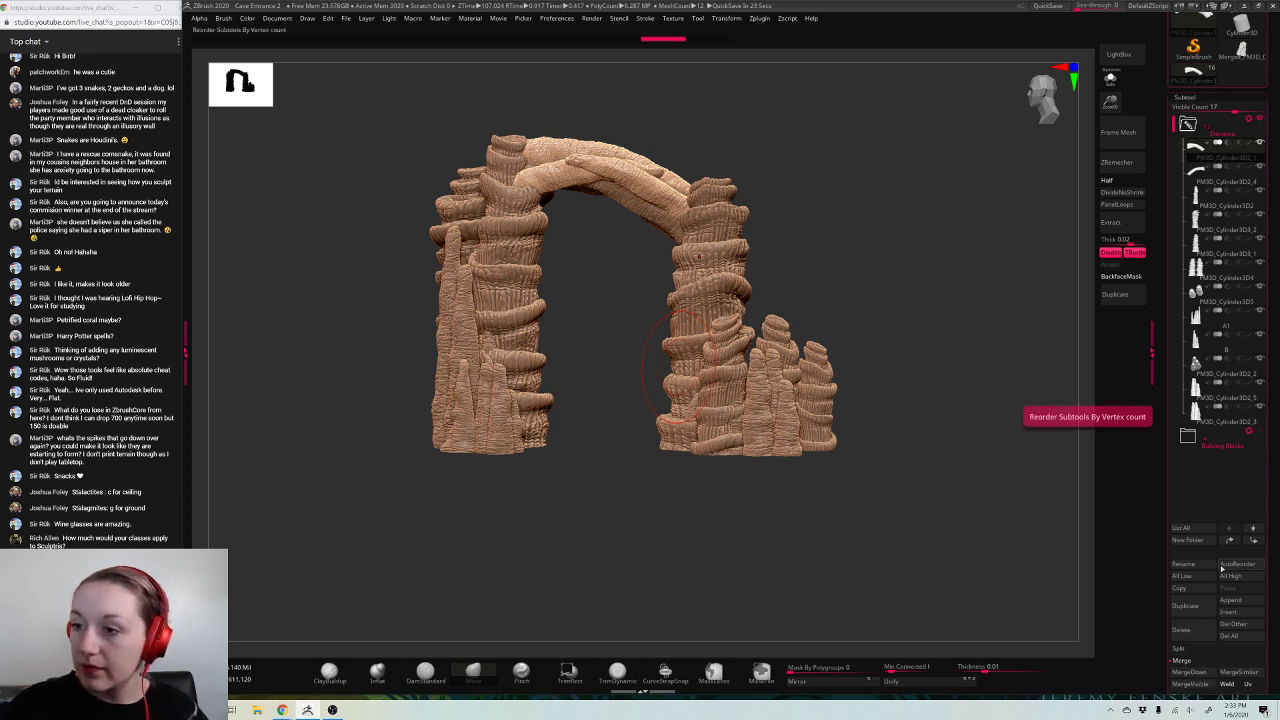
pyautogui.moveTo(1220, 552); pyautogui.dragTo(1220, 665)
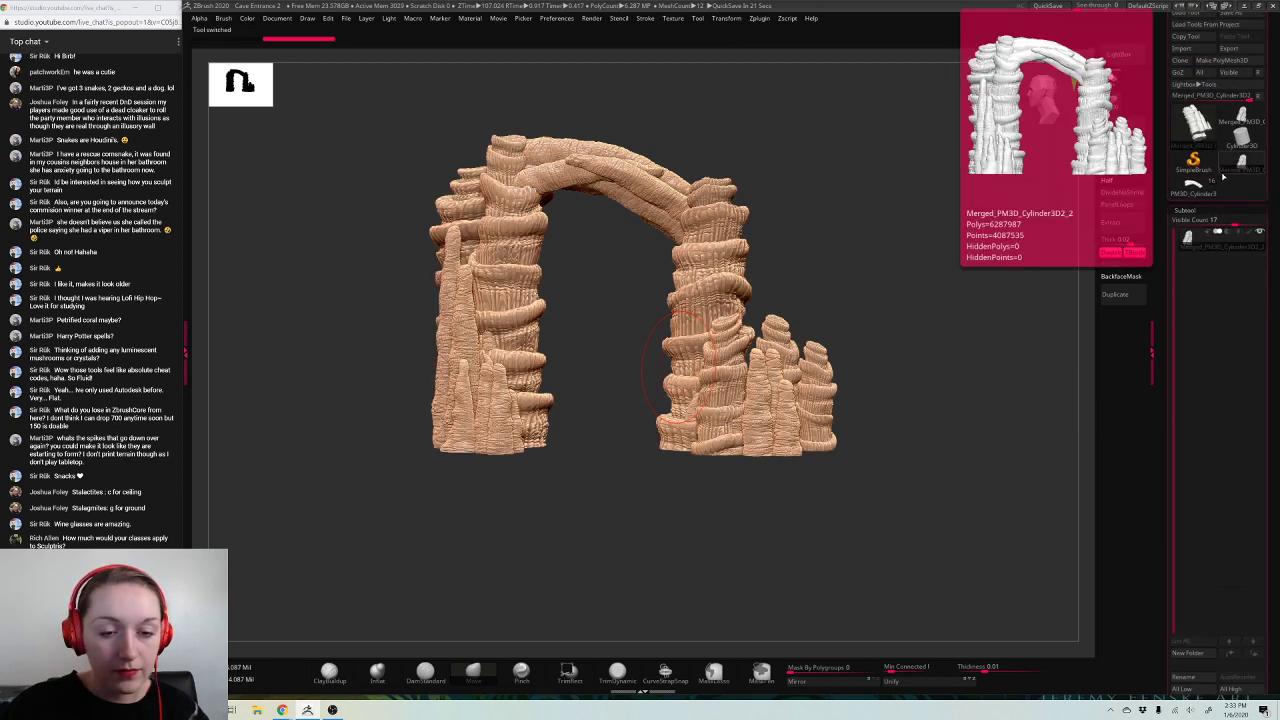
pyautogui.click(1240, 166)
# Step: Try to fuse the merged arch into one surface with DynaMesh at resolution 4096
pyautogui.moveTo(951, 263); pyautogui.dragTo(944, 321)
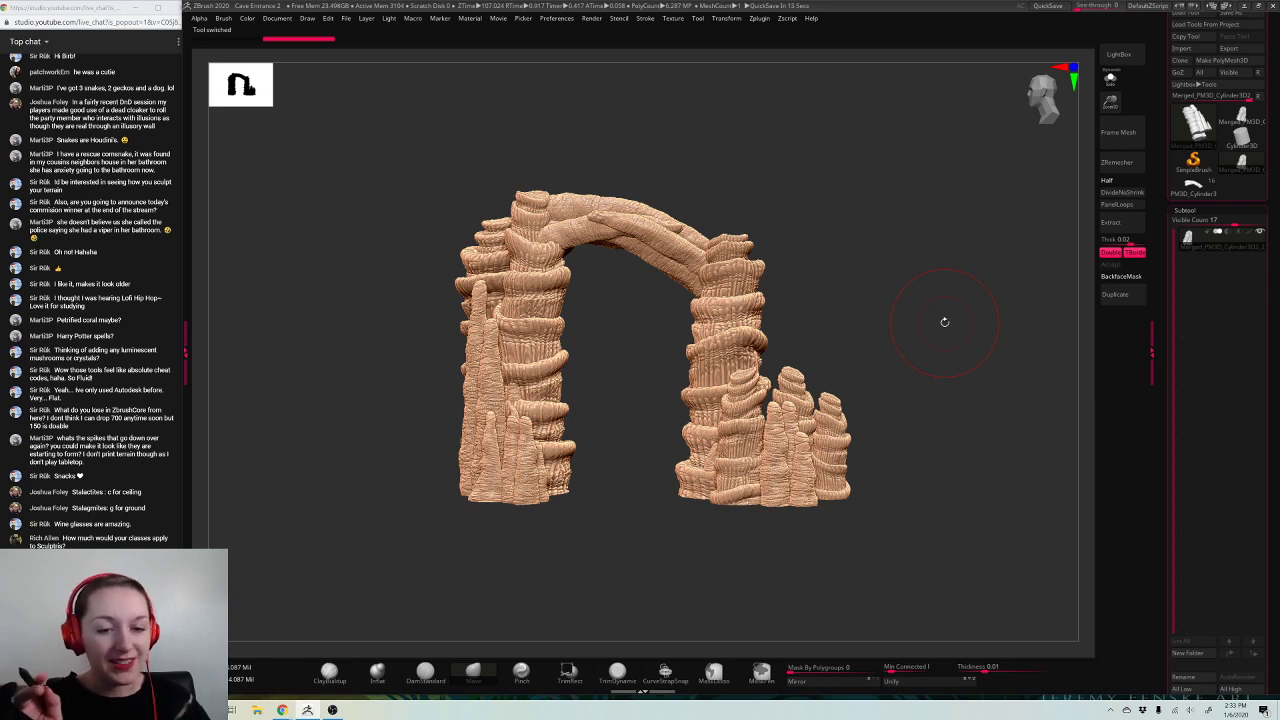
pyautogui.keyDown('alt'); pyautogui.moveTo(945, 322); pyautogui.dragTo(903, 287); pyautogui.keyUp('alt')
pyautogui.click(1185, 211)
pyautogui.click(1188, 222)
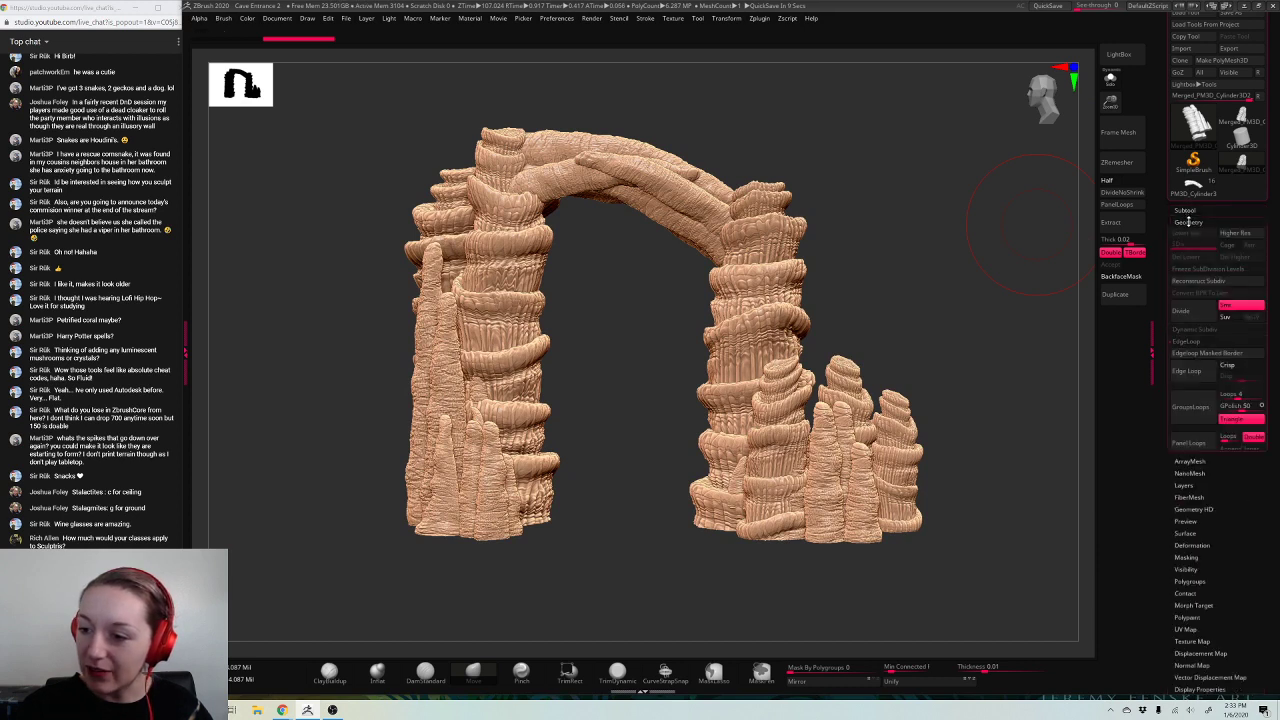
pyautogui.click(1200, 341)
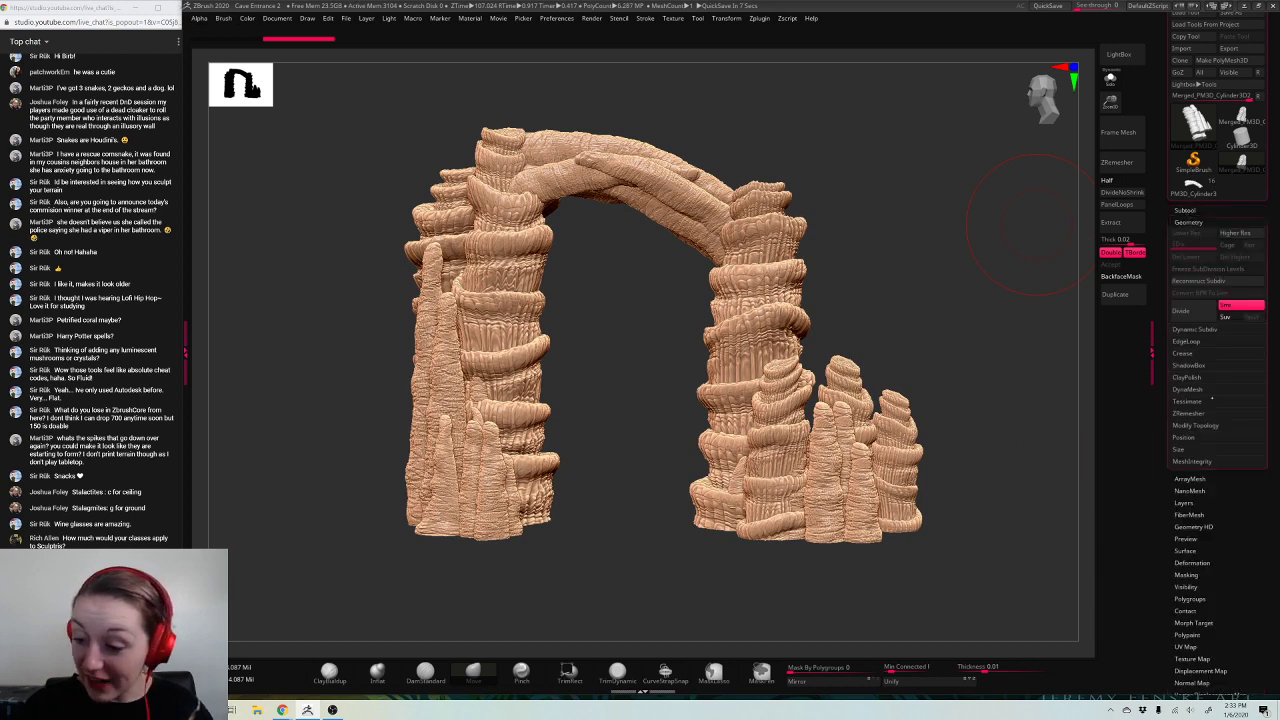
pyautogui.click(1188, 389)
pyautogui.click(1188, 407)
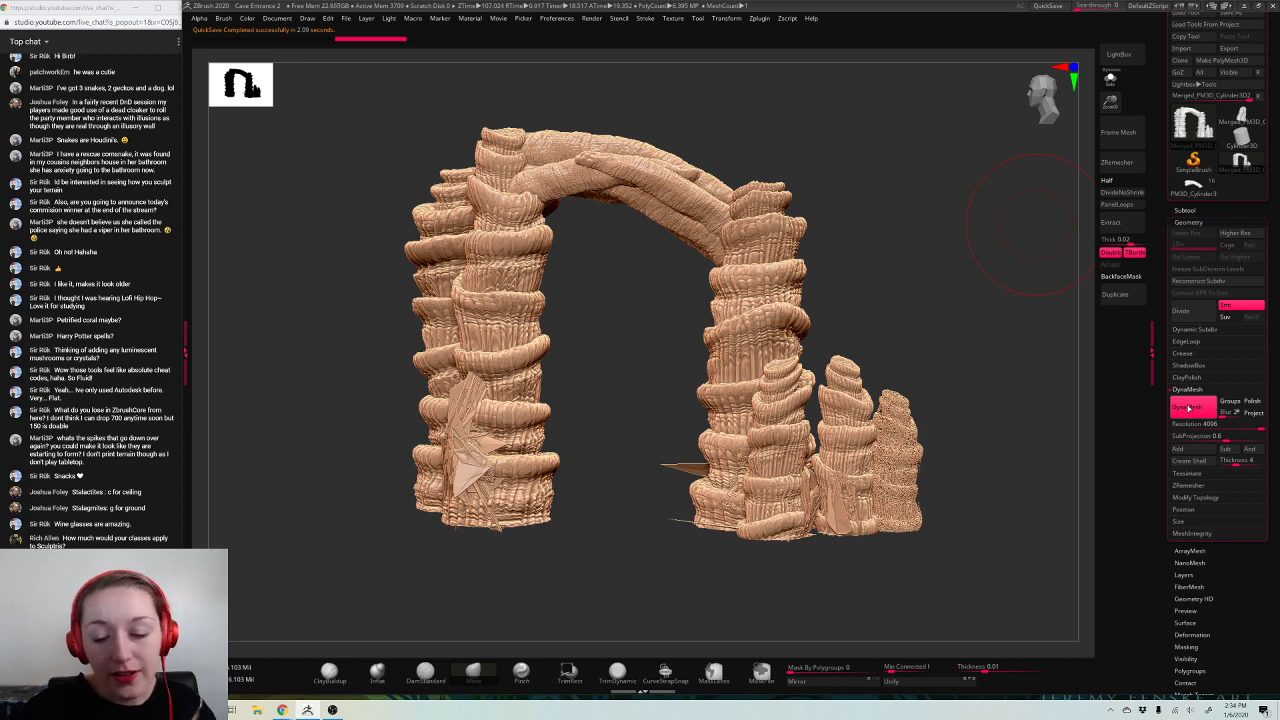
# Step: Inspect the remeshed pillars and spikes from several angles, and undo the DynaMesh
pyautogui.moveTo(943, 386); pyautogui.dragTo(856, 435)
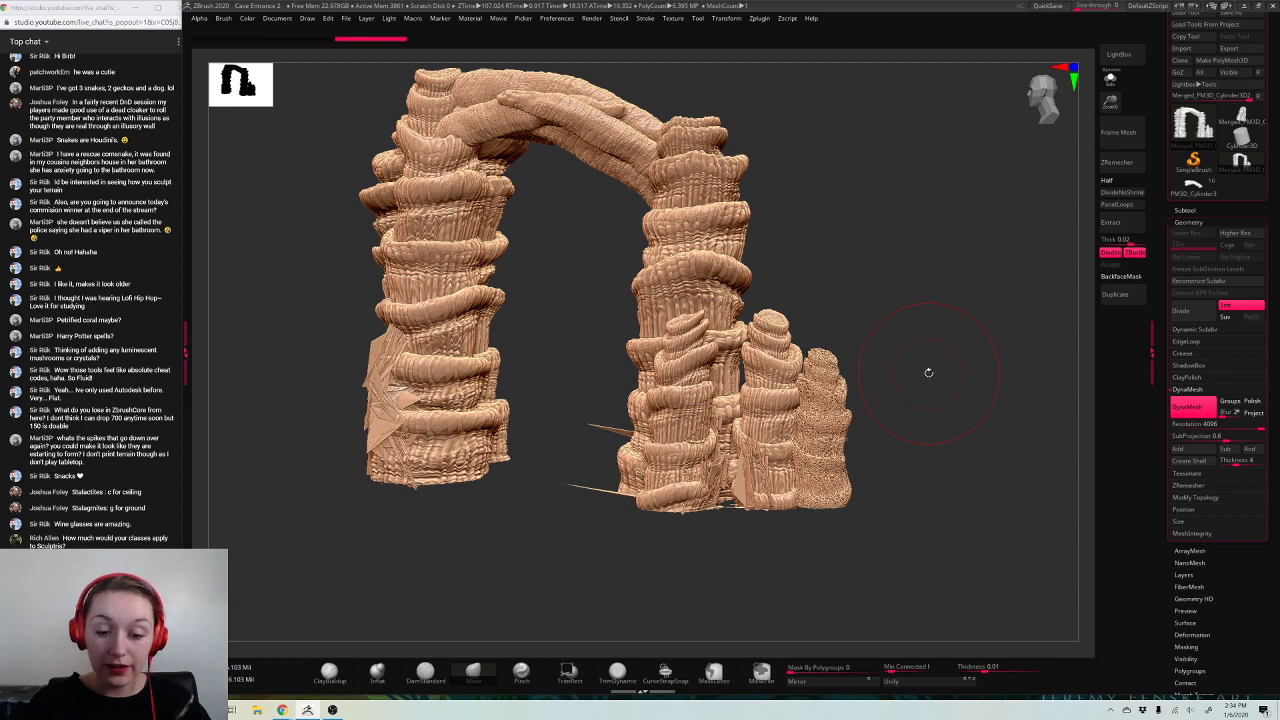
pyautogui.moveTo(928, 372); pyautogui.dragTo(714, 480)
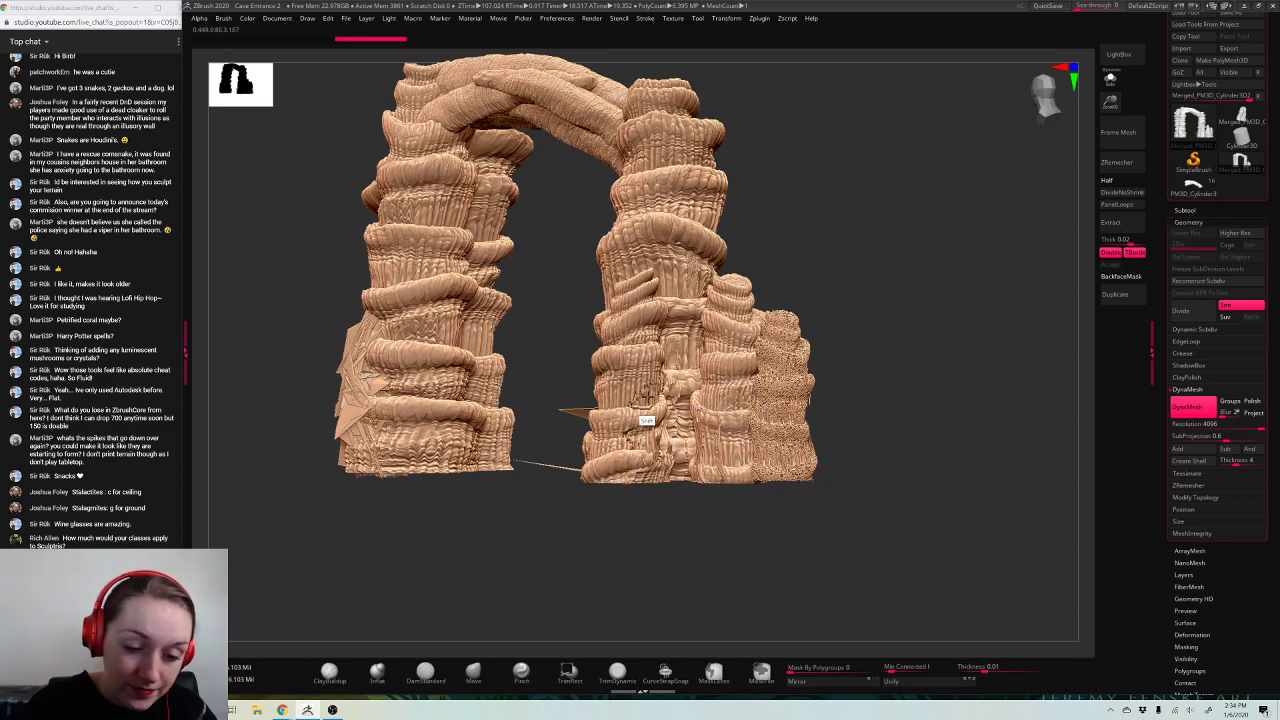
pyautogui.moveTo(882, 328); pyautogui.dragTo(655, 394)
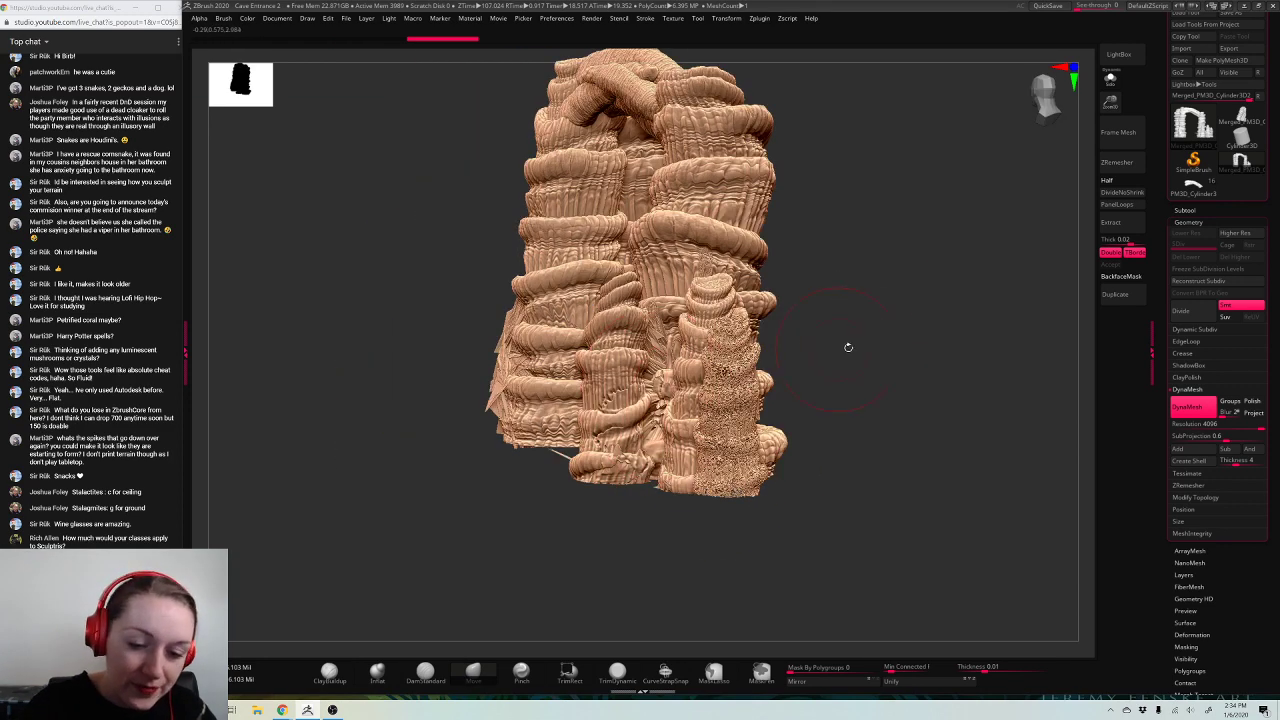
pyautogui.moveTo(904, 354); pyautogui.dragTo(806, 508)
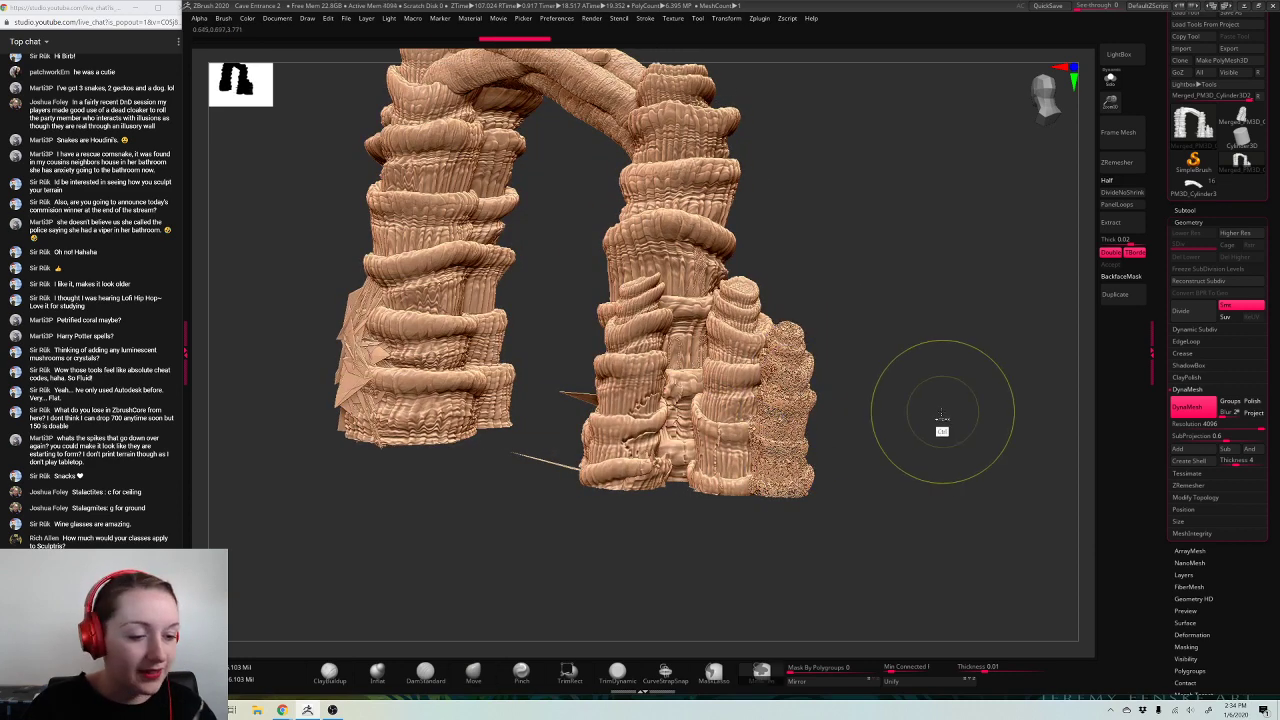
pyautogui.hotkey('ctrl', 'z')
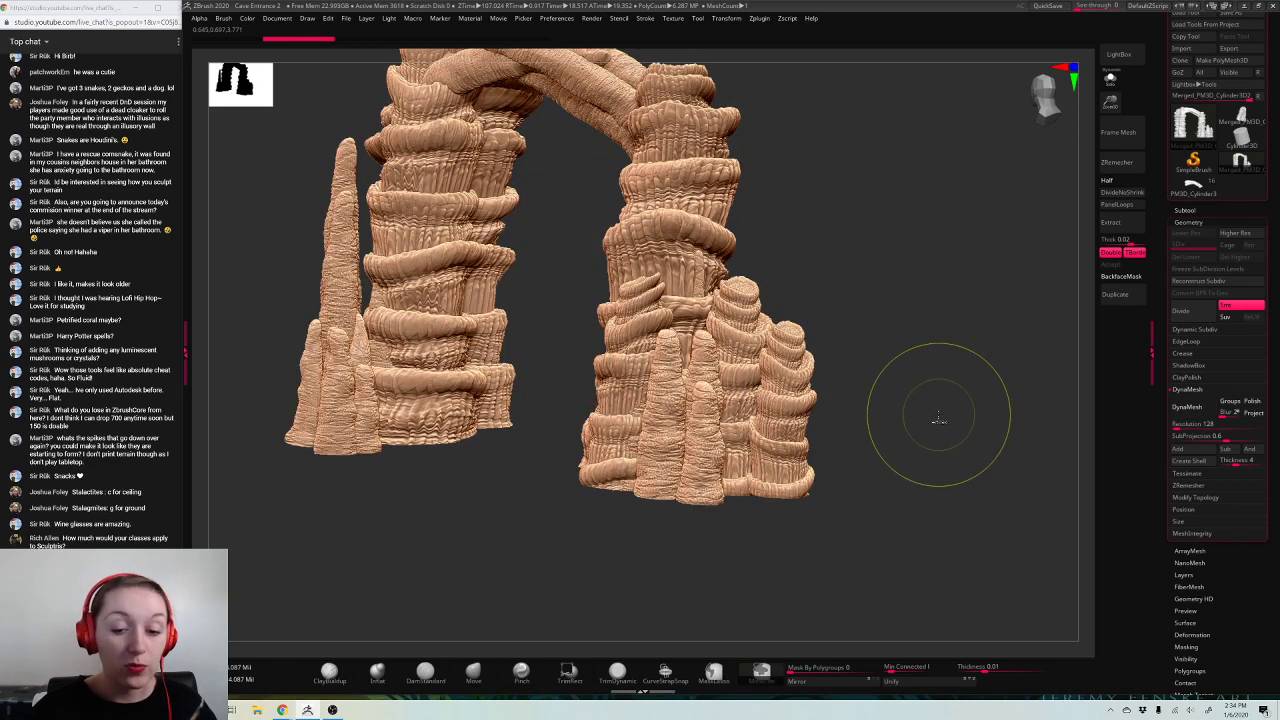
# Step: Step through the undo history to compare the arch before and after the 4096 DynaMesh
pyautogui.moveTo(940, 490)
pyautogui.mouseDown()
pyautogui.moveTo(950, 421)
pyautogui.moveTo(851, 534)
pyautogui.moveTo(947, 527)
pyautogui.moveTo(922, 457)
pyautogui.moveTo(943, 540)
pyautogui.moveTo(1055, 503)
pyautogui.mouseUp()
pyautogui.click(1220, 426)
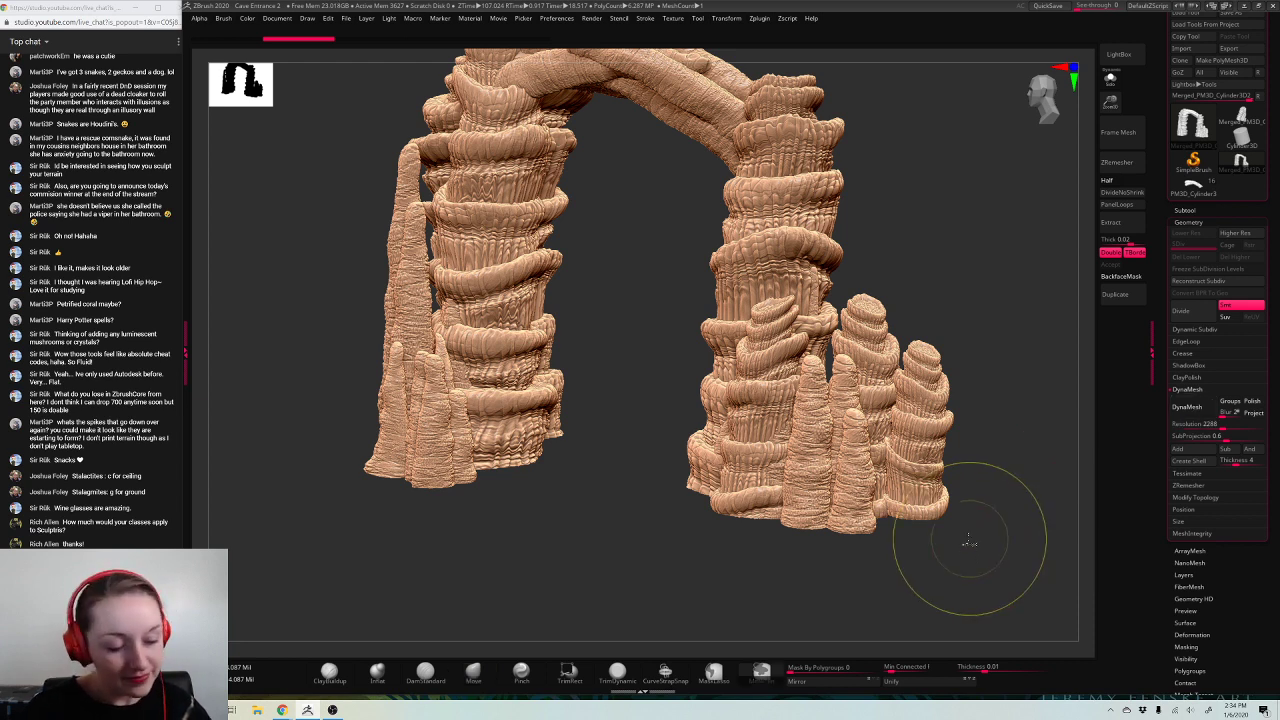
pyautogui.hotkey('ctrl', 'z')
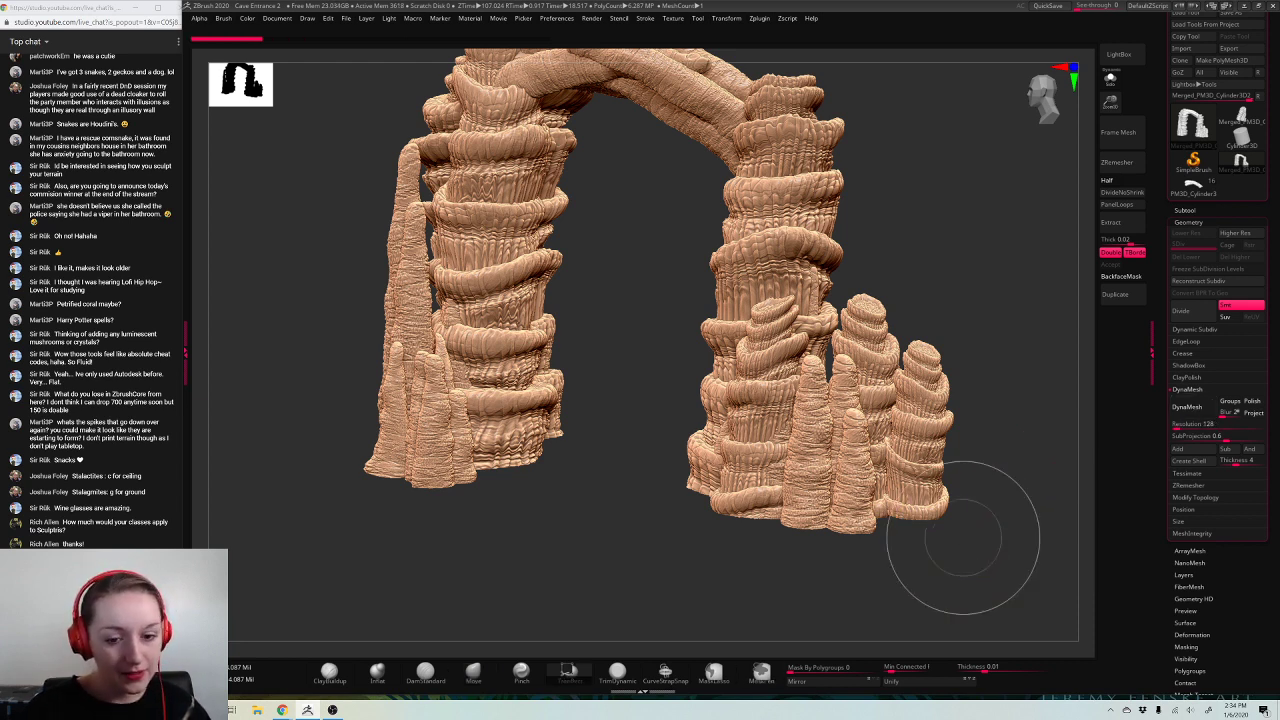
pyautogui.hotkey('ctrl', 'shift', 'z')
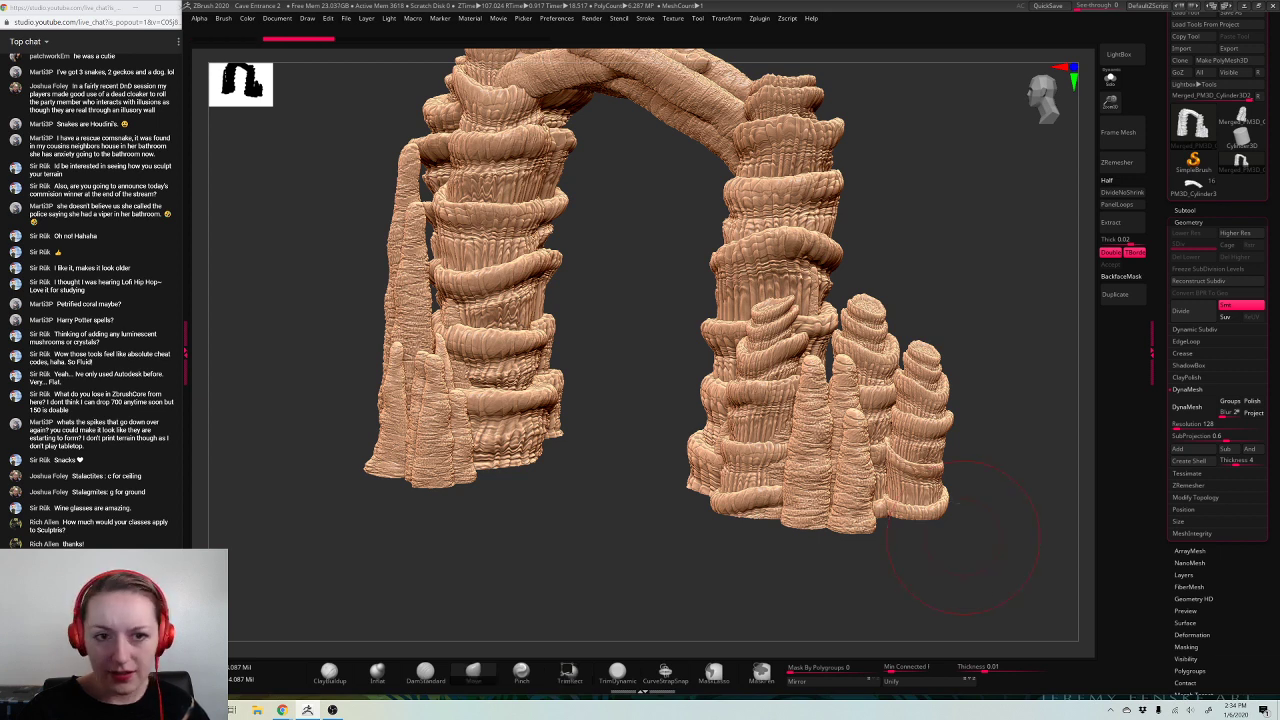
pyautogui.hotkey('ctrl', 'shift', 'z')
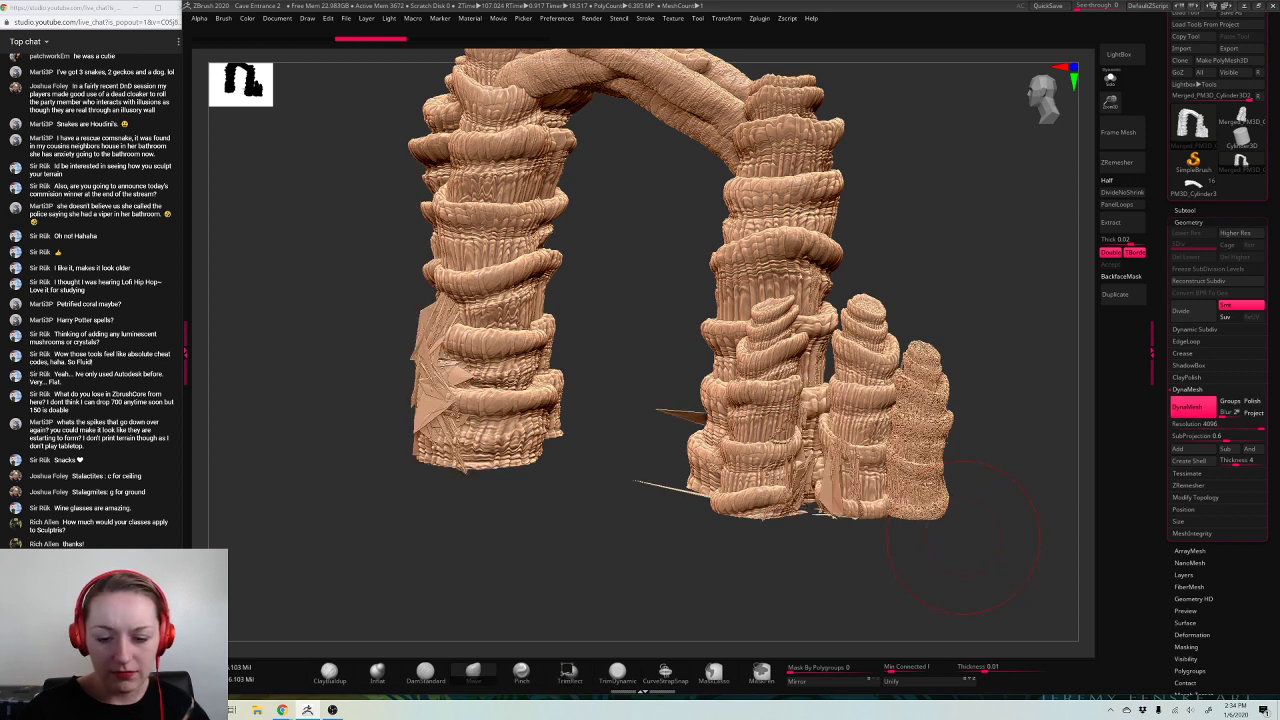
pyautogui.hotkey('ctrl', 'shift', 'z')
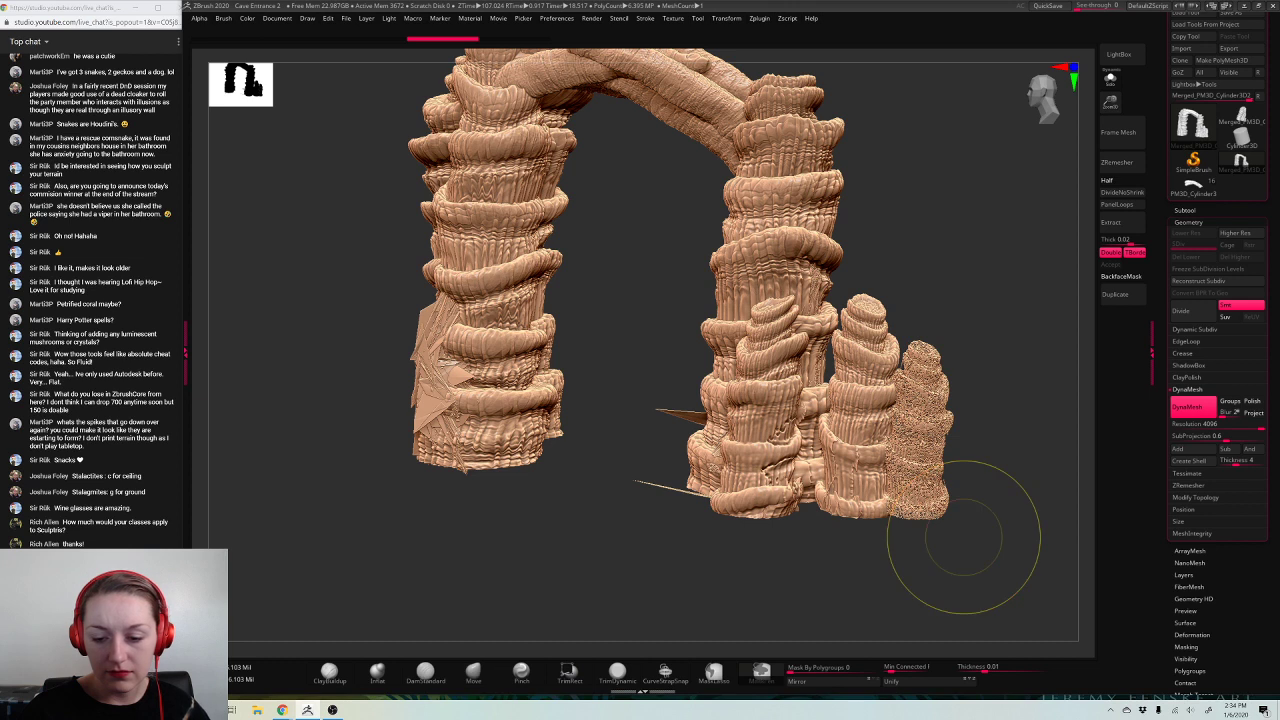
# Step: Return to the mesh before DynaMesh, try DynaMesh at resolution 1064, and undo it
pyautogui.hotkey('ctrl', 'z')
pyautogui.hotkey('ctrl', 'z')
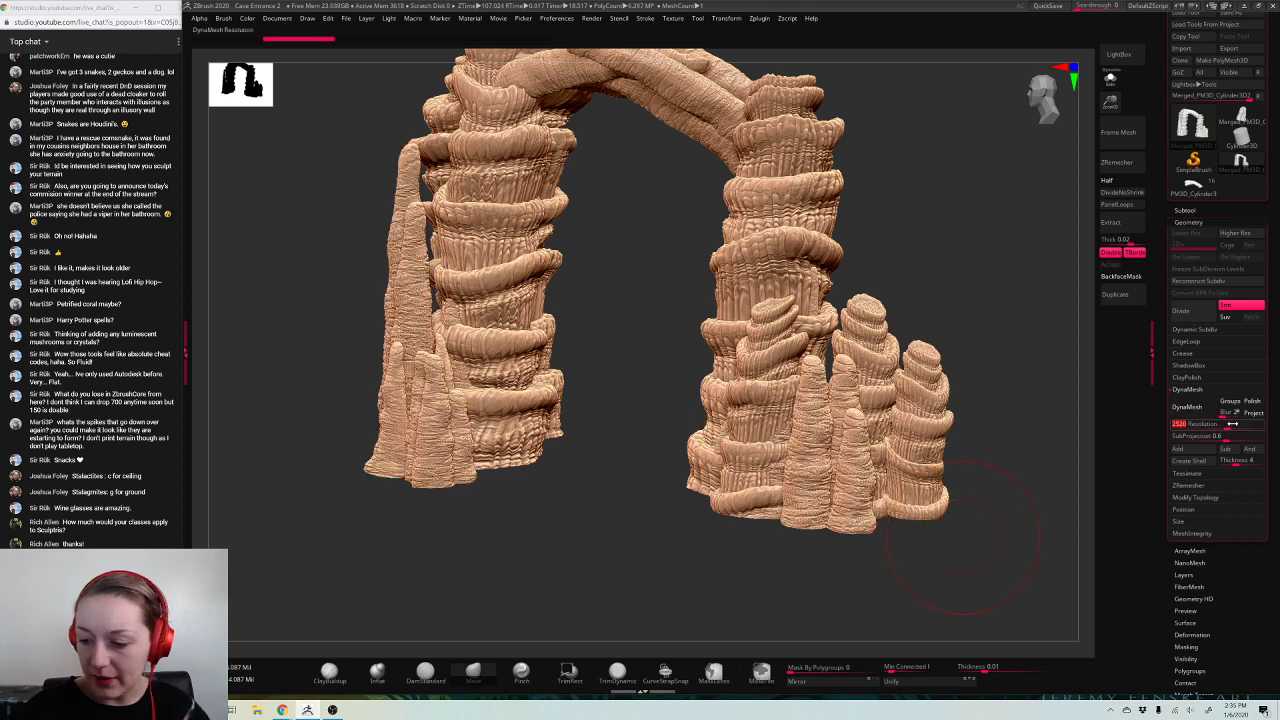
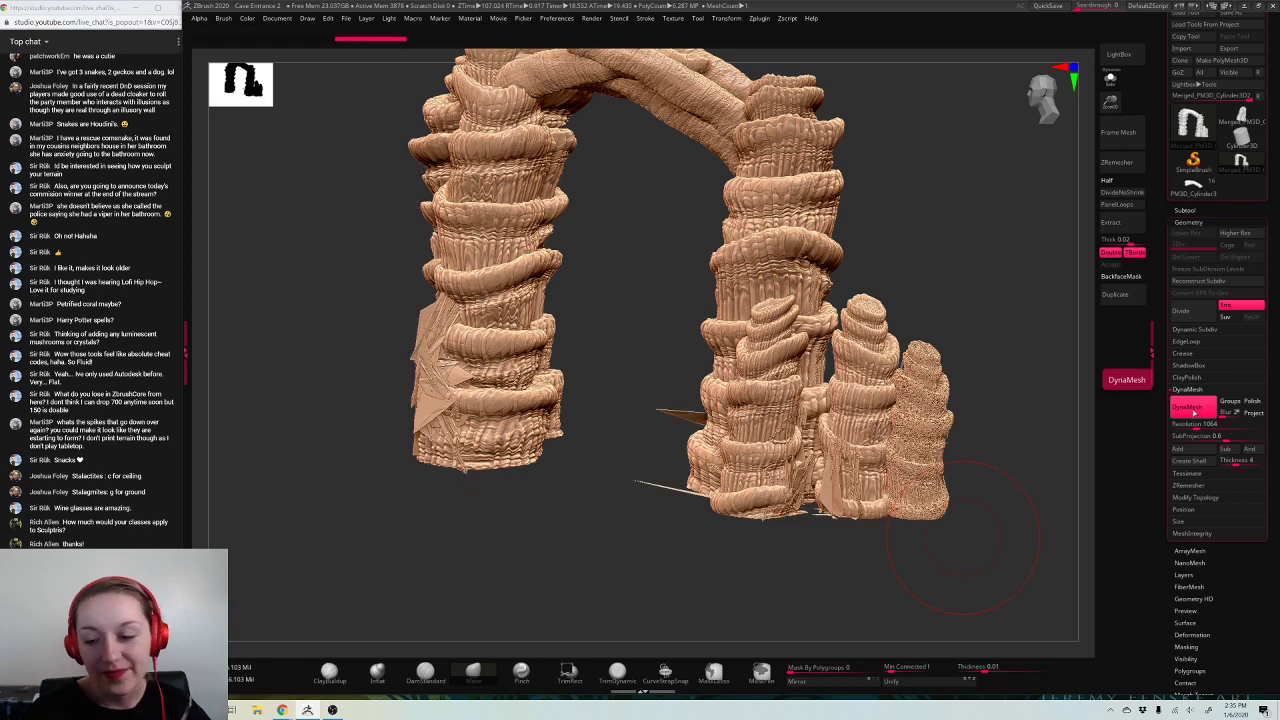
pyautogui.hotkey('ctrl', 'z')
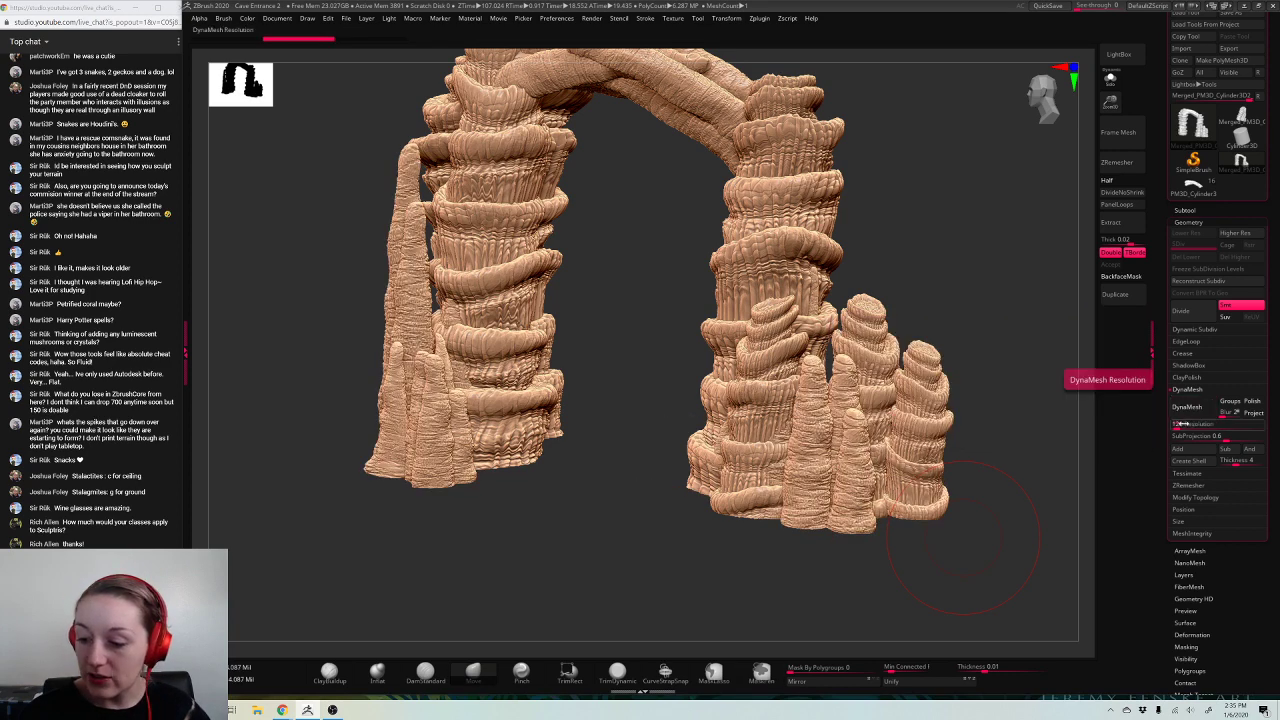
# Step: Try DynaMesh on the merged arch at resolution 128, view the whole arch, and undo it
pyautogui.click(1197, 410)
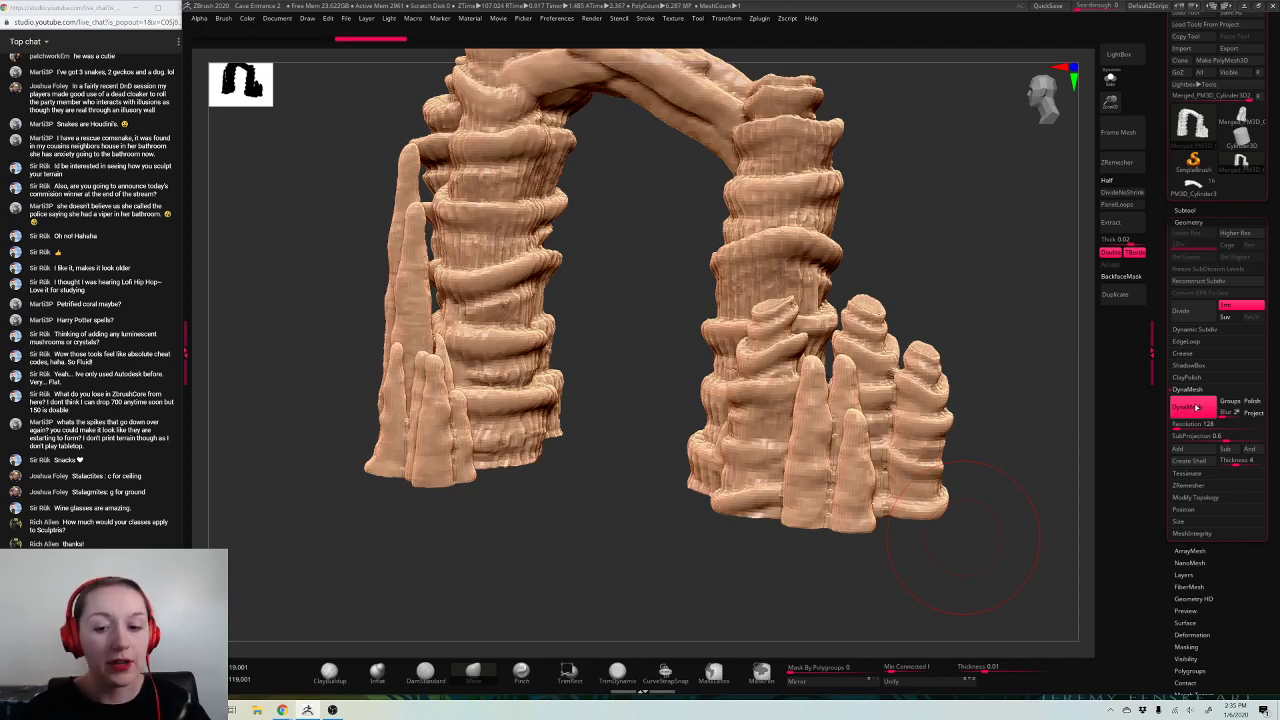
pyautogui.moveTo(986, 514)
pyautogui.mouseDown()
pyautogui.moveTo(1003, 497)
pyautogui.moveTo(1058, 142)
pyautogui.mouseUp()
pyautogui.moveTo(982, 336); pyautogui.dragTo(984, 332)
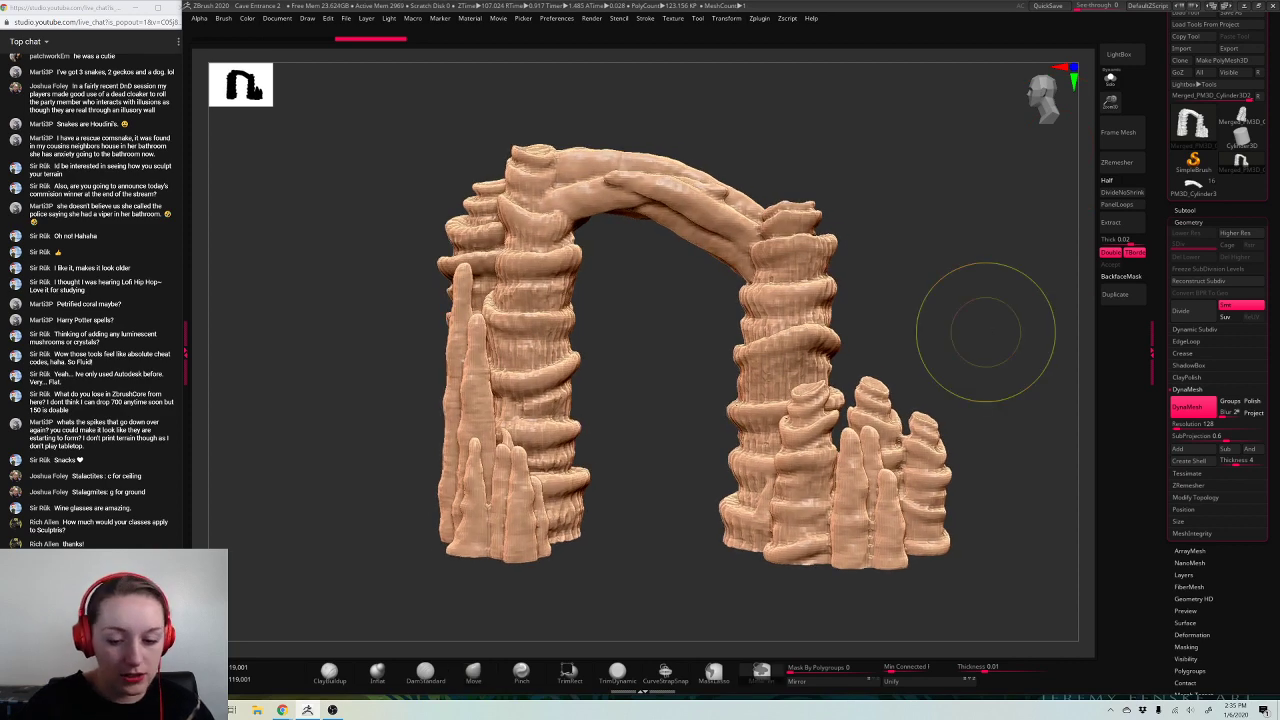
pyautogui.hotkey('ctrl', 'z')
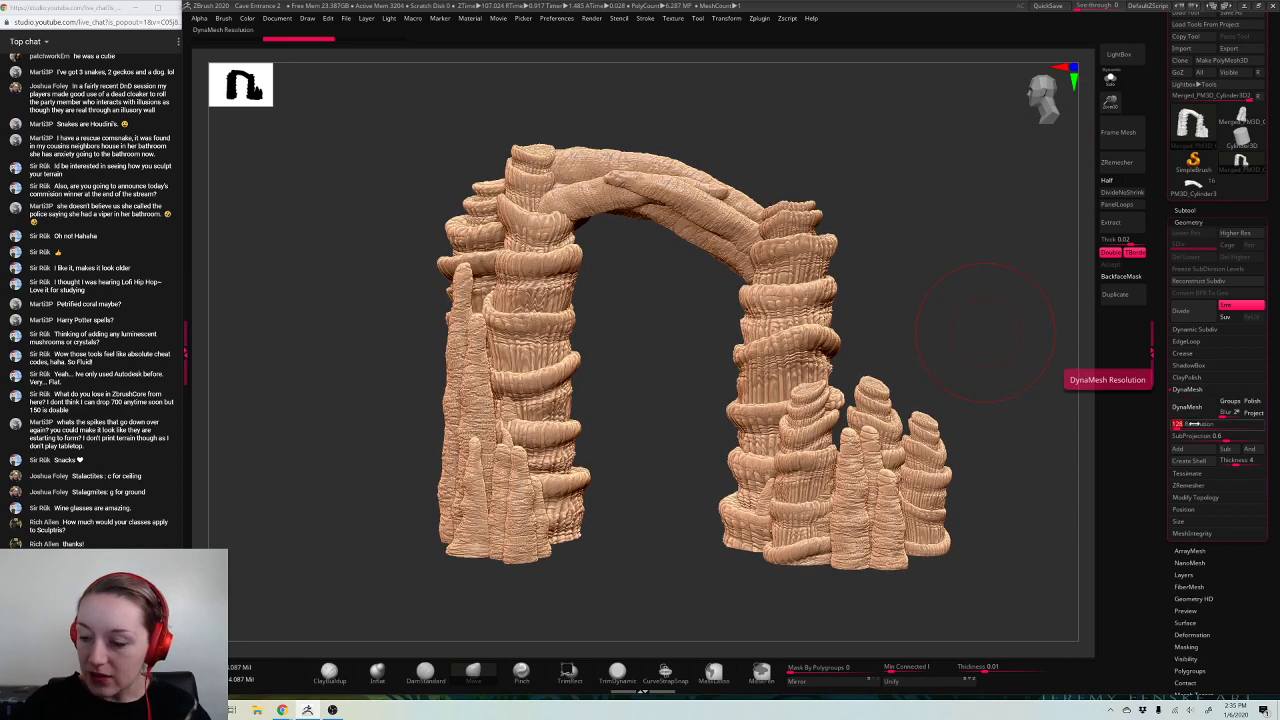
# Step: Remesh the merged arch with DynaMesh at resolution 504 and check its polygroups with PolyFrame
pyautogui.moveTo(1190, 424); pyautogui.dragTo(1184, 412)
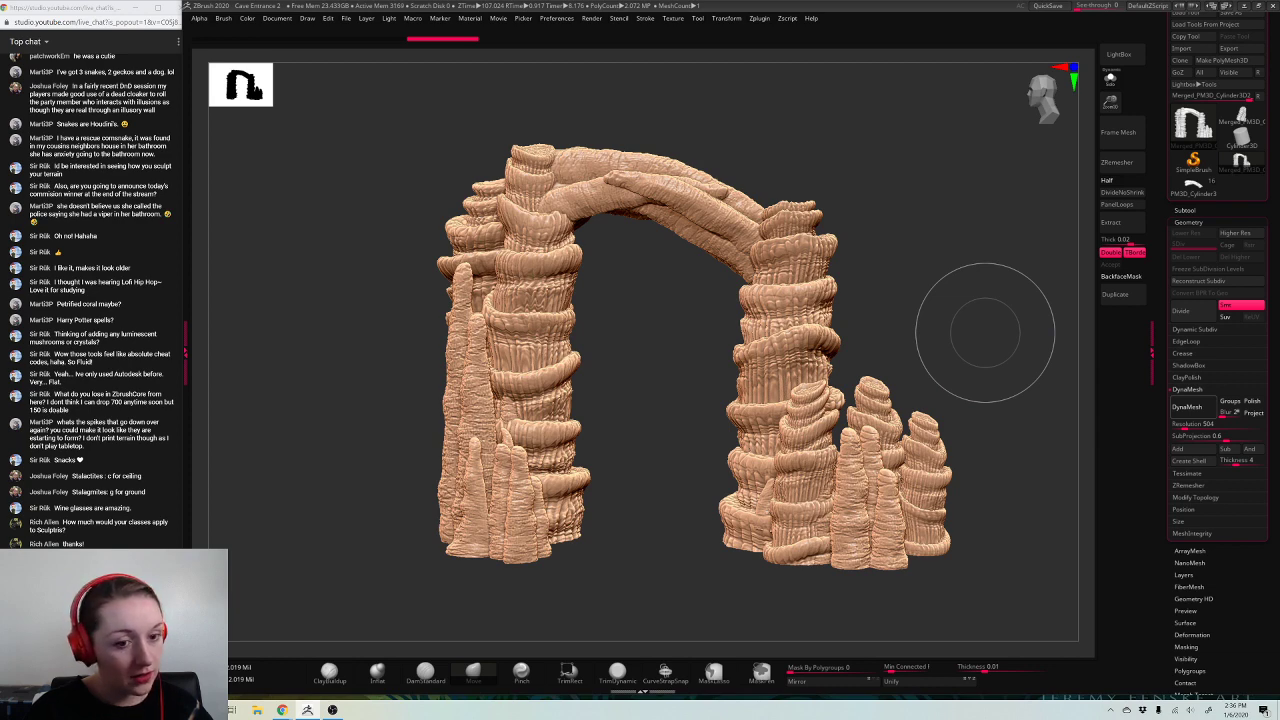
pyautogui.hotkey('shift', 'f')
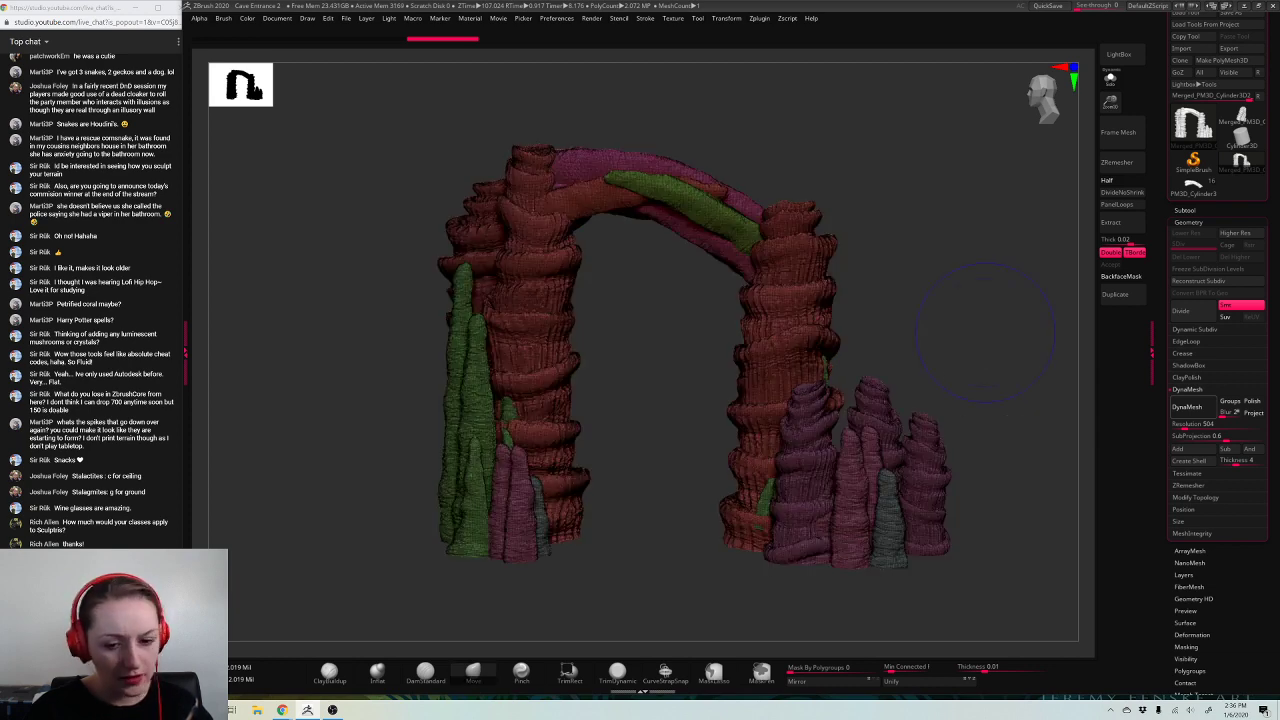
pyautogui.hotkey('shift', 'f')
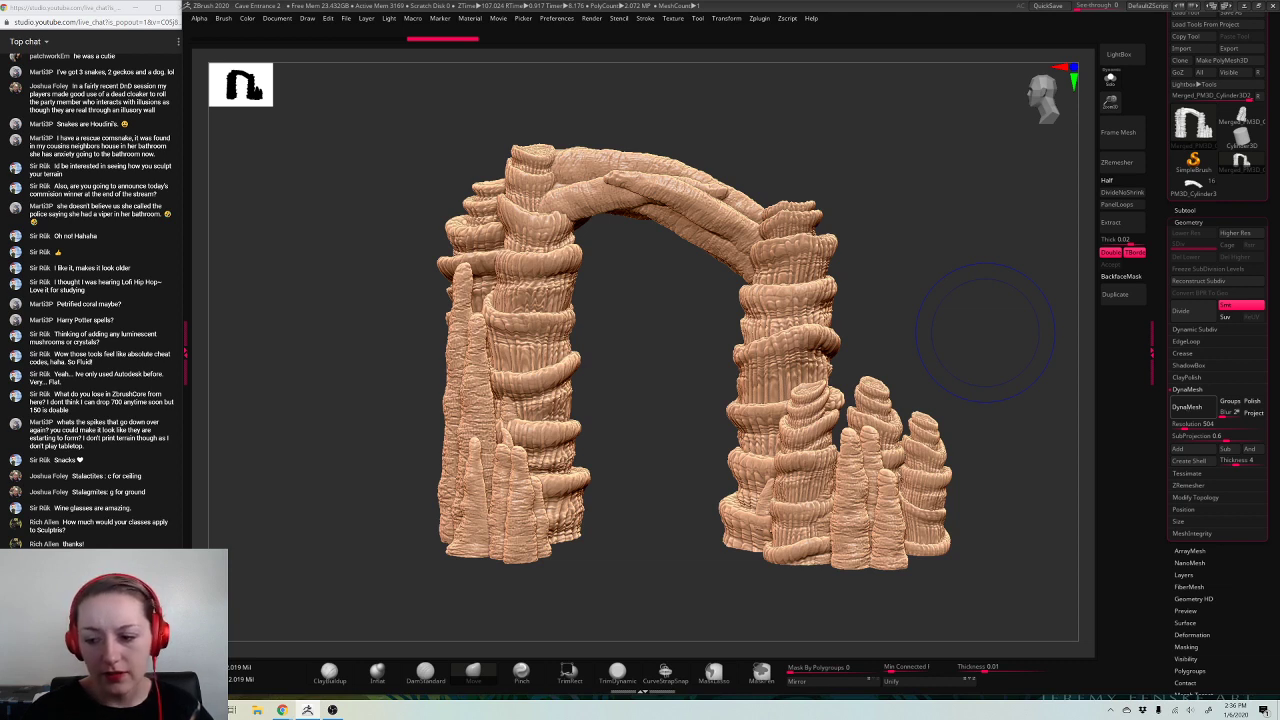
# Step: Compare the merged arch before and after the resolution 504 DynaMesh, including the pillar bases up close, and return to the mesh before it
pyautogui.hotkey('ctrl', 'shift', 'z')
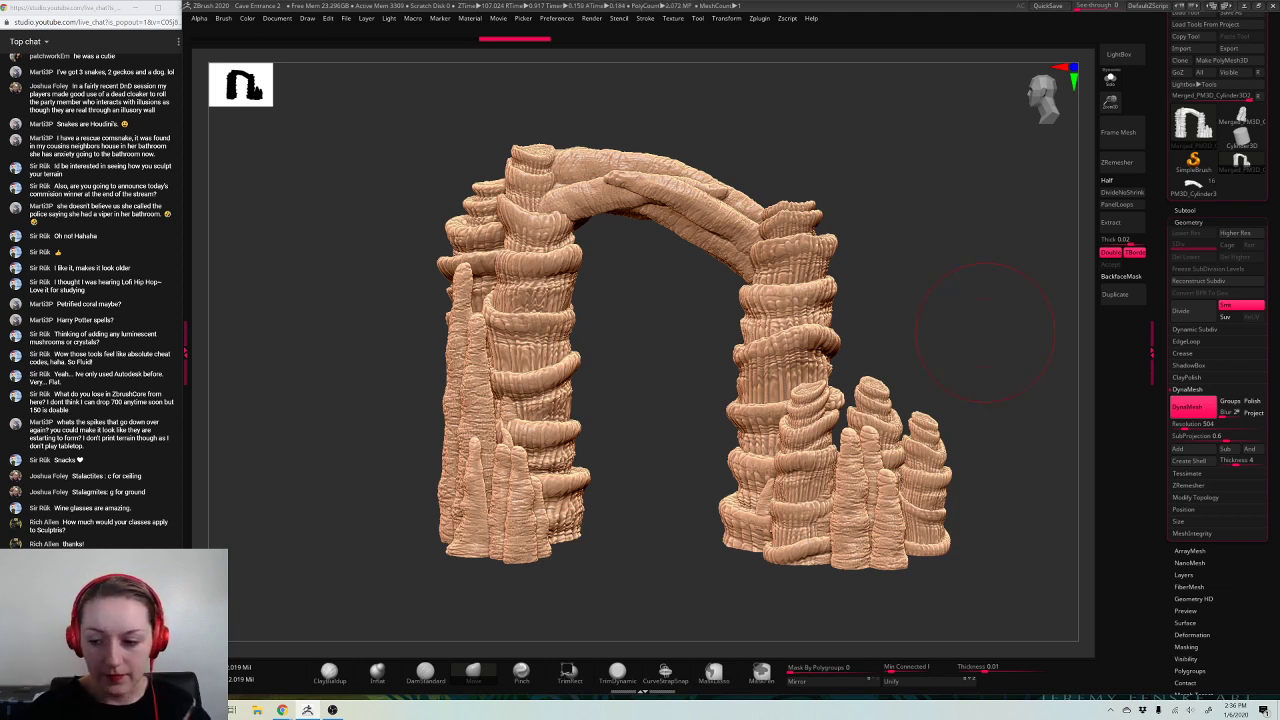
pyautogui.hotkey('ctrl', 'shift', 'z')
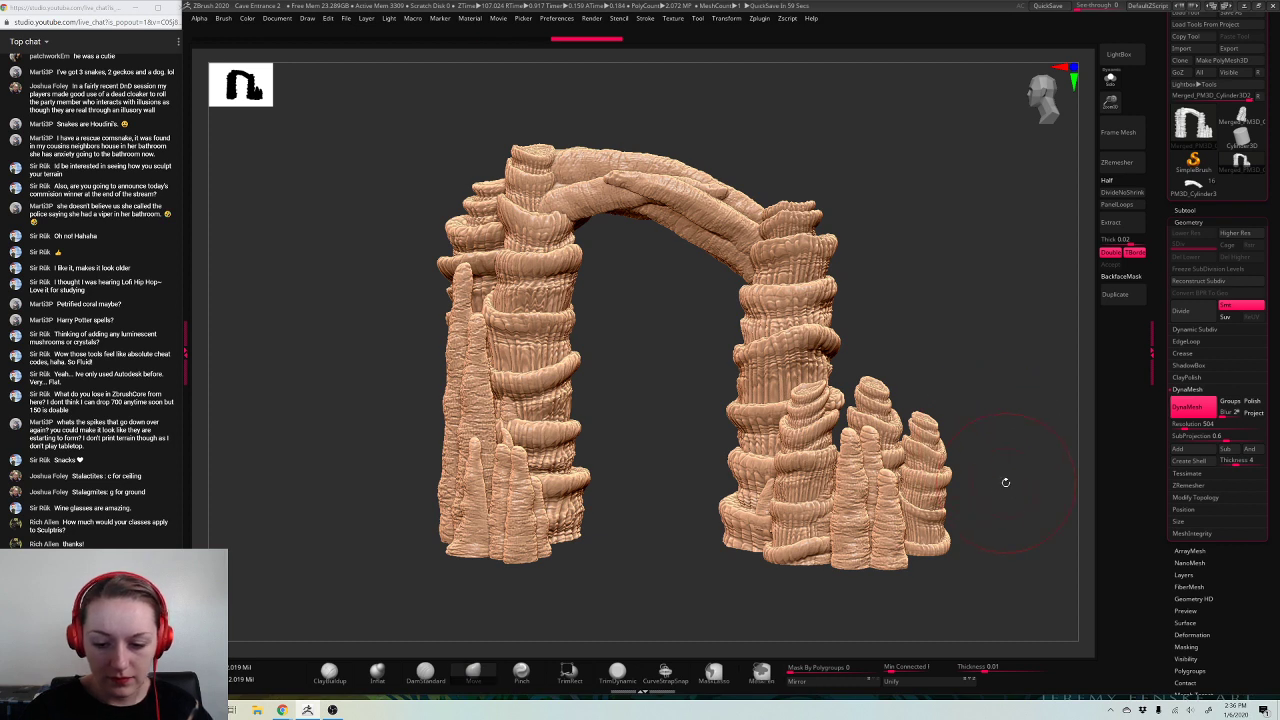
pyautogui.hotkey('ctrl', 'z')
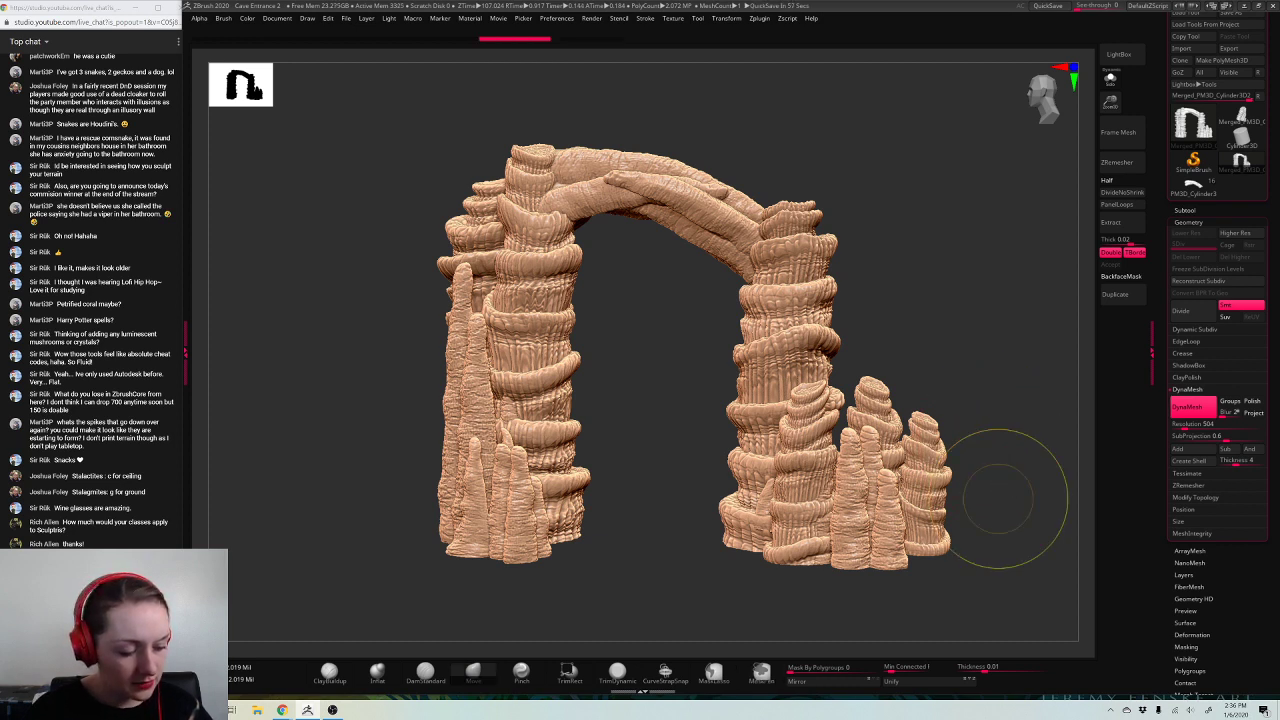
pyautogui.hotkey('ctrl', 'z')
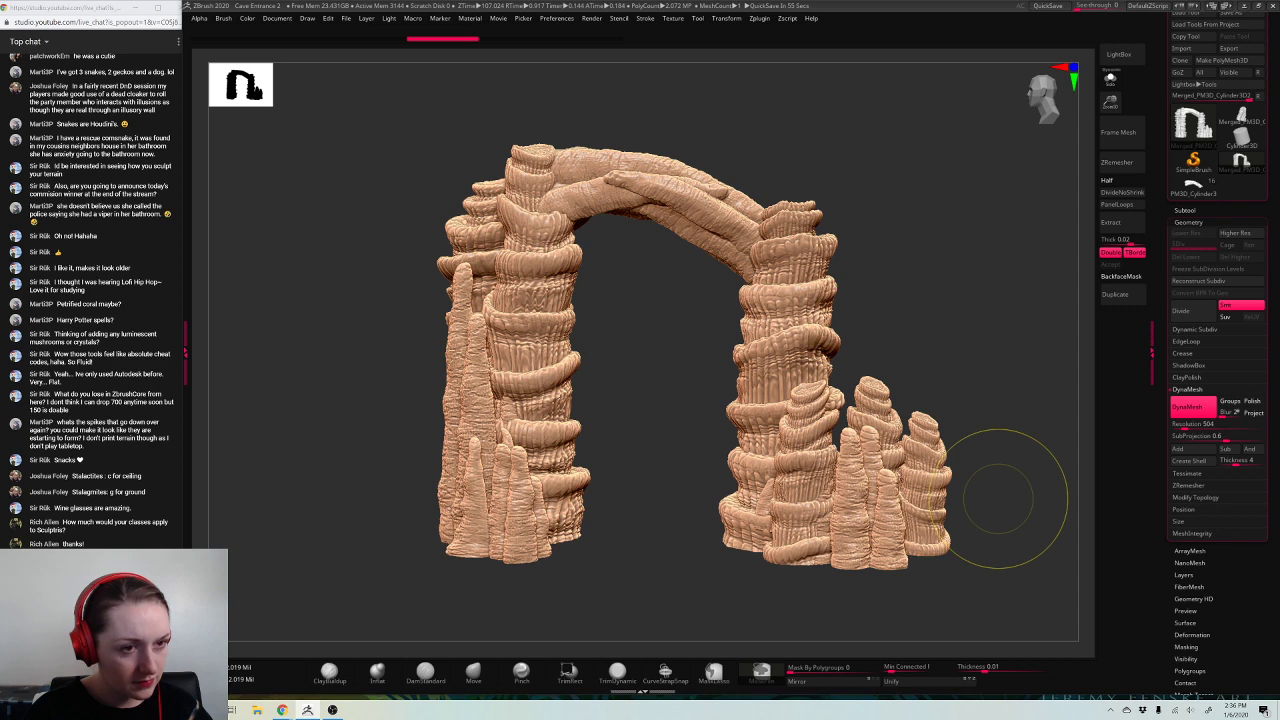
pyautogui.hotkey('ctrl', 'z')
pyautogui.hotkey('ctrl', 'z')
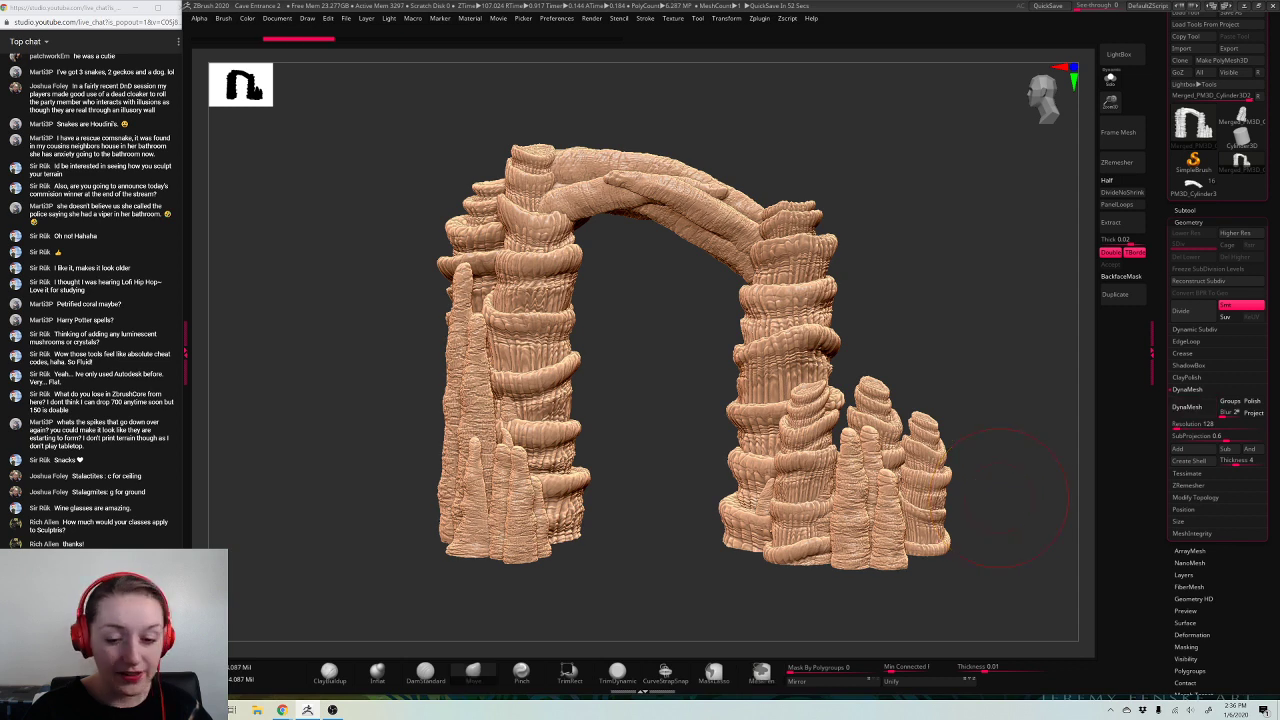
pyautogui.hotkey('ctrl', 'shift', 'z')
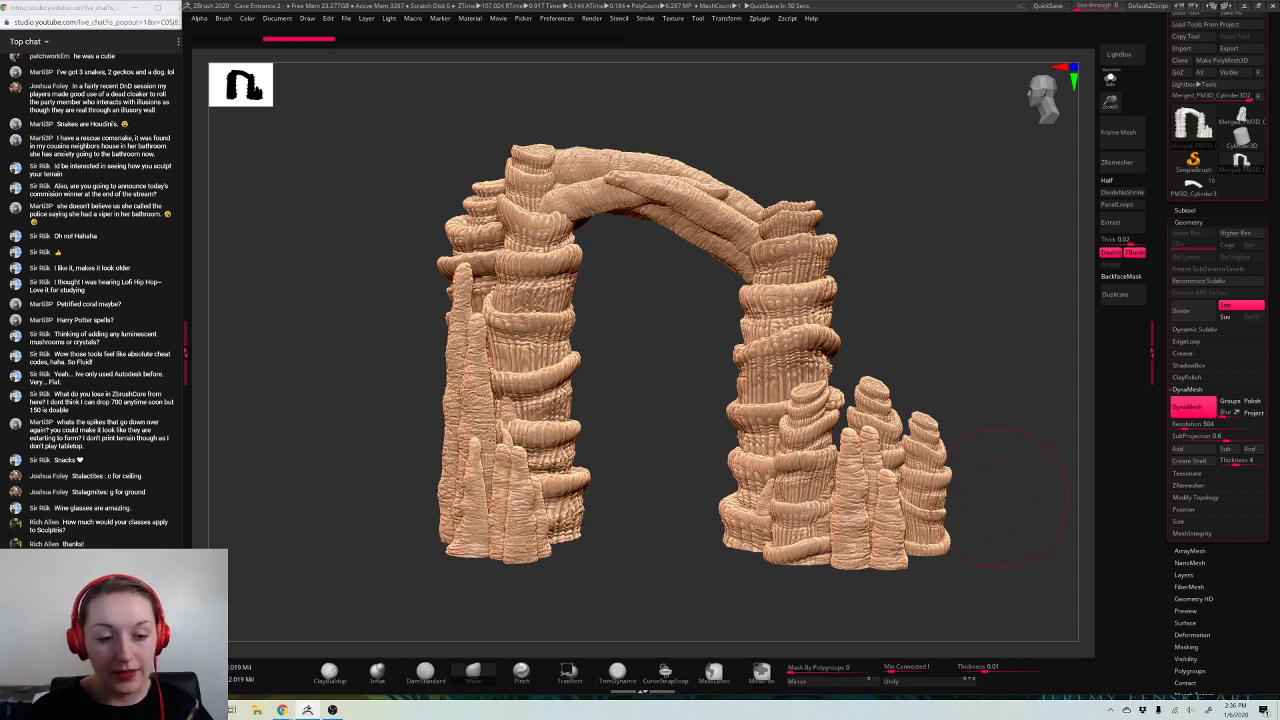
pyautogui.keyDown('ctrl'); pyautogui.moveTo(1000, 498); pyautogui.dragTo(1063, 155, button='right'); pyautogui.keyUp('ctrl')
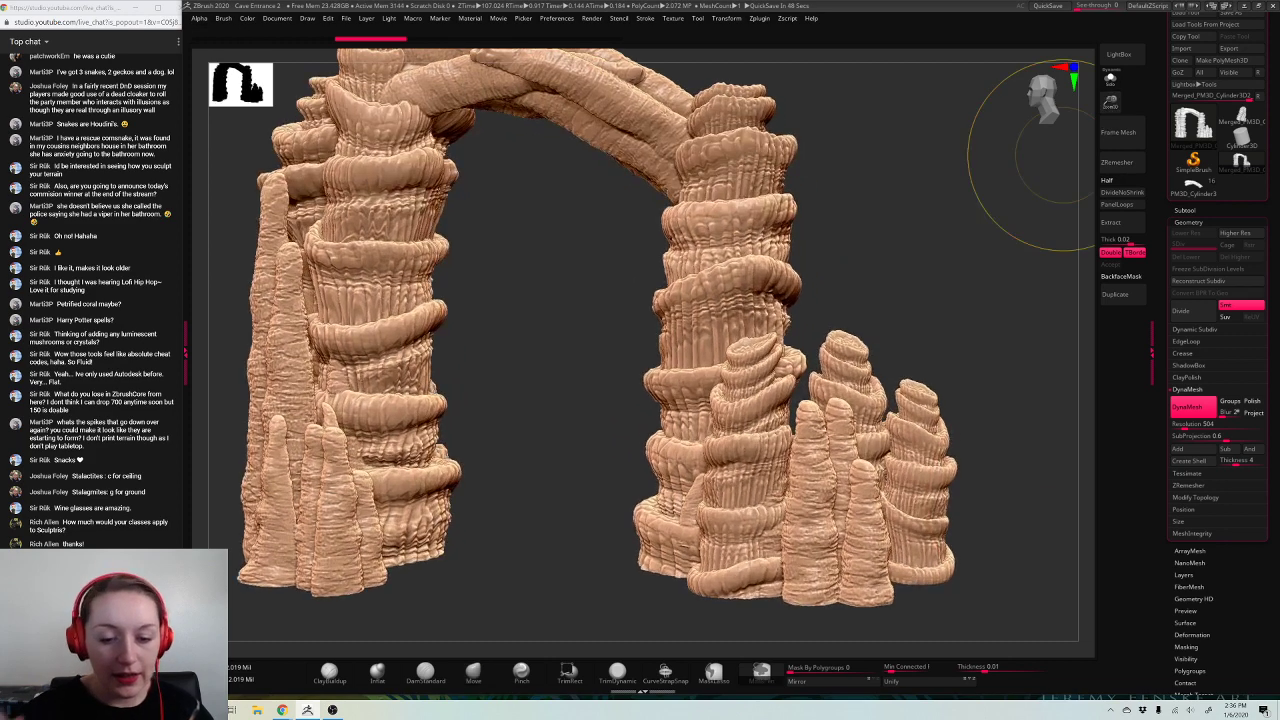
pyautogui.hotkey('ctrl', 'z')
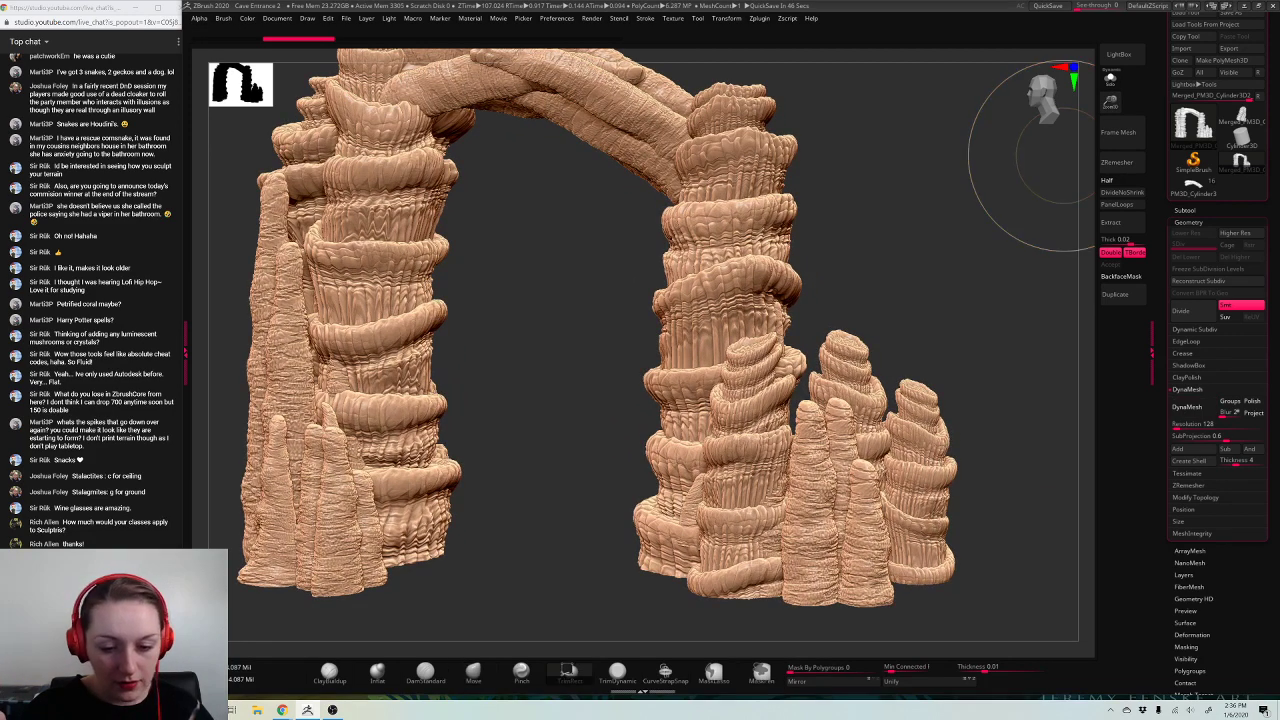
pyautogui.hotkey('ctrl', 'shift', 'z')
pyautogui.hotkey('ctrl', 'z')
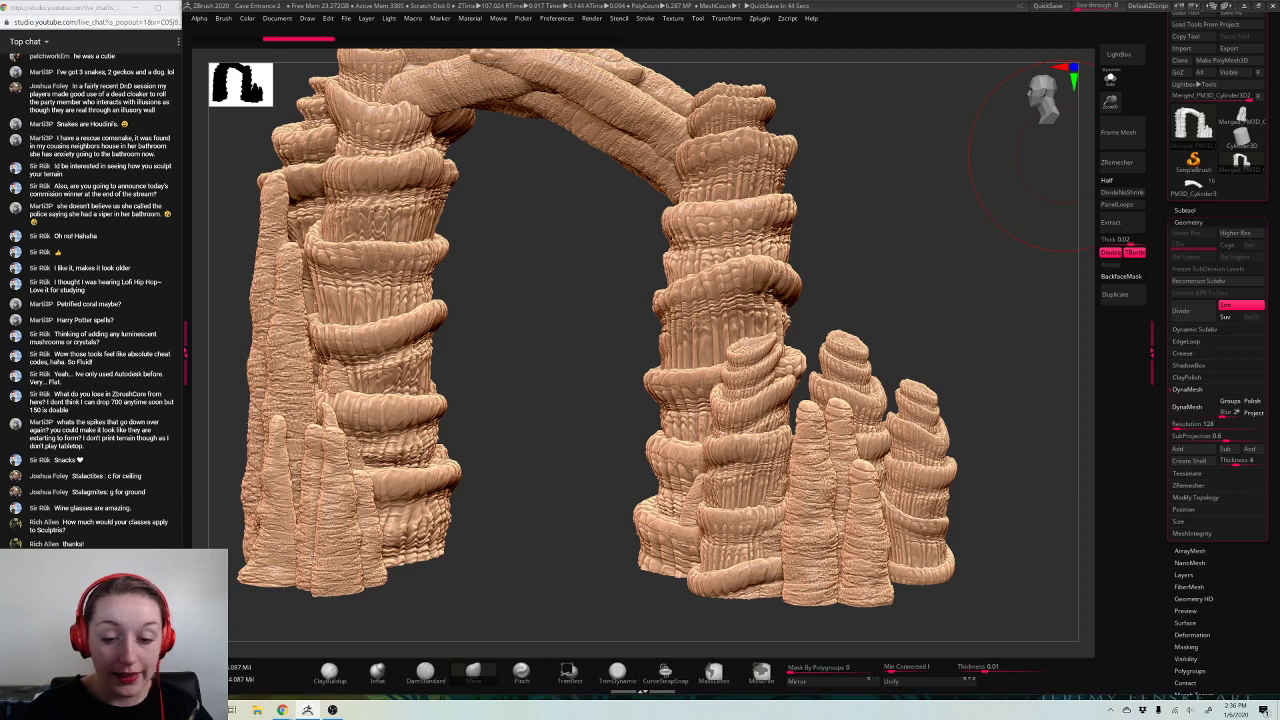
# Step: Try DynaMesh on the merged arch at resolution 800, undo it, and remesh at resolution 600 instead
pyautogui.click(1187, 407)
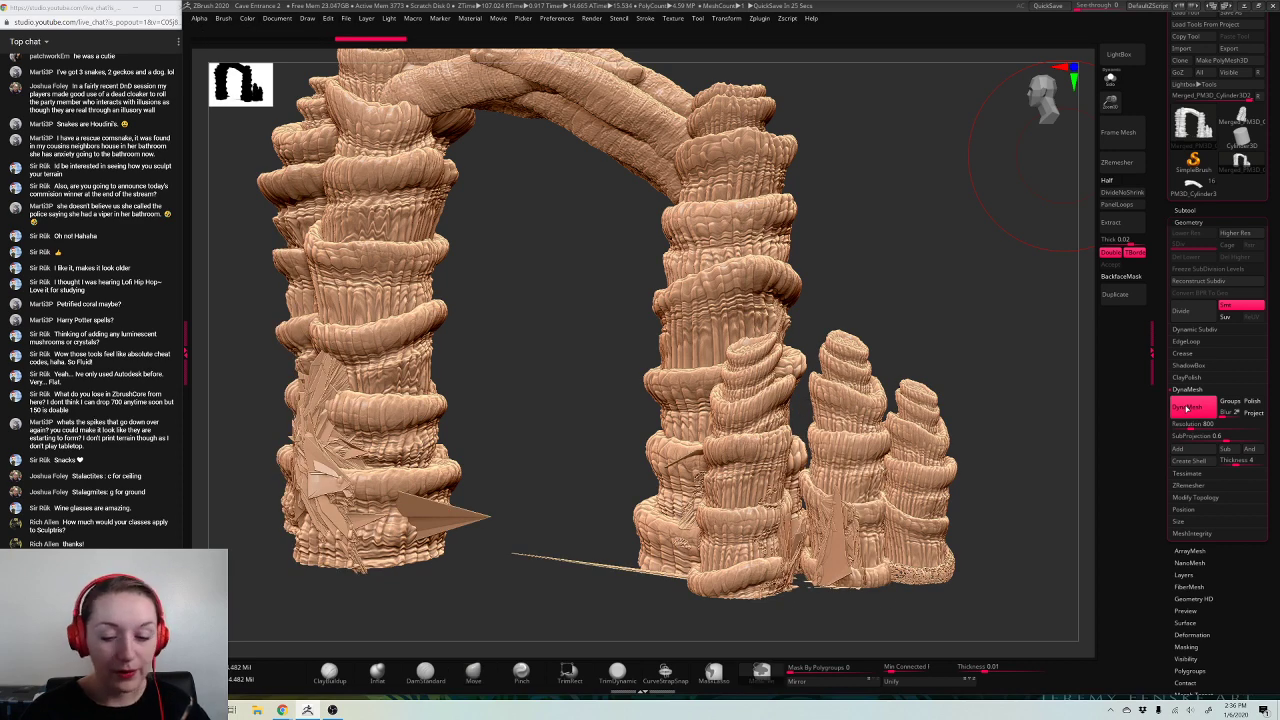
pyautogui.hotkey('ctrl', 'z')
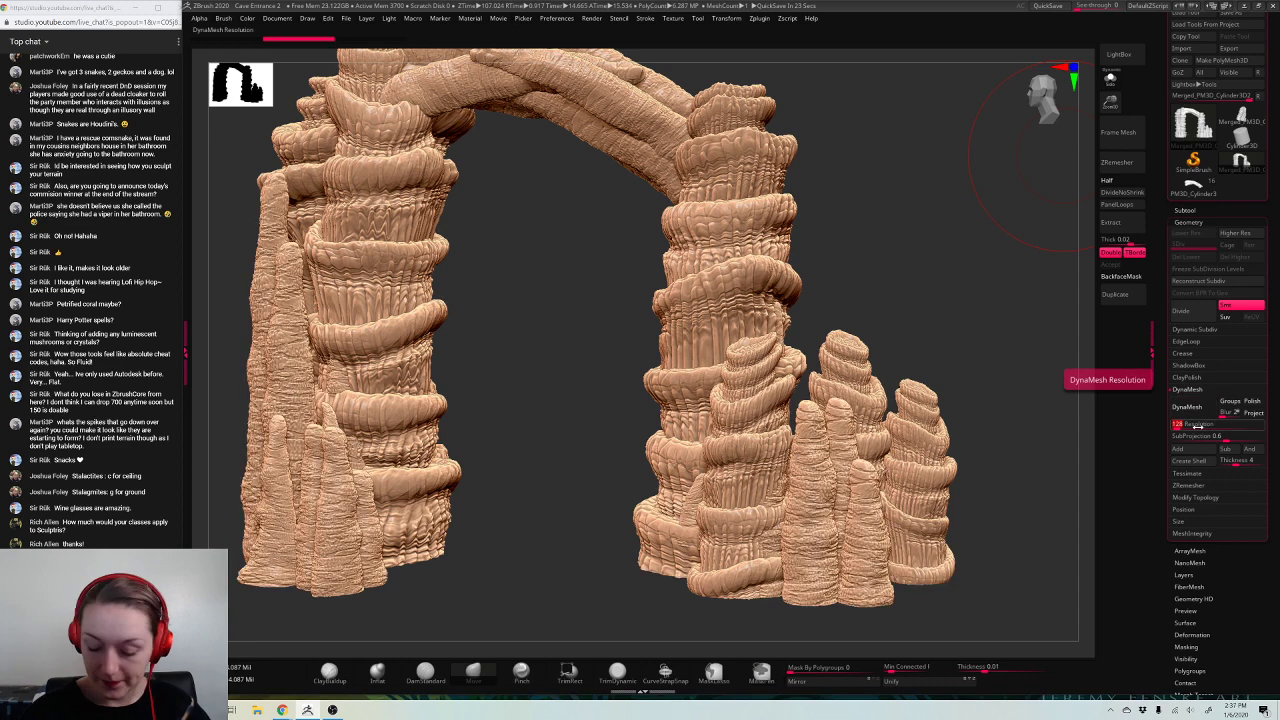
pyautogui.write('00')
pyautogui.press('Return')
pyautogui.click(1196, 407)
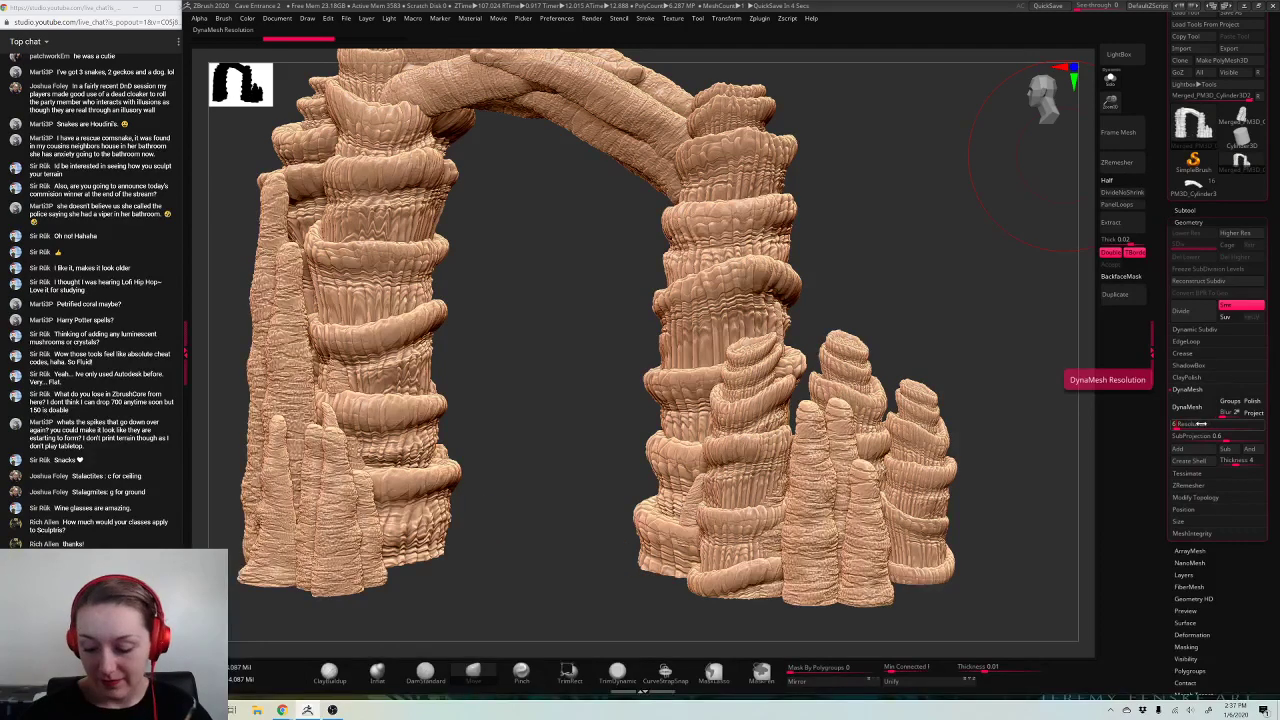
pyautogui.click(1197, 409)
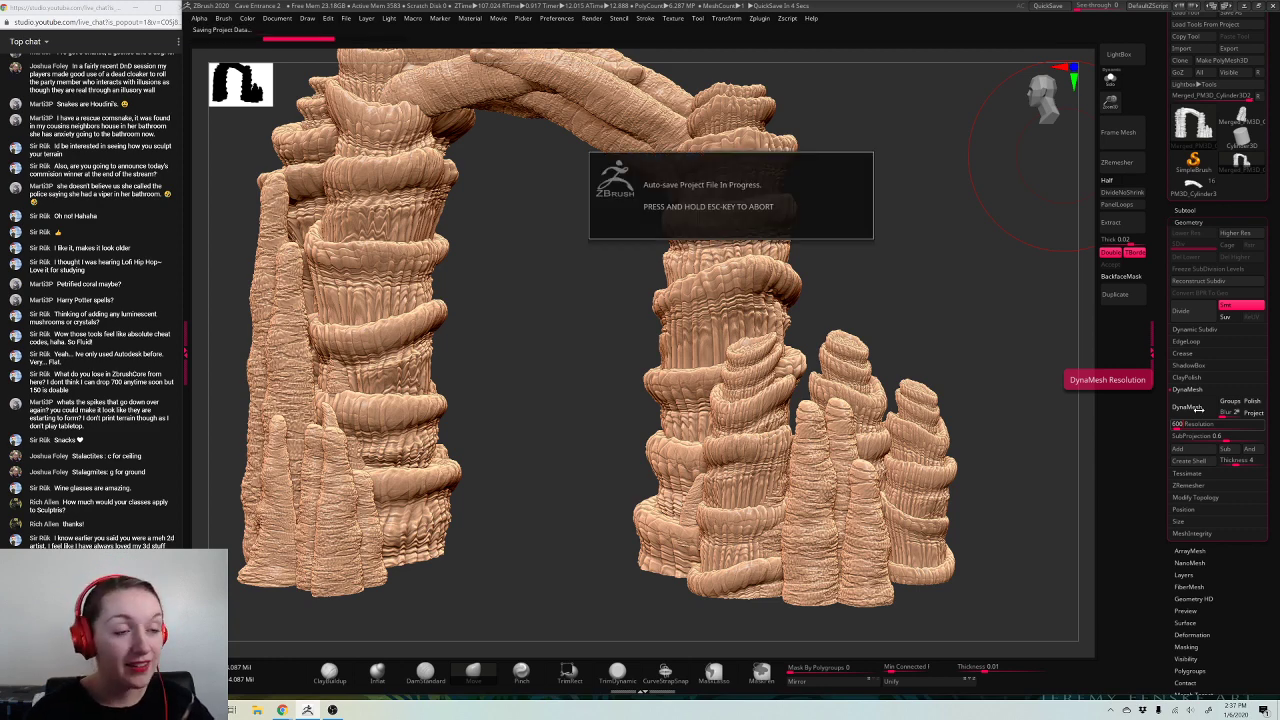
pyautogui.click(1190, 407)
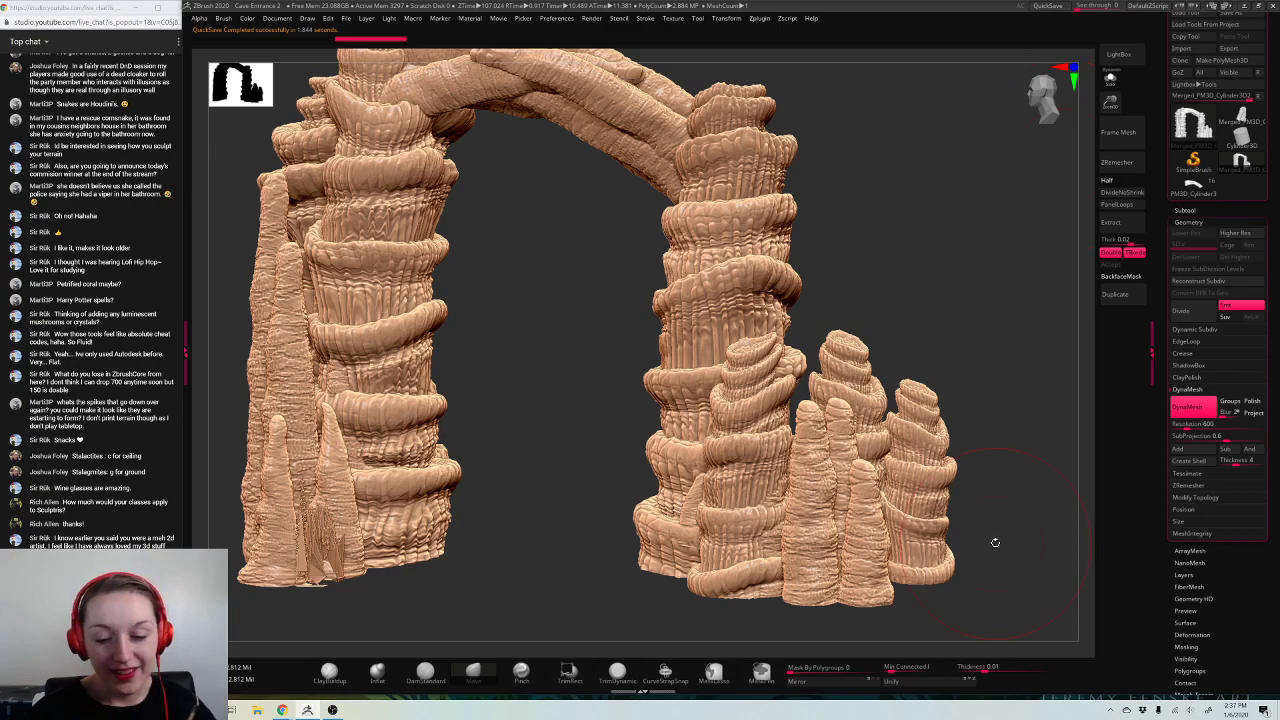
# Step: Inspect the stalagmites and pillar bases of the remeshed arch from lower angles, and undo the resolution 600 DynaMesh
pyautogui.moveTo(991, 537)
pyautogui.mouseDown()
pyautogui.moveTo(988, 586)
pyautogui.moveTo(1100, 578)
pyautogui.moveTo(737, 509)
pyautogui.moveTo(672, 532)
pyautogui.moveTo(668, 503)
pyautogui.moveTo(730, 480)
pyautogui.moveTo(723, 592)
pyautogui.mouseUp()
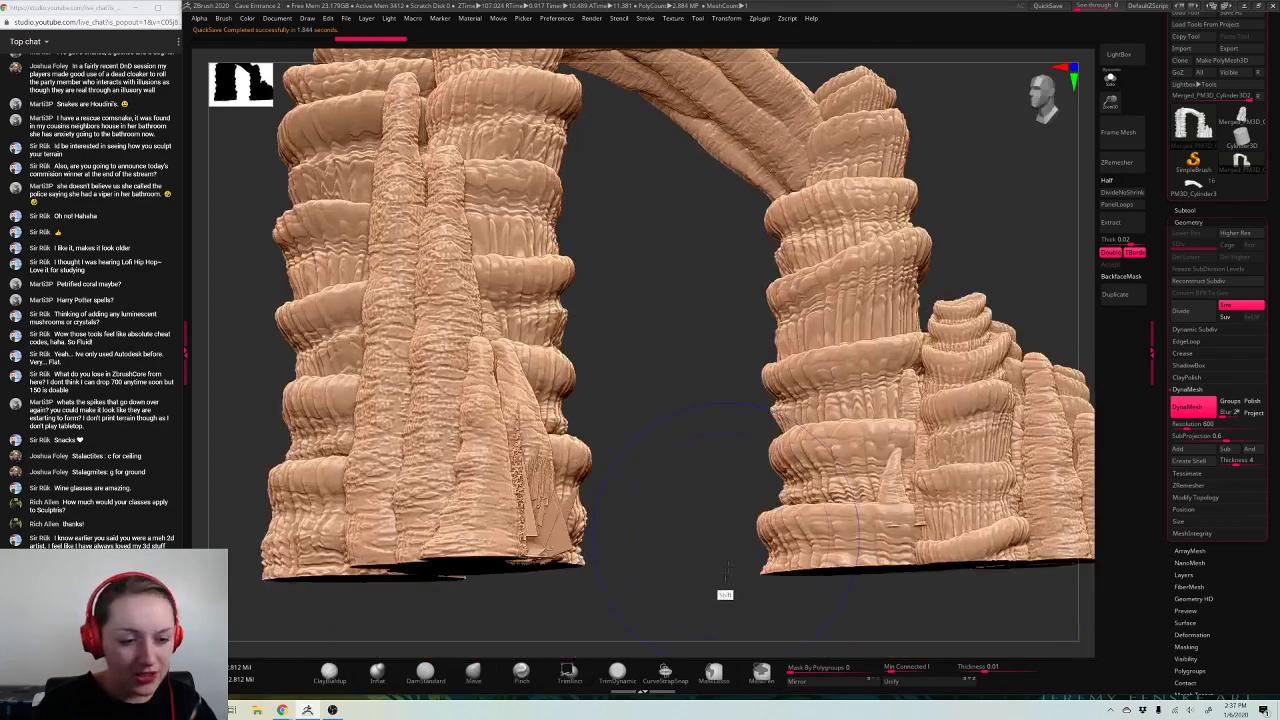
pyautogui.press('b')
pyautogui.press('m')
pyautogui.press('v')
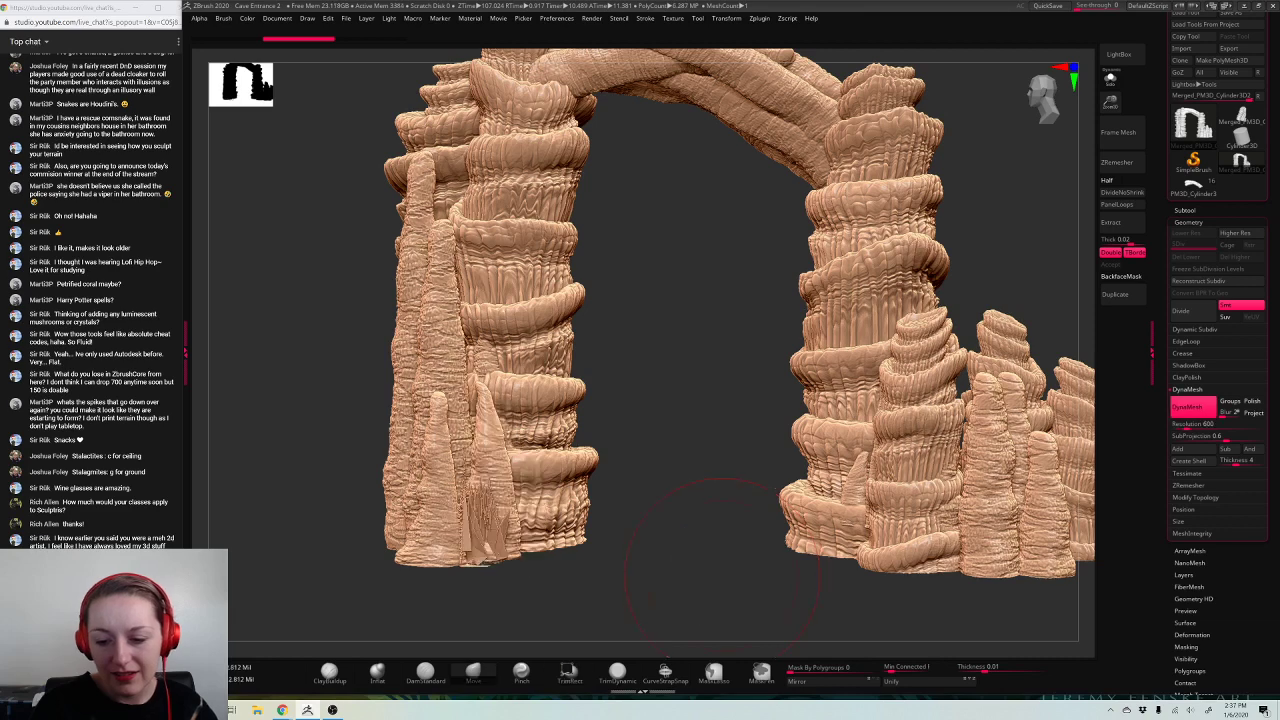
pyautogui.press('ctrl')
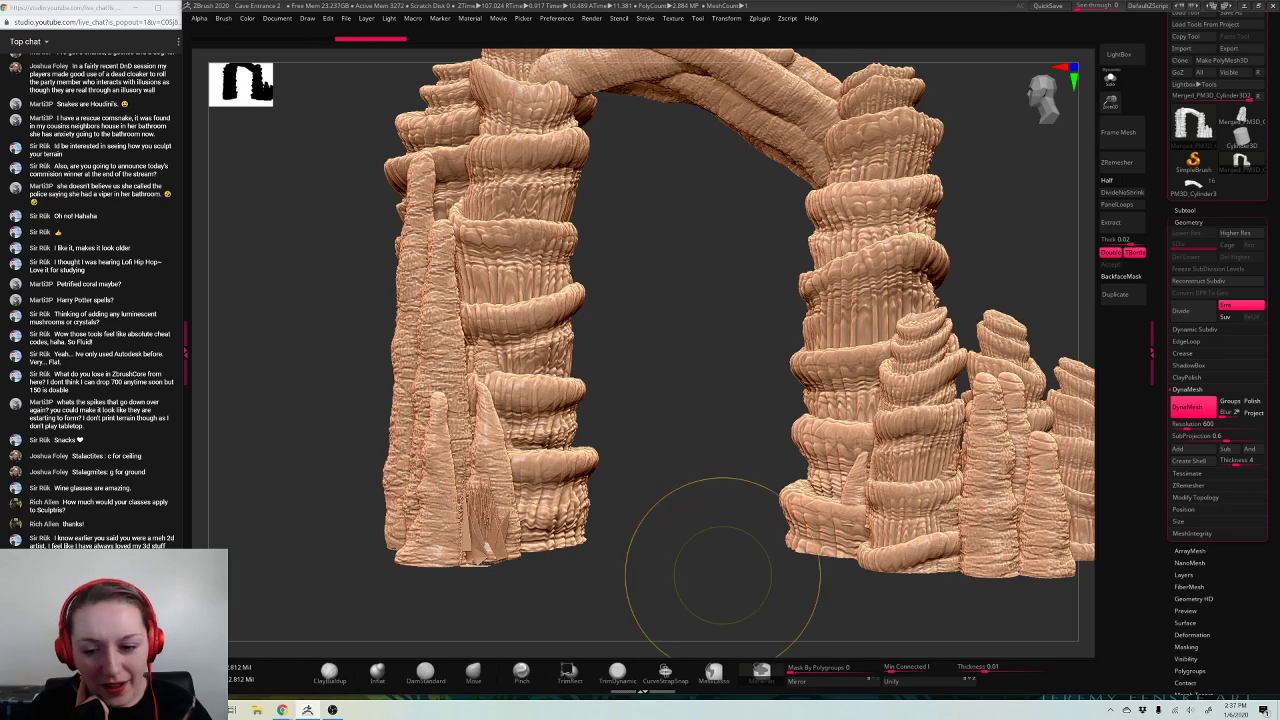
pyautogui.hotkey('ctrl', 'z')
pyautogui.hotkey('ctrl', 'z')
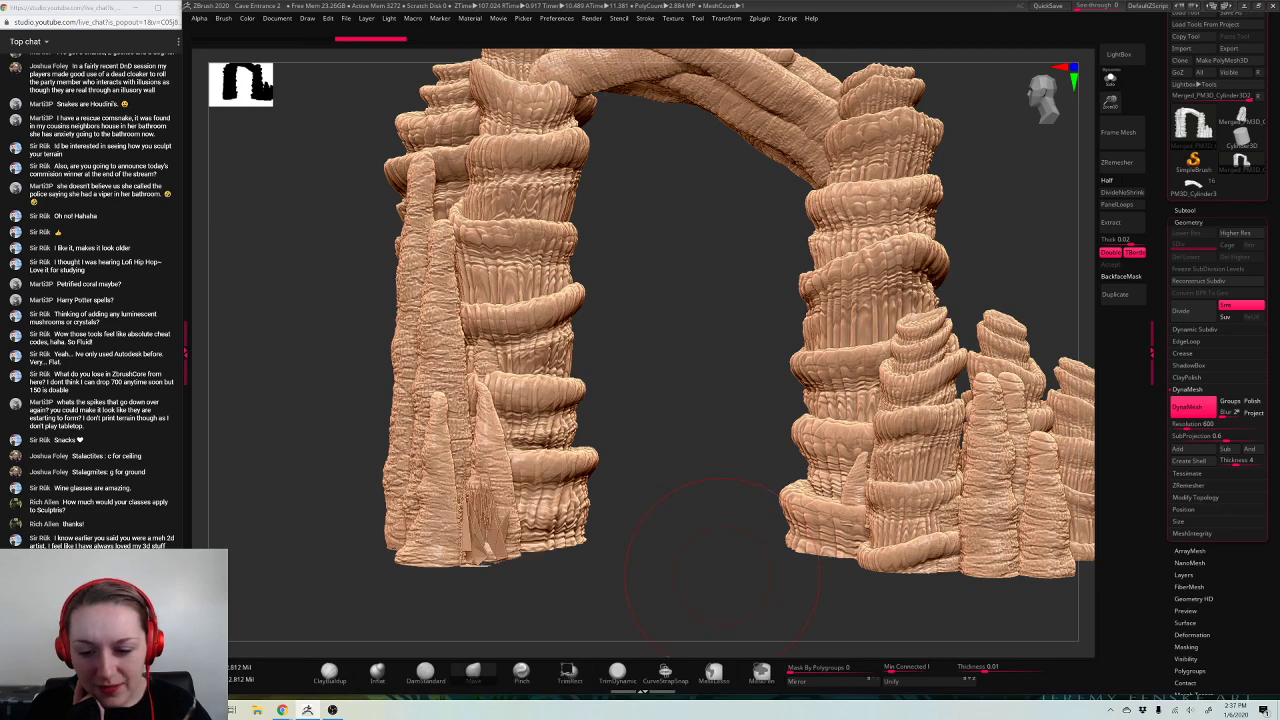
pyautogui.press('ctrl')
pyautogui.hotkey('ctrl', 'z')
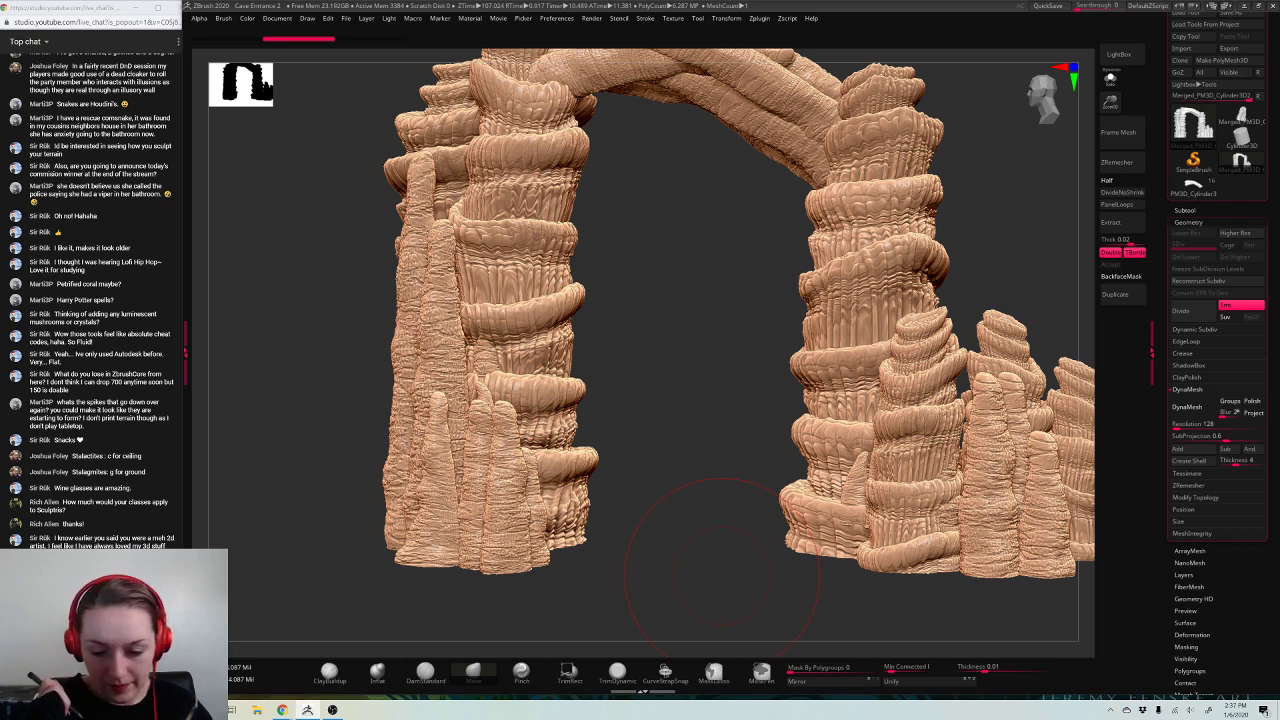
# Step: Switch back to the unmerged arch tool with 16 subtools, show all its parts, and select the short stalagmite cluster beside the left pillar
pyautogui.press('ctrl')
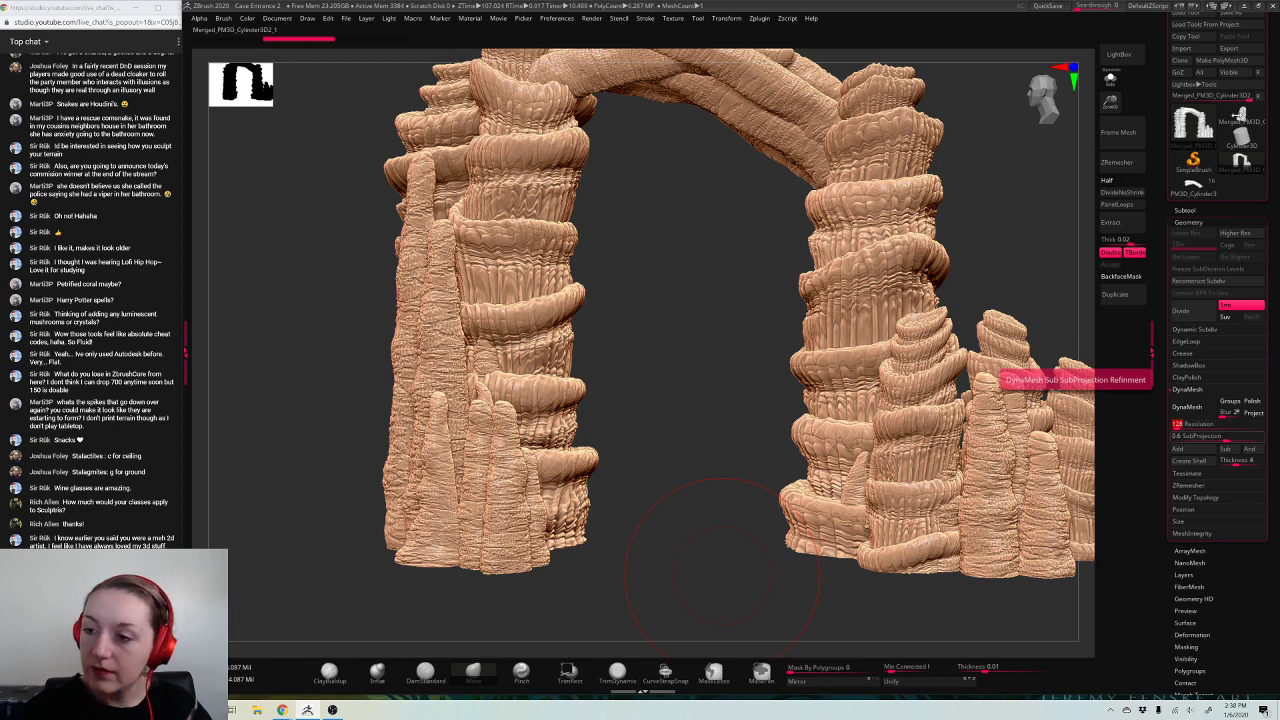
pyautogui.click(1241, 163)
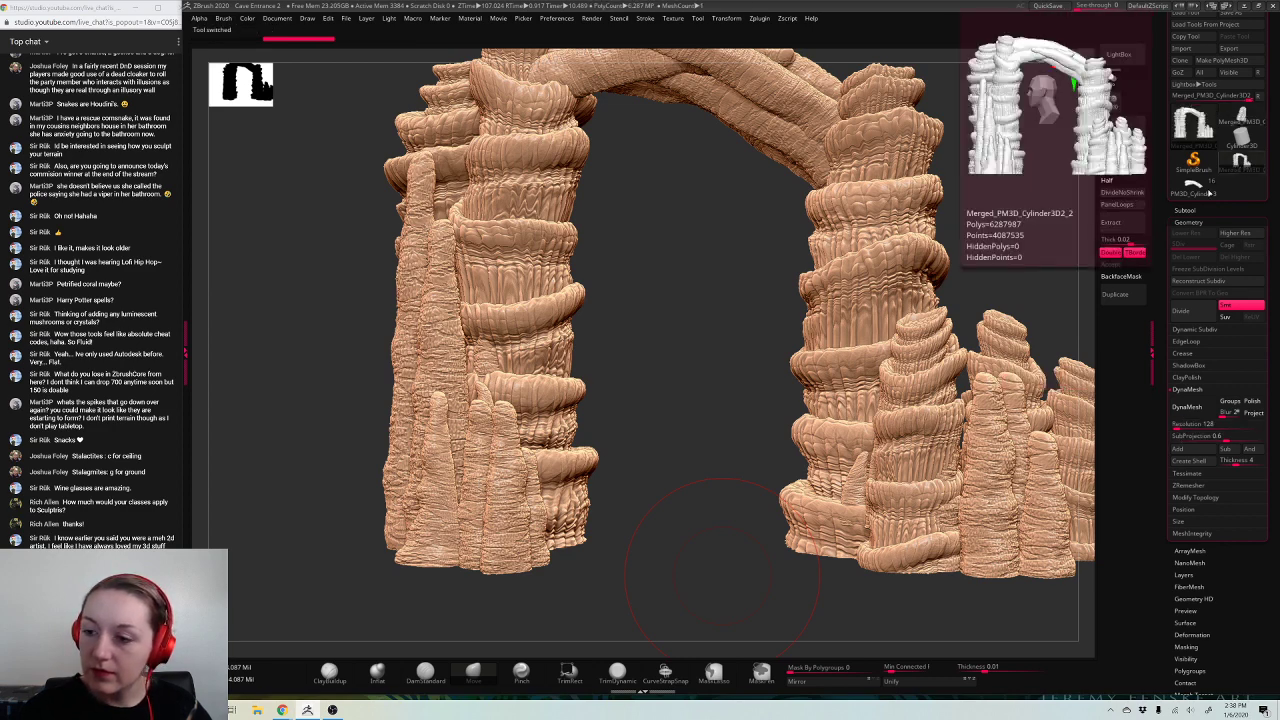
pyautogui.click(1195, 186)
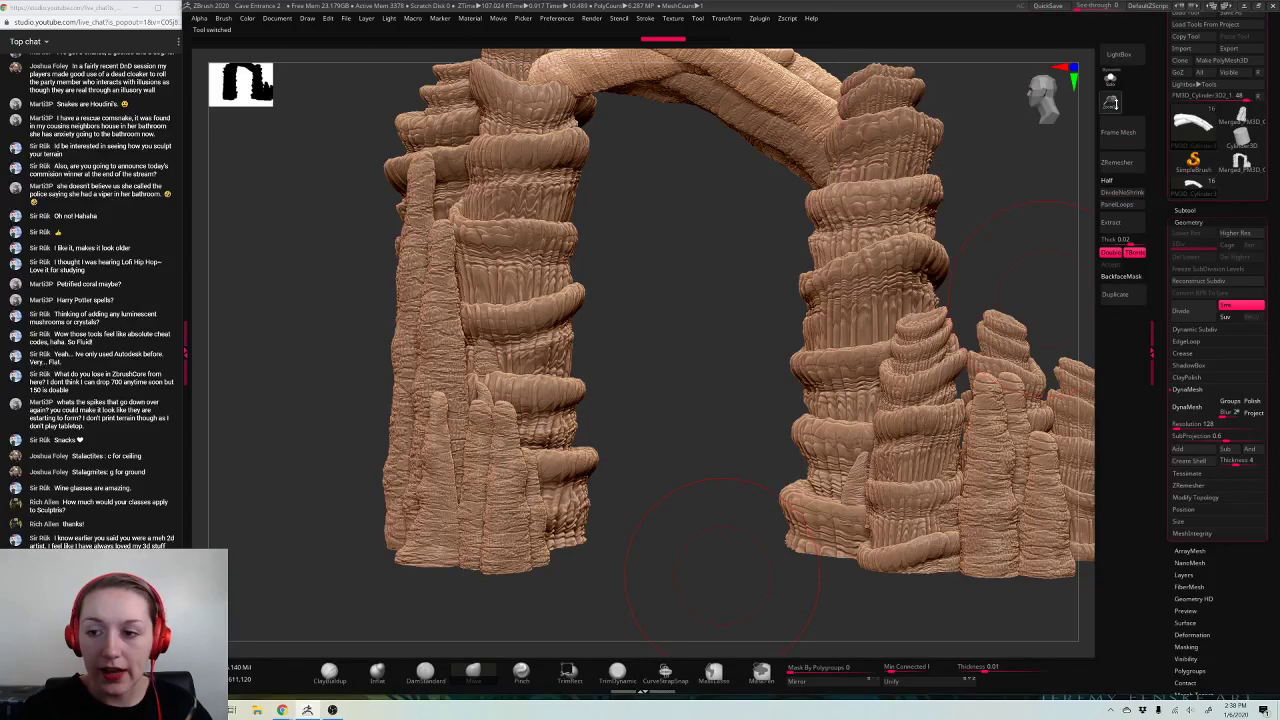
pyautogui.click(1110, 102)
pyautogui.moveTo(985, 222); pyautogui.dragTo(781, 449)
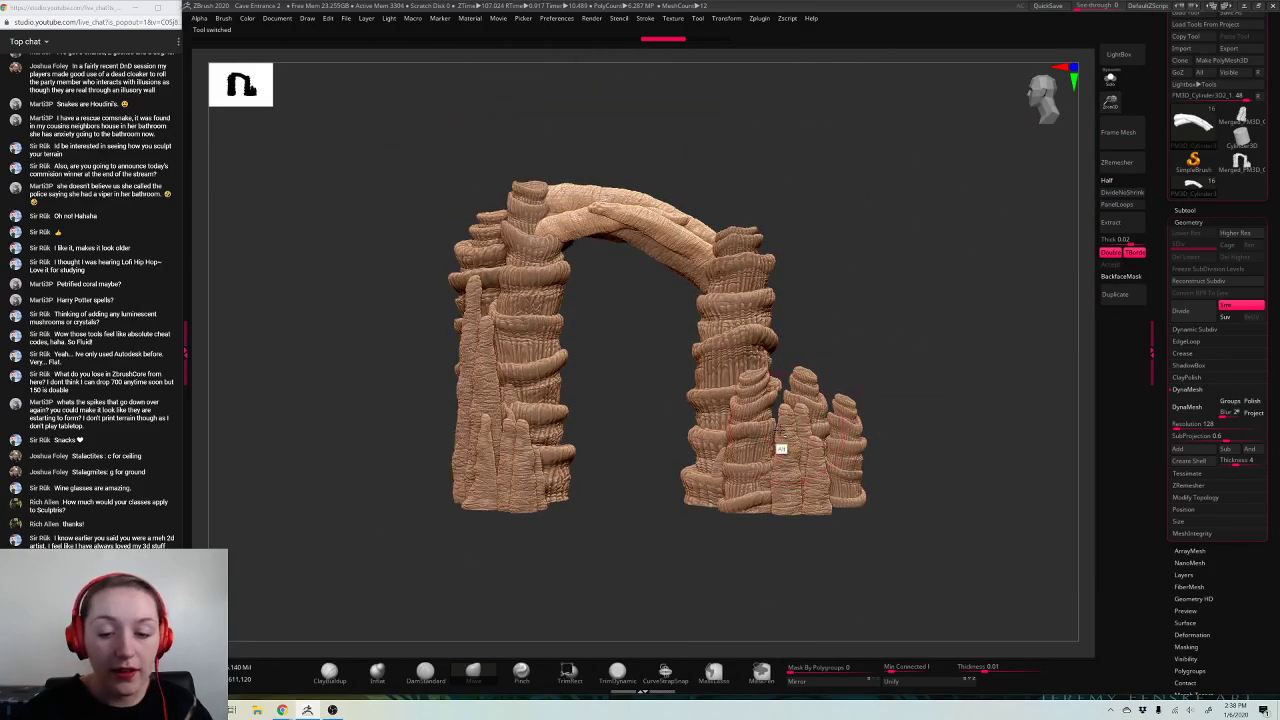
pyautogui.keyDown('alt'); pyautogui.click(515, 503); pyautogui.keyUp('alt')
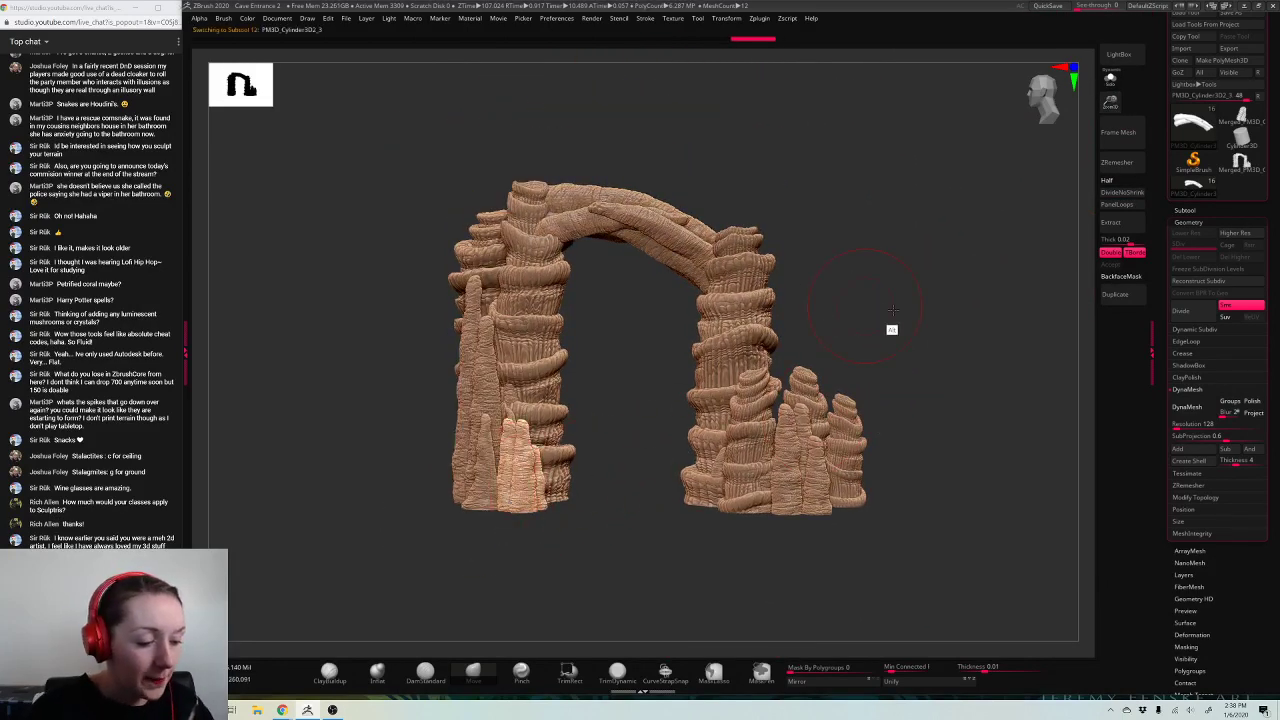
# Step: Open the arch's subtool list and set its visible count to 13 so all the arch pieces are listed
pyautogui.moveTo(892, 310); pyautogui.dragTo(1093, 137)
pyautogui.click(1115, 131)
pyautogui.click(1184, 210)
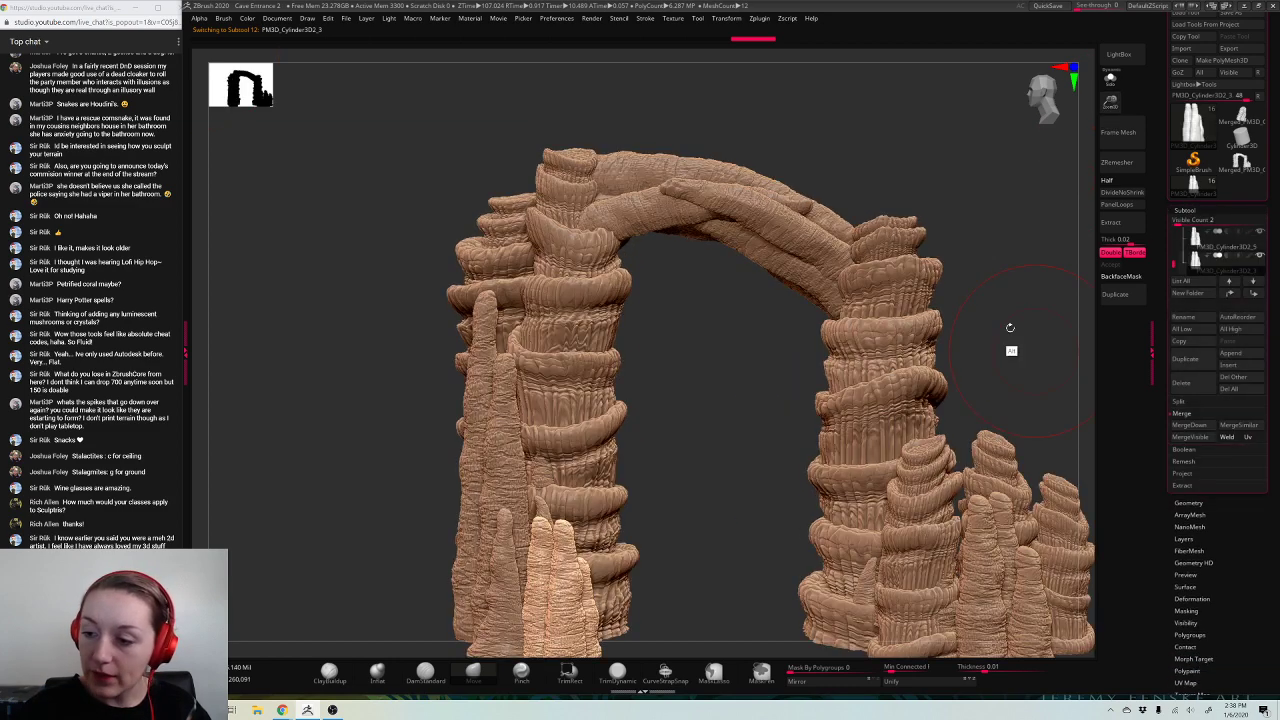
pyautogui.moveTo(1006, 340); pyautogui.dragTo(997, 270)
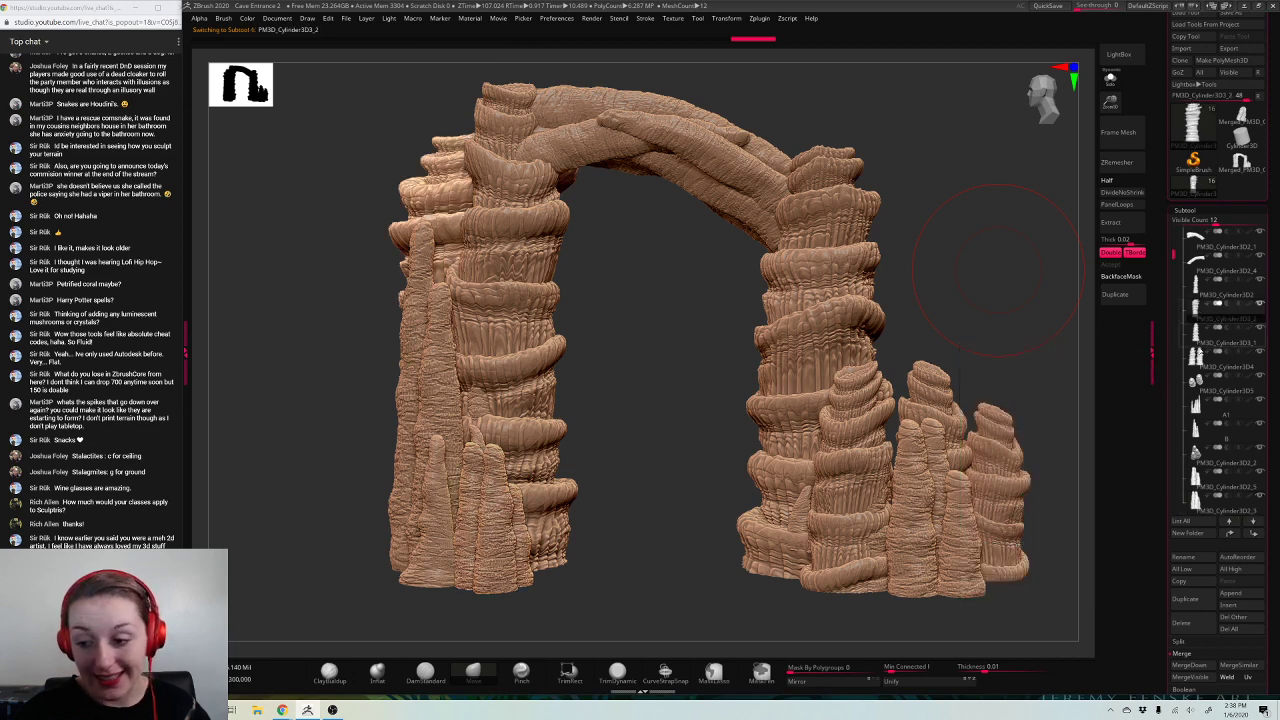
pyautogui.click(1195, 478)
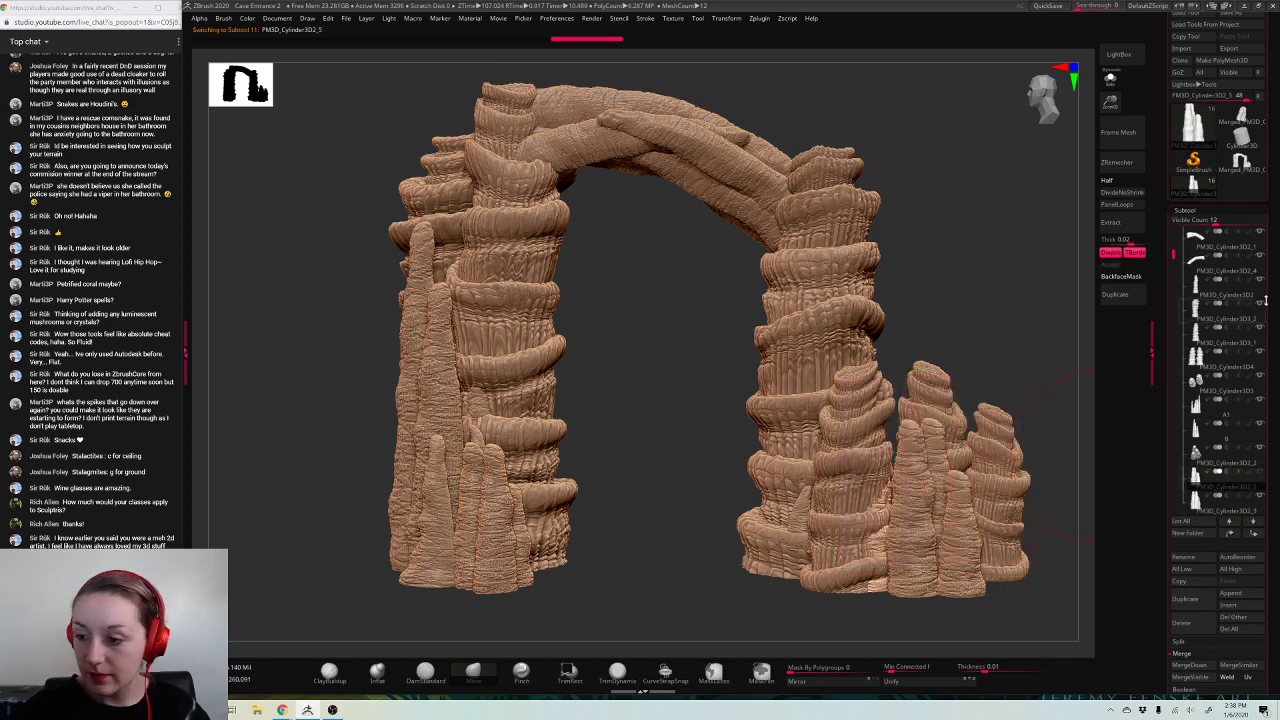
pyautogui.moveTo(1264, 309); pyautogui.dragTo(1263, 271)
pyautogui.moveTo(1216, 185); pyautogui.dragTo(1239, 187)
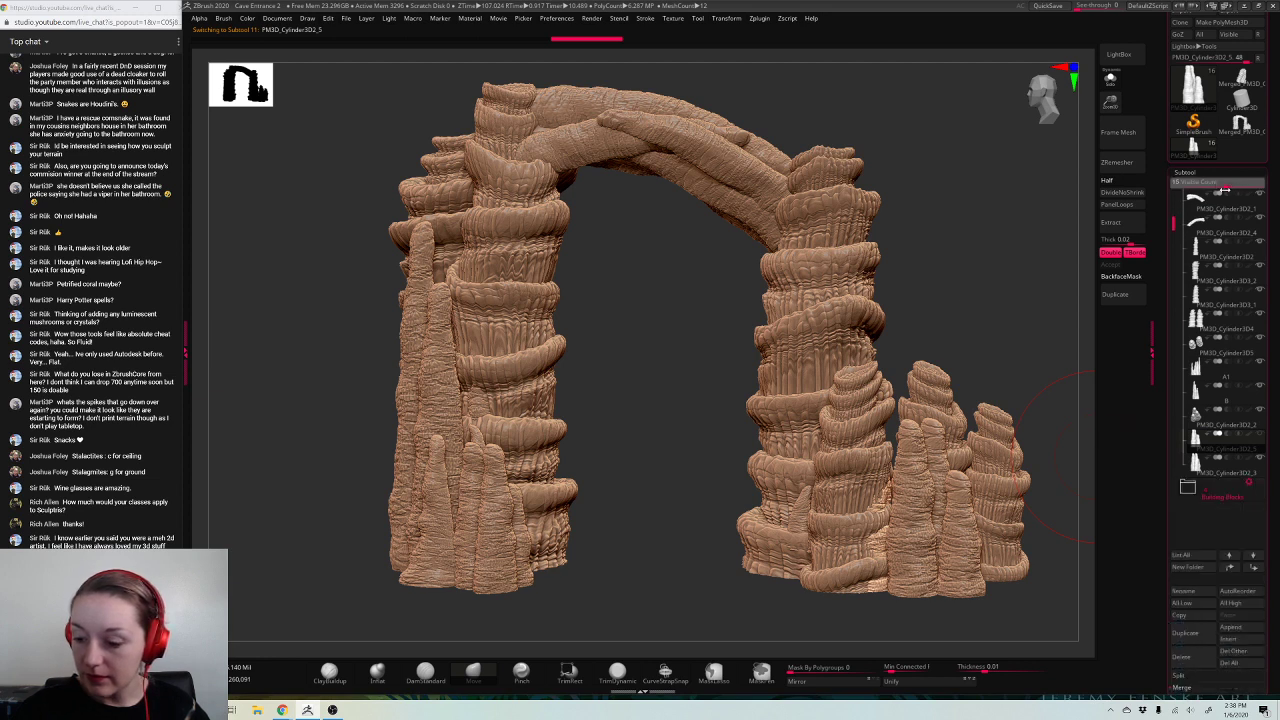
pyautogui.moveTo(1265, 251); pyautogui.dragTo(1265, 150)
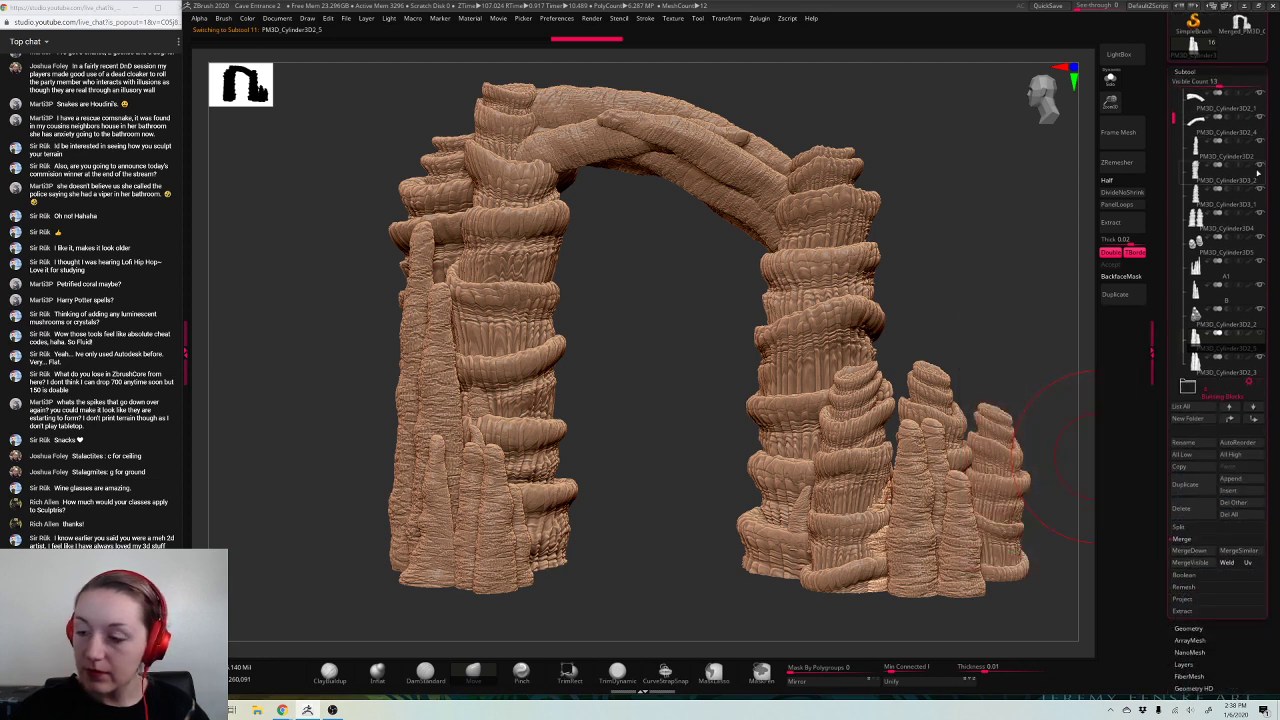
# Step: Move stalagmite subtool B down the list next to the short stalagmite cluster PM3D_Cylinder3D2_3 and merge the two subtools
pyautogui.keyDown('alt'); pyautogui.click(505, 543); pyautogui.keyUp('alt')
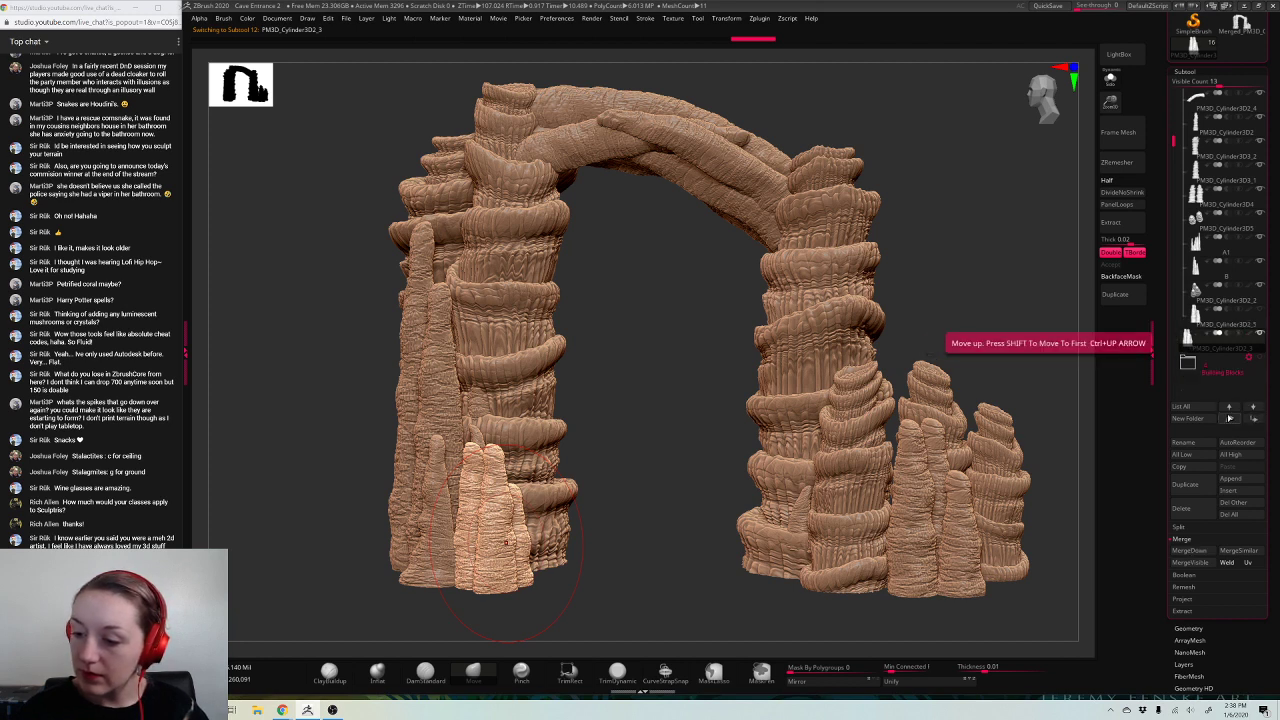
pyautogui.click(1228, 408)
pyautogui.keyDown('alt'); pyautogui.click(441, 566); pyautogui.keyUp('alt')
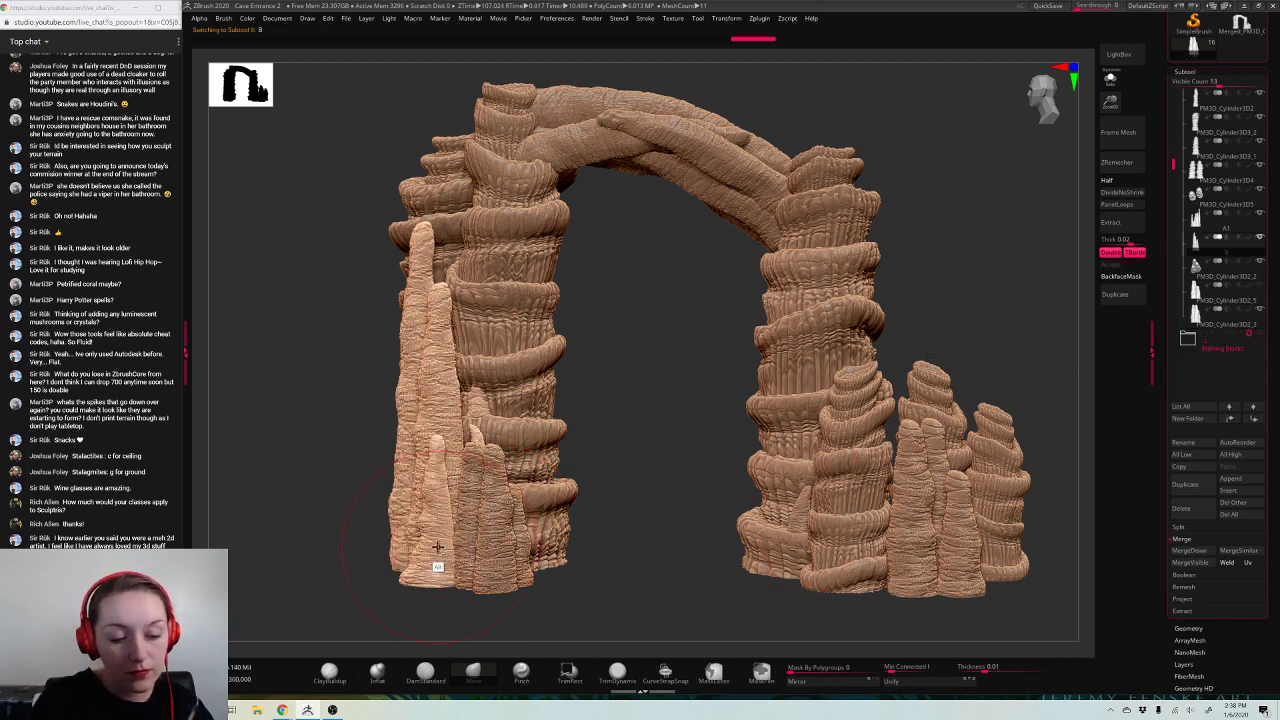
pyautogui.click(1253, 418)
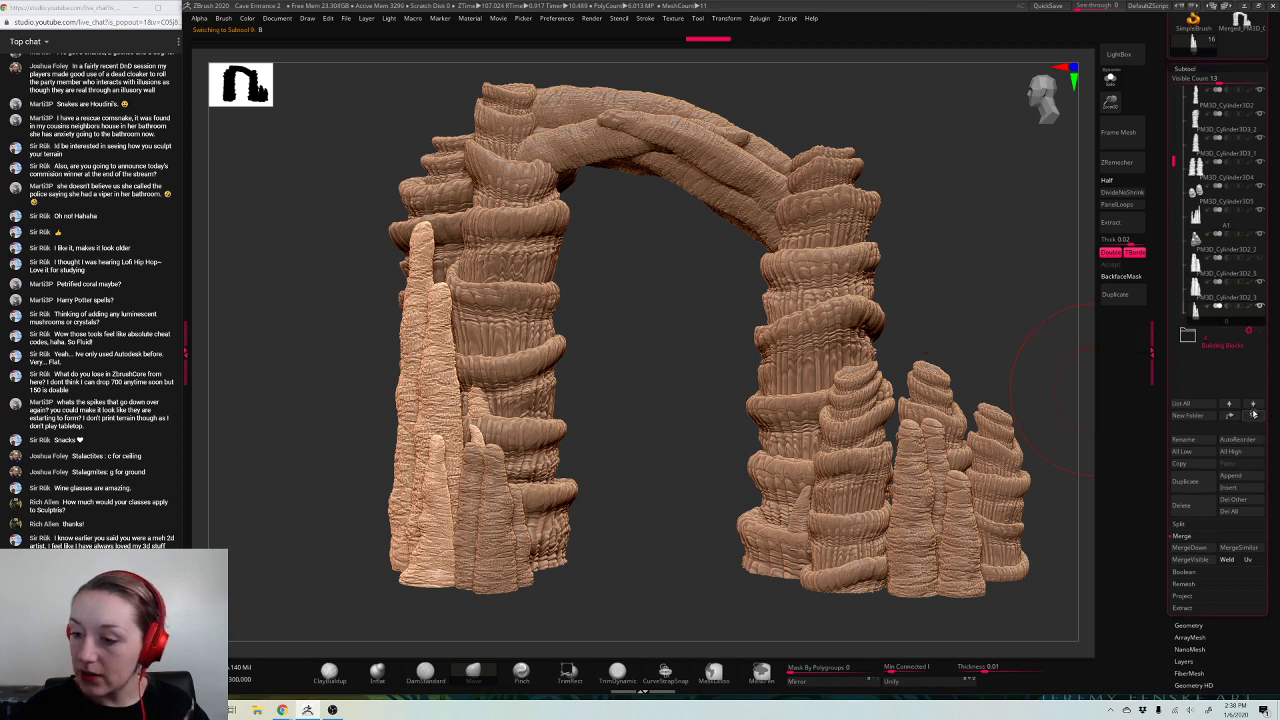
pyautogui.click(1253, 418)
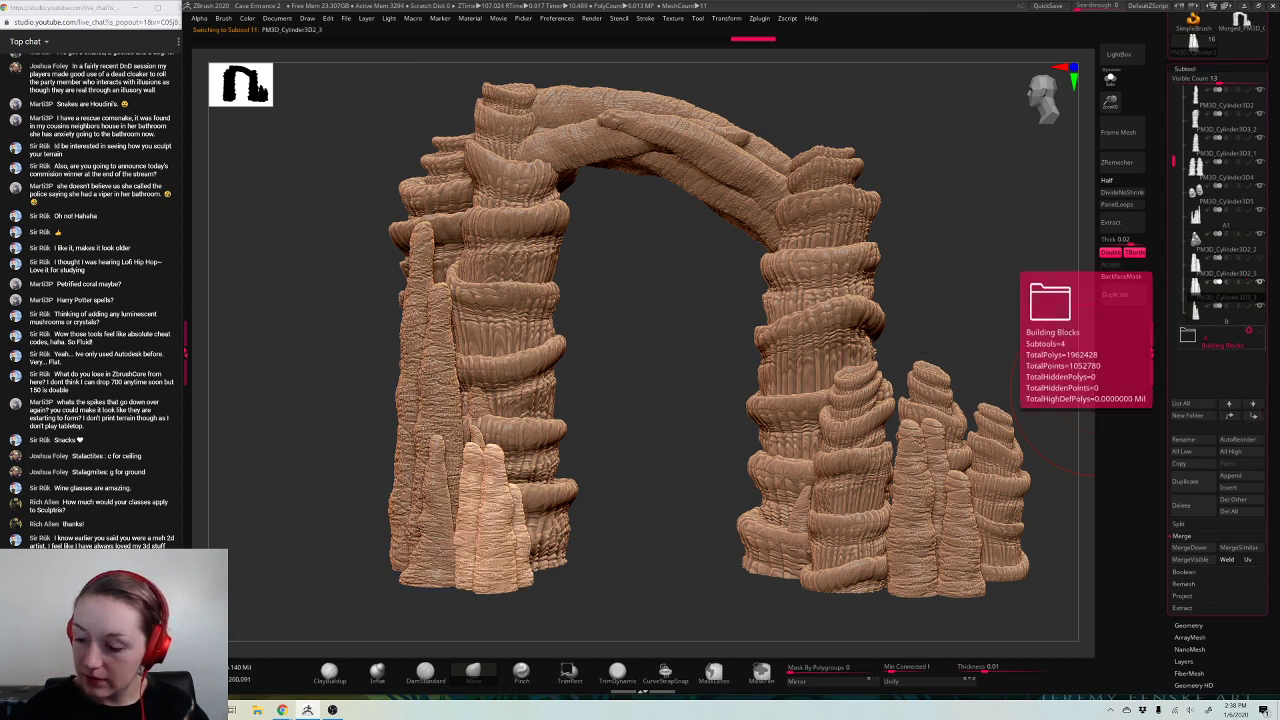
pyautogui.click(1184, 549)
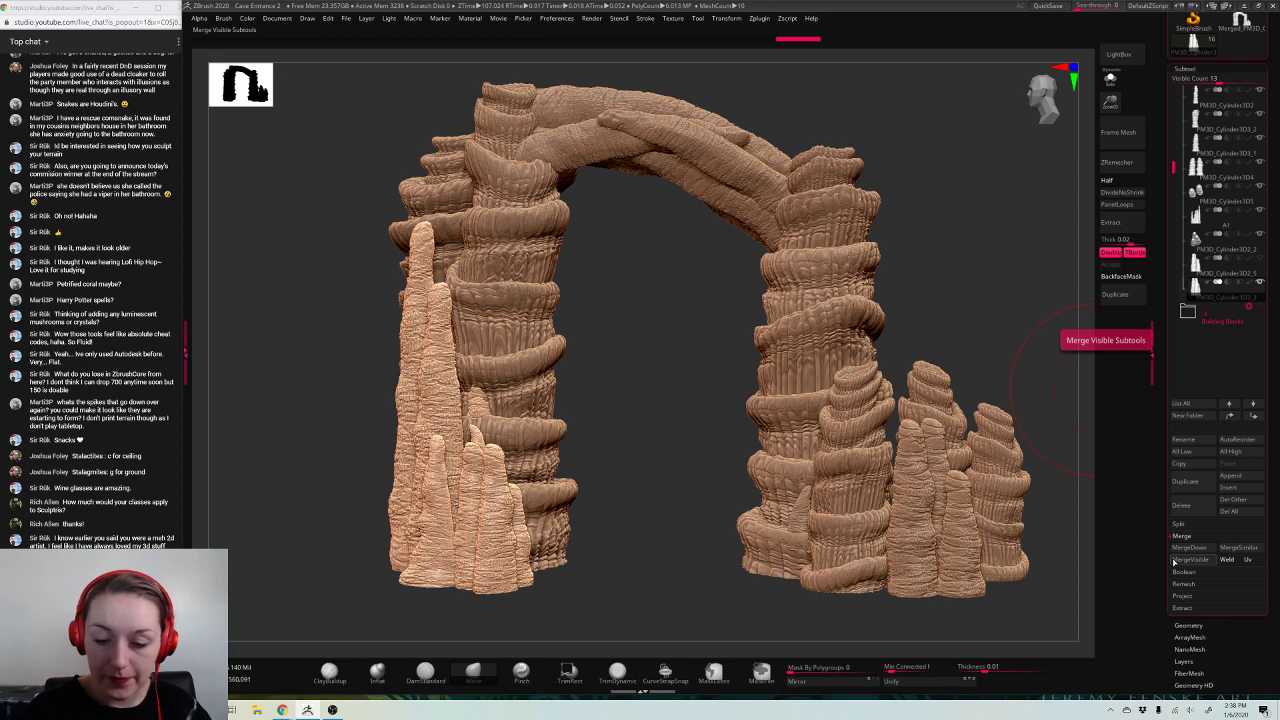
# Step: Move the rear left pillar subtool PM3D_Cylinder3D3_2 down the list to the merged stalagmites and merge it with them
pyautogui.moveTo(637, 480)
pyautogui.mouseDown()
pyautogui.moveTo(980, 509)
pyautogui.moveTo(1033, 479)
pyautogui.moveTo(974, 477)
pyautogui.moveTo(970, 430)
pyautogui.mouseUp()
pyautogui.keyDown('alt'); pyautogui.click(491, 466); pyautogui.keyUp('alt')
pyautogui.moveTo(860, 380)
pyautogui.mouseDown()
pyautogui.moveTo(880, 330)
pyautogui.moveTo(855, 280)
pyautogui.moveTo(948, 278)
pyautogui.moveTo(1020, 310)
pyautogui.moveTo(1000, 285)
pyautogui.moveTo(1034, 268)
pyautogui.moveTo(940, 276)
pyautogui.moveTo(1050, 281)
pyautogui.mouseUp()
pyautogui.press('w')
pyautogui.click(1111, 104)
pyautogui.moveTo(1075, 330); pyautogui.dragTo(1060, 383)
pyautogui.click(1254, 417)
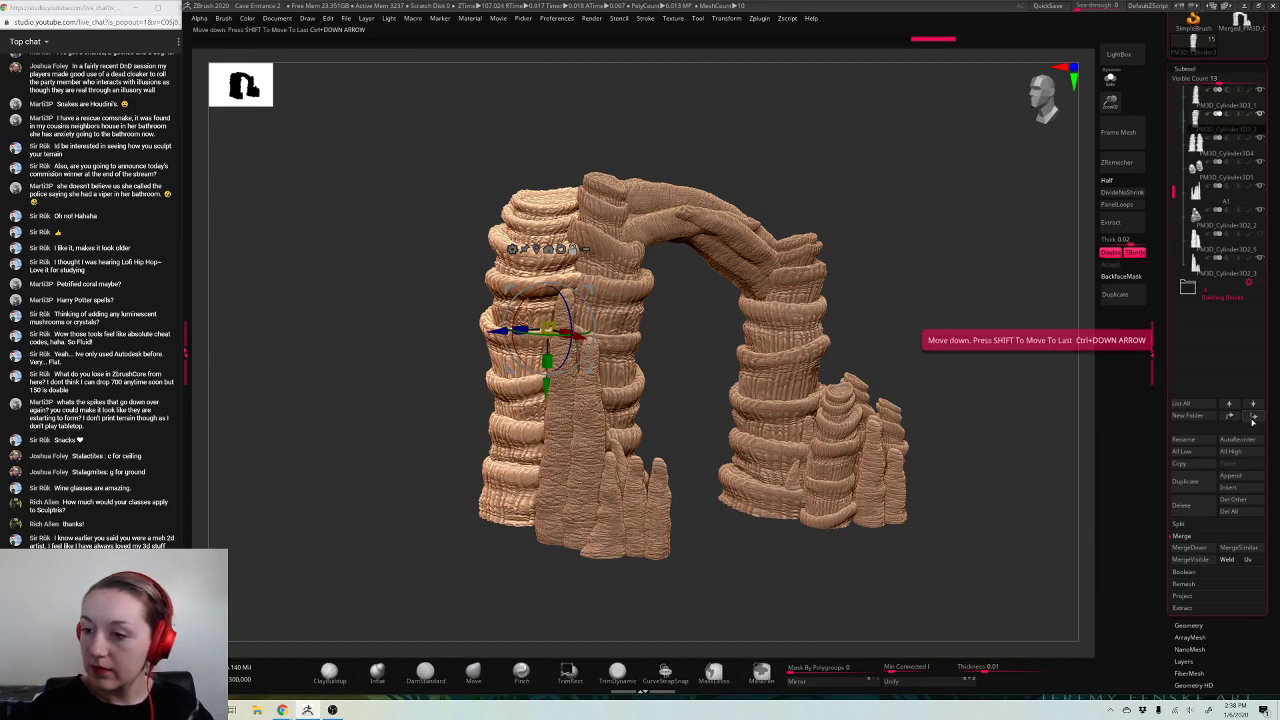
pyautogui.click(1254, 417)
pyautogui.click(1254, 417)
pyautogui.click(1254, 417)
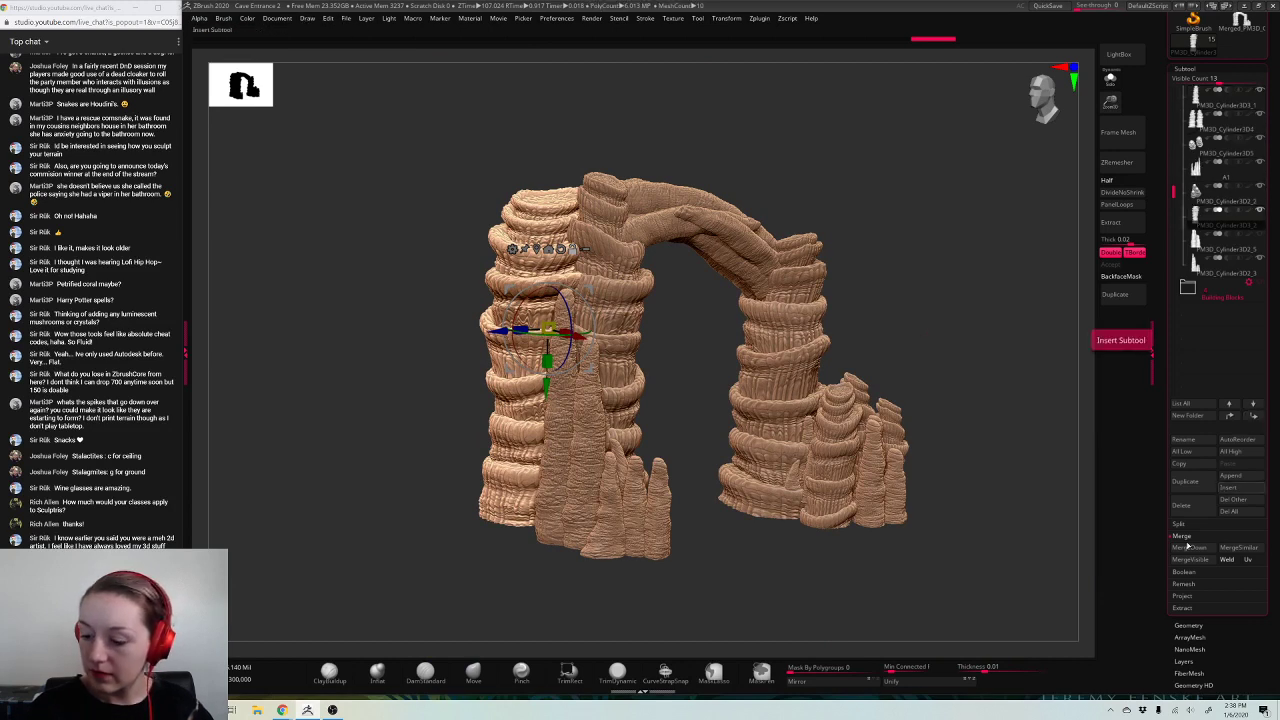
pyautogui.click(1187, 548)
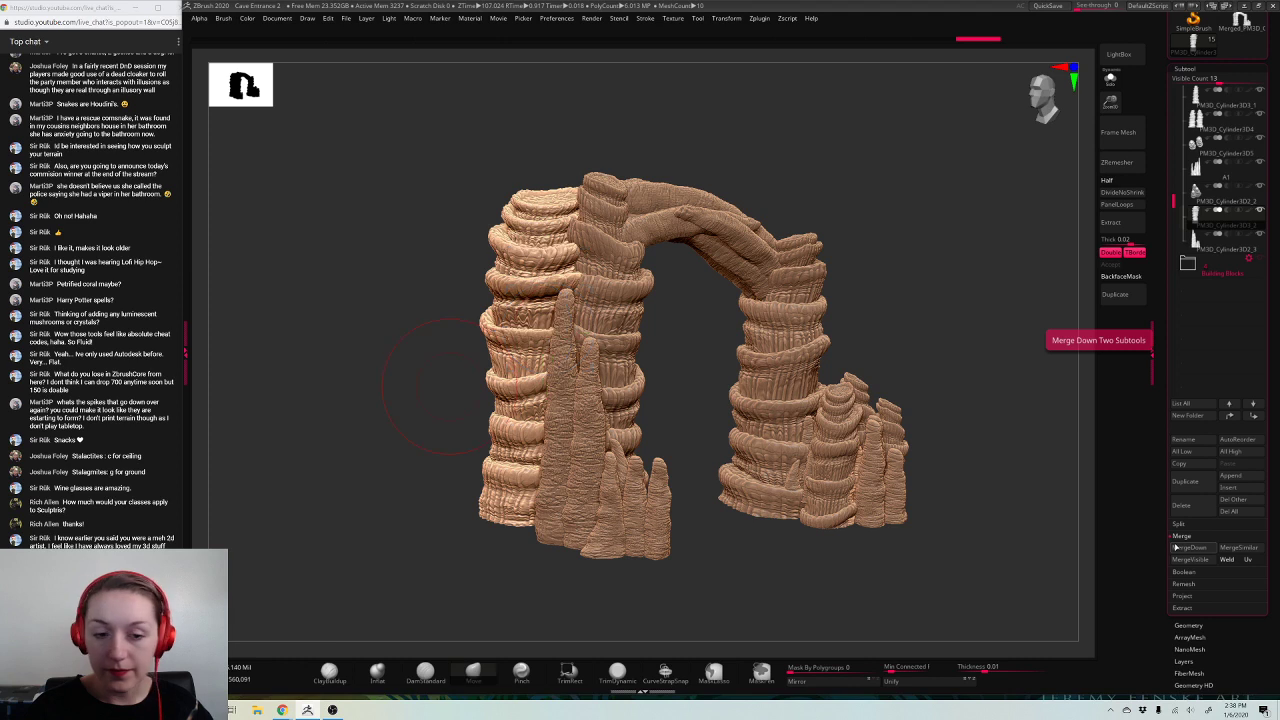
# Step: Move the front left pillar subtool PM3D_Cylinder3D2 down to the merged rear pillar and stalagmites, and merge them together
pyautogui.keyDown('alt'); pyautogui.click(617, 393); pyautogui.keyUp('alt')
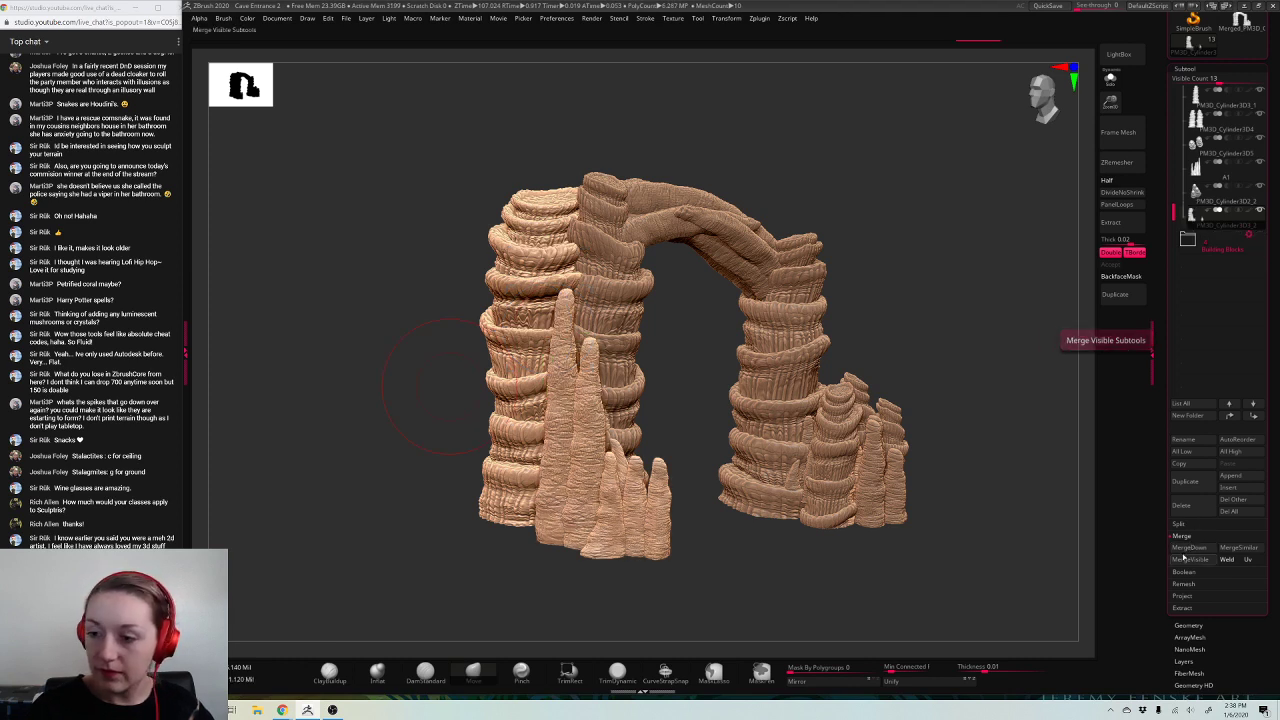
pyautogui.click(1255, 416)
pyautogui.click(1255, 416)
pyautogui.click(1255, 416)
pyautogui.click(1255, 416)
pyautogui.click(1255, 416)
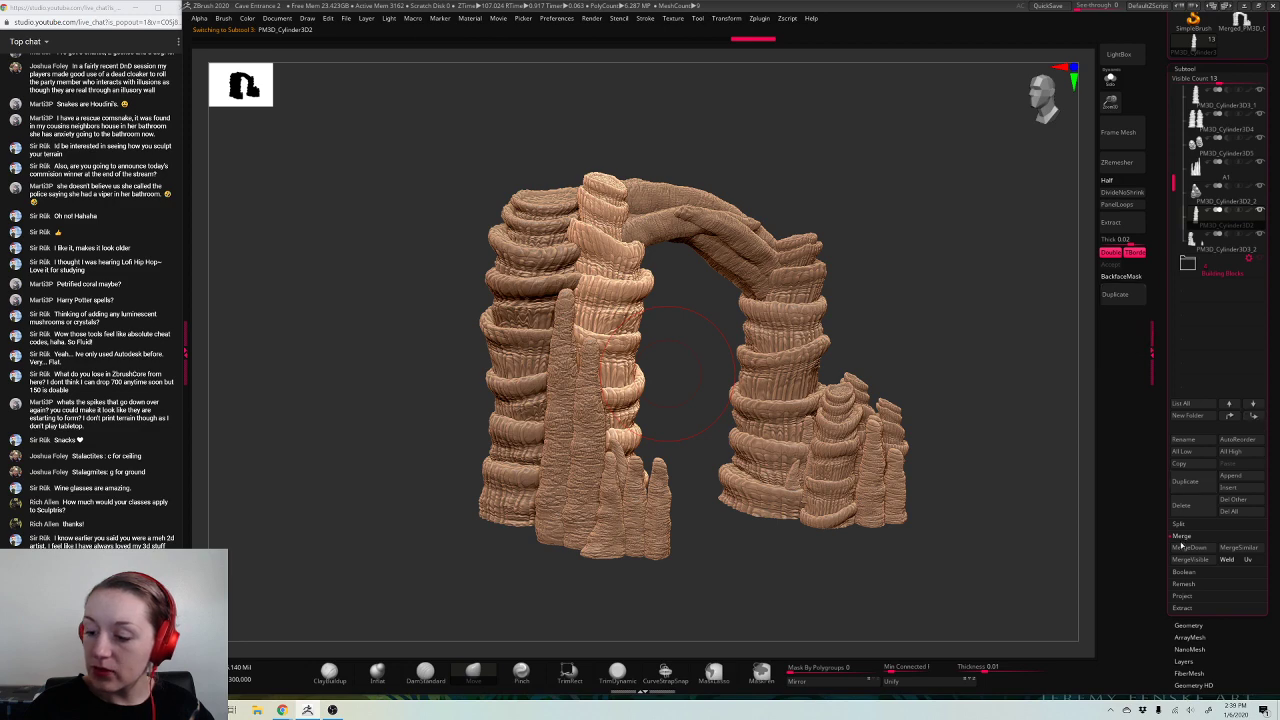
pyautogui.click(1186, 547)
pyautogui.moveTo(966, 563)
pyautogui.mouseDown()
pyautogui.moveTo(982, 566)
pyautogui.moveTo(976, 550)
pyautogui.mouseUp()
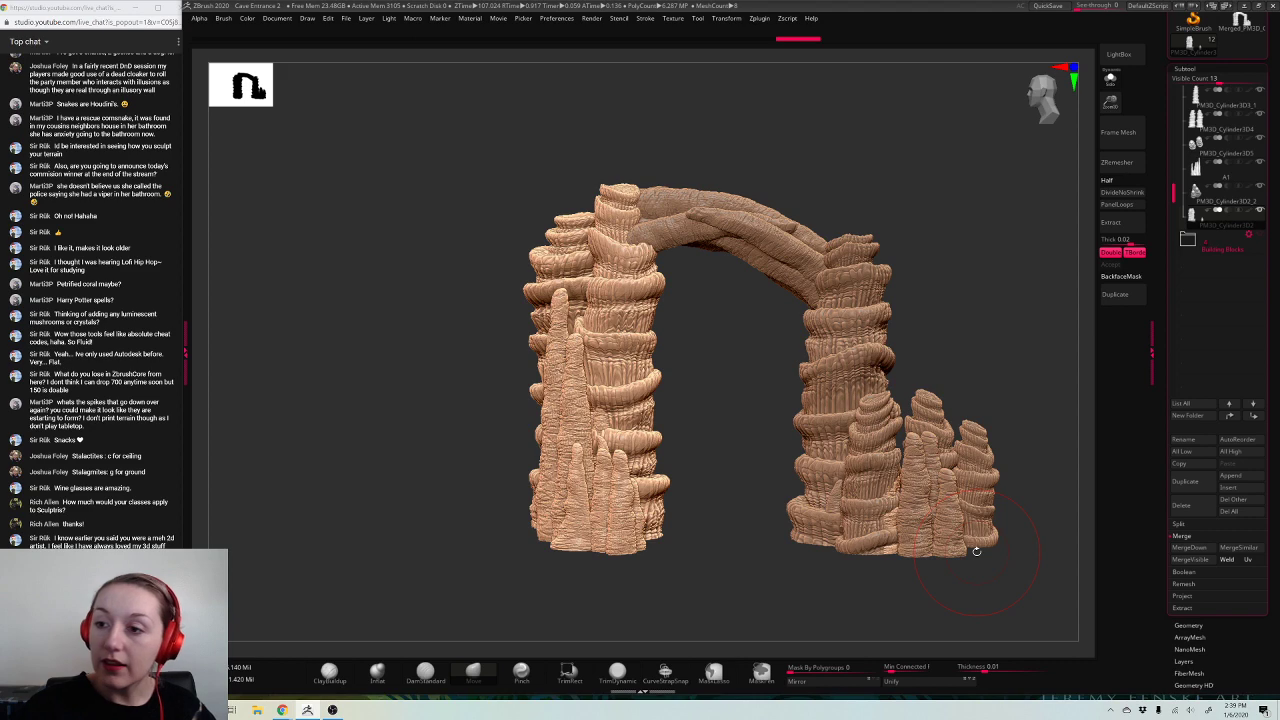
# Step: DynaMesh the merged left pillar group at resolution 3224
pyautogui.click(1188, 625)
pyautogui.click(1118, 132)
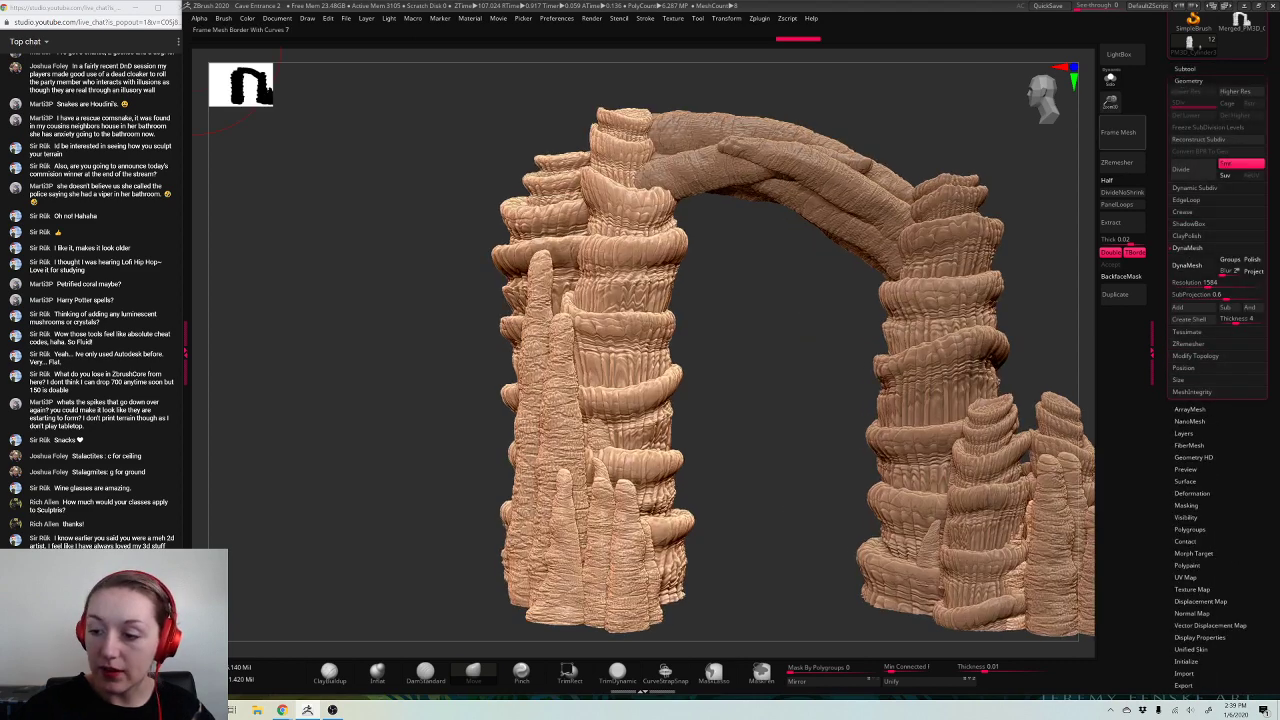
pyautogui.keyDown('alt'); pyautogui.moveTo(1060, 262); pyautogui.dragTo(988, 255); pyautogui.keyUp('alt')
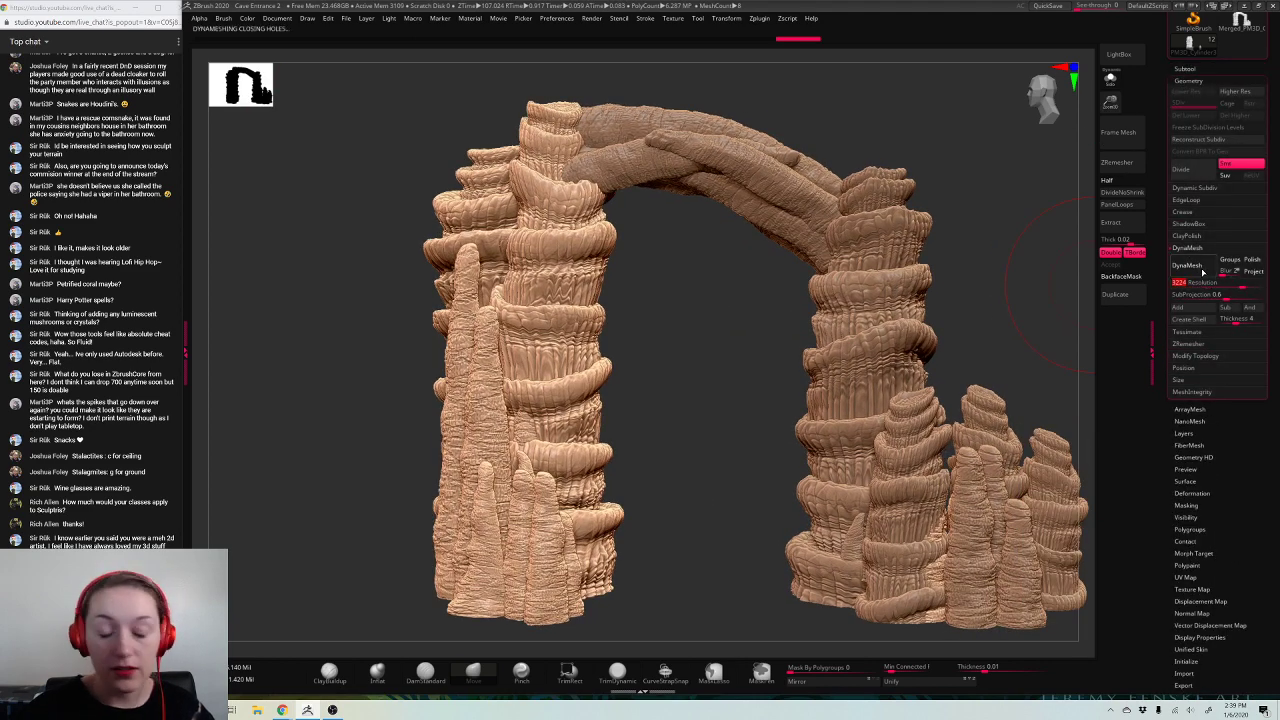
pyautogui.click(1203, 272)
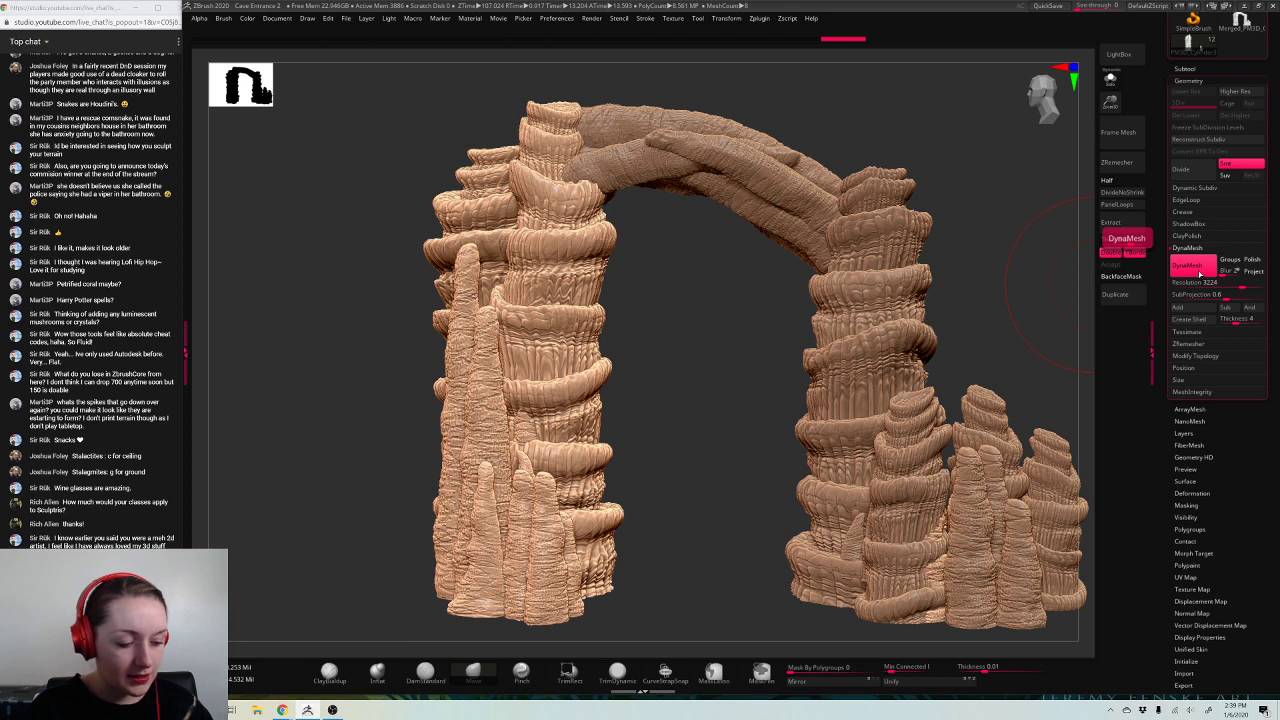
# Step: Compare the left pillar group before and after DynaMesh, checking surface detail, point count and polyframe density
pyautogui.hotkey('ctrl', 'z')
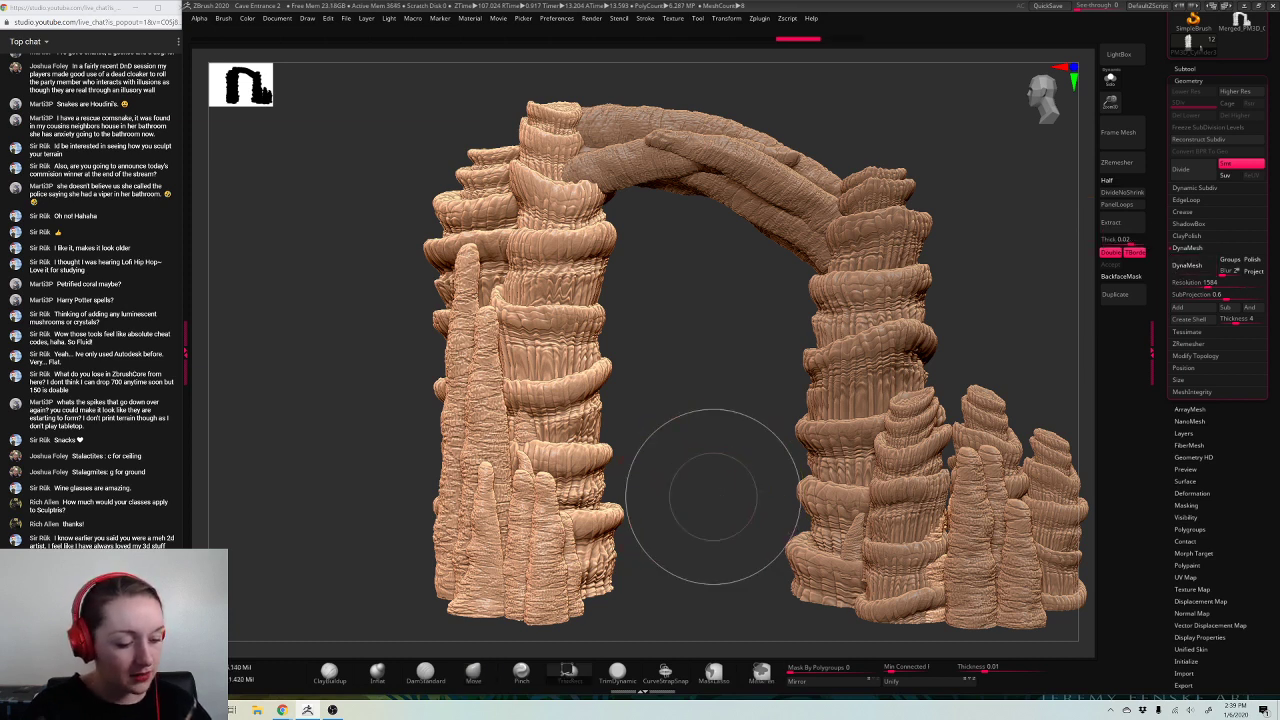
pyautogui.hotkey('ctrl', 'shift', 'z')
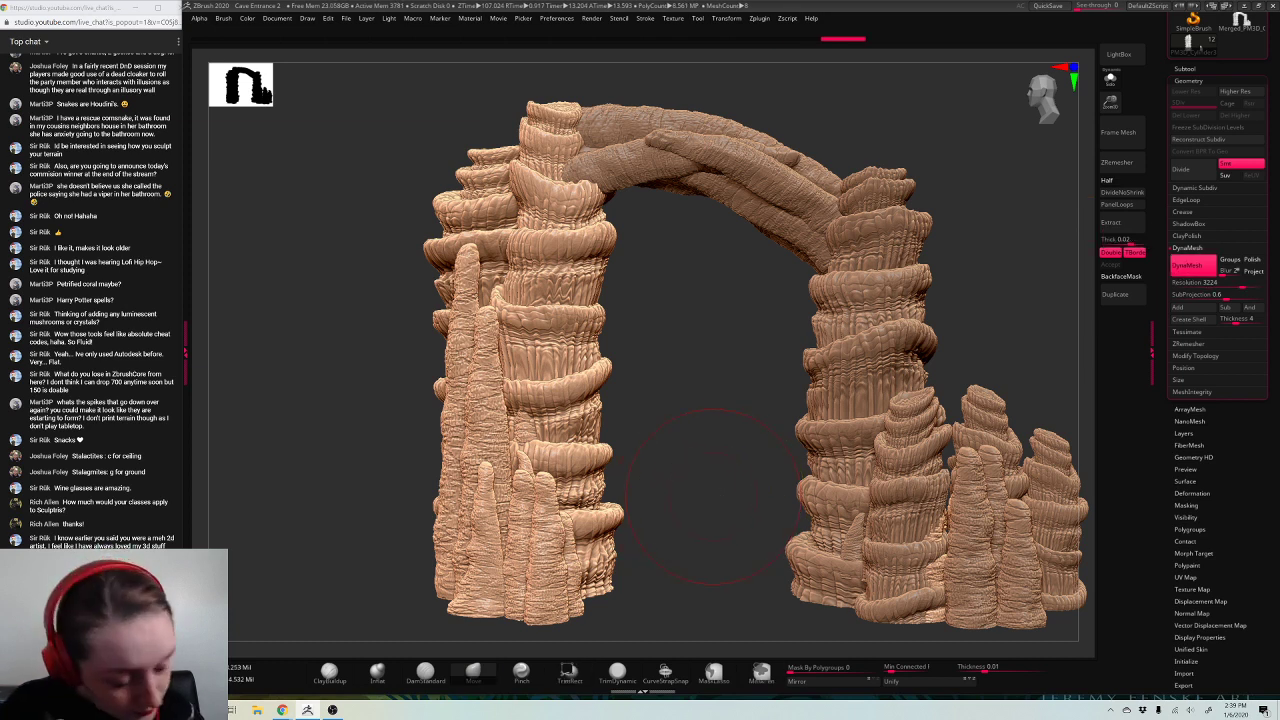
pyautogui.hotkey('ctrl', 'z')
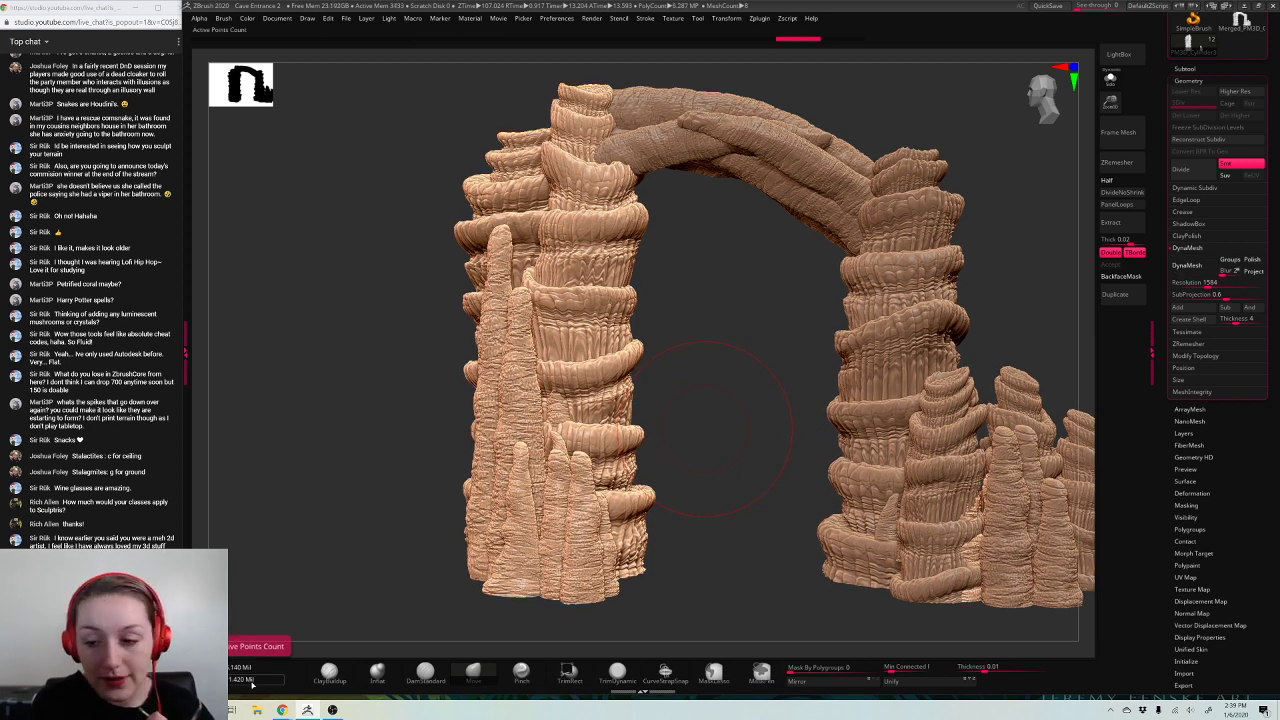
pyautogui.hotkey('ctrl', 'shift', 'z')
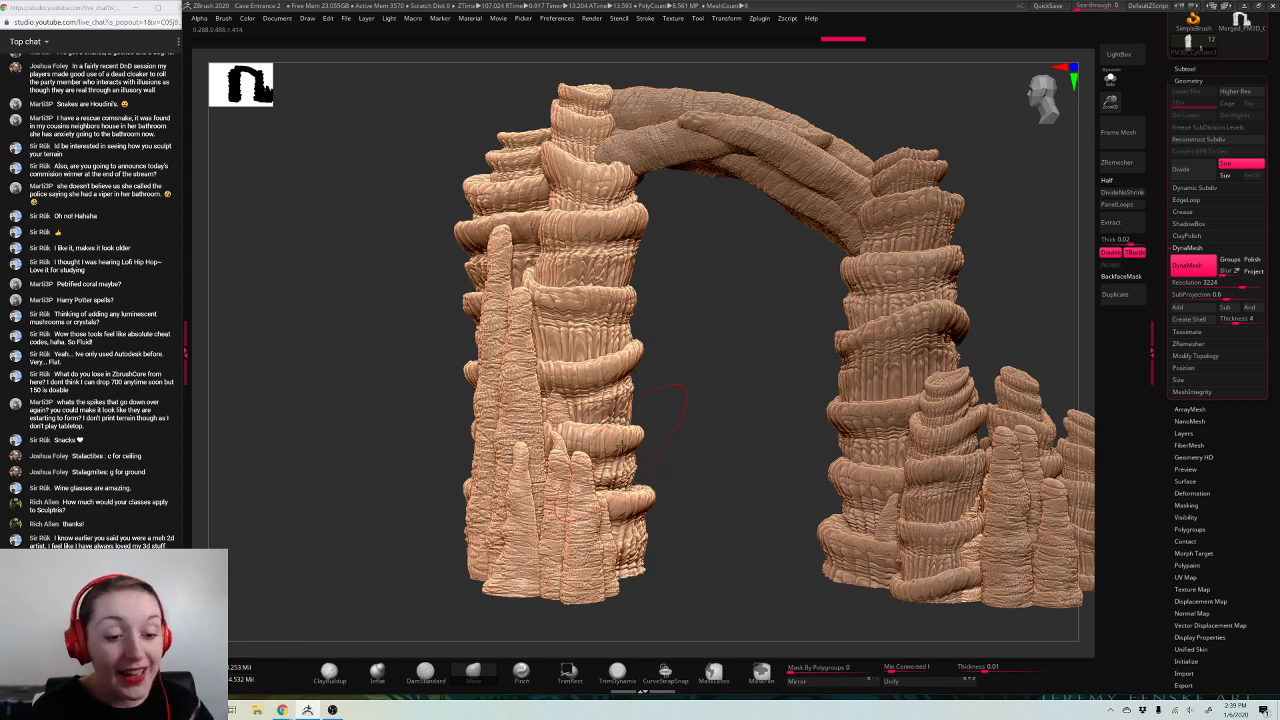
pyautogui.hotkey('ctrl', 'z')
pyautogui.hotkey('ctrl', 'shift', 'z')
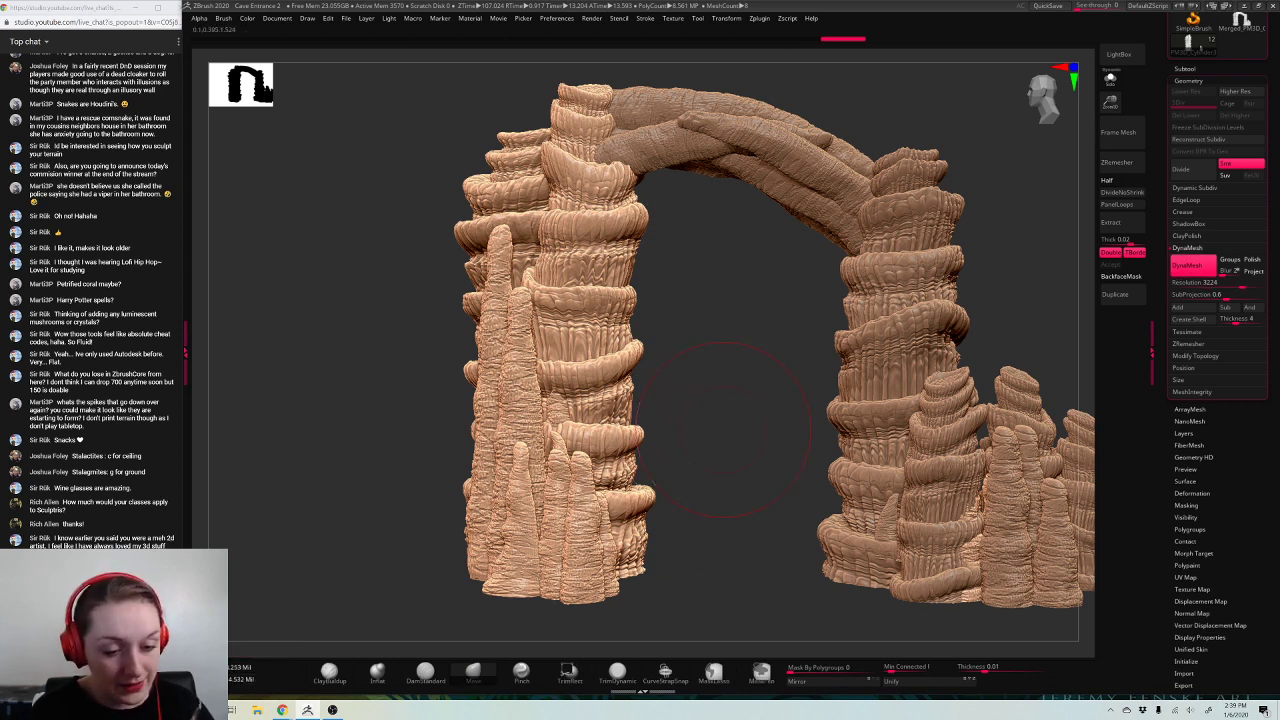
pyautogui.hotkey('shift', 'f')
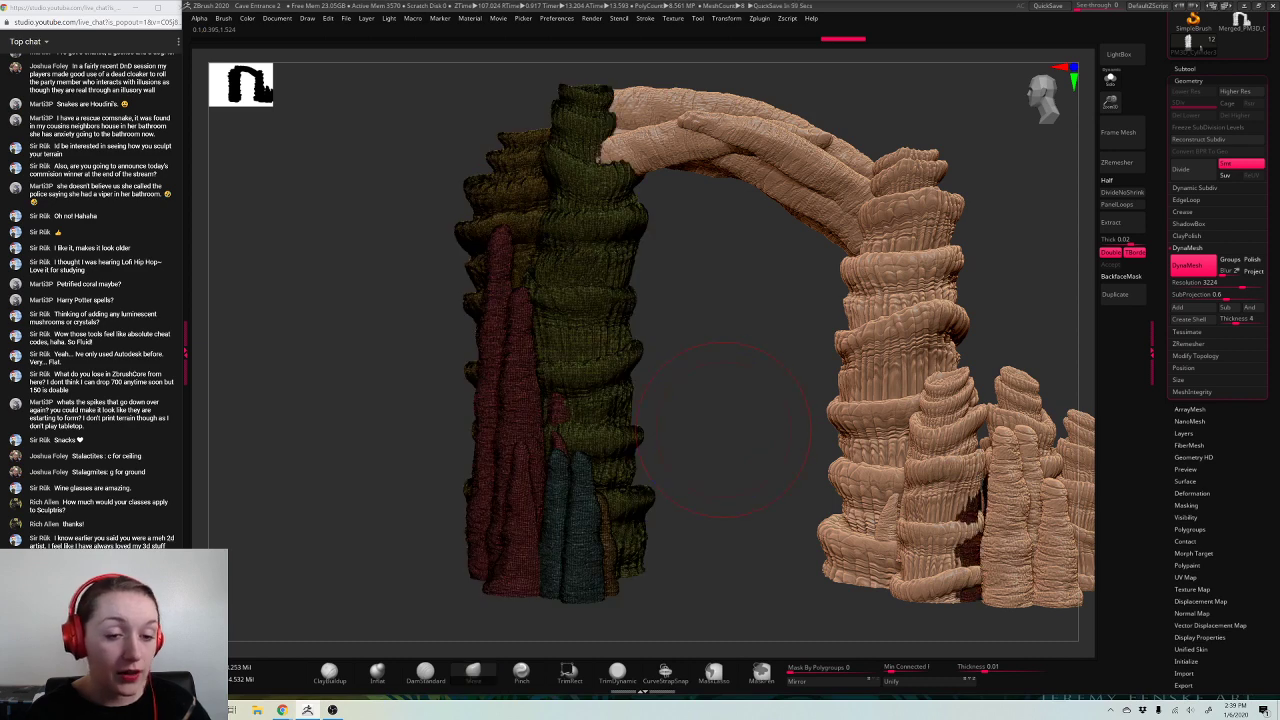
pyautogui.hotkey('ctrl', 'z')
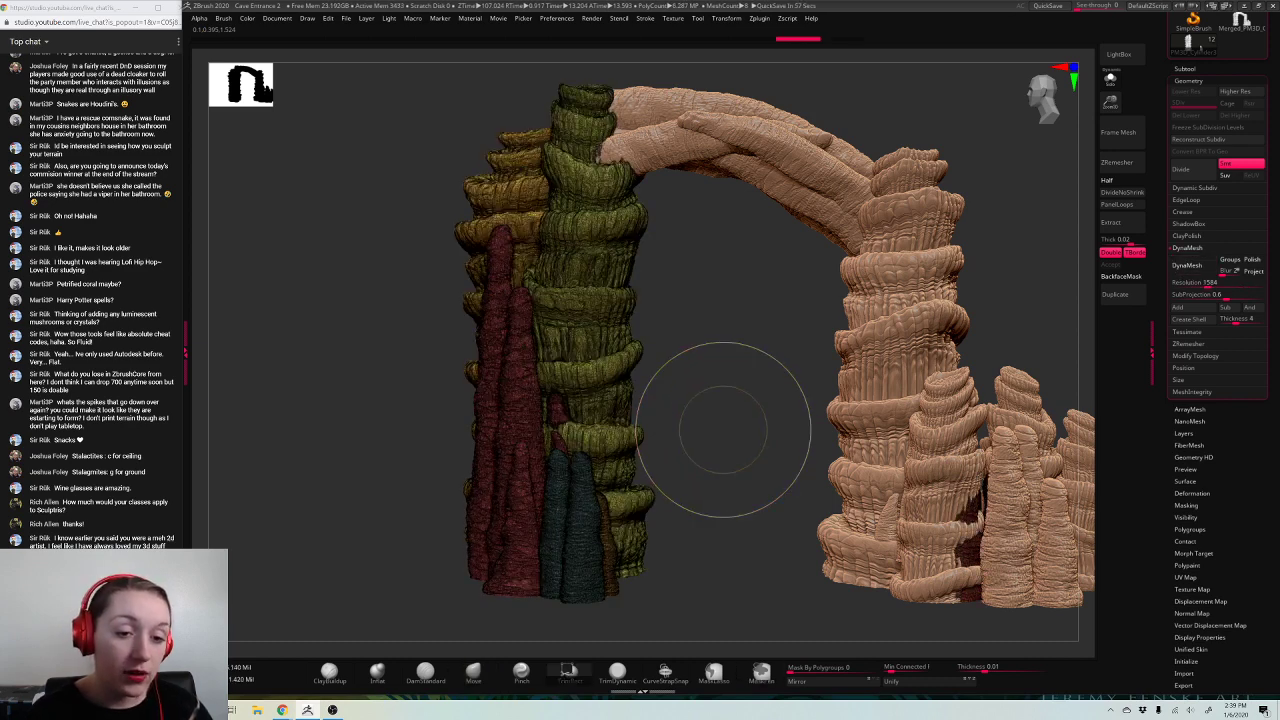
pyautogui.hotkey('ctrl', 'shift', 'z')
pyautogui.press('shift')
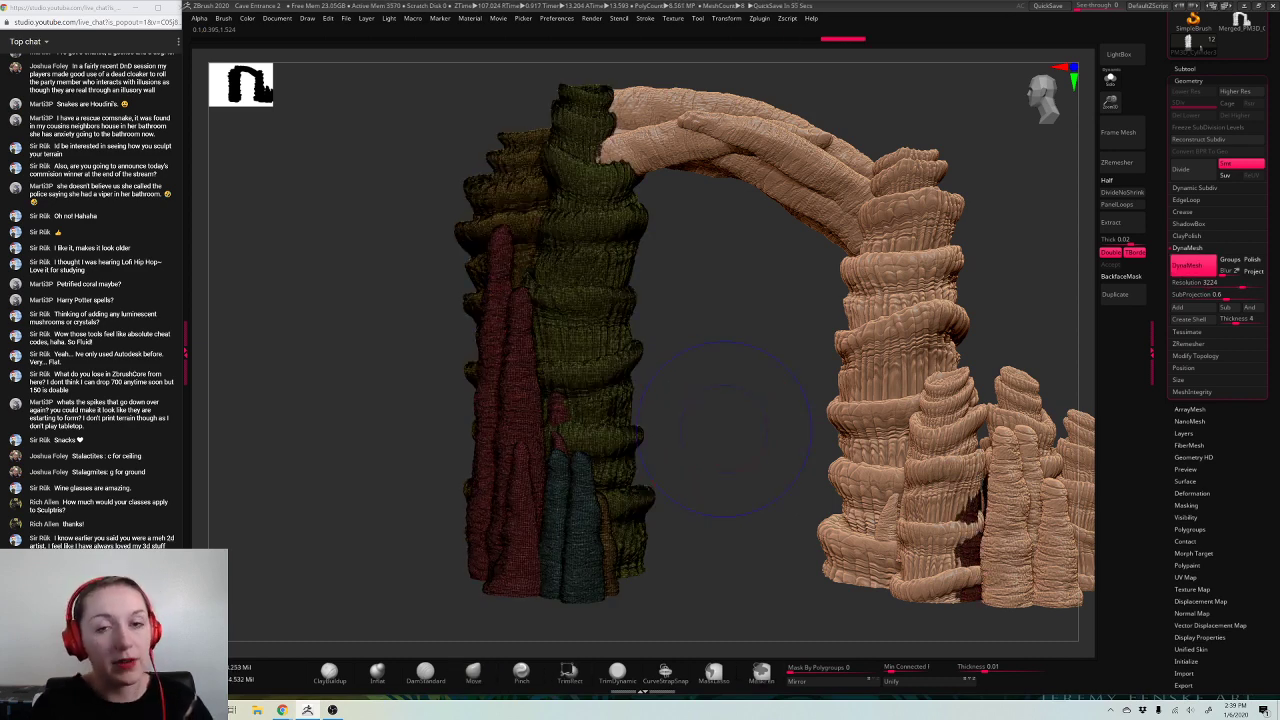
pyautogui.hotkey('shift', 'f')
# Step: Hide the tall right pillar PM3D_Cylinder3D3_1 and select the pair of short pillars PM3D_Cylinder3D4 beside it
pyautogui.moveTo(1110, 100); pyautogui.dragTo(1110, 40)
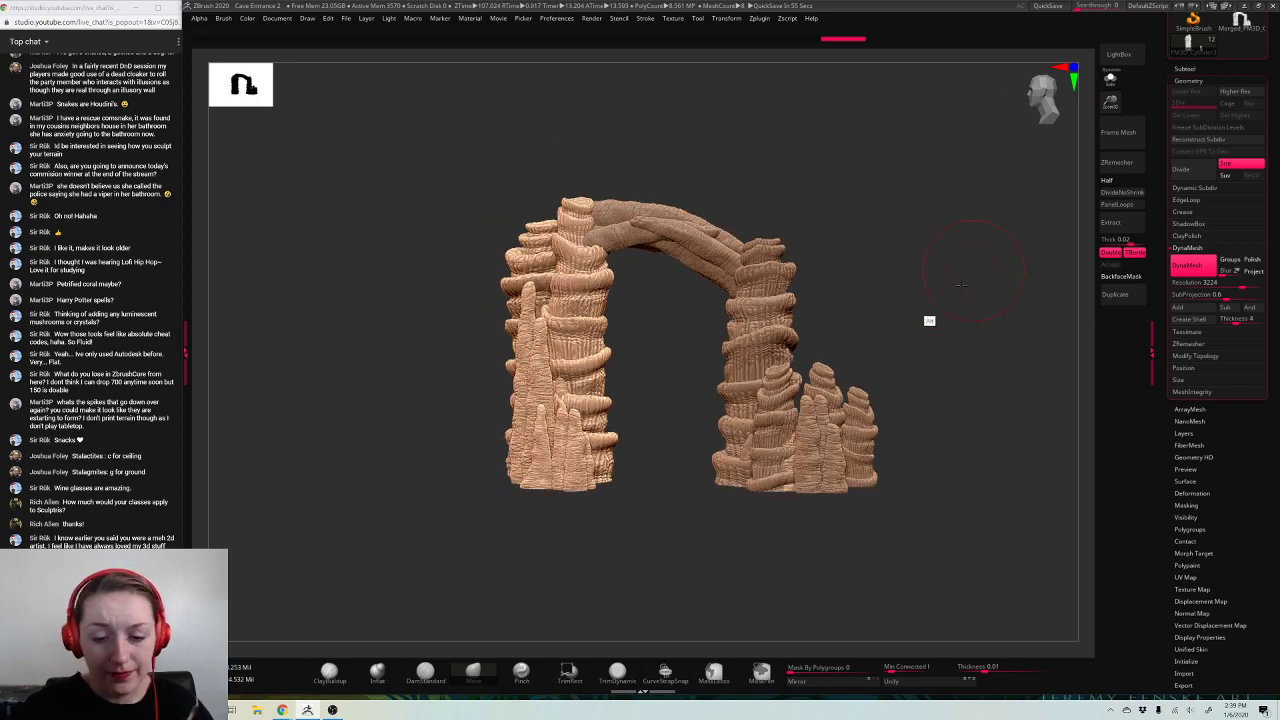
pyautogui.moveTo(929, 321); pyautogui.dragTo(880, 325)
pyautogui.keyDown('alt'); pyautogui.click(743, 391); pyautogui.keyUp('alt')
pyautogui.click(1186, 69)
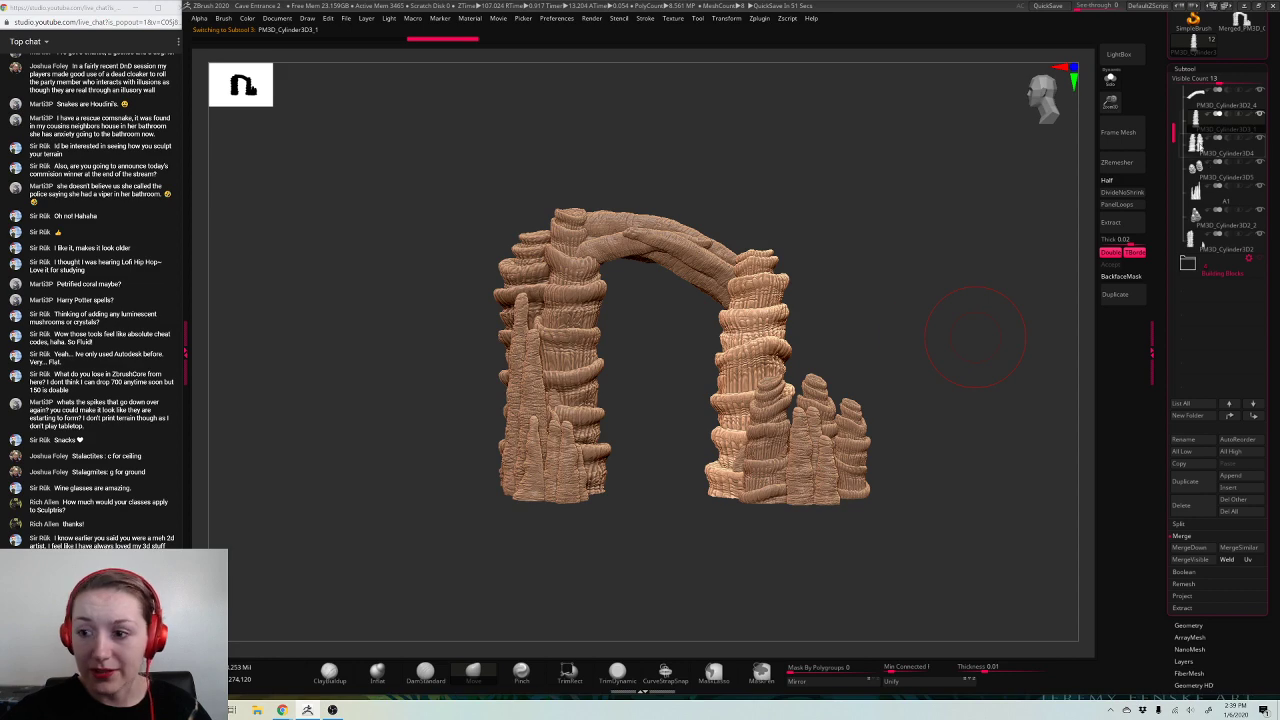
pyautogui.click(1198, 147)
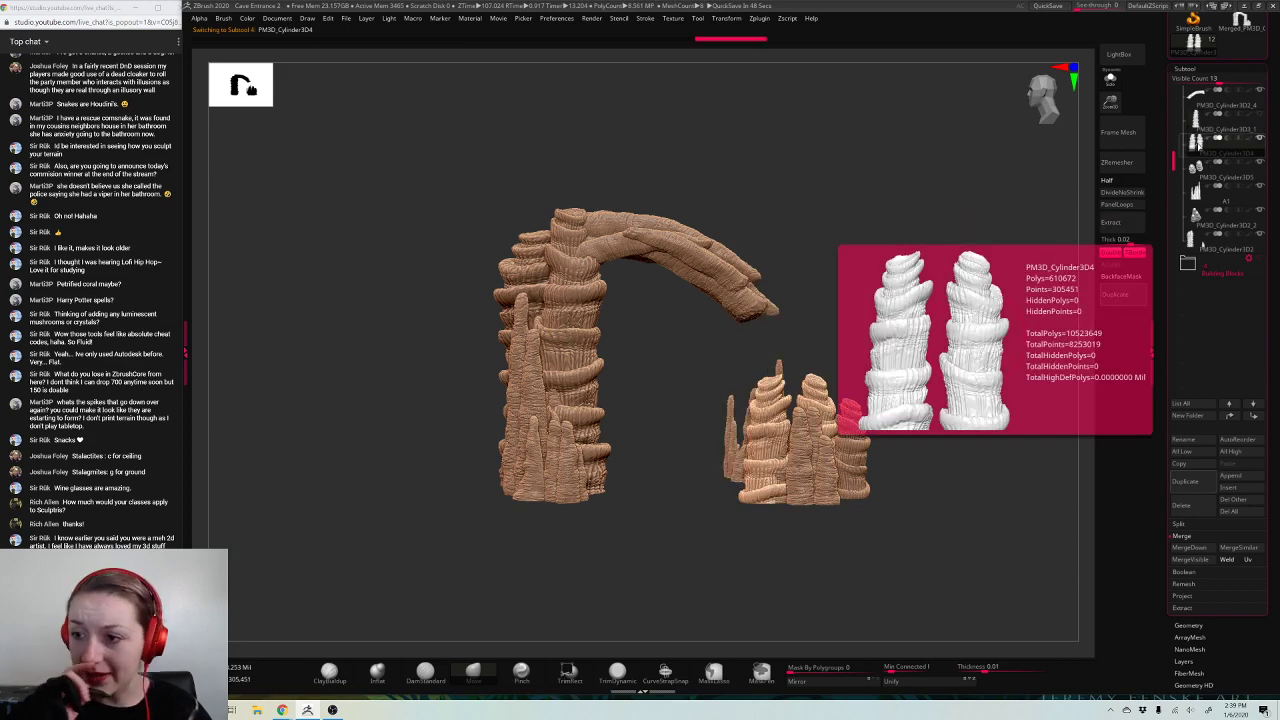
# Step: Merge the right pillar PM3D_Cylinder3D3_1 down with the separate rock pieces around its base into one subtool
pyautogui.click(1197, 129)
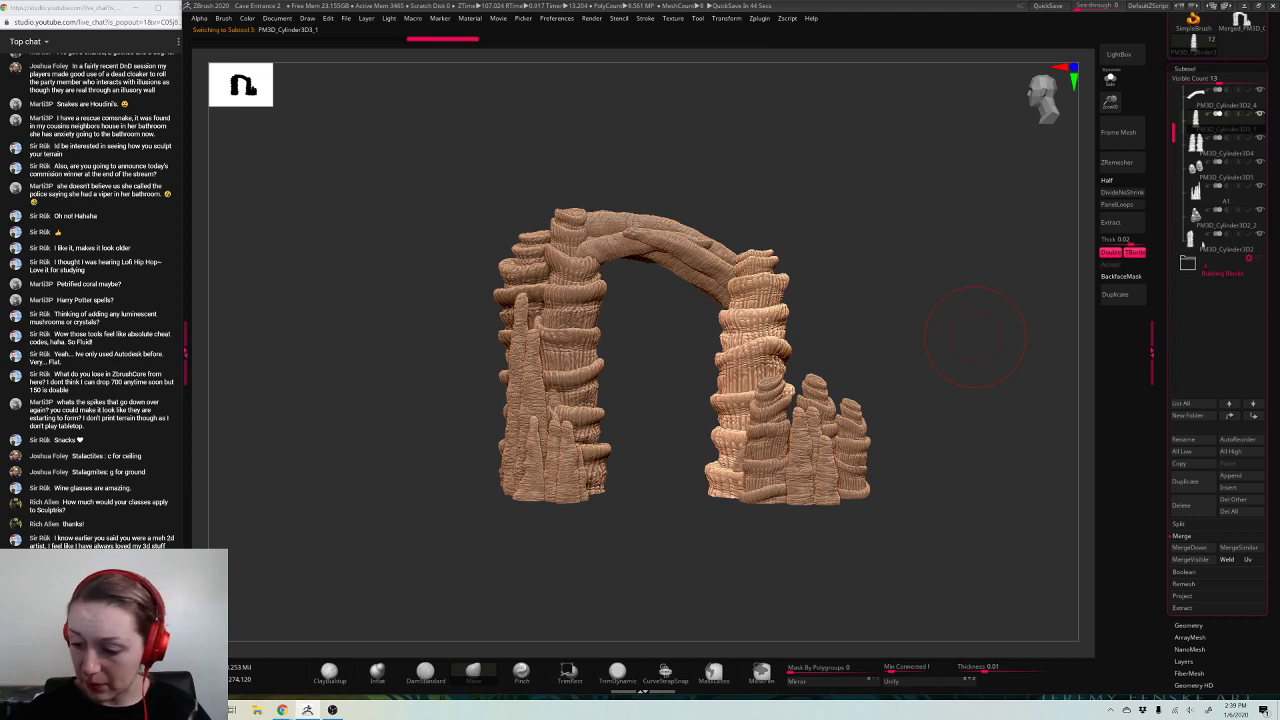
pyautogui.click(1184, 548)
pyautogui.click(1196, 146)
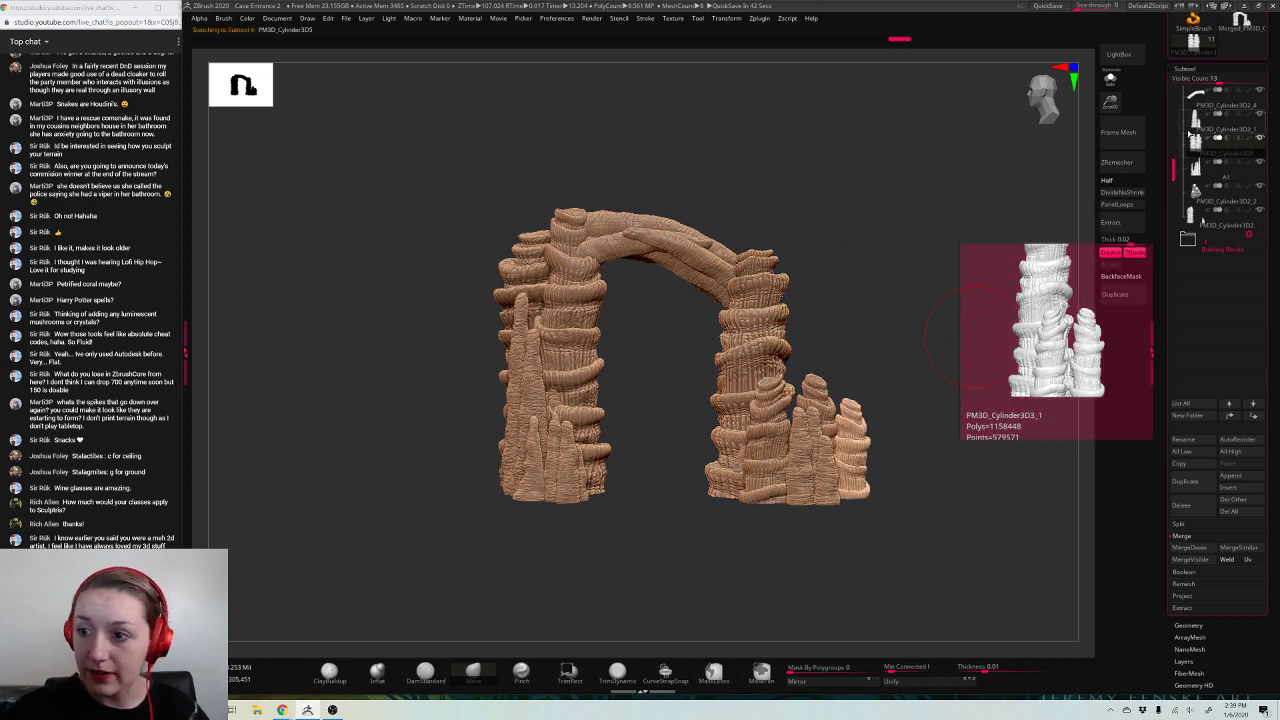
pyautogui.click(1187, 548)
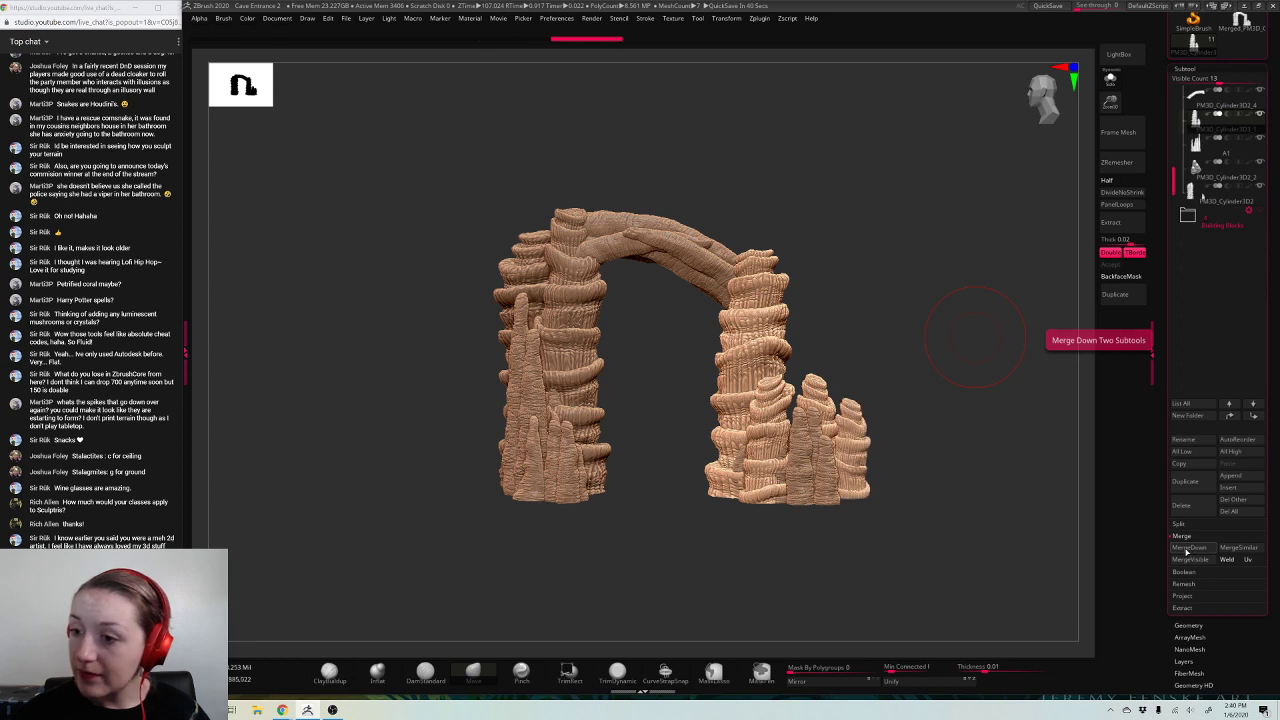
pyautogui.click(1196, 122)
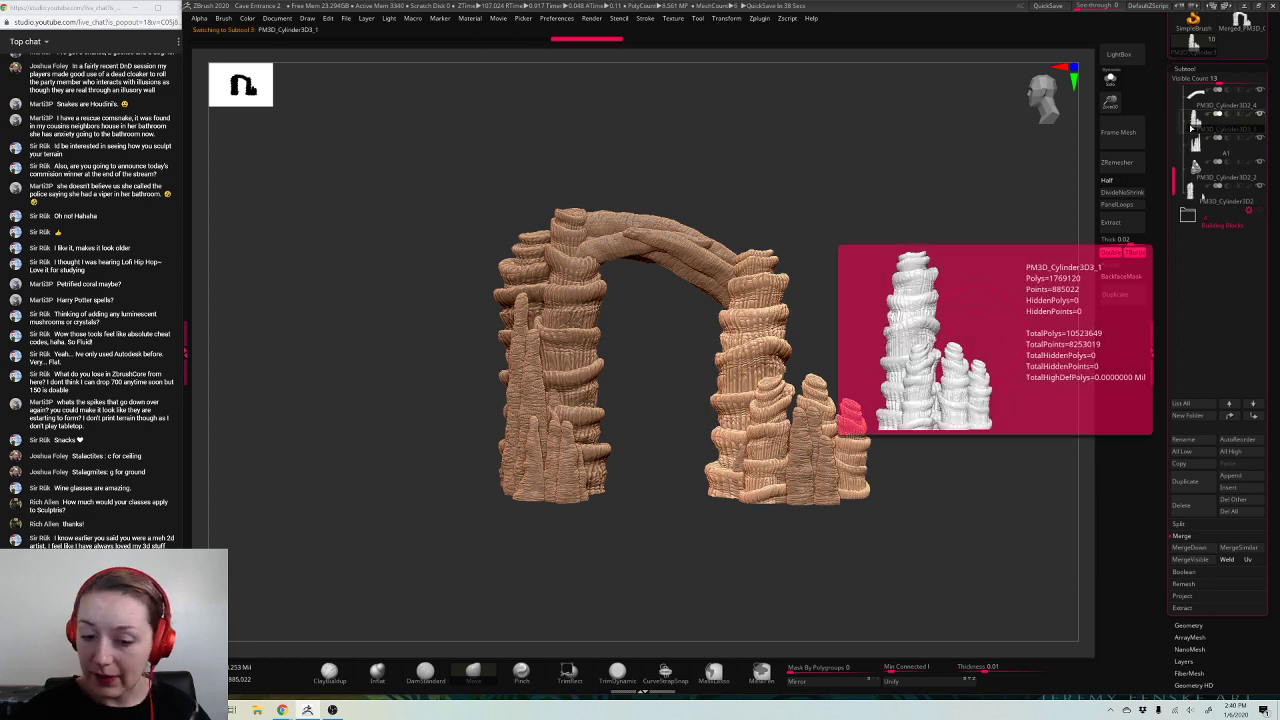
pyautogui.click(1188, 548)
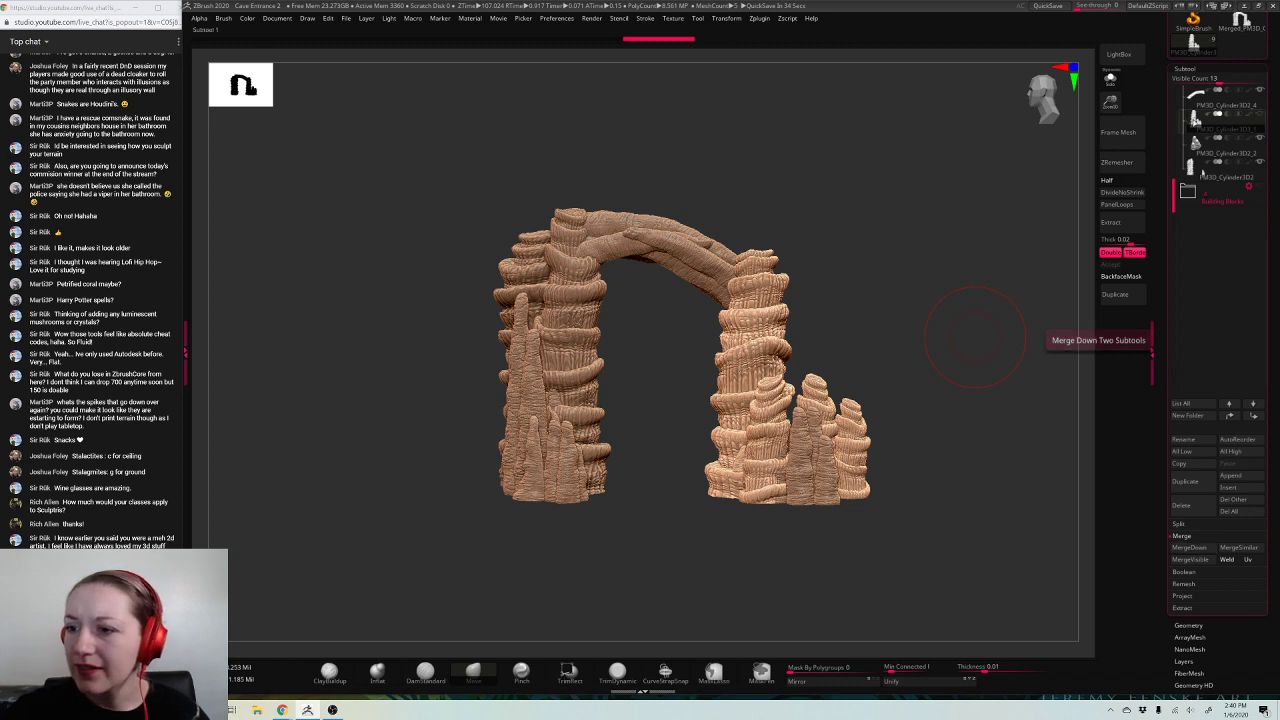
# Step: Merge the two arch pieces into one subtool, and merge the right pillar with the remaining stalagmite cluster
pyautogui.click(1205, 93)
pyautogui.moveTo(1169, 207); pyautogui.dragTo(1175, 74)
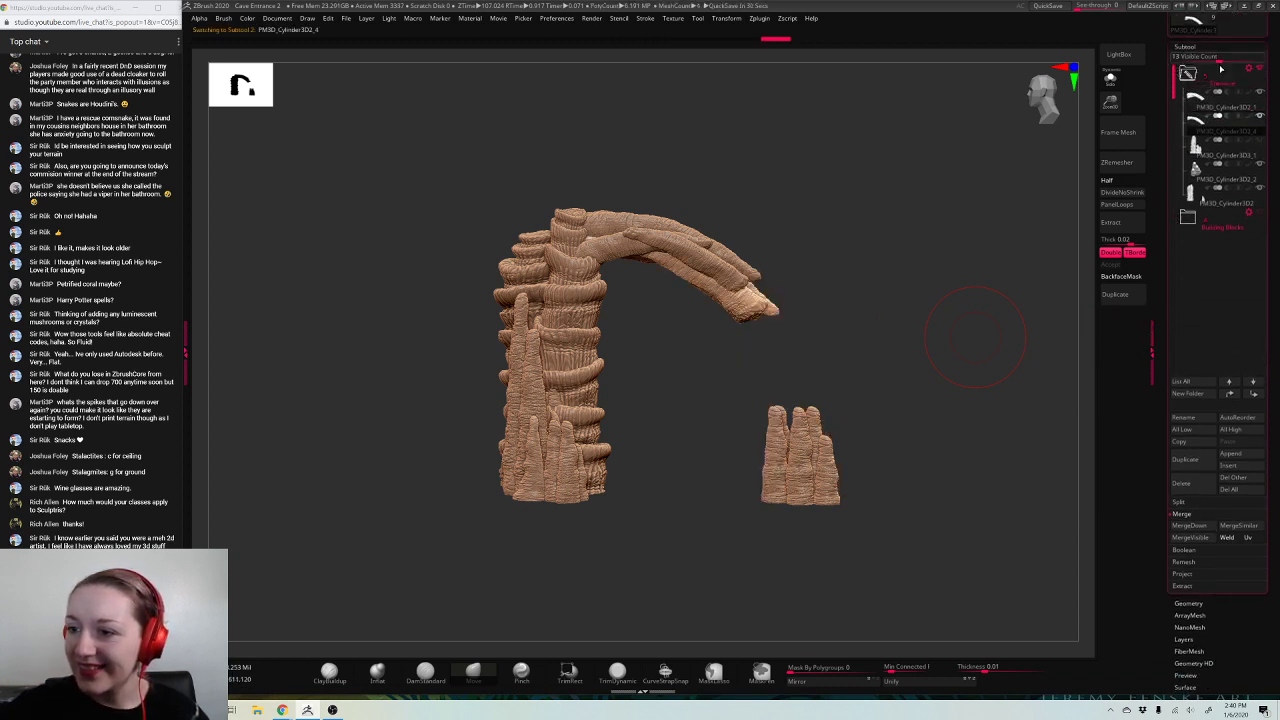
pyautogui.click(1260, 139)
pyautogui.moveTo(1266, 107); pyautogui.dragTo(1266, 160)
pyautogui.moveTo(1200, 157)
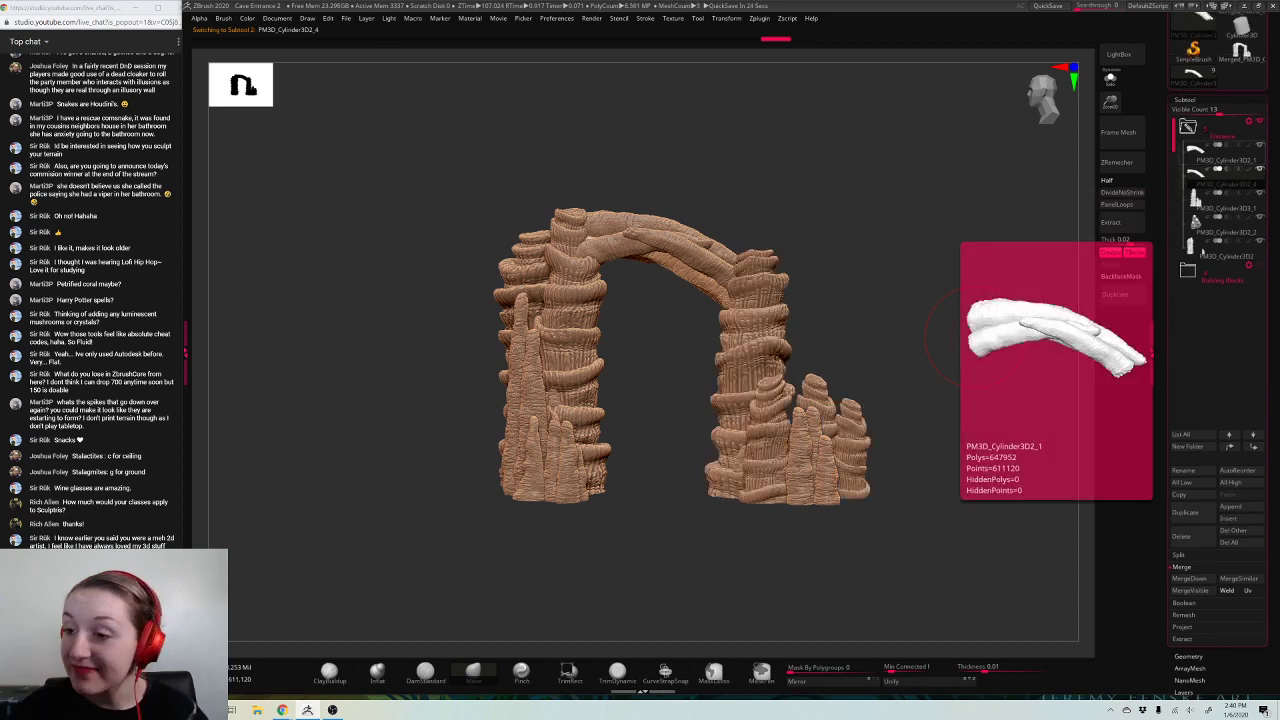
pyautogui.click(1190, 578)
pyautogui.click(1196, 176)
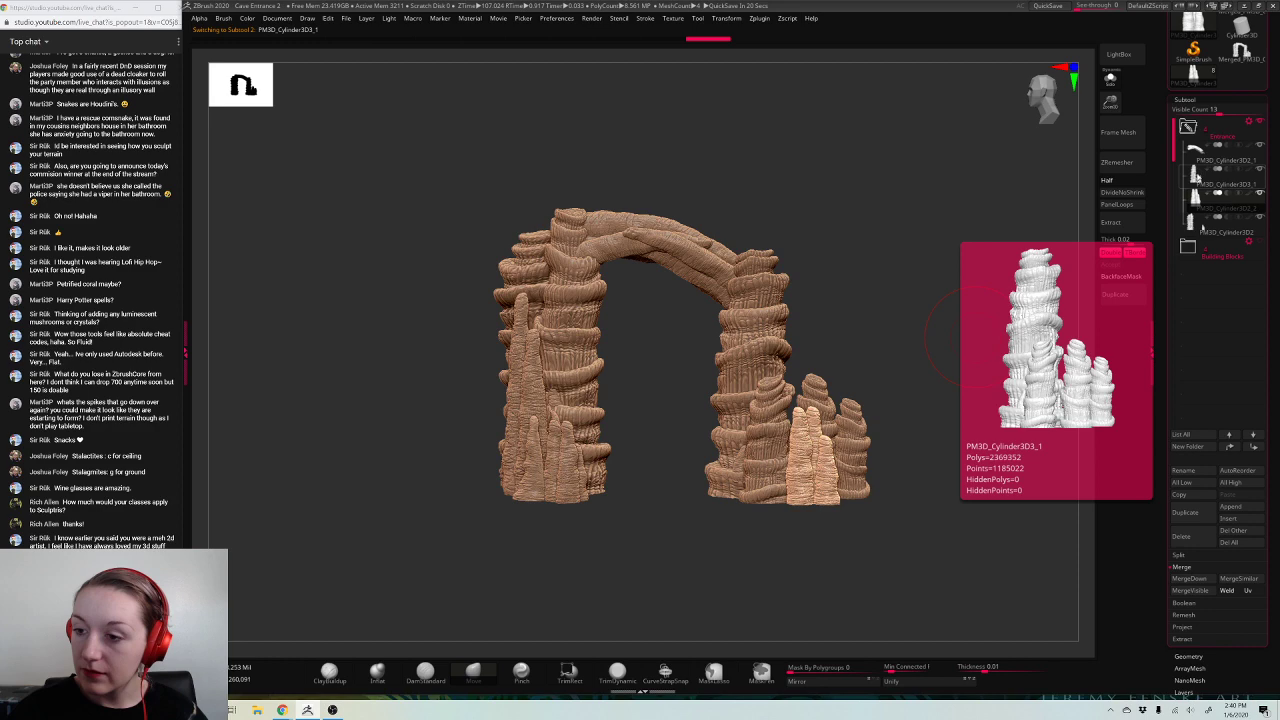
pyautogui.click(1190, 578)
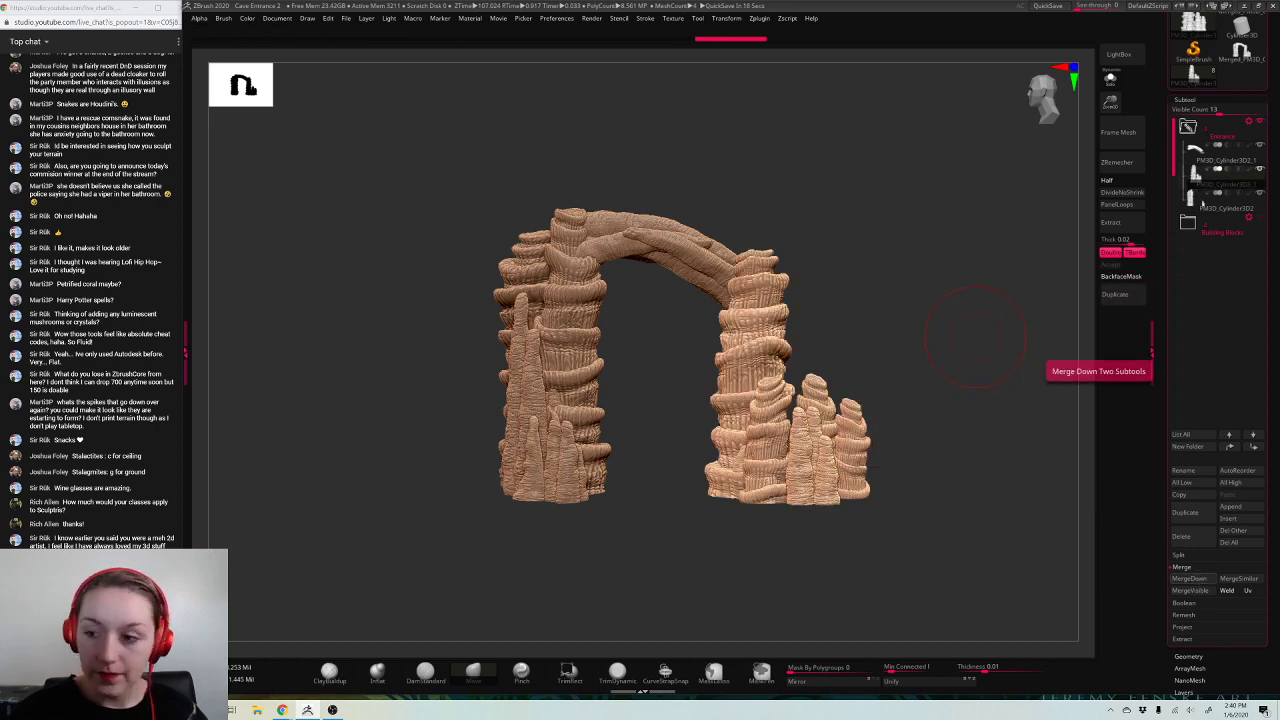
# Step: Try to DynaMesh the merged right pillar subtool at resolution 1584
pyautogui.click(1202, 203)
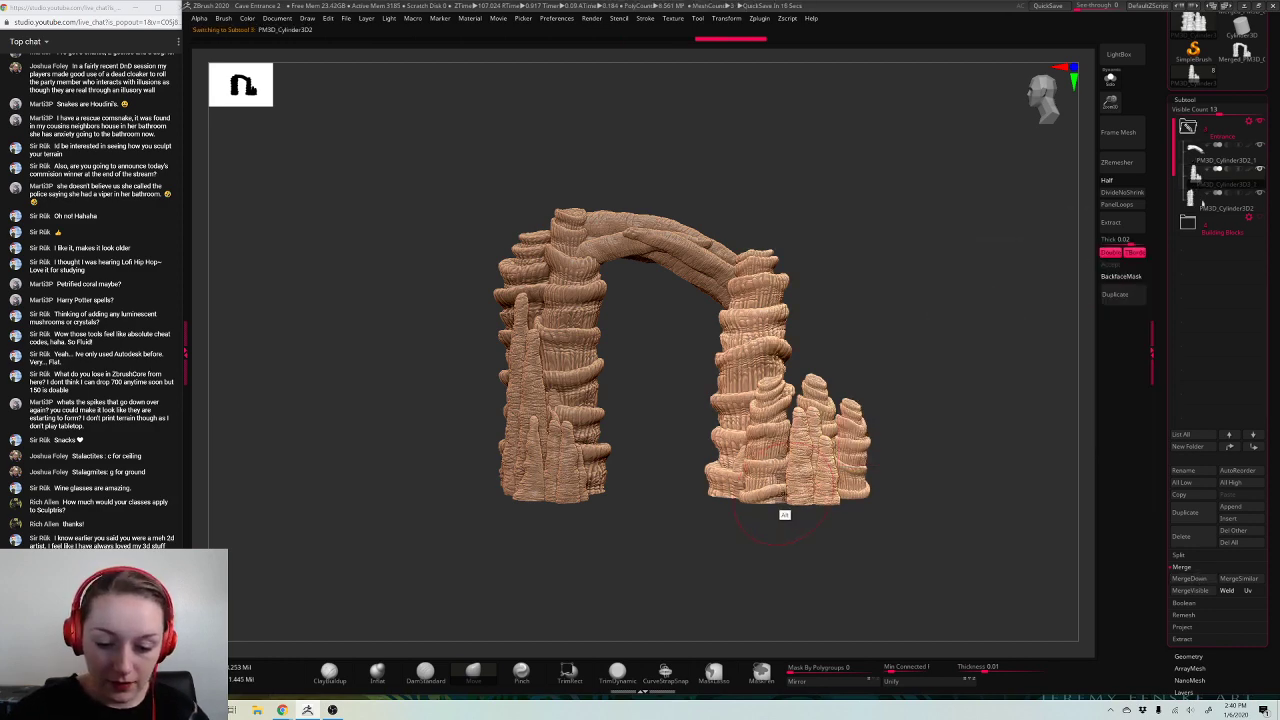
pyautogui.moveTo(913, 355)
pyautogui.mouseDown()
pyautogui.moveTo(1000, 330)
pyautogui.moveTo(978, 390)
pyautogui.mouseUp()
pyautogui.keyDown('alt'); pyautogui.click(857, 440); pyautogui.keyUp('alt')
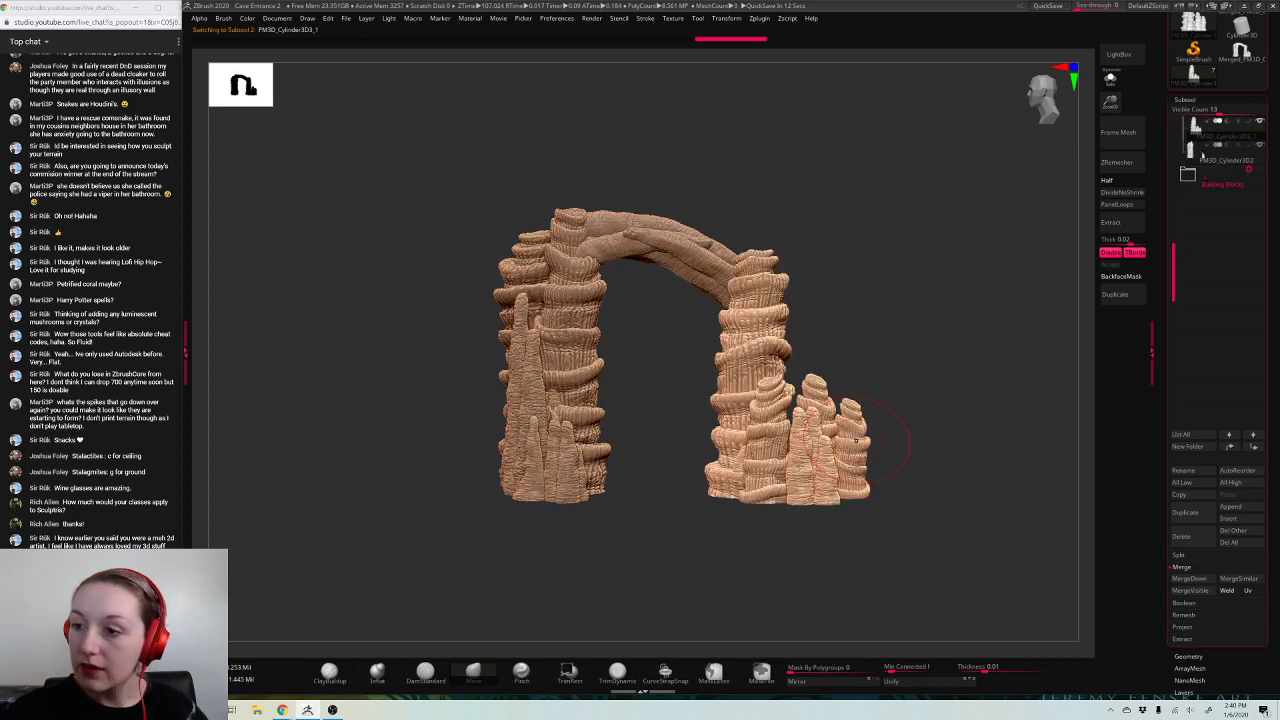
pyautogui.click(1188, 656)
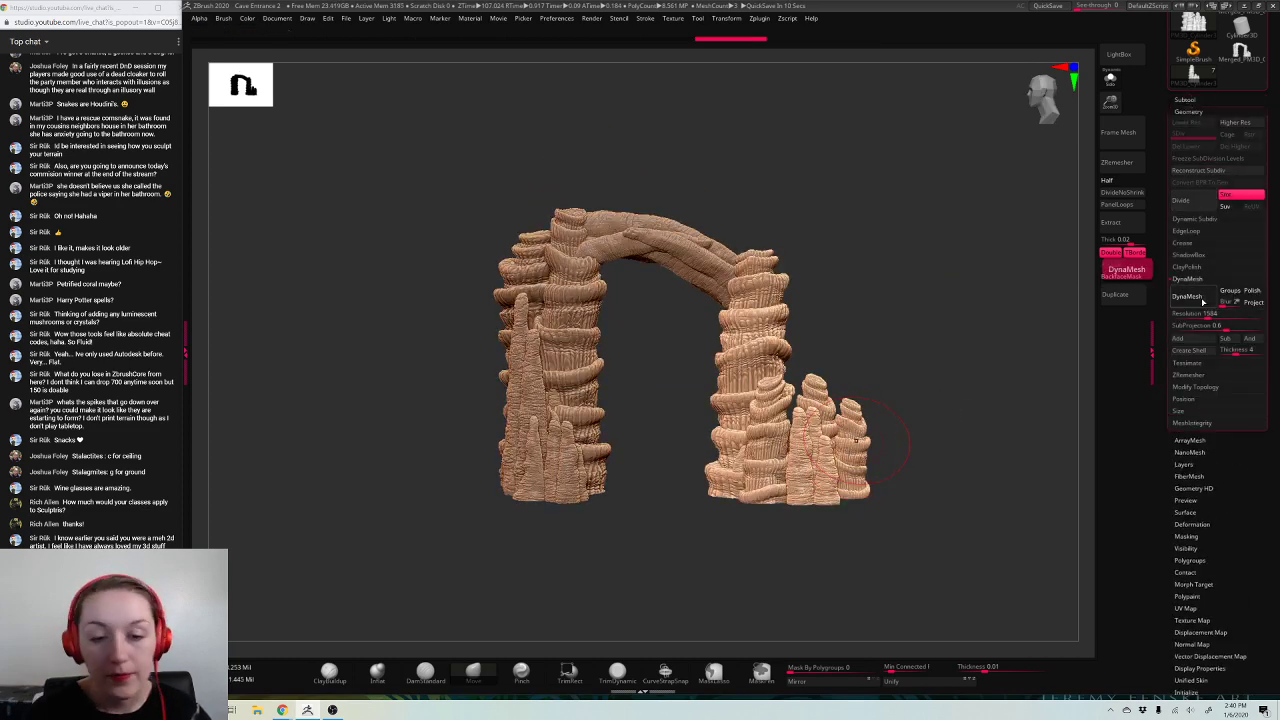
pyautogui.click(1200, 299)
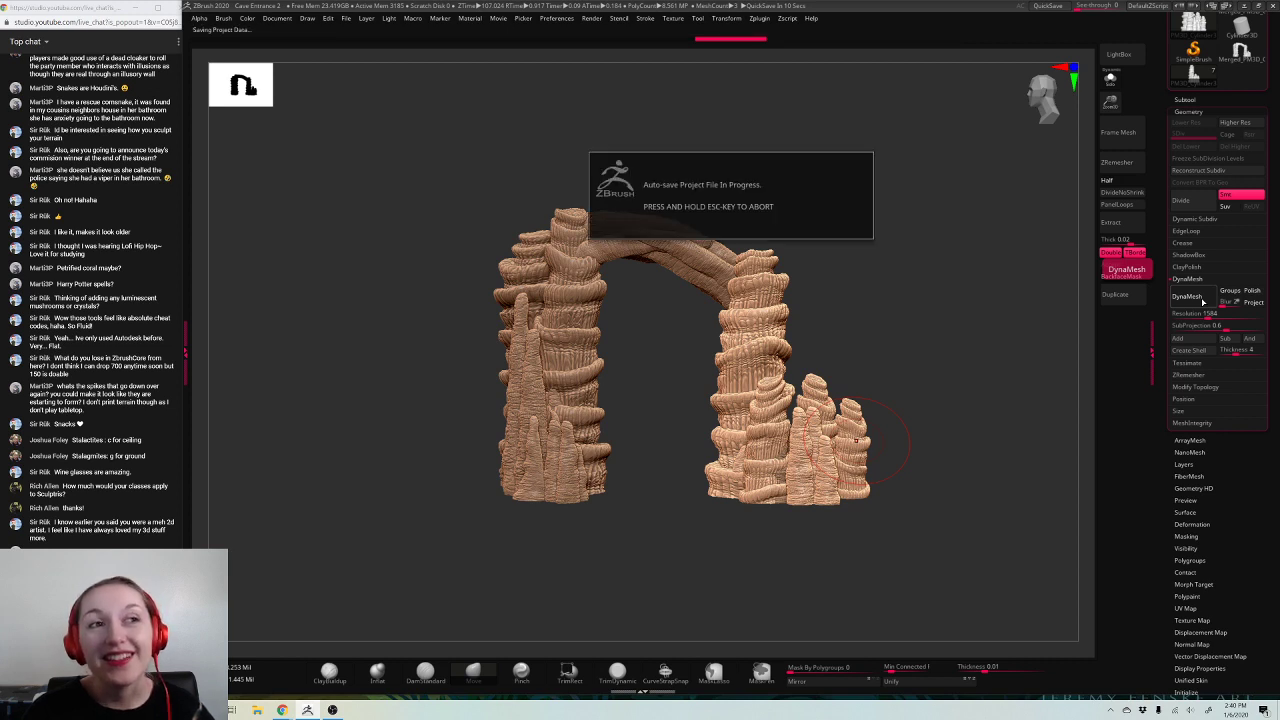
pyautogui.click(1199, 299)
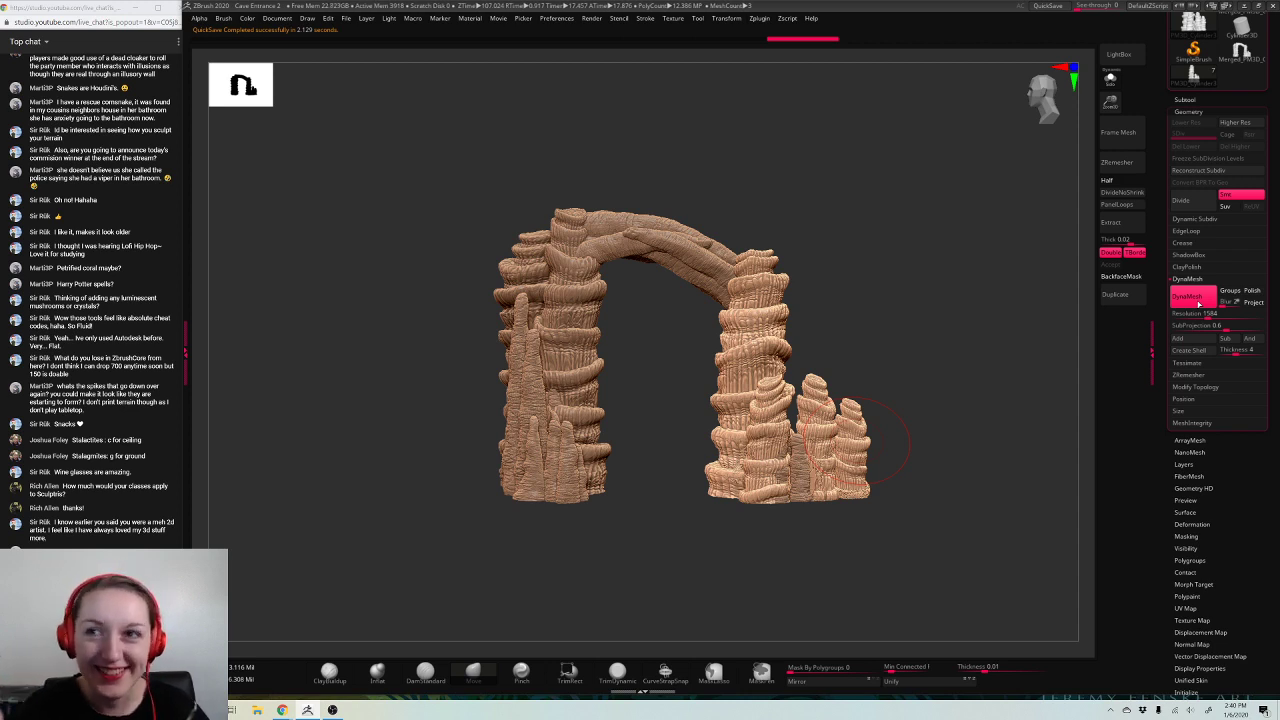
pyautogui.moveTo(954, 406); pyautogui.dragTo(954, 432)
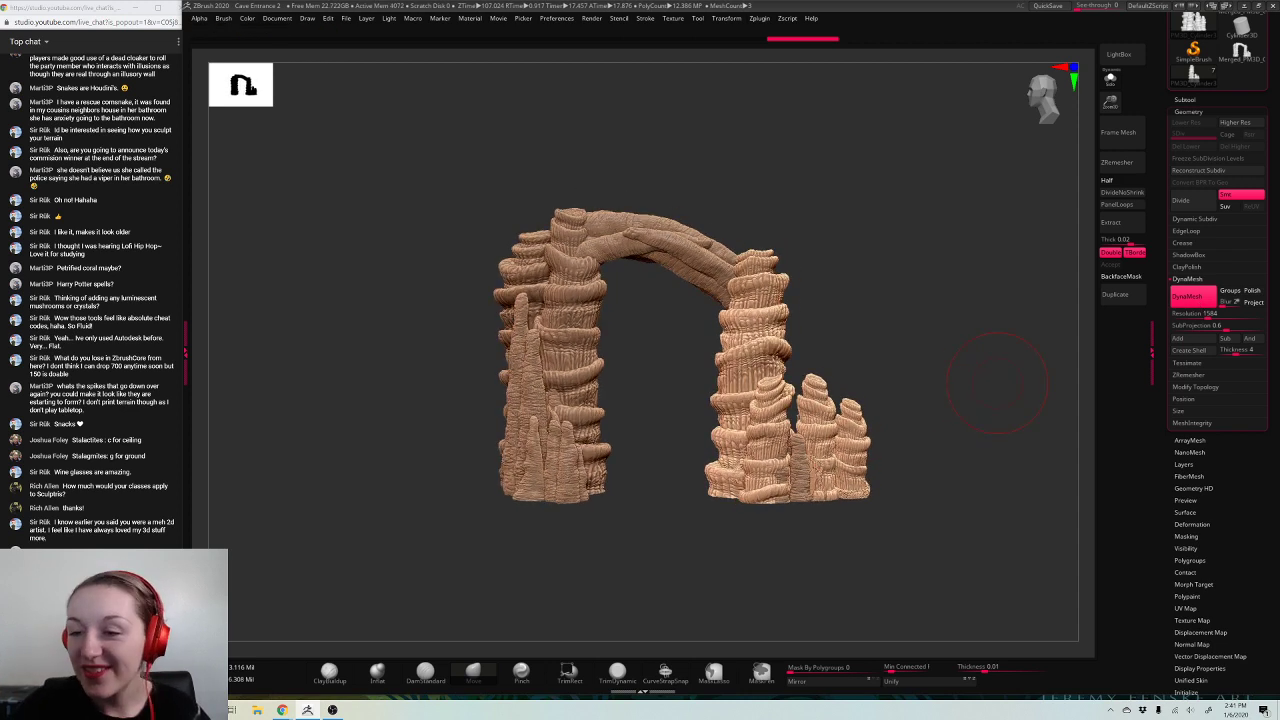
pyautogui.moveTo(1109, 103); pyautogui.dragTo(1103, 166)
pyautogui.moveTo(940, 342); pyautogui.dragTo(898, 360)
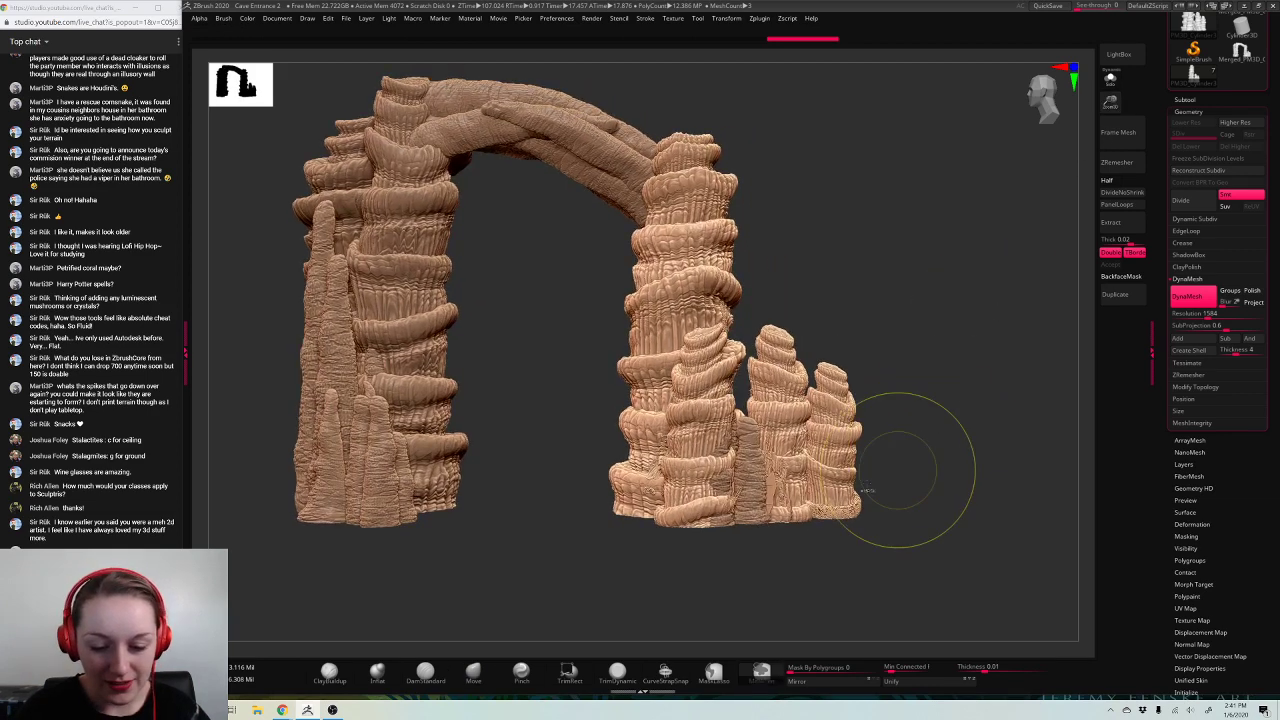
# Step: Undo the last remesh and DynaMesh the right pillar subtool at resolution 760
pyautogui.keyDown('alt'); pyautogui.click(807, 497); pyautogui.keyUp('alt')
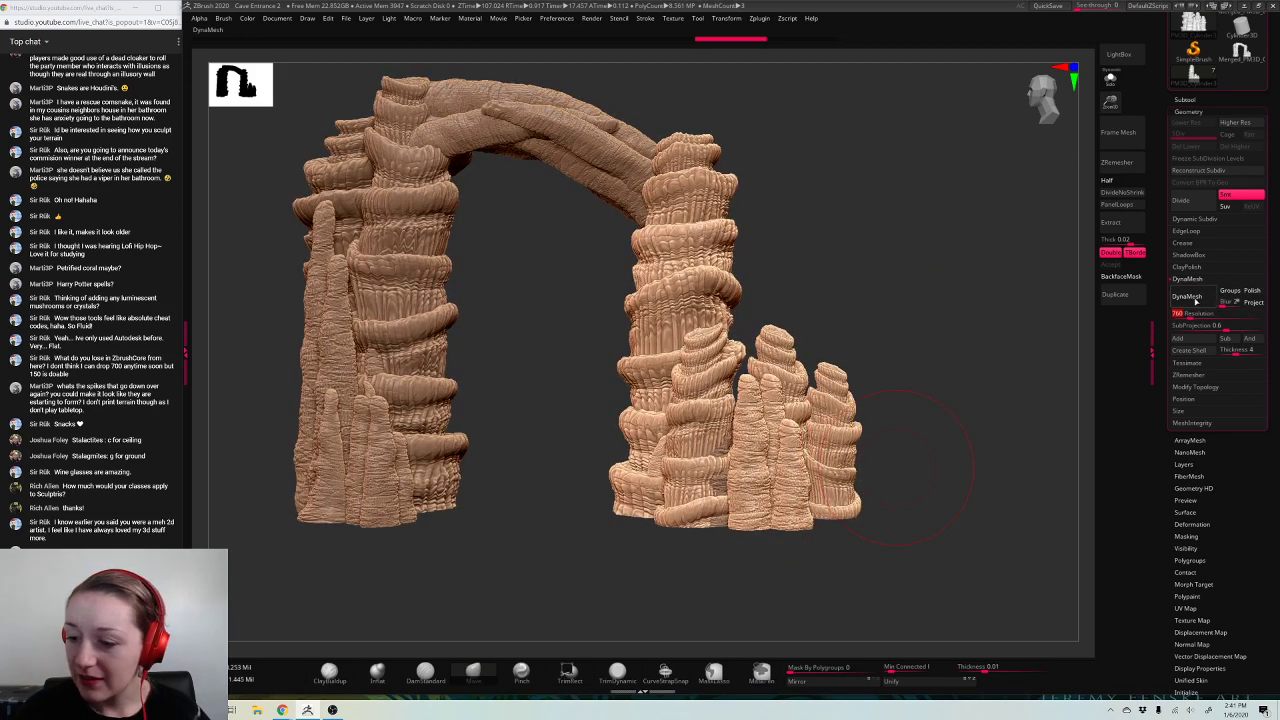
pyautogui.click(1188, 297)
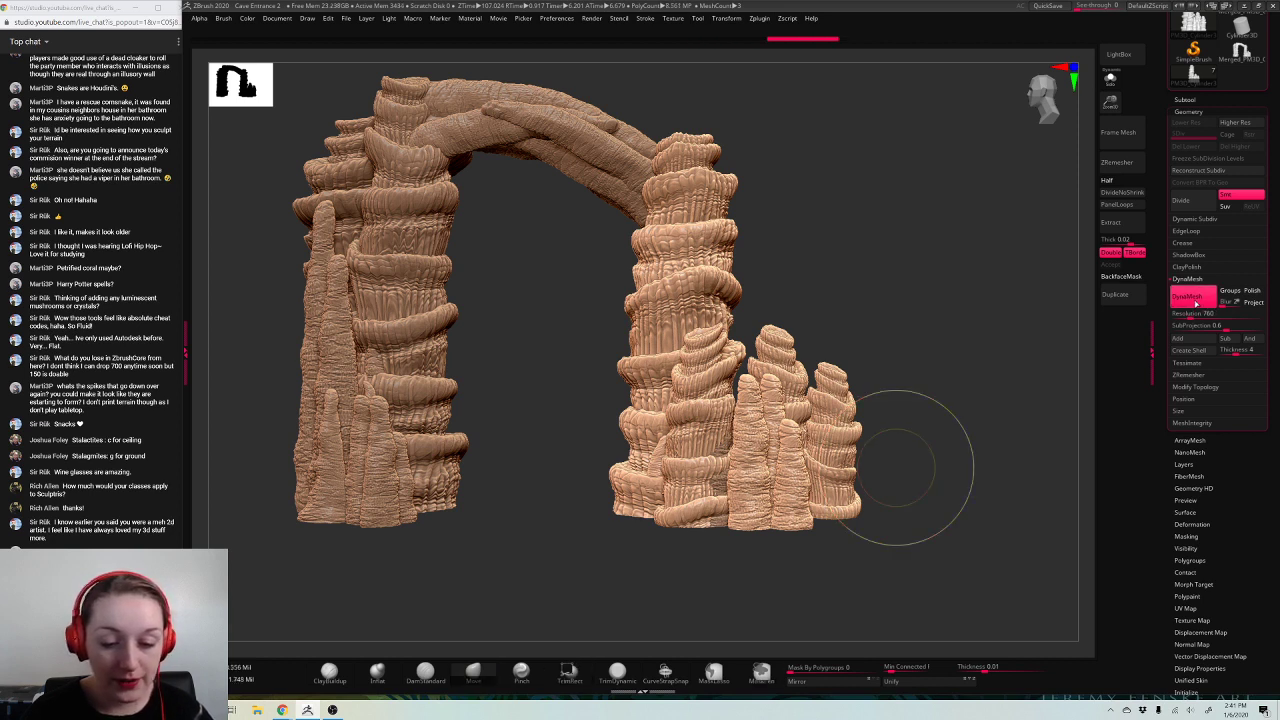
pyautogui.moveTo(935, 420); pyautogui.dragTo(990, 316)
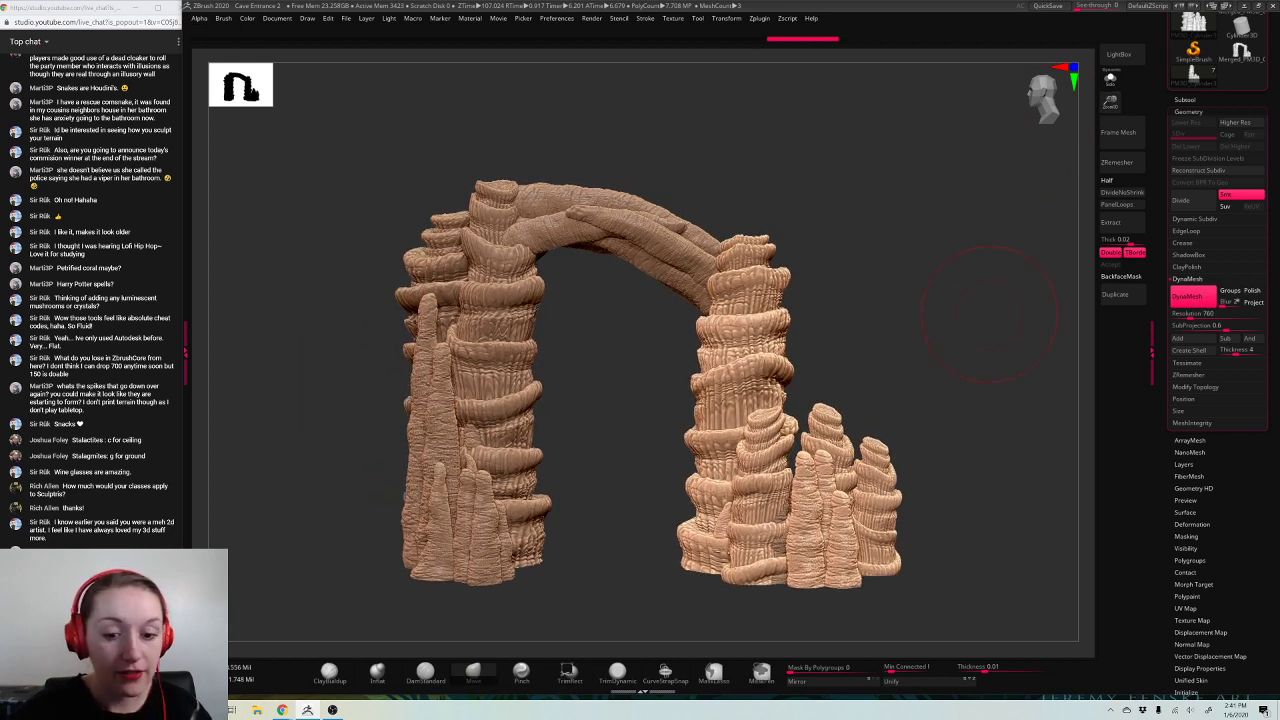
# Step: Select the arch subtool and DynaMesh it at resolution 1720
pyautogui.keyDown('alt'); pyautogui.click(689, 288); pyautogui.keyUp('alt')
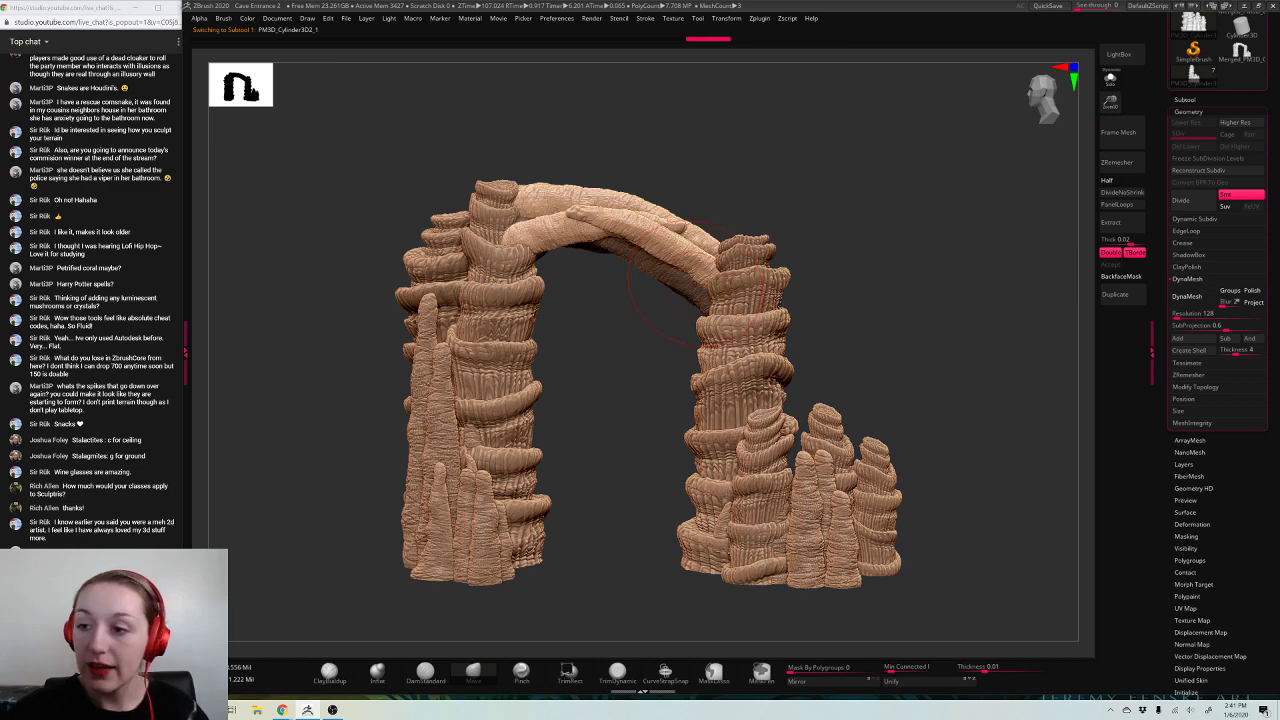
pyautogui.click(1185, 100)
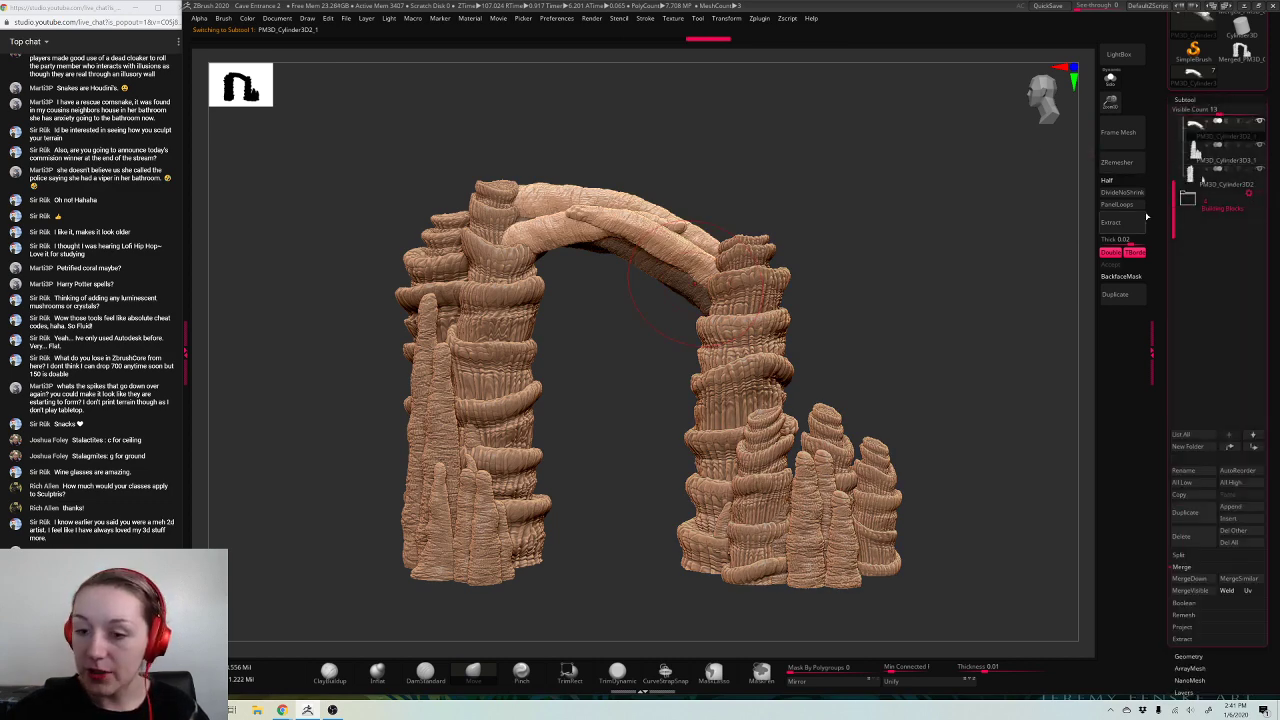
pyautogui.press('ctrl')
pyautogui.click(1185, 100)
pyautogui.click(1188, 112)
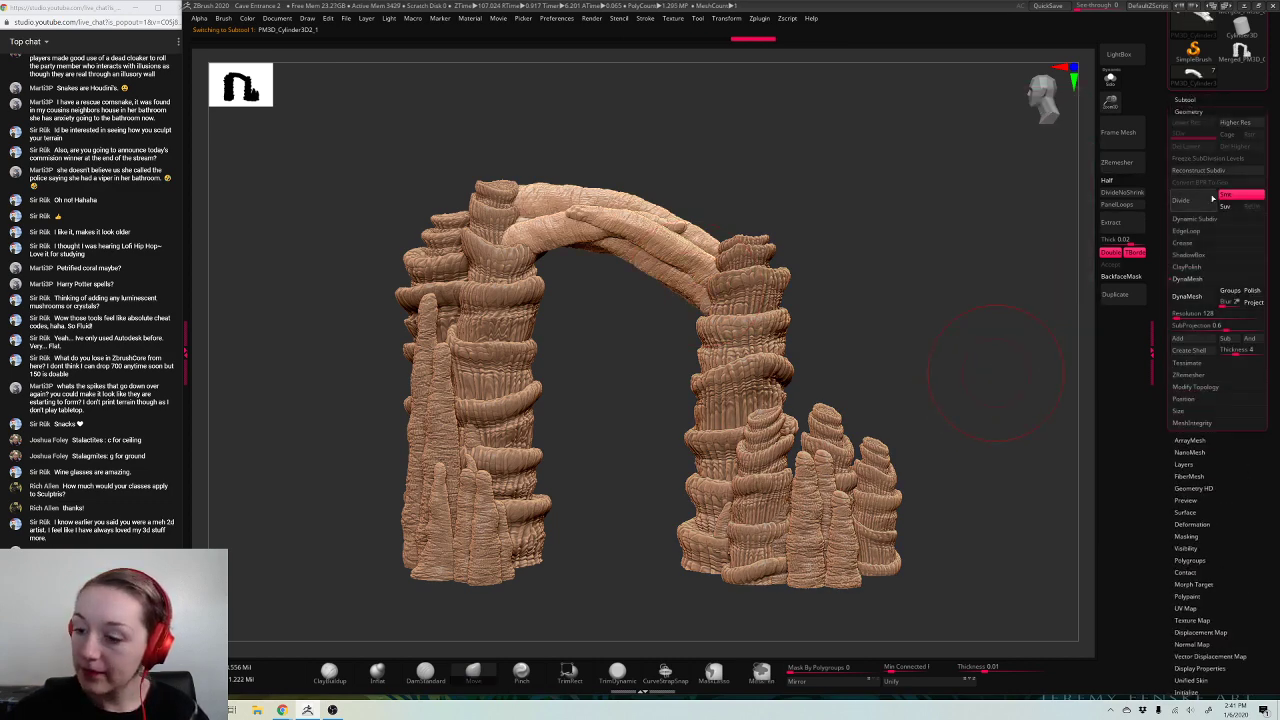
pyautogui.click(1208, 314)
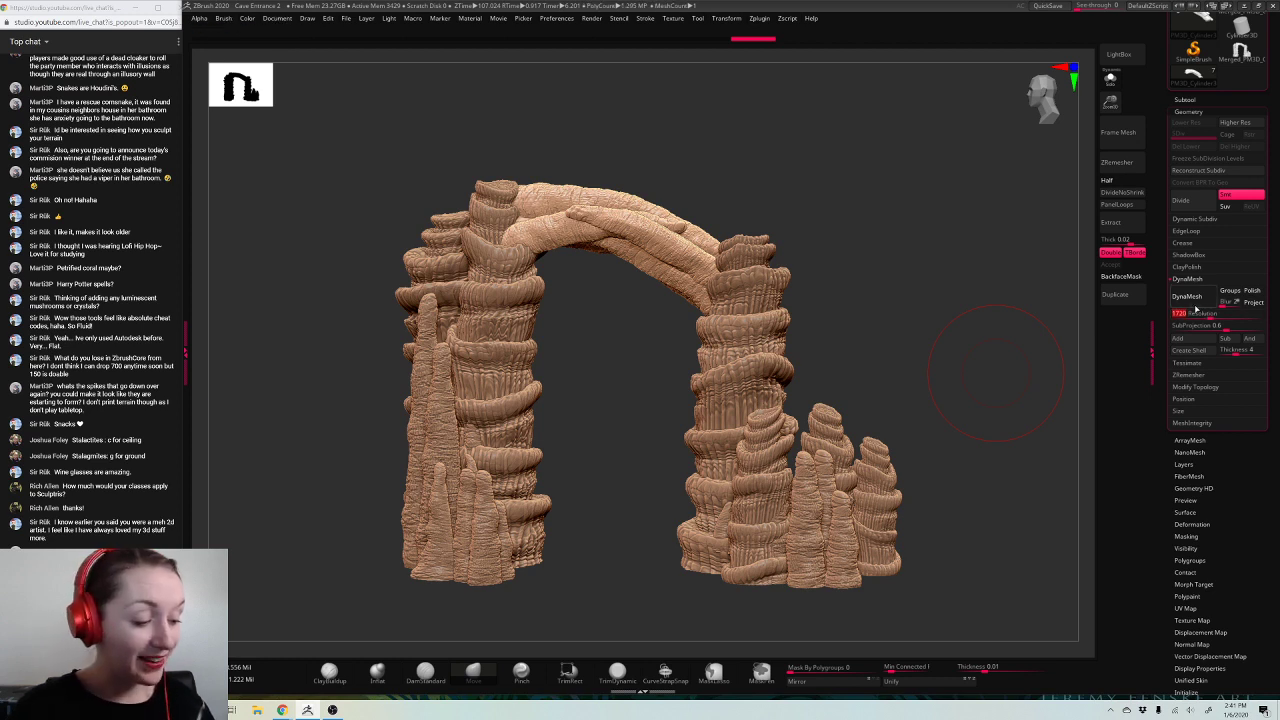
pyautogui.click(1195, 305)
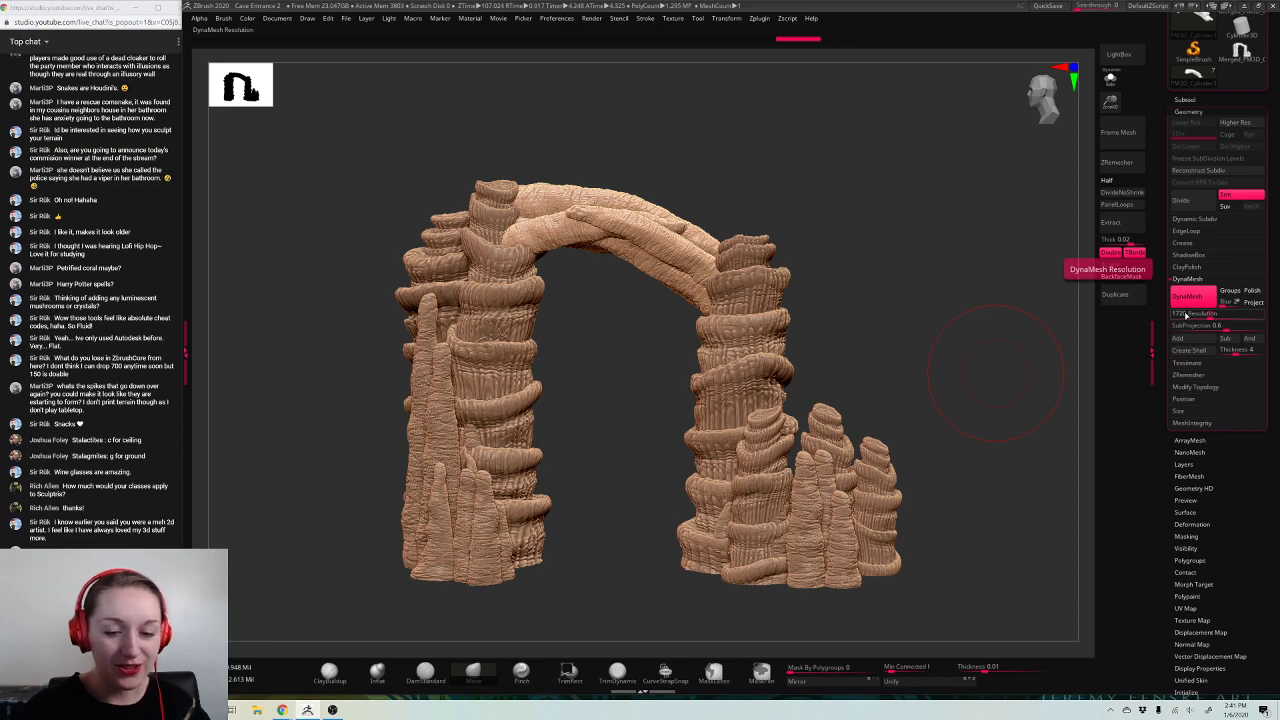
pyautogui.moveTo(960, 440)
pyautogui.mouseDown()
pyautogui.moveTo(790, 450)
pyautogui.moveTo(950, 430)
pyautogui.mouseUp()
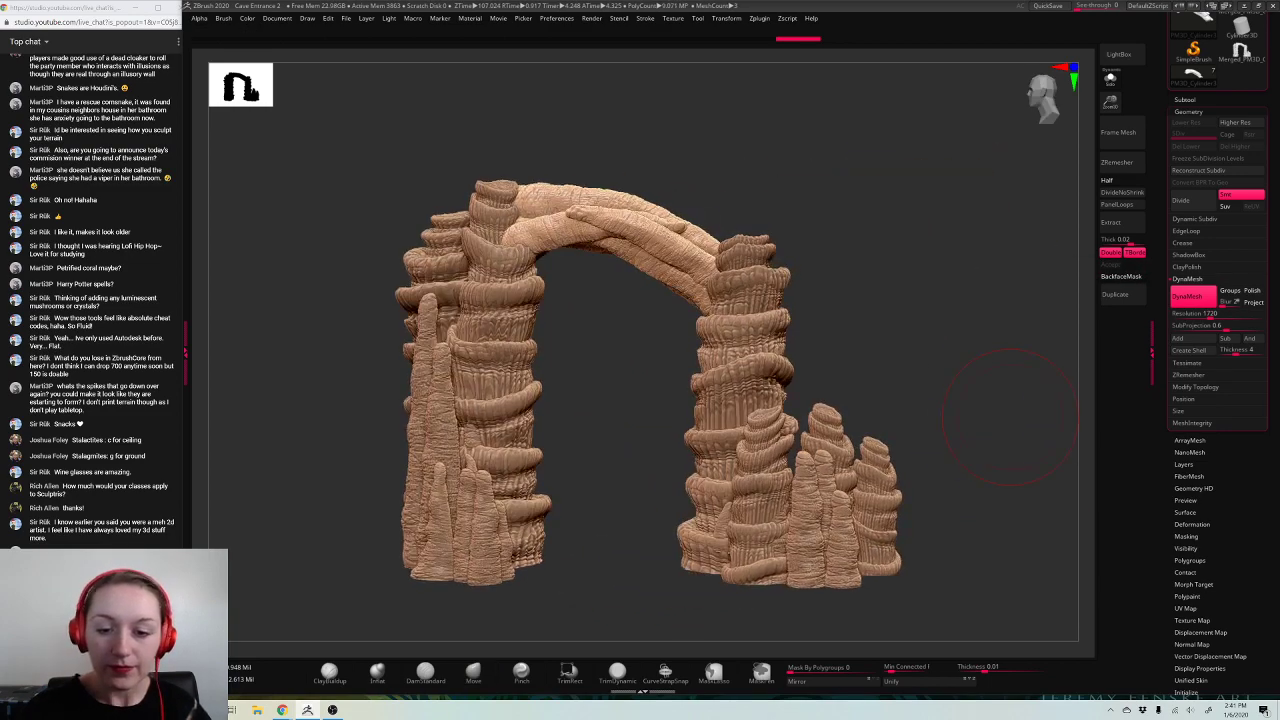
# Step: Merge the arch down with the right pillar and the left pillar into a single subtool
pyautogui.click(1184, 100)
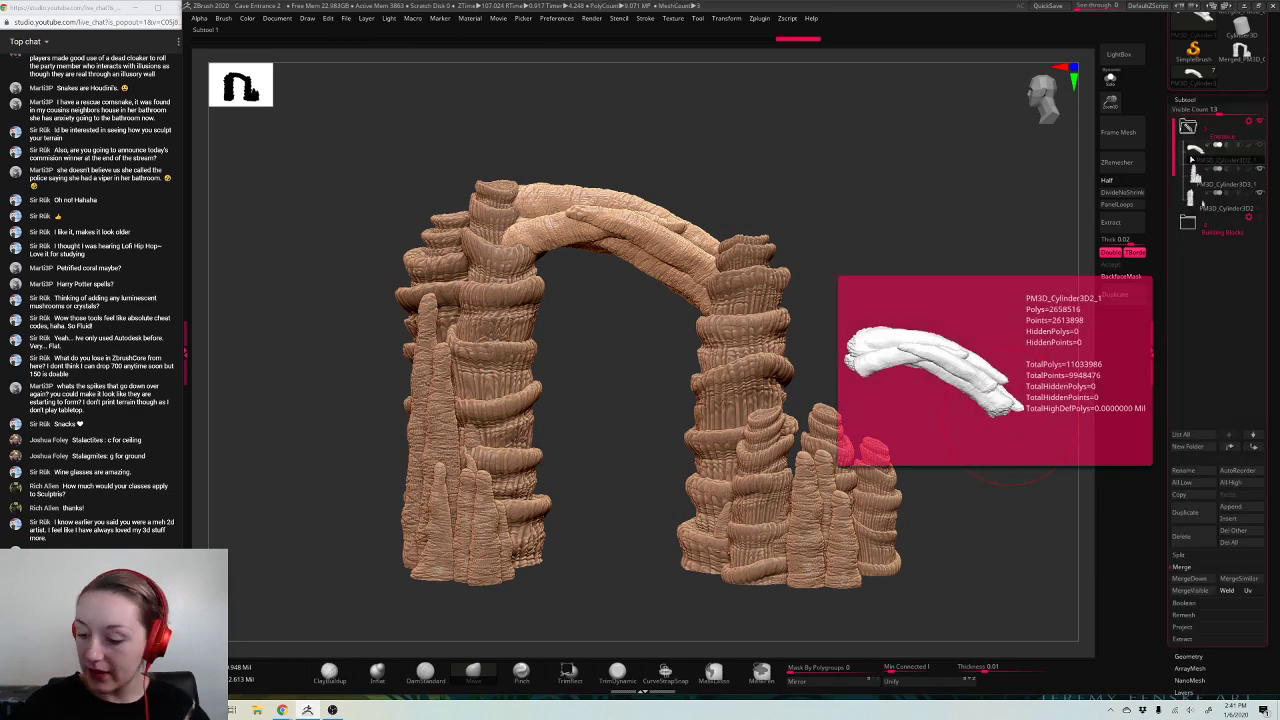
pyautogui.click(1184, 579)
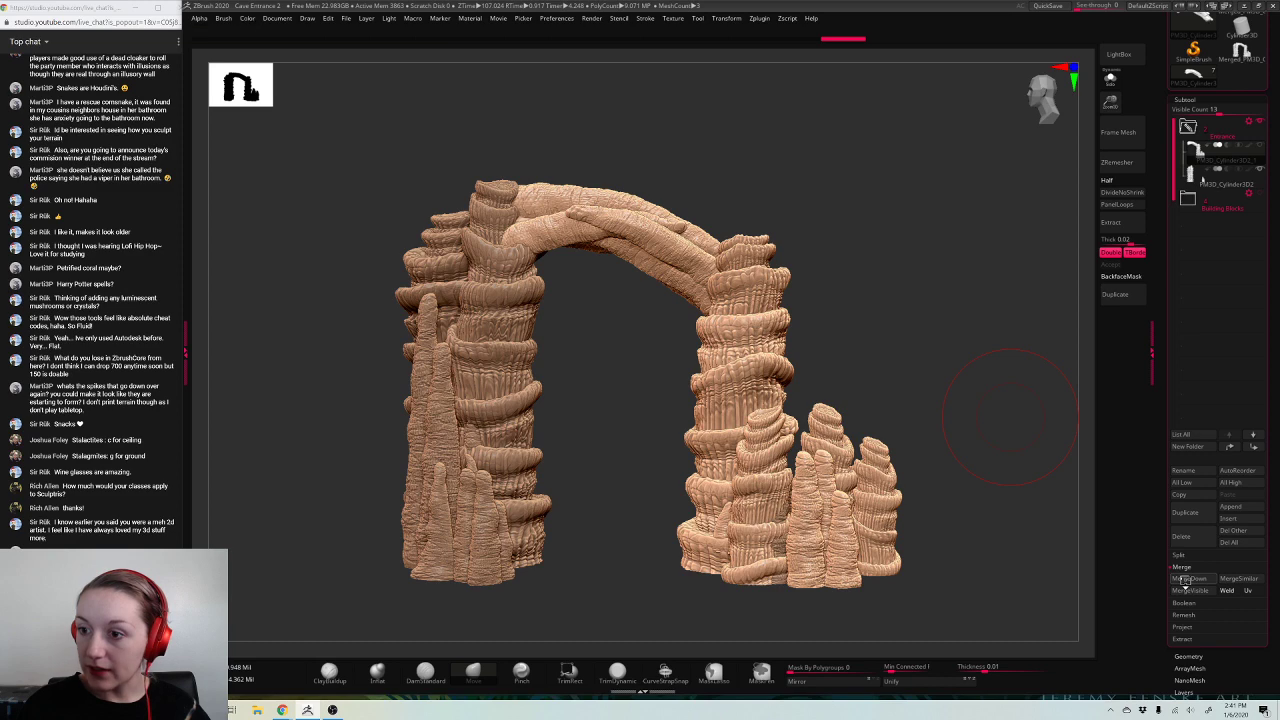
pyautogui.click(1184, 100)
# Step: DynaMesh the whole merged cave entrance at resolution 2192 and check its polygroups in the polyframe display
pyautogui.click(1187, 112)
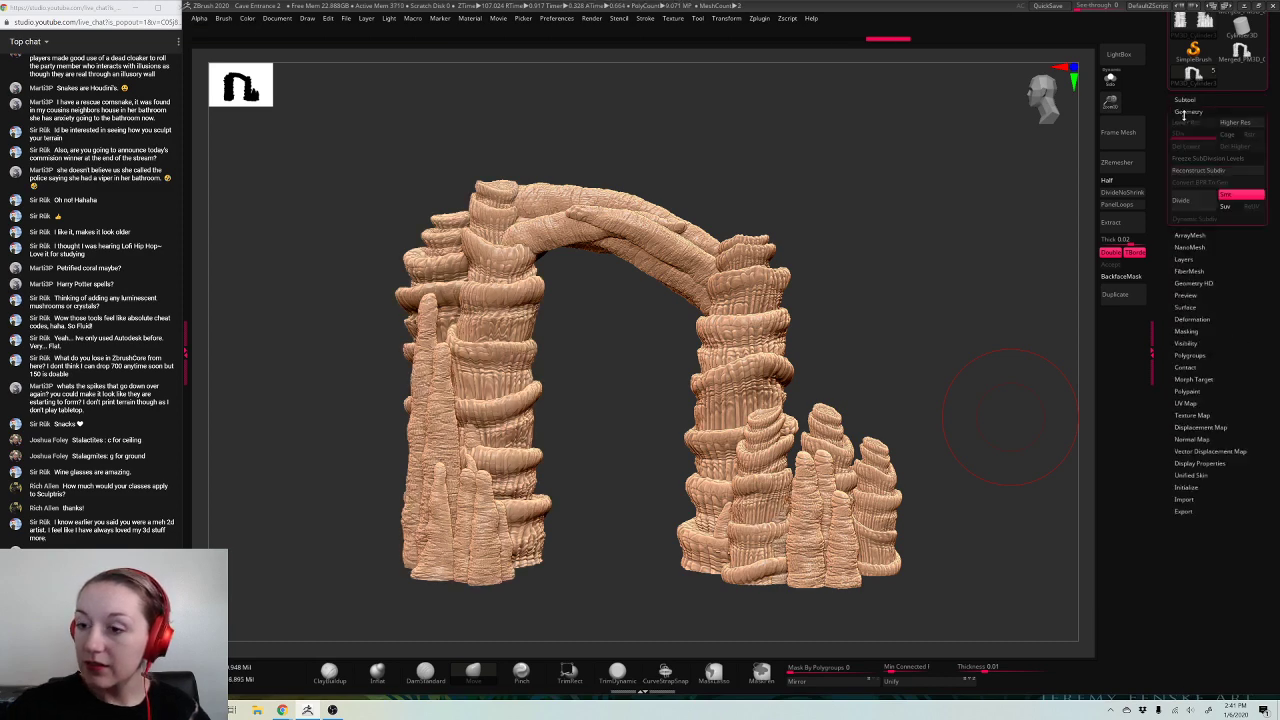
pyautogui.moveTo(1110, 104); pyautogui.dragTo(1110, 114)
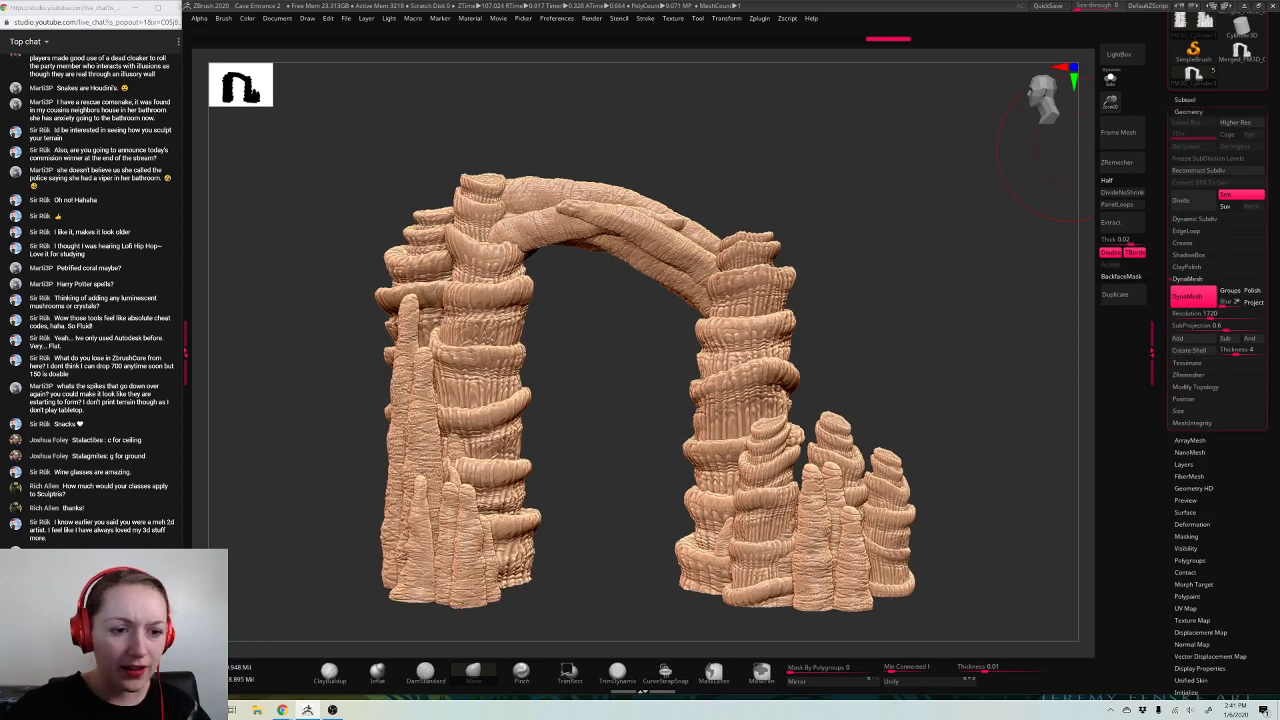
pyautogui.keyDown('alt'); pyautogui.moveTo(990, 300); pyautogui.dragTo(975, 270); pyautogui.keyUp('alt')
pyautogui.keyDown('ctrl'); pyautogui.moveTo(965, 380); pyautogui.dragTo(1005, 455); pyautogui.keyUp('ctrl')
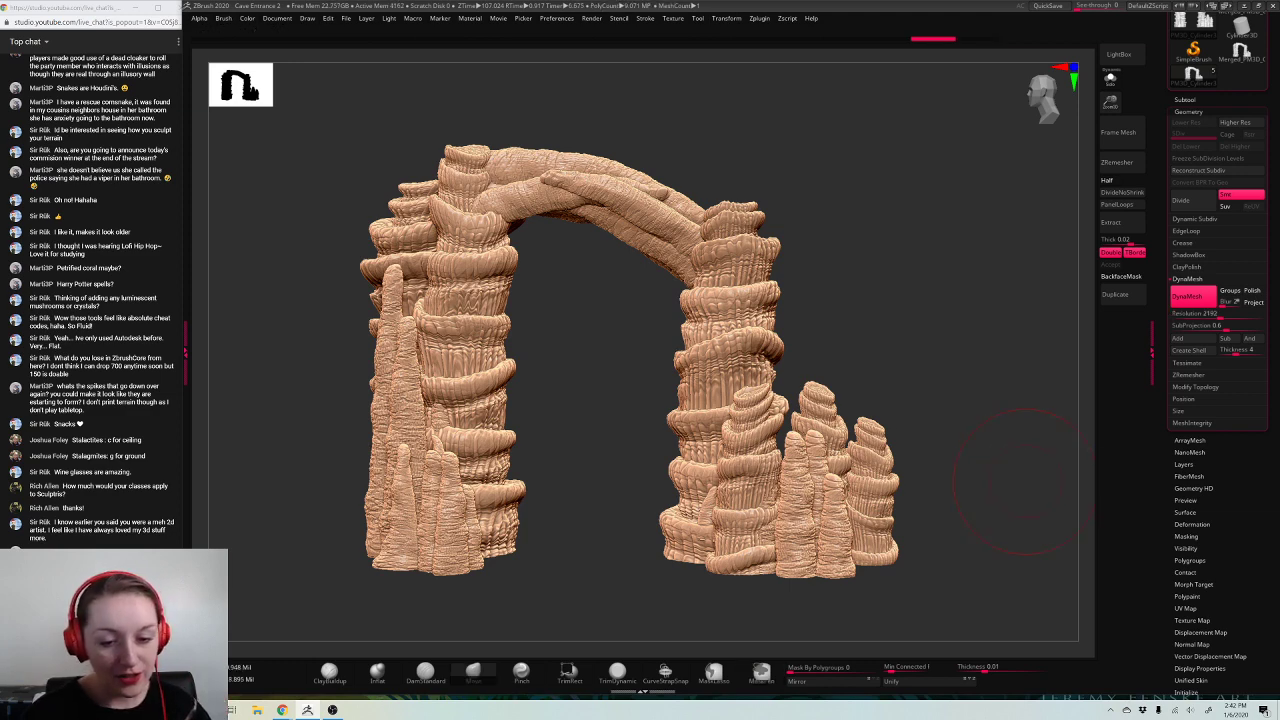
pyautogui.hotkey('shift', 'f')
pyautogui.hotkey('shift', 'f')
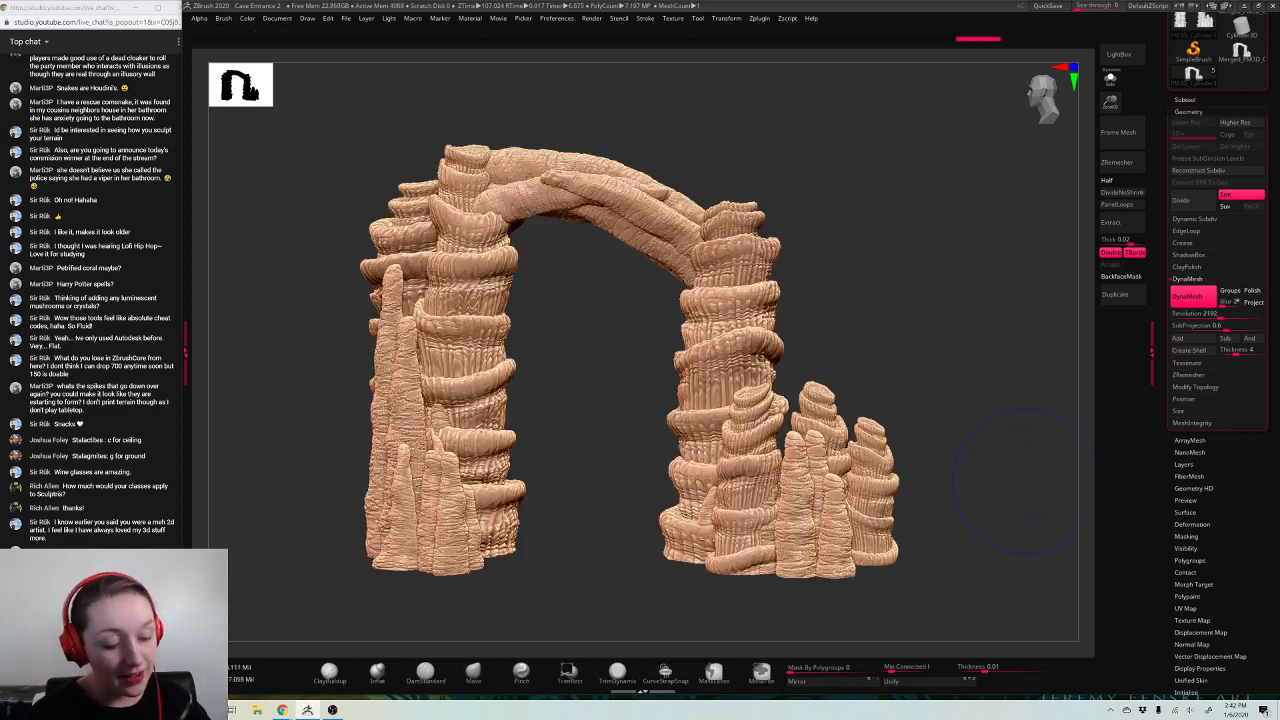
# Step: Turn off perspective and trim the undersides of both pillars flat with a rectangular cut across the base
pyautogui.press('p')
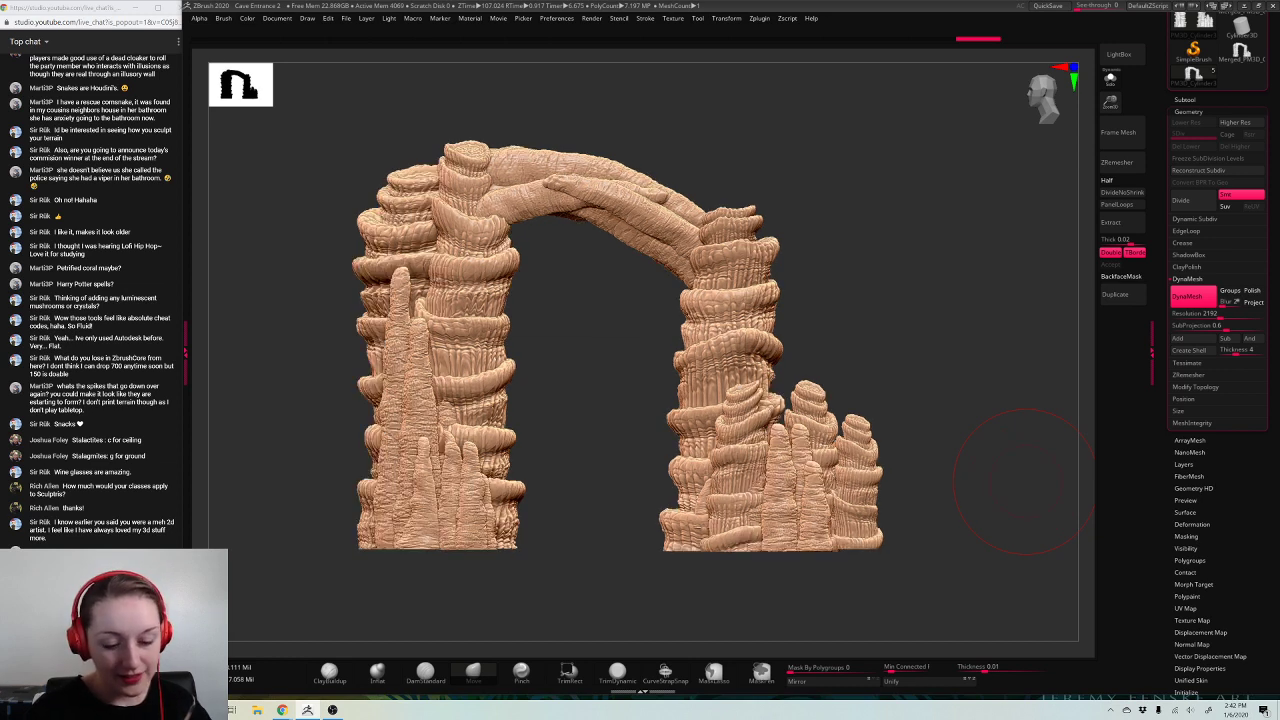
pyautogui.keyDown('ctrl'); pyautogui.keyDown('shift'); pyautogui.moveTo(322, 592); pyautogui.dragTo(965, 546); pyautogui.keyUp('shift'); pyautogui.keyUp('ctrl')
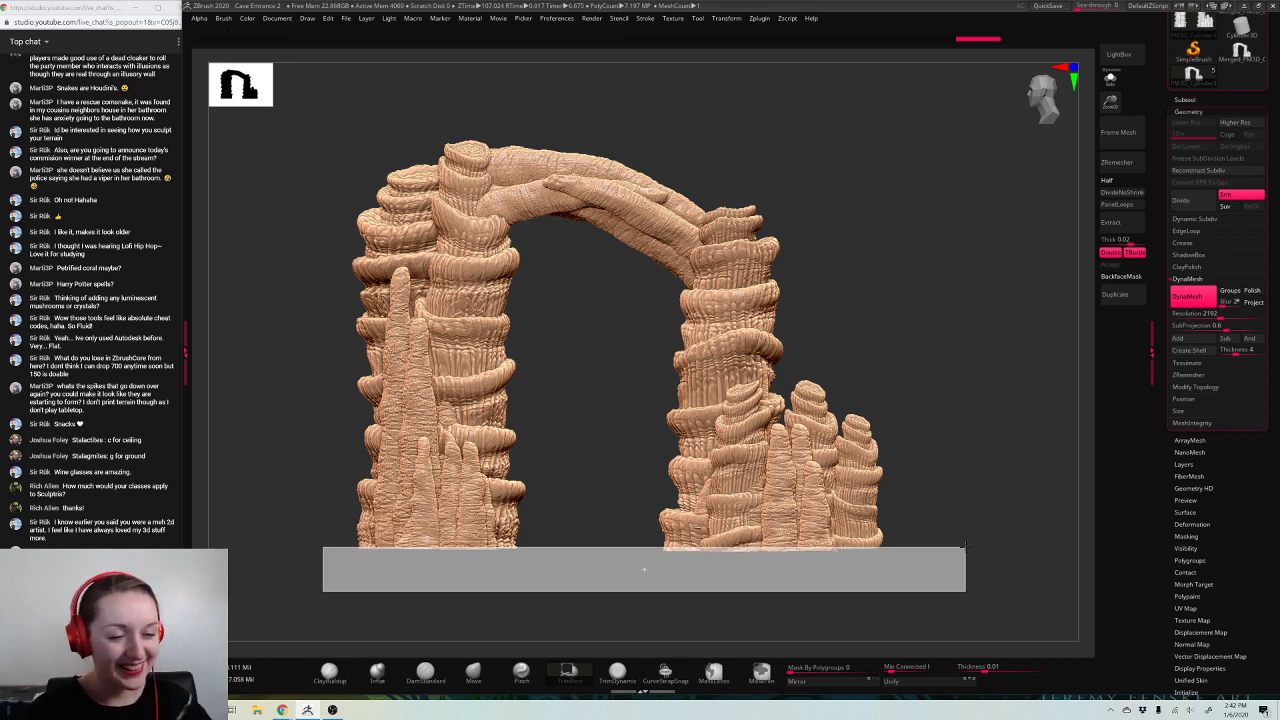
pyautogui.moveTo(958, 546)
pyautogui.mouseDown()
pyautogui.moveTo(958, 572)
pyautogui.moveTo(952, 492)
pyautogui.mouseUp()
pyautogui.press('w')
pyautogui.click(842, 428)
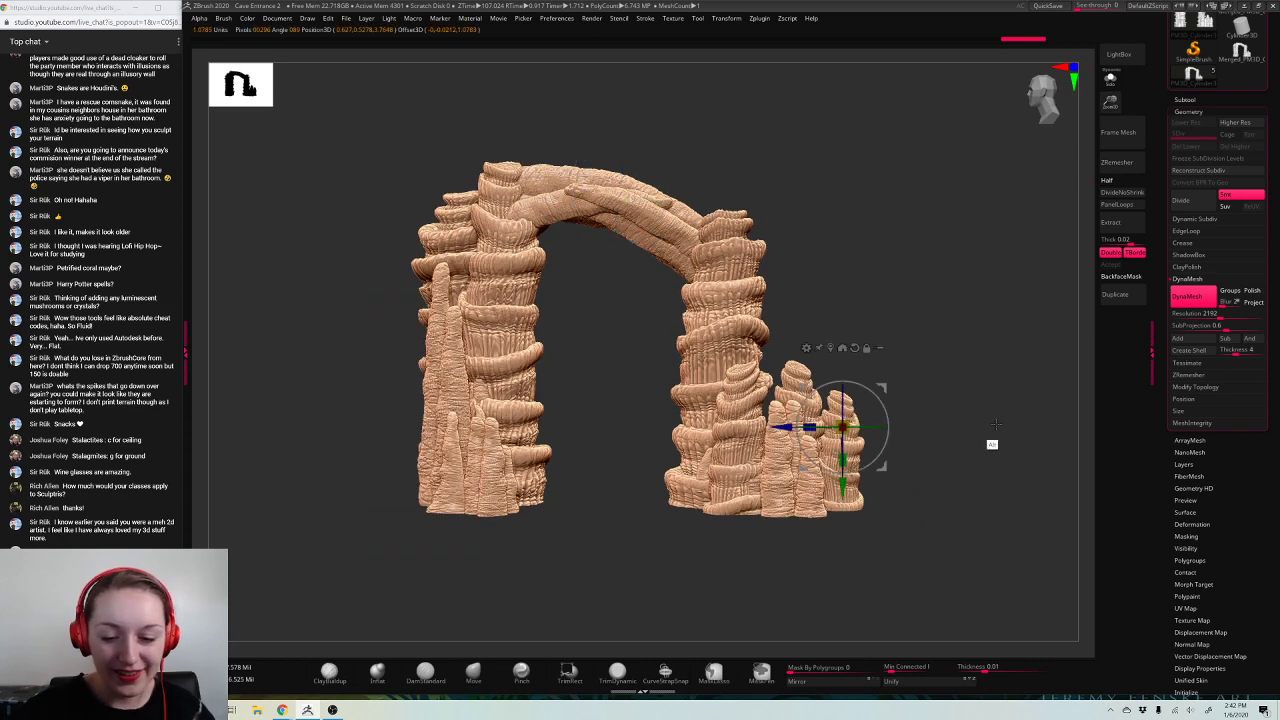
pyautogui.moveTo(1012, 408)
pyautogui.mouseDown()
pyautogui.moveTo(900, 406)
pyautogui.moveTo(1014, 404)
pyautogui.mouseUp()
pyautogui.press('q')
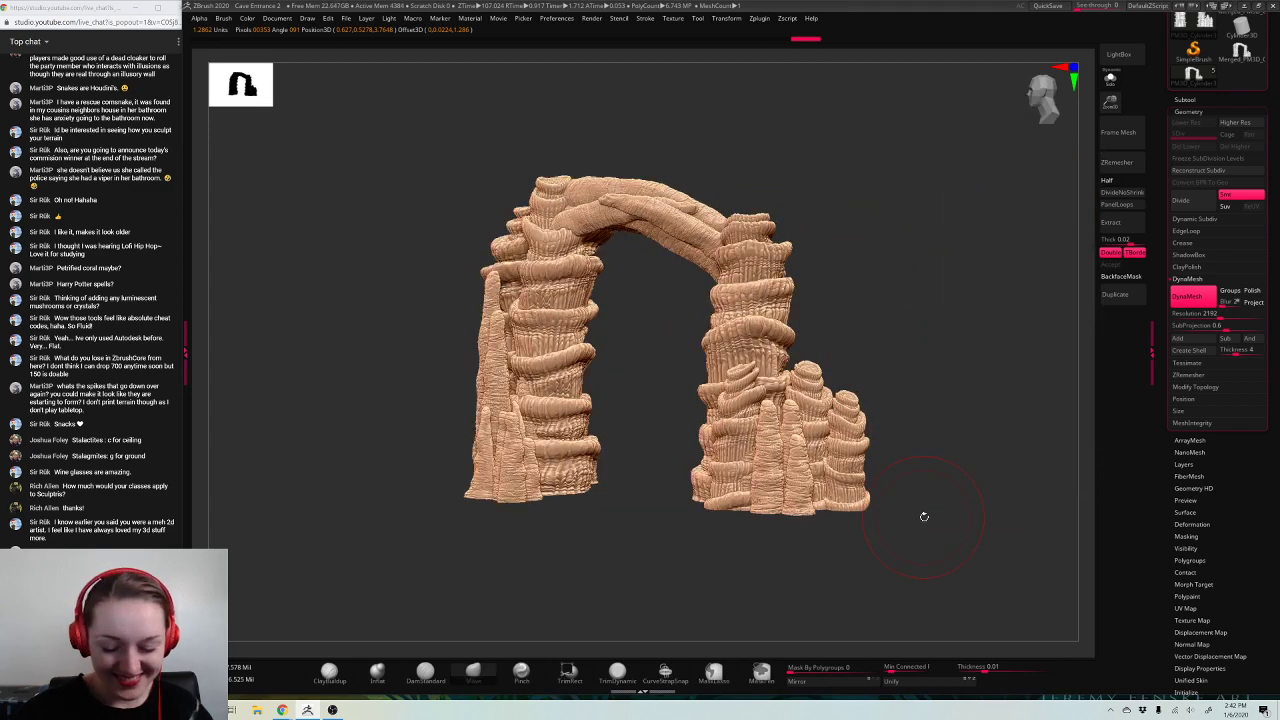
# Step: Frame the whole cave entrance arch at a reduced scale and make a BPR render of it
pyautogui.click(901, 685)
pyautogui.press('f')
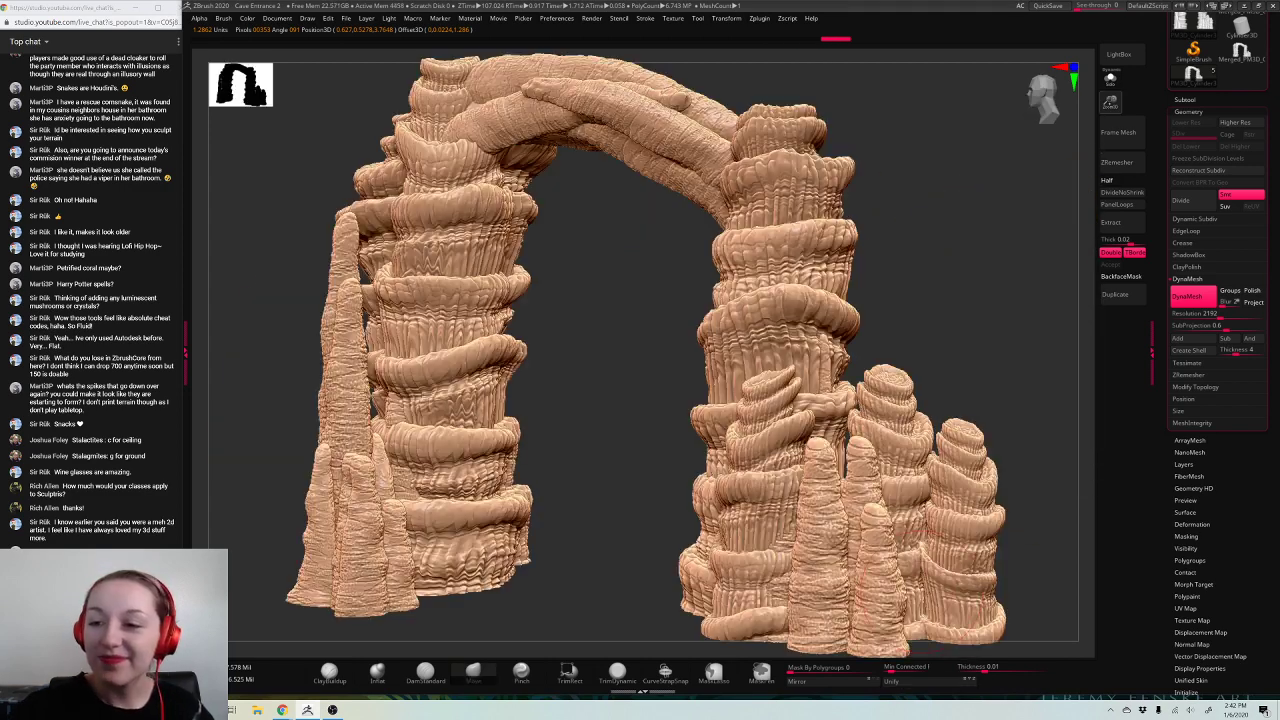
pyautogui.moveTo(1109, 102); pyautogui.dragTo(1108, 88)
pyautogui.moveTo(950, 470)
pyautogui.mouseDown()
pyautogui.moveTo(933, 364)
pyautogui.moveTo(940, 466)
pyautogui.moveTo(979, 431)
pyautogui.moveTo(891, 437)
pyautogui.moveTo(981, 451)
pyautogui.moveTo(940, 457)
pyautogui.moveTo(958, 436)
pyautogui.moveTo(960, 460)
pyautogui.mouseUp()
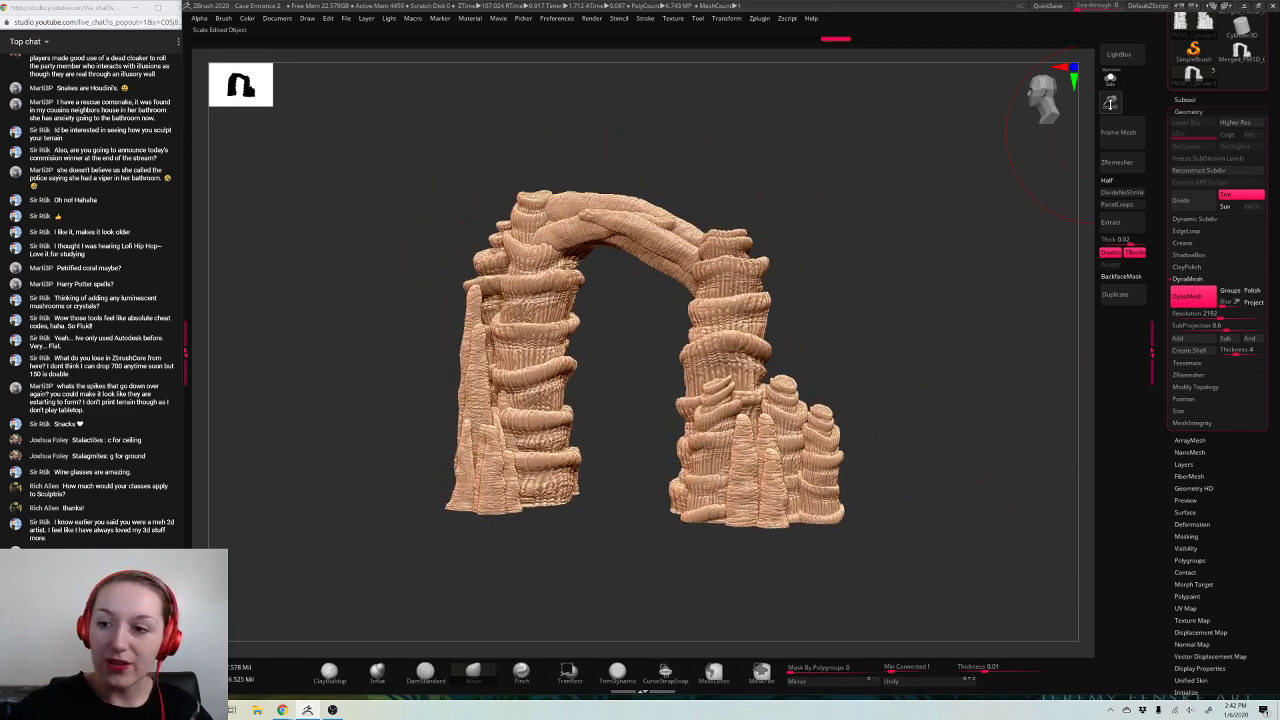
pyautogui.moveTo(1110, 102); pyautogui.dragTo(1109, 138)
pyautogui.press('f')
pyautogui.hotkey('shift', 'r')
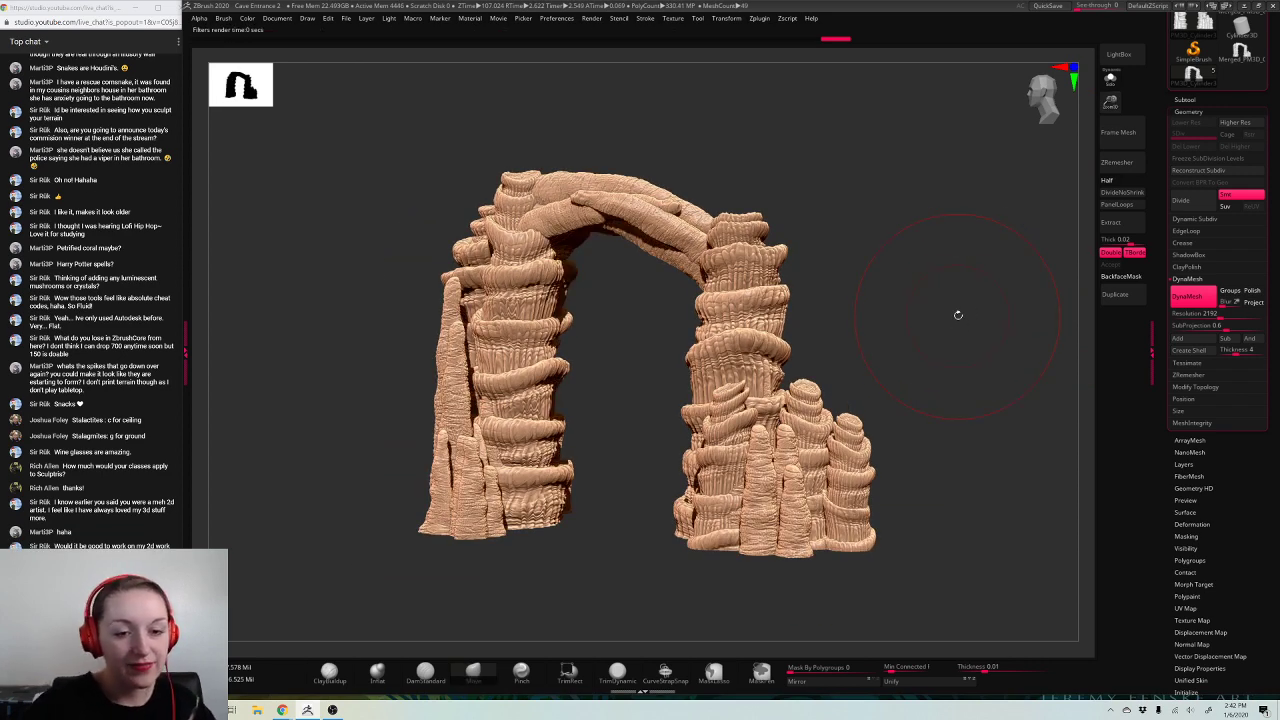
# Step: Set the BPR shadow to FStrength 0.657, GStrength about 0.72, Gamma about 1.58 and Angle about 26, and re-render the arch
pyautogui.click(591, 18)
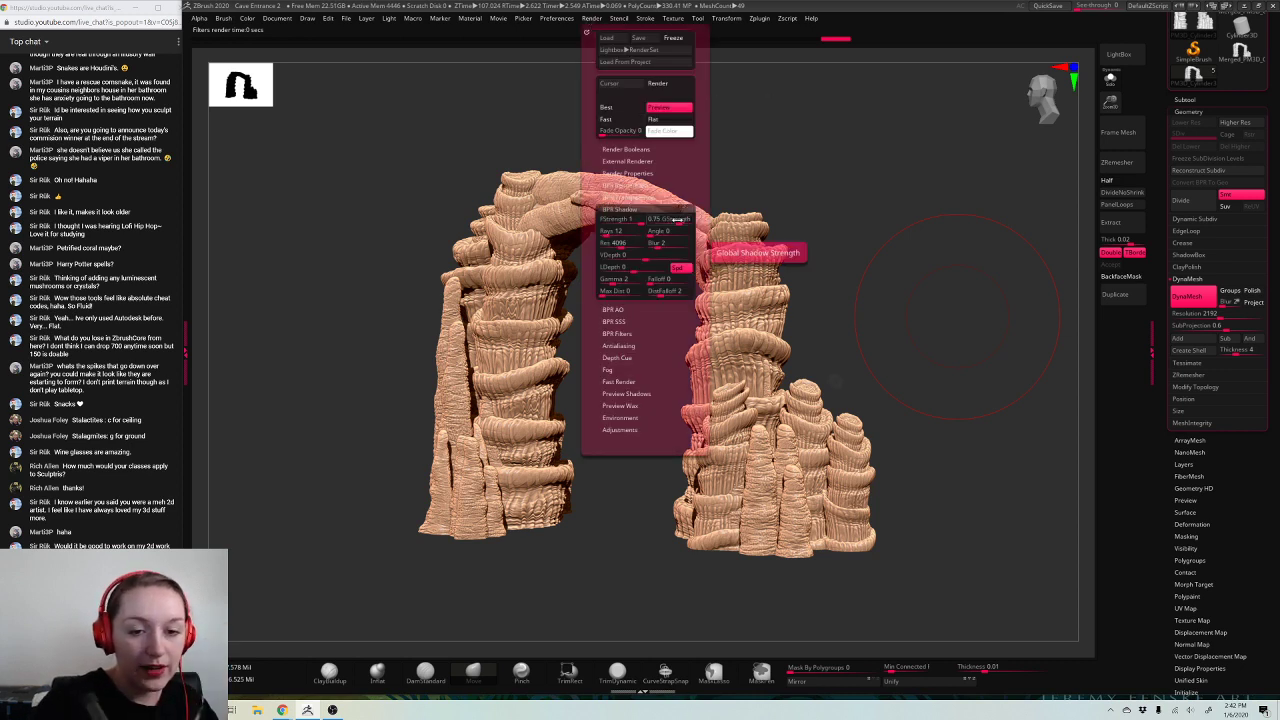
pyautogui.click(628, 222)
pyautogui.click(677, 223)
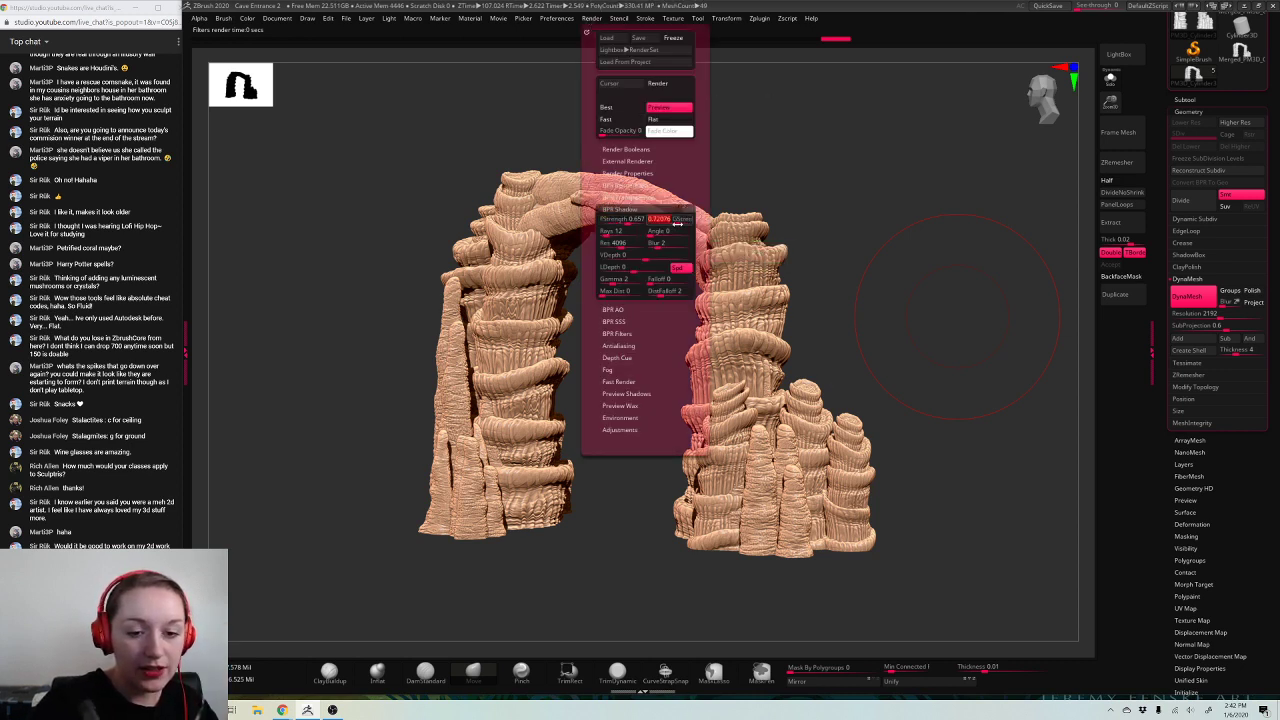
pyautogui.click(611, 284)
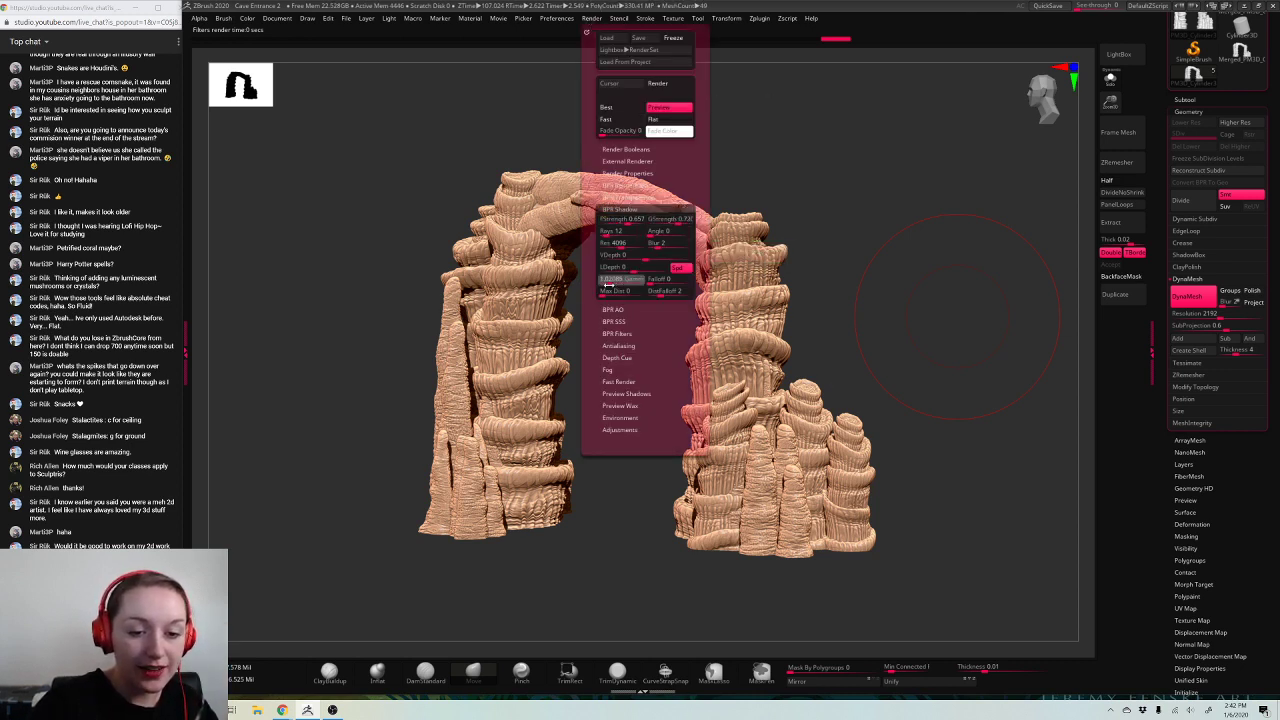
pyautogui.click(660, 231)
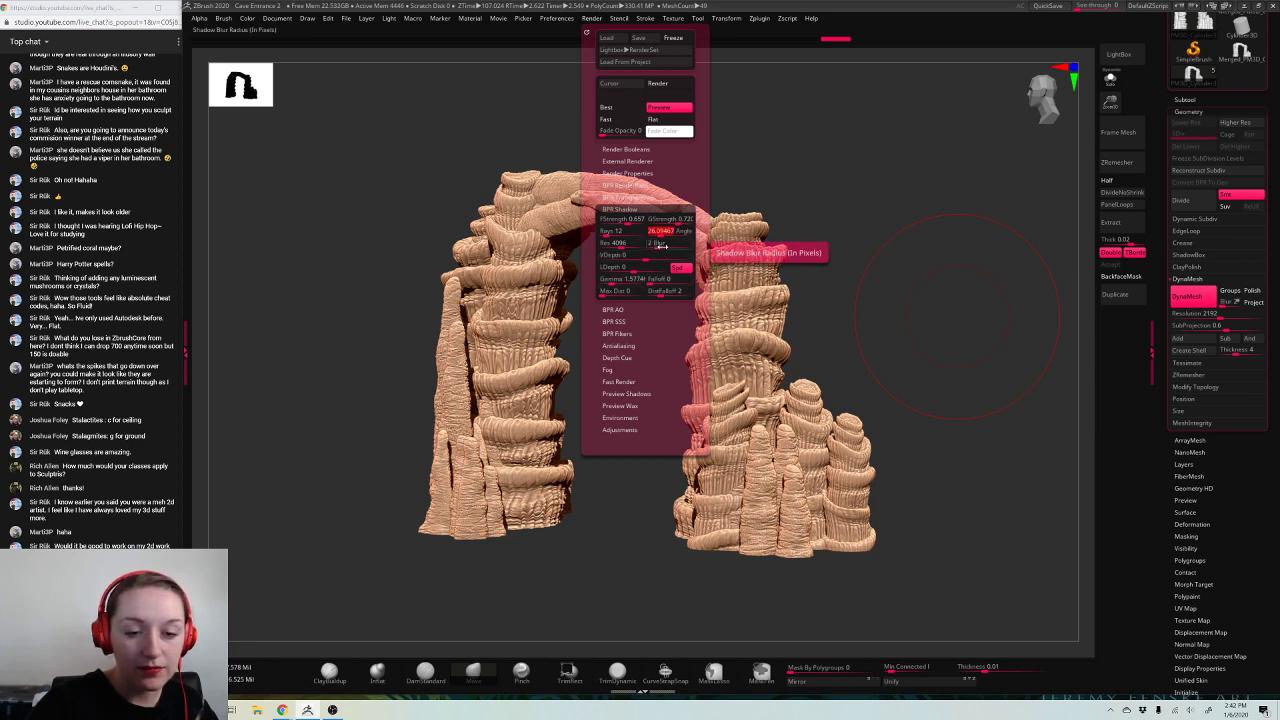
pyautogui.hotkey('shift', 'r')
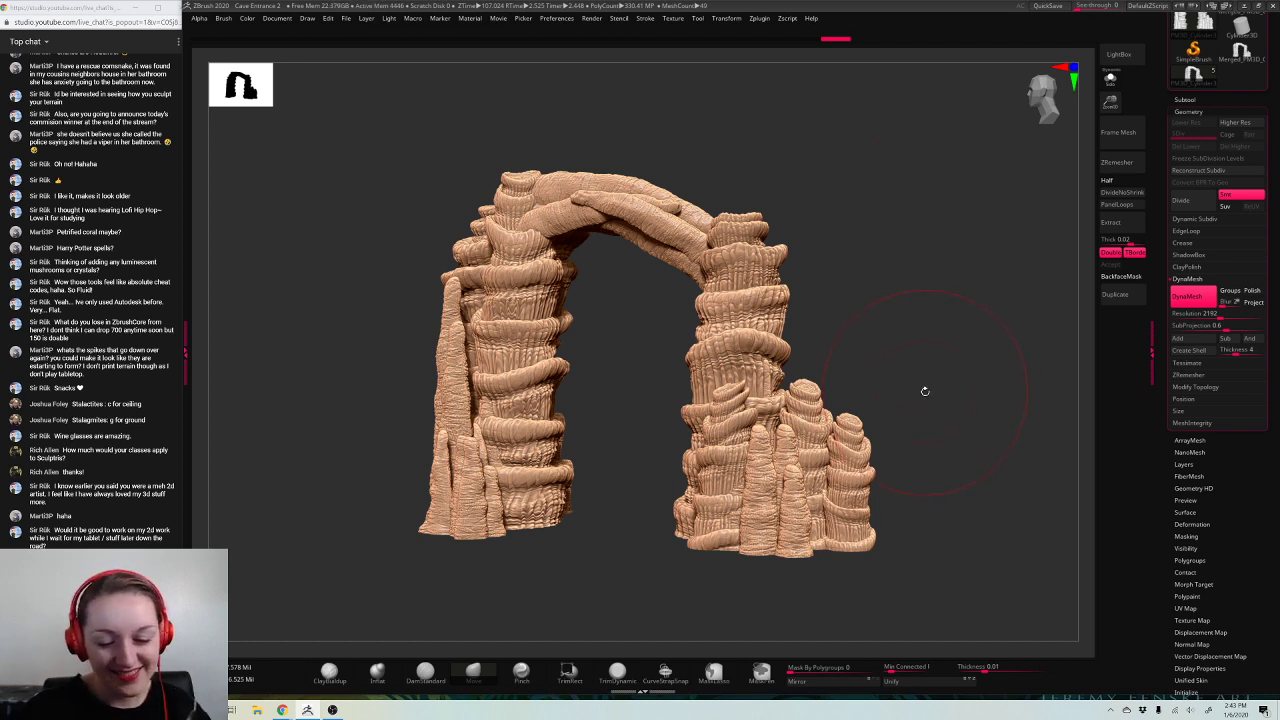
pyautogui.press('space')
pyautogui.hotkey('shift', 'r')
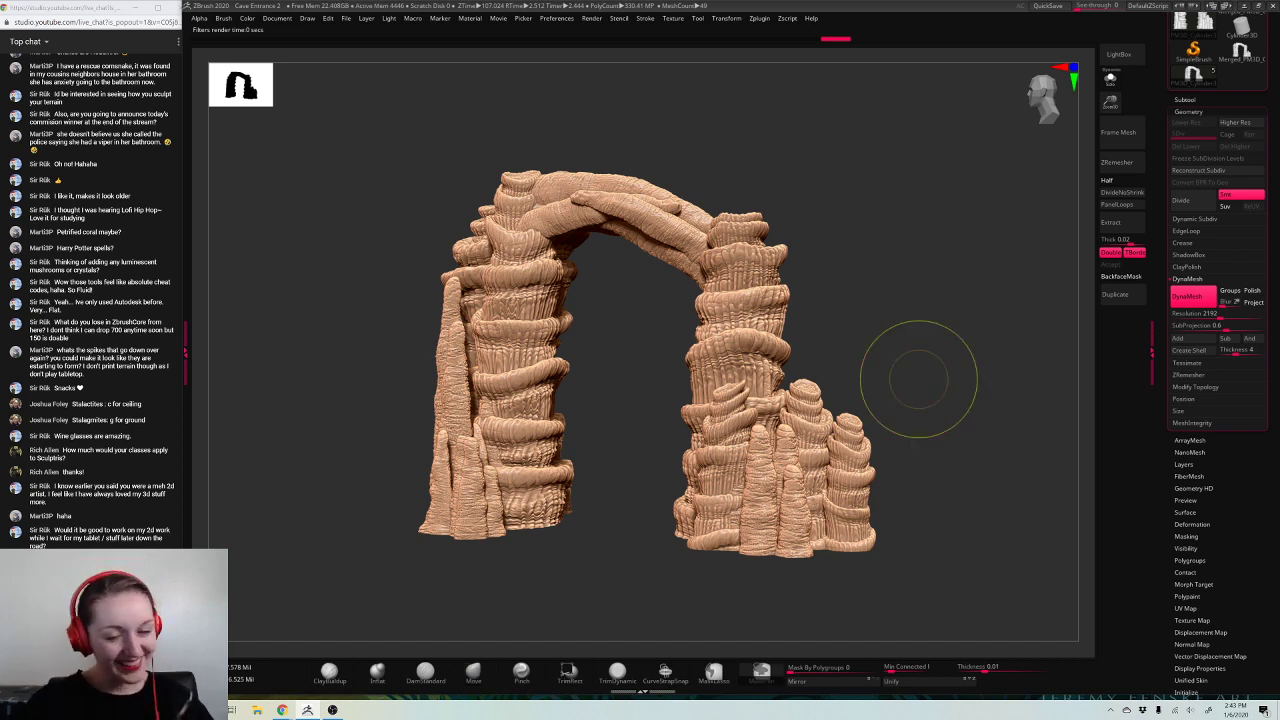
# Step: Save the project over the existing Cave Entrance 2 file
pyautogui.hotkey('ctrl', 's')
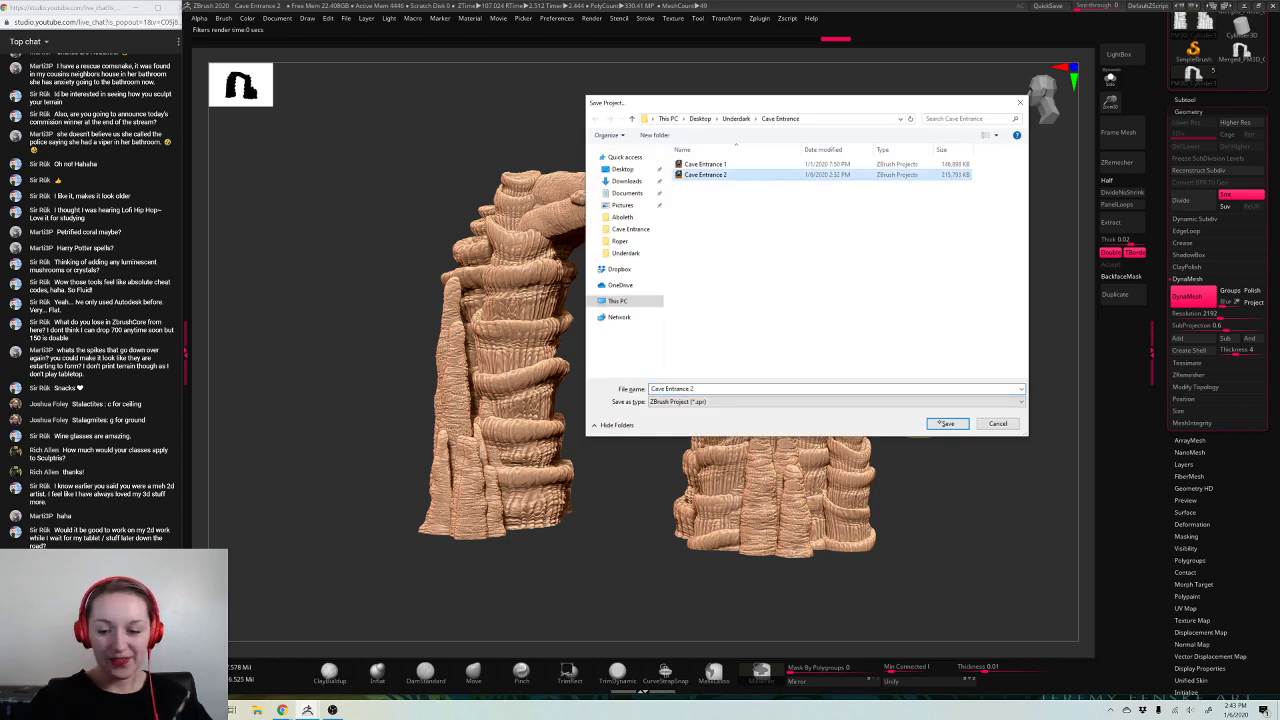
pyautogui.click(948, 424)
pyautogui.click(667, 358)
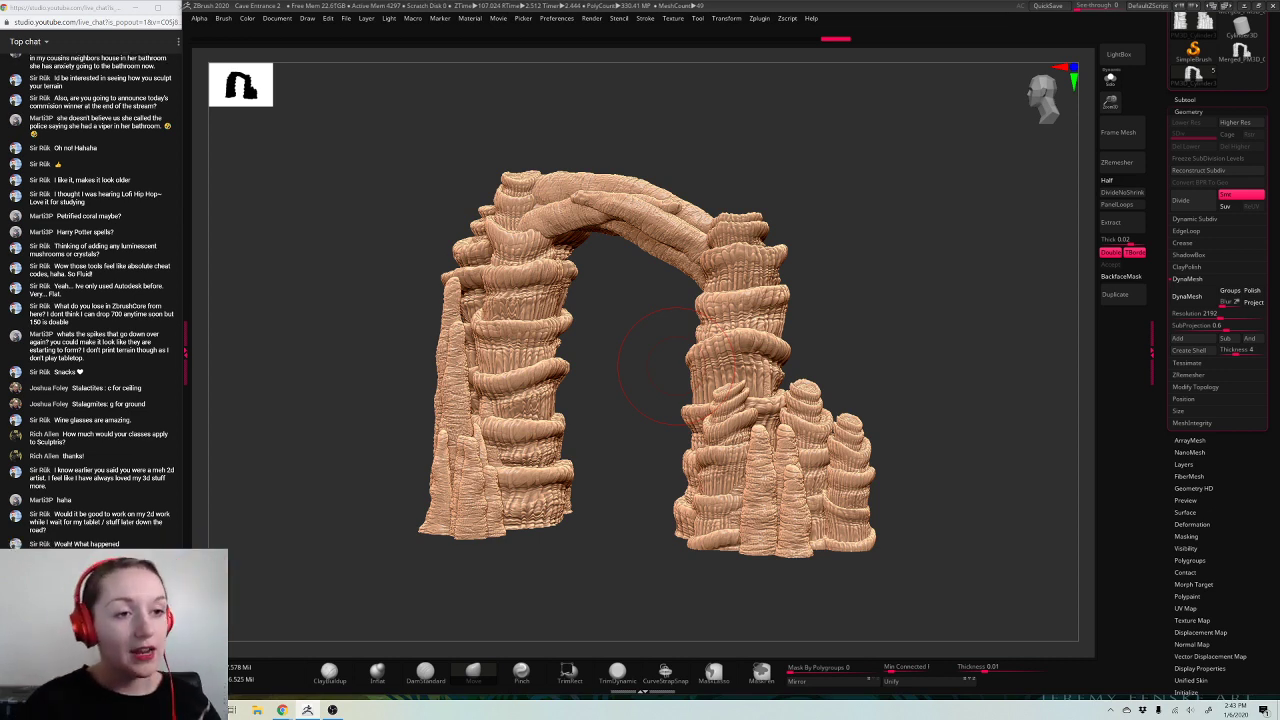
# Step: Open the Roper project from the Roper folder inside Underdark, without saving changes to the current project
pyautogui.click(364, 38)
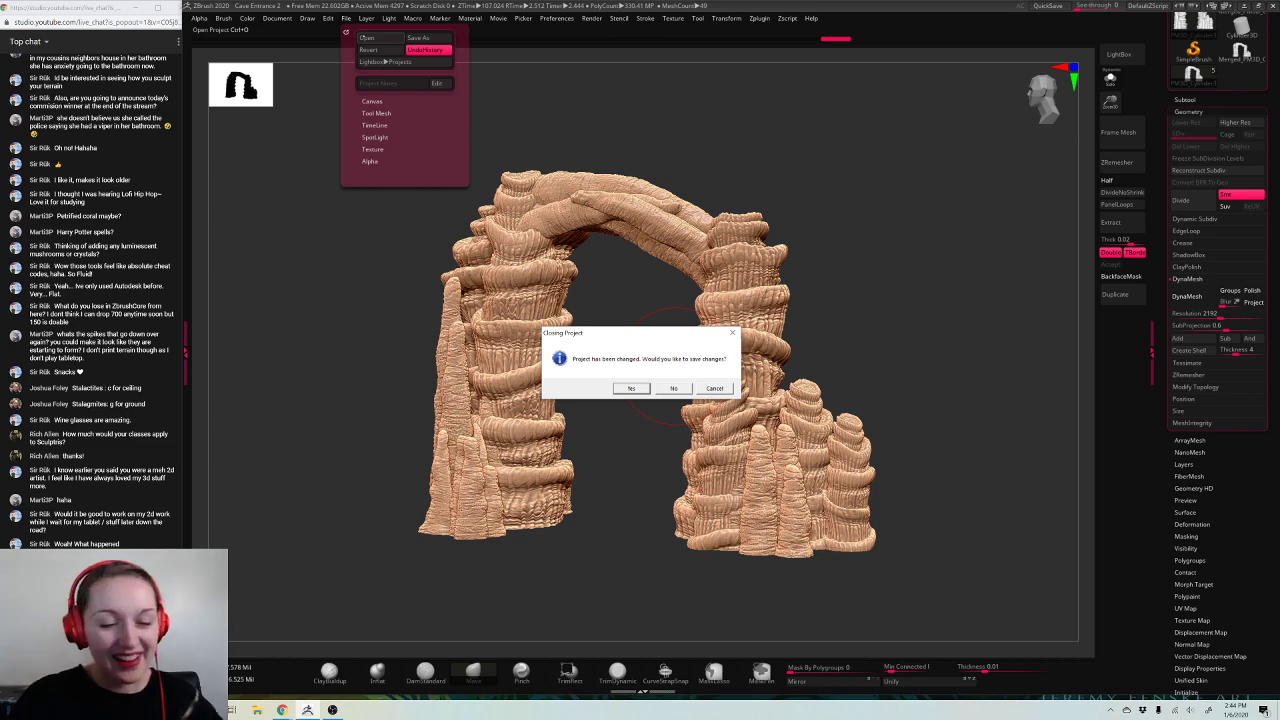
pyautogui.click(673, 388)
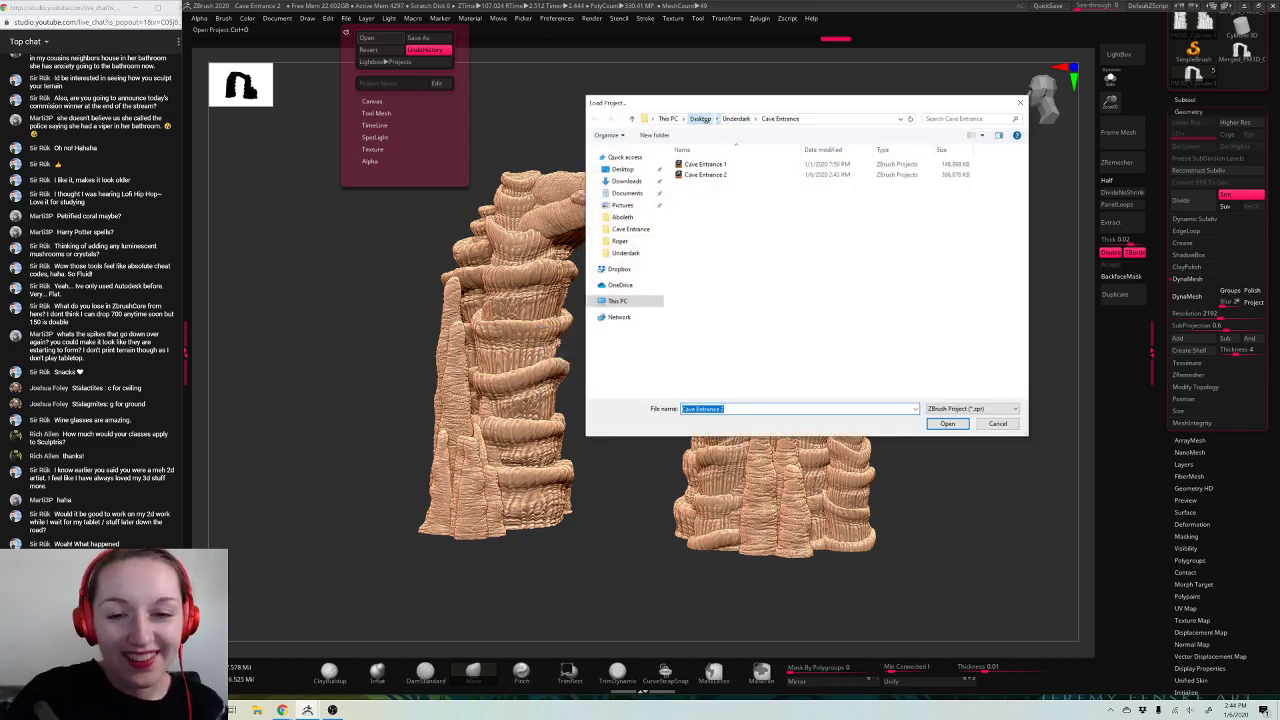
pyautogui.click(699, 118)
pyautogui.doubleClick(695, 164)
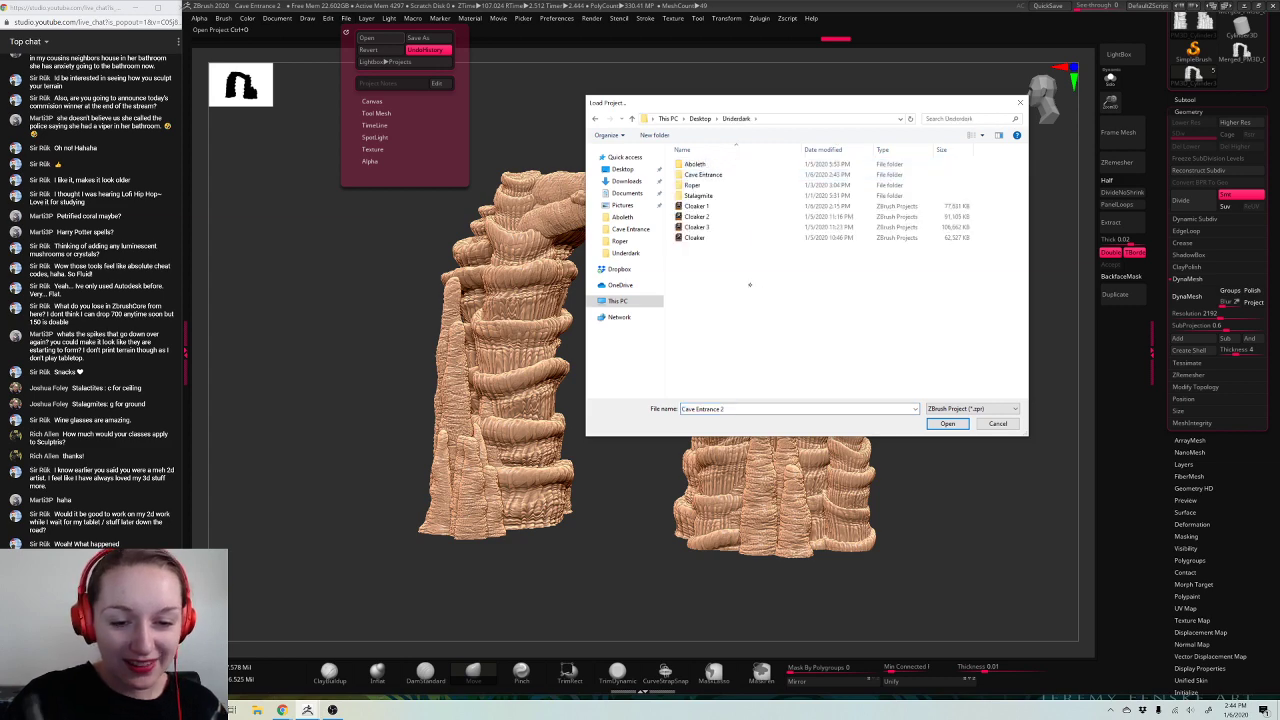
pyautogui.doubleClick(703, 174)
pyautogui.doubleClick(700, 164)
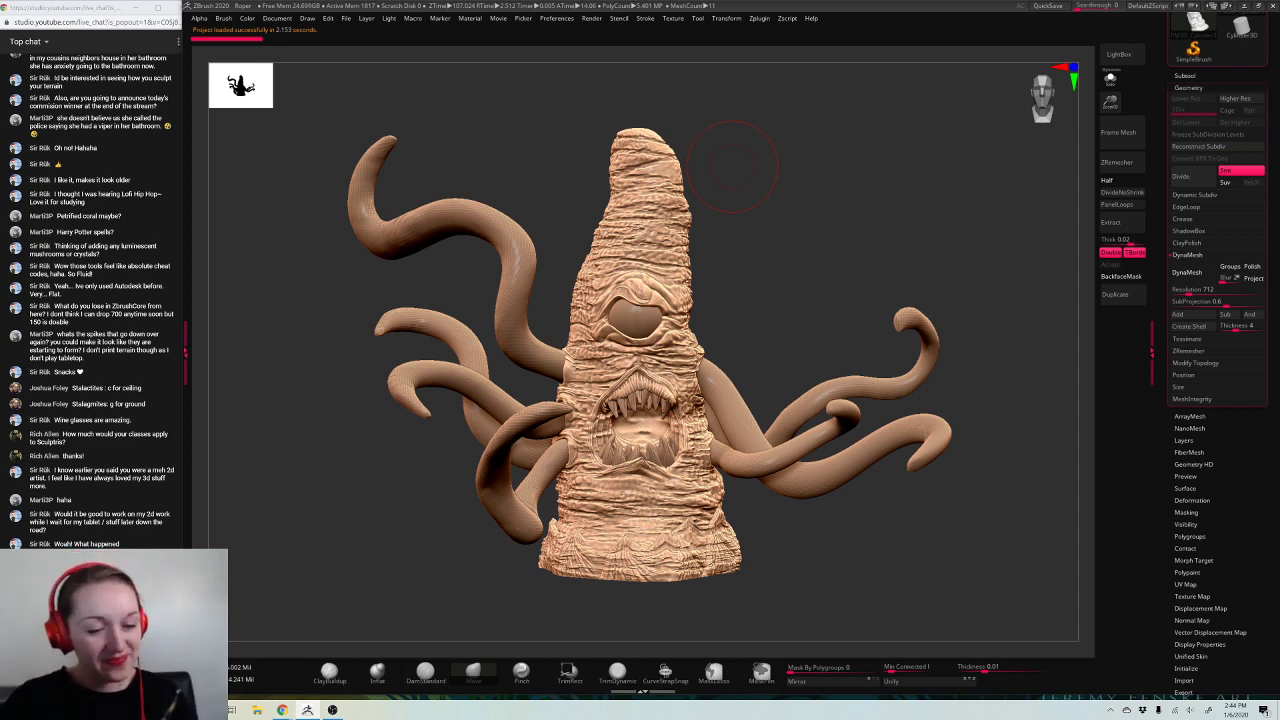
# Step: Examine the Roper's body and tentacles from slightly different angles and expand its subtool list
pyautogui.moveTo(1006, 343); pyautogui.dragTo(999, 379)
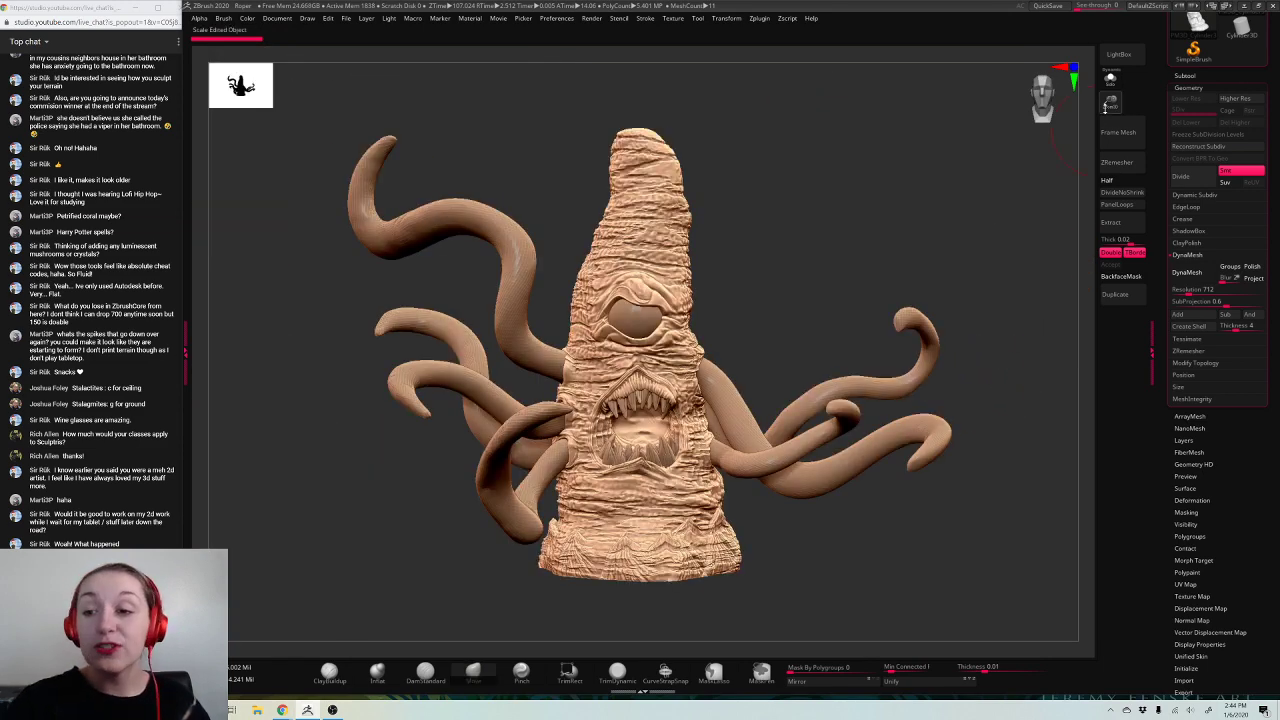
pyautogui.moveTo(1108, 108); pyautogui.dragTo(1039, 158)
pyautogui.keyDown('alt'); pyautogui.moveTo(838, 447); pyautogui.dragTo(1045, 527); pyautogui.keyUp('alt')
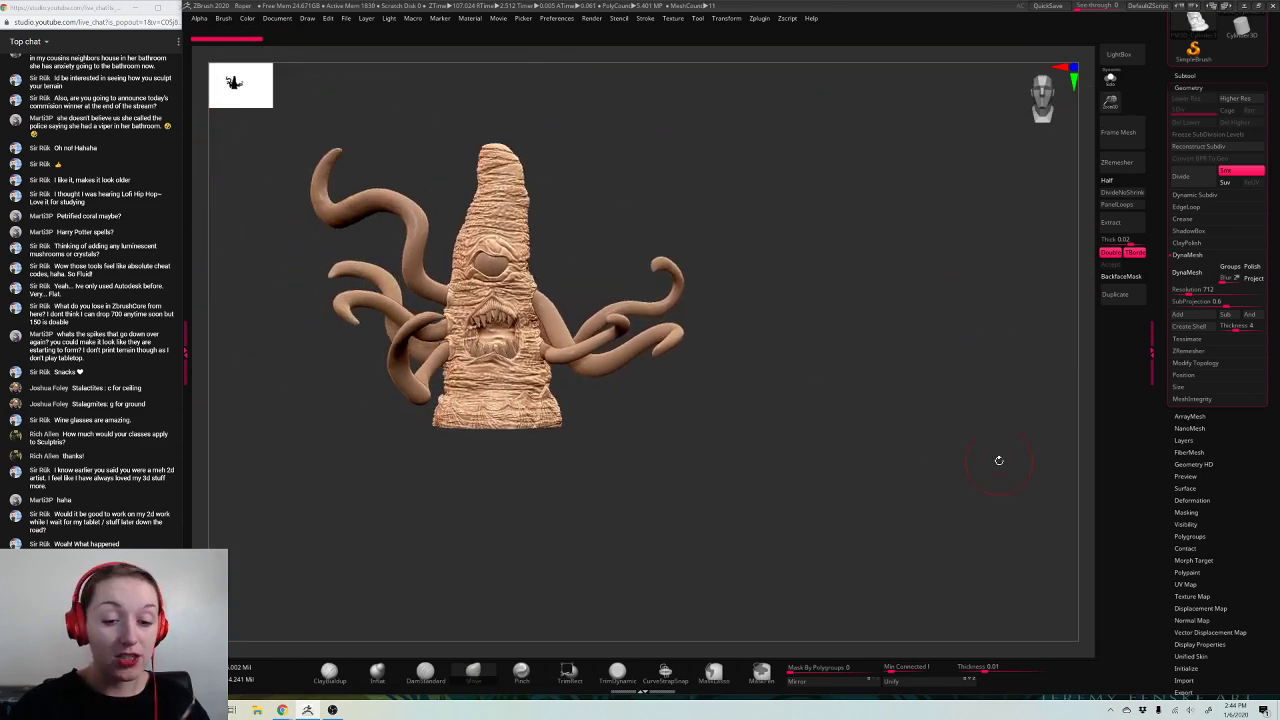
pyautogui.moveTo(999, 460)
pyautogui.keyDown('alt'); pyautogui.mouseDown()
pyautogui.moveTo(987, 501)
pyautogui.moveTo(985, 478)
pyautogui.mouseUp(); pyautogui.keyUp('alt')
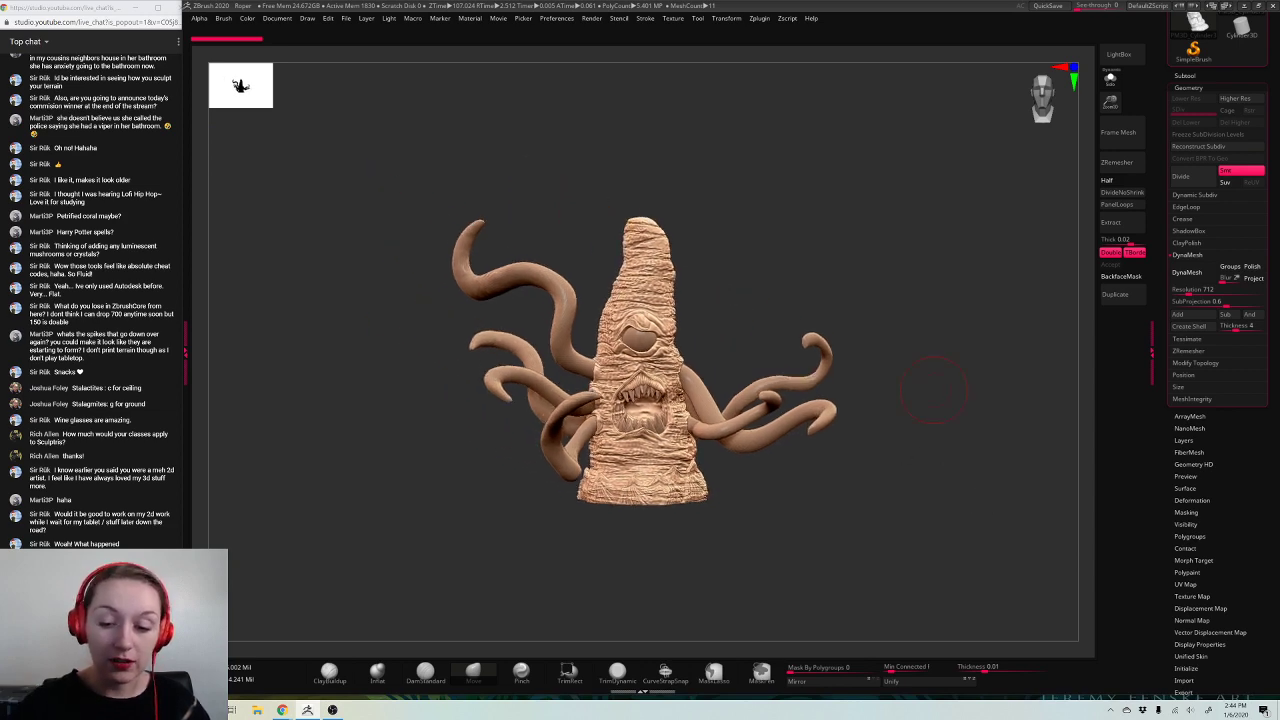
pyautogui.moveTo(933, 390)
pyautogui.keyDown('alt'); pyautogui.mouseDown()
pyautogui.moveTo(923, 384)
pyautogui.moveTo(935, 433)
pyautogui.mouseUp(); pyautogui.keyUp('alt')
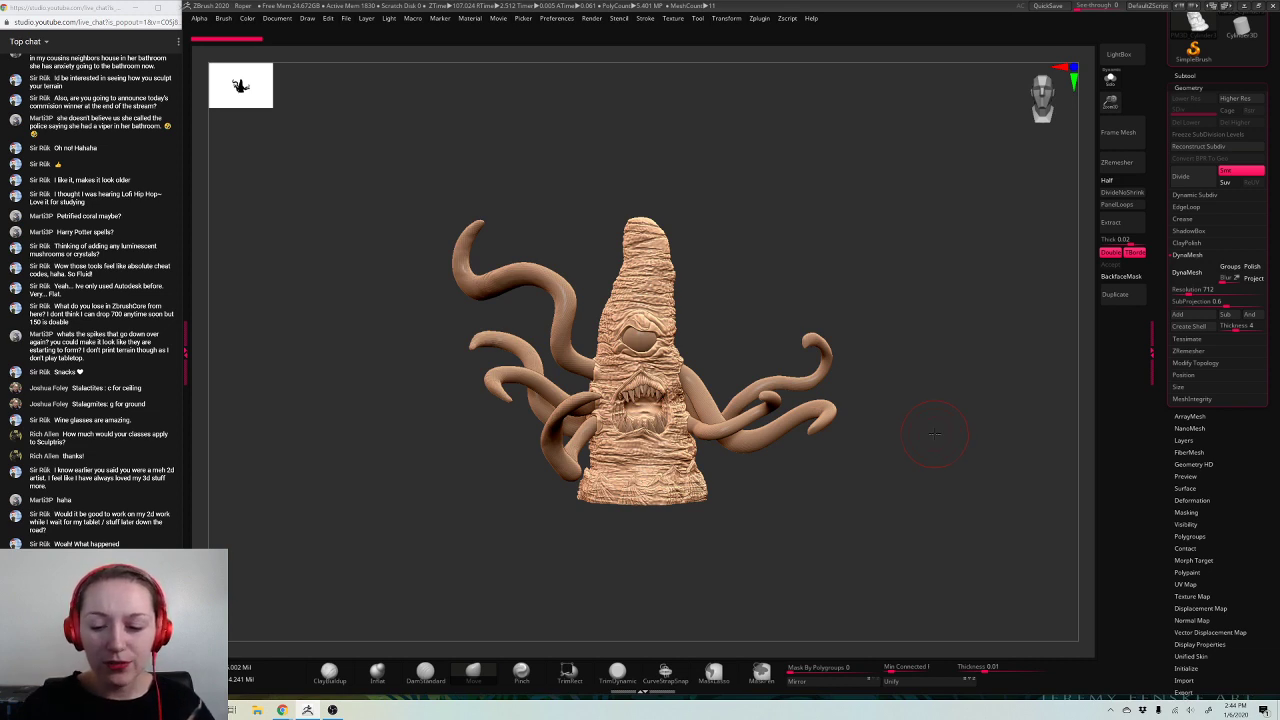
pyautogui.moveTo(980, 460); pyautogui.dragTo(917, 406)
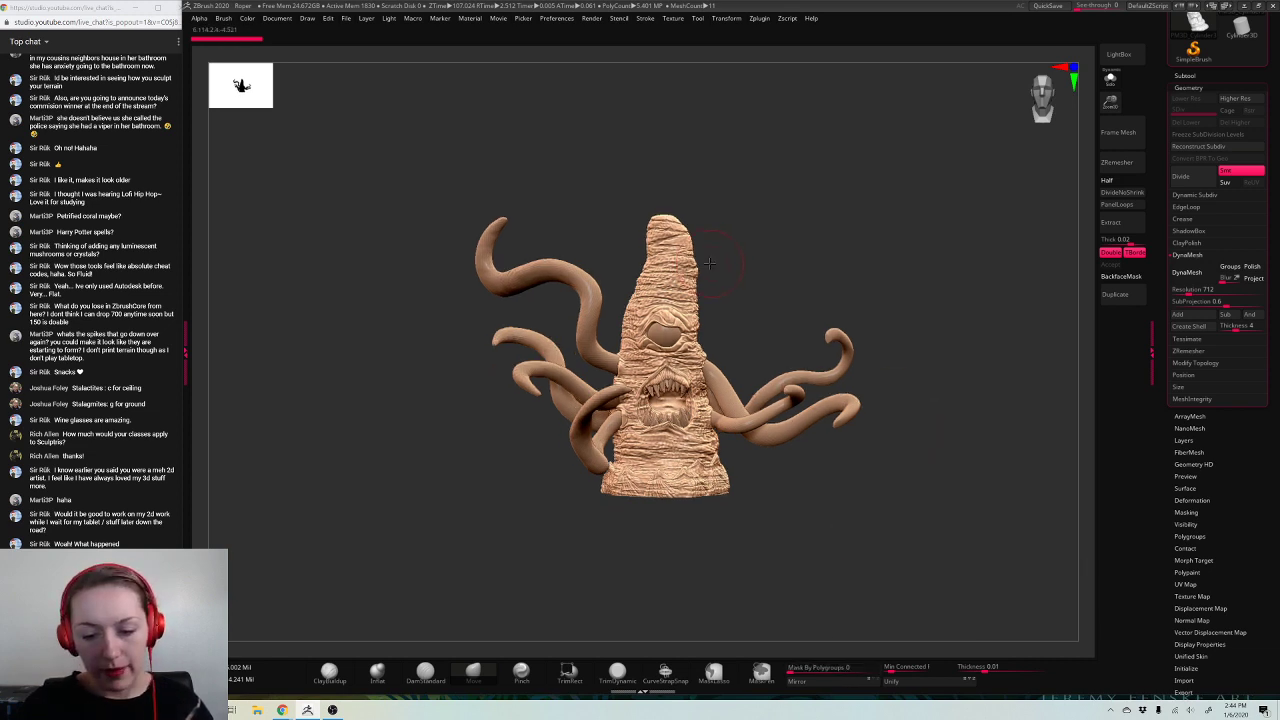
pyautogui.moveTo(710, 264)
pyautogui.mouseDown()
pyautogui.moveTo(721, 274)
pyautogui.moveTo(700, 277)
pyautogui.moveTo(711, 263)
pyautogui.moveTo(753, 278)
pyautogui.moveTo(765, 300)
pyautogui.moveTo(760, 271)
pyautogui.mouseUp()
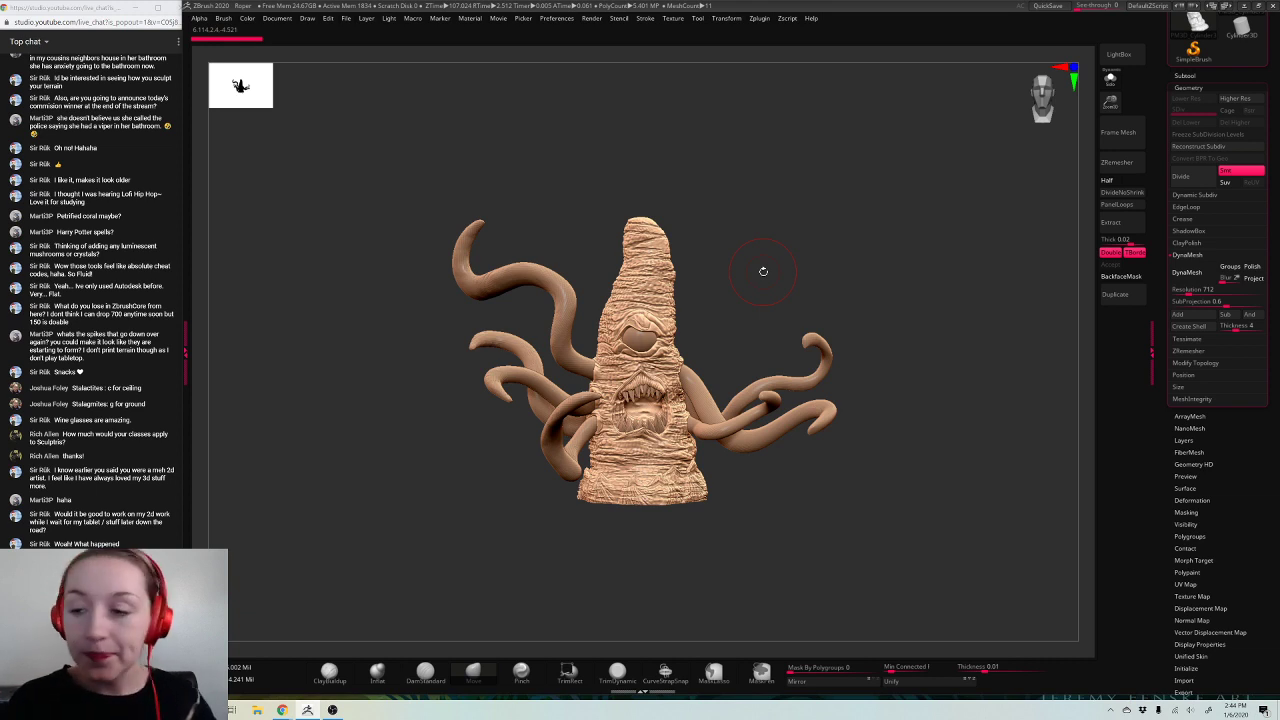
pyautogui.click(898, 681)
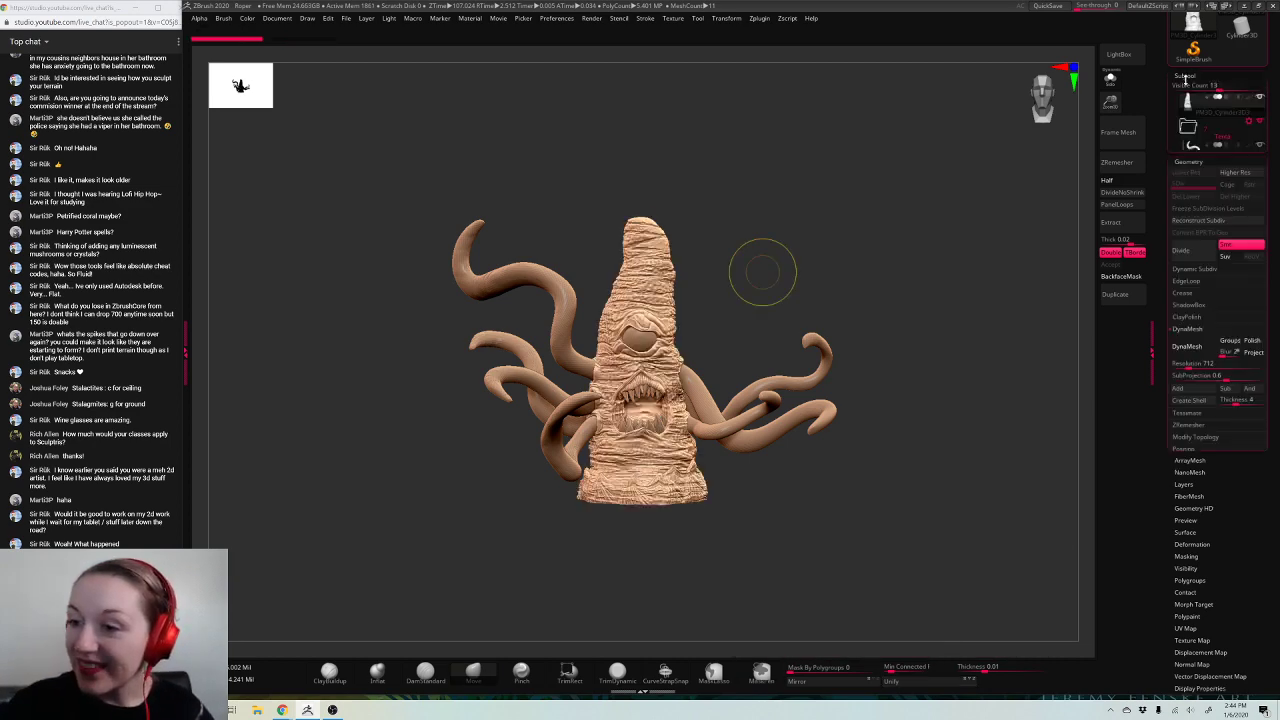
pyautogui.moveTo(920, 449)
pyautogui.keyDown('alt'); pyautogui.mouseDown()
pyautogui.moveTo(740, 519)
pyautogui.moveTo(920, 449)
pyautogui.mouseUp(); pyautogui.keyUp('alt')
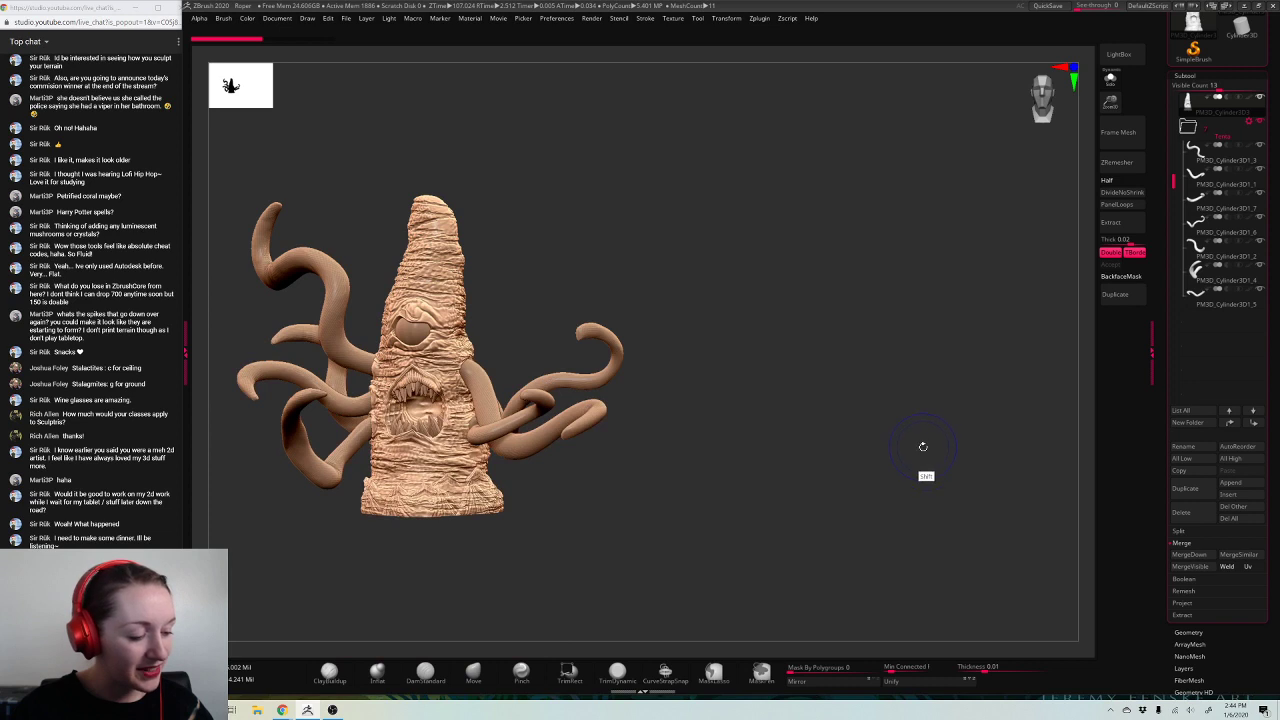
pyautogui.press('f')
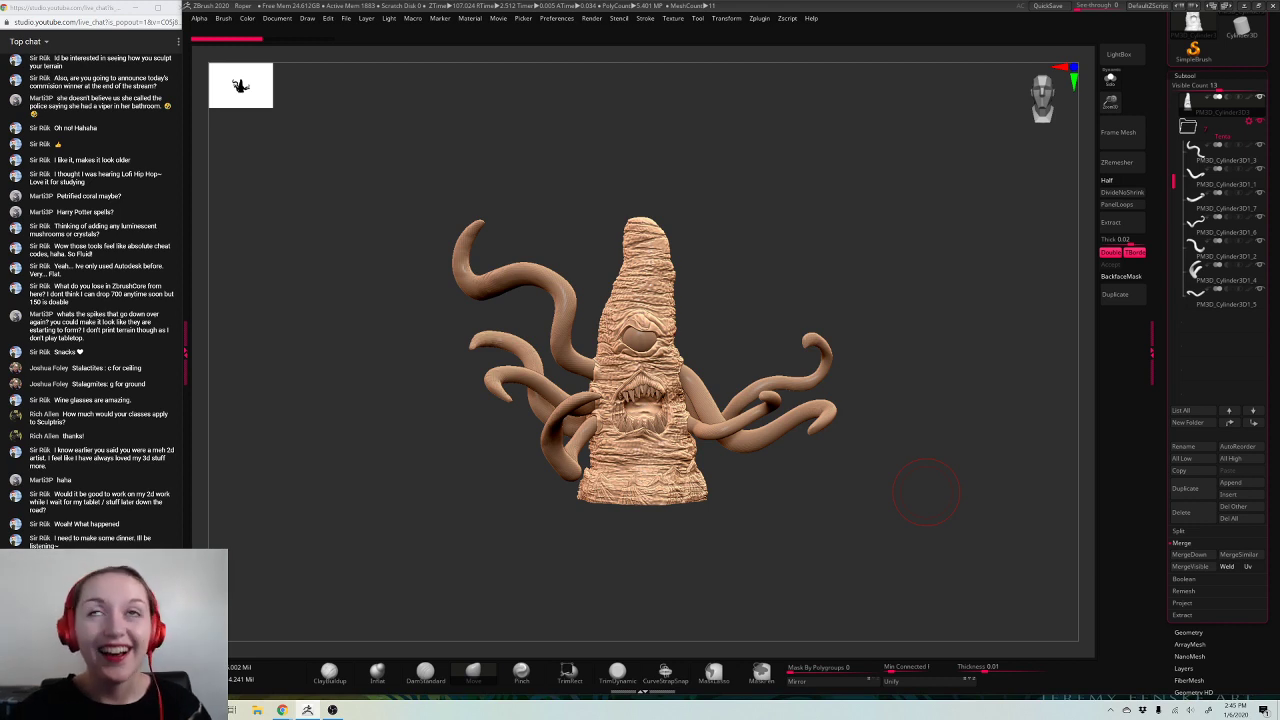
# Step: Save the Roper project over its existing Roper file
pyautogui.hotkey('ctrl', 's')
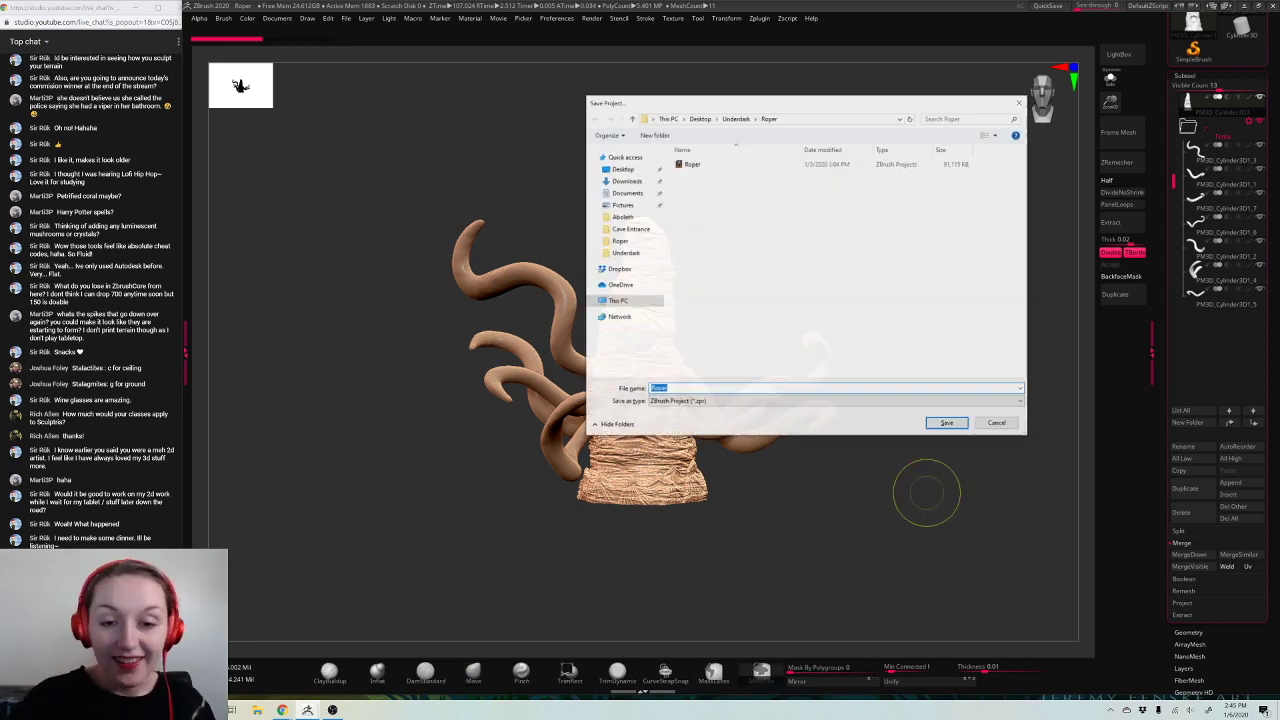
pyautogui.click(727, 164)
pyautogui.press('Return')
pyautogui.click(668, 358)
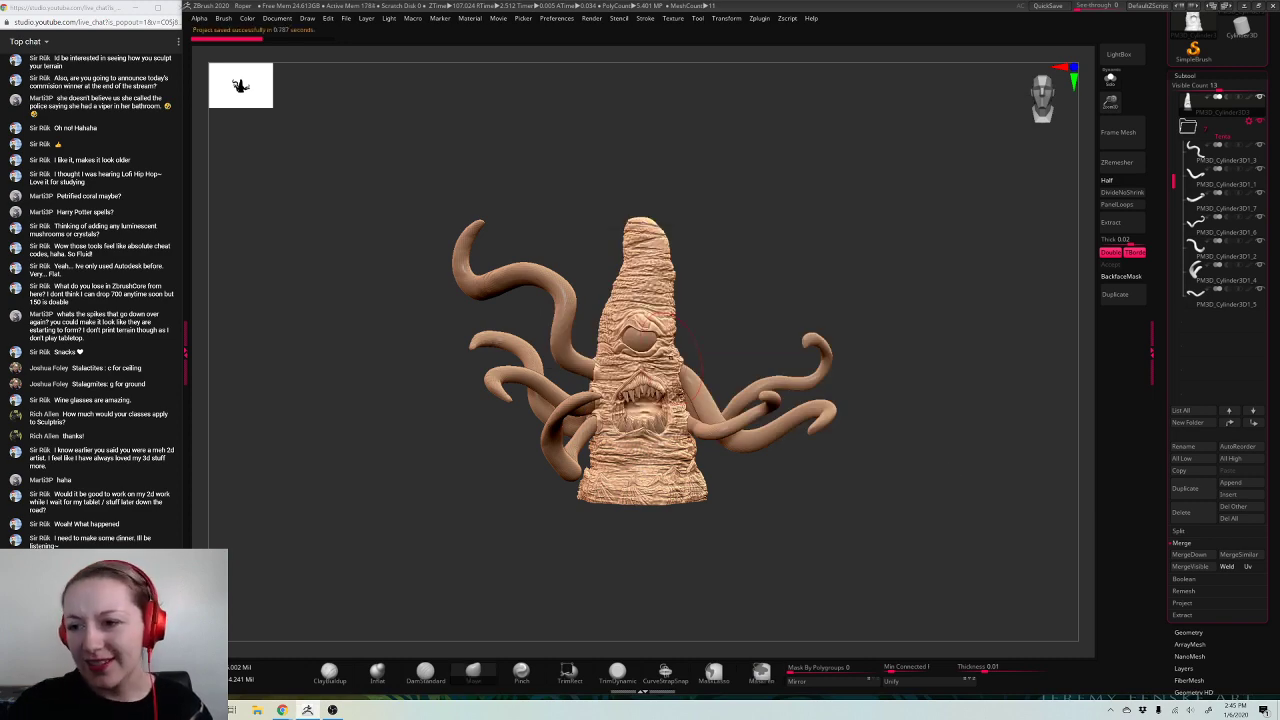
# Step: Set the subtool list's visible count to 12 and show the list from its first subtool
pyautogui.moveTo(1110, 102); pyautogui.dragTo(1111, 111)
pyautogui.moveTo(937, 234)
pyautogui.keyDown('alt'); pyautogui.mouseDown()
pyautogui.moveTo(813, 131)
pyautogui.moveTo(915, 289)
pyautogui.mouseUp(); pyautogui.keyUp('alt')
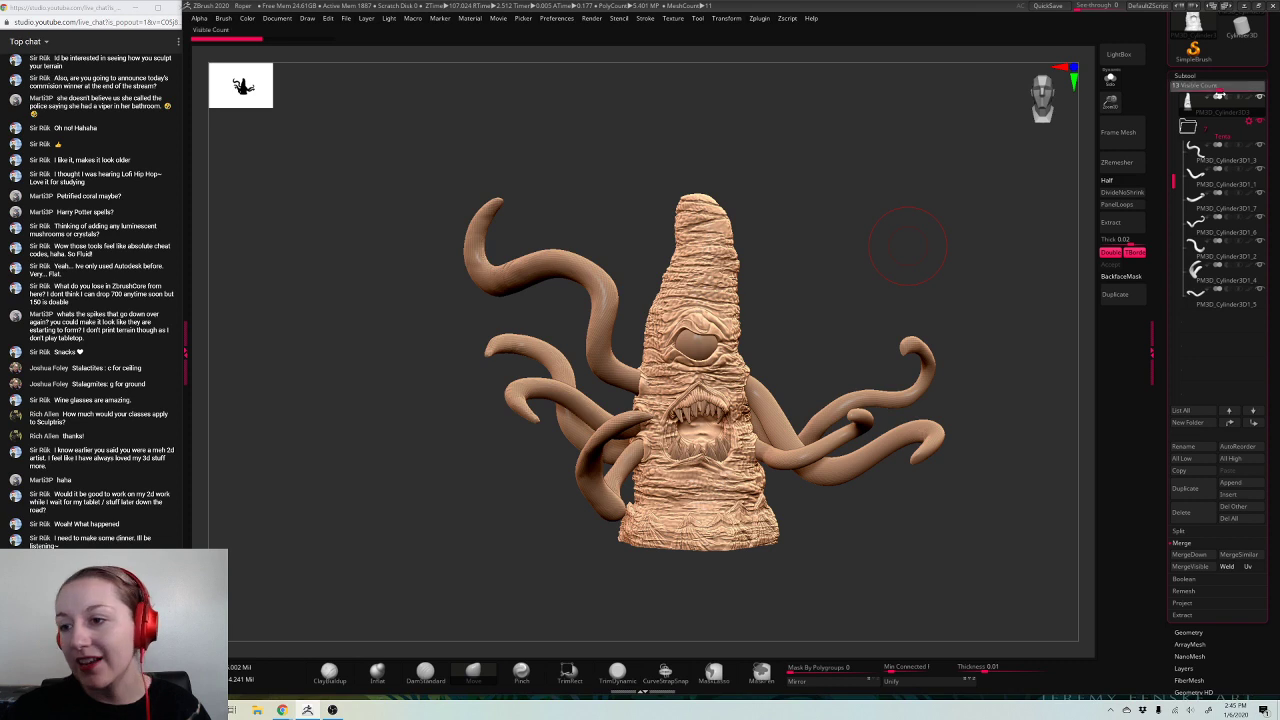
pyautogui.click(1216, 88)
pyautogui.moveTo(1174, 170); pyautogui.dragTo(1174, 100)
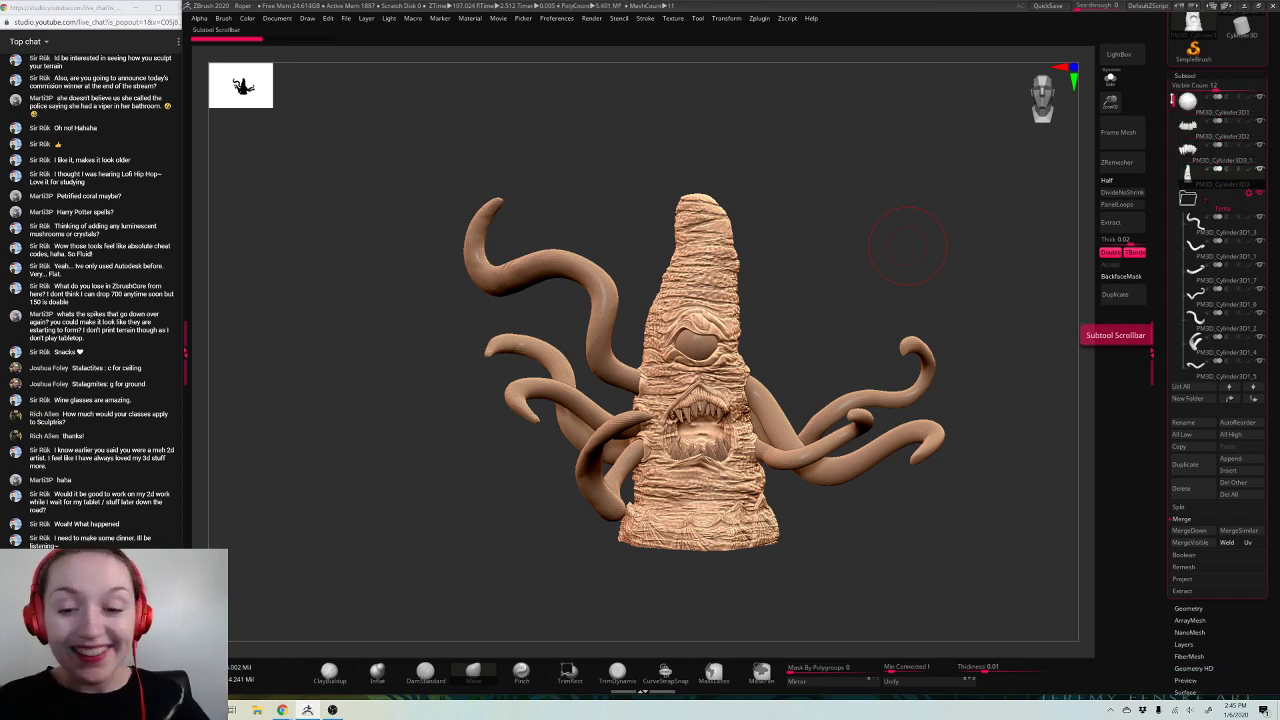
# Step: Select the eyeball subtool and merge it down with both rows of teeth into one subtool
pyautogui.click(1188, 103)
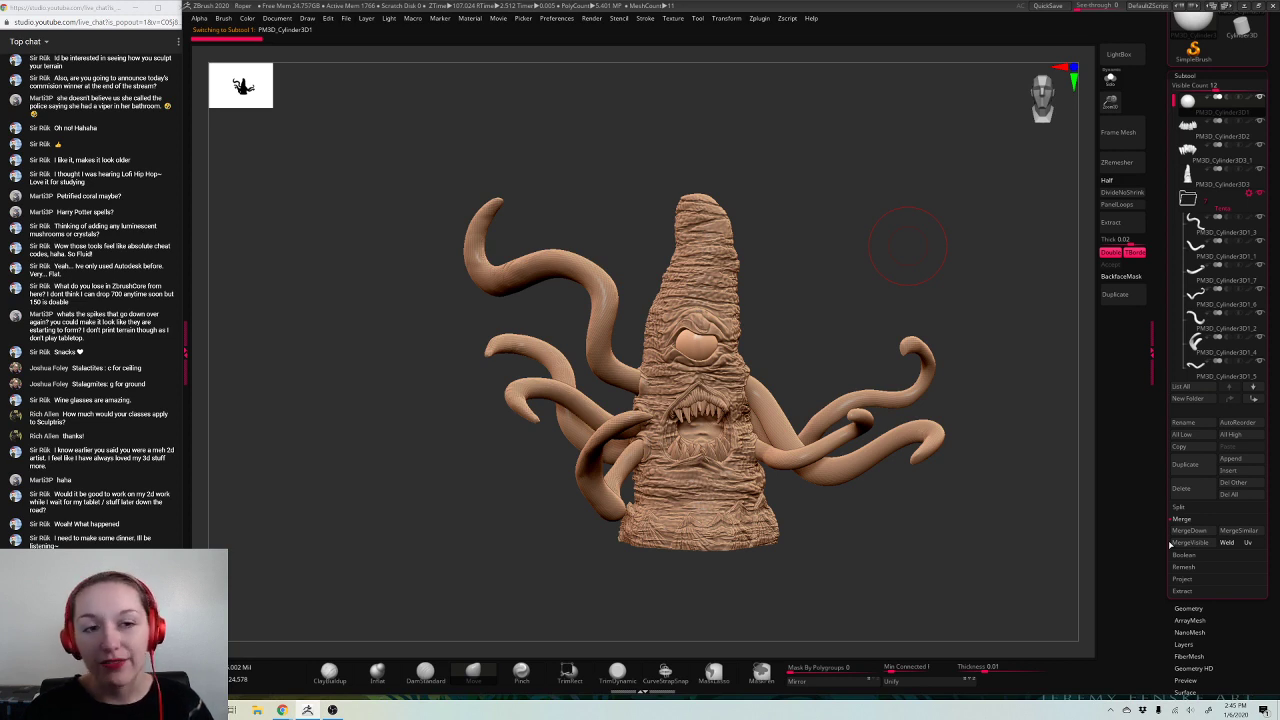
pyautogui.moveTo(963, 520); pyautogui.dragTo(963, 551)
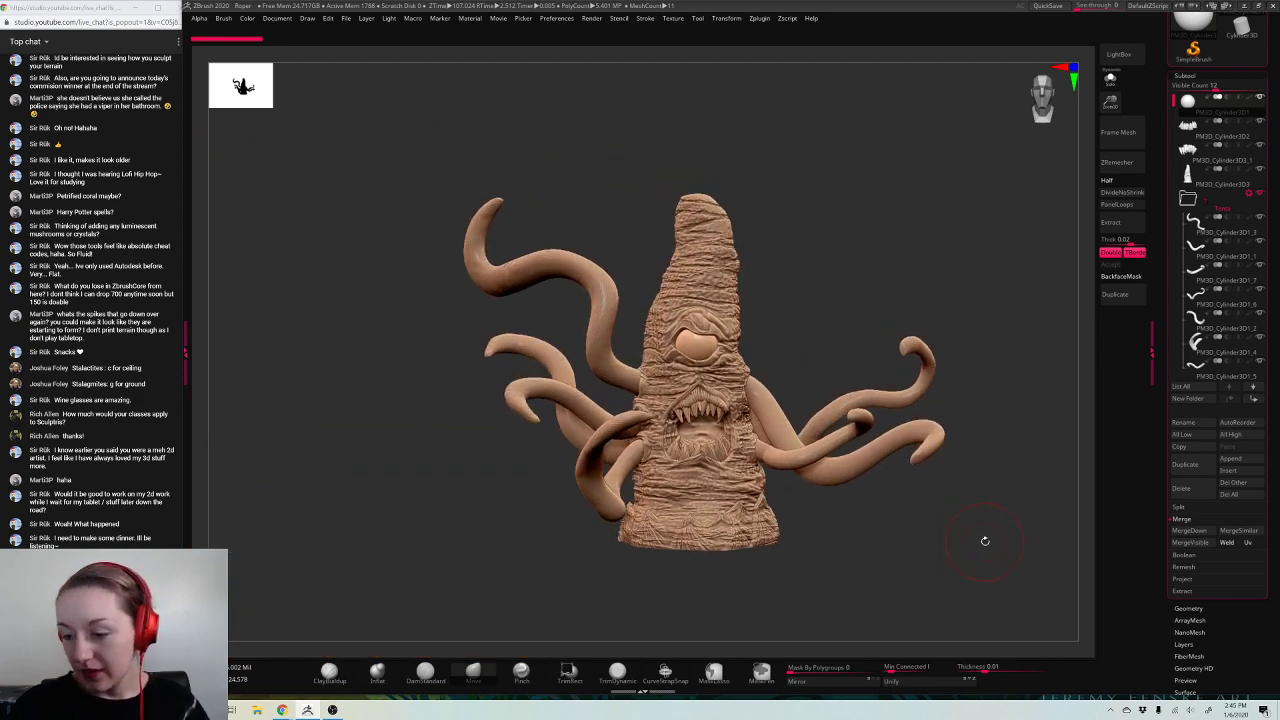
pyautogui.click(1188, 530)
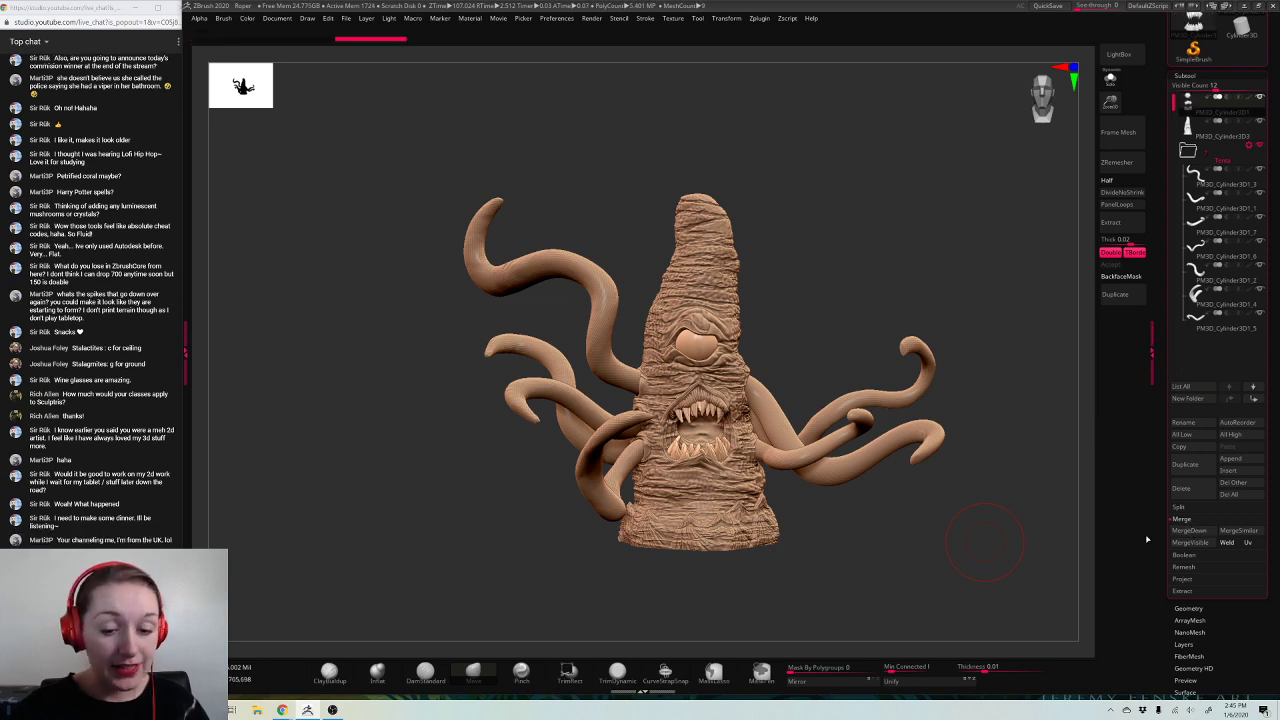
# Step: Mask the merged eye and teeth subtool completely and remove that mask again
pyautogui.click(1188, 101)
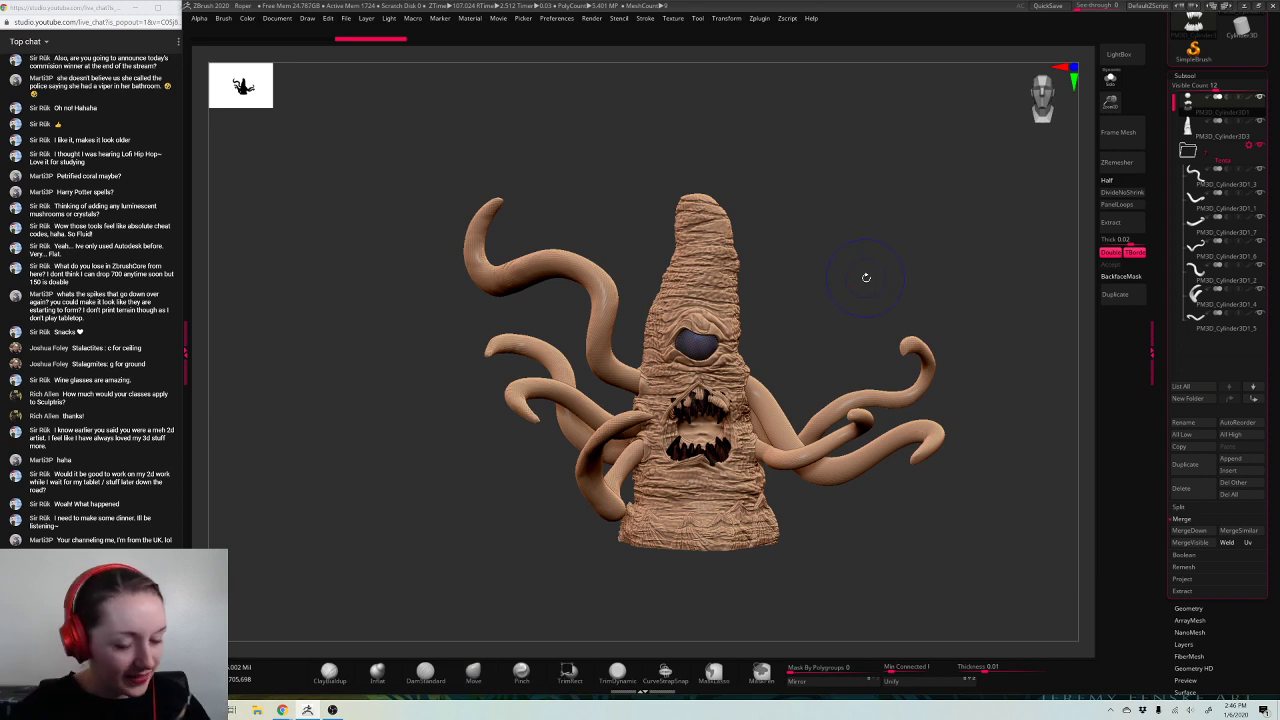
pyautogui.keyDown('ctrl'); pyautogui.click(866, 278); pyautogui.keyUp('ctrl')
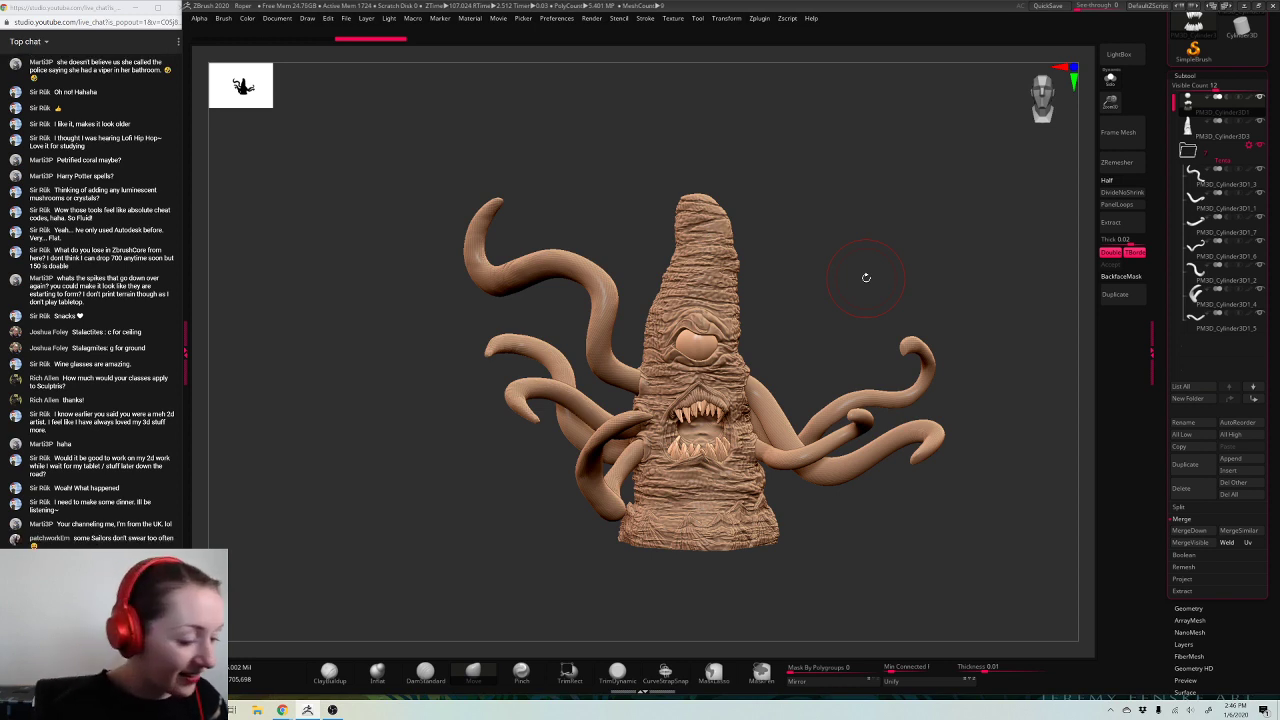
pyautogui.keyDown('shift'); pyautogui.moveTo(980, 289); pyautogui.dragTo(918, 304); pyautogui.keyUp('shift')
pyautogui.rightClick(918, 304)
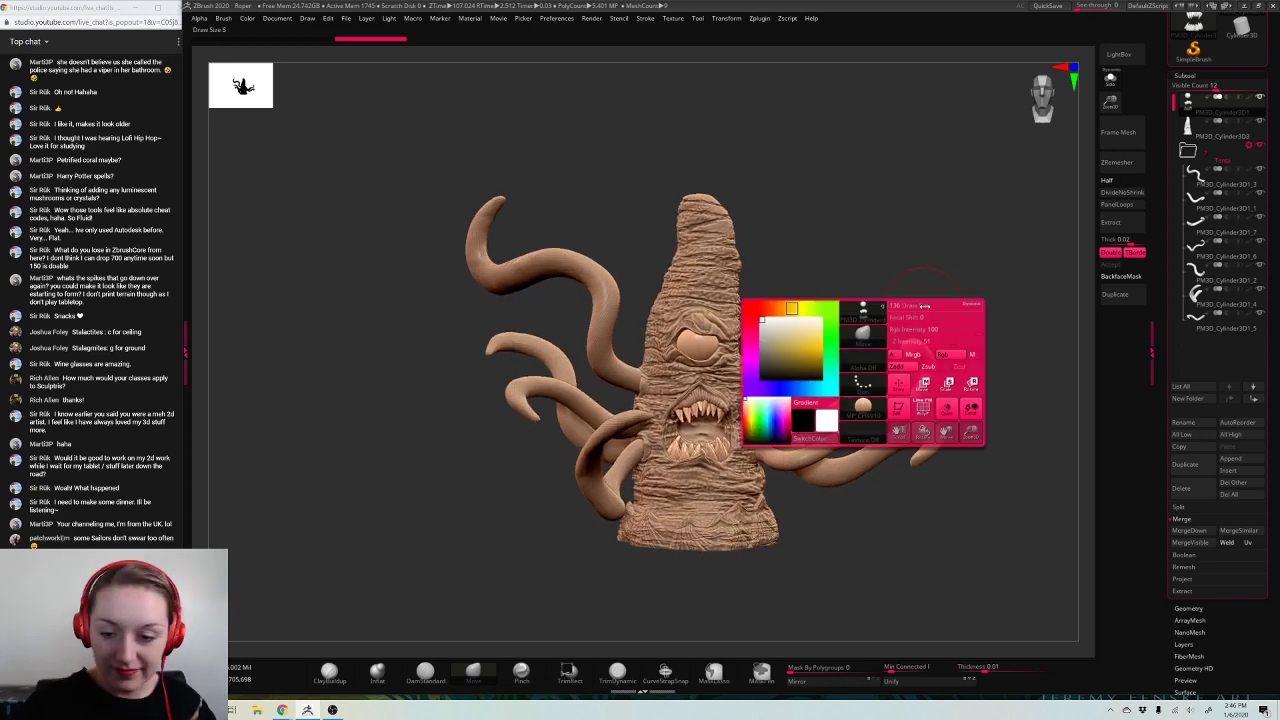
pyautogui.keyDown('alt'); pyautogui.moveTo(996, 304); pyautogui.dragTo(918, 284); pyautogui.keyUp('alt')
pyautogui.rightClick(918, 284)
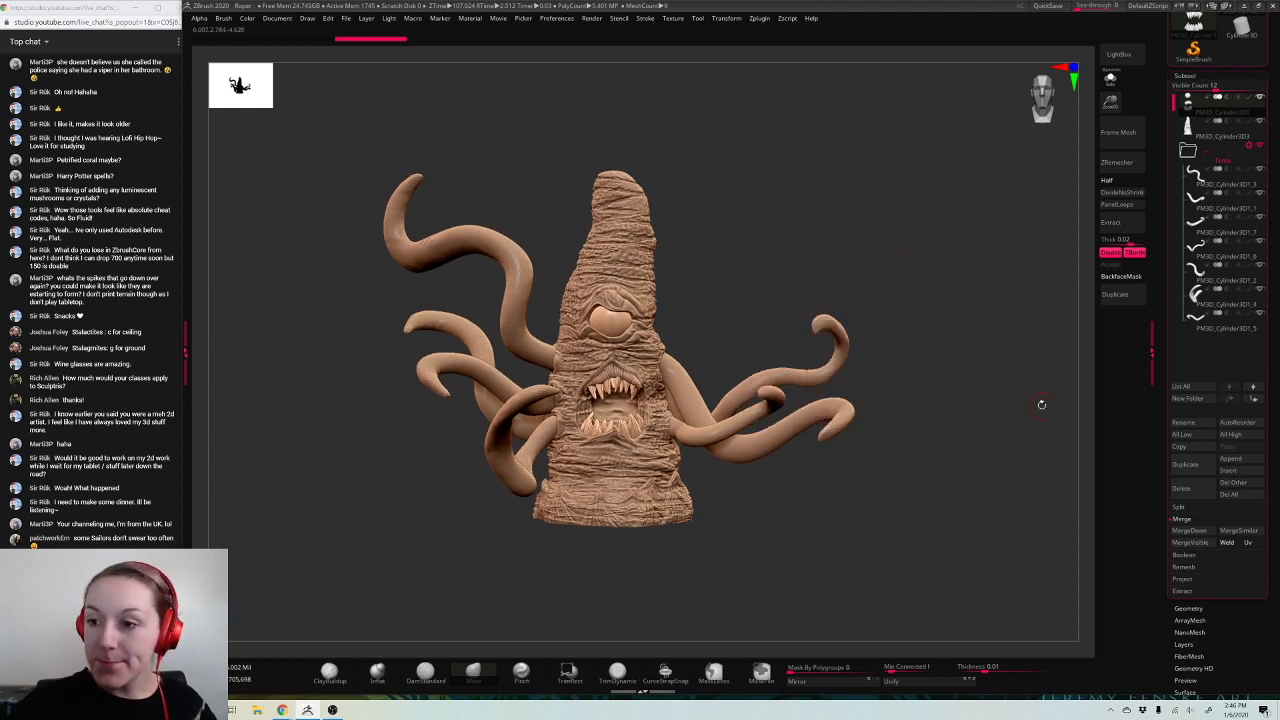
# Step: Merge the eye and teeth subtool down with the body, and merge all tentacles in the Tenta folder into one subtool
pyautogui.click(1190, 530)
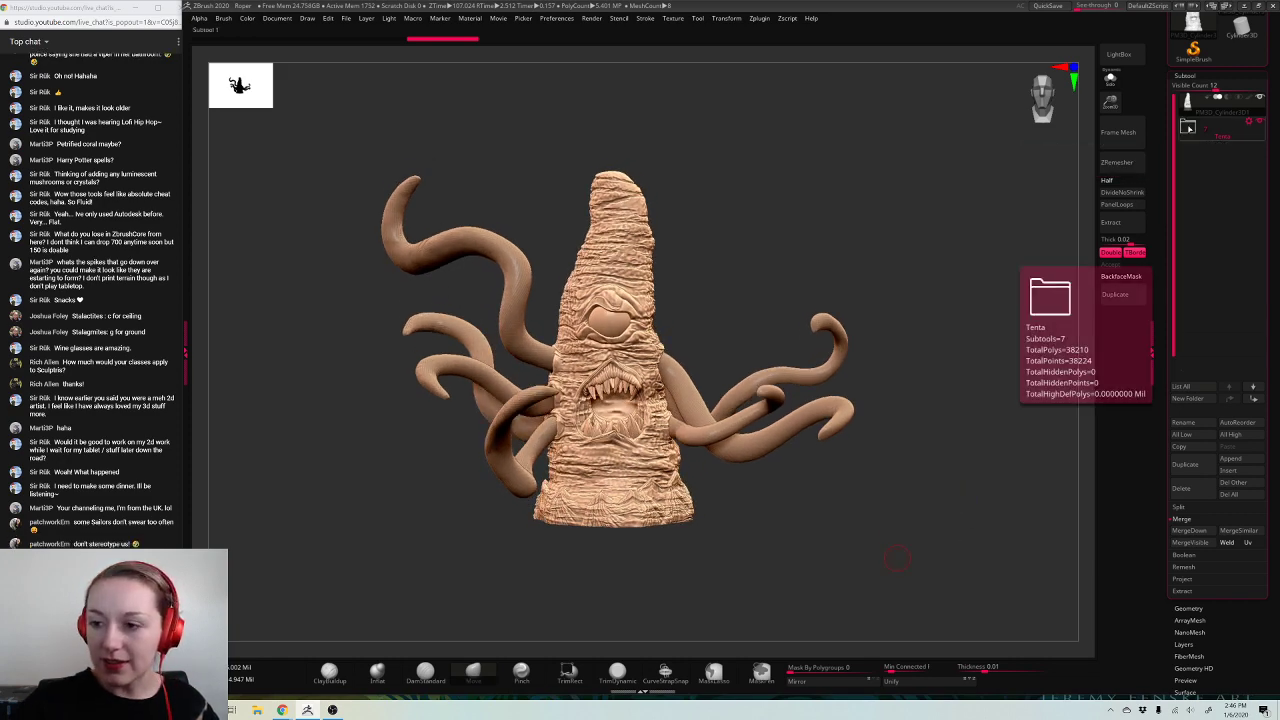
pyautogui.click(1222, 153)
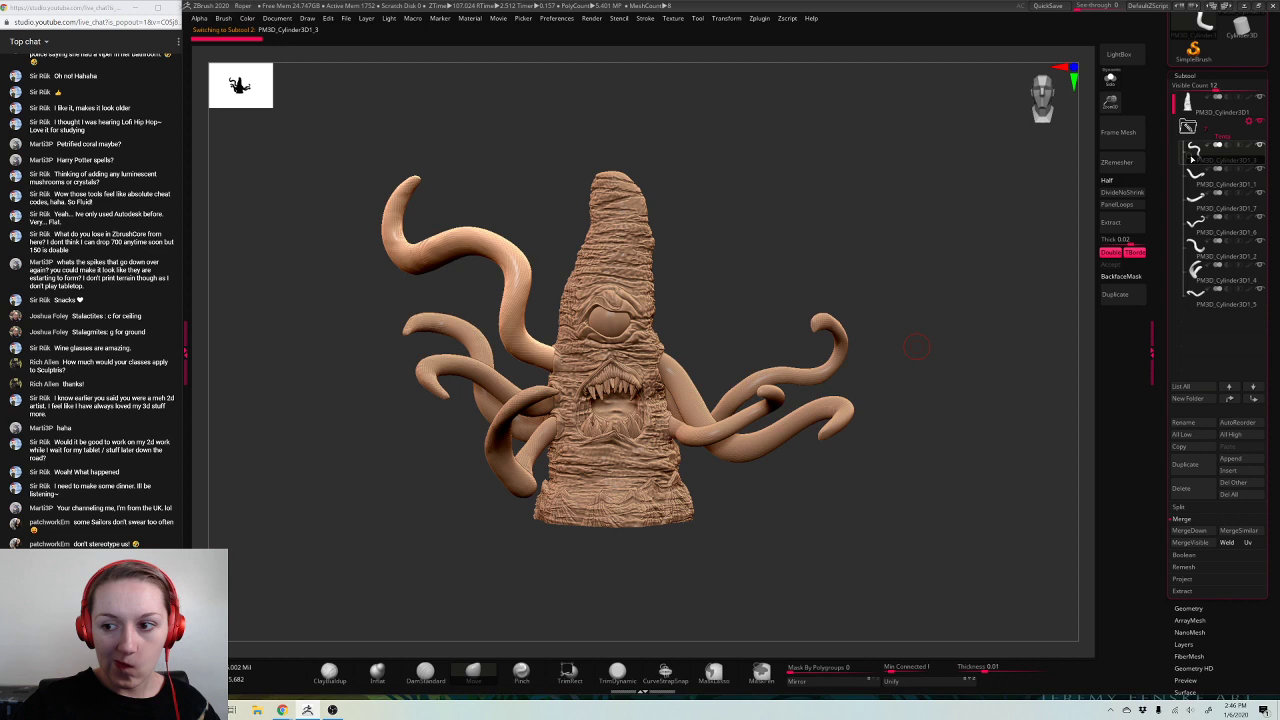
pyautogui.click(1193, 532)
pyautogui.click(1193, 532)
pyautogui.click(1194, 532)
pyautogui.click(1194, 532)
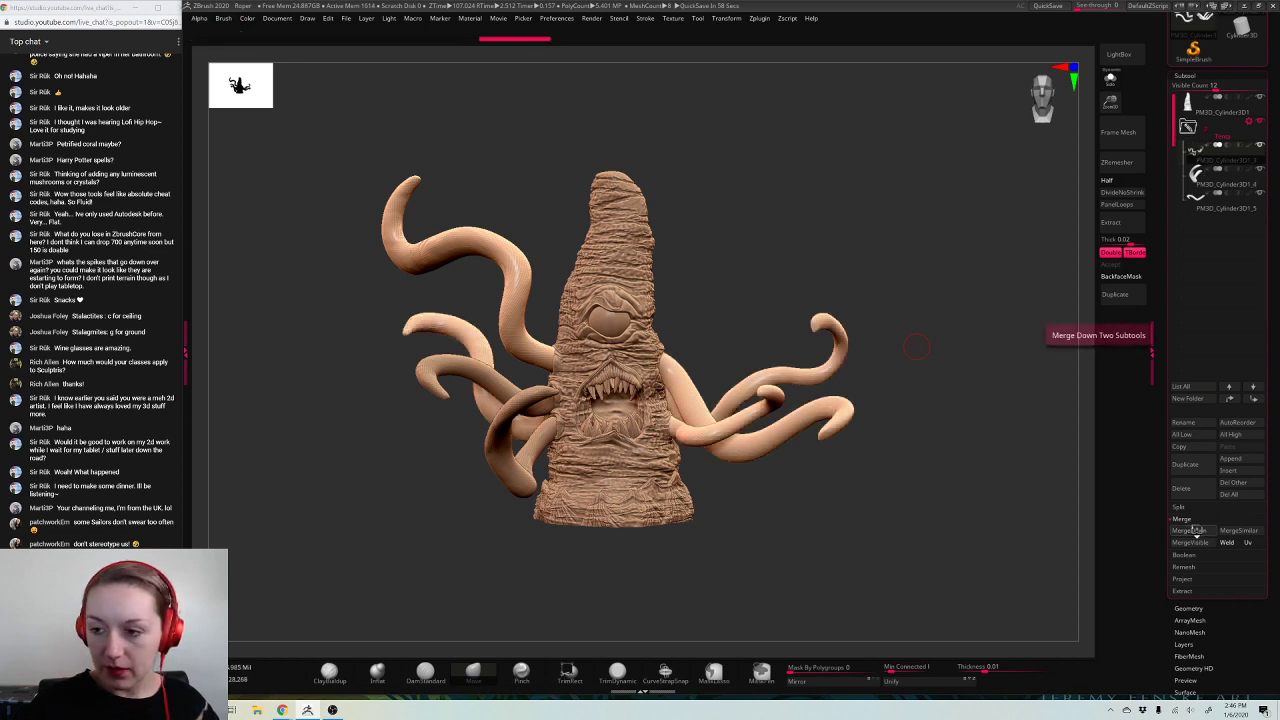
pyautogui.click(1194, 532)
pyautogui.click(1194, 532)
# Step: Take the merged tentacle subtool out of the Tenta folder
pyautogui.click(1189, 127)
pyautogui.click(1189, 127)
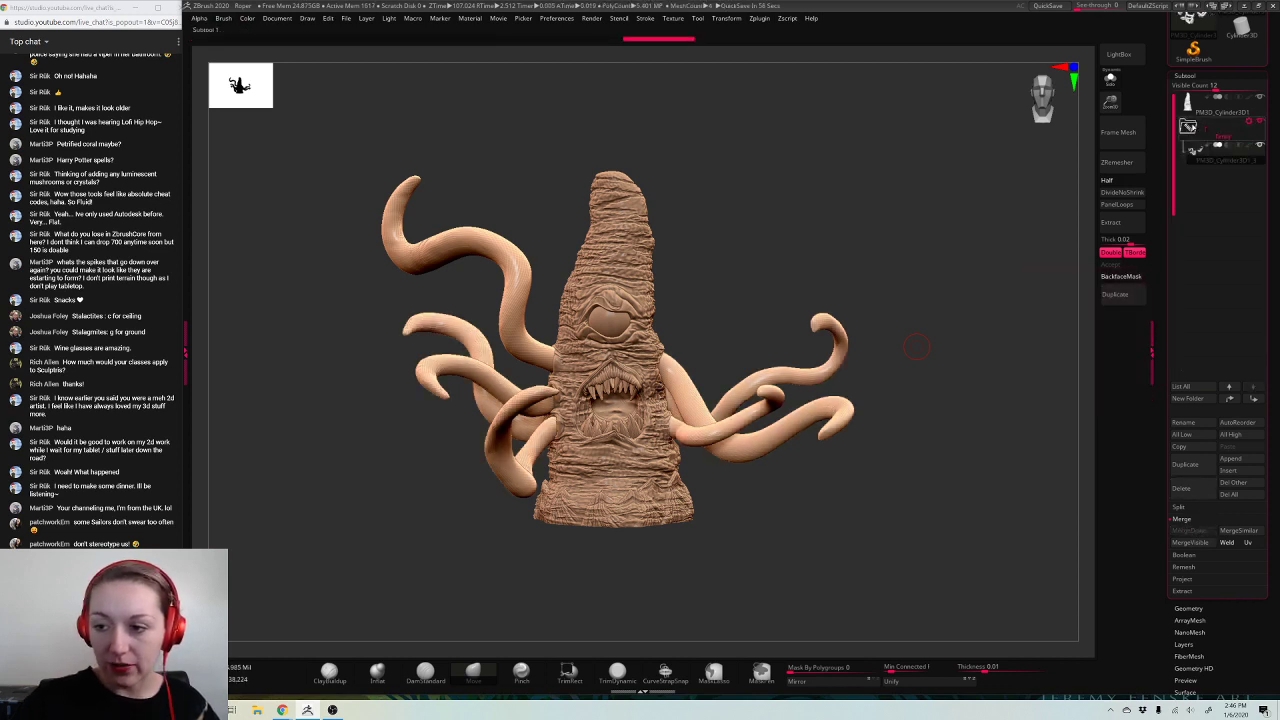
pyautogui.moveTo(1195, 150); pyautogui.dragTo(1188, 119)
# Step: Apply Unify to the body subtool and to the merged tentacle subtool
pyautogui.click(1190, 106)
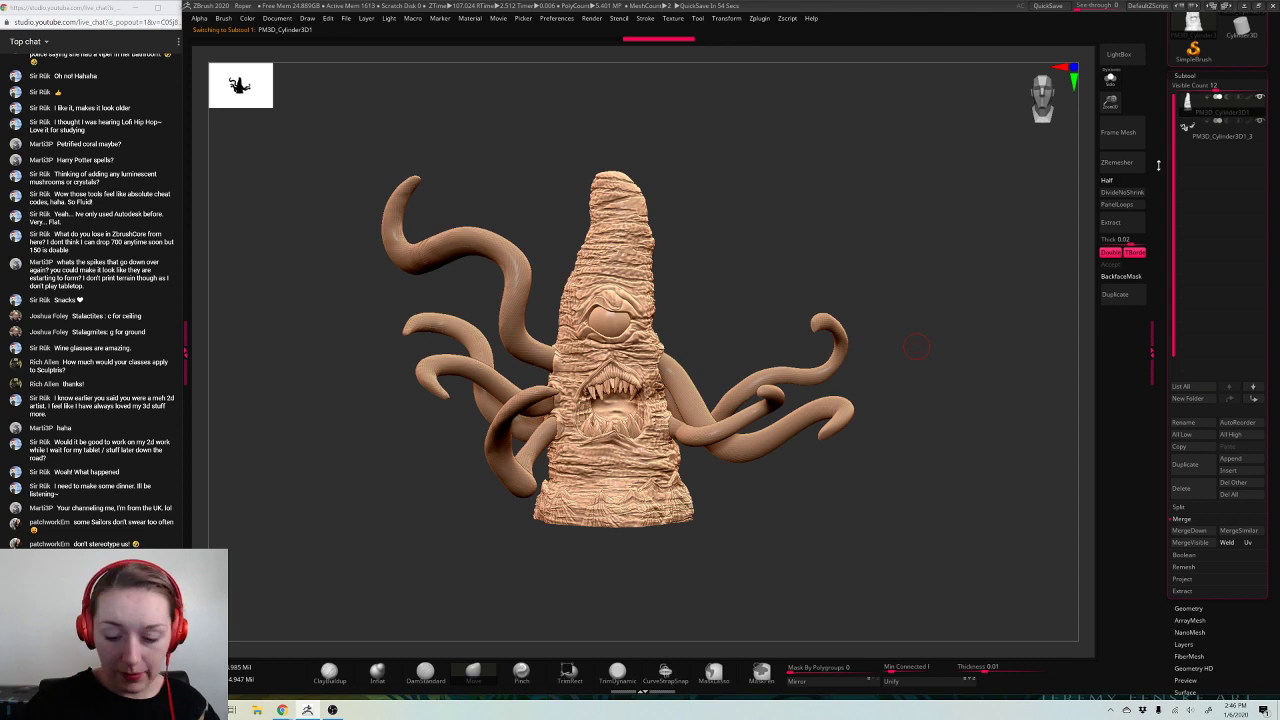
pyautogui.click(909, 682)
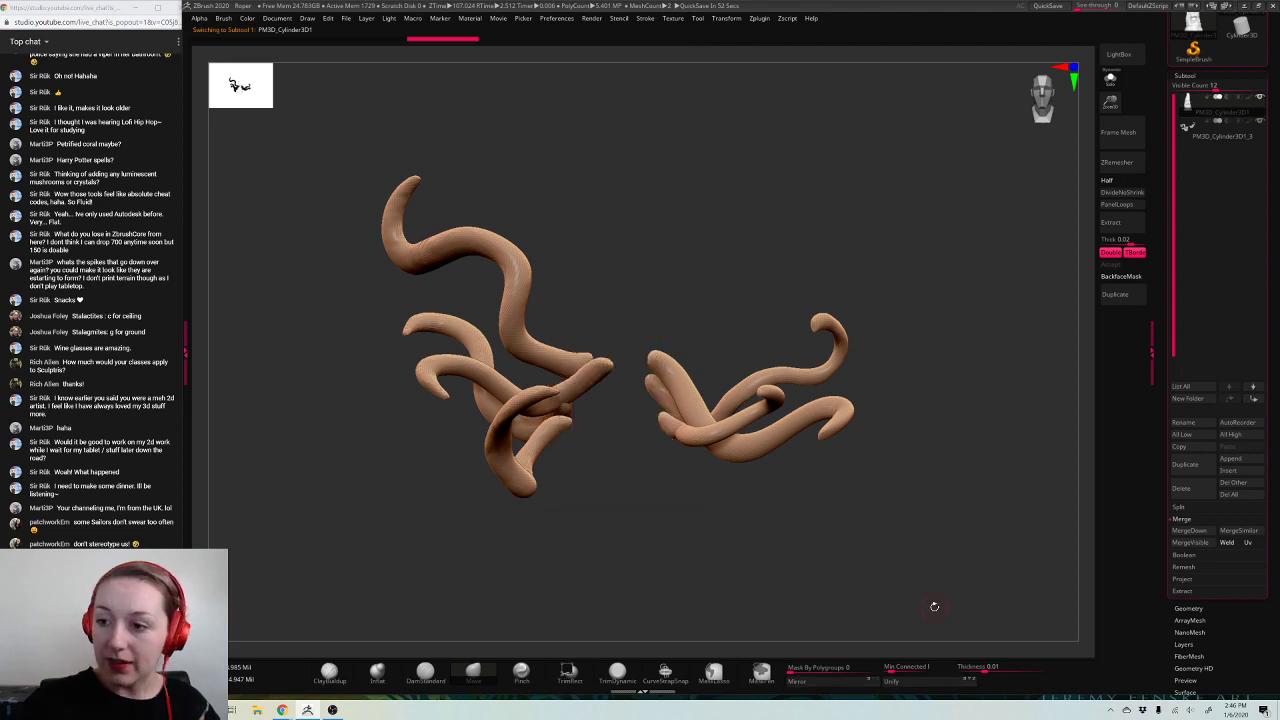
pyautogui.click(1192, 128)
pyautogui.click(912, 682)
pyautogui.press('f')
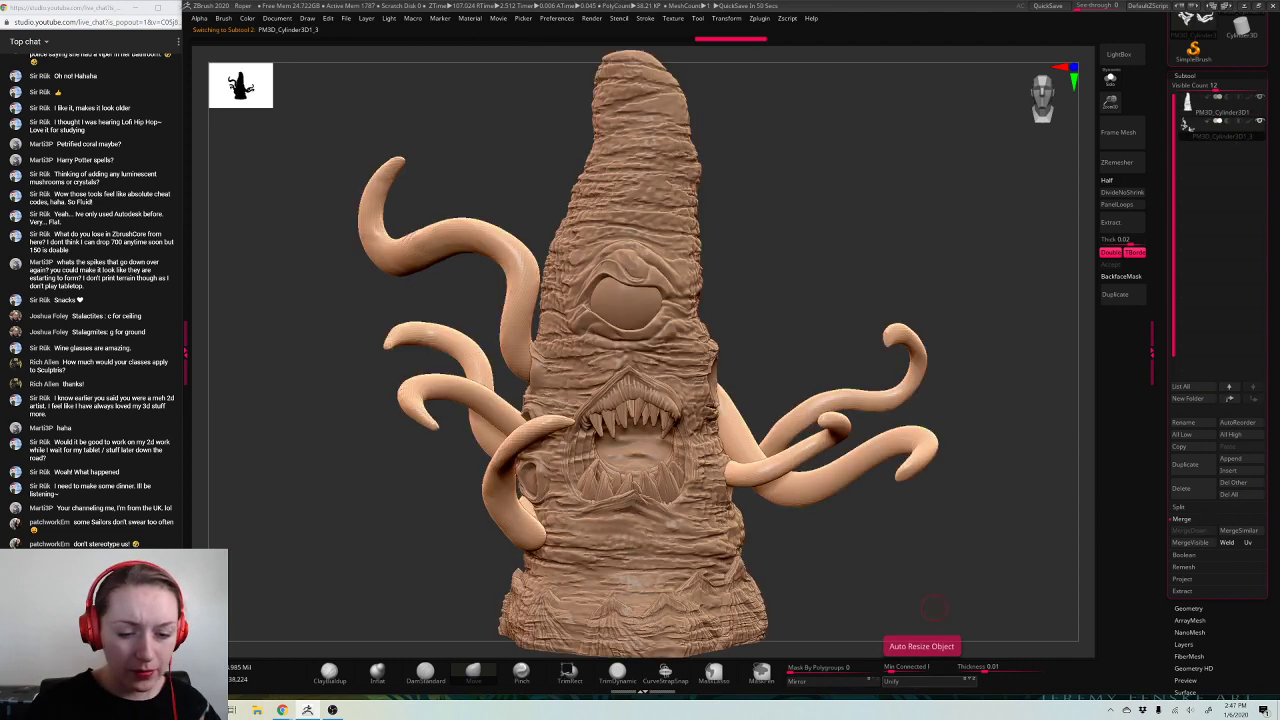
# Step: Scale up the merged tentacles and move them with the transform gizmo so they fit around the body again
pyautogui.moveTo(1110, 102); pyautogui.dragTo(1082, 93)
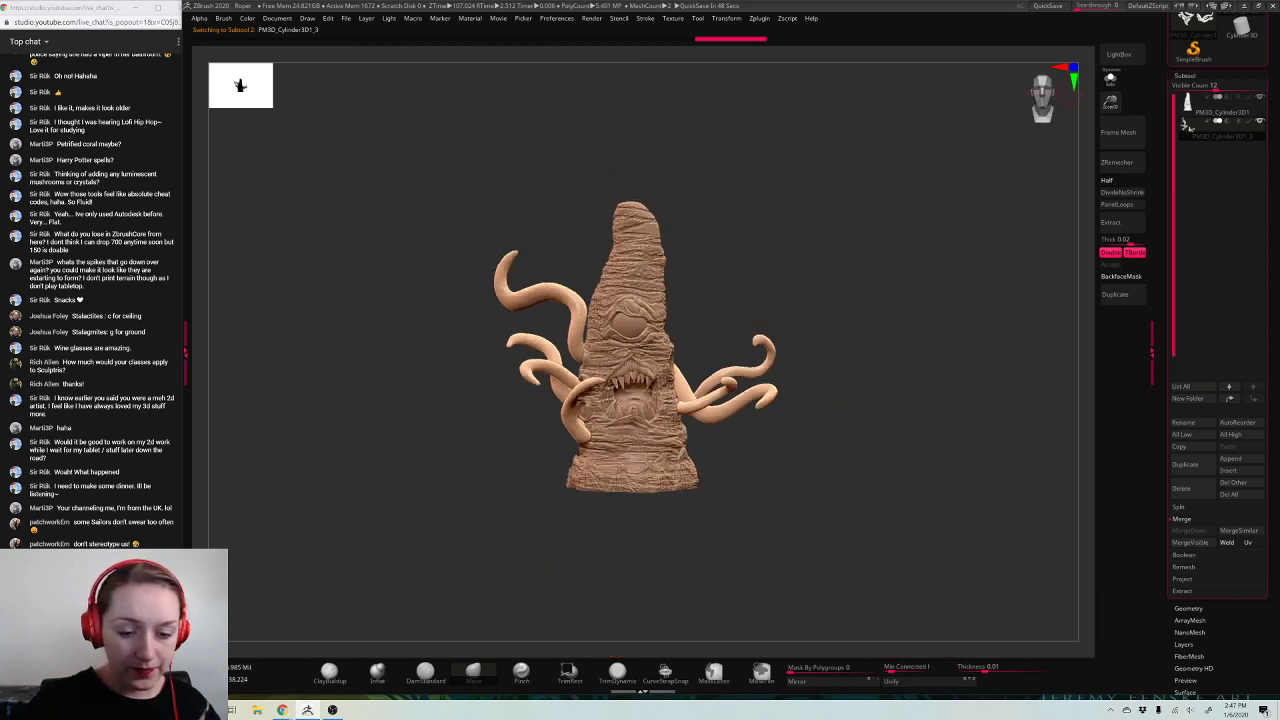
pyautogui.moveTo(985, 364)
pyautogui.mouseDown()
pyautogui.moveTo(900, 366)
pyautogui.moveTo(941, 397)
pyautogui.moveTo(964, 442)
pyautogui.moveTo(950, 420)
pyautogui.mouseUp()
pyautogui.press('w')
pyautogui.keyDown('shift'); pyautogui.moveTo(897, 333); pyautogui.dragTo(890, 340); pyautogui.keyUp('shift')
pyautogui.moveTo(633, 346); pyautogui.dragTo(675, 346)
pyautogui.moveTo(900, 380); pyautogui.dragTo(780, 400)
pyautogui.moveTo(671, 305); pyautogui.dragTo(643, 291)
pyautogui.moveTo(820, 335); pyautogui.dragTo(951, 354)
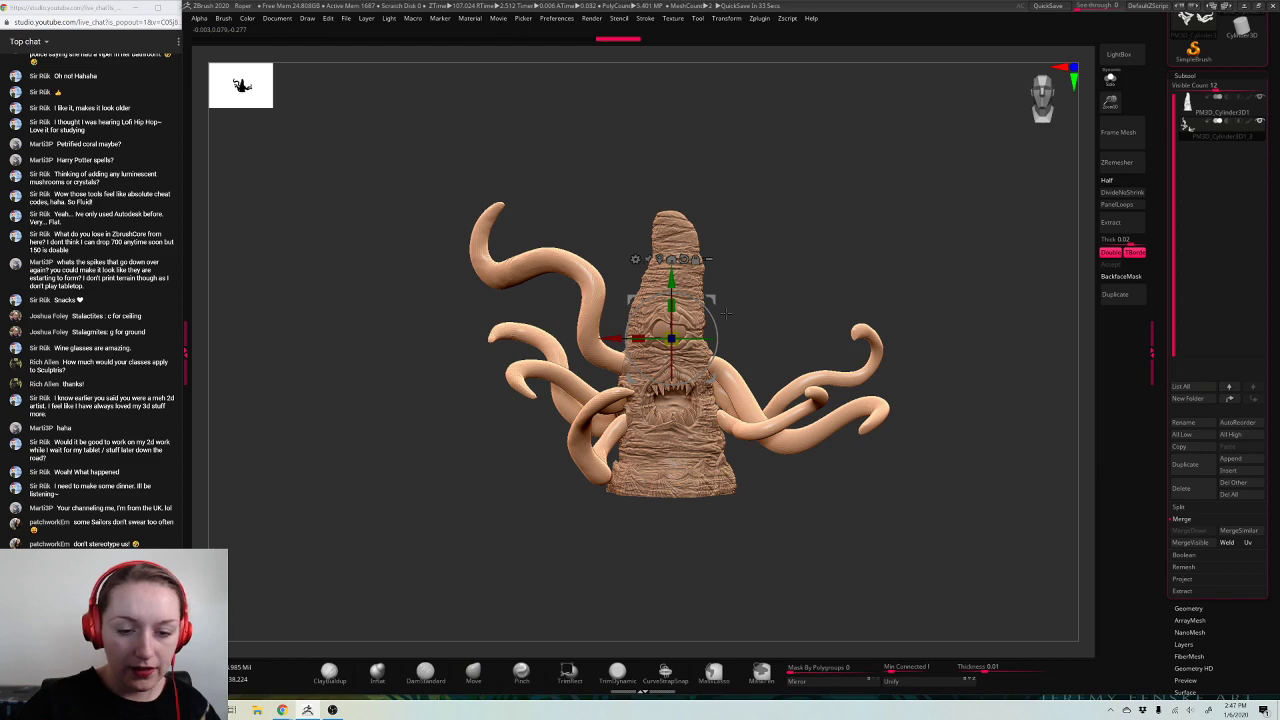
pyautogui.moveTo(638, 339); pyautogui.dragTo(641, 338)
pyautogui.moveTo(673, 282); pyautogui.dragTo(673, 282)
pyautogui.press('q')
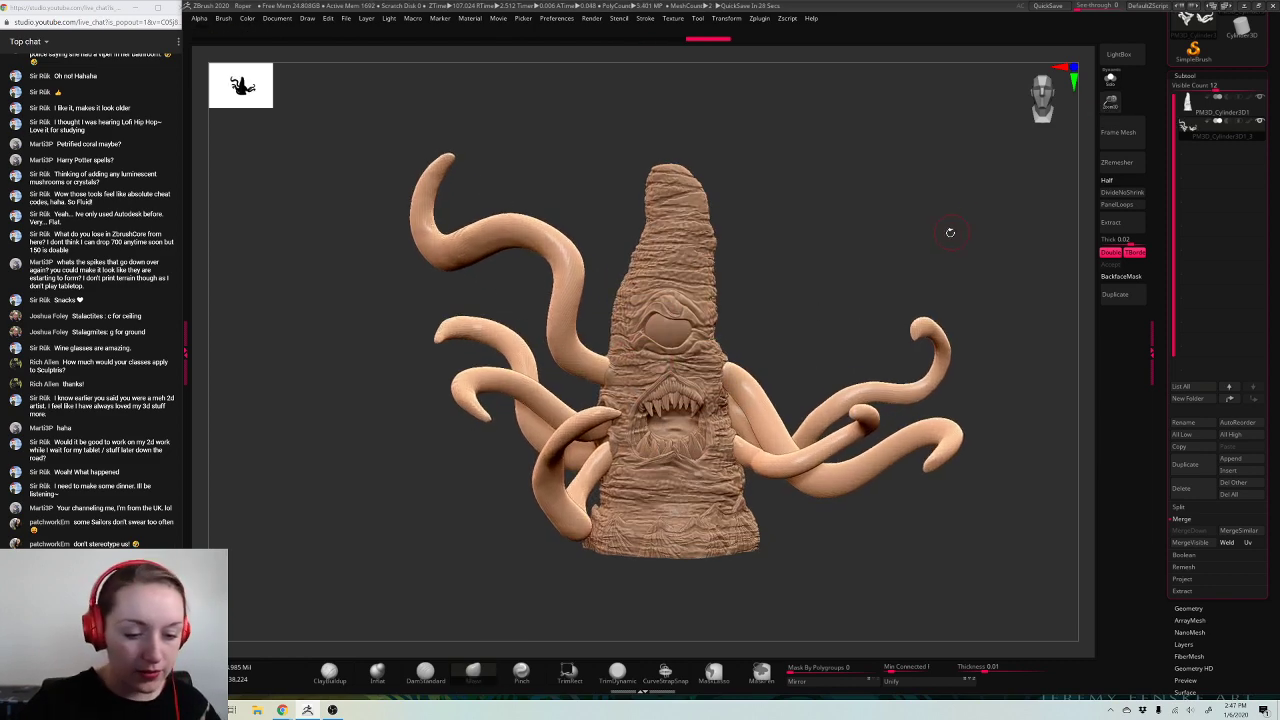
# Step: Set Mask By Polygroups to 100, mask the thin tentacle with the upward-curled tip, and switch to the Move brush
pyautogui.moveTo(946, 231)
pyautogui.mouseDown()
pyautogui.moveTo(998, 238)
pyautogui.moveTo(986, 274)
pyautogui.mouseUp()
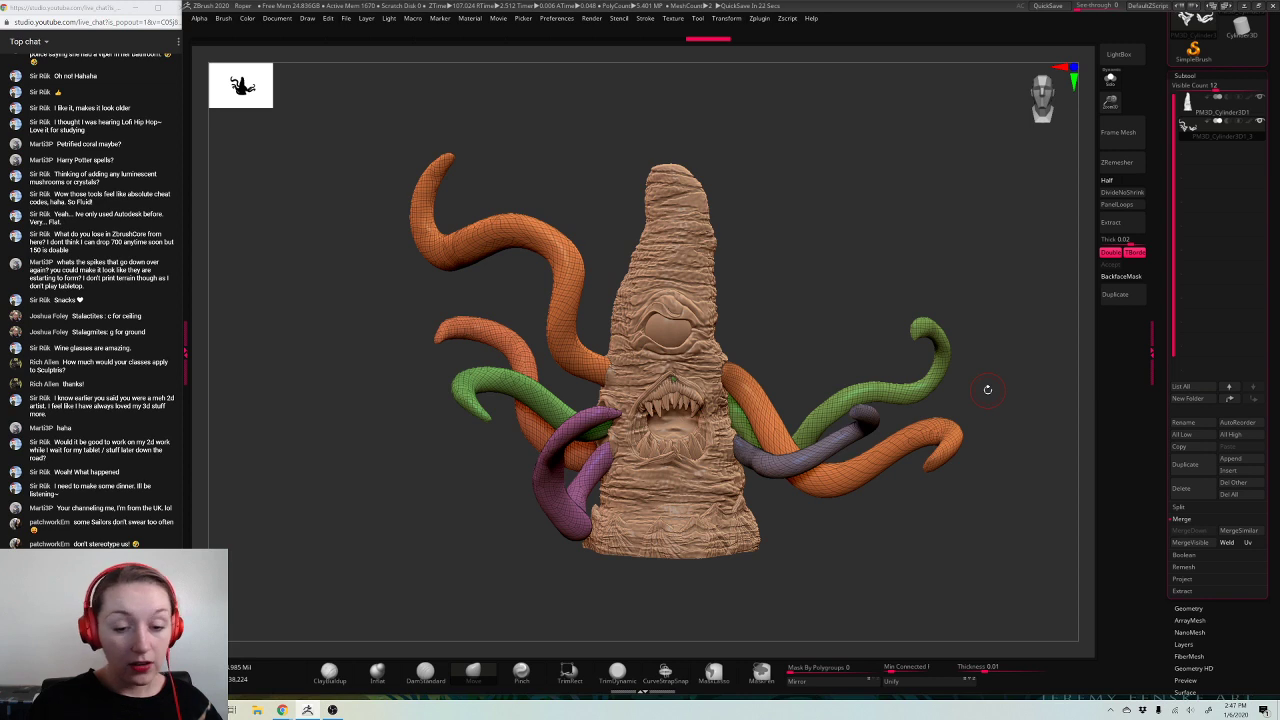
pyautogui.hotkey('shift', 'f')
pyautogui.press('space')
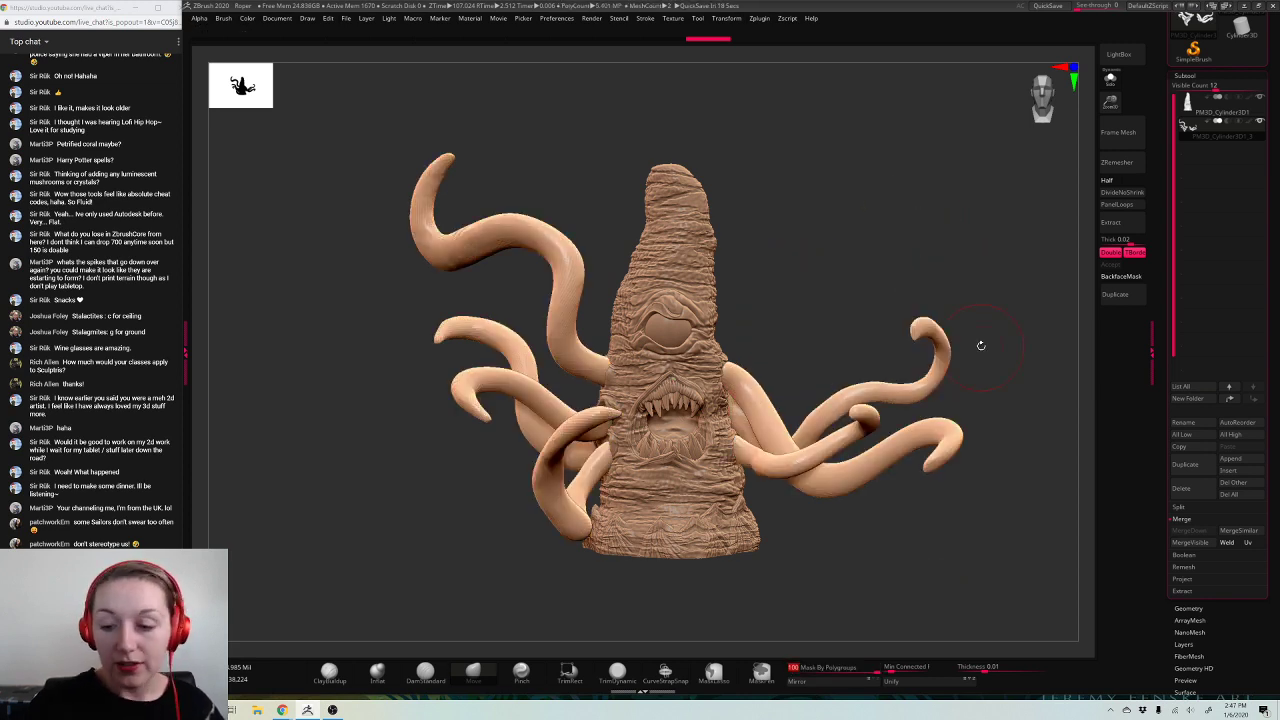
pyautogui.press('space')
pyautogui.keyDown('ctrl'); pyautogui.click(865, 420); pyautogui.keyUp('ctrl')
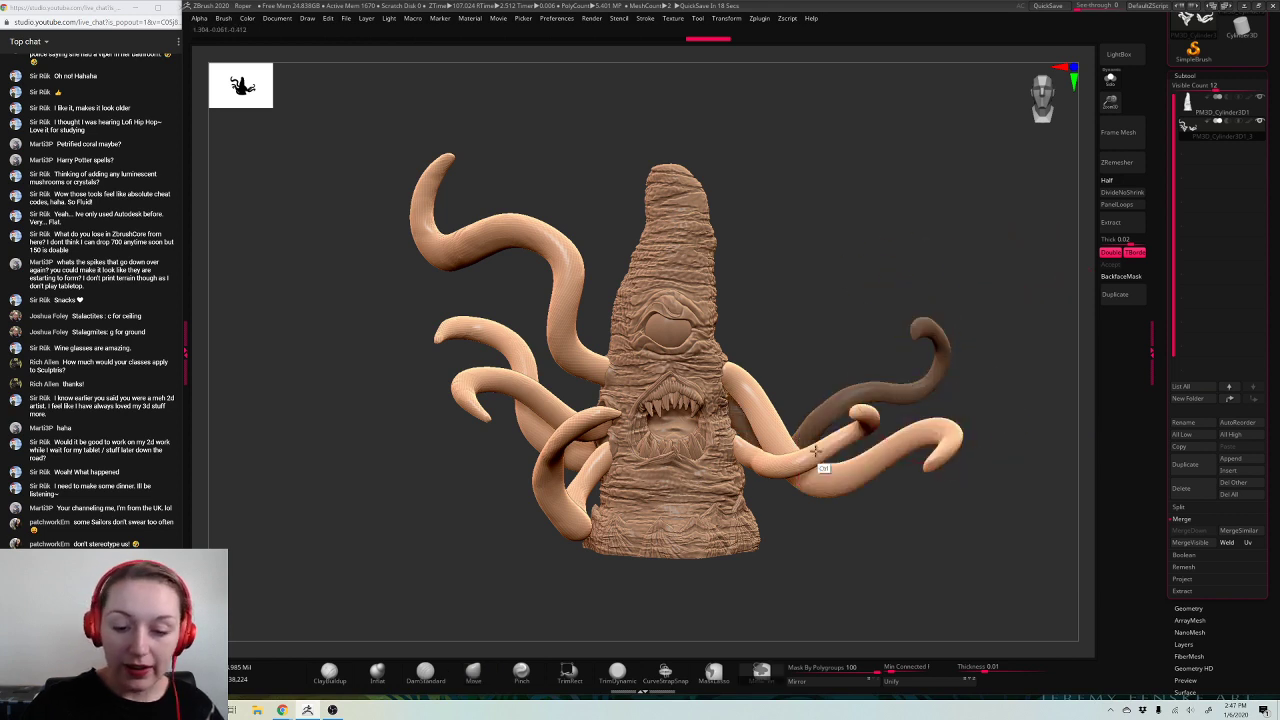
pyautogui.press('b')
pyautogui.press('m')
pyautogui.press('v')
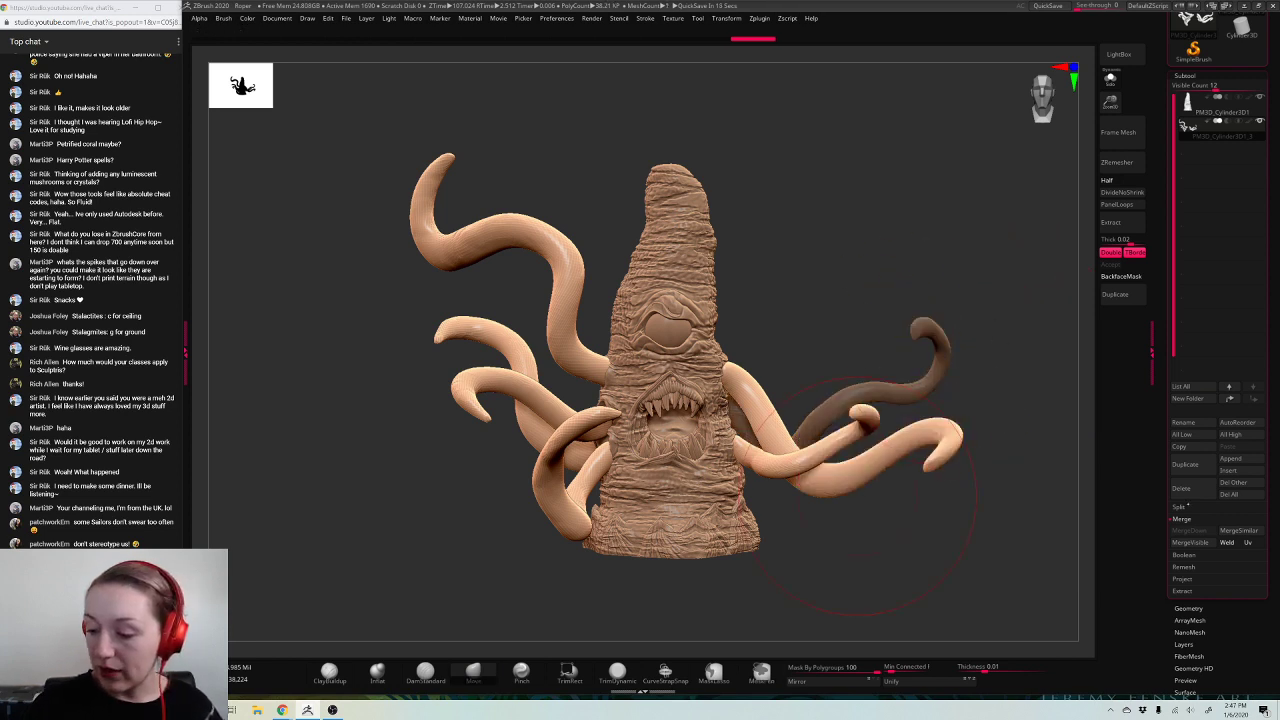
# Step: Set the subtool list's visible count to 5 and split the masked tentacle off into its own subtool
pyautogui.click(1180, 507)
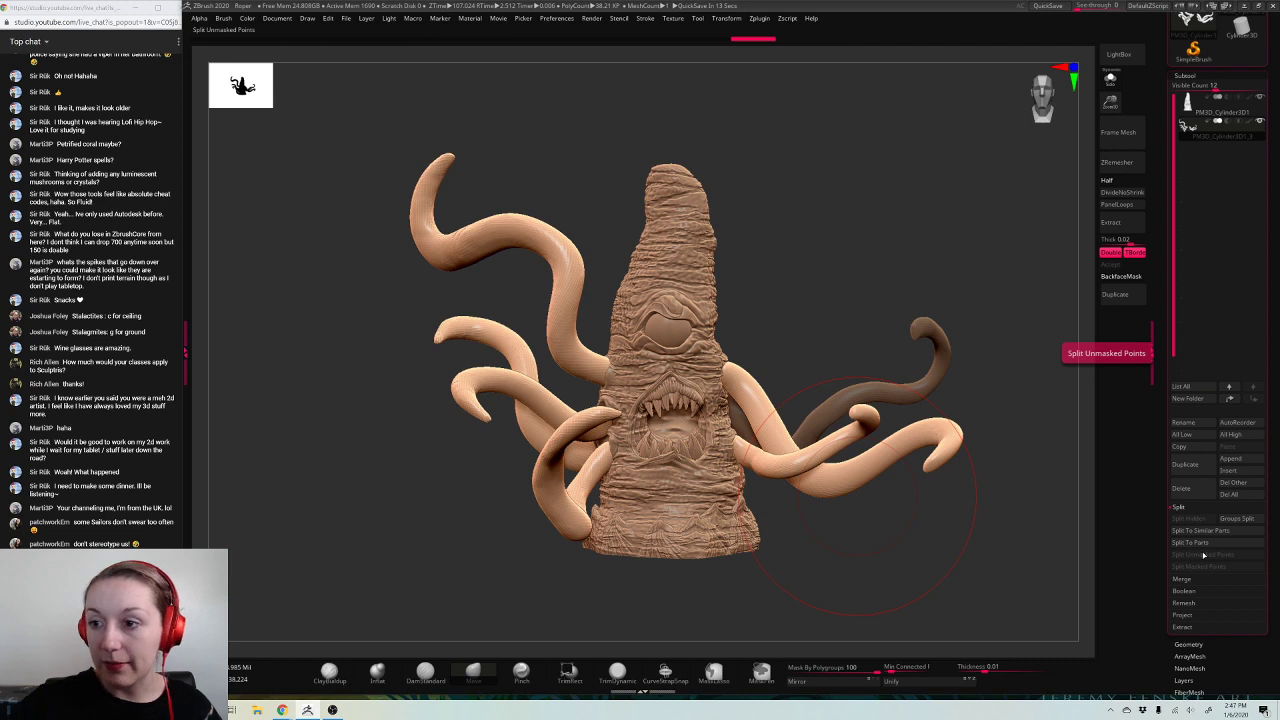
pyautogui.click(1203, 555)
pyautogui.click(1186, 76)
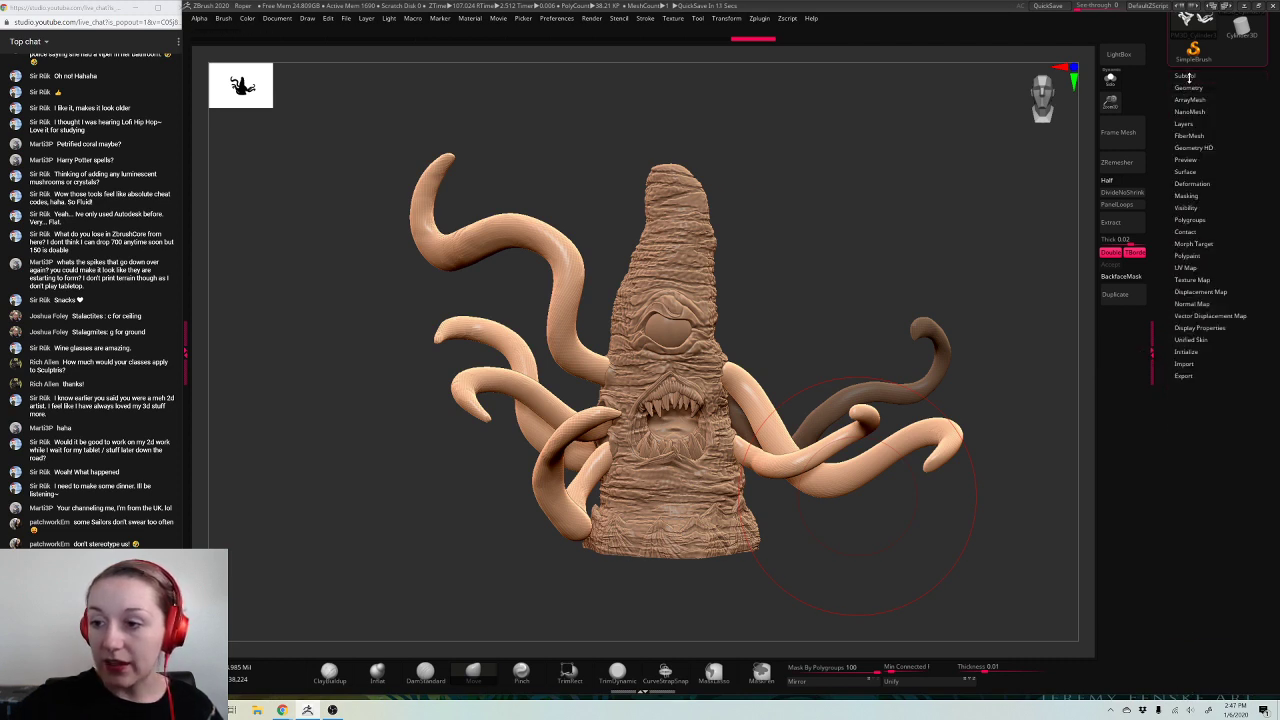
pyautogui.click(1186, 76)
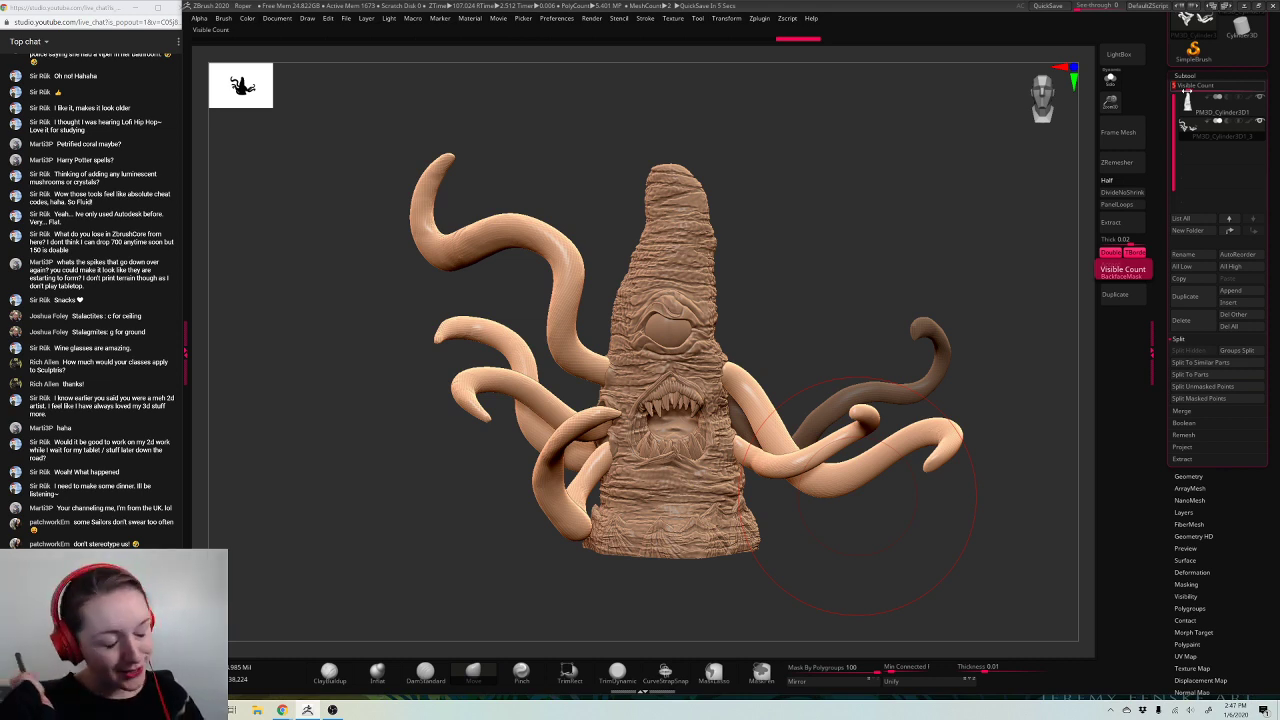
pyautogui.click(1203, 398)
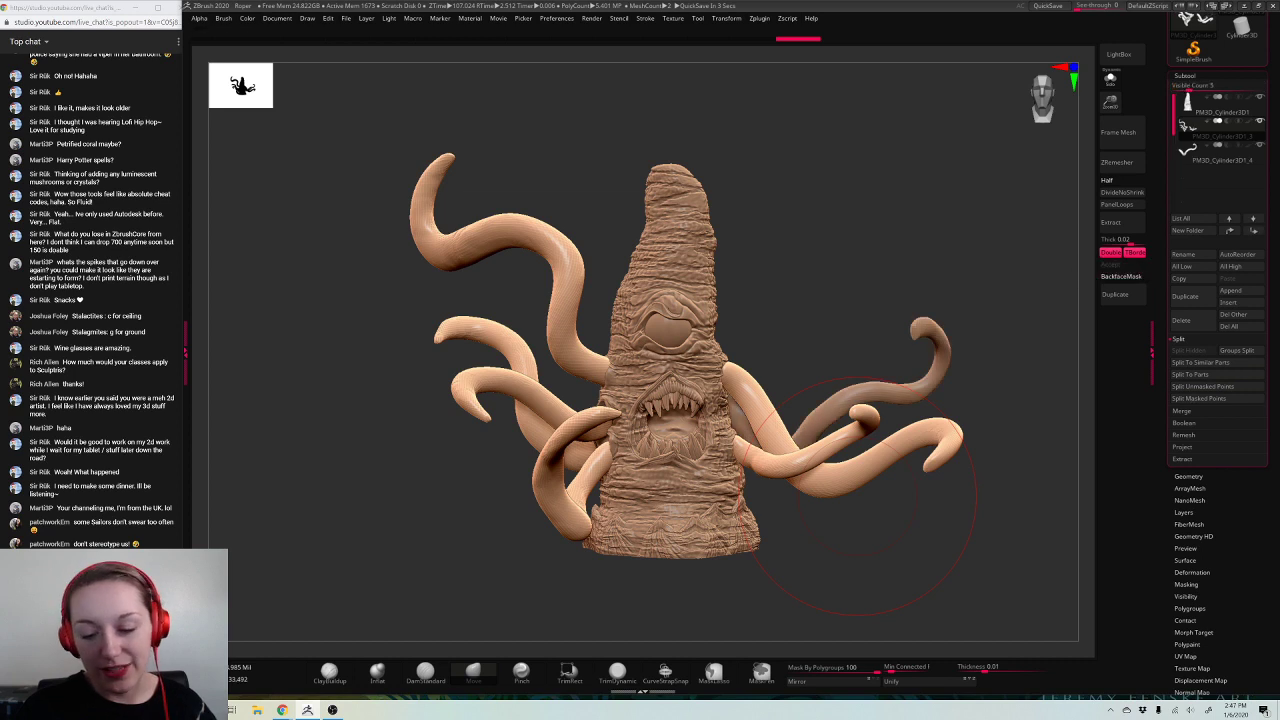
# Step: Try masking and splitting off the large front tentacle on the model's right side, undo the split, and reselect the merged tentacles
pyautogui.moveTo(944, 438)
pyautogui.keyDown('ctrl'); pyautogui.mouseDown()
pyautogui.moveTo(934, 454)
pyautogui.moveTo(716, 442)
pyautogui.mouseUp(); pyautogui.keyUp('ctrl')
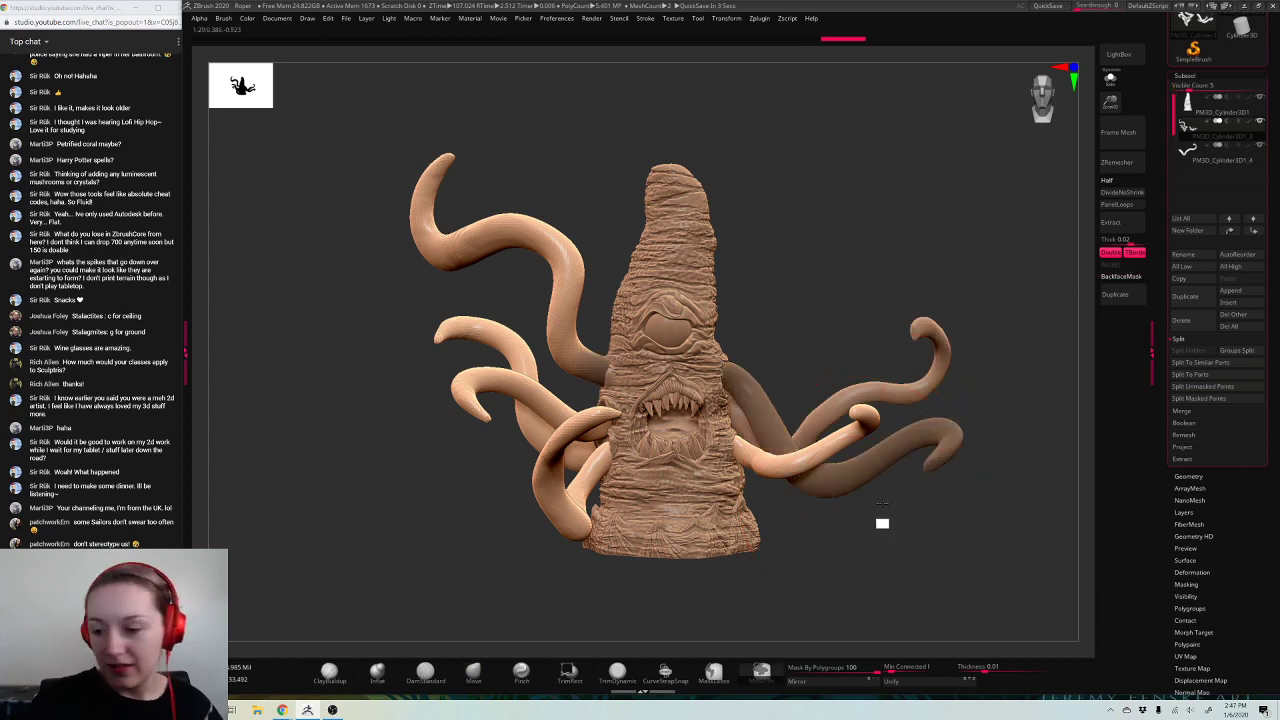
pyautogui.click(1203, 398)
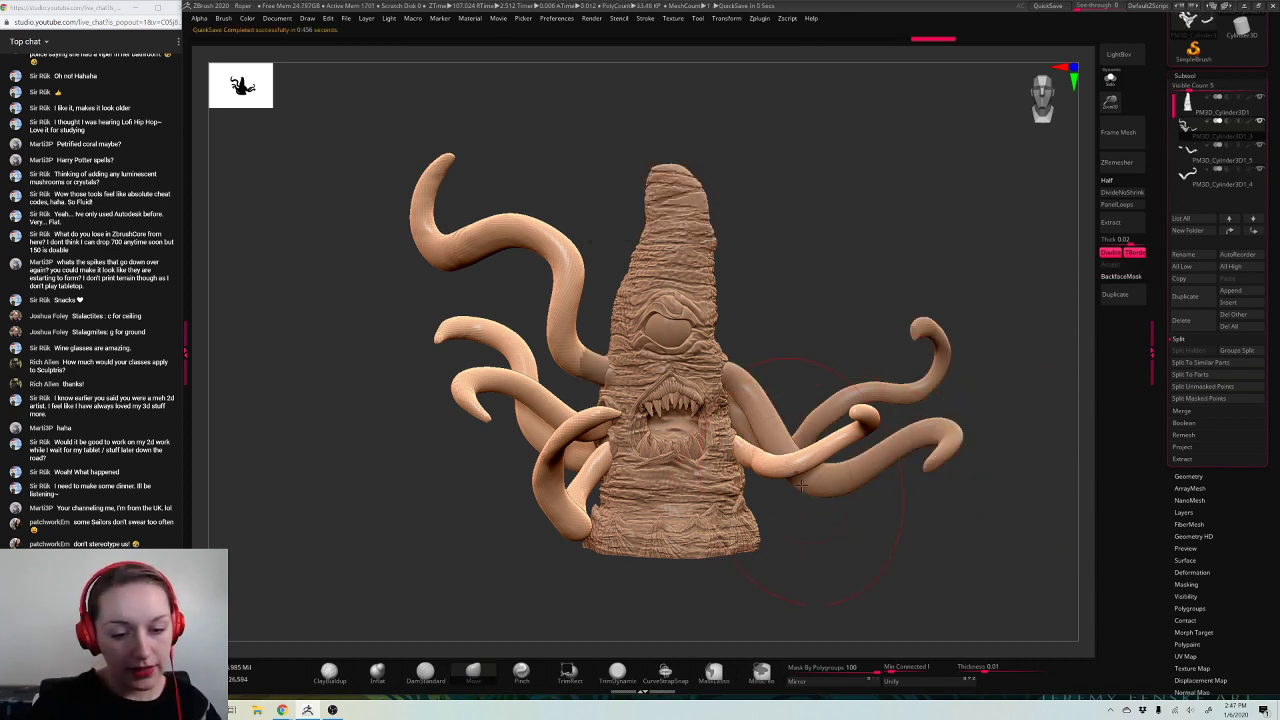
pyautogui.hotkey('ctrl', 'z')
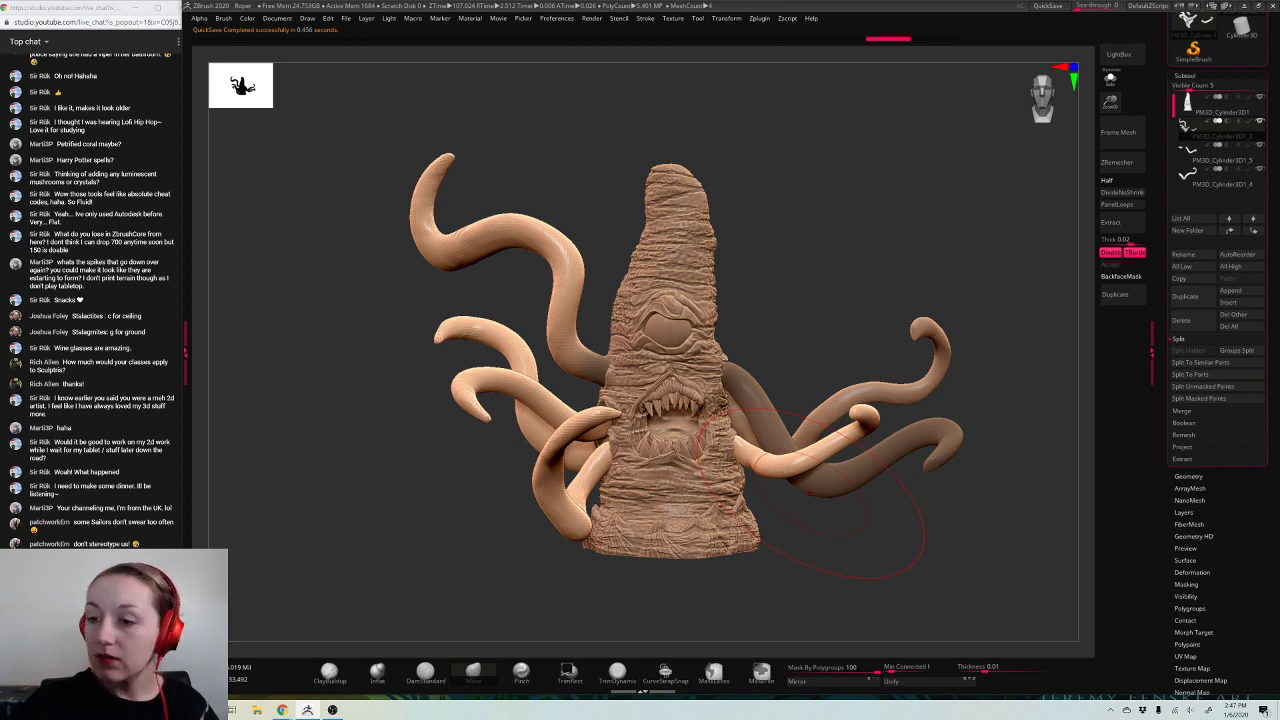
pyautogui.click(1205, 123)
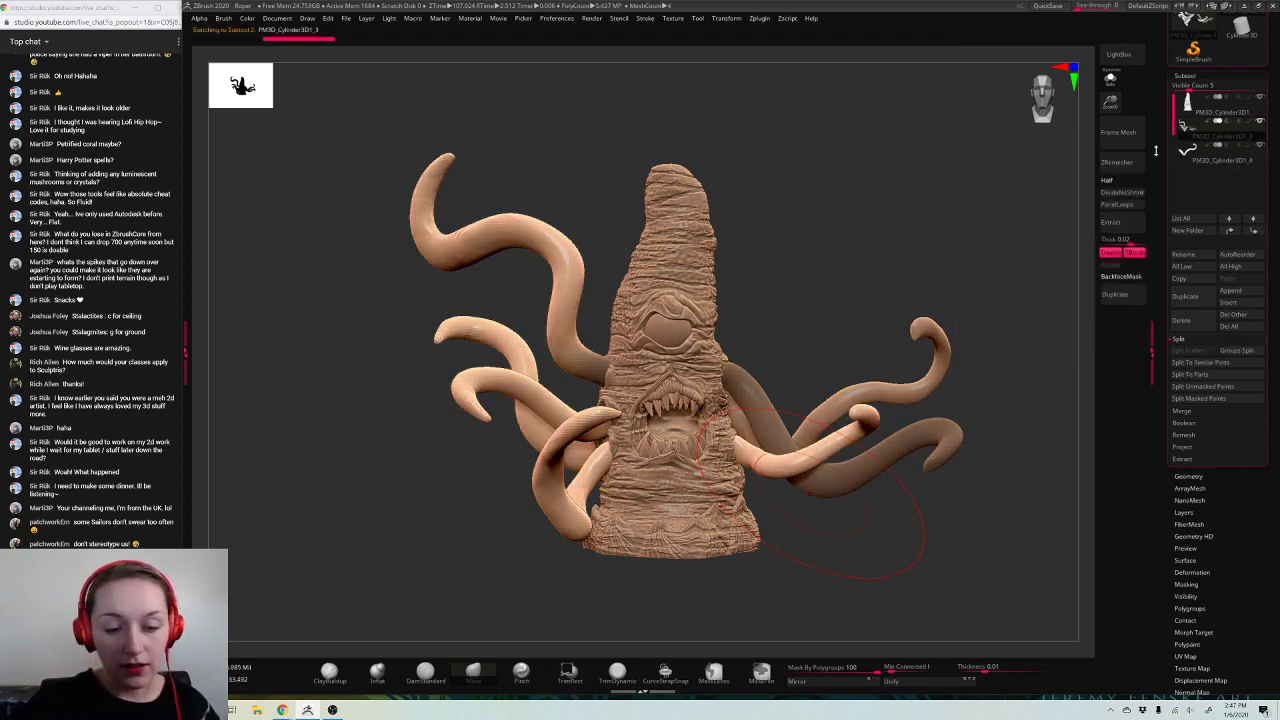
# Step: Isolate the merged tentacles and split the two remaining right-side tentacles off into separate subtools using masks
pyautogui.click(1110, 82)
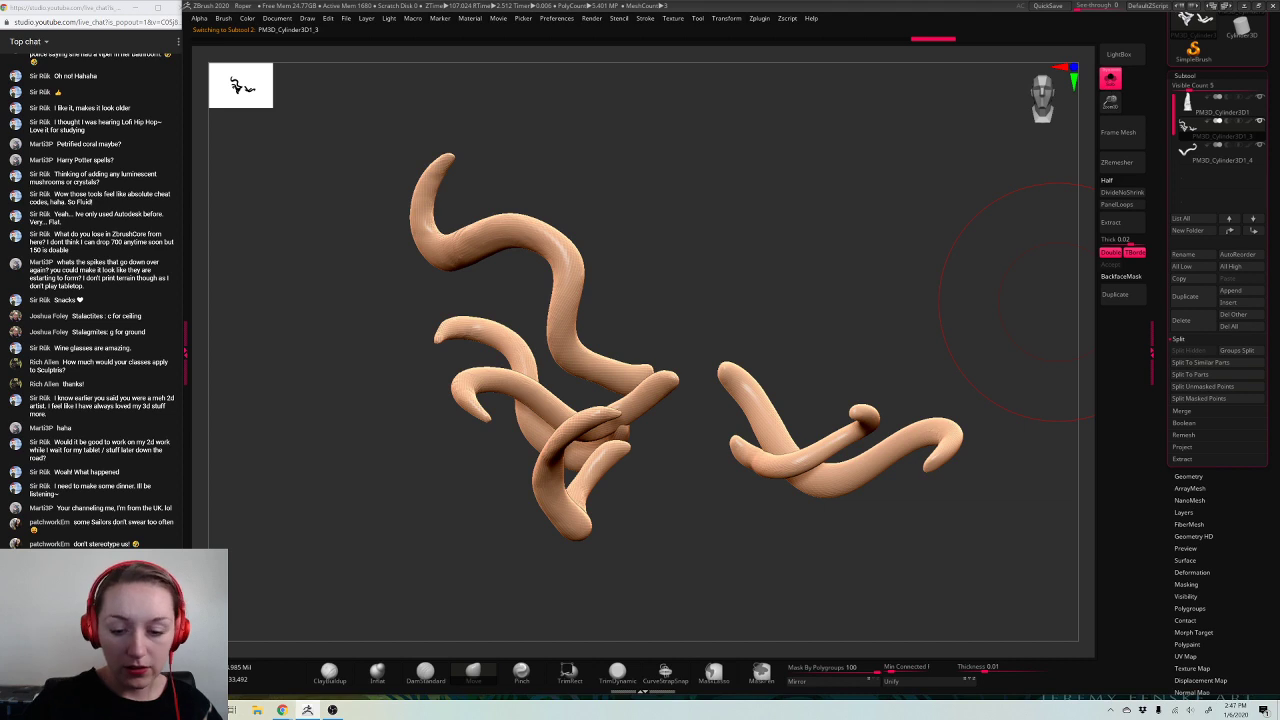
pyautogui.moveTo(910, 448)
pyautogui.keyDown('ctrl'); pyautogui.mouseDown()
pyautogui.moveTo(886, 480)
pyautogui.moveTo(811, 451)
pyautogui.moveTo(789, 417)
pyautogui.moveTo(809, 434)
pyautogui.mouseUp(); pyautogui.keyUp('ctrl')
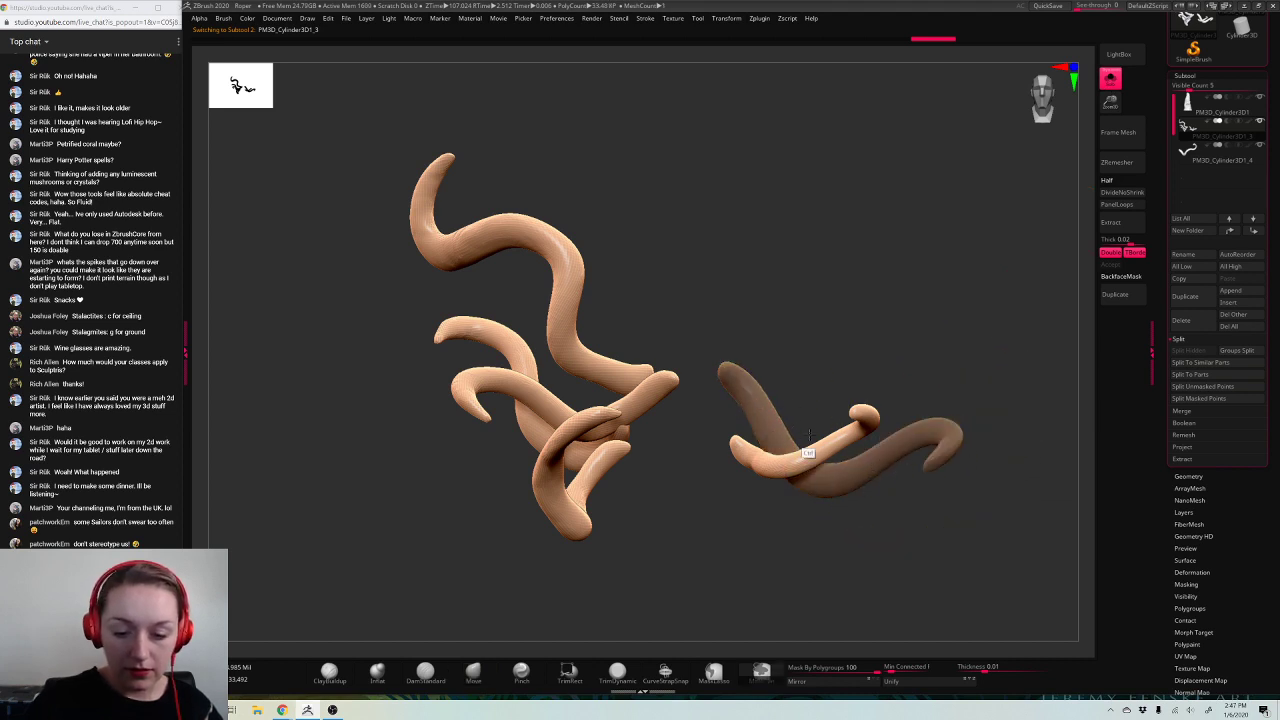
pyautogui.moveTo(1031, 426); pyautogui.dragTo(1029, 506)
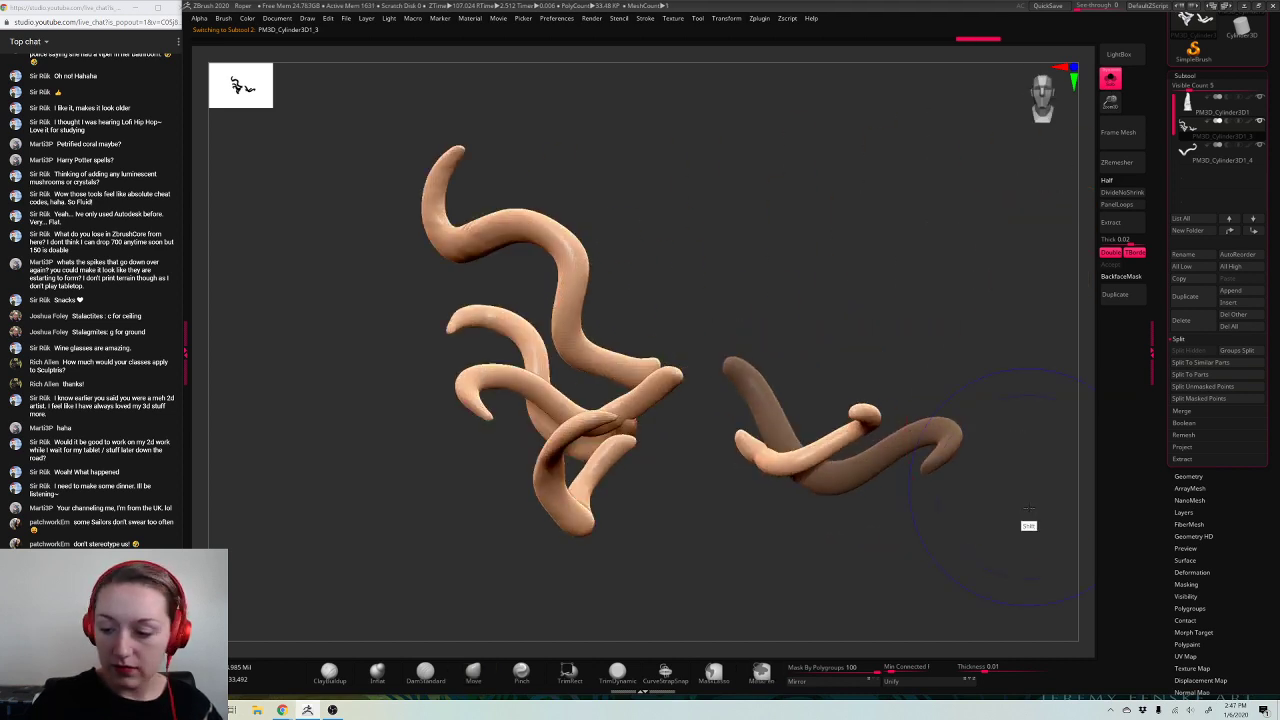
pyautogui.click(1199, 399)
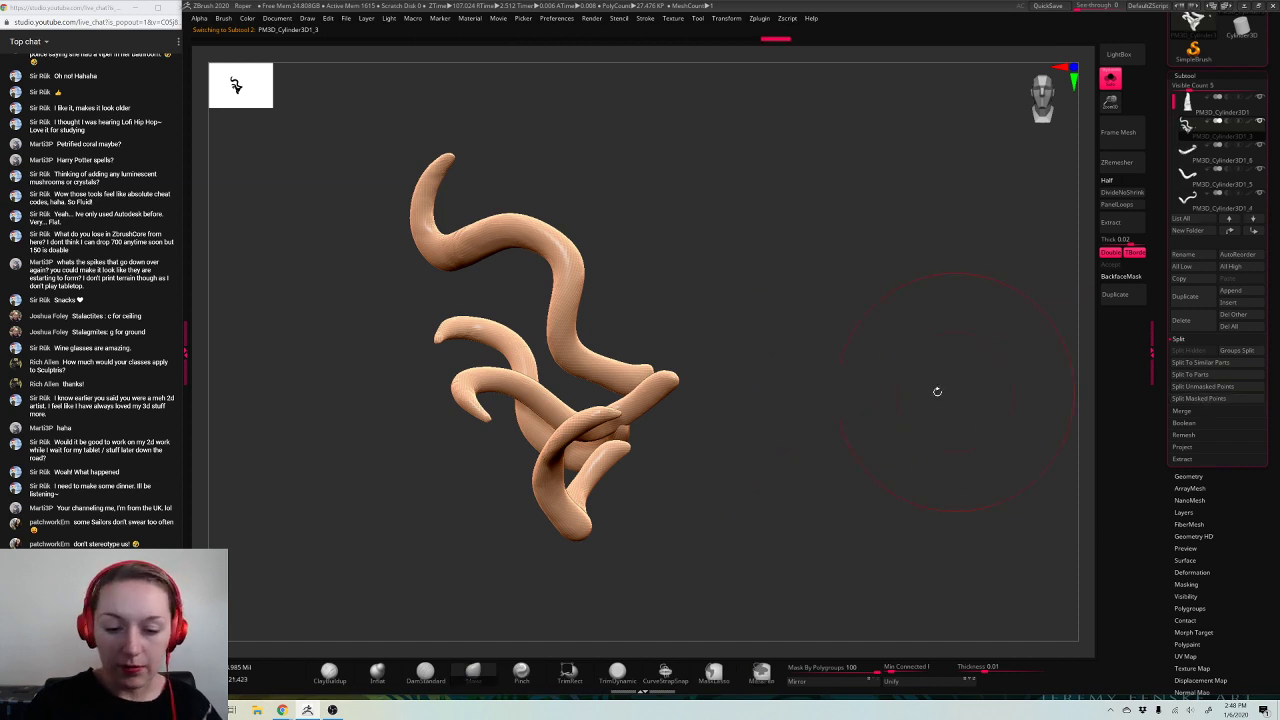
# Step: Mask and split the left-side tentacles one by one into separate subtools, and show the whole model again
pyautogui.moveTo(657, 380)
pyautogui.keyDown('ctrl'); pyautogui.mouseDown()
pyautogui.moveTo(566, 314)
pyautogui.moveTo(500, 149)
pyautogui.mouseUp(); pyautogui.keyUp('ctrl')
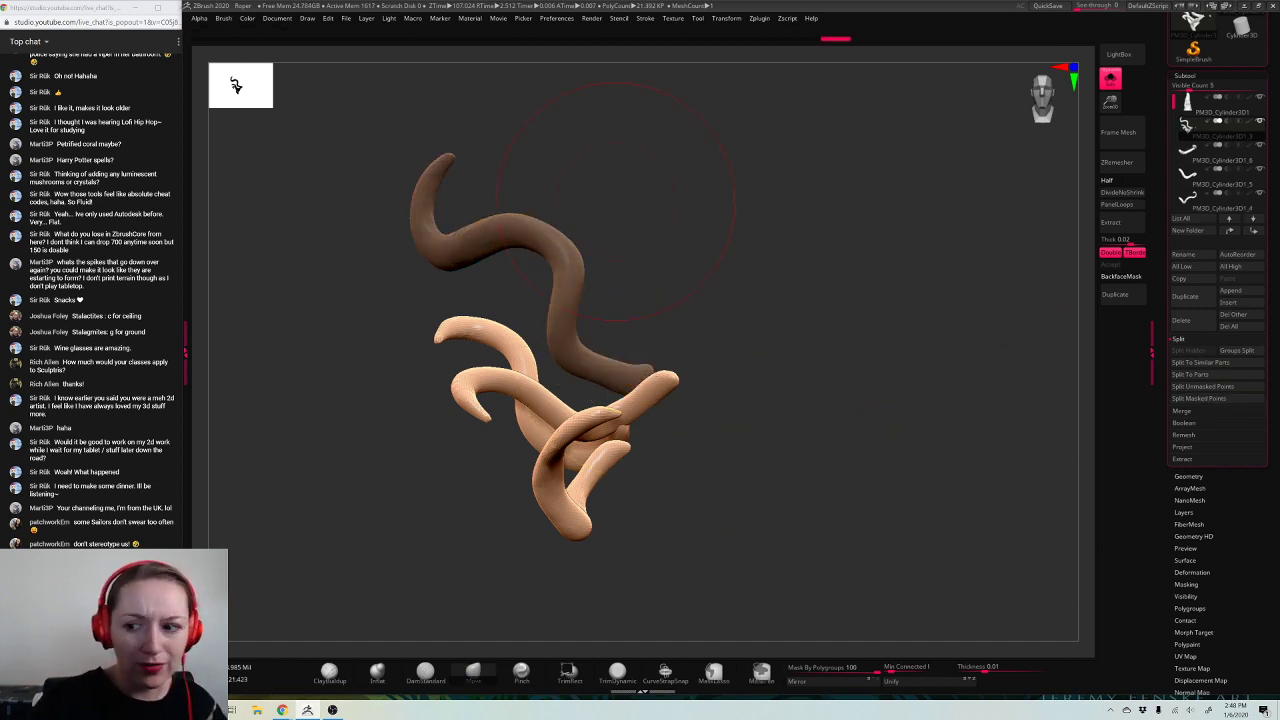
pyautogui.click(1199, 398)
pyautogui.moveTo(886, 457); pyautogui.dragTo(589, 400)
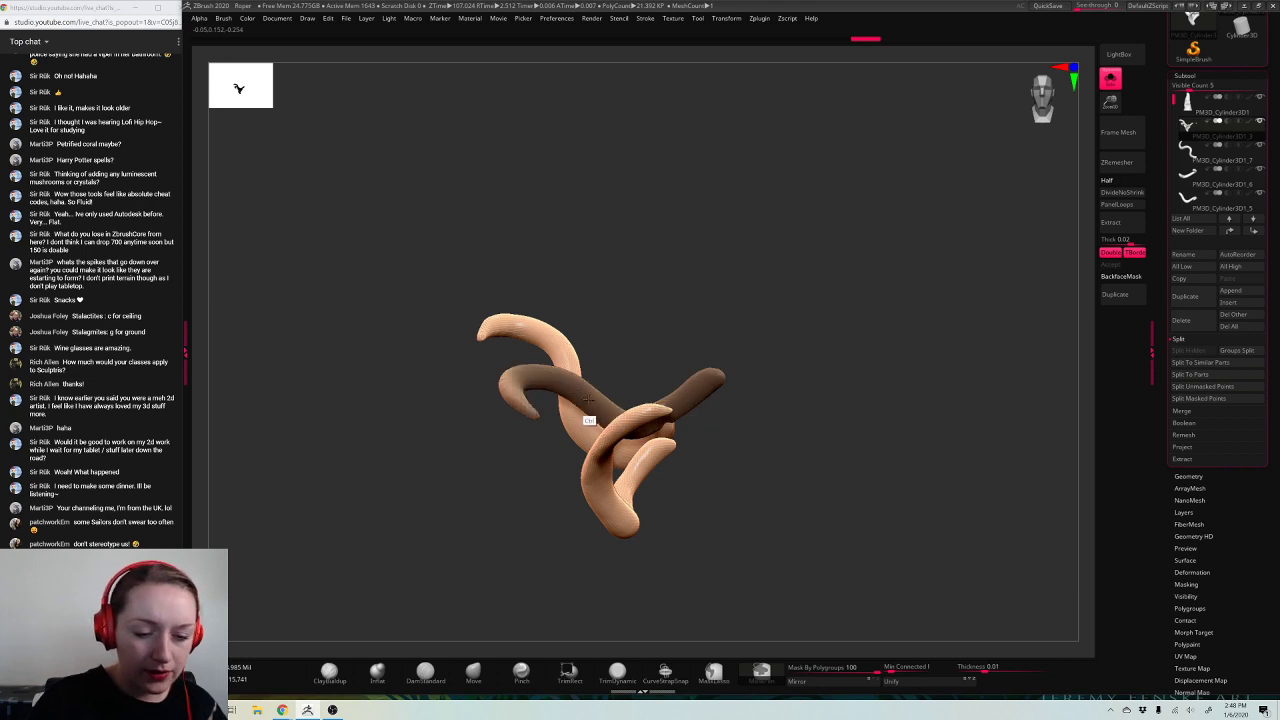
pyautogui.click(1199, 398)
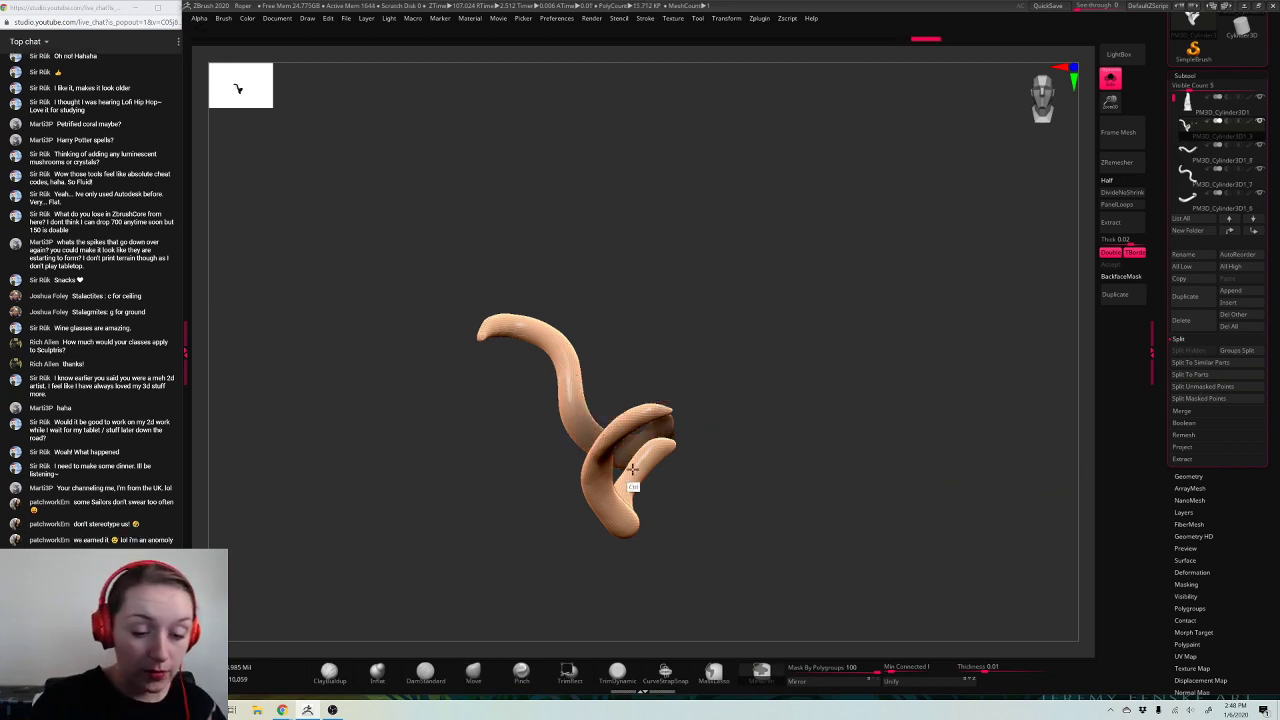
pyautogui.keyDown('ctrl'); pyautogui.moveTo(632, 468); pyautogui.dragTo(530, 368); pyautogui.keyUp('ctrl')
pyautogui.click(1199, 398)
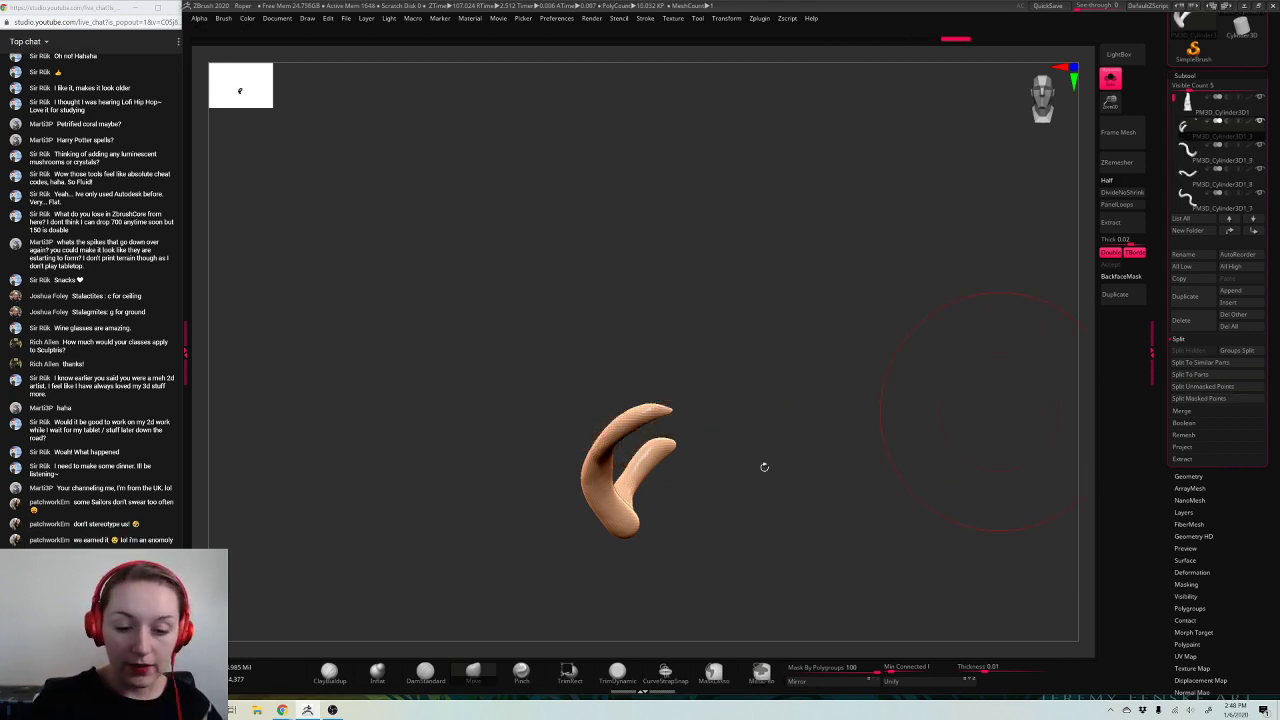
pyautogui.click(1110, 78)
# Step: Adjust the brush size, select the middle tentacle on the model's left side, and activate its transform gizmo in side view
pyautogui.press('space')
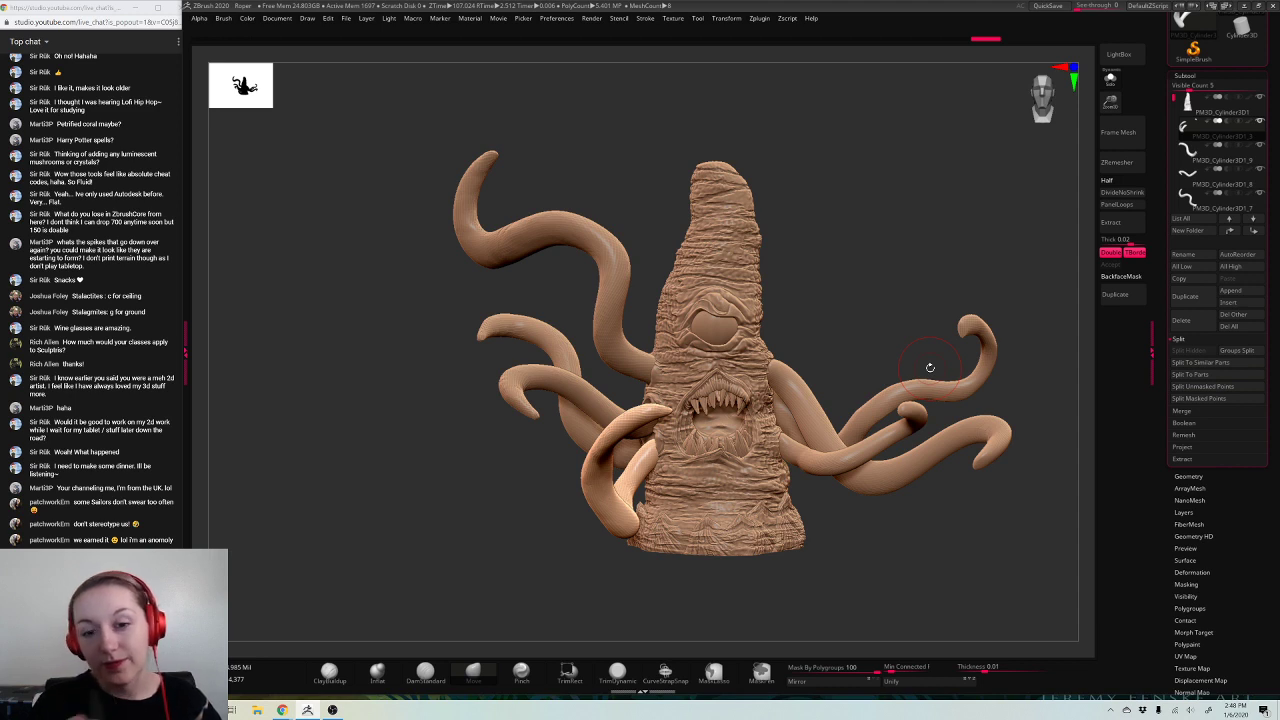
pyautogui.keyDown('alt'); pyautogui.moveTo(933, 188); pyautogui.dragTo(926, 197); pyautogui.keyUp('alt')
pyautogui.moveTo(1110, 105); pyautogui.dragTo(1110, 136)
pyautogui.keyDown('alt'); pyautogui.moveTo(970, 197); pyautogui.dragTo(948, 216); pyautogui.keyUp('alt')
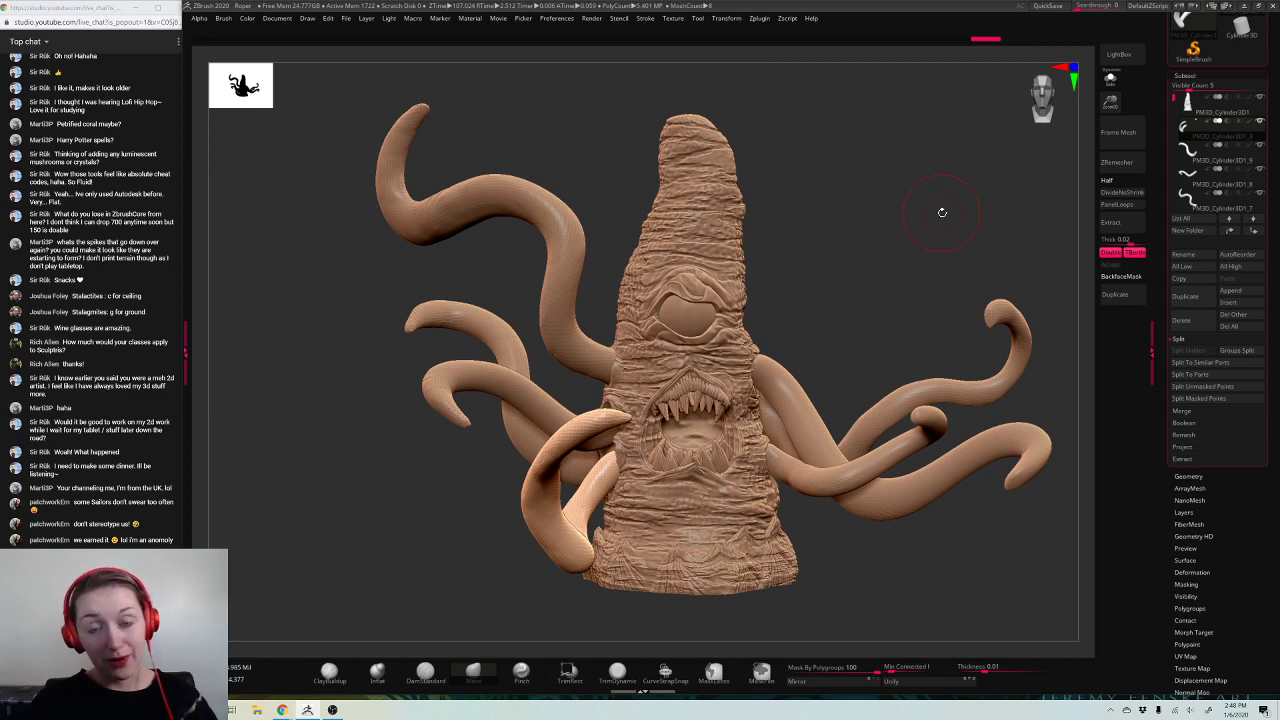
pyautogui.keyDown('alt'); pyautogui.click(557, 425); pyautogui.keyUp('alt')
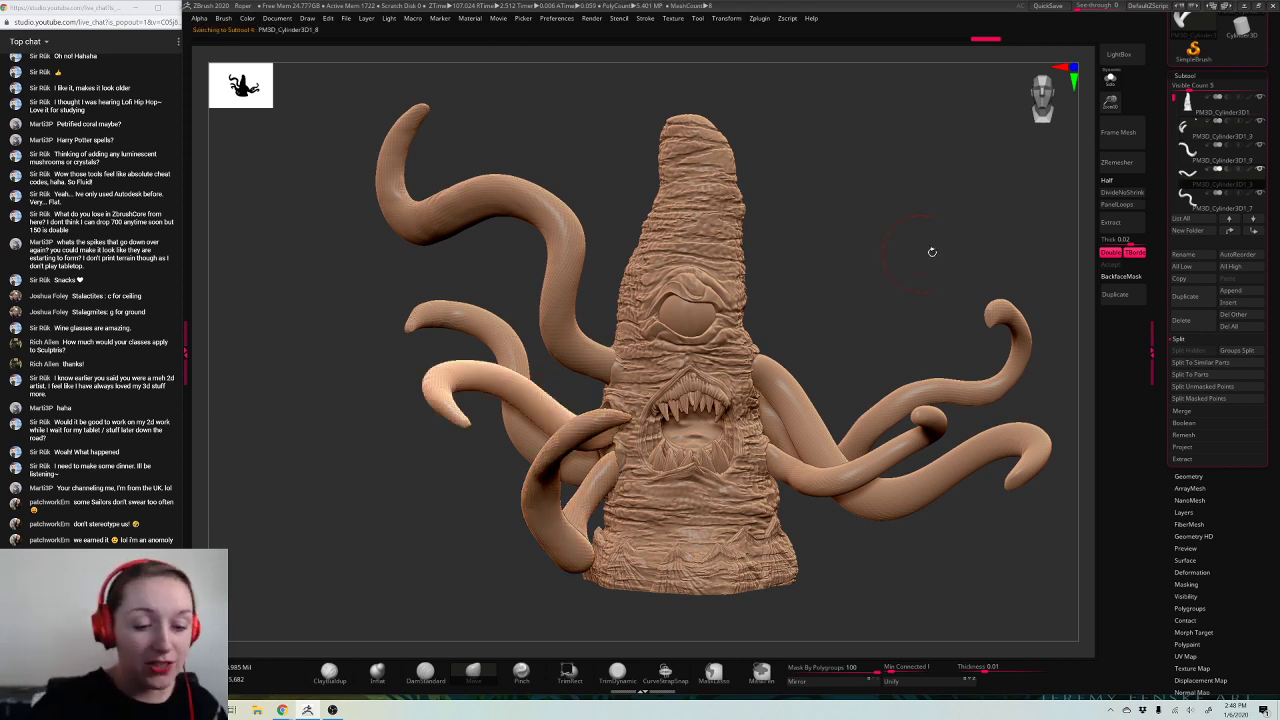
pyautogui.moveTo(931, 251); pyautogui.dragTo(1056, 238)
pyautogui.press('w')
pyautogui.moveTo(600, 327); pyautogui.dragTo(600, 317)
# Step: Select the lower front tentacle and two right-side tentacles in turn to check how each one meets the body
pyautogui.keyDown('alt'); pyautogui.click(626, 514); pyautogui.keyUp('alt')
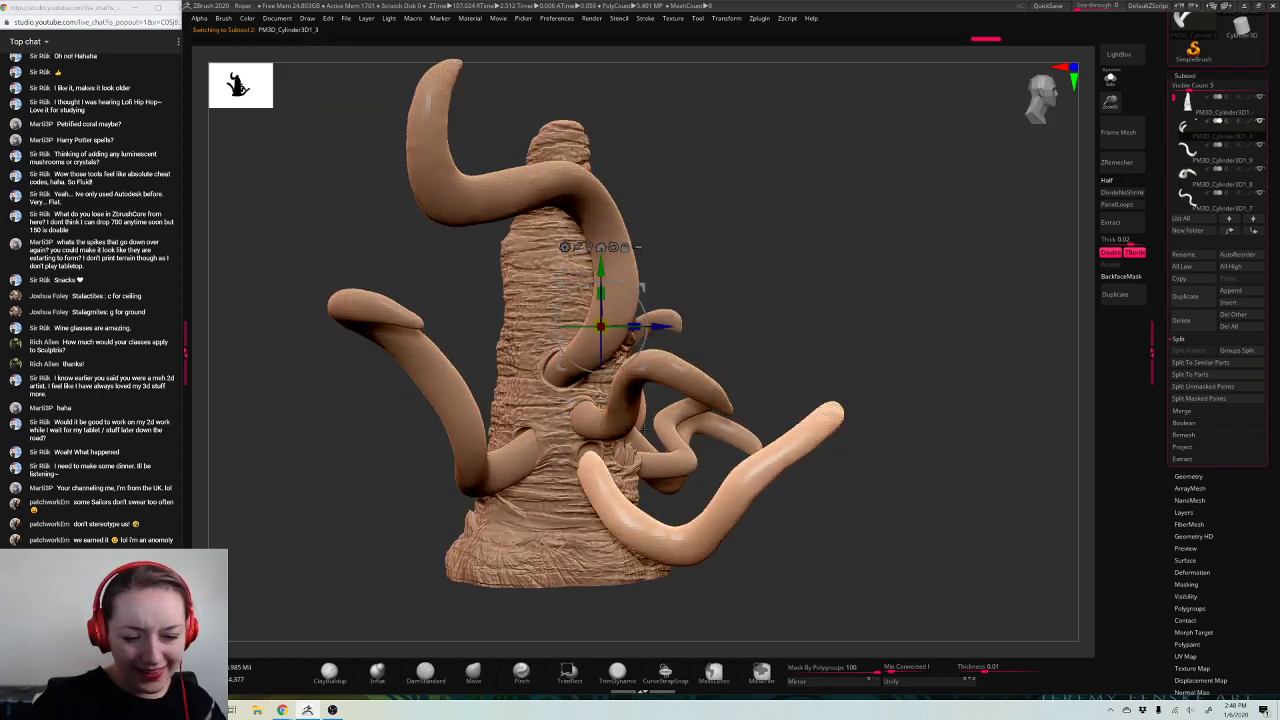
pyautogui.press('q')
pyautogui.moveTo(954, 286)
pyautogui.mouseDown()
pyautogui.moveTo(898, 292)
pyautogui.moveTo(940, 302)
pyautogui.mouseUp()
pyautogui.keyDown('alt'); pyautogui.click(693, 392); pyautogui.keyUp('alt')
pyautogui.press('w')
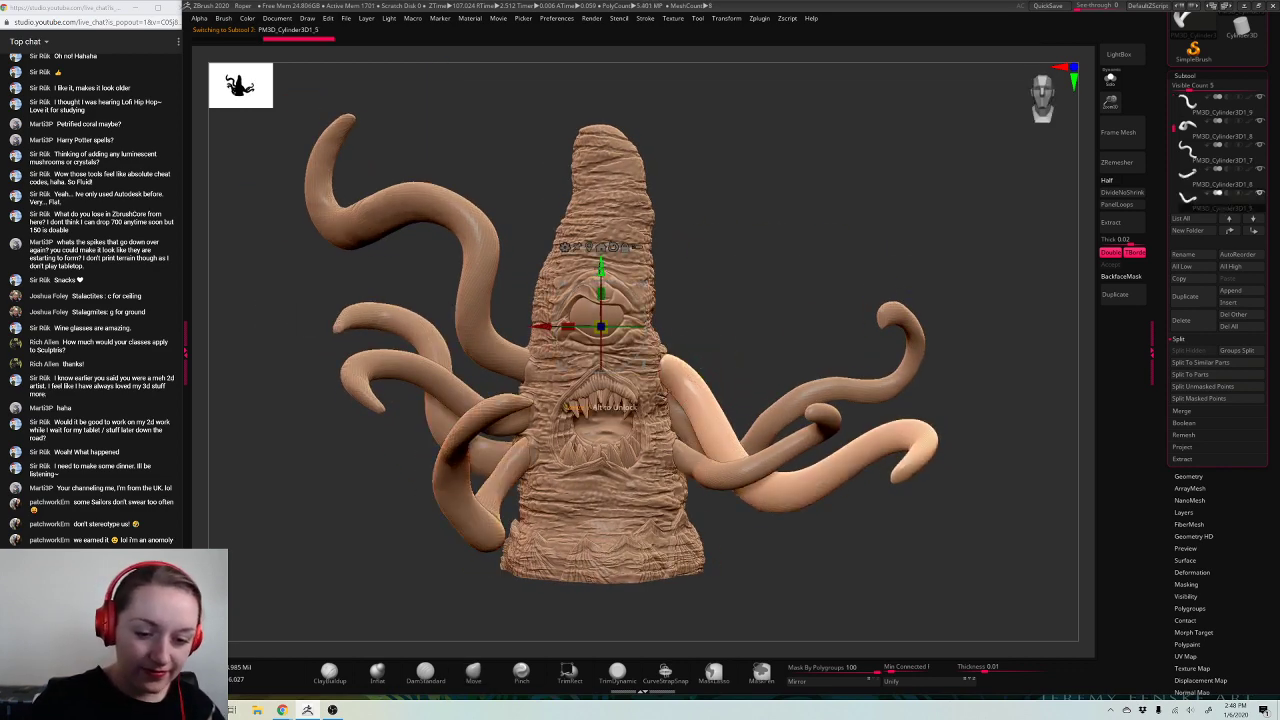
pyautogui.press('q')
pyautogui.keyDown('alt'); pyautogui.click(746, 463); pyautogui.keyUp('alt')
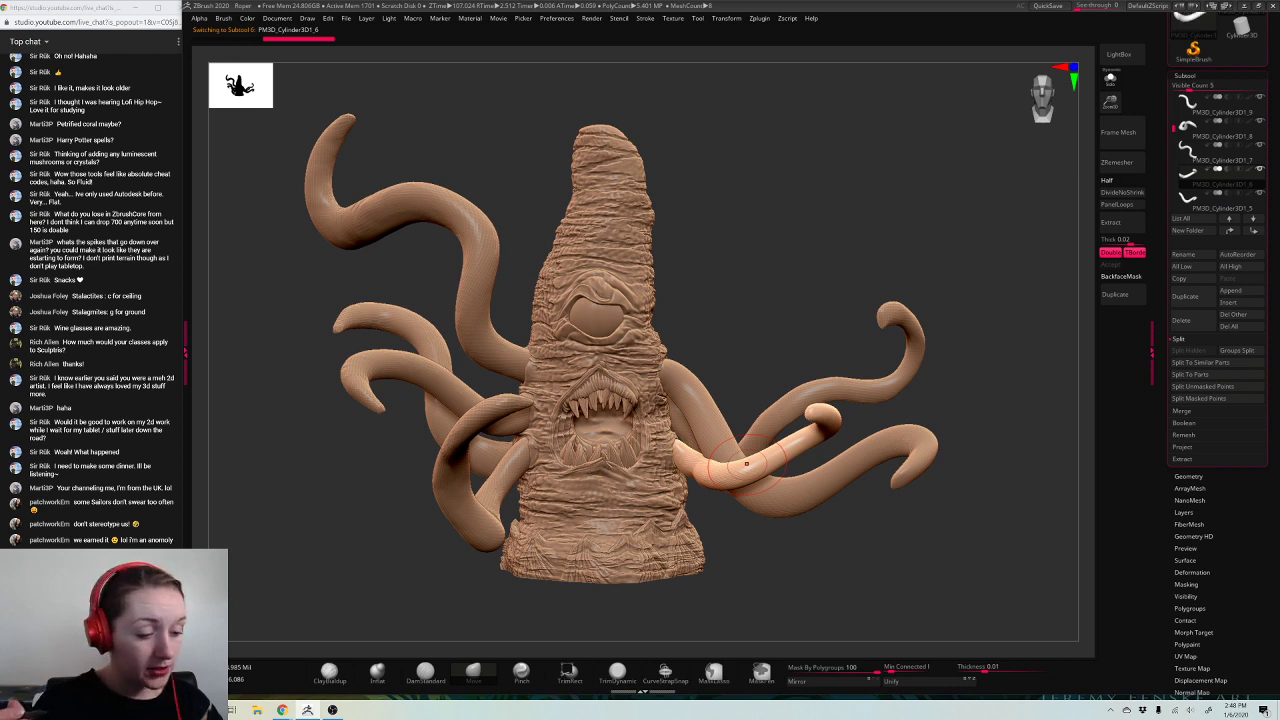
# Step: Select the upper tentacle on the model's left side and nudge it toward the body with the transform gizmo, checking front and side
pyautogui.keyDown('alt'); pyautogui.click(502, 251); pyautogui.keyUp('alt')
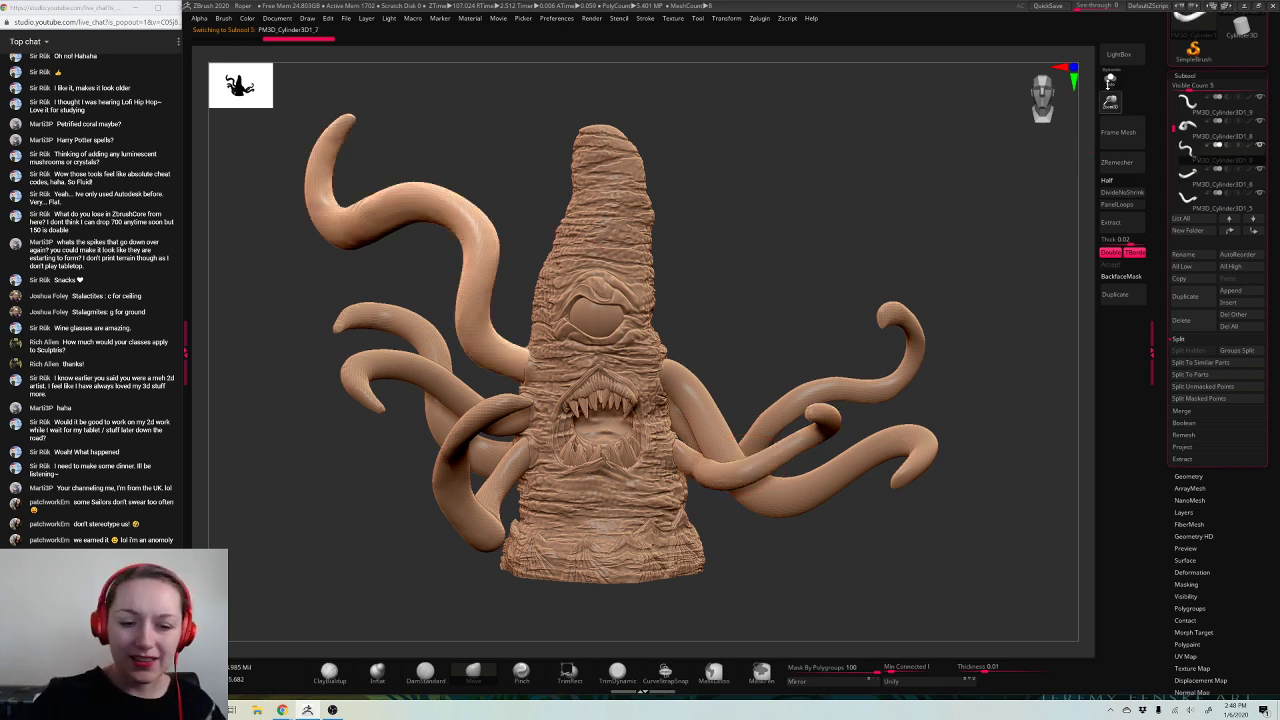
pyautogui.moveTo(1045, 115); pyautogui.dragTo(931, 240)
pyautogui.press('space')
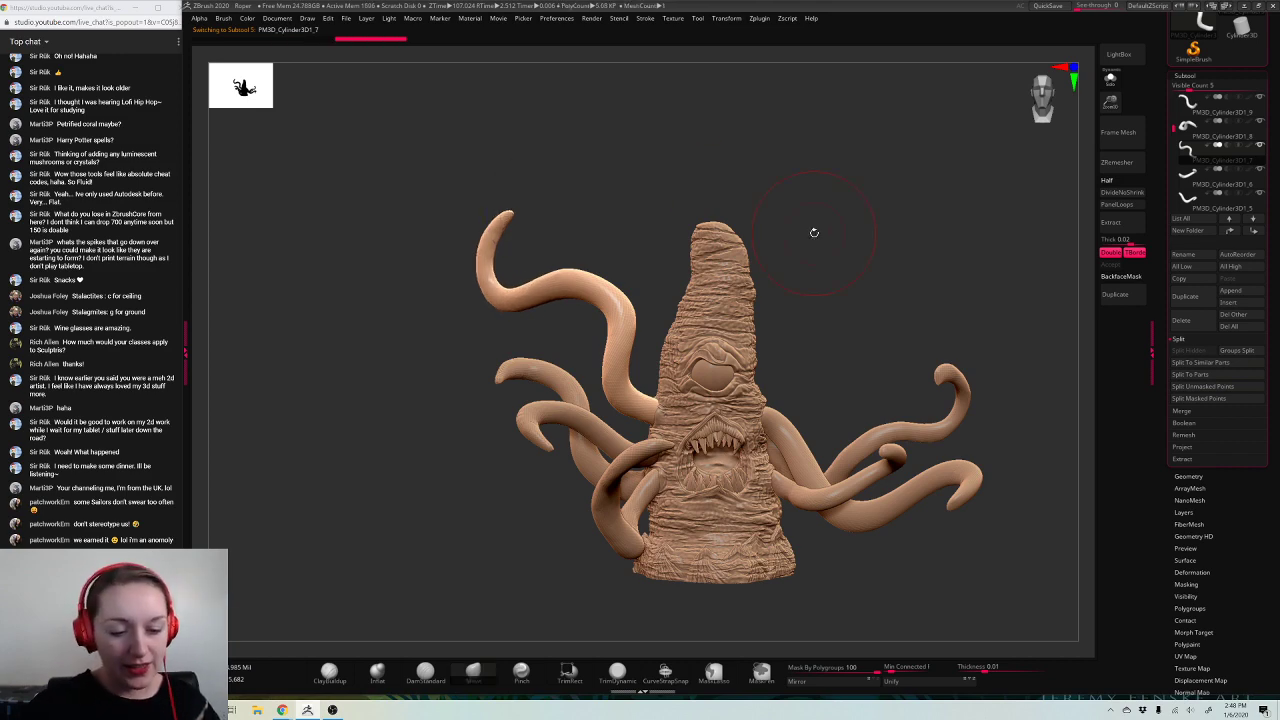
pyautogui.moveTo(971, 313)
pyautogui.mouseDown()
pyautogui.moveTo(980, 331)
pyautogui.moveTo(994, 302)
pyautogui.moveTo(1020, 299)
pyautogui.moveTo(926, 289)
pyautogui.moveTo(947, 317)
pyautogui.mouseUp()
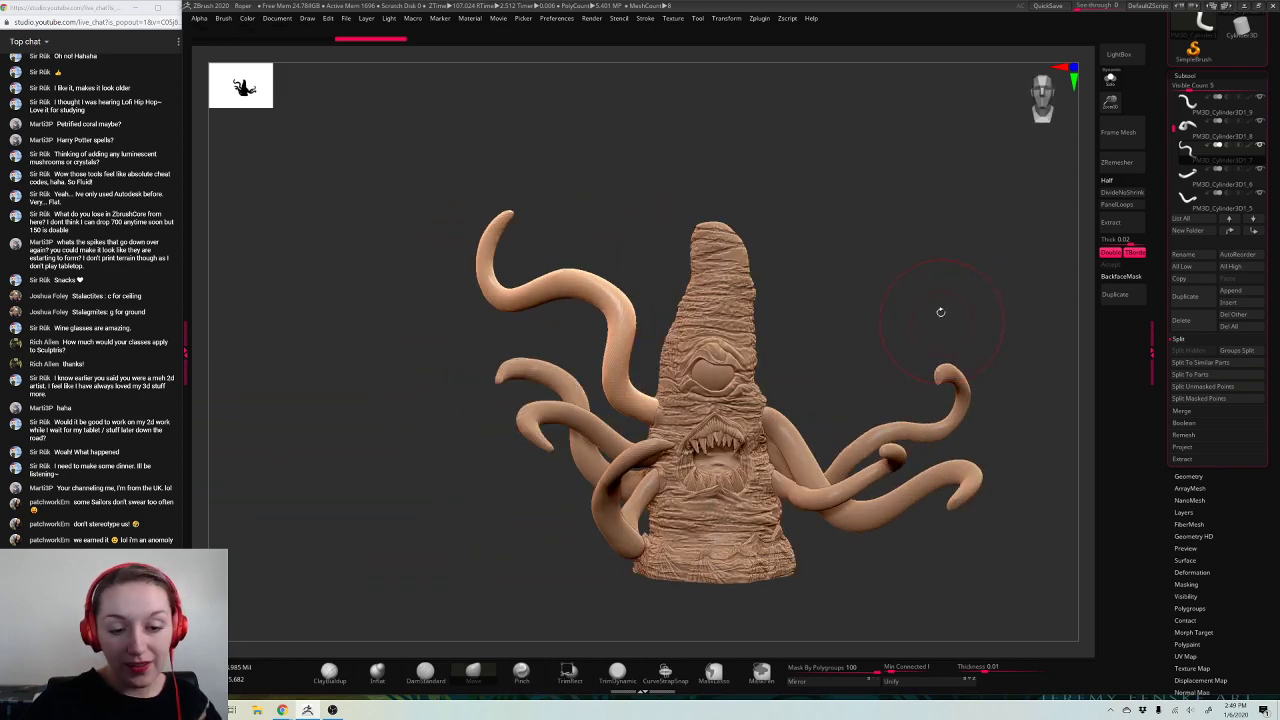
pyautogui.press('w')
pyautogui.moveTo(757, 341); pyautogui.dragTo(756, 345)
pyautogui.moveTo(860, 308); pyautogui.dragTo(982, 306)
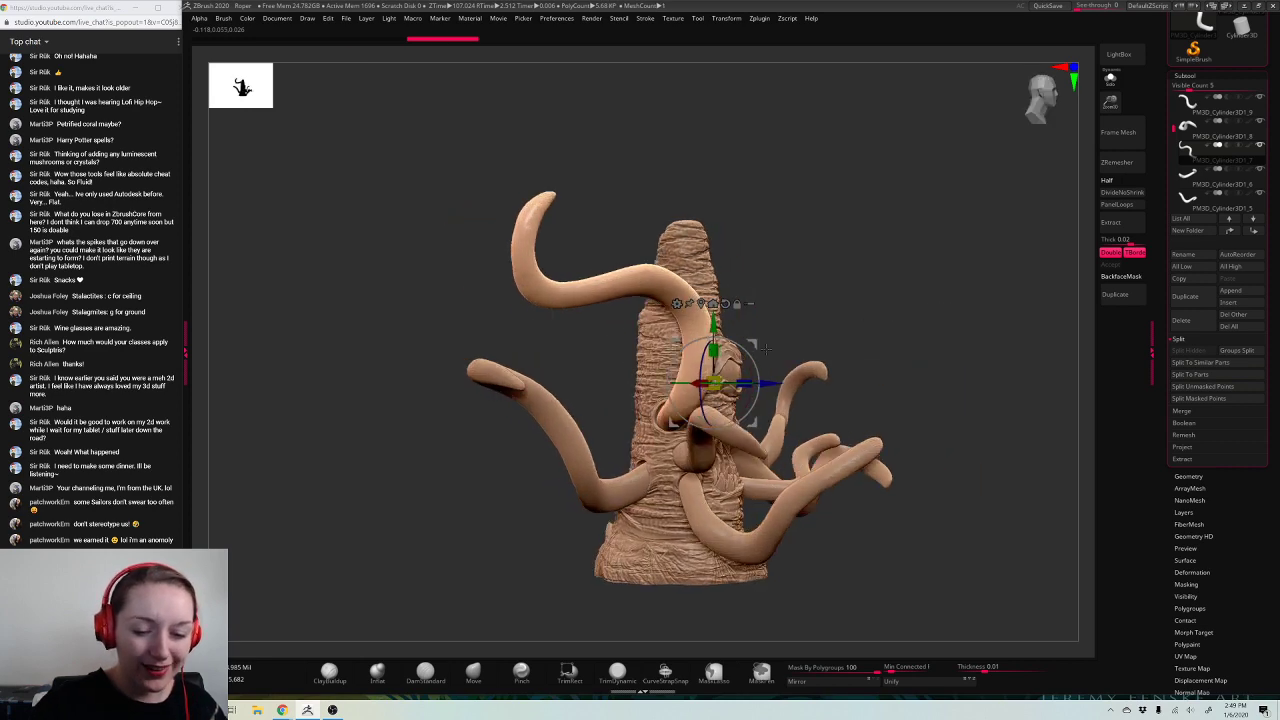
pyautogui.moveTo(756, 346); pyautogui.dragTo(755, 343)
pyautogui.press('q')
pyautogui.moveTo(1008, 258)
pyautogui.mouseDown()
pyautogui.moveTo(918, 256)
pyautogui.moveTo(935, 324)
pyautogui.moveTo(941, 297)
pyautogui.mouseUp()
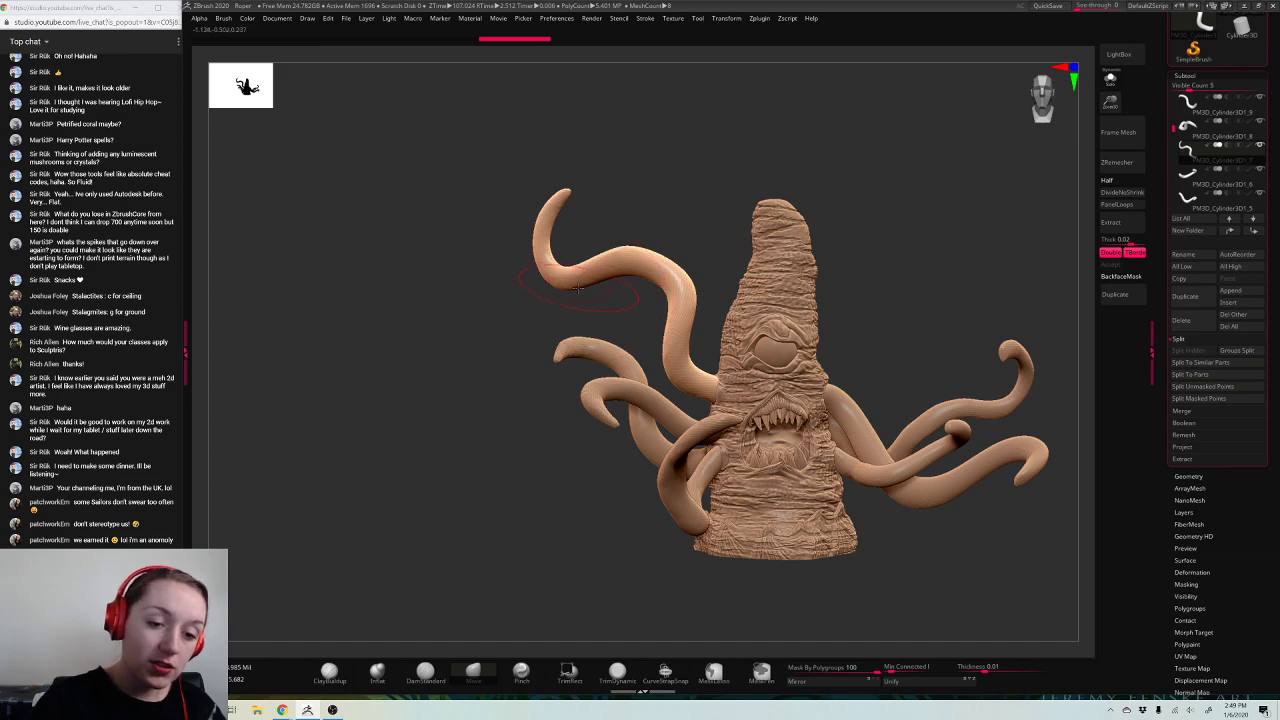
# Step: Adjust the brush size and subdivide the upper tentacle once, to subdivision level 2
pyautogui.moveTo(592, 540)
pyautogui.mouseDown()
pyautogui.moveTo(1035, 295)
pyautogui.moveTo(985, 290)
pyautogui.moveTo(860, 235)
pyautogui.mouseUp()
pyautogui.press('space')
pyautogui.press('space')
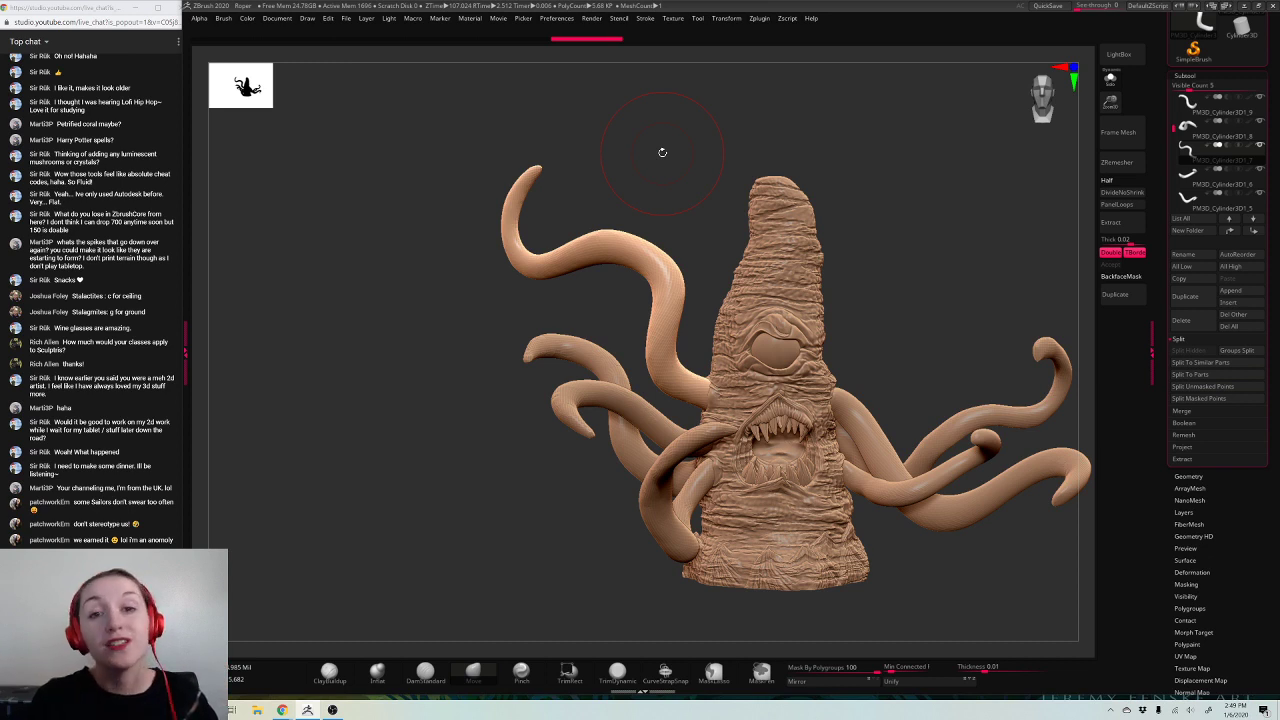
pyautogui.moveTo(662, 152); pyautogui.dragTo(909, 237)
pyautogui.press('space')
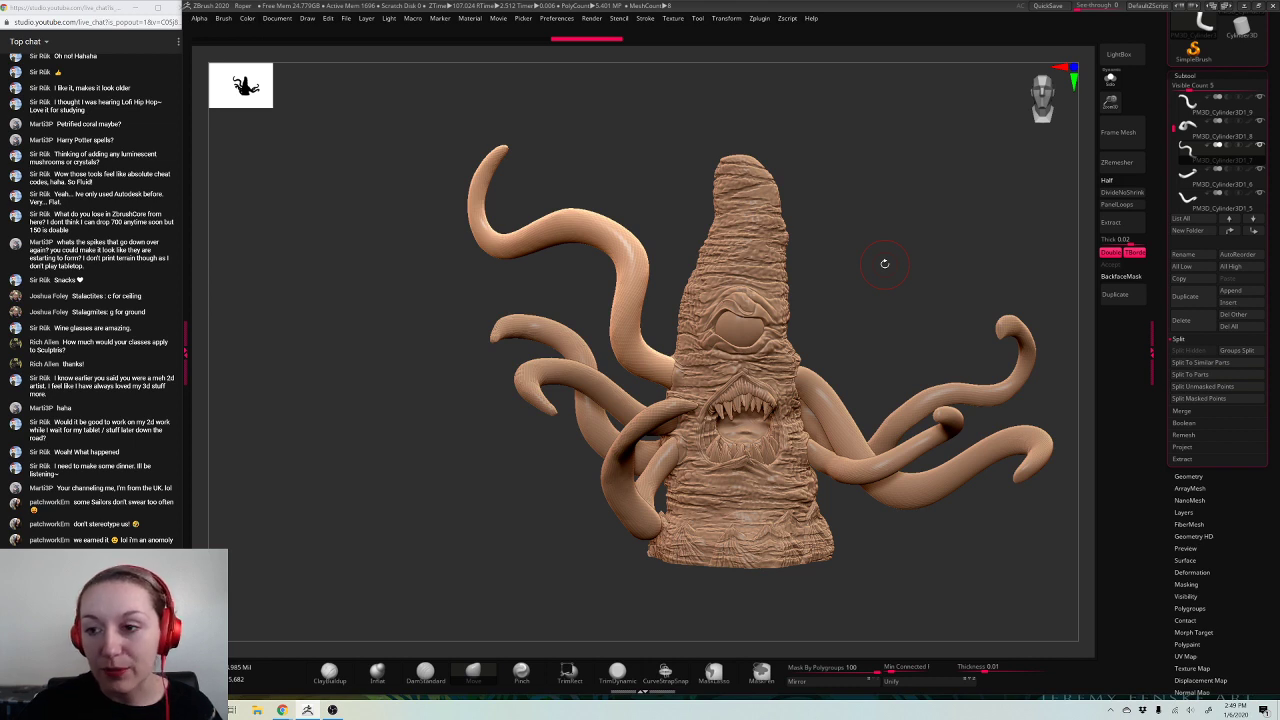
pyautogui.moveTo(884, 263)
pyautogui.mouseDown()
pyautogui.moveTo(1029, 177)
pyautogui.moveTo(987, 238)
pyautogui.moveTo(933, 259)
pyautogui.mouseUp()
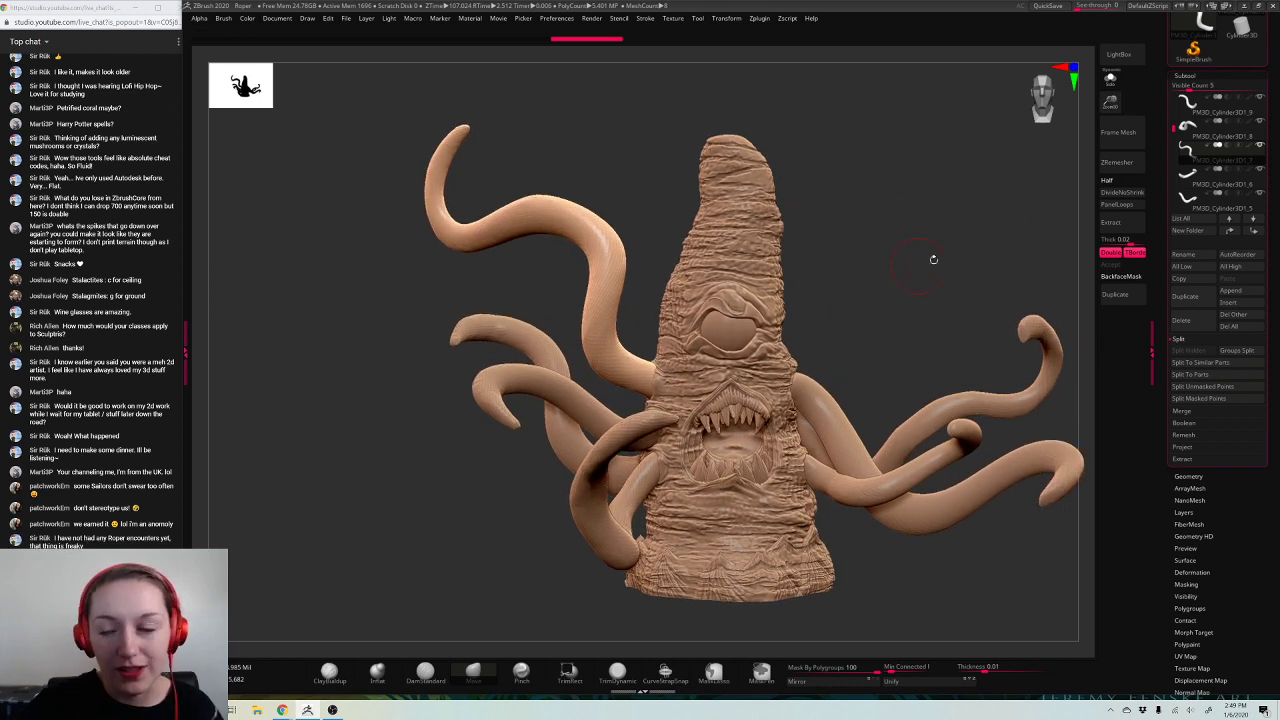
pyautogui.click(1185, 76)
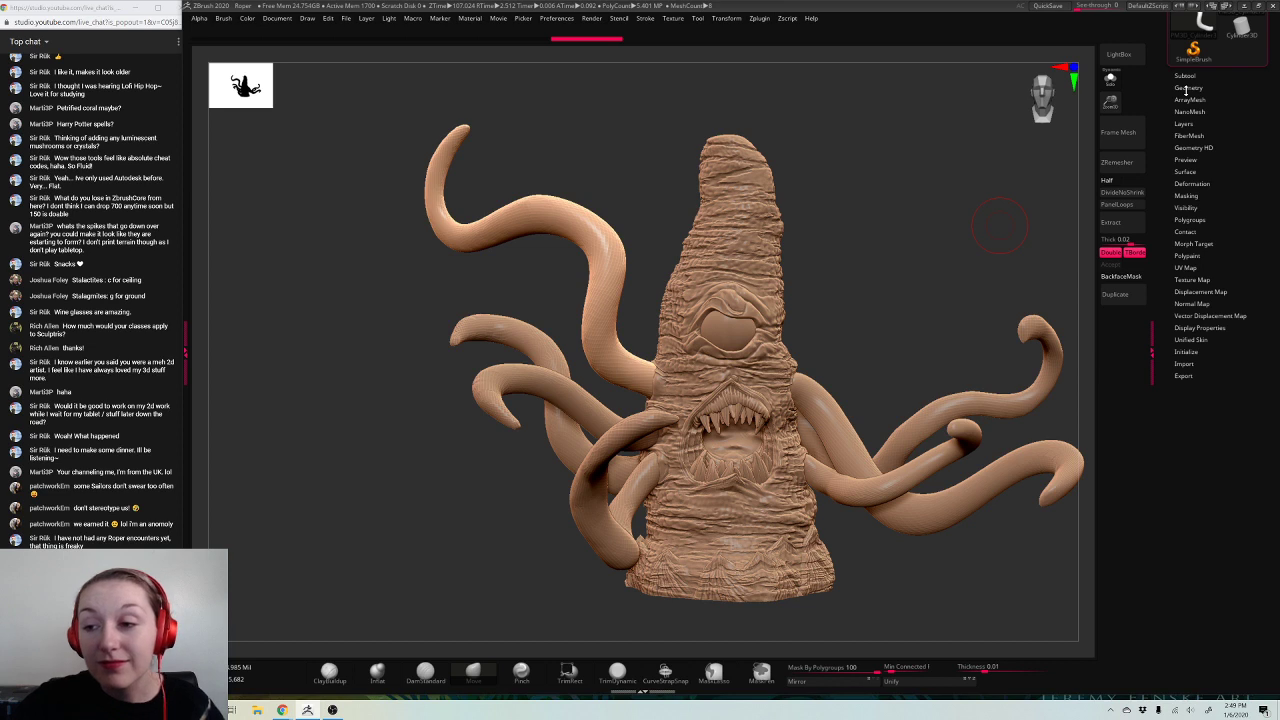
pyautogui.click(1188, 88)
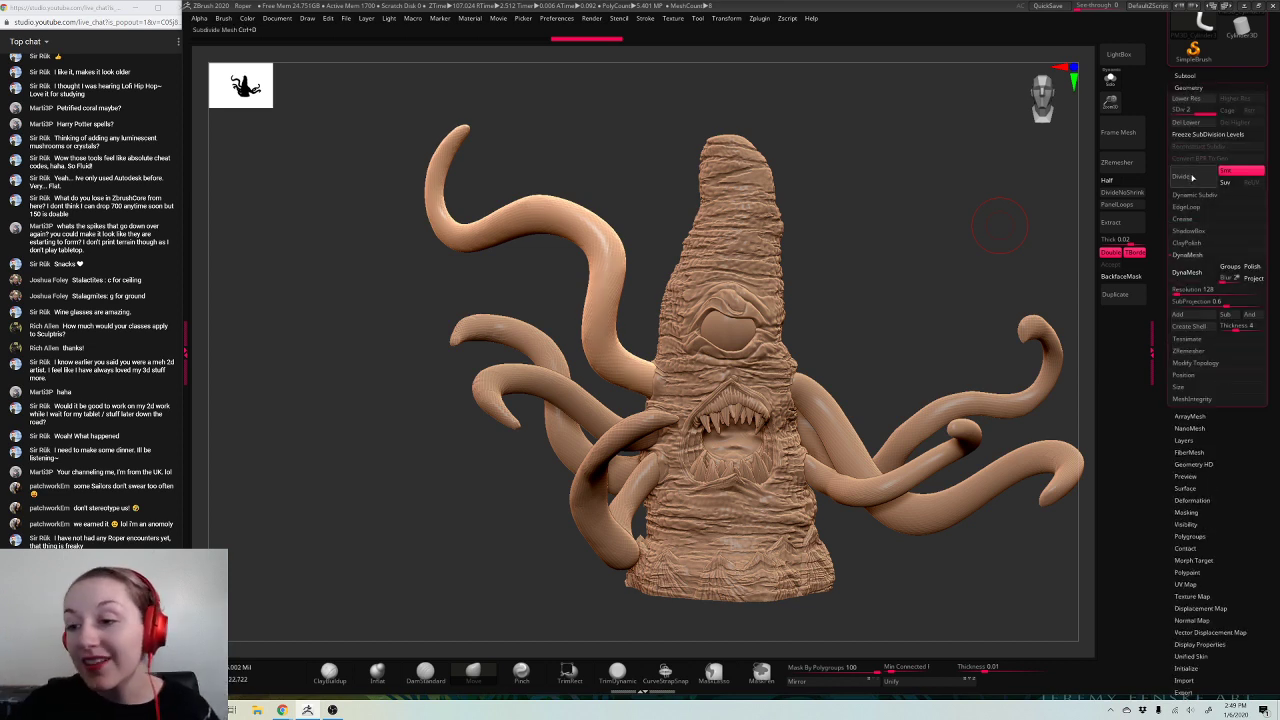
pyautogui.press('space')
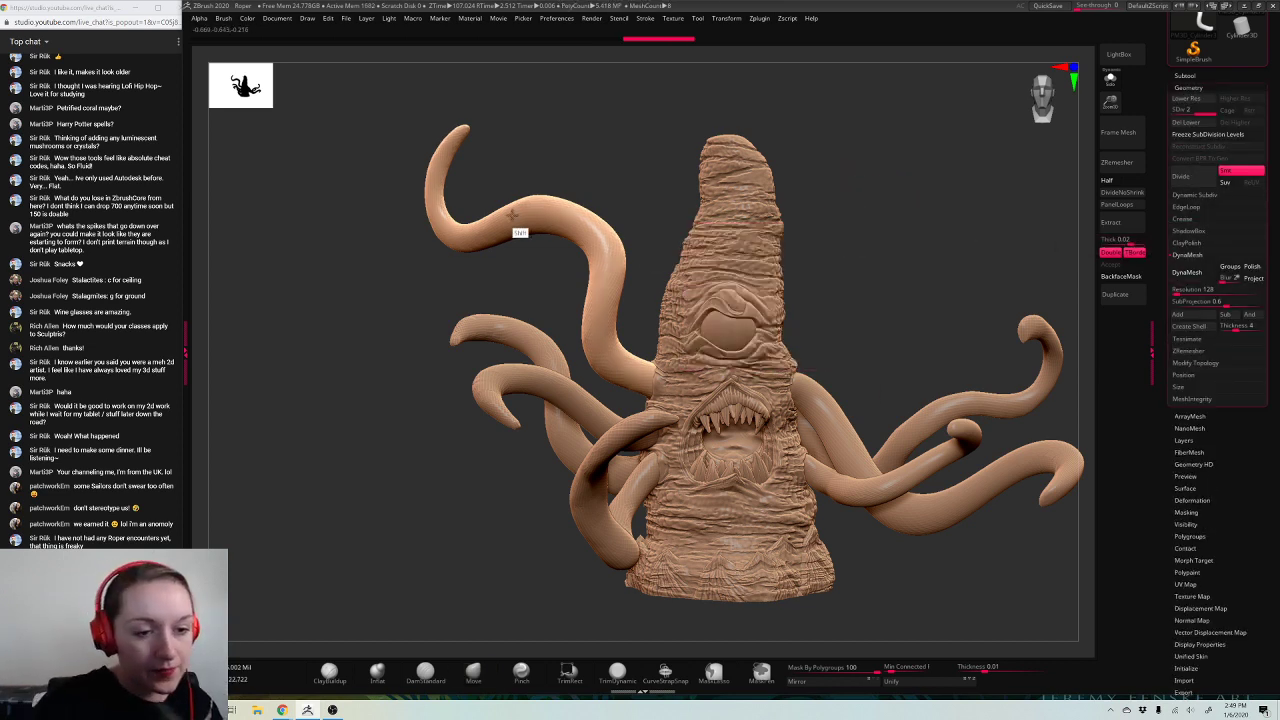
pyautogui.keyDown('ctrl'); pyautogui.click(464, 239); pyautogui.keyUp('ctrl')
pyautogui.press('space')
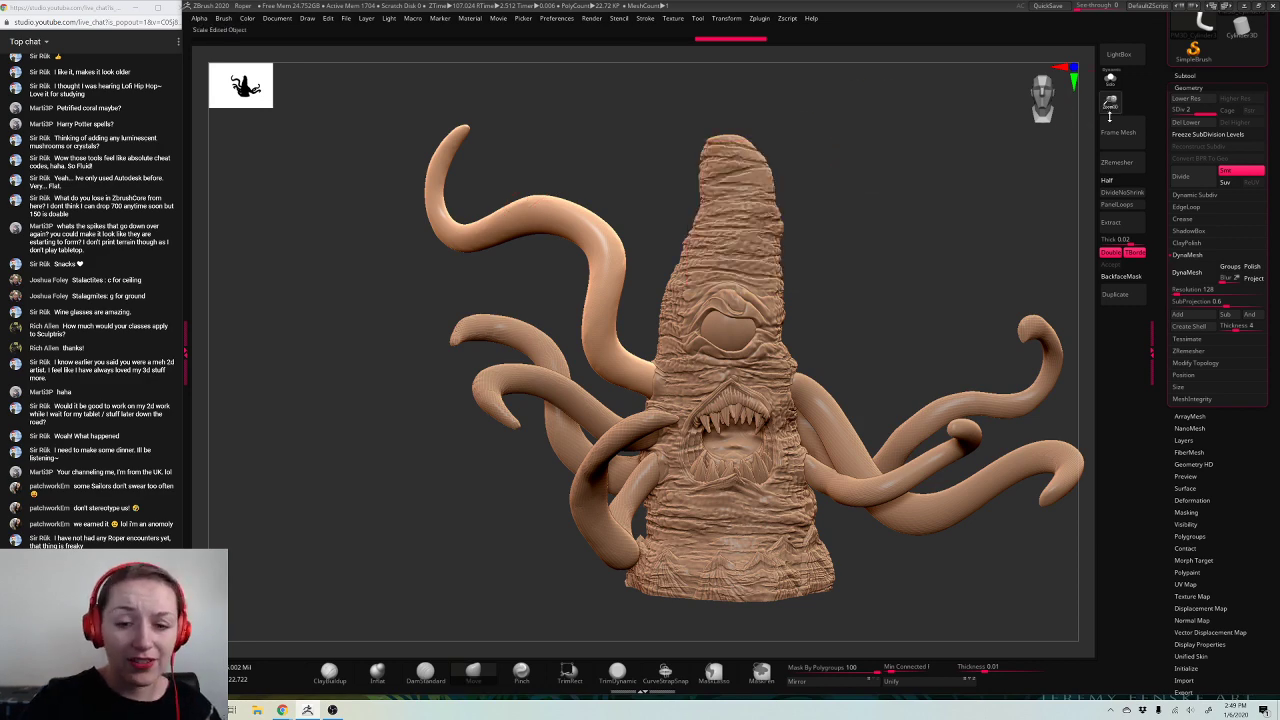
# Step: Resize the Move brush and pull the upper tentacle's base into the body's surface
pyautogui.moveTo(1109, 108); pyautogui.dragTo(1005, 172)
pyautogui.keyDown('alt'); pyautogui.moveTo(997, 228); pyautogui.dragTo(1037, 222); pyautogui.keyUp('alt')
pyautogui.press('space')
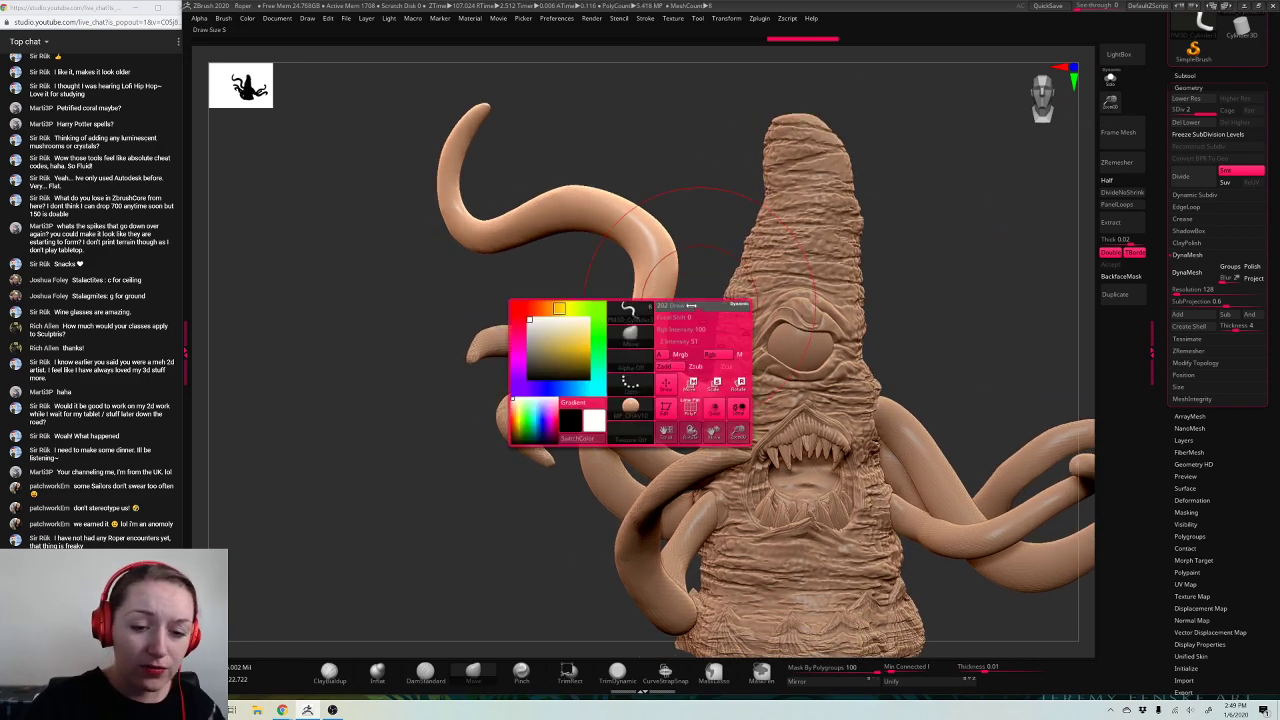
pyautogui.press('space')
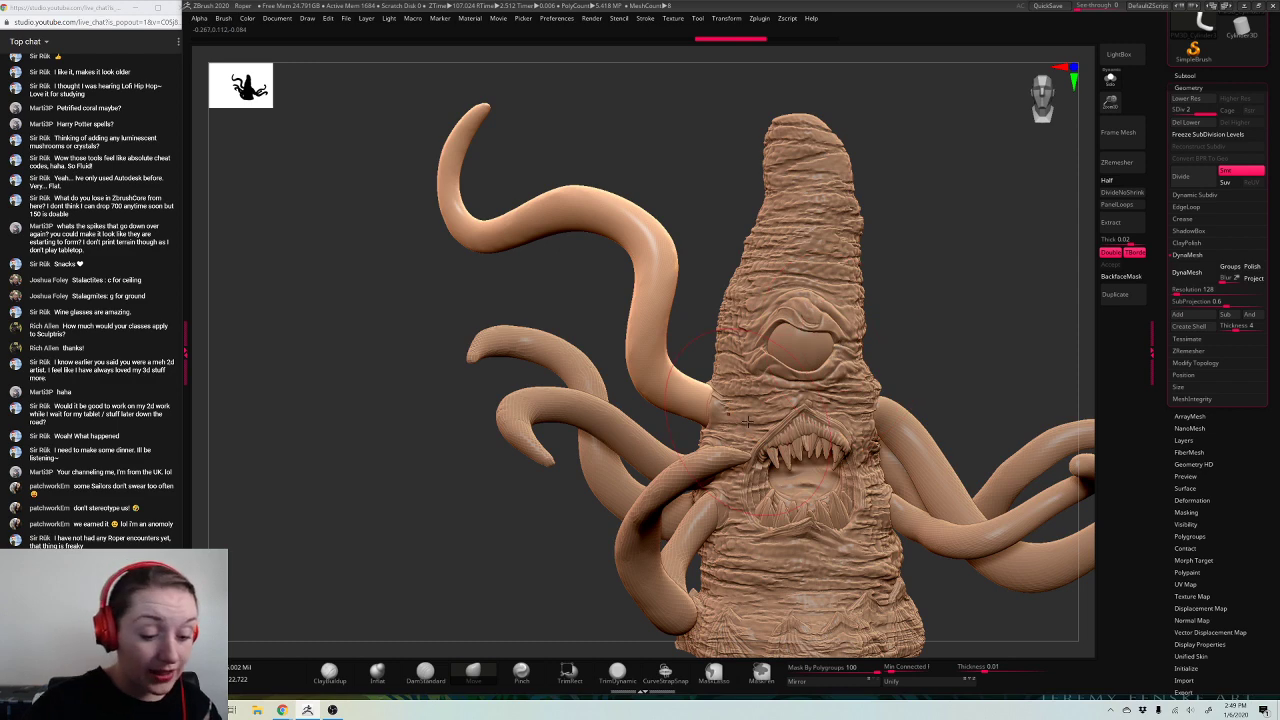
pyautogui.moveTo(714, 394); pyautogui.dragTo(718, 378)
pyautogui.moveTo(898, 314); pyautogui.dragTo(1034, 308)
pyautogui.press('space')
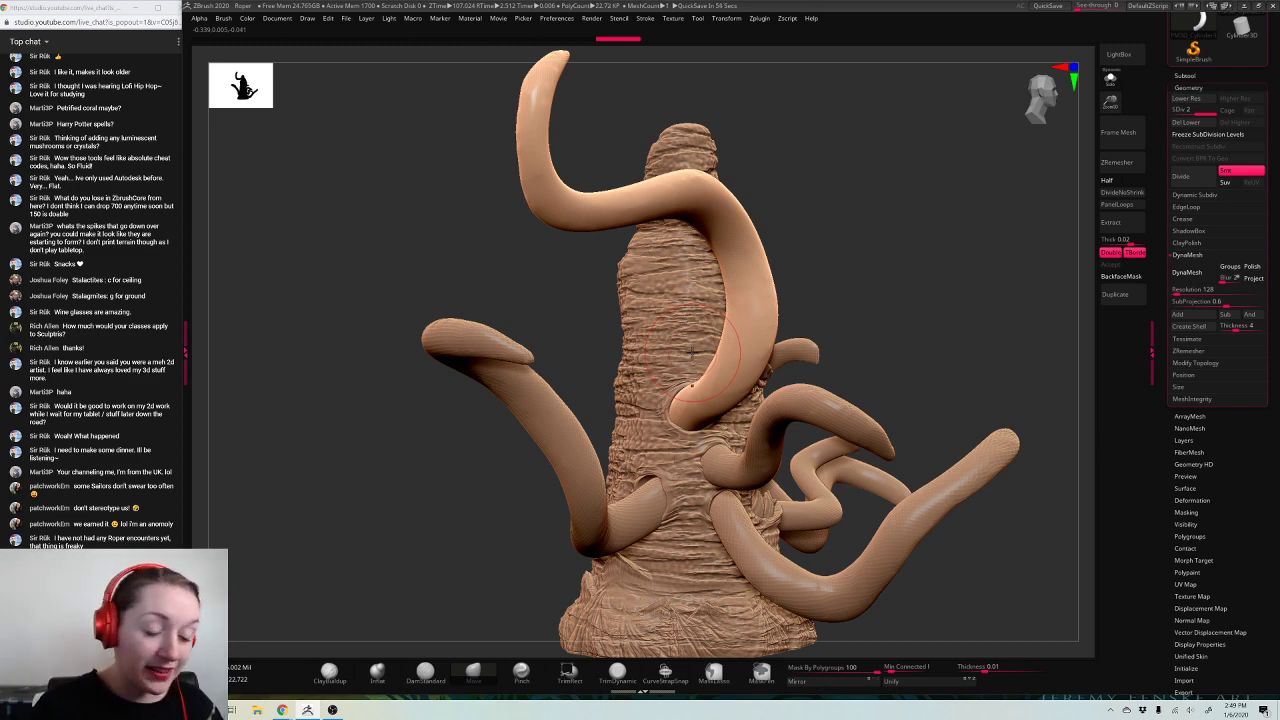
pyautogui.moveTo(690, 352); pyautogui.dragTo(870, 358)
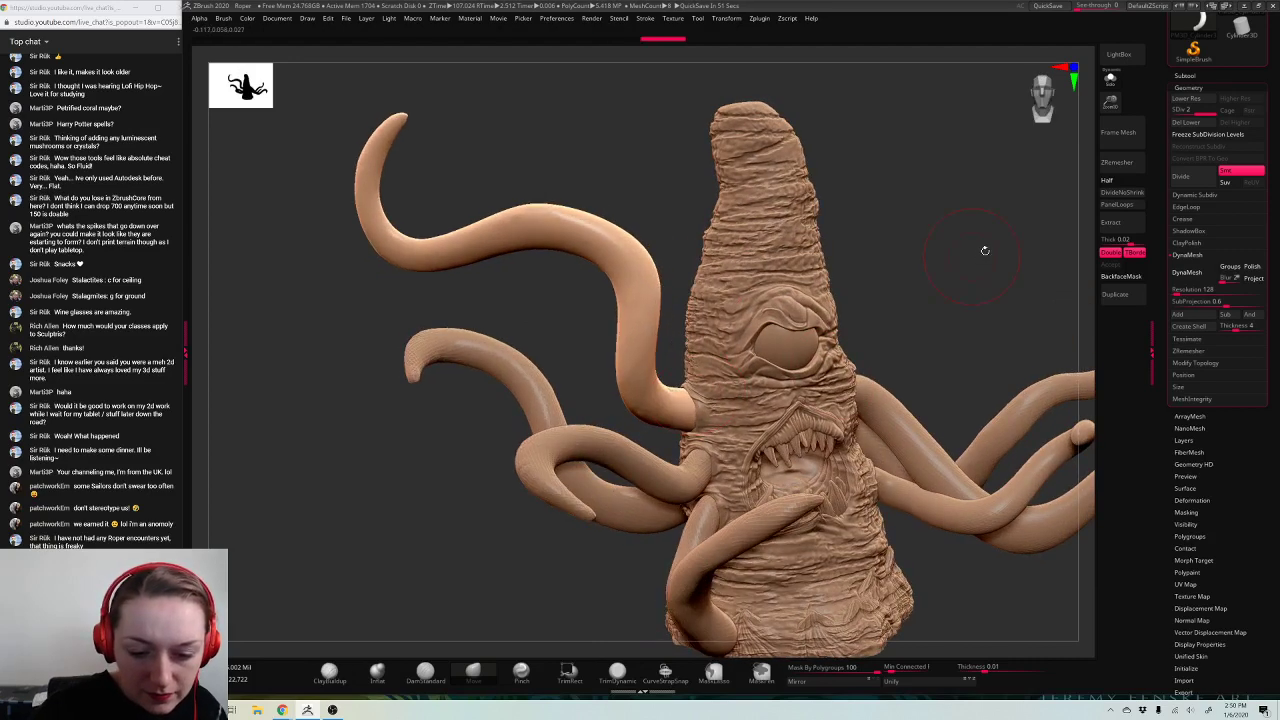
# Step: Refine the underside of the upper tentacle's base against the body with a resized Move brush, in three-quarter and side views
pyautogui.moveTo(985, 251); pyautogui.dragTo(704, 384)
pyautogui.press('space')
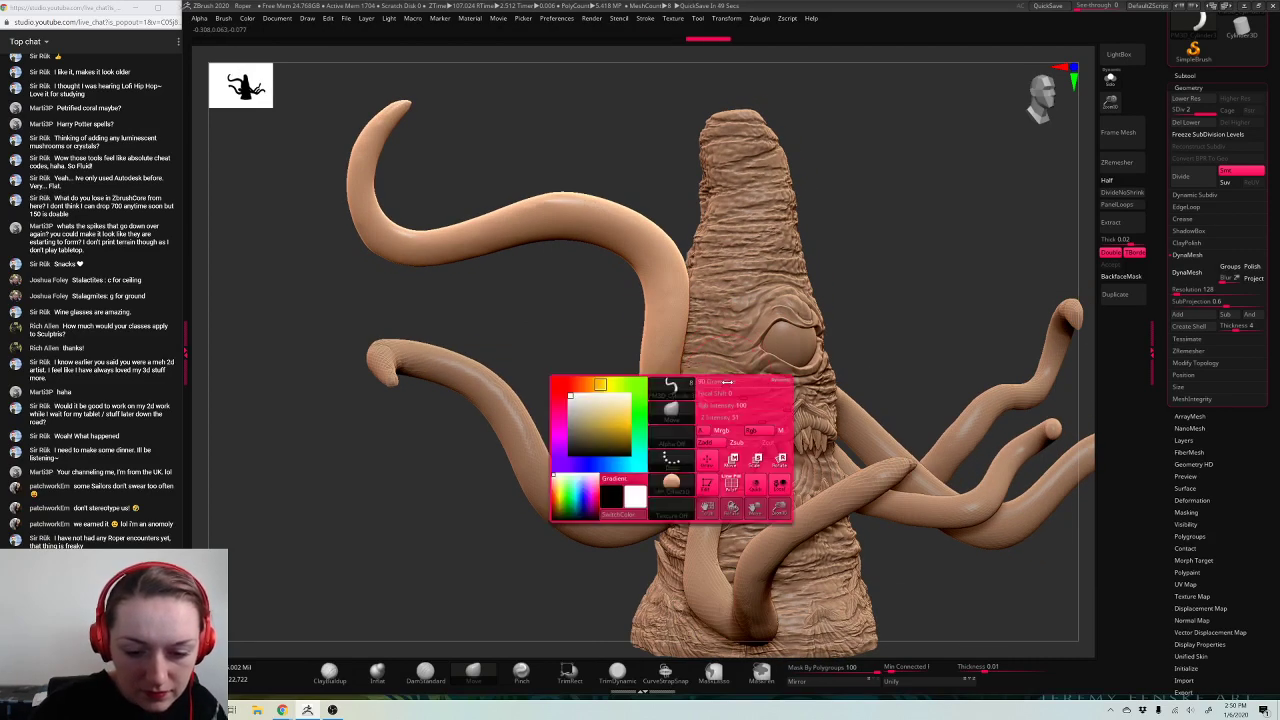
pyautogui.moveTo(692, 428); pyautogui.dragTo(695, 417)
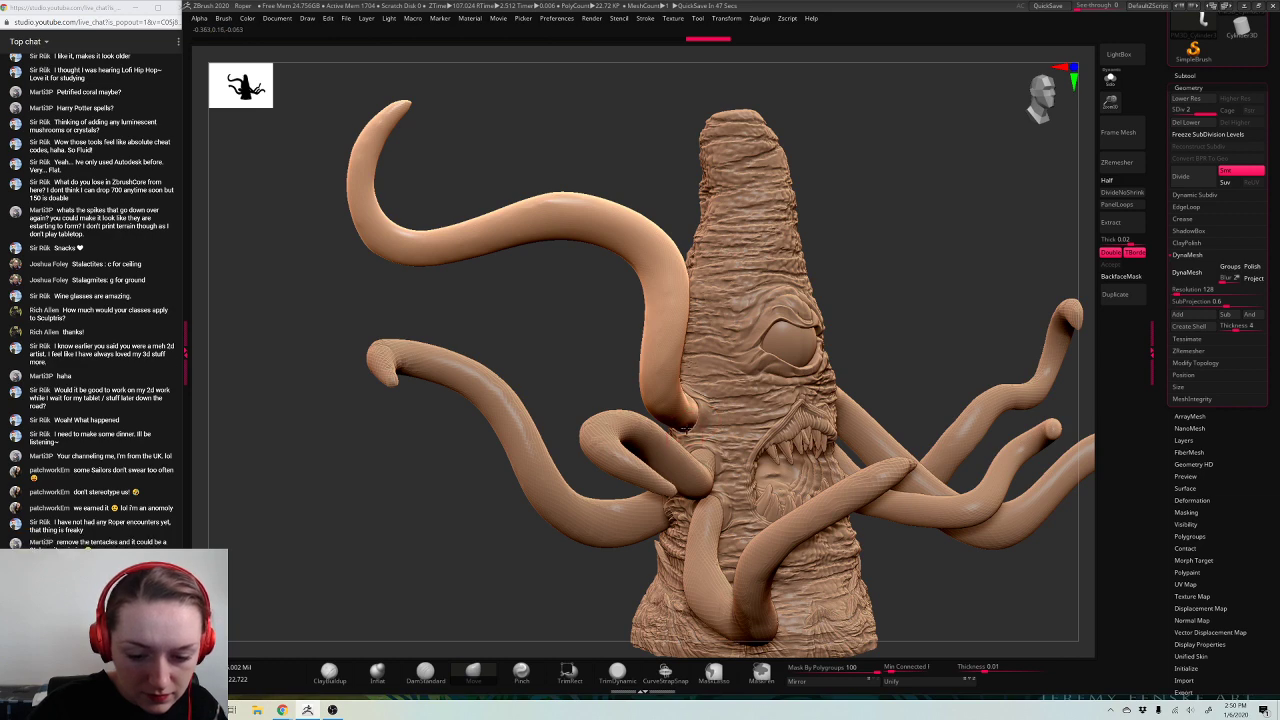
pyautogui.moveTo(600, 325); pyautogui.dragTo(840, 300)
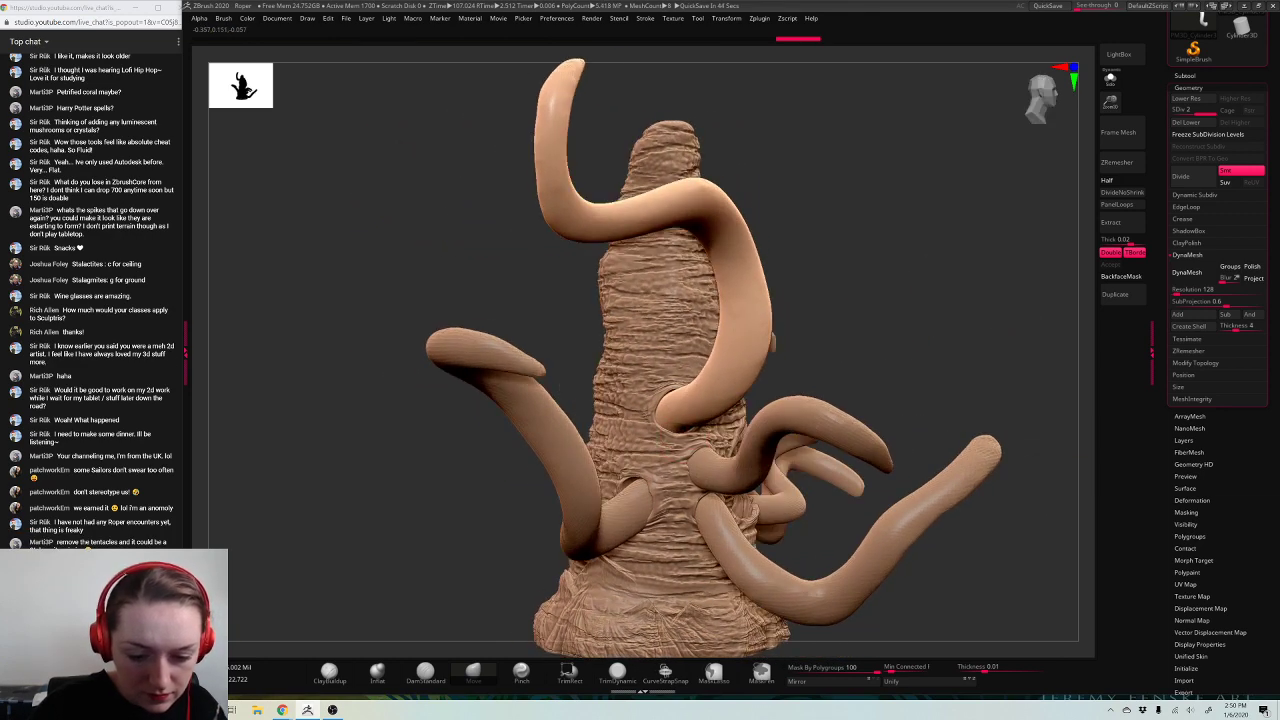
pyautogui.moveTo(963, 274)
pyautogui.mouseDown()
pyautogui.moveTo(931, 277)
pyautogui.moveTo(1000, 294)
pyautogui.mouseUp()
pyautogui.press('space')
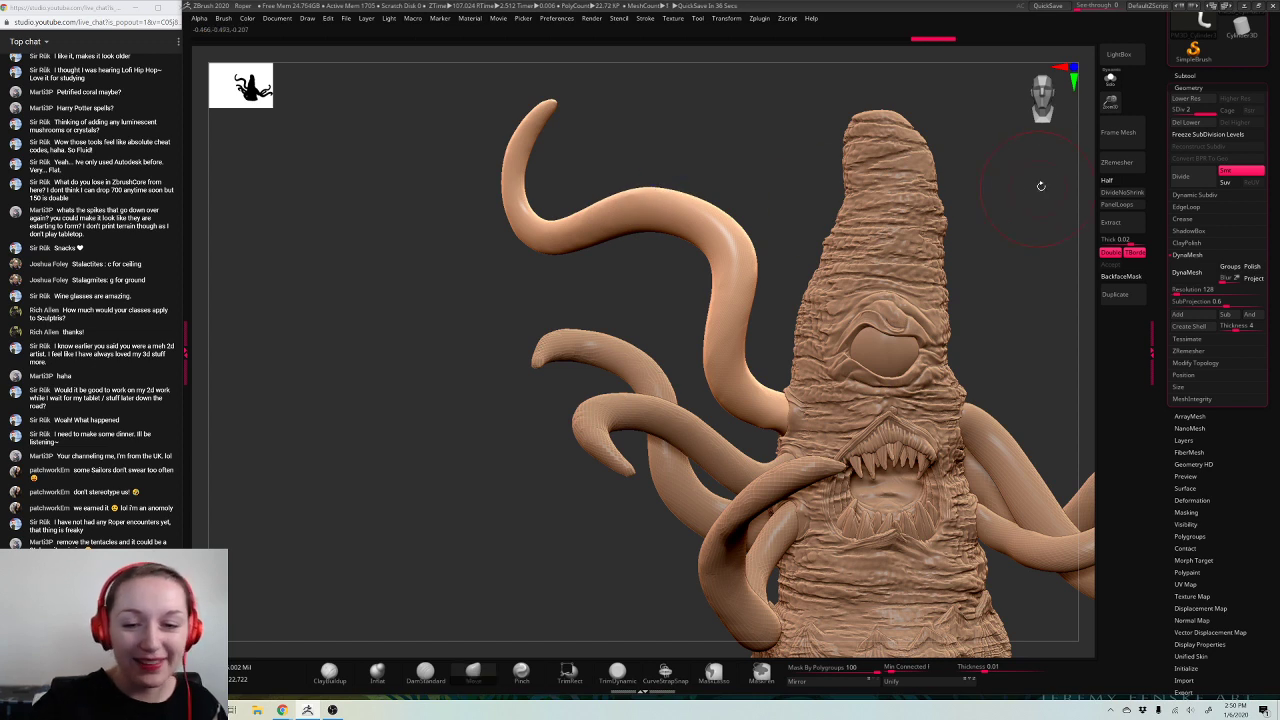
# Step: Isolate the upper tentacle to inspect its overall shape and base, and show the whole model again
pyautogui.click(1112, 86)
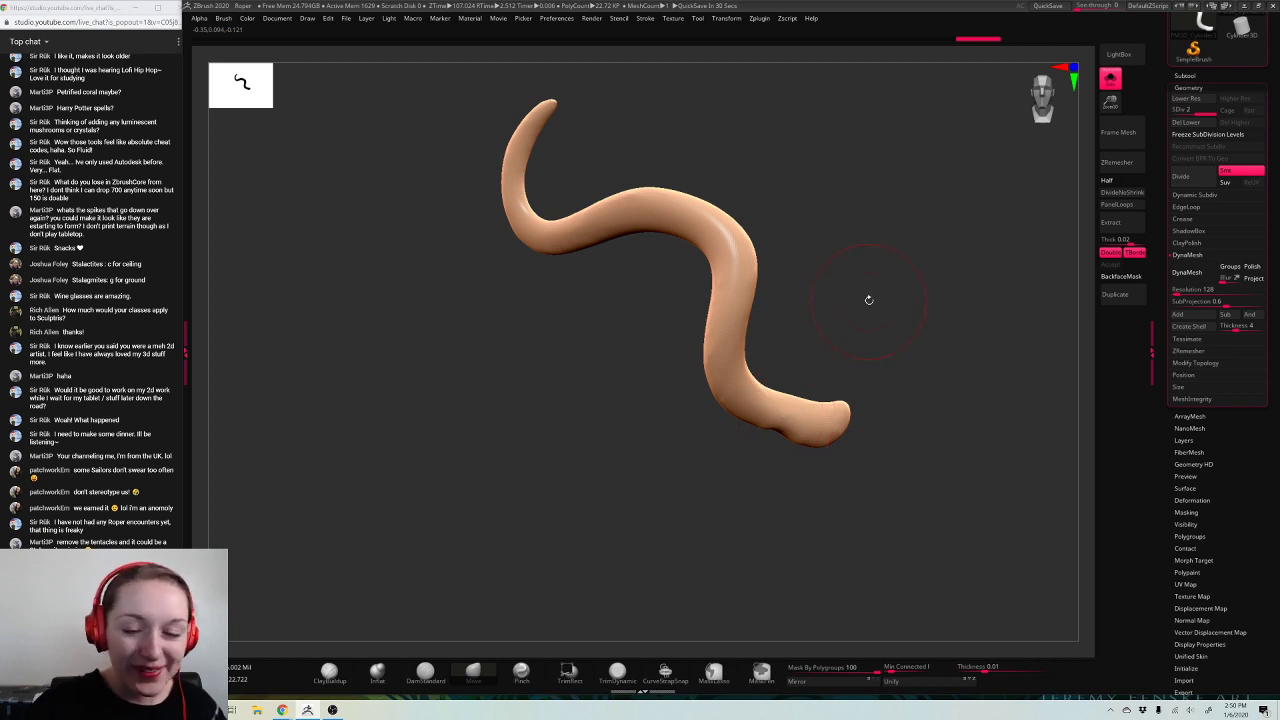
pyautogui.press('space')
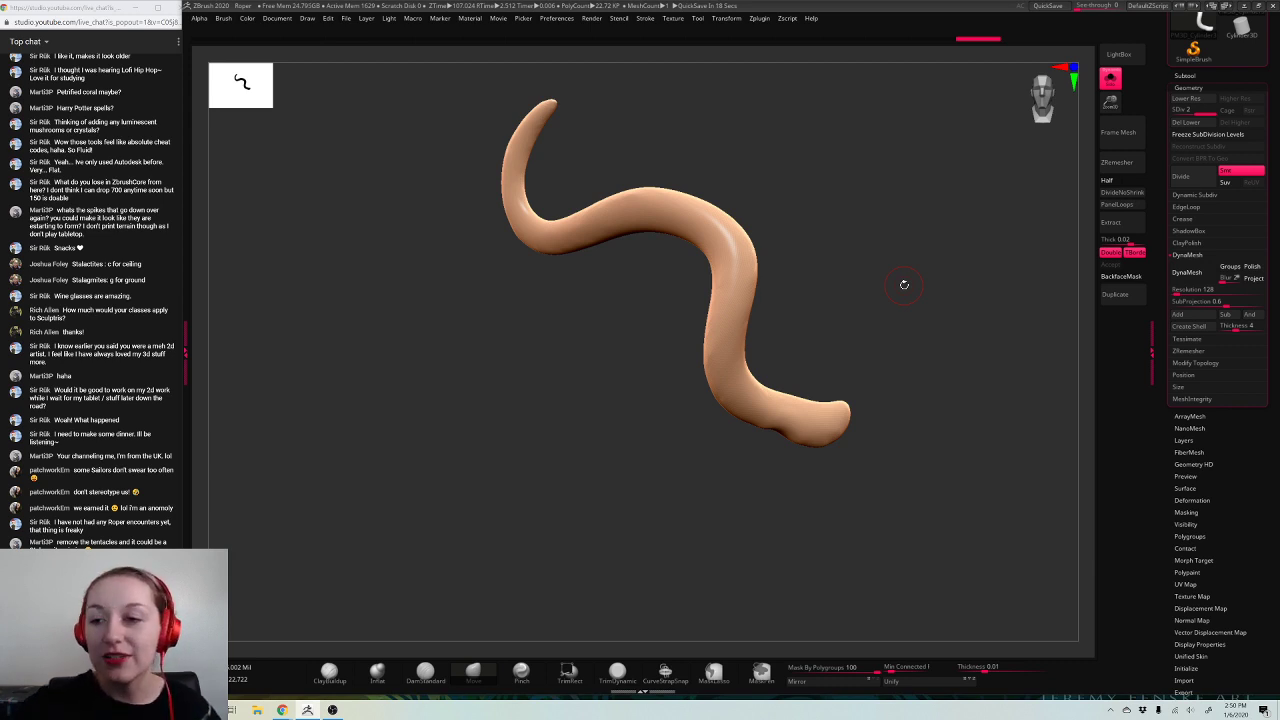
pyautogui.click(1110, 78)
pyautogui.moveTo(1114, 103); pyautogui.dragTo(1110, 88)
pyautogui.keyDown('alt'); pyautogui.moveTo(980, 244); pyautogui.dragTo(928, 217); pyautogui.keyUp('alt')
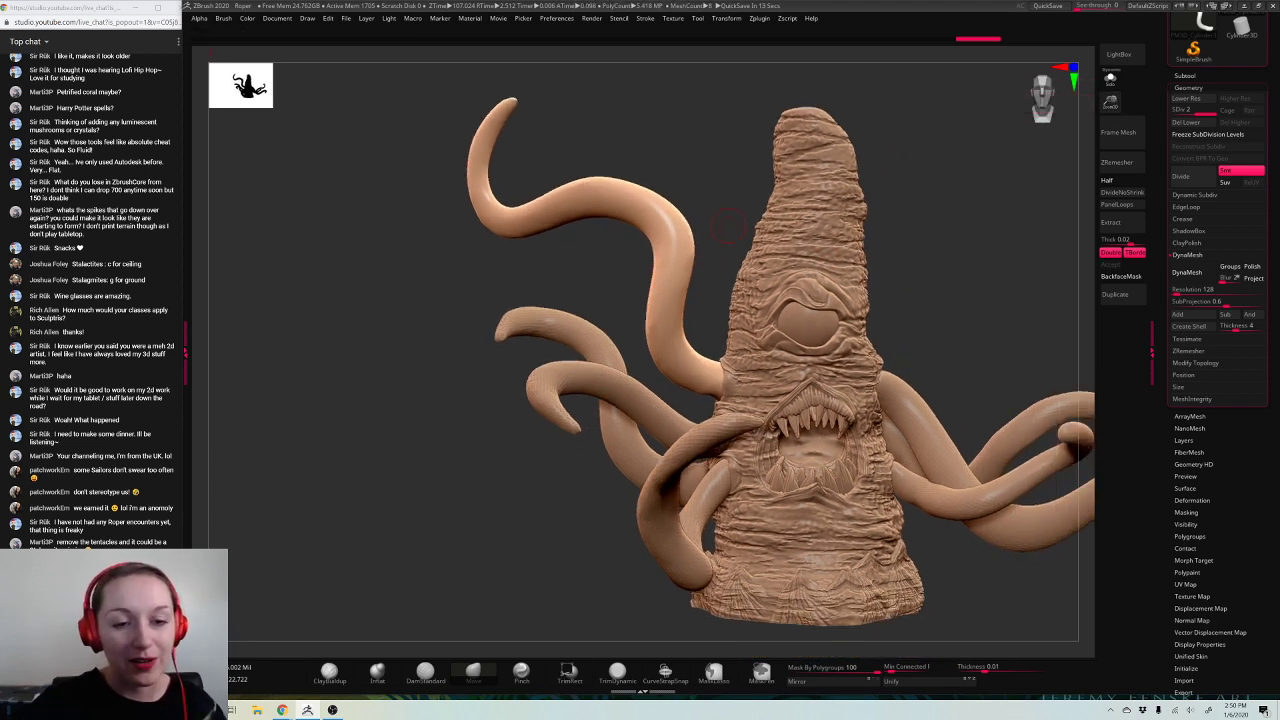
# Step: Delete the upper tentacle's lower subdivision level and DynaMesh it at resolution 1160
pyautogui.press('space')
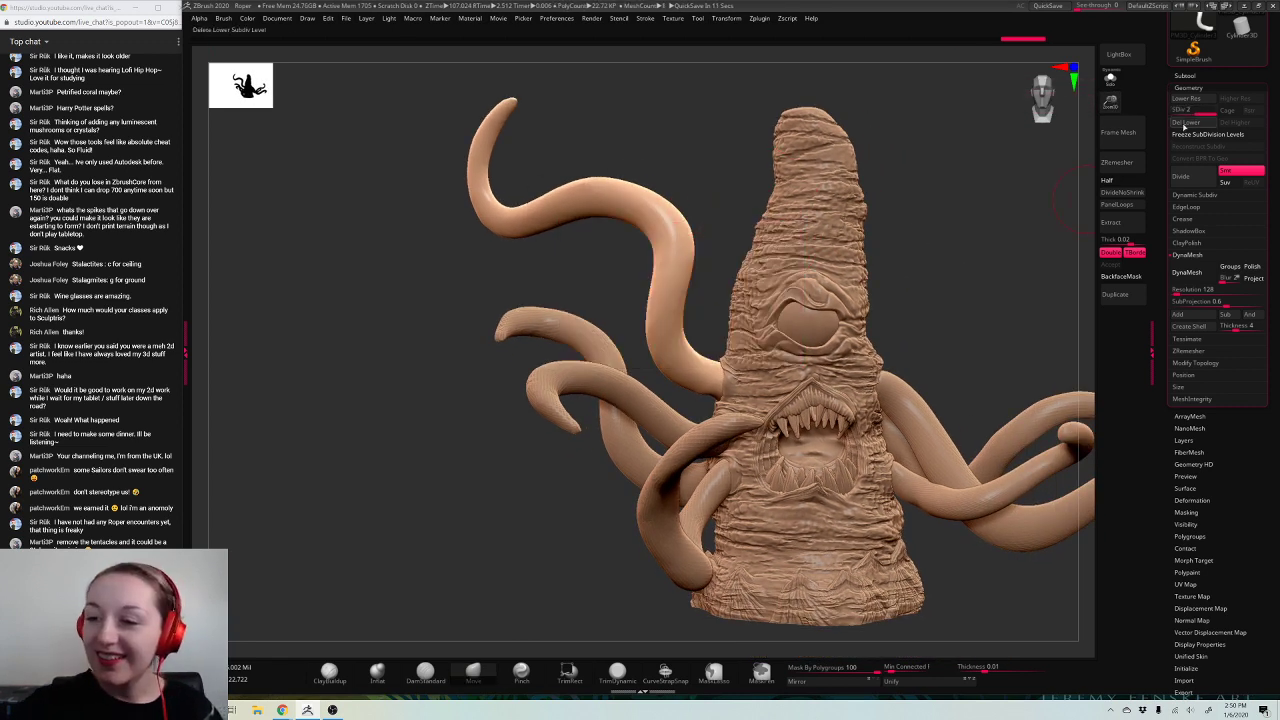
pyautogui.click(1184, 125)
pyautogui.click(1193, 290)
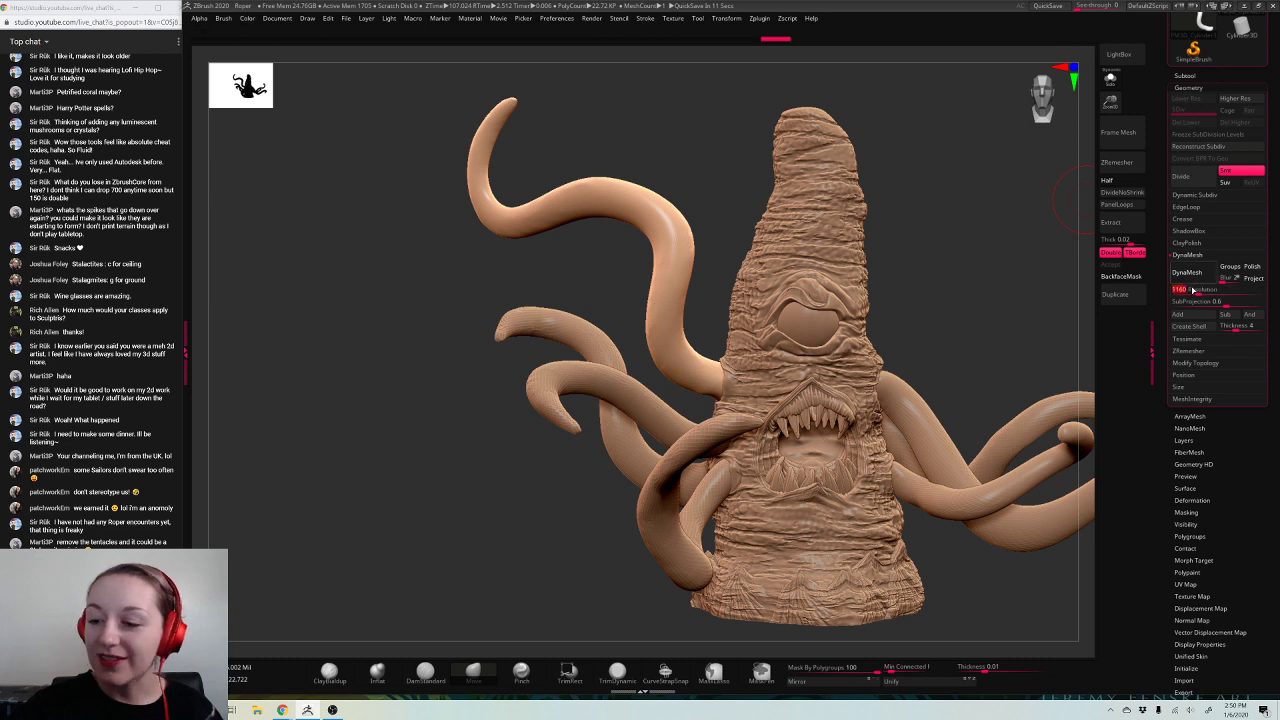
pyautogui.click(1187, 272)
pyautogui.press('space')
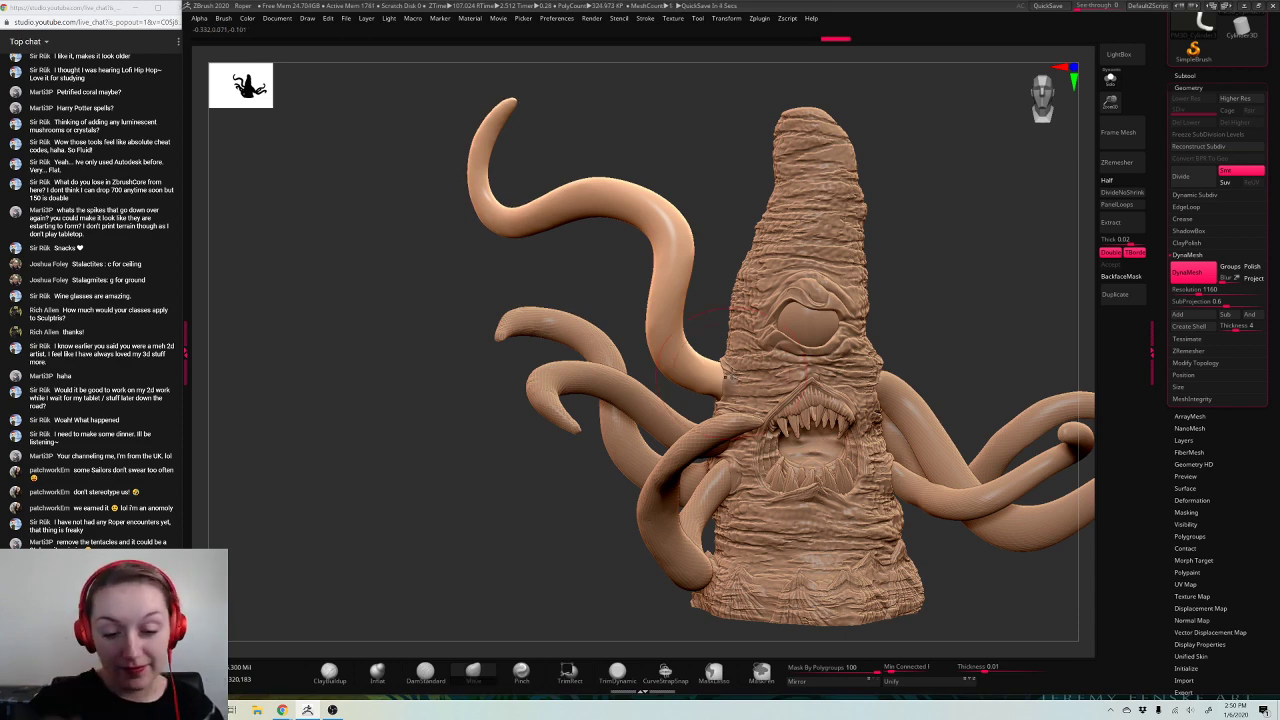
# Step: Check the remeshed upper tentacle from the back and adjust its joint with the body using the Move brush
pyautogui.moveTo(1000, 212)
pyautogui.mouseDown()
pyautogui.moveTo(1046, 210)
pyautogui.moveTo(705, 398)
pyautogui.mouseUp()
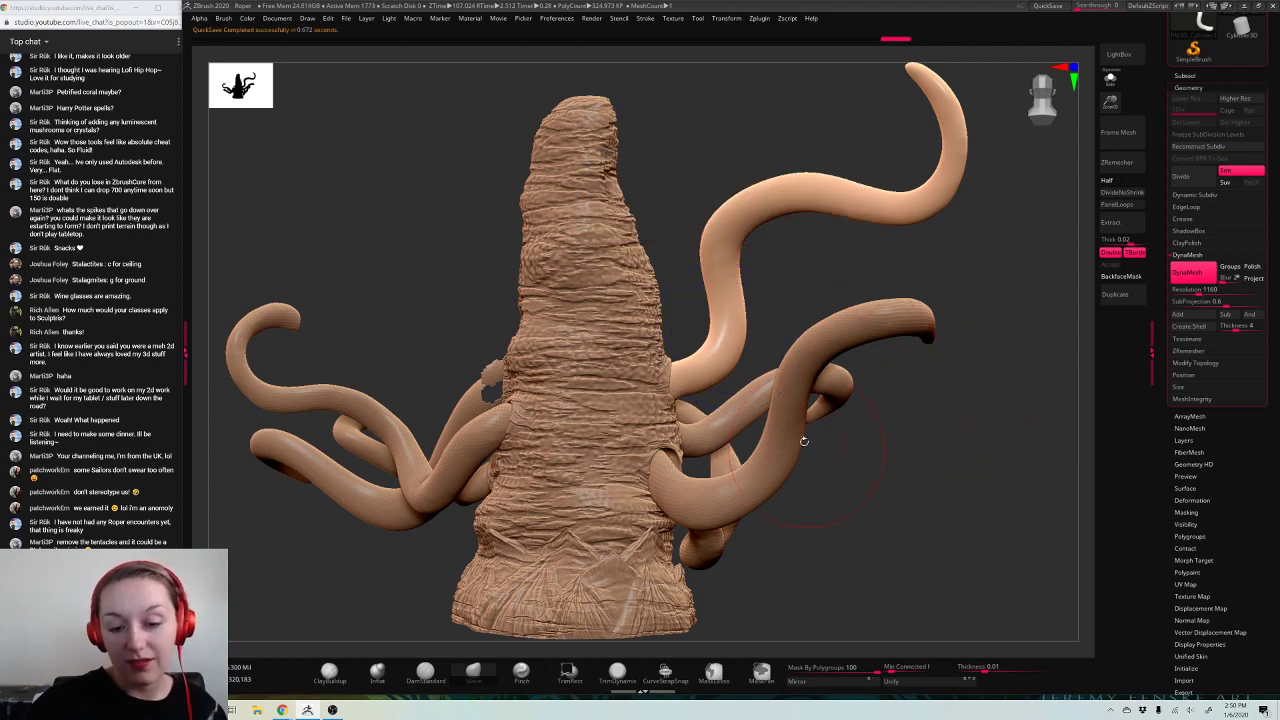
pyautogui.moveTo(957, 398)
pyautogui.mouseDown()
pyautogui.moveTo(1000, 271)
pyautogui.moveTo(1010, 310)
pyautogui.mouseUp()
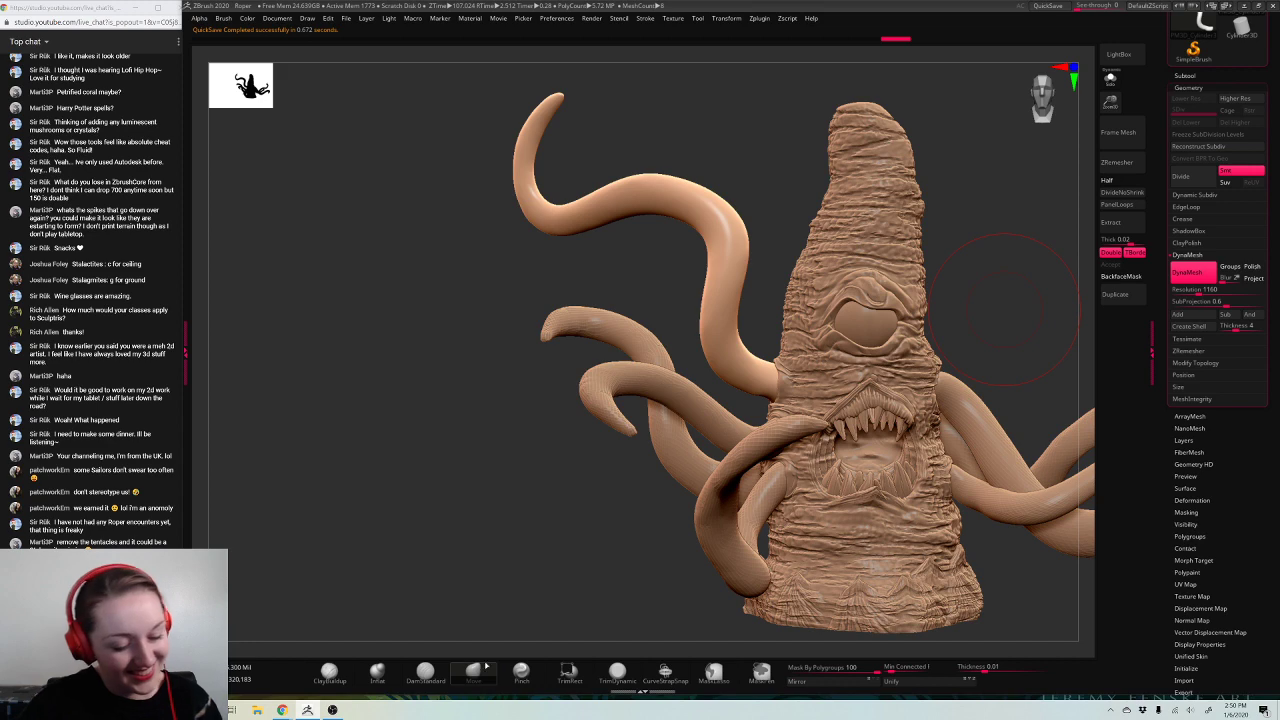
pyautogui.press('space')
pyautogui.moveTo(790, 388)
pyautogui.mouseDown()
pyautogui.moveTo(771, 368)
pyautogui.moveTo(785, 396)
pyautogui.mouseUp()
pyautogui.moveTo(967, 293)
pyautogui.mouseDown()
pyautogui.moveTo(1042, 254)
pyautogui.moveTo(790, 396)
pyautogui.moveTo(768, 398)
pyautogui.moveTo(772, 367)
pyautogui.mouseUp()
pyautogui.moveTo(925, 400)
pyautogui.mouseDown()
pyautogui.moveTo(810, 460)
pyautogui.moveTo(648, 514)
pyautogui.moveTo(620, 544)
pyautogui.mouseUp()
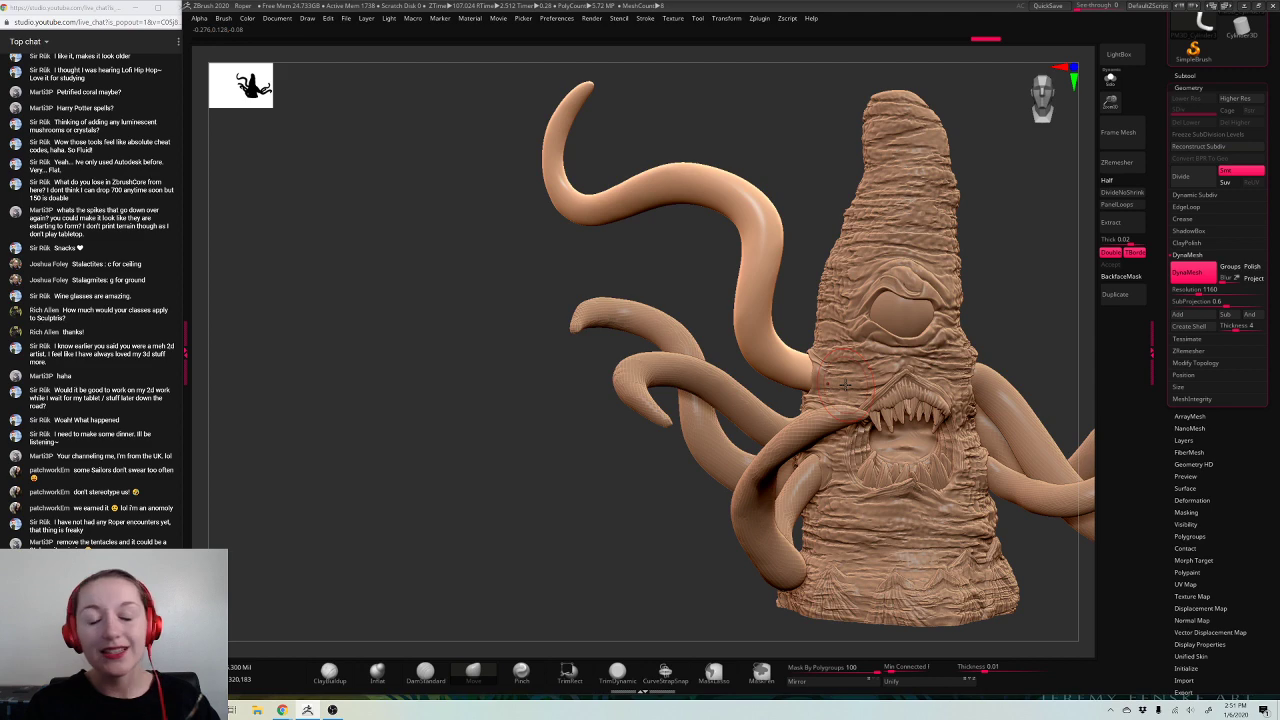
# Step: Set up the DamStandard brush for detailing the upper tentacle by choosing an alpha and enabling backface masking
pyautogui.moveTo(1020, 290); pyautogui.dragTo(583, 630)
pyautogui.press('space')
pyautogui.click(866, 341)
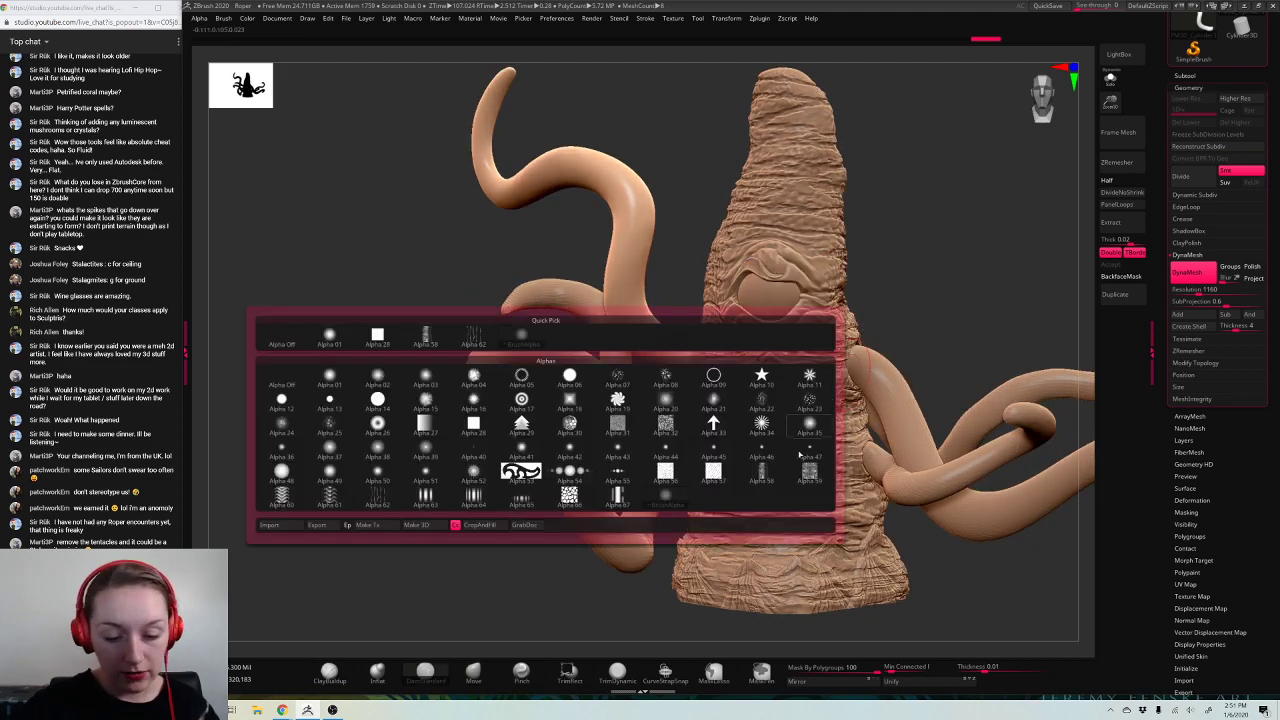
pyautogui.click(448, 489)
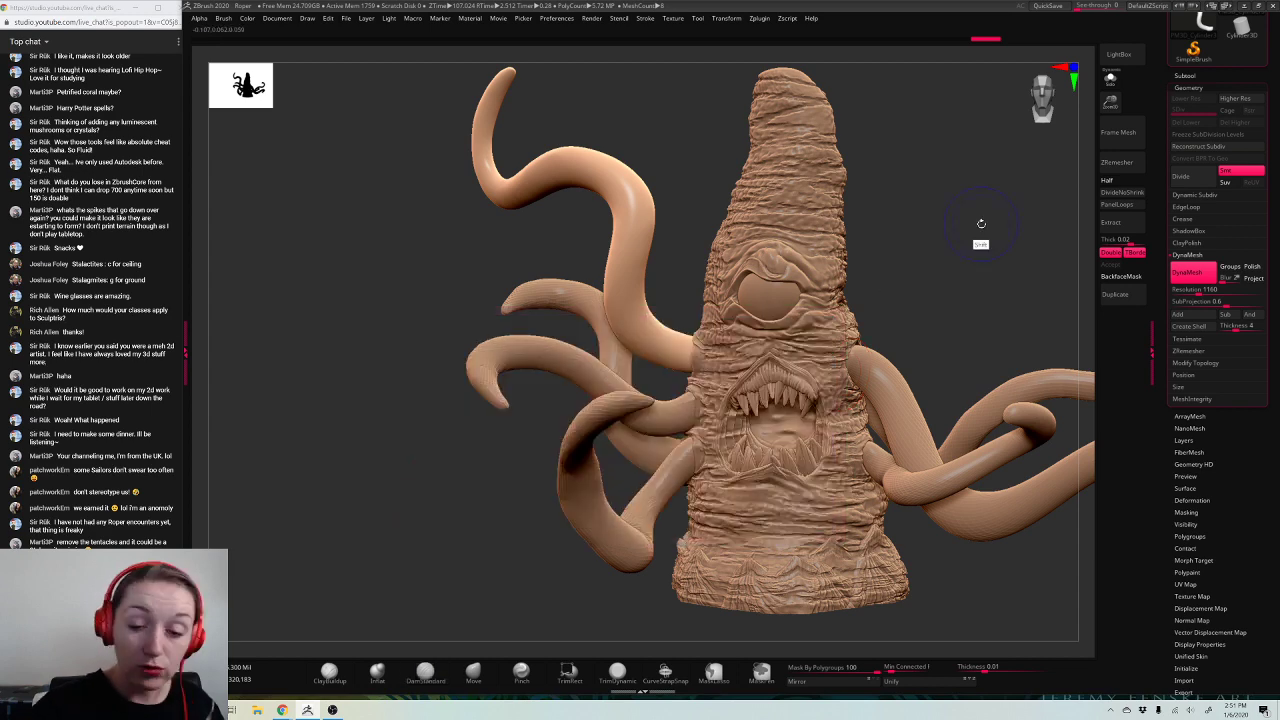
pyautogui.keyDown('shift'); pyautogui.moveTo(980, 226); pyautogui.dragTo(978, 244); pyautogui.keyUp('shift')
pyautogui.press('space')
pyautogui.click(1121, 276)
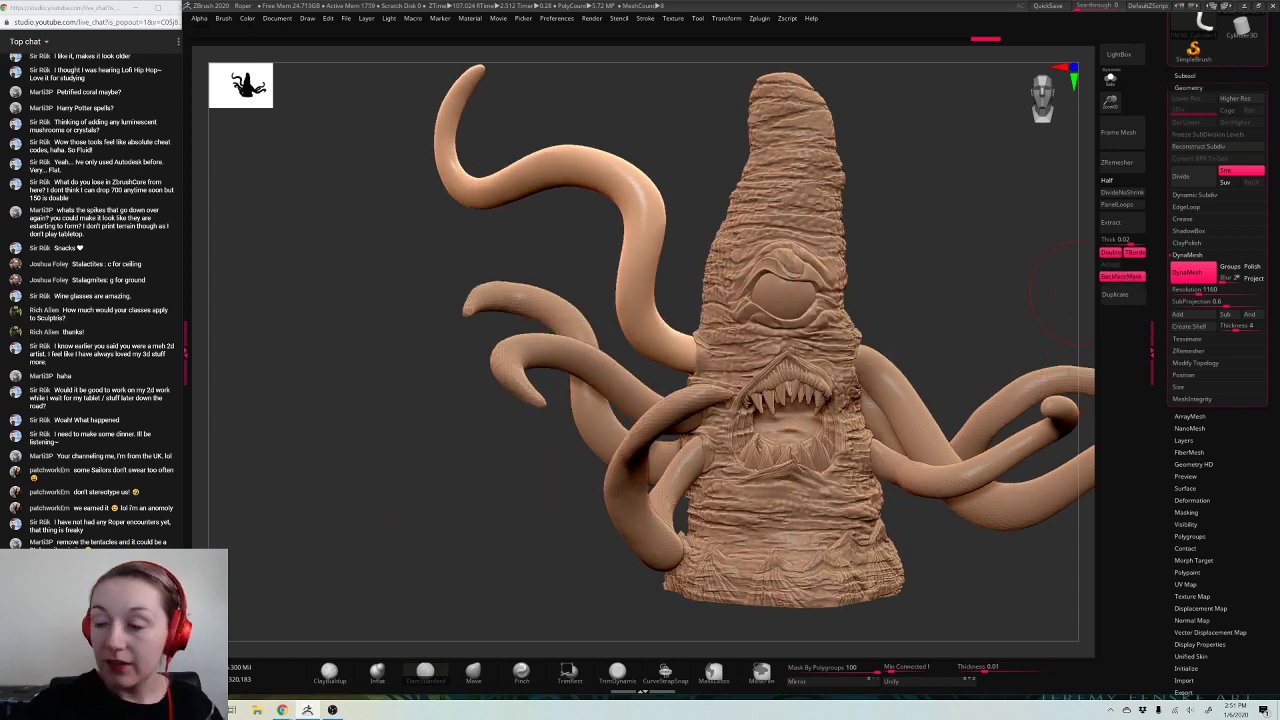
# Step: Try a DamStandard stroke along the back of the upper tentacle and undo it
pyautogui.moveTo(1070, 111)
pyautogui.mouseDown()
pyautogui.moveTo(963, 251)
pyautogui.moveTo(709, 417)
pyautogui.mouseUp()
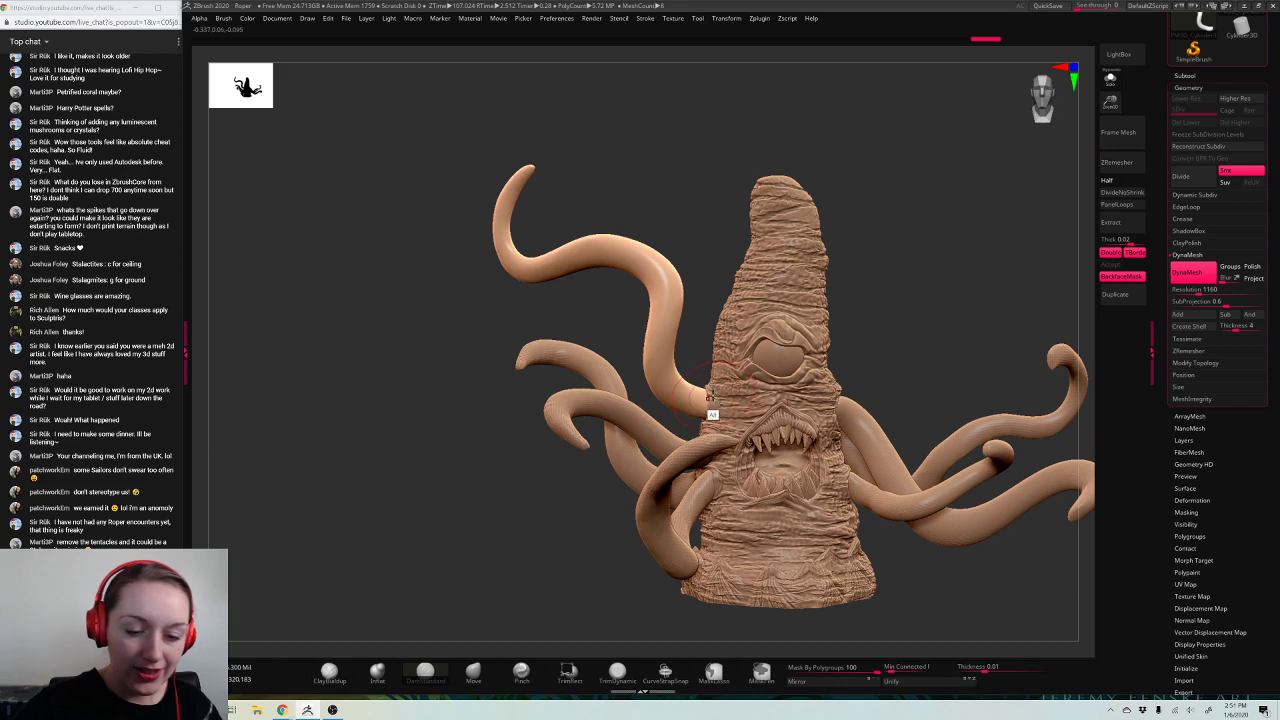
pyautogui.moveTo(969, 210); pyautogui.dragTo(919, 262)
pyautogui.moveTo(724, 422)
pyautogui.mouseDown()
pyautogui.moveTo(763, 349)
pyautogui.moveTo(915, 260)
pyautogui.moveTo(950, 180)
pyautogui.mouseUp()
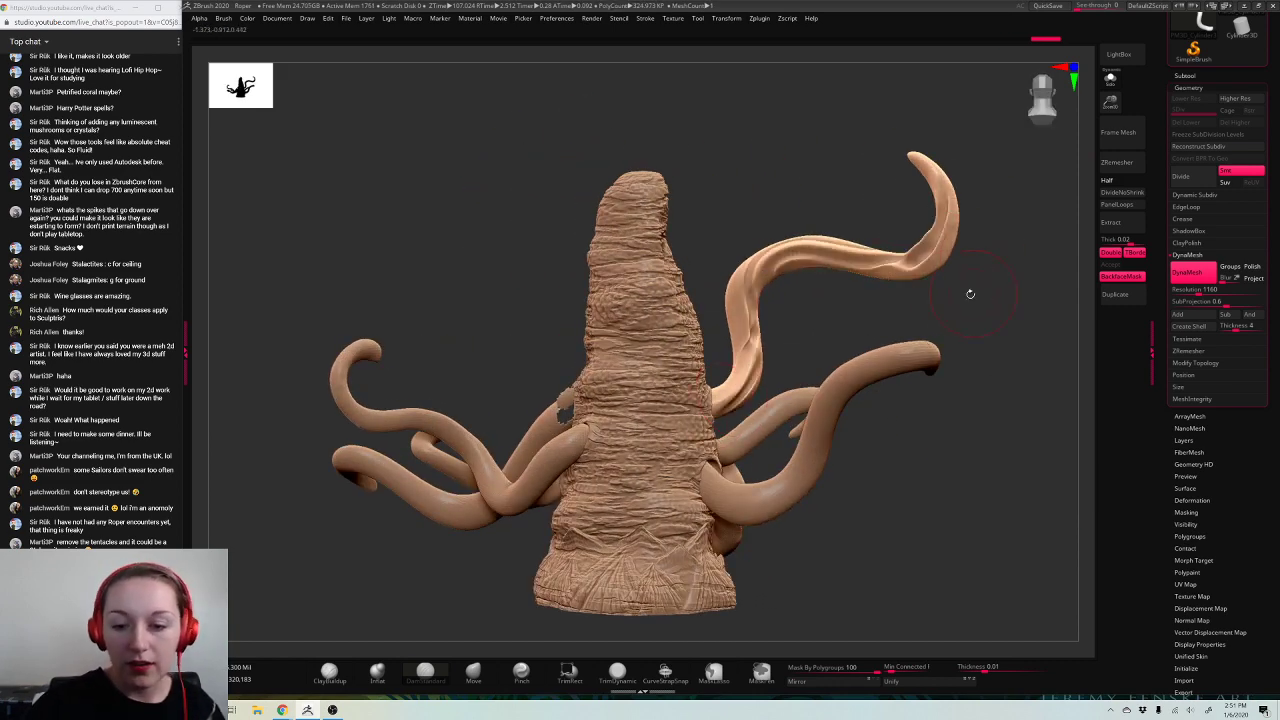
pyautogui.press('space')
pyautogui.hotkey('ctrl', 'z')
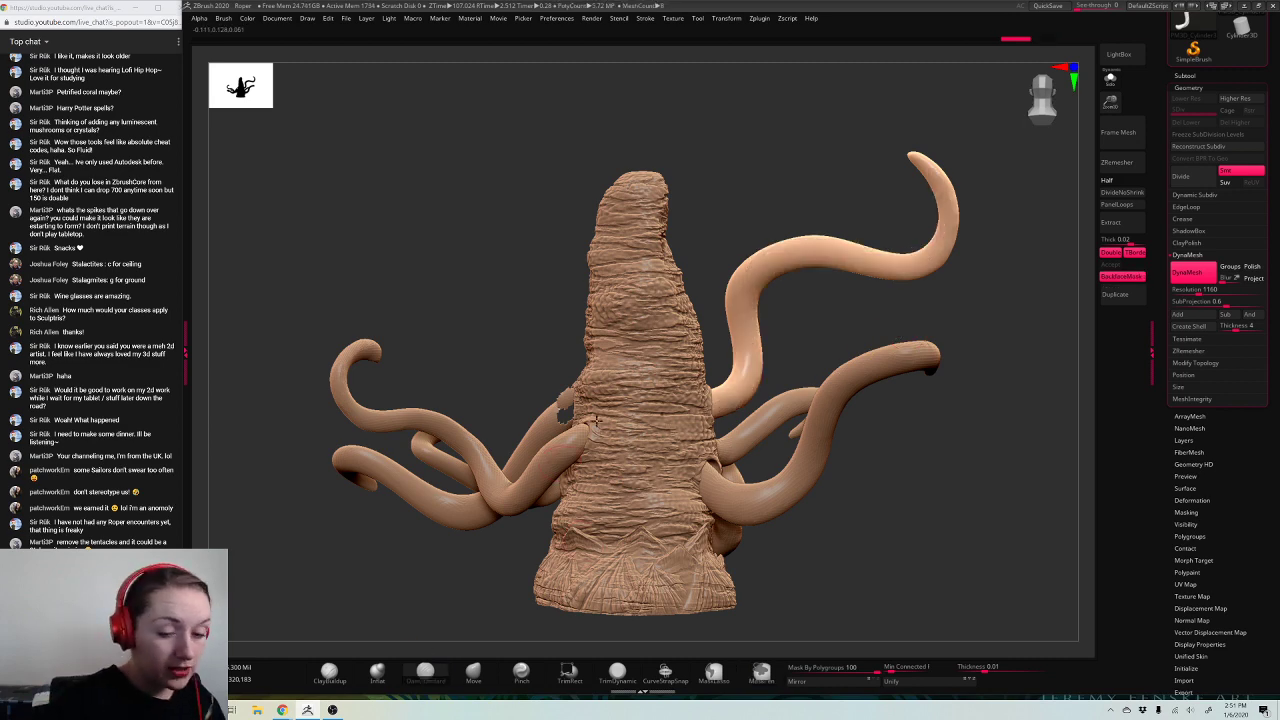
# Step: Reduce the DamStandard brush's draw size for finer strokes on the upper tentacle
pyautogui.press('space')
pyautogui.press('space')
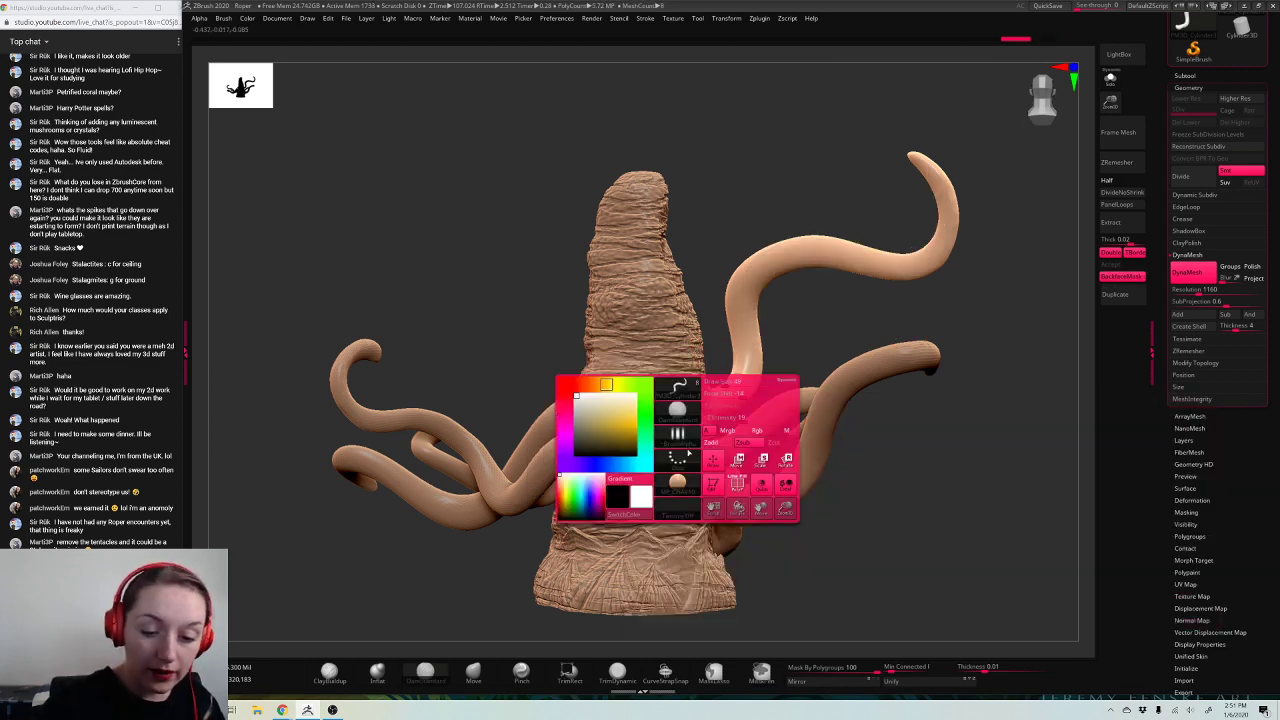
pyautogui.click(700, 438)
pyautogui.click(701, 441)
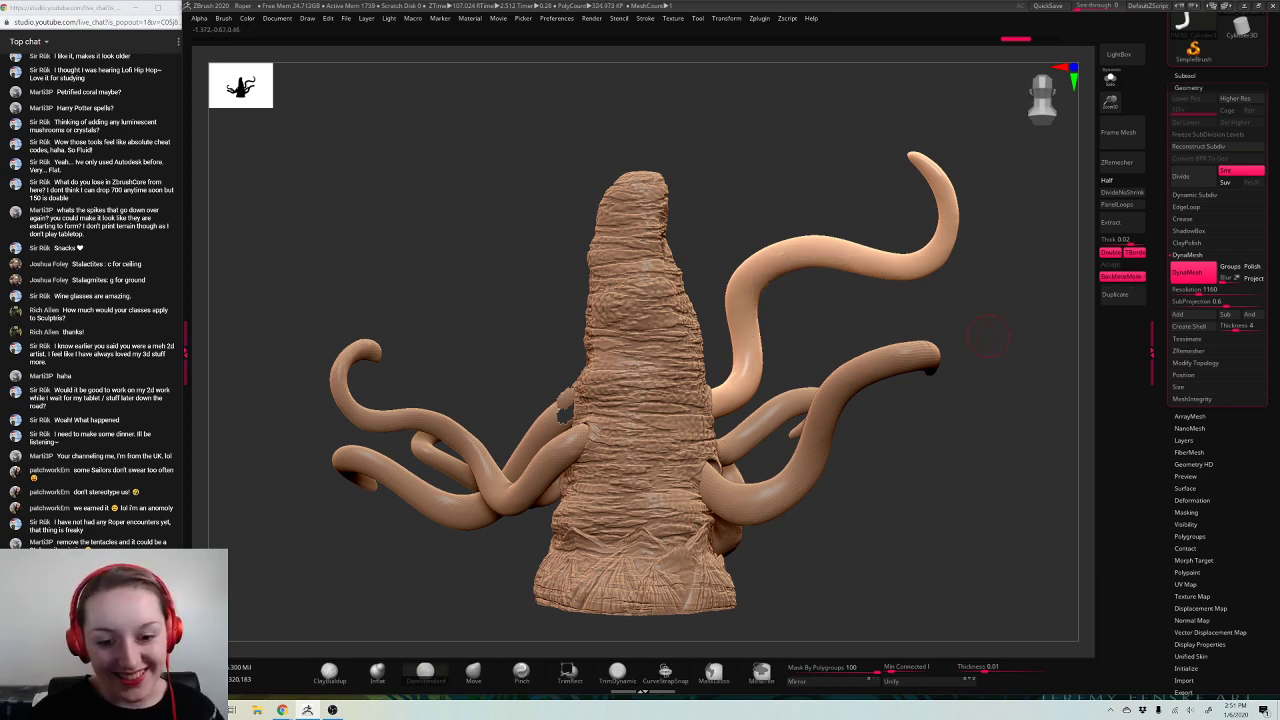
pyautogui.moveTo(993, 510); pyautogui.dragTo(956, 336)
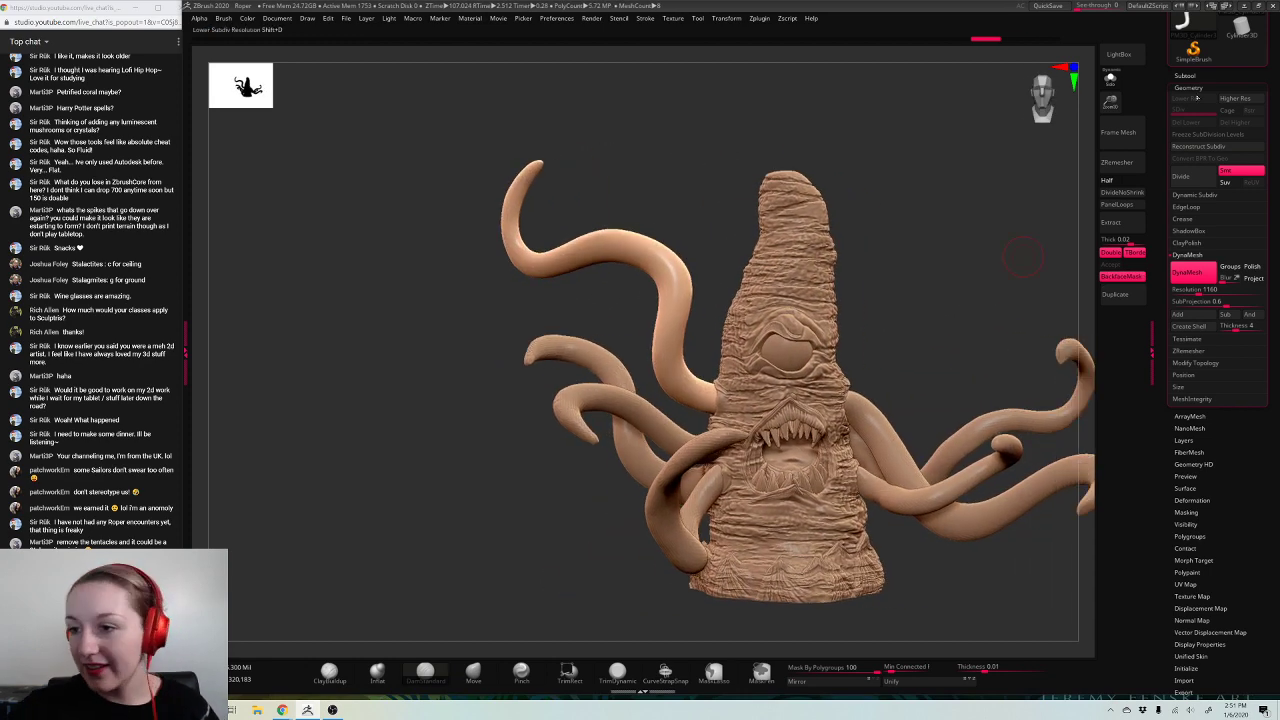
# Step: Open NoiseMaker from the Surface settings for the upper tentacle and fit the whole tentacle in its preview
pyautogui.click(1189, 78)
pyautogui.click(1189, 79)
pyautogui.click(1189, 79)
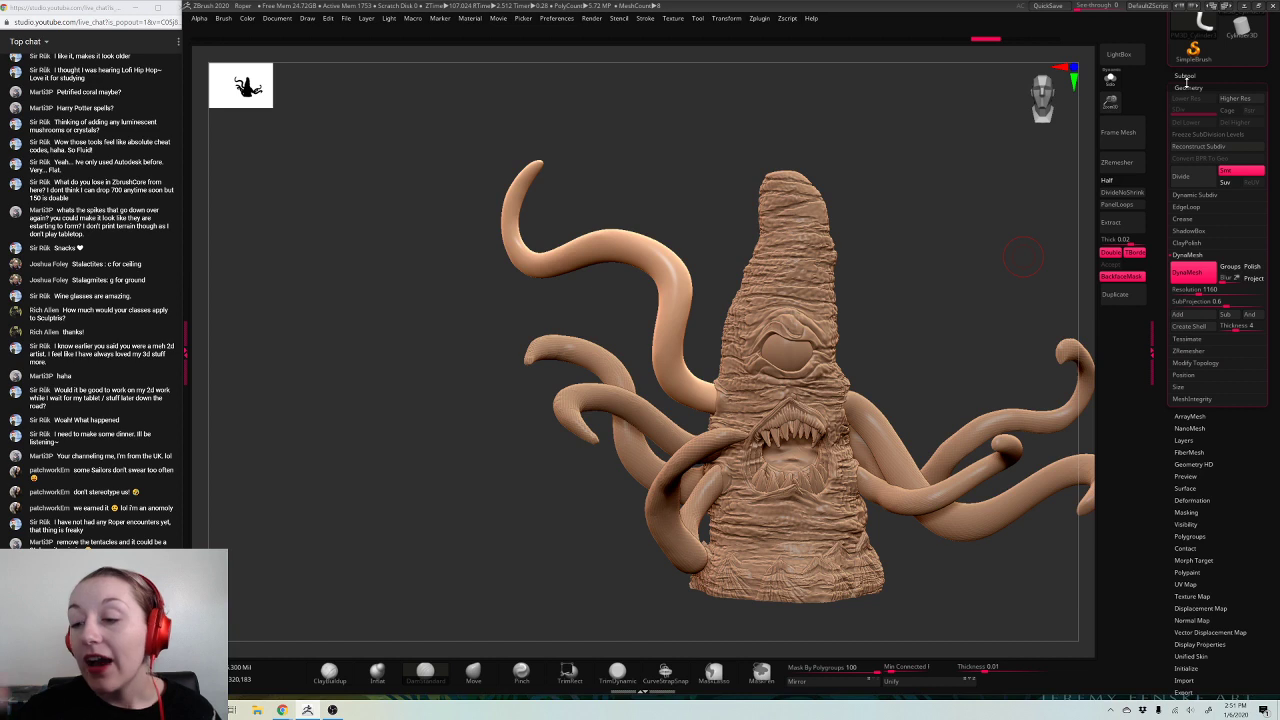
pyautogui.click(1195, 85)
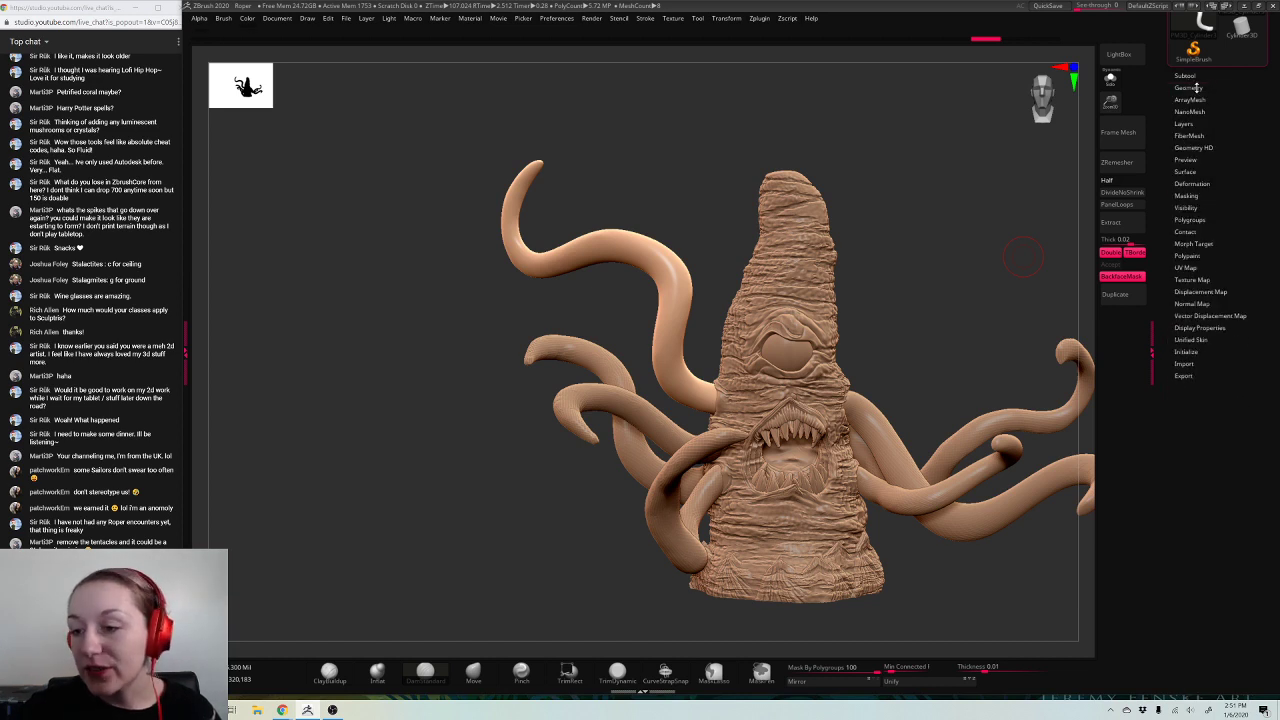
pyautogui.click(1185, 171)
pyautogui.keyDown('alt'); pyautogui.moveTo(983, 309); pyautogui.dragTo(952, 307); pyautogui.keyUp('alt')
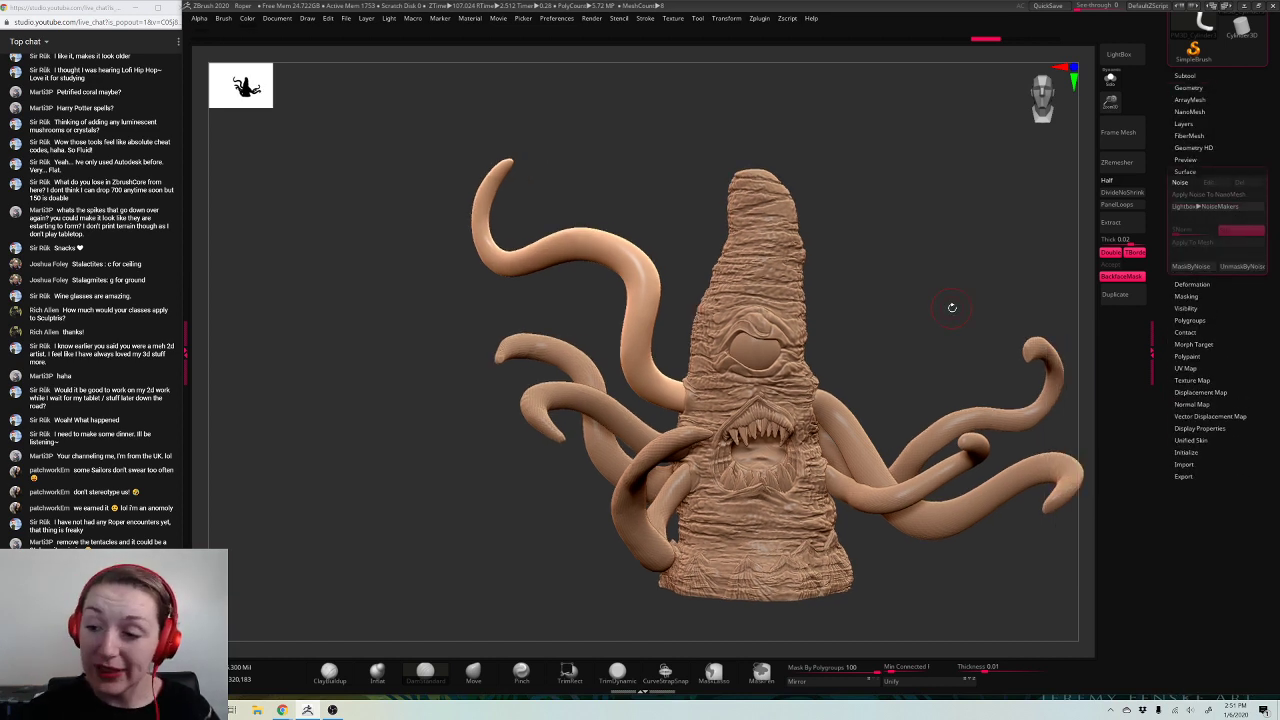
pyautogui.click(1182, 183)
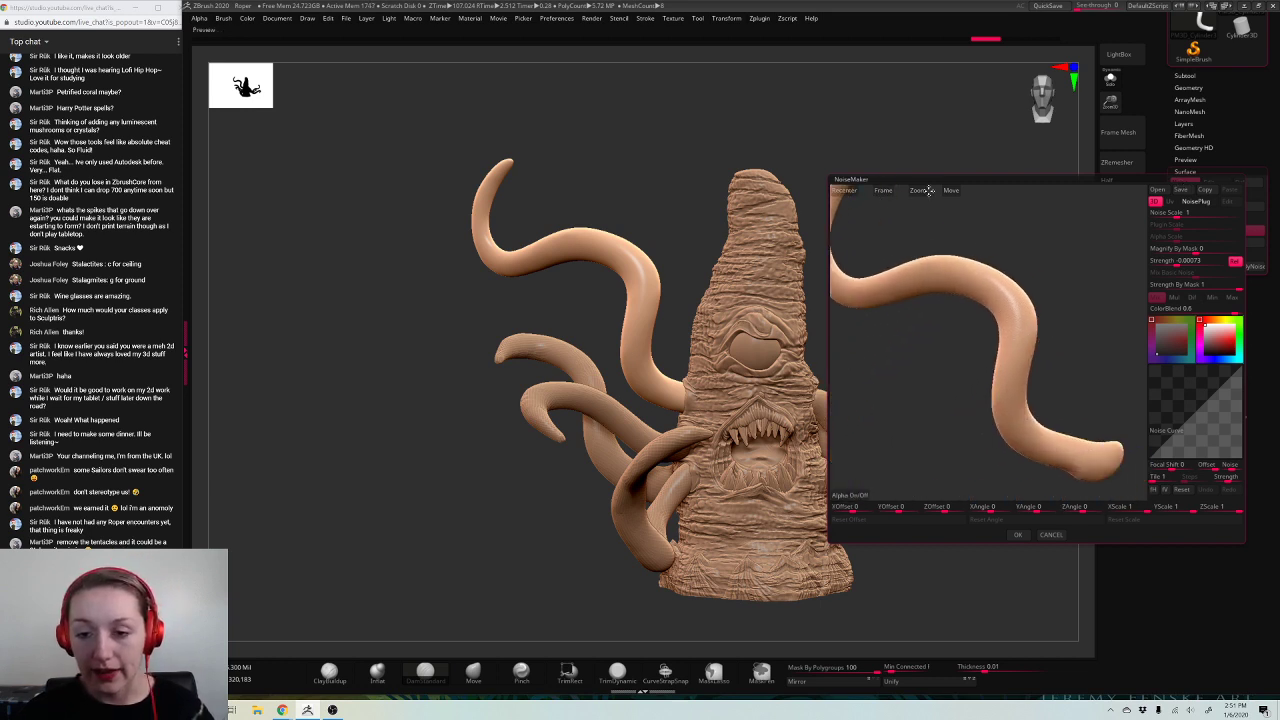
pyautogui.moveTo(925, 191); pyautogui.dragTo(925, 186)
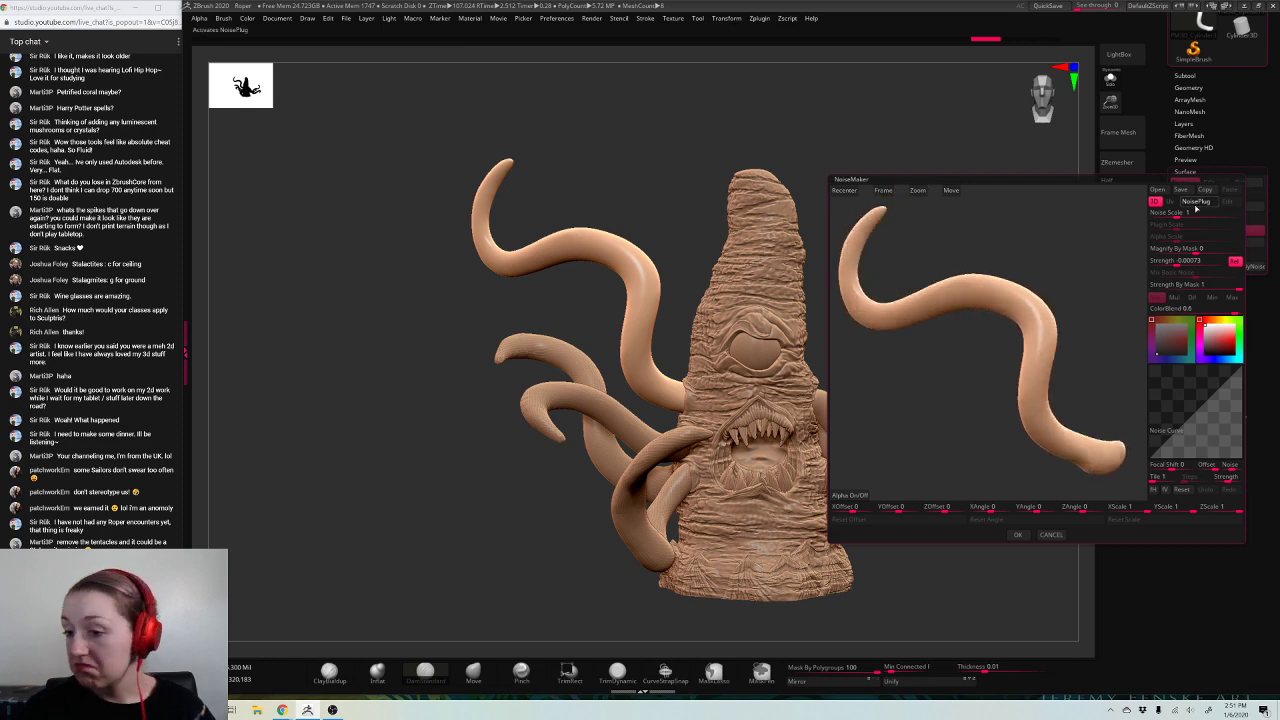
# Step: Compare the NoisePlug patterns Snakeskin, Voronoi and Dents, and assign Dents with its default style to the tentacle's noise
pyautogui.click(1195, 205)
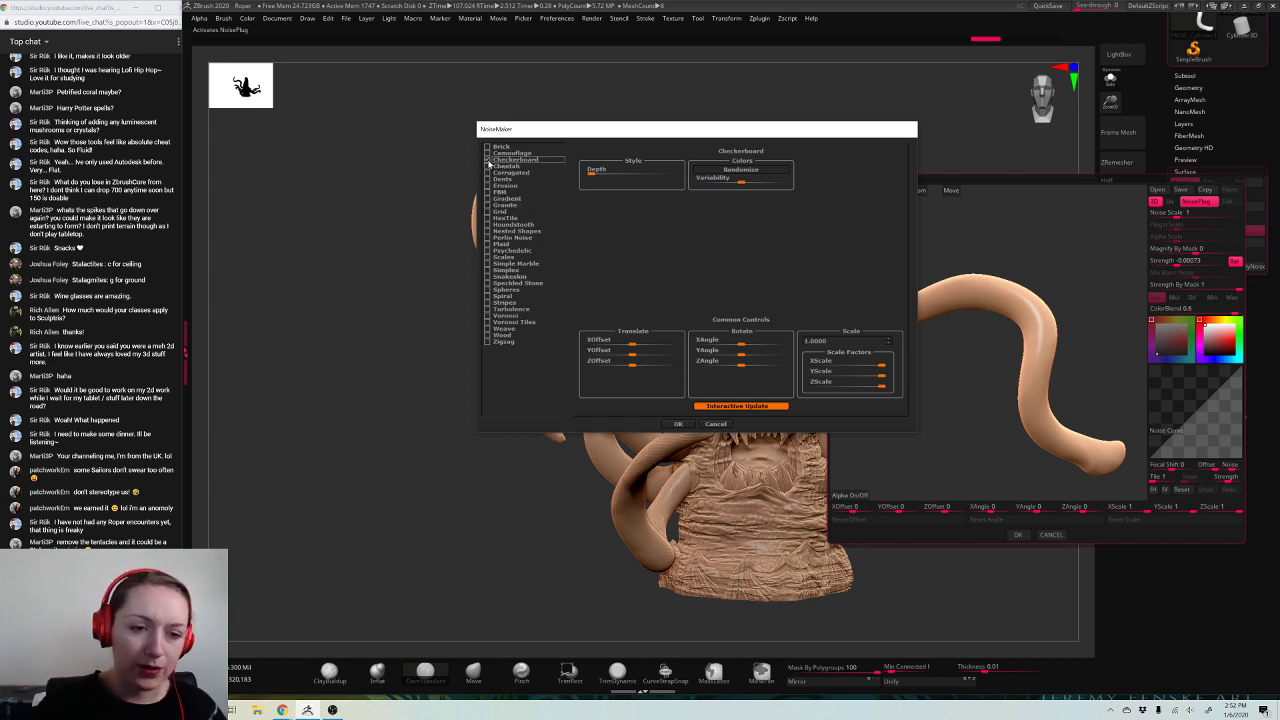
pyautogui.click(488, 179)
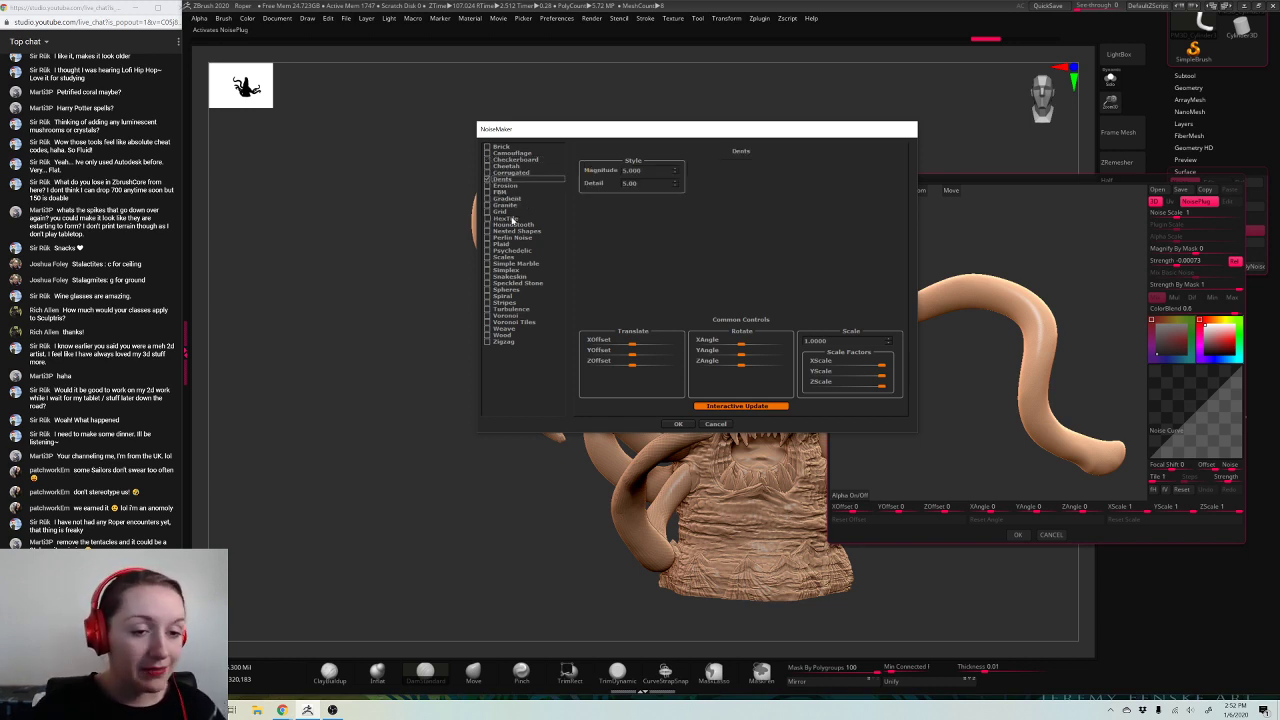
pyautogui.click(509, 277)
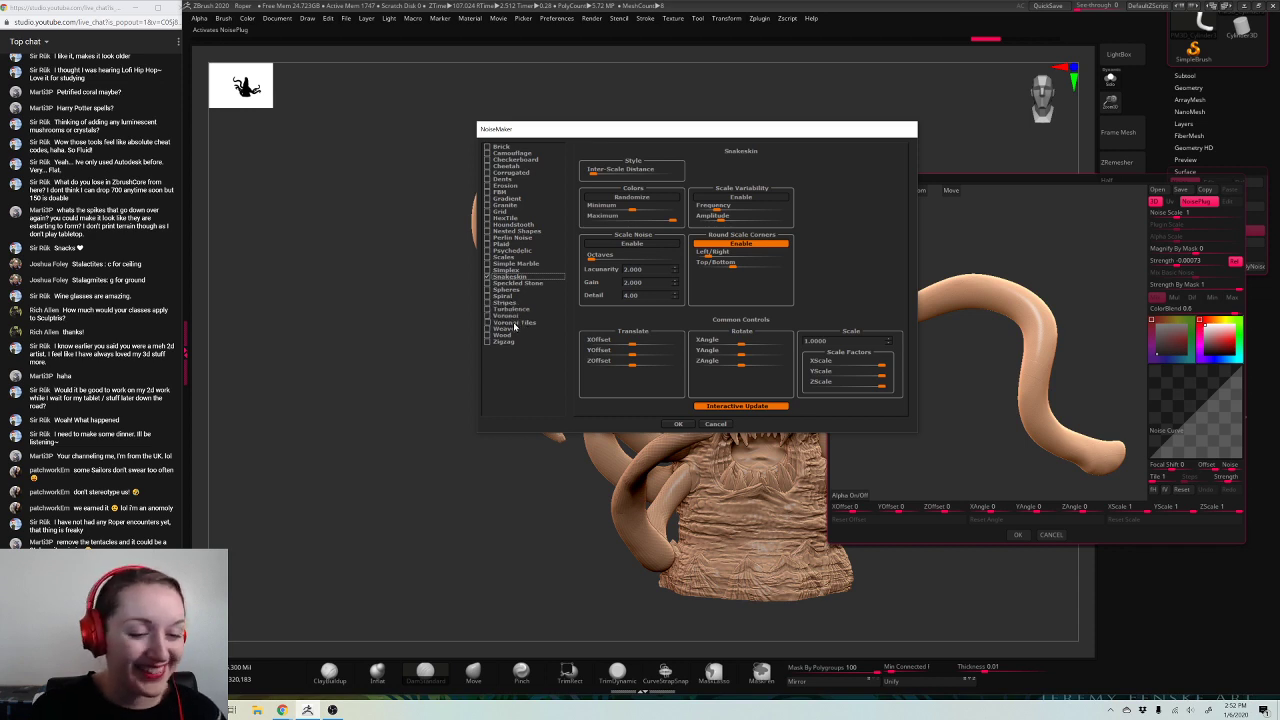
pyautogui.click(512, 316)
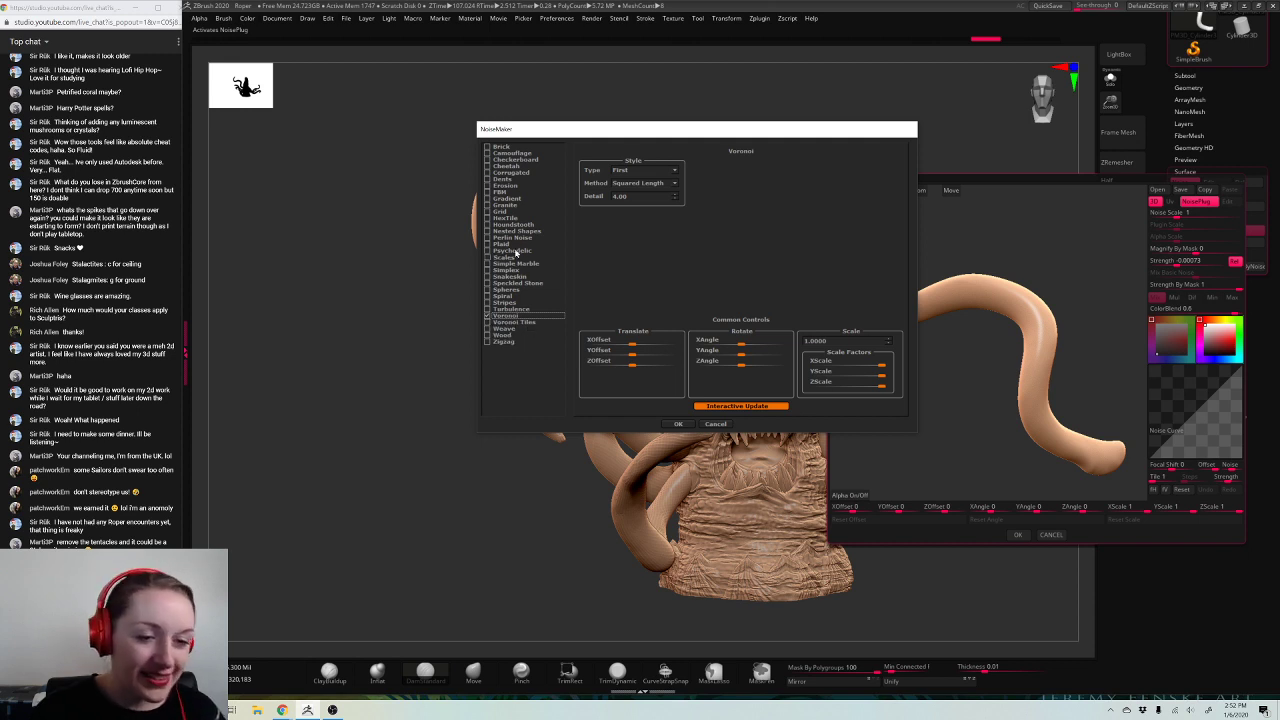
pyautogui.click(503, 179)
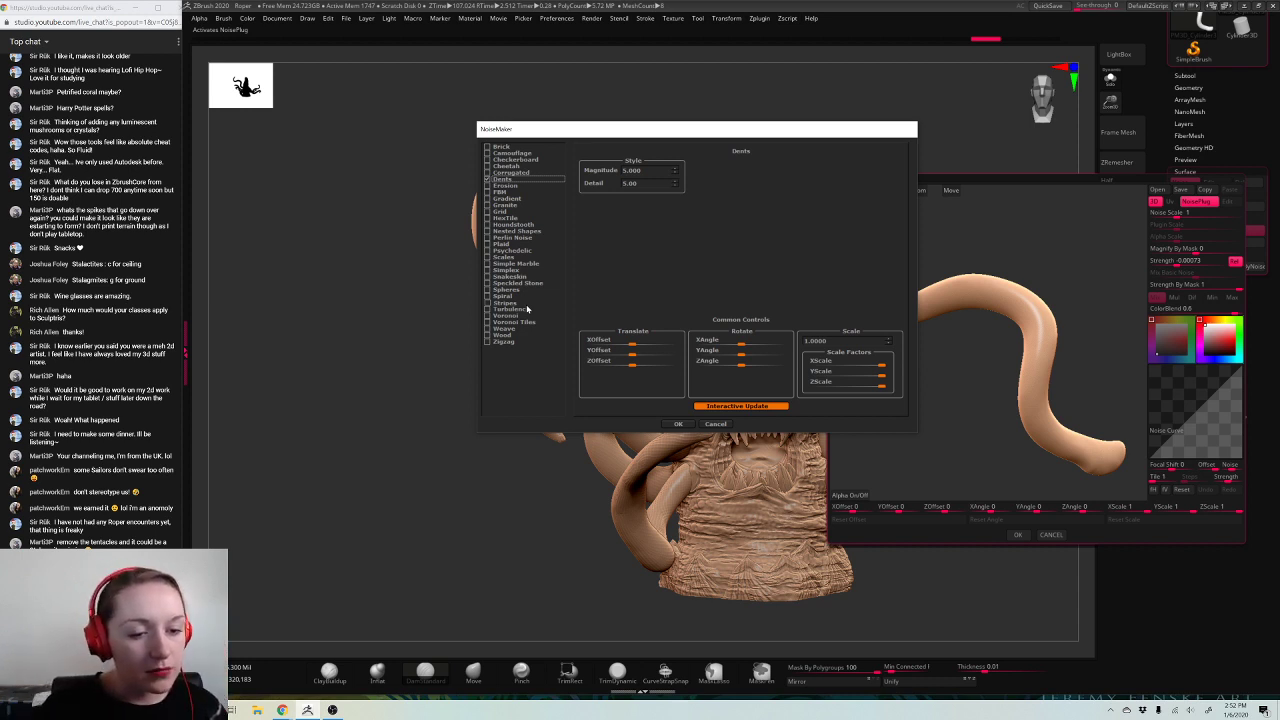
pyautogui.click(672, 424)
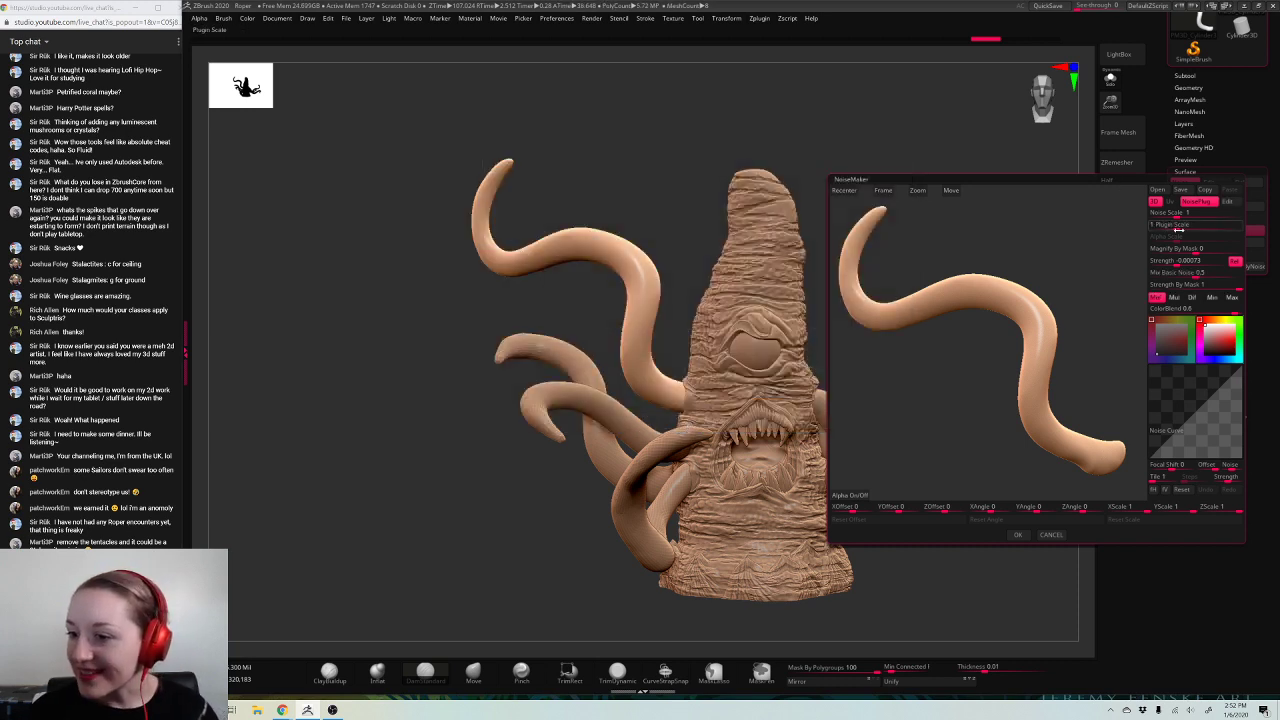
# Step: Set the Dents noise's Noise Scale to 512, Plugin Scale to about 0.66 and Strength to about 0.27
pyautogui.moveTo(1180, 212)
pyautogui.mouseDown()
pyautogui.moveTo(1205, 214)
pyautogui.moveTo(1165, 214)
pyautogui.mouseUp()
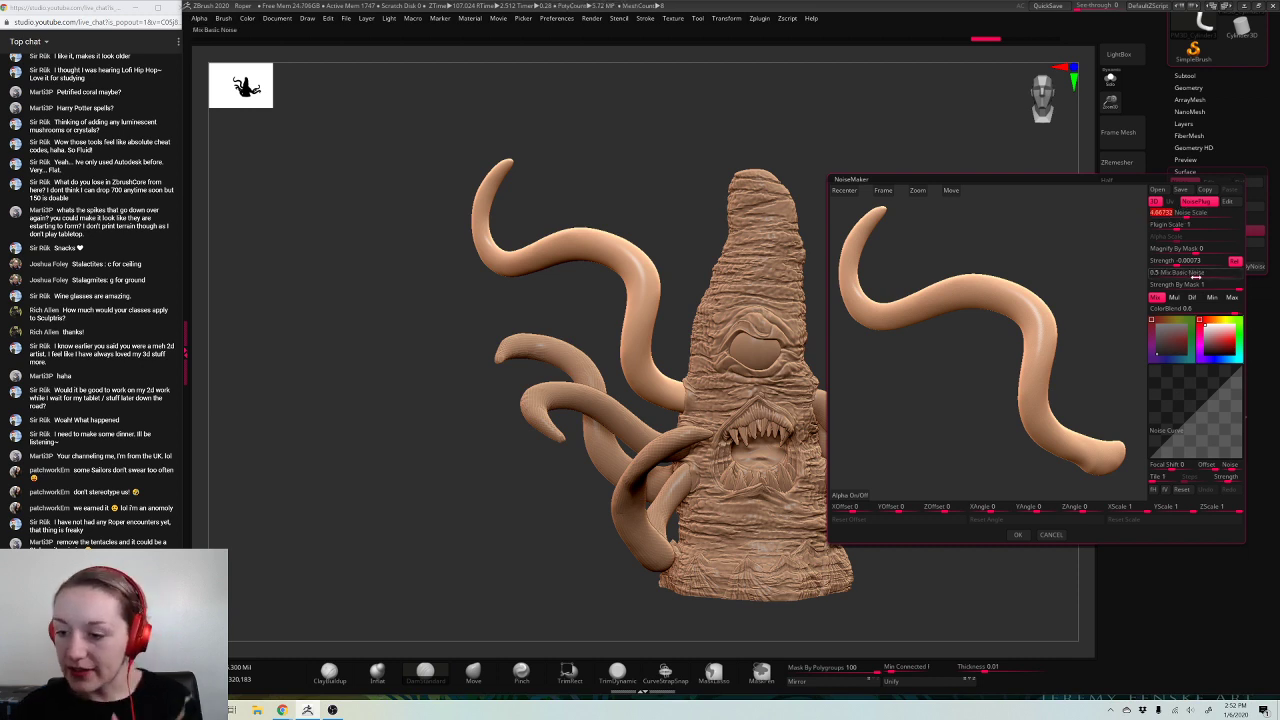
pyautogui.moveTo(1186, 262); pyautogui.dragTo(1229, 262)
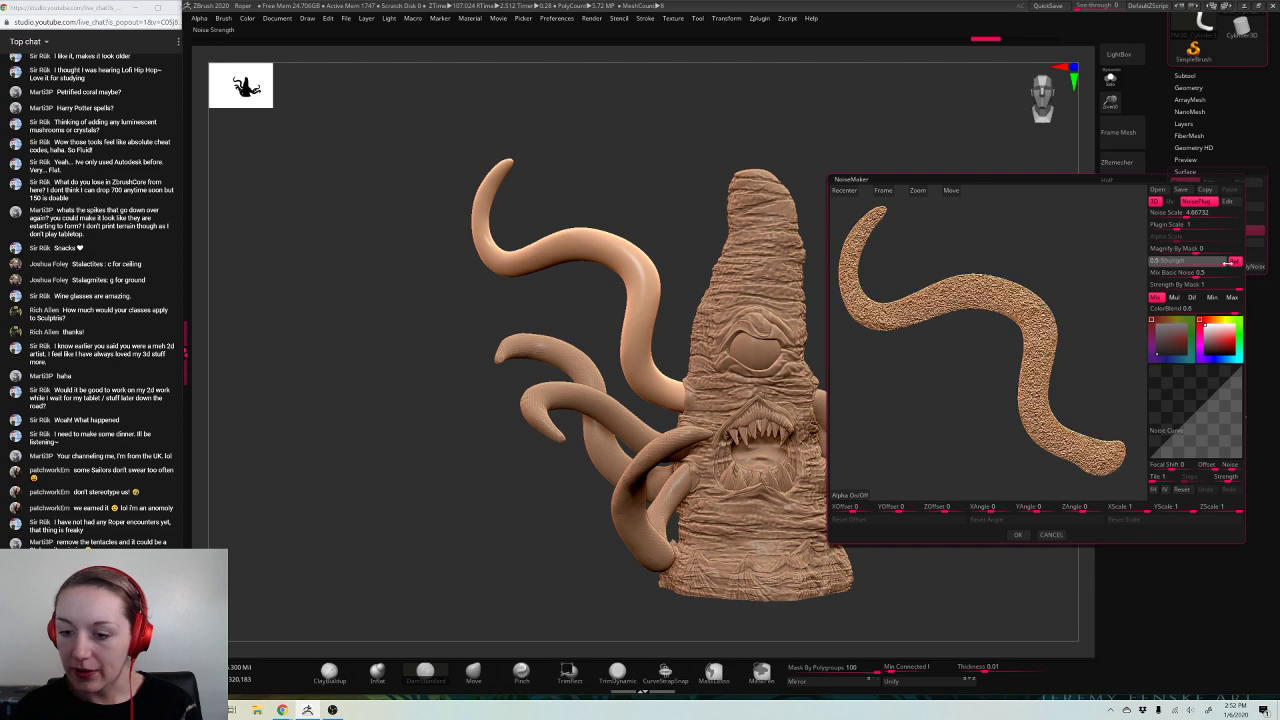
pyautogui.moveTo(1185, 213); pyautogui.dragTo(1251, 213)
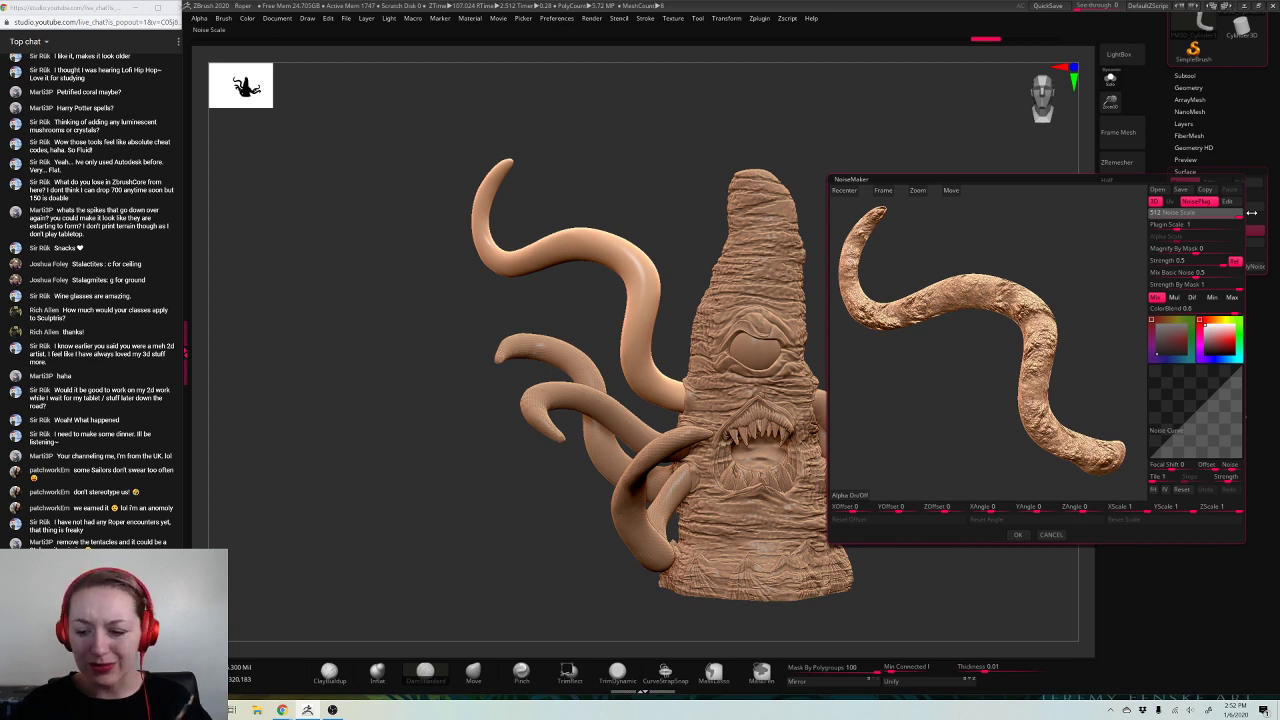
pyautogui.moveTo(1073, 308)
pyautogui.mouseDown()
pyautogui.moveTo(1050, 337)
pyautogui.moveTo(1081, 278)
pyautogui.moveTo(1077, 325)
pyautogui.mouseUp()
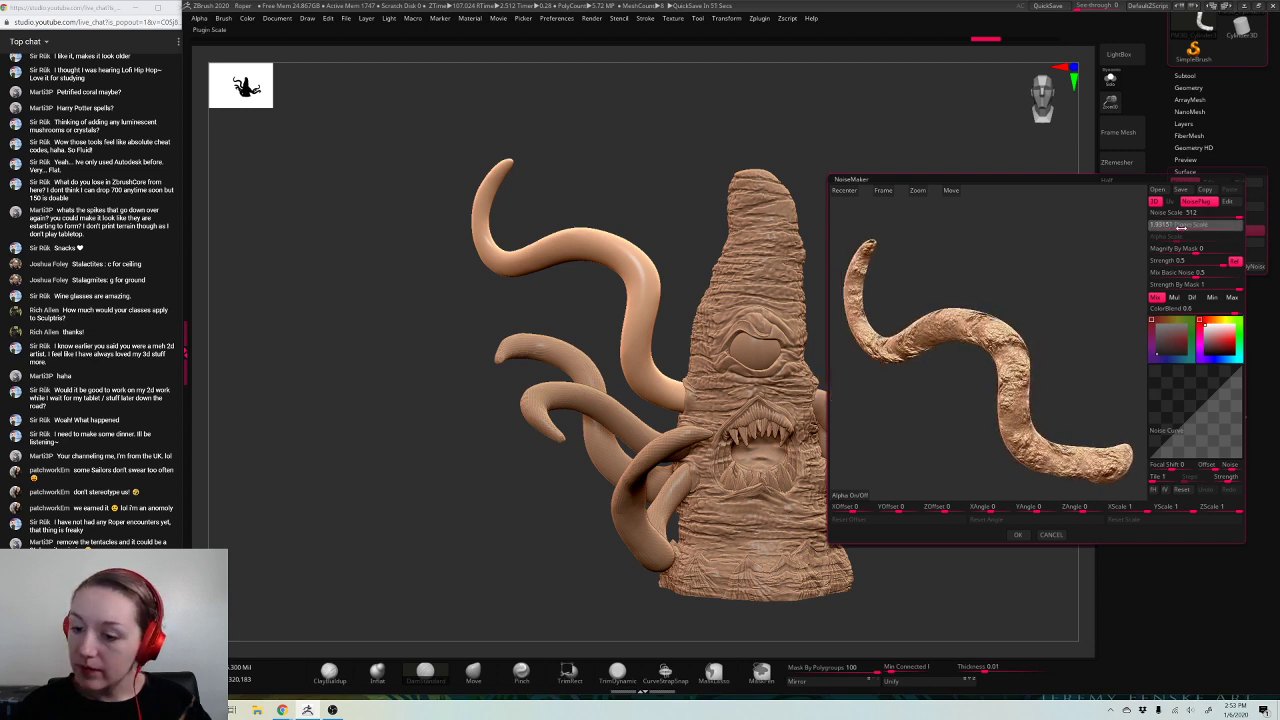
pyautogui.moveTo(1185, 226); pyautogui.dragTo(1155, 264)
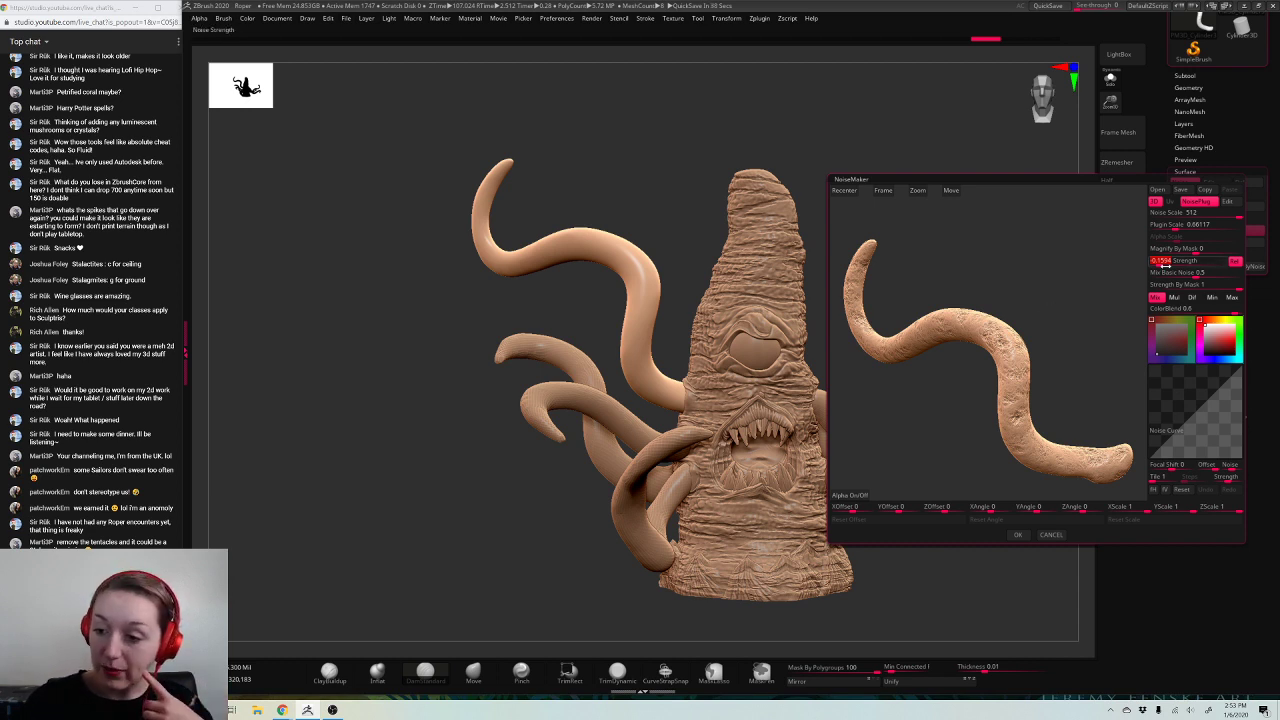
pyautogui.moveTo(1165, 263); pyautogui.dragTo(1220, 268)
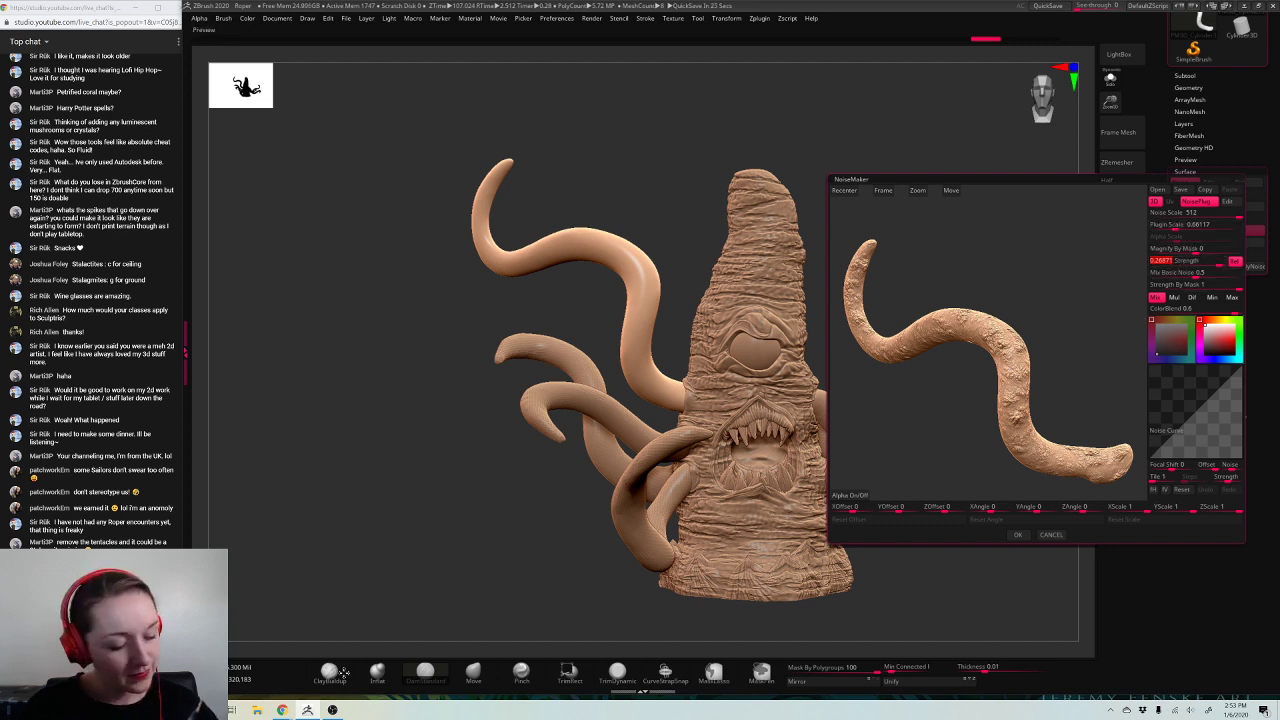
# Step: Switch to Chrome, change the background music to the "Chill Lofi Hip Hop Beats: Relaxing Chillhop Study Music" mix, and return to ZBrush
pyautogui.moveTo(282, 710)
pyautogui.click(272, 674)
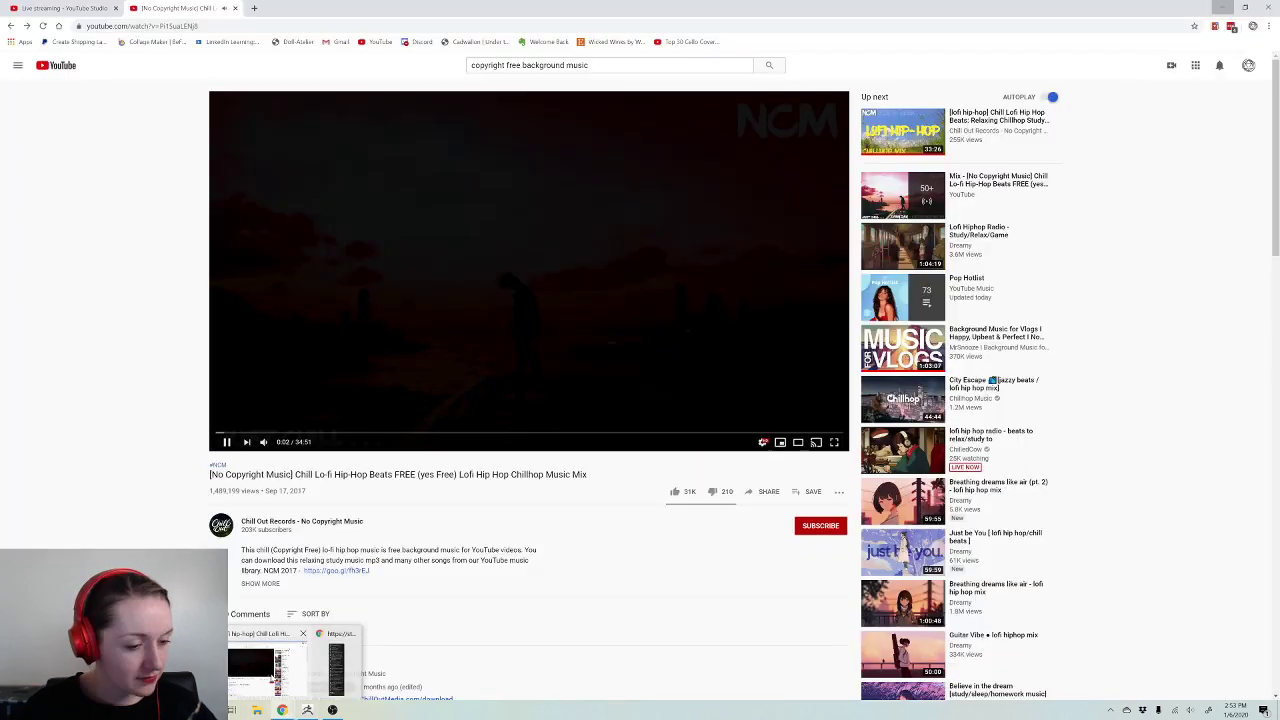
pyautogui.click(686, 392)
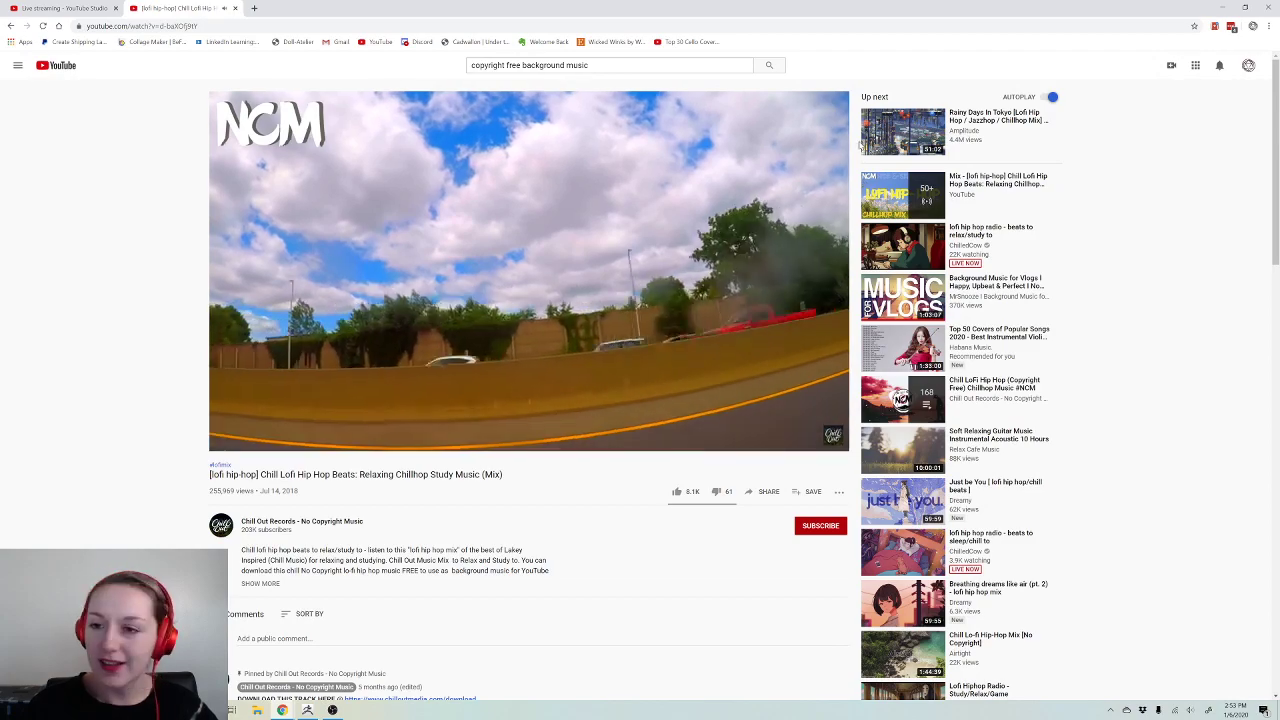
pyautogui.hotkey('alt', 'Tab')
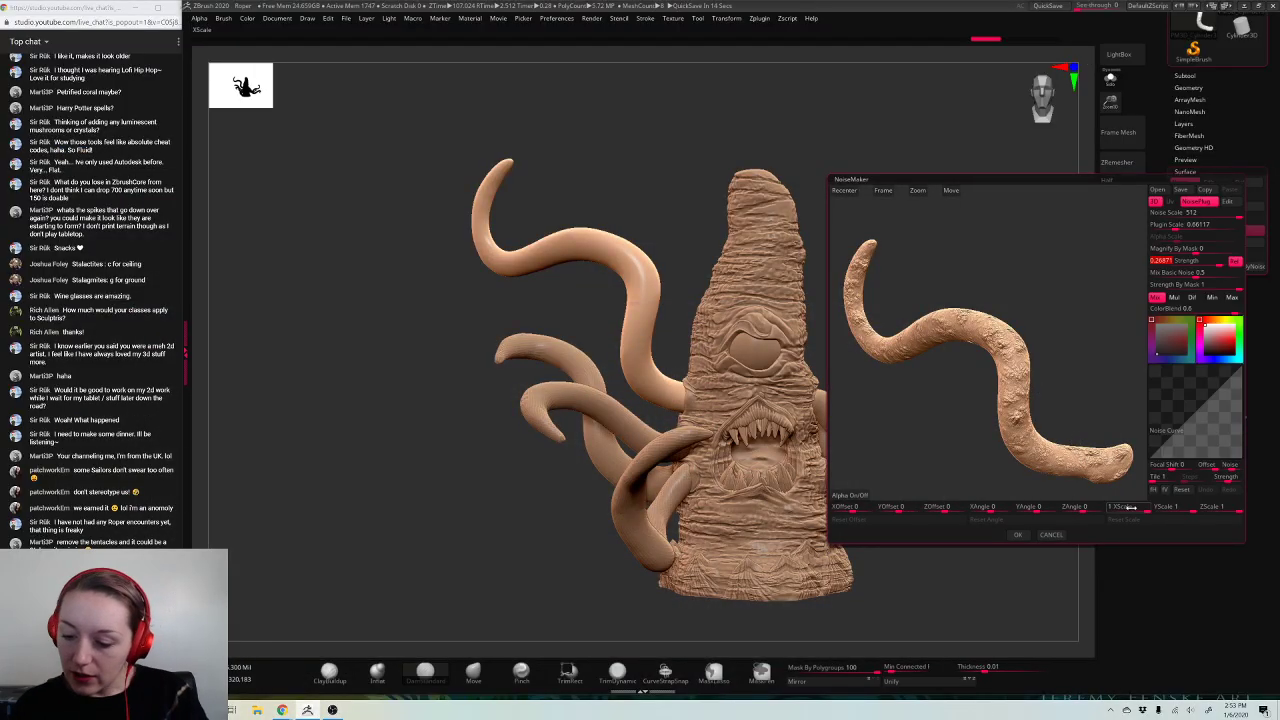
# Step: Set the noise's YScale to about 0.83, XAngle 133, YAngle -35, YOffset about 0.45 and ZOffset about -0.19, adjust XOffset, and accept the noise
pyautogui.moveTo(1140, 510); pyautogui.dragTo(1186, 512)
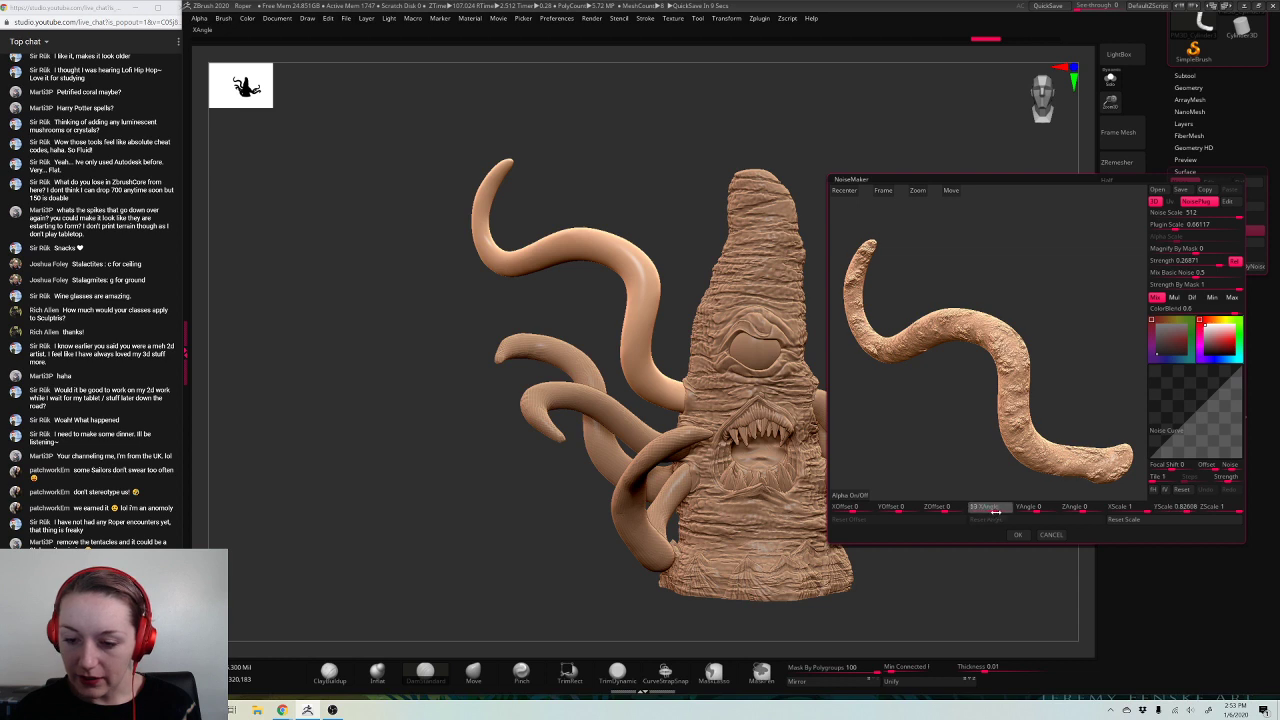
pyautogui.moveTo(988, 510); pyautogui.dragTo(1031, 508)
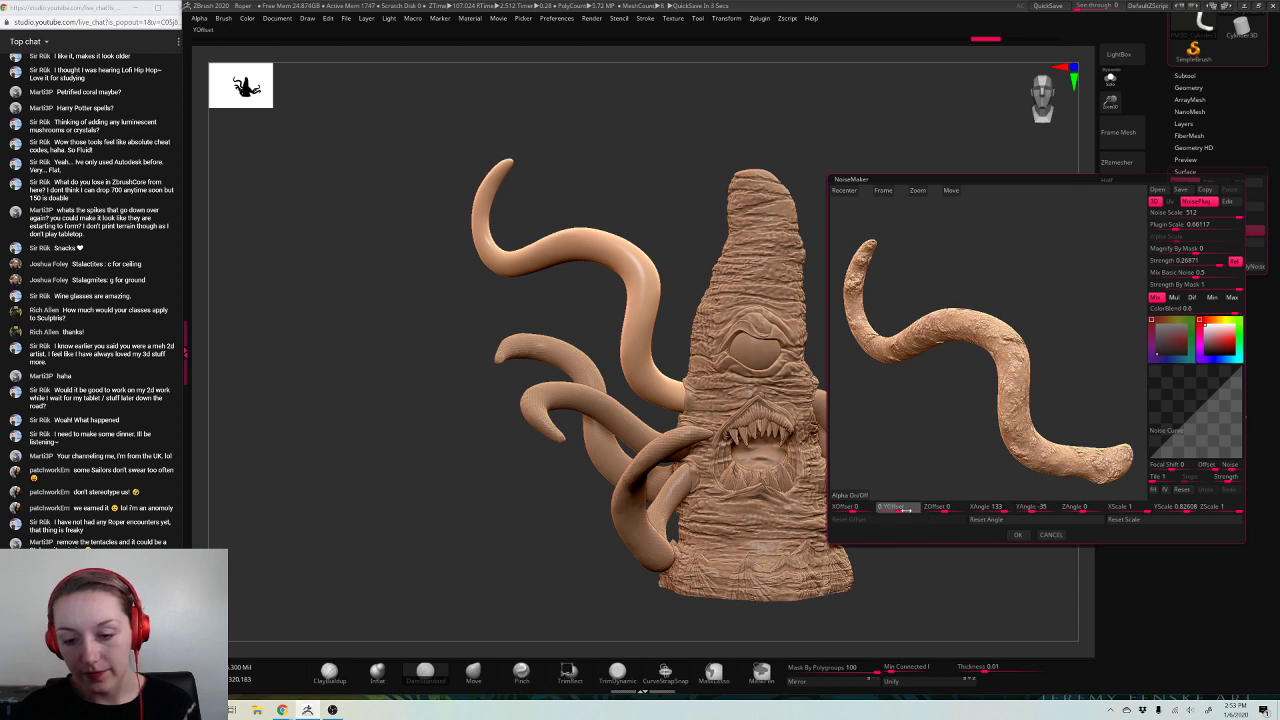
pyautogui.moveTo(899, 509); pyautogui.dragTo(940, 509)
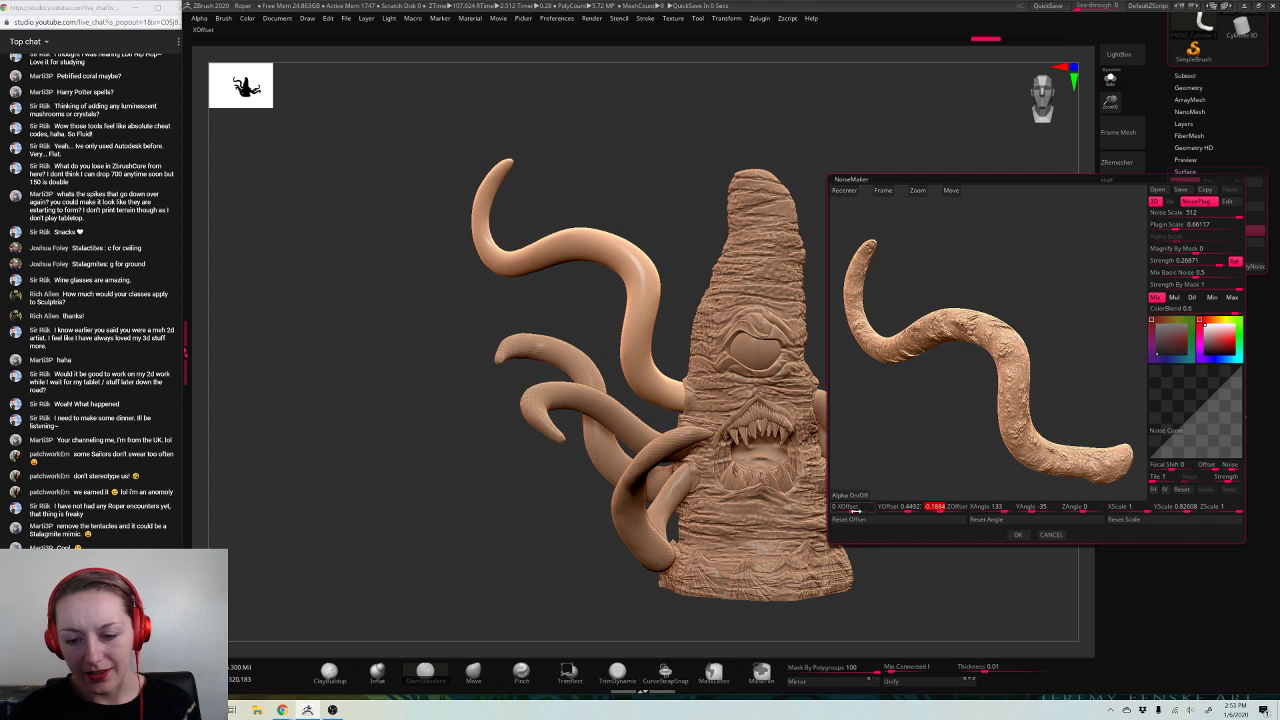
pyautogui.moveTo(849, 509); pyautogui.dragTo(851, 510)
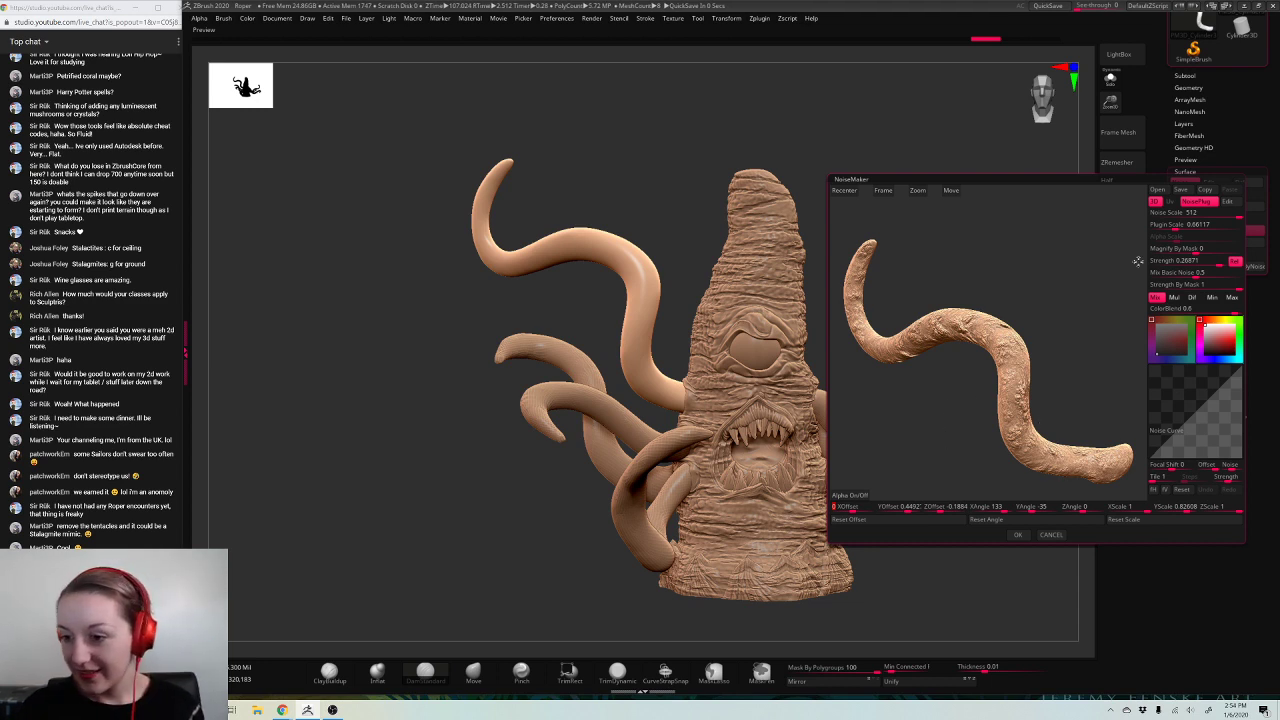
pyautogui.click(1019, 536)
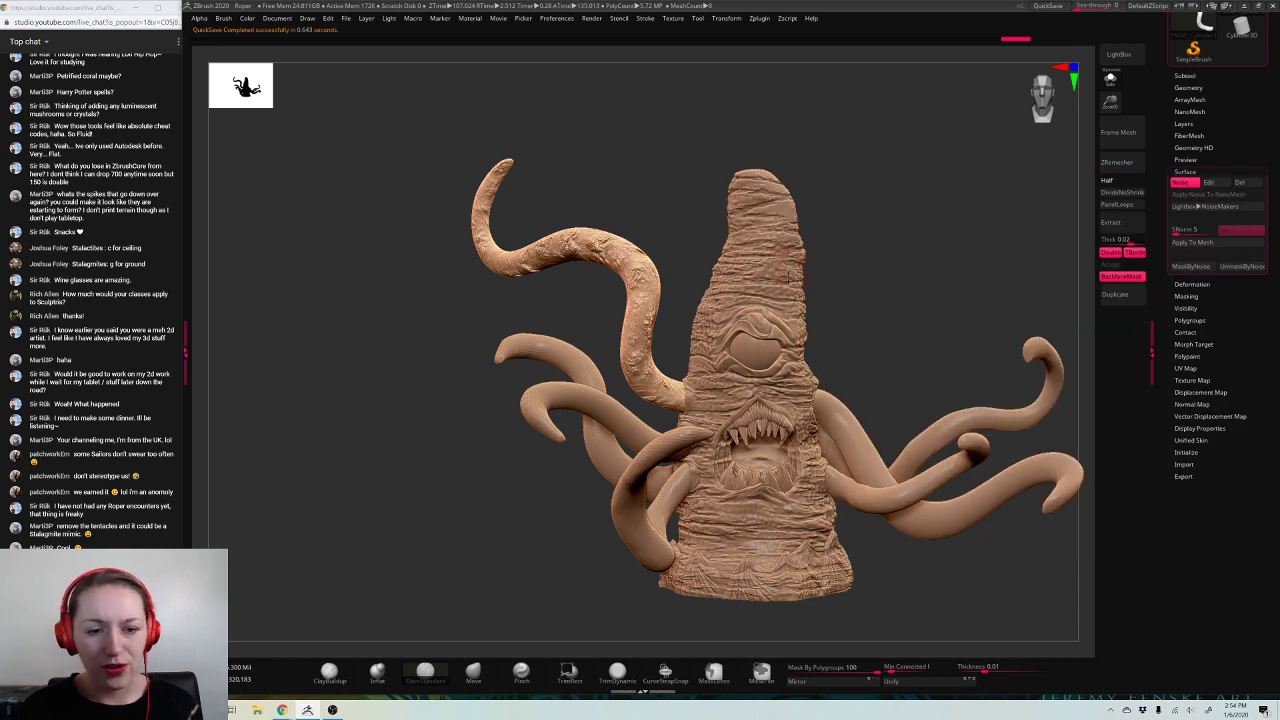
# Step: Try applying the surface noise to the upper tentacle's mesh, undo it, and check the noise preview from the front and side
pyautogui.click(1192, 242)
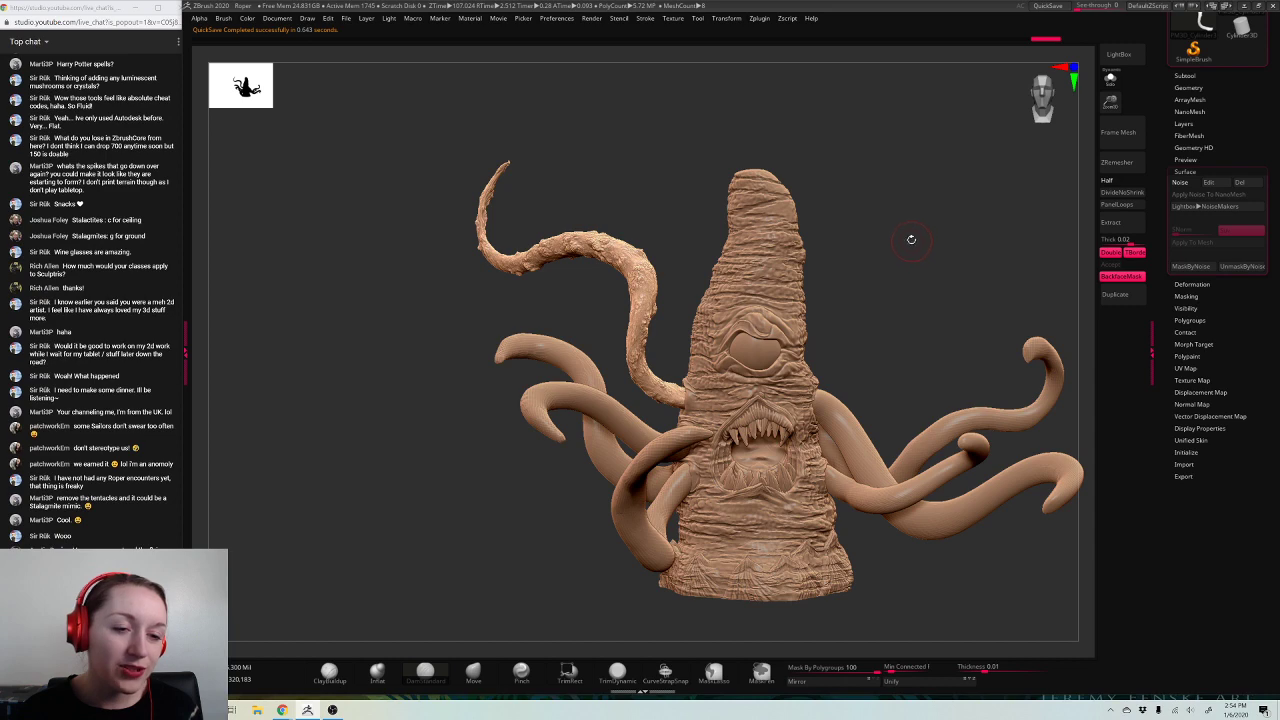
pyautogui.moveTo(909, 237)
pyautogui.mouseDown()
pyautogui.moveTo(956, 238)
pyautogui.moveTo(904, 240)
pyautogui.mouseUp()
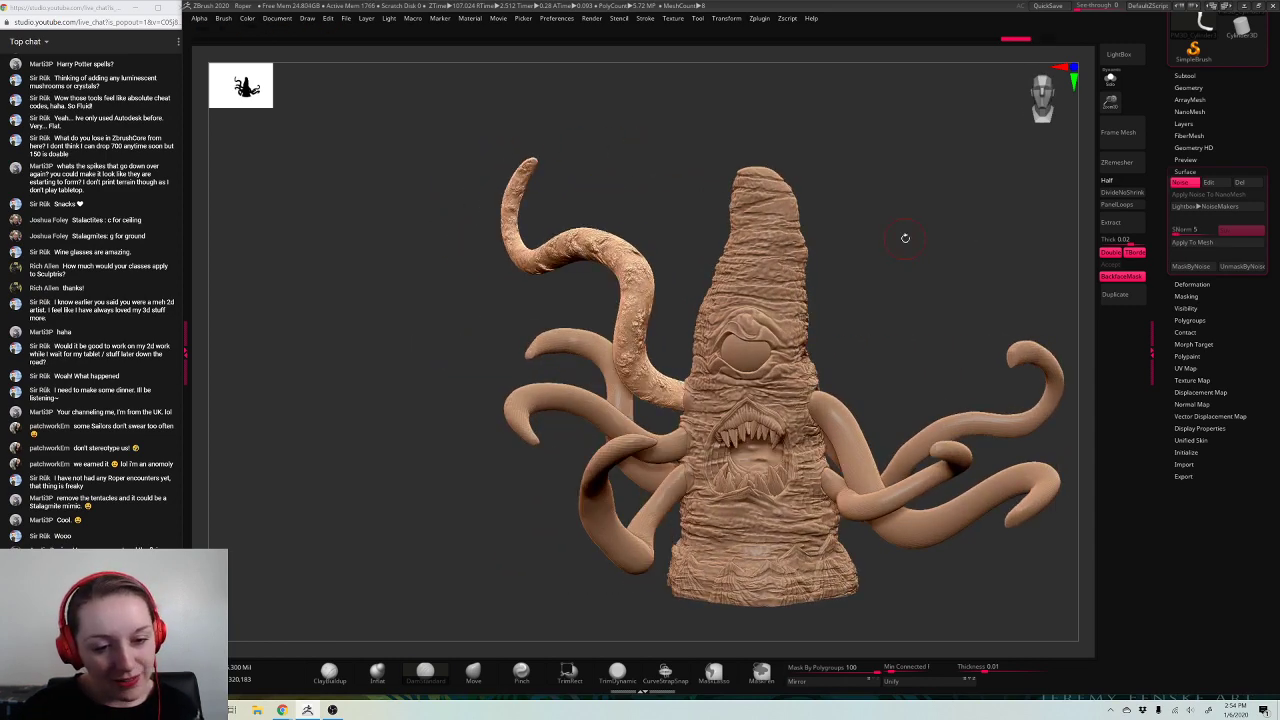
pyautogui.moveTo(900, 247); pyautogui.dragTo(929, 251)
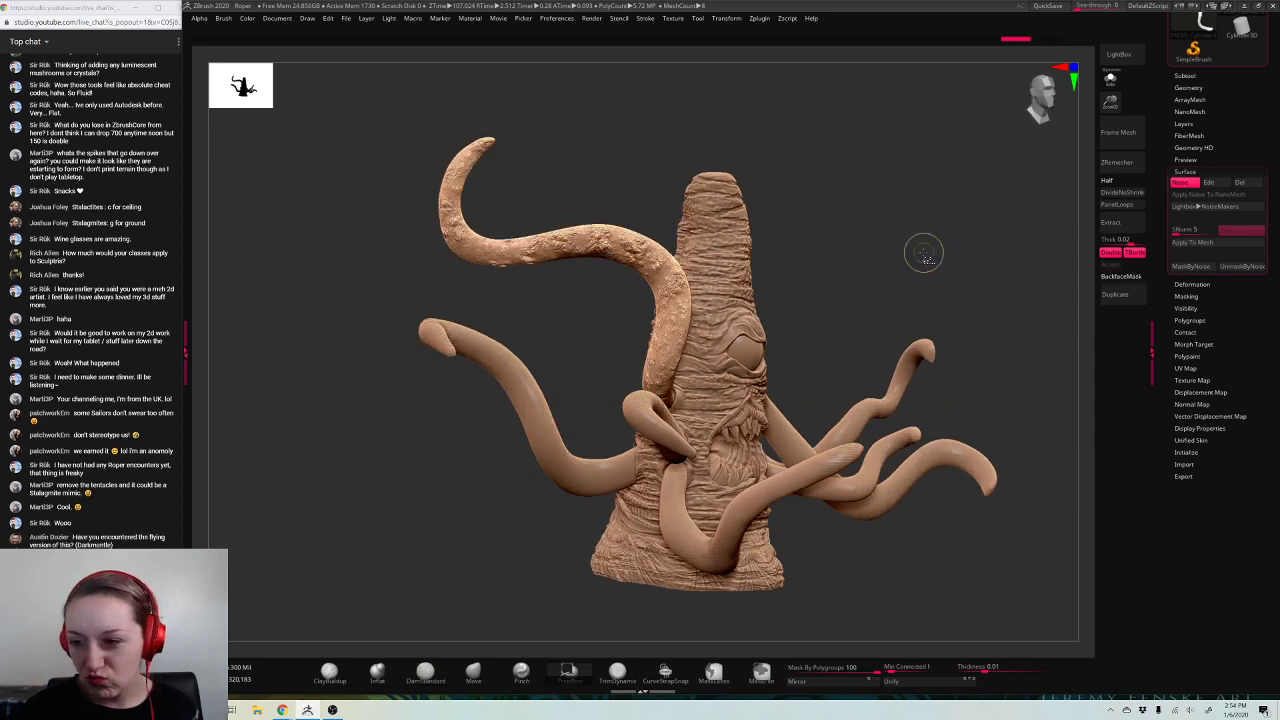
pyautogui.hotkey('ctrl', 'shift', 'z')
pyautogui.hotkey('ctrl', 'z')
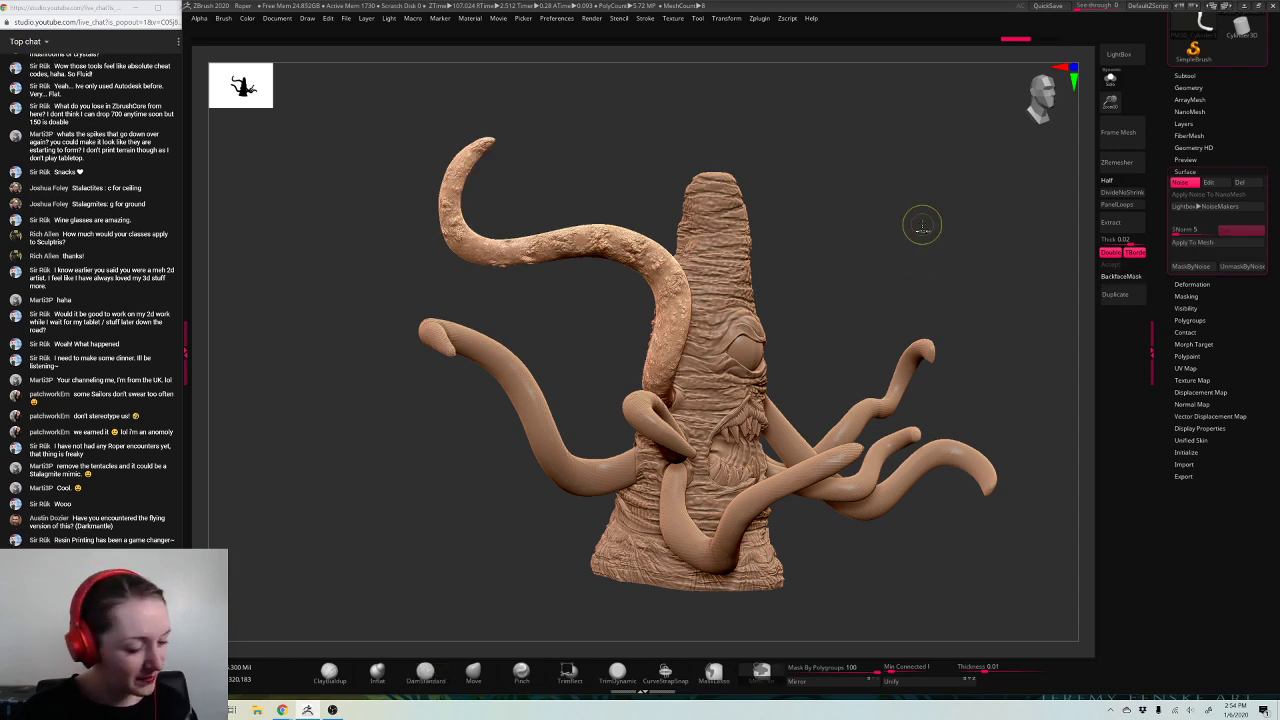
# Step: Restore the applied noise on the upper tentacle, try inflating its thinned mesh with the transform gizmo, and check it from the side
pyautogui.hotkey('ctrl', 'shift', 'z')
pyautogui.moveTo(977, 269); pyautogui.dragTo(973, 281)
pyautogui.press('w')
pyautogui.hotkey('ctrl', 'z')
pyautogui.hotkey('ctrl', 'z')
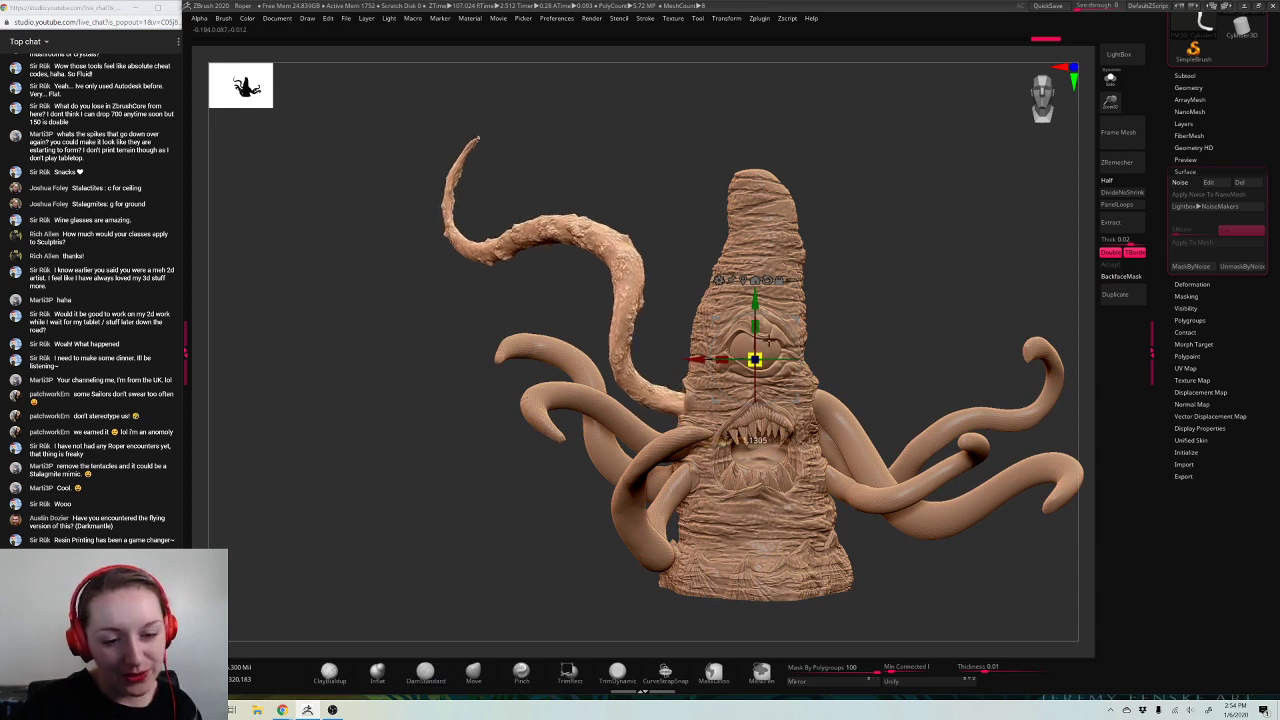
pyautogui.hotkey('ctrl', 'shift', 'z')
pyautogui.keyDown('alt'); pyautogui.click(643, 290); pyautogui.keyUp('alt')
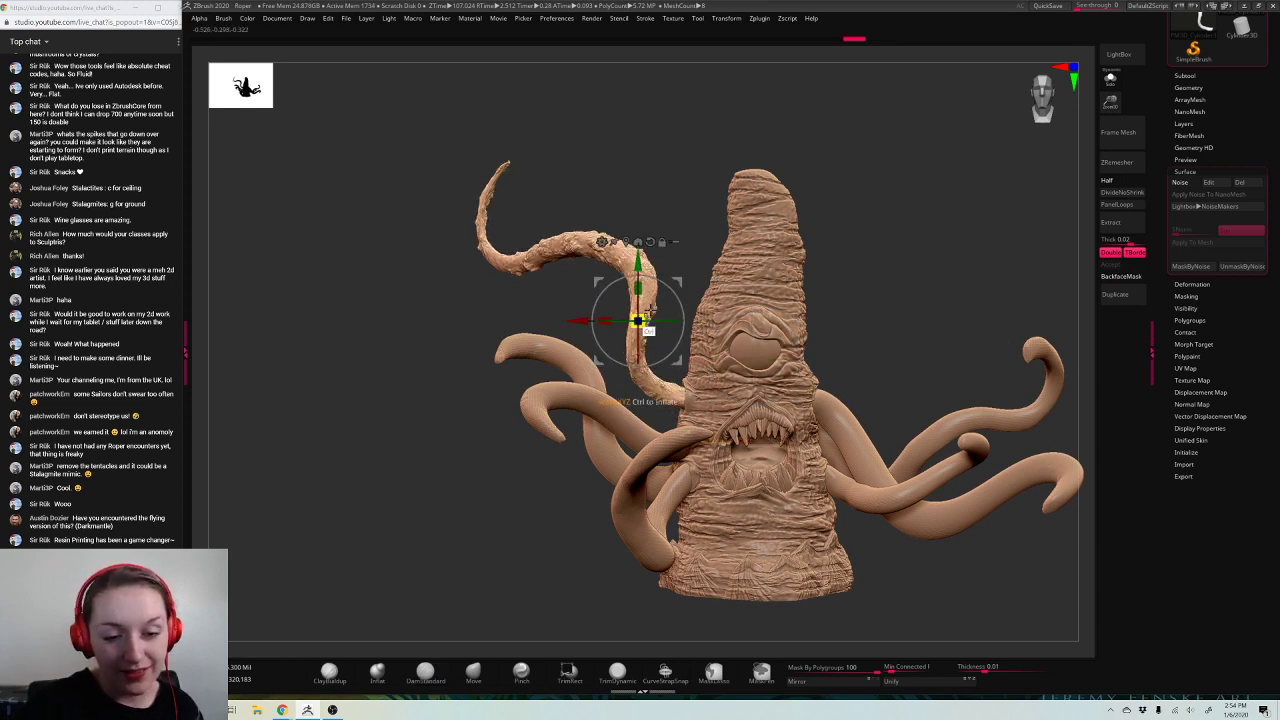
pyautogui.keyDown('ctrl'); pyautogui.moveTo(658, 302); pyautogui.dragTo(678, 282); pyautogui.keyUp('ctrl')
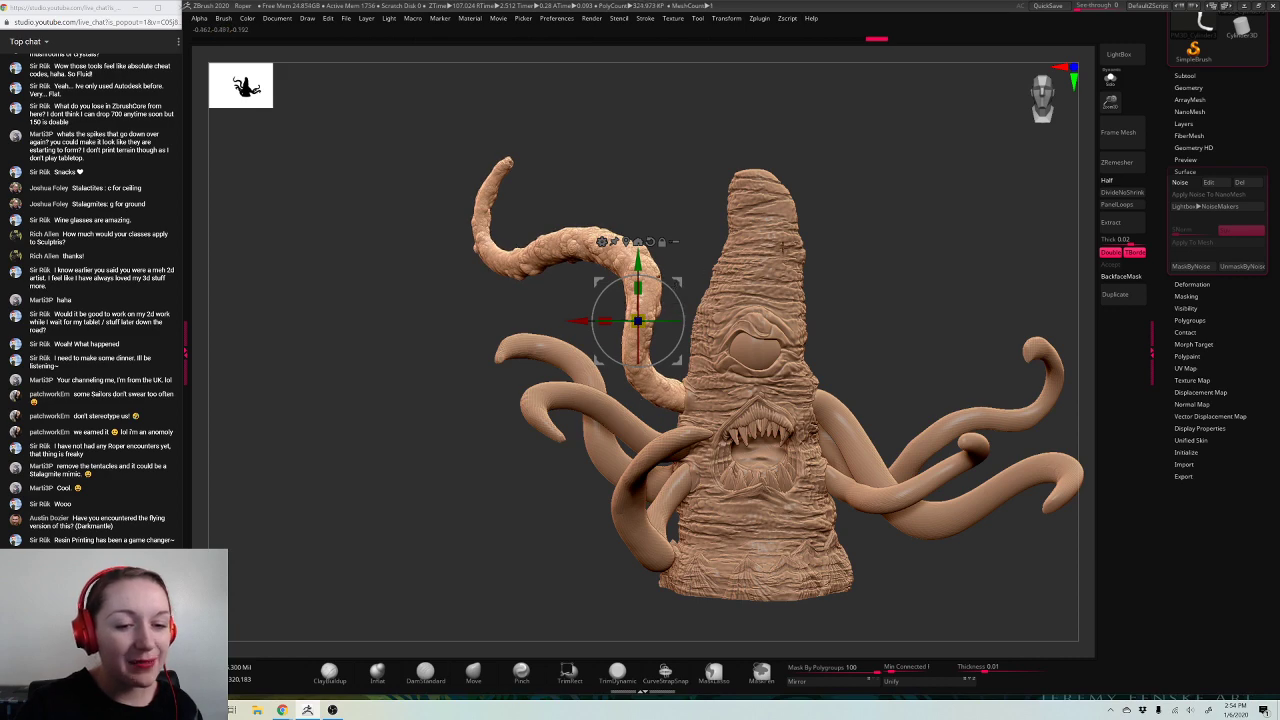
pyautogui.press('q')
pyautogui.moveTo(935, 242)
pyautogui.mouseDown()
pyautogui.moveTo(965, 241)
pyautogui.moveTo(949, 289)
pyautogui.mouseUp()
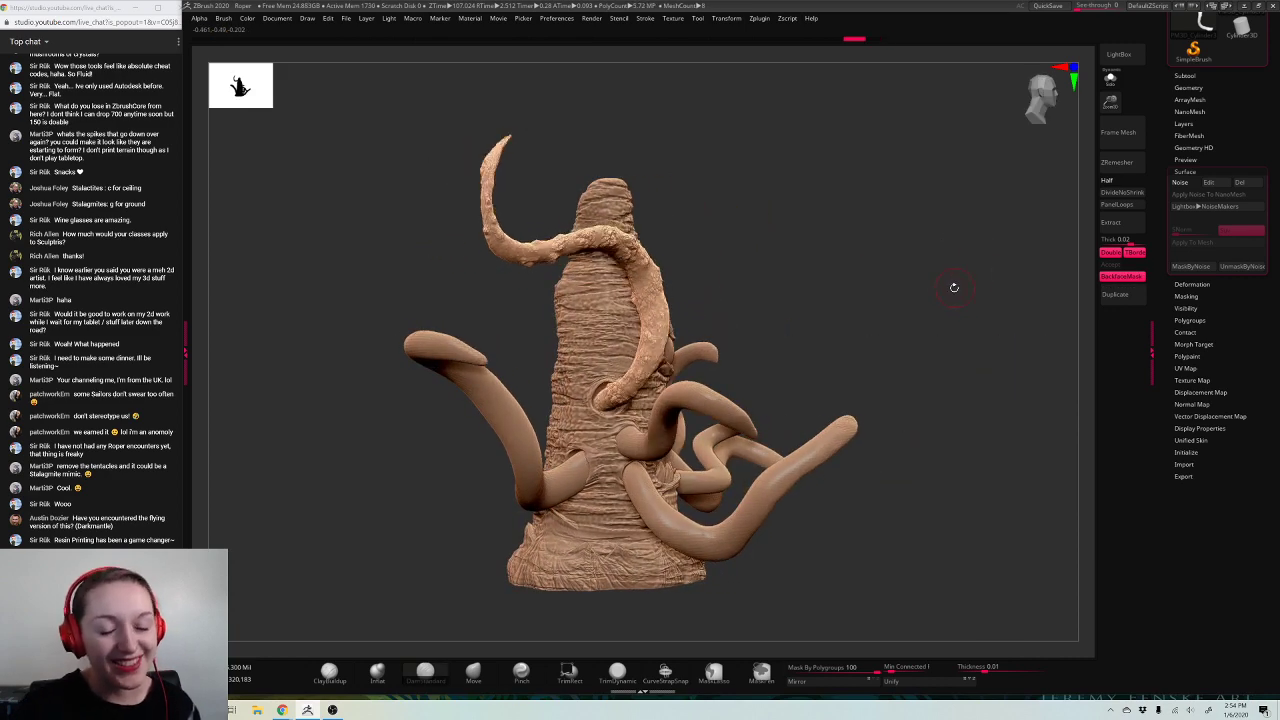
# Step: Try enlarging the noise-textured upper tentacle with the transform gizmo and check its size against the body from the front
pyautogui.press('w')
pyautogui.moveTo(637, 320); pyautogui.dragTo(672, 352)
pyautogui.moveTo(678, 283); pyautogui.dragTo(679, 264)
pyautogui.moveTo(638, 302); pyautogui.dragTo(683, 254)
pyautogui.press('q')
pyautogui.moveTo(1062, 266); pyautogui.dragTo(1003, 280)
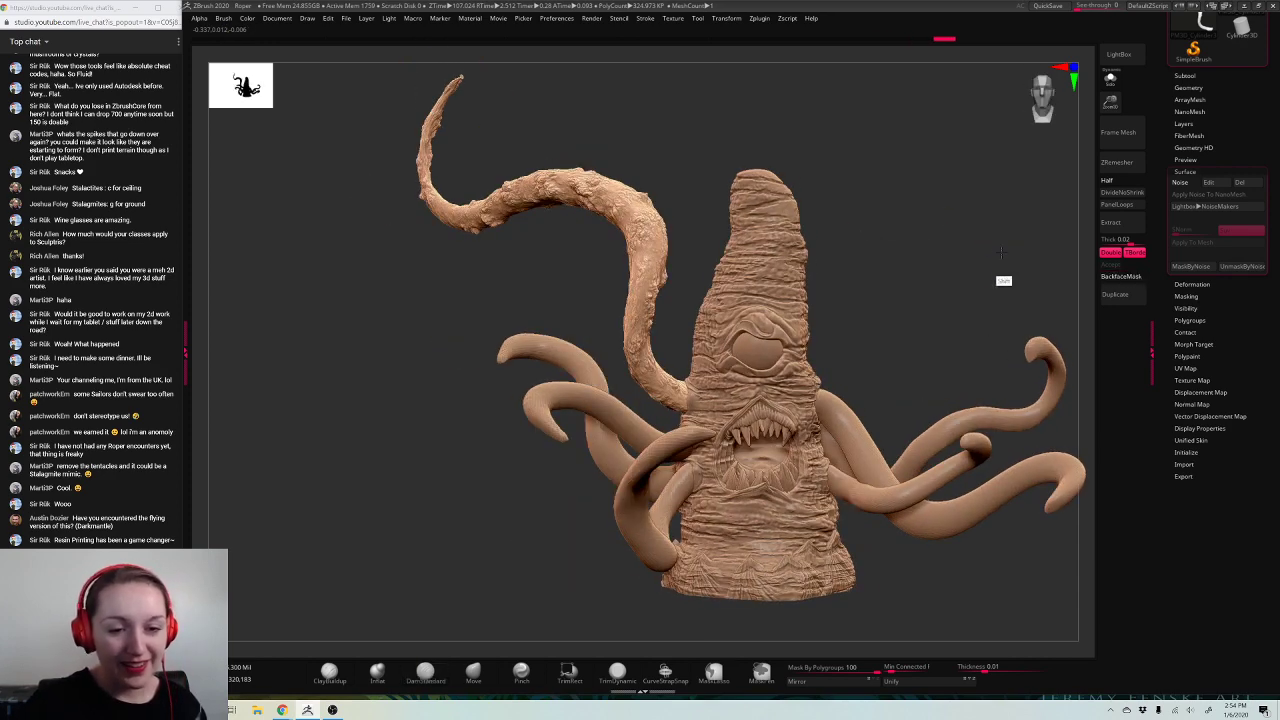
pyautogui.moveTo(1110, 104); pyautogui.dragTo(1097, 90)
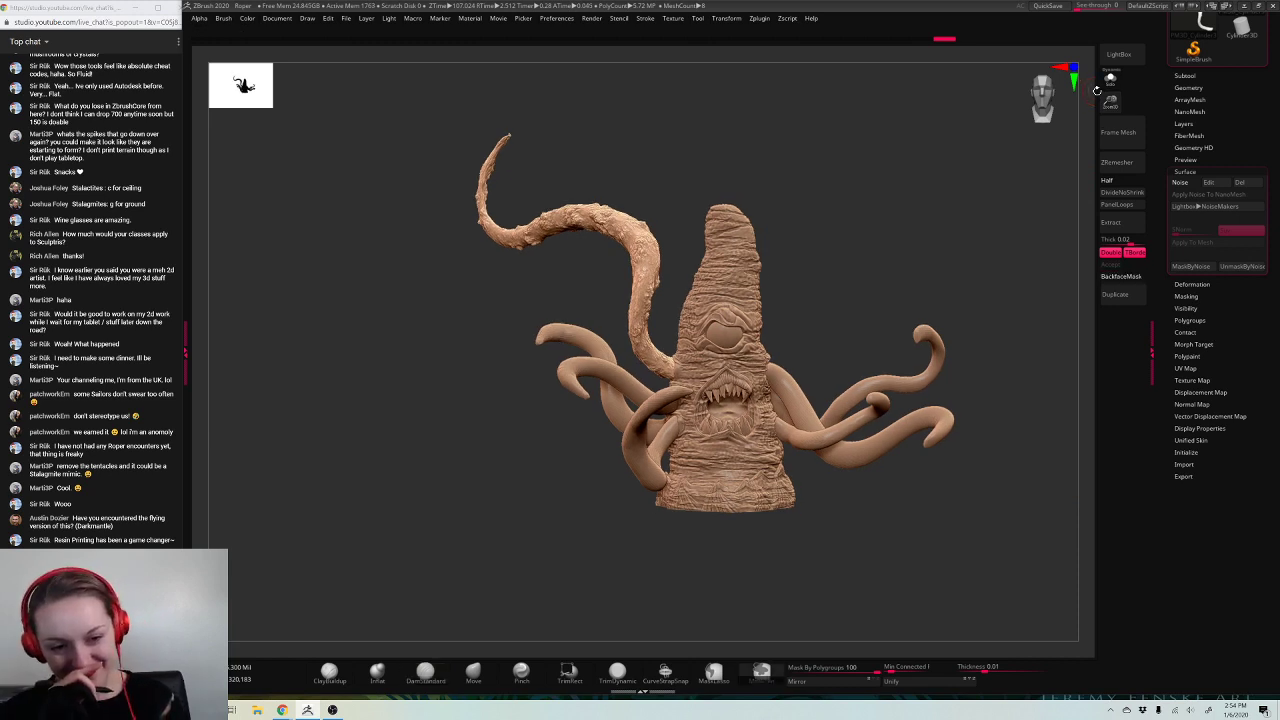
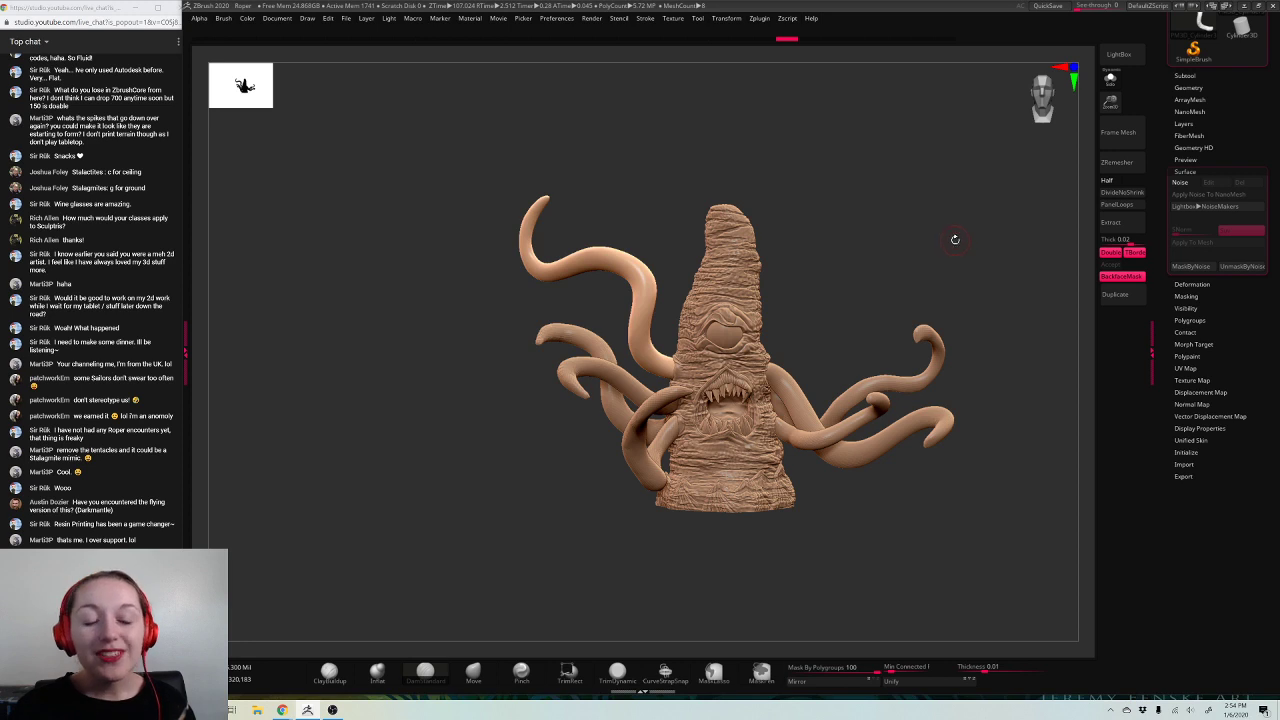
# Step: Reactivate the upper tentacle's surface noise, set SNorm to 0, and try applying the noise to the mesh before undoing the application
pyautogui.click(1183, 182)
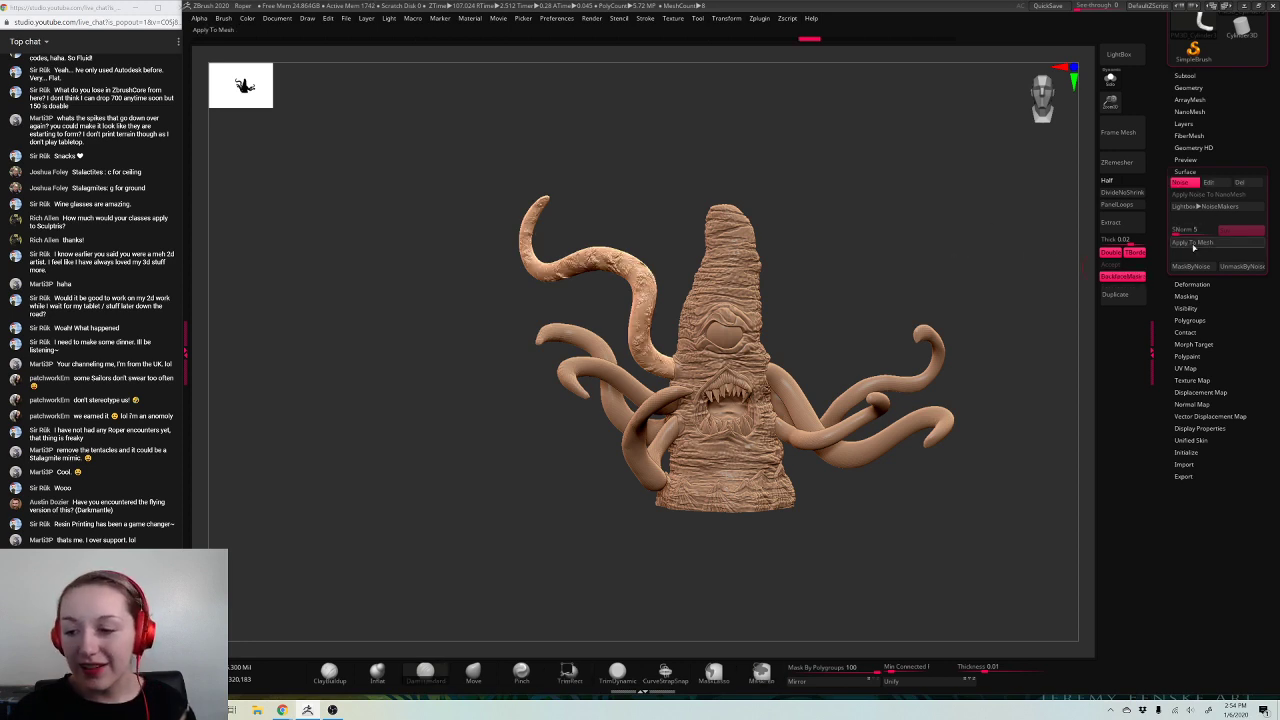
pyautogui.press('ctrl')
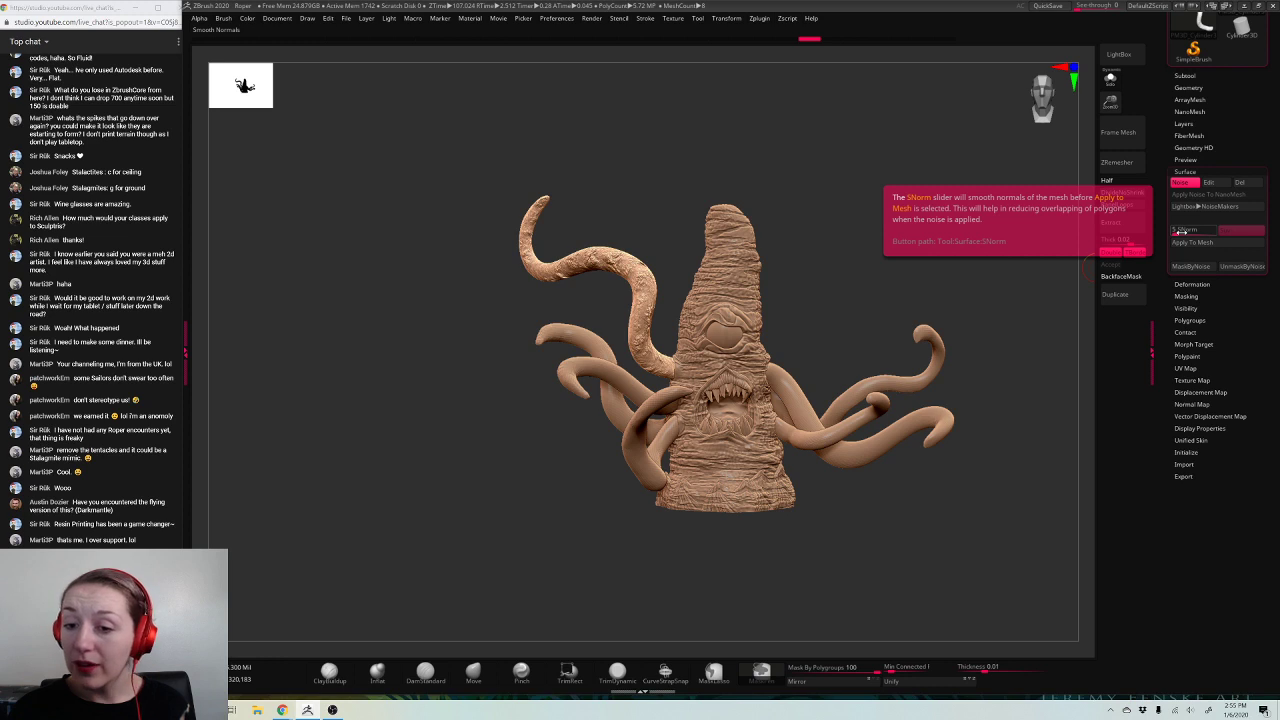
pyautogui.moveTo(1177, 232); pyautogui.dragTo(1167, 234)
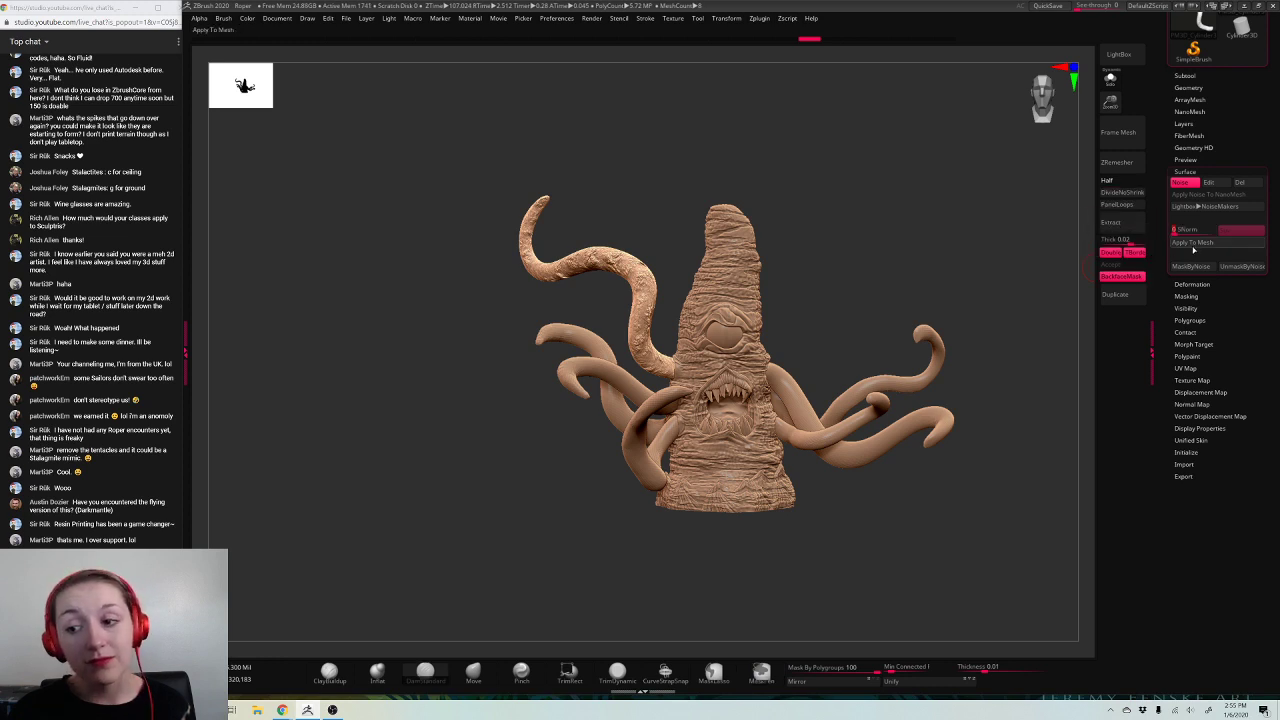
pyautogui.click(1190, 242)
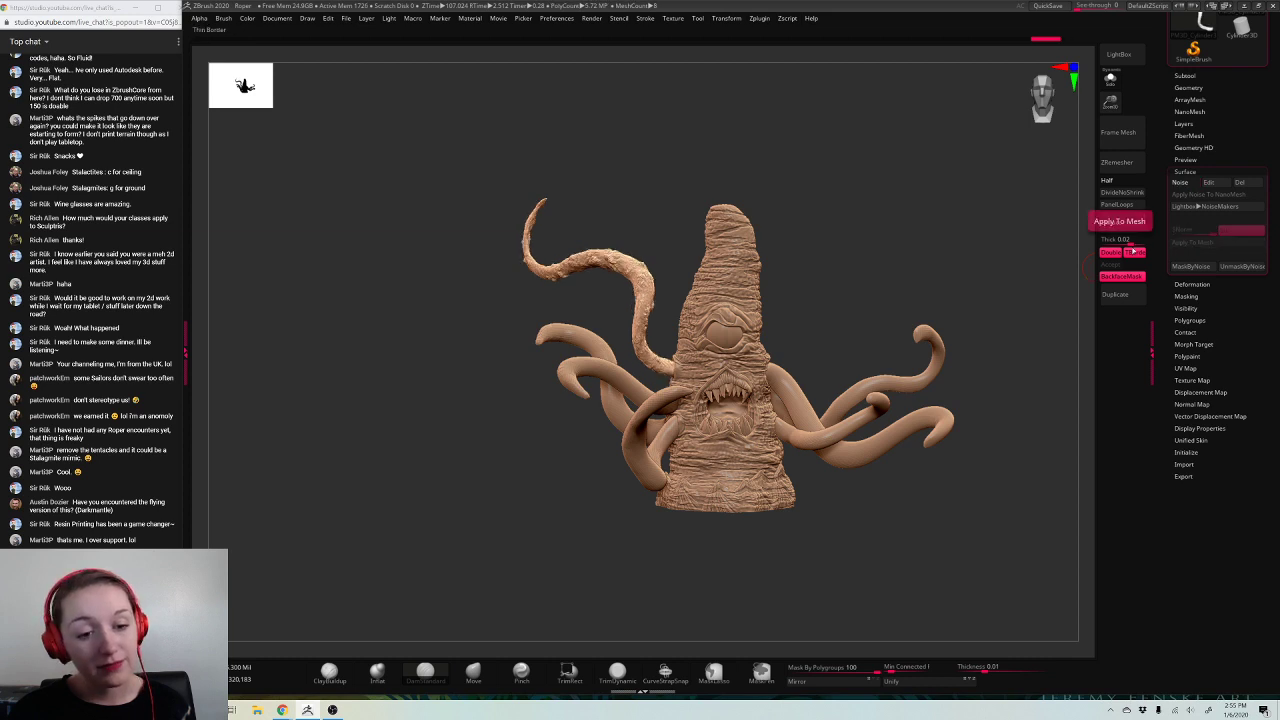
pyautogui.hotkey('ctrl', 'z')
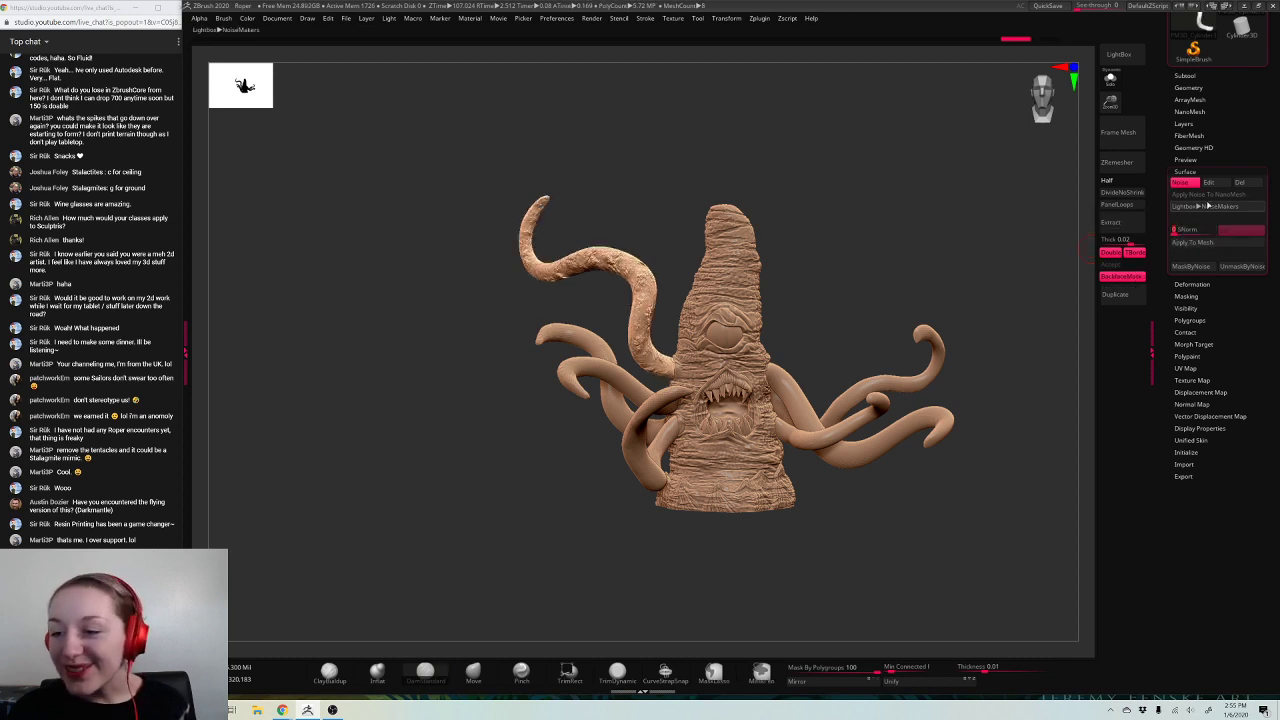
# Step: Try Strength values of -0.5 and 0.5 for the tentacle's surface noise and inspect the preview from different angles
pyautogui.click(1208, 182)
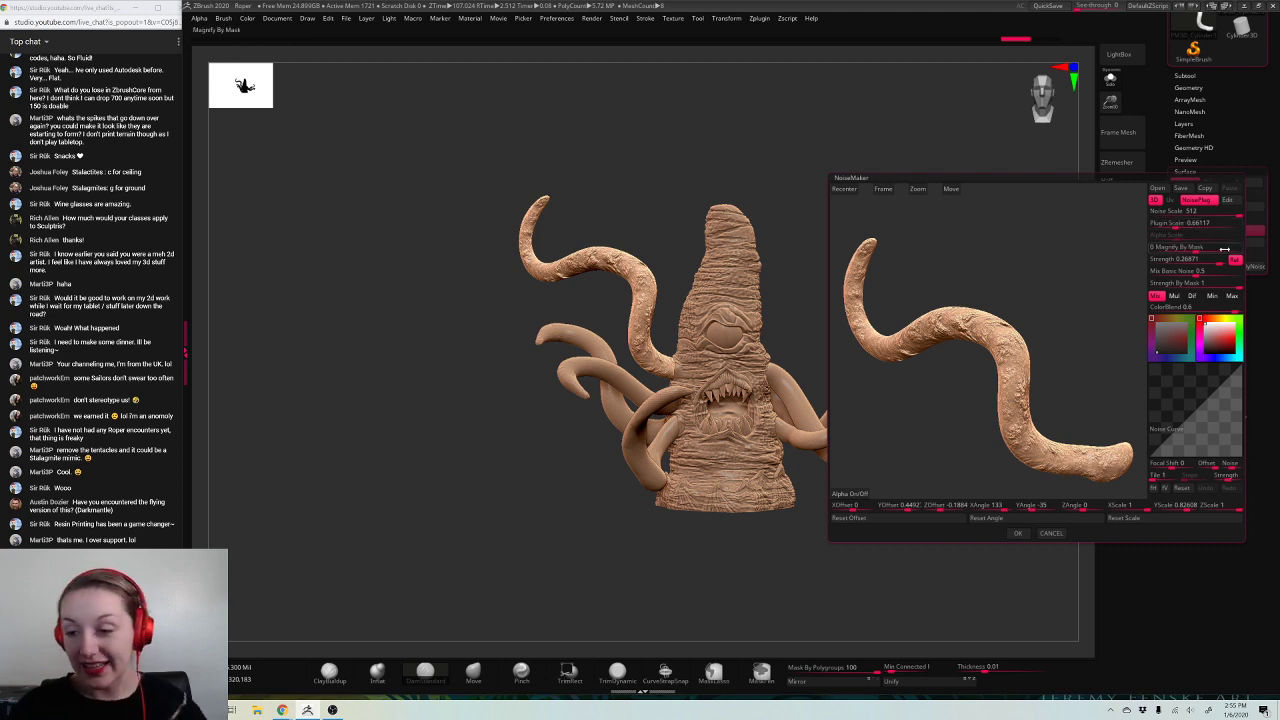
pyautogui.moveTo(1229, 287); pyautogui.dragTo(1148, 263)
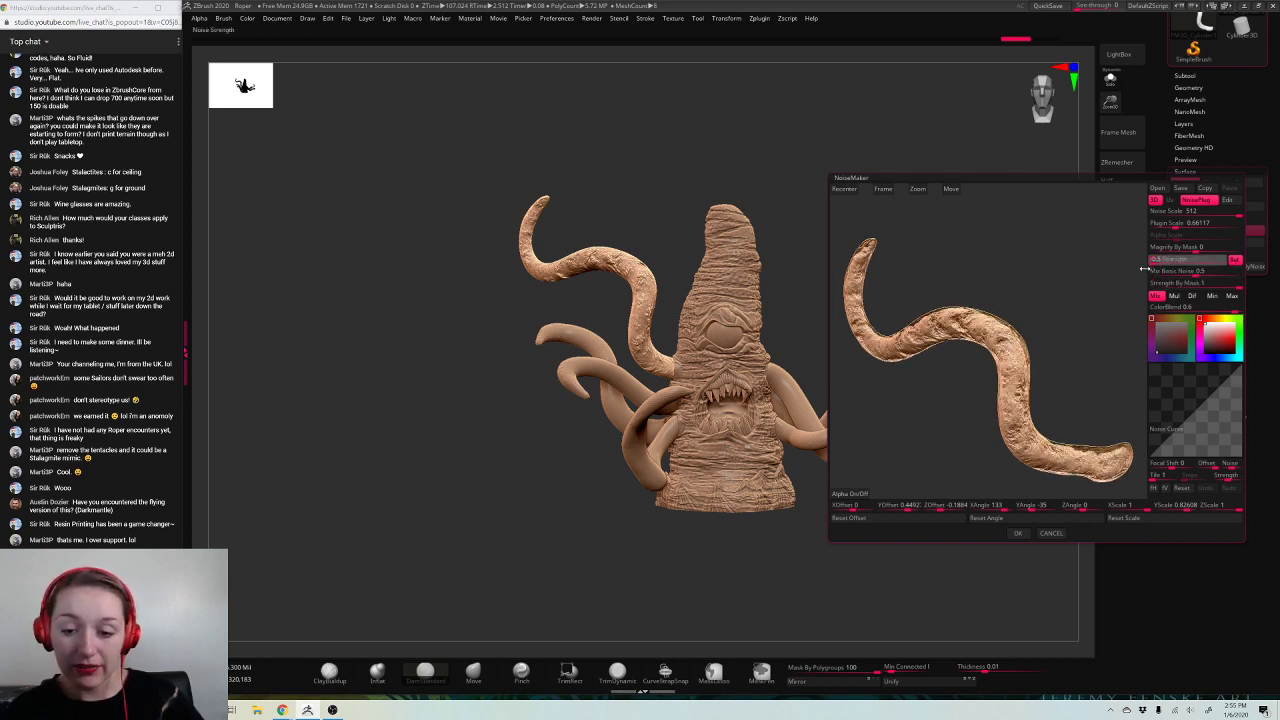
pyautogui.moveTo(925, 310); pyautogui.dragTo(938, 313)
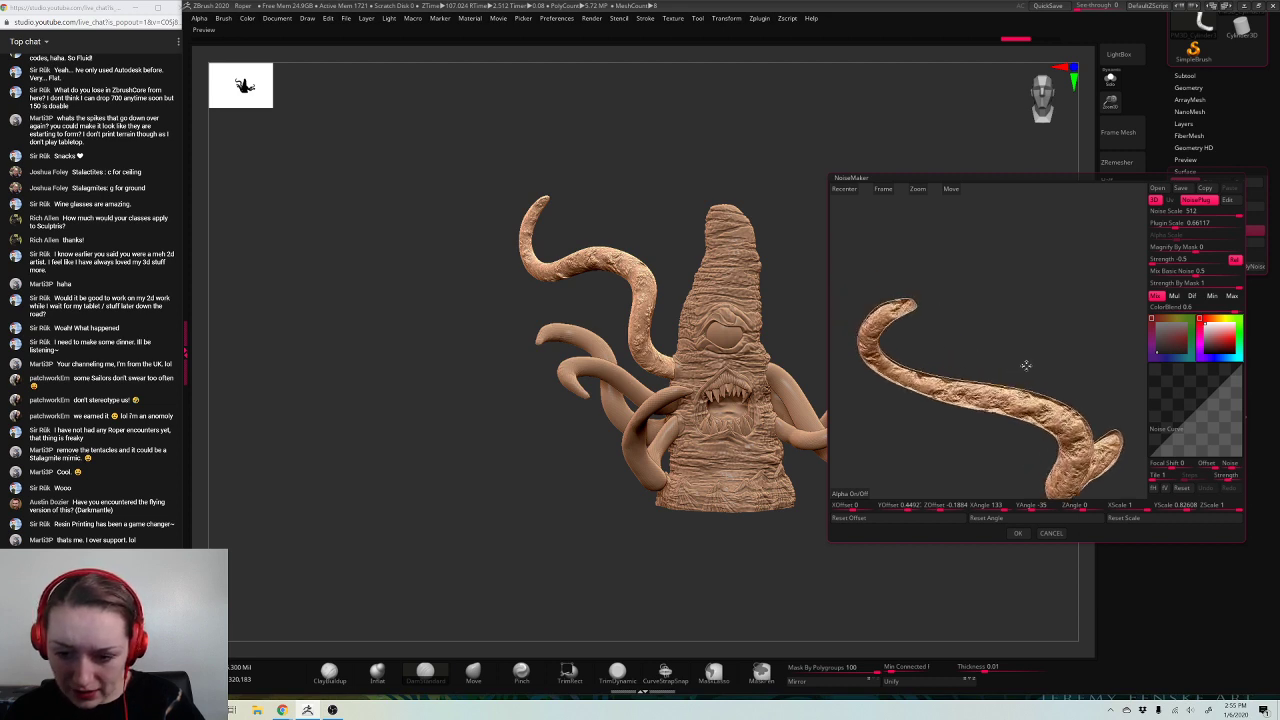
pyautogui.moveTo(1026, 365); pyautogui.dragTo(1015, 346)
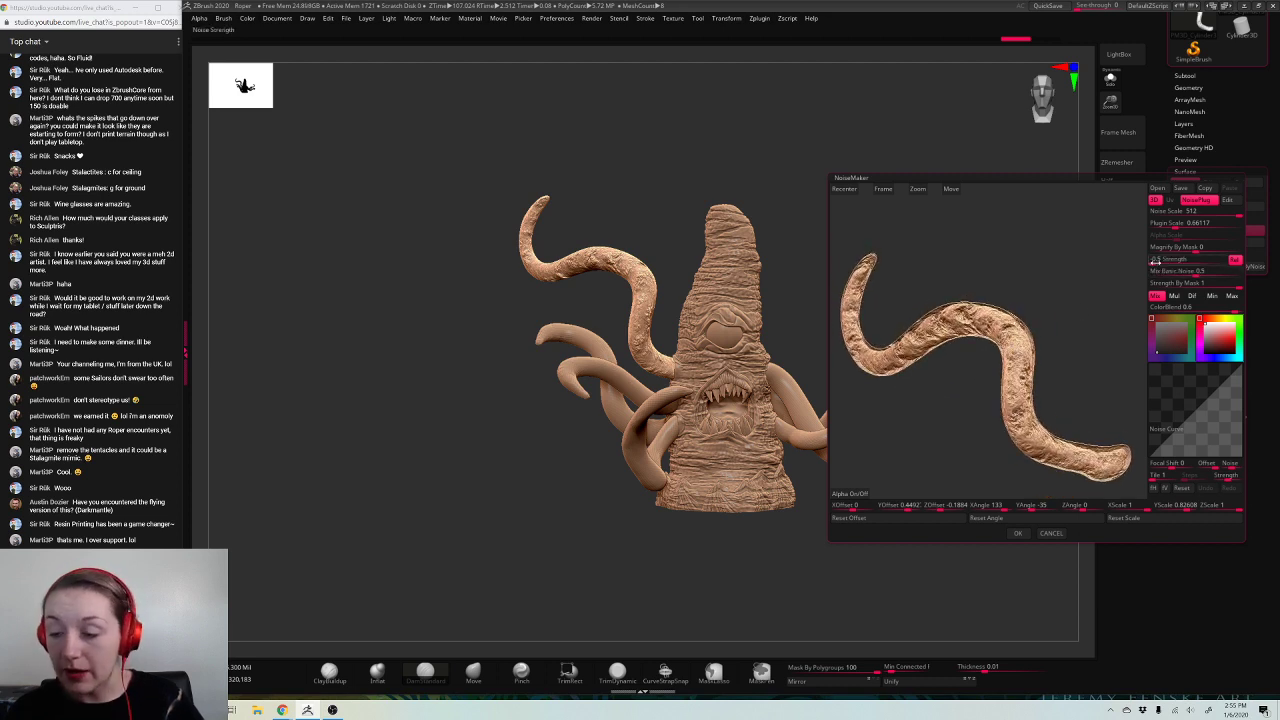
pyautogui.moveTo(1155, 262); pyautogui.dragTo(1235, 262)
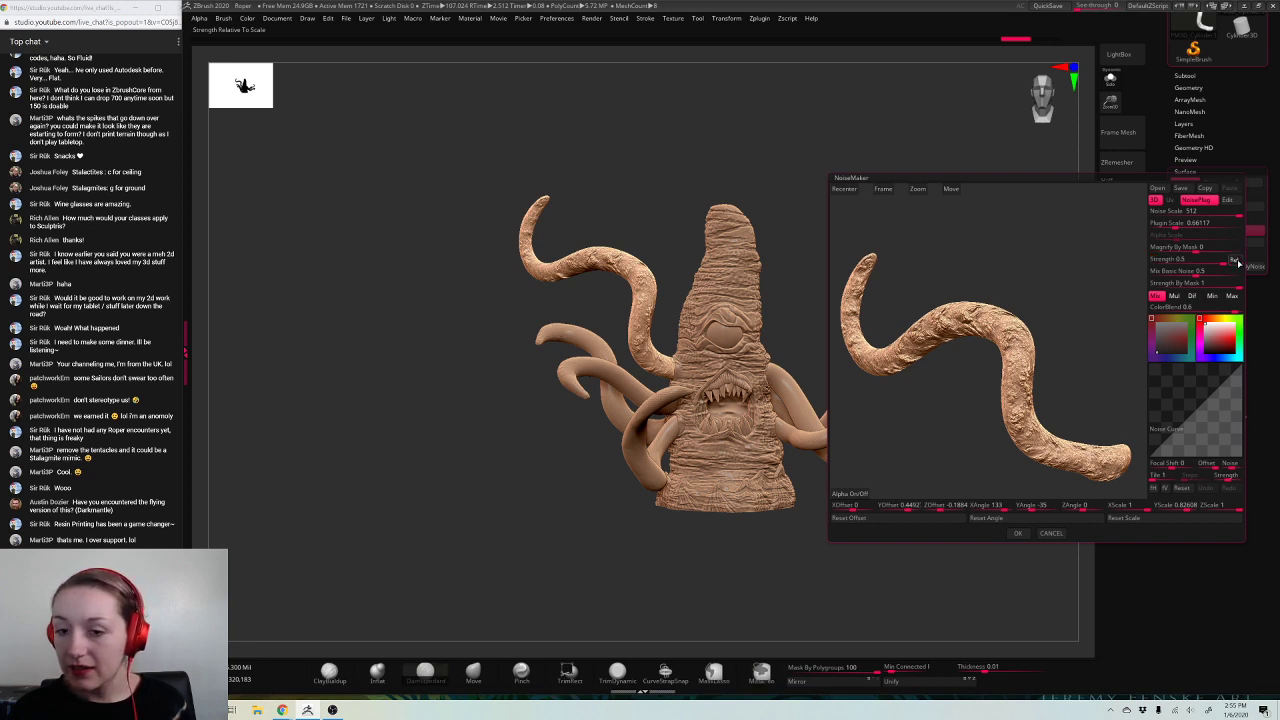
# Step: Try applying the tentacle's noise with relative strength off and Strength at about 0.05, and undo the application
pyautogui.moveTo(1236, 262); pyautogui.dragTo(1208, 265)
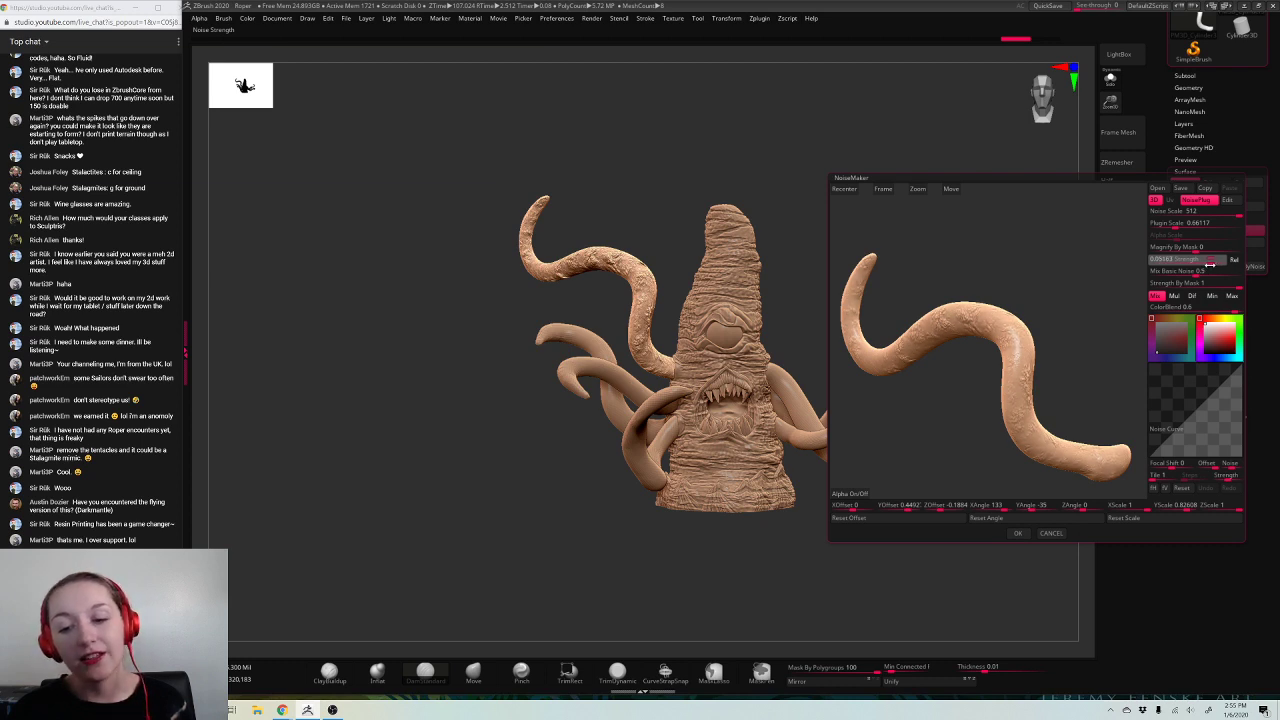
pyautogui.click(1210, 265)
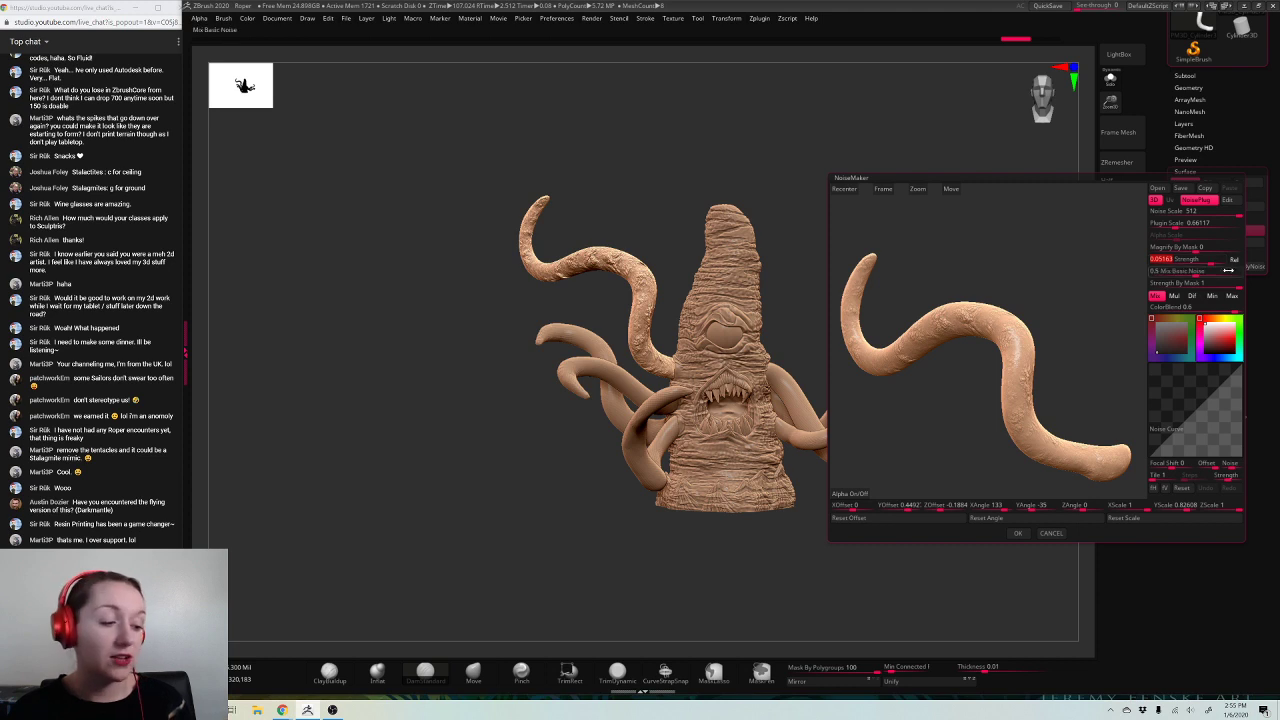
pyautogui.click(1018, 535)
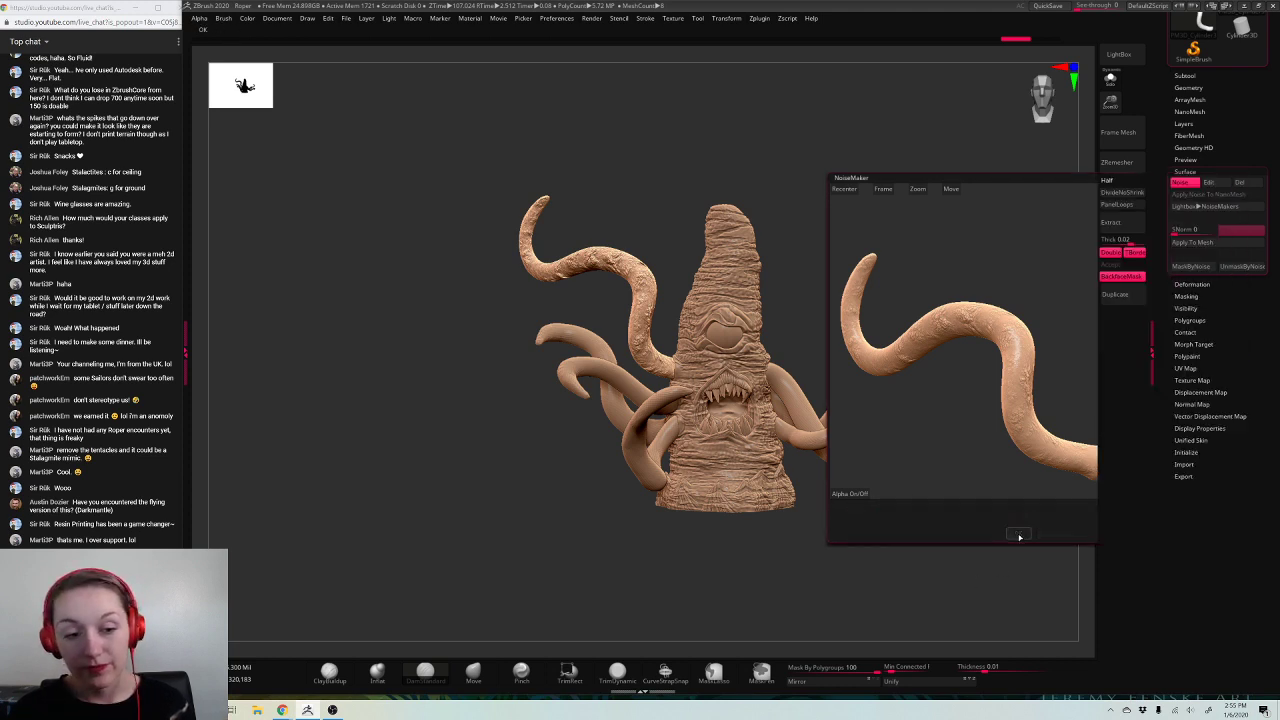
pyautogui.click(1192, 243)
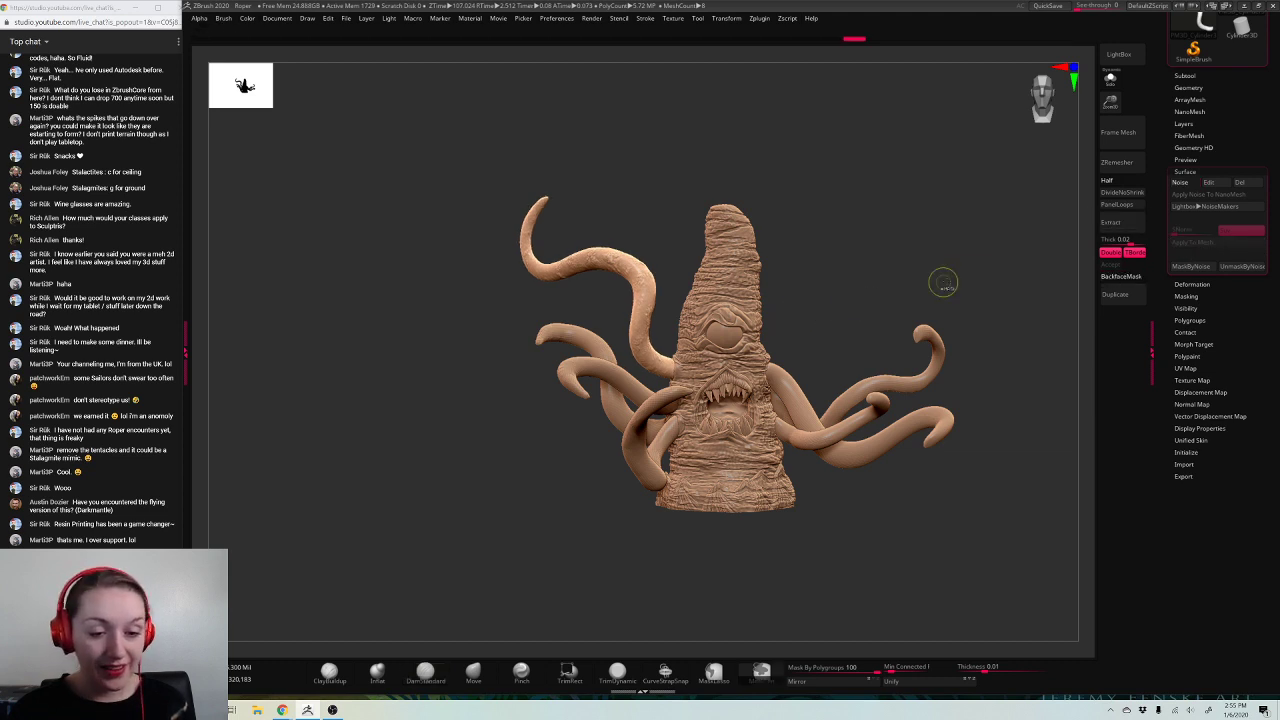
pyautogui.hotkey('ctrl', 'z')
pyautogui.press('ctrl')
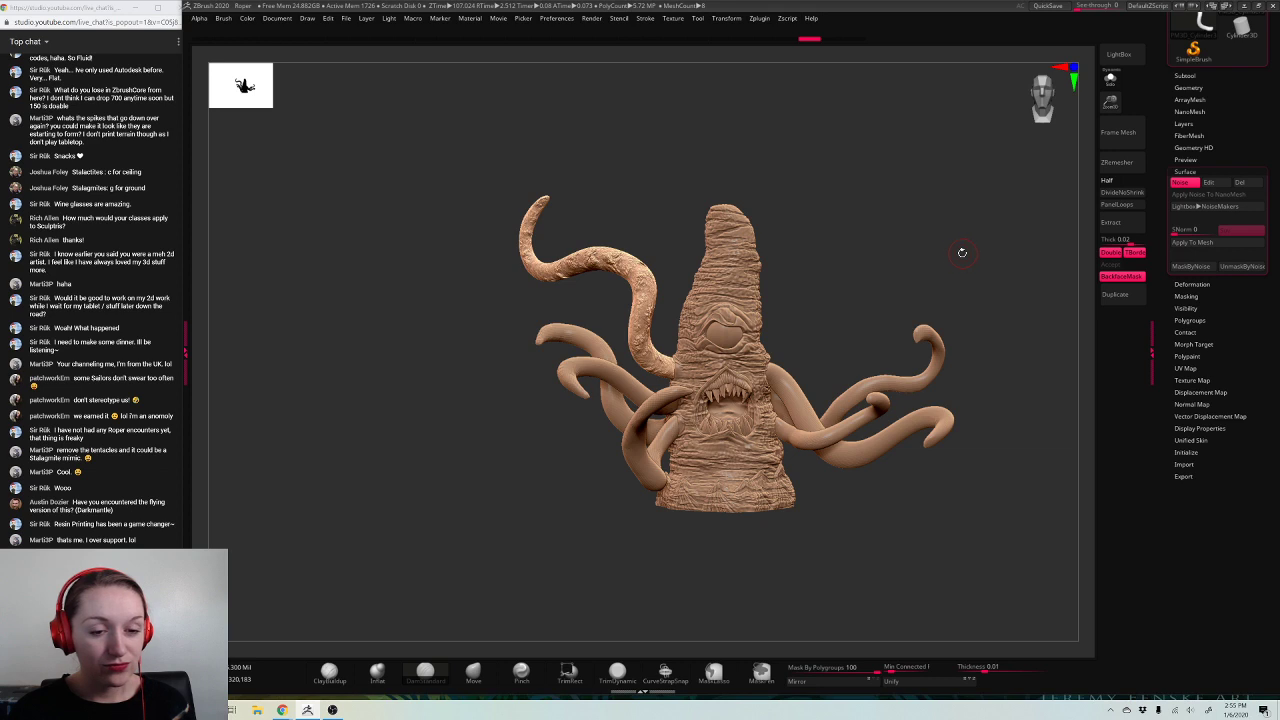
# Step: Subdivide the upper tentacle without shrinking it, try applying the noise to the denser mesh, and undo the application
pyautogui.click(1120, 193)
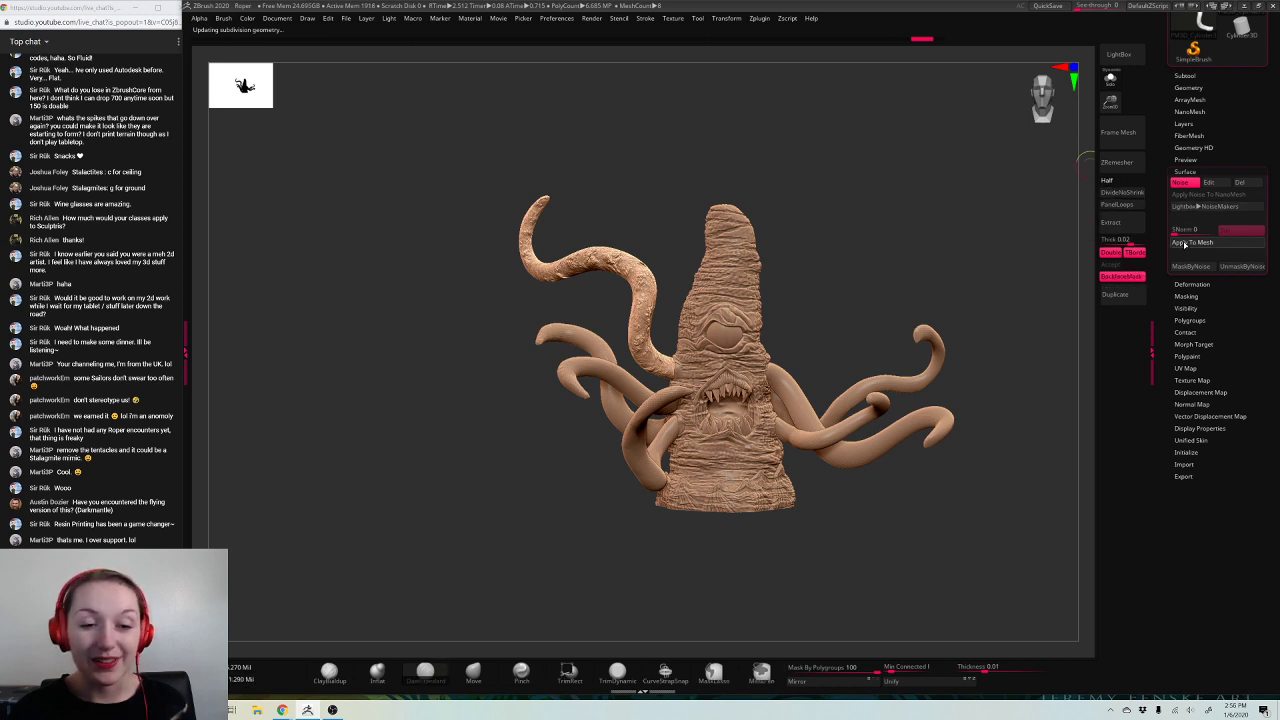
pyautogui.click(1184, 243)
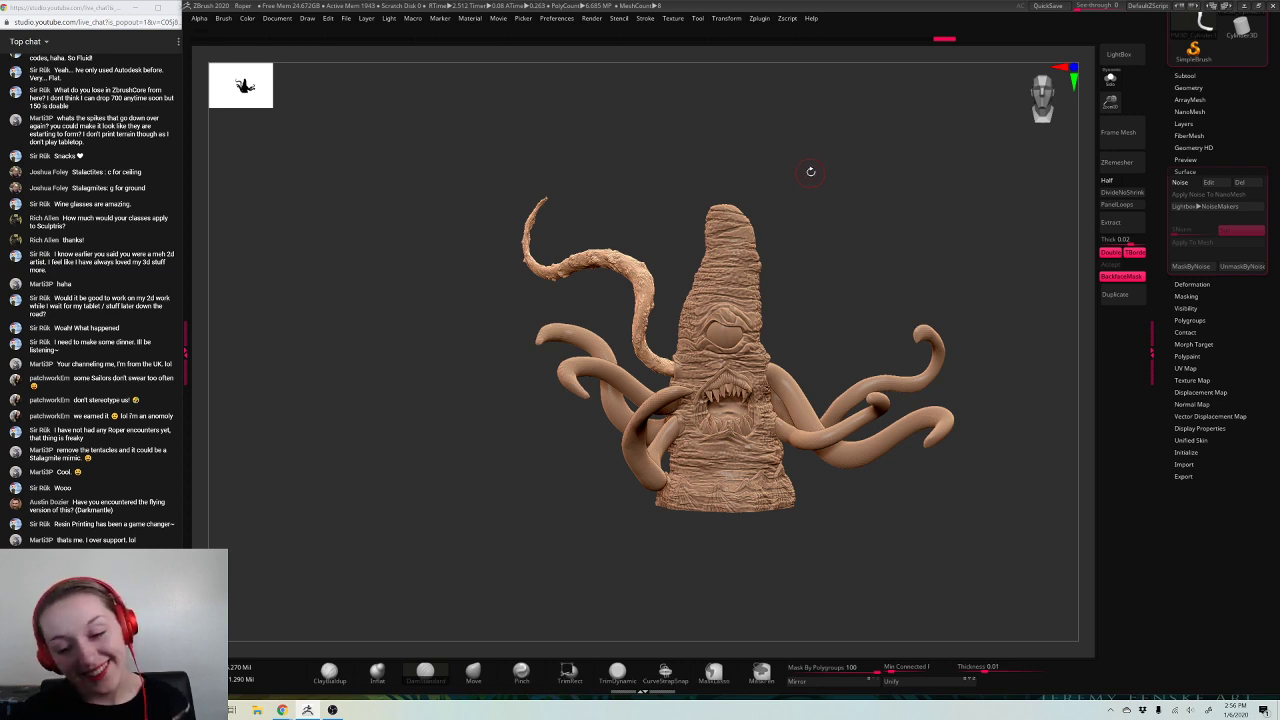
pyautogui.hotkey('ctrl', 'z')
# Step: Toggle the upper tentacle's surface noise off and on to compare its appearance, leaving the noise active
pyautogui.click(1184, 183)
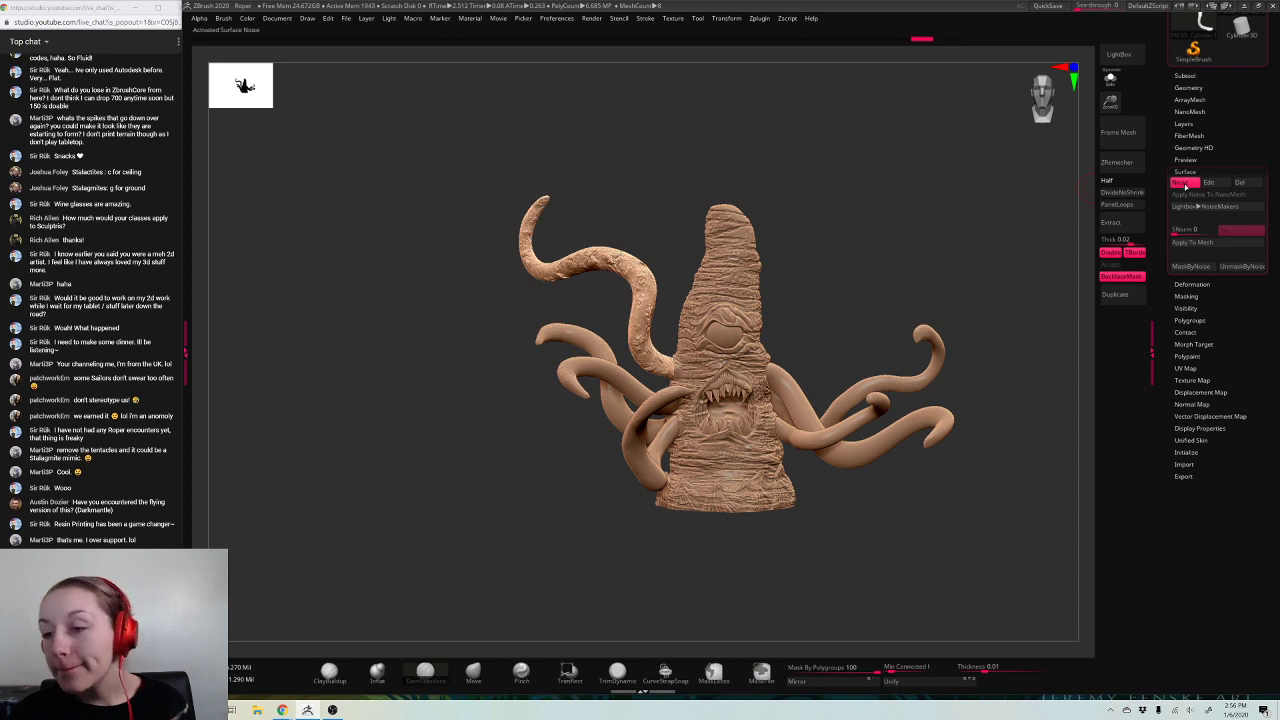
pyautogui.click(1186, 187)
pyautogui.click(1182, 184)
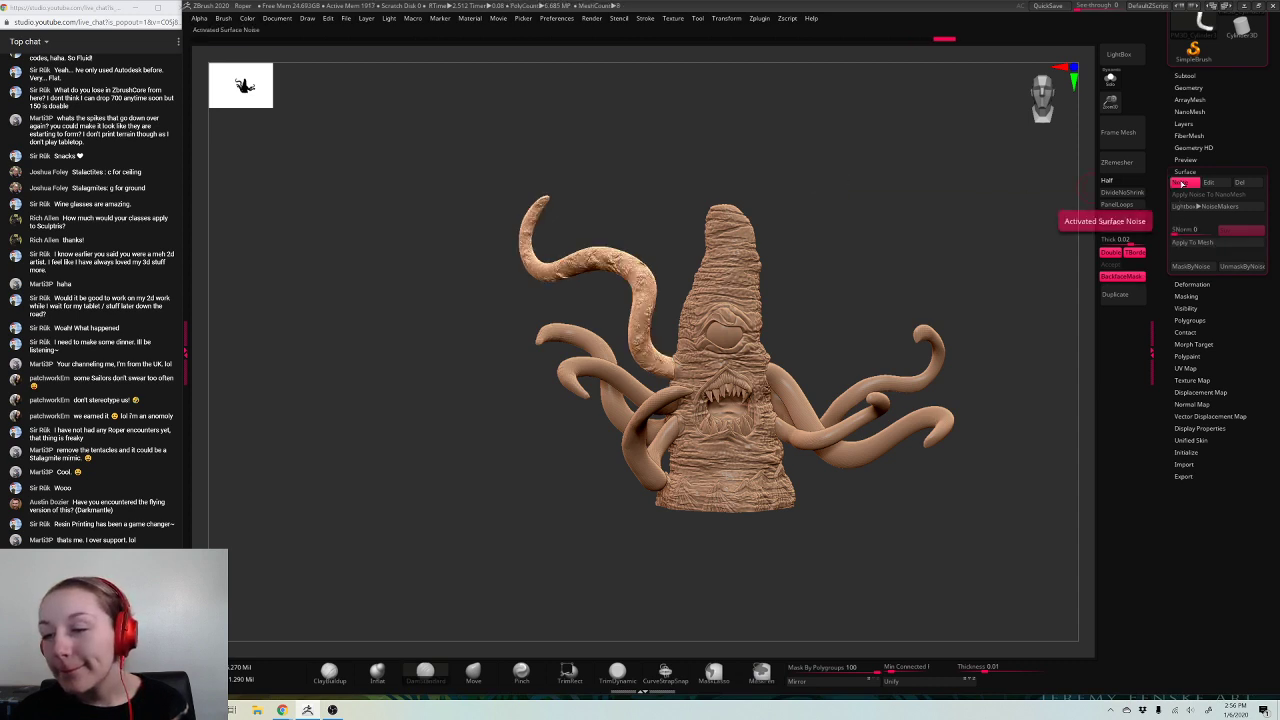
pyautogui.click(1181, 184)
pyautogui.click(1181, 184)
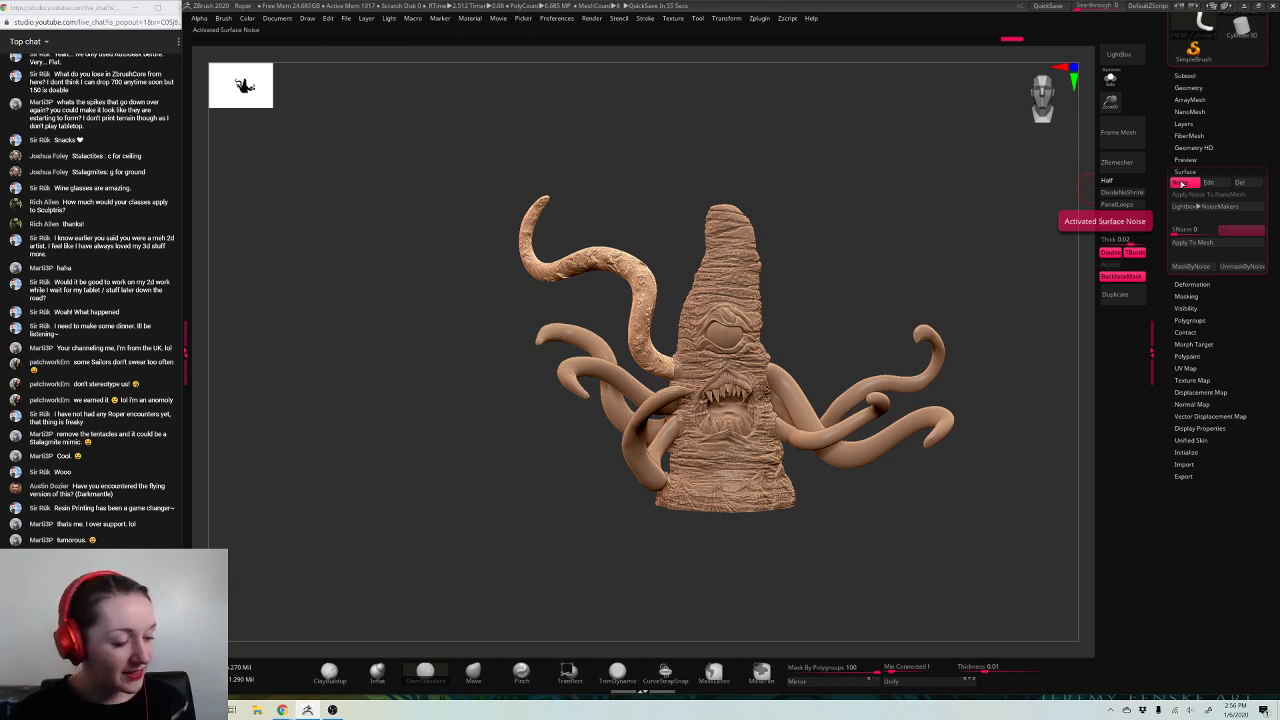
# Step: Try a Noise Scale of about 358 and a Plugin Scale of about 1.47 on the tentacle's noise and check the preview
pyautogui.click(1209, 182)
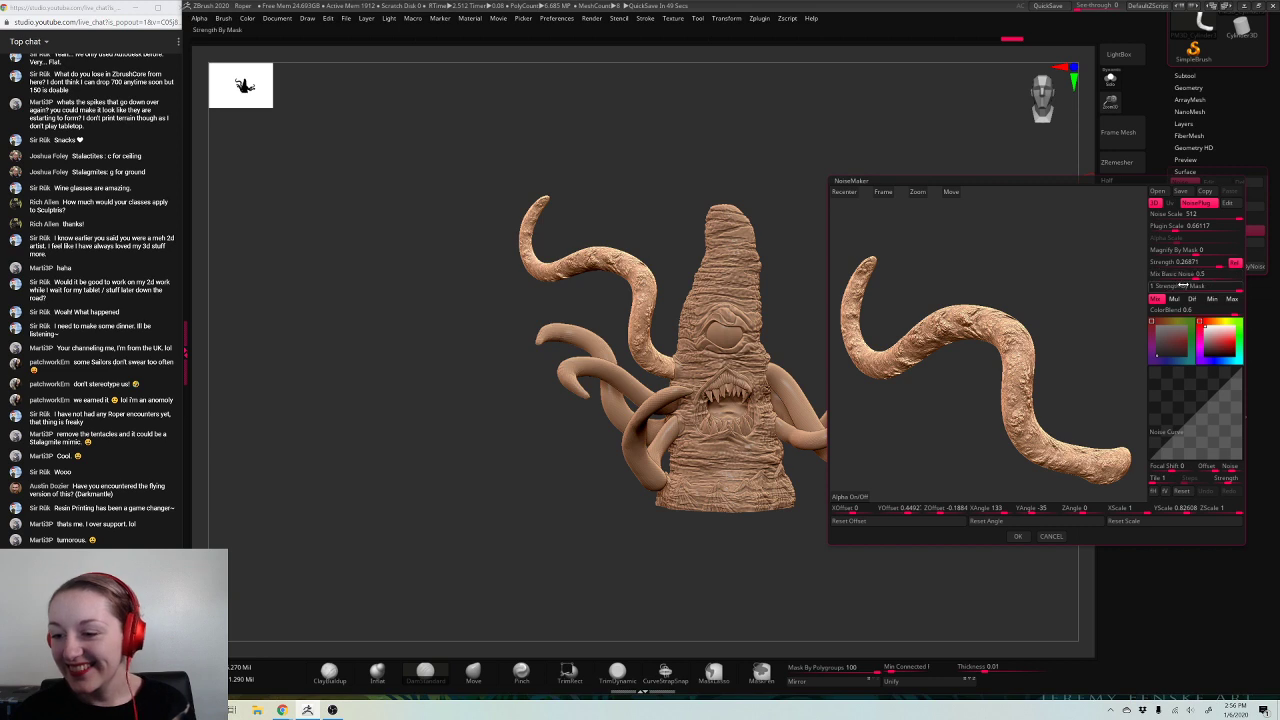
pyautogui.moveTo(1172, 227); pyautogui.dragTo(1232, 223)
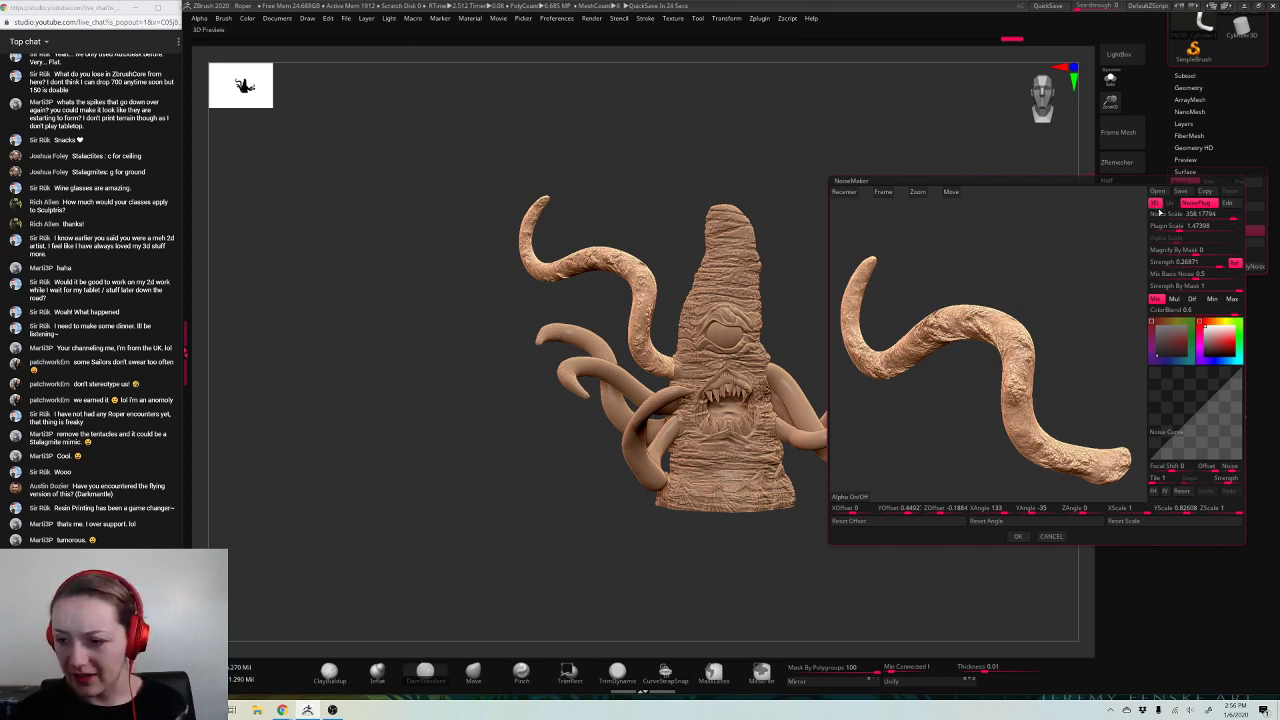
pyautogui.moveTo(1086, 234); pyautogui.dragTo(1076, 263)
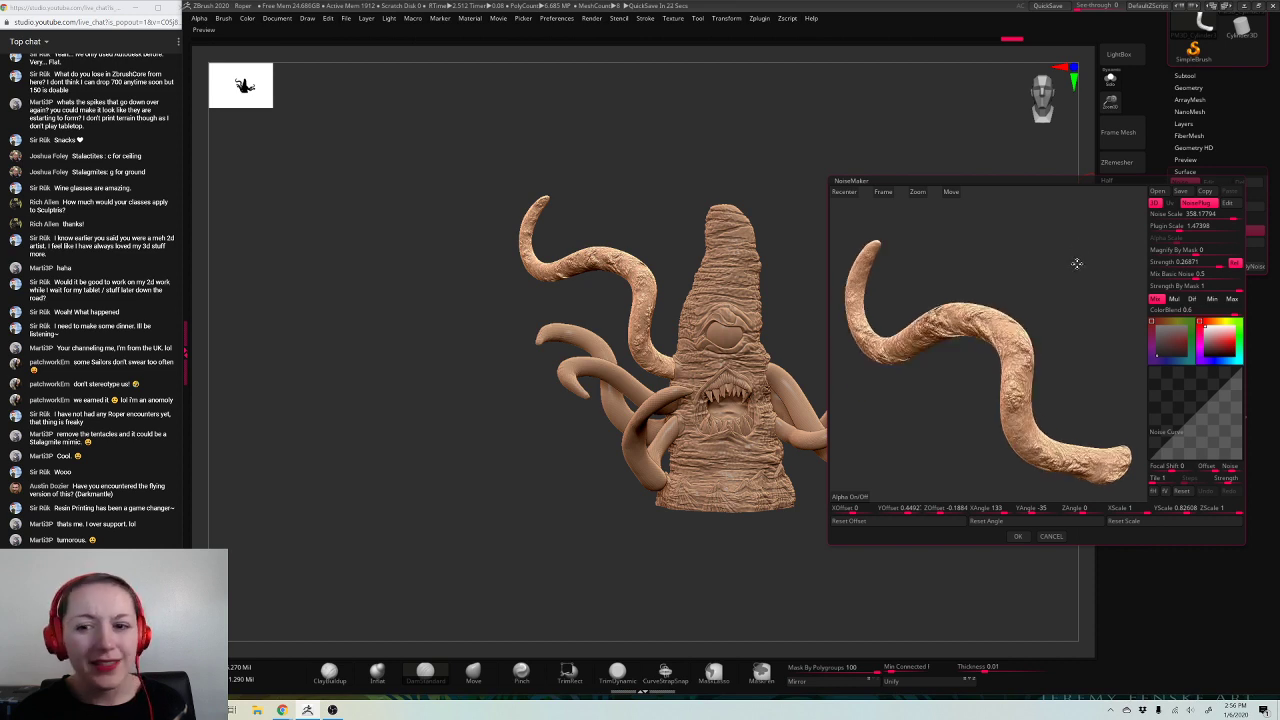
# Step: Compare the tentacle's noise preview with the noise plugin off and on, and cancel the noise edits
pyautogui.click(1190, 204)
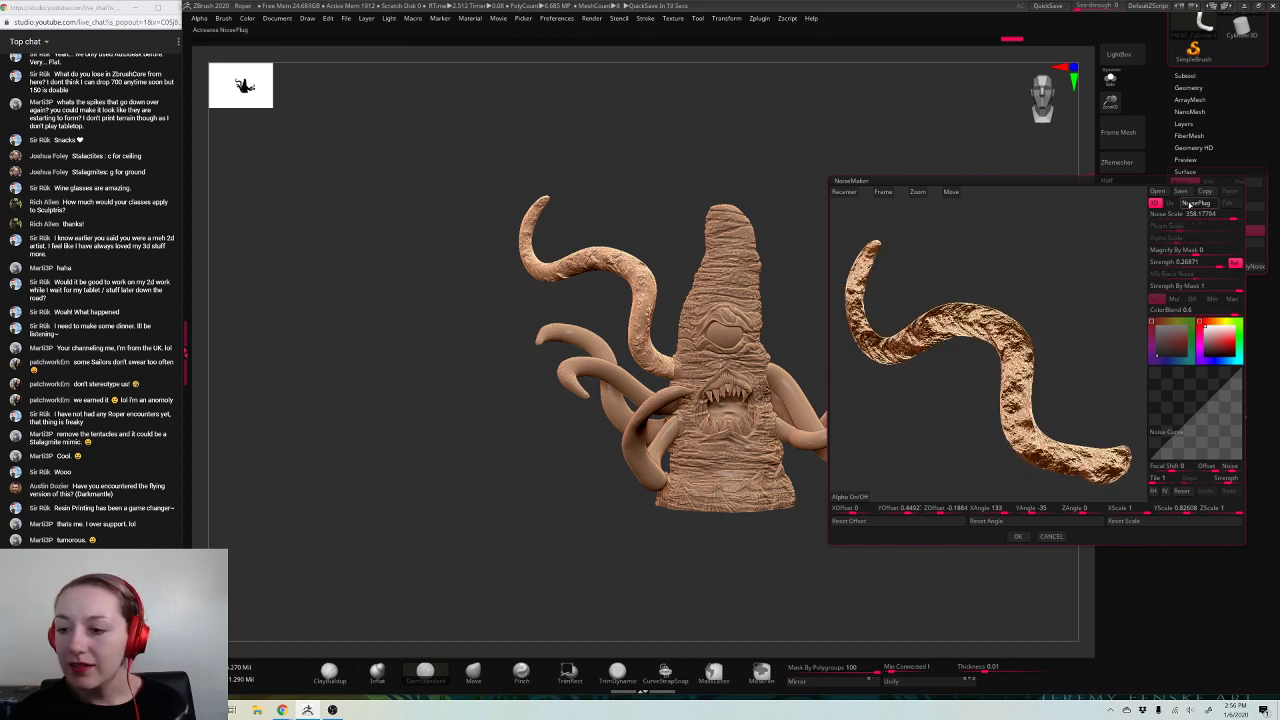
pyautogui.click(1190, 204)
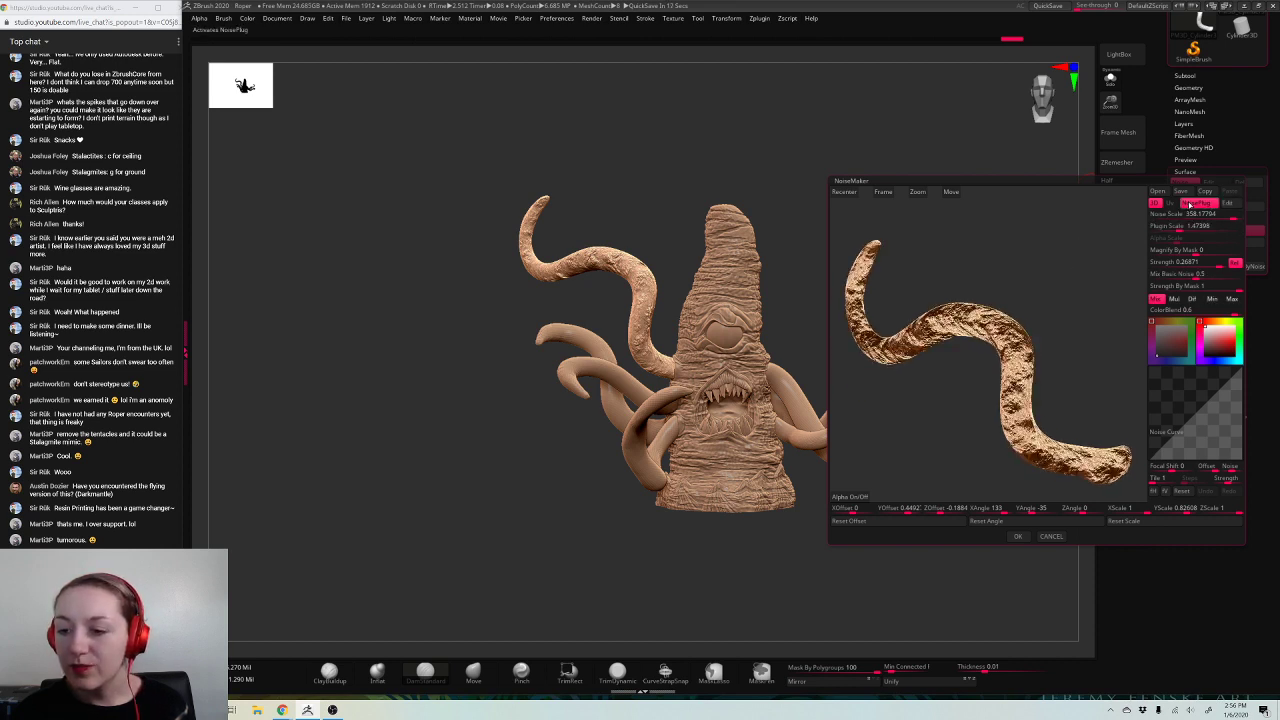
pyautogui.click(1190, 204)
pyautogui.click(1190, 204)
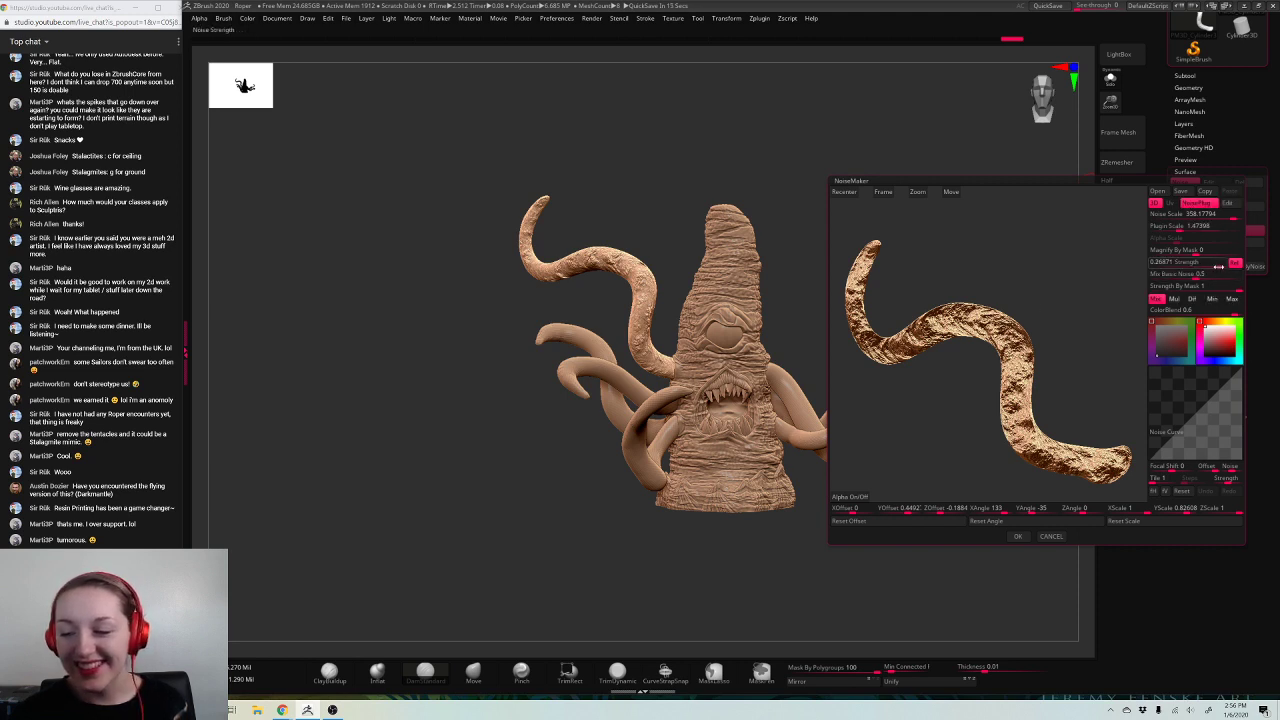
pyautogui.click(1051, 536)
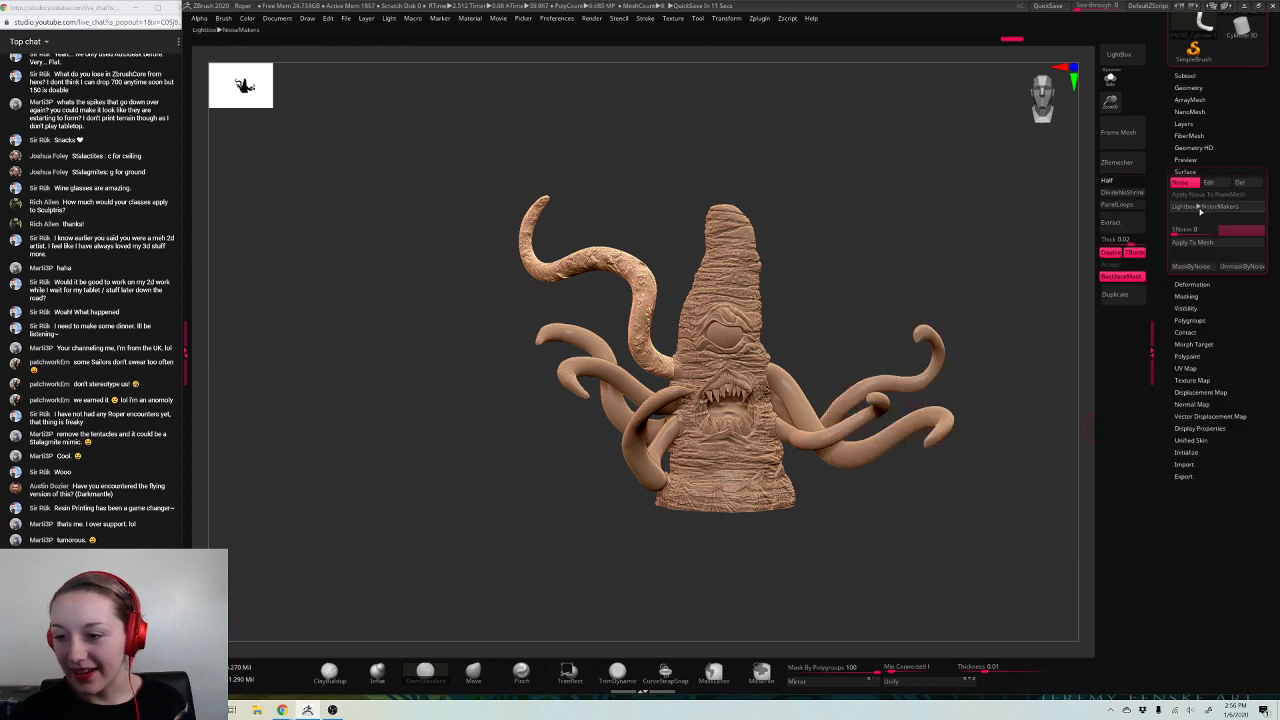
# Step: Set the upper tentacle noise's Plugin Scale to about 2.11 and try applying the noise to the mesh
pyautogui.click(1208, 183)
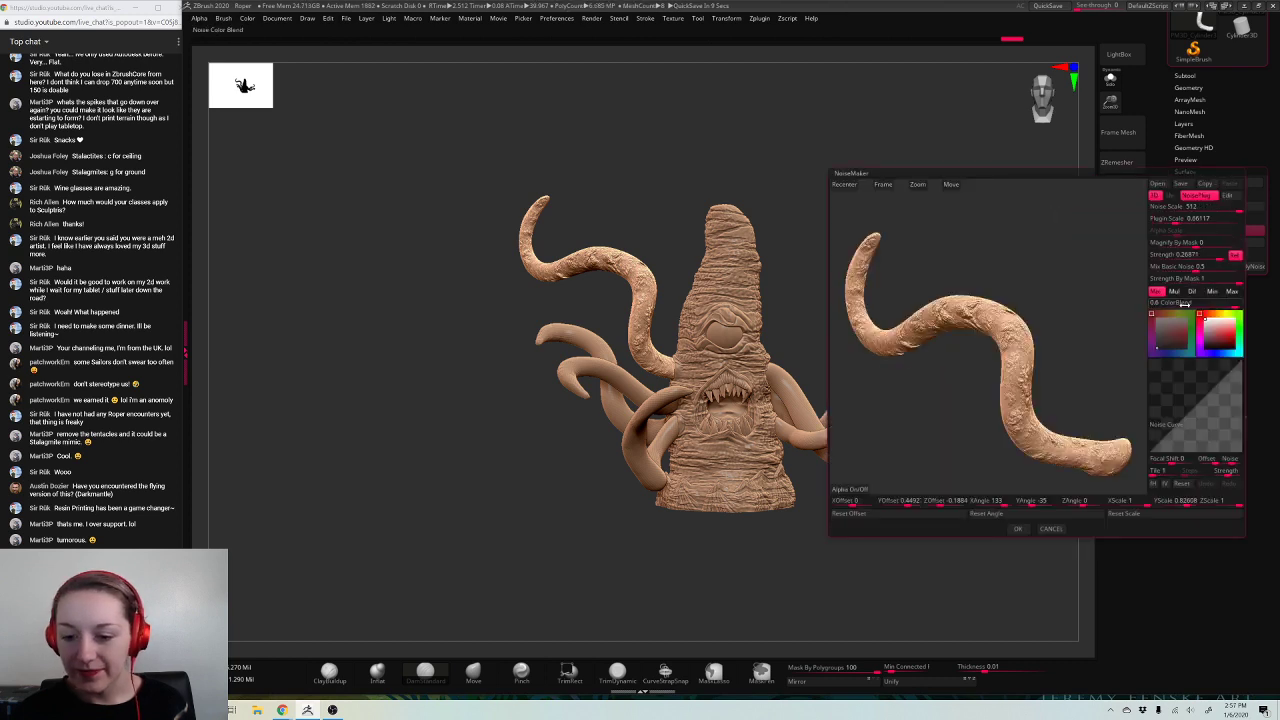
pyautogui.moveTo(1182, 219); pyautogui.dragTo(1181, 219)
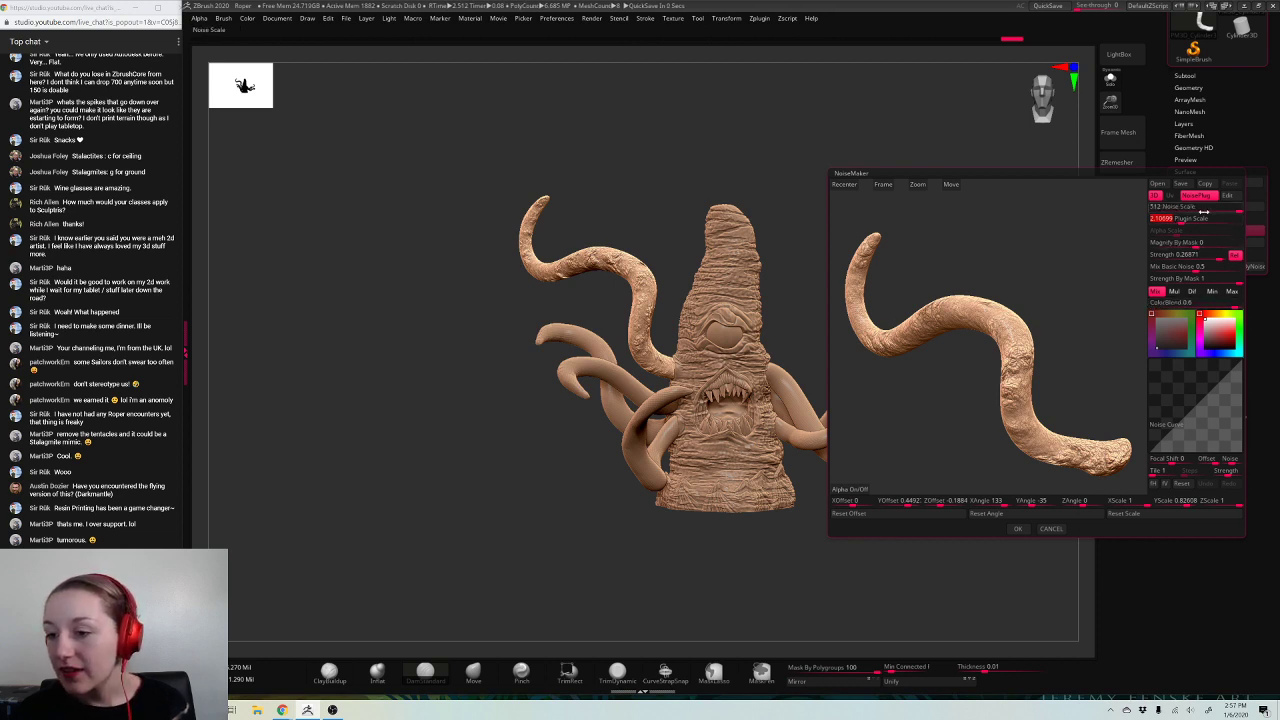
pyautogui.moveTo(1220, 258); pyautogui.dragTo(1219, 258)
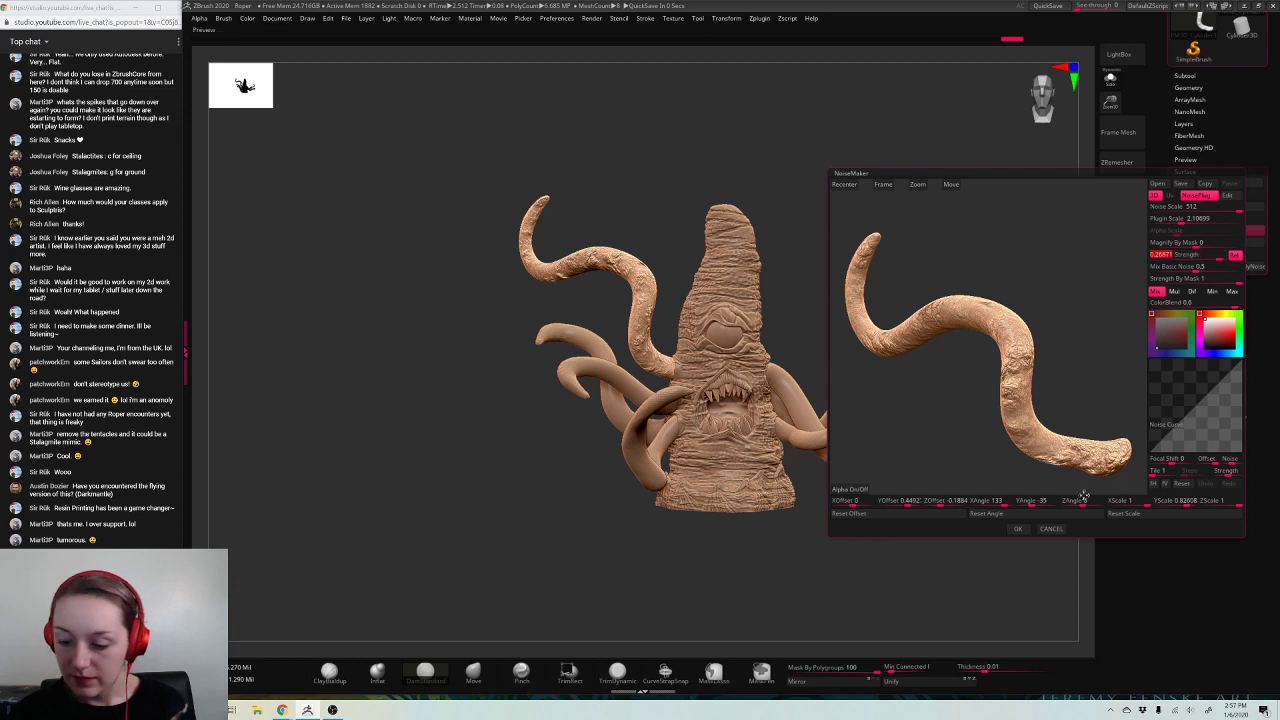
pyautogui.click(1013, 529)
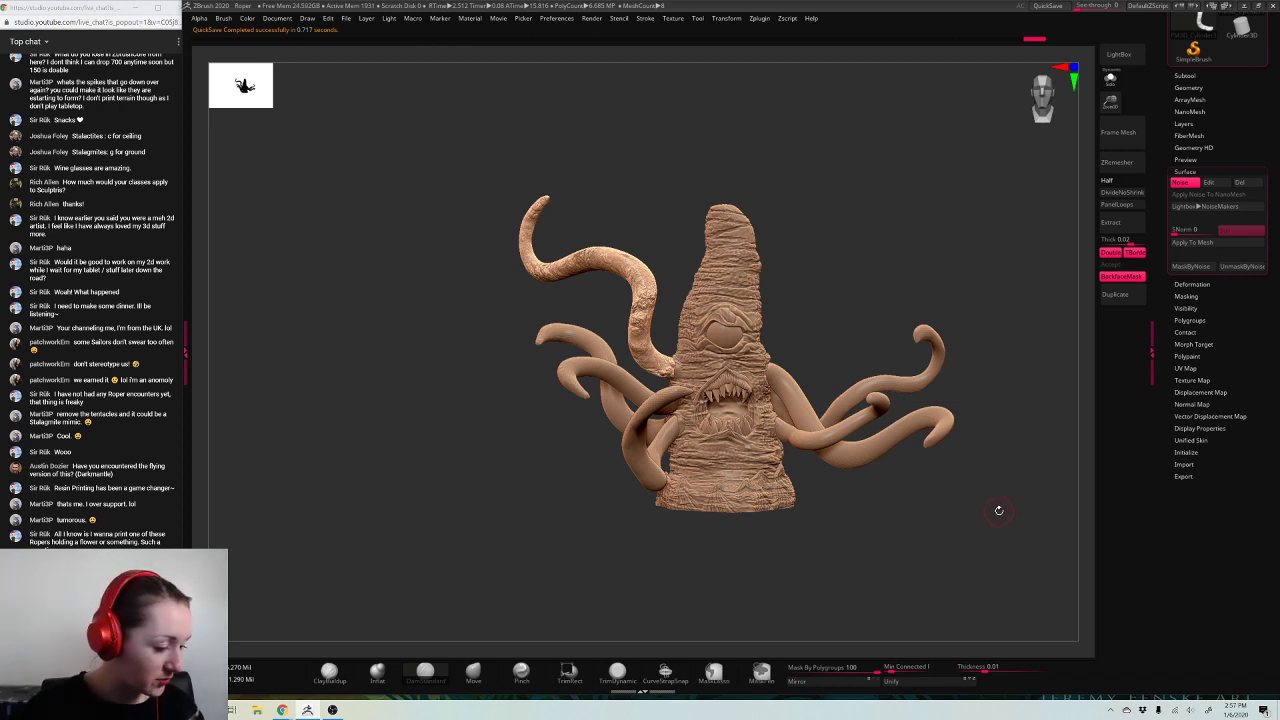
pyautogui.click(1189, 243)
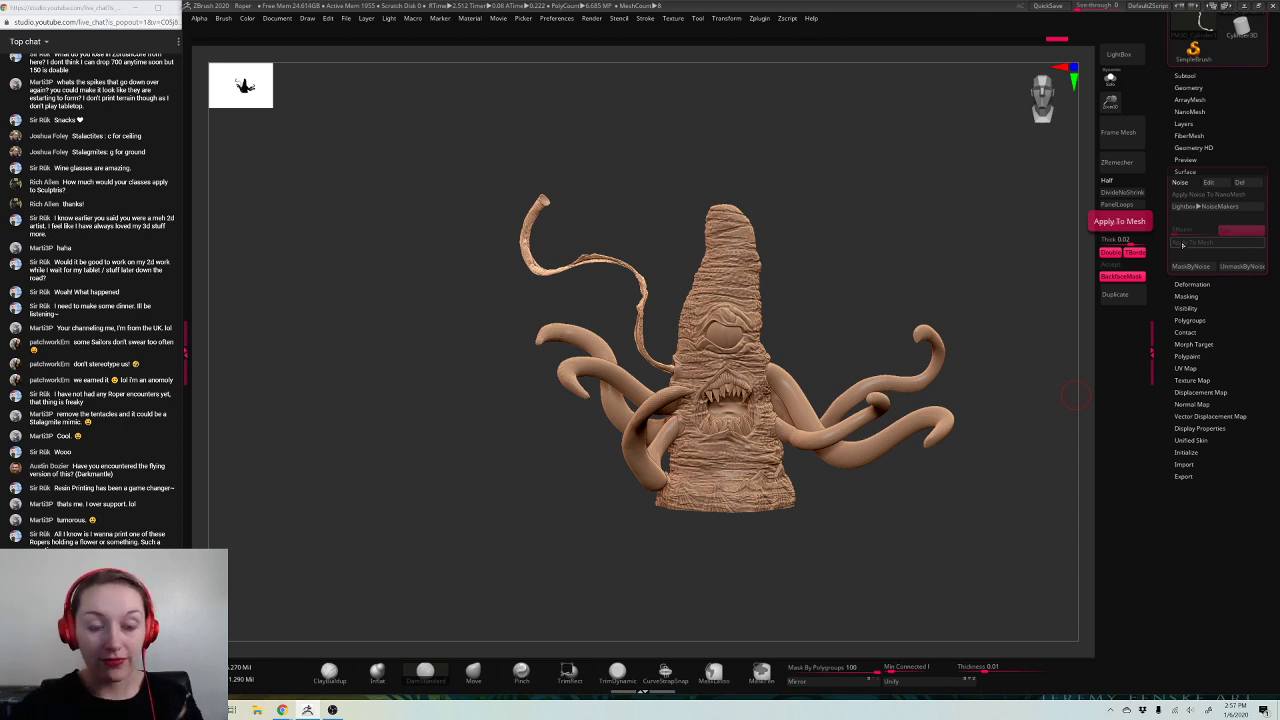
# Step: Try a Plugin Scale of 512 for the tentacle's noise, apply it to the mesh, and undo the application
pyautogui.click(1210, 184)
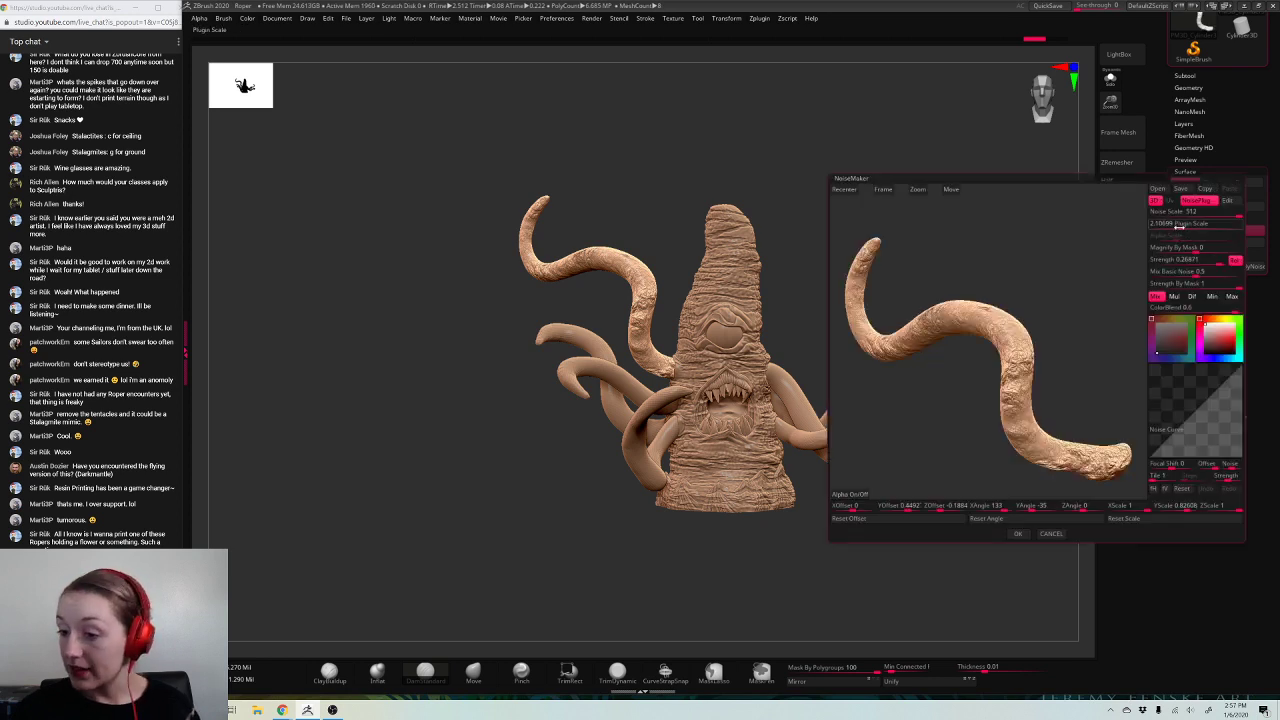
pyautogui.moveTo(1180, 228); pyautogui.dragTo(1239, 227)
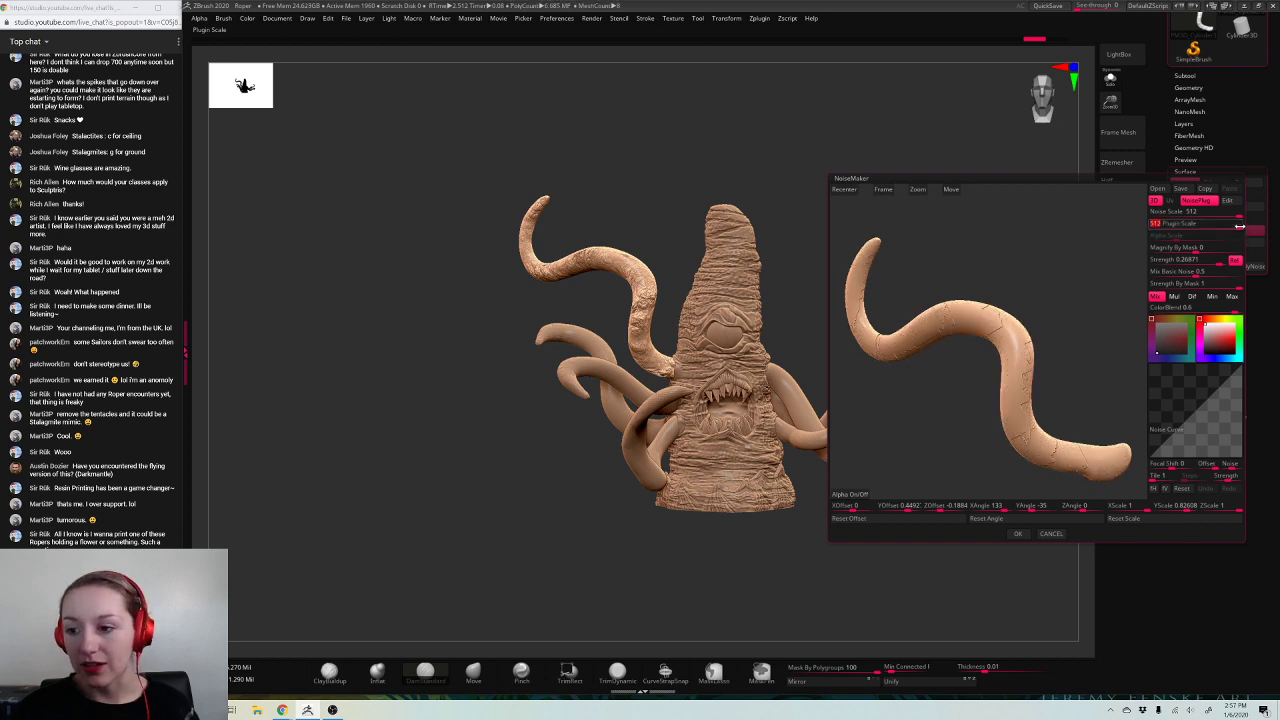
pyautogui.click(1018, 535)
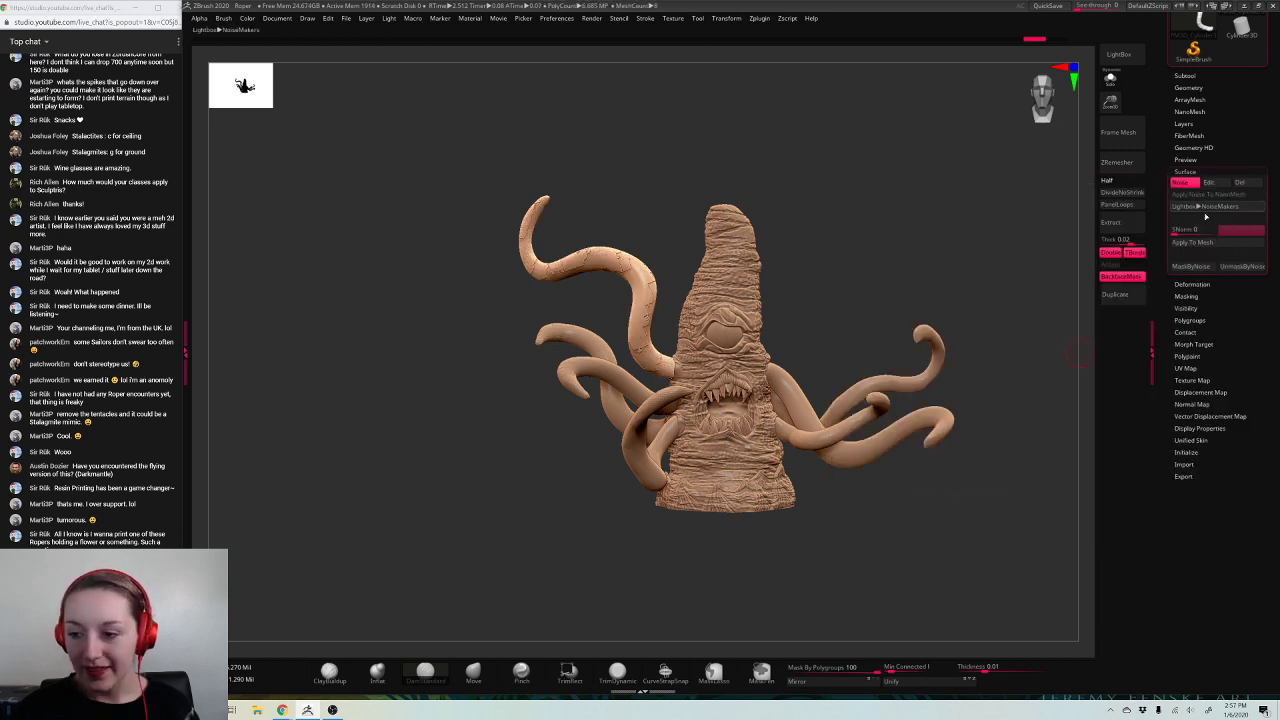
pyautogui.click(1188, 244)
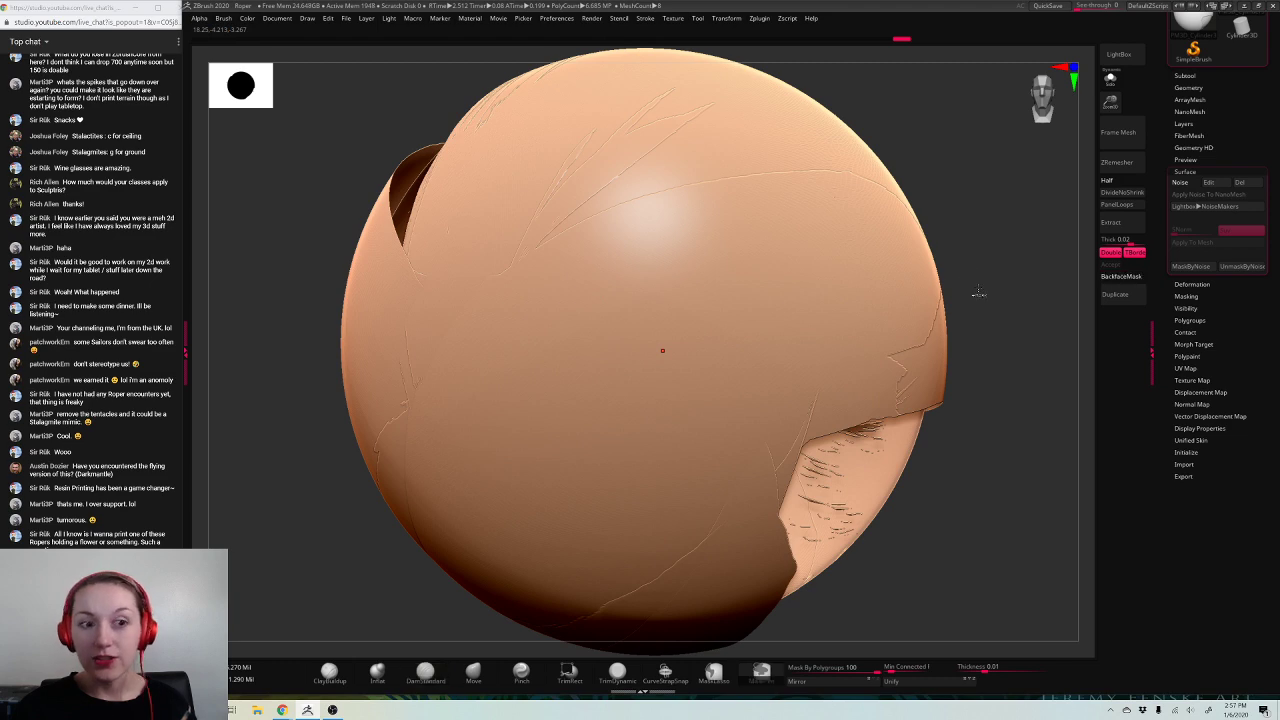
pyautogui.hotkey('ctrl', 'z')
pyautogui.press('f')
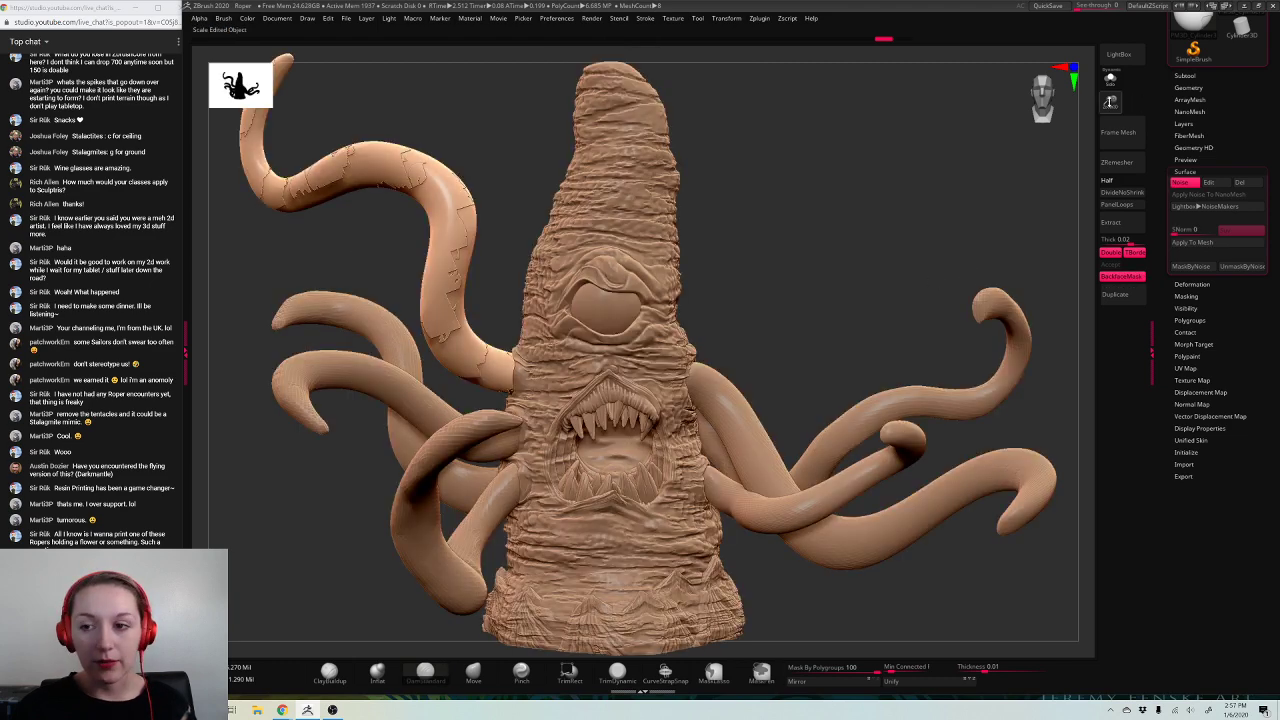
pyautogui.moveTo(1110, 102); pyautogui.dragTo(980, 228)
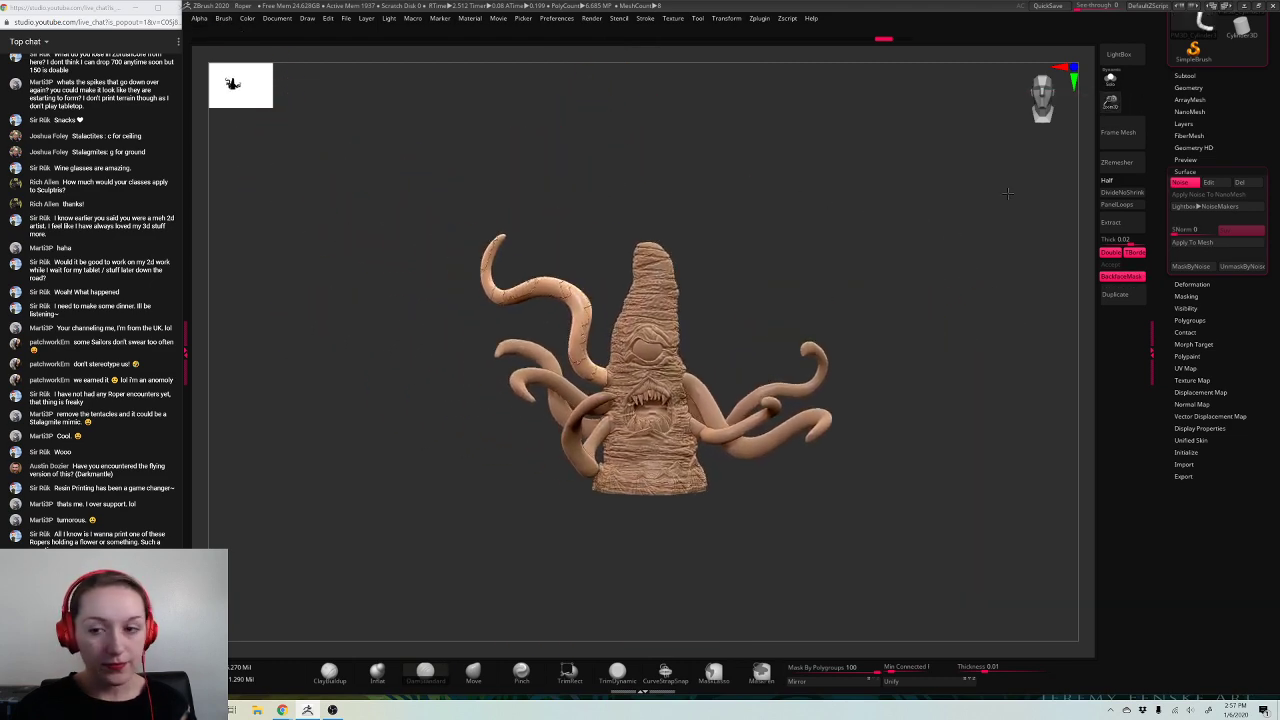
pyautogui.moveTo(1110, 103); pyautogui.dragTo(1102, 145)
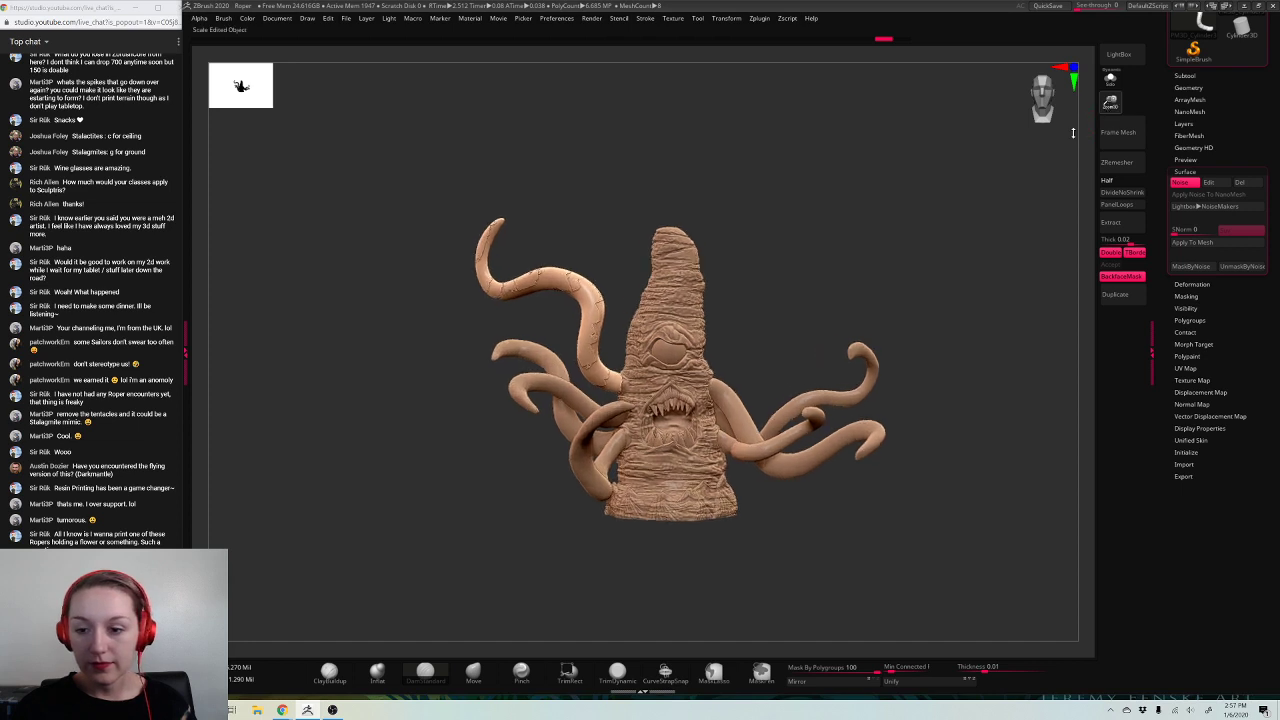
# Step: Set the tentacle noise's Noise Scale to about 252 and its Plugin Scale to about 0.82
pyautogui.click(1209, 182)
pyautogui.moveTo(1226, 231); pyautogui.dragTo(1192, 226)
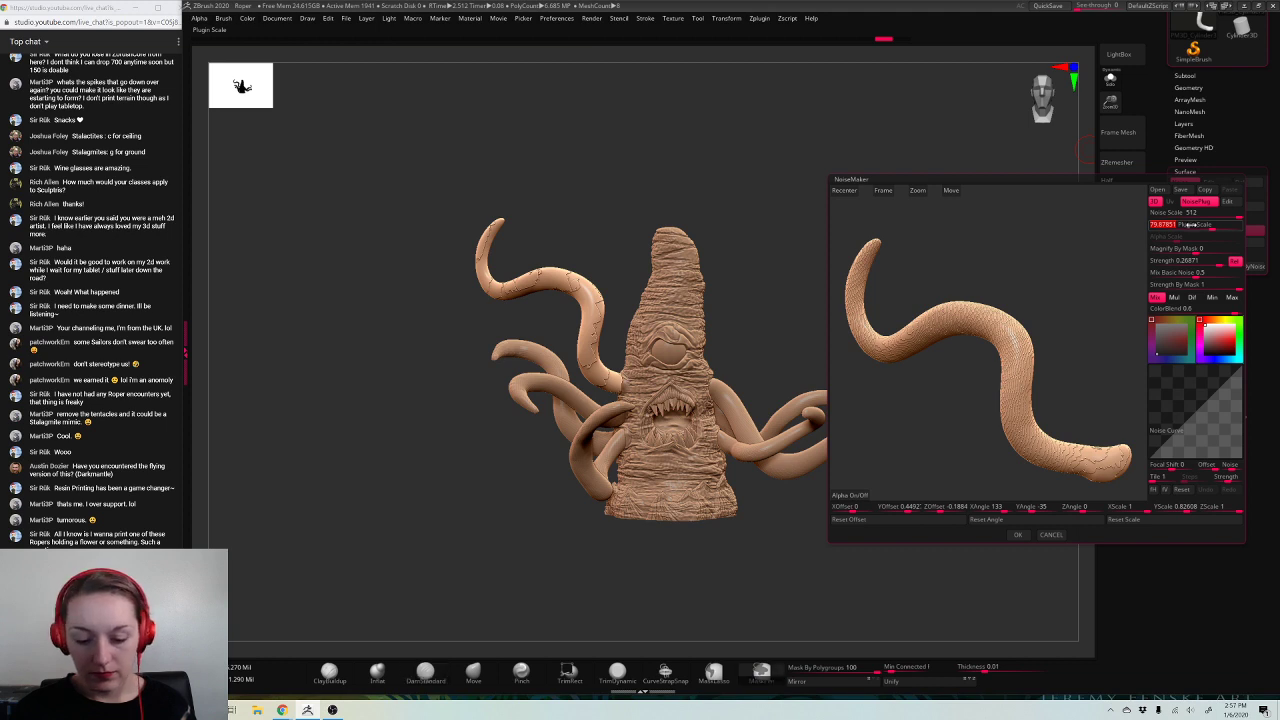
pyautogui.moveTo(1192, 225)
pyautogui.mouseDown()
pyautogui.moveTo(1138, 231)
pyautogui.moveTo(1174, 217)
pyautogui.moveTo(1222, 226)
pyautogui.moveTo(1148, 233)
pyautogui.moveTo(1241, 229)
pyautogui.moveTo(1176, 231)
pyautogui.mouseUp()
pyautogui.click(1210, 217)
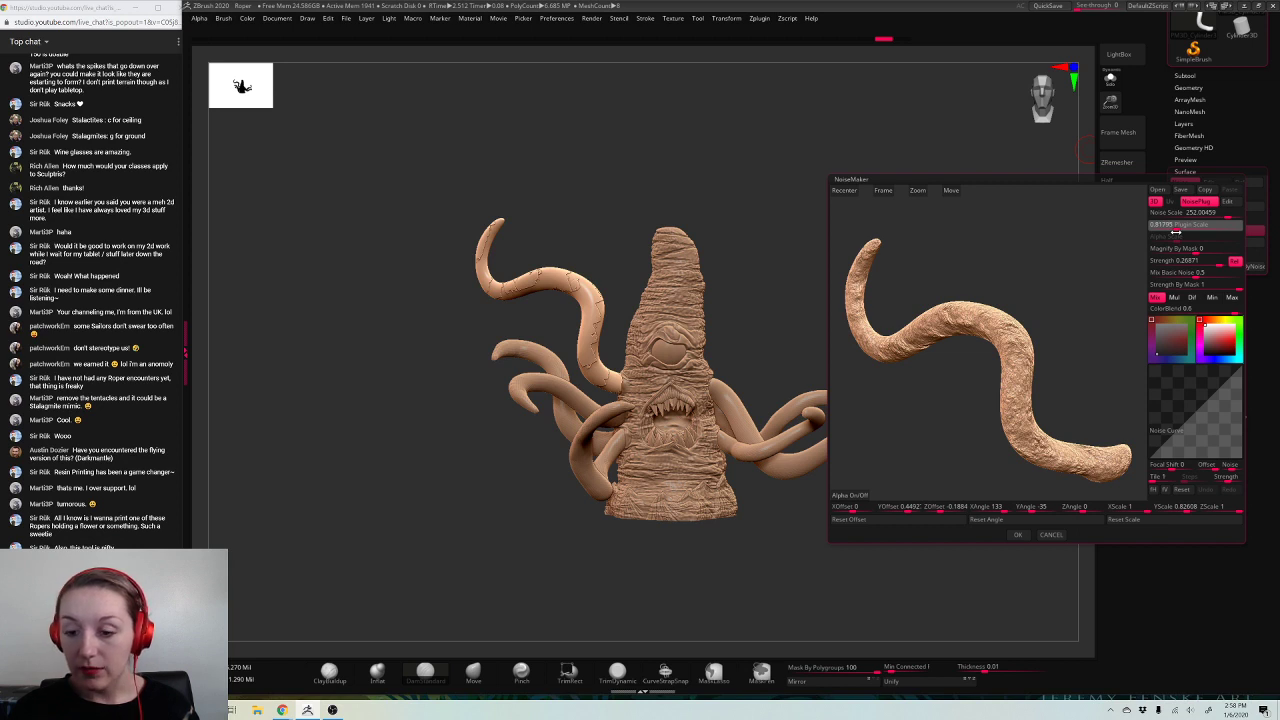
# Step: Set the noise's Plugin Scale to 0.2 and try applying the noise to the upper tentacle's mesh
pyautogui.click(1176, 232)
pyautogui.write('0.1')
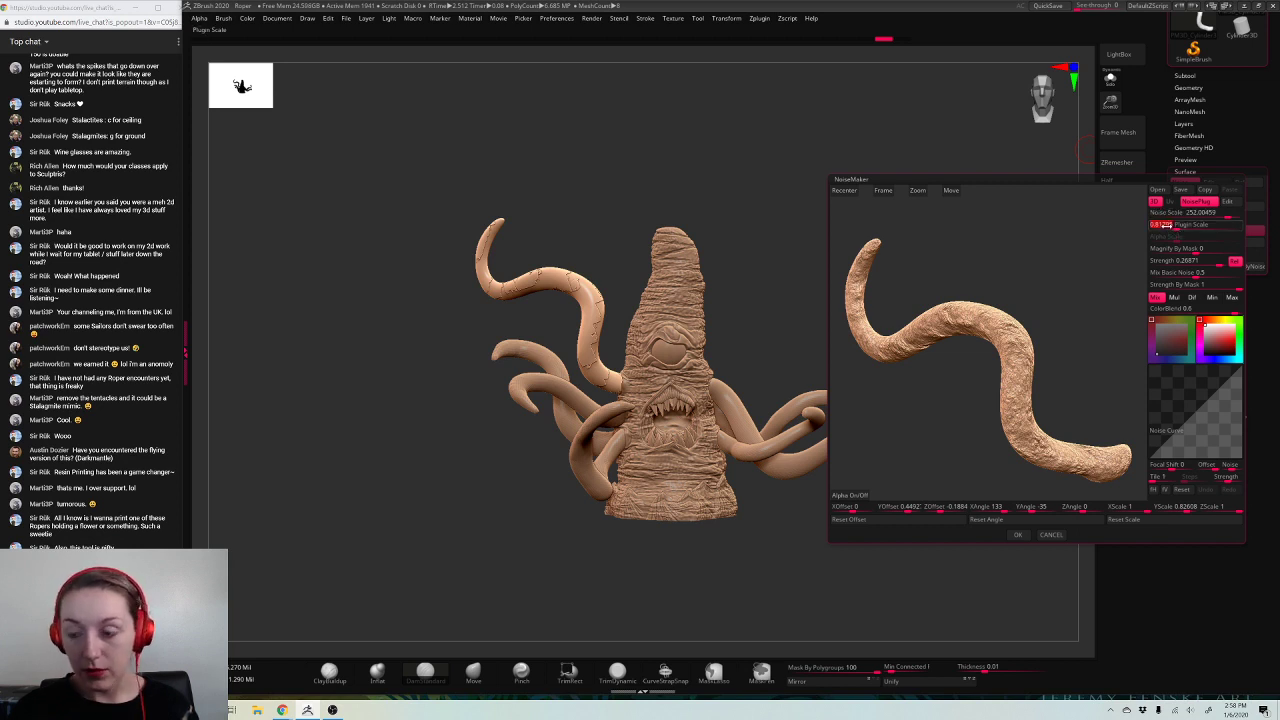
pyautogui.press('Return')
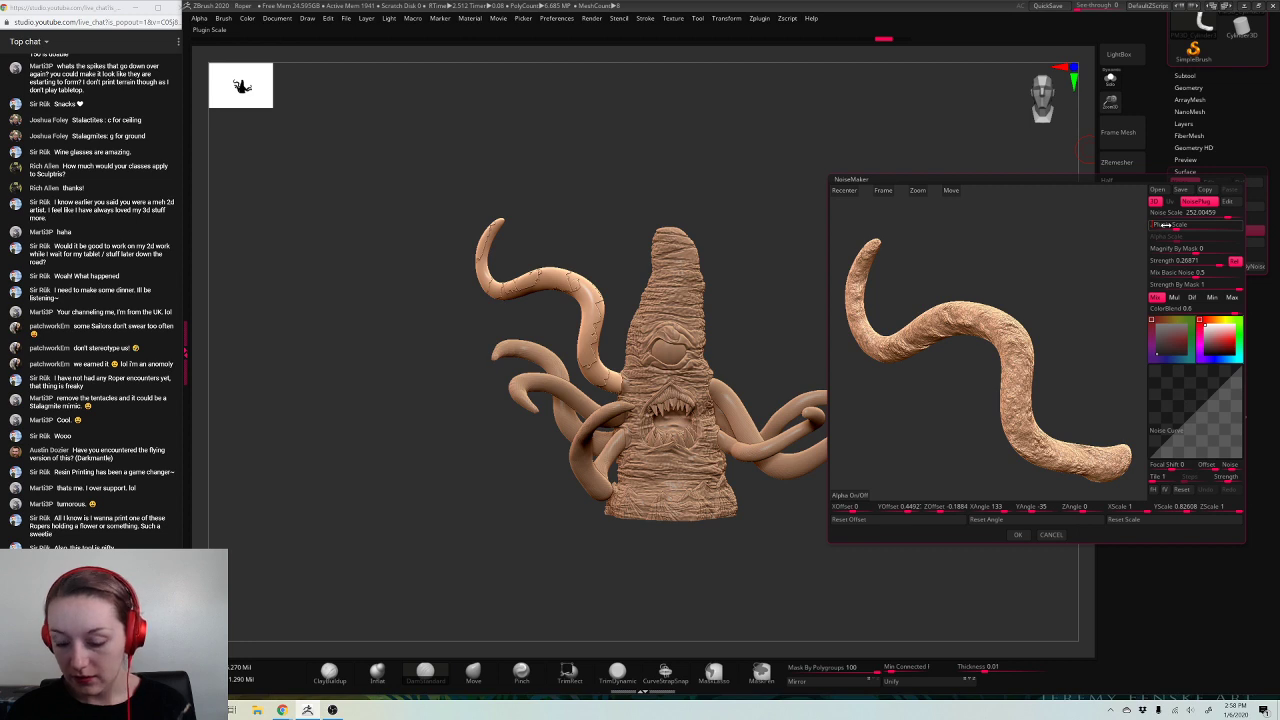
pyautogui.click(1017, 534)
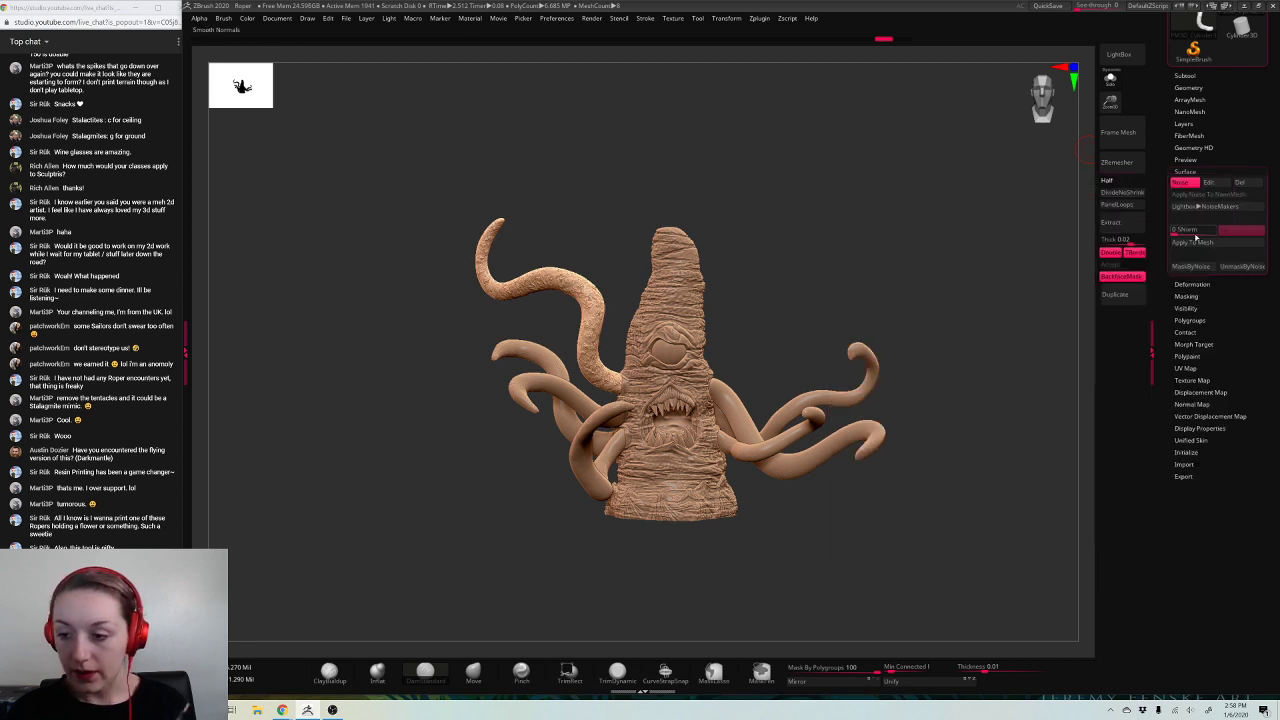
pyautogui.click(1193, 242)
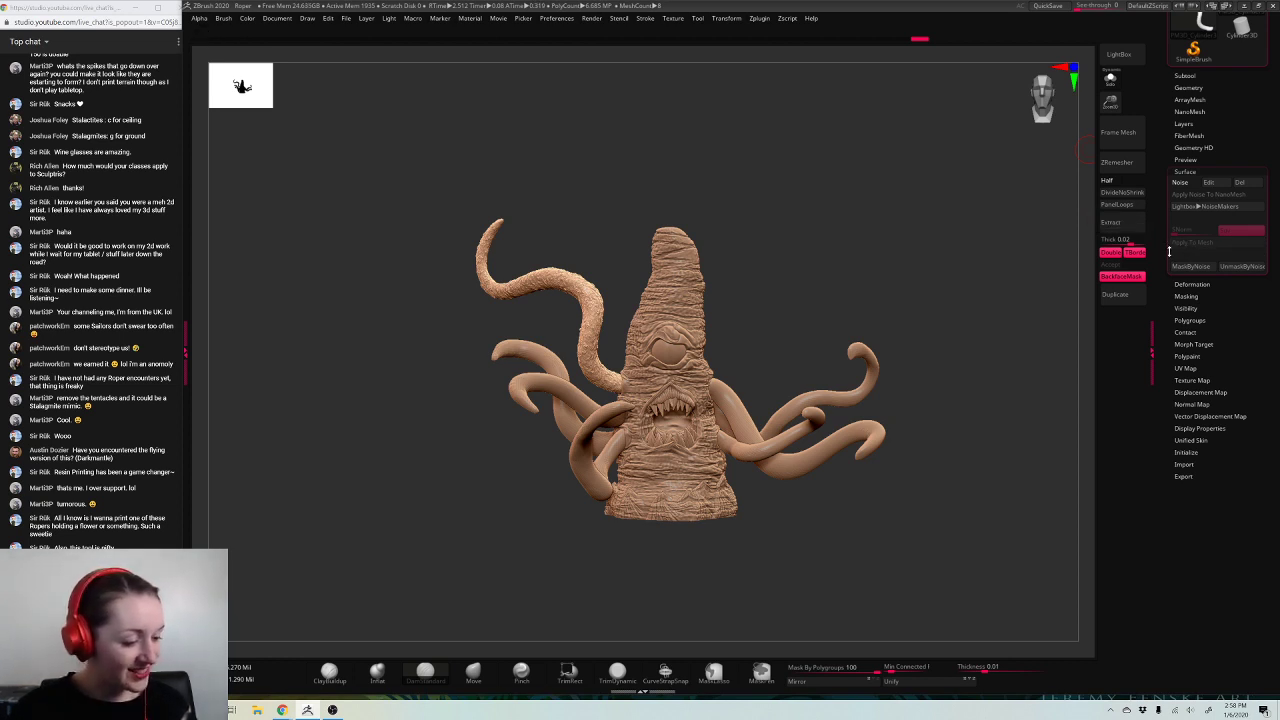
# Step: Try a Plugin Scale of 0.1, apply the noise to the tentacle, and restore the live surface noise
pyautogui.click(1208, 182)
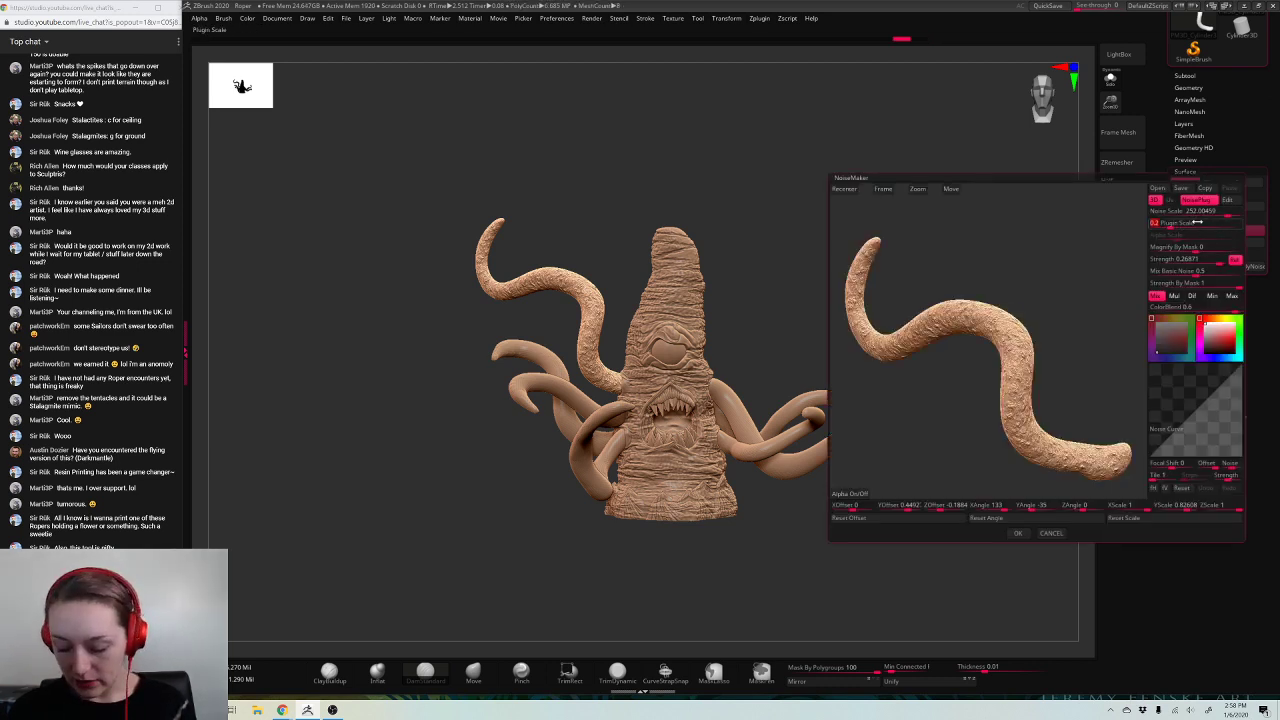
pyautogui.write('.1')
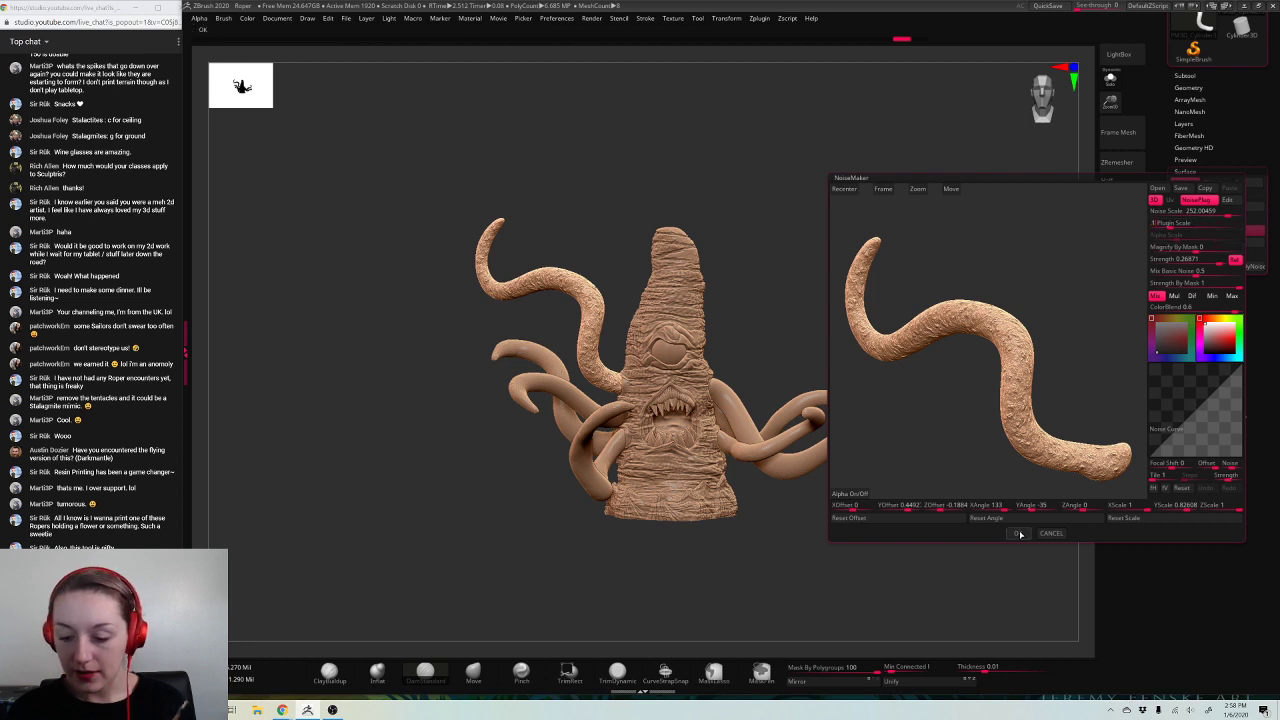
pyautogui.click(1017, 533)
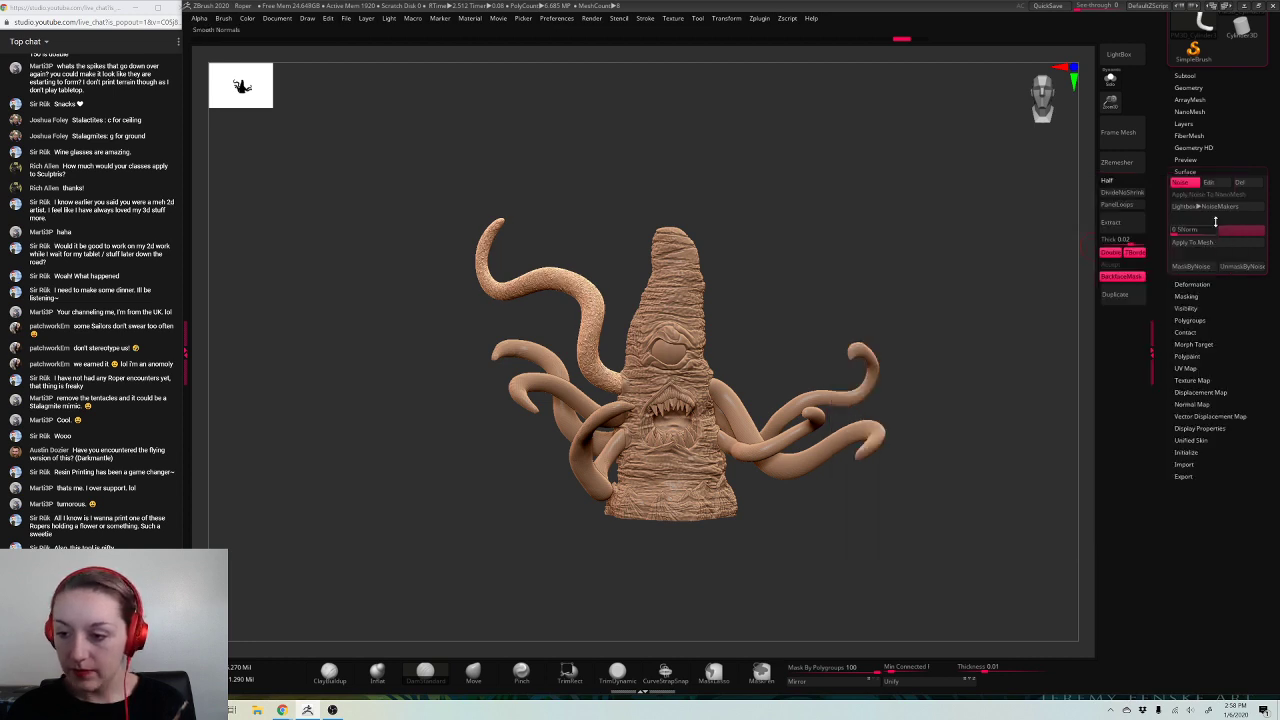
pyautogui.click(1199, 242)
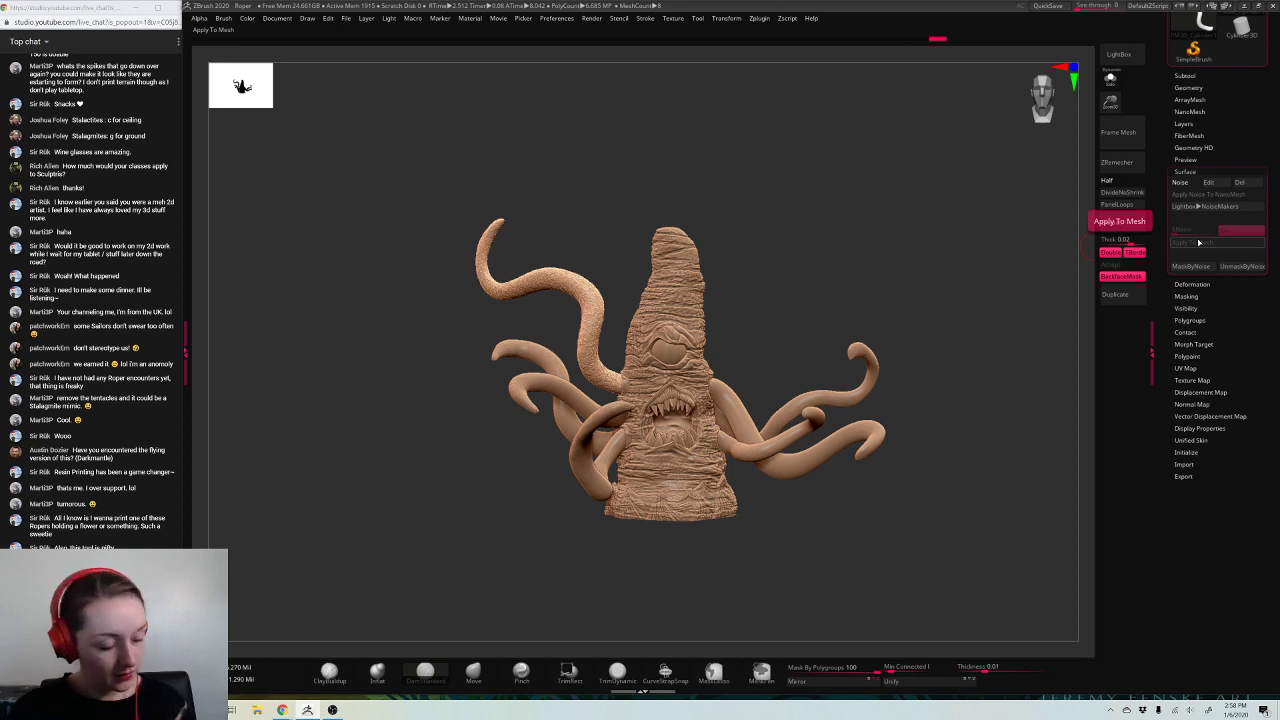
pyautogui.click(1185, 182)
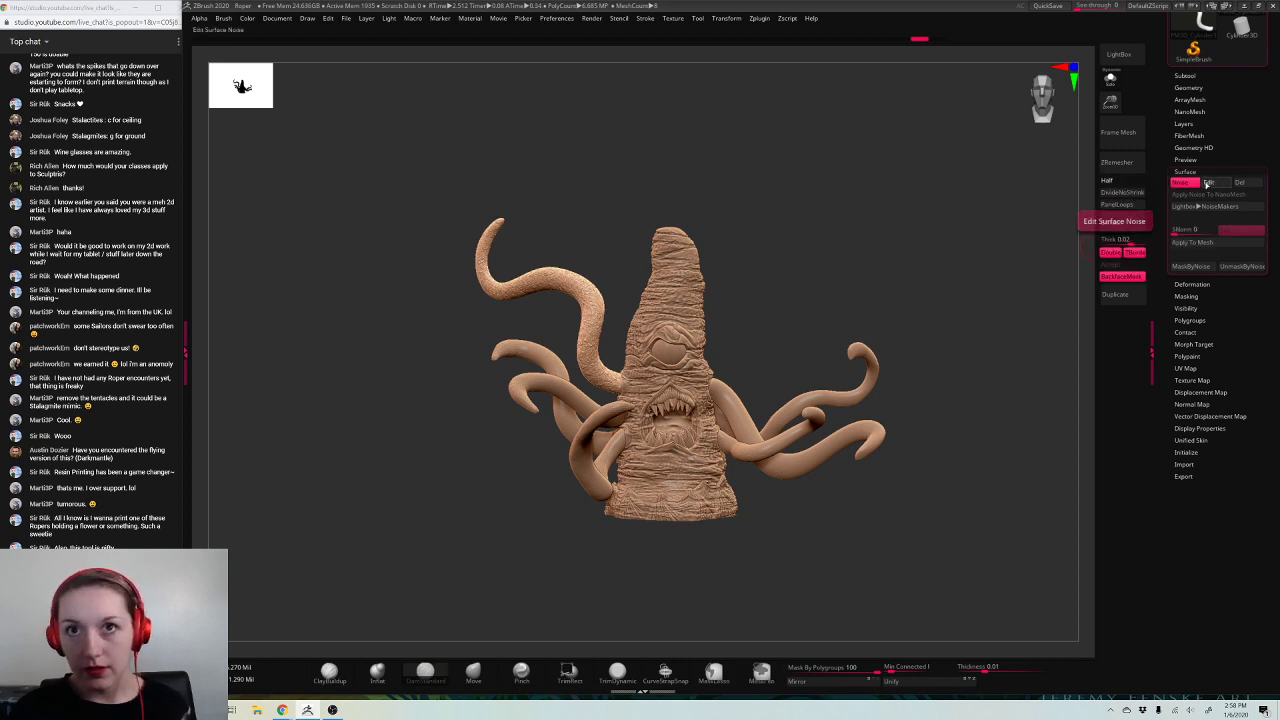
# Step: Raise the noise's Plugin Scale to 1 and try applying the noise to the tentacle's mesh
pyautogui.click(1208, 182)
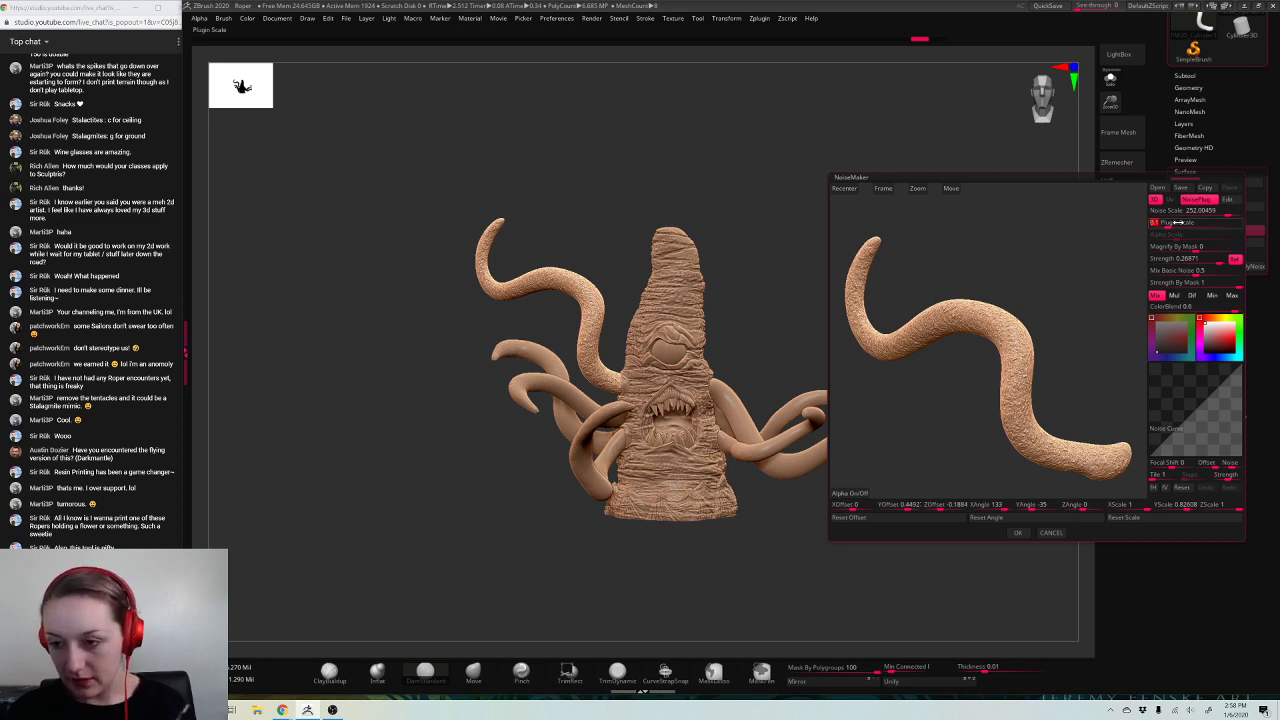
pyautogui.click(1019, 534)
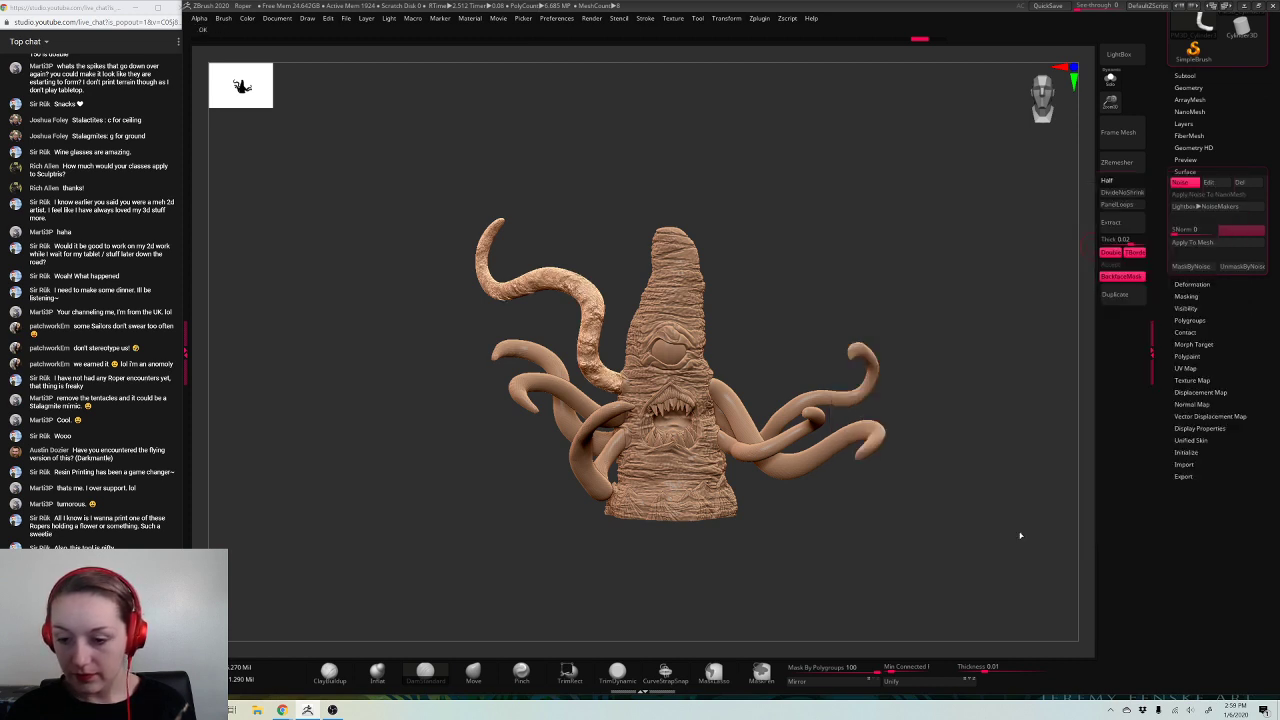
pyautogui.click(1191, 243)
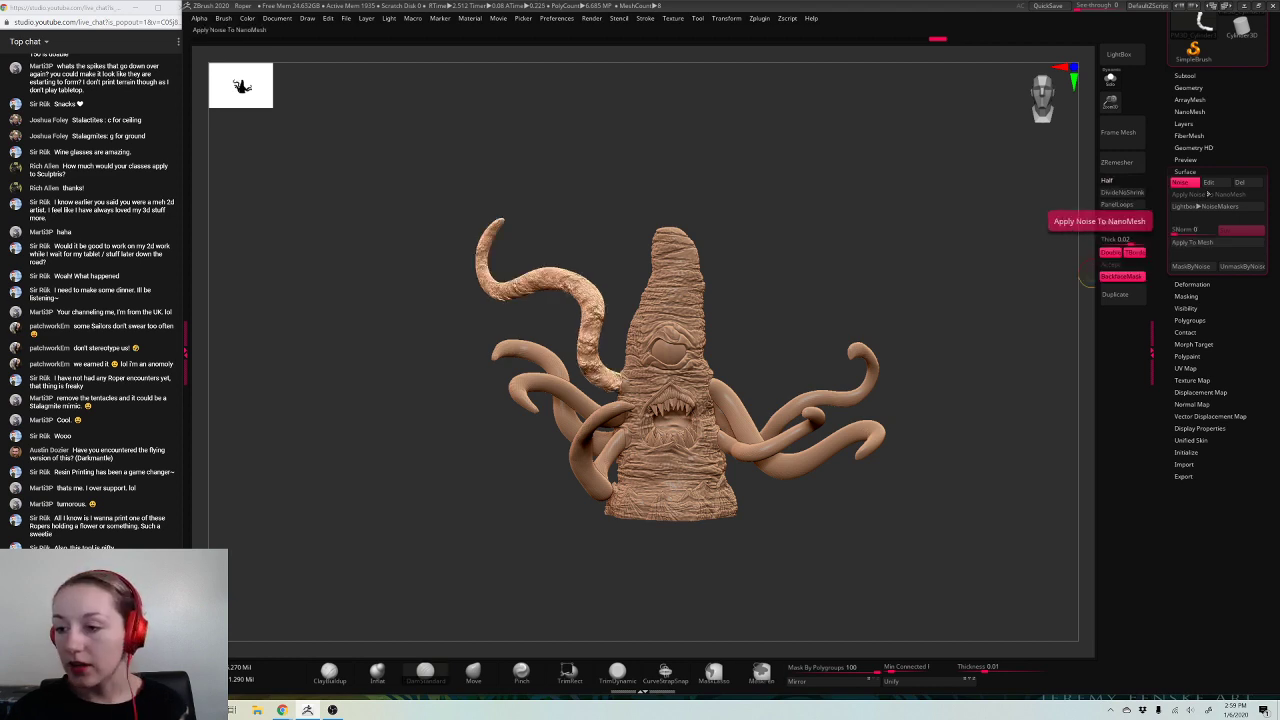
# Step: Try a Plugin Scale of 0.4, apply the noise to the tentacle, and bring back the editable noise
pyautogui.click(1208, 182)
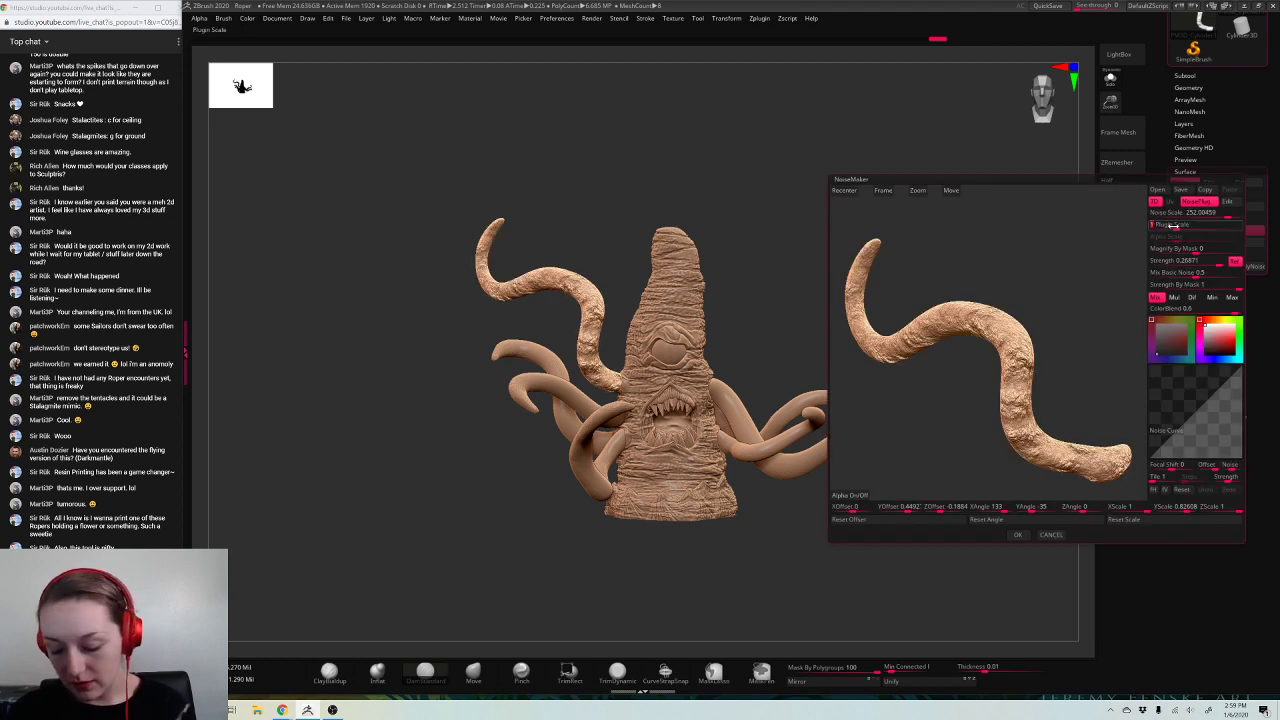
pyautogui.click(1017, 534)
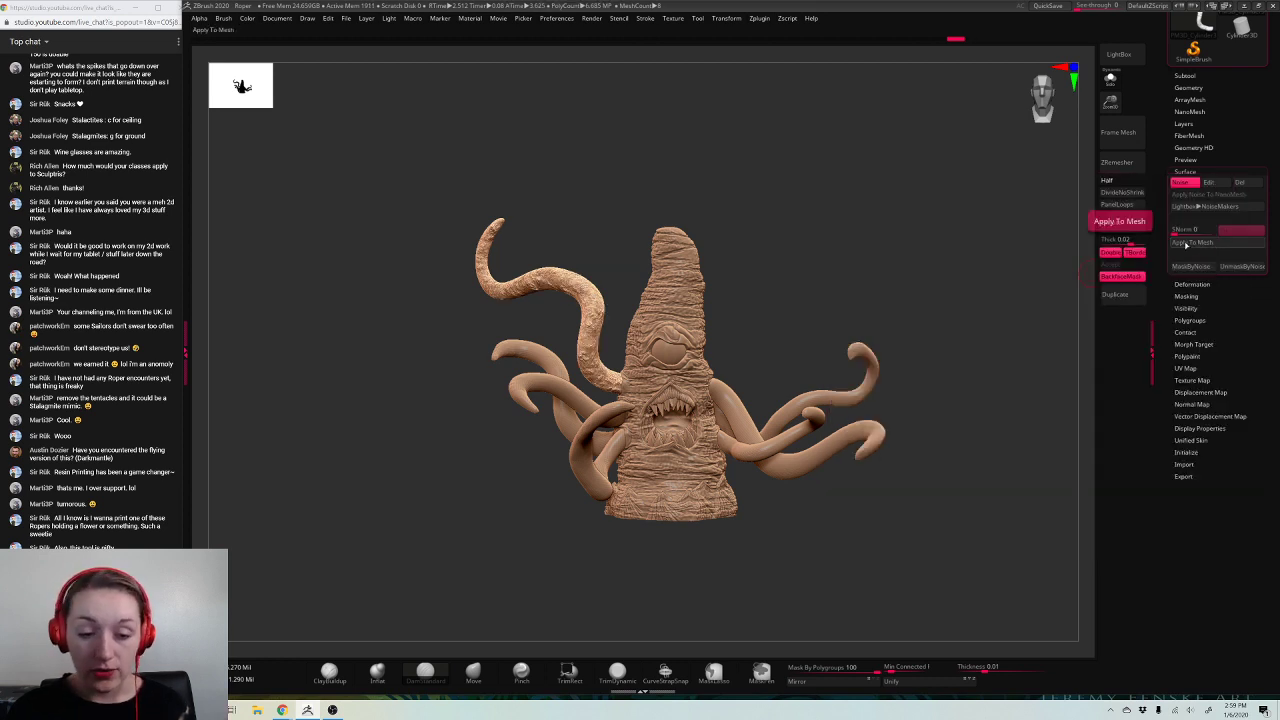
pyautogui.click(1186, 243)
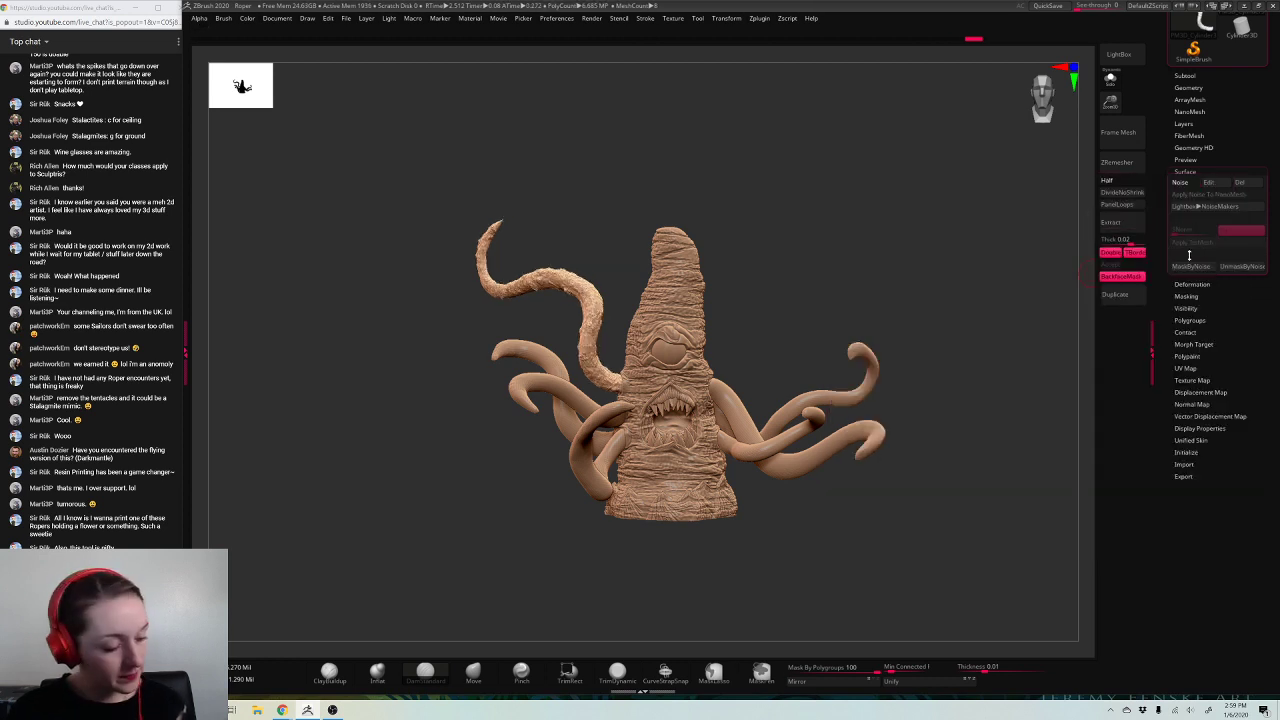
pyautogui.click(1184, 182)
# Step: Set the tentacle noise's Plugin Scale to 0.3 and try applying it to the mesh
pyautogui.click(1209, 182)
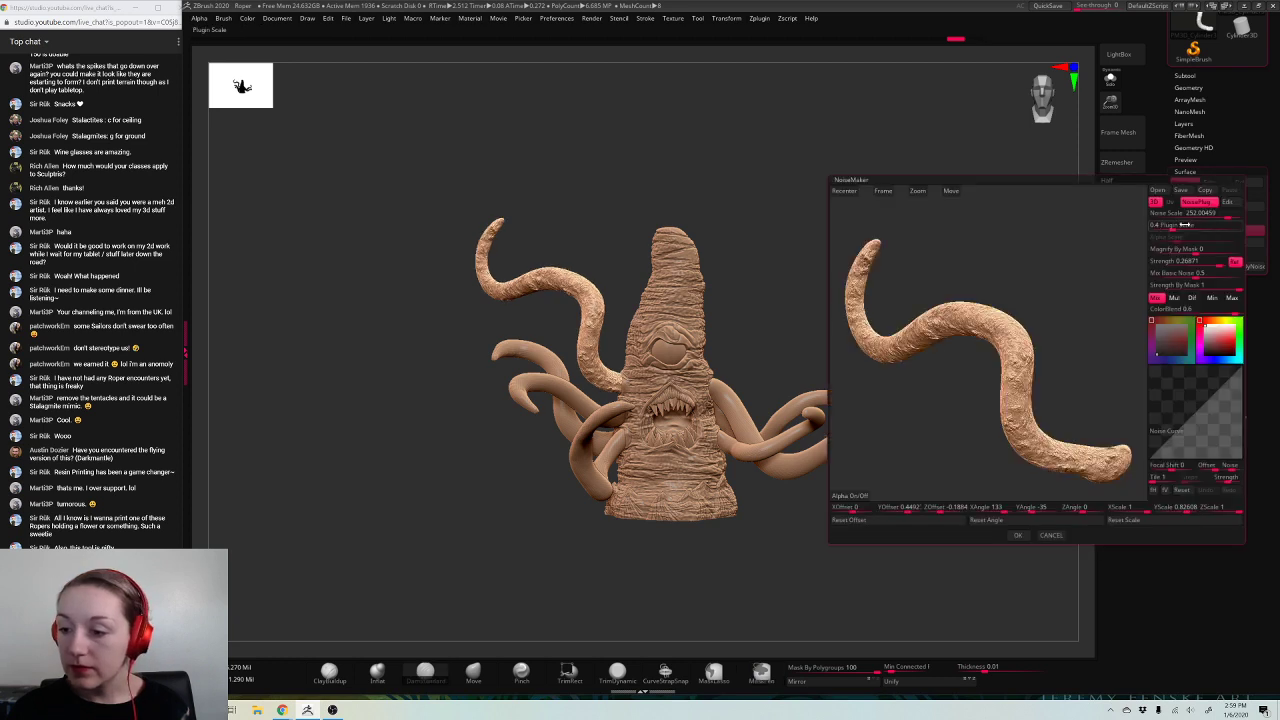
pyautogui.write('.3')
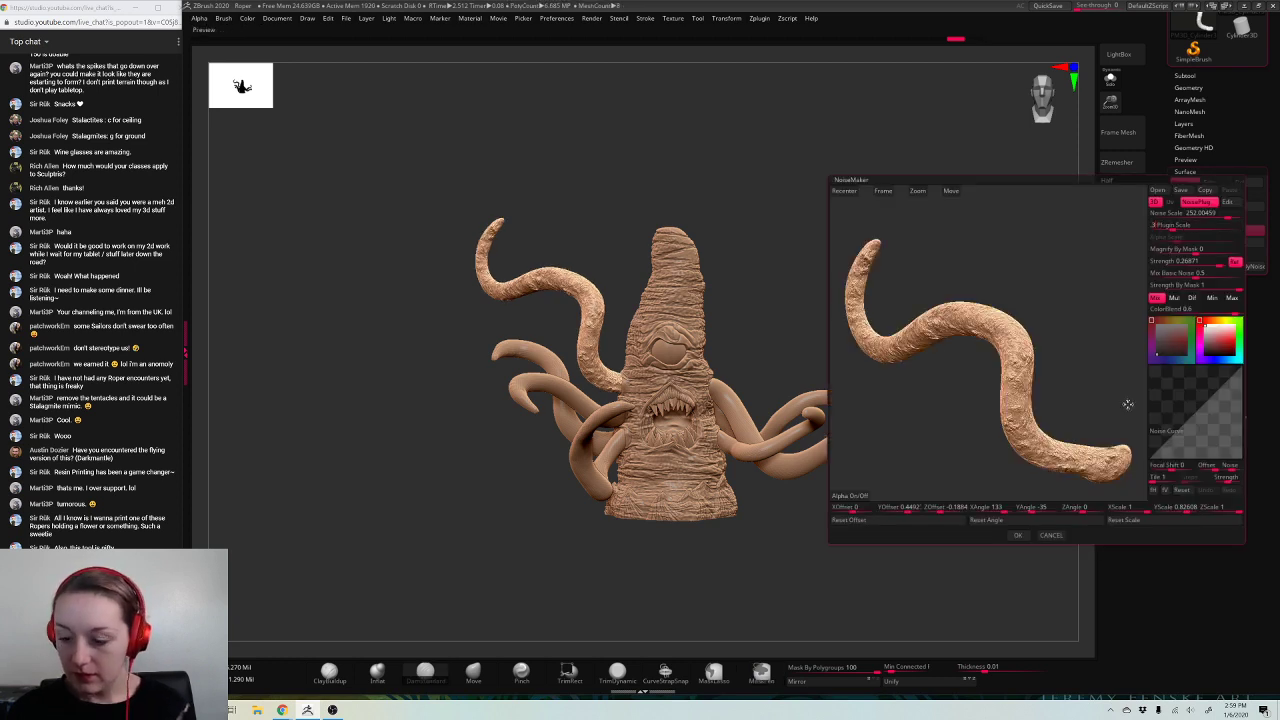
pyautogui.click(1017, 535)
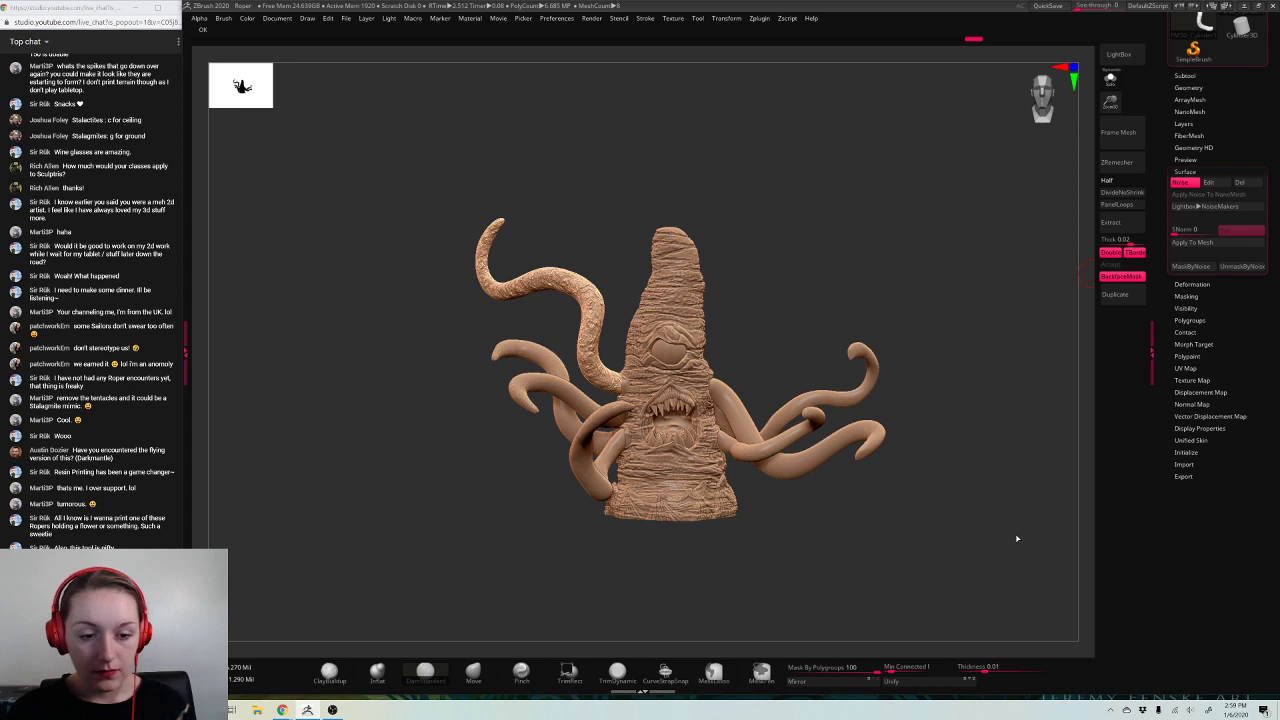
pyautogui.click(1184, 242)
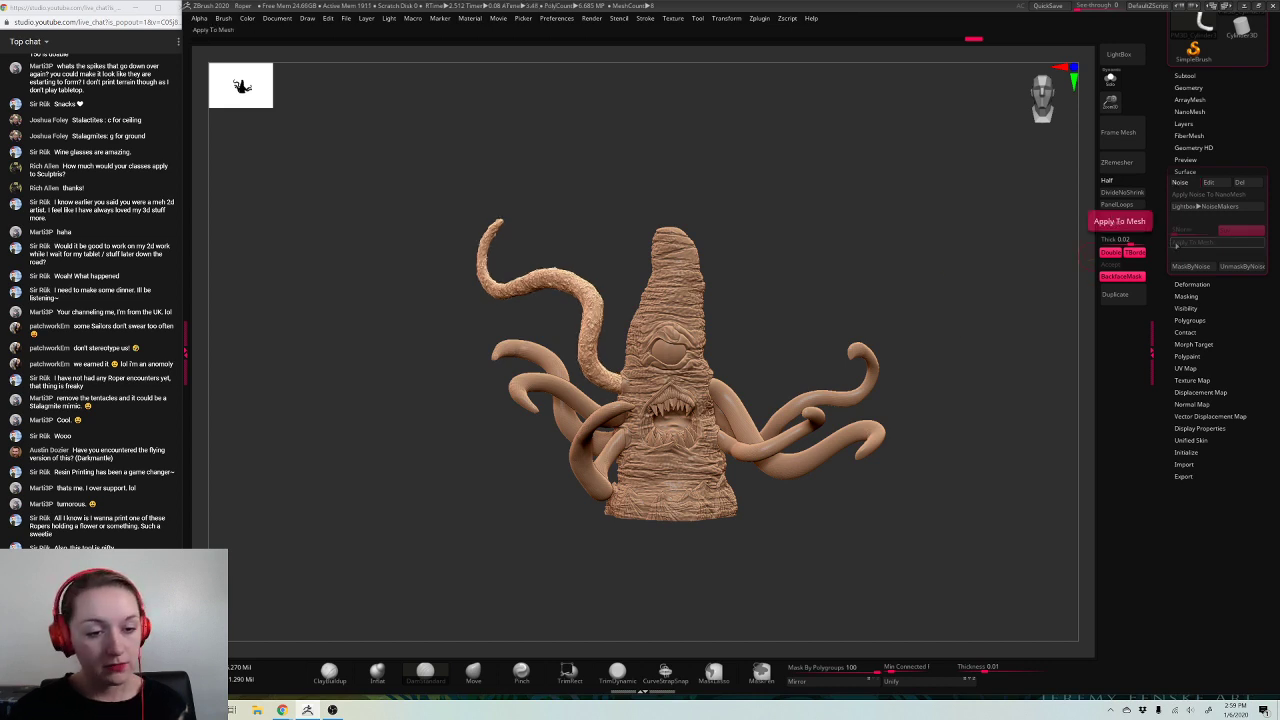
# Step: Reset the tentacle noise's axis scales, and try ZAngle 8, YScale 0.34445 and ZScale 0.69229
pyautogui.click(1209, 182)
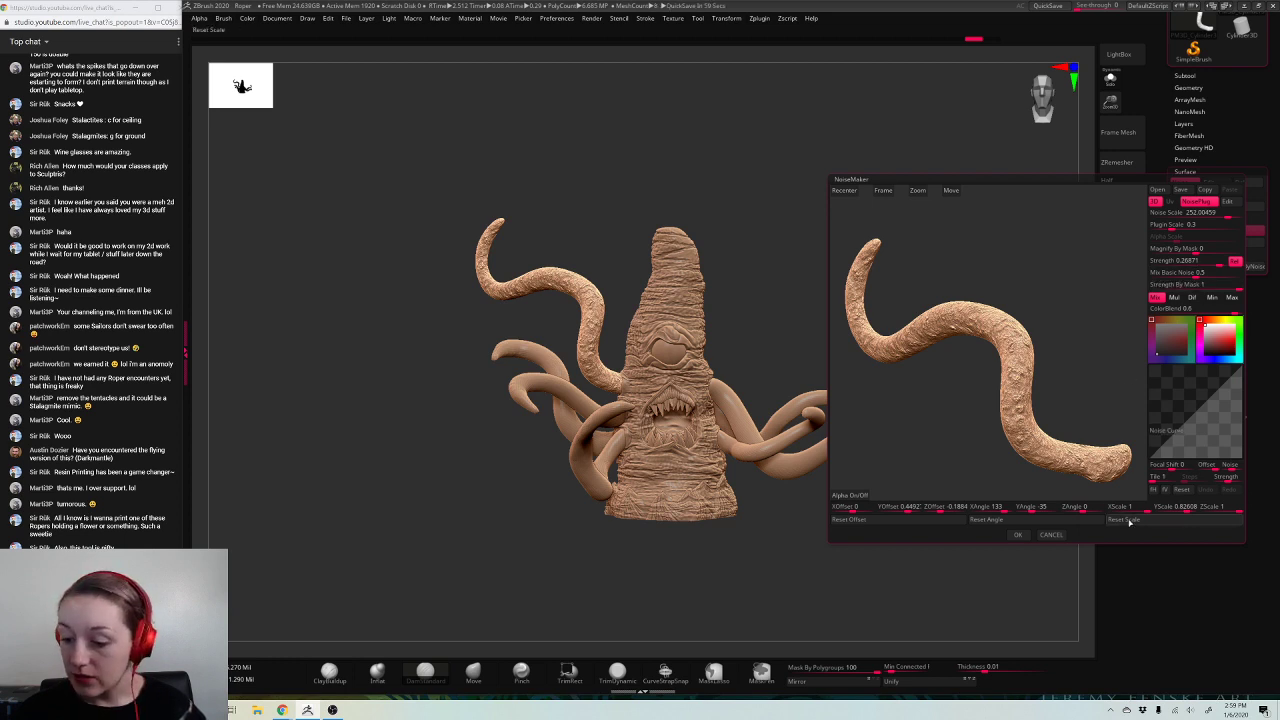
pyautogui.moveTo(1127, 507); pyautogui.dragTo(1155, 507)
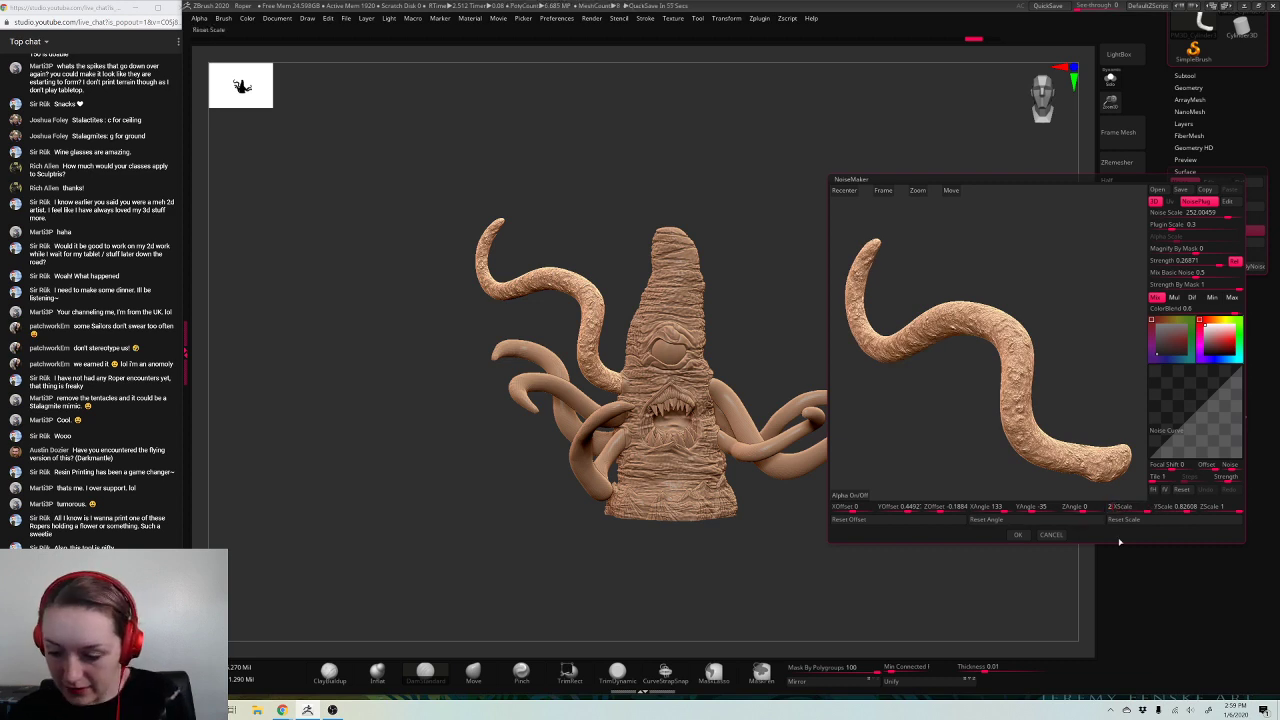
pyautogui.click(1121, 520)
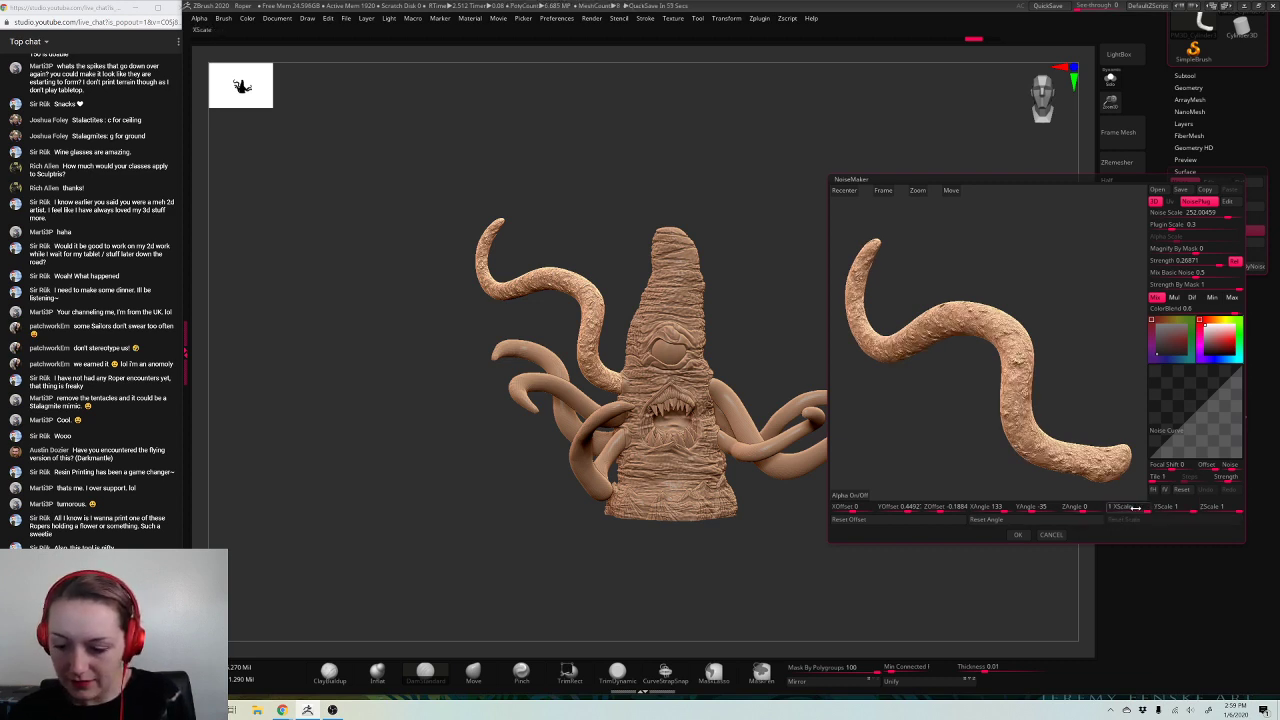
pyautogui.moveTo(1134, 508); pyautogui.dragTo(1084, 508)
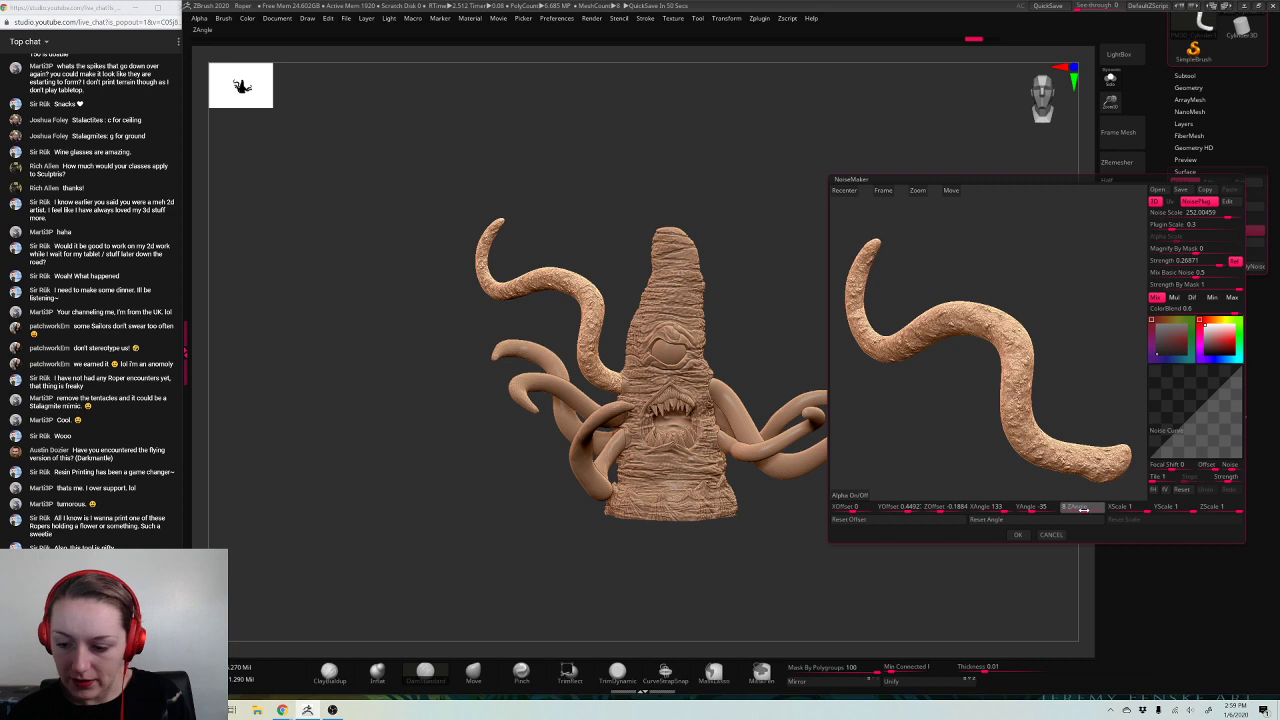
pyautogui.moveTo(1168, 508)
pyautogui.mouseDown()
pyautogui.moveTo(1183, 511)
pyautogui.moveTo(1150, 512)
pyautogui.moveTo(1234, 511)
pyautogui.moveTo(1220, 511)
pyautogui.mouseUp()
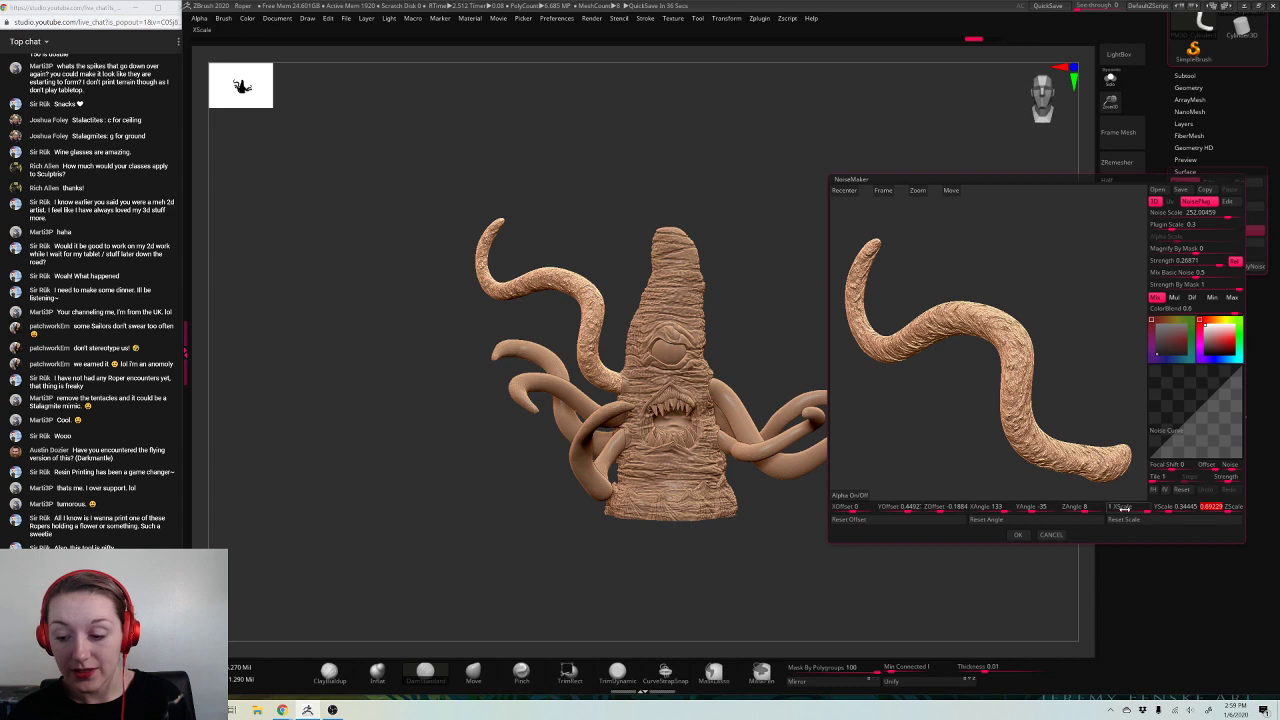
# Step: Keep the noise's XScale at 1, set YAngle to 154, and try applying the noise to the tentacle's mesh
pyautogui.moveTo(1142, 511); pyautogui.dragTo(1158, 512)
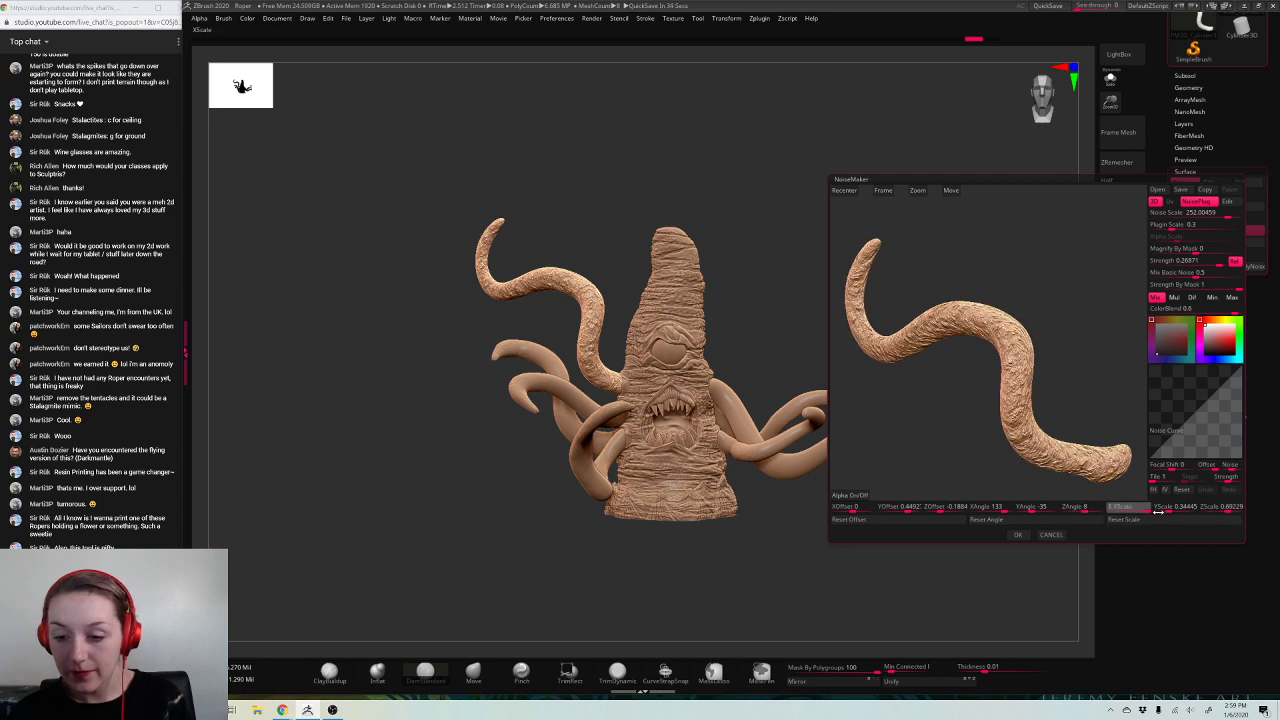
pyautogui.moveTo(1036, 510); pyautogui.dragTo(1053, 509)
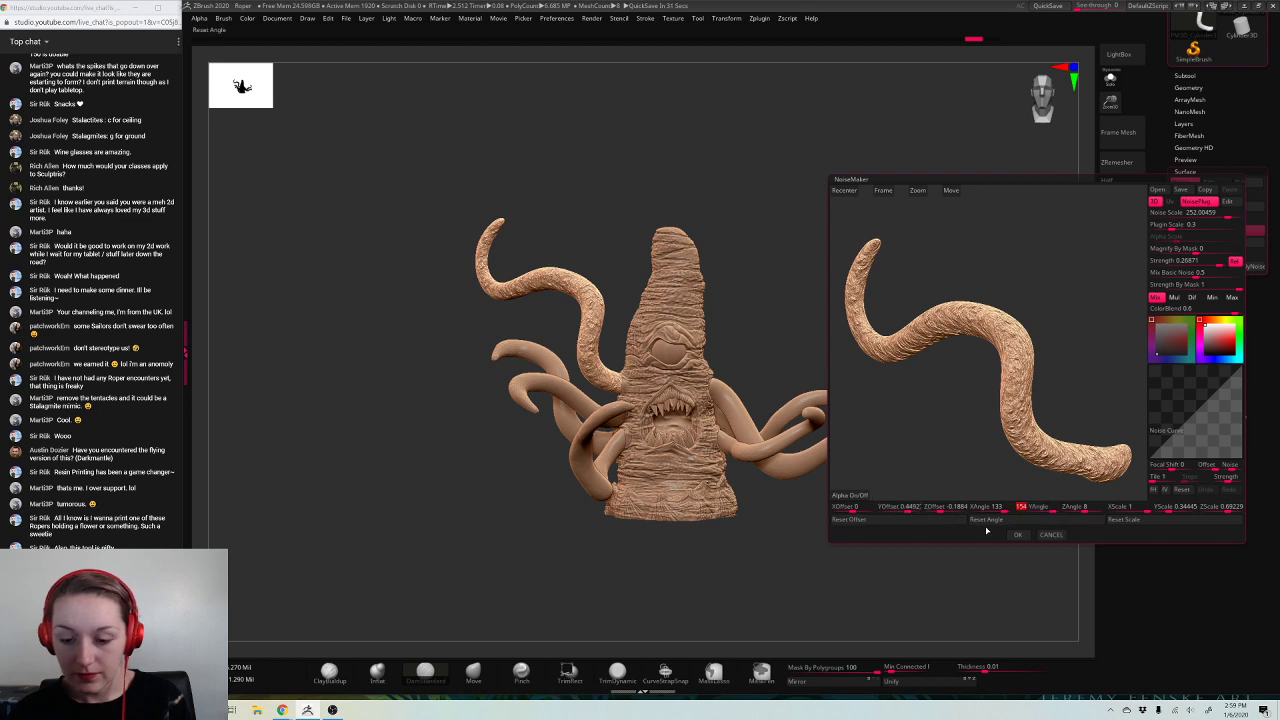
pyautogui.click(1017, 534)
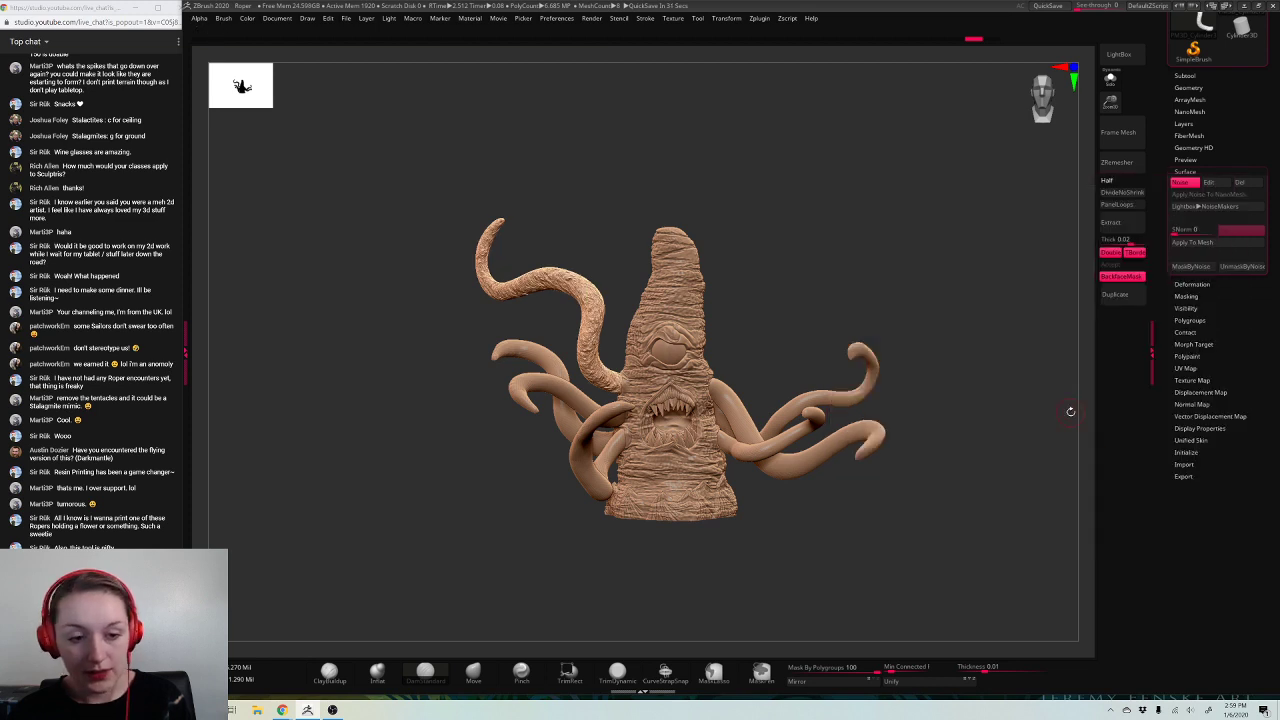
pyautogui.click(1192, 242)
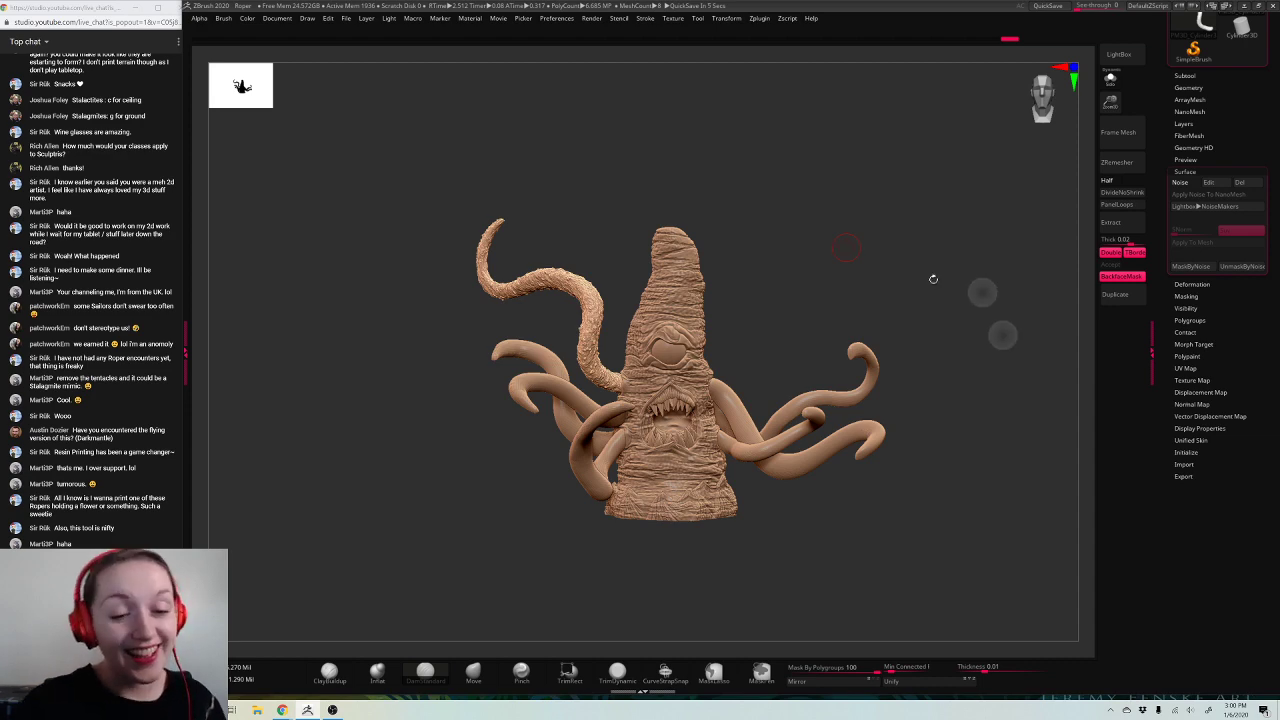
# Step: Examine the applied noise on the upper tentacle from behind, up close and in the front view against the body
pyautogui.keyDown('shift'); pyautogui.moveTo(932, 264); pyautogui.dragTo(1042, 298); pyautogui.keyUp('shift')
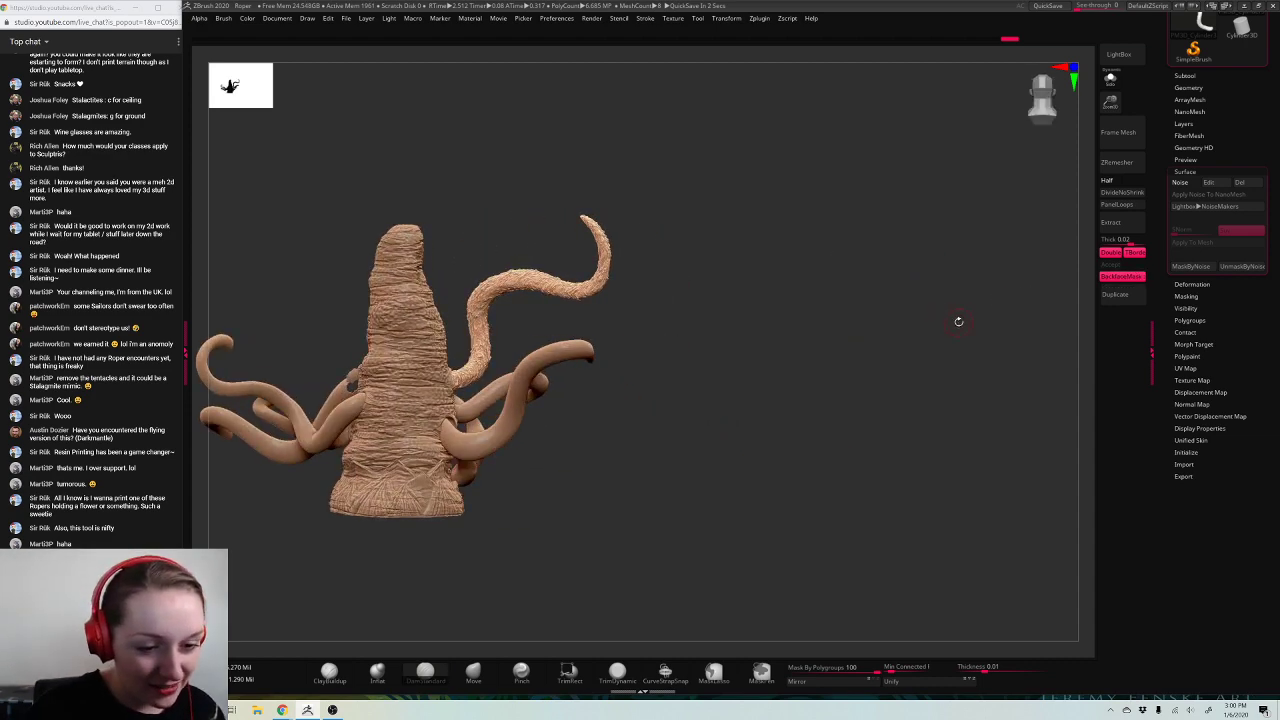
pyautogui.moveTo(959, 322); pyautogui.dragTo(950, 287)
pyautogui.moveTo(1110, 103); pyautogui.dragTo(1117, 175)
pyautogui.moveTo(953, 388); pyautogui.dragTo(945, 387)
pyautogui.moveTo(1110, 103); pyautogui.dragTo(1112, 124)
pyautogui.moveTo(718, 258)
pyautogui.mouseDown()
pyautogui.moveTo(751, 263)
pyautogui.moveTo(734, 263)
pyautogui.mouseUp()
pyautogui.press('space')
pyautogui.keyDown('shift'); pyautogui.moveTo(636, 278); pyautogui.dragTo(640, 402); pyautogui.keyUp('shift')
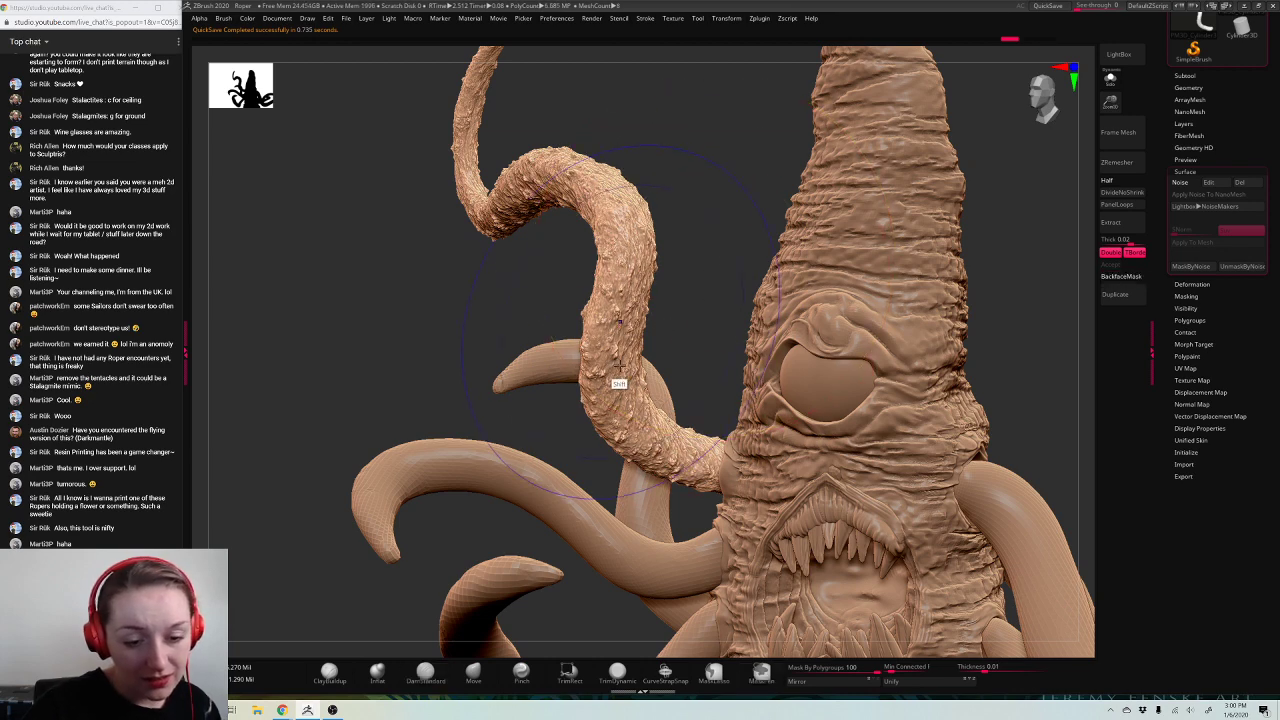
pyautogui.keyDown('shift'); pyautogui.moveTo(714, 297); pyautogui.dragTo(716, 305); pyautogui.keyUp('shift')
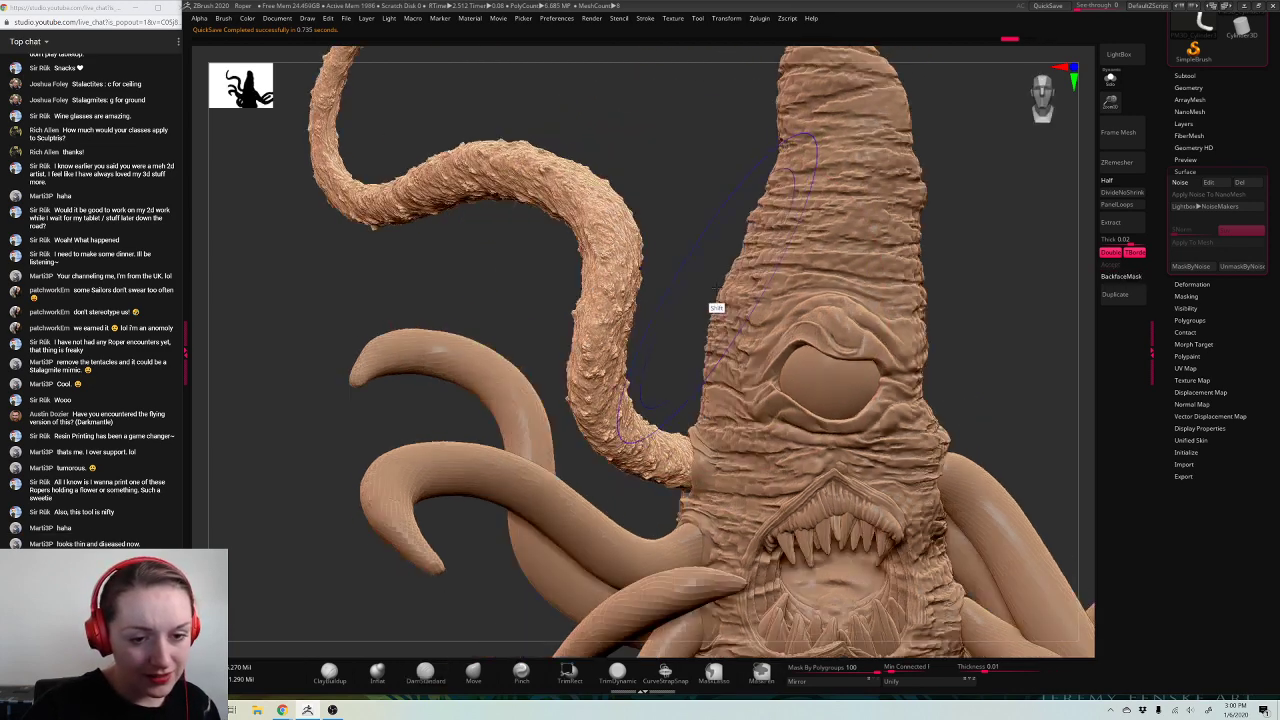
pyautogui.press('w')
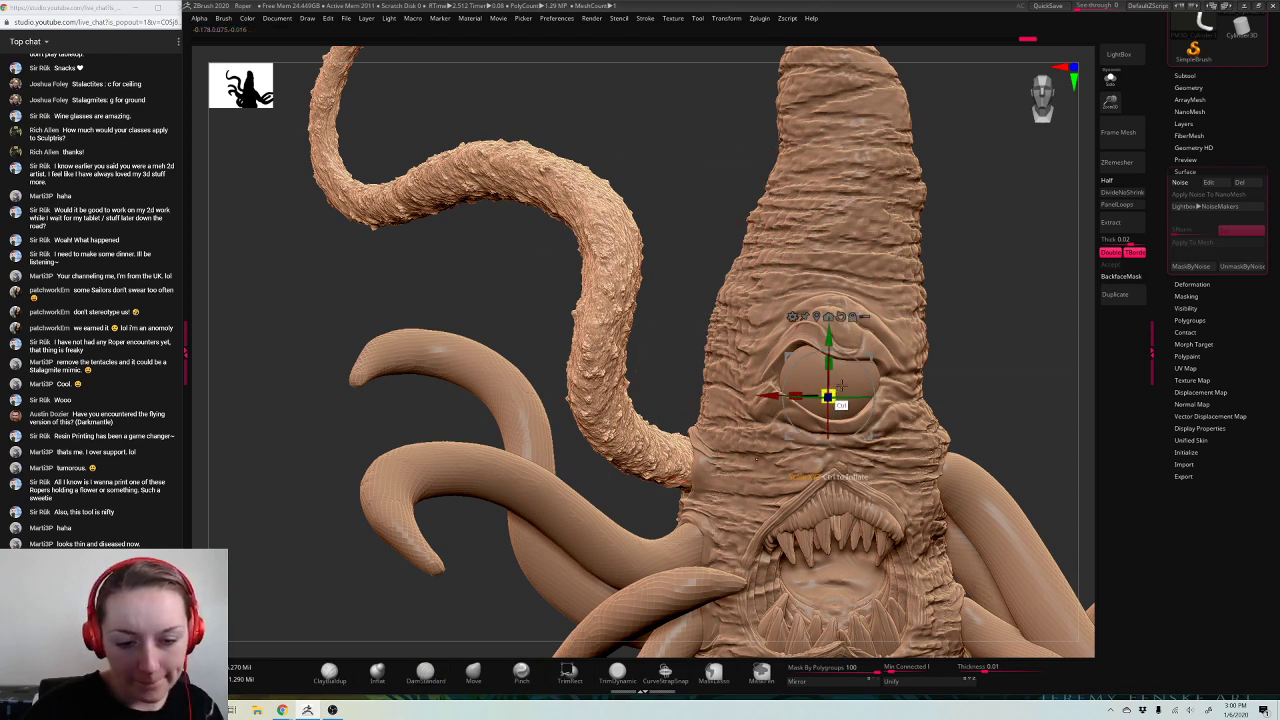
pyautogui.moveTo(1102, 100); pyautogui.dragTo(1108, 30)
pyautogui.press('q')
pyautogui.moveTo(983, 257)
pyautogui.mouseDown()
pyautogui.moveTo(1079, 262)
pyautogui.moveTo(929, 325)
pyautogui.moveTo(980, 346)
pyautogui.mouseUp()
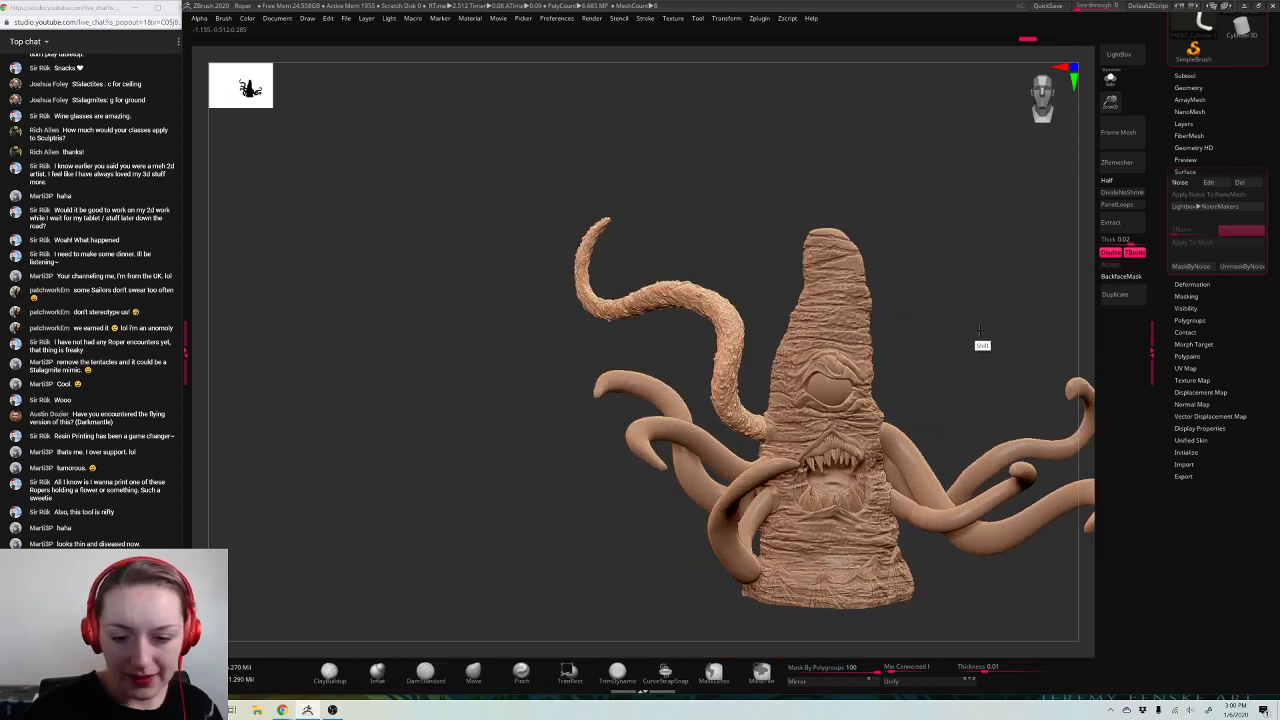
pyautogui.moveTo(1110, 102); pyautogui.dragTo(1106, 180)
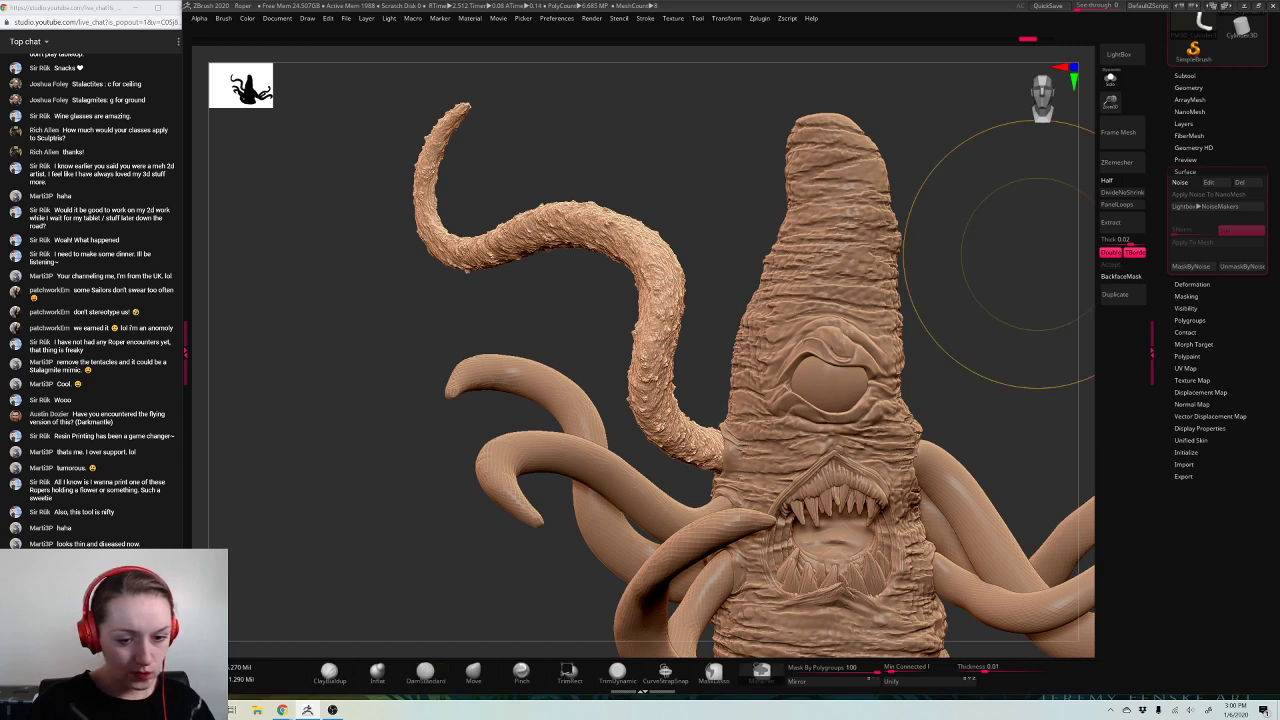
# Step: Undo the noise trials on the upper tentacle back to the earlier version with coarse, still-live surface noise
pyautogui.hotkey('ctrl', 'z')
pyautogui.hotkey('ctrl', 'z')
pyautogui.hotkey('ctrl', 'z')
pyautogui.hotkey('ctrl', 'z')
pyautogui.hotkey('ctrl', 'z')
pyautogui.hotkey('ctrl', 'z')
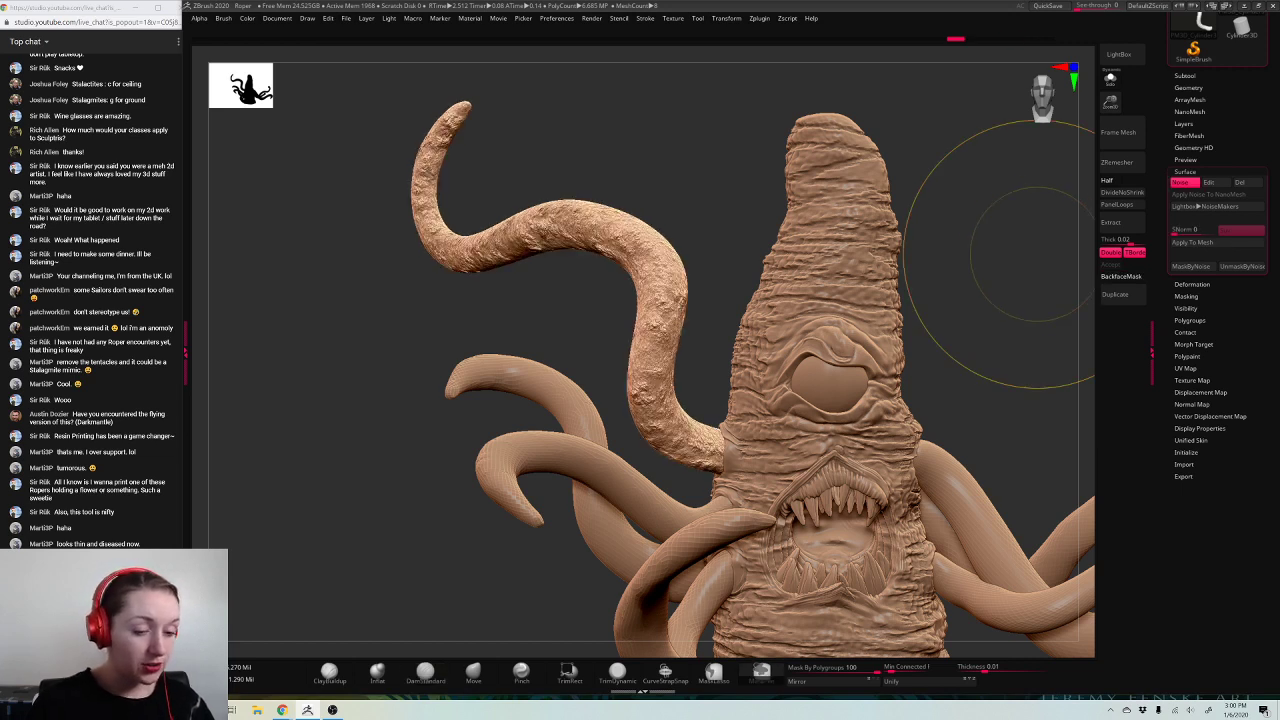
pyautogui.hotkey('ctrl', 'z')
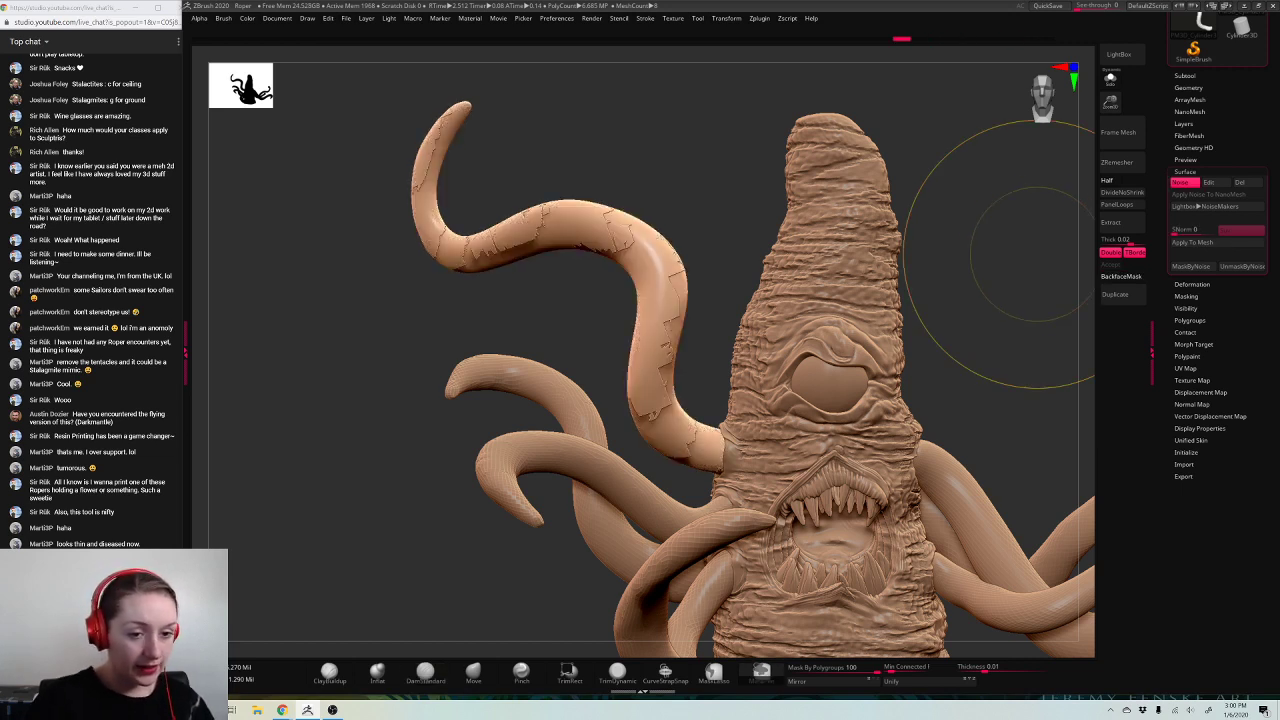
pyautogui.hotkey('ctrl', 'z')
pyautogui.hotkey('ctrl', 'z')
pyautogui.hotkey('ctrl', 'z')
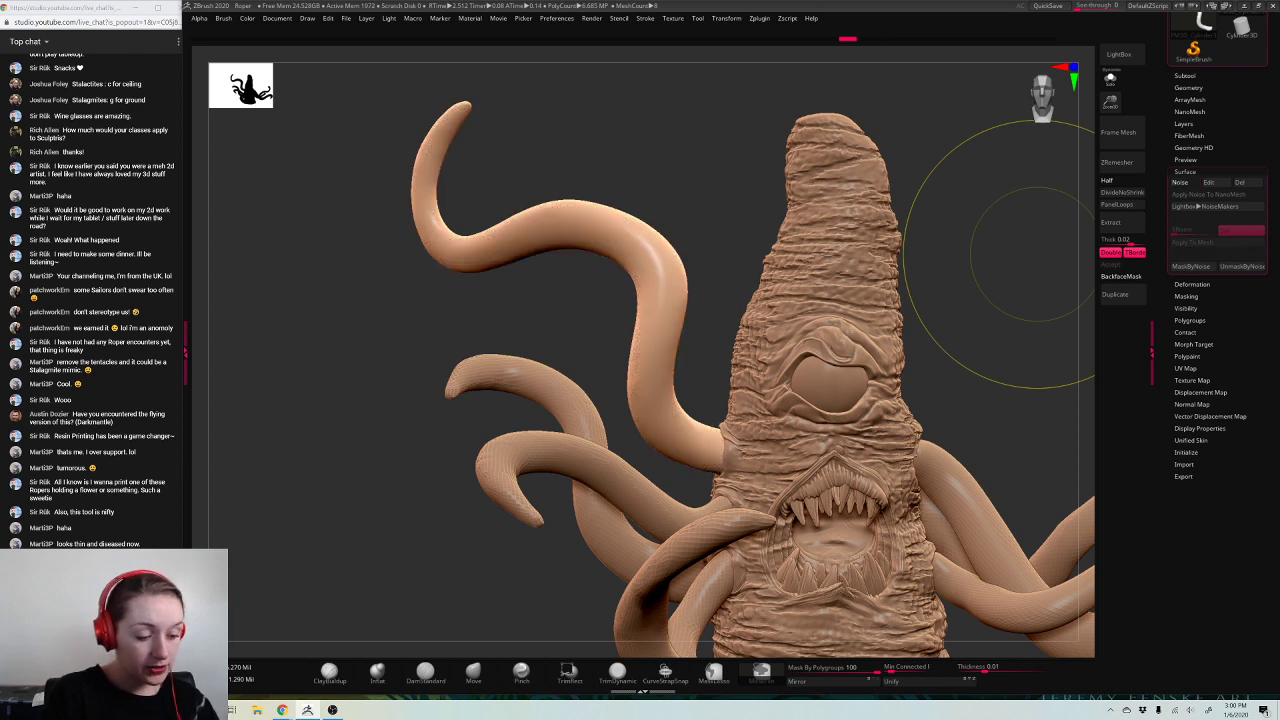
pyautogui.hotkey('ctrl', 'z')
pyautogui.hotkey('ctrl', 'z')
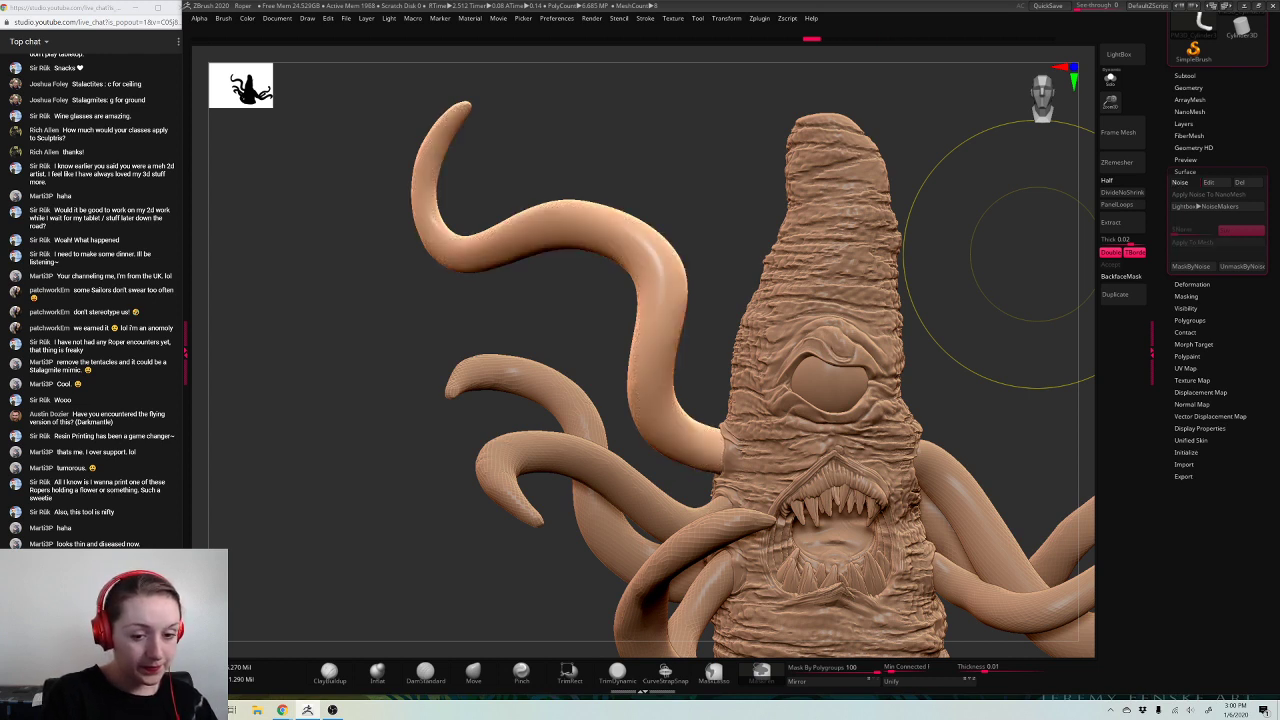
pyautogui.hotkey('ctrl', 'z')
pyautogui.hotkey('ctrl', 'z')
pyautogui.hotkey('ctrl', 'z')
pyautogui.hotkey('ctrl', 'z')
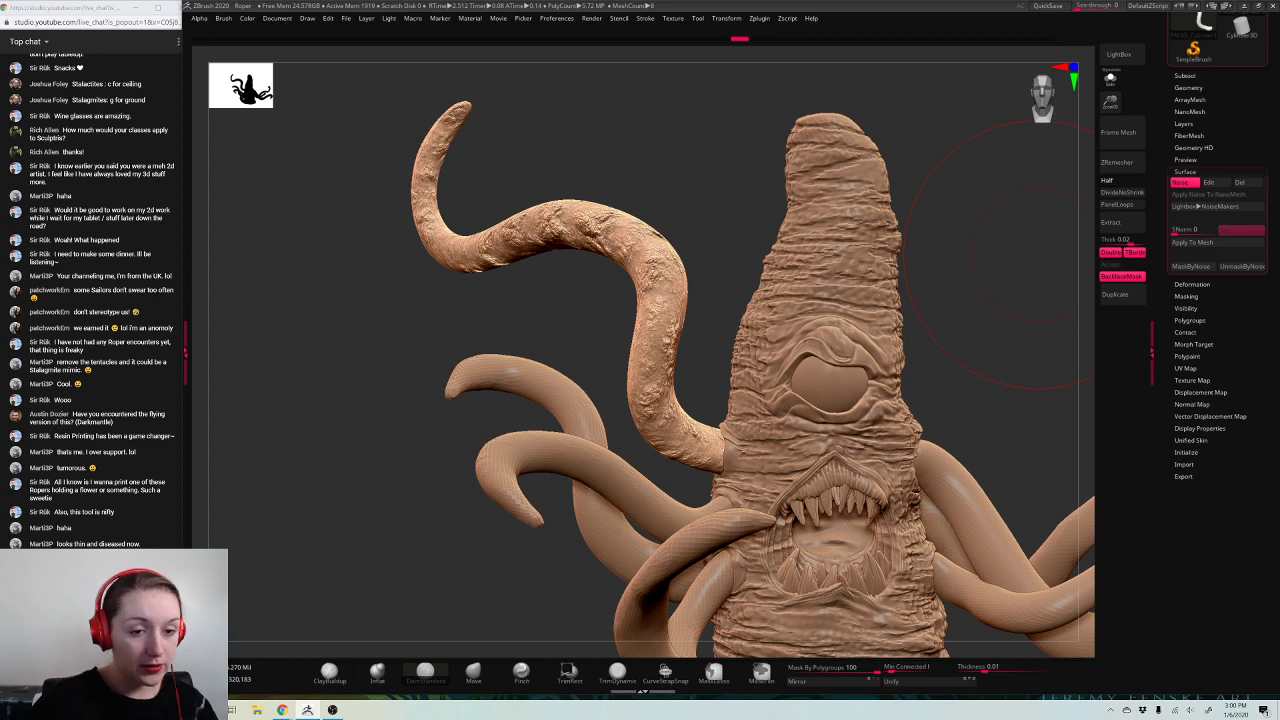
# Step: Enlarge the upper tentacle and reposition it so its base sits against the opening in the body
pyautogui.press('w')
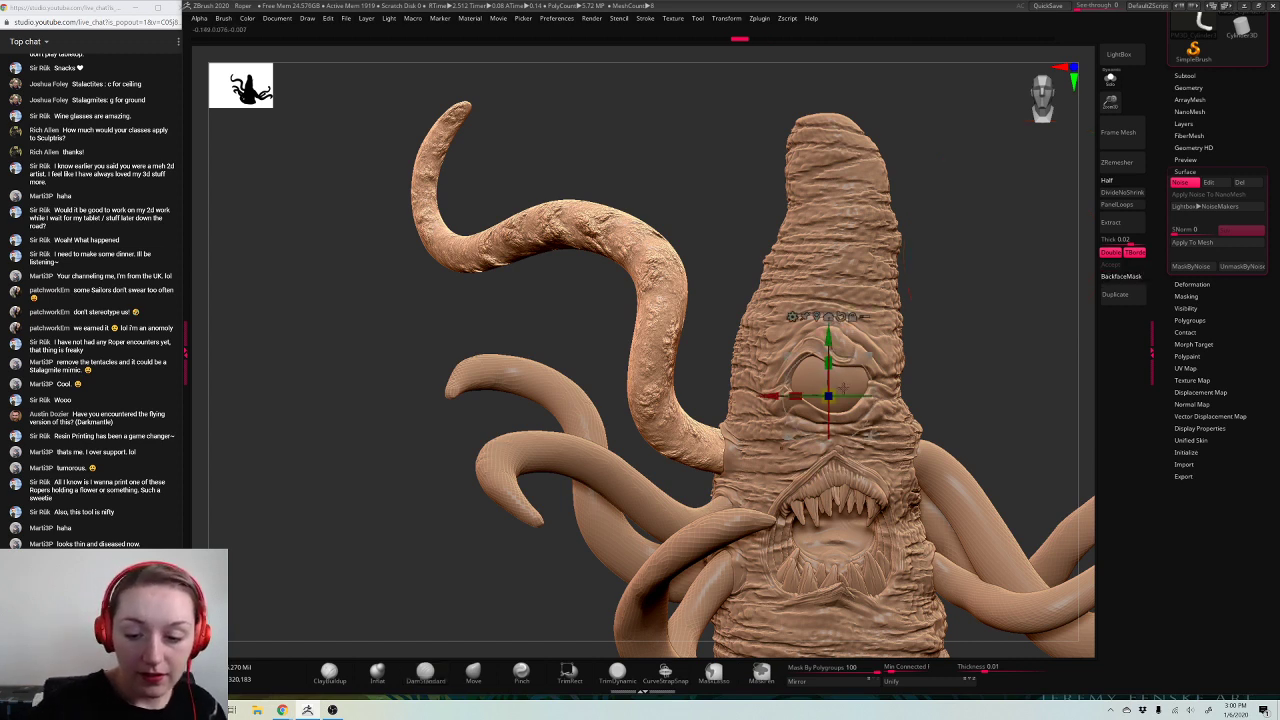
pyautogui.moveTo(836, 388)
pyautogui.mouseDown()
pyautogui.moveTo(850, 376)
pyautogui.moveTo(835, 323)
pyautogui.moveTo(829, 483)
pyautogui.moveTo(829, 288)
pyautogui.moveTo(829, 344)
pyautogui.mouseUp()
pyautogui.hotkey('ctrl', 'z')
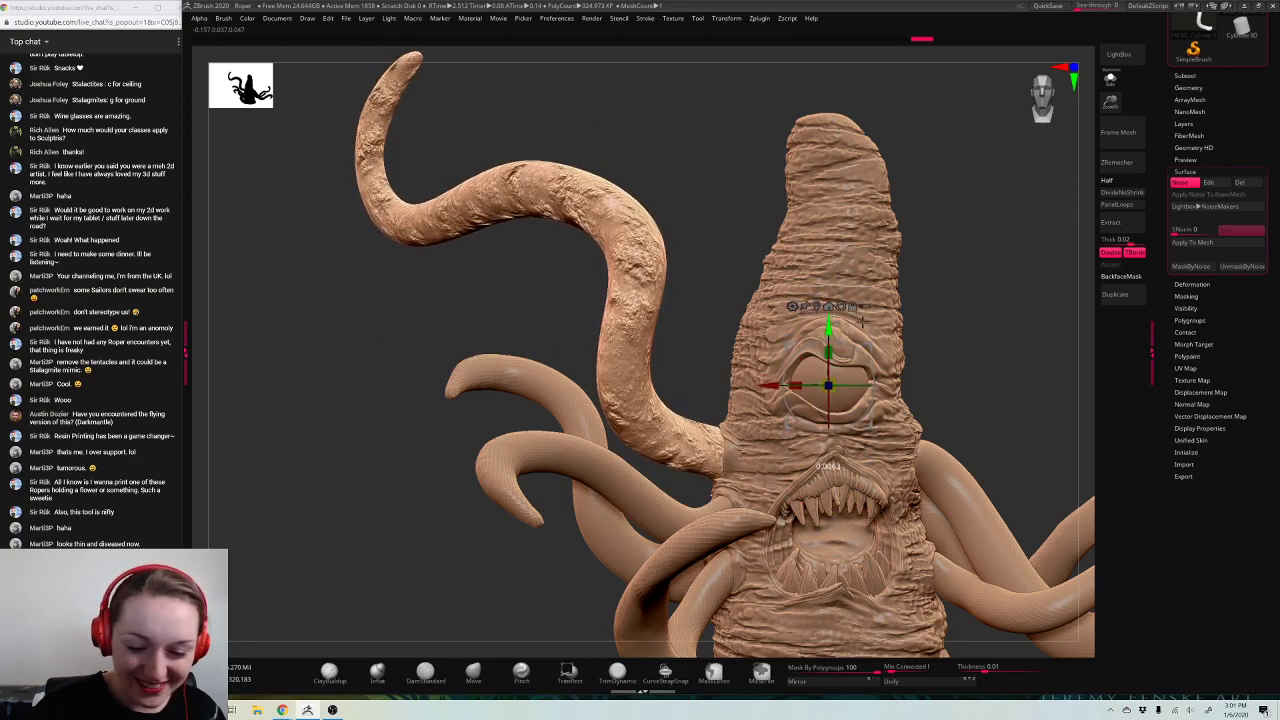
pyautogui.moveTo(862, 320); pyautogui.dragTo(893, 348, button='right')
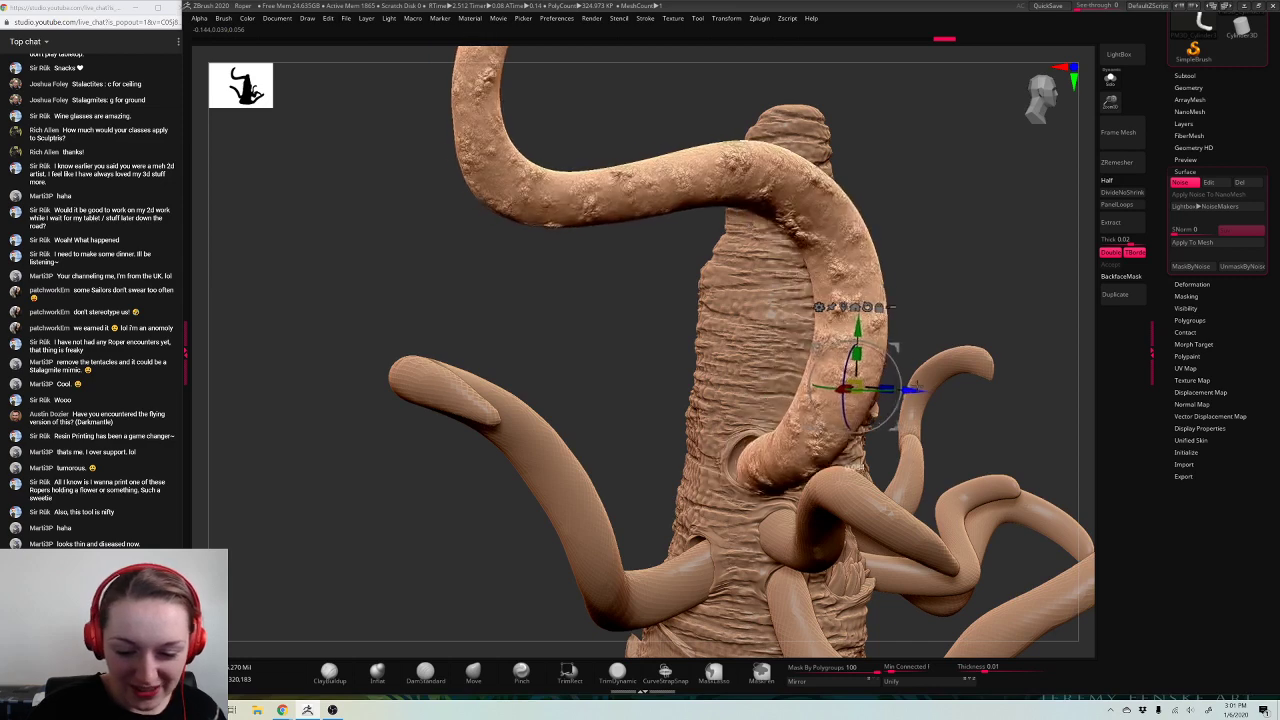
pyautogui.moveTo(917, 386); pyautogui.dragTo(912, 387)
pyautogui.moveTo(853, 329); pyautogui.dragTo(853, 321)
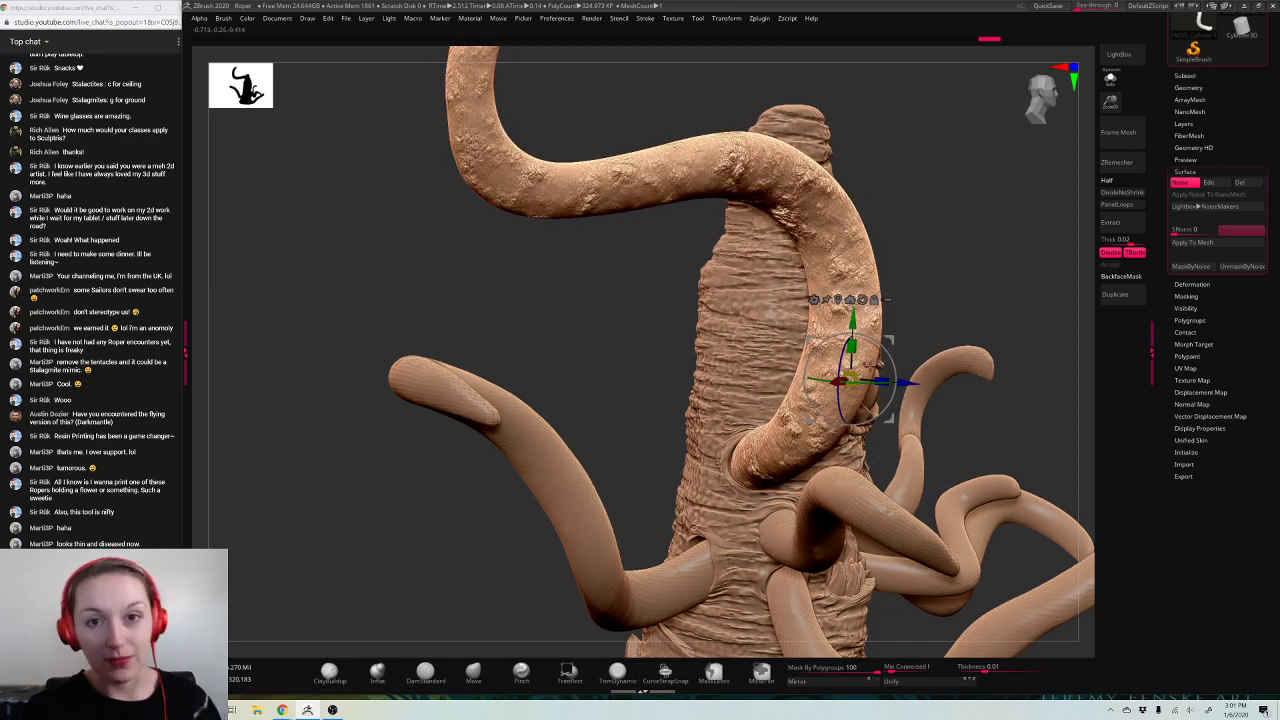
pyautogui.moveTo(907, 383); pyautogui.dragTo(904, 383)
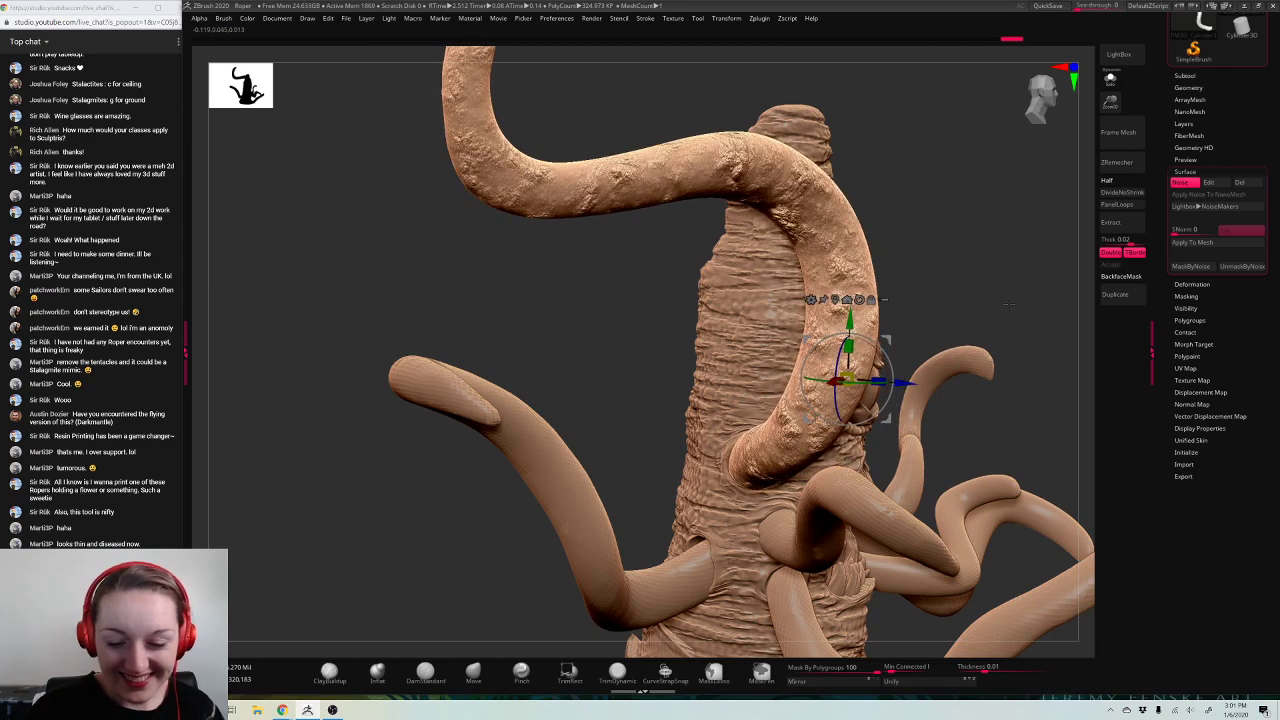
pyautogui.moveTo(1008, 305)
pyautogui.mouseDown(button='right')
pyautogui.moveTo(982, 296)
pyautogui.moveTo(1045, 314)
pyautogui.moveTo(1040, 352)
pyautogui.moveTo(992, 408)
pyautogui.mouseUp(button='right')
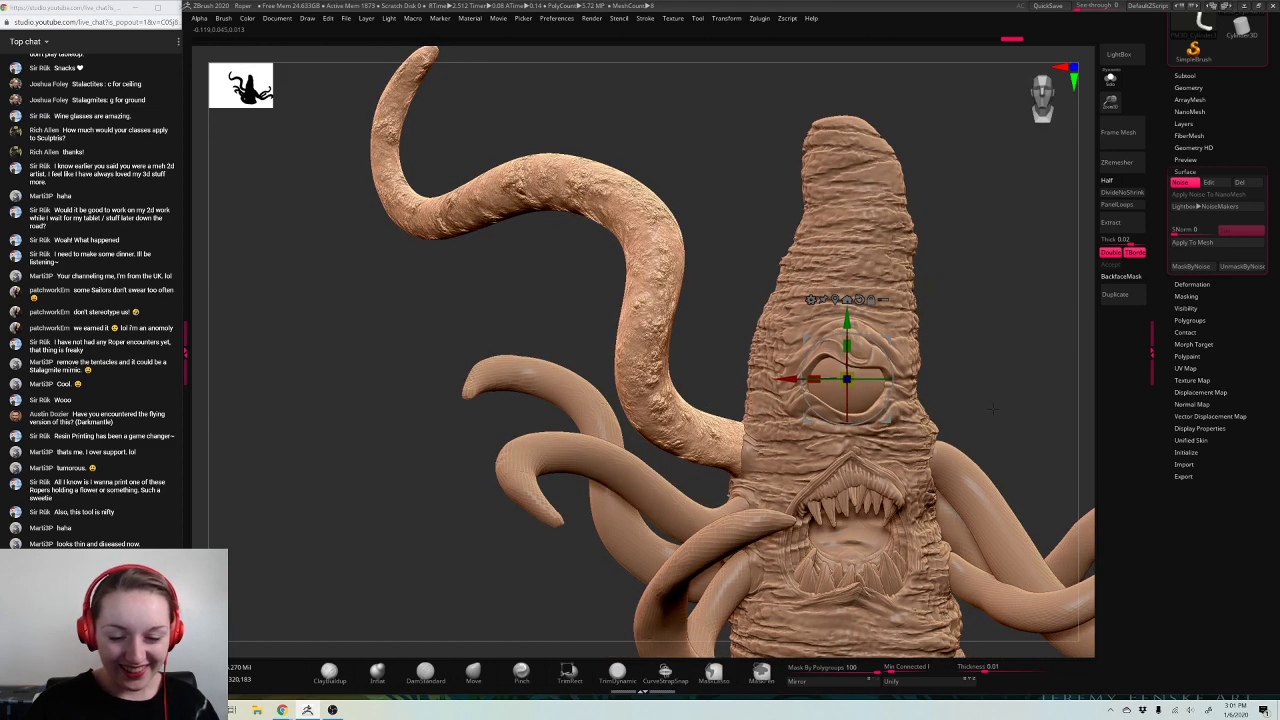
# Step: Try applying the live surface noise to the enlarged tentacle's mesh and compare the result at full-figure view
pyautogui.click(1211, 246)
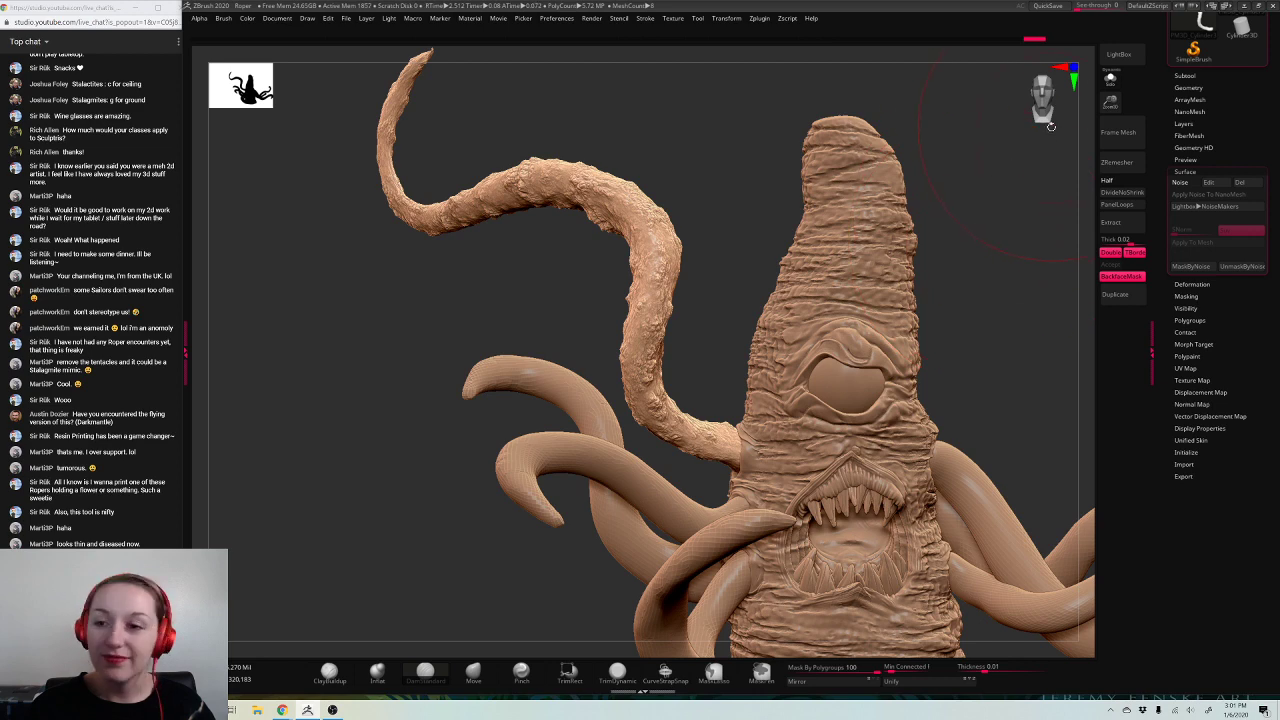
pyautogui.moveTo(1112, 84)
pyautogui.mouseDown()
pyautogui.moveTo(1112, 110)
pyautogui.moveTo(1116, 76)
pyautogui.mouseUp()
pyautogui.moveTo(1050, 170); pyautogui.dragTo(1030, 171)
pyautogui.moveTo(1116, 76); pyautogui.dragTo(1115, 64)
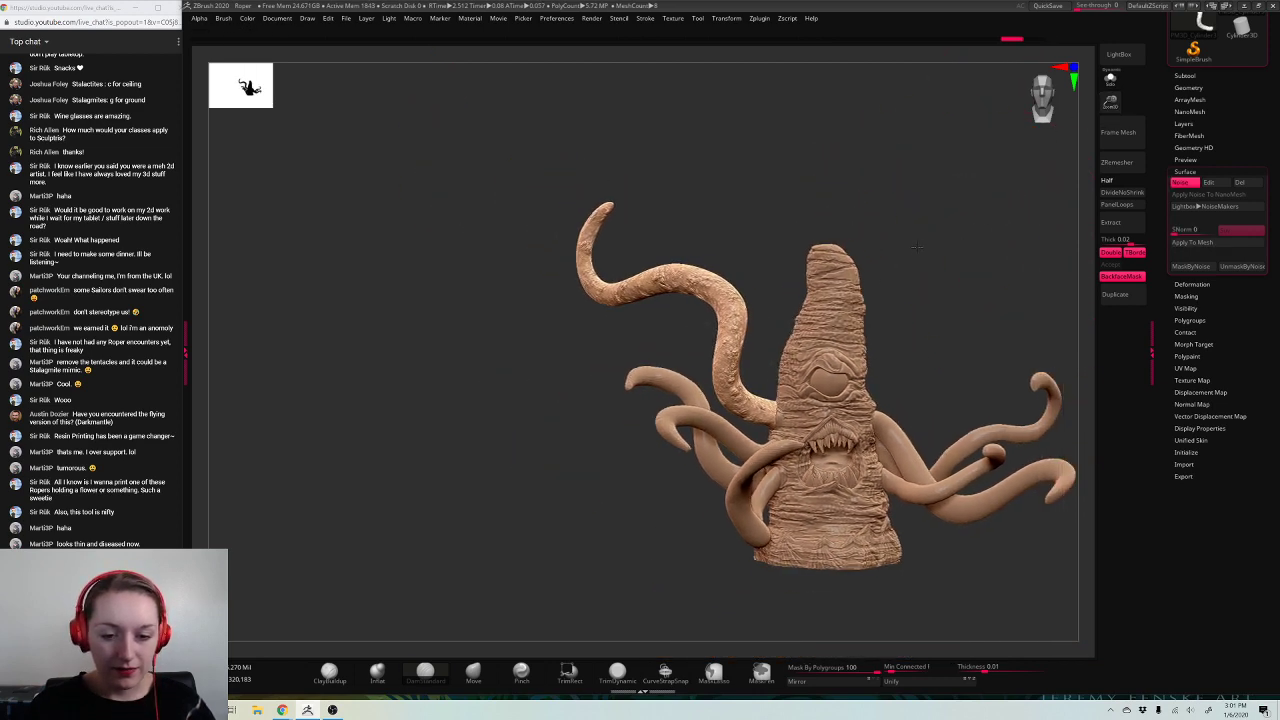
pyautogui.keyDown('alt'); pyautogui.moveTo(1030, 171); pyautogui.dragTo(1008, 172); pyautogui.keyUp('alt')
# Step: Thicken the upper tentacle slightly more and apply its surface noise to the mesh
pyautogui.press('w')
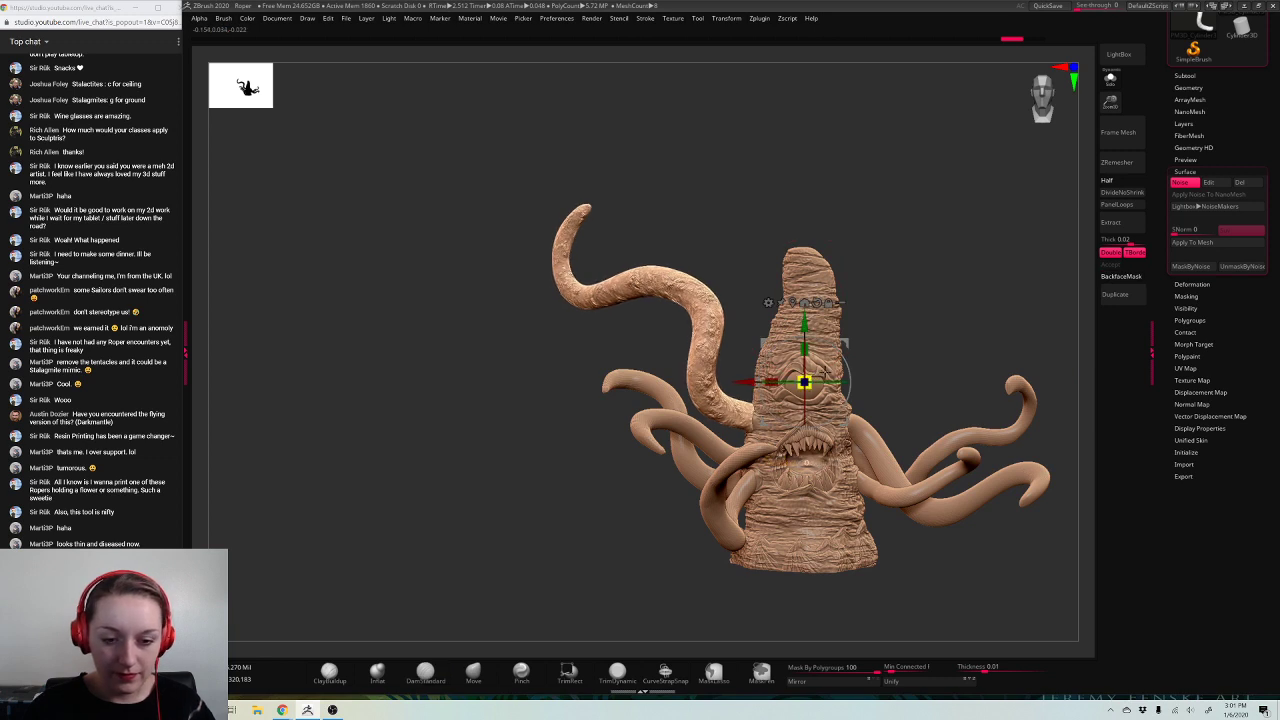
pyautogui.press('q')
pyautogui.click(1196, 243)
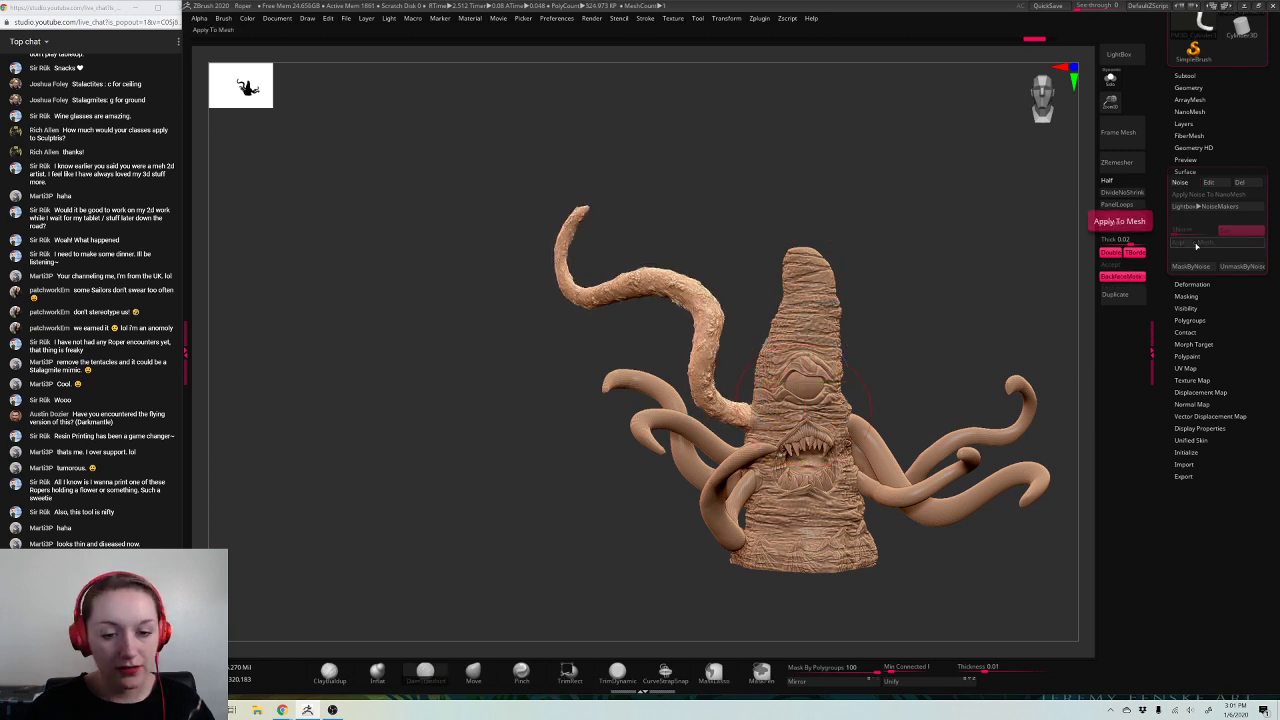
pyautogui.moveTo(922, 276)
pyautogui.mouseDown()
pyautogui.moveTo(860, 278)
pyautogui.moveTo(921, 275)
pyautogui.mouseUp()
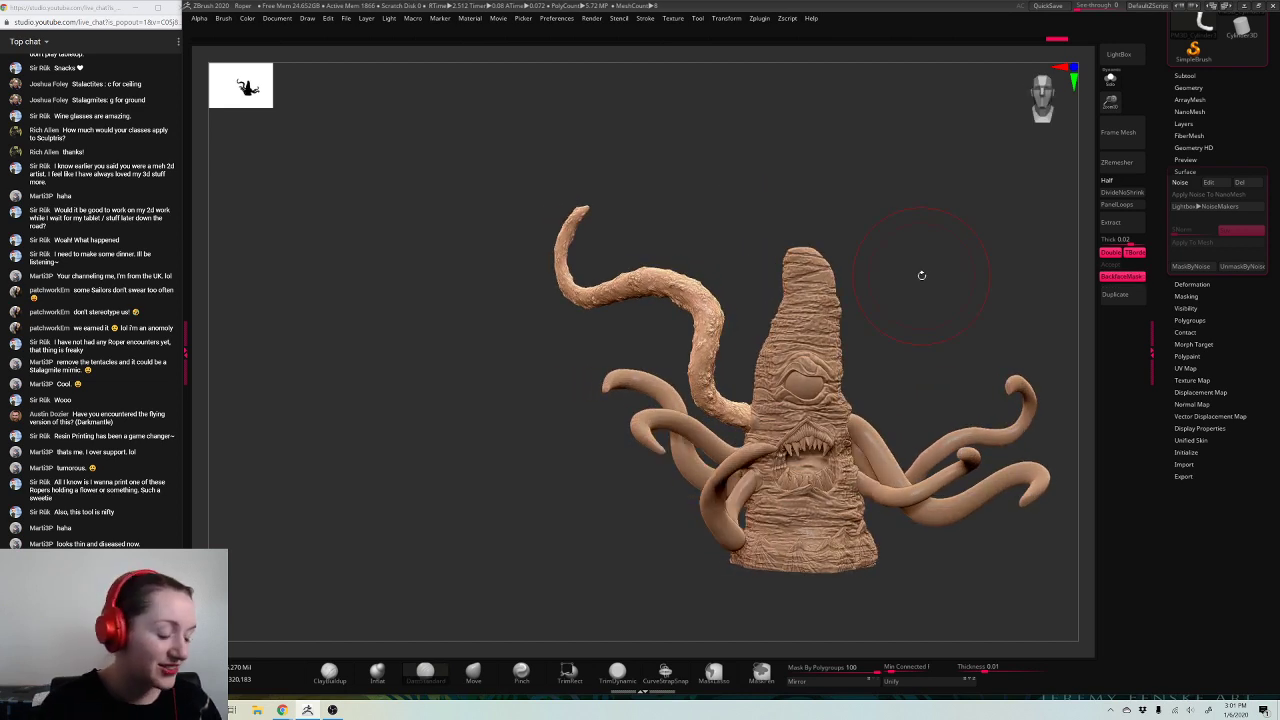
pyautogui.moveTo(1109, 102); pyautogui.dragTo(1105, 124)
pyautogui.rightClick(938, 254)
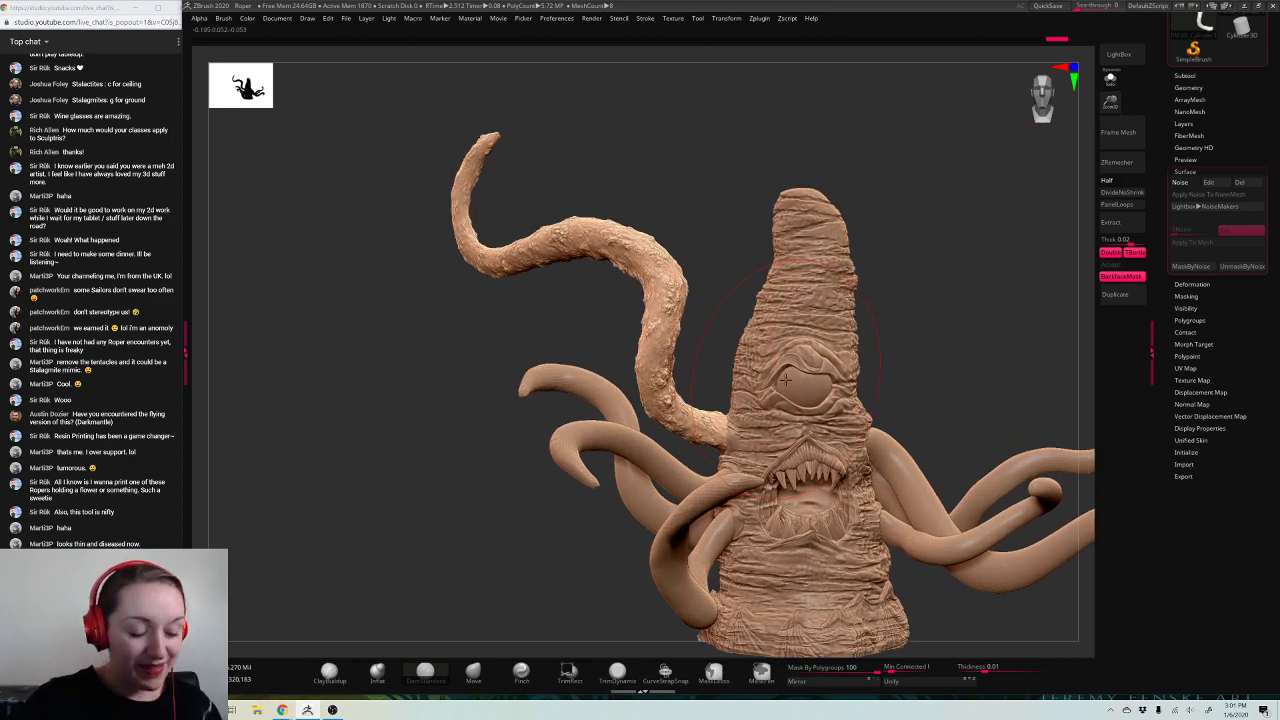
# Step: Switch to the body and adjust its surface around the upper tentacle's base with the Move brush
pyautogui.click(463, 674)
pyautogui.moveTo(1043, 298); pyautogui.dragTo(1078, 286)
pyautogui.moveTo(975, 300)
pyautogui.mouseDown()
pyautogui.moveTo(1025, 294)
pyautogui.moveTo(938, 300)
pyautogui.mouseUp()
pyautogui.keyDown('alt'); pyautogui.click(850, 430); pyautogui.keyUp('alt')
pyautogui.press('space')
pyautogui.moveTo(863, 418)
pyautogui.mouseDown()
pyautogui.moveTo(824, 420)
pyautogui.moveTo(824, 436)
pyautogui.mouseUp()
pyautogui.moveTo(1038, 305)
pyautogui.mouseDown()
pyautogui.moveTo(1049, 305)
pyautogui.moveTo(994, 329)
pyautogui.moveTo(1030, 318)
pyautogui.mouseUp()
pyautogui.moveTo(826, 432); pyautogui.dragTo(826, 461)
pyautogui.moveTo(958, 340)
pyautogui.mouseDown()
pyautogui.moveTo(1020, 360)
pyautogui.moveTo(1022, 308)
pyautogui.mouseUp()
pyautogui.moveTo(1110, 97); pyautogui.dragTo(1110, 112)
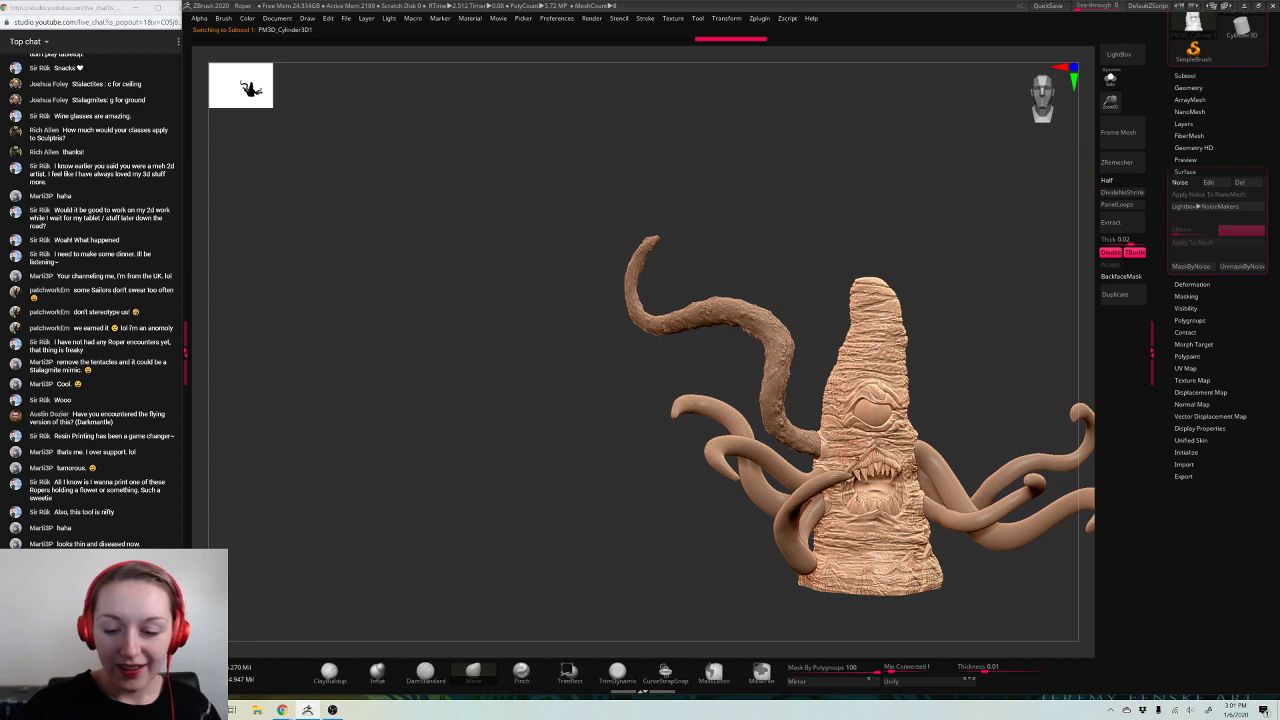
# Step: Select the smooth curled tentacle just below the textured one and subdivide it without shrinking
pyautogui.moveTo(860, 320); pyautogui.dragTo(930, 367)
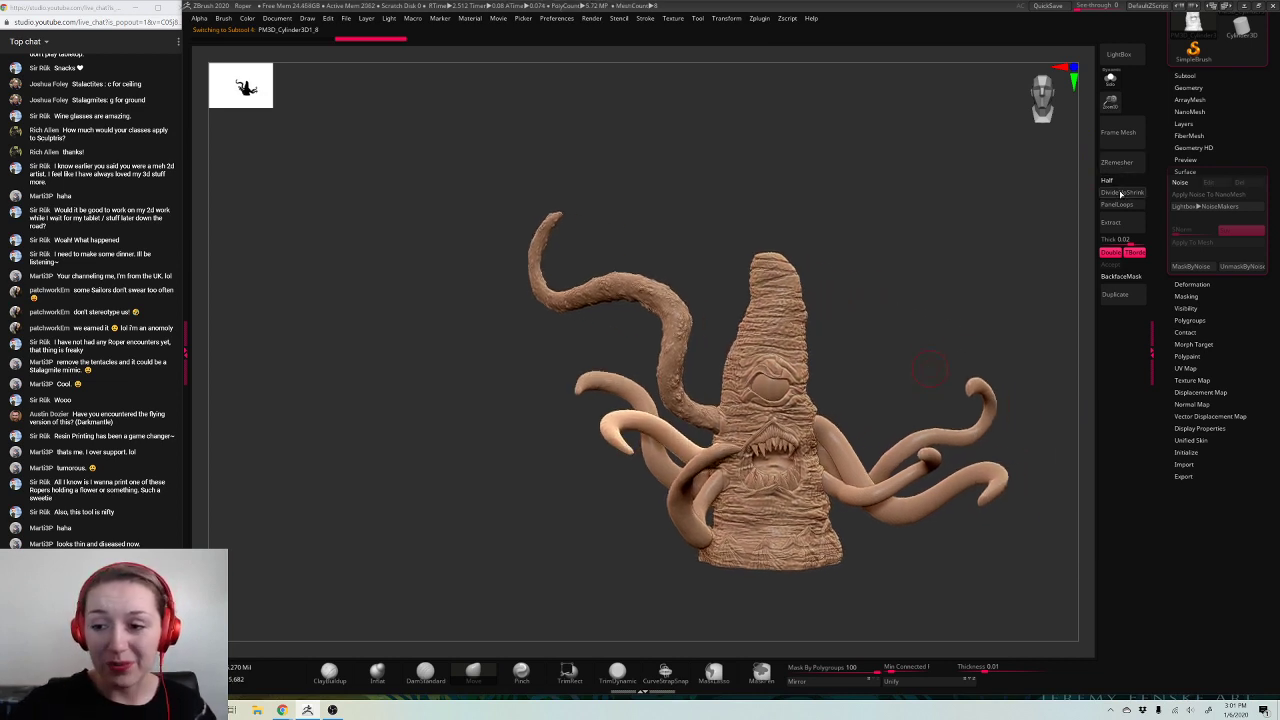
pyautogui.click(1110, 193)
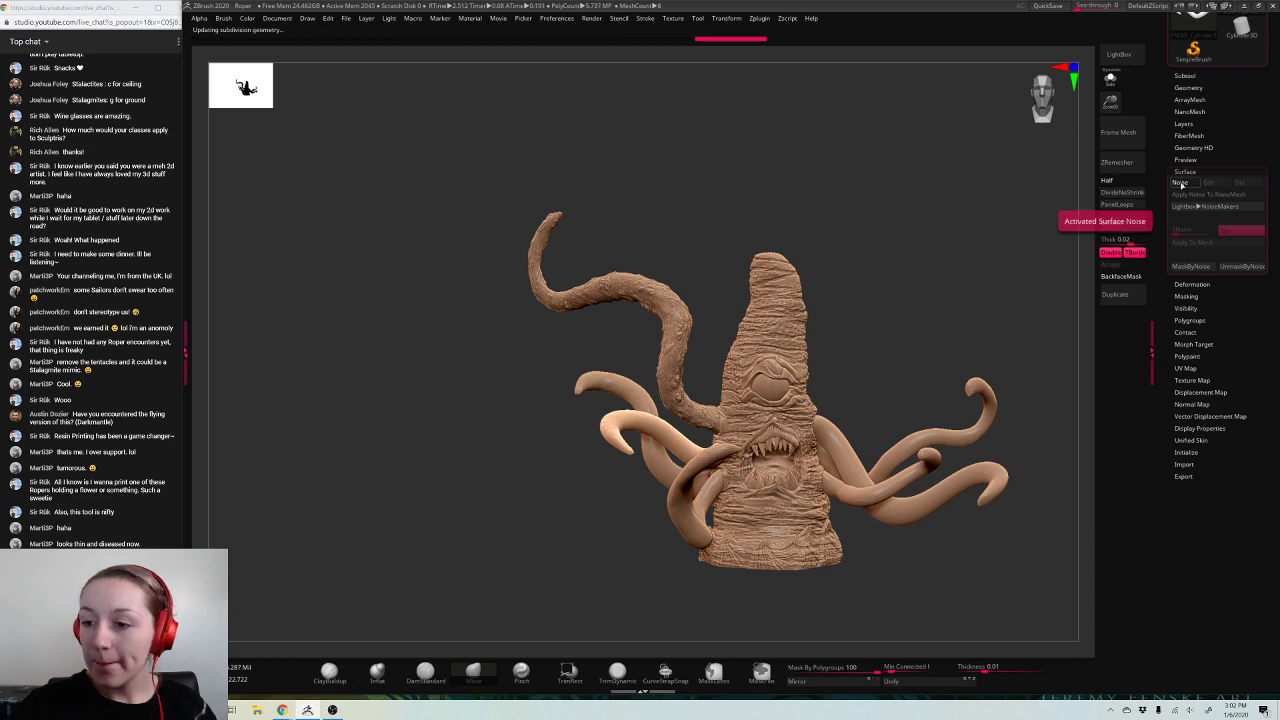
pyautogui.click(1215, 206)
pyautogui.moveTo(1066, 417); pyautogui.dragTo(1047, 354)
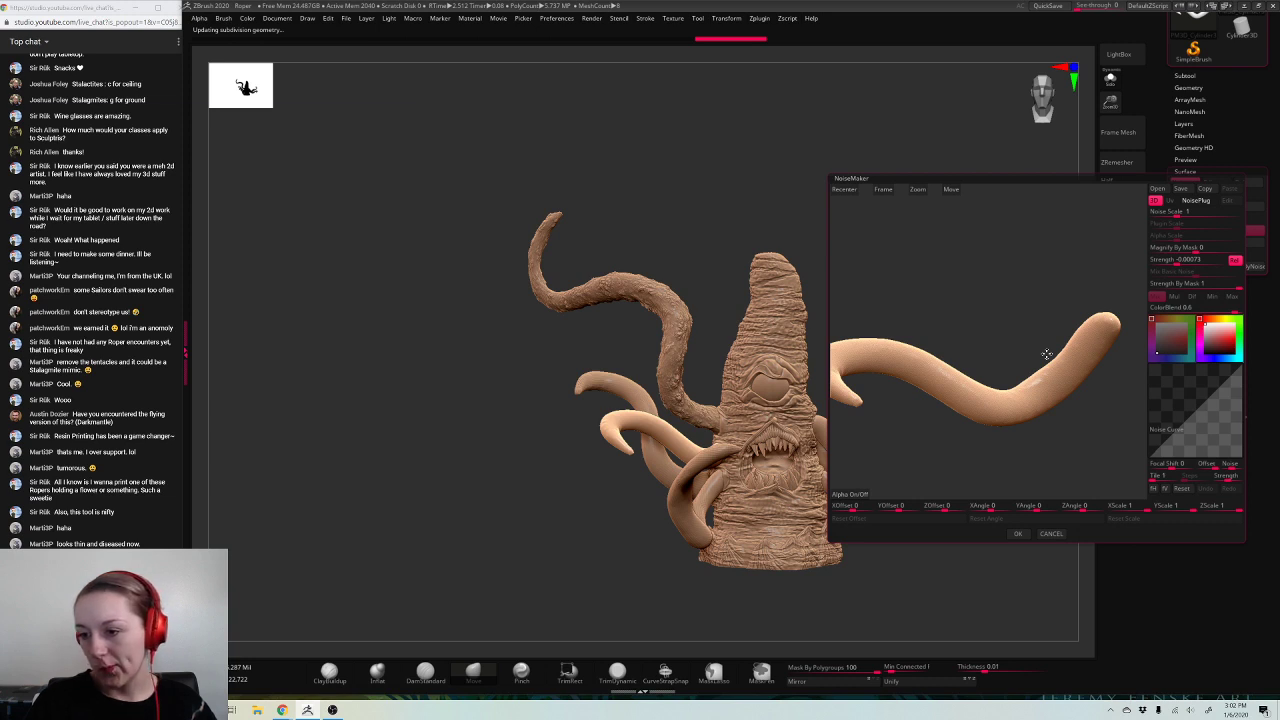
pyautogui.click(1046, 535)
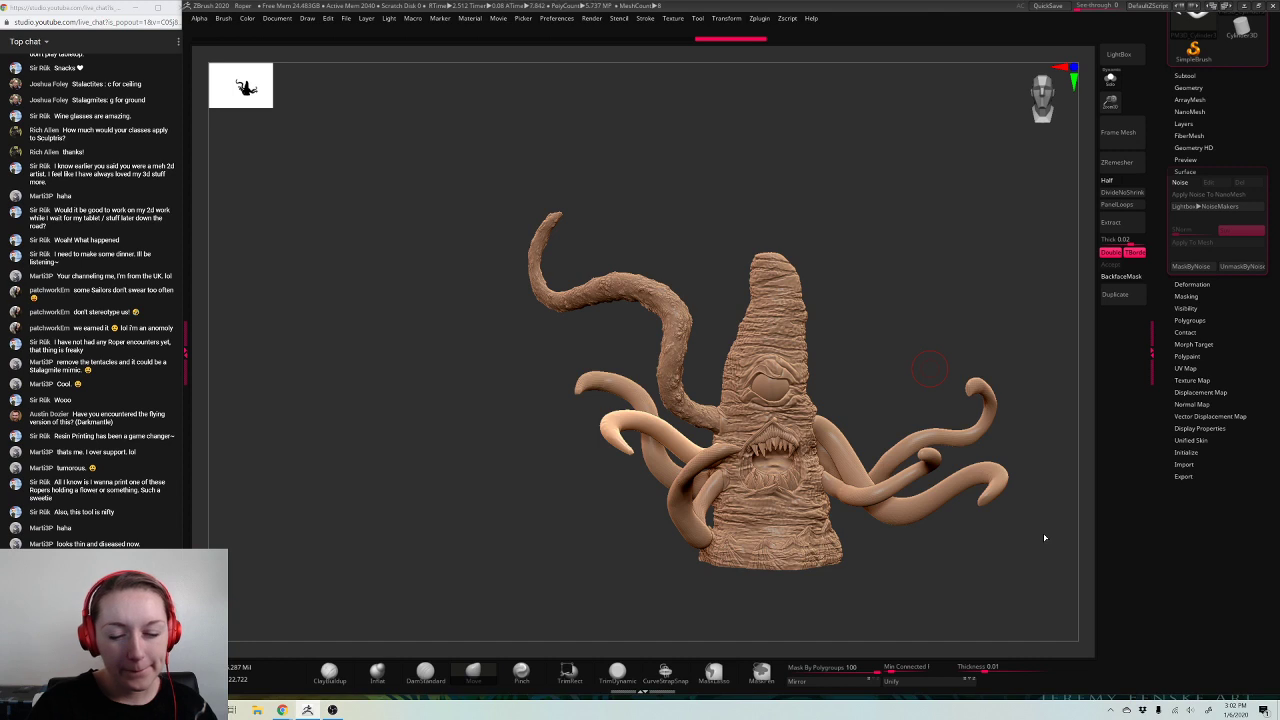
# Step: Switch to the textured upper tentacle, review its surface noise values and open the Dents noise plug-in's options
pyautogui.keyDown('alt'); pyautogui.click(686, 340); pyautogui.keyUp('alt')
pyautogui.click(1208, 183)
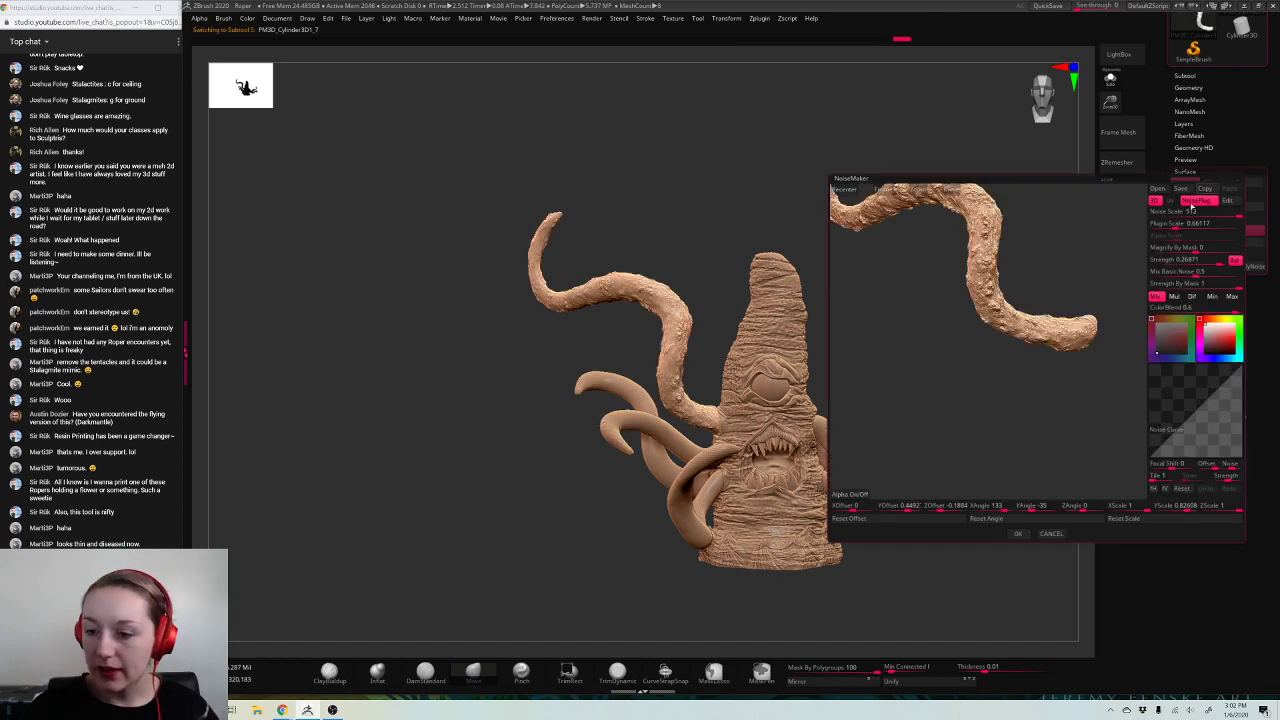
pyautogui.moveTo(1014, 391); pyautogui.dragTo(1030, 443)
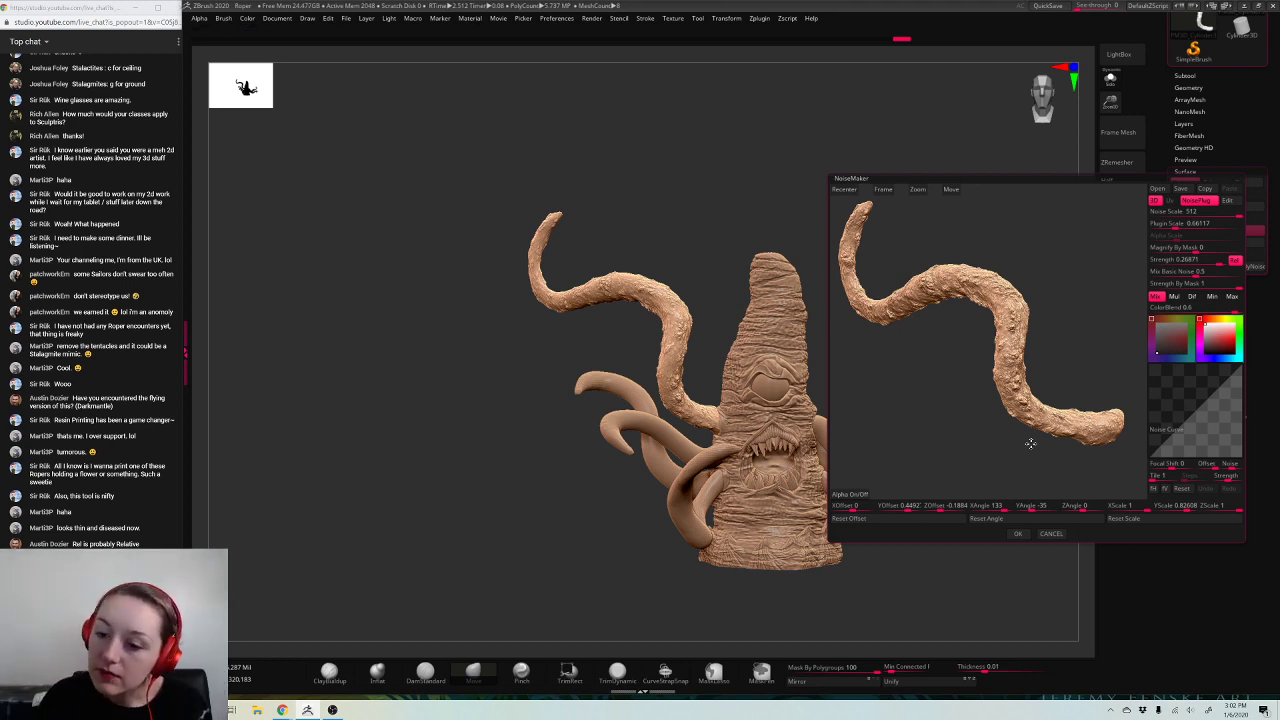
pyautogui.moveTo(1190, 211); pyautogui.dragTo(1268, 218)
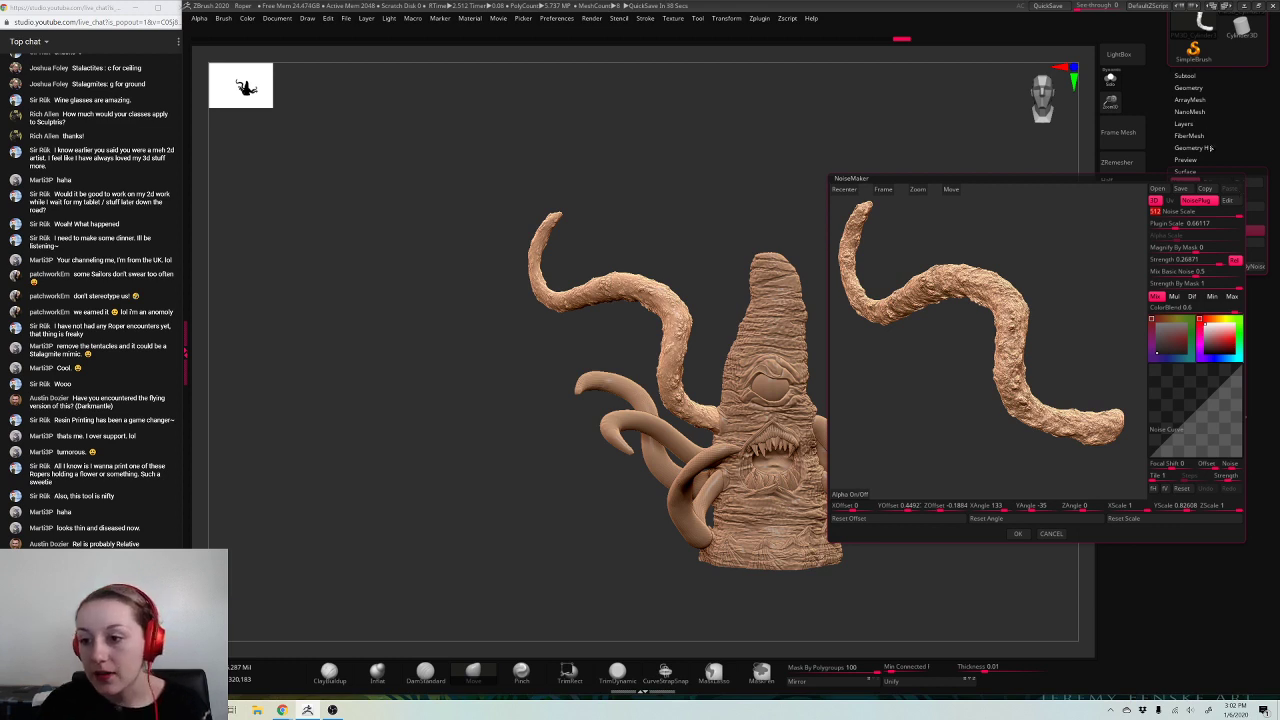
pyautogui.click(1227, 200)
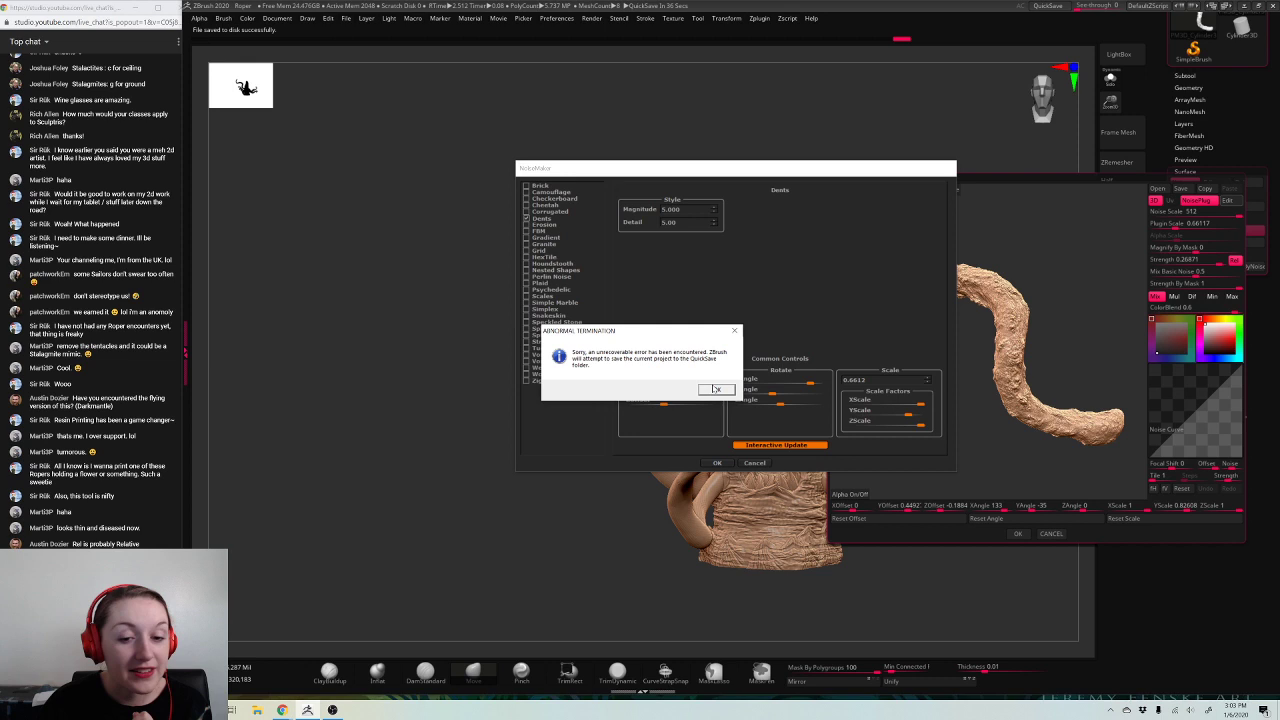
pyautogui.click(714, 388)
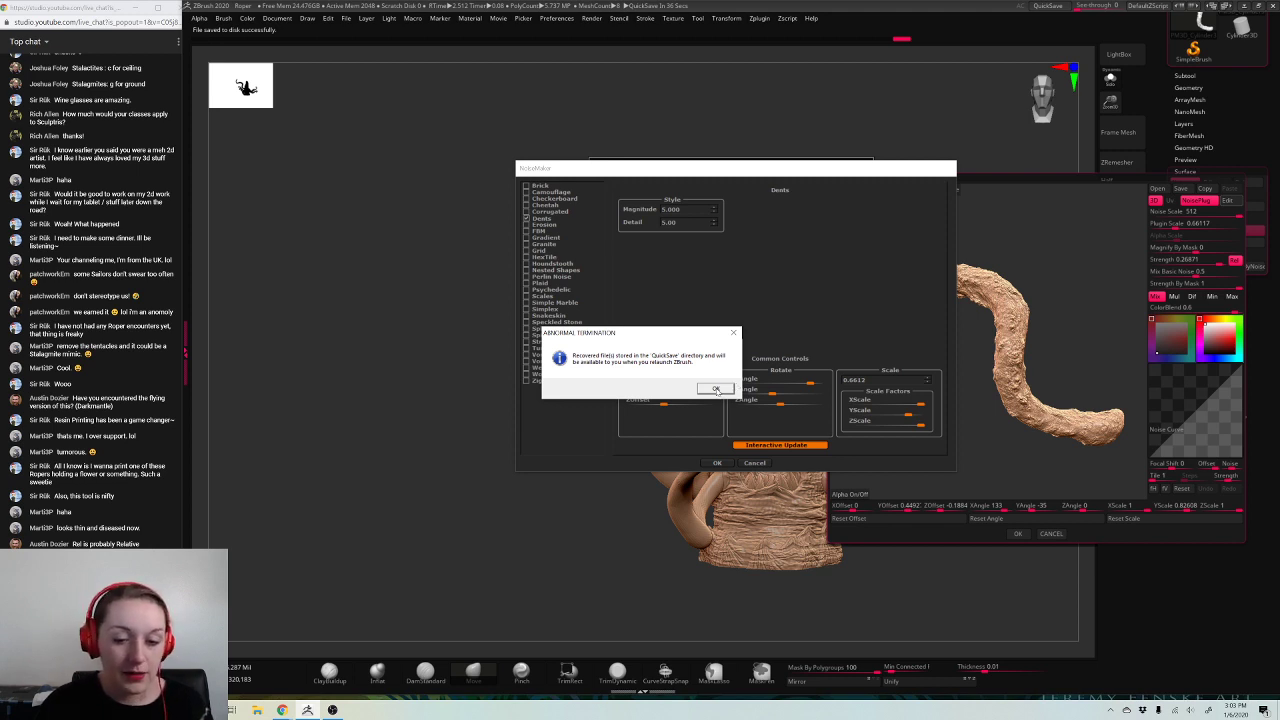
pyautogui.click(715, 388)
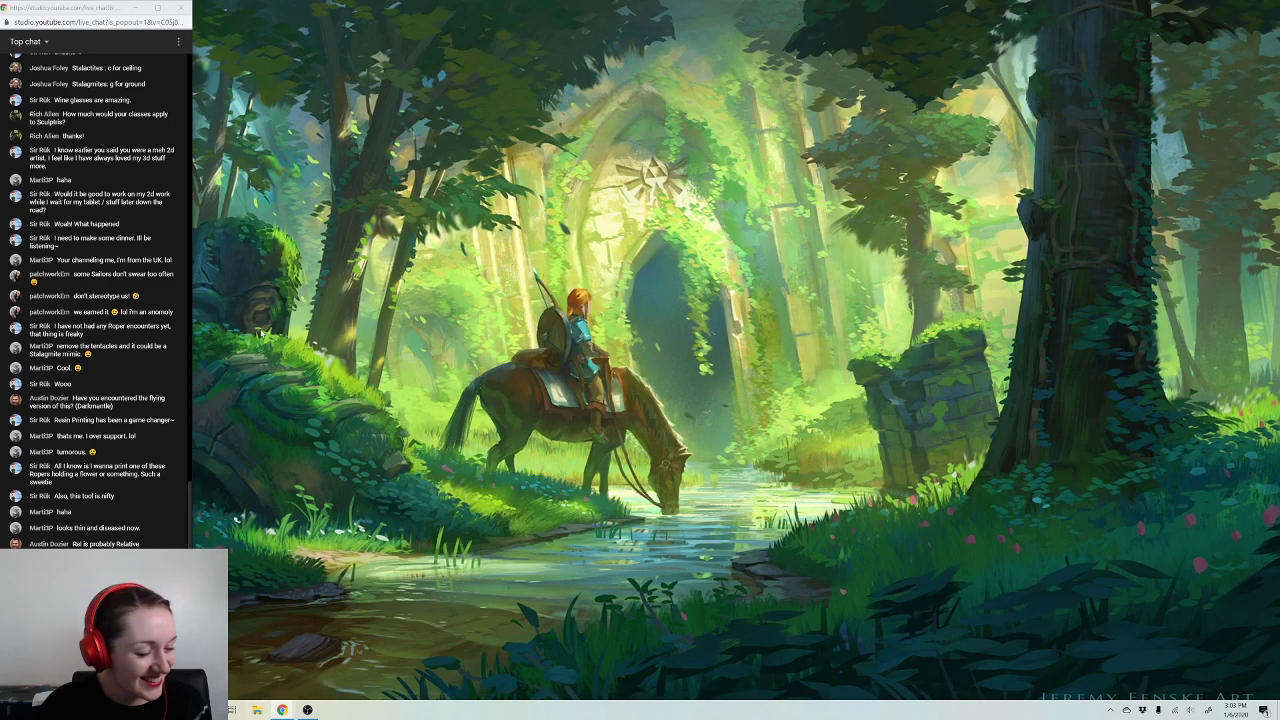
# Step: Reopen the Roper project from the Roper folder inside Underdark on the desktop, without loading a QuickSave file
pyautogui.click(257, 710)
pyautogui.click(276, 266)
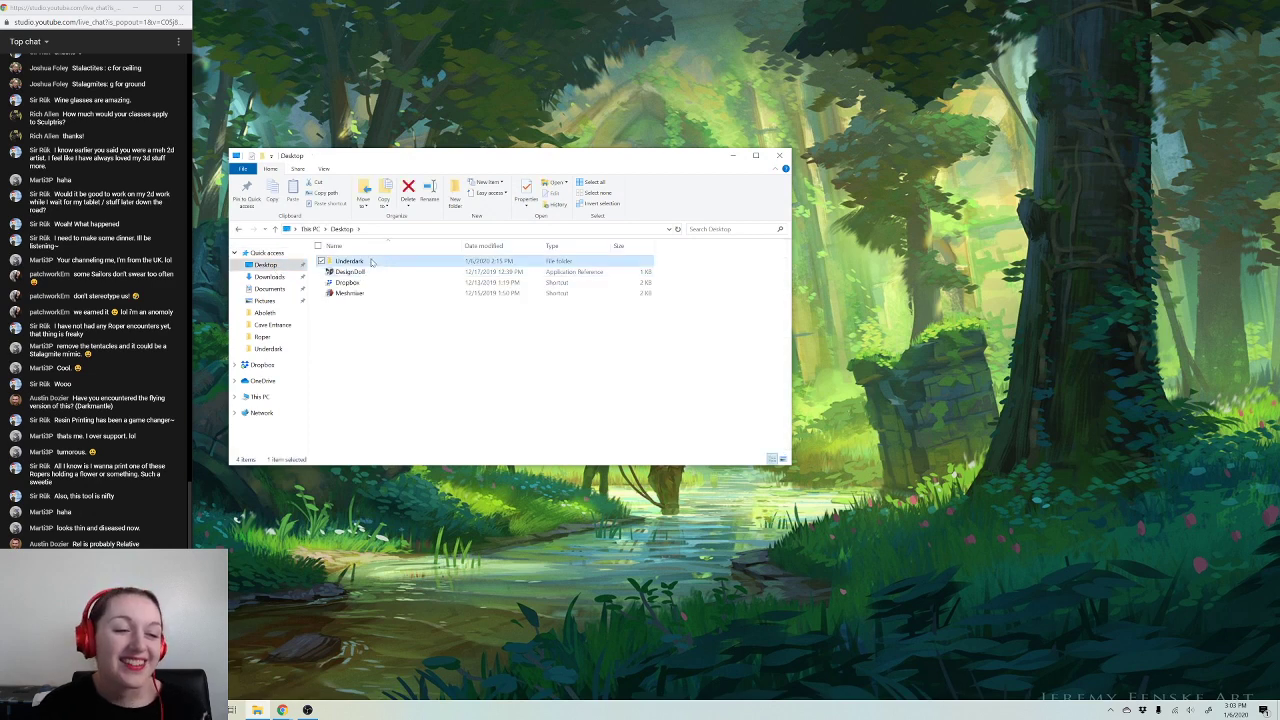
pyautogui.doubleClick(366, 261)
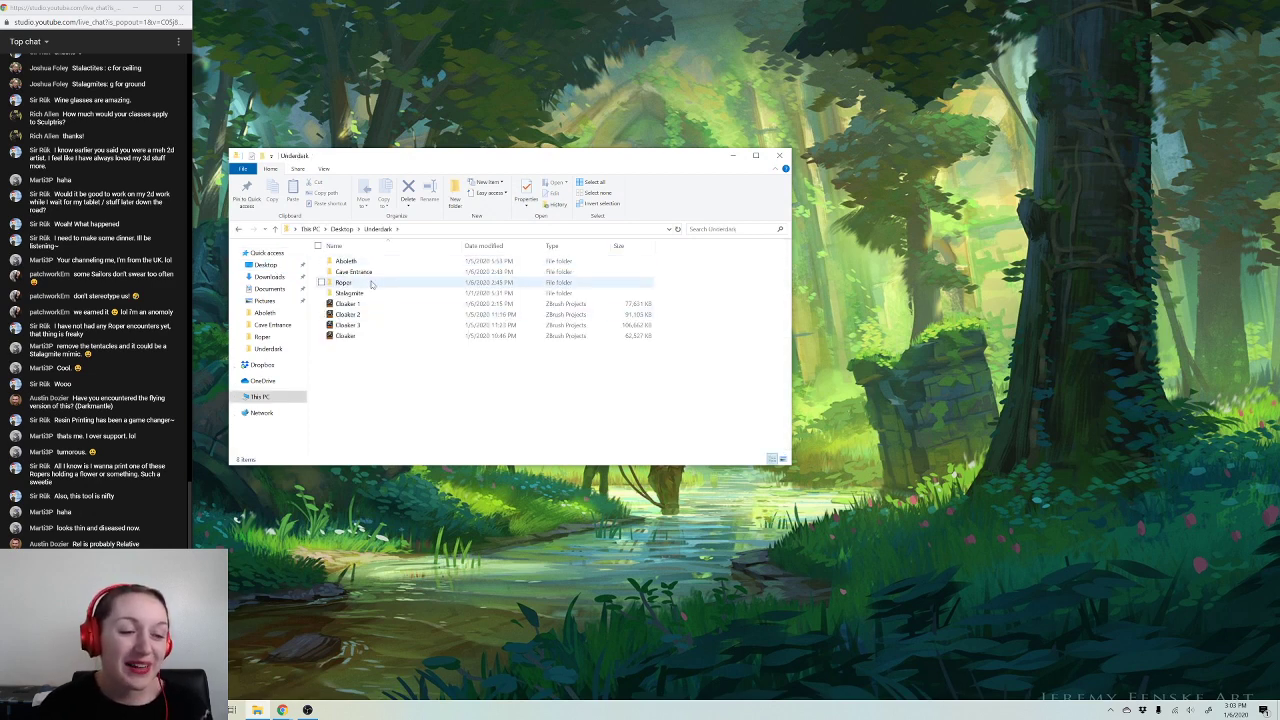
pyautogui.doubleClick(373, 273)
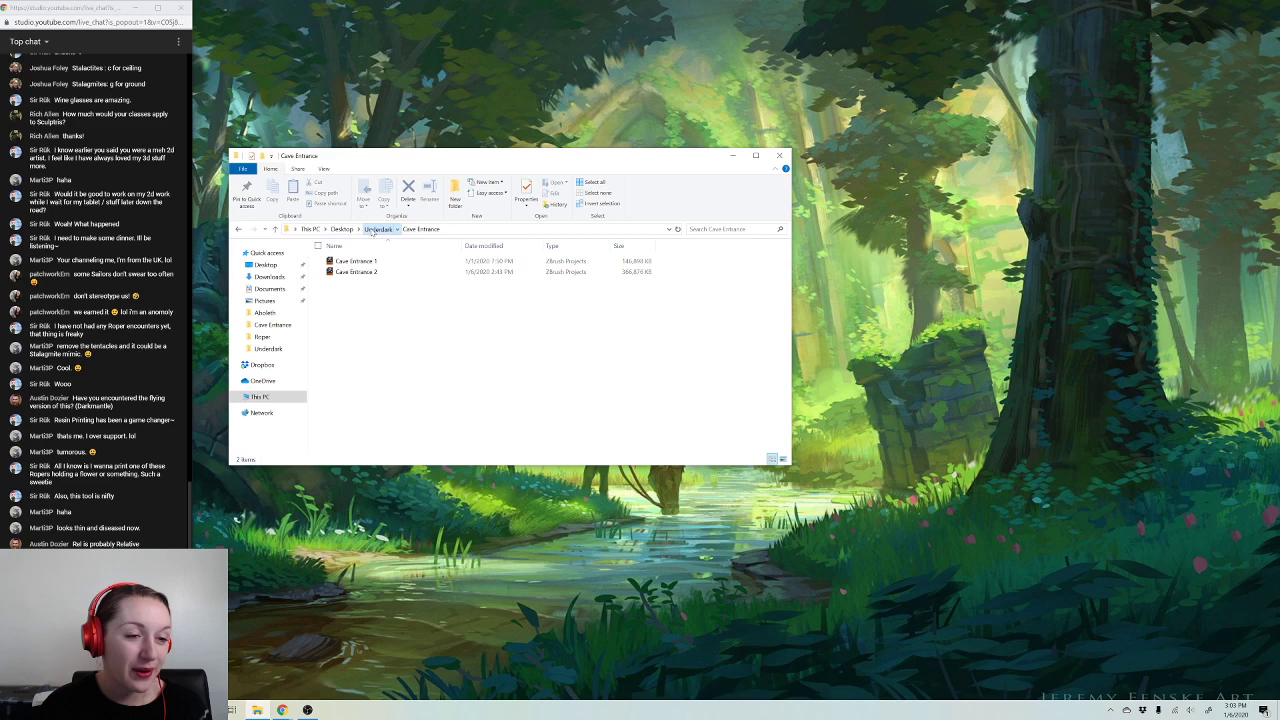
pyautogui.click(378, 229)
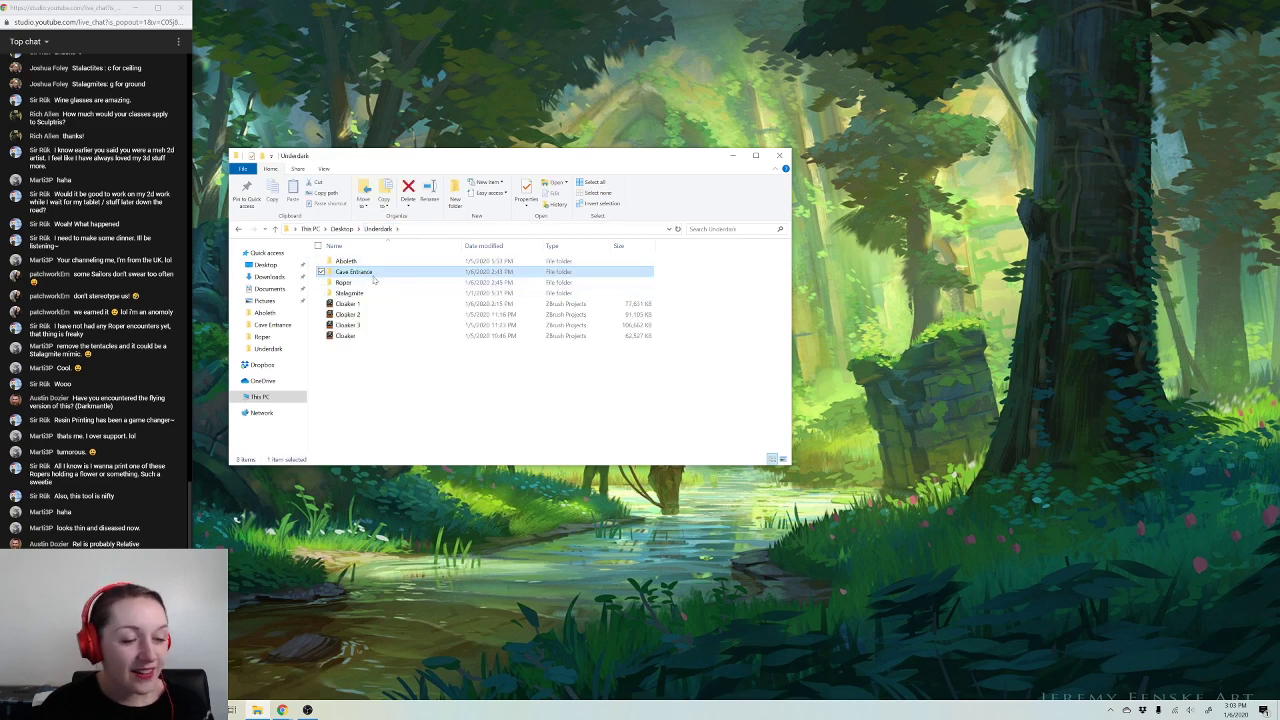
pyautogui.click(371, 284)
pyautogui.doubleClick(371, 284)
pyautogui.doubleClick(365, 261)
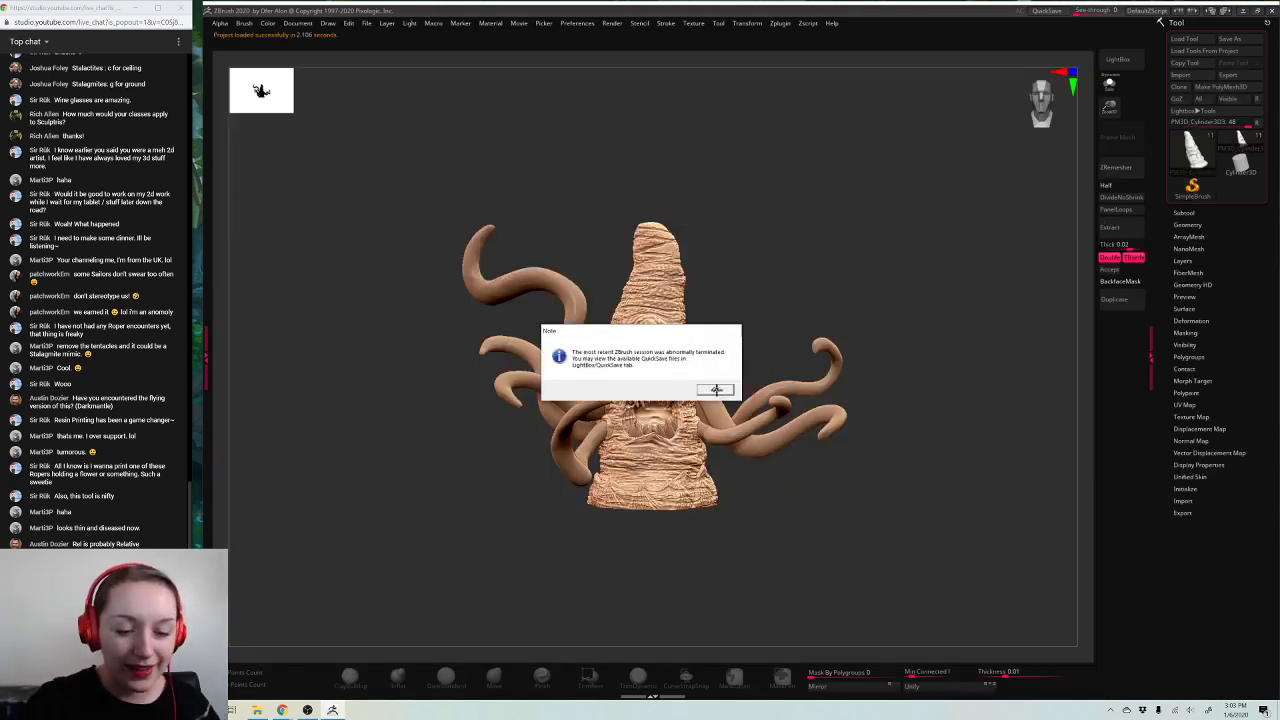
pyautogui.click(715, 389)
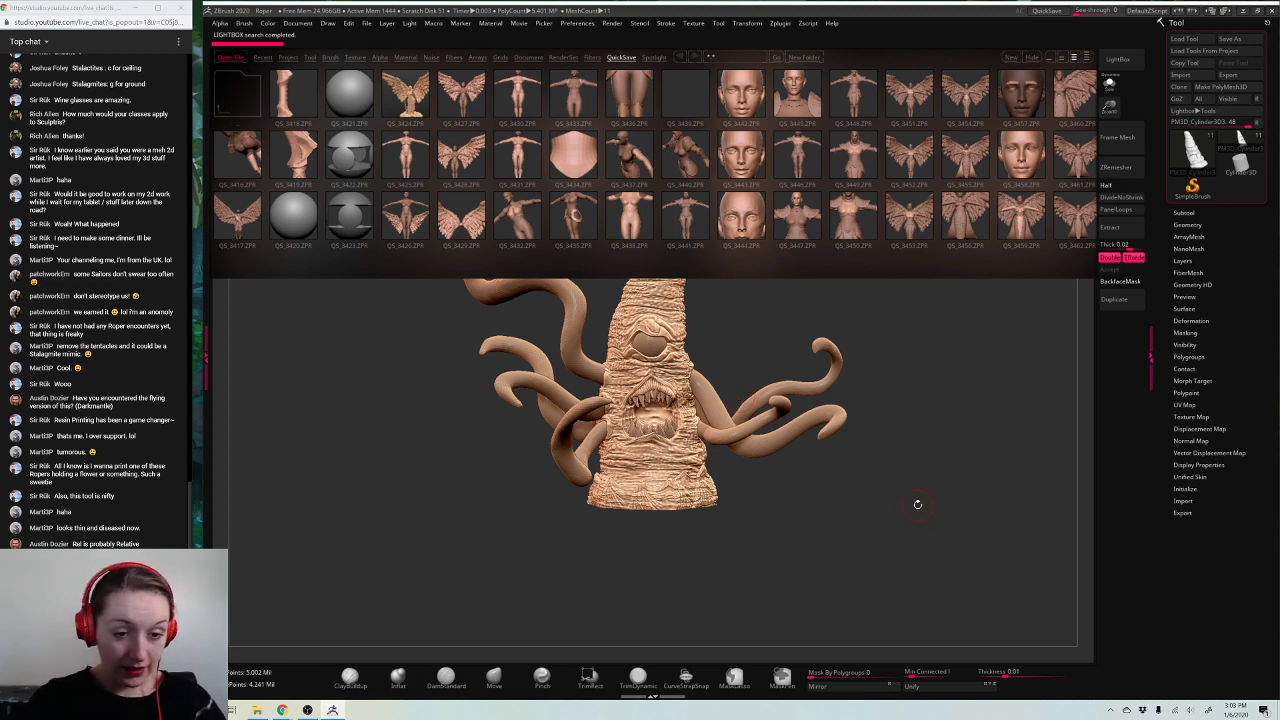
pyautogui.click(1114, 62)
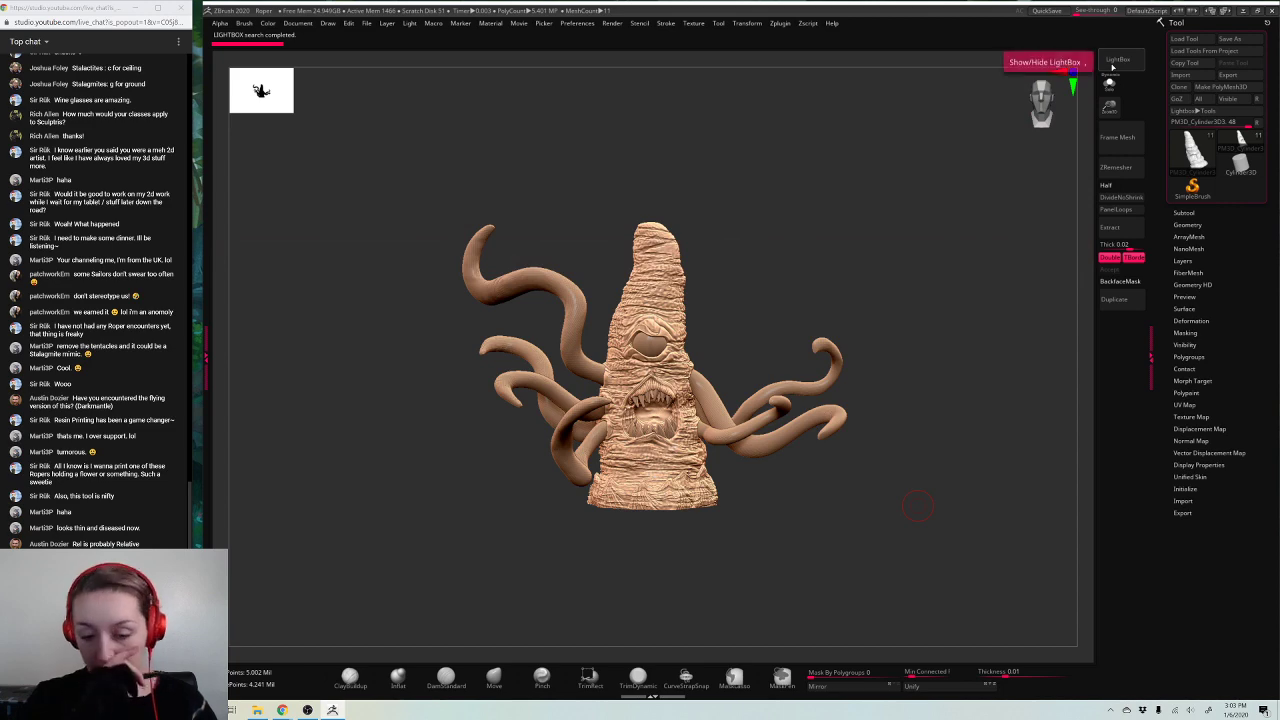
# Step: Examine the reloaded Roper's body and tentacles at close-up and full-figure views
pyautogui.moveTo(1110, 108); pyautogui.dragTo(1092, 190)
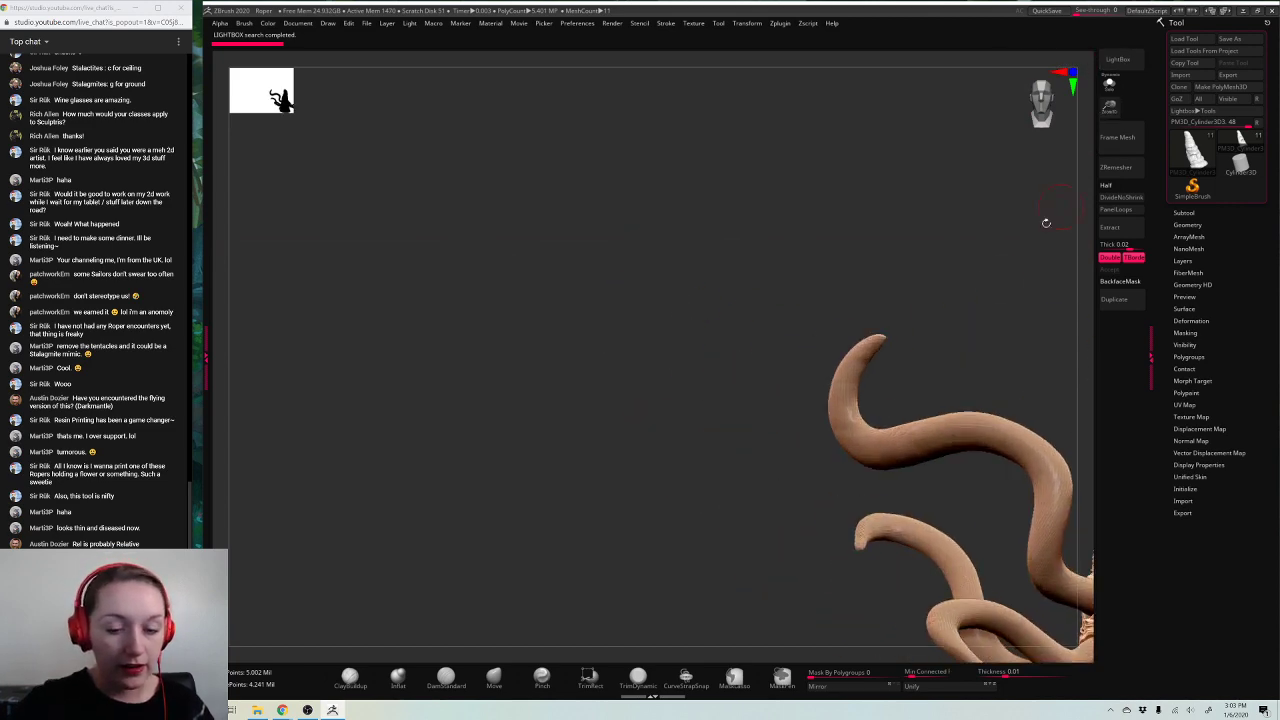
pyautogui.keyDown('alt'); pyautogui.moveTo(811, 240); pyautogui.dragTo(630, 160); pyautogui.keyUp('alt')
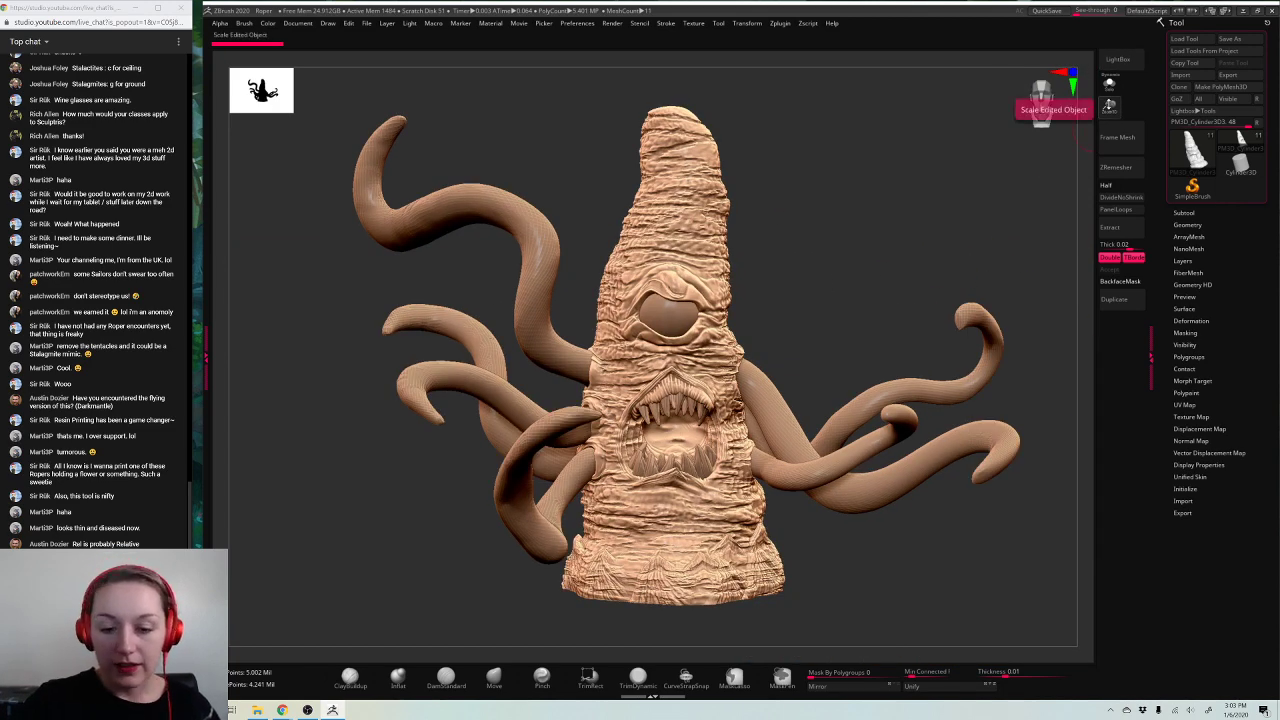
pyautogui.moveTo(1107, 110); pyautogui.dragTo(1108, 100)
pyautogui.keyDown('alt'); pyautogui.moveTo(978, 290); pyautogui.dragTo(862, 267); pyautogui.keyUp('alt')
pyautogui.keyDown('alt'); pyautogui.moveTo(720, 320); pyautogui.dragTo(1165, 528); pyautogui.keyUp('alt')
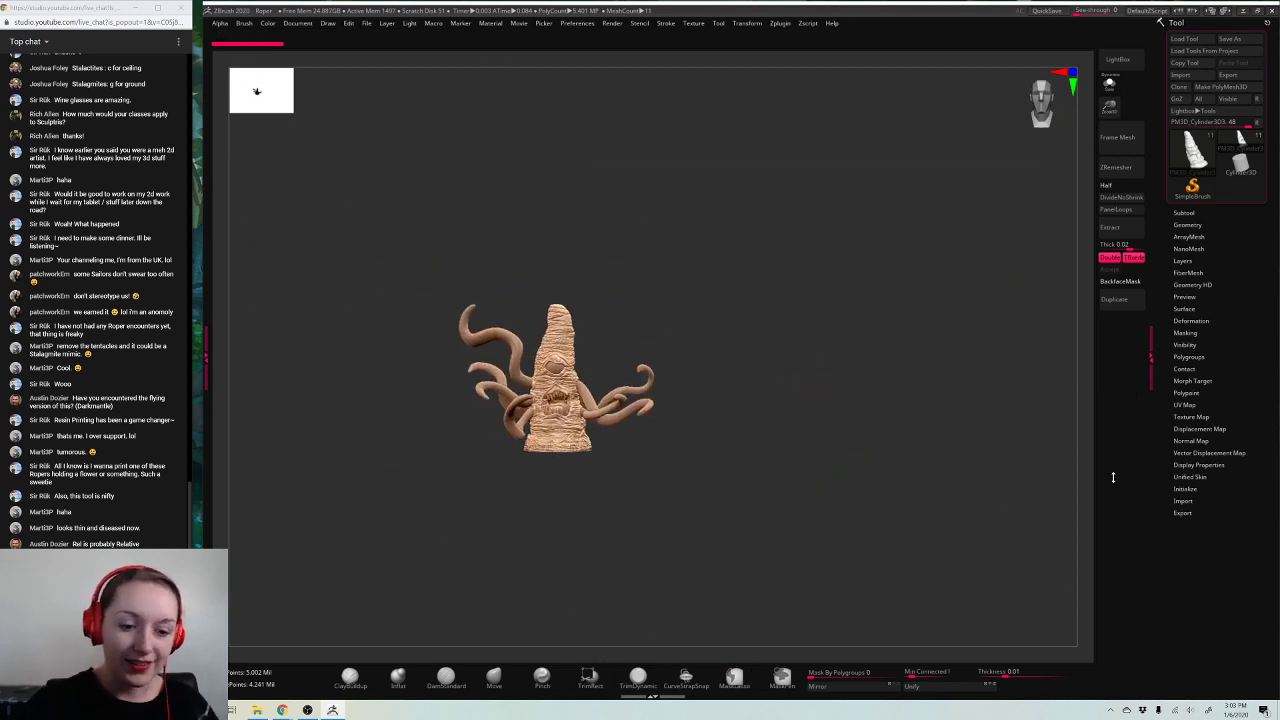
pyautogui.moveTo(1110, 108); pyautogui.dragTo(1109, 142)
pyautogui.keyDown('alt'); pyautogui.moveTo(946, 332); pyautogui.dragTo(826, 204); pyautogui.keyUp('alt')
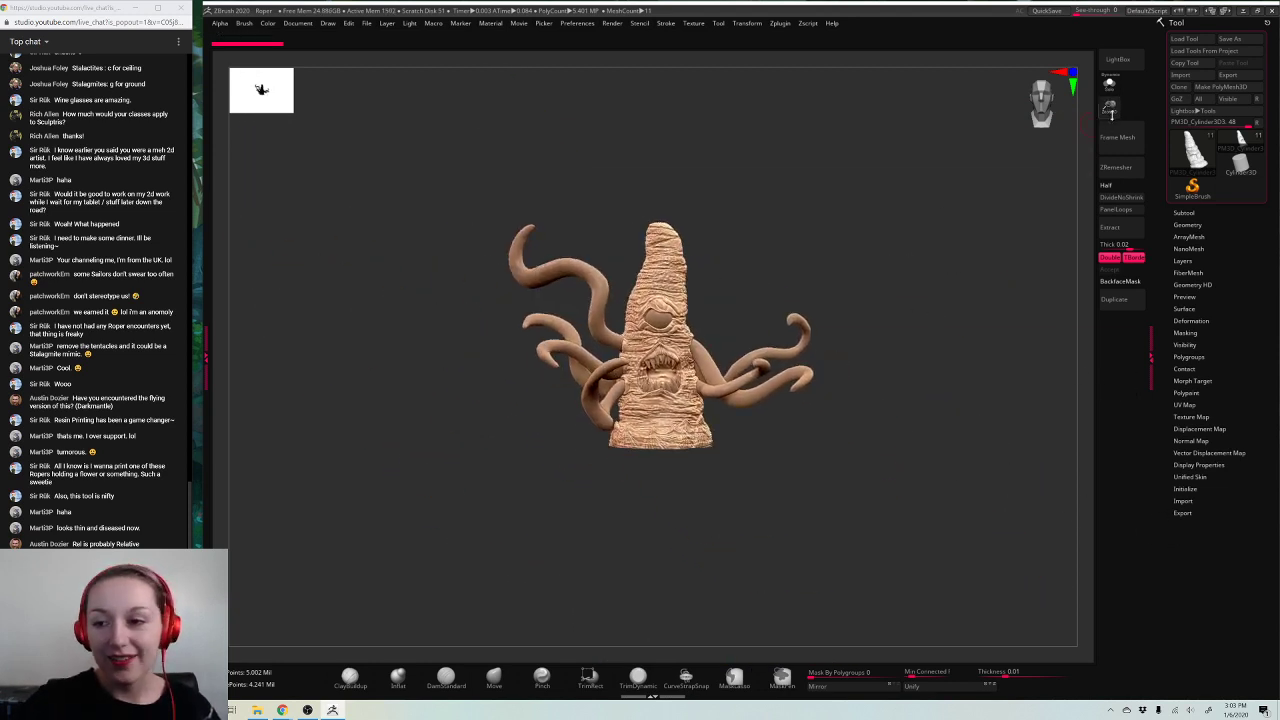
pyautogui.moveTo(1110, 108); pyautogui.dragTo(1112, 134)
pyautogui.keyDown('alt'); pyautogui.moveTo(1023, 297); pyautogui.dragTo(808, 190); pyautogui.keyUp('alt')
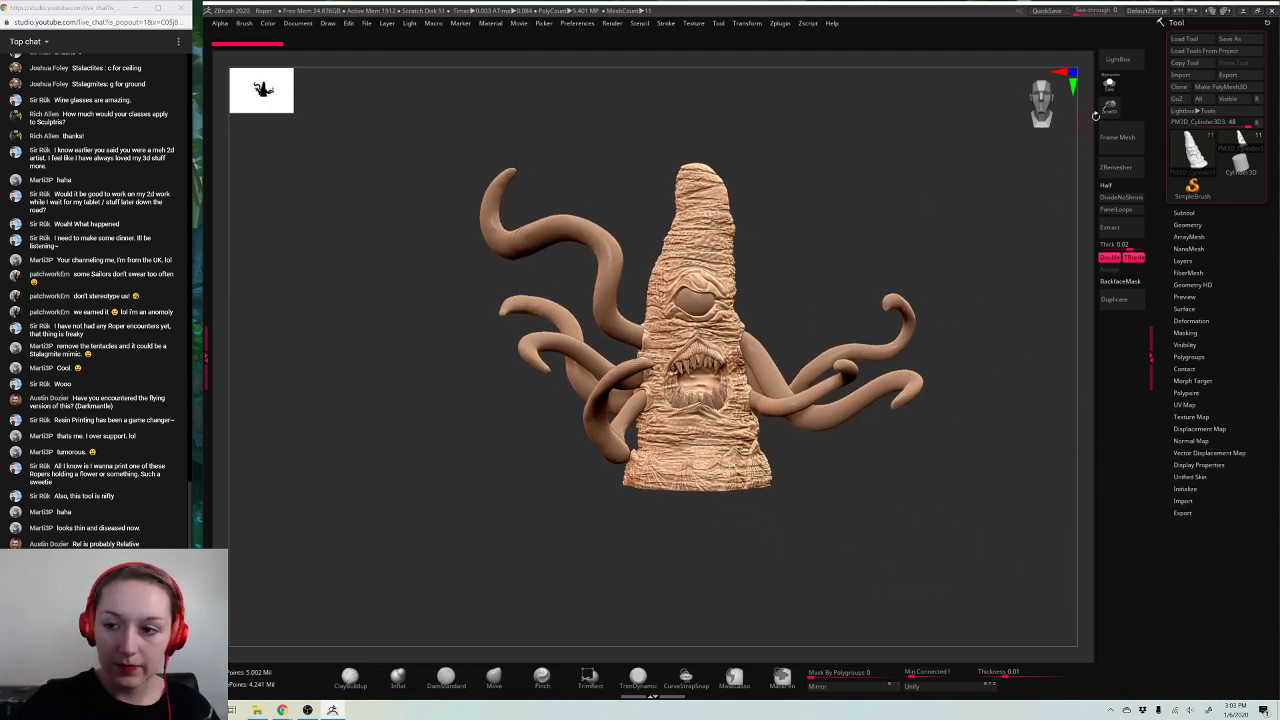
pyautogui.moveTo(1110, 108); pyautogui.dragTo(1110, 123)
pyautogui.keyDown('alt'); pyautogui.moveTo(998, 276); pyautogui.dragTo(868, 274); pyautogui.keyUp('alt')
# Step: Select the smooth upper tentacle, place the transform gizmo on its lower bend and enlarge it into a slightly thicker tentacle
pyautogui.keyDown('alt'); pyautogui.click(588, 359); pyautogui.keyUp('alt')
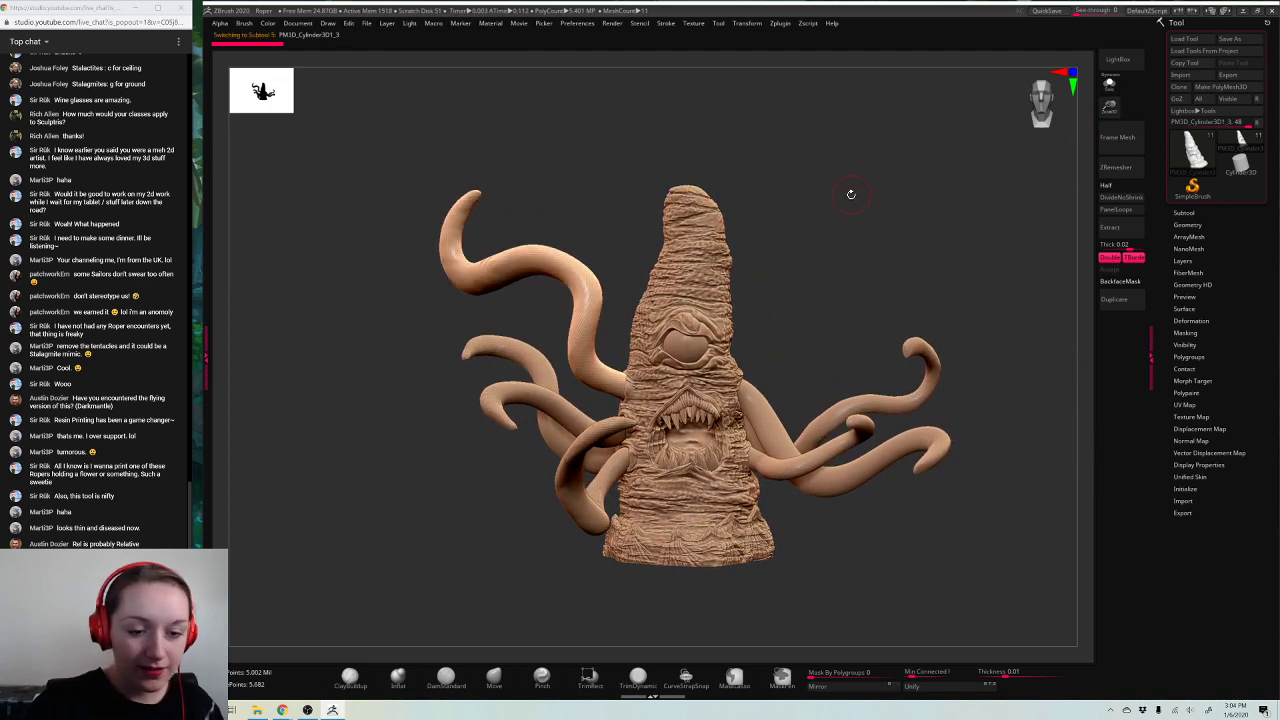
pyautogui.press('space')
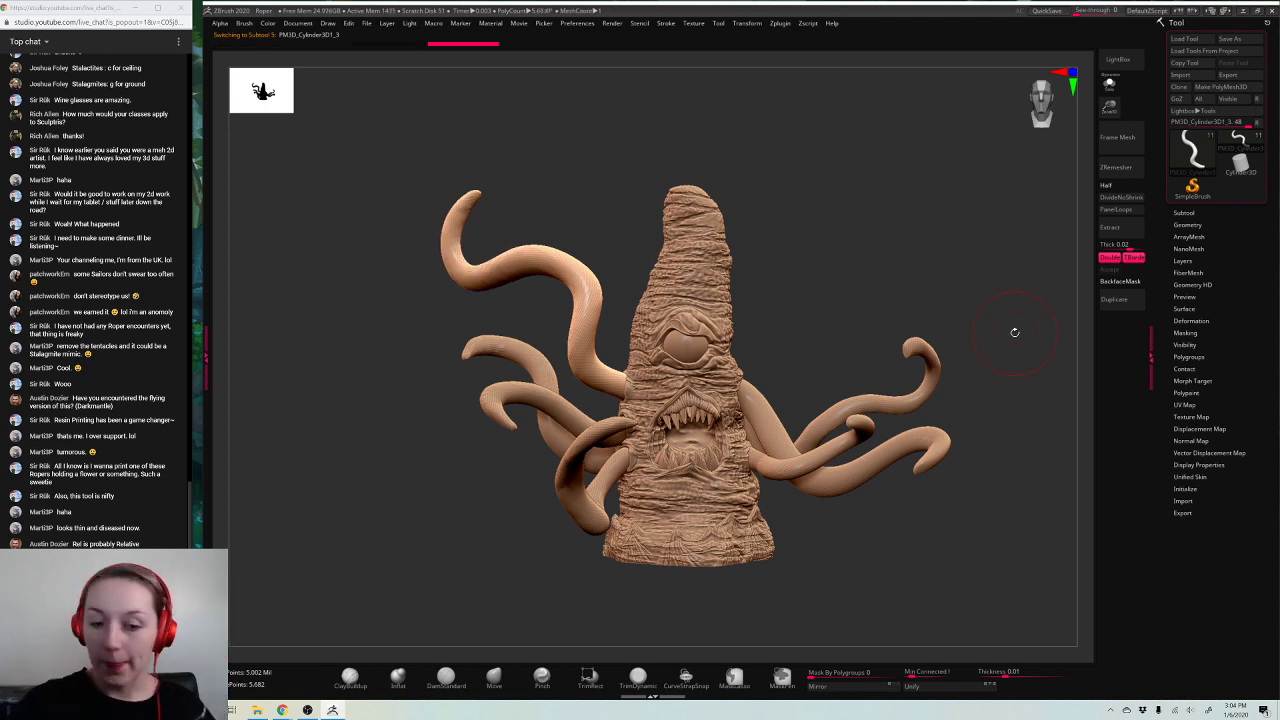
pyautogui.press('w')
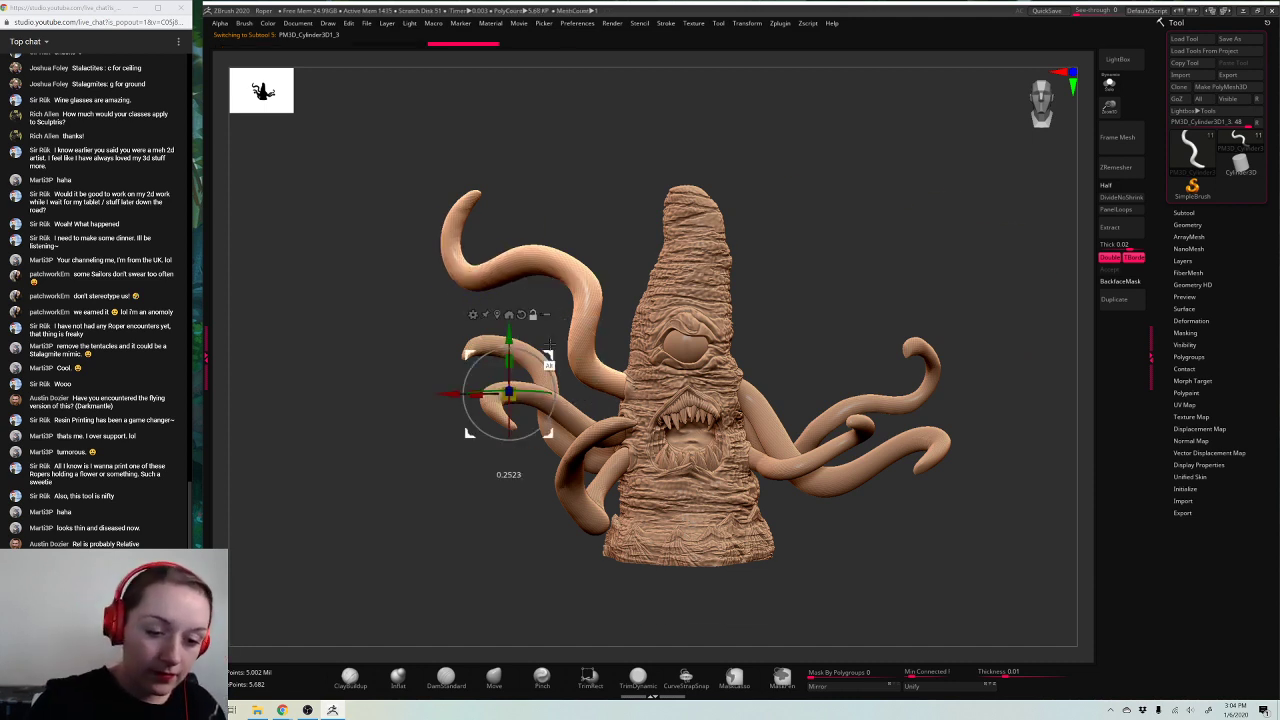
pyautogui.keyDown('ctrl'); pyautogui.moveTo(580, 320); pyautogui.dragTo(920, 309); pyautogui.keyUp('ctrl')
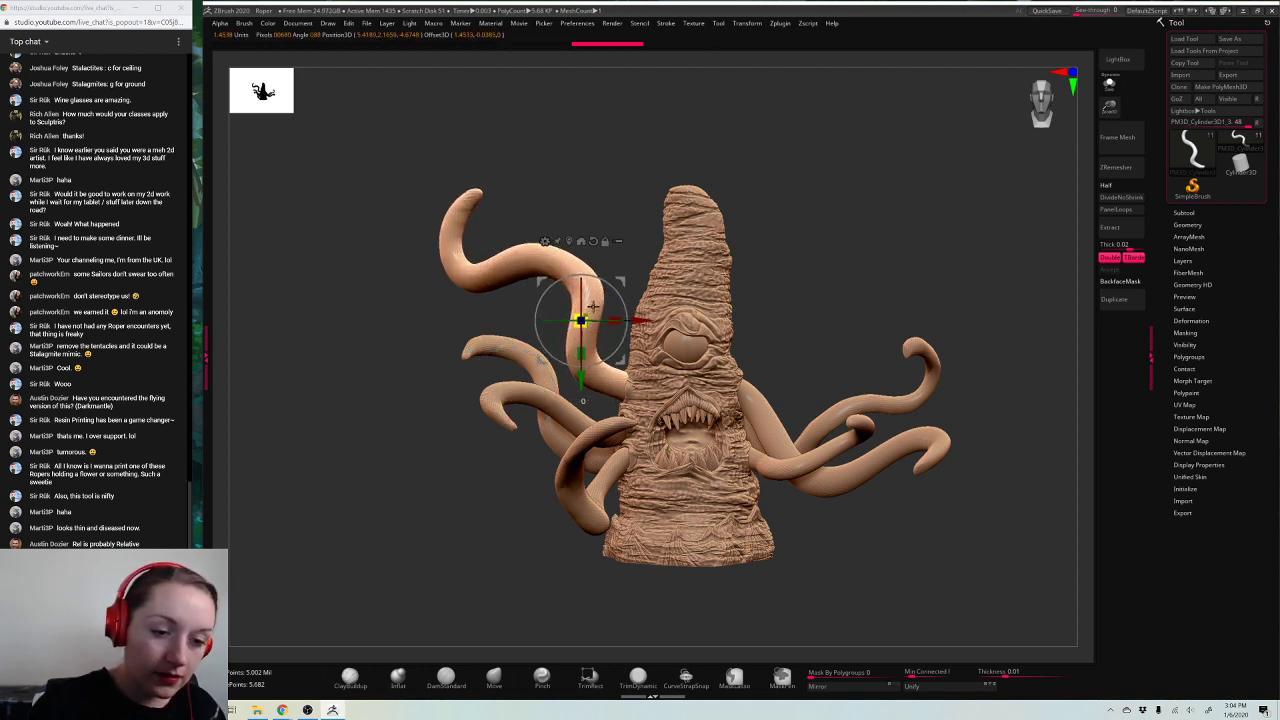
pyautogui.moveTo(582, 392); pyautogui.dragTo(582, 392)
pyautogui.moveTo(587, 311); pyautogui.dragTo(595, 308)
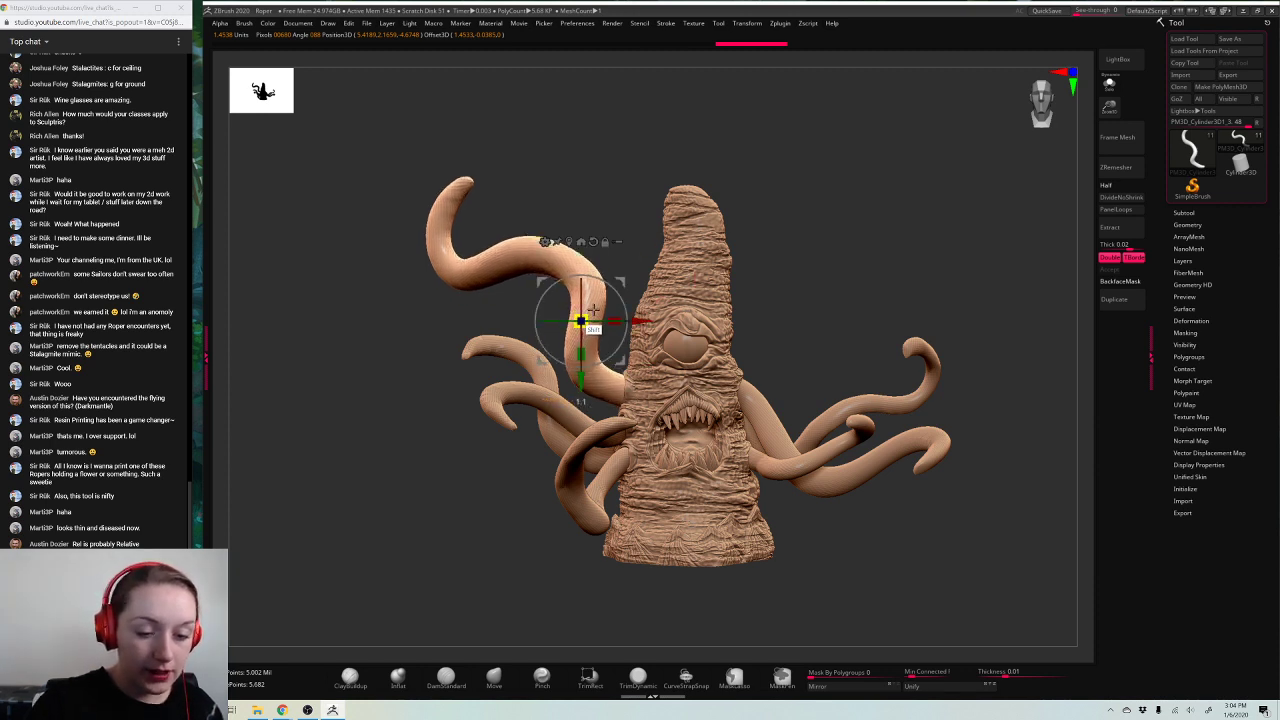
pyautogui.press('q')
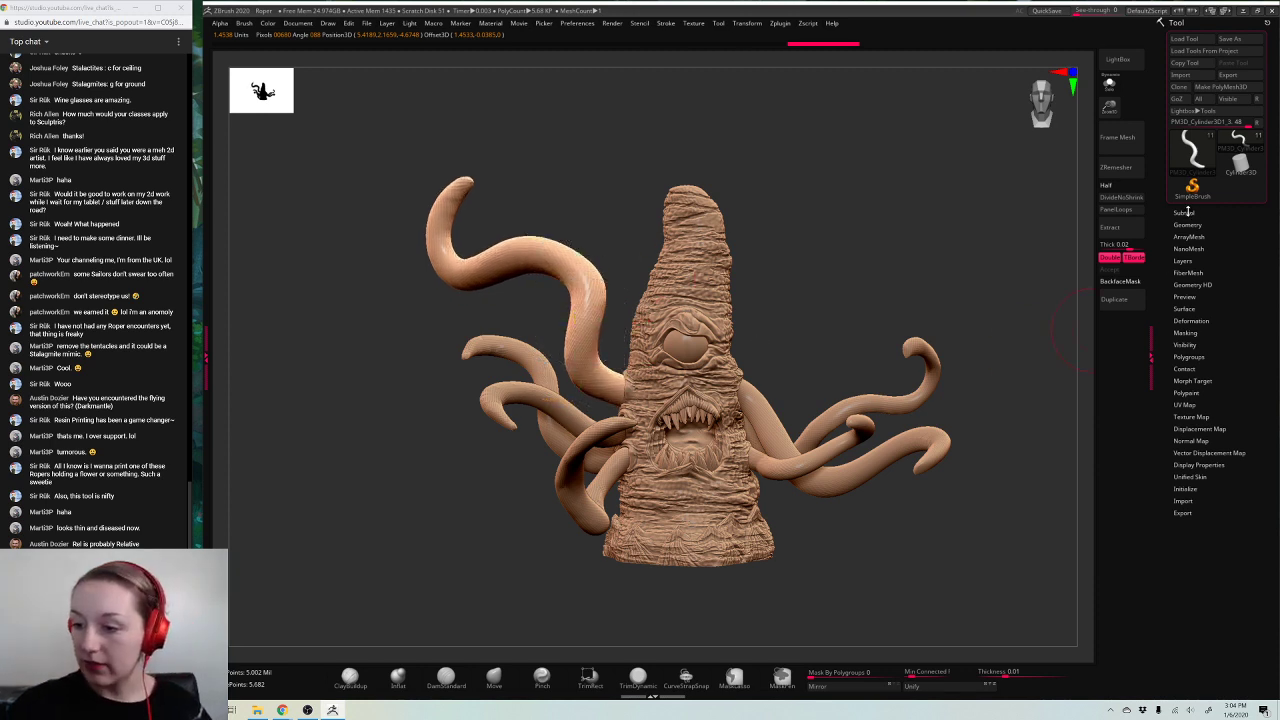
# Step: Delete the upper tentacle's lower subdivision levels and remesh it with DynaMesh at resolution 712
pyautogui.click(1184, 212)
pyautogui.click(1184, 212)
pyautogui.click(1187, 225)
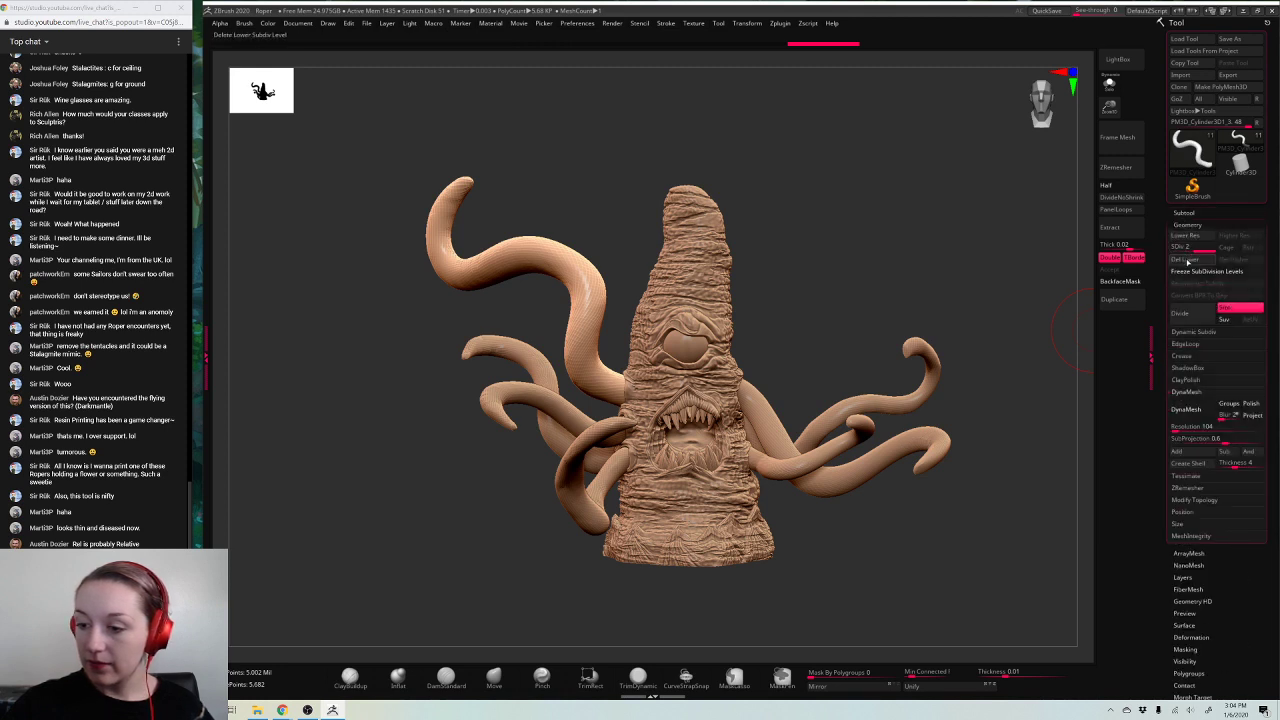
pyautogui.click(1187, 260)
pyautogui.click(1185, 411)
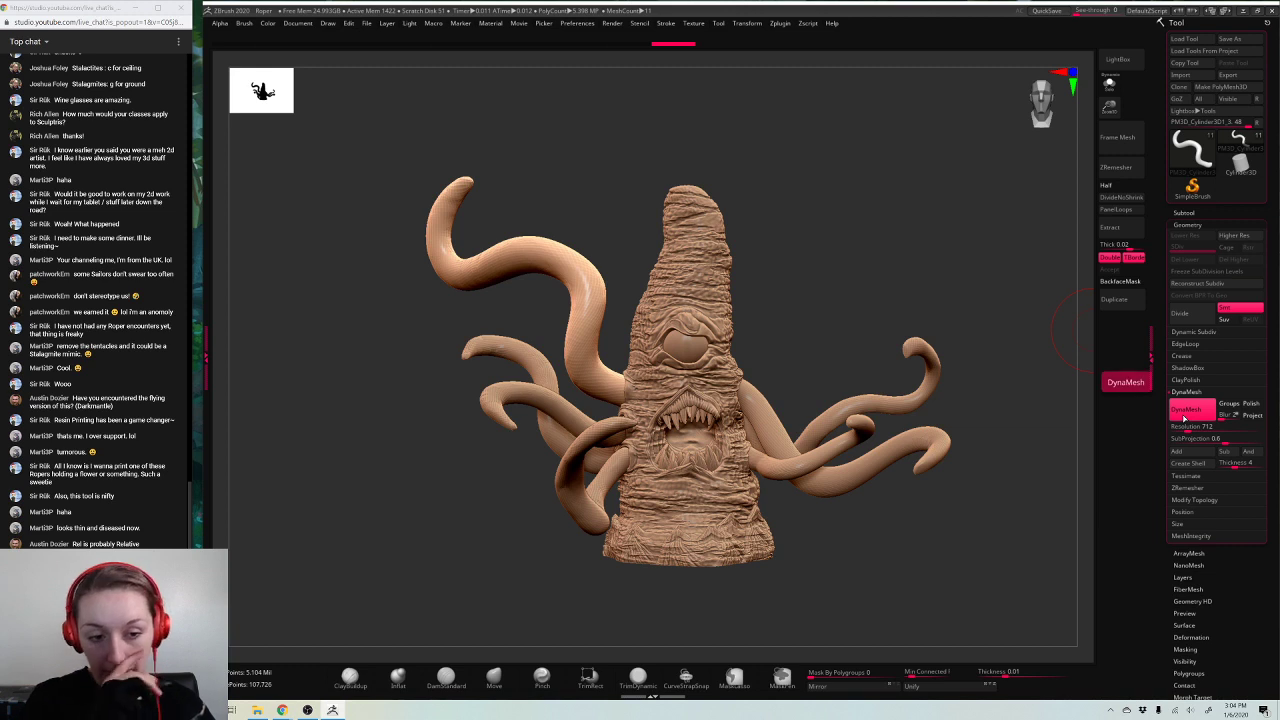
pyautogui.press('space')
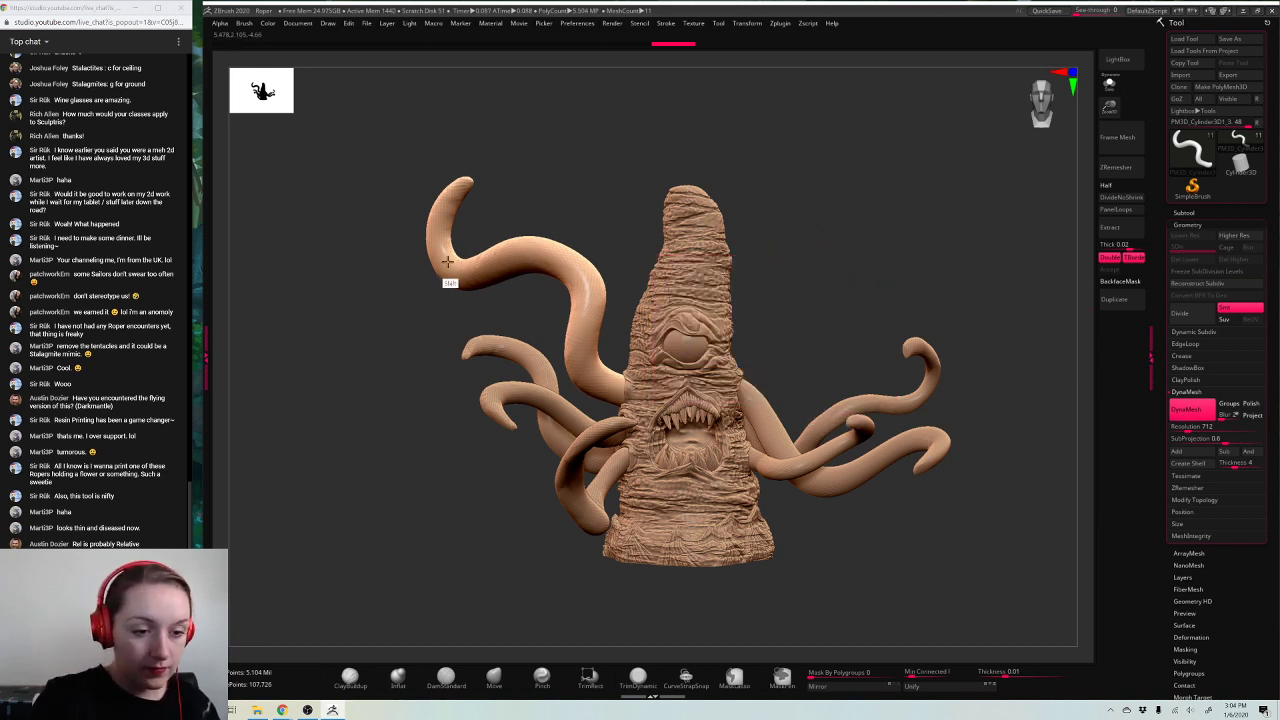
pyautogui.press('space')
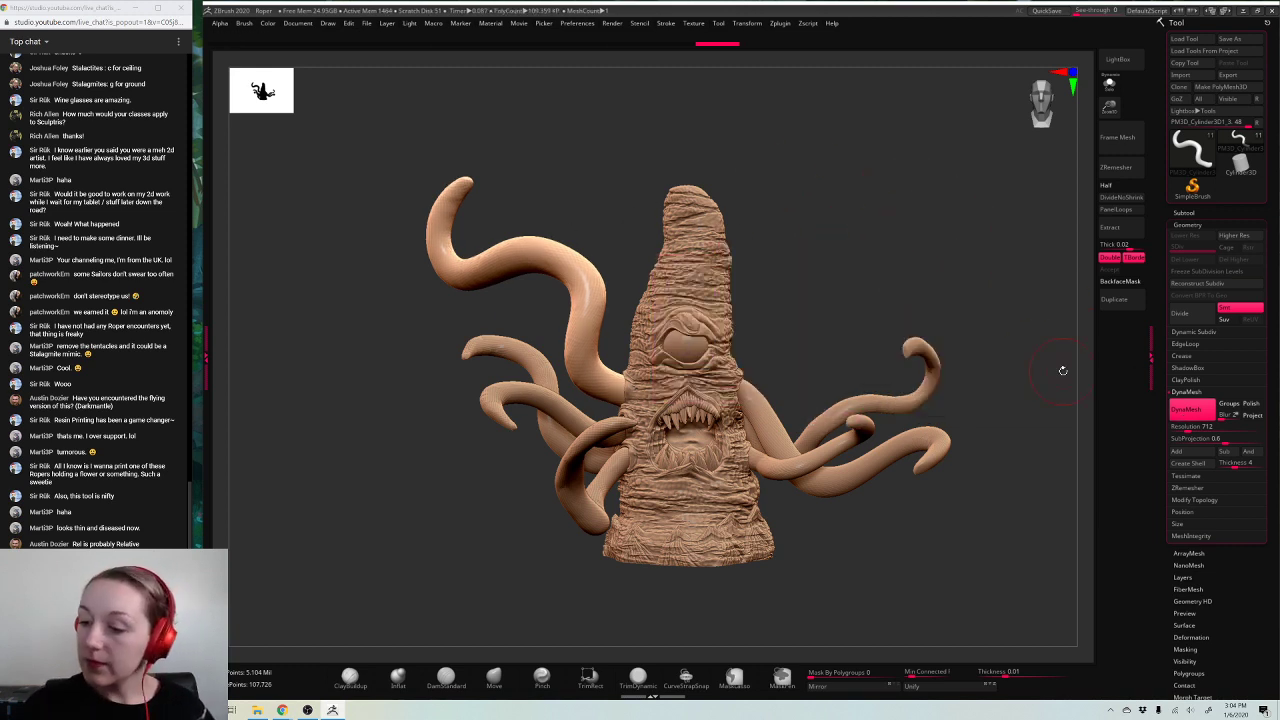
pyautogui.click(1190, 225)
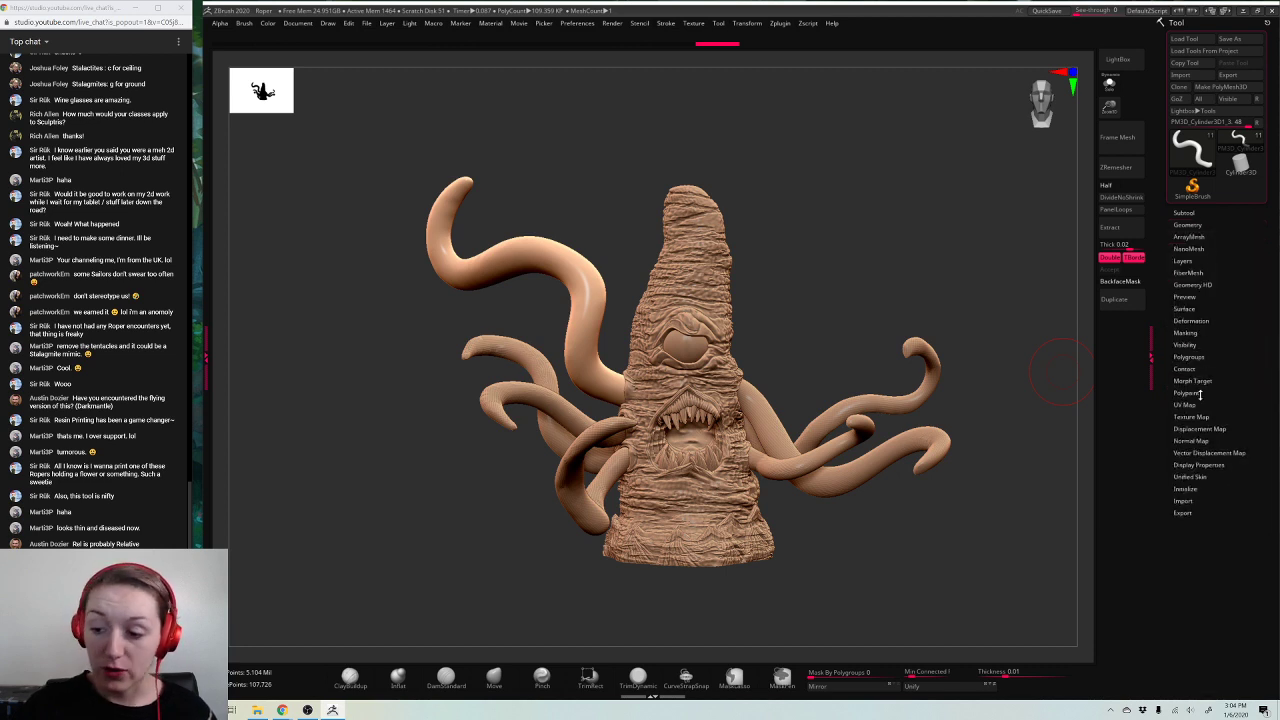
# Step: Start surface noise on the upper tentacle, enlarge its noise preview and try Noise Scale values of 512 and about 102
pyautogui.click(1186, 309)
pyautogui.click(1186, 321)
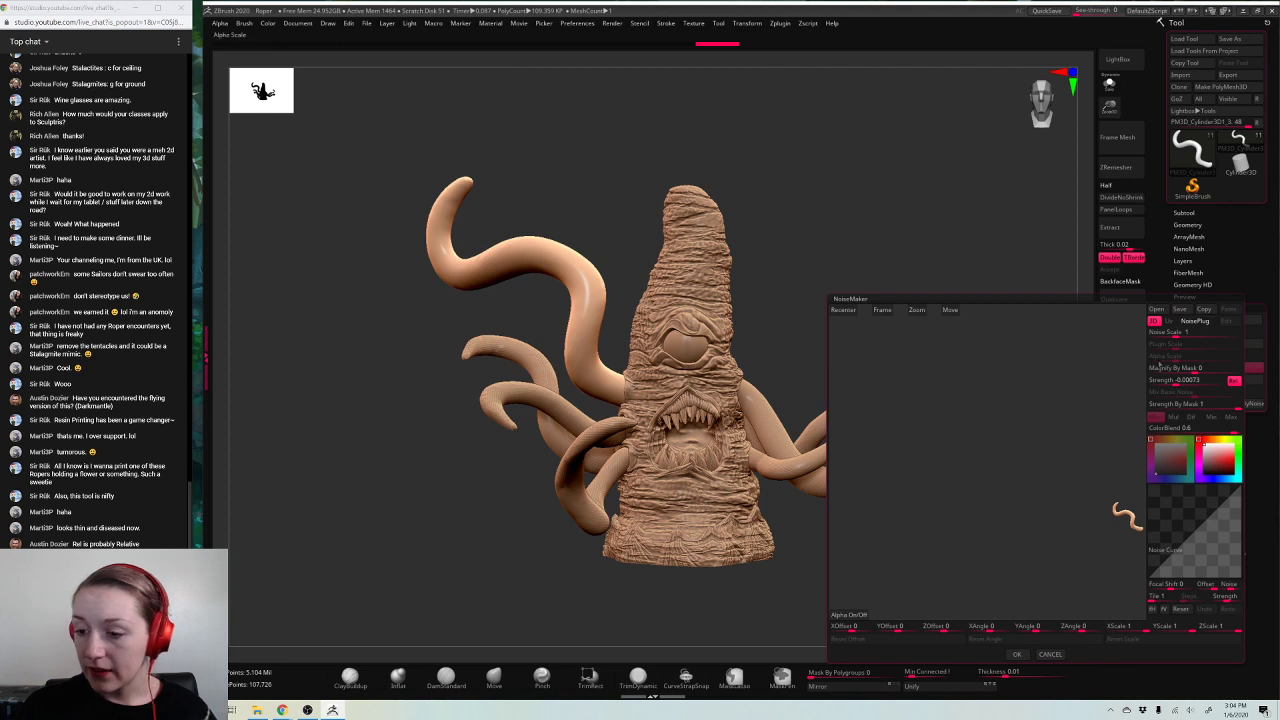
pyautogui.moveTo(1058, 522); pyautogui.dragTo(996, 511)
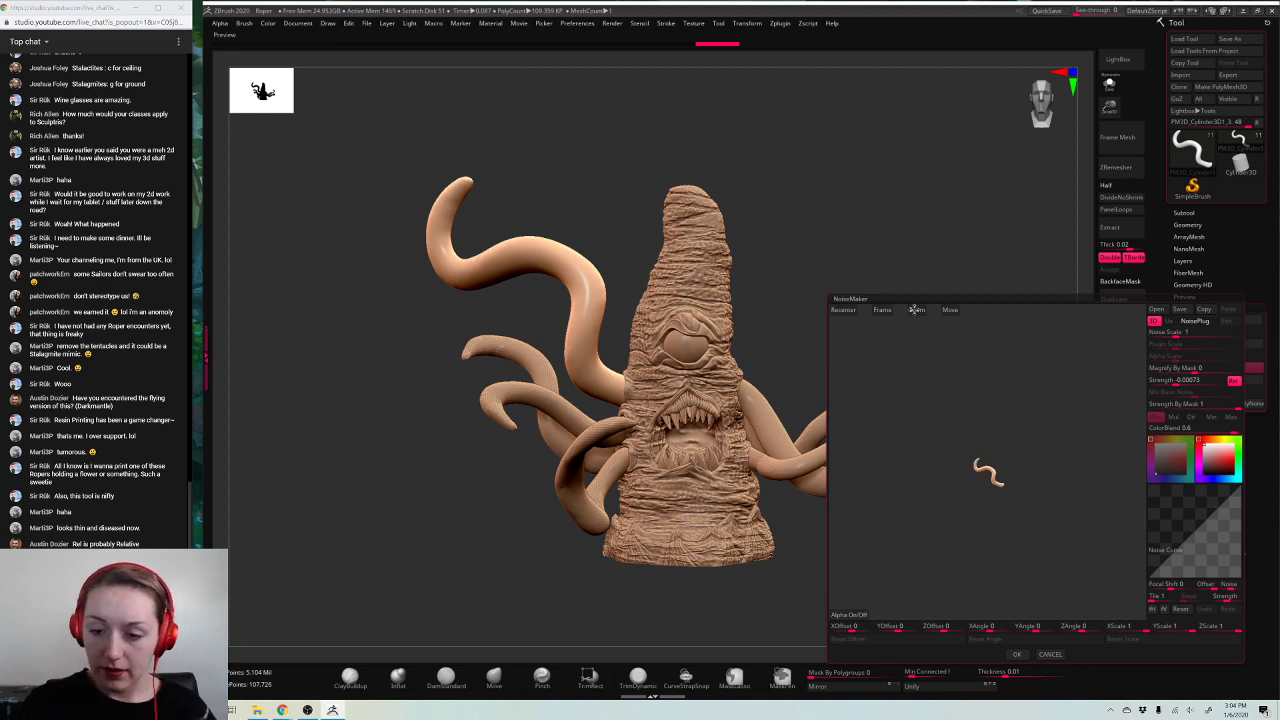
pyautogui.moveTo(914, 309); pyautogui.dragTo(933, 369)
pyautogui.keyDown('alt'); pyautogui.moveTo(1018, 530); pyautogui.dragTo(905, 476); pyautogui.keyUp('alt')
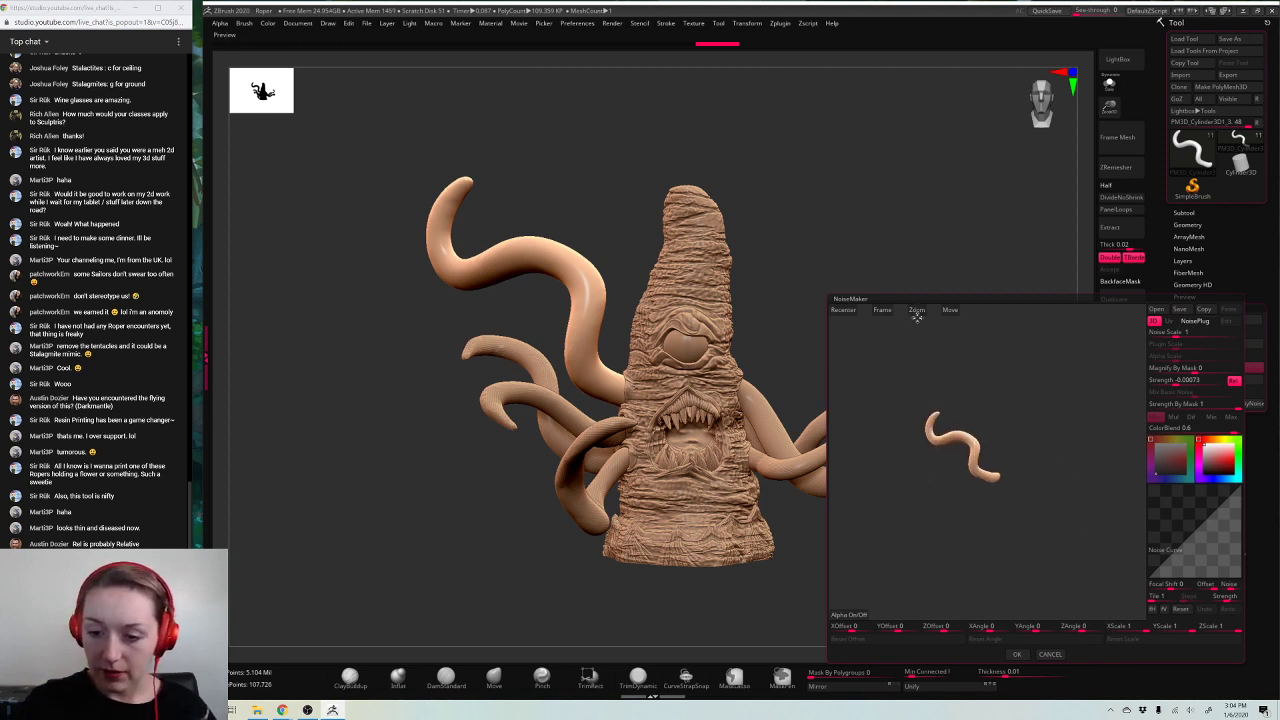
pyautogui.moveTo(917, 317); pyautogui.dragTo(924, 365)
pyautogui.keyDown('alt'); pyautogui.moveTo(981, 515); pyautogui.dragTo(788, 456); pyautogui.keyUp('alt')
pyautogui.moveTo(914, 308); pyautogui.dragTo(918, 333)
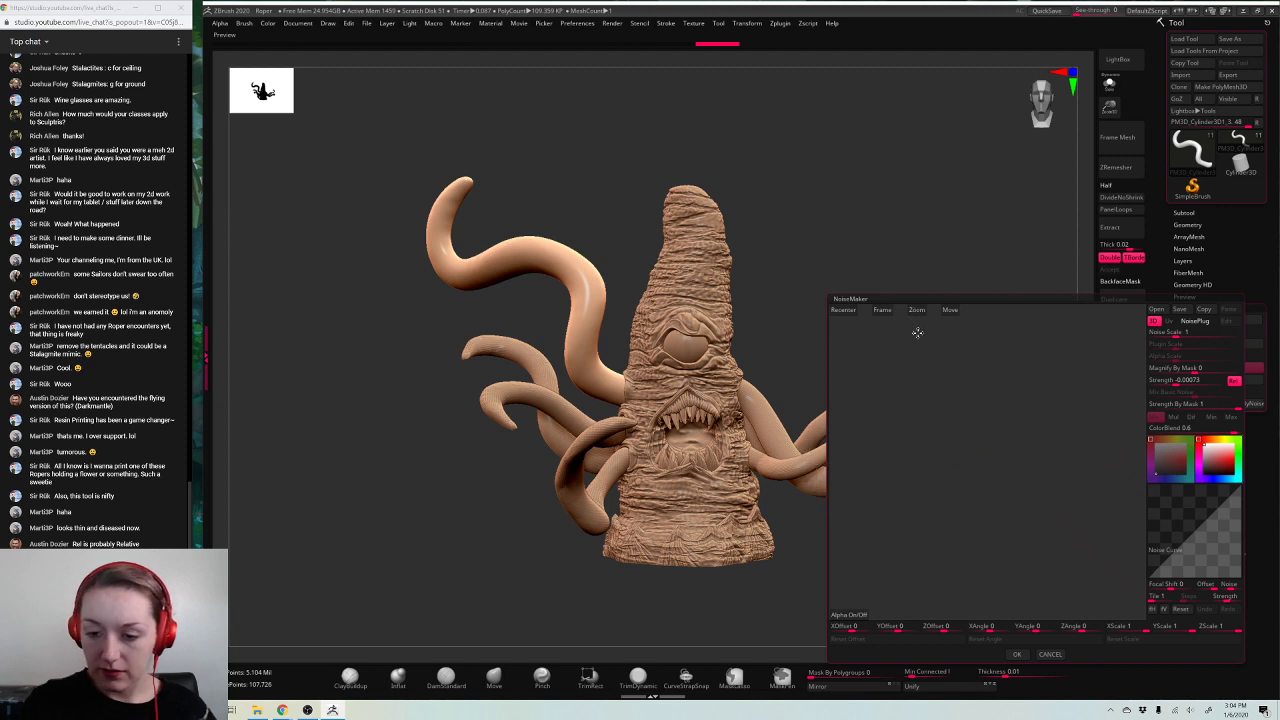
pyautogui.keyDown('alt'); pyautogui.moveTo(983, 523); pyautogui.dragTo(1002, 541); pyautogui.keyUp('alt')
pyautogui.click(1237, 334)
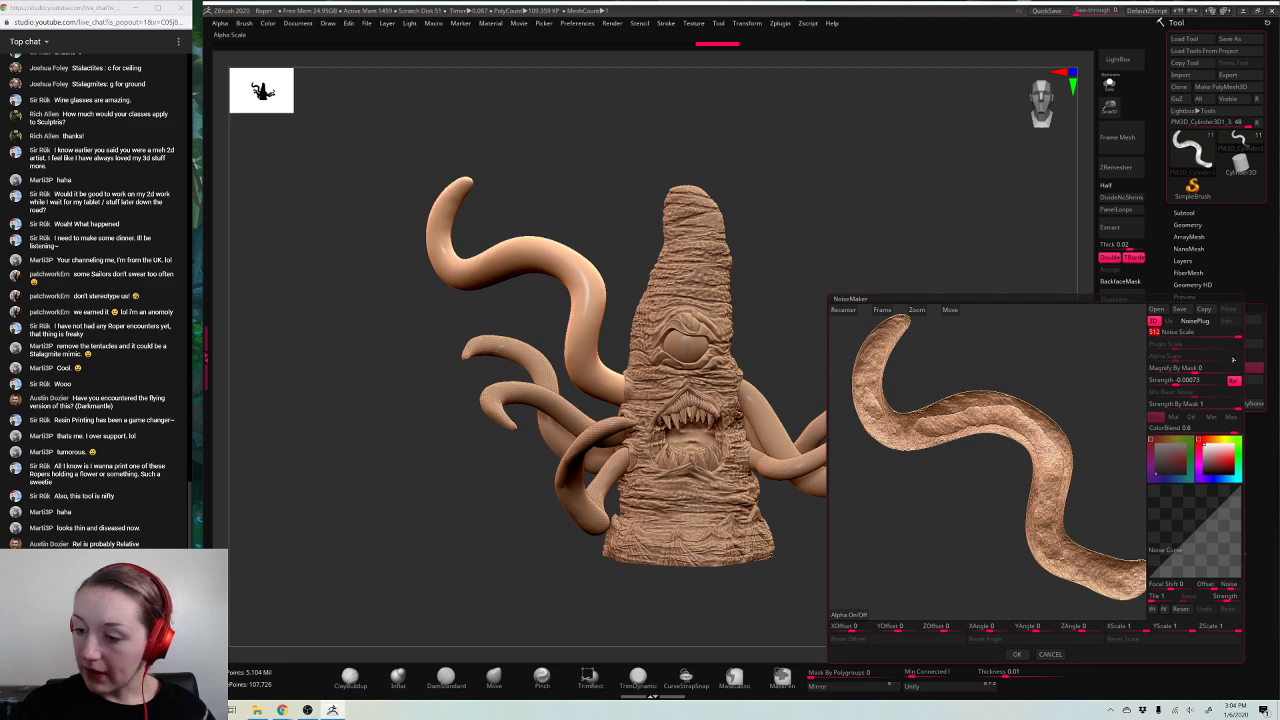
pyautogui.click(1214, 334)
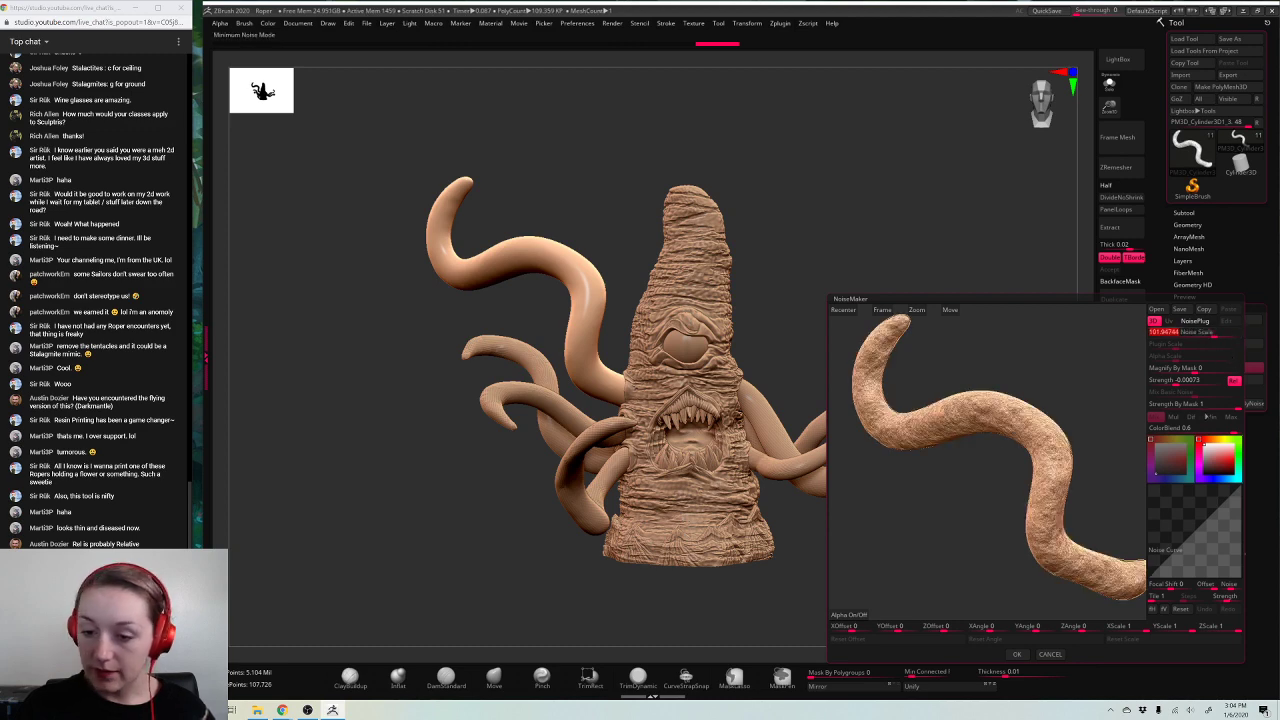
# Step: Switch the noise to the Erosion plugin with Noise Scale 512, Plugin Scale 0.6 and Strength 0.3, and accept the settings
pyautogui.click(1195, 321)
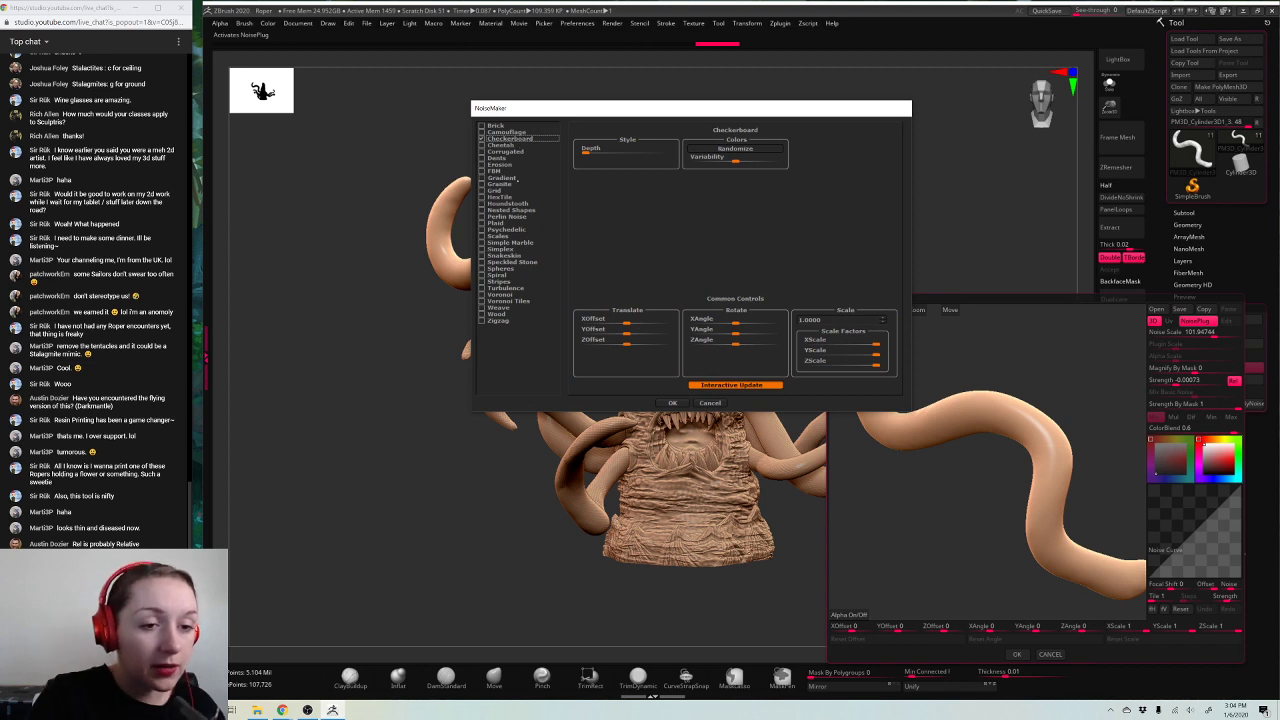
pyautogui.click(498, 164)
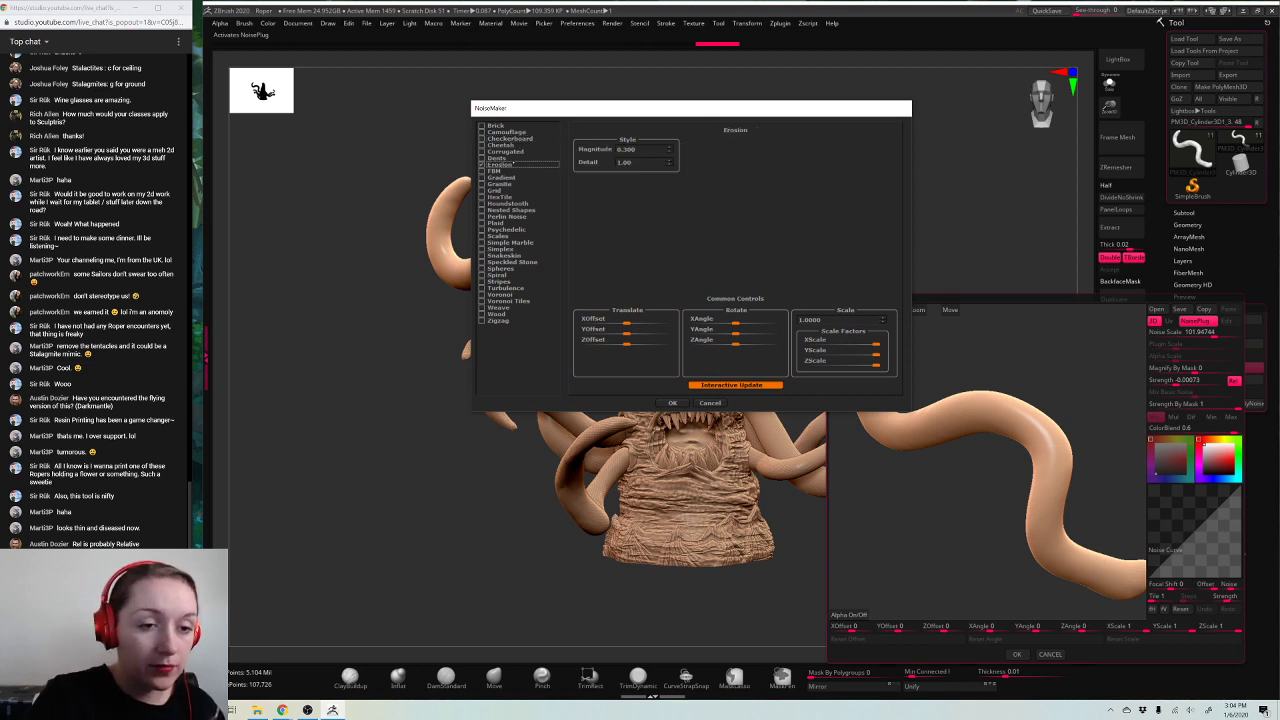
pyautogui.click(672, 402)
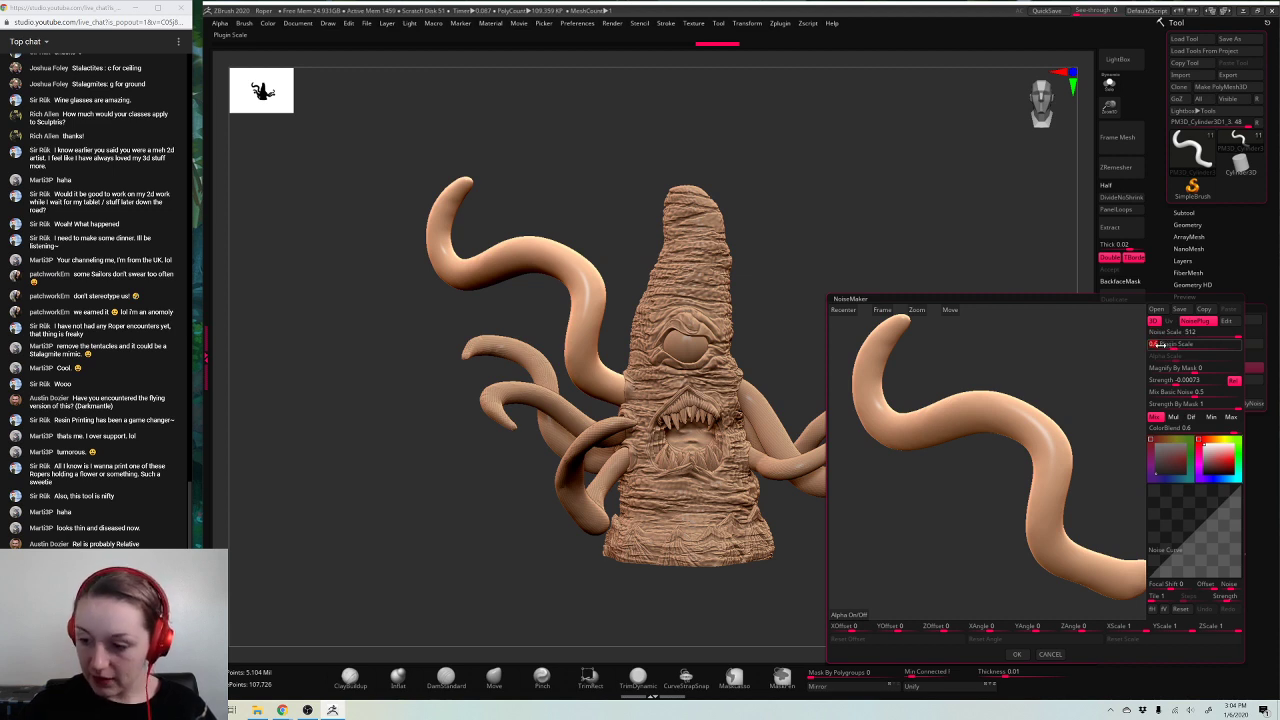
pyautogui.click(1190, 380)
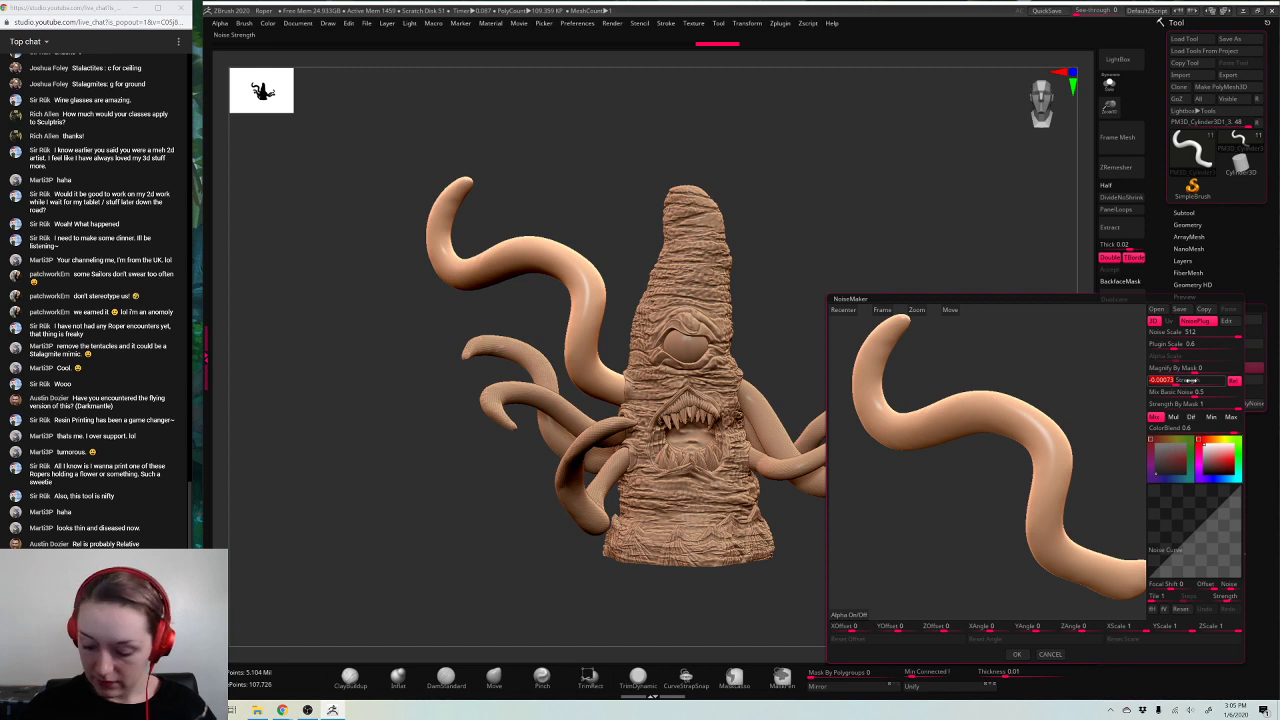
pyautogui.write('.3')
pyautogui.press('Return')
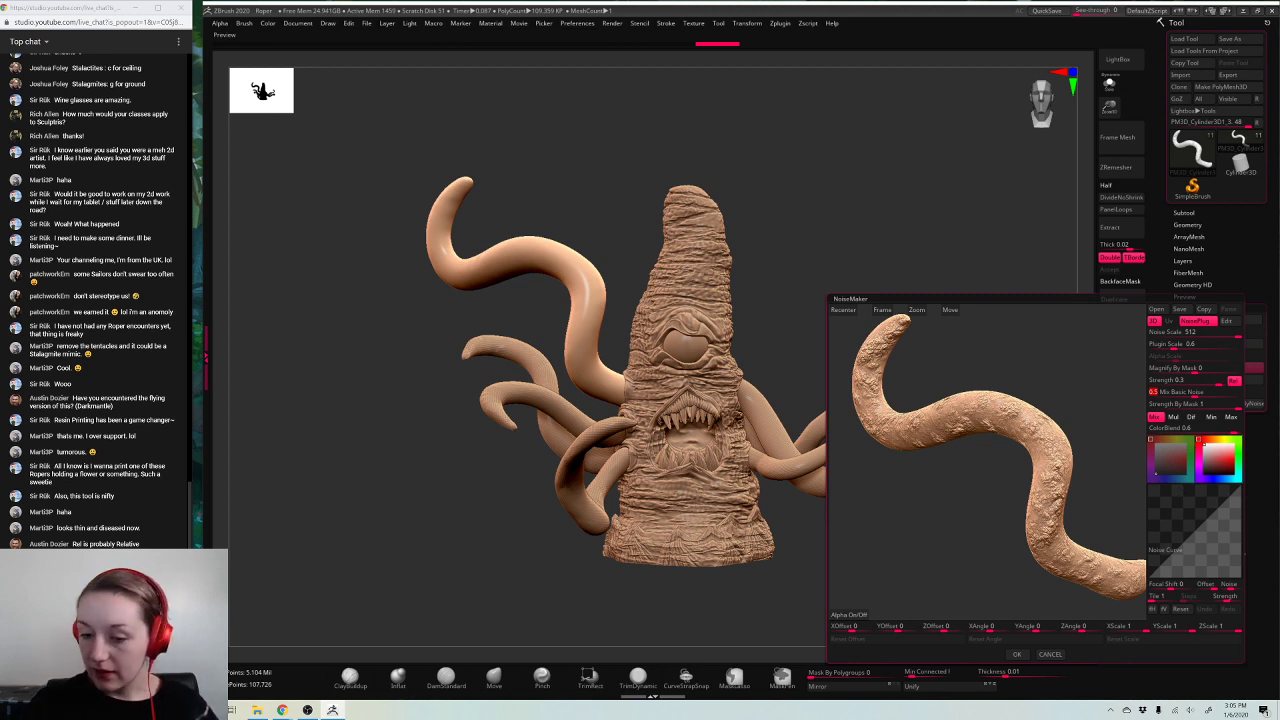
pyautogui.keyDown('alt'); pyautogui.moveTo(950, 520); pyautogui.dragTo(940, 526); pyautogui.keyUp('alt')
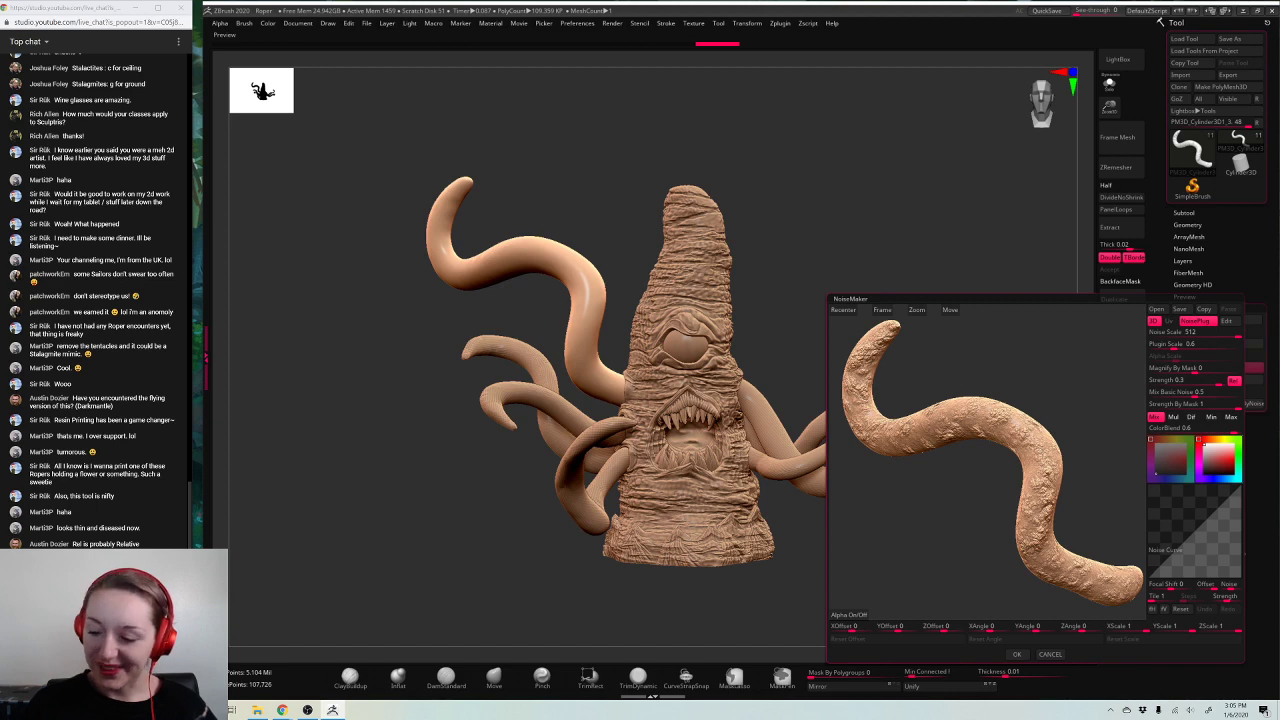
pyautogui.moveTo(1110, 622); pyautogui.dragTo(1150, 630)
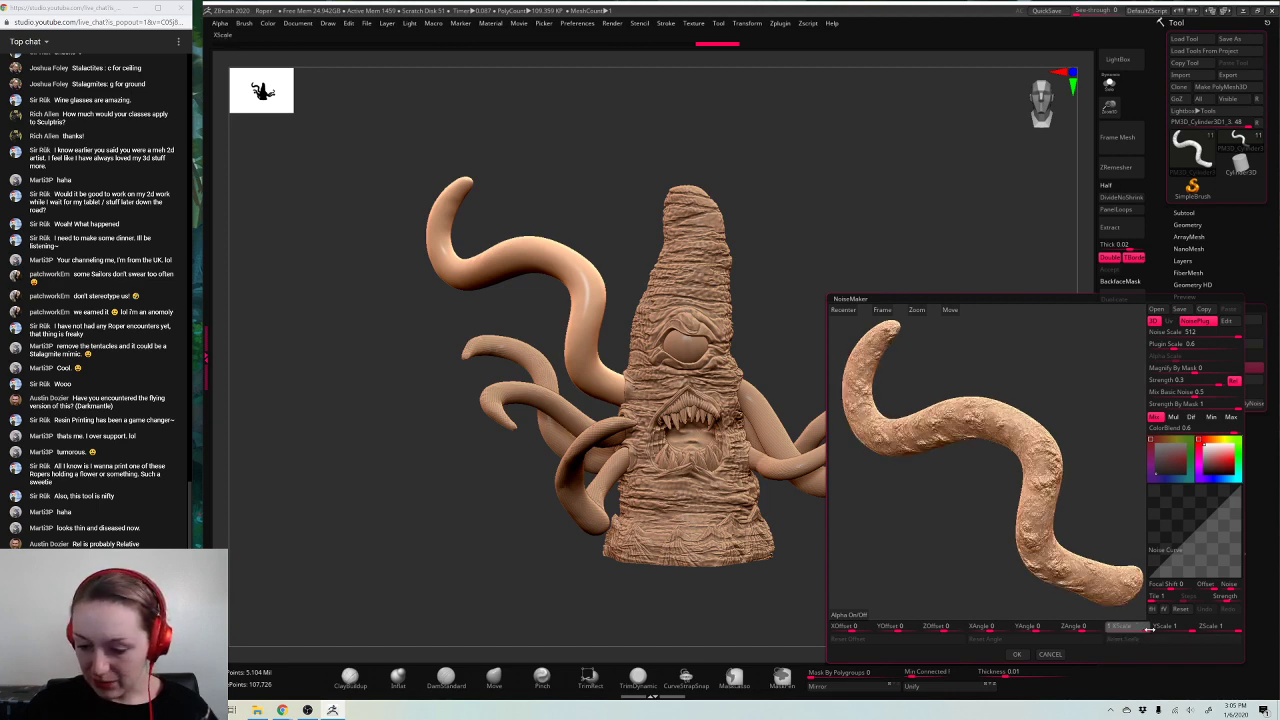
pyautogui.click(1016, 655)
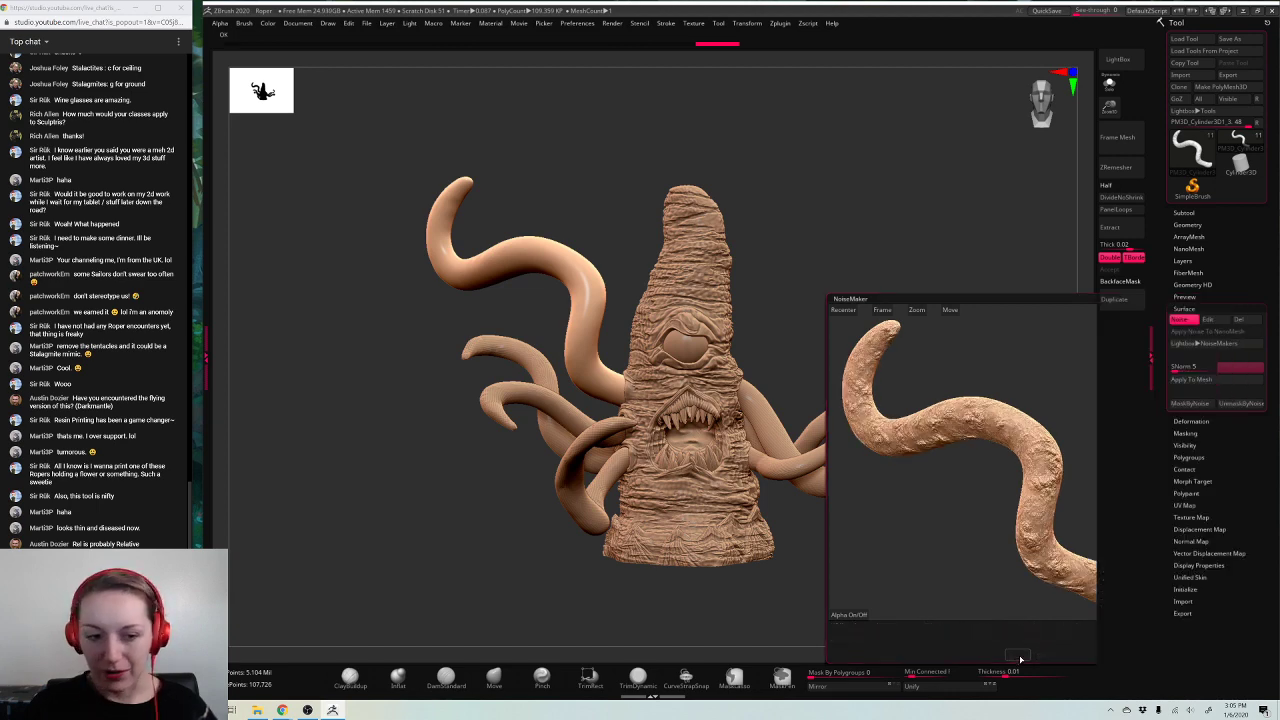
# Step: Scale the upper tentacle up slightly, testing the noise applied to the mesh before and after and undoing each application
pyautogui.click(1193, 380)
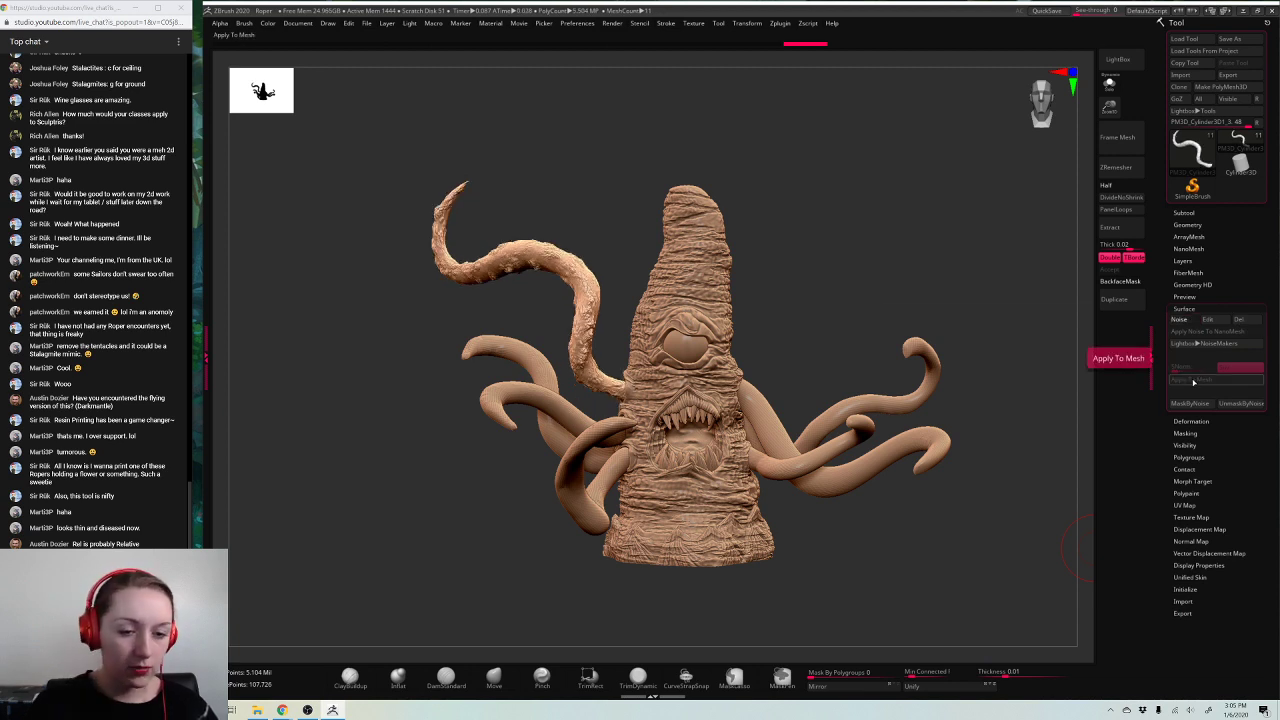
pyautogui.hotkey('ctrl', 'z')
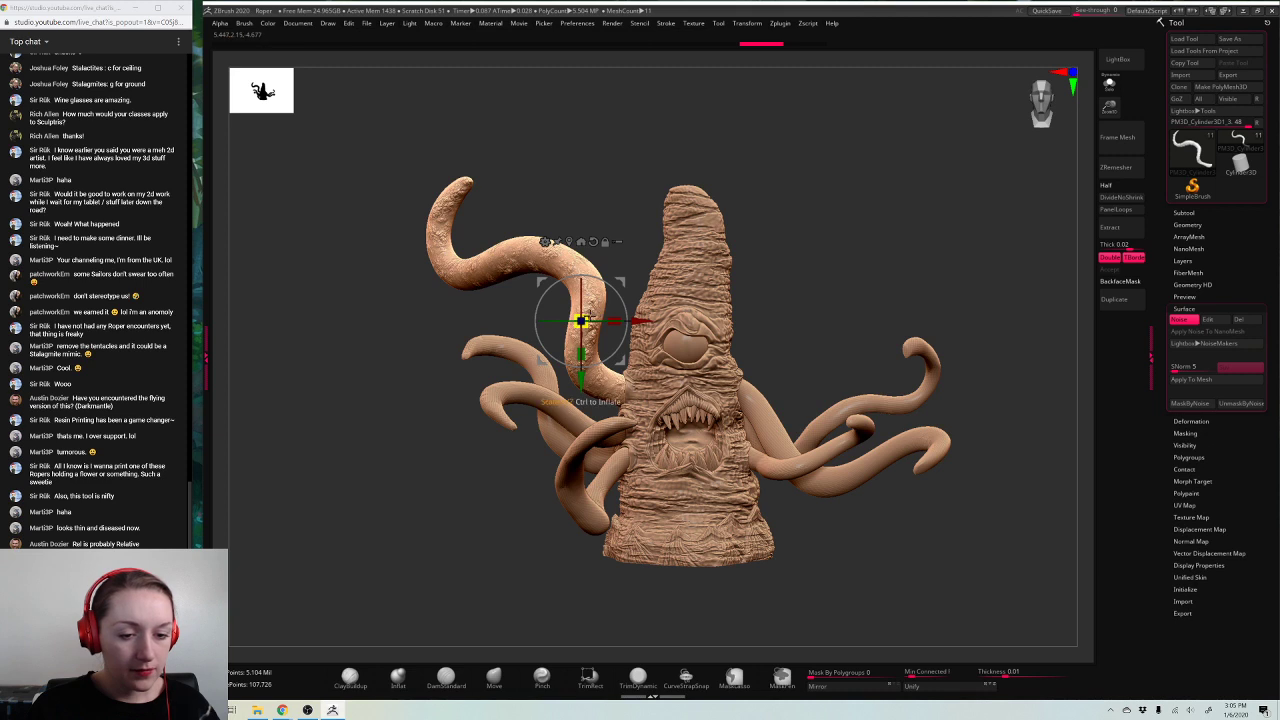
pyautogui.moveTo(582, 320); pyautogui.dragTo(589, 317)
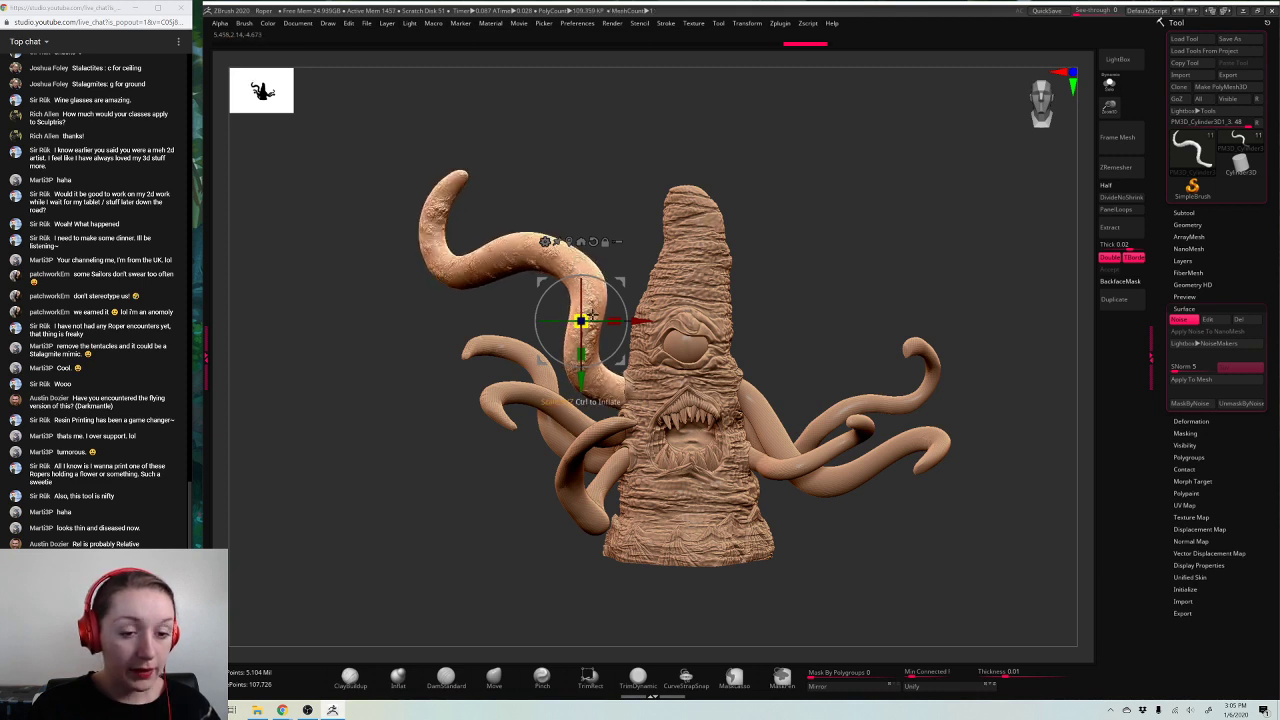
pyautogui.click(1207, 383)
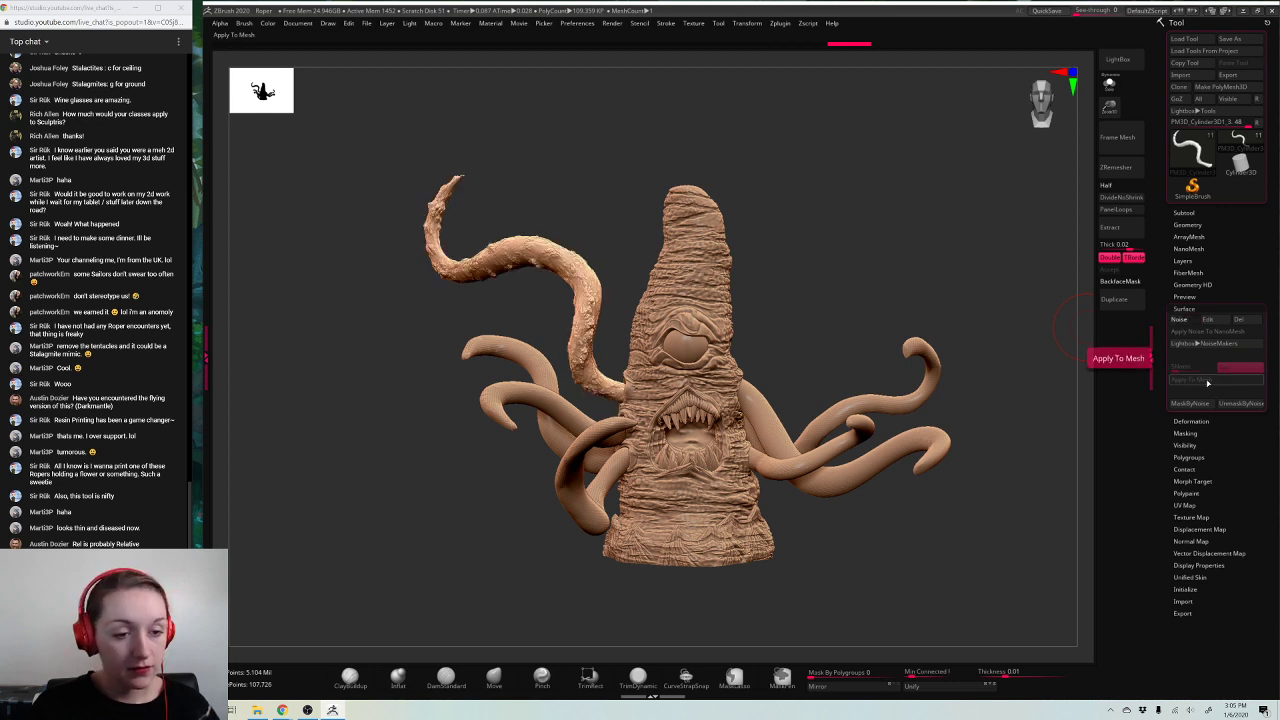
pyautogui.hotkey('ctrl', 'z')
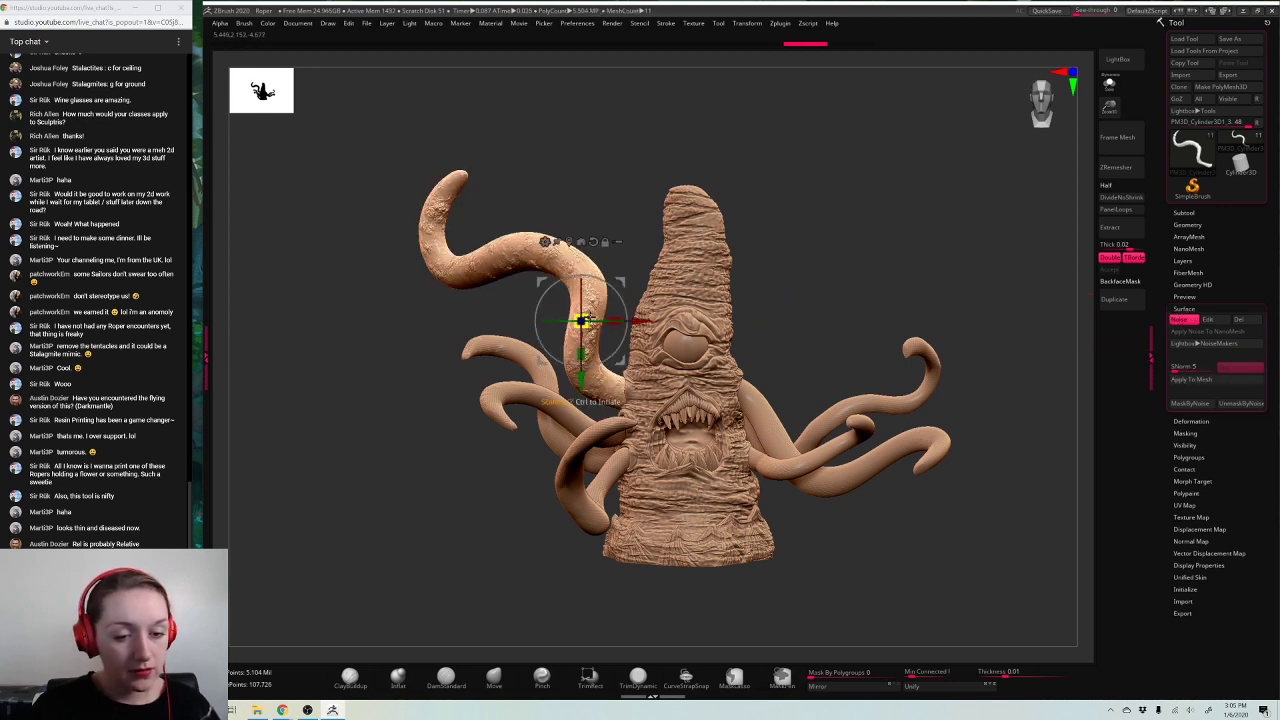
# Step: Try a still larger scale for the upper tentacle with the noise applied to the mesh, and undo both
pyautogui.moveTo(588, 316); pyautogui.dragTo(592, 314)
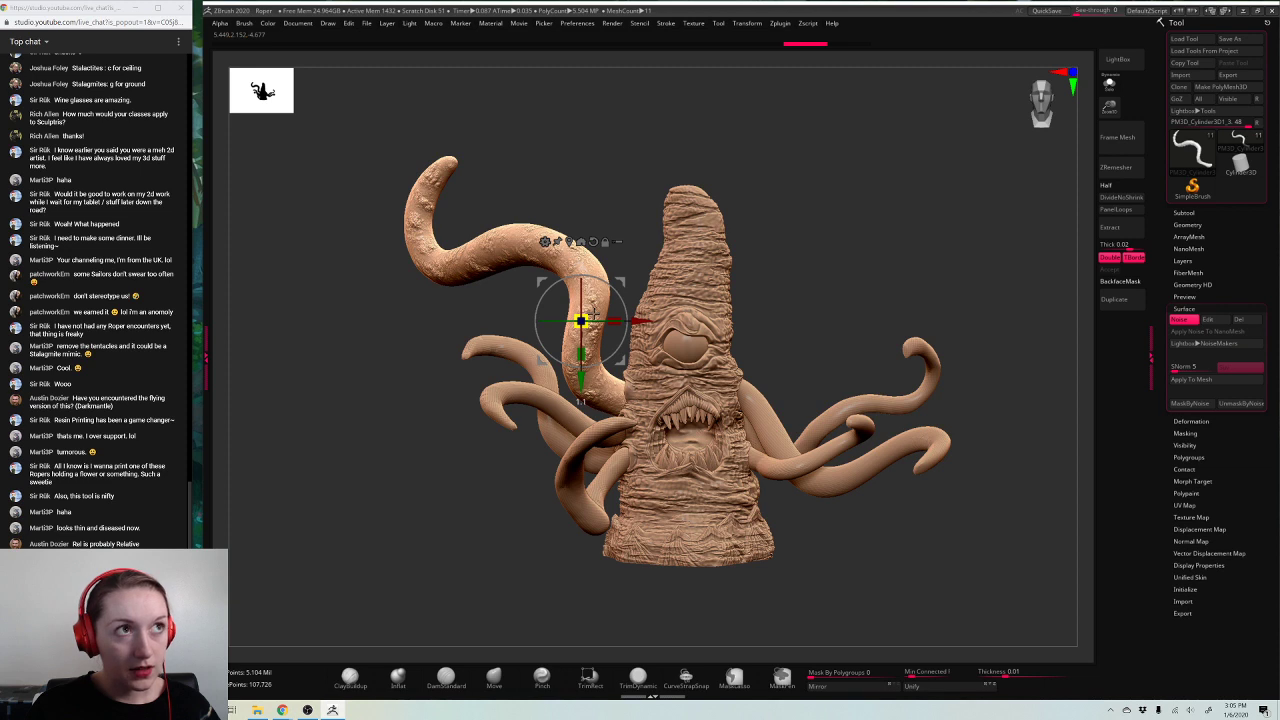
pyautogui.click(1193, 381)
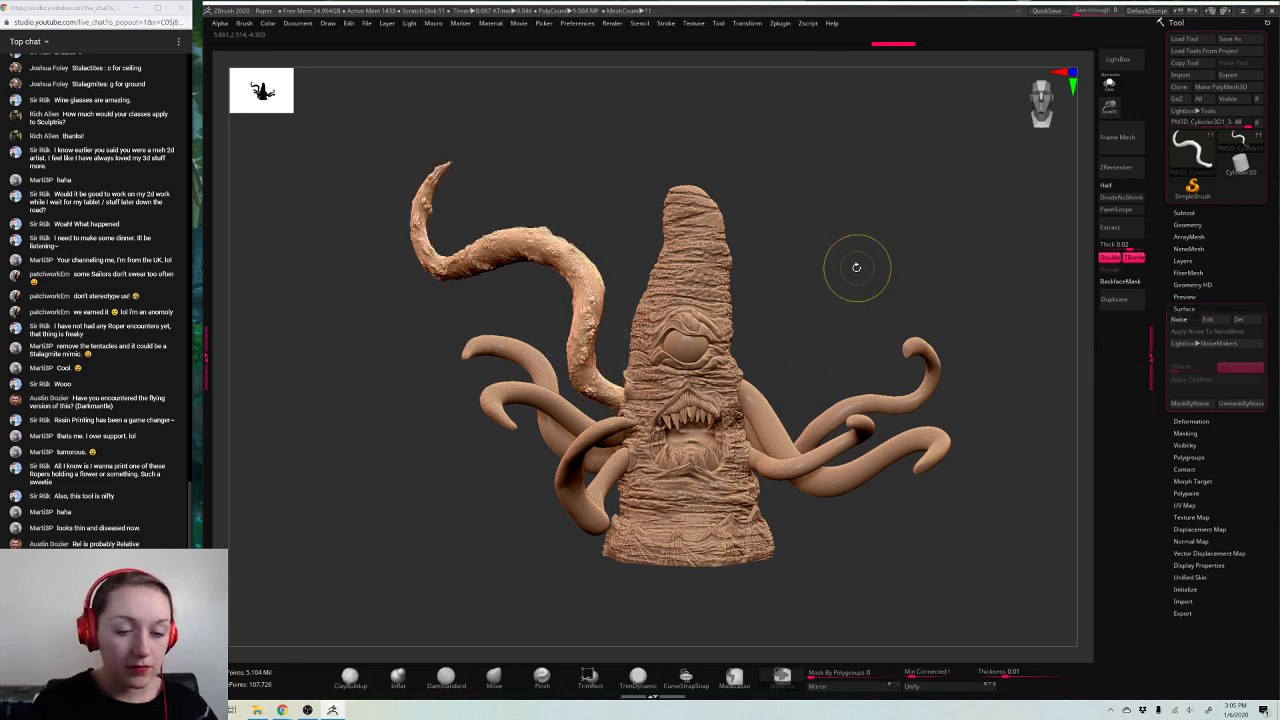
pyautogui.hotkey('ctrl', 'z')
pyautogui.hotkey('ctrl', 'z')
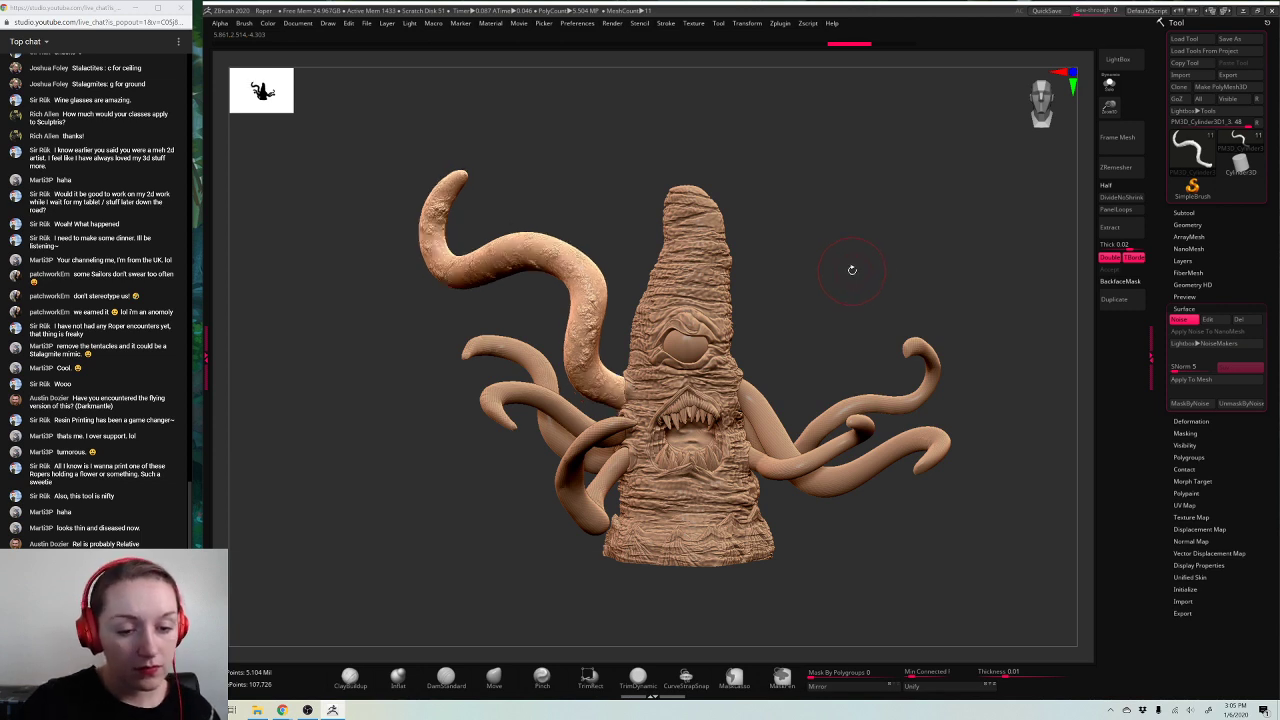
# Step: Thicken the upper tentacle's curled end with the Inflat brush, applying the noise to the mesh to test the thickness
pyautogui.press('space')
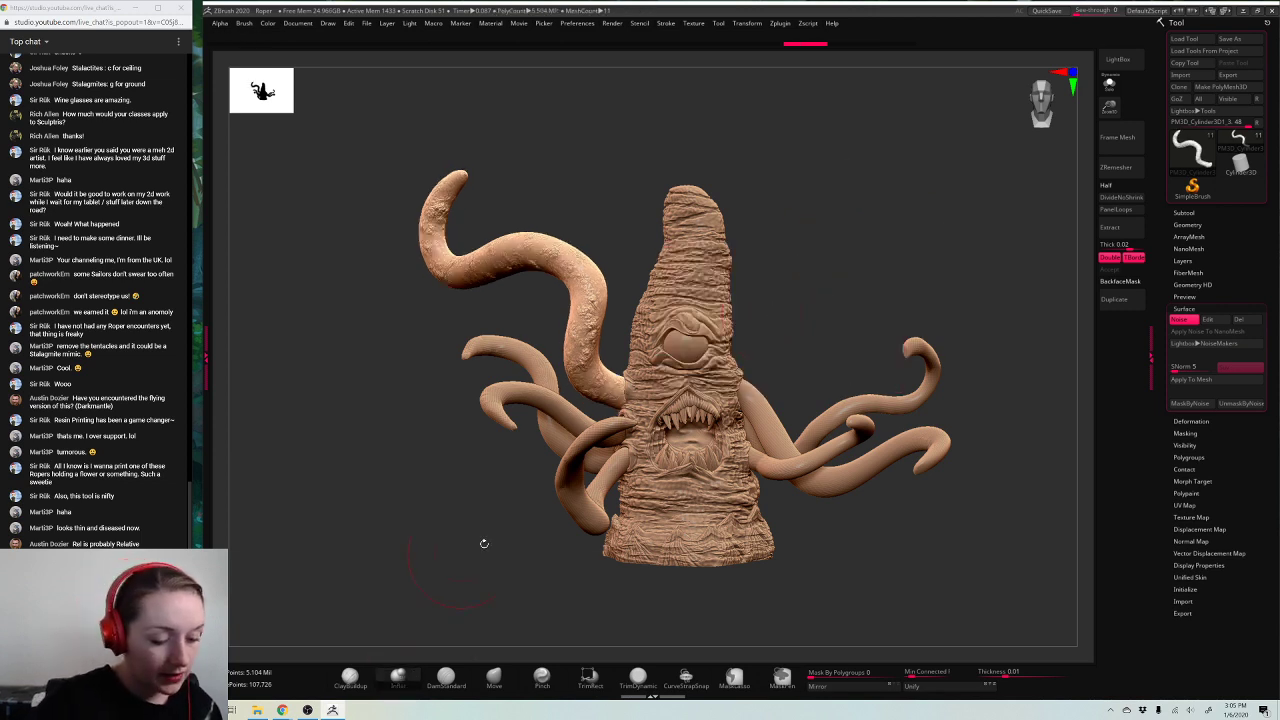
pyautogui.press('space')
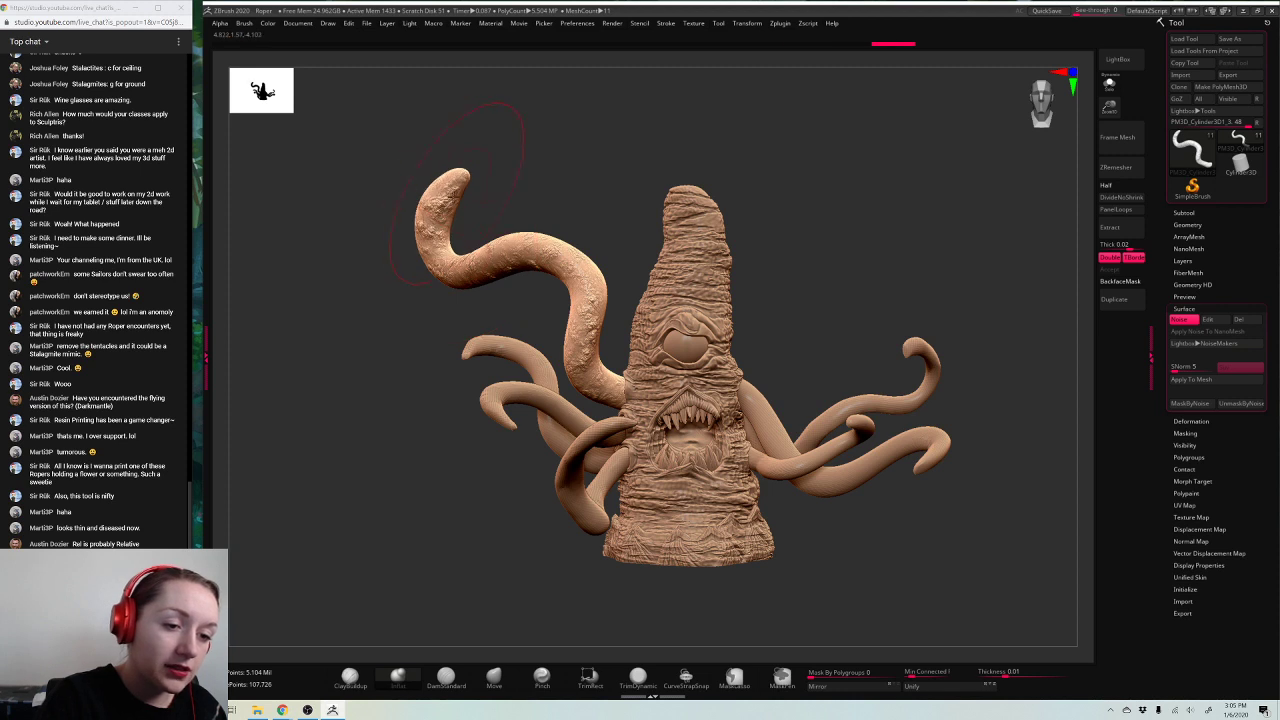
pyautogui.click(1191, 379)
pyautogui.hotkey('ctrl', 'z')
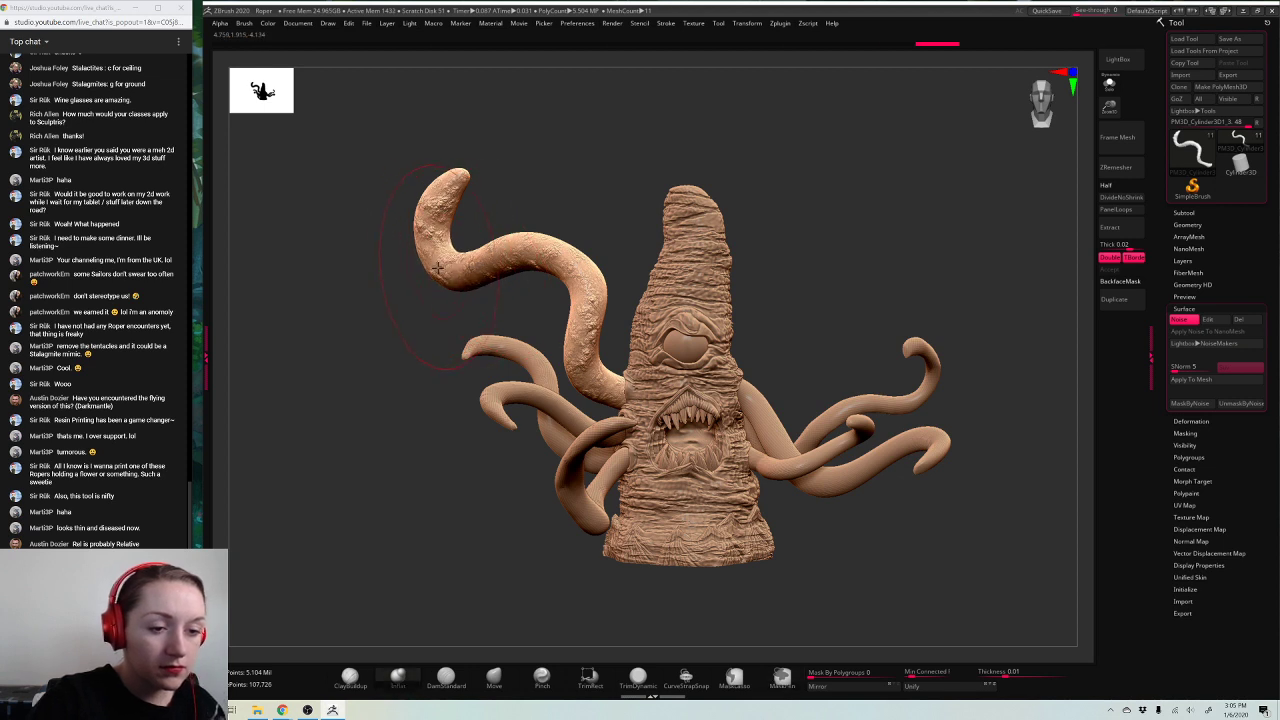
pyautogui.click(1191, 379)
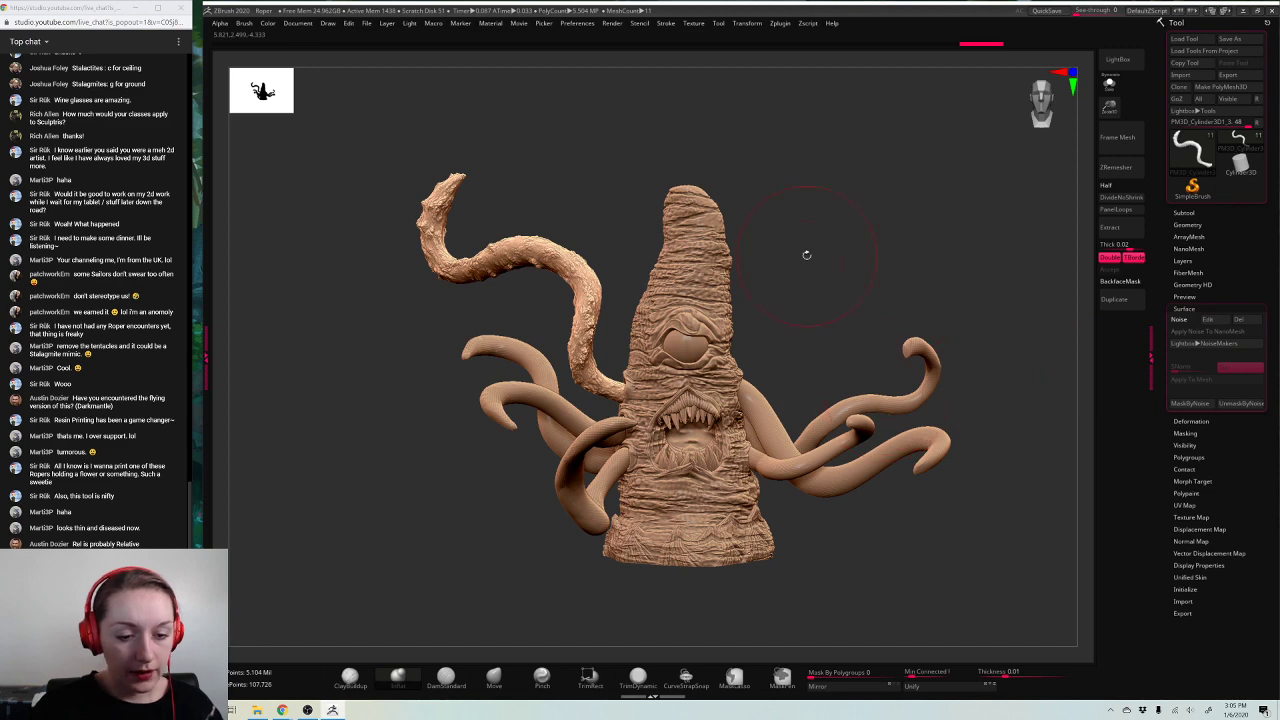
pyautogui.moveTo(806, 254)
pyautogui.mouseDown()
pyautogui.moveTo(874, 262)
pyautogui.moveTo(846, 249)
pyautogui.moveTo(874, 268)
pyautogui.mouseUp()
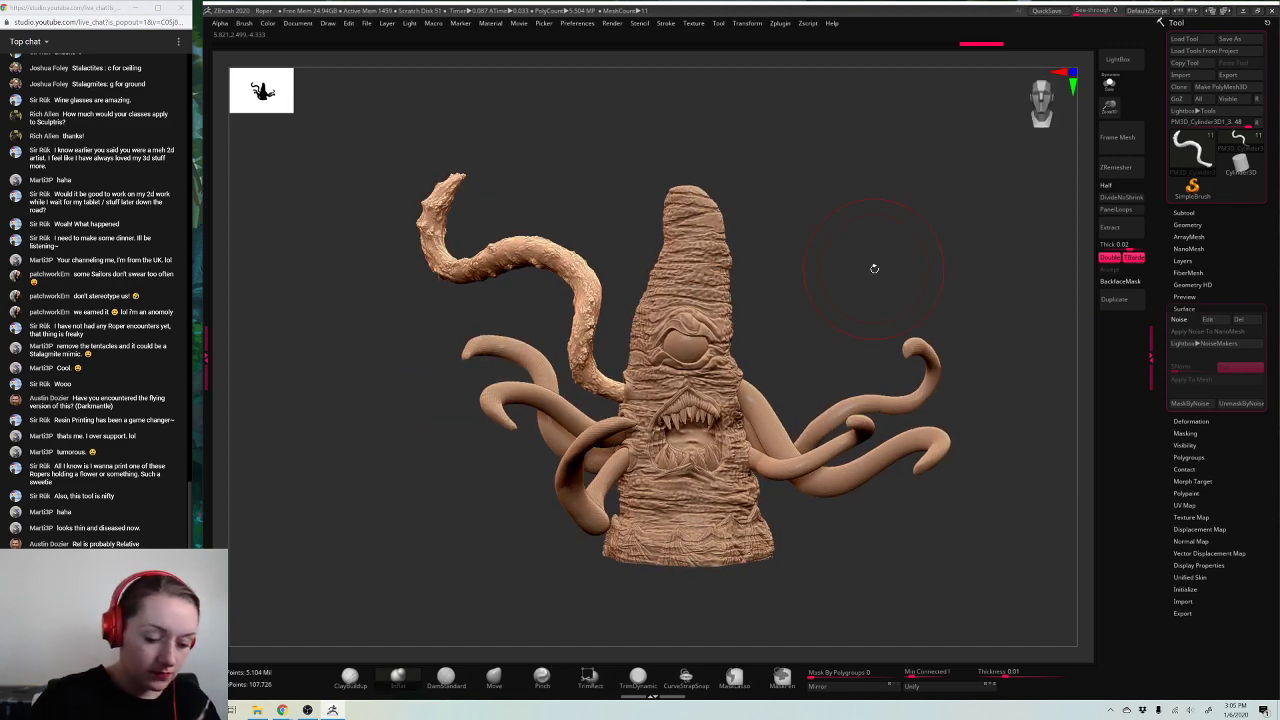
# Step: Try reshaping the upper tentacle's base beside the body with the Move brush, and undo it
pyautogui.click(494, 678)
pyautogui.moveTo(632, 394); pyautogui.dragTo(641, 391)
pyautogui.hotkey('ctrl', 'z')
# Step: Undo the applied noise, thicken the tentacle's base near the body with the Inflat brush and apply the noise again
pyautogui.click(398, 677)
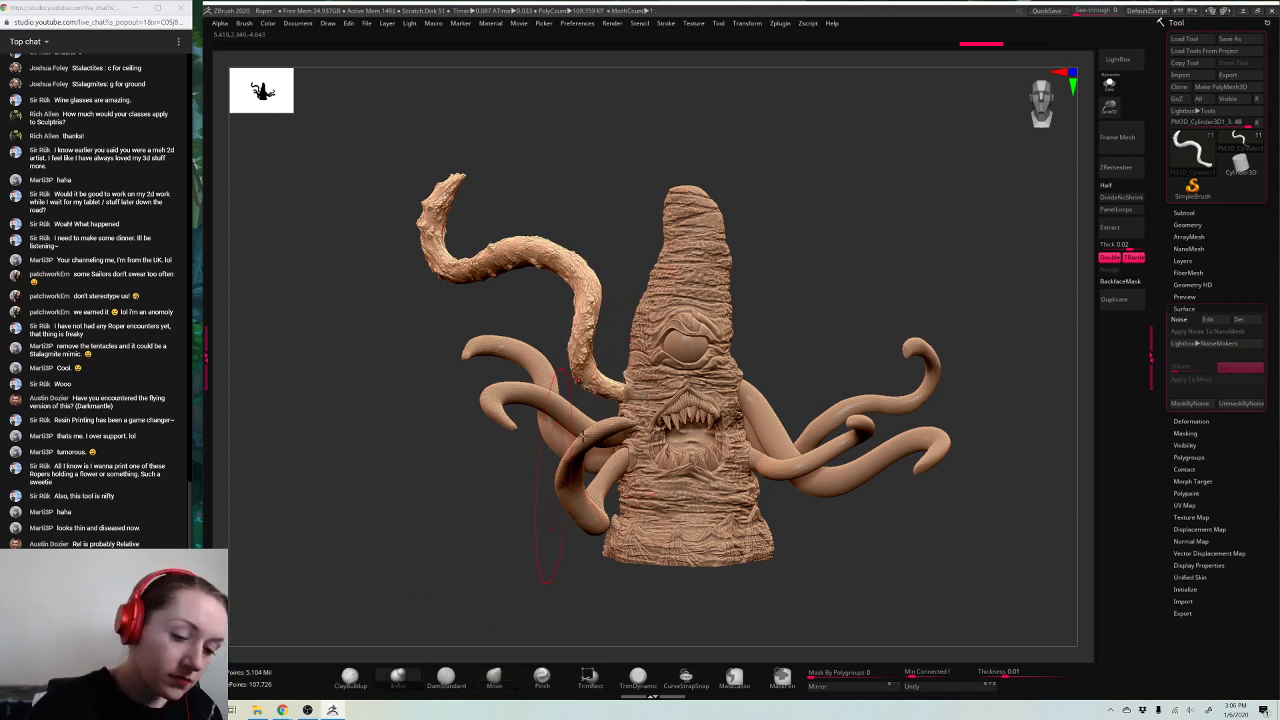
pyautogui.click(645, 391)
pyautogui.press('space')
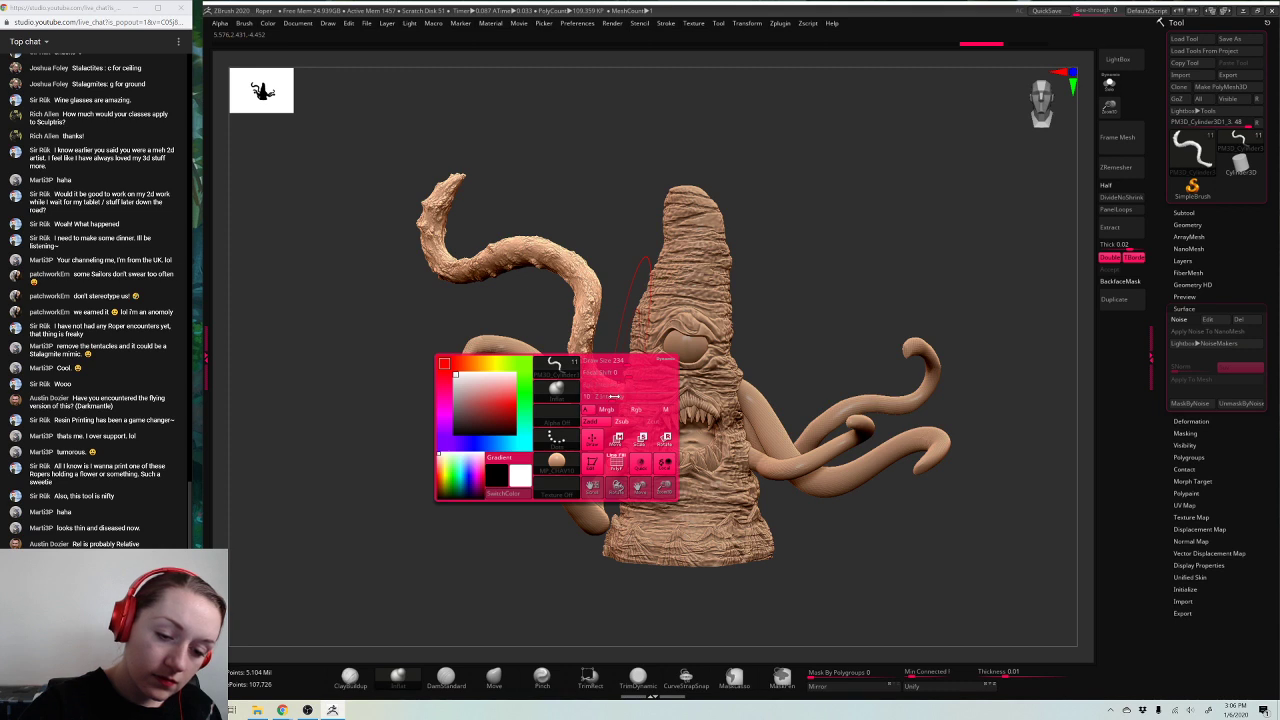
pyautogui.click(601, 389)
pyautogui.hotkey('ctrl', 'z')
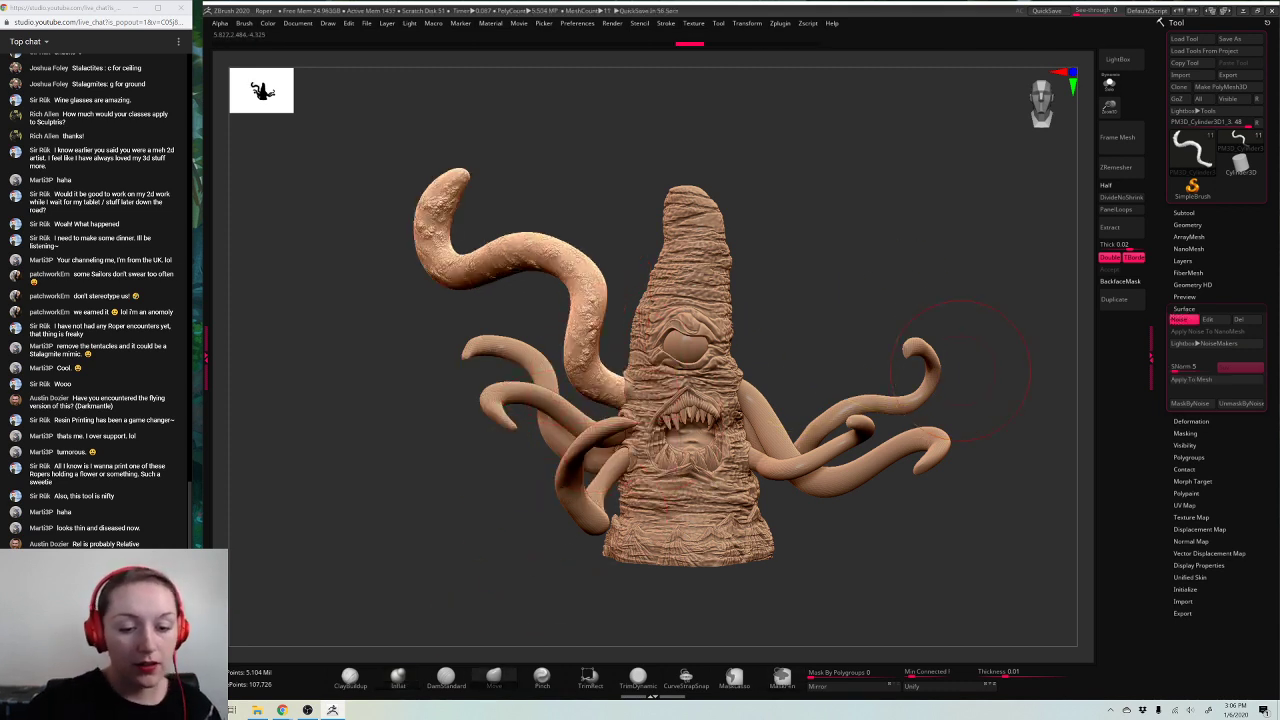
pyautogui.click(600, 375)
pyautogui.hotkey('ctrl', 'z')
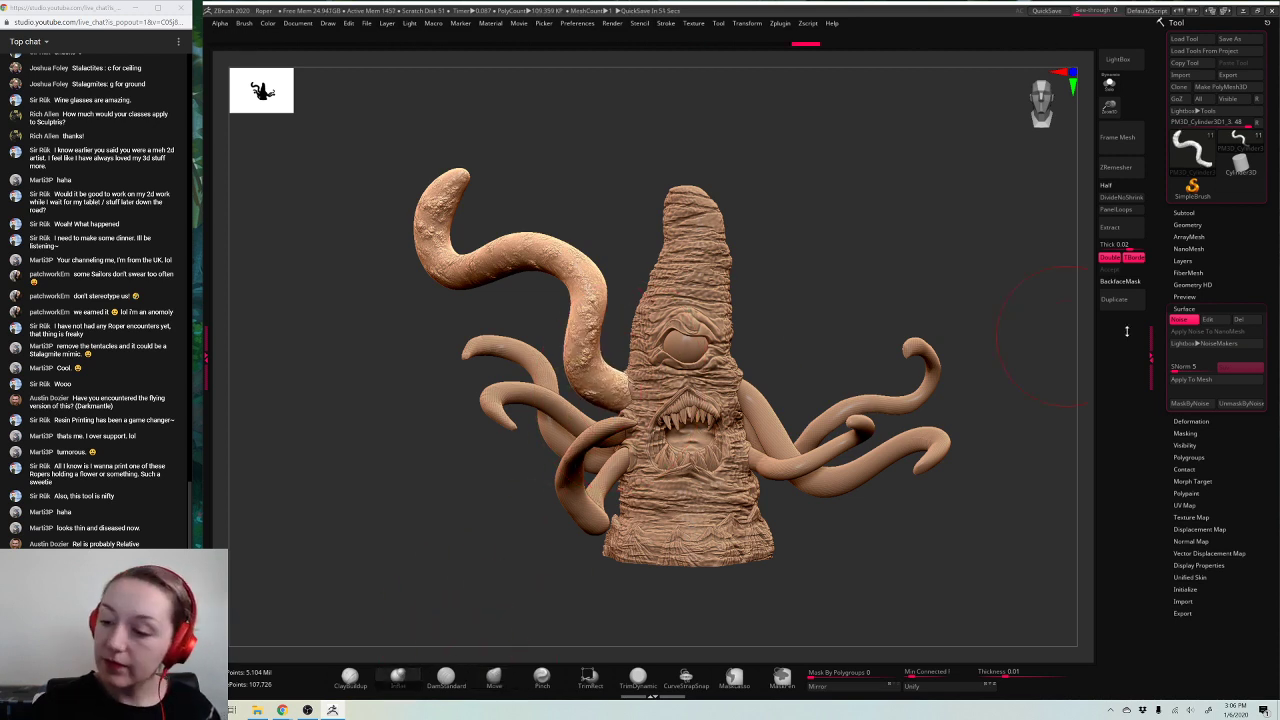
pyautogui.hotkey('ctrl', 'z')
# Step: Adjust the noise-textured upper tentacle's position against the body with the transform gizmo, and return to drawing mode
pyautogui.moveTo(946, 297); pyautogui.dragTo(982, 310)
pyautogui.press('w')
pyautogui.moveTo(678, 288); pyautogui.dragTo(689, 272)
pyautogui.press('q')
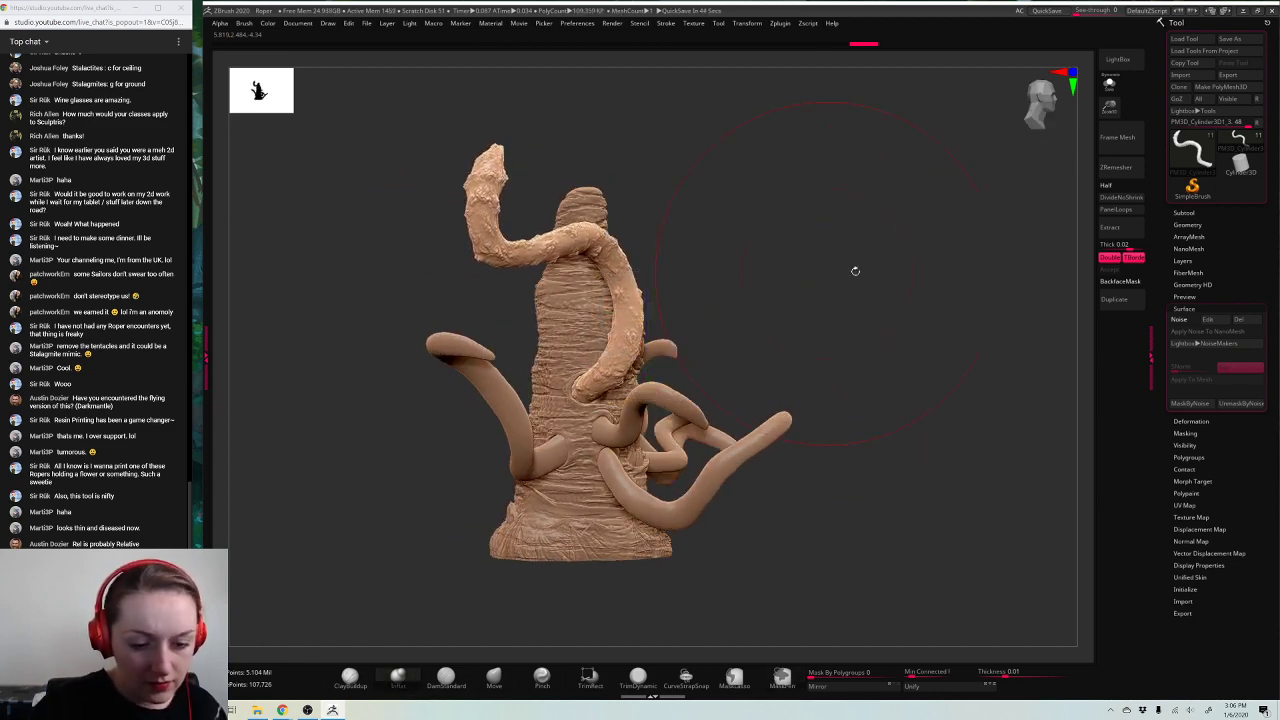
# Step: Isolate the upper tentacle and examine its textured surface at close-up and full-length views
pyautogui.moveTo(926, 267); pyautogui.dragTo(898, 269)
pyautogui.click(1110, 84)
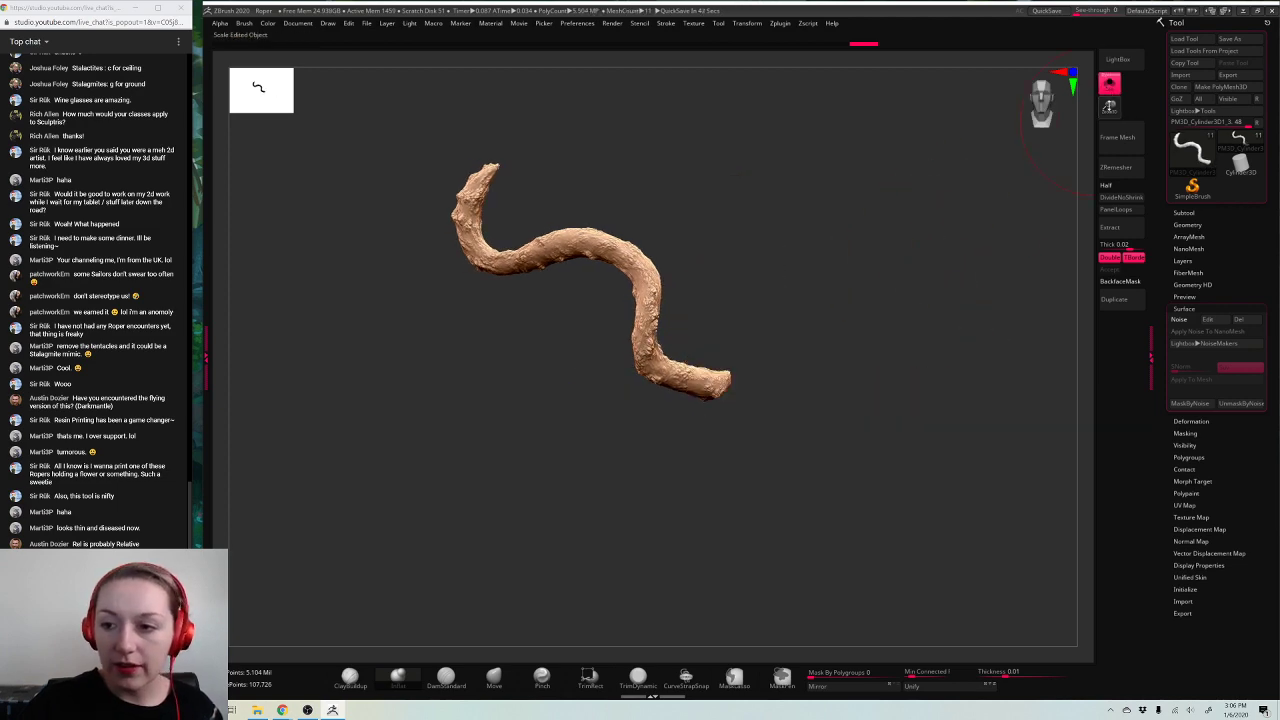
pyautogui.moveTo(1110, 107); pyautogui.dragTo(1114, 188)
pyautogui.press('space')
pyautogui.moveTo(930, 261); pyautogui.dragTo(879, 349)
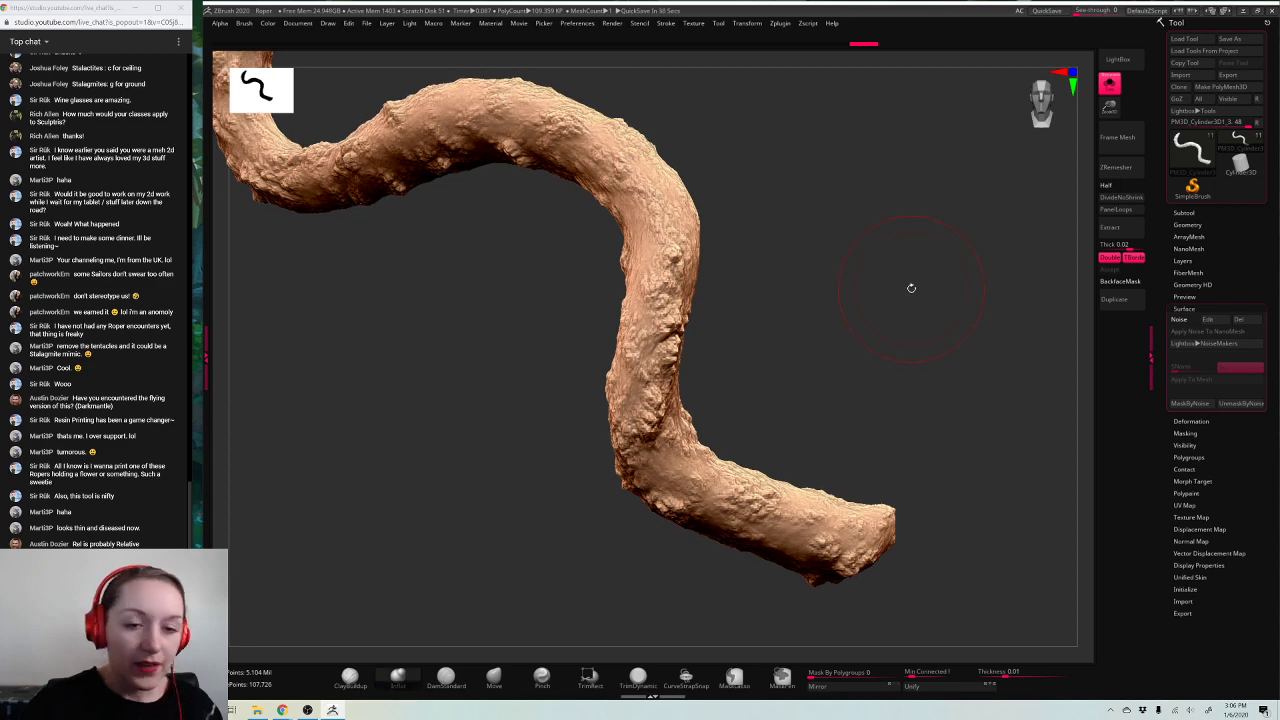
pyautogui.moveTo(1110, 107); pyautogui.dragTo(1106, 50)
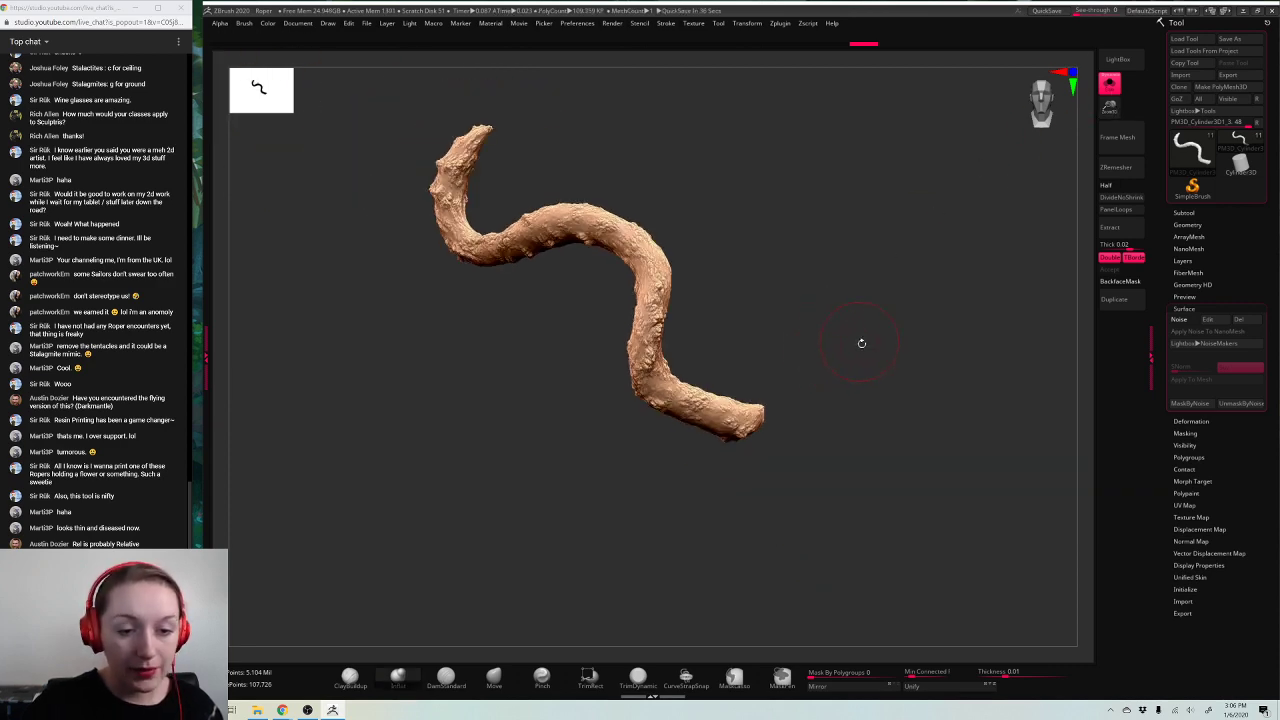
# Step: Show the whole model again, make the body active and reshape its surface around the upper tentacle's base with the Move brush
pyautogui.moveTo(1111, 106); pyautogui.dragTo(1102, 172)
pyautogui.click(1109, 84)
pyautogui.keyDown('alt'); pyautogui.click(721, 414); pyautogui.keyUp('alt')
pyautogui.moveTo(981, 228); pyautogui.dragTo(983, 230)
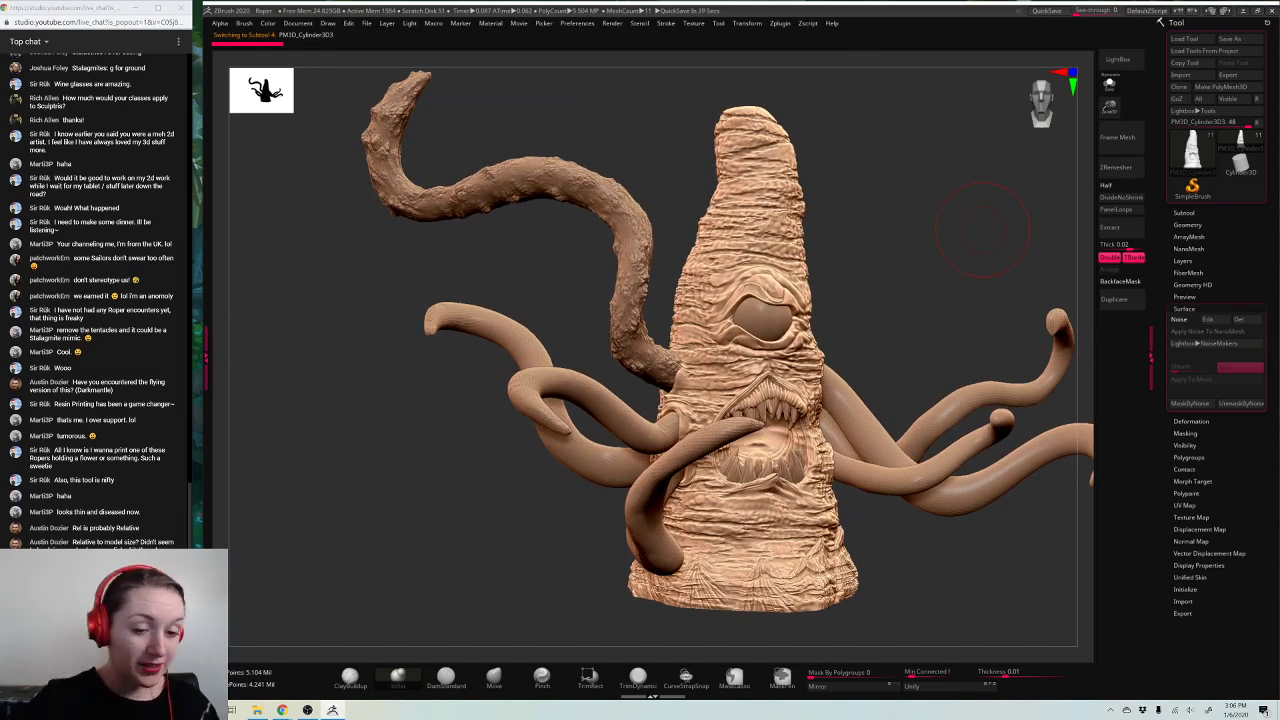
pyautogui.click(494, 678)
pyautogui.moveTo(941, 252); pyautogui.dragTo(991, 253)
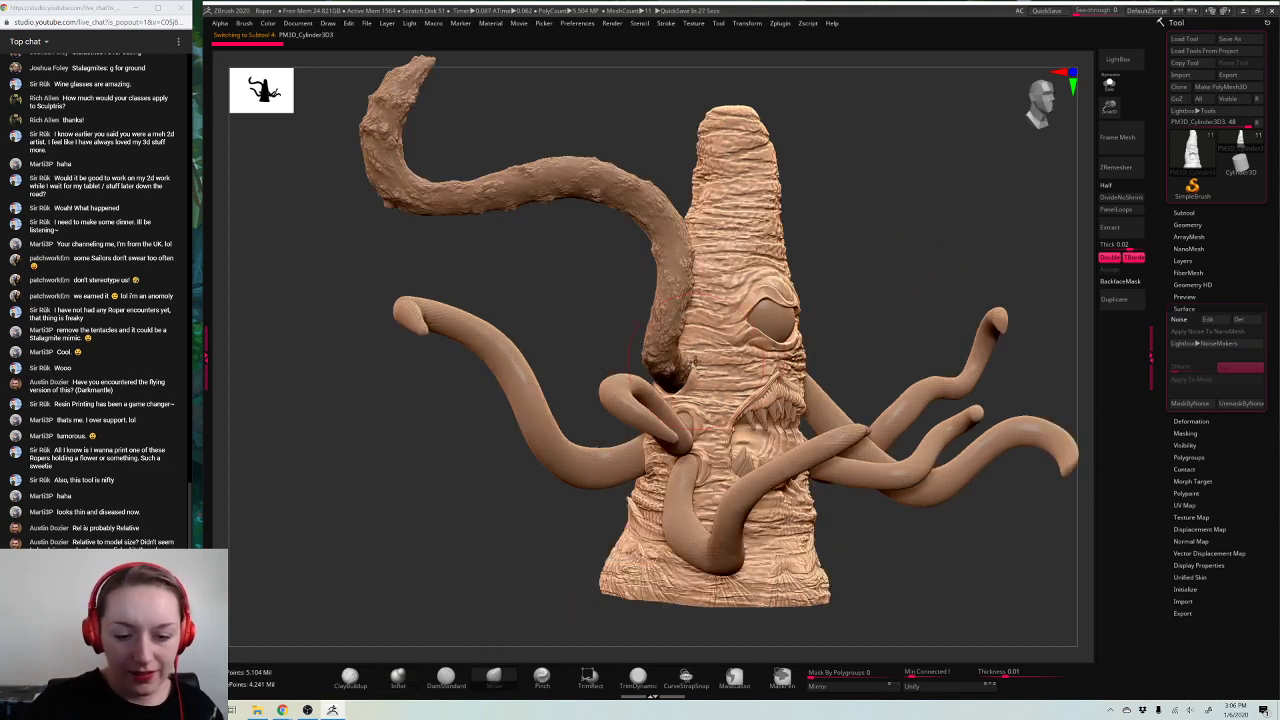
pyautogui.moveTo(709, 346)
pyautogui.mouseDown()
pyautogui.moveTo(709, 371)
pyautogui.moveTo(702, 350)
pyautogui.moveTo(683, 394)
pyautogui.moveTo(715, 369)
pyautogui.mouseUp()
pyautogui.press('space')
pyautogui.moveTo(702, 346); pyautogui.dragTo(696, 343)
pyautogui.moveTo(919, 252)
pyautogui.mouseDown()
pyautogui.moveTo(655, 371)
pyautogui.moveTo(680, 346)
pyautogui.mouseUp()
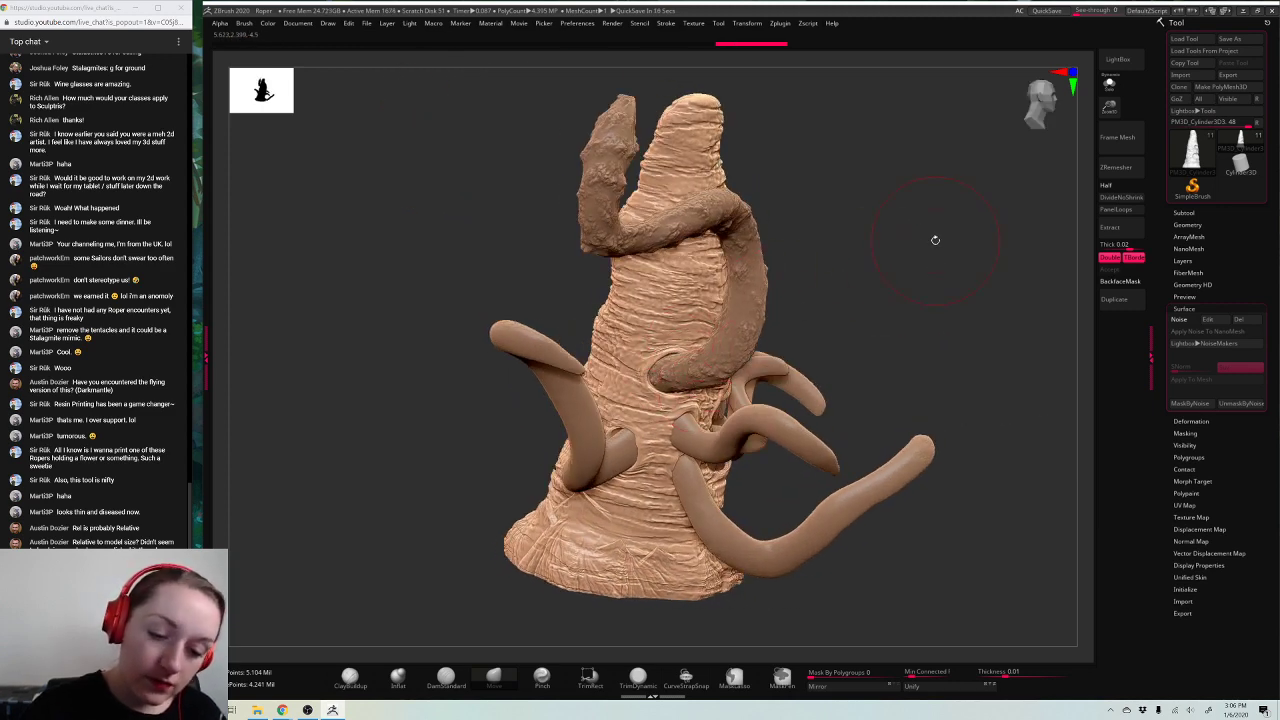
# Step: Select the curled, front-facing tentacle below the textured one and DynaMesh it at resolution 880 without freezing its subdivision levels
pyautogui.moveTo(935, 240); pyautogui.dragTo(975, 252)
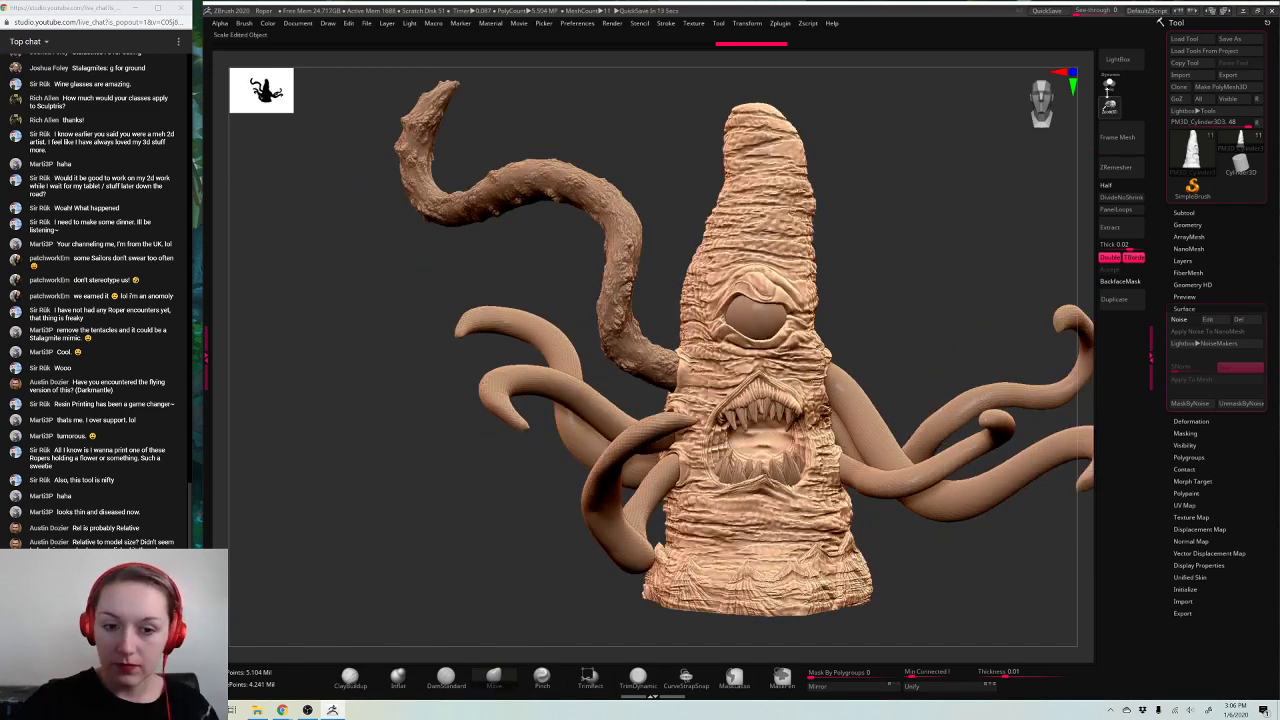
pyautogui.moveTo(1107, 91); pyautogui.dragTo(1104, 35)
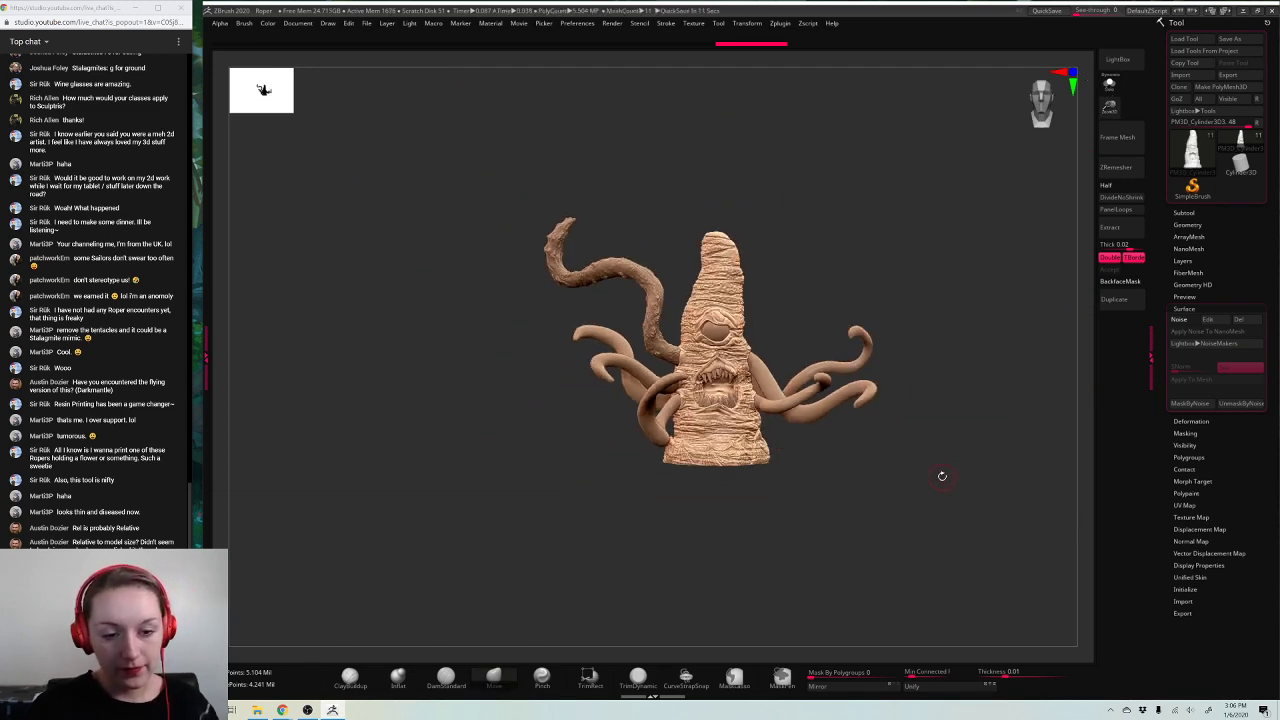
pyautogui.keyDown('alt'); pyautogui.click(637, 372); pyautogui.keyUp('alt')
pyautogui.moveTo(1108, 95); pyautogui.dragTo(1136, 412)
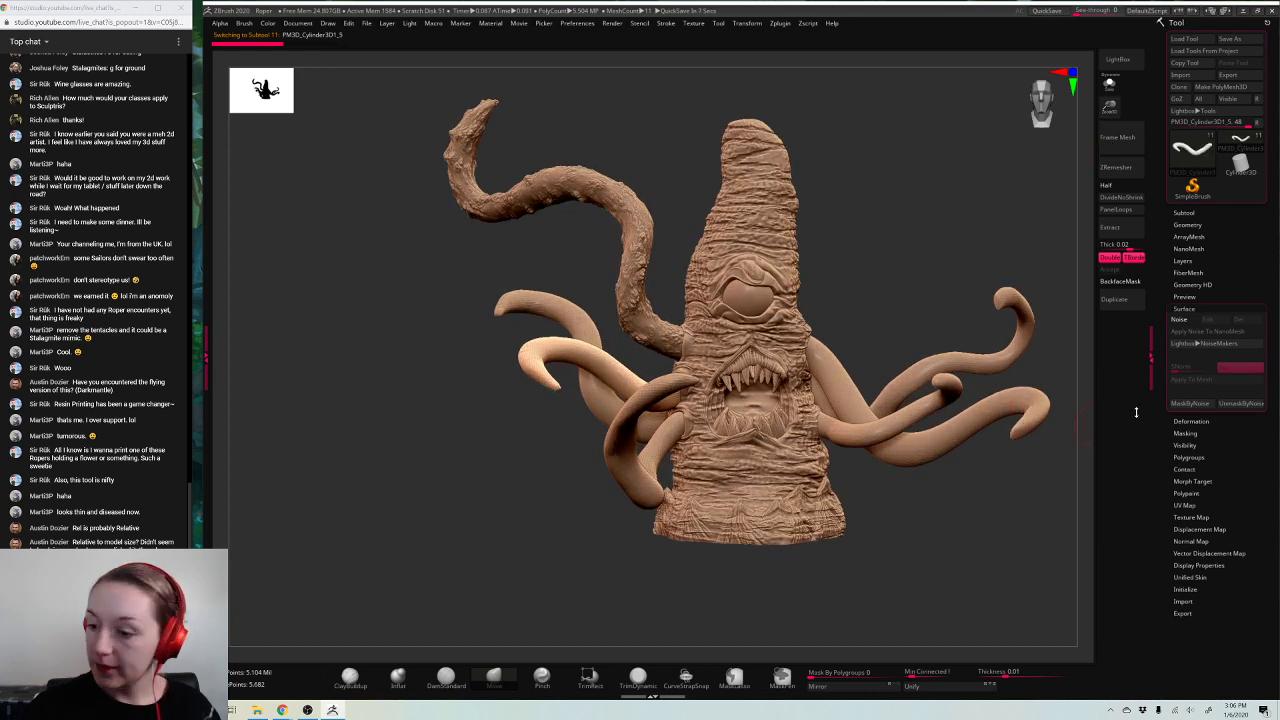
pyautogui.click(1189, 226)
pyautogui.click(1192, 425)
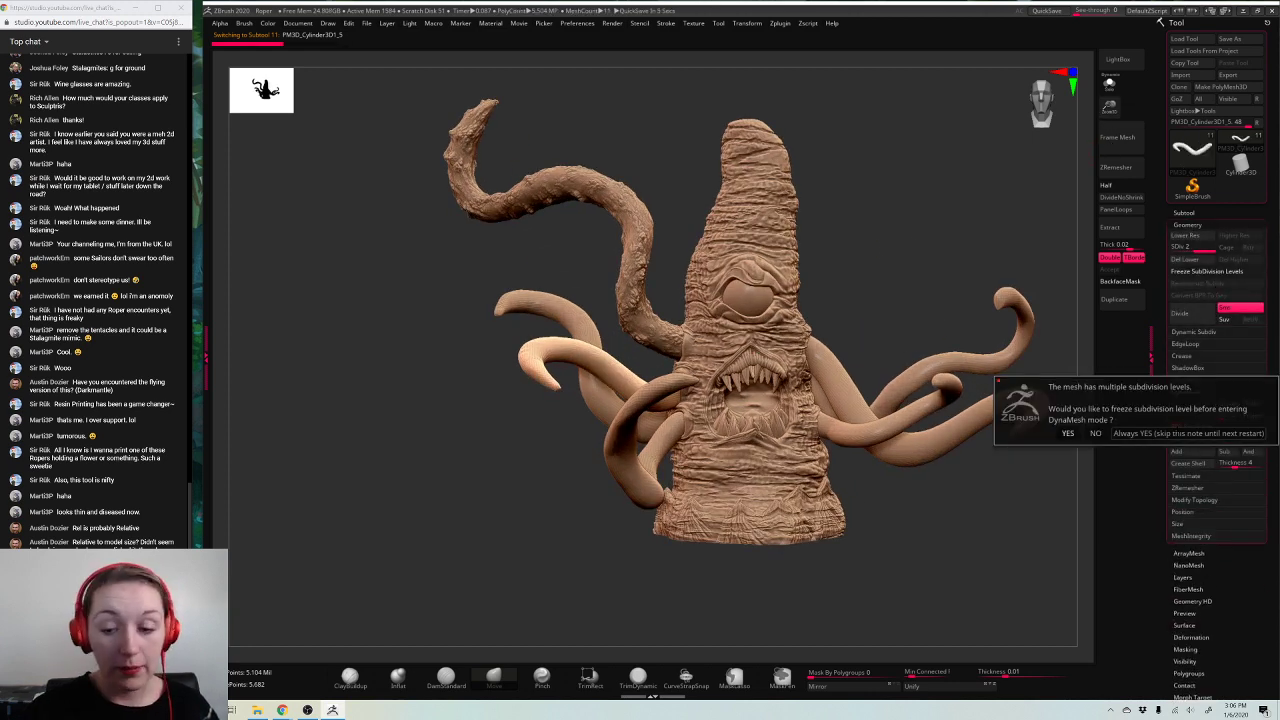
pyautogui.click(1095, 433)
# Step: Isolate the remeshed tentacle, enlarge it from its base end with the transform gizmo, and show the whole model again
pyautogui.press('space')
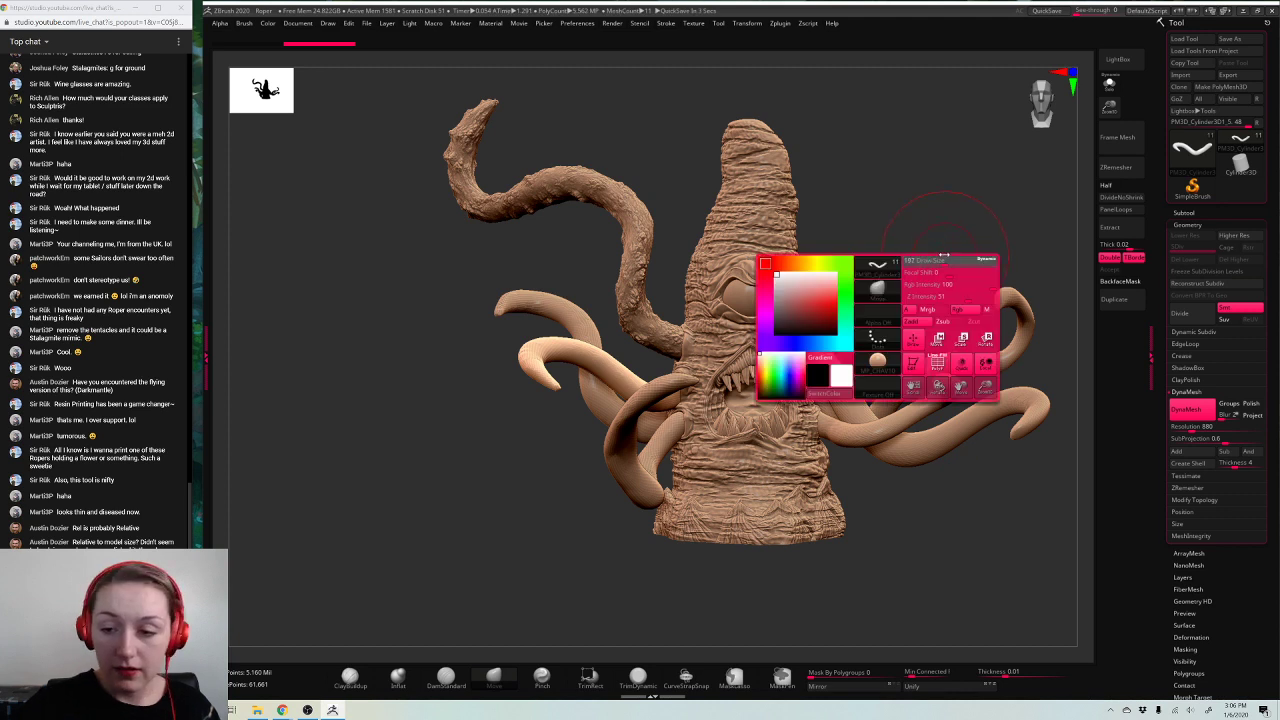
pyautogui.click(1109, 83)
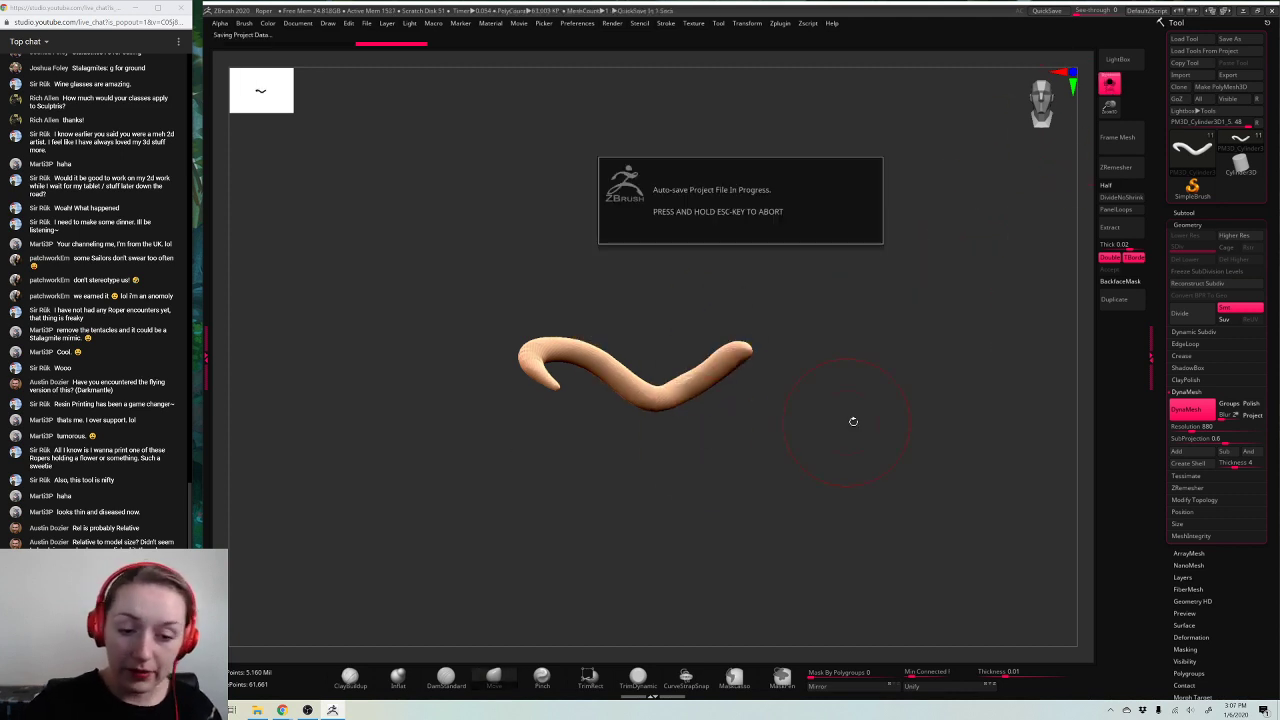
pyautogui.click(405, 679)
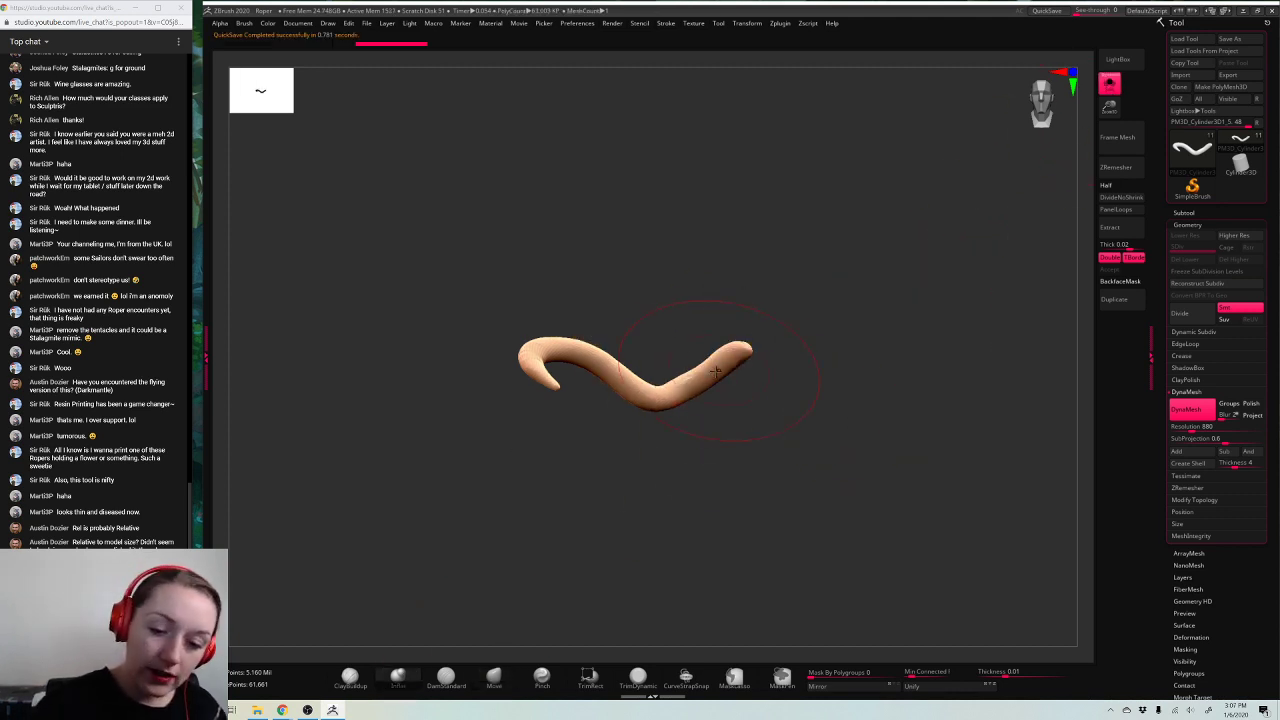
pyautogui.press('w')
pyautogui.moveTo(772, 302)
pyautogui.keyDown('alt'); pyautogui.mouseDown()
pyautogui.moveTo(681, 361)
pyautogui.moveTo(922, 347)
pyautogui.mouseUp(); pyautogui.keyUp('alt')
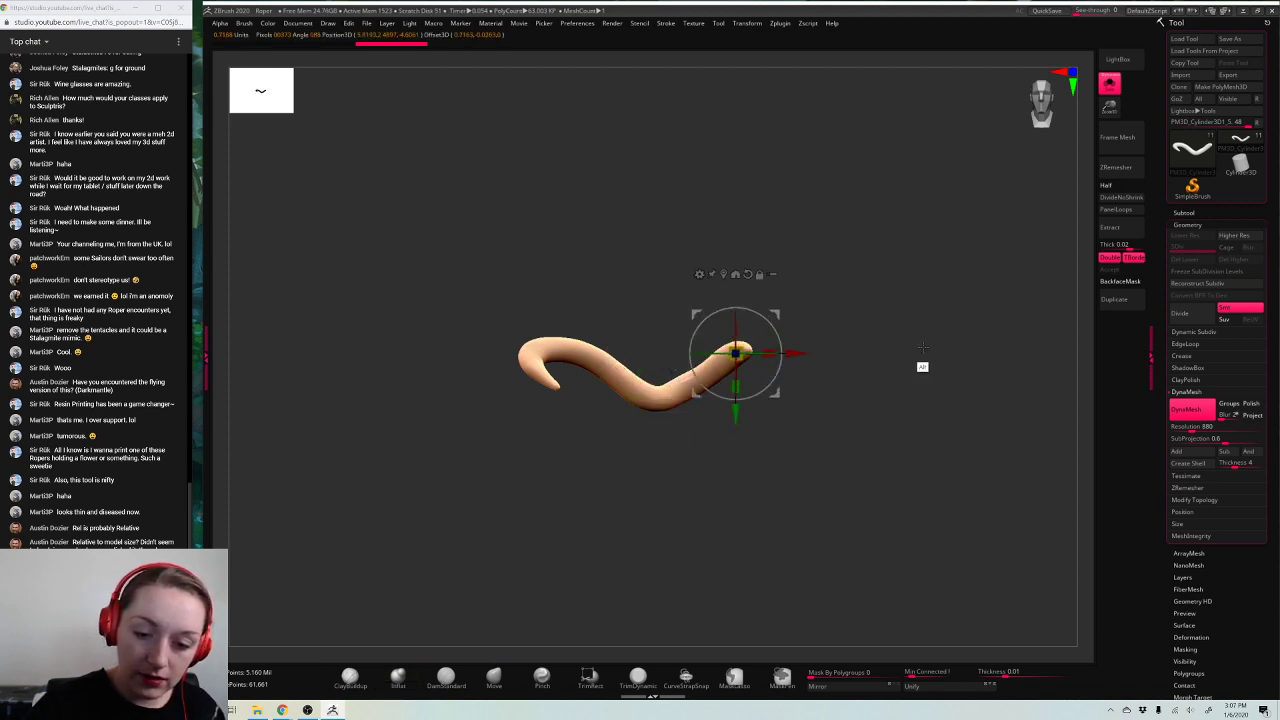
pyautogui.moveTo(741, 347)
pyautogui.keyDown('ctrl'); pyautogui.mouseDown()
pyautogui.moveTo(754, 334)
pyautogui.moveTo(745, 346)
pyautogui.mouseUp(); pyautogui.keyUp('ctrl')
pyautogui.press('q')
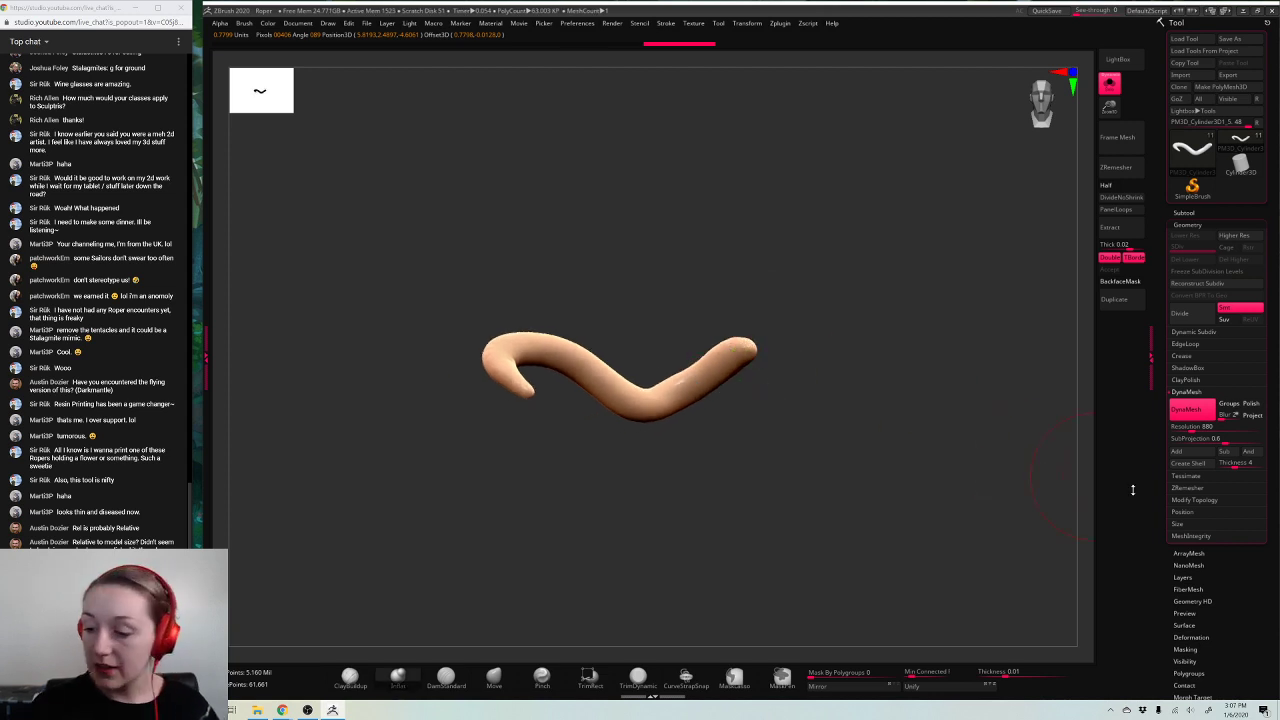
pyautogui.click(1110, 85)
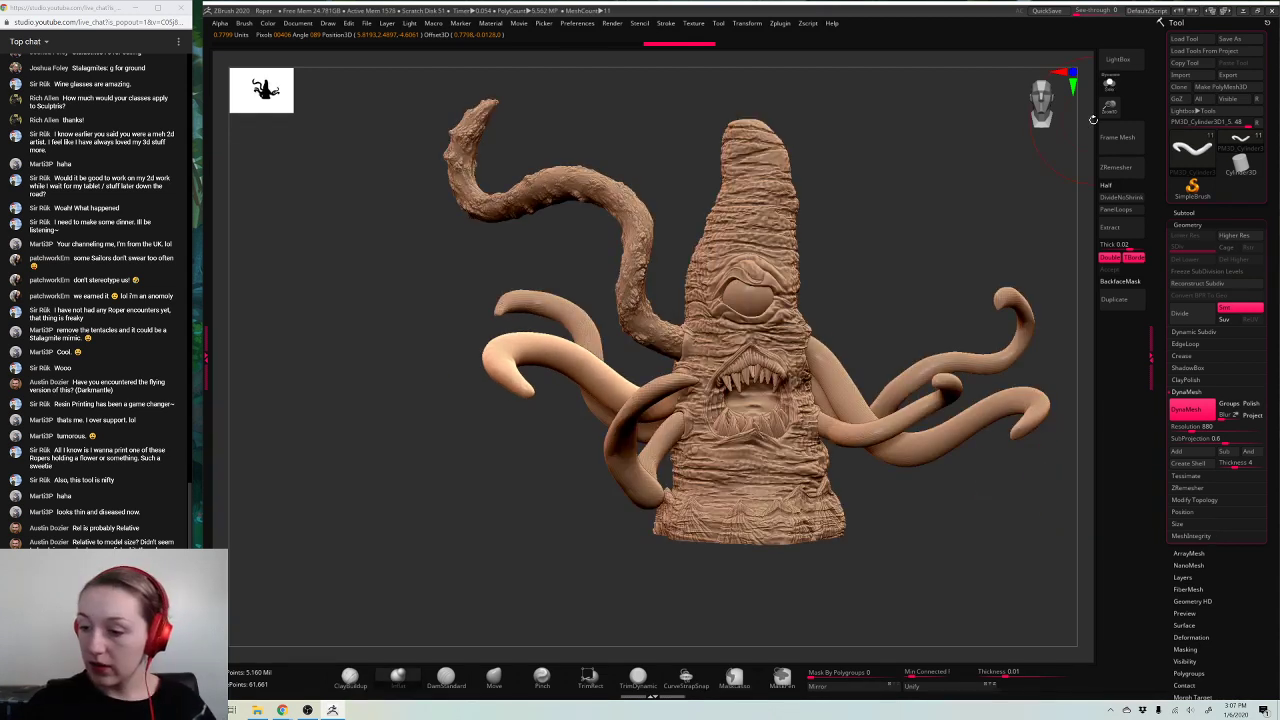
# Step: Start surface noise on the enlarged tentacle and assign the Erosion noise plugin to it
pyautogui.click(1187, 225)
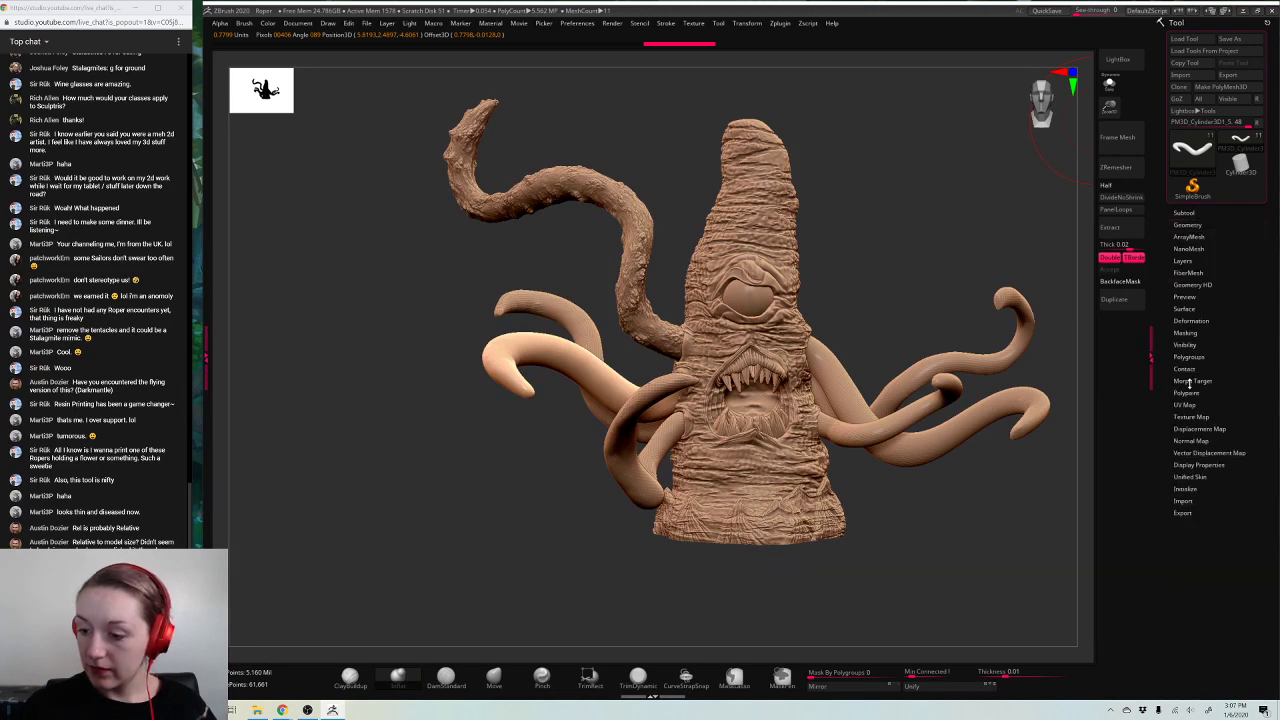
pyautogui.click(1187, 309)
pyautogui.click(1188, 320)
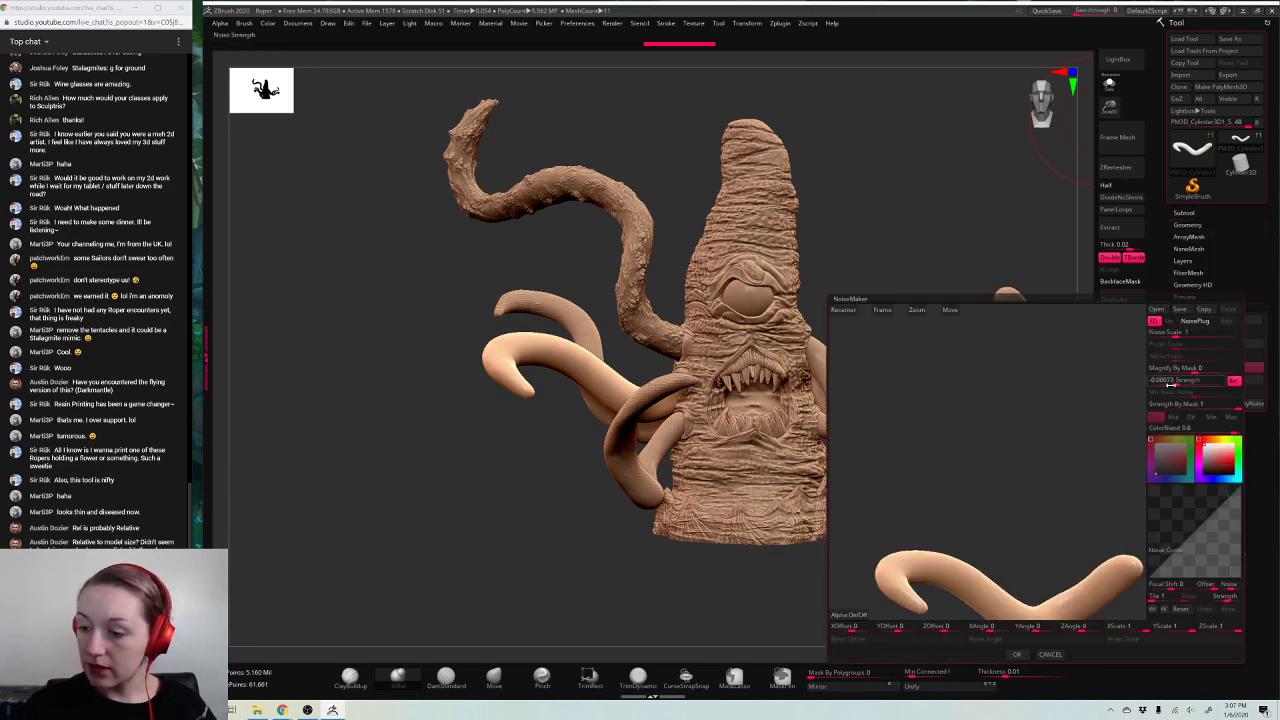
pyautogui.moveTo(1066, 500); pyautogui.dragTo(1047, 452)
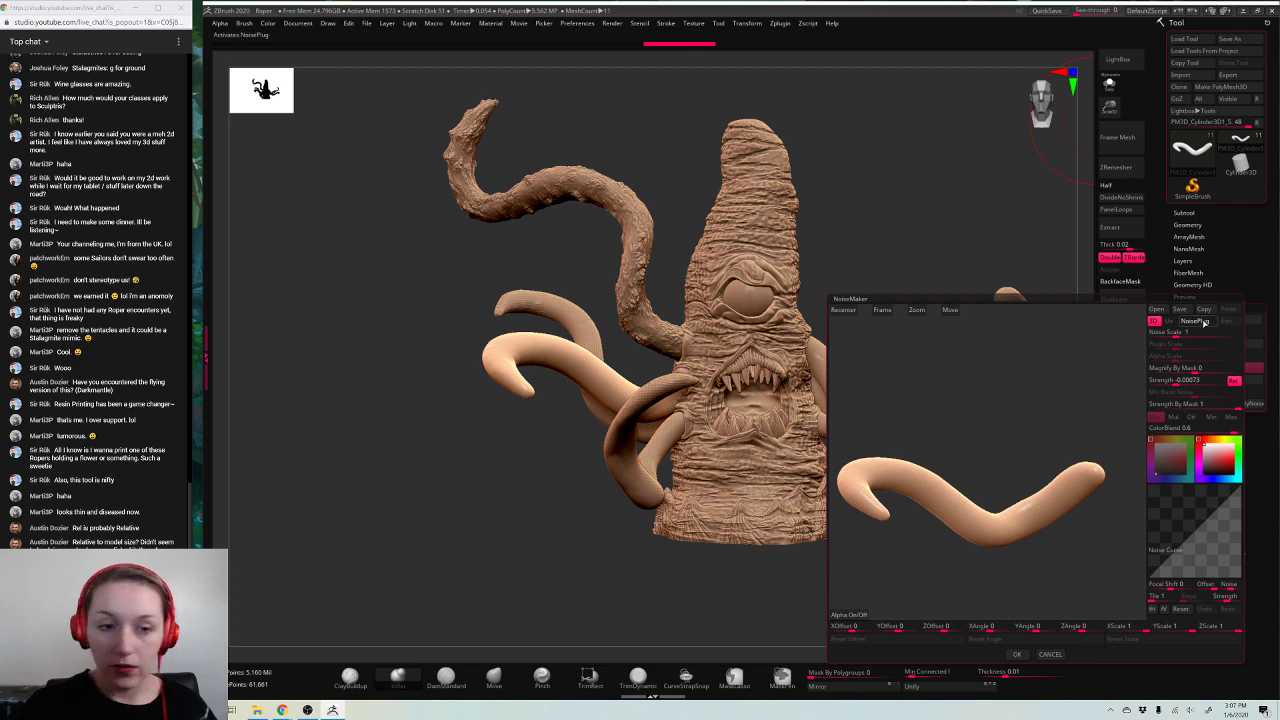
pyautogui.click(1203, 321)
pyautogui.click(535, 204)
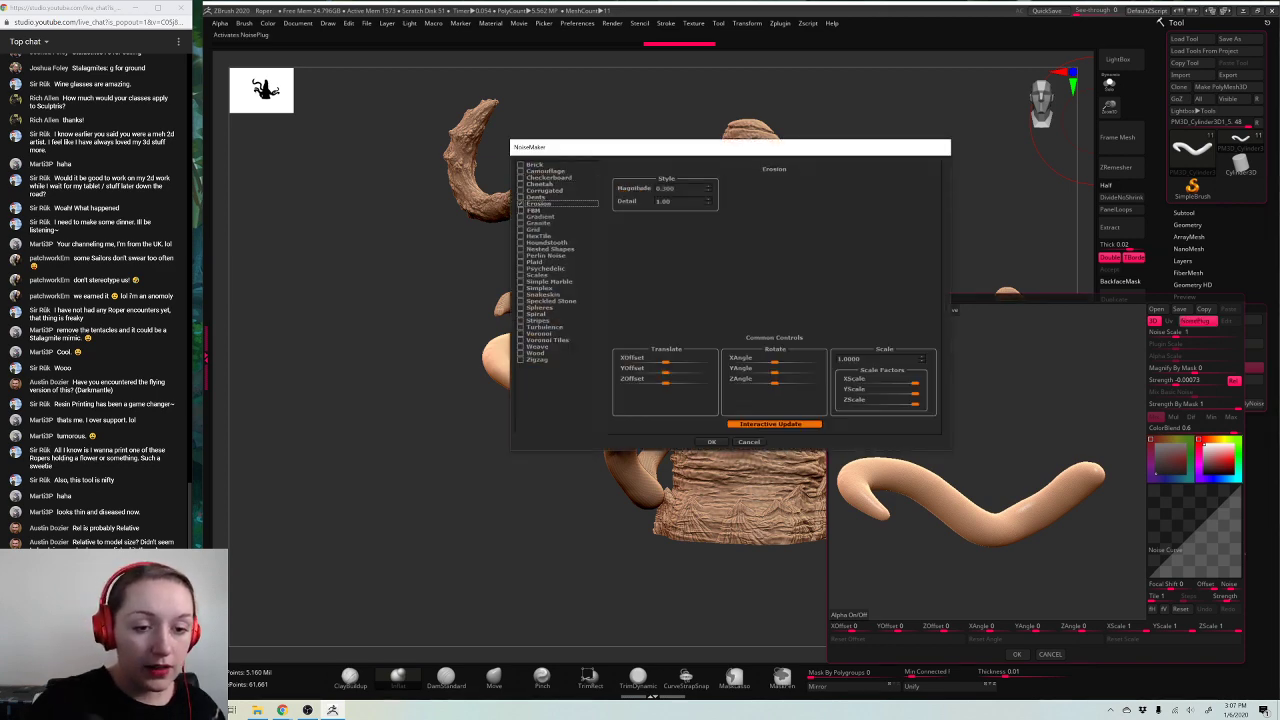
pyautogui.click(536, 197)
pyautogui.click(712, 441)
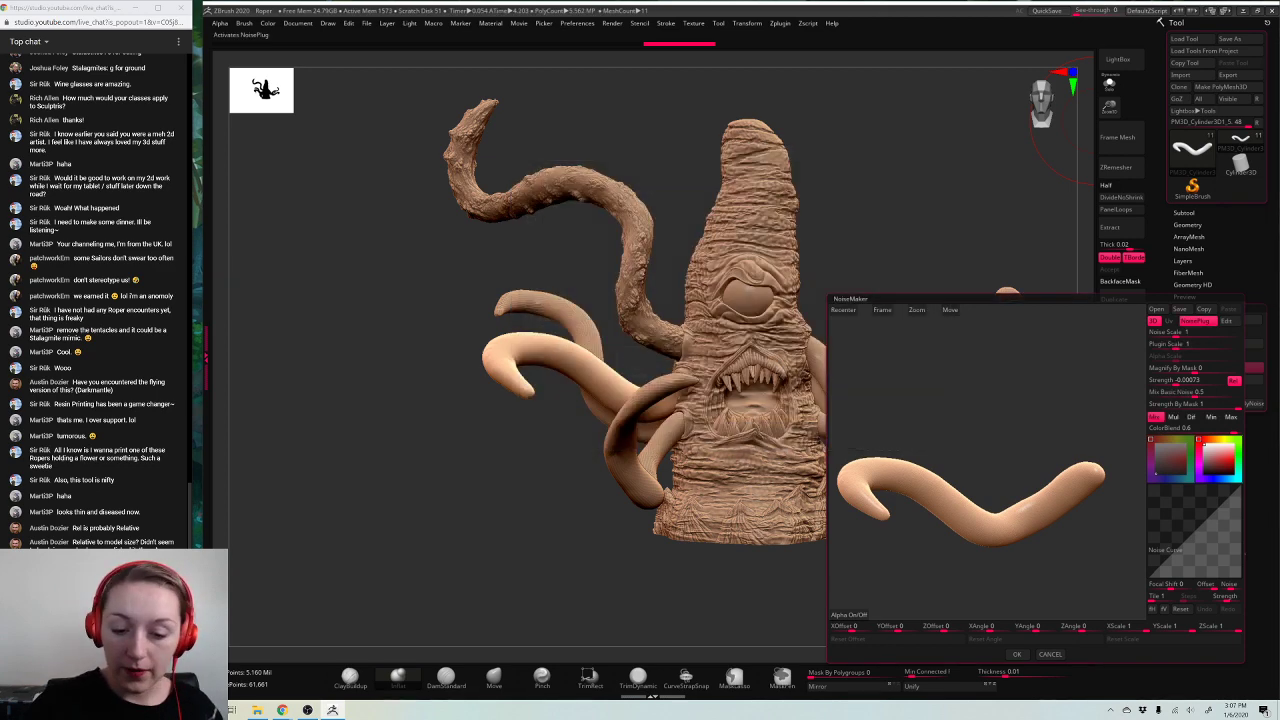
# Step: Set the noise scale to 512, plugin scale to 0.6 and strength to 0.3, and inspect the framed preview
pyautogui.moveTo(1176, 332); pyautogui.dragTo(1244, 332)
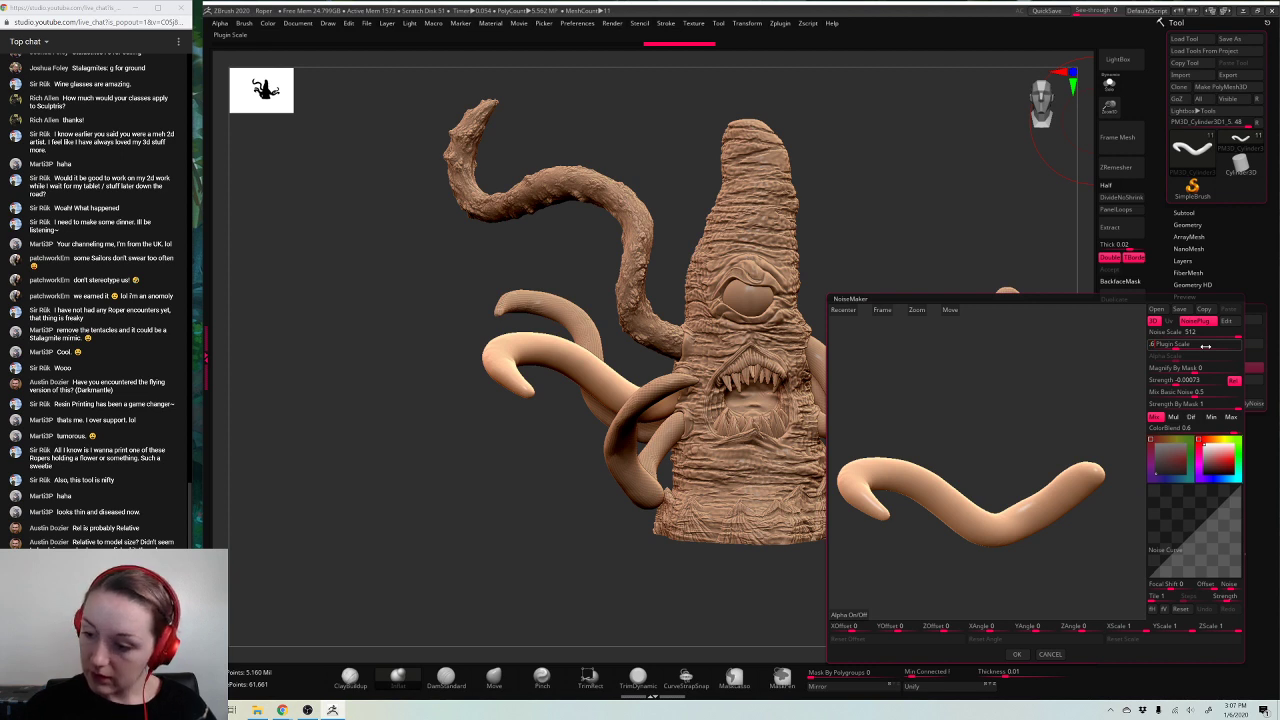
pyautogui.click(1181, 382)
pyautogui.write('0.3')
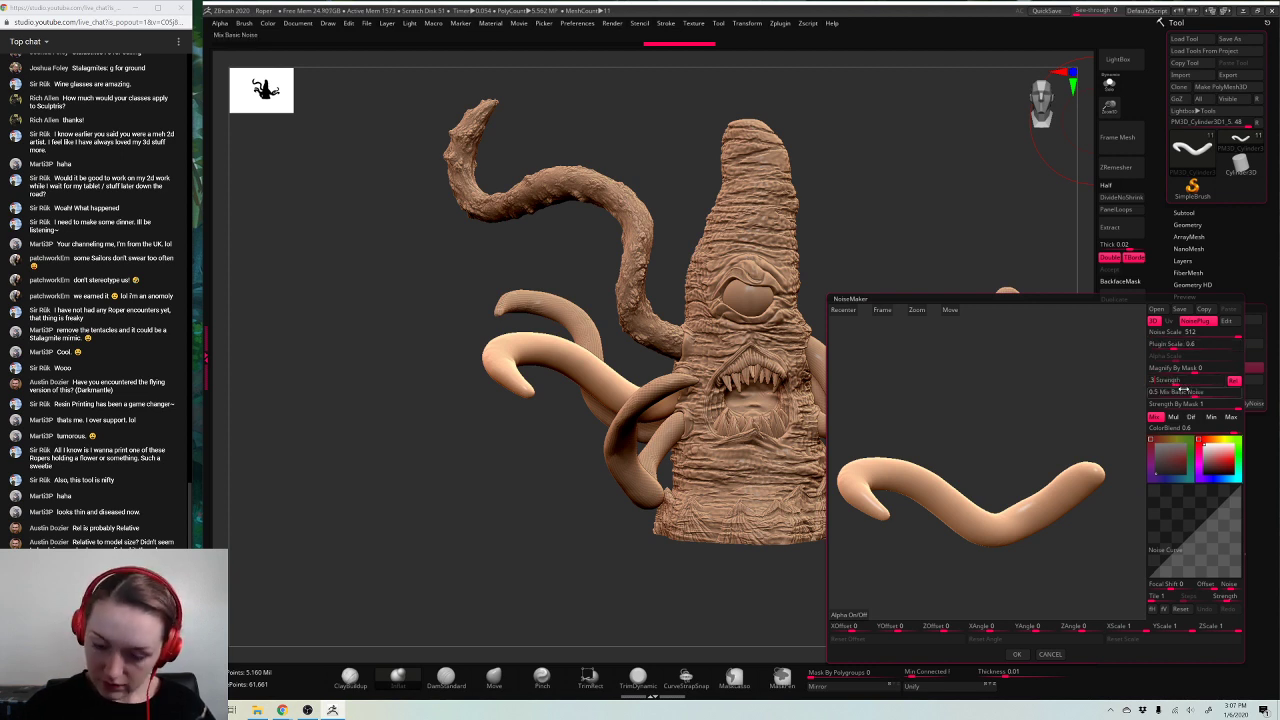
pyautogui.press('Return')
pyautogui.moveTo(1092, 578); pyautogui.dragTo(1092, 541)
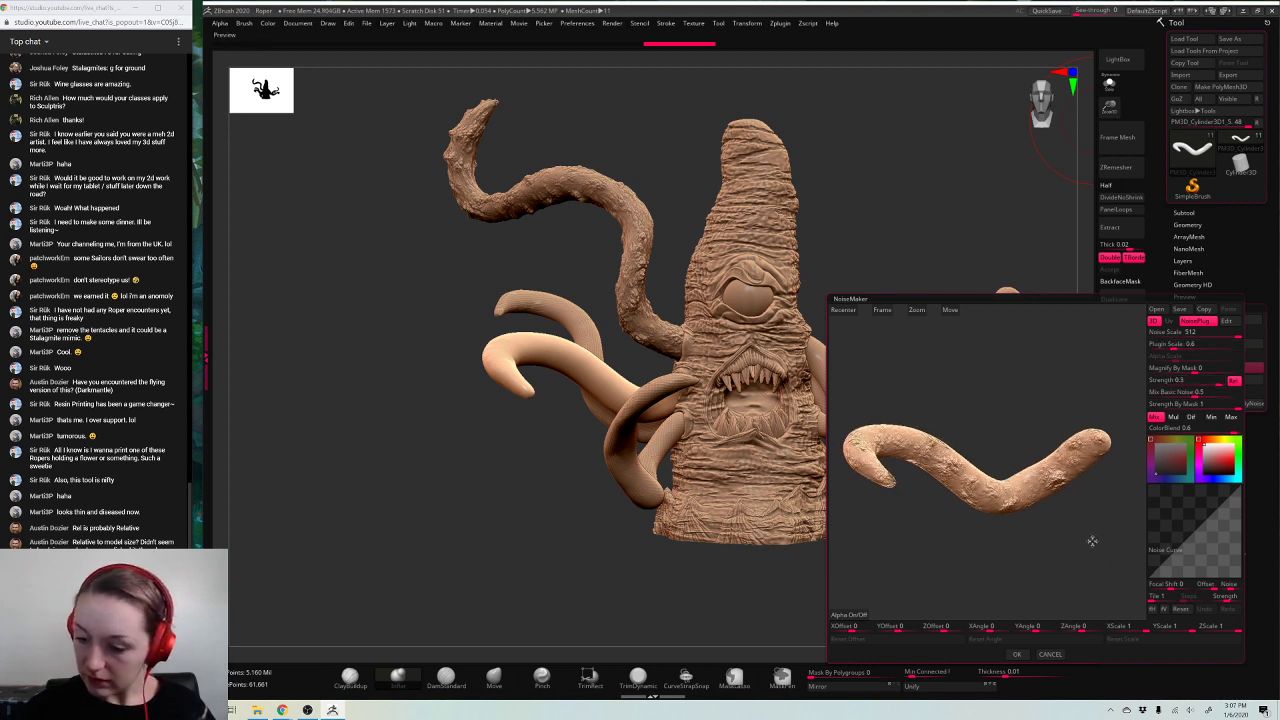
pyautogui.moveTo(930, 528); pyautogui.dragTo(930, 510)
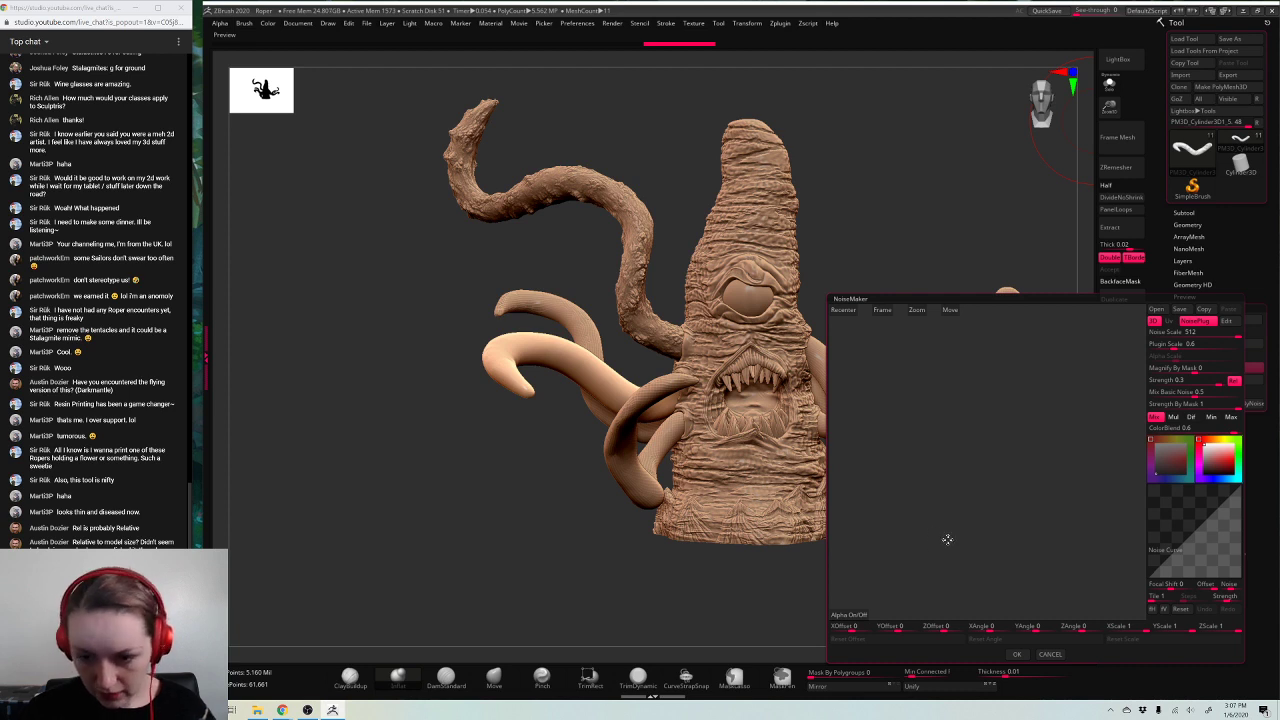
pyautogui.click(884, 311)
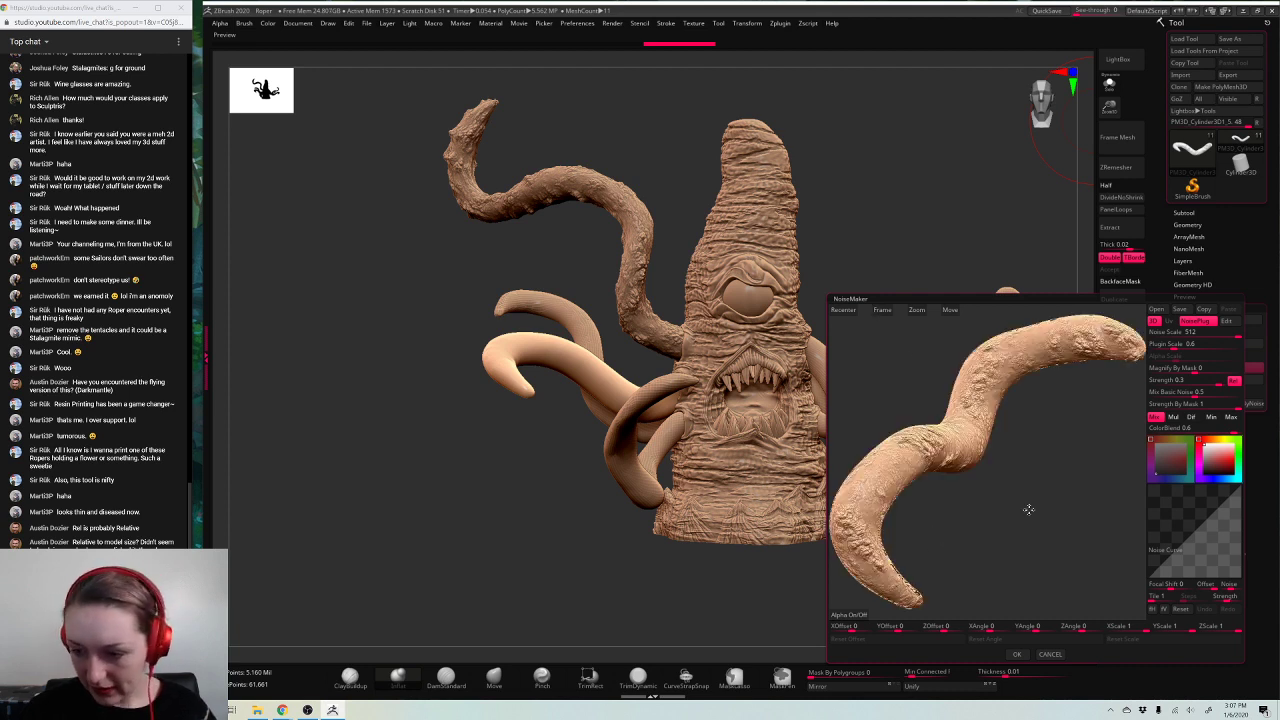
# Step: Try a weaker noise strength, restore it to 0.3, fine-tune the plugin scale and accept the noise settings
pyautogui.moveTo(1232, 382); pyautogui.dragTo(1211, 383)
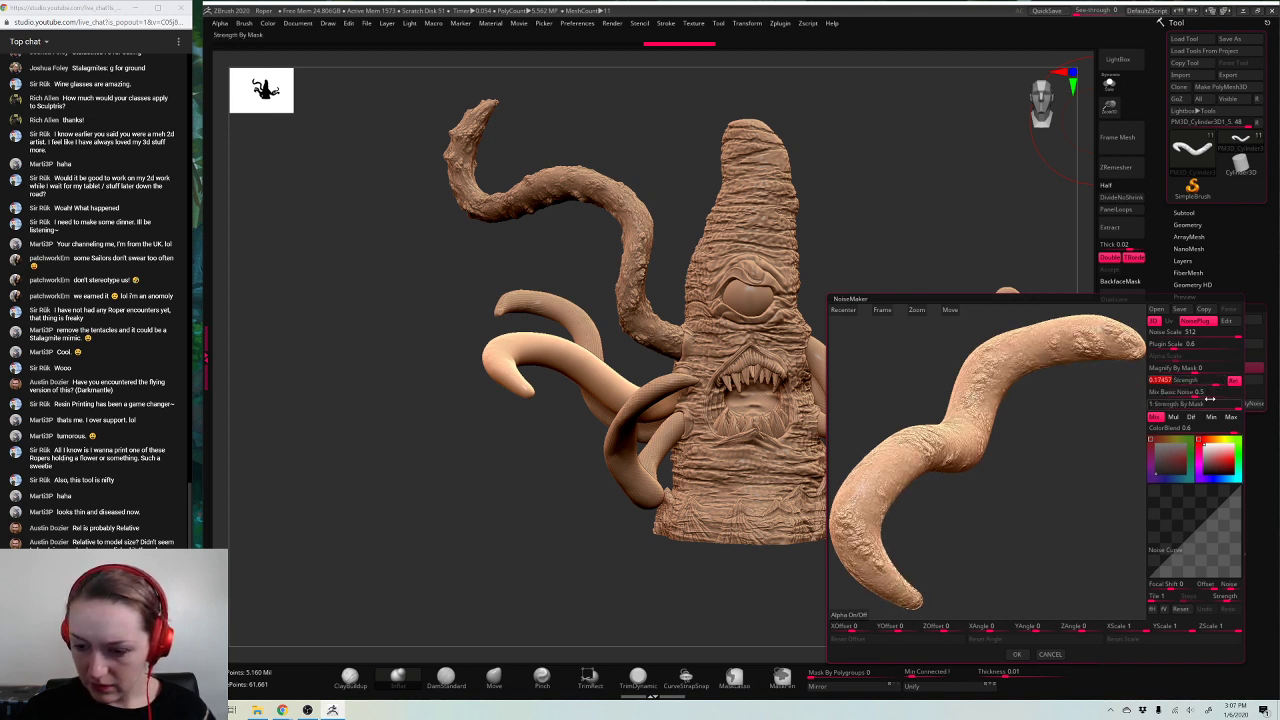
pyautogui.click(1197, 380)
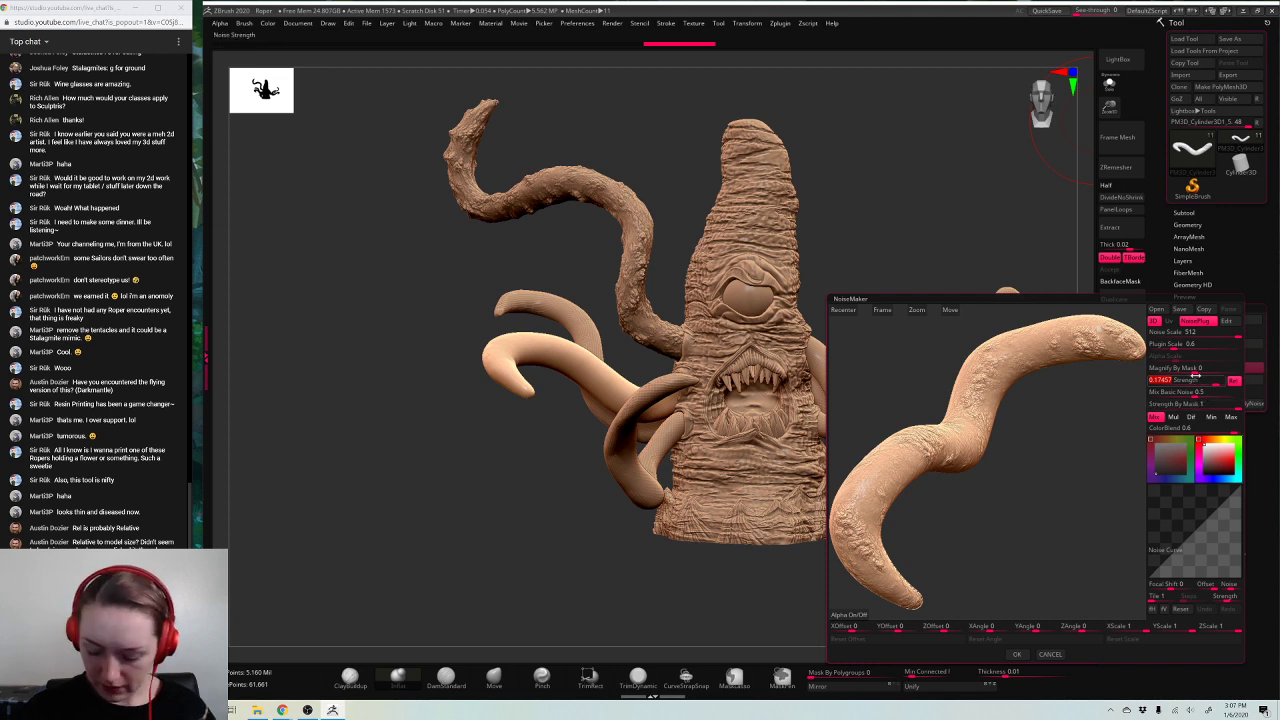
pyautogui.write('0.3')
pyautogui.press('Return')
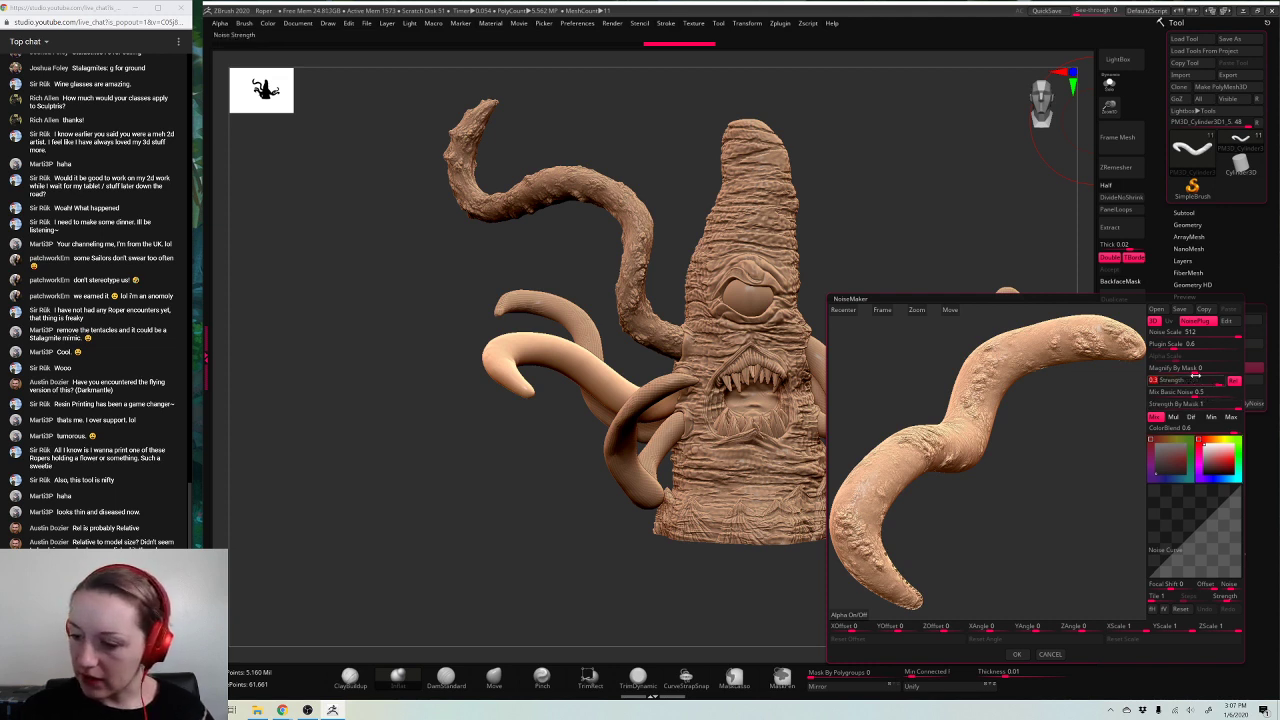
pyautogui.moveTo(1176, 345); pyautogui.dragTo(1168, 344)
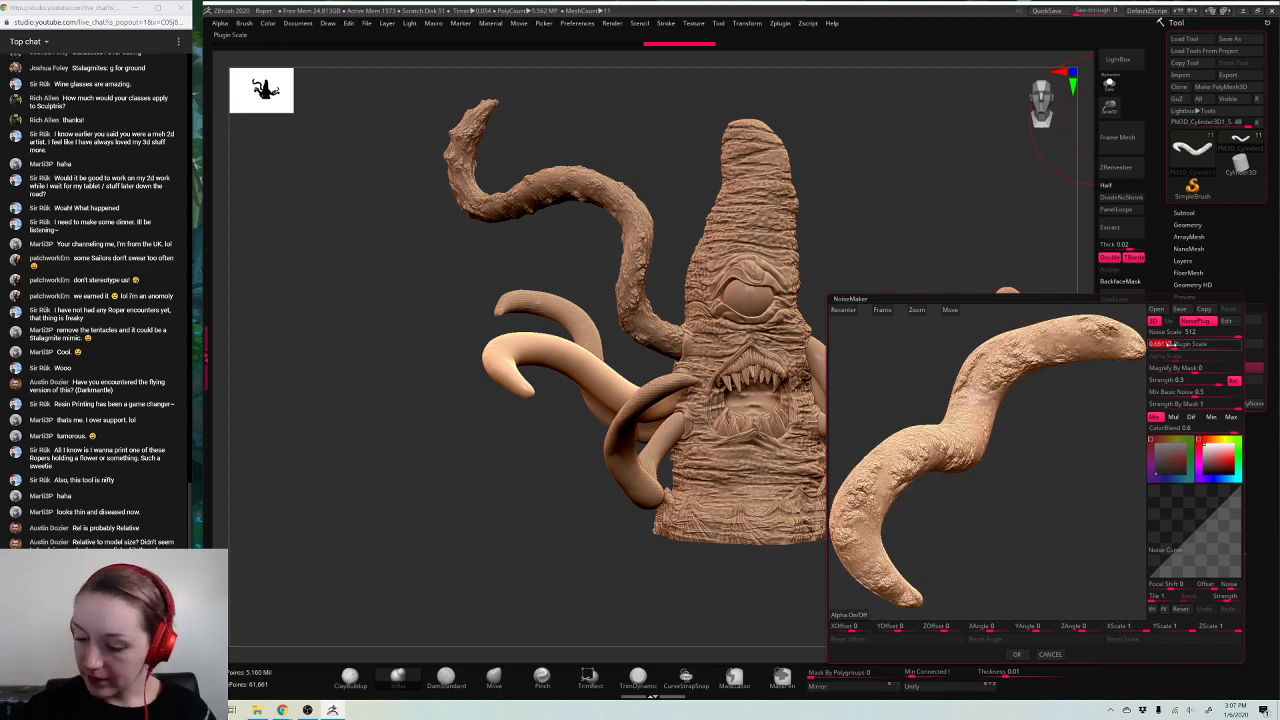
pyautogui.click(1016, 654)
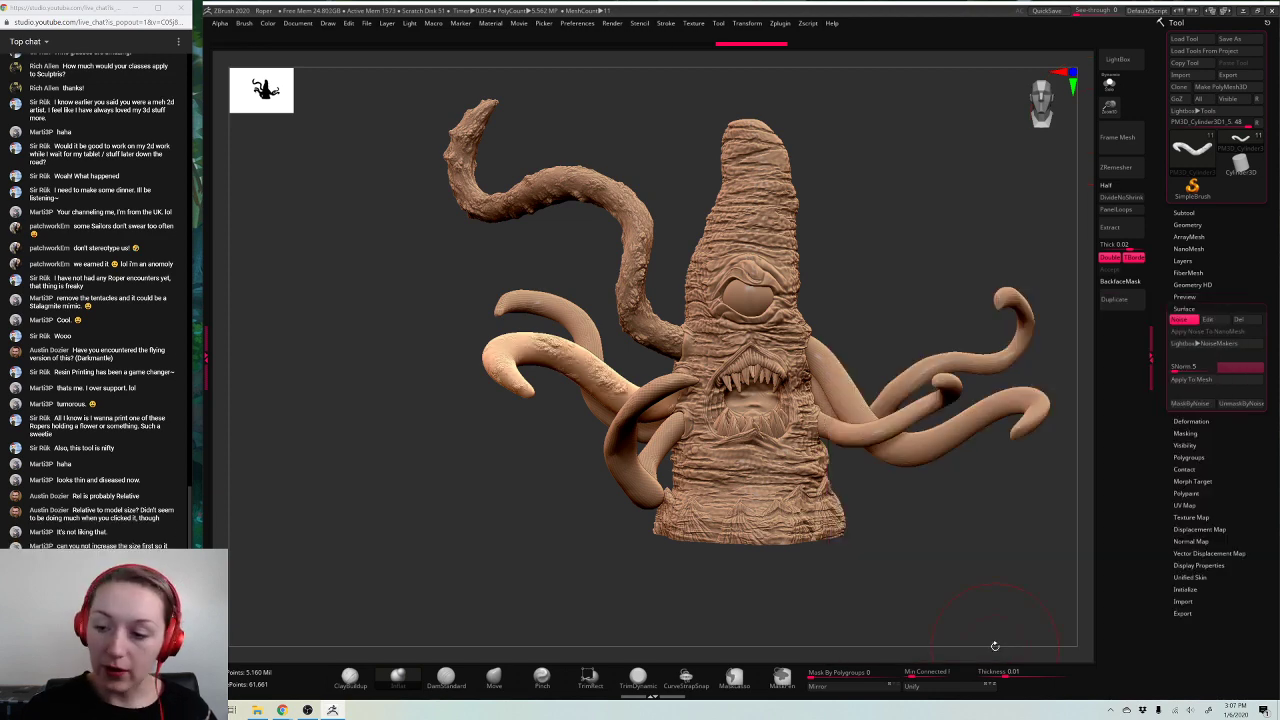
# Step: Try applying the Erosion noise to the enlarged tentacle's mesh, and undo it
pyautogui.click(1197, 382)
pyautogui.moveTo(1035, 520); pyautogui.dragTo(998, 524)
pyautogui.hotkey('ctrl', 'z')
# Step: Adjust the brush size, thicken the tentacle's curled tip with the Inflat brush and apply the noise to the mesh
pyautogui.press('space')
pyautogui.press('space')
pyautogui.moveTo(947, 266); pyautogui.dragTo(953, 266)
pyautogui.moveTo(508, 386)
pyautogui.mouseDown()
pyautogui.moveTo(502, 362)
pyautogui.moveTo(524, 388)
pyautogui.mouseUp()
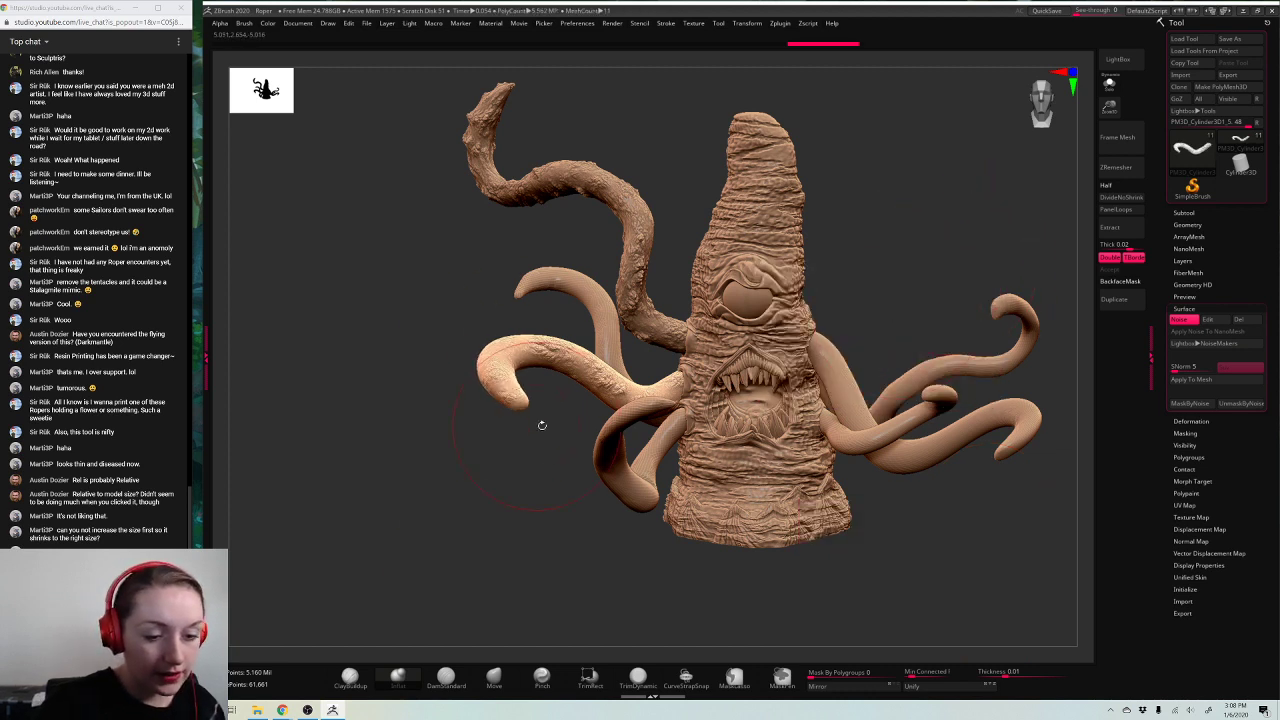
pyautogui.hotkey('ctrl', 'z')
pyautogui.hotkey('ctrl', 'z')
pyautogui.click(1191, 382)
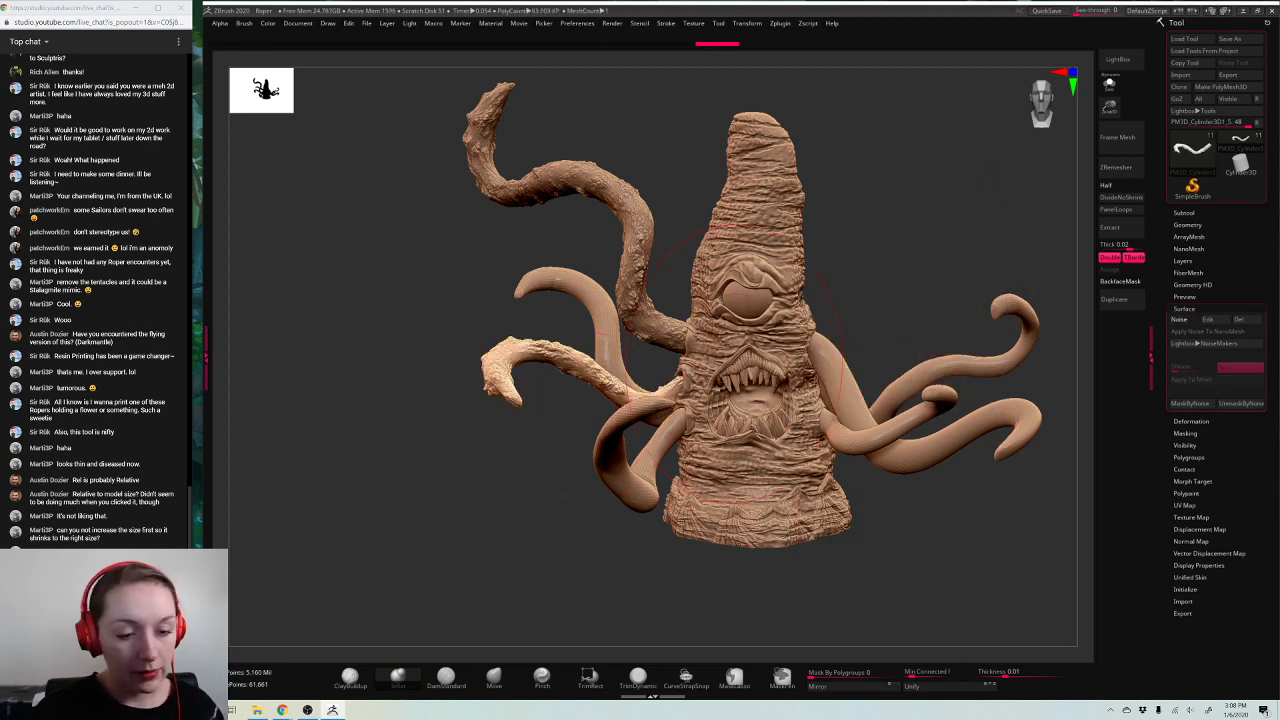
# Step: Undo the applied noise, thicken the tentacle along its length with the Inflat brush and apply the noise again
pyautogui.moveTo(997, 491)
pyautogui.mouseDown()
pyautogui.moveTo(960, 241)
pyautogui.moveTo(912, 285)
pyautogui.mouseUp()
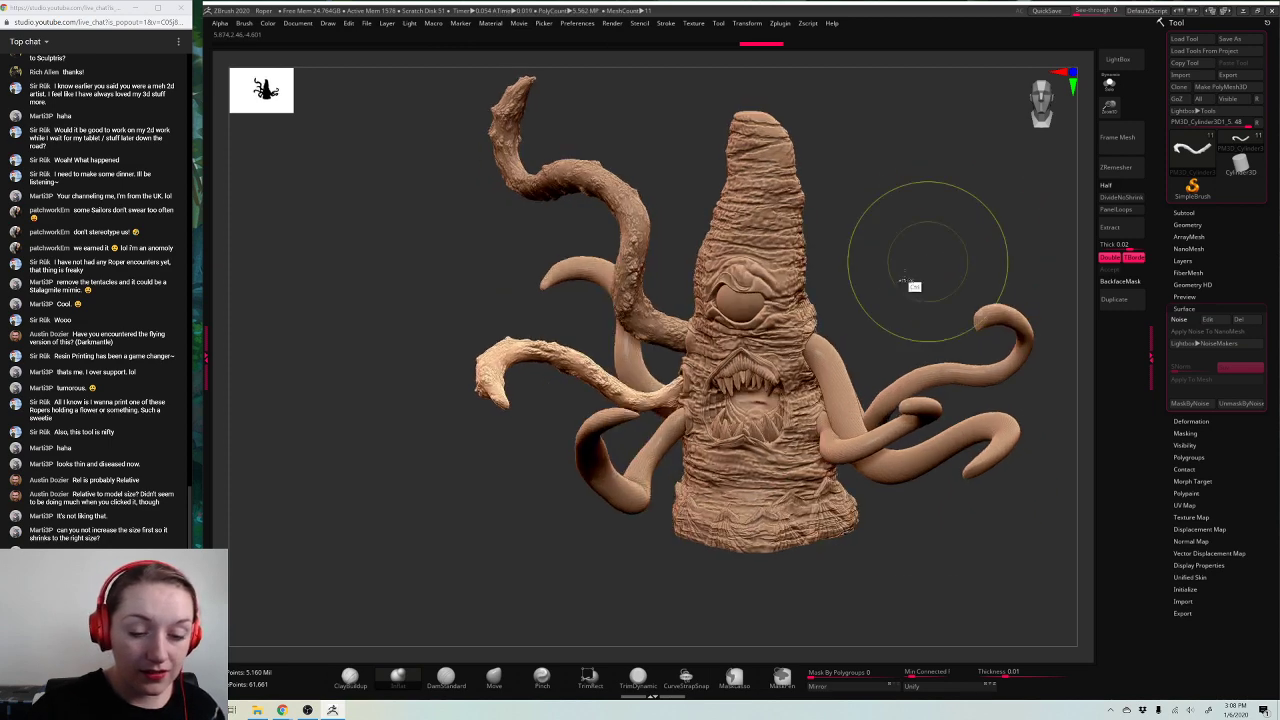
pyautogui.hotkey('ctrl', 'z')
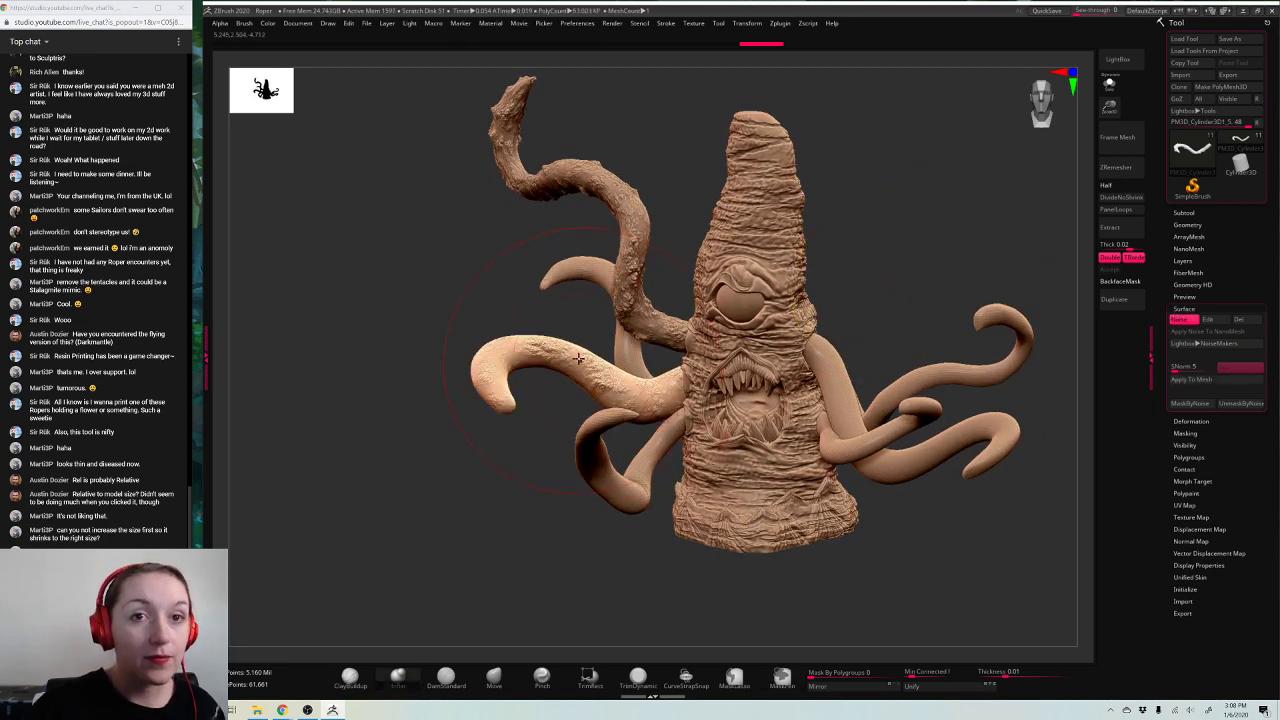
pyautogui.click(1191, 379)
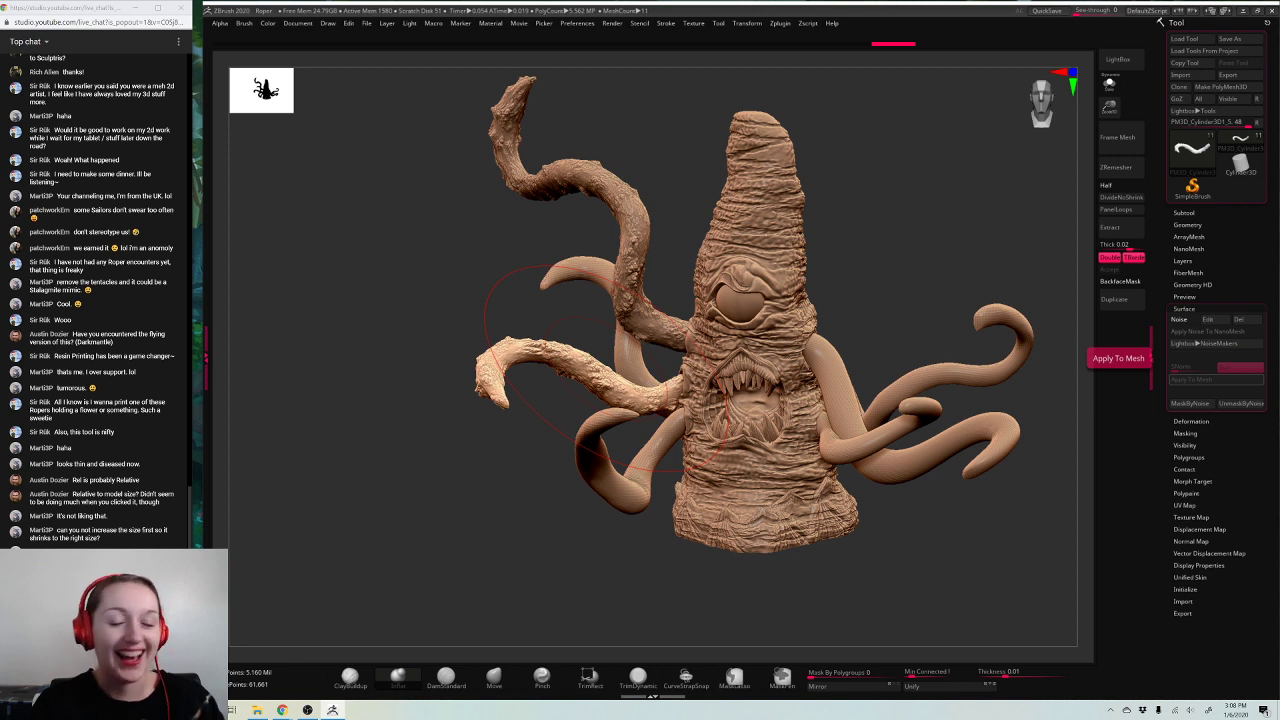
pyautogui.click(1118, 358)
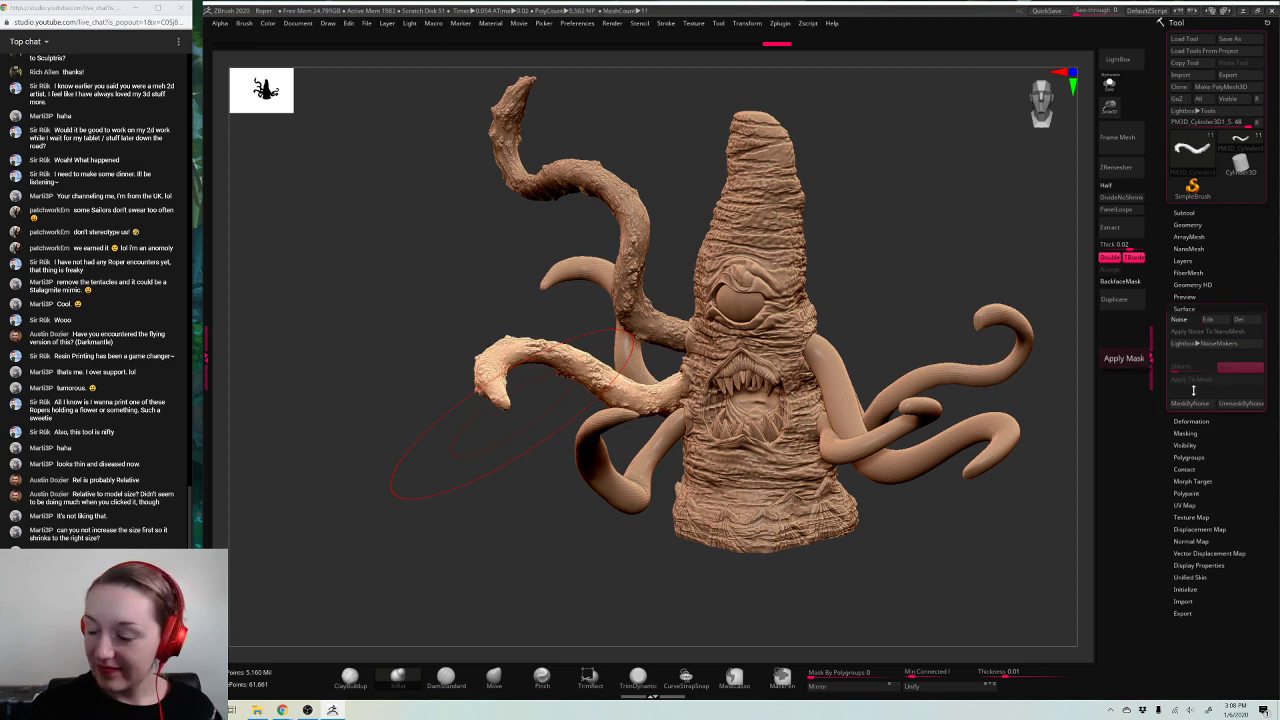
# Step: Move the noise-covered tentacle slightly so its base sits against the side of the body
pyautogui.moveTo(1026, 521)
pyautogui.mouseDown()
pyautogui.moveTo(1012, 424)
pyautogui.moveTo(923, 254)
pyautogui.moveTo(904, 263)
pyautogui.moveTo(991, 275)
pyautogui.mouseUp()
pyautogui.rightClick(922, 258)
pyautogui.press('w')
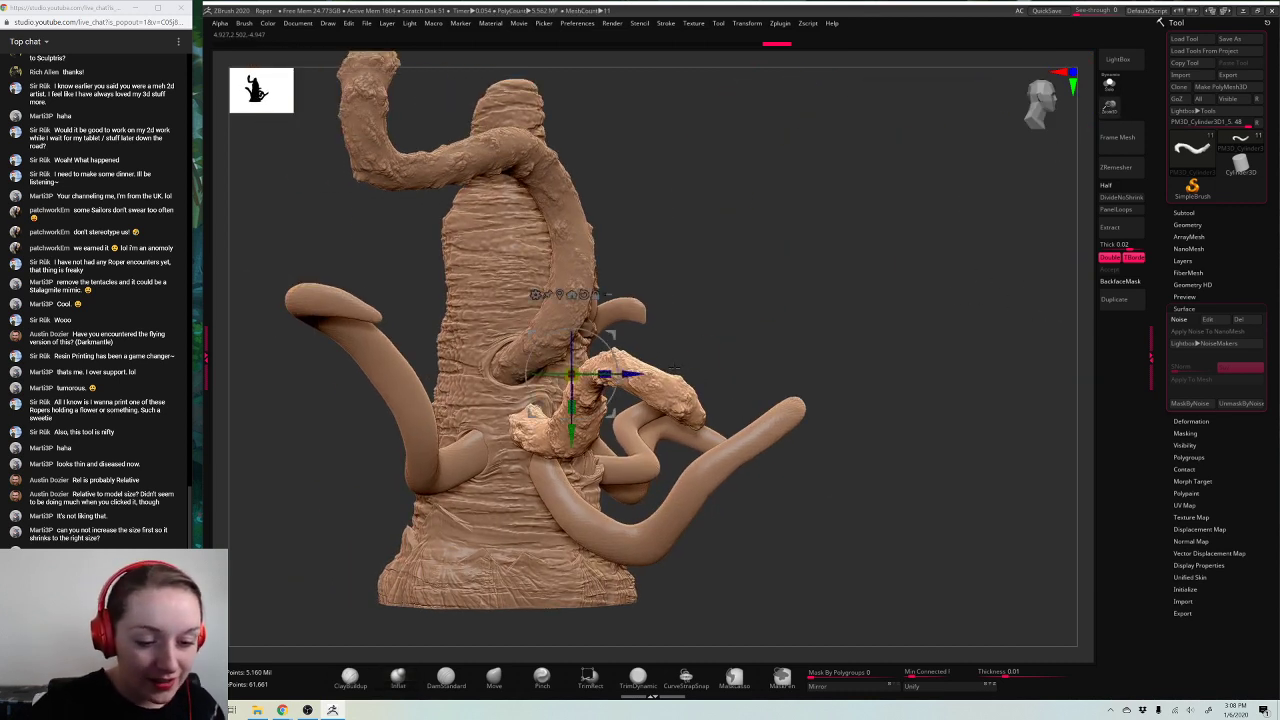
pyautogui.moveTo(612, 332)
pyautogui.mouseDown()
pyautogui.moveTo(629, 327)
pyautogui.moveTo(618, 335)
pyautogui.mouseUp()
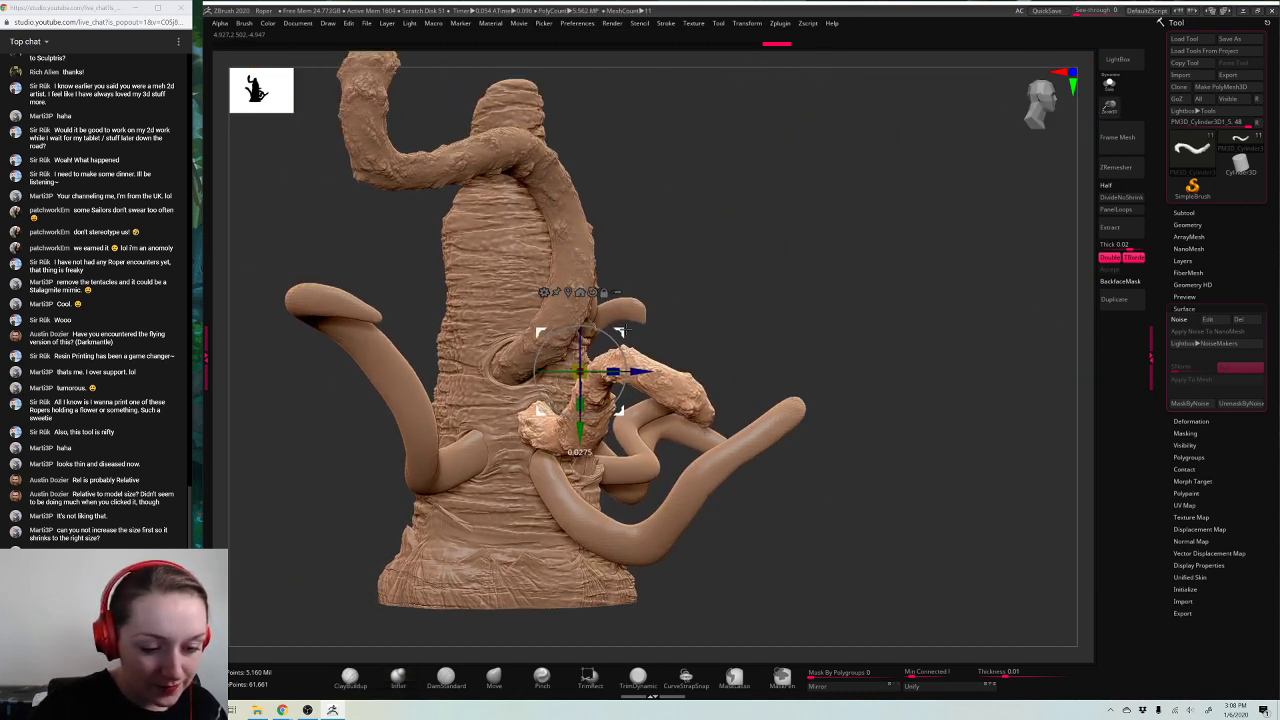
# Step: Select the body and pull its surface towards the noise-covered tentacle's base with the Move brush
pyautogui.press('q')
pyautogui.keyDown('alt'); pyautogui.click(520, 495); pyautogui.keyUp('alt')
pyautogui.rightClick(809, 255)
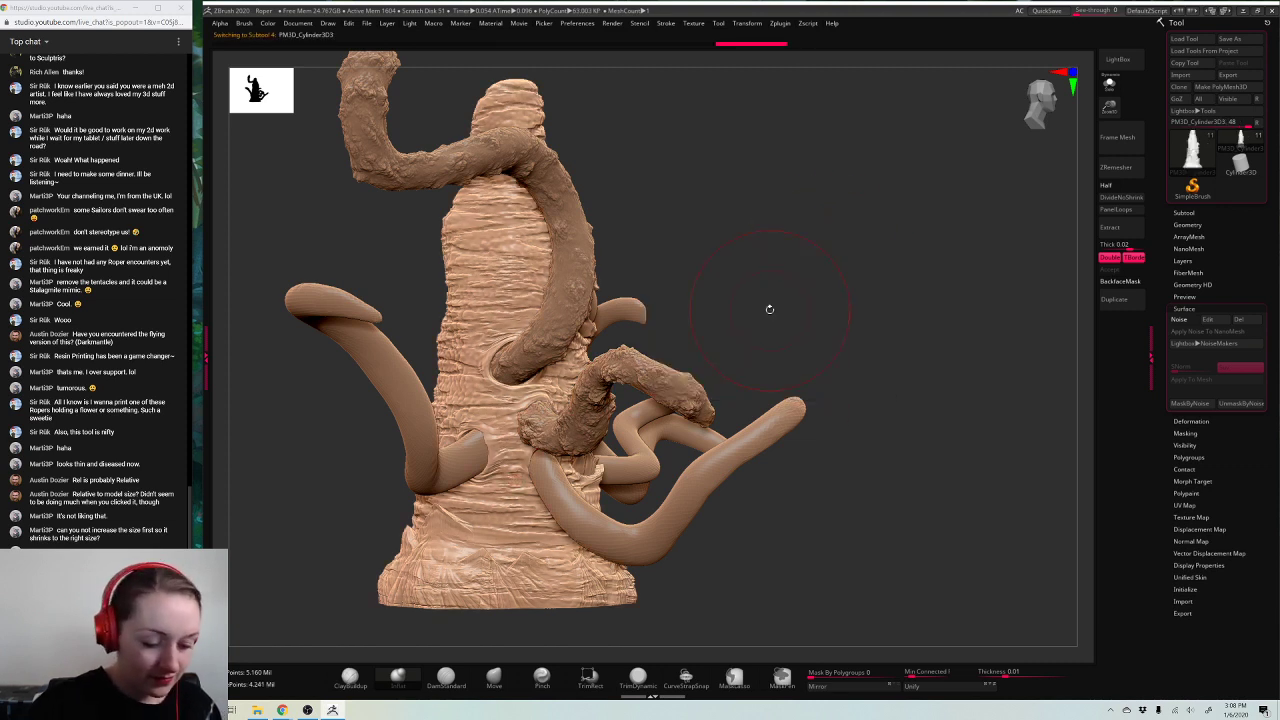
pyautogui.keyDown('alt'); pyautogui.moveTo(717, 306); pyautogui.dragTo(803, 291); pyautogui.keyUp('alt')
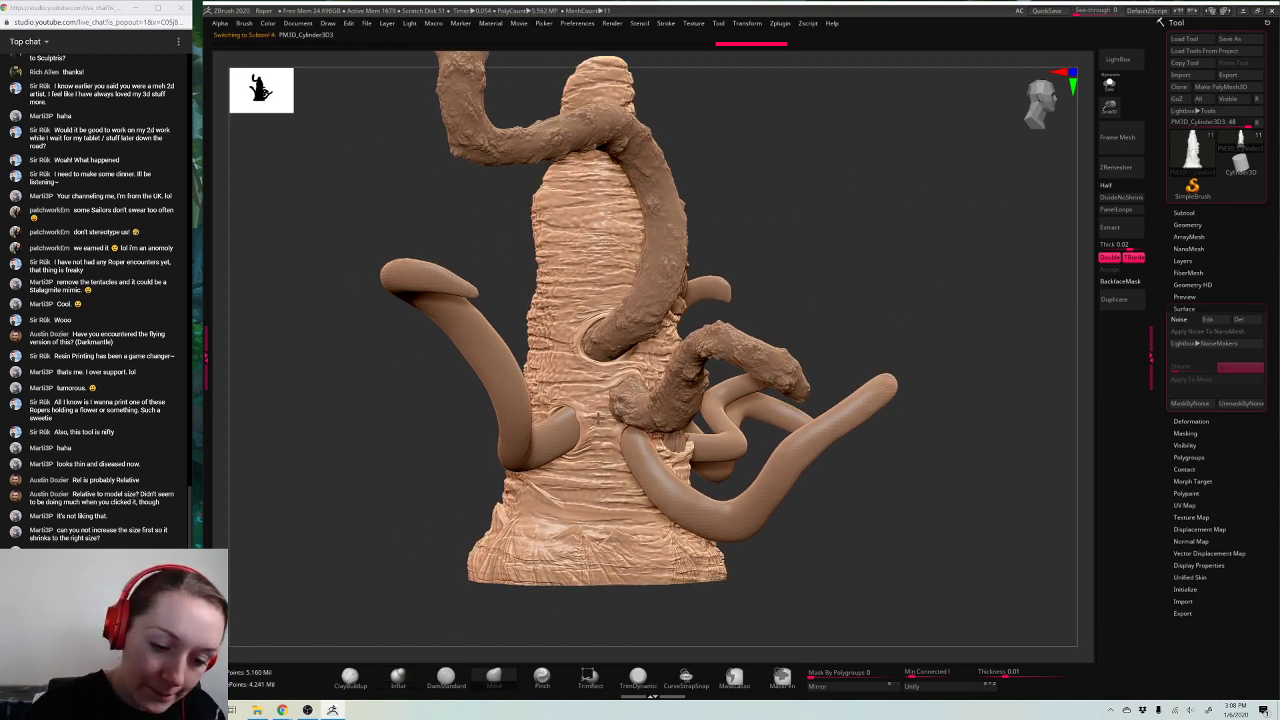
pyautogui.moveTo(864, 243); pyautogui.dragTo(632, 410)
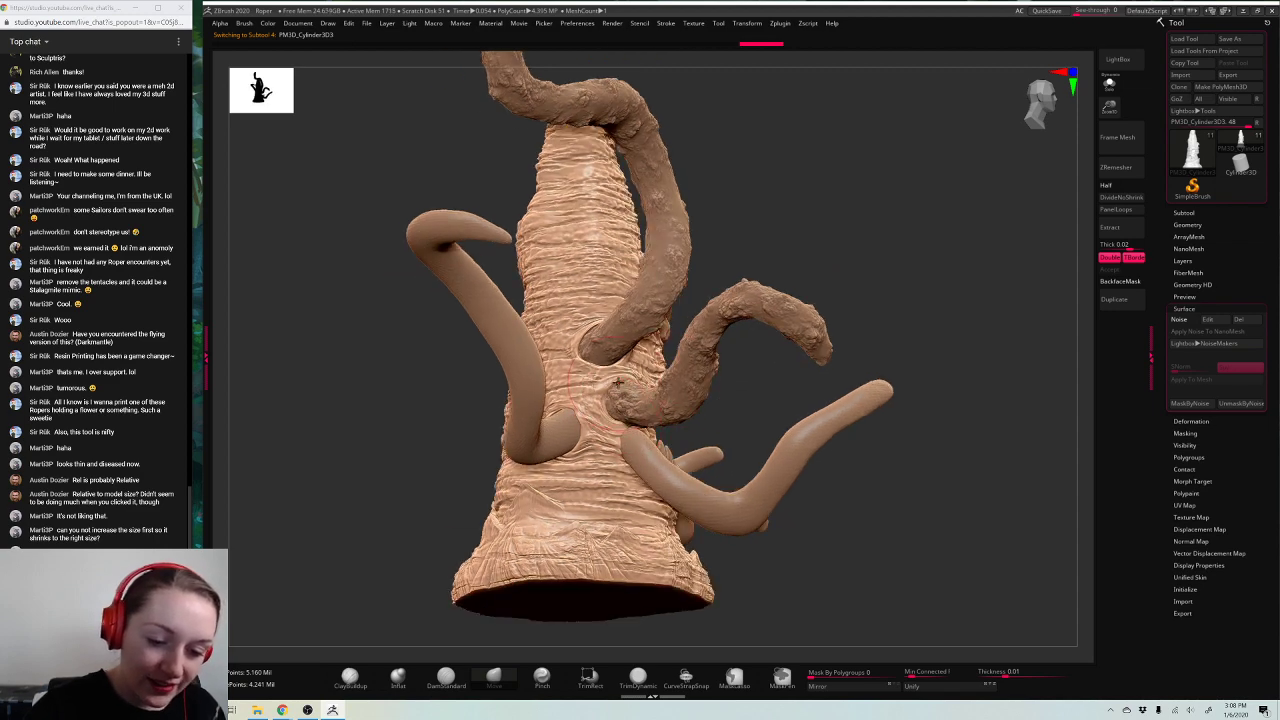
pyautogui.press('space')
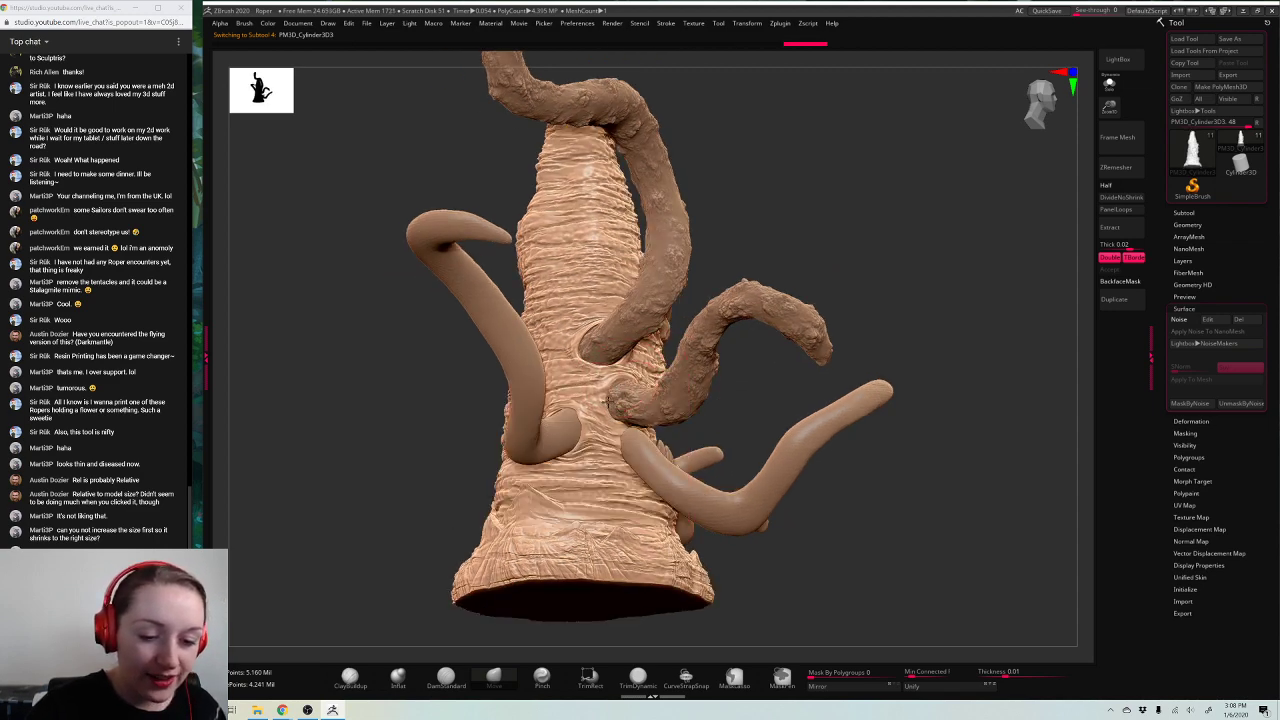
pyautogui.moveTo(982, 289); pyautogui.dragTo(860, 327)
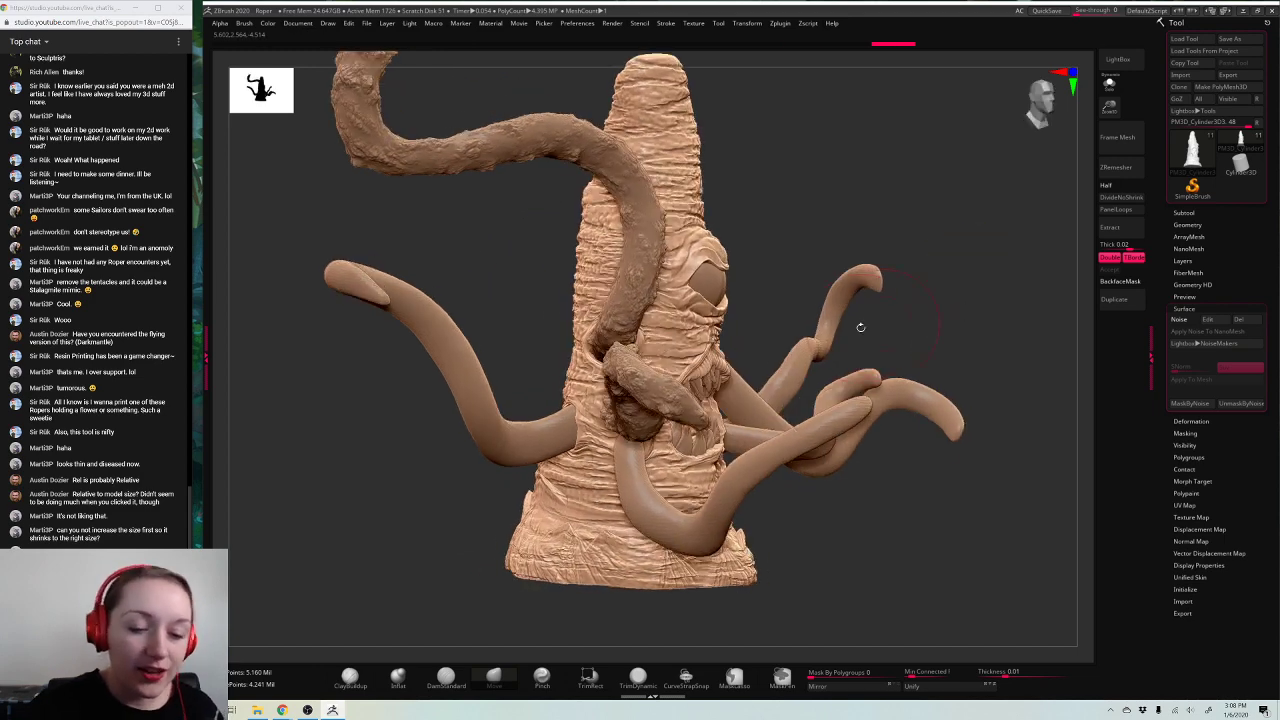
pyautogui.moveTo(923, 237); pyautogui.dragTo(775, 300)
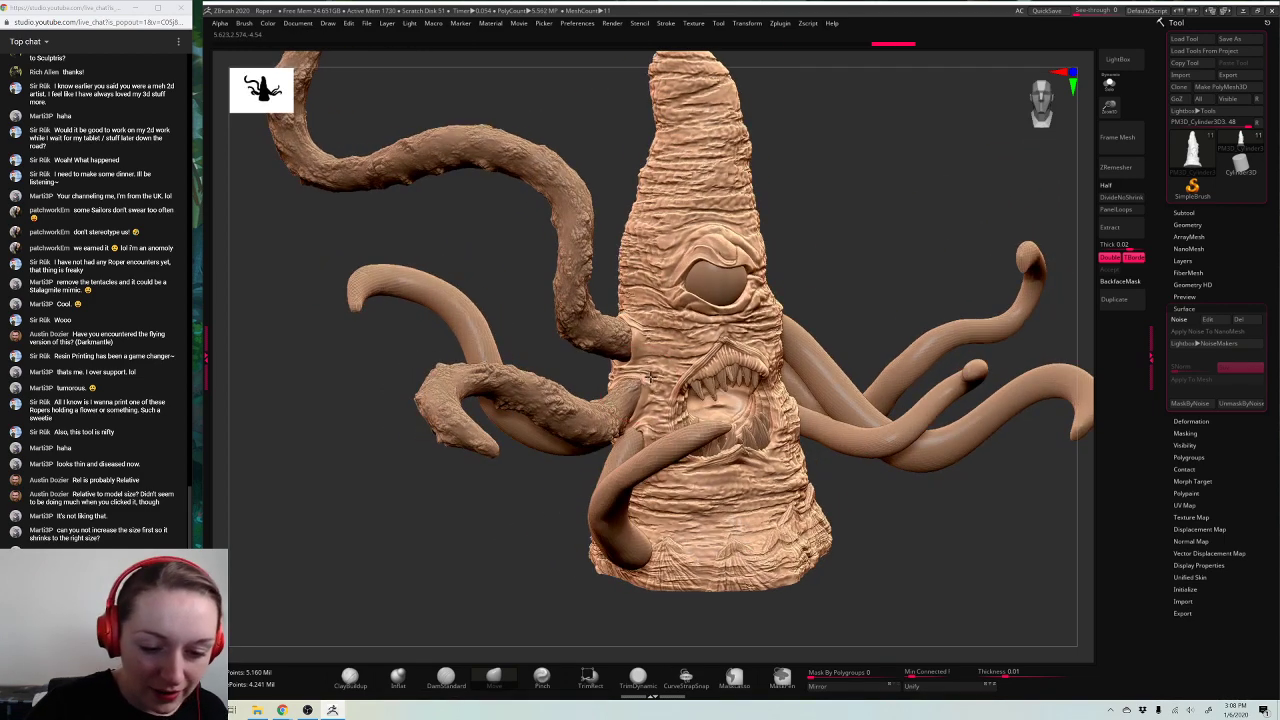
pyautogui.moveTo(920, 237)
pyautogui.mouseDown()
pyautogui.moveTo(938, 234)
pyautogui.moveTo(878, 230)
pyautogui.moveTo(637, 412)
pyautogui.mouseUp()
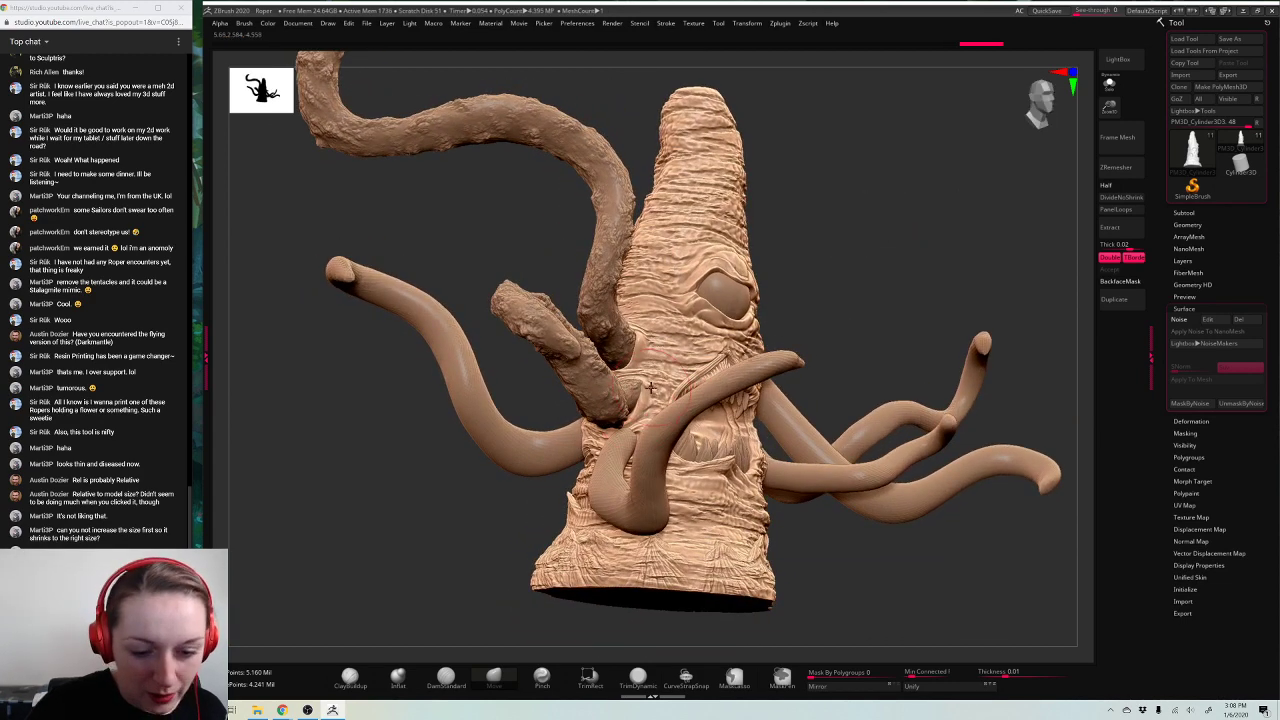
# Step: Select the noise-covered tentacle and examine its junction with the body and the overall silhouette from several angles
pyautogui.keyDown('alt'); pyautogui.click(632, 389); pyautogui.keyUp('alt')
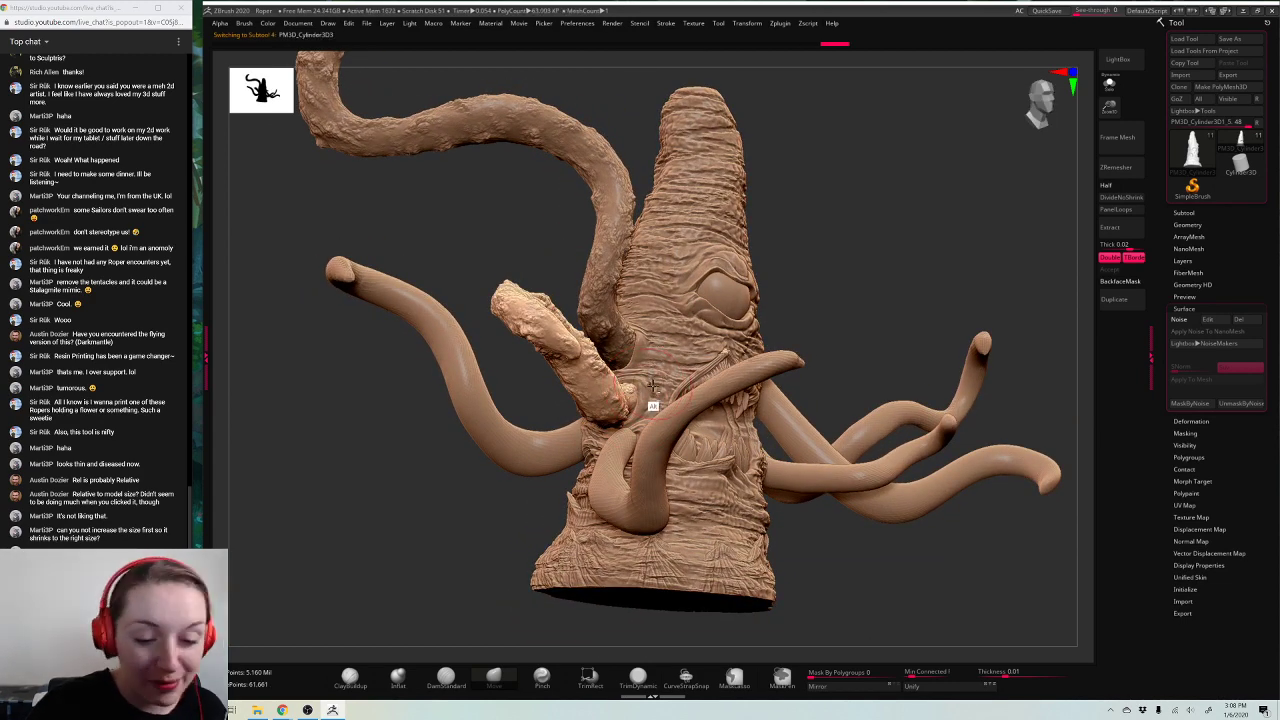
pyautogui.keyDown('alt'); pyautogui.click(648, 430); pyautogui.keyUp('alt')
pyautogui.moveTo(923, 251)
pyautogui.mouseDown()
pyautogui.moveTo(974, 214)
pyautogui.moveTo(966, 340)
pyautogui.mouseUp()
pyautogui.keyDown('alt'); pyautogui.click(635, 427); pyautogui.keyUp('alt')
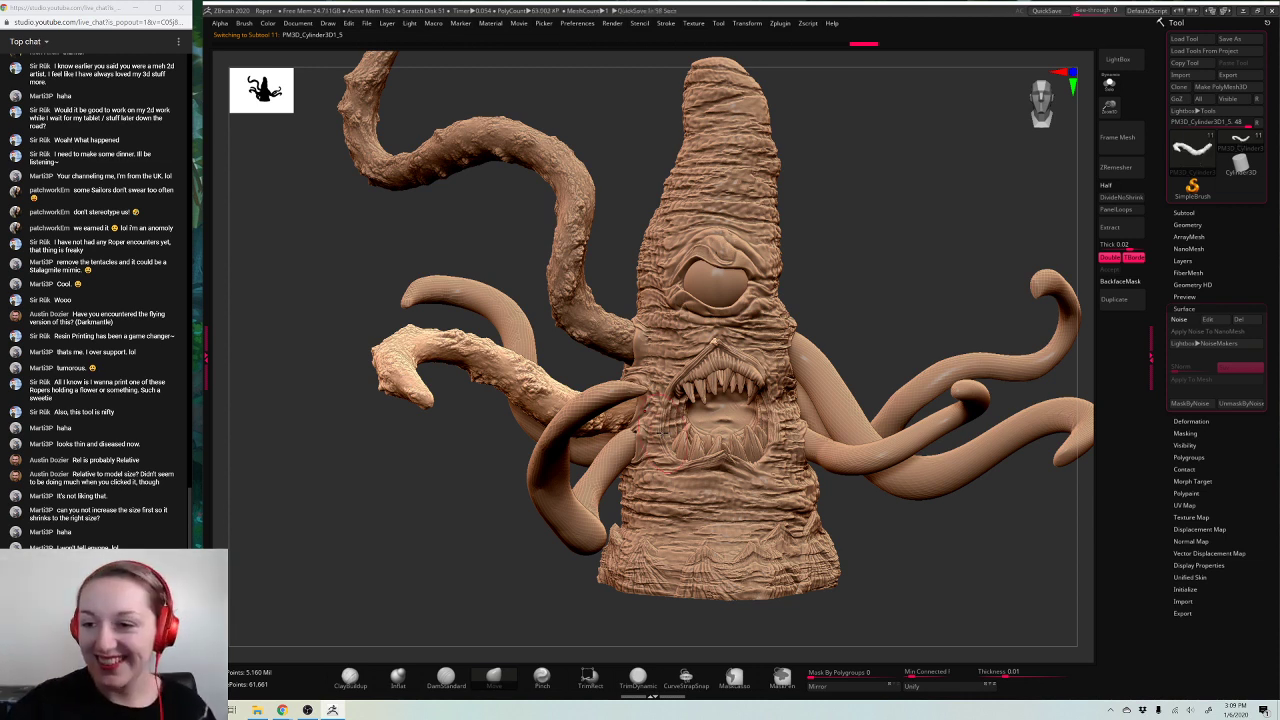
pyautogui.keyDown('ctrl'); pyautogui.moveTo(663, 433); pyautogui.dragTo(916, 320, button='right'); pyautogui.keyUp('ctrl')
pyautogui.moveTo(924, 296)
pyautogui.mouseDown()
pyautogui.moveTo(972, 286)
pyautogui.moveTo(946, 283)
pyautogui.moveTo(752, 400)
pyautogui.mouseUp()
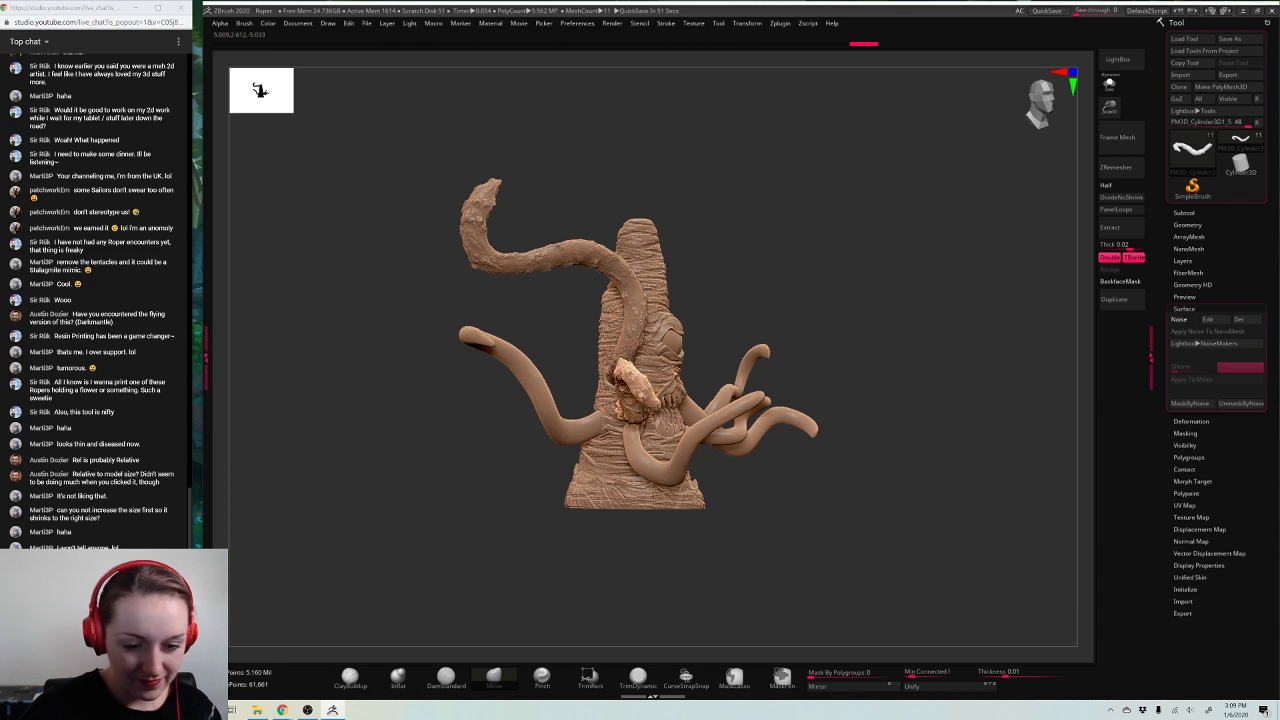
pyautogui.moveTo(943, 266)
pyautogui.mouseDown()
pyautogui.moveTo(1019, 277)
pyautogui.moveTo(955, 293)
pyautogui.mouseUp()
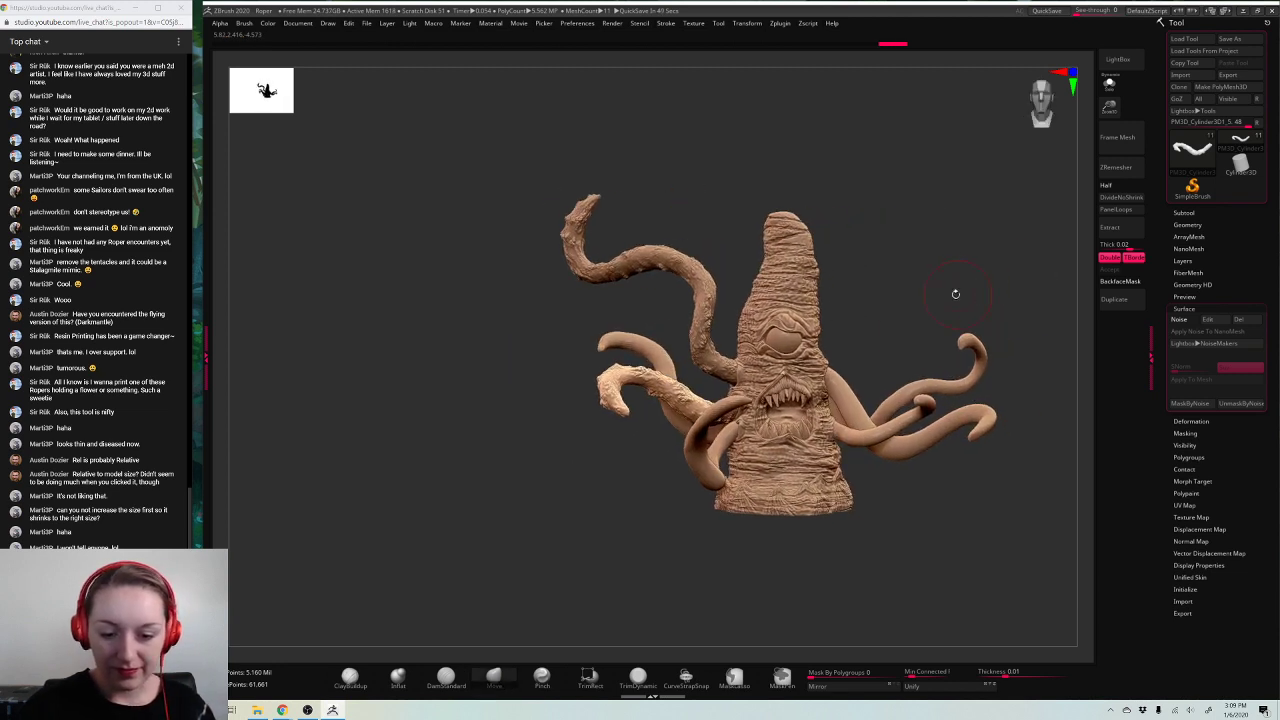
pyautogui.keyDown('alt'); pyautogui.moveTo(1030, 308); pyautogui.dragTo(987, 357); pyautogui.keyUp('alt')
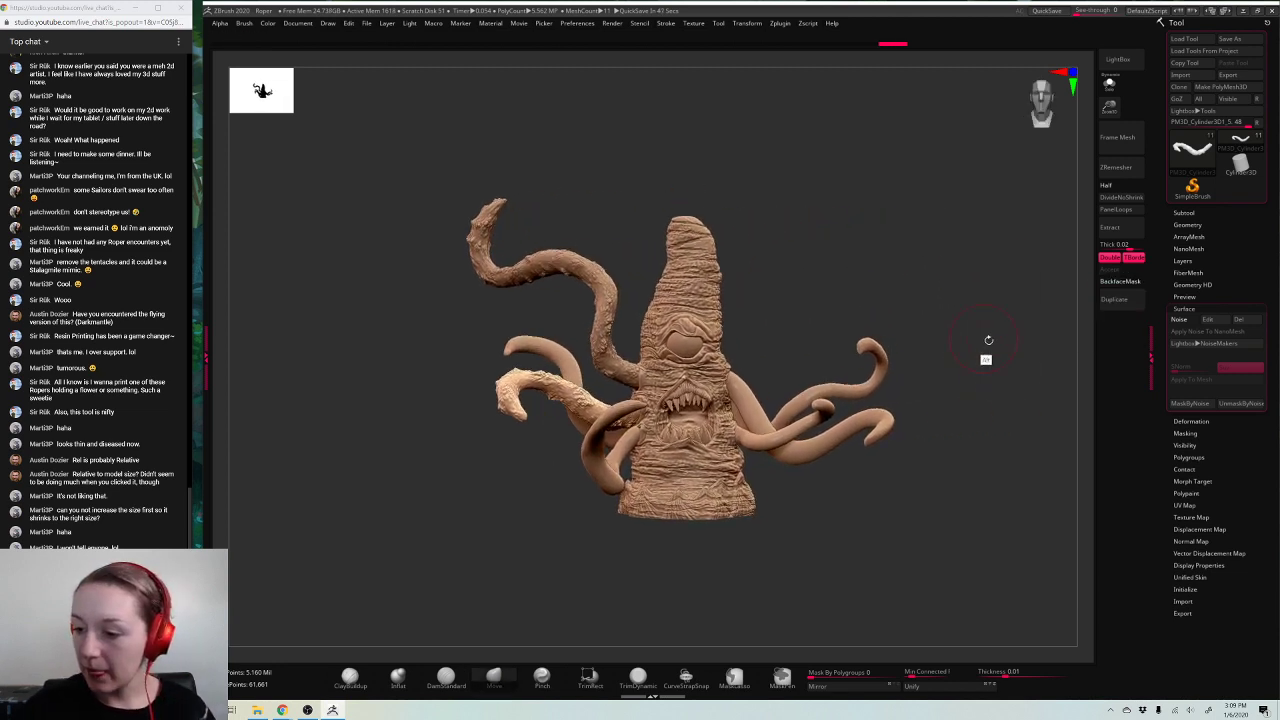
# Step: Isolate the smooth tentacle curling beside the mouth, recentre the gizmo on it and inflate it to make it thicker
pyautogui.keyDown('alt'); pyautogui.click(613, 470); pyautogui.keyUp('alt')
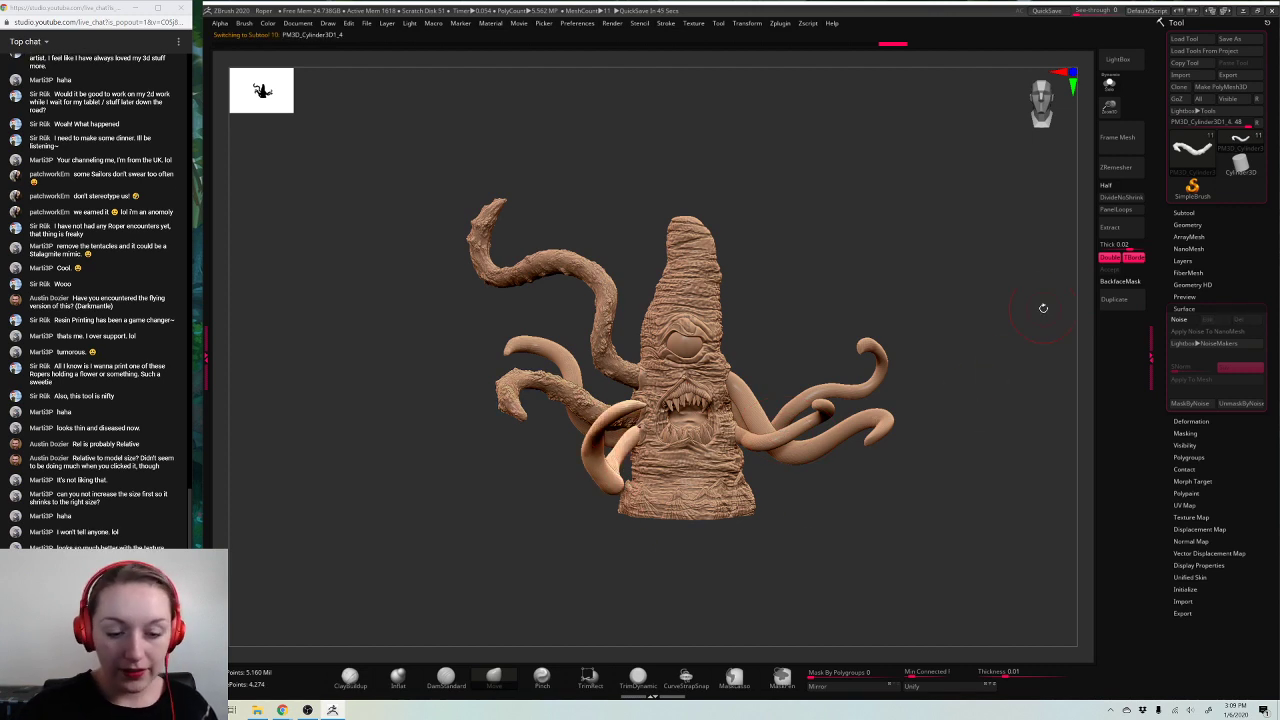
pyautogui.click(1109, 84)
pyautogui.press('w')
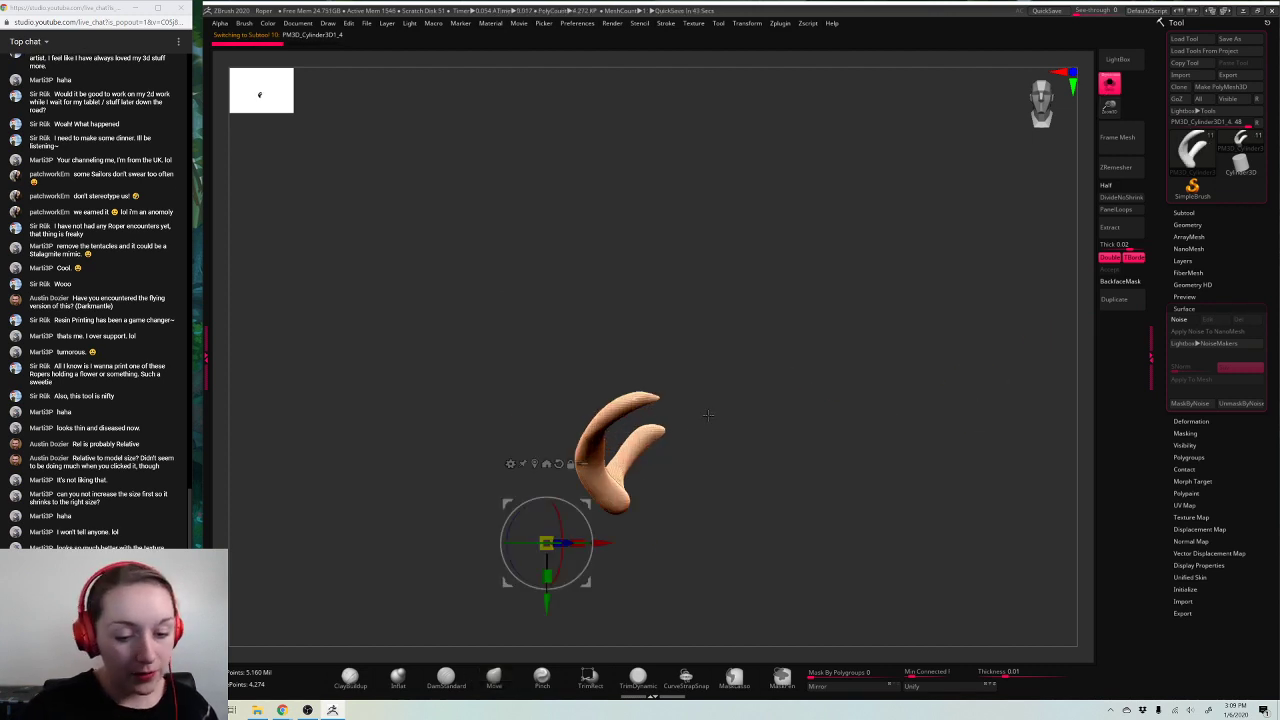
pyautogui.keyDown('alt'); pyautogui.click(631, 480); pyautogui.keyUp('alt')
pyautogui.keyDown('ctrl'); pyautogui.moveTo(634, 456); pyautogui.dragTo(665, 446); pyautogui.keyUp('ctrl')
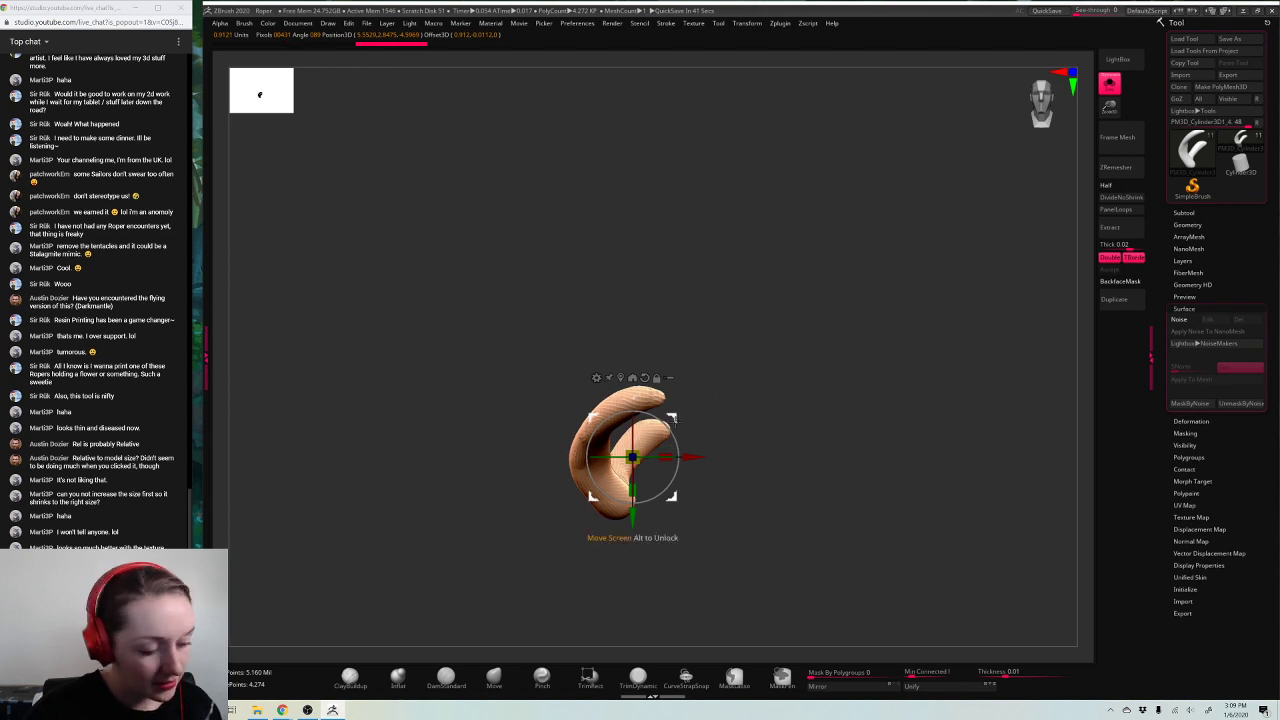
# Step: Convert the isolated tentacle to DynaMesh, remesh it at resolution 736, and smooth its surface
pyautogui.press('q')
pyautogui.click(1187, 224)
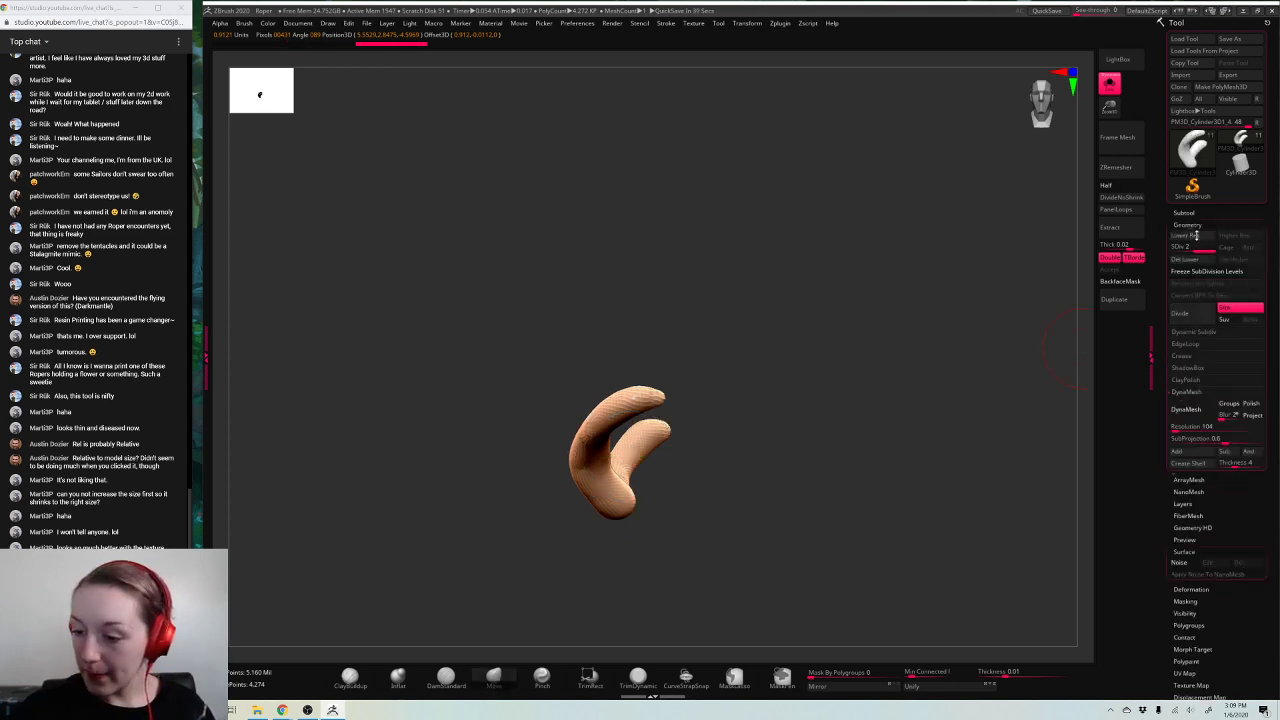
pyautogui.click(1193, 415)
pyautogui.click(1096, 433)
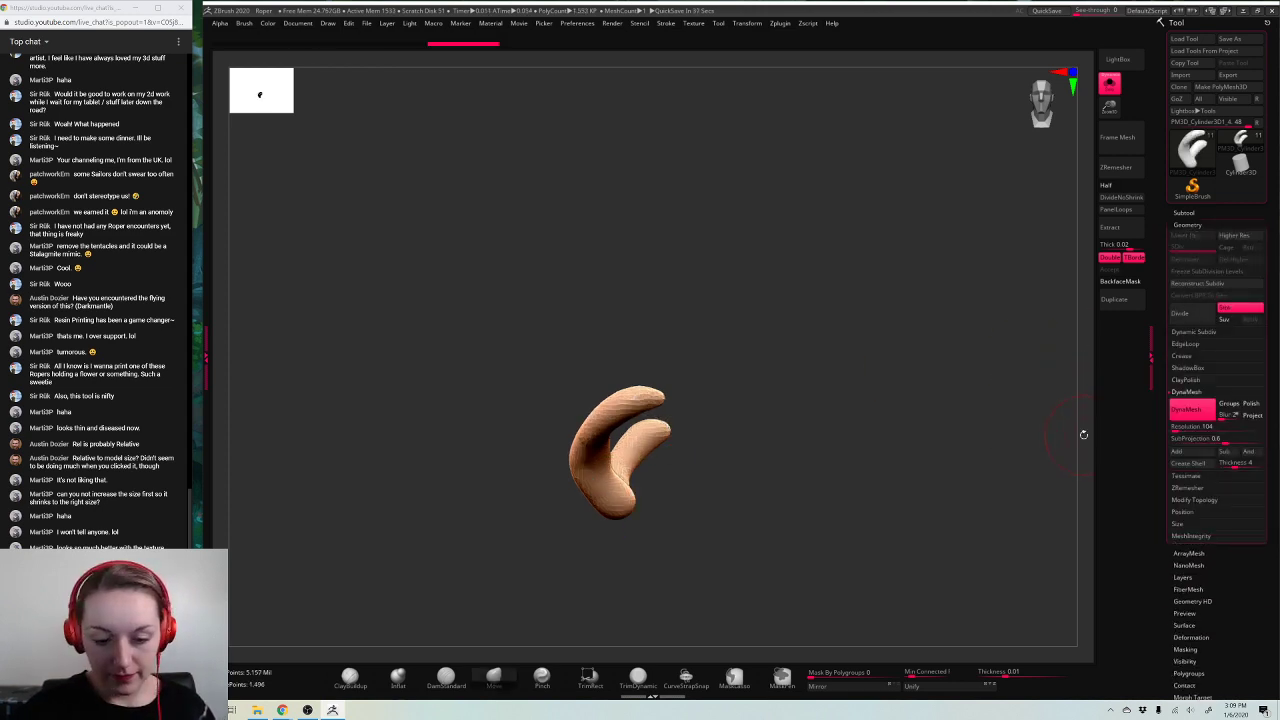
pyautogui.click(1188, 429)
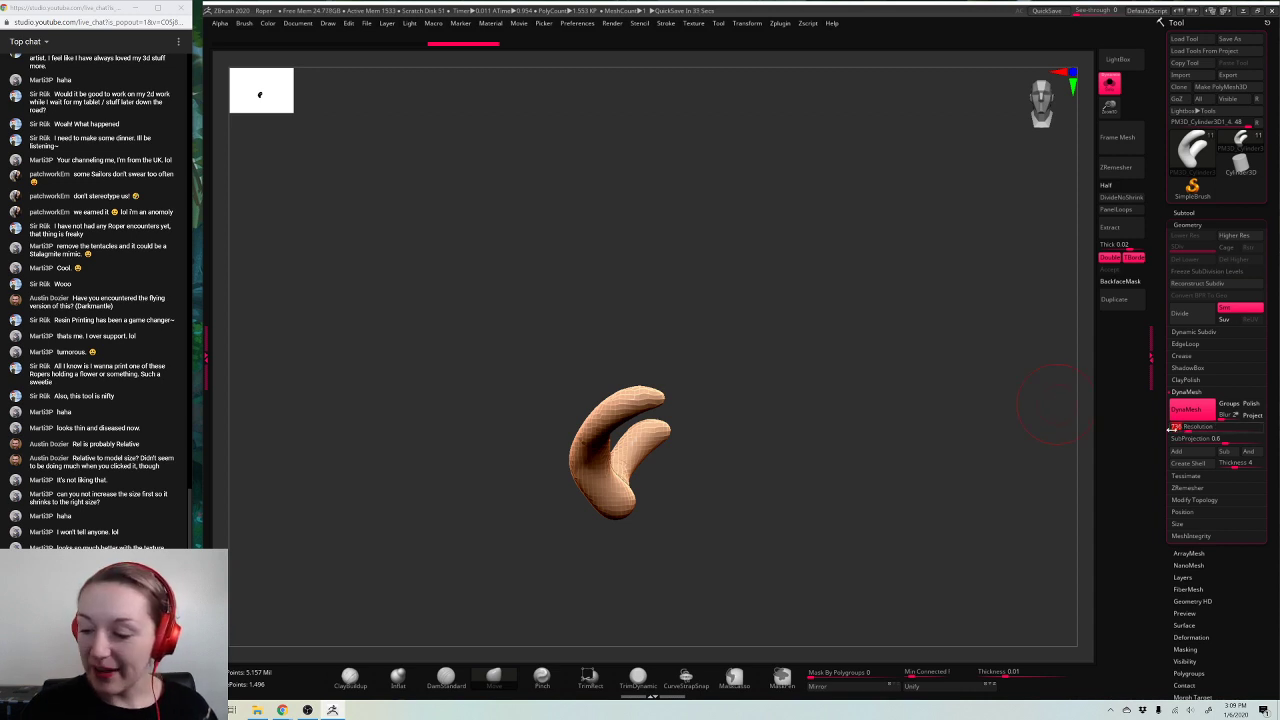
pyautogui.keyDown('ctrl'); pyautogui.moveTo(901, 484); pyautogui.dragTo(924, 506); pyautogui.keyUp('ctrl')
pyautogui.keyDown('shift'); pyautogui.moveTo(677, 391); pyautogui.dragTo(606, 473); pyautogui.keyUp('shift')
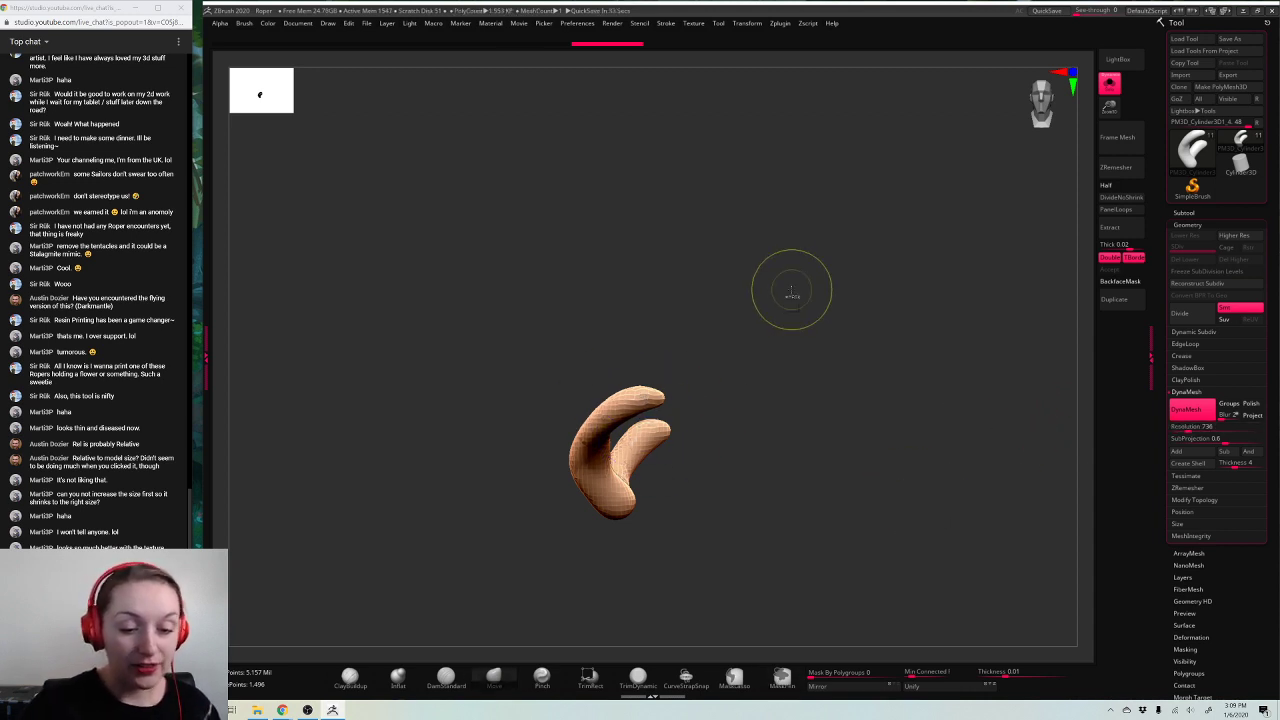
pyautogui.keyDown('ctrl'); pyautogui.moveTo(790, 291); pyautogui.dragTo(823, 387); pyautogui.keyUp('ctrl')
pyautogui.moveTo(604, 484)
pyautogui.keyDown('shift'); pyautogui.mouseDown()
pyautogui.moveTo(591, 433)
pyautogui.moveTo(602, 450)
pyautogui.mouseUp(); pyautogui.keyUp('shift')
# Step: Reshape the tentacle's bend and both ends from the side view with the Move brush
pyautogui.moveTo(965, 335)
pyautogui.mouseDown()
pyautogui.moveTo(849, 336)
pyautogui.moveTo(906, 326)
pyautogui.moveTo(906, 386)
pyautogui.mouseUp()
pyautogui.press('w')
pyautogui.press('q')
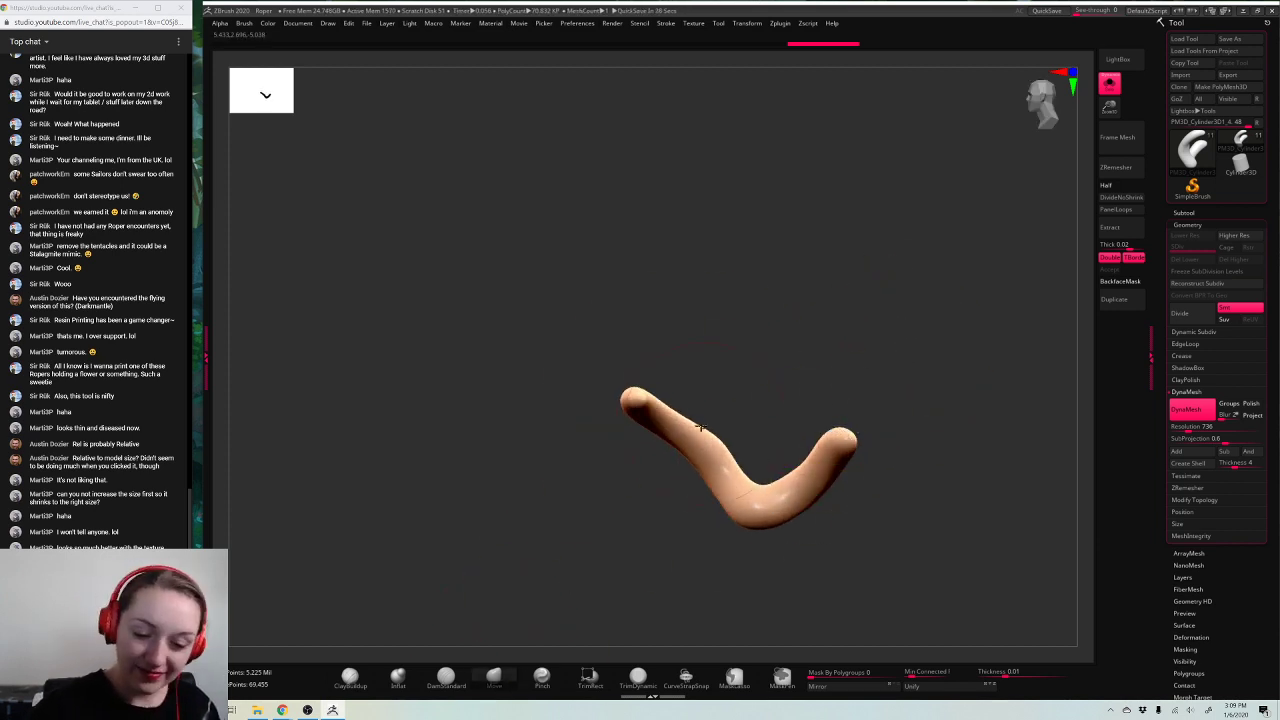
pyautogui.moveTo(704, 430)
pyautogui.mouseDown()
pyautogui.moveTo(703, 398)
pyautogui.moveTo(687, 405)
pyautogui.moveTo(695, 380)
pyautogui.mouseUp()
pyautogui.hotkey('ctrl', 'z')
pyautogui.press('s')
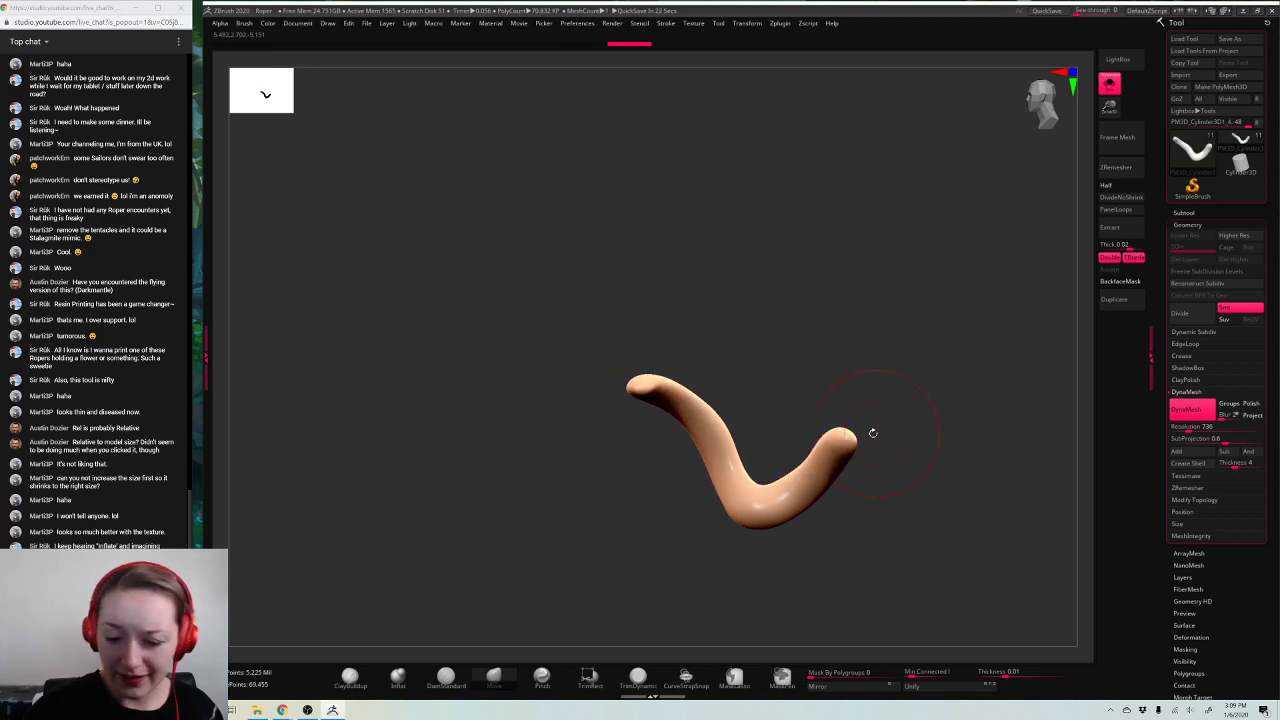
pyautogui.press('w')
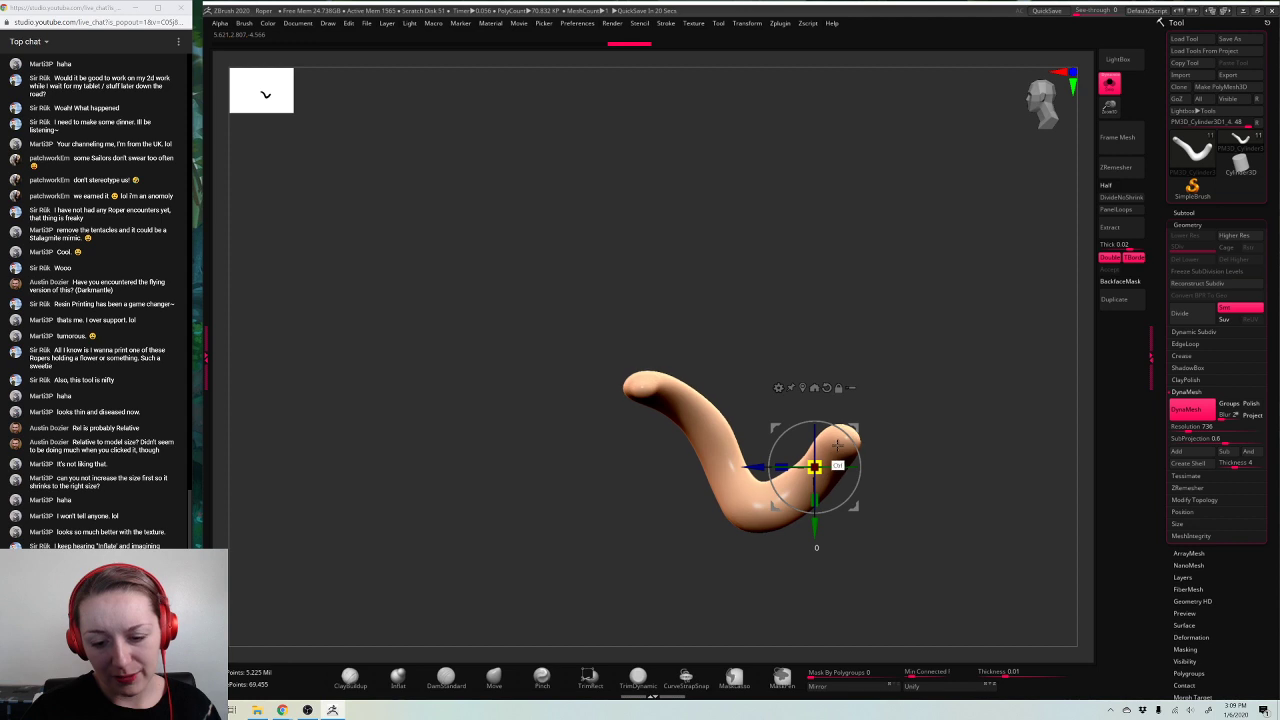
pyautogui.press('q')
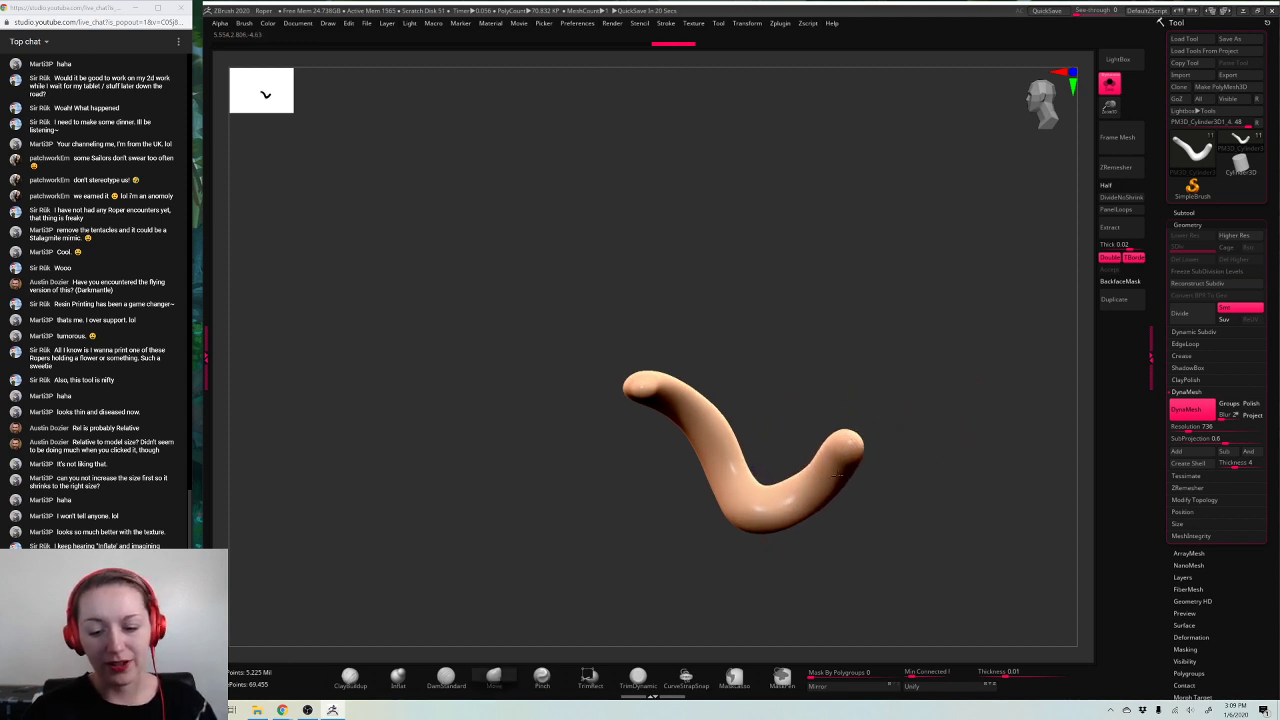
pyautogui.moveTo(943, 371)
pyautogui.mouseDown()
pyautogui.moveTo(736, 446)
pyautogui.moveTo(905, 351)
pyautogui.moveTo(963, 354)
pyautogui.moveTo(943, 369)
pyautogui.mouseUp()
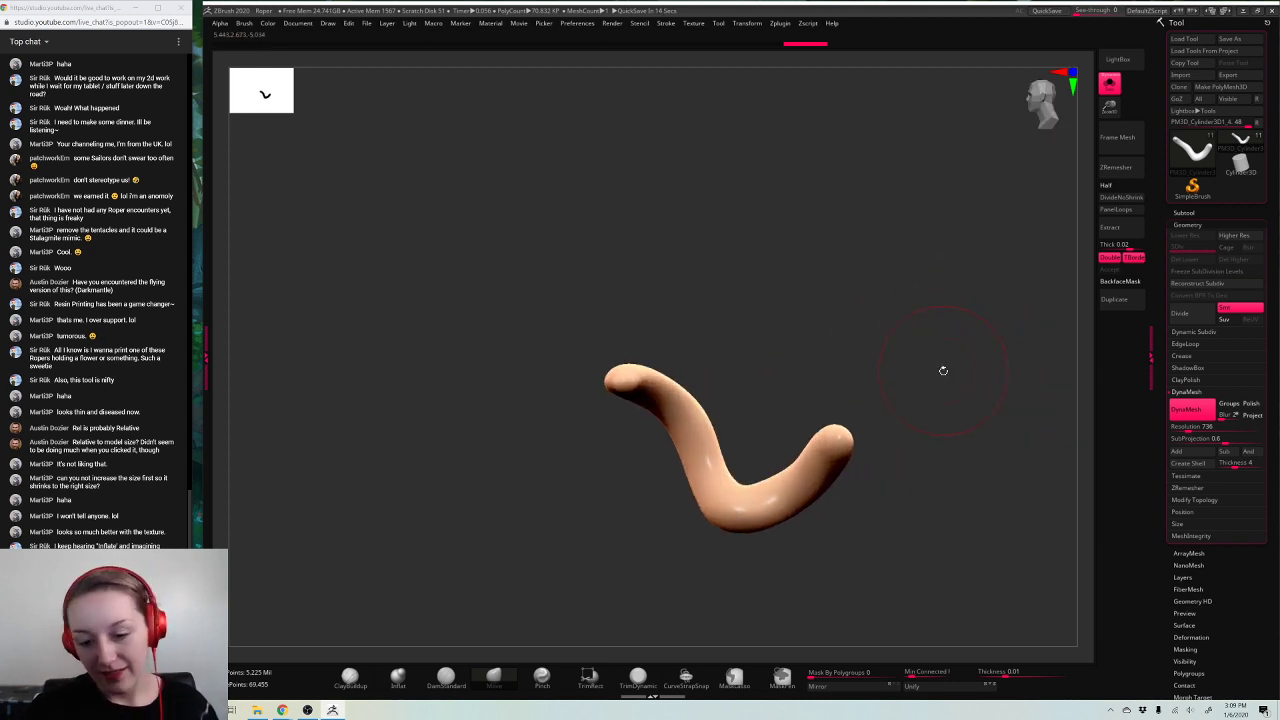
# Step: Nudge the tentacle's position and refine its inner curve from the front view with the Move brush
pyautogui.press('w')
pyautogui.moveTo(811, 451); pyautogui.dragTo(816, 449)
pyautogui.press('q')
pyautogui.moveTo(980, 428)
pyautogui.keyDown('alt'); pyautogui.mouseDown()
pyautogui.moveTo(885, 412)
pyautogui.moveTo(968, 453)
pyautogui.mouseUp(); pyautogui.keyUp('alt')
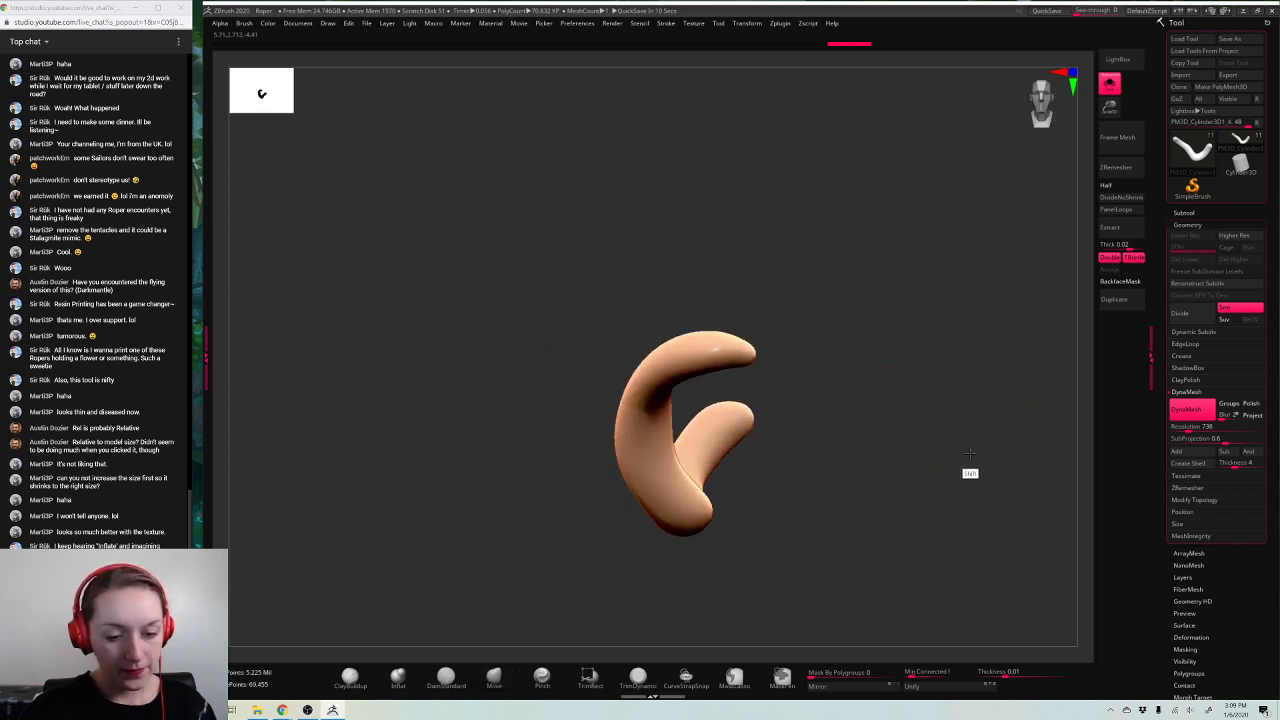
pyautogui.moveTo(666, 408); pyautogui.dragTo(661, 407)
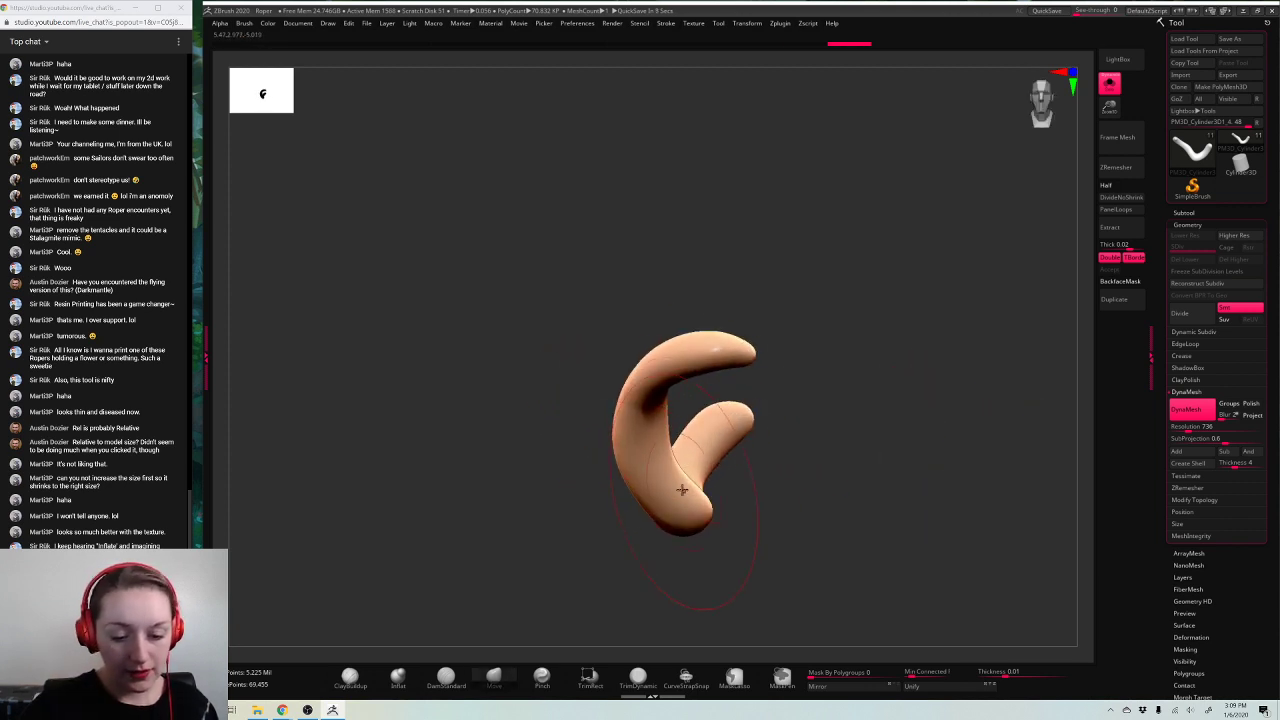
pyautogui.moveTo(682, 487); pyautogui.dragTo(677, 487)
# Step: Turn off Solo mode to show the tentacle together with the whole creature
pyautogui.moveTo(1109, 108); pyautogui.dragTo(1106, 96)
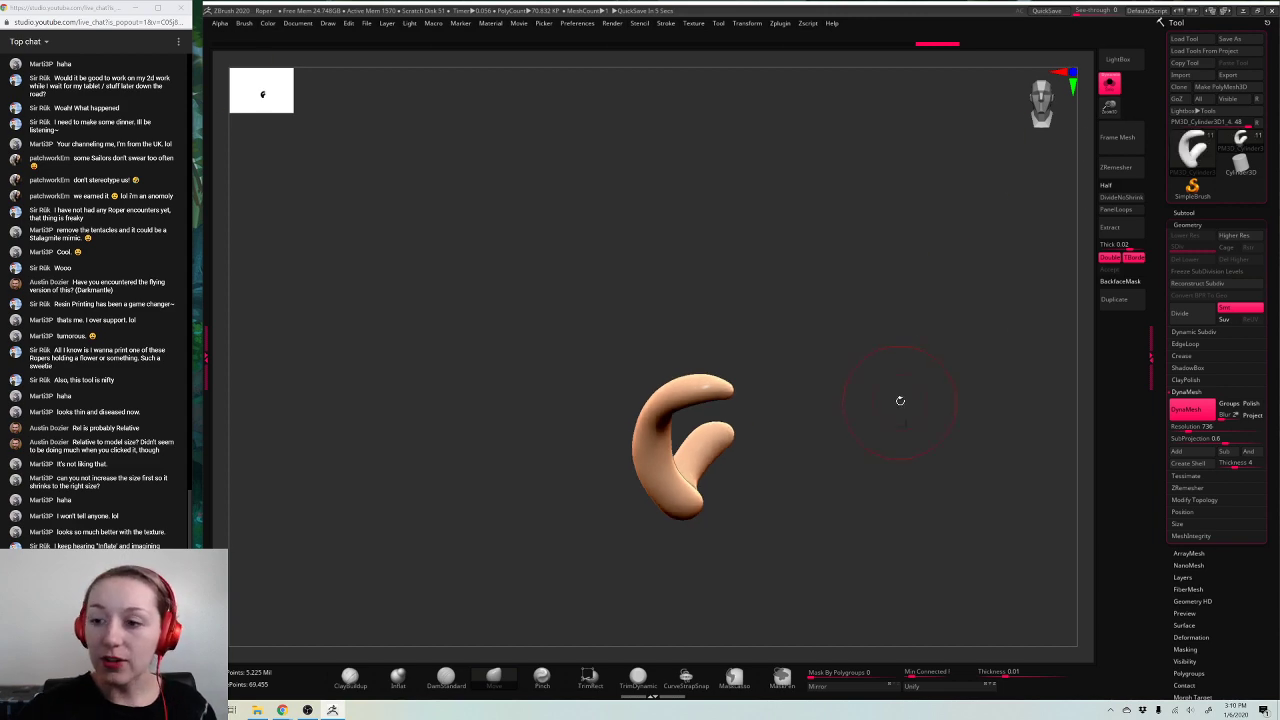
pyautogui.keyDown('alt'); pyautogui.moveTo(900, 401); pyautogui.dragTo(868, 356); pyautogui.keyUp('alt')
pyautogui.click(1110, 85)
pyautogui.moveTo(984, 257); pyautogui.dragTo(970, 367)
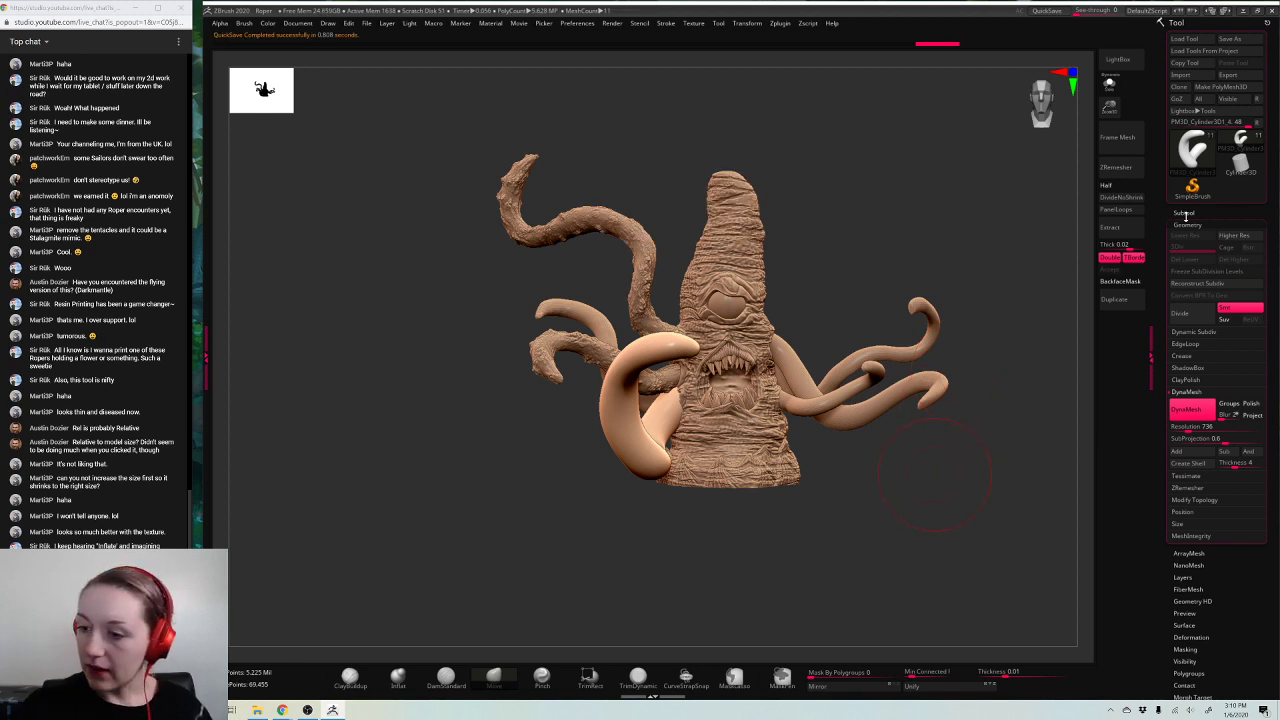
# Step: Open NoiseMaker for the tentacle's surface noise and frame the whole tentacle in its preview
pyautogui.click(1190, 225)
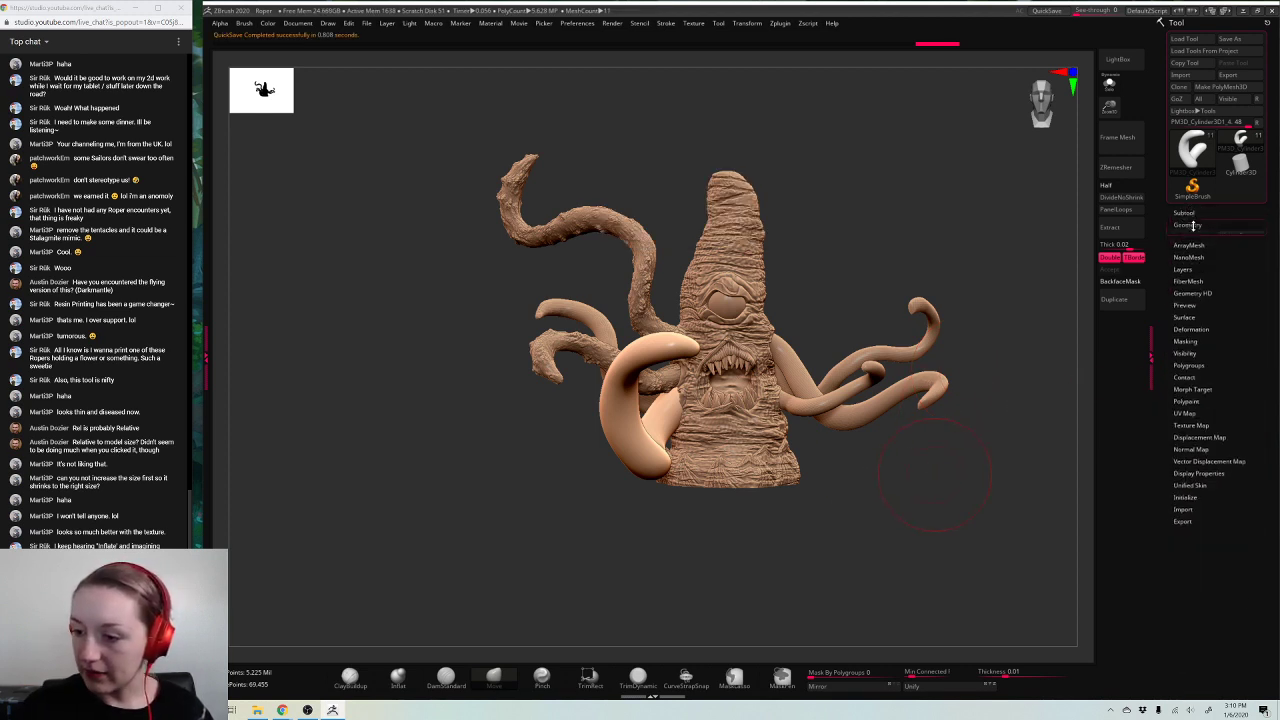
pyautogui.click(1185, 308)
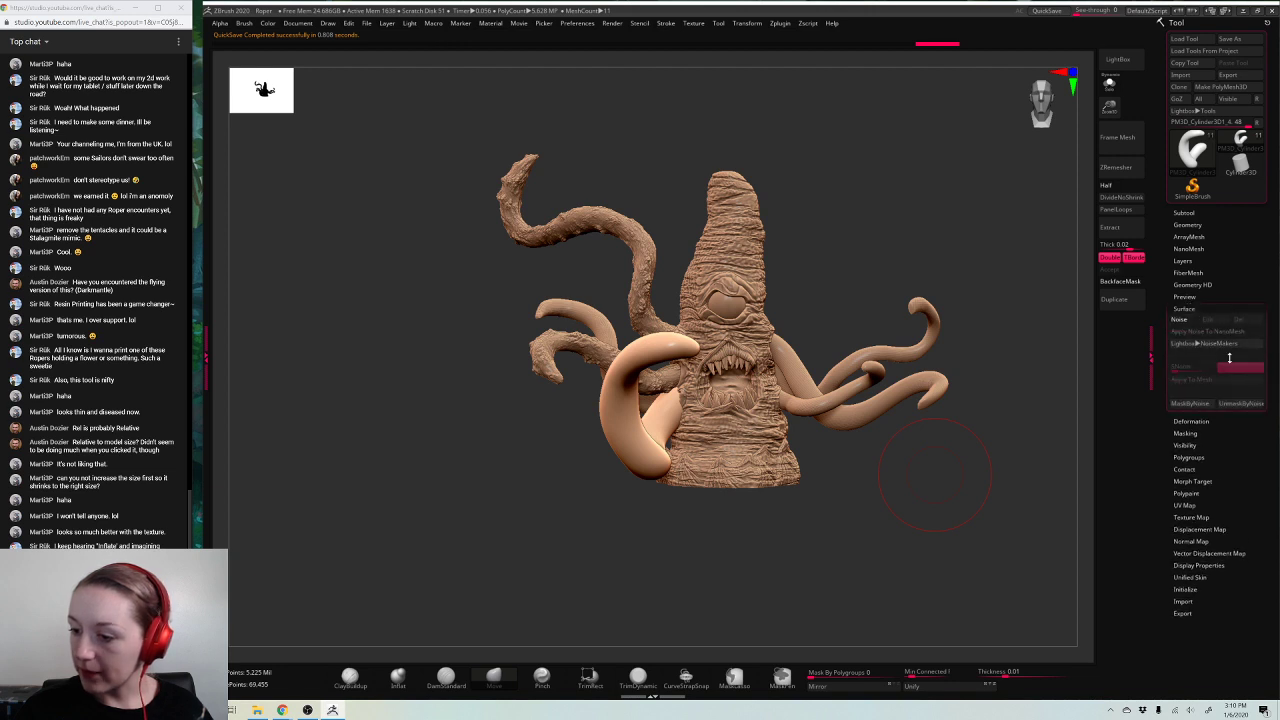
pyautogui.click(1181, 320)
pyautogui.moveTo(1098, 530); pyautogui.dragTo(1030, 490)
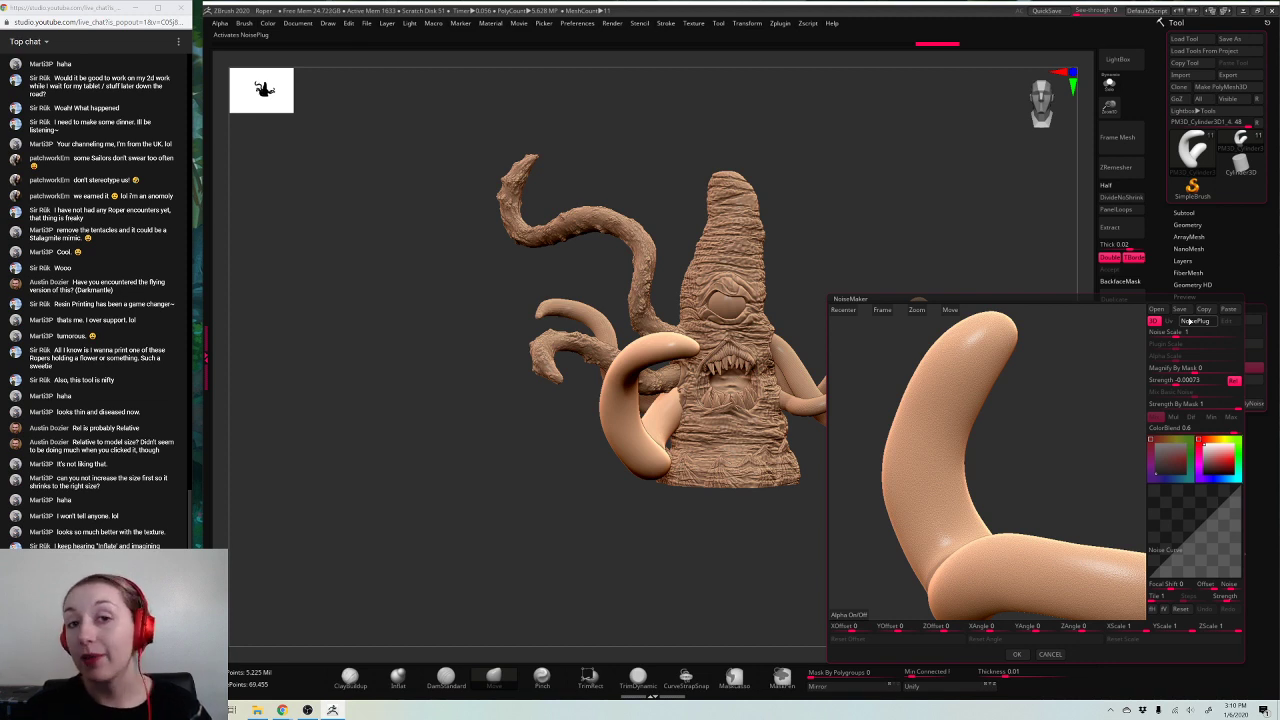
pyautogui.click(1192, 321)
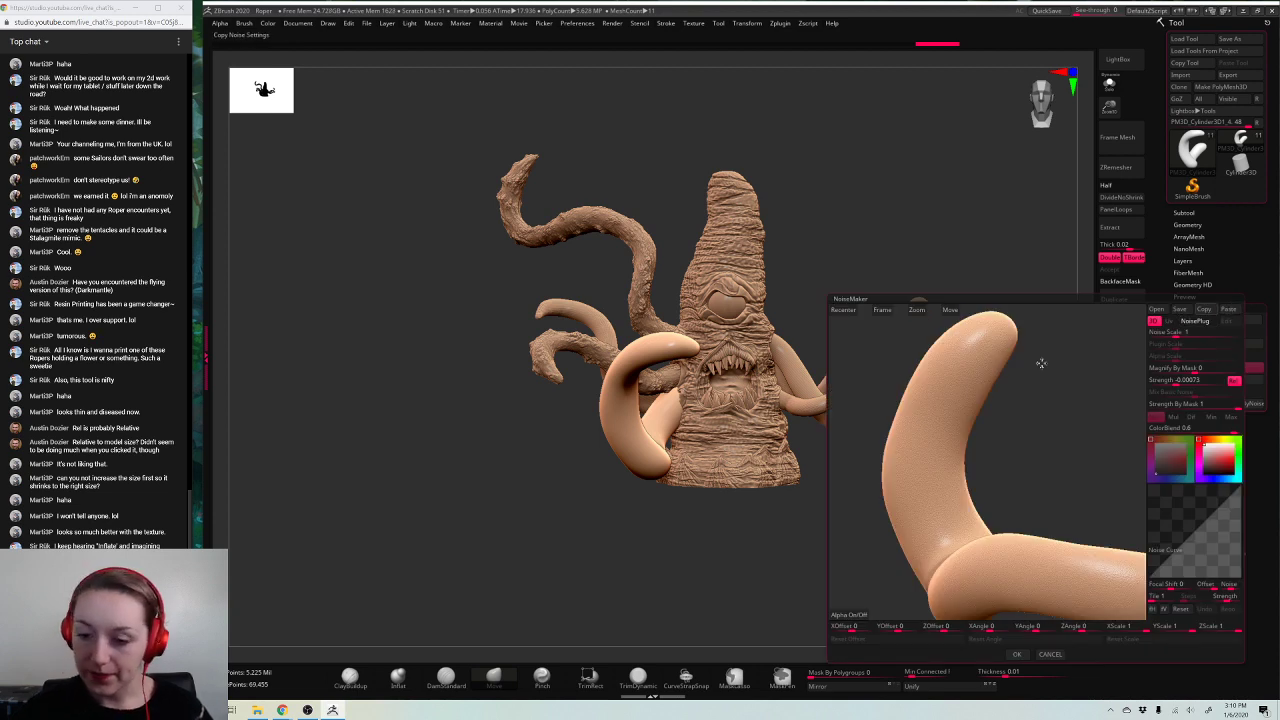
pyautogui.moveTo(888, 318); pyautogui.dragTo(918, 314)
pyautogui.click(883, 308)
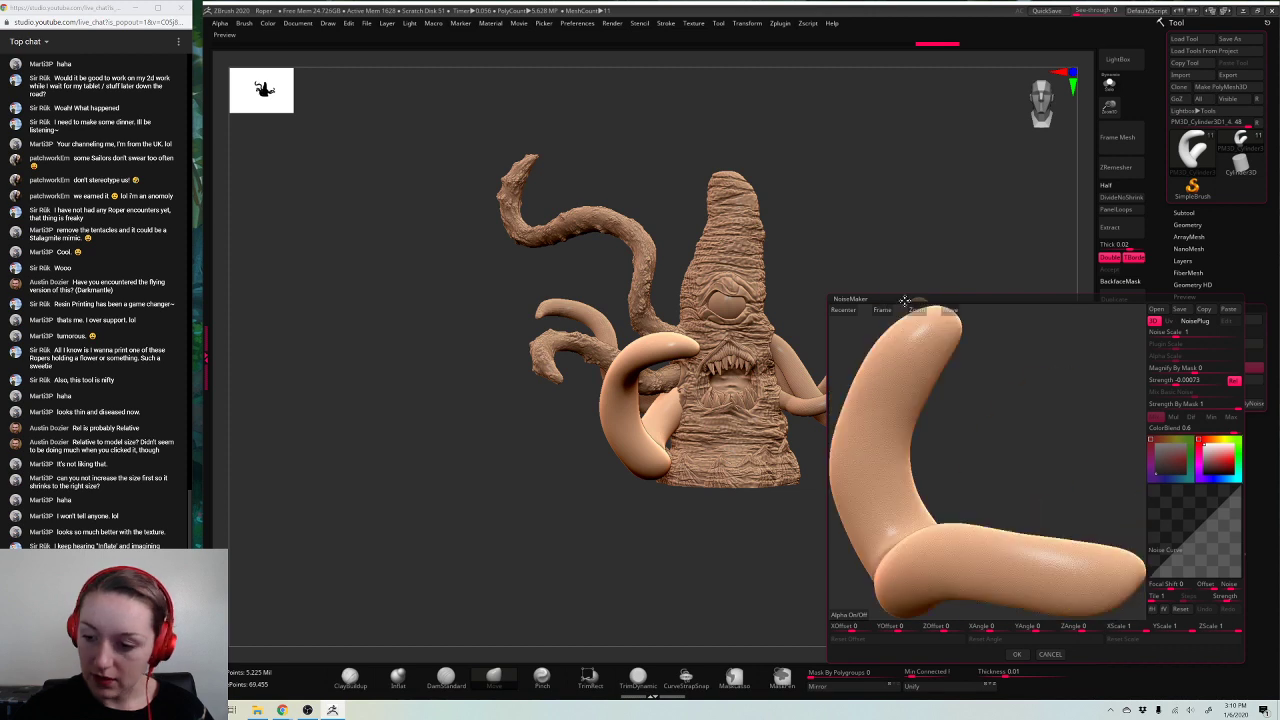
# Step: Use the Dents noise plug-in with noise scale 512 and plugin scale 0.6
pyautogui.click(1196, 321)
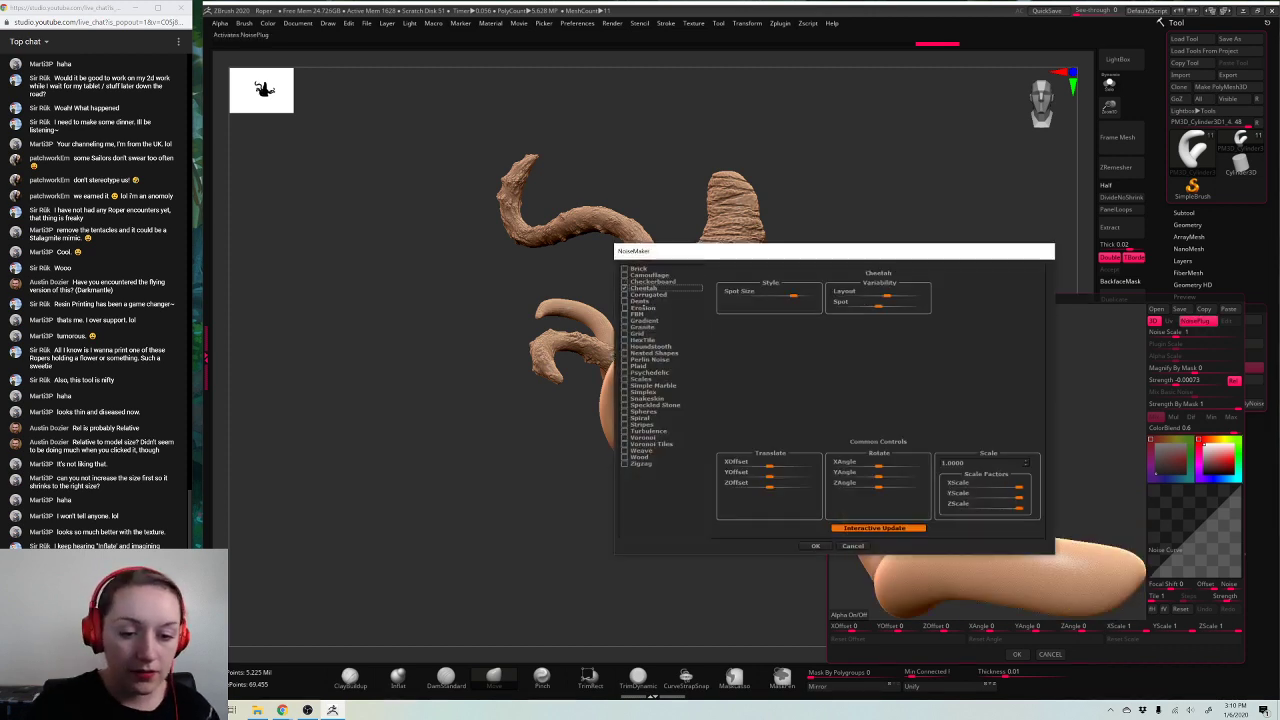
pyautogui.click(639, 301)
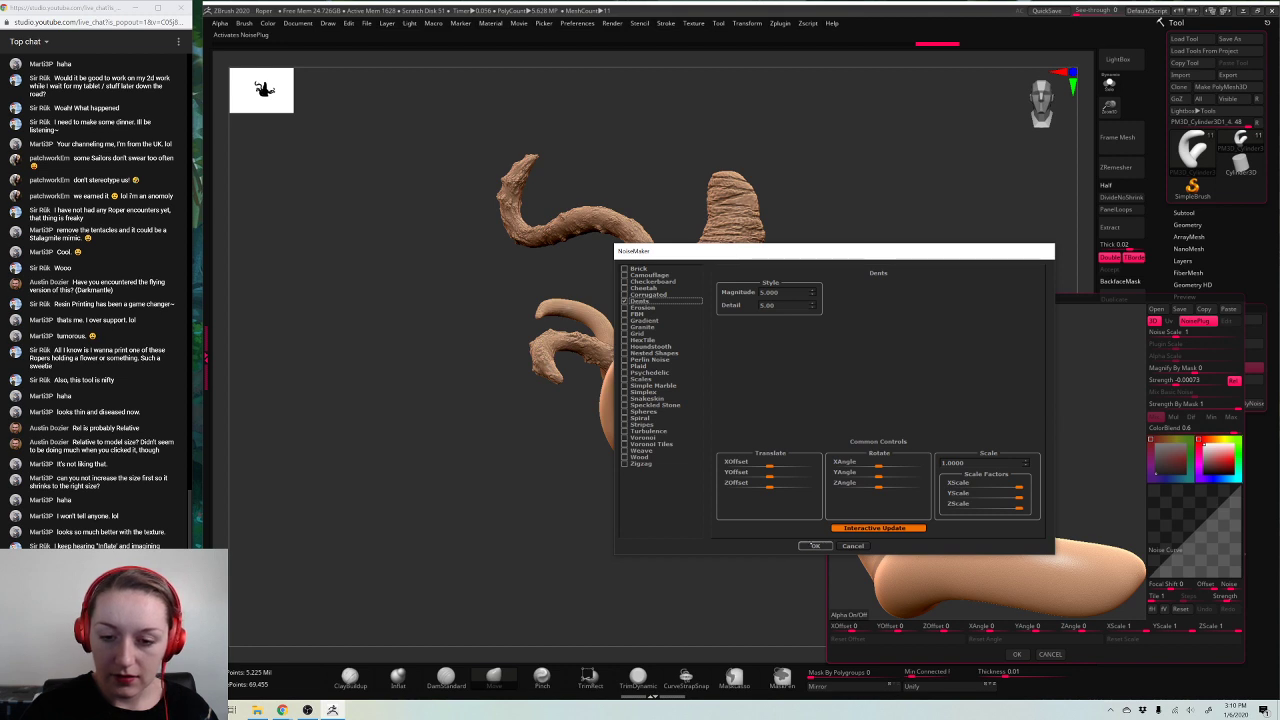
pyautogui.click(815, 546)
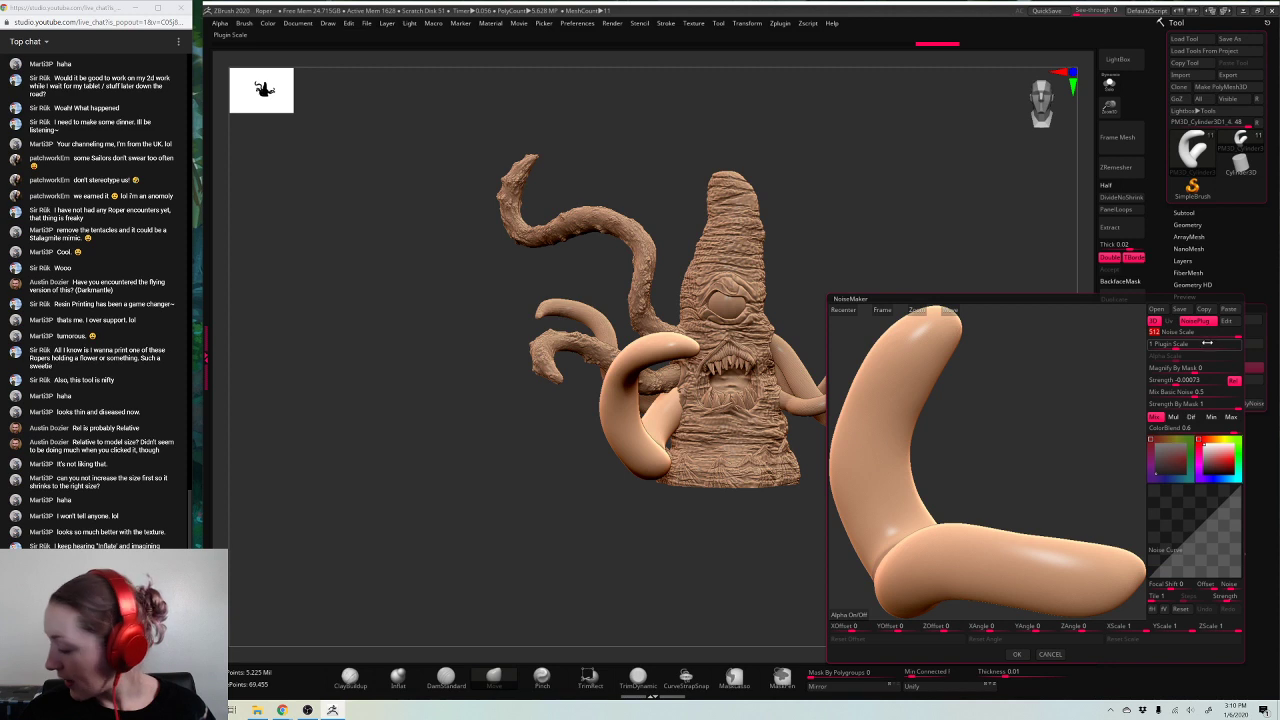
pyautogui.write('6')
pyautogui.press('Return')
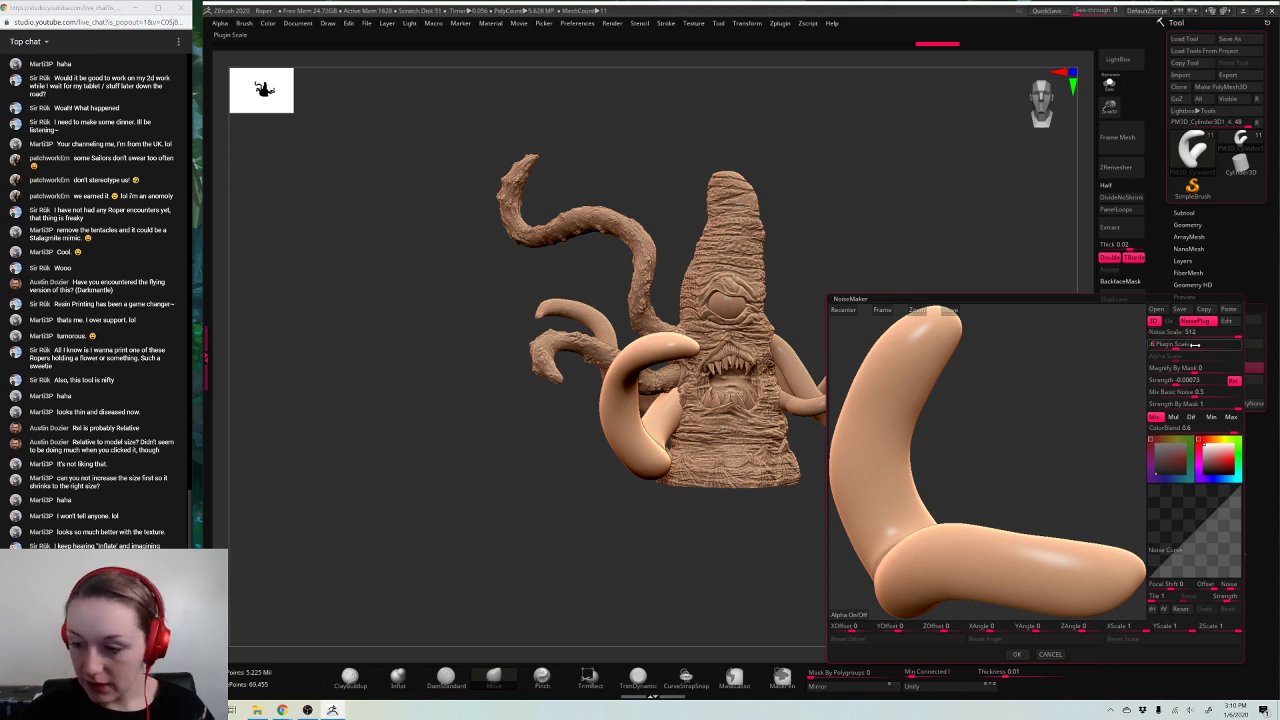
pyautogui.click(1195, 345)
# Step: Set the noise strength to 0.3 with plugin scale 0.6, accept the noise, and apply it to the tentacle mesh
pyautogui.click(1190, 380)
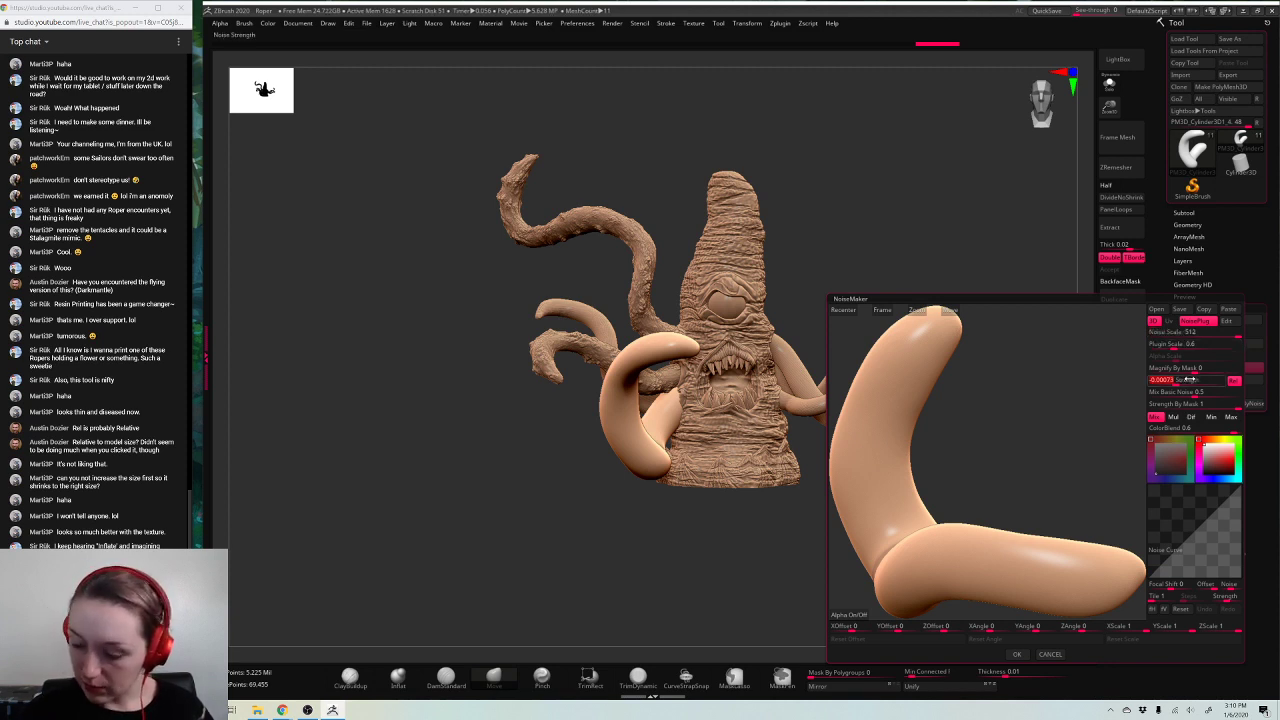
pyautogui.write('.3')
pyautogui.press('Return')
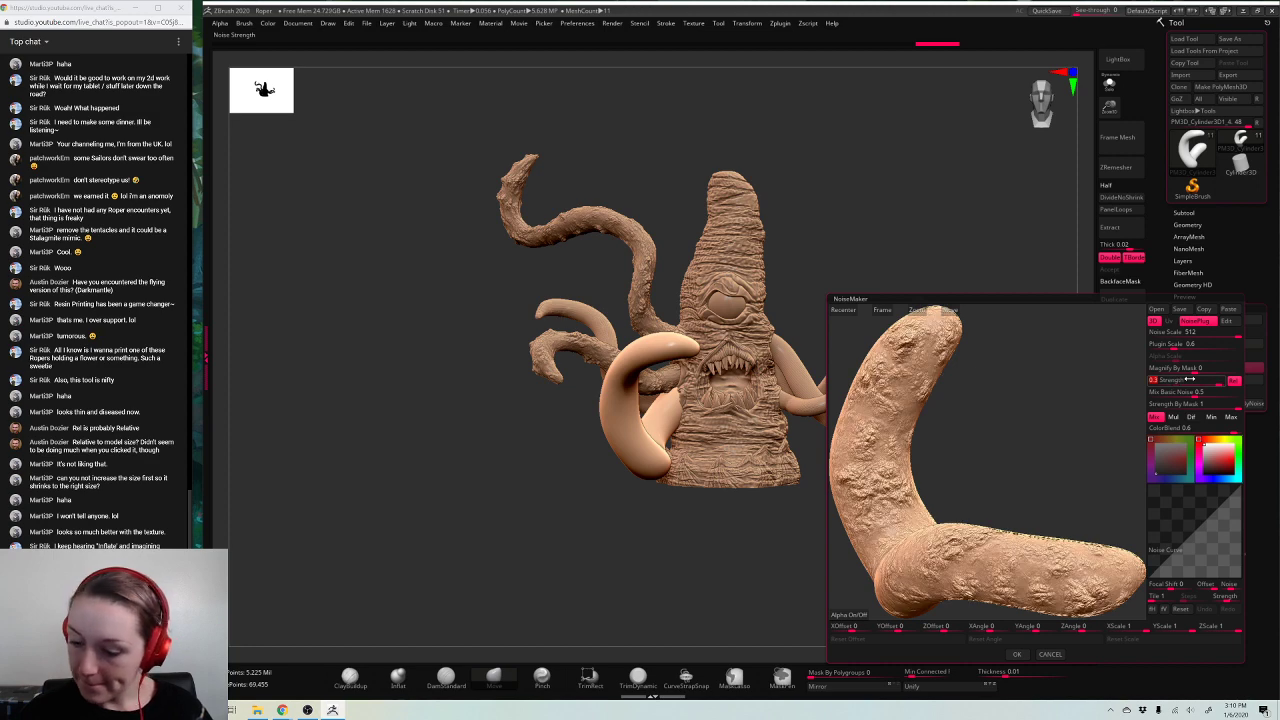
pyautogui.moveTo(1178, 344); pyautogui.dragTo(1175, 346)
pyautogui.write('.6')
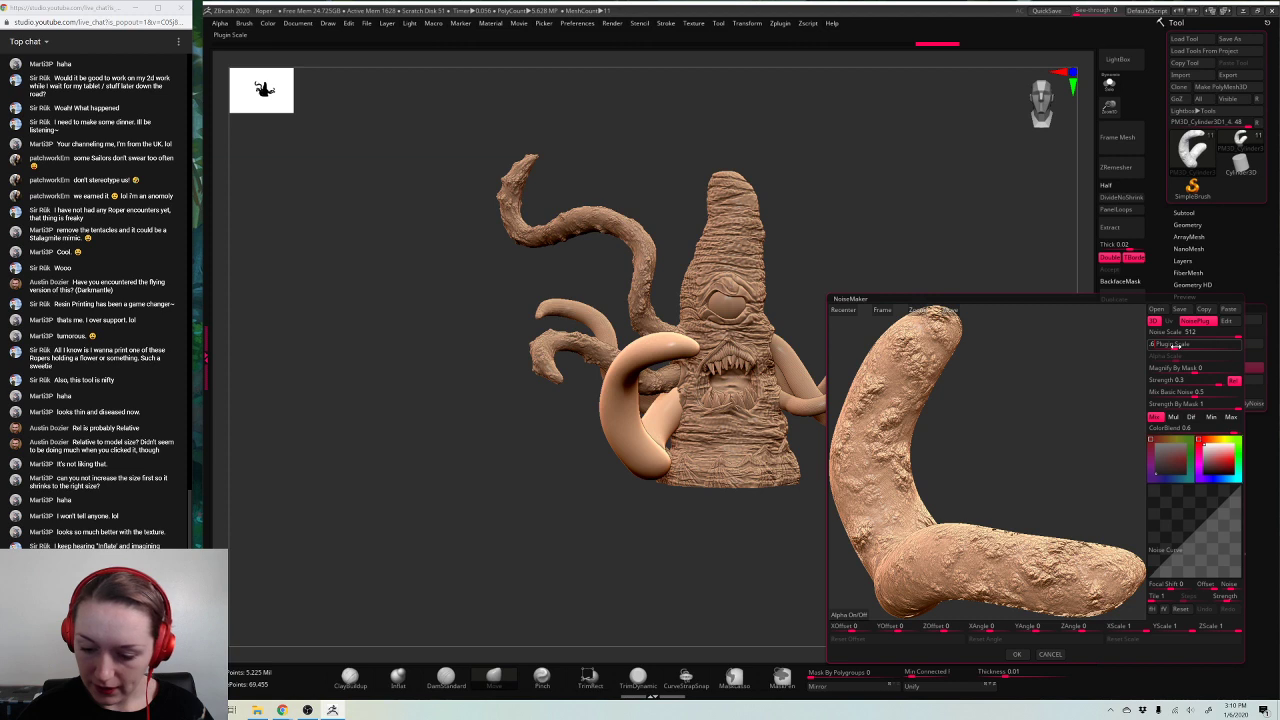
pyautogui.press('Return')
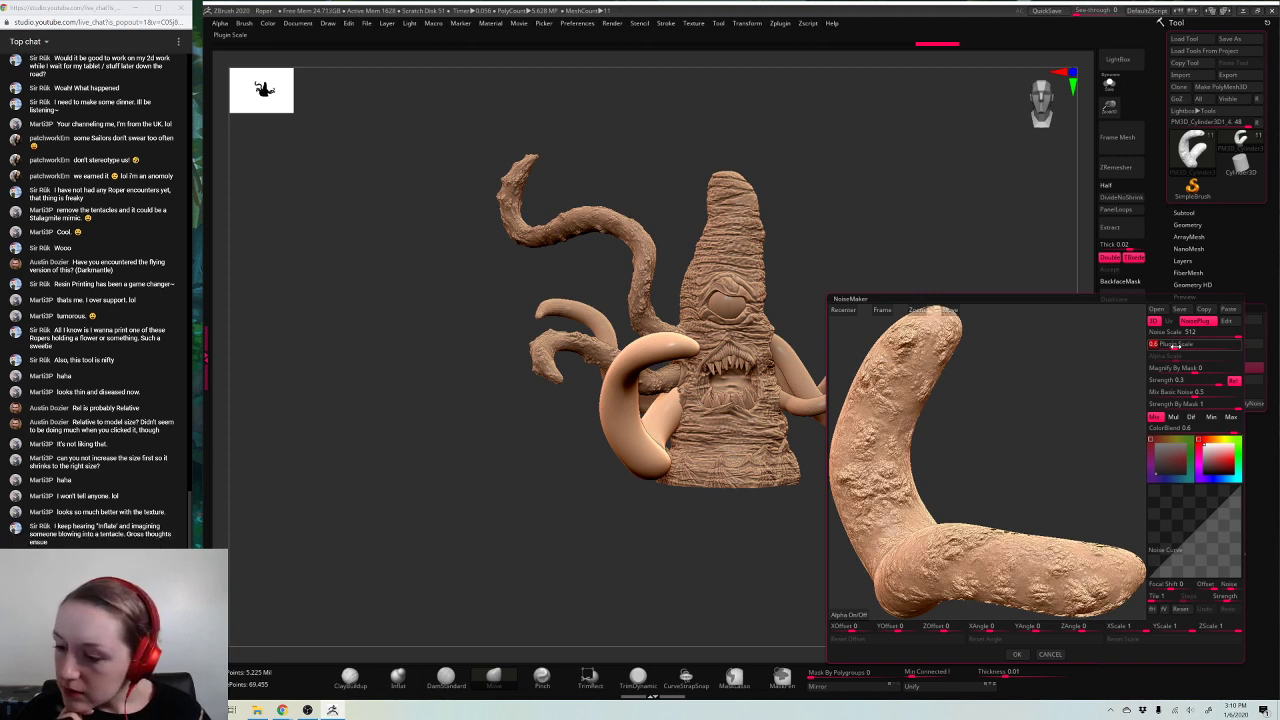
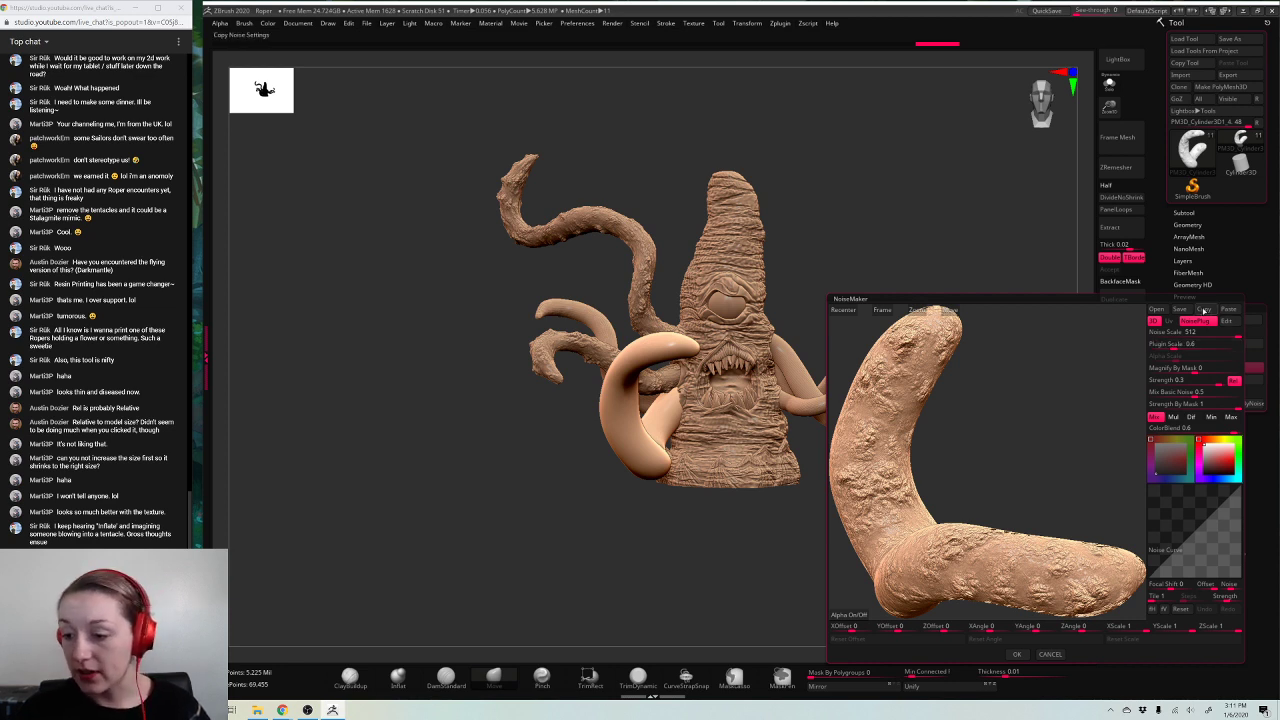
pyautogui.click(1017, 654)
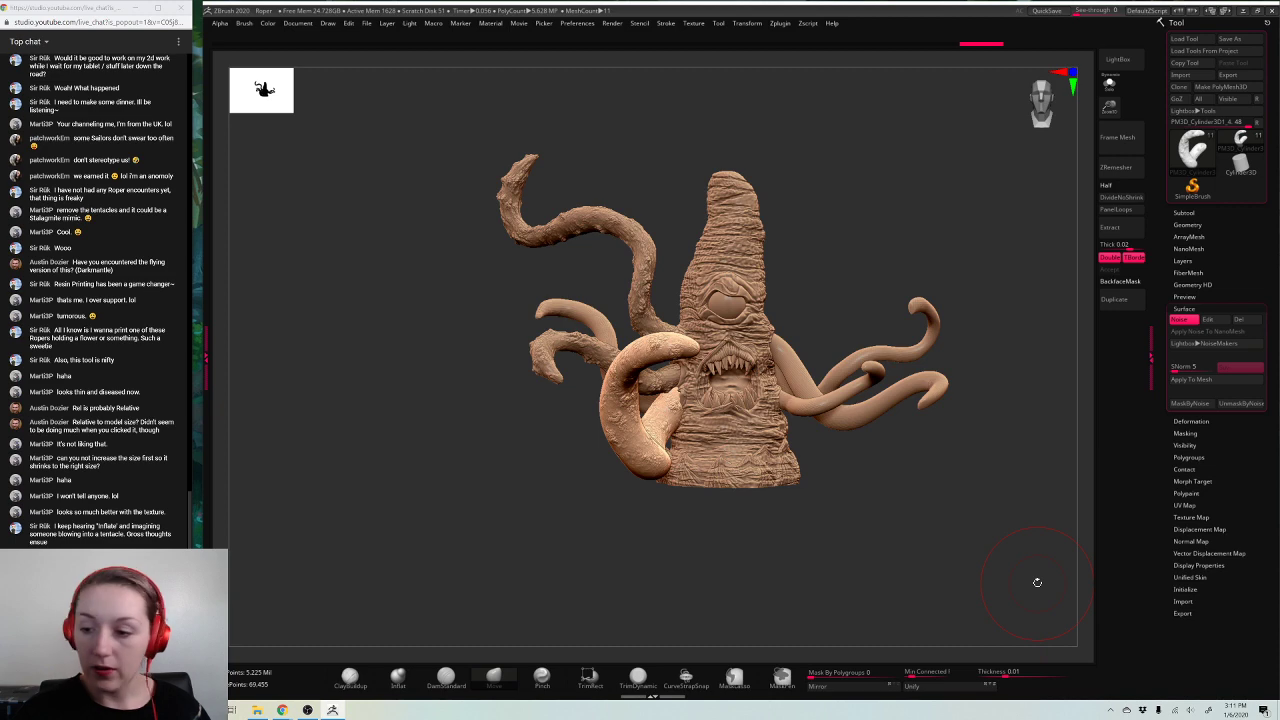
pyautogui.moveTo(985, 461)
pyautogui.mouseDown()
pyautogui.moveTo(949, 461)
pyautogui.moveTo(971, 443)
pyautogui.moveTo(965, 401)
pyautogui.mouseUp()
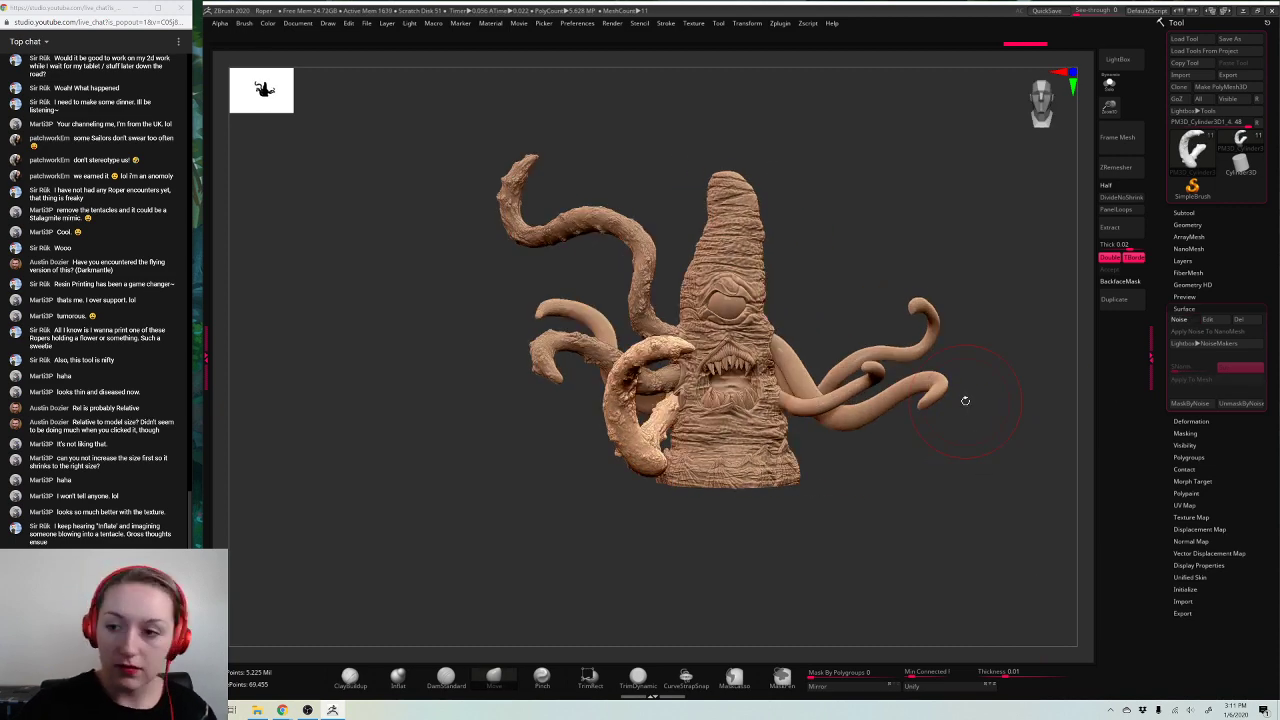
# Step: Move and rotate the textured tentacle so its base sits against the creature's body below the other tentacles
pyautogui.moveTo(1109, 107); pyautogui.dragTo(1110, 150)
pyautogui.press('w')
pyautogui.moveTo(672, 408); pyautogui.dragTo(684, 400)
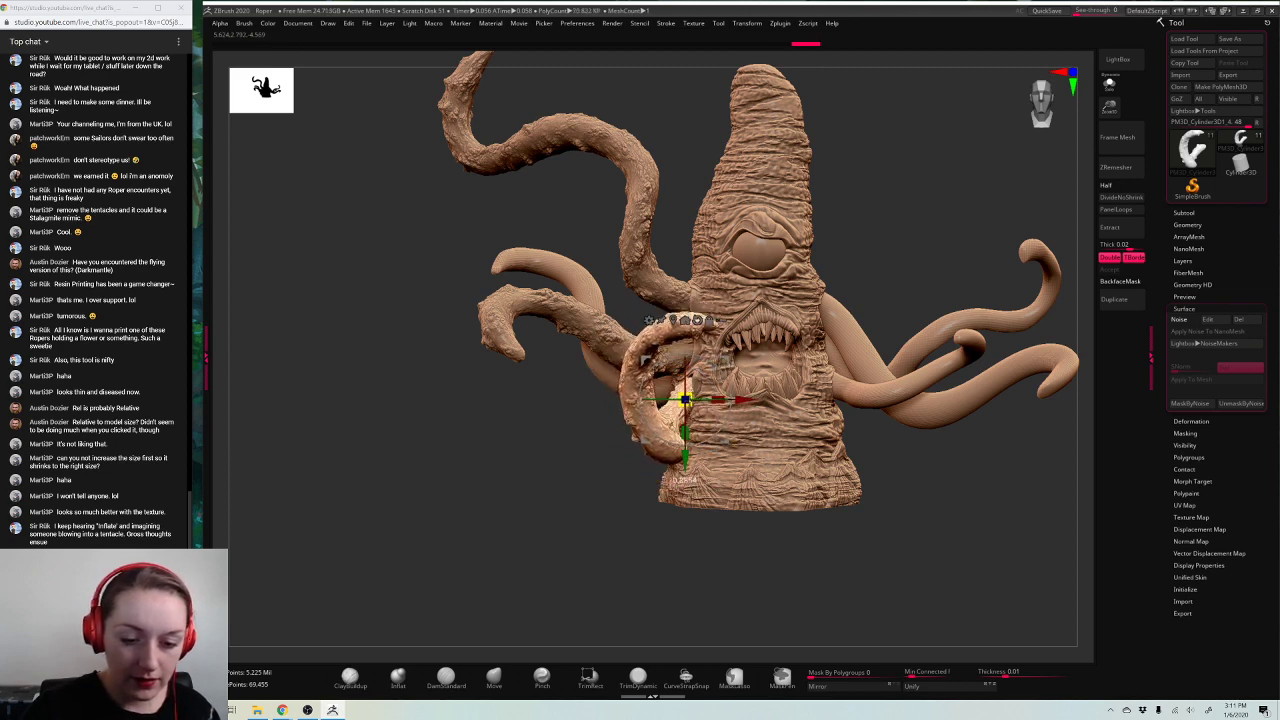
pyautogui.moveTo(925, 238); pyautogui.dragTo(1045, 180)
pyautogui.moveTo(724, 364); pyautogui.dragTo(730, 357)
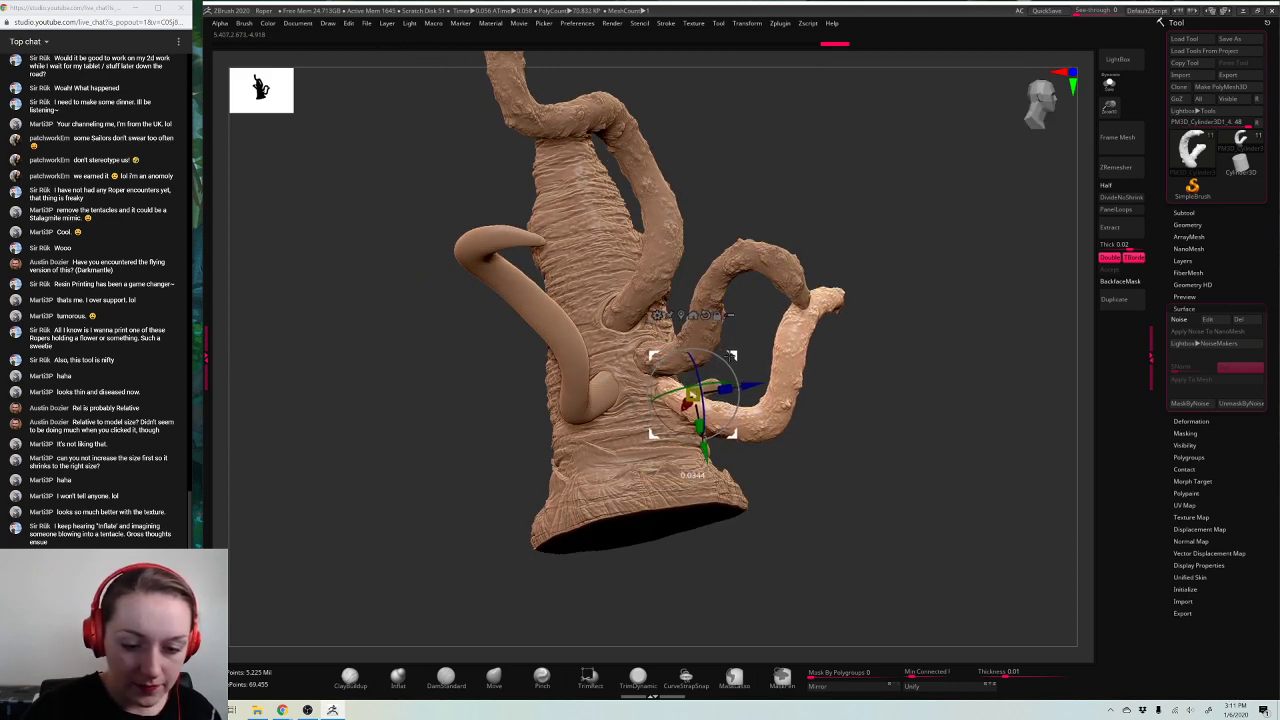
pyautogui.moveTo(1050, 262); pyautogui.dragTo(977, 280)
pyautogui.rightClick(902, 354)
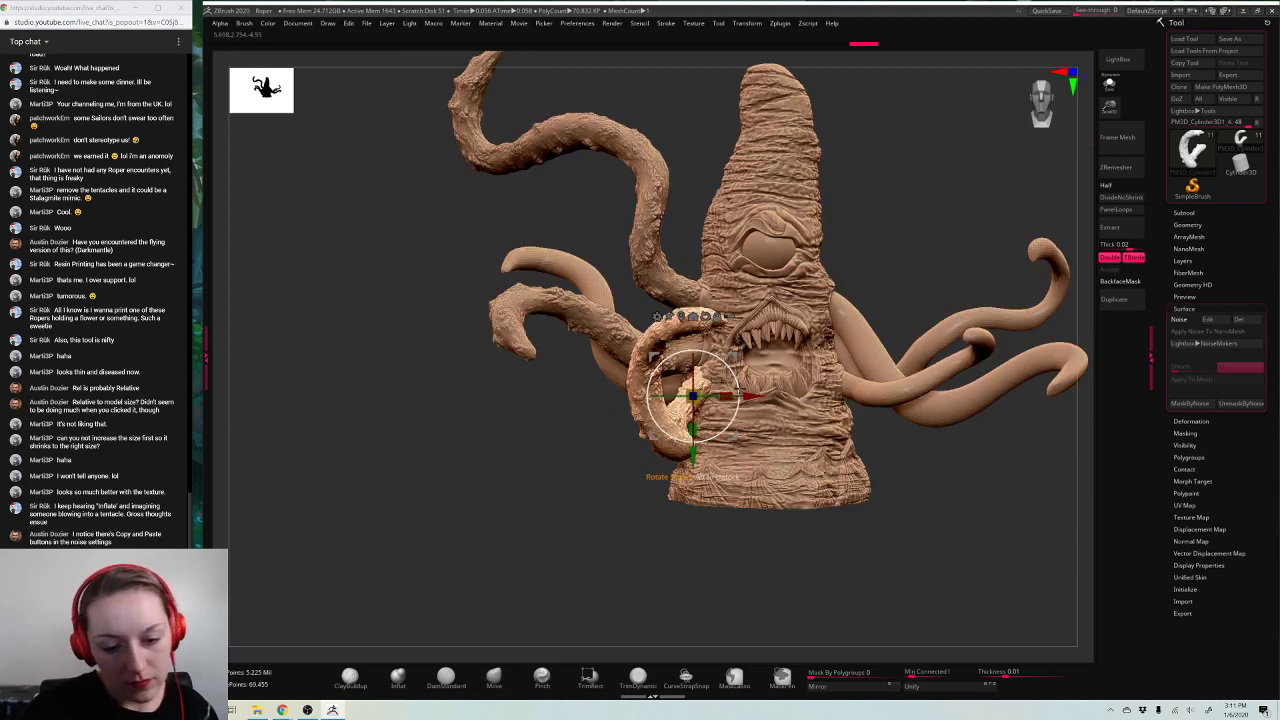
pyautogui.moveTo(693, 396); pyautogui.dragTo(684, 428)
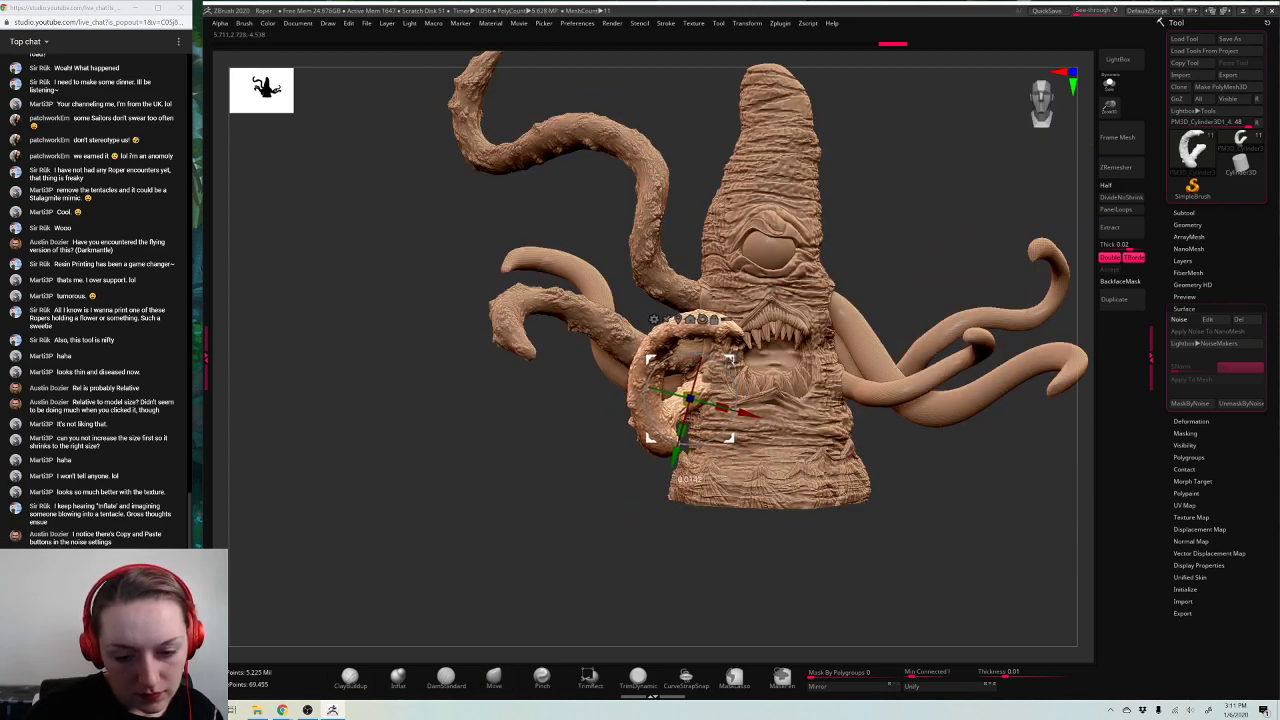
pyautogui.press('q')
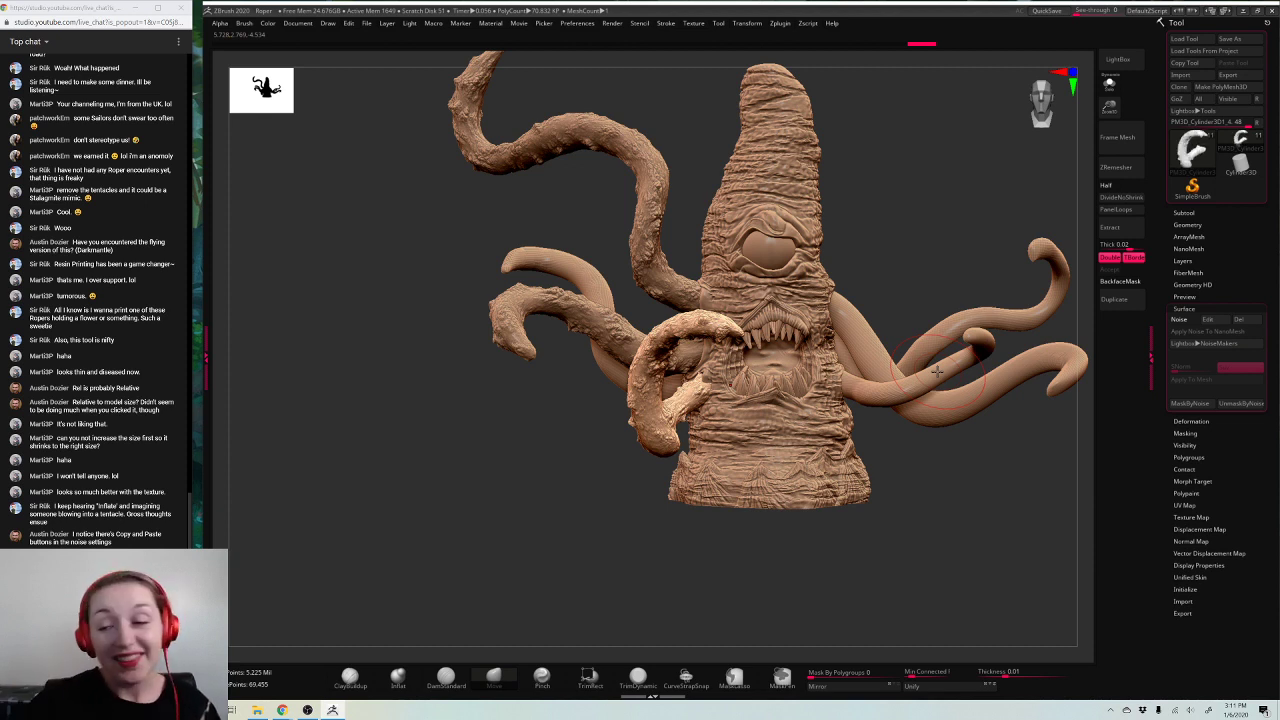
# Step: Make the creature's body the active subtool
pyautogui.keyDown('alt'); pyautogui.click(780, 412); pyautogui.keyUp('alt')
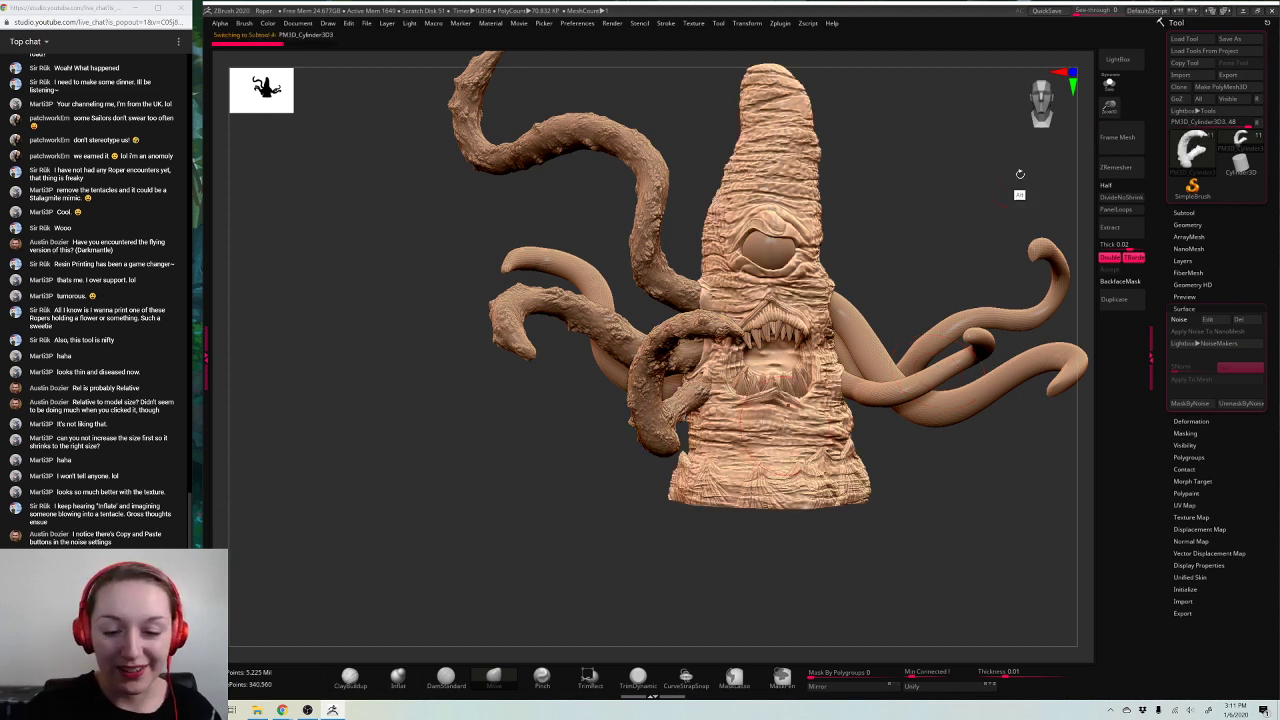
# Step: Reduce the brush size and use the Move brush to pull the body's skin around the base of the lowest textured tentacle
pyautogui.keyDown('alt'); pyautogui.moveTo(1020, 174); pyautogui.dragTo(954, 249); pyautogui.keyUp('alt')
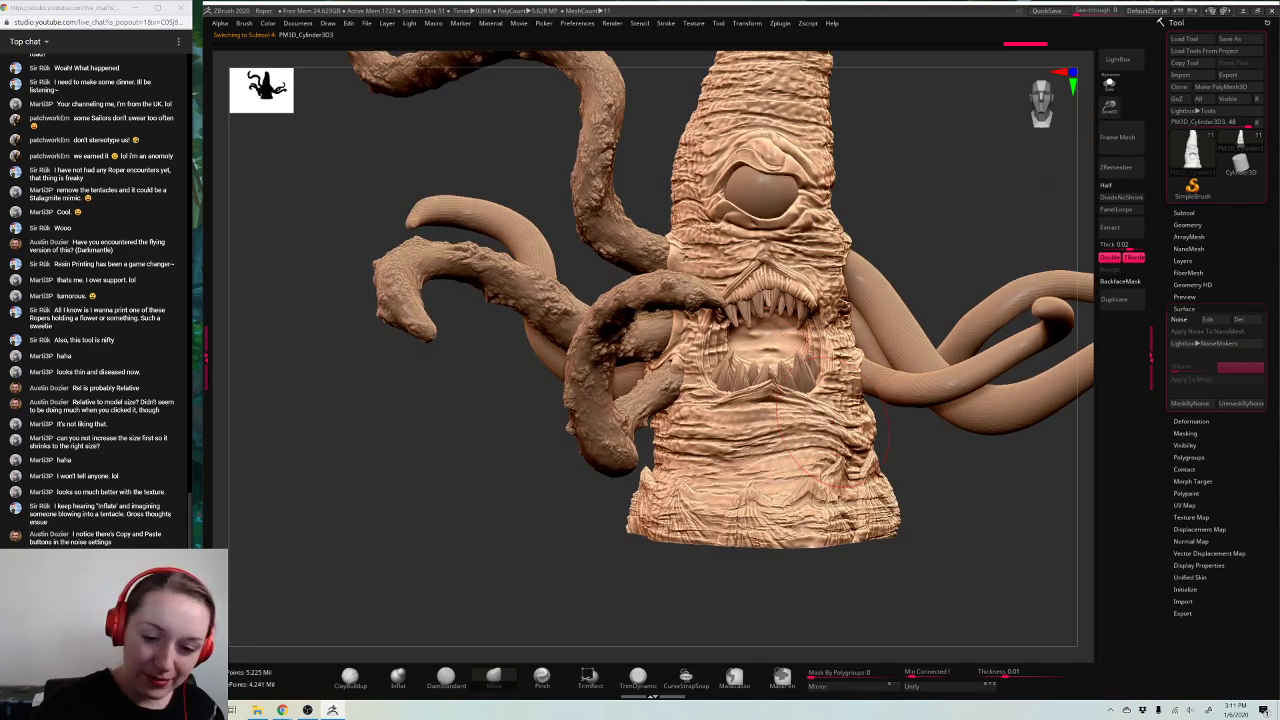
pyautogui.moveTo(866, 262); pyautogui.dragTo(883, 274)
pyautogui.hotkey('ctrl', 'z')
pyautogui.moveTo(999, 205); pyautogui.dragTo(1011, 205)
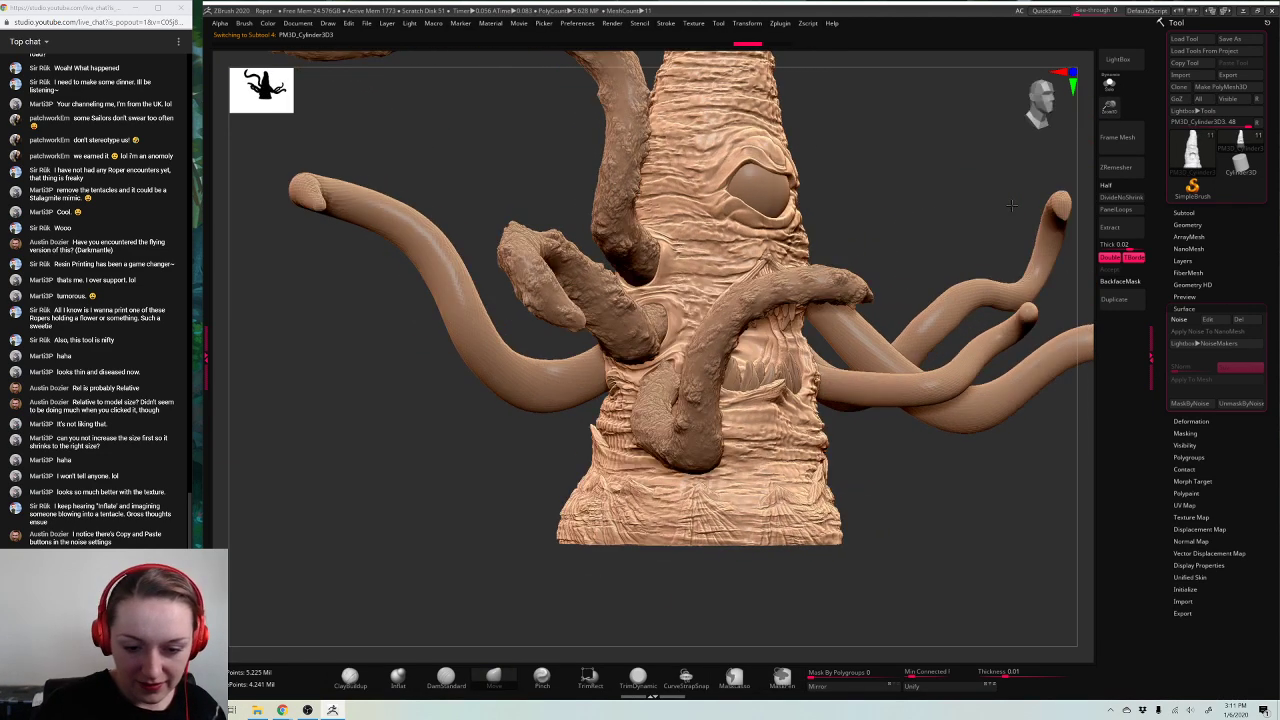
pyautogui.press('space')
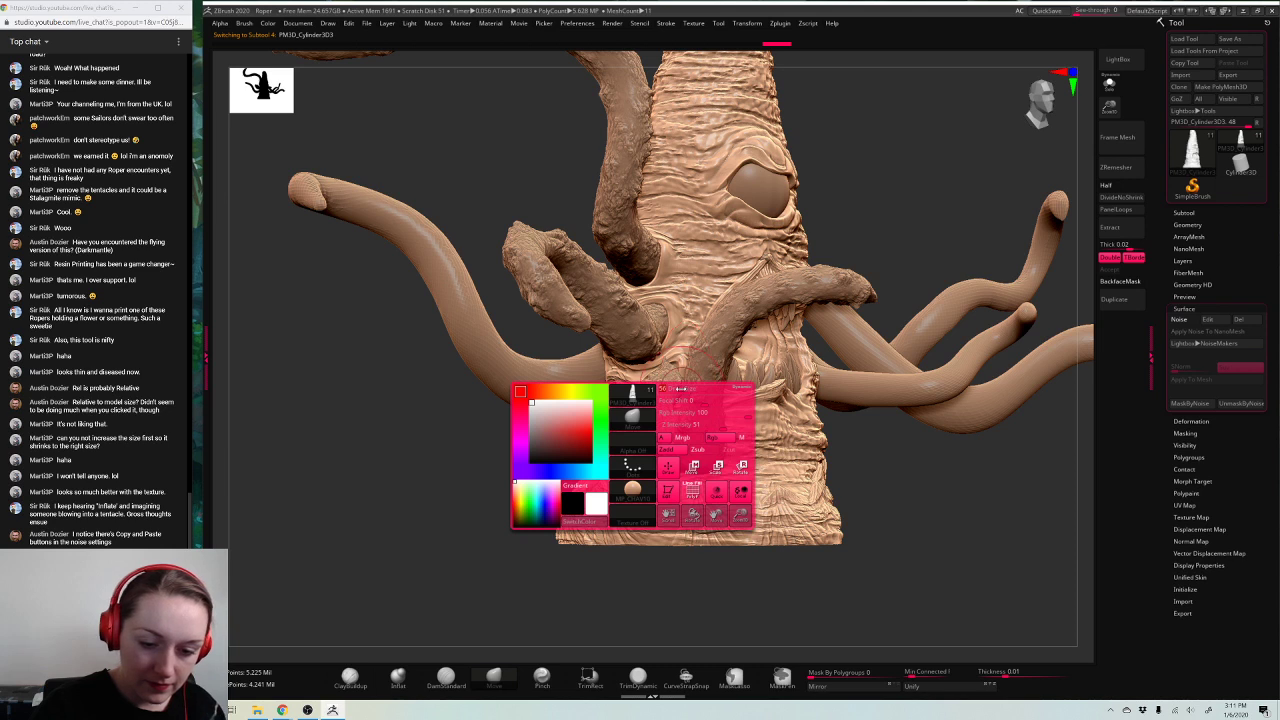
pyautogui.hotkey('ctrl', 'z')
pyautogui.moveTo(692, 404)
pyautogui.mouseDown()
pyautogui.moveTo(678, 370)
pyautogui.moveTo(662, 370)
pyautogui.moveTo(666, 350)
pyautogui.mouseUp()
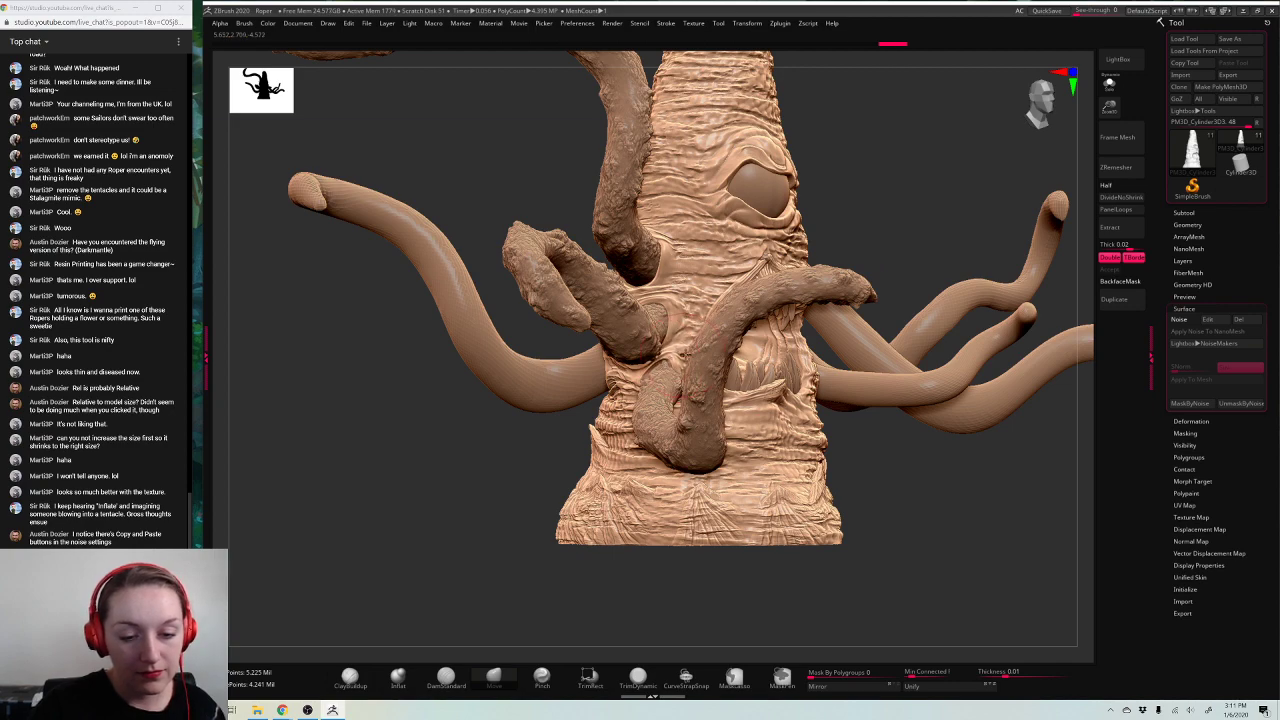
pyautogui.moveTo(906, 209); pyautogui.dragTo(1030, 150)
pyautogui.moveTo(656, 384); pyautogui.dragTo(650, 394)
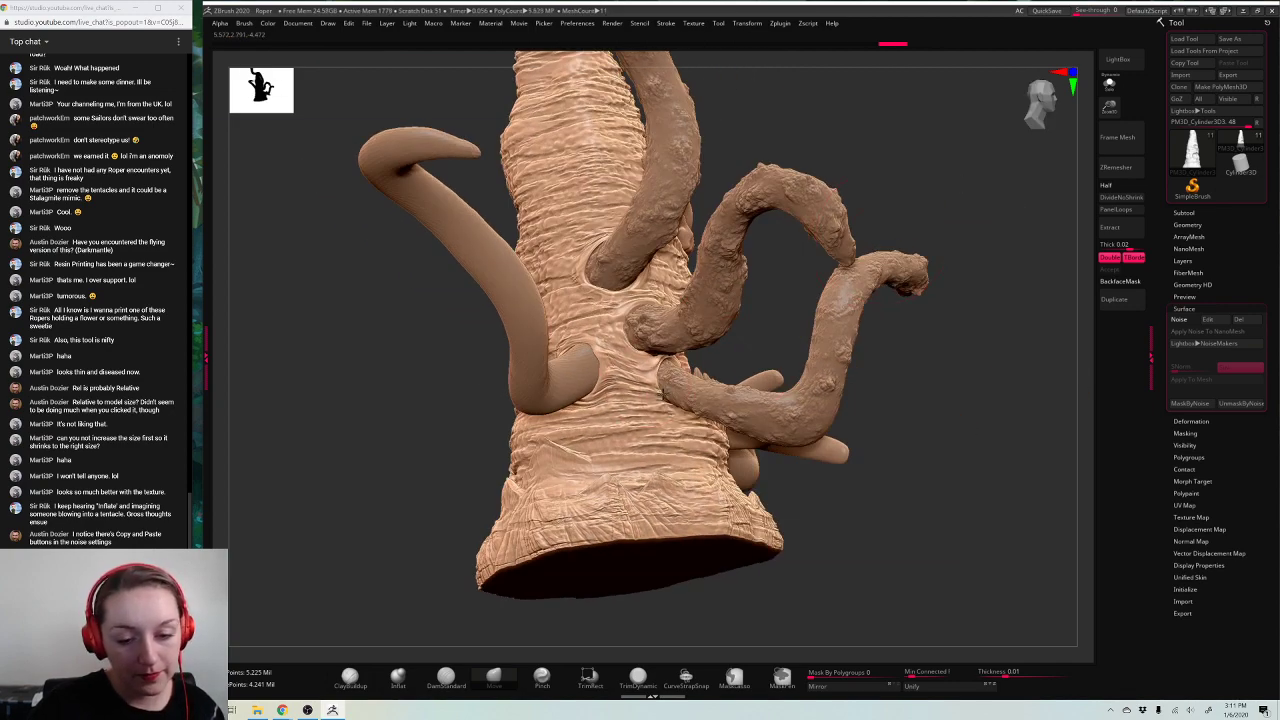
# Step: Shape the body's raised socket around the front and rear of the lowest textured tentacle's base with the Move brush
pyautogui.moveTo(980, 340); pyautogui.dragTo(900, 362)
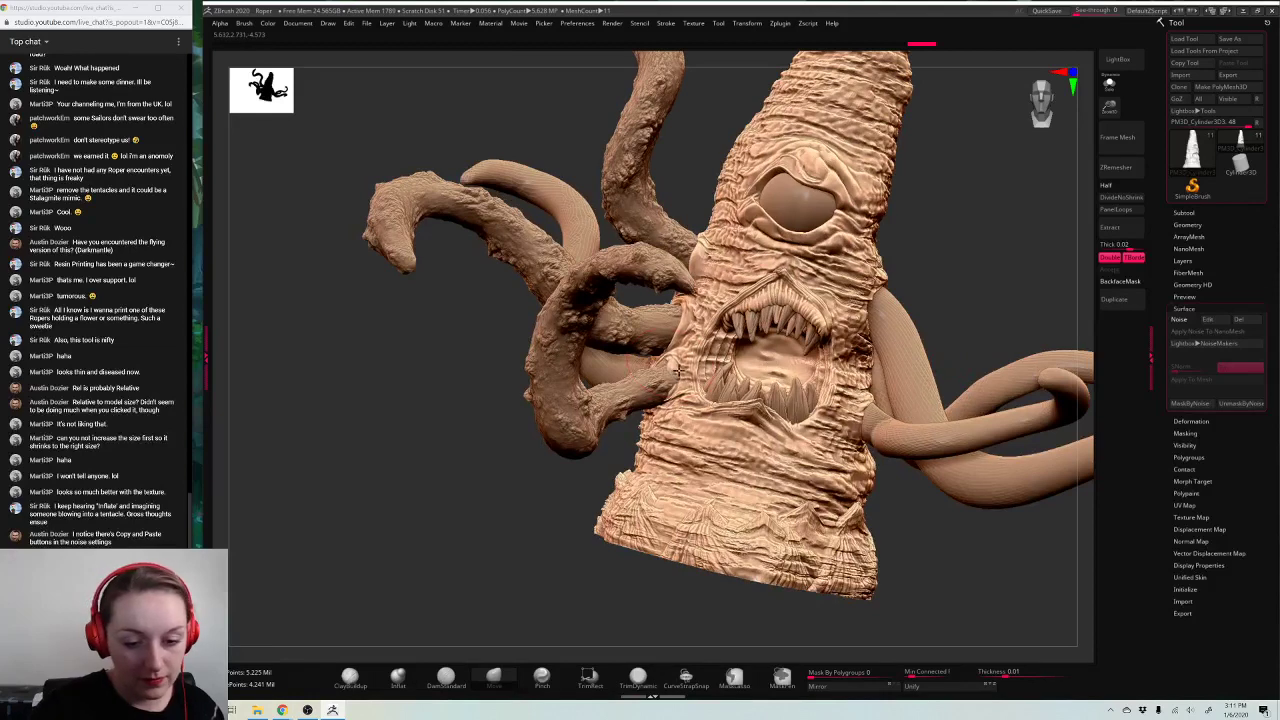
pyautogui.moveTo(676, 368); pyautogui.dragTo(675, 360)
pyautogui.moveTo(1003, 259); pyautogui.dragTo(1075, 264)
pyautogui.moveTo(688, 378); pyautogui.dragTo(692, 372)
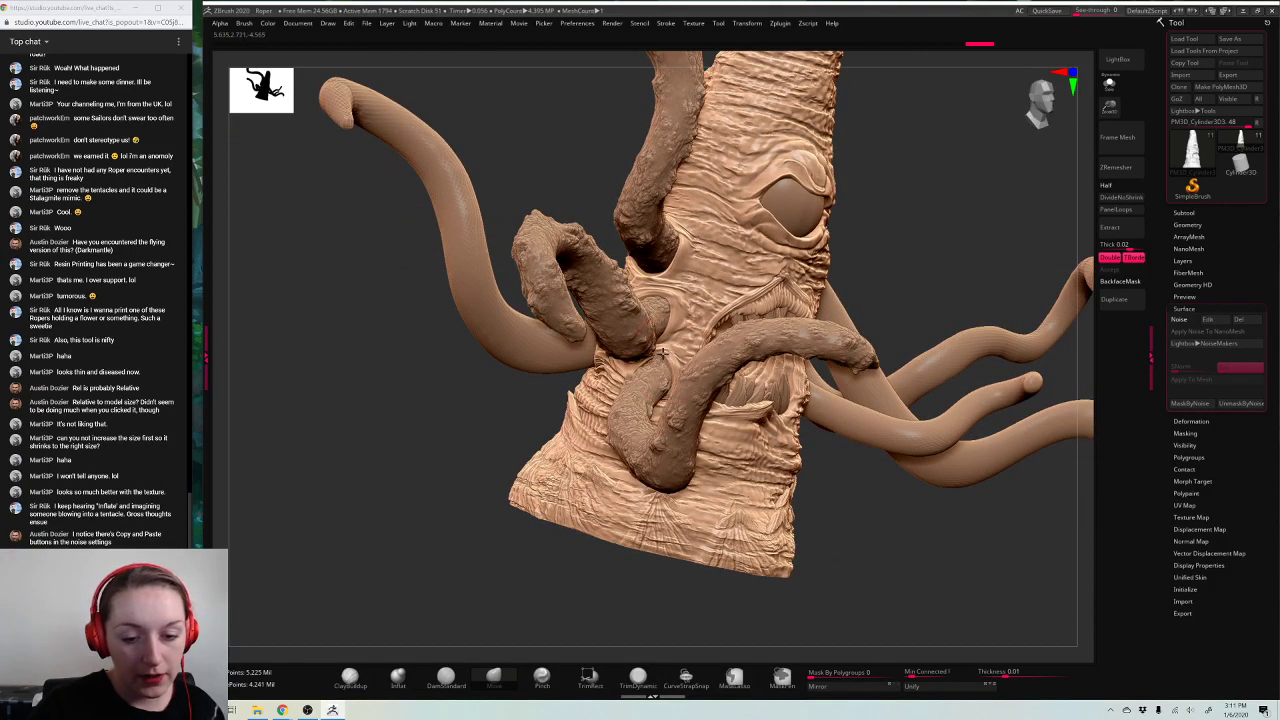
pyautogui.moveTo(830, 270); pyautogui.dragTo(840, 263)
pyautogui.moveTo(1015, 238)
pyautogui.mouseDown()
pyautogui.moveTo(1032, 183)
pyautogui.moveTo(662, 418)
pyautogui.mouseUp()
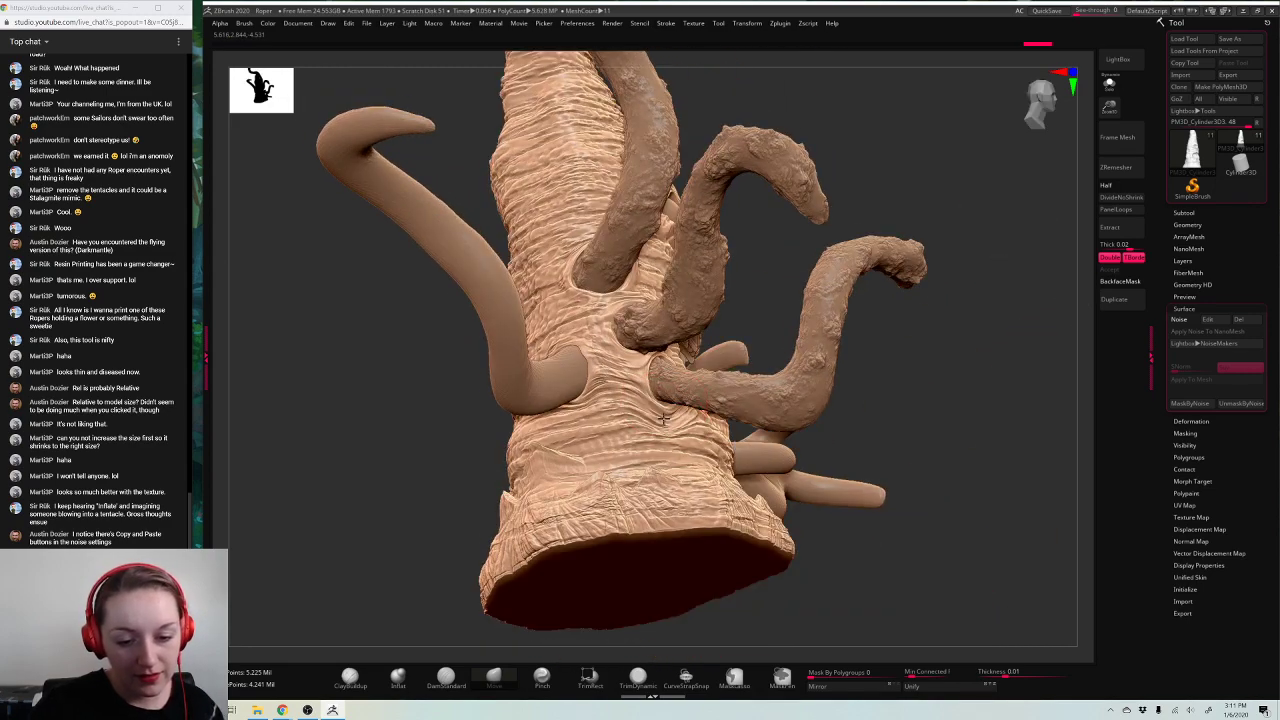
pyautogui.moveTo(929, 371); pyautogui.dragTo(652, 366)
pyautogui.moveTo(1043, 237); pyautogui.dragTo(983, 286)
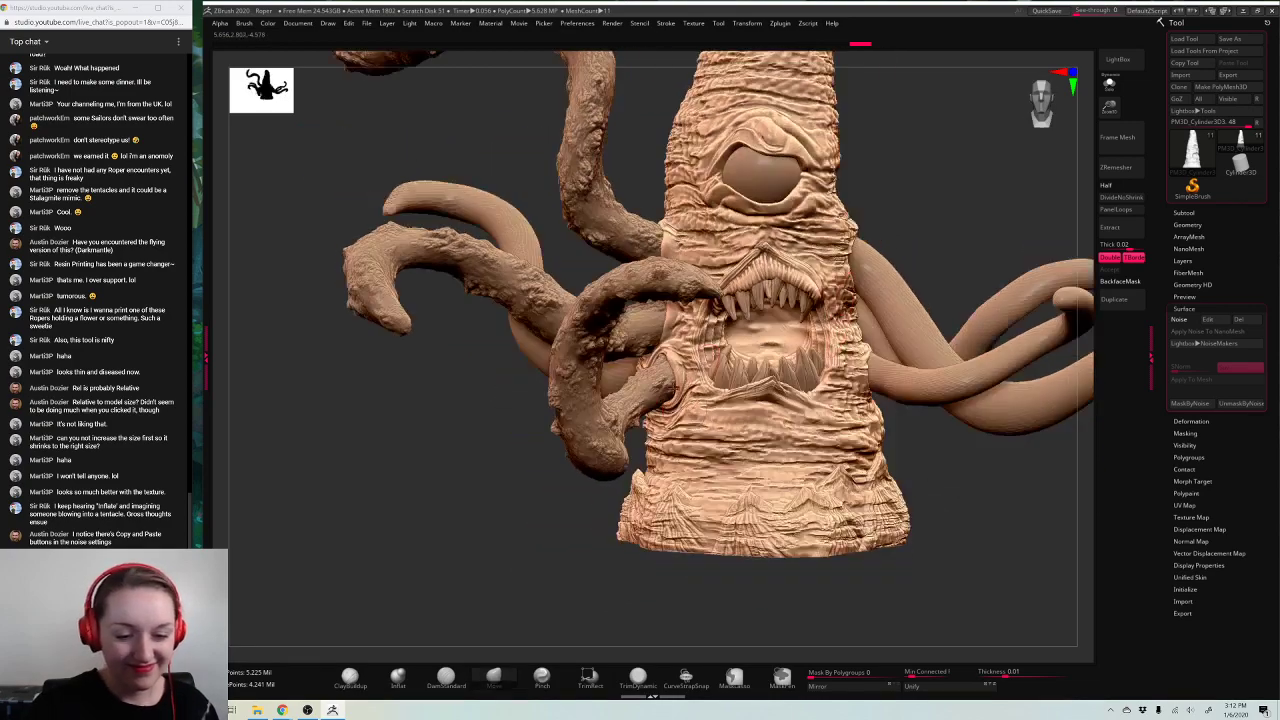
# Step: Make the lowest textured tentacle the active subtool and tighten its lower bend with the Pinch brush
pyautogui.keyDown('alt'); pyautogui.click(659, 385); pyautogui.keyUp('alt')
pyautogui.press('space')
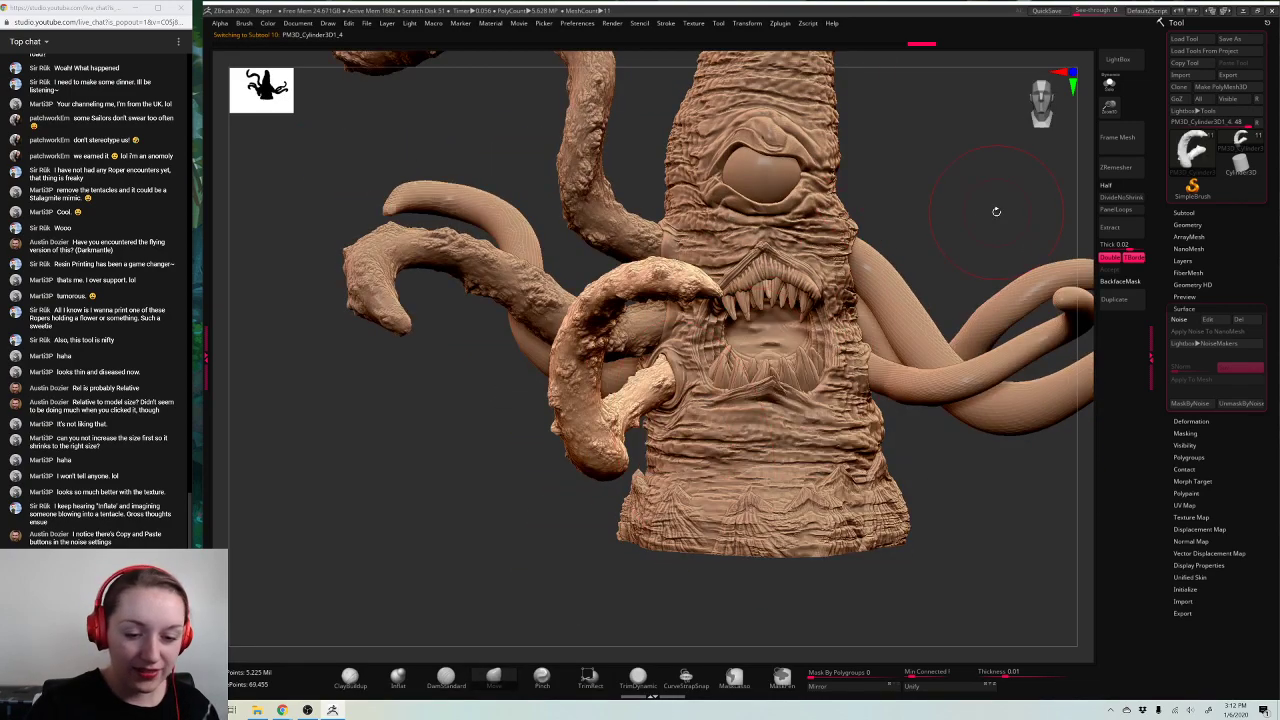
pyautogui.moveTo(994, 209)
pyautogui.mouseDown()
pyautogui.moveTo(963, 214)
pyautogui.moveTo(881, 277)
pyautogui.mouseUp()
pyautogui.click(541, 677)
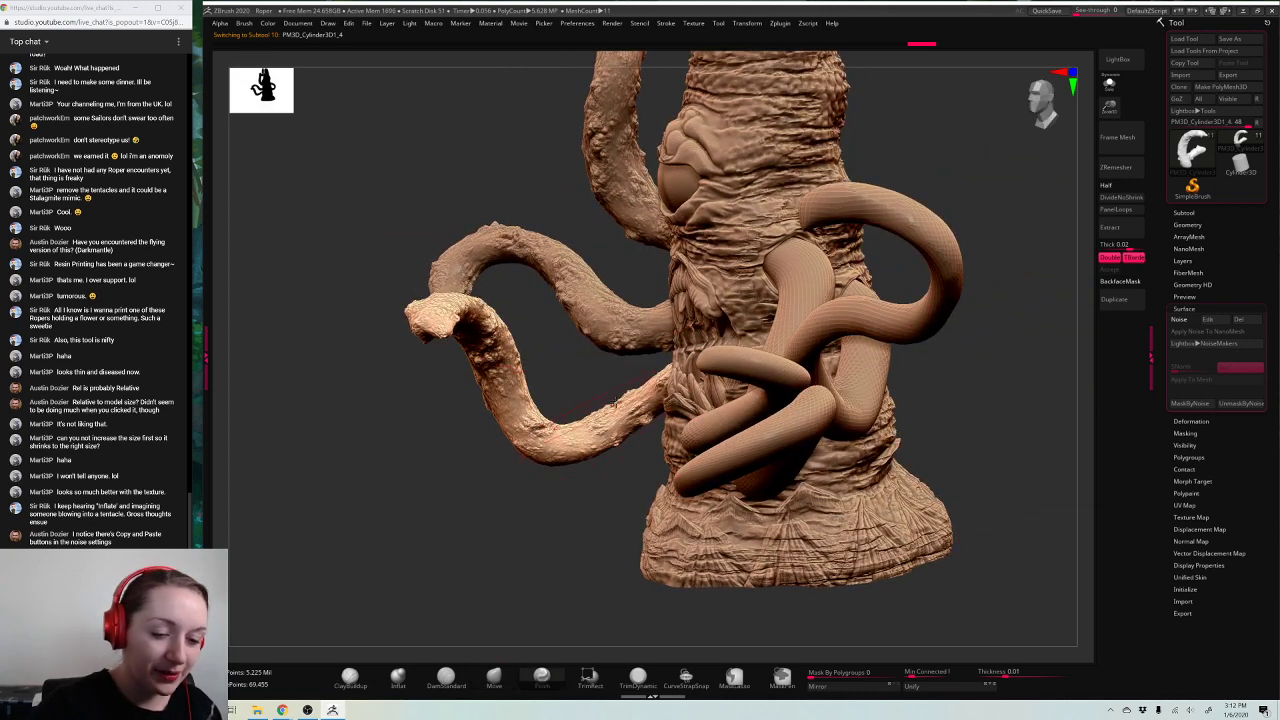
pyautogui.moveTo(532, 450); pyautogui.dragTo(586, 440)
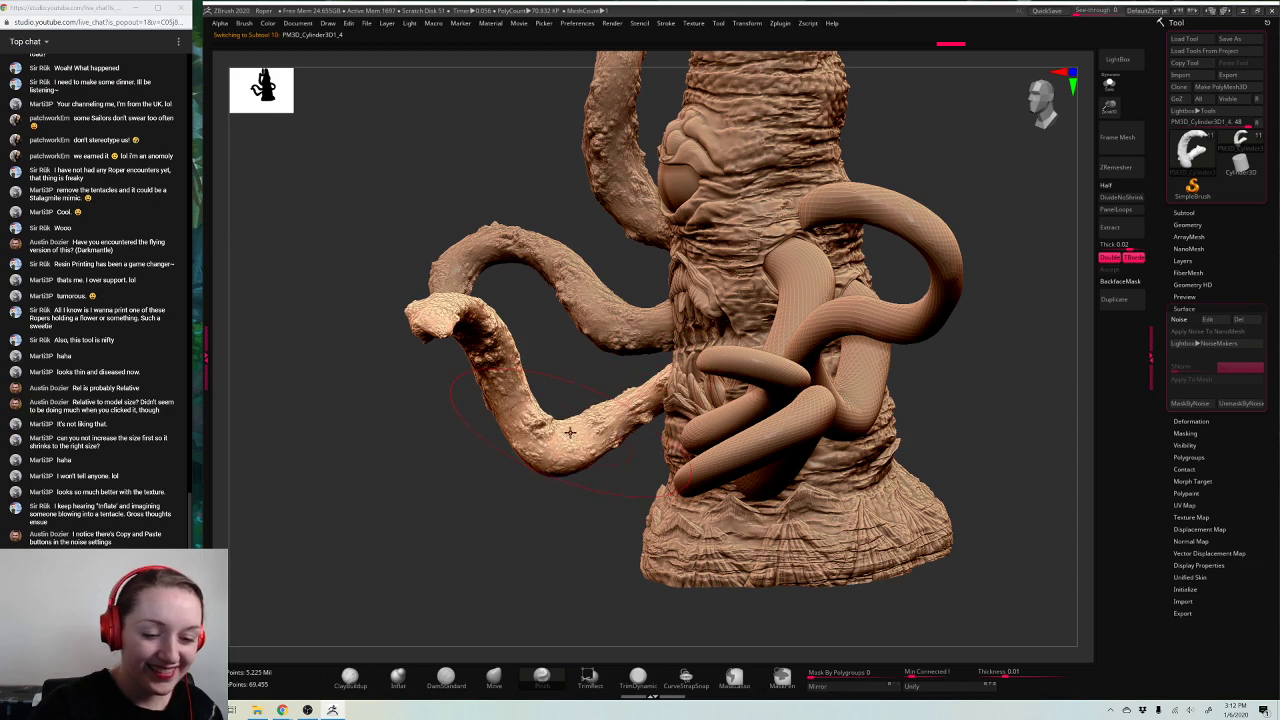
pyautogui.moveTo(548, 500); pyautogui.dragTo(520, 360)
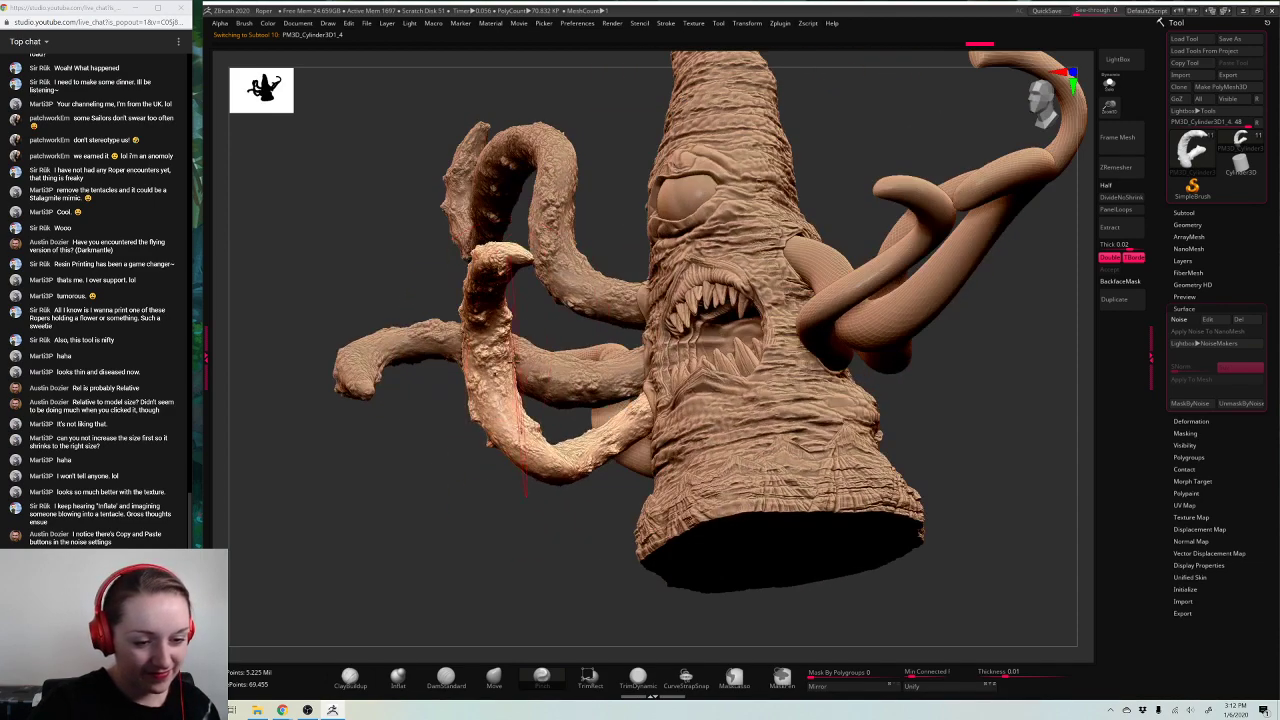
pyautogui.moveTo(921, 160); pyautogui.dragTo(945, 395)
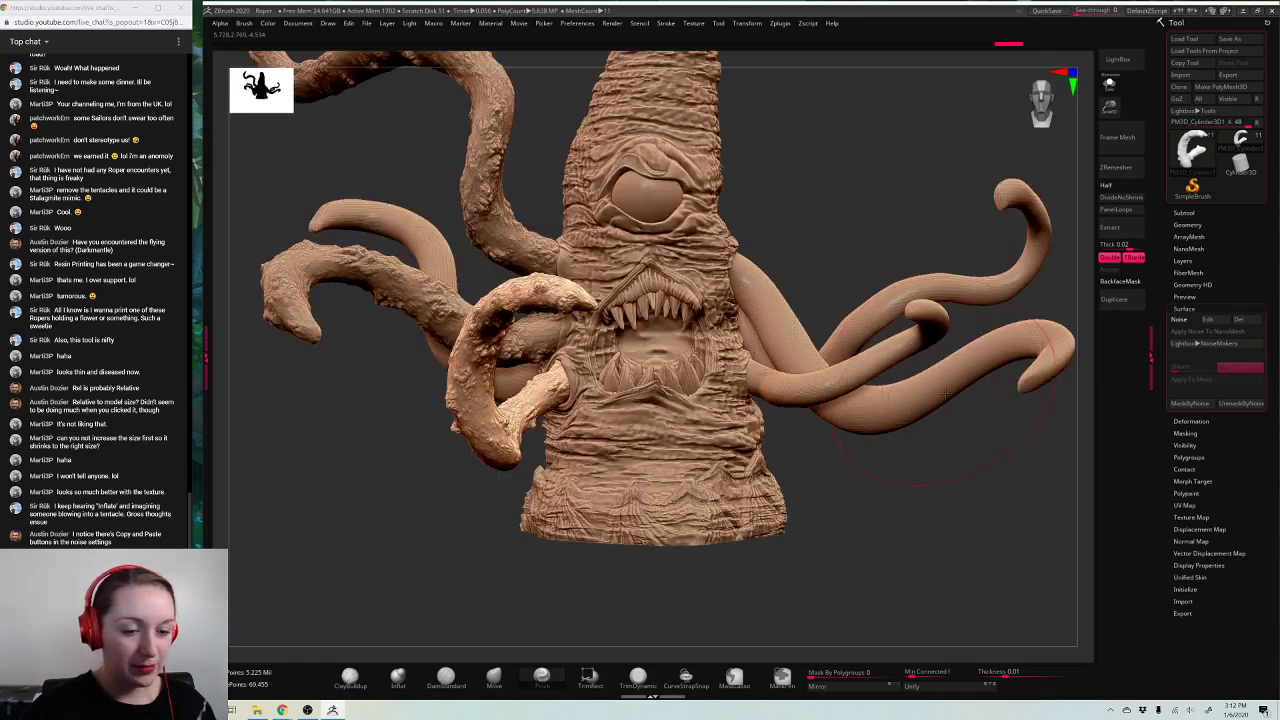
# Step: Resize the Move brush and reshape the lower bend of the active textured tentacle
pyautogui.click(493, 677)
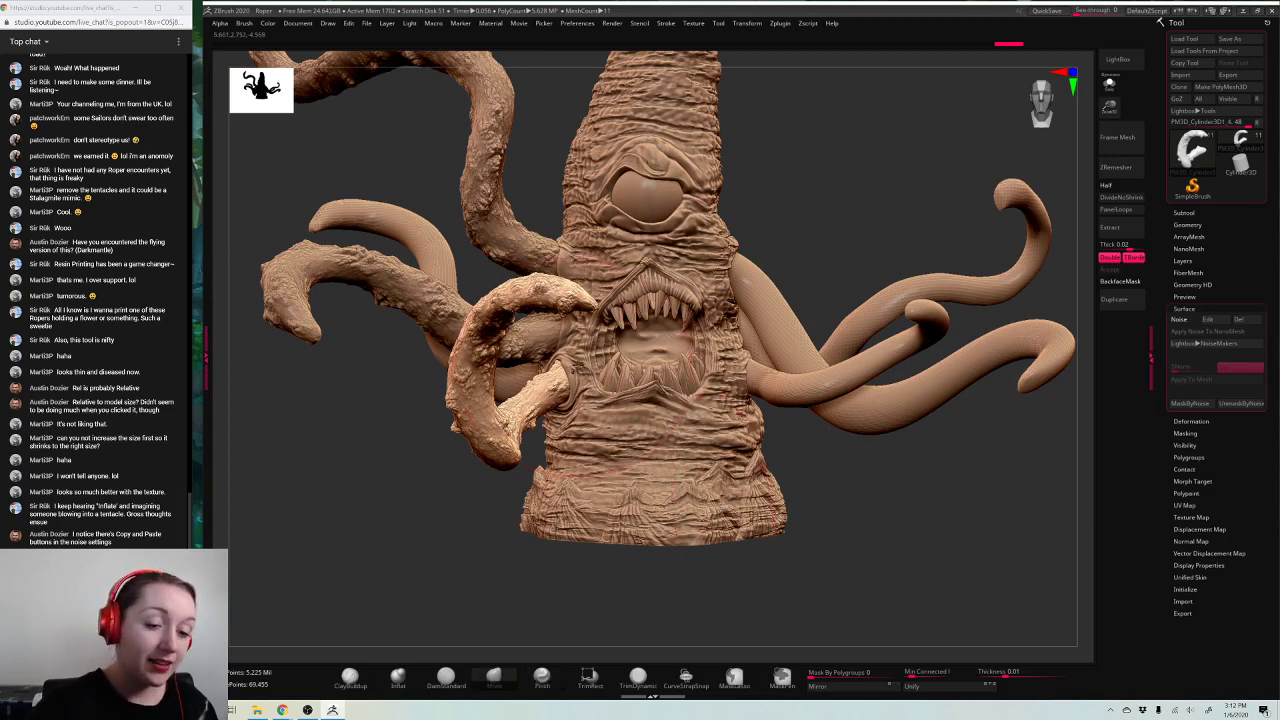
pyautogui.moveTo(880, 458)
pyautogui.mouseDown()
pyautogui.moveTo(853, 465)
pyautogui.moveTo(951, 397)
pyautogui.moveTo(940, 366)
pyautogui.mouseUp()
pyautogui.press('space')
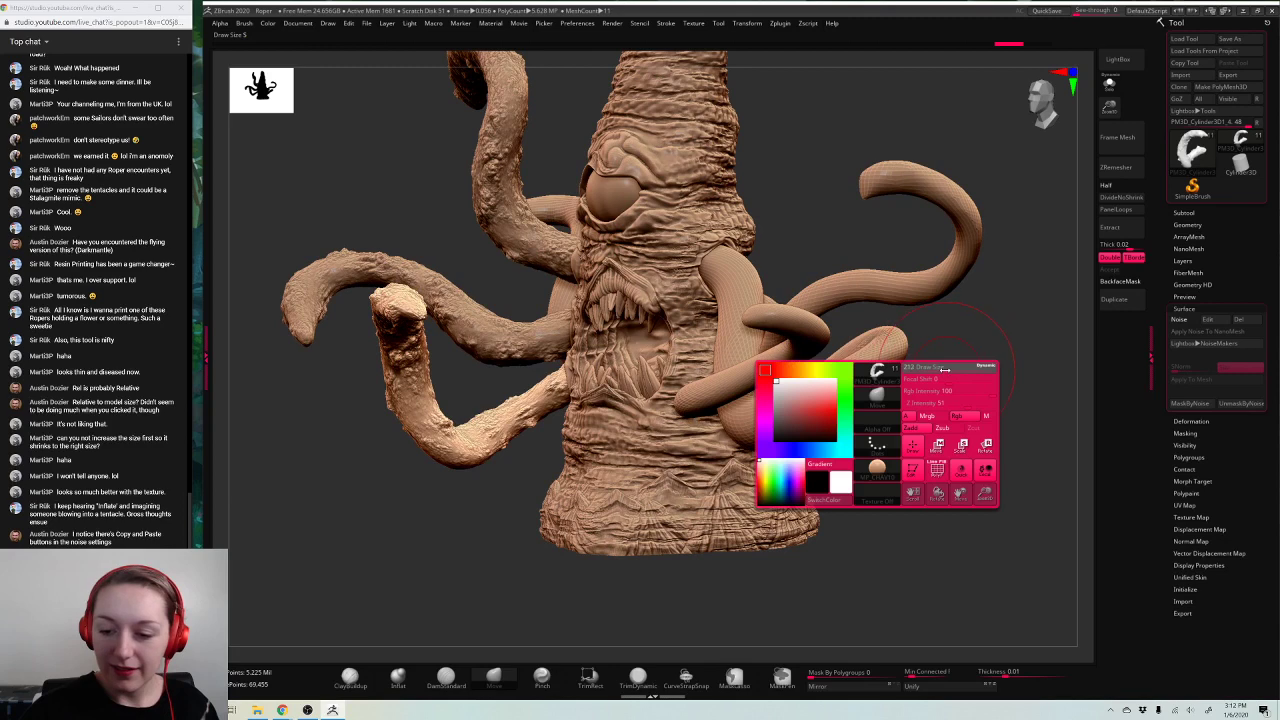
pyautogui.click(494, 430)
pyautogui.press('space')
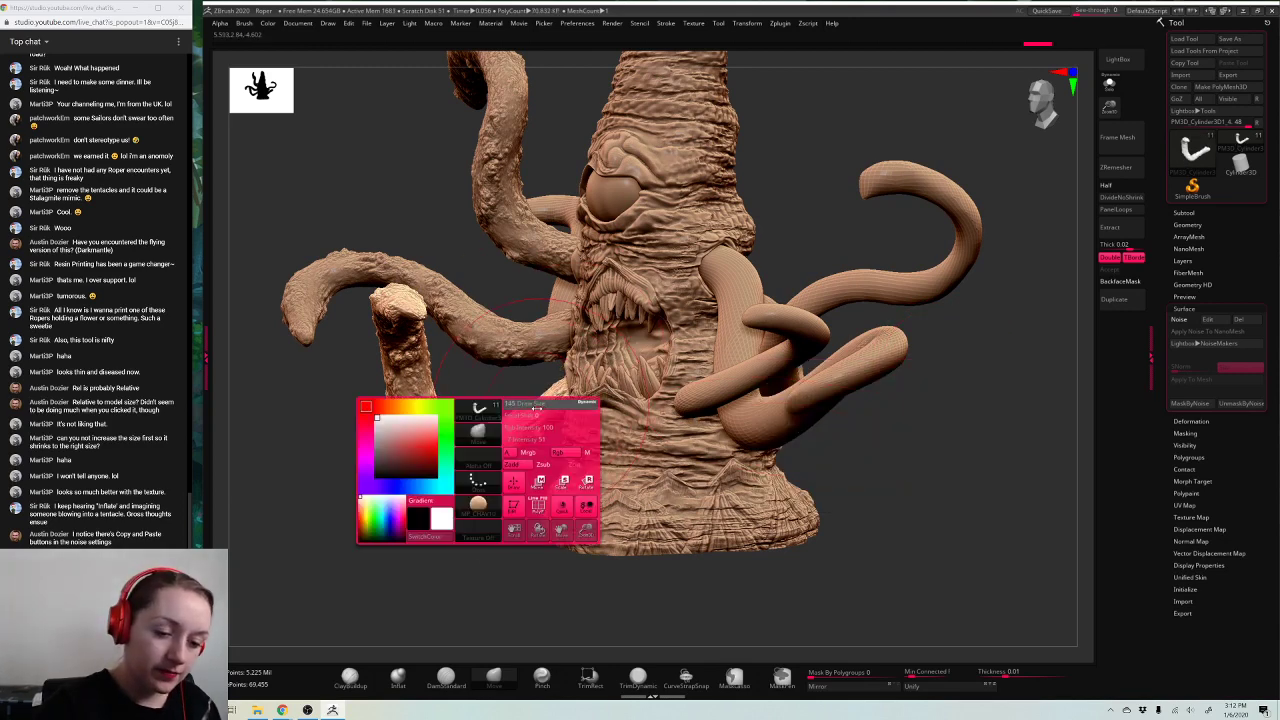
pyautogui.hotkey('ctrl', 'z')
pyautogui.moveTo(534, 408); pyautogui.dragTo(509, 387)
pyautogui.moveTo(460, 520); pyautogui.dragTo(700, 475)
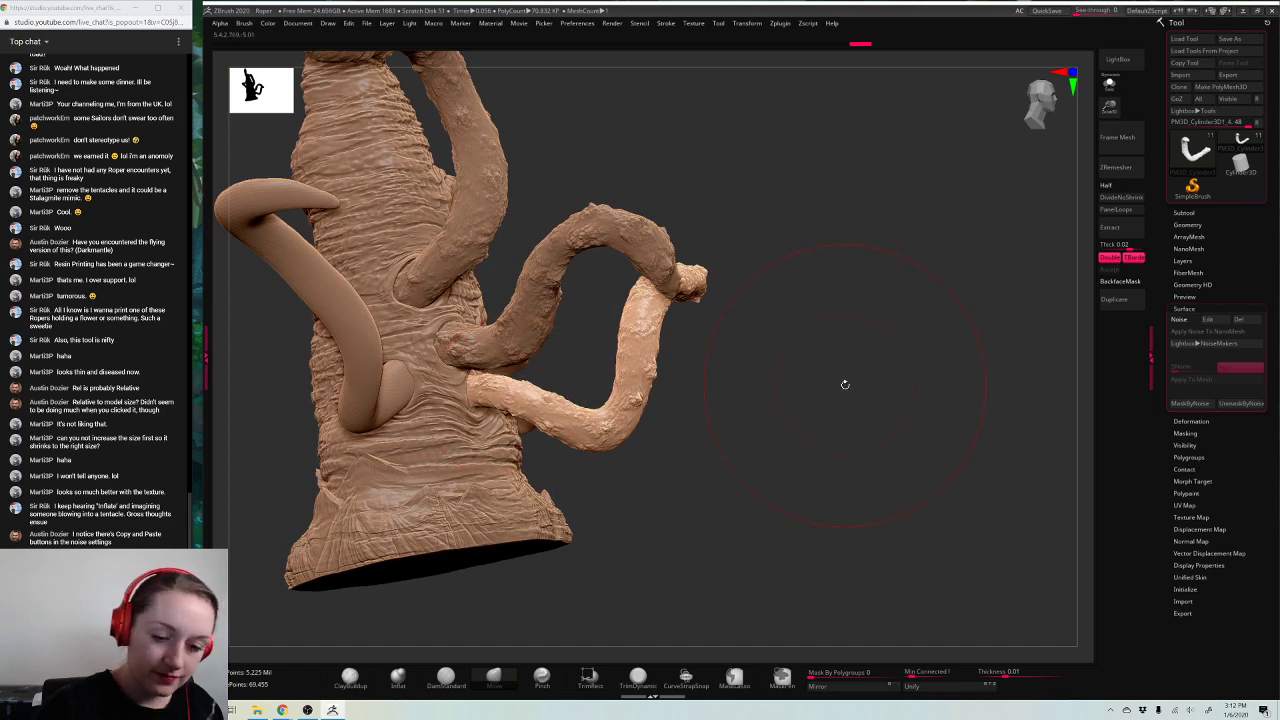
pyautogui.moveTo(843, 380); pyautogui.dragTo(821, 401)
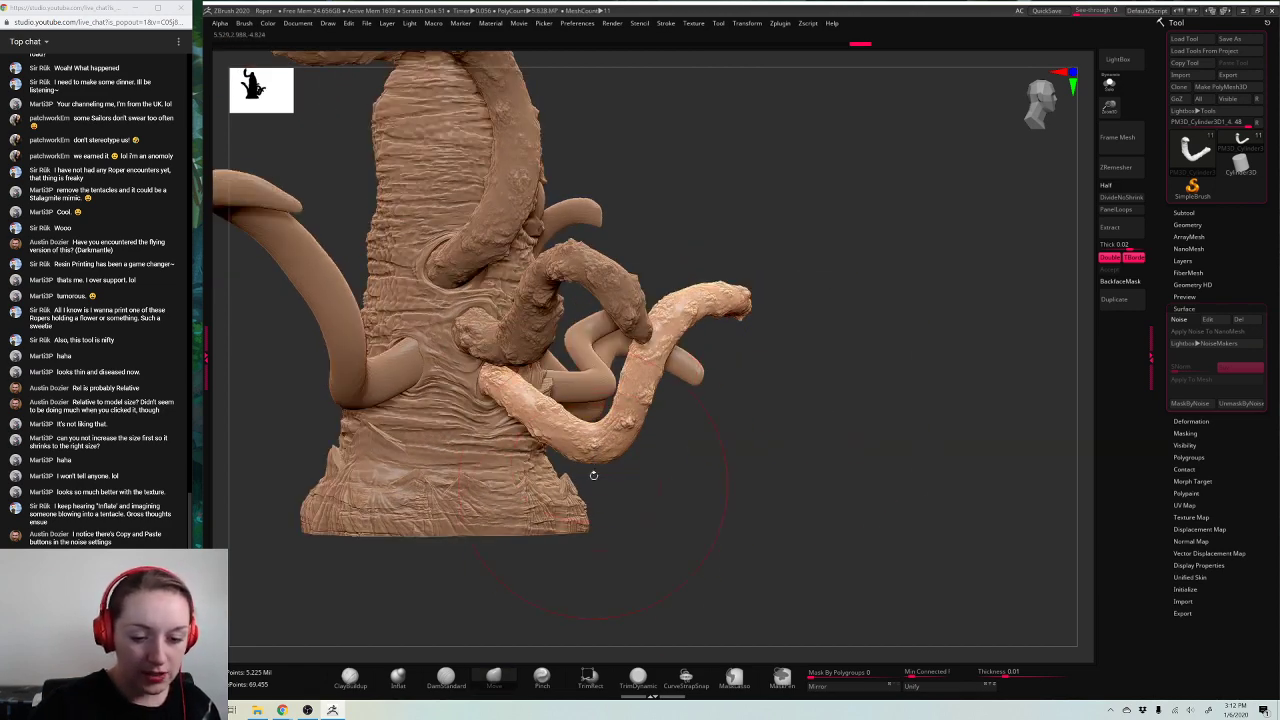
# Step: Refine the active tentacle's outward curve and curled end with the Move brush
pyautogui.moveTo(863, 260); pyautogui.dragTo(784, 276)
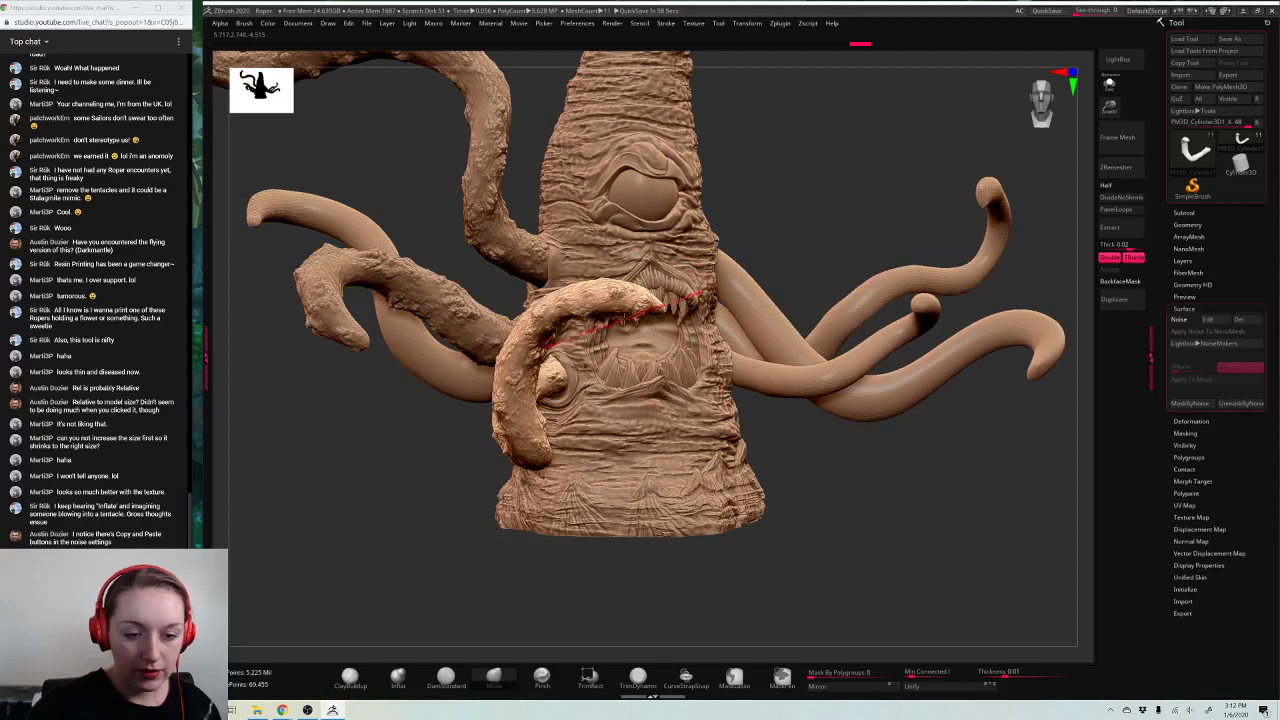
pyautogui.moveTo(664, 567); pyautogui.dragTo(493, 405)
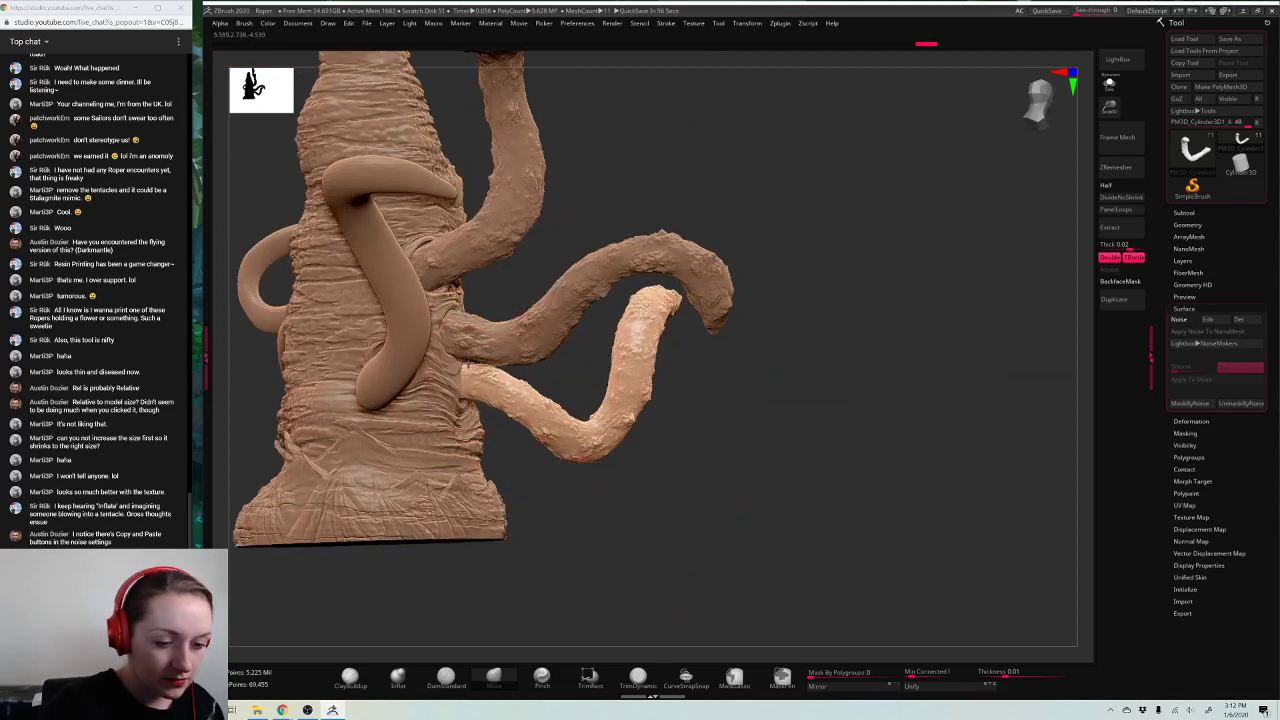
pyautogui.moveTo(591, 490); pyautogui.dragTo(545, 502)
pyautogui.moveTo(544, 502); pyautogui.dragTo(550, 463, button='right')
pyautogui.rightClick(423, 459)
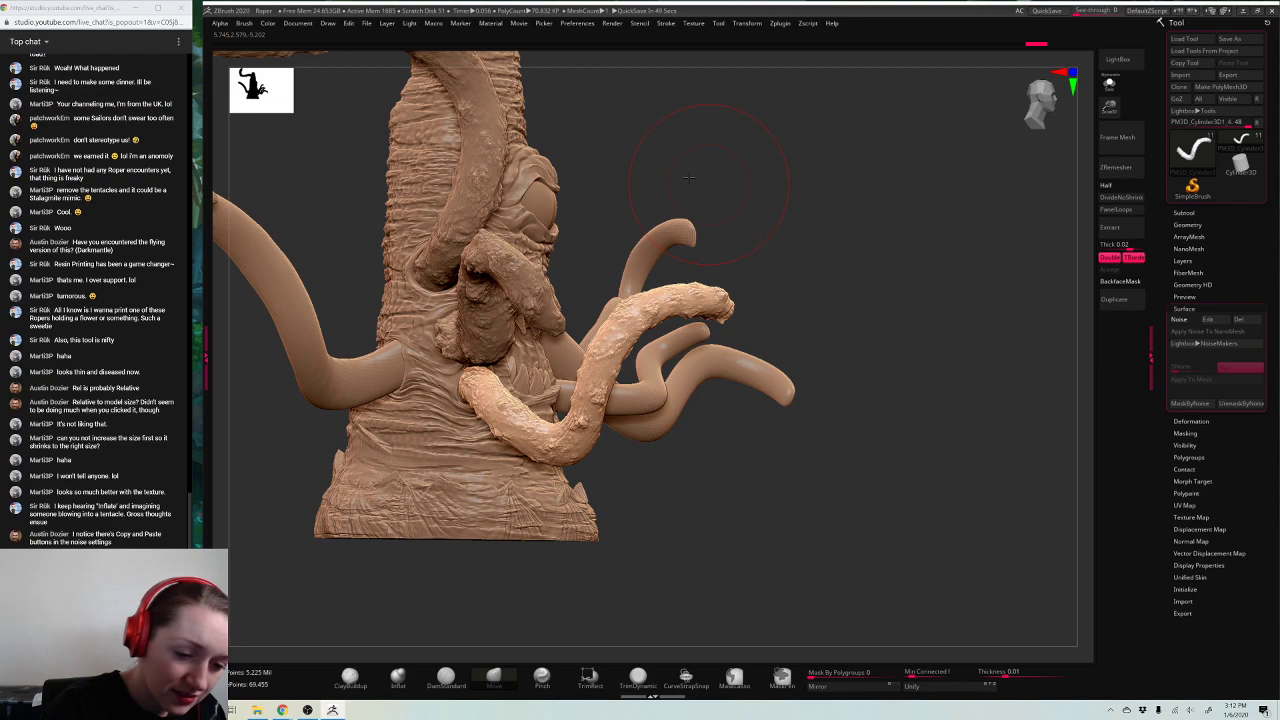
pyautogui.moveTo(687, 175)
pyautogui.mouseDown()
pyautogui.moveTo(665, 159)
pyautogui.moveTo(687, 167)
pyautogui.moveTo(668, 184)
pyautogui.moveTo(700, 178)
pyautogui.mouseUp()
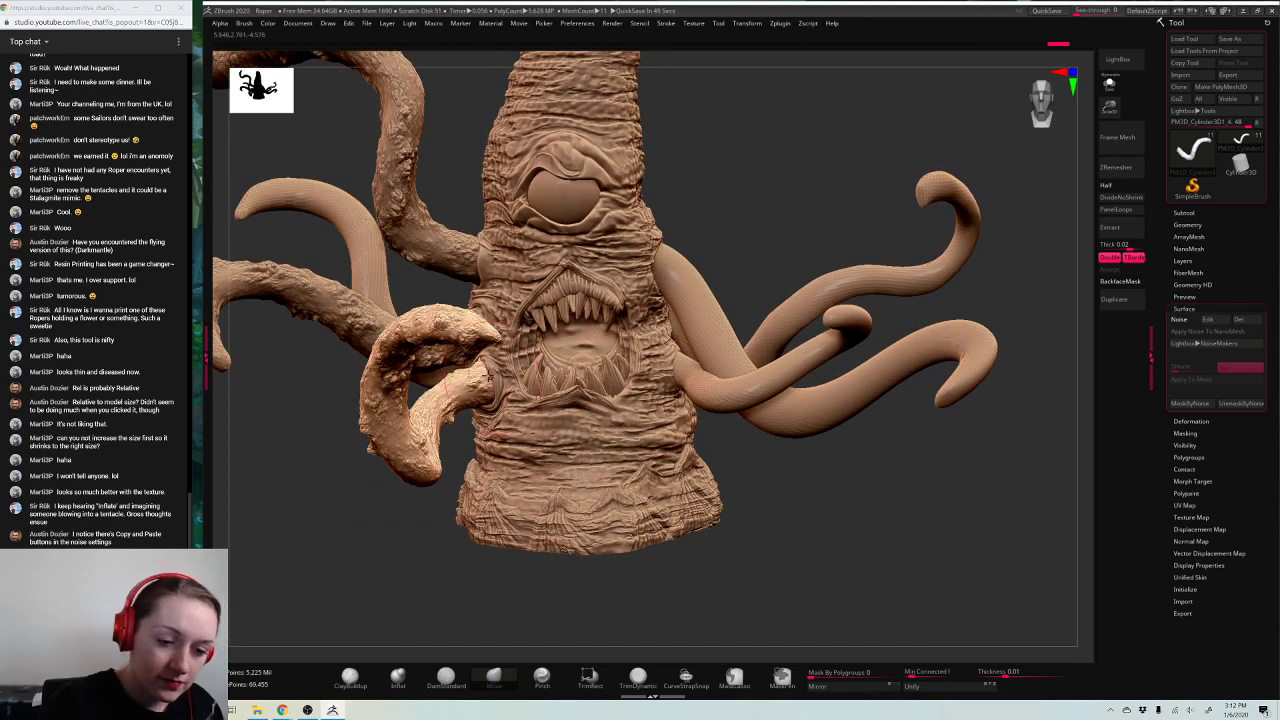
pyautogui.moveTo(844, 497); pyautogui.dragTo(851, 517)
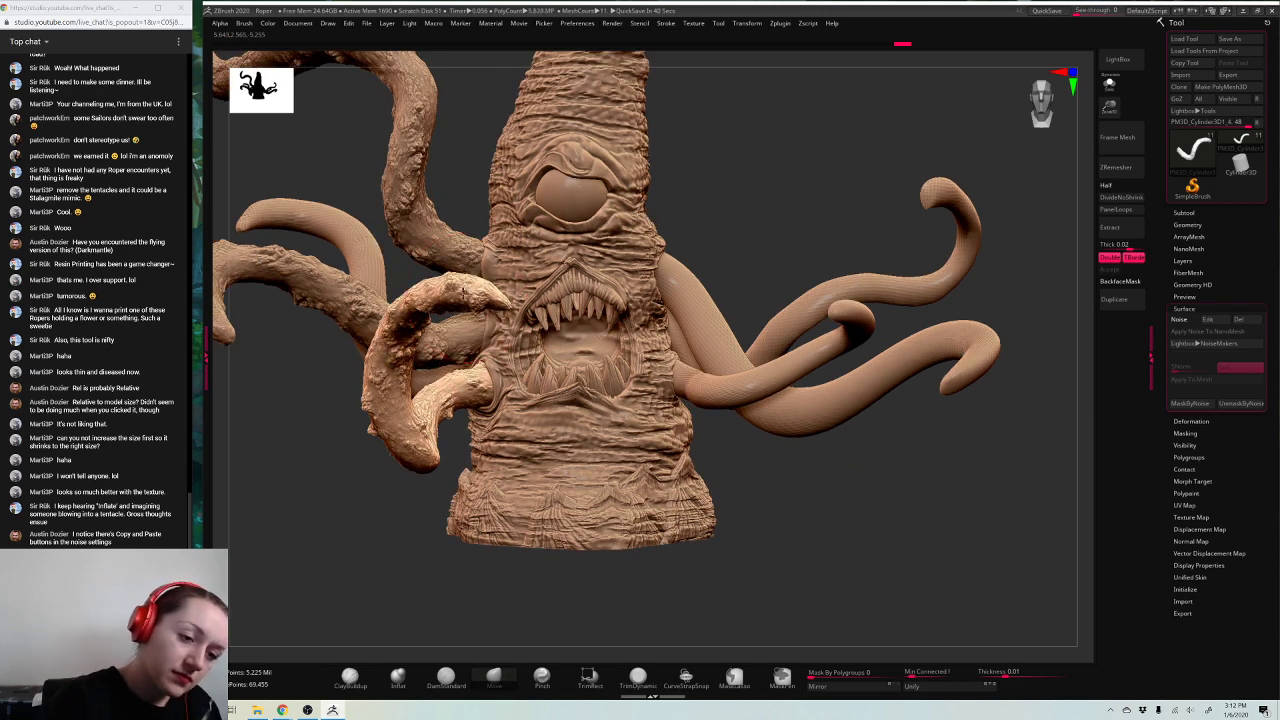
# Step: Save the project over the existing Roper file
pyautogui.moveTo(1042, 150)
pyautogui.keyDown('alt'); pyautogui.mouseDown()
pyautogui.moveTo(848, 388)
pyautogui.moveTo(926, 423)
pyautogui.mouseUp(); pyautogui.keyUp('alt')
pyautogui.hotkey('ctrl', 's')
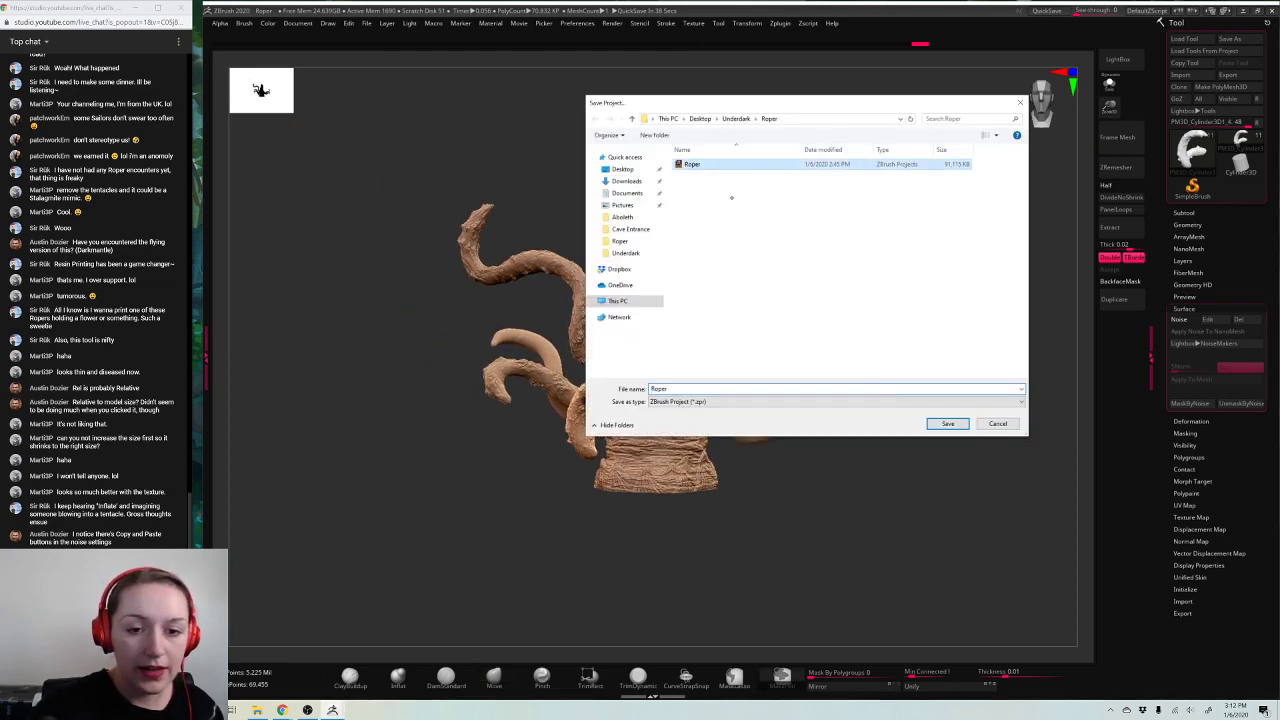
pyautogui.click(948, 423)
pyautogui.click(677, 359)
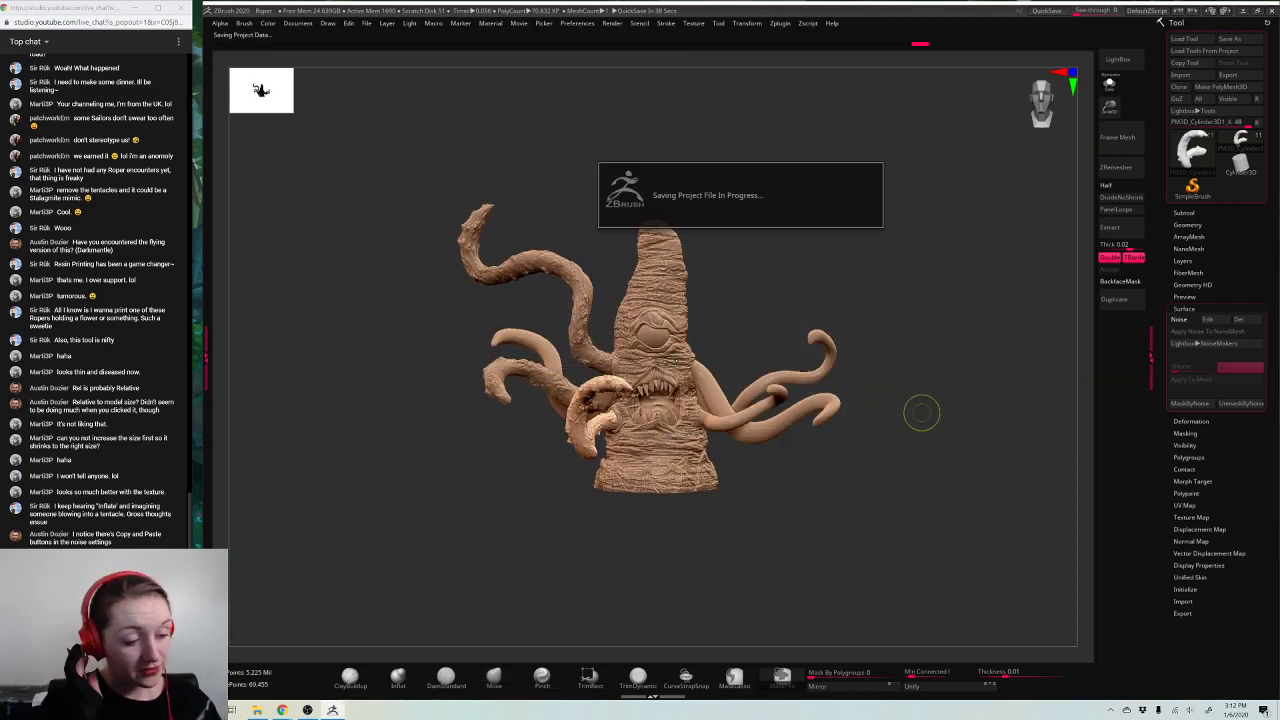
# Step: Isolate the smooth rear tentacle beside the textured ones and convert it to a DynaMesh at resolution 1088
pyautogui.moveTo(952, 376)
pyautogui.mouseDown()
pyautogui.moveTo(849, 420)
pyautogui.moveTo(954, 398)
pyautogui.moveTo(930, 400)
pyautogui.mouseUp()
pyautogui.keyDown('alt'); pyautogui.click(553, 362); pyautogui.keyUp('alt')
pyautogui.click(1109, 86)
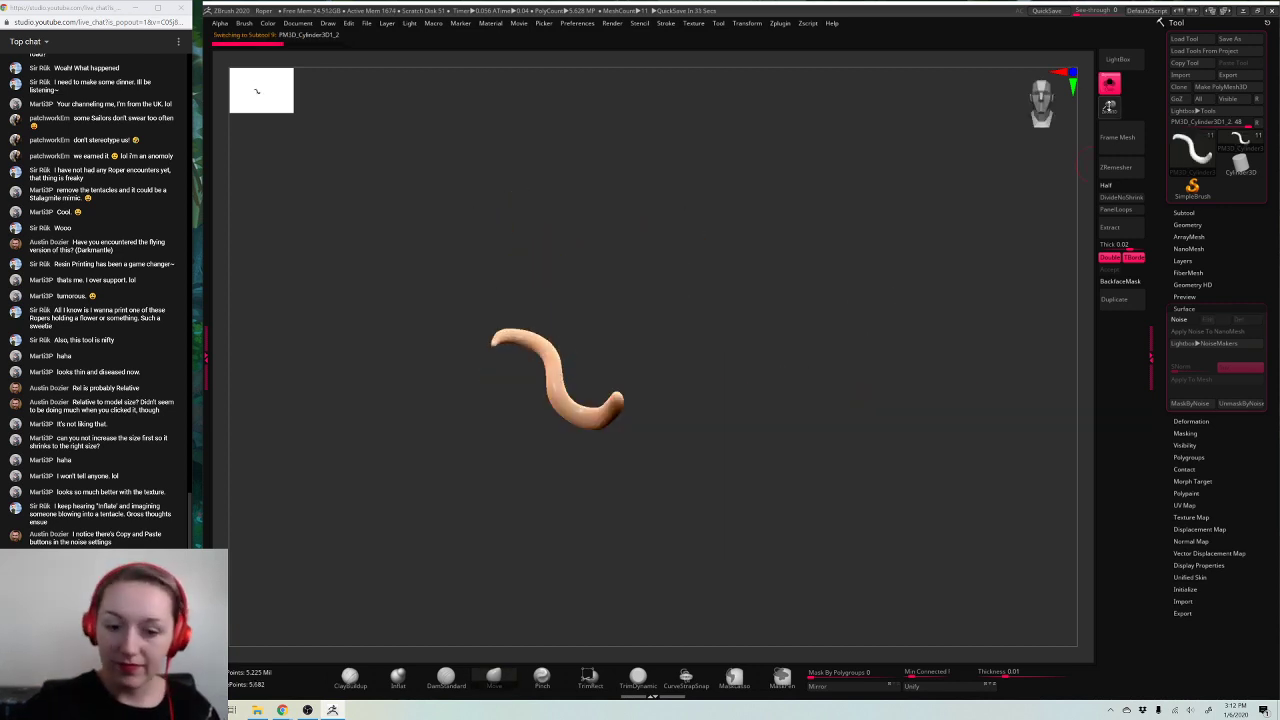
pyautogui.press('f')
pyautogui.click(1189, 222)
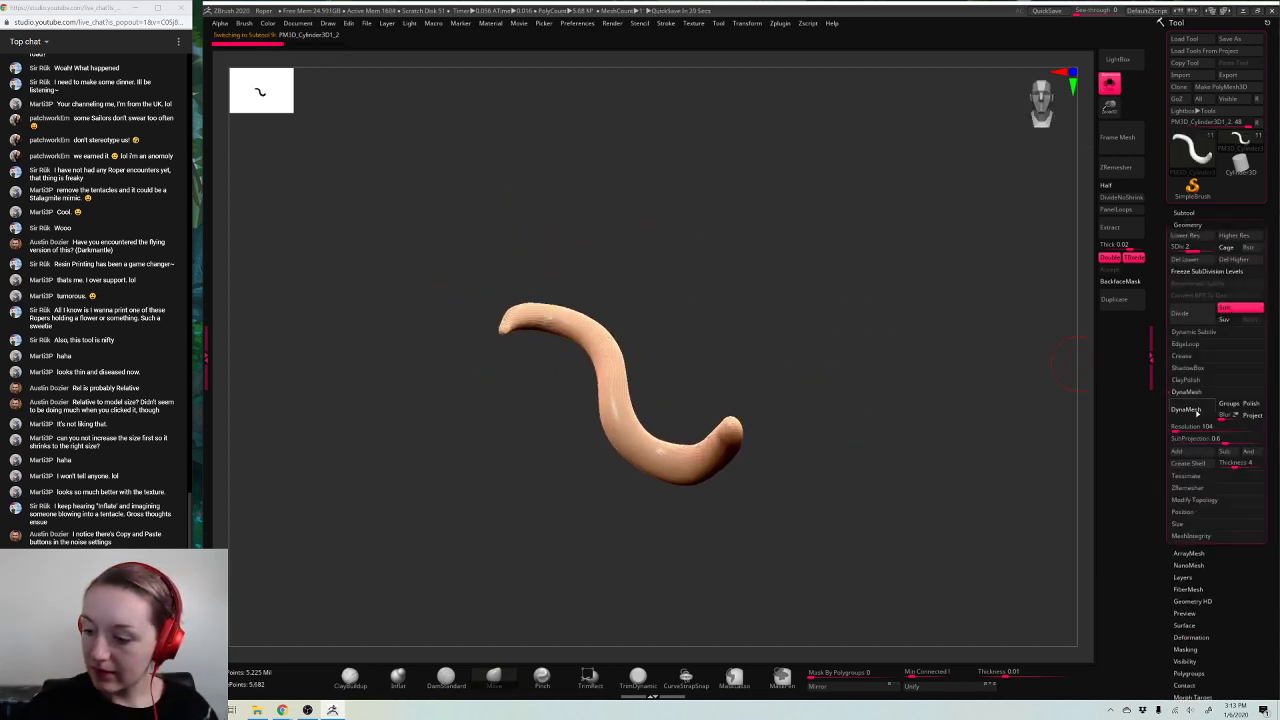
pyautogui.click(1190, 408)
pyautogui.click(1095, 431)
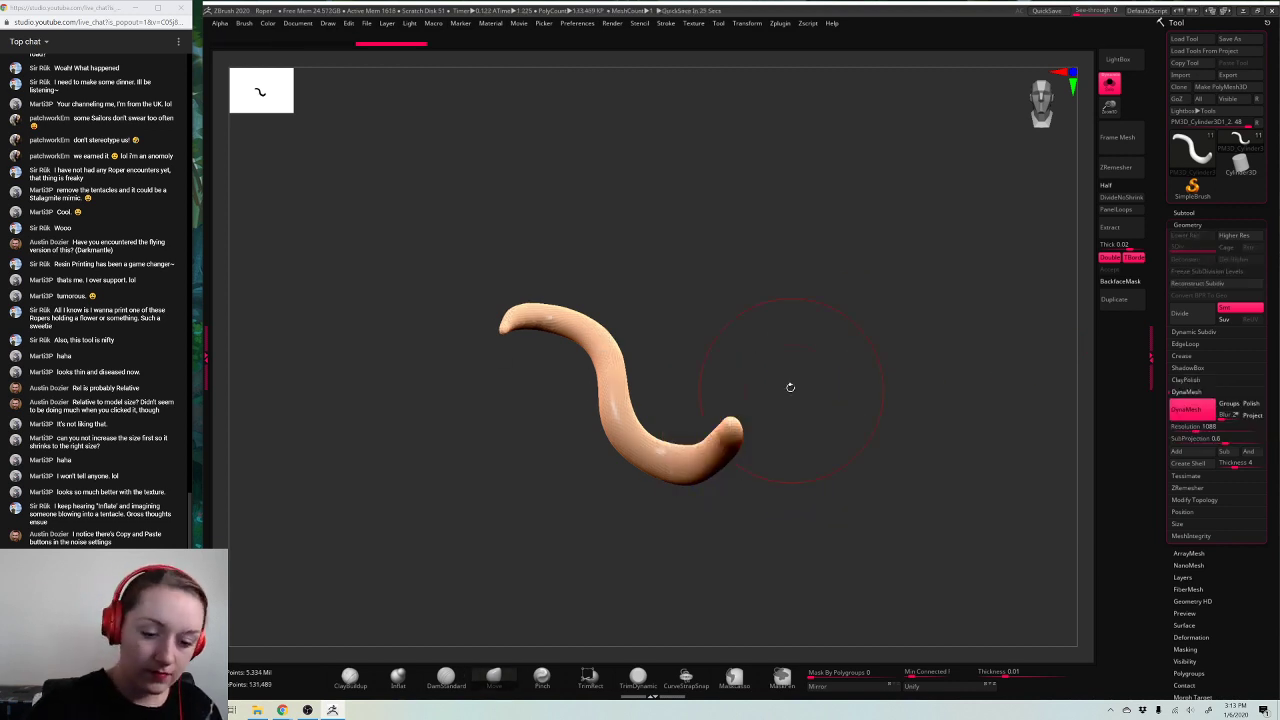
# Step: Exit the isolated view of the remeshed tentacle to show the whole creature
pyautogui.press('w')
pyautogui.moveTo(665, 445)
pyautogui.keyDown('ctrl'); pyautogui.mouseDown()
pyautogui.moveTo(678, 439)
pyautogui.moveTo(675, 458)
pyautogui.mouseUp(); pyautogui.keyUp('ctrl')
pyautogui.press('q')
pyautogui.moveTo(1109, 107); pyautogui.dragTo(1080, 145)
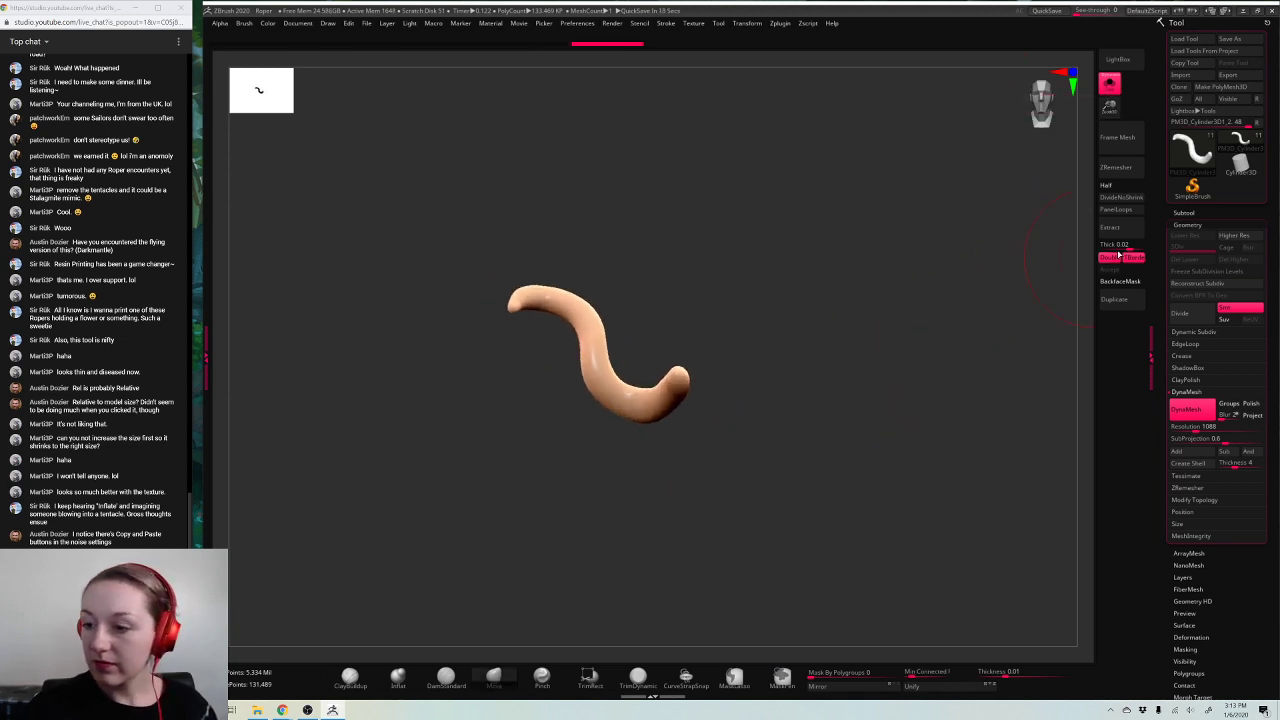
pyautogui.click(1109, 83)
# Step: Activate surface noise on the remeshed rear tentacle and check its bumps from behind and the side
pyautogui.click(1187, 224)
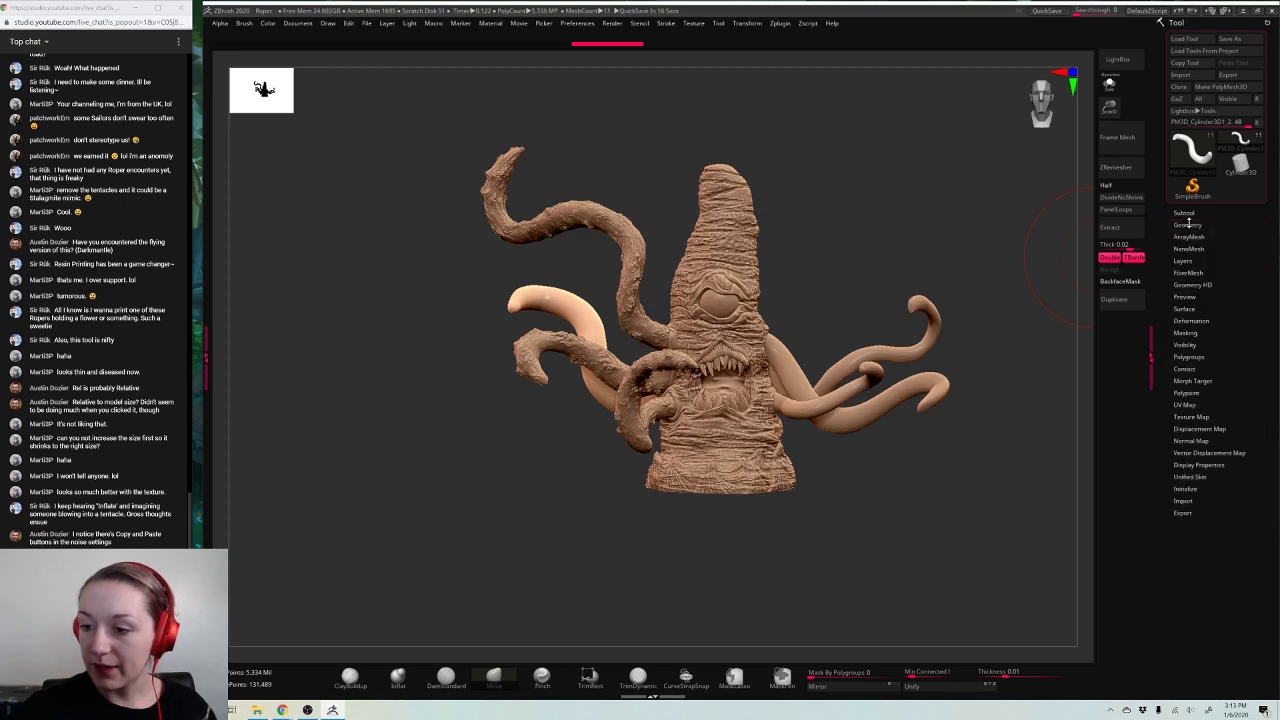
pyautogui.click(1183, 308)
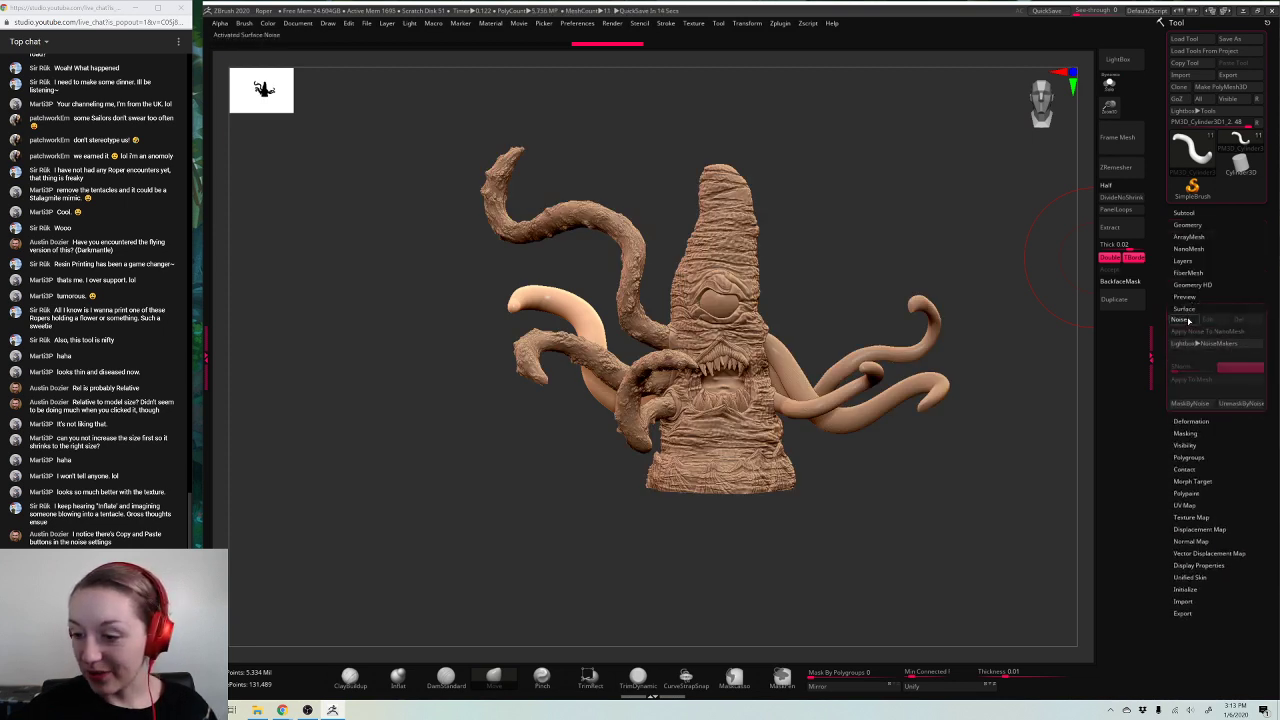
pyautogui.click(1190, 322)
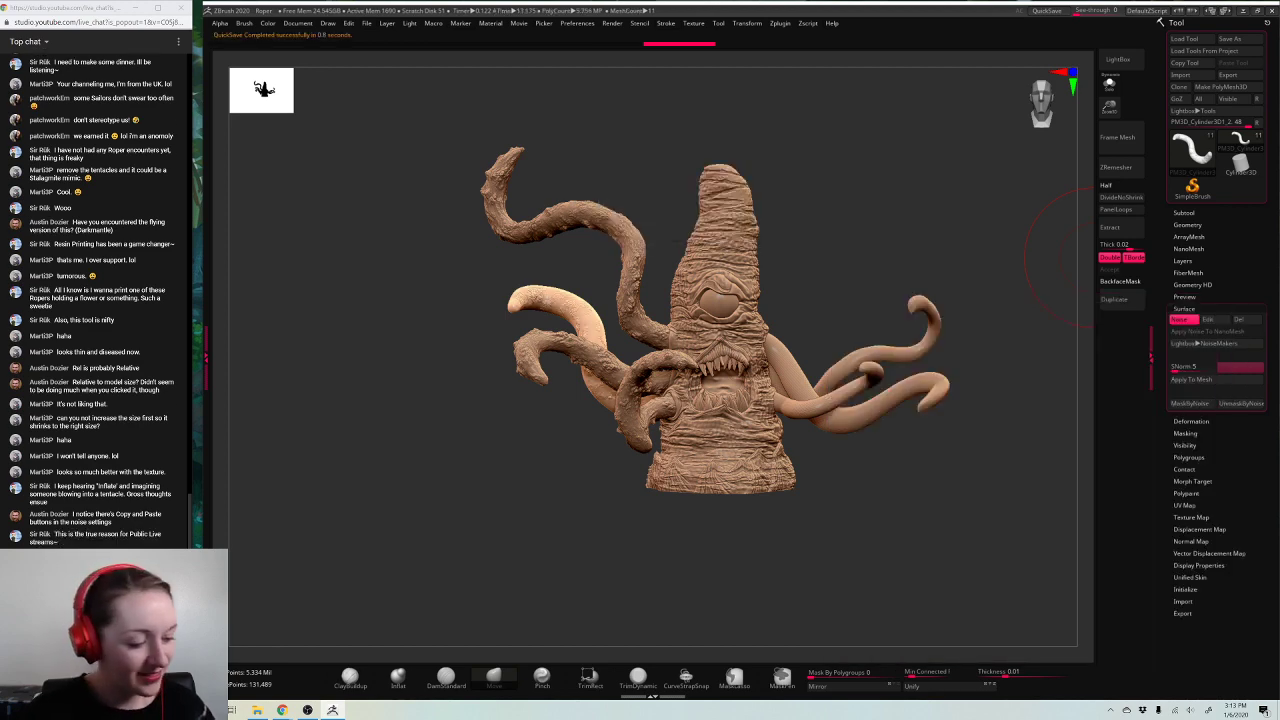
pyautogui.moveTo(940, 544); pyautogui.dragTo(997, 552)
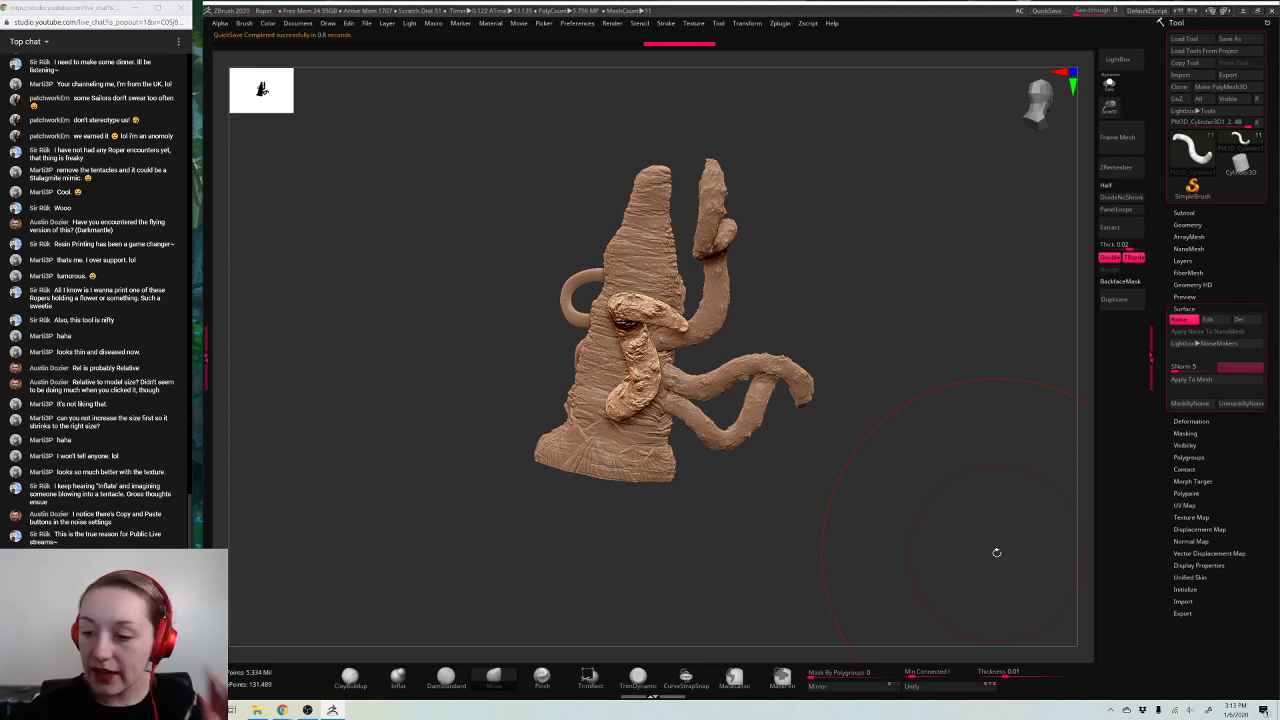
pyautogui.moveTo(997, 552)
pyautogui.mouseDown()
pyautogui.moveTo(960, 510)
pyautogui.moveTo(1004, 461)
pyautogui.moveTo(914, 437)
pyautogui.moveTo(901, 469)
pyautogui.mouseUp()
pyautogui.moveTo(927, 428); pyautogui.dragTo(928, 418)
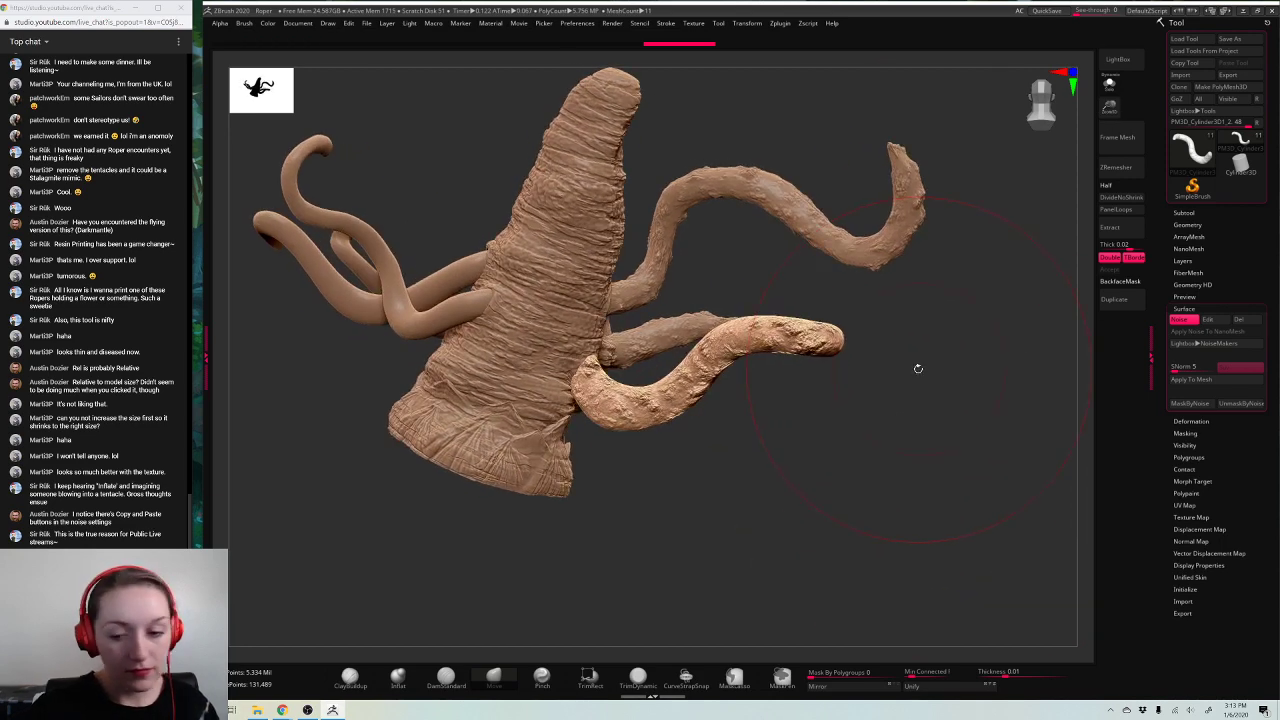
# Step: Apply the surface noise to the rear tentacle's mesh and check the result from the side and front
pyautogui.press('space')
pyautogui.moveTo(1108, 108); pyautogui.dragTo(1109, 108)
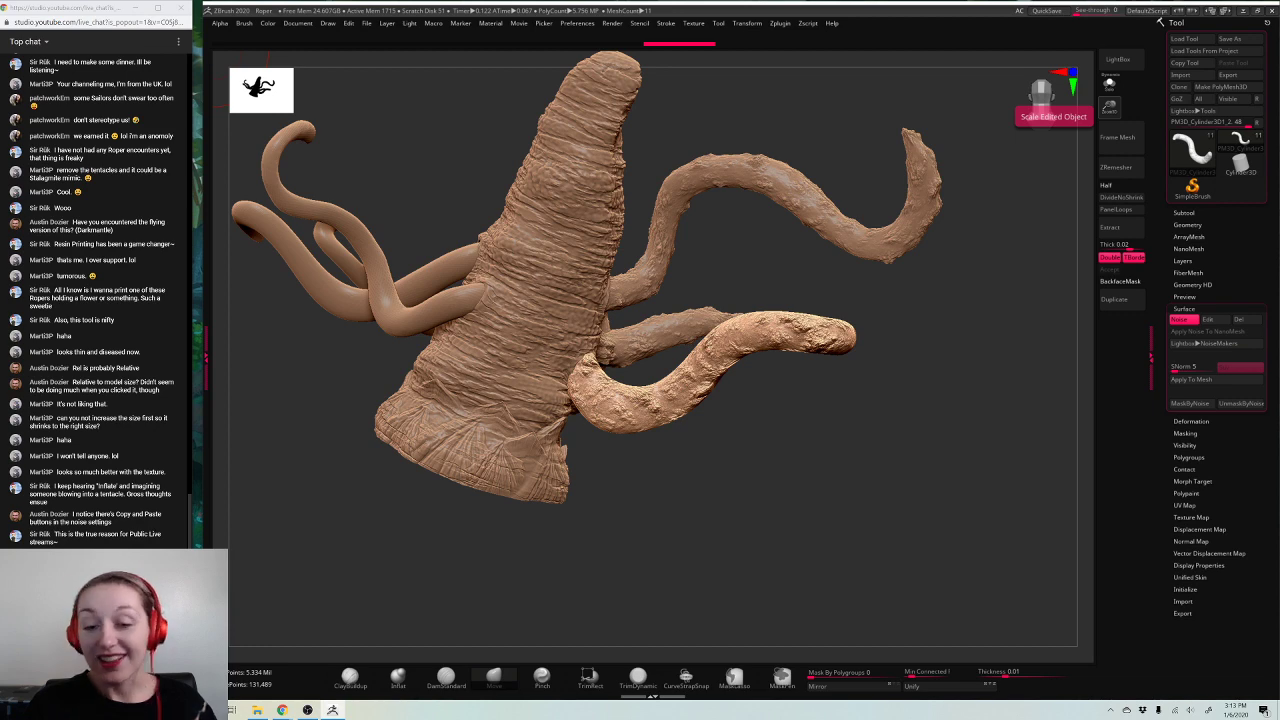
pyautogui.moveTo(1050, 300)
pyautogui.mouseDown()
pyautogui.moveTo(952, 377)
pyautogui.moveTo(1035, 362)
pyautogui.mouseUp()
pyautogui.click(1191, 380)
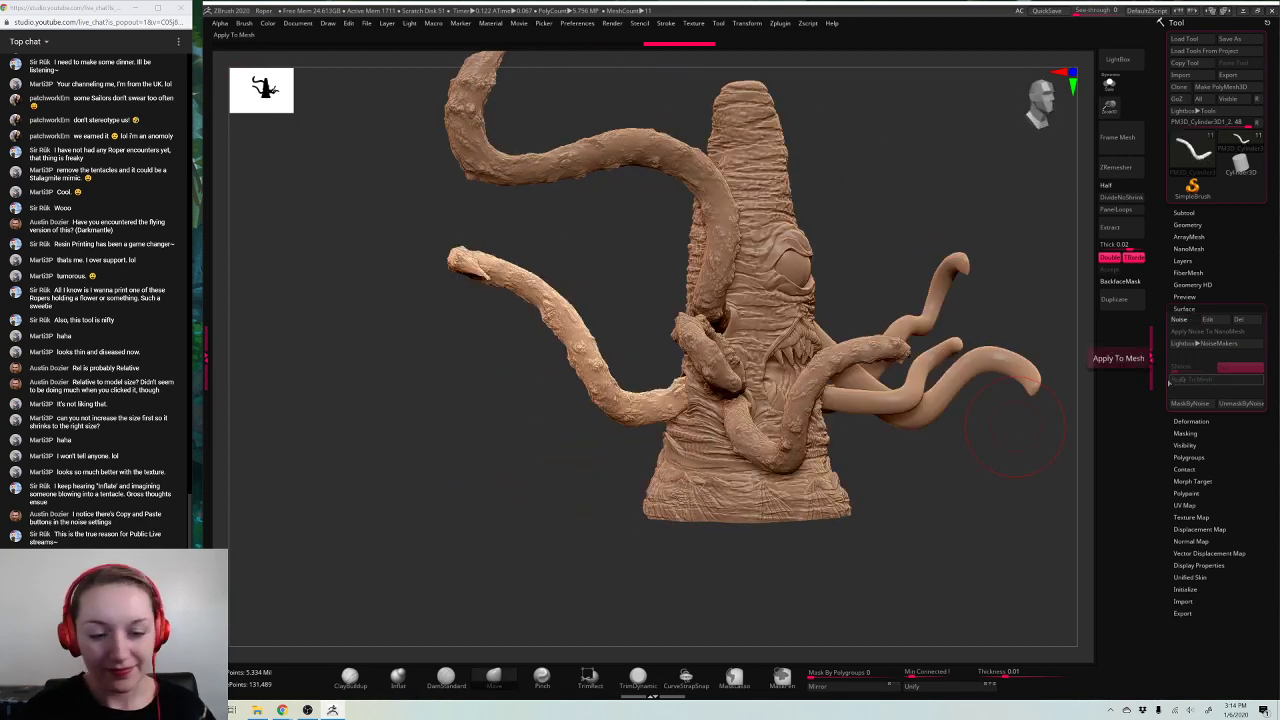
pyautogui.moveTo(994, 458); pyautogui.dragTo(982, 495)
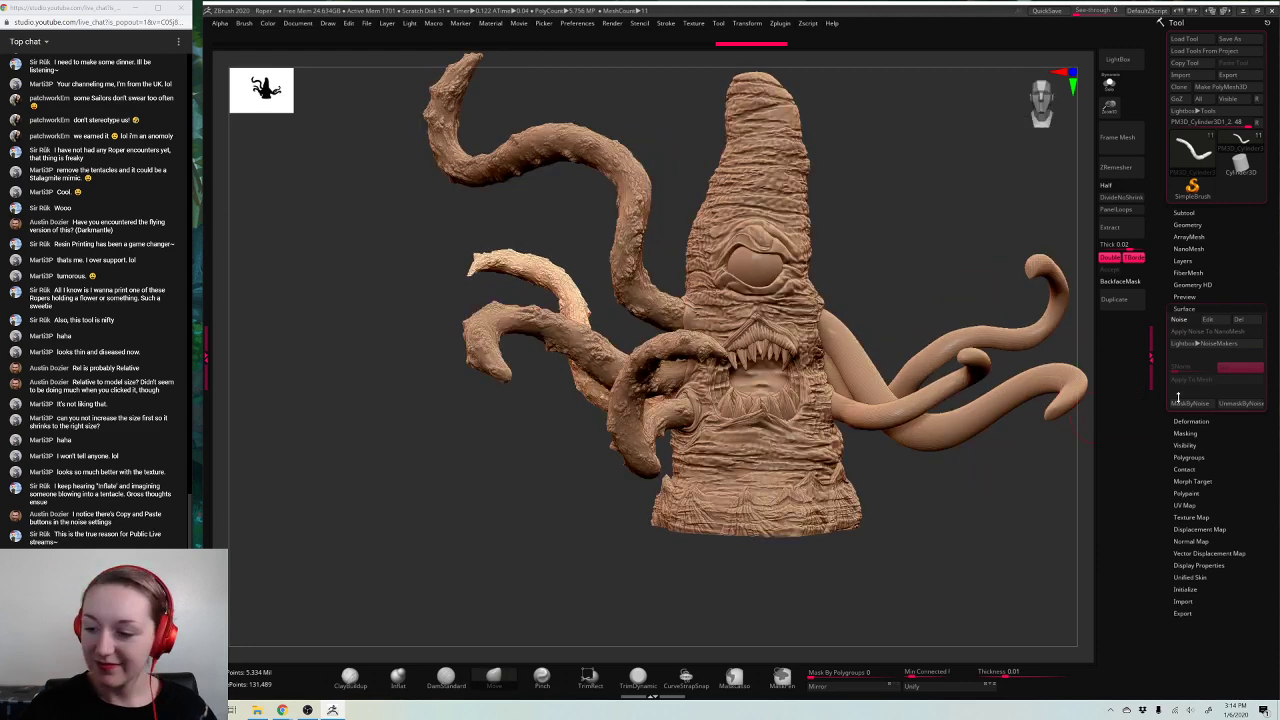
pyautogui.moveTo(979, 496)
pyautogui.mouseDown()
pyautogui.moveTo(1080, 480)
pyautogui.moveTo(1160, 440)
pyautogui.mouseUp()
# Step: Thicken the tip of the newly textured rear tentacle with the Inflate brush
pyautogui.moveTo(740, 290)
pyautogui.mouseDown()
pyautogui.moveTo(914, 251)
pyautogui.moveTo(773, 313)
pyautogui.mouseUp()
pyautogui.press('space')
pyautogui.moveTo(940, 232)
pyautogui.mouseDown()
pyautogui.moveTo(897, 220)
pyautogui.moveTo(715, 233)
pyautogui.mouseUp()
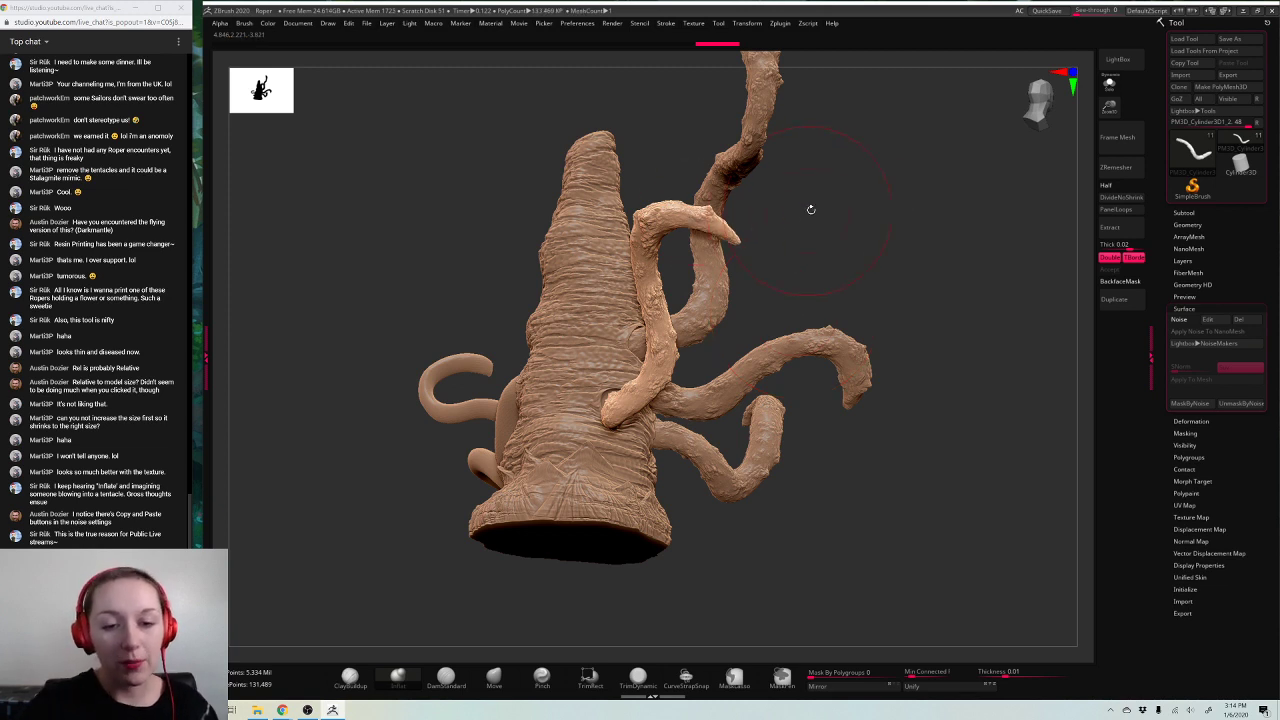
pyautogui.press('space')
pyautogui.press('space')
pyautogui.moveTo(828, 211); pyautogui.dragTo(698, 210)
pyautogui.press('space')
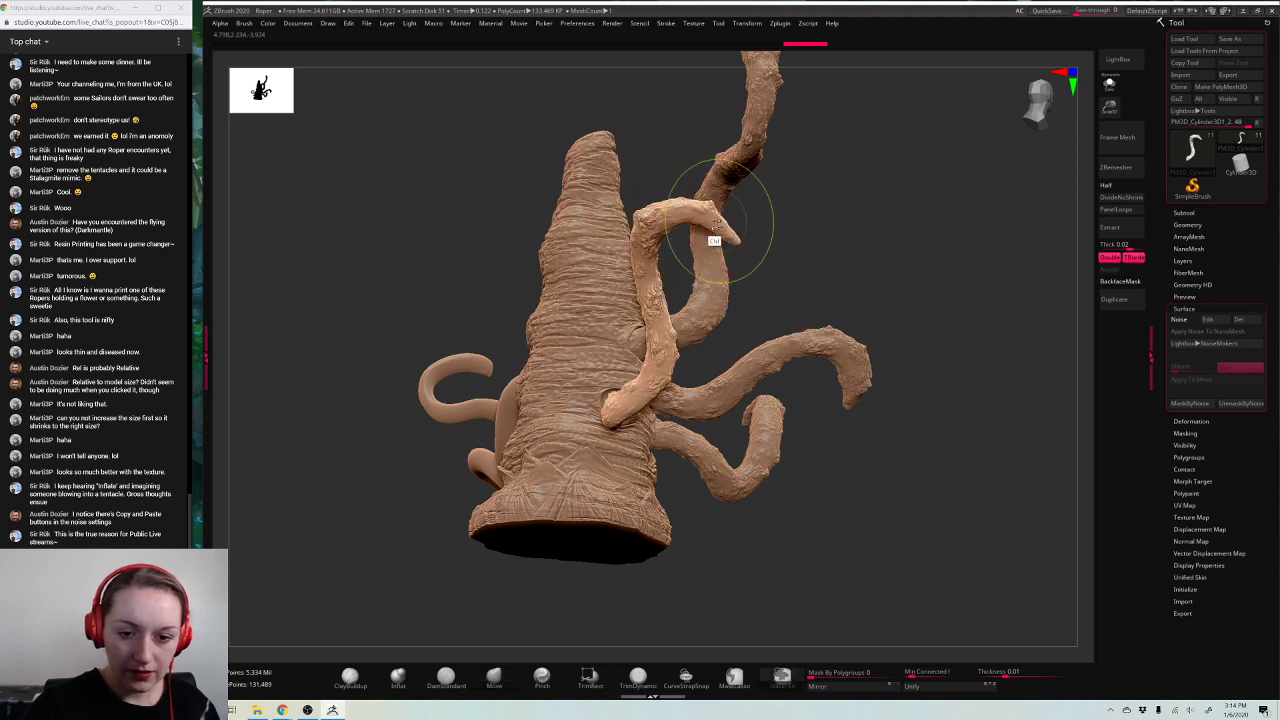
# Step: Reshape the rear tentacle's base against the body with the Move brush, working from behind the creature
pyautogui.moveTo(846, 220)
pyautogui.mouseDown()
pyautogui.moveTo(949, 234)
pyautogui.moveTo(843, 343)
pyautogui.moveTo(935, 342)
pyautogui.mouseUp()
pyautogui.press('space')
pyautogui.moveTo(624, 388); pyautogui.dragTo(610, 378)
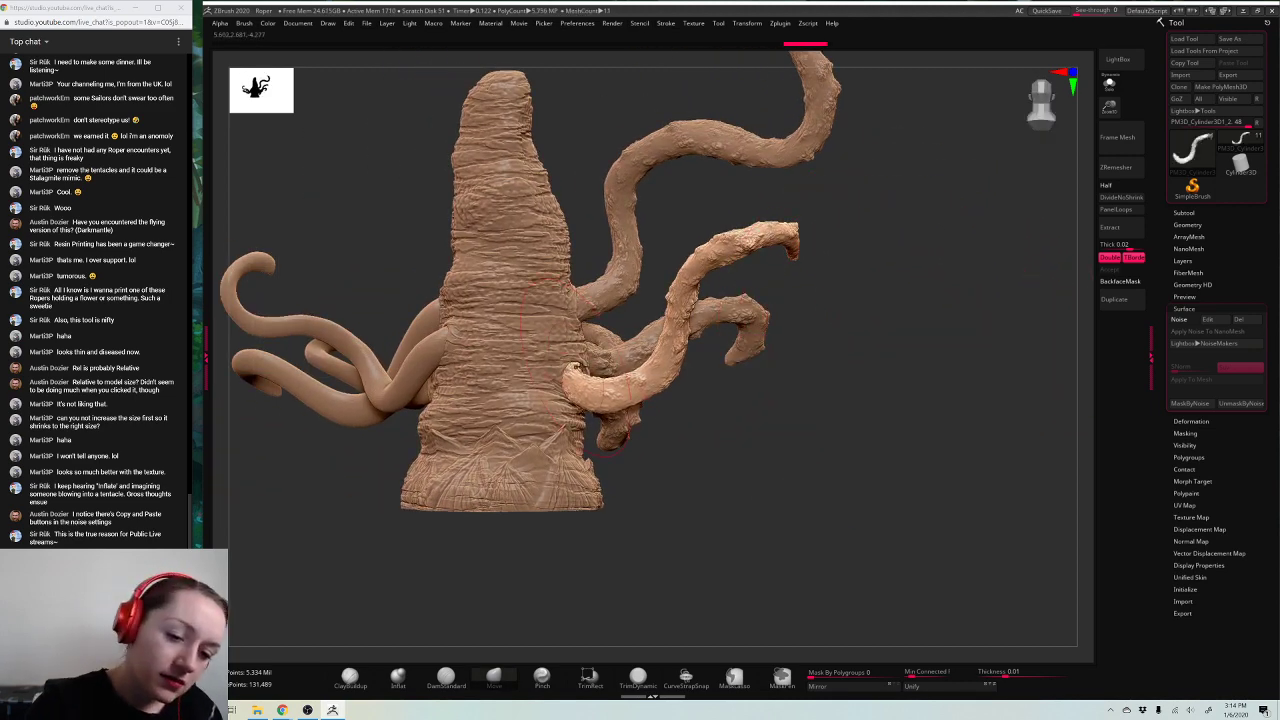
pyautogui.press('space')
pyautogui.click(876, 314)
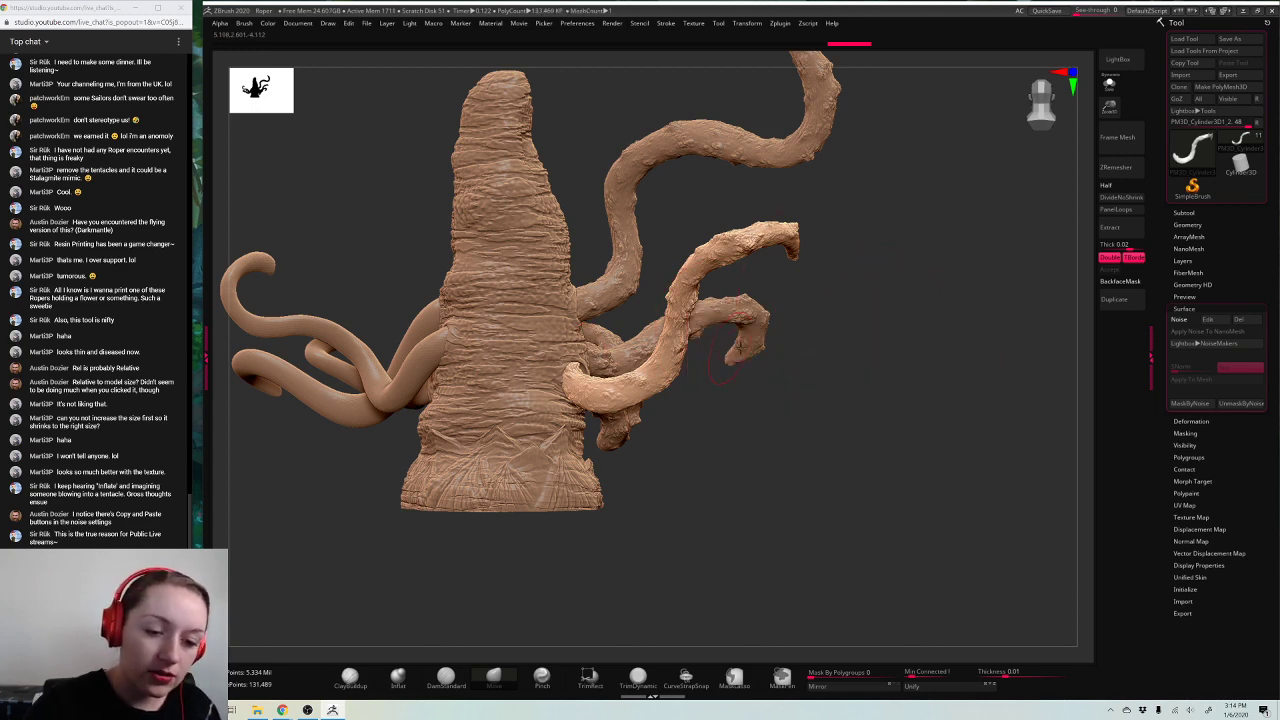
# Step: Push the rear tentacle's bulging base closer into the body with Move strokes from the side and below
pyautogui.moveTo(931, 313)
pyautogui.mouseDown()
pyautogui.moveTo(870, 325)
pyautogui.moveTo(846, 350)
pyautogui.mouseUp()
pyautogui.press('space')
pyautogui.click(900, 314)
pyautogui.moveTo(1109, 108); pyautogui.dragTo(1106, 132)
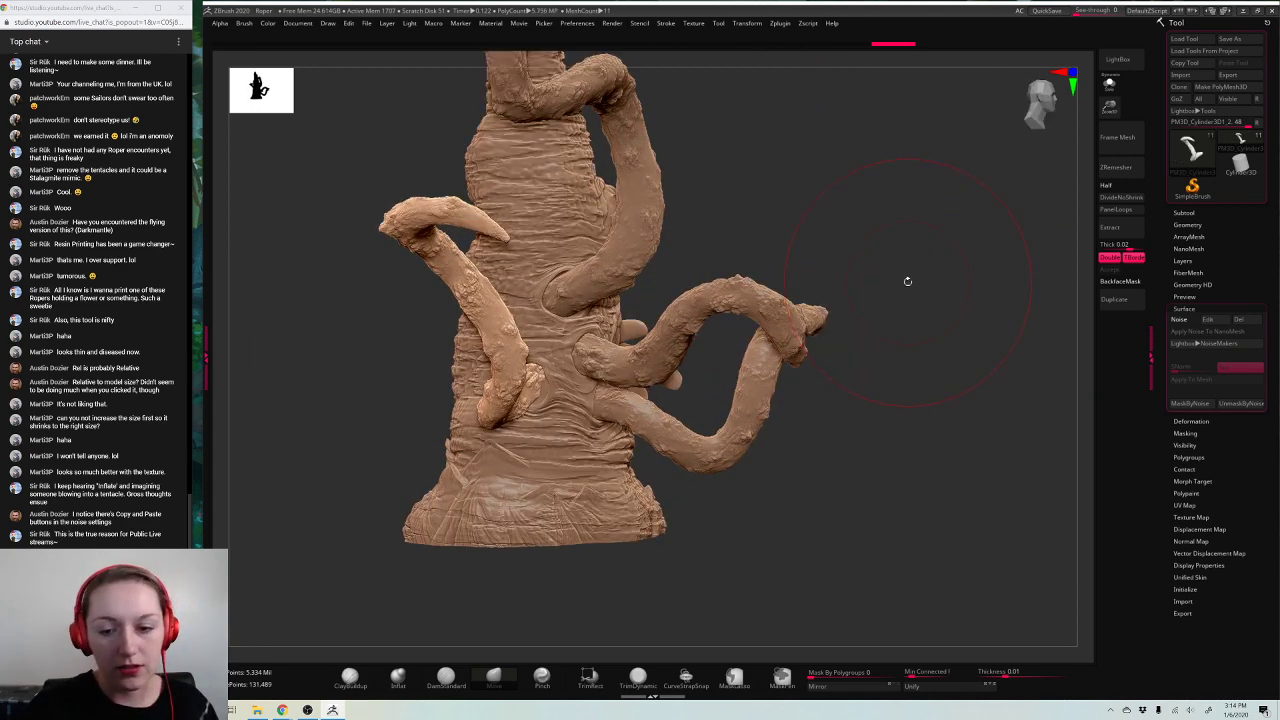
pyautogui.press('space')
pyautogui.click(880, 314)
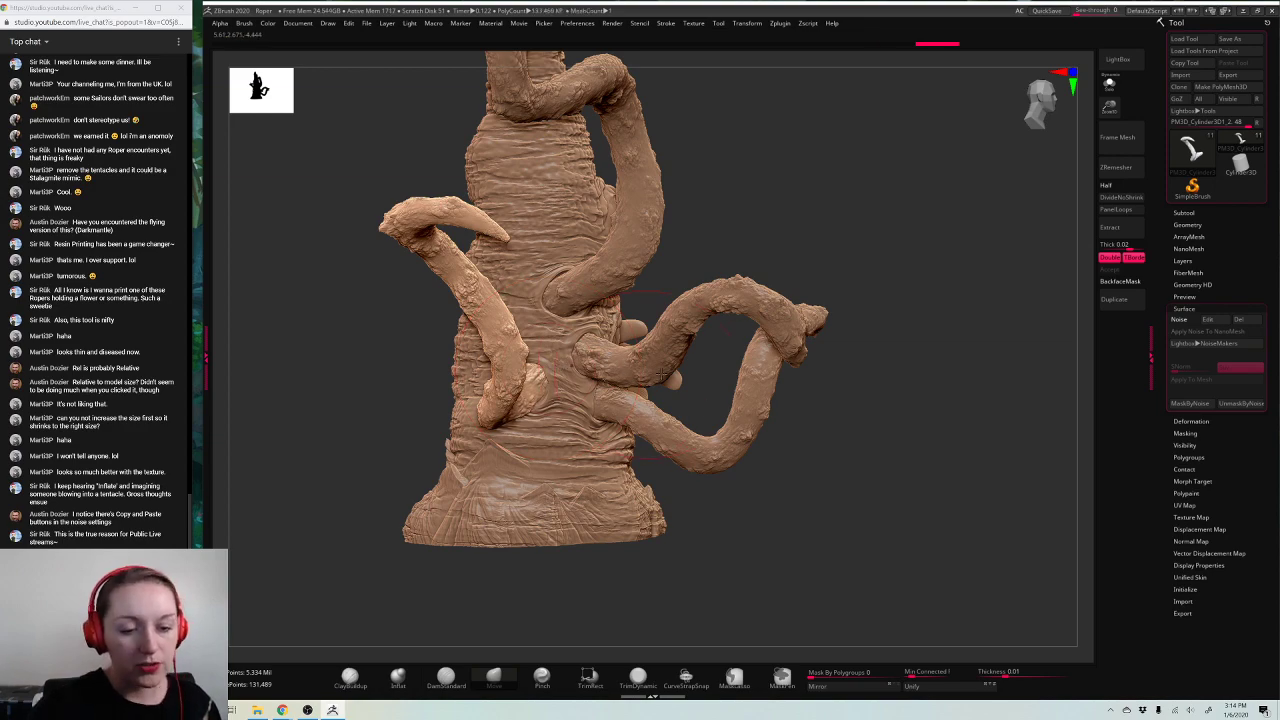
pyautogui.moveTo(955, 347)
pyautogui.mouseDown()
pyautogui.moveTo(970, 305)
pyautogui.moveTo(980, 320)
pyautogui.moveTo(992, 304)
pyautogui.moveTo(1001, 341)
pyautogui.moveTo(812, 338)
pyautogui.mouseUp()
pyautogui.press('space')
pyautogui.click(900, 344)
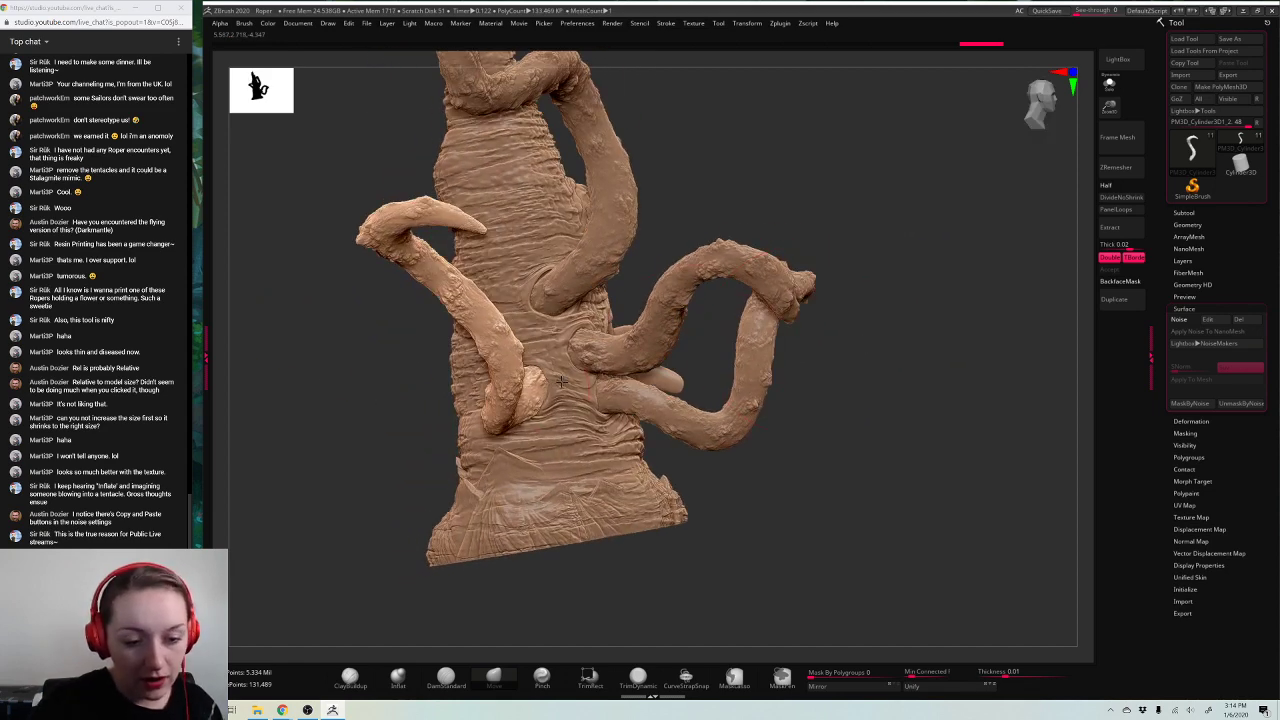
pyautogui.moveTo(935, 243); pyautogui.dragTo(688, 307)
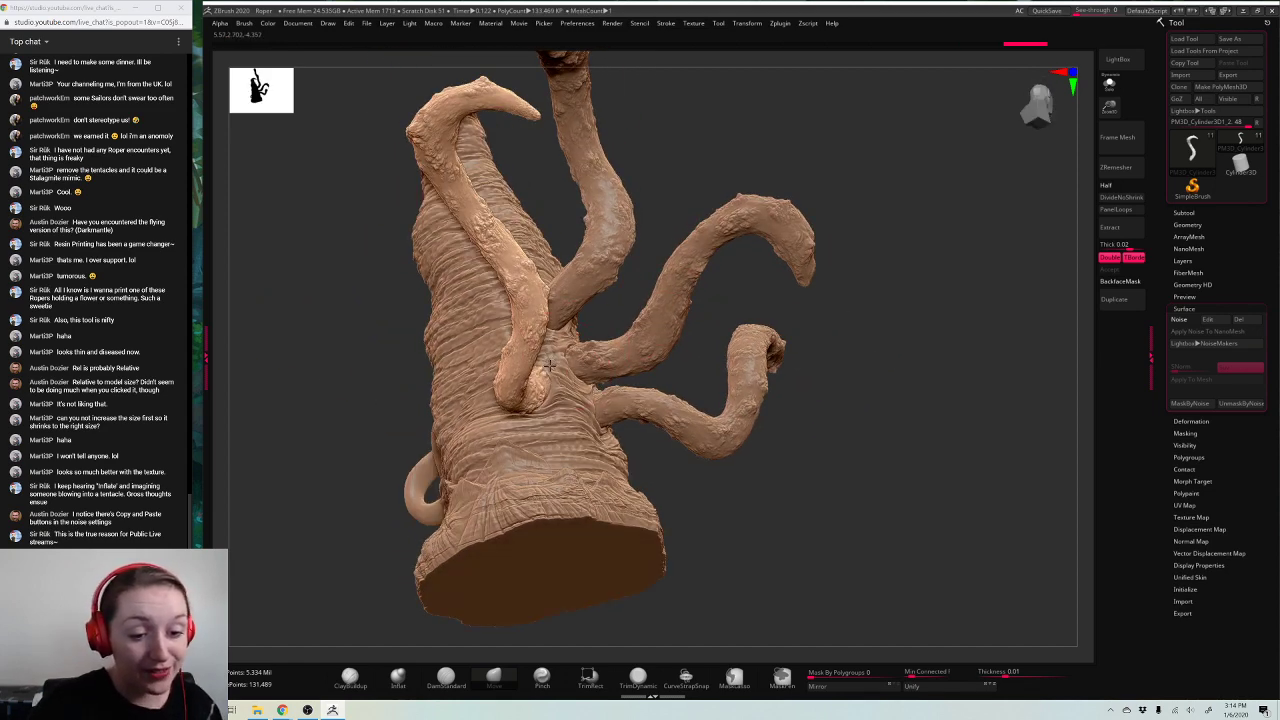
pyautogui.moveTo(933, 295)
pyautogui.mouseDown()
pyautogui.moveTo(970, 315)
pyautogui.moveTo(909, 279)
pyautogui.moveTo(958, 236)
pyautogui.moveTo(972, 285)
pyautogui.mouseUp()
# Step: Select the body and pull its surface around the rear tentacle's base with the Move brush
pyautogui.keyDown('alt'); pyautogui.click(562, 446); pyautogui.keyUp('alt')
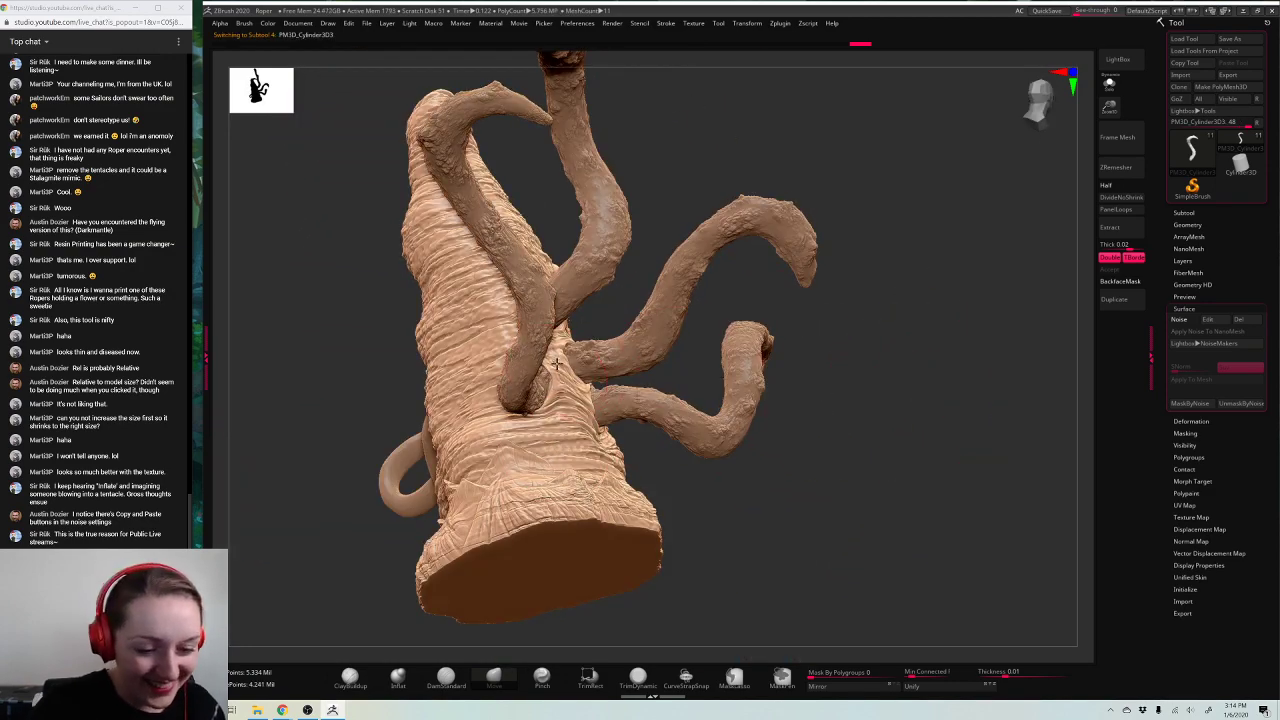
pyautogui.press('space')
pyautogui.moveTo(565, 393); pyautogui.dragTo(550, 390)
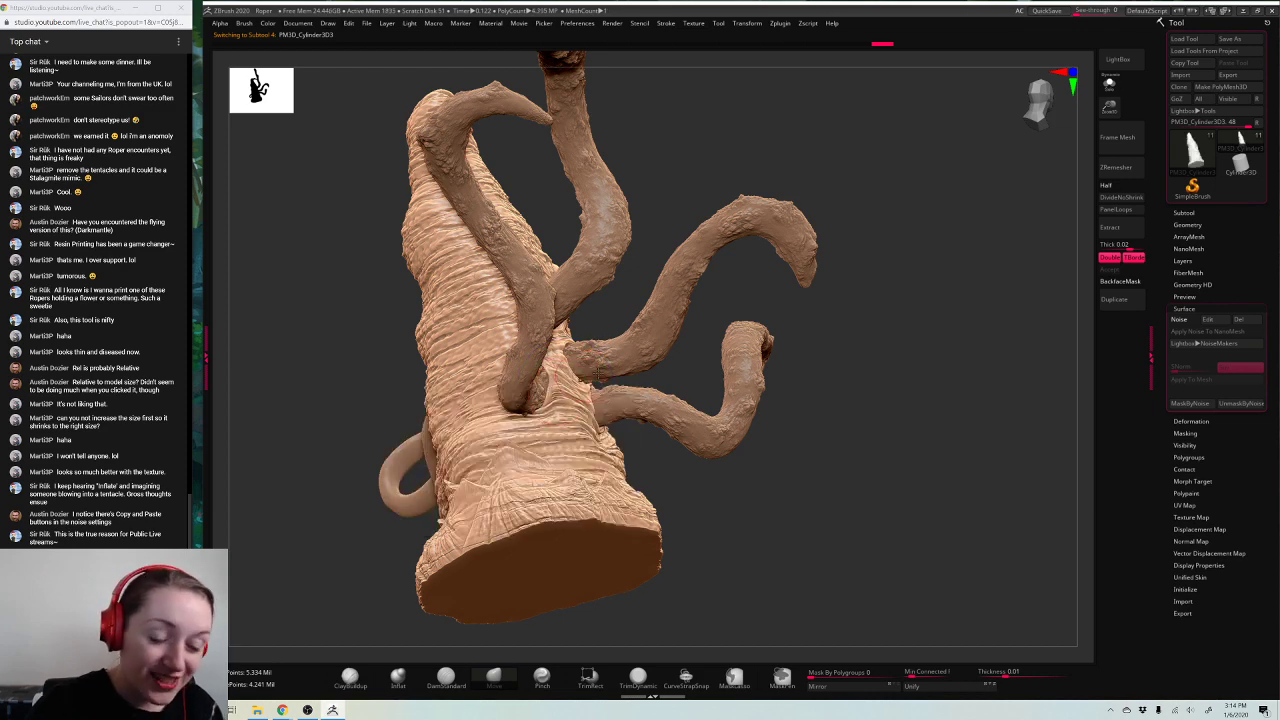
pyautogui.moveTo(845, 346); pyautogui.dragTo(700, 362)
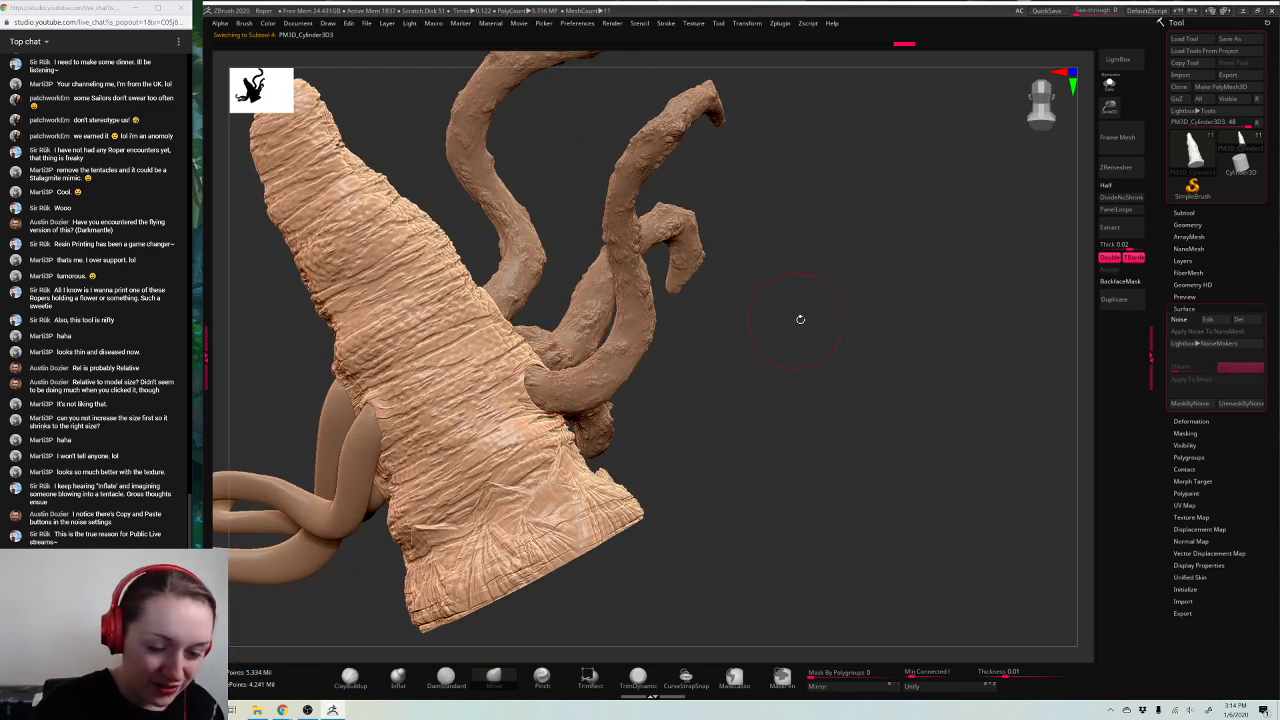
pyautogui.moveTo(800, 319); pyautogui.dragTo(578, 338)
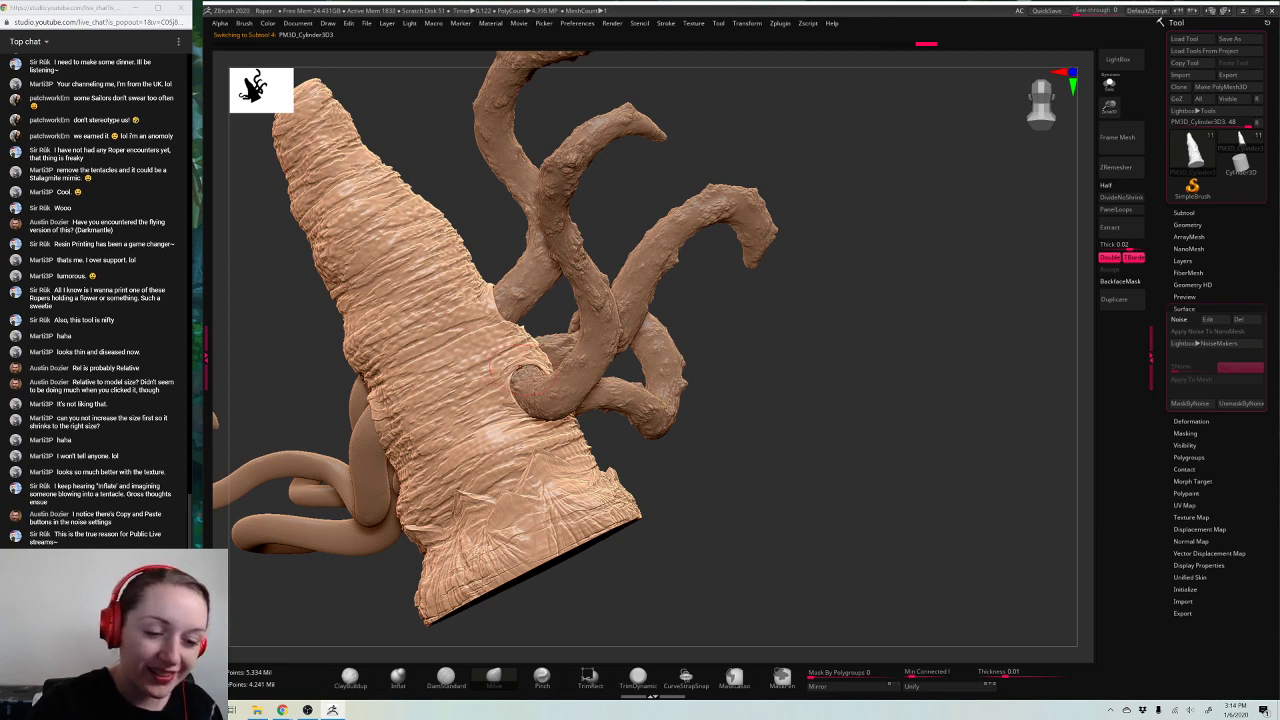
pyautogui.moveTo(971, 407); pyautogui.dragTo(960, 469)
pyautogui.moveTo(1117, 112); pyautogui.dragTo(1095, 185)
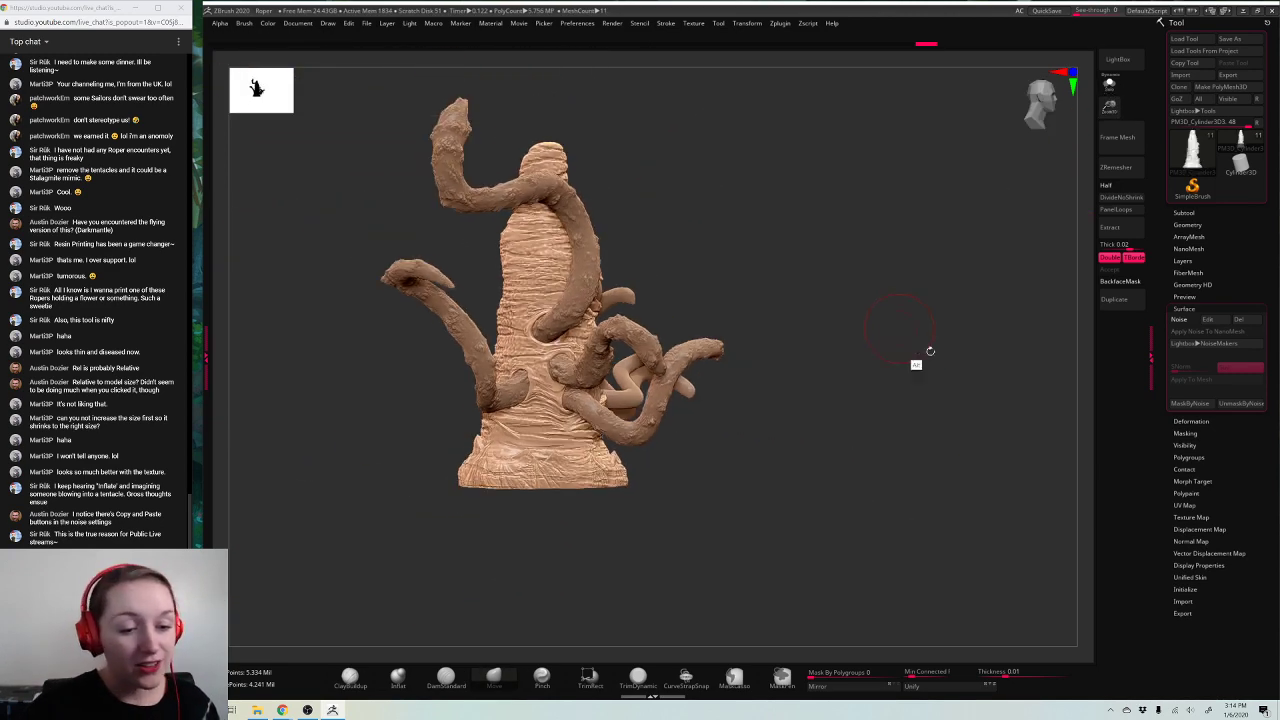
# Step: Reselect the rear tentacle and adjust its base with large Move strokes so it sits against the body
pyautogui.keyDown('alt'); pyautogui.moveTo(928, 351); pyautogui.dragTo(943, 360); pyautogui.keyUp('alt')
pyautogui.keyDown('alt'); pyautogui.click(549, 392); pyautogui.keyUp('alt')
pyautogui.press('space')
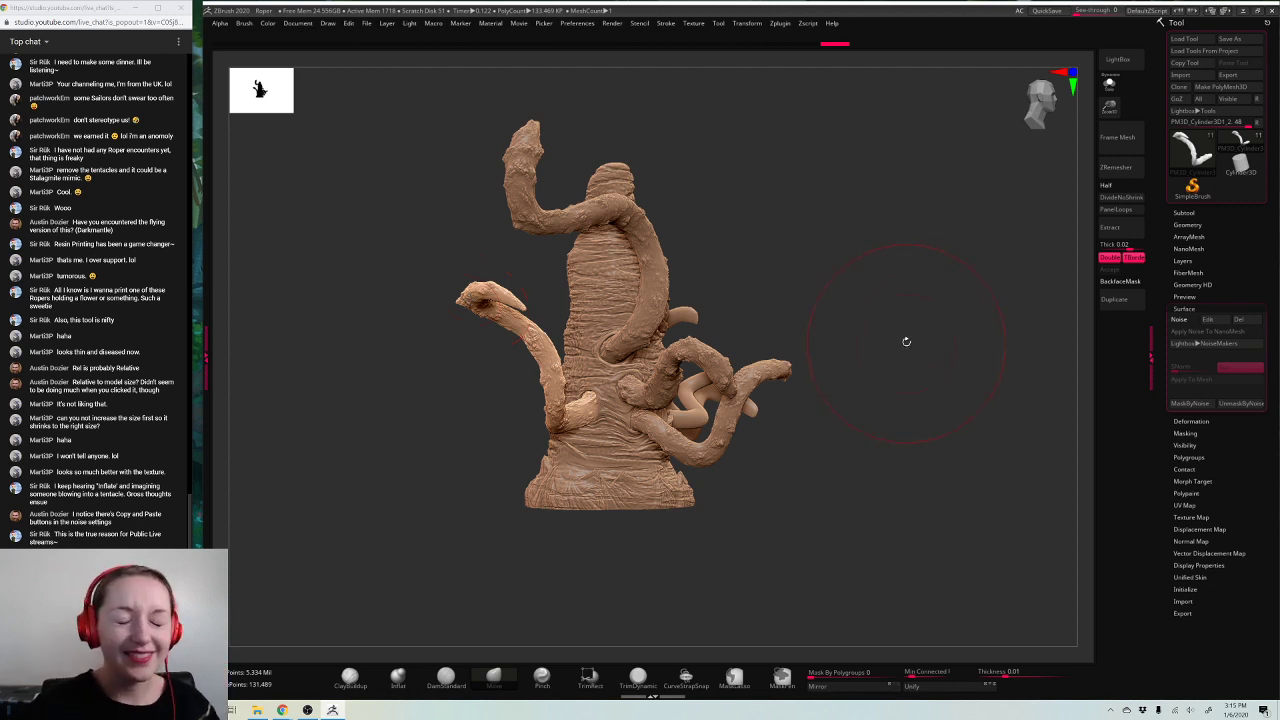
pyautogui.moveTo(906, 341)
pyautogui.mouseDown()
pyautogui.moveTo(964, 302)
pyautogui.moveTo(949, 349)
pyautogui.moveTo(986, 357)
pyautogui.moveTo(570, 290)
pyautogui.mouseUp()
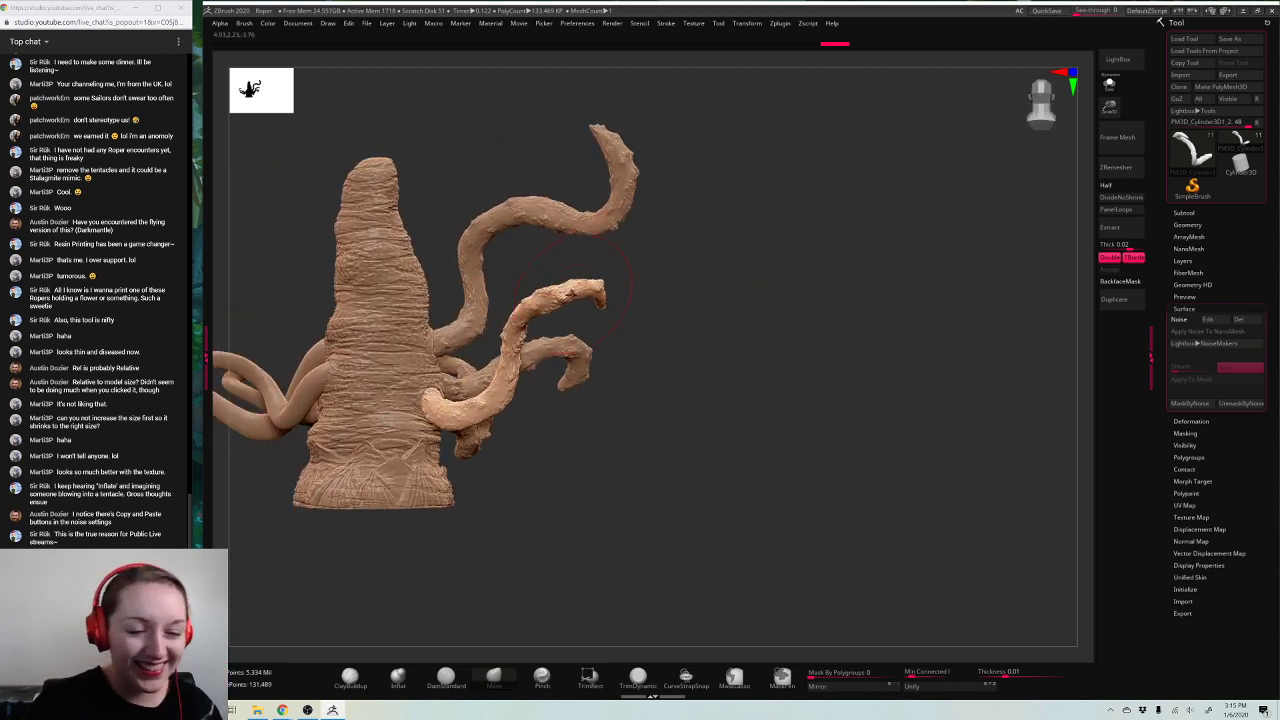
pyautogui.moveTo(900, 324); pyautogui.dragTo(490, 419)
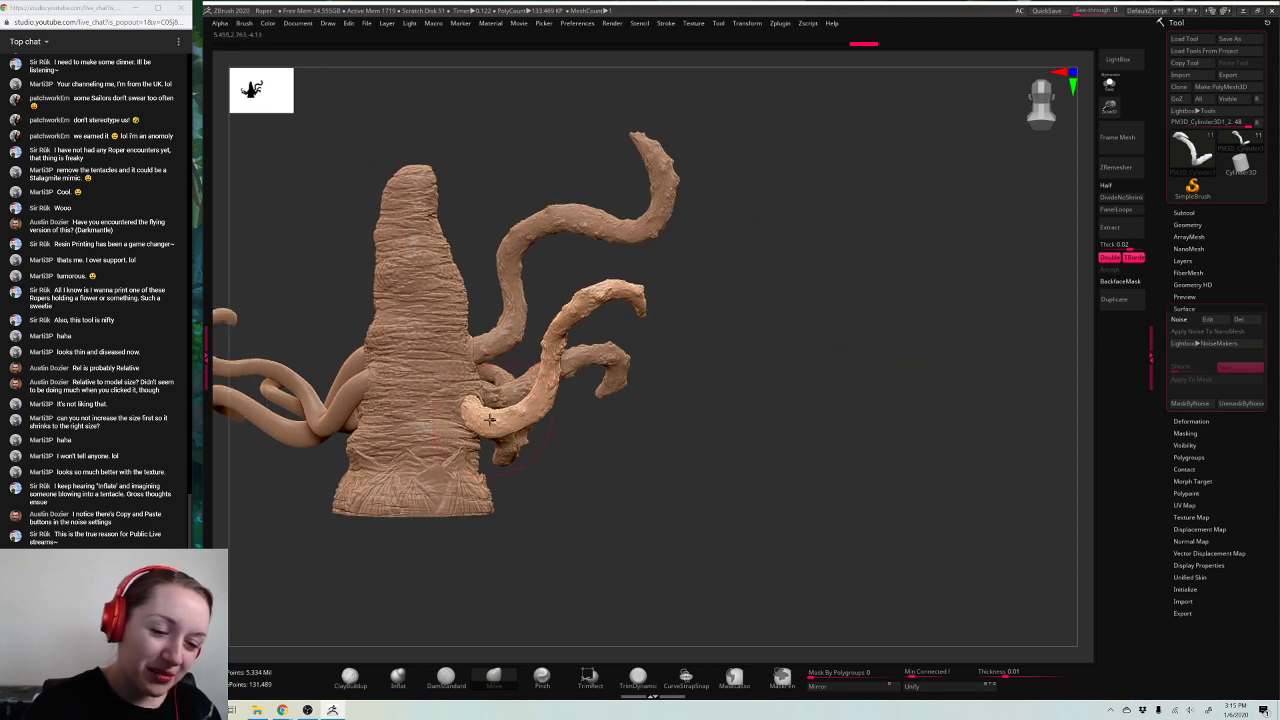
pyautogui.keyDown('alt'); pyautogui.moveTo(885, 330); pyautogui.dragTo(913, 331); pyautogui.keyUp('alt')
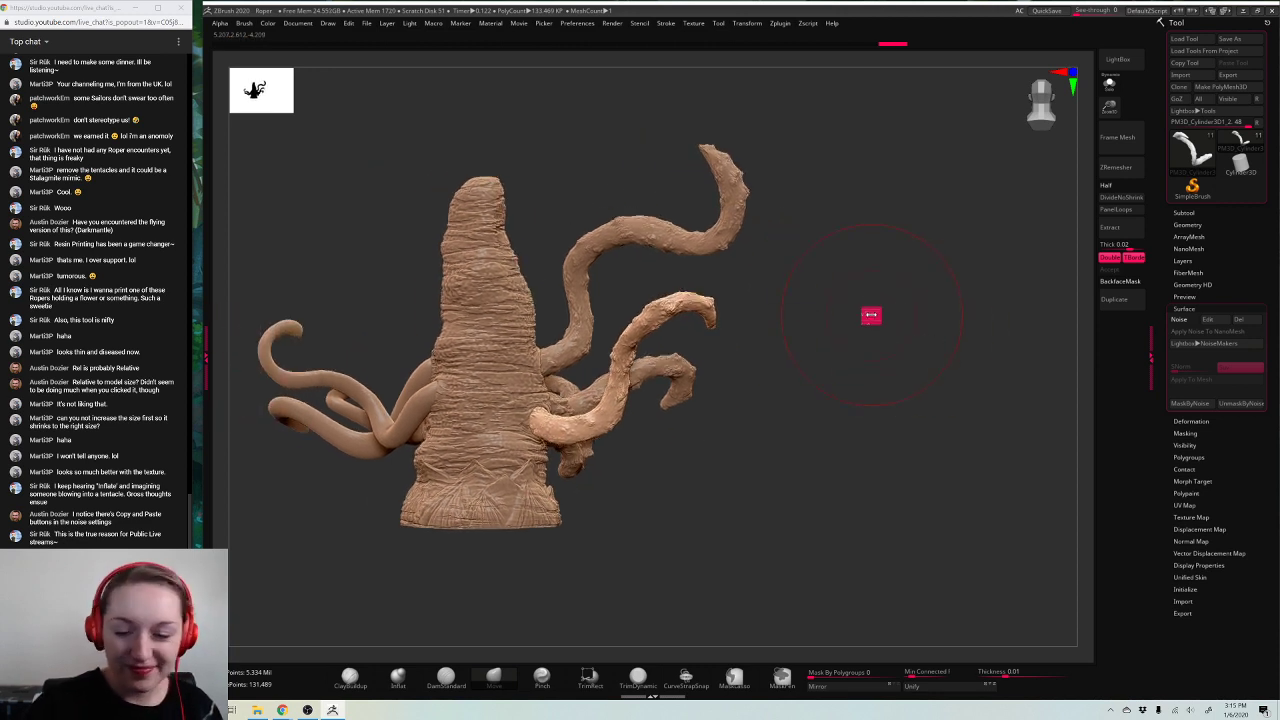
pyautogui.press('space')
pyautogui.keyDown('alt'); pyautogui.moveTo(823, 446); pyautogui.dragTo(858, 424); pyautogui.keyUp('alt')
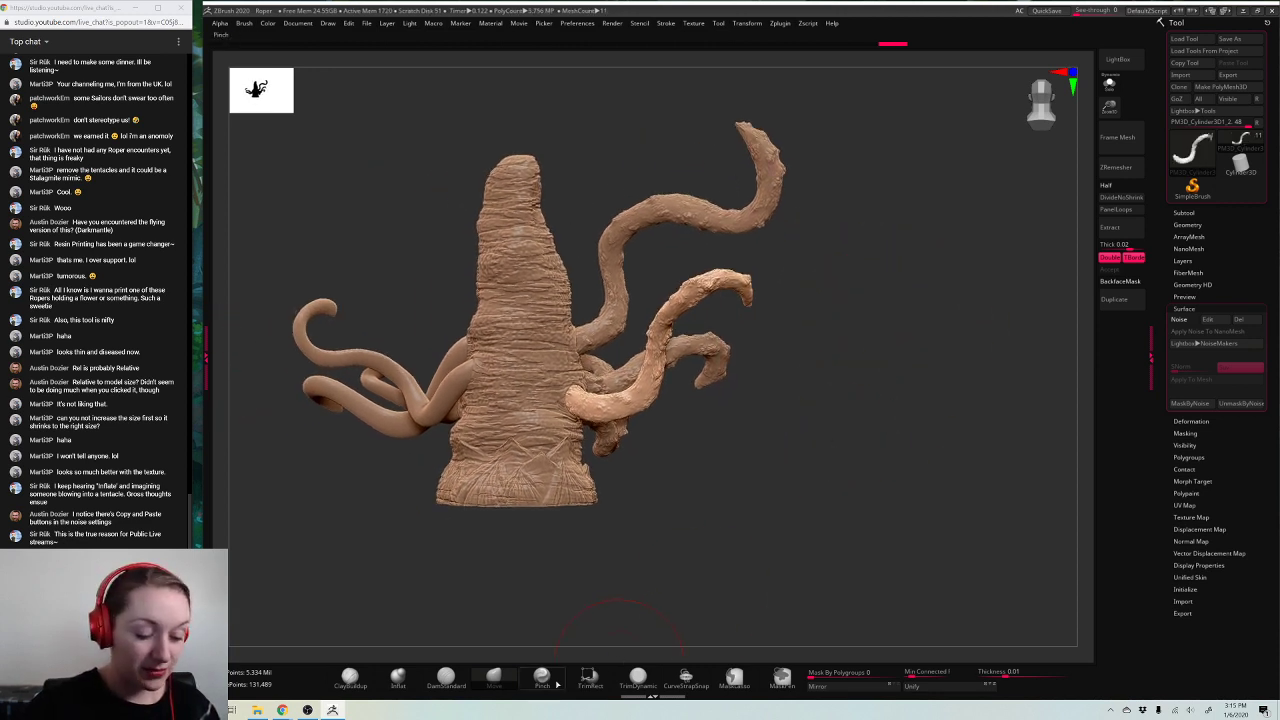
# Step: Tighten the rear tentacle's base where it meets the body with the Pinch brush
pyautogui.click(494, 678)
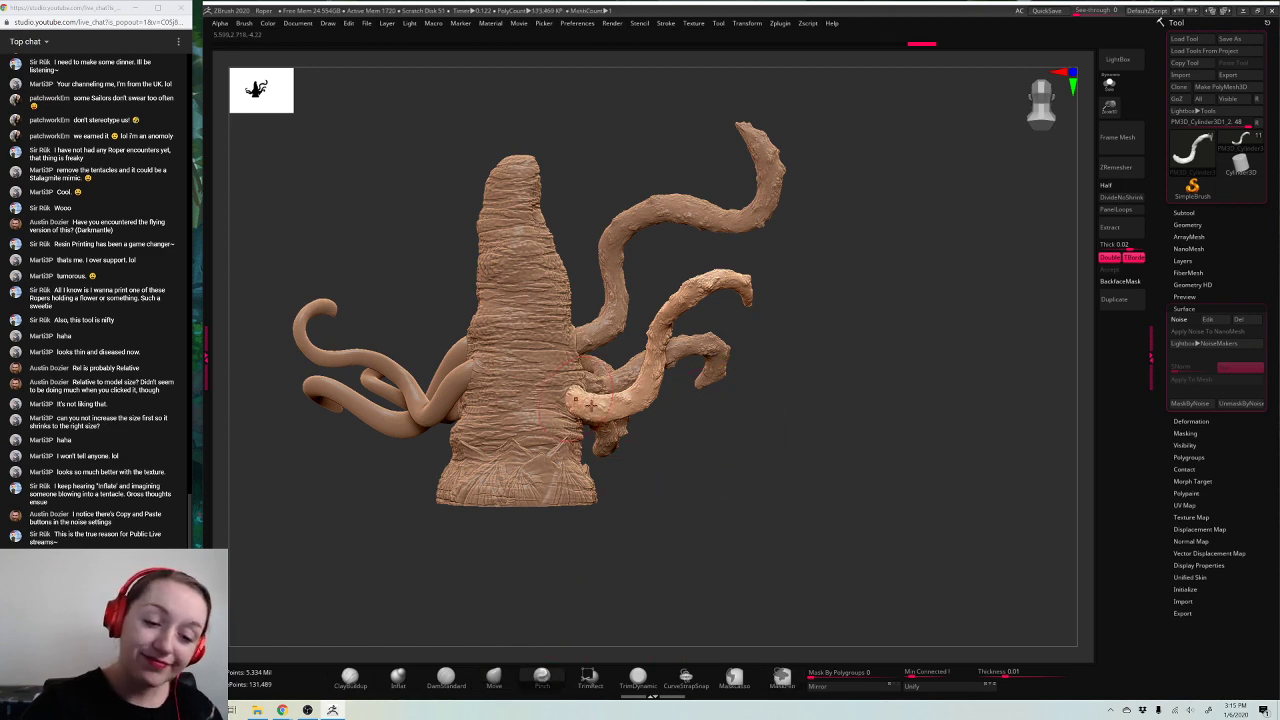
pyautogui.moveTo(975, 324)
pyautogui.mouseDown()
pyautogui.moveTo(900, 323)
pyautogui.moveTo(920, 343)
pyautogui.mouseUp()
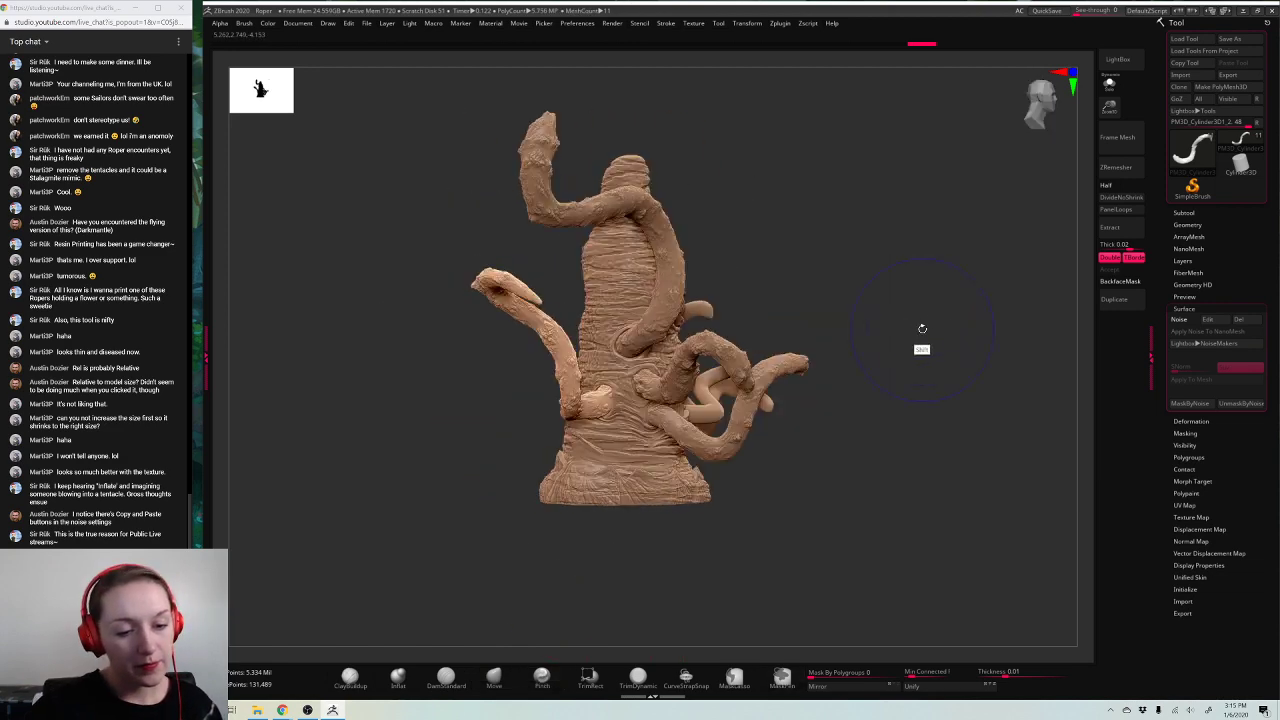
pyautogui.rightClick(859, 294)
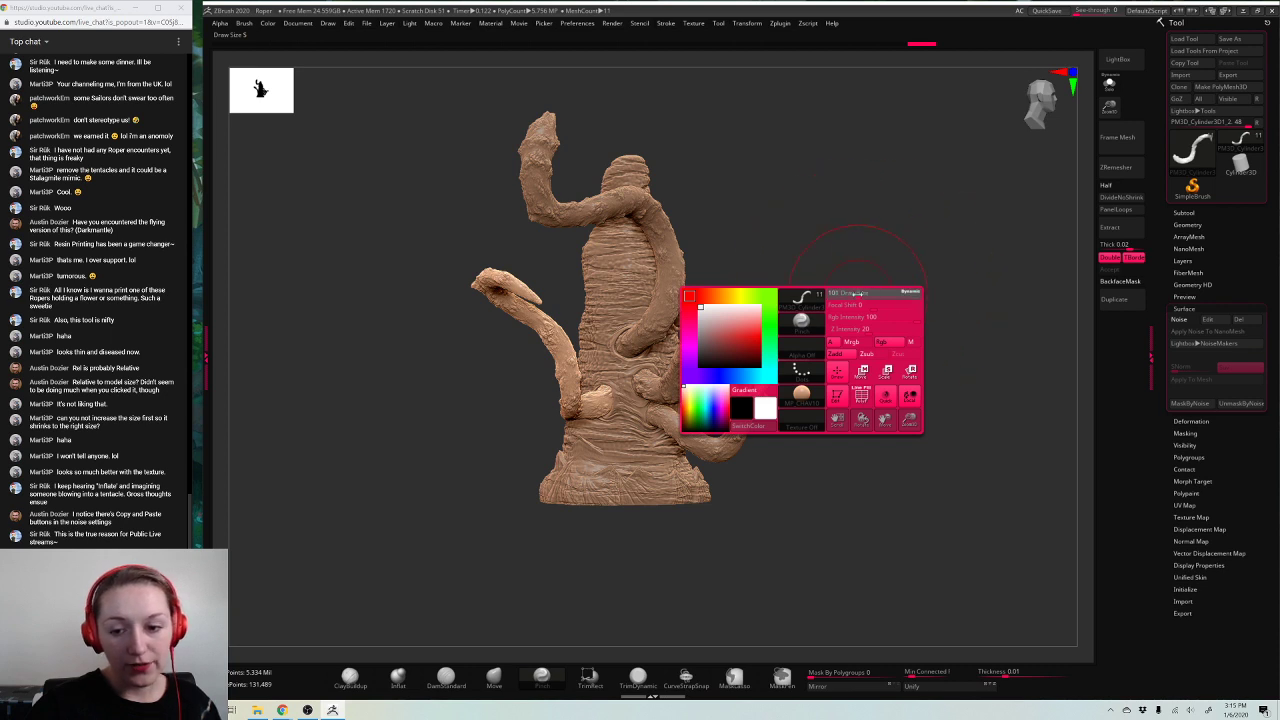
# Step: Return to the Move brush and shift the lower bend of the rear tentacle toward the body
pyautogui.click(494, 678)
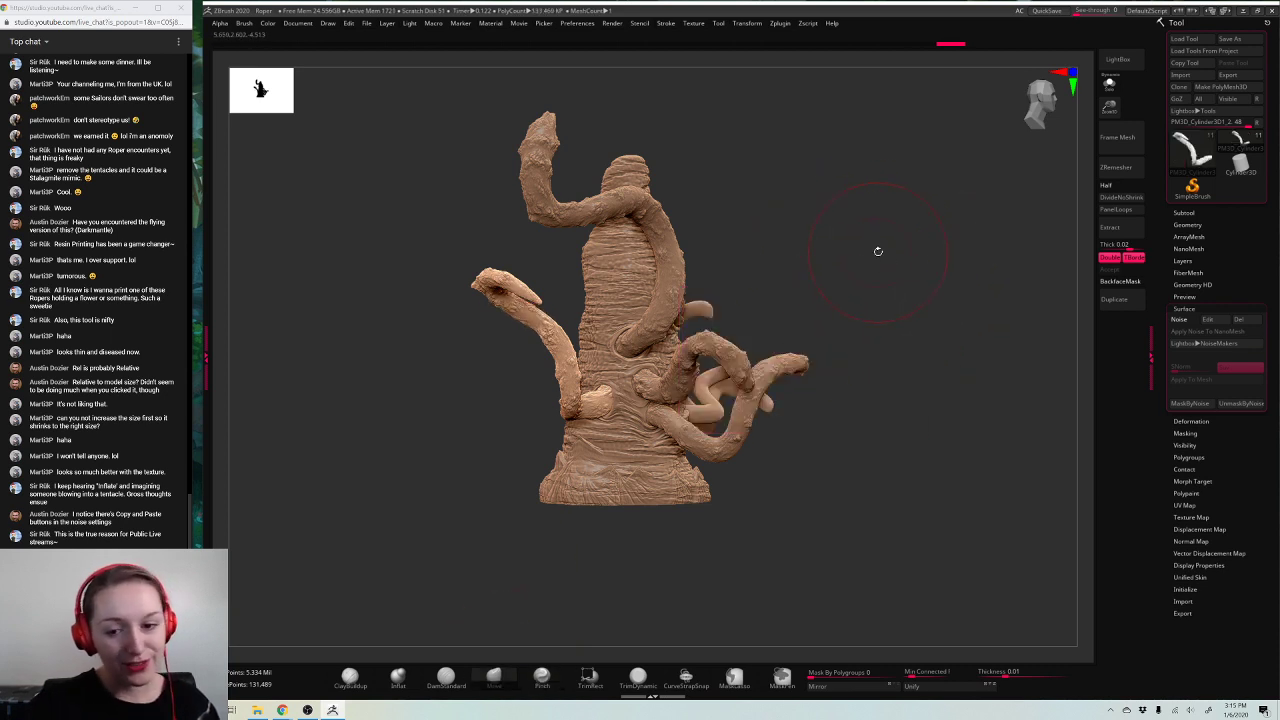
pyautogui.rightClick(712, 250)
pyautogui.moveTo(562, 356); pyautogui.dragTo(583, 352)
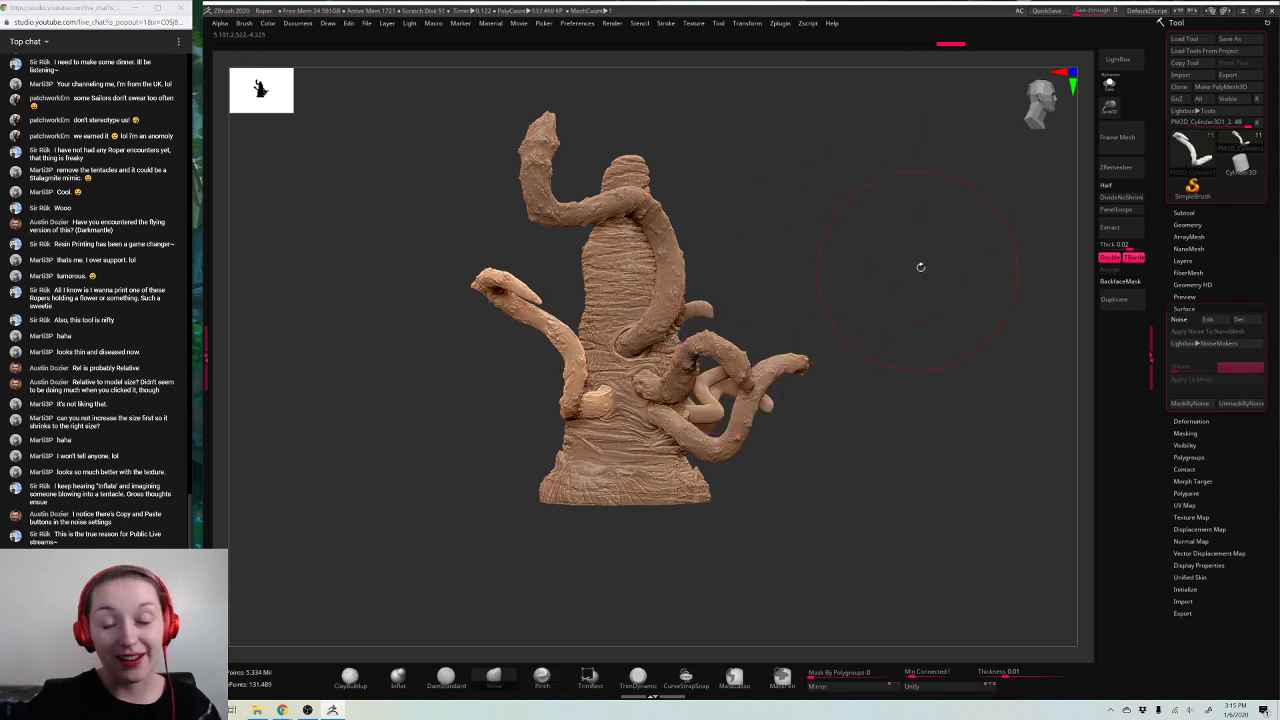
pyautogui.moveTo(920, 267); pyautogui.dragTo(777, 329)
pyautogui.moveTo(600, 335); pyautogui.dragTo(583, 399)
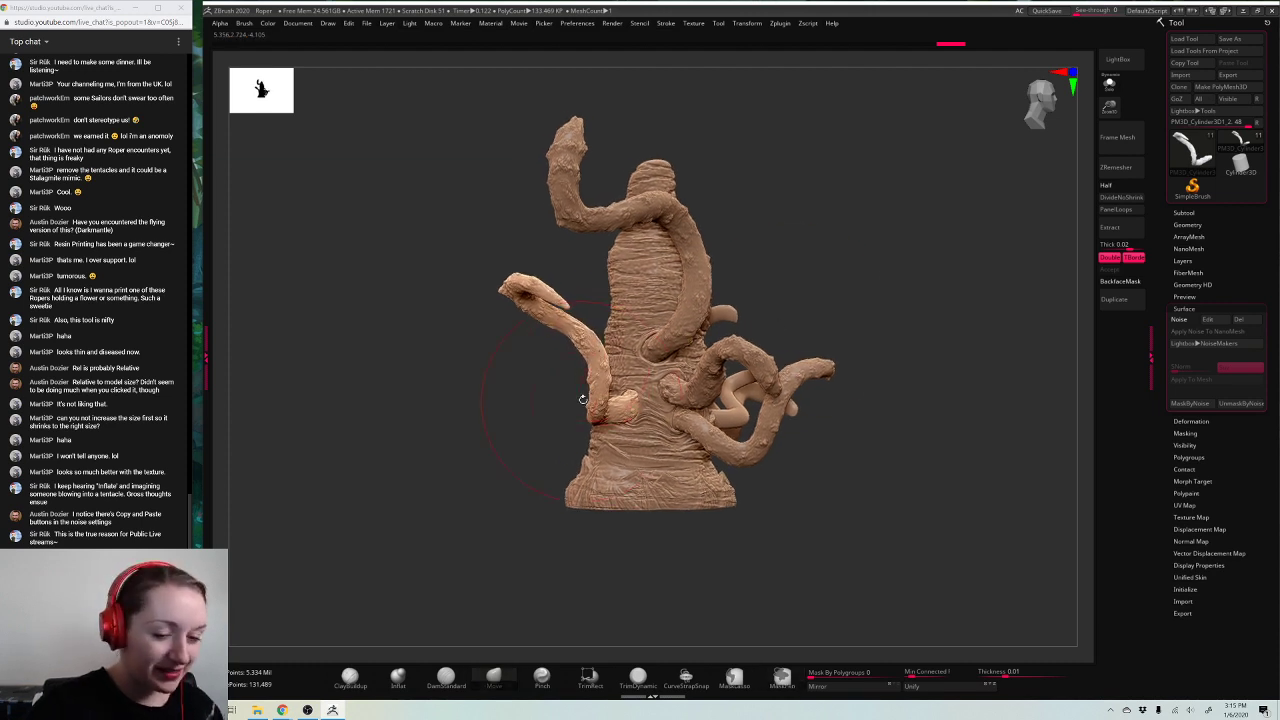
pyautogui.press('w')
pyautogui.keyDown('alt'); pyautogui.click(543, 450); pyautogui.keyUp('alt')
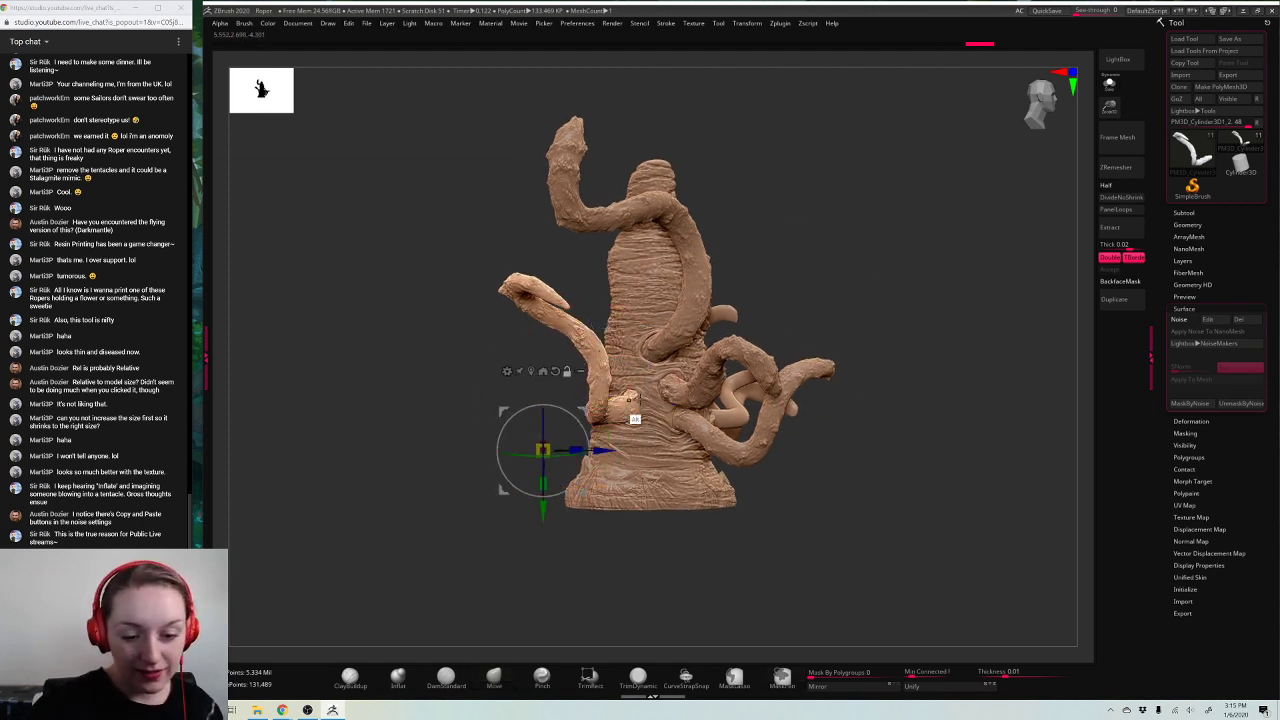
pyautogui.keyDown('alt'); pyautogui.click(630, 399); pyautogui.keyUp('alt')
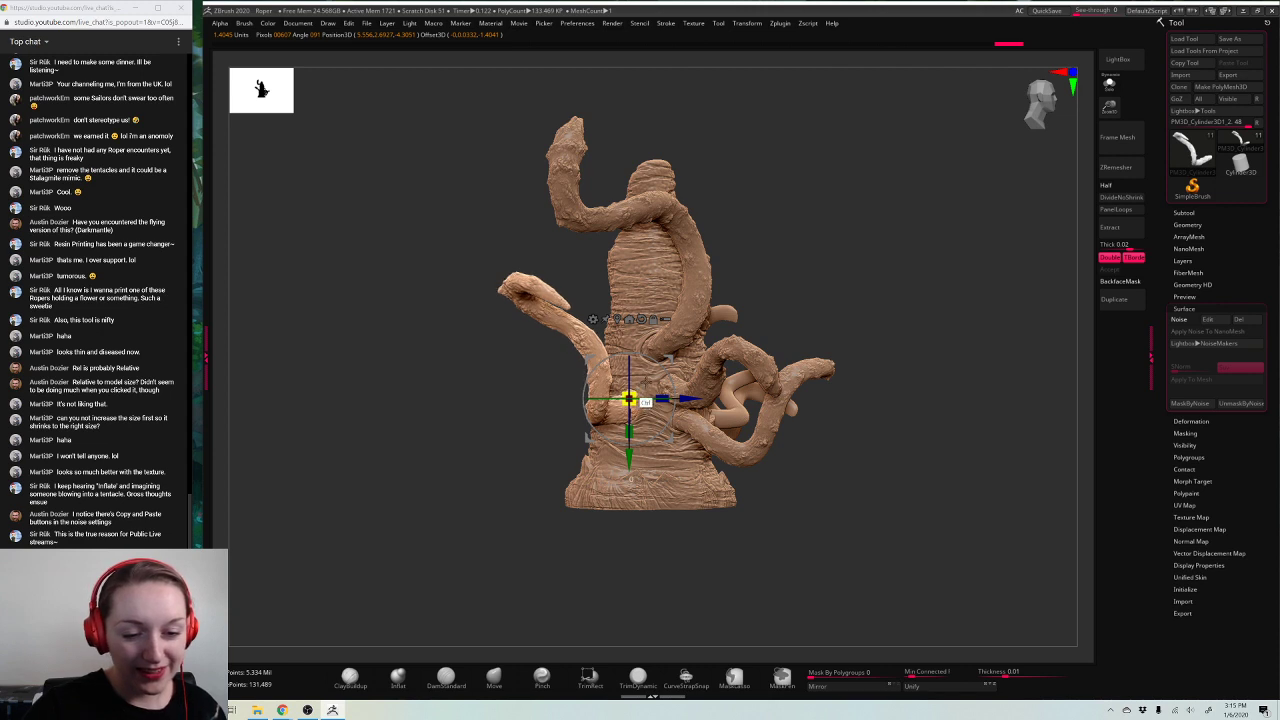
pyautogui.press('q')
# Step: Select the body again and blend its surface around the rear tentacle's base with the Move brush
pyautogui.keyDown('alt'); pyautogui.click(663, 458); pyautogui.keyUp('alt')
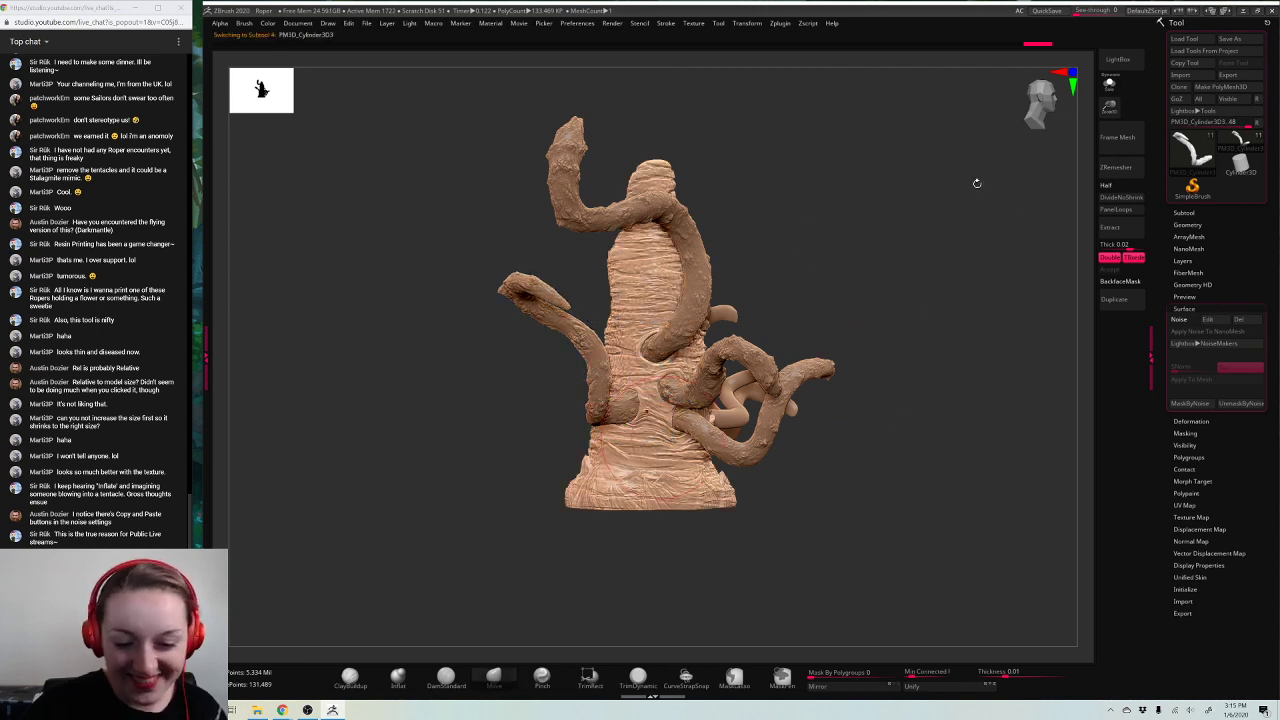
pyautogui.moveTo(1110, 107); pyautogui.dragTo(1110, 165)
pyautogui.press('space')
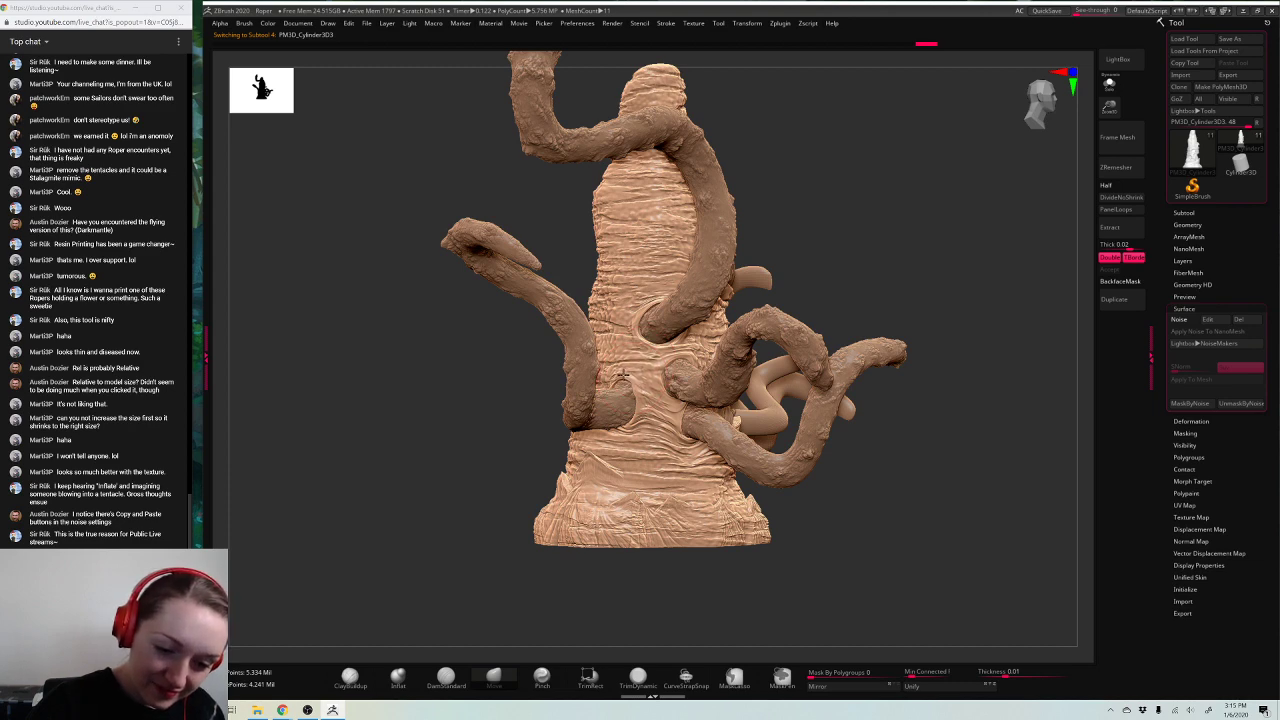
pyautogui.moveTo(772, 275); pyautogui.dragTo(960, 200)
pyautogui.moveTo(1115, 112); pyautogui.dragTo(1106, 60)
pyautogui.moveTo(984, 234); pyautogui.dragTo(956, 322)
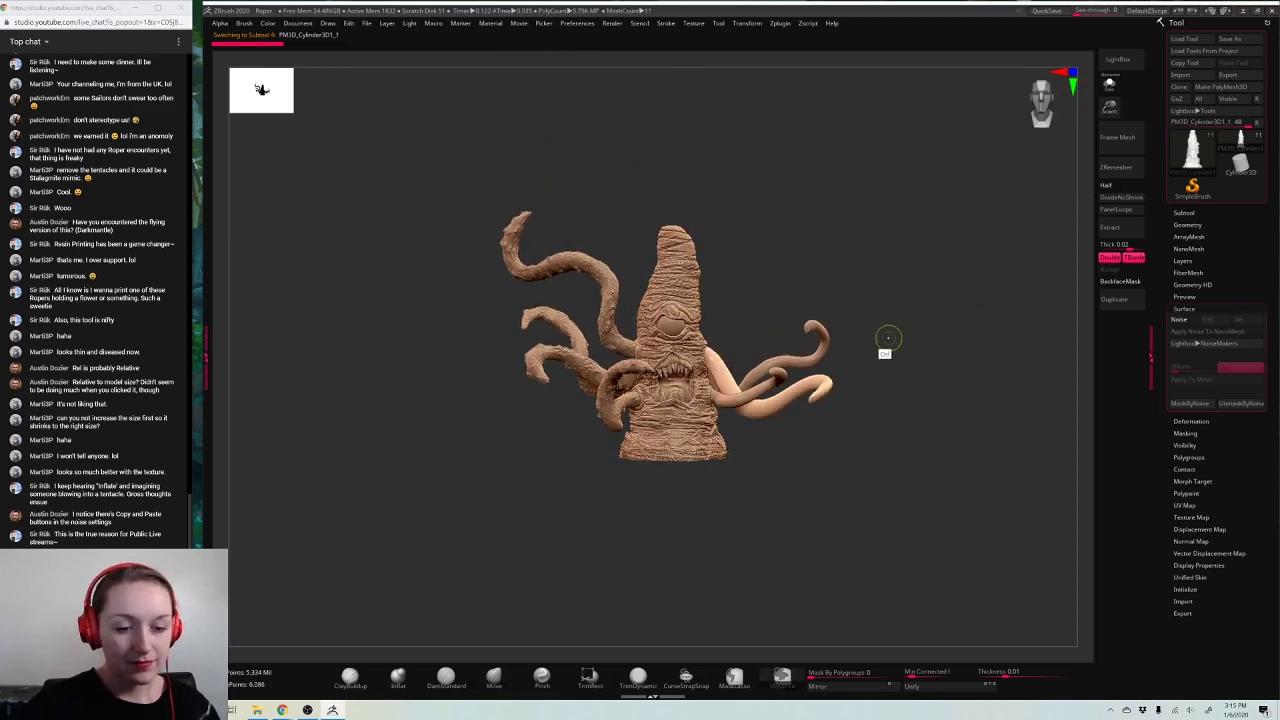
# Step: Save the project over the existing Roper file
pyautogui.hotkey('ctrl', 's')
pyautogui.click(932, 420)
pyautogui.click(668, 357)
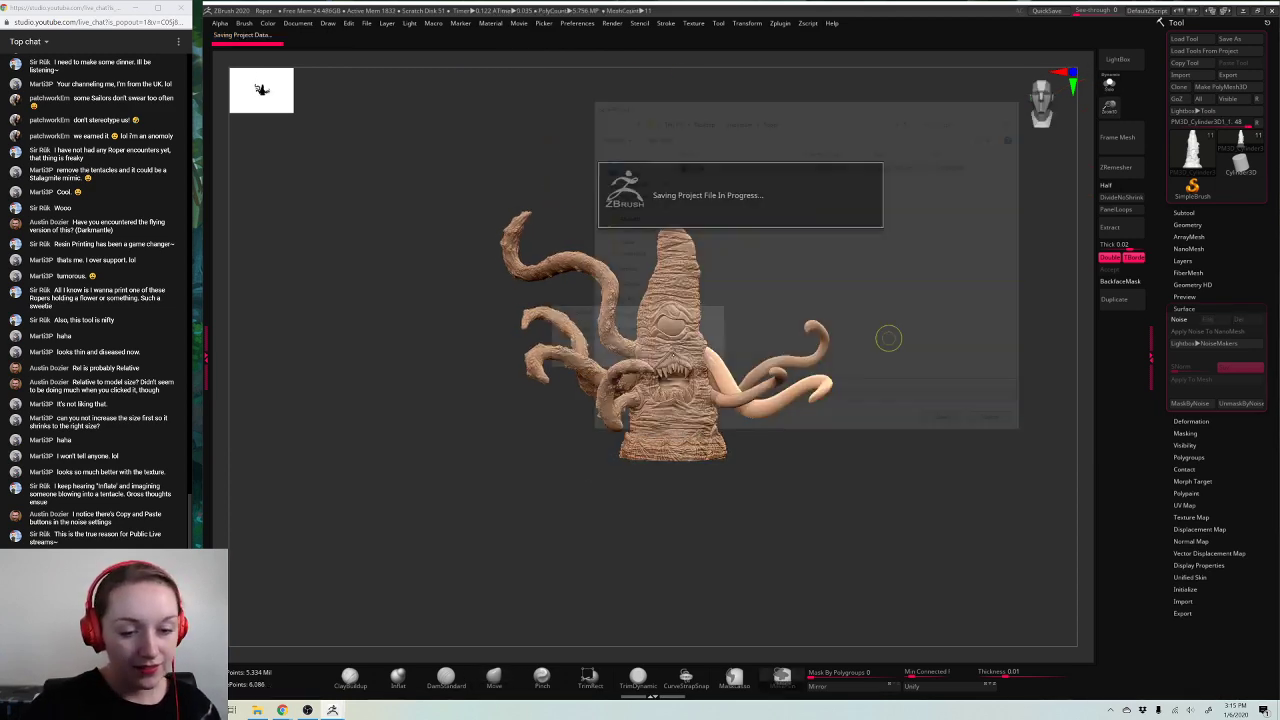
pyautogui.moveTo(1023, 524)
pyautogui.mouseDown()
pyautogui.moveTo(960, 374)
pyautogui.moveTo(952, 418)
pyautogui.moveTo(998, 302)
pyautogui.mouseUp()
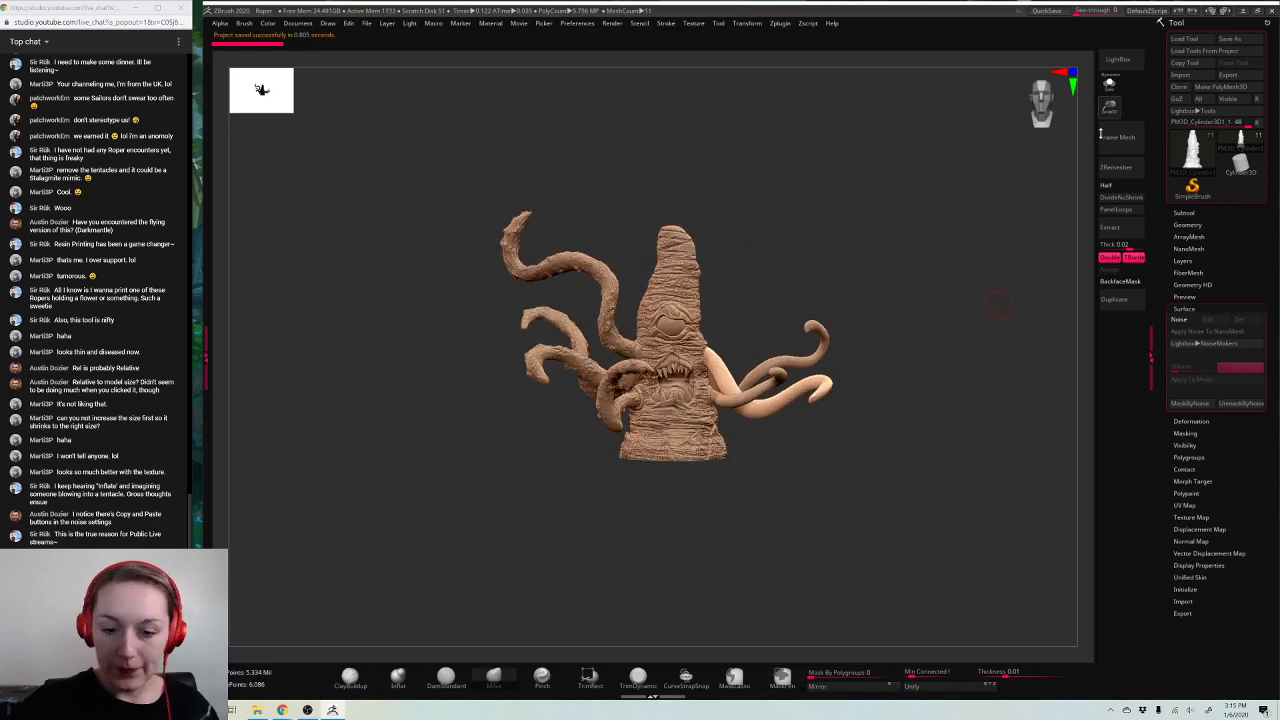
pyautogui.moveTo(1101, 133)
pyautogui.mouseDown()
pyautogui.moveTo(1028, 280)
pyautogui.moveTo(1014, 363)
pyautogui.mouseUp()
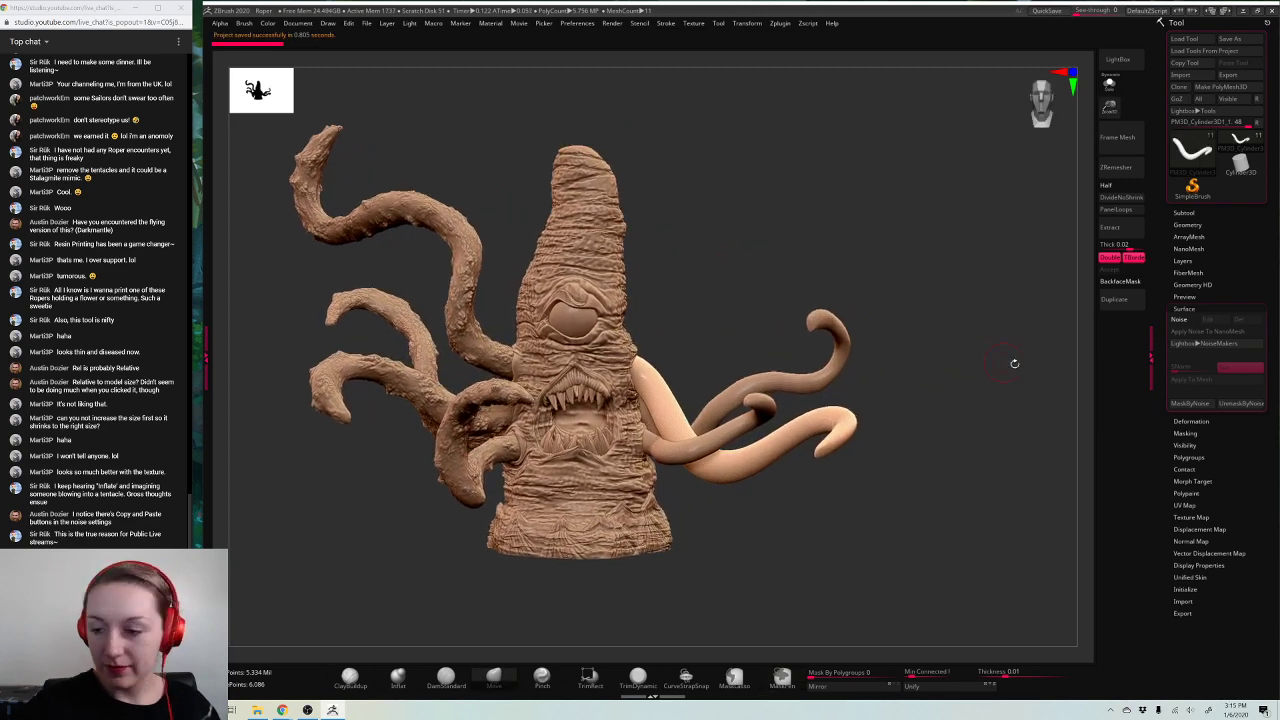
# Step: DynaMesh the selected front tentacle at resolution 880 without freezing its subdivision levels
pyautogui.click(1188, 225)
pyautogui.click(1186, 409)
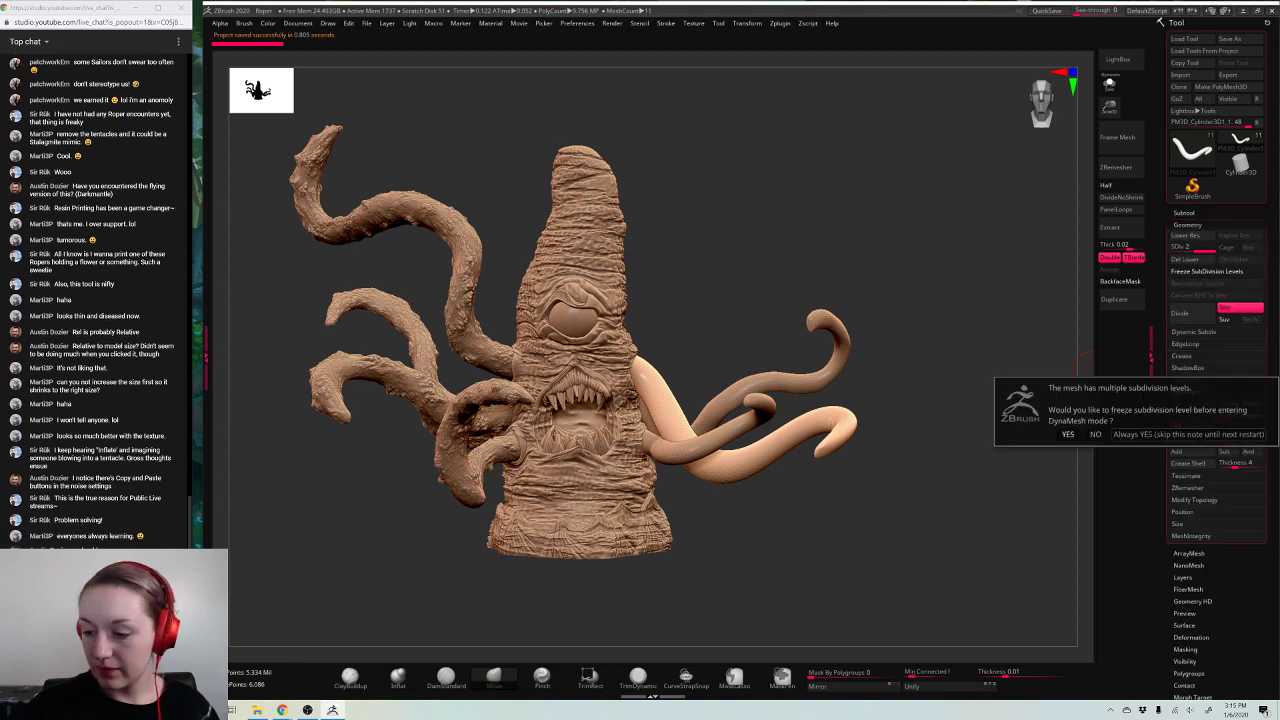
pyautogui.click(1096, 435)
pyautogui.click(1182, 413)
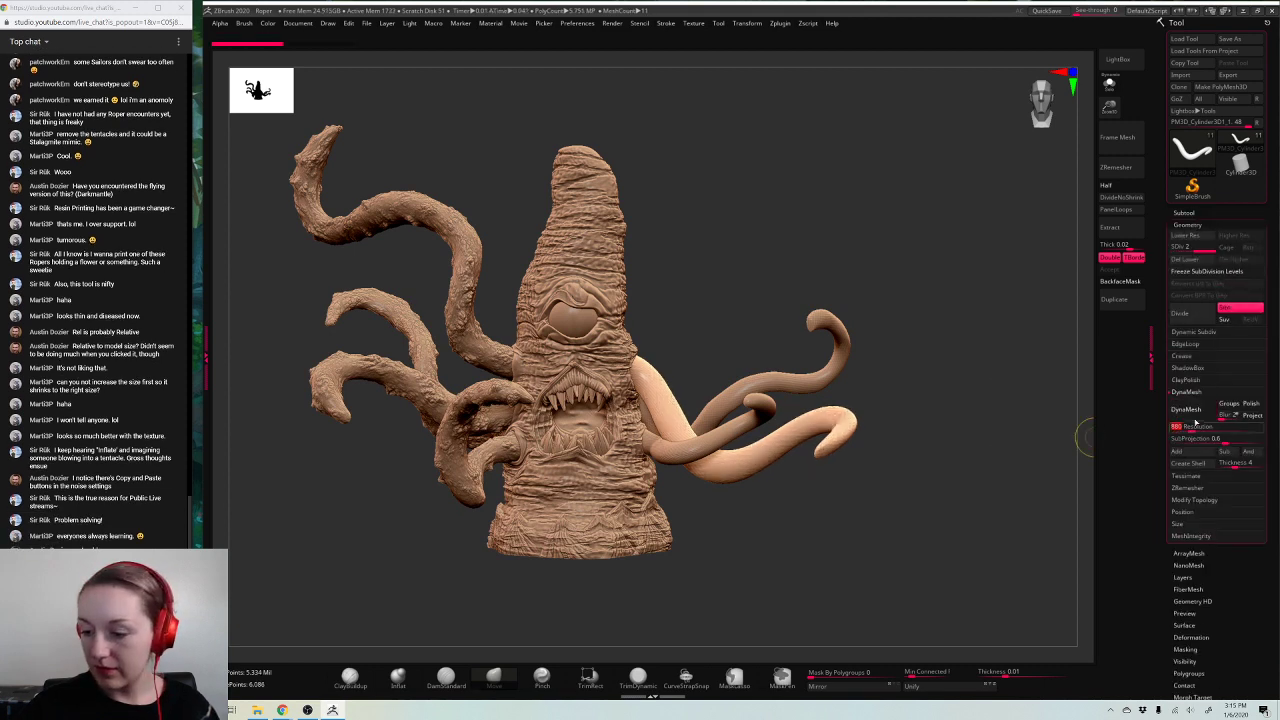
pyautogui.click(1097, 436)
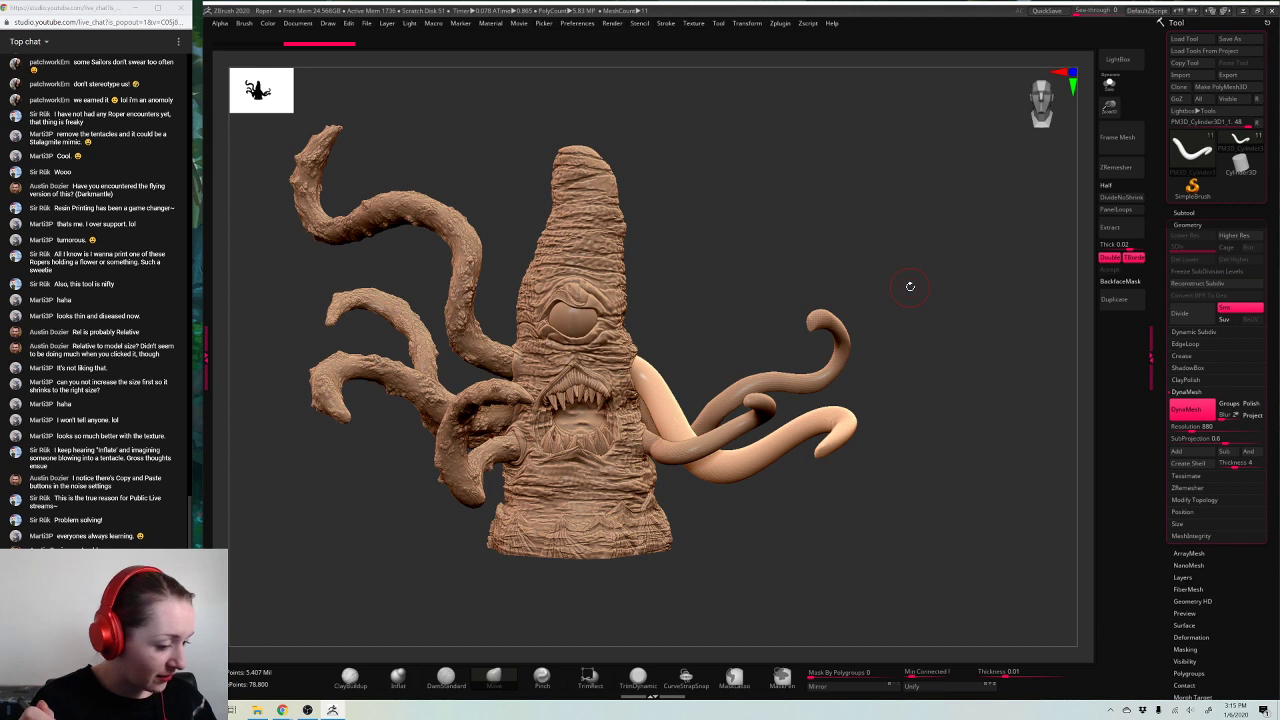
# Step: Isolate the remeshed front tentacle and scale it up slightly with the gizmo
pyautogui.moveTo(884, 503); pyautogui.dragTo(901, 463)
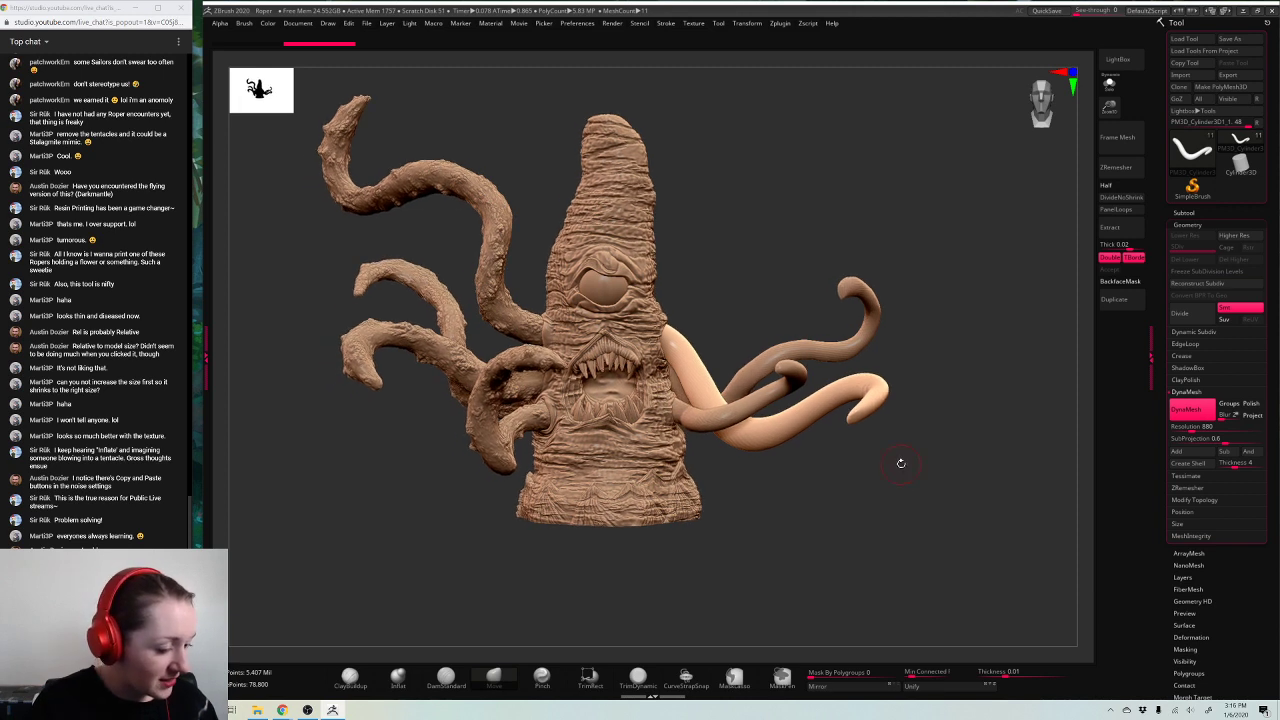
pyautogui.rightClick(901, 463)
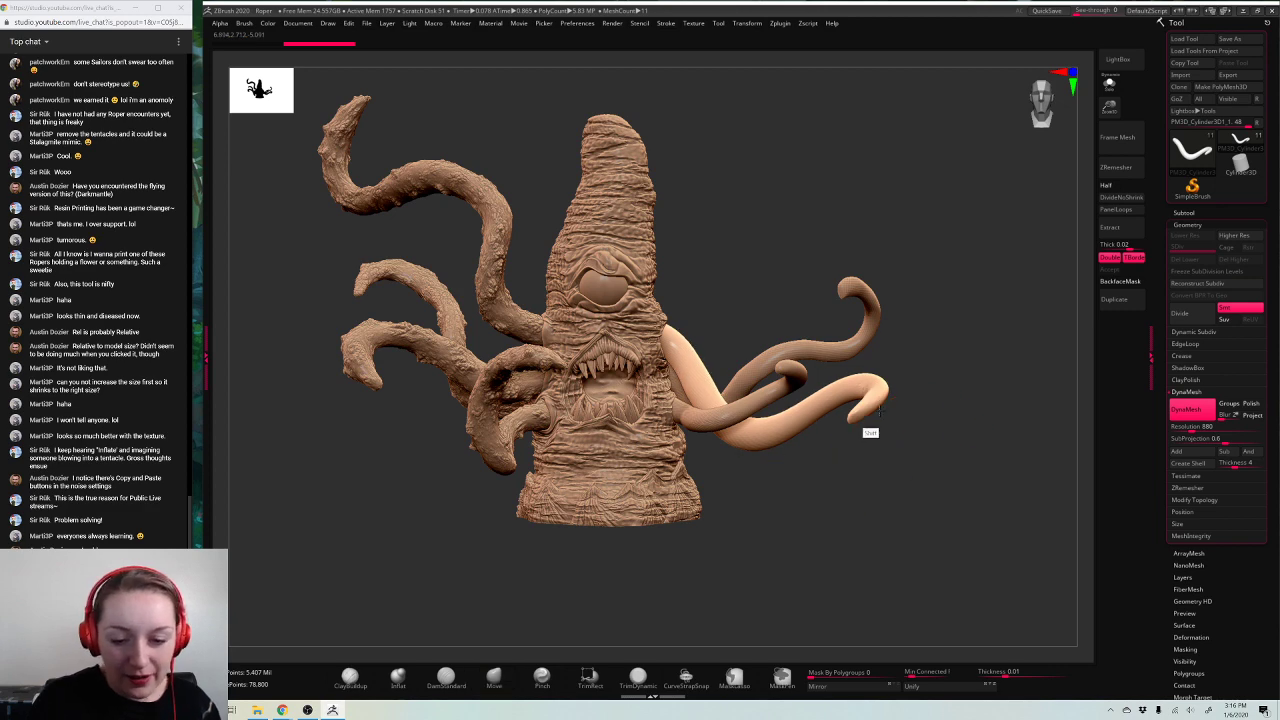
pyautogui.moveTo(880, 411)
pyautogui.keyDown('shift'); pyautogui.mouseDown()
pyautogui.moveTo(892, 410)
pyautogui.moveTo(850, 425)
pyautogui.moveTo(902, 449)
pyautogui.mouseUp(); pyautogui.keyUp('shift')
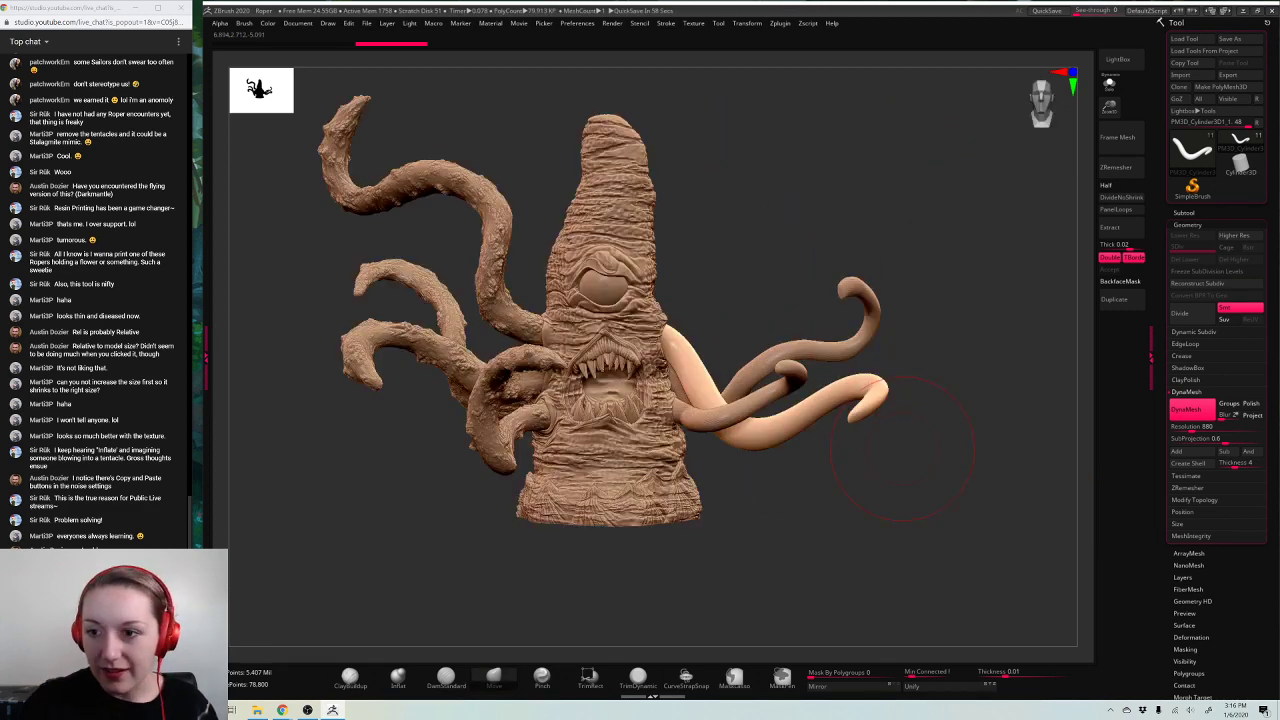
pyautogui.click(1109, 84)
pyautogui.moveTo(974, 265); pyautogui.dragTo(966, 298)
pyautogui.press('w')
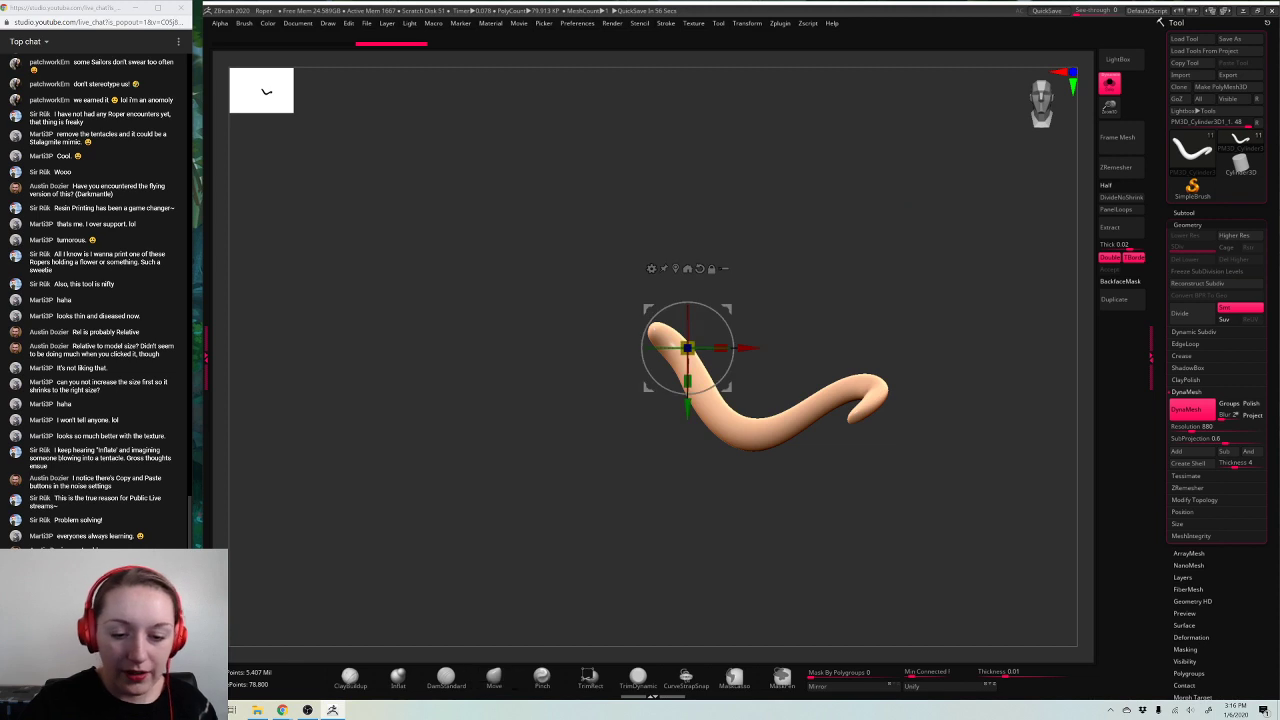
pyautogui.keyDown('shift'); pyautogui.moveTo(688, 348); pyautogui.dragTo(699, 345); pyautogui.keyUp('shift')
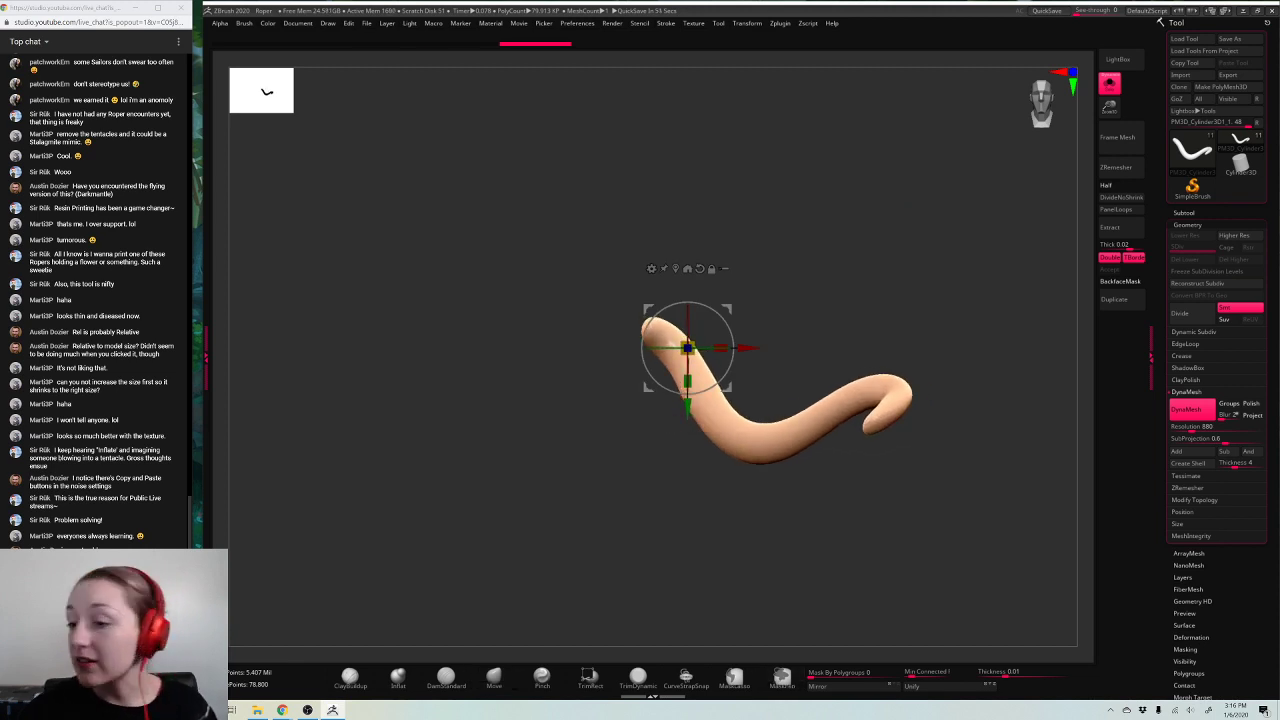
pyautogui.press('q')
# Step: Apply NoisePlug surface noise with scale 512 and strength 0.3 to the front tentacle's mesh, and show the whole model again
pyautogui.click(1188, 225)
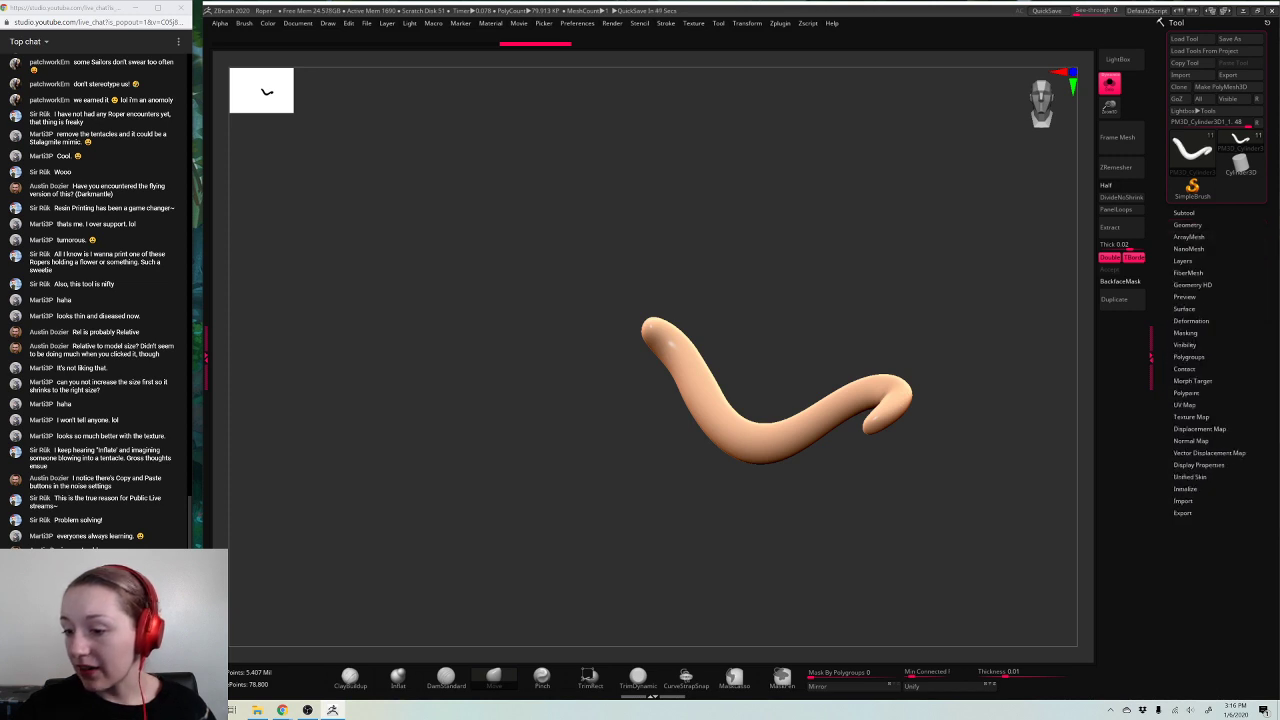
pyautogui.click(1184, 308)
pyautogui.click(1188, 321)
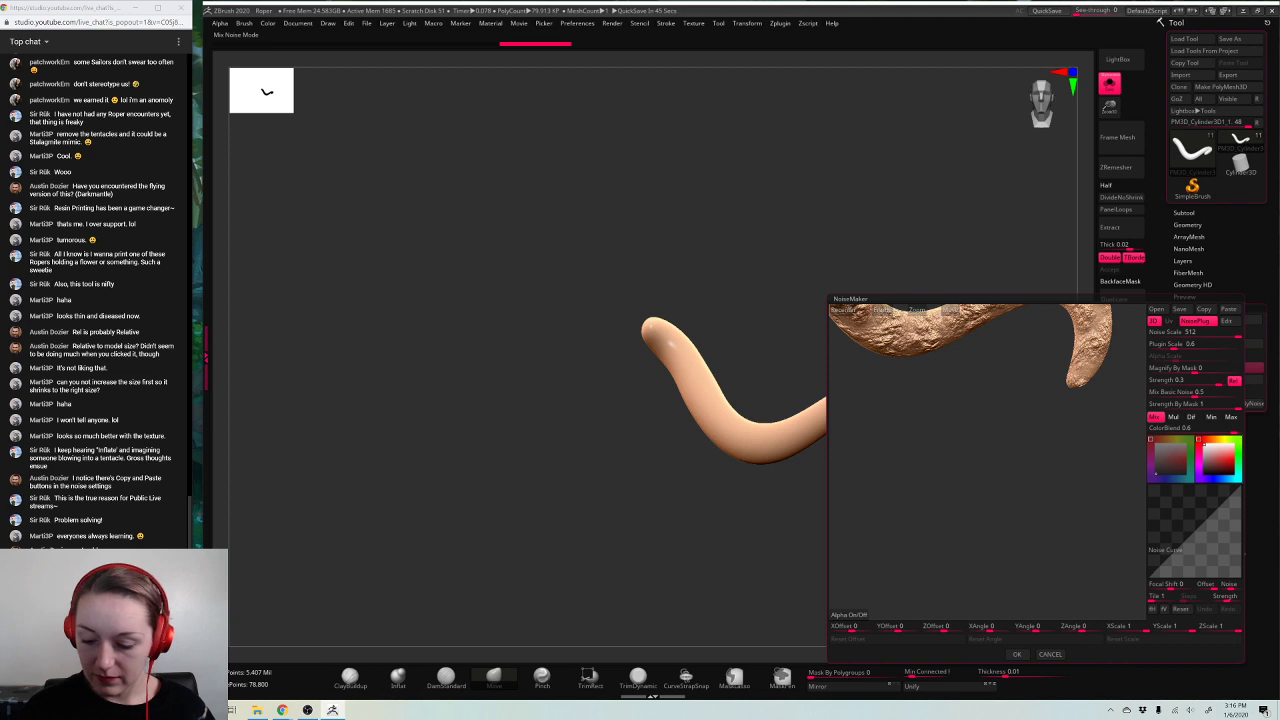
pyautogui.click(1017, 654)
pyautogui.click(1195, 380)
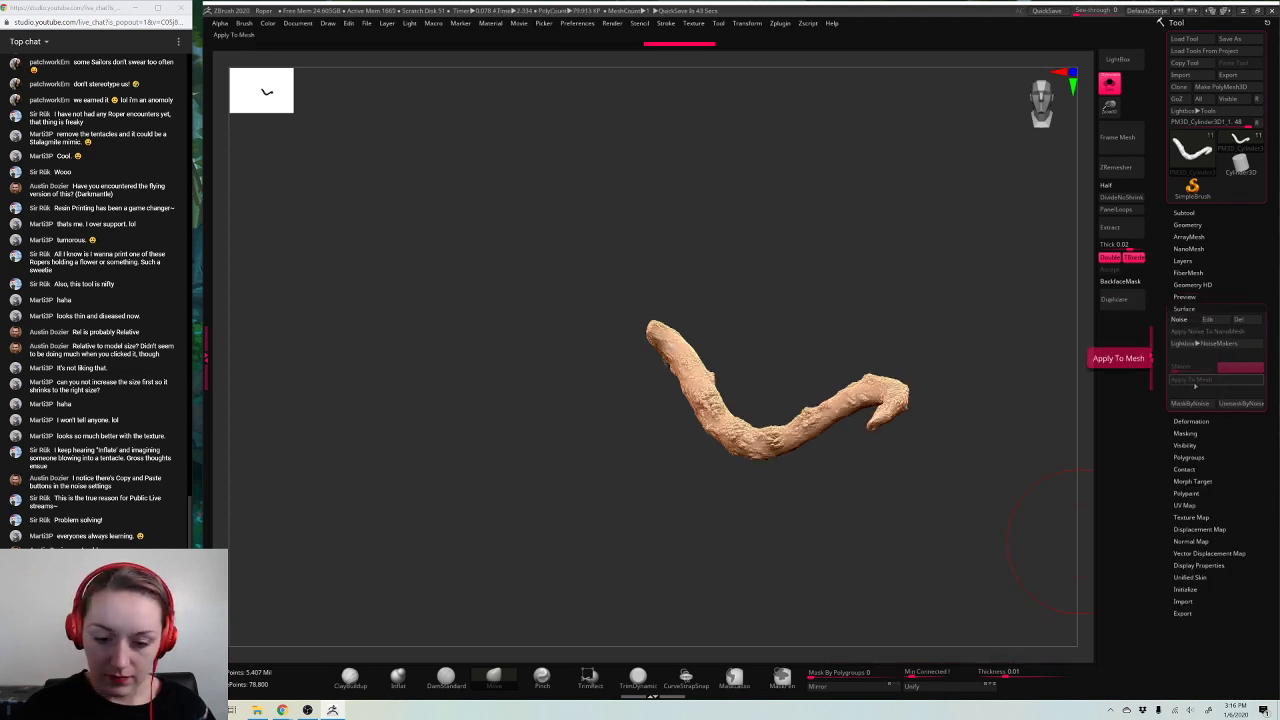
pyautogui.click(1108, 84)
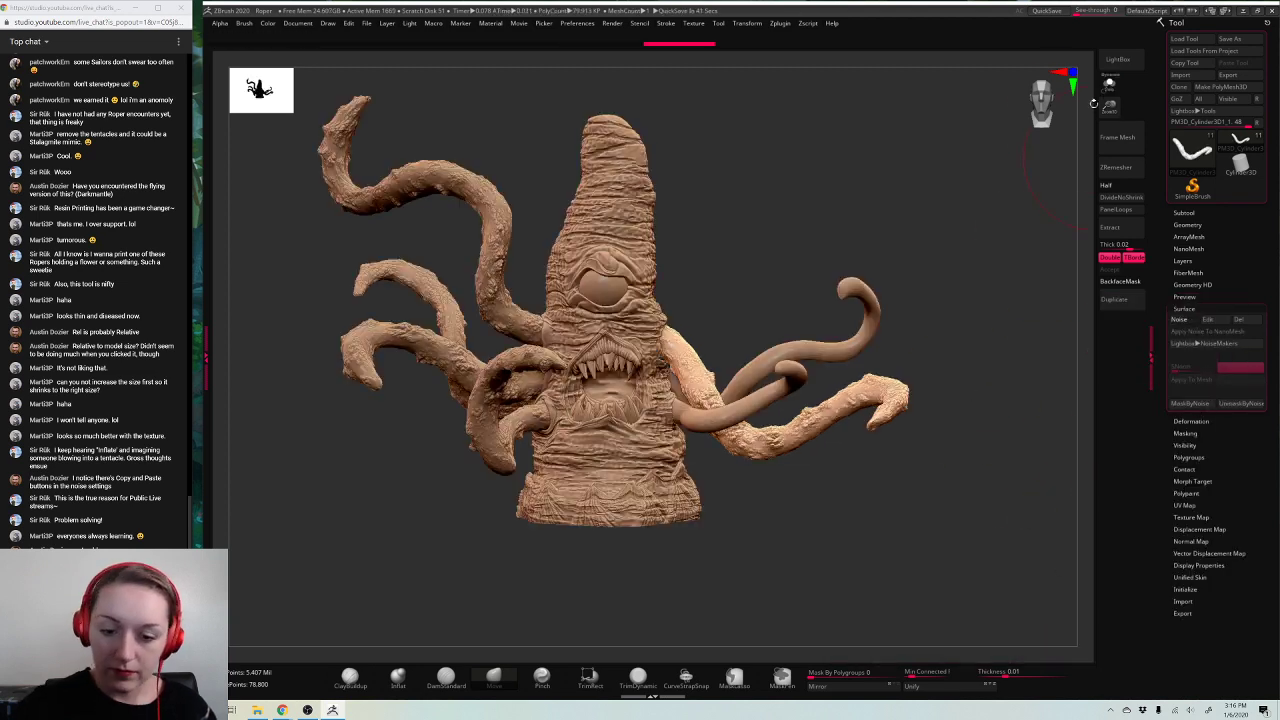
# Step: Isolate the smooth rear tentacle with the curled tip and DynaMesh it at resolution 1040 without freezing its subdivision levels
pyautogui.moveTo(975, 287); pyautogui.dragTo(870, 292)
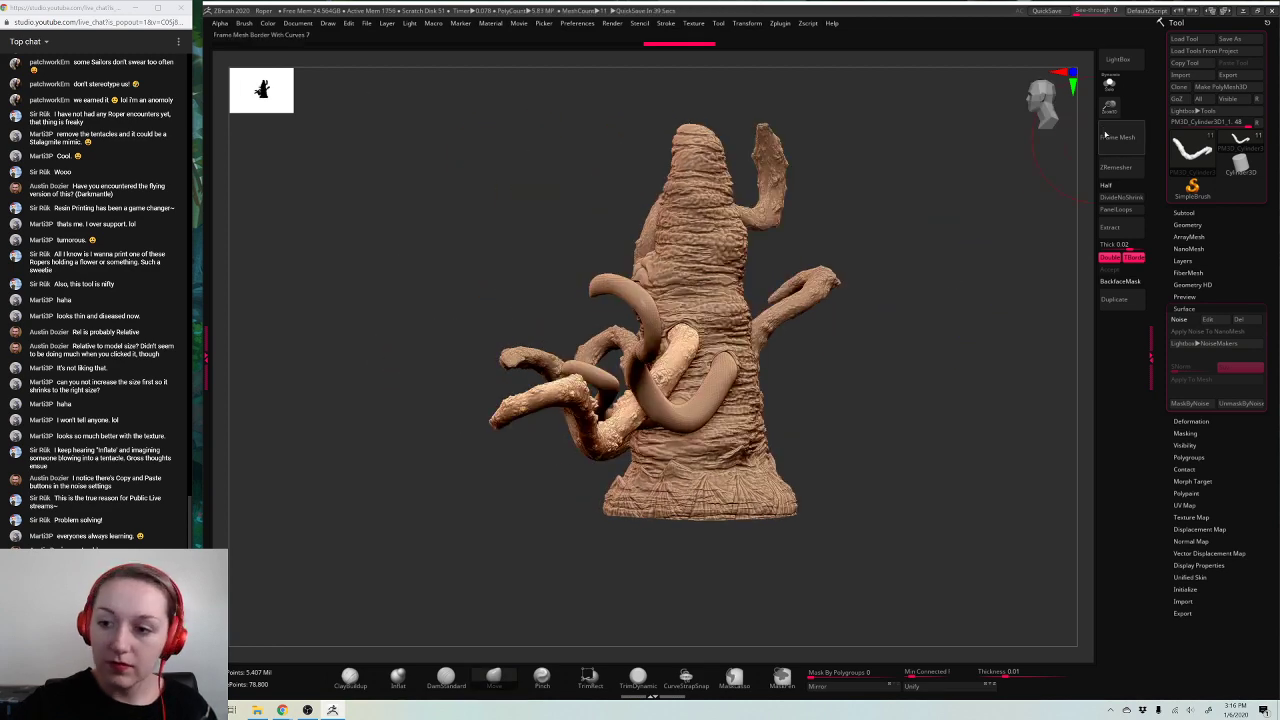
pyautogui.moveTo(1109, 108); pyautogui.dragTo(1107, 135)
pyautogui.click(1110, 136)
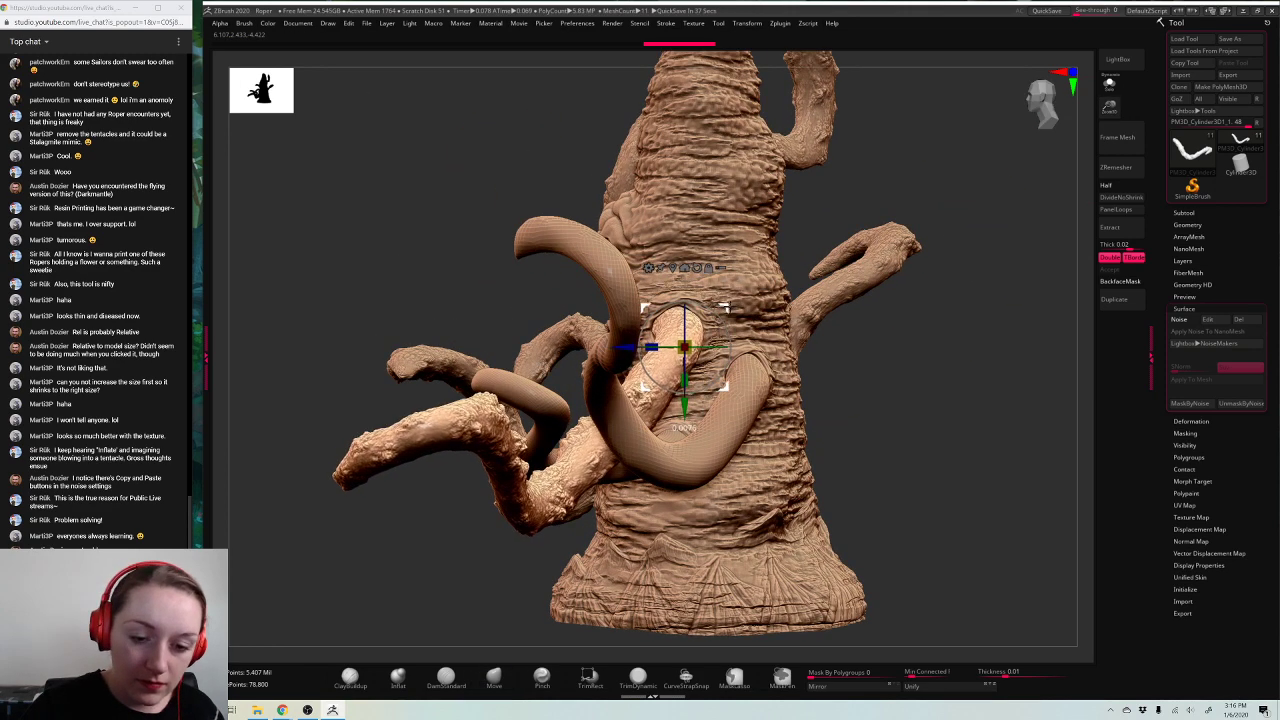
pyautogui.moveTo(963, 360); pyautogui.dragTo(1135, 358)
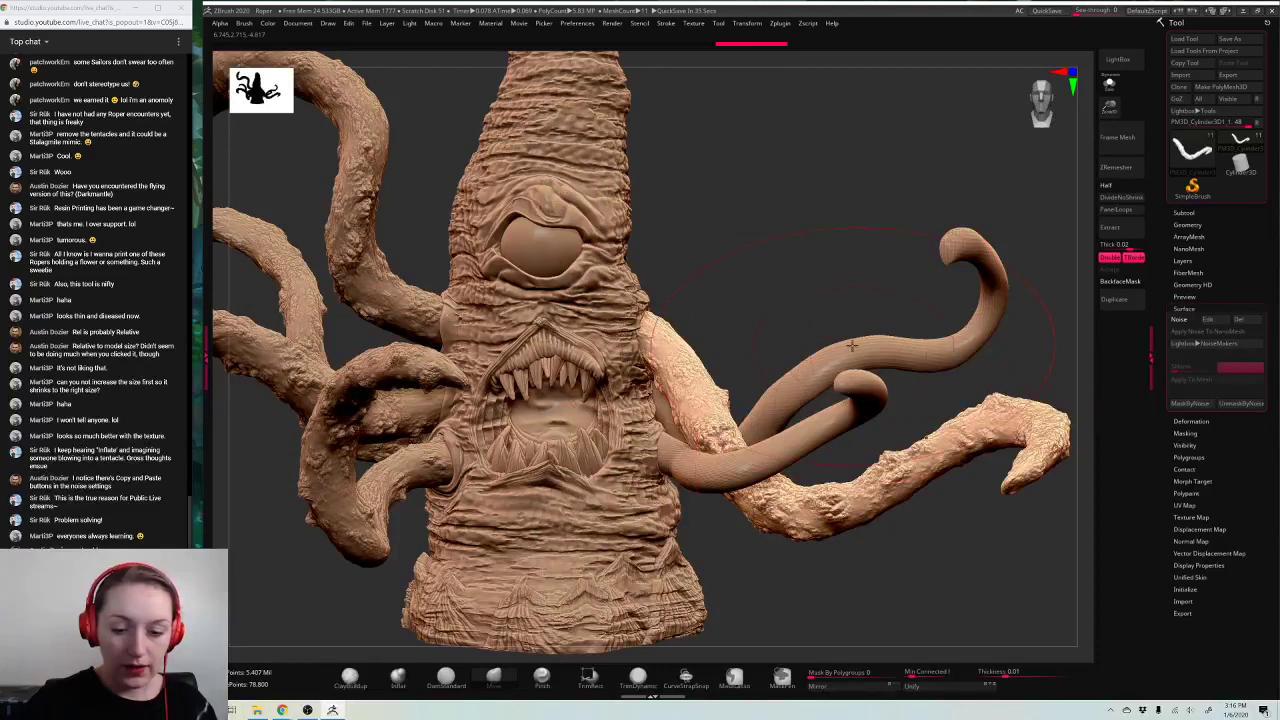
pyautogui.keyDown('alt'); pyautogui.click(972, 347); pyautogui.keyUp('alt')
pyautogui.click(1109, 84)
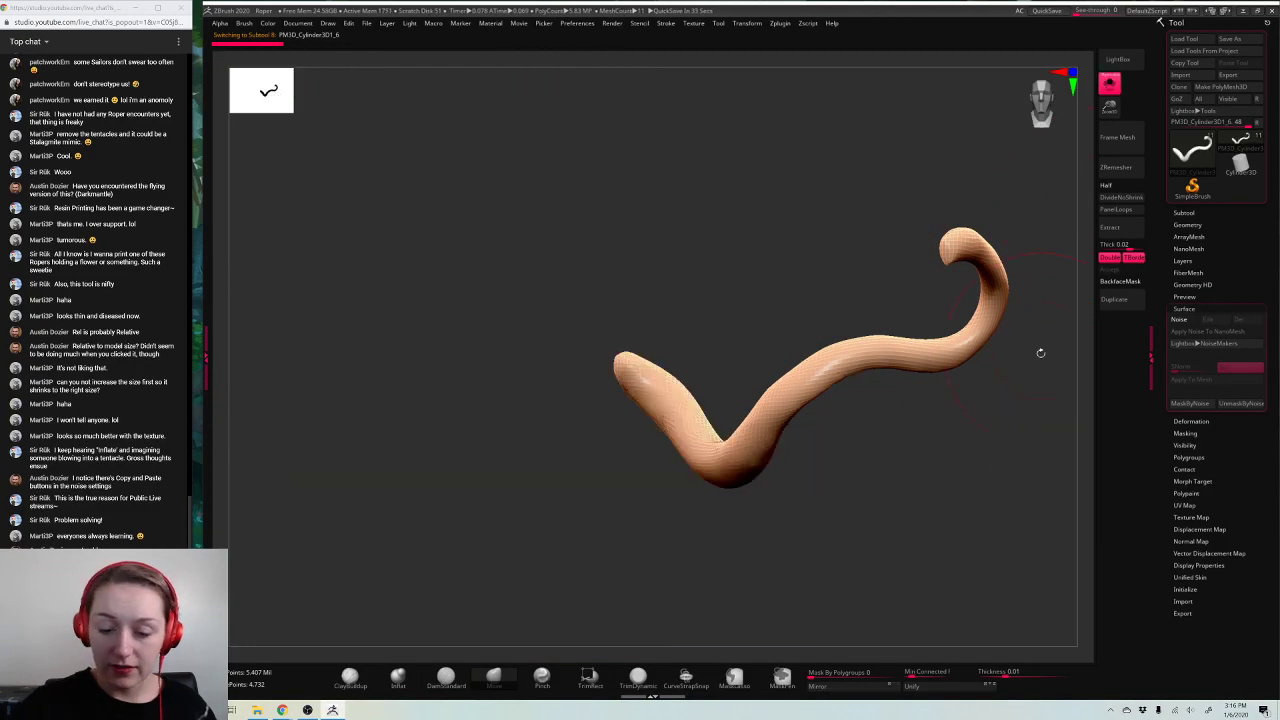
pyautogui.click(1187, 224)
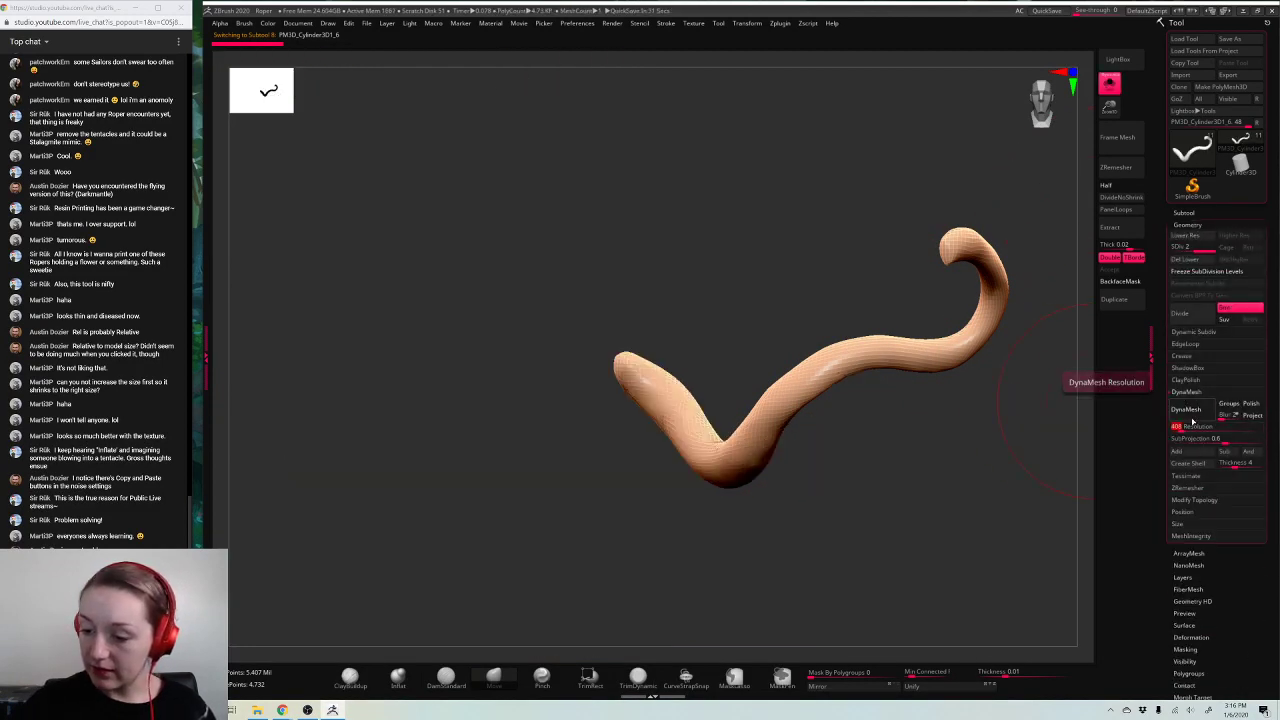
pyautogui.click(1195, 405)
pyautogui.click(1095, 434)
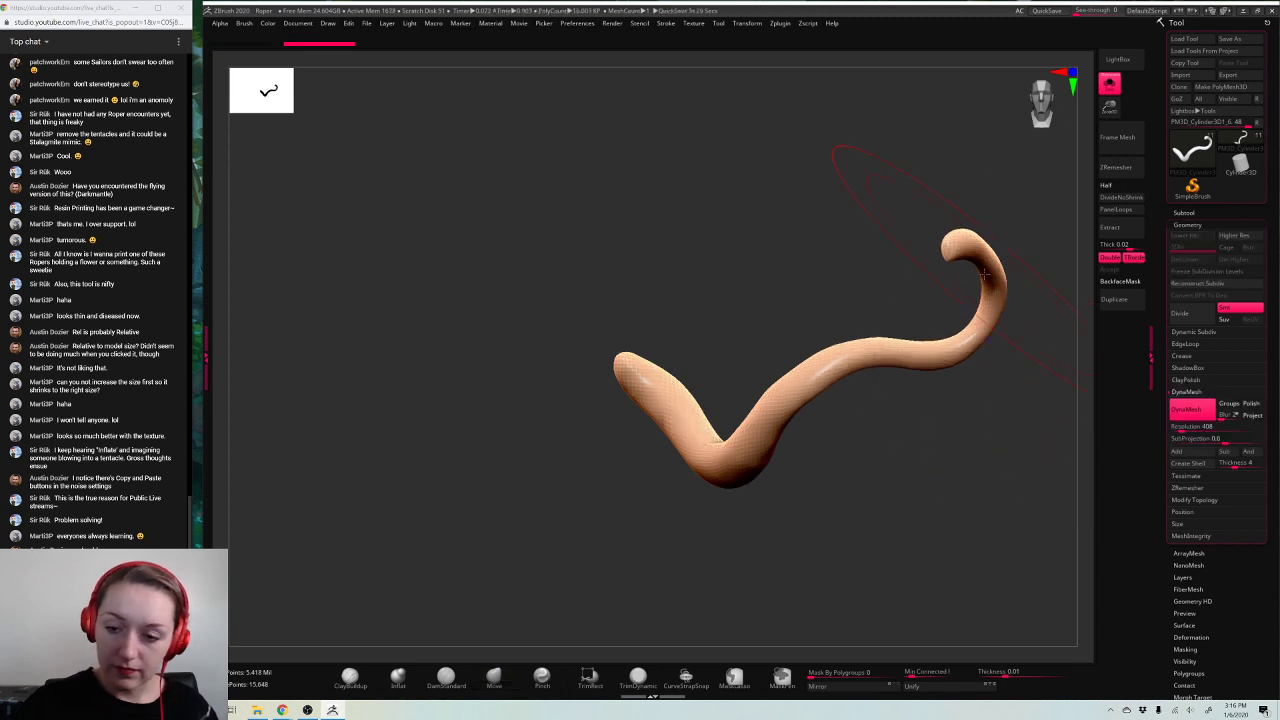
pyautogui.moveTo(1187, 428); pyautogui.dragTo(1194, 428)
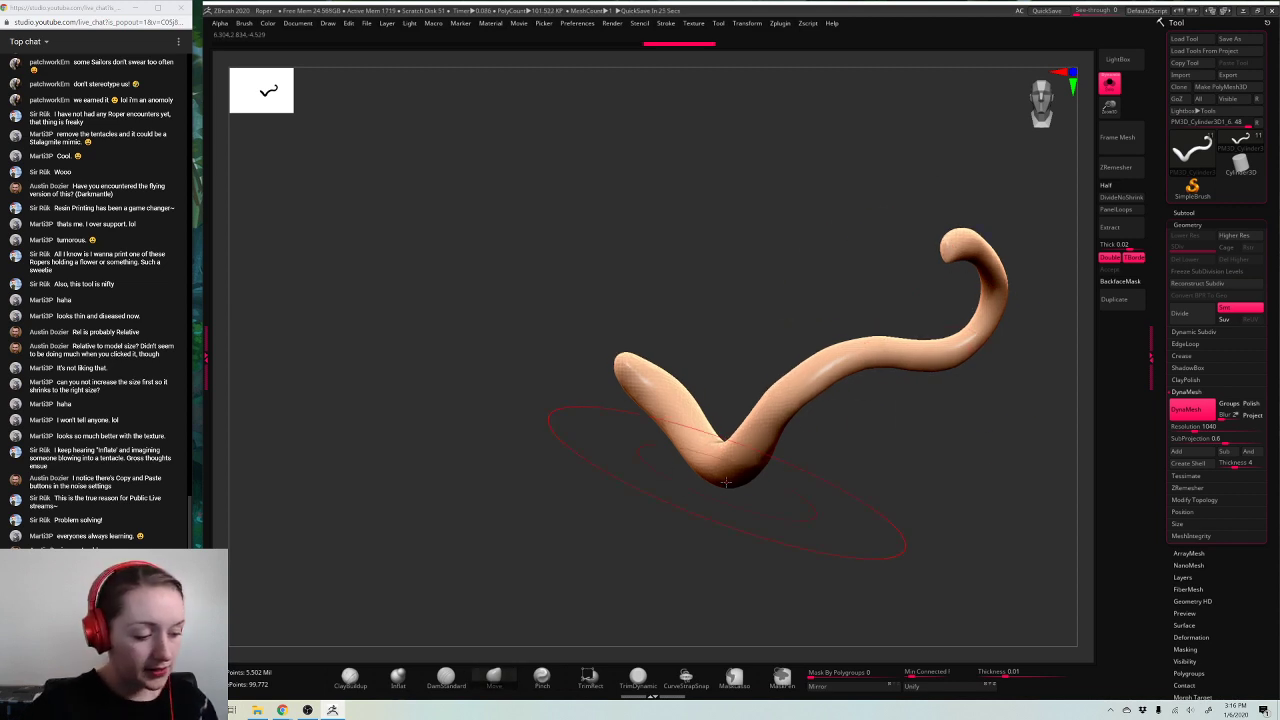
# Step: Scale the isolated rear tentacle up slightly with the gizmo
pyautogui.press('w')
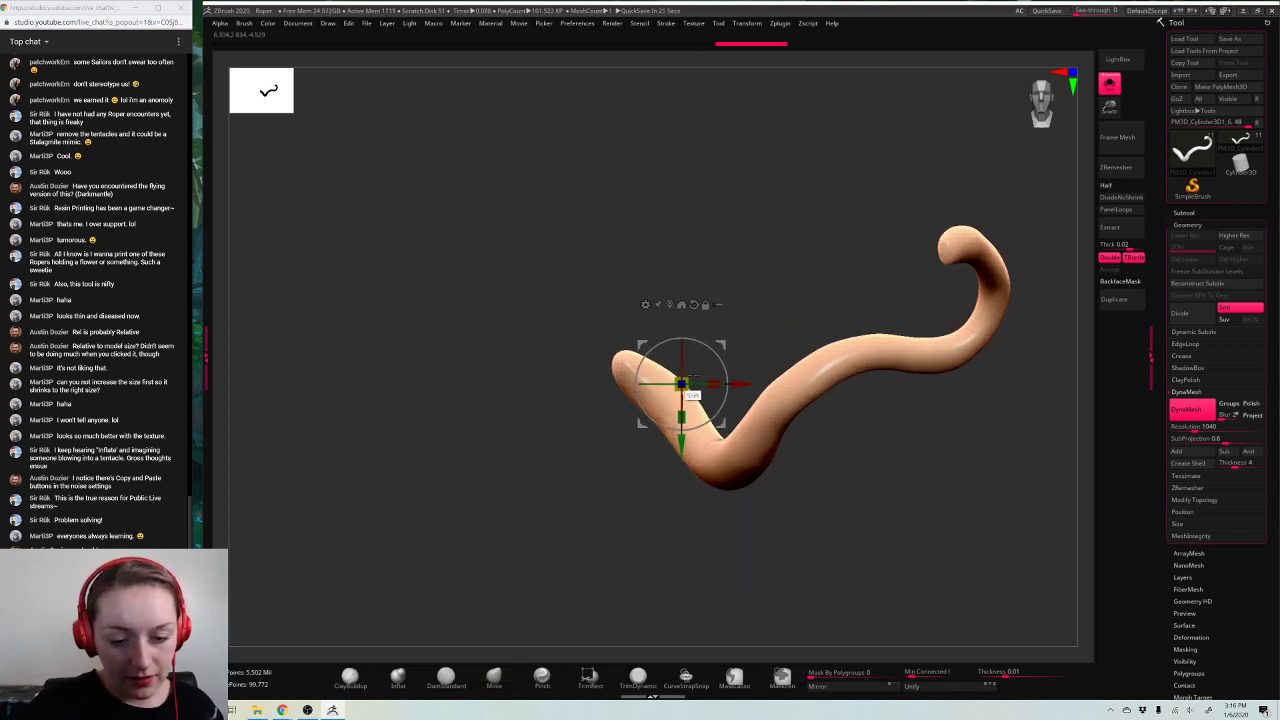
pyautogui.moveTo(690, 381); pyautogui.dragTo(697, 368)
pyautogui.press('q')
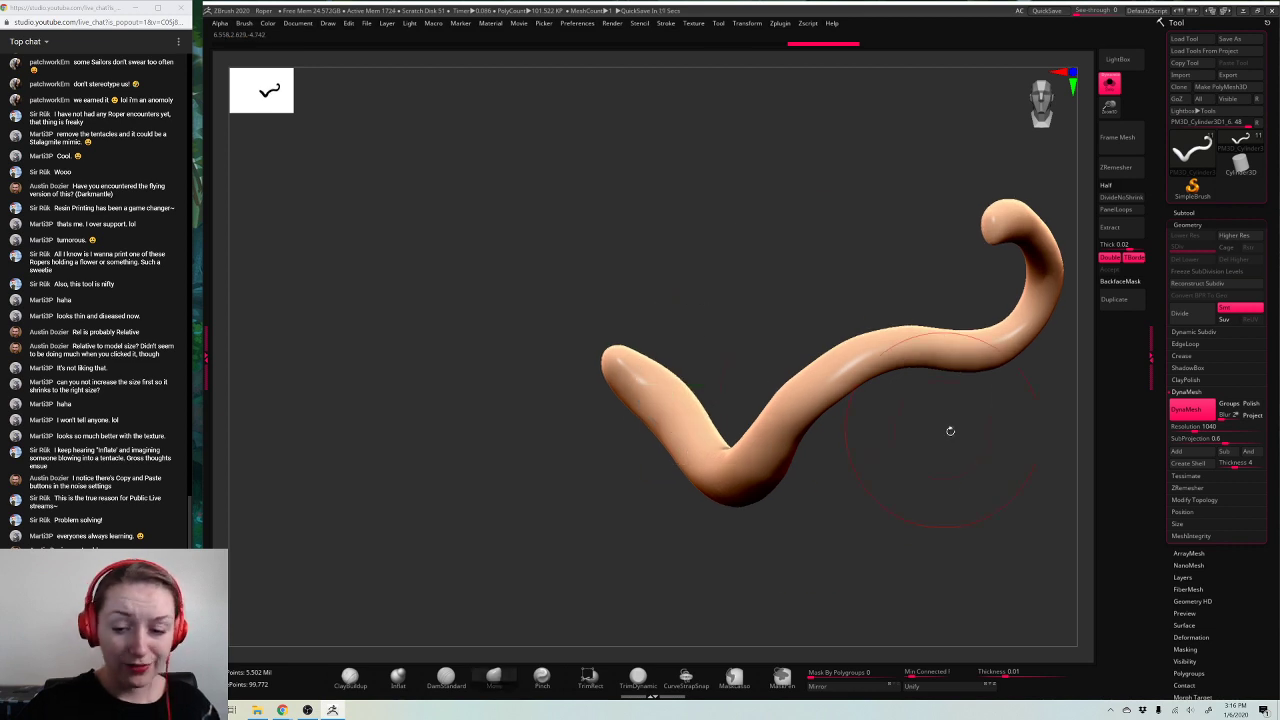
pyautogui.moveTo(979, 337); pyautogui.dragTo(998, 314)
pyautogui.keyDown('alt'); pyautogui.moveTo(1005, 378); pyautogui.dragTo(848, 453); pyautogui.keyUp('alt')
pyautogui.hotkey('ctrl', 'z')
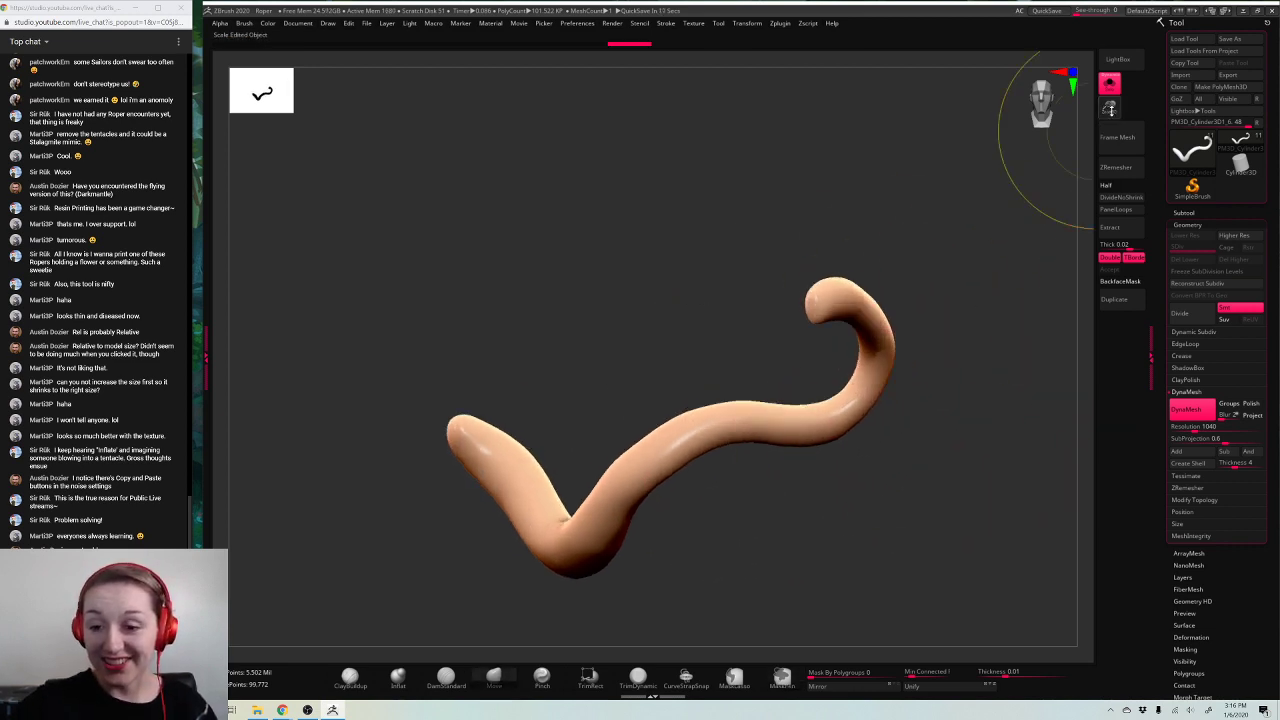
pyautogui.keyDown('alt'); pyautogui.moveTo(909, 400); pyautogui.dragTo(929, 313); pyautogui.keyUp('alt')
# Step: Thicken the rear tentacle along its base, bend and curled end with the Inflate brush
pyautogui.click(398, 677)
pyautogui.moveTo(861, 344)
pyautogui.mouseDown()
pyautogui.moveTo(848, 358)
pyautogui.moveTo(876, 312)
pyautogui.moveTo(843, 278)
pyautogui.mouseUp()
pyautogui.hotkey('ctrl', 'z')
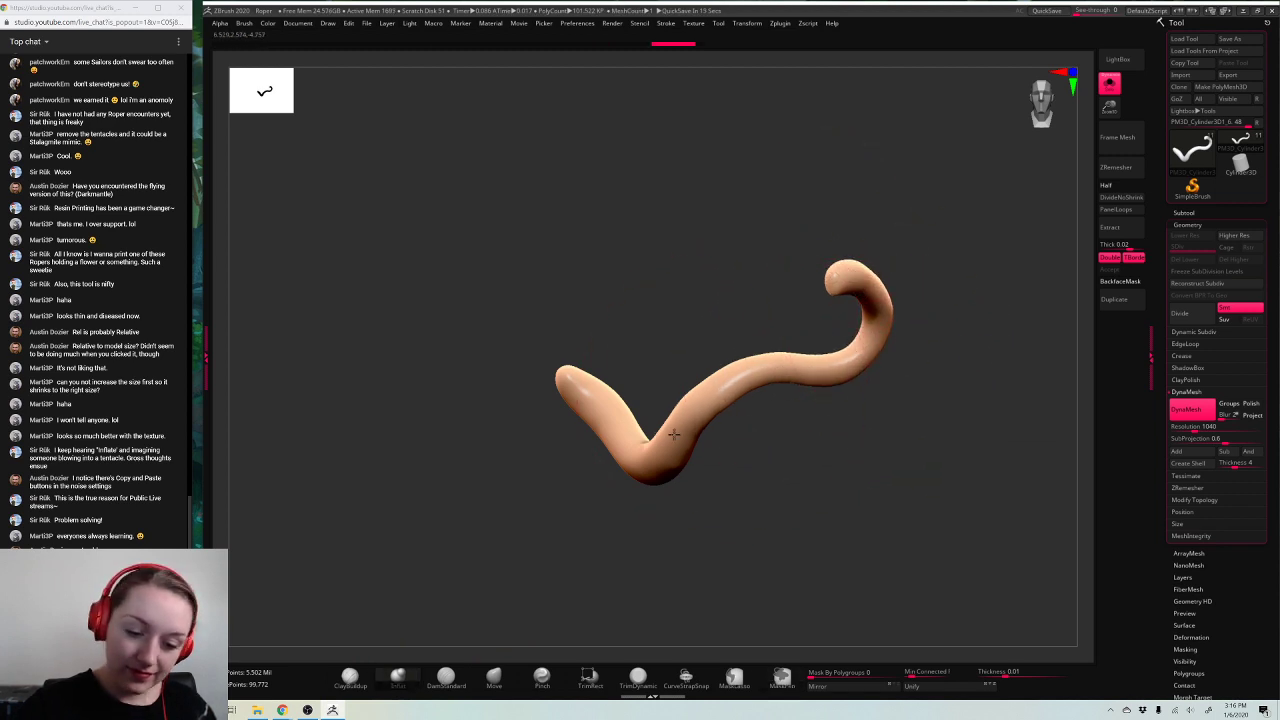
pyautogui.moveTo(590, 349); pyautogui.dragTo(602, 346)
pyautogui.moveTo(962, 299)
pyautogui.mouseDown()
pyautogui.moveTo(790, 352)
pyautogui.moveTo(807, 252)
pyautogui.mouseUp()
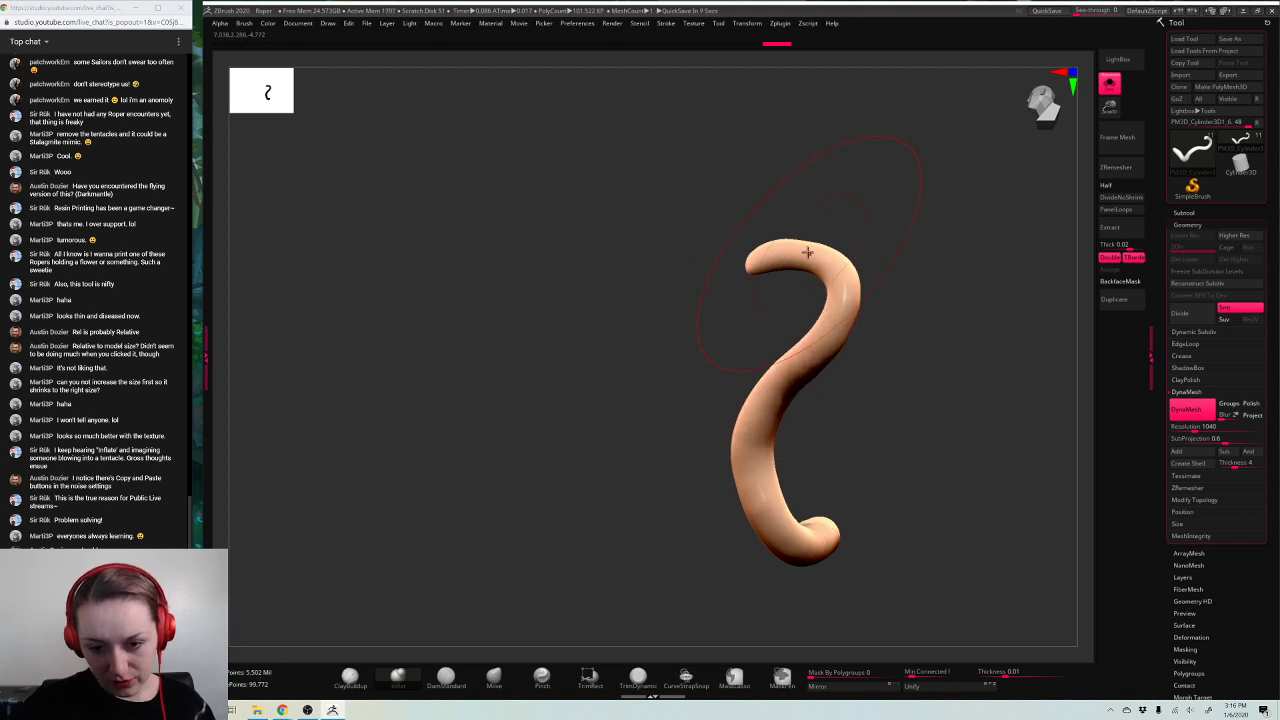
pyautogui.moveTo(753, 455); pyautogui.dragTo(768, 505)
pyautogui.moveTo(940, 381); pyautogui.dragTo(954, 443)
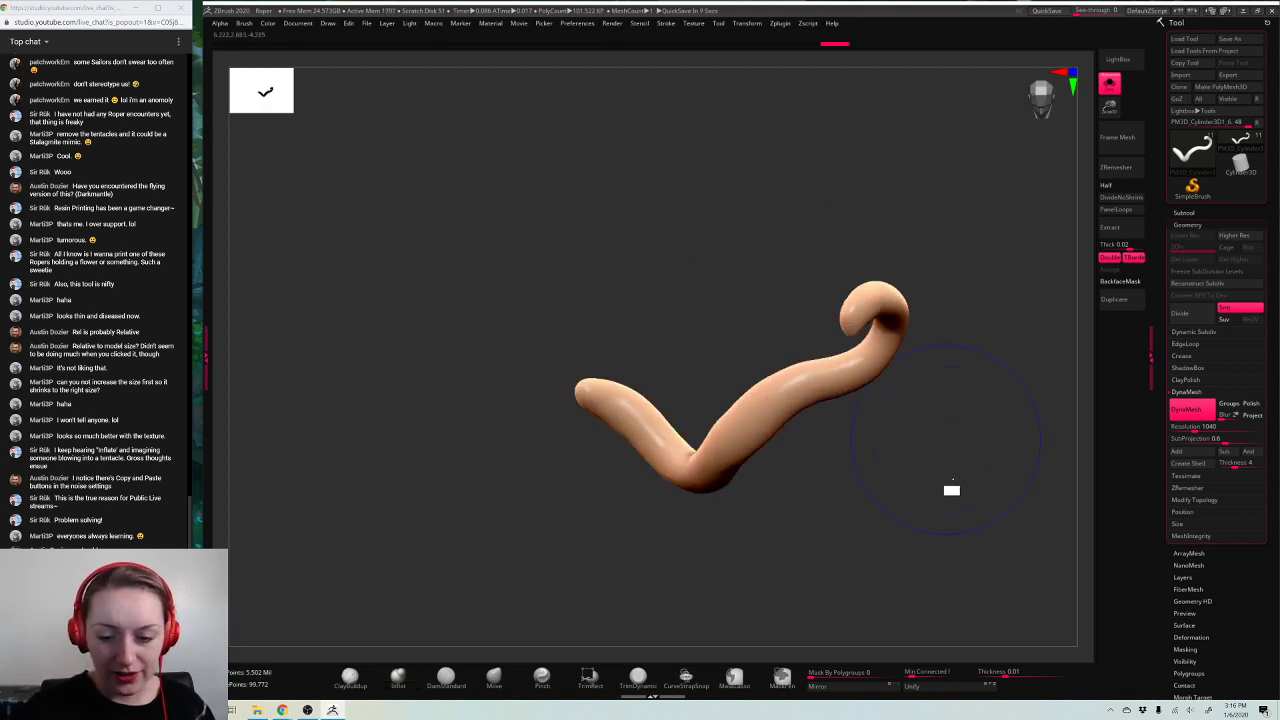
pyautogui.keyDown('shift'); pyautogui.moveTo(951, 491); pyautogui.dragTo(860, 468); pyautogui.keyUp('shift')
pyautogui.keyDown('shift'); pyautogui.moveTo(830, 518); pyautogui.dragTo(814, 520); pyautogui.keyUp('shift')
pyautogui.moveTo(615, 412); pyautogui.dragTo(682, 470)
pyautogui.moveTo(755, 400); pyautogui.dragTo(880, 385)
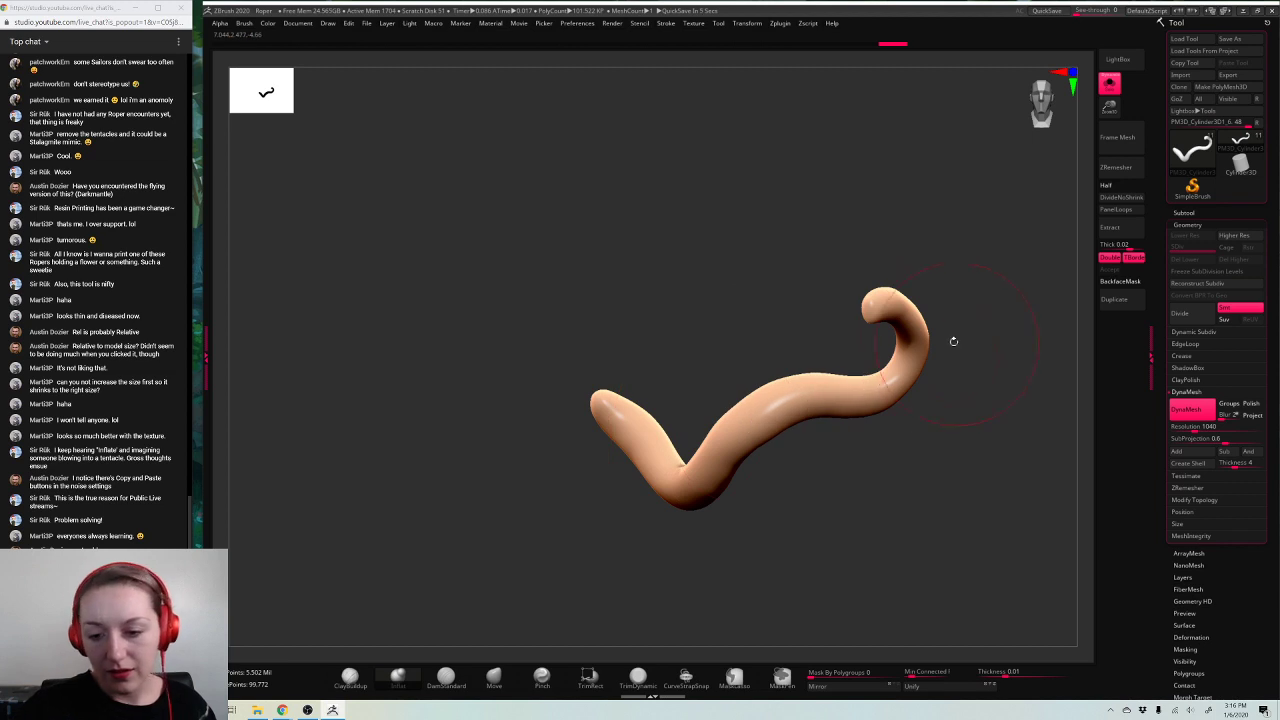
pyautogui.moveTo(977, 302)
pyautogui.mouseDown()
pyautogui.moveTo(991, 289)
pyautogui.moveTo(1023, 369)
pyautogui.moveTo(1031, 455)
pyautogui.mouseUp()
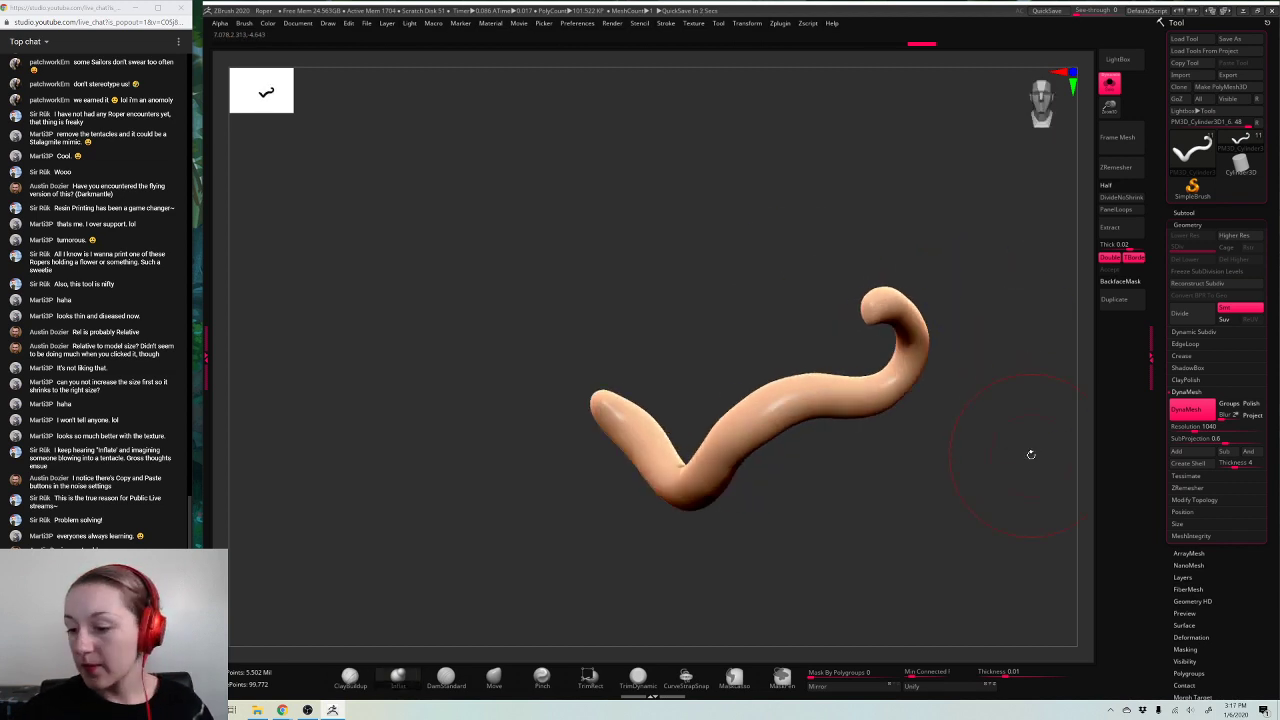
# Step: Paste the copied noise settings onto the rear tentacle, apply the noise to its mesh, and show the whole model again
pyautogui.click(1188, 224)
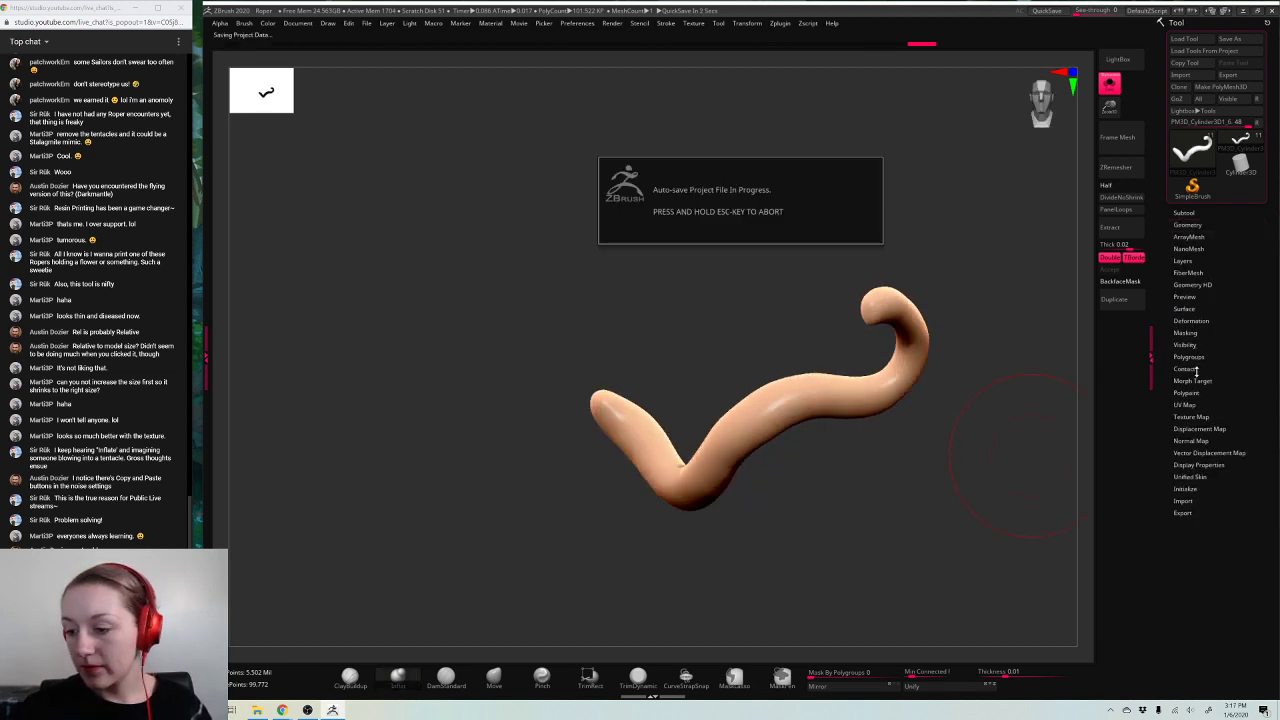
pyautogui.click(1184, 308)
pyautogui.click(1176, 338)
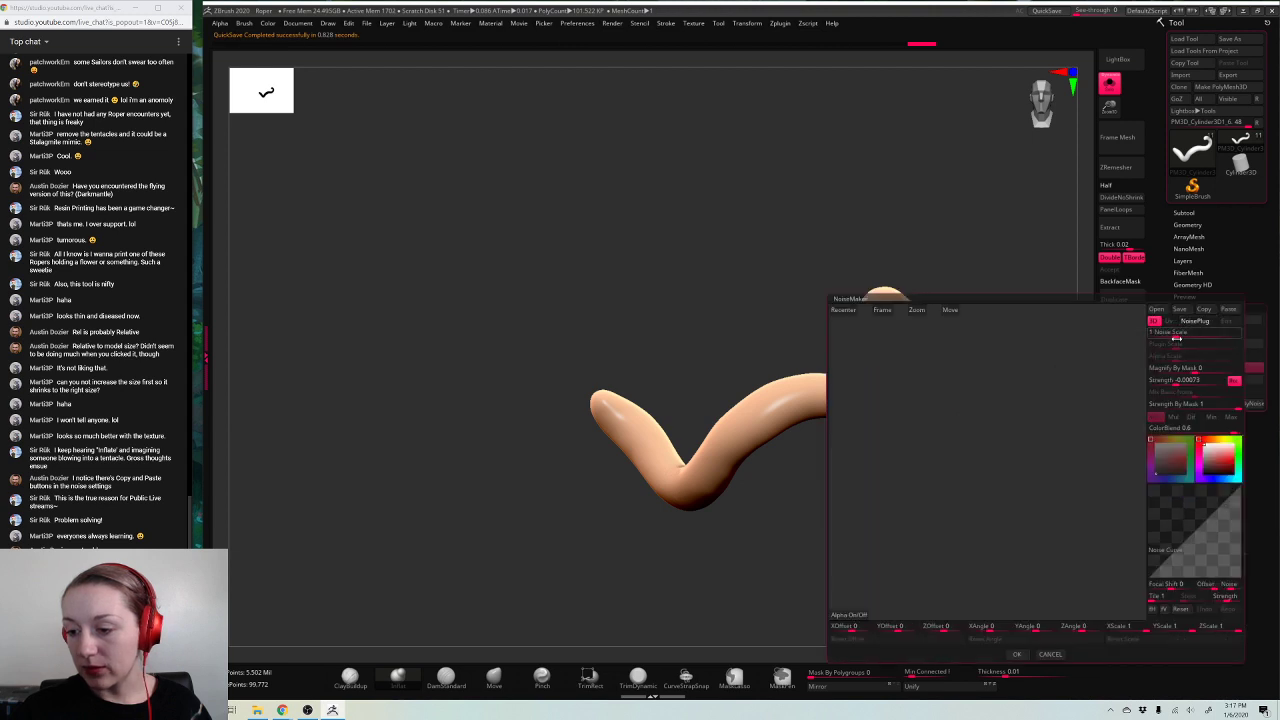
pyautogui.click(1226, 310)
pyautogui.click(1017, 654)
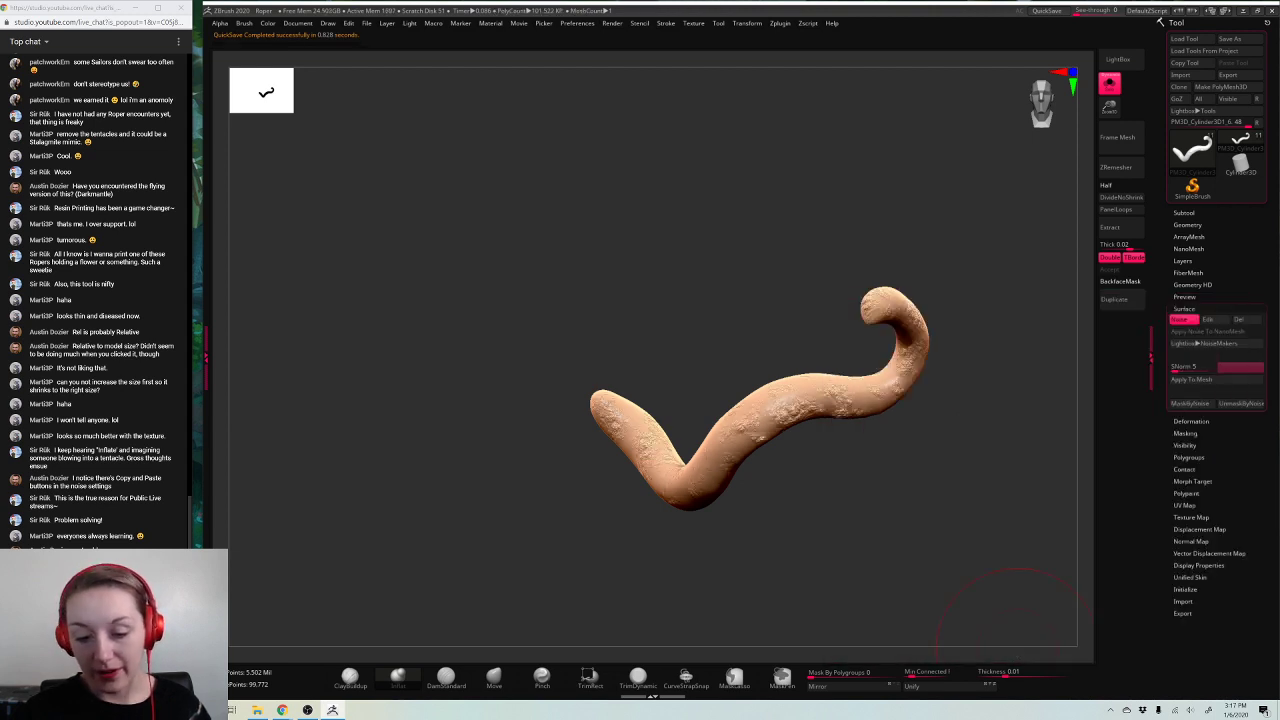
pyautogui.click(1193, 380)
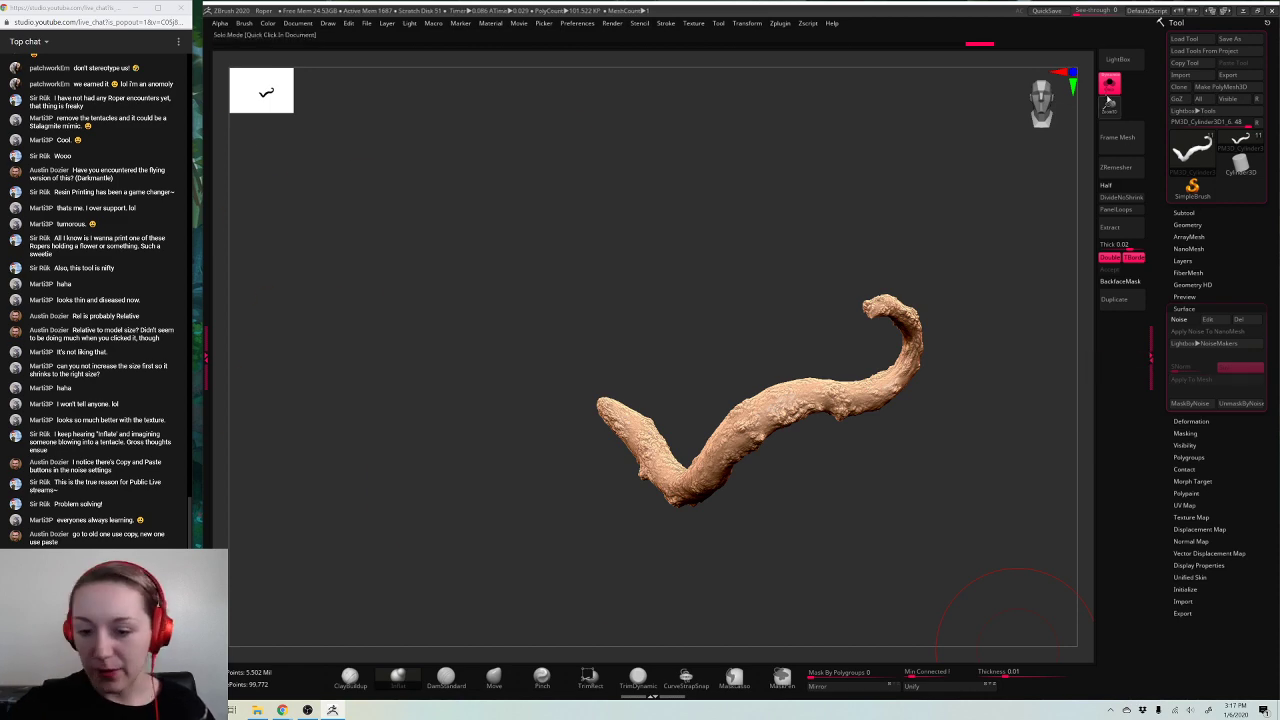
pyautogui.click(1109, 84)
# Step: Nudge the base end of the textured rear tentacle with the Move brush where it meets the body
pyautogui.moveTo(1035, 585); pyautogui.dragTo(536, 518)
pyautogui.keyDown('alt'); pyautogui.moveTo(763, 559); pyautogui.dragTo(285, 540); pyautogui.keyUp('alt')
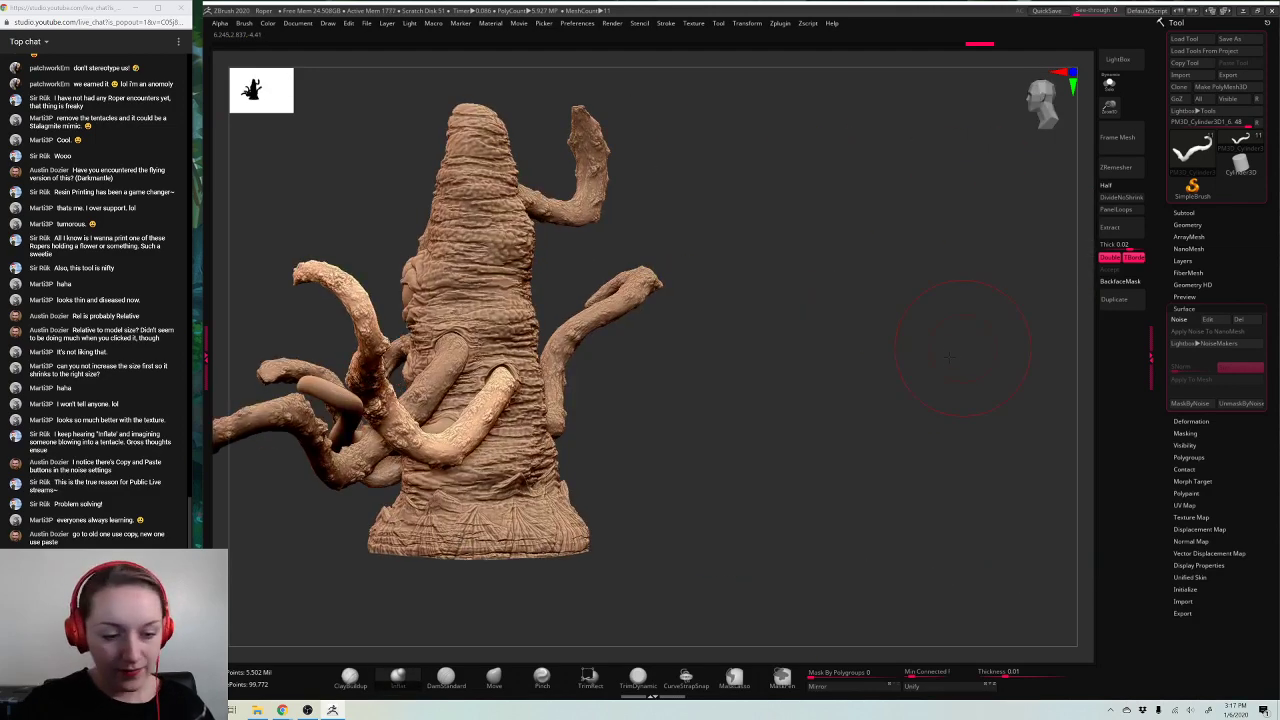
pyautogui.moveTo(906, 368); pyautogui.dragTo(800, 362)
pyautogui.keyDown('alt'); pyautogui.moveTo(800, 362); pyautogui.dragTo(1034, 516); pyautogui.keyUp('alt')
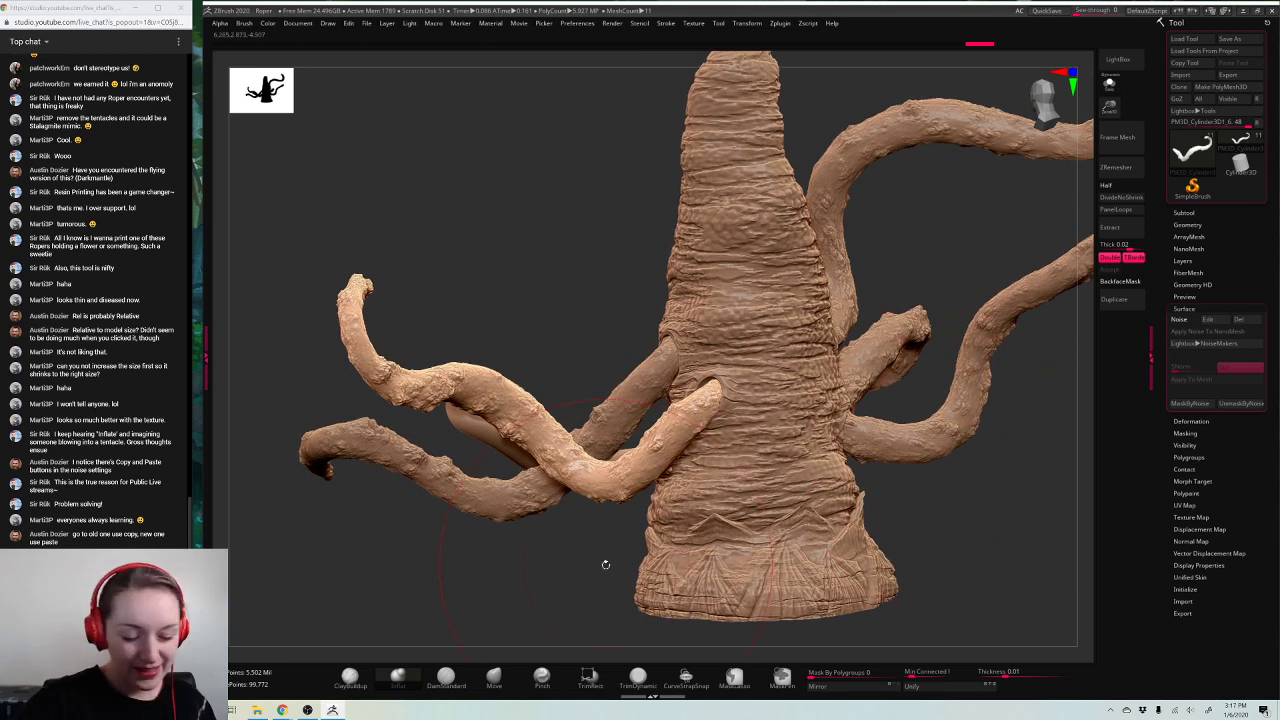
pyautogui.click(494, 678)
pyautogui.moveTo(719, 397); pyautogui.dragTo(717, 391)
# Step: Select the body and adjust its surface around the rear tentacle's base with the Move brush
pyautogui.press('space')
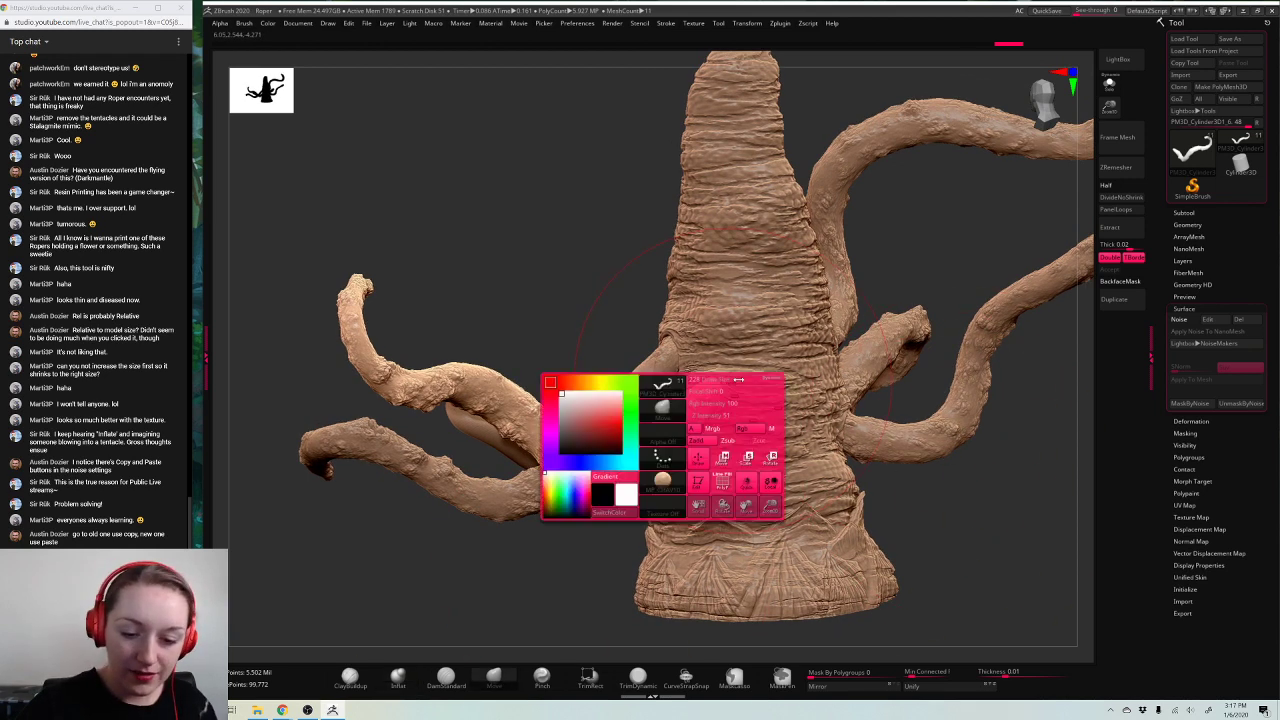
pyautogui.moveTo(1030, 449)
pyautogui.mouseDown()
pyautogui.moveTo(949, 394)
pyautogui.moveTo(850, 420)
pyautogui.moveTo(743, 420)
pyautogui.mouseUp()
pyautogui.keyDown('alt'); pyautogui.click(743, 420); pyautogui.keyUp('alt')
pyautogui.moveTo(940, 222); pyautogui.dragTo(716, 435)
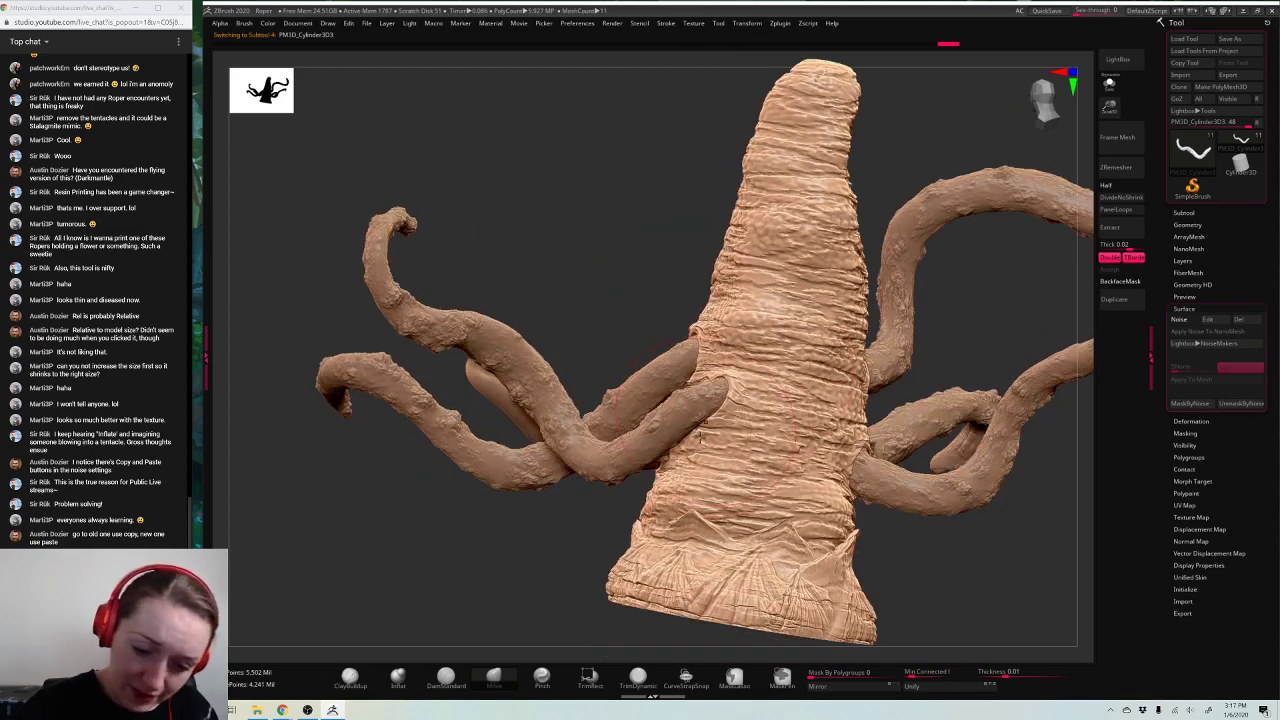
pyautogui.press('space')
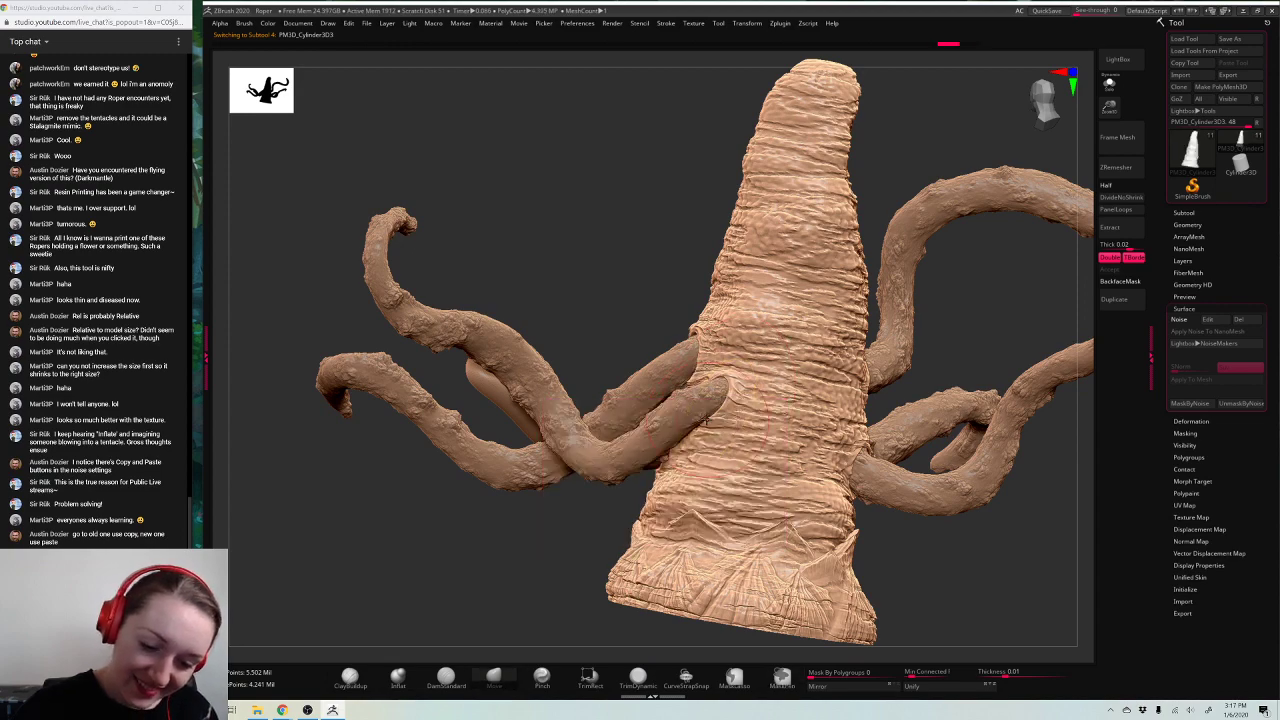
pyautogui.moveTo(980, 310)
pyautogui.mouseDown()
pyautogui.moveTo(1030, 330)
pyautogui.moveTo(914, 406)
pyautogui.moveTo(1022, 450)
pyautogui.moveTo(925, 452)
pyautogui.mouseUp()
# Step: Isolate the short smooth tentacle beside the mouth and convert it to a DynaMesh at resolution 736
pyautogui.keyDown('alt'); pyautogui.click(850, 446); pyautogui.keyUp('alt')
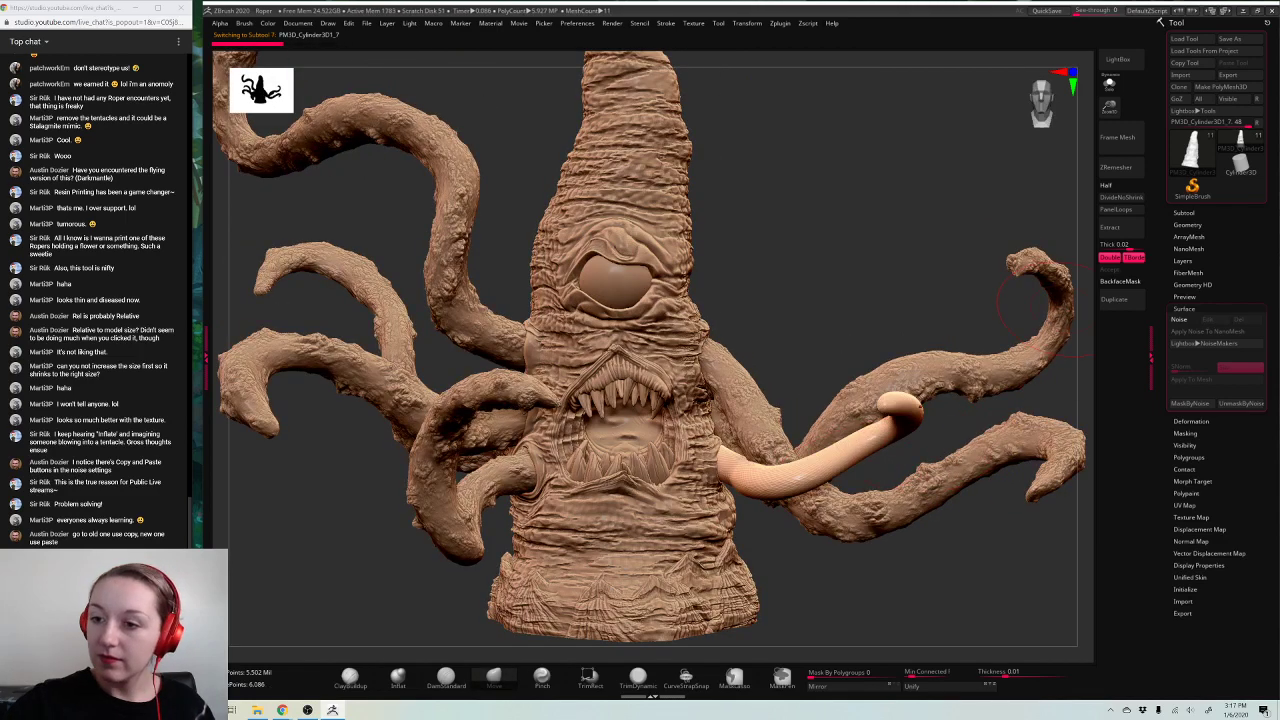
pyautogui.click(1109, 84)
pyautogui.click(1187, 224)
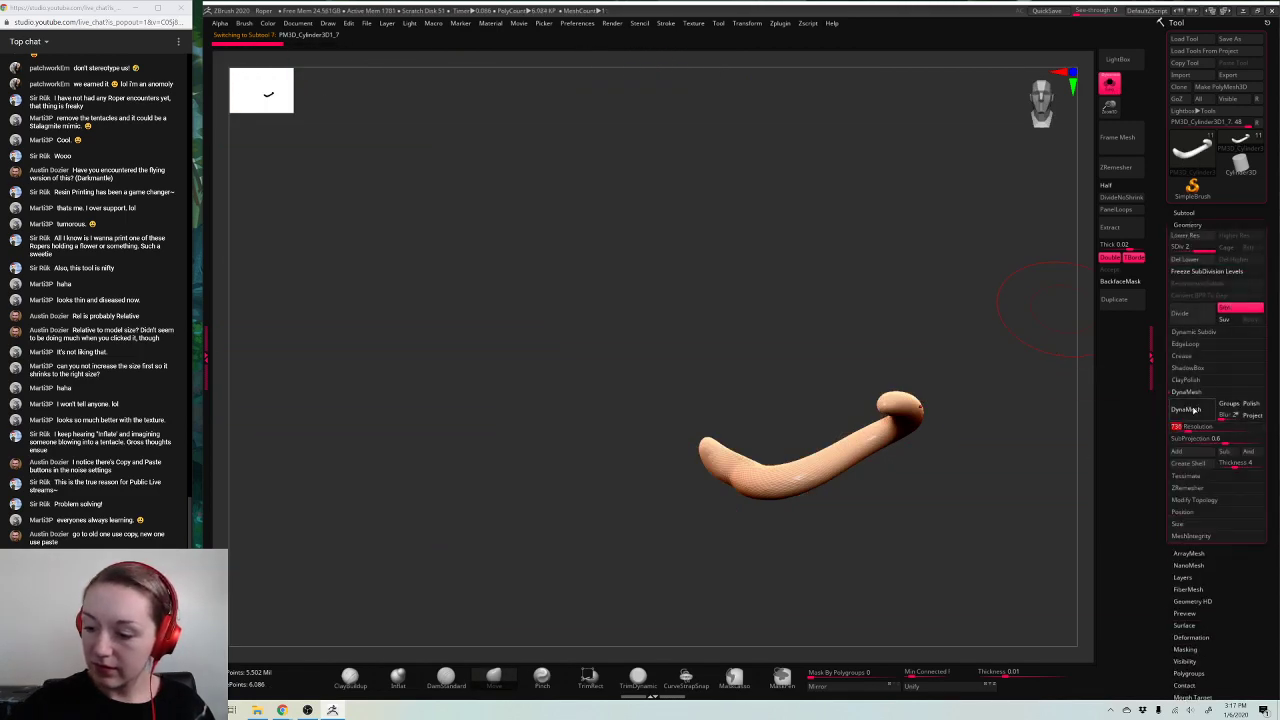
pyautogui.click(1186, 409)
pyautogui.click(1096, 430)
pyautogui.press('space')
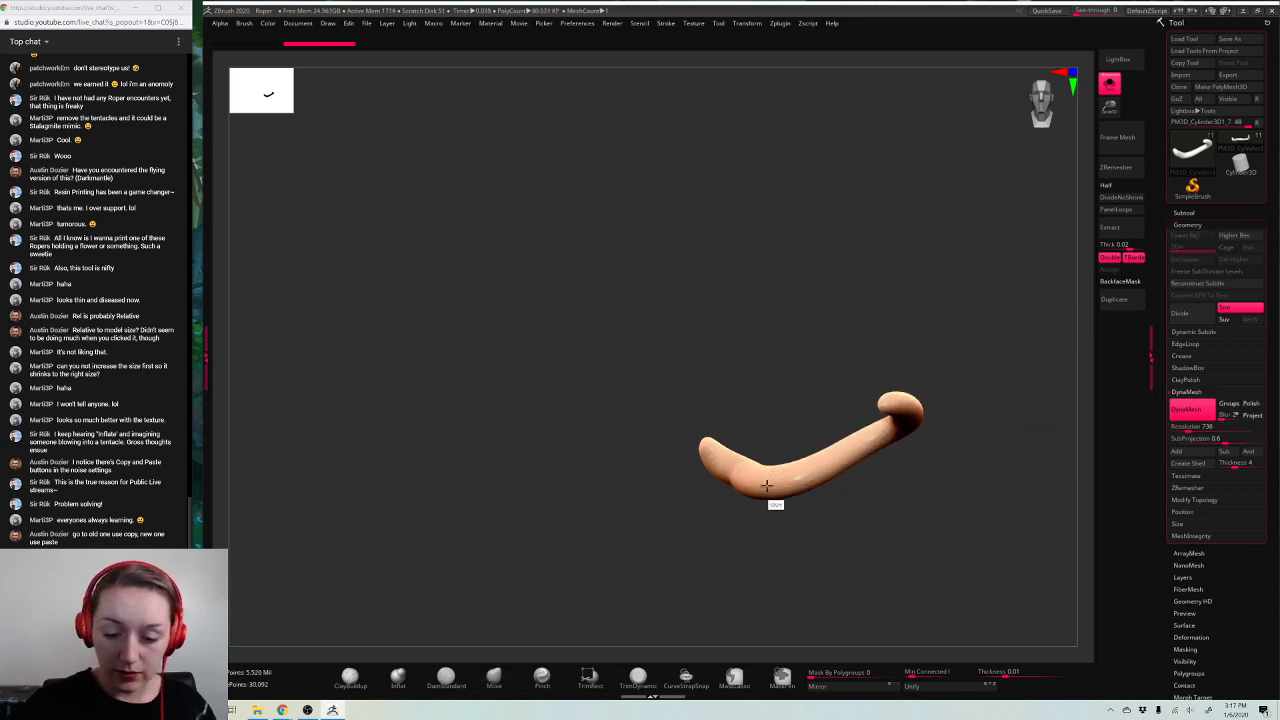
# Step: Scale the isolated smooth tentacle up uniformly by about 1.1 with the gizmo
pyautogui.press('w')
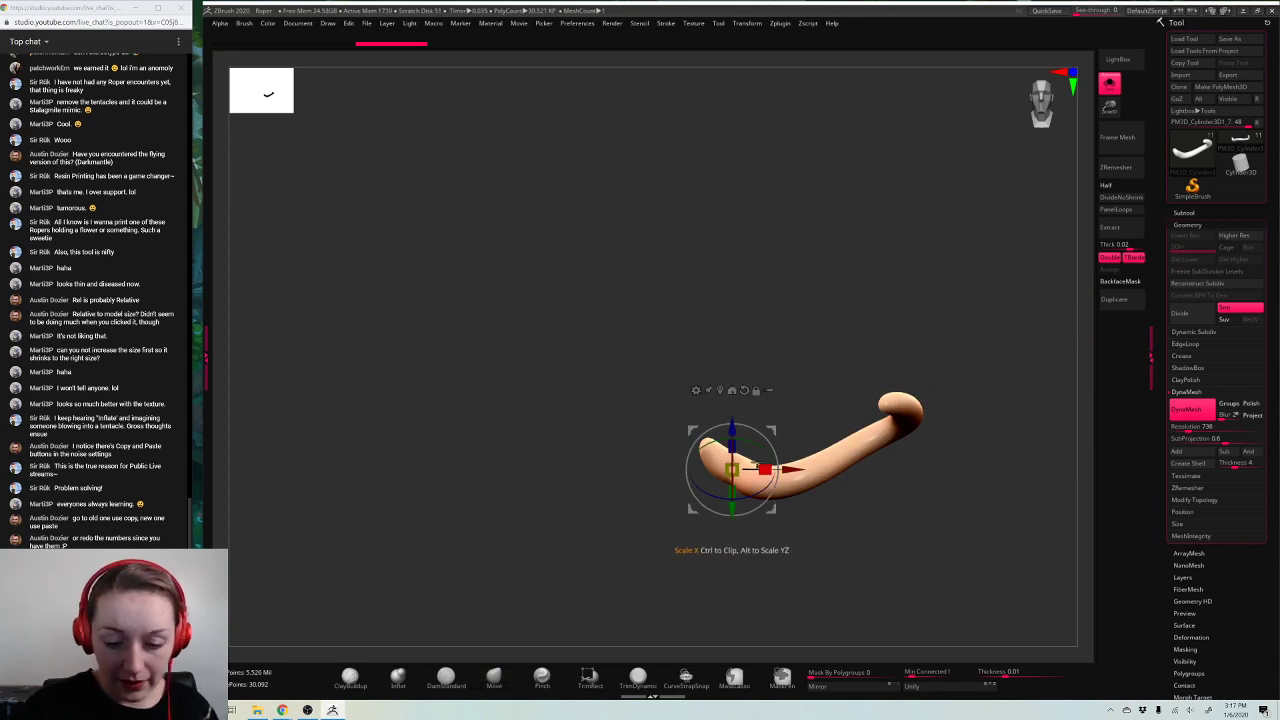
pyautogui.moveTo(732, 468); pyautogui.dragTo(740, 463)
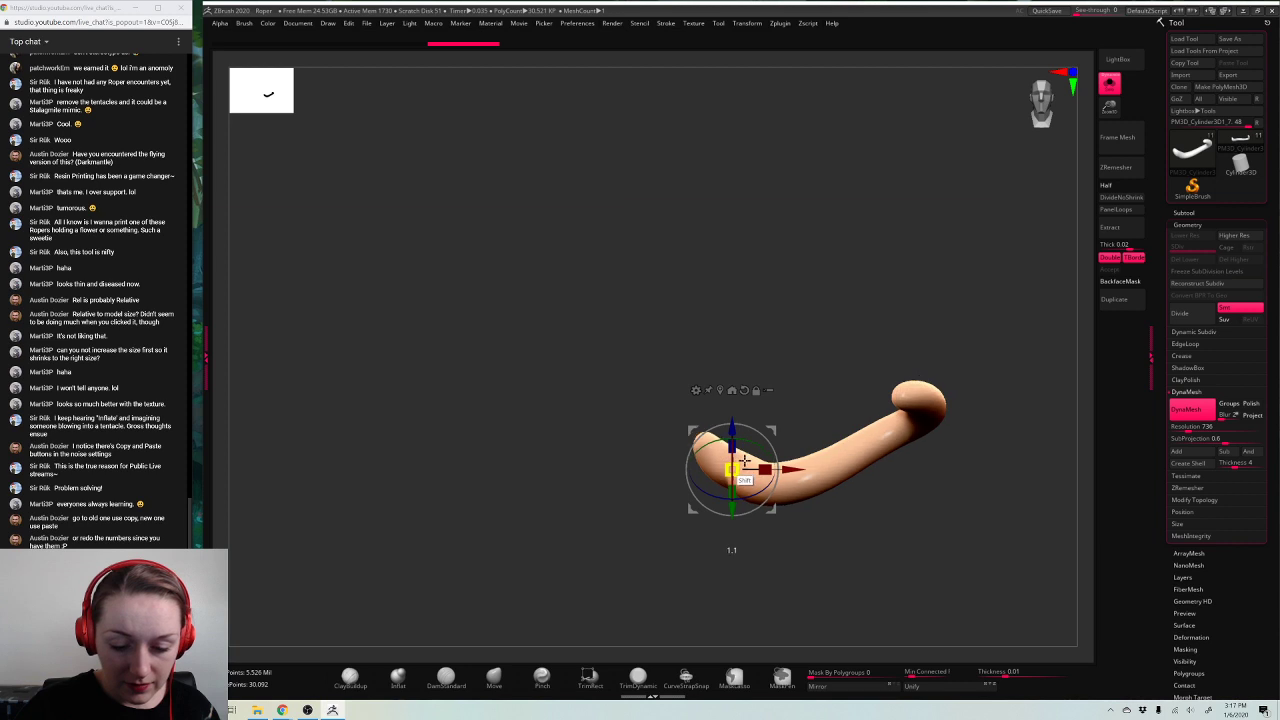
pyautogui.press('q')
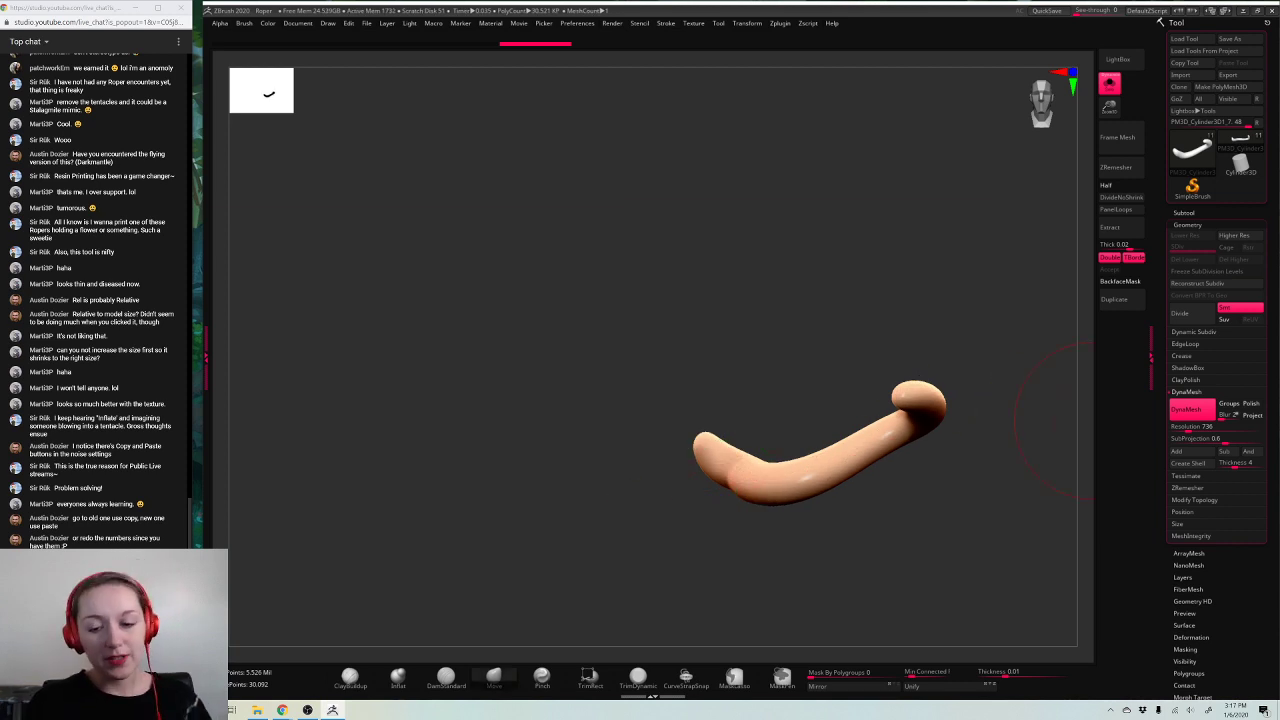
# Step: Bend the middle of the smooth tentacle slightly upward with the Move brush
pyautogui.keyDown('alt'); pyautogui.moveTo(981, 378); pyautogui.dragTo(871, 352); pyautogui.keyUp('alt')
pyautogui.moveTo(971, 295); pyautogui.dragTo(945, 289)
pyautogui.press('space')
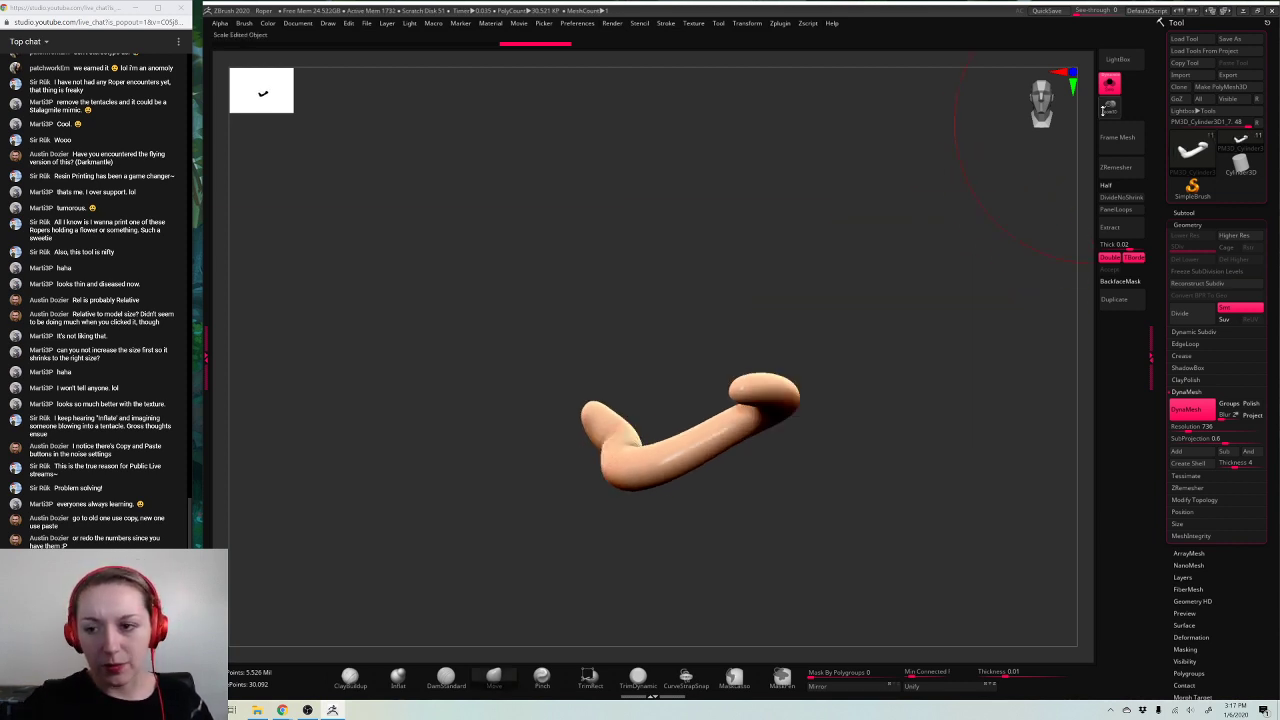
pyautogui.moveTo(1109, 107); pyautogui.dragTo(1109, 92)
pyautogui.keyDown('alt'); pyautogui.moveTo(927, 318); pyautogui.dragTo(954, 299); pyautogui.keyUp('alt')
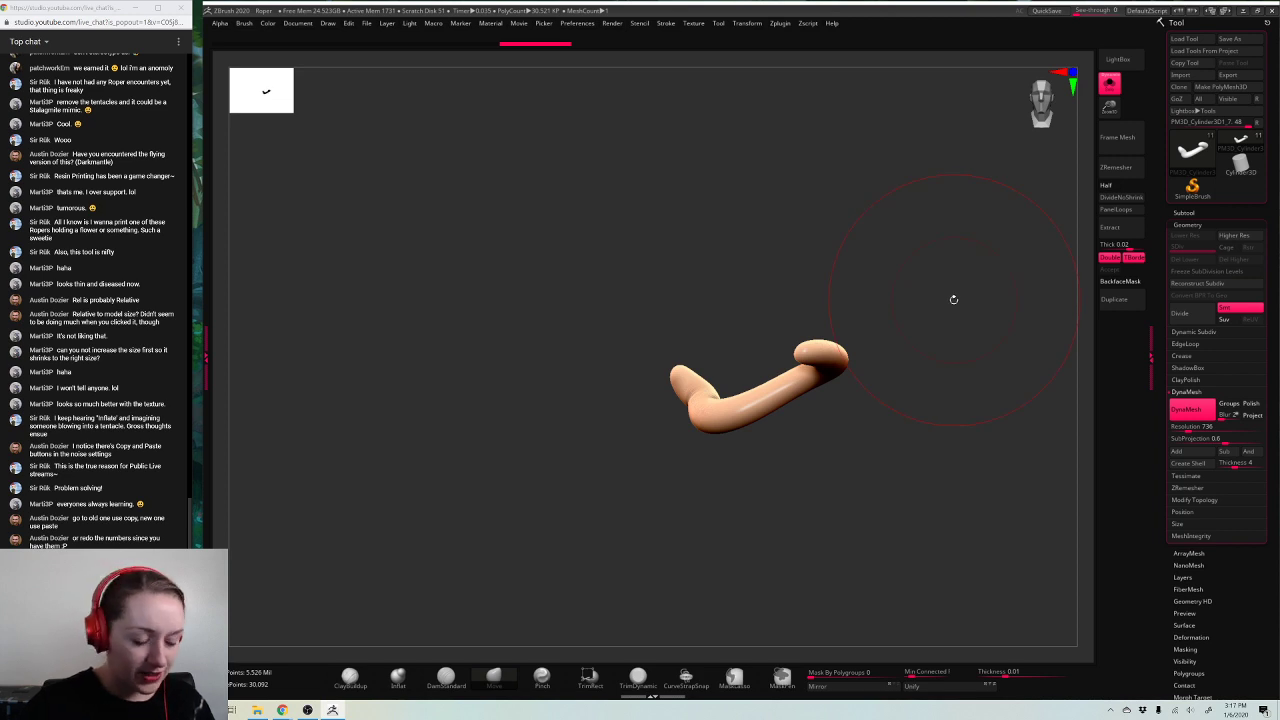
pyautogui.moveTo(781, 378); pyautogui.dragTo(766, 368)
pyautogui.press('space')
pyautogui.hotkey('ctrl', 'z')
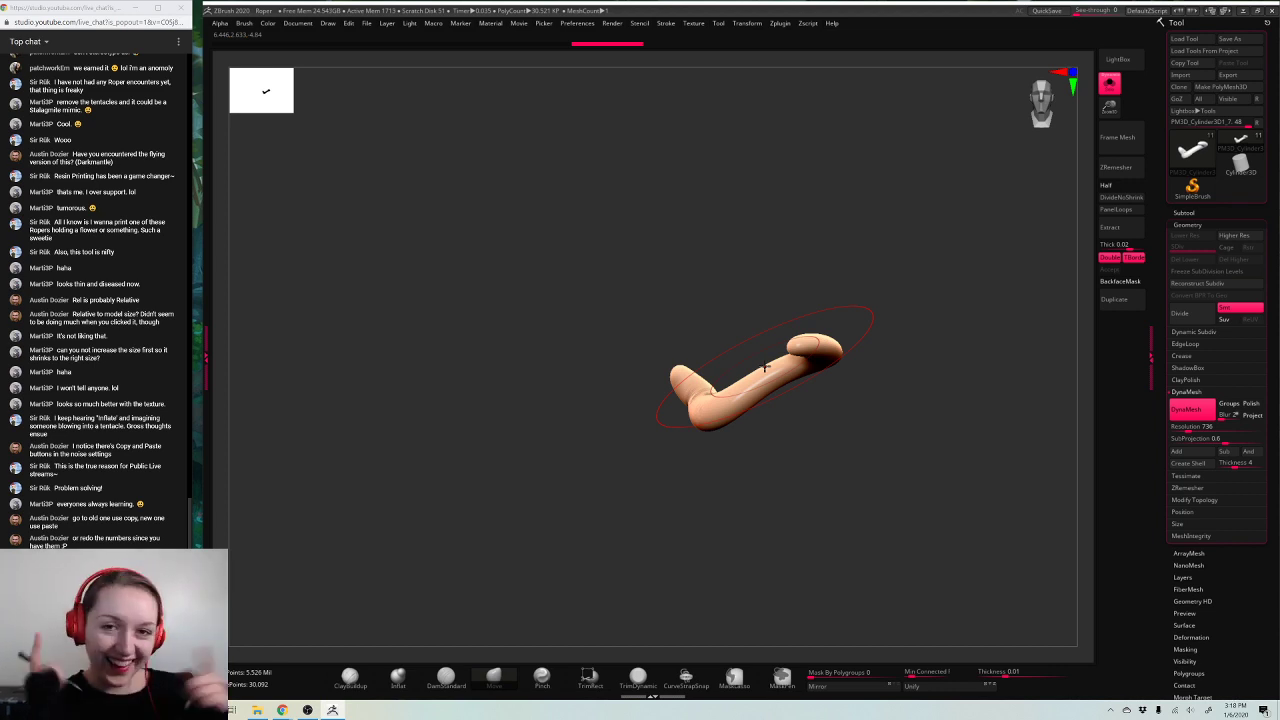
# Step: Raise the stretch just below the curled tip with the Move brush to give the tentacle an S-curve
pyautogui.press('space')
pyautogui.moveTo(847, 340); pyautogui.dragTo(839, 339)
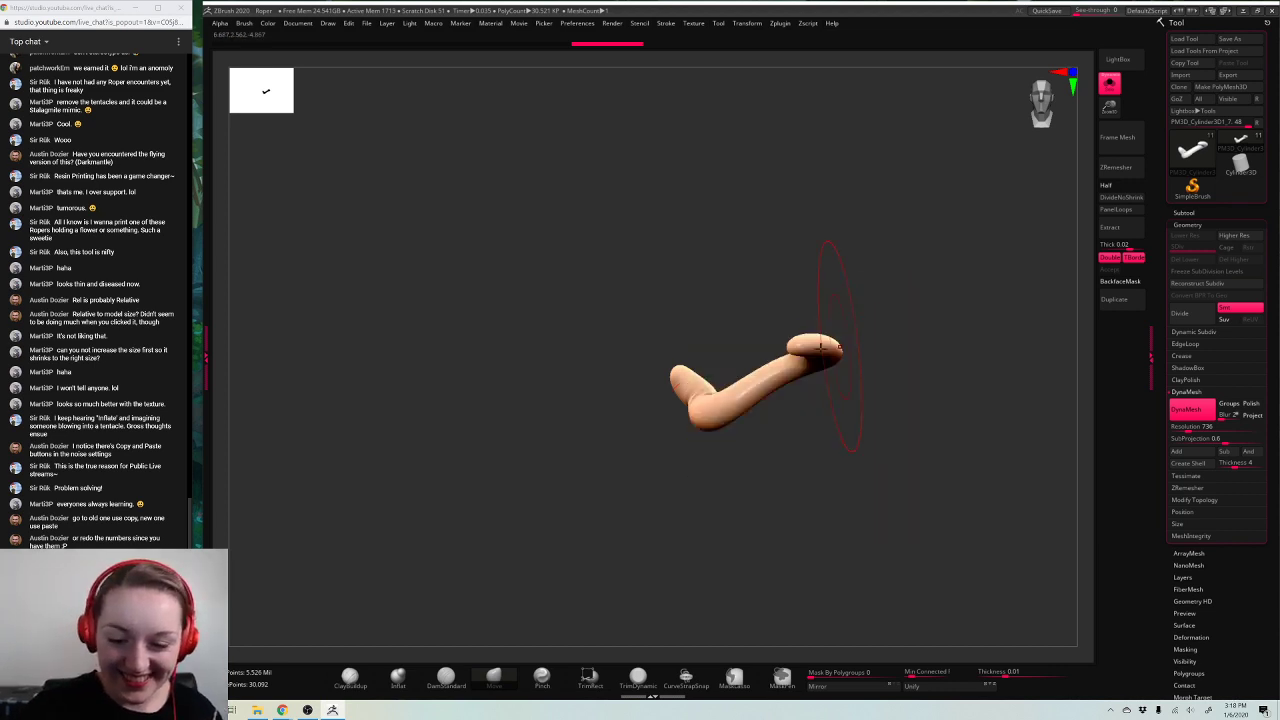
pyautogui.moveTo(784, 373); pyautogui.dragTo(772, 360)
pyautogui.press('space')
pyautogui.moveTo(881, 335); pyautogui.dragTo(874, 336)
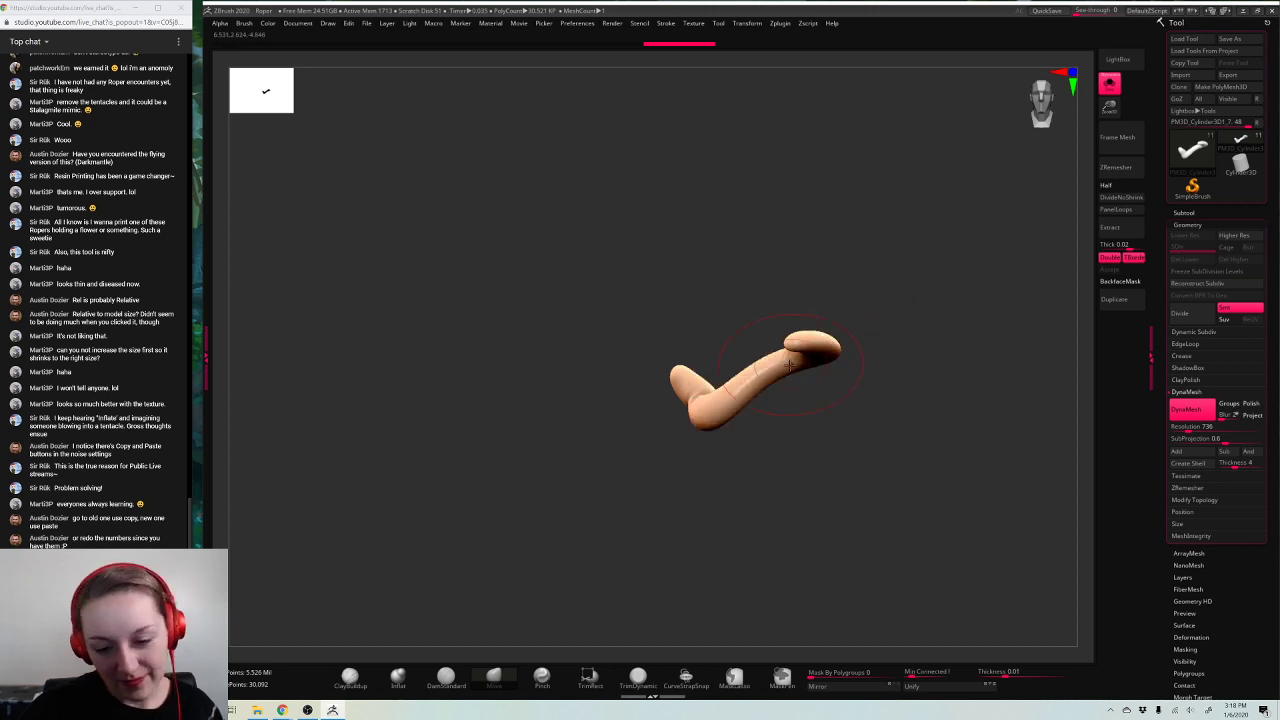
pyautogui.moveTo(793, 366); pyautogui.dragTo(785, 358)
pyautogui.moveTo(951, 337); pyautogui.dragTo(779, 298)
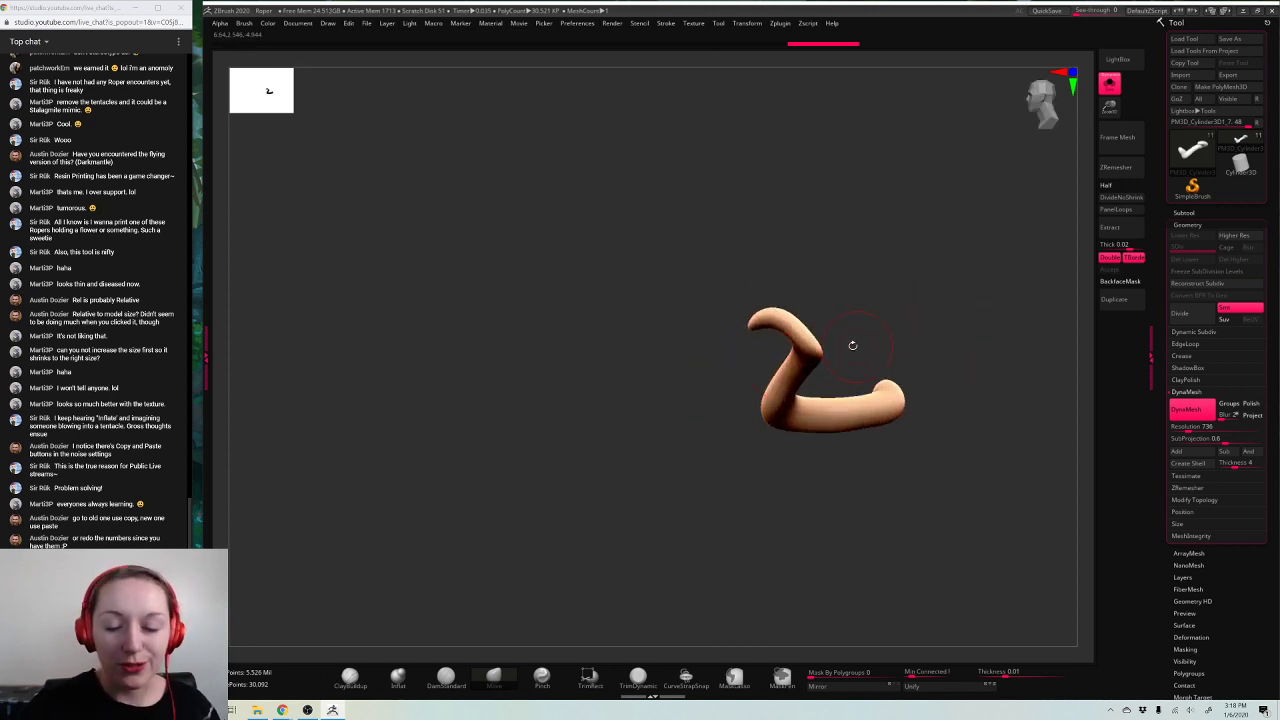
pyautogui.moveTo(931, 340); pyautogui.dragTo(1001, 428)
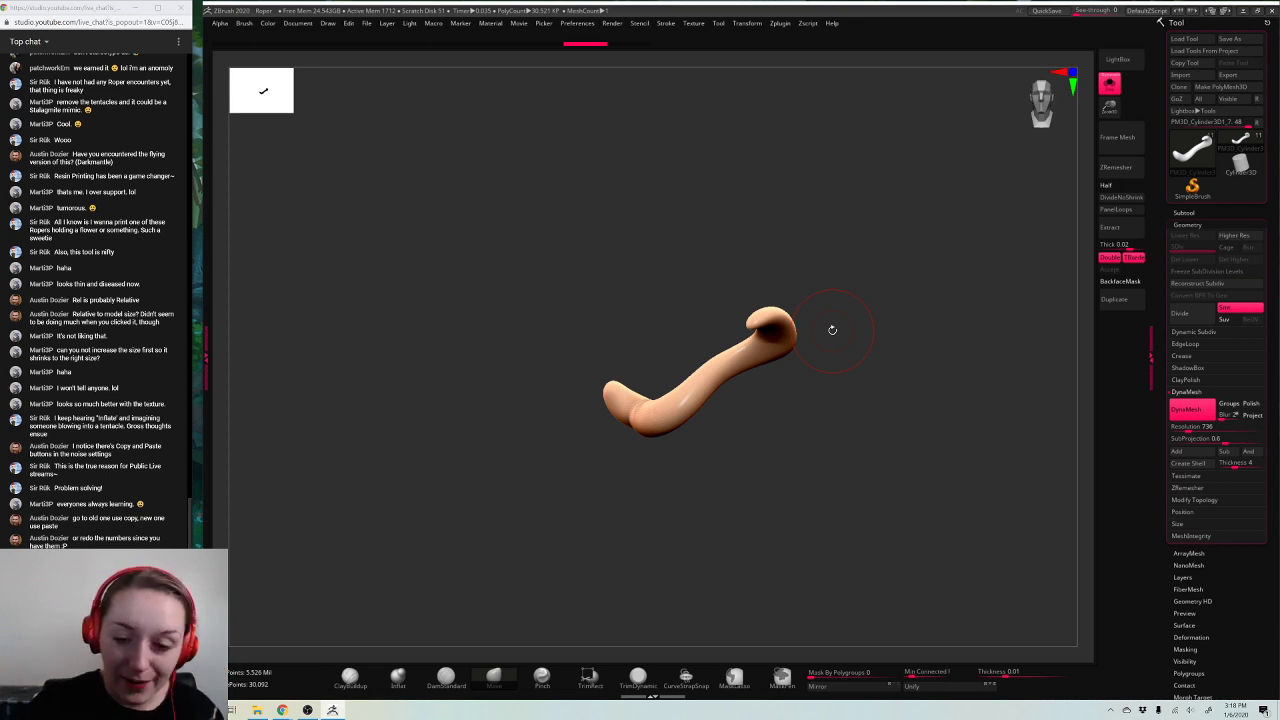
# Step: Deepen the tentacle's middle bend and pull the outer side of its curled end inward with the Move brush
pyautogui.press('space')
pyautogui.moveTo(852, 316); pyautogui.dragTo(884, 312)
pyautogui.moveTo(730, 371)
pyautogui.mouseDown()
pyautogui.moveTo(719, 360)
pyautogui.moveTo(745, 353)
pyautogui.moveTo(696, 367)
pyautogui.mouseUp()
pyautogui.press('space')
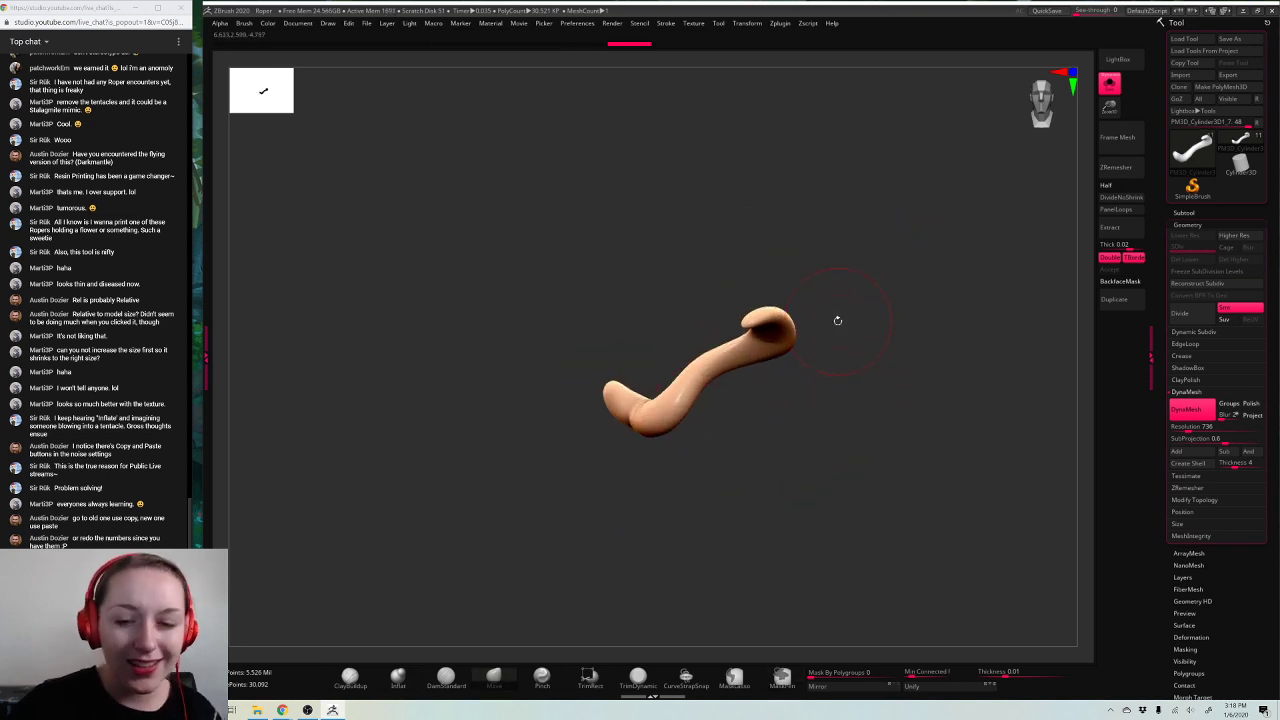
pyautogui.press('space')
pyautogui.moveTo(838, 321); pyautogui.dragTo(781, 347)
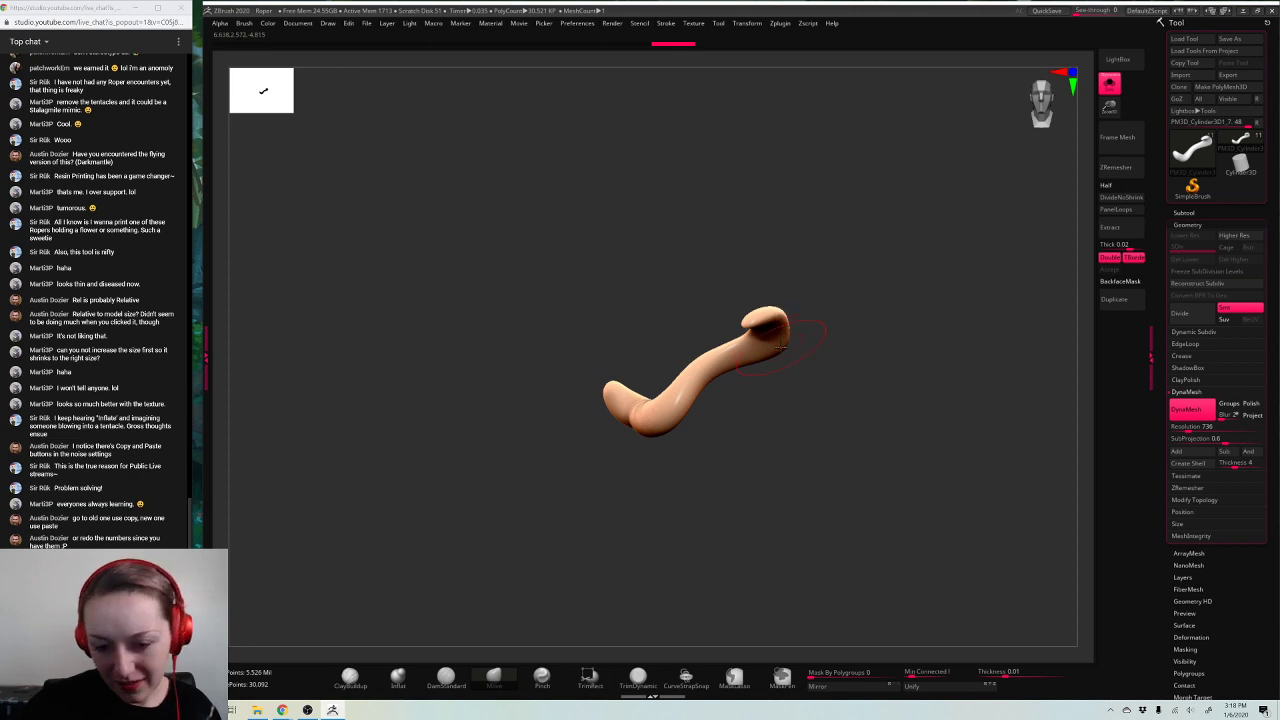
# Step: Thicken the smooth tentacle from its curled tip to its base with the Inflate brush
pyautogui.moveTo(860, 350)
pyautogui.mouseDown()
pyautogui.moveTo(950, 330)
pyautogui.moveTo(903, 320)
pyautogui.mouseUp()
pyautogui.press('space')
pyautogui.click(400, 676)
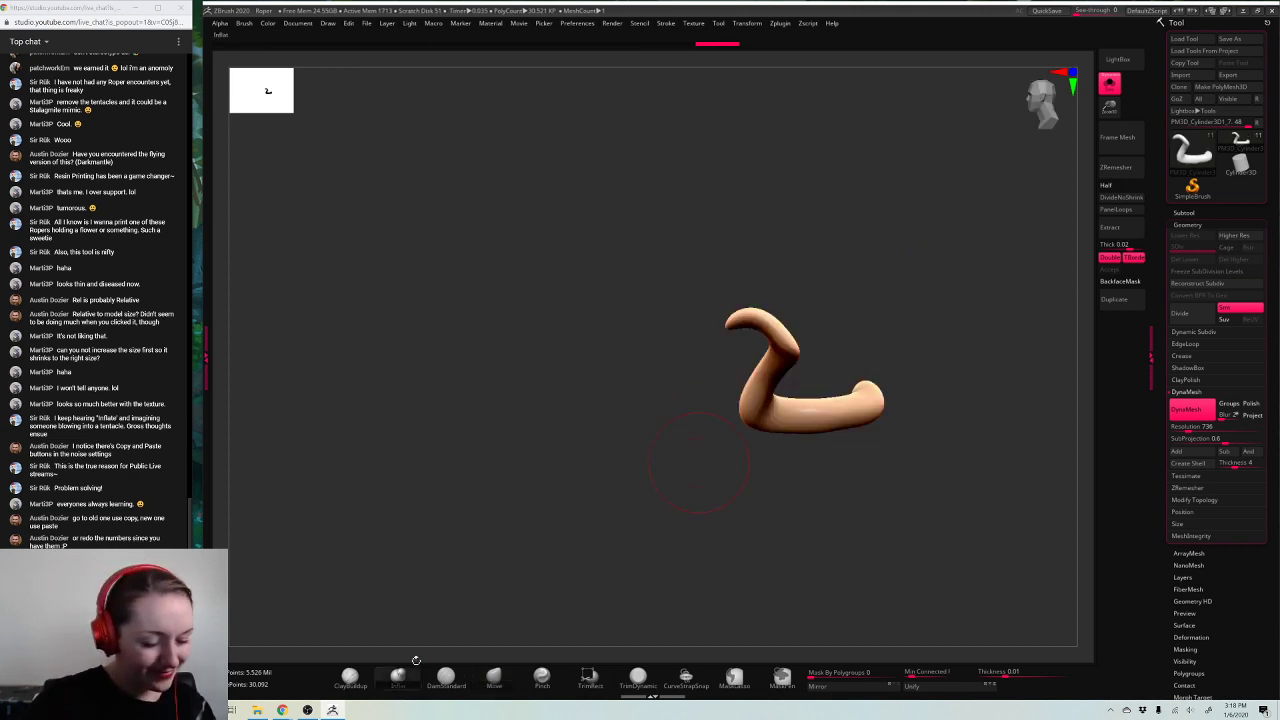
pyautogui.moveTo(738, 322)
pyautogui.mouseDown()
pyautogui.moveTo(785, 345)
pyautogui.moveTo(760, 400)
pyautogui.moveTo(859, 418)
pyautogui.mouseUp()
pyautogui.keyDown('alt'); pyautogui.moveTo(934, 357); pyautogui.dragTo(801, 377); pyautogui.keyUp('alt')
pyautogui.press('space')
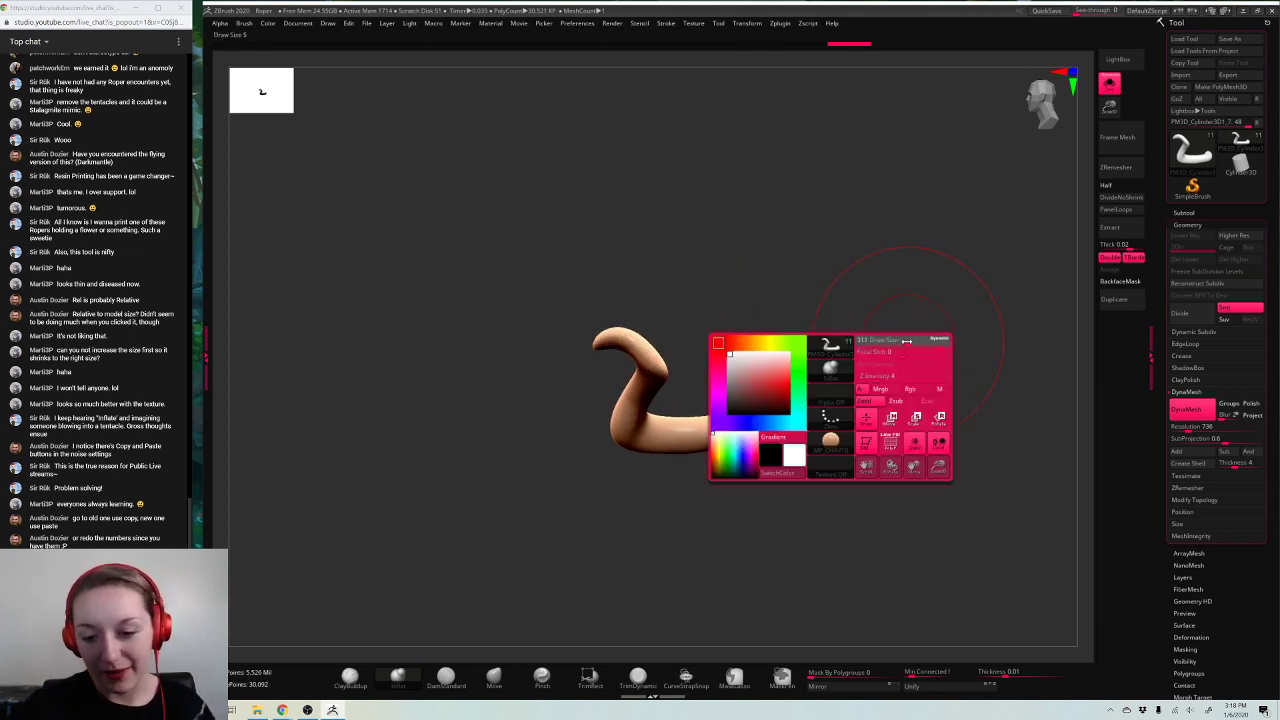
pyautogui.moveTo(877, 357); pyautogui.dragTo(867, 358)
# Step: Sag the tentacle's base section downward with a smaller Move brush and show the whole model again
pyautogui.click(495, 676)
pyautogui.moveTo(703, 426); pyautogui.dragTo(705, 456)
pyautogui.press('space')
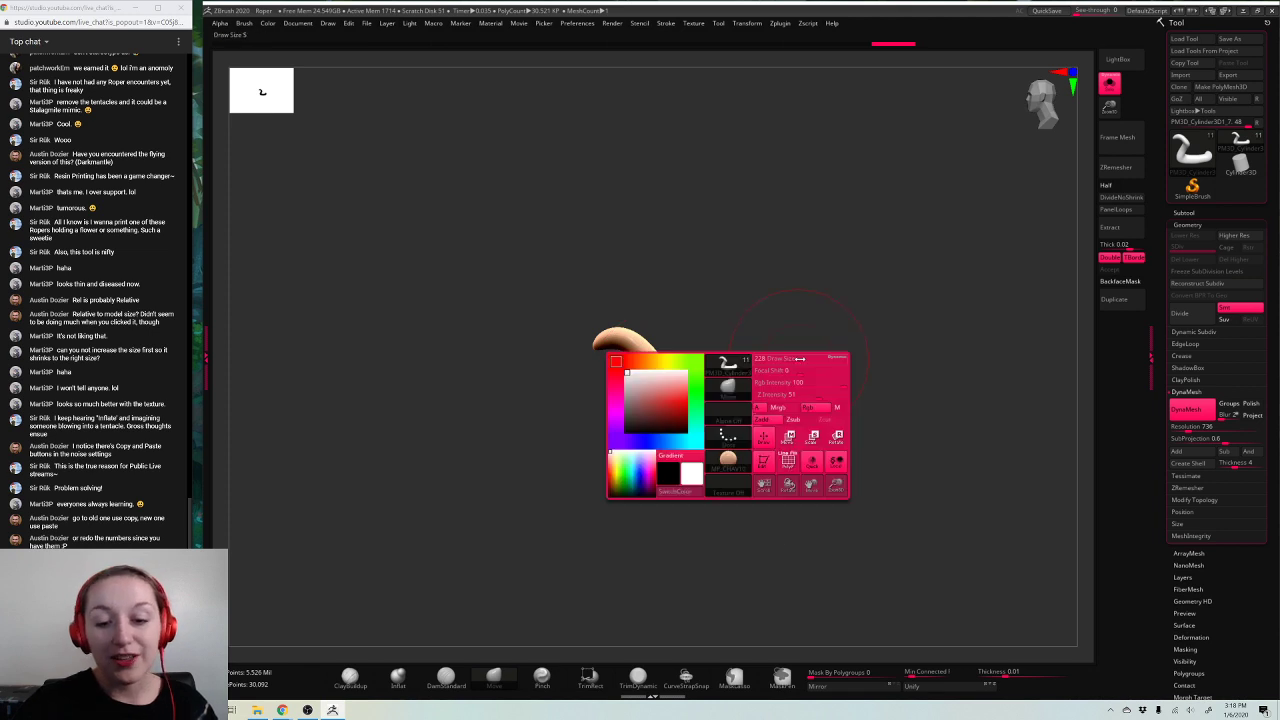
pyautogui.moveTo(801, 359); pyautogui.dragTo(789, 360)
pyautogui.hotkey('ctrl', 'z')
pyautogui.moveTo(708, 428); pyautogui.dragTo(706, 449)
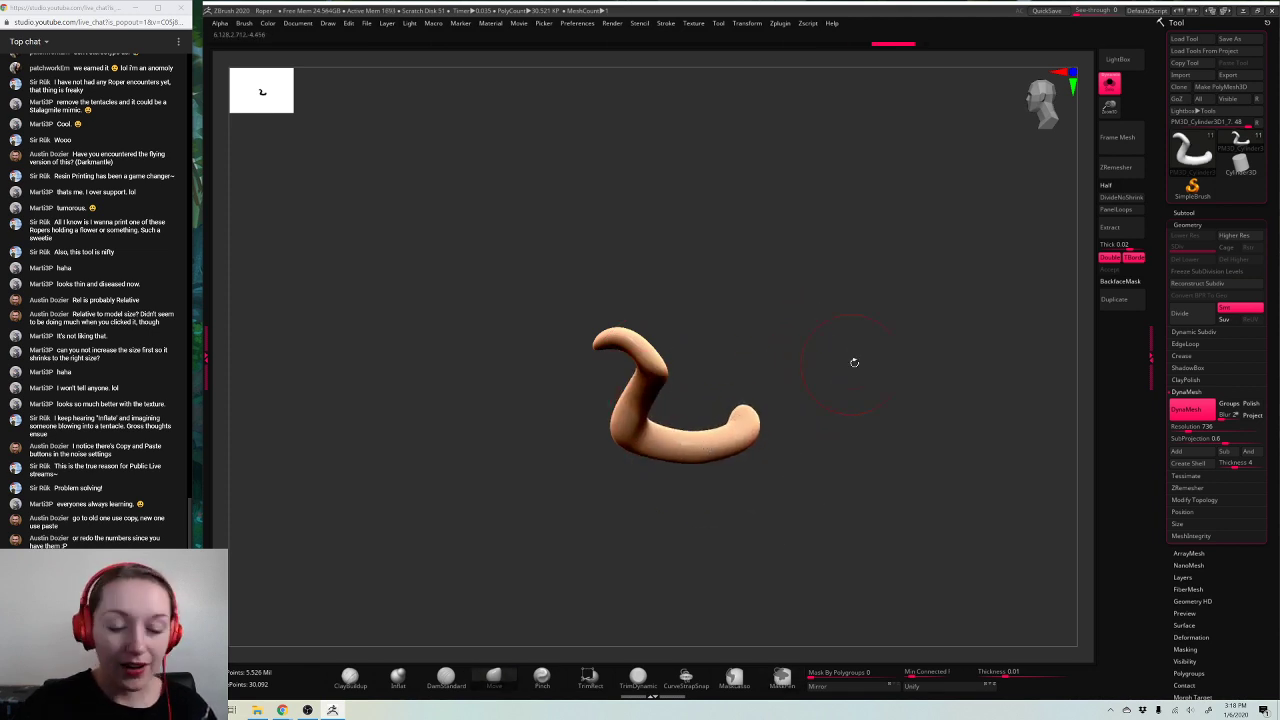
pyautogui.moveTo(854, 362); pyautogui.dragTo(868, 452)
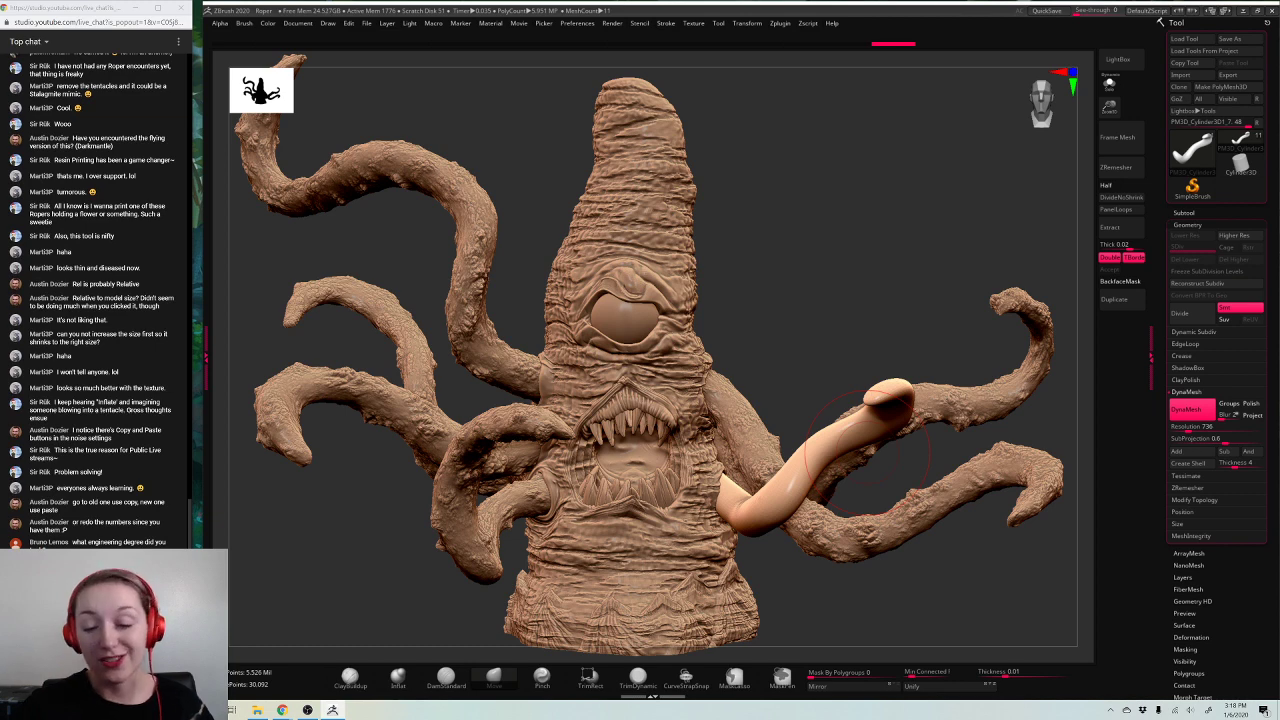
# Step: Refine the smooth tentacle's S-bend and curled end with the Move brush and smooth its surface
pyautogui.keyDown('alt'); pyautogui.moveTo(965, 365); pyautogui.dragTo(893, 293); pyautogui.keyUp('alt')
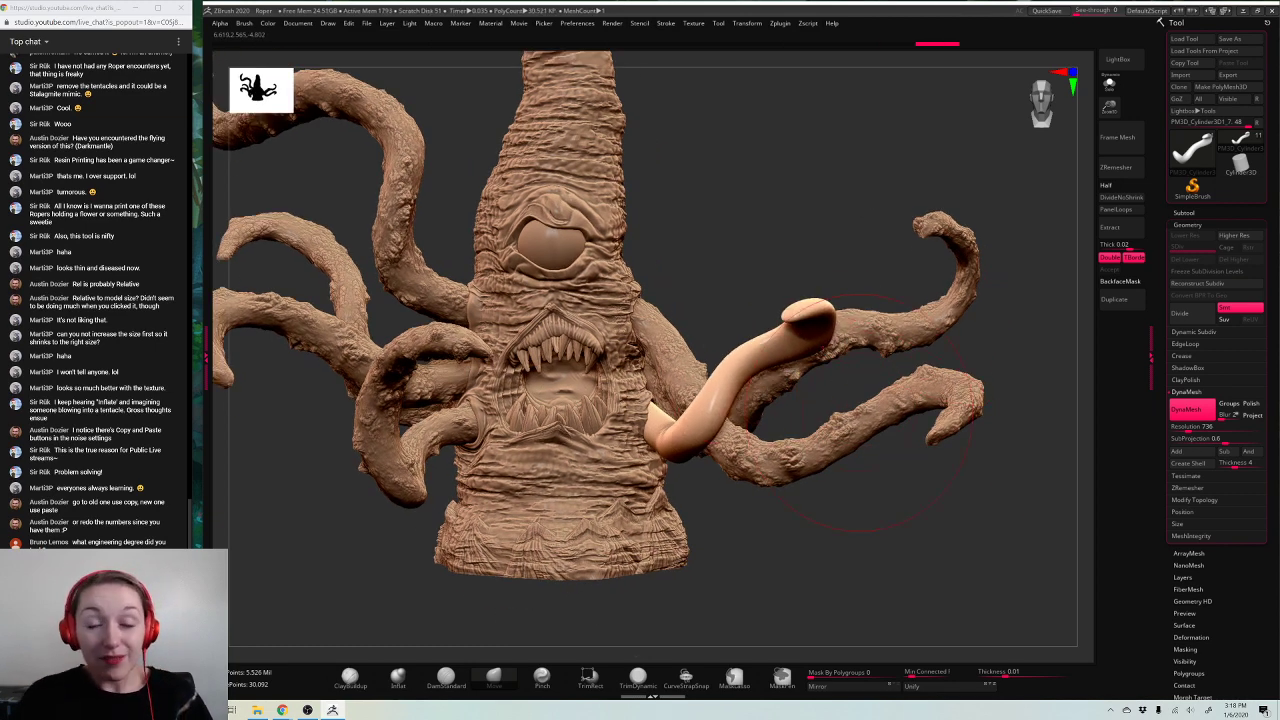
pyautogui.press('space')
pyautogui.moveTo(836, 341)
pyautogui.mouseDown()
pyautogui.moveTo(760, 356)
pyautogui.moveTo(711, 403)
pyautogui.moveTo(721, 376)
pyautogui.mouseUp()
pyautogui.hotkey('ctrl', 'z')
pyautogui.hotkey('ctrl', 'z')
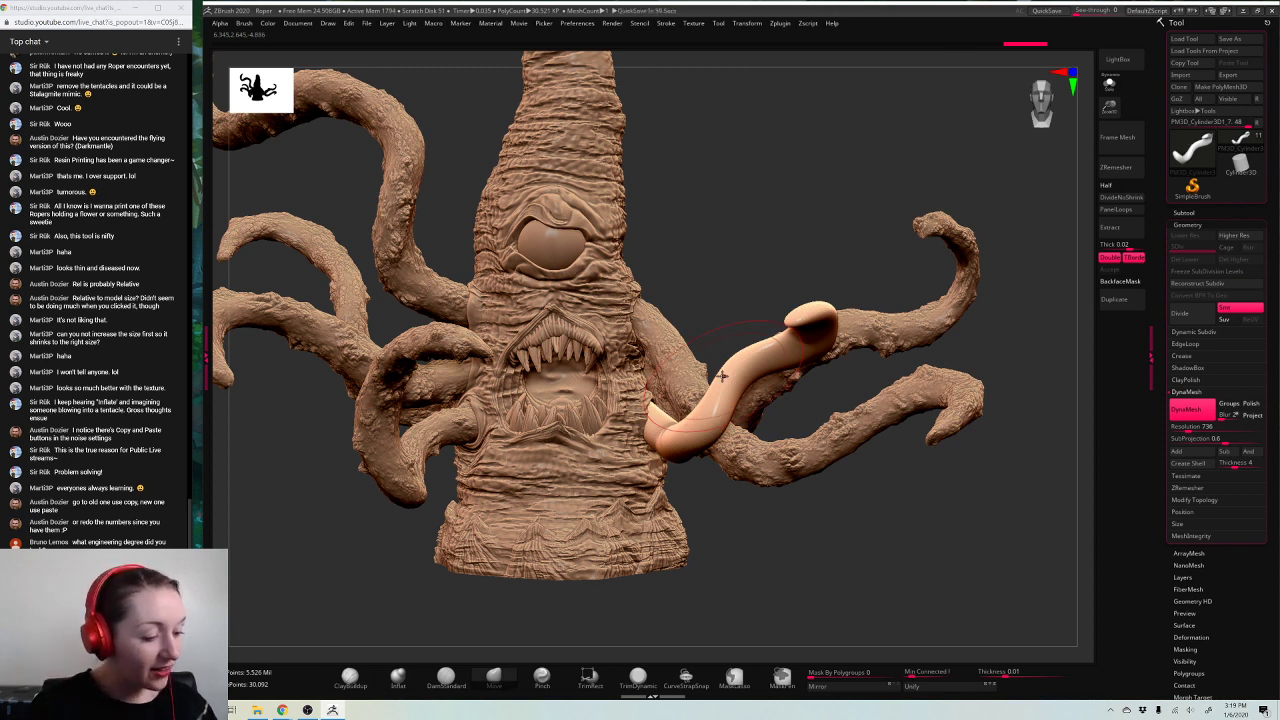
pyautogui.keyDown('shift'); pyautogui.moveTo(702, 430); pyautogui.dragTo(845, 340); pyautogui.keyUp('shift')
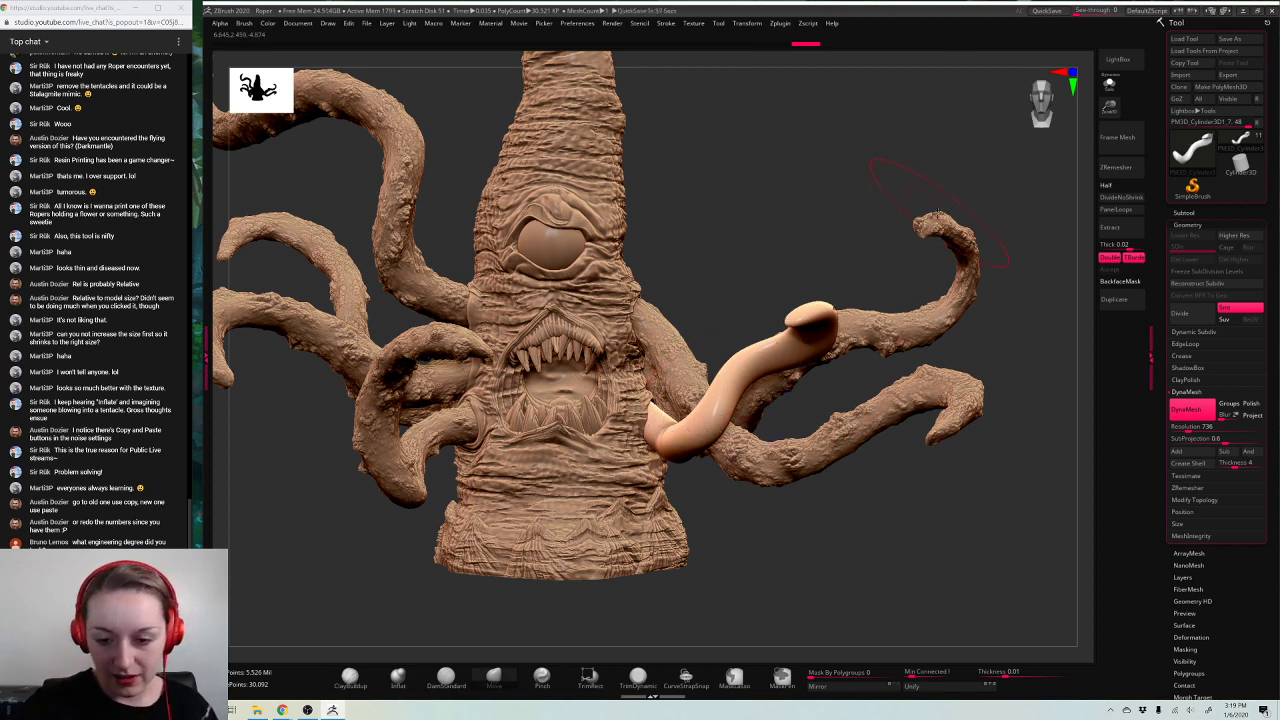
pyautogui.moveTo(865, 251)
pyautogui.mouseDown()
pyautogui.moveTo(745, 255)
pyautogui.moveTo(765, 260)
pyautogui.mouseUp()
pyautogui.moveTo(832, 328); pyautogui.dragTo(845, 315)
pyautogui.moveTo(700, 480); pyautogui.dragTo(862, 432)
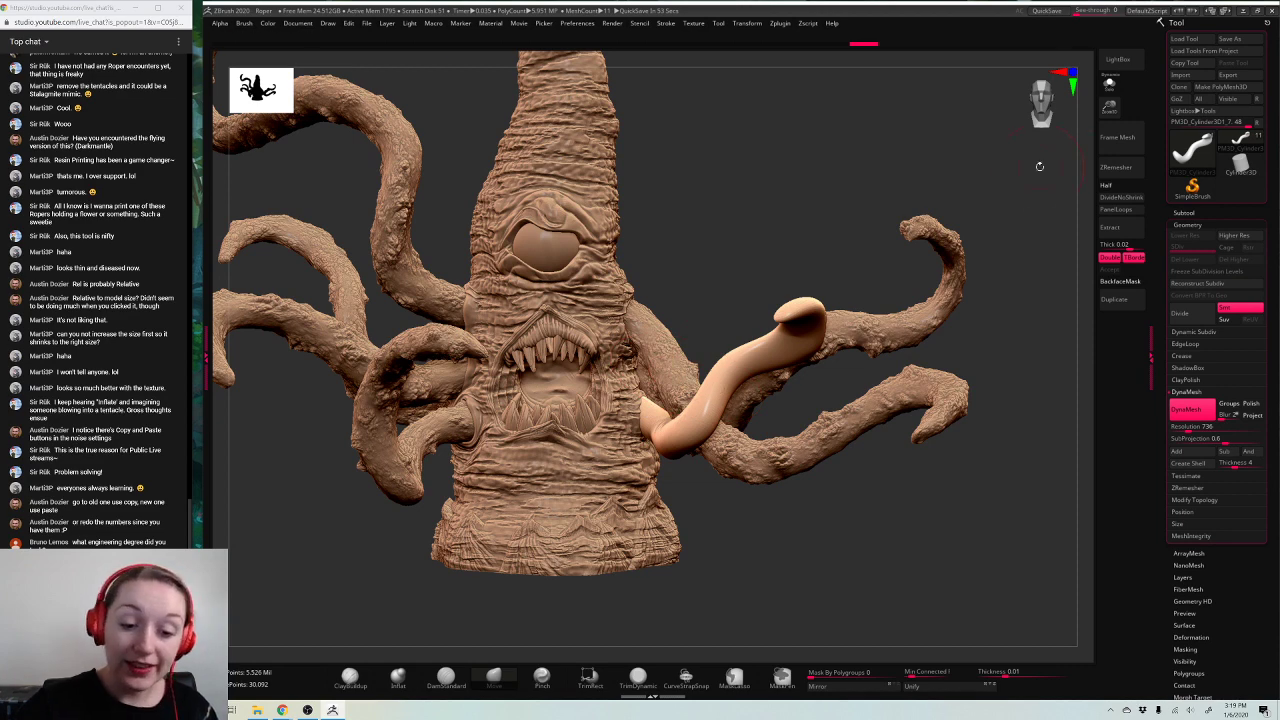
# Step: Reshape the smooth tentacle's base end from several angles with the Move brush so it joins the body
pyautogui.press('space')
pyautogui.keyDown('alt'); pyautogui.moveTo(880, 240); pyautogui.dragTo(860, 300); pyautogui.keyUp('alt')
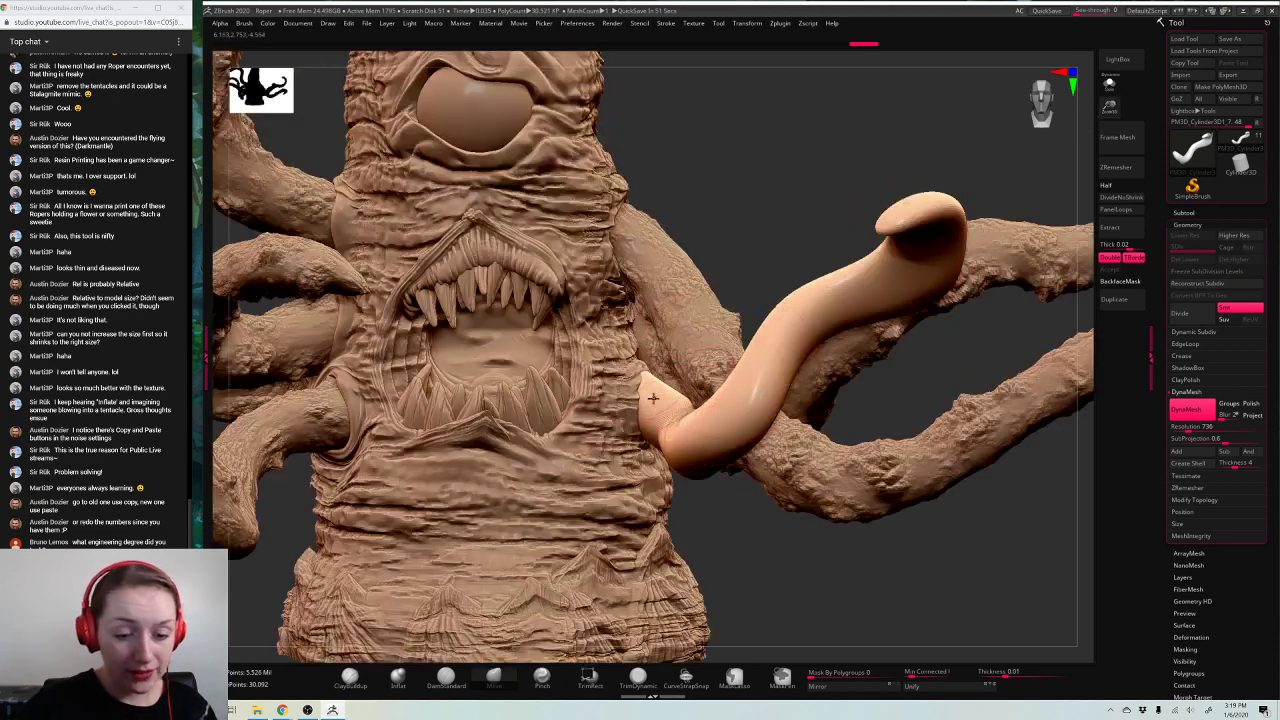
pyautogui.press('space')
pyautogui.moveTo(665, 367); pyautogui.dragTo(658, 371)
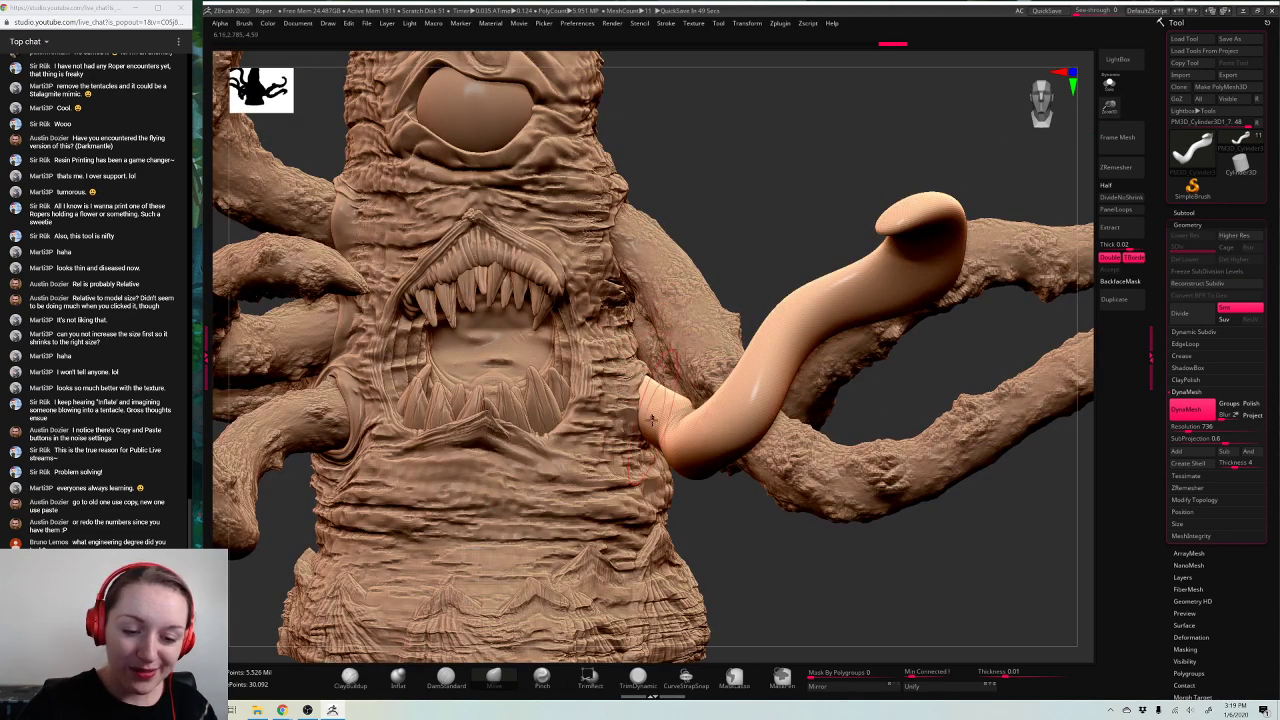
pyautogui.moveTo(1064, 440); pyautogui.dragTo(980, 340)
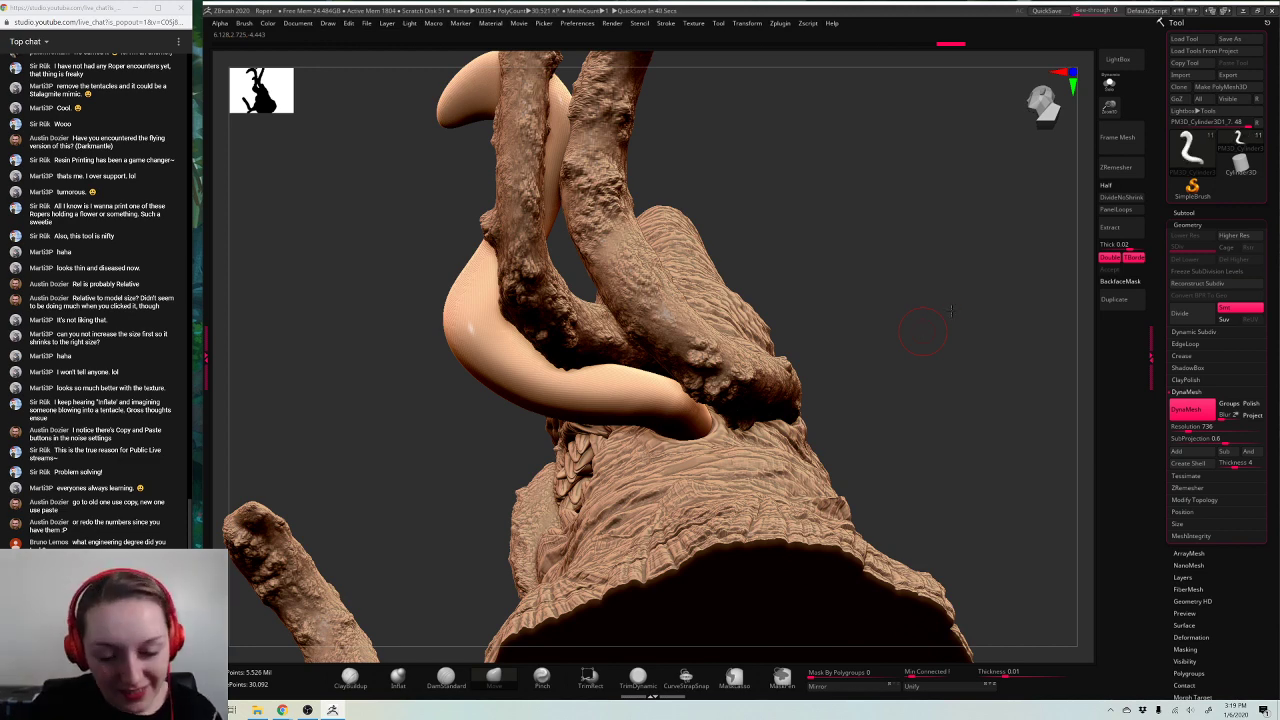
pyautogui.moveTo(950, 312); pyautogui.dragTo(758, 375)
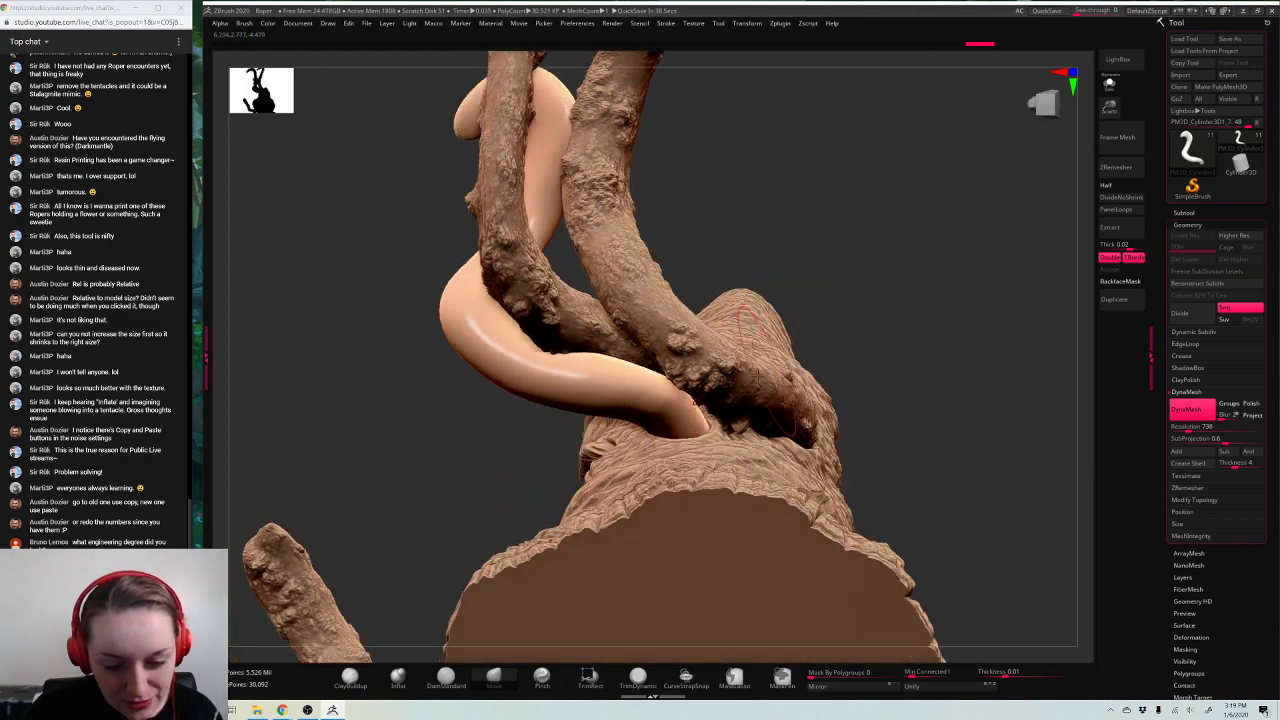
pyautogui.moveTo(922, 319); pyautogui.dragTo(700, 485)
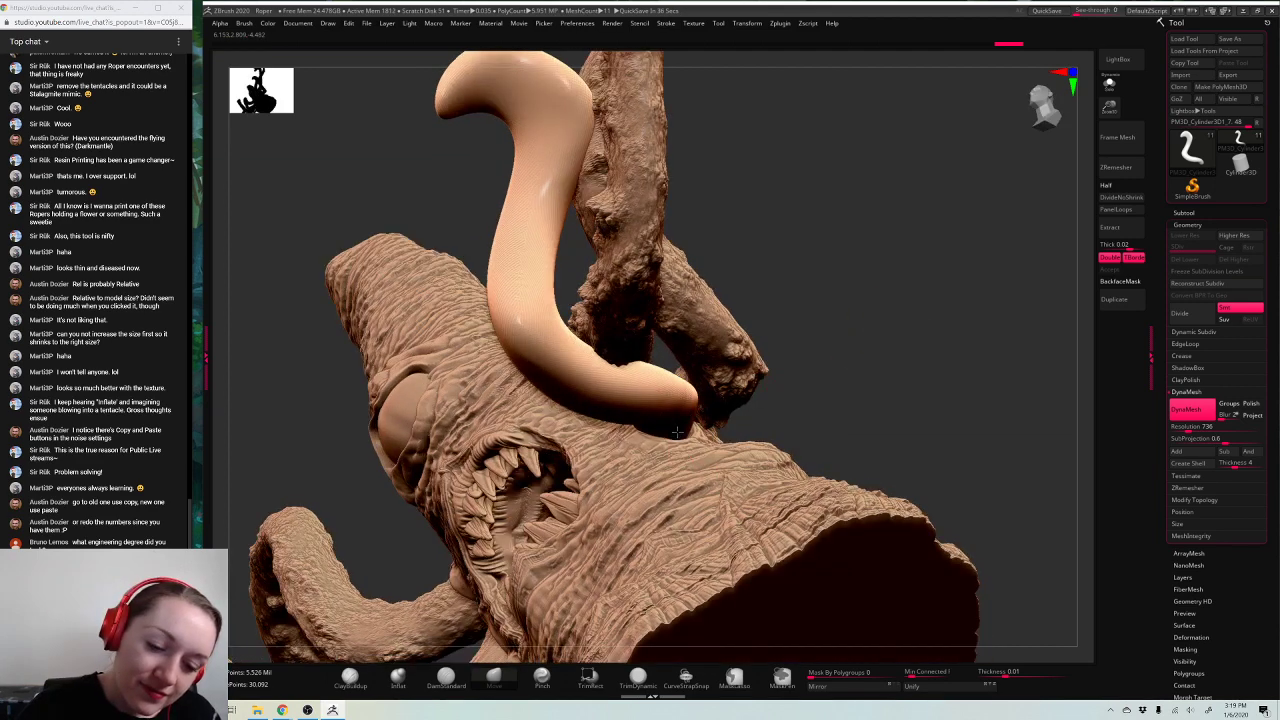
pyautogui.moveTo(833, 324); pyautogui.dragTo(630, 428)
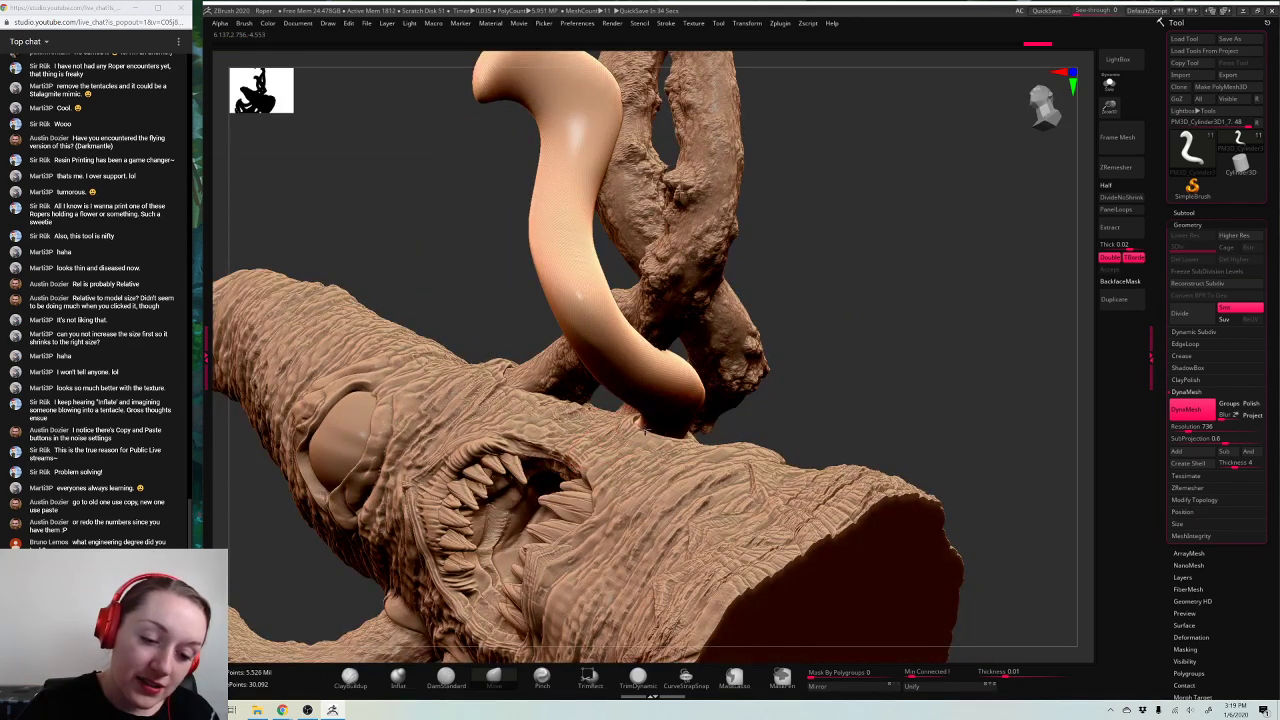
pyautogui.moveTo(926, 303); pyautogui.dragTo(706, 437)
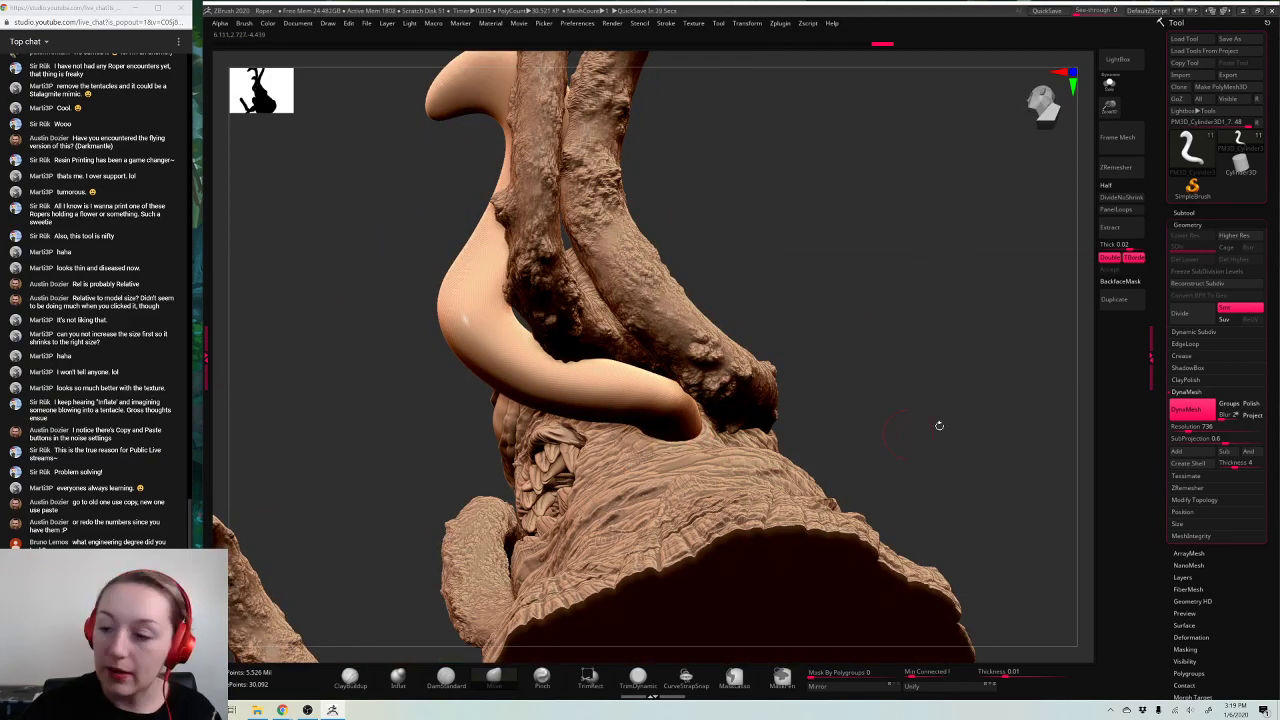
pyautogui.moveTo(1279, 590); pyautogui.dragTo(1249, 590)
pyautogui.moveTo(1211, 688); pyautogui.dragTo(1216, 558)
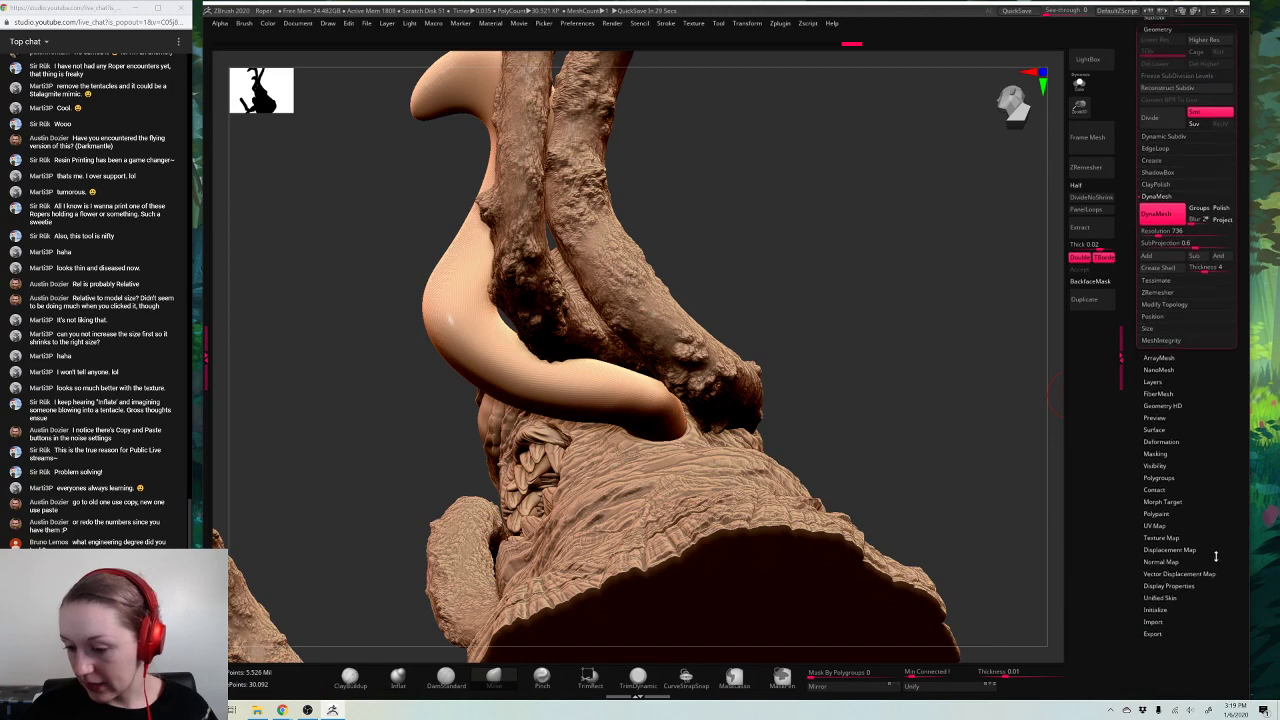
pyautogui.moveTo(1225, 509); pyautogui.dragTo(1275, 528)
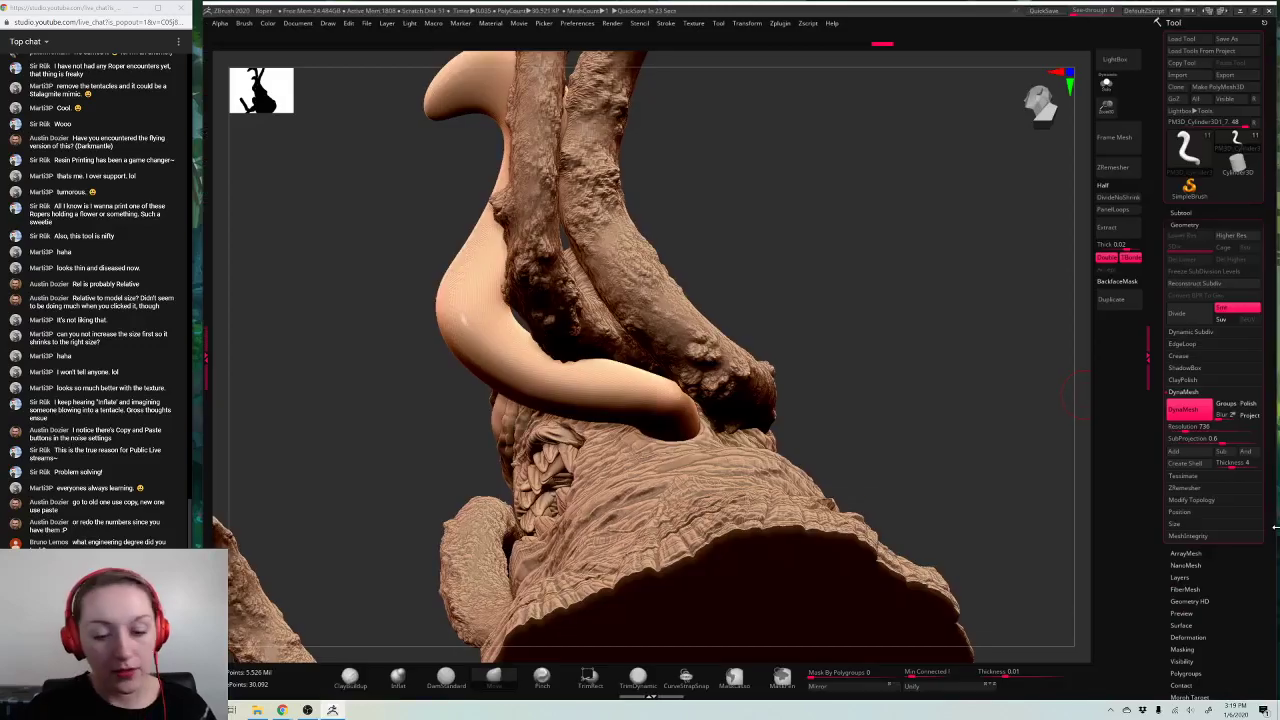
# Step: Refine the smooth tentacle's base end beside the mouth with the Move brush so it sits against the body
pyautogui.moveTo(390, 400); pyautogui.dragTo(812, 534)
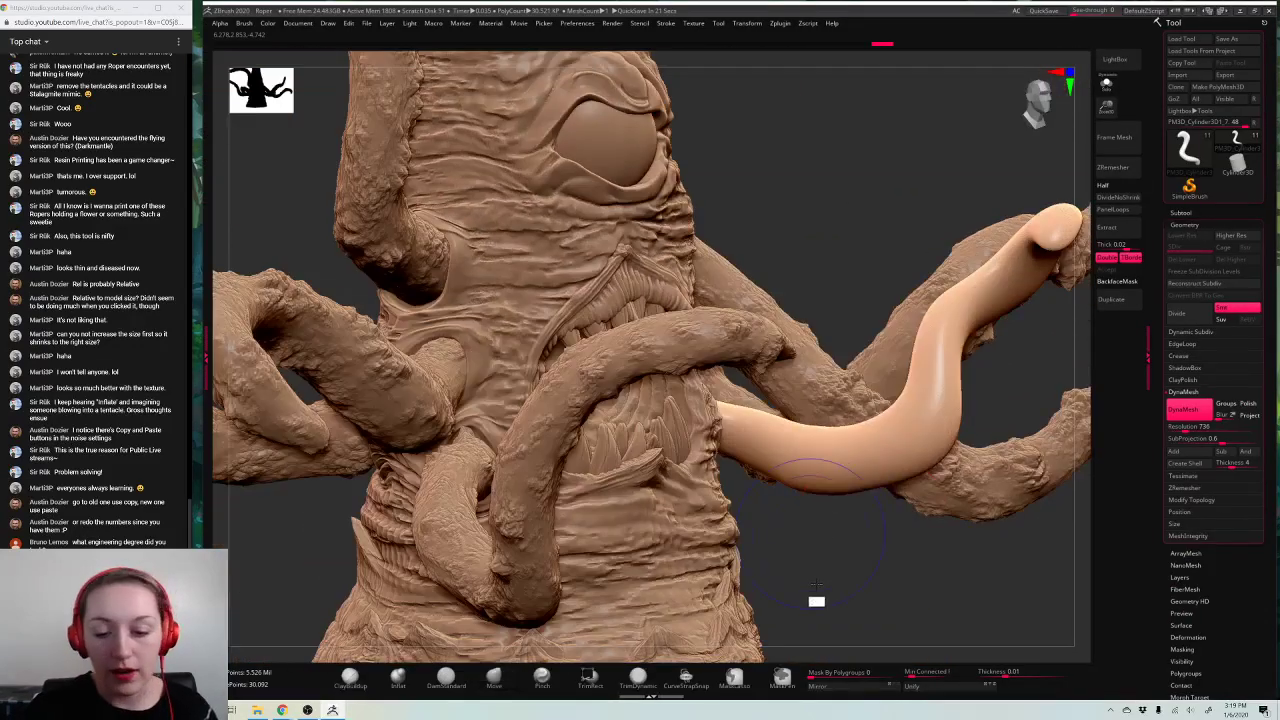
pyautogui.keyDown('shift'); pyautogui.moveTo(816, 585); pyautogui.dragTo(797, 503); pyautogui.keyUp('shift')
pyautogui.rightClick(722, 452)
pyautogui.click(398, 677)
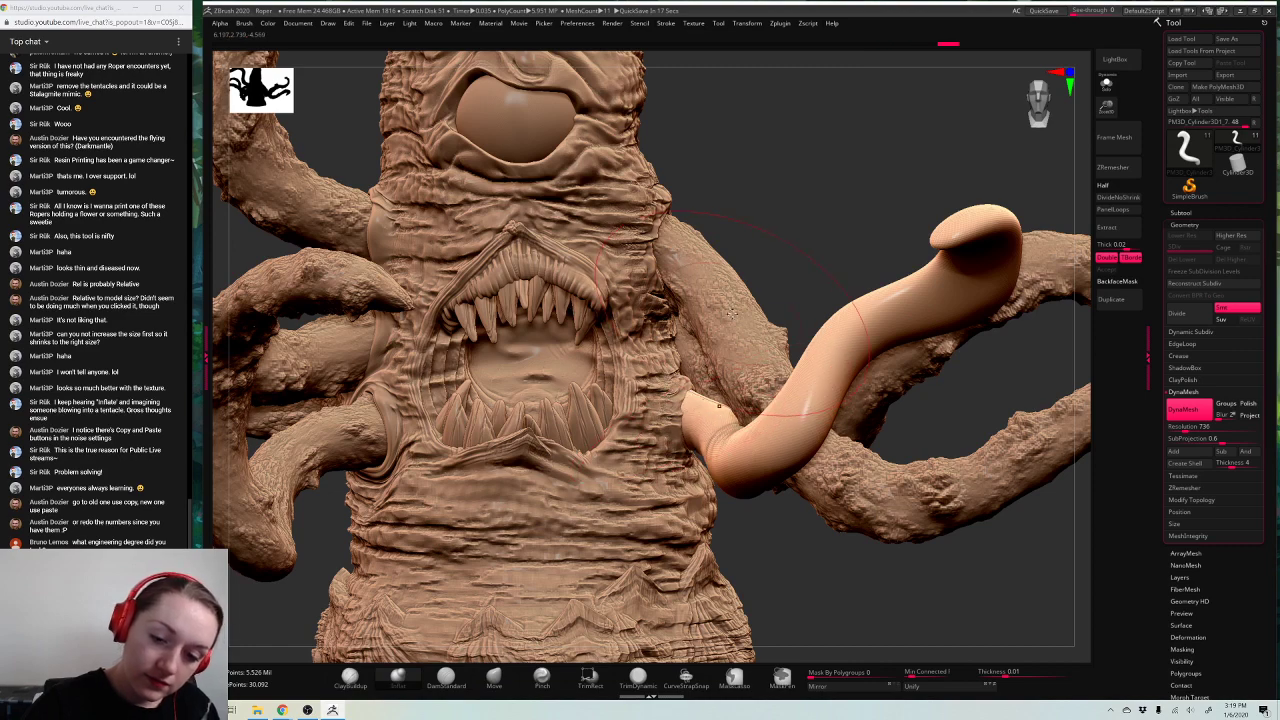
pyautogui.rightClick(683, 383)
pyautogui.click(494, 677)
pyautogui.moveTo(826, 220); pyautogui.dragTo(765, 275)
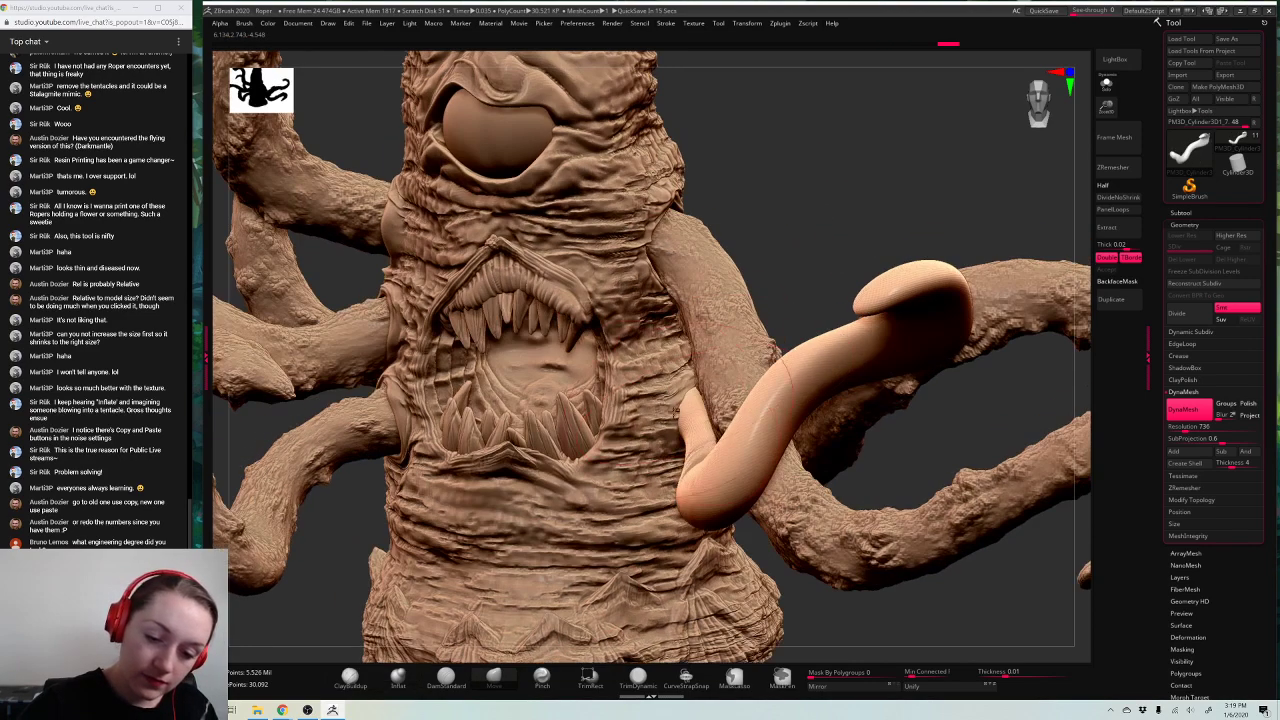
pyautogui.moveTo(676, 412); pyautogui.dragTo(694, 434)
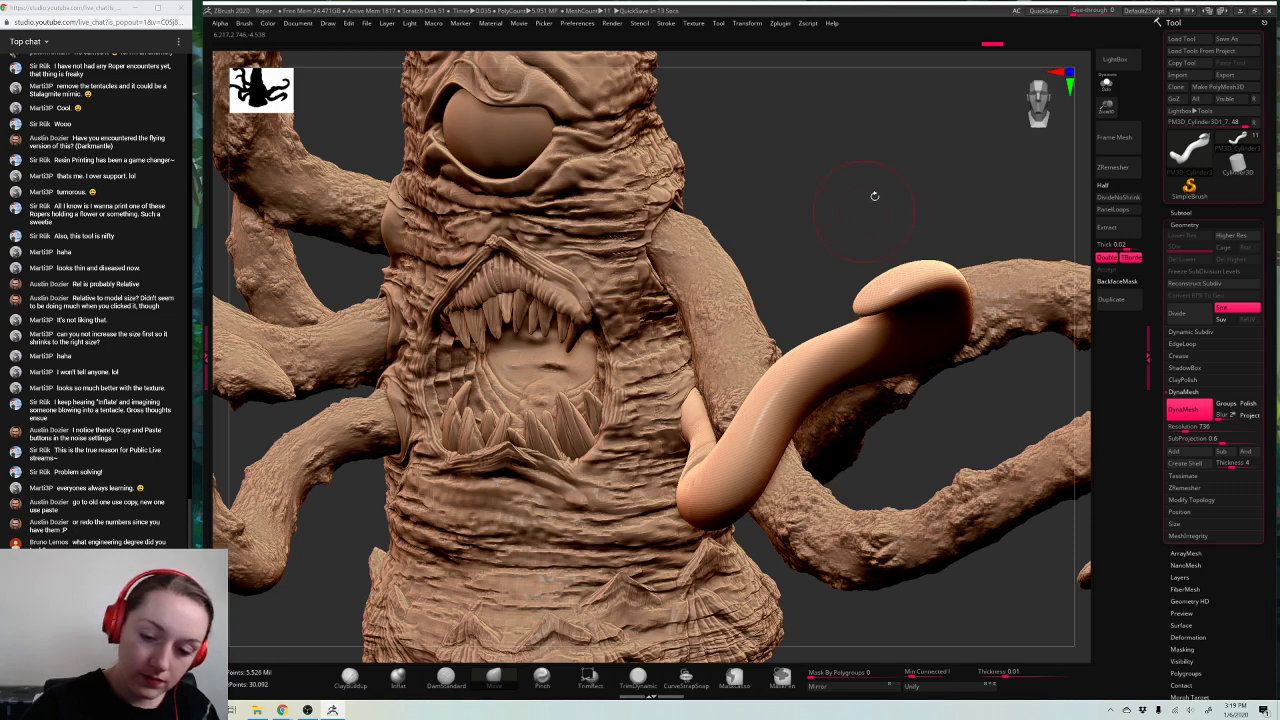
pyautogui.moveTo(875, 196)
pyautogui.mouseDown()
pyautogui.moveTo(925, 185)
pyautogui.moveTo(908, 196)
pyautogui.moveTo(900, 110)
pyautogui.mouseUp()
pyautogui.moveTo(789, 346); pyautogui.dragTo(800, 355)
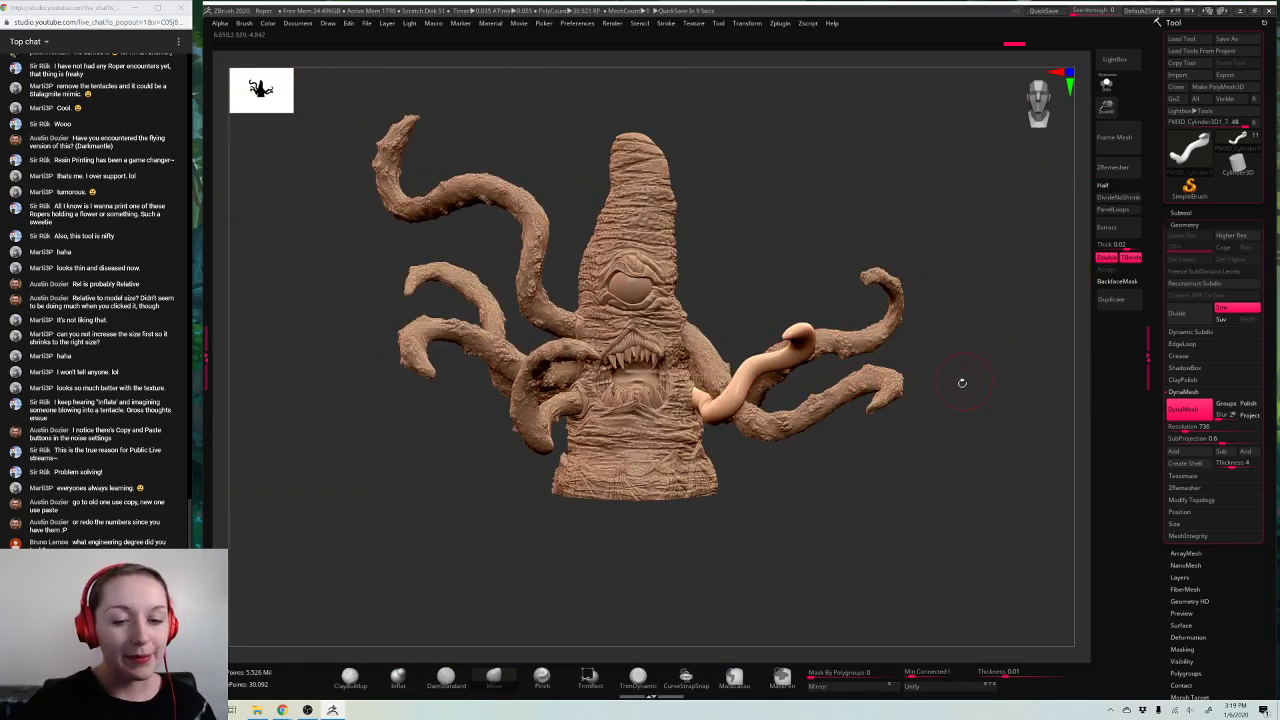
# Step: Turn on surface noise for the smooth tentacle and accept the existing NoiseMaker settings
pyautogui.moveTo(1105, 107); pyautogui.dragTo(1077, 129)
pyautogui.keyDown('alt'); pyautogui.moveTo(940, 400); pyautogui.dragTo(926, 432); pyautogui.keyUp('alt')
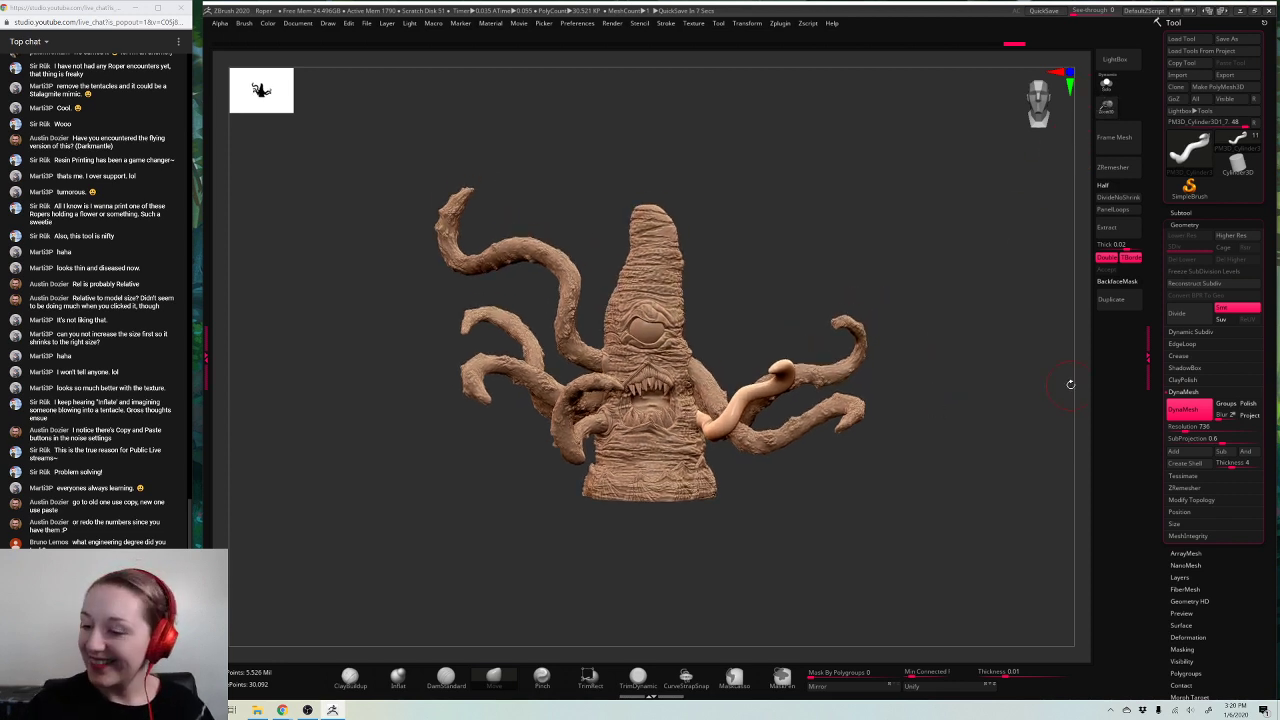
pyautogui.click(1183, 226)
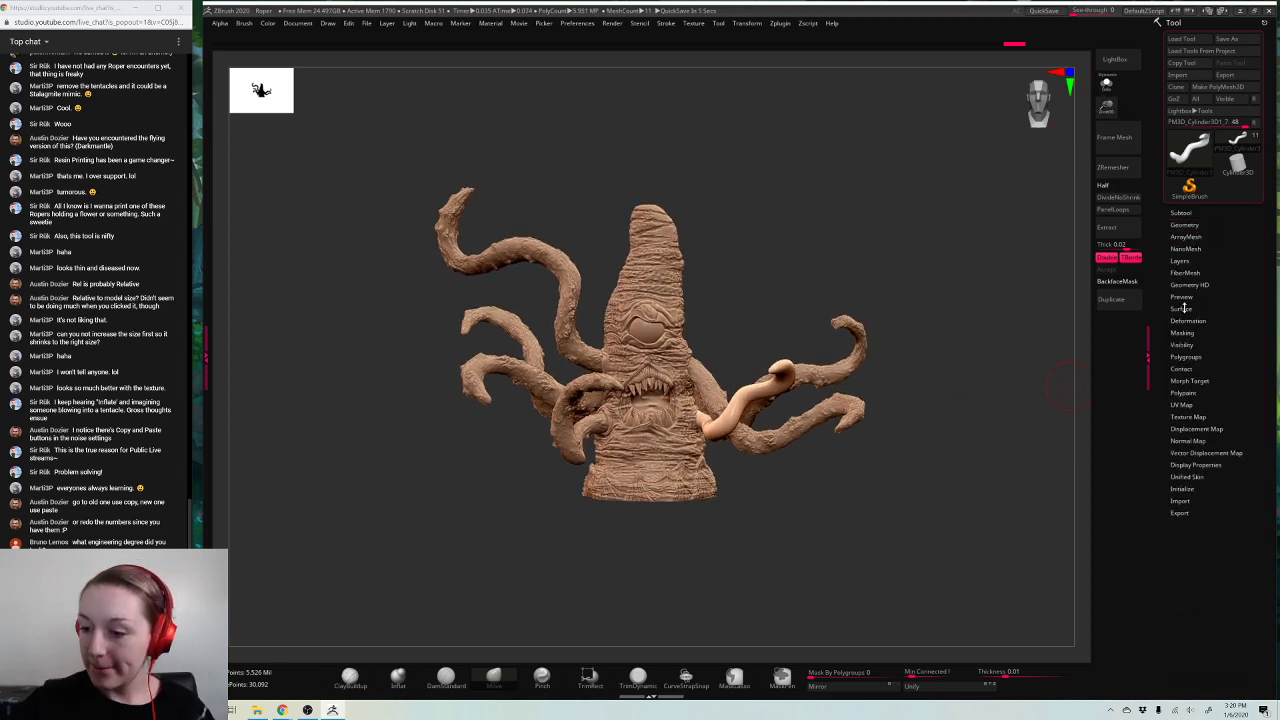
pyautogui.click(1183, 308)
pyautogui.click(1197, 329)
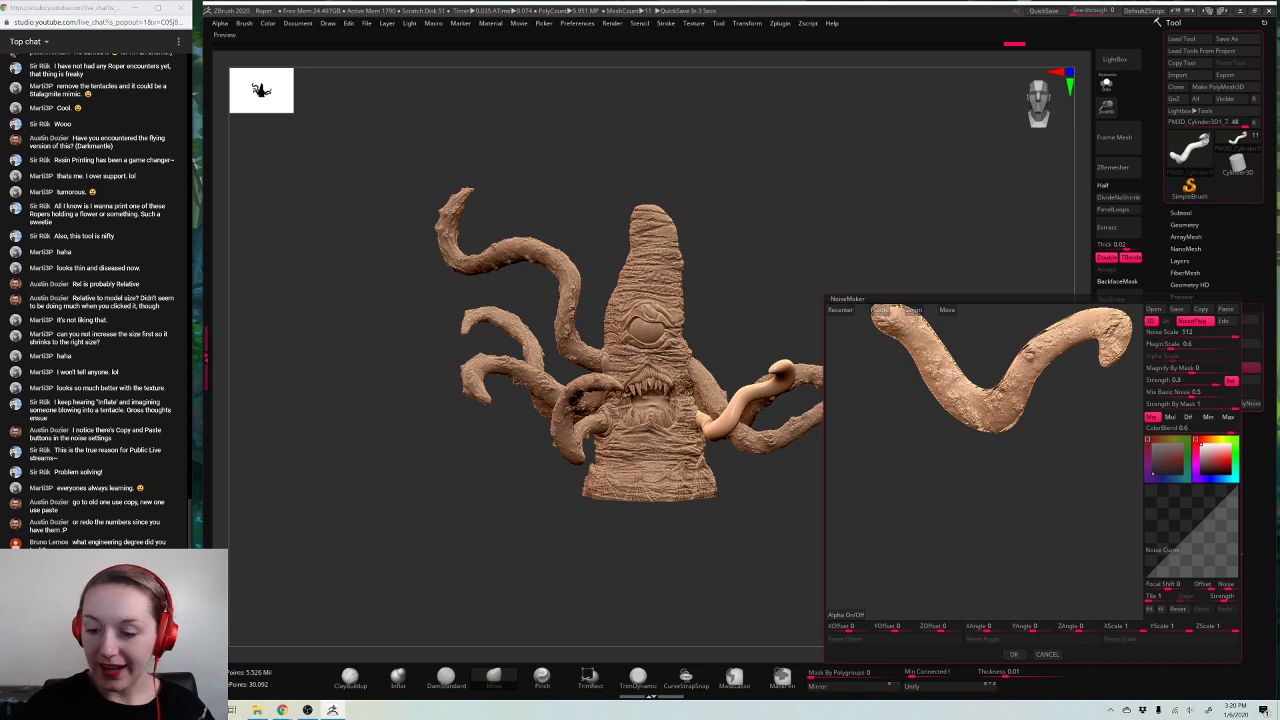
pyautogui.click(1014, 654)
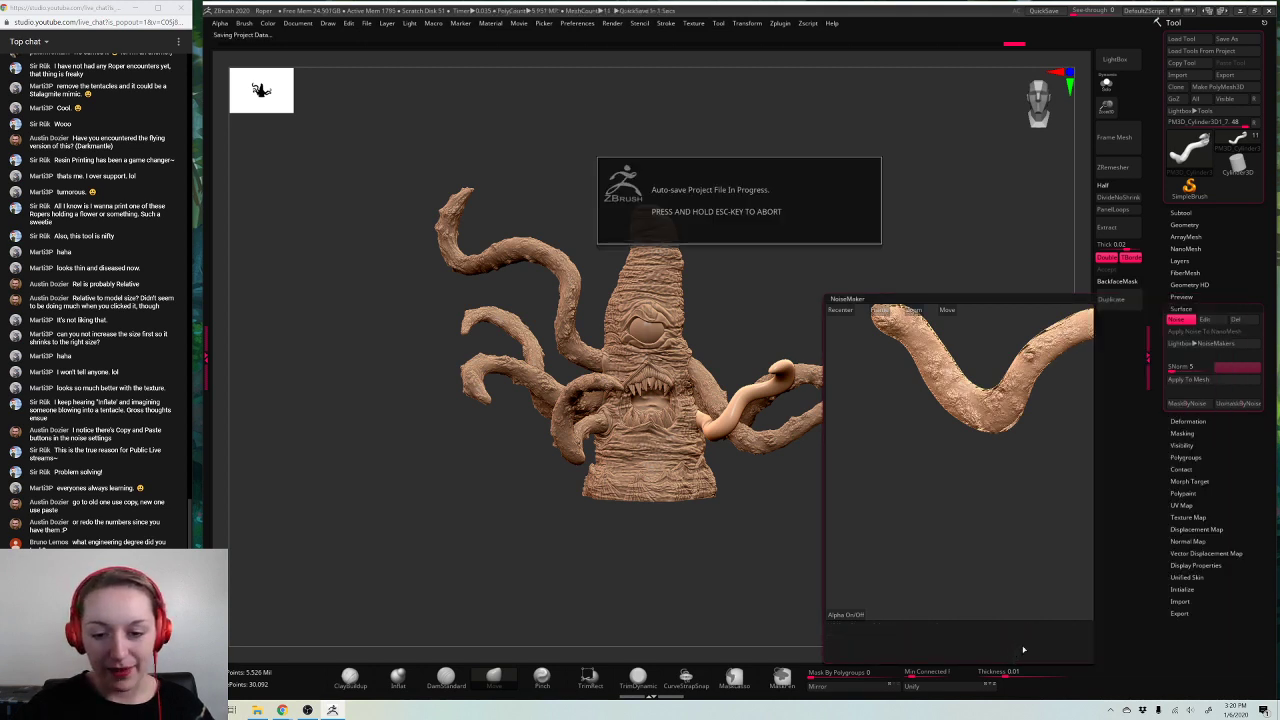
# Step: Try applying the surface noise to the tentacle's mesh, and undo it
pyautogui.click(1188, 379)
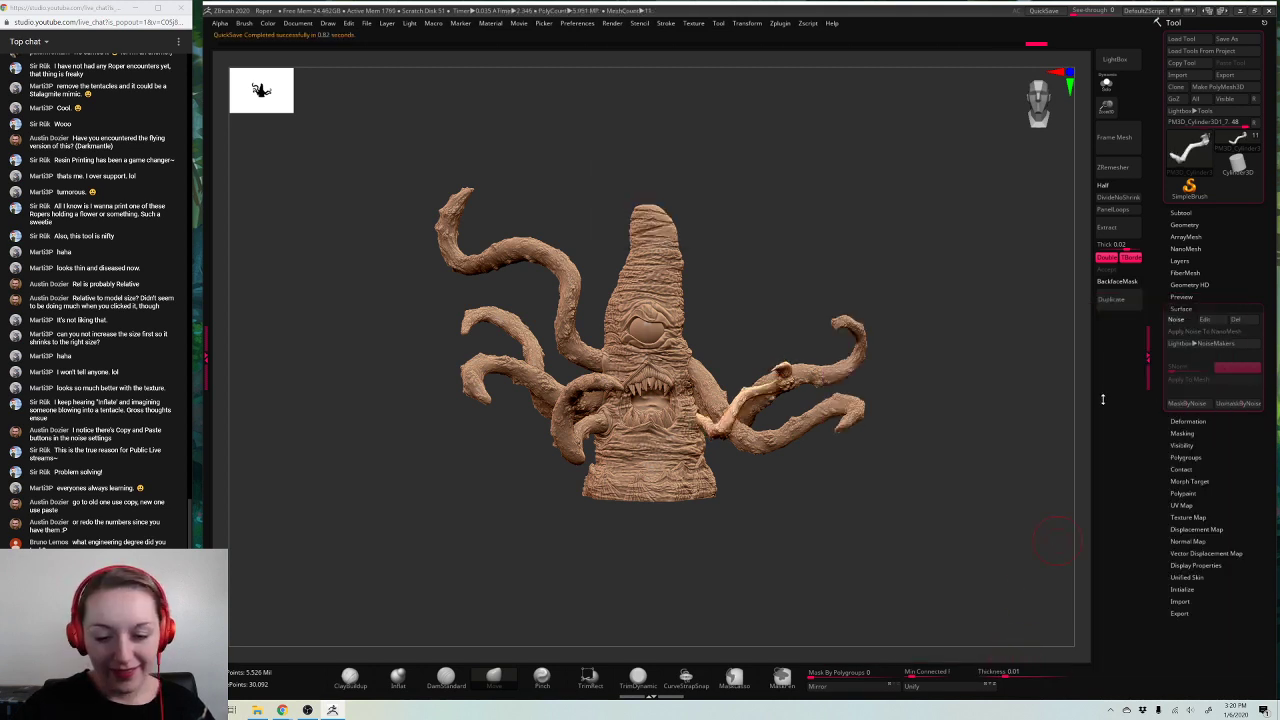
pyautogui.keyDown('alt'); pyautogui.moveTo(1103, 399); pyautogui.dragTo(1037, 206); pyautogui.keyUp('alt')
pyautogui.hotkey('ctrl', 'z')
# Step: Inflate the whole smooth tentacle slightly with the transform gizmo
pyautogui.press('w')
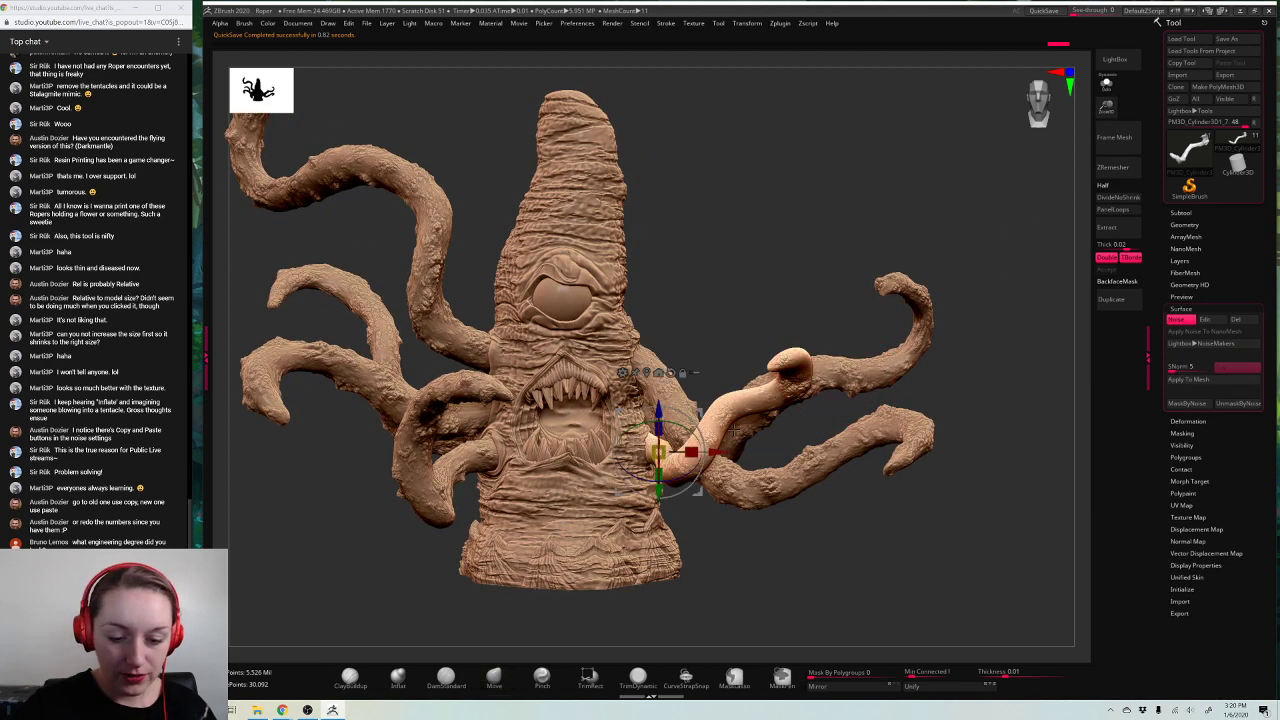
pyautogui.keyDown('ctrl'); pyautogui.moveTo(658, 453); pyautogui.dragTo(740, 441); pyautogui.keyUp('ctrl')
pyautogui.press('q')
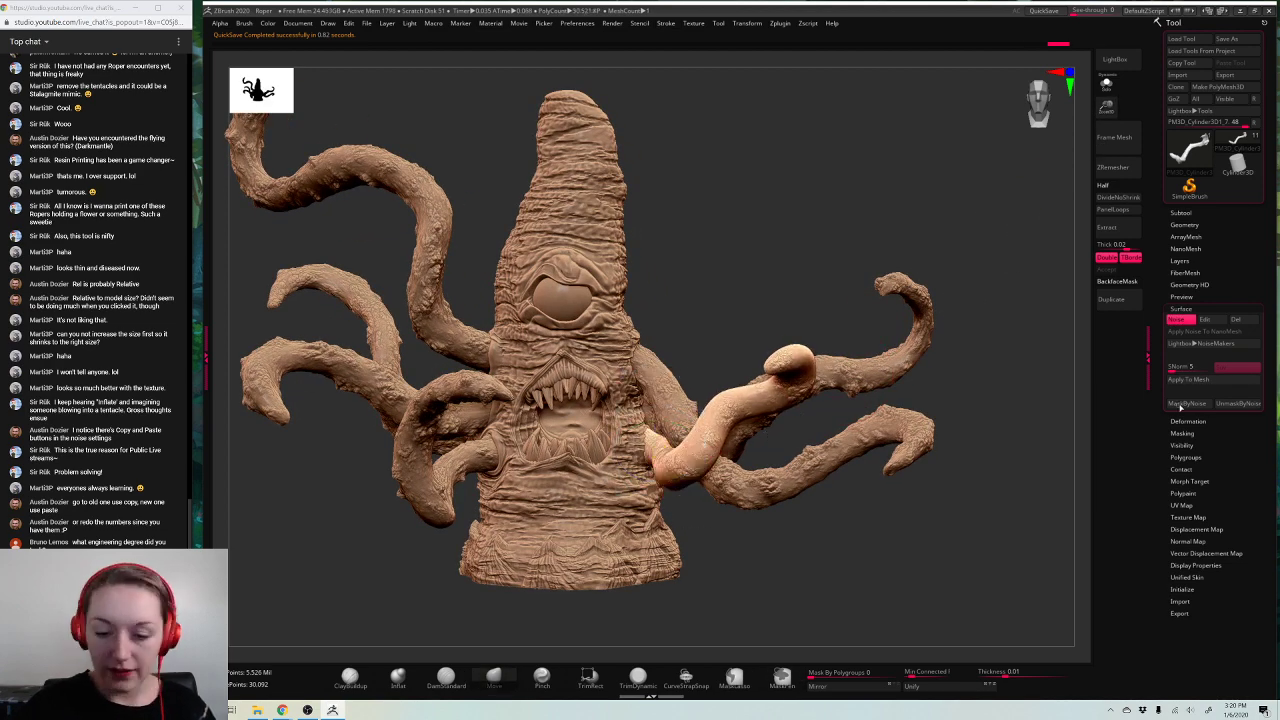
# Step: Try masking and unmasking the tentacle by noise, and clear the resulting mask
pyautogui.click(1182, 404)
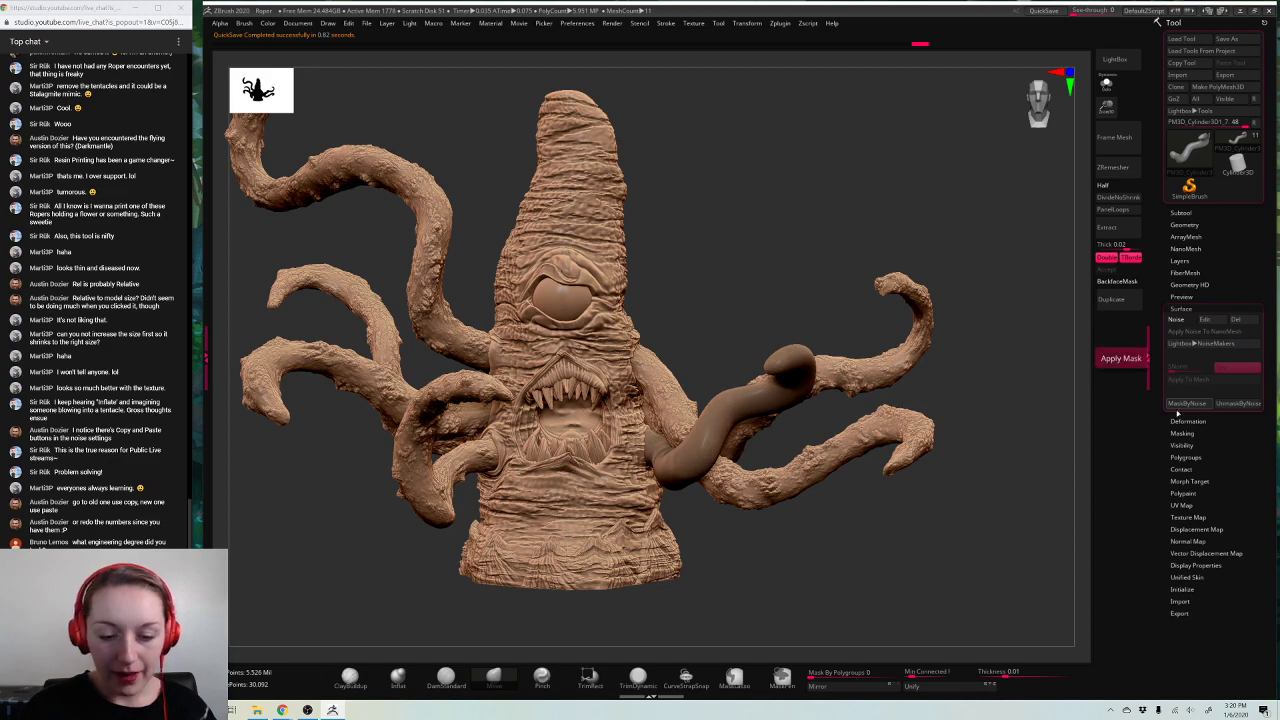
pyautogui.moveTo(949, 540); pyautogui.dragTo(995, 545)
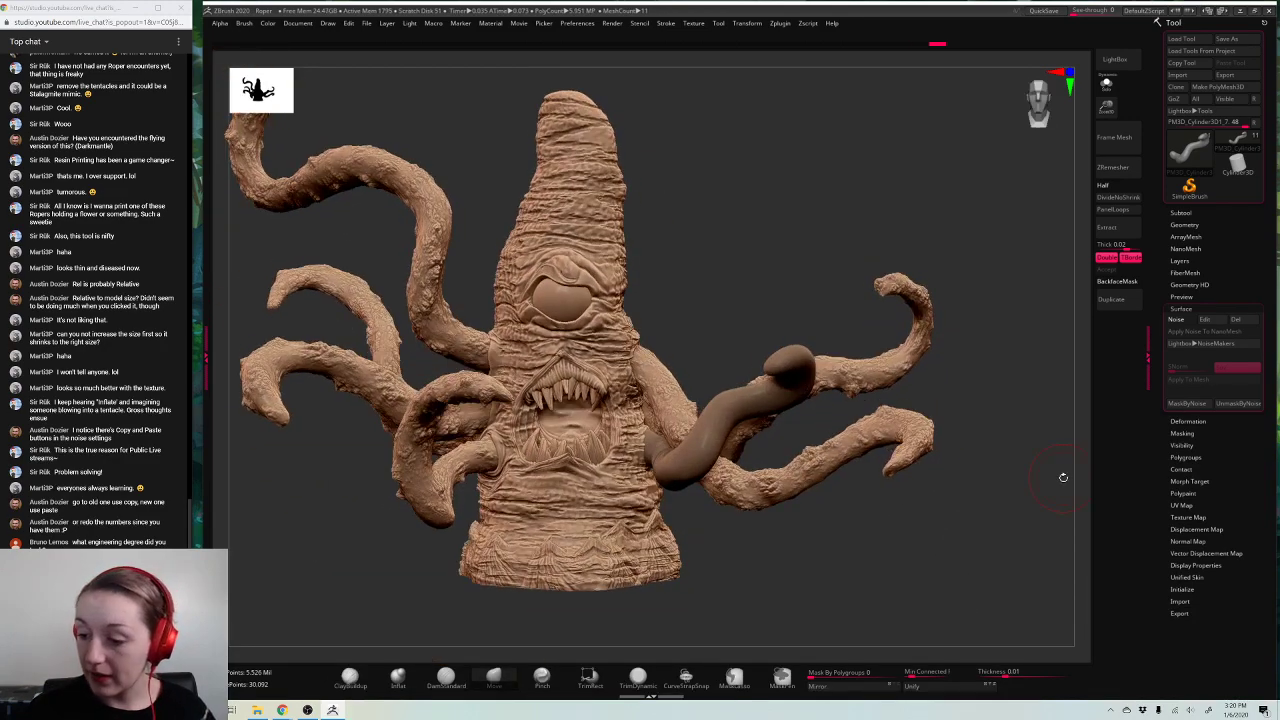
pyautogui.click(1231, 404)
pyautogui.click(1231, 404)
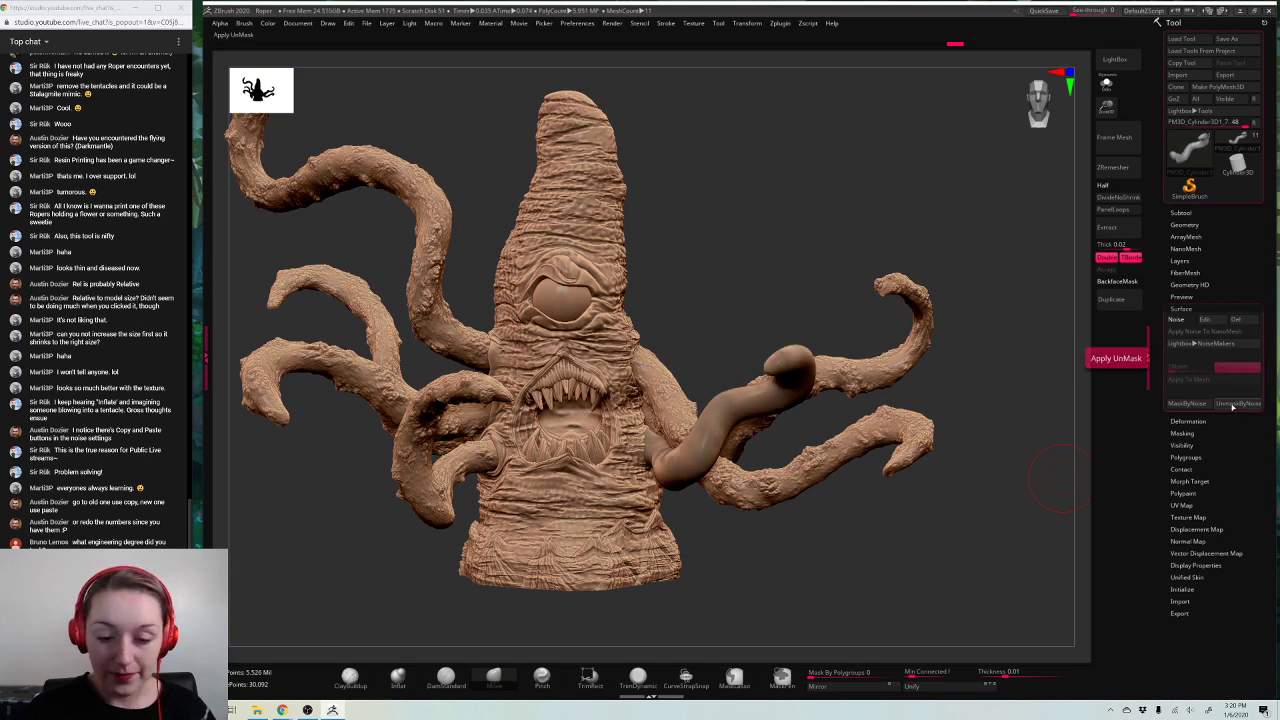
pyautogui.click(1231, 404)
pyautogui.click(1240, 405)
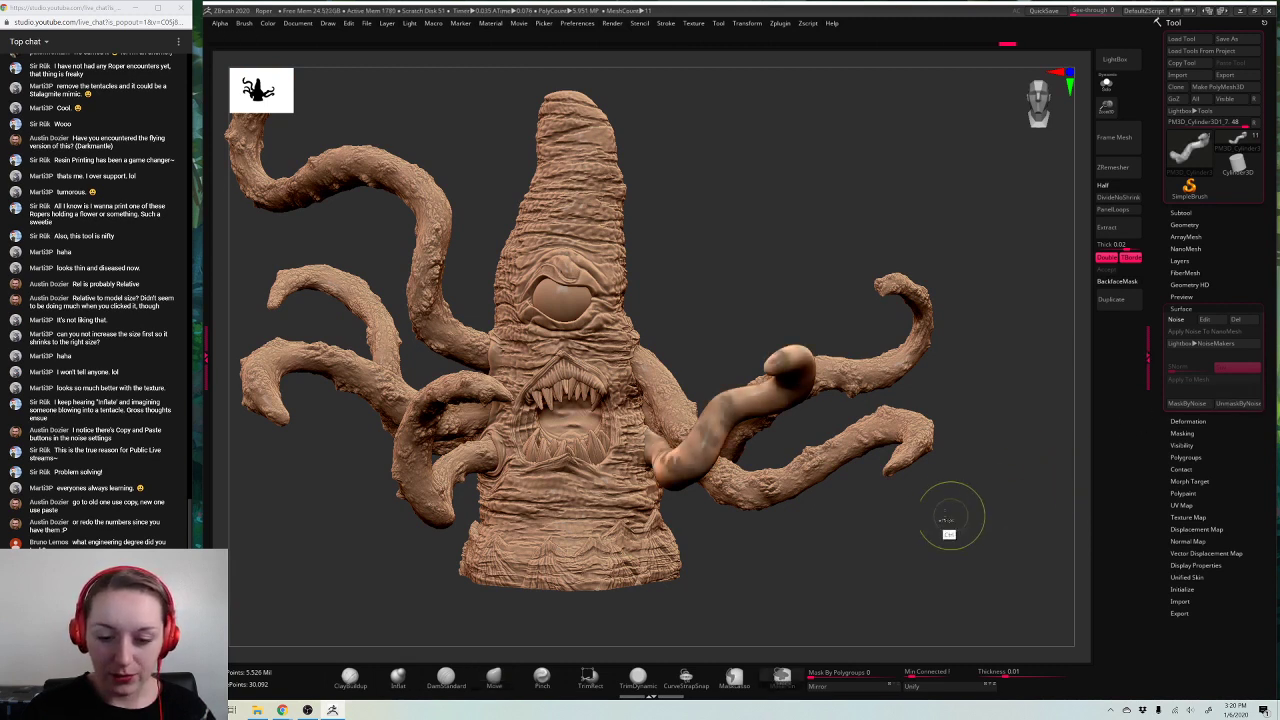
pyautogui.keyDown('ctrl'); pyautogui.moveTo(953, 516); pyautogui.dragTo(972, 541); pyautogui.keyUp('ctrl')
# Step: Try baking the surface noise into the inflated tentacle, compare it with the other tentacles from a distance, and undo it
pyautogui.click(1176, 319)
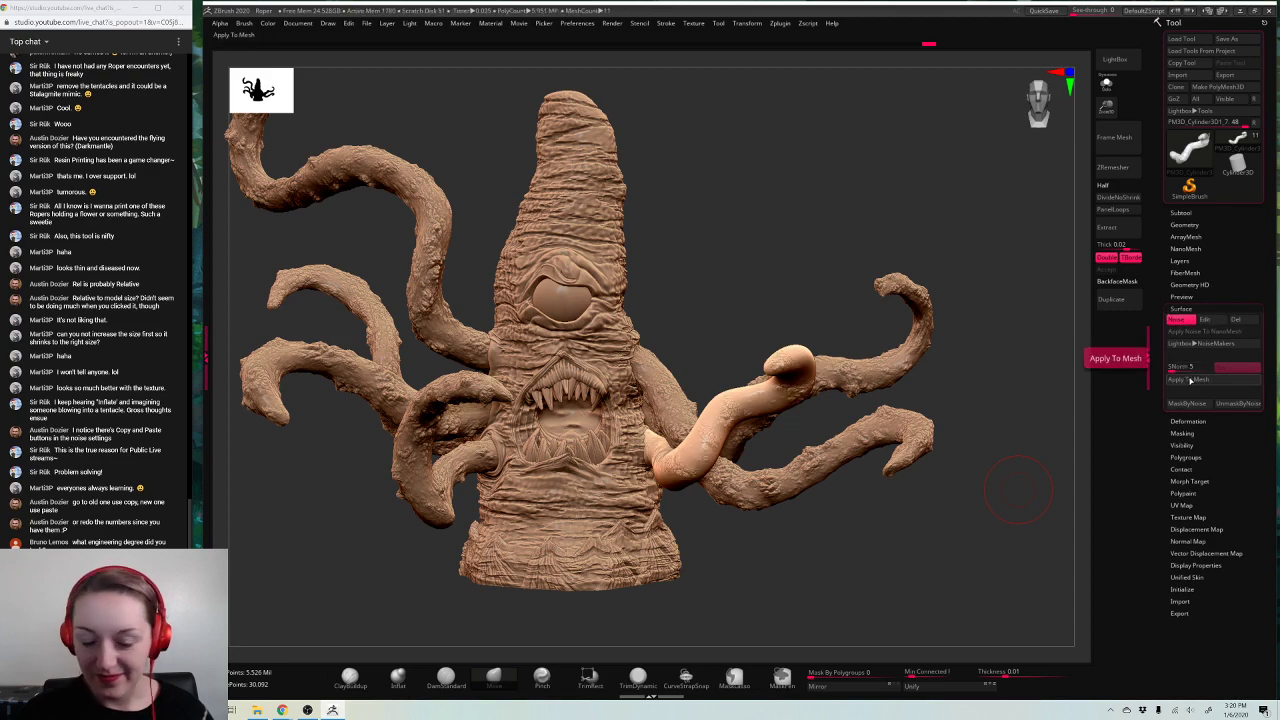
pyautogui.click(1189, 379)
pyautogui.moveTo(940, 539)
pyautogui.mouseDown()
pyautogui.moveTo(950, 545)
pyautogui.moveTo(893, 521)
pyautogui.moveTo(920, 491)
pyautogui.moveTo(965, 491)
pyautogui.moveTo(975, 518)
pyautogui.mouseUp()
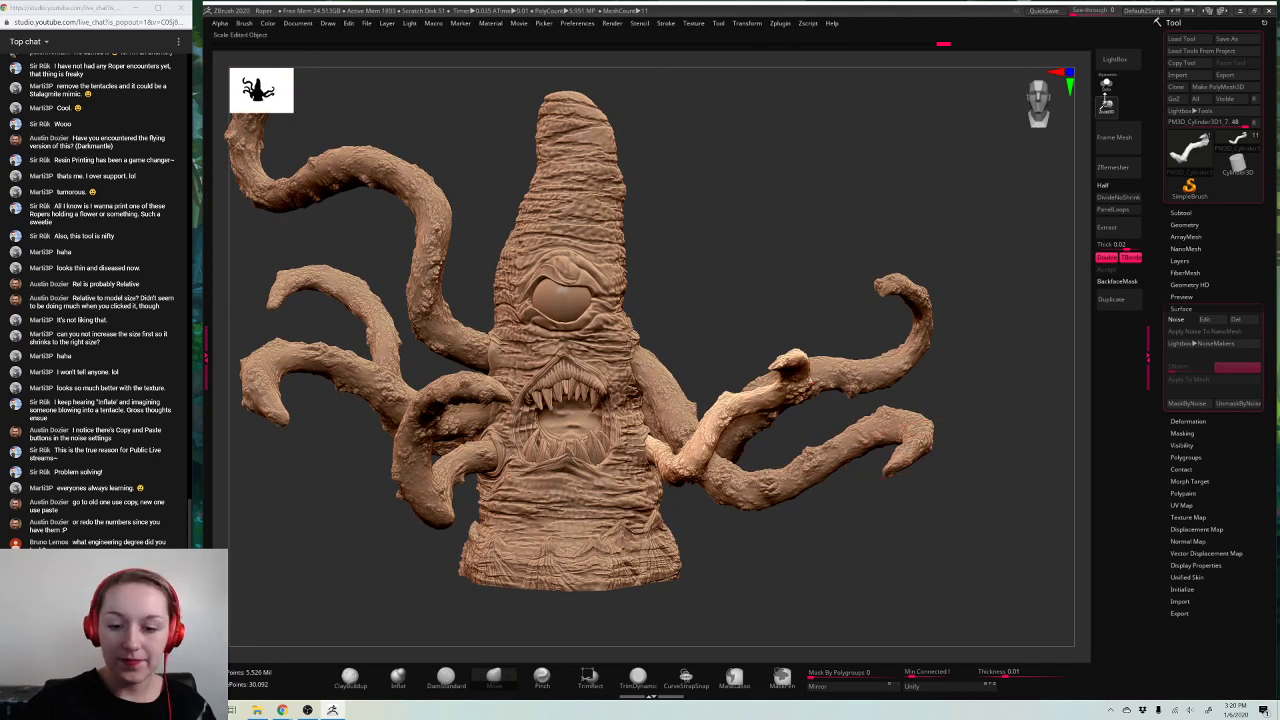
pyautogui.moveTo(1107, 108); pyautogui.dragTo(960, 285)
pyautogui.keyDown('alt'); pyautogui.moveTo(911, 371); pyautogui.dragTo(941, 366); pyautogui.keyUp('alt')
pyautogui.press('w')
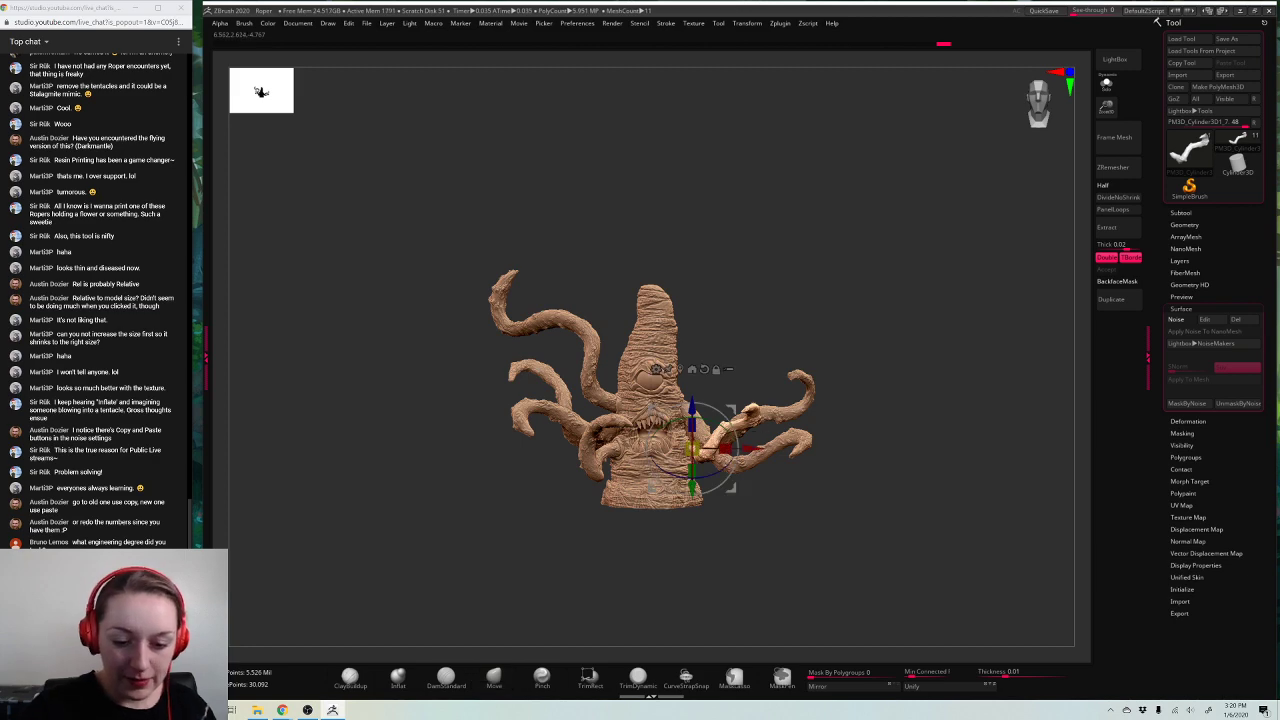
pyautogui.press('q')
pyautogui.moveTo(1107, 108); pyautogui.dragTo(960, 270)
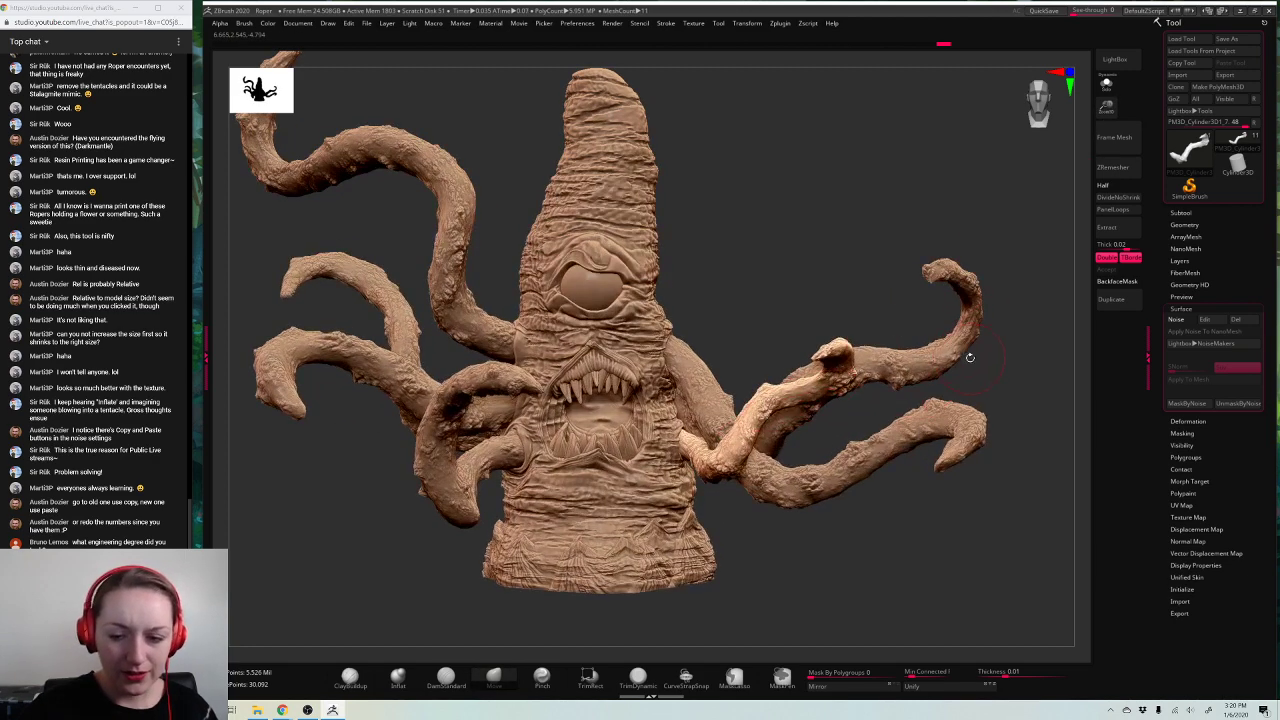
pyautogui.hotkey('ctrl', 'z')
# Step: Scale up the tentacle with the transform gizmo and apply the surface noise to its mesh
pyautogui.press('w')
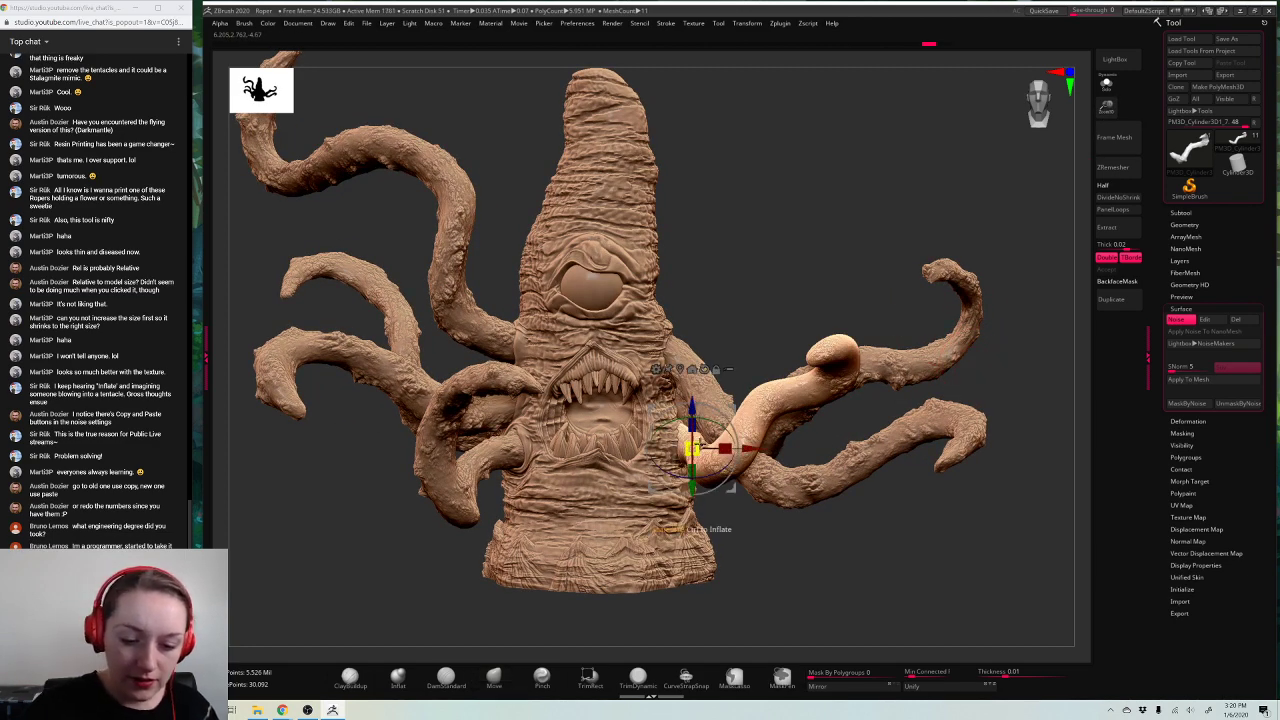
pyautogui.moveTo(697, 447); pyautogui.dragTo(705, 439)
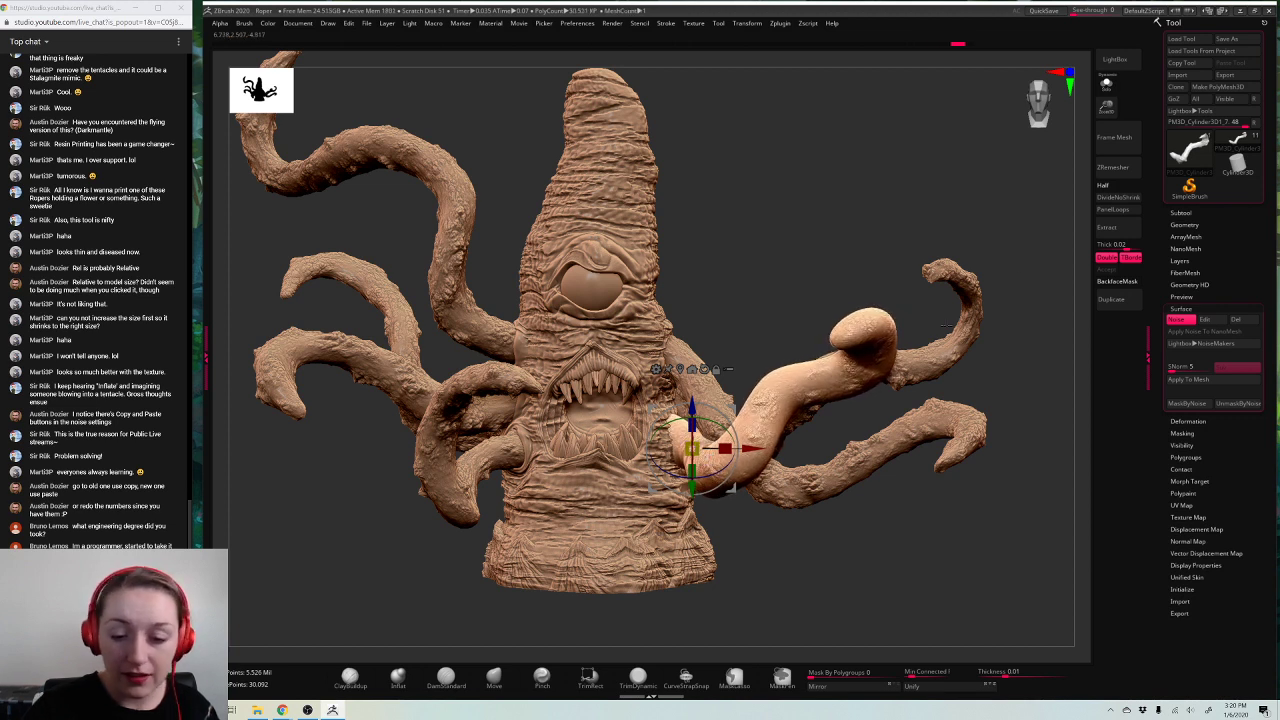
pyautogui.press('q')
pyautogui.click(1189, 382)
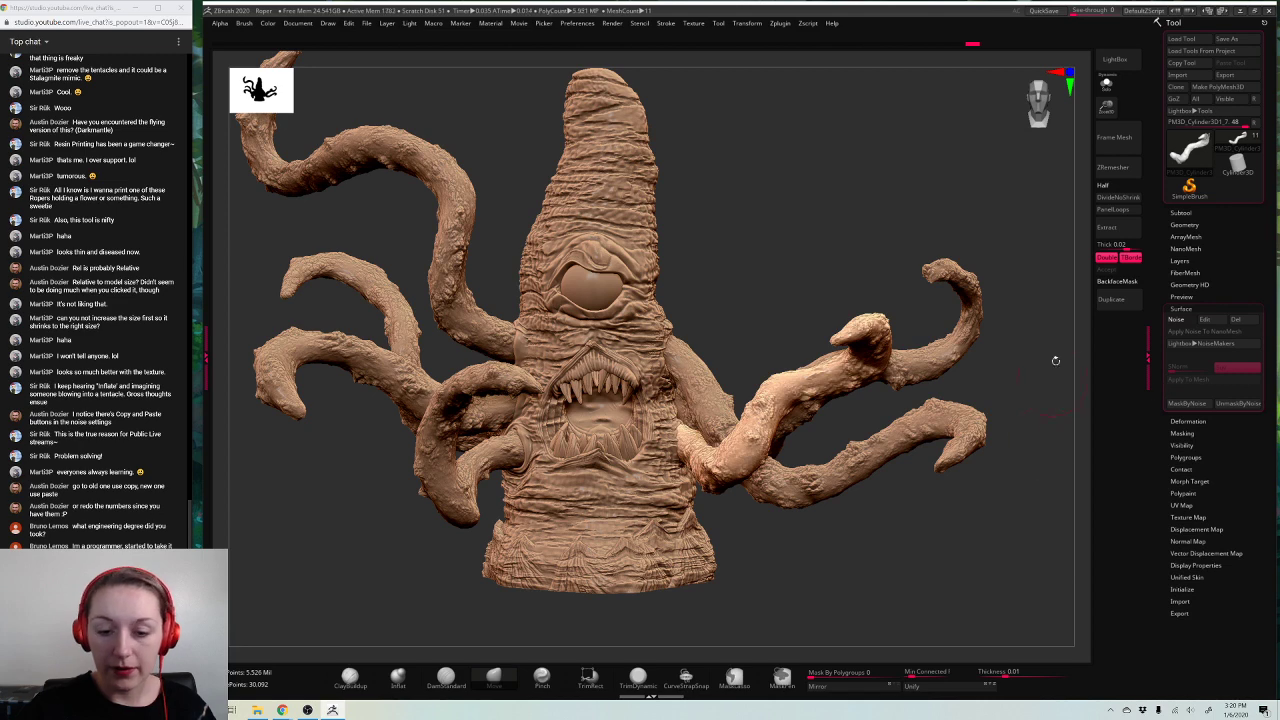
# Step: Select the body and shift its surface around the textured tentacle's base with the Move brush
pyautogui.moveTo(930, 215); pyautogui.dragTo(850, 256)
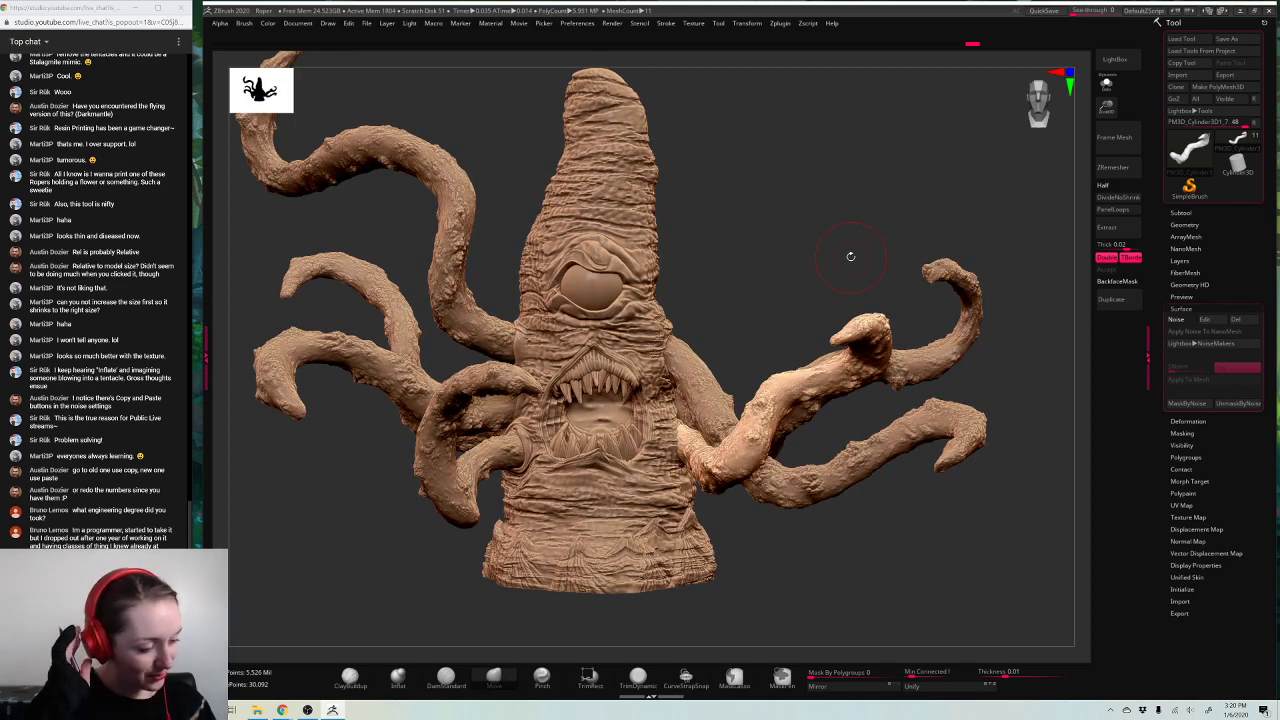
pyautogui.moveTo(1100, 115); pyautogui.dragTo(1102, 180)
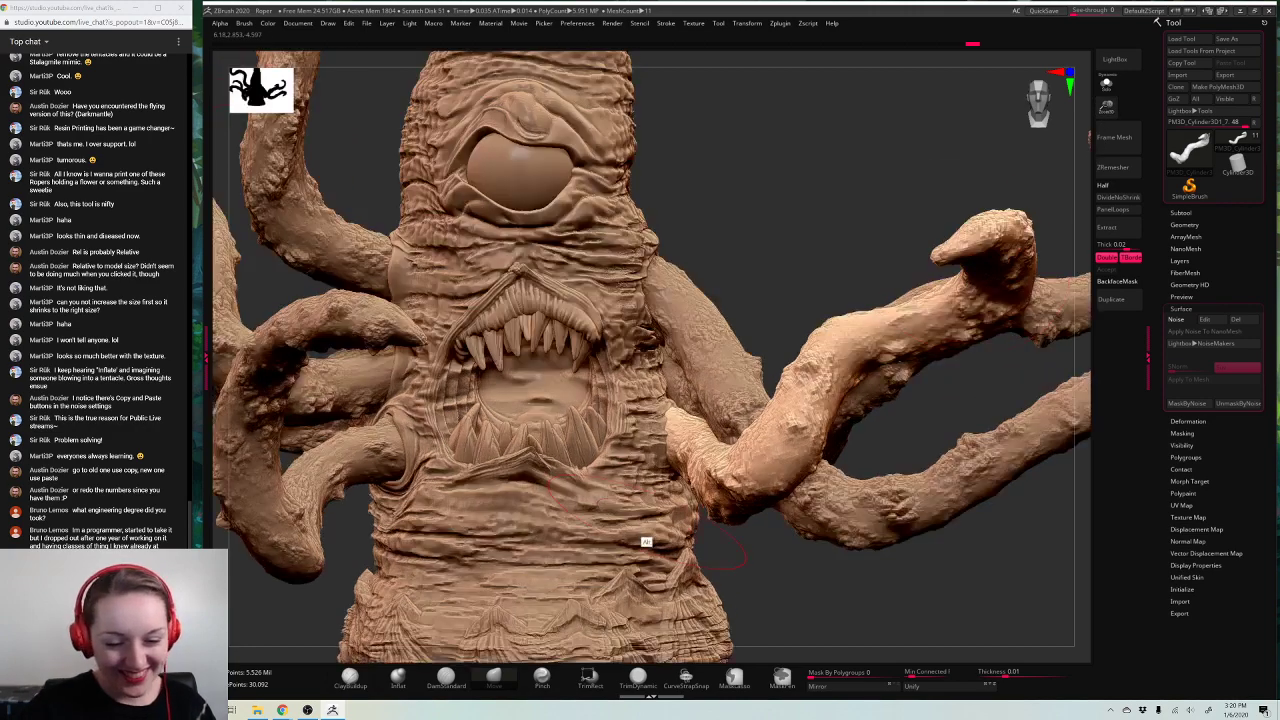
pyautogui.keyDown('alt'); pyautogui.click(646, 542); pyautogui.keyUp('alt')
pyautogui.moveTo(877, 206)
pyautogui.mouseDown()
pyautogui.moveTo(871, 222)
pyautogui.moveTo(826, 211)
pyautogui.mouseUp()
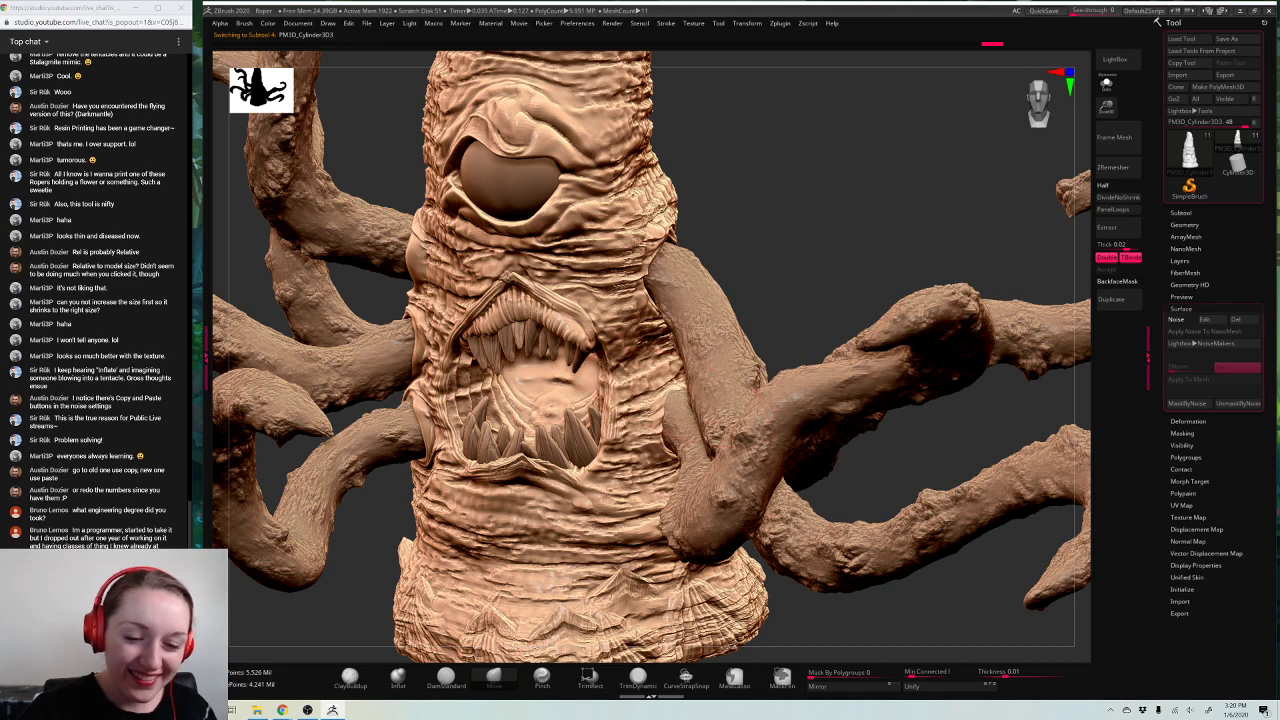
pyautogui.moveTo(655, 382); pyautogui.dragTo(675, 360)
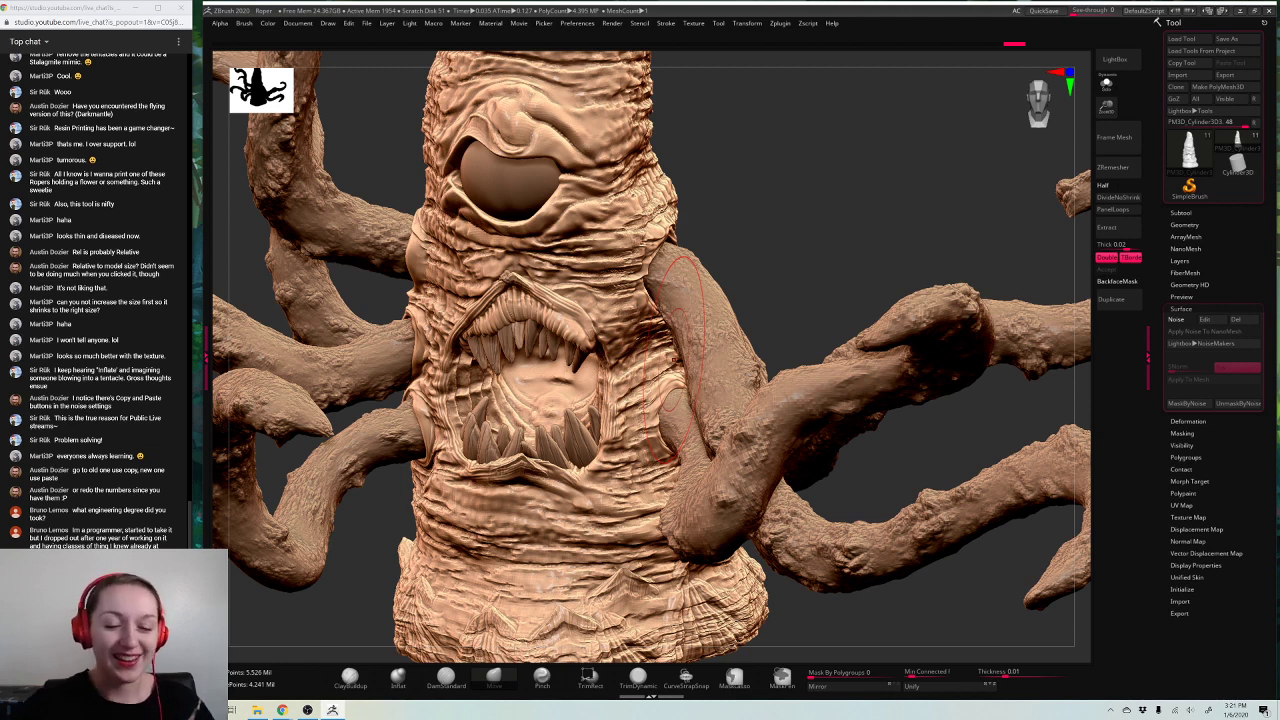
pyautogui.press('space')
pyautogui.moveTo(887, 226); pyautogui.dragTo(873, 227)
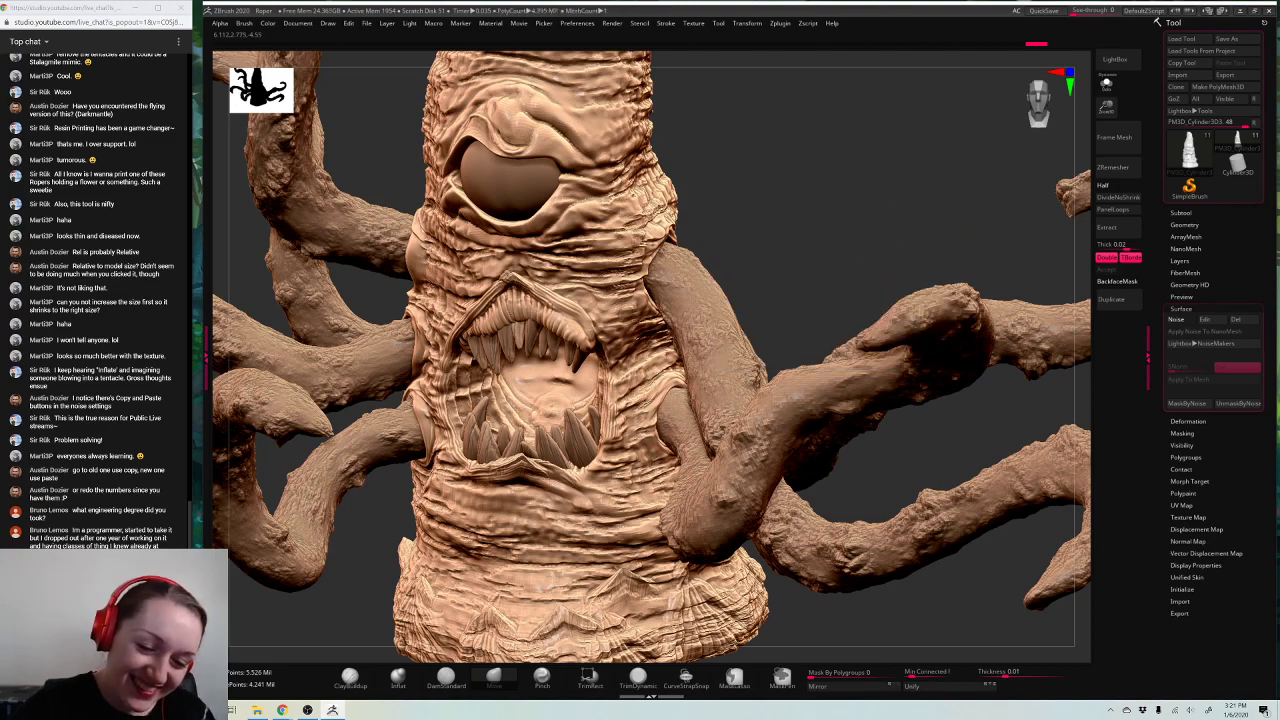
# Step: Pull the body's surface around the undersides of the side tentacle bases with the Move brush to close the gaps
pyautogui.moveTo(838, 234)
pyautogui.mouseDown()
pyautogui.moveTo(899, 400)
pyautogui.moveTo(980, 429)
pyautogui.moveTo(1005, 485)
pyautogui.moveTo(1023, 346)
pyautogui.moveTo(816, 418)
pyautogui.moveTo(710, 399)
pyautogui.moveTo(700, 457)
pyautogui.mouseUp()
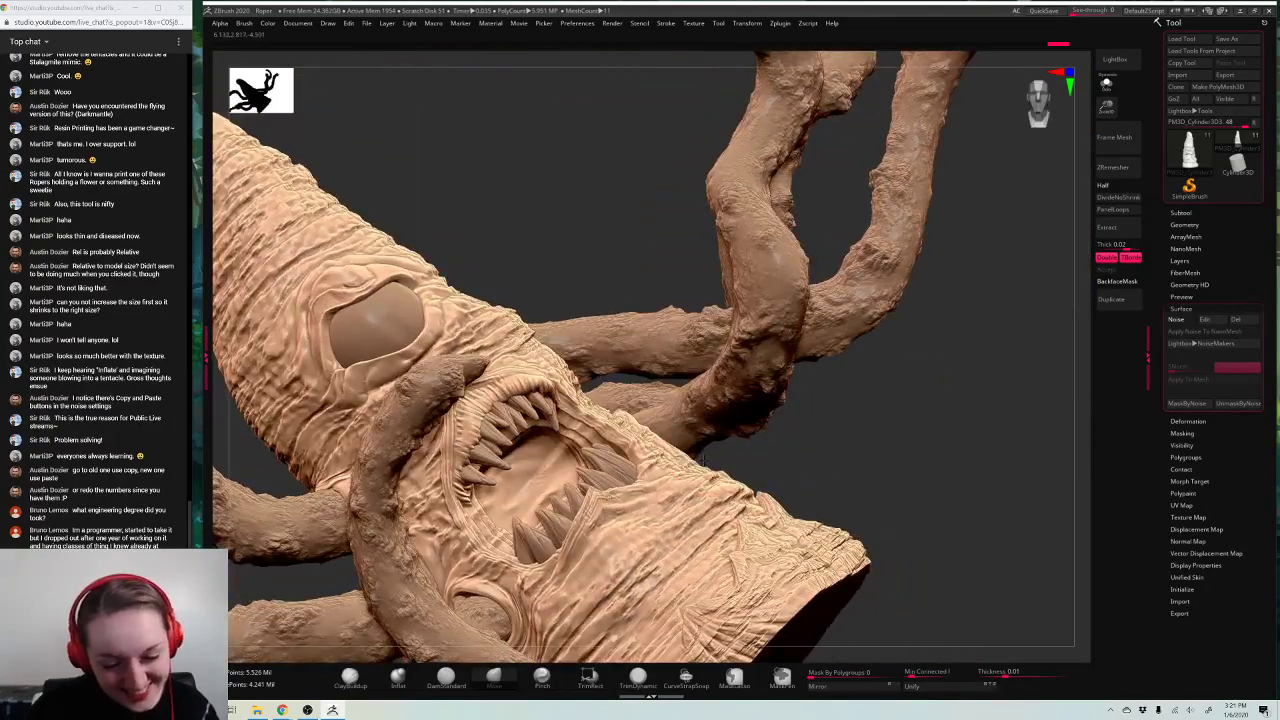
pyautogui.moveTo(837, 432); pyautogui.dragTo(700, 485)
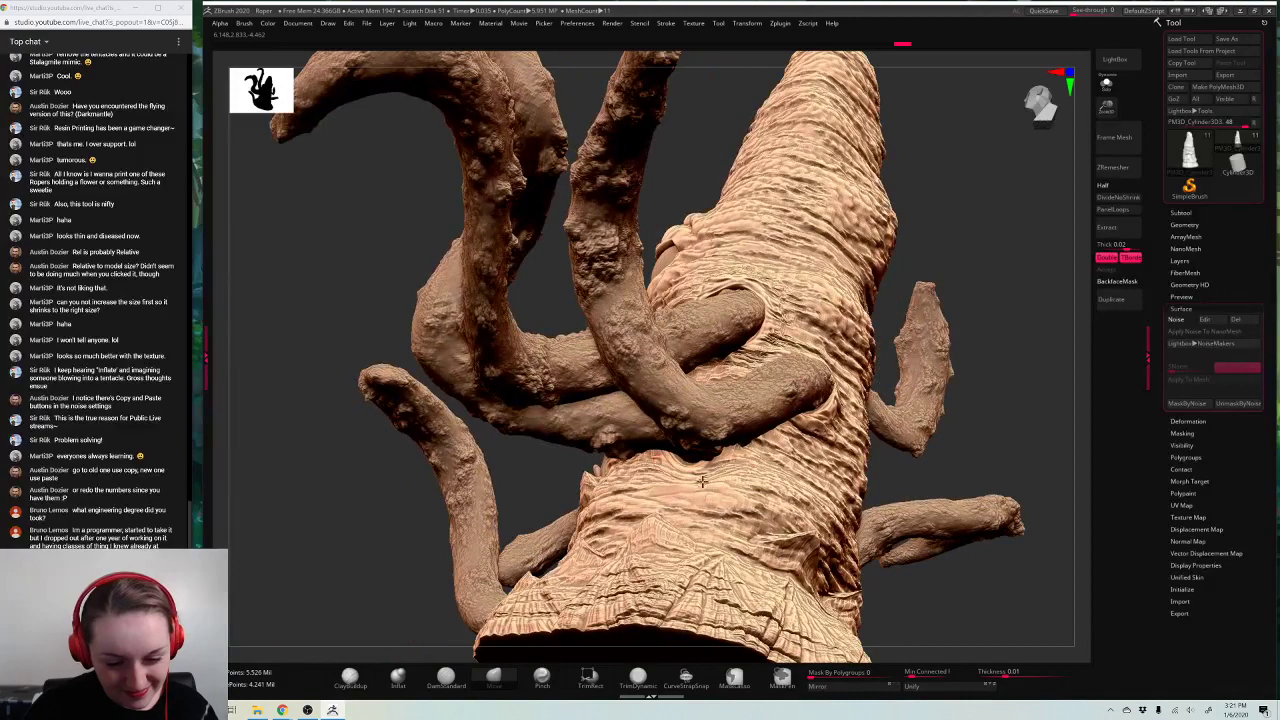
pyautogui.moveTo(1037, 332); pyautogui.dragTo(694, 476)
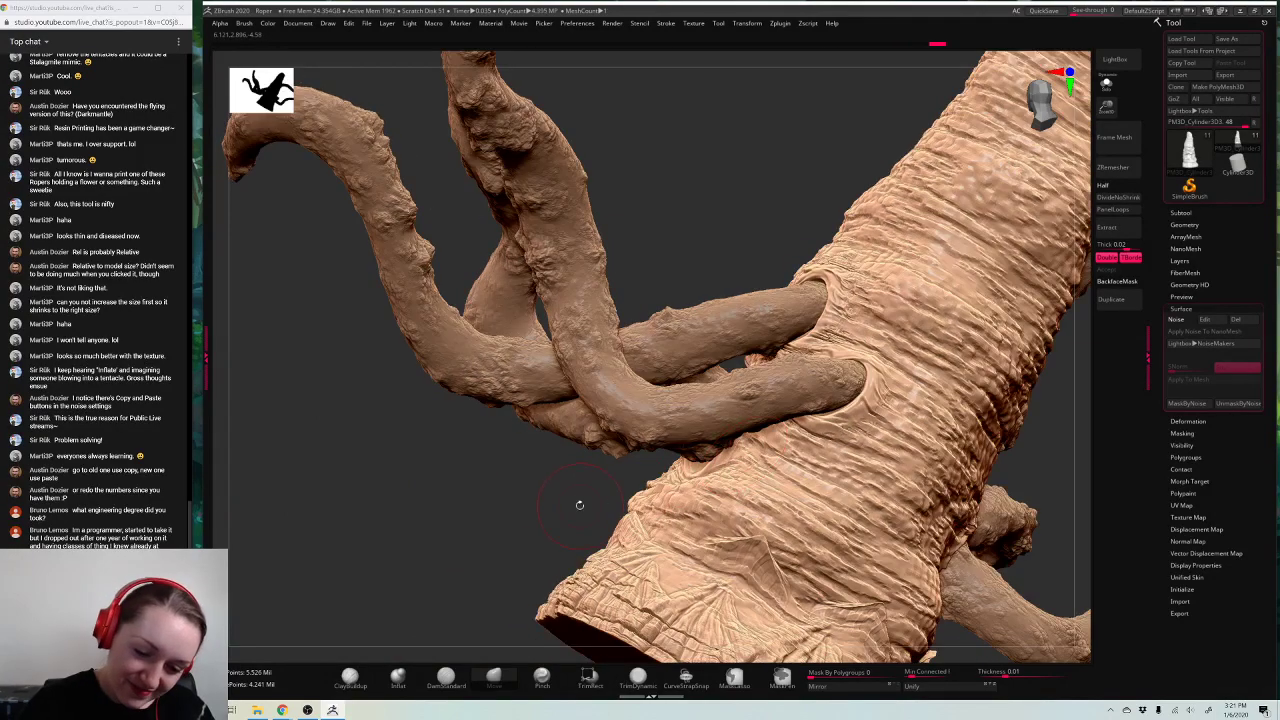
pyautogui.moveTo(579, 505); pyautogui.dragTo(771, 592)
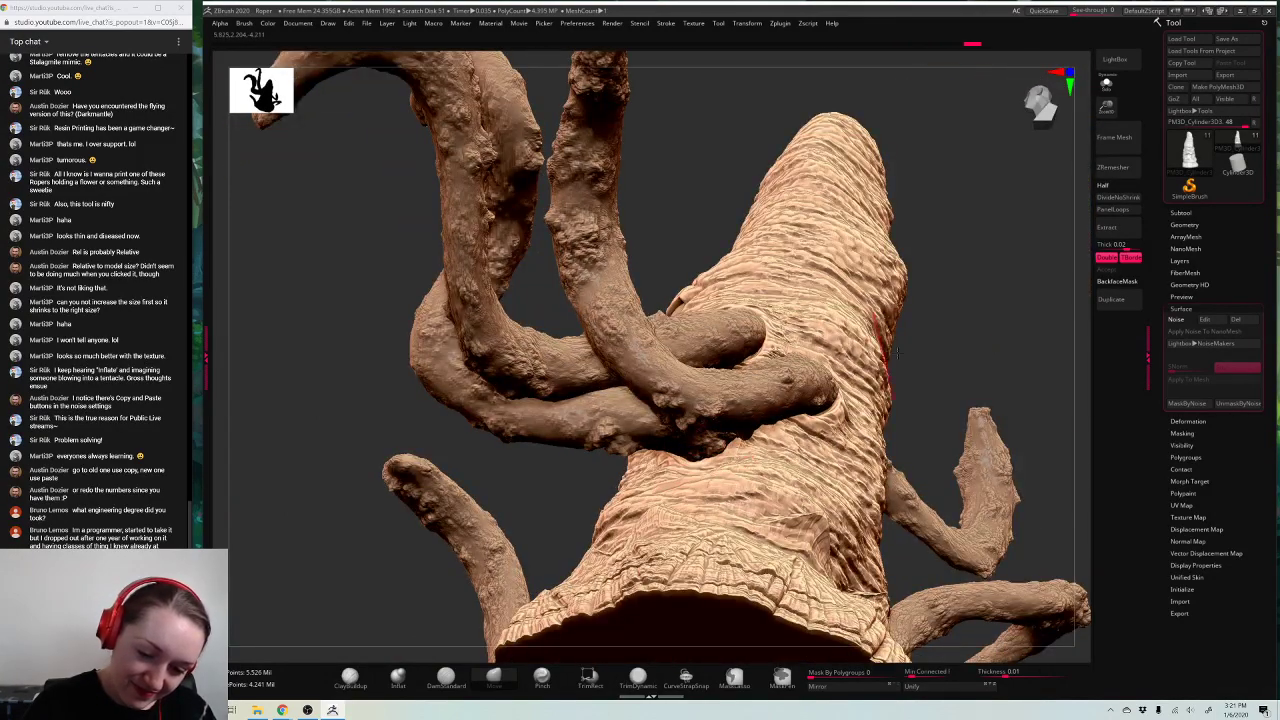
pyautogui.moveTo(897, 353); pyautogui.dragTo(735, 439)
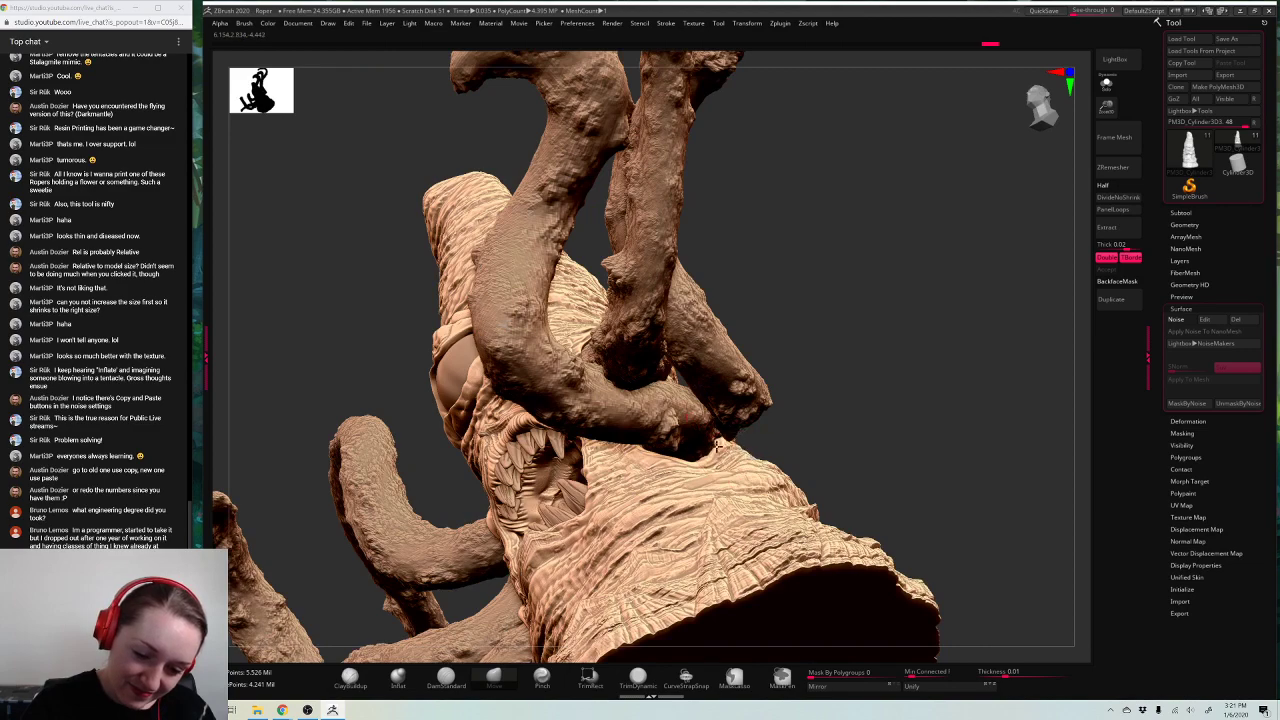
pyautogui.moveTo(889, 348); pyautogui.dragTo(706, 459)
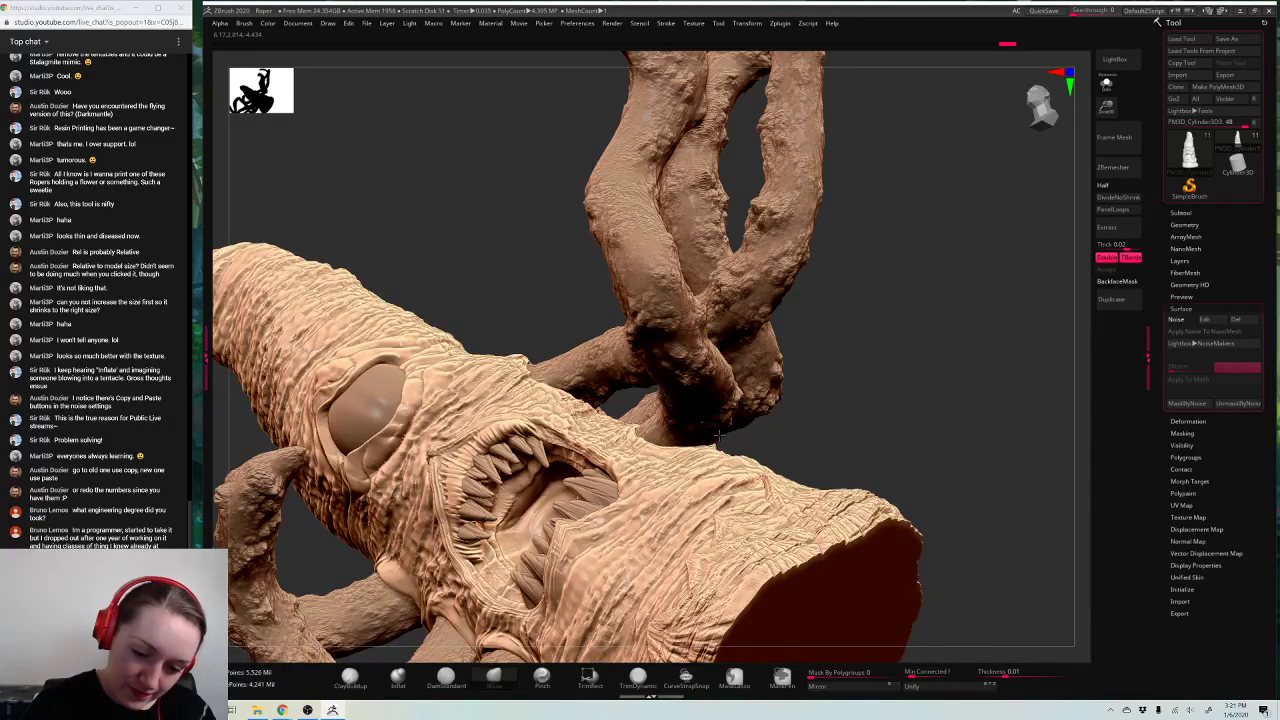
pyautogui.moveTo(932, 346); pyautogui.dragTo(722, 446)
pyautogui.moveTo(908, 347); pyautogui.dragTo(815, 372)
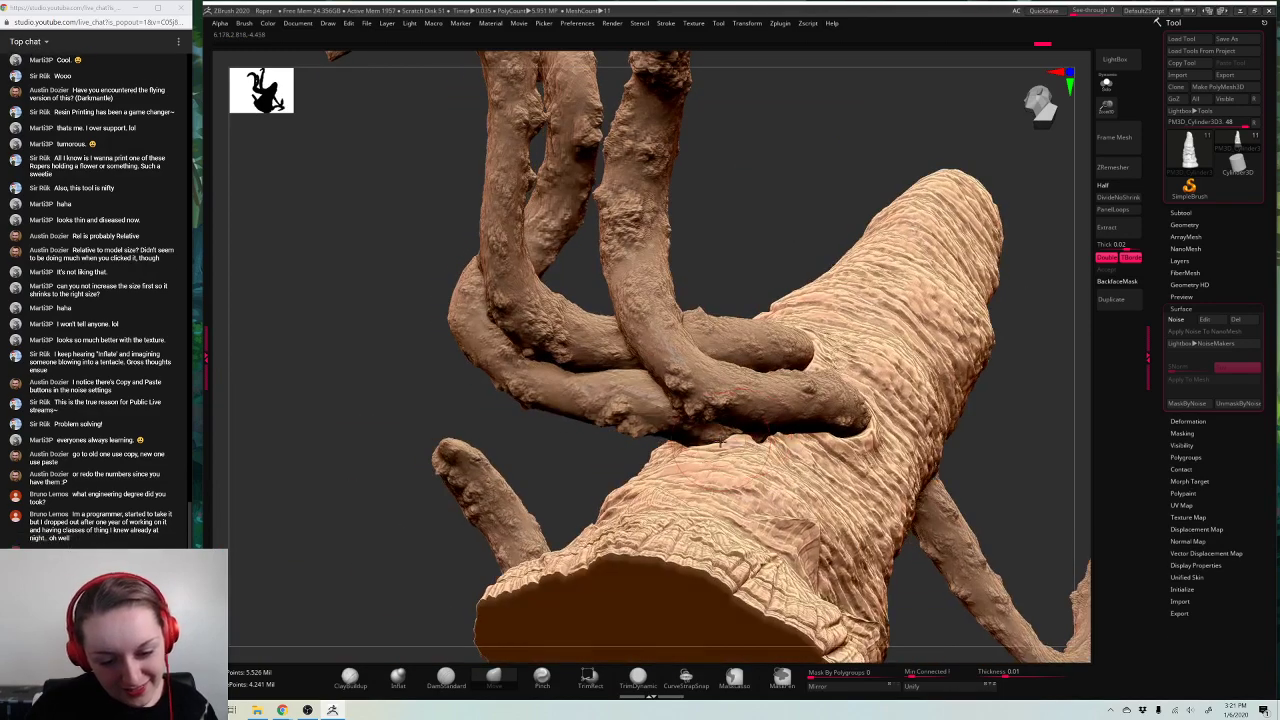
pyautogui.moveTo(919, 359)
pyautogui.mouseDown()
pyautogui.moveTo(1077, 387)
pyautogui.moveTo(730, 441)
pyautogui.mouseUp()
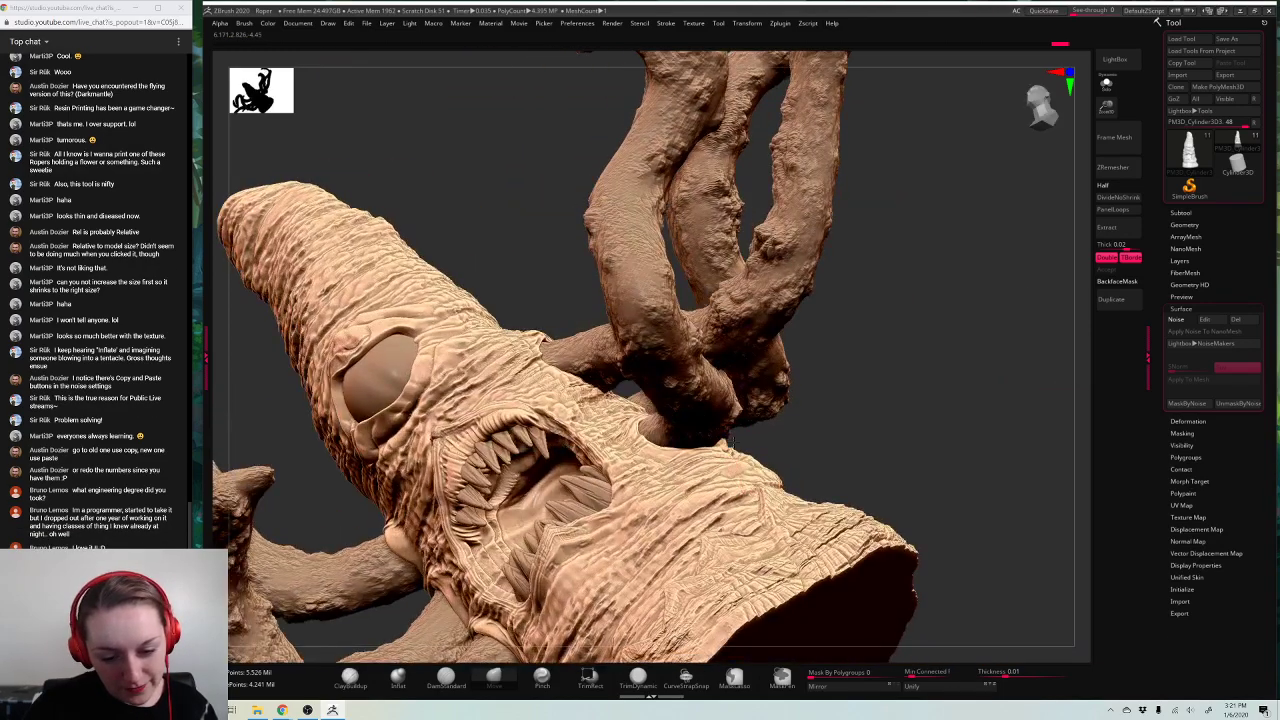
# Step: Refine the body's skin around the remaining tentacle bases from the side and front with the Move brush
pyautogui.moveTo(910, 406)
pyautogui.mouseDown()
pyautogui.moveTo(886, 432)
pyautogui.moveTo(1003, 343)
pyautogui.moveTo(985, 462)
pyautogui.mouseUp()
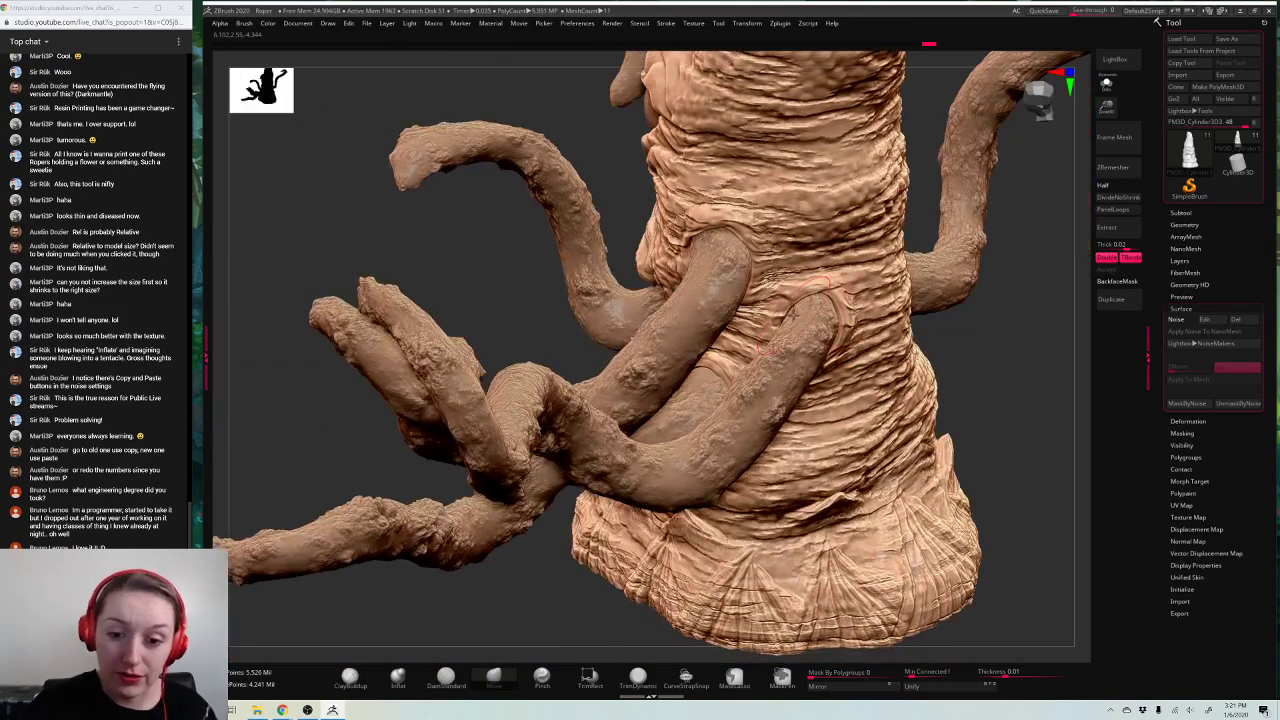
pyautogui.moveTo(1024, 327); pyautogui.dragTo(1086, 345)
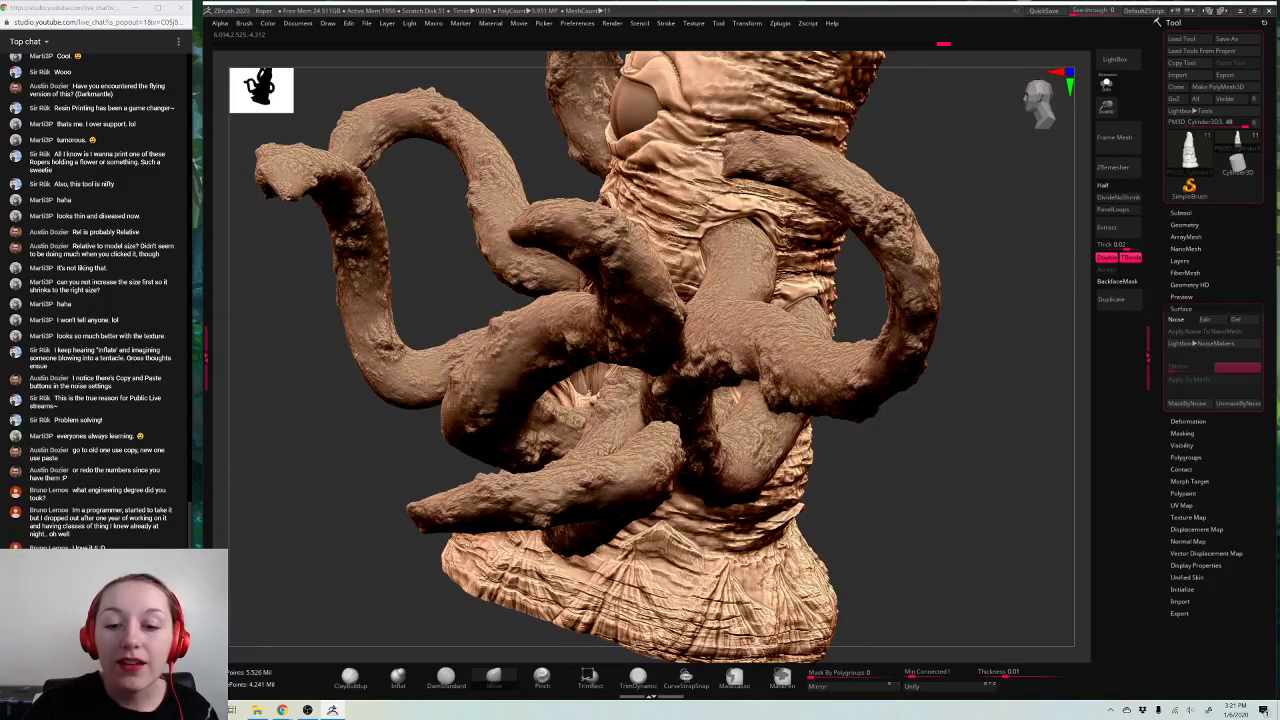
pyautogui.moveTo(990, 380)
pyautogui.mouseDown()
pyautogui.moveTo(1010, 420)
pyautogui.moveTo(1002, 452)
pyautogui.mouseUp()
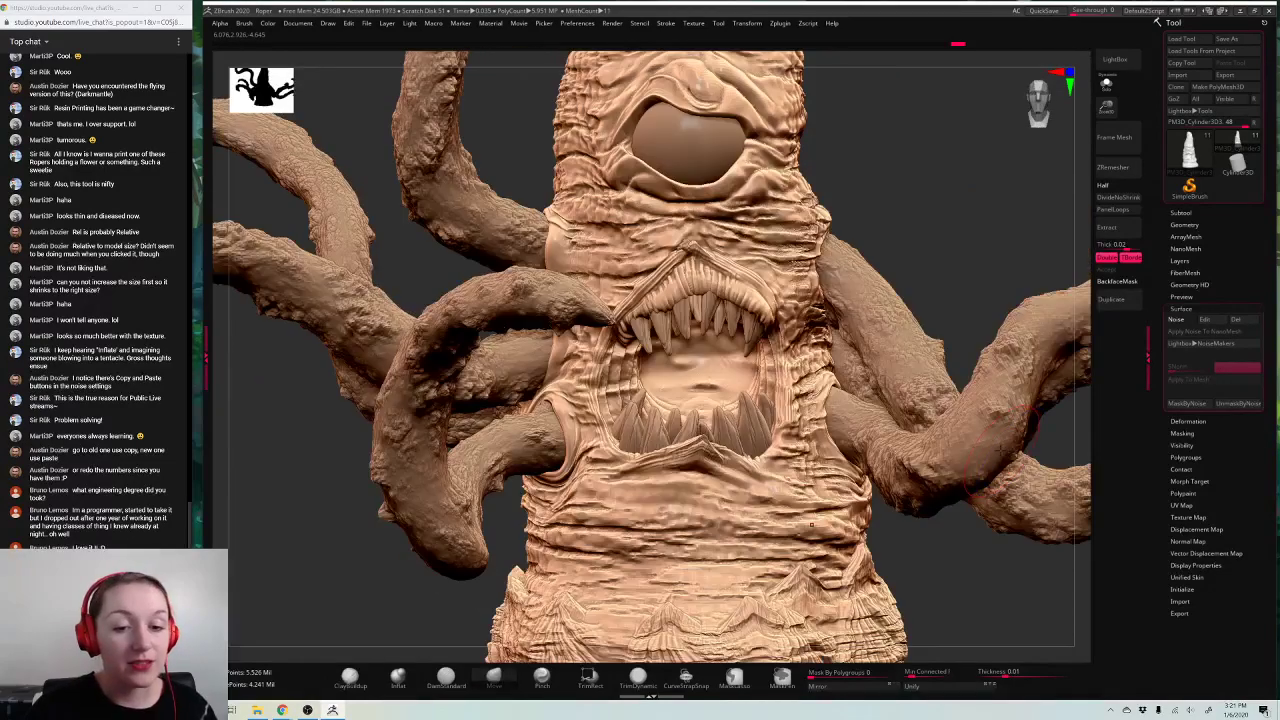
# Step: Choose the DamStandard brush with Alpha 63 and test creases on the body around the upper tentacle's base beside the eye
pyautogui.press('f')
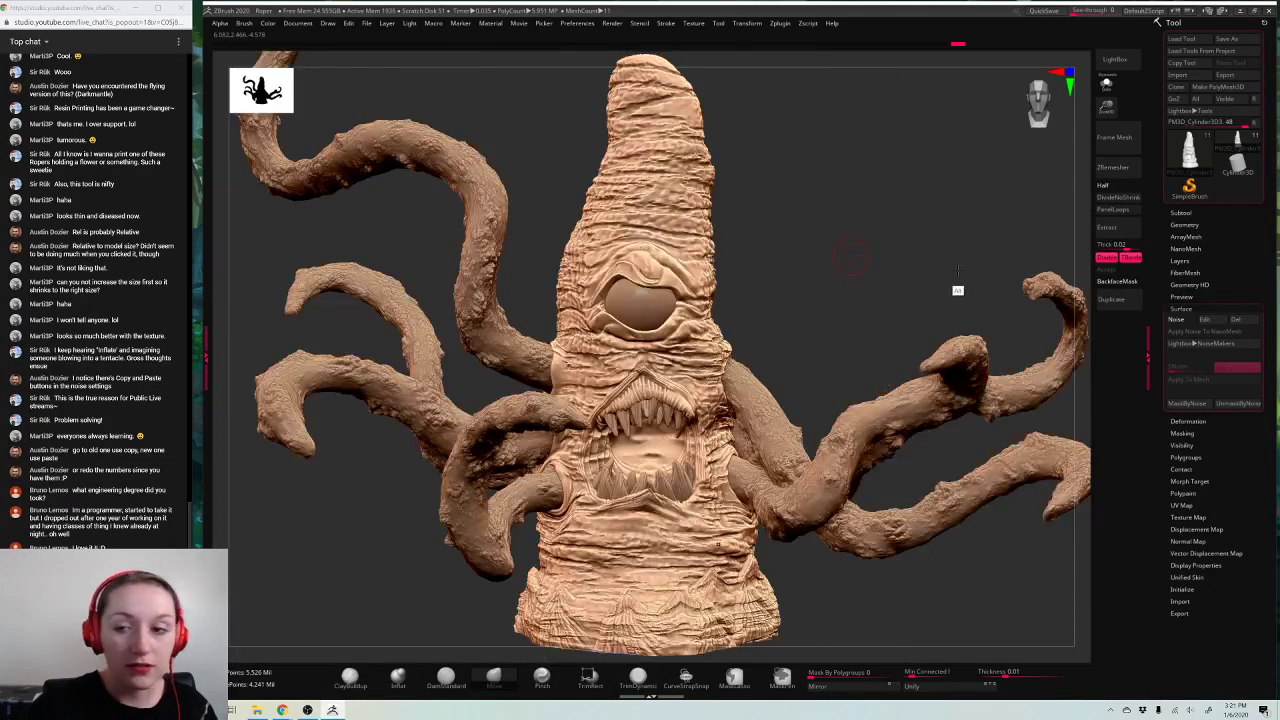
pyautogui.moveTo(958, 270)
pyautogui.keyDown('alt'); pyautogui.mouseDown()
pyautogui.moveTo(1112, 117)
pyautogui.moveTo(1090, 225)
pyautogui.mouseUp(); pyautogui.keyUp('alt')
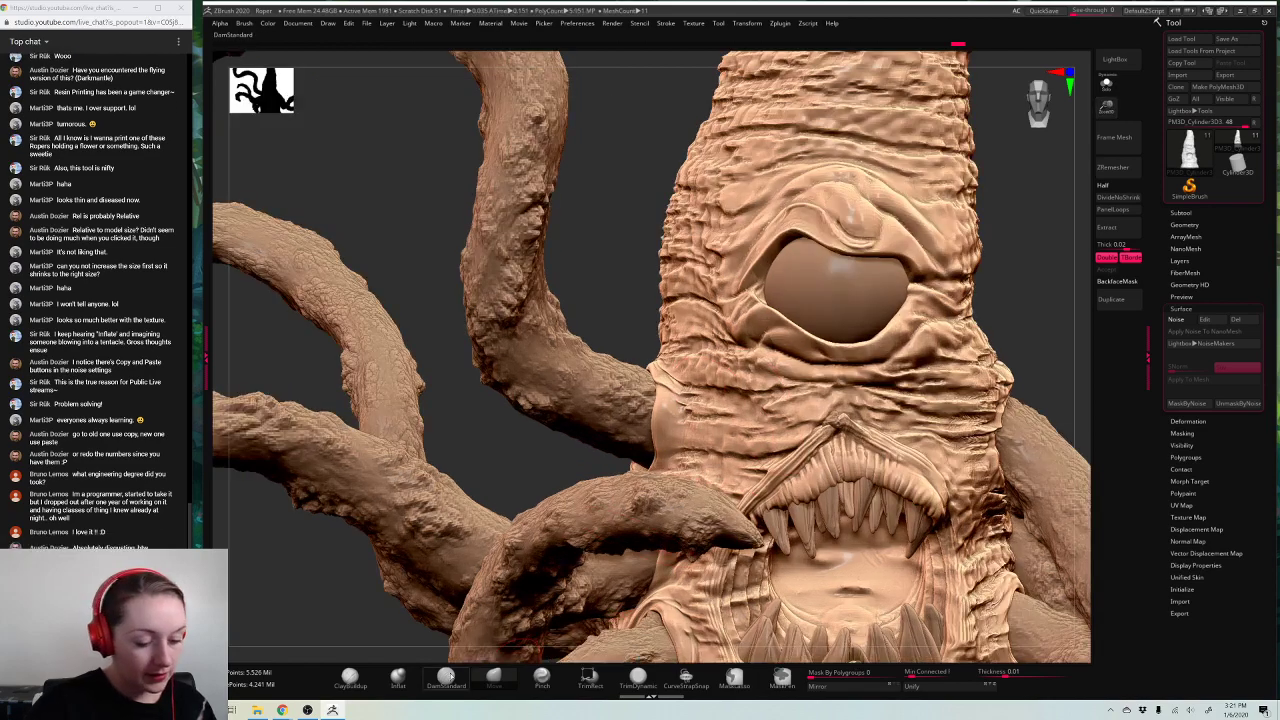
pyautogui.click(451, 677)
pyautogui.press('space')
pyautogui.click(649, 408)
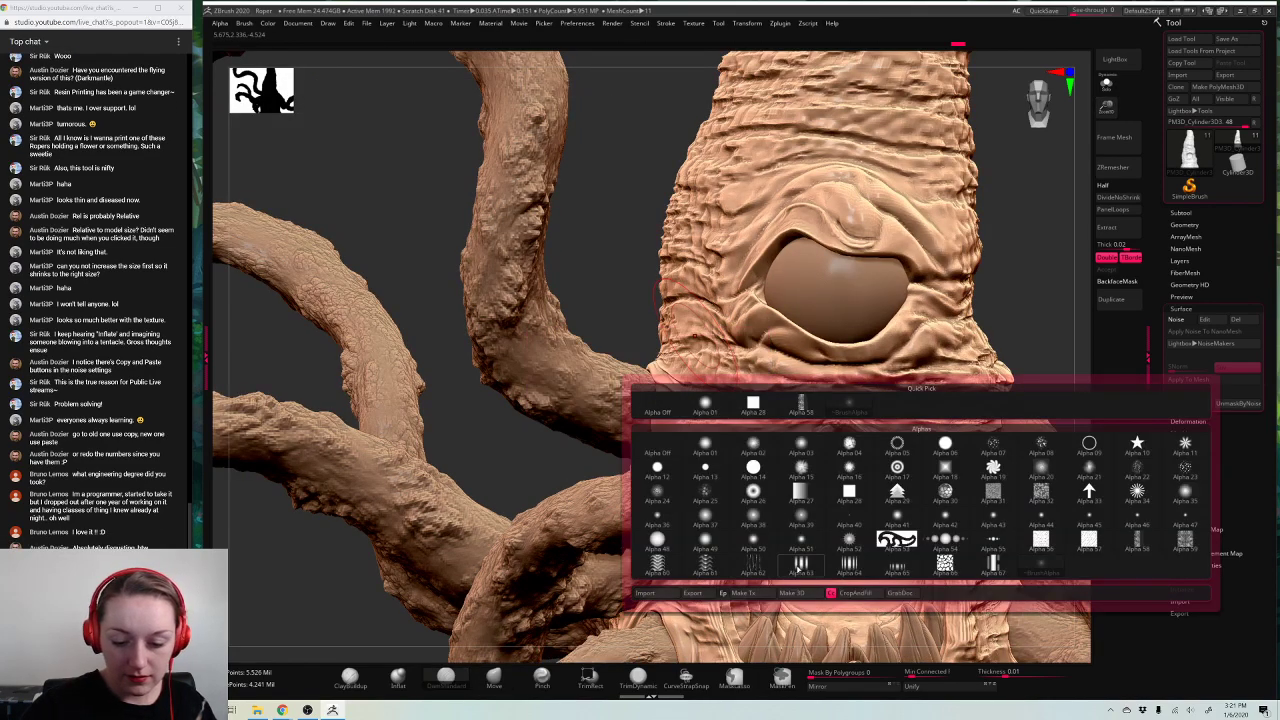
pyautogui.click(800, 566)
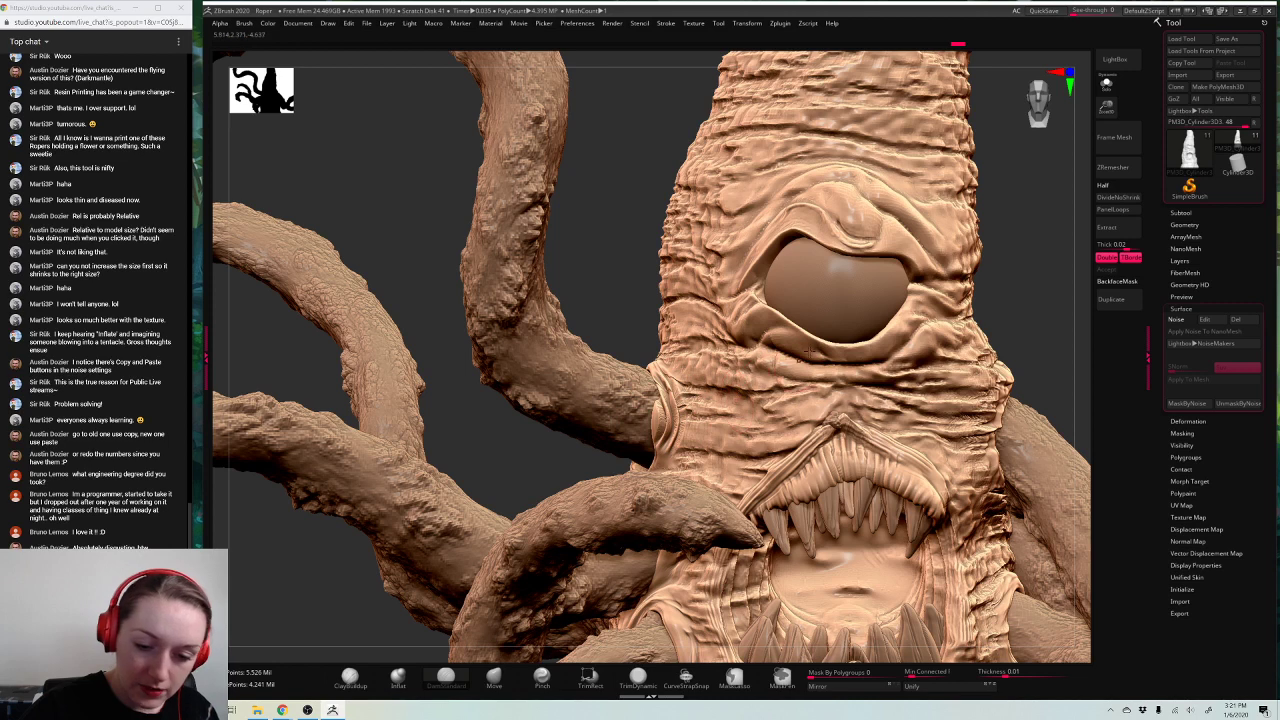
pyautogui.press('space')
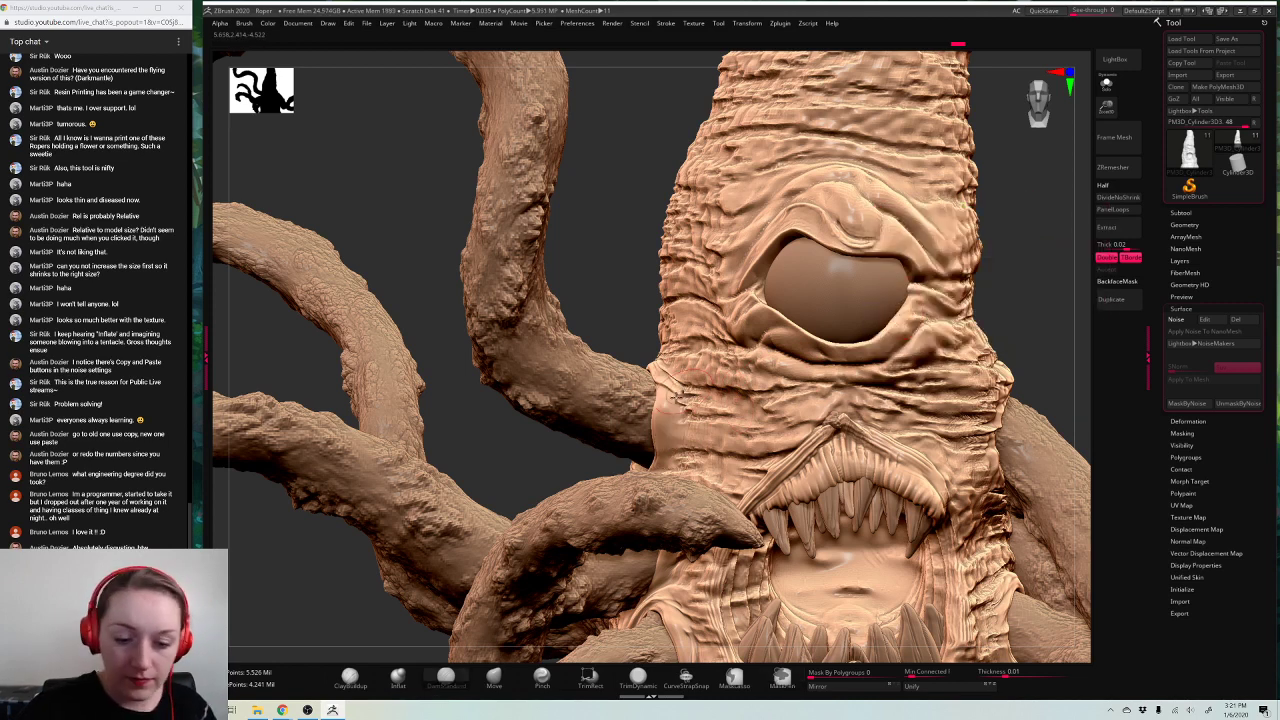
pyautogui.press('space')
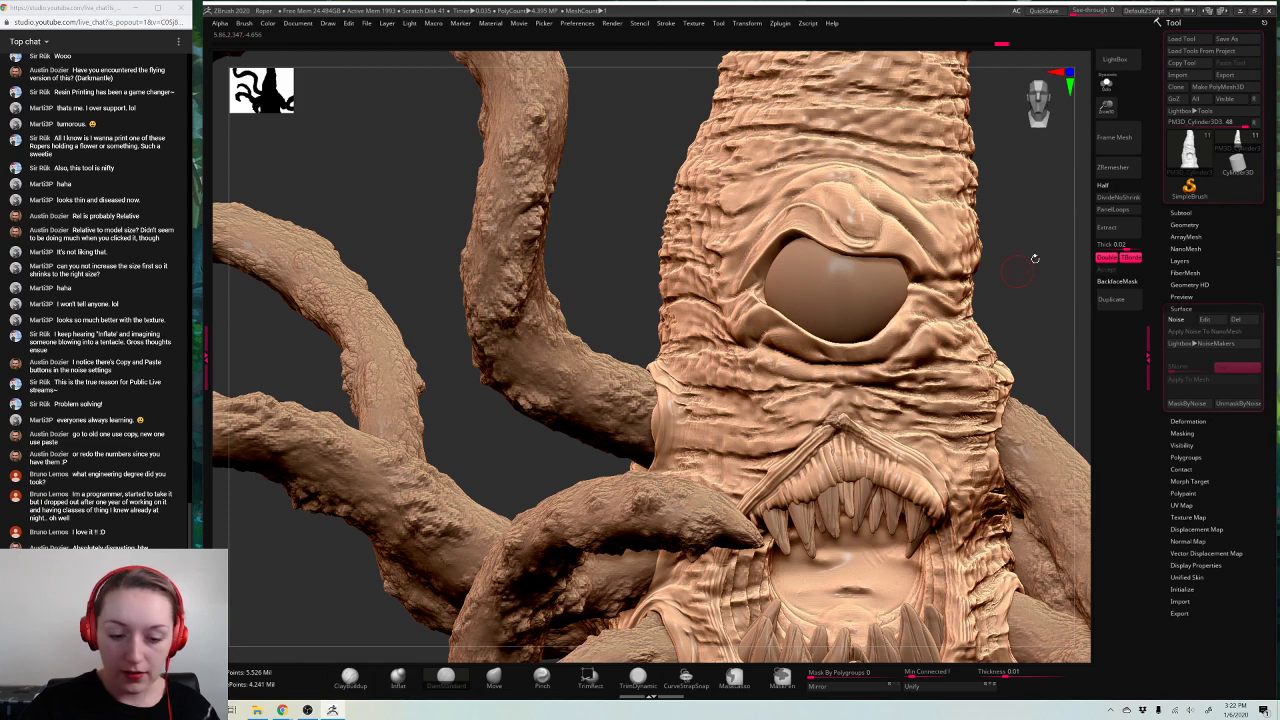
# Step: Isolate the body, set the brush's draw size to 22, and carve curved creases around the upper tentacle socket
pyautogui.moveTo(1035, 258); pyautogui.dragTo(808, 325)
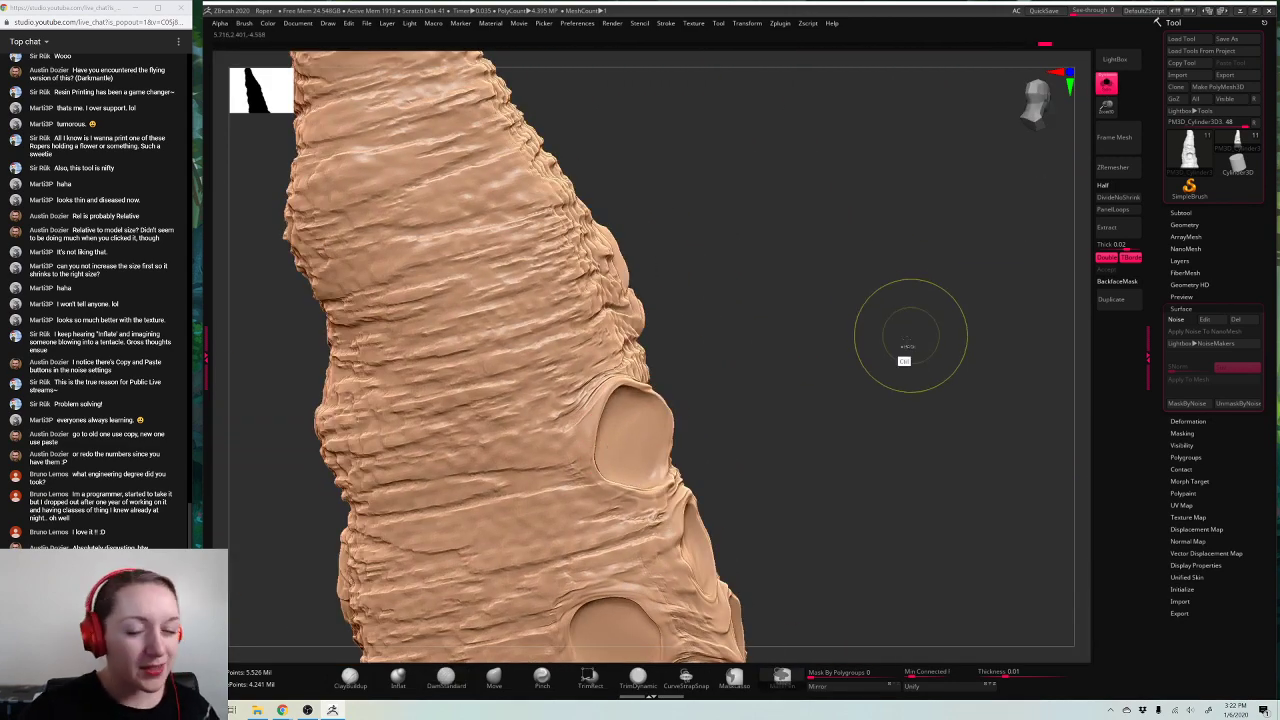
pyautogui.moveTo(905, 357); pyautogui.dragTo(928, 365)
pyautogui.press('space')
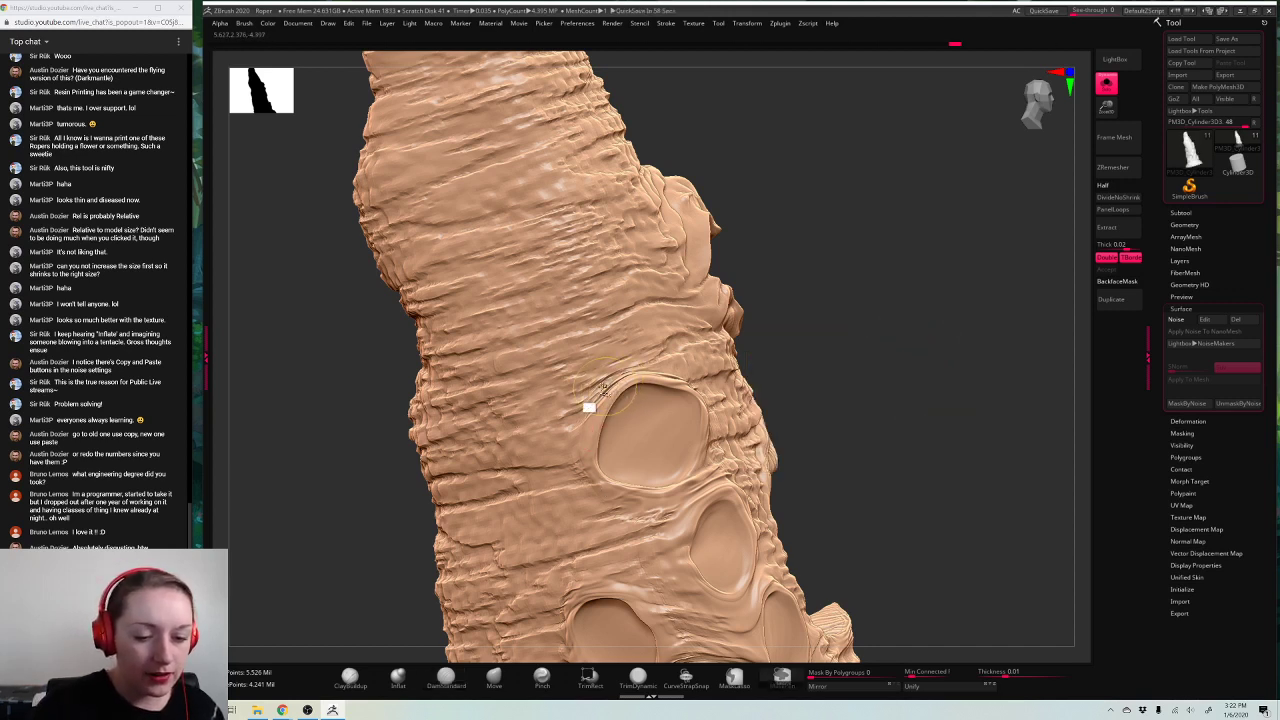
pyautogui.press('space')
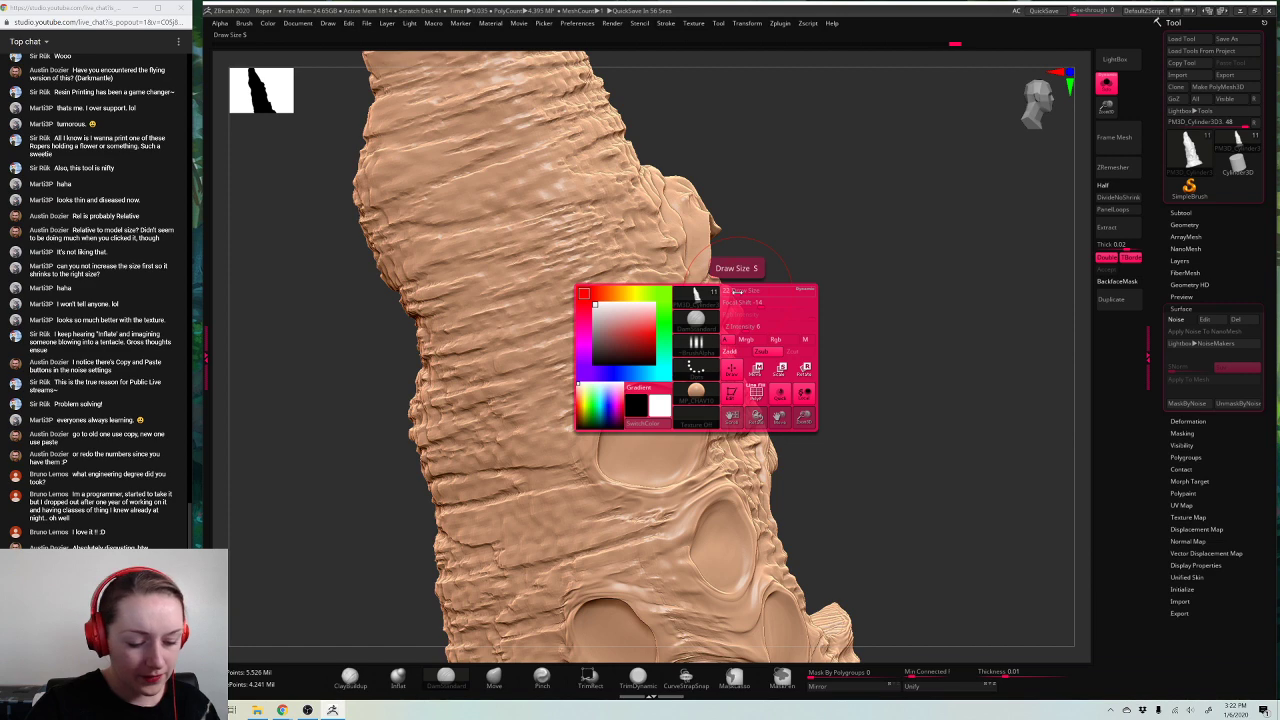
pyautogui.press('space')
pyautogui.moveTo(736, 306)
pyautogui.mouseDown()
pyautogui.moveTo(757, 307)
pyautogui.moveTo(733, 290)
pyautogui.mouseUp()
pyautogui.press('space')
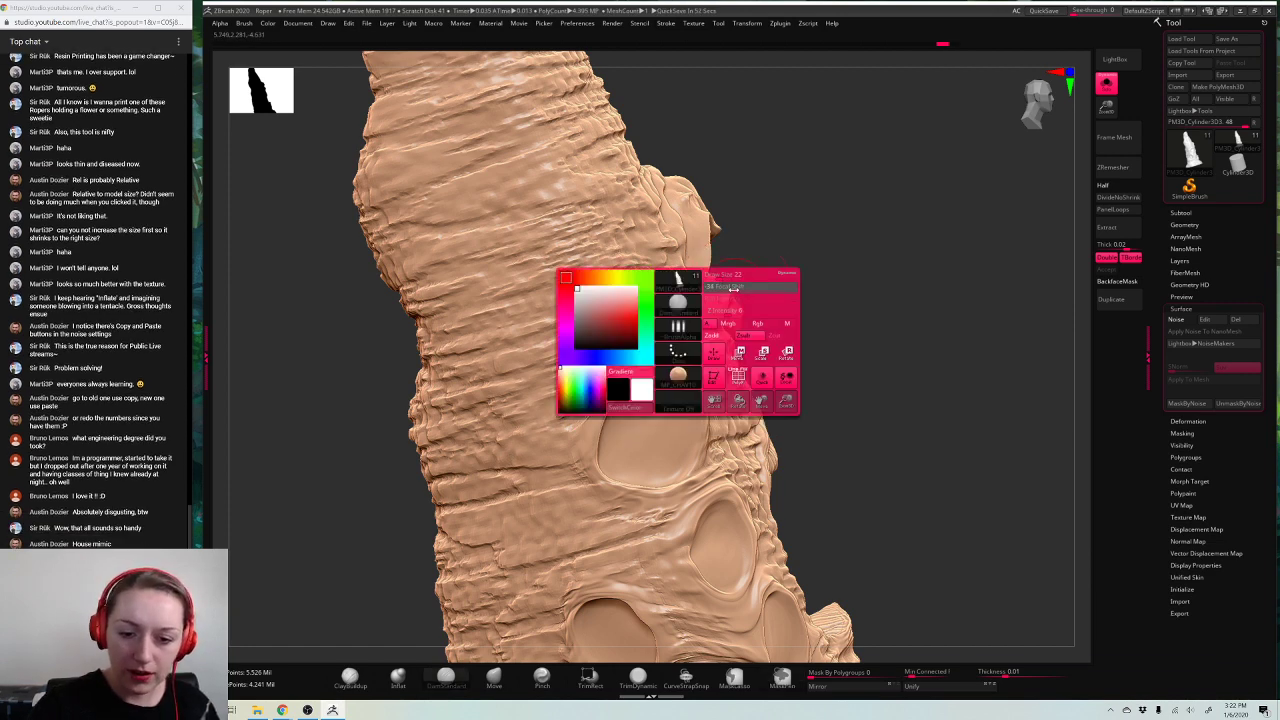
pyautogui.press('space')
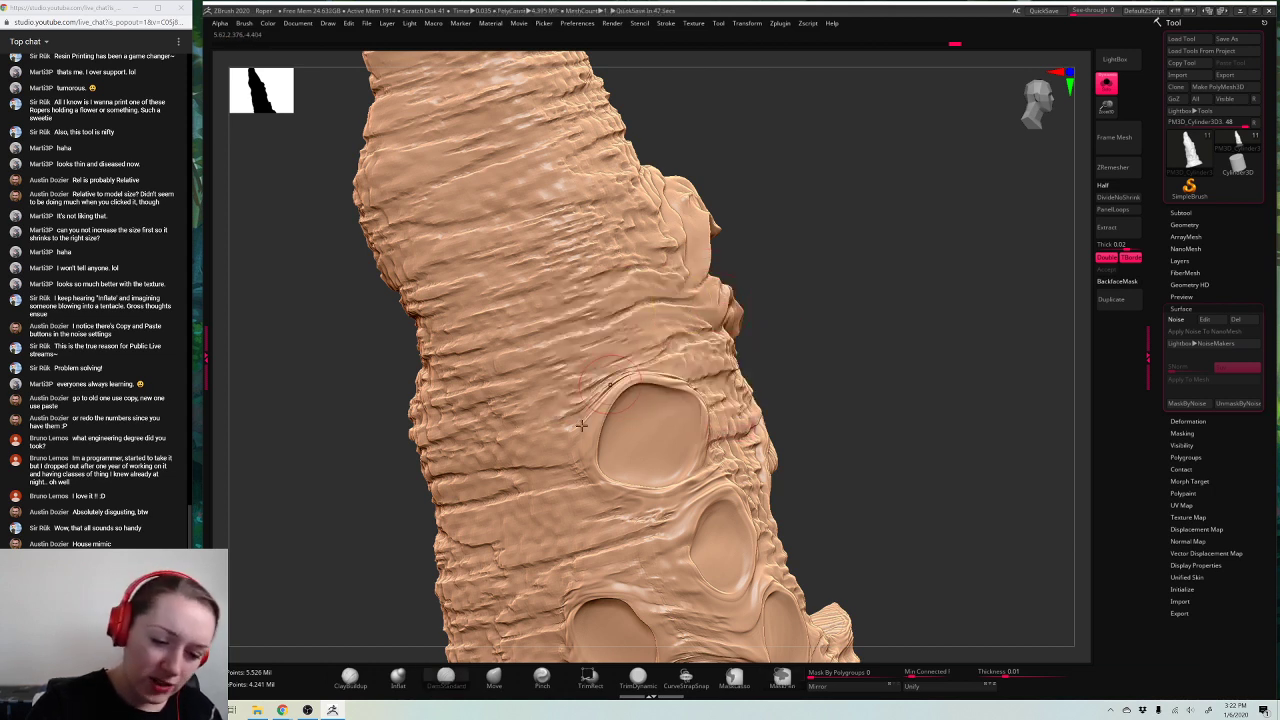
pyautogui.moveTo(581, 425)
pyautogui.mouseDown()
pyautogui.moveTo(598, 475)
pyautogui.moveTo(660, 497)
pyautogui.mouseUp()
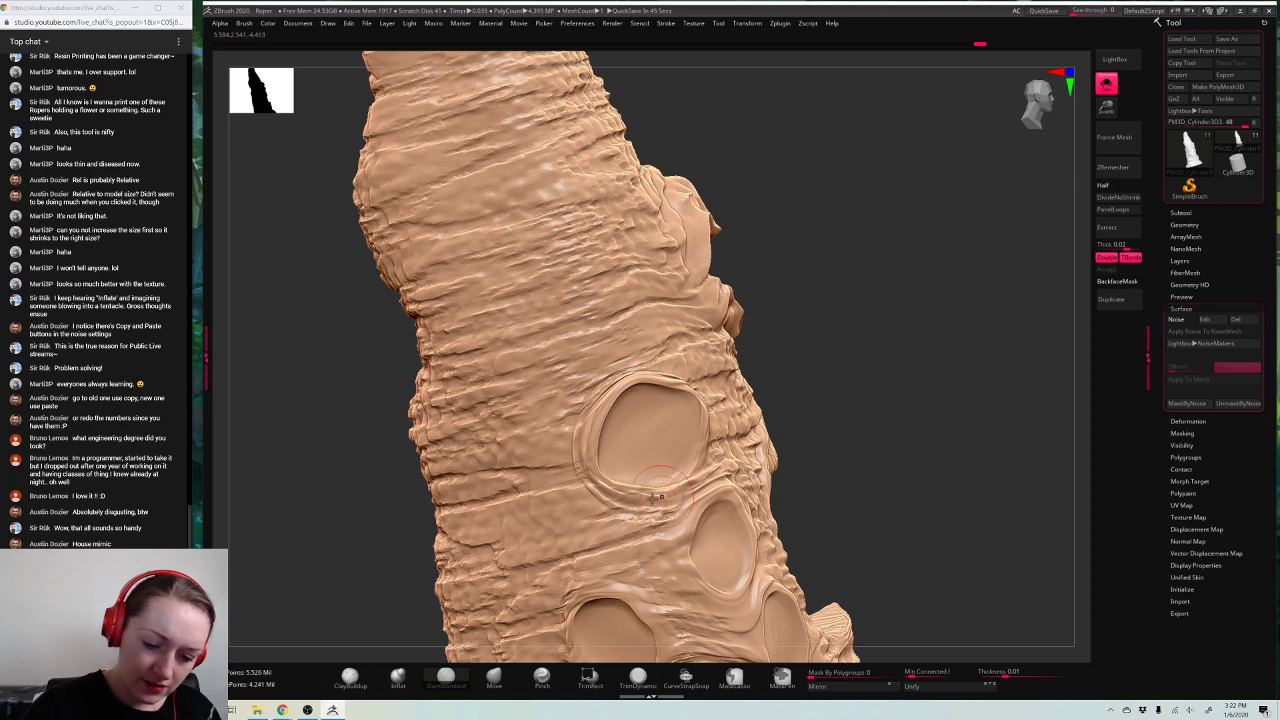
# Step: Carve ring-shaped skin folds around the other three tentacle sockets on the same side of the body
pyautogui.moveTo(997, 334)
pyautogui.mouseDown()
pyautogui.moveTo(1024, 325)
pyautogui.moveTo(1006, 294)
pyautogui.moveTo(727, 400)
pyautogui.mouseUp()
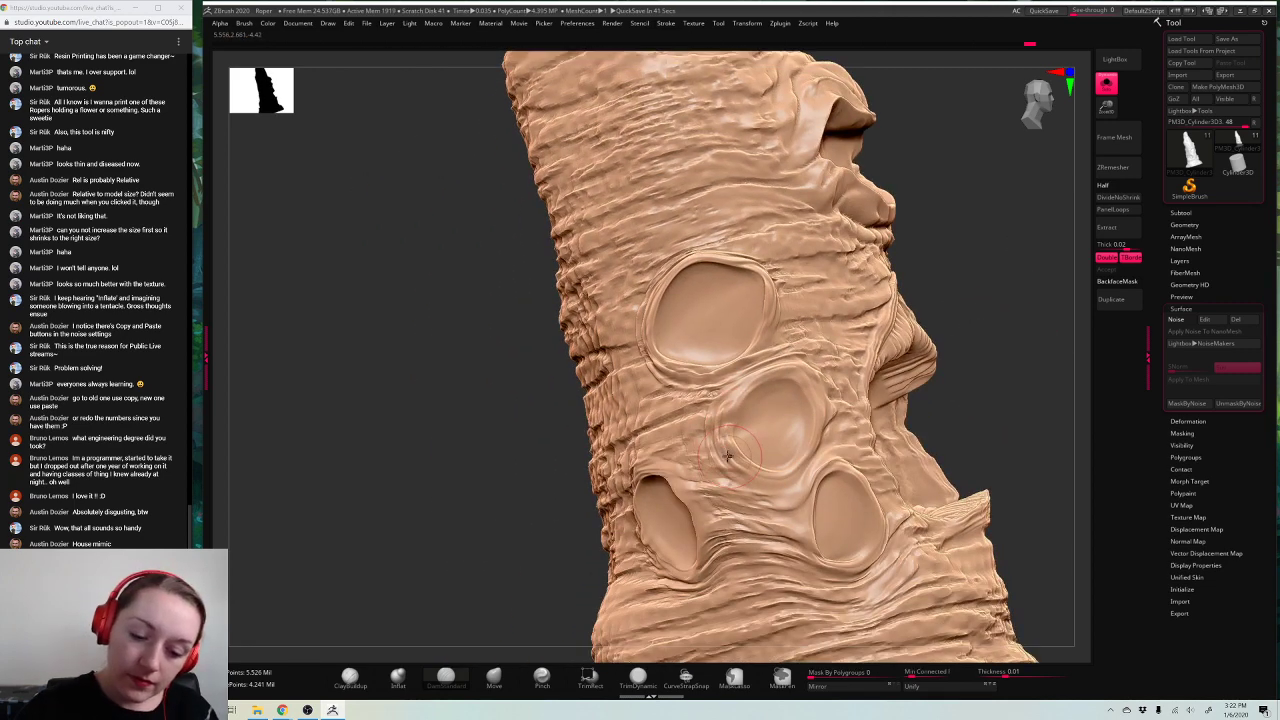
pyautogui.moveTo(727, 455)
pyautogui.mouseDown()
pyautogui.moveTo(790, 490)
pyautogui.moveTo(830, 425)
pyautogui.moveTo(770, 365)
pyautogui.moveTo(722, 420)
pyautogui.mouseUp()
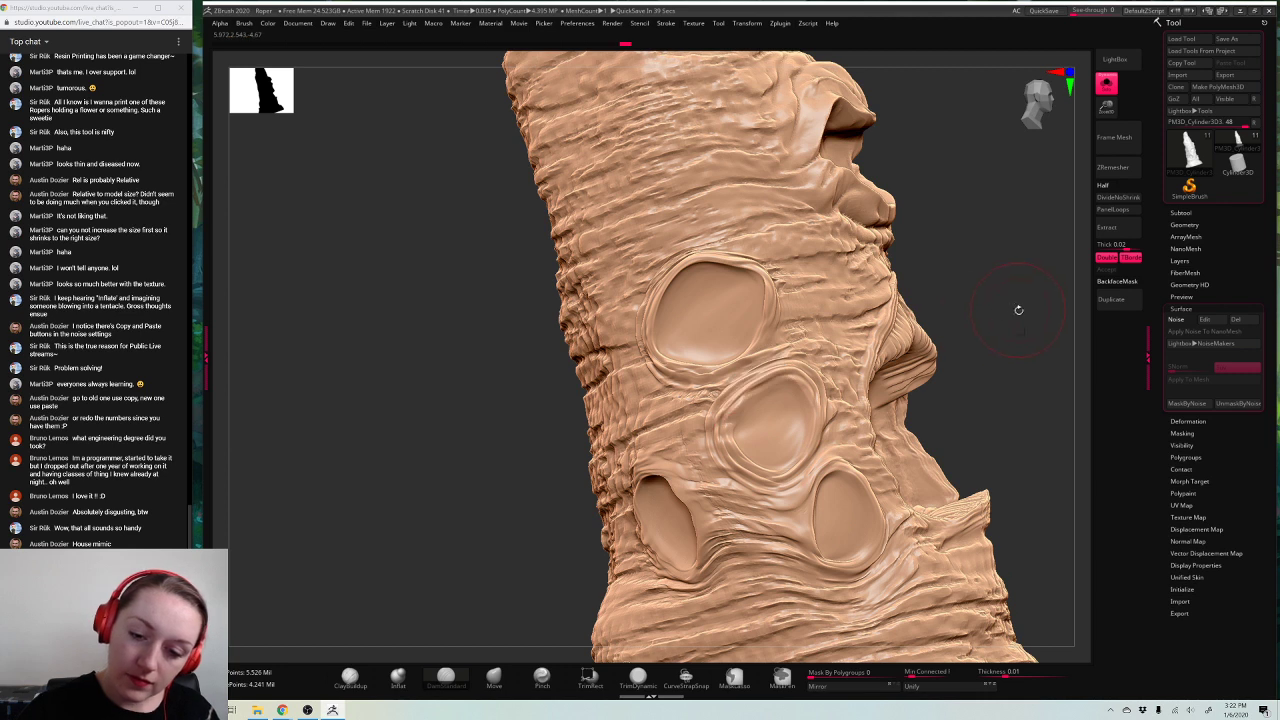
pyautogui.moveTo(1018, 310); pyautogui.dragTo(1000, 259)
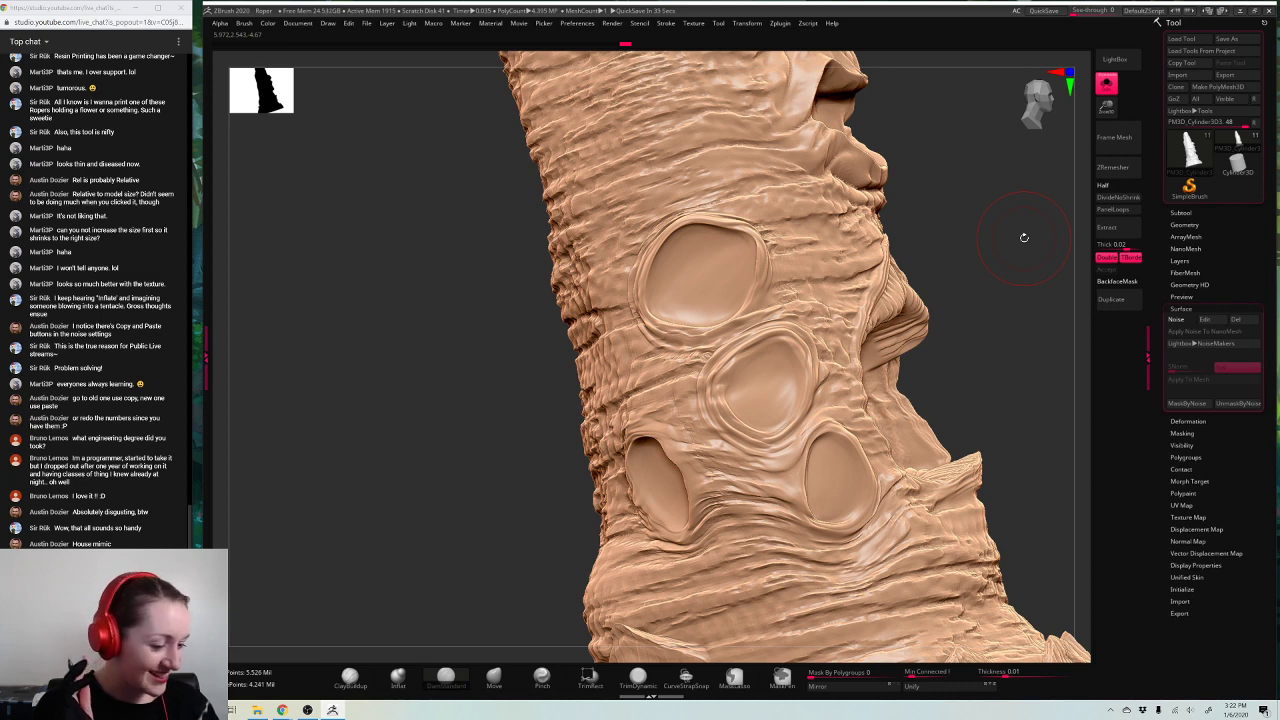
pyautogui.moveTo(1005, 381); pyautogui.dragTo(1013, 372)
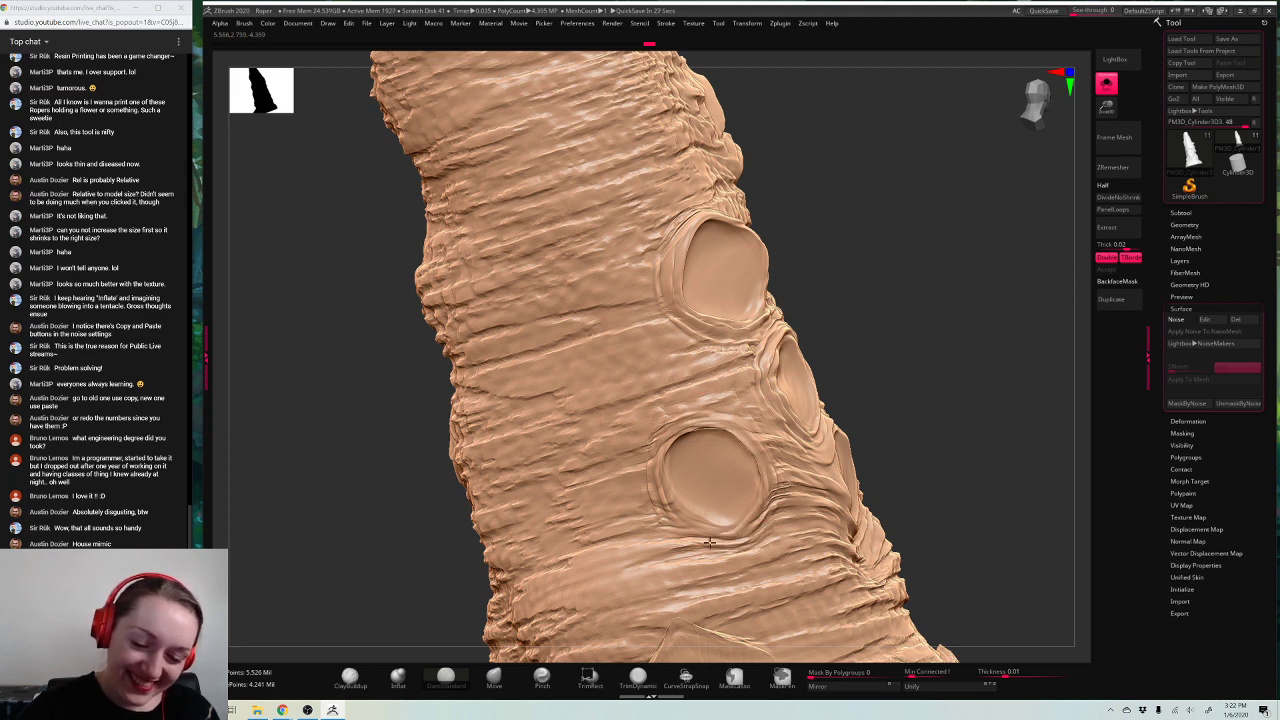
pyautogui.moveTo(994, 338)
pyautogui.mouseDown()
pyautogui.moveTo(943, 286)
pyautogui.moveTo(1006, 343)
pyautogui.moveTo(838, 392)
pyautogui.mouseUp()
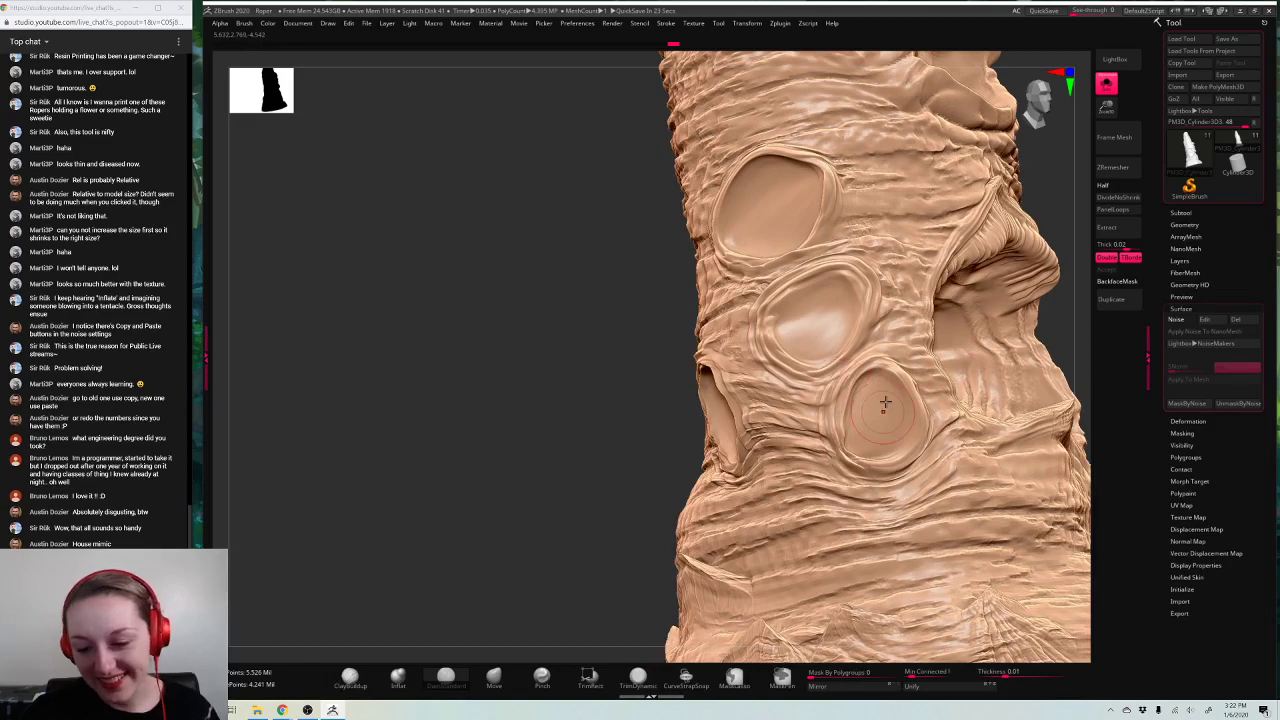
pyautogui.keyDown('alt'); pyautogui.moveTo(532, 496); pyautogui.dragTo(363, 532); pyautogui.keyUp('alt')
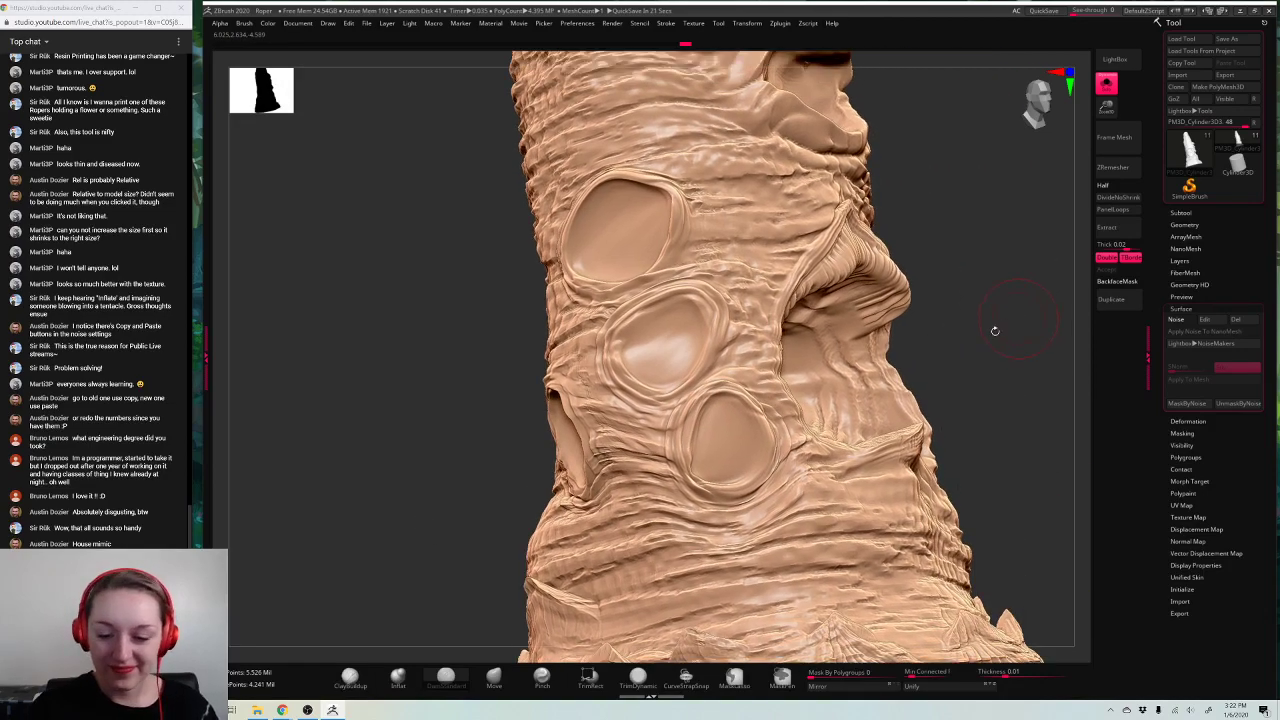
# Step: Carve ring-shaped creases around the lower tentacle socket on the opposite side of the body with the DamStandard brush
pyautogui.moveTo(994, 330); pyautogui.dragTo(700, 420)
pyautogui.keyDown('alt'); pyautogui.moveTo(700, 420); pyautogui.dragTo(1145, 352); pyautogui.keyUp('alt')
pyautogui.keyDown('alt'); pyautogui.moveTo(1020, 400); pyautogui.dragTo(375, 571); pyautogui.keyUp('alt')
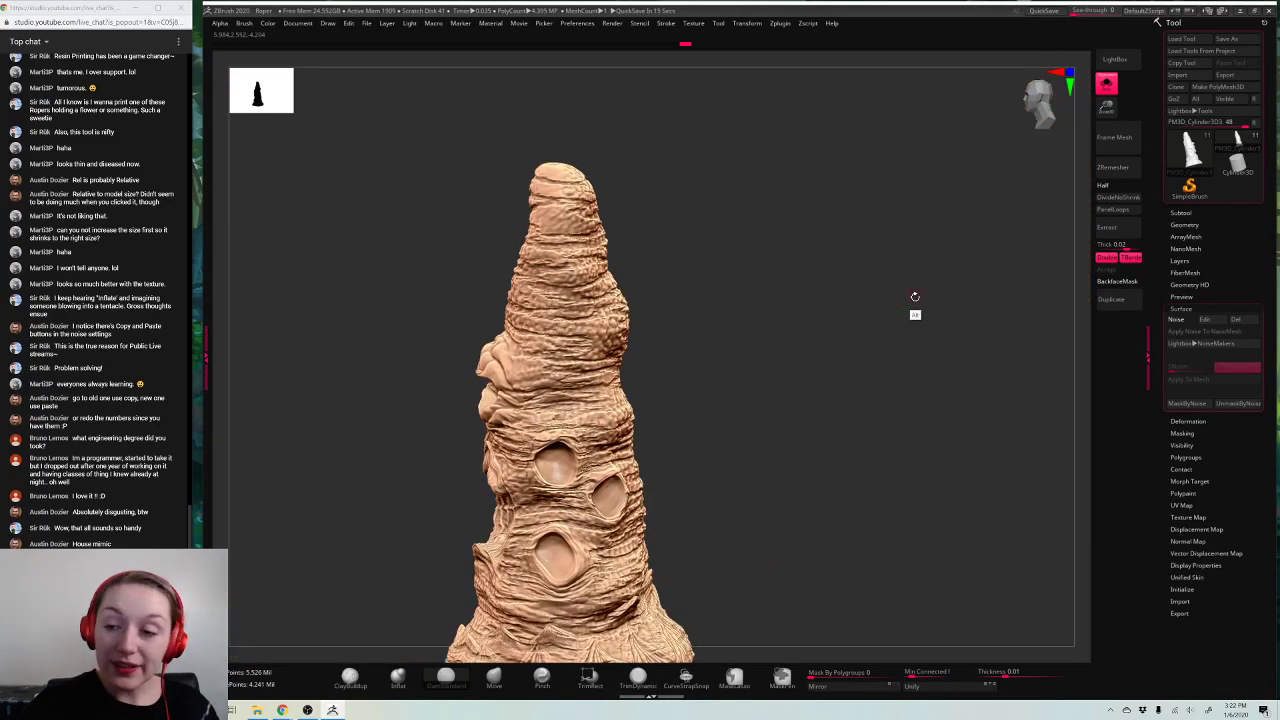
pyautogui.keyDown('alt'); pyautogui.moveTo(916, 298); pyautogui.dragTo(1060, 175); pyautogui.keyUp('alt')
pyautogui.moveTo(1108, 119); pyautogui.dragTo(1069, 184)
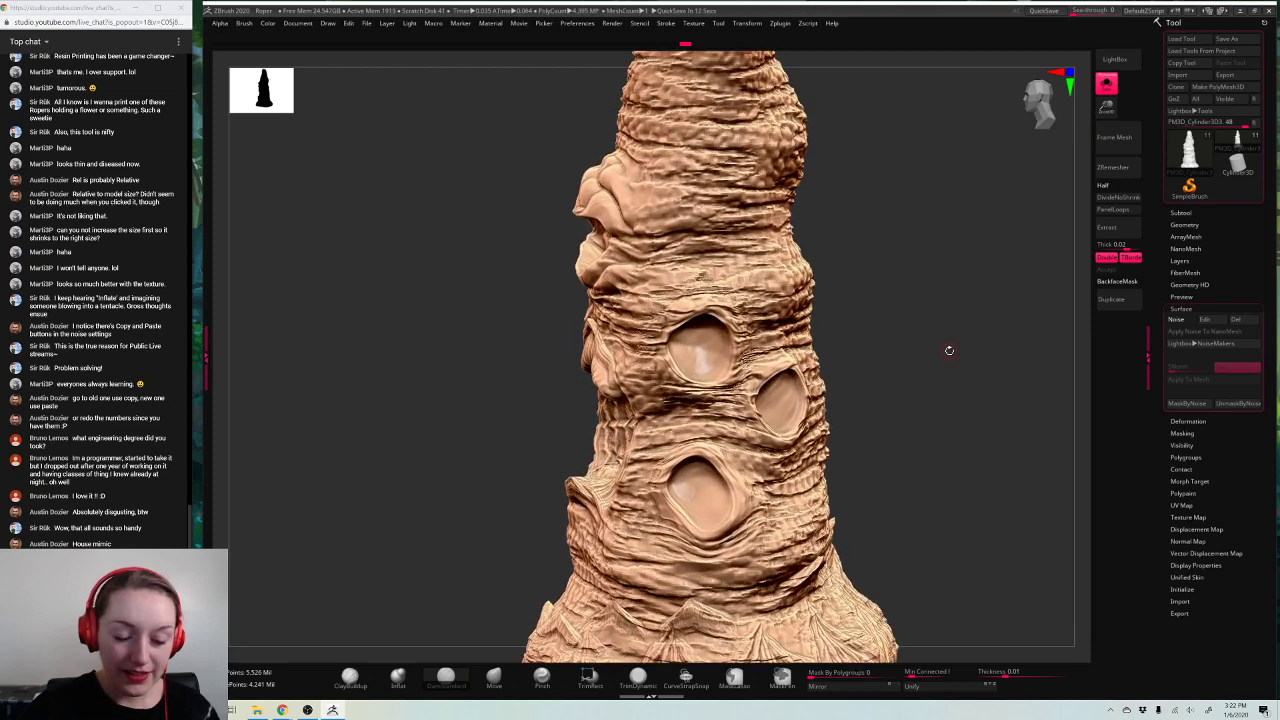
pyautogui.moveTo(951, 341); pyautogui.dragTo(957, 317)
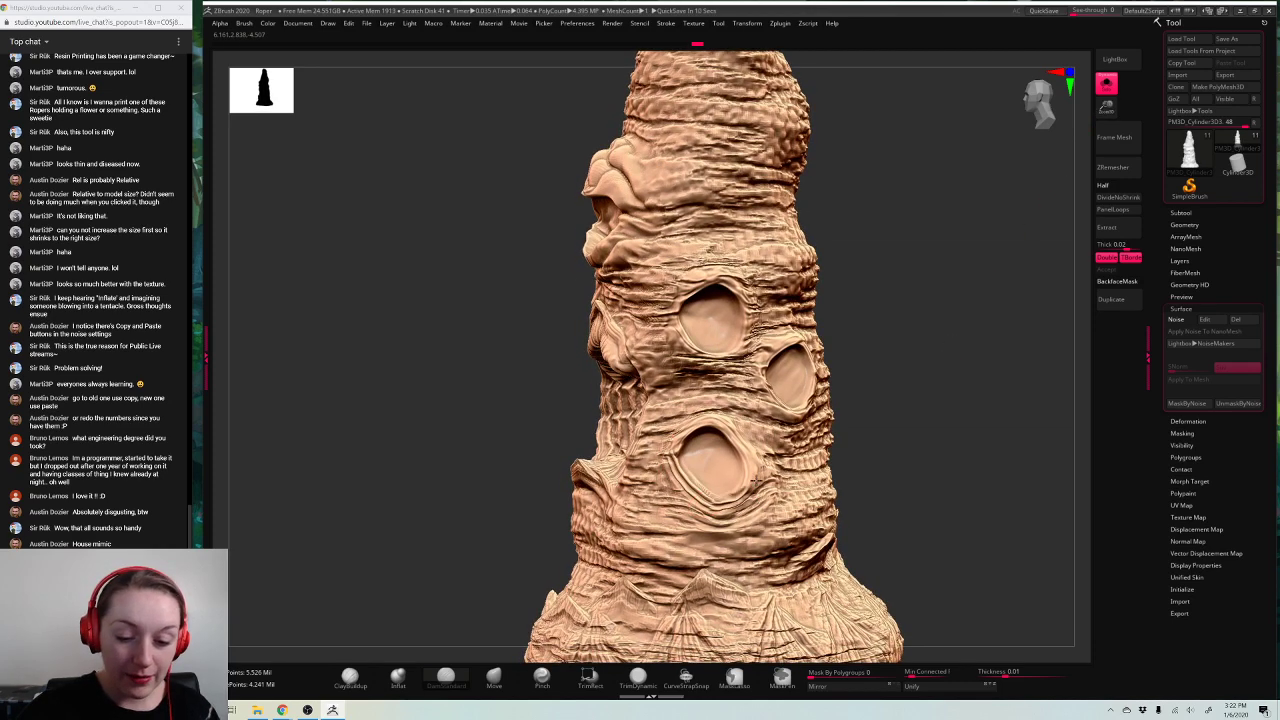
pyautogui.press('space')
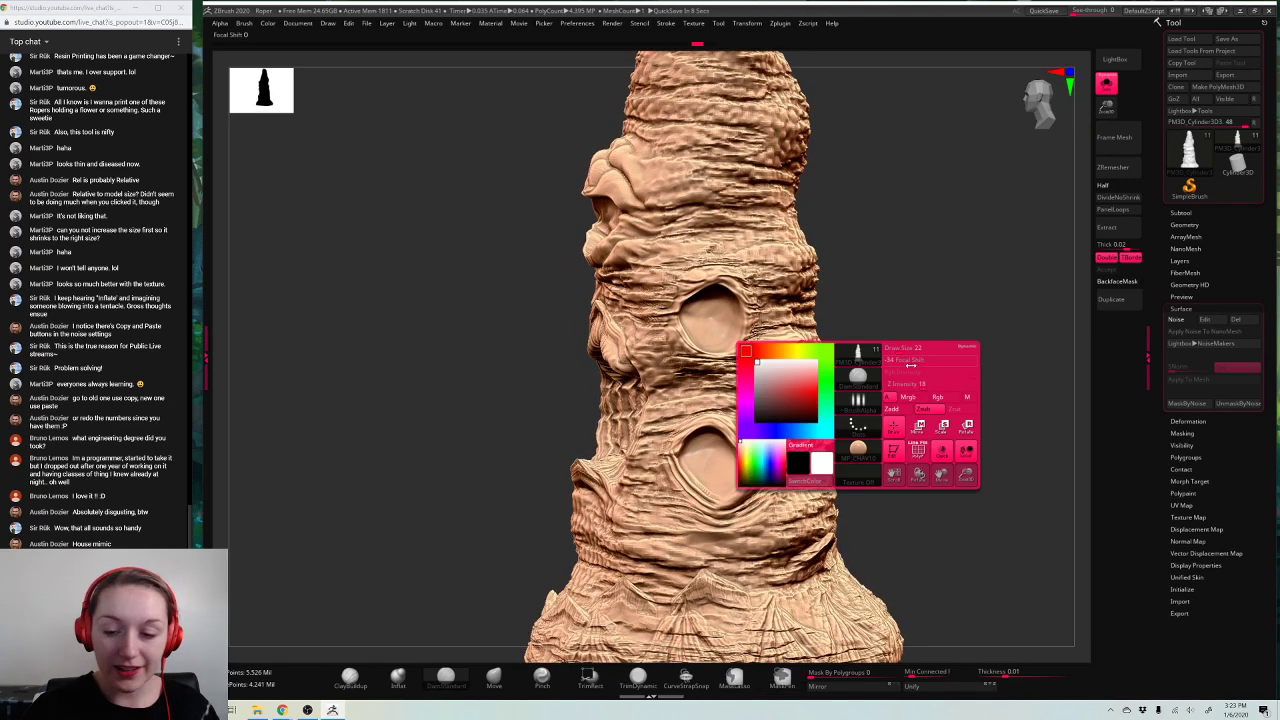
pyautogui.moveTo(728, 473)
pyautogui.mouseDown()
pyautogui.moveTo(675, 485)
pyautogui.moveTo(695, 510)
pyautogui.moveTo(750, 485)
pyautogui.moveTo(745, 448)
pyautogui.mouseUp()
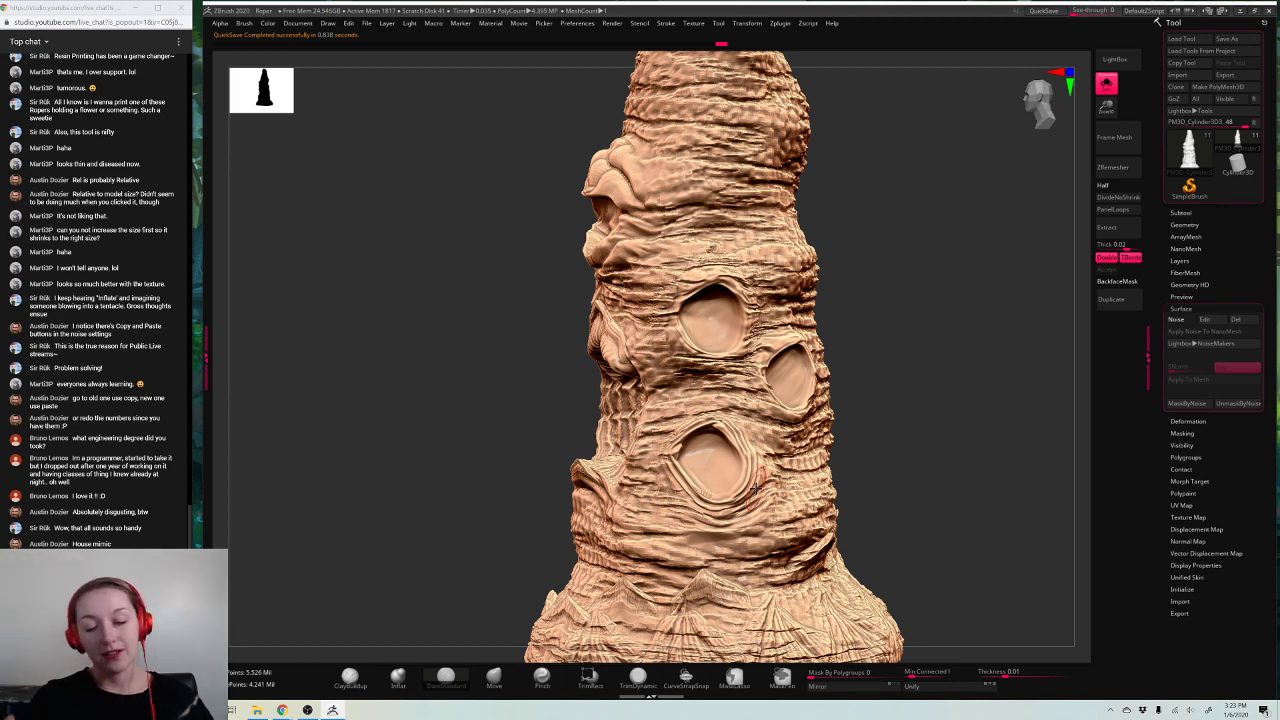
# Step: Carve matching skin folds around the upper and rear tentacle sockets on that side of the body
pyautogui.moveTo(954, 338); pyautogui.dragTo(962, 350)
pyautogui.moveTo(742, 288)
pyautogui.mouseDown()
pyautogui.moveTo(704, 277)
pyautogui.moveTo(676, 297)
pyautogui.moveTo(750, 309)
pyautogui.mouseUp()
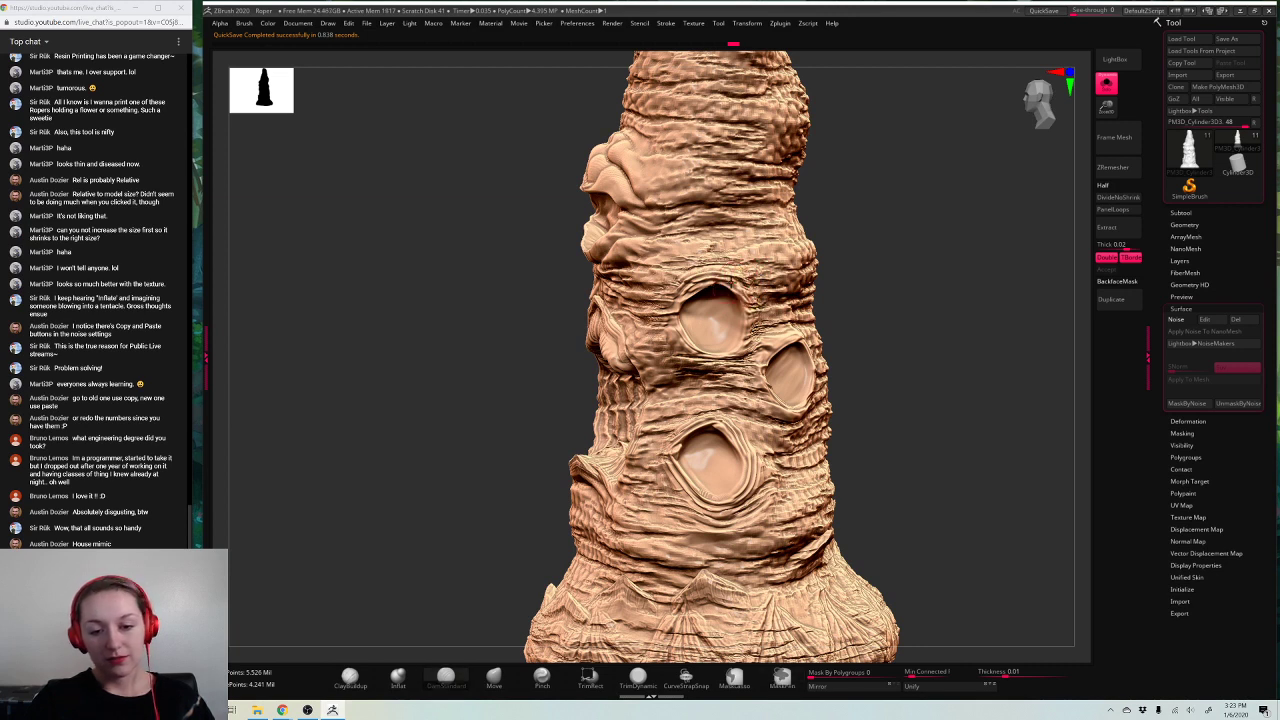
pyautogui.moveTo(674, 300)
pyautogui.mouseDown()
pyautogui.moveTo(690, 354)
pyautogui.moveTo(729, 363)
pyautogui.mouseUp()
pyautogui.moveTo(913, 281); pyautogui.dragTo(868, 298)
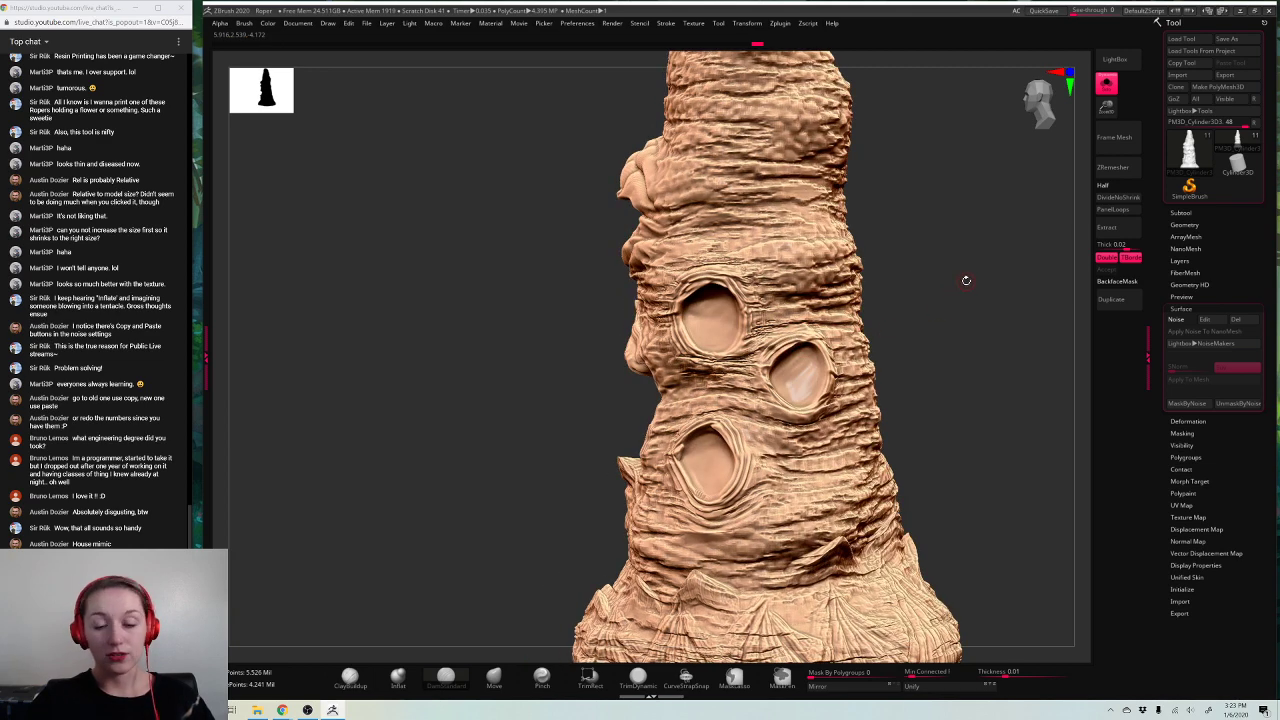
pyautogui.moveTo(966, 280); pyautogui.dragTo(808, 334)
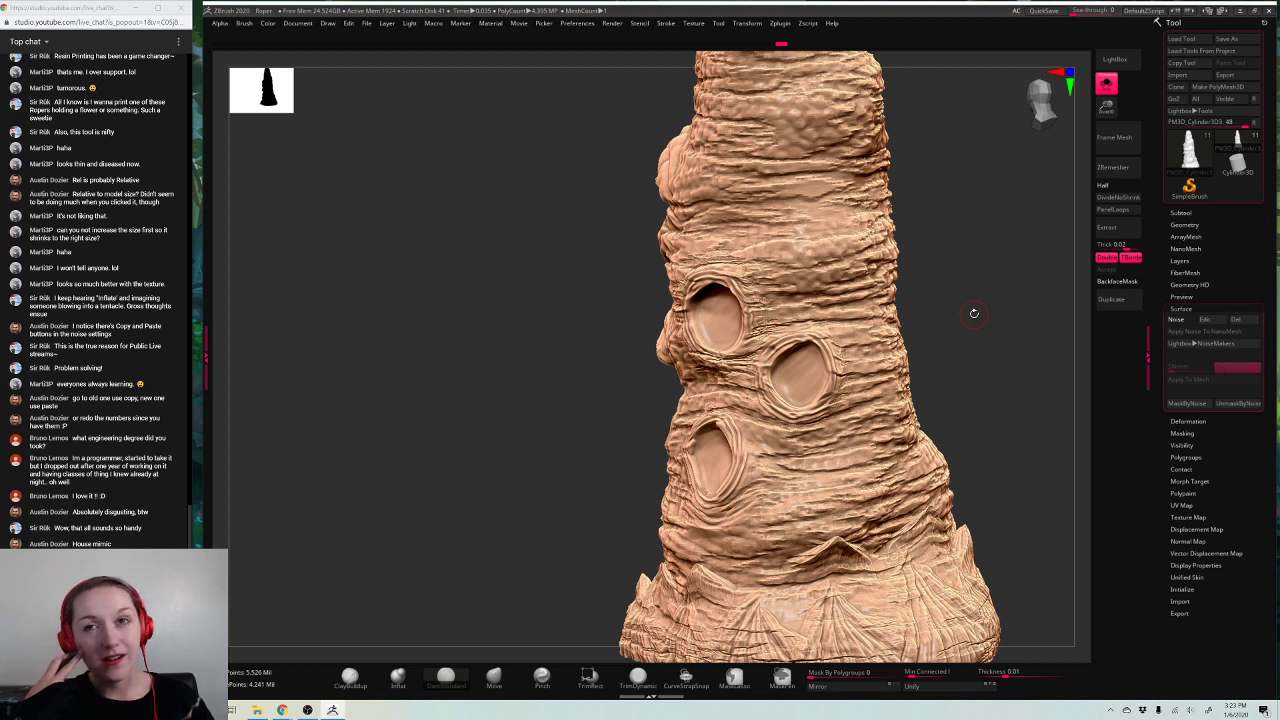
pyautogui.moveTo(1014, 421)
pyautogui.mouseDown()
pyautogui.moveTo(957, 369)
pyautogui.moveTo(869, 386)
pyautogui.mouseUp()
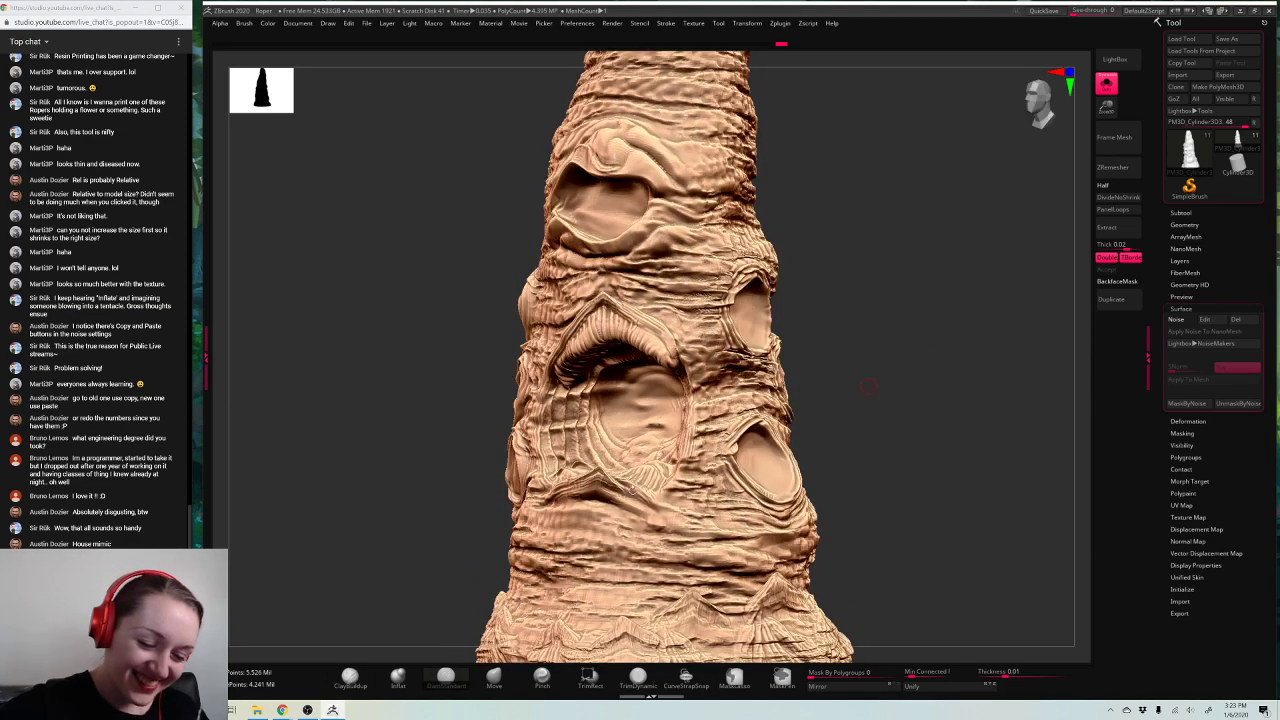
# Step: Carve curved creases into the skin around the sides and lower edge of the mouth
pyautogui.press('space')
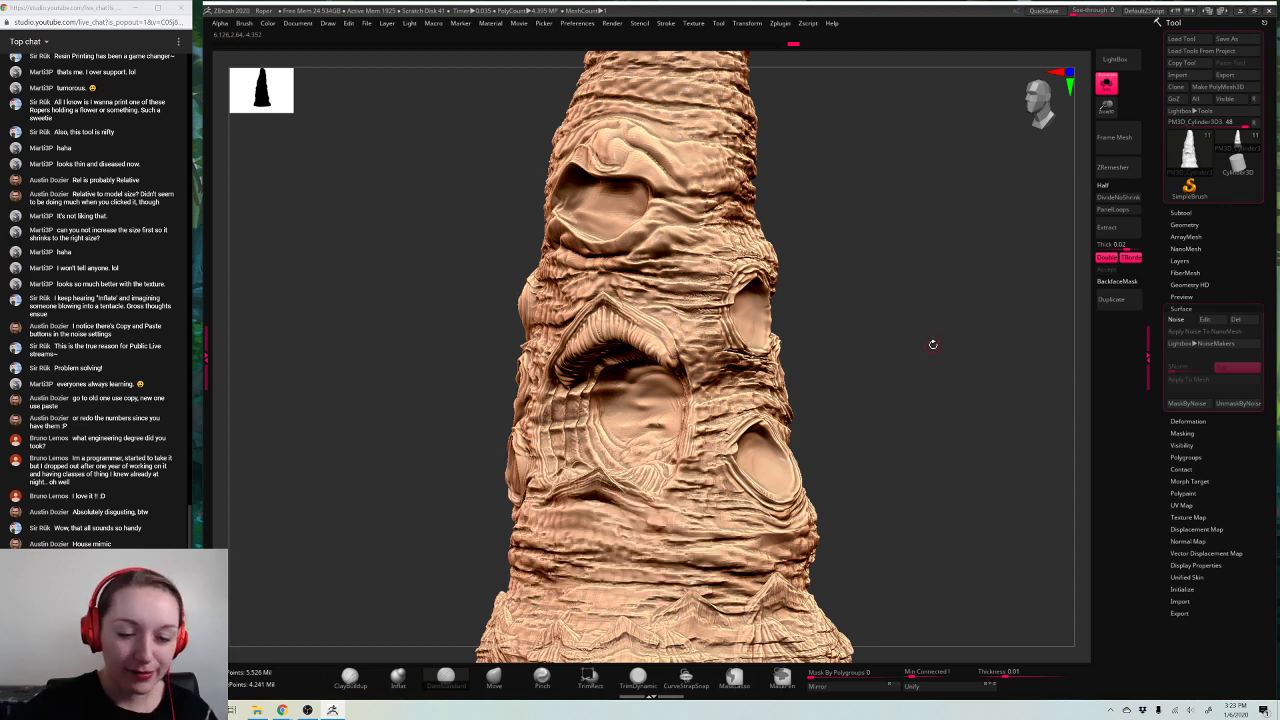
pyautogui.moveTo(932, 344); pyautogui.dragTo(763, 334)
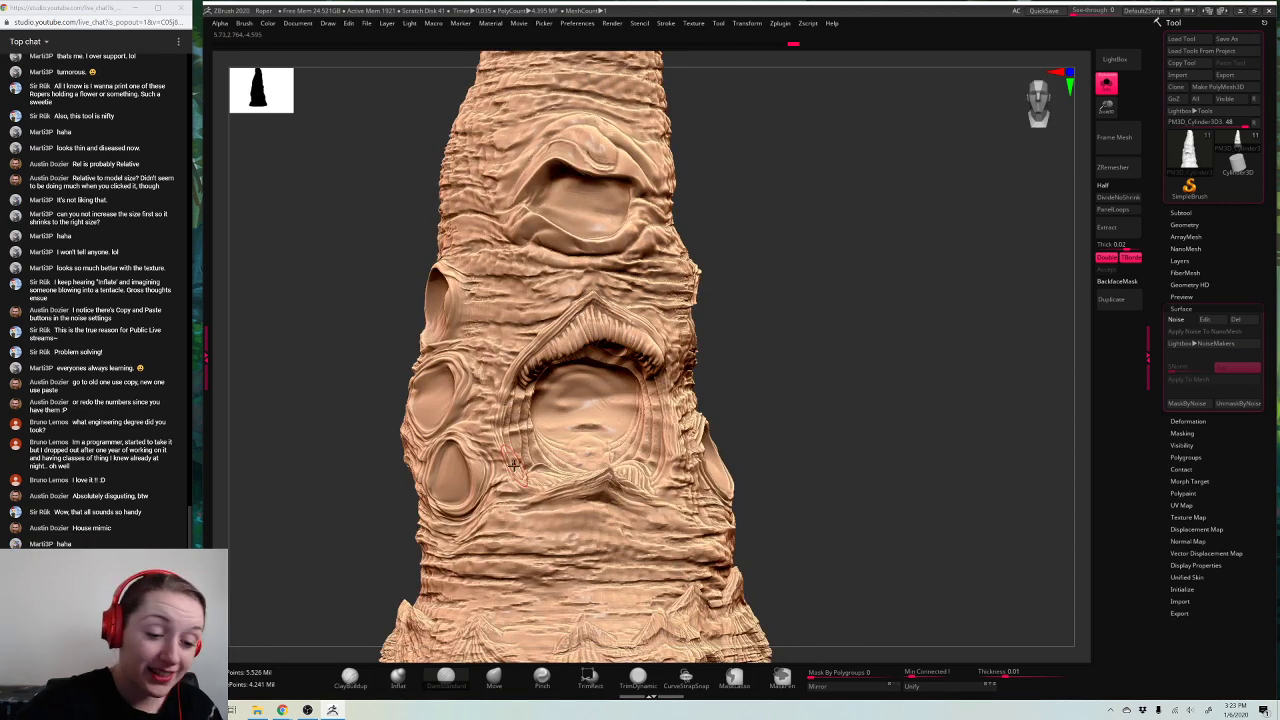
pyautogui.moveTo(900, 377)
pyautogui.keyDown('shift'); pyautogui.mouseDown()
pyautogui.moveTo(893, 407)
pyautogui.moveTo(962, 404)
pyautogui.mouseUp(); pyautogui.keyUp('shift')
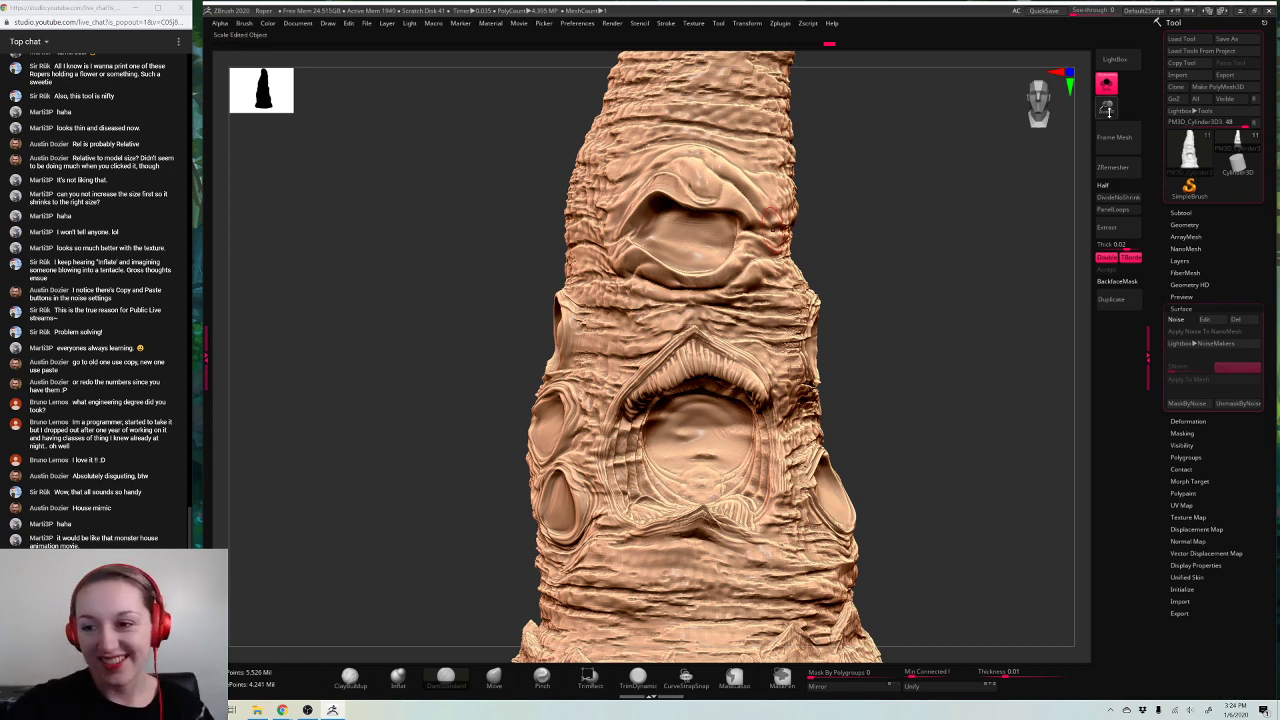
# Step: Turn off the body's isolation to show the tentacles, eye and teeth again, and view the whole creature
pyautogui.press('f')
pyautogui.moveTo(929, 257); pyautogui.dragTo(909, 280)
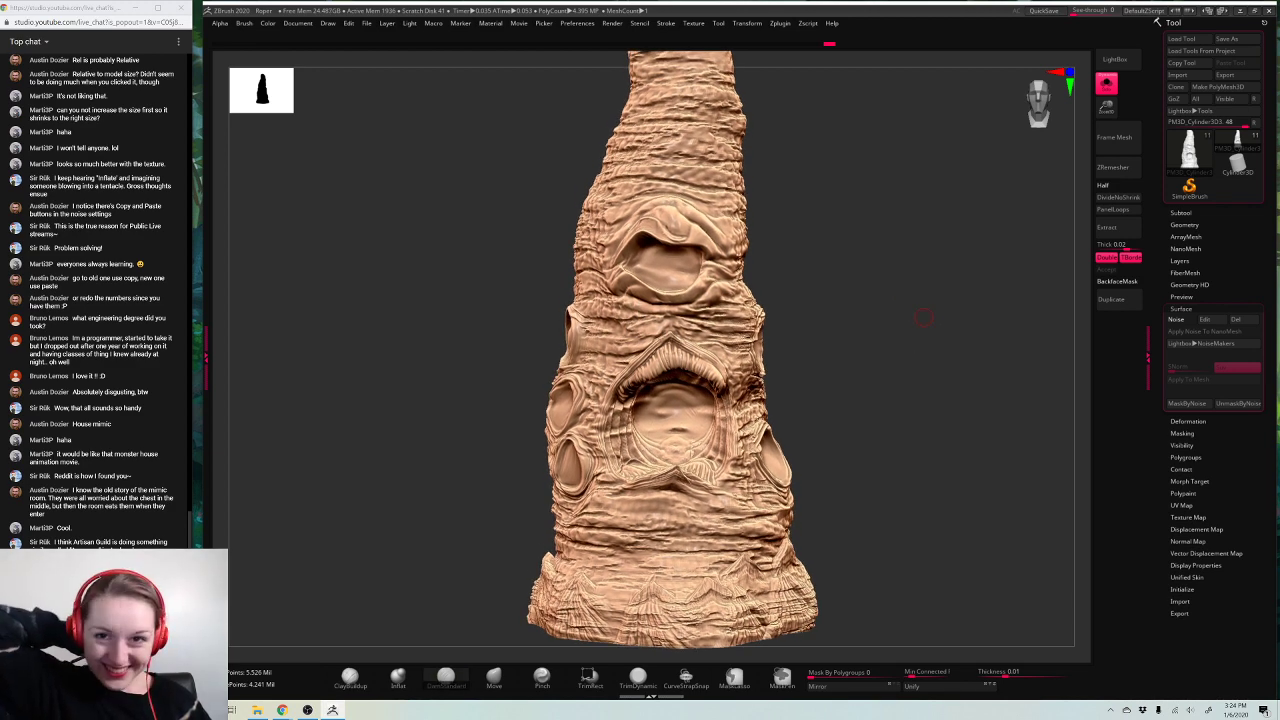
pyautogui.click(1106, 84)
pyautogui.moveTo(1106, 107); pyautogui.dragTo(1101, 58)
pyautogui.keyDown('alt'); pyautogui.moveTo(902, 453); pyautogui.dragTo(894, 549); pyautogui.keyUp('alt')
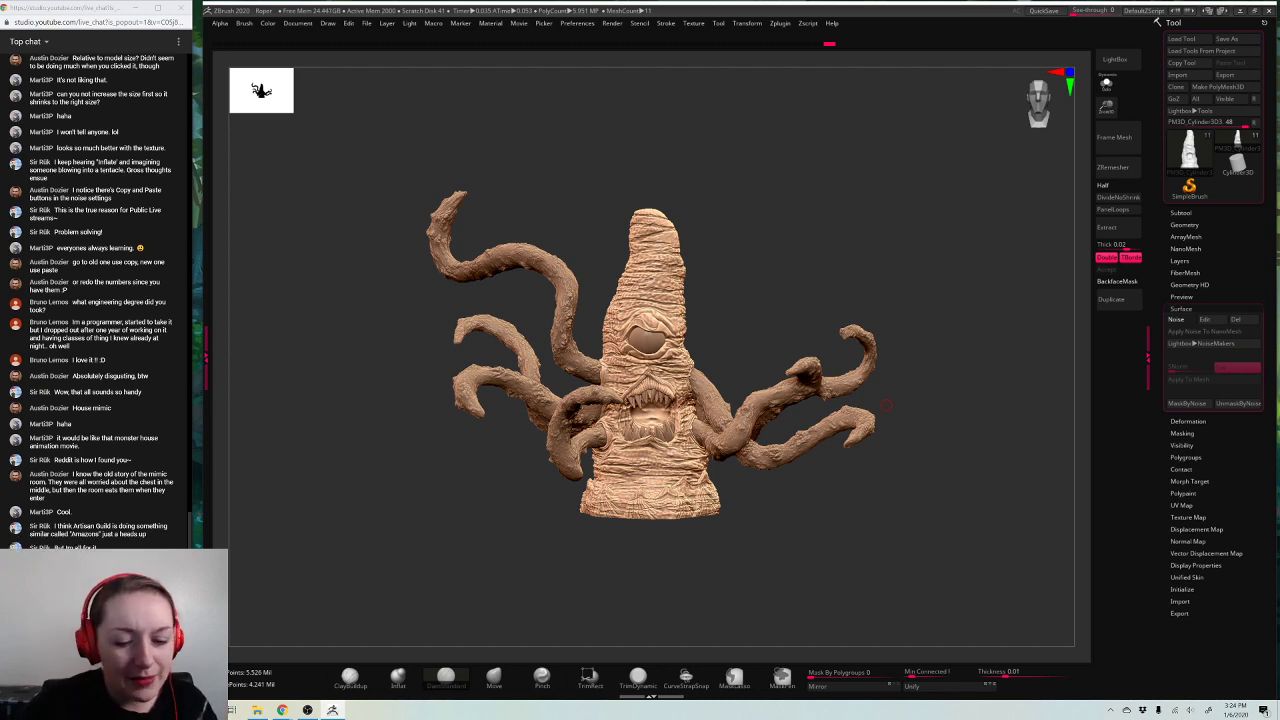
# Step: Set the draw size to 112 and reshape the tip of the body from the front with the Move brush
pyautogui.moveTo(951, 337); pyautogui.dragTo(950, 317)
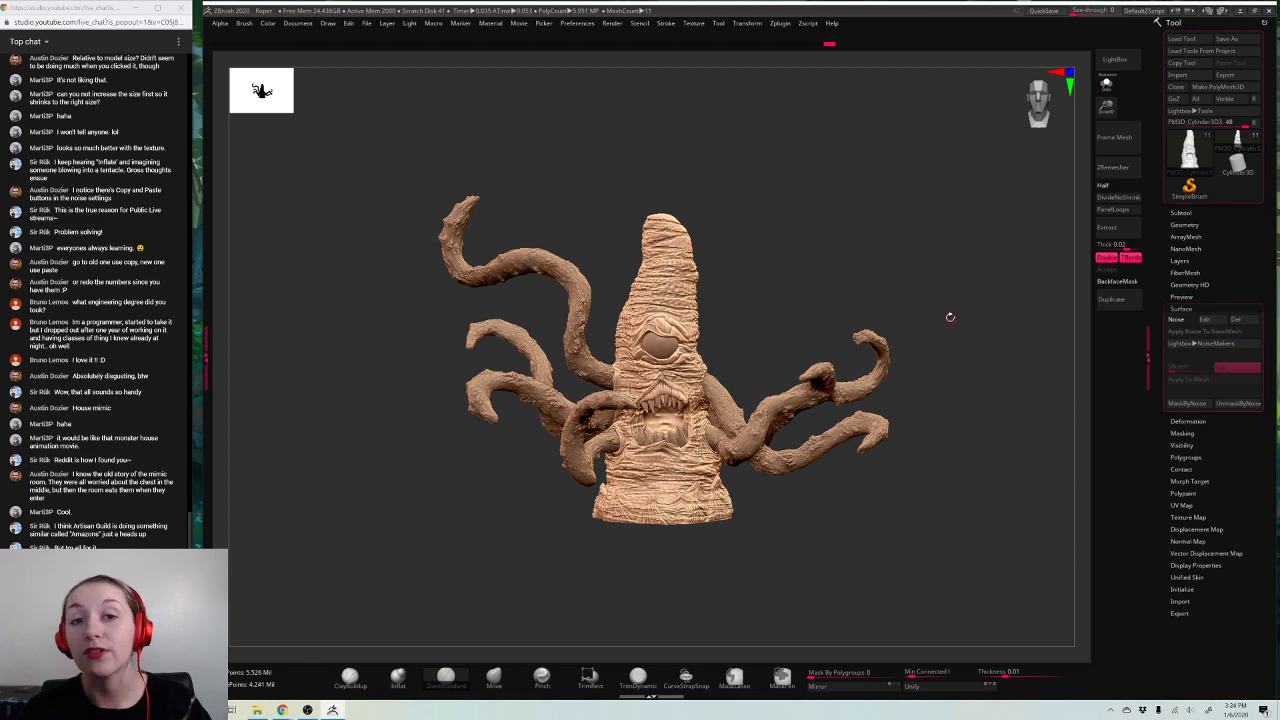
pyautogui.keyDown('ctrl'); pyautogui.moveTo(950, 317); pyautogui.dragTo(771, 296, button='right'); pyautogui.keyUp('ctrl')
pyautogui.rightClick(769, 256)
pyautogui.moveTo(1106, 108); pyautogui.dragTo(820, 265)
pyautogui.rightClick(814, 271)
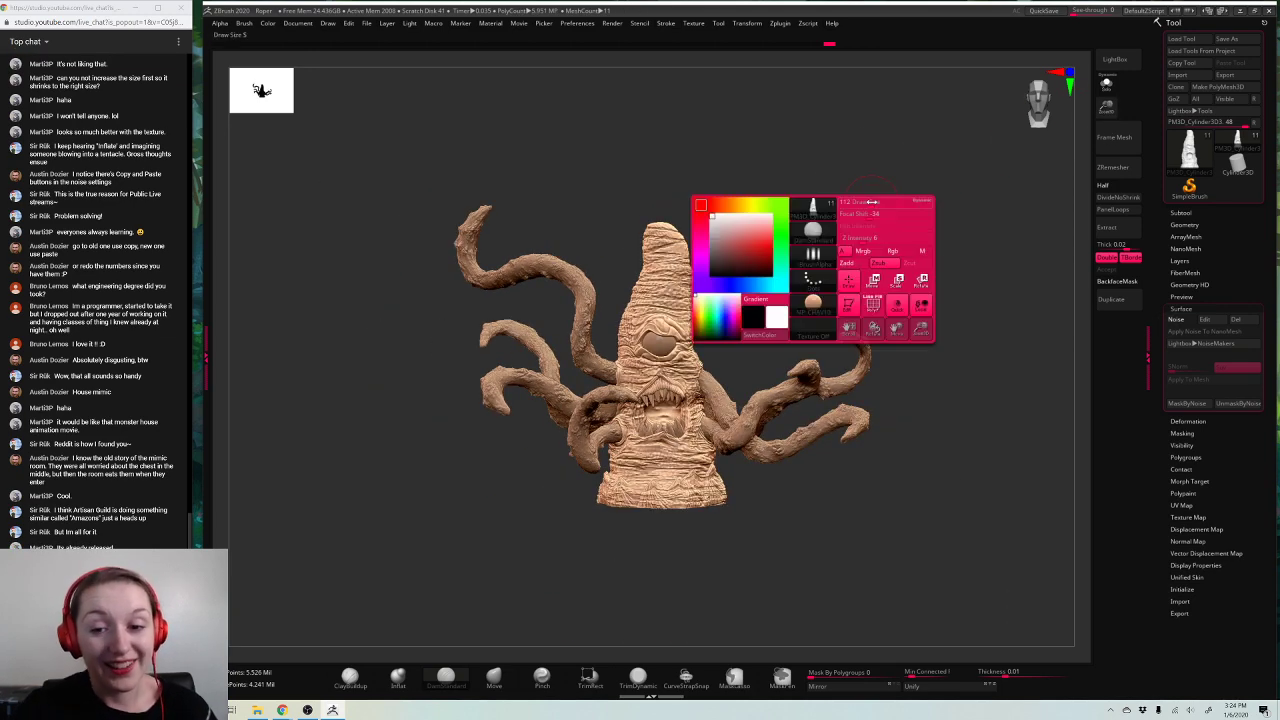
pyautogui.rightClick(680, 237)
pyautogui.click(680, 237)
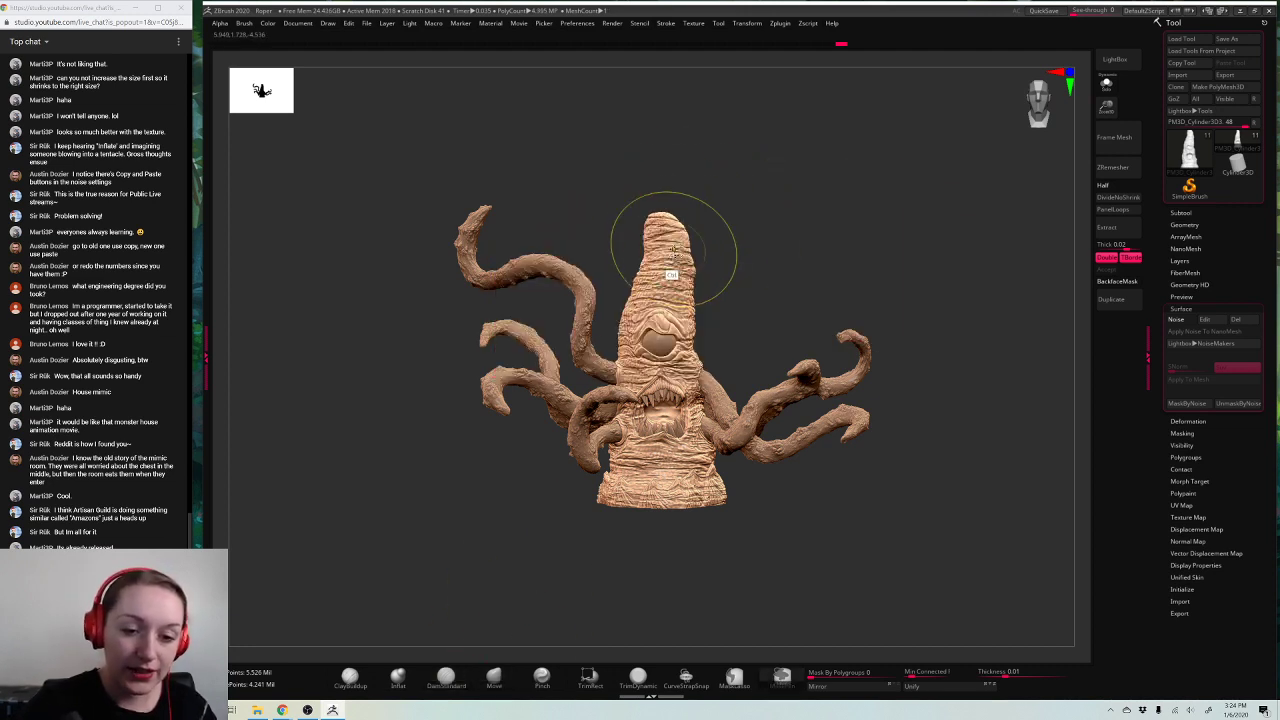
pyautogui.hotkey('ctrl', 'z')
pyautogui.moveTo(667, 255)
pyautogui.mouseDown()
pyautogui.moveTo(662, 237)
pyautogui.moveTo(657, 259)
pyautogui.mouseUp()
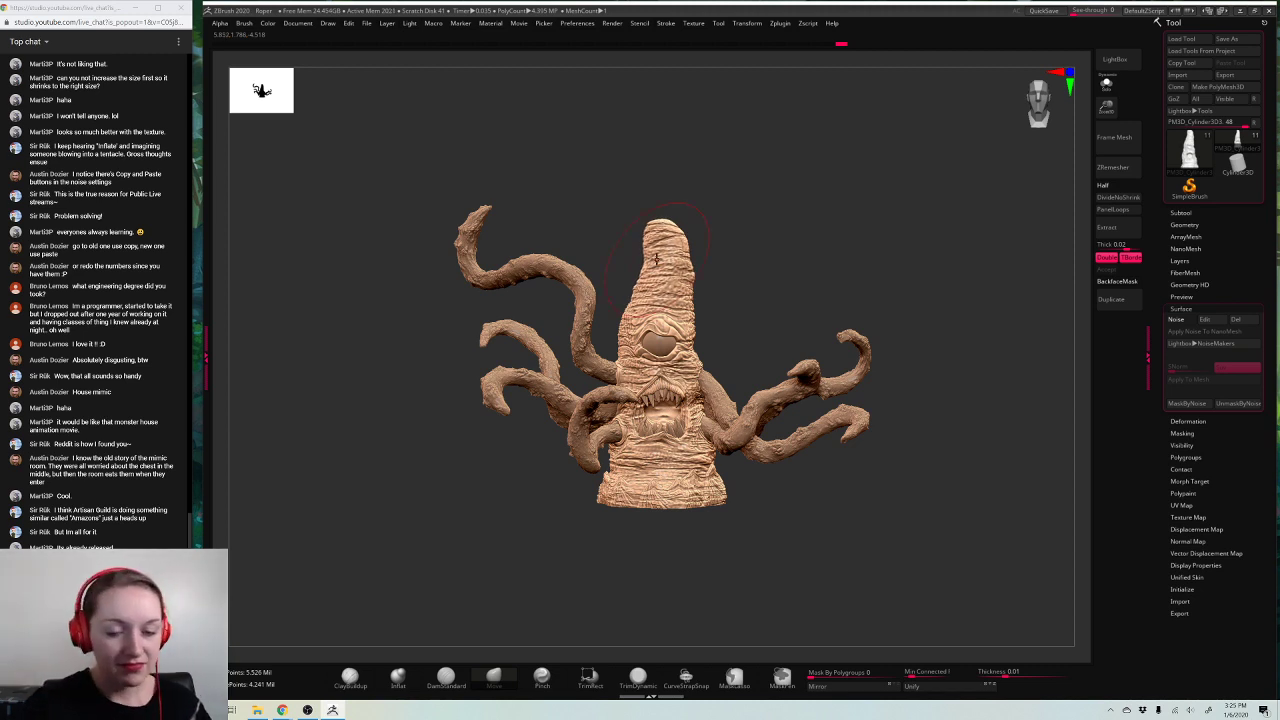
pyautogui.hotkey('ctrl', 'z')
pyautogui.moveTo(665, 230)
pyautogui.mouseDown()
pyautogui.moveTo(666, 214)
pyautogui.moveTo(666, 225)
pyautogui.mouseUp()
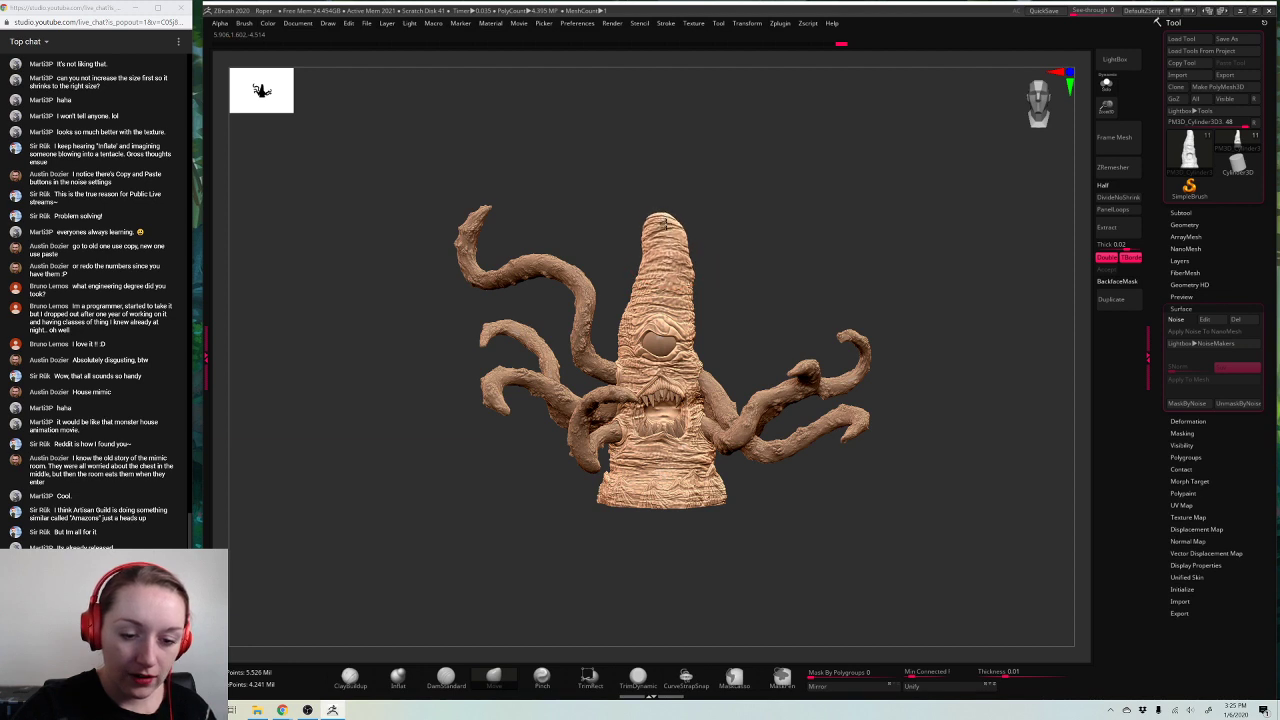
# Step: Adjust the curve of the body's upper tip from the side with the Move brush
pyautogui.moveTo(934, 260)
pyautogui.mouseDown()
pyautogui.moveTo(903, 254)
pyautogui.moveTo(804, 296)
pyautogui.mouseUp()
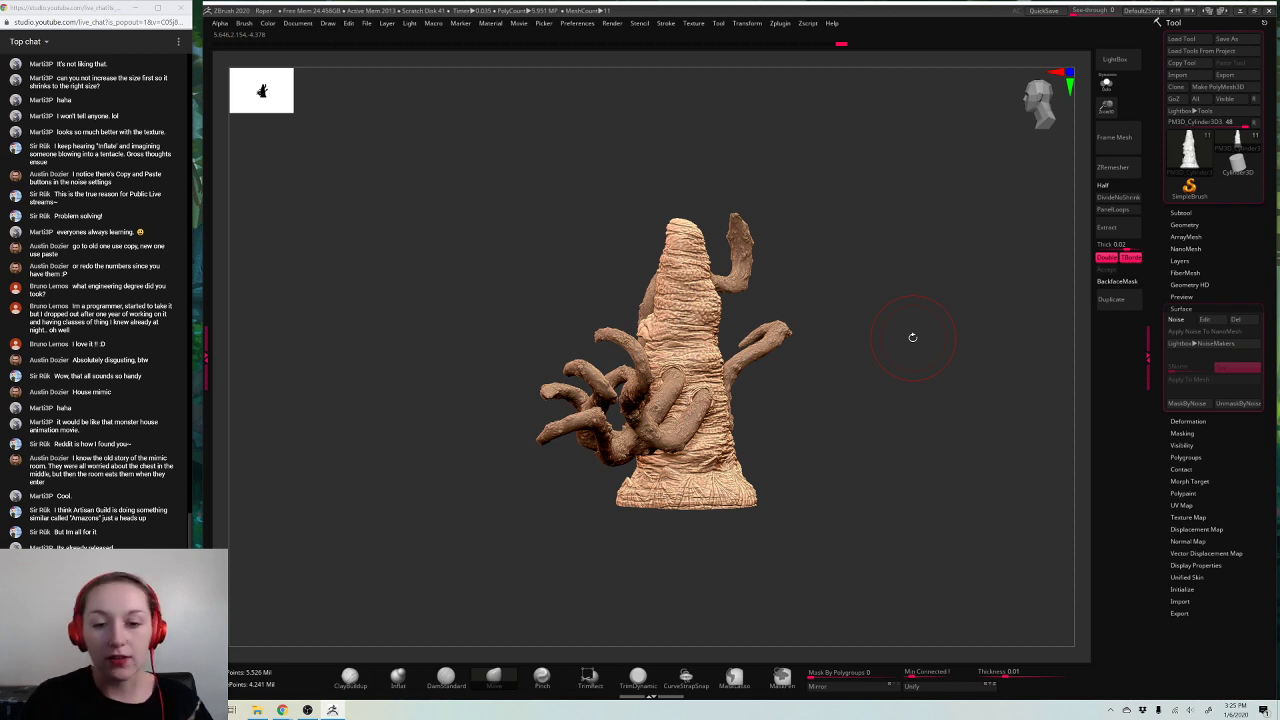
pyautogui.moveTo(702, 267); pyautogui.dragTo(714, 265)
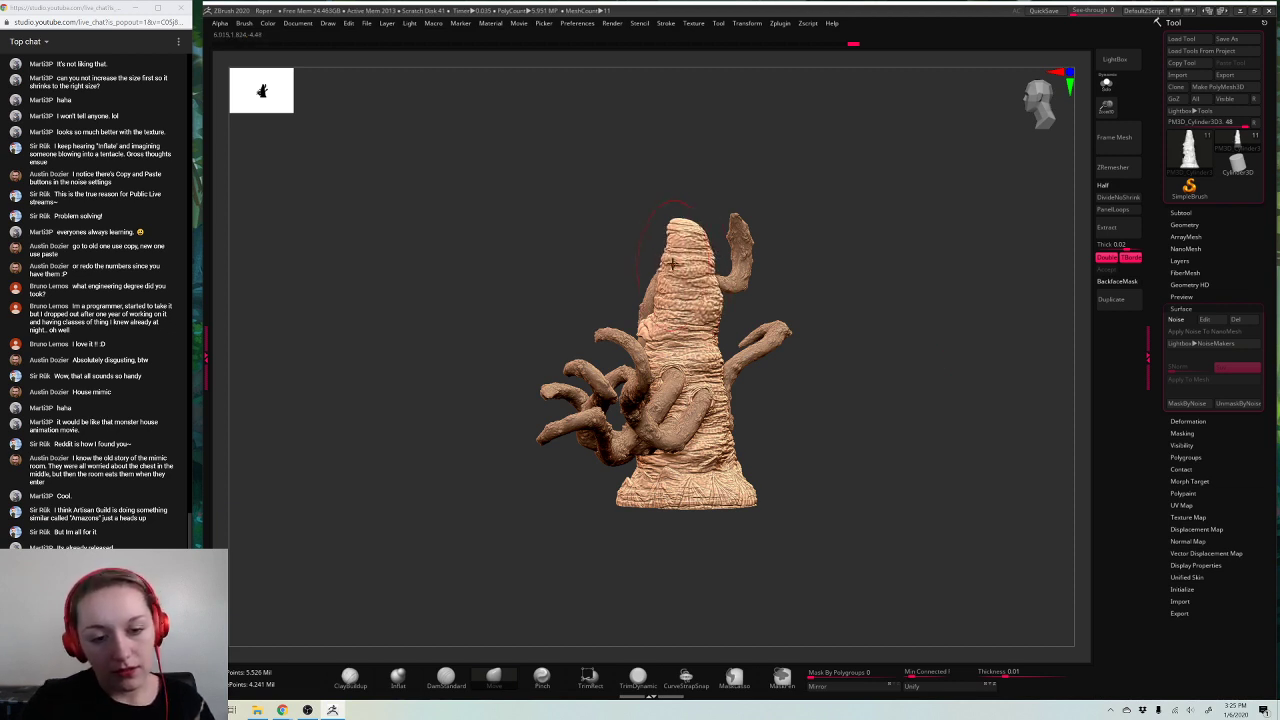
pyautogui.keyDown('shift'); pyautogui.moveTo(906, 257); pyautogui.dragTo(860, 226); pyautogui.keyUp('shift')
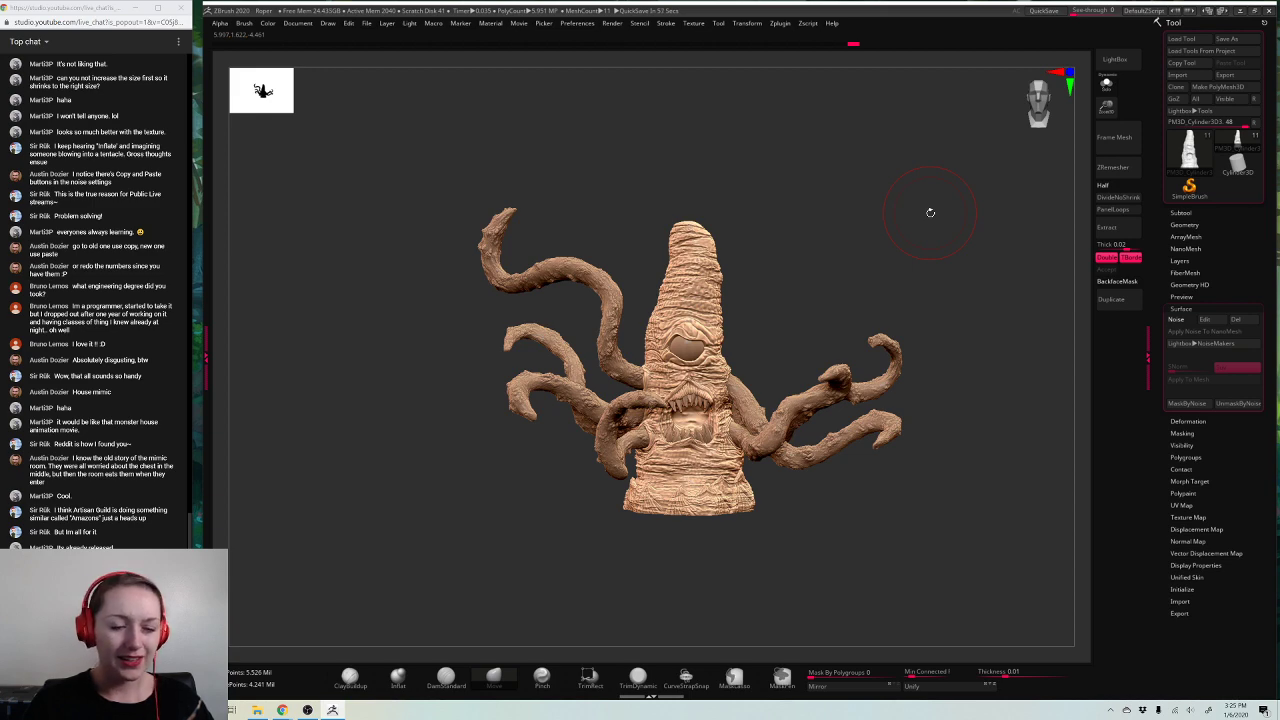
# Step: Reduce the brush size and pull the body's skin in to meet the base of the upper tentacle beside the eye
pyautogui.moveTo(1104, 108); pyautogui.dragTo(1109, 156)
pyautogui.moveTo(878, 298)
pyautogui.mouseDown()
pyautogui.moveTo(895, 299)
pyautogui.moveTo(889, 282)
pyautogui.moveTo(652, 452)
pyautogui.mouseUp()
pyautogui.press('space')
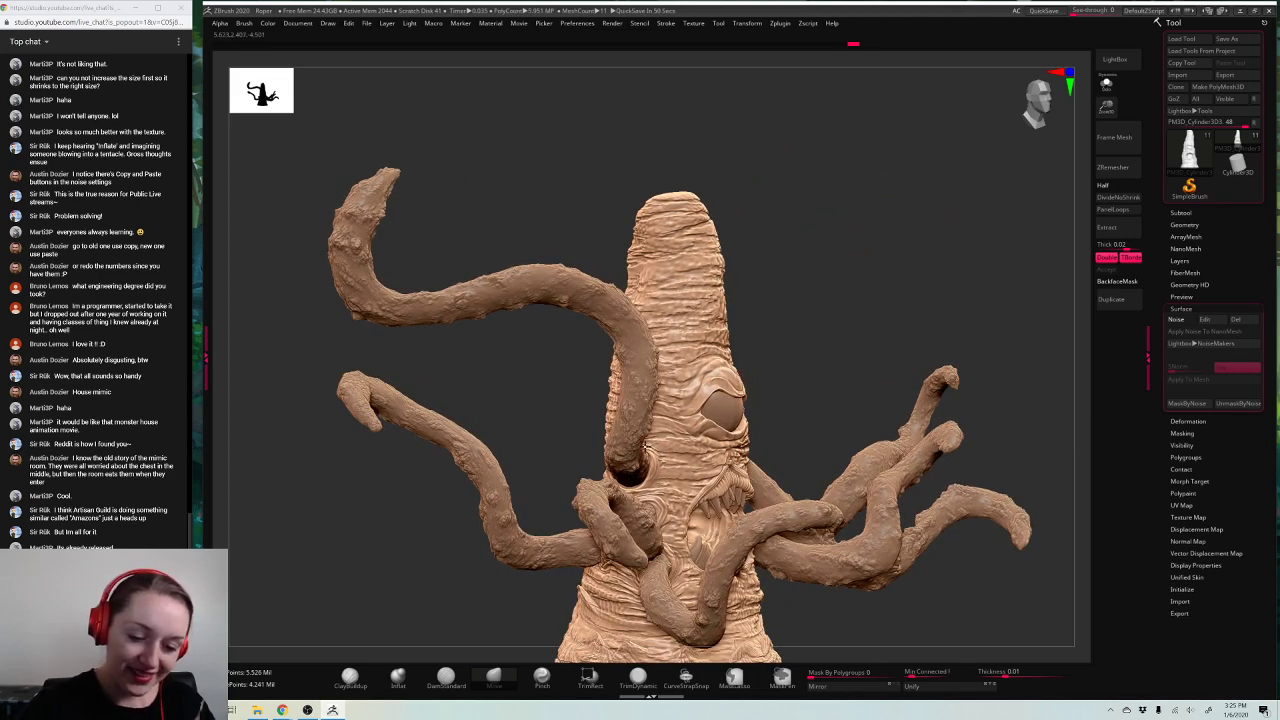
pyautogui.moveTo(877, 280); pyautogui.dragTo(693, 406)
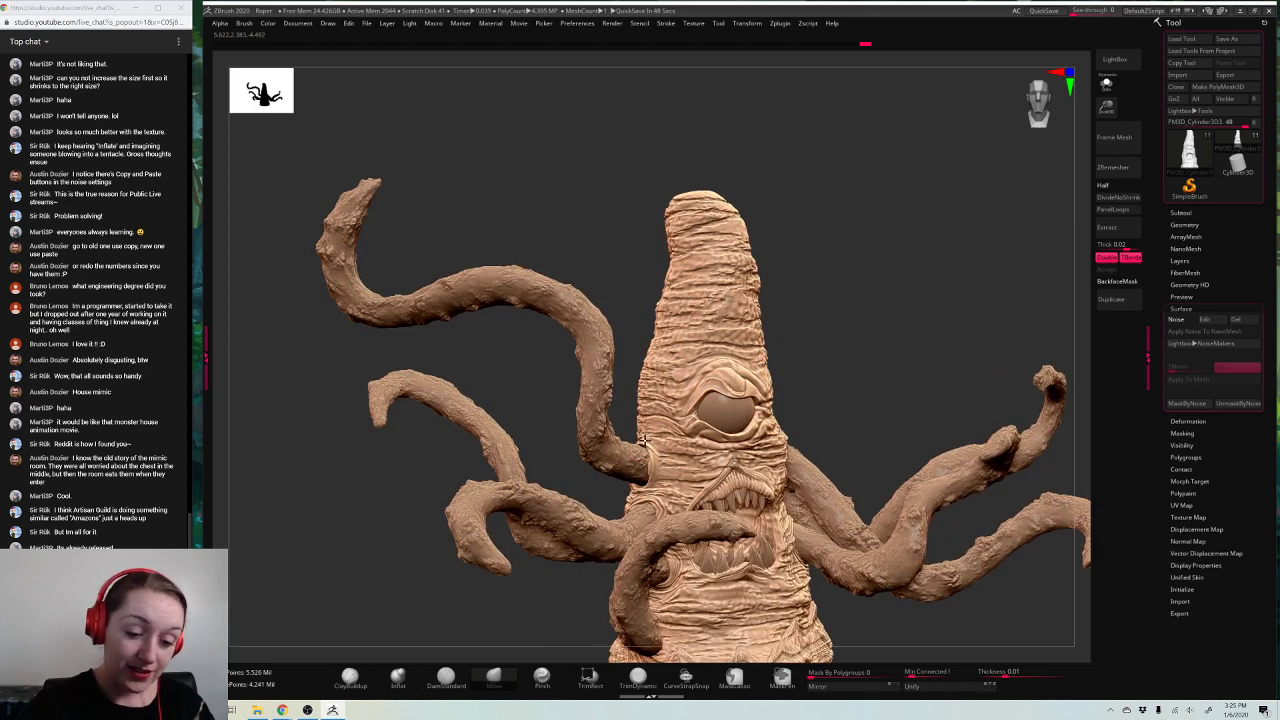
pyautogui.moveTo(943, 270)
pyautogui.mouseDown()
pyautogui.moveTo(916, 273)
pyautogui.moveTo(919, 330)
pyautogui.mouseUp()
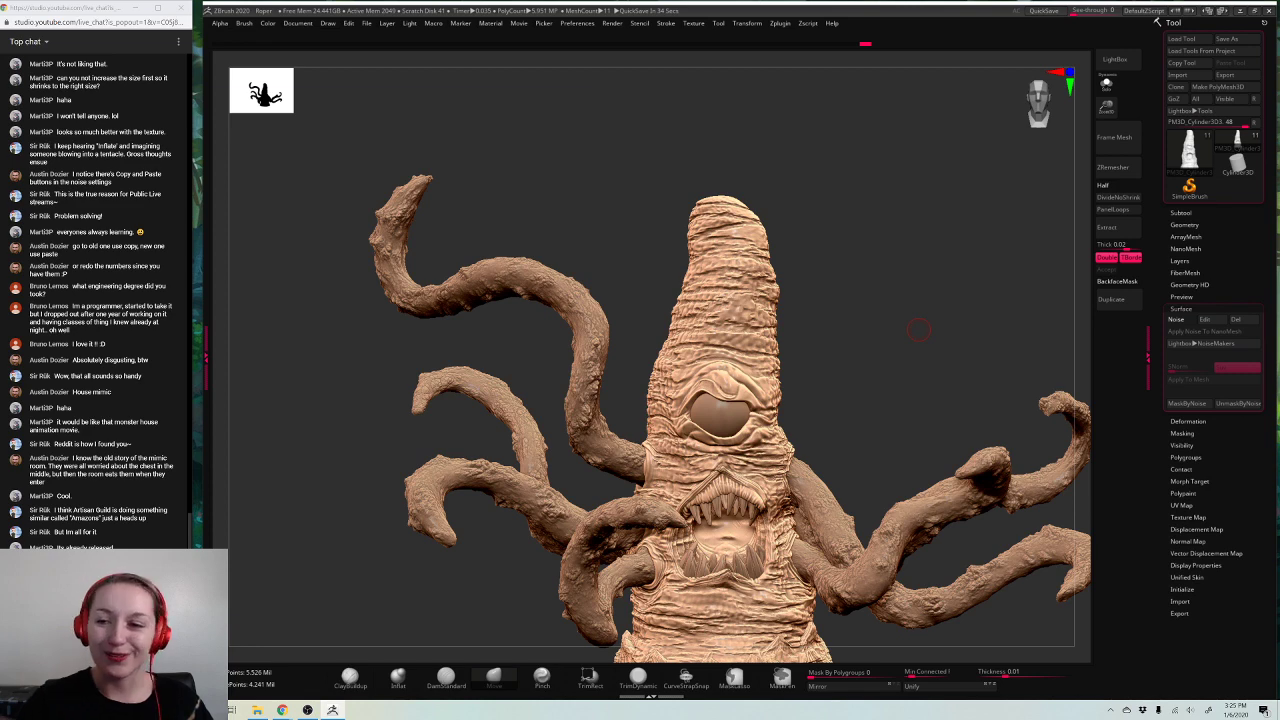
pyautogui.keyDown('alt'); pyautogui.moveTo(920, 330); pyautogui.dragTo(1007, 200); pyautogui.keyUp('alt')
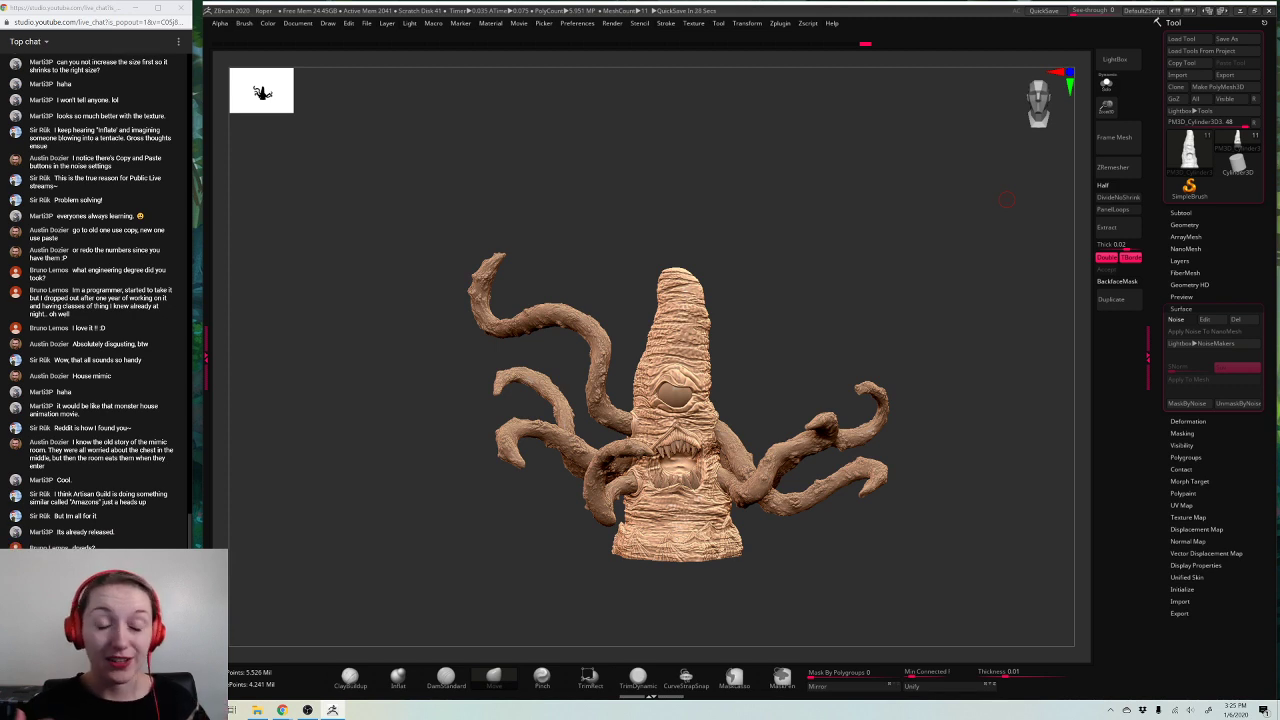
pyautogui.keyDown('alt'); pyautogui.moveTo(1007, 199); pyautogui.dragTo(958, 272); pyautogui.keyUp('alt')
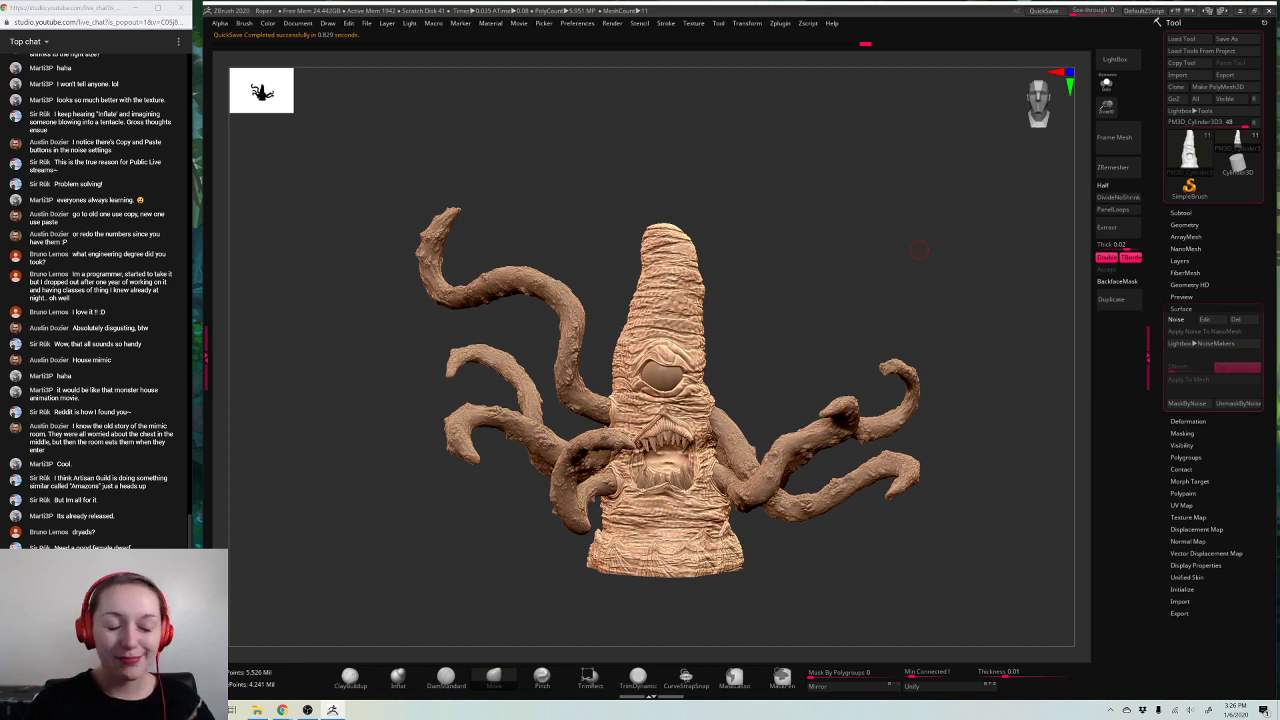
# Step: Save the project over the existing Roper file, and repeat the save
pyautogui.moveTo(1106, 107); pyautogui.dragTo(1105, 120)
pyautogui.hotkey('ctrl', 's')
pyautogui.click(690, 164)
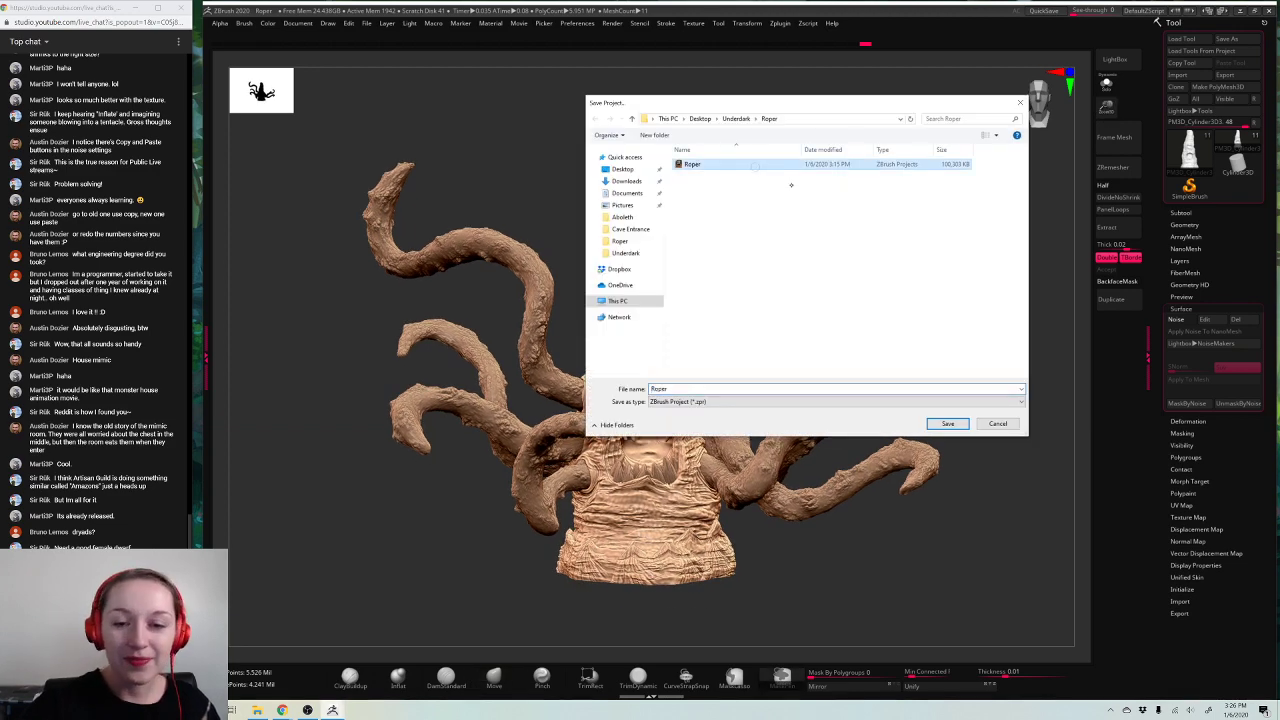
pyautogui.click(948, 423)
pyautogui.click(668, 357)
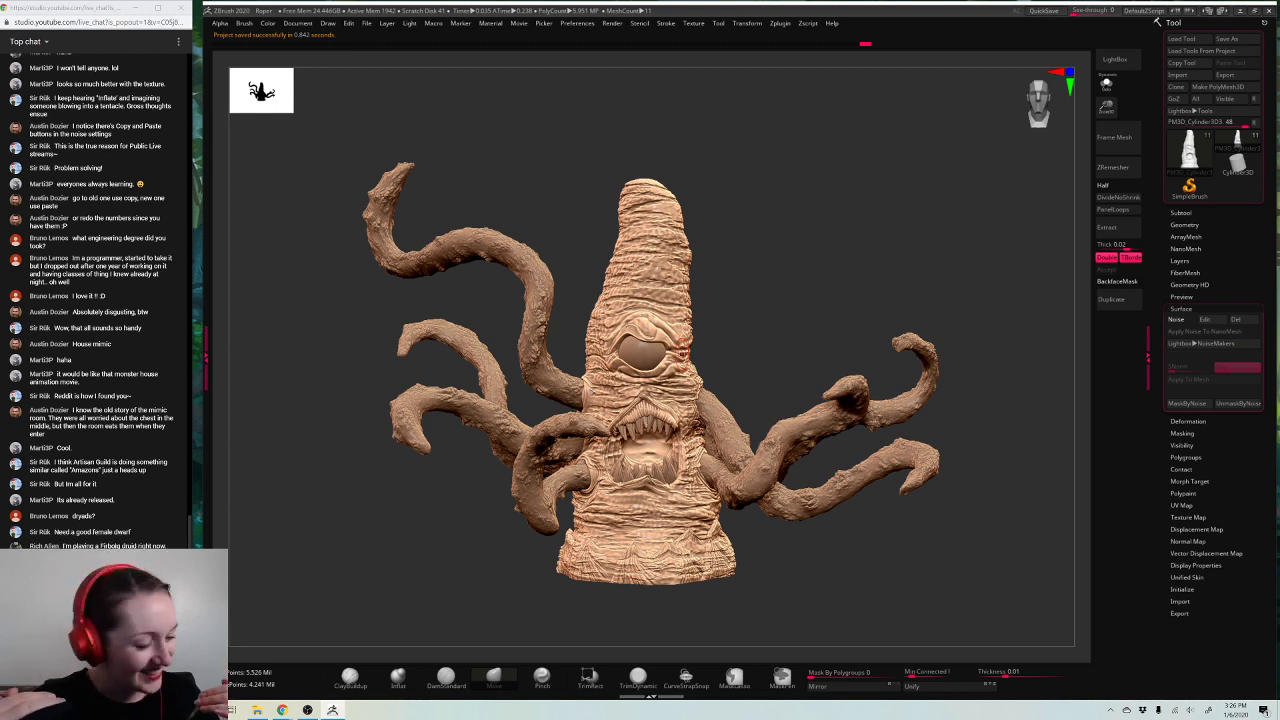
pyautogui.moveTo(880, 285); pyautogui.dragTo(966, 280)
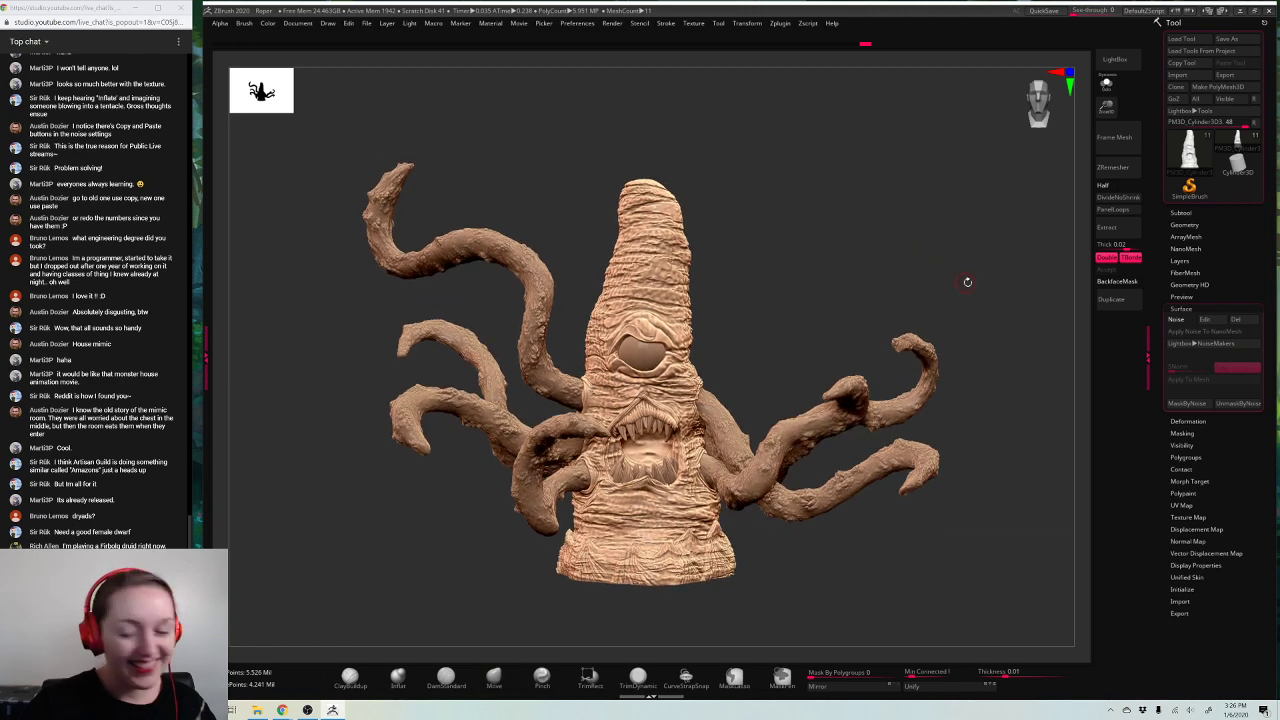
pyautogui.hotkey('ctrl', 's')
pyautogui.click(692, 164)
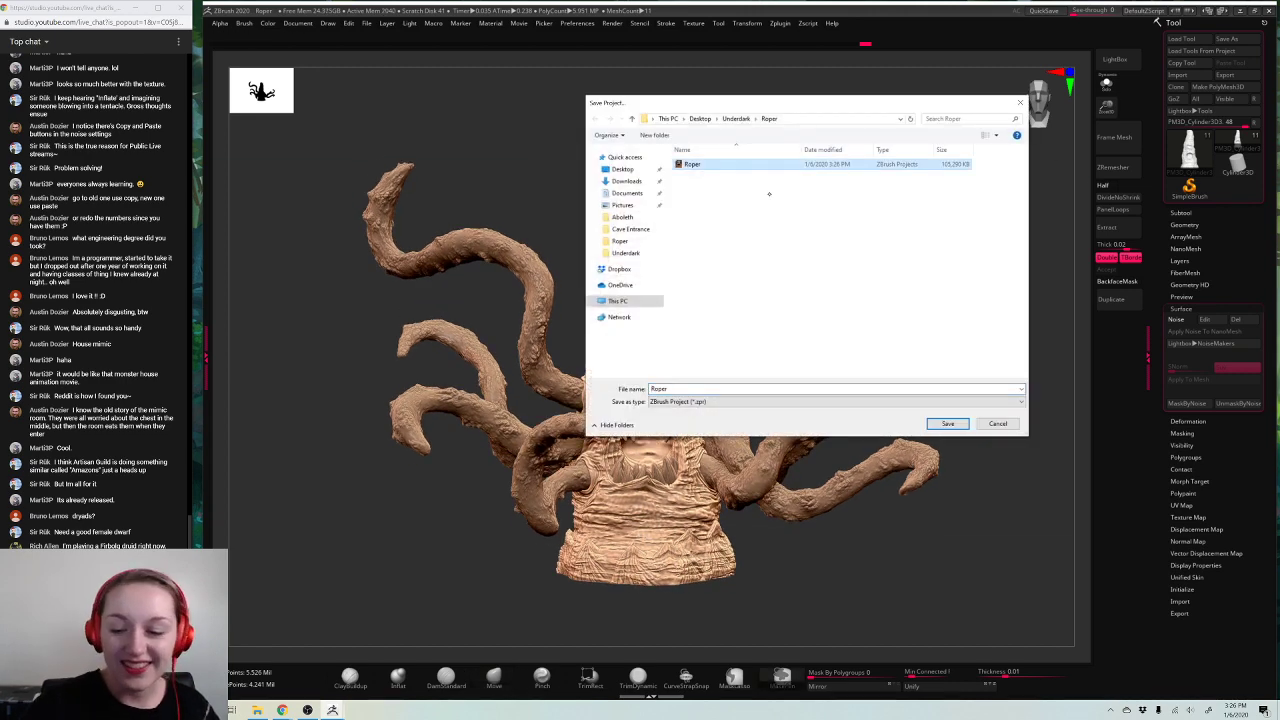
pyautogui.click(947, 423)
pyautogui.click(669, 358)
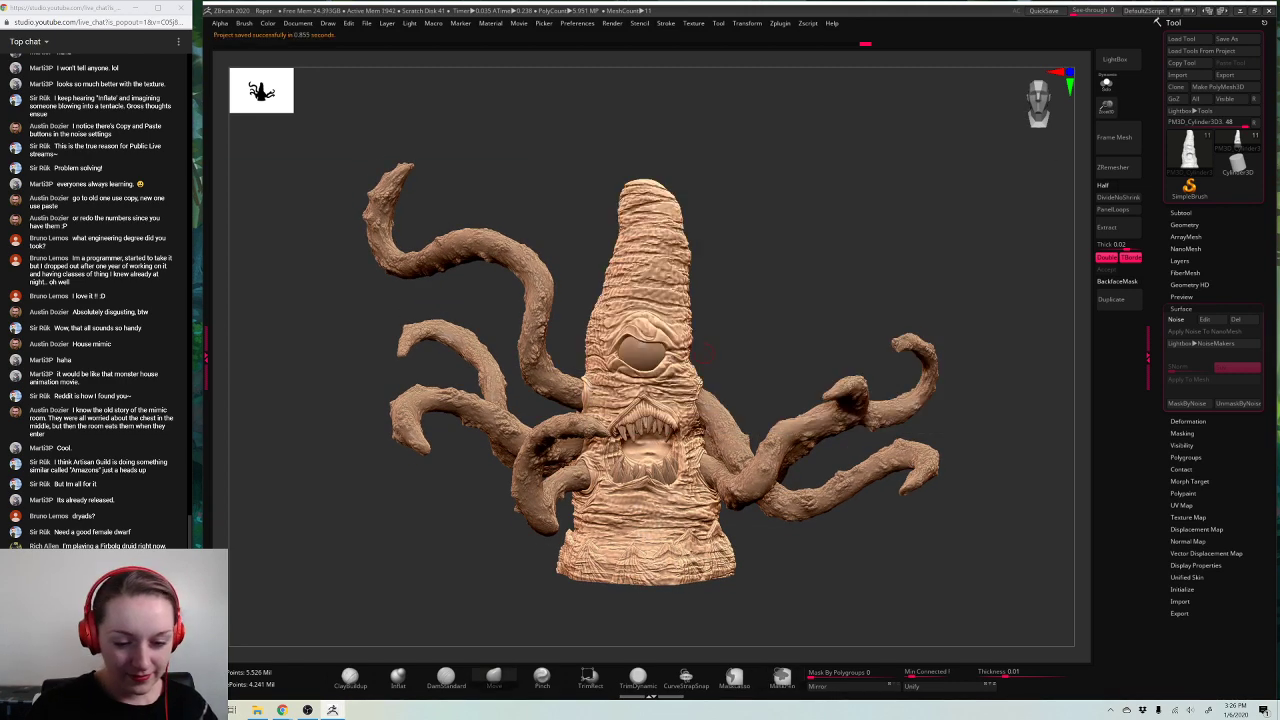
# Step: Select the upper row of teeth inside the mouth and isolate it from the rest of the model
pyautogui.moveTo(963, 540); pyautogui.dragTo(989, 436)
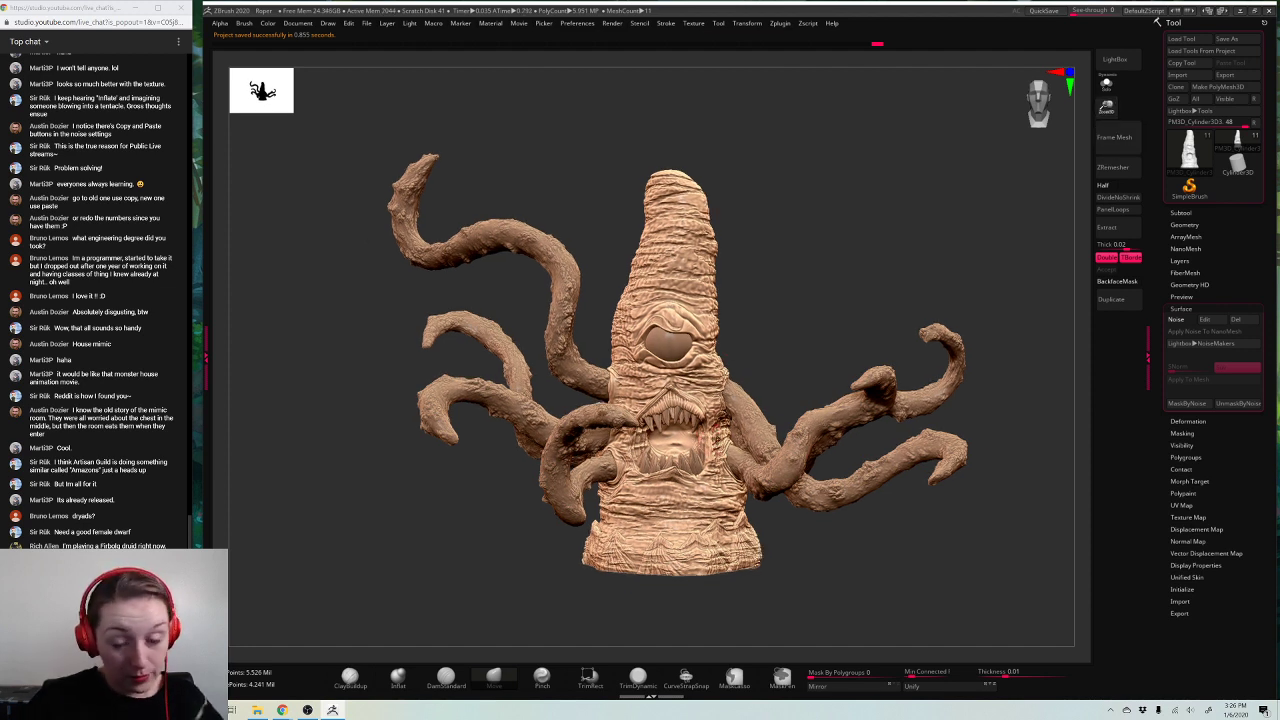
pyautogui.click(1106, 137)
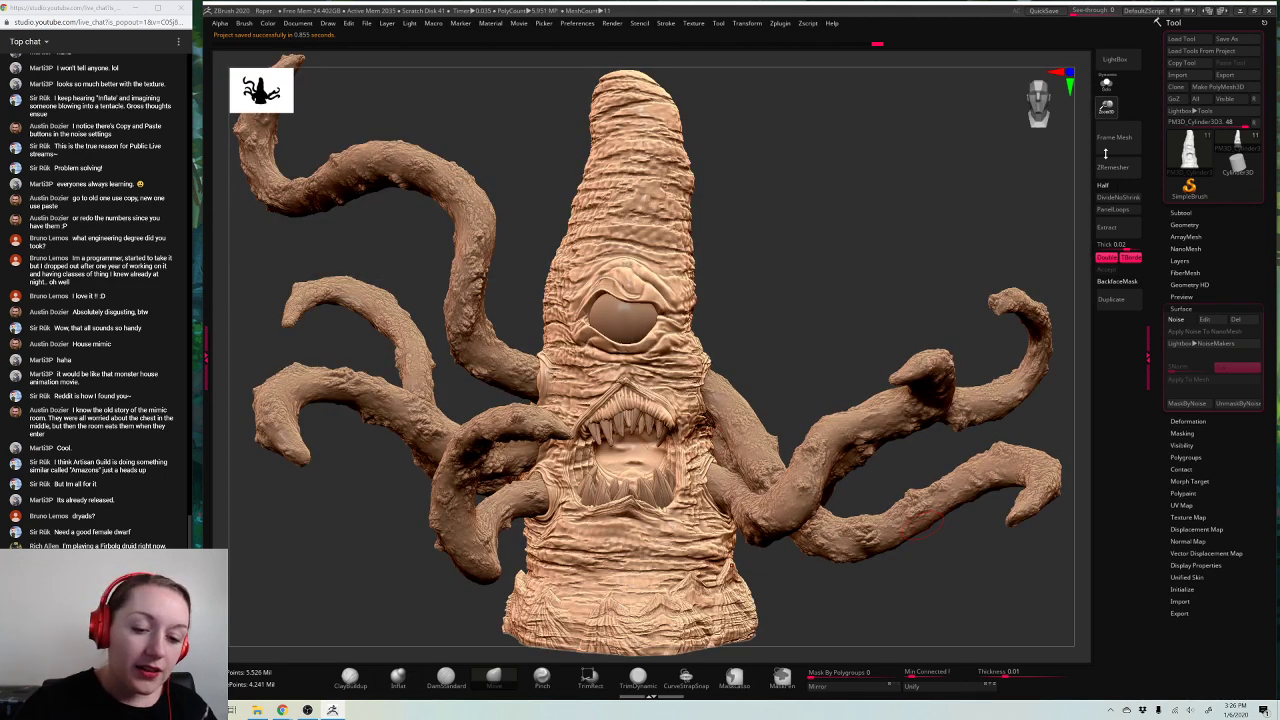
pyautogui.moveTo(896, 226)
pyautogui.mouseDown()
pyautogui.moveTo(888, 252)
pyautogui.moveTo(817, 310)
pyautogui.mouseUp()
pyautogui.keyDown('alt'); pyautogui.click(664, 431); pyautogui.keyUp('alt')
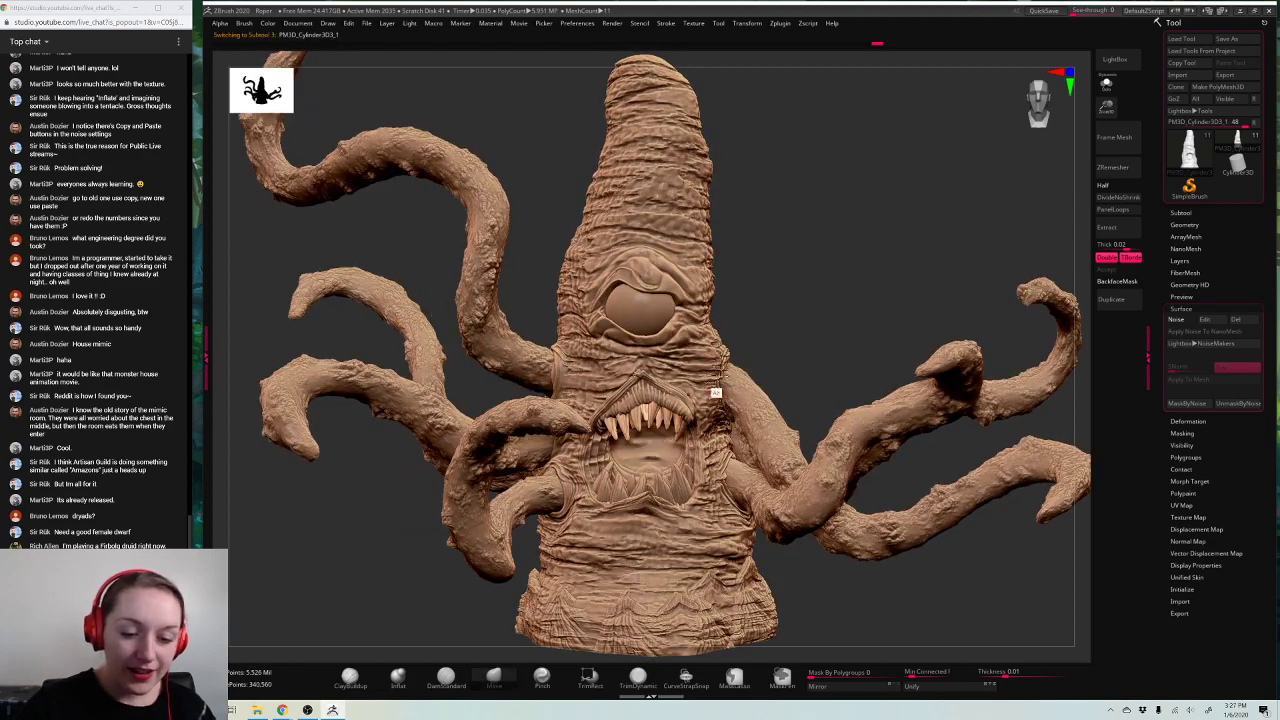
pyautogui.moveTo(1106, 109); pyautogui.dragTo(1107, 142)
pyautogui.moveTo(902, 203); pyautogui.dragTo(890, 158)
pyautogui.moveTo(779, 267); pyautogui.dragTo(745, 330)
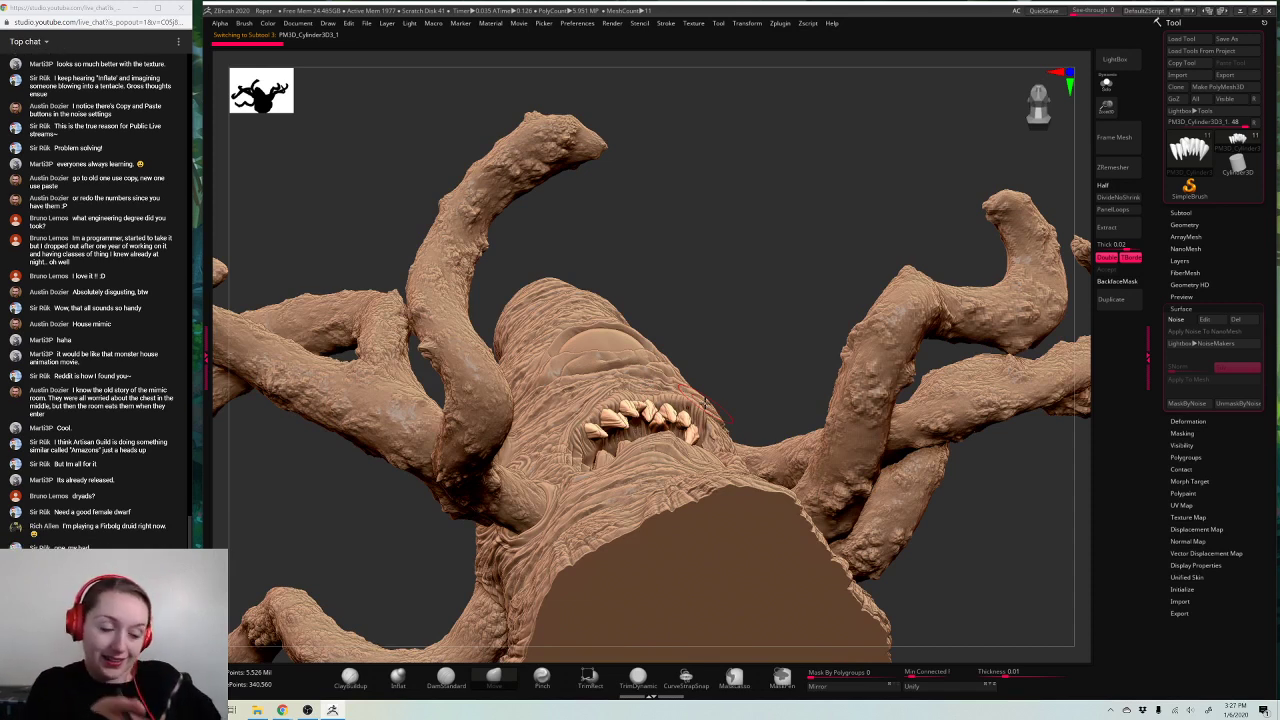
pyautogui.moveTo(882, 244); pyautogui.dragTo(824, 240)
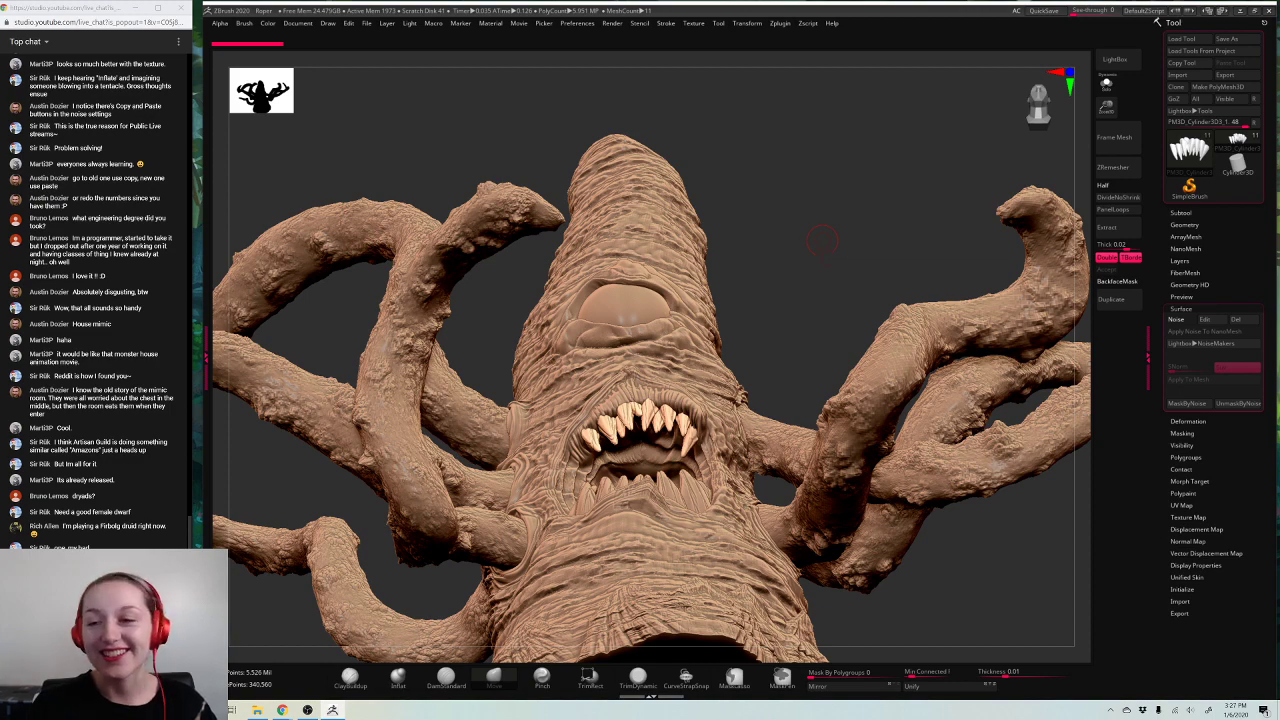
pyautogui.moveTo(822, 240); pyautogui.dragTo(898, 255)
pyautogui.click(1106, 85)
# Step: Adjust the draw size and reshape the upper teeth from the side with the Move brush
pyautogui.moveTo(1086, 112); pyautogui.dragTo(1073, 135)
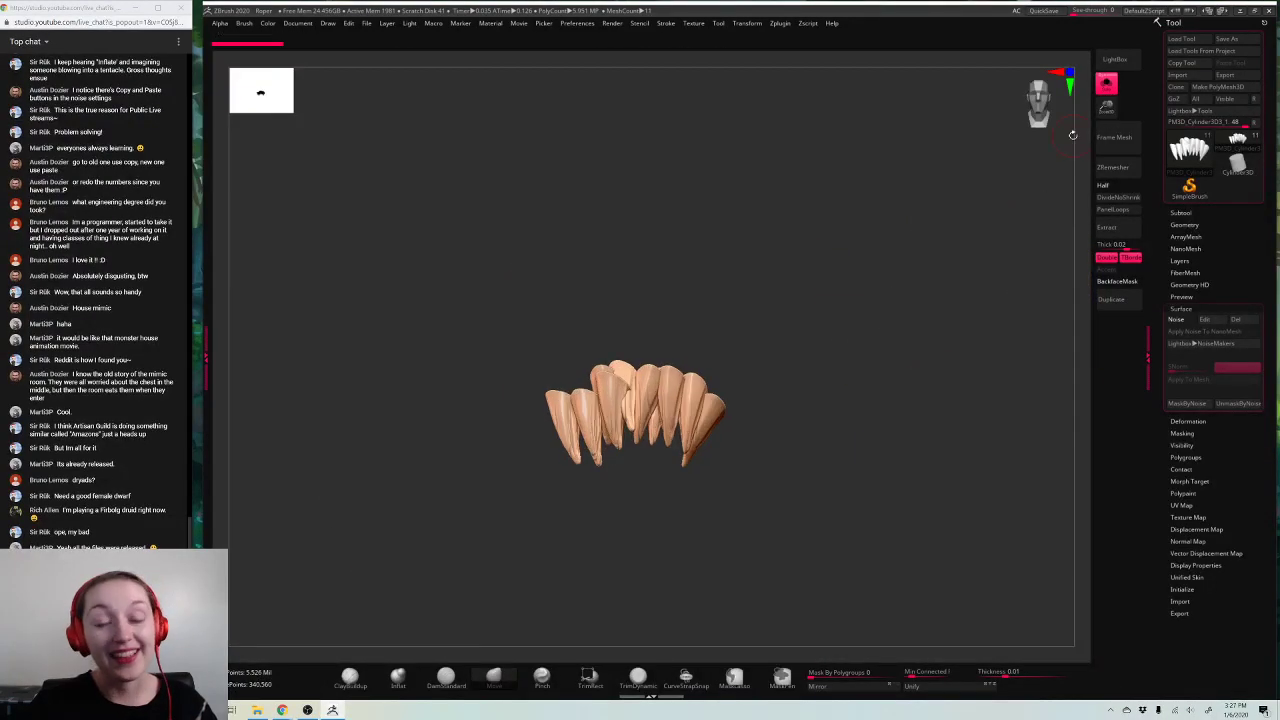
pyautogui.moveTo(922, 368); pyautogui.dragTo(1000, 390)
pyautogui.keyDown('alt'); pyautogui.moveTo(890, 393); pyautogui.dragTo(920, 391); pyautogui.keyUp('alt')
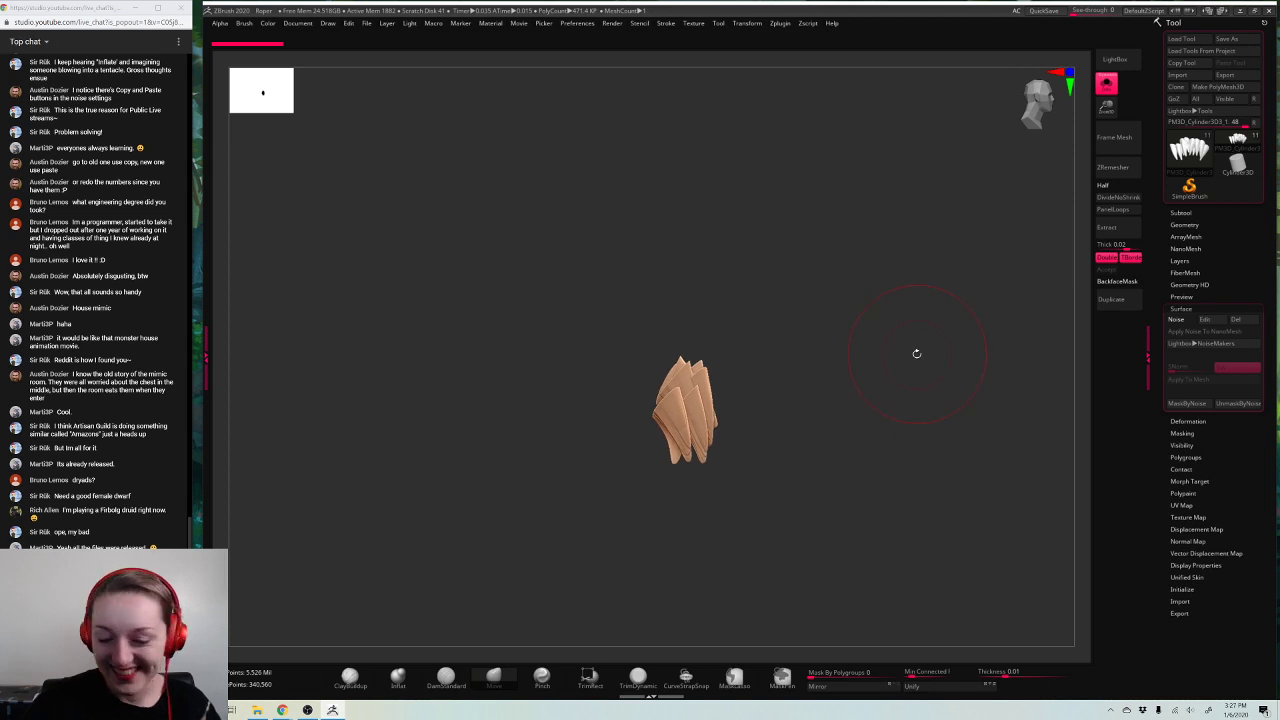
pyautogui.moveTo(582, 284)
pyautogui.keyDown('ctrl'); pyautogui.mouseDown()
pyautogui.moveTo(700, 486)
pyautogui.moveTo(686, 514)
pyautogui.mouseUp(); pyautogui.keyUp('ctrl')
pyautogui.press('space')
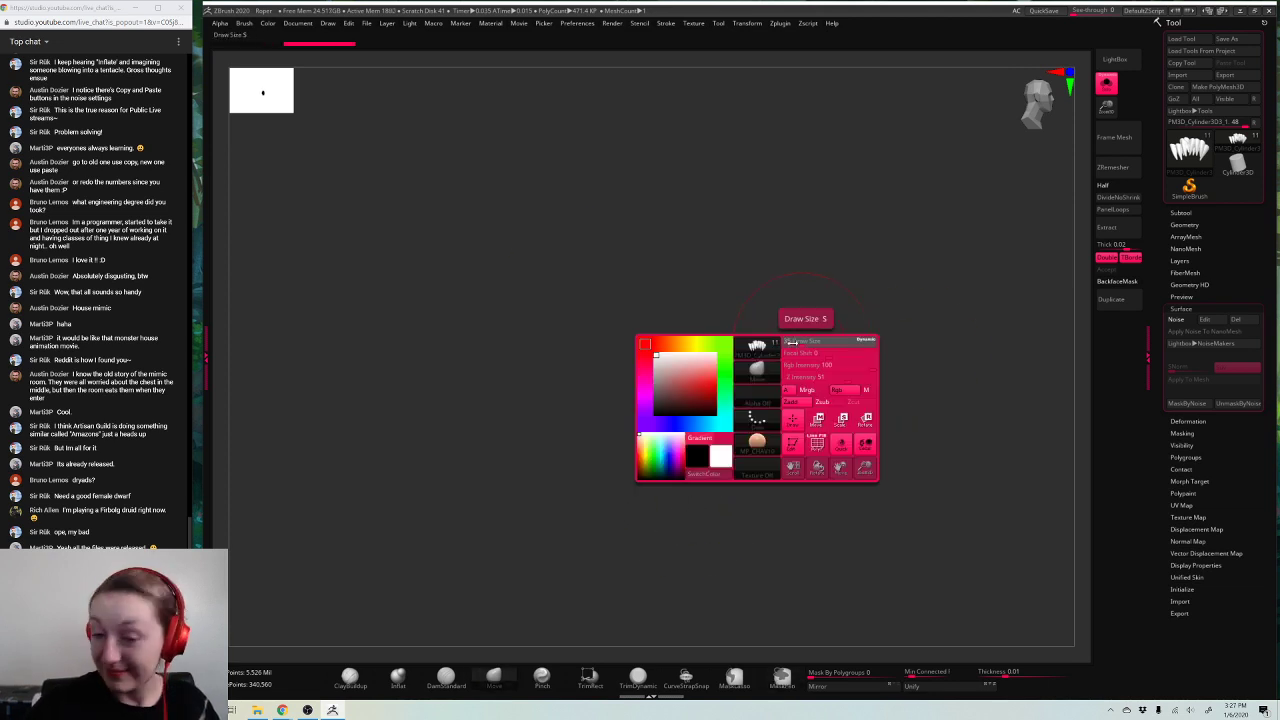
pyautogui.press('ctrl')
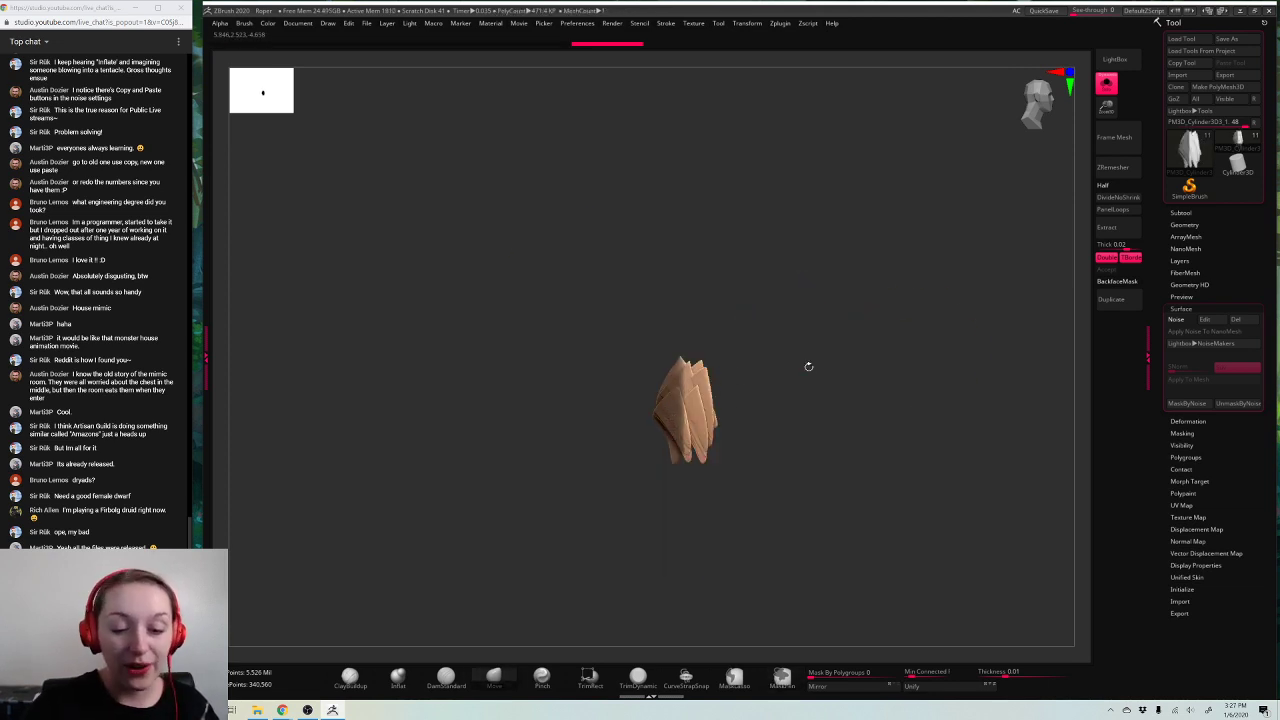
# Step: Paint a mask over the upper teeth from behind, leaving their flat root ends unmasked
pyautogui.moveTo(809, 366)
pyautogui.mouseDown()
pyautogui.moveTo(826, 354)
pyautogui.moveTo(811, 384)
pyautogui.mouseUp()
pyautogui.keyDown('alt'); pyautogui.moveTo(948, 252); pyautogui.dragTo(1002, 272); pyautogui.keyUp('alt')
pyautogui.keyDown('alt'); pyautogui.moveTo(888, 346); pyautogui.dragTo(948, 346); pyautogui.keyUp('alt')
pyautogui.press('ctrl')
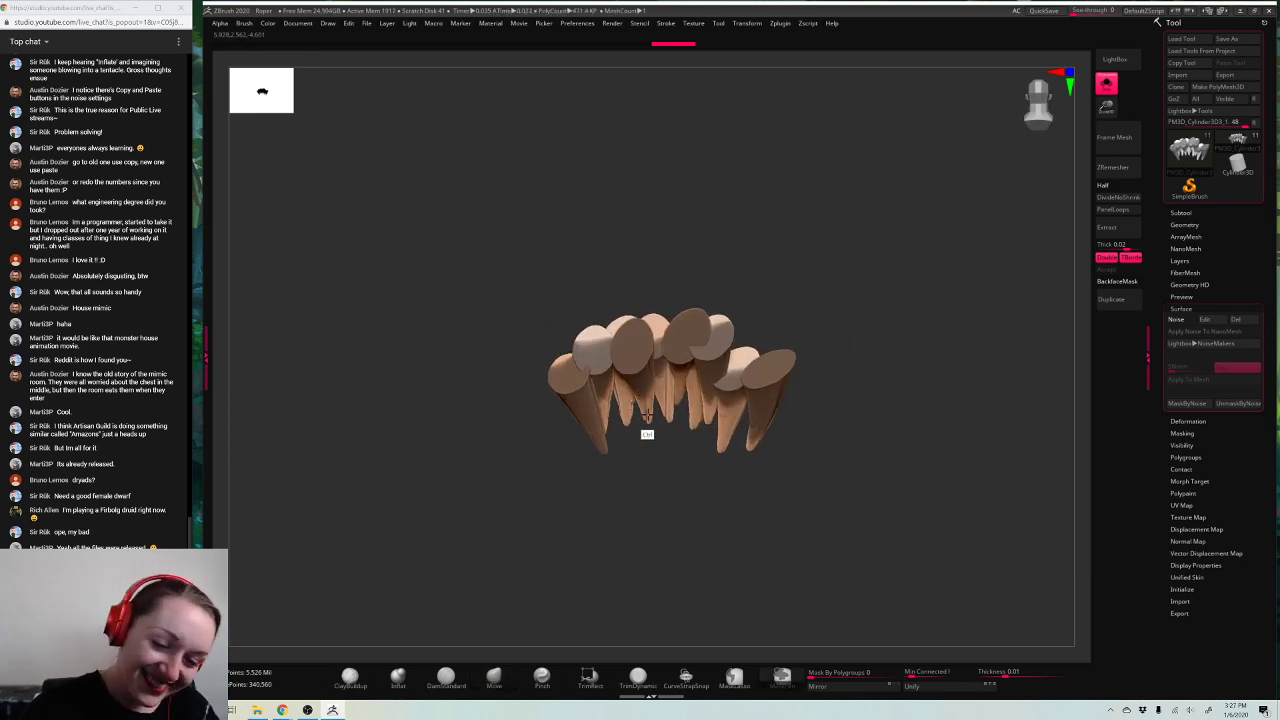
pyautogui.press('space')
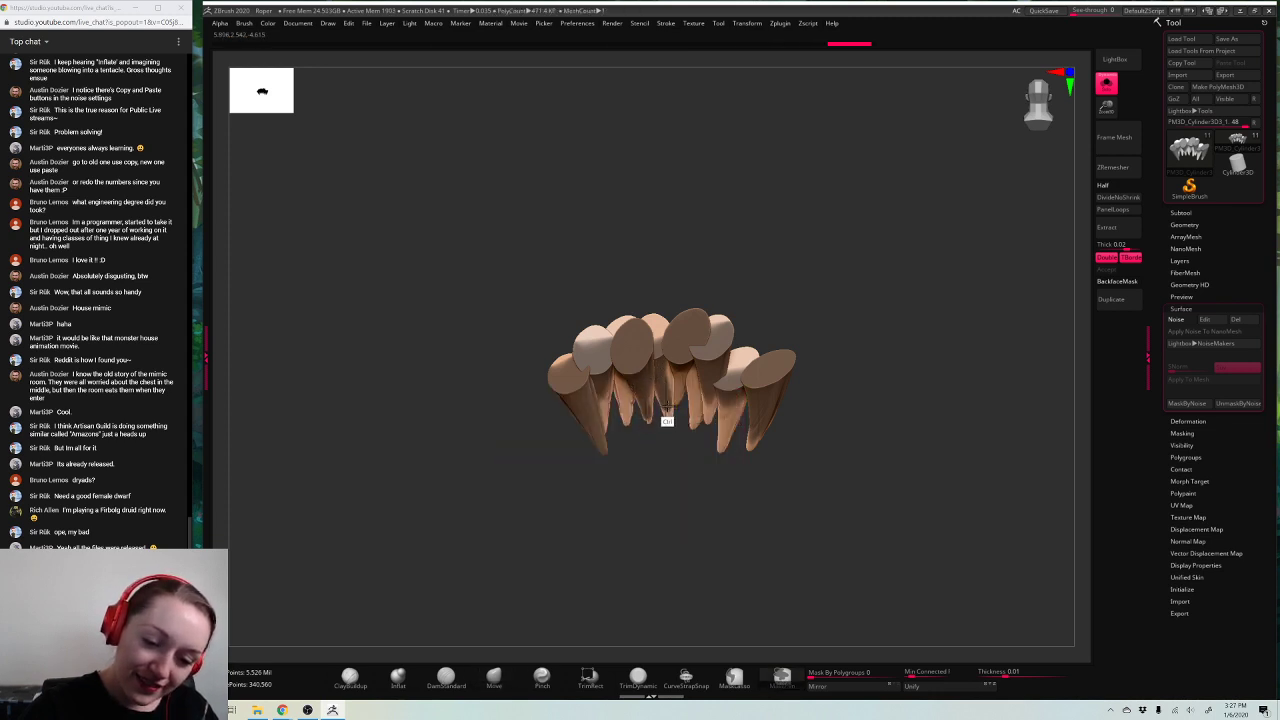
pyautogui.moveTo(835, 251); pyautogui.dragTo(833, 238)
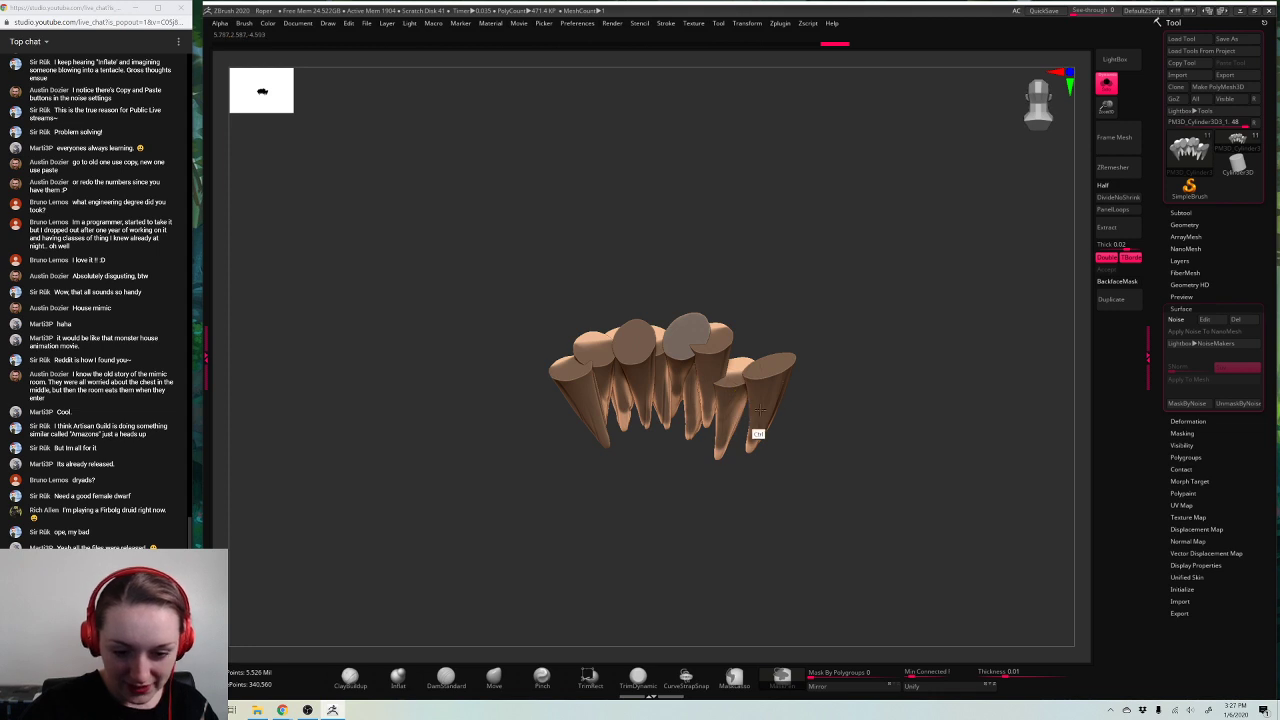
pyautogui.moveTo(754, 434); pyautogui.dragTo(883, 360)
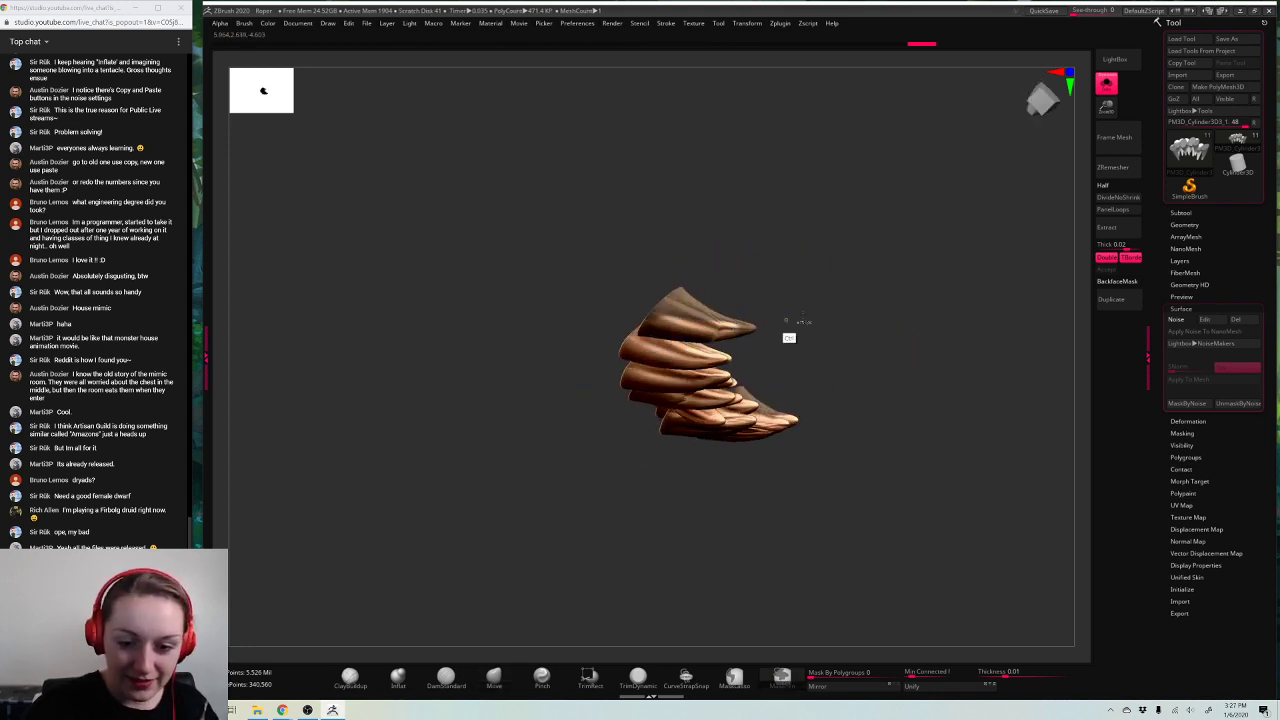
pyautogui.moveTo(772, 327); pyautogui.dragTo(690, 340)
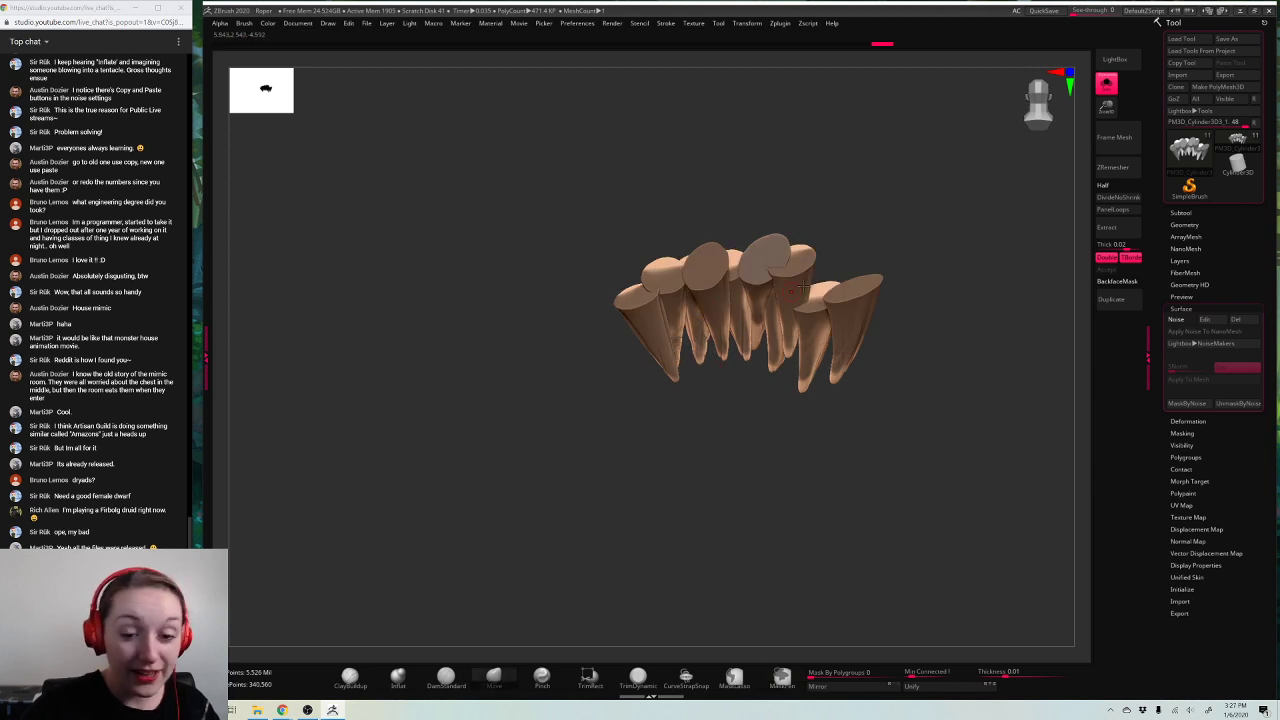
pyautogui.moveTo(939, 254); pyautogui.dragTo(937, 337)
# Step: Blur the mask and move the unmasked roots of the upper teeth backward with the gizmo
pyautogui.press('w')
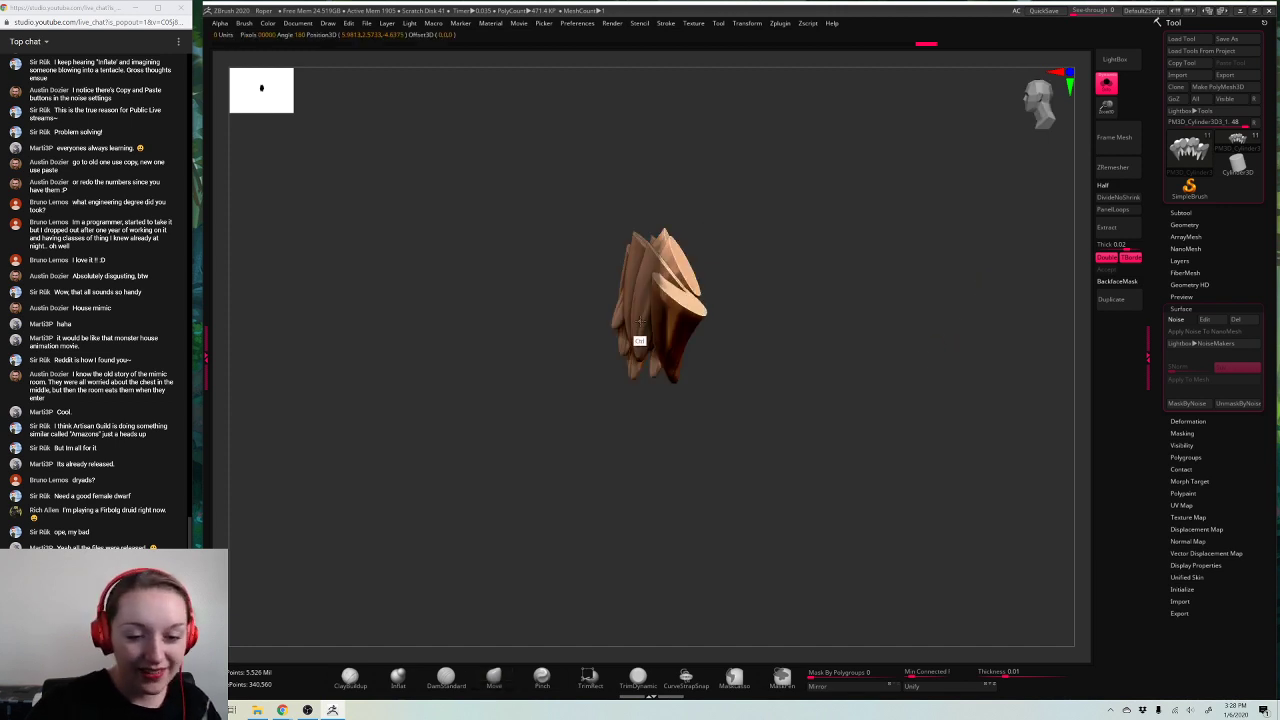
pyautogui.keyDown('ctrl'); pyautogui.click(640, 341); pyautogui.keyUp('ctrl')
pyautogui.moveTo(761, 258); pyautogui.dragTo(792, 259)
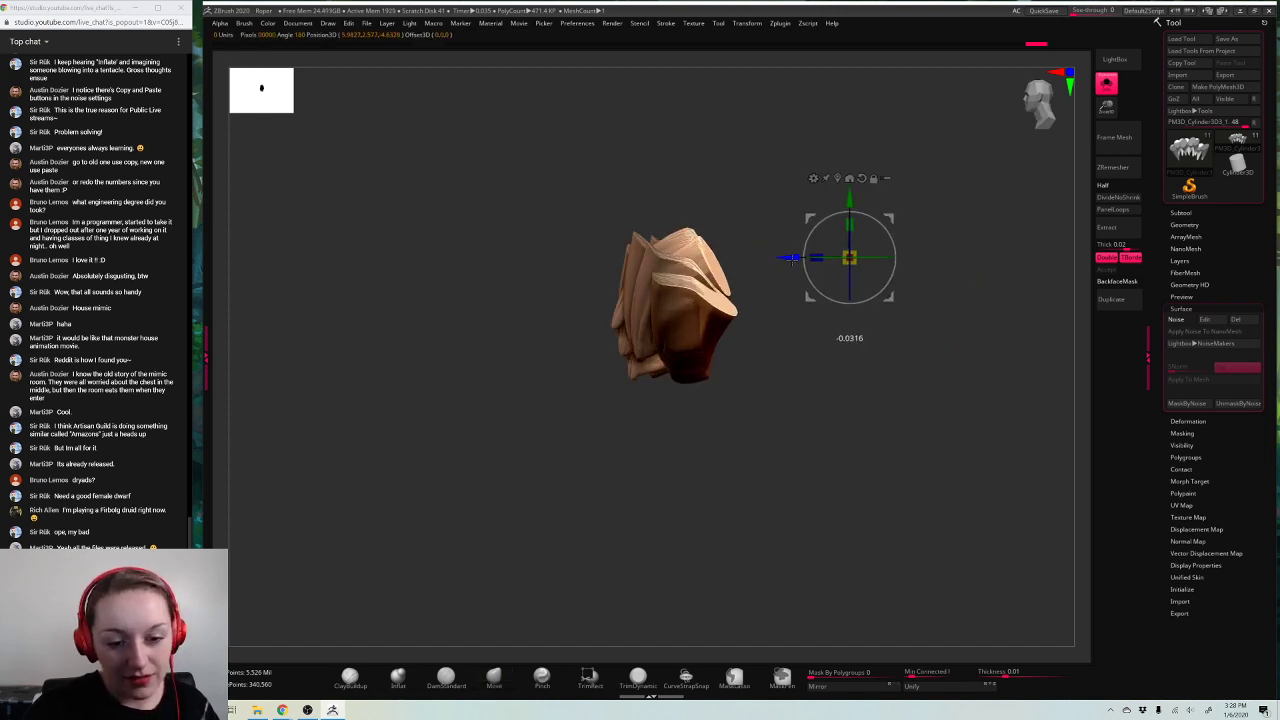
pyautogui.moveTo(765, 375); pyautogui.dragTo(787, 341)
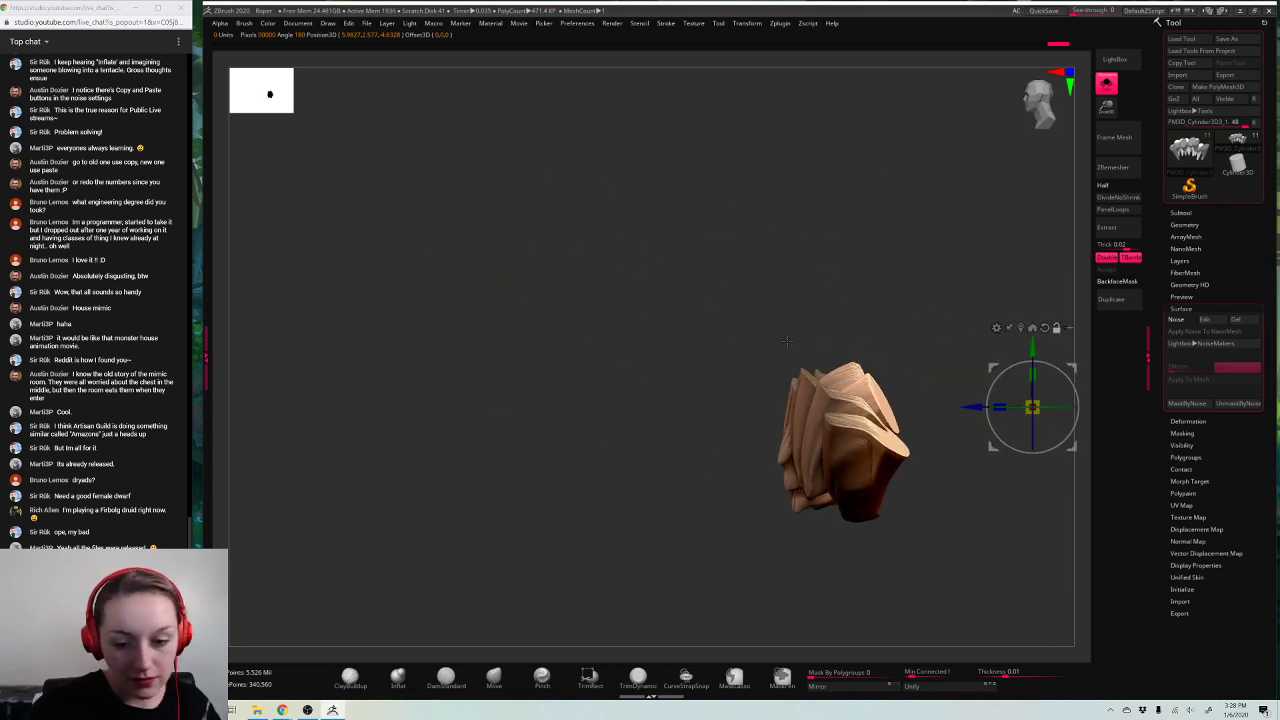
pyautogui.moveTo(932, 415); pyautogui.dragTo(921, 475)
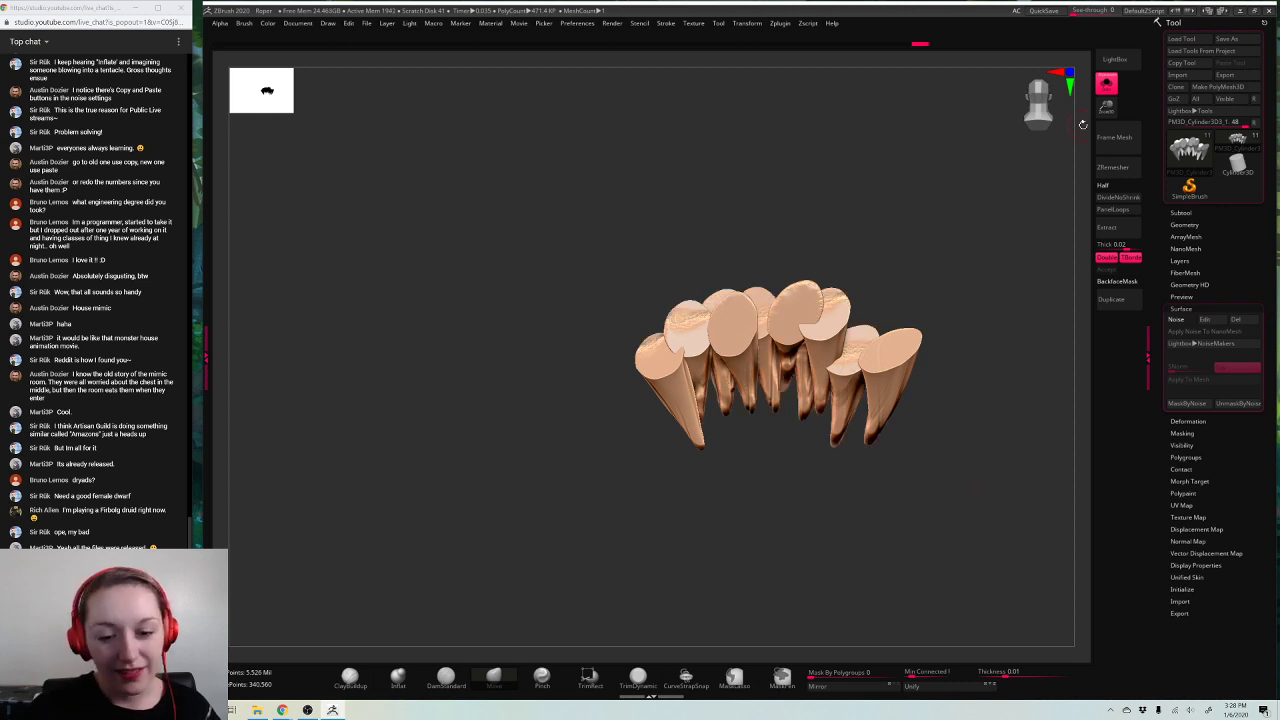
# Step: Show the whole model again and check how the upper teeth sit in the mouth from the front and from below
pyautogui.click(1106, 84)
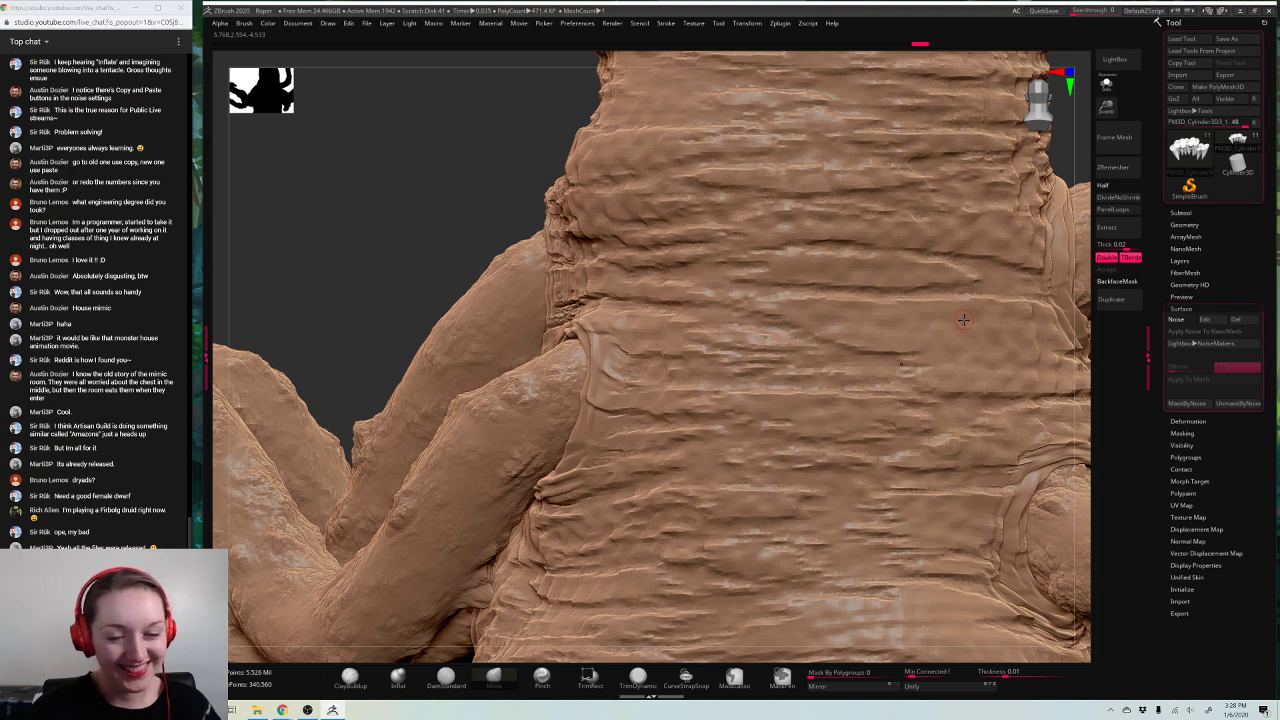
pyautogui.press('f')
pyautogui.moveTo(990, 323); pyautogui.dragTo(1031, 309)
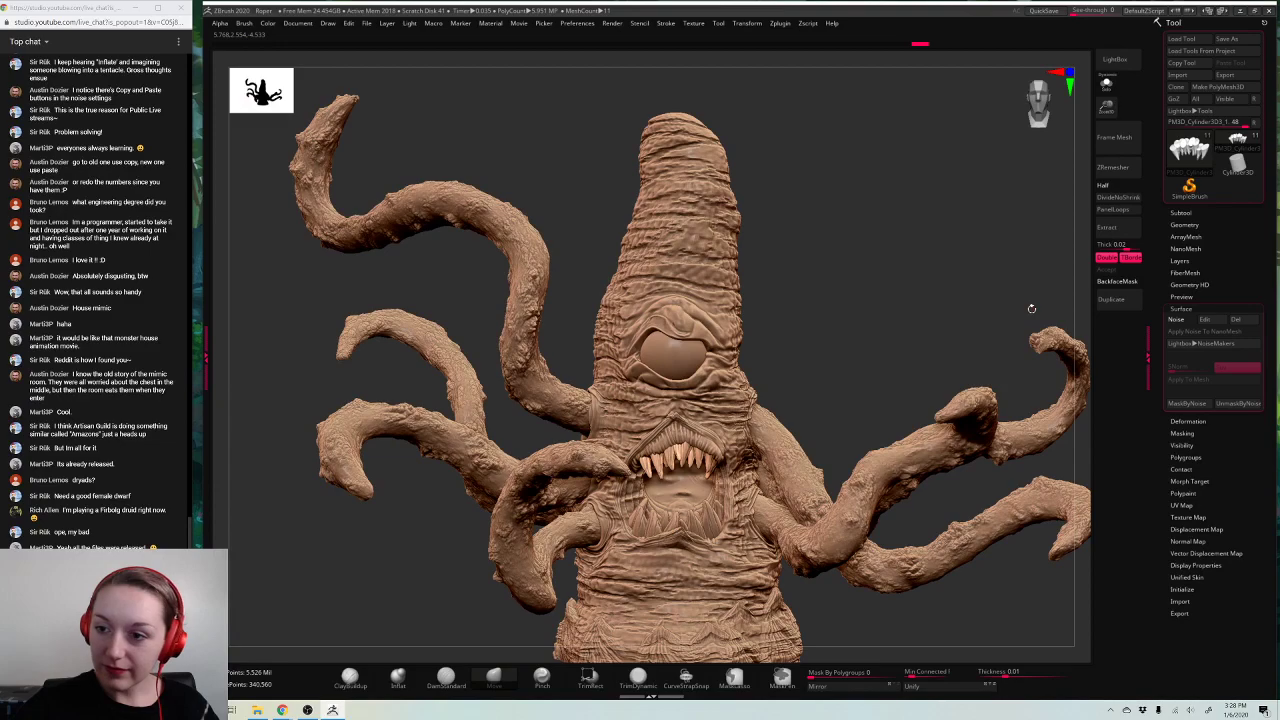
pyautogui.moveTo(1106, 108); pyautogui.dragTo(1089, 161)
pyautogui.moveTo(954, 307); pyautogui.dragTo(877, 328)
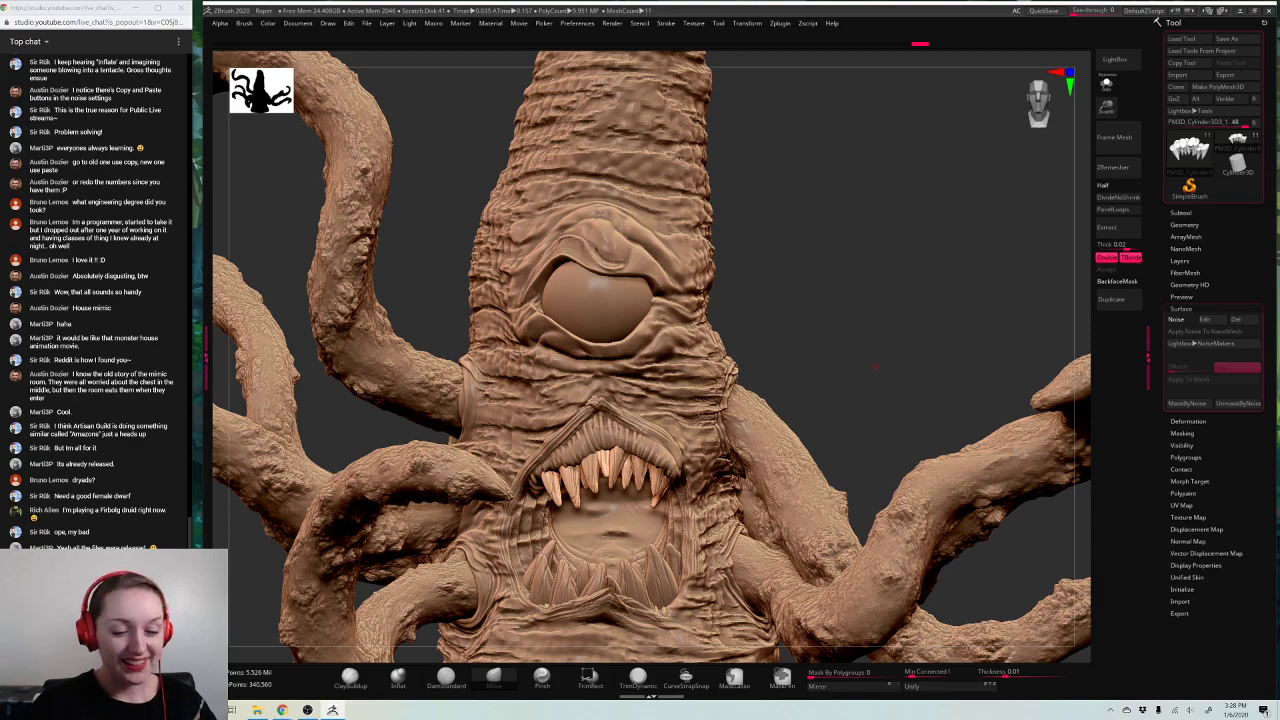
pyautogui.moveTo(969, 305); pyautogui.dragTo(908, 211)
pyautogui.rightClick(802, 303)
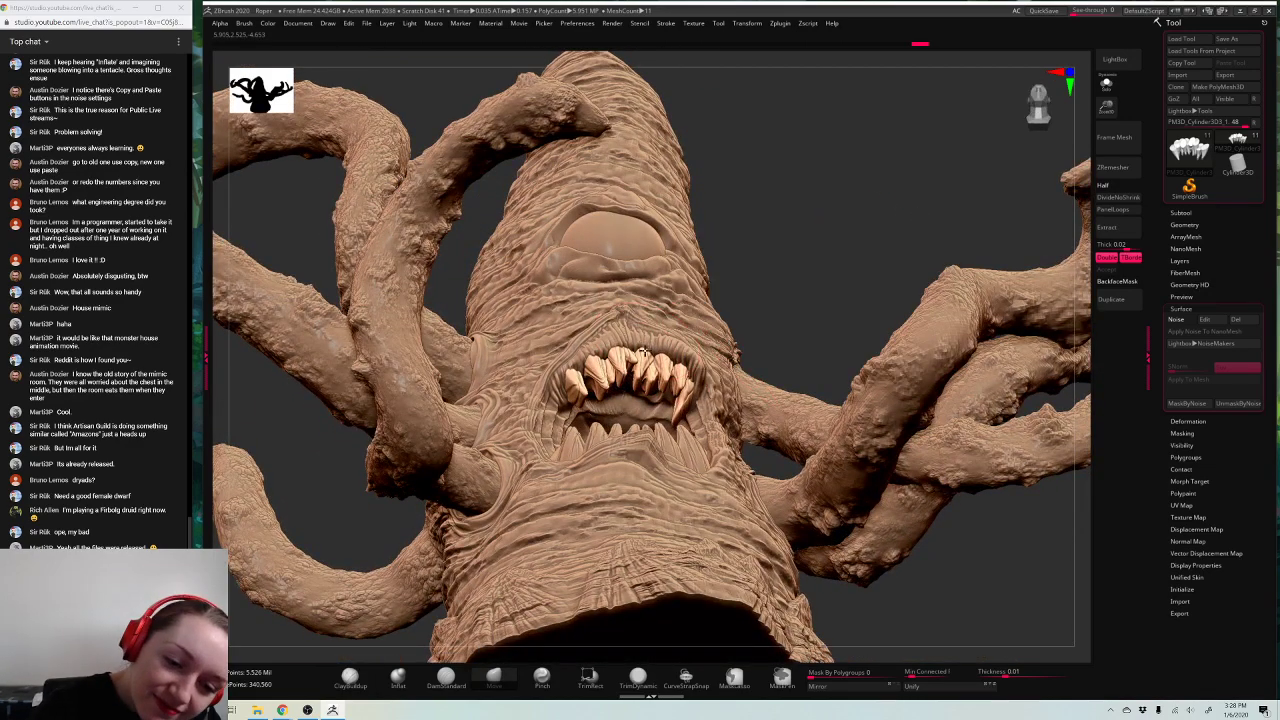
pyautogui.moveTo(860, 310); pyautogui.dragTo(950, 240)
pyautogui.moveTo(769, 285); pyautogui.dragTo(873, 303)
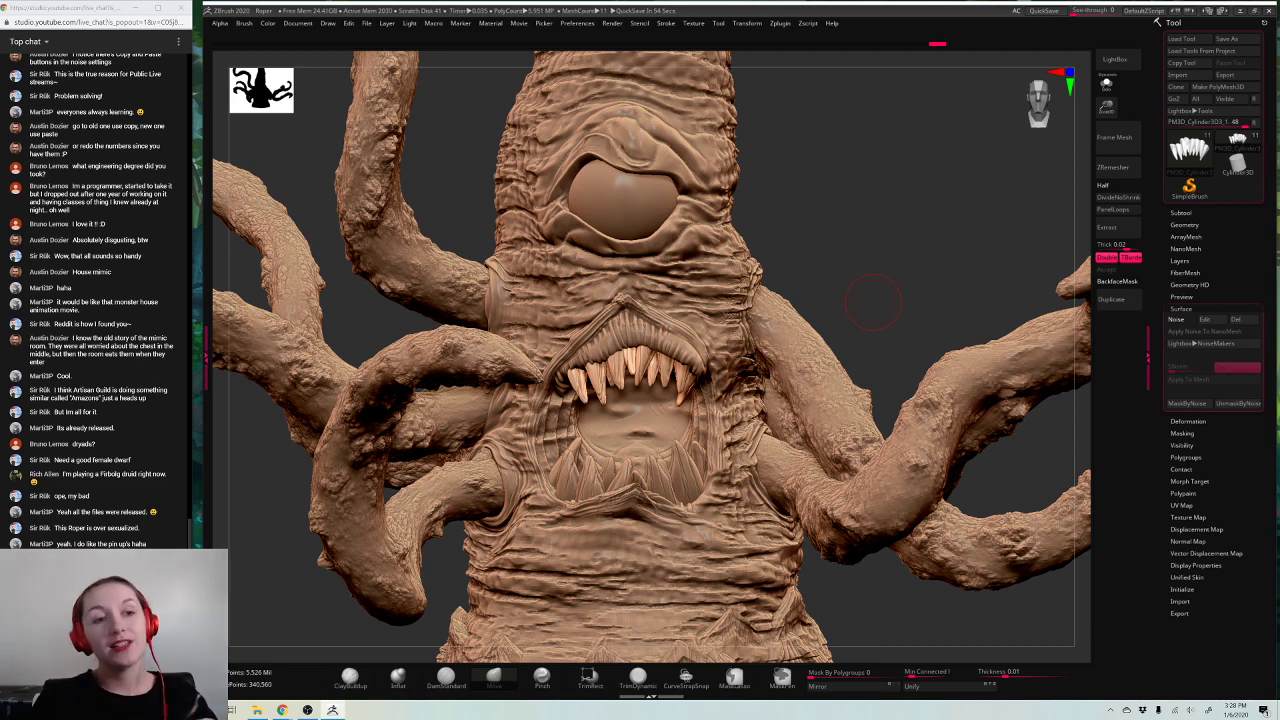
# Step: Save the project over the existing Roper file
pyautogui.hotkey('ctrl', 's')
pyautogui.click(717, 164)
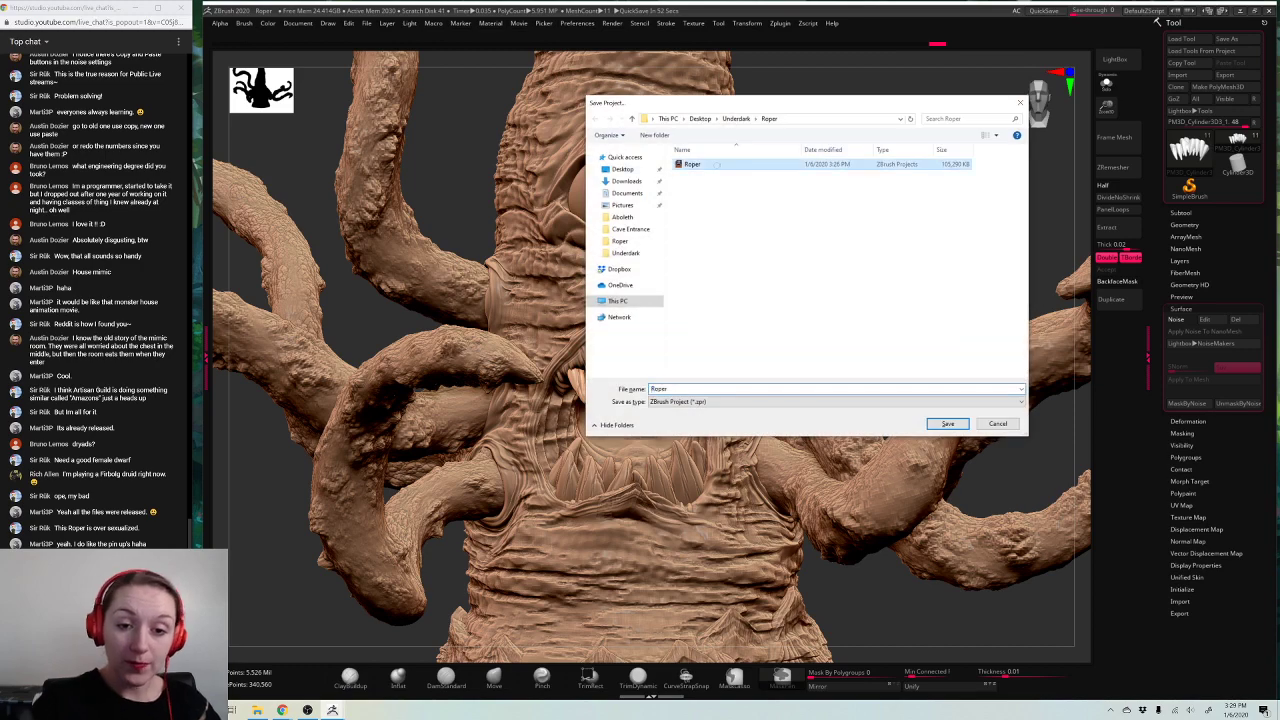
pyautogui.doubleClick(717, 164)
pyautogui.click(669, 357)
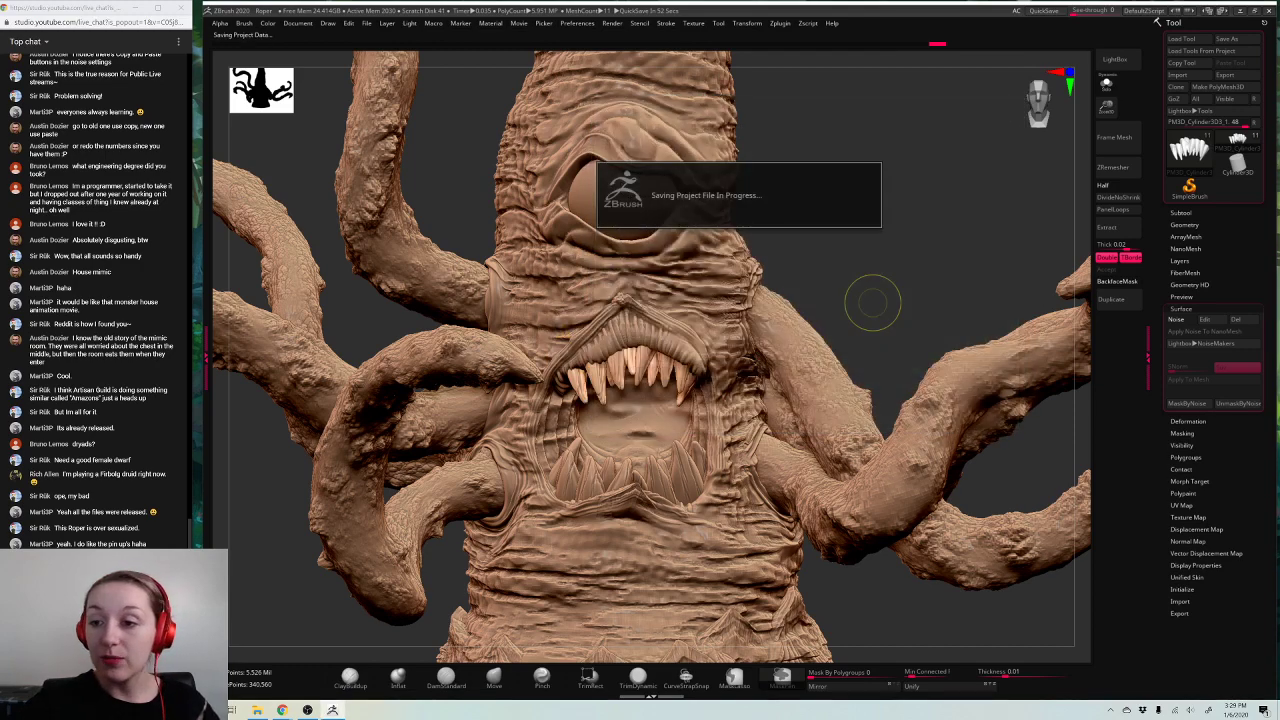
pyautogui.moveTo(1106, 107); pyautogui.dragTo(980, 150)
pyautogui.keyDown('alt'); pyautogui.moveTo(883, 191); pyautogui.dragTo(917, 263); pyautogui.keyUp('alt')
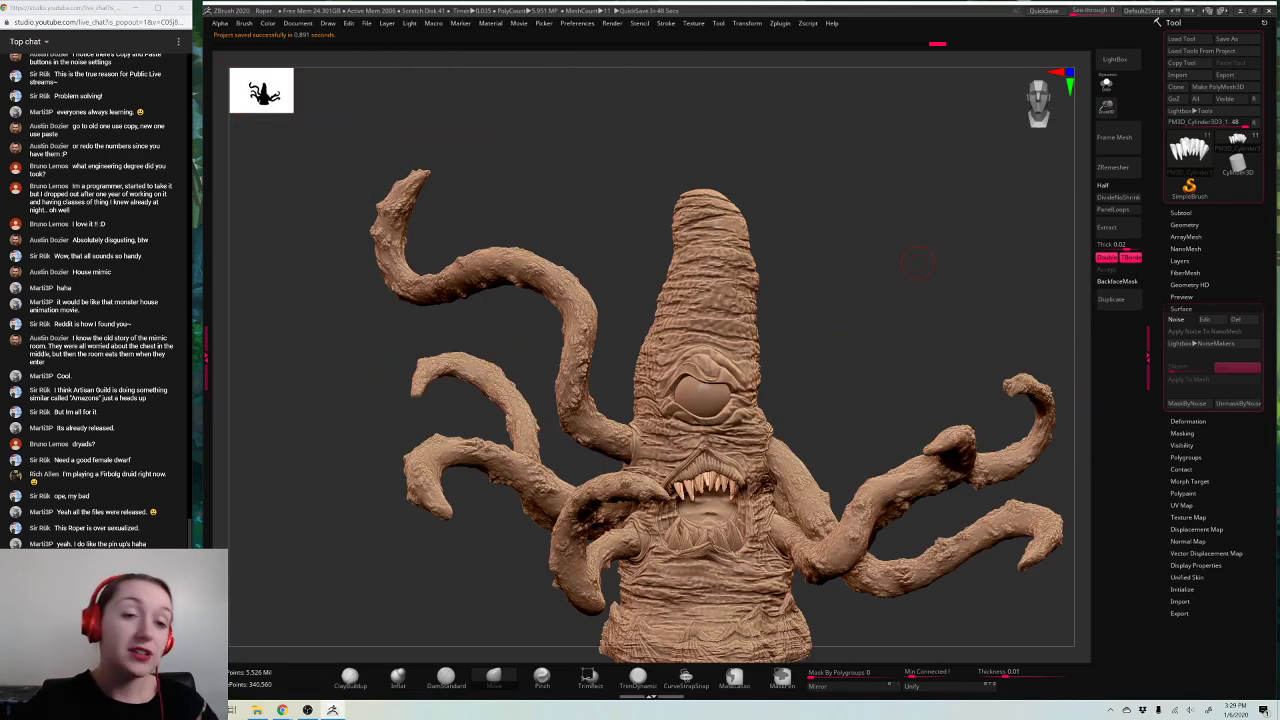
# Step: Open the Aboleth POSE project from the Aboleth folder inside Underdark
pyautogui.click(366, 22)
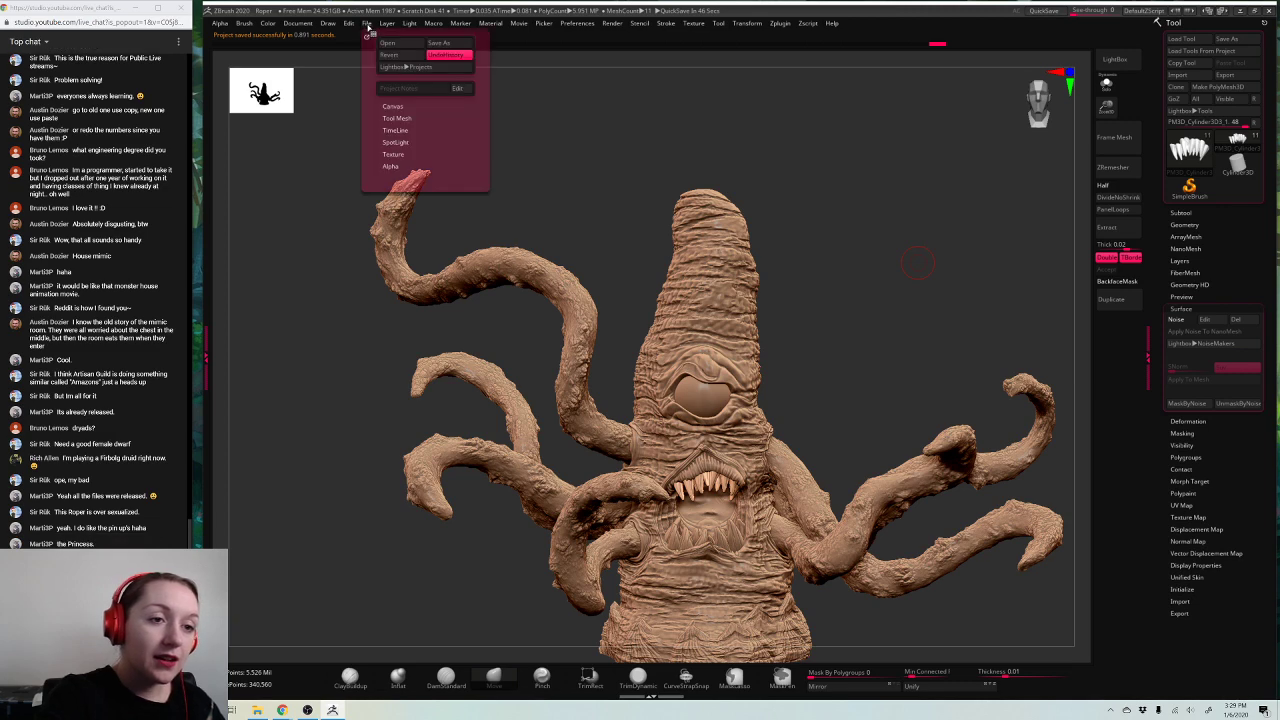
pyautogui.click(387, 42)
pyautogui.click(684, 384)
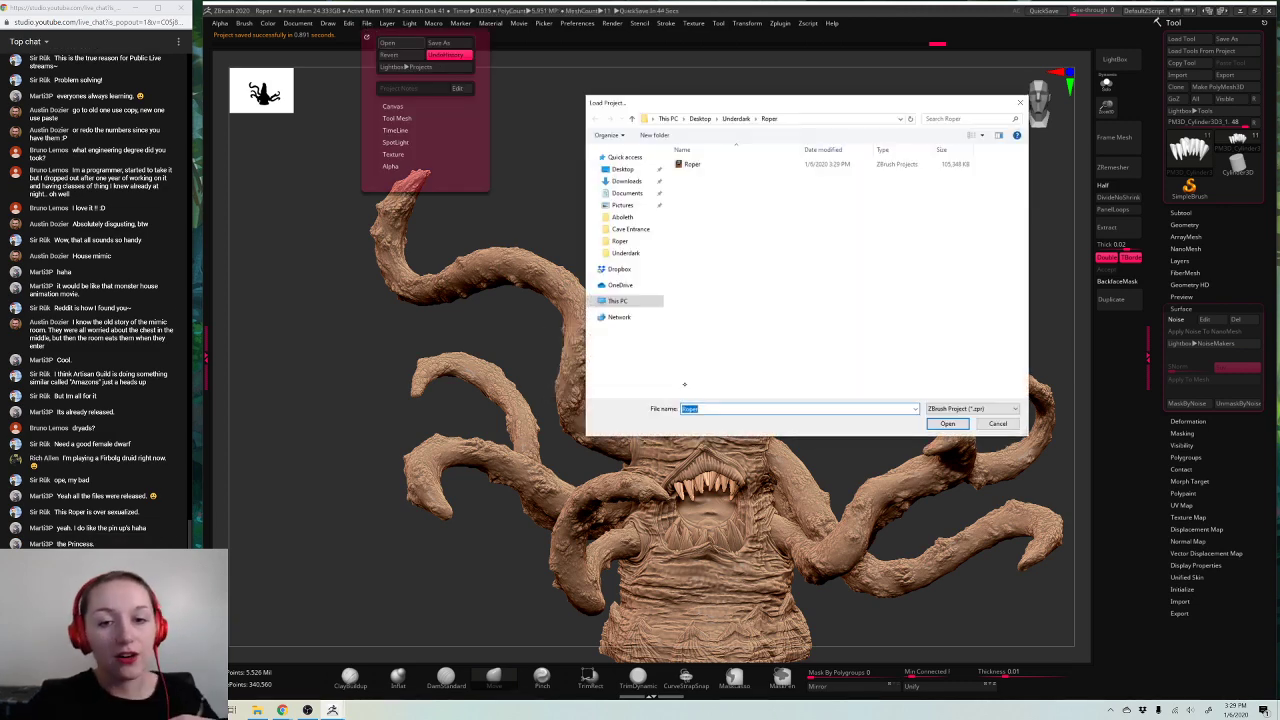
pyautogui.click(700, 118)
pyautogui.doubleClick(698, 164)
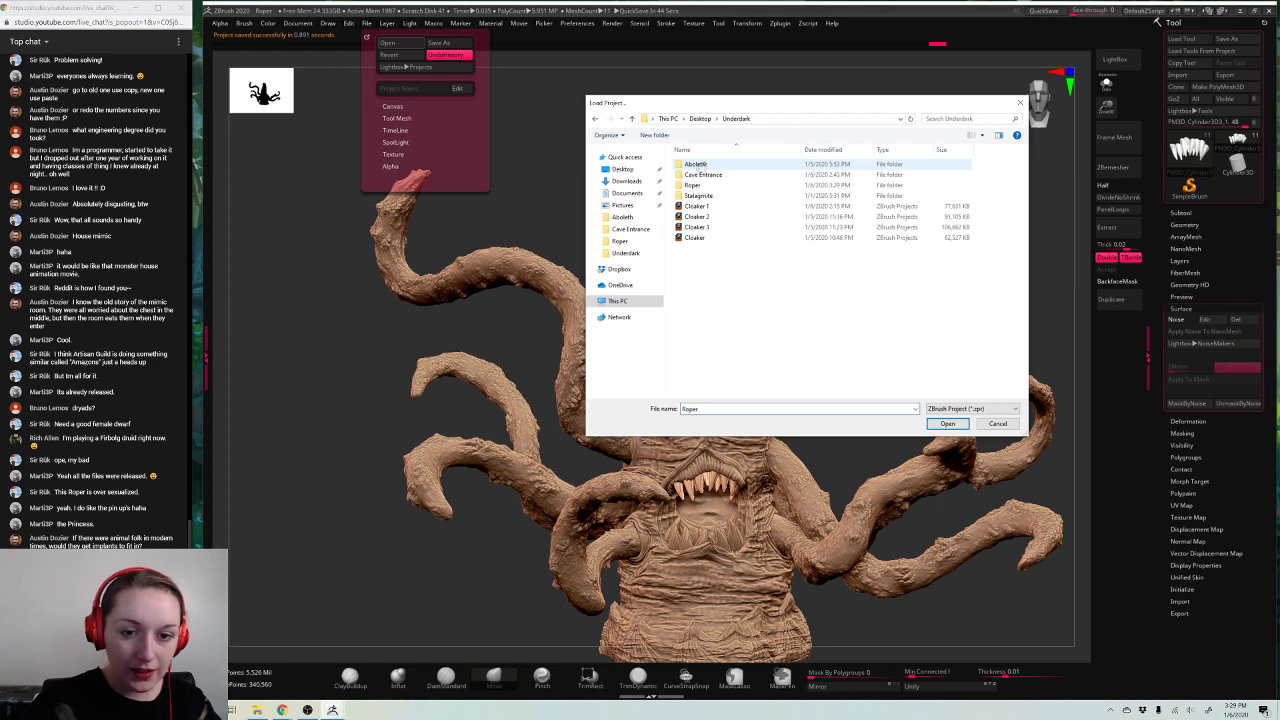
pyautogui.doubleClick(700, 164)
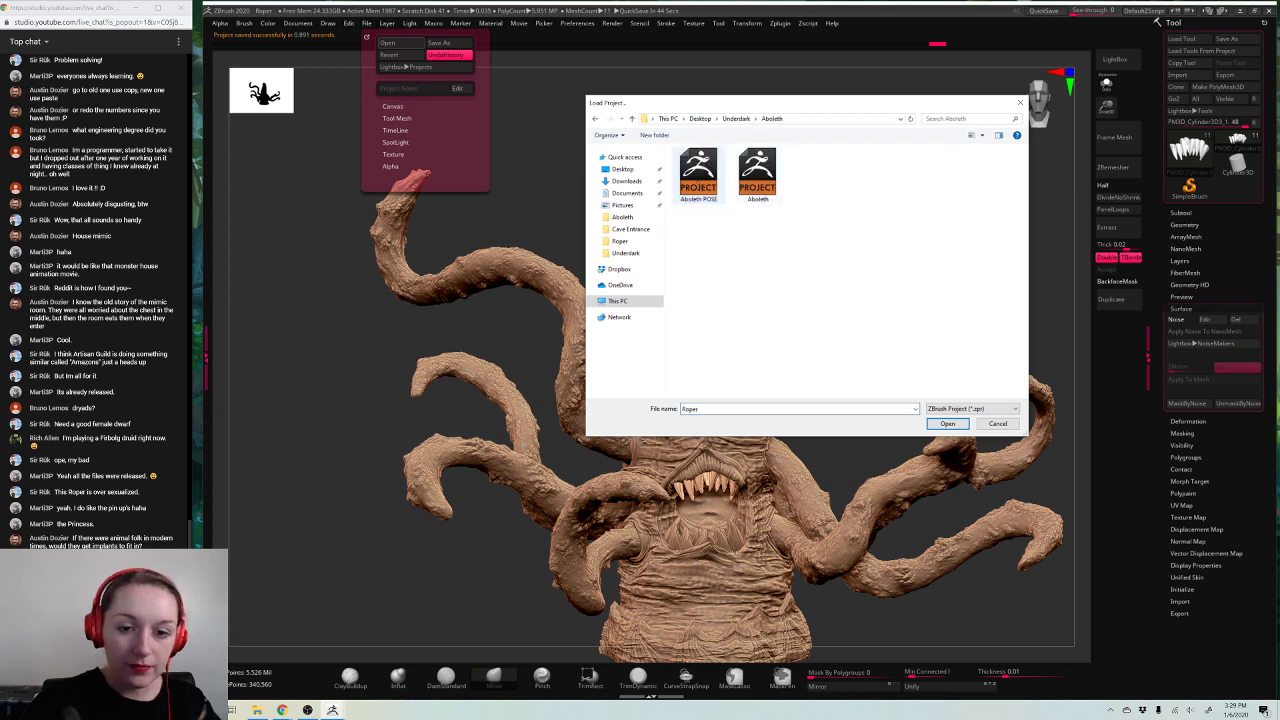
pyautogui.doubleClick(712, 176)
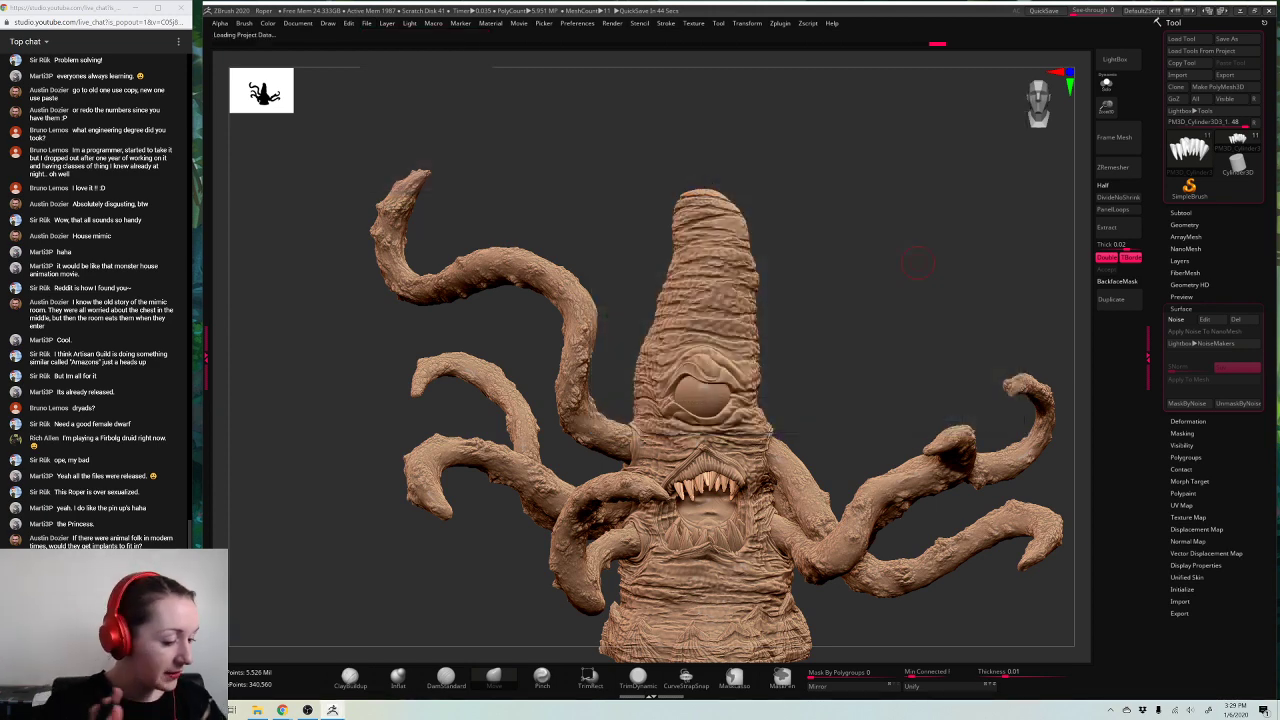
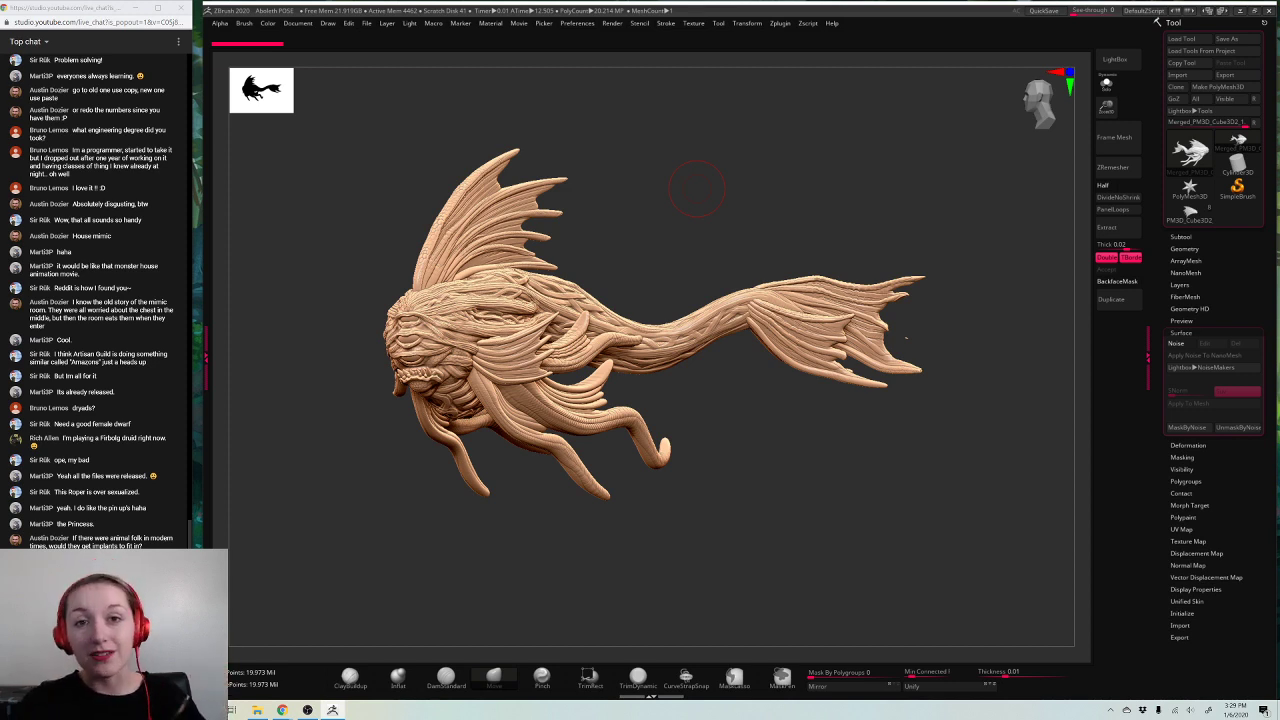
# Step: Examine the Aboleth model's head, fins and tentacles up close from the side
pyautogui.moveTo(1173, 322); pyautogui.dragTo(1173, 315)
pyautogui.moveTo(1106, 110); pyautogui.dragTo(1107, 131)
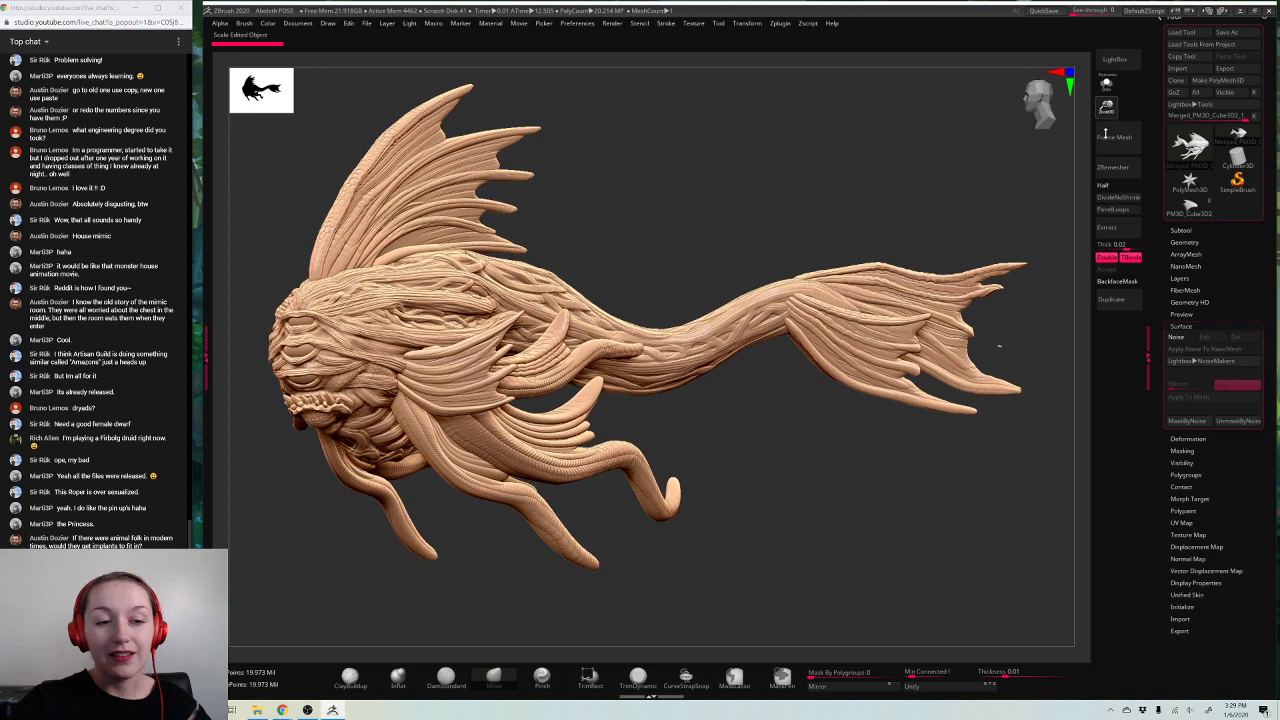
pyautogui.moveTo(885, 168)
pyautogui.keyDown('alt'); pyautogui.mouseDown()
pyautogui.moveTo(883, 196)
pyautogui.moveTo(922, 179)
pyautogui.moveTo(870, 225)
pyautogui.moveTo(918, 188)
pyautogui.mouseUp(); pyautogui.keyUp('alt')
pyautogui.press('space')
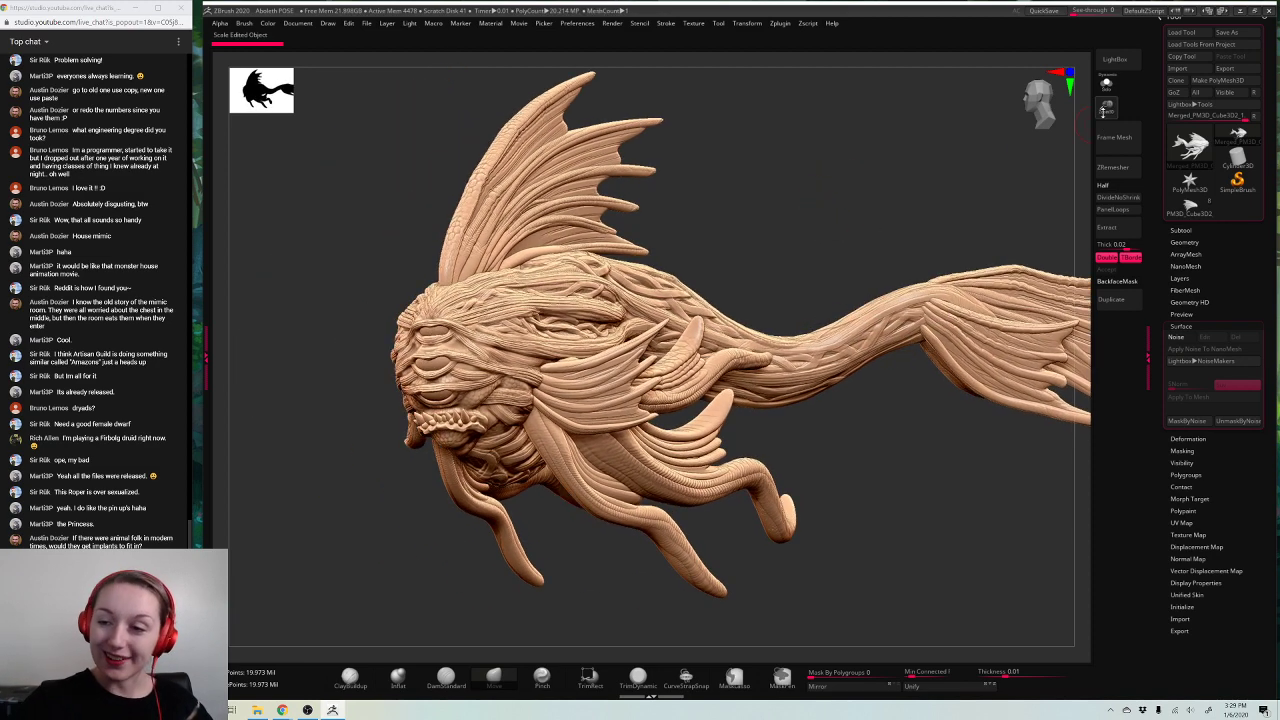
pyautogui.press('space')
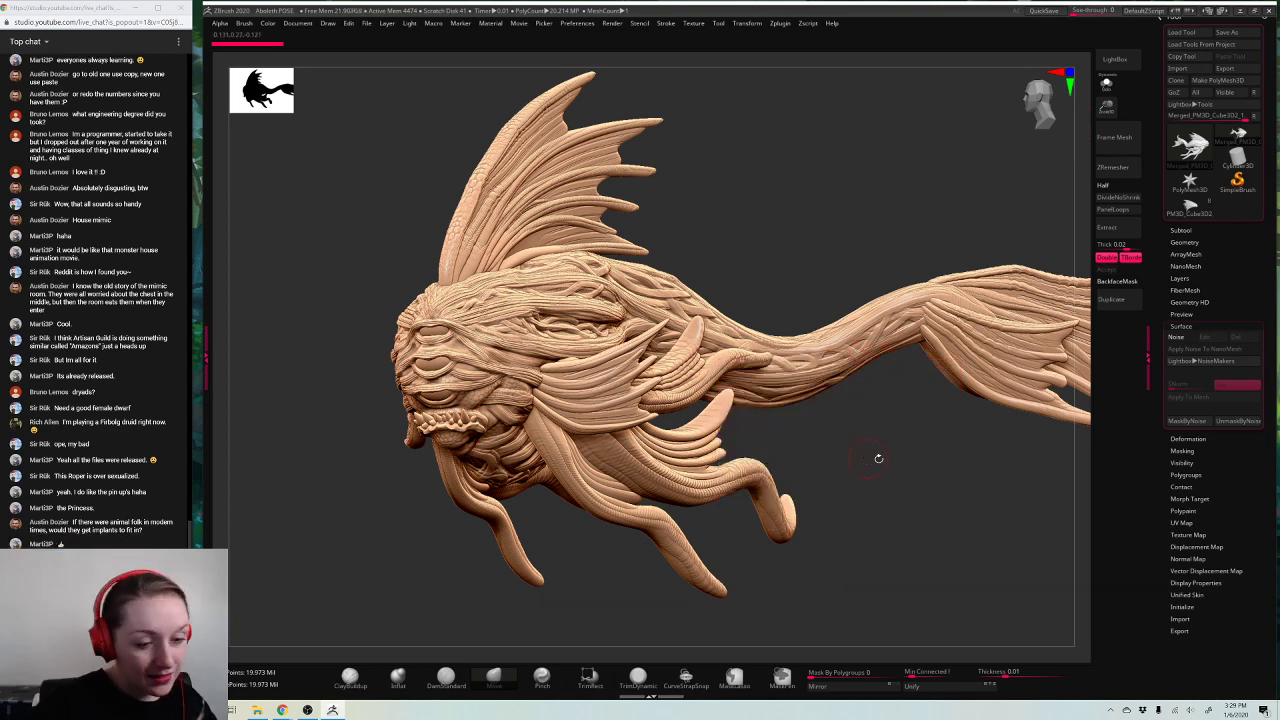
# Step: Examine the posed Aboleth from the front, three-quarter and side, and zoom out to see the whole body and tail
pyautogui.moveTo(878, 458); pyautogui.dragTo(1024, 354)
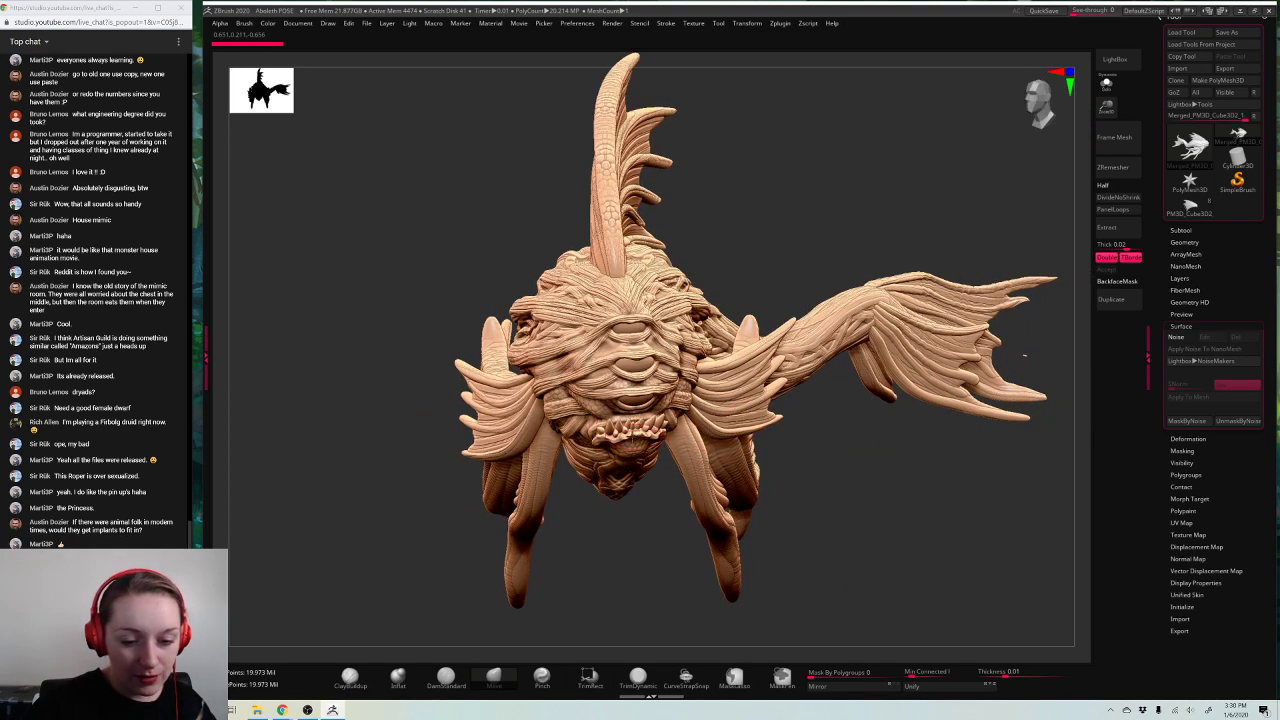
pyautogui.moveTo(640, 552)
pyautogui.mouseDown()
pyautogui.moveTo(560, 542)
pyautogui.moveTo(632, 537)
pyautogui.mouseUp()
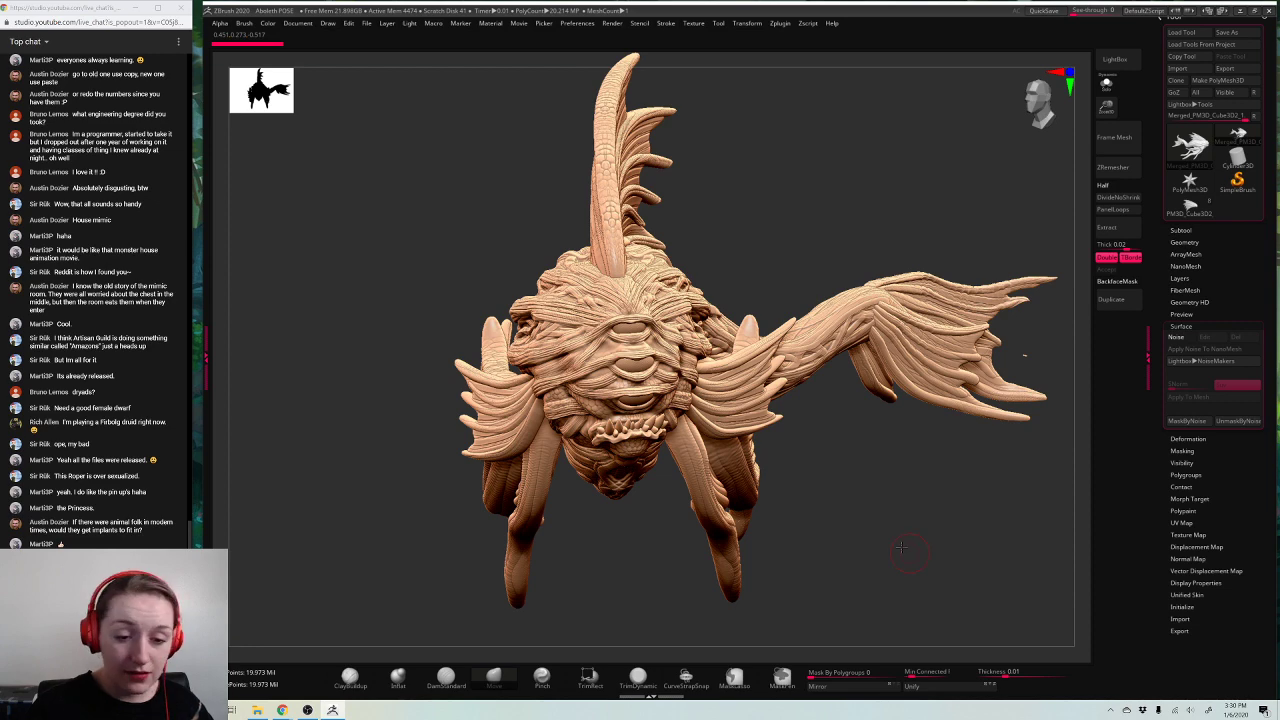
pyautogui.moveTo(901, 547)
pyautogui.mouseDown()
pyautogui.moveTo(929, 528)
pyautogui.moveTo(955, 550)
pyautogui.mouseUp()
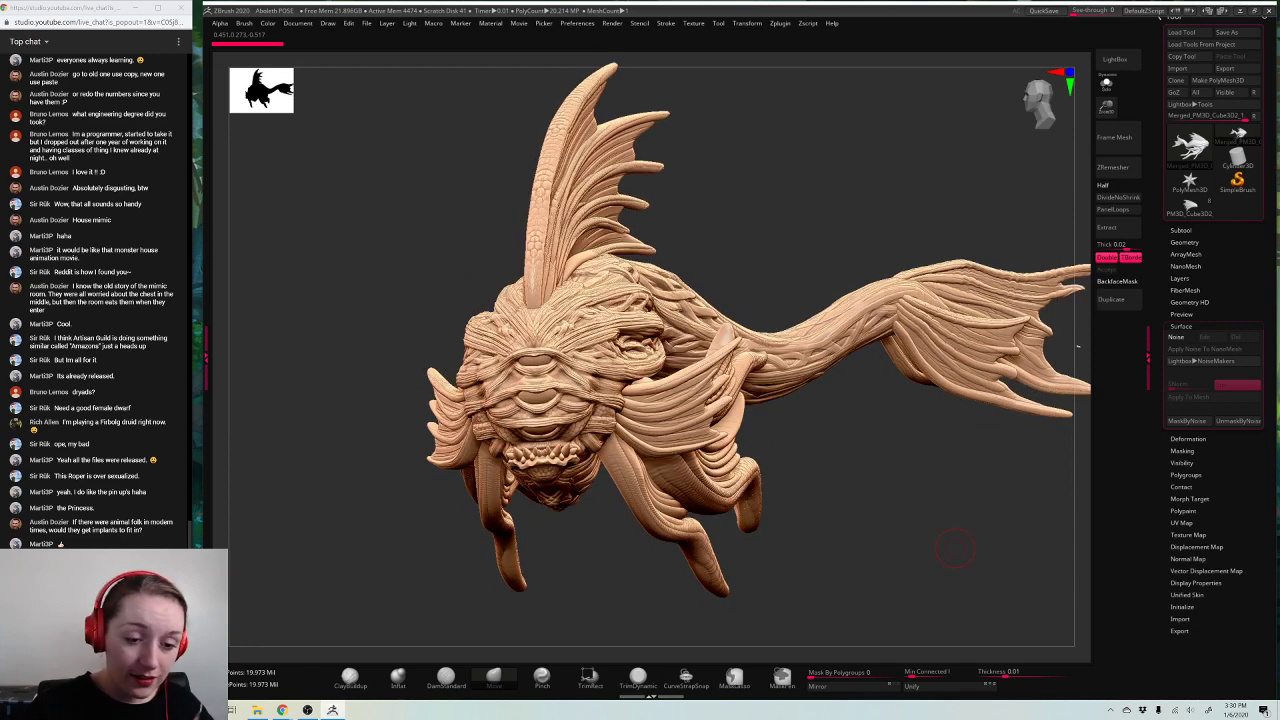
pyautogui.moveTo(955, 548)
pyautogui.mouseDown()
pyautogui.moveTo(893, 538)
pyautogui.moveTo(938, 518)
pyautogui.moveTo(928, 483)
pyautogui.mouseUp()
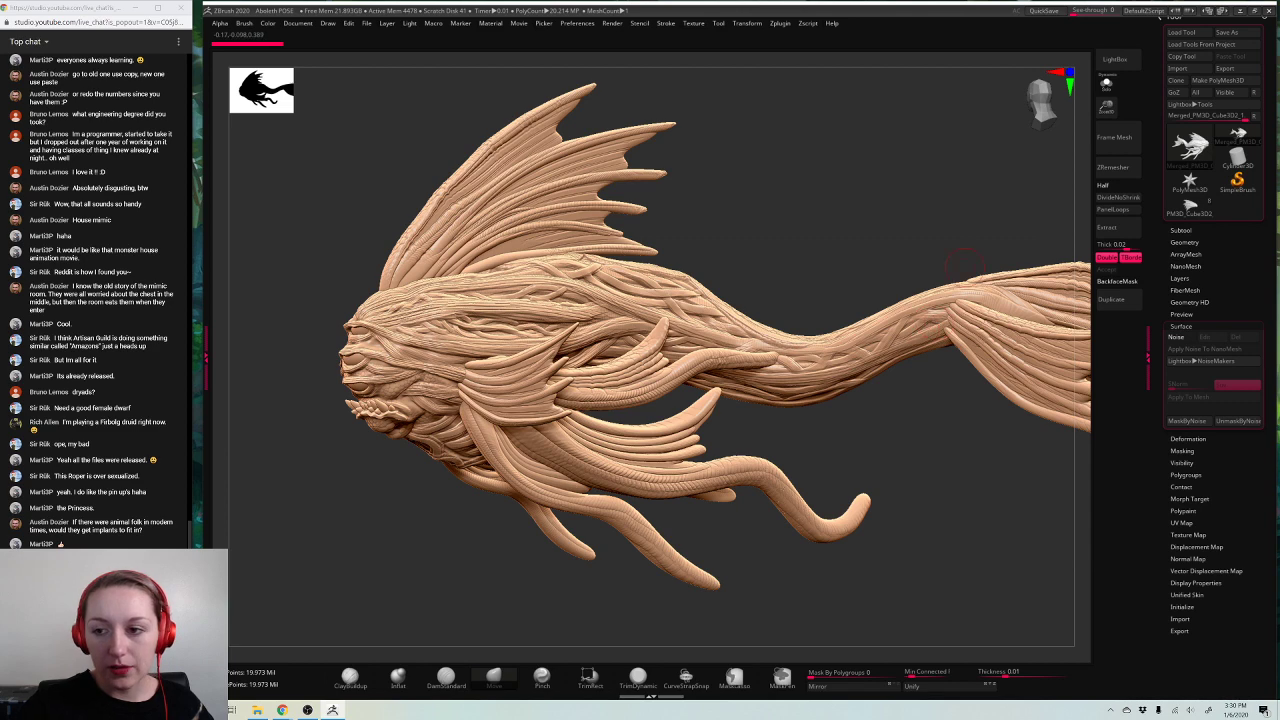
pyautogui.moveTo(1105, 106); pyautogui.dragTo(1080, 64)
pyautogui.moveTo(901, 490); pyautogui.dragTo(998, 341)
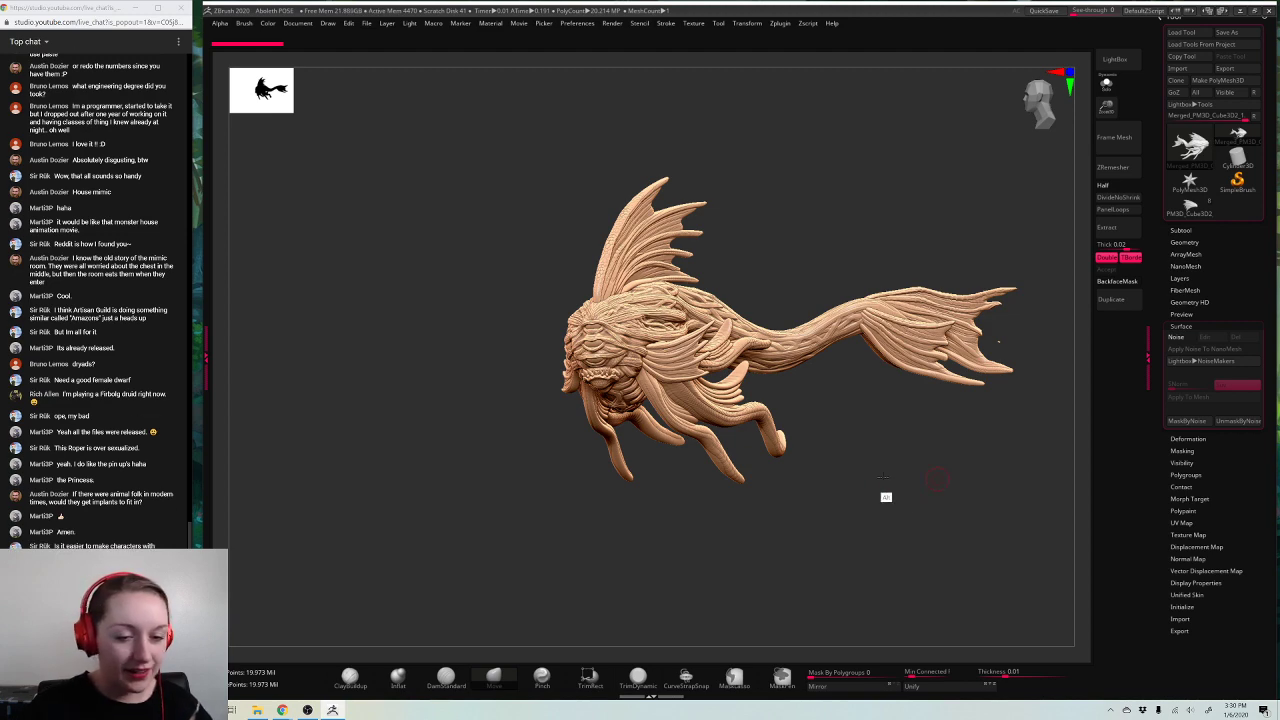
pyautogui.moveTo(886, 494)
pyautogui.mouseDown()
pyautogui.moveTo(898, 426)
pyautogui.moveTo(879, 508)
pyautogui.moveTo(1000, 503)
pyautogui.moveTo(974, 494)
pyautogui.moveTo(955, 580)
pyautogui.mouseUp()
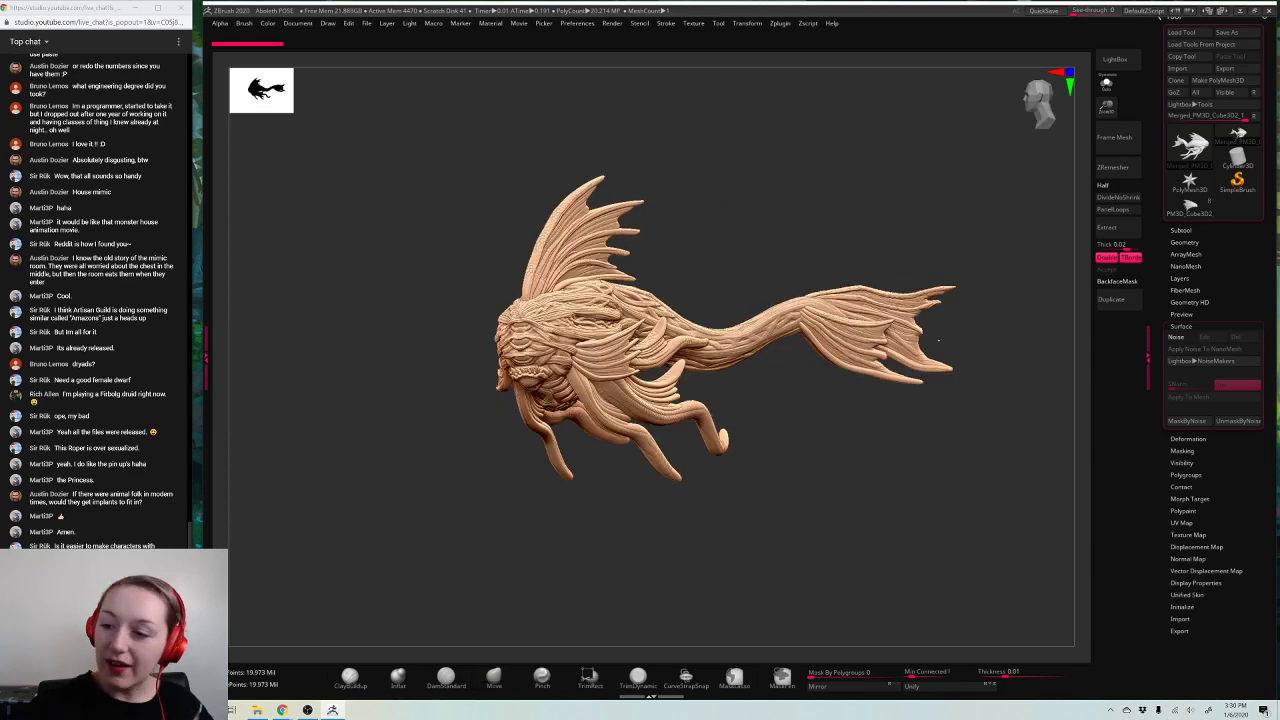
# Step: Append a Cylinder3D subtool to the Aboleth and make it the active subtool, ready to transform beneath the head
pyautogui.click(1181, 231)
pyautogui.click(1226, 444)
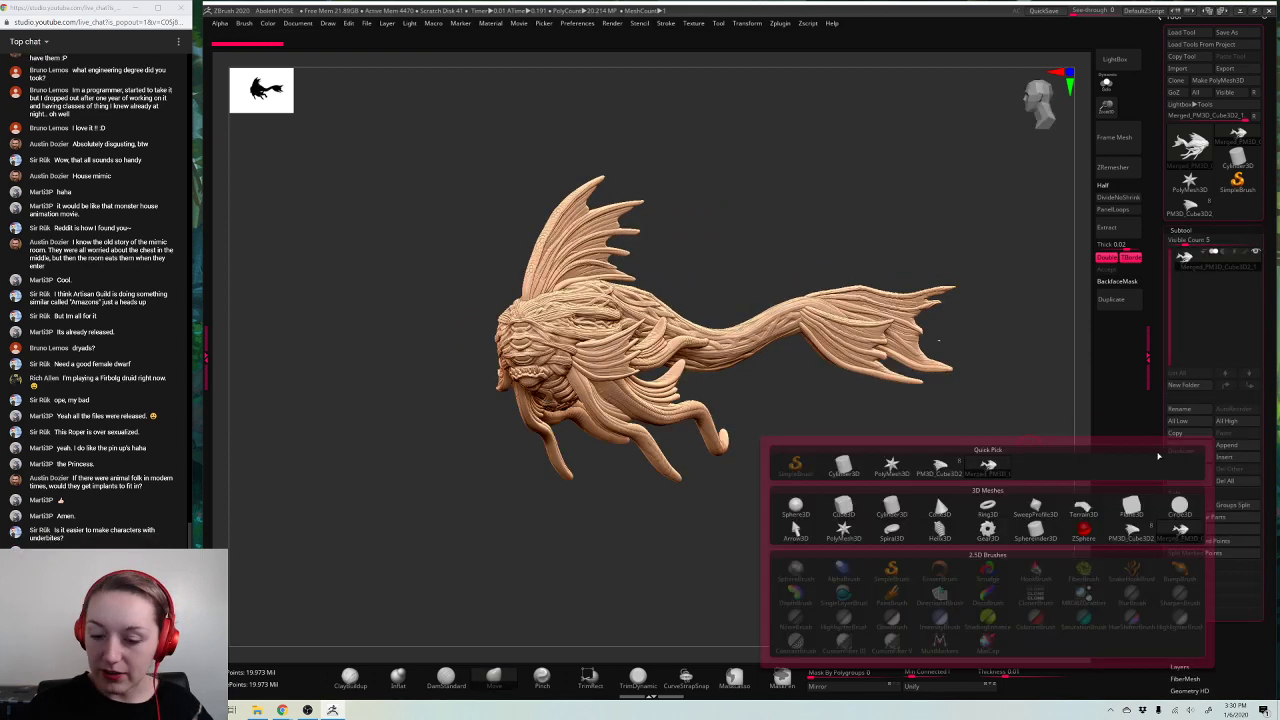
pyautogui.click(886, 509)
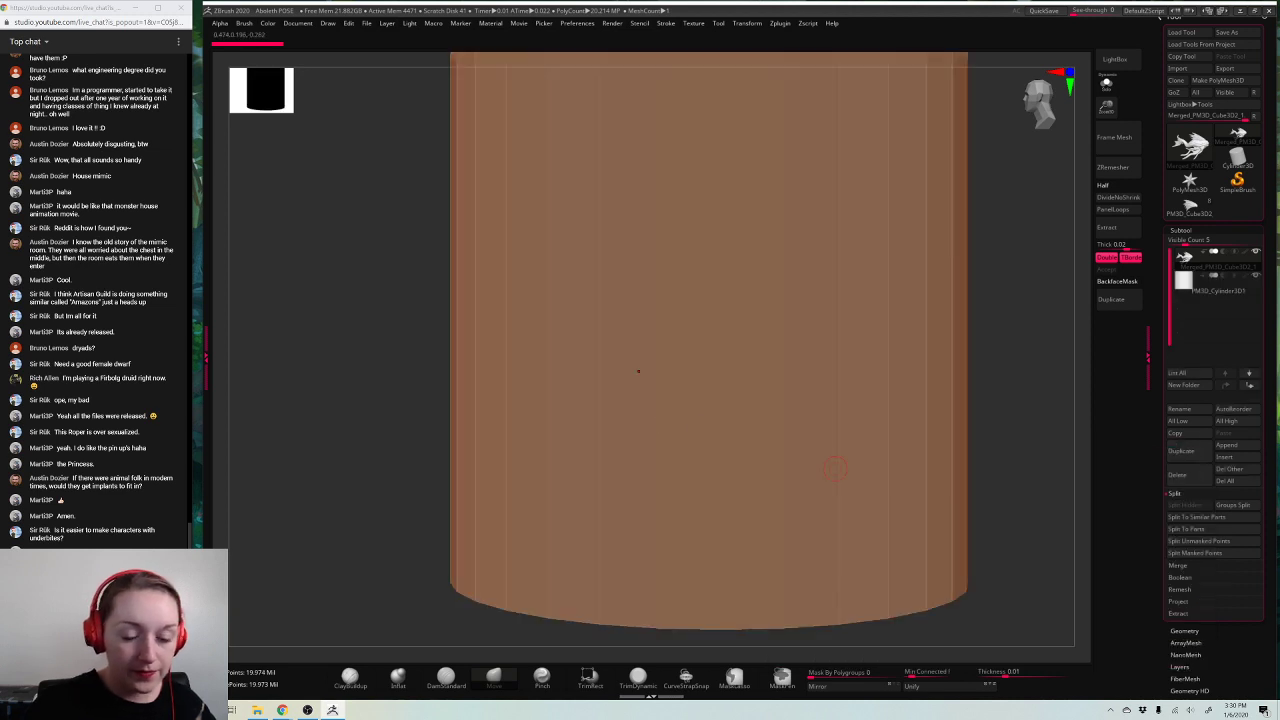
pyautogui.press('w')
pyautogui.moveTo(710, 315)
pyautogui.mouseDown()
pyautogui.moveTo(755, 268)
pyautogui.moveTo(707, 262)
pyautogui.moveTo(707, 245)
pyautogui.moveTo(742, 281)
pyautogui.moveTo(626, 394)
pyautogui.mouseUp()
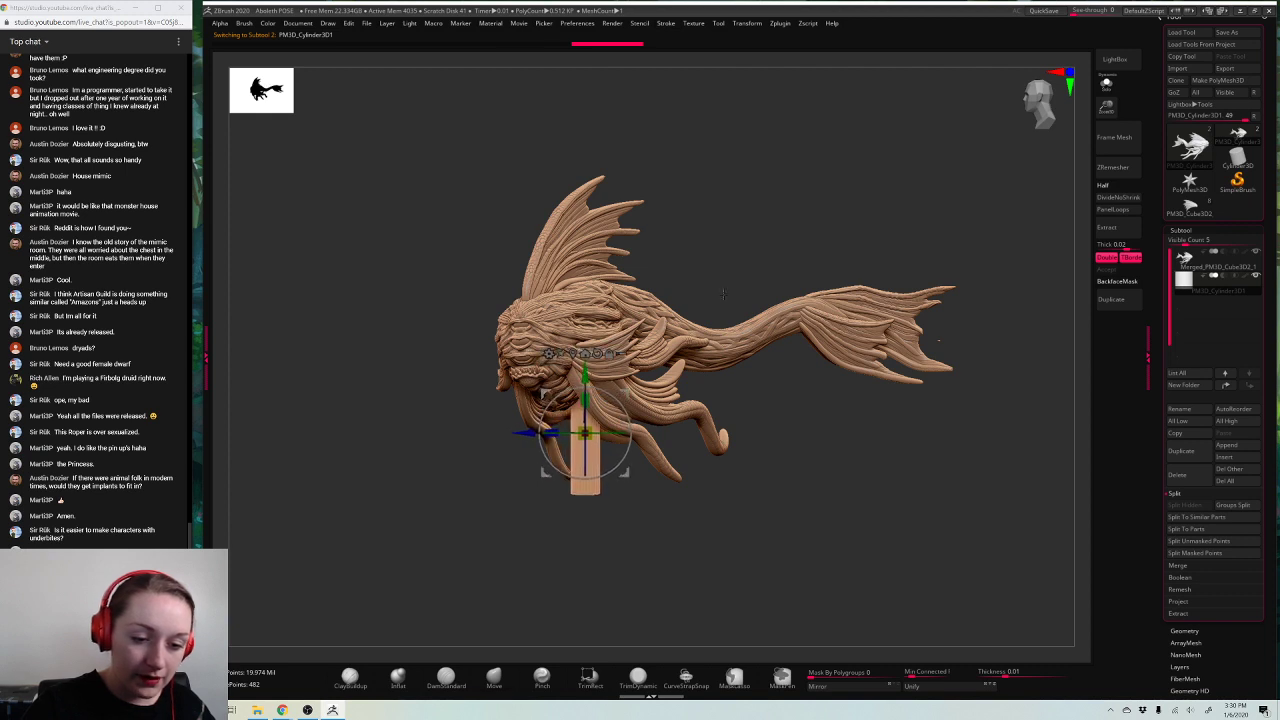
# Step: Stretch the cylinder vertically and slim it into a narrow support post beneath the front of the body
pyautogui.press('q')
pyautogui.moveTo(730, 440)
pyautogui.mouseDown()
pyautogui.moveTo(826, 215)
pyautogui.moveTo(812, 288)
pyautogui.mouseUp()
pyautogui.press('w')
pyautogui.moveTo(620, 388); pyautogui.dragTo(654, 304)
pyautogui.moveTo(773, 255); pyautogui.dragTo(679, 391)
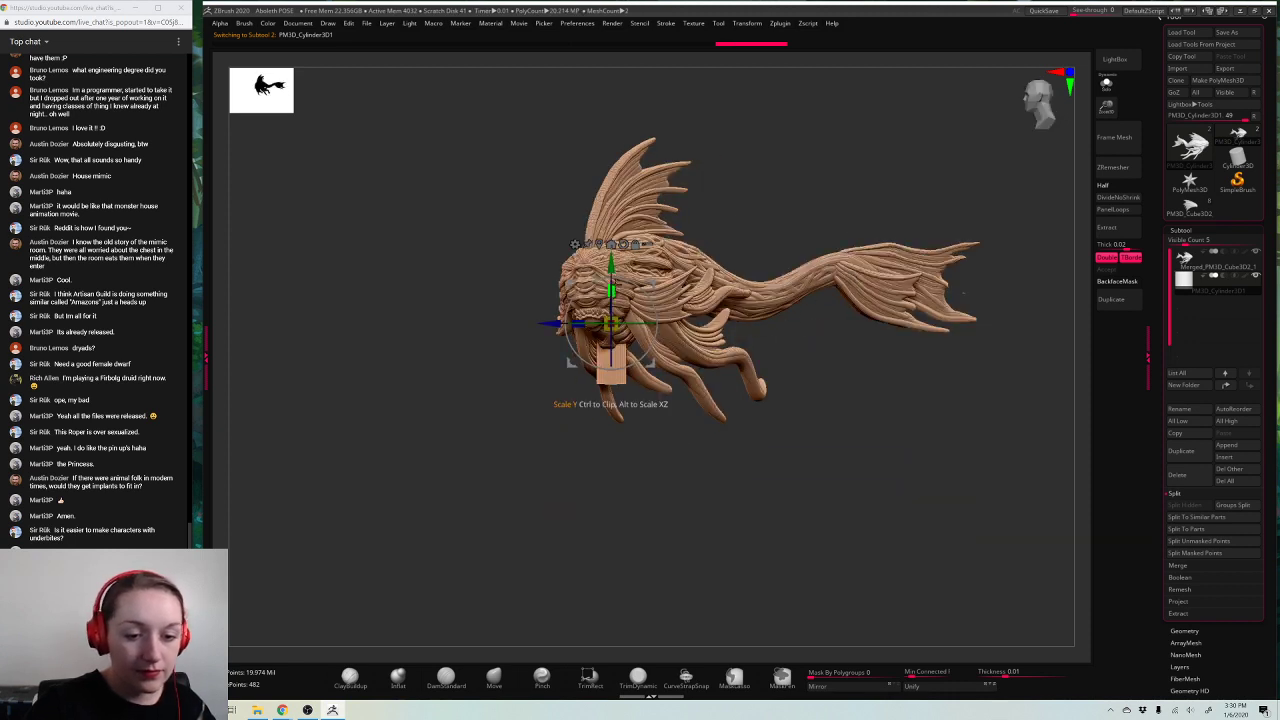
pyautogui.moveTo(611, 291); pyautogui.dragTo(611, 353)
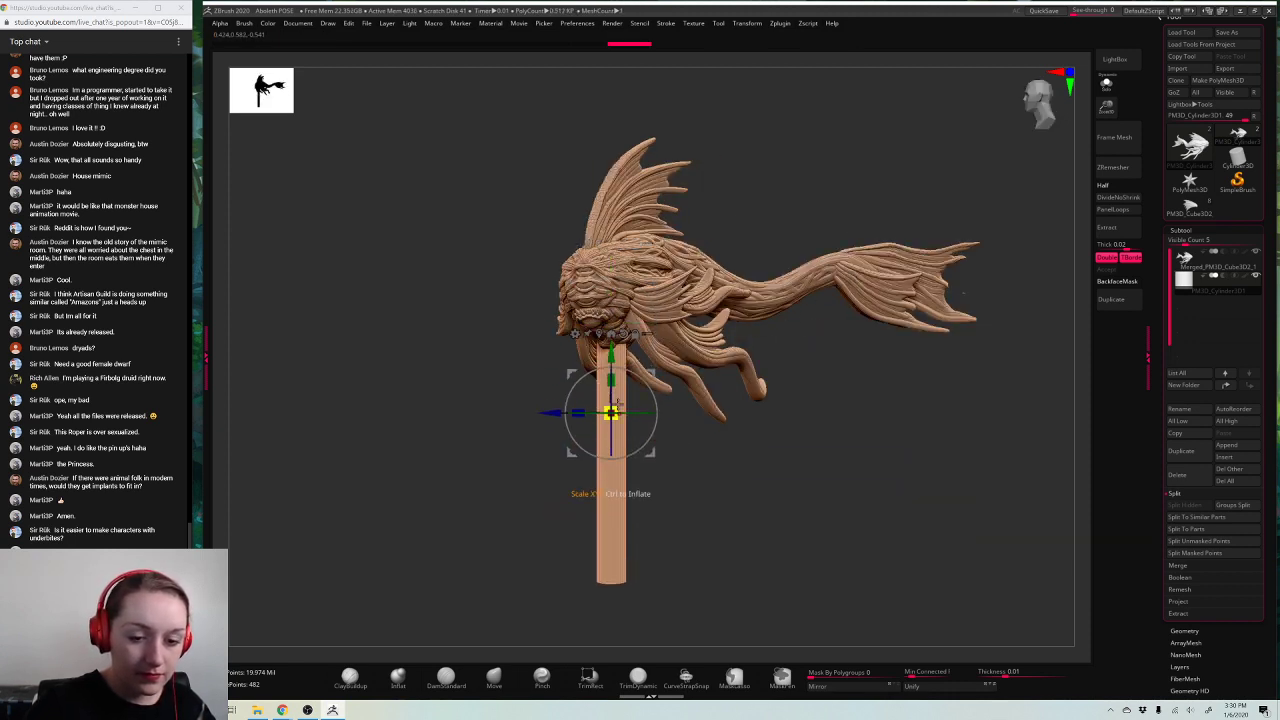
pyautogui.moveTo(615, 405); pyautogui.dragTo(592, 424)
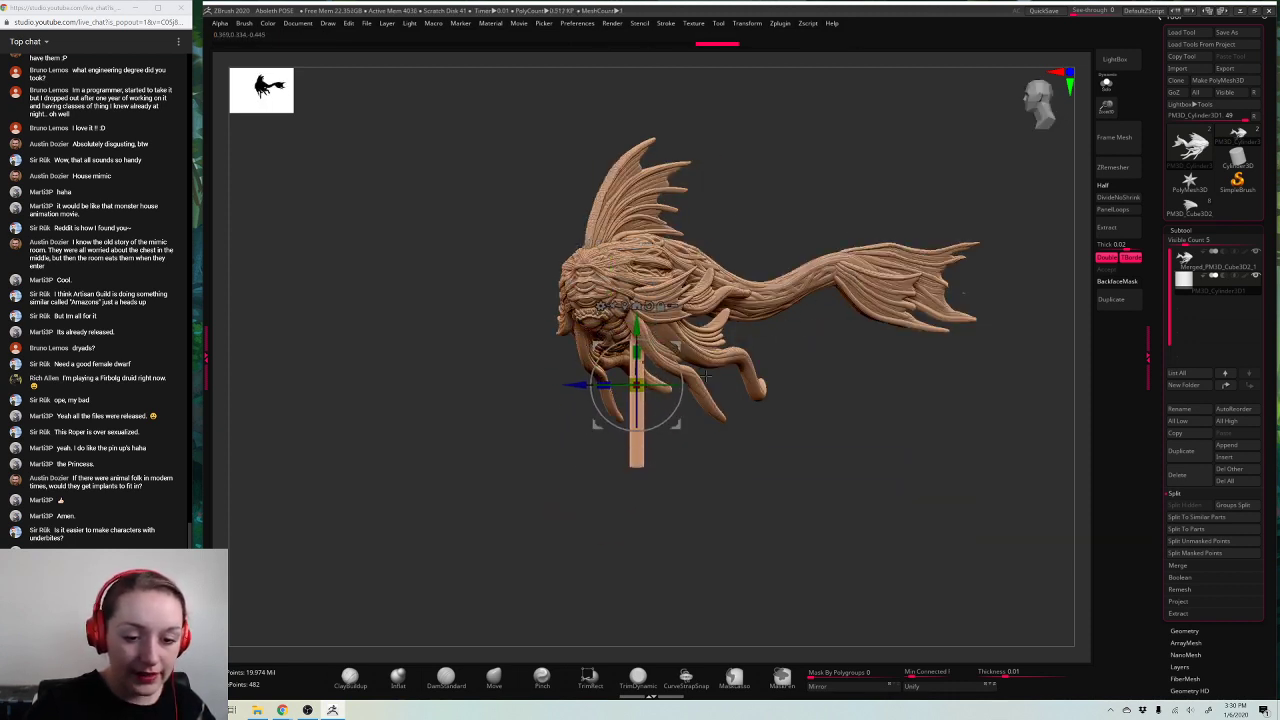
# Step: Position the post under the middle of the Aboleth's underside and extend it slightly further down
pyautogui.moveTo(706, 376); pyautogui.dragTo(680, 402)
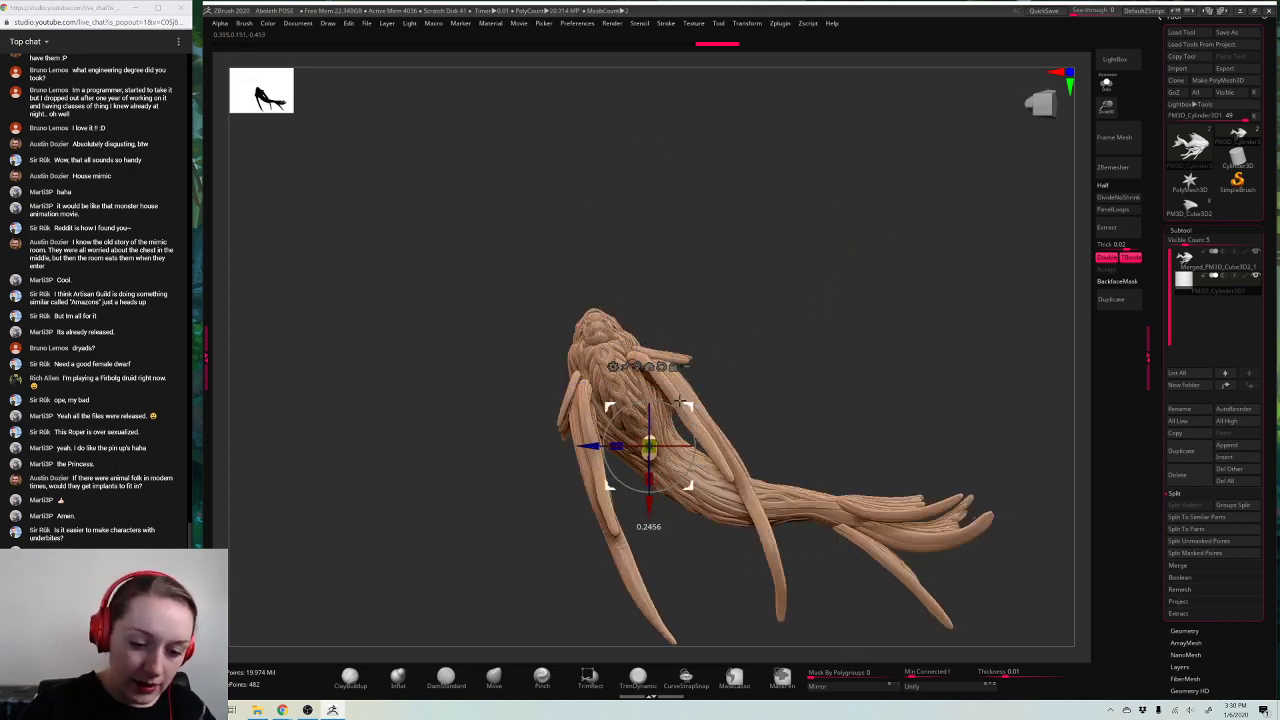
pyautogui.press('q')
pyautogui.moveTo(830, 310); pyautogui.dragTo(816, 547)
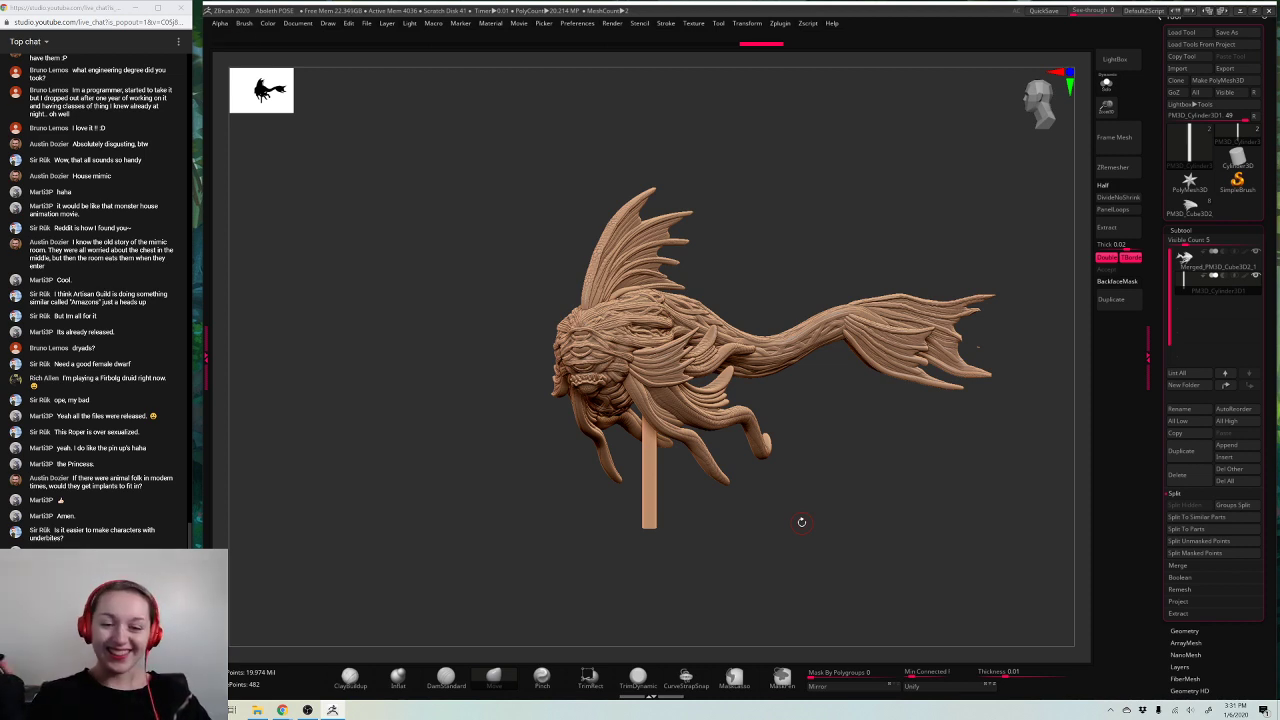
pyautogui.press('w')
pyautogui.moveTo(650, 446)
pyautogui.mouseDown()
pyautogui.moveTo(664, 425)
pyautogui.moveTo(646, 470)
pyautogui.mouseUp()
pyautogui.press('q')
pyautogui.press('w')
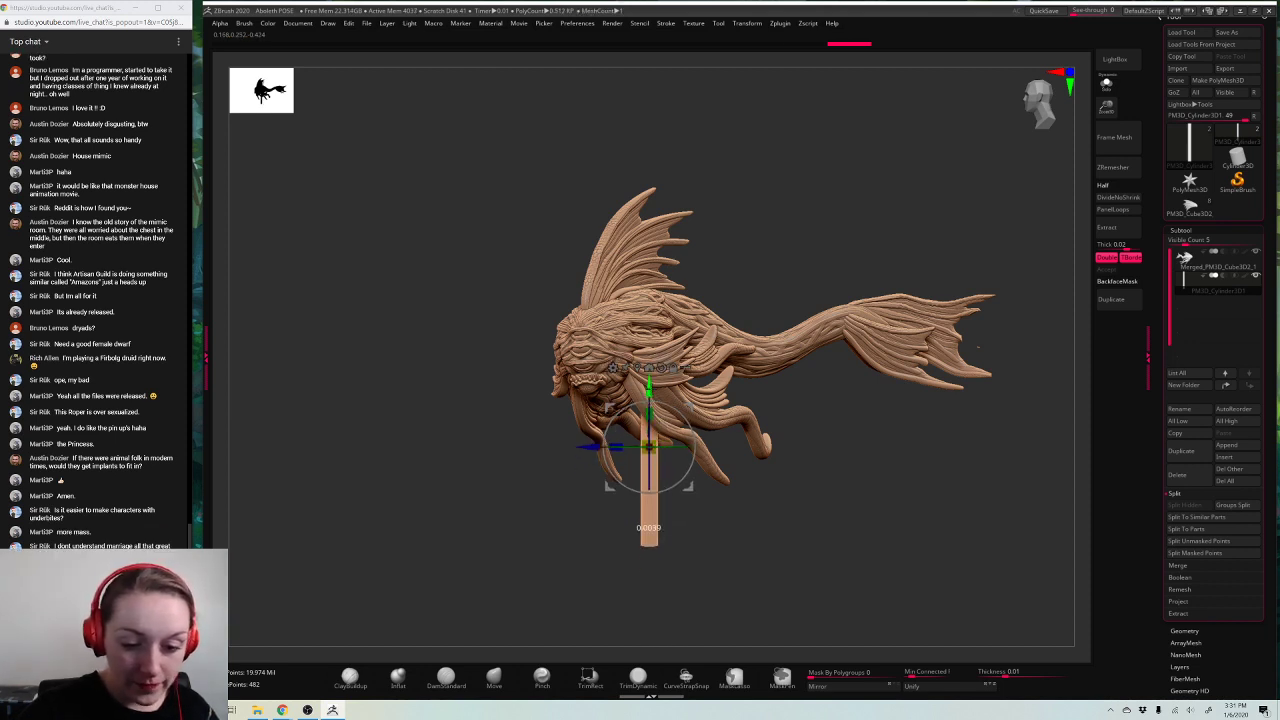
pyautogui.press('q')
# Step: Check the post from the front and below and nudge it into line with the Aboleth's belly
pyautogui.moveTo(750, 509)
pyautogui.mouseDown()
pyautogui.moveTo(770, 509)
pyautogui.moveTo(754, 508)
pyautogui.mouseUp()
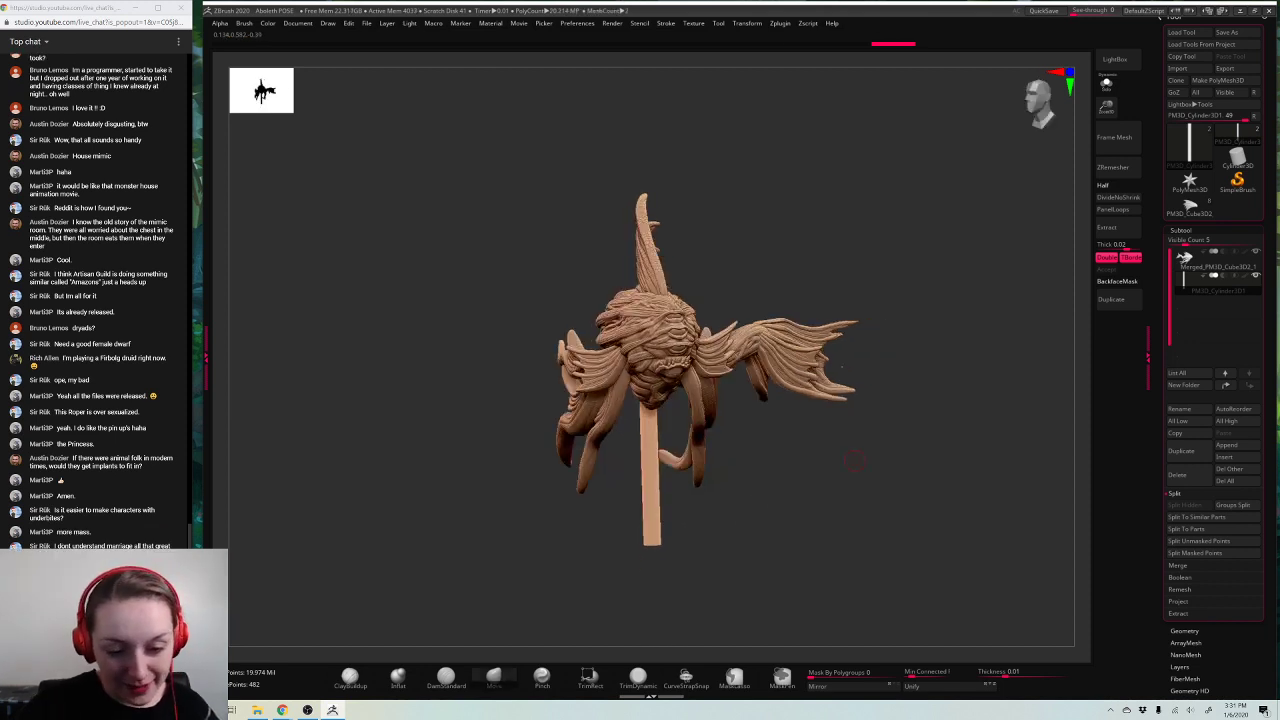
pyautogui.moveTo(852, 460); pyautogui.dragTo(790, 468)
pyautogui.press('w')
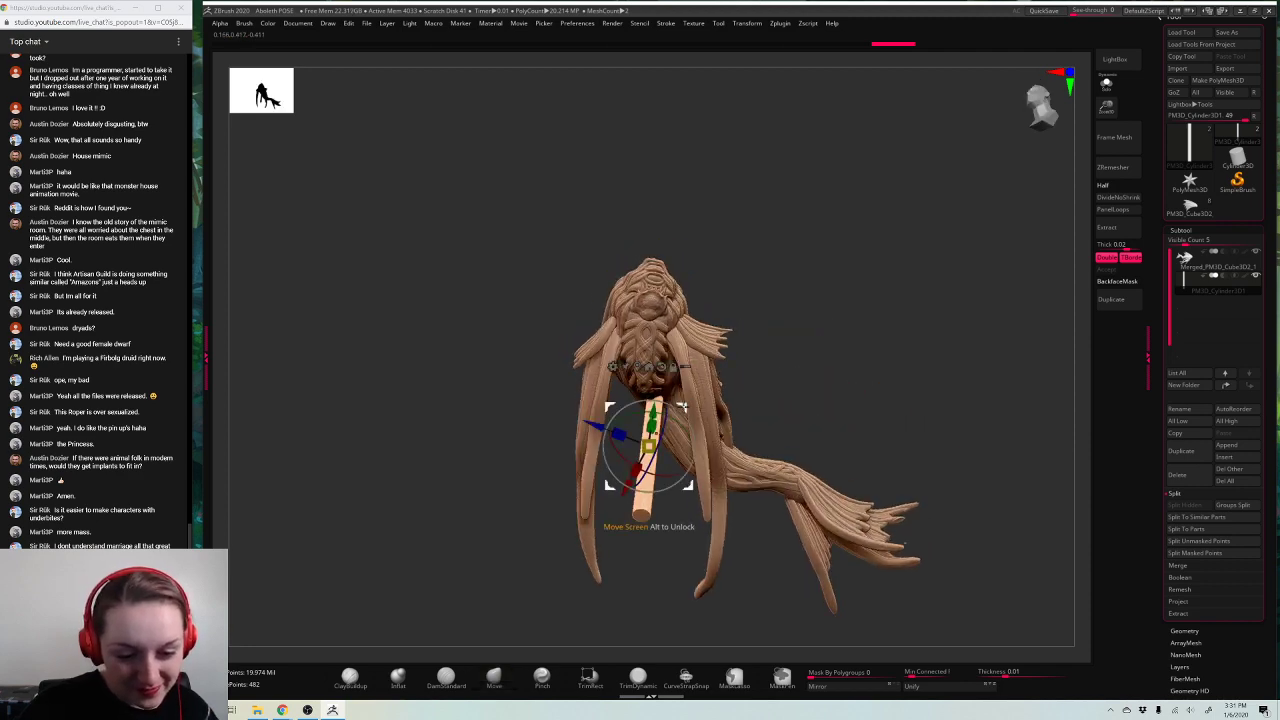
pyautogui.moveTo(684, 406); pyautogui.dragTo(681, 403)
pyautogui.press('q')
pyautogui.moveTo(887, 280)
pyautogui.mouseDown()
pyautogui.moveTo(849, 549)
pyautogui.moveTo(853, 534)
pyautogui.moveTo(933, 524)
pyautogui.moveTo(906, 543)
pyautogui.moveTo(866, 519)
pyautogui.moveTo(909, 571)
pyautogui.moveTo(845, 548)
pyautogui.mouseUp()
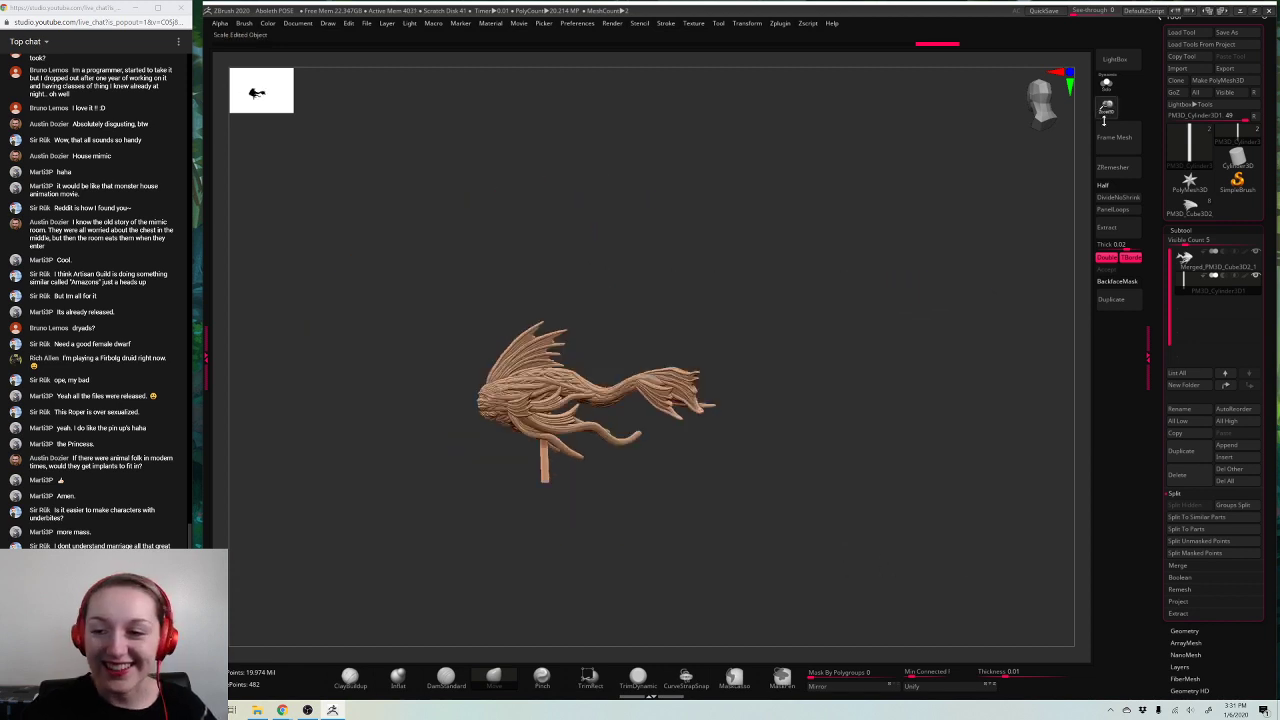
# Step: Examine the Aboleth on its support post at a larger size, from the side, underneath and three-quarter front
pyautogui.moveTo(1106, 112); pyautogui.dragTo(1105, 166)
pyautogui.moveTo(868, 506)
pyautogui.mouseDown()
pyautogui.moveTo(1047, 500)
pyautogui.moveTo(942, 500)
pyautogui.moveTo(923, 531)
pyautogui.mouseUp()
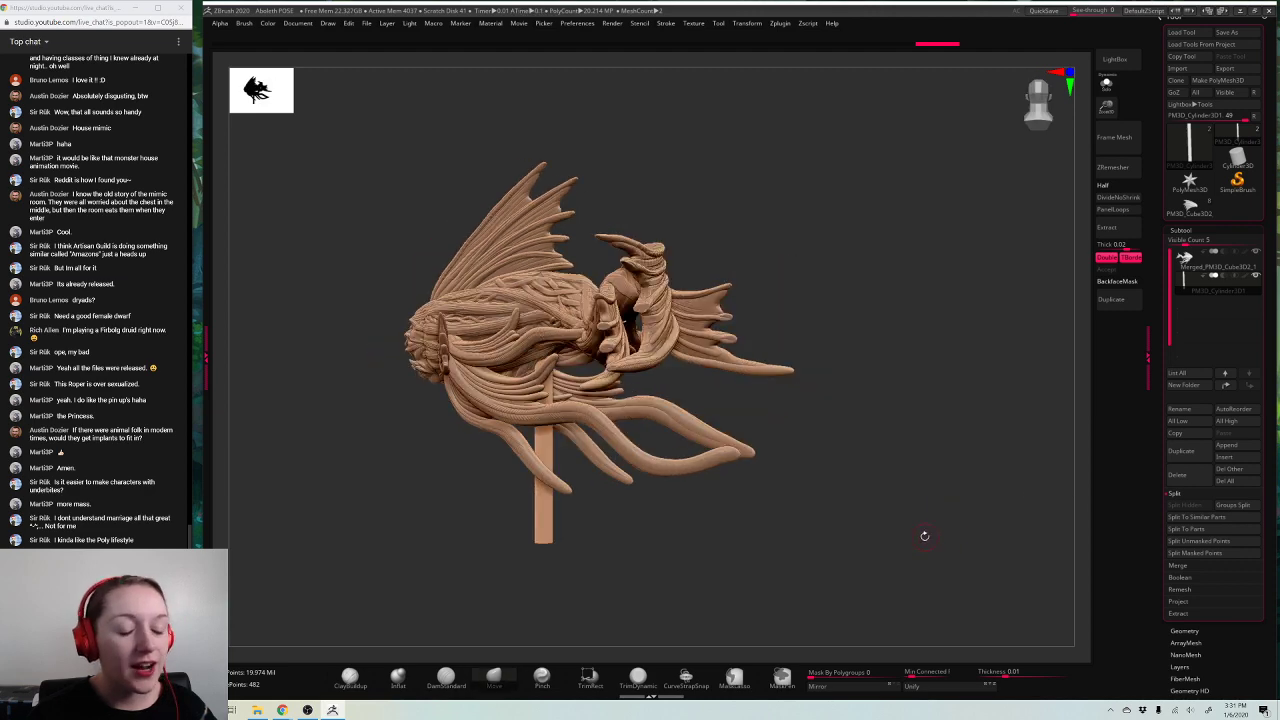
pyautogui.moveTo(991, 554)
pyautogui.mouseDown()
pyautogui.moveTo(971, 531)
pyautogui.moveTo(995, 526)
pyautogui.moveTo(965, 513)
pyautogui.mouseUp()
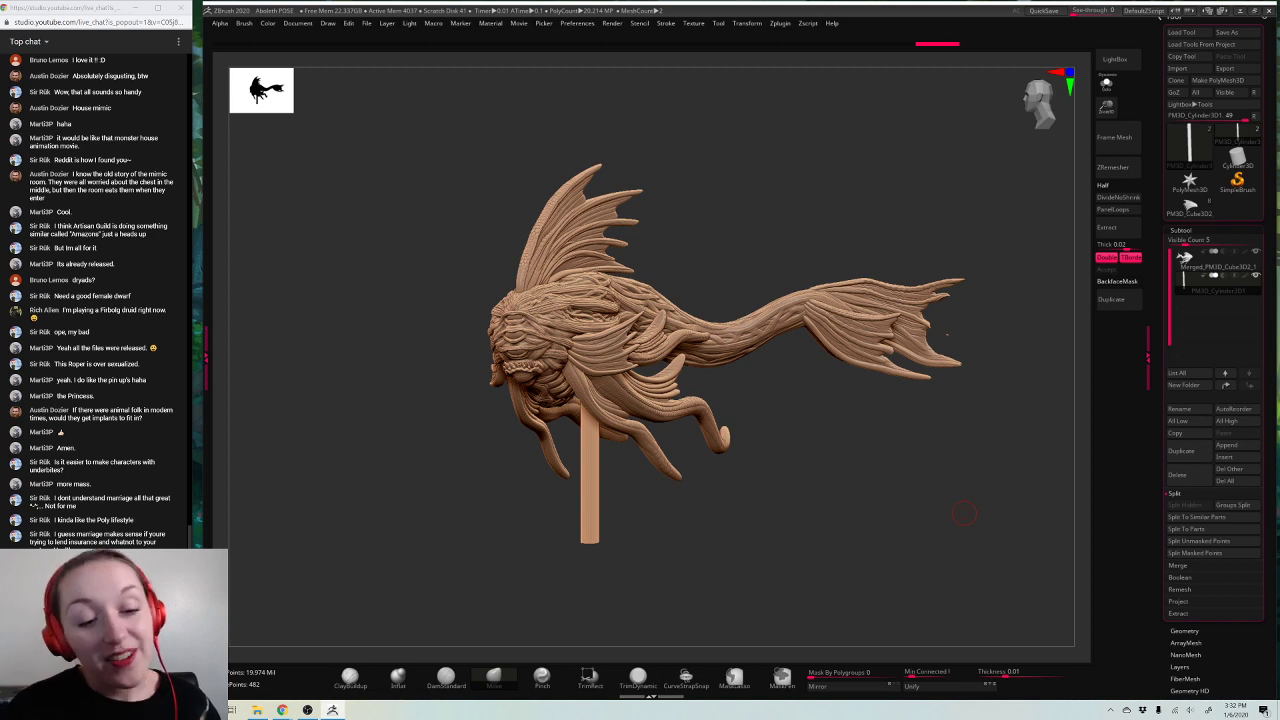
pyautogui.moveTo(914, 466); pyautogui.dragTo(919, 464)
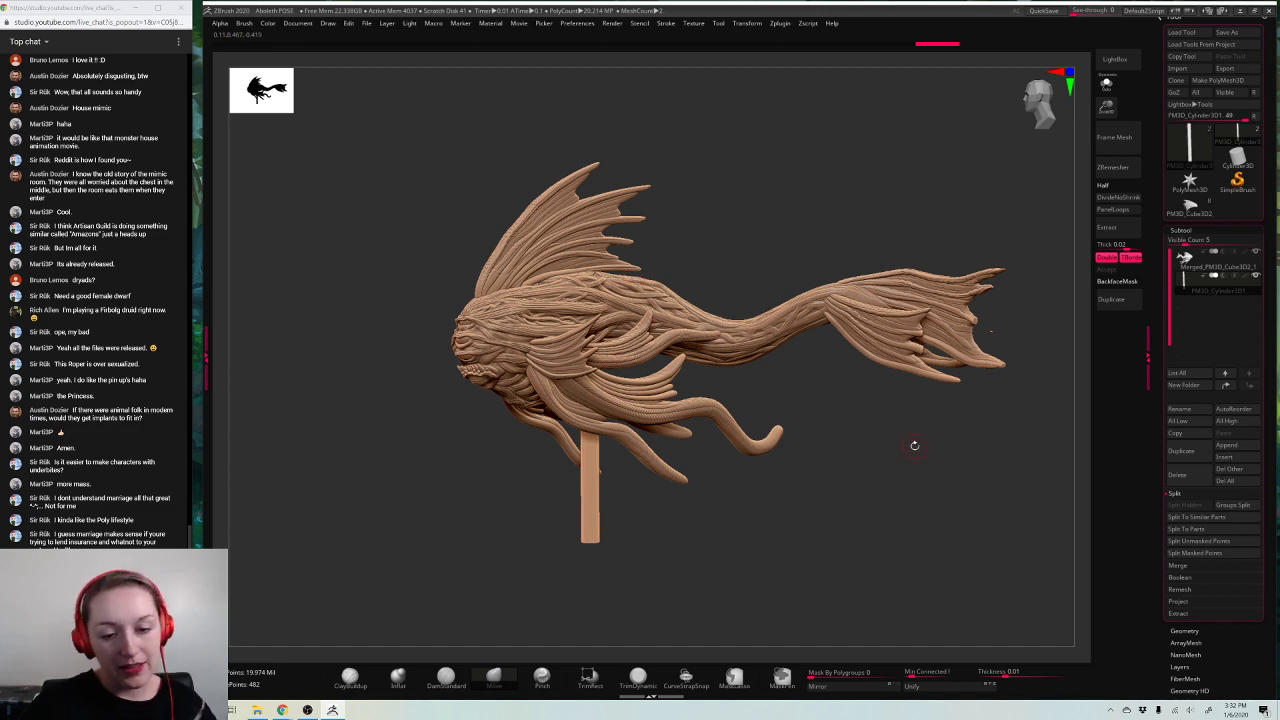
pyautogui.moveTo(915, 446)
pyautogui.mouseDown()
pyautogui.moveTo(856, 358)
pyautogui.moveTo(850, 311)
pyautogui.moveTo(900, 314)
pyautogui.mouseUp()
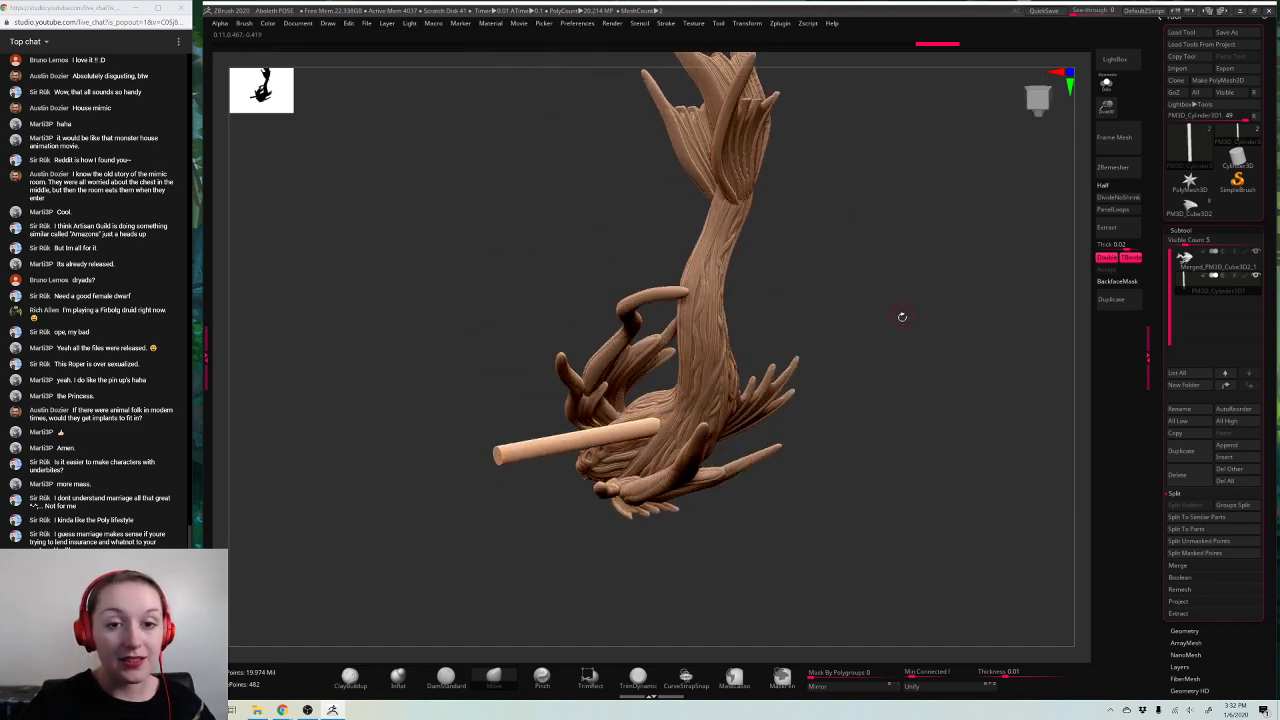
pyautogui.moveTo(894, 451)
pyautogui.mouseDown()
pyautogui.moveTo(937, 547)
pyautogui.moveTo(934, 451)
pyautogui.moveTo(937, 517)
pyautogui.moveTo(968, 482)
pyautogui.mouseUp()
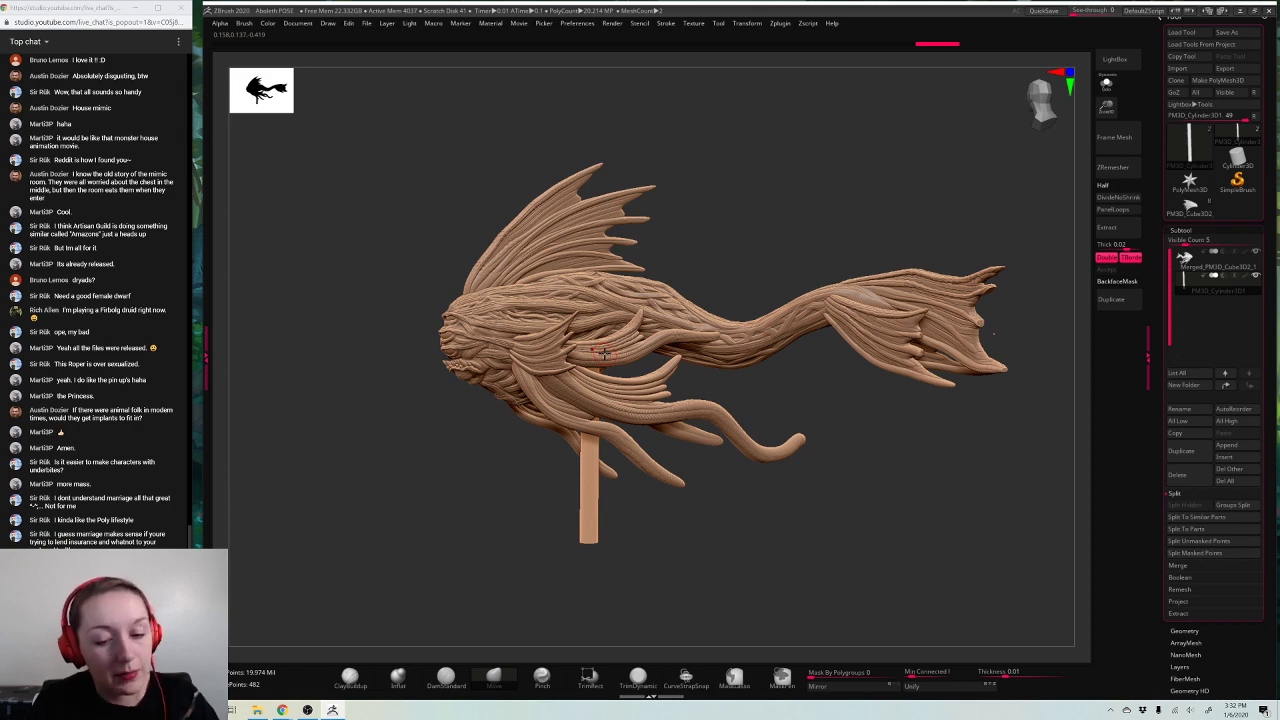
pyautogui.moveTo(790, 442)
pyautogui.mouseDown()
pyautogui.moveTo(890, 507)
pyautogui.moveTo(886, 530)
pyautogui.mouseUp()
# Step: Save the project over the existing Aboleth POSE file
pyautogui.hotkey('ctrl', 's')
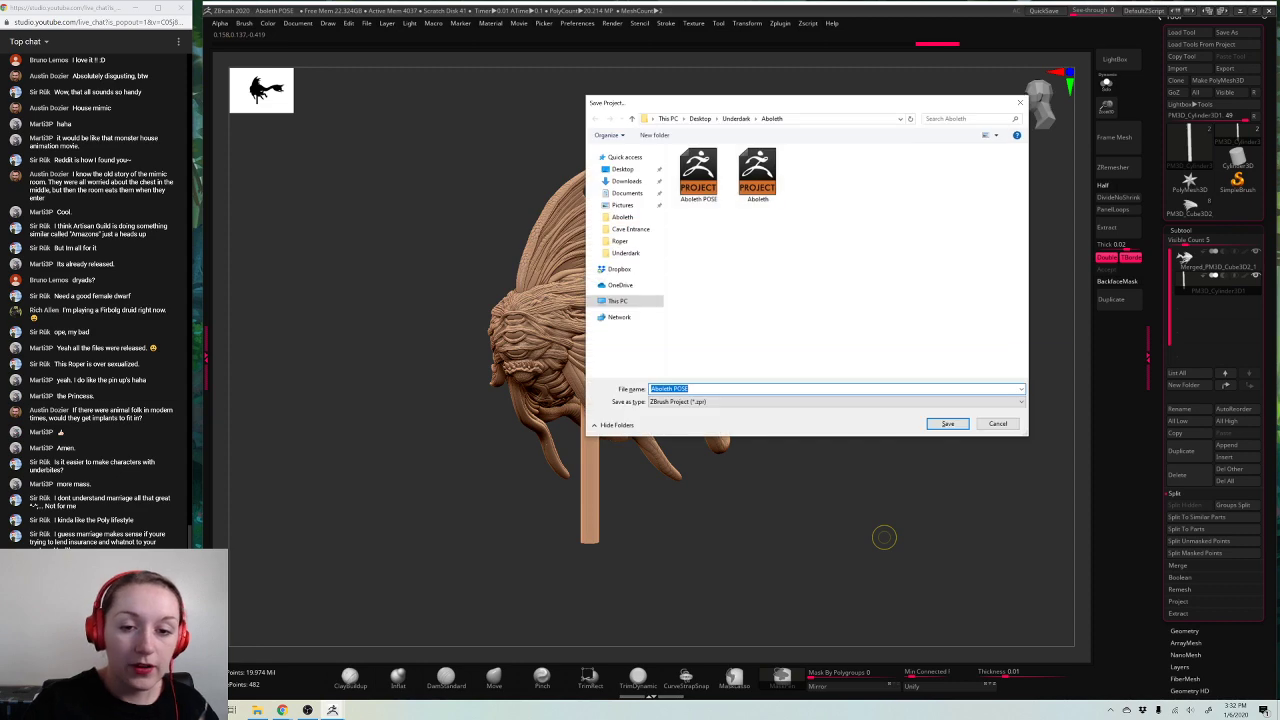
pyautogui.press('Return')
pyautogui.press('y')
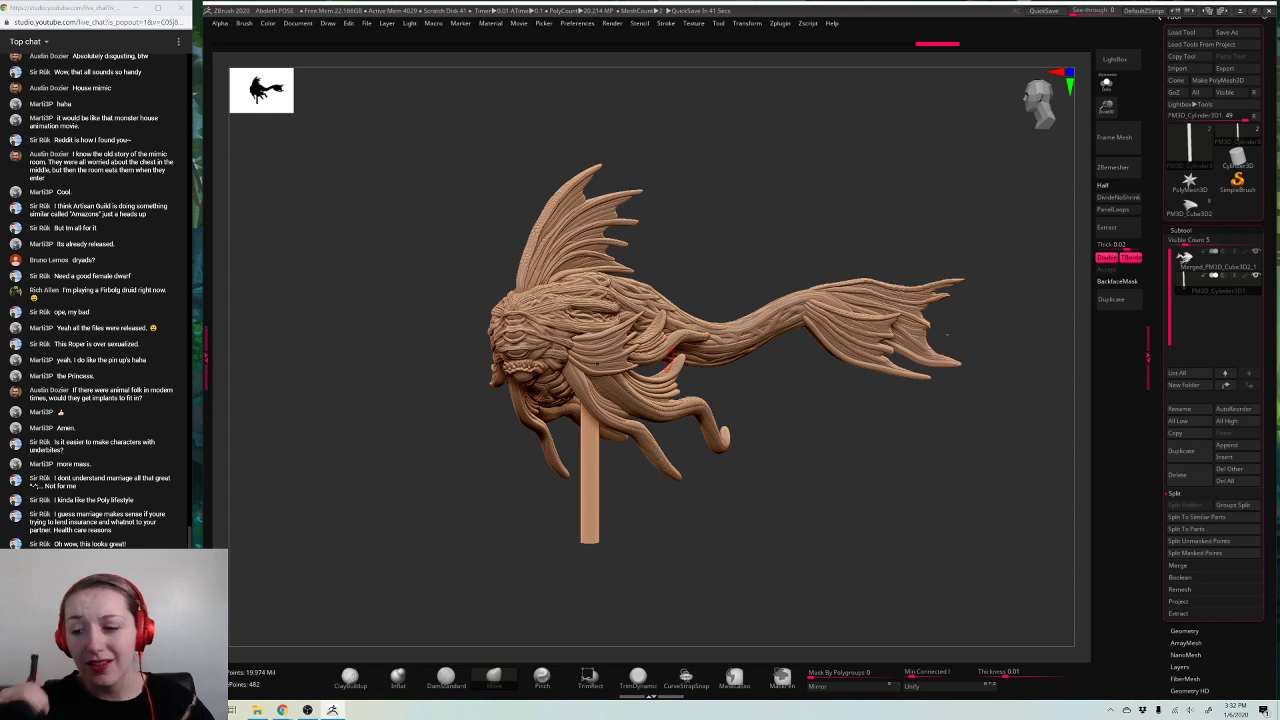
# Step: Make the Aboleth body the active subtool and enlarge the Move brush's draw size for the tail
pyautogui.moveTo(934, 494); pyautogui.dragTo(928, 473)
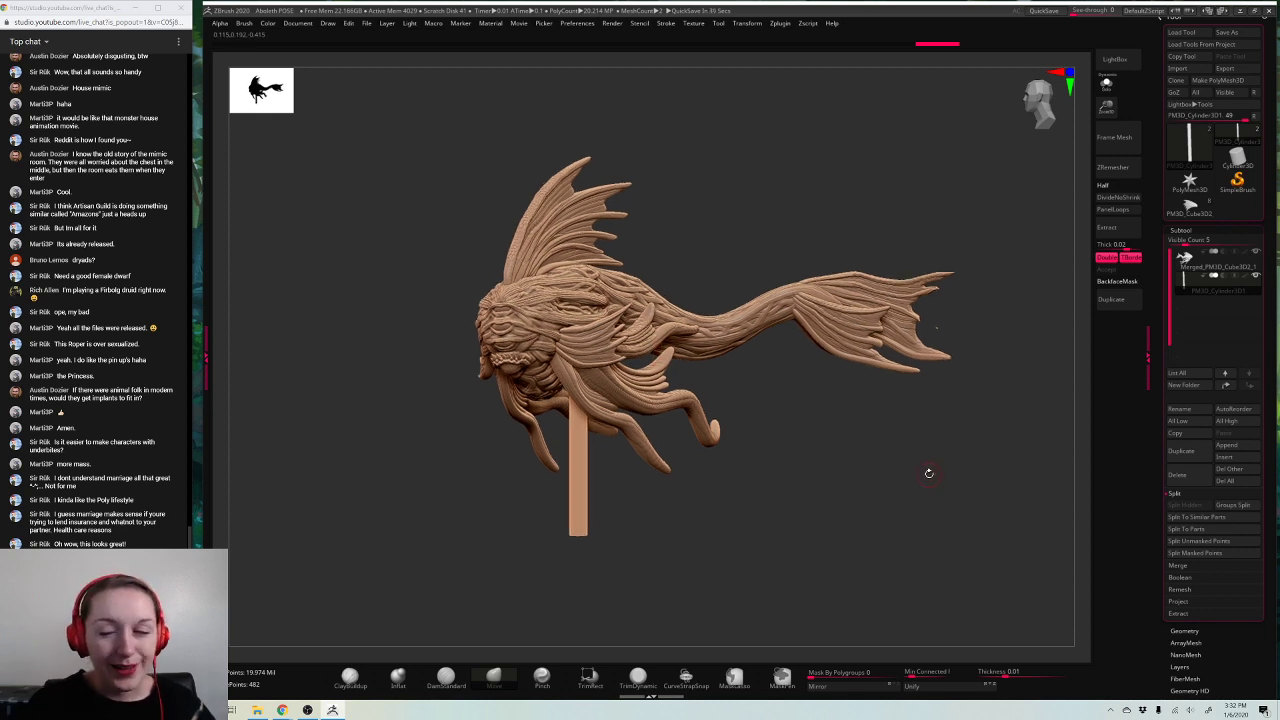
pyautogui.keyDown('alt'); pyautogui.click(836, 325); pyautogui.keyUp('alt')
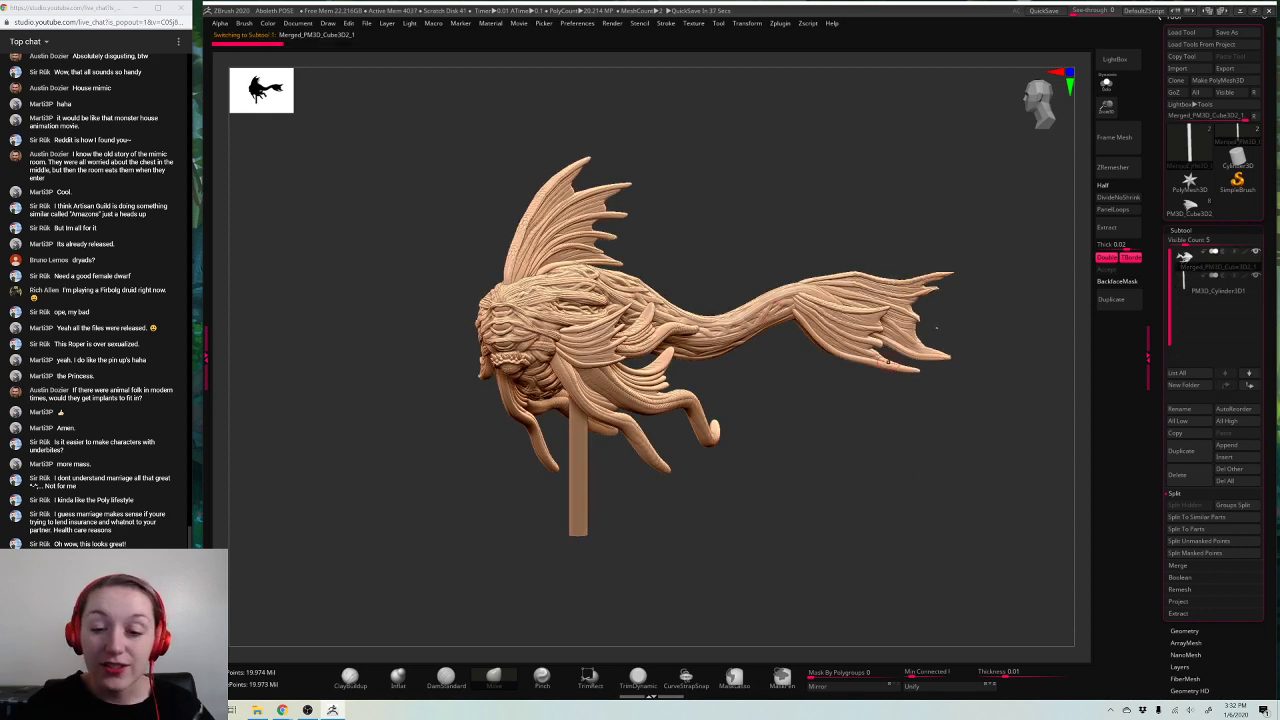
pyautogui.press('space')
pyautogui.moveTo(990, 318); pyautogui.dragTo(966, 316)
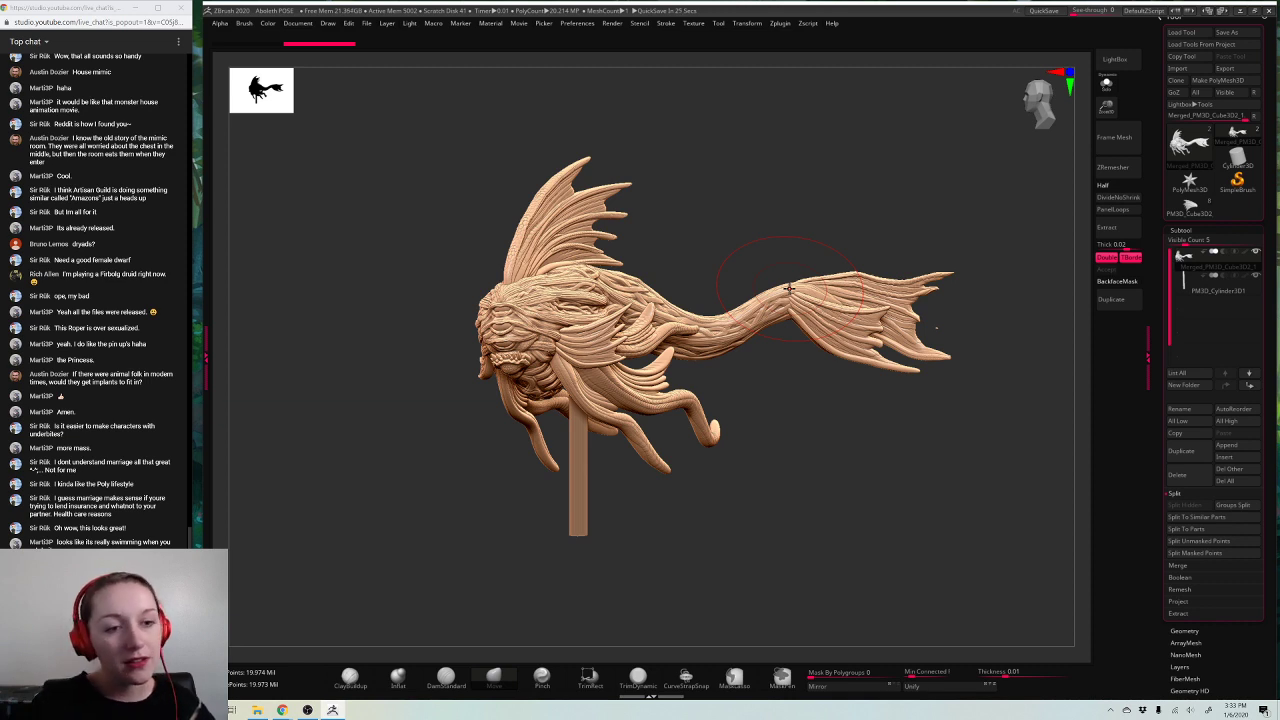
pyautogui.press('space')
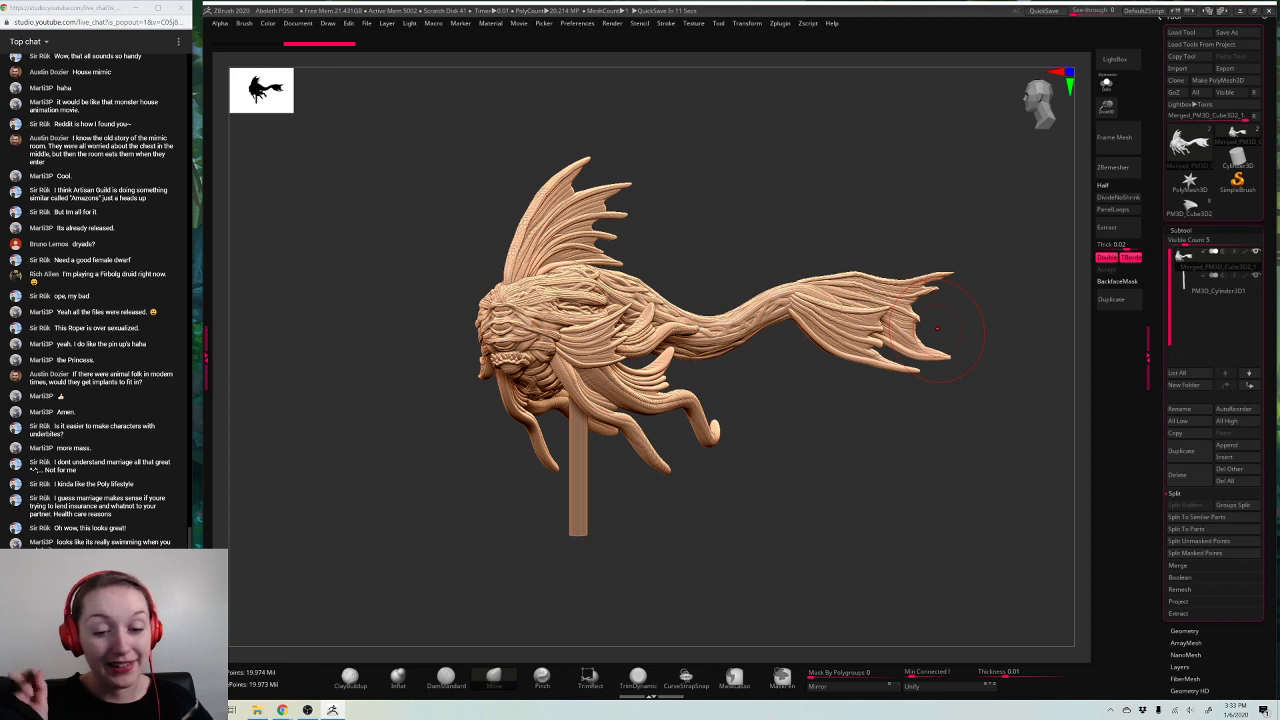
# Step: Reselect the cylinder post subtool and view the supported model from the side and three-quarter front
pyautogui.click(1200, 286)
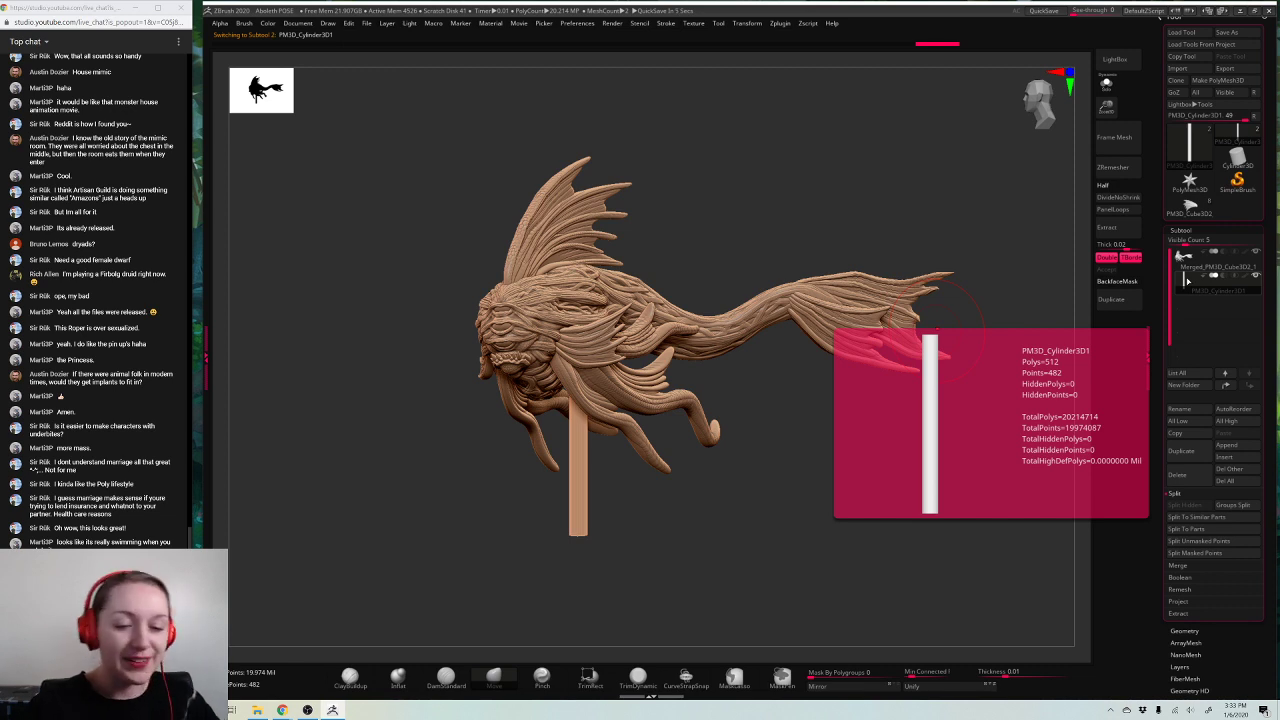
pyautogui.press('space')
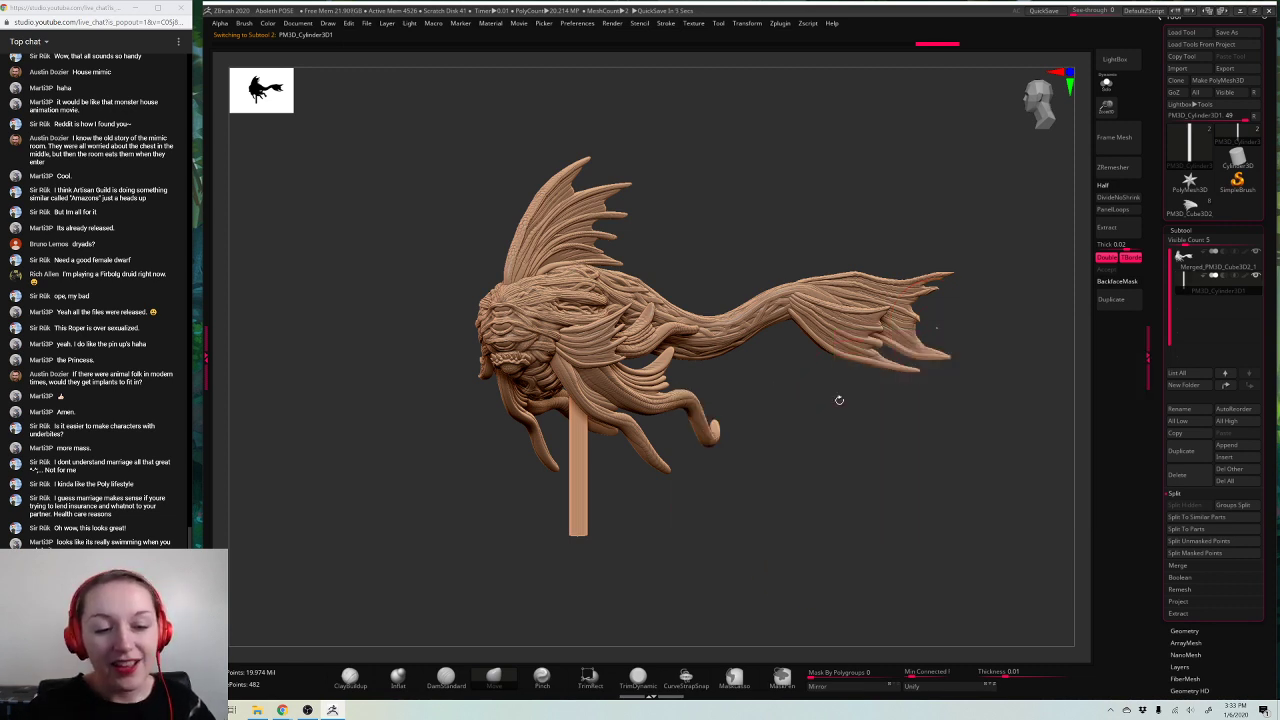
pyautogui.moveTo(839, 400); pyautogui.dragTo(596, 310)
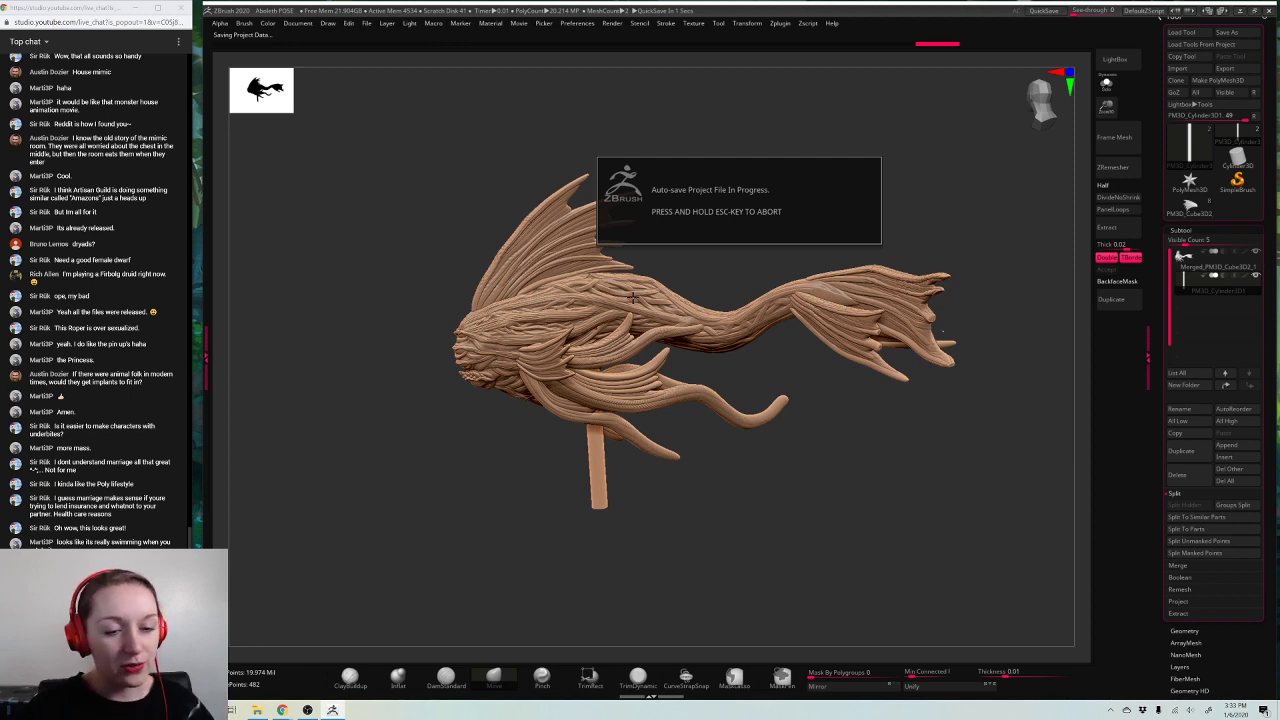
pyautogui.moveTo(633, 298); pyautogui.dragTo(1000, 522)
# Step: Switch to the Chrome browser and search Google for "horizon zero dawn" in a new tab
pyautogui.press('super')
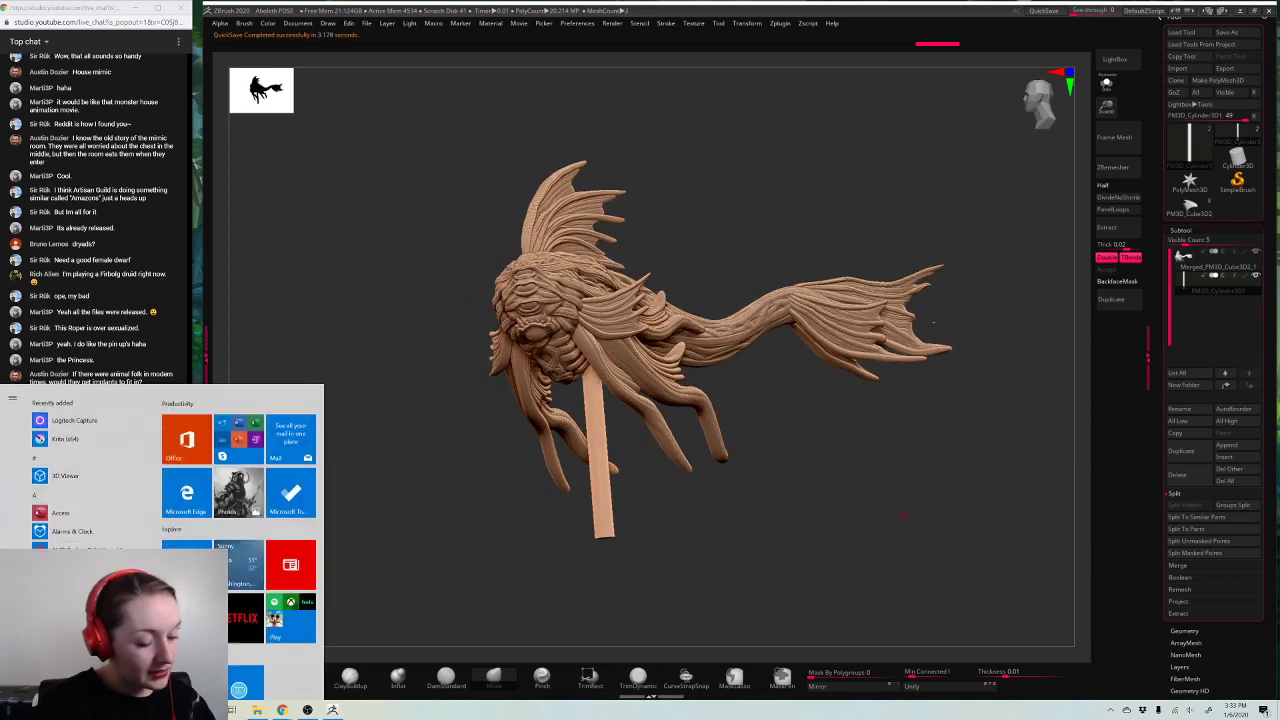
pyautogui.press('super')
pyautogui.moveTo(282, 710)
pyautogui.click(281, 665)
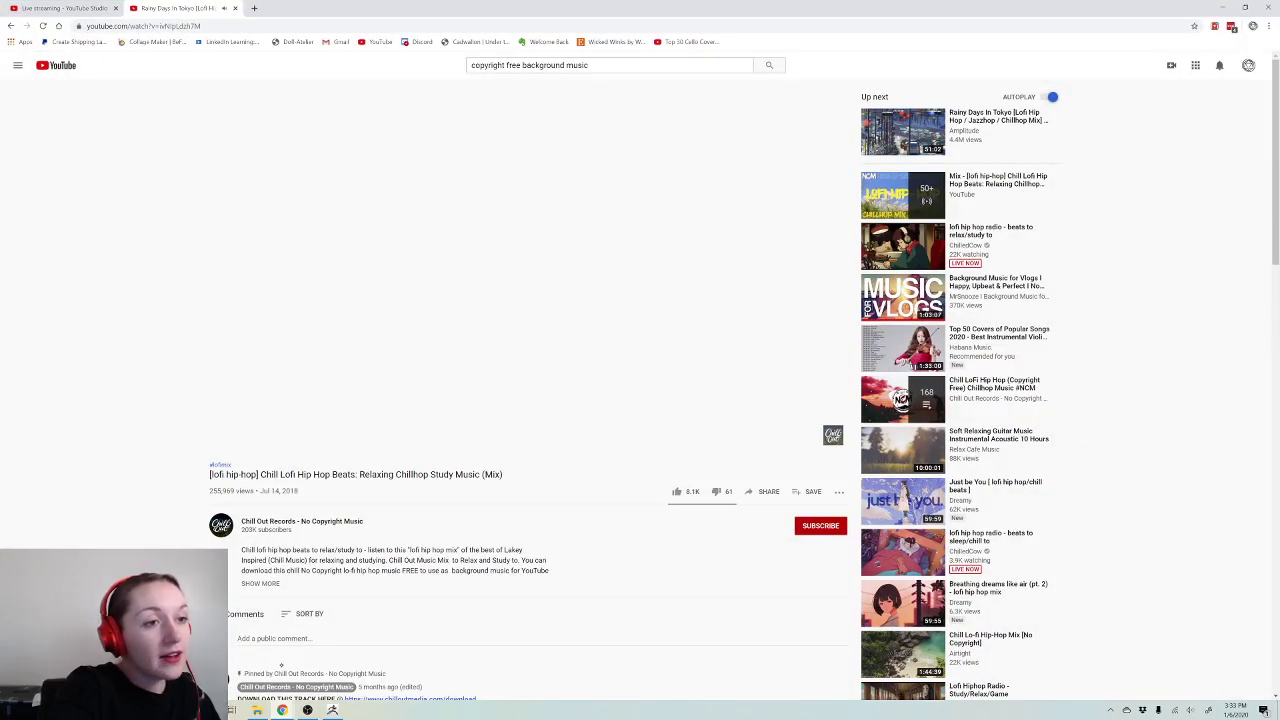
pyautogui.hotkey('ctrl', 't')
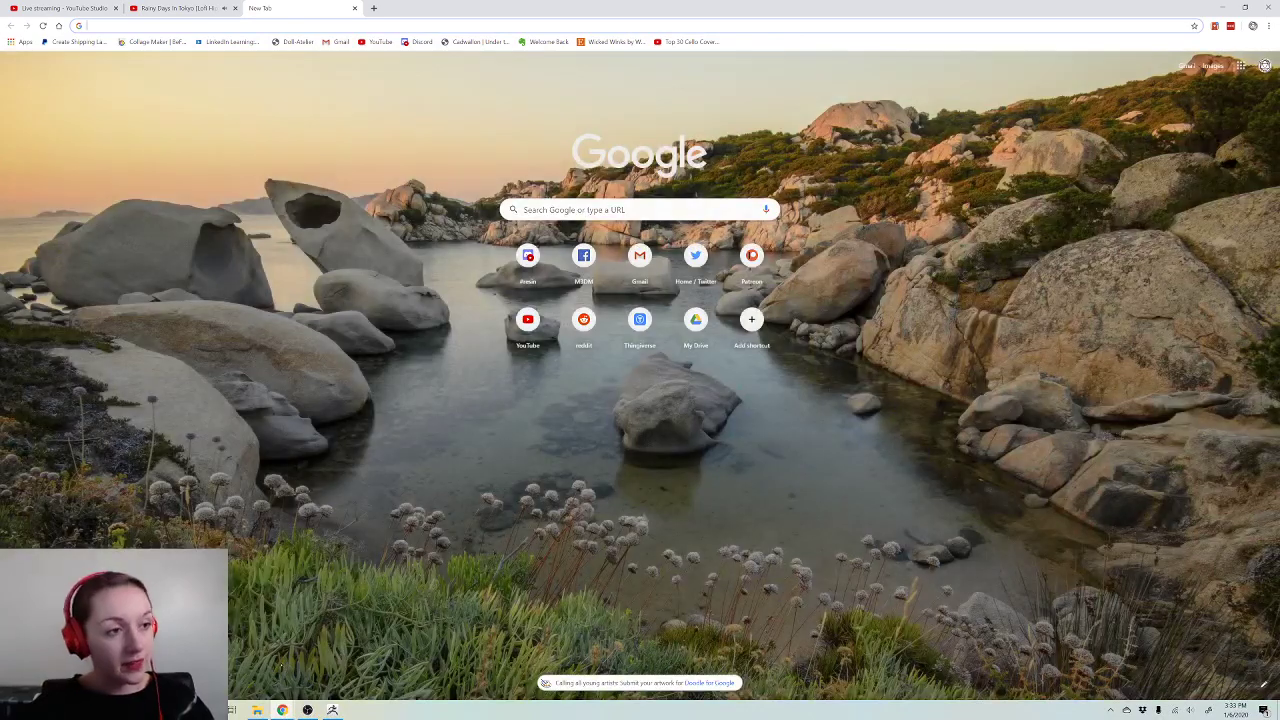
pyautogui.write('horizon ')
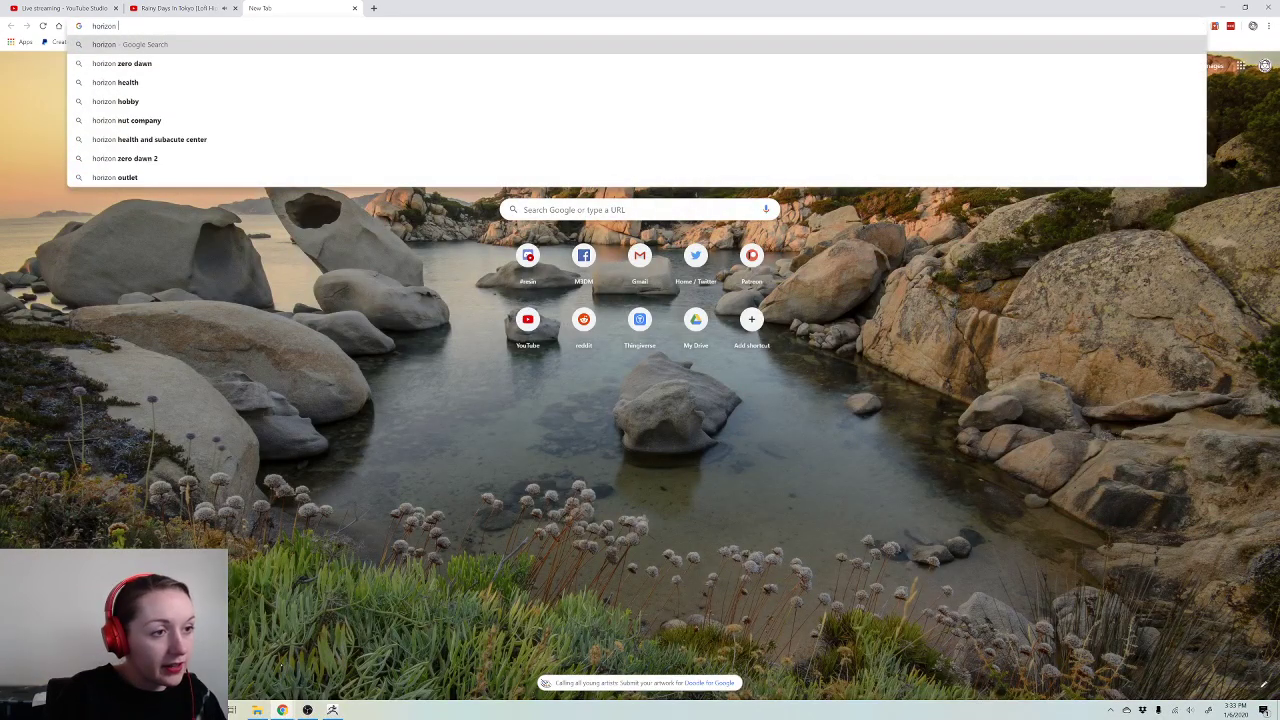
pyautogui.write('zero da')
pyautogui.press('Return')
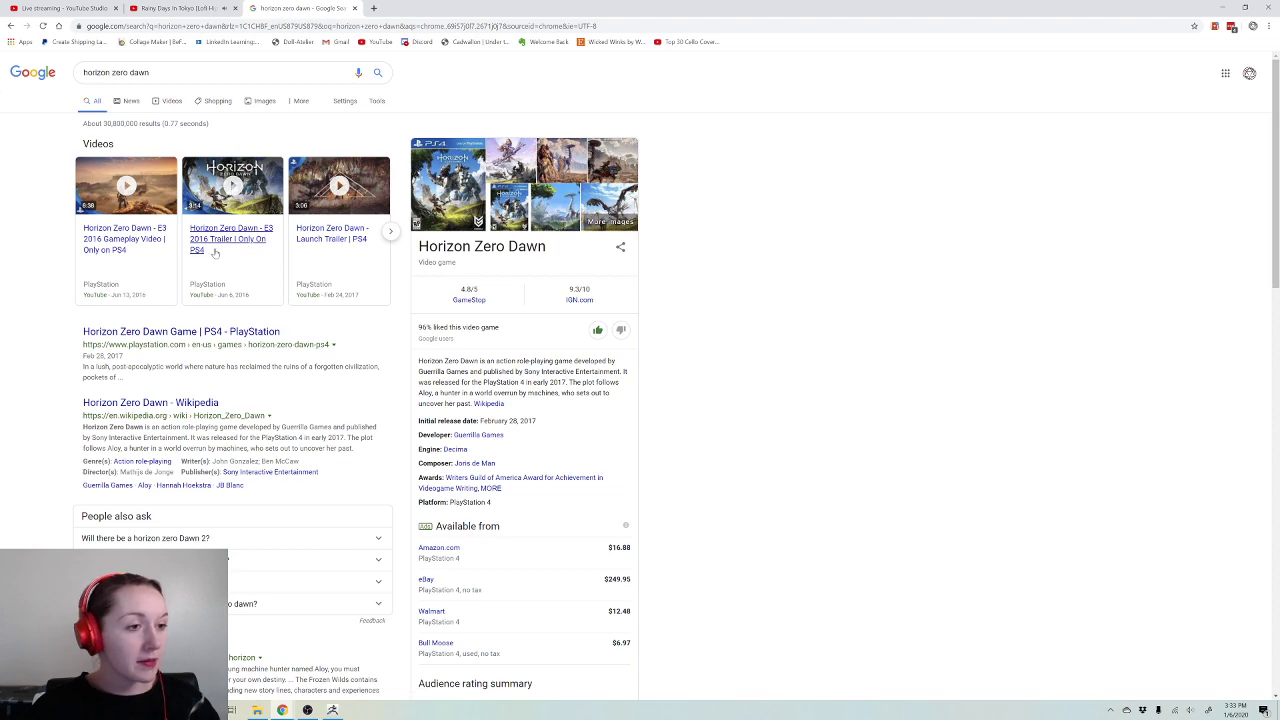
# Step: Show the image results and refine the search to "horizon zero dawn strider"
pyautogui.click(264, 101)
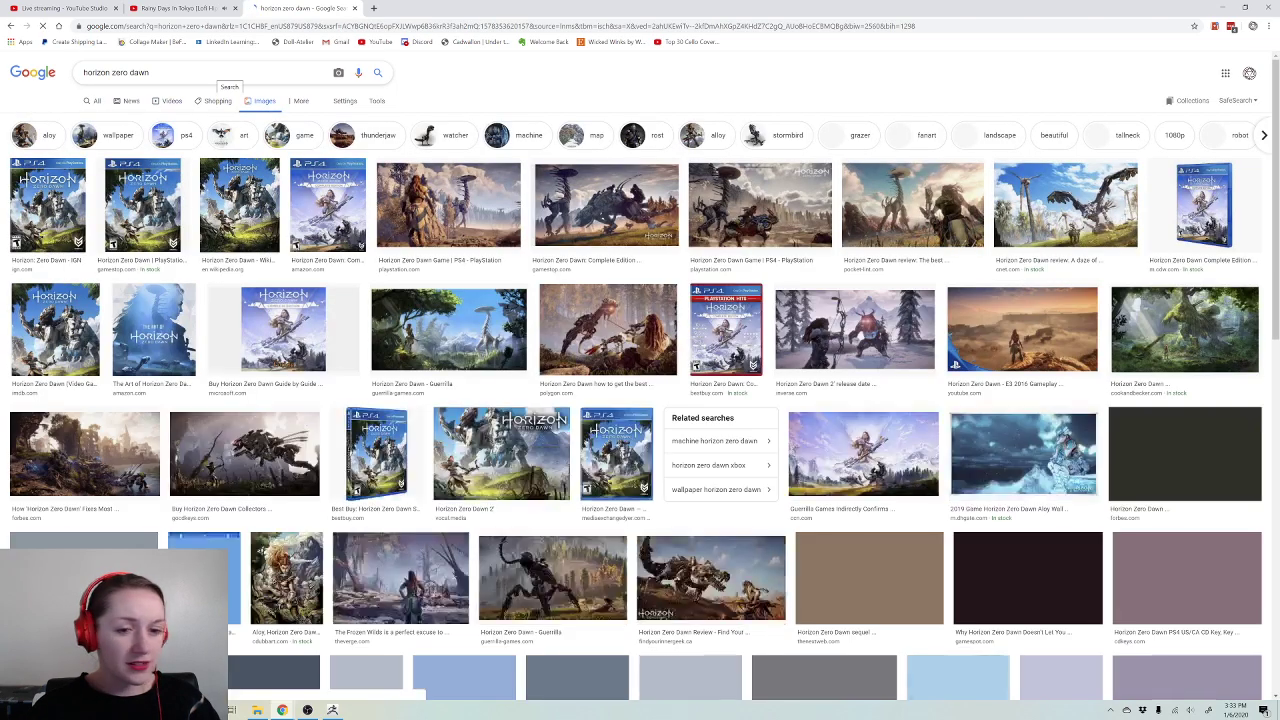
pyautogui.click(229, 72)
pyautogui.write('stider')
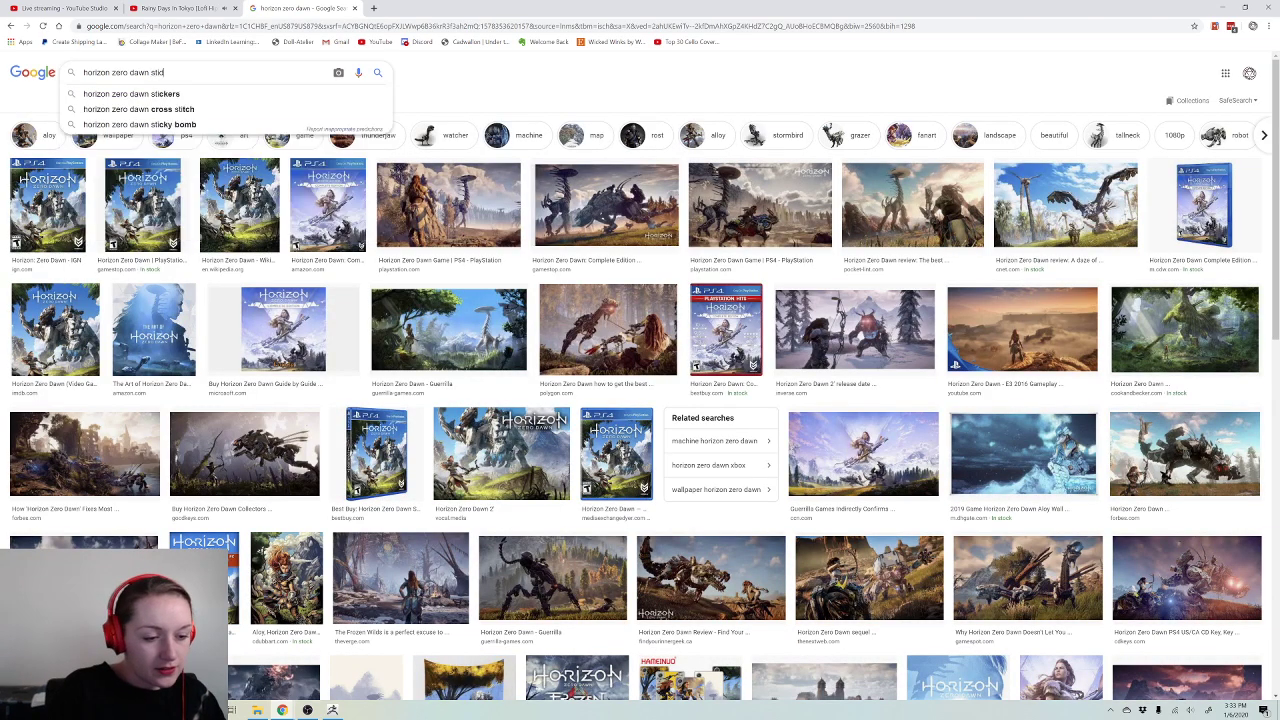
pyautogui.press('Return')
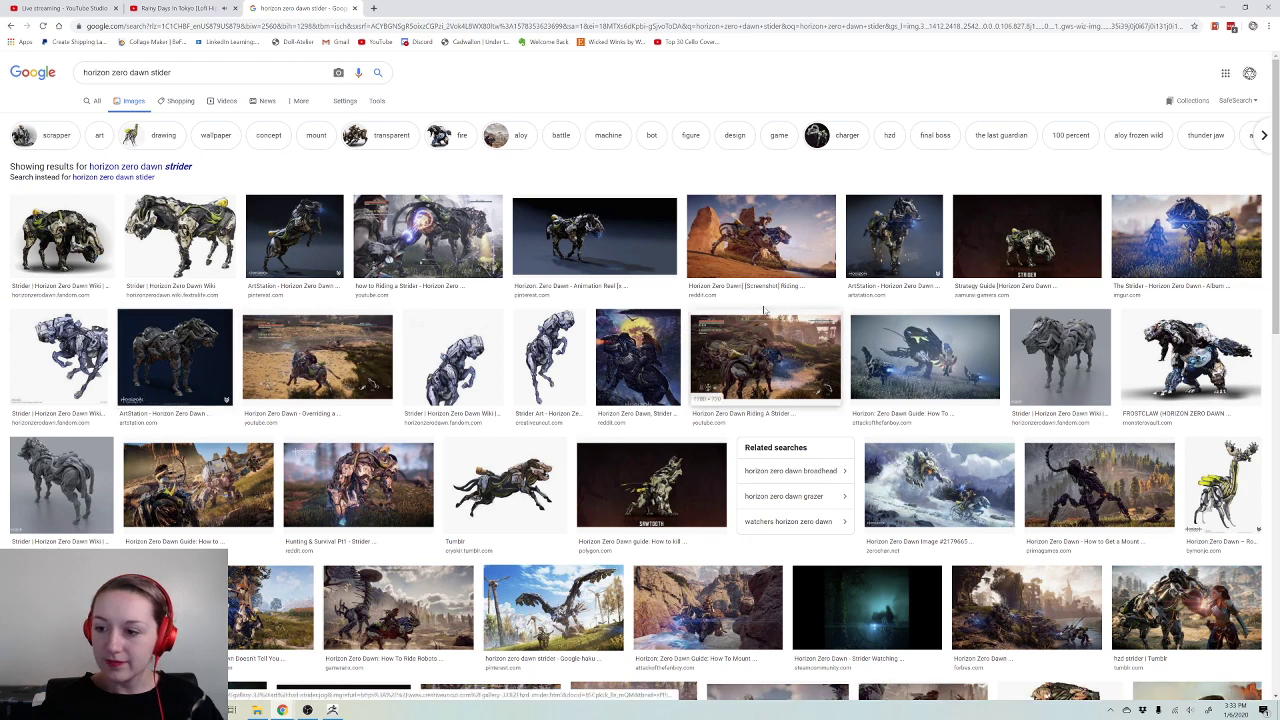
# Step: Preview the Imgur Strider album image and the Reddit screenshot of riding a Strider, closing the search tab when done
pyautogui.click(1210, 226)
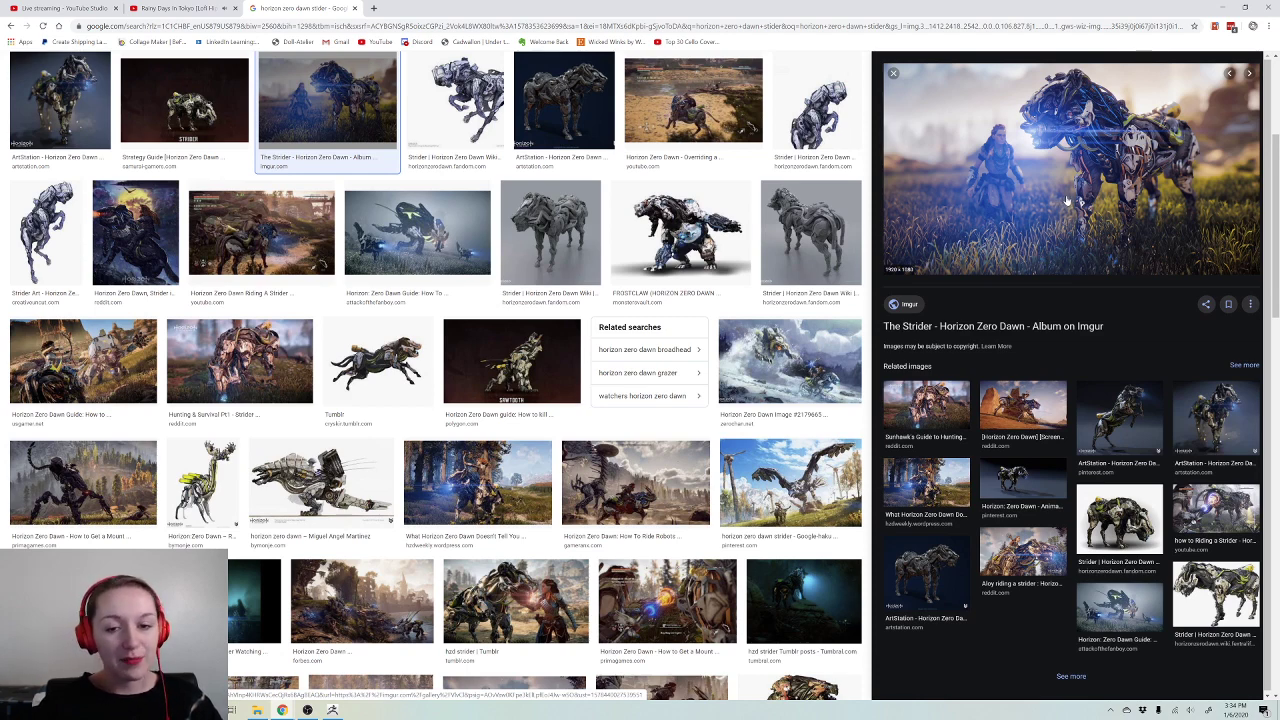
pyautogui.scroll(1, 524, 256)
pyautogui.scroll(2, 524, 256)
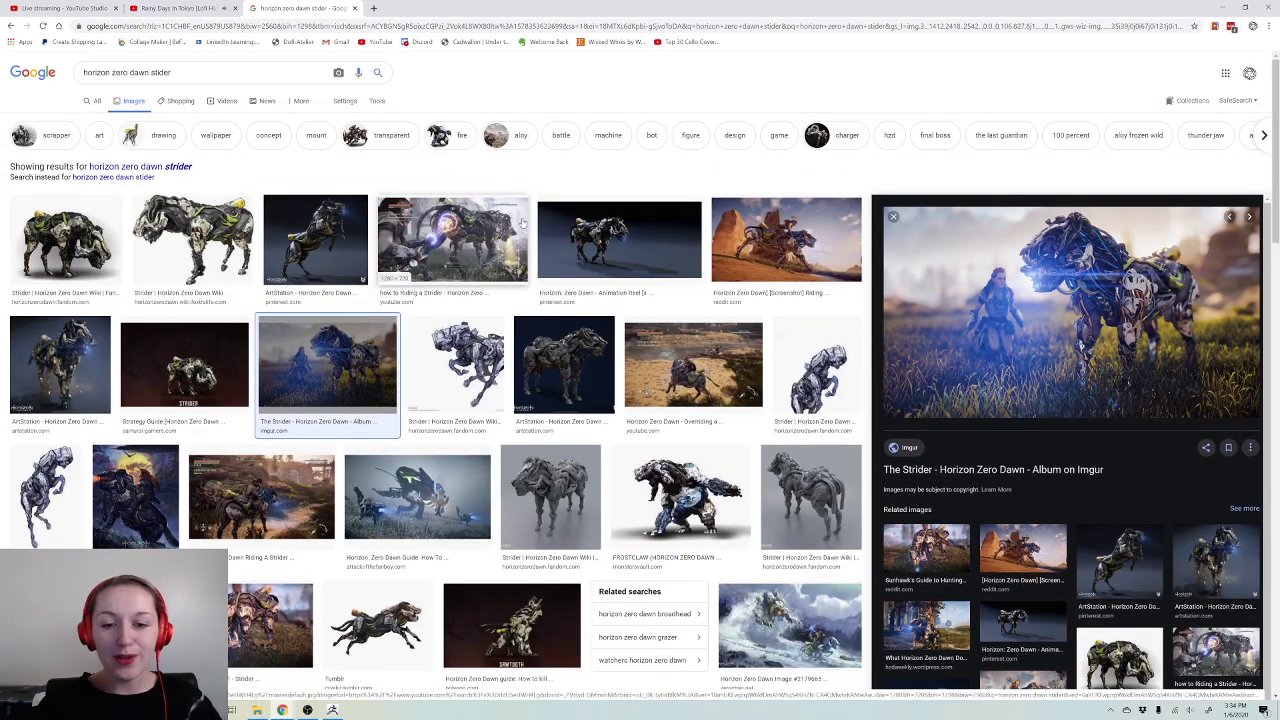
pyautogui.click(747, 239)
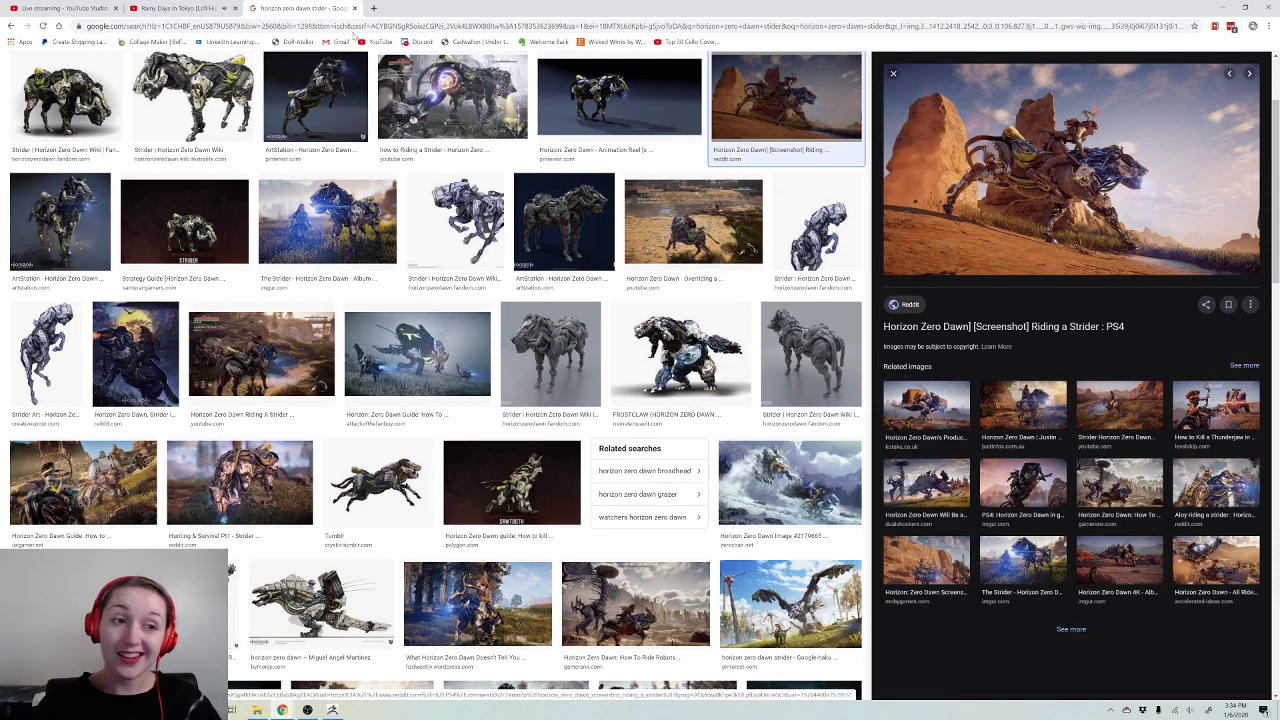
pyautogui.click(355, 8)
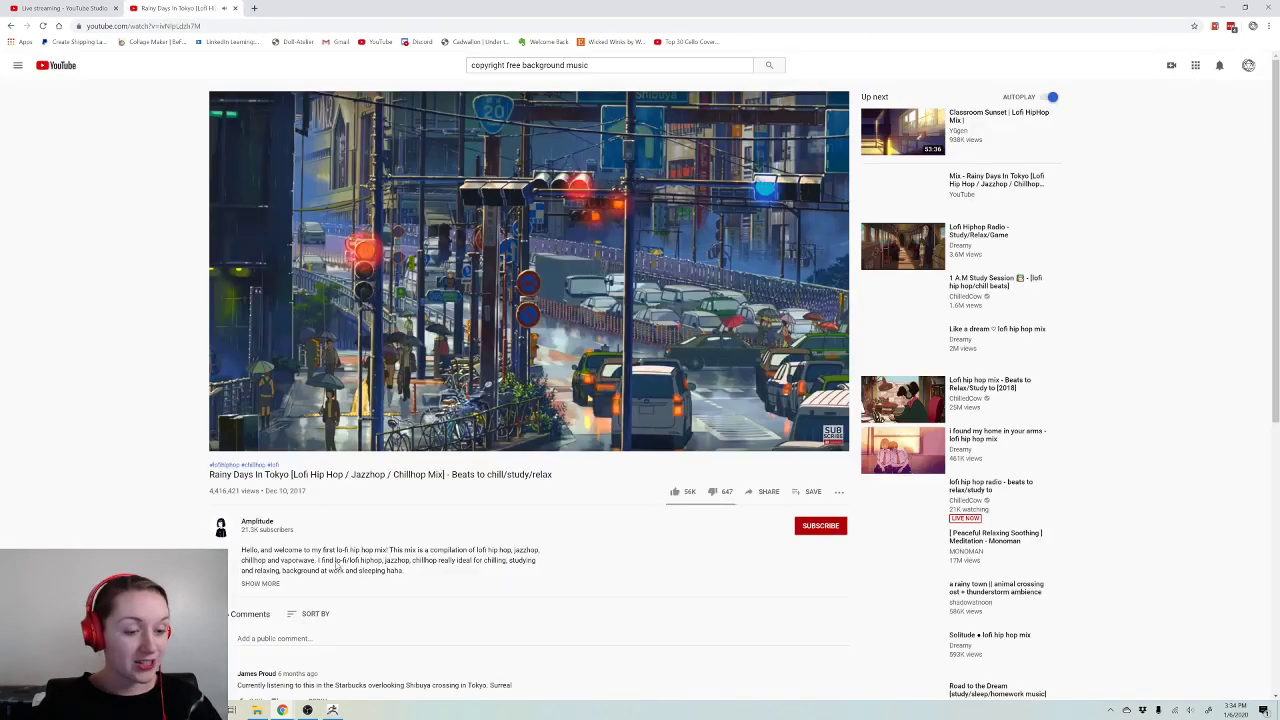
# Step: Return to ZBrush with the browser minimized and examine the supported Aboleth from the side and enlarged from three-quarter front
pyautogui.click(332, 710)
pyautogui.moveTo(793, 188); pyautogui.dragTo(530, 298)
pyautogui.moveTo(692, 263); pyautogui.dragTo(635, 279)
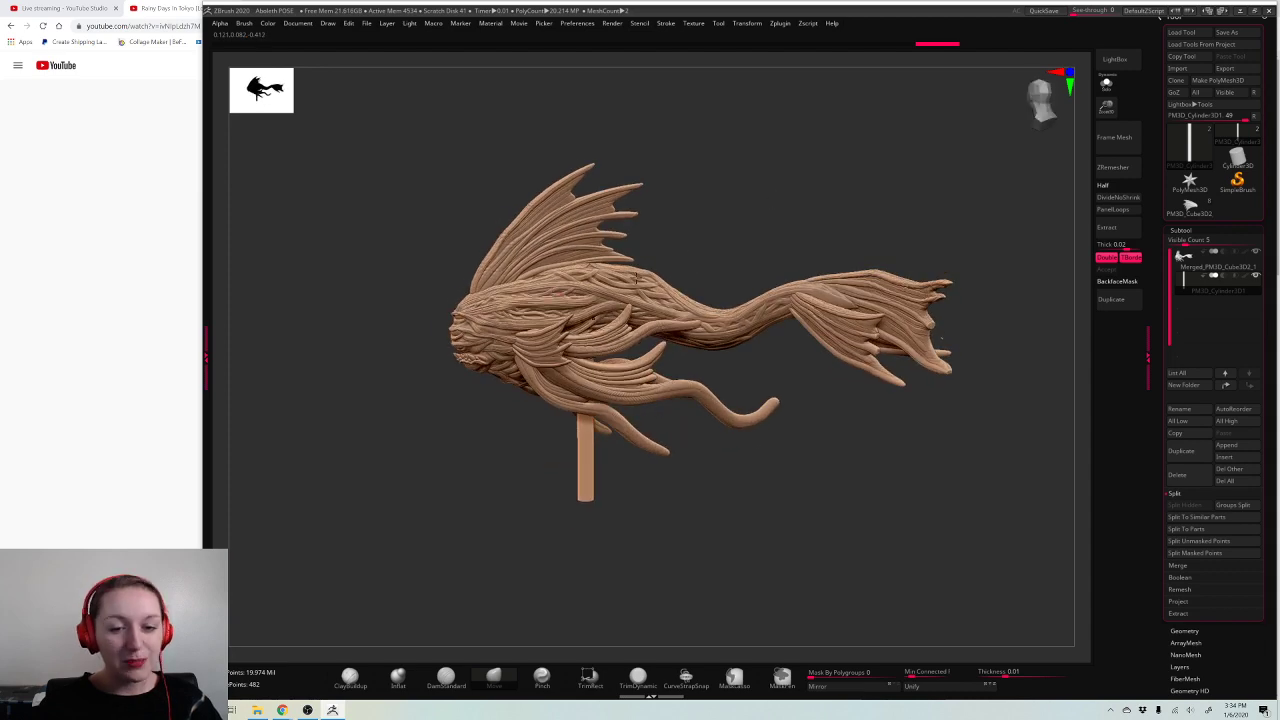
pyautogui.click(170, 135)
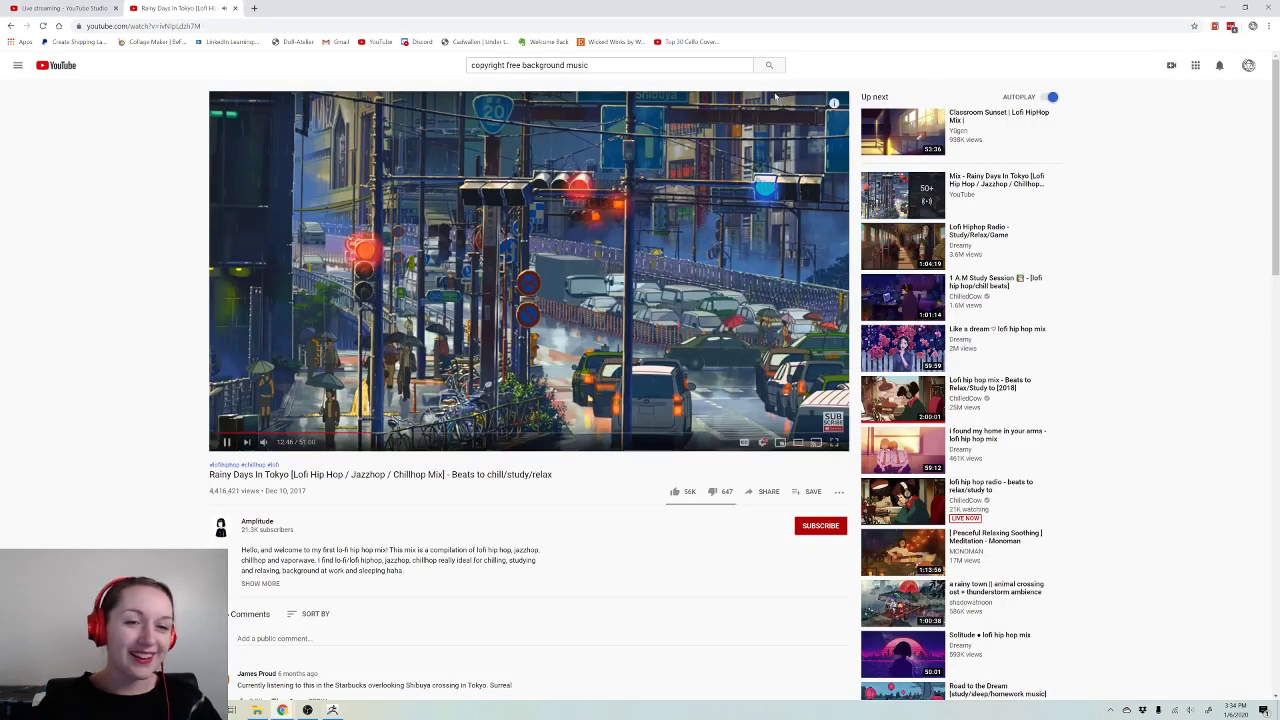
pyautogui.click(1224, 7)
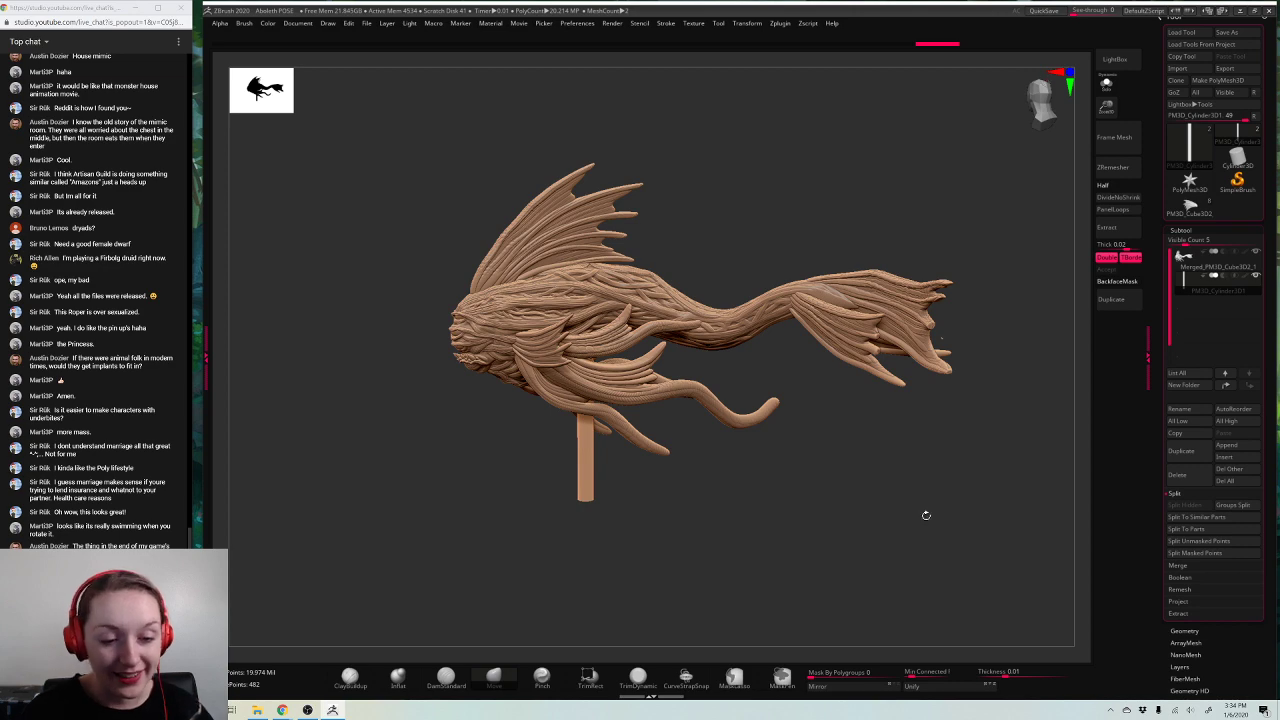
pyautogui.moveTo(923, 514); pyautogui.dragTo(914, 560)
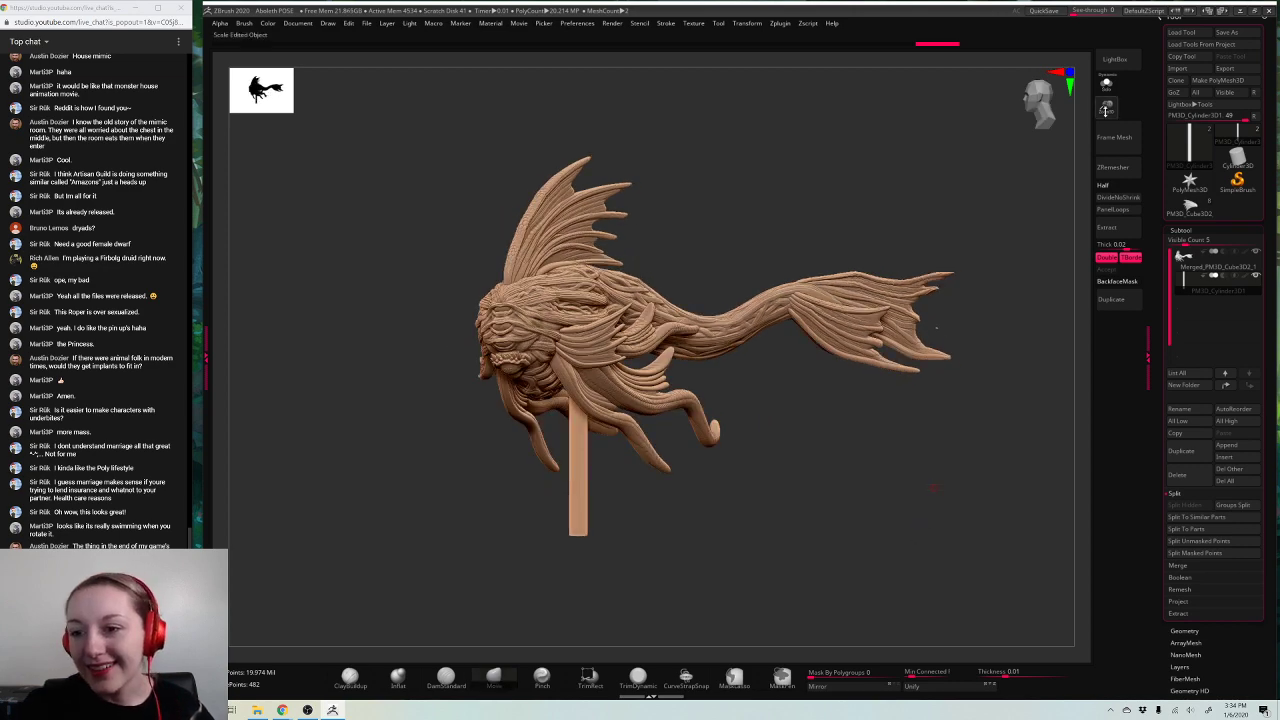
pyautogui.moveTo(933, 486); pyautogui.dragTo(890, 480)
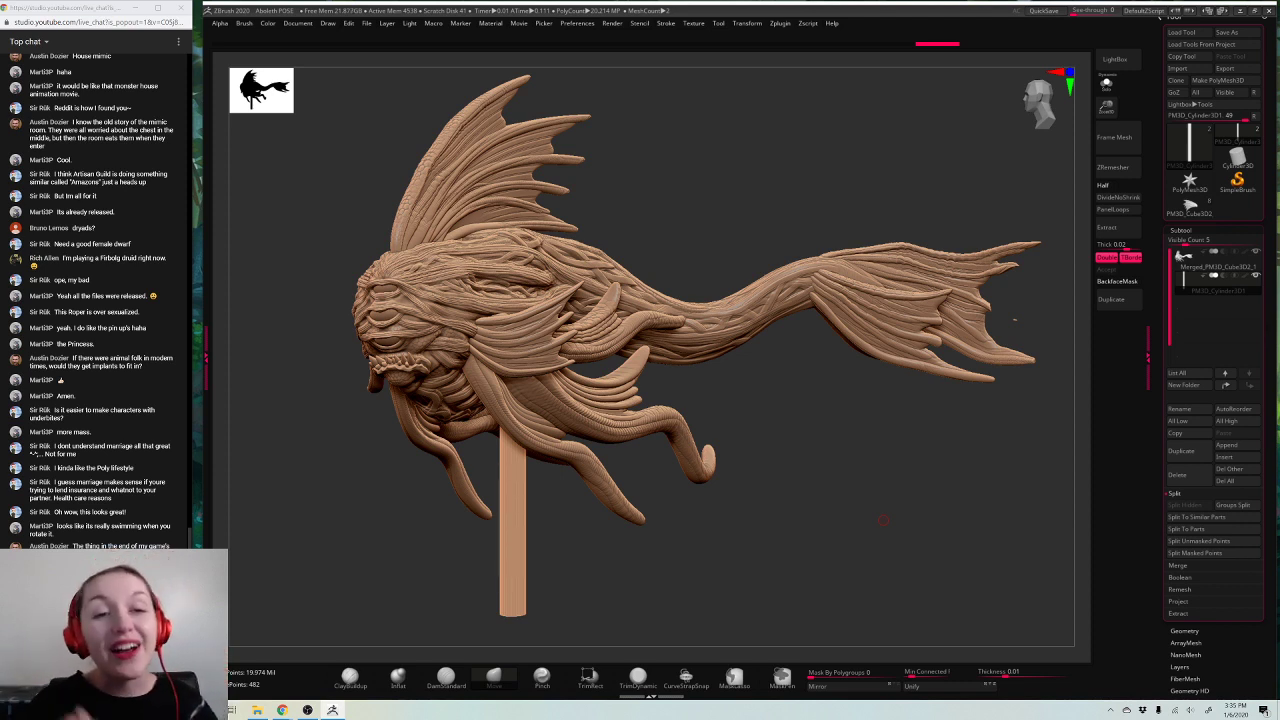
# Step: Start opening another project without saving the current changes and browse up to the Underdark folder
pyautogui.click(368, 23)
pyautogui.click(387, 42)
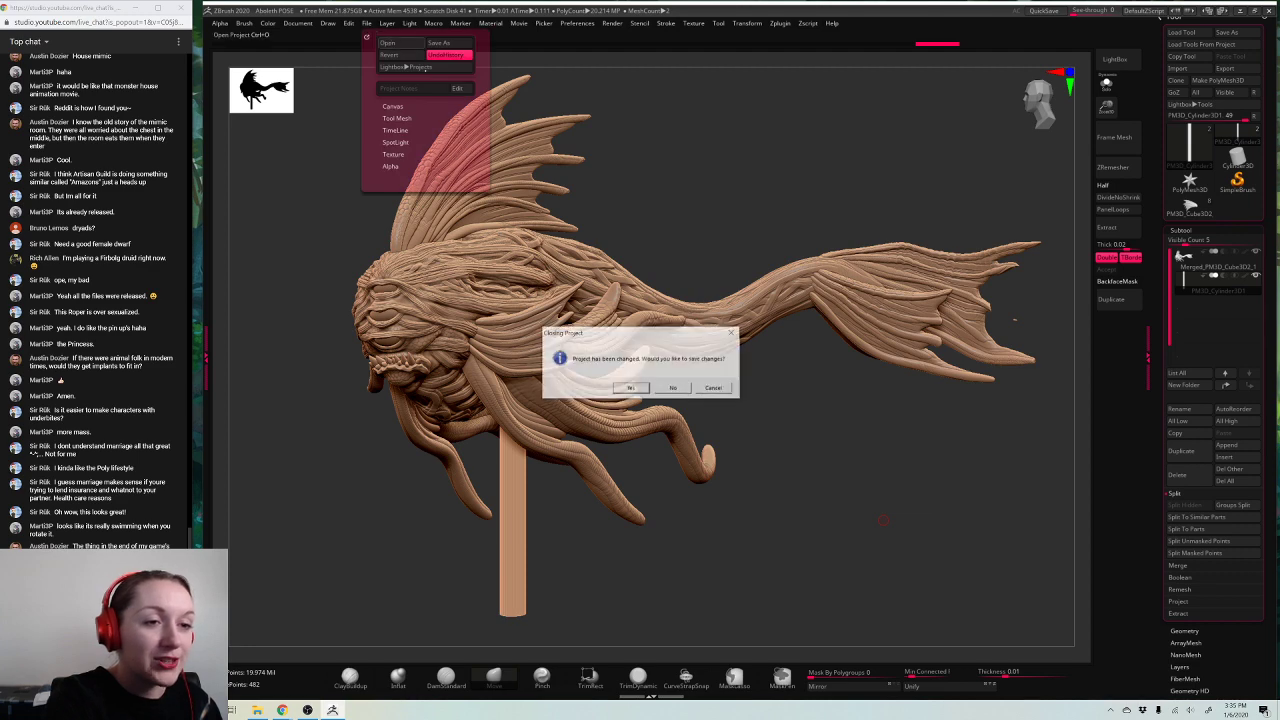
pyautogui.click(673, 388)
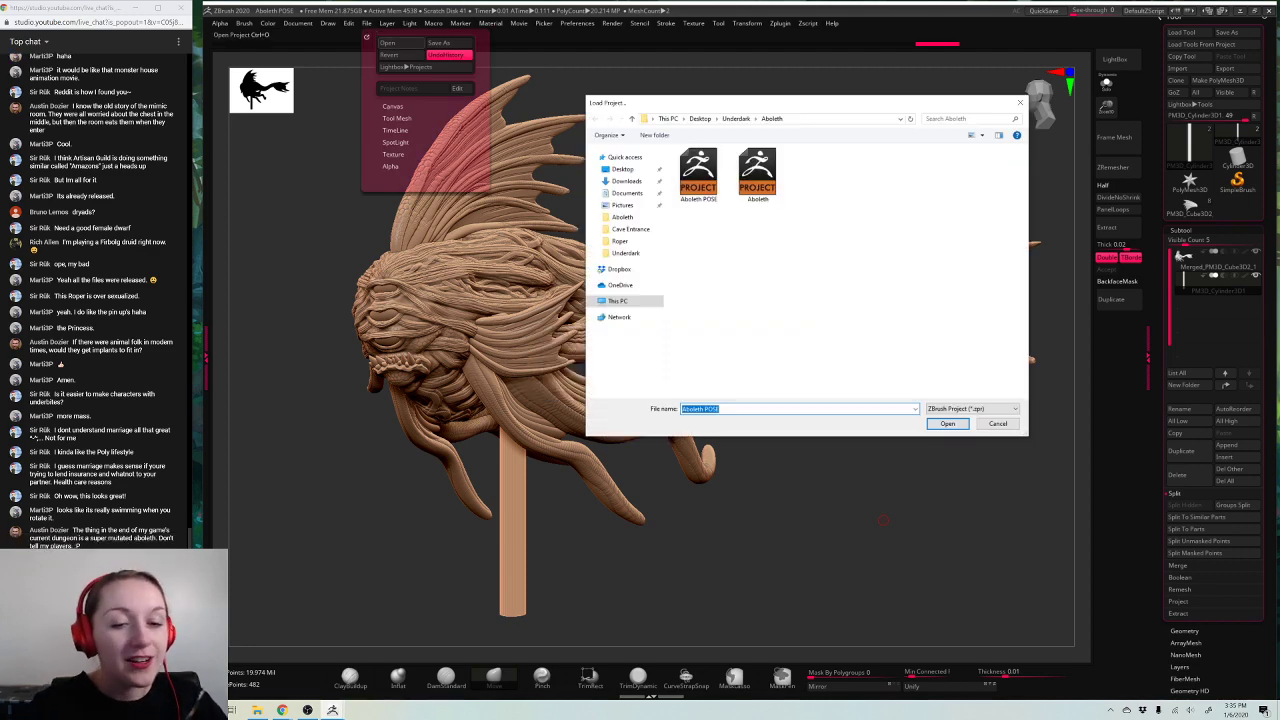
pyautogui.click(729, 119)
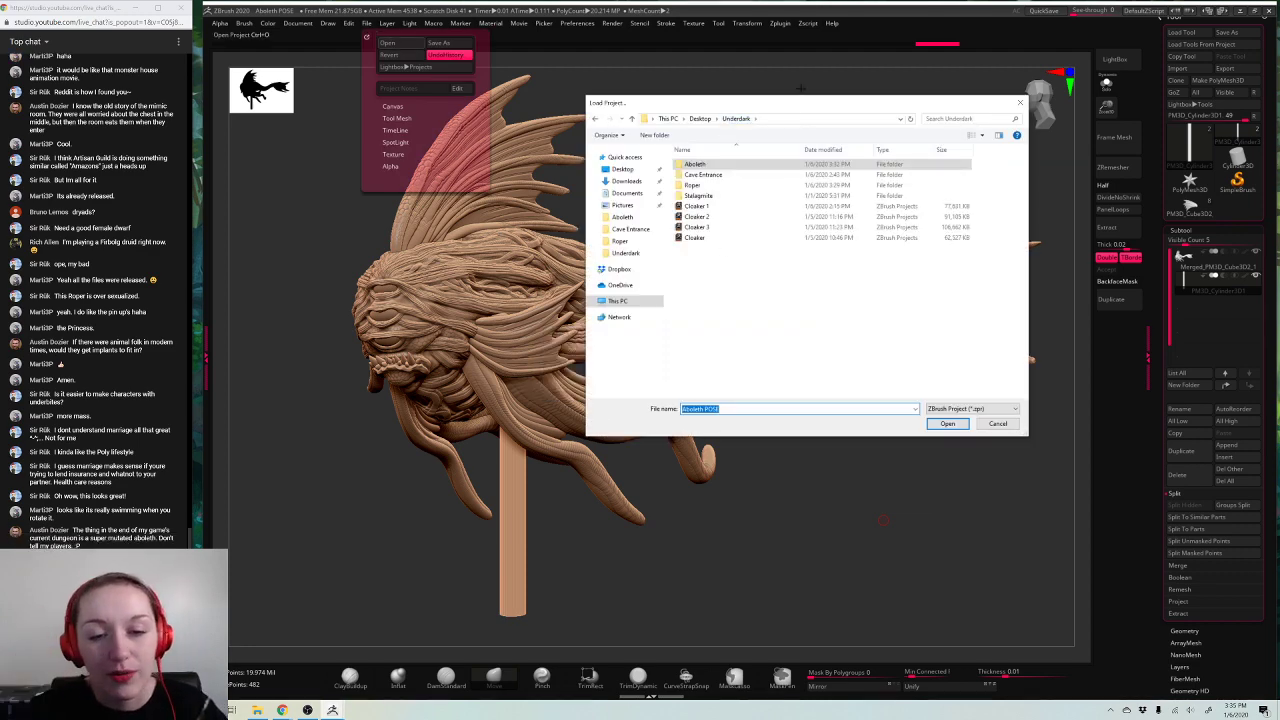
pyautogui.click(746, 195)
pyautogui.click(758, 185)
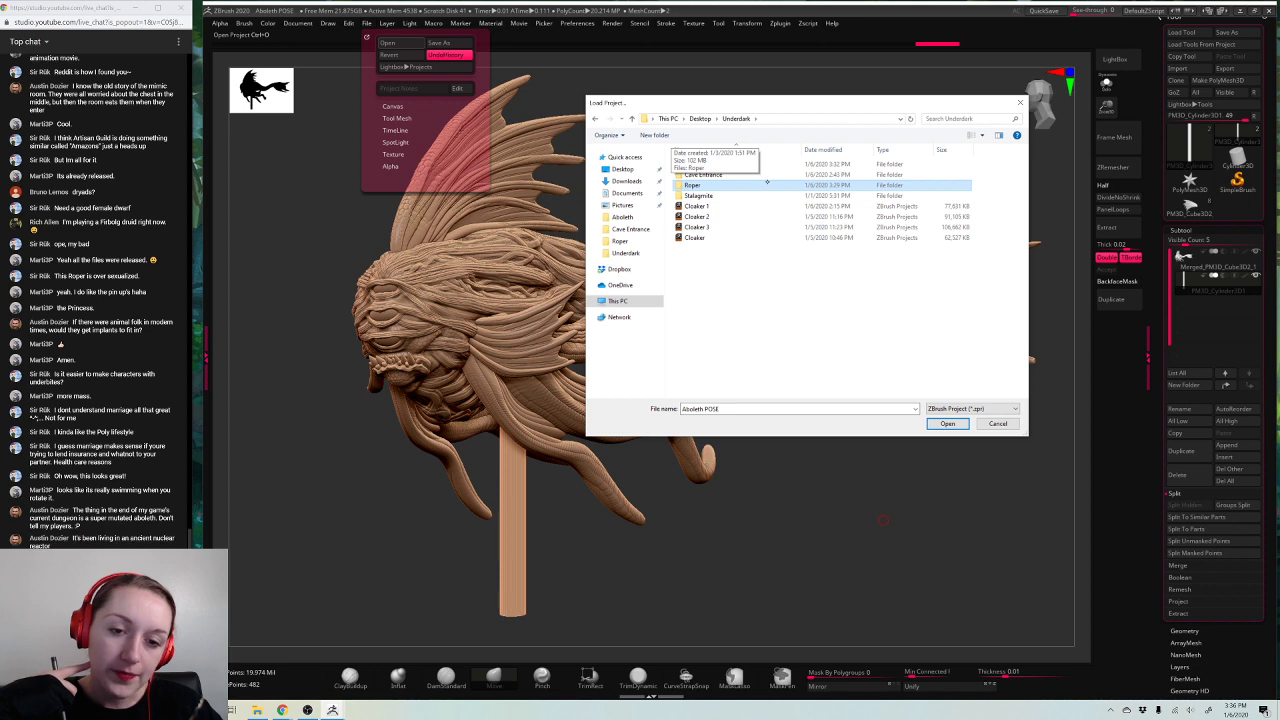
# Step: Create a new folder named Deep Gnomes inside the Underdark folder
pyautogui.click(666, 136)
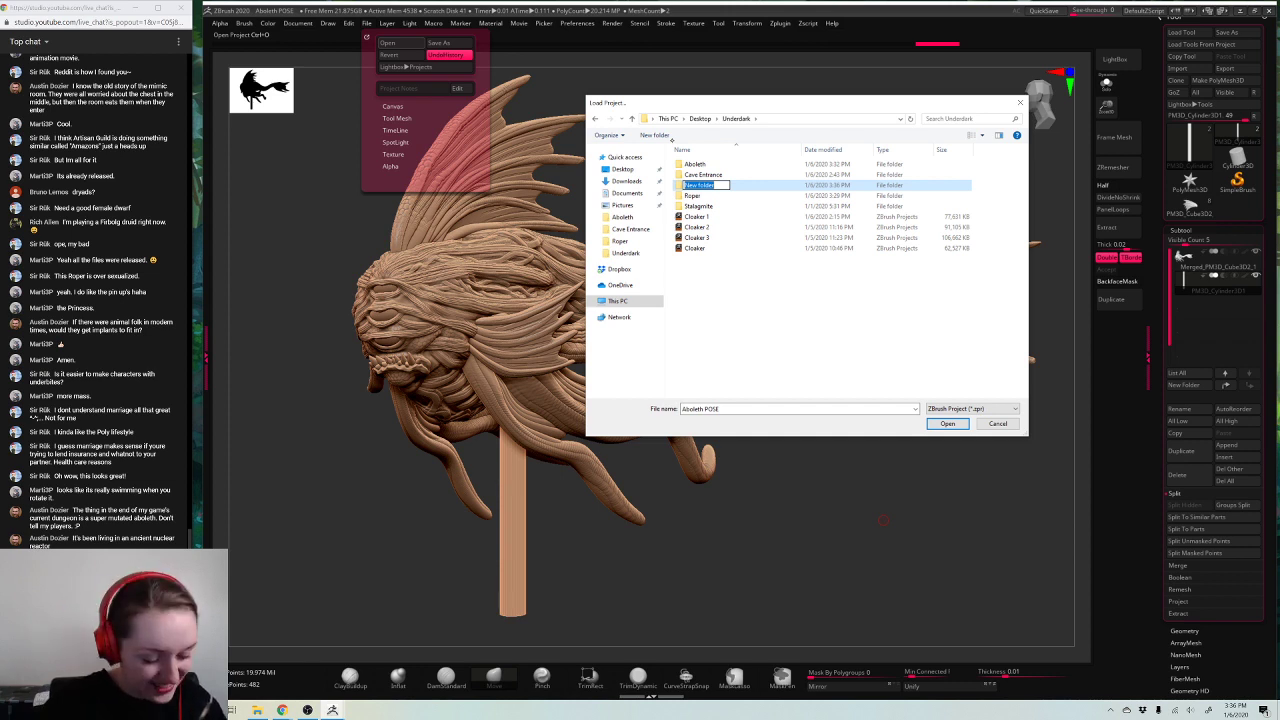
pyautogui.write('Deep Gnomes')
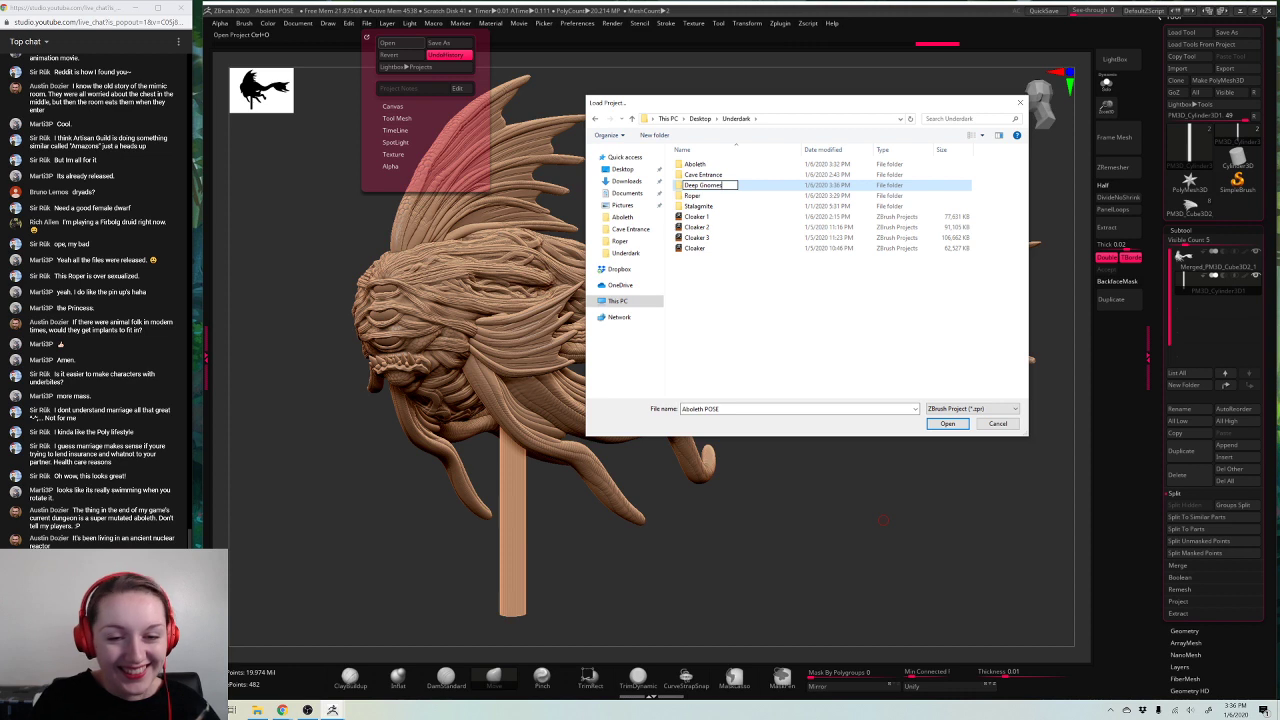
pyautogui.press('Return')
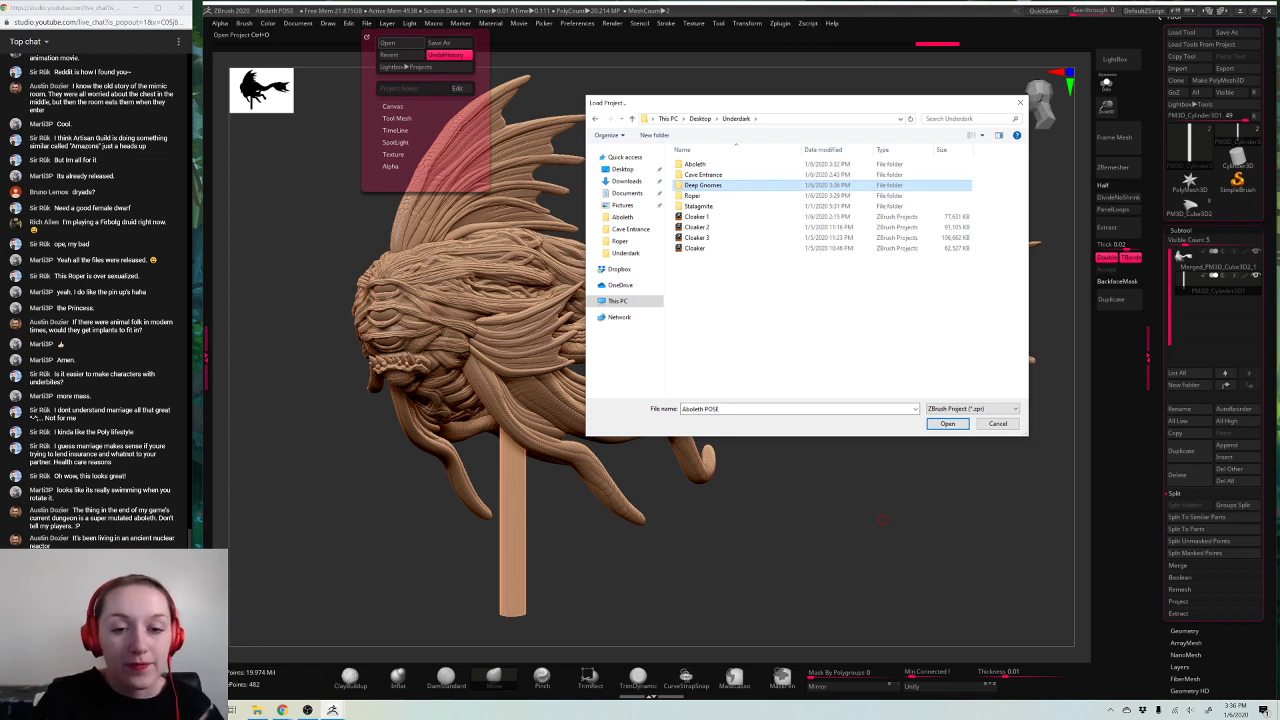
# Step: Open the Deep Gnomes folder and create a subfolder named Deep Gnome 1 in it
pyautogui.doubleClick(723, 185)
pyautogui.click(655, 135)
pyautogui.write('De')
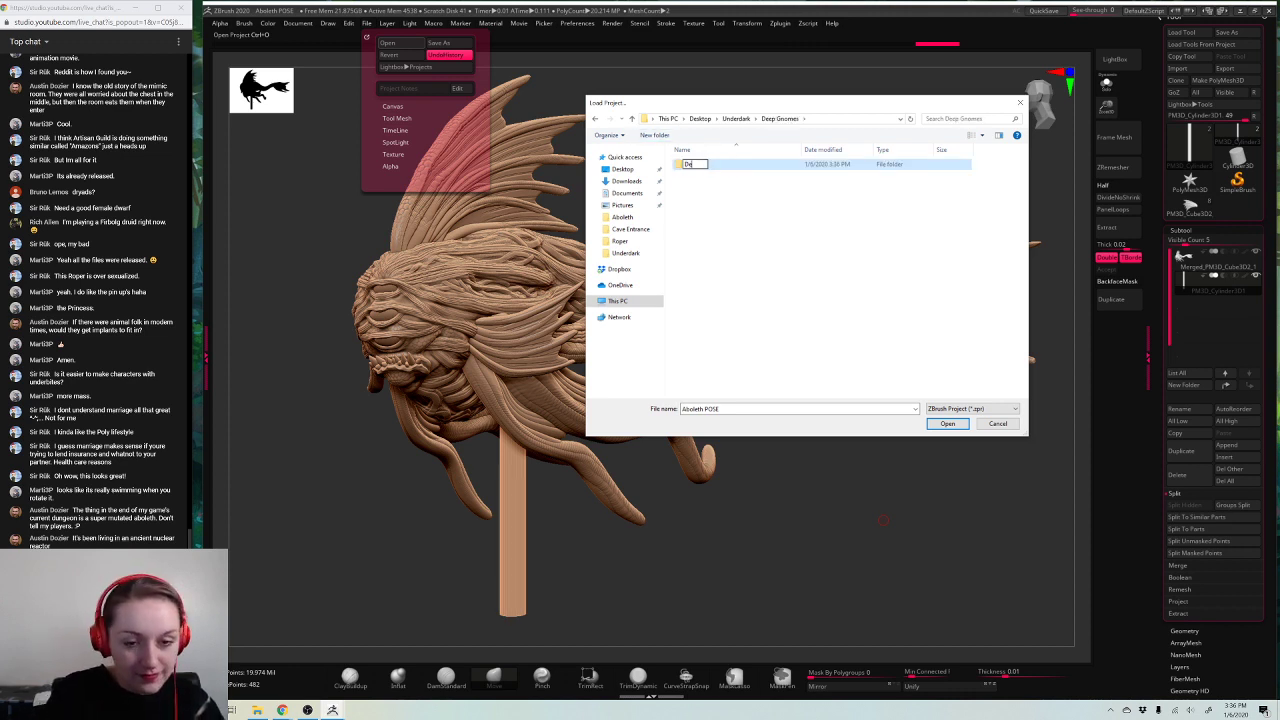
pyautogui.write('ep Gnomes')
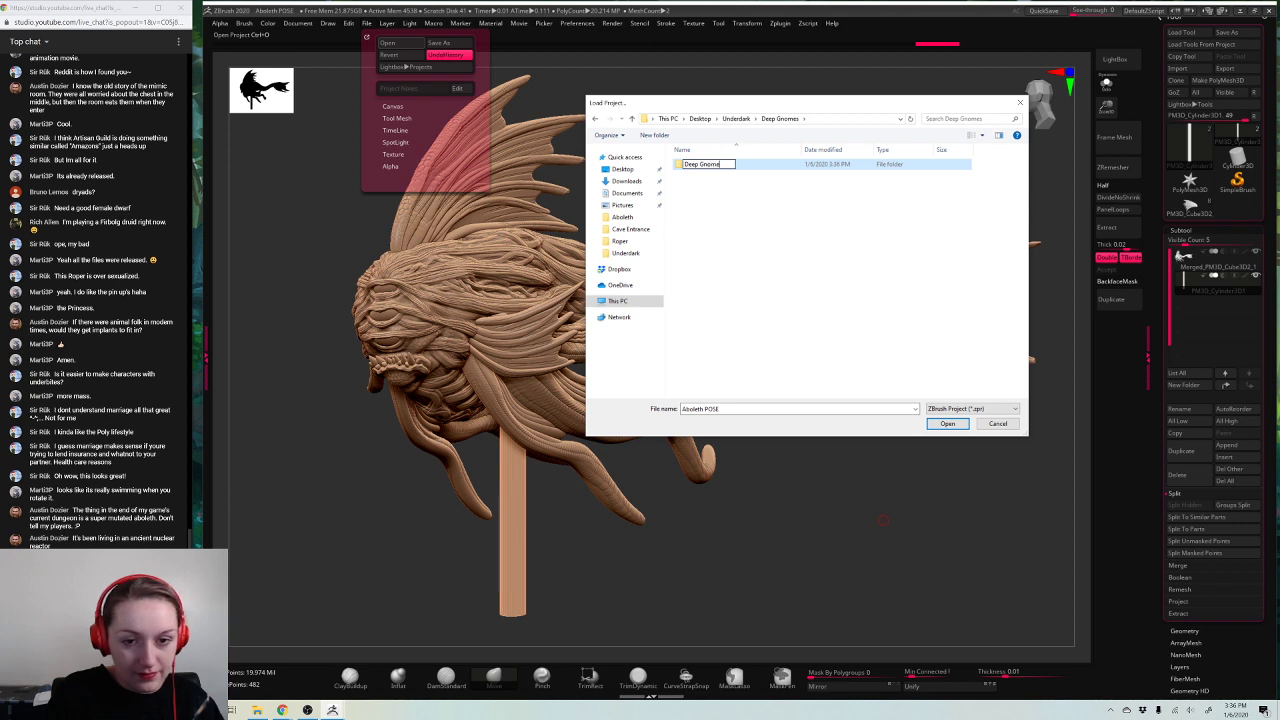
pyautogui.write(' 1')
pyautogui.press('Return')
pyautogui.click(717, 220)
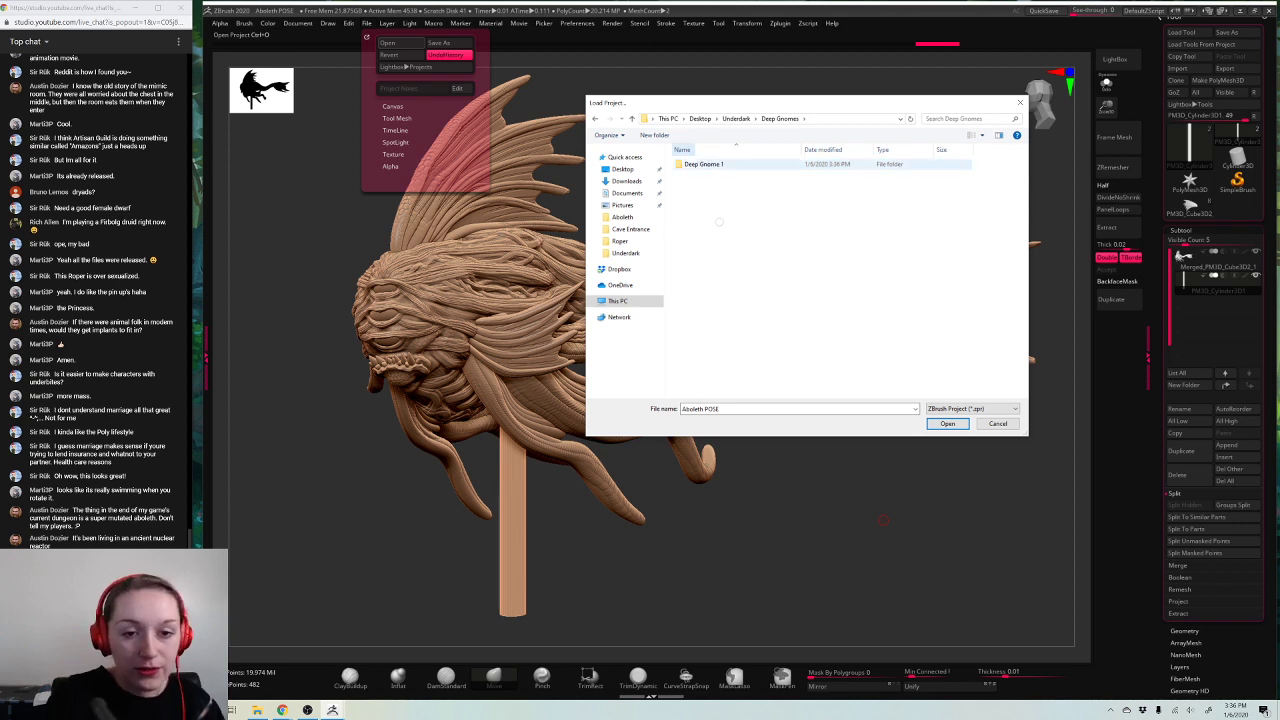
# Step: Add a second subfolder to Deep Gnomes and name it Deep Gnome 2
pyautogui.click(655, 135)
pyautogui.write('Deep Gno')
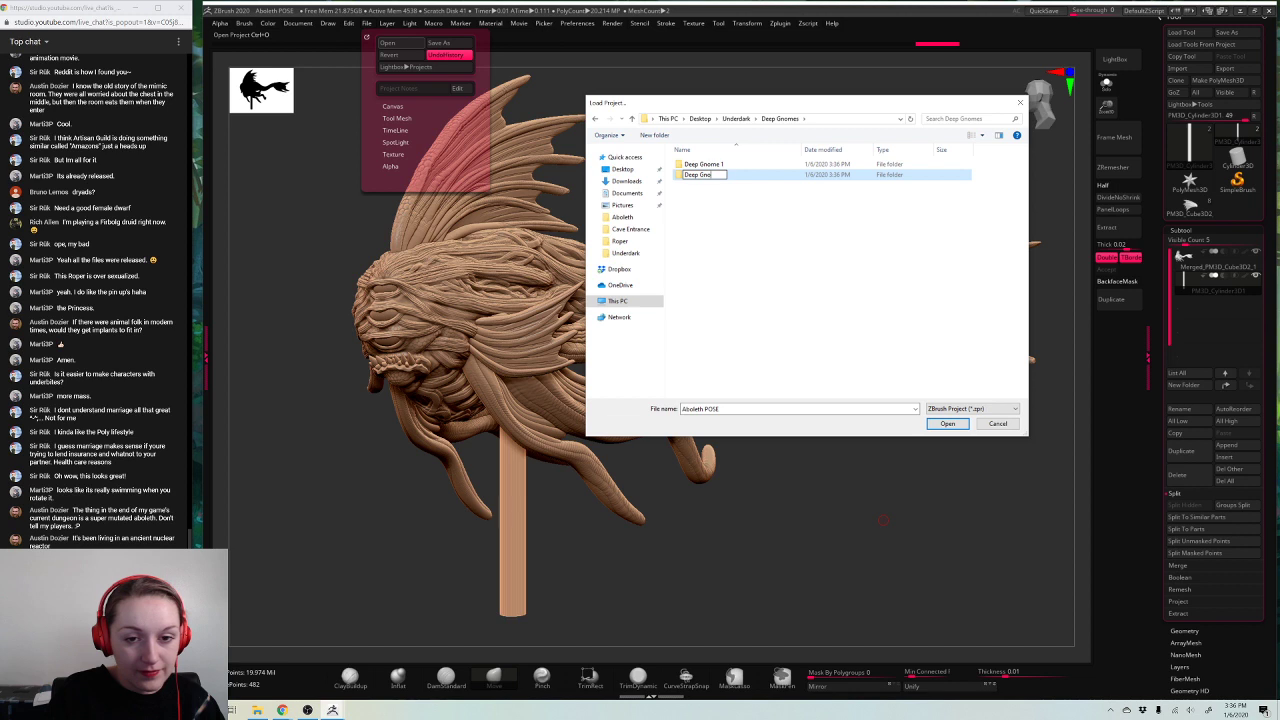
pyautogui.write('me')
pyautogui.press('Return')
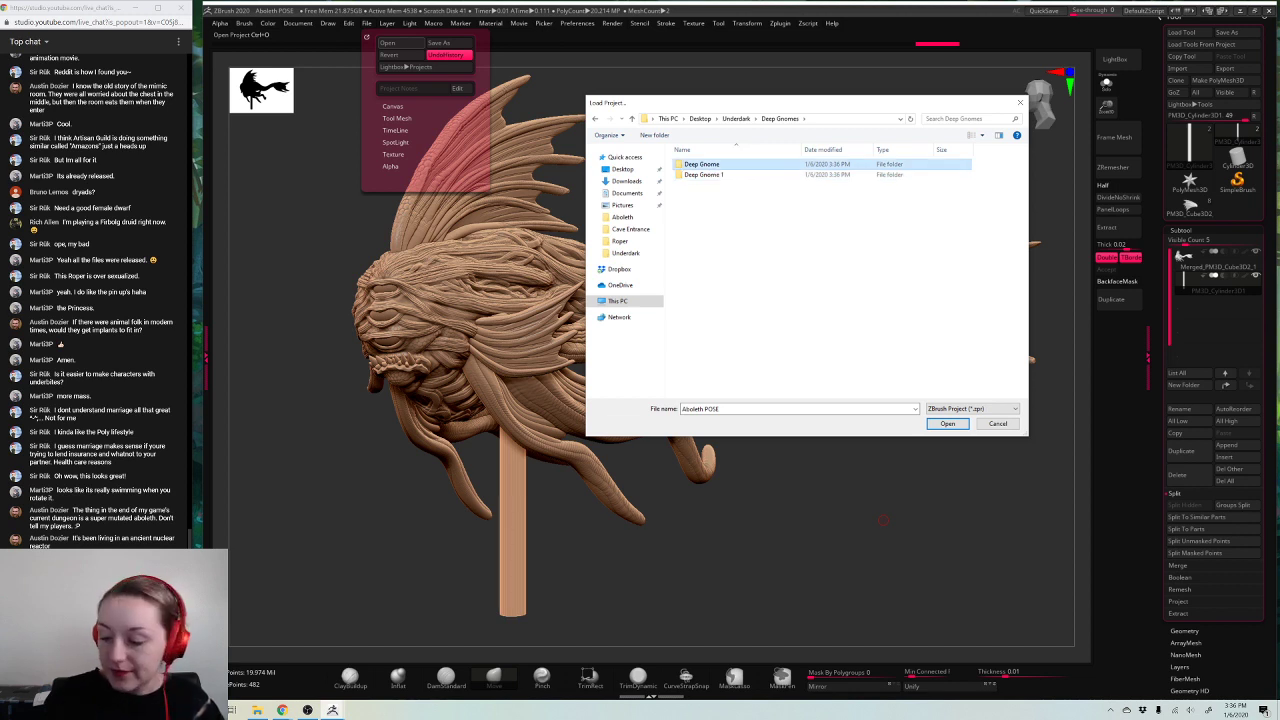
pyautogui.rightClick(706, 164)
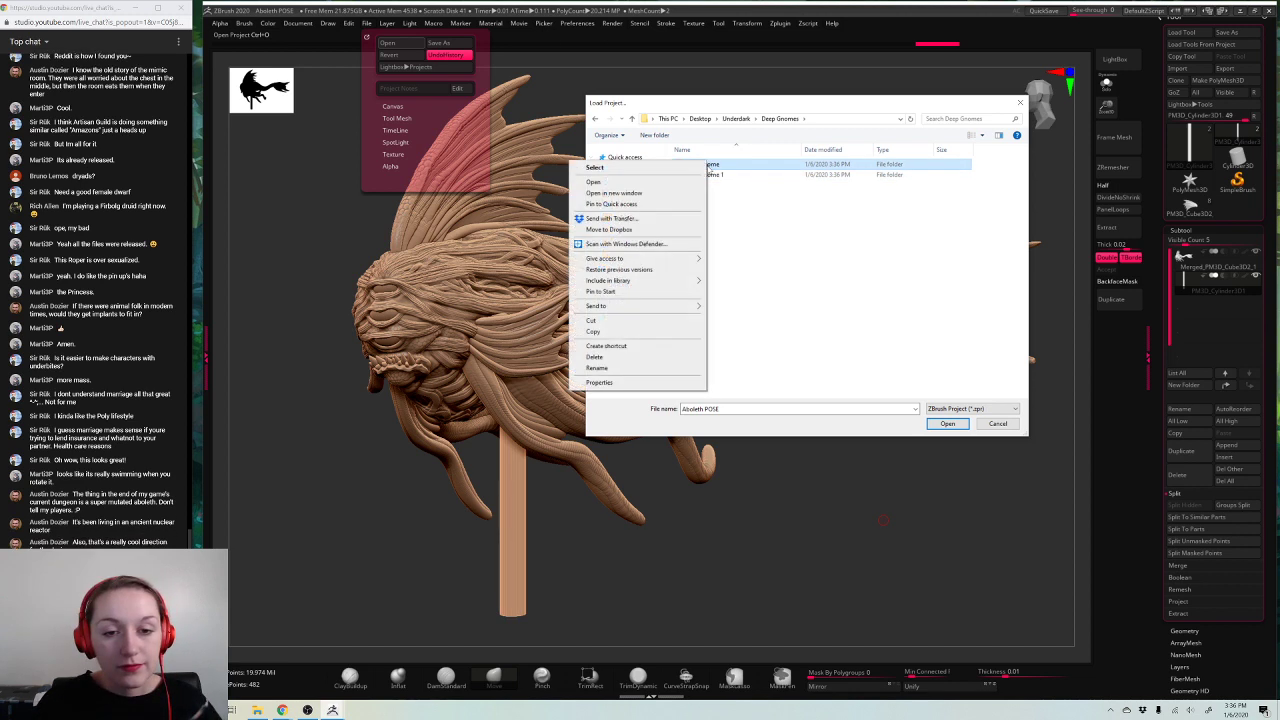
pyautogui.click(617, 370)
pyautogui.press('End')
pyautogui.write('2')
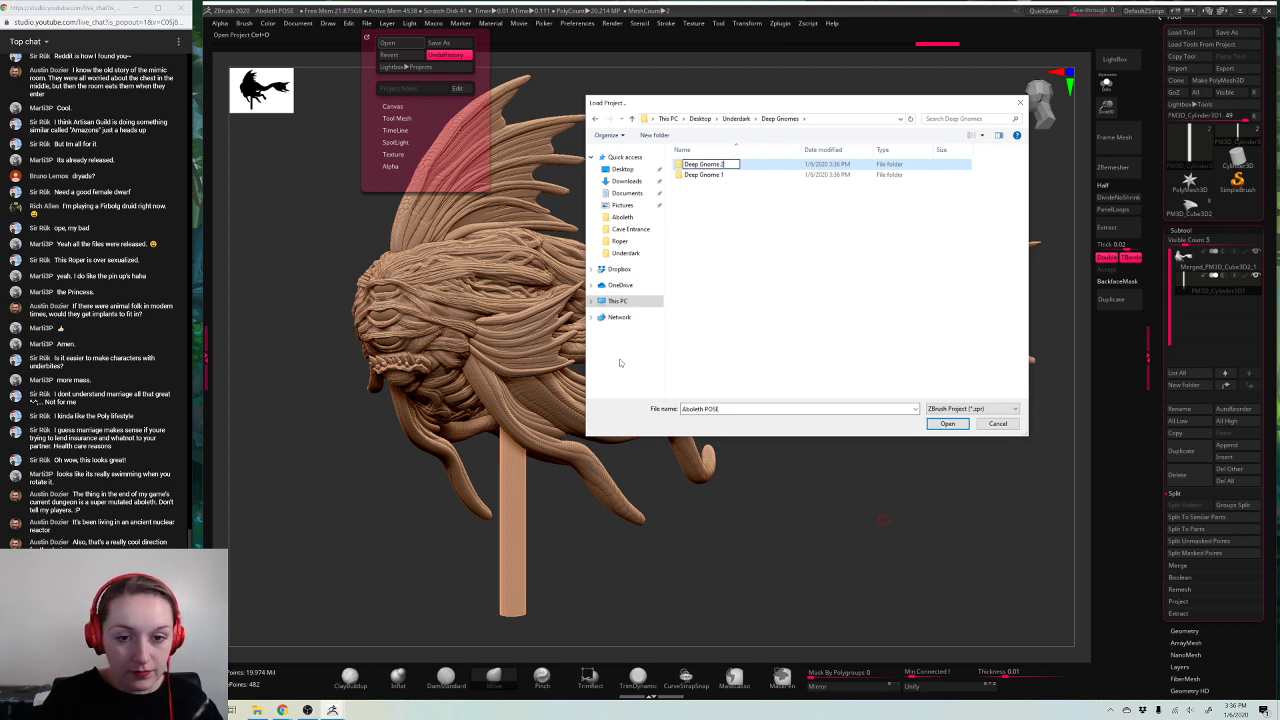
pyautogui.press('Return')
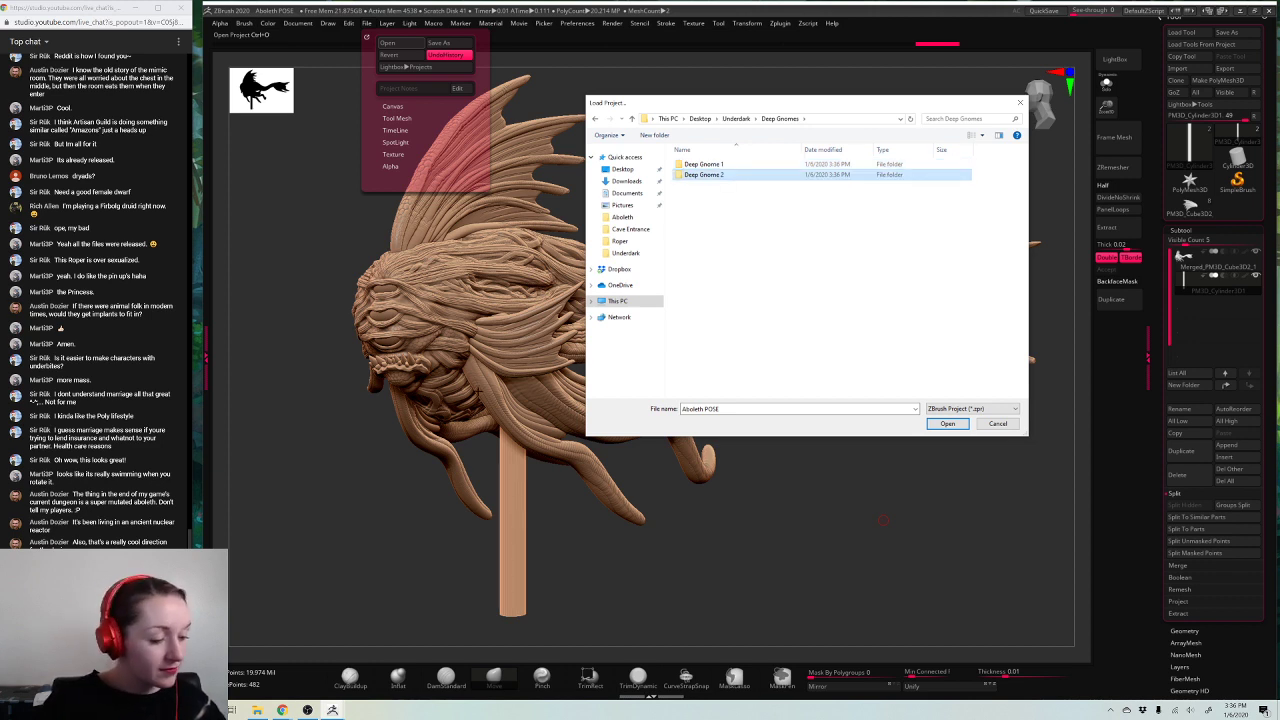
# Step: Look through the Aboleth and Cave Entrance project folders and return to the Underdark folder by way of the Desktop
pyautogui.click(736, 118)
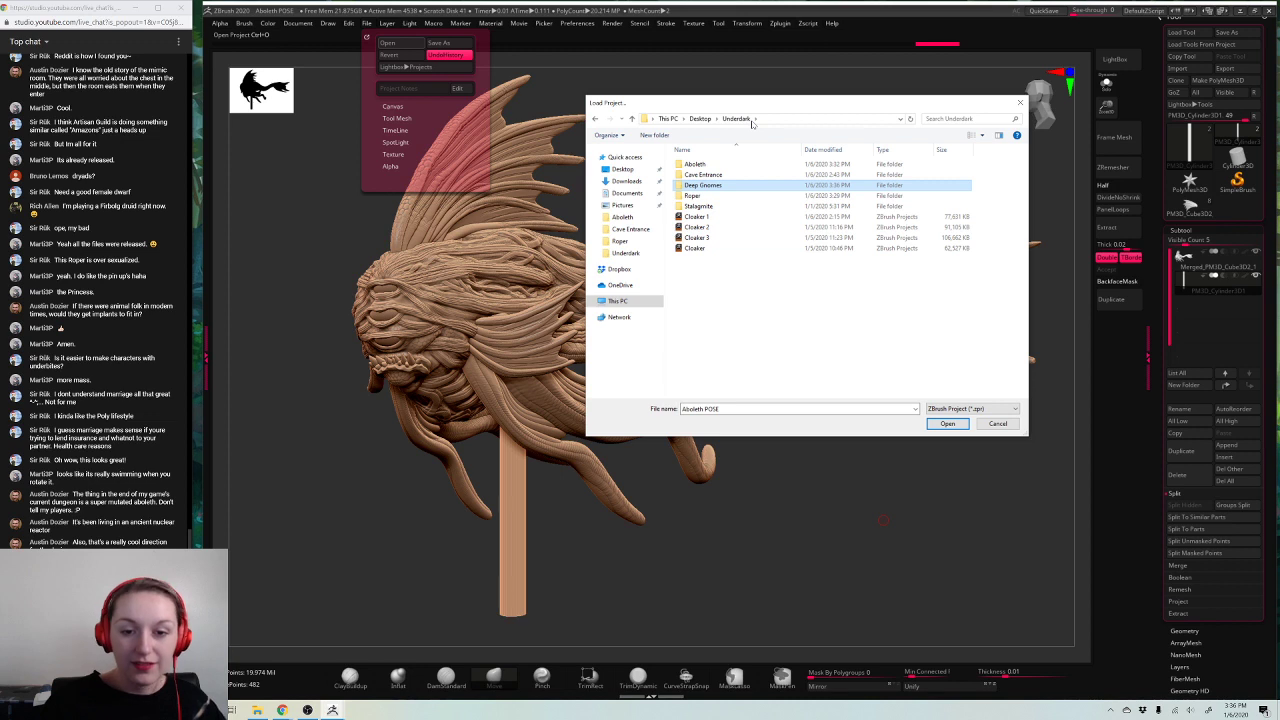
pyautogui.doubleClick(722, 163)
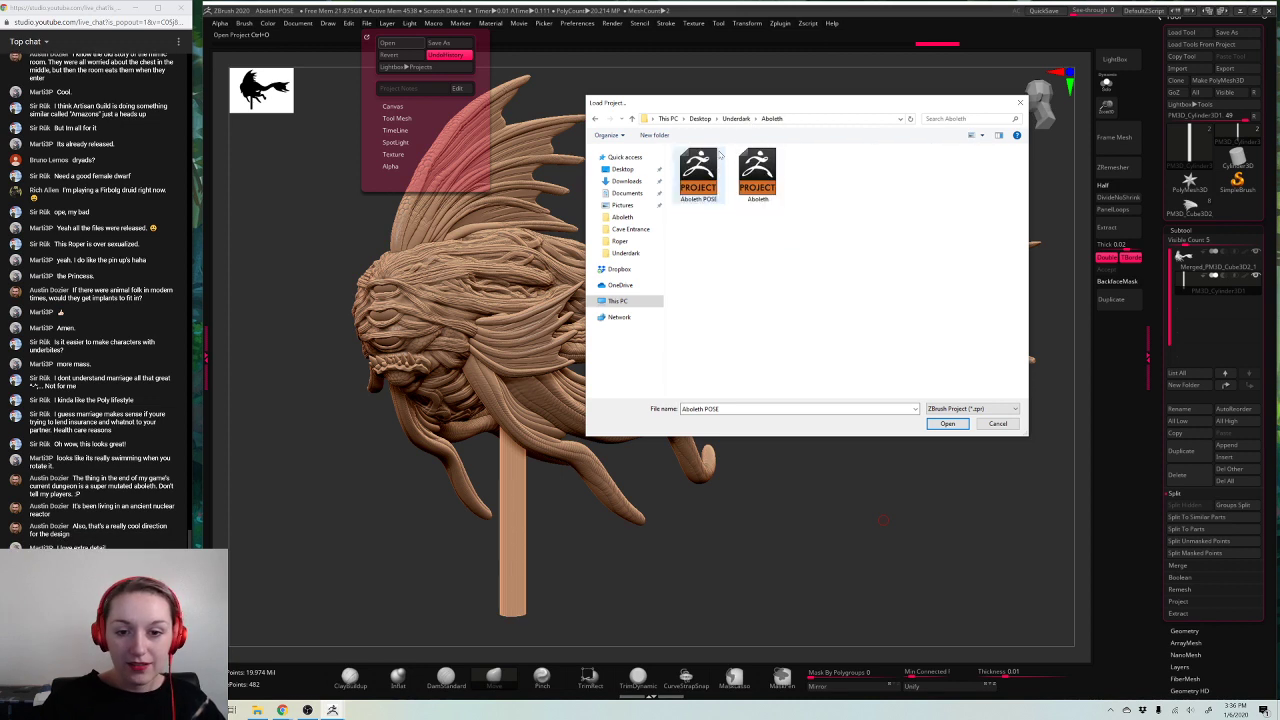
pyautogui.click(736, 118)
pyautogui.doubleClick(708, 174)
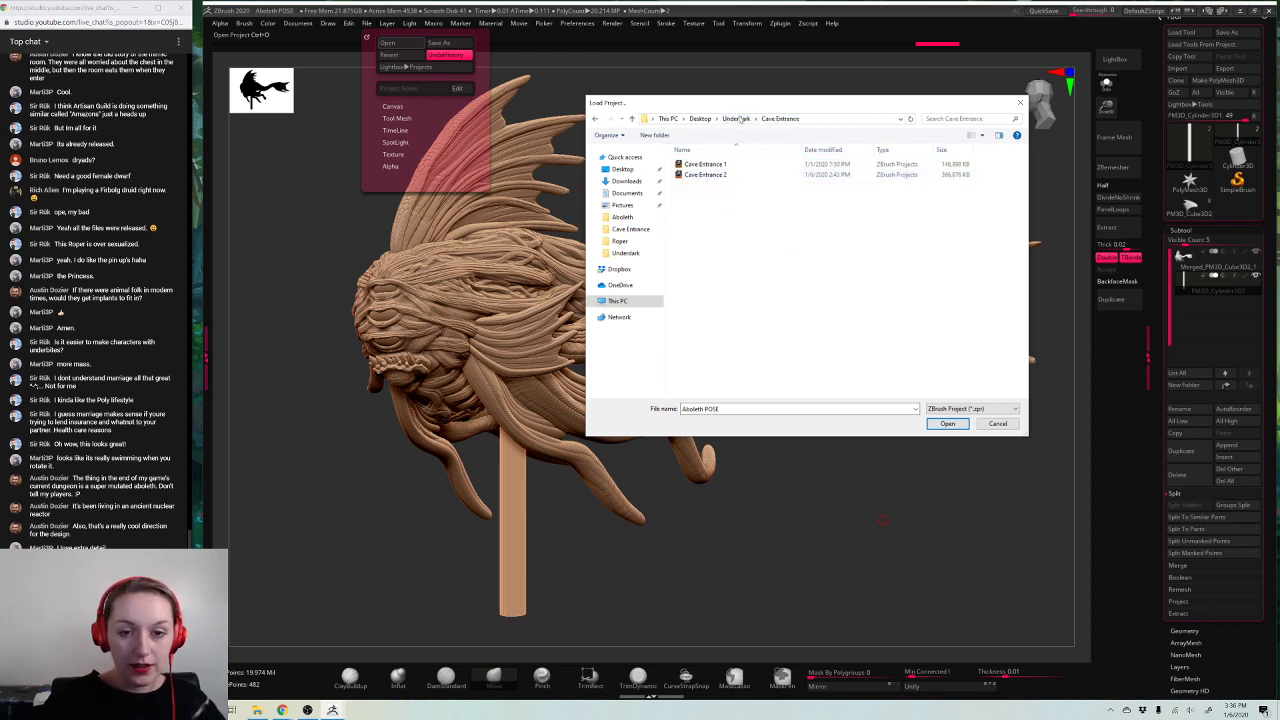
pyautogui.click(702, 120)
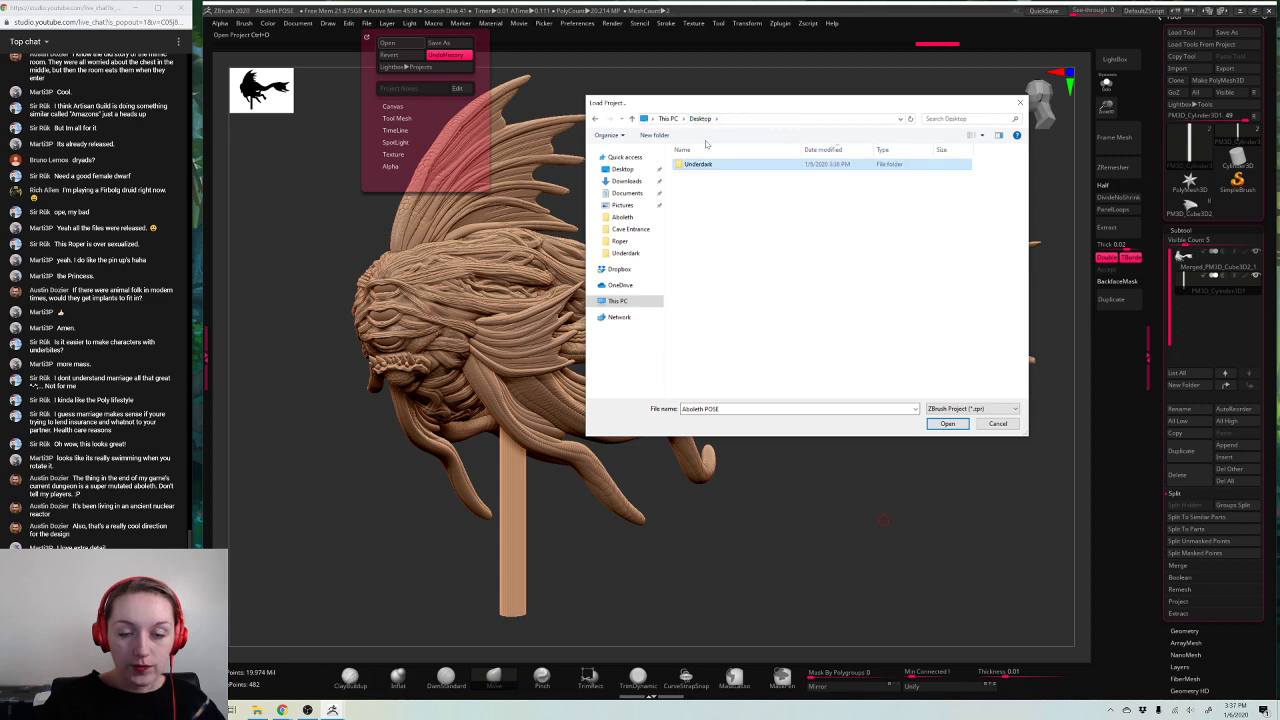
pyautogui.doubleClick(700, 164)
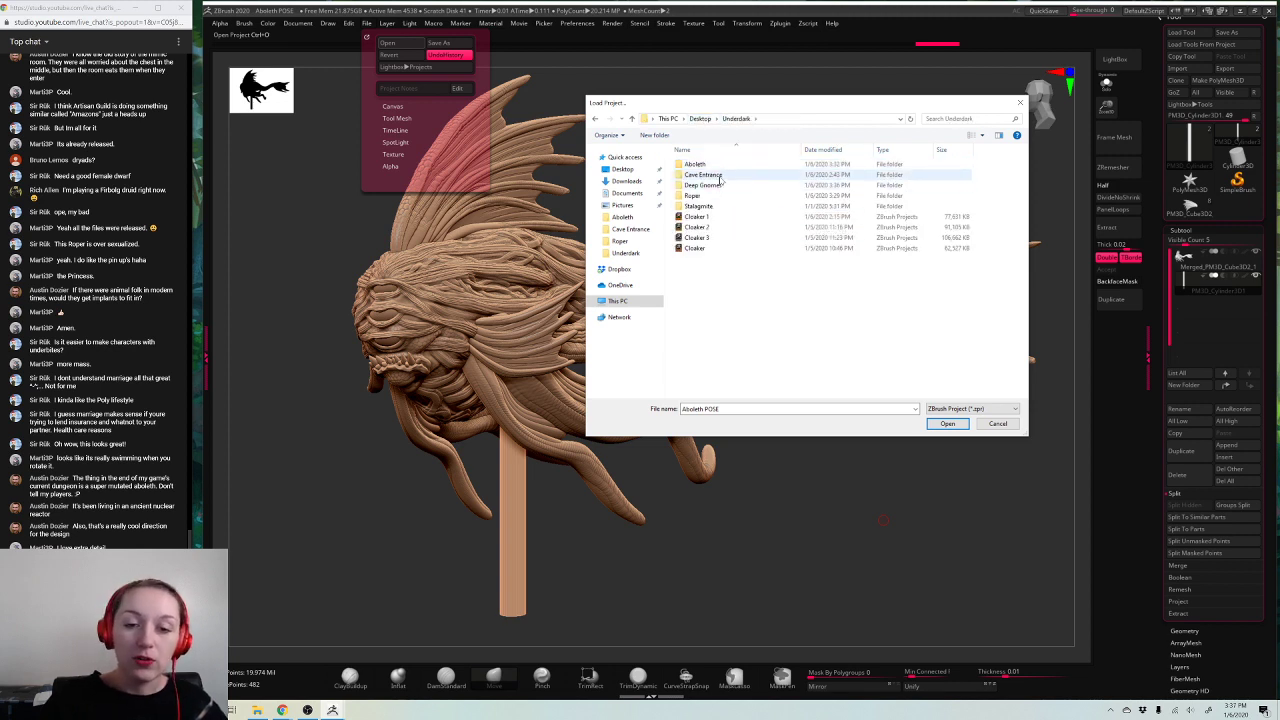
# Step: Check the Deep Gnome 1 subfolder and the Cave Entrance folder, going back to the Underdark folder
pyautogui.doubleClick(716, 185)
pyautogui.doubleClick(717, 170)
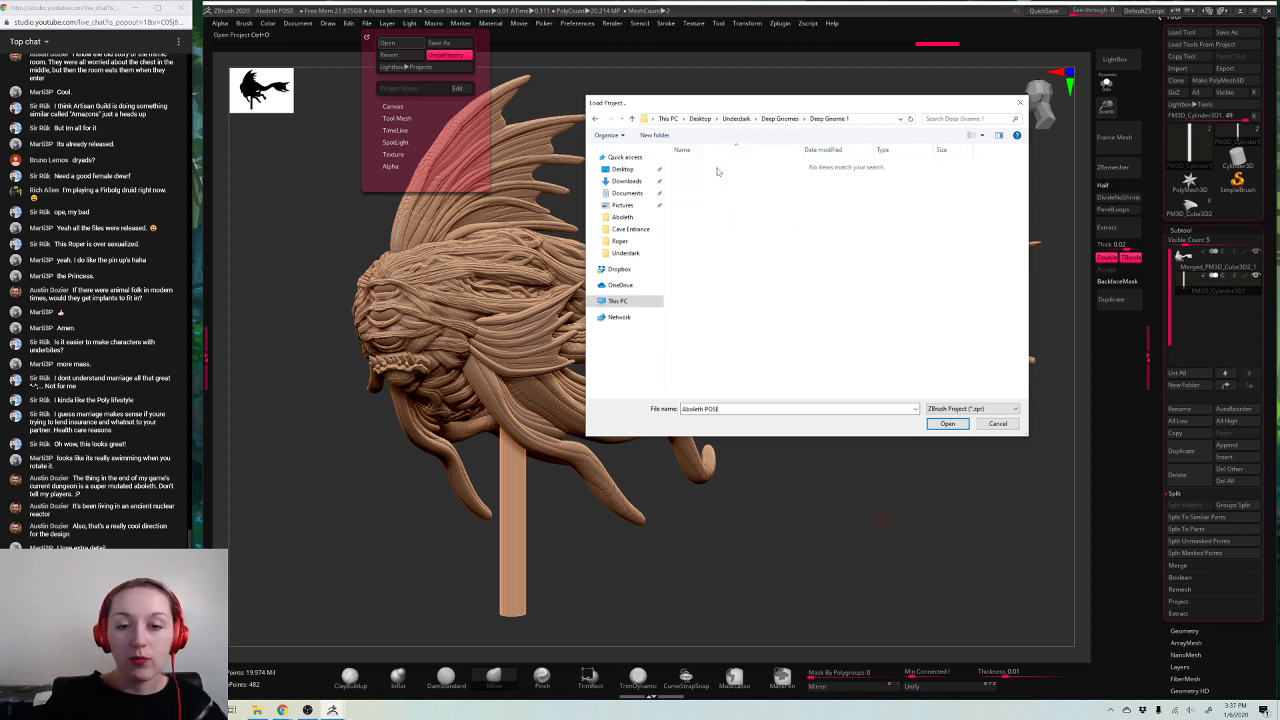
pyautogui.click(780, 119)
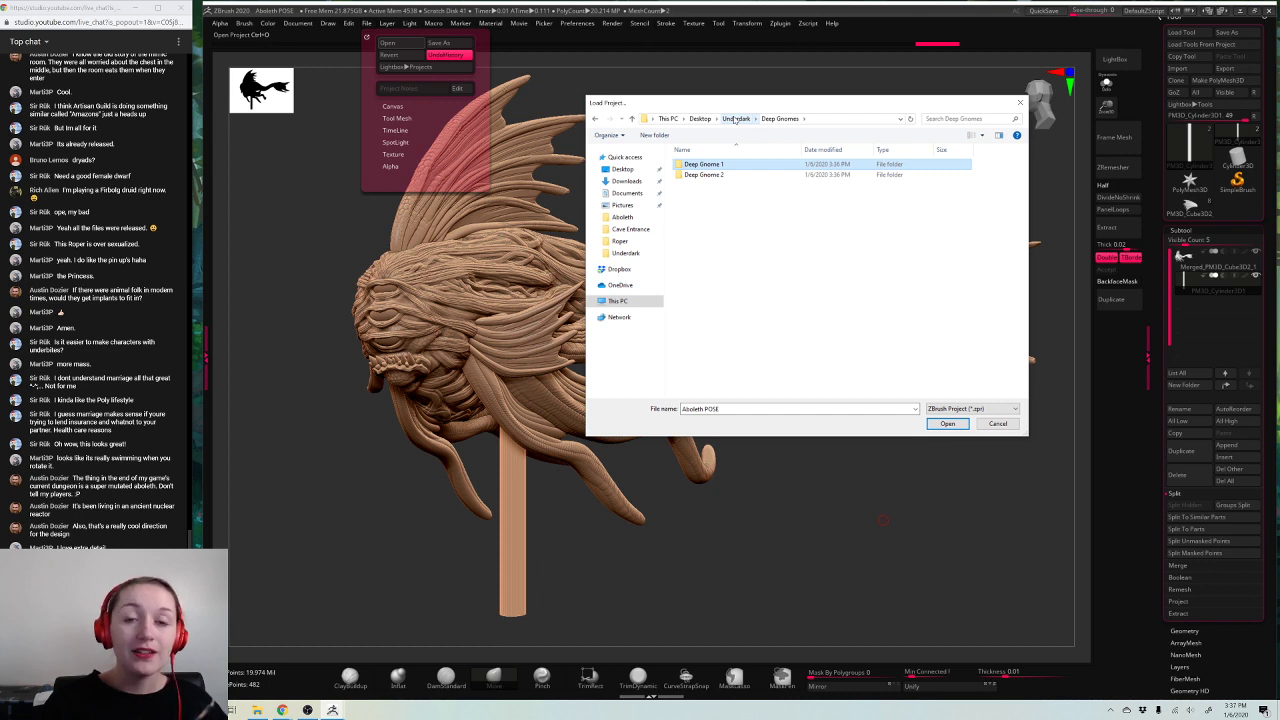
pyautogui.click(736, 119)
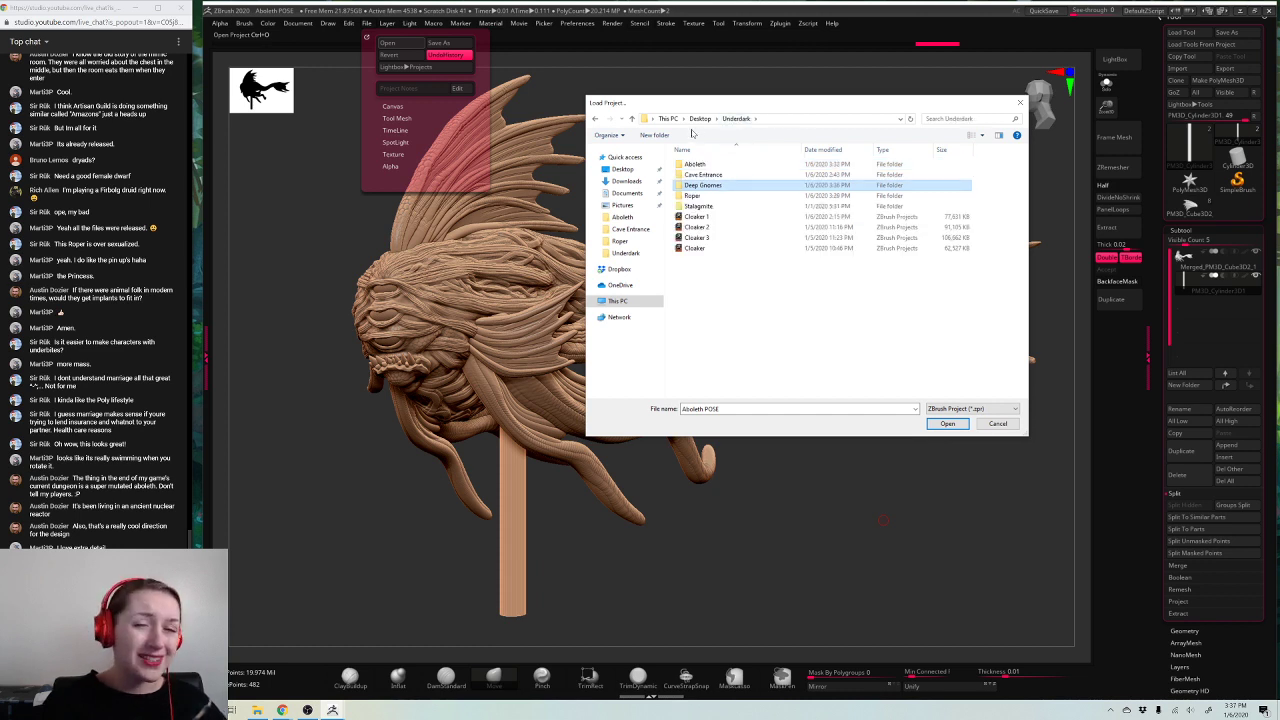
pyautogui.doubleClick(731, 175)
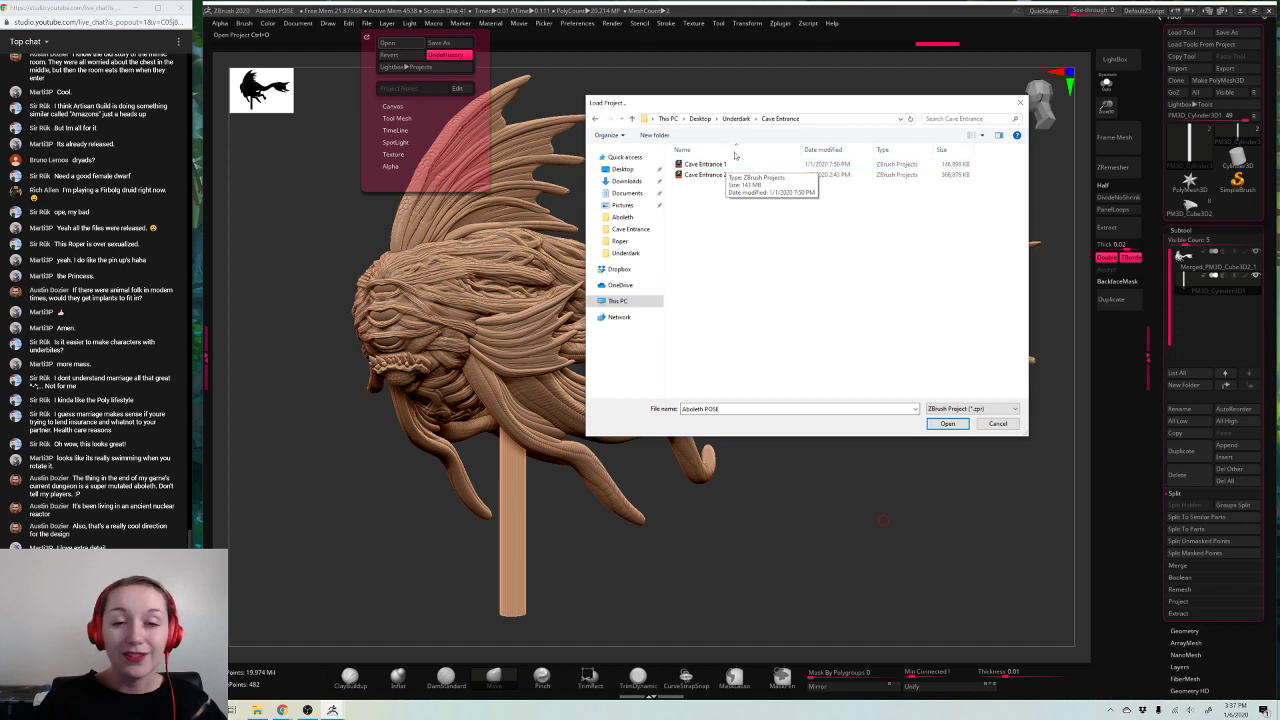
pyautogui.click(737, 118)
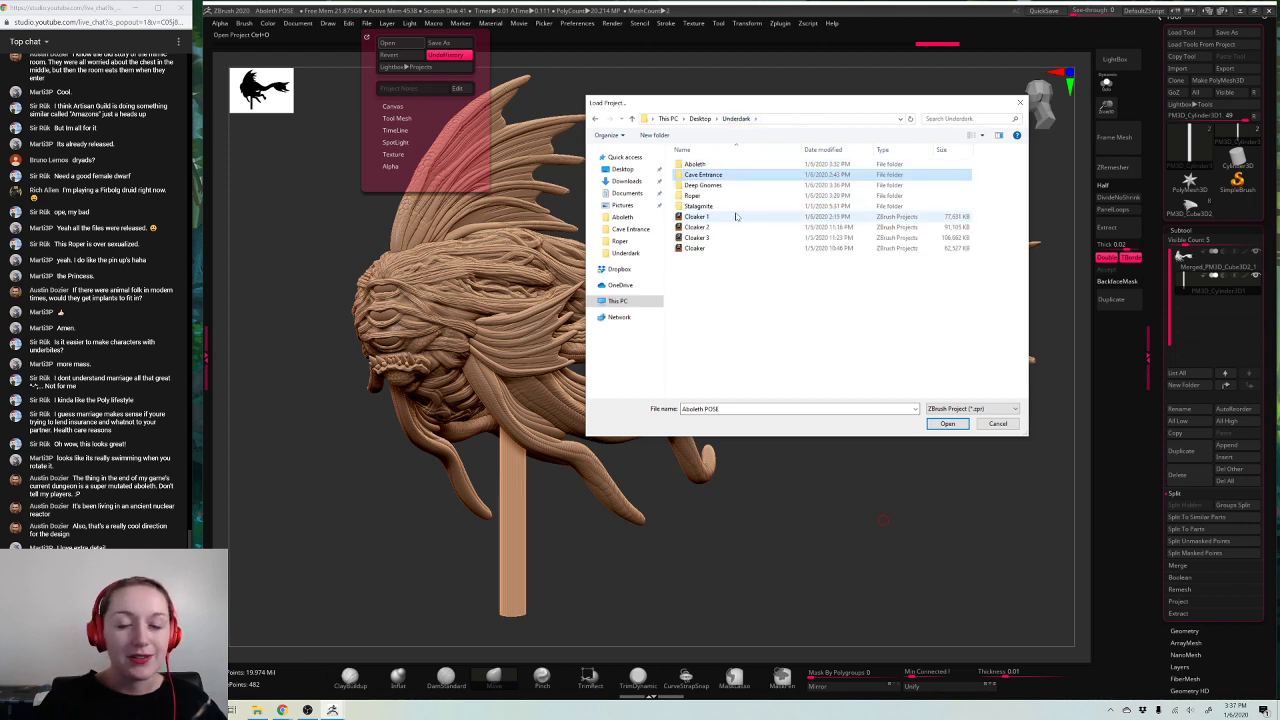
# Step: Create a new folder named Cloaker inside the Underdark folder
pyautogui.rightClick(723, 277)
pyautogui.moveTo(683, 408)
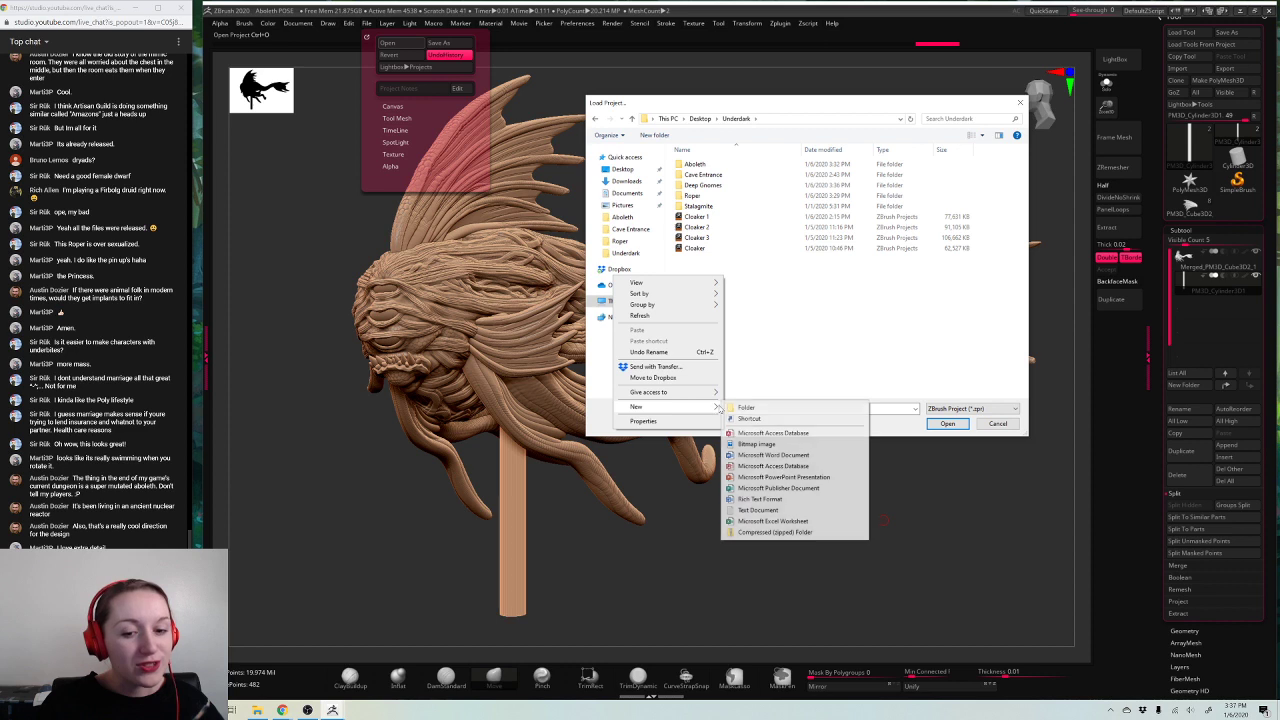
pyautogui.click(745, 409)
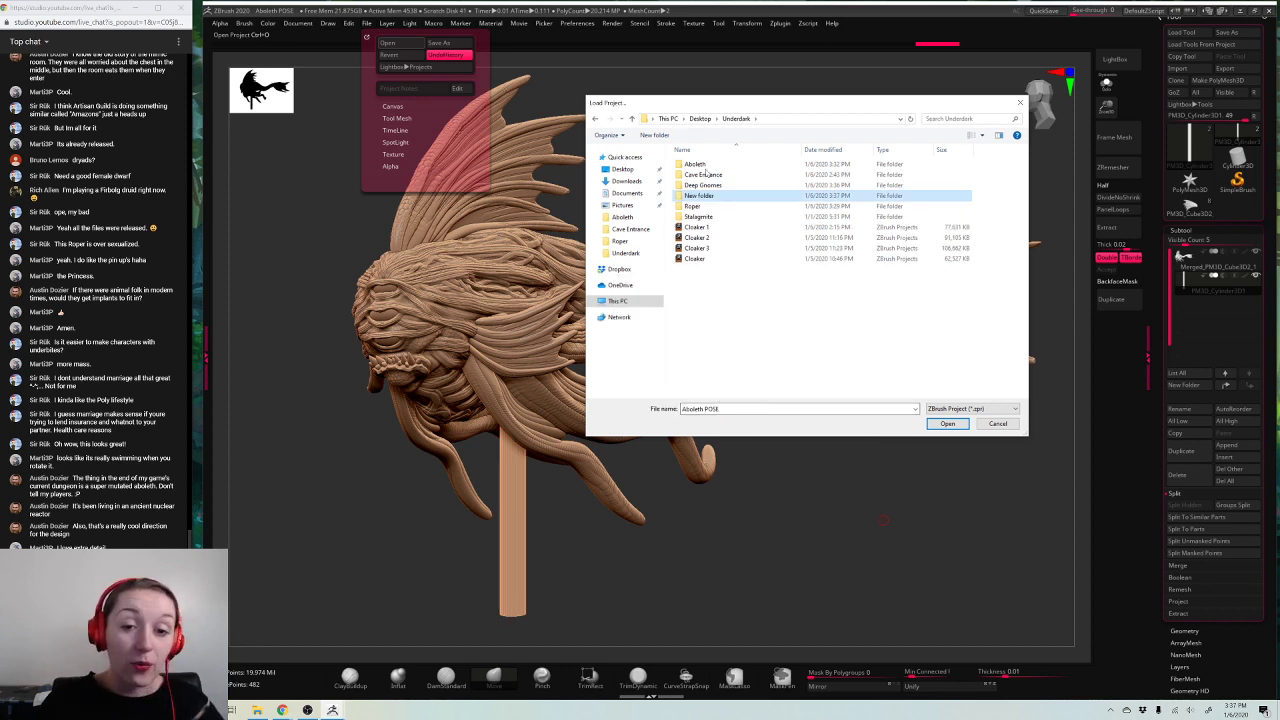
pyautogui.rightClick(712, 196)
pyautogui.click(637, 402)
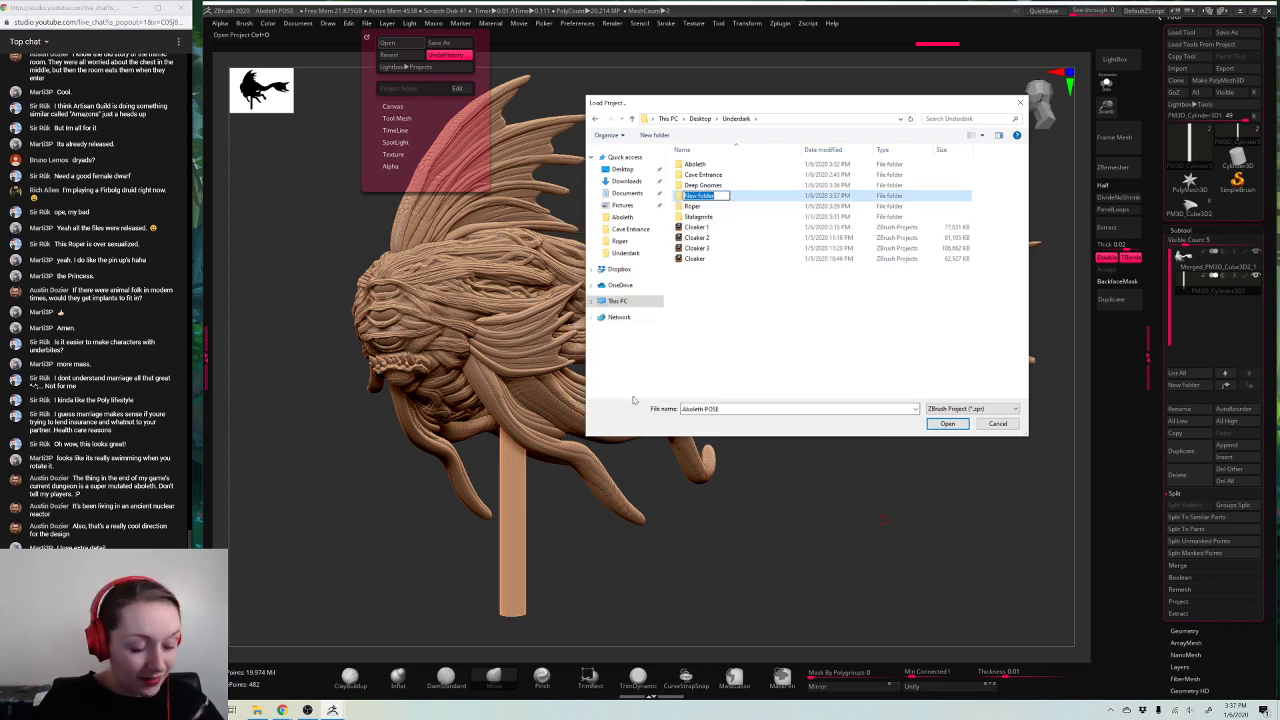
pyautogui.write('Cloaker')
pyautogui.press('Return')
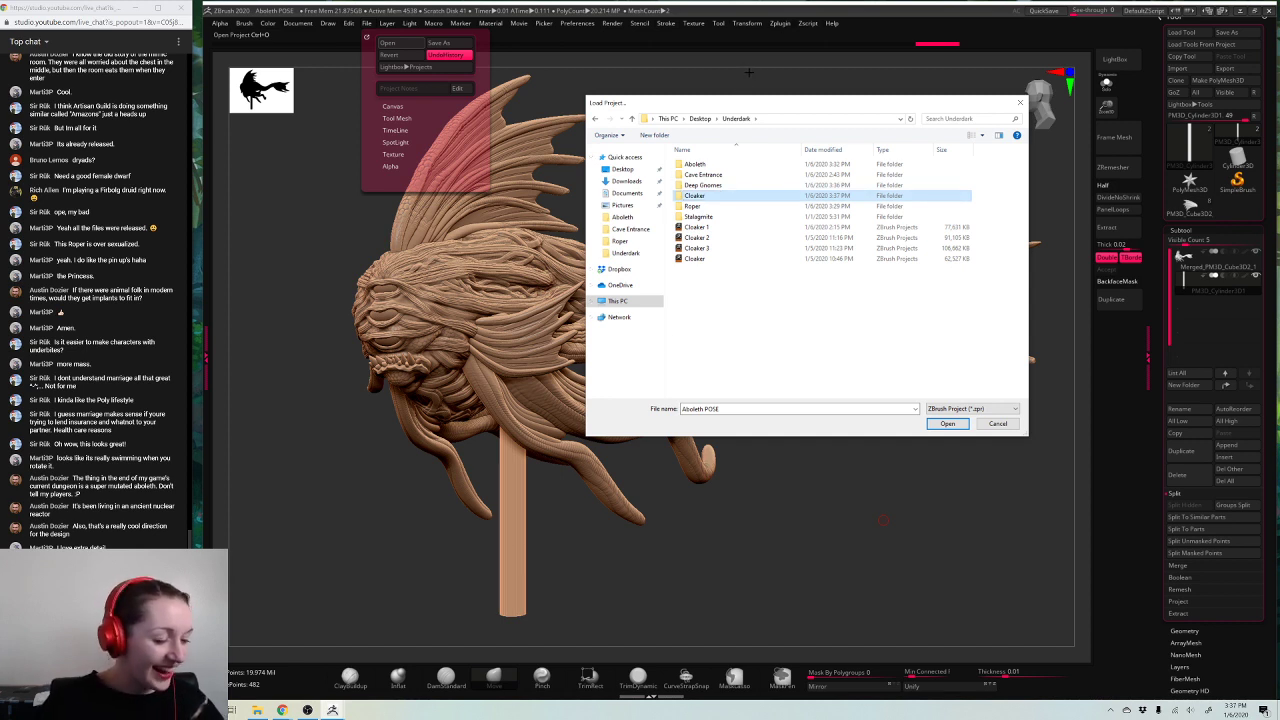
# Step: Move the four Cloaker project files in Underdark into the Cloaker folder
pyautogui.click(698, 228)
pyautogui.click(695, 258)
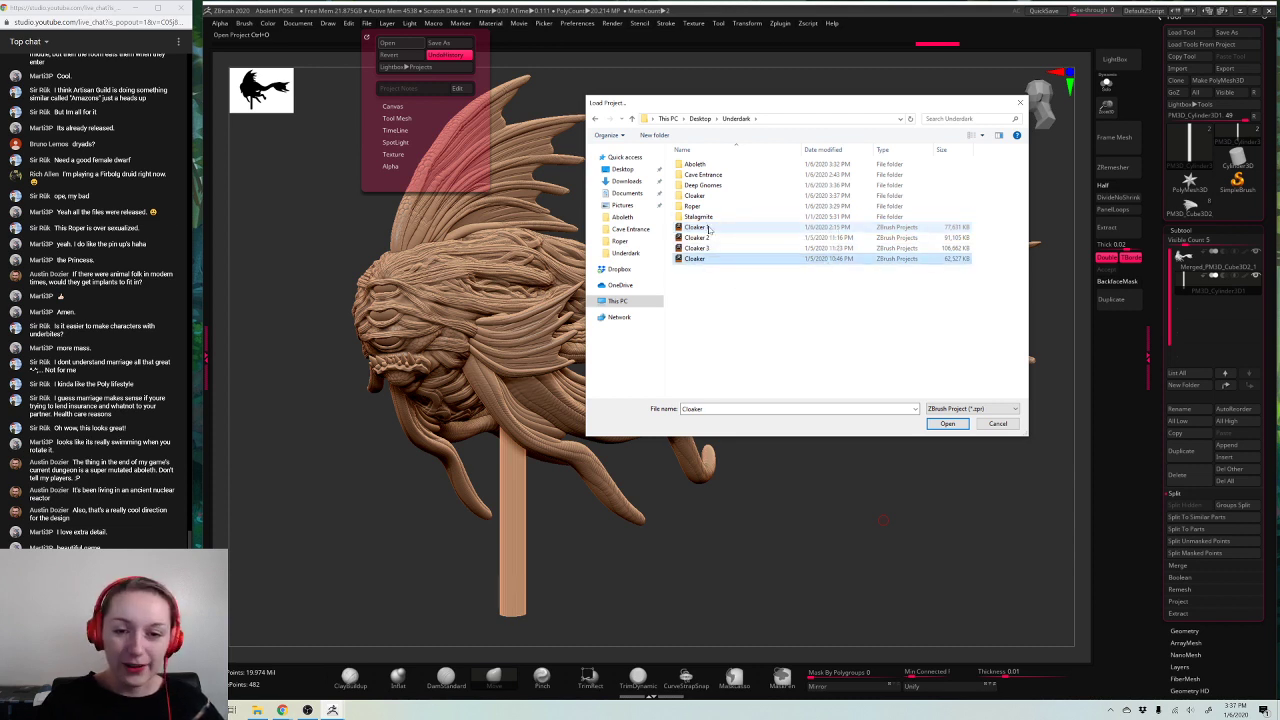
pyautogui.moveTo(708, 230); pyautogui.dragTo(730, 197)
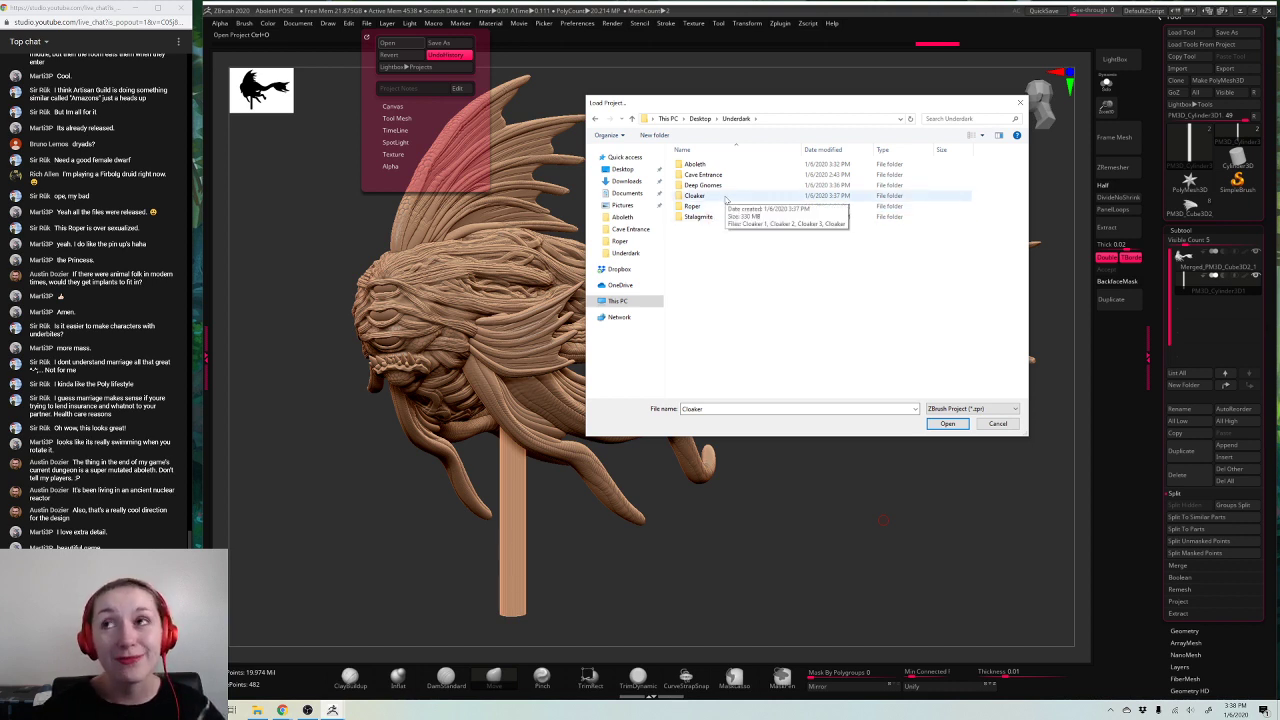
# Step: Look inside the Stalagmite folder, return to Underdark, and cancel loading a project
pyautogui.doubleClick(699, 216)
pyautogui.click(735, 118)
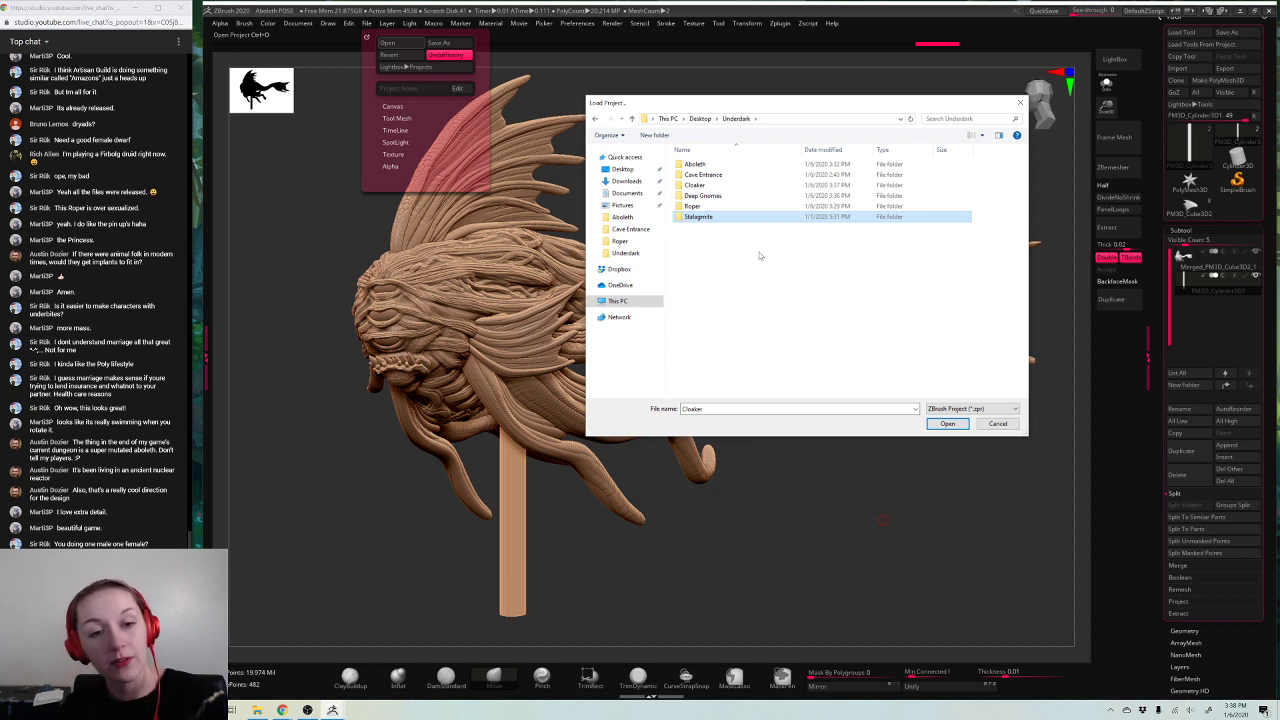
pyautogui.click(705, 150)
pyautogui.click(703, 150)
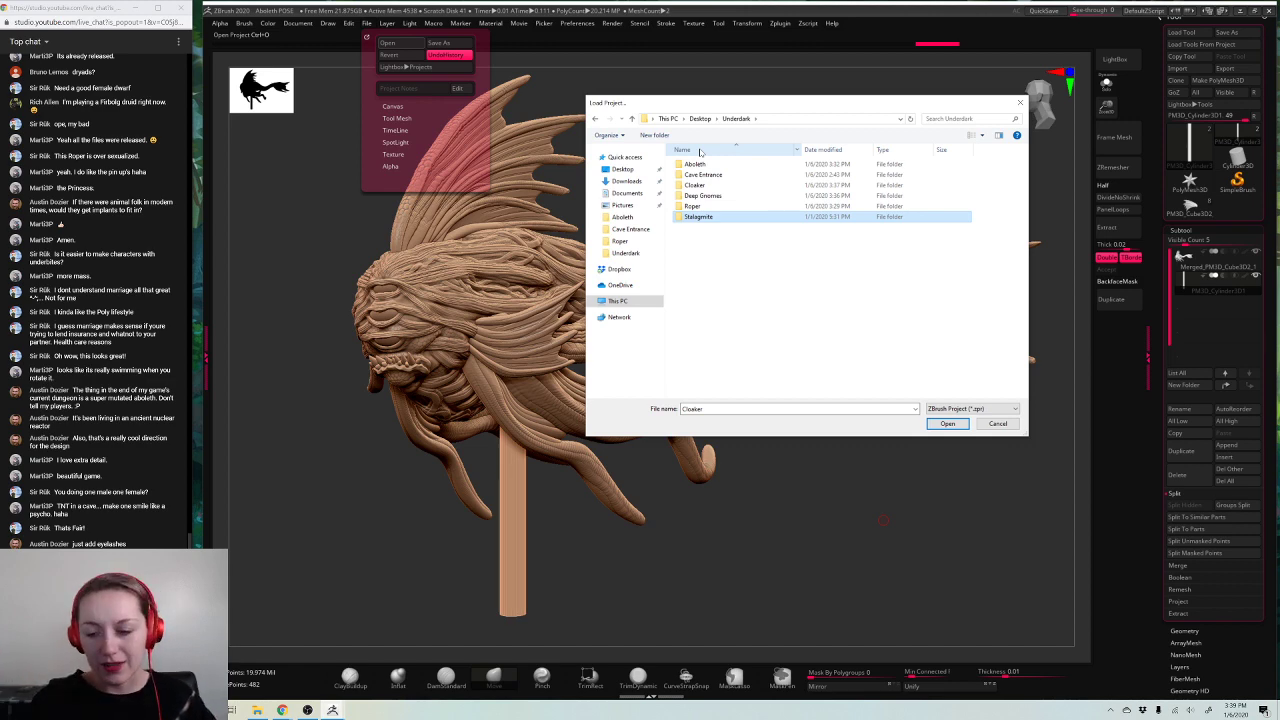
pyautogui.click(993, 423)
# Step: Browse the Desktop and Dropbox folders for a project to open, and cancel without loading one
pyautogui.click(367, 23)
pyautogui.click(387, 42)
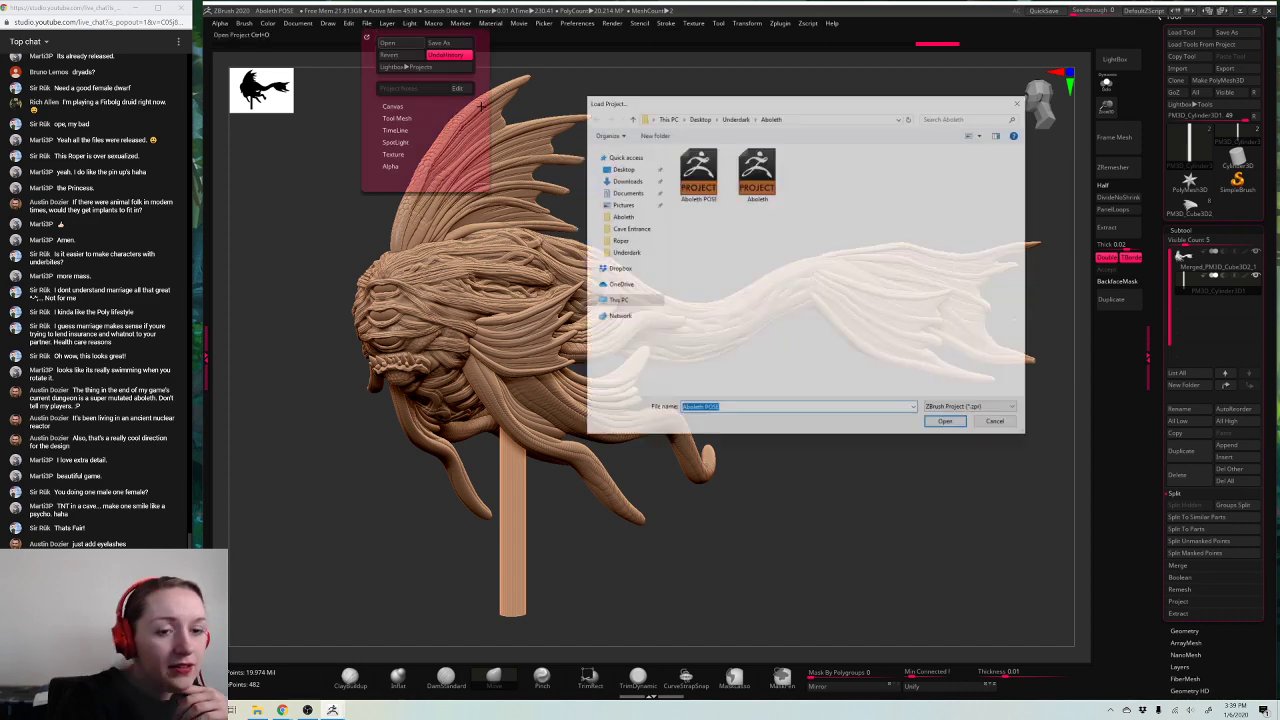
pyautogui.click(622, 169)
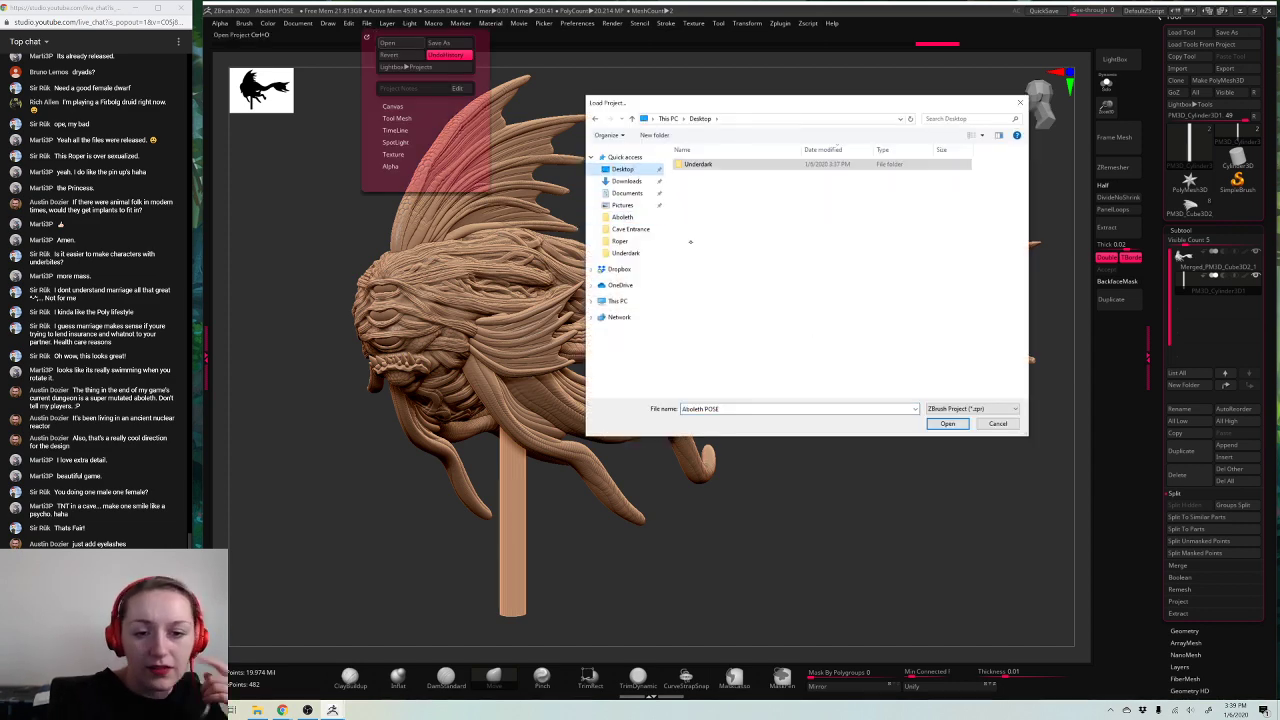
pyautogui.click(619, 269)
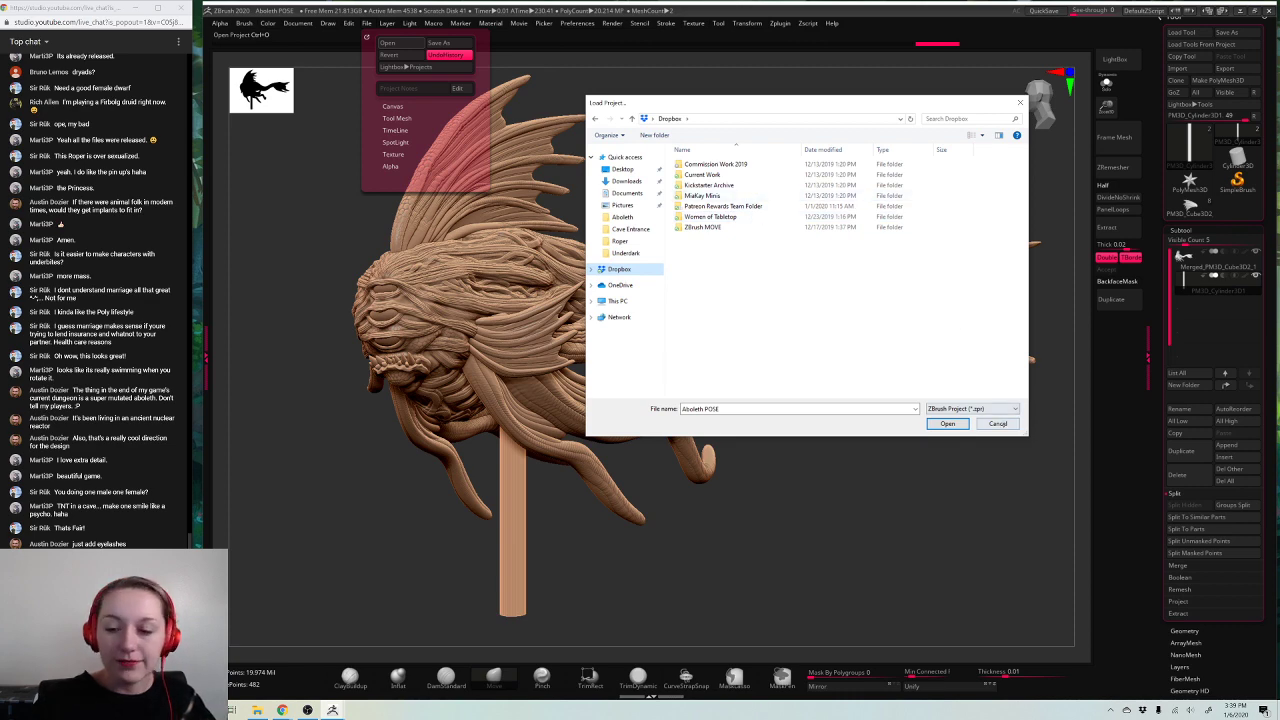
pyautogui.click(998, 423)
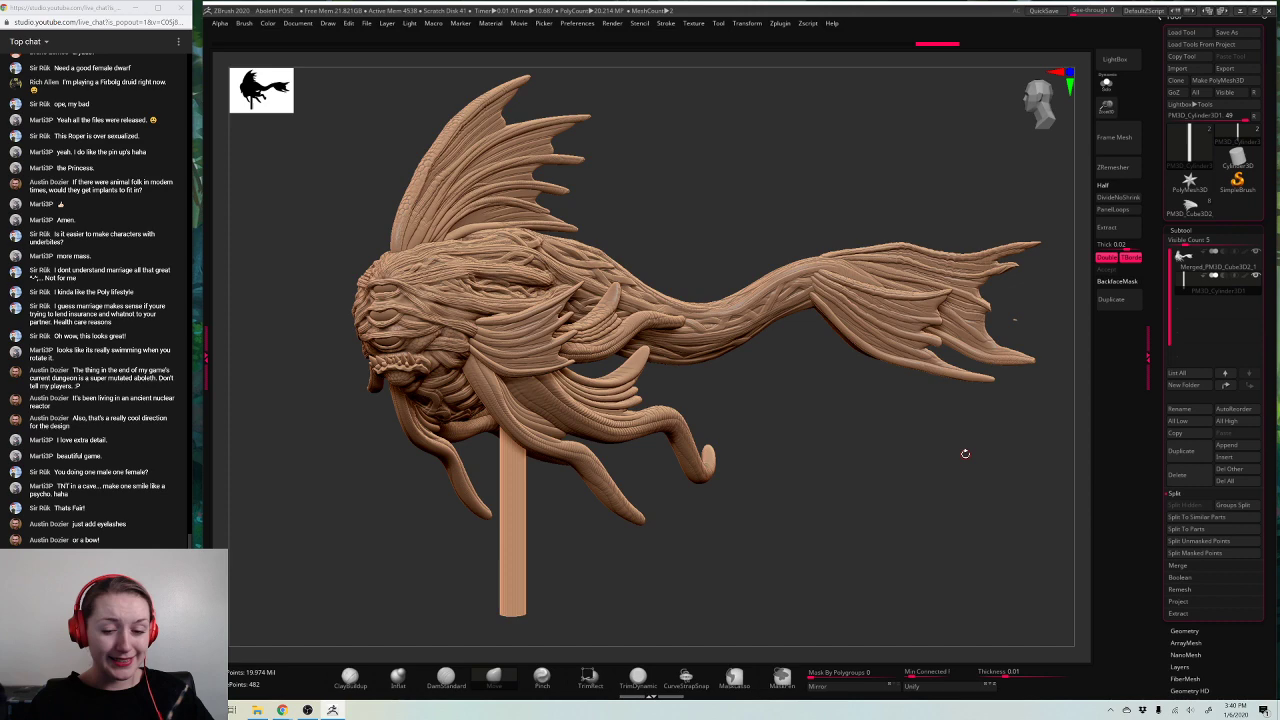
# Step: Save the project over the existing Aboleth POSE file in the Aboleth folder
pyautogui.moveTo(854, 456); pyautogui.dragTo(857, 462)
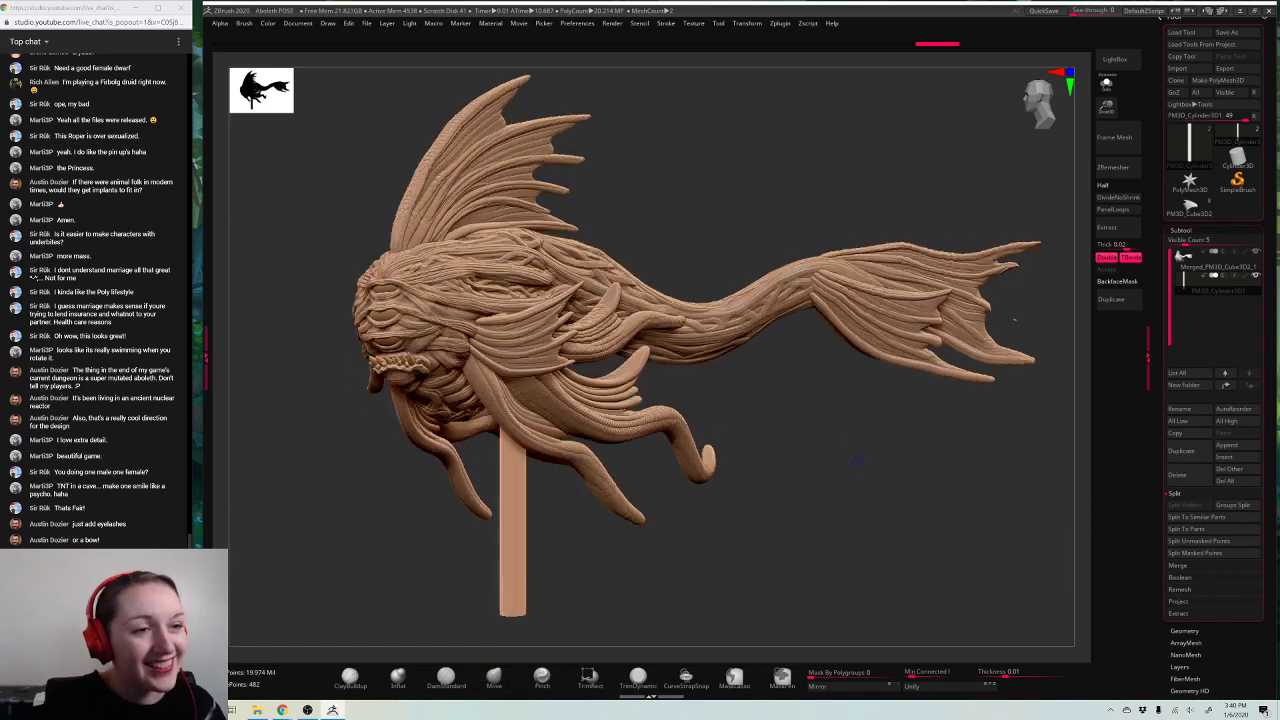
pyautogui.hotkey('ctrl', 's')
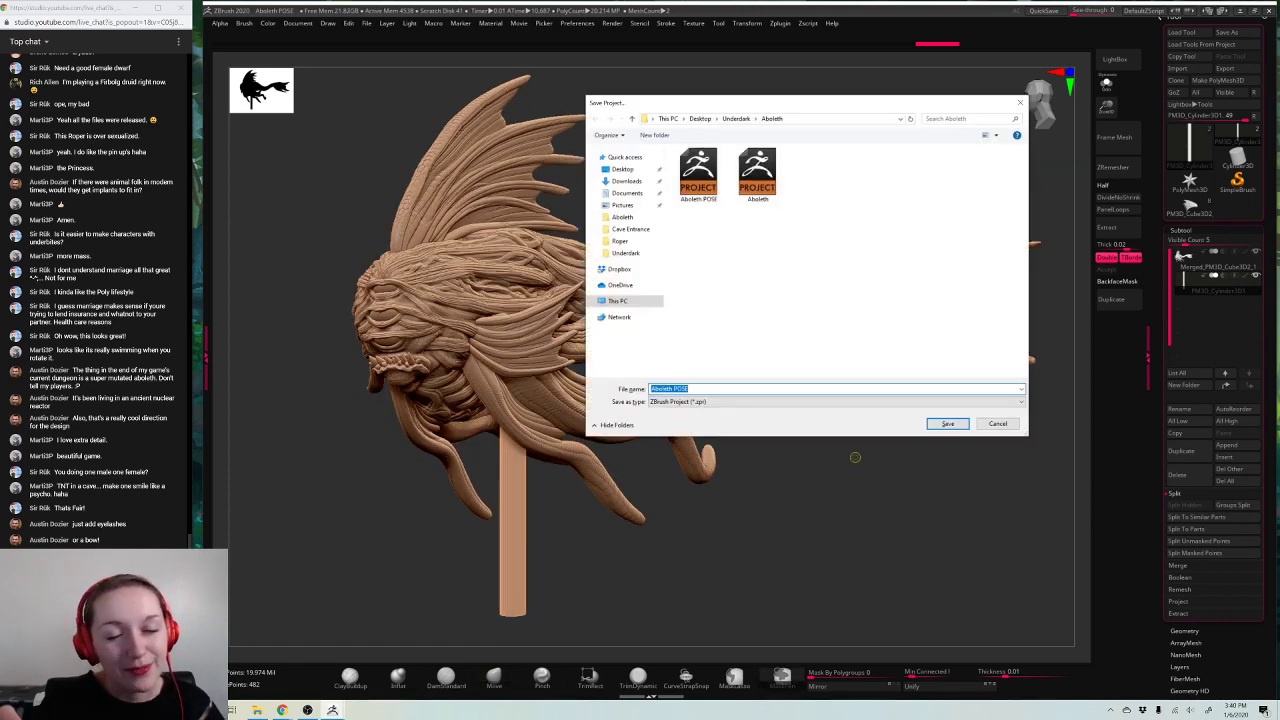
pyautogui.click(714, 186)
pyautogui.doubleClick(716, 189)
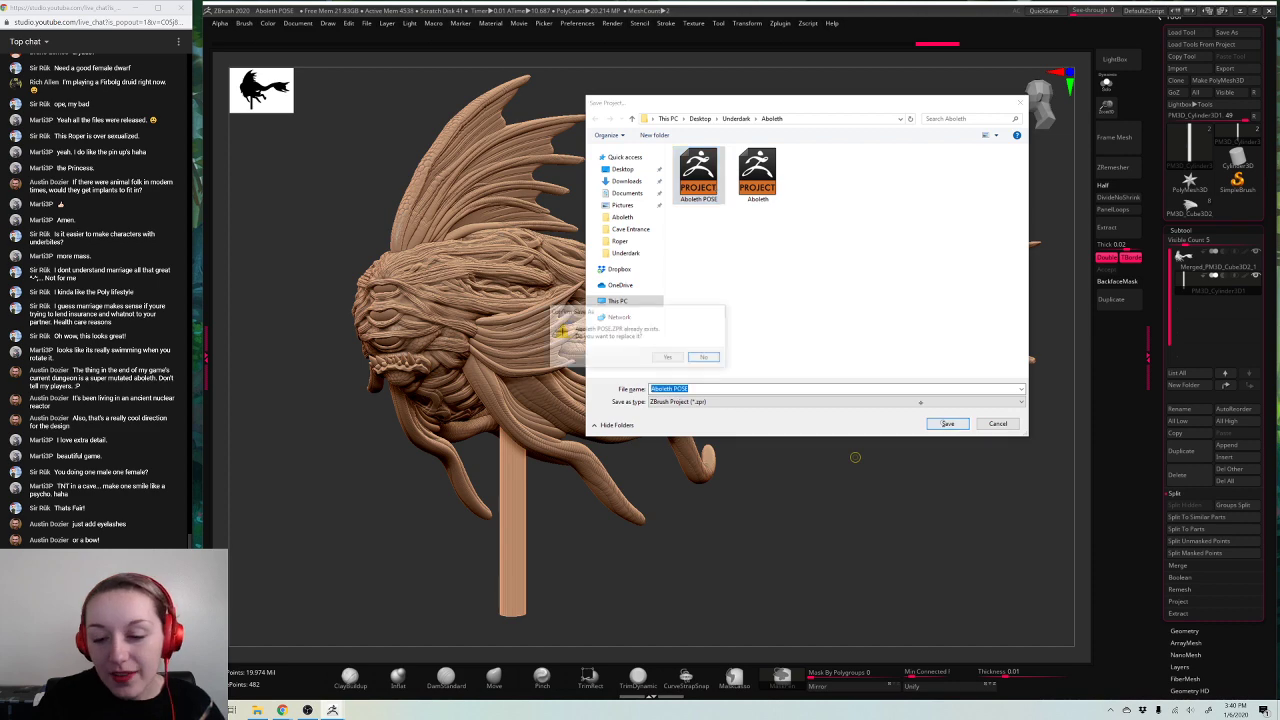
pyautogui.click(669, 359)
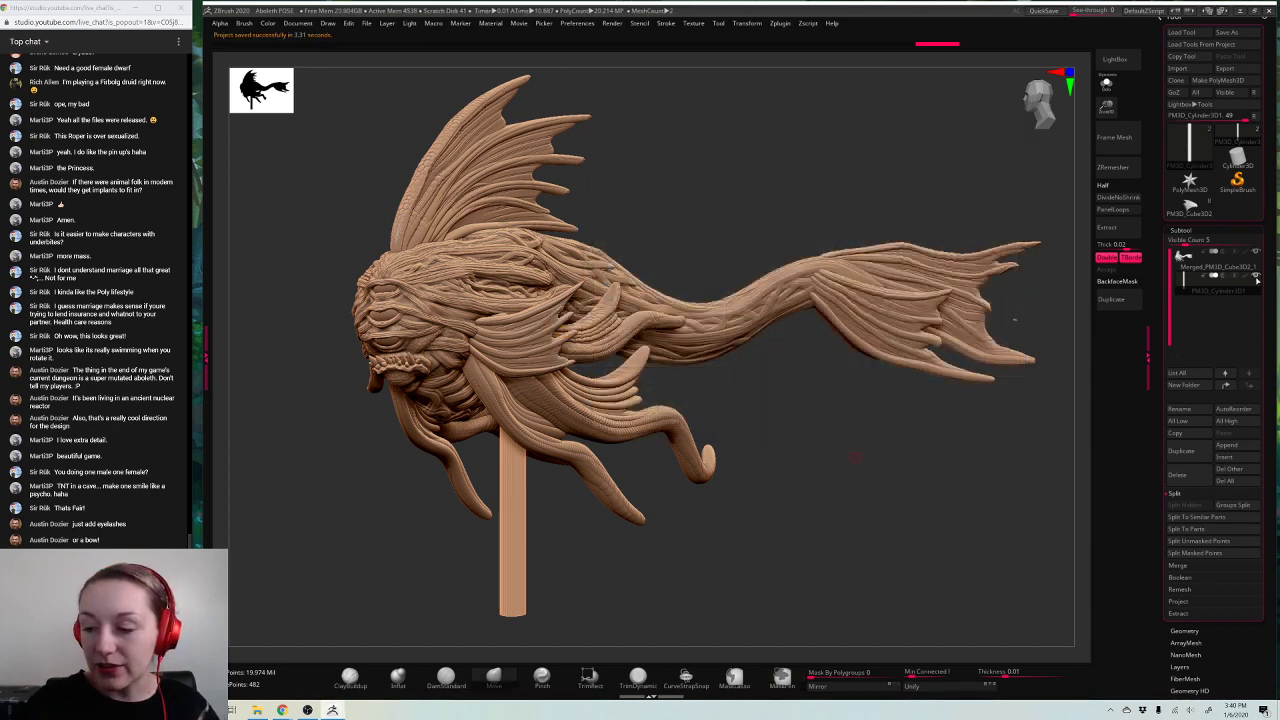
# Step: Hide the cylinder support and make the merged Aboleth body the active subtool
pyautogui.click(1184, 260)
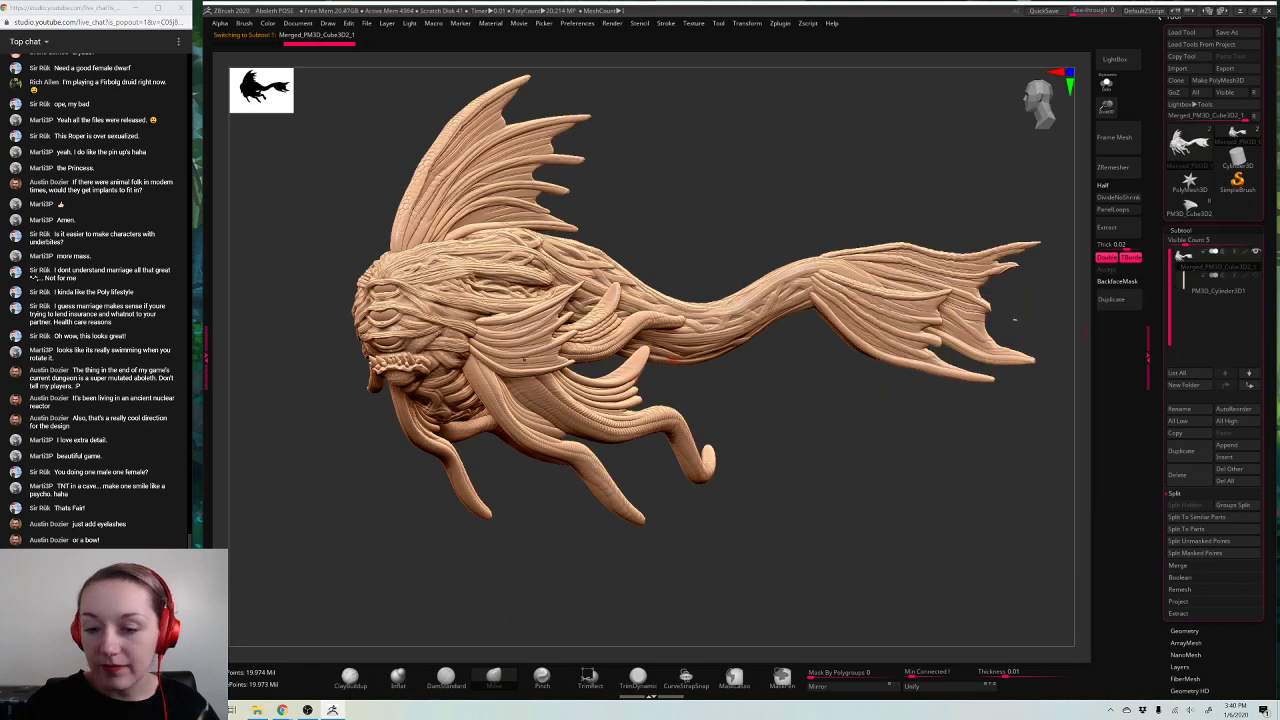
pyautogui.moveTo(866, 440); pyautogui.dragTo(877, 449)
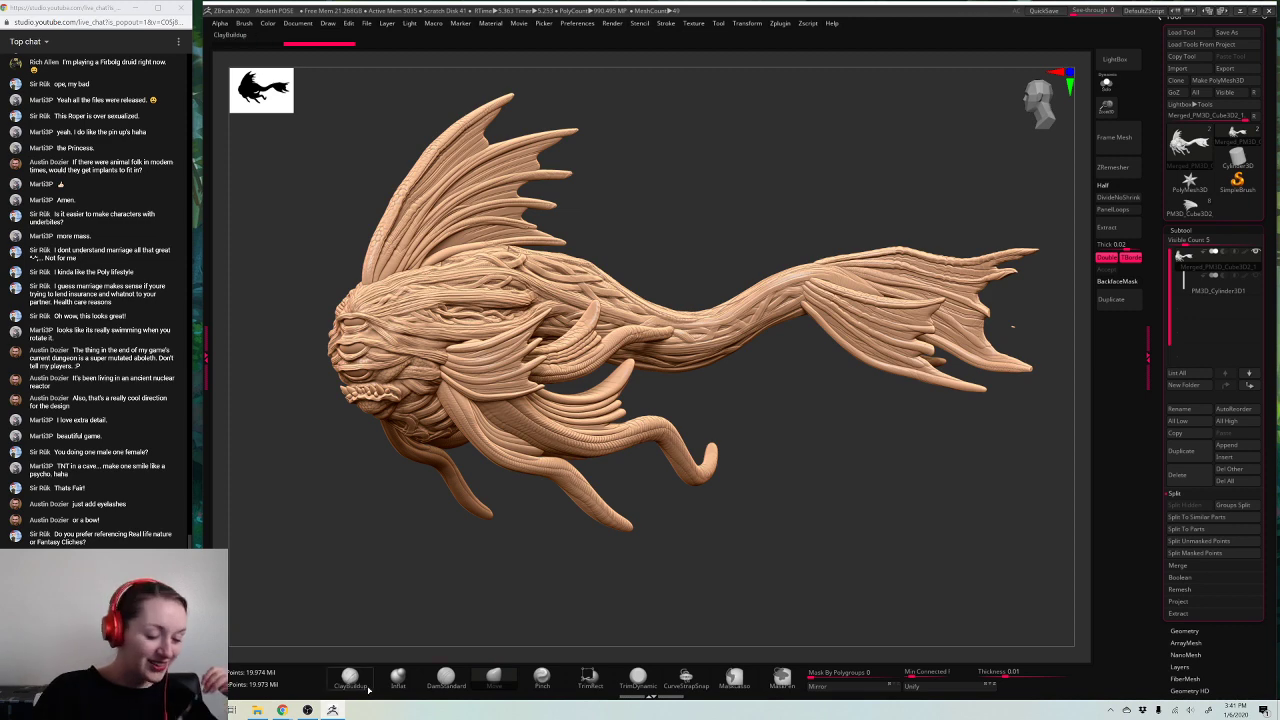
# Step: Switch to OBS Studio
pyautogui.click(307, 710)
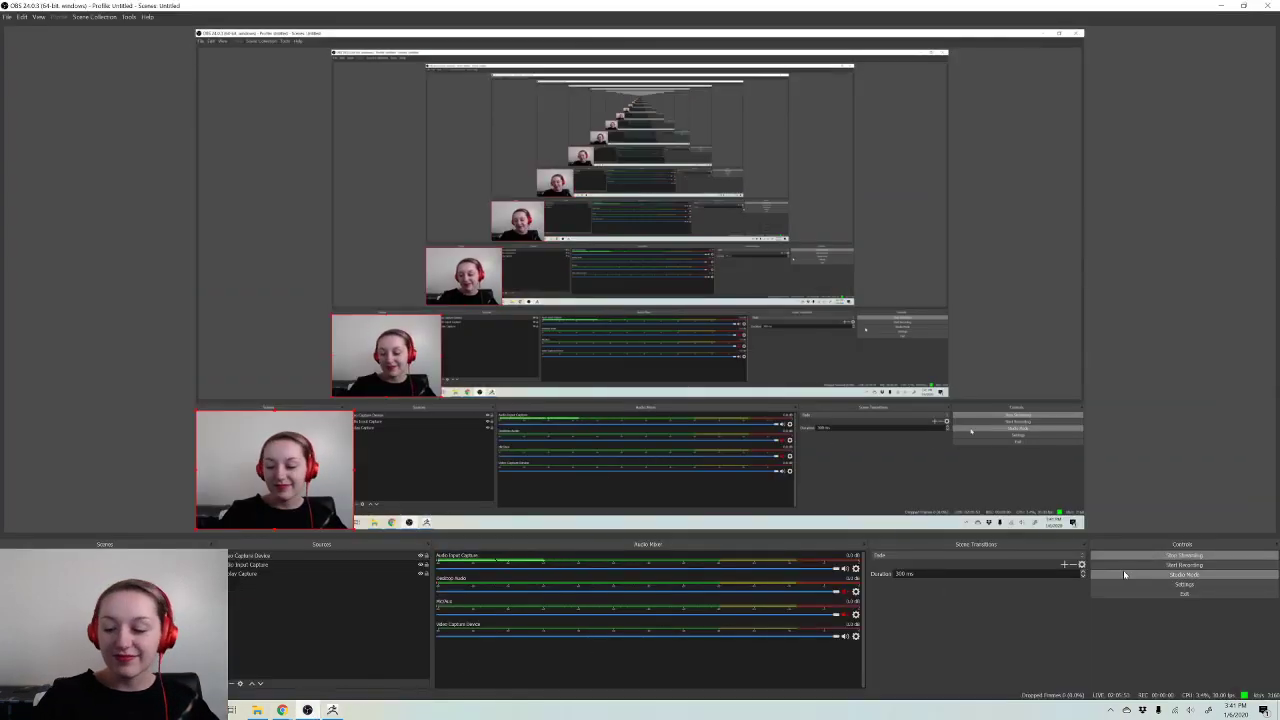